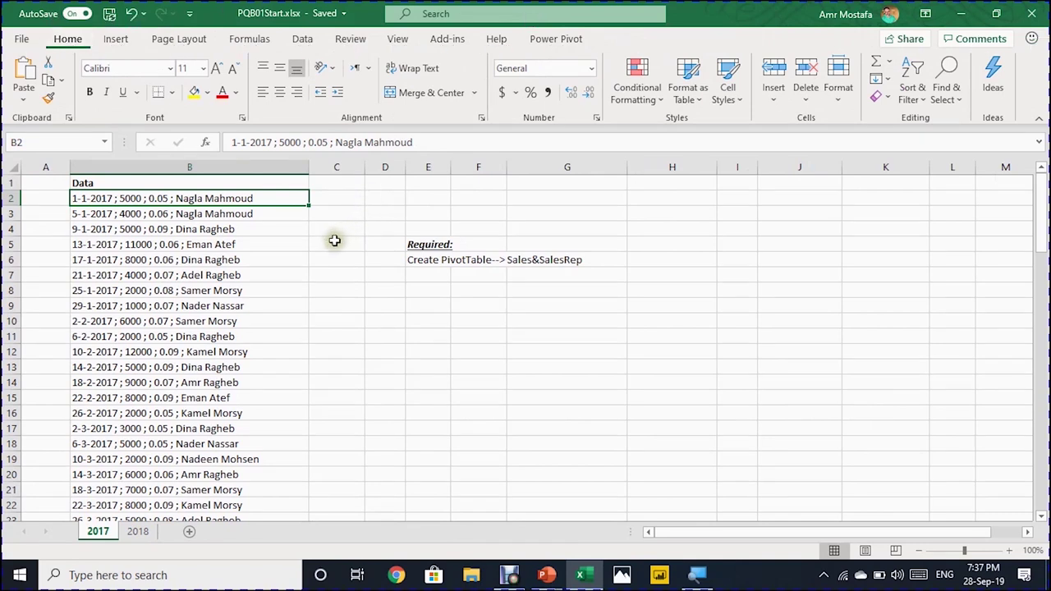
AutoFit the width of column E so it fits the PivotTable requirement note.
left_click(423, 263)
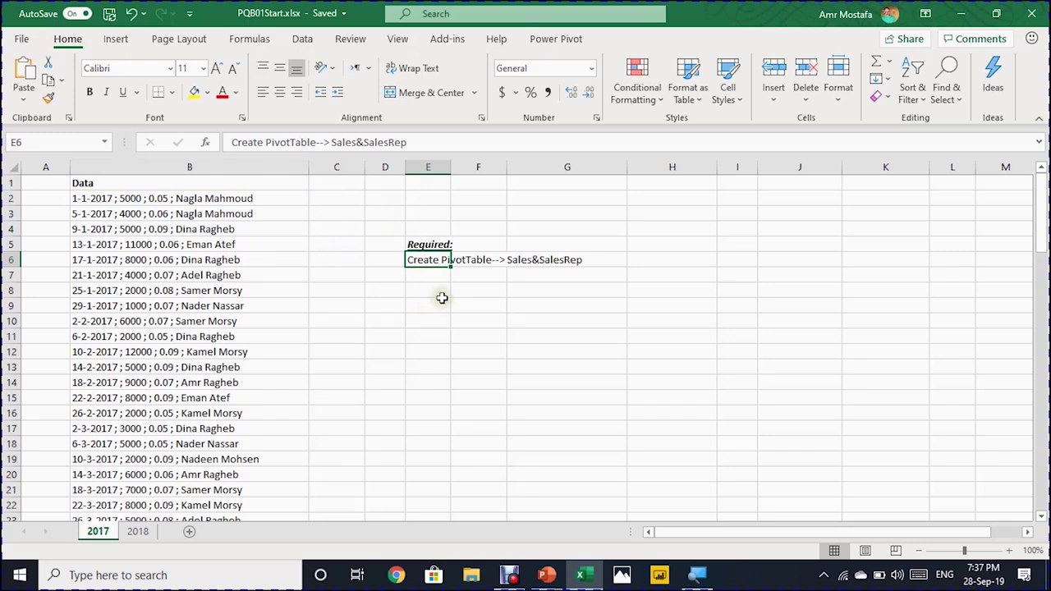
key("alt+h")
key("o")
key("i")
Convert the data in column B of the 2017 sheet (B1:B93) into a table with headers.
left_click(150, 305)
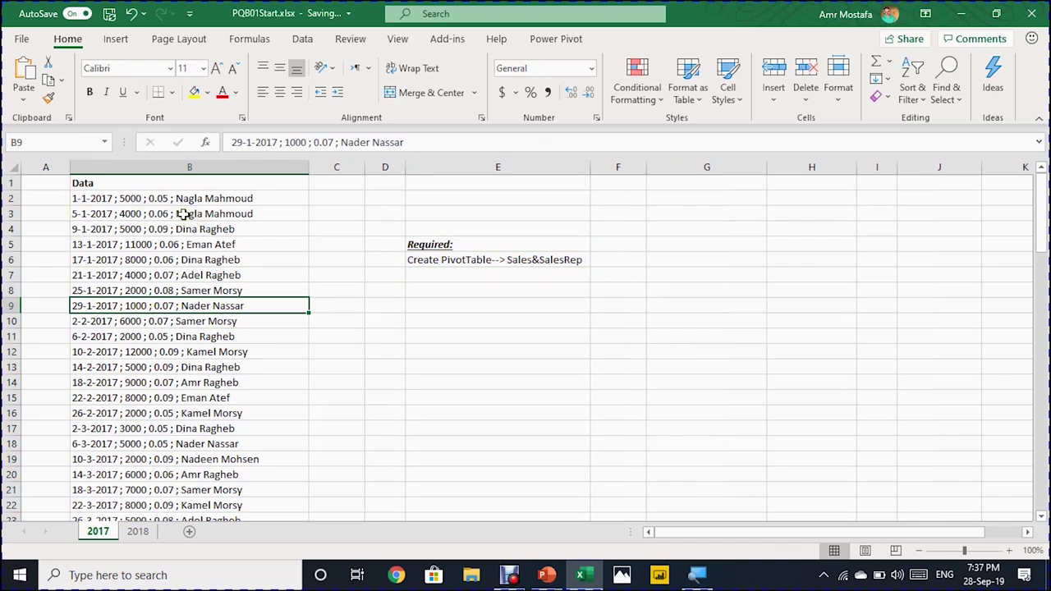
left_click(305, 41)
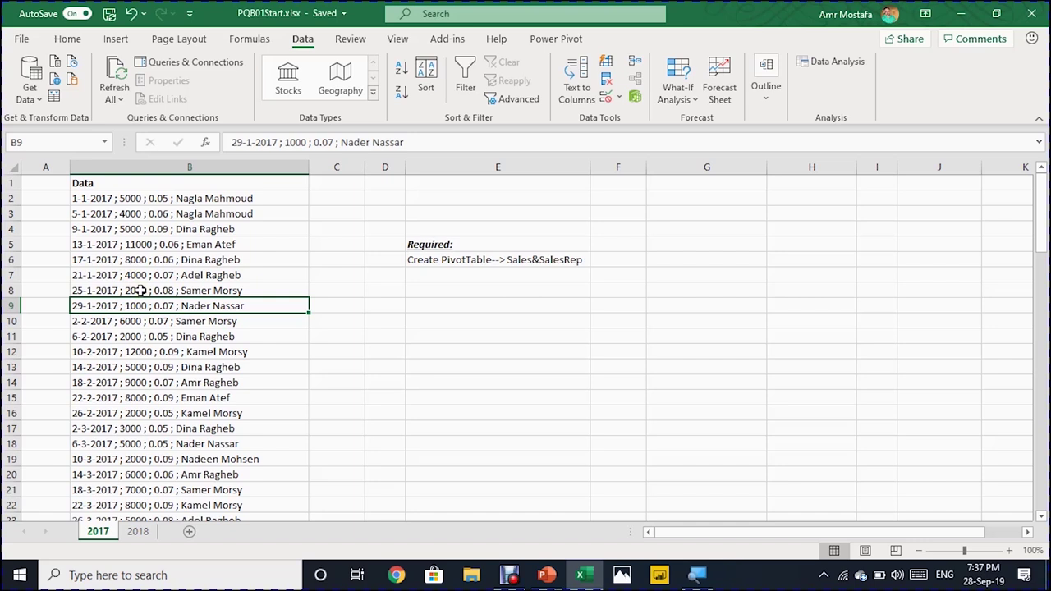
key("ctrl+t")
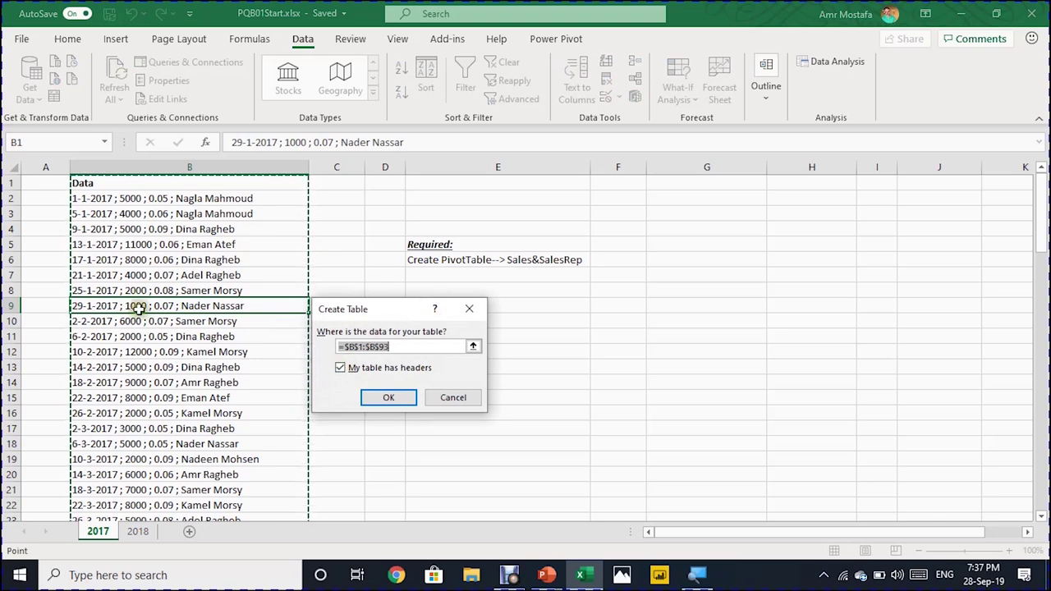
left_click(388, 397)
Name the new table Sales.
left_click(206, 335)
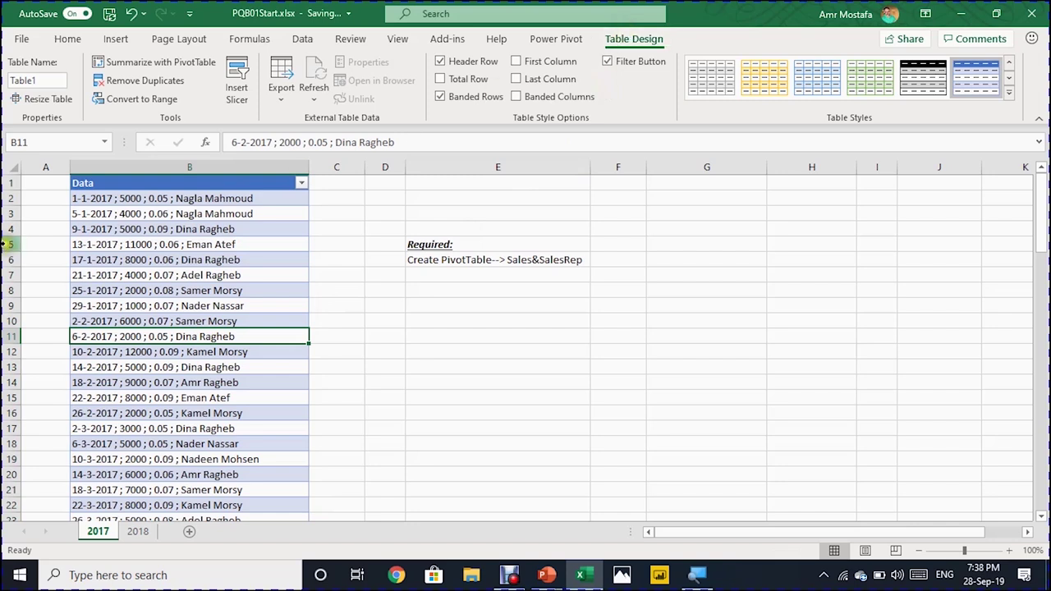
left_click(47, 82)
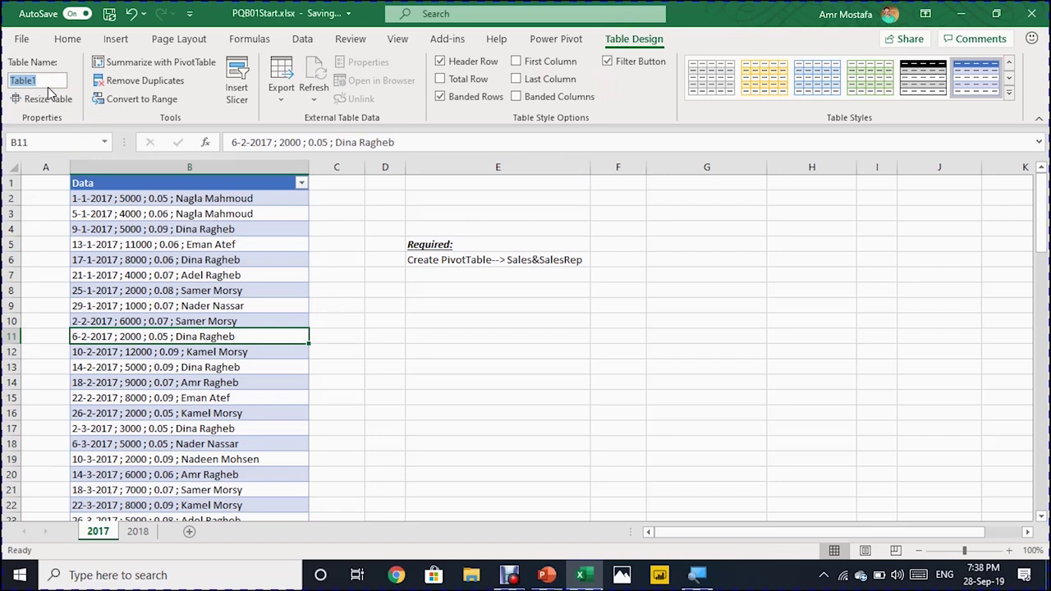
type("Sales")
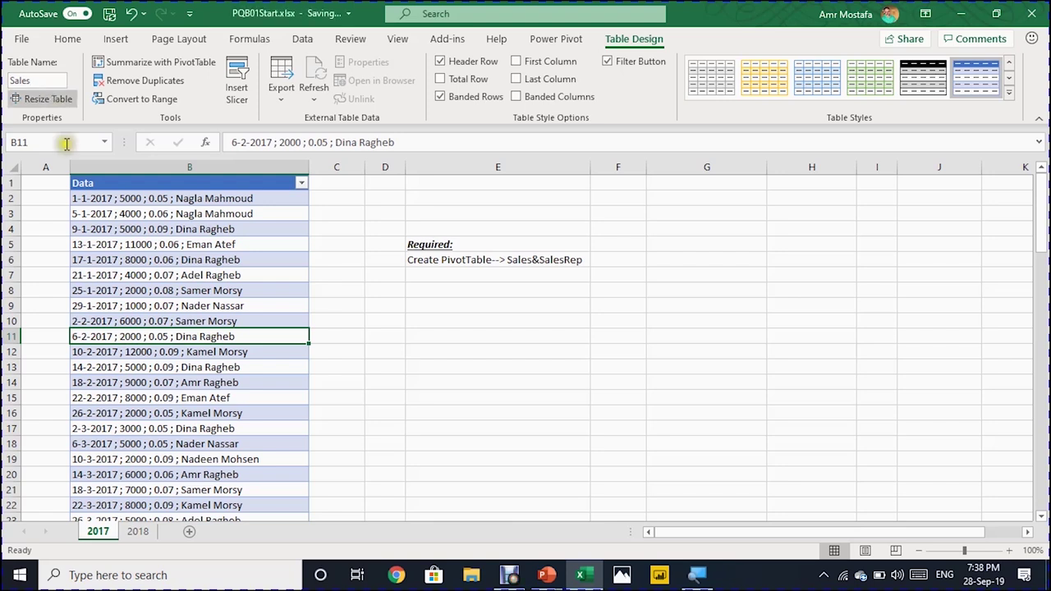
left_click(119, 245)
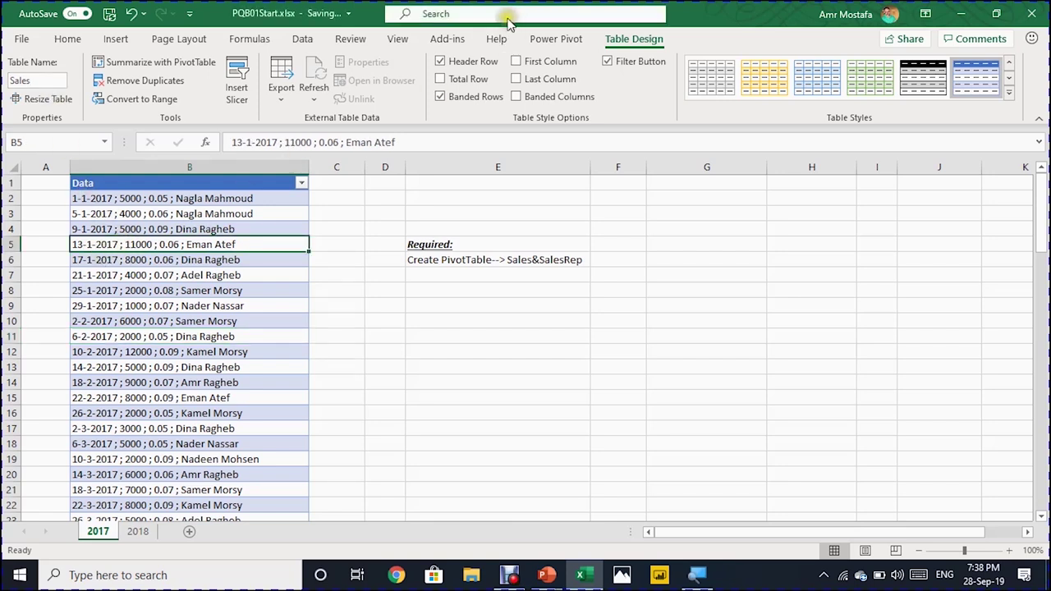
Create a Power Query query from the Sales table.
left_click(303, 38)
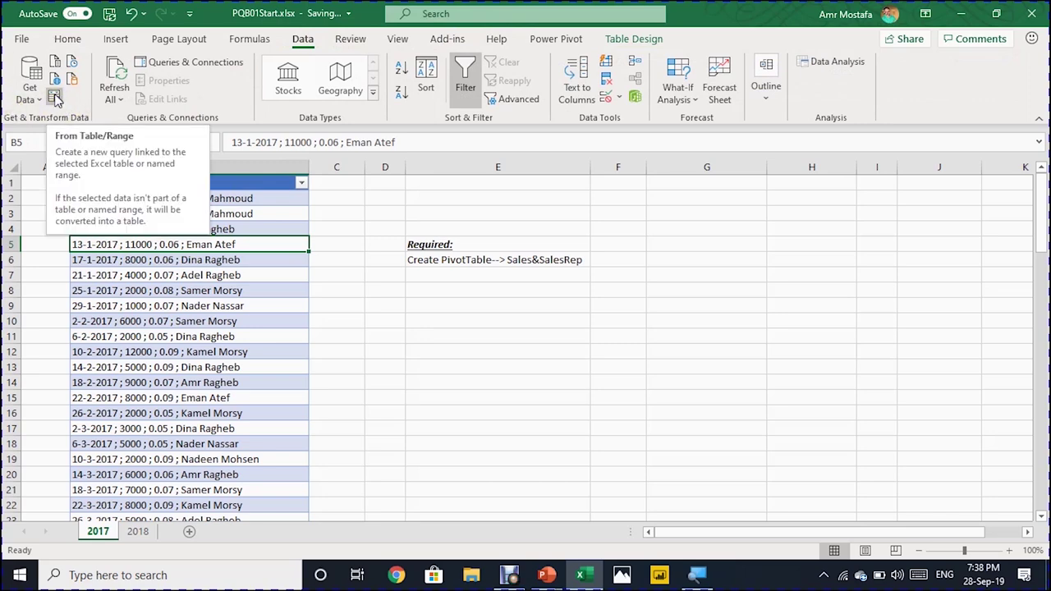
key("alt")
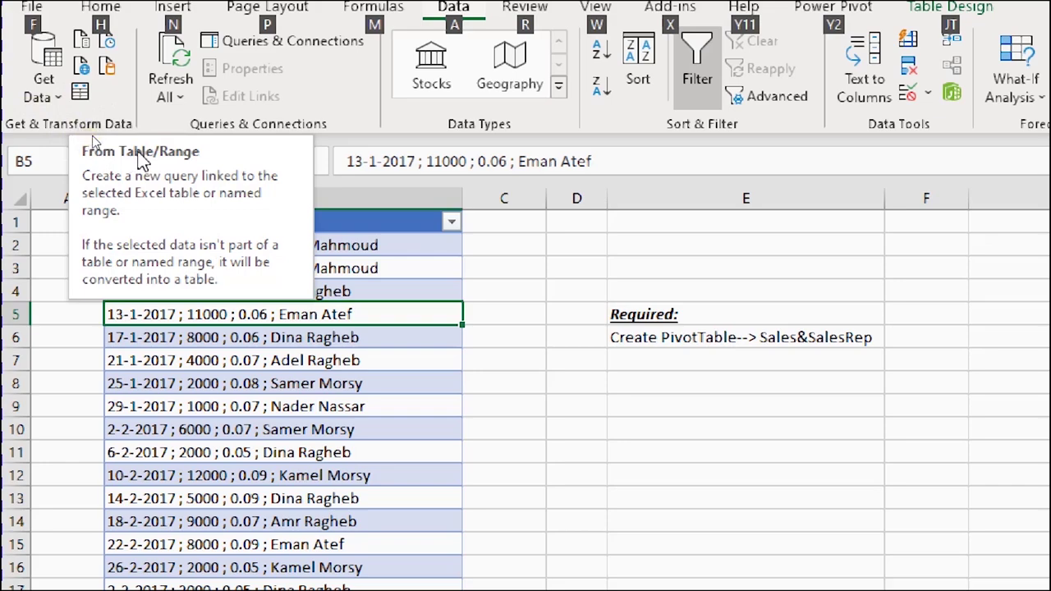
key("Escape")
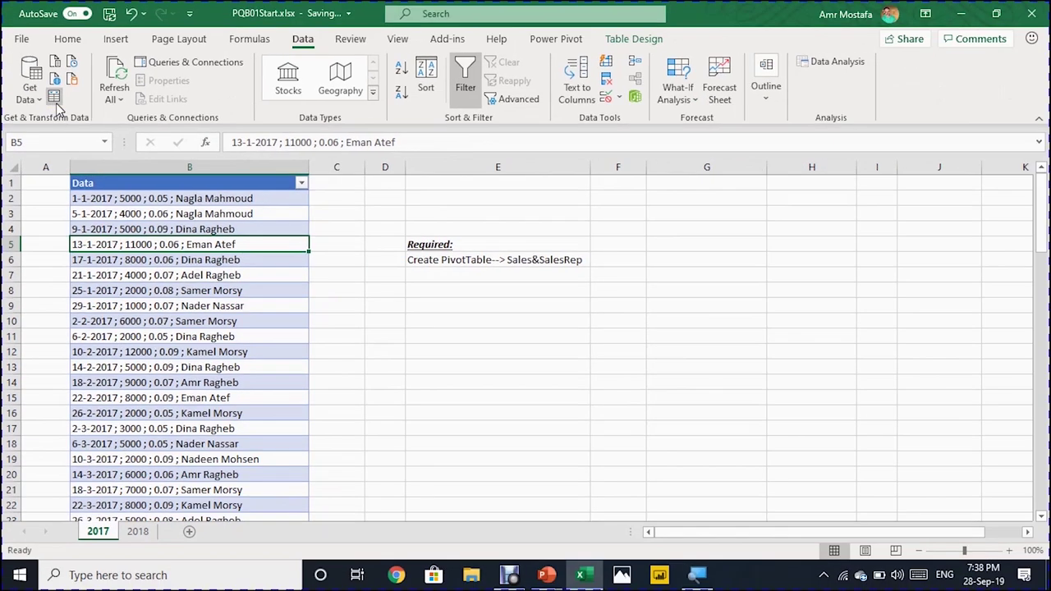
left_click(80, 92)
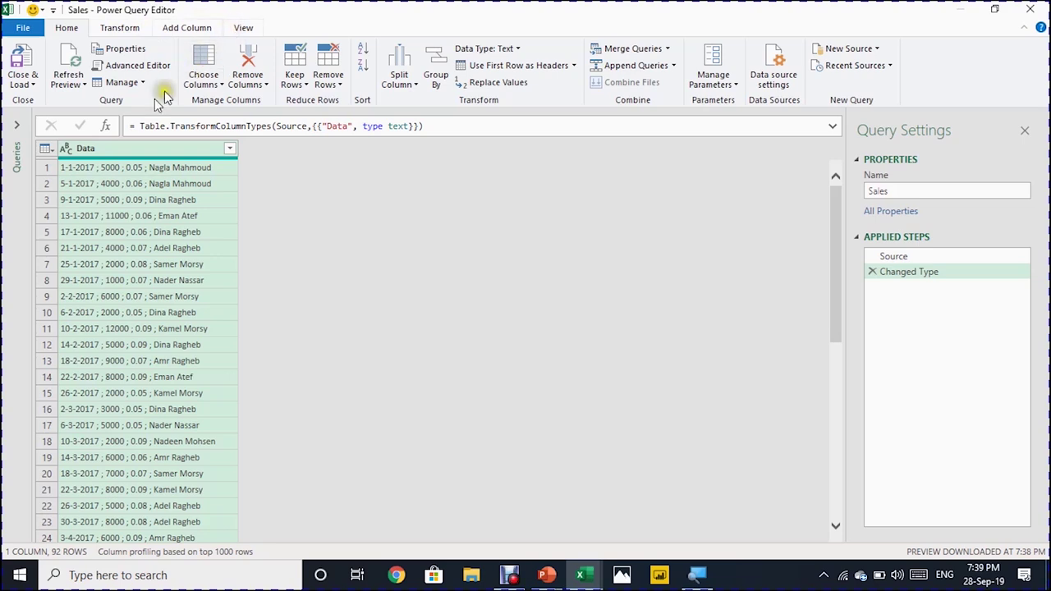
Expand the list of queries and rename the query as Sales&SalesRep.
left_click(20, 132)
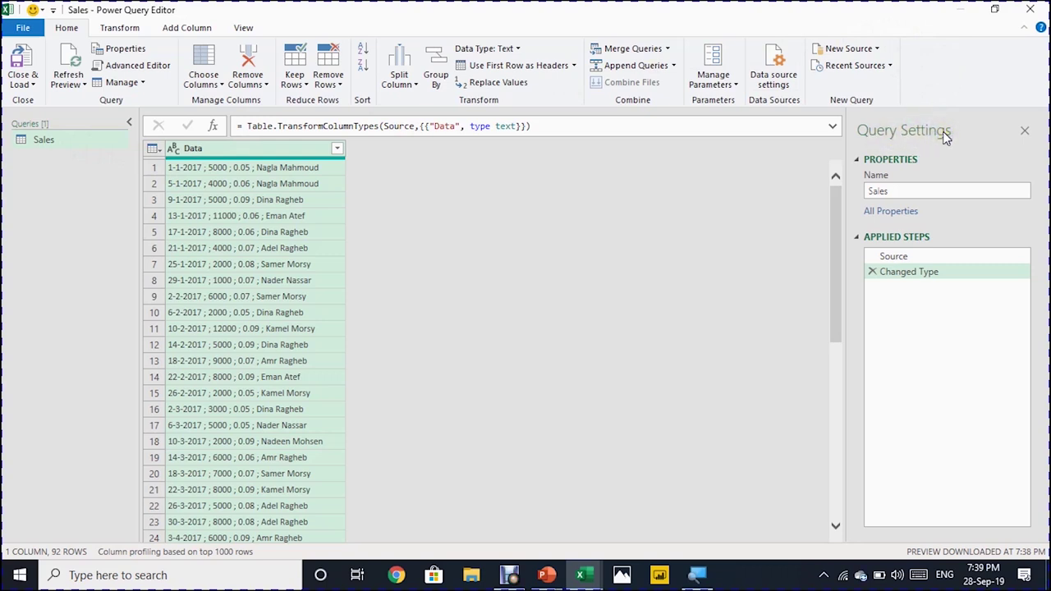
left_click(896, 190)
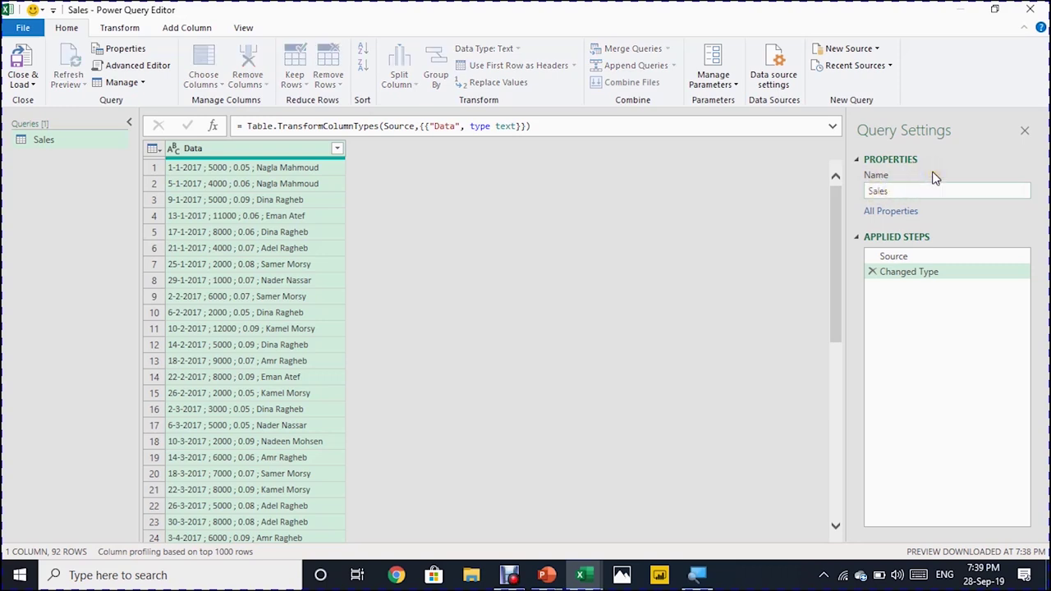
type("&SalesRep")
key("Return")
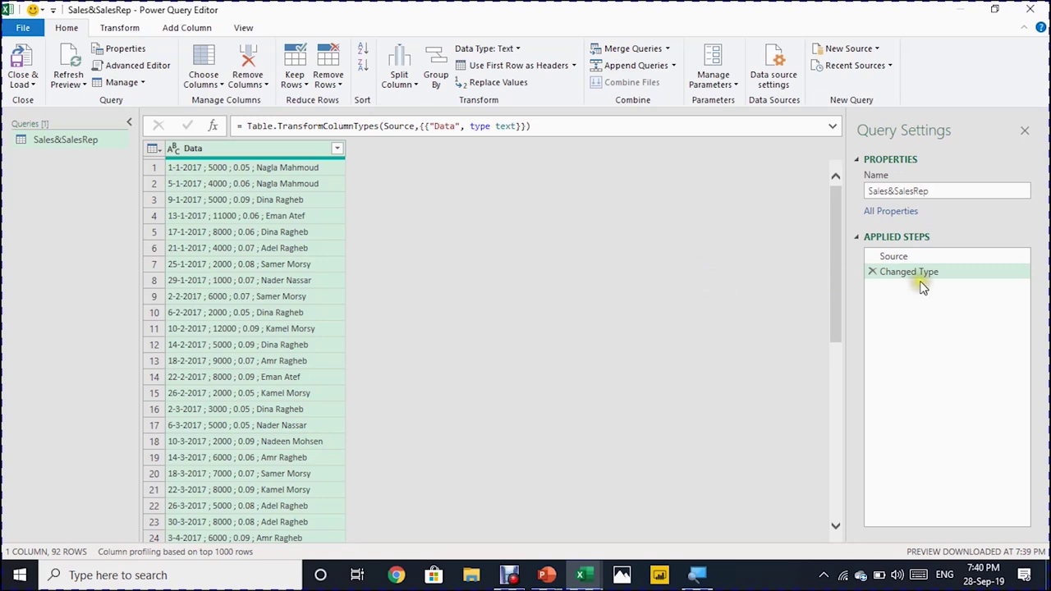
Review the formulas of the Source and Changed Type steps and the query's full code in the Advanced Editor.
left_click(904, 257)
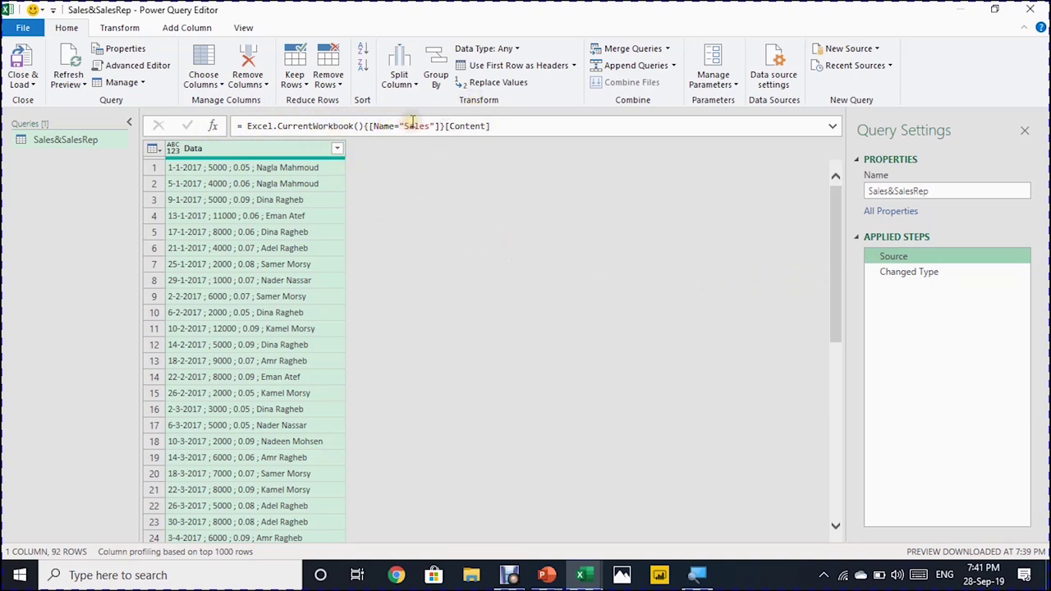
left_click(902, 275)
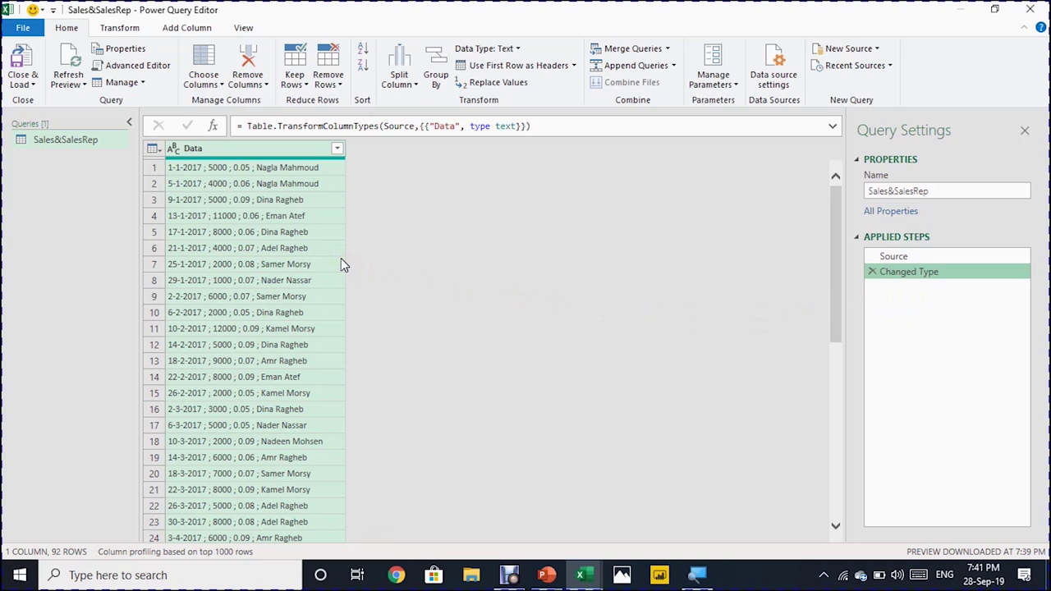
left_click(243, 27)
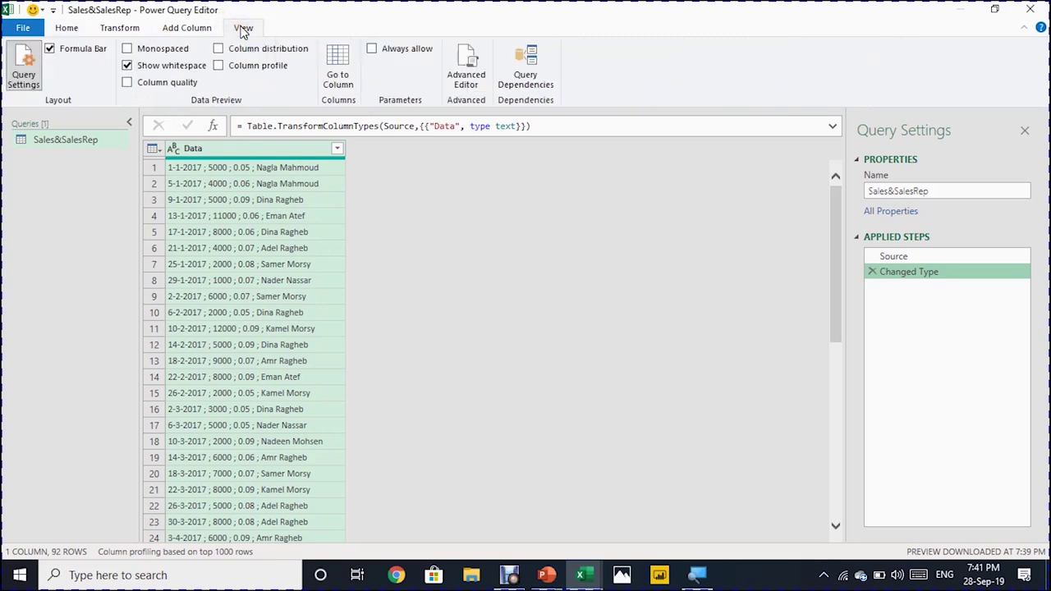
left_click(468, 67)
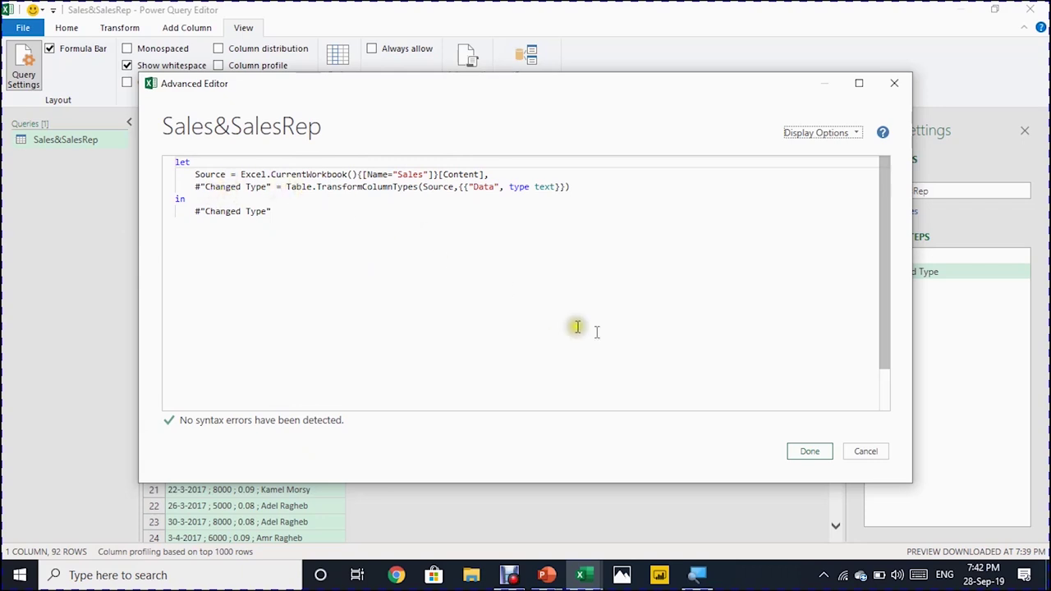
left_click(811, 450)
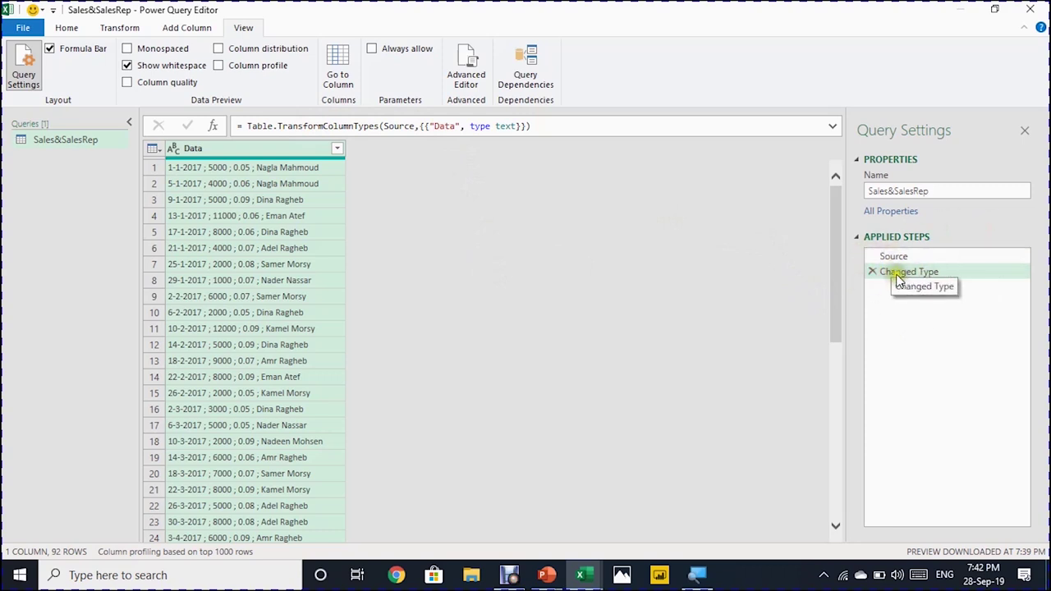
Delete the Changed Type step and split the Data column at each occurrence of the custom delimiter " ; ".
left_click(872, 272)
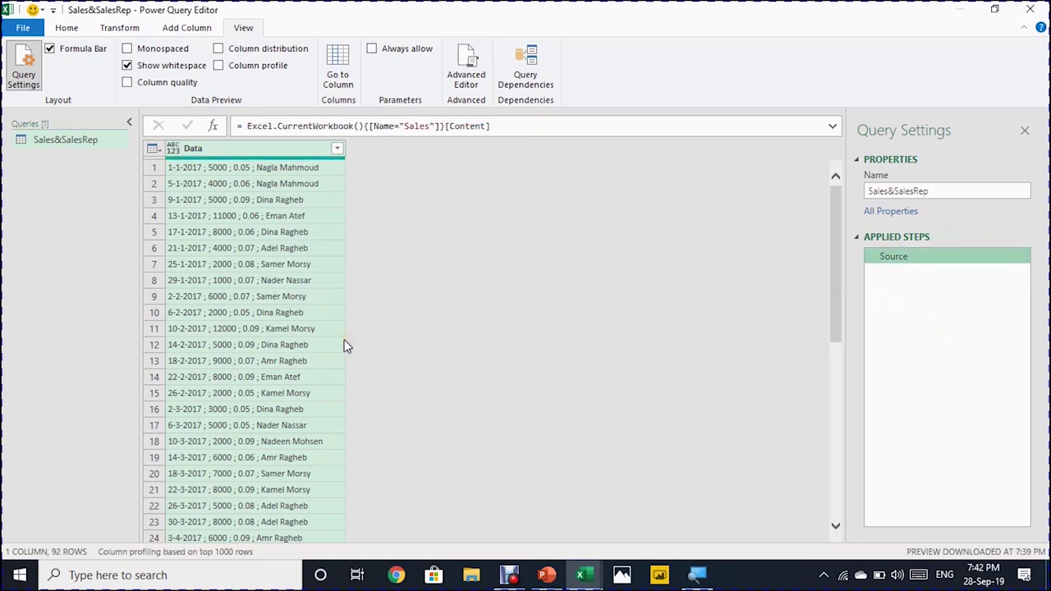
left_click(267, 151)
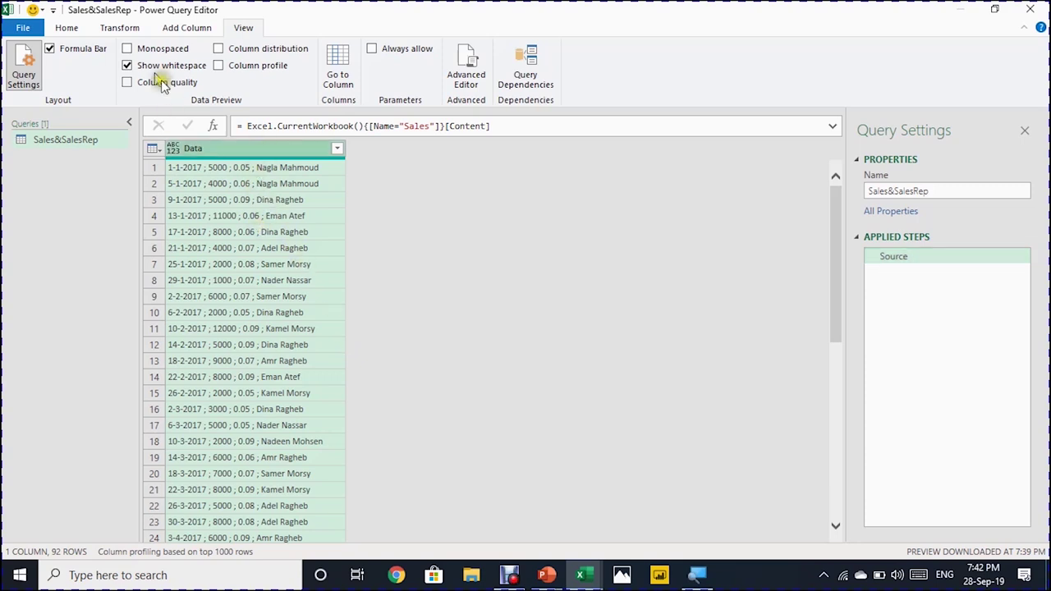
left_click(67, 27)
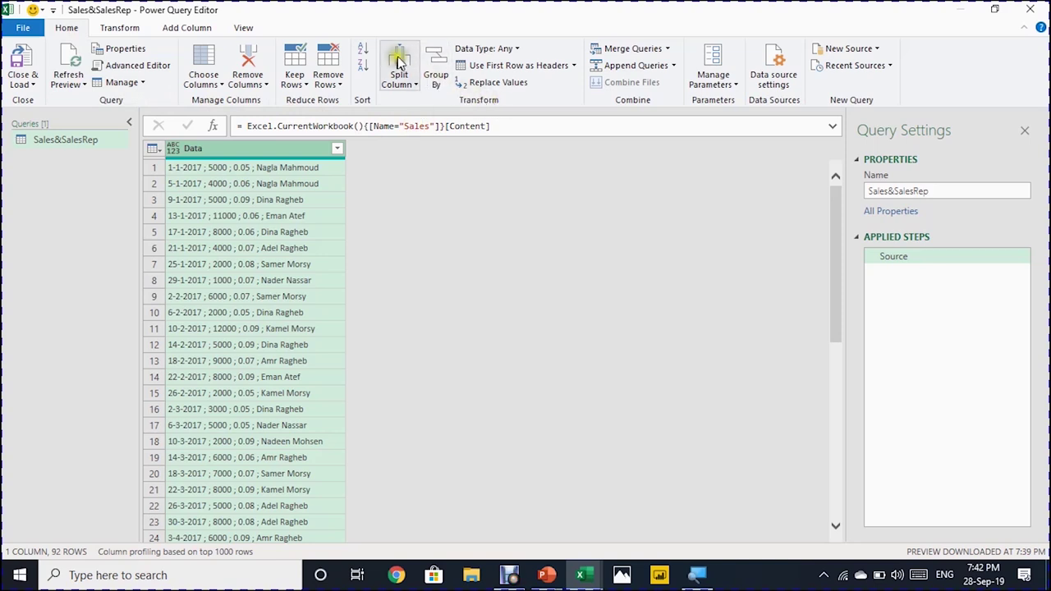
left_click(410, 85)
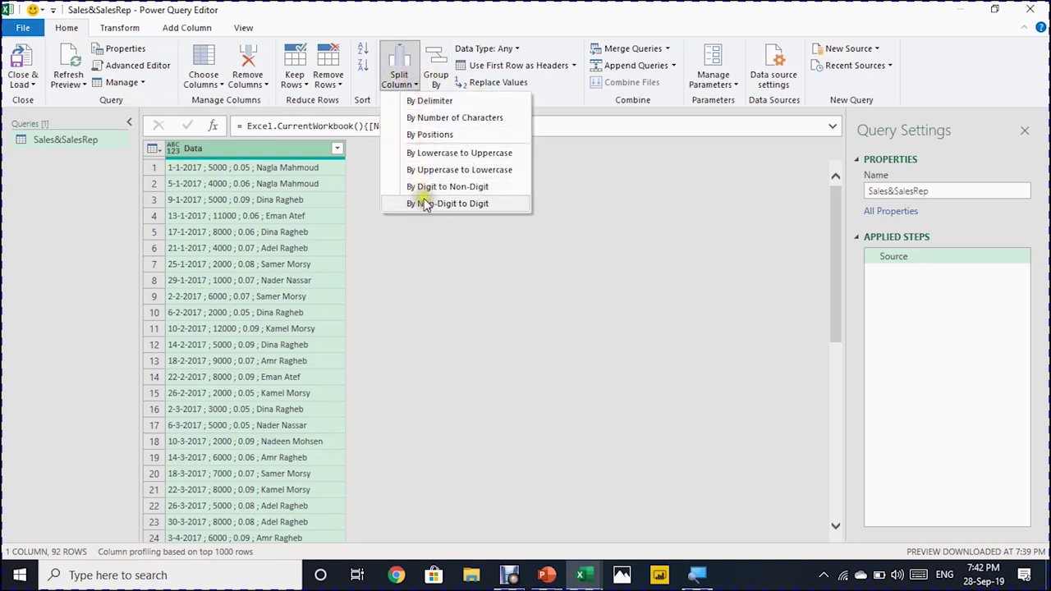
left_click(454, 103)
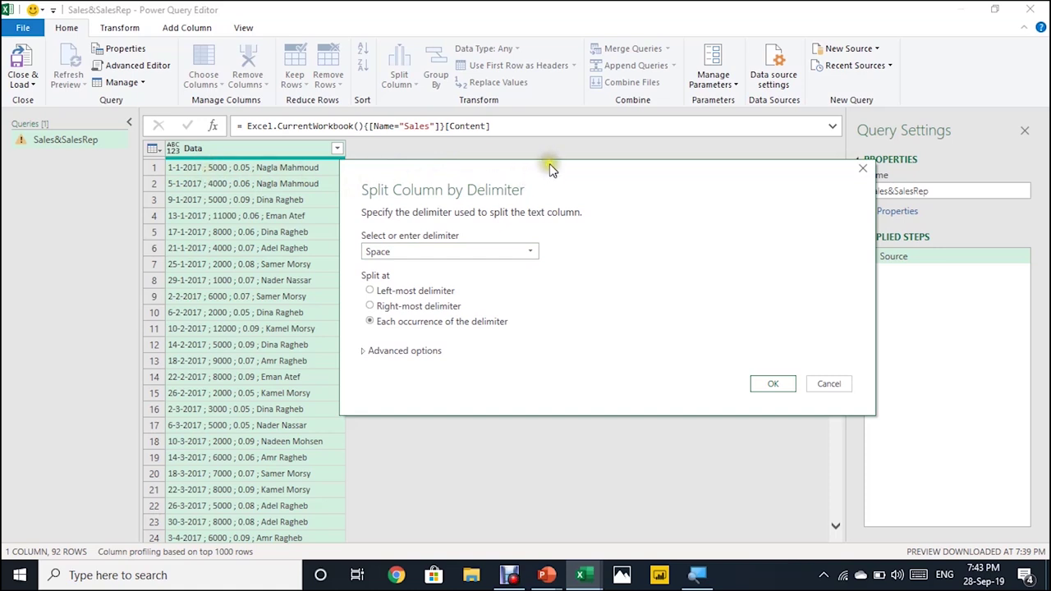
left_click_drag(547, 171, 508, 144)
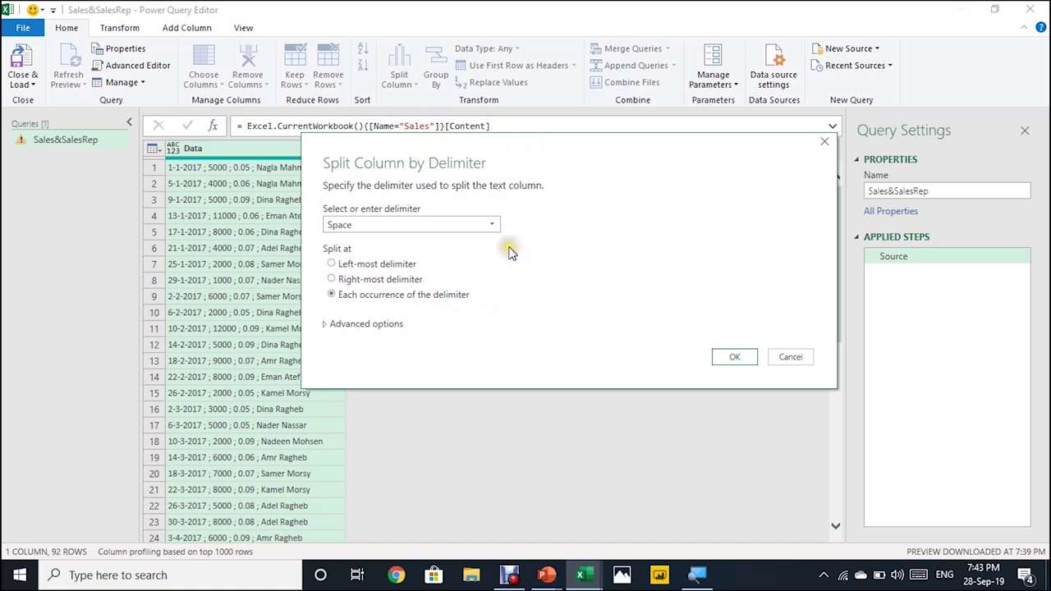
left_click(419, 227)
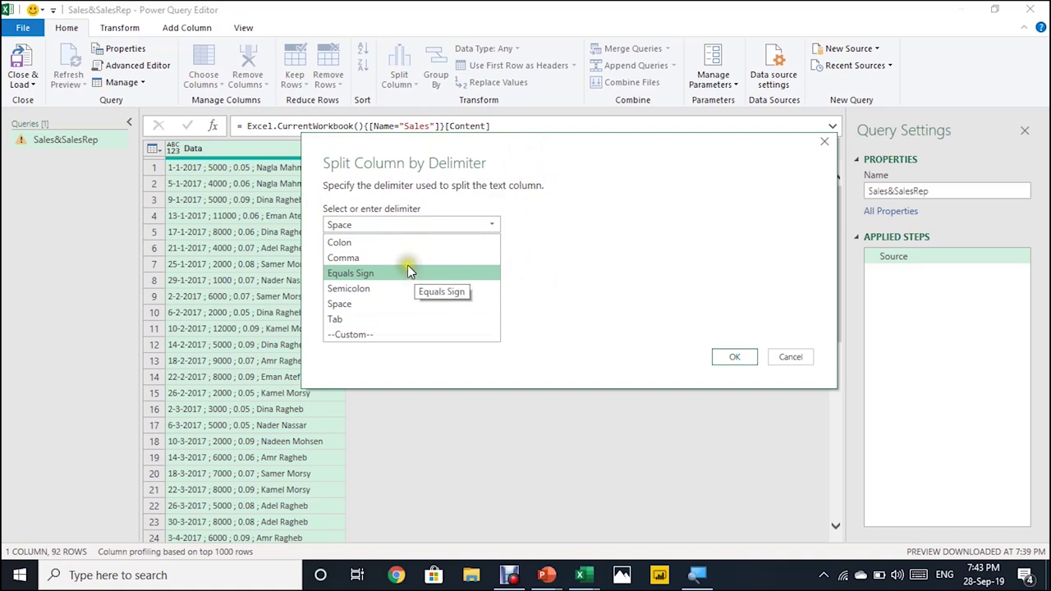
left_click(392, 335)
left_click(369, 246)
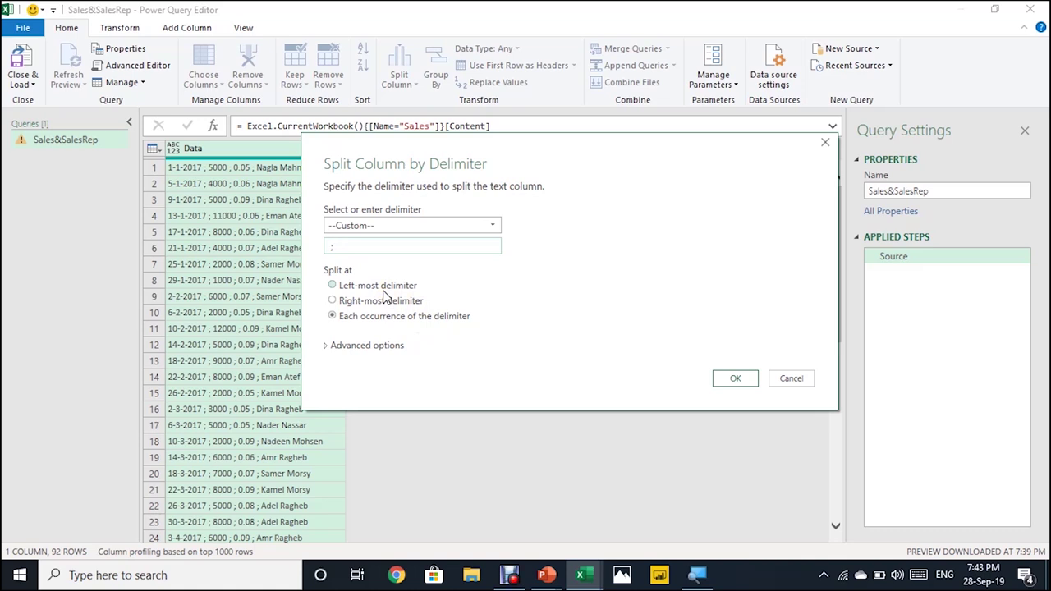
left_click(736, 378)
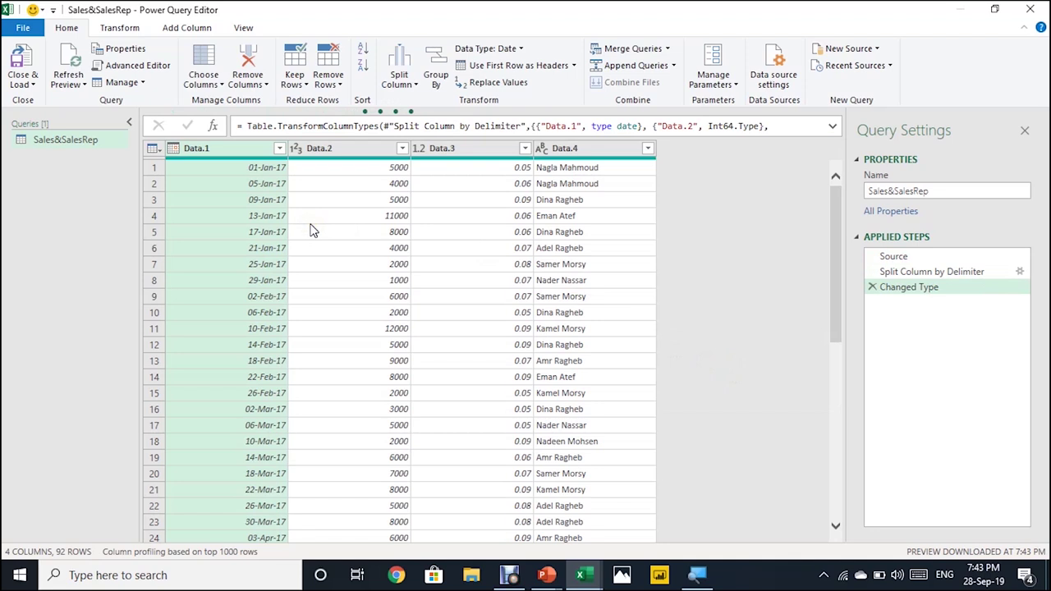
Set the Data.2 column's type to Decimal Number, replacing the current conversion, and the Data.3 column's type to Percentage.
left_click(903, 272)
left_click(903, 288)
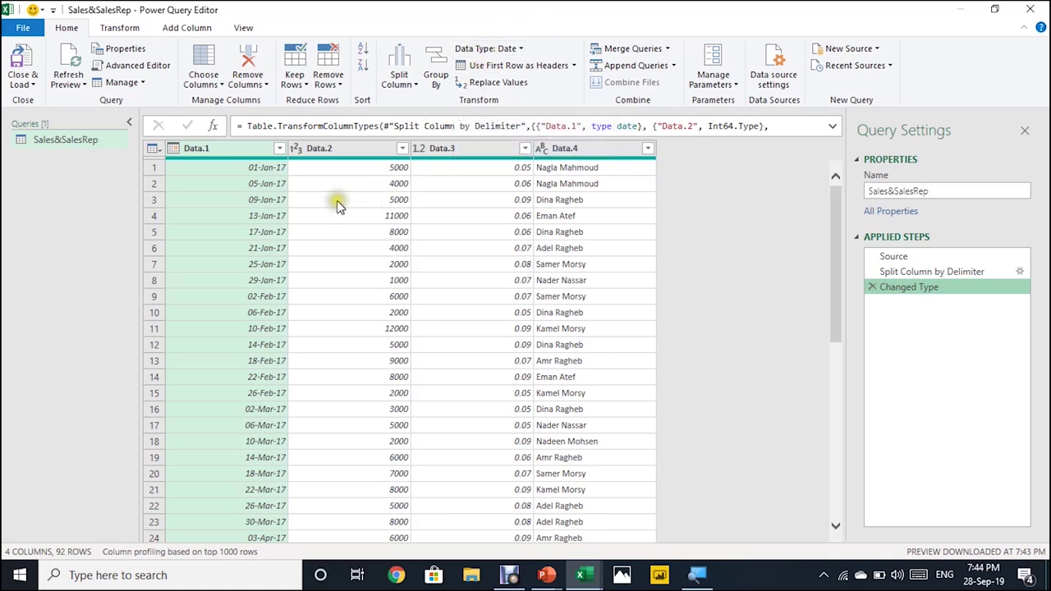
left_click(297, 150)
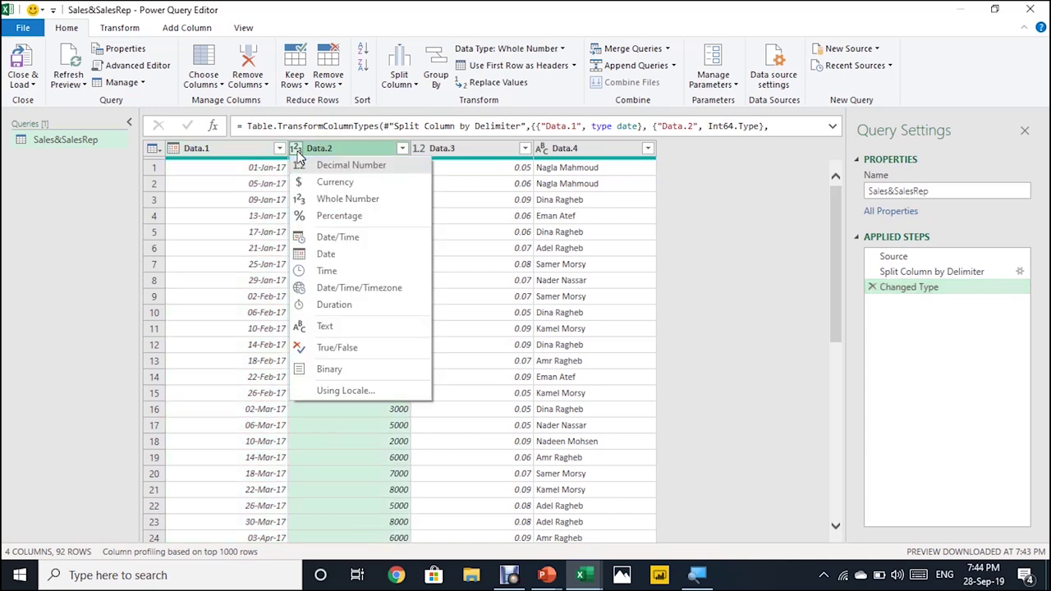
left_click(343, 164)
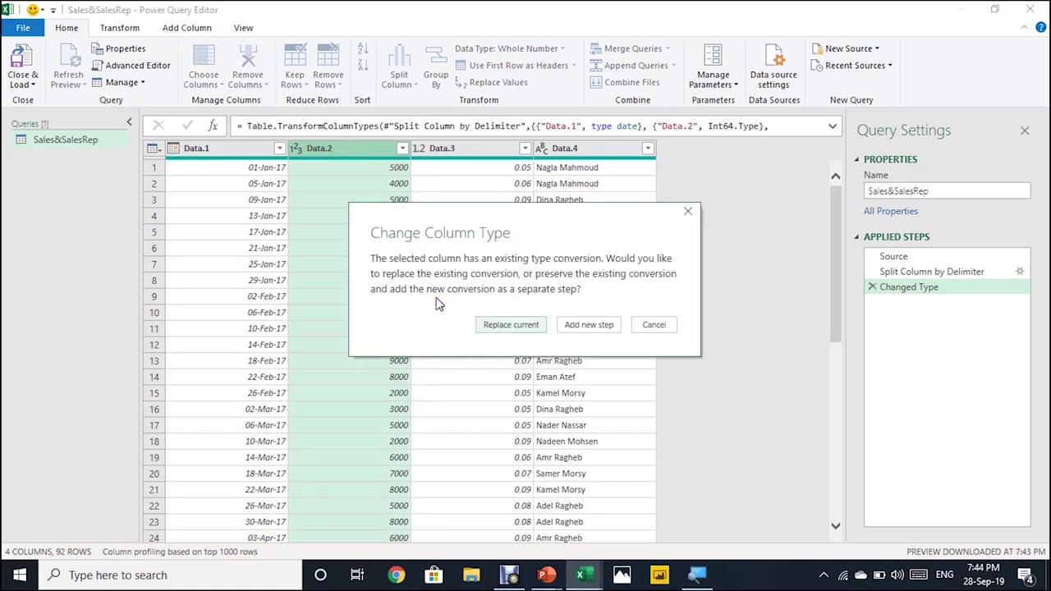
left_click(497, 325)
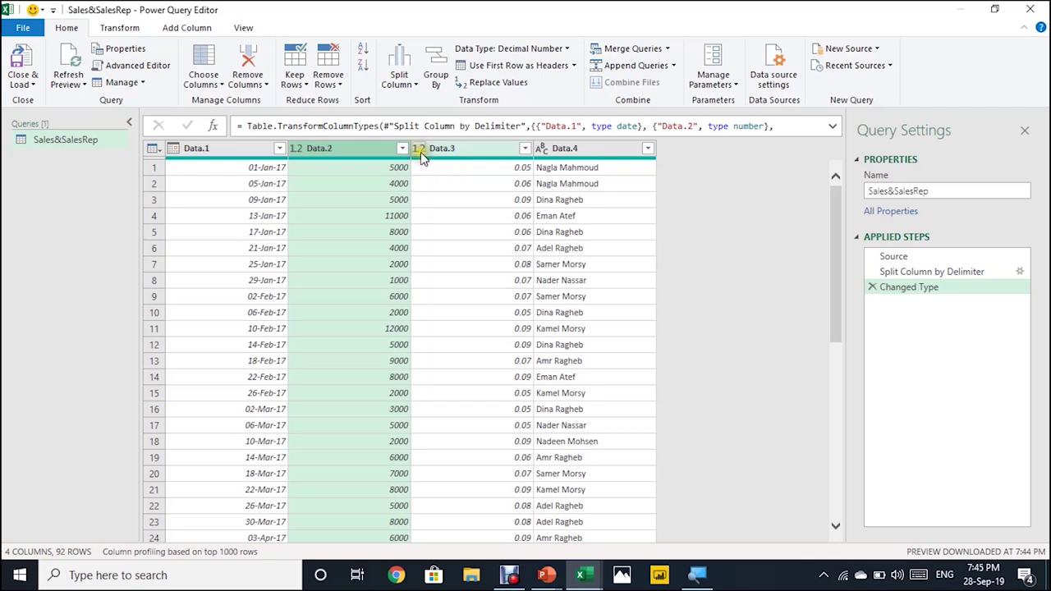
left_click(420, 152)
left_click(444, 216)
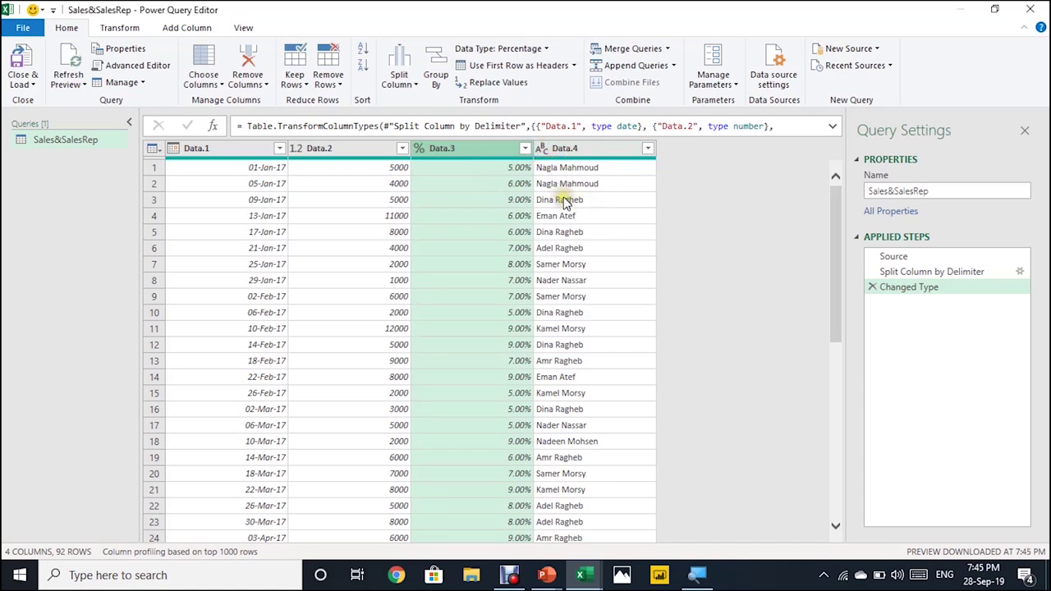
Rename the four columns, in order, as Data, Amount, %ofCommission and SalesRepName.
left_click(564, 149)
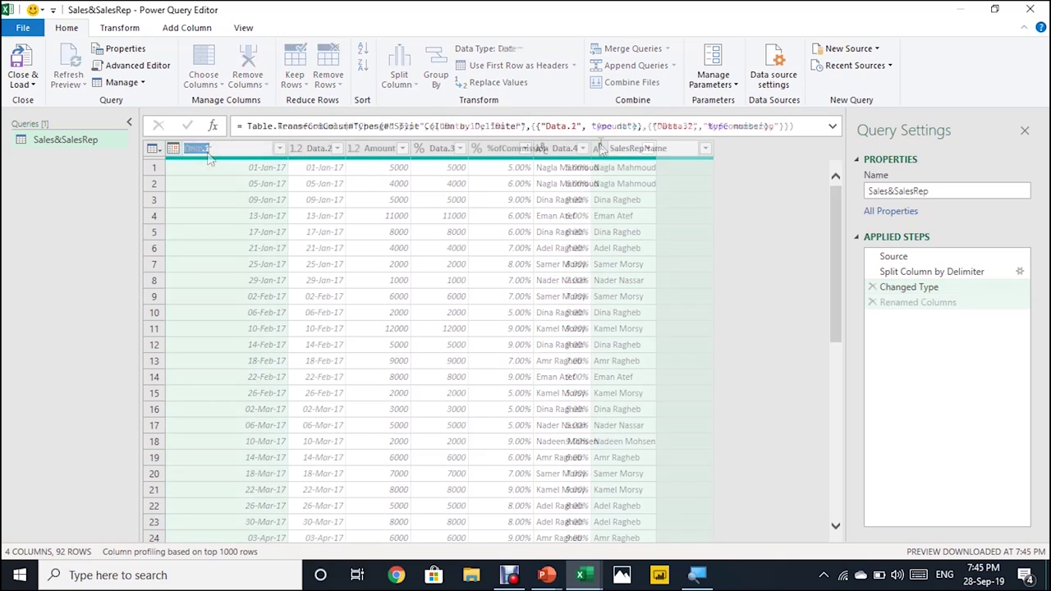
left_click(599, 148)
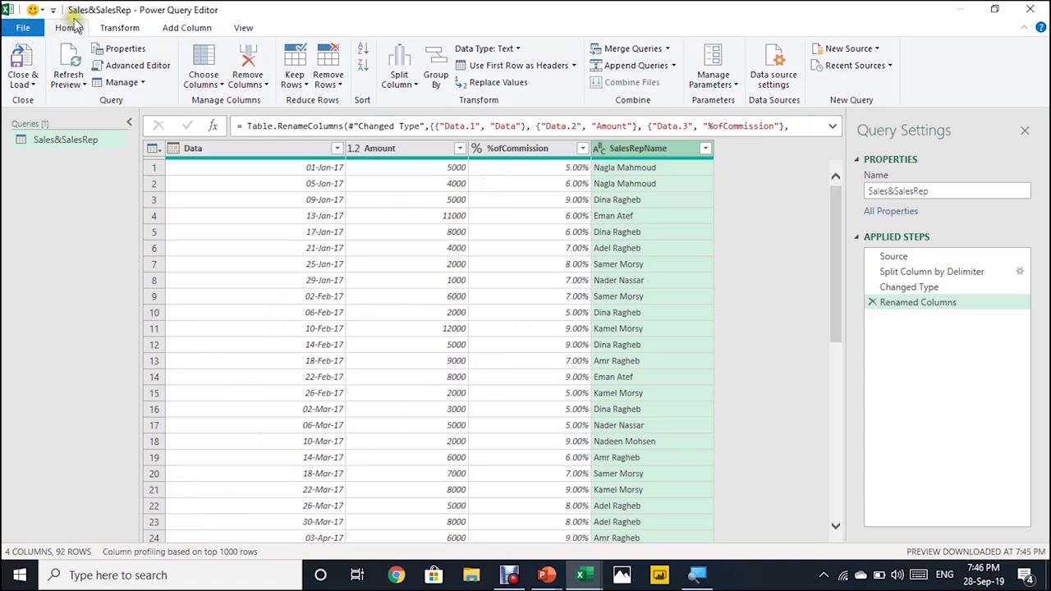
Close the query editor and load the query as a table in the existing worksheet, starting at cell E7 of sheet 2017.
left_click(31, 85)
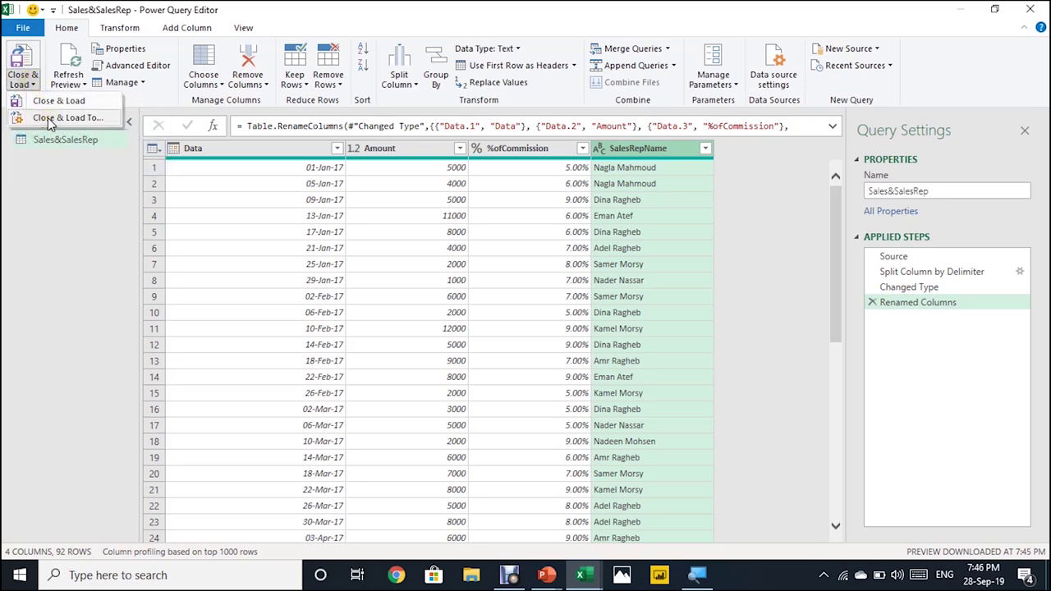
left_click(48, 117)
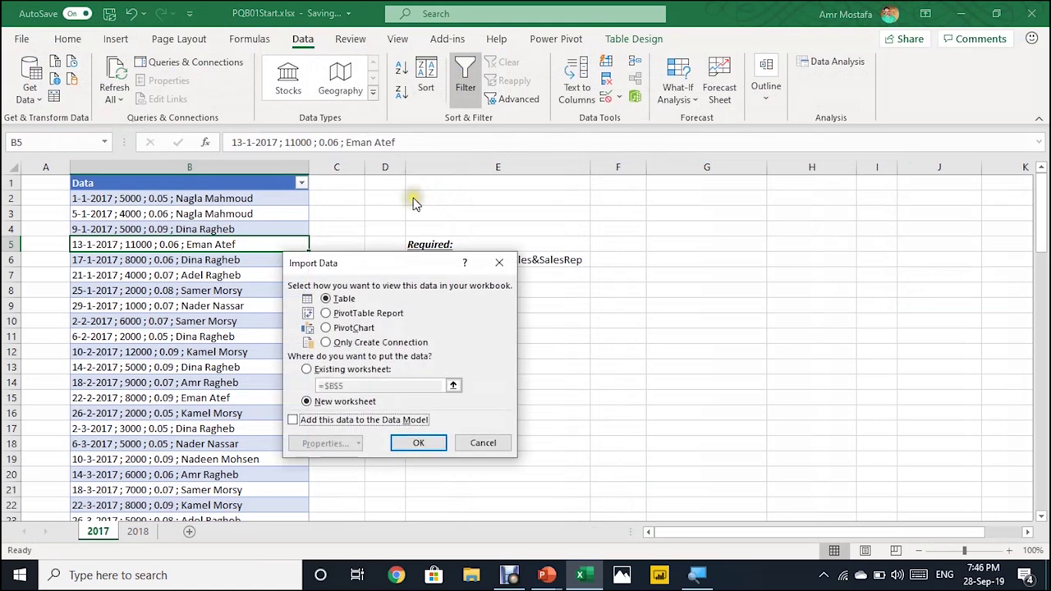
left_click_drag(403, 267, 758, 213)
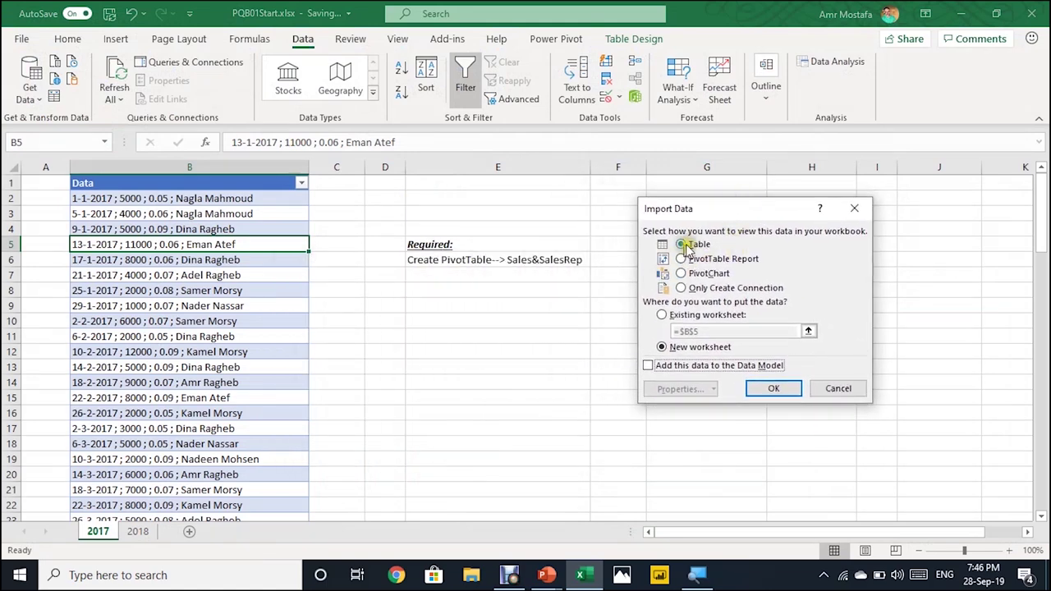
left_click(662, 315)
left_click(435, 275)
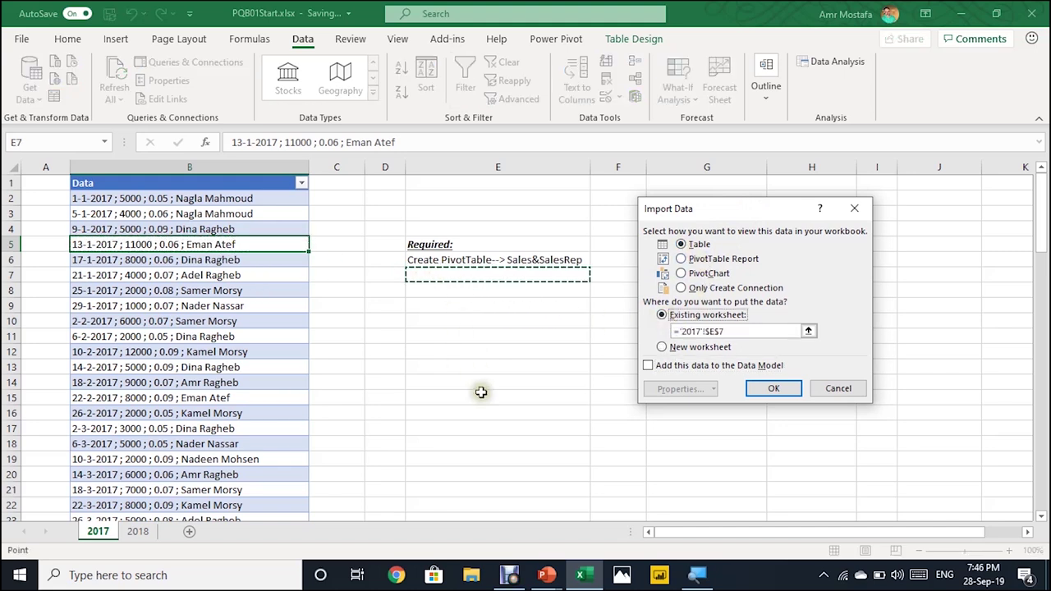
left_click(773, 389)
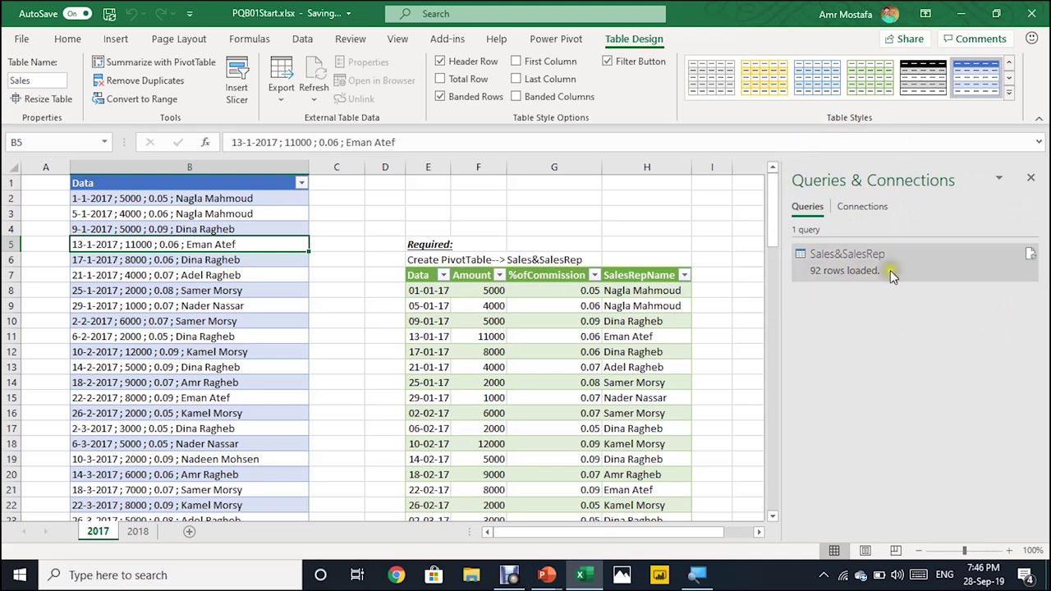
mouse_move(890, 270)
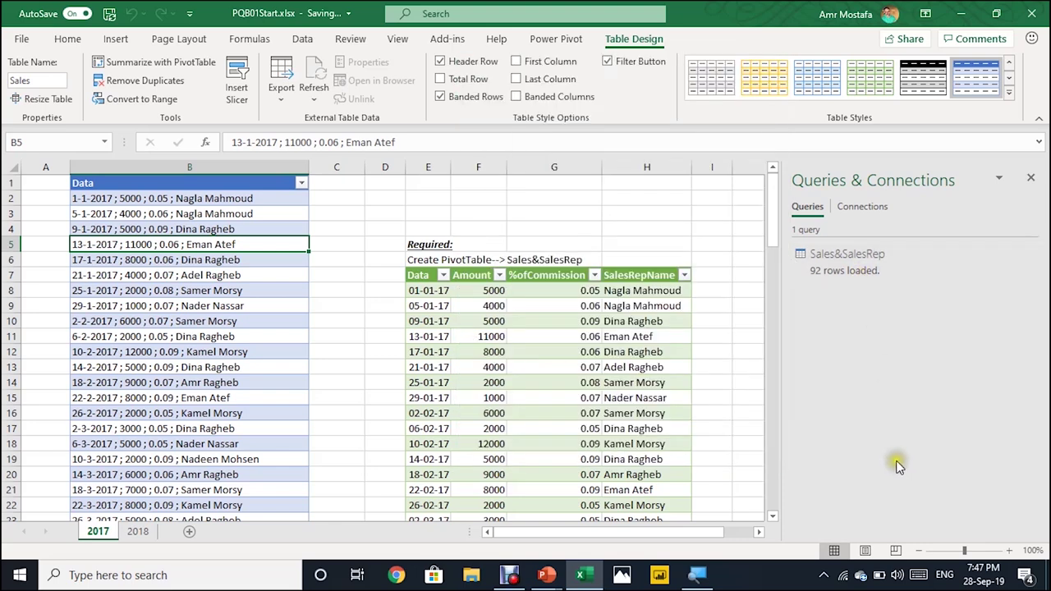
Create a PivotTable from the Sales_SalesRep table in the existing worksheet at cell J7 of sheet 2017.
left_click(554, 367)
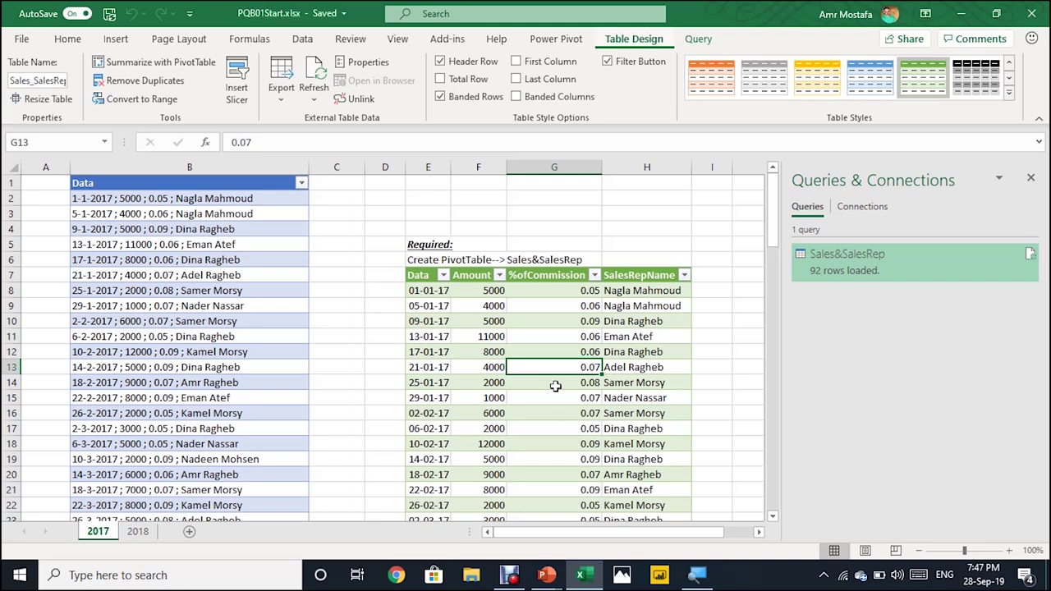
key("alt+n")
scroll(555, 386, "down", 2)
key("v")
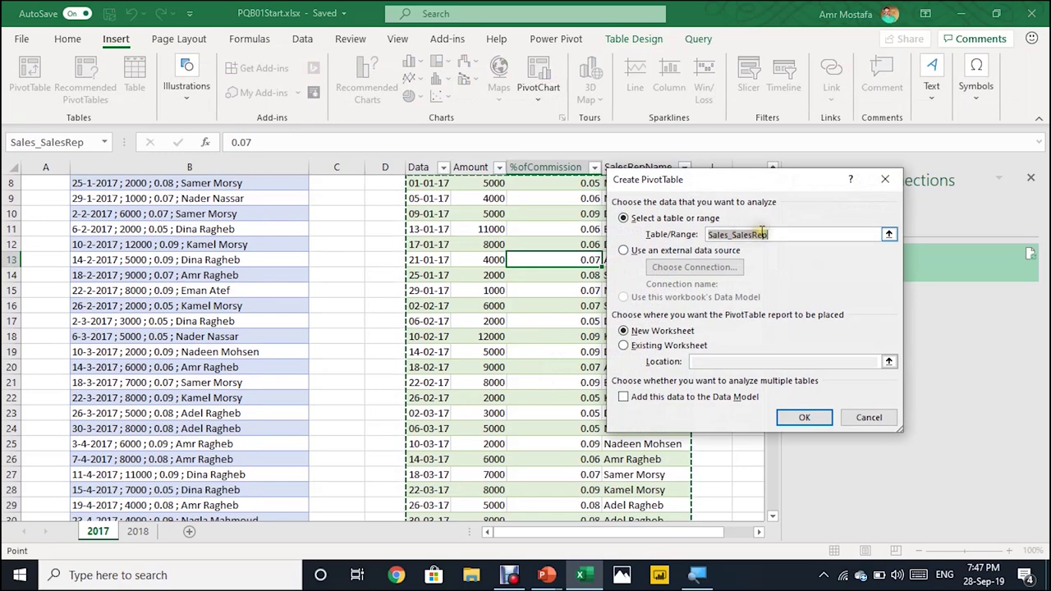
left_click(638, 347)
left_click_drag(711, 177, 652, 233)
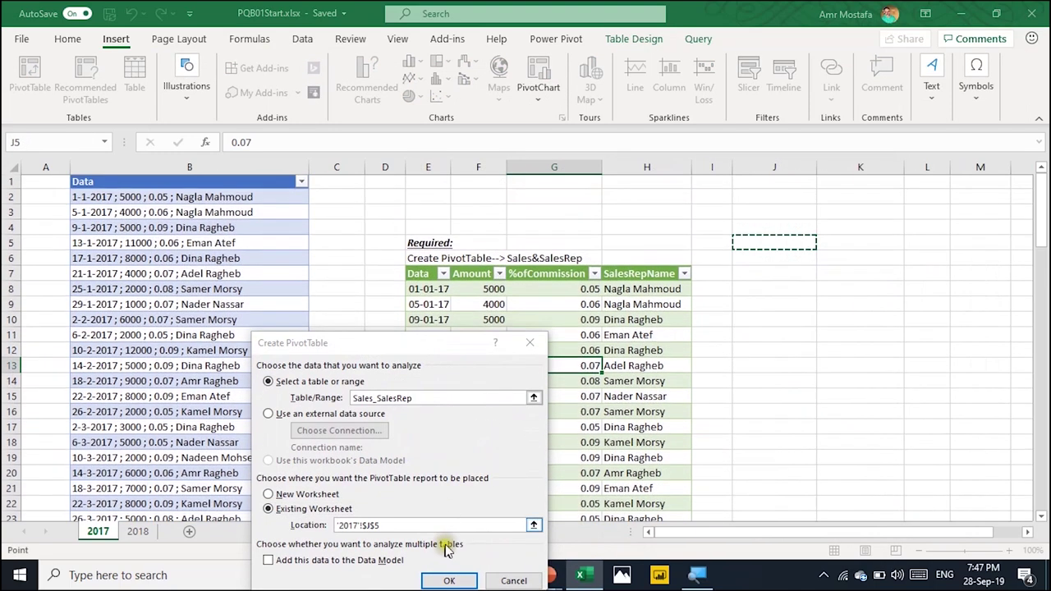
left_click(742, 273)
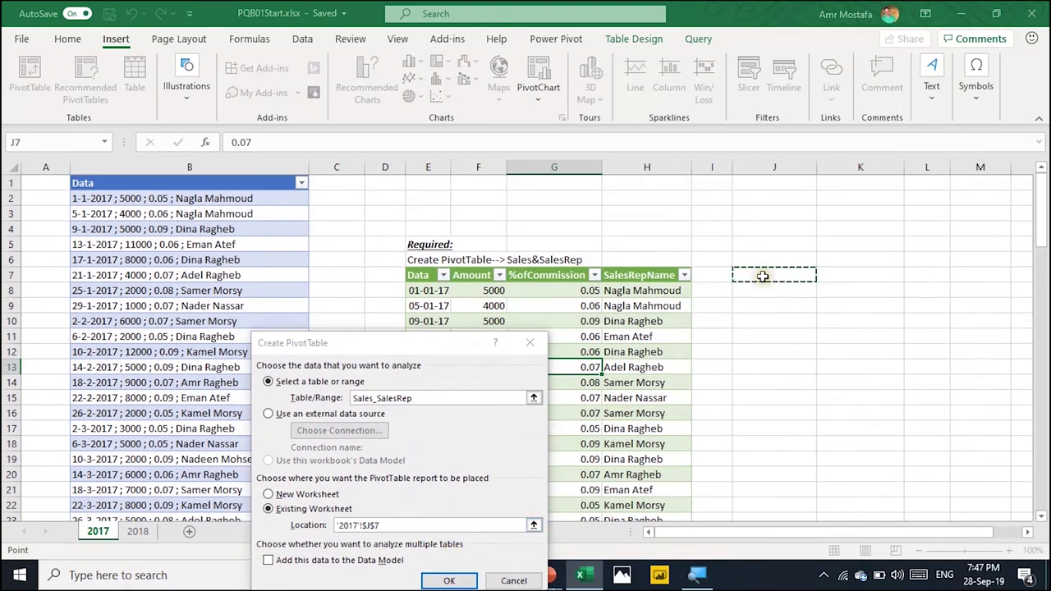
left_click(454, 580)
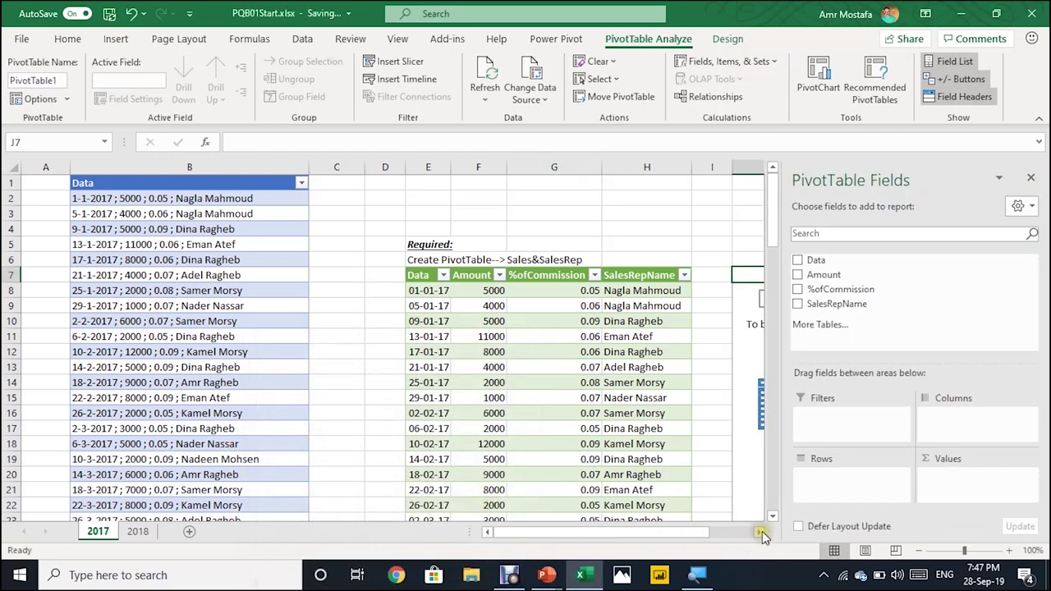
Build the PivotTable with SalesRepName as rows and the sum of Amount as values, formatted in dollars without decimals.
left_click(762, 531)
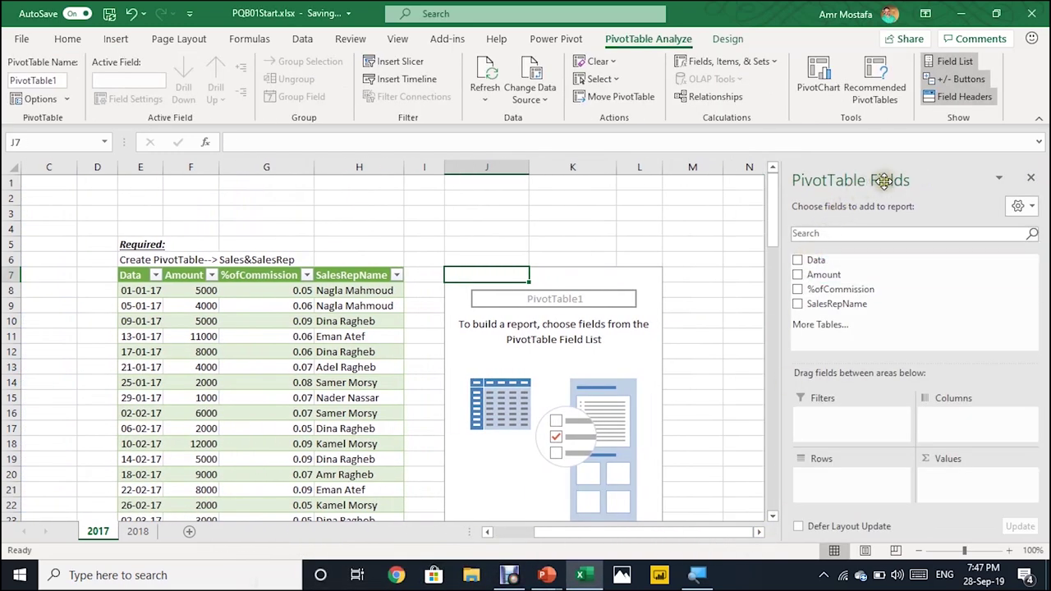
left_click_drag(854, 275, 962, 481)
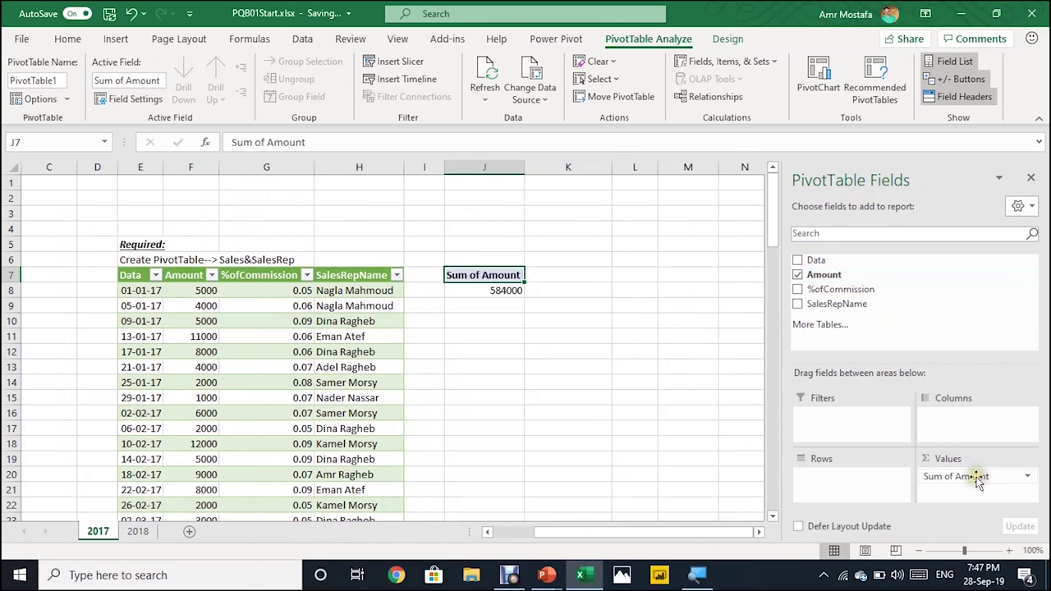
left_click(514, 293)
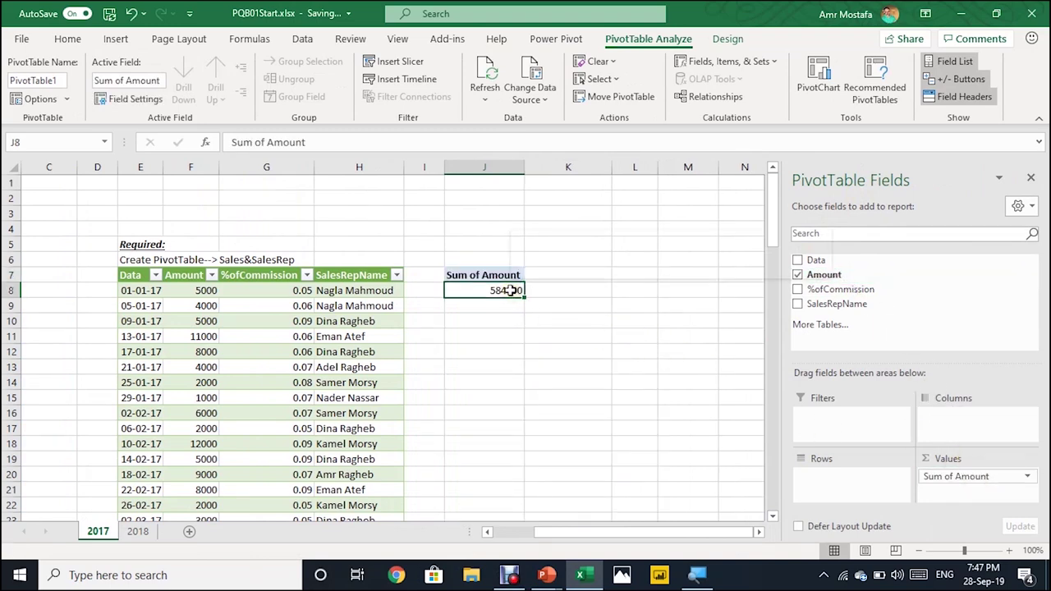
right_click(516, 294)
left_click(558, 345)
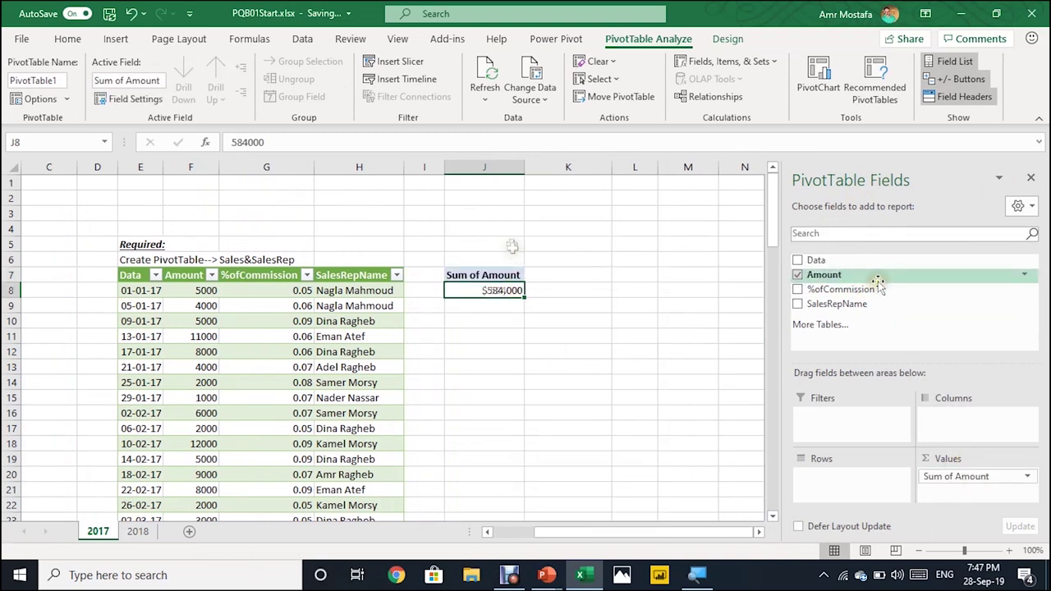
left_click_drag(878, 301, 858, 480)
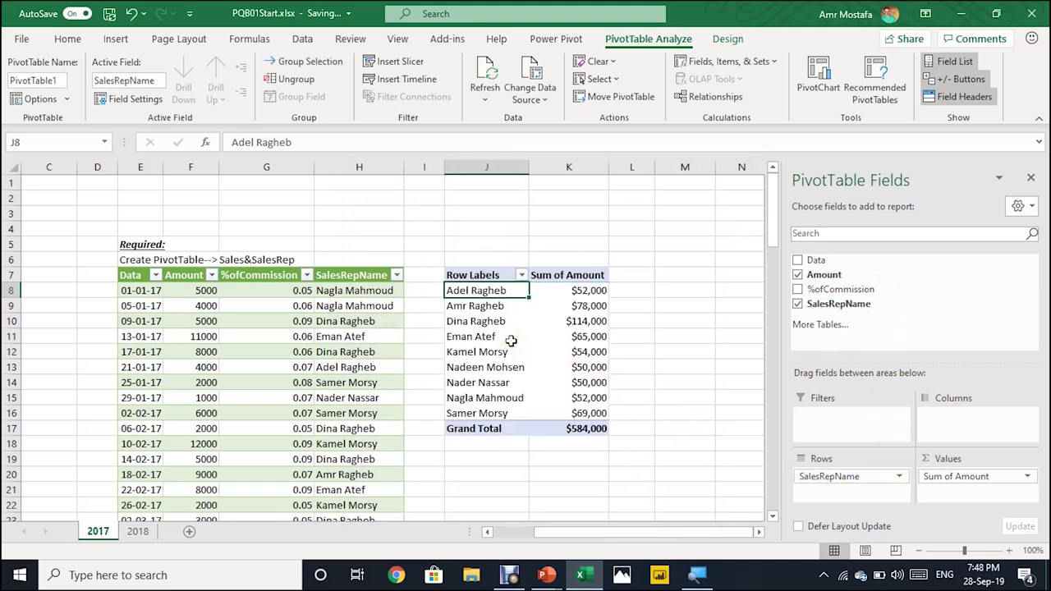
Copy all the 2018 records below the Data header in column B of sheet 2018.
left_click(241, 369)
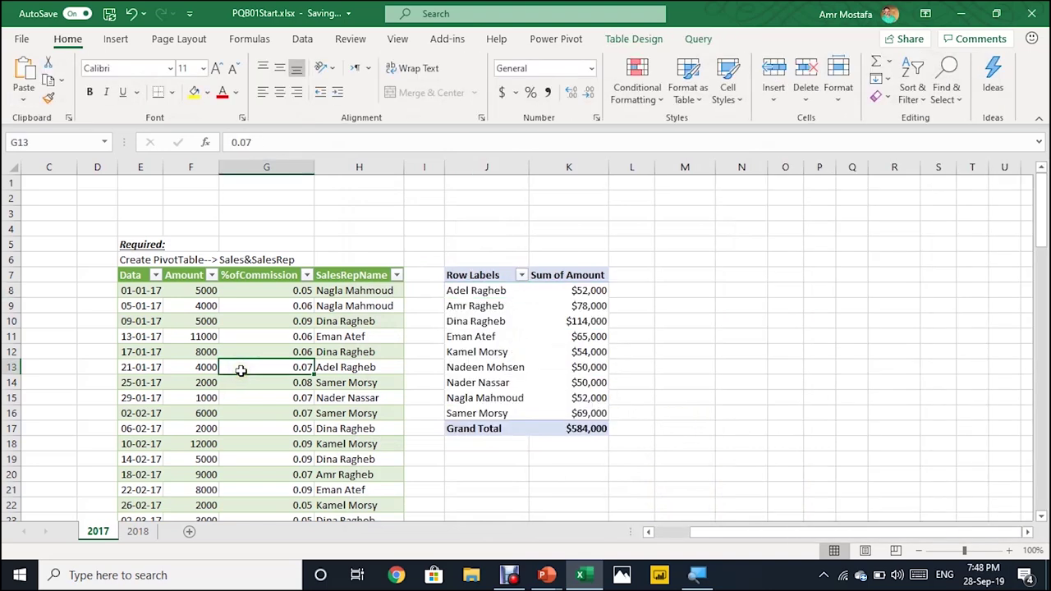
key("Left")
key("Left")
key("Left")
key("Left")
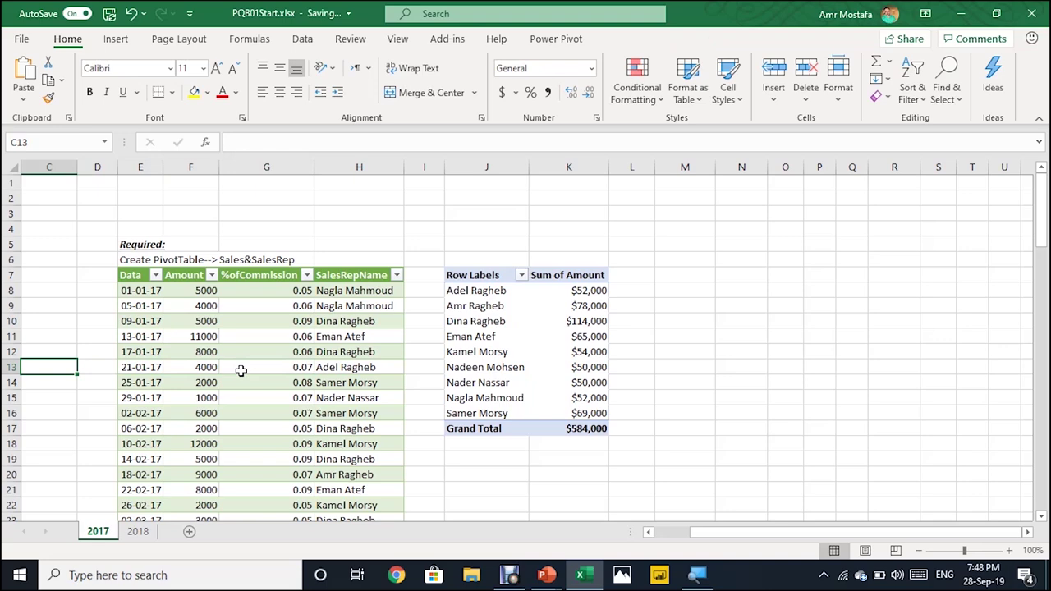
key("Left")
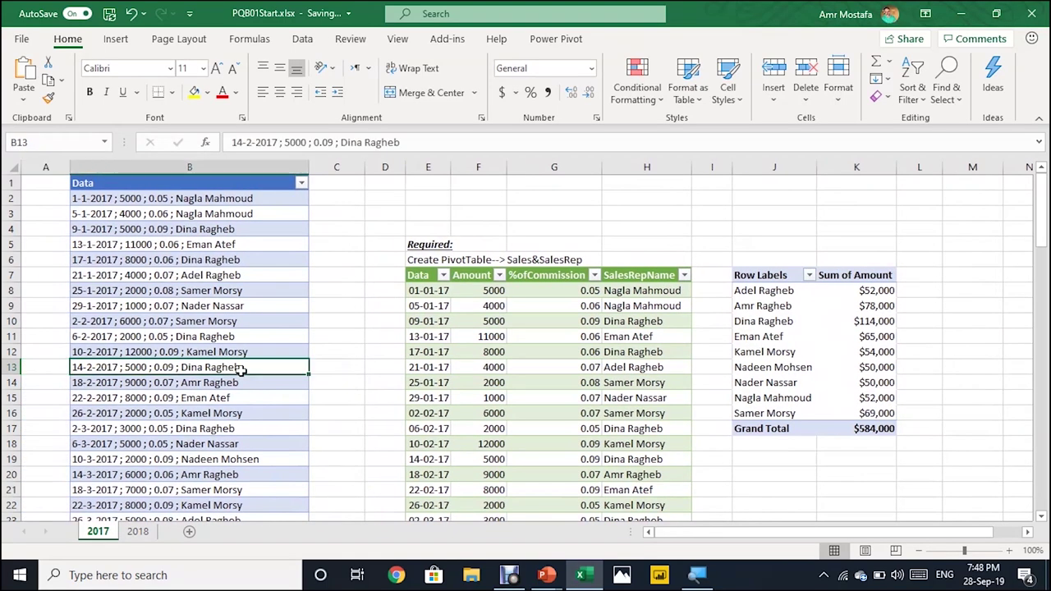
key("ctrl+Up")
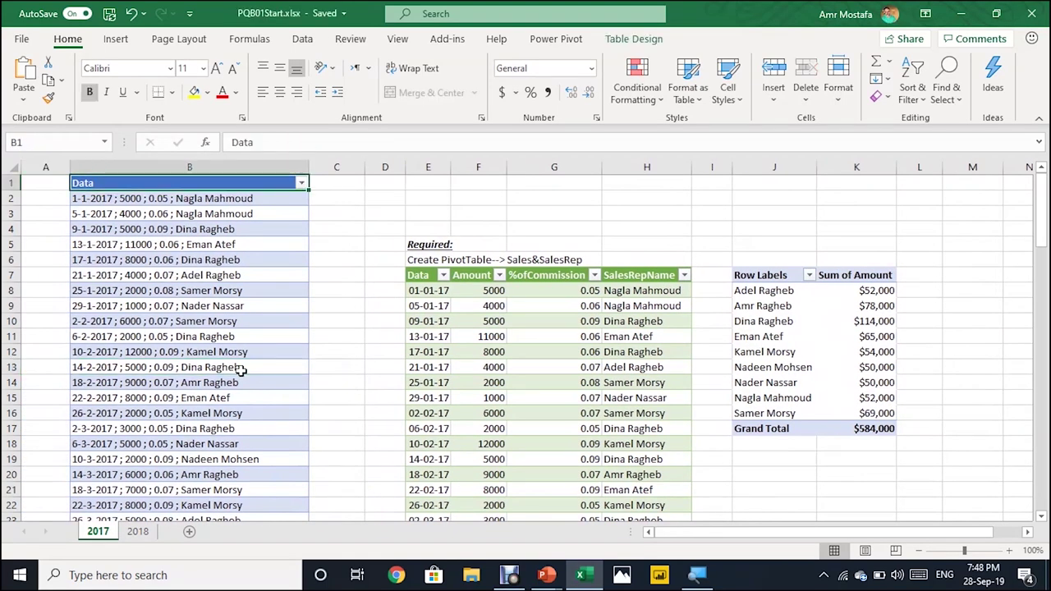
left_click(137, 532)
left_click(180, 305)
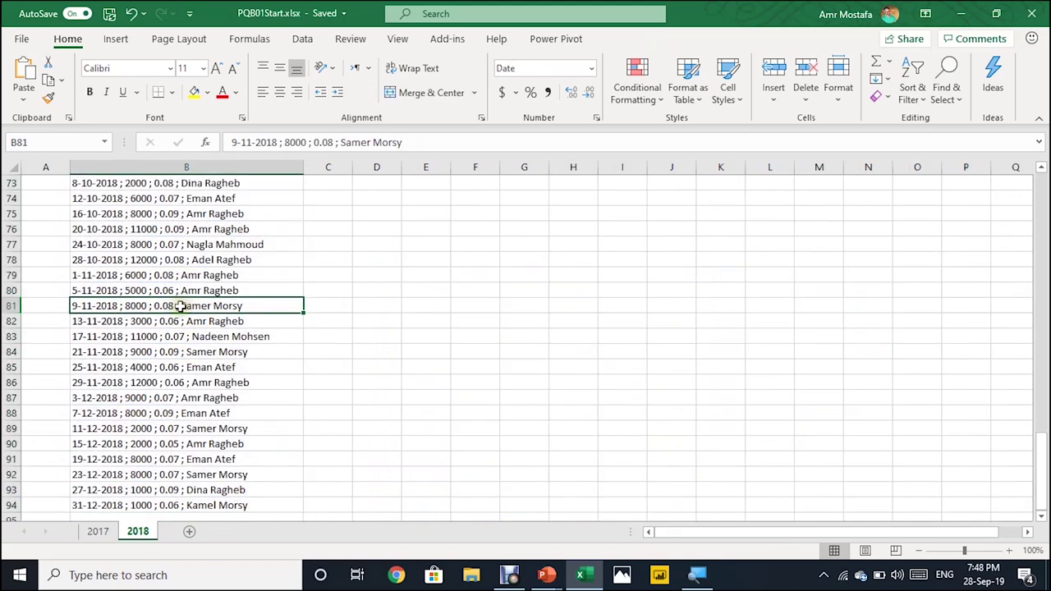
key("ctrl+Up")
key("Down")
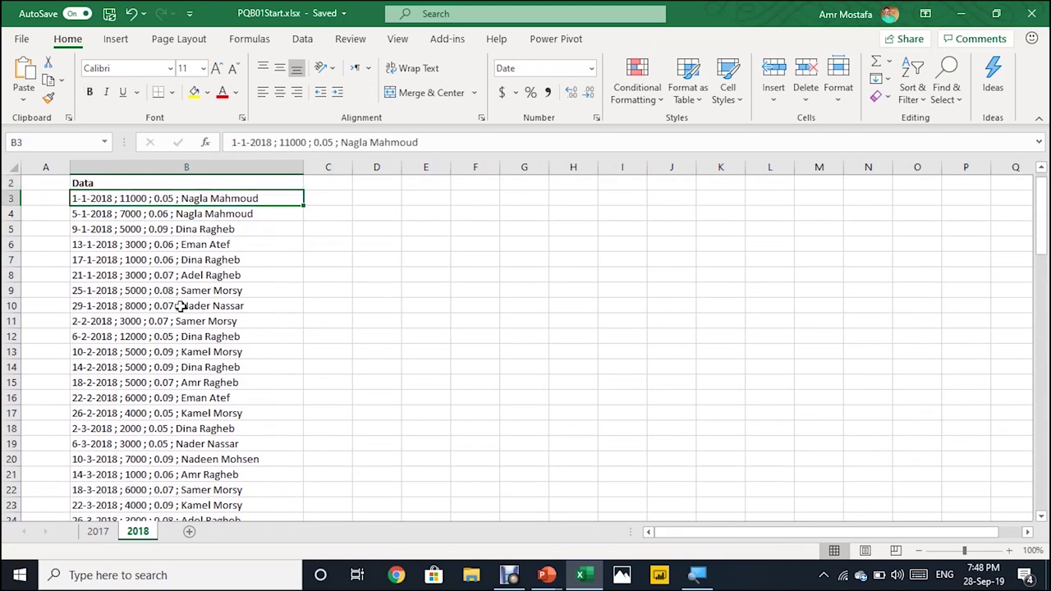
key("ctrl+shift+Down")
key("ctrl+c")
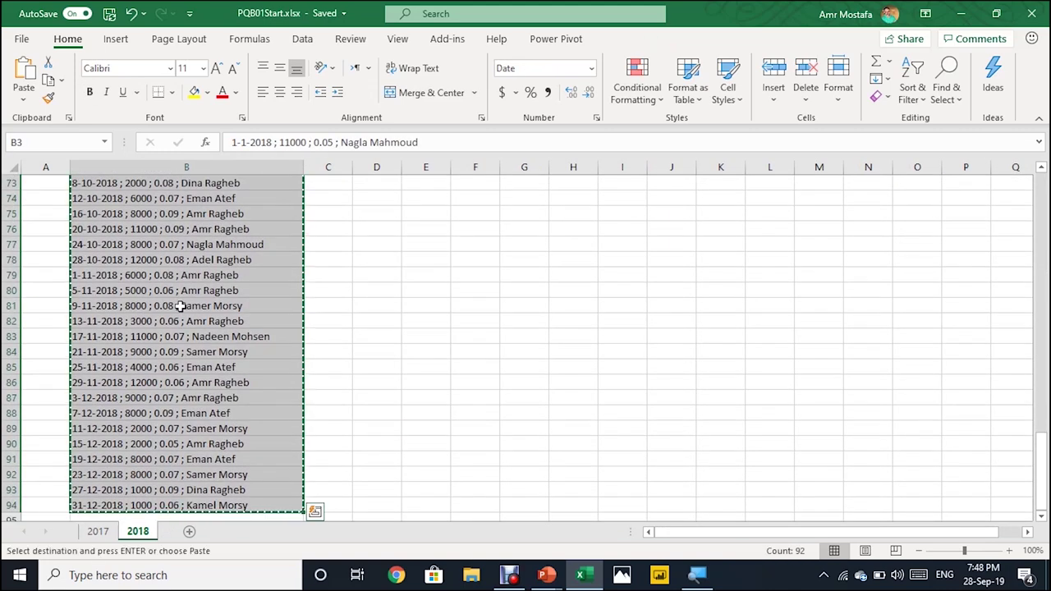
Paste the copied 2018 records directly below the last row of the source Data table on sheet 2017.
left_click(100, 531)
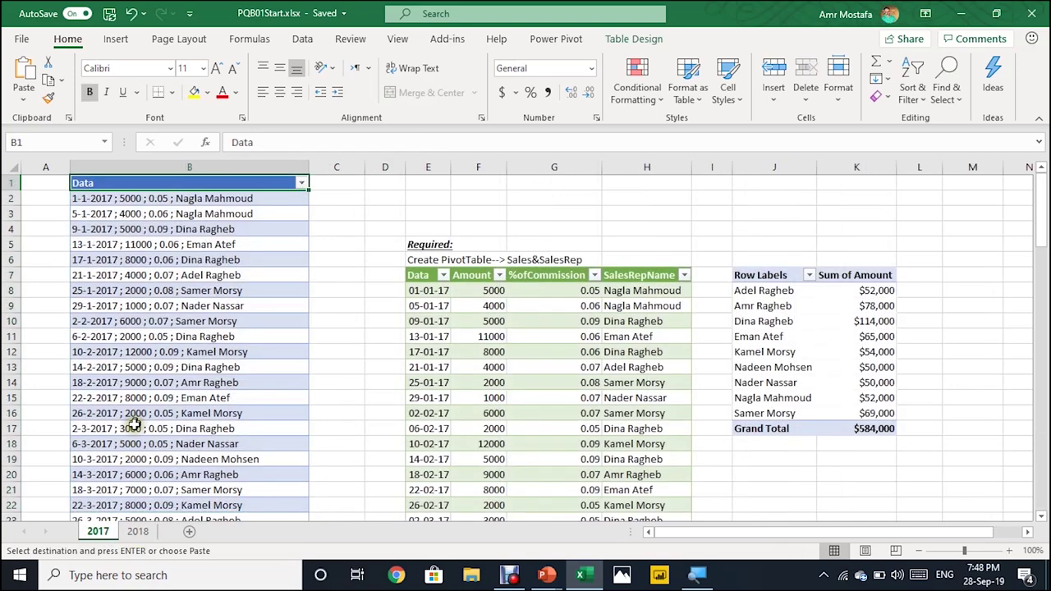
left_click(141, 395)
key("ctrl+Down")
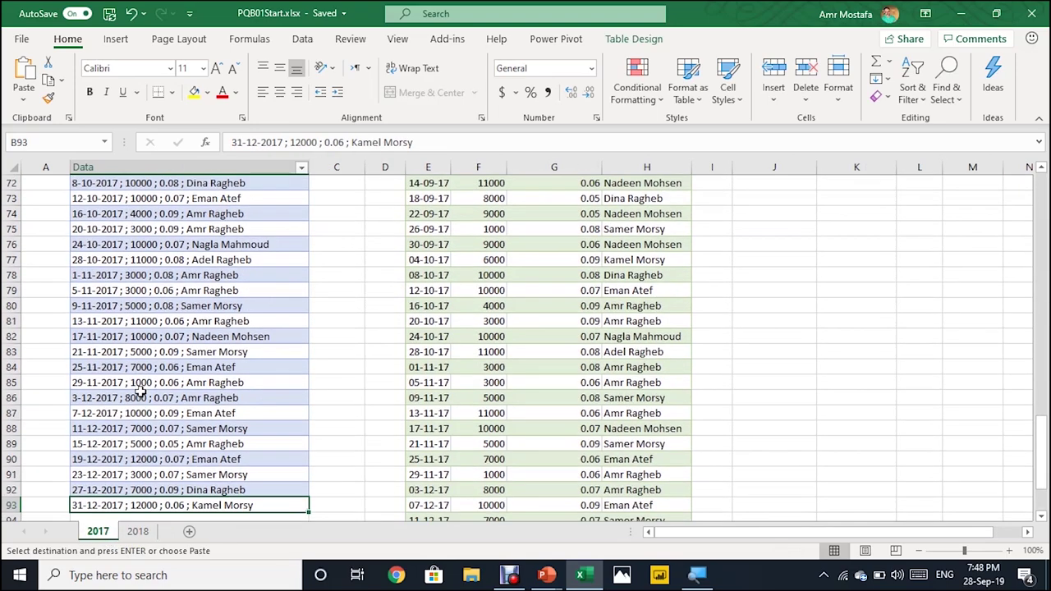
key("Down")
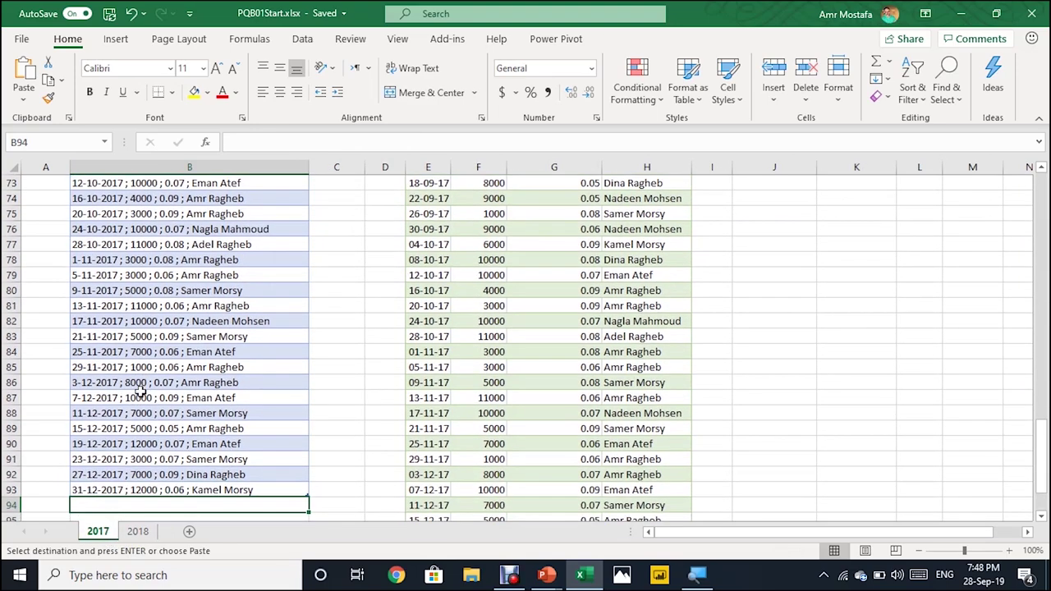
key("ctrl+v")
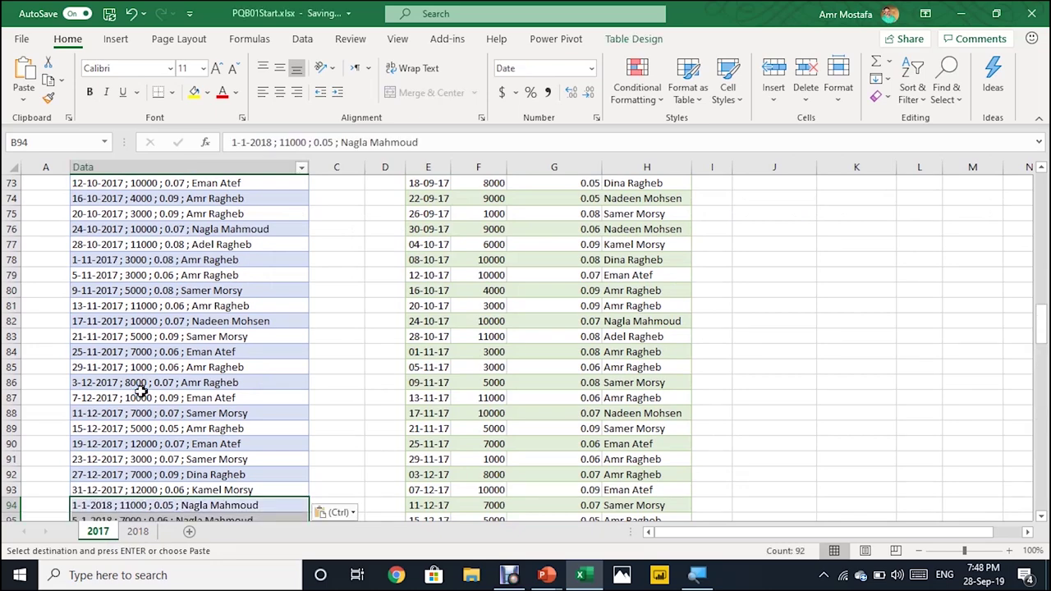
scroll(210, 367, "down", 7)
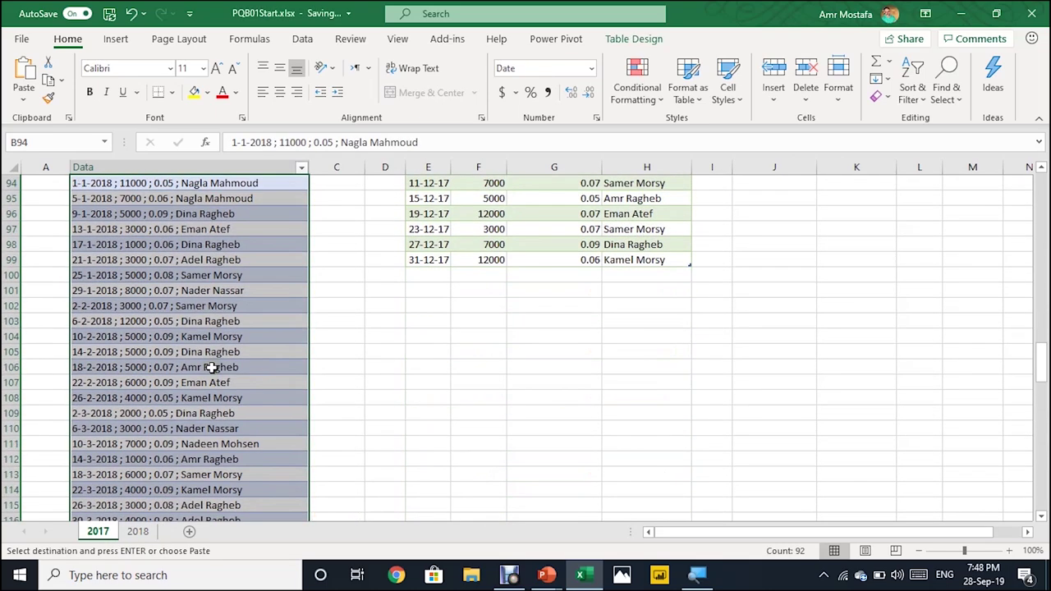
scroll(211, 367, "up", 11)
scroll(211, 367, "up", 5)
Refresh the loaded Sales_SalesRep query table to bring in the added records, and clear the copy selection.
left_click(480, 294)
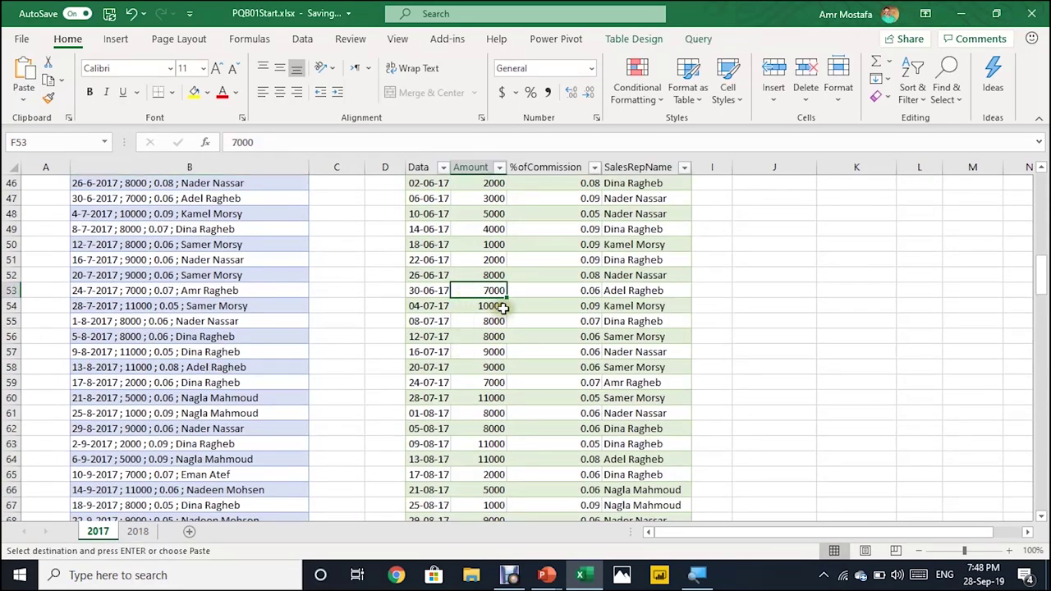
scroll(497, 304, "down", 2)
right_click(491, 198)
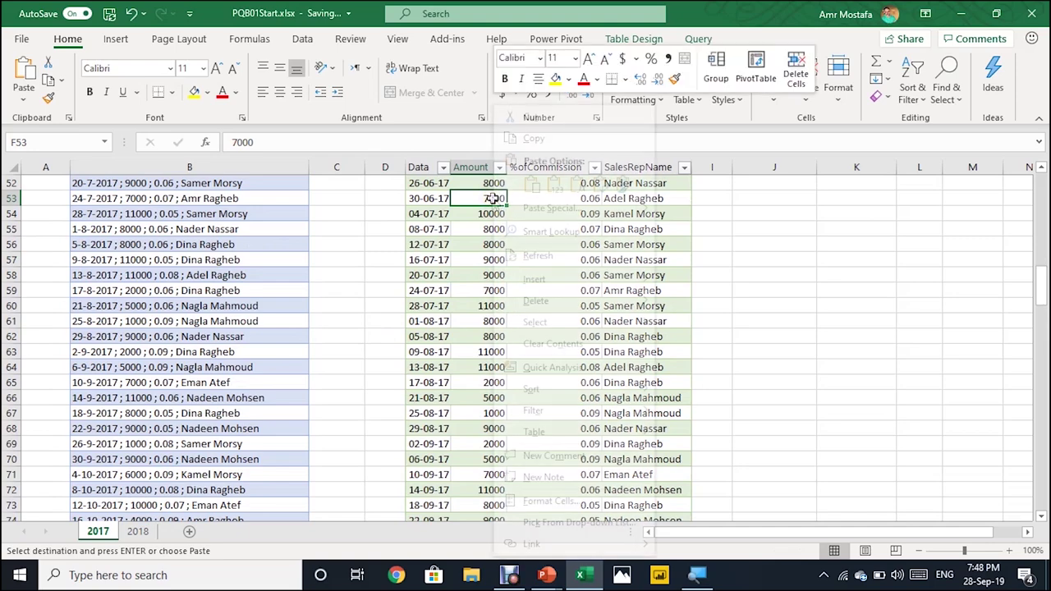
key("Escape")
key("Escape")
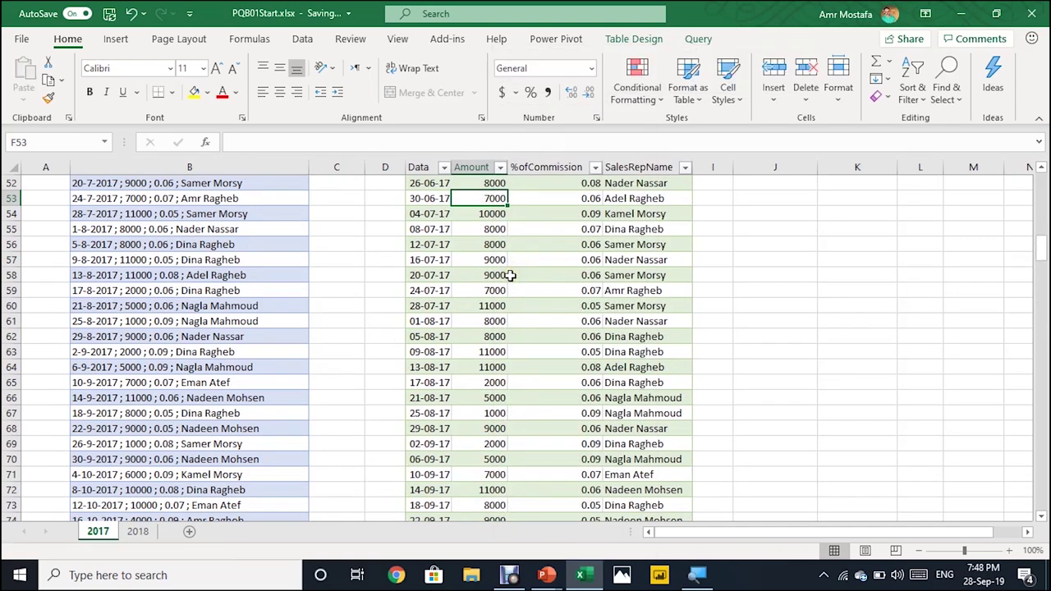
Examine the last rows of the refreshed query table for the 2018 records.
key("ctrl+Down")
key("Up")
key("Up")
key("Up")
key("Up")
key("Up")
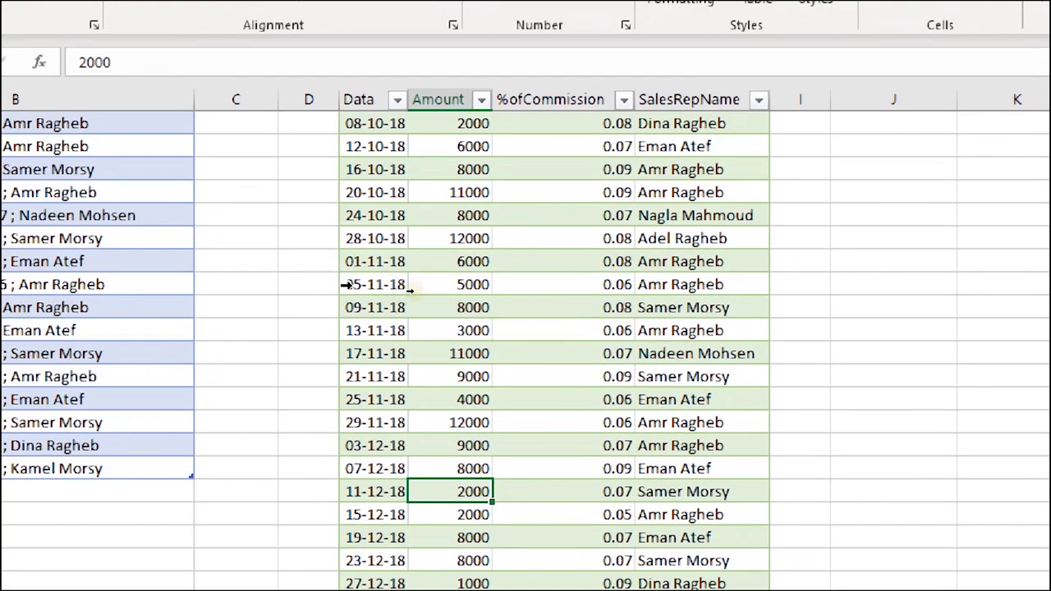
left_click(594, 306)
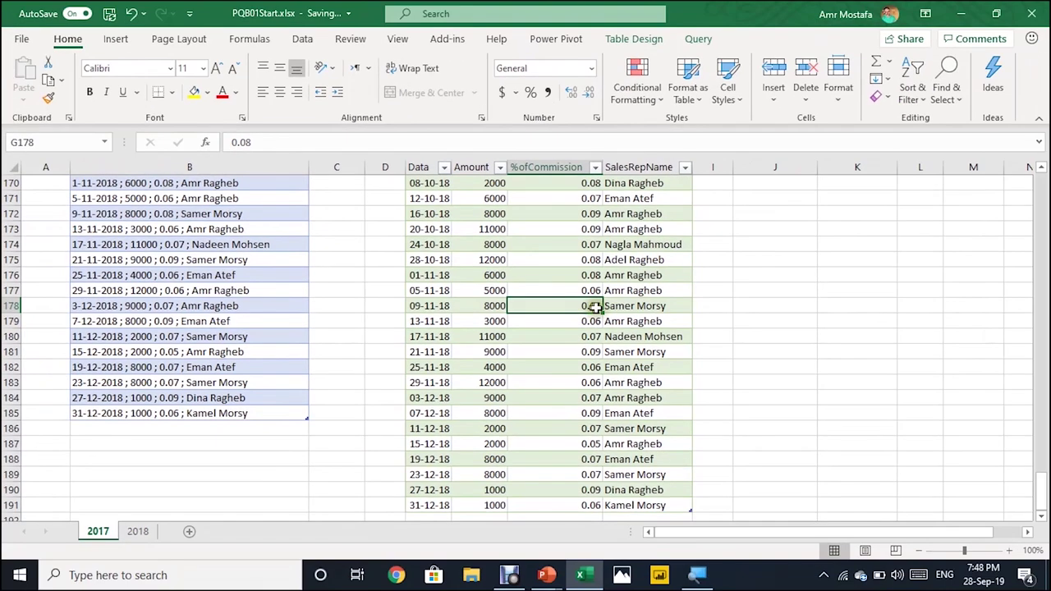
Refresh the sales rep PivotTable and add the Data date field to its columns.
left_click(816, 244)
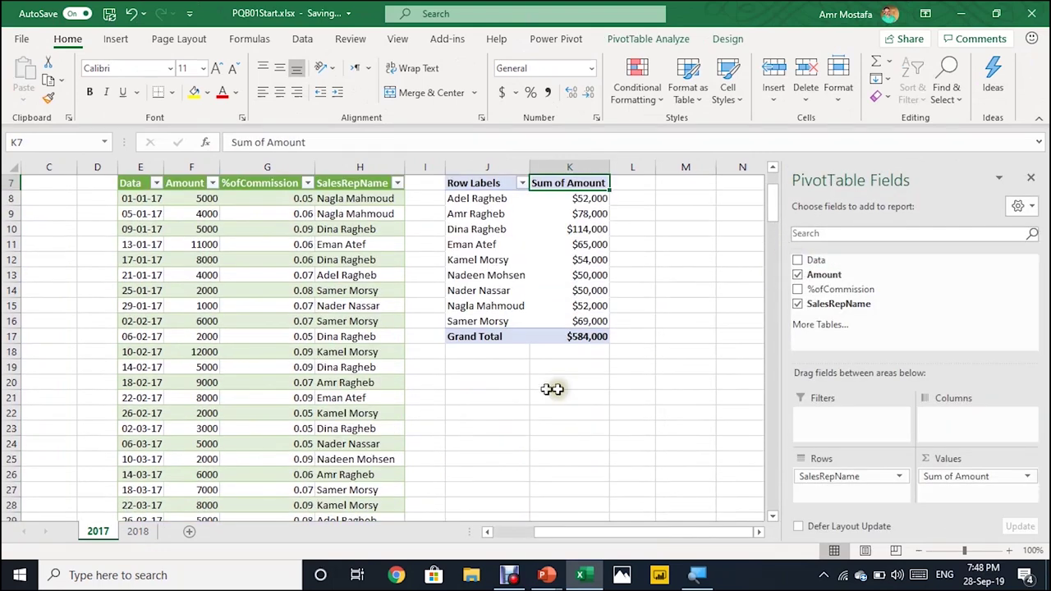
right_click(544, 261)
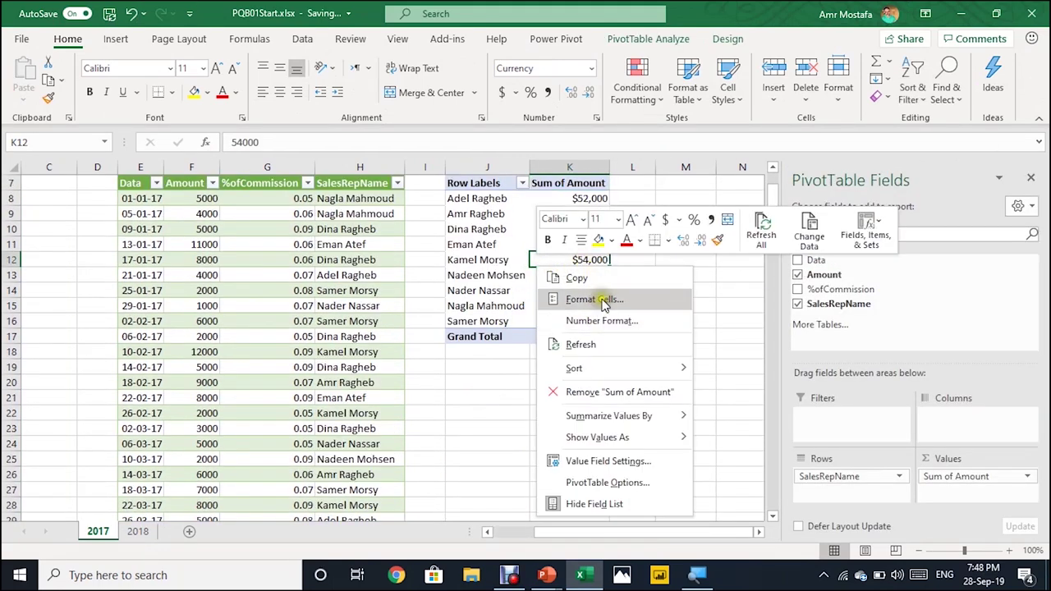
left_click(582, 344)
left_click_drag(816, 259, 964, 428)
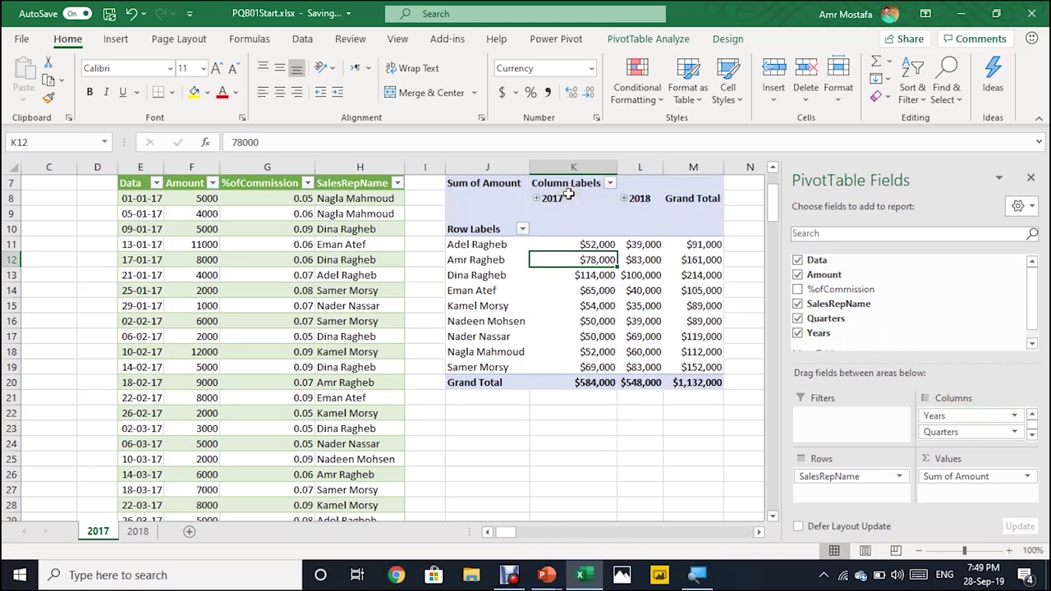
Examine the PivotTable's 2018 column alongside the source Data table and the loaded query table on sheet 2017.
left_click(630, 198)
scroll(628, 302, "up", 2)
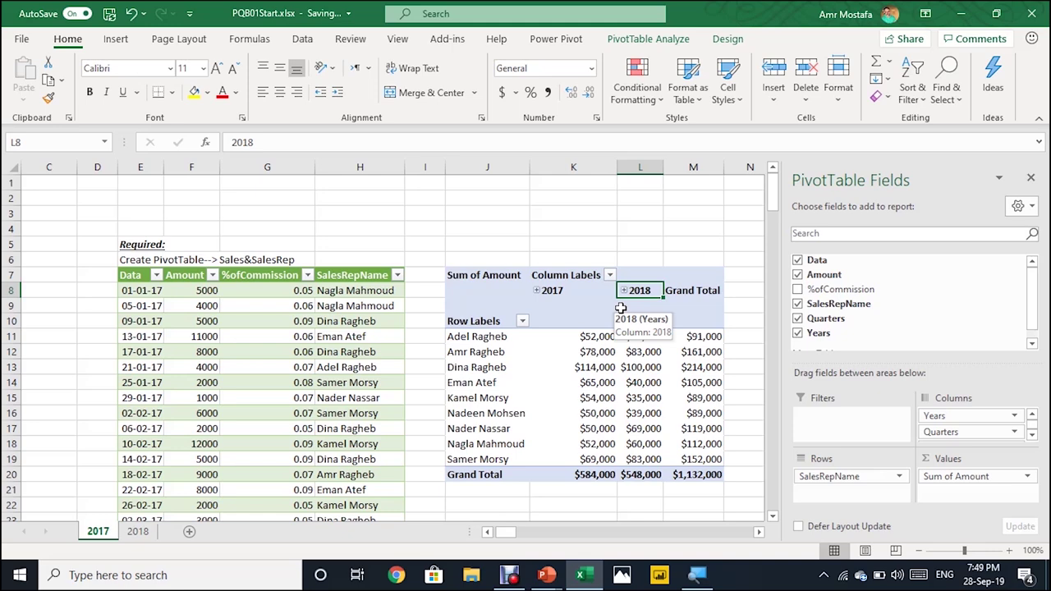
key("Left")
key("Left")
key("Left")
key("Left")
key("Left")
key("Left")
key("Left")
key("Left")
key("Left")
key("Left")
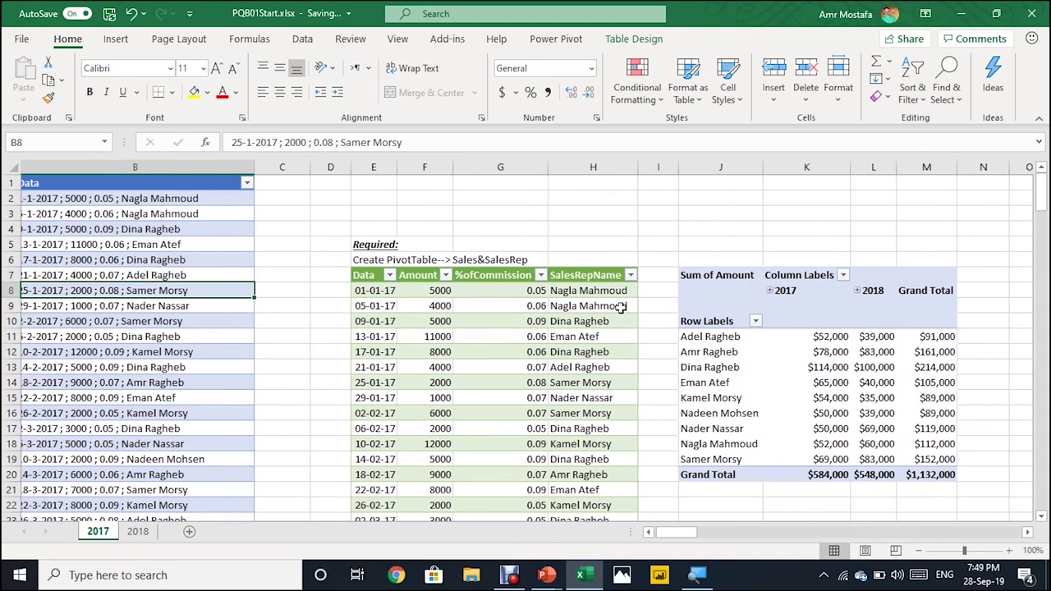
key("Left")
key("Right")
key("Right")
key("Right")
key("Right")
key("Right")
key("Right")
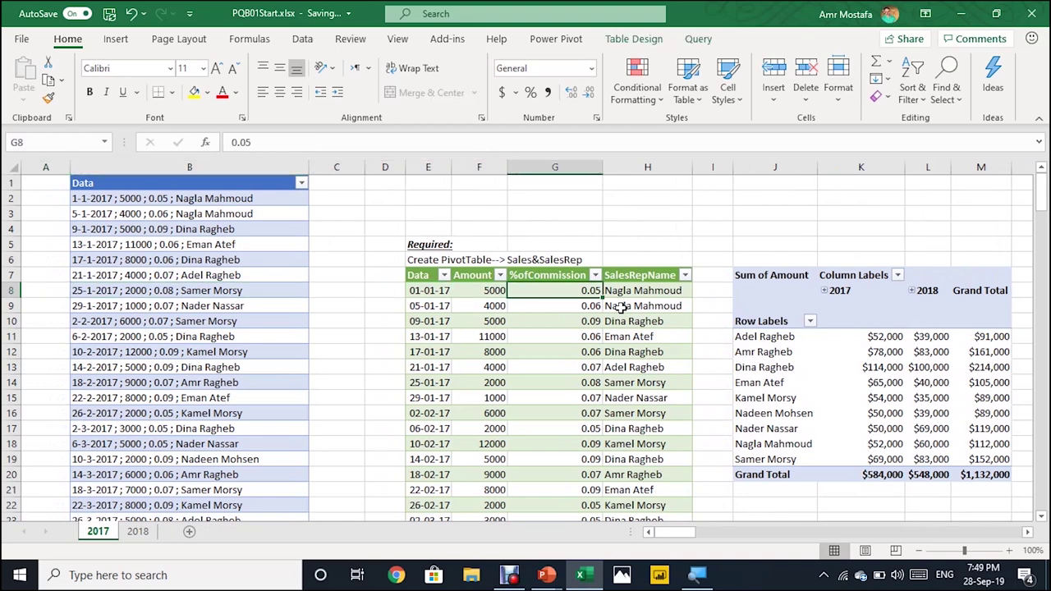
key("Right")
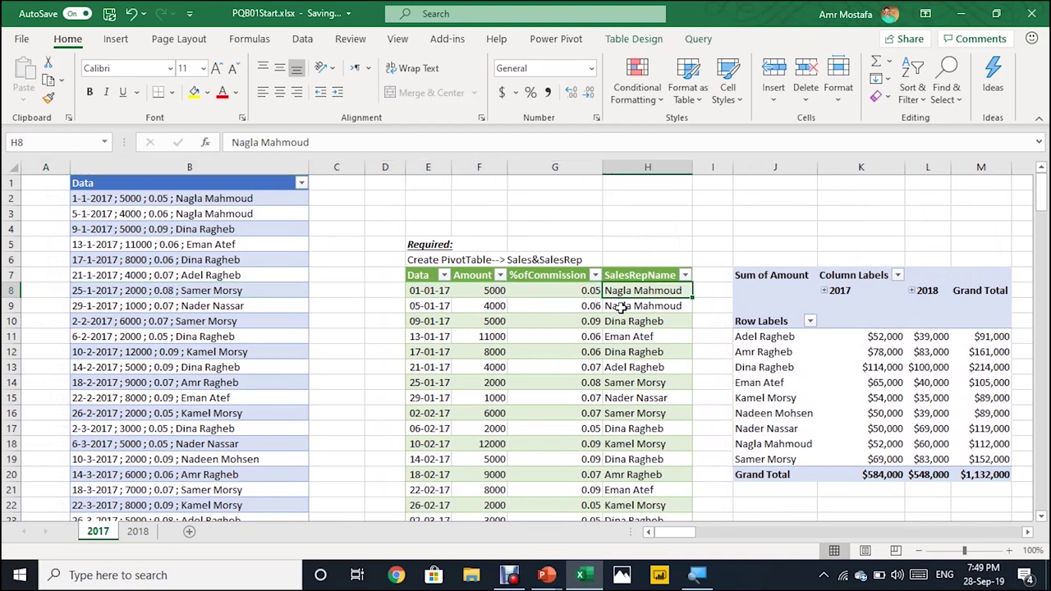
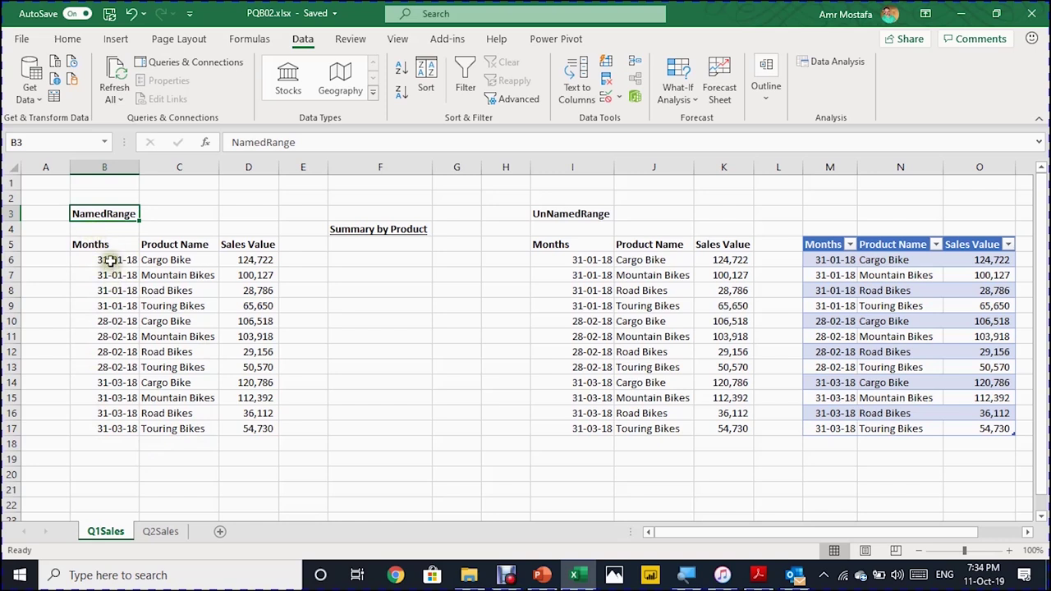
Select the named range BikesQ1 on sheet Q1Sales to check which cells it covers.
left_click(93, 261)
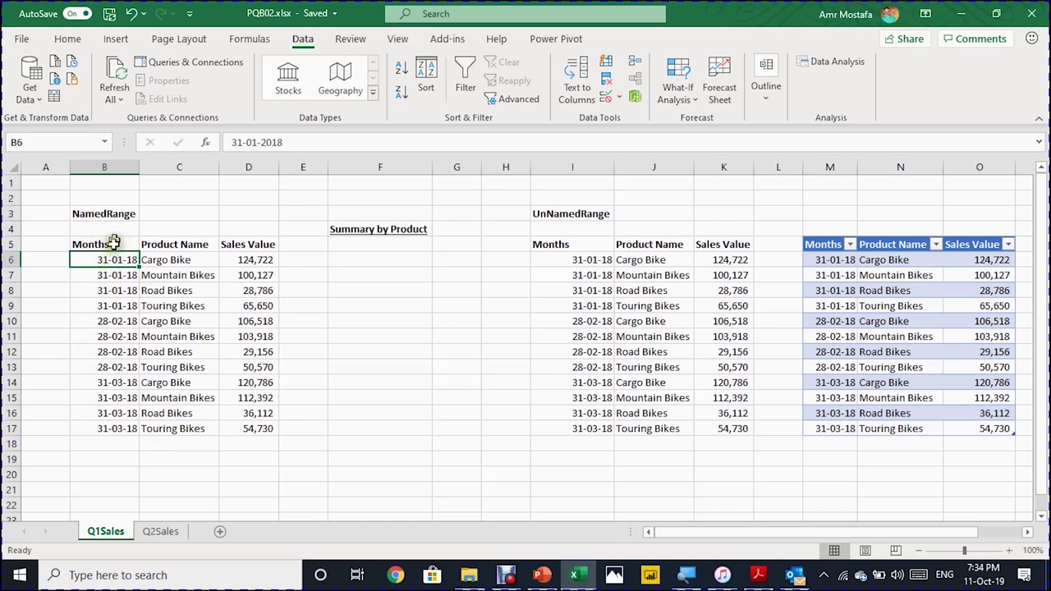
left_click(105, 144)
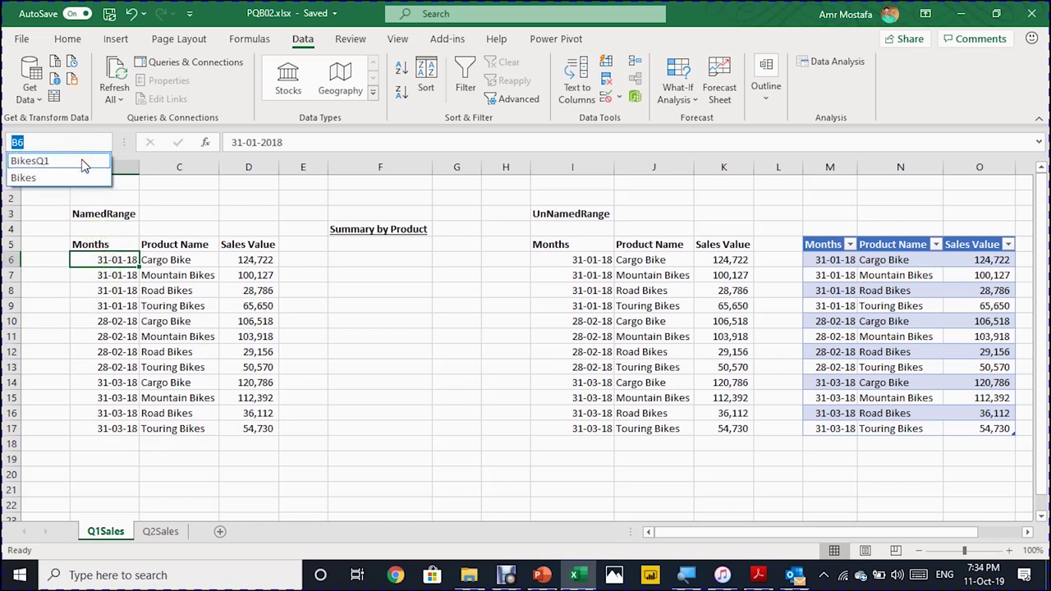
left_click(83, 163)
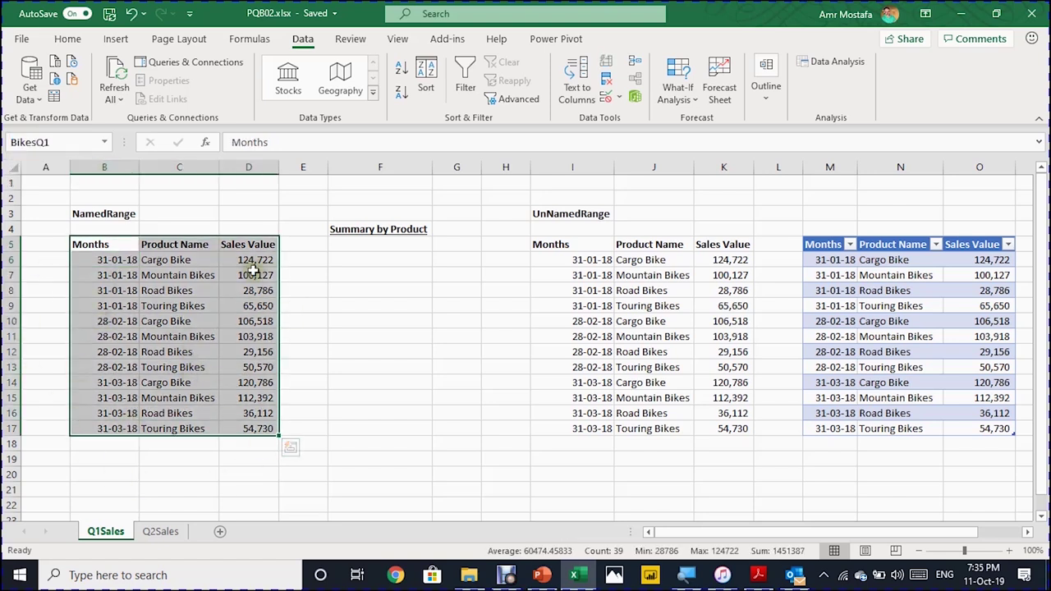
left_click(144, 303)
Highlight the unnamed sales range I5:K17 and inspect the design properties of the Excel table beside it.
left_click(565, 261)
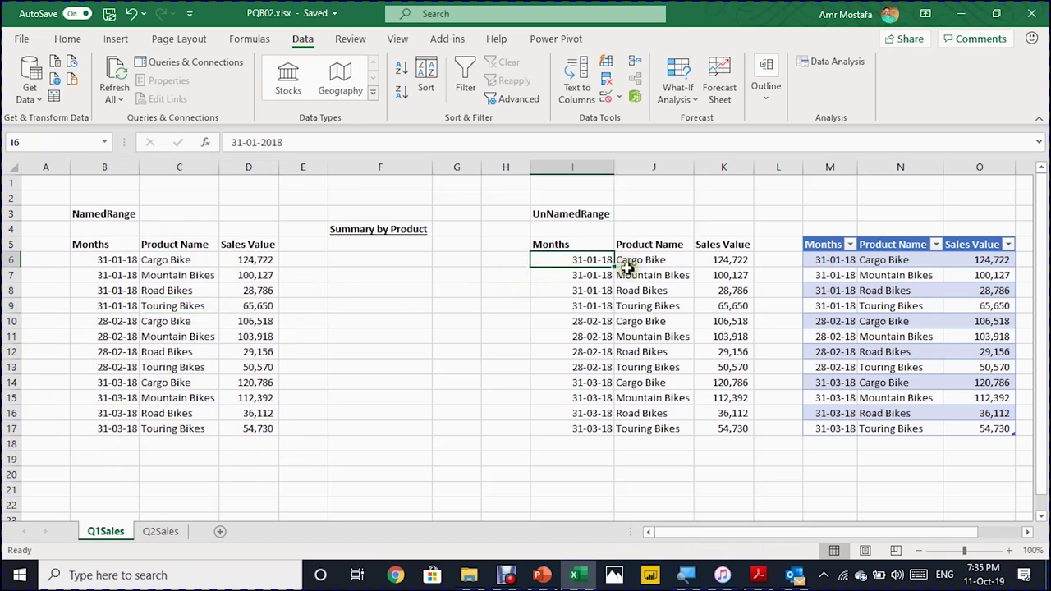
left_click_drag(586, 243, 708, 427)
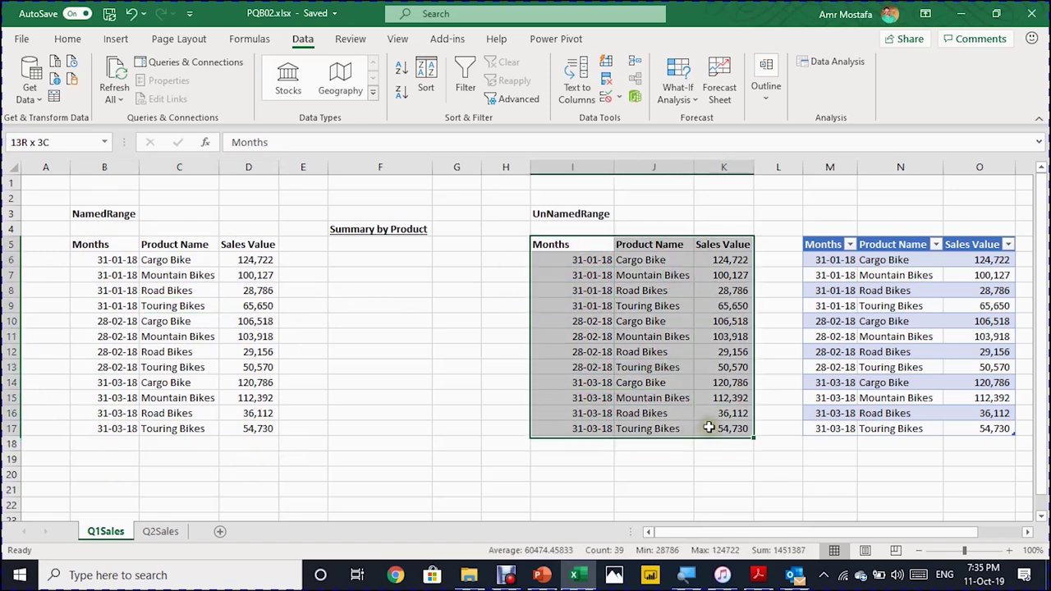
left_click(1027, 532)
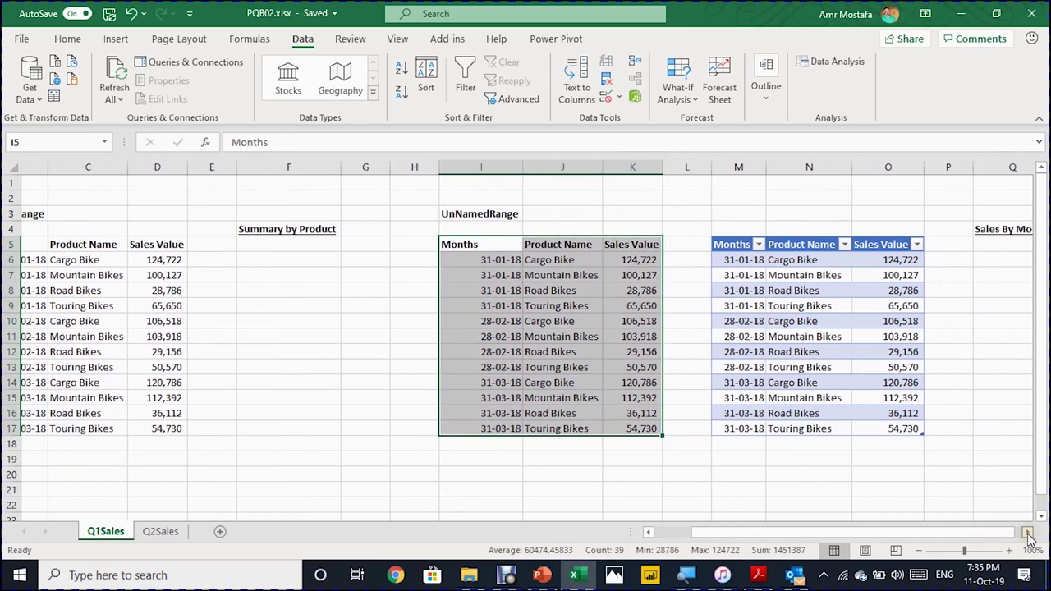
left_click(1027, 532)
left_click(749, 263)
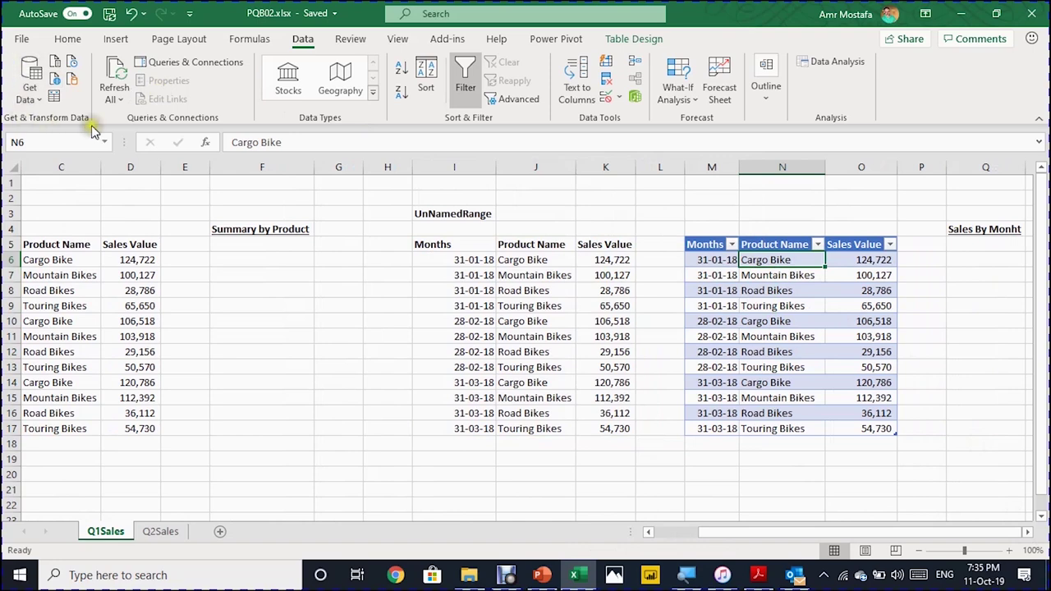
left_click(634, 38)
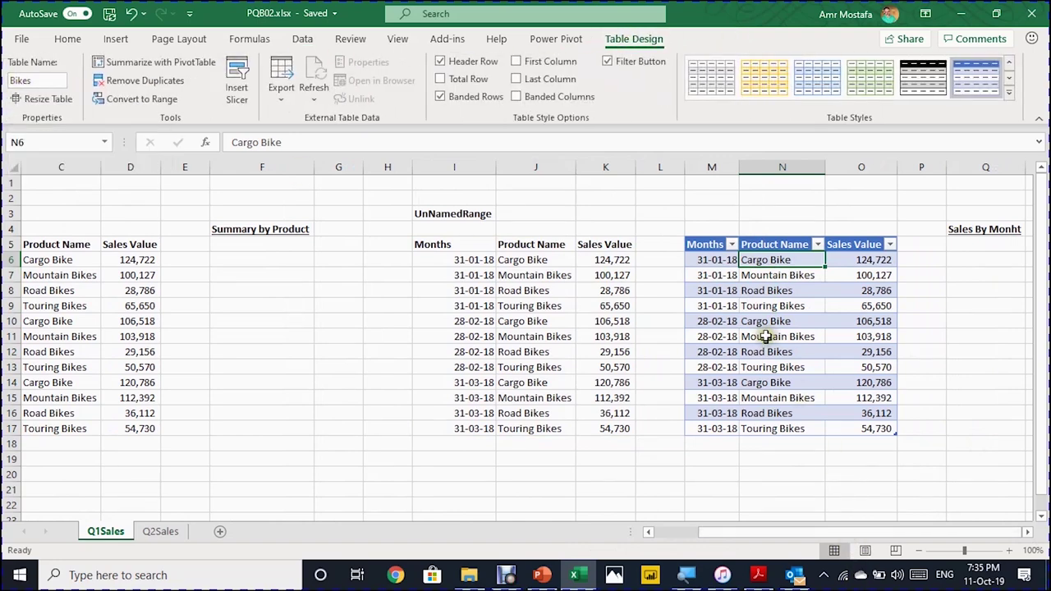
left_click_drag(831, 534, 697, 539)
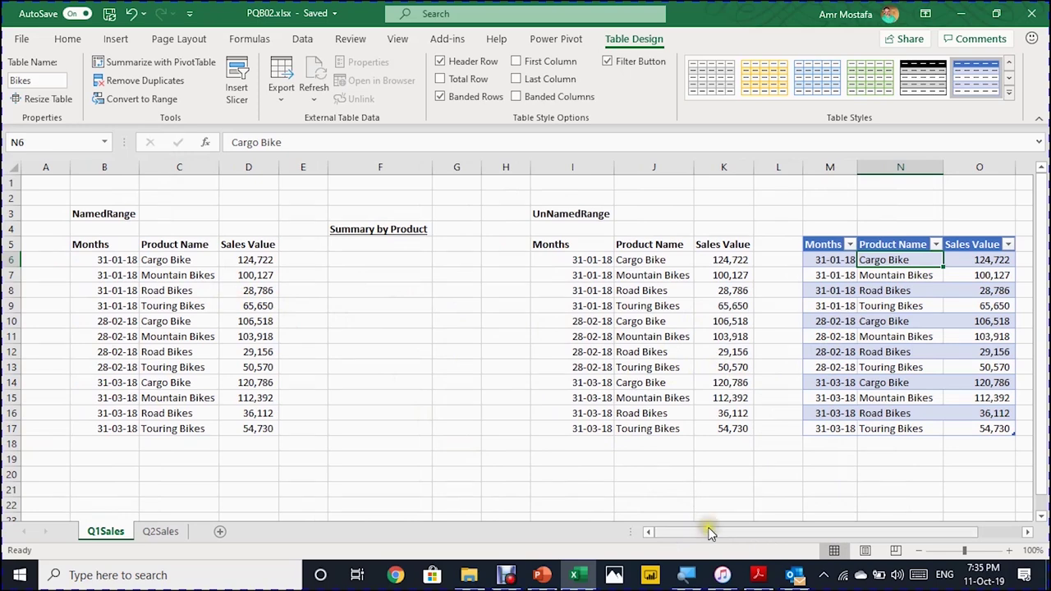
left_click_drag(706, 533, 944, 492)
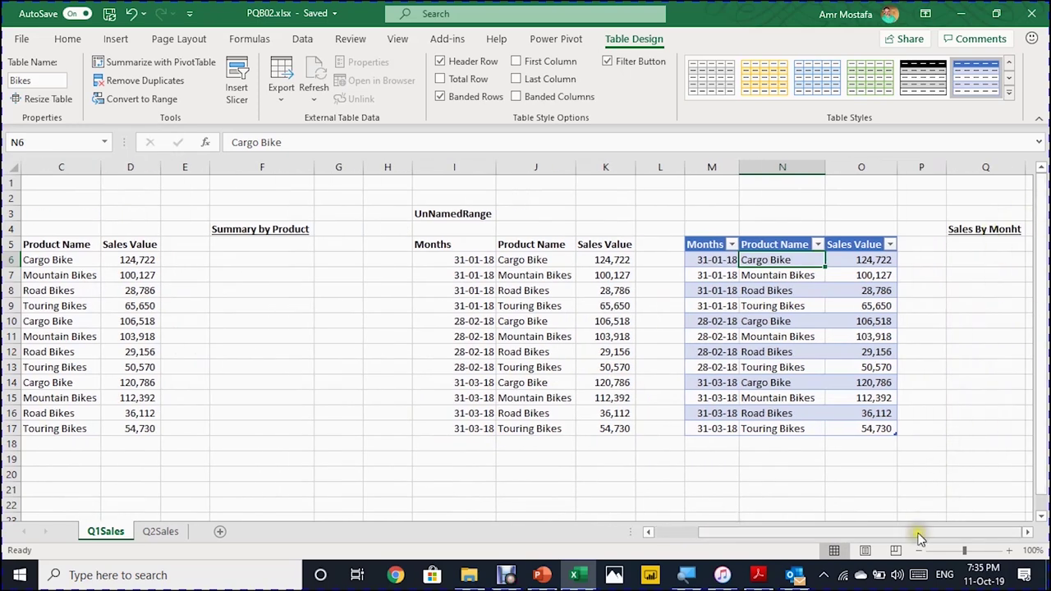
left_click_drag(917, 534, 704, 542)
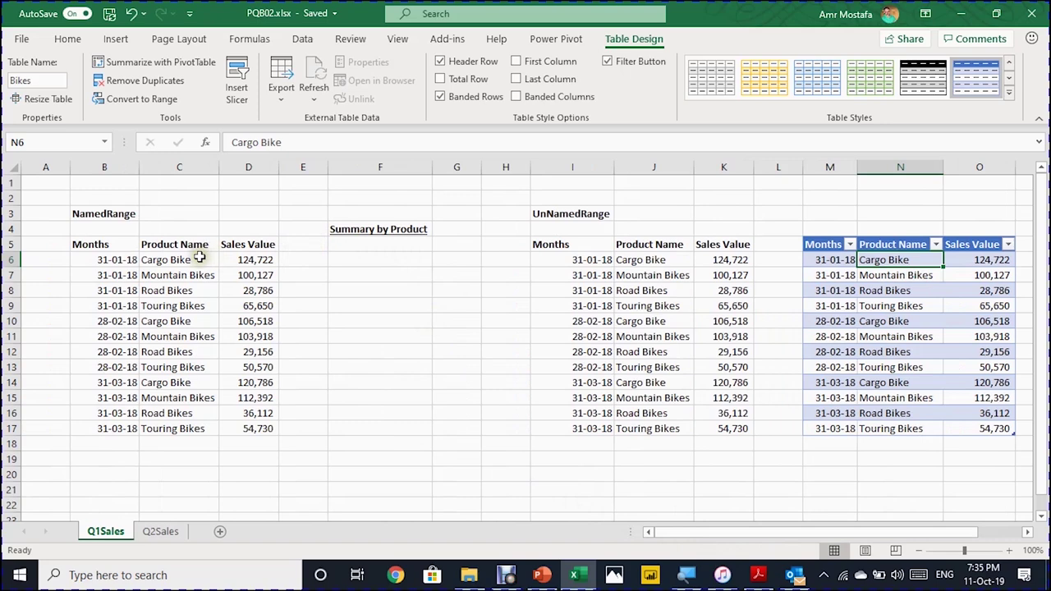
Review the product names and months listed in the named range on sheet Q1Sales.
left_click_drag(197, 260, 189, 428)
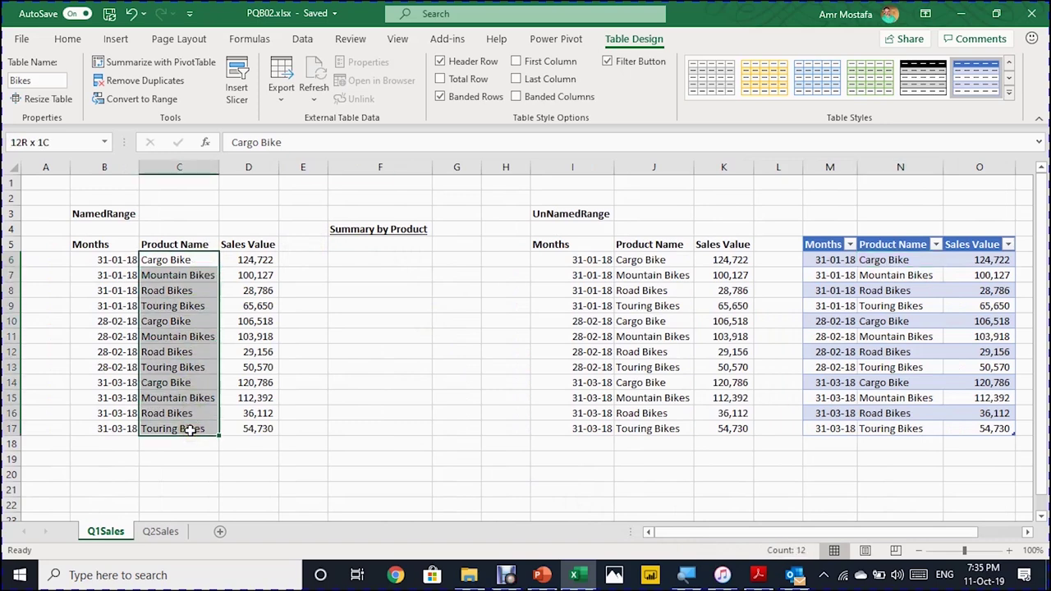
left_click(117, 262)
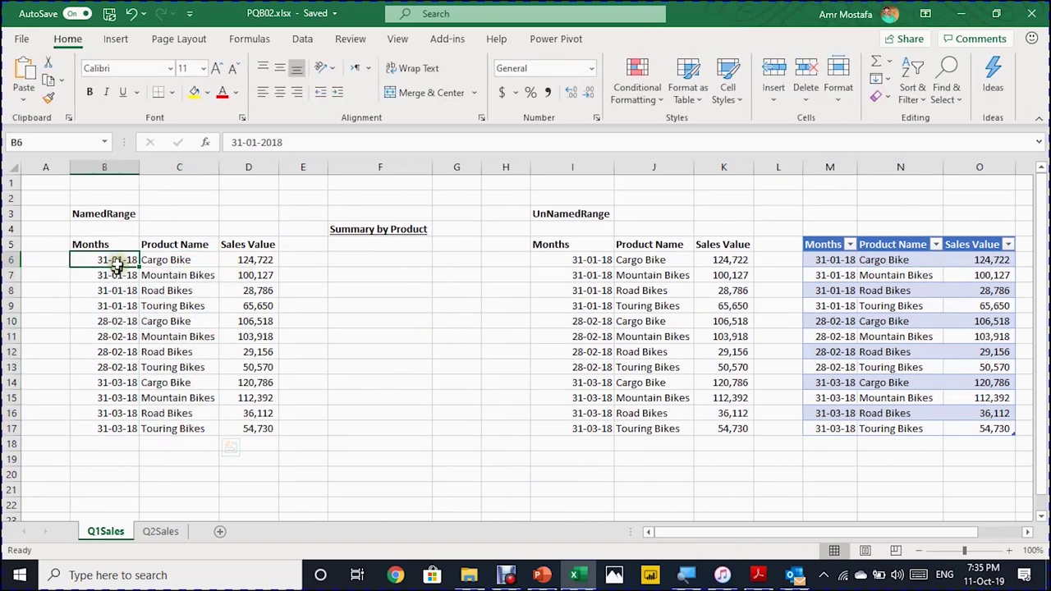
left_click_drag(117, 262, 99, 425)
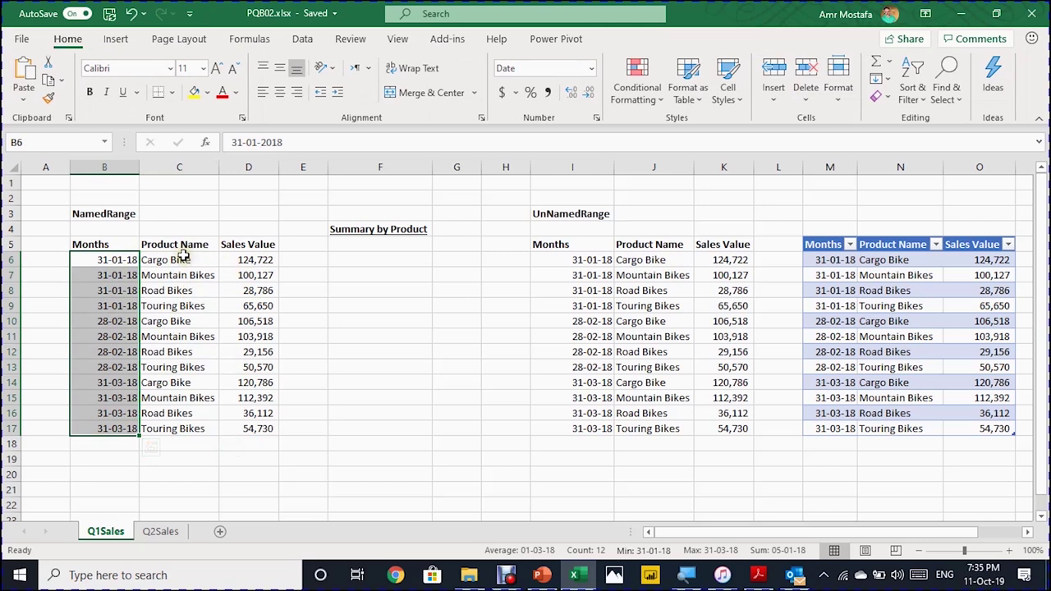
left_click_drag(184, 256, 156, 443)
Create a Power Query query from the BikesQ1 named range and check its query name.
key("Down")
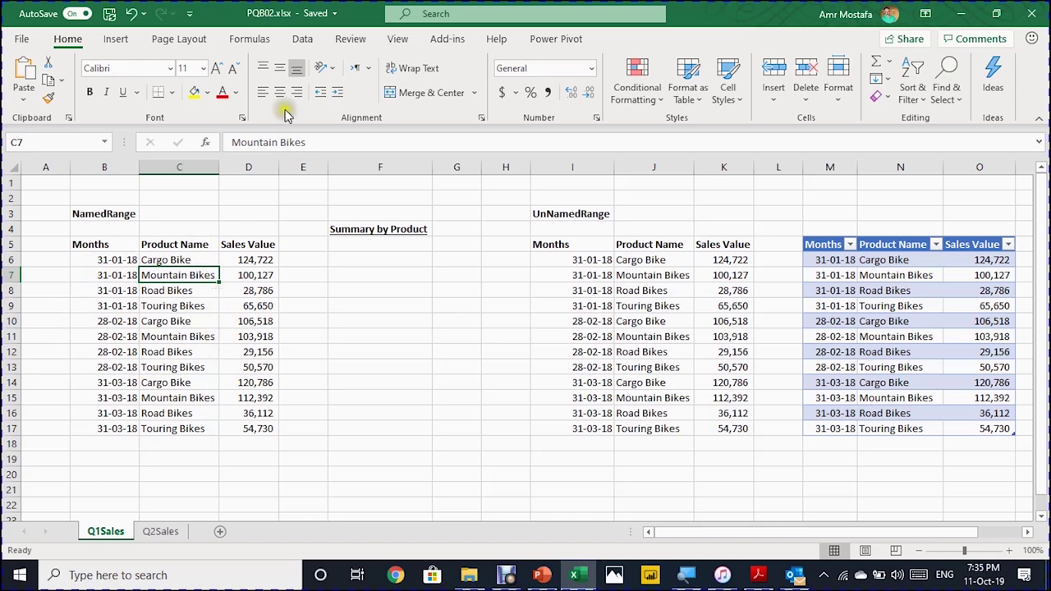
left_click(303, 40)
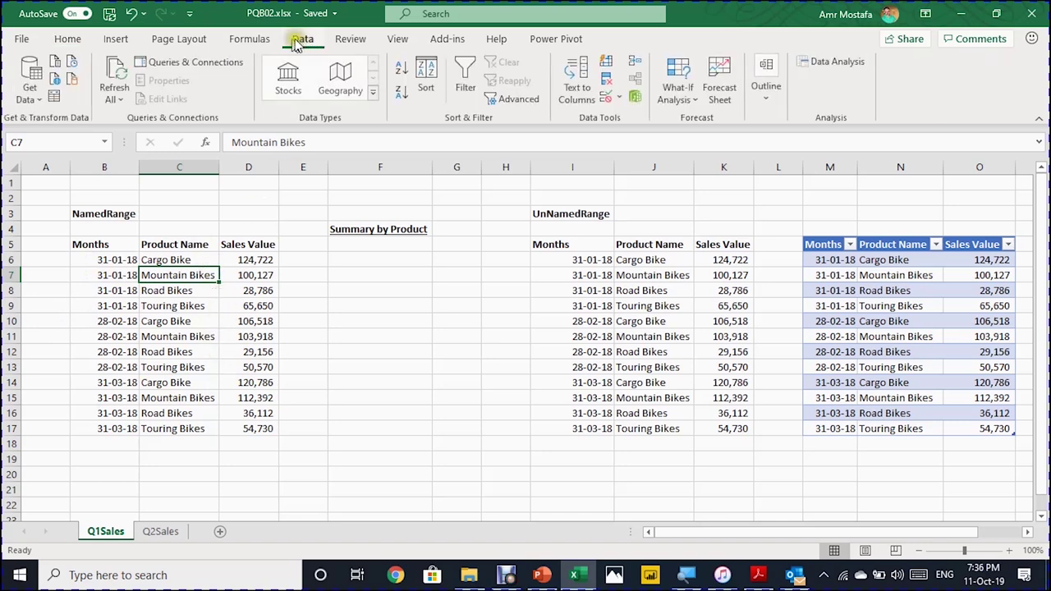
left_click(55, 98)
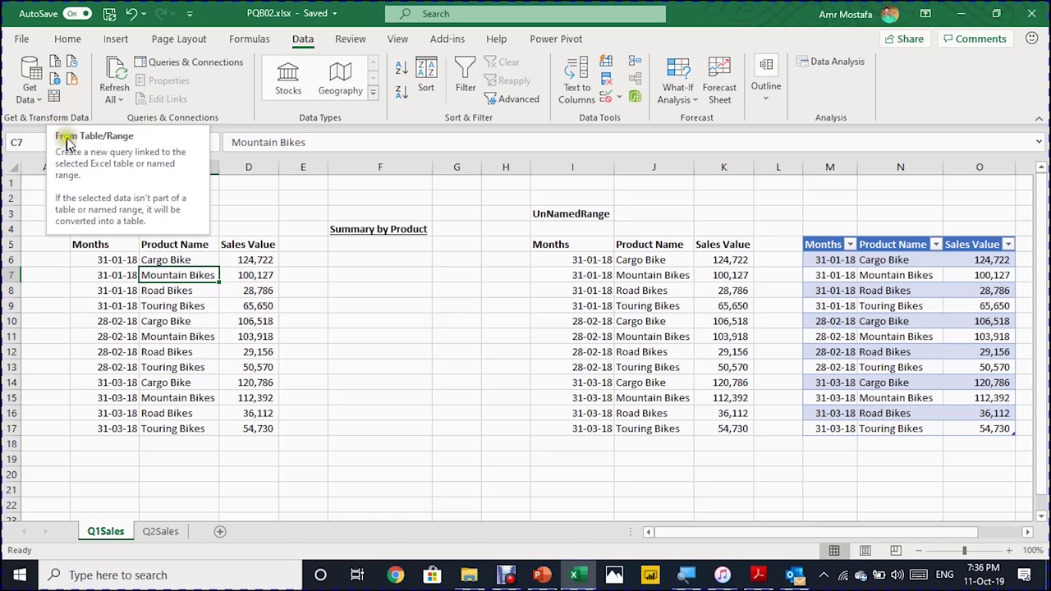
left_click(54, 98)
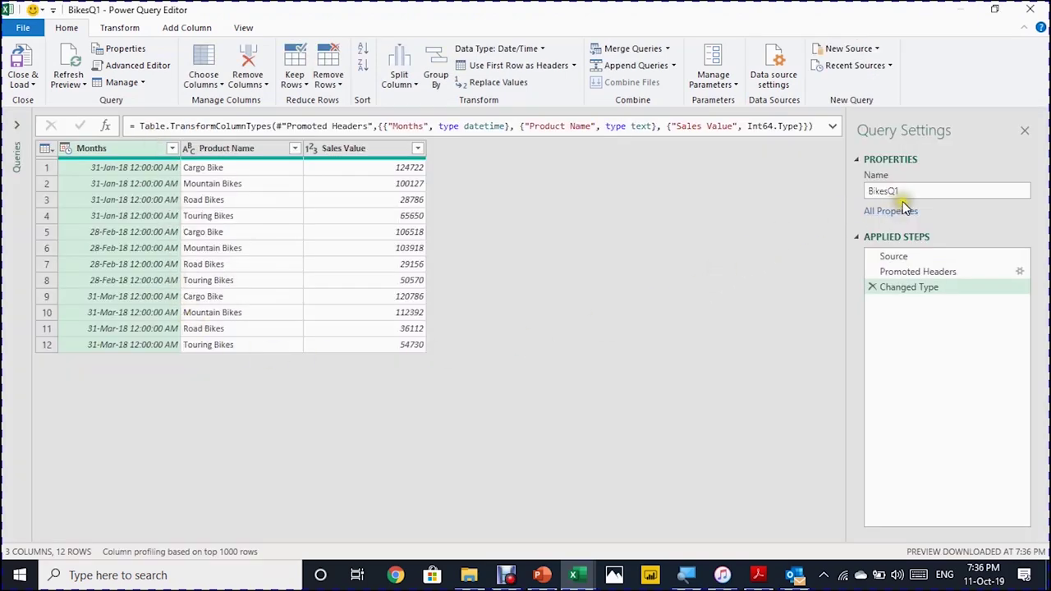
left_click_drag(899, 191, 853, 195)
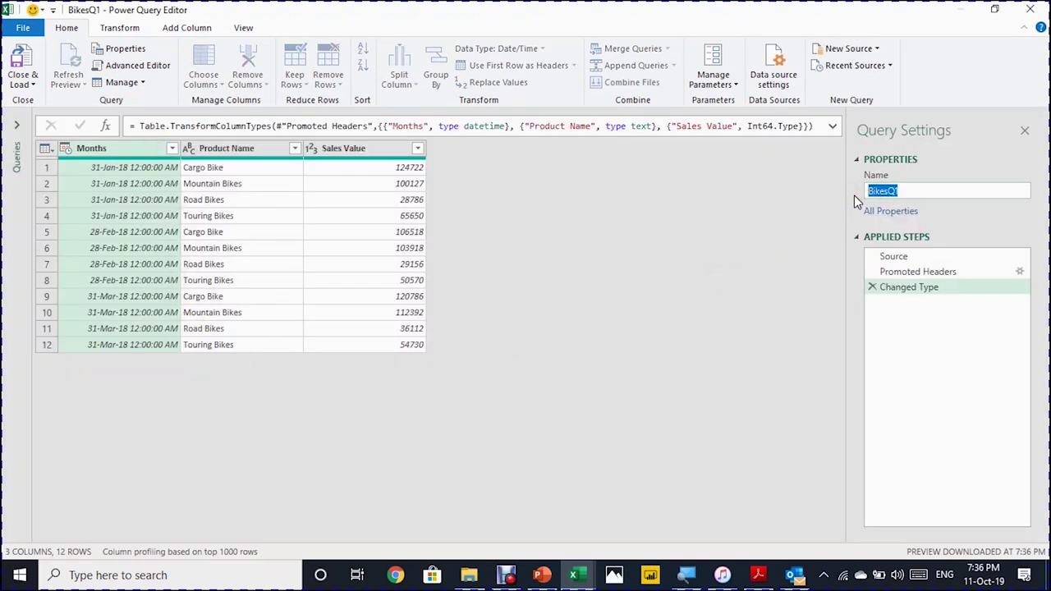
left_click(900, 193)
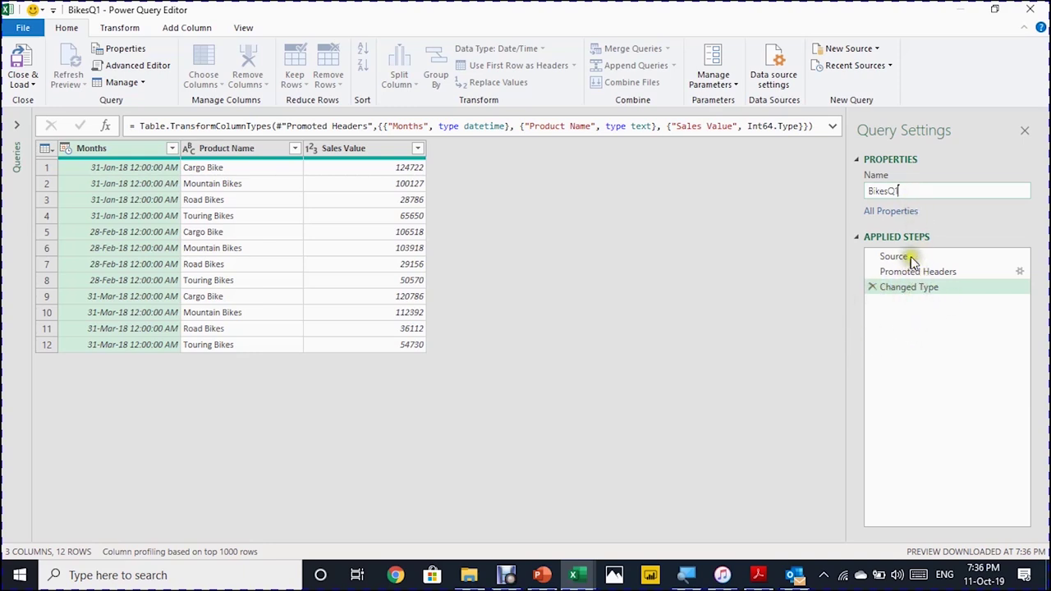
Delete the Changed Type and Promoted Headers steps from the BikesQ1 query, and promote its first row to headers again.
left_click(872, 288)
left_click(872, 271)
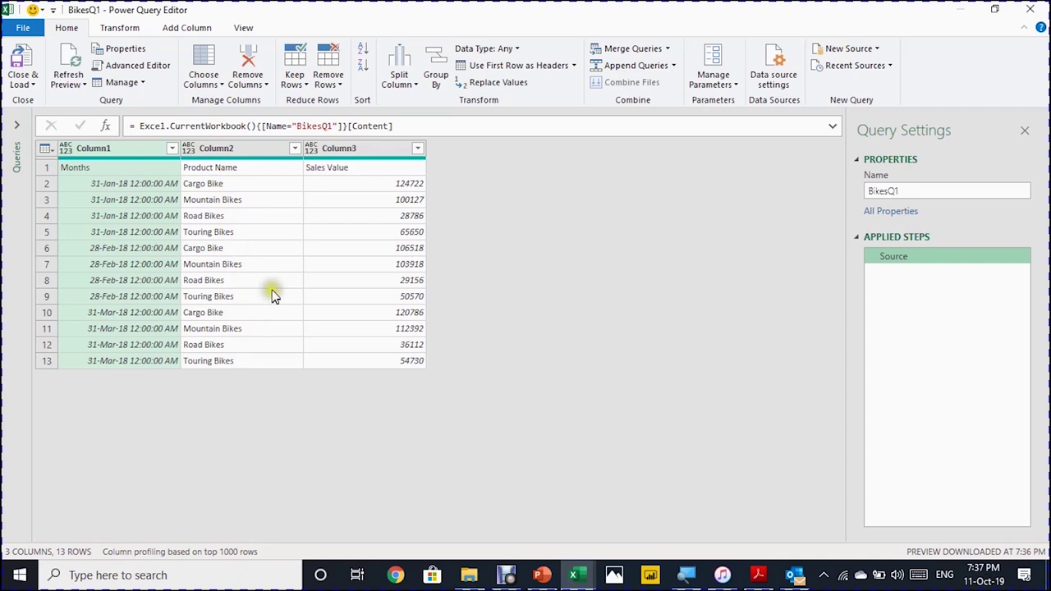
left_click(119, 170)
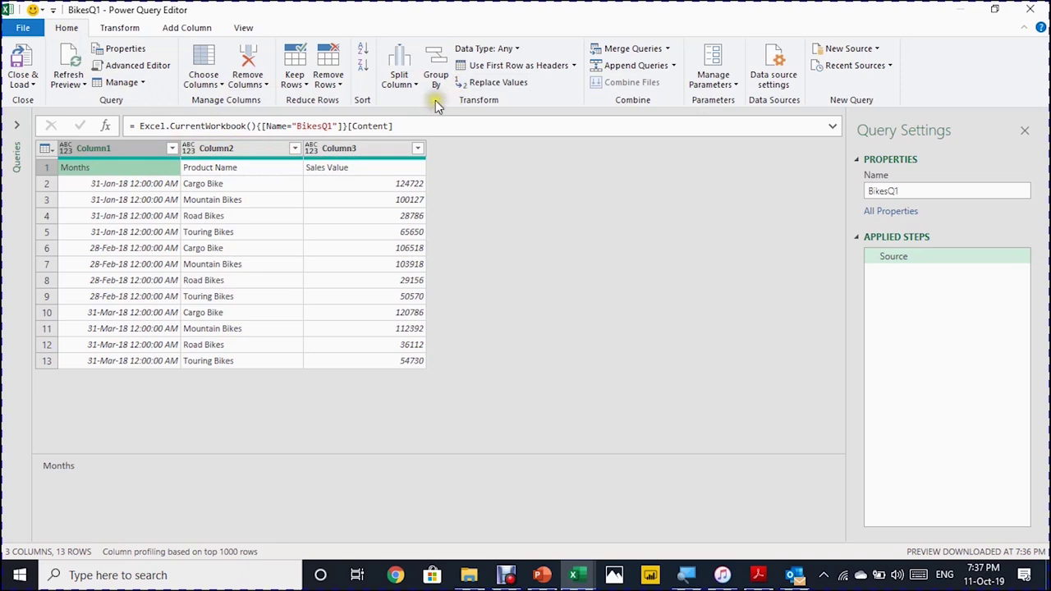
left_click(490, 69)
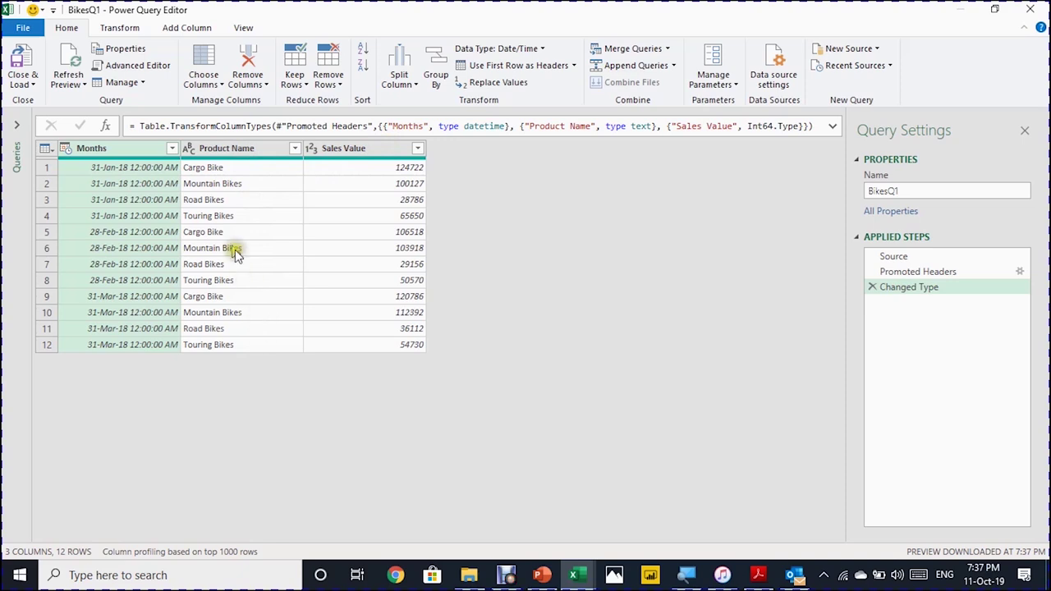
Try removing the Months and Sales Value columns from the BikesQ1 query, and delete the Removed Columns step.
left_click(248, 64)
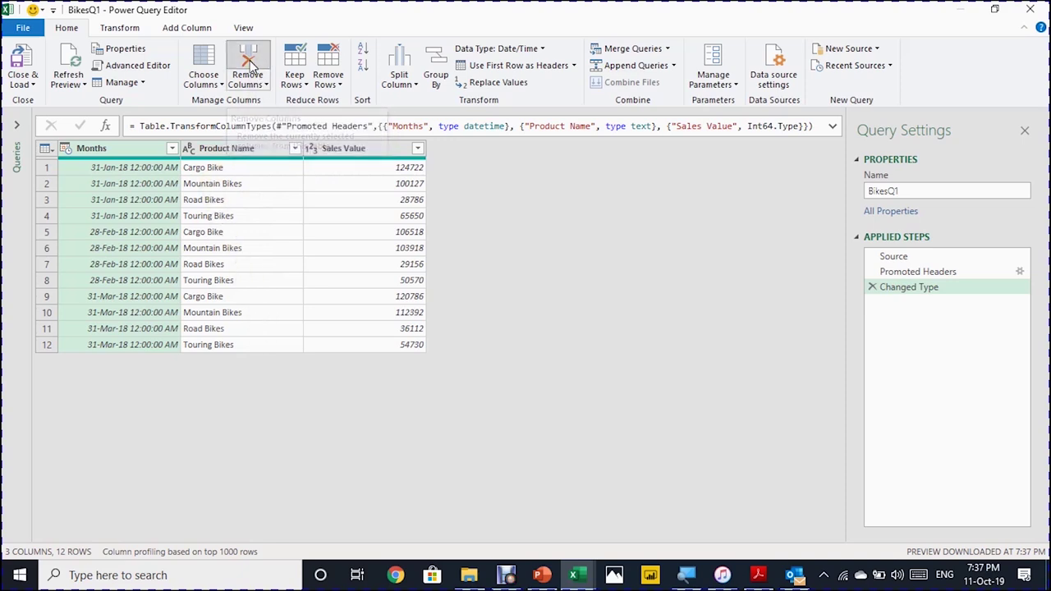
left_click(238, 148)
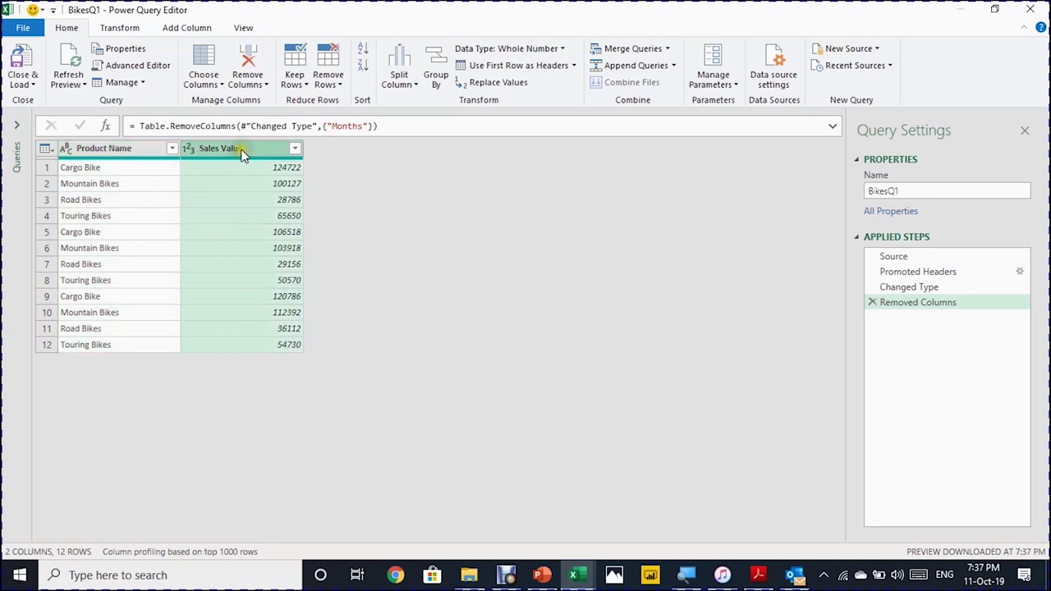
left_click(246, 68)
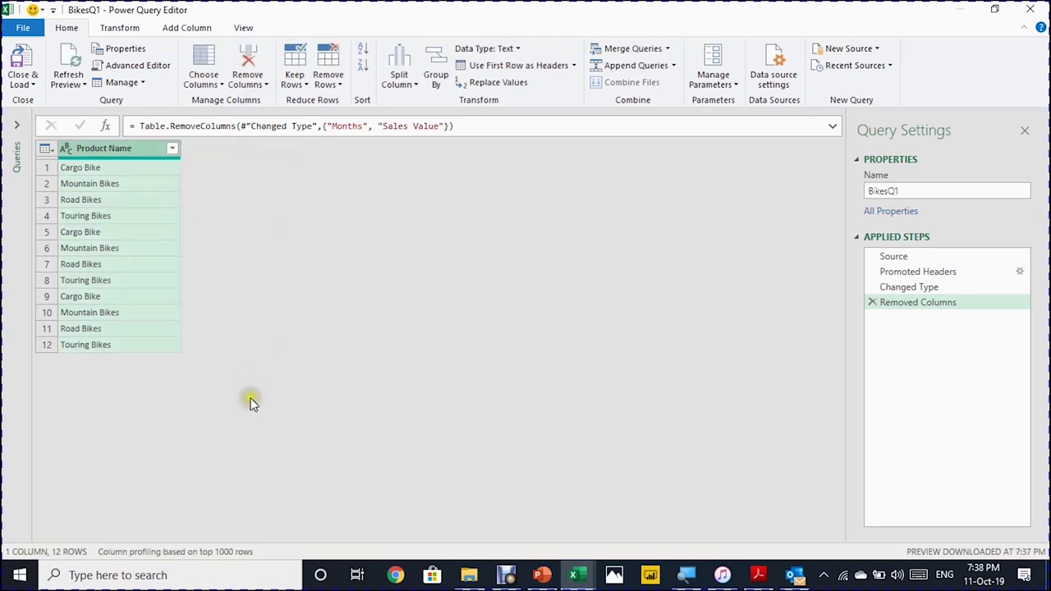
left_click(872, 303)
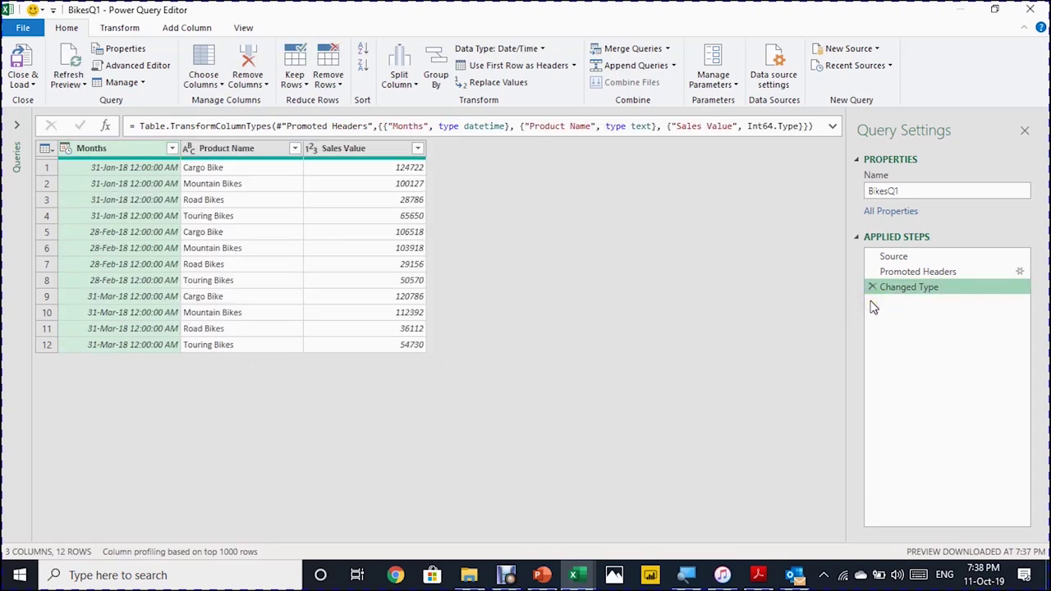
Remove all columns except Product Name from the BikesQ1 query and look over the repeated product names.
left_click(249, 150)
right_click(248, 147)
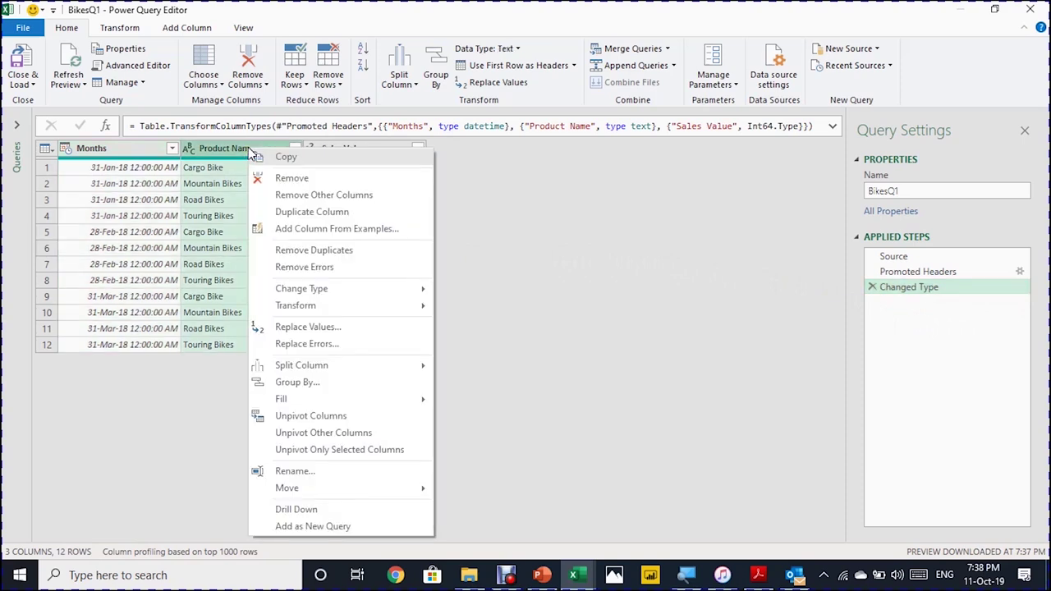
left_click(288, 195)
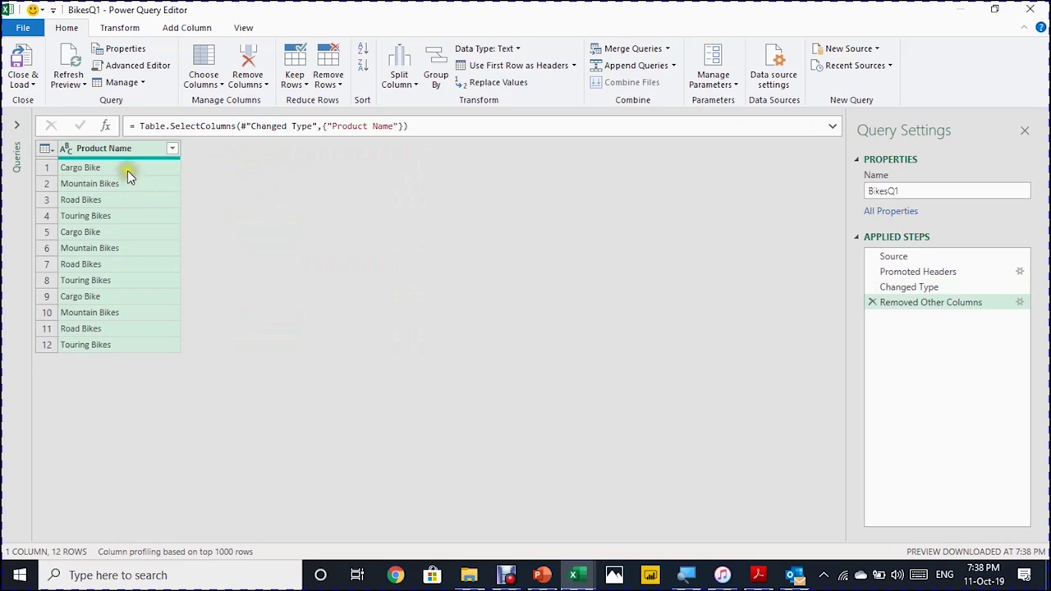
left_click(127, 169)
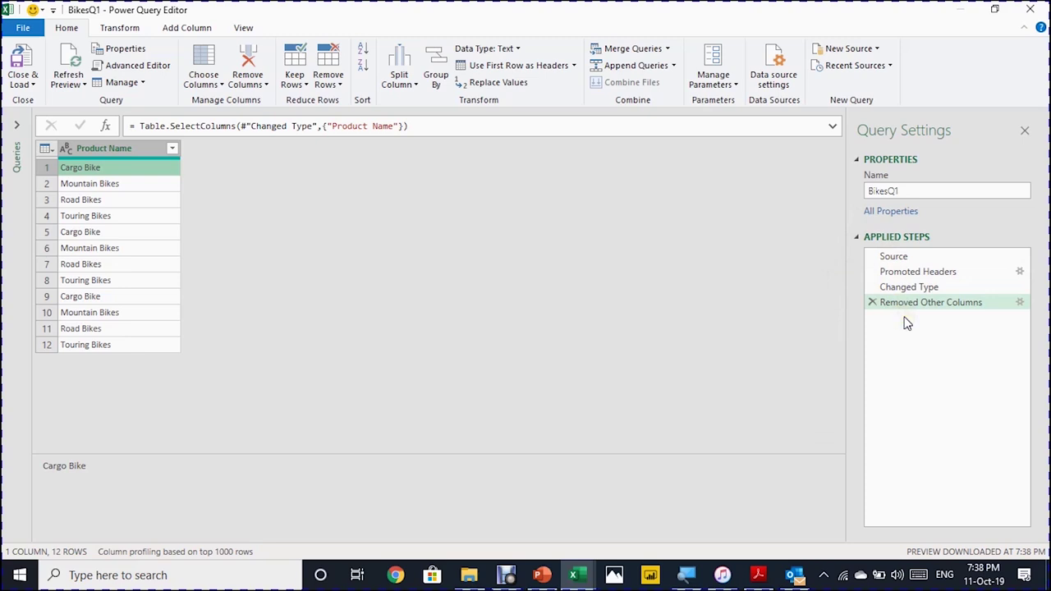
left_click(164, 185)
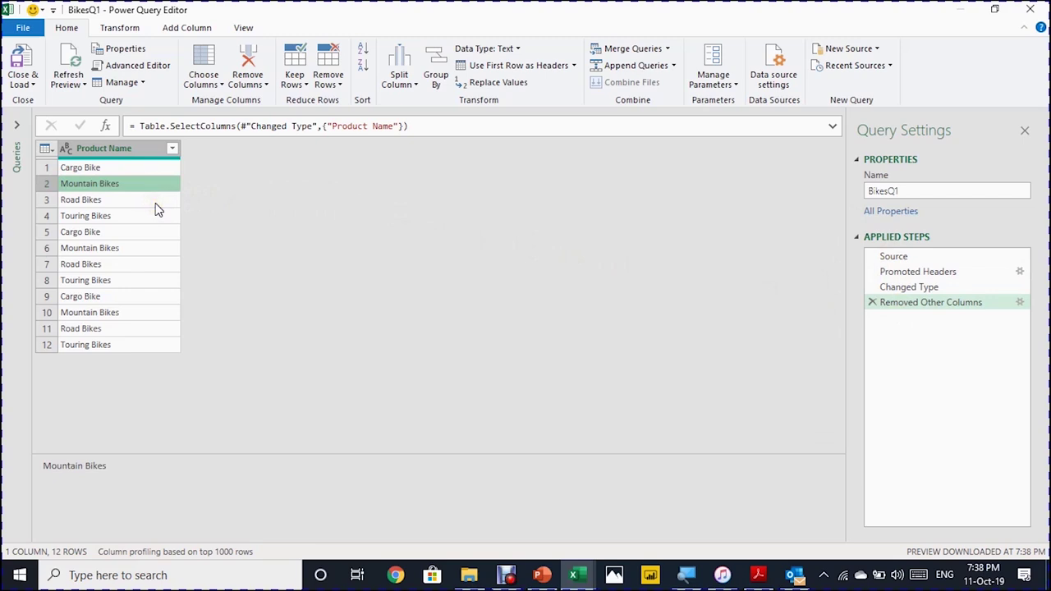
left_click(157, 204)
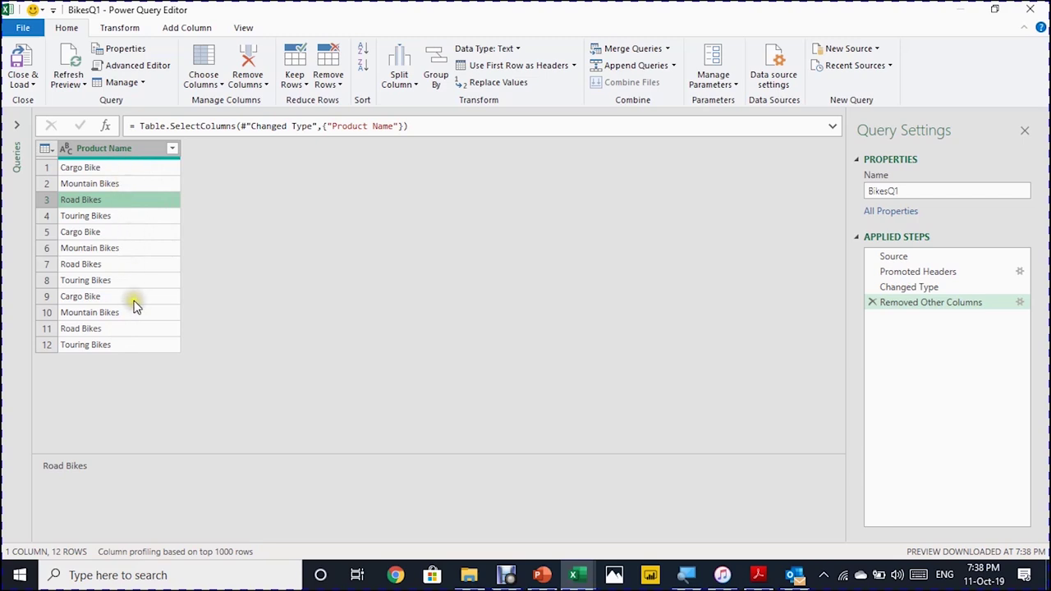
Remove the duplicate rows from the Product Name column of the BikesQ1 query.
left_click(139, 153)
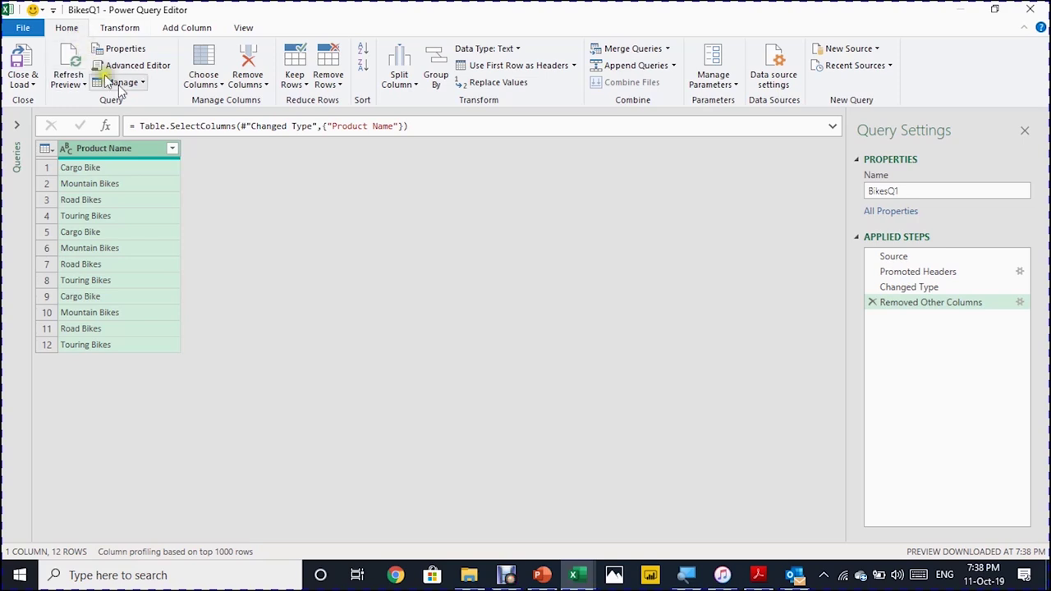
left_click(328, 80)
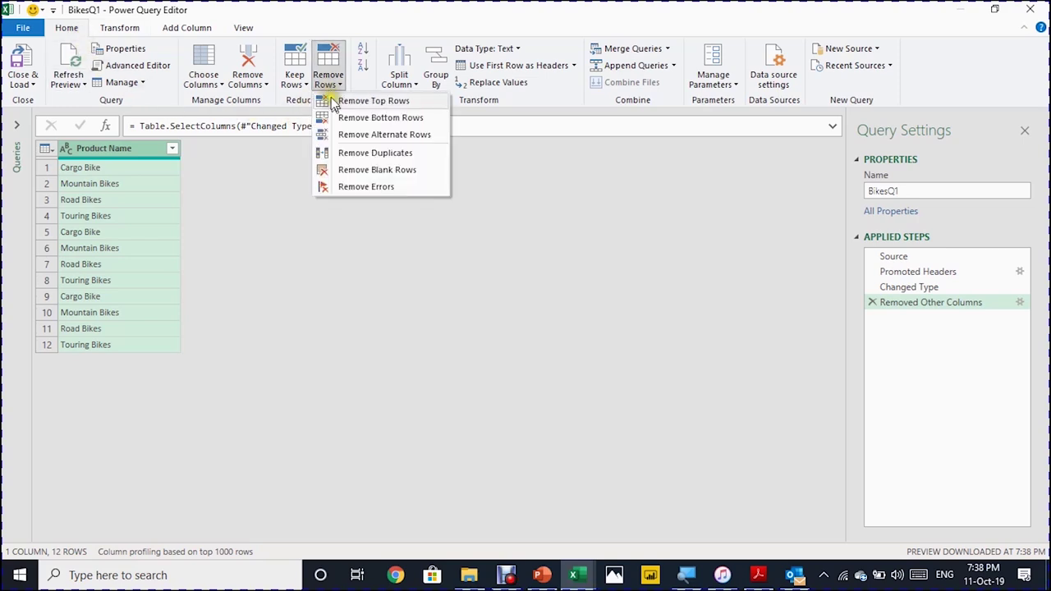
left_click(354, 154)
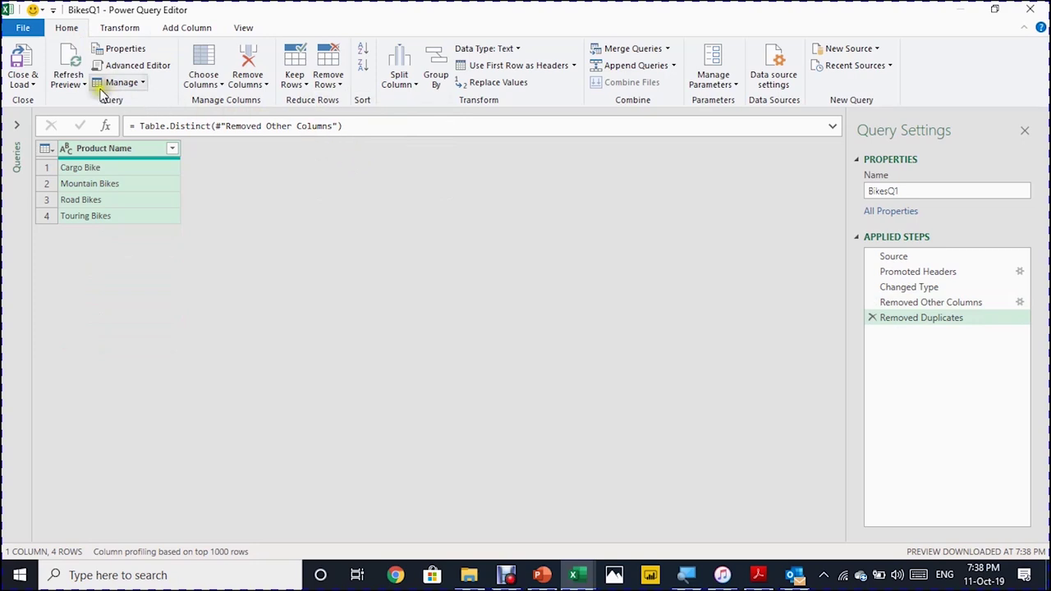
Load the BikesQ1 query as a table in the existing worksheet at cell F5 of Q1Sales, under Summary by Product.
left_click(33, 83)
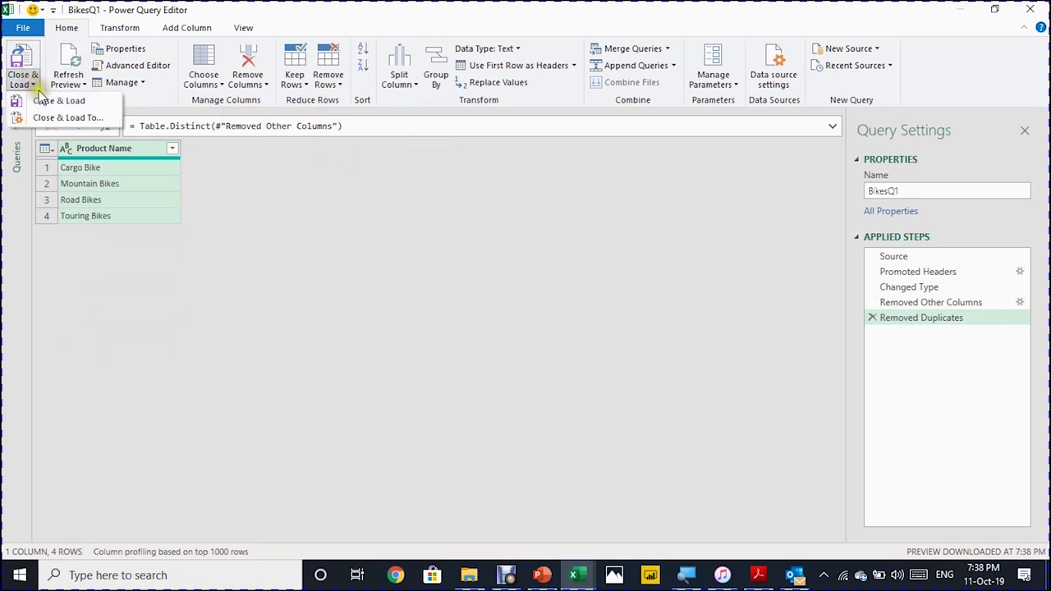
left_click(51, 115)
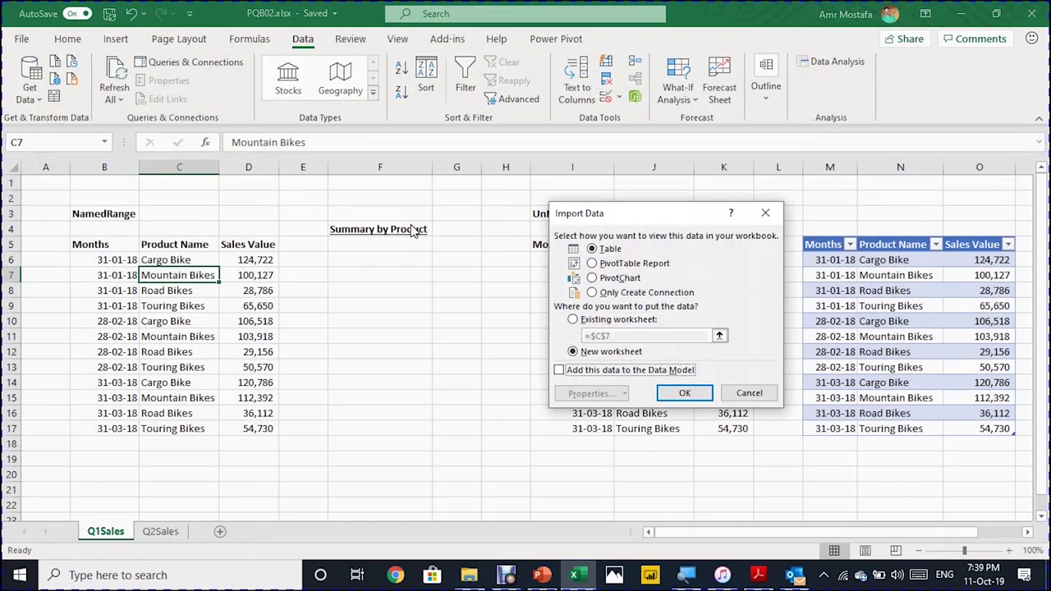
left_click(586, 321)
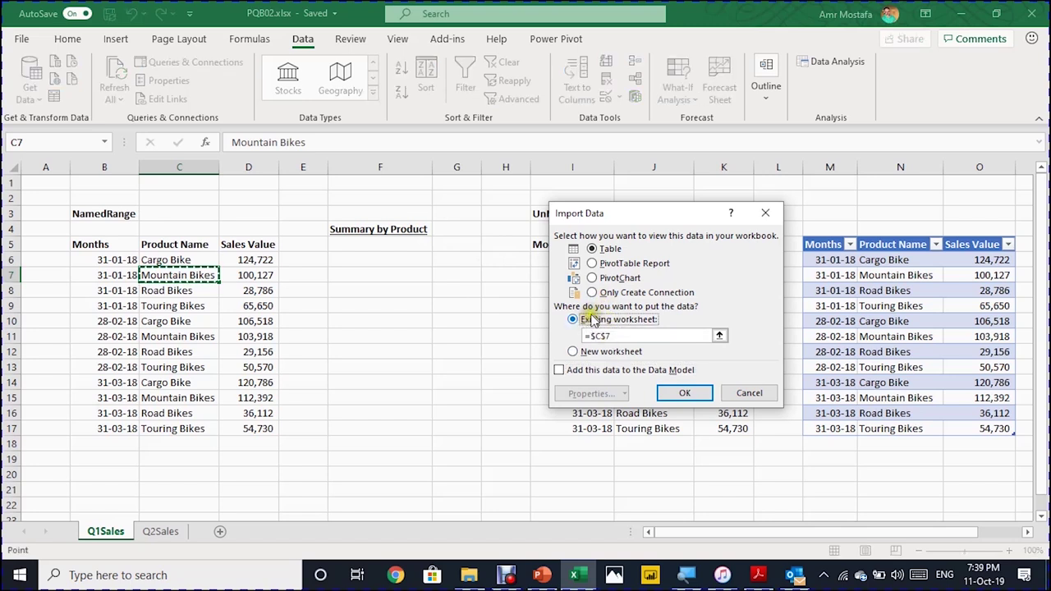
left_click(367, 245)
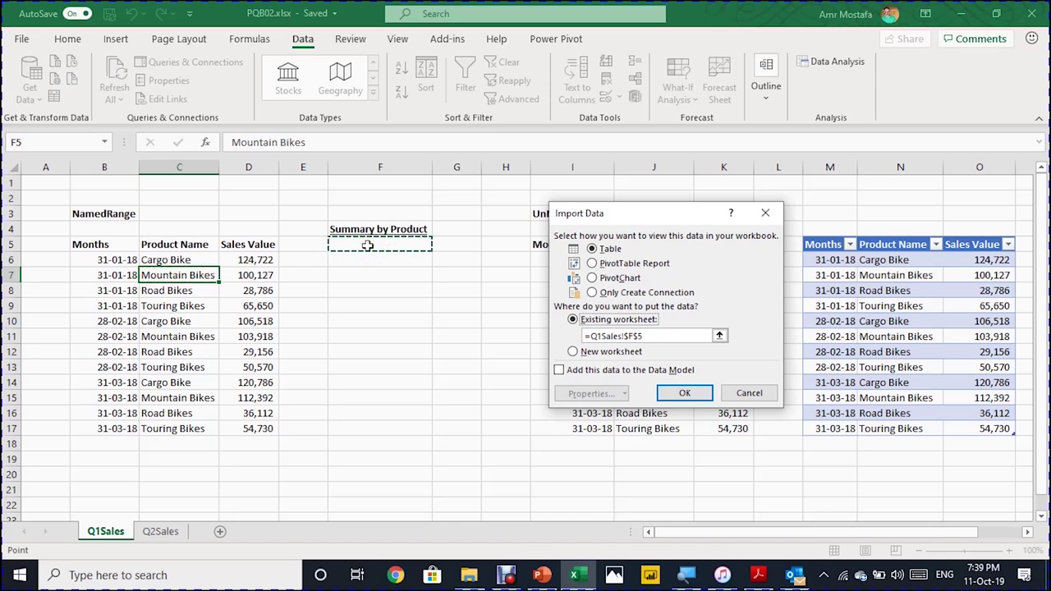
left_click(669, 395)
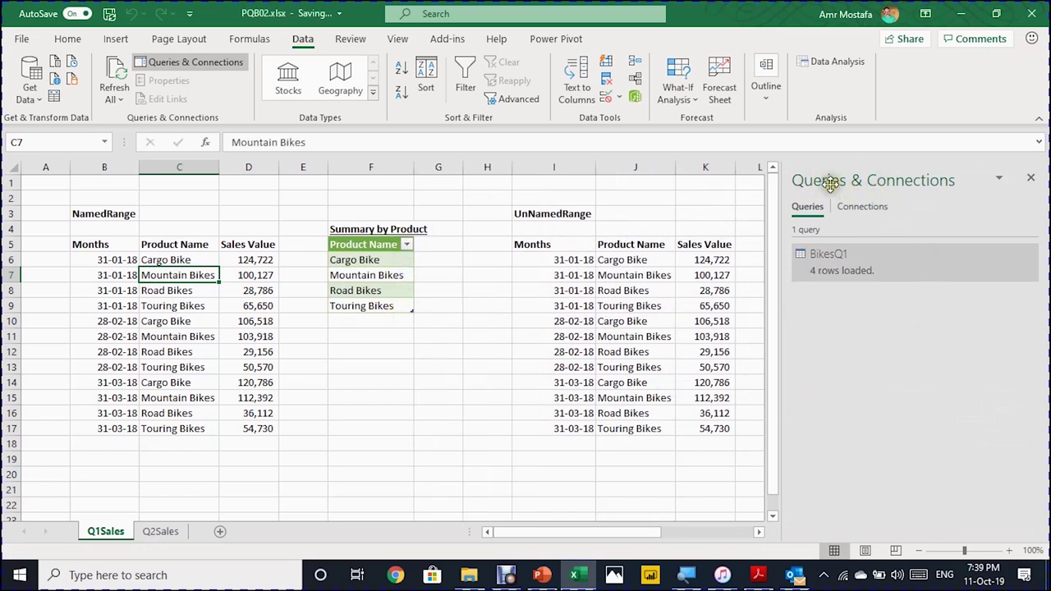
mouse_move(841, 280)
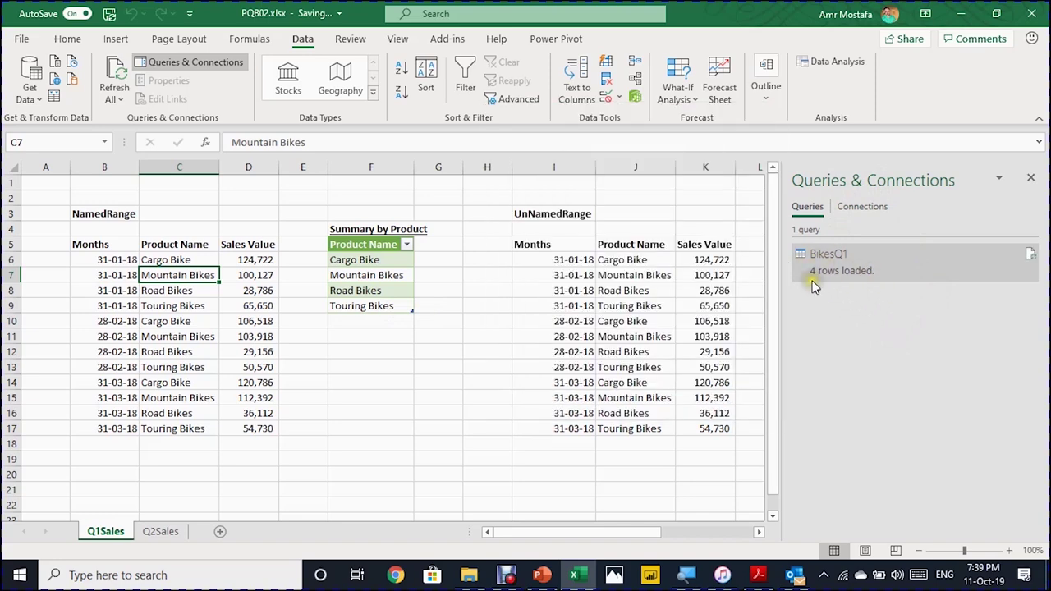
left_click(758, 532)
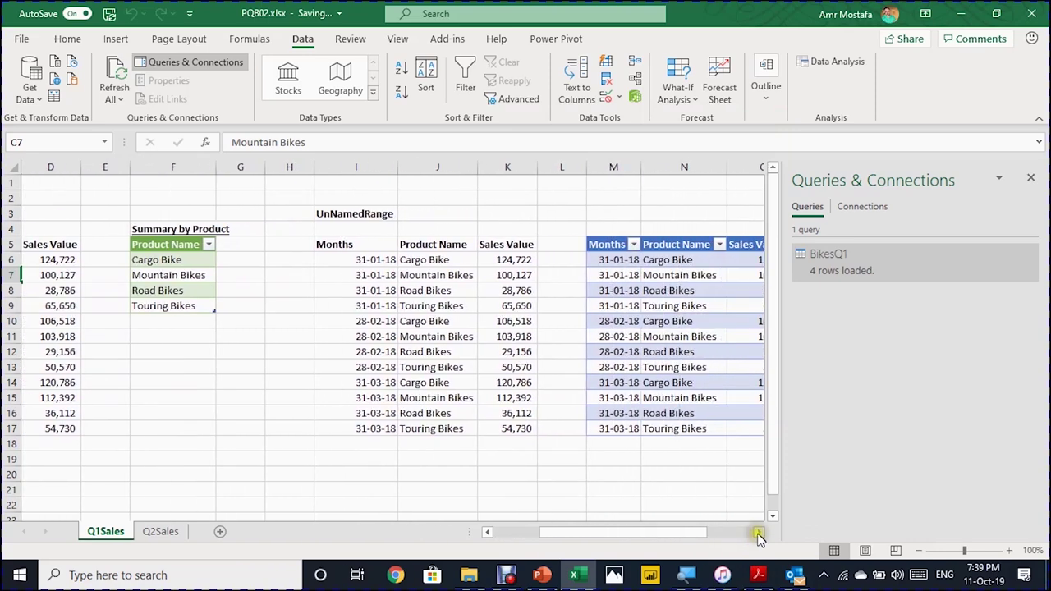
left_click(437, 304)
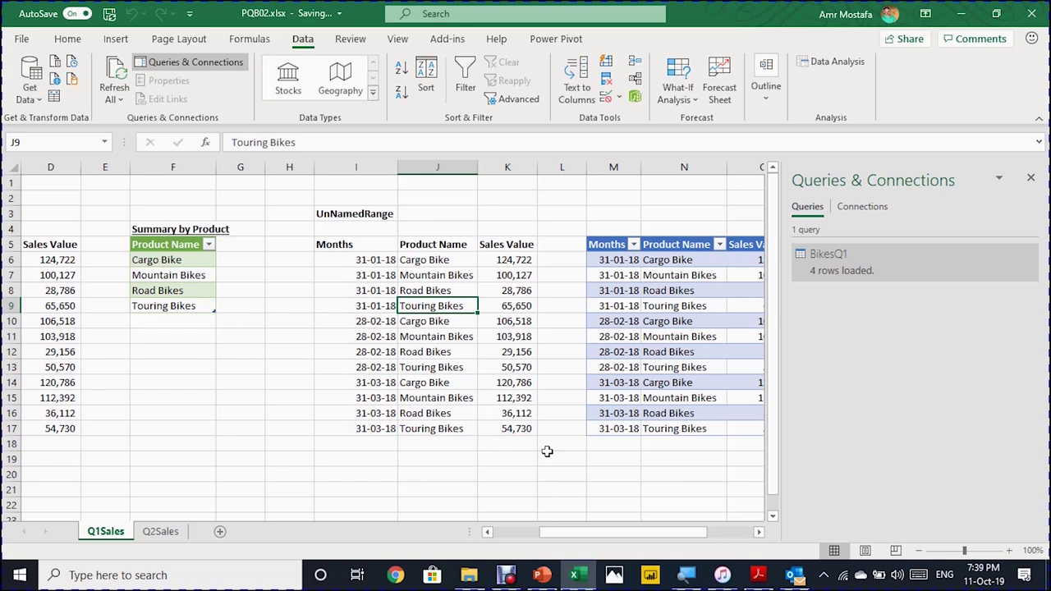
left_click(53, 97)
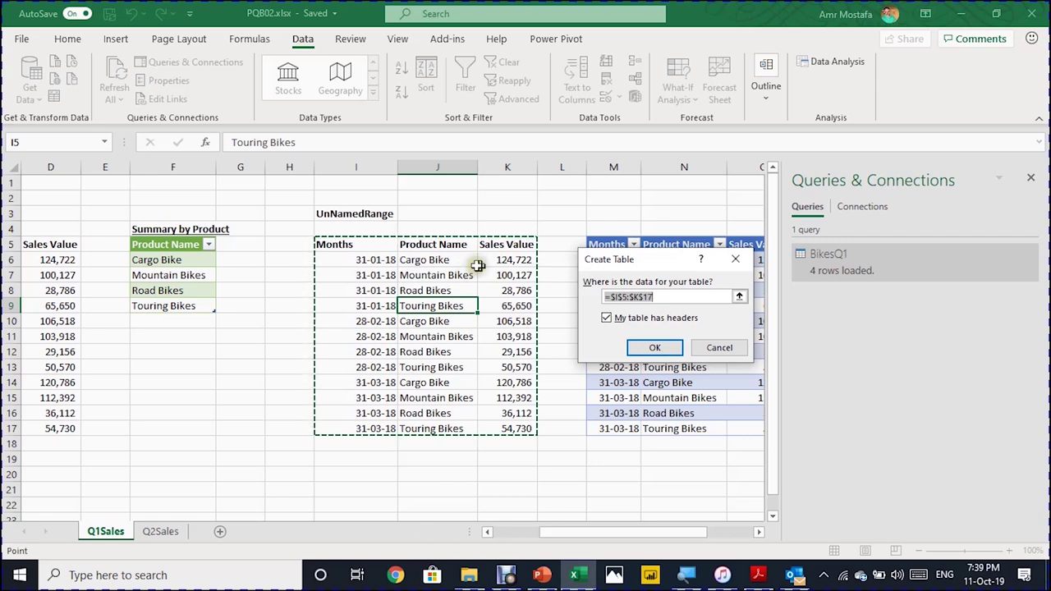
left_click(714, 348)
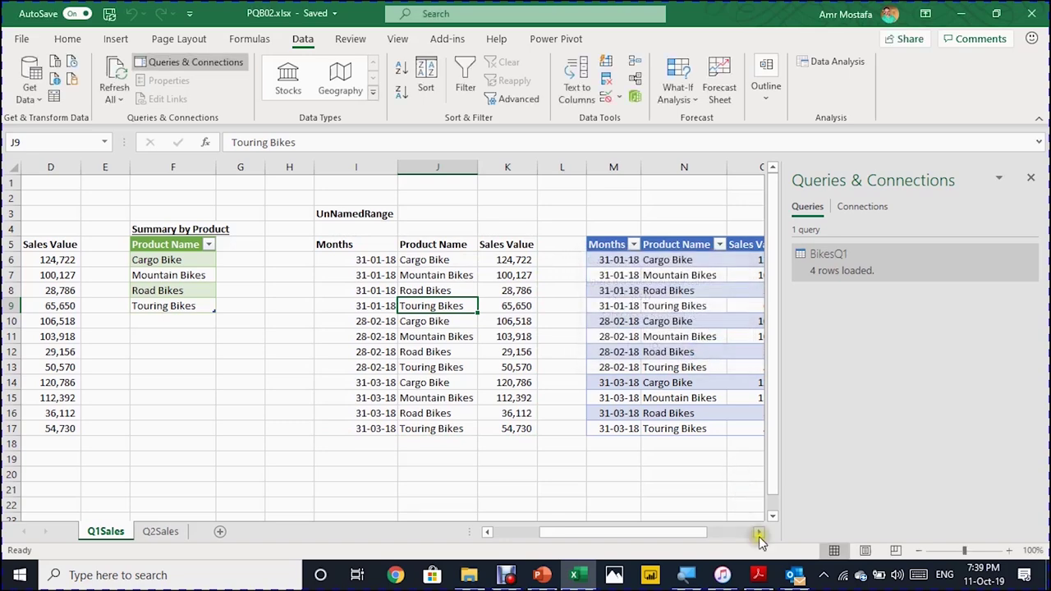
Create a Power Query query from the formatted Bikes table in columns M to O, and review its Source and Changed Type steps.
left_click_drag(759, 534, 758, 533)
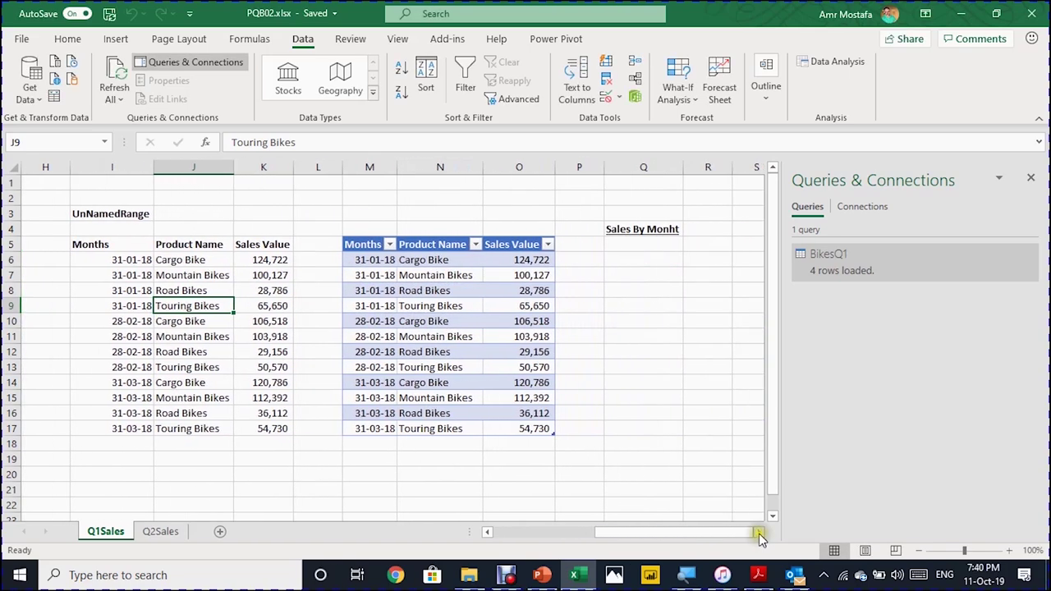
left_click(434, 289)
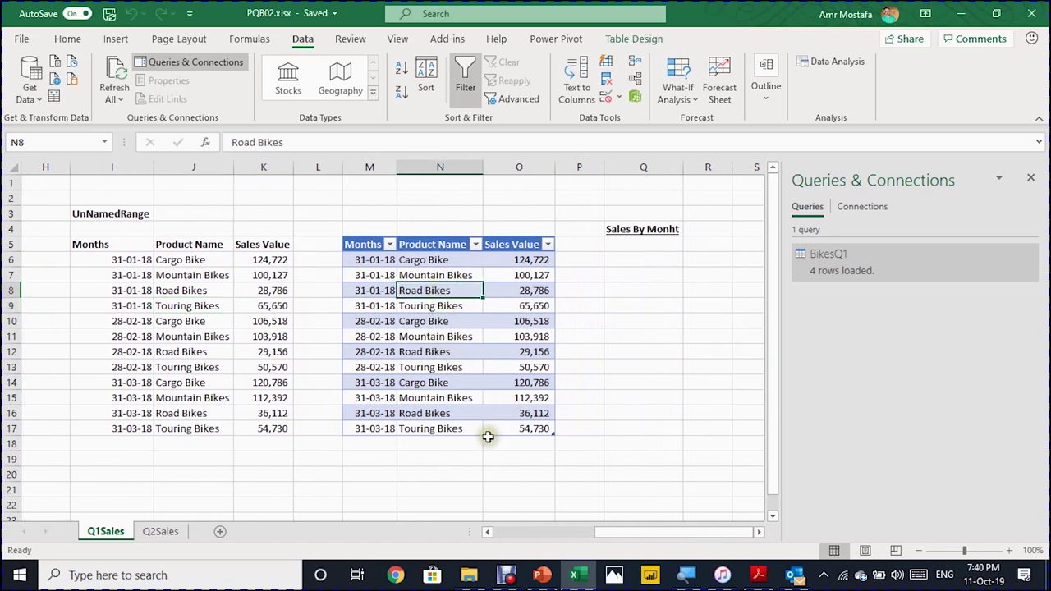
left_click(52, 98)
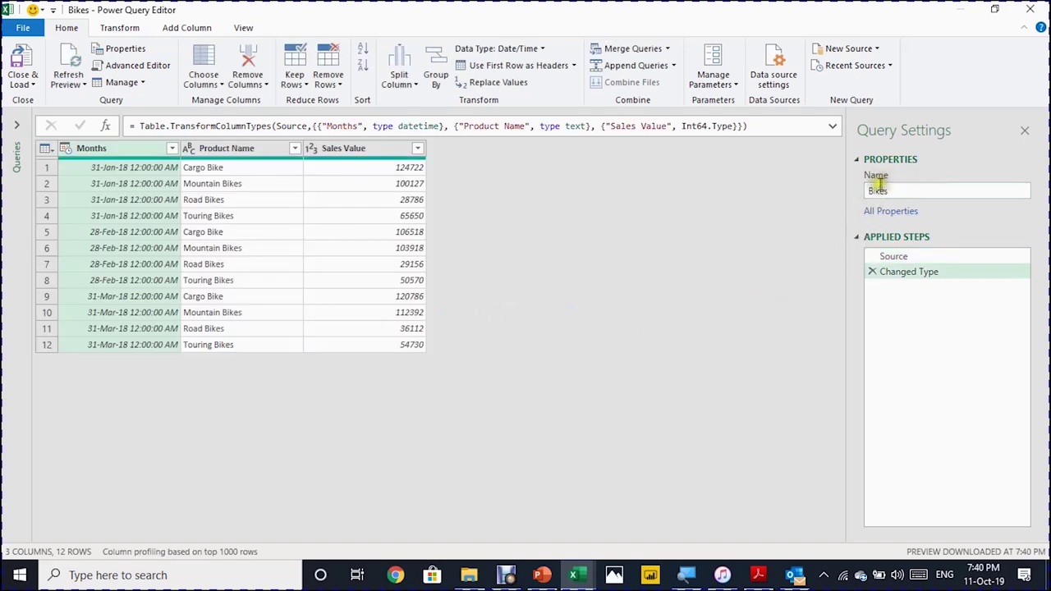
left_click(898, 256)
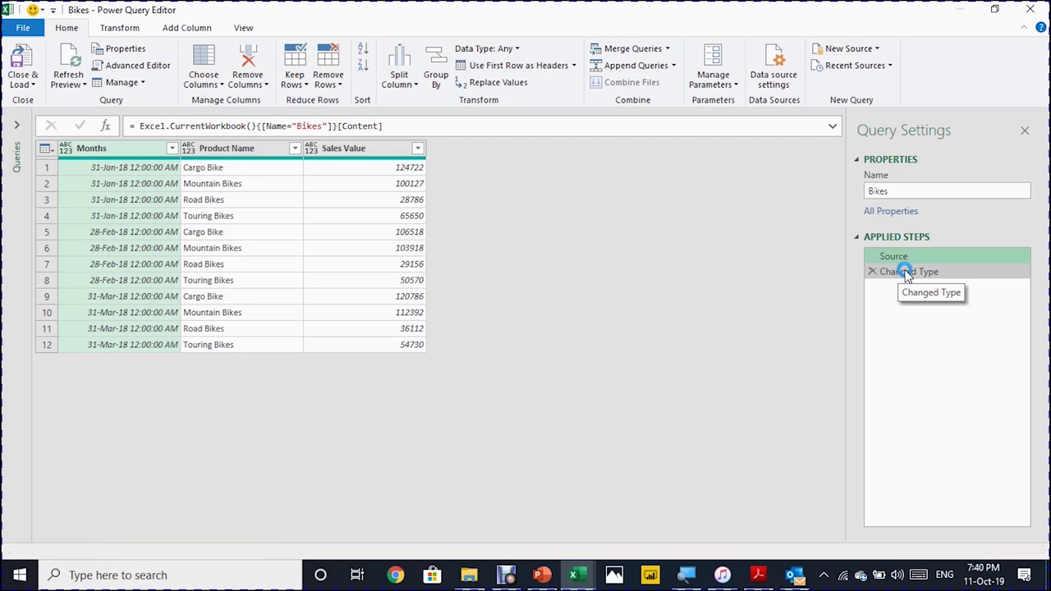
left_click(907, 273)
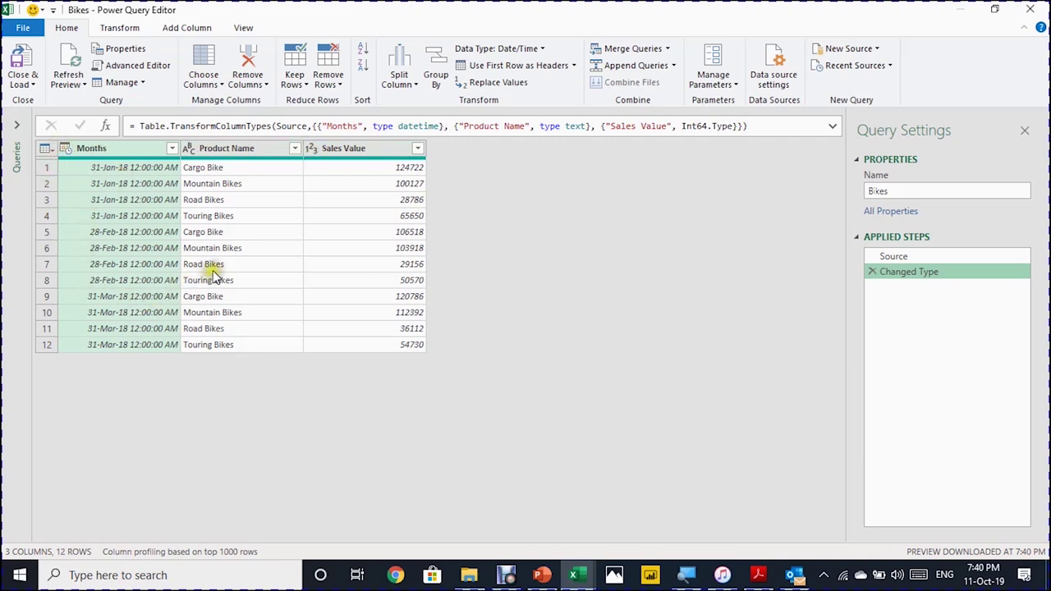
Remove the Product Name and Sales Value columns from the Bikes query.
left_click(232, 152)
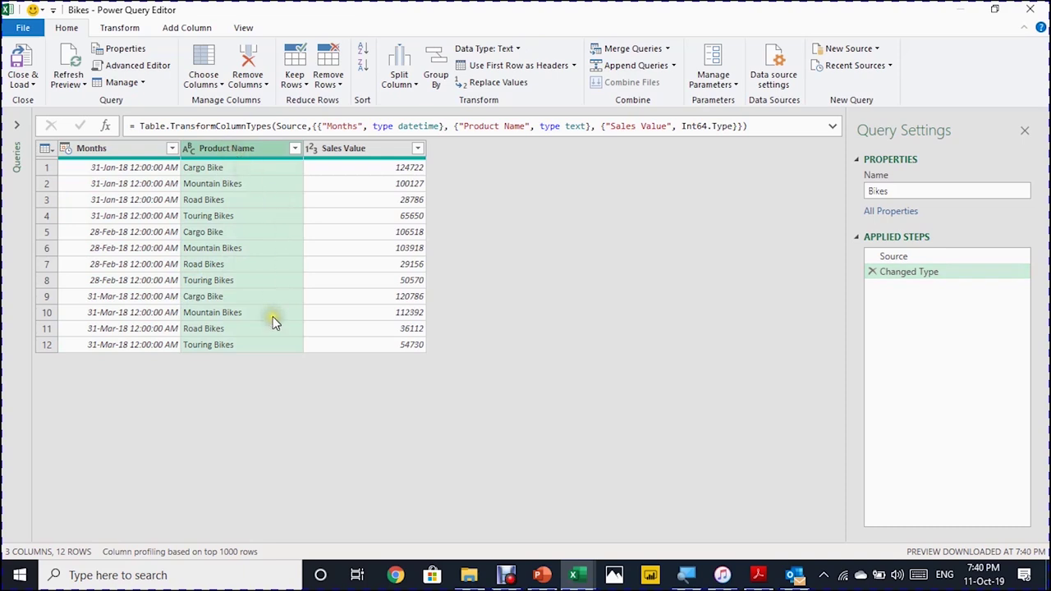
left_click(253, 64)
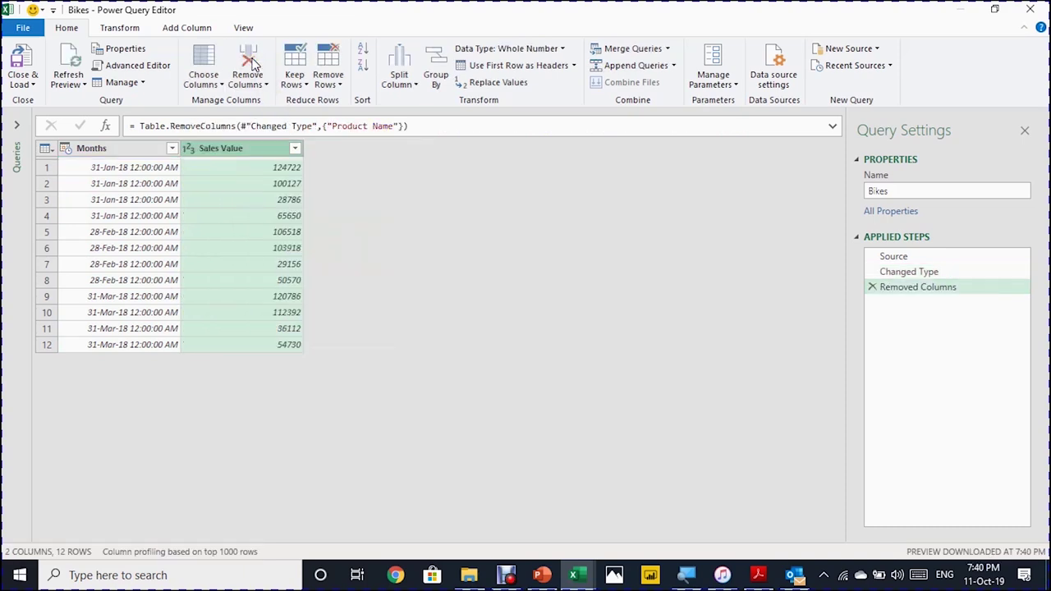
left_click(248, 59)
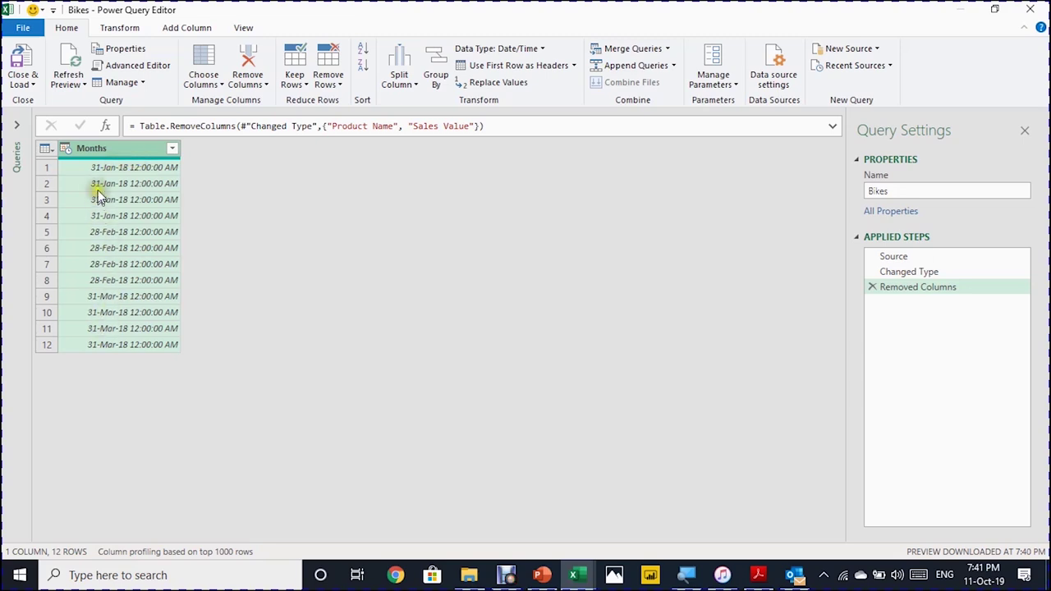
Change the Months column's data type to Date and remove its duplicate rows.
left_click(66, 148)
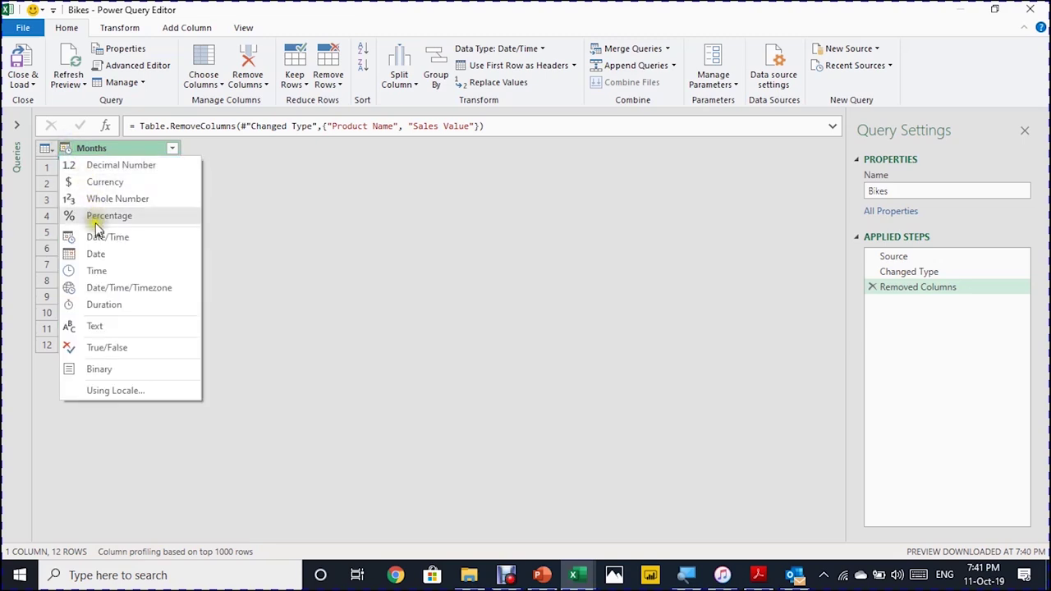
left_click(98, 255)
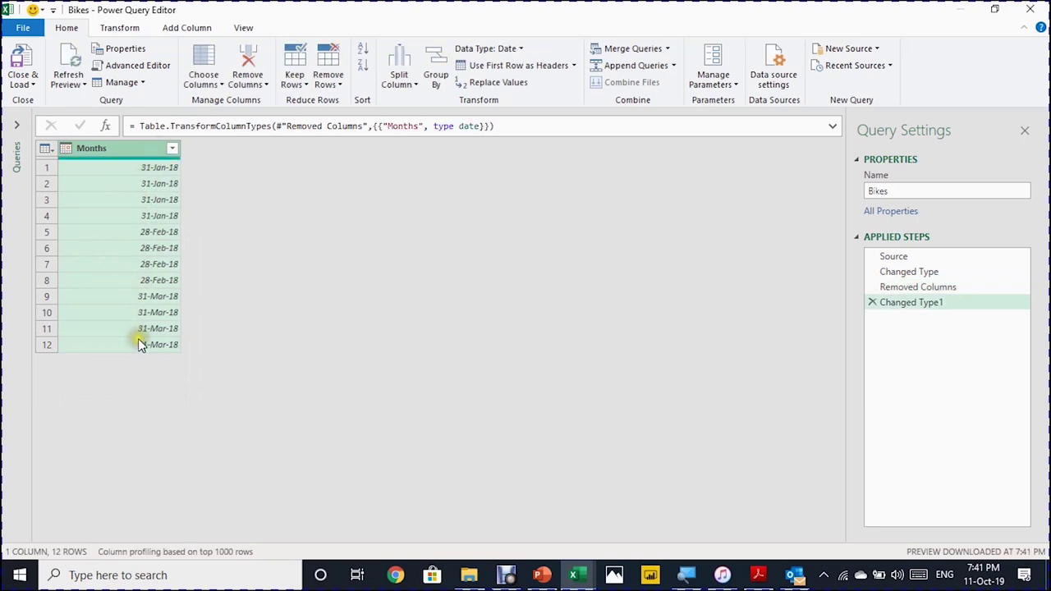
left_click(329, 80)
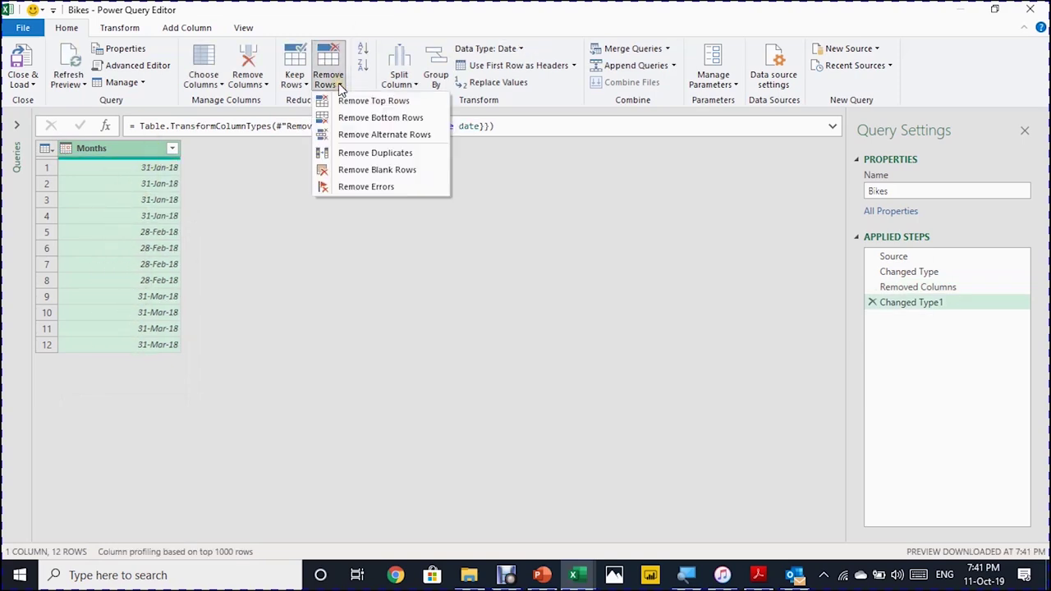
left_click(351, 154)
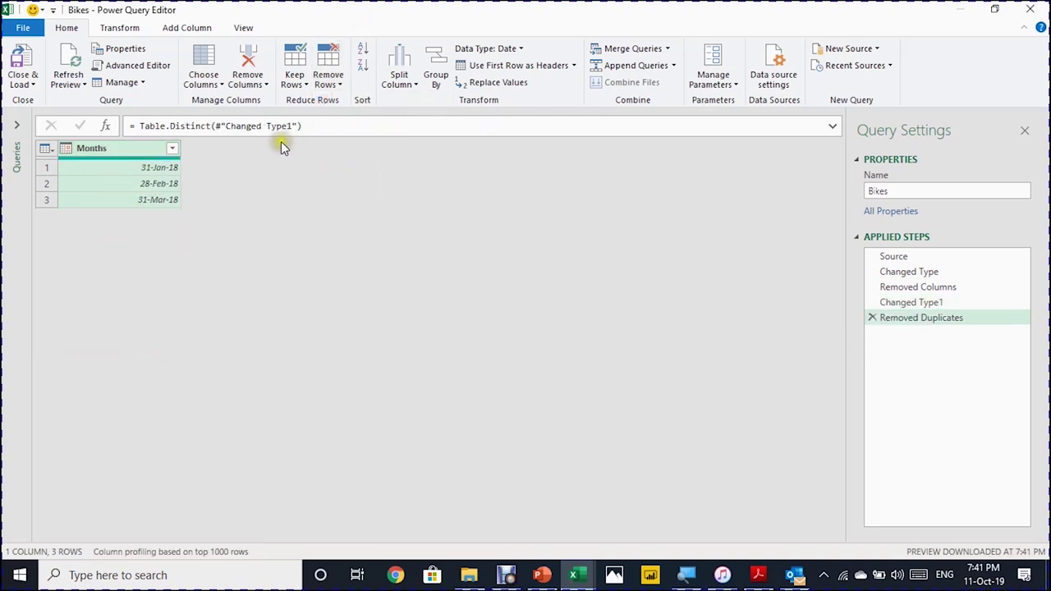
Load the Bikes query as a table in the existing worksheet at cell Q5 of Q1Sales, under the monthly sales heading.
left_click(34, 85)
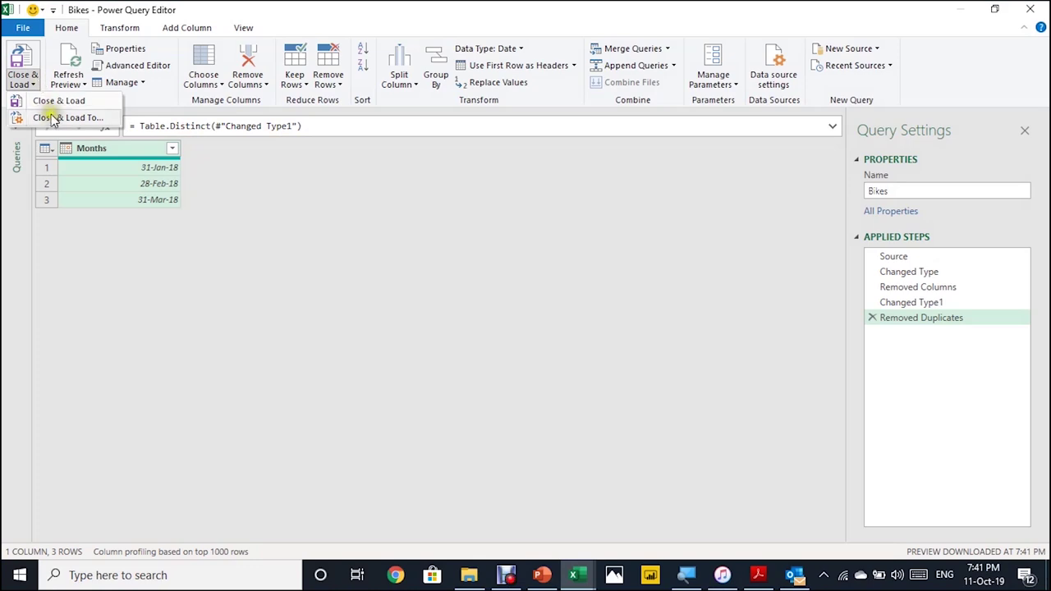
left_click(53, 102)
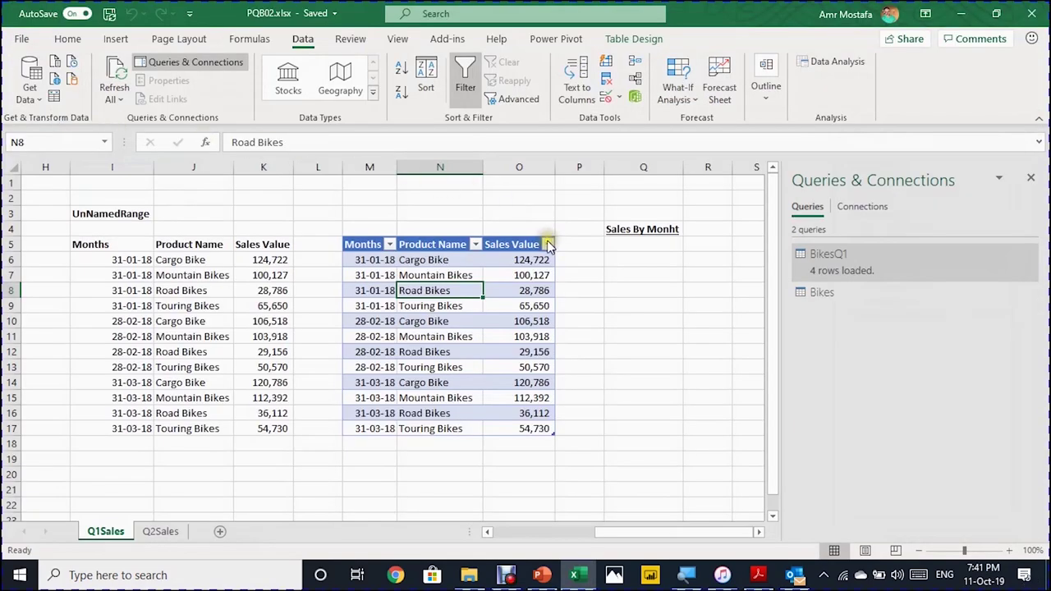
left_click_drag(645, 216, 287, 239)
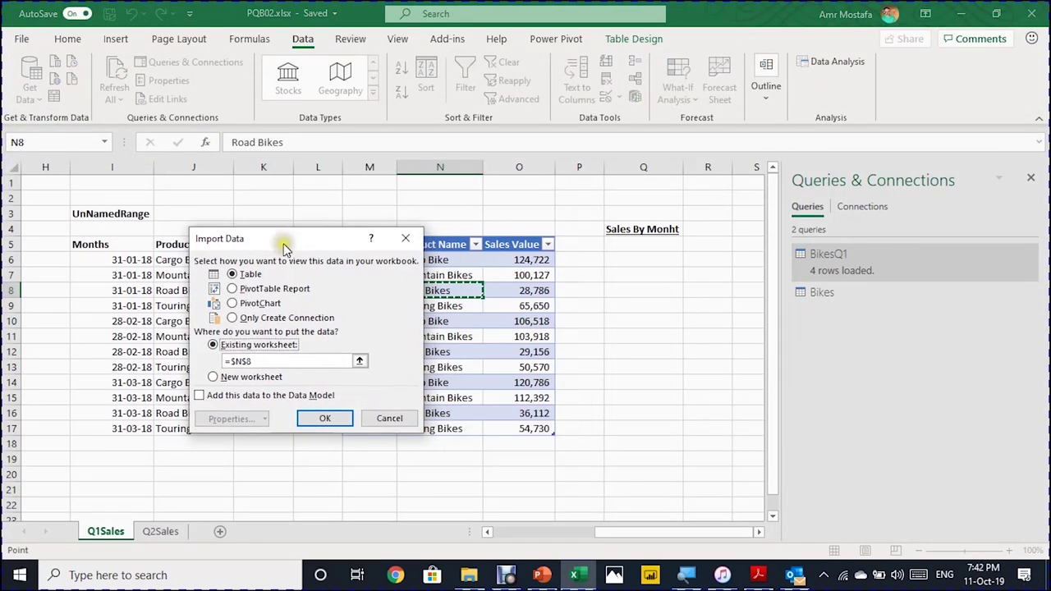
left_click(645, 244)
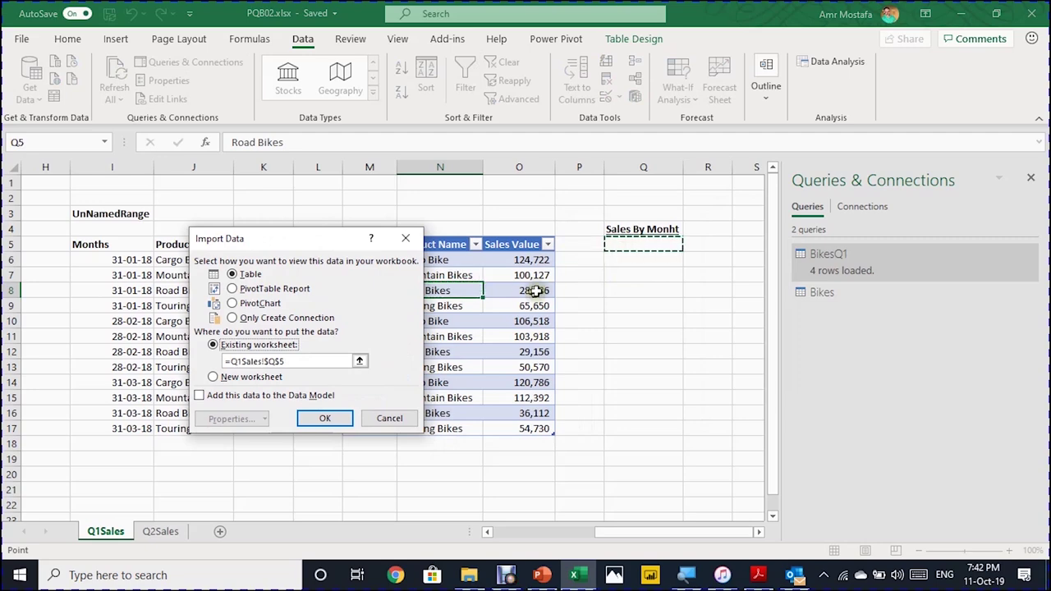
left_click(325, 418)
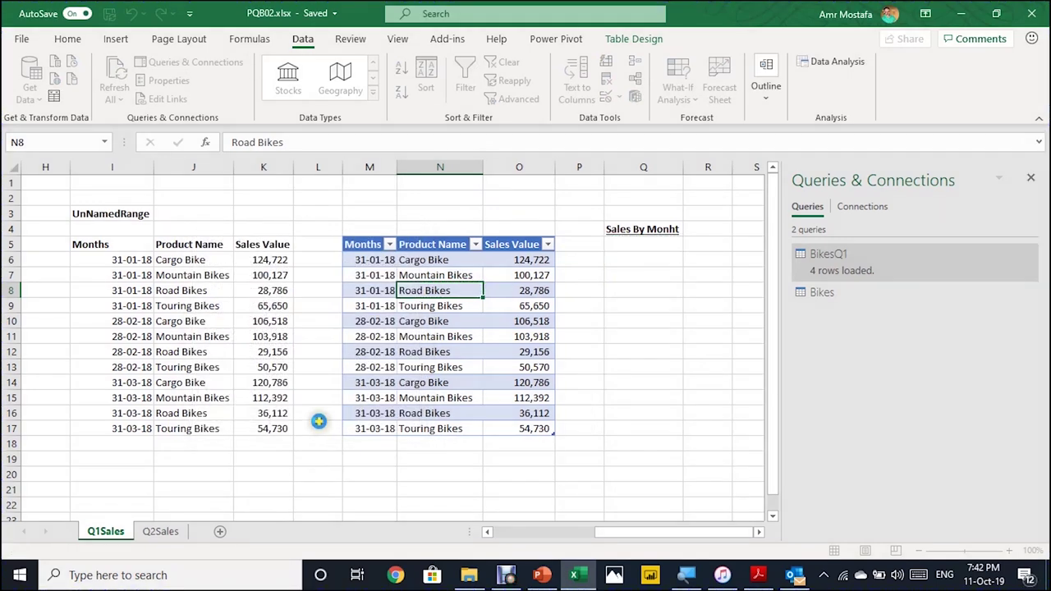
left_click(626, 260)
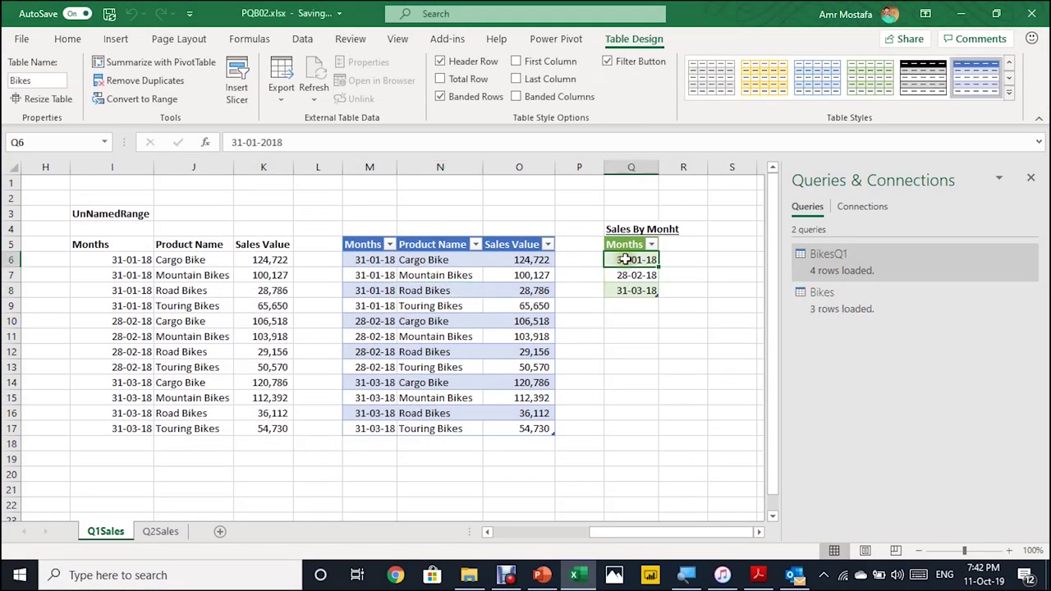
left_click(628, 277)
left_click(630, 290)
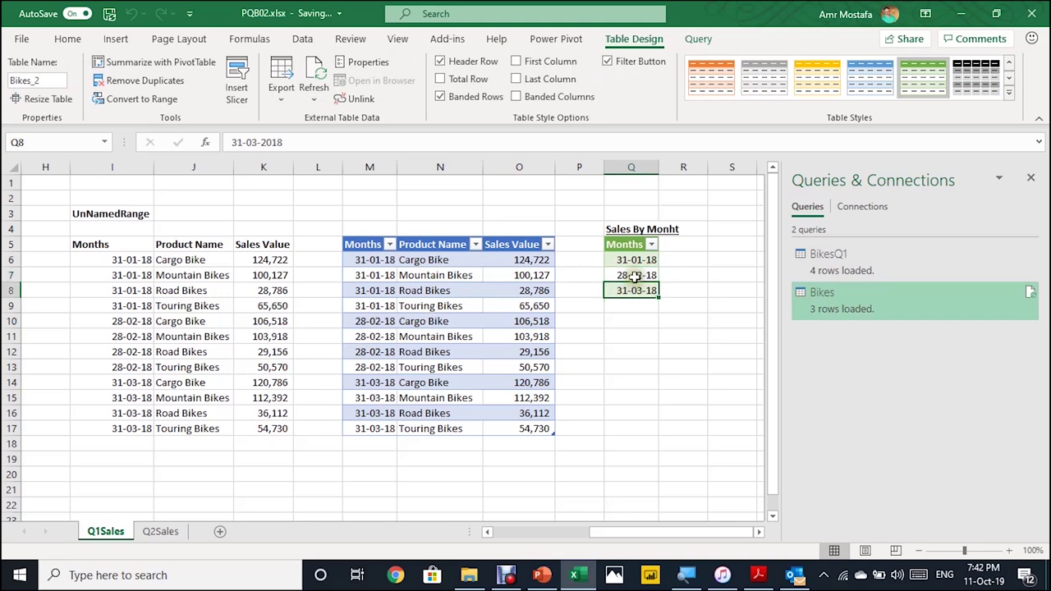
left_click(630, 260)
Add a Sales column header in cell G5, beside the Product Name list of the product summary.
left_click_drag(693, 537, 567, 542)
left_click(373, 261)
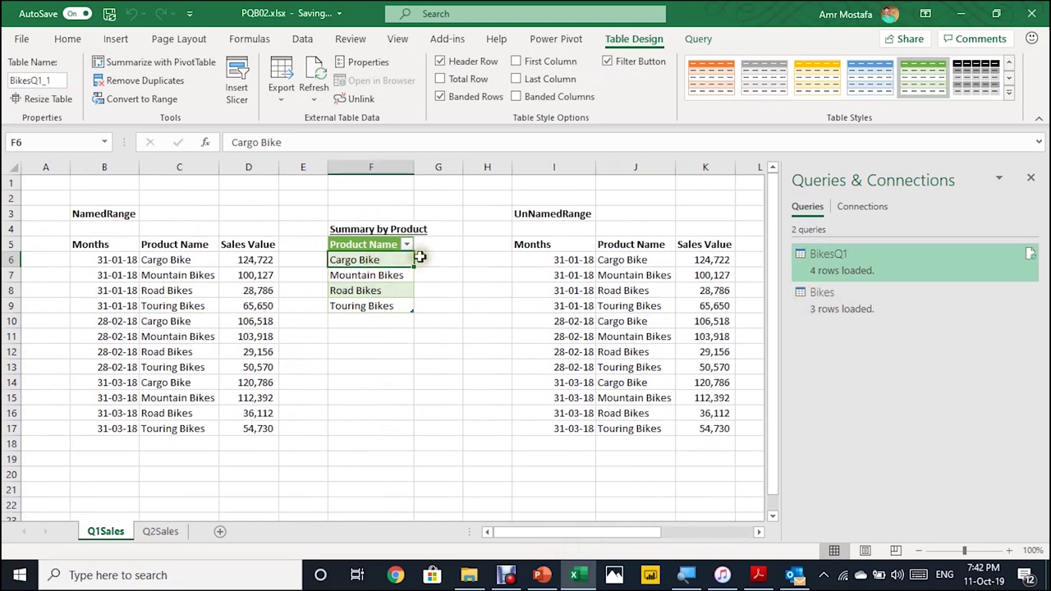
left_click(421, 261)
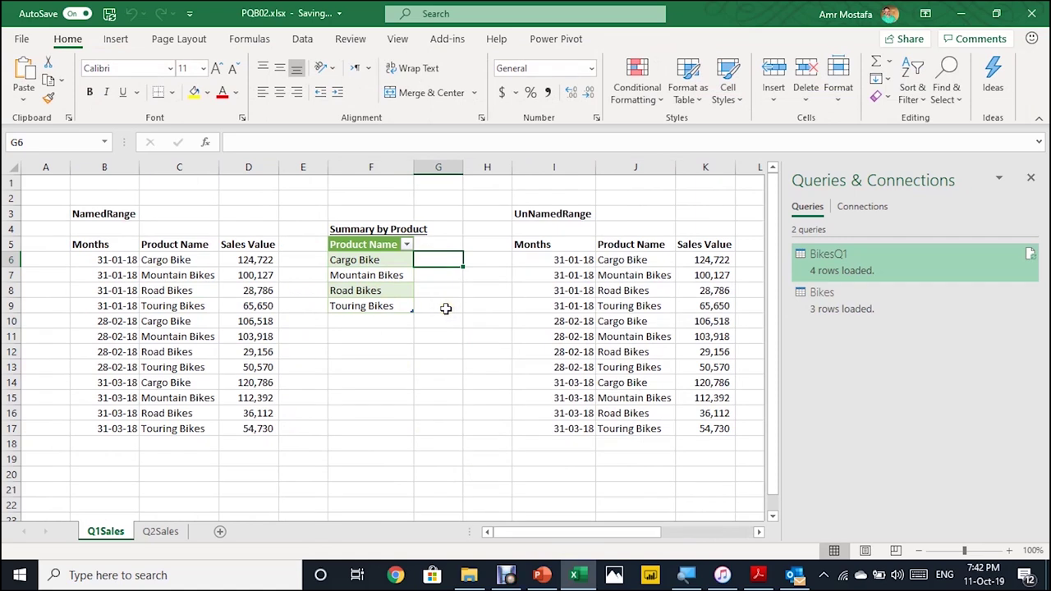
key("Up")
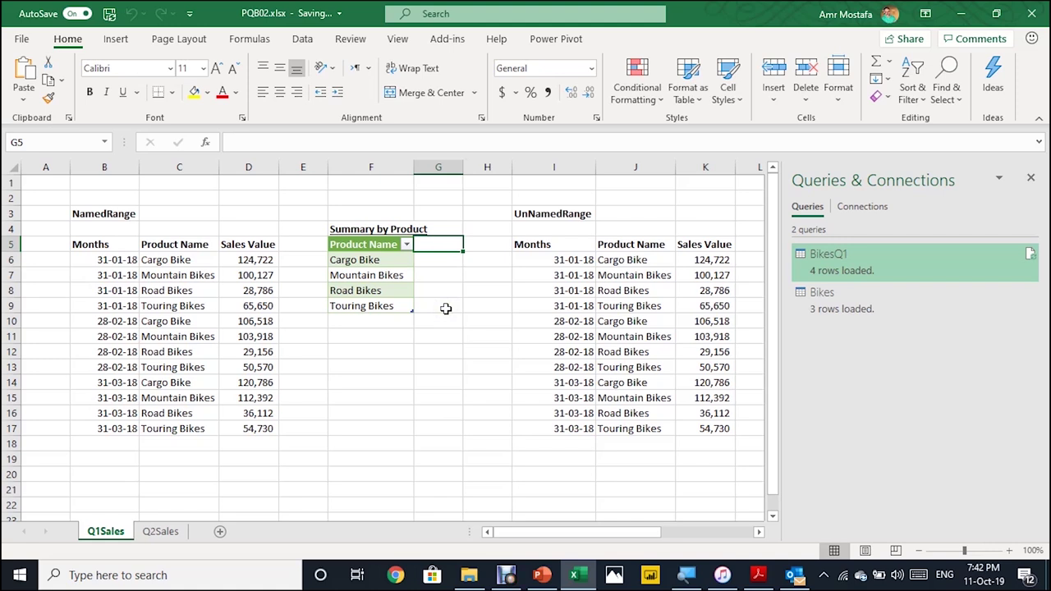
type("Sales")
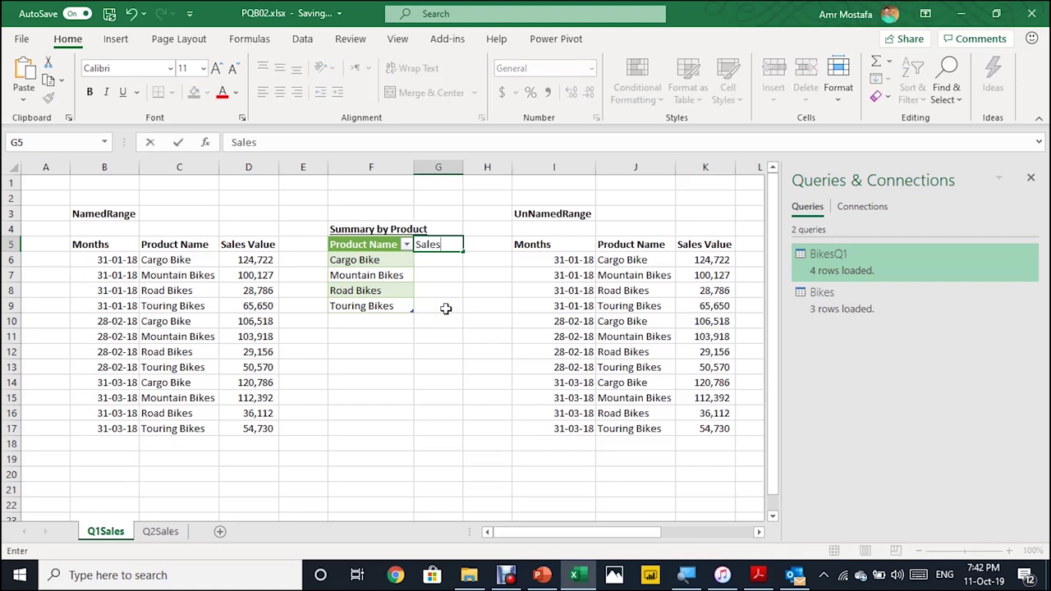
key("Return")
Enter a SUMIFS formula in G6 that sums $D$6:$D$17 where $C$6:$C$17 matches the row's Product Name.
type("=sumifs")
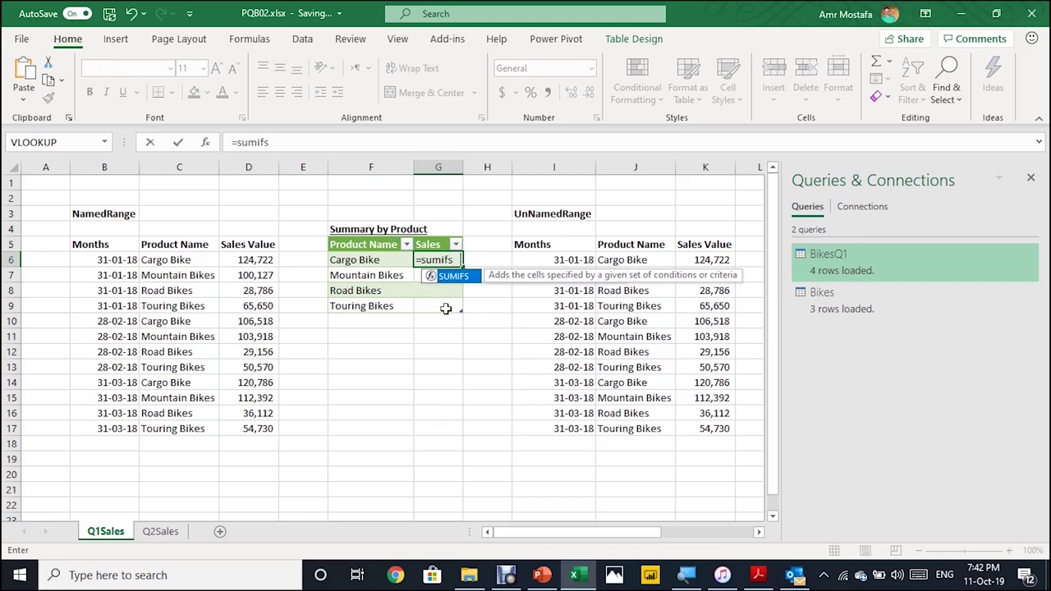
key("Tab")
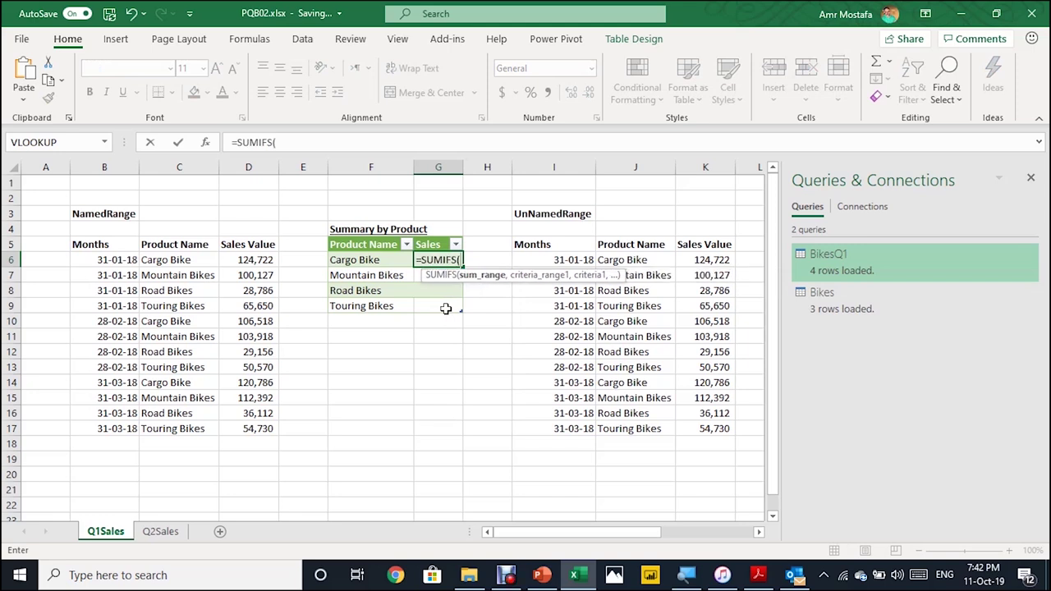
left_click_drag(256, 261, 232, 439)
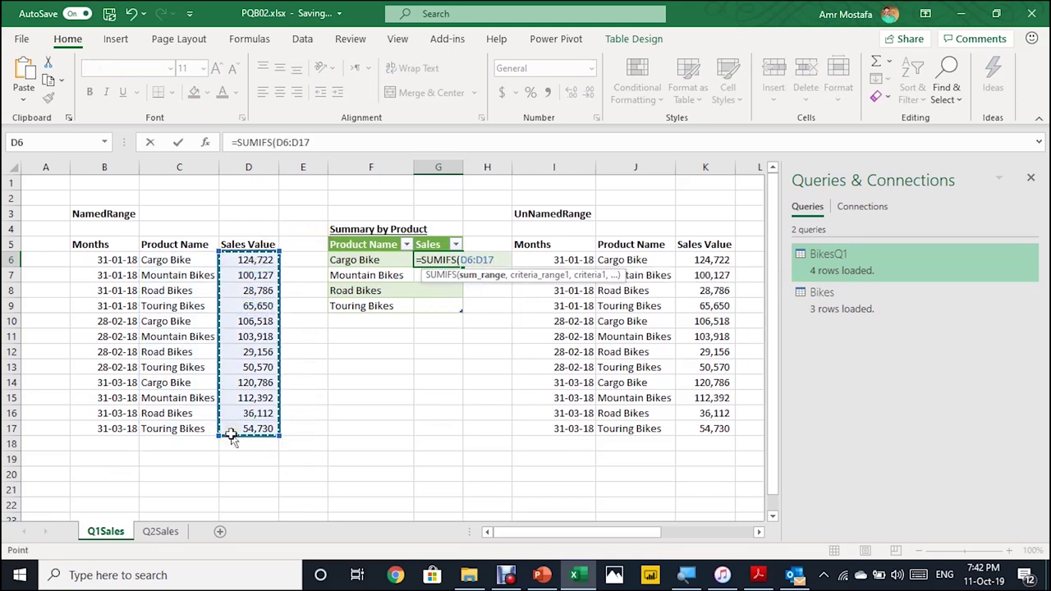
type(",")
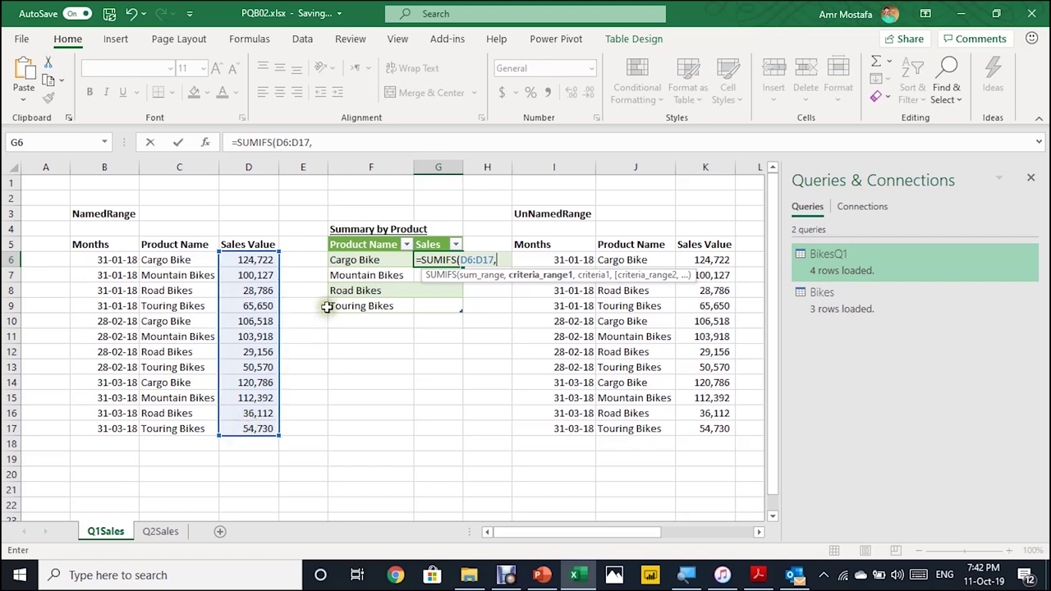
left_click_drag(184, 259, 164, 427)
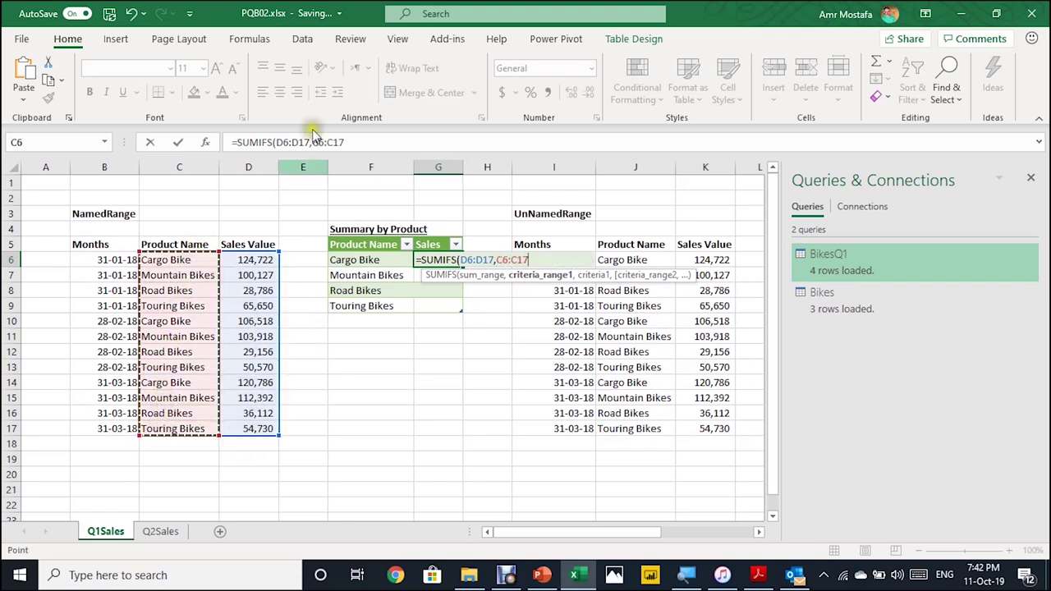
left_click_drag(277, 141, 349, 142)
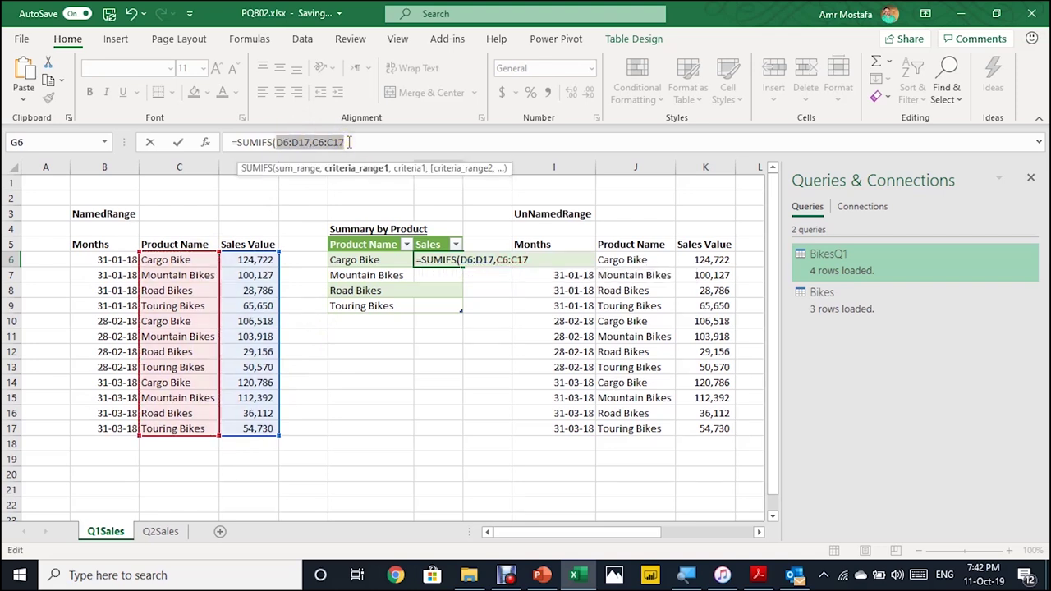
key("F4")
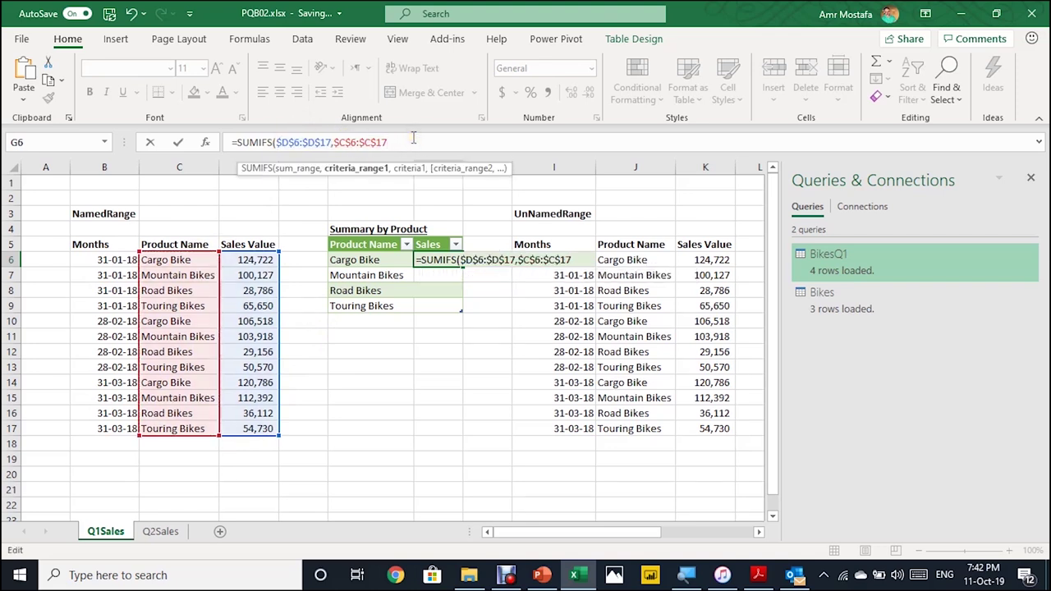
type(",")
left_click(355, 259)
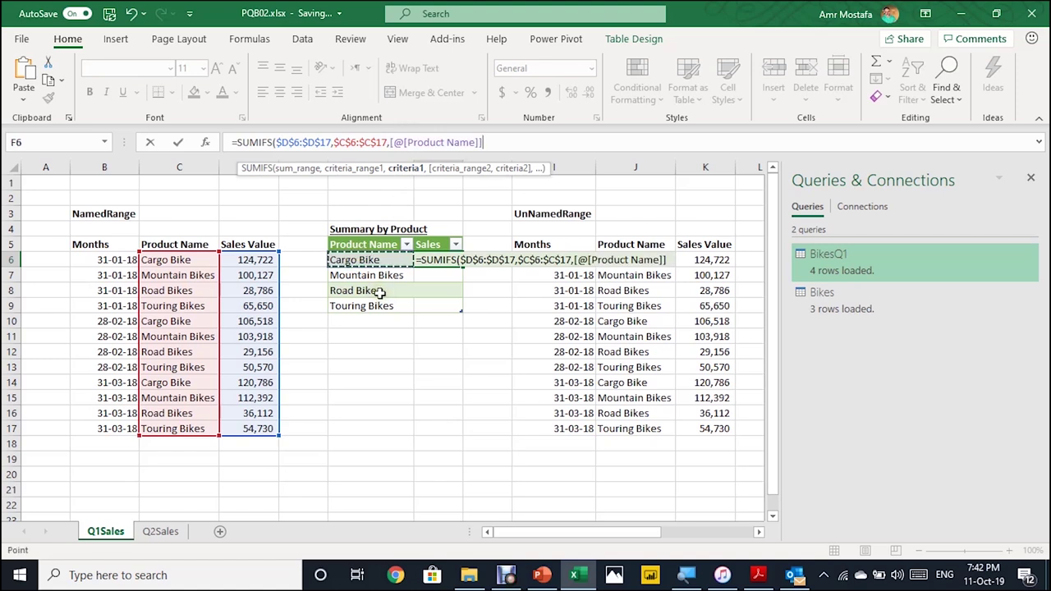
type(")")
key("Return")
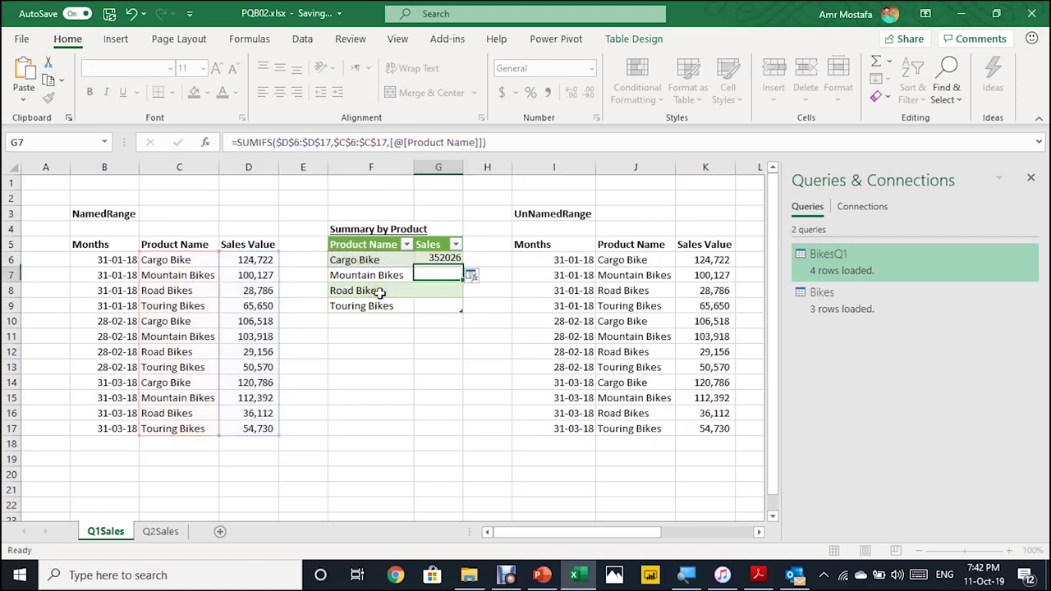
Format the Cargo Bike sales total in G6 as dollar accounting and fill its formula down to G9.
left_click(444, 260)
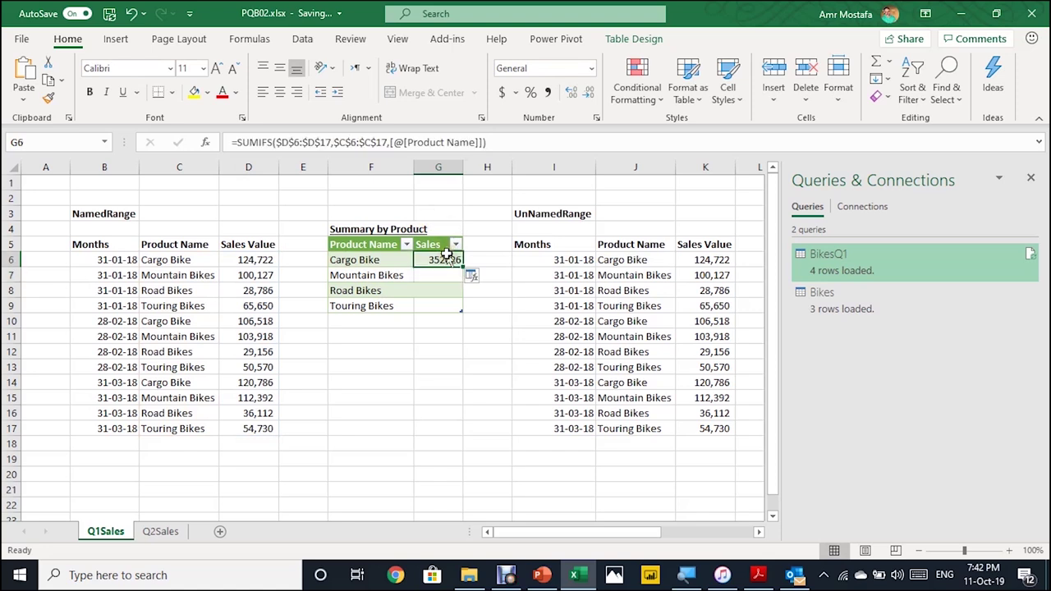
left_click(504, 92)
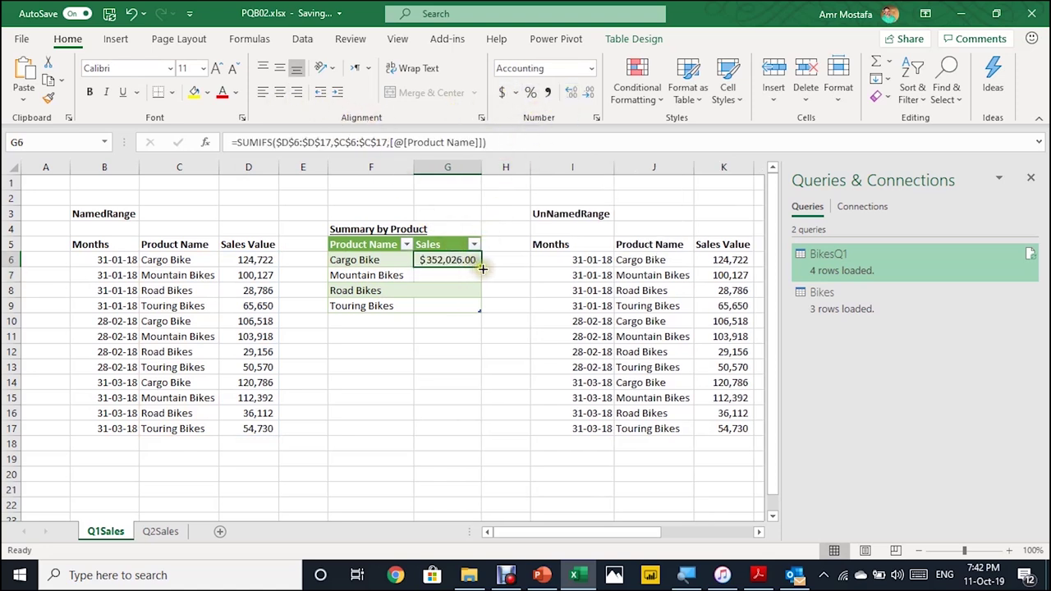
left_click_drag(482, 269, 484, 319)
left_click(461, 289)
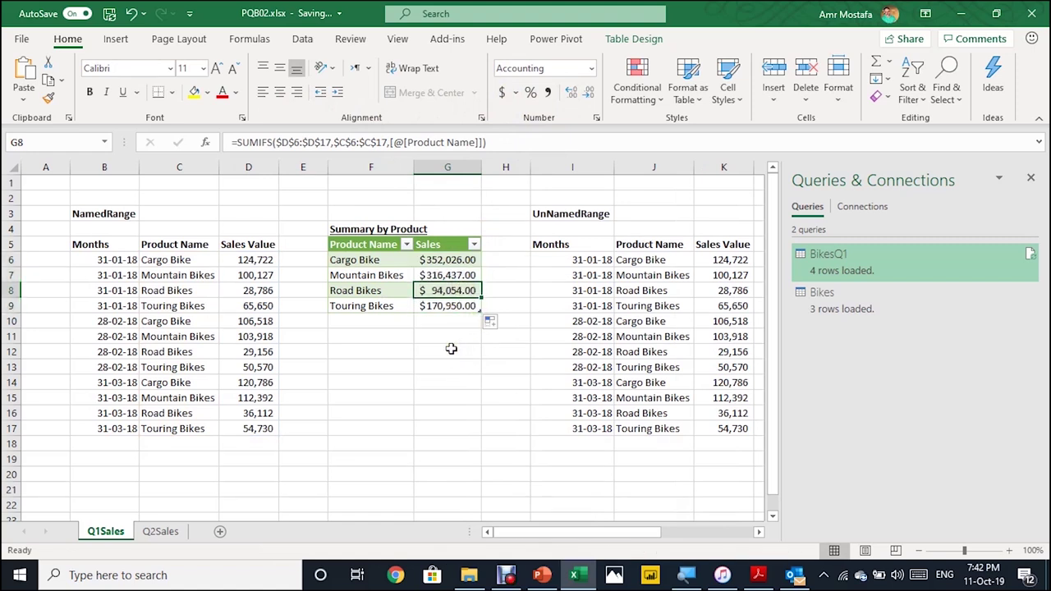
Add a Sales column header in cell R5, beside the Months list of the monthly summary.
key("Up")
key("Up")
key("Right")
key("Right")
key("Right")
key("Right")
key("Right")
key("Right")
key("Right")
key("Right")
key("Right")
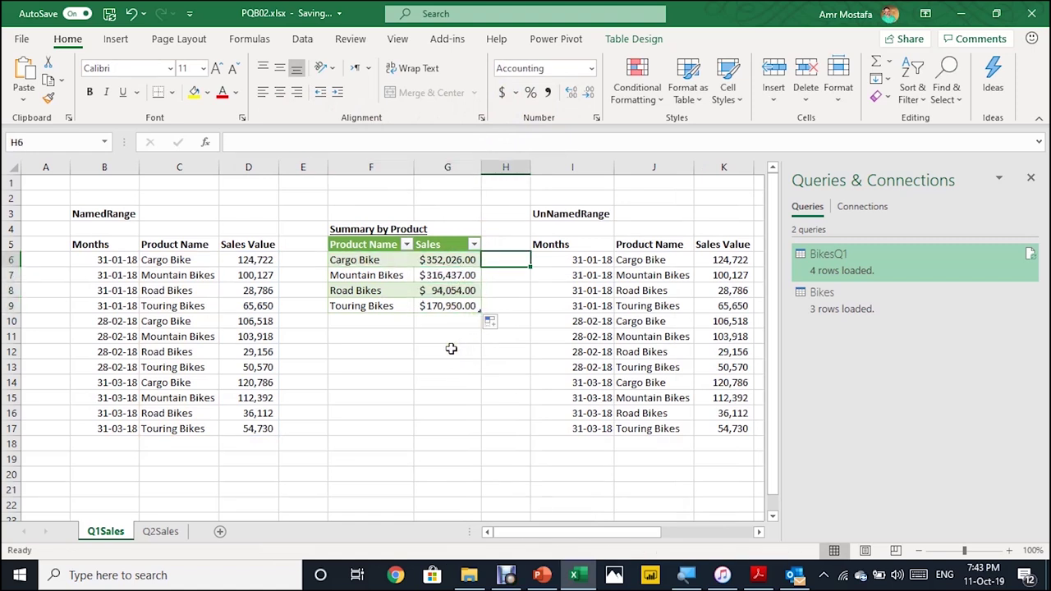
key("Right")
key("Right")
key("Right")
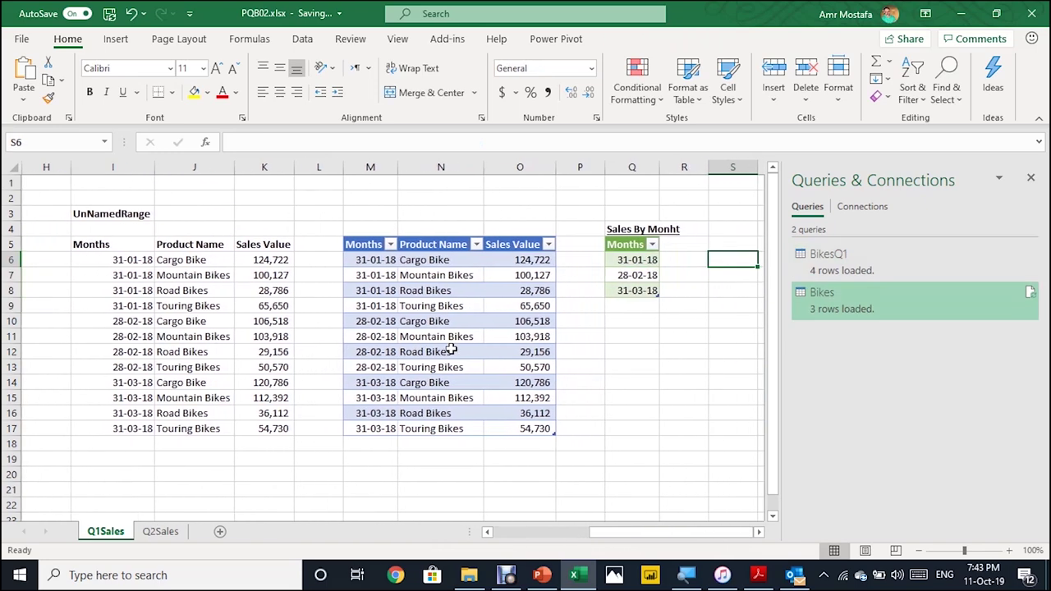
key("Left")
key("Up")
type("Sles")
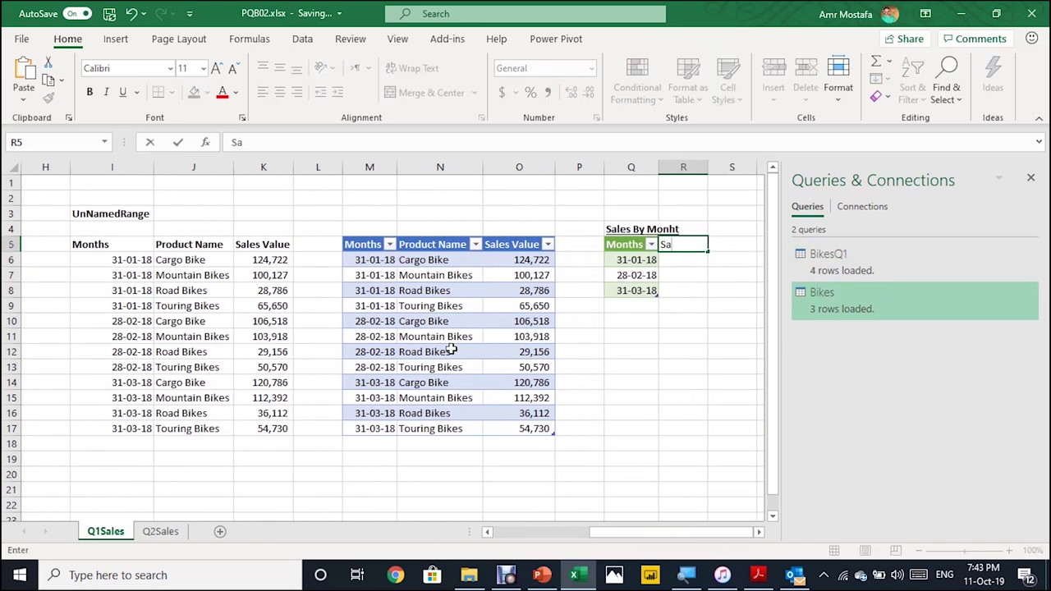
key("Return")
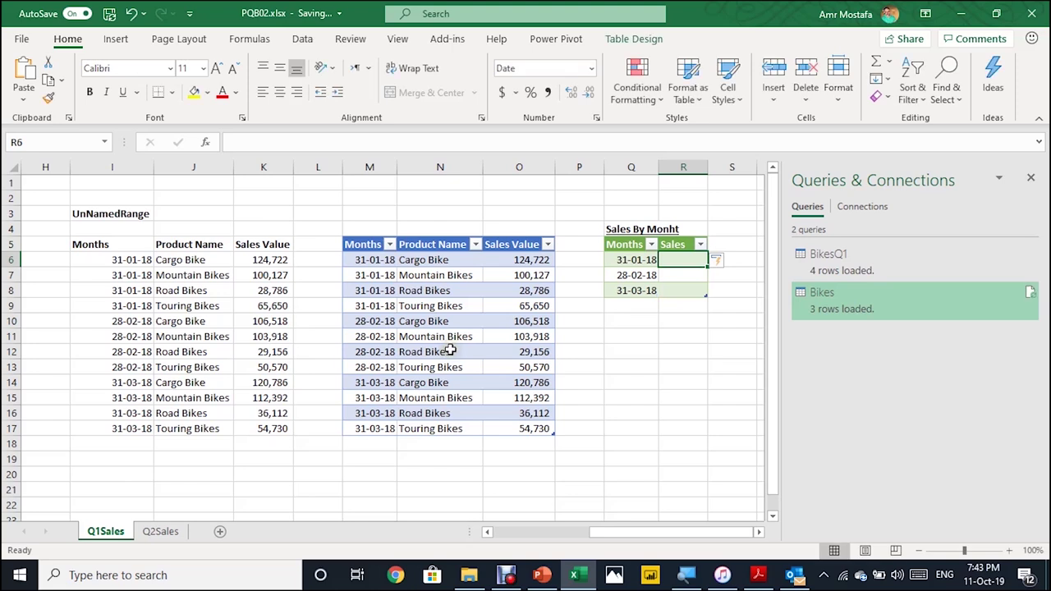
type("=sumifs")
key("Tab")
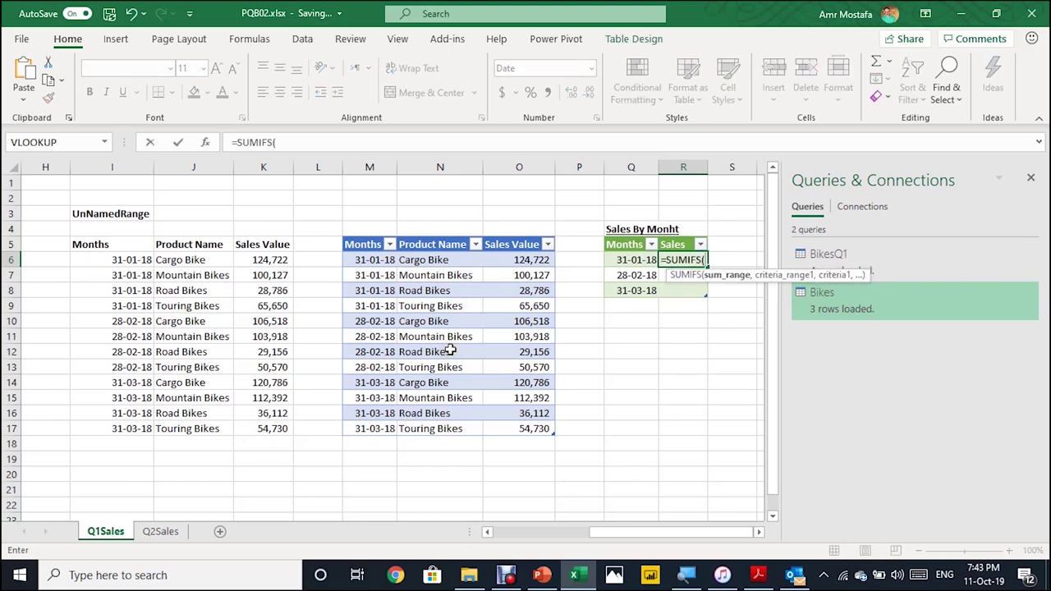
left_click(532, 237)
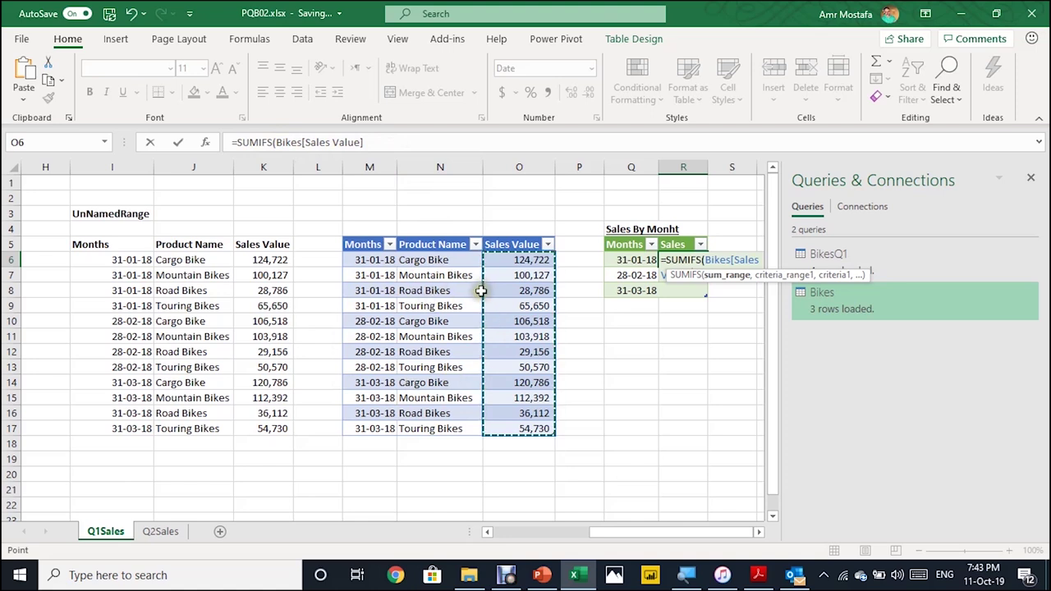
type(",")
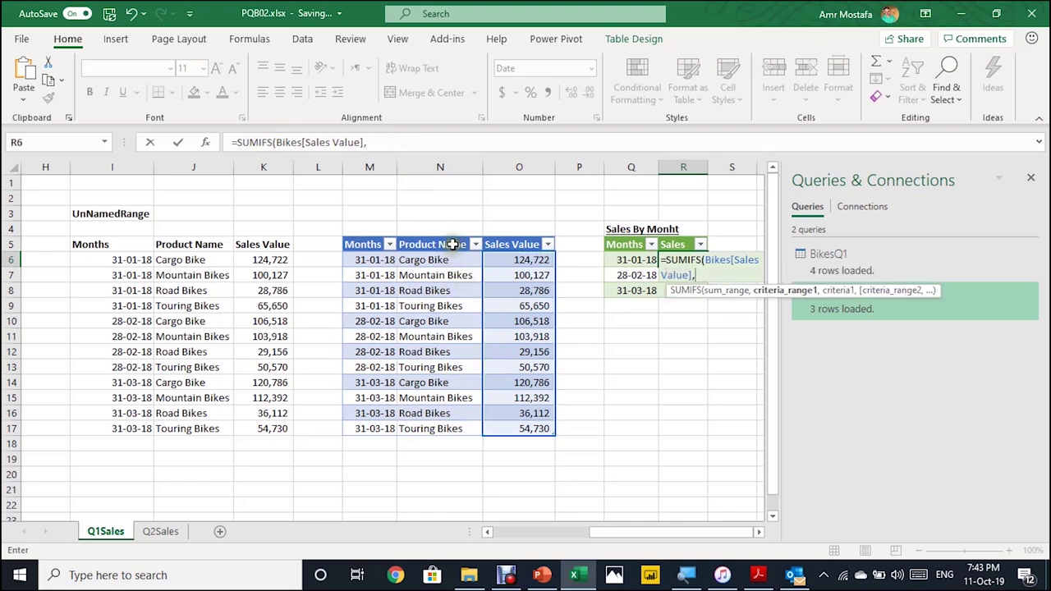
left_click(368, 229)
left_click(370, 236)
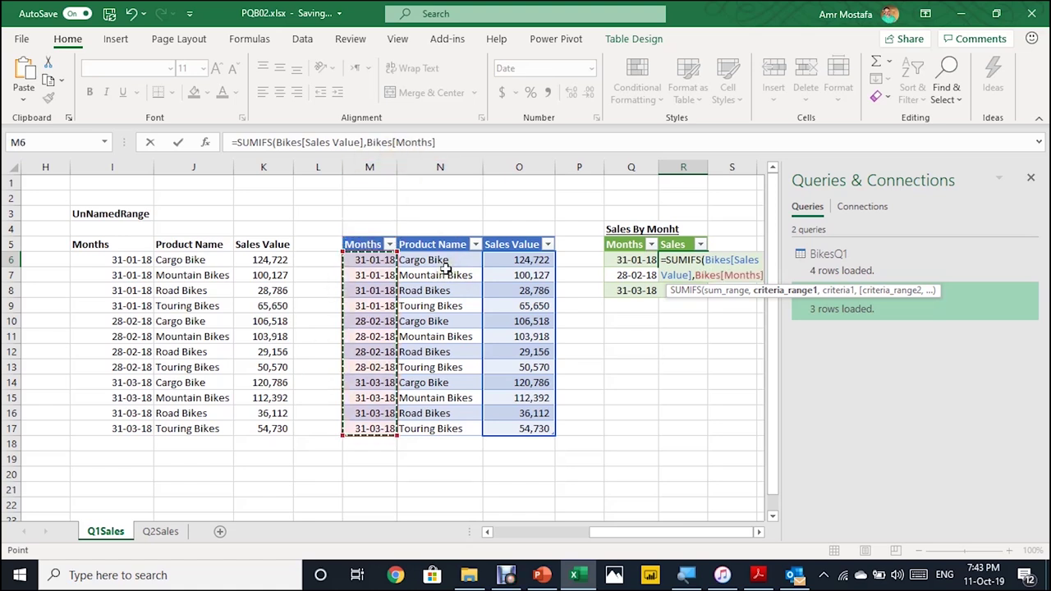
type(",")
left_click(635, 259)
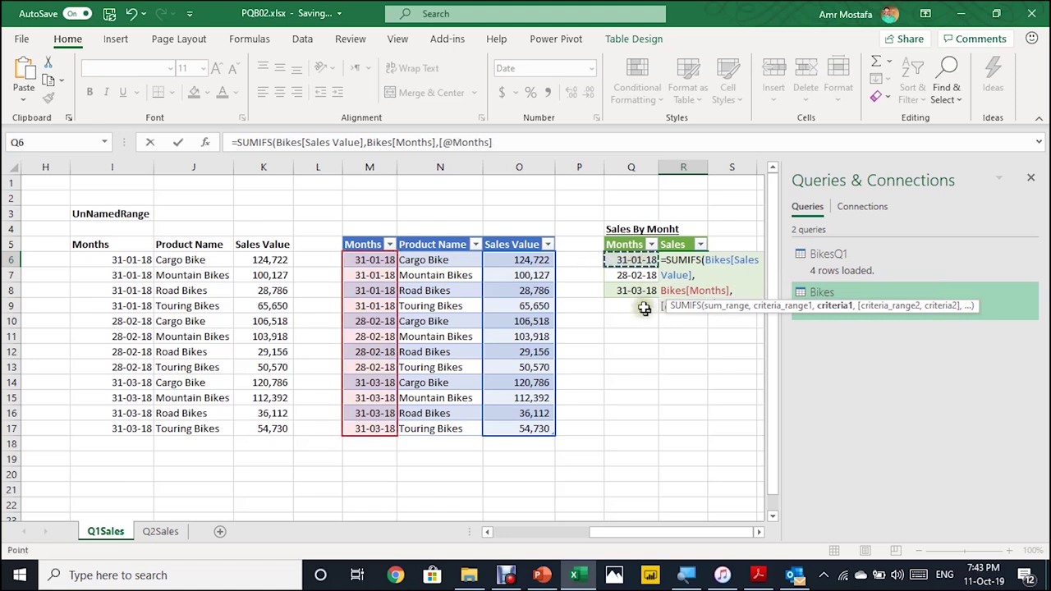
key("Return")
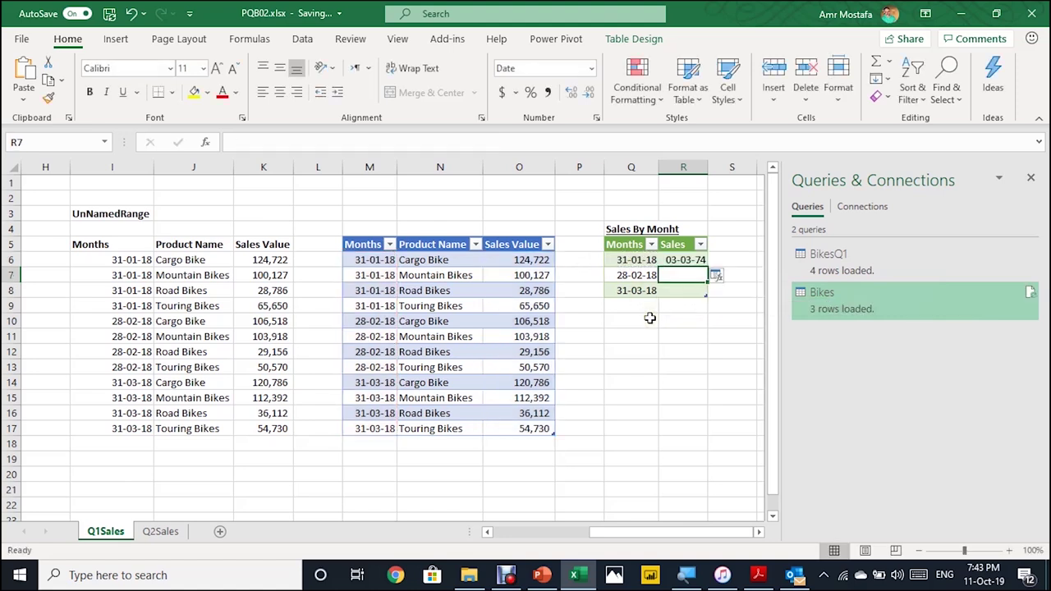
left_click(731, 281)
left_click(747, 295)
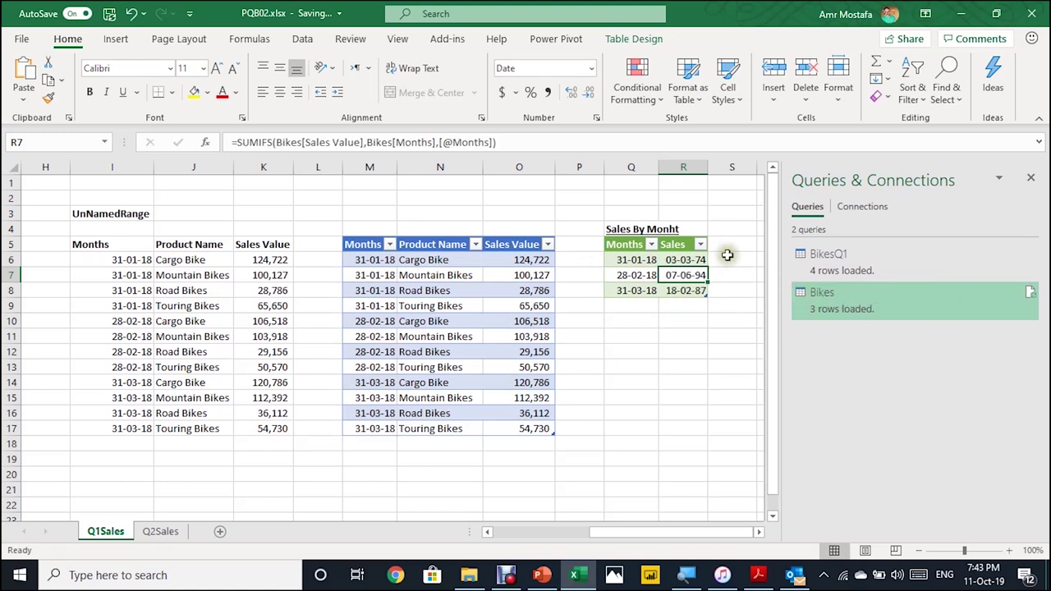
Format the monthly sales totals in R6:R8 as dollar accounting values.
left_click(758, 532)
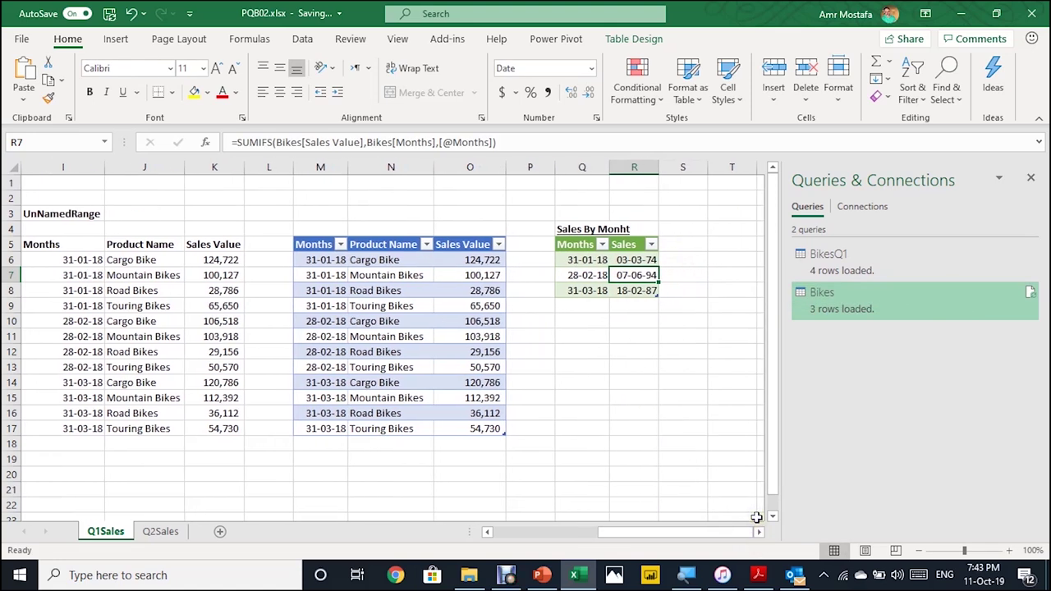
left_click_drag(637, 259, 636, 287)
left_click(501, 92)
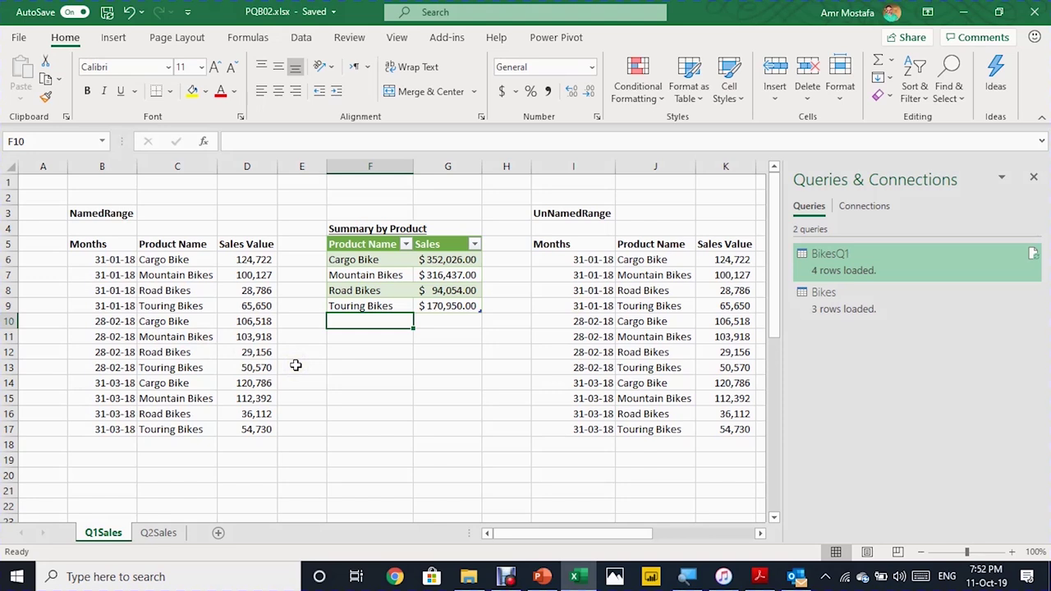
Copy the Q2 sales rows B3:D17 from Q2Sales and paste them below the named range on Q1Sales, starting at B18.
left_click(160, 532)
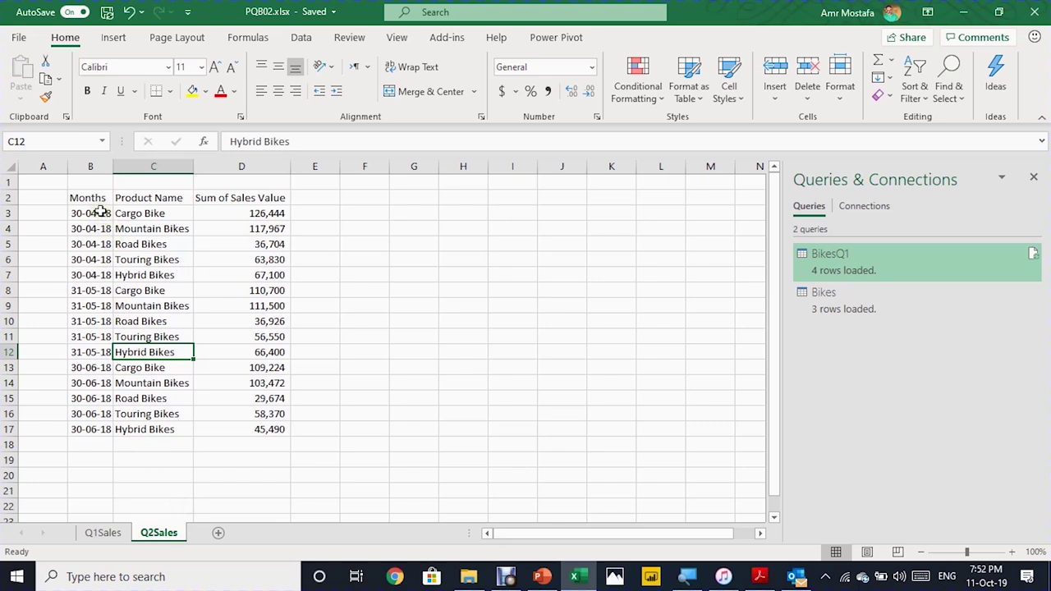
left_click_drag(98, 212, 242, 433)
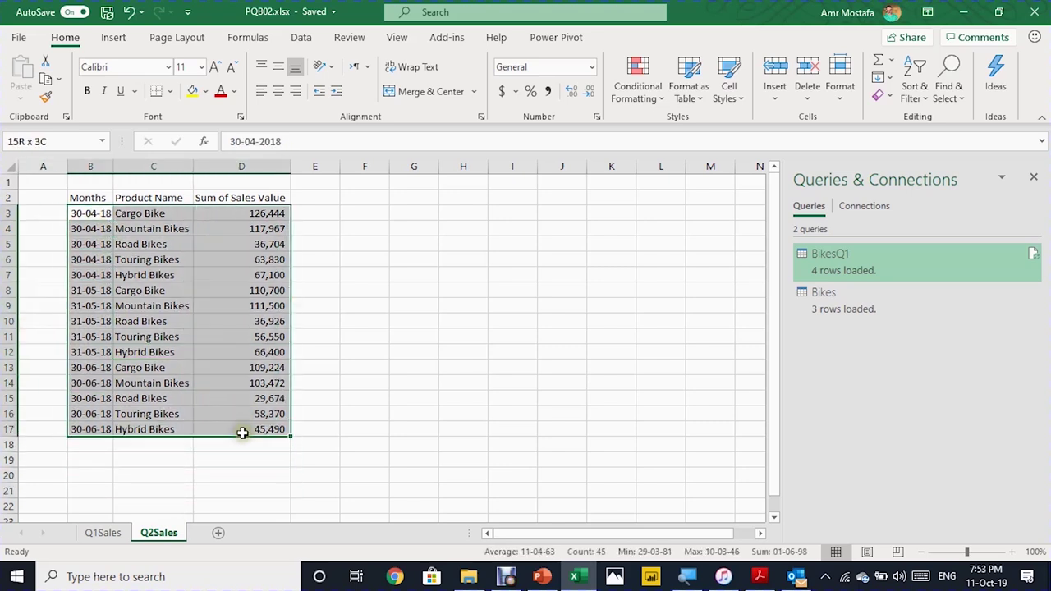
key("ctrl+c")
left_click(120, 535)
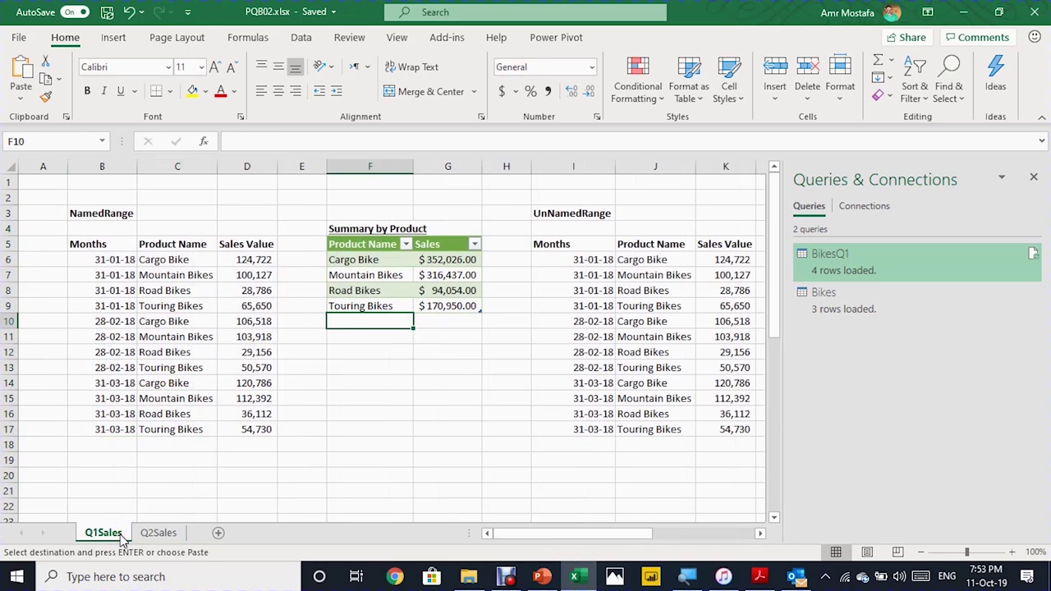
left_click(124, 445)
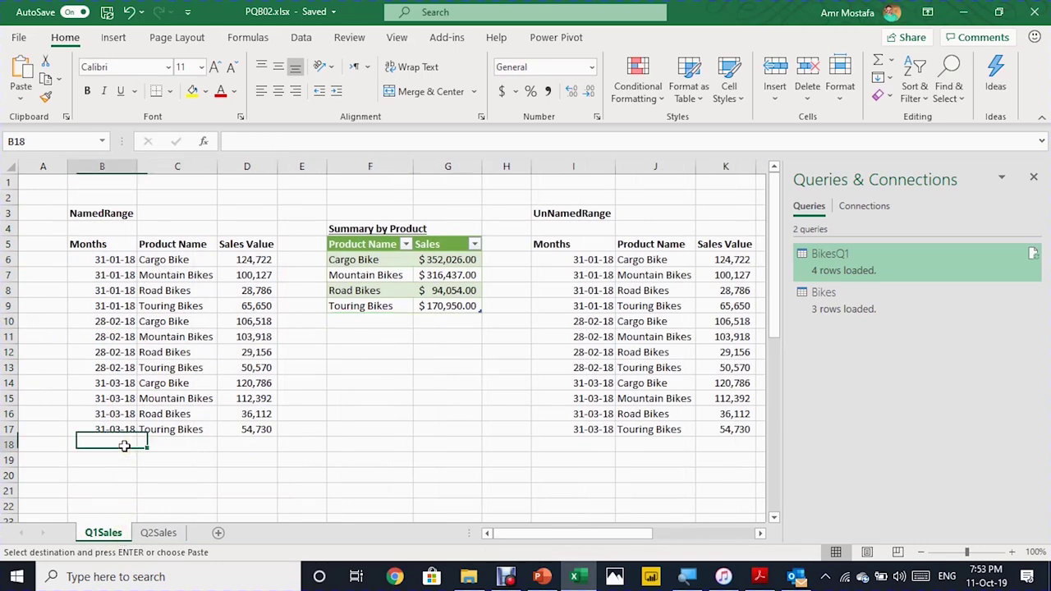
key("ctrl+v")
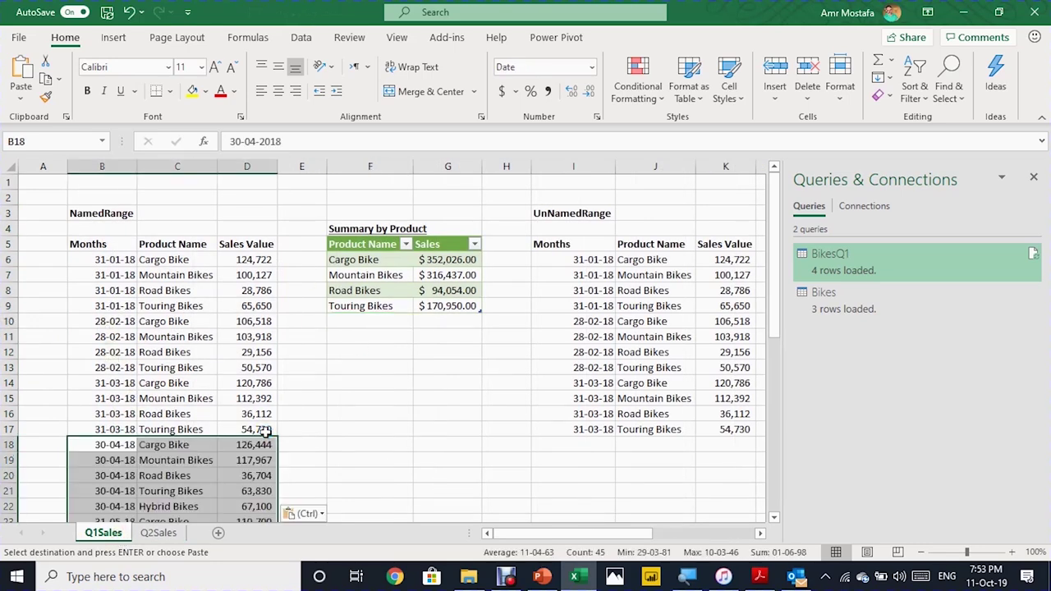
scroll(264, 432, "down", 4)
scroll(265, 433, "up", 4)
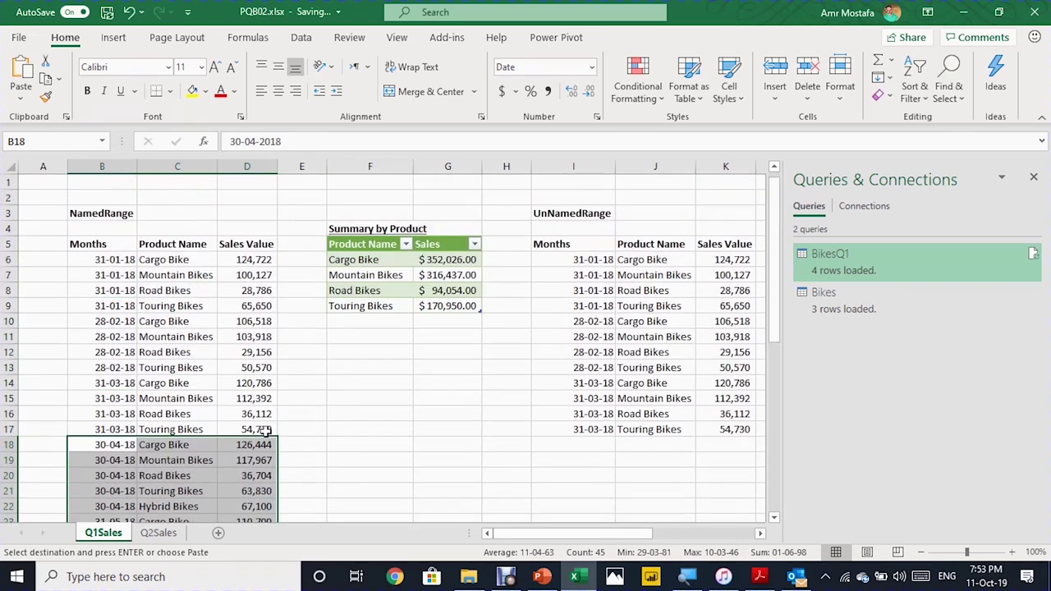
Refresh the BikesQ1 query that feeds the Summary by Product table.
left_click(368, 274)
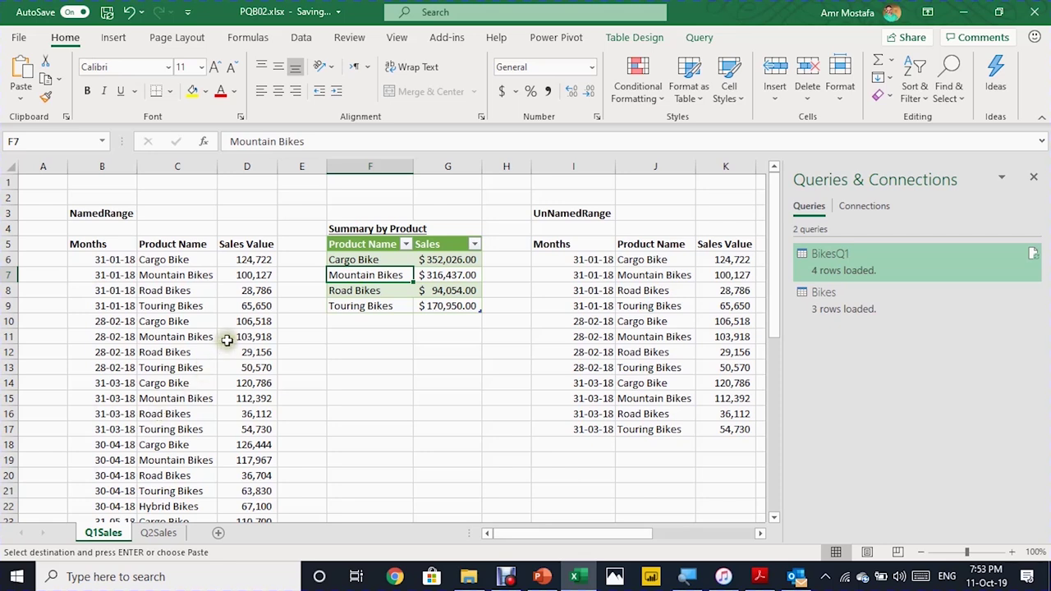
right_click(404, 275)
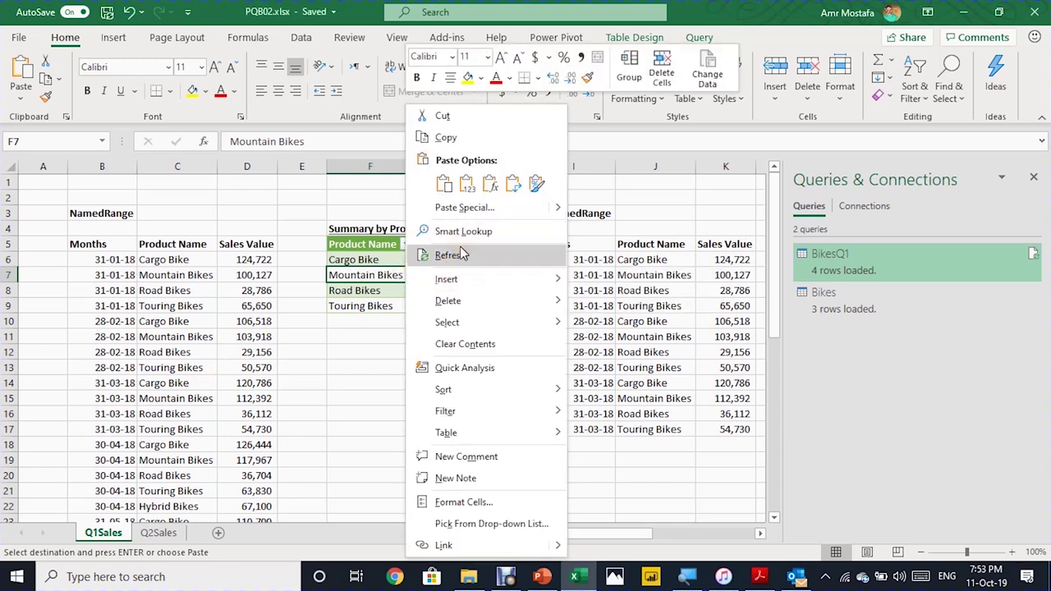
left_click(365, 274)
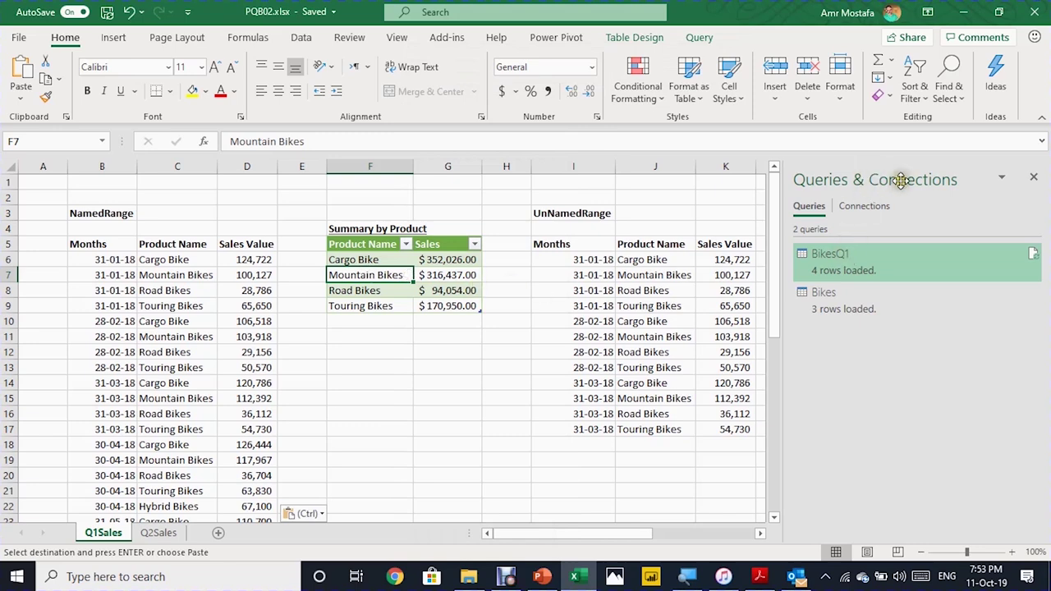
left_click(1036, 258)
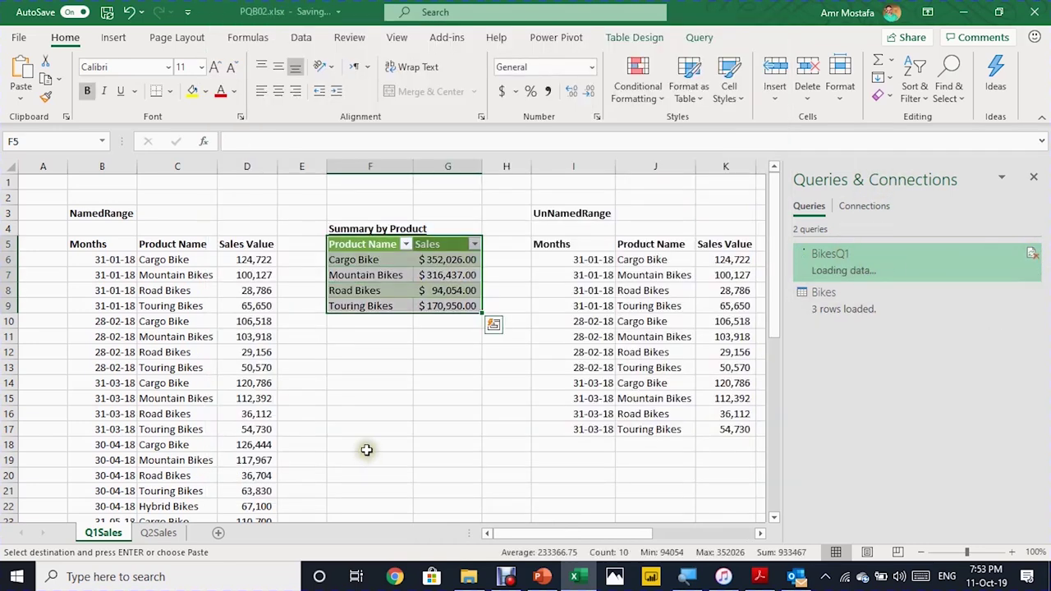
left_click(416, 287)
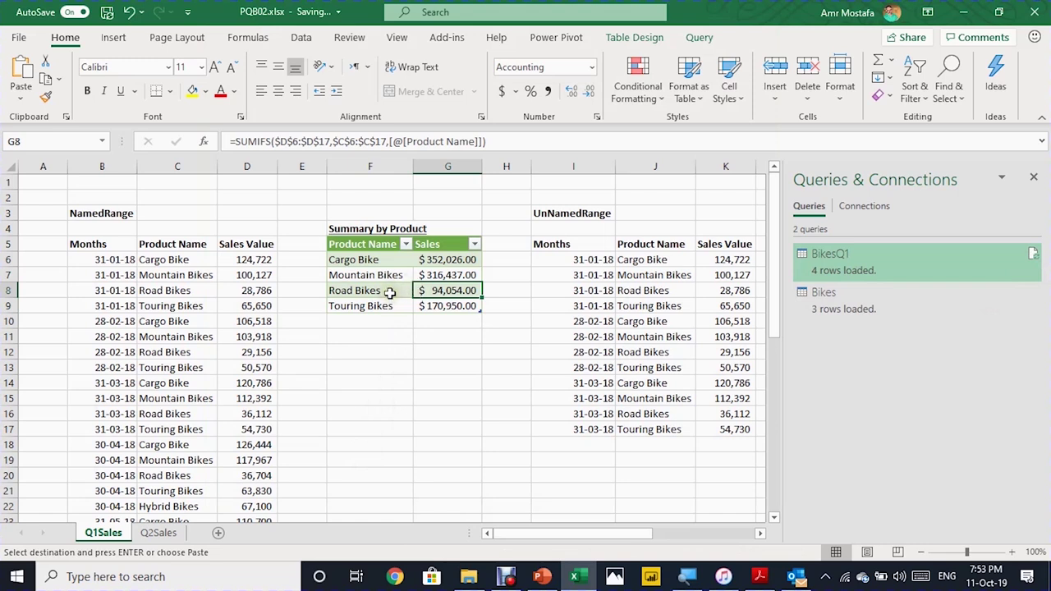
Select the BikesQ1 named range and check how far it extends relative to the pasted Q2 rows.
left_click(238, 276)
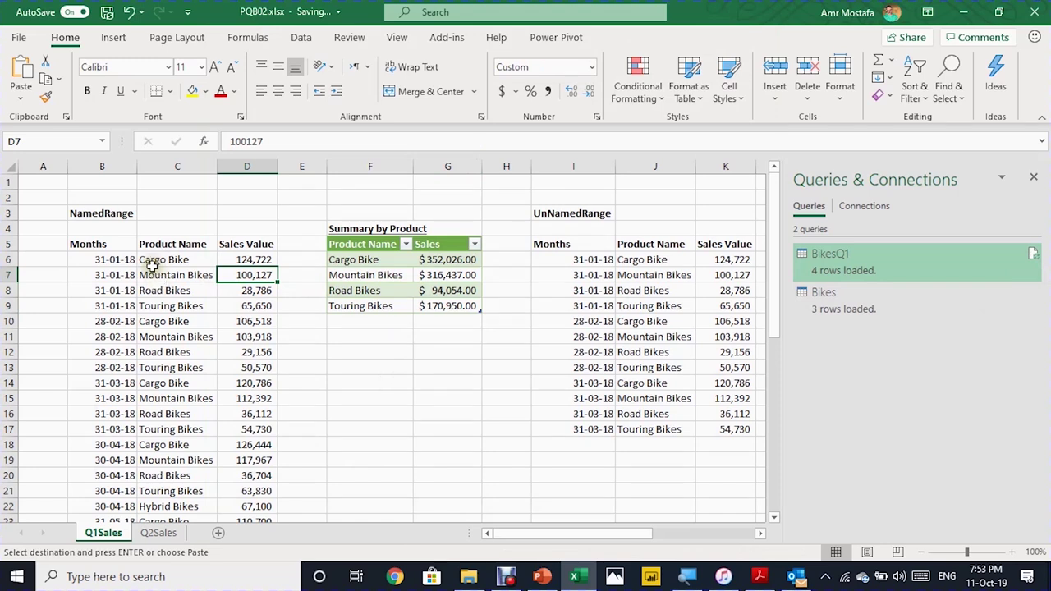
left_click(102, 141)
left_click(88, 162)
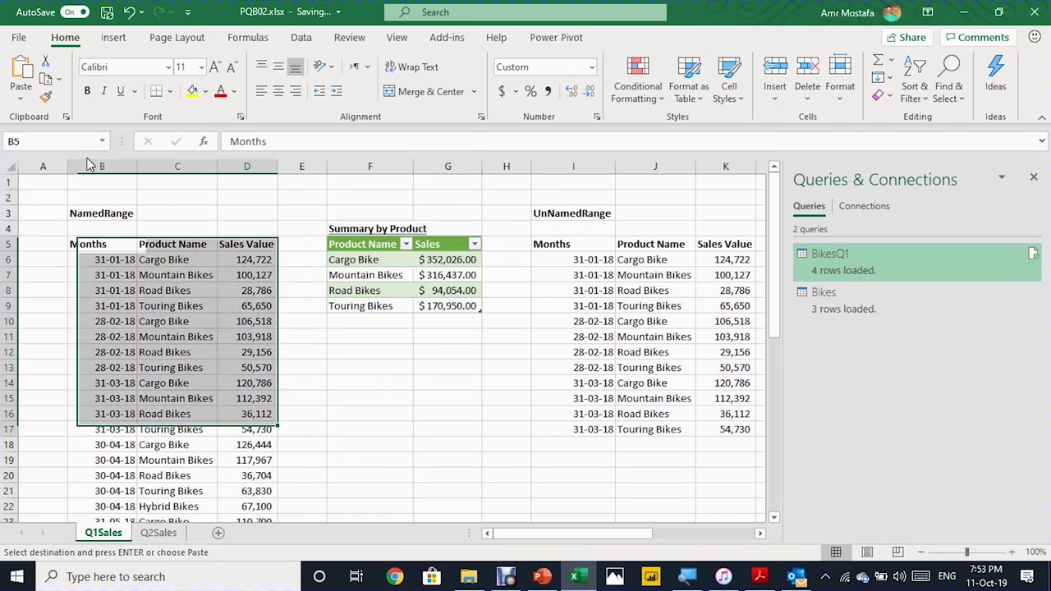
scroll(114, 420, "down", 2)
scroll(113, 420, "down", 2)
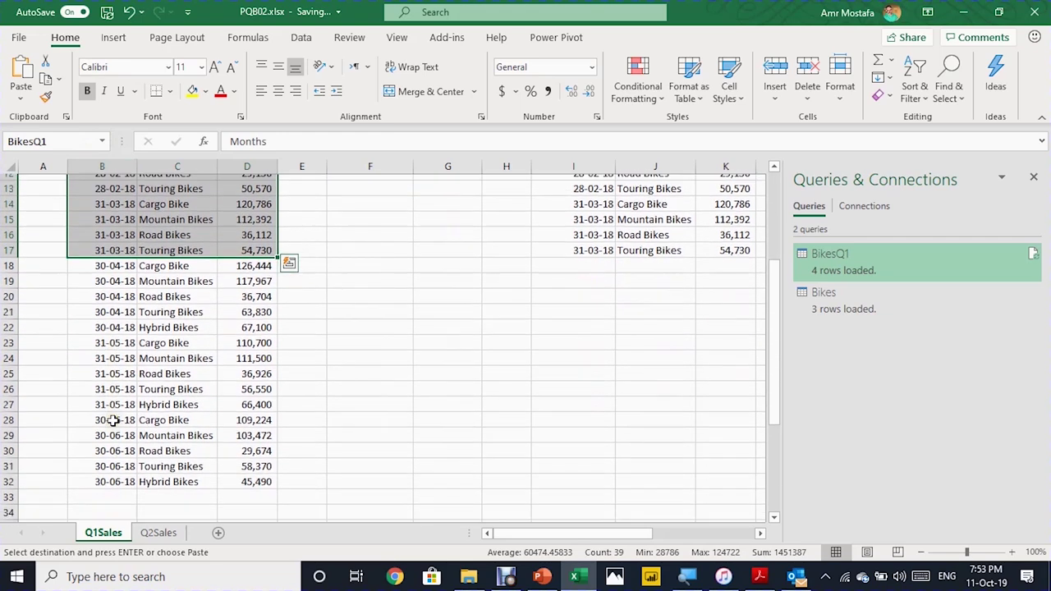
scroll(113, 420, "up", 2)
scroll(113, 420, "up", 2)
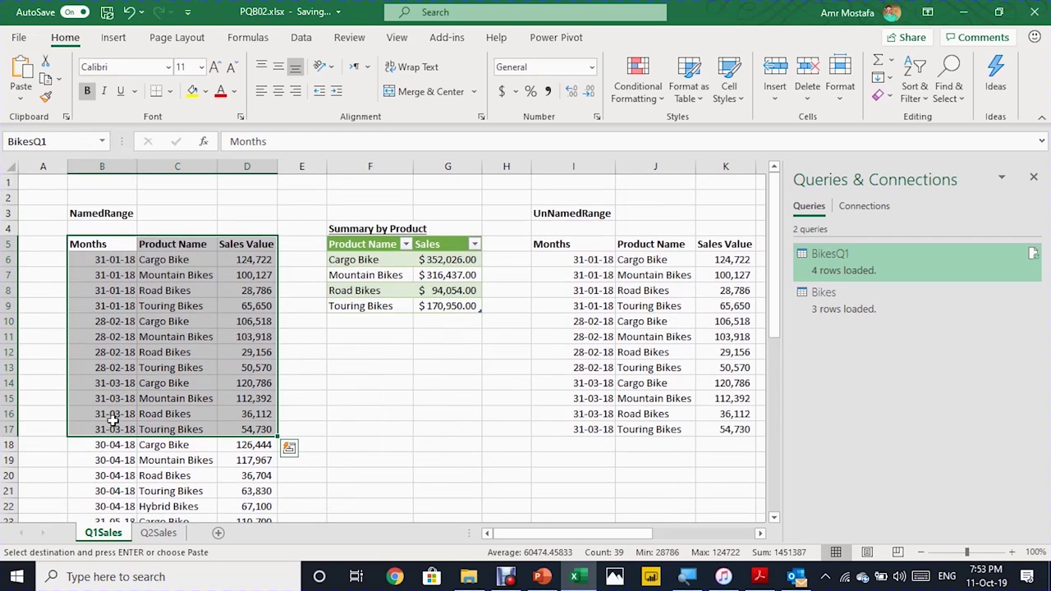
Inspect which source rows the SUMIFS formulas in G9 and G6 of the product summary reference.
left_click(442, 309)
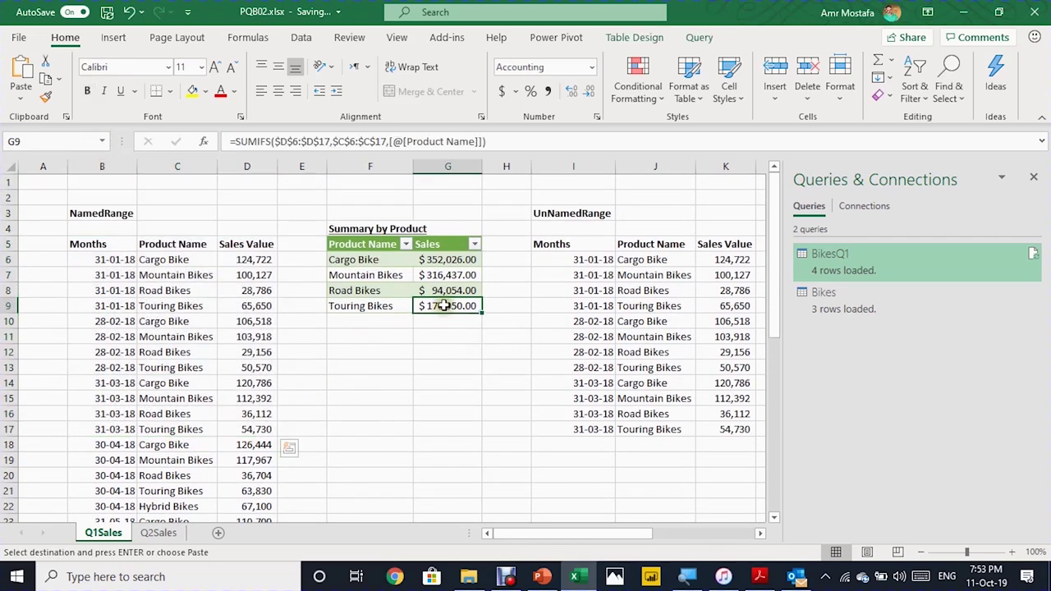
left_click(503, 141)
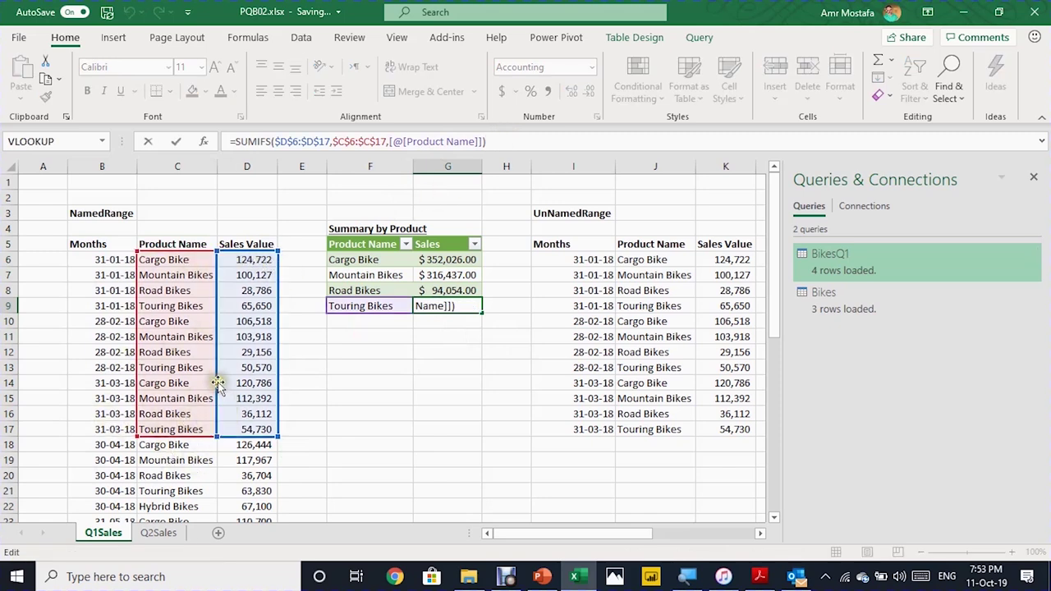
key("Escape")
left_click(367, 276)
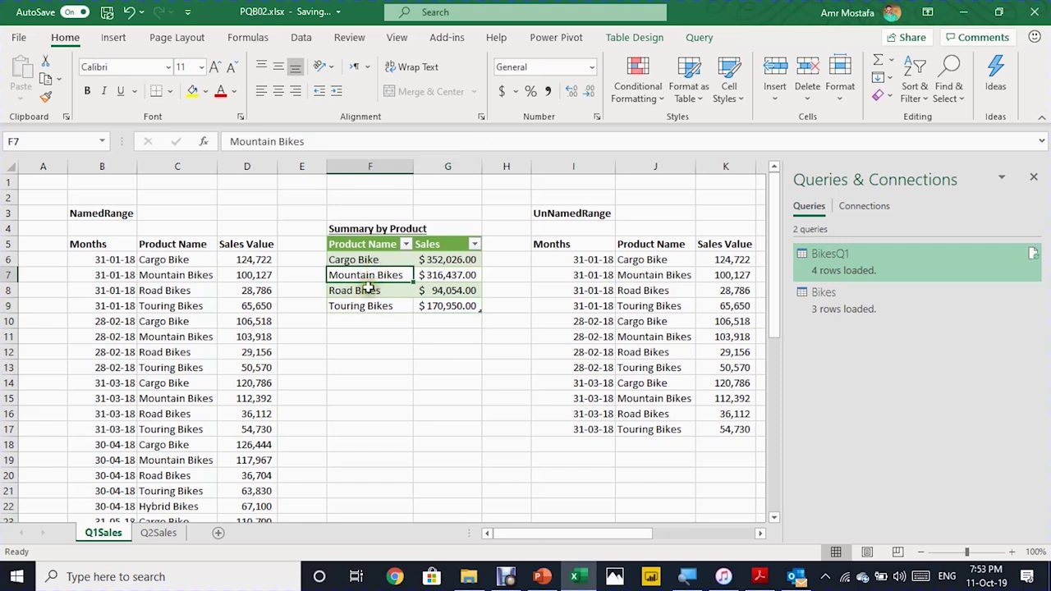
left_click(238, 319)
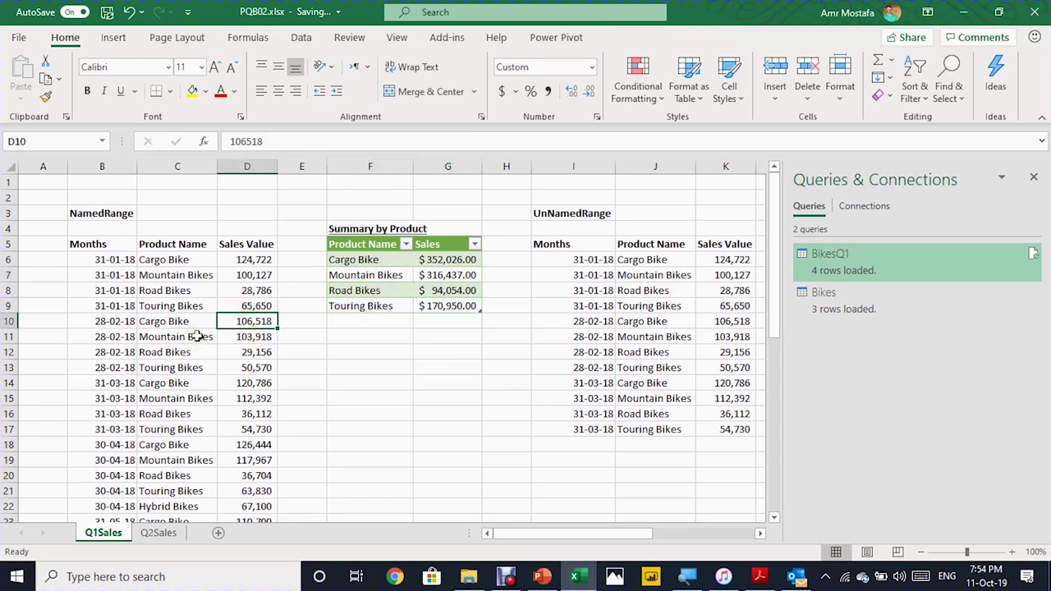
scroll(208, 315, "down", 6)
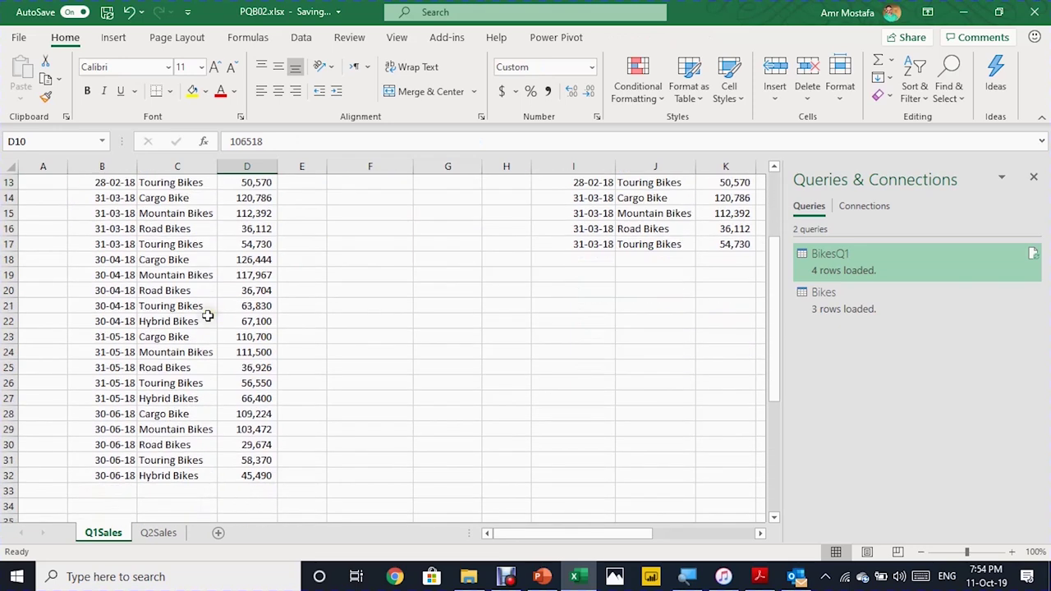
scroll(159, 370, "up", 6)
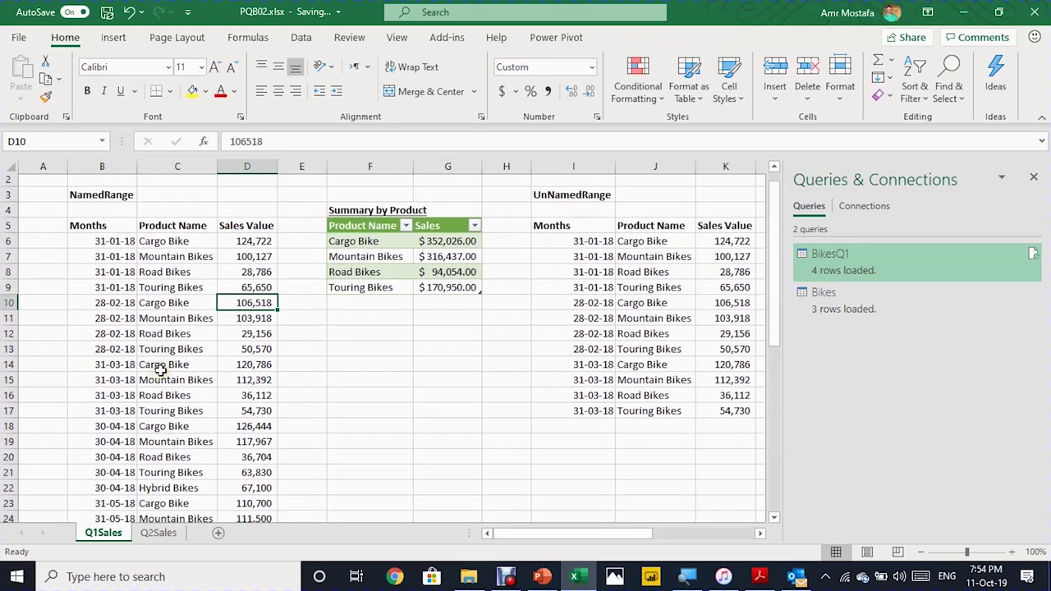
left_click(432, 256)
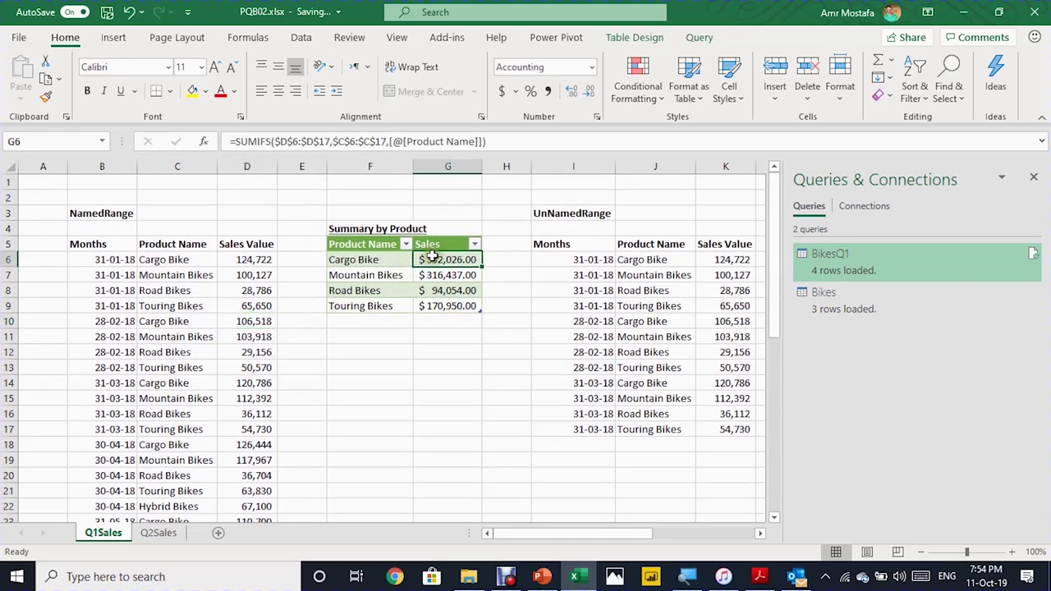
double_click(428, 259)
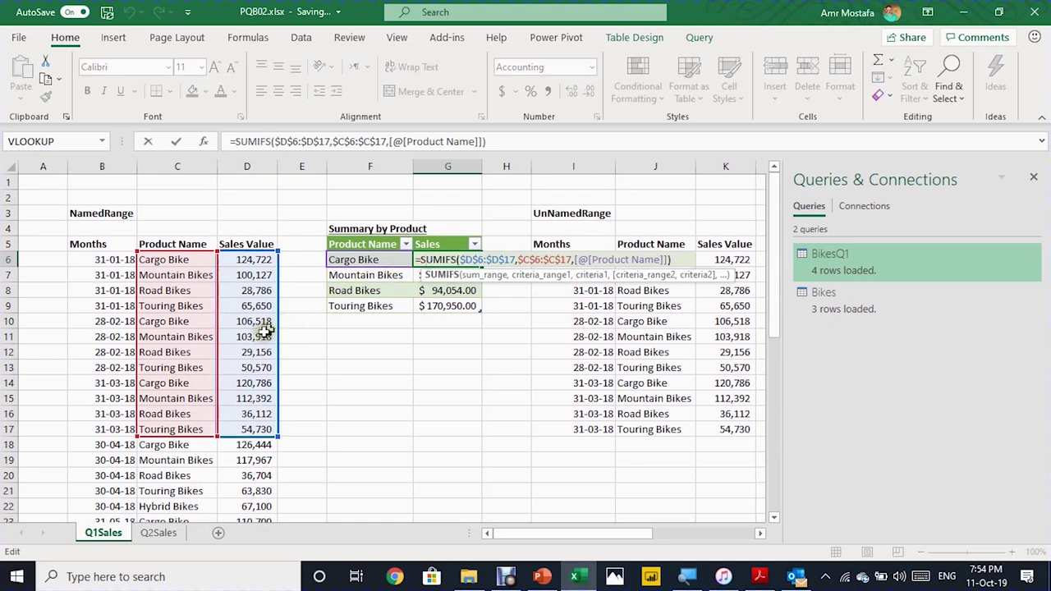
key("Escape")
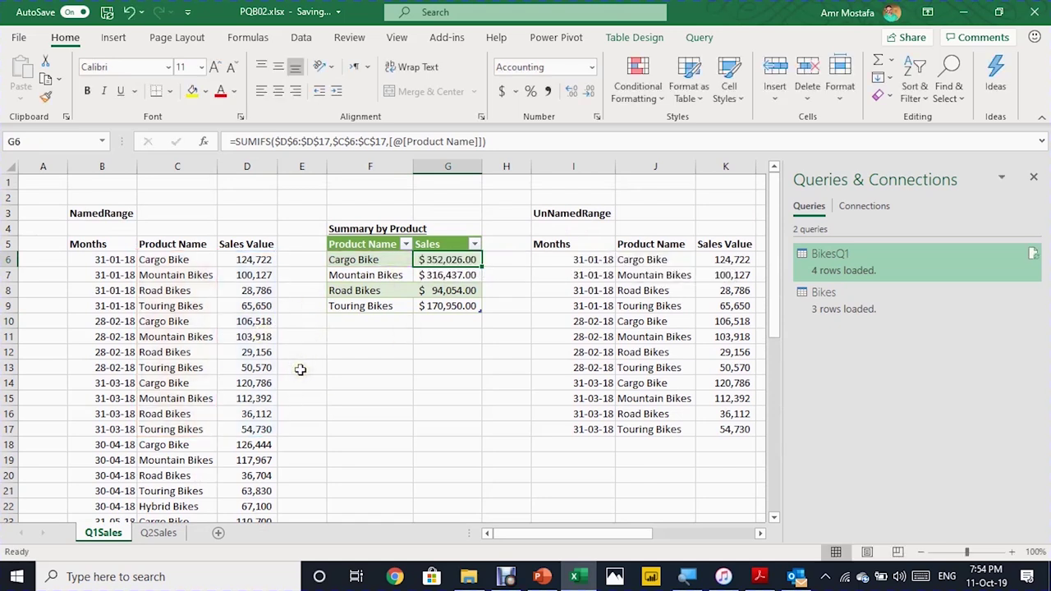
Copy the Q2 sales rows from Q2Sales and append them to the Bikes table on Q1Sales, starting at M18.
left_click(162, 533)
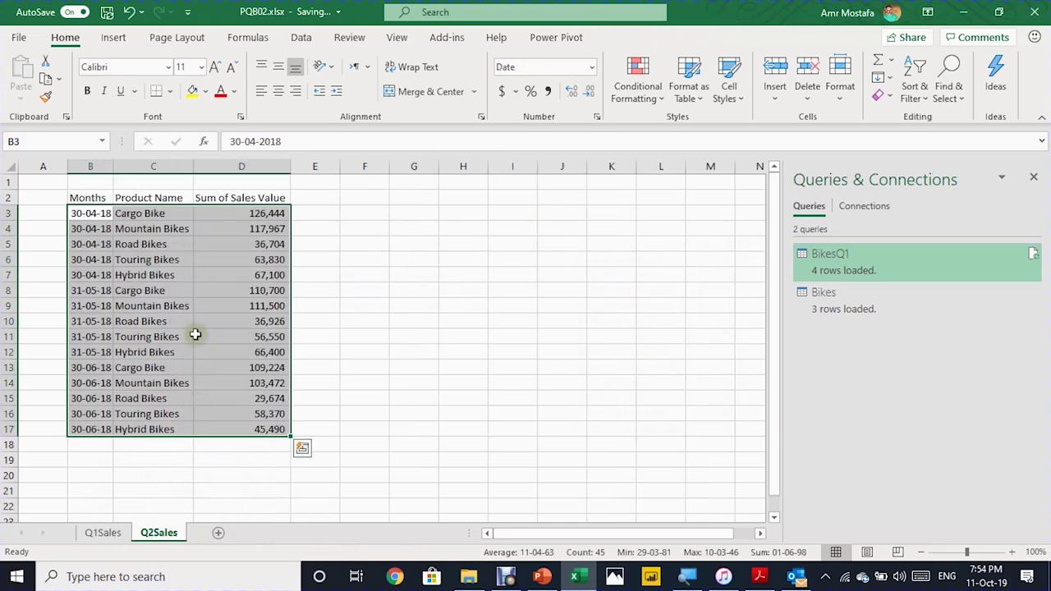
key("ctrl+c")
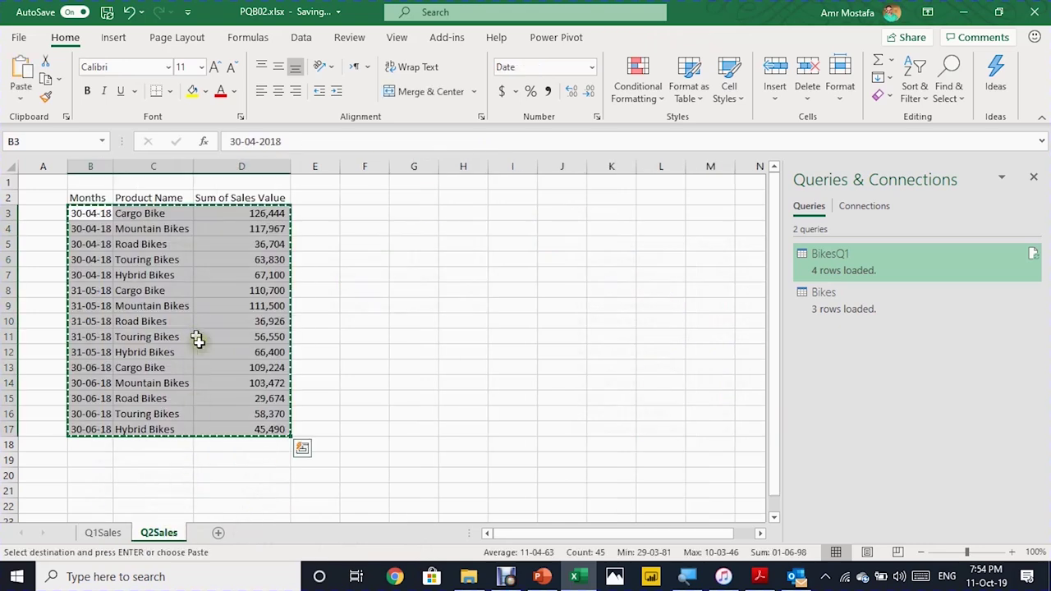
left_click(102, 533)
left_click_drag(528, 533, 630, 534)
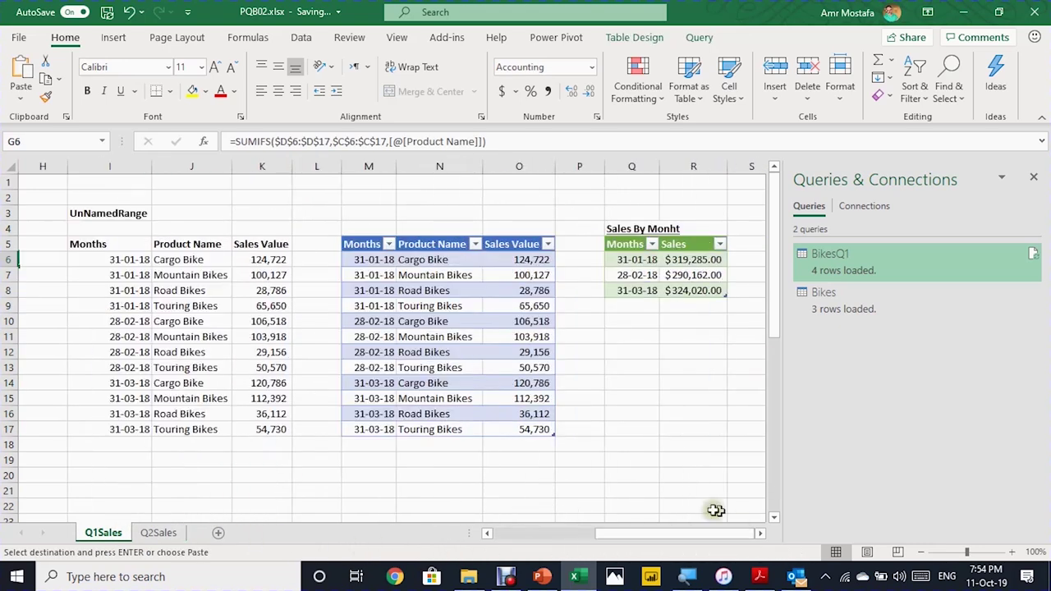
left_click(361, 444)
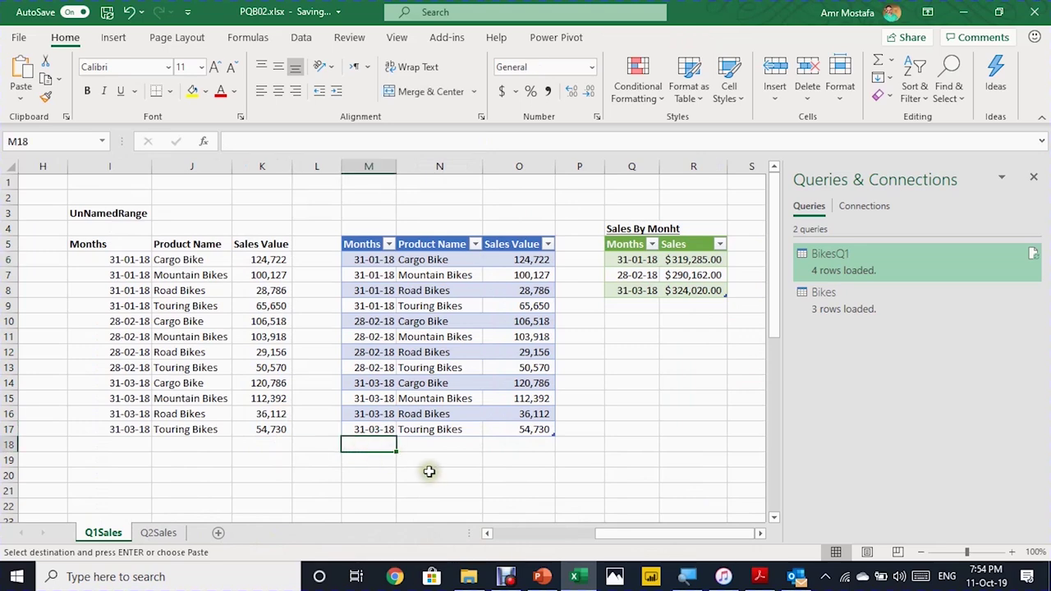
key("ctrl+v")
scroll(434, 426, "down", 5)
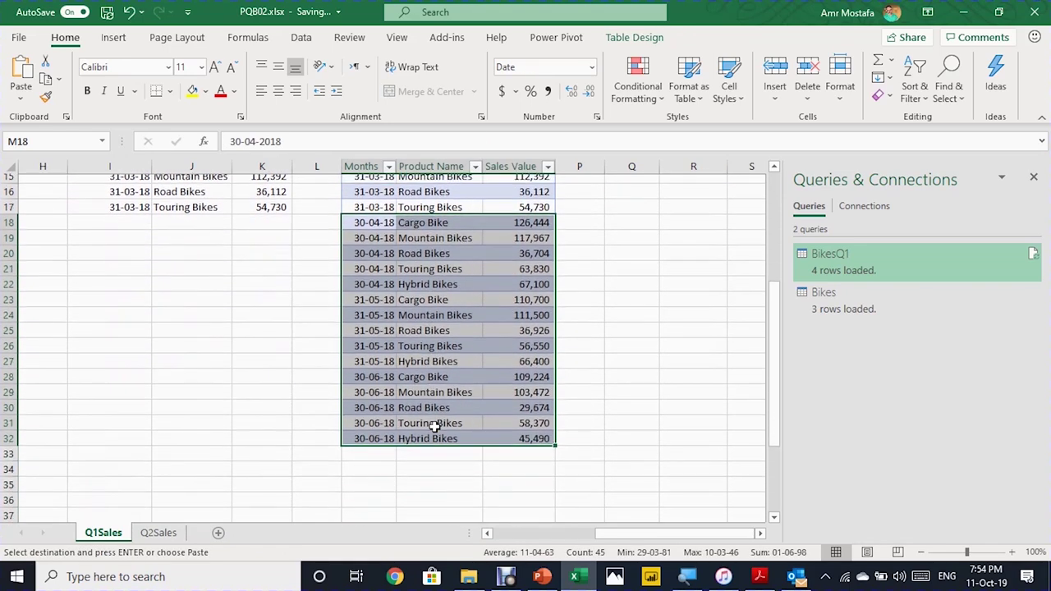
scroll(433, 425, "down", 1)
scroll(433, 425, "up", 6)
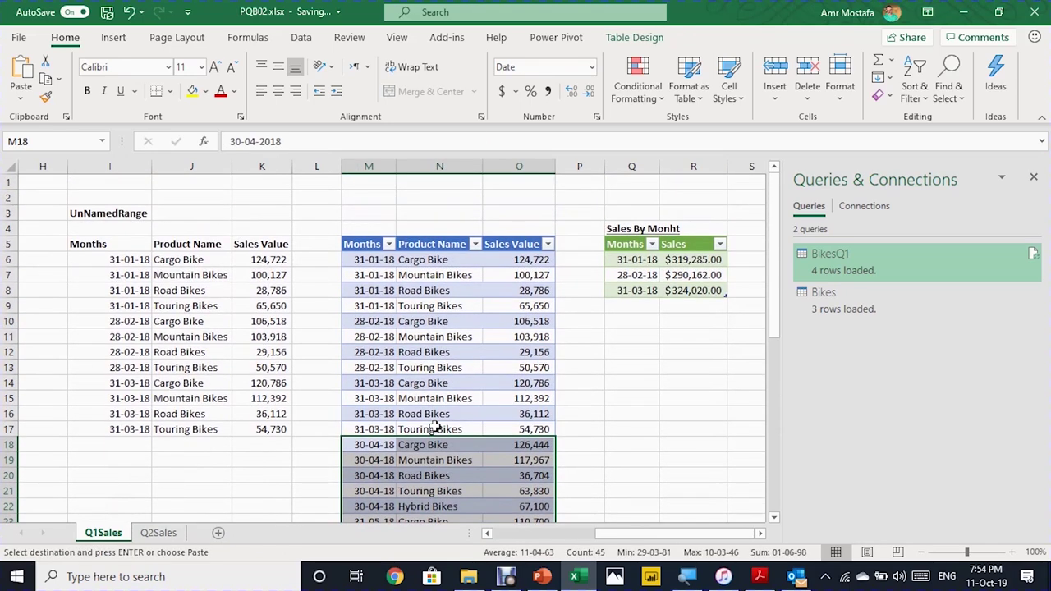
Refresh the Bikes query to update the monthly sales summary, and review its months and sales totals.
left_click(517, 369)
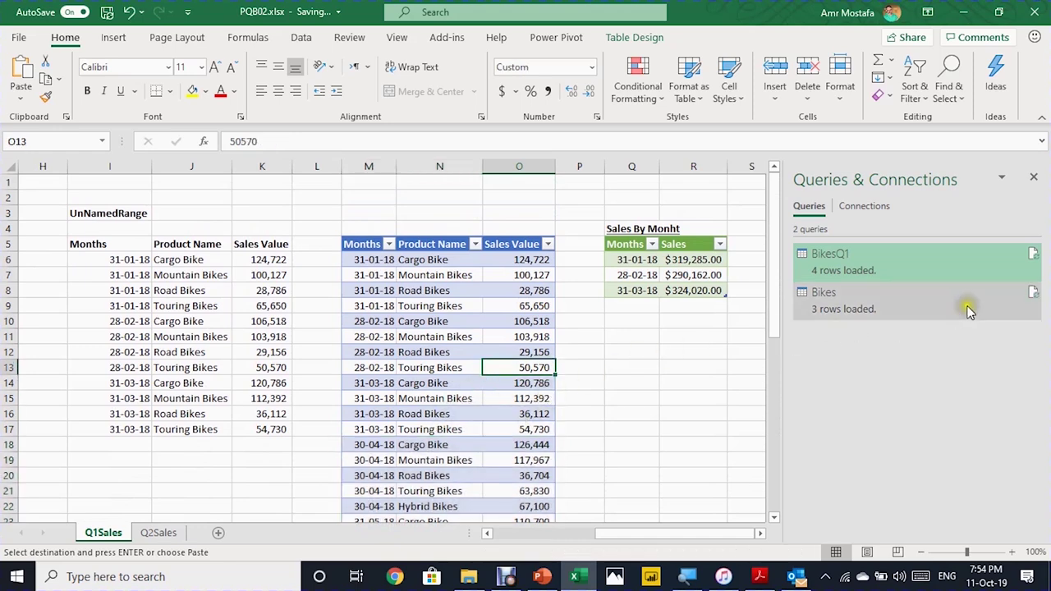
left_click(1033, 296)
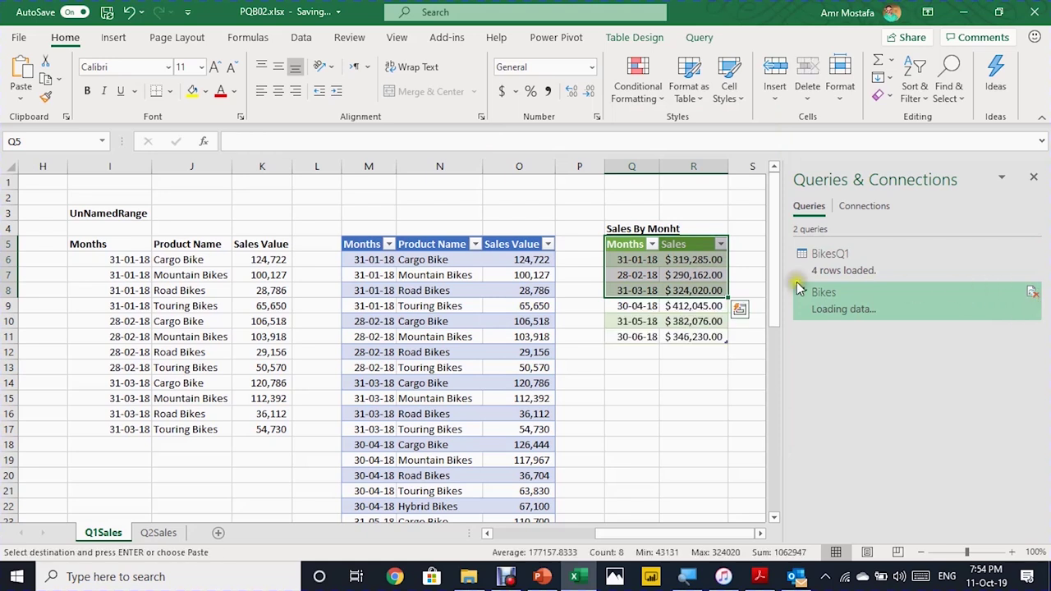
left_click(624, 260)
left_click_drag(624, 260, 628, 337)
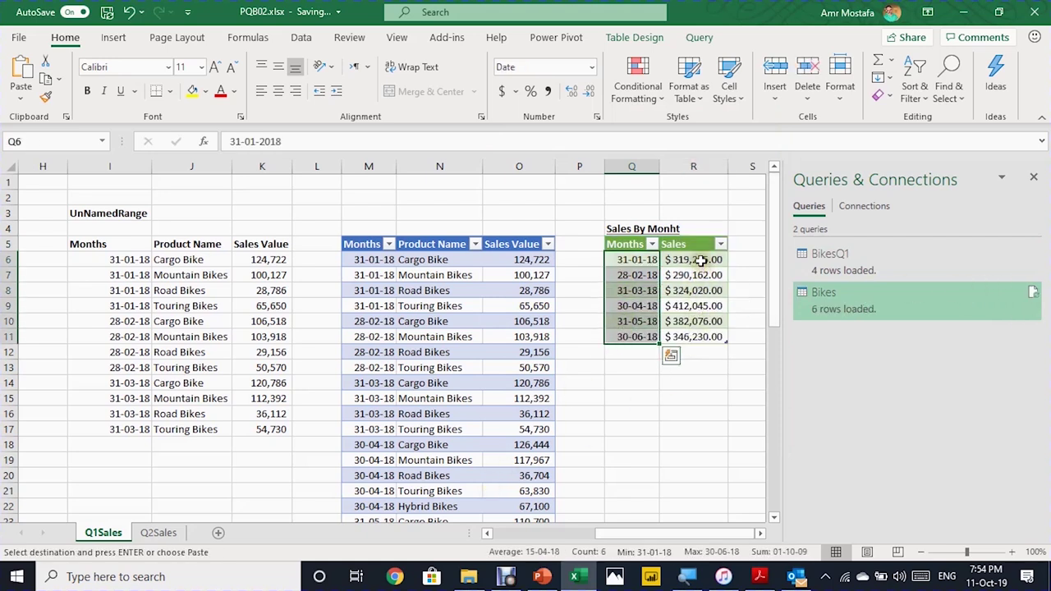
left_click_drag(696, 260, 698, 307)
Examine the SUMIFS formula in R6 and the Bikes table columns that it references.
double_click(697, 259)
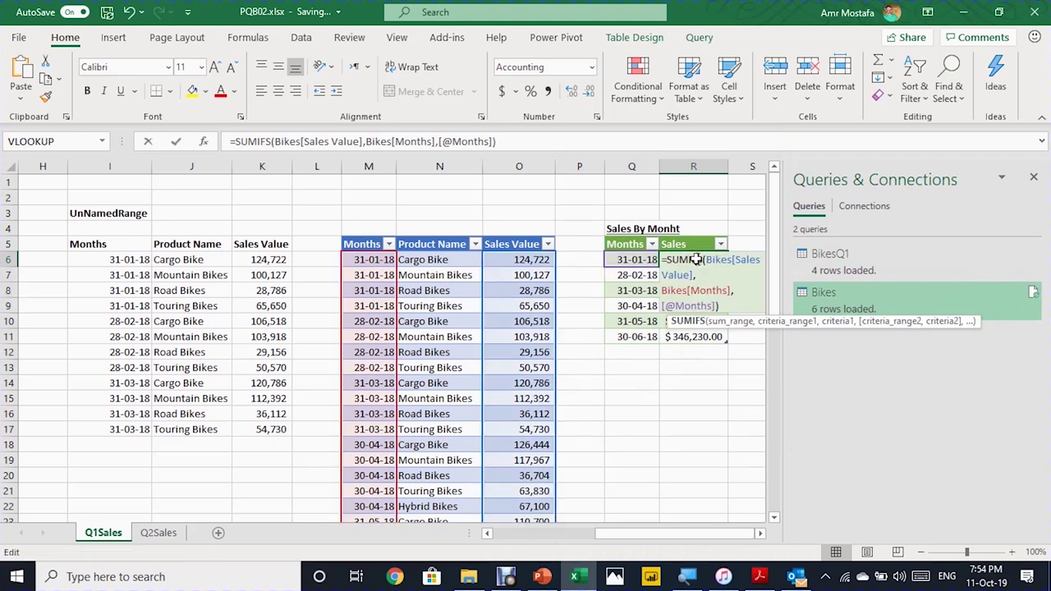
scroll(469, 331, "down", 7)
scroll(467, 334, "up", 1)
scroll(468, 334, "up", 6)
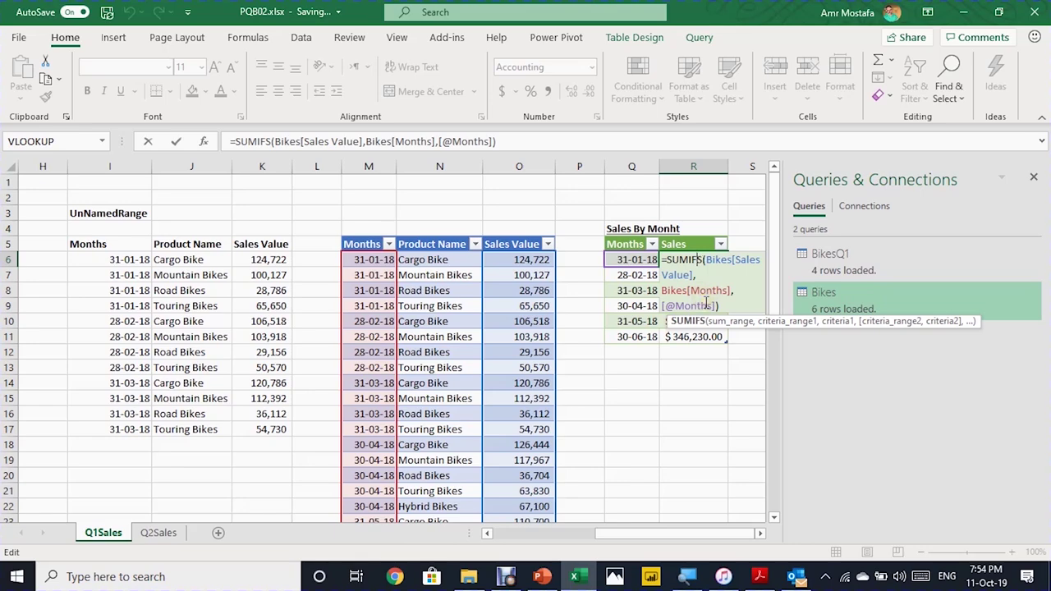
key("ctrl+Return")
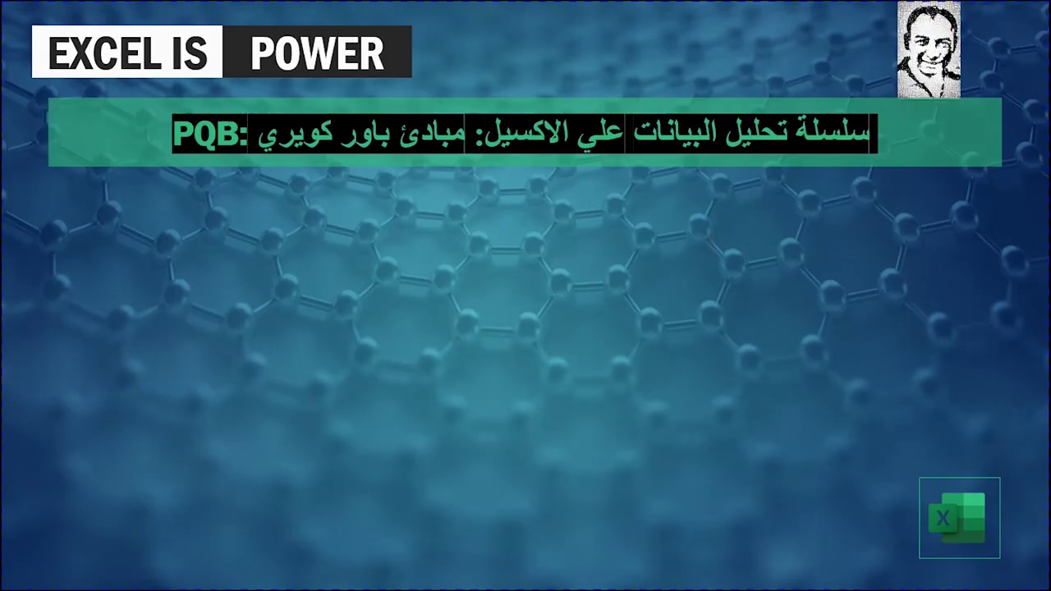
left_click(738, 232)
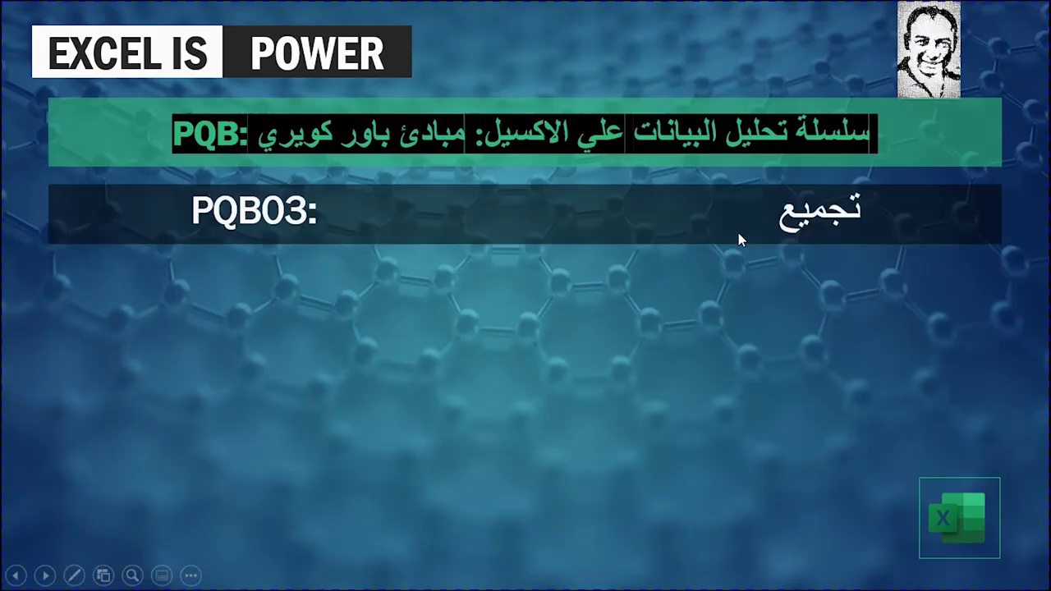
left_click(1035, 387)
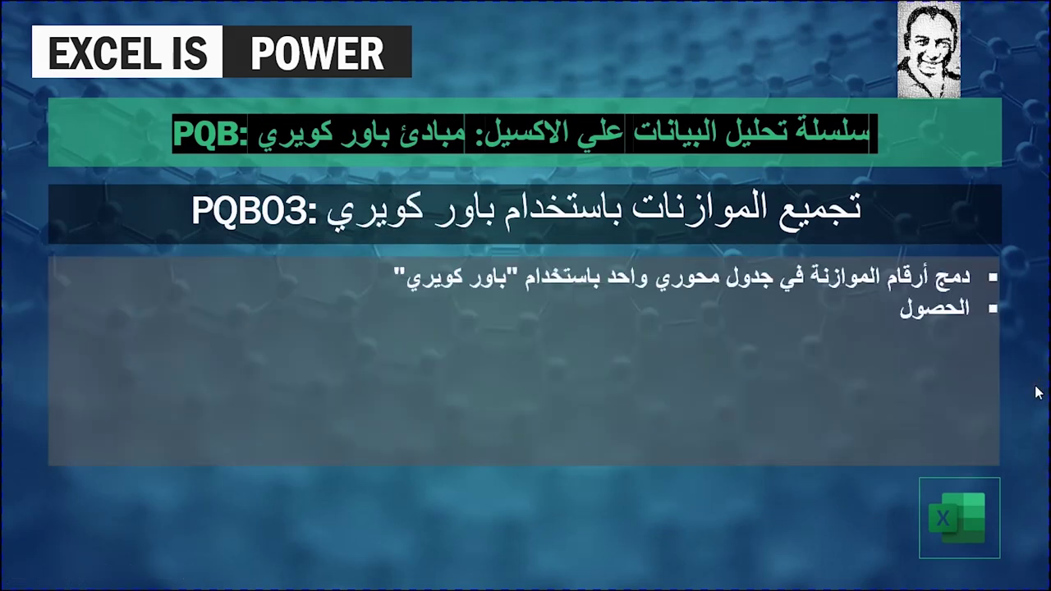
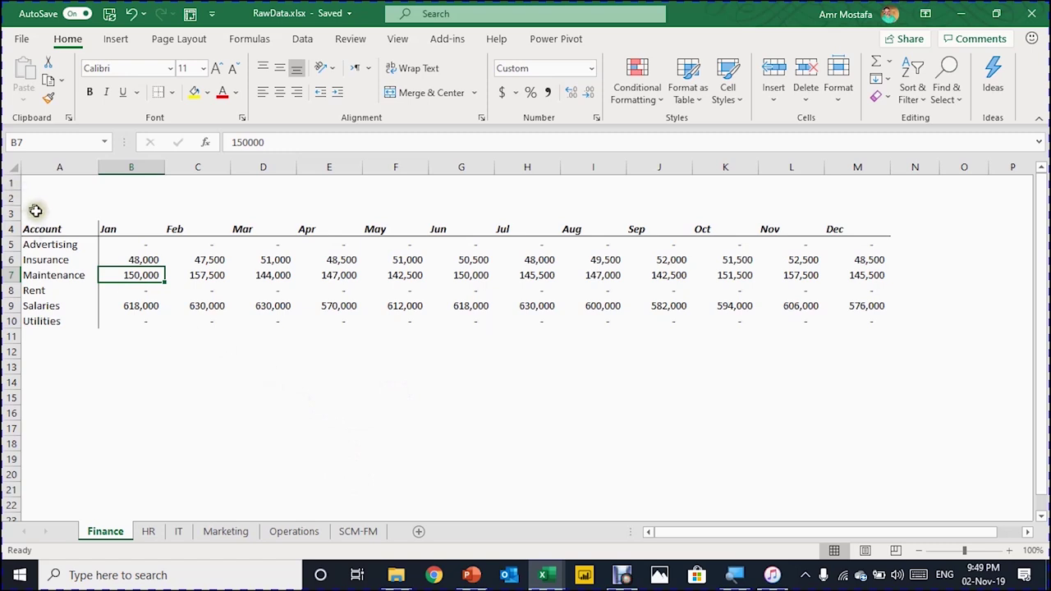
Examine the account rows and month columns on RawData.xlsx's Finance sheet and compare the layout with the HR, IT and Marketing sheets.
left_click_drag(43, 229, 78, 336)
left_click_drag(107, 232, 837, 216)
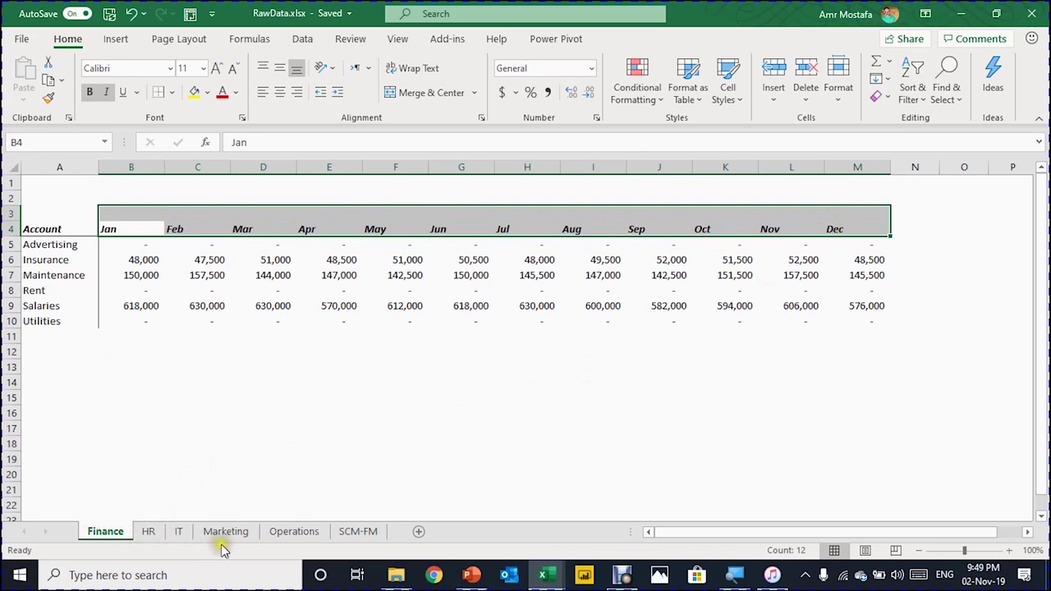
left_click(349, 545)
left_click(147, 535)
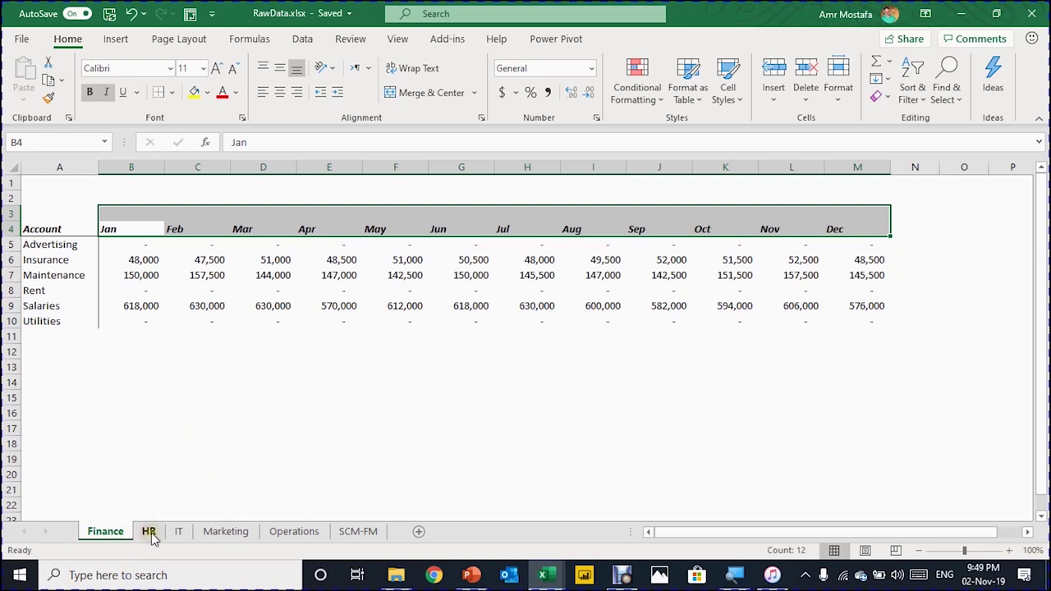
left_click(184, 539)
left_click(220, 535)
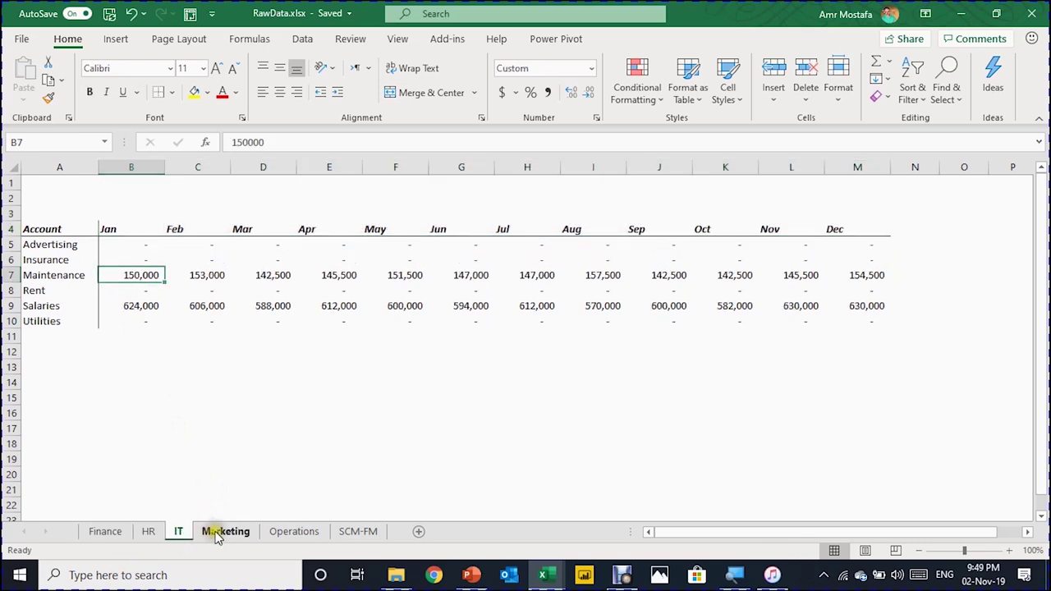
left_click(178, 534)
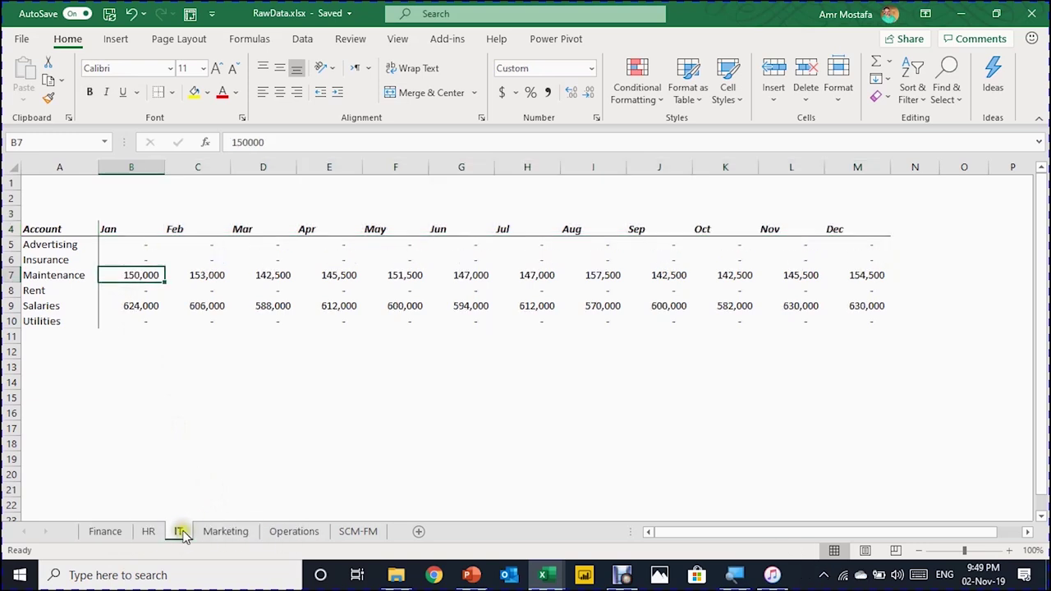
left_click(236, 537)
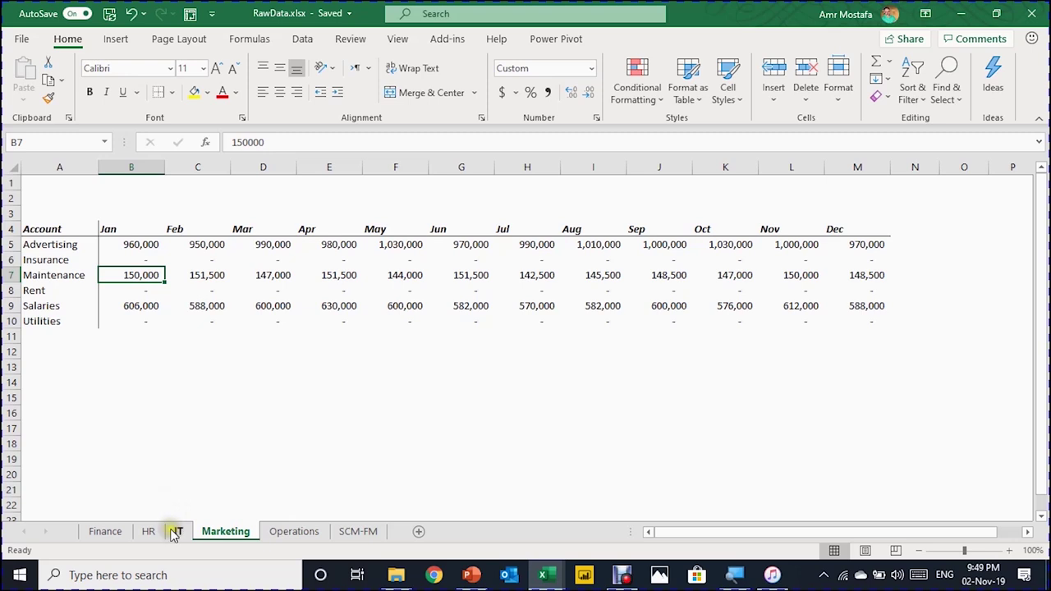
left_click(123, 533)
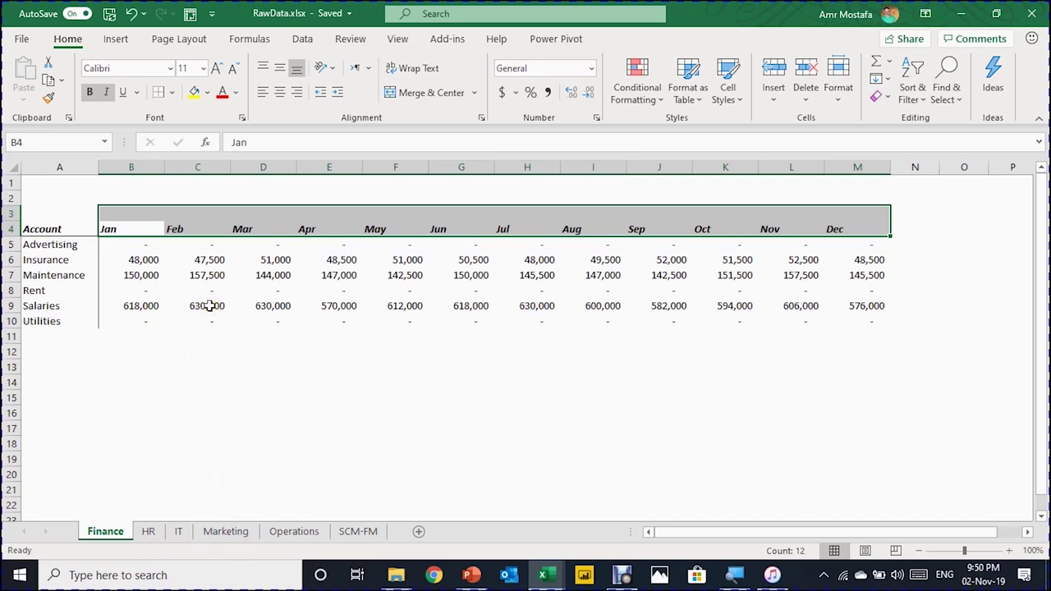
left_click(148, 532)
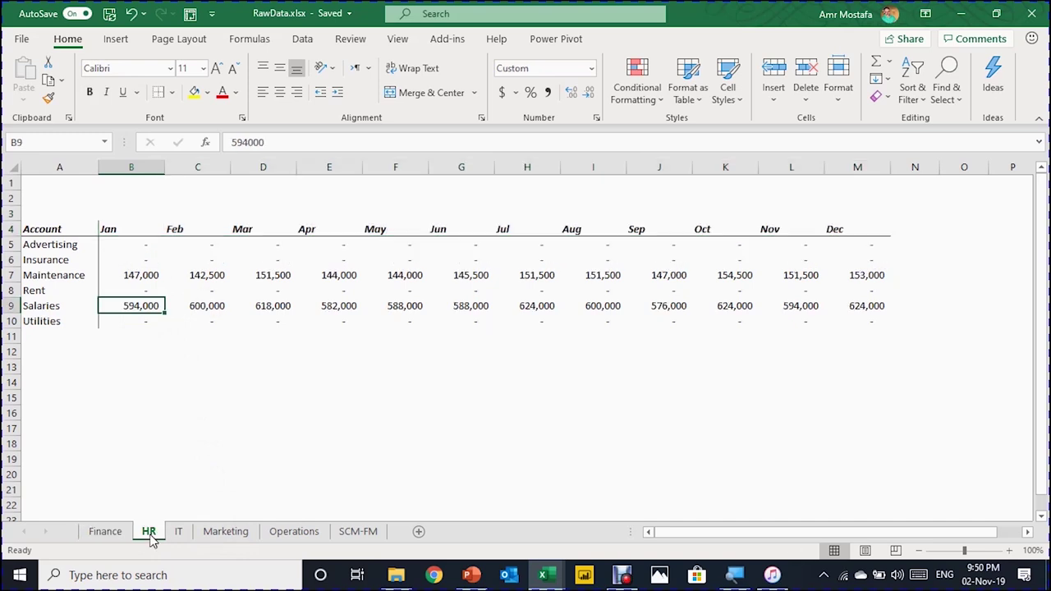
left_click(151, 532)
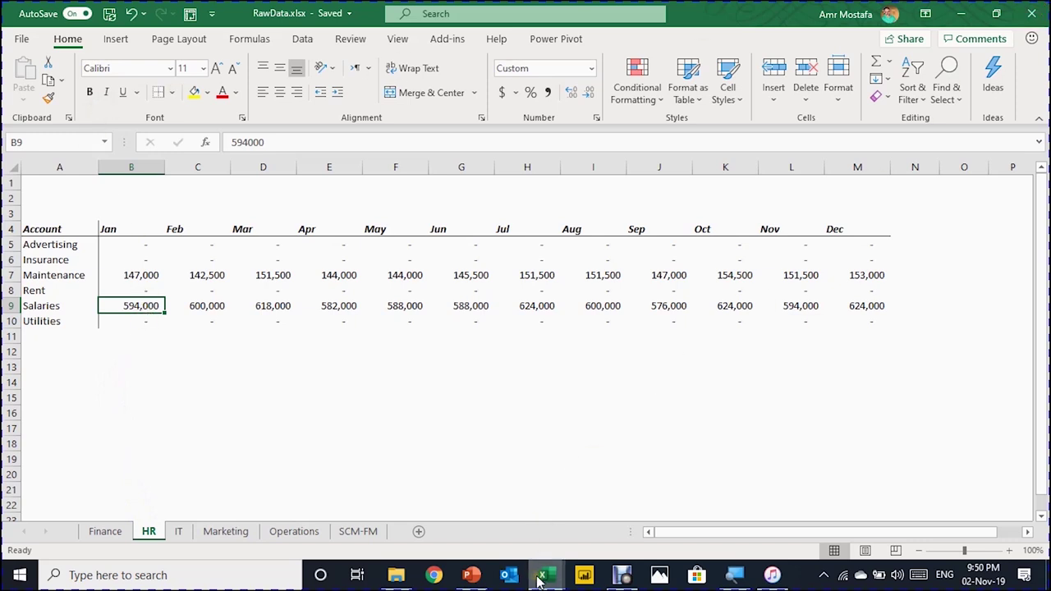
Switch to the blank Book1 workbook and, with B2 selected, import RawData.xlsx from the PQB03 folder as a workbook data source.
mouse_move(541, 579)
left_click(460, 476)
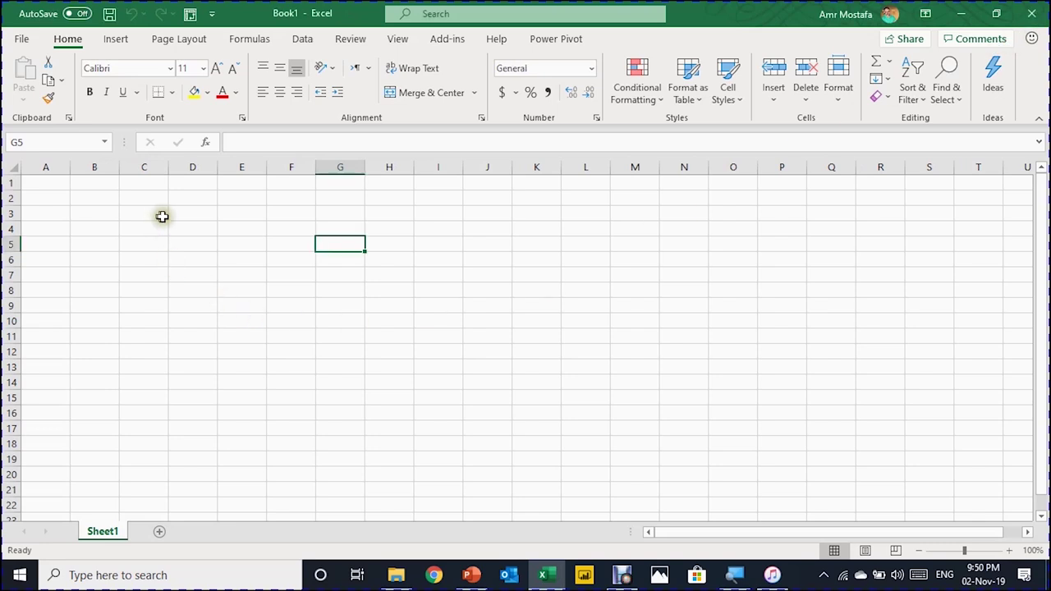
left_click(163, 216)
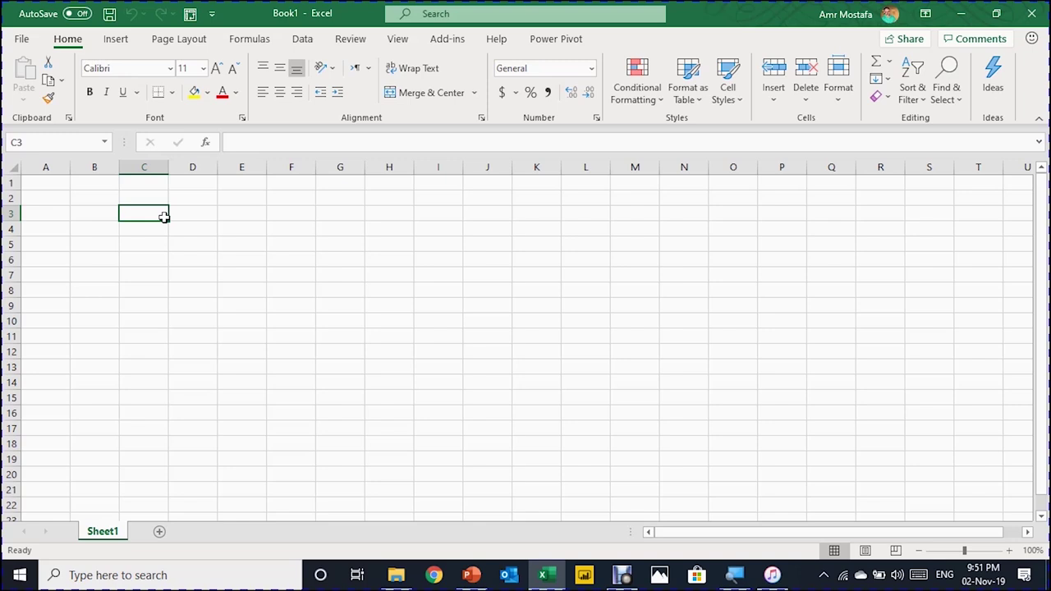
left_click(99, 198)
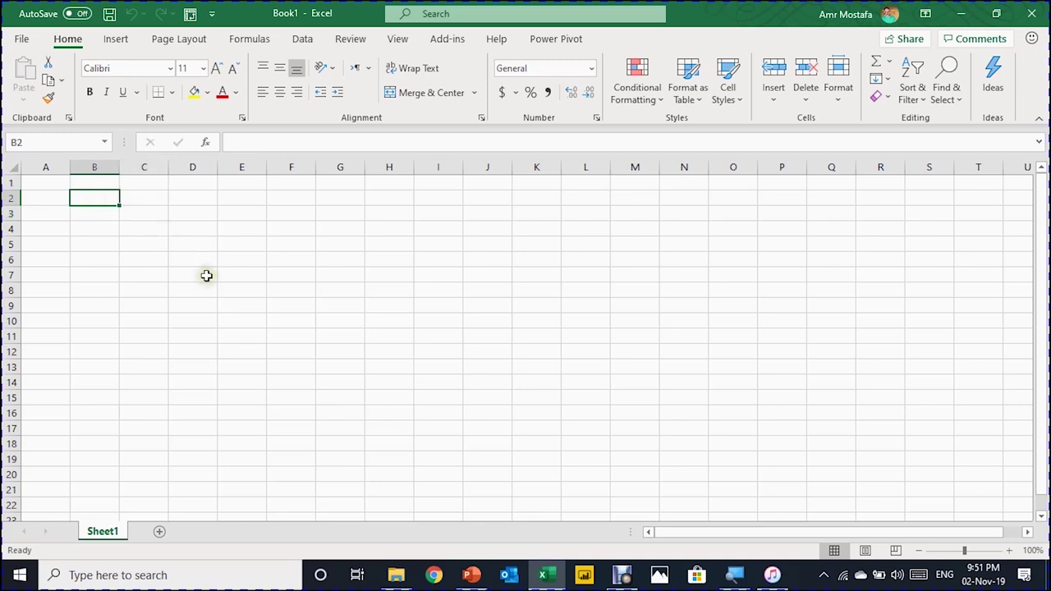
left_click(303, 40)
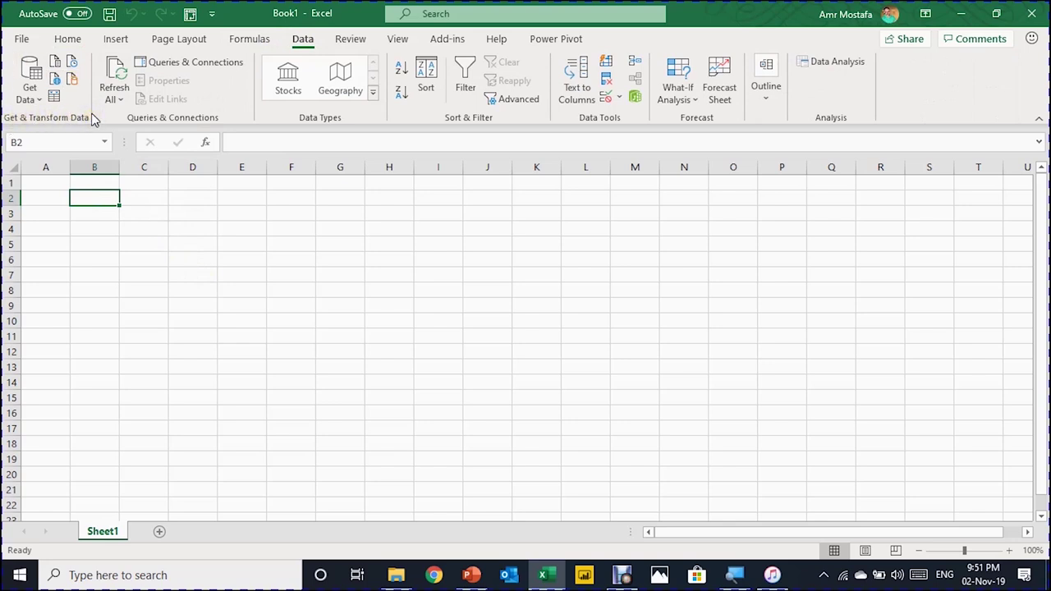
left_click(33, 97)
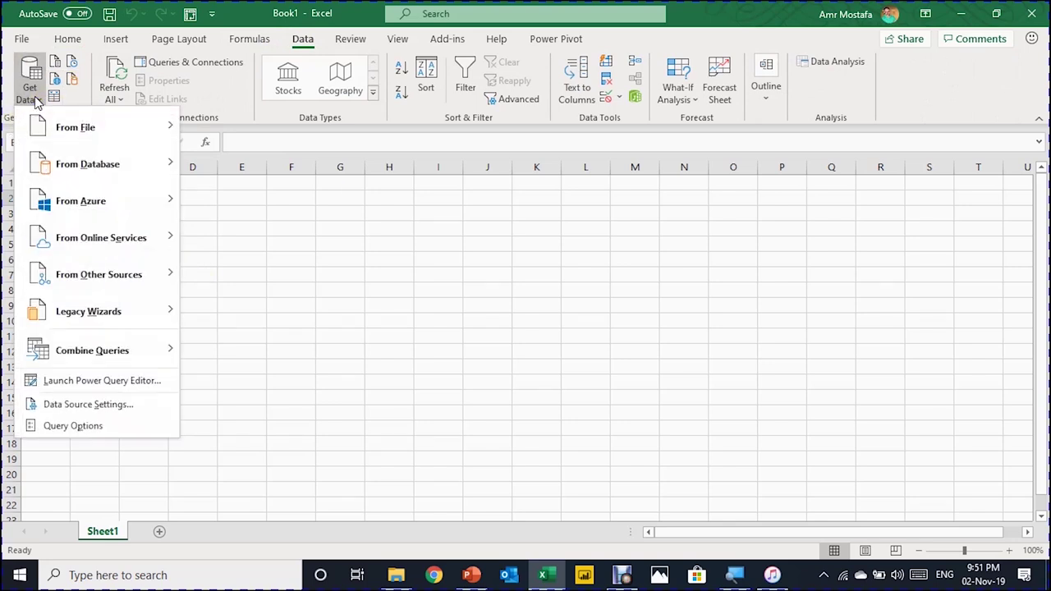
mouse_move(77, 131)
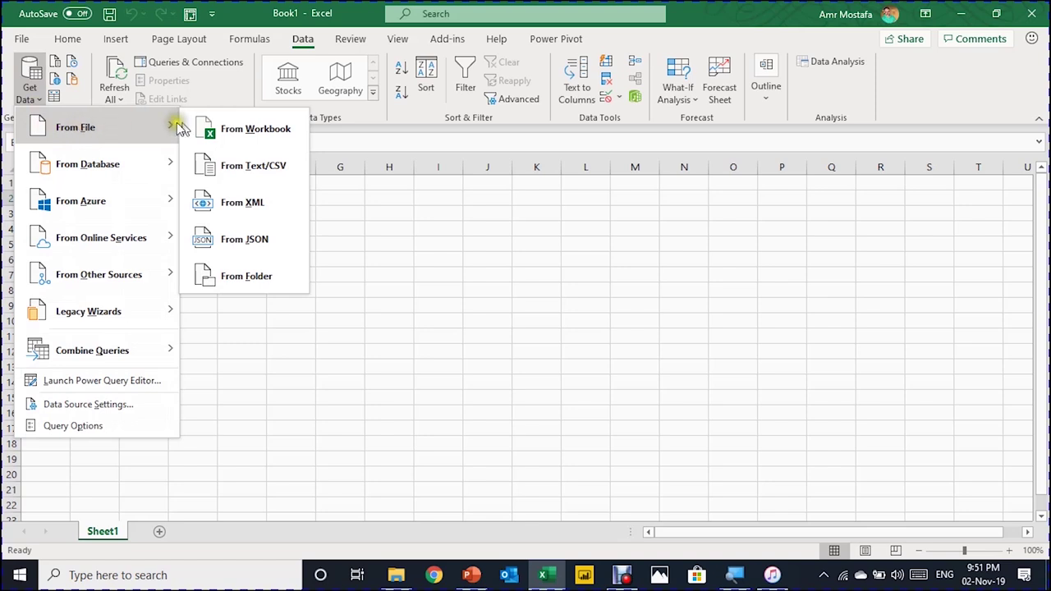
left_click(290, 131)
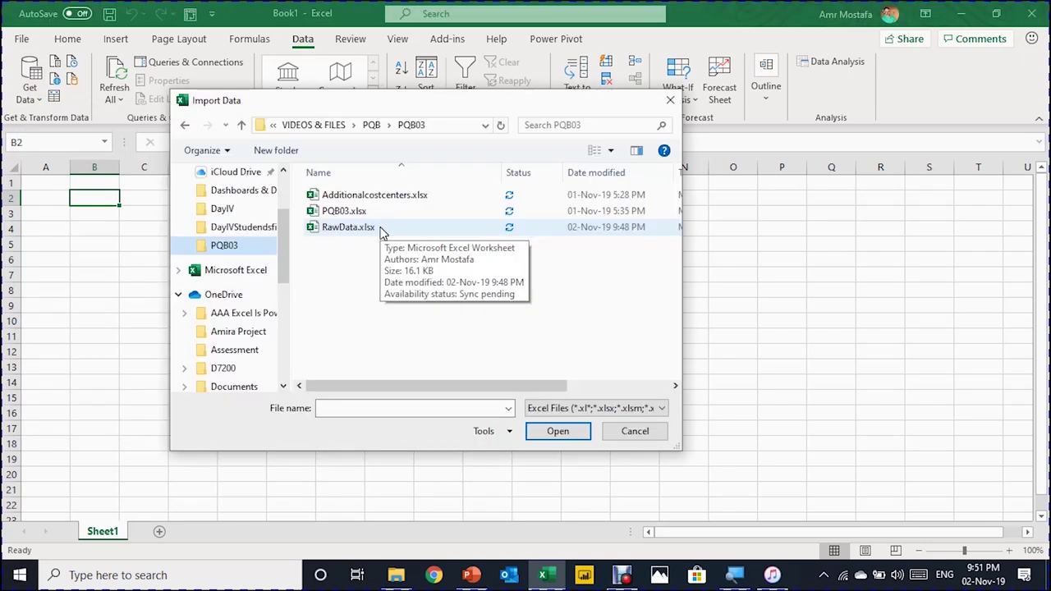
left_click(380, 233)
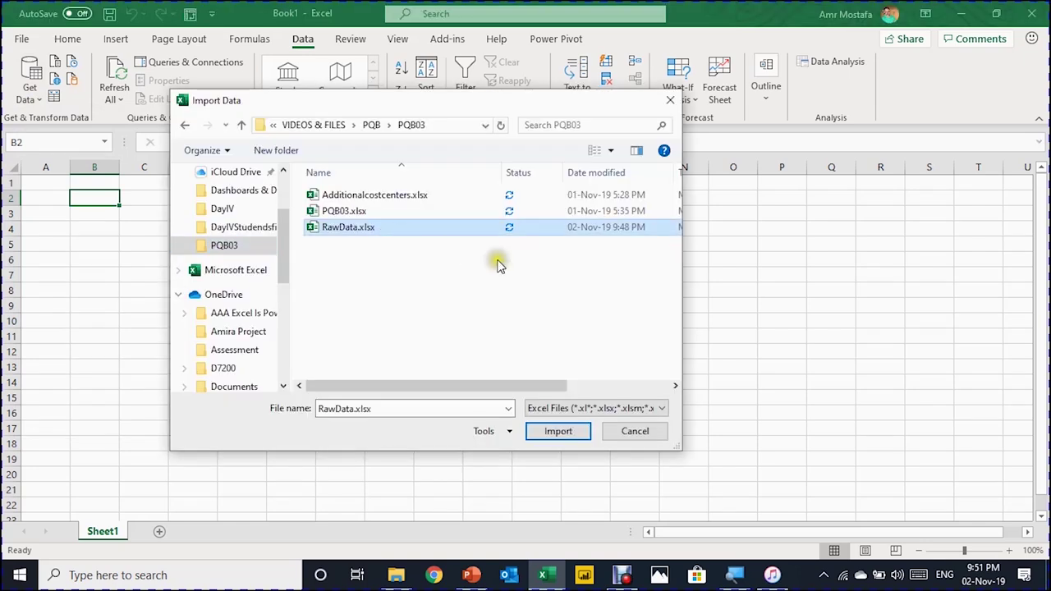
left_click(558, 431)
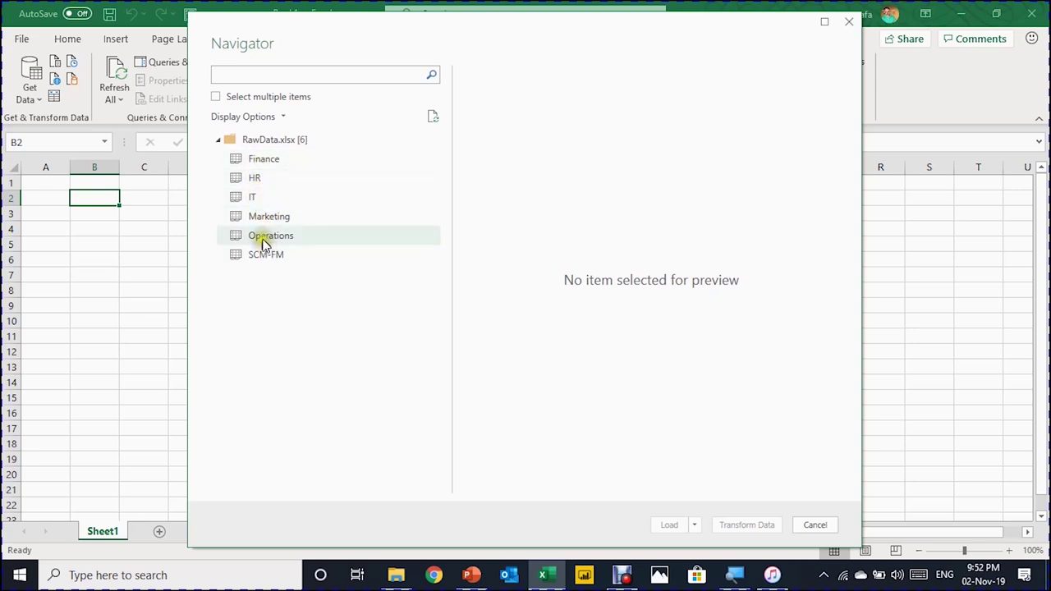
Open the Finance sheet in Power Query Editor for transformation and rename the query as OPEX.
left_click(263, 168)
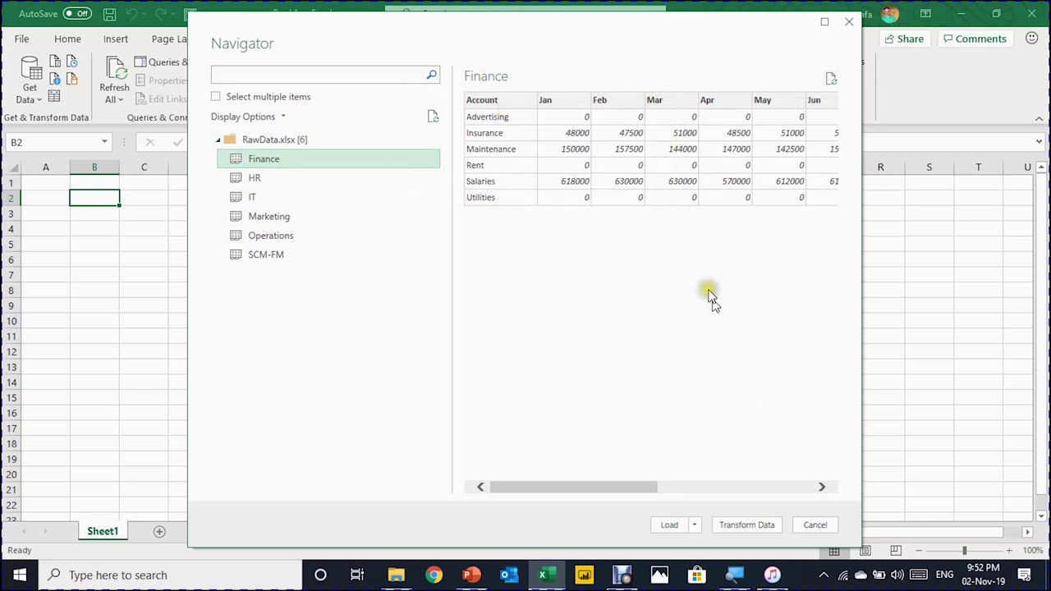
left_click(747, 527)
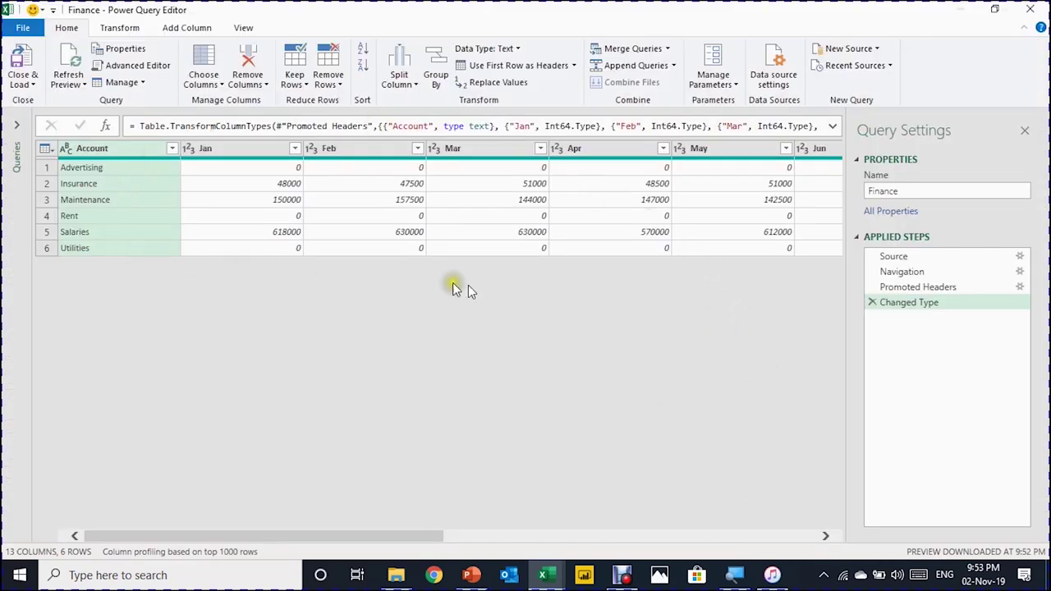
left_click(895, 190)
left_click_drag(894, 191, 851, 187)
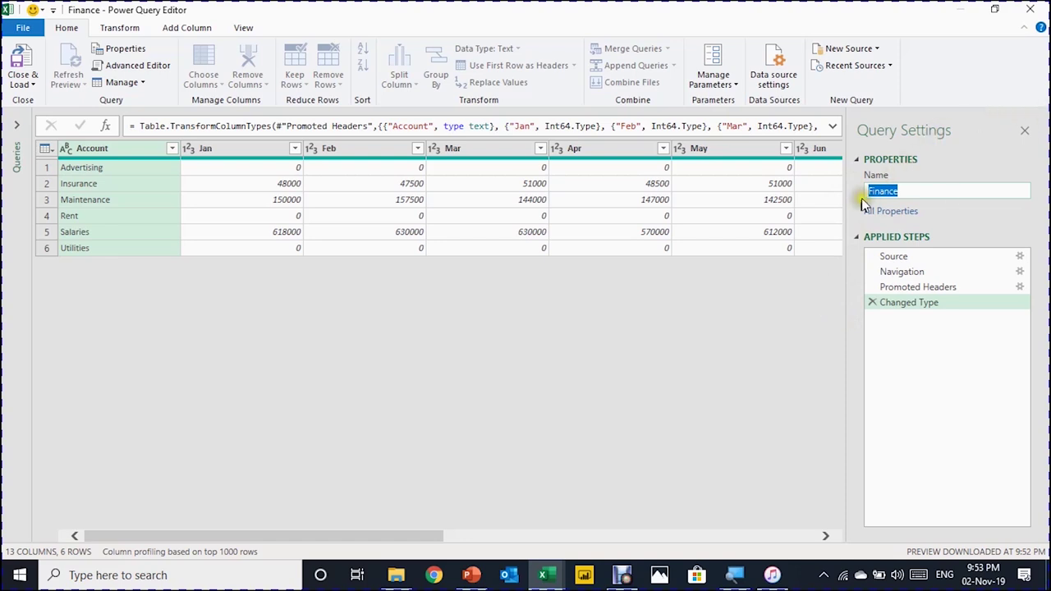
type("OPEX")
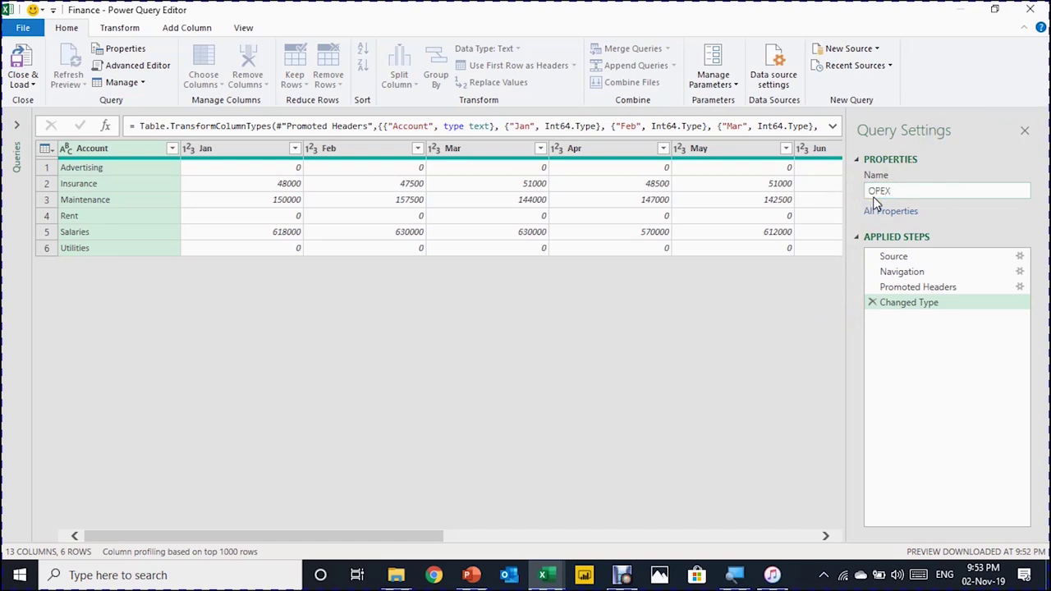
key("Return")
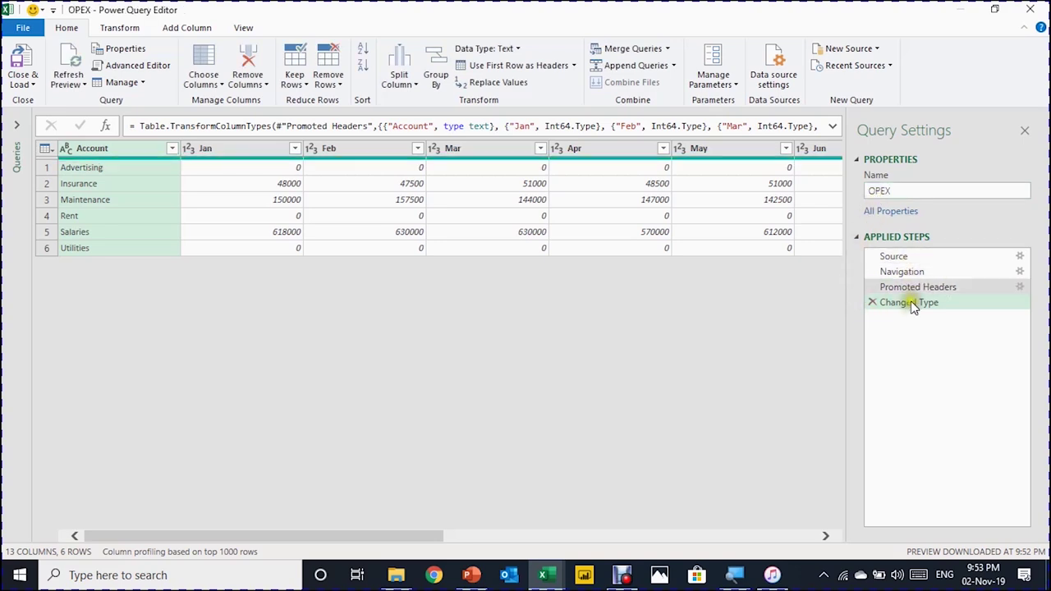
Inspect the query's Source step with the Finance table preview, and compare it with the Navigation step.
left_click(911, 257)
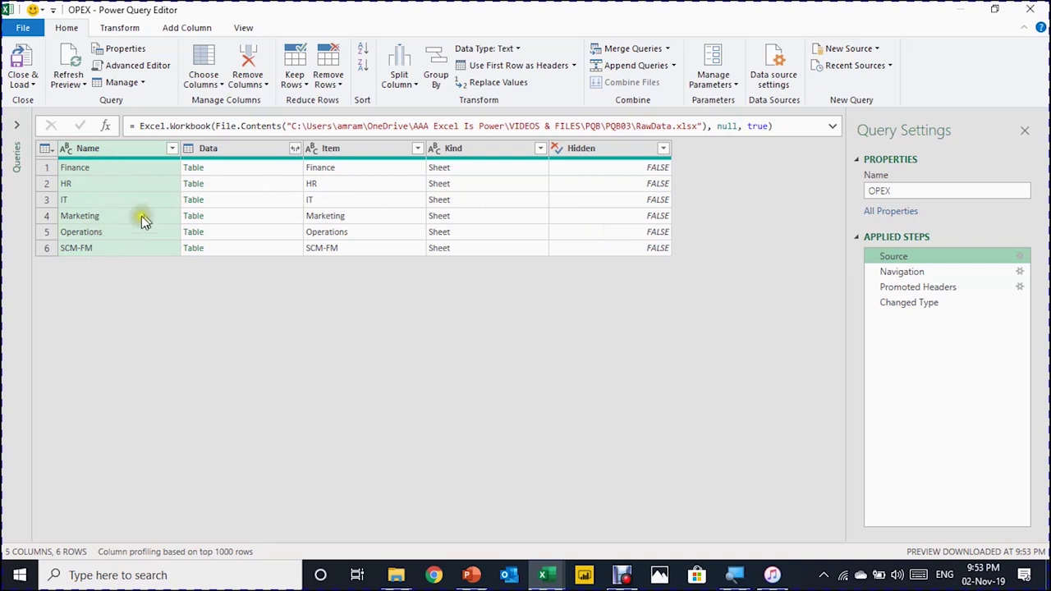
left_click(209, 149, "ctrl")
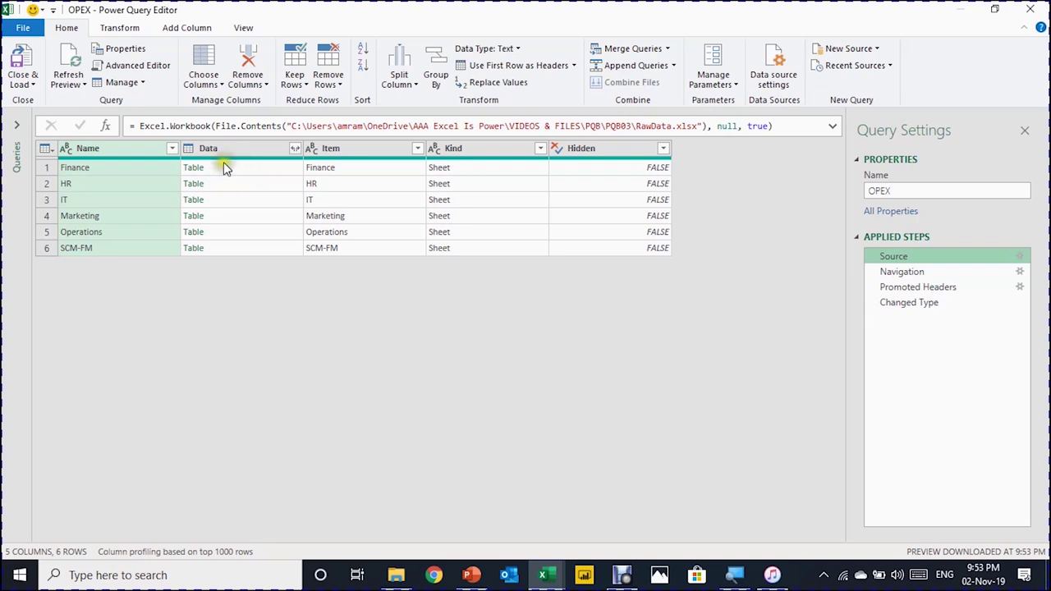
left_click(281, 169)
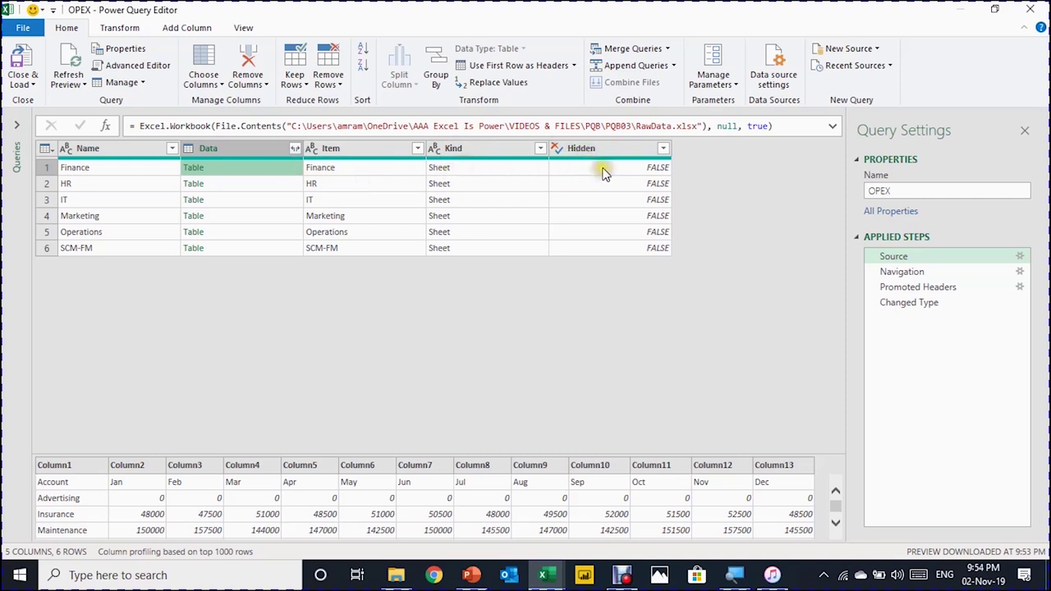
left_click(542, 175)
left_click(925, 272)
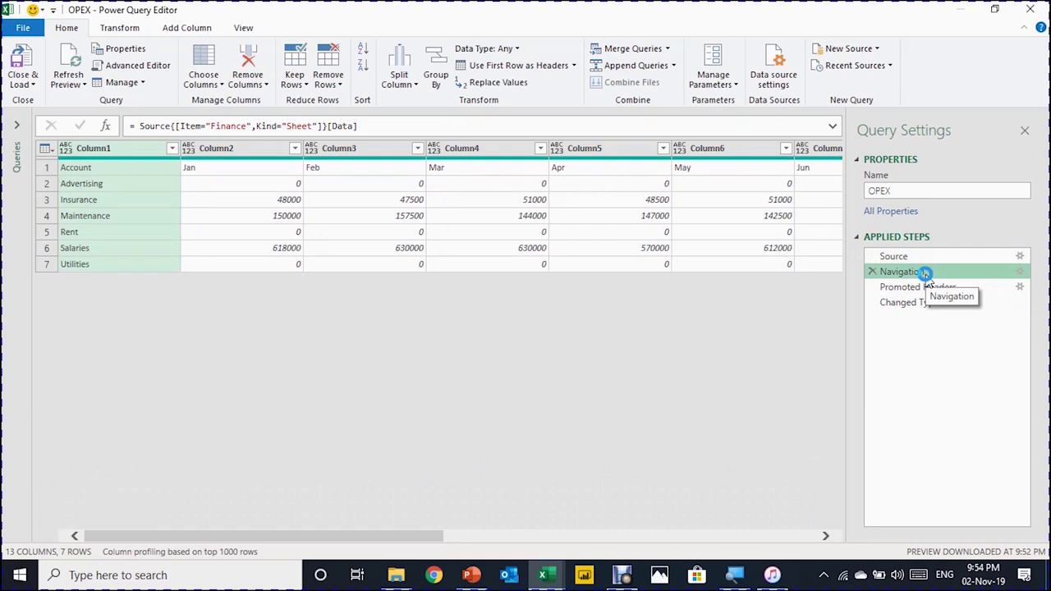
left_click(925, 256)
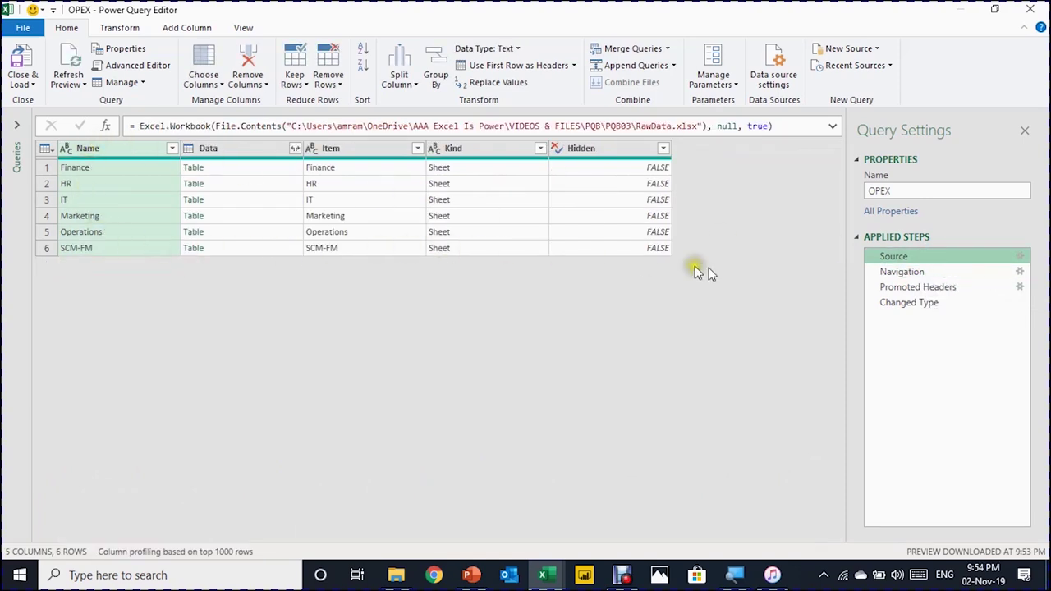
Delete the Navigation step and all steps following it from the OPEX query.
left_click(919, 276)
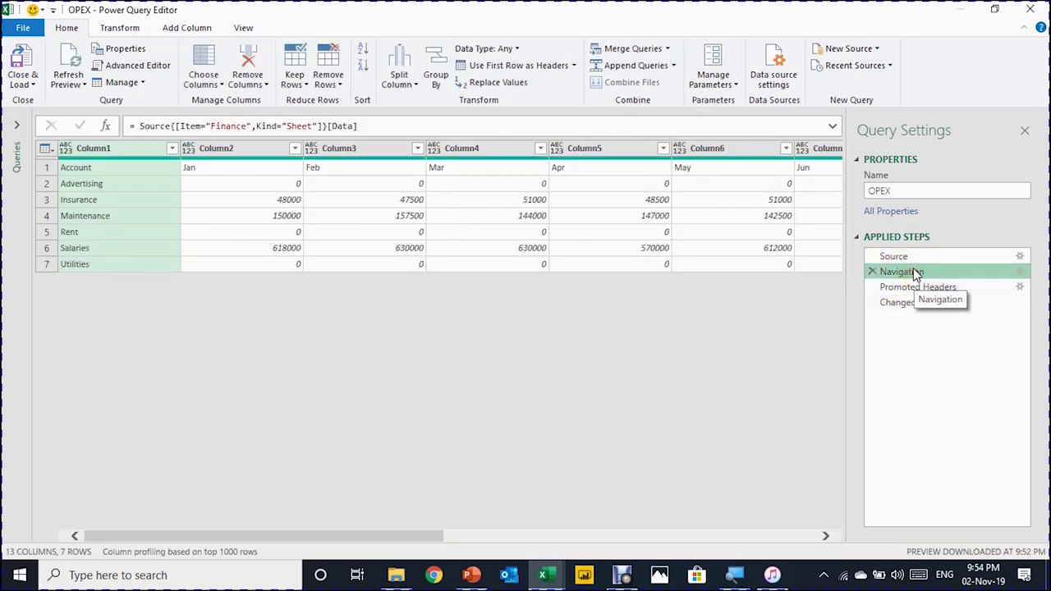
right_click(914, 271)
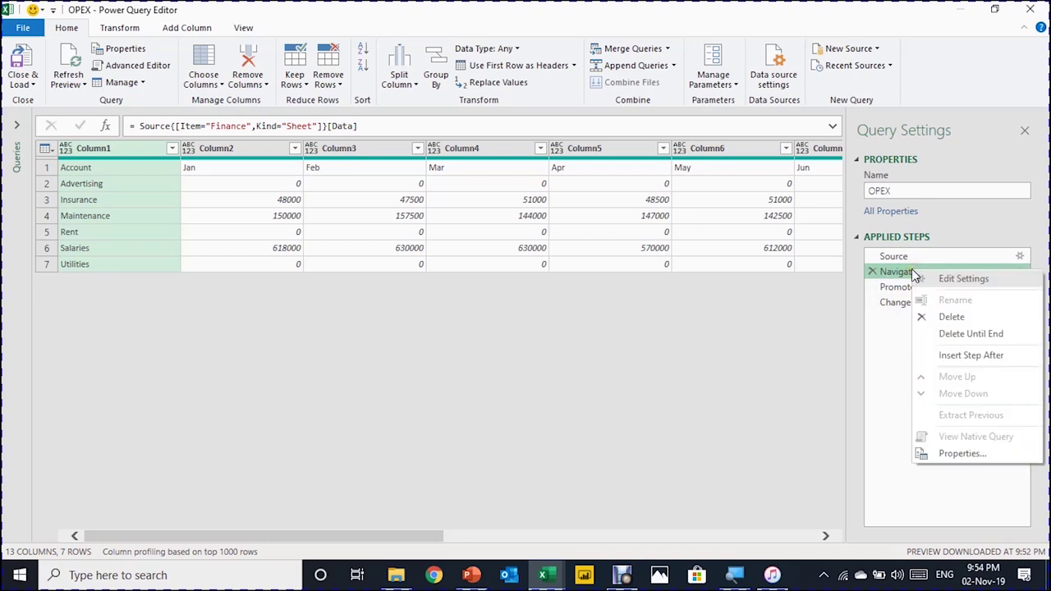
left_click(969, 335)
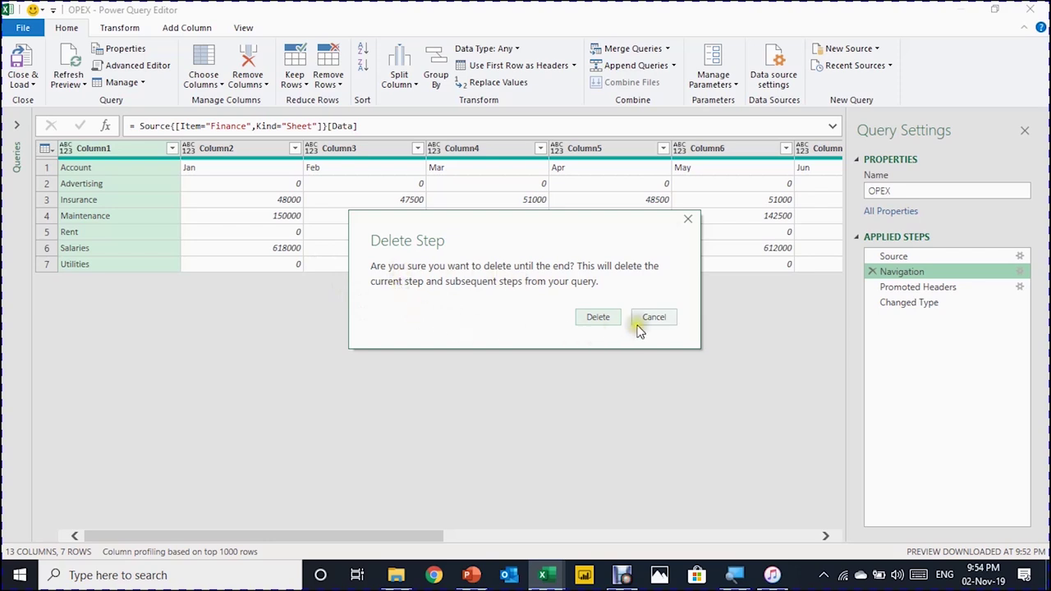
left_click(611, 321)
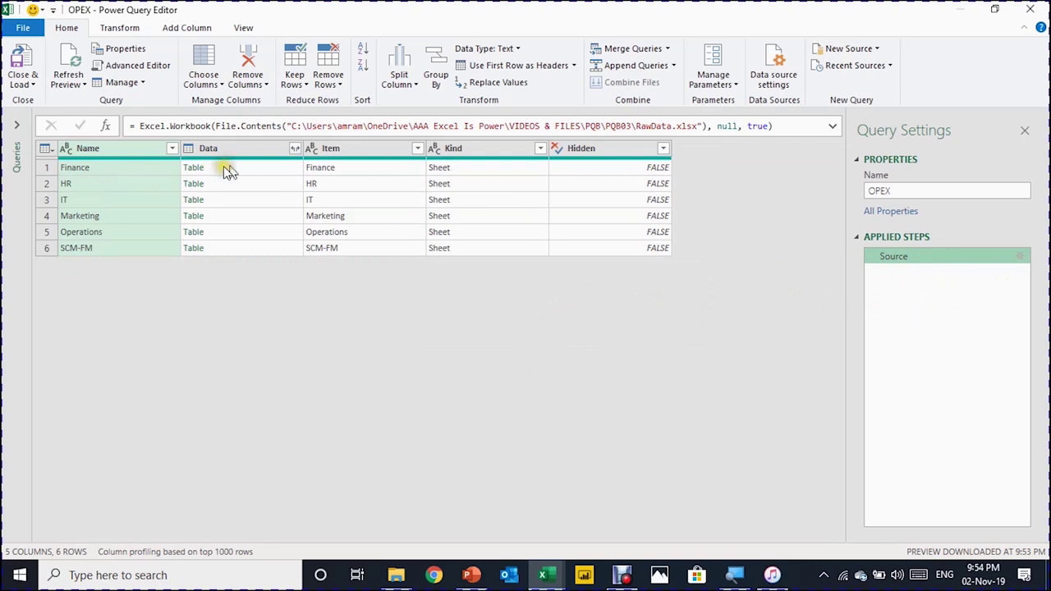
Preview the Finance table in the Data column, and remove the Item, Kind and Hidden columns from the query.
left_click(247, 173)
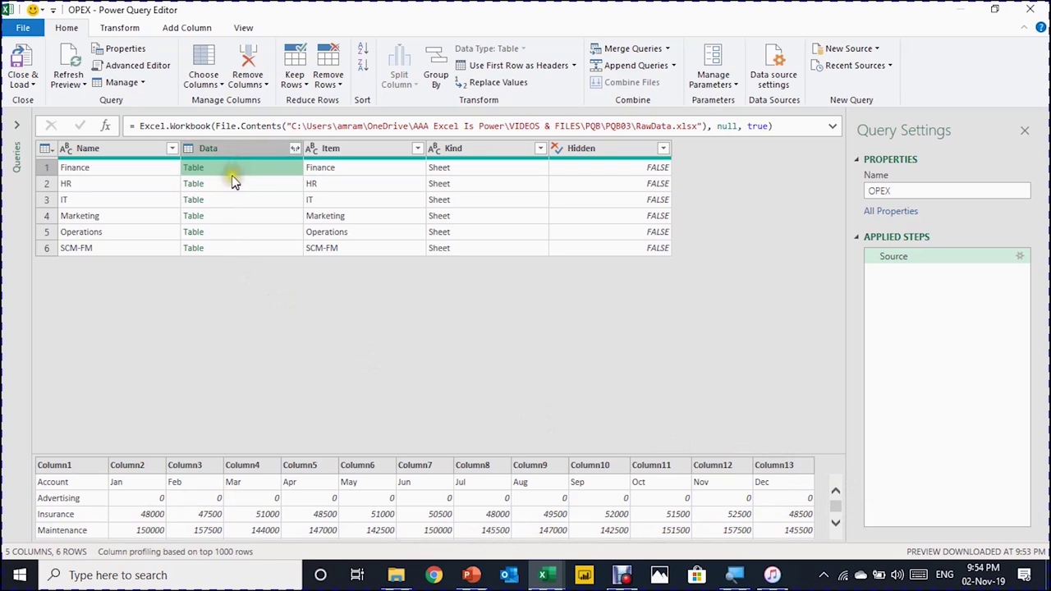
left_click(348, 149)
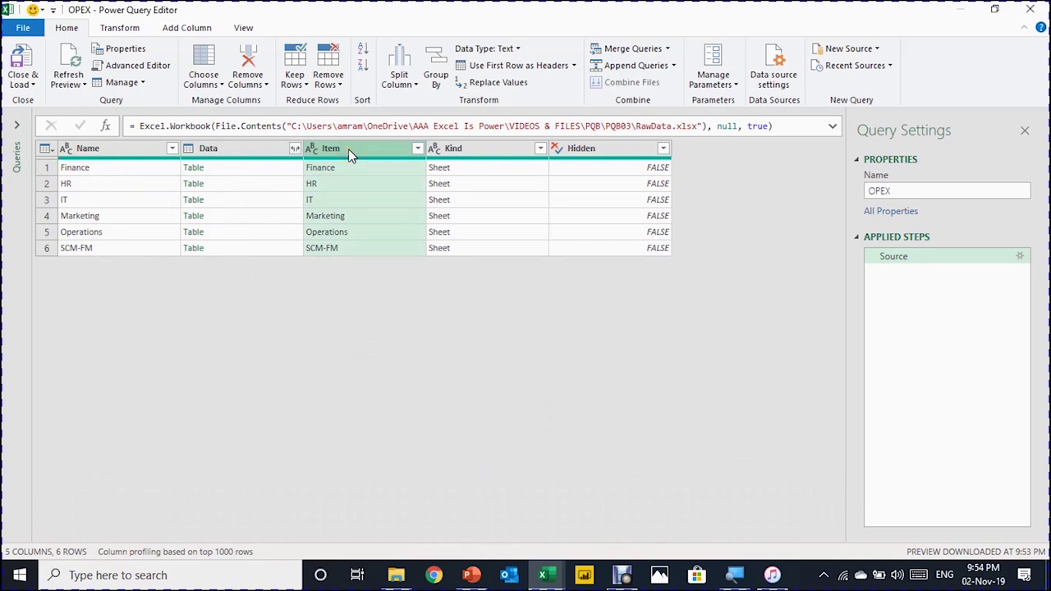
left_click(617, 156, "shift")
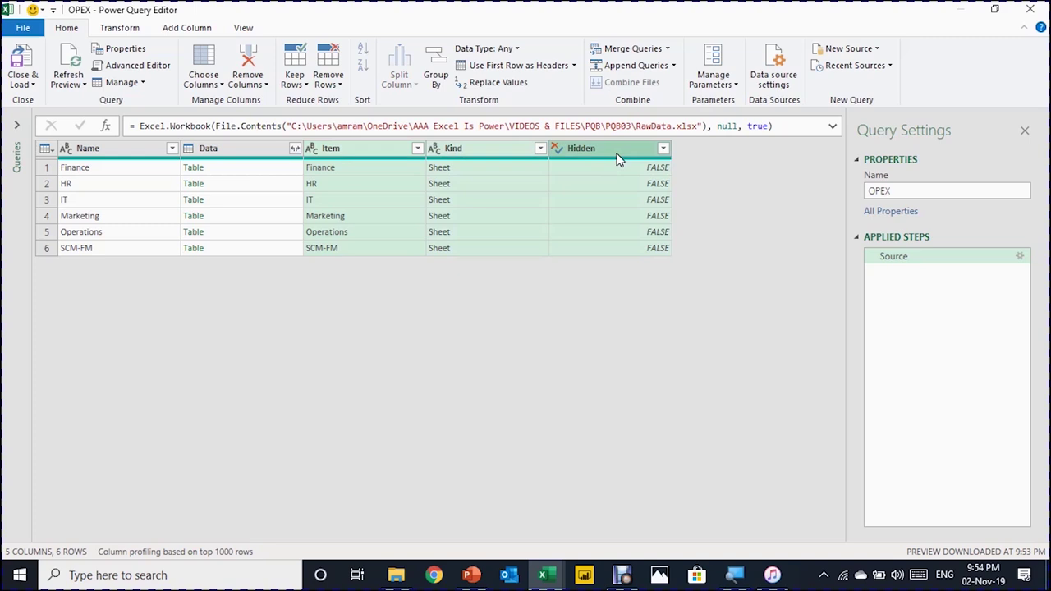
right_click(617, 157)
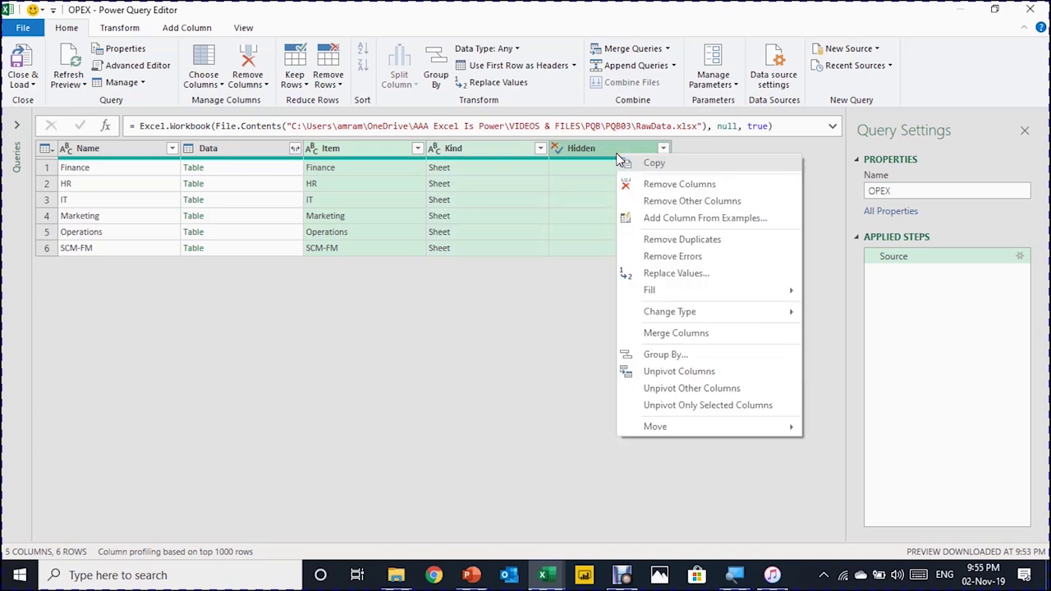
left_click(664, 182)
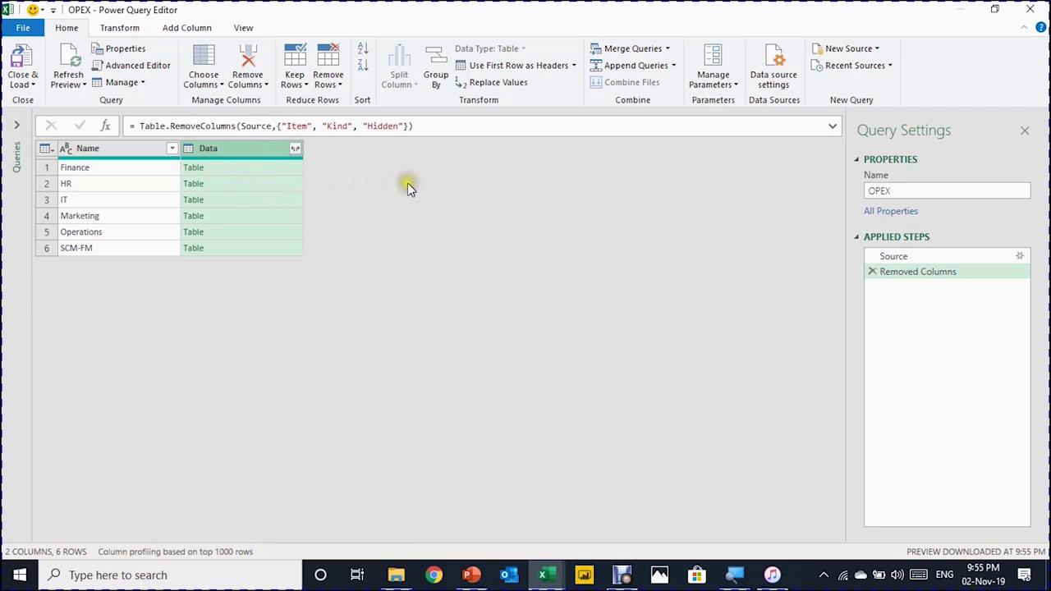
Expand all columns of the Data tables without using the original column name as prefix.
left_click(294, 149)
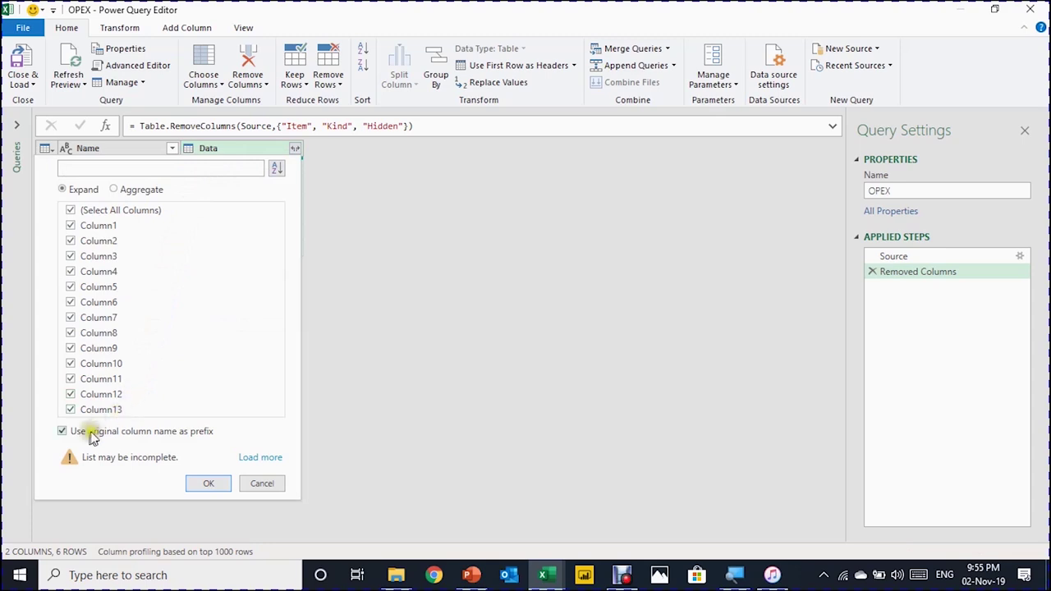
left_click(62, 435)
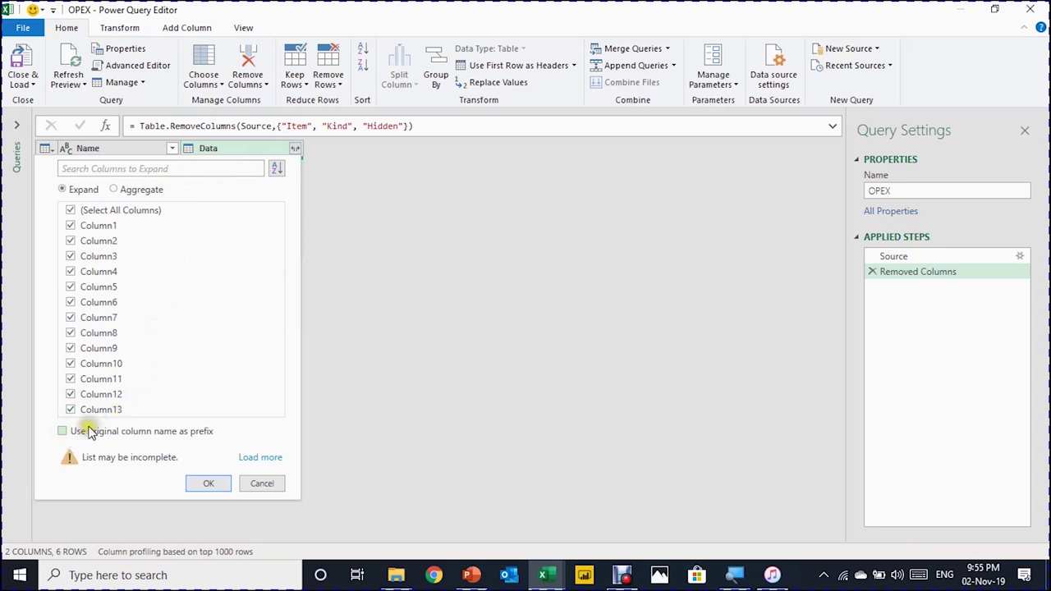
left_click(208, 484)
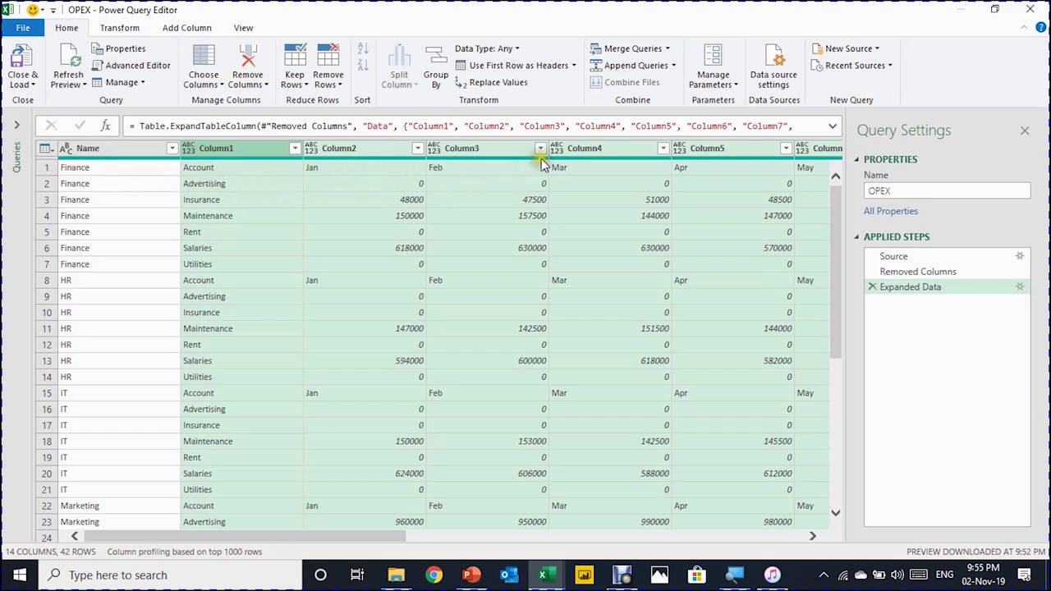
Promote the first row to headers and rename the first column as CostCentre.
mouse_move(449, 178)
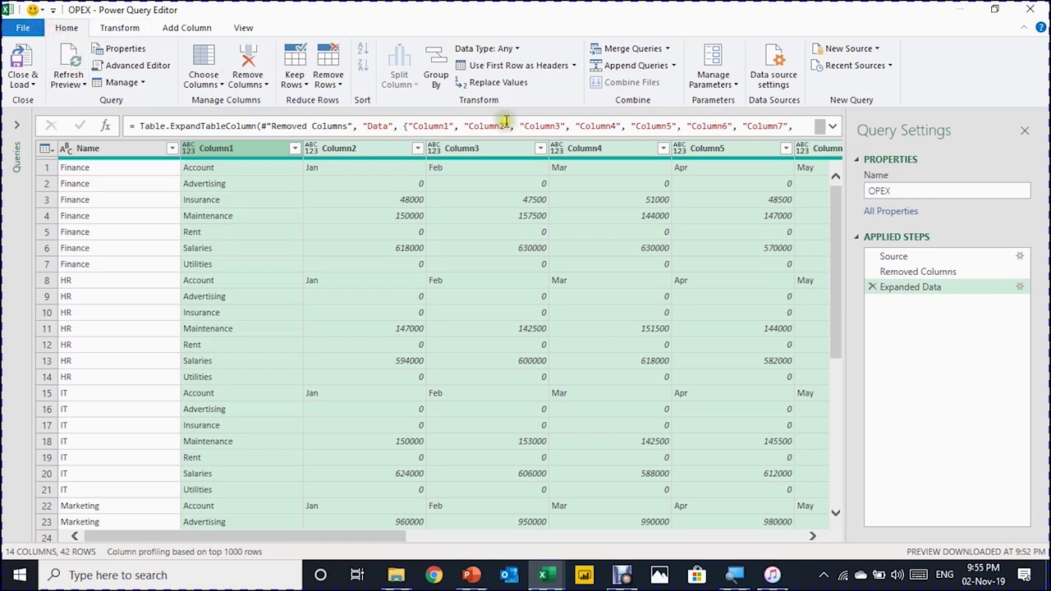
left_click(493, 72)
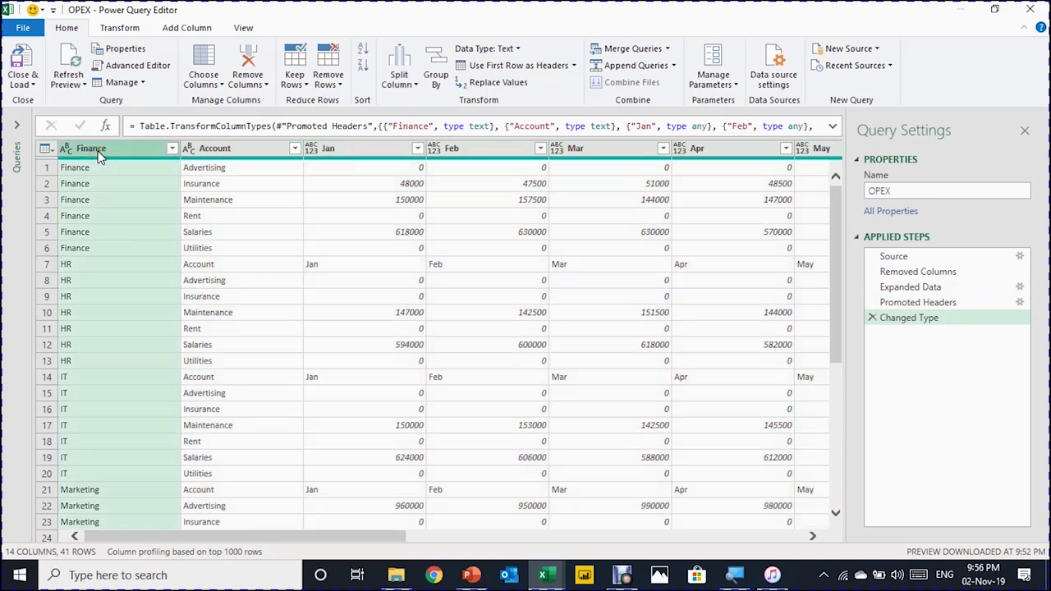
double_click(98, 151)
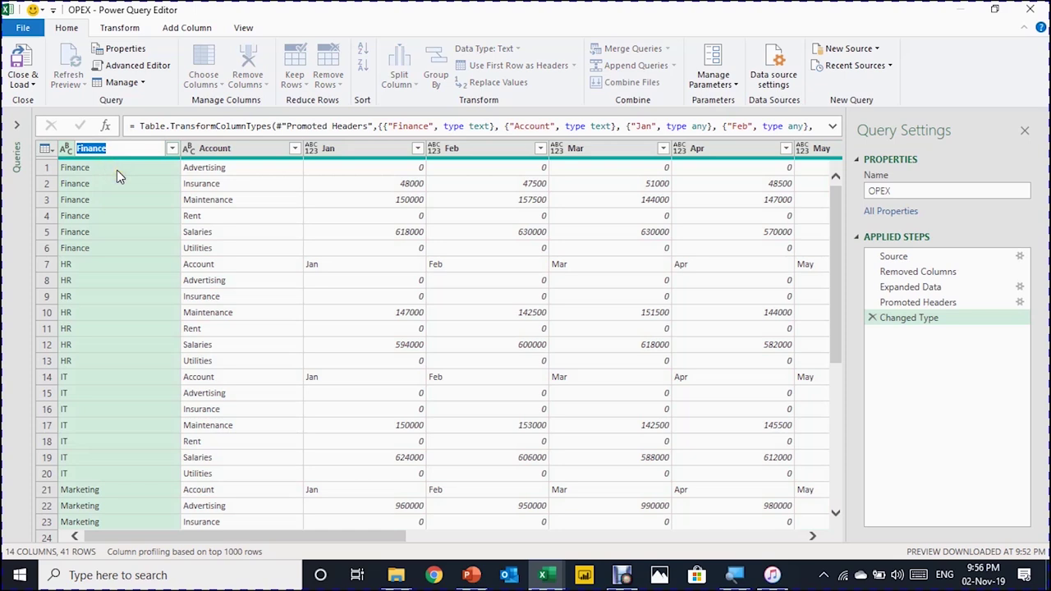
type("CostCentre")
key("Return")
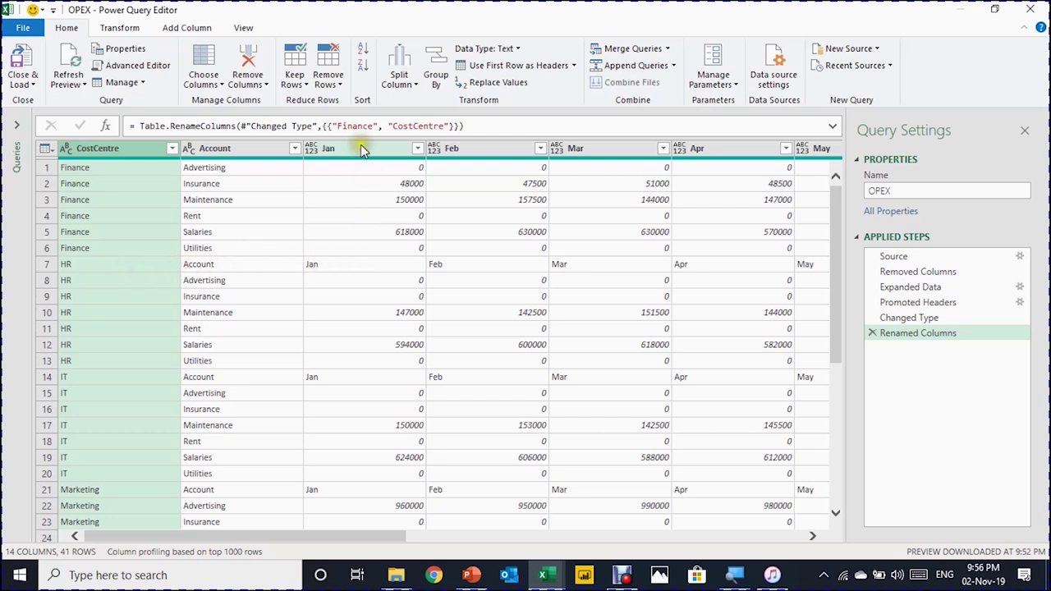
Filter the repeated header rows out of the table by excluding the value Jan from the Jan column.
left_click(417, 149)
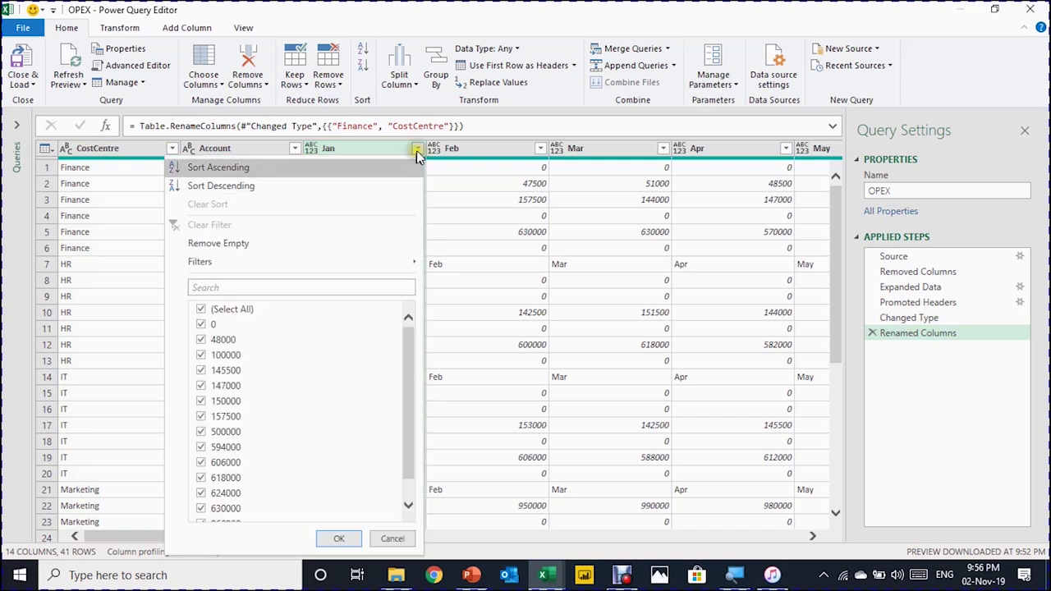
left_click_drag(412, 345, 410, 394)
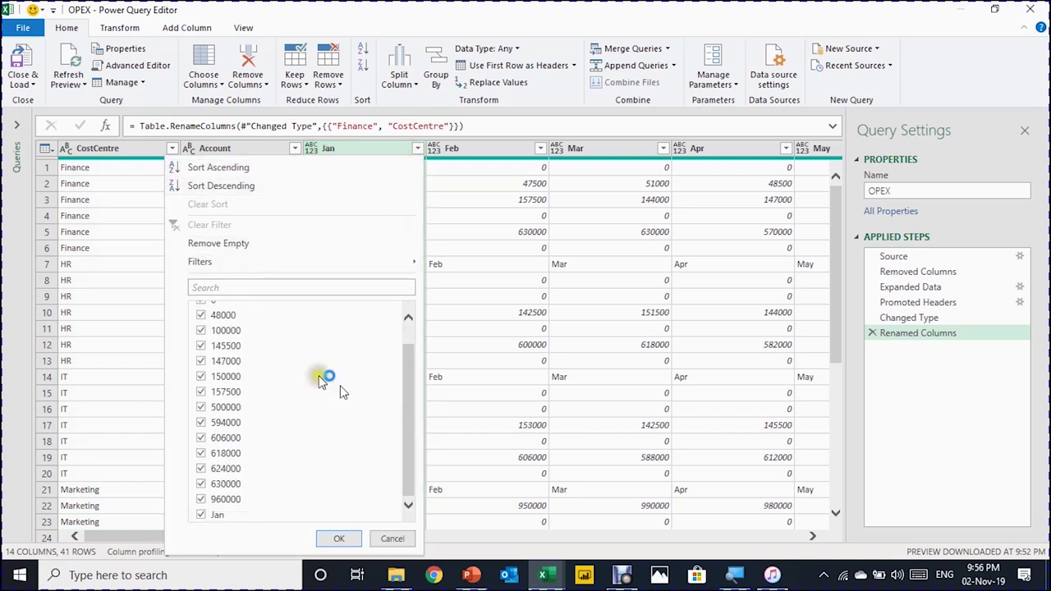
left_click(200, 514)
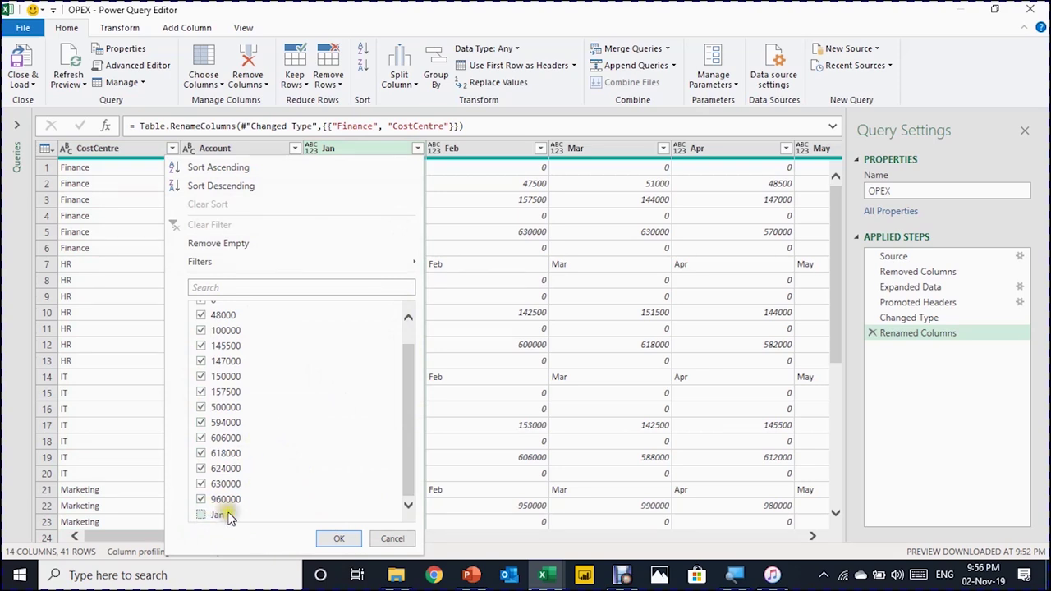
left_click(337, 540)
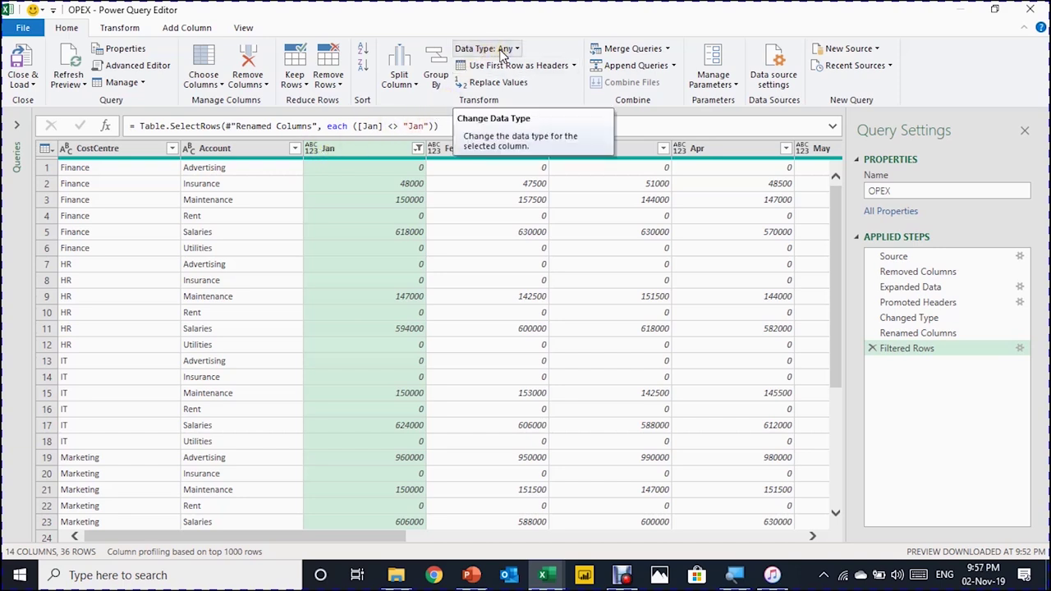
Set the data type of all month columns from Jan through Dec to Decimal Number.
left_click(317, 149)
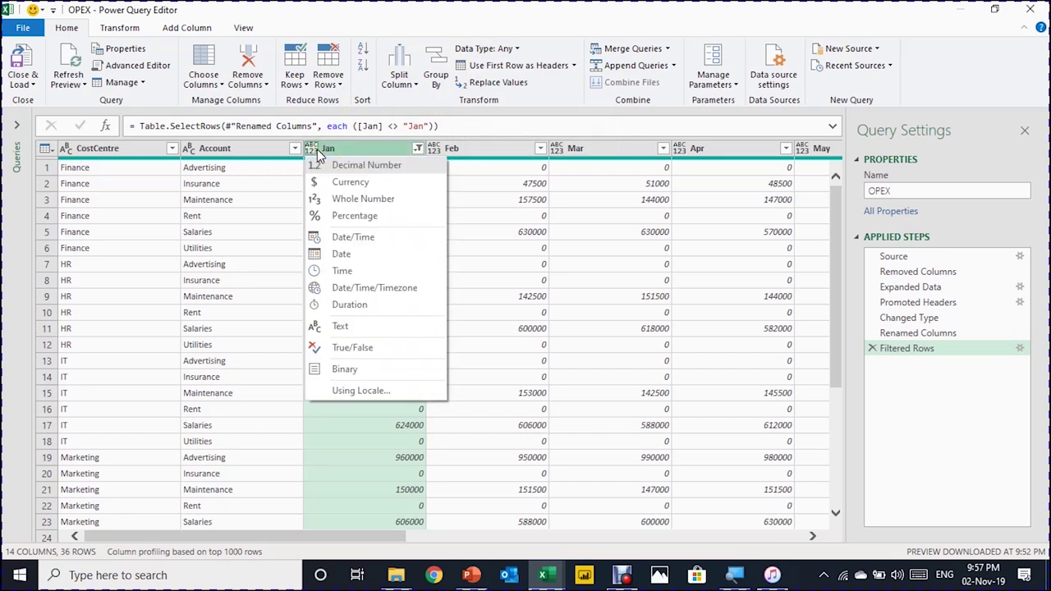
left_click(354, 167)
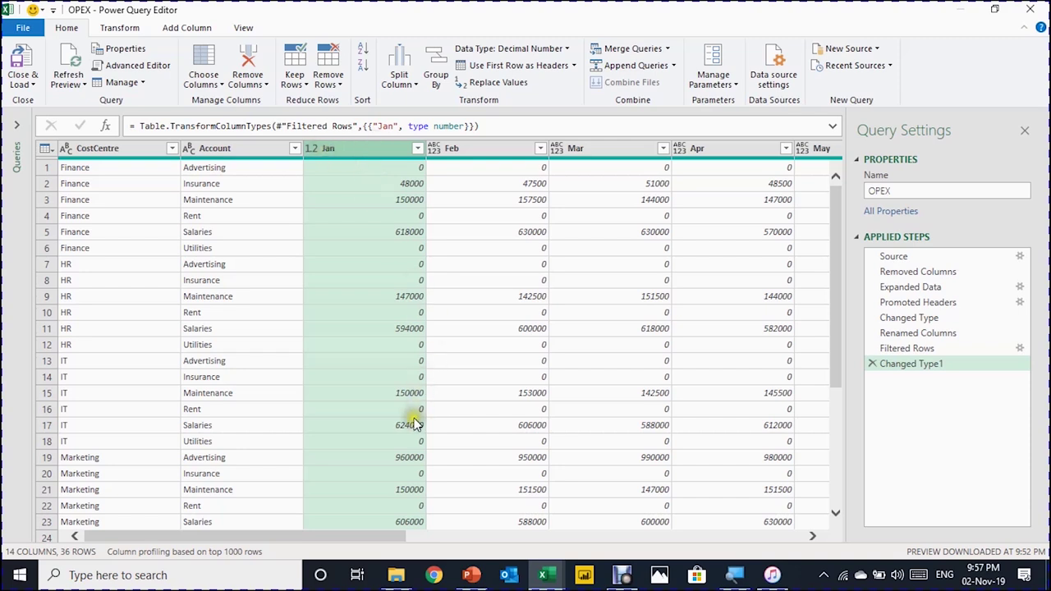
left_click_drag(359, 534, 718, 536)
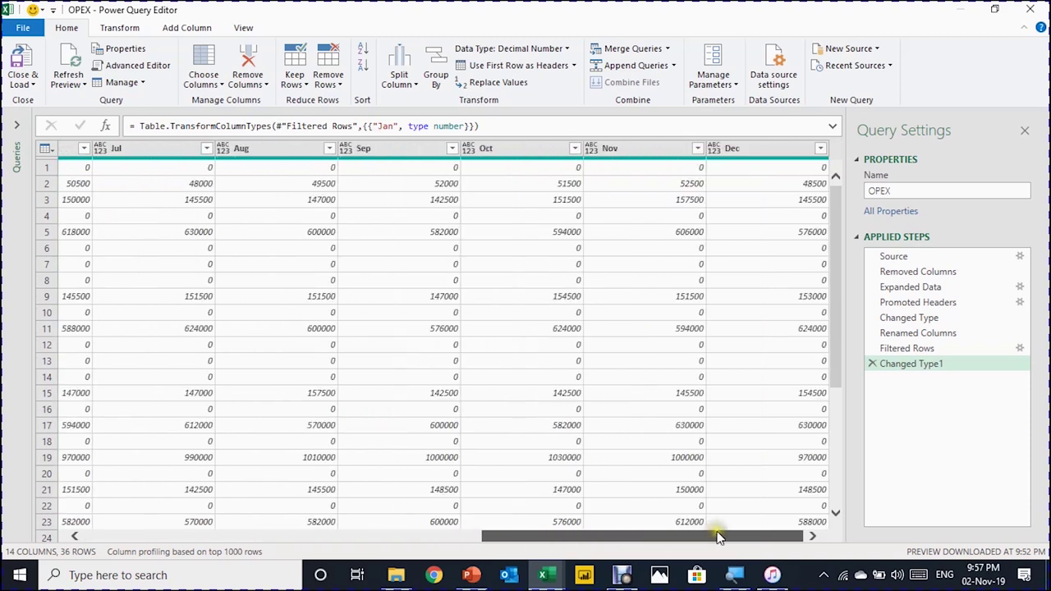
left_click(728, 148, "shift")
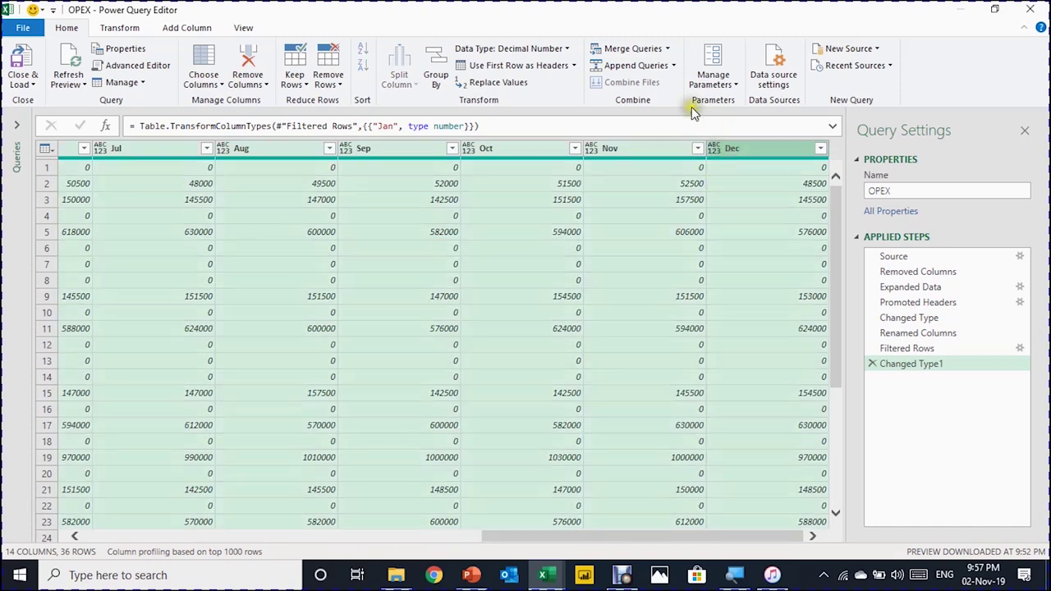
left_click(571, 48)
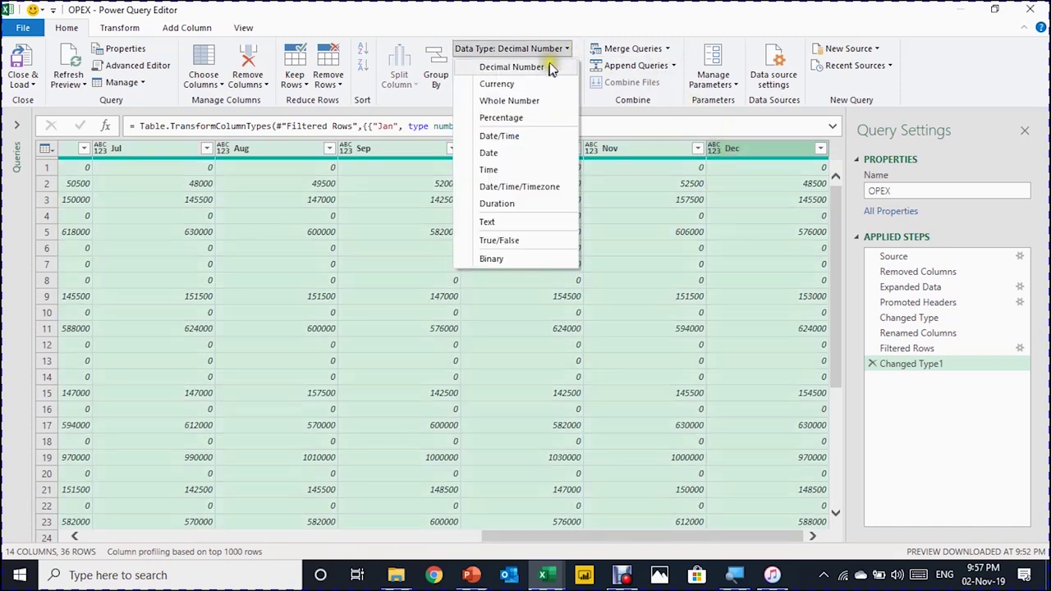
left_click(551, 66)
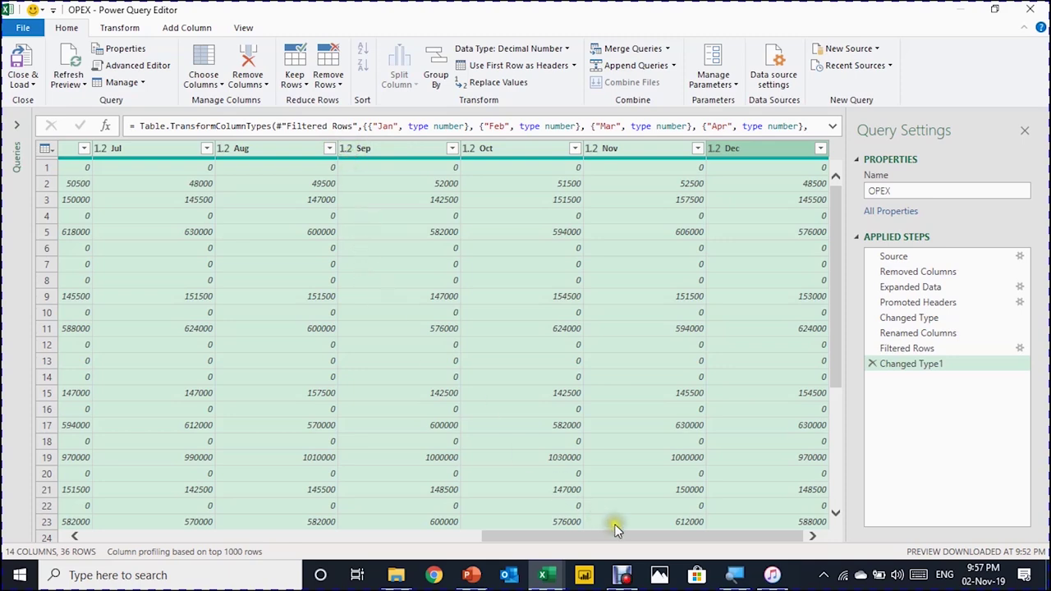
Close the query editor and load OPEX as a table to the existing worksheet at cell B2.
left_click_drag(617, 532, 105, 523)
left_click(220, 234)
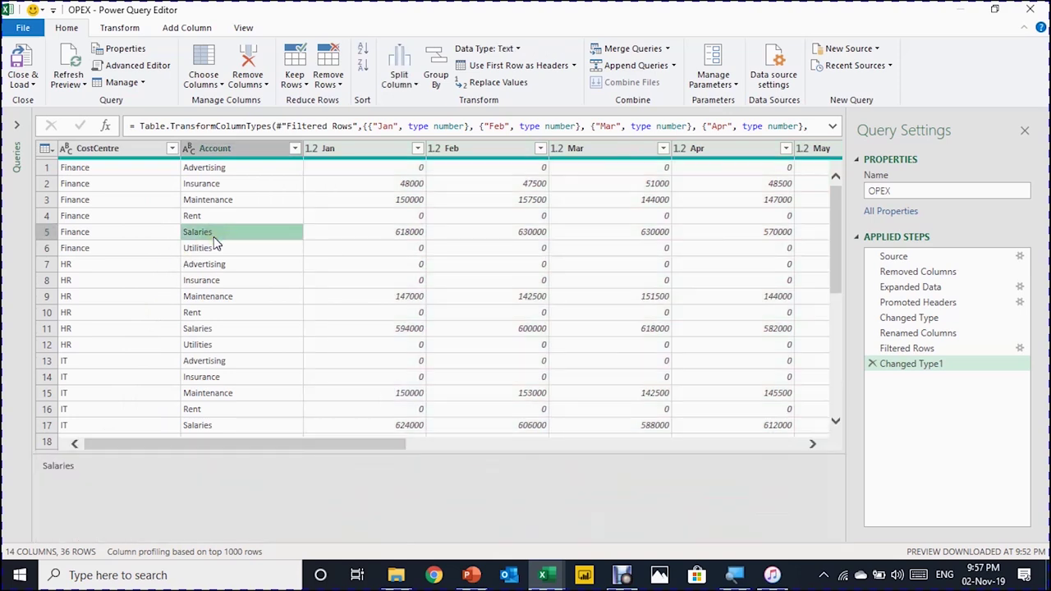
left_click(32, 77)
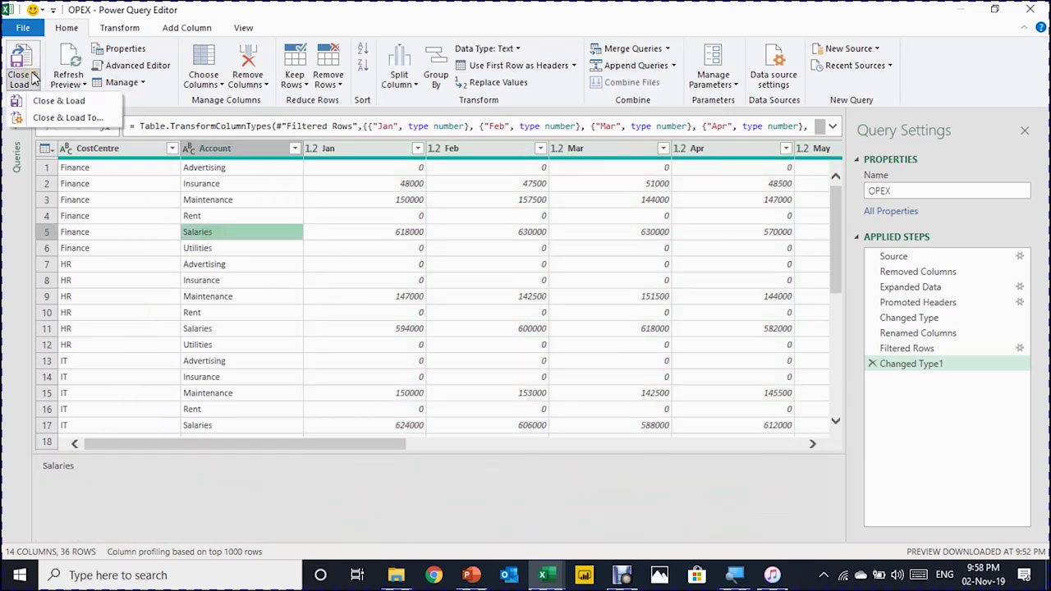
left_click(66, 117)
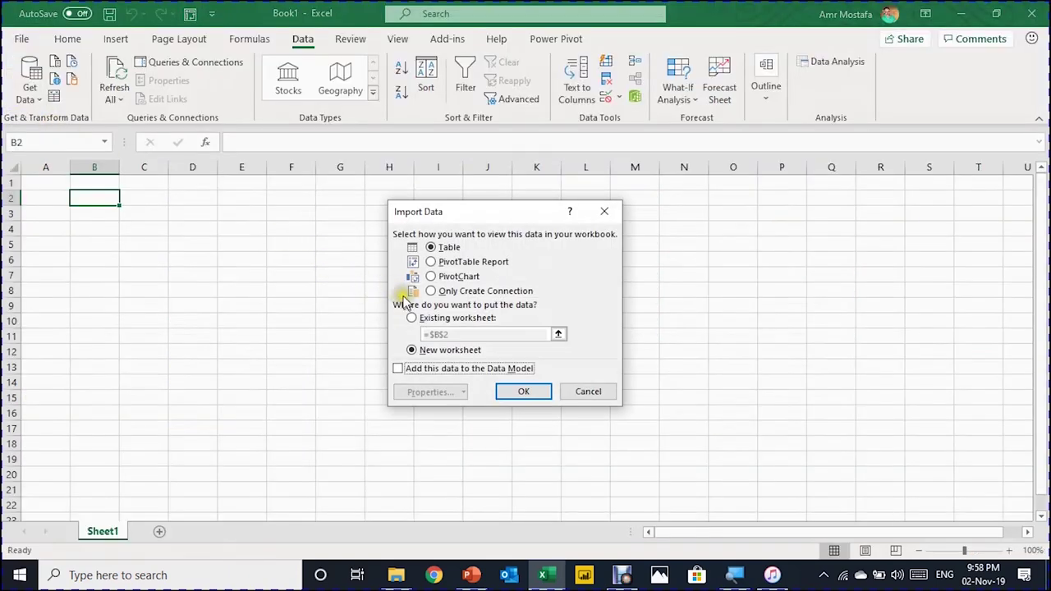
left_click(412, 319)
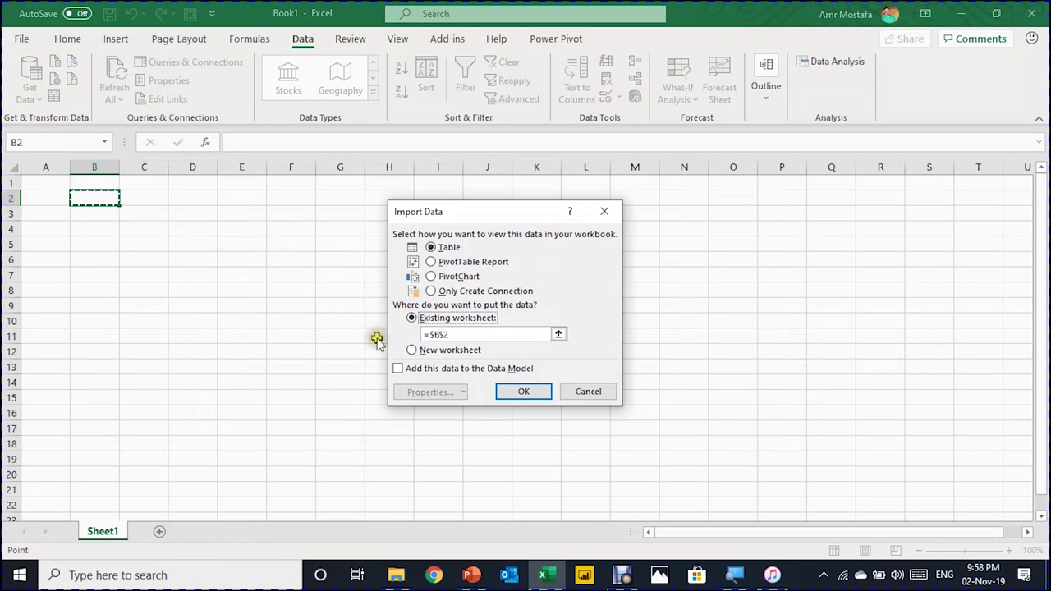
left_click(529, 394)
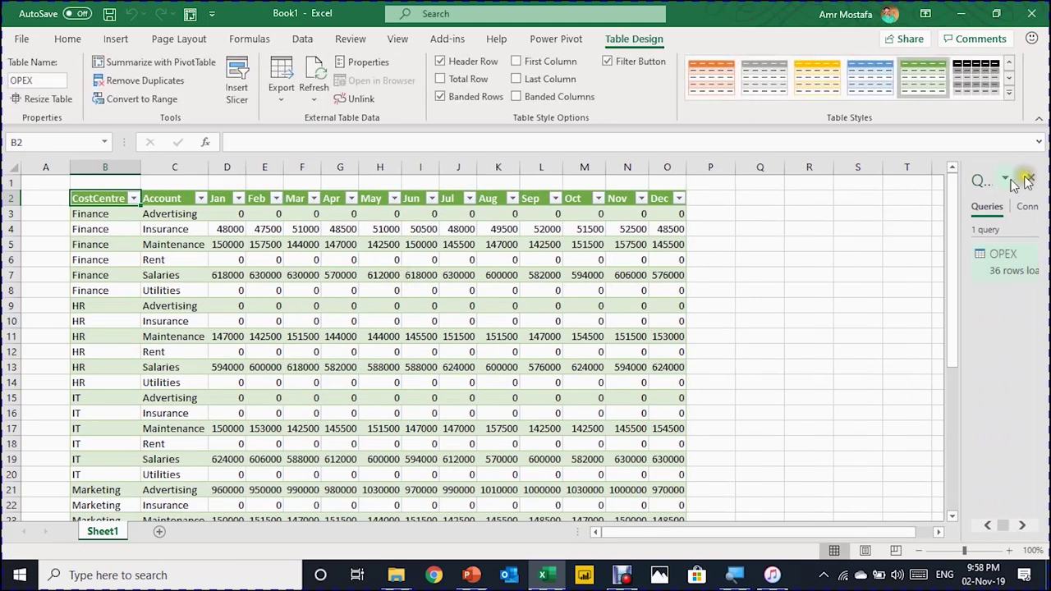
Widen the Queries & Connections pane and look through the rows of the loaded OPEX table.
left_click_drag(961, 283, 825, 260)
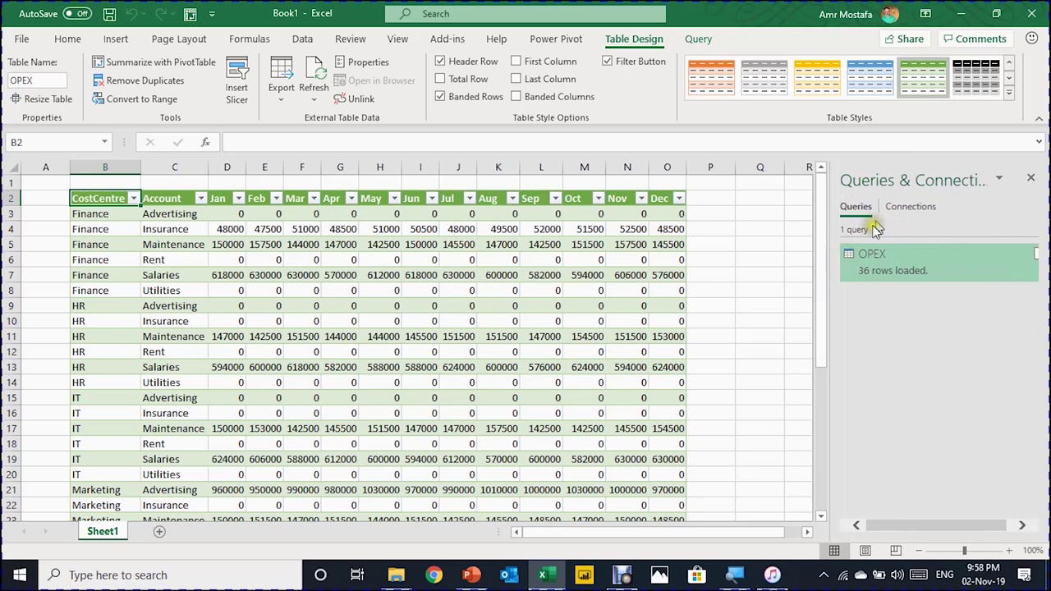
mouse_move(886, 278)
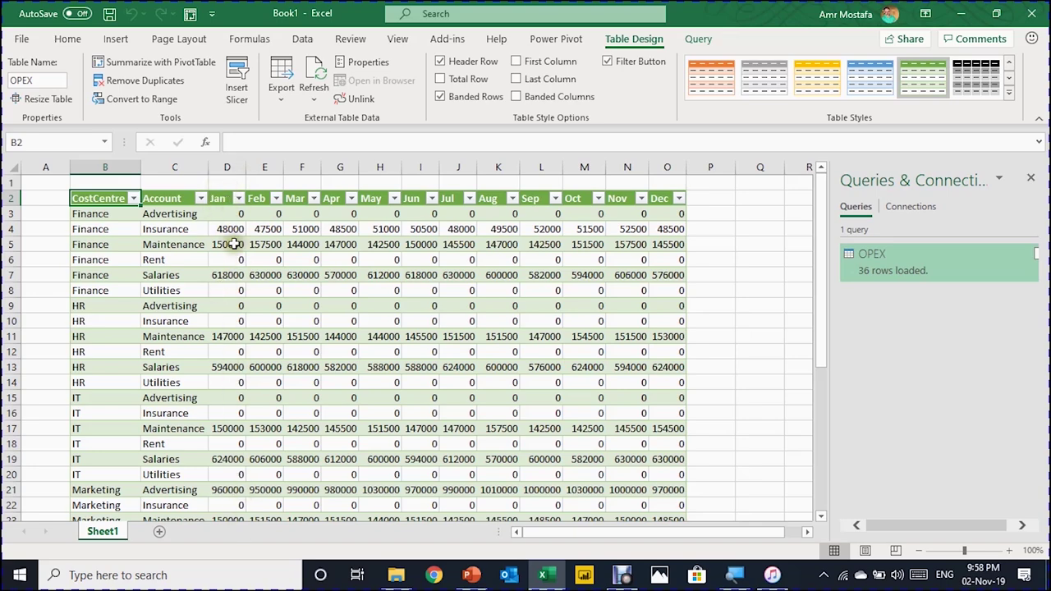
scroll(240, 260, "down", 5)
scroll(241, 259, "down", 1)
scroll(240, 260, "up", 6)
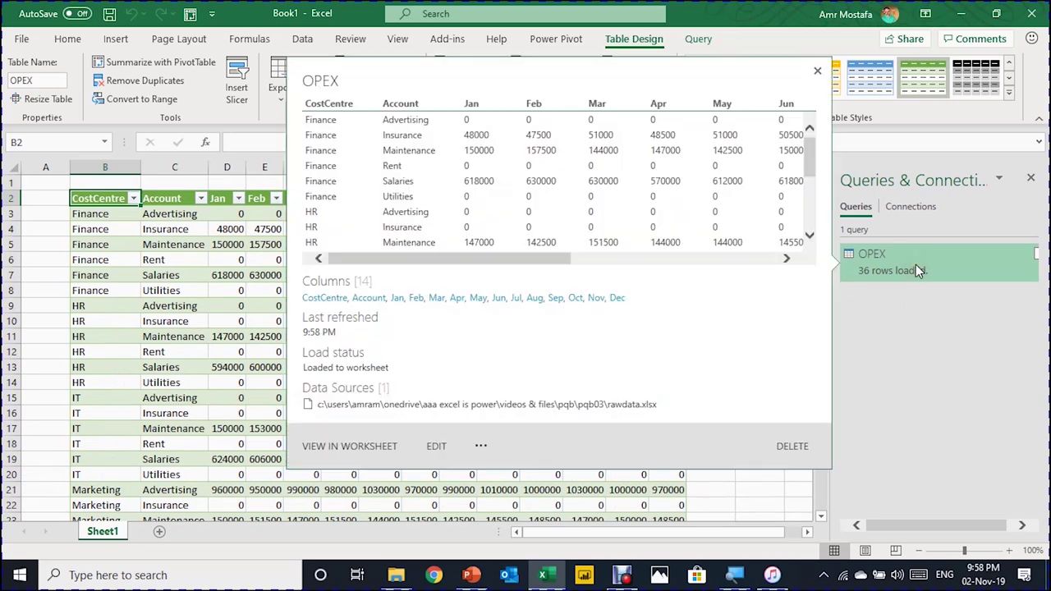
Reopen the OPEX query for editing and unpivot all columns other than CostCentre and Account.
double_click(901, 261)
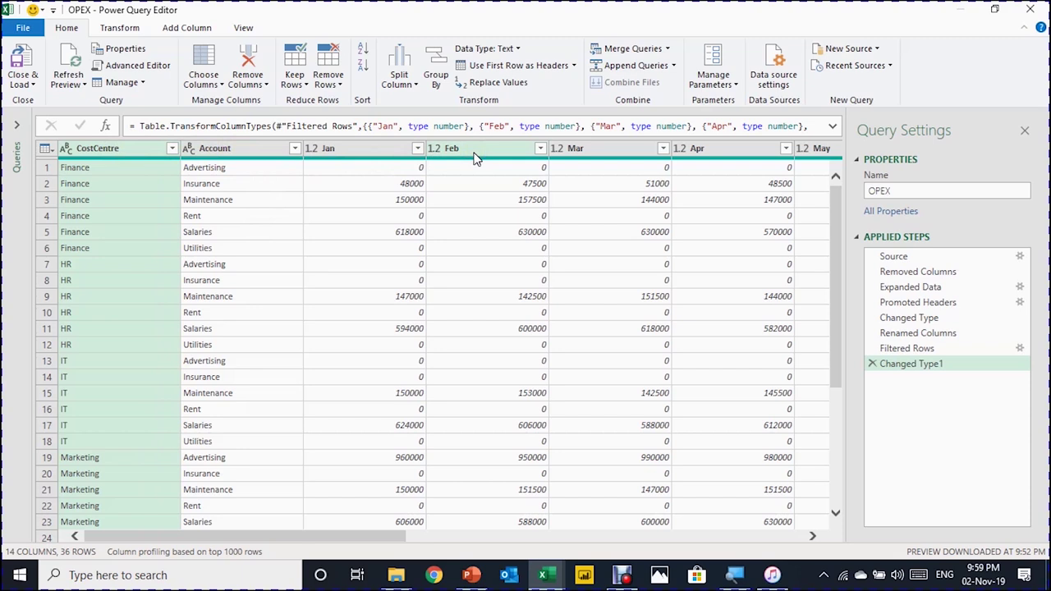
left_click(217, 151, "ctrl")
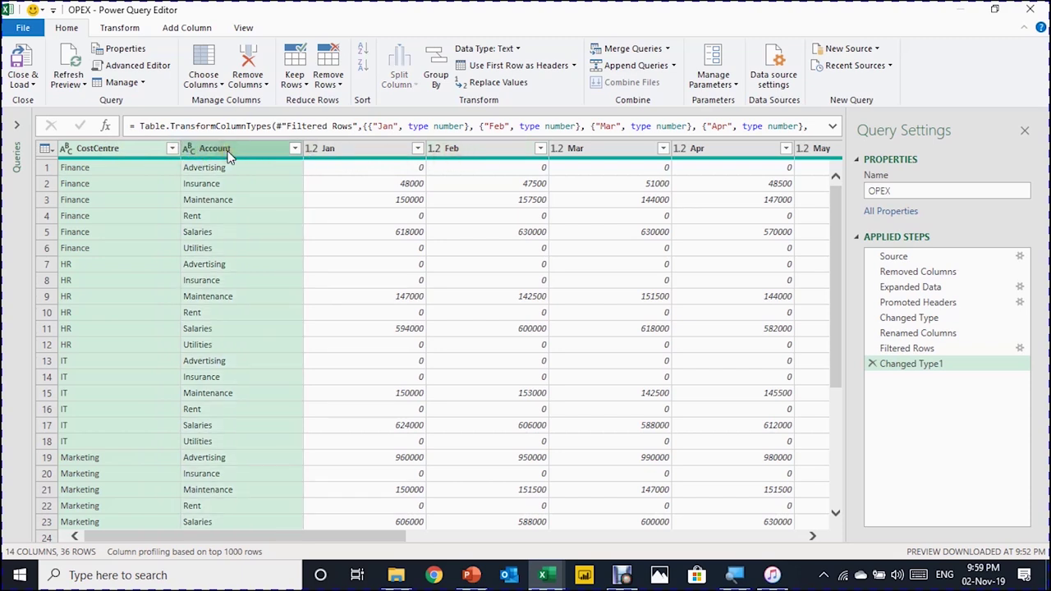
right_click(230, 156)
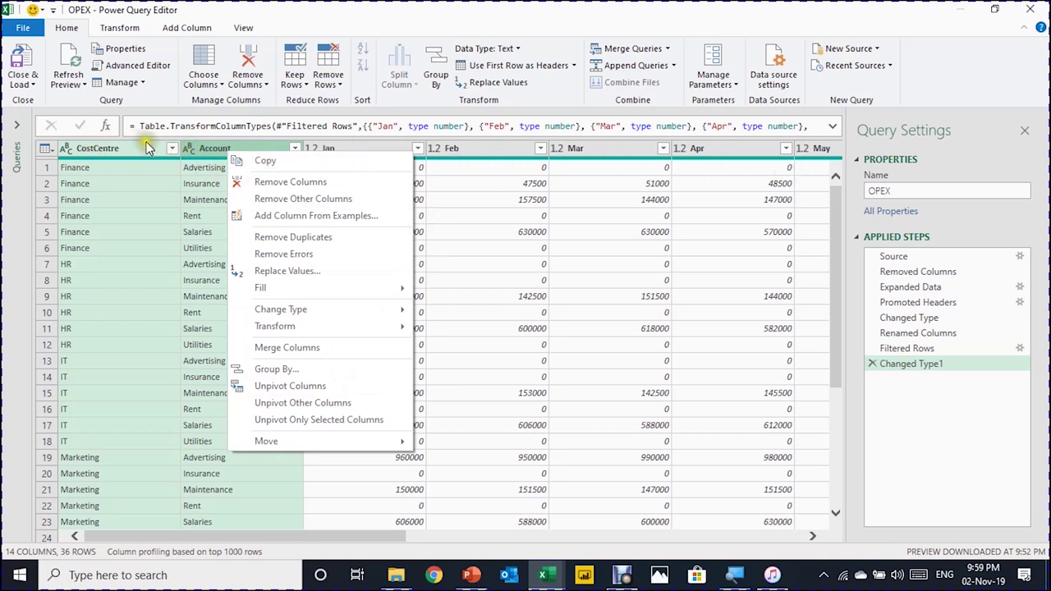
left_click(326, 405)
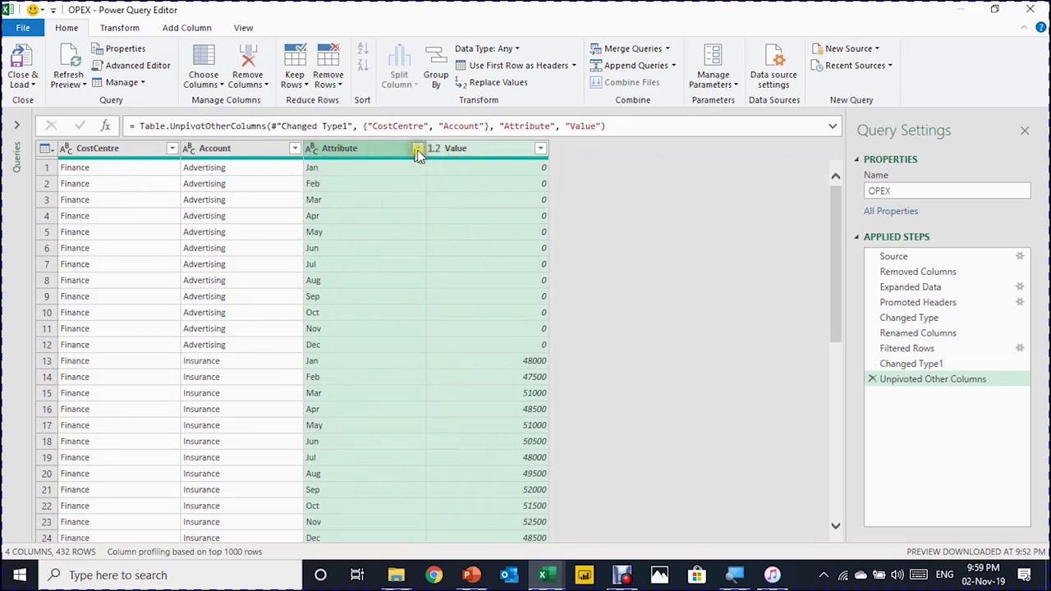
Rename the Attribute column as Month.
double_click(345, 154)
type("Month")
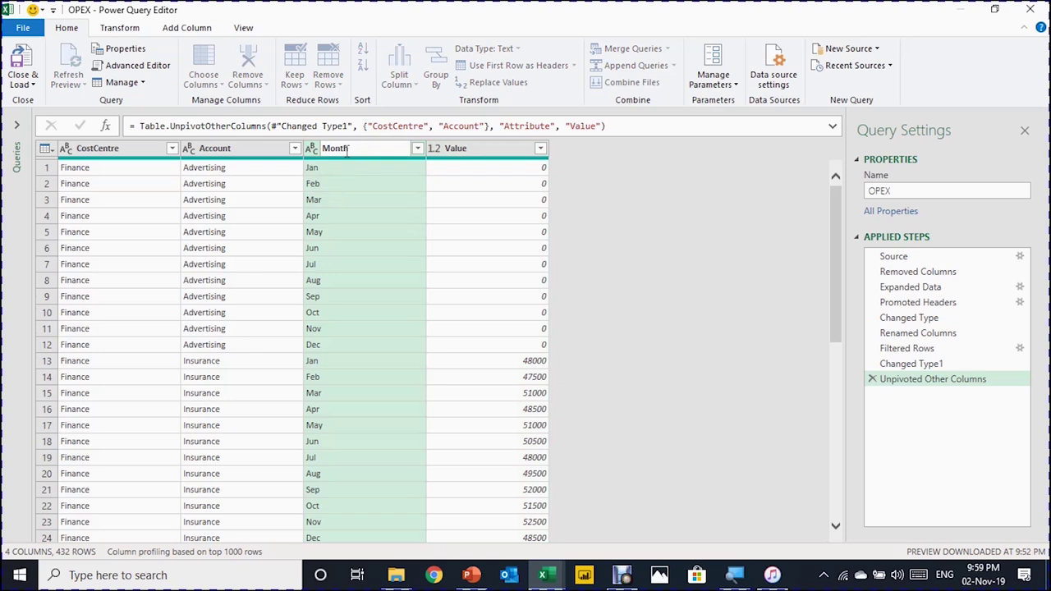
key("Return")
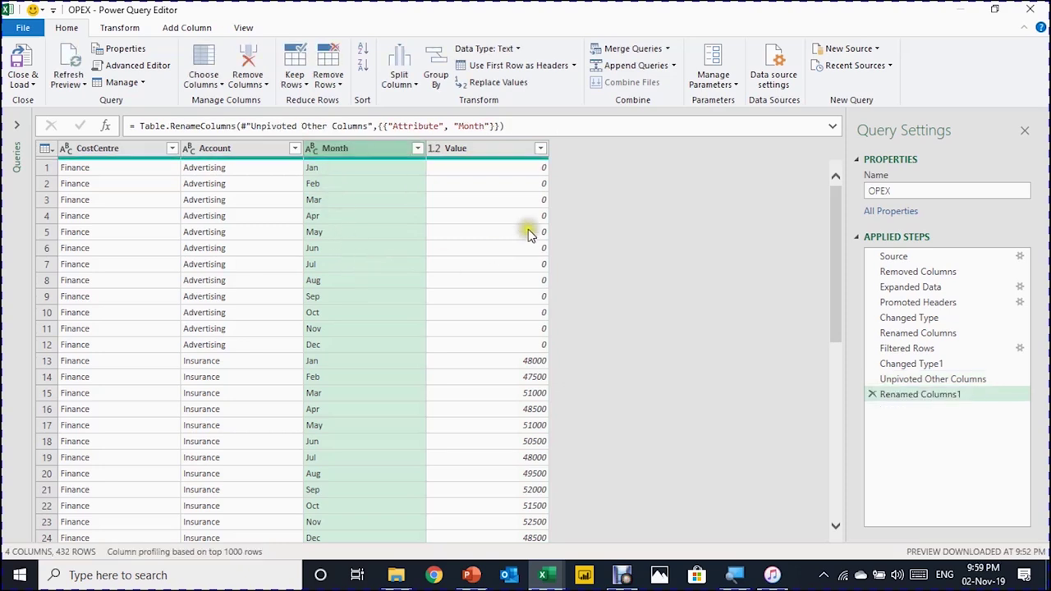
Filter the Value column to exclude rows with 0.
left_click(539, 151)
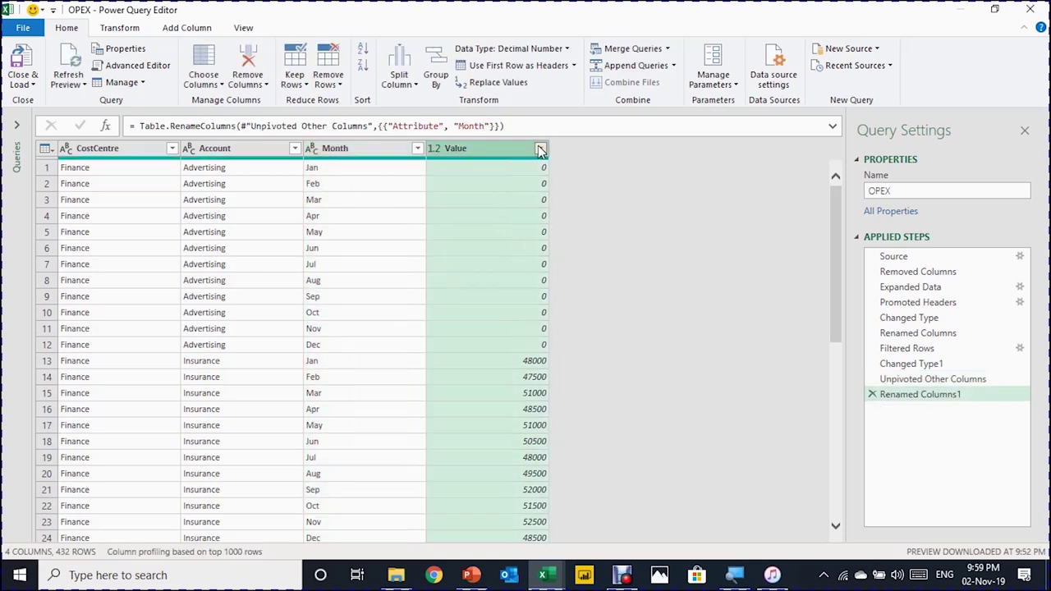
left_click(540, 148)
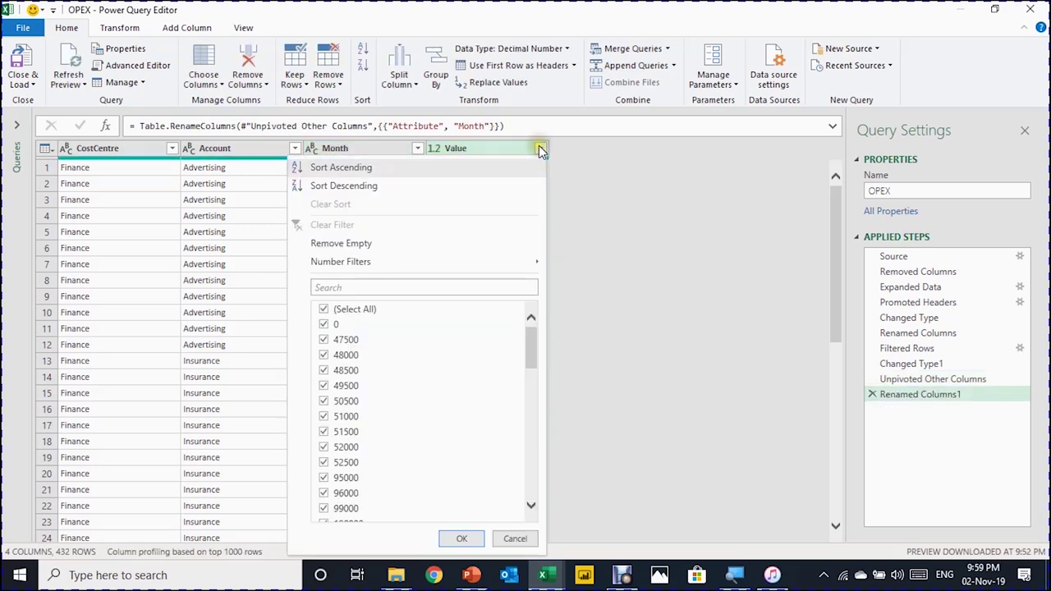
left_click(324, 325)
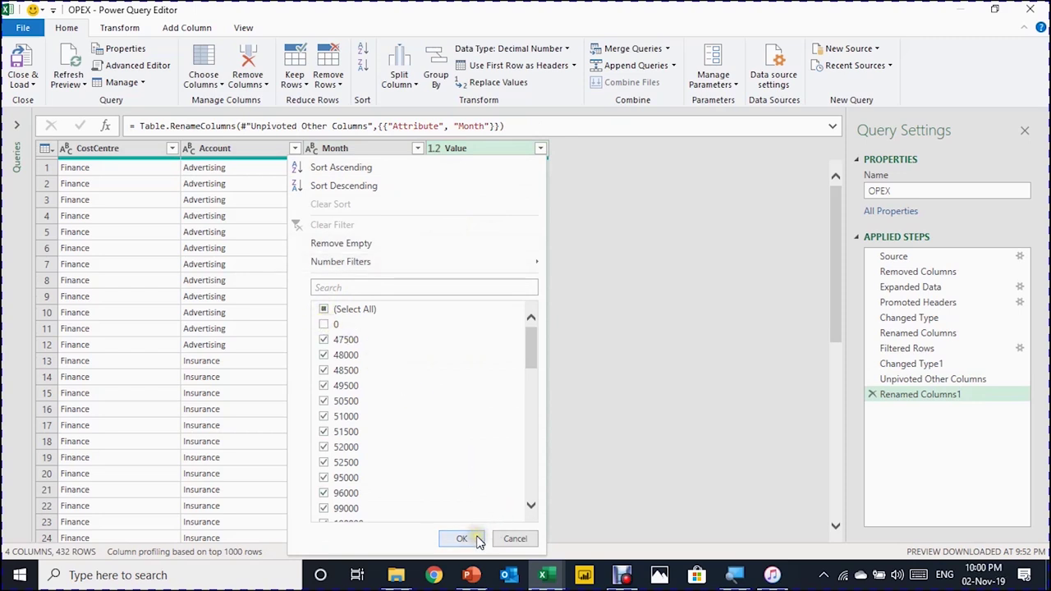
left_click(462, 539)
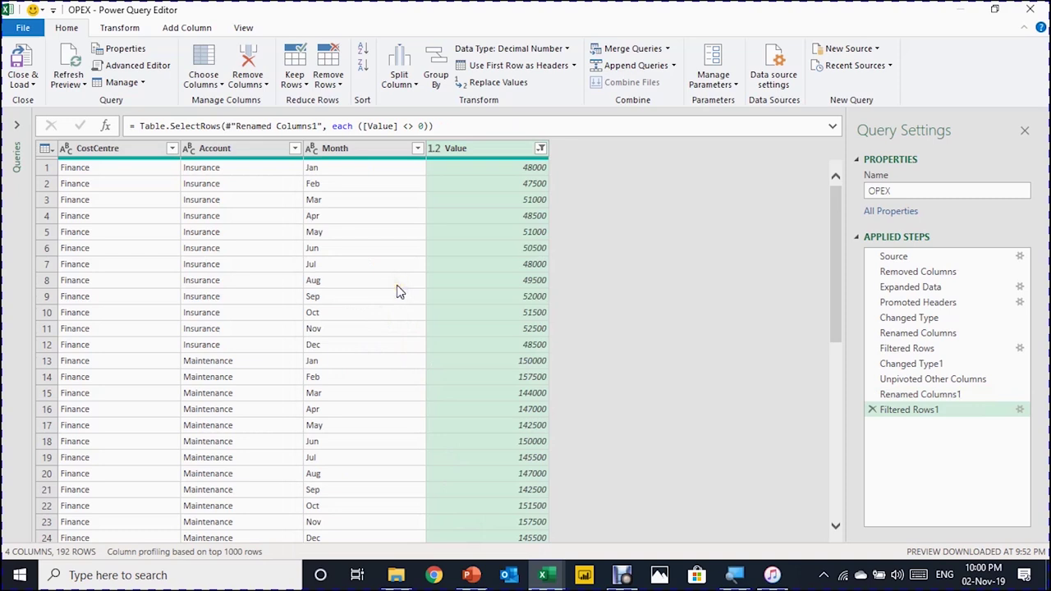
Close the query editor keeping the changes, and check the reloaded OPEX table down to its last row.
left_click(35, 84)
left_click(647, 8)
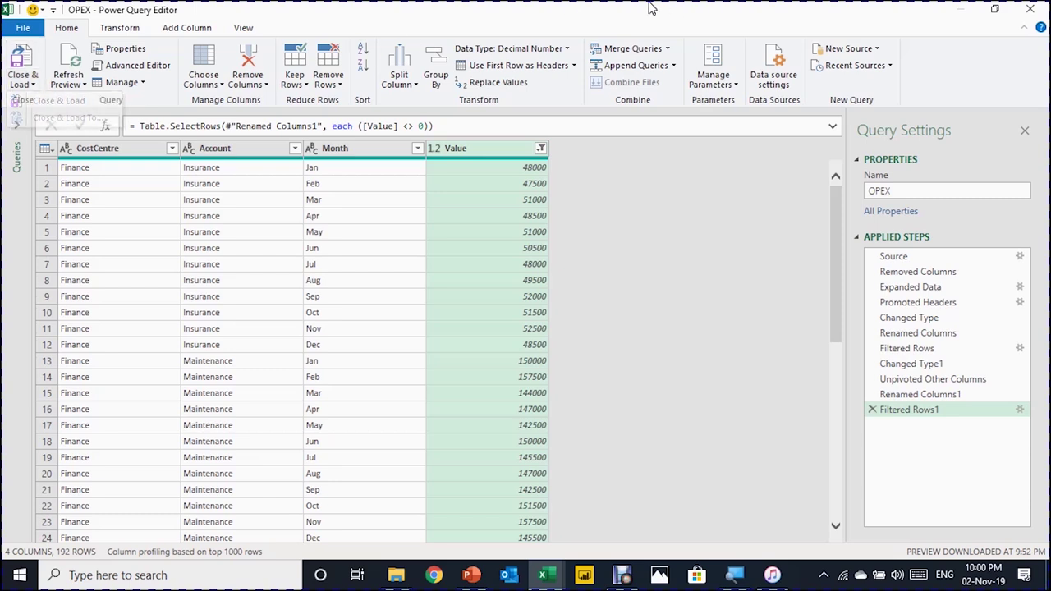
left_click(1039, 10)
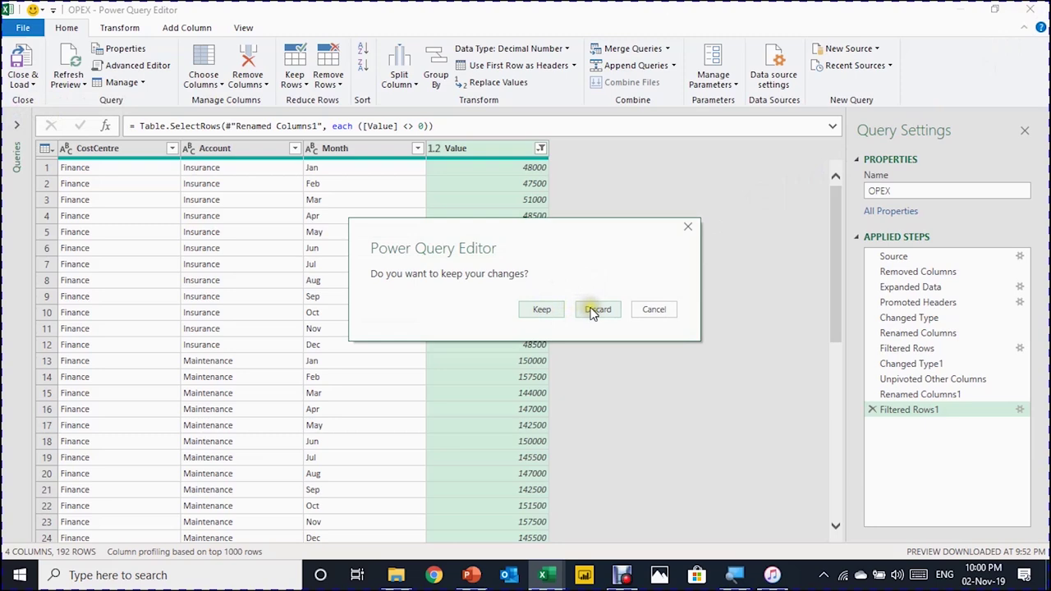
left_click(542, 311)
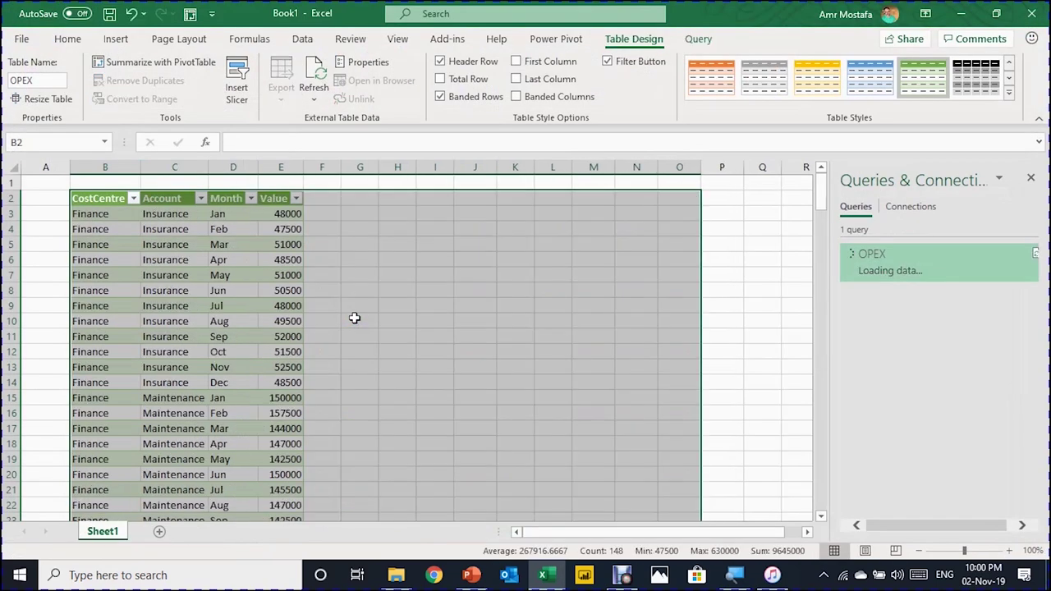
left_click(248, 277)
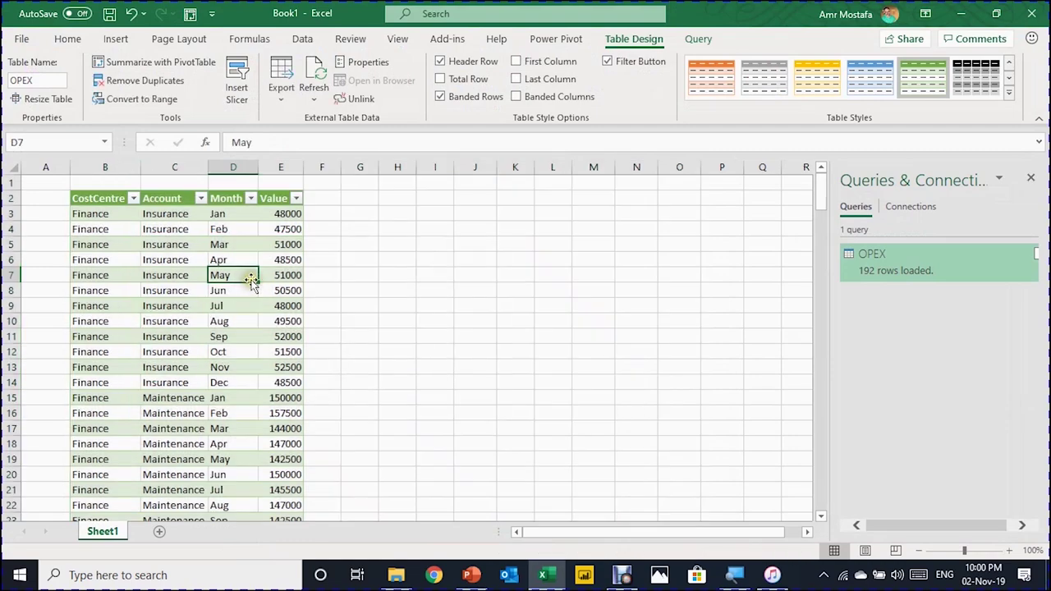
scroll(257, 272, "down", 1)
key("ctrl+Down")
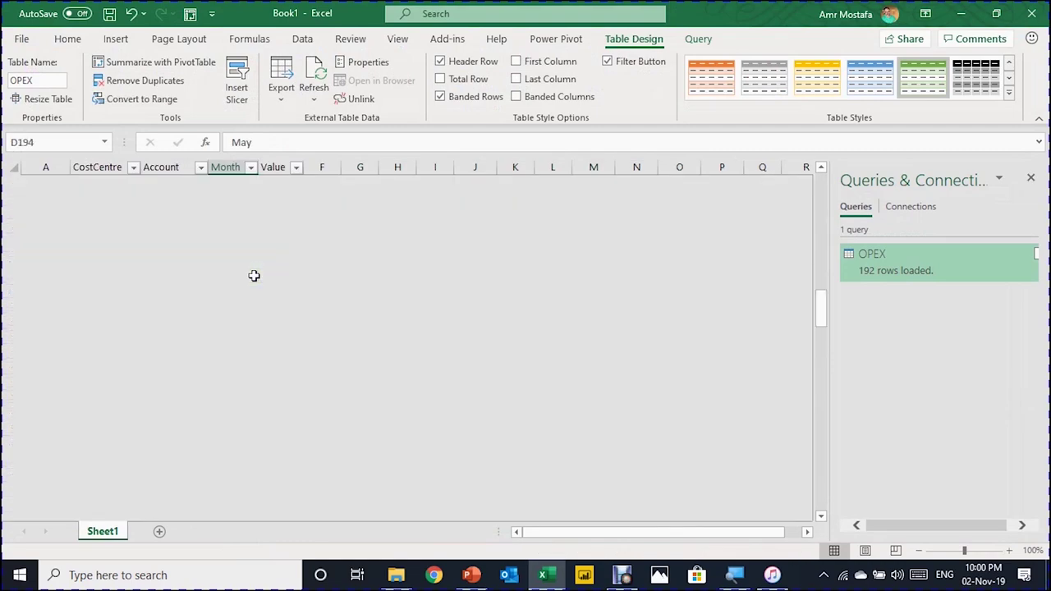
key("ctrl+Up")
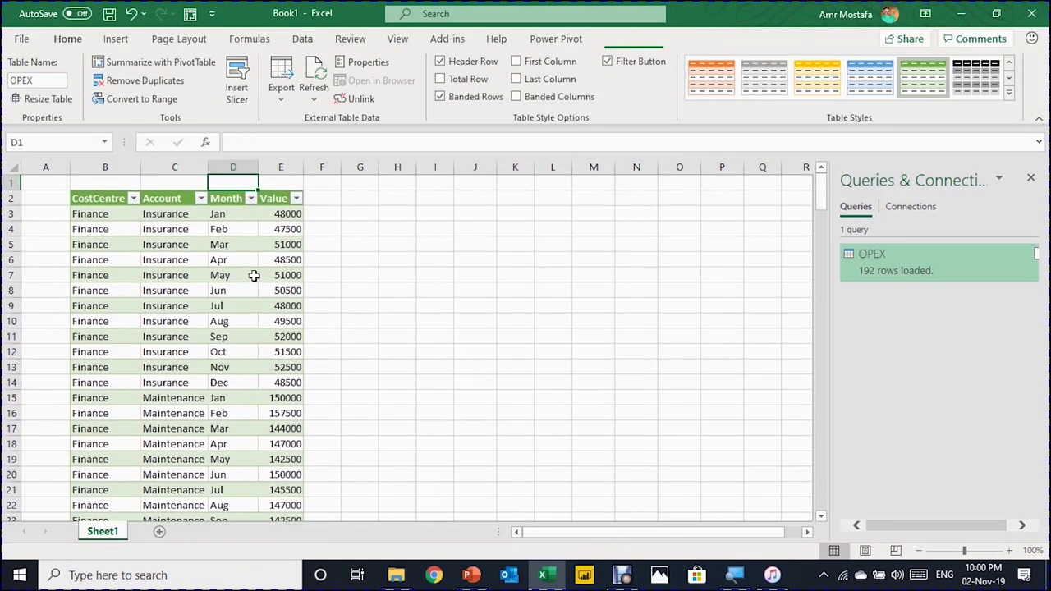
left_click(185, 261)
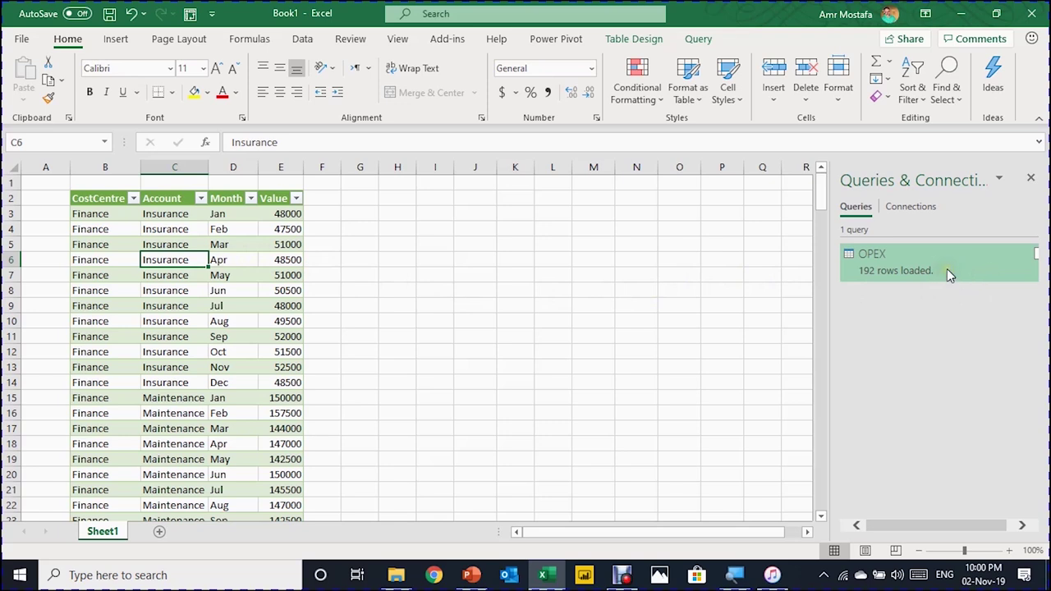
Change the OPEX query's load destination to a PivotTable Report at cell C6 of the existing worksheet, accepting deletion of the table.
mouse_move(948, 274)
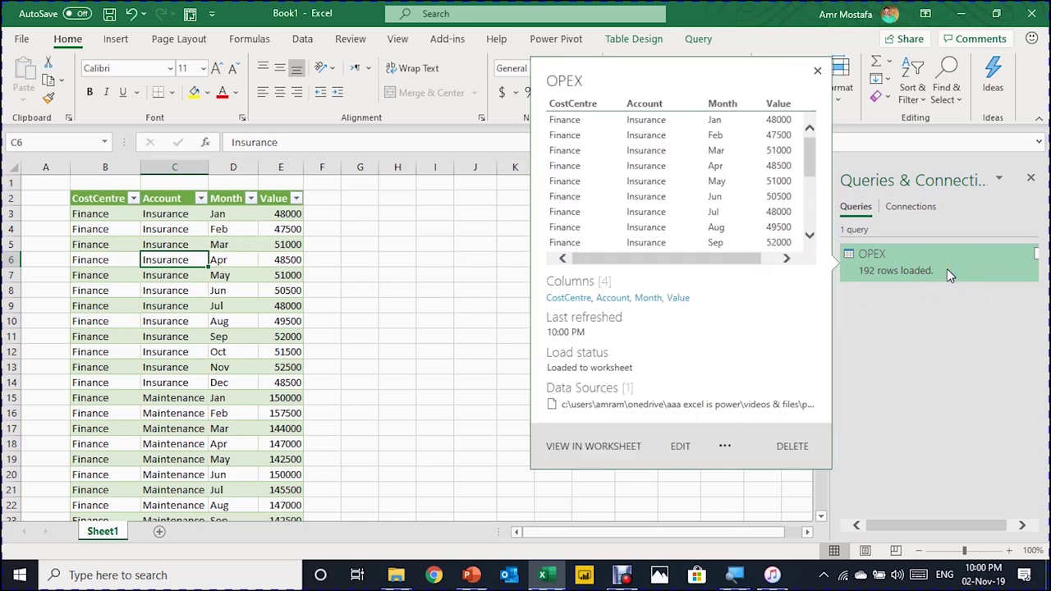
left_click(726, 446)
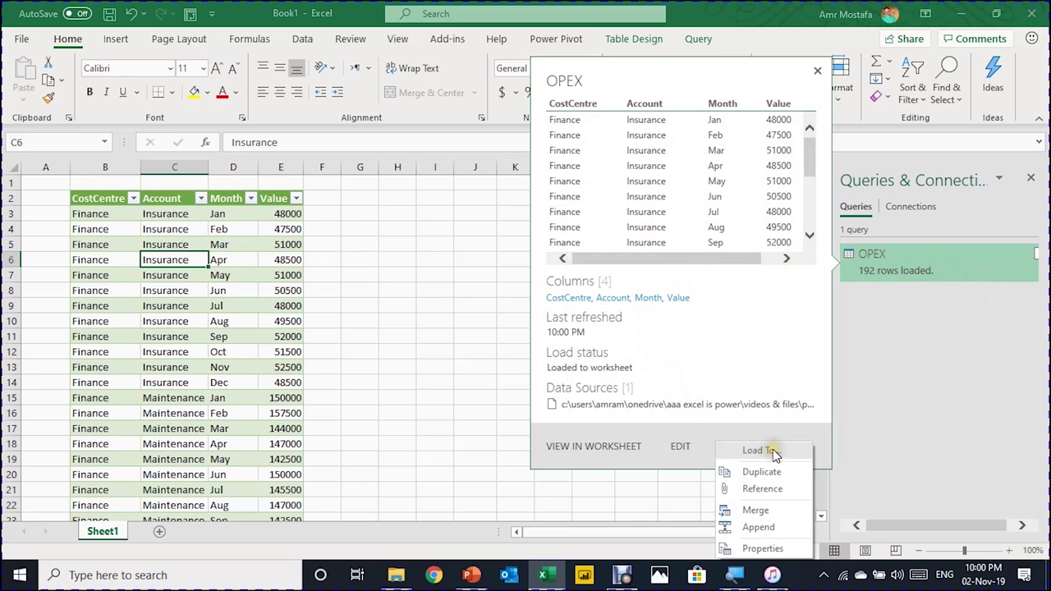
left_click(756, 451)
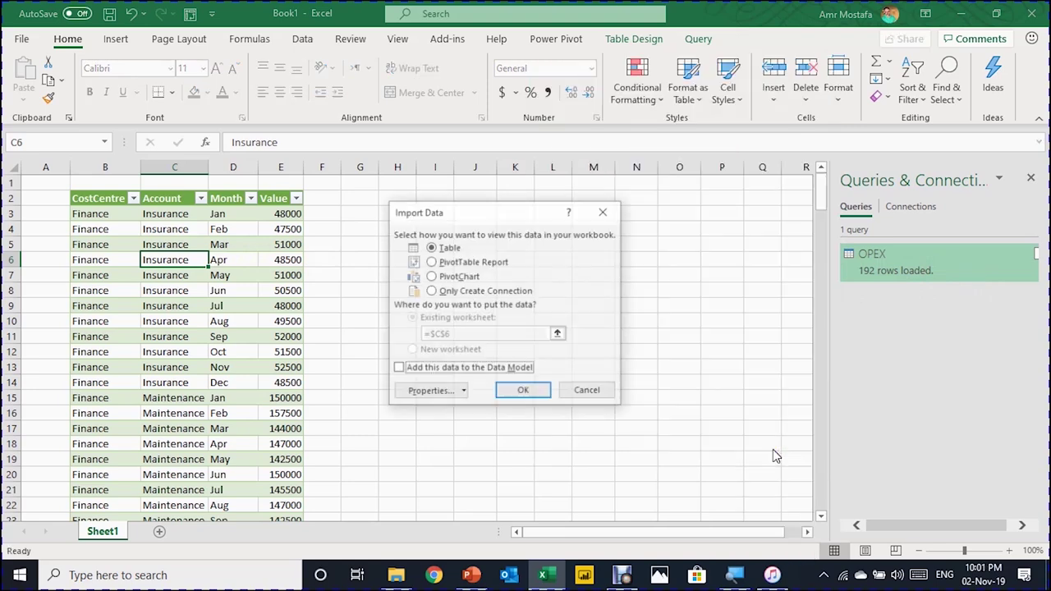
left_click(452, 263)
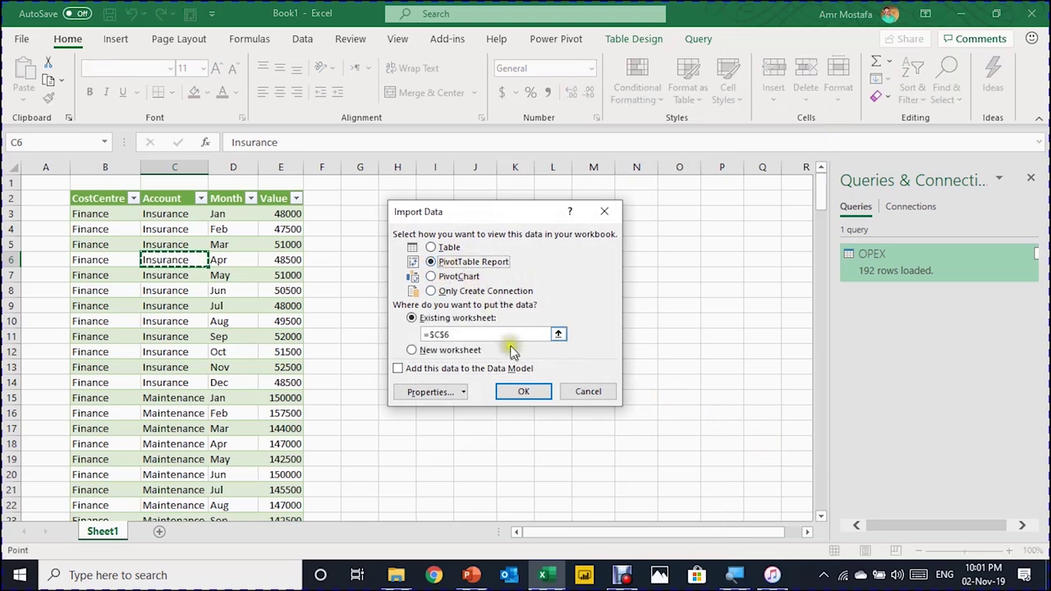
left_click(517, 394)
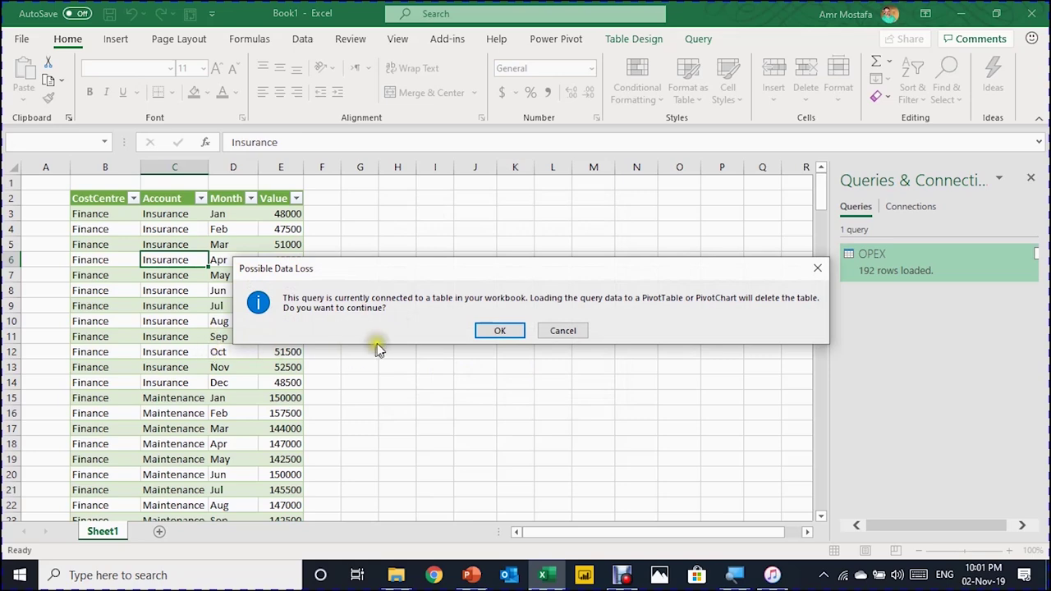
left_click(498, 331)
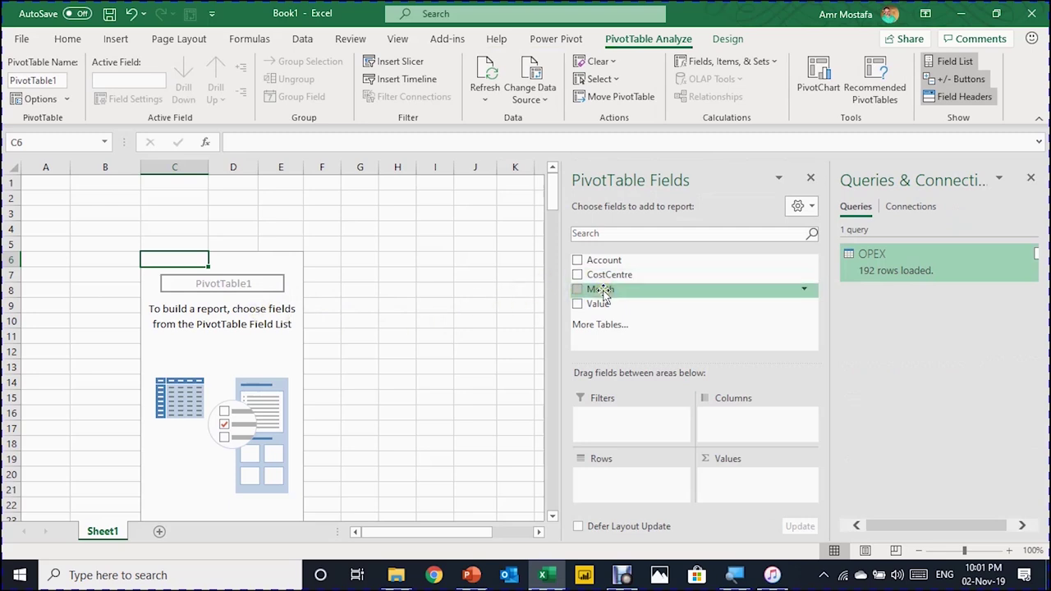
Build the pivot table with CostCentre in rows, Month in columns, the sum of Value as values and Account as filter.
left_click_drag(603, 293, 599, 488)
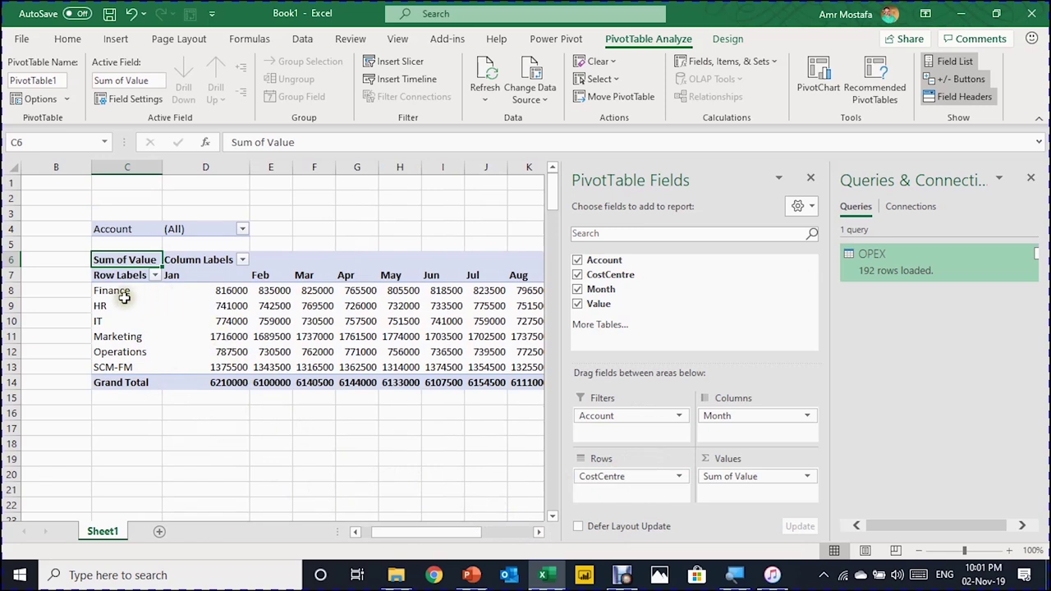
left_click_drag(123, 294, 101, 359)
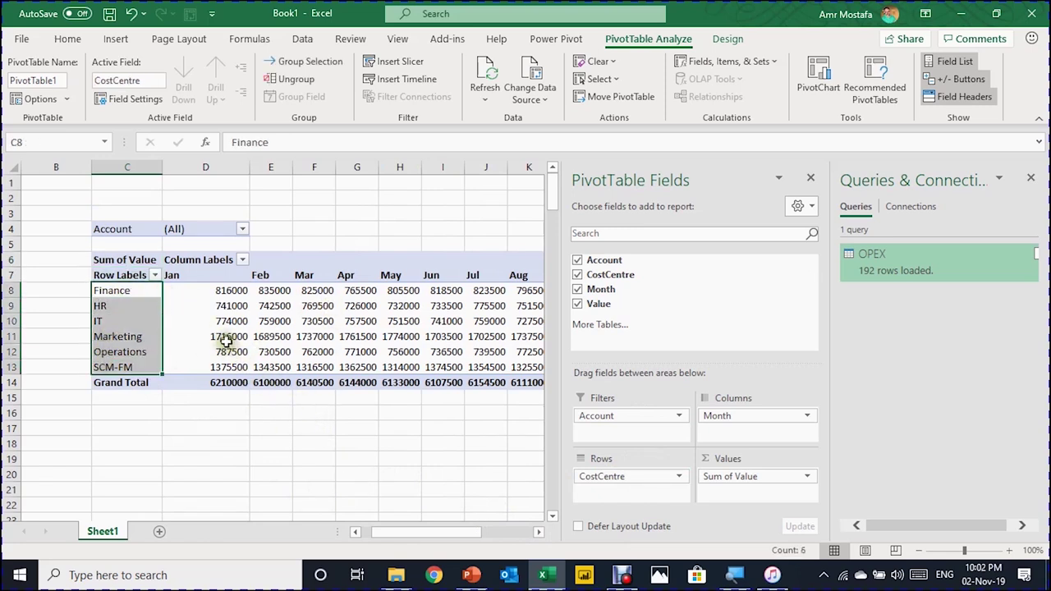
left_click(234, 306)
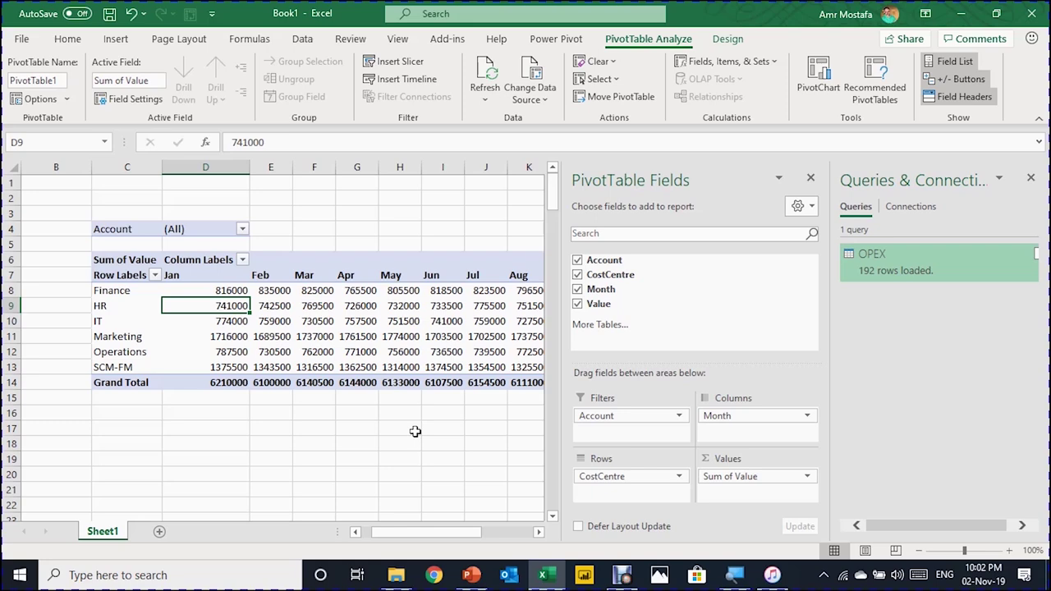
Switch to RawData.xlsx, duplicate the SCM-FM sheet after the last sheet and rename the copy as Sales.
mouse_move(395, 574)
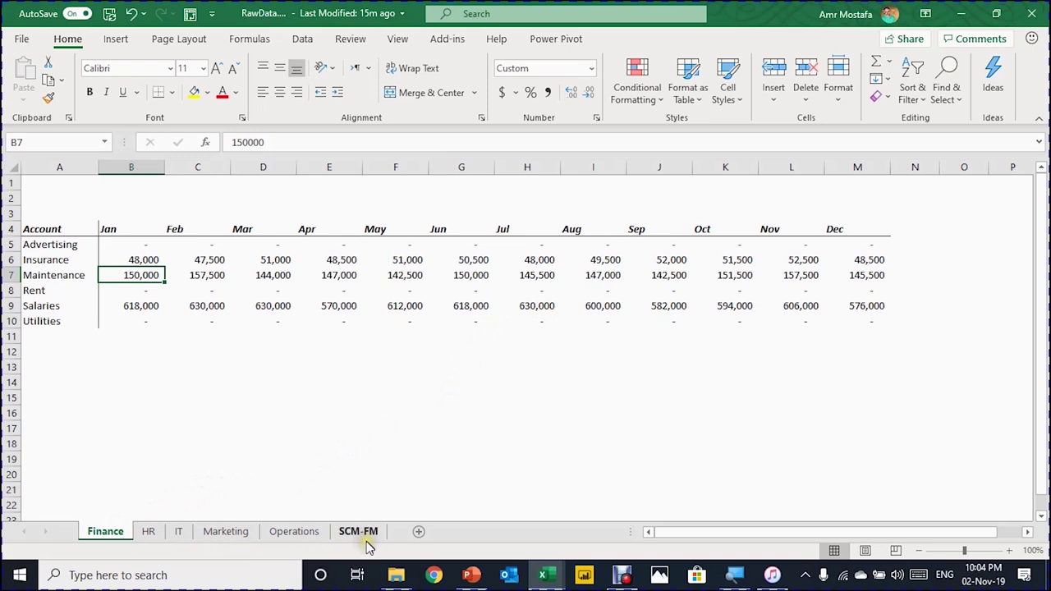
left_click(366, 534, "ctrl")
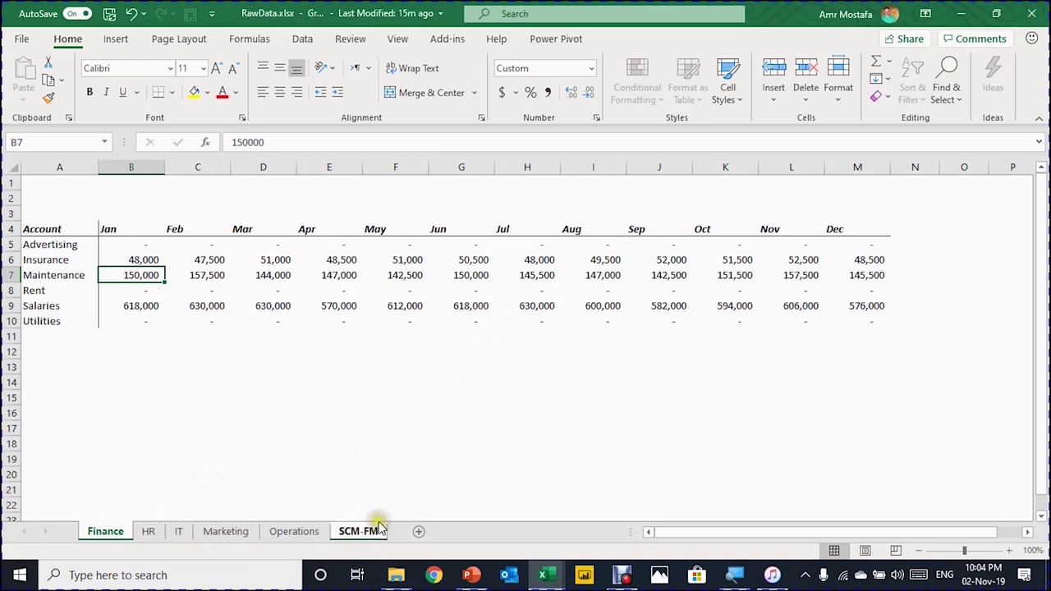
left_click(306, 534)
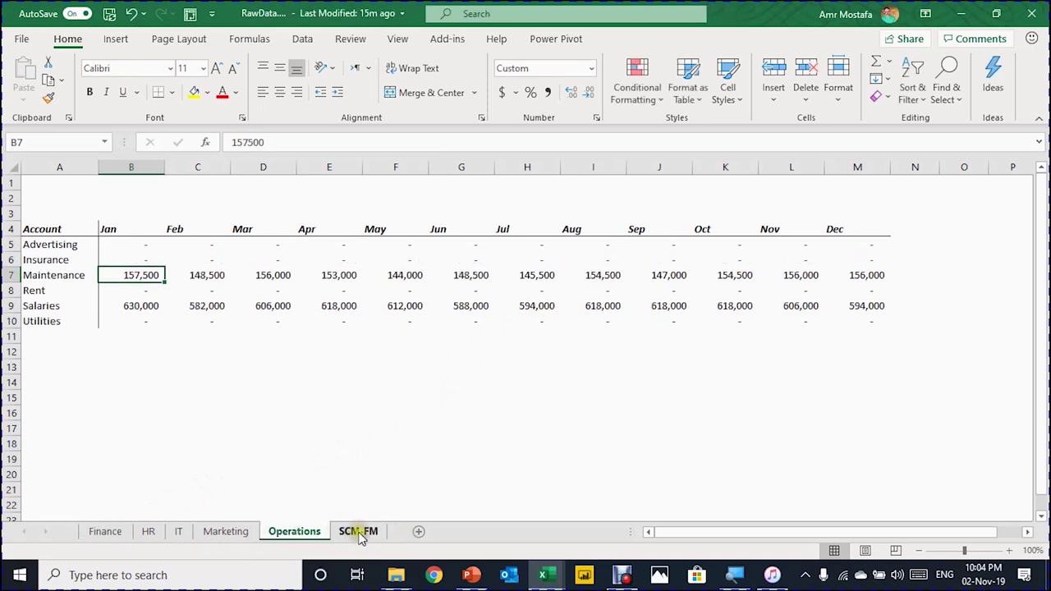
left_click_drag(362, 536, 404, 536)
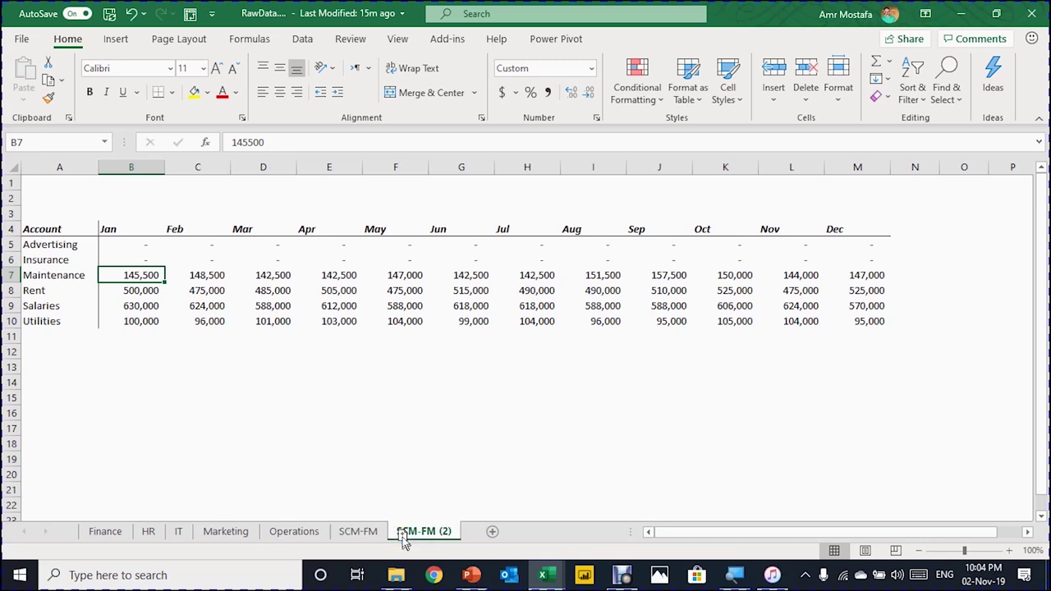
double_click(421, 531)
type("Sales")
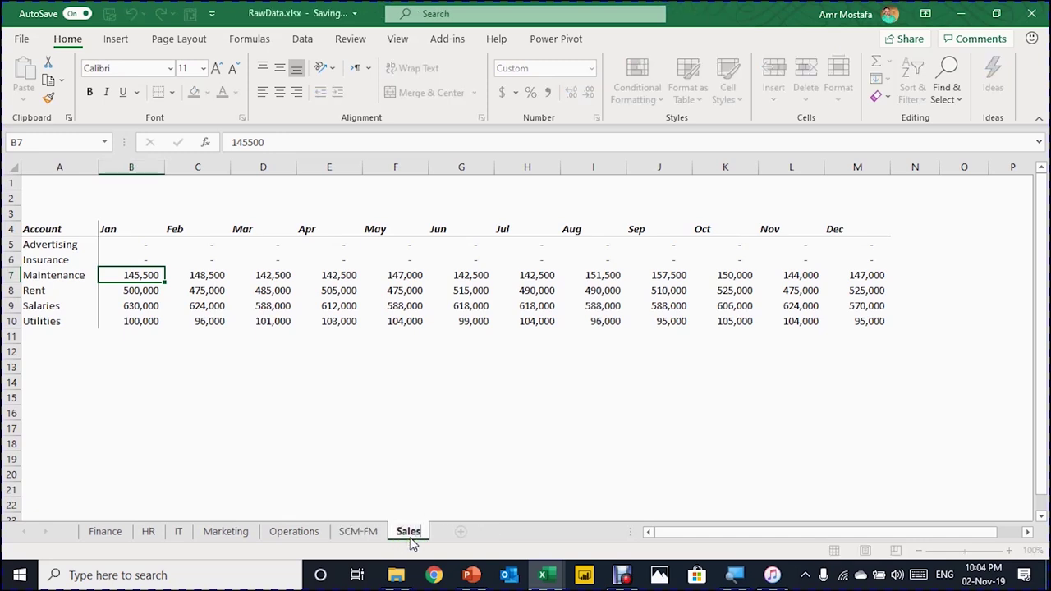
key("Return")
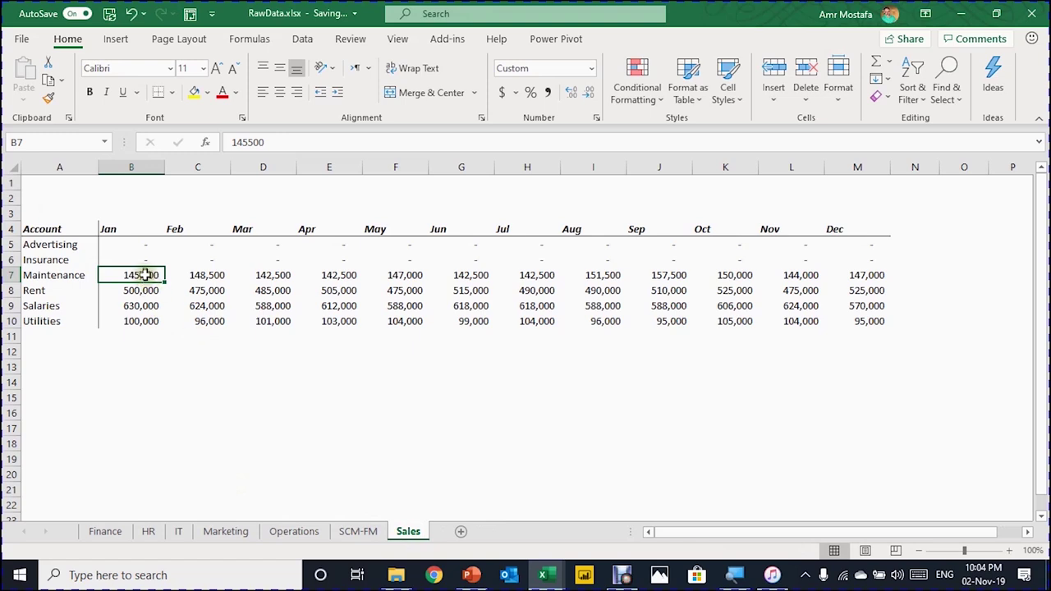
Clear the Sales sheet's monthly figures from Maintenance to Utilities and fill the Salaries row with 1000 from Jan through Dec.
left_click_drag(140, 272, 879, 316)
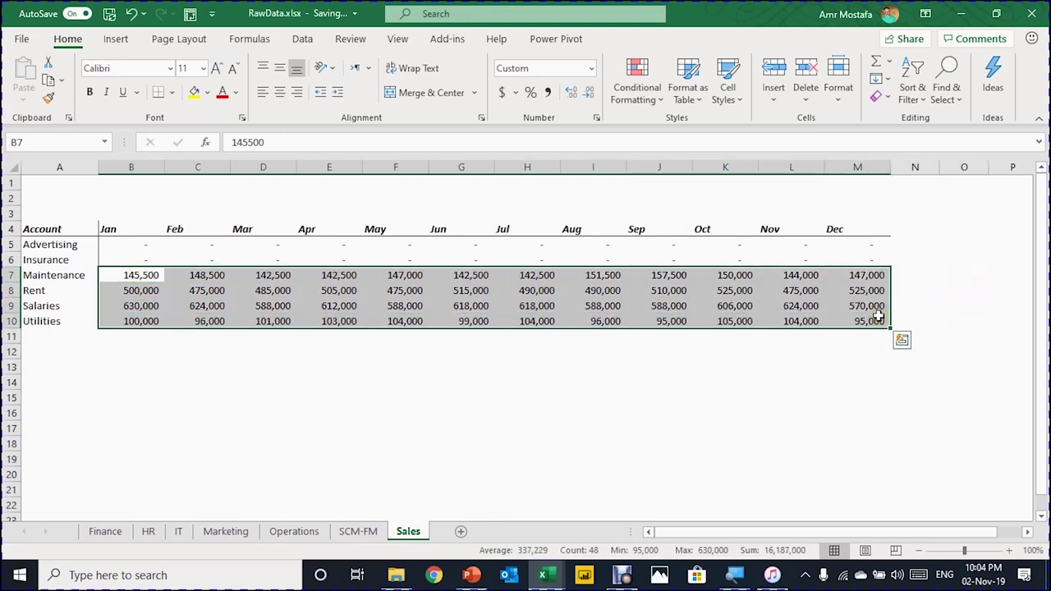
key("Delete")
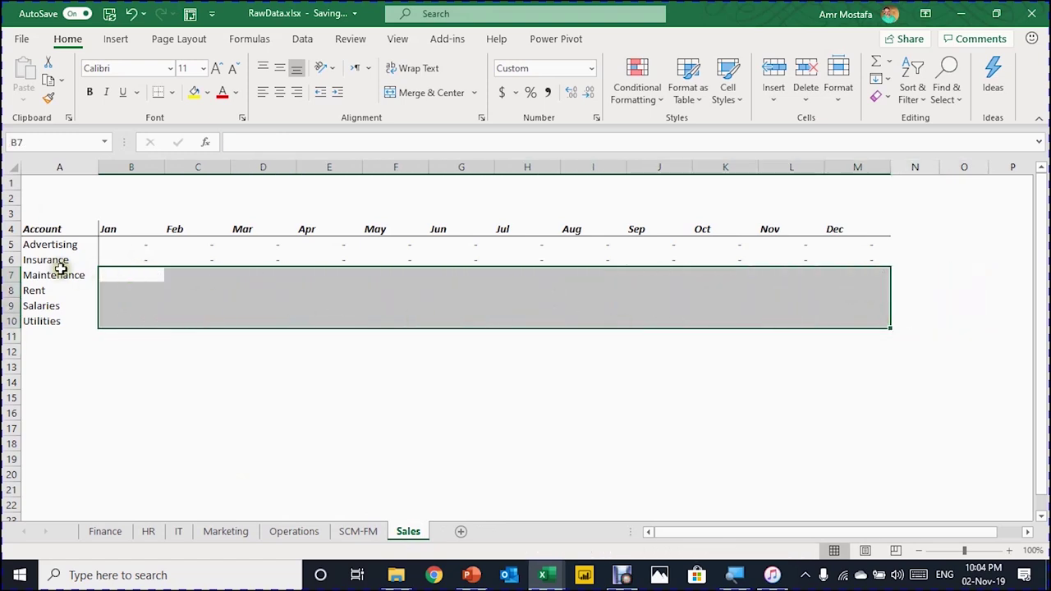
left_click(146, 305)
type("10")
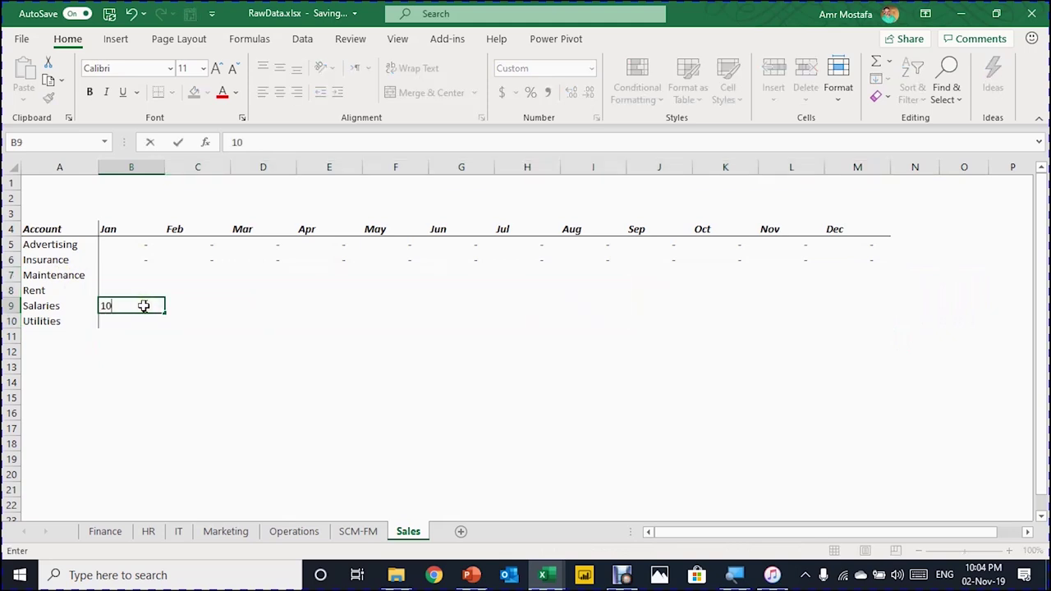
key("ctrl+Return")
key("shift+Right")
key("shift+Right")
key("shift+Right")
key("shift+Right")
key("shift+Right")
key("shift+Right")
key("shift+Right")
key("shift+Right")
key("shift+Right")
key("shift+Right")
key("shift+Right")
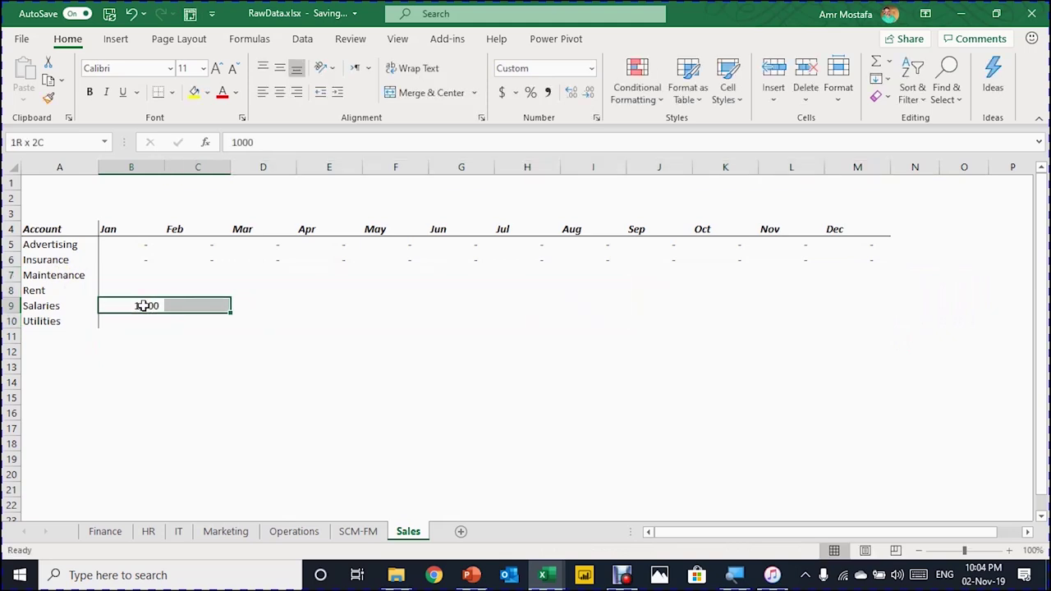
key("shift+Right")
key("shift+Left")
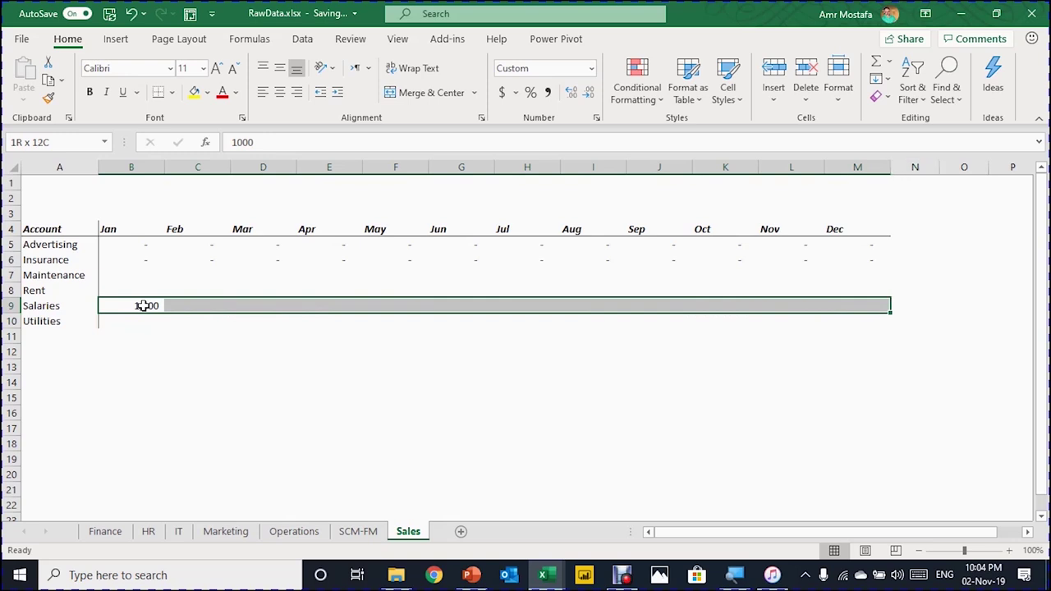
key("ctrl+r")
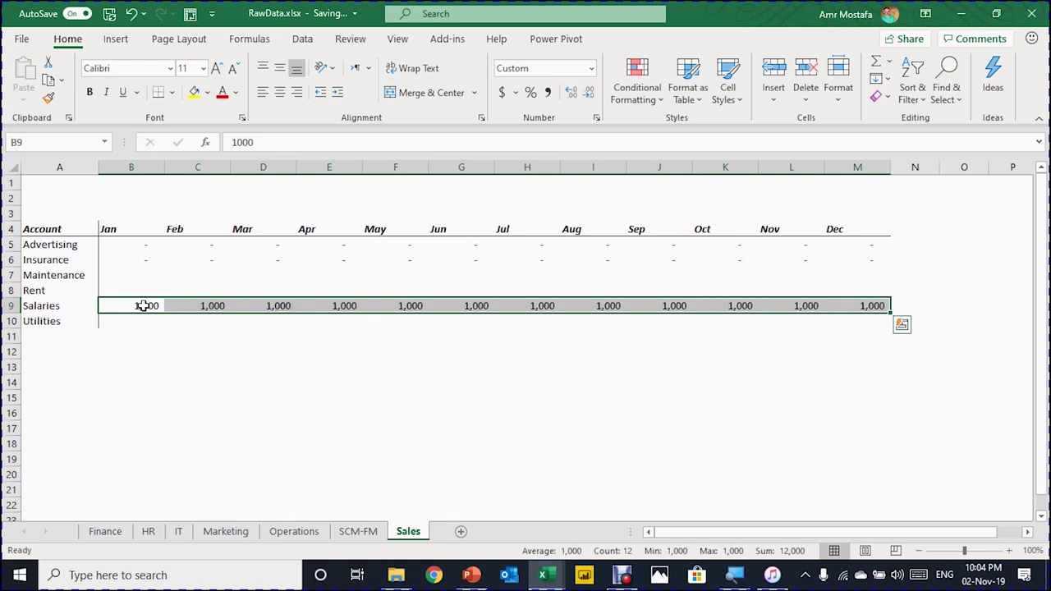
left_click(180, 381)
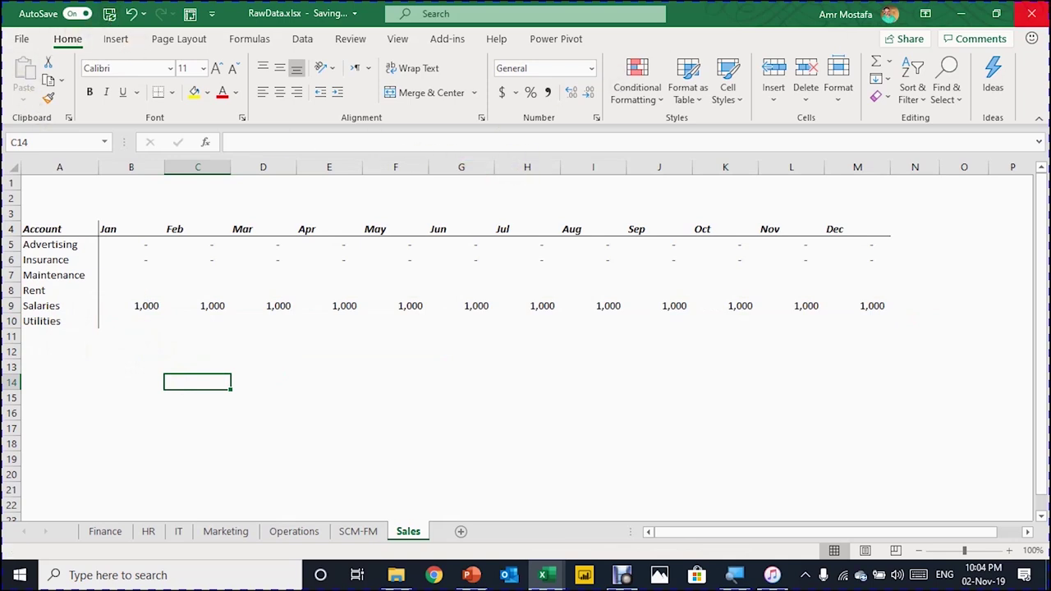
Close RawData.xlsx and refresh the pivot table in Book1 to bring in the new Sales sheet.
left_click(1041, 10)
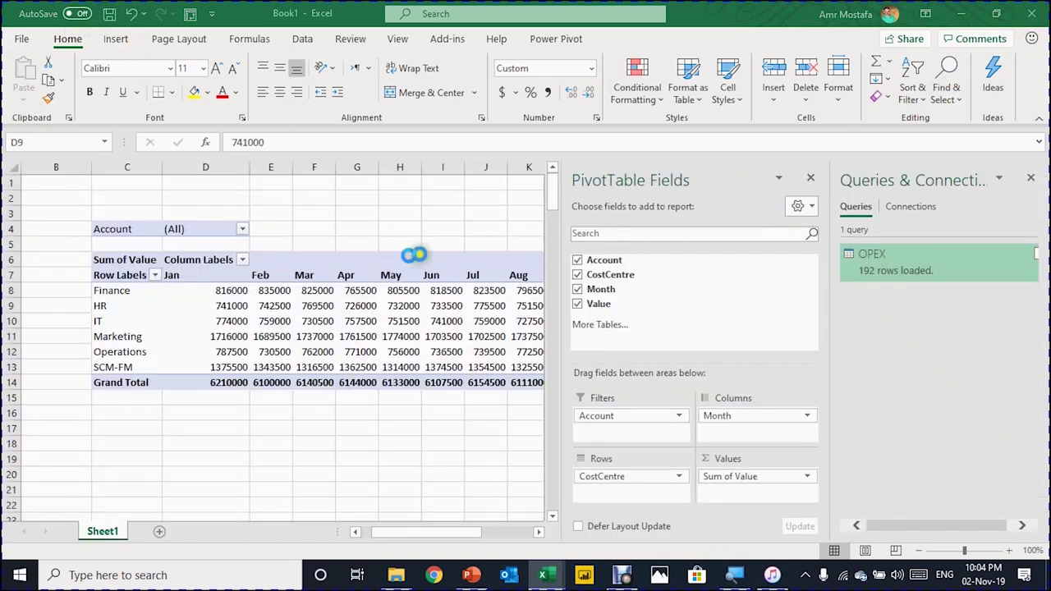
left_click(360, 332)
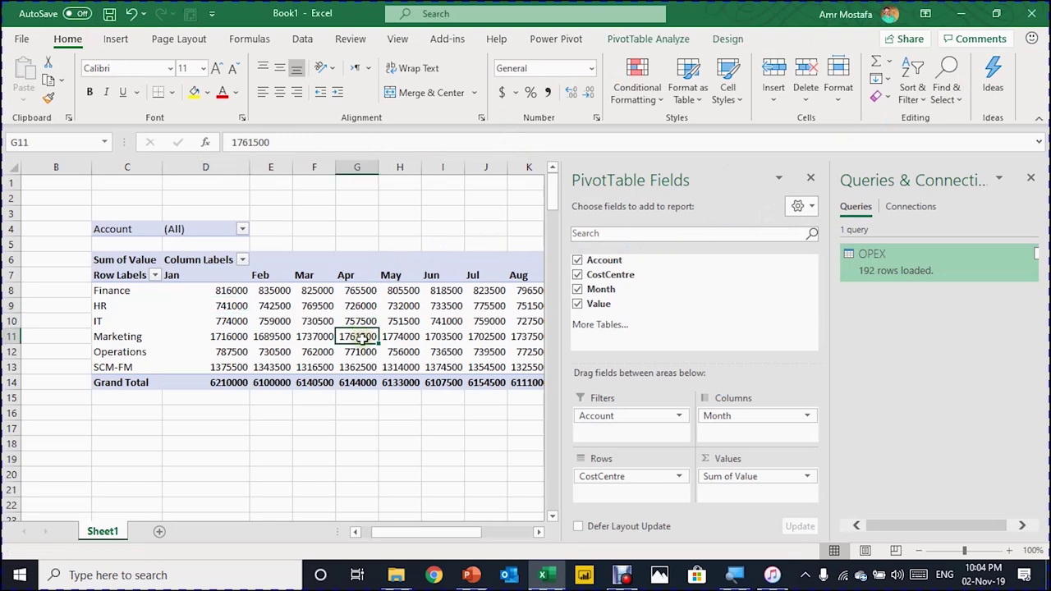
right_click(360, 336)
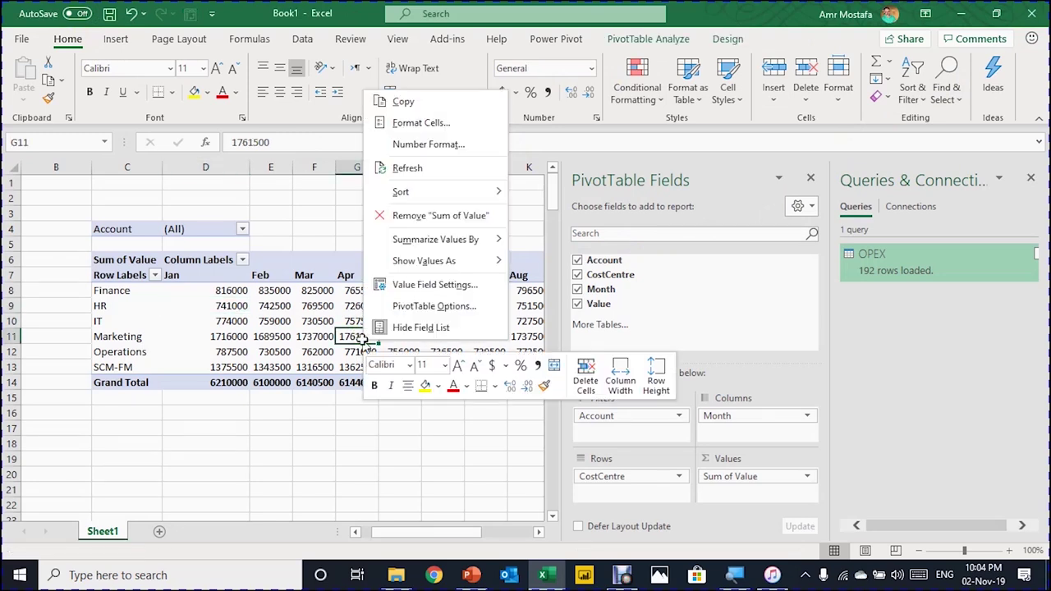
left_click(415, 173)
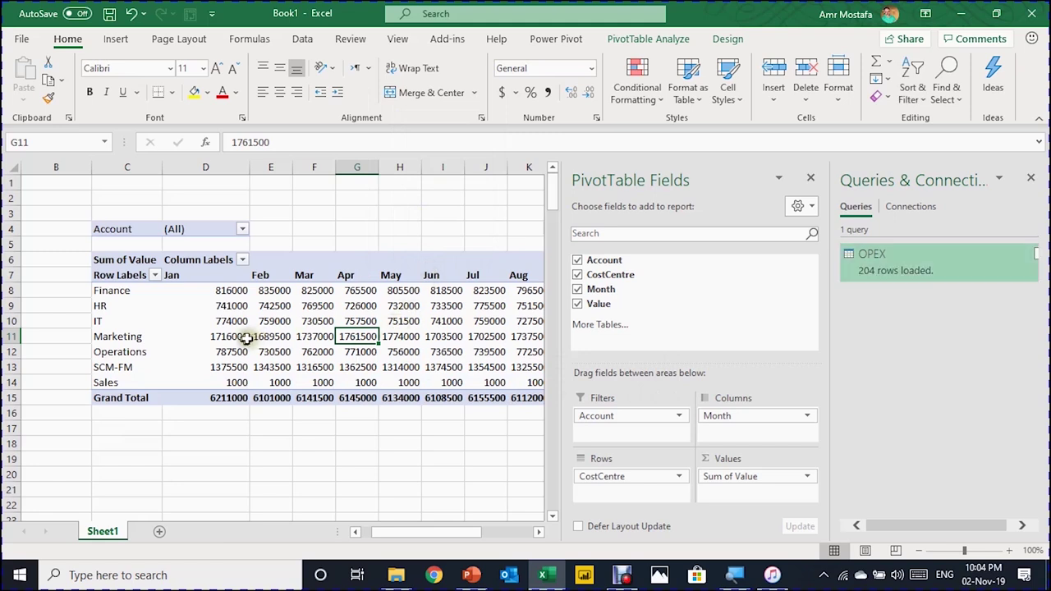
Examine the Sales row of the pivot table from Jan through Grand Total, and the OPEX query's preview details.
left_click(236, 381)
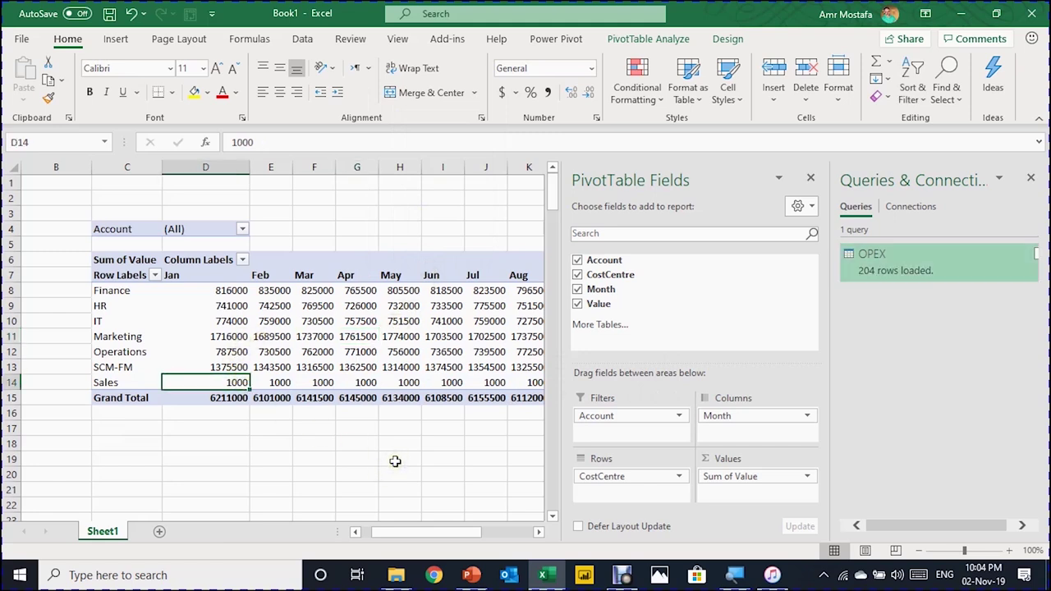
key("Right")
key("Right")
key("Right")
key("Right")
key("Right")
key("Right")
key("Right")
key("Right")
key("Right")
key("Right")
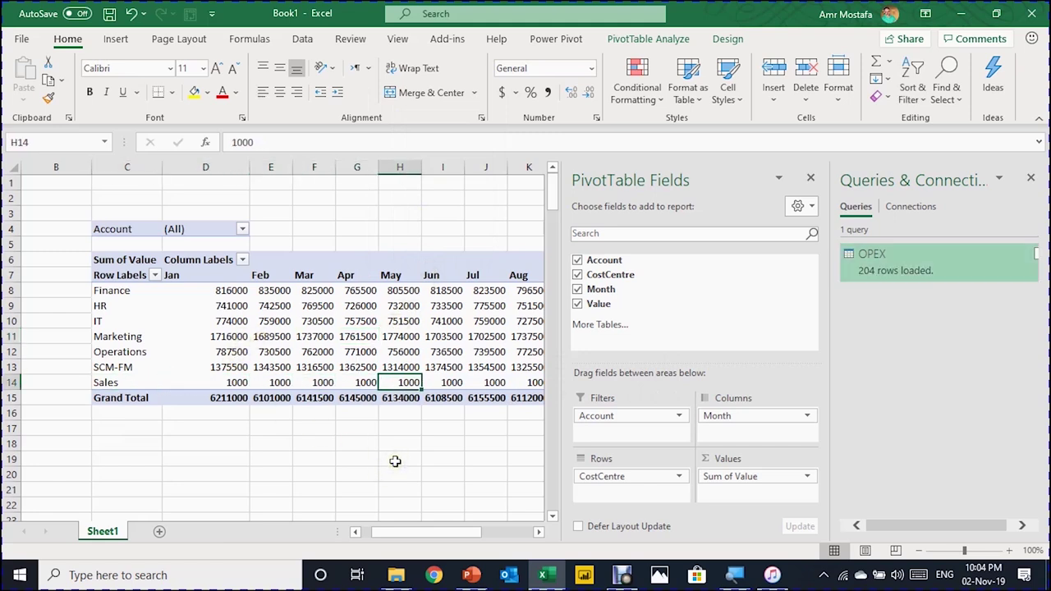
key("Right")
key("Right")
key("Right")
key("Left")
key("Left")
key("Left")
key("Left")
key("Left")
key("Left")
key("Left")
key("Left")
key("Left")
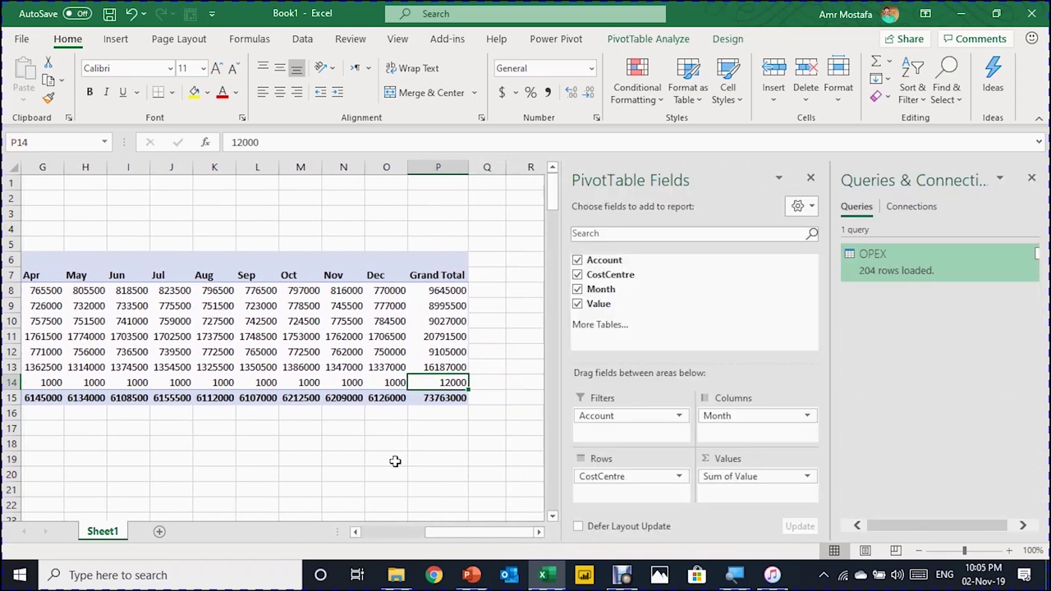
key("Left")
key("Left")
key("Left")
key("Left")
key("Left")
key("Left")
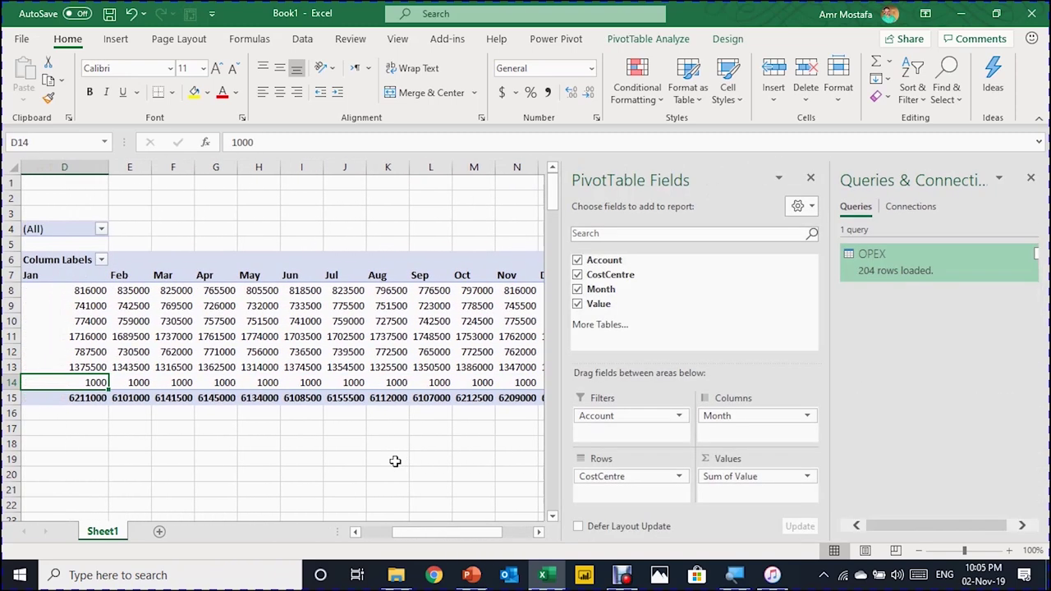
key("Right")
key("Right")
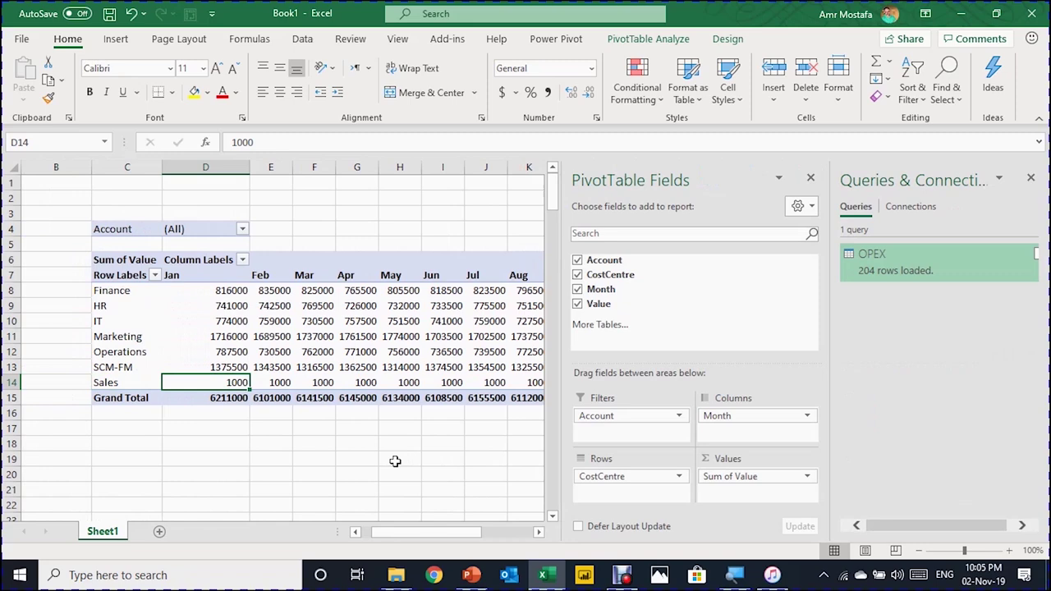
mouse_move(884, 280)
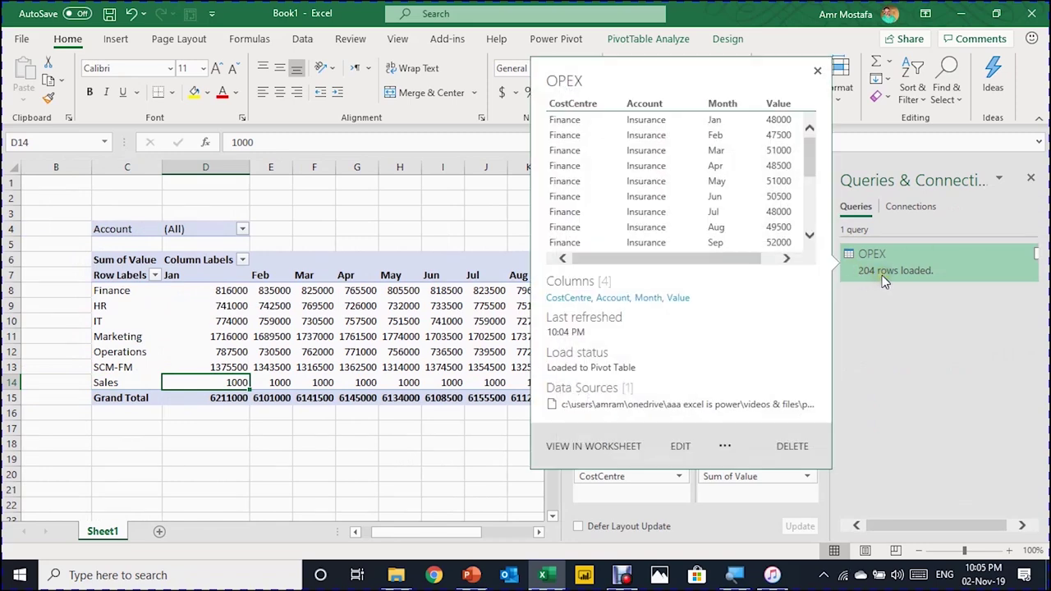
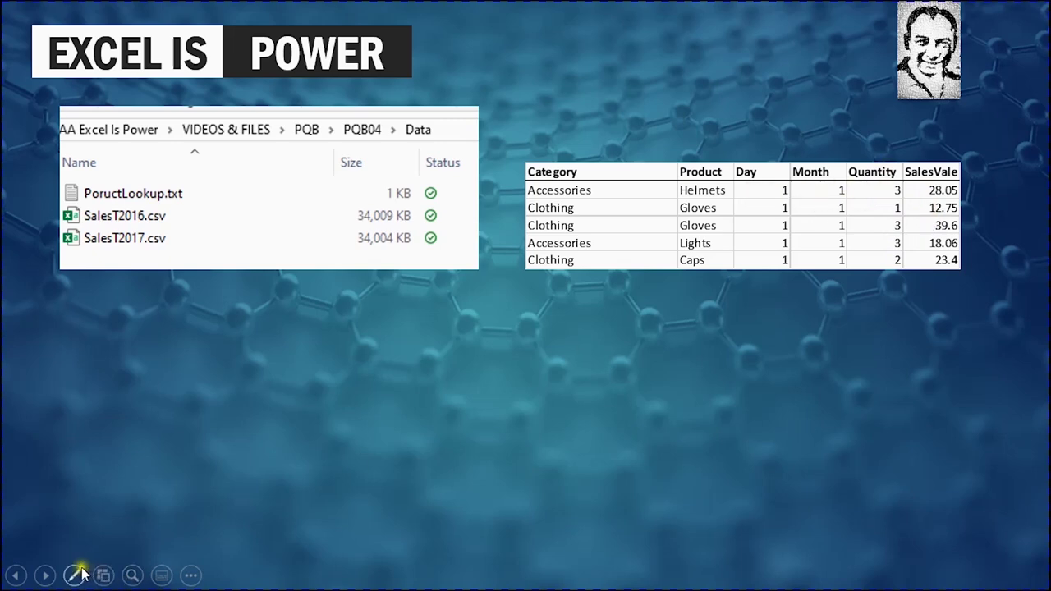
left_click(47, 576)
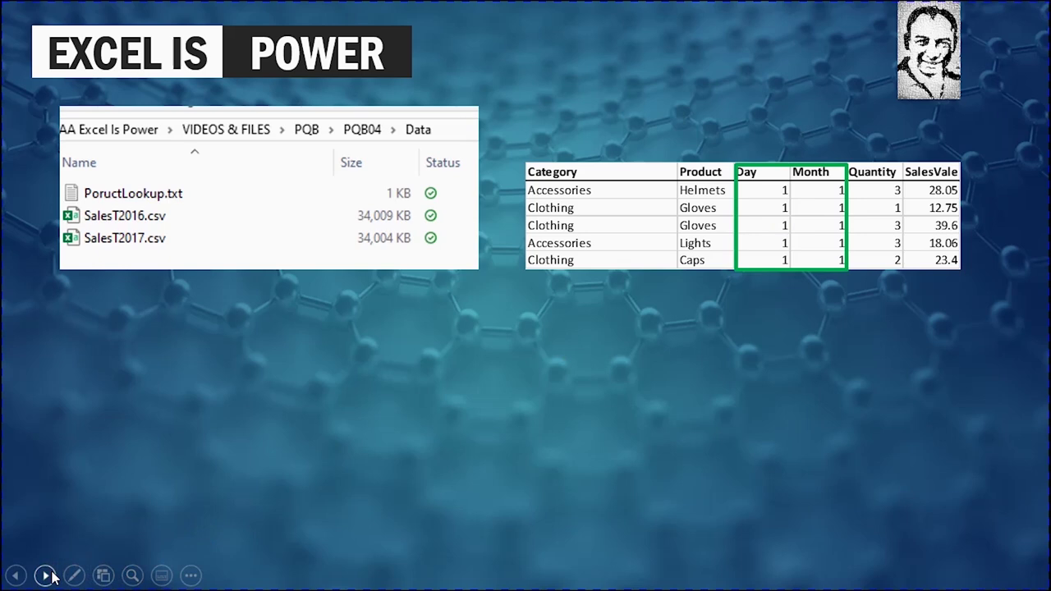
left_click(47, 575)
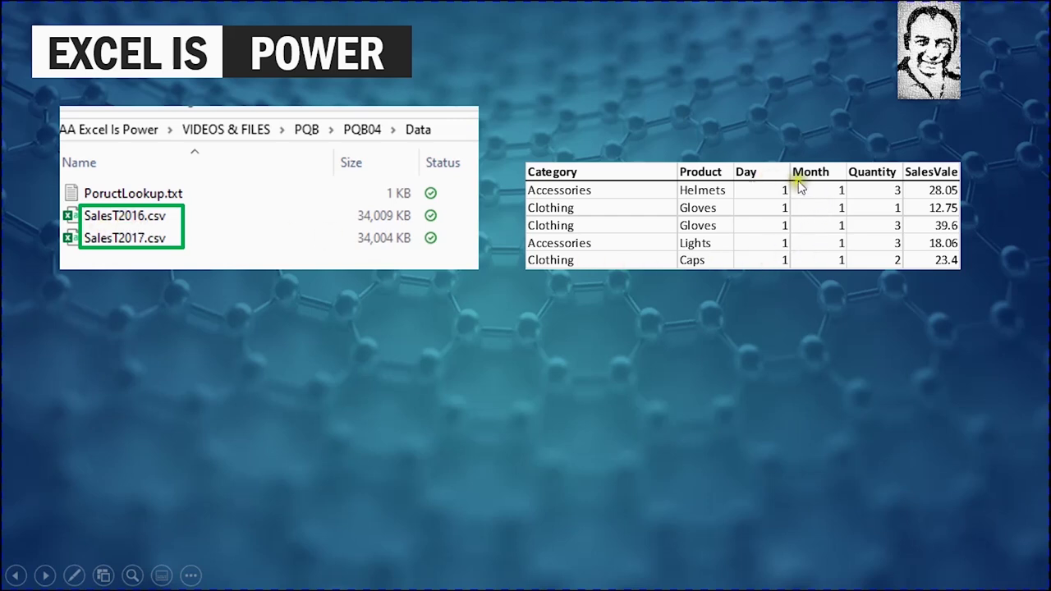
left_click(44, 576)
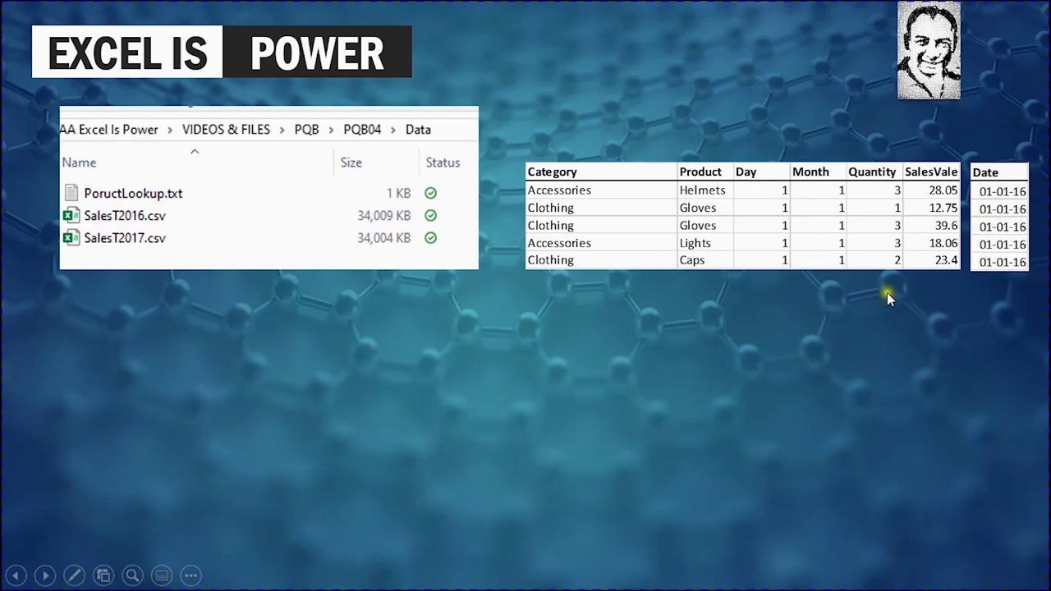
left_click(45, 576)
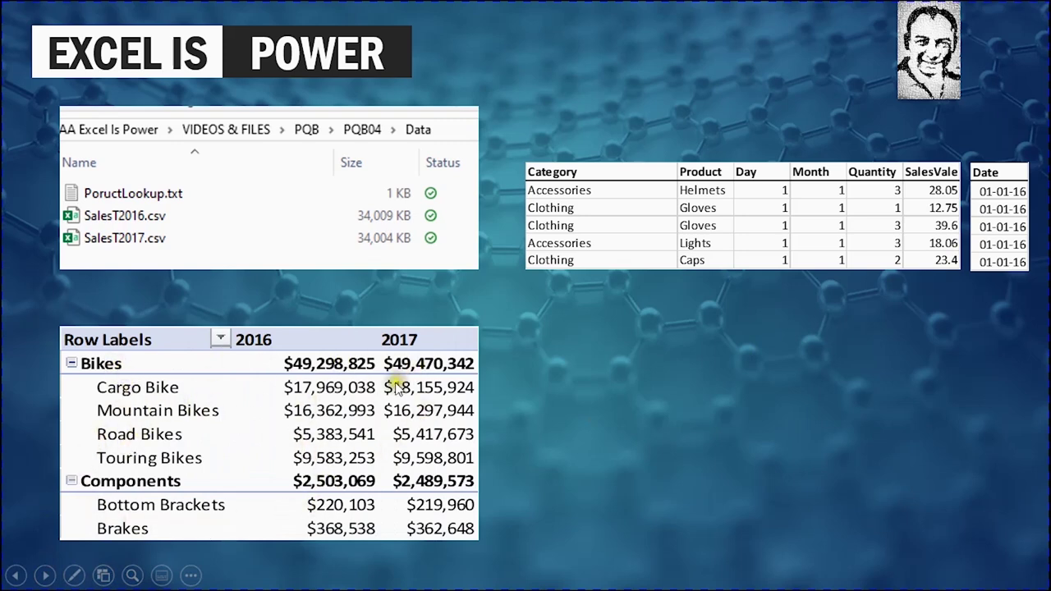
left_click(44, 575)
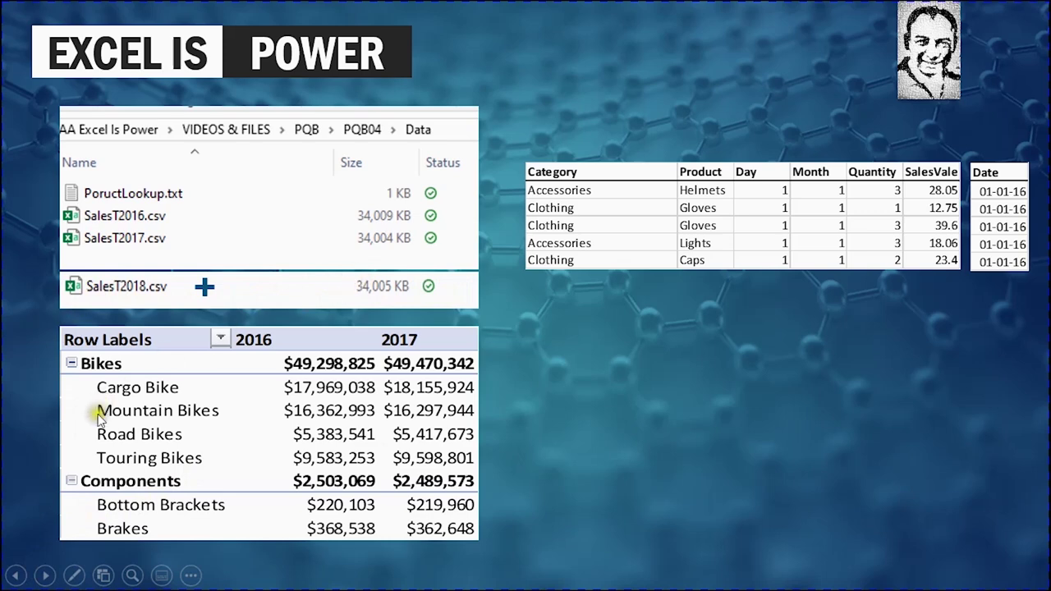
left_click(47, 576)
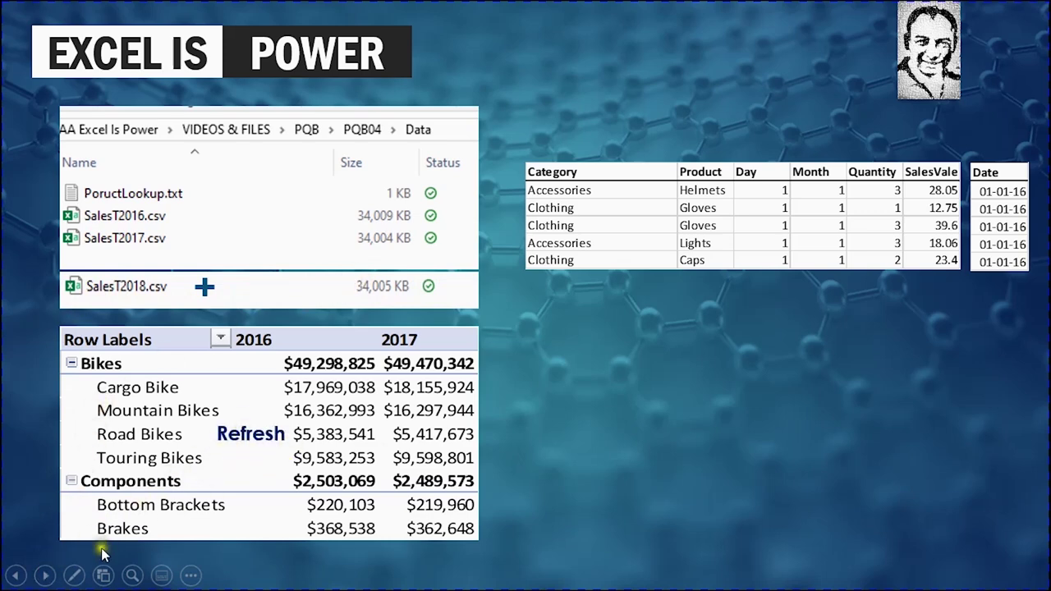
left_click(45, 575)
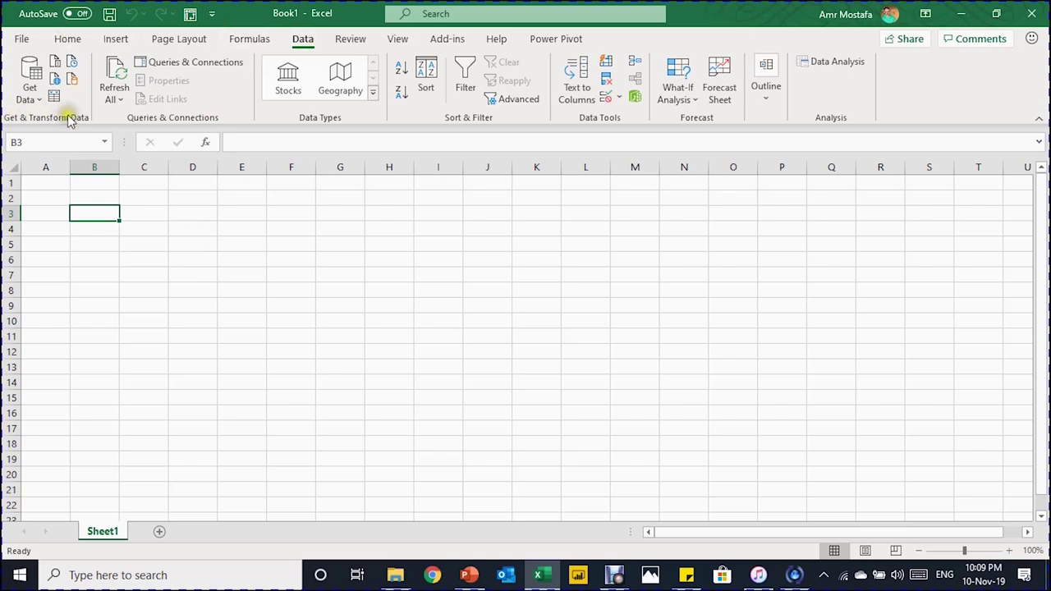
In a blank workbook, get data from the PQB\PQB04\Data folder and open its file list for transformation in Power Query.
left_click(31, 96)
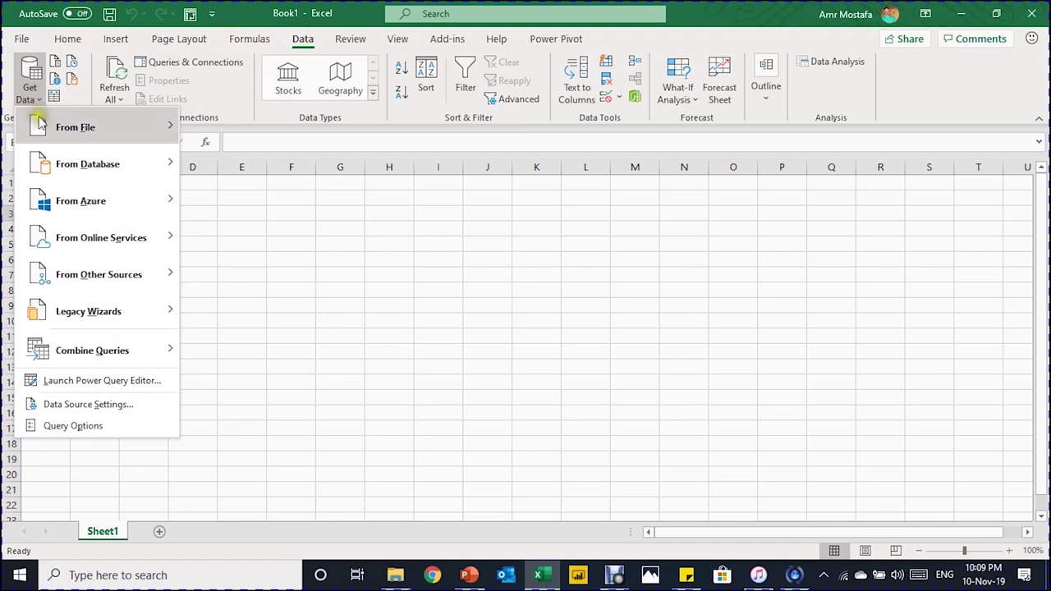
mouse_move(48, 134)
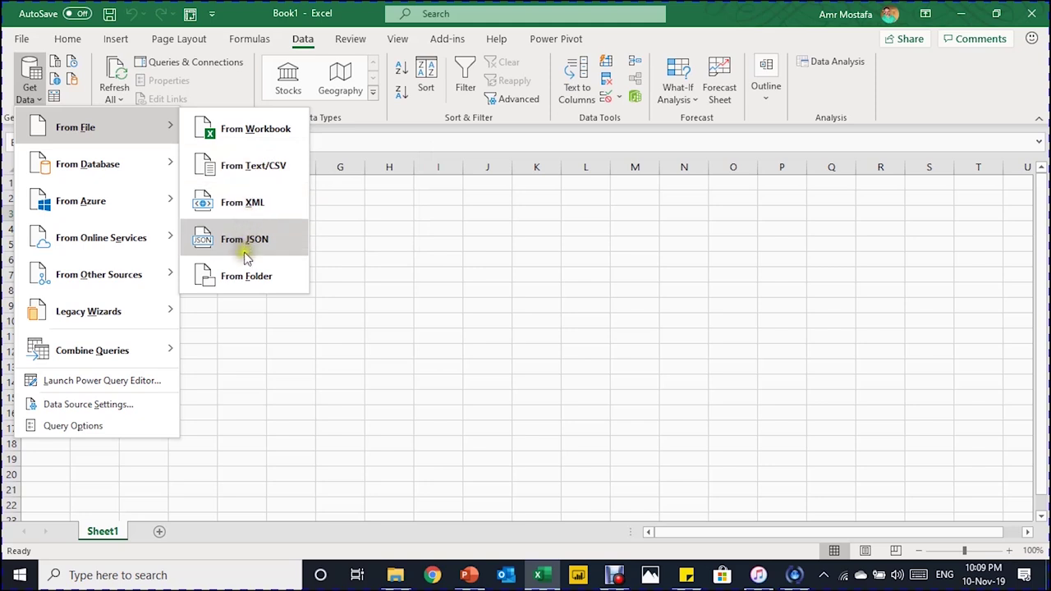
left_click(247, 281)
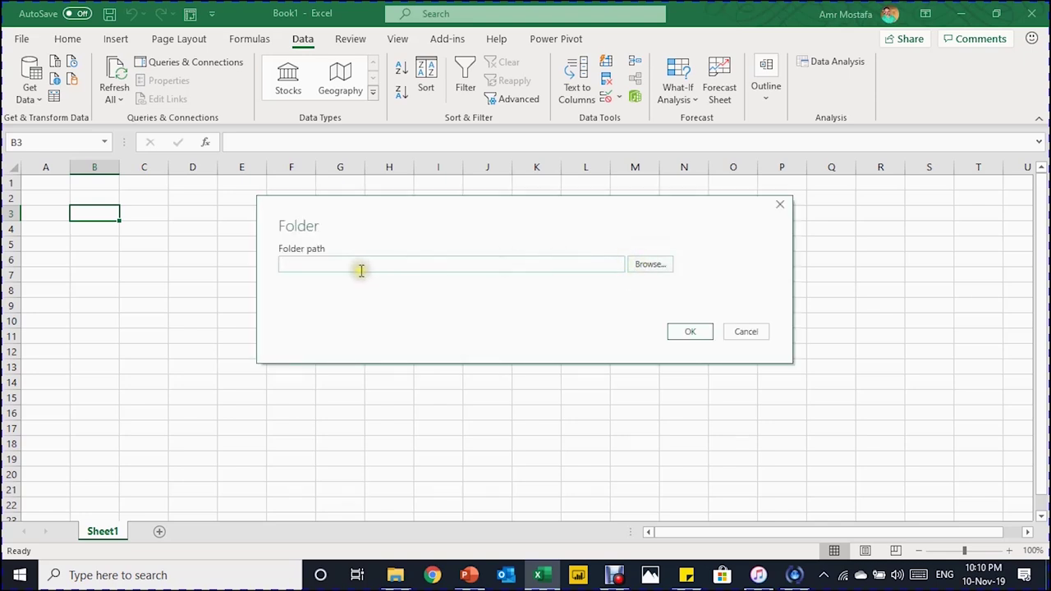
type("C:\\Users\\amram\\OneDrive\\AAA Excel Is Power\\VIDEOS & FILES\\PQB\\PQB04\\Data")
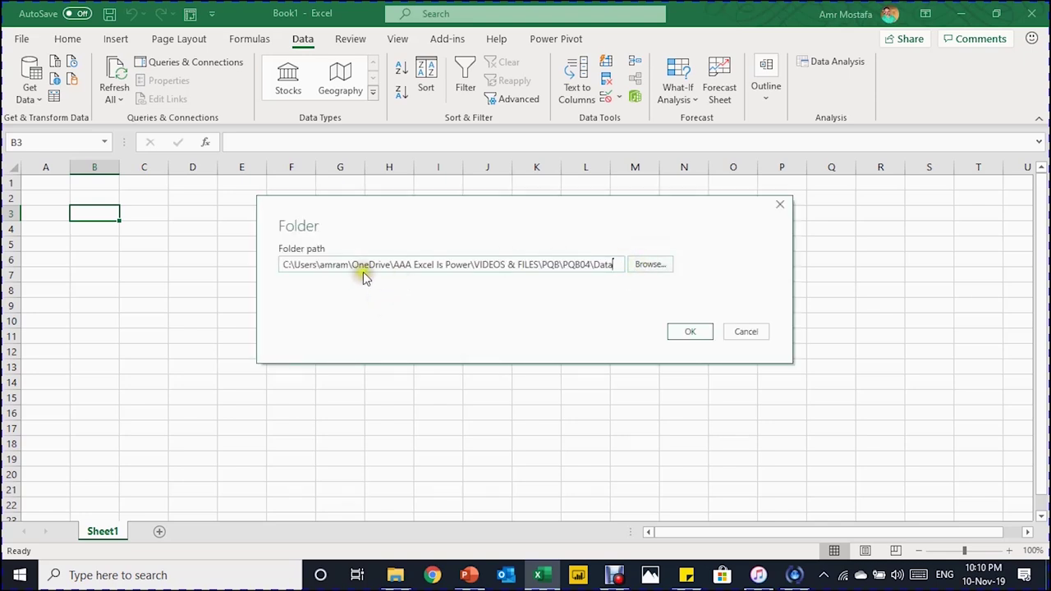
left_click(688, 331)
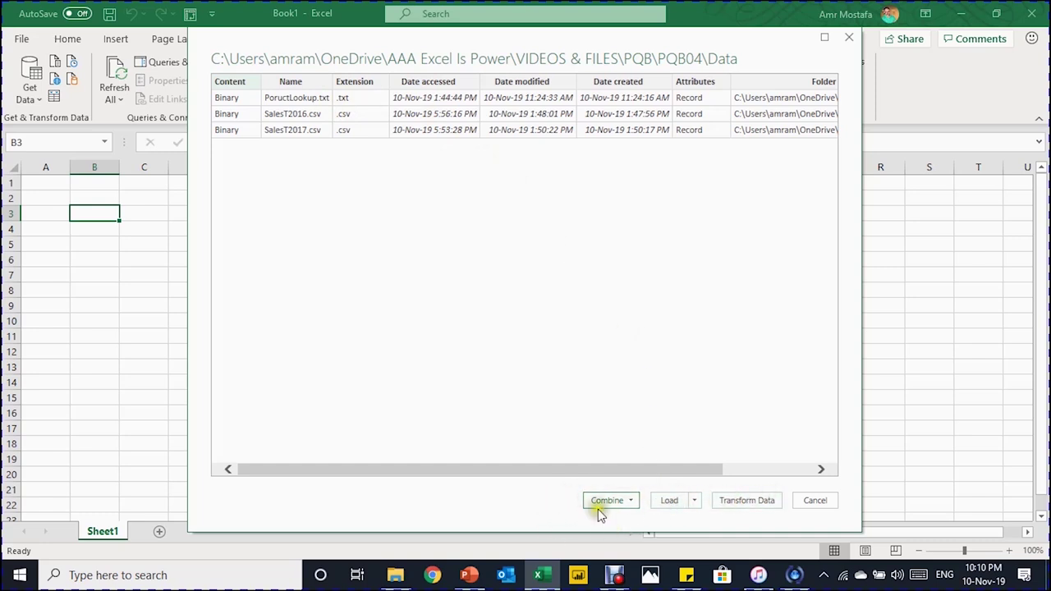
left_click(743, 501)
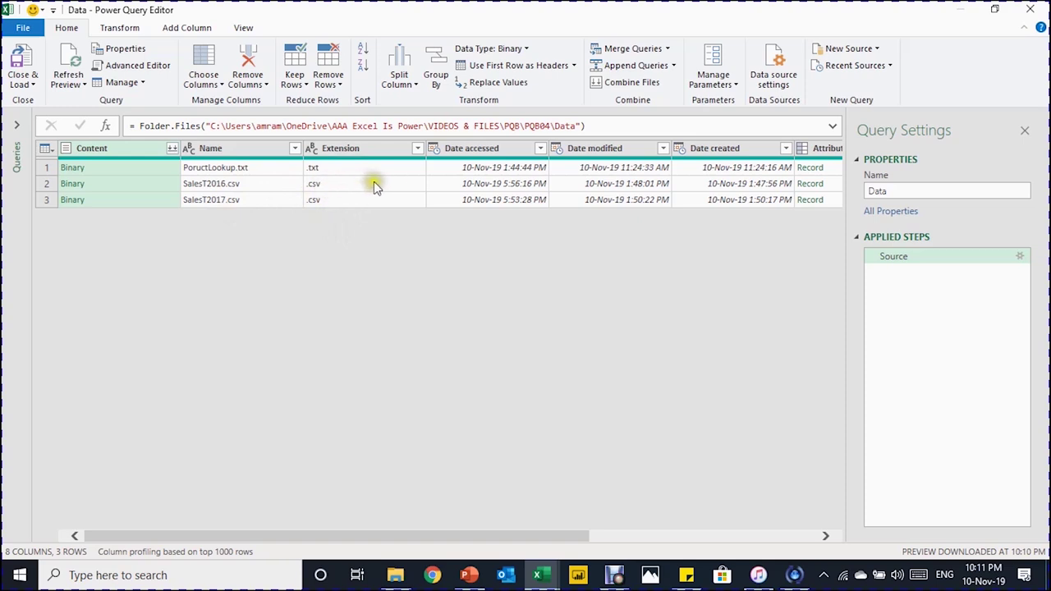
Filter the Extension column to keep only .csv files, excluding .txt.
left_click(417, 148)
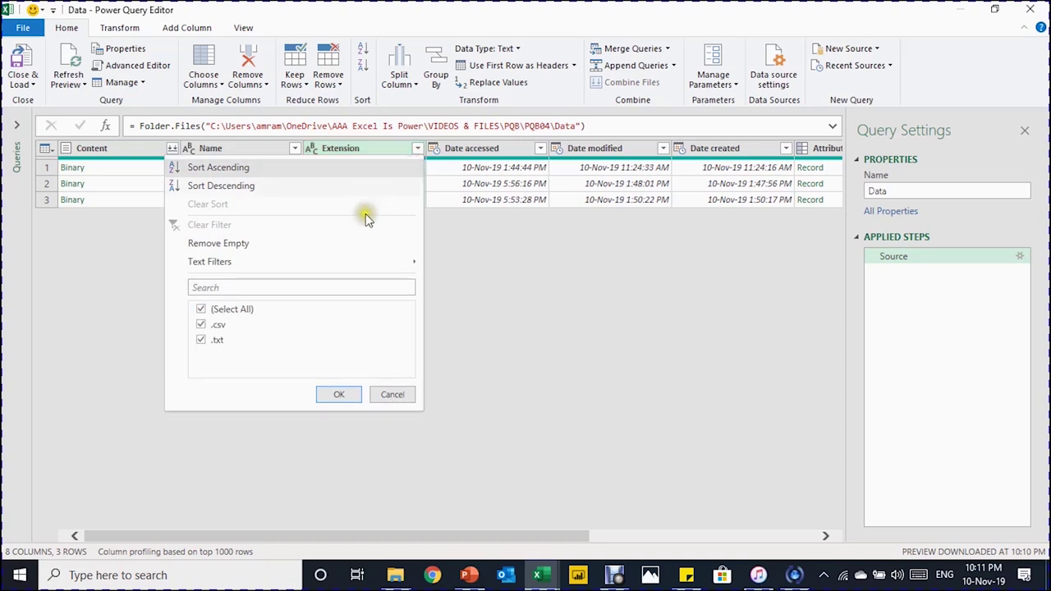
left_click(202, 339)
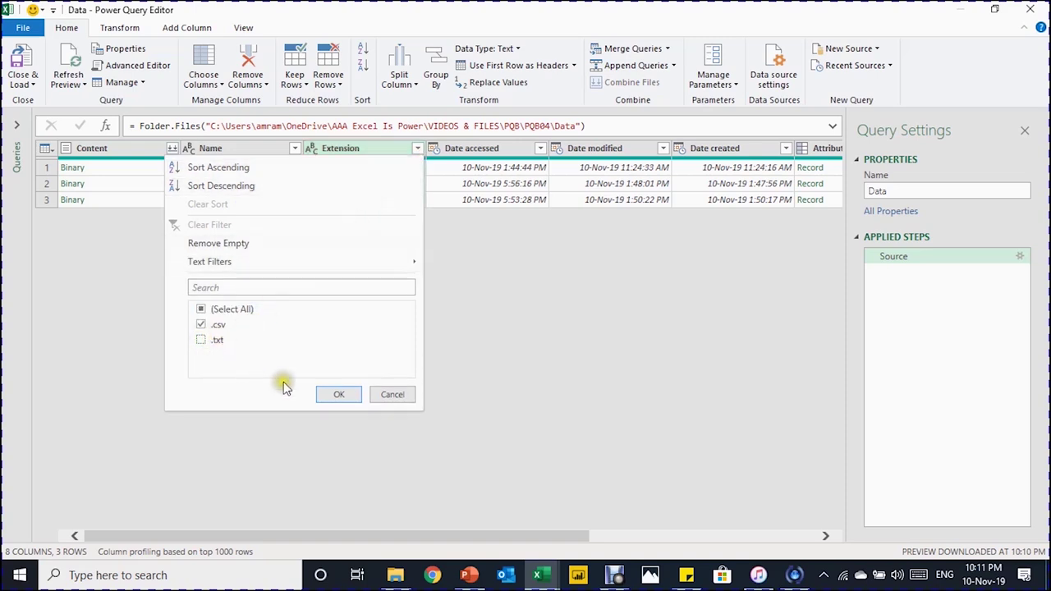
left_click(329, 397)
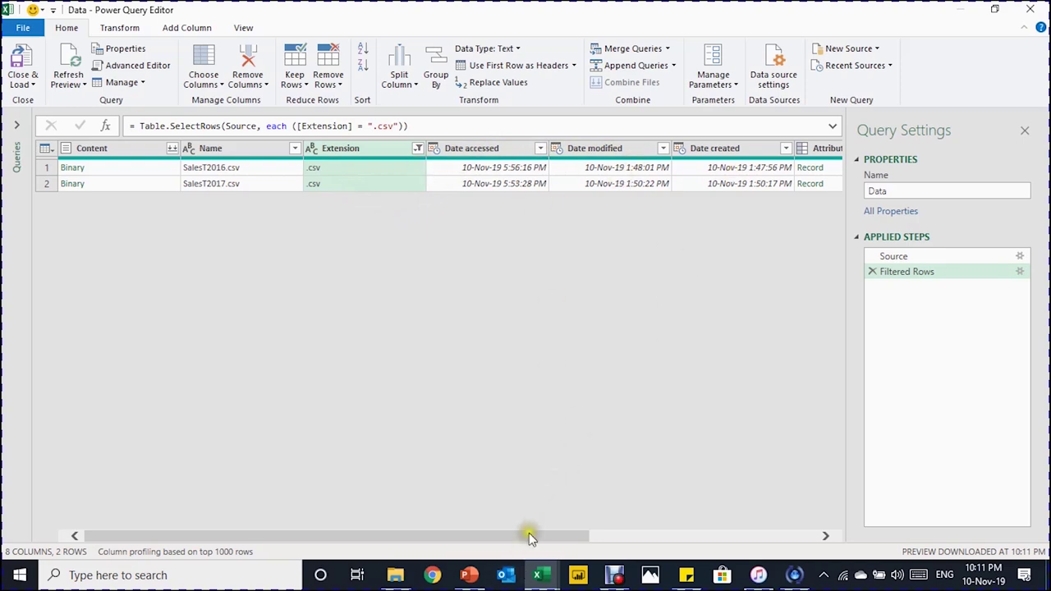
Preview the SalesT2016.csv and SalesT2017.csv binaries, and remove all columns except Content and Name.
left_click_drag(530, 534, 431, 208)
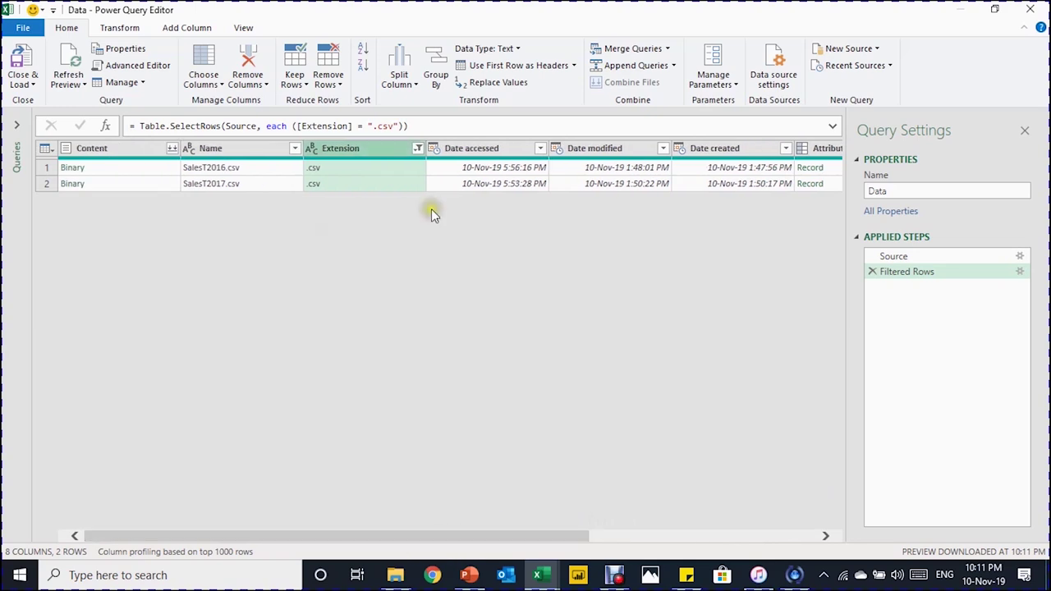
left_click(127, 149)
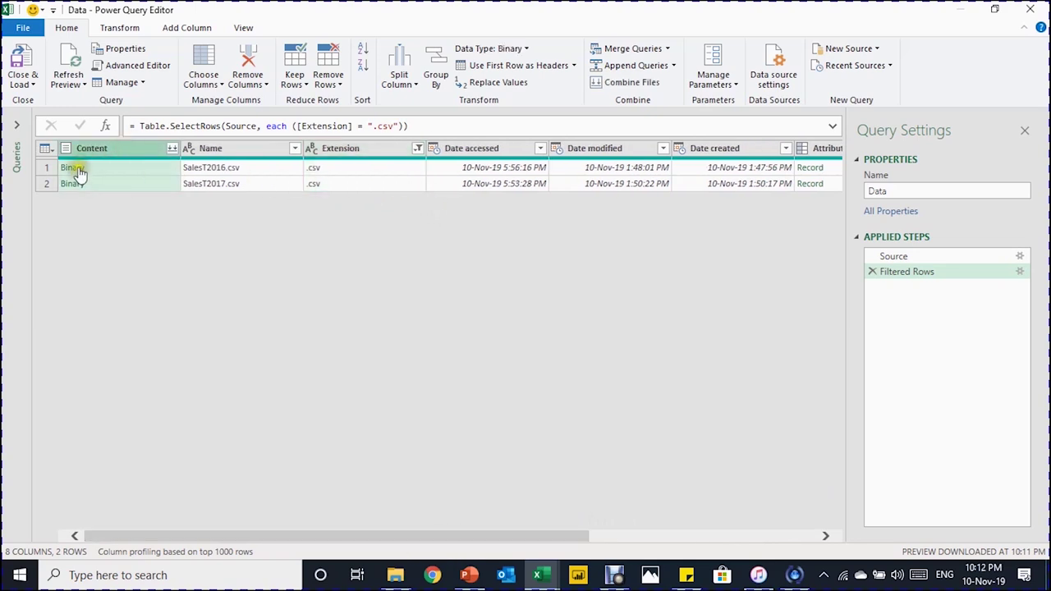
left_click(136, 168)
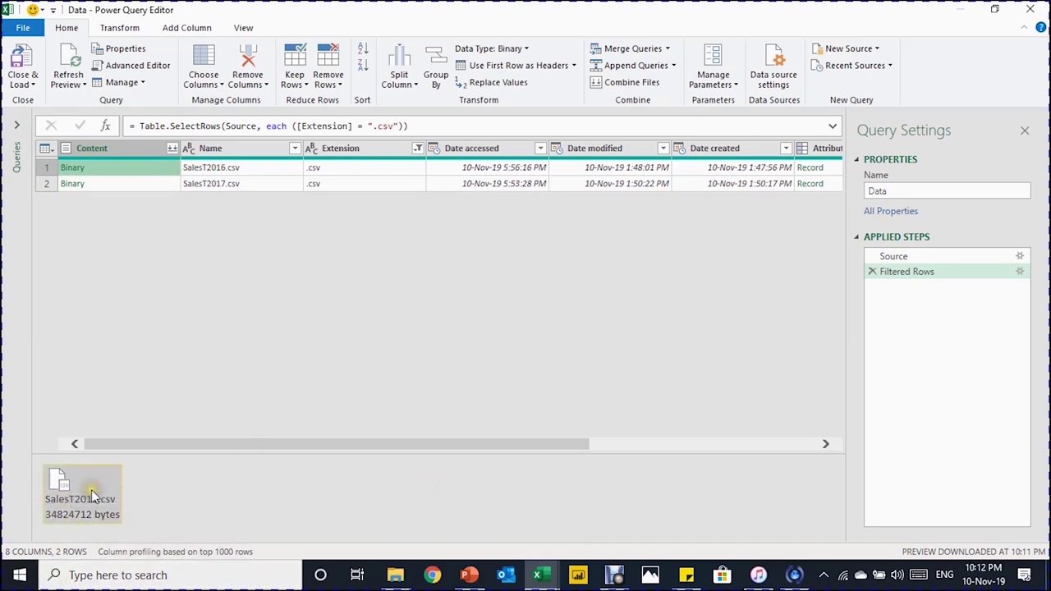
left_click(145, 184)
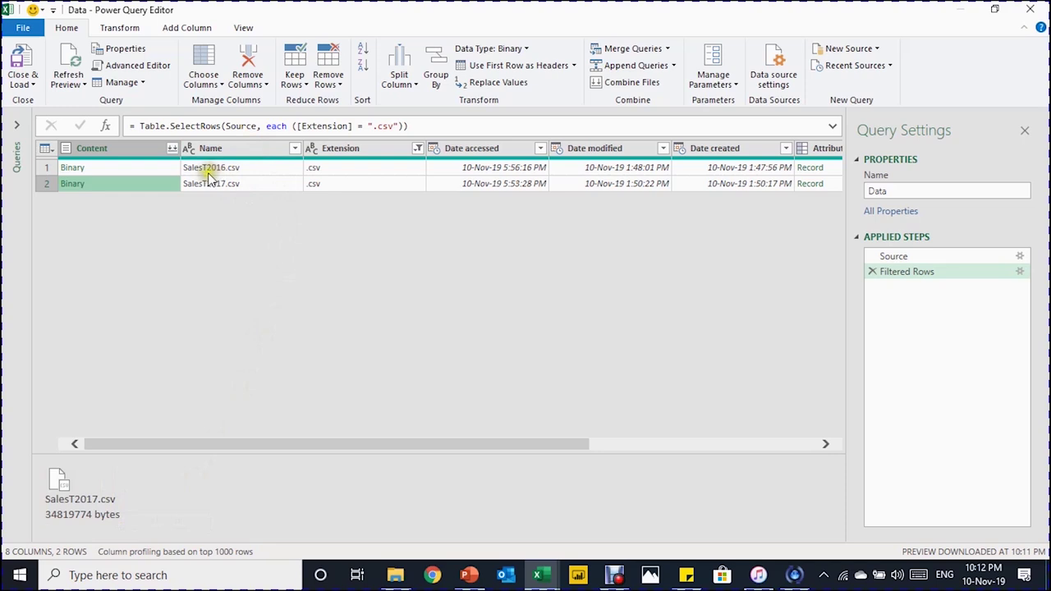
left_click(124, 151)
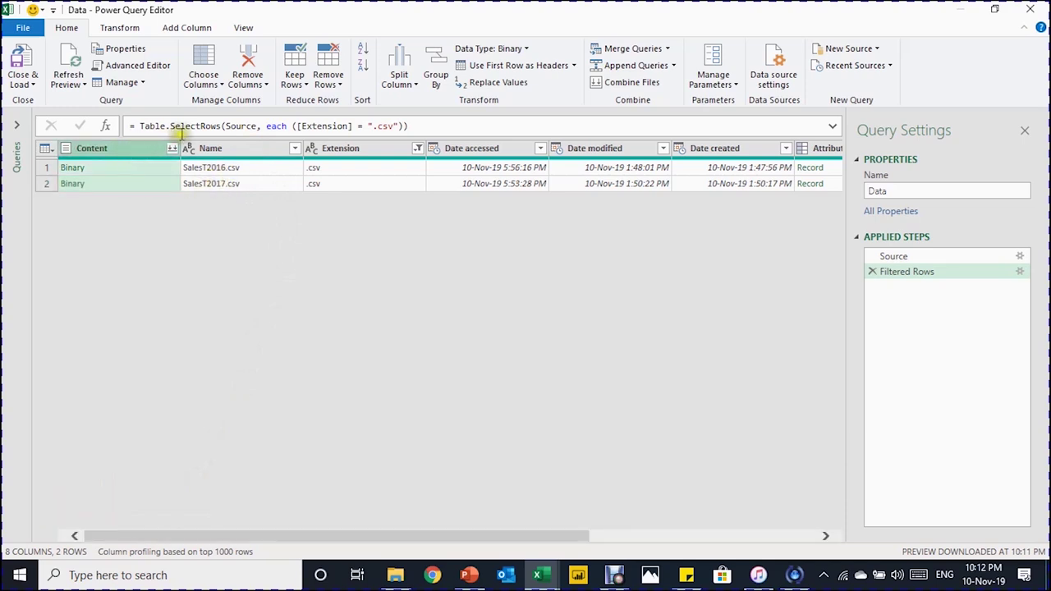
left_click(216, 148, "ctrl")
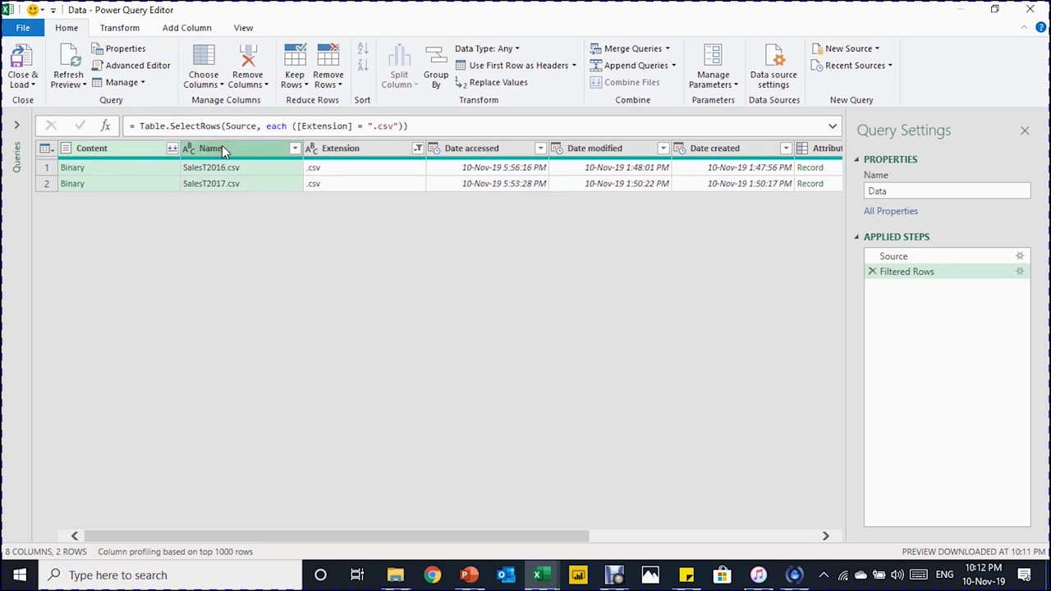
left_click(257, 84)
left_click(268, 116)
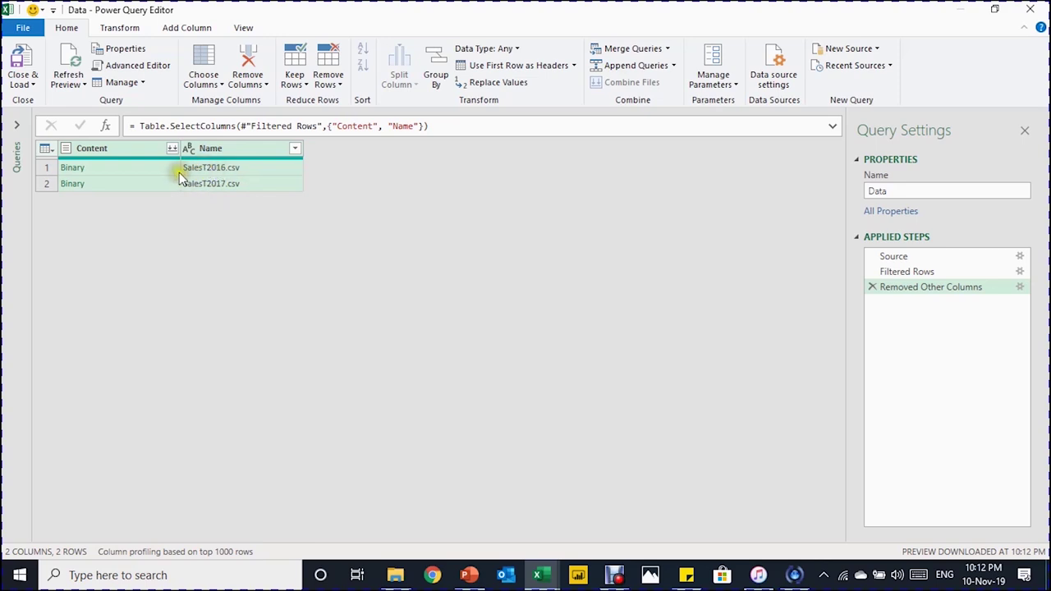
left_click(237, 152)
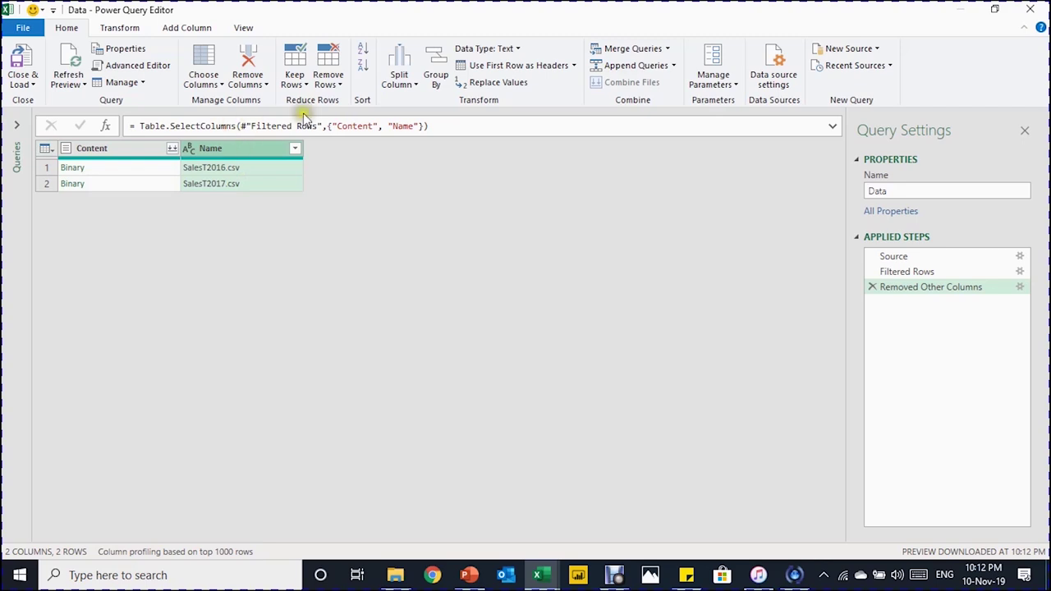
Split the Name column at each occurrence of the custom delimiter ".", and remove the Name.2 column holding the csv extension.
left_click(398, 76)
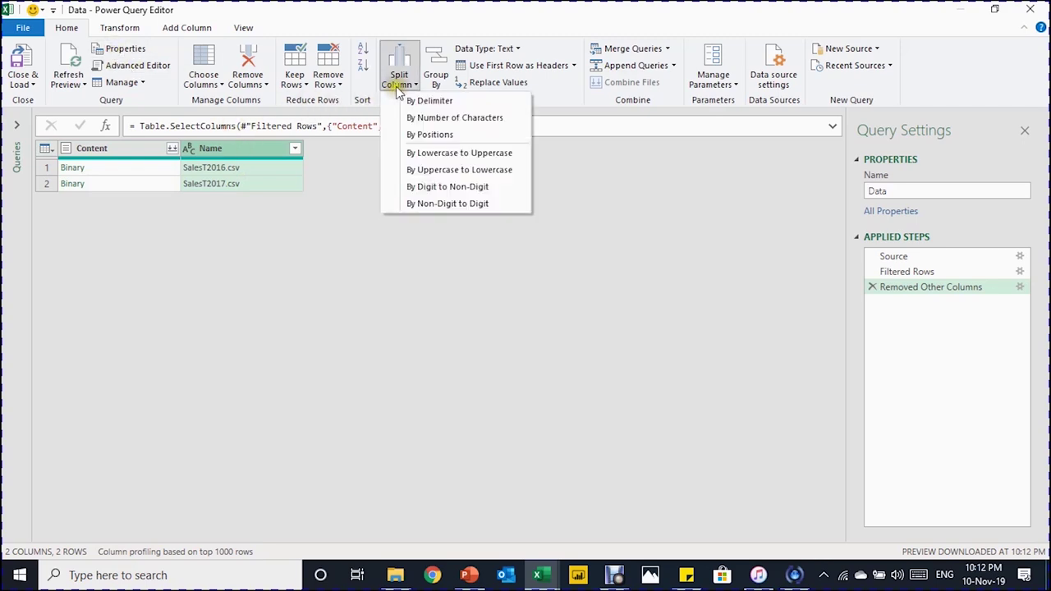
left_click(444, 106)
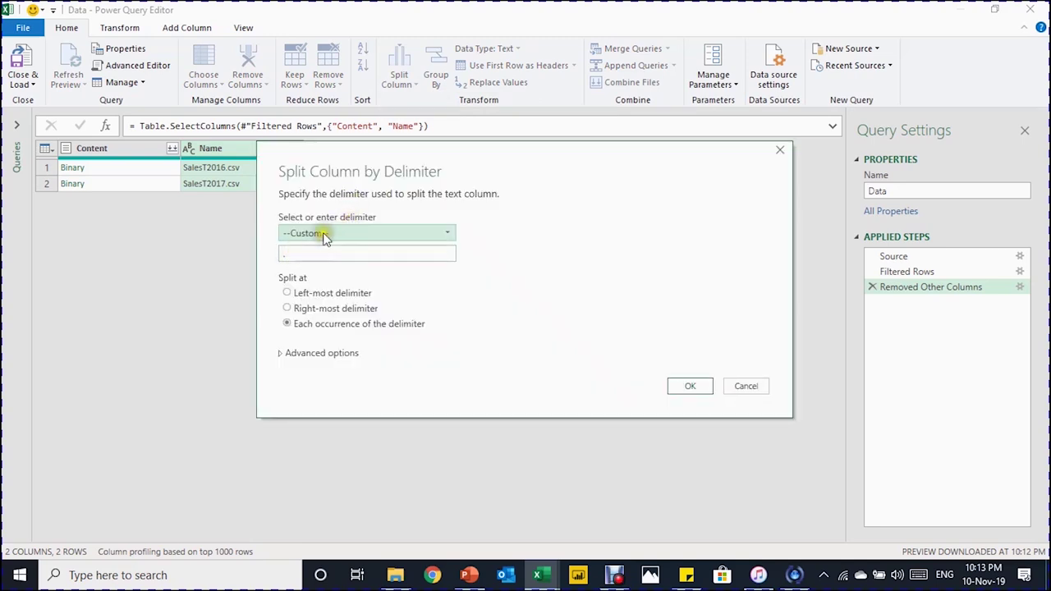
left_click(325, 236)
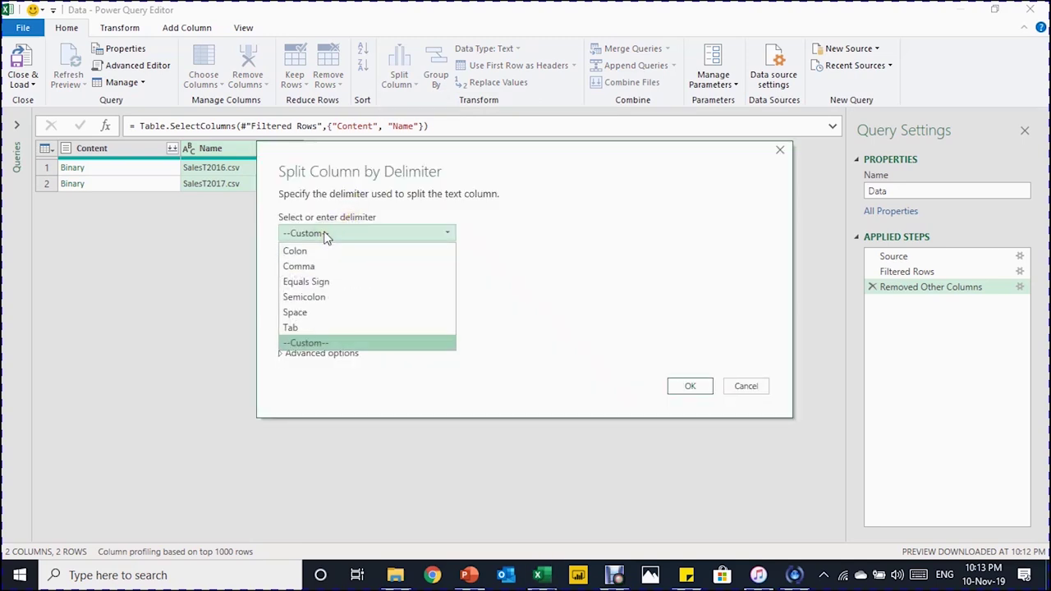
left_click(306, 344)
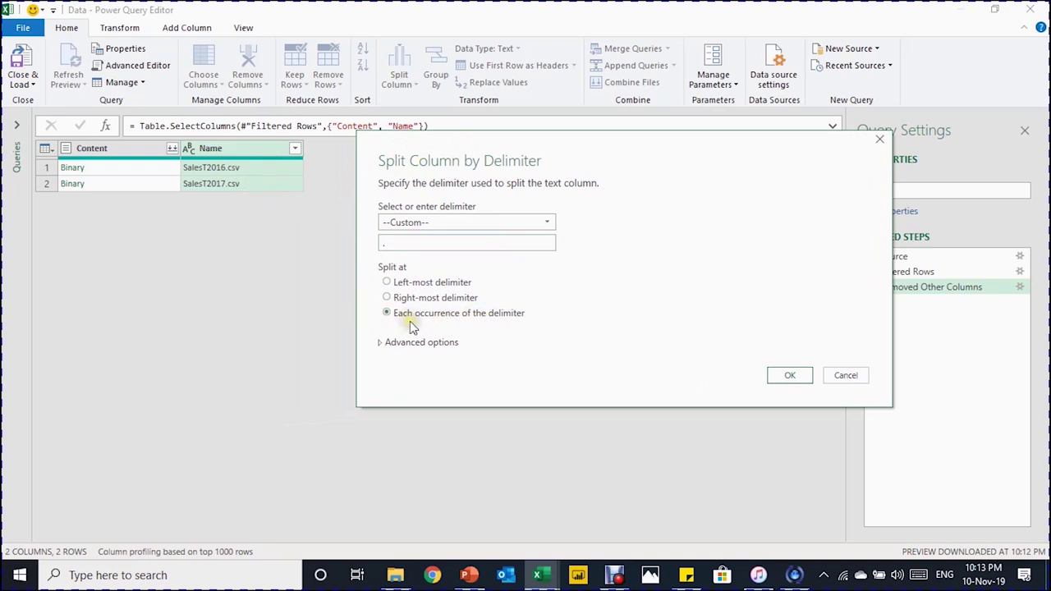
left_click(782, 378)
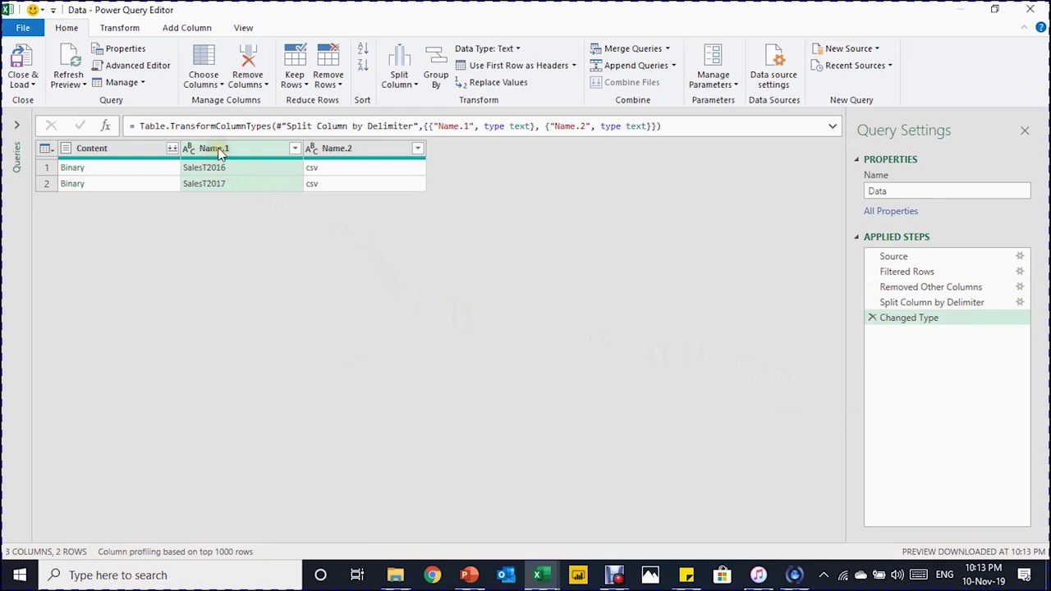
left_click(349, 149)
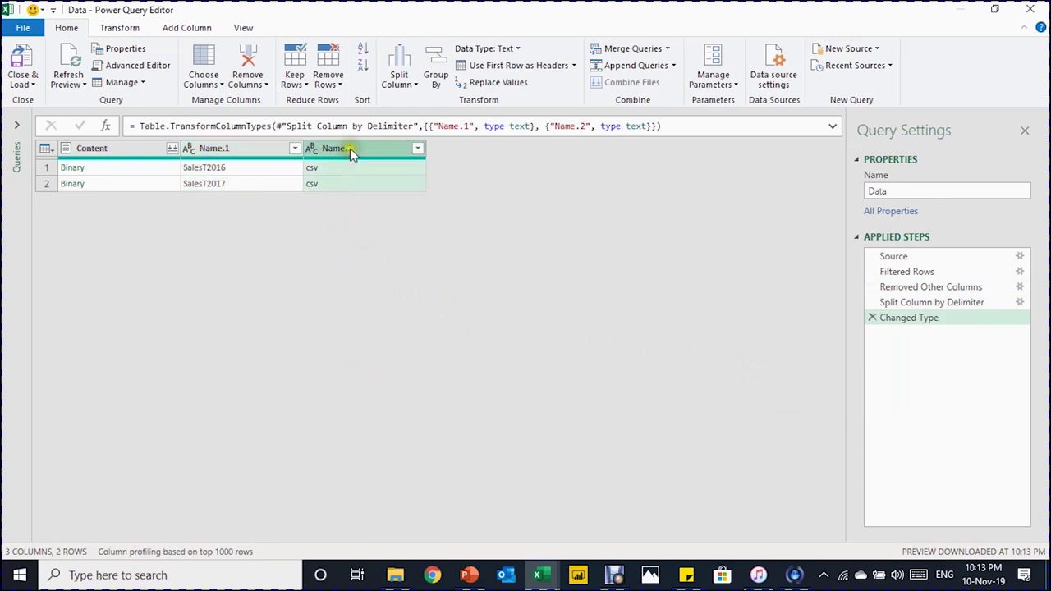
left_click(256, 61)
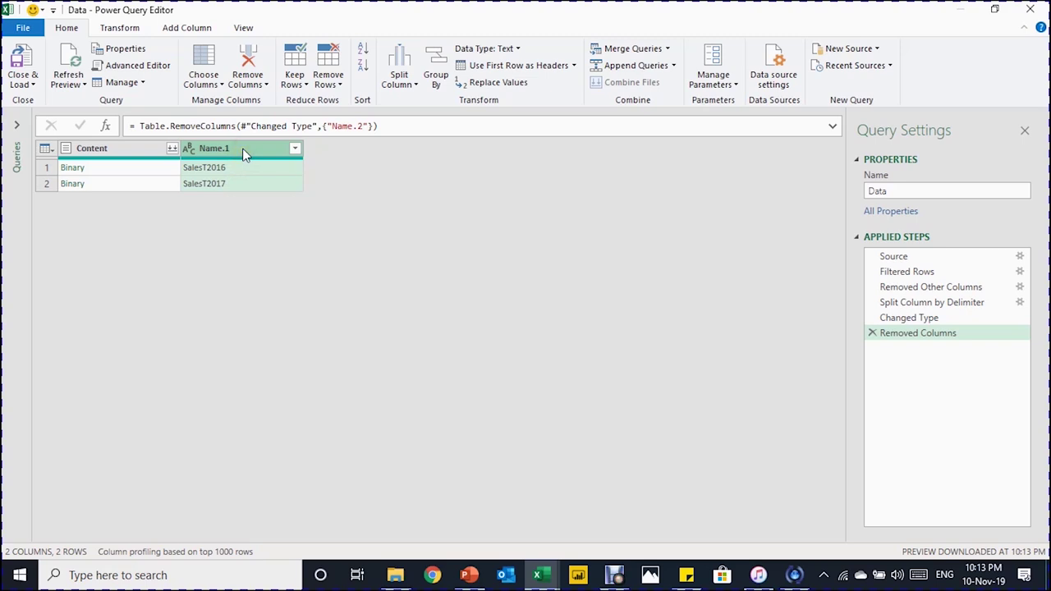
Split the Name.1 column by number of characters, separating the SalesT prefix from the four-digit year.
left_click(417, 84)
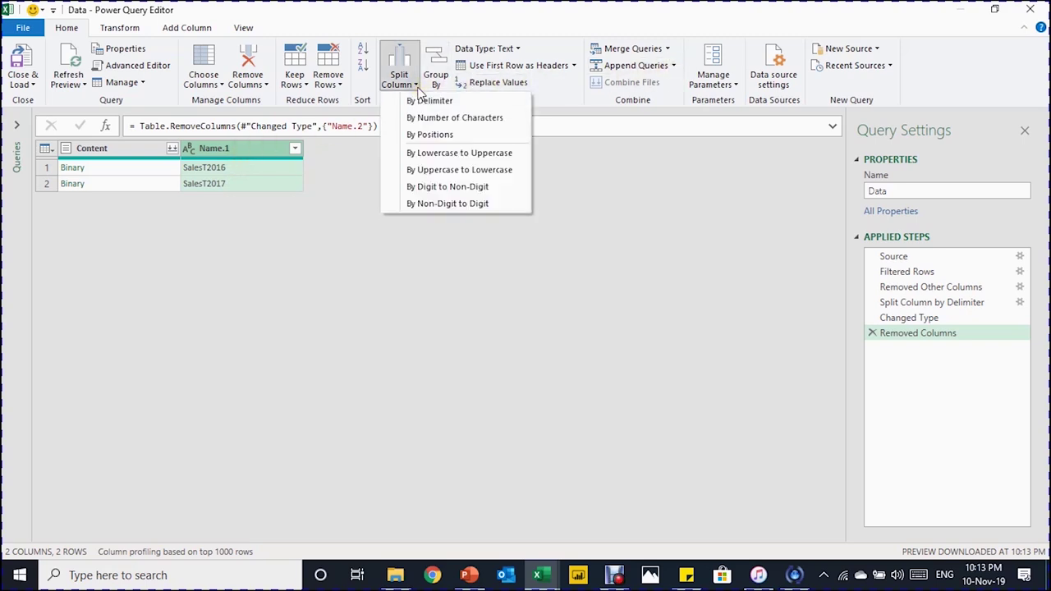
left_click(445, 119)
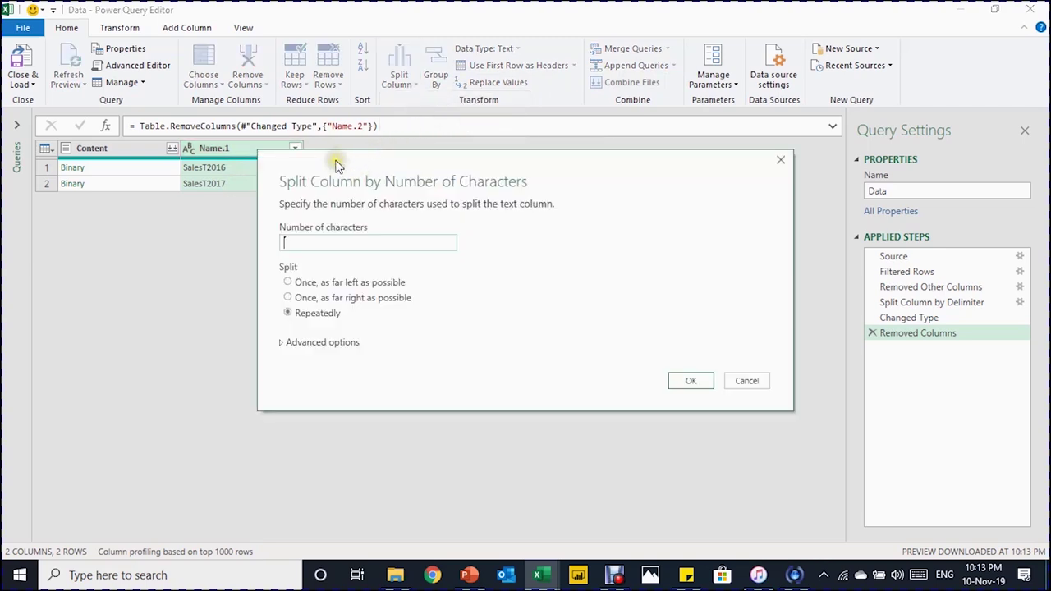
left_click_drag(336, 164, 387, 159)
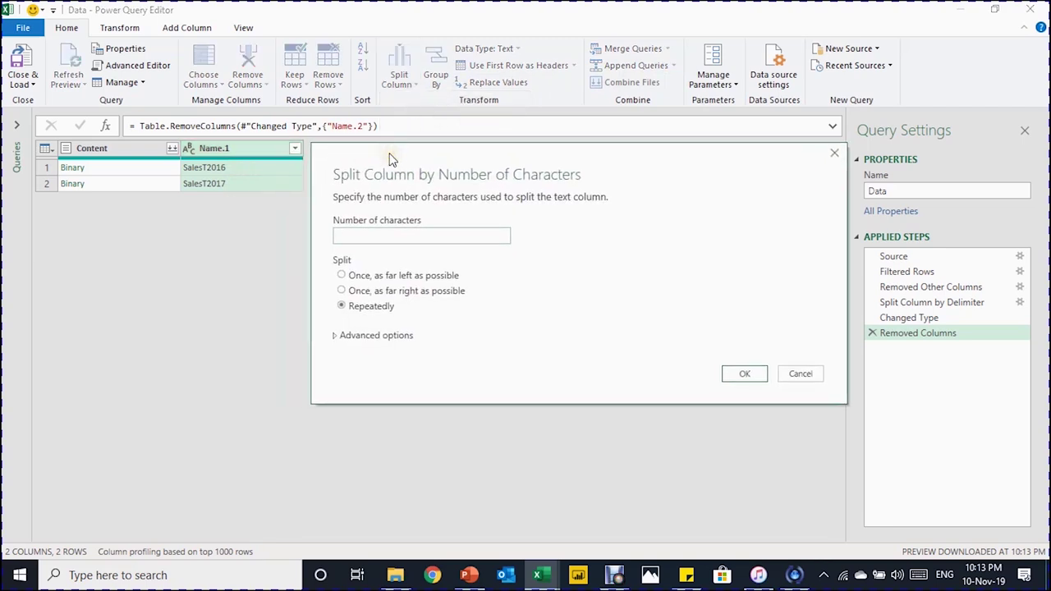
left_click(360, 234)
left_click(736, 377)
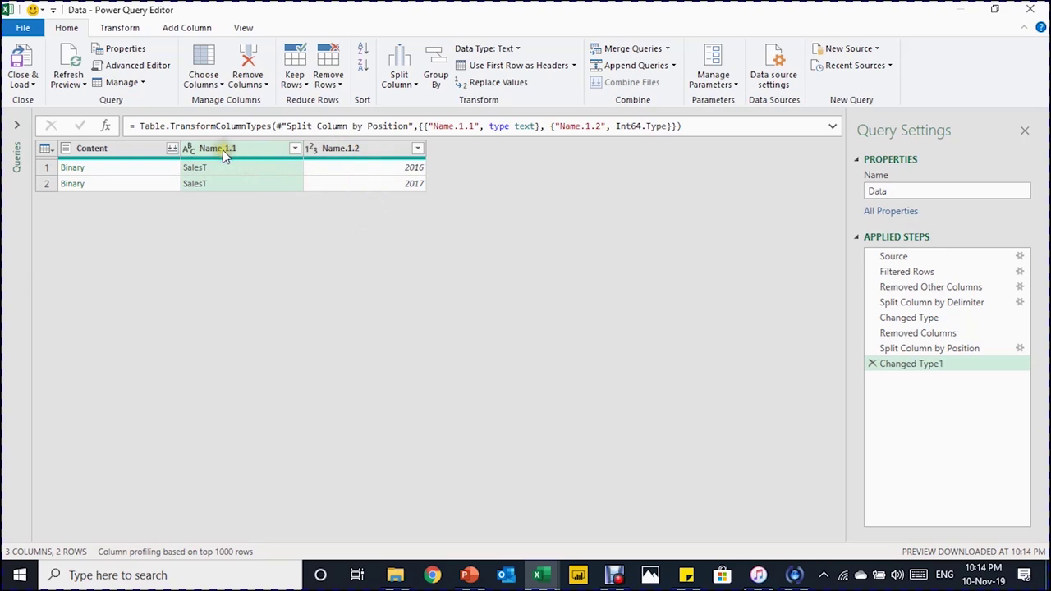
Remove the Name.1.1 column and rename the Name.1.2 column as Year.
left_click(256, 66)
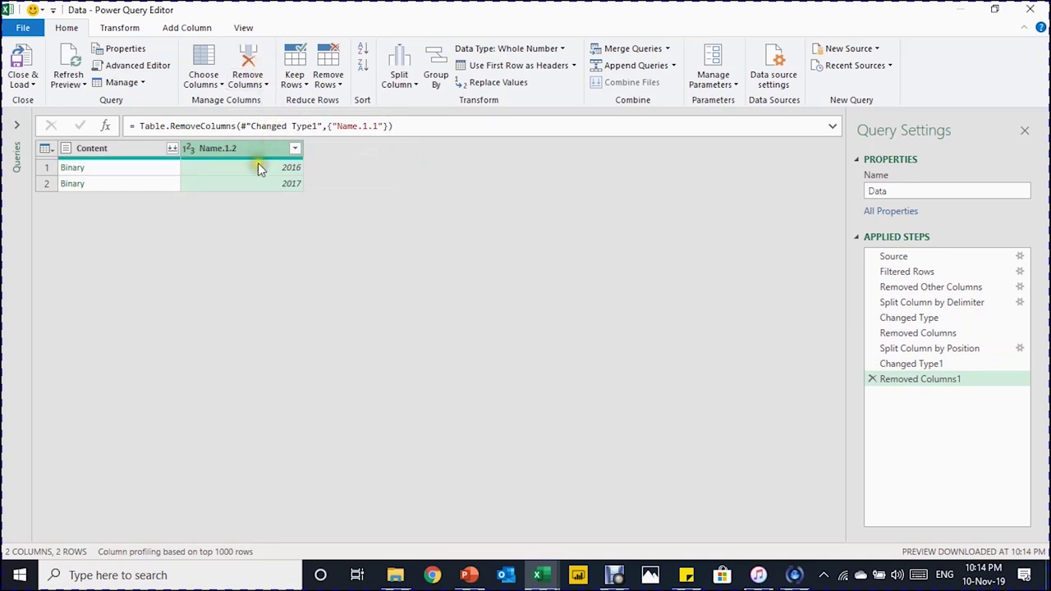
double_click(235, 148)
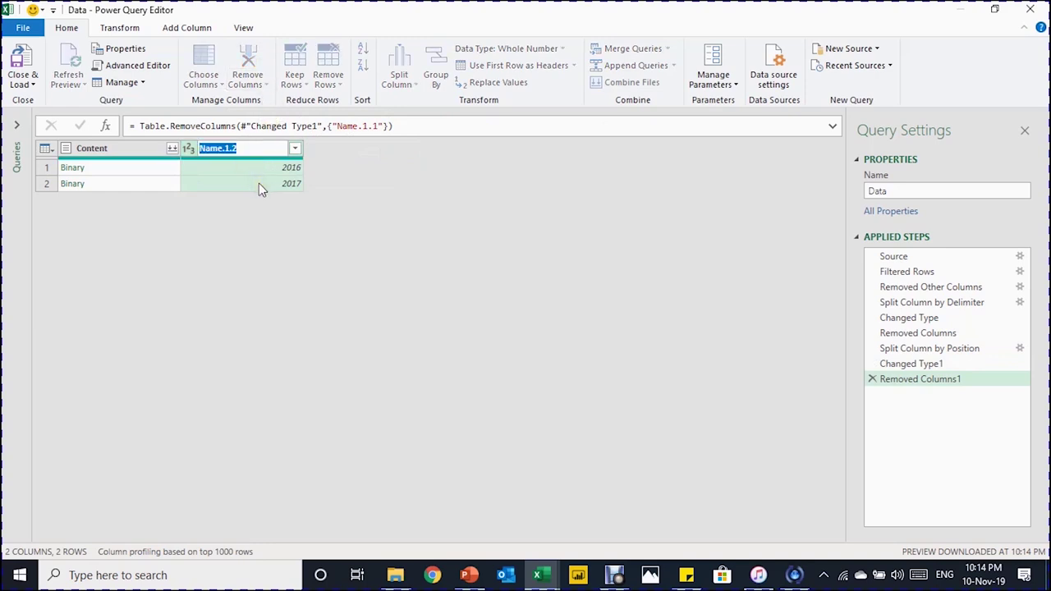
type("Year")
key("Return")
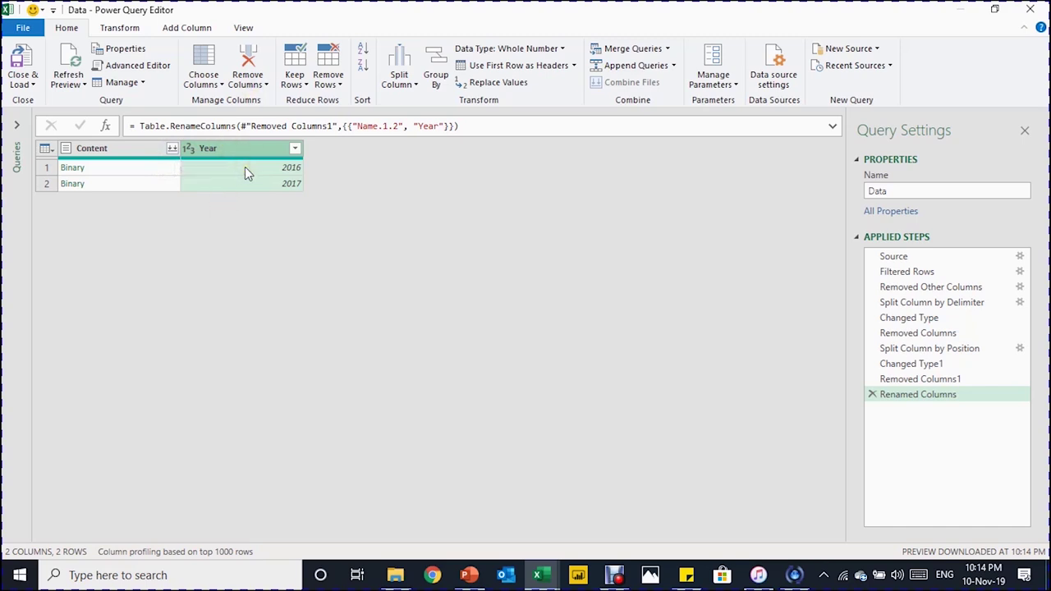
Start a custom column and insert the Csv.Document function in its formula.
left_click(150, 172)
left_click(188, 29)
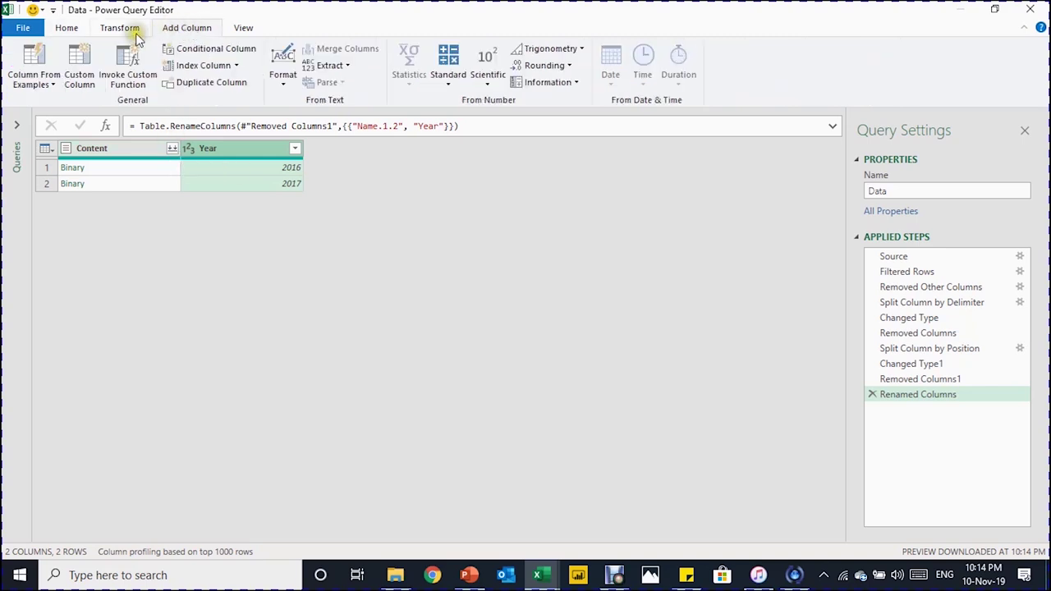
left_click(83, 66)
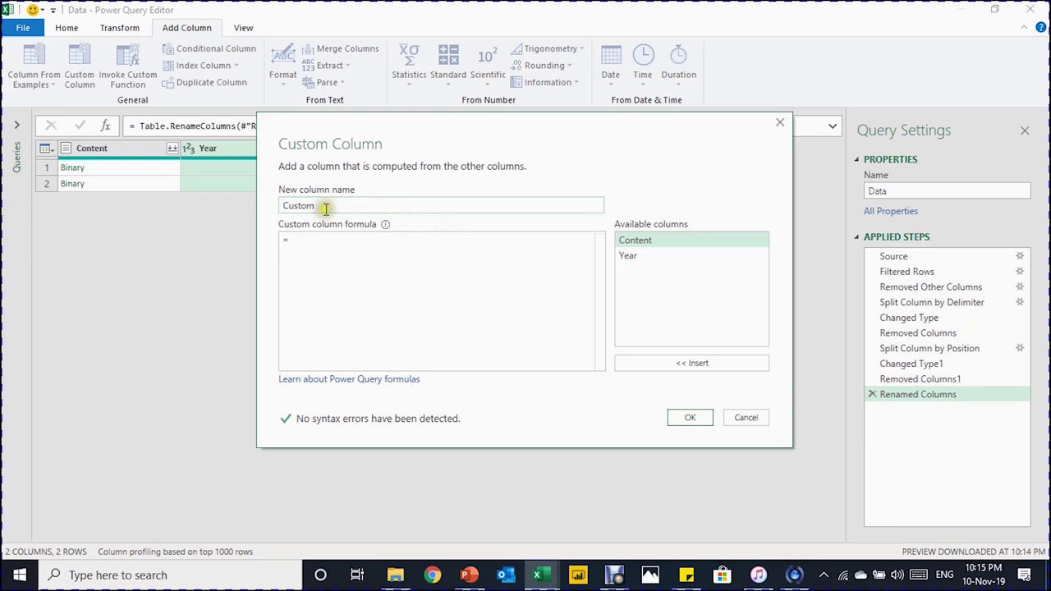
left_click(314, 242)
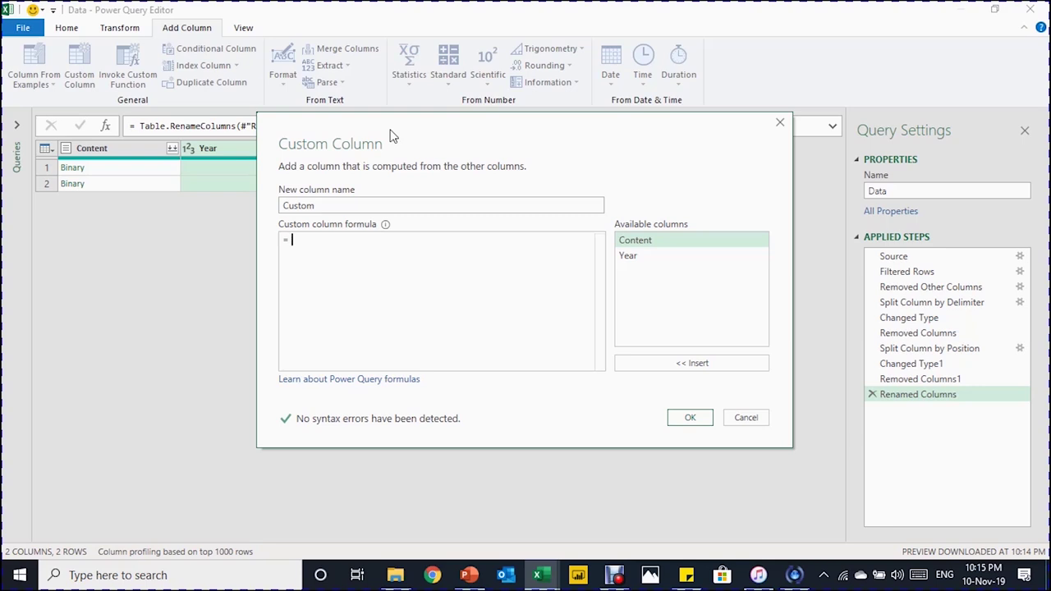
type("CS")
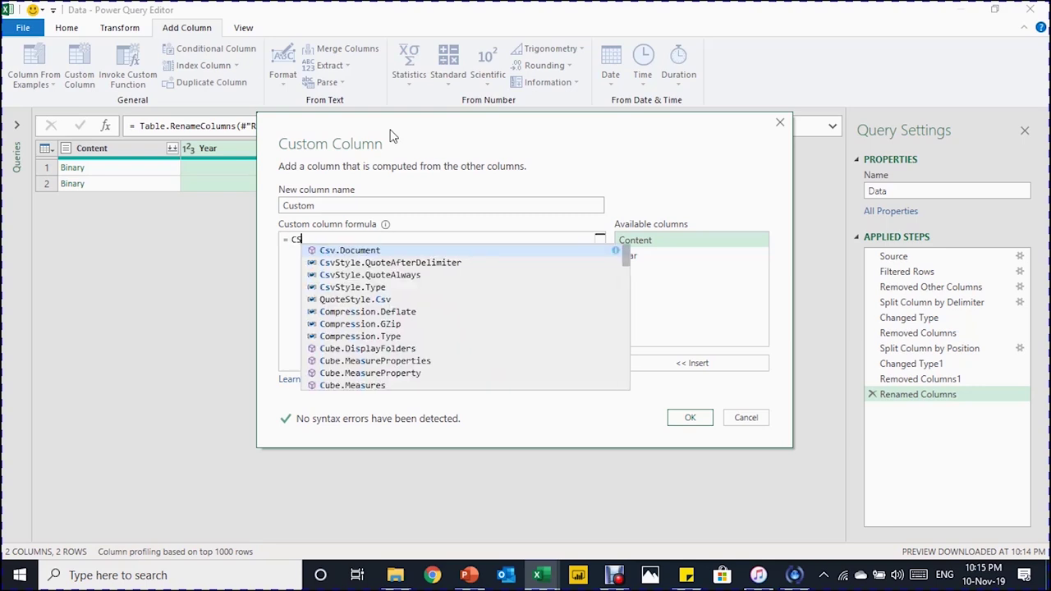
type("V")
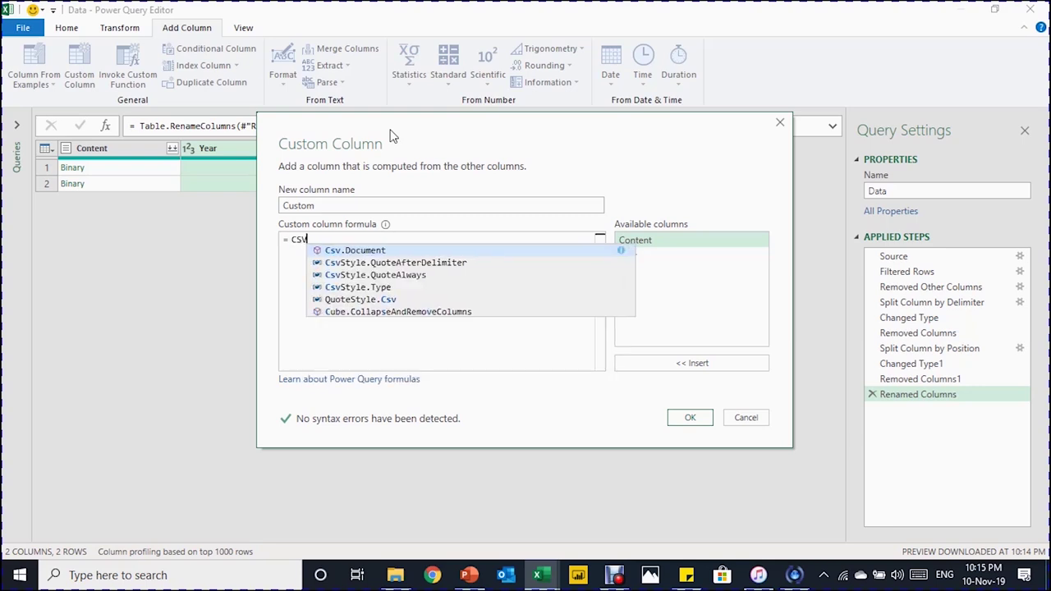
left_click(346, 252)
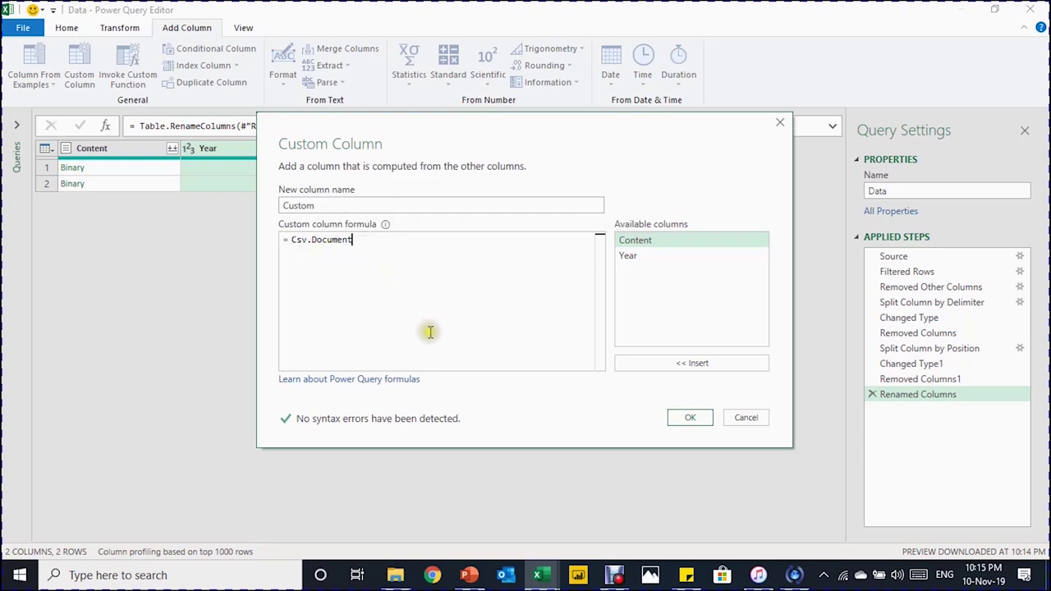
Complete the custom column formula as Csv.Document([Content]) and add the column.
type("(")
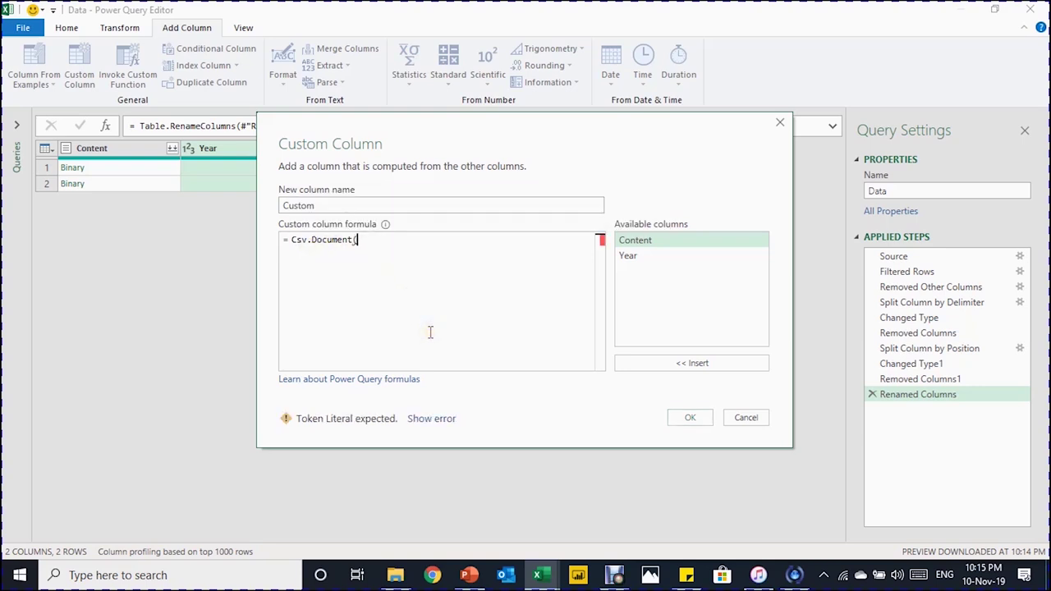
left_click(594, 142)
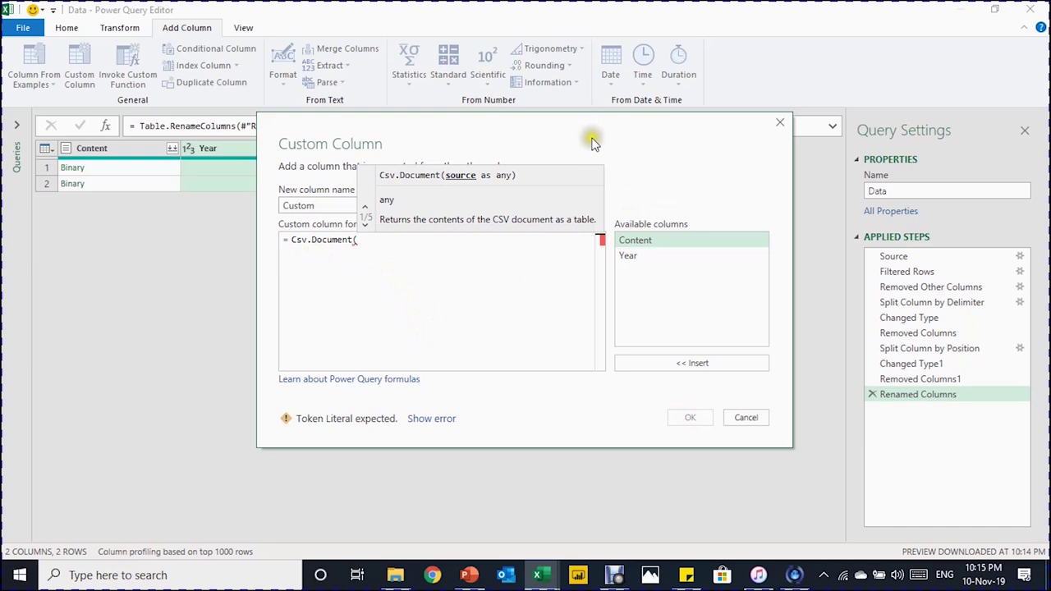
left_click(644, 233)
double_click(649, 246)
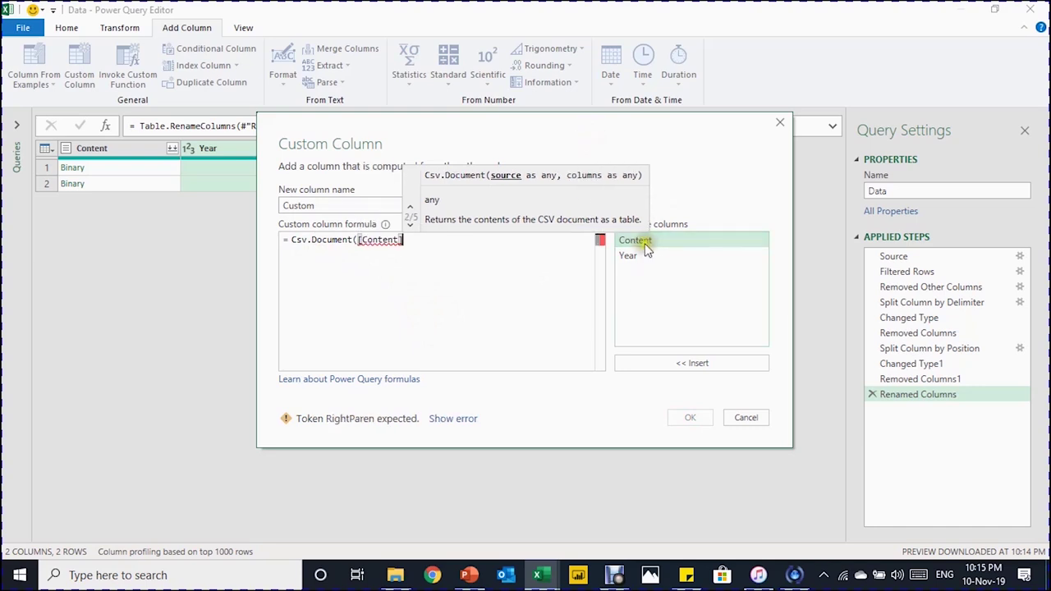
left_click(389, 251)
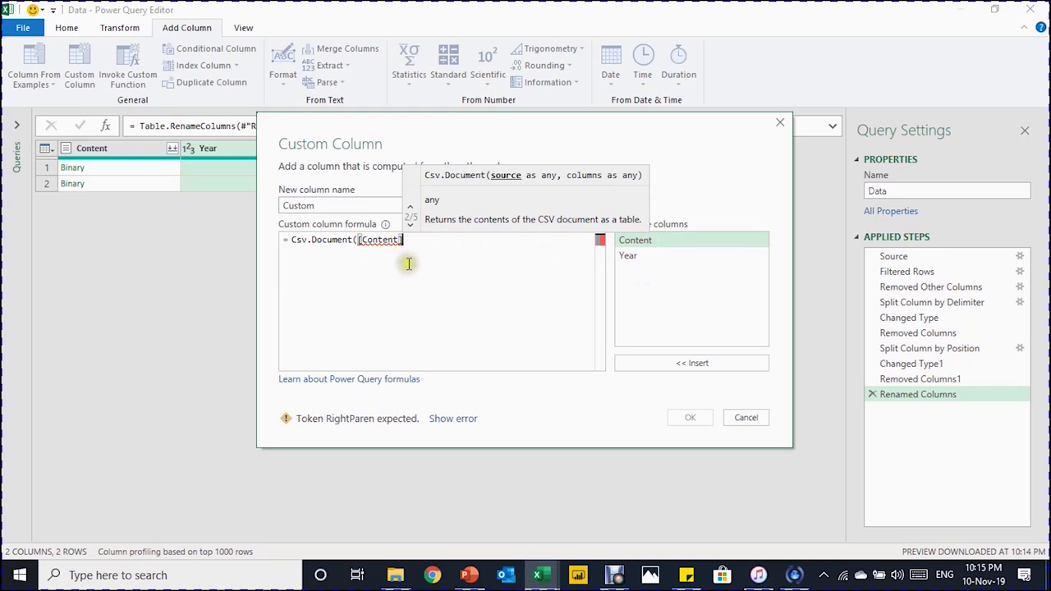
type(",")
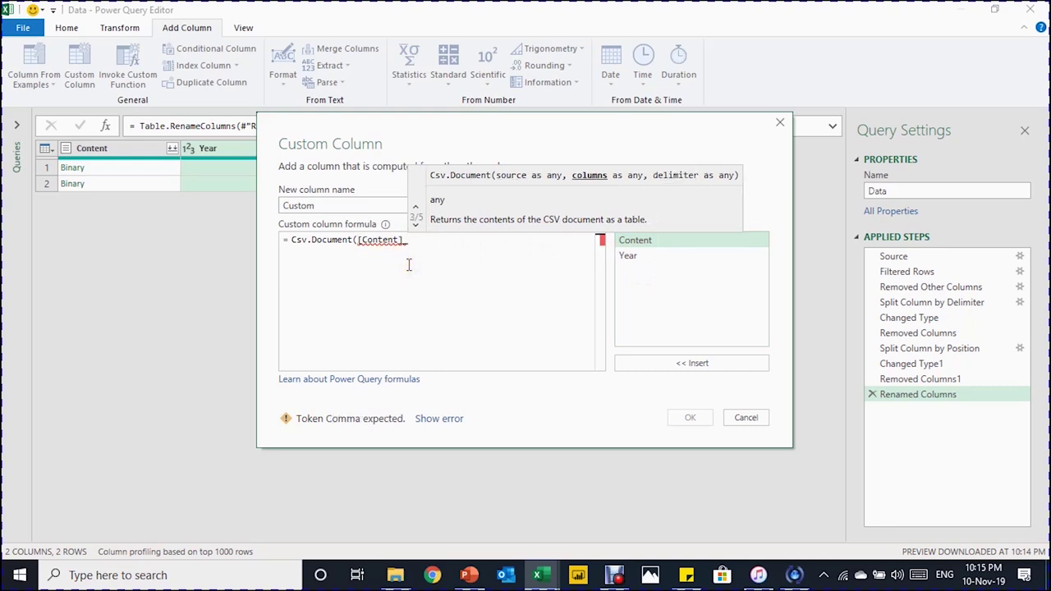
key("BackSpace")
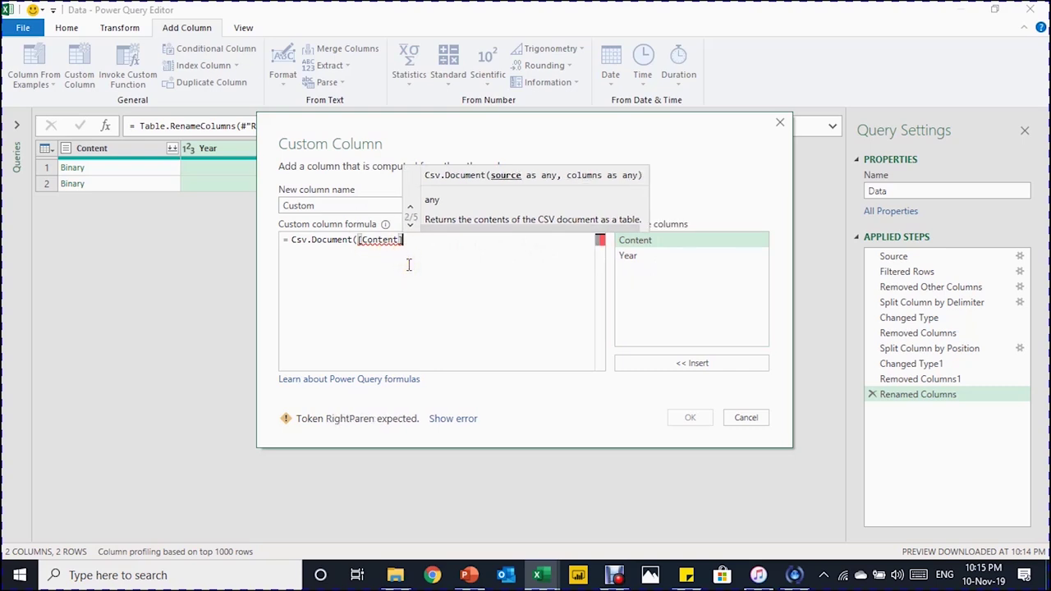
type(")")
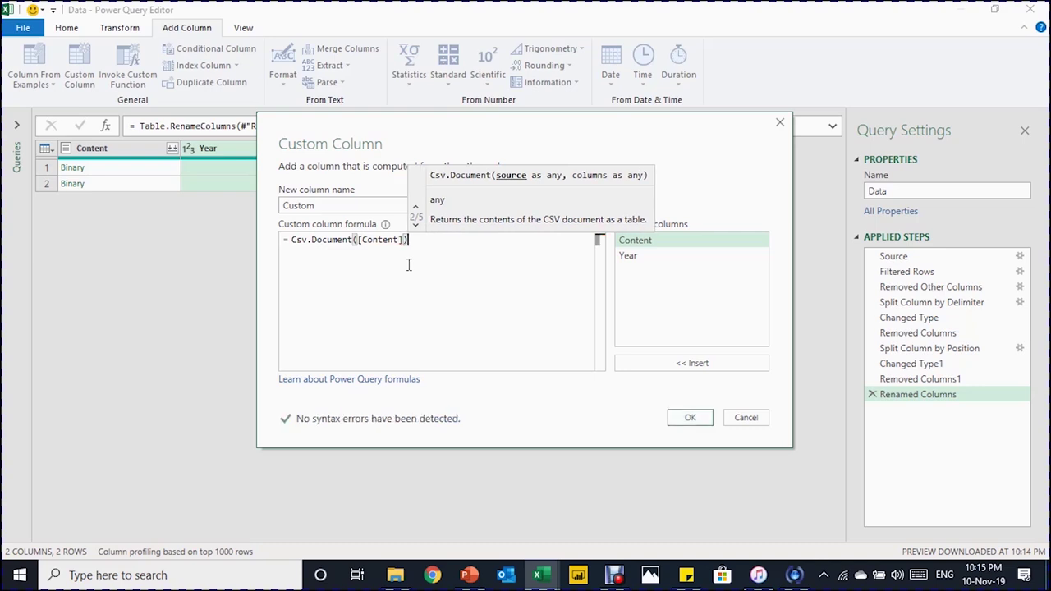
left_click(696, 417)
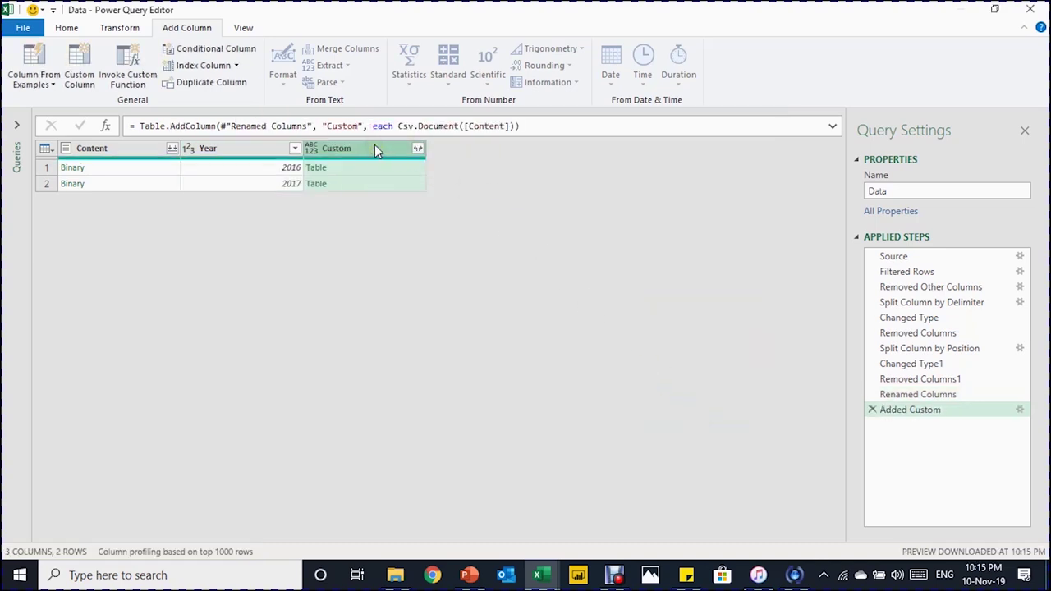
Preview the first row's nested table and its source binary, and remove the Content column.
left_click(367, 169)
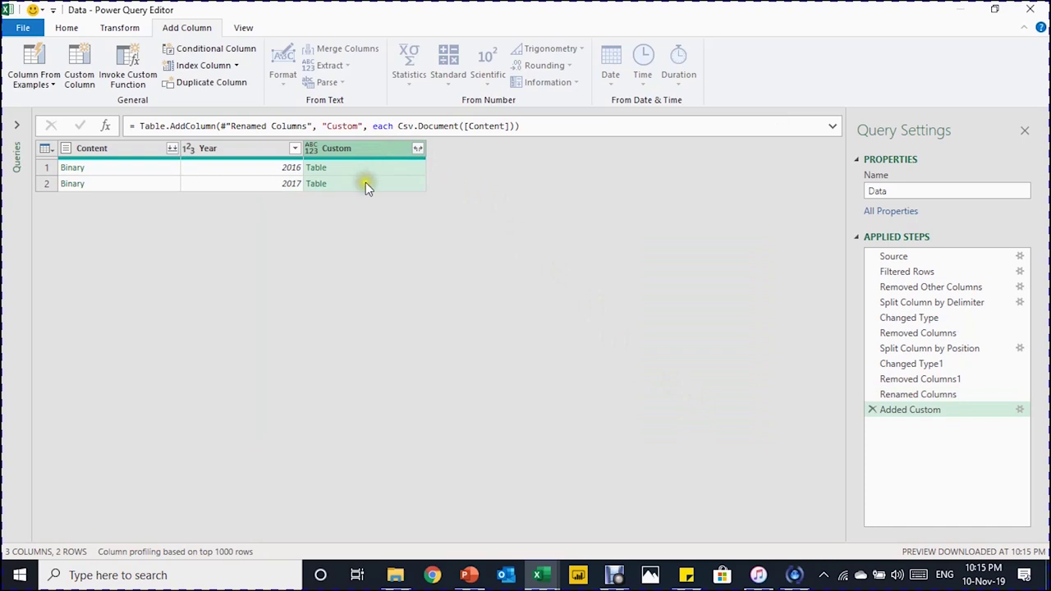
left_click(374, 169)
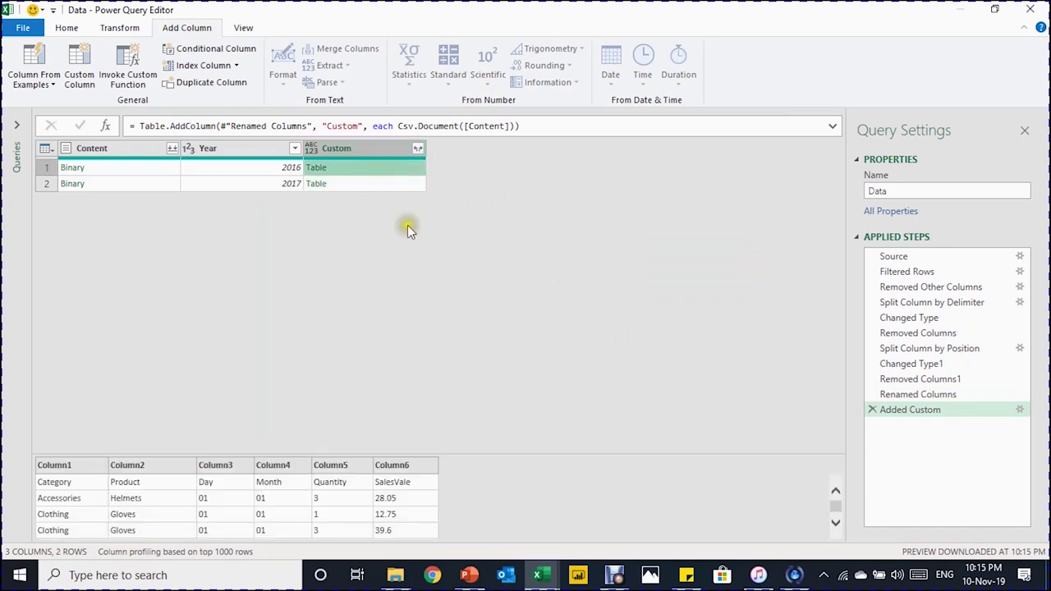
left_click(139, 168)
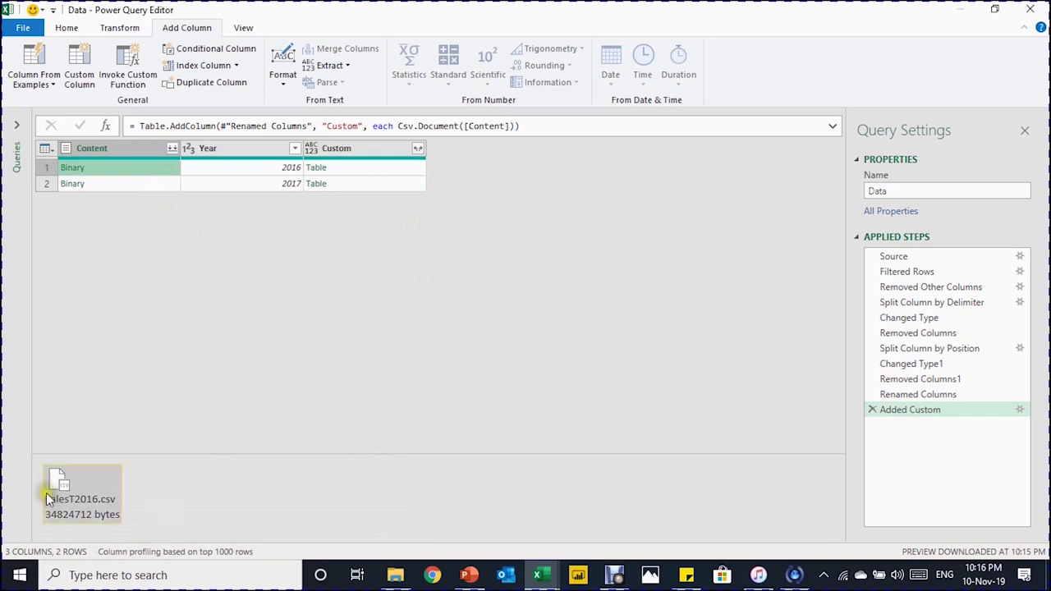
left_click(400, 173)
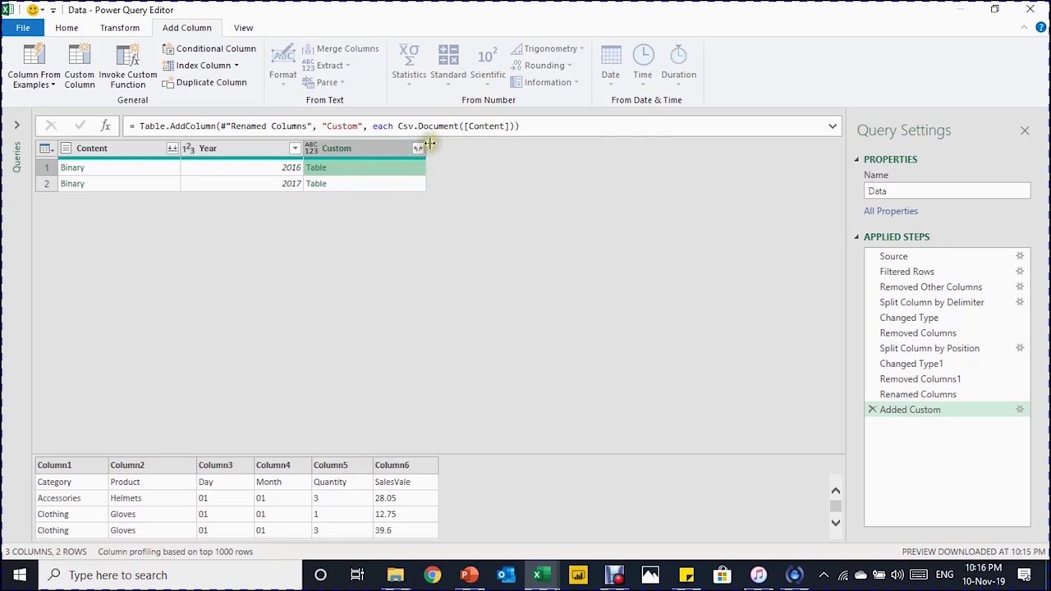
left_click(140, 155)
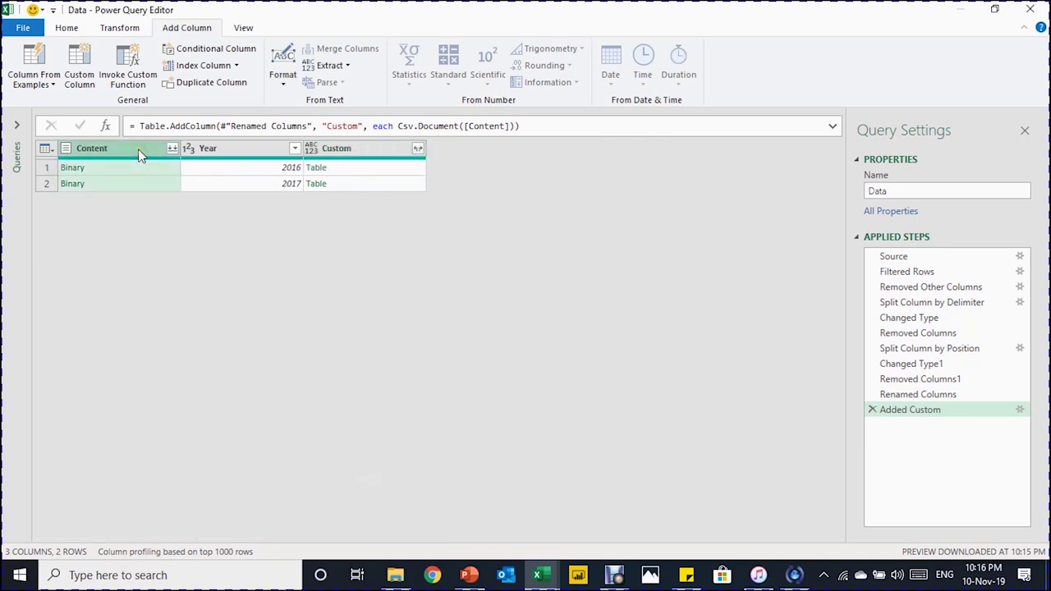
left_click(66, 27)
left_click(247, 61)
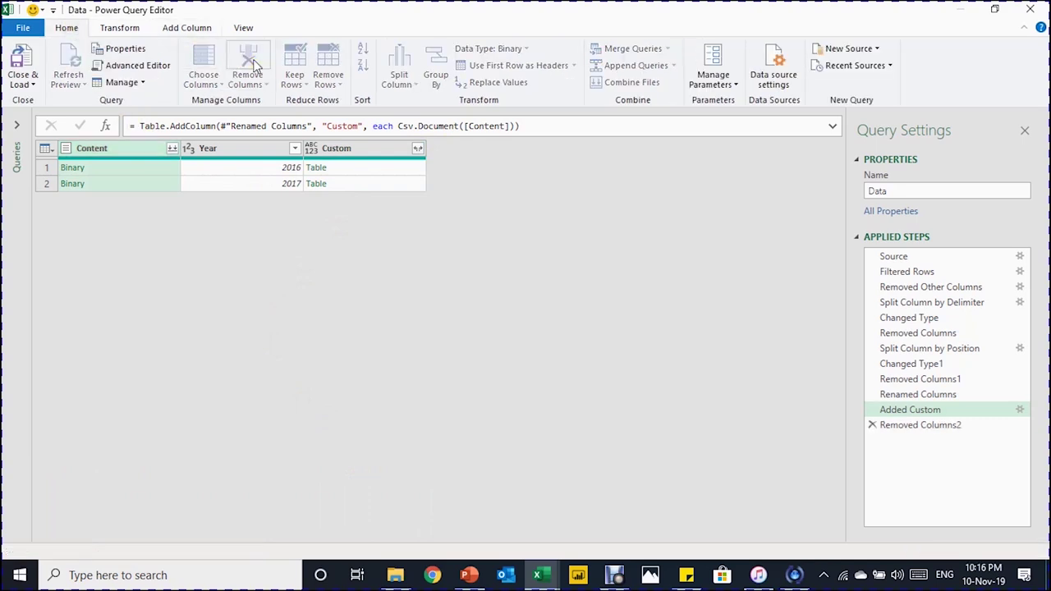
Expand the Custom column into Column1 to Column6 without using the original column name as prefix.
left_click(256, 174)
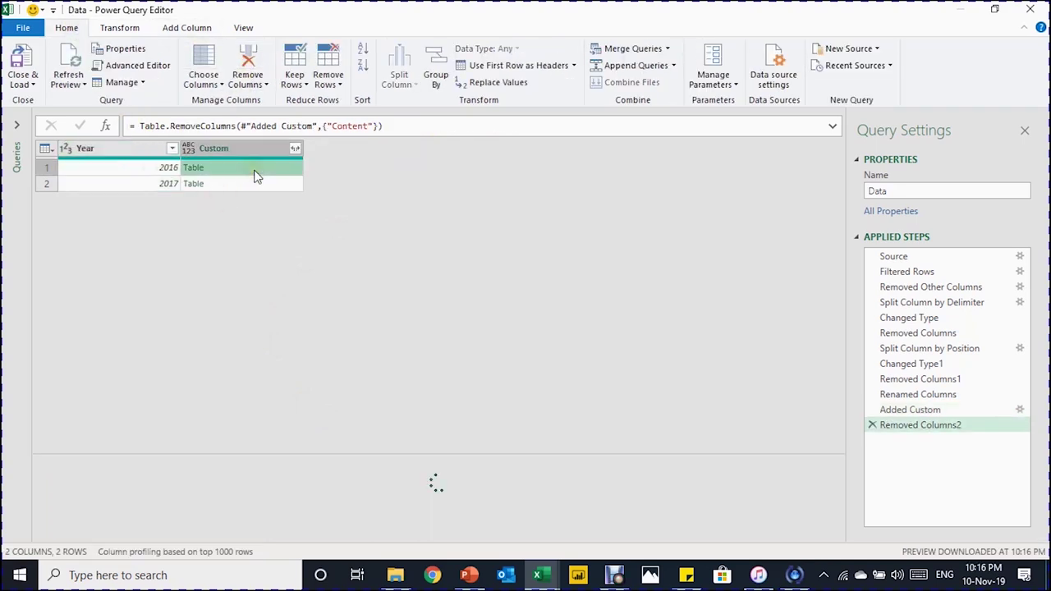
left_click(294, 149)
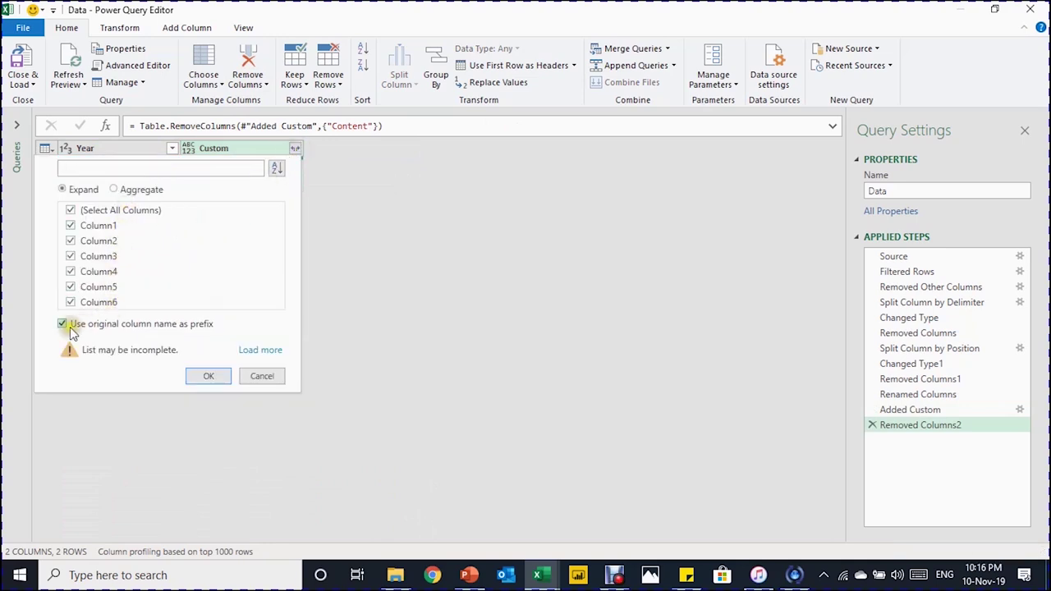
left_click(61, 324)
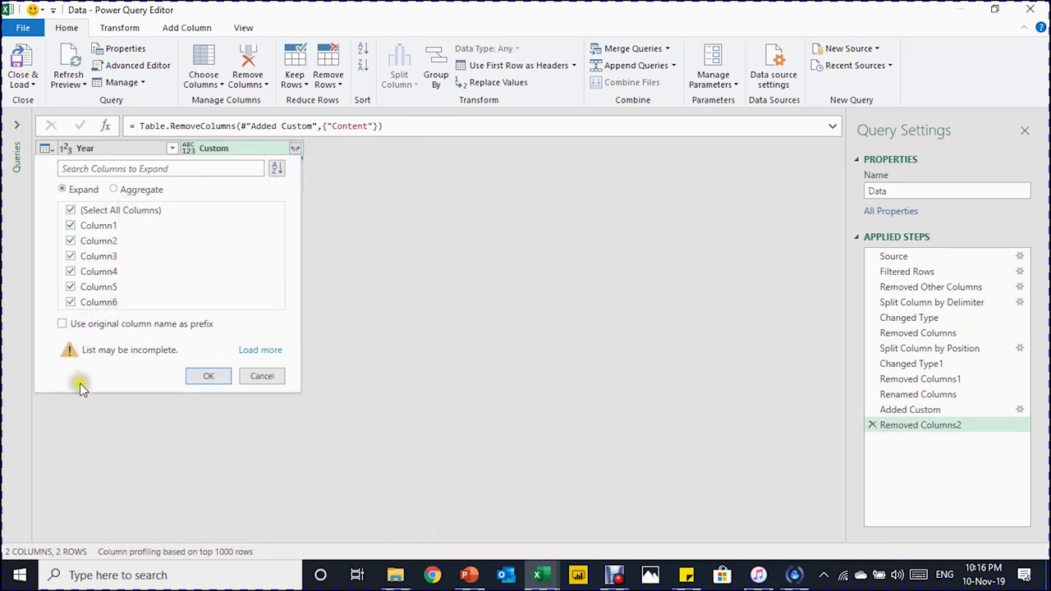
left_click(207, 375)
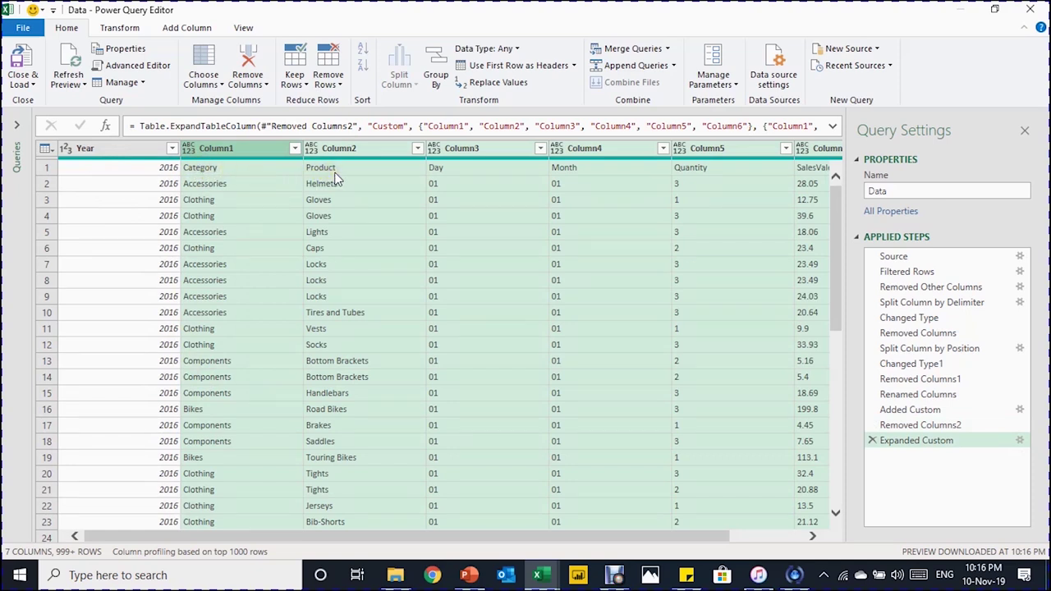
Promote the first row, holding Category, Product, Day and Month, to column headers and review the Promoted Headers and Changed Type2 steps.
left_click(217, 171)
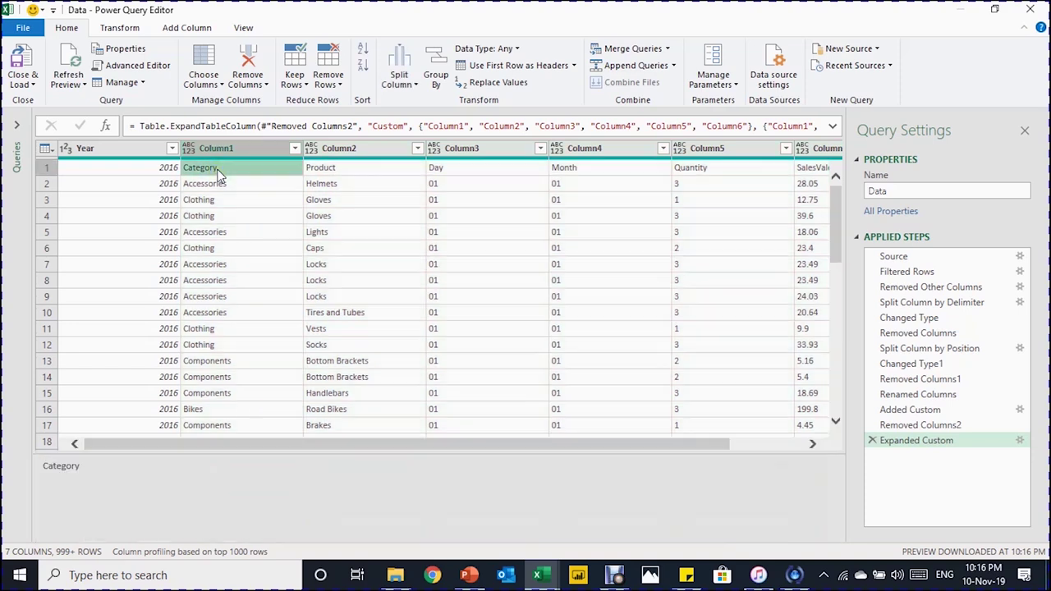
left_click(316, 168)
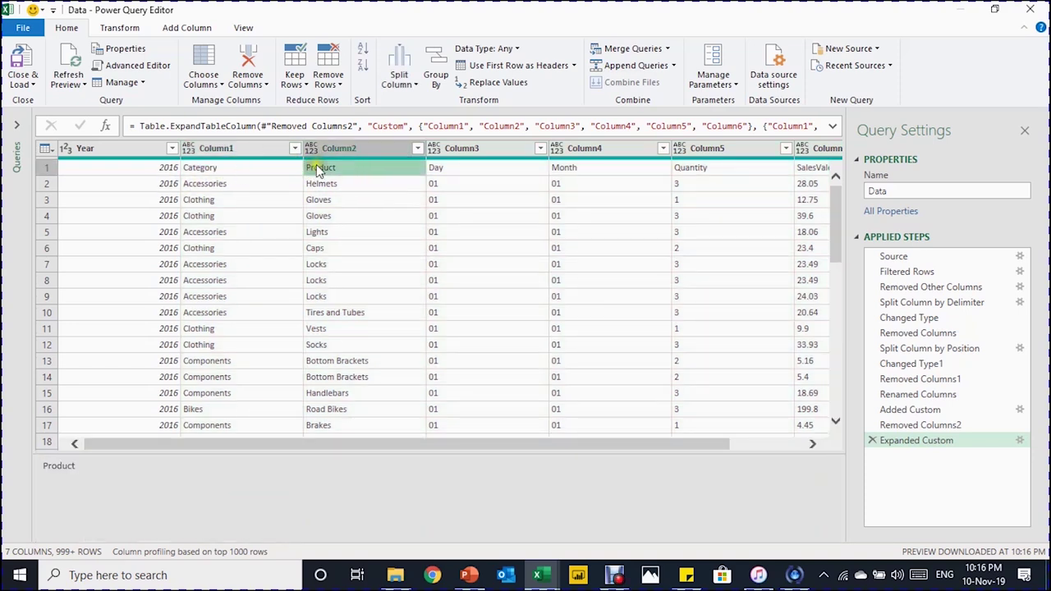
left_click(440, 164)
left_click(570, 166)
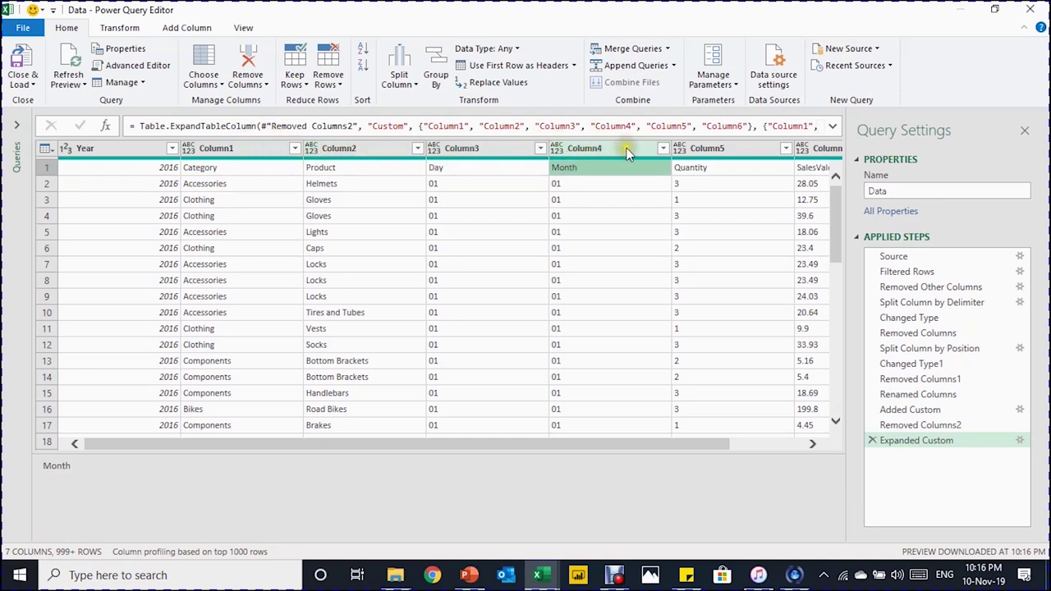
left_click(129, 168)
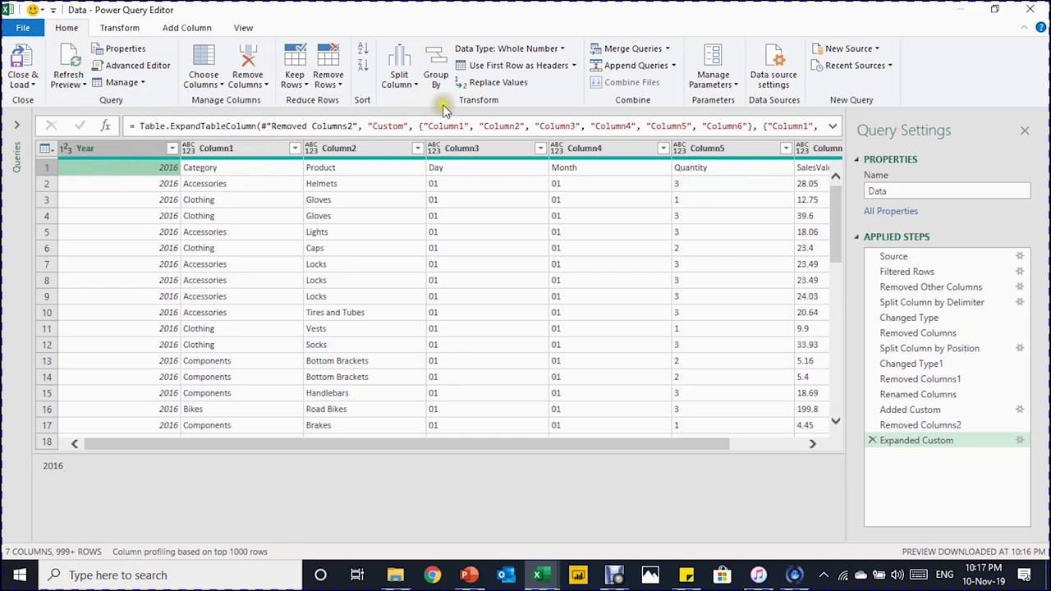
left_click(496, 69)
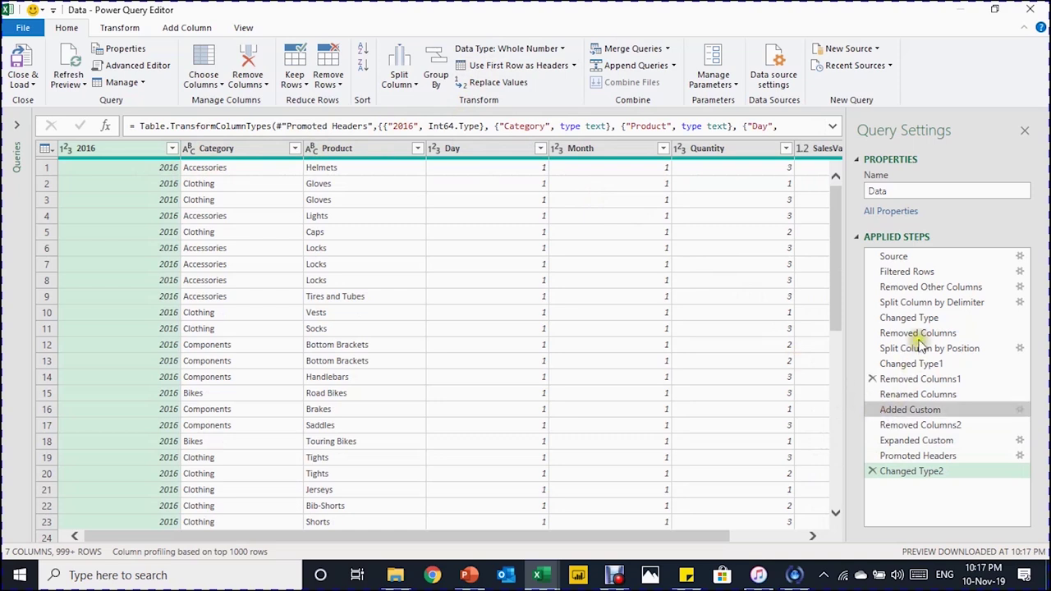
left_click(921, 458)
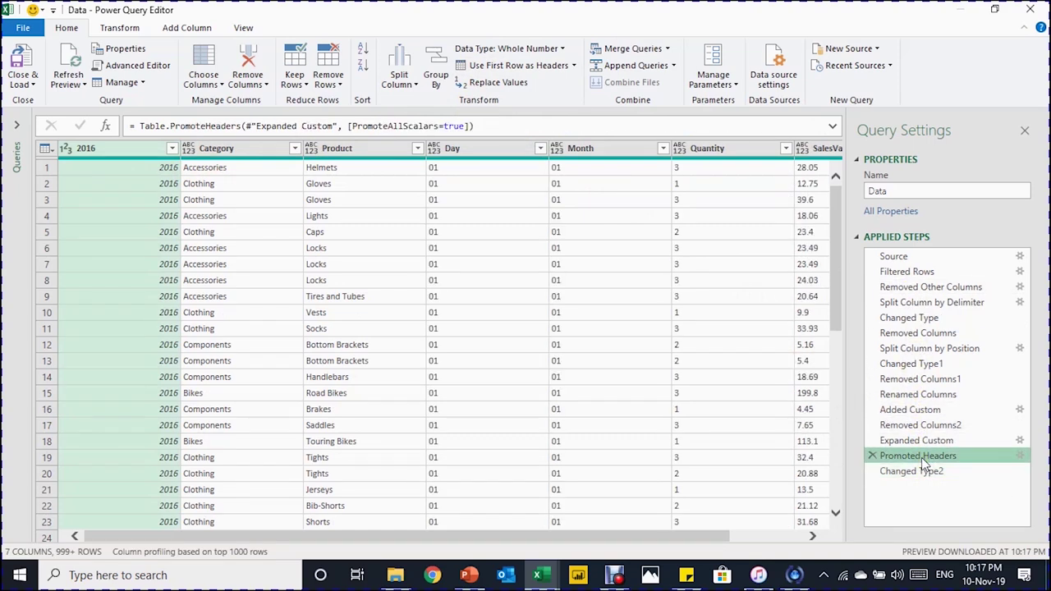
left_click(920, 472)
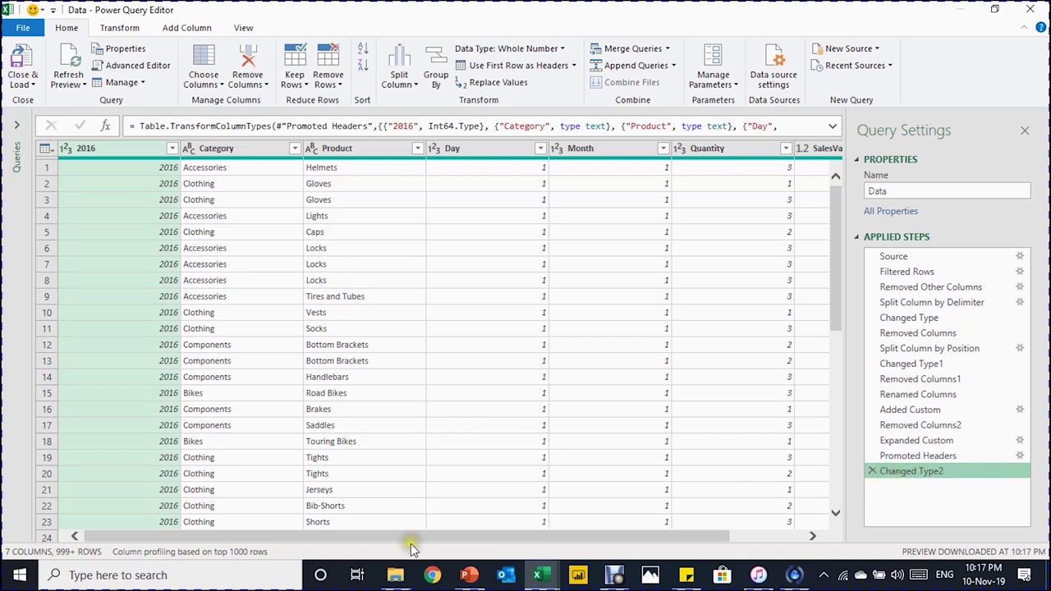
left_click_drag(417, 539, 330, 517)
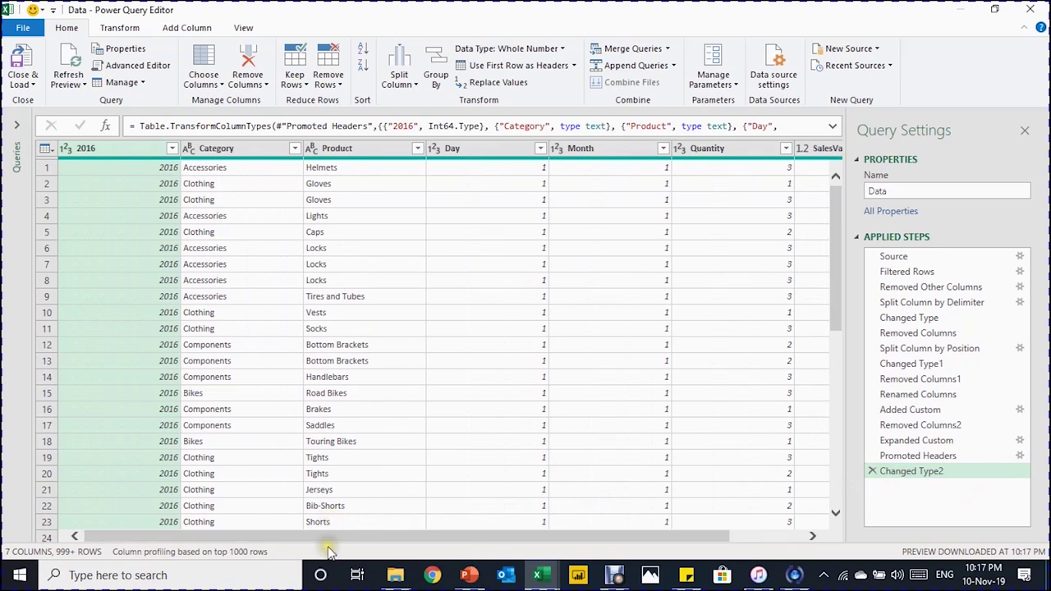
Rename the 2016 column as Year.
double_click(105, 151)
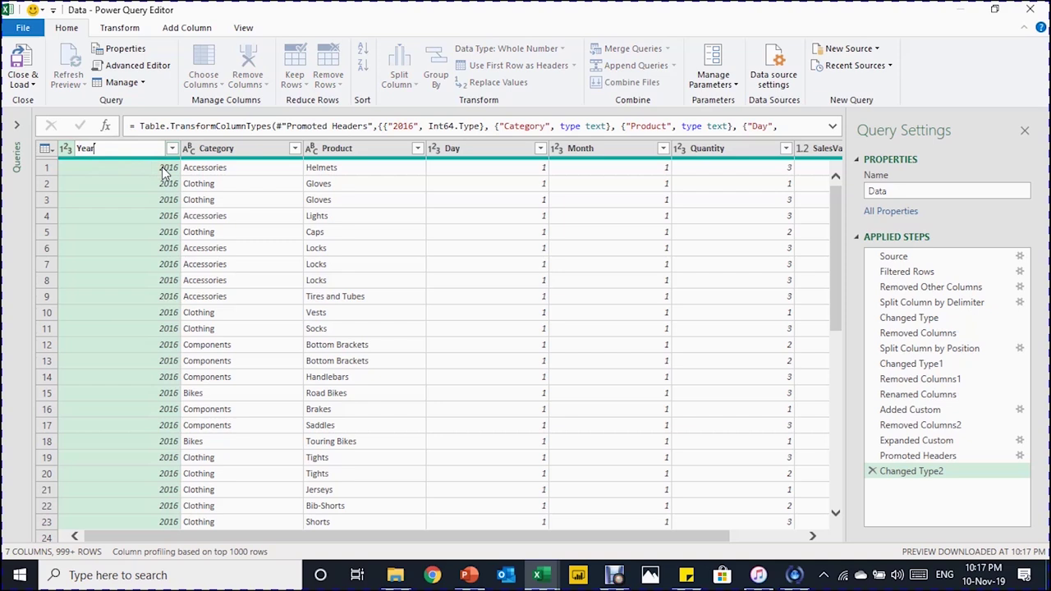
type("Year")
key("Return")
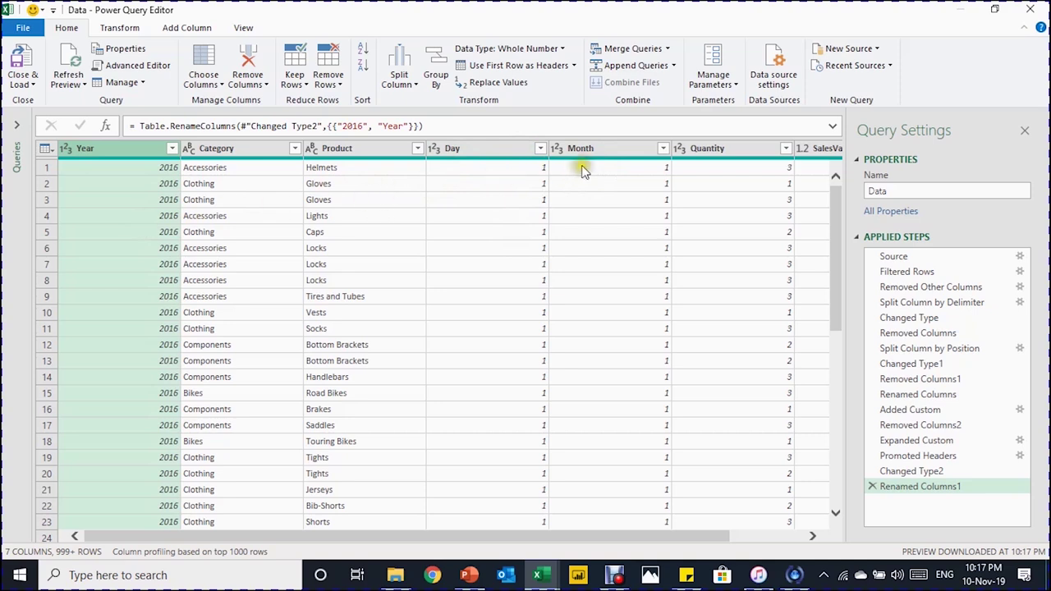
Merge the Day, Month and Year columns, in that order, into a column named Date with a custom hyphen separator.
mouse_move(596, 163)
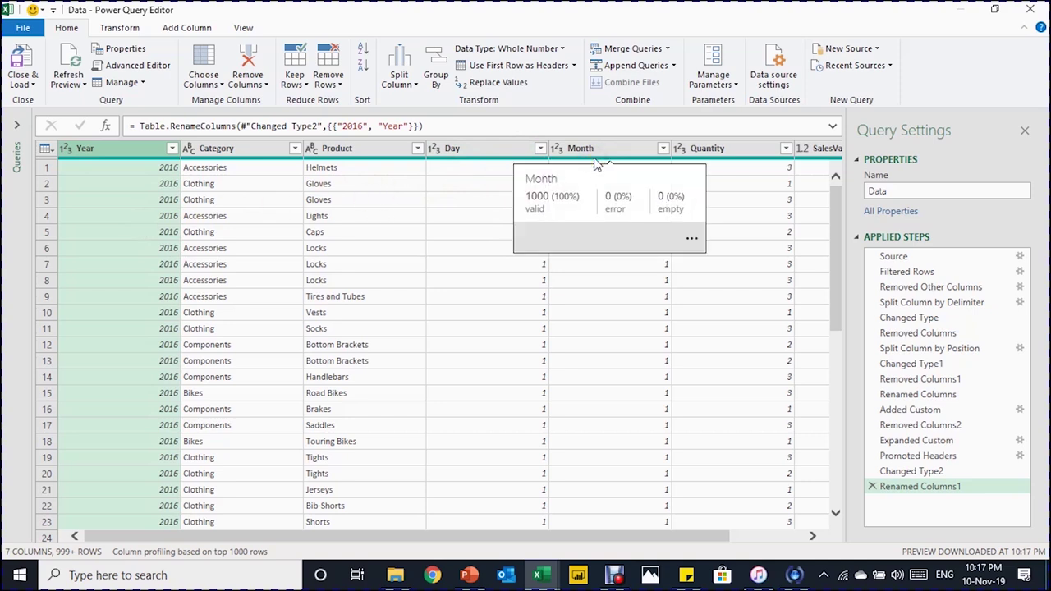
left_click(119, 30)
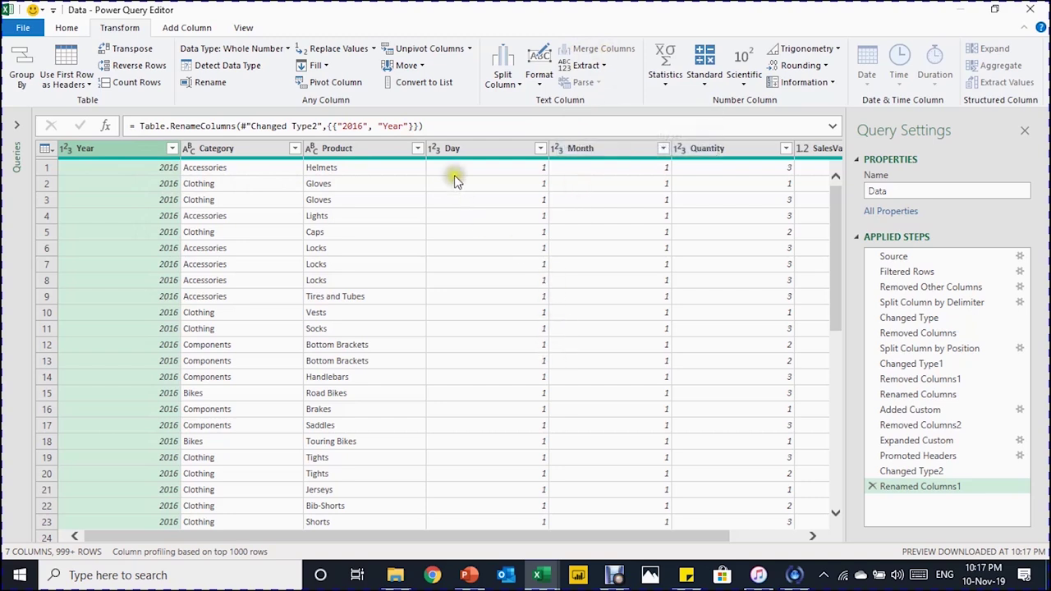
left_click(474, 156)
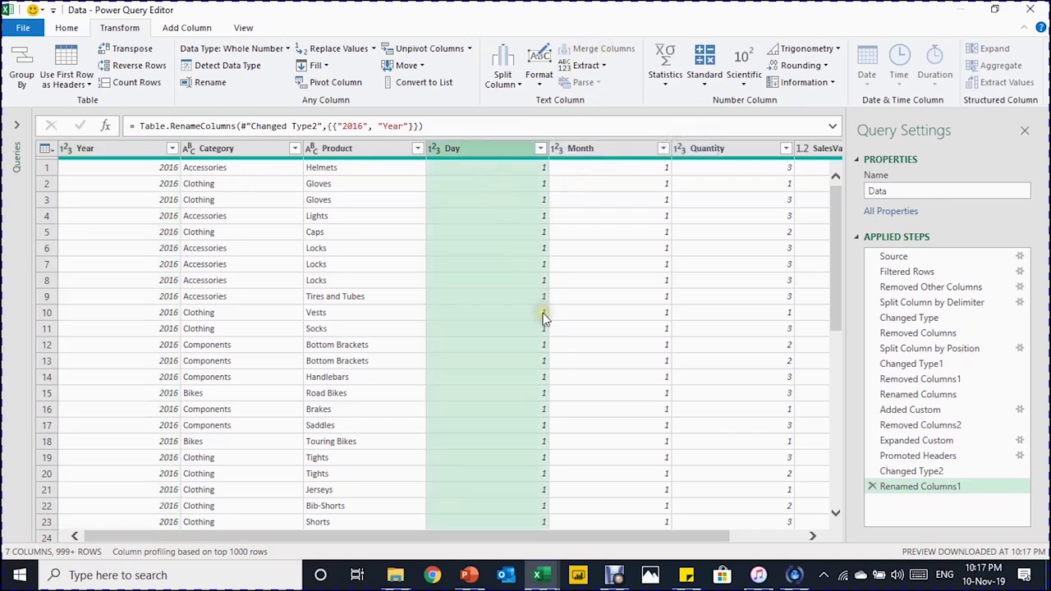
left_click(611, 156, "ctrl")
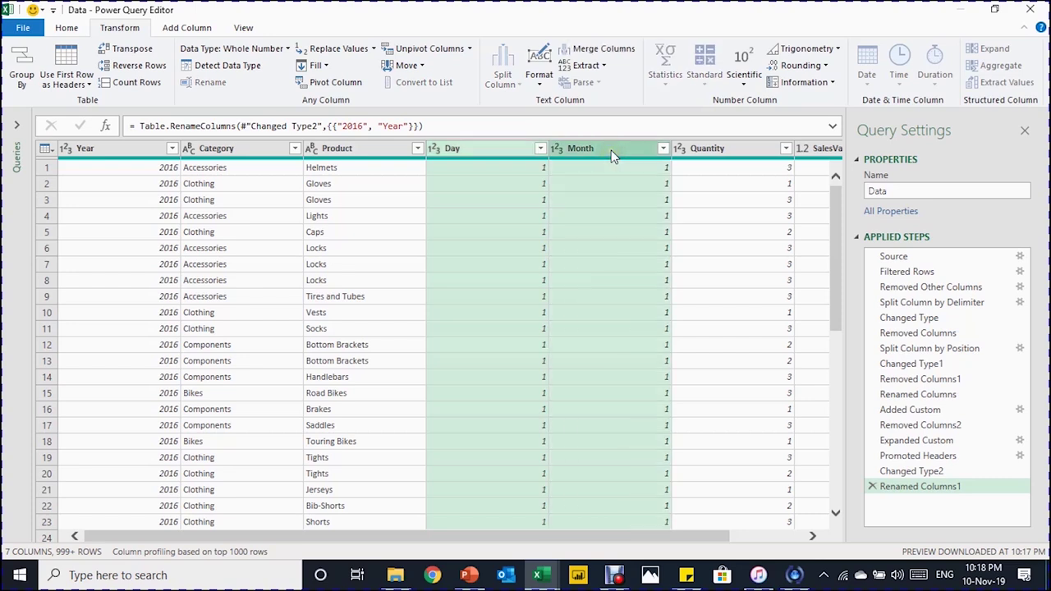
left_click(132, 147, "ctrl")
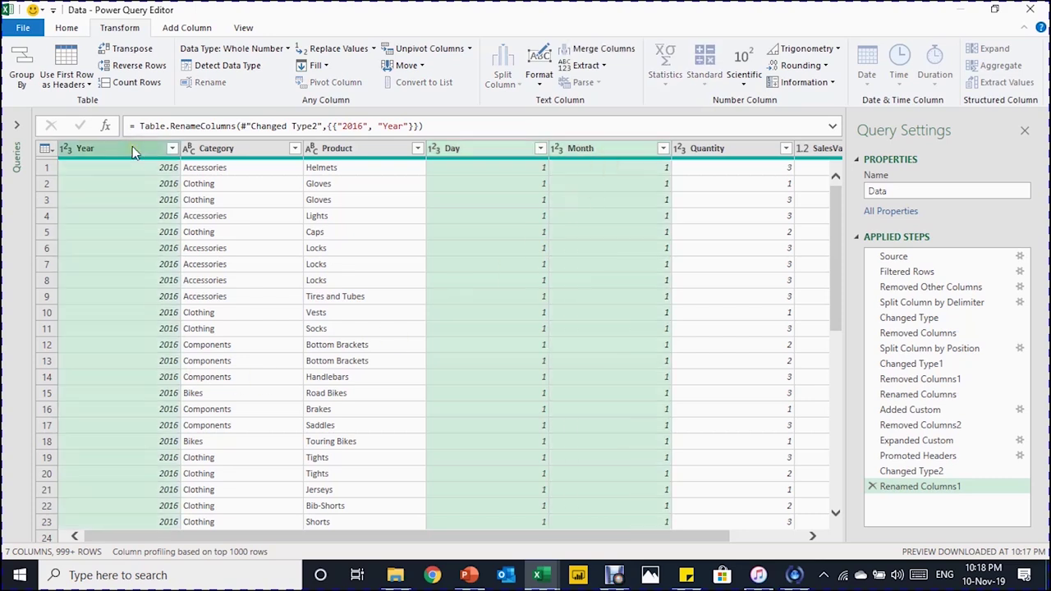
left_click(612, 51)
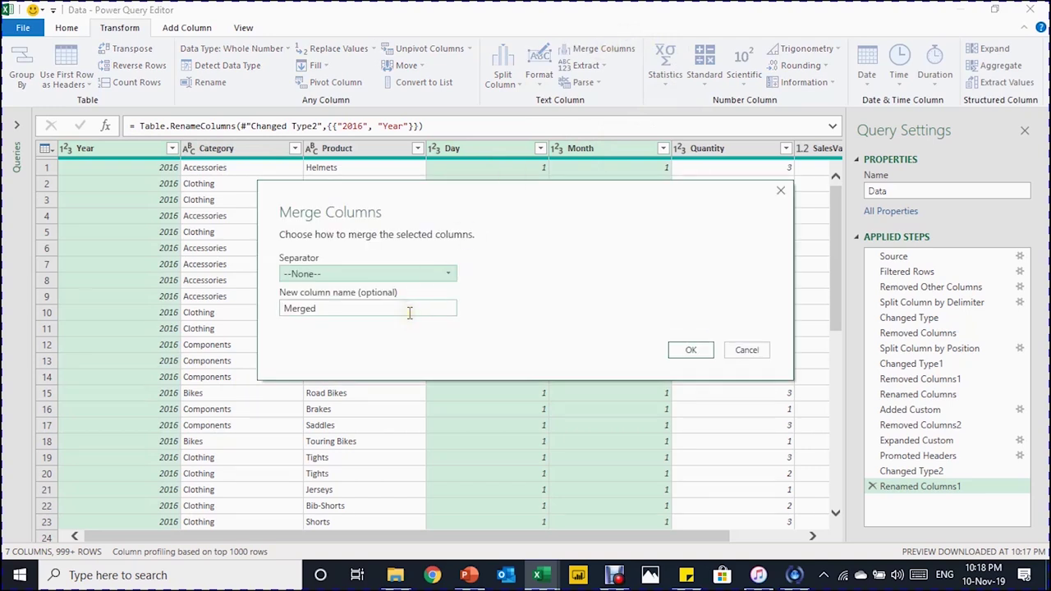
left_click(442, 273)
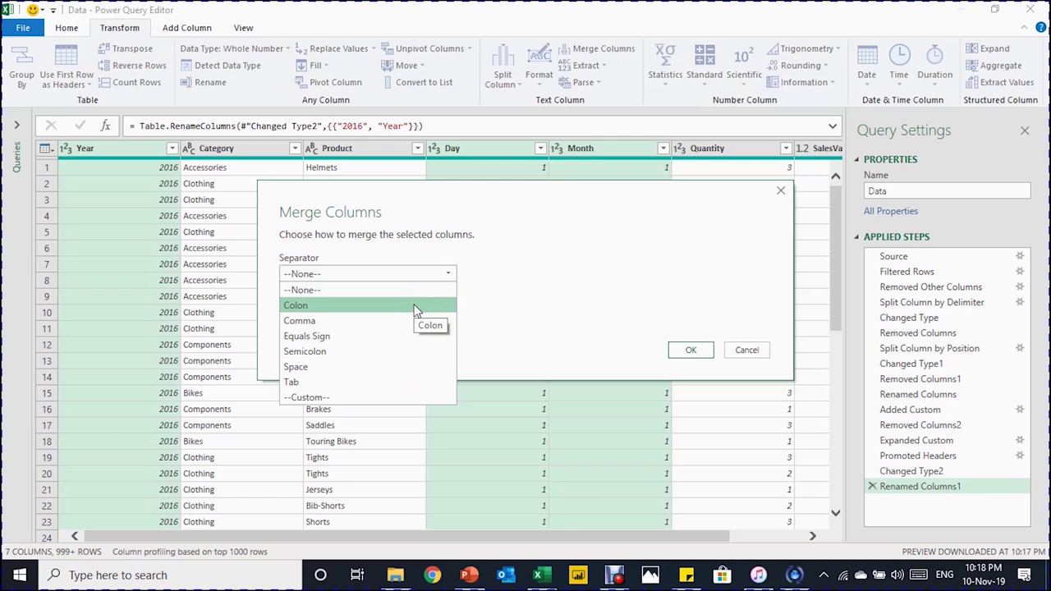
left_click(389, 396)
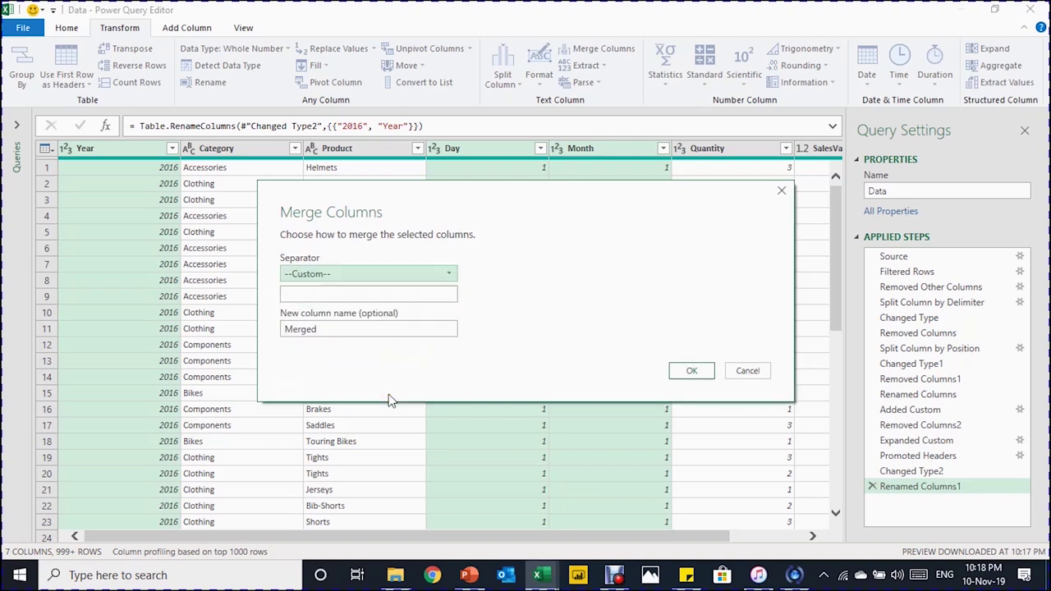
left_click(362, 297)
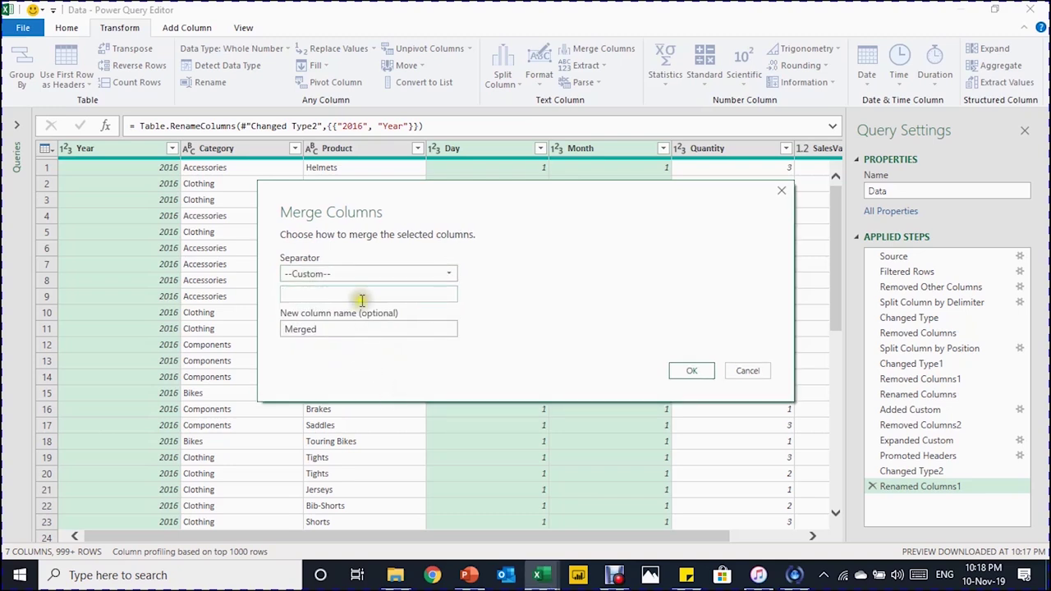
type("-")
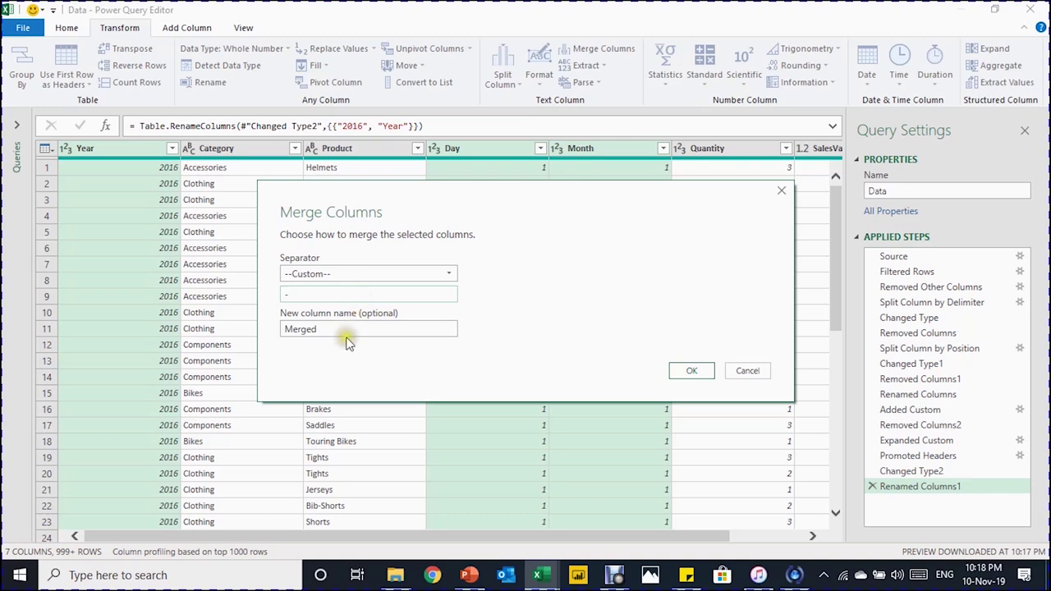
double_click(324, 328)
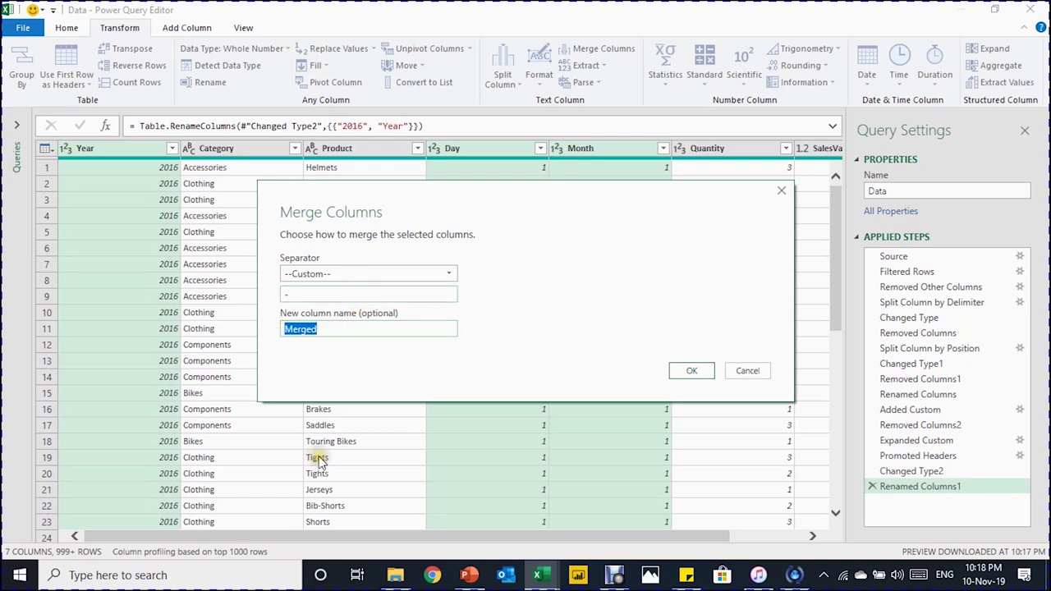
type("Date")
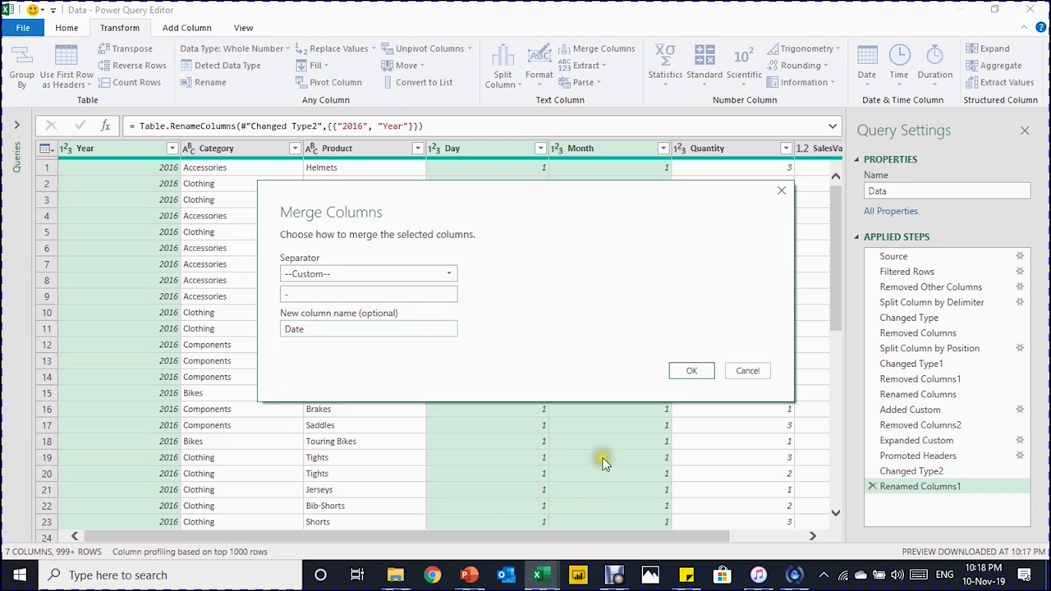
left_click(689, 370)
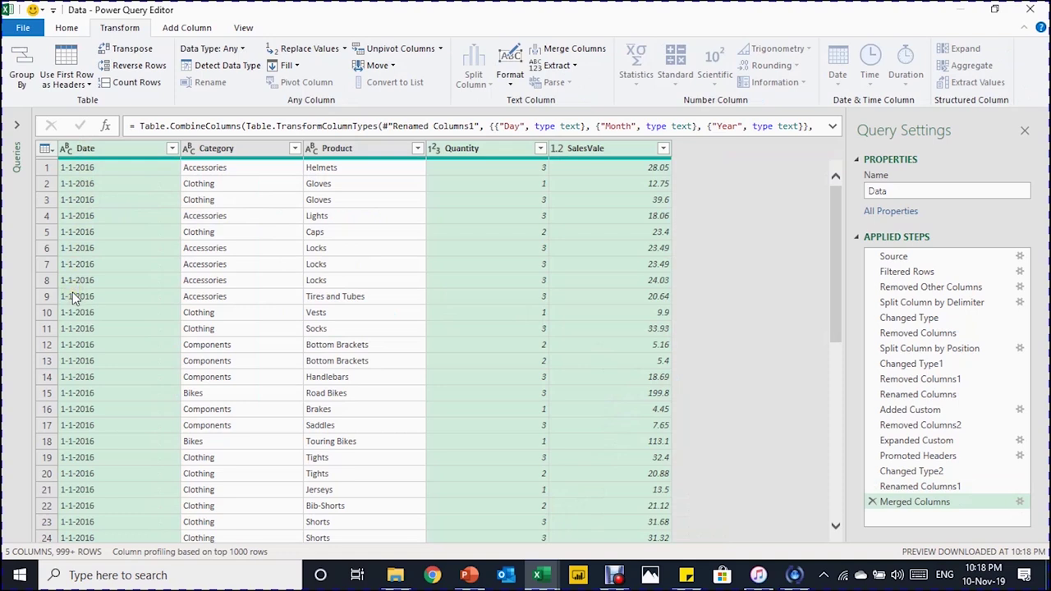
Preview the first merged date and review the Renamed Columns1, Changed Type2, Promoted Headers and Merged Columns steps.
left_click(68, 171)
left_click(131, 176)
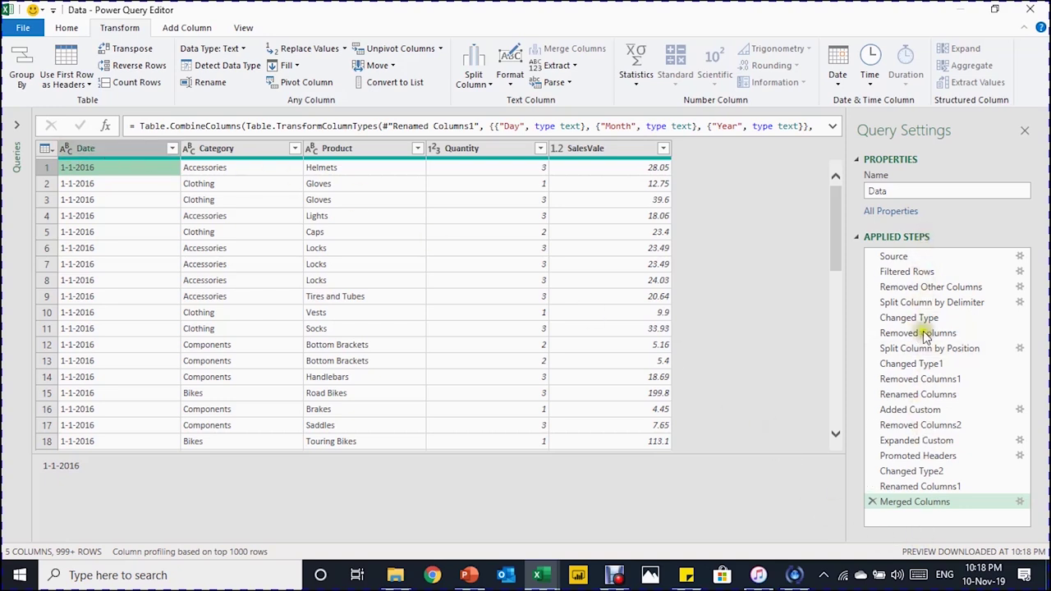
left_click(917, 487)
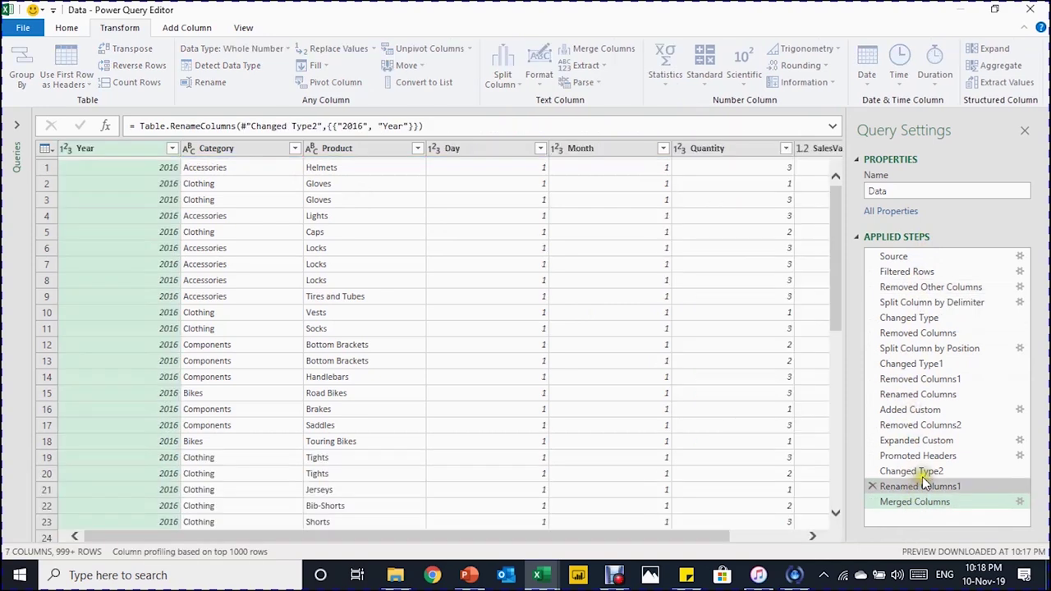
left_click(923, 474)
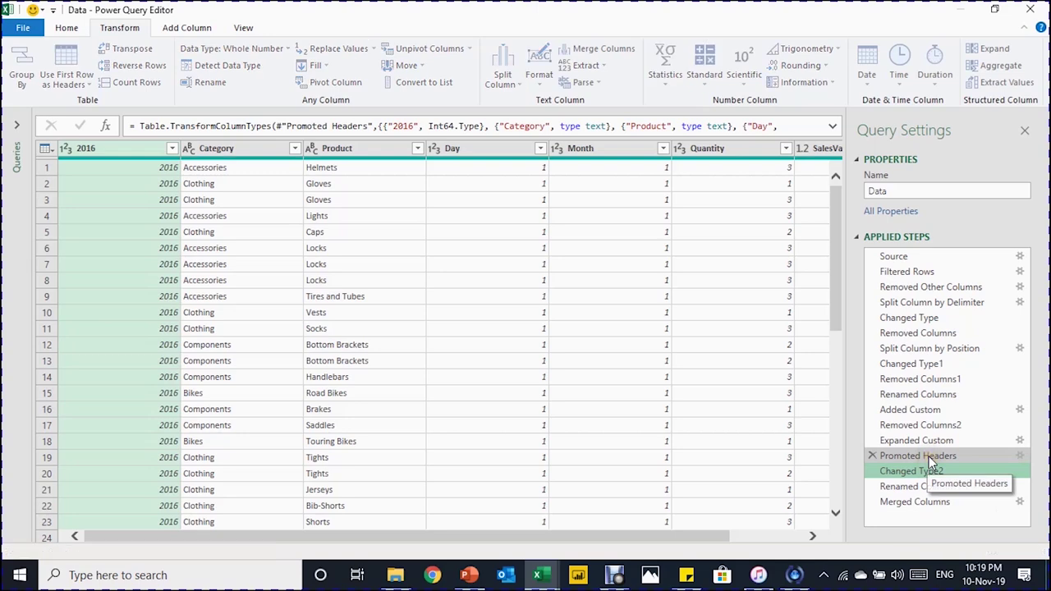
left_click(930, 457)
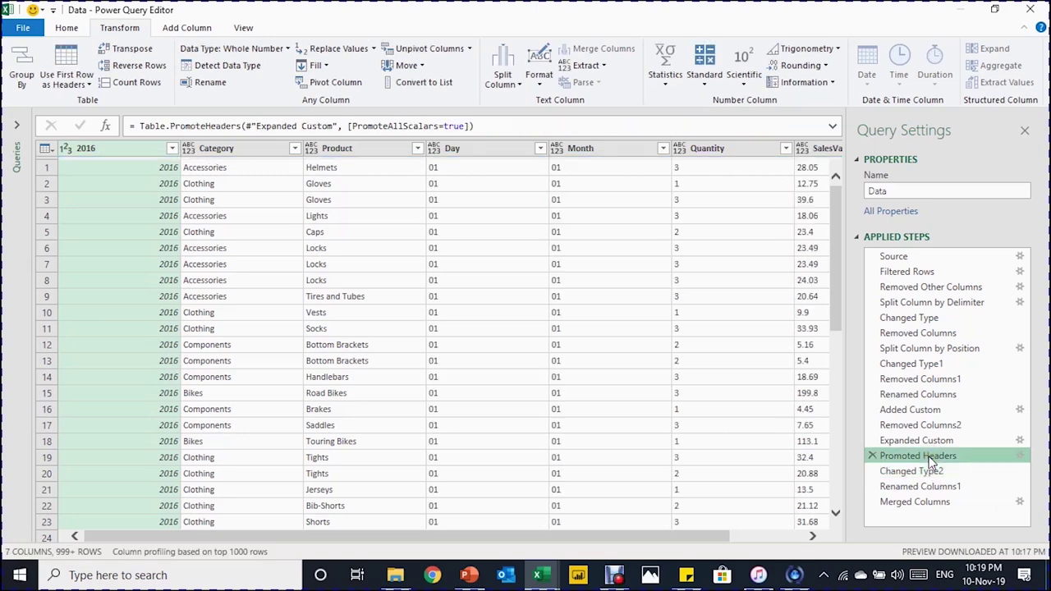
left_click(933, 503)
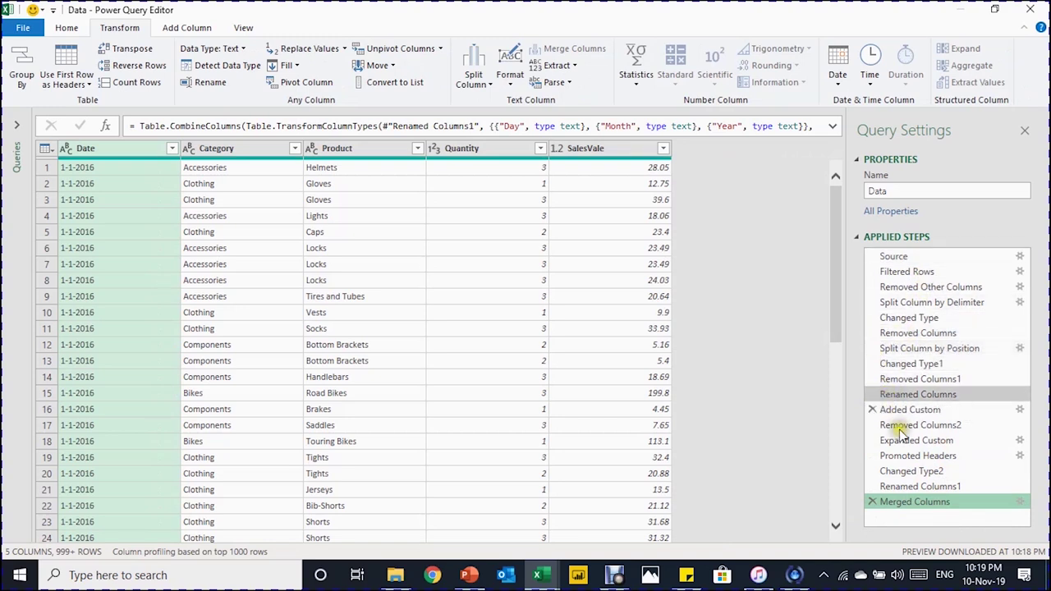
left_click(923, 488)
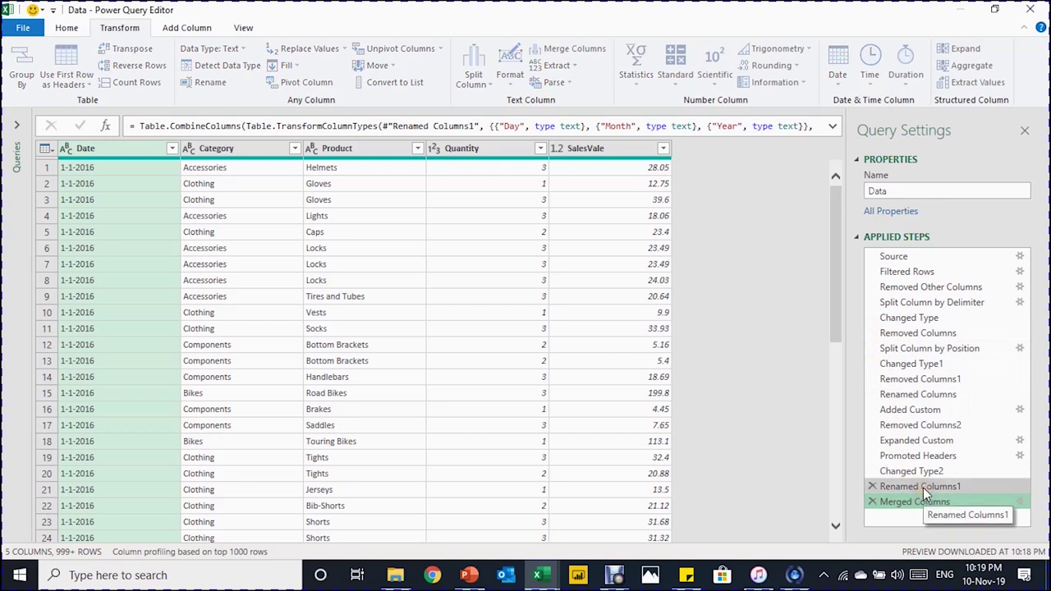
right_click(923, 487)
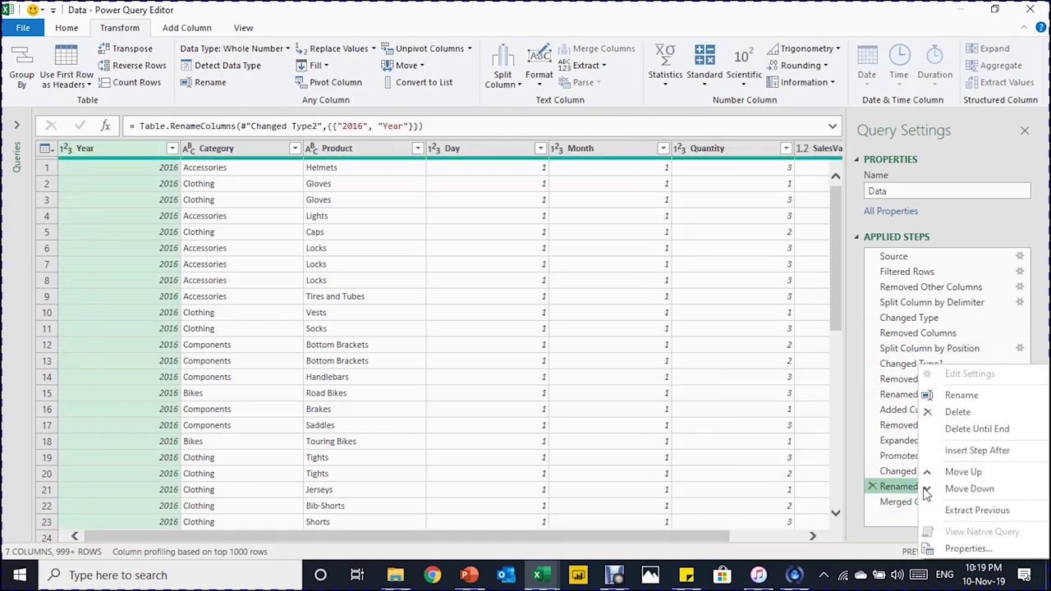
left_click(971, 394)
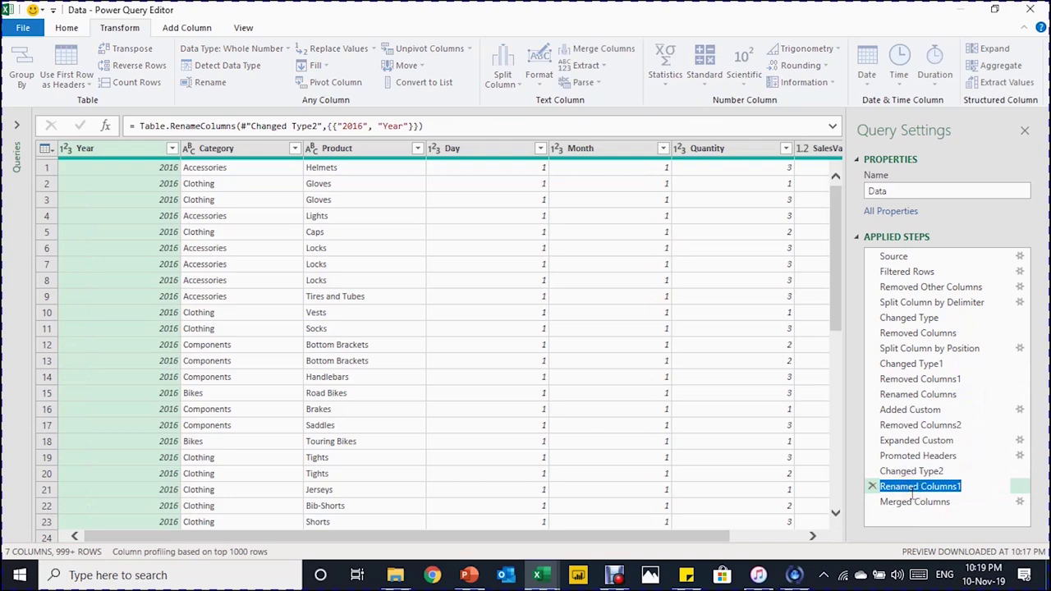
left_click(913, 502)
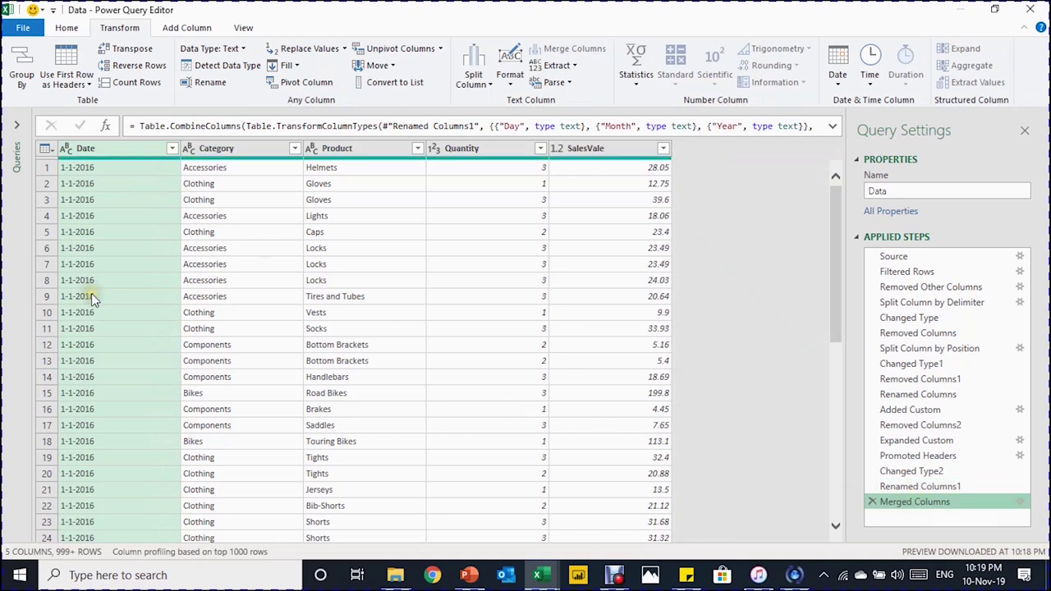
Change the Date column's data type to Date and load its full list of filter values to check them without filtering.
left_click(65, 150)
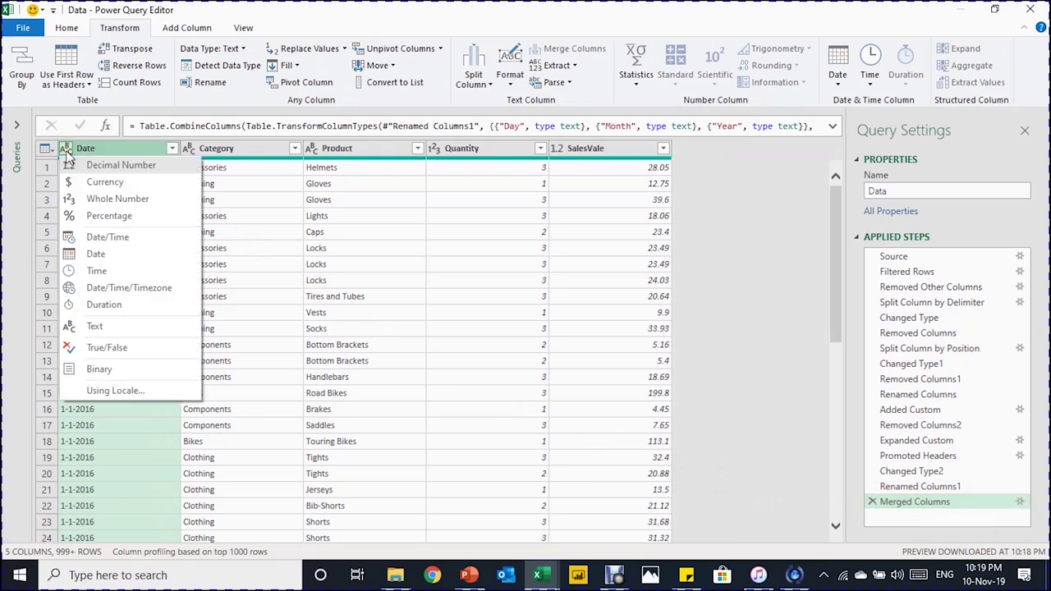
left_click(96, 255)
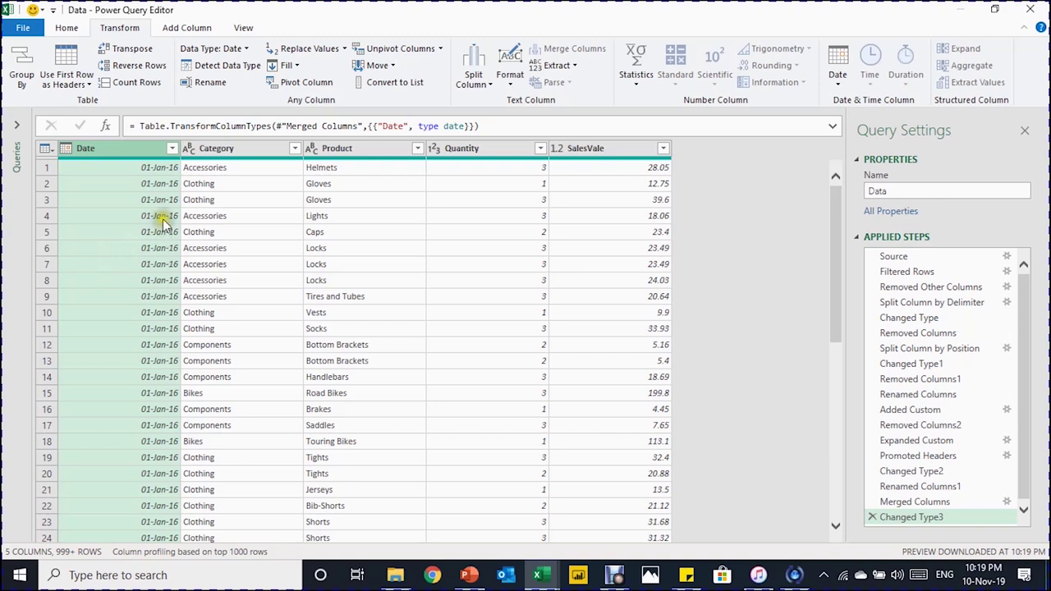
left_click(172, 148)
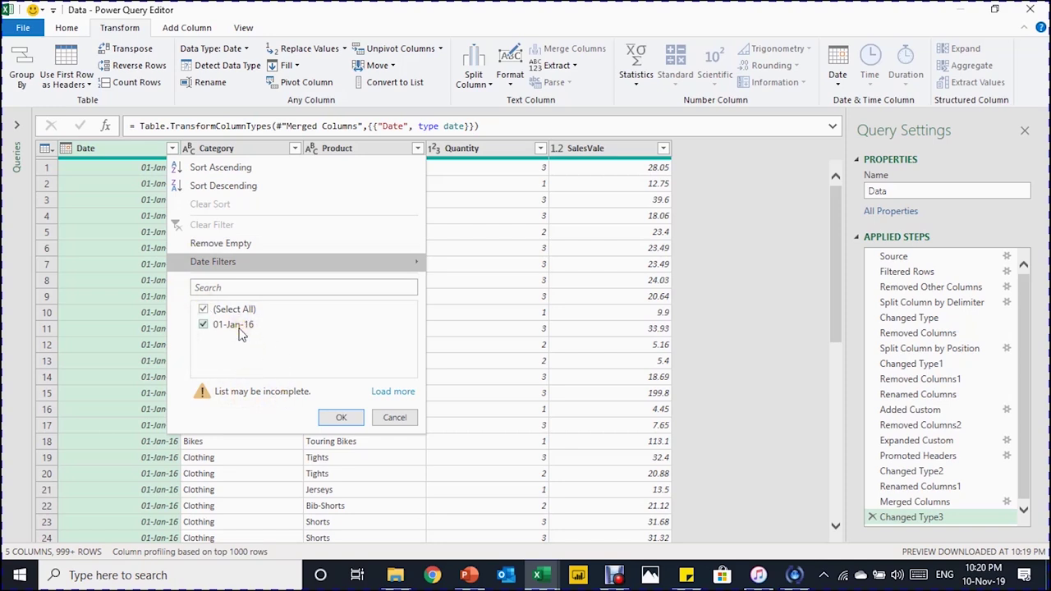
left_click(386, 392)
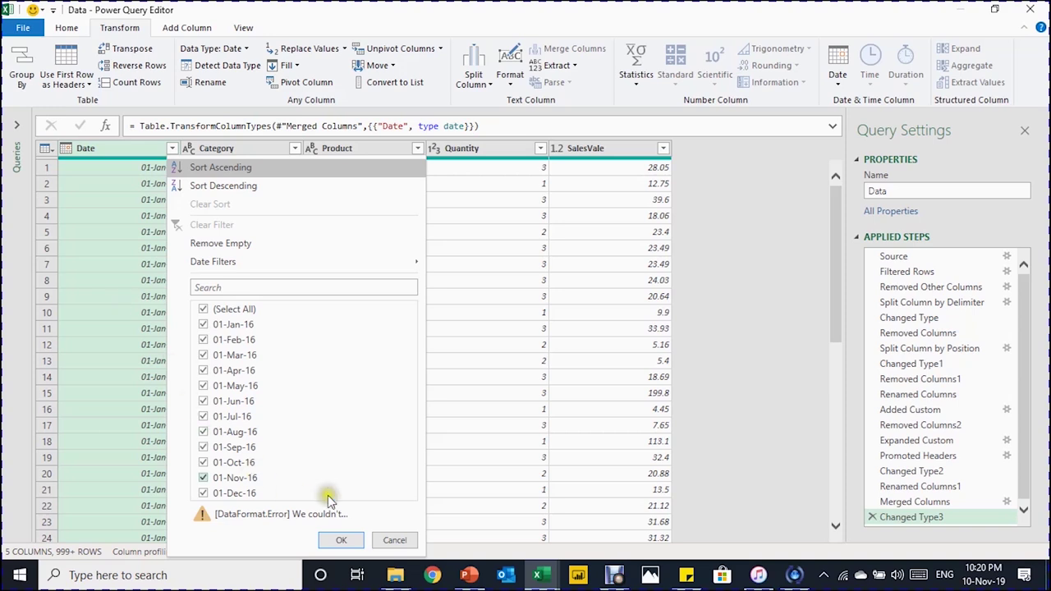
left_click(394, 540)
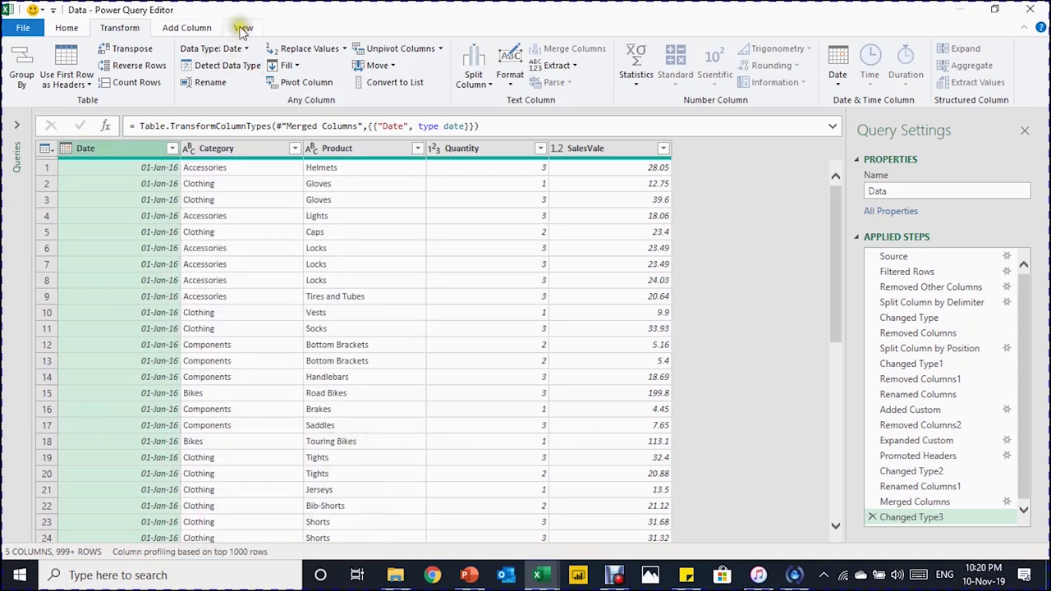
Set the current workbook's query locale to English (United Kingdom) and load the Date column's full list of filter values.
left_click(37, 30)
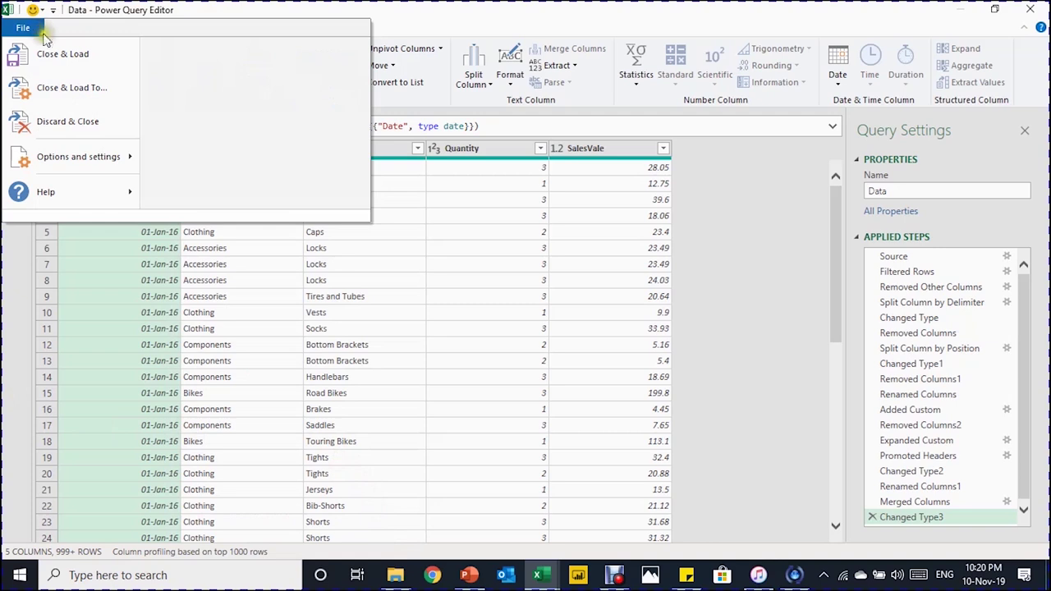
left_click(72, 158)
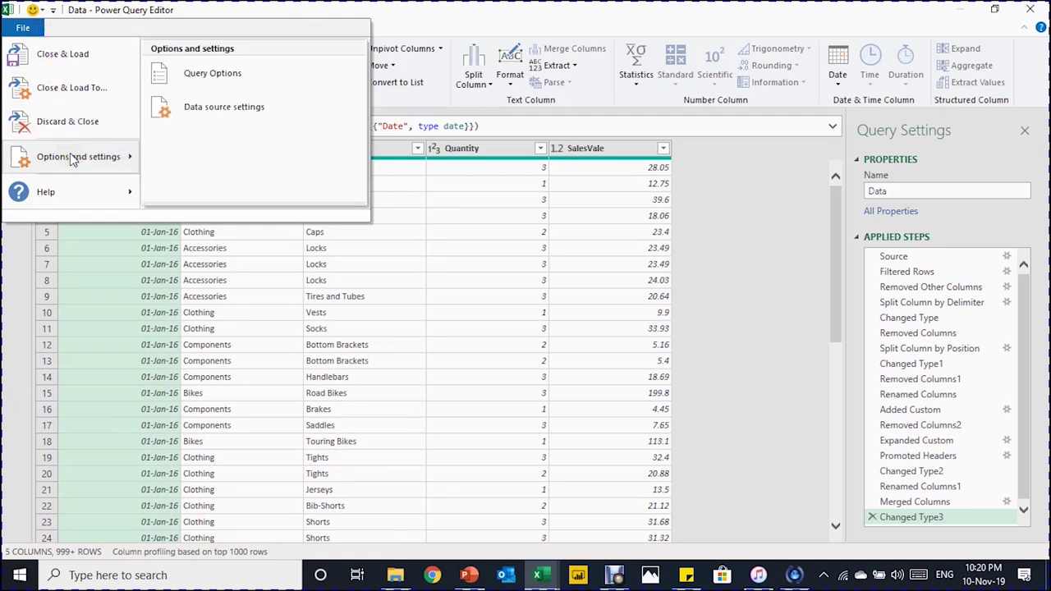
left_click(215, 75)
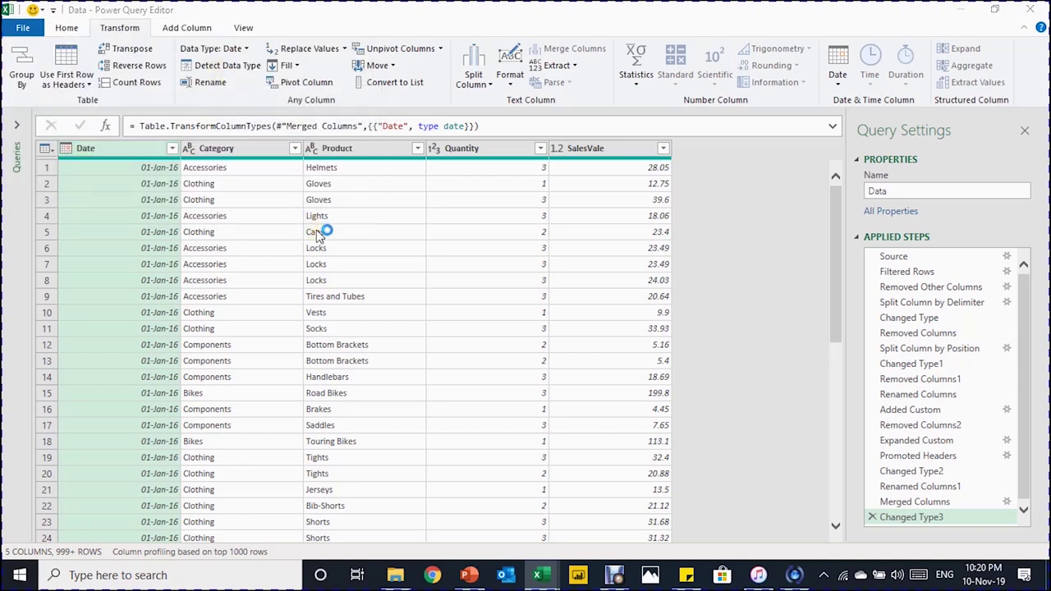
left_click(348, 287)
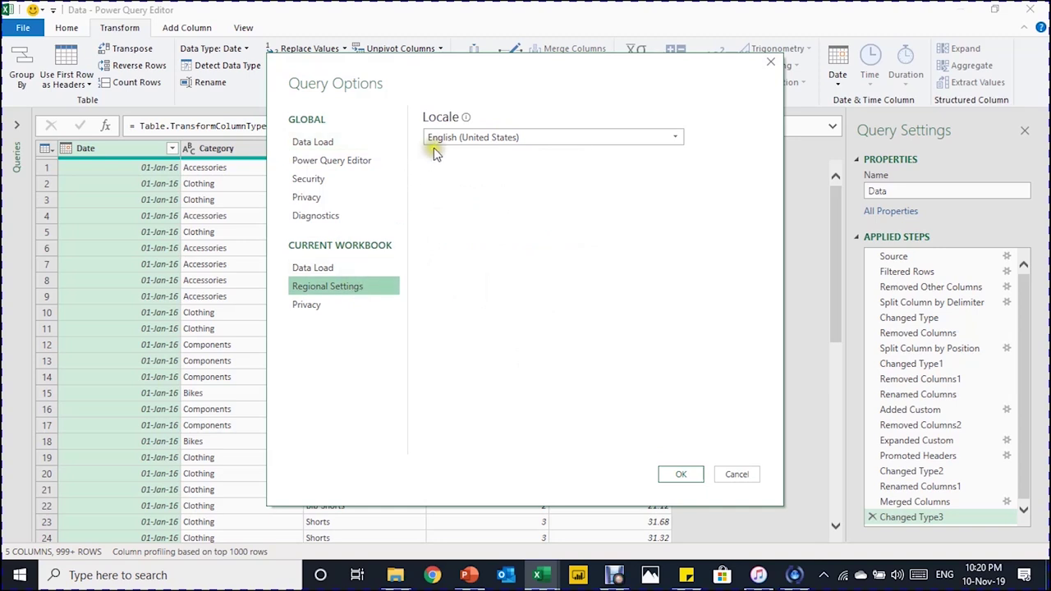
left_click(501, 139)
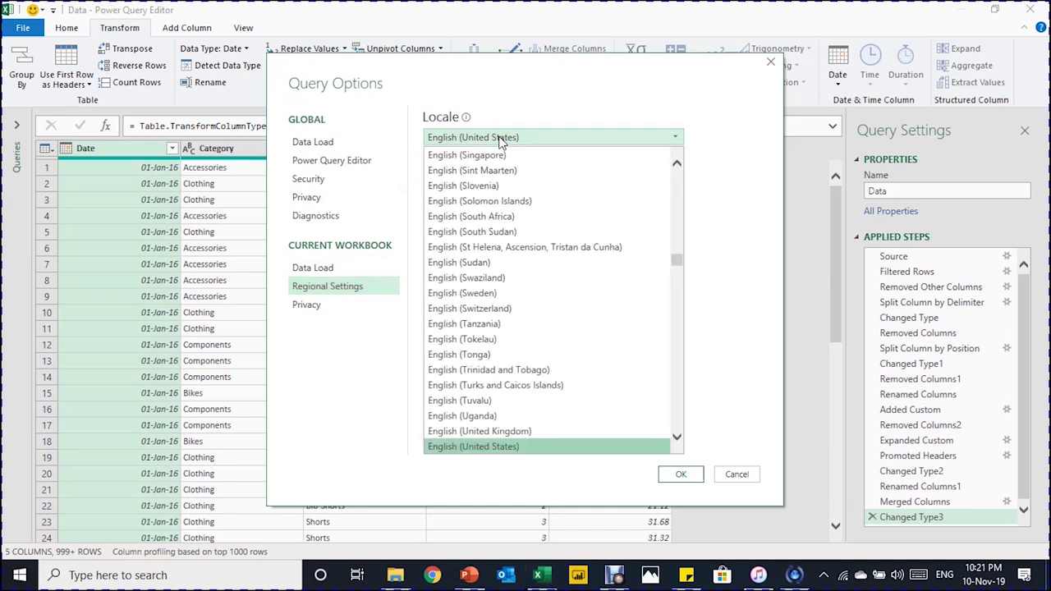
left_click(511, 431)
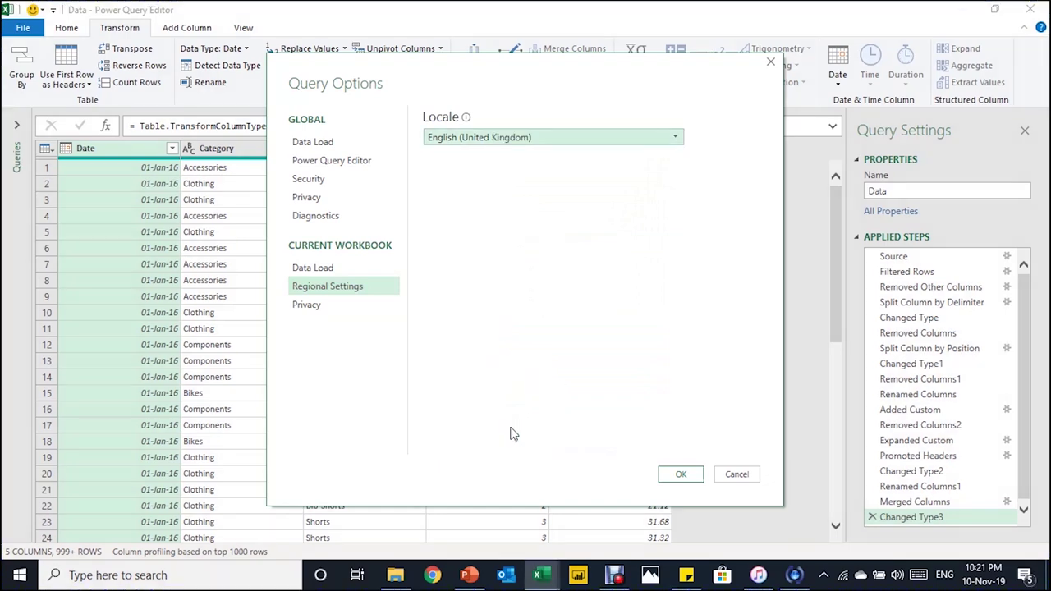
left_click(686, 481)
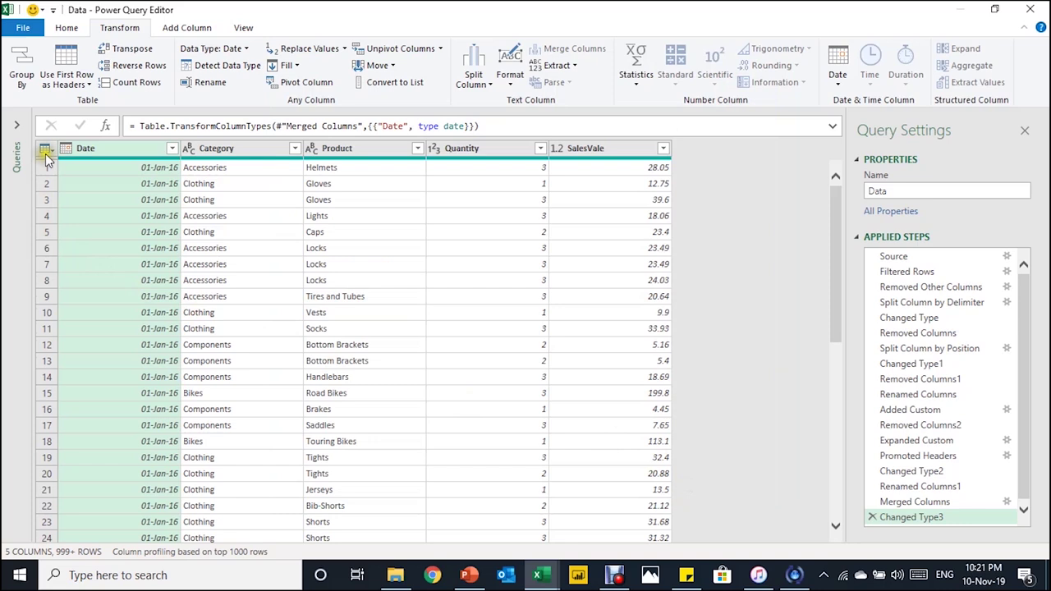
left_click(172, 148)
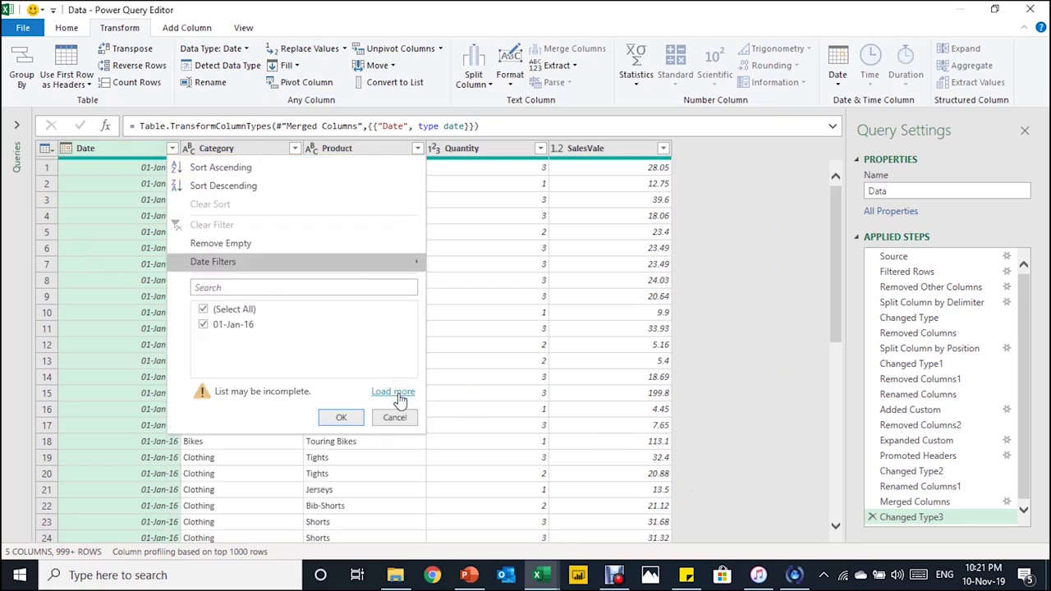
left_click(399, 394)
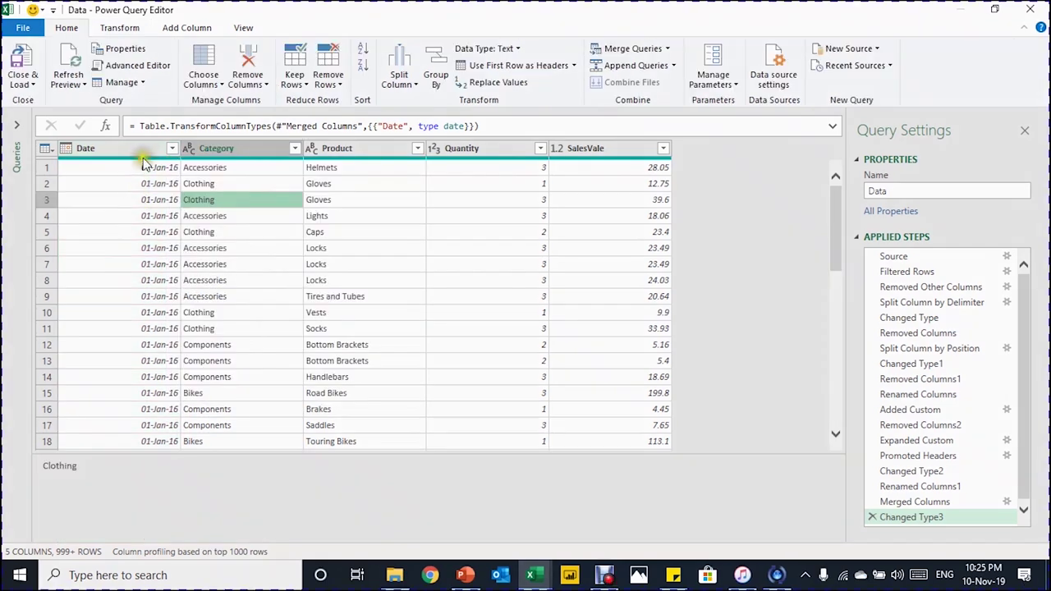
Load all filter values of the Category column and filter out the repeated header rows containing Category.
left_click(296, 153)
left_click(295, 149)
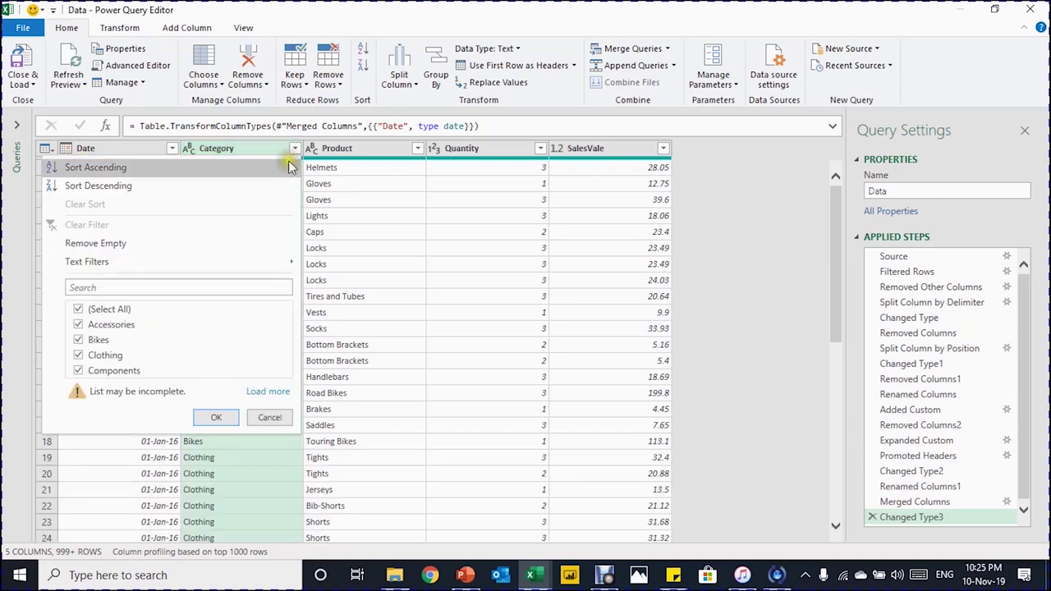
left_click(268, 392)
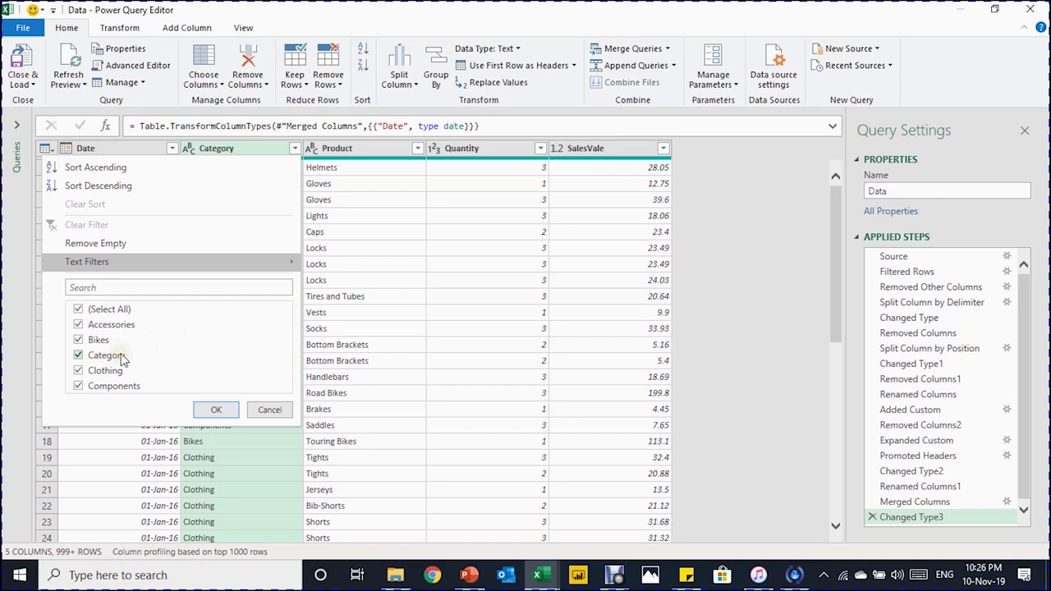
left_click(79, 356)
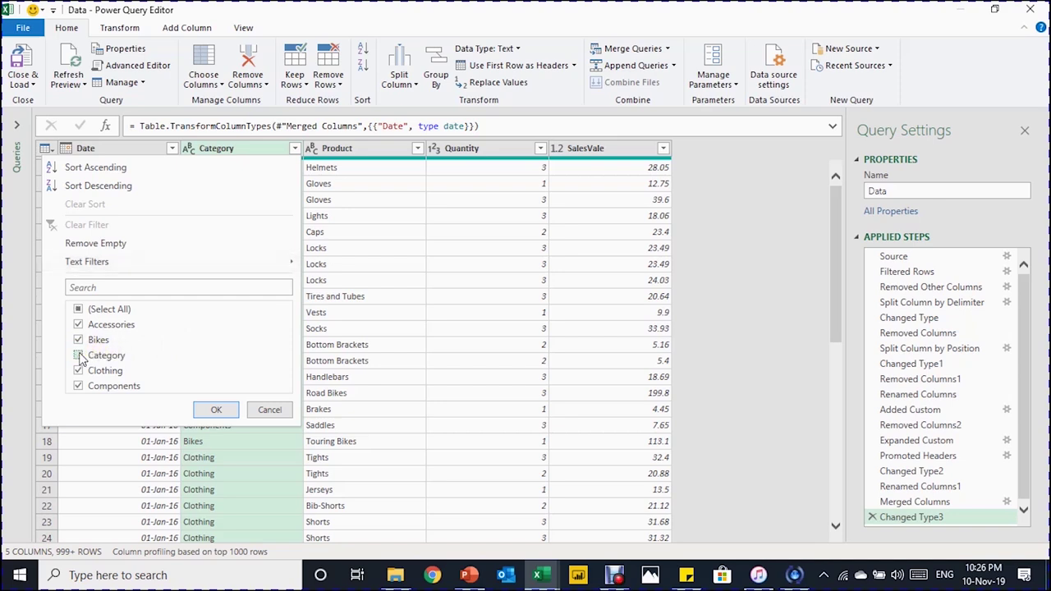
left_click(215, 411)
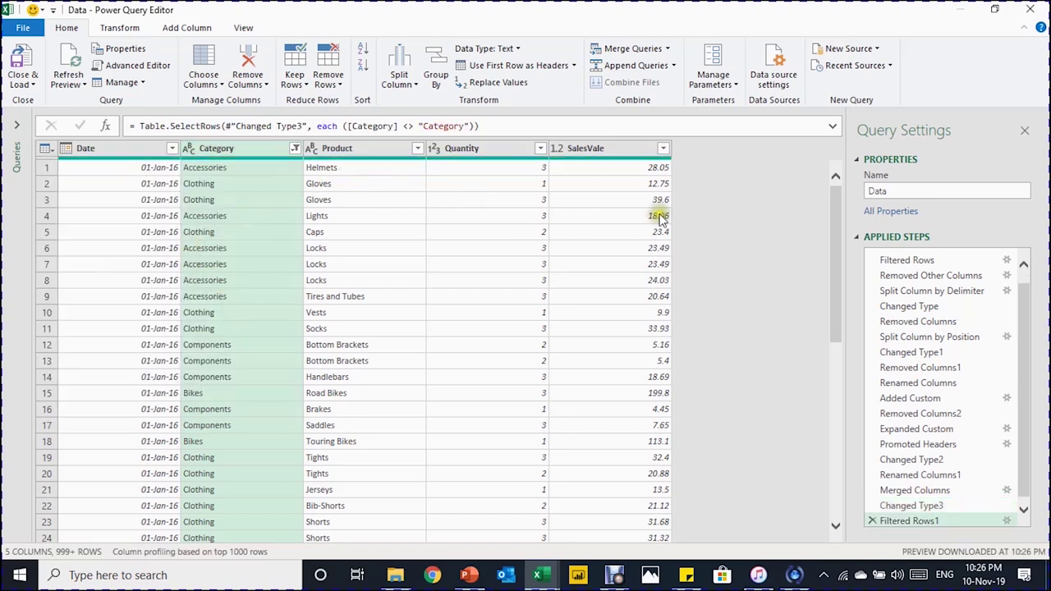
Close the query editor and load the query as a PivotTable Report in the existing worksheet at cell B3.
left_click(160, 148)
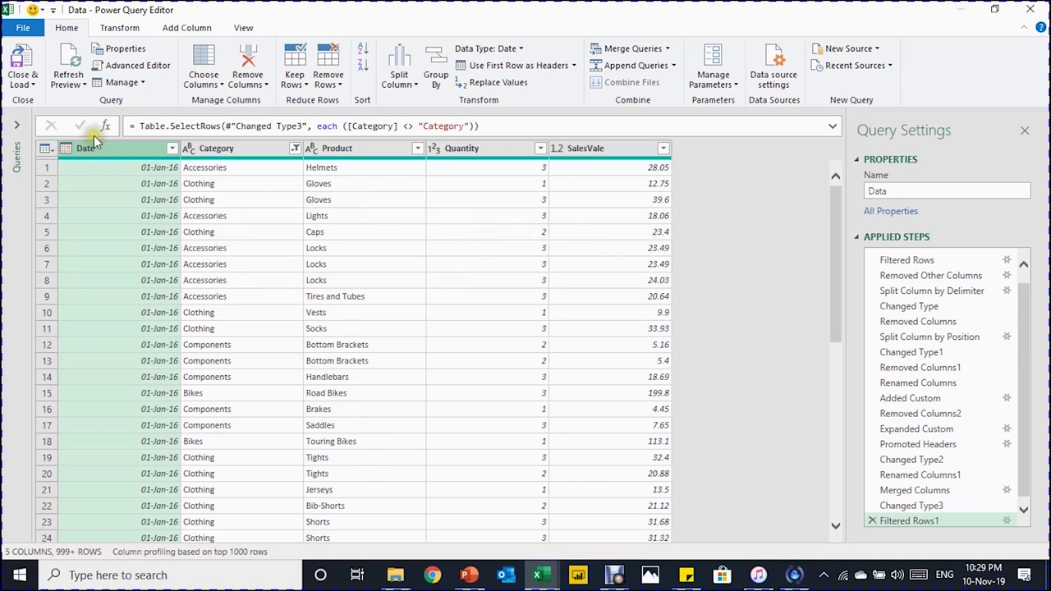
left_click(35, 85)
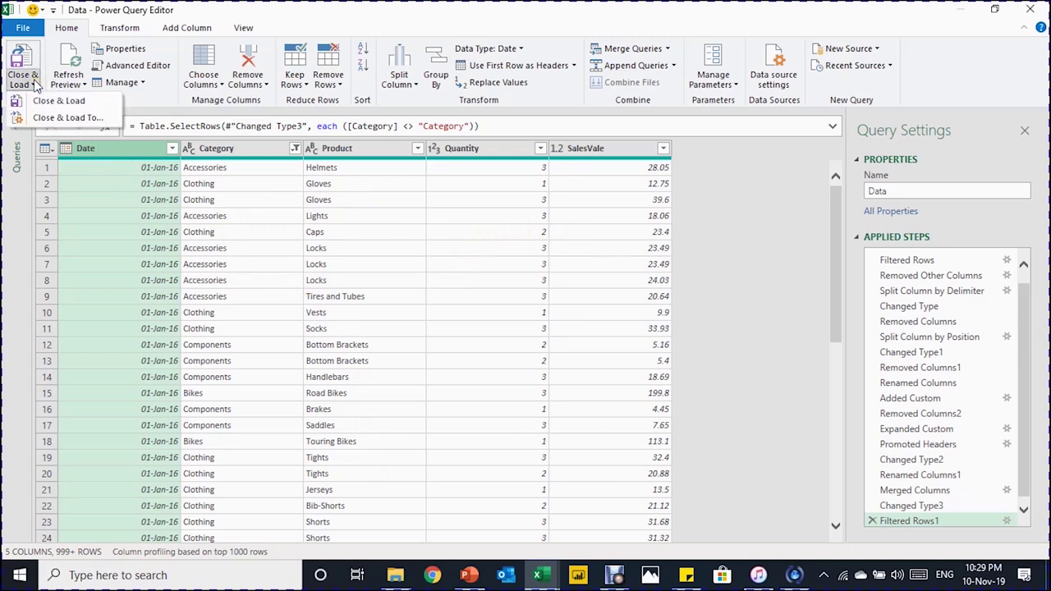
left_click(57, 117)
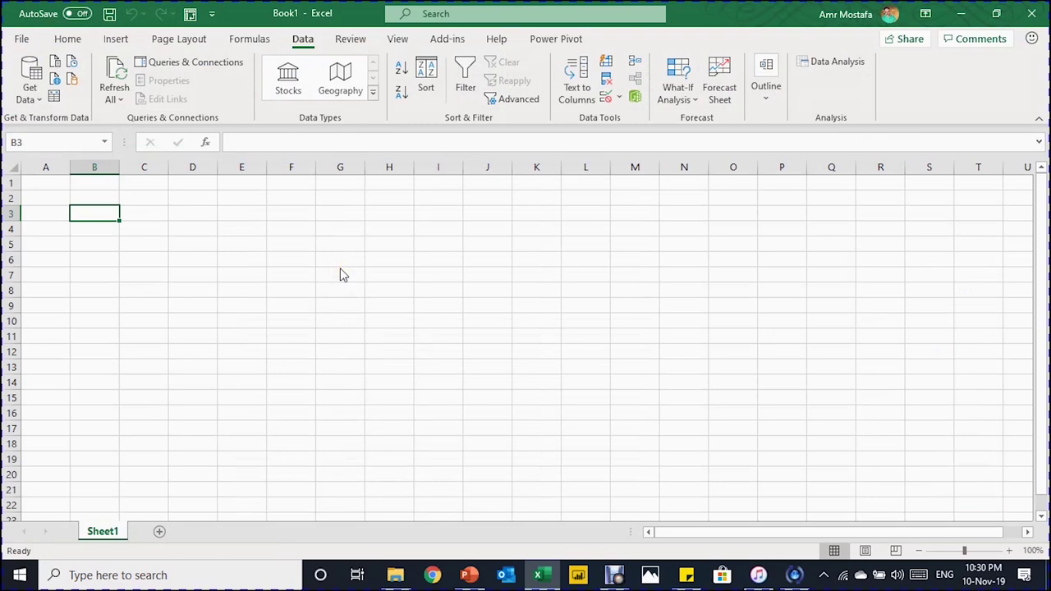
left_click_drag(556, 223, 503, 203)
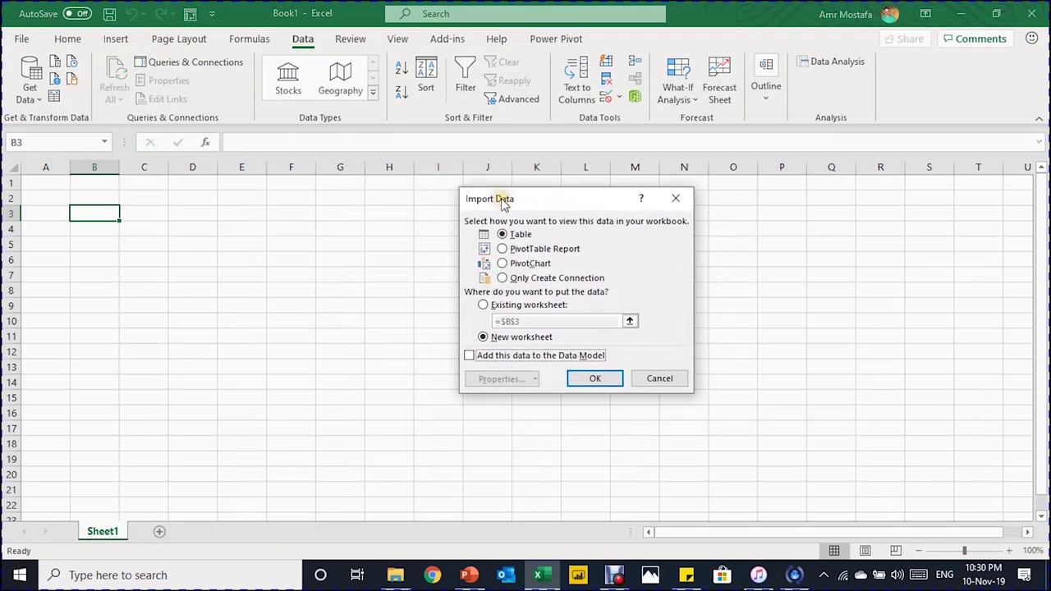
left_click(504, 249)
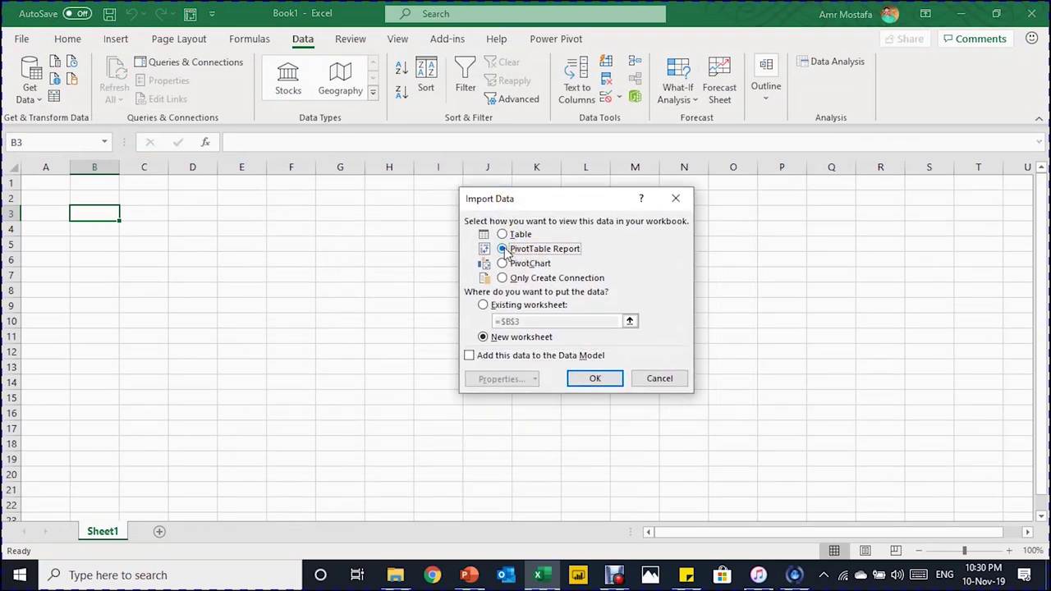
left_click(482, 304)
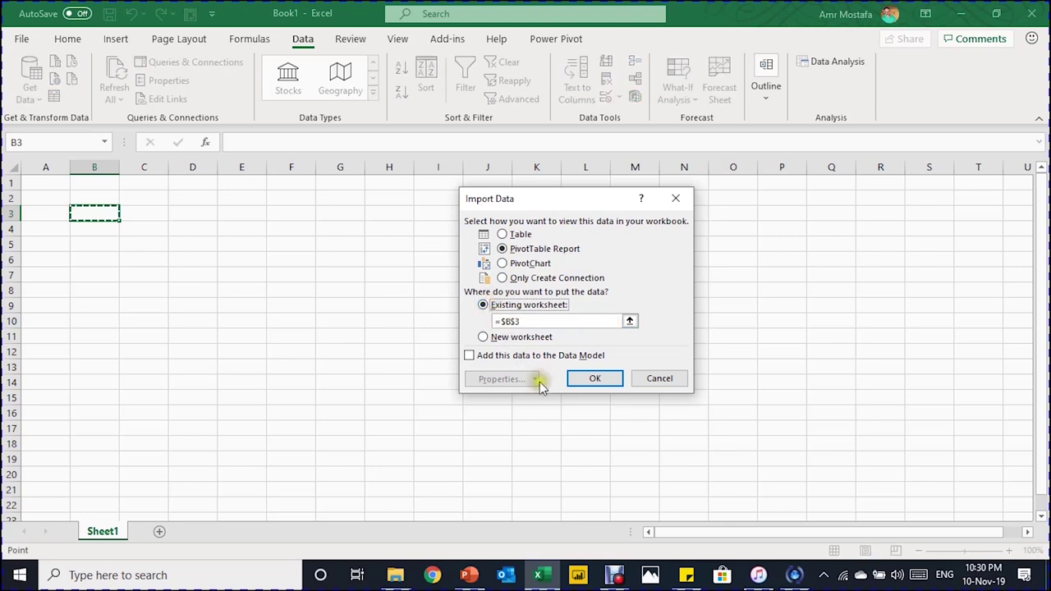
left_click(587, 380)
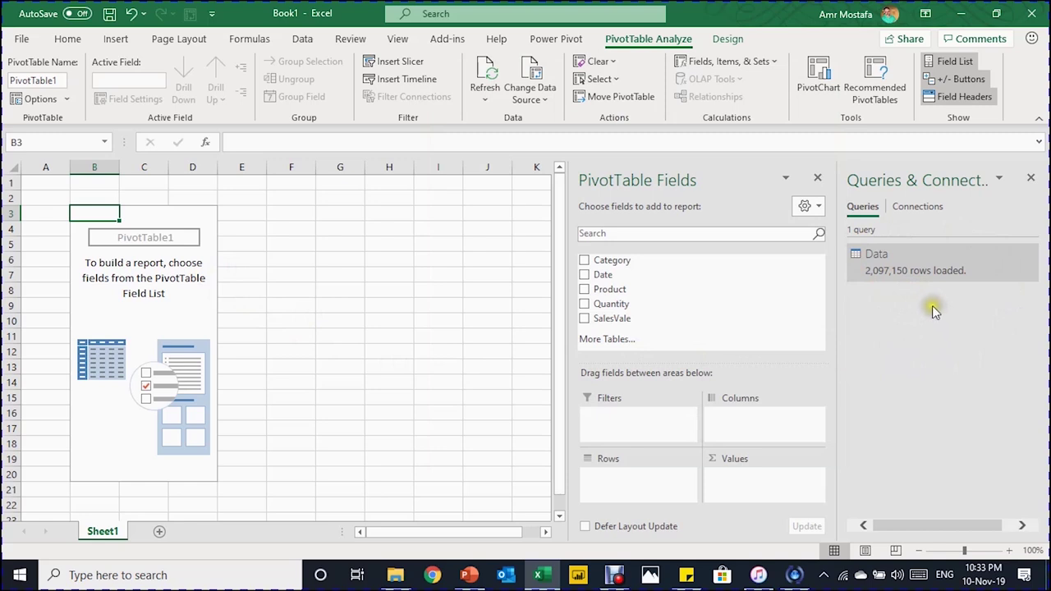
Add Date to the PivotTable rows, move its Years grouping to the columns, and remove Quarters and Date from the rows.
left_click(932, 304)
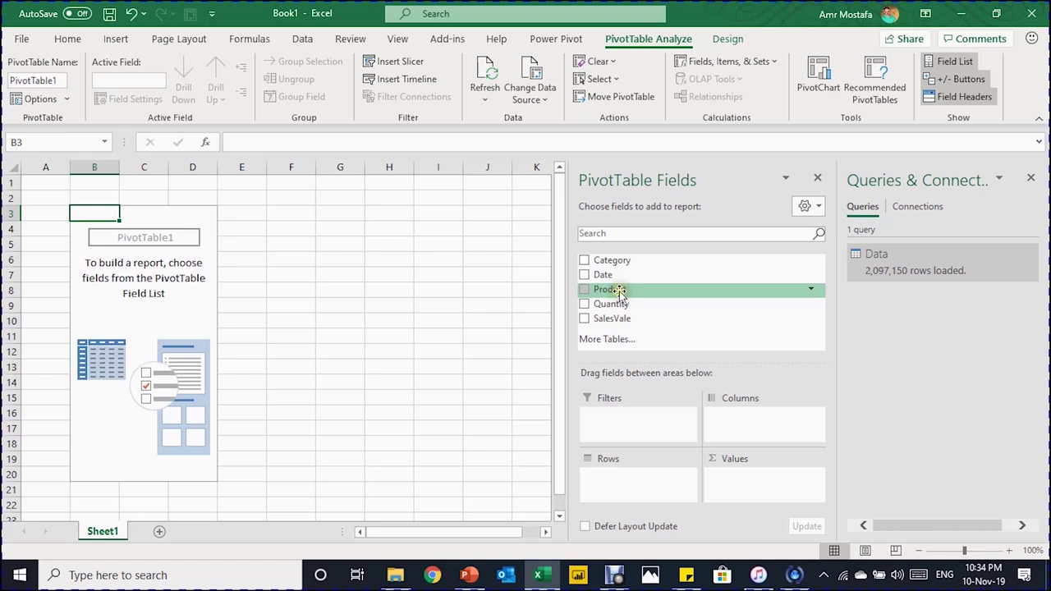
left_click_drag(619, 290, 629, 476)
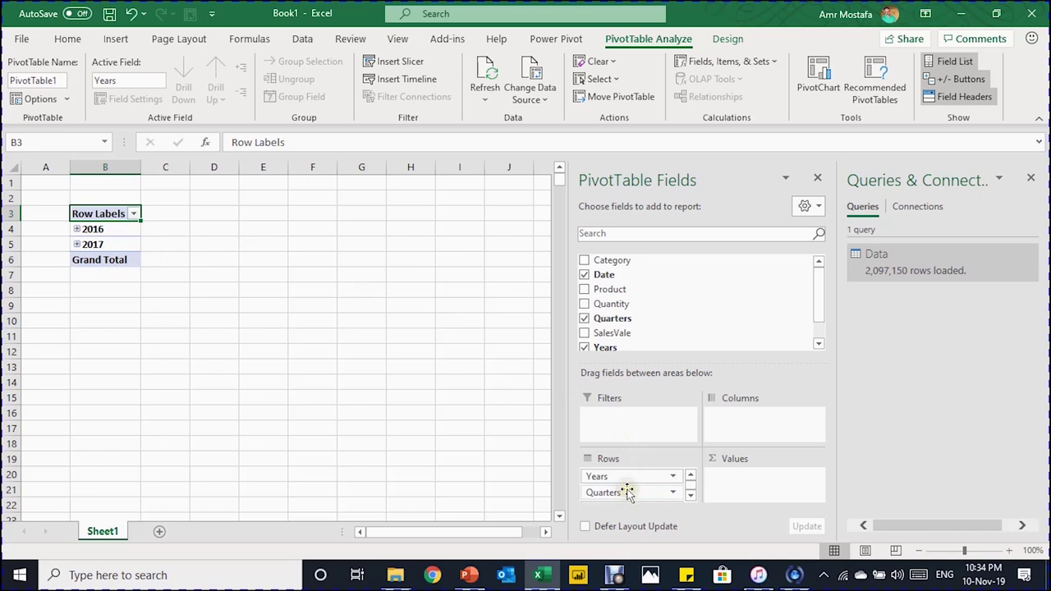
left_click_drag(629, 490, 477, 453)
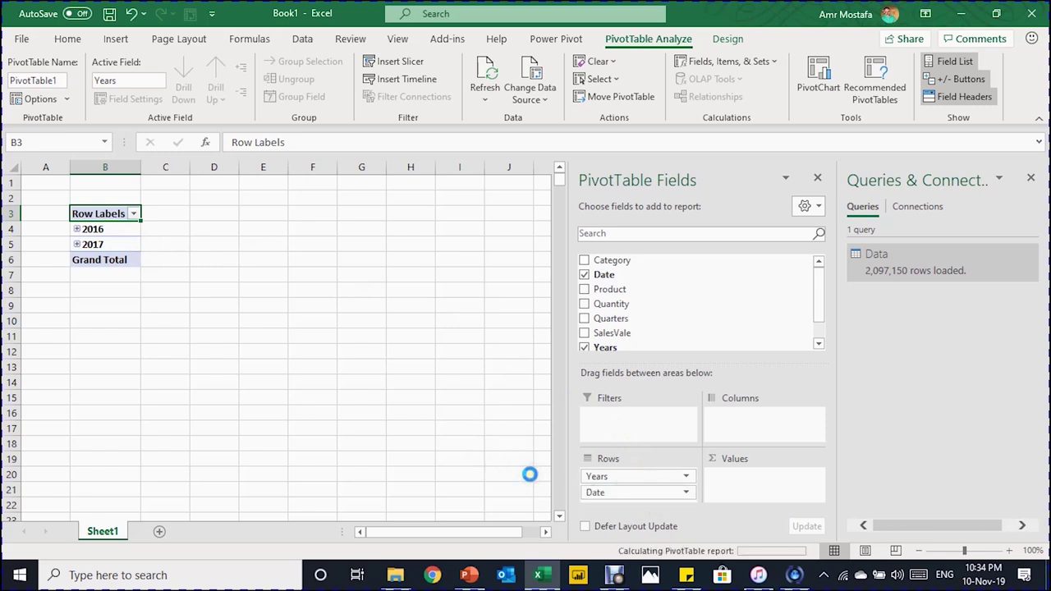
left_click_drag(629, 476, 746, 435)
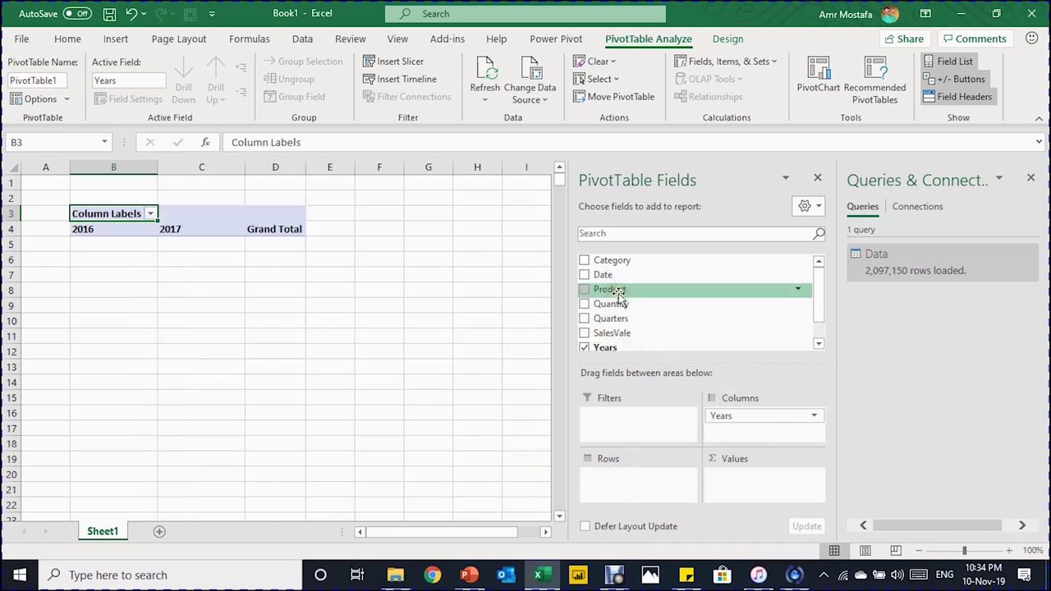
Place Category above Product in the PivotTable rows and add SalesVale as a summed value.
left_click_drag(620, 292, 648, 469)
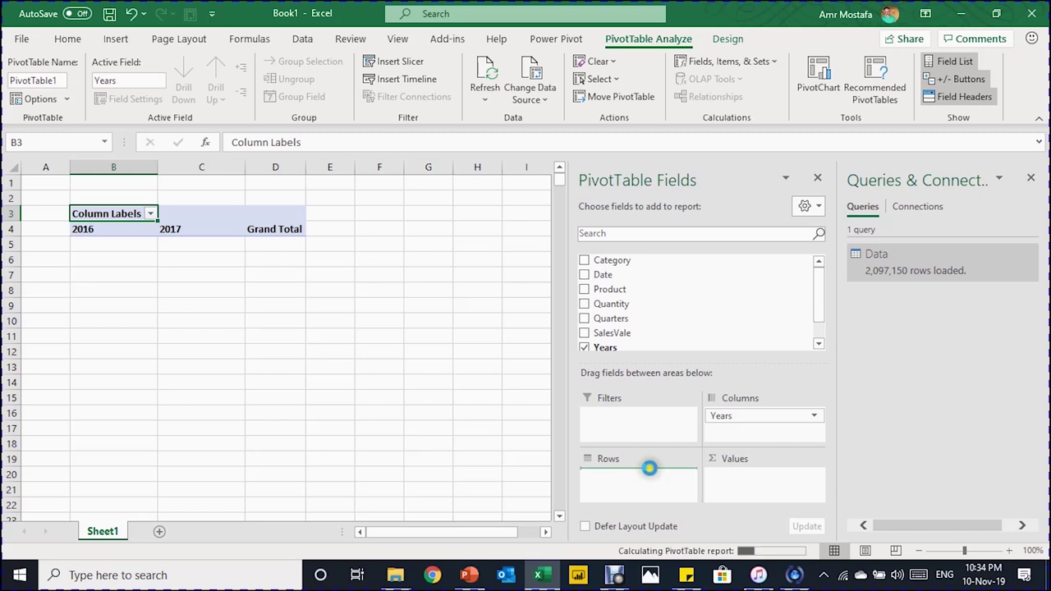
left_click_drag(612, 260, 643, 469)
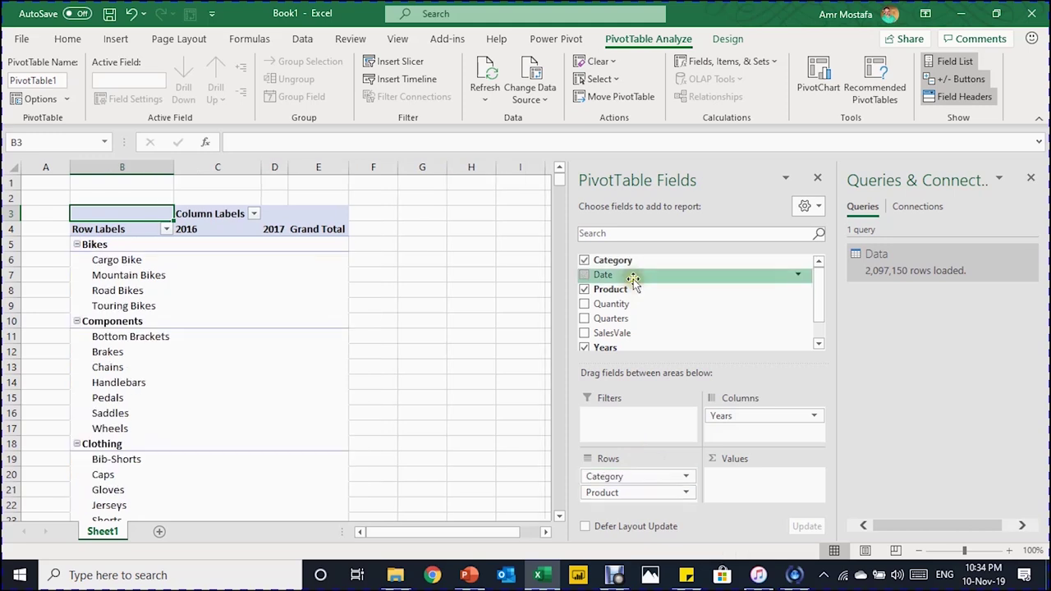
left_click_drag(632, 333, 757, 484)
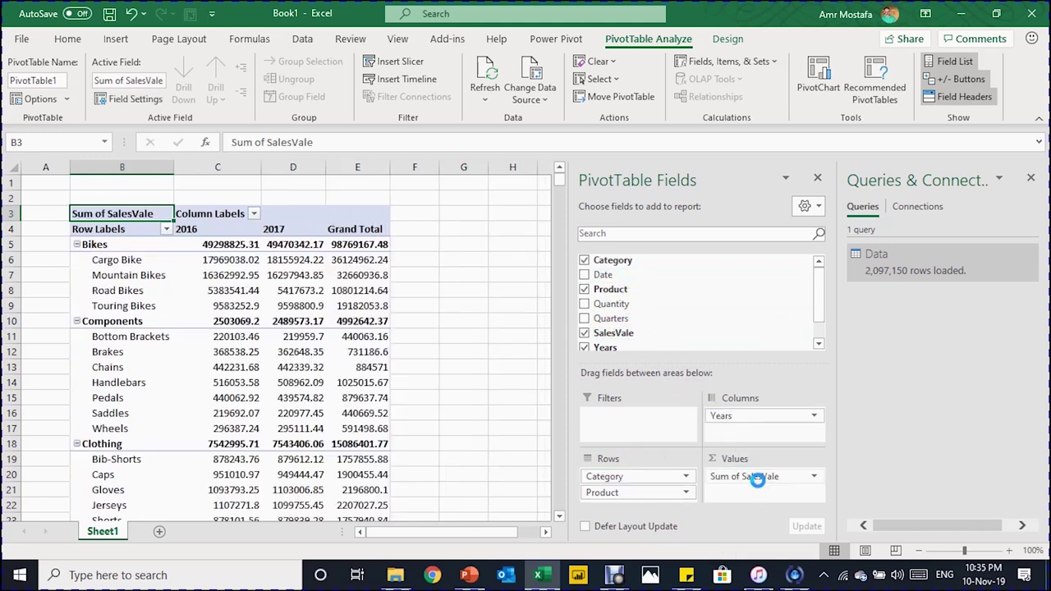
Format the PivotTable's sales values as dollar currency with no decimal places.
left_click(234, 261)
right_click(243, 261)
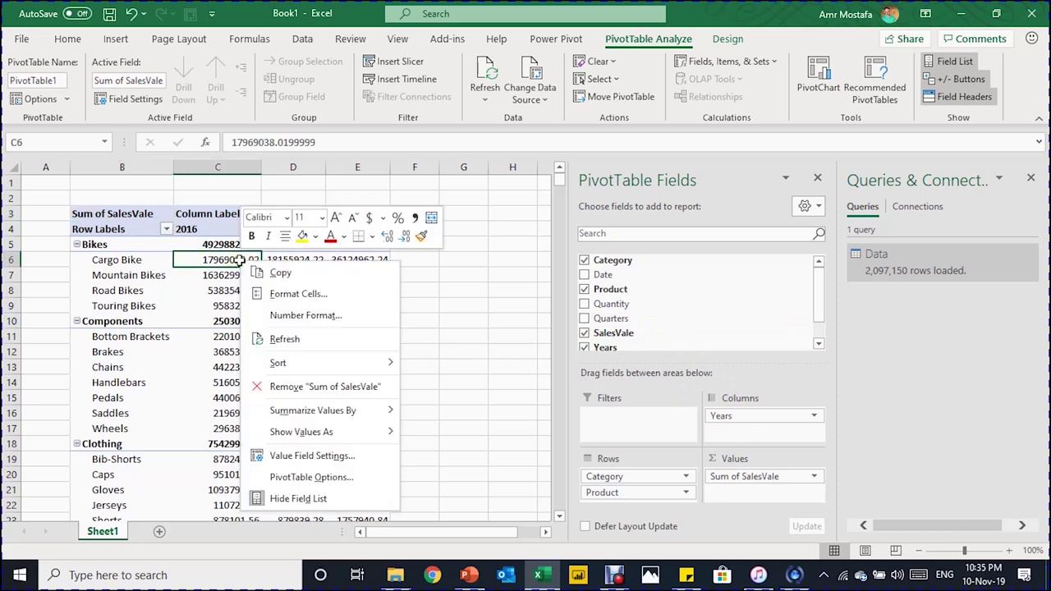
left_click(284, 314)
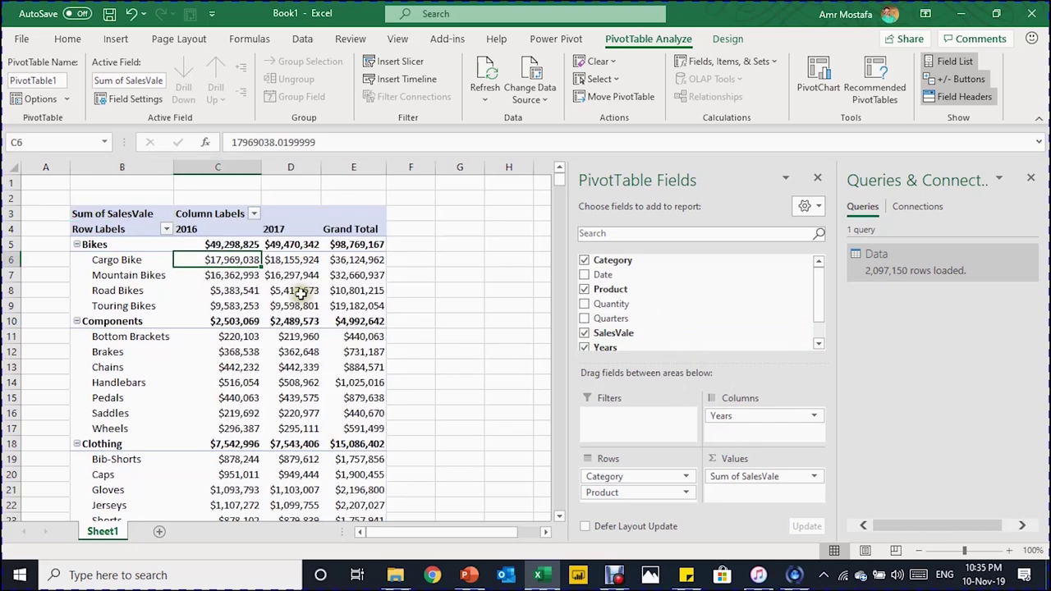
Review the PivotTable's 2016 and 2017 sales values by category and product.
left_click(291, 290)
scroll(289, 339, "down", 1)
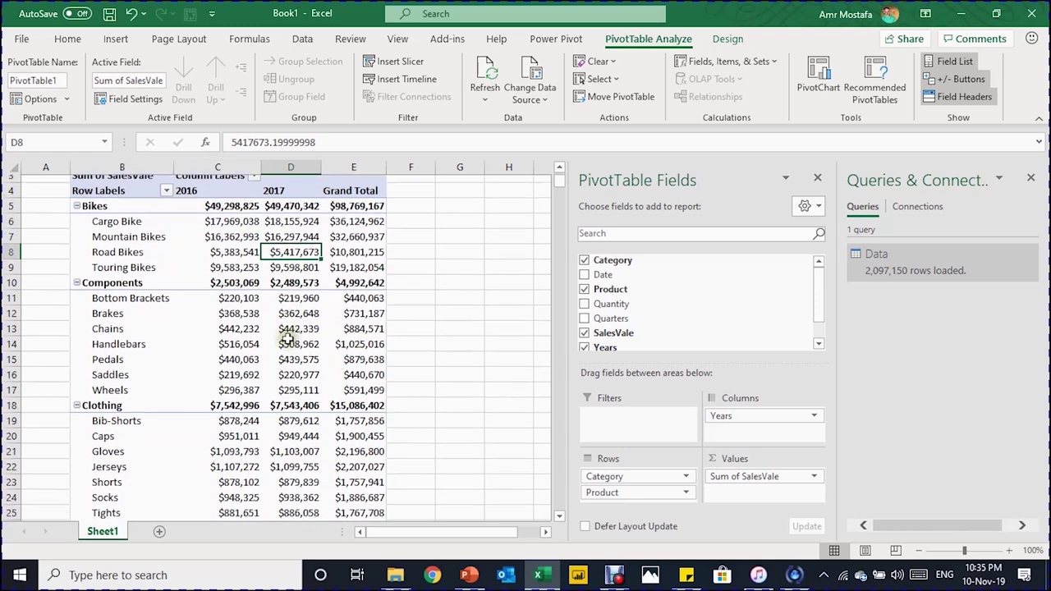
scroll(288, 339, "down", 6)
scroll(287, 339, "up", 7)
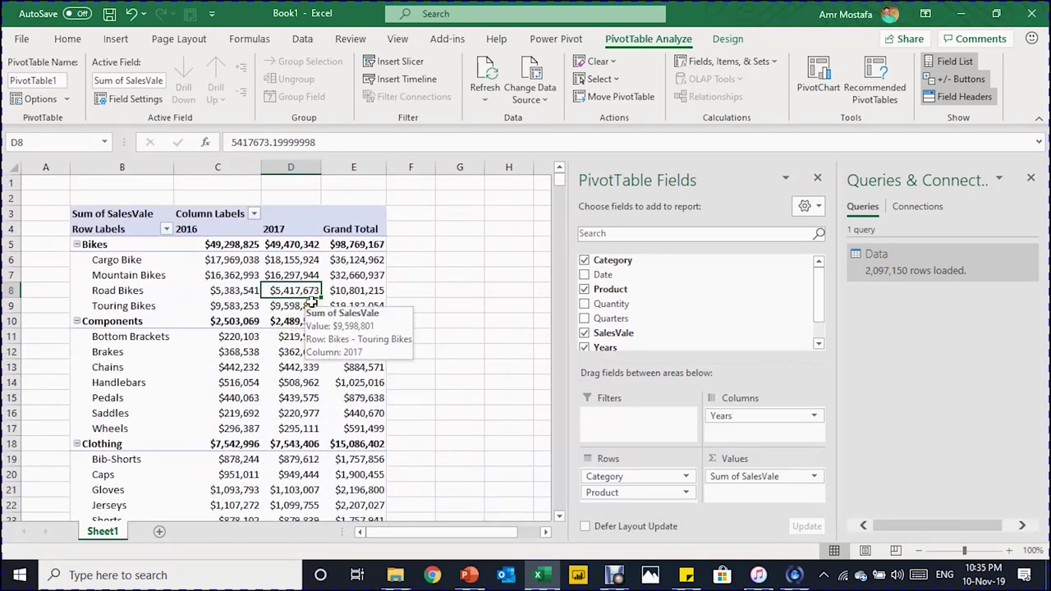
left_click(305, 260)
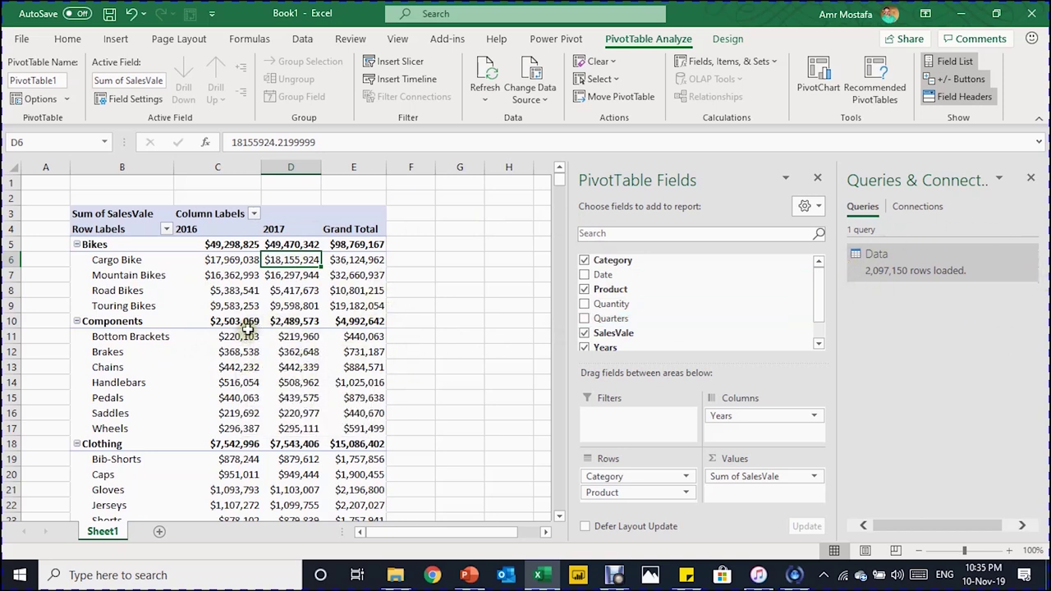
mouse_move(248, 329)
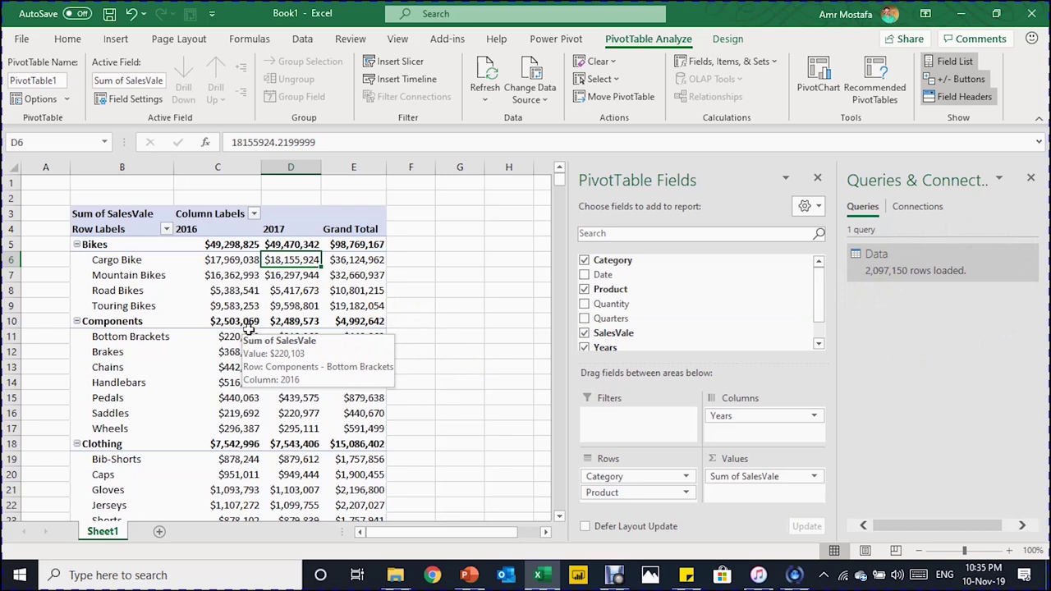
mouse_move(307, 354)
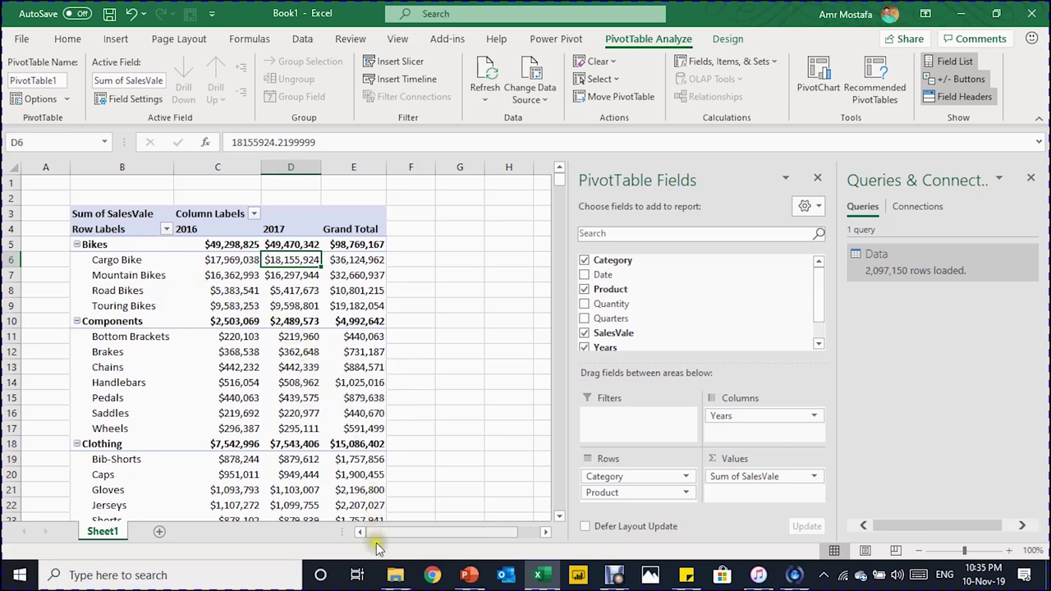
In File Explorer, copy SalesT2018.csv from the PQB04 folder into its Data subfolder.
left_click(396, 576)
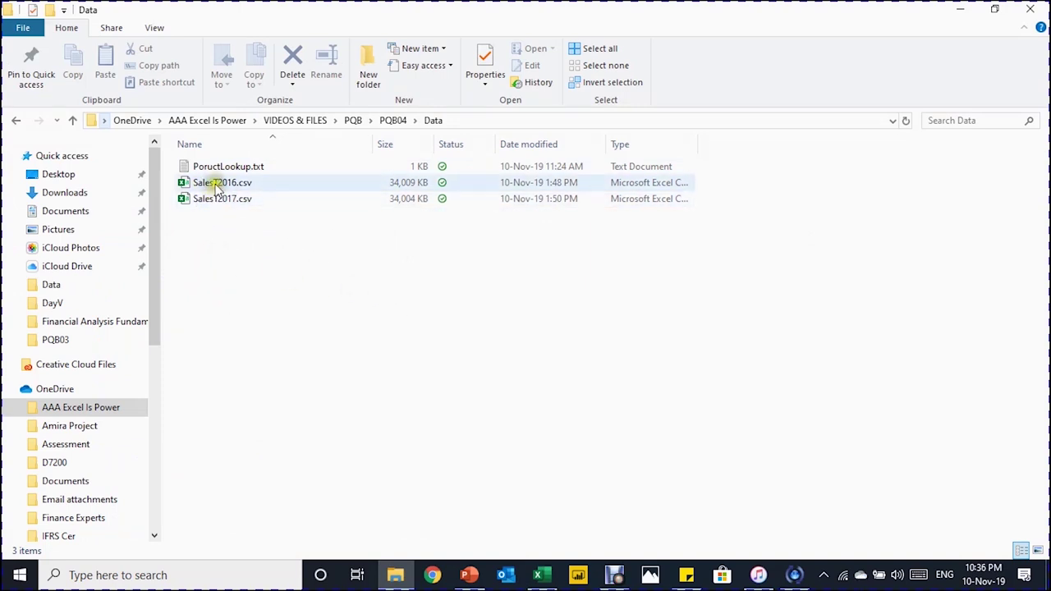
left_click(395, 122)
left_click(223, 263)
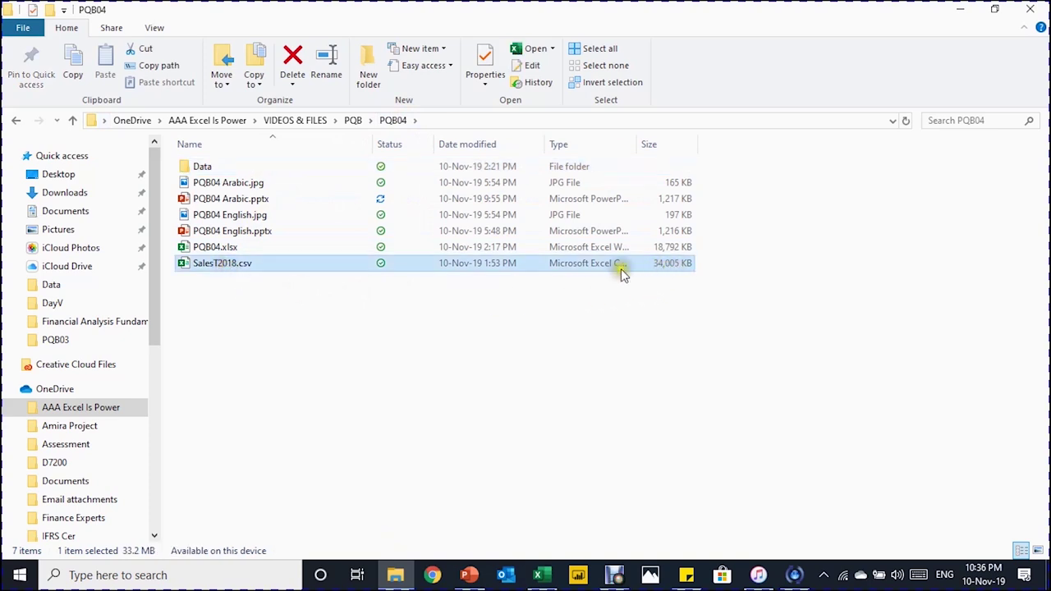
key("ctrl+c")
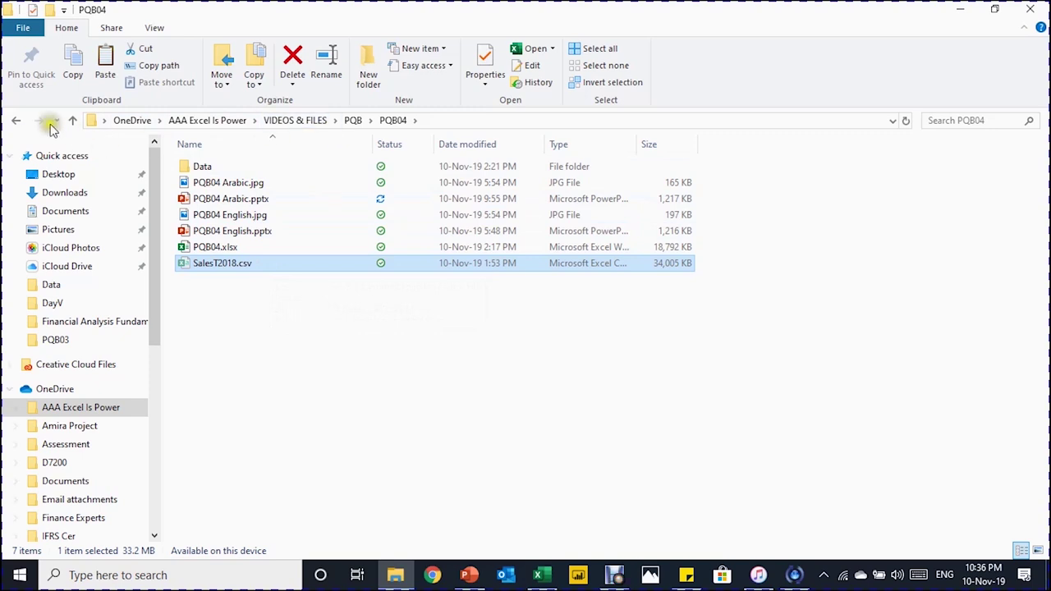
left_click(14, 122)
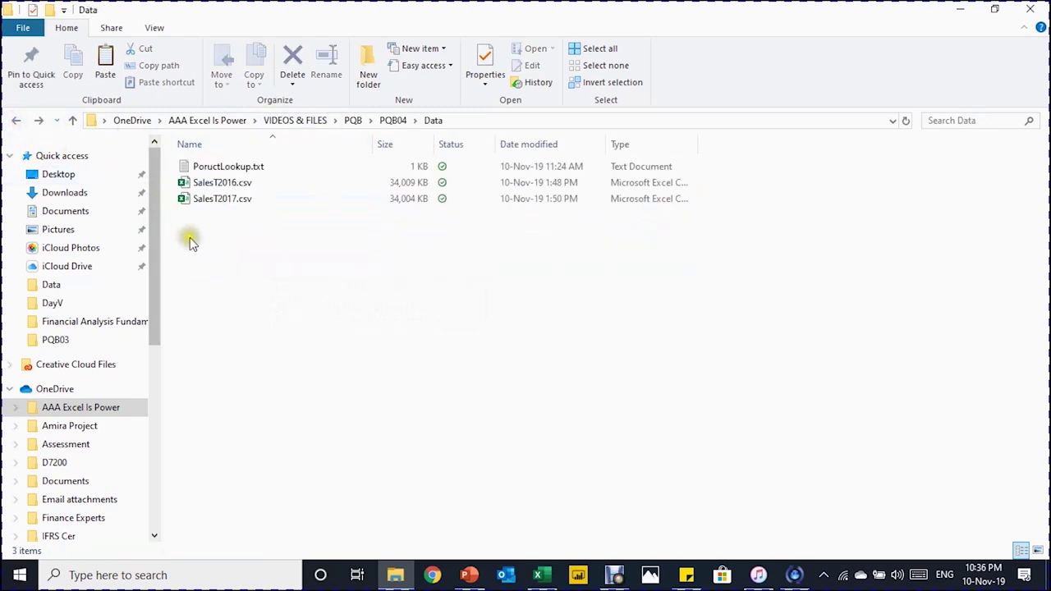
key("ctrl+v")
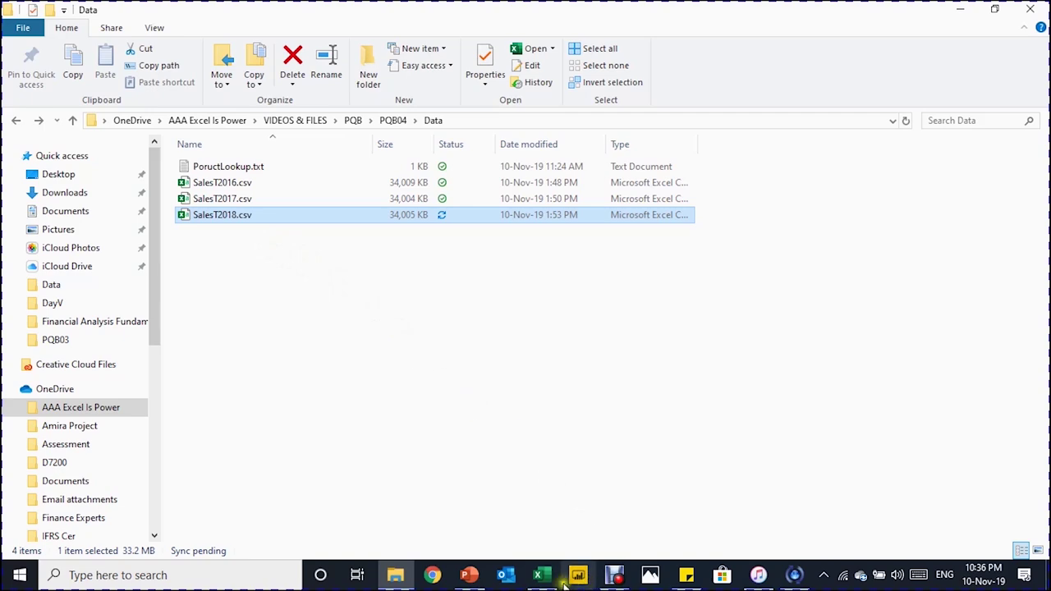
Switch back to Excel and refresh all data connections feeding the sales PivotTable.
left_click(537, 574)
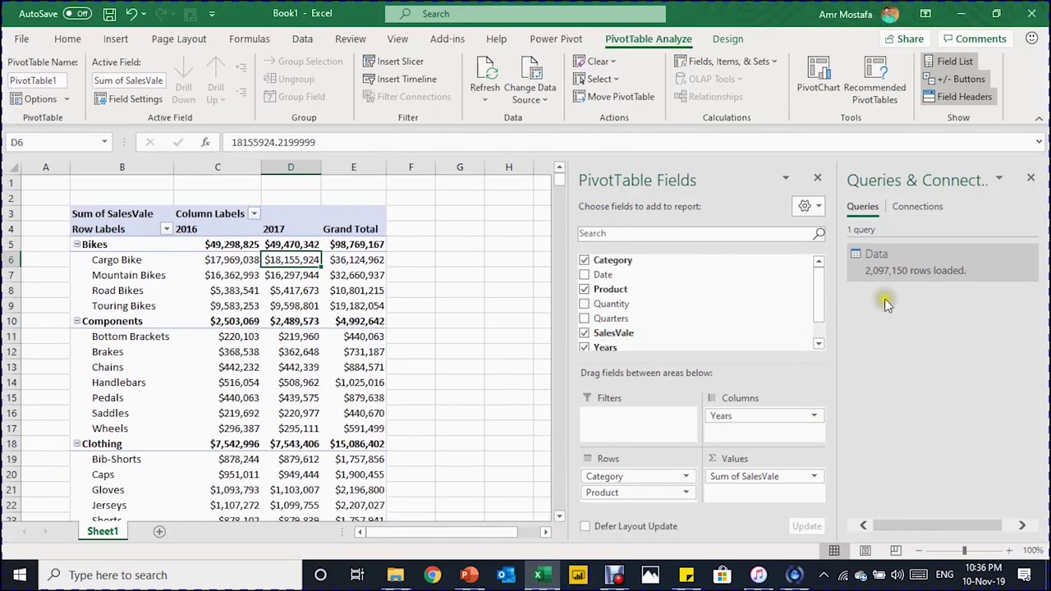
mouse_move(973, 270)
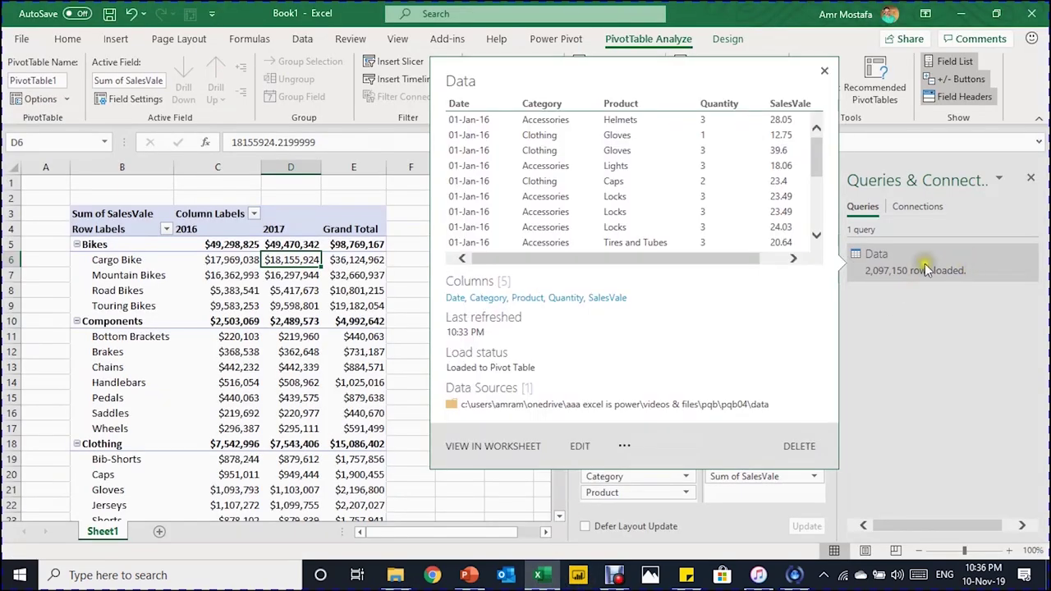
left_click(279, 276)
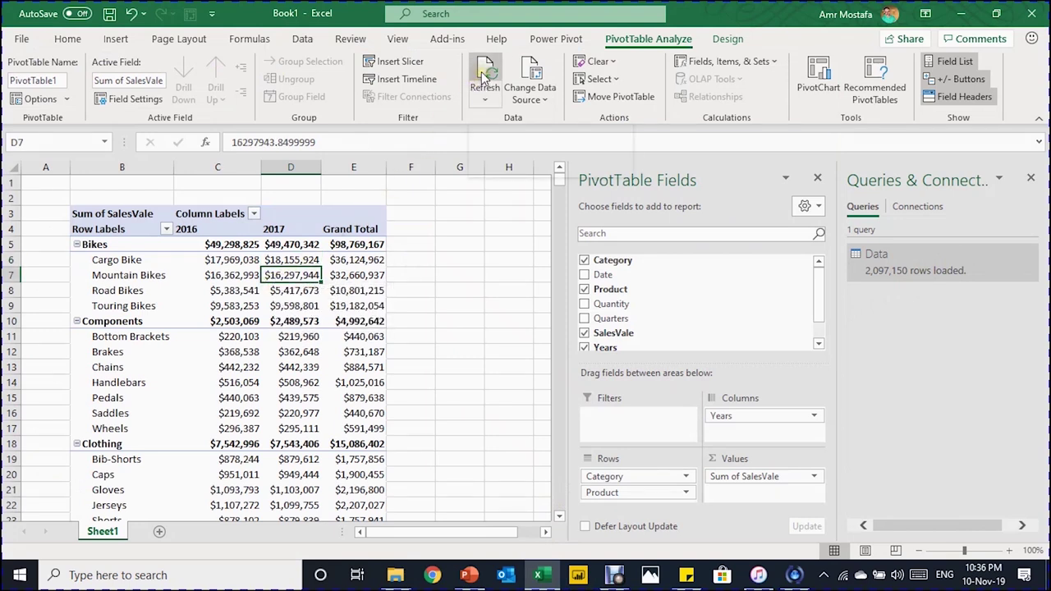
left_click(485, 99)
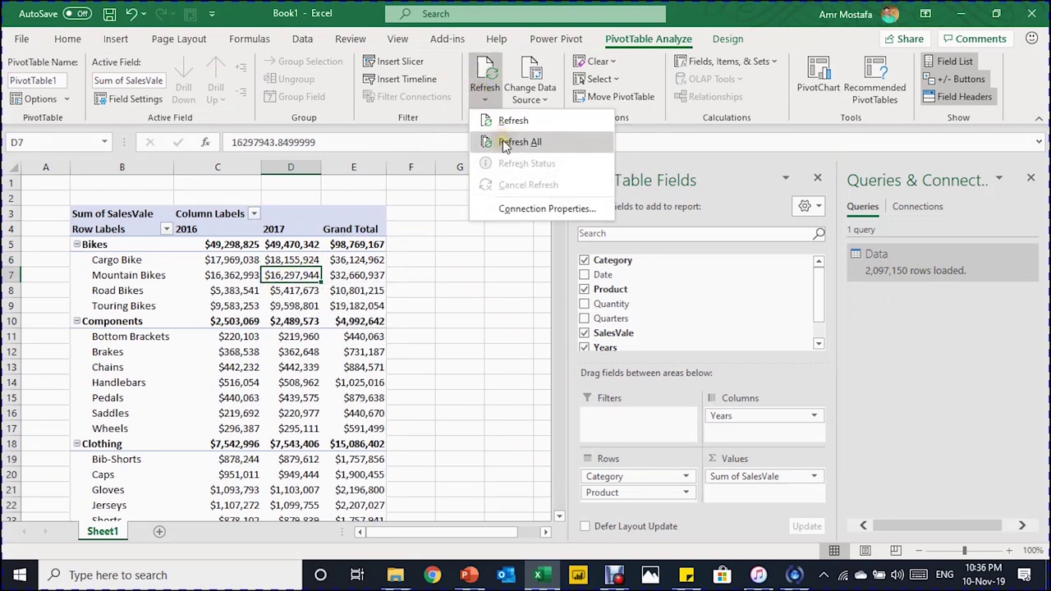
left_click(504, 144)
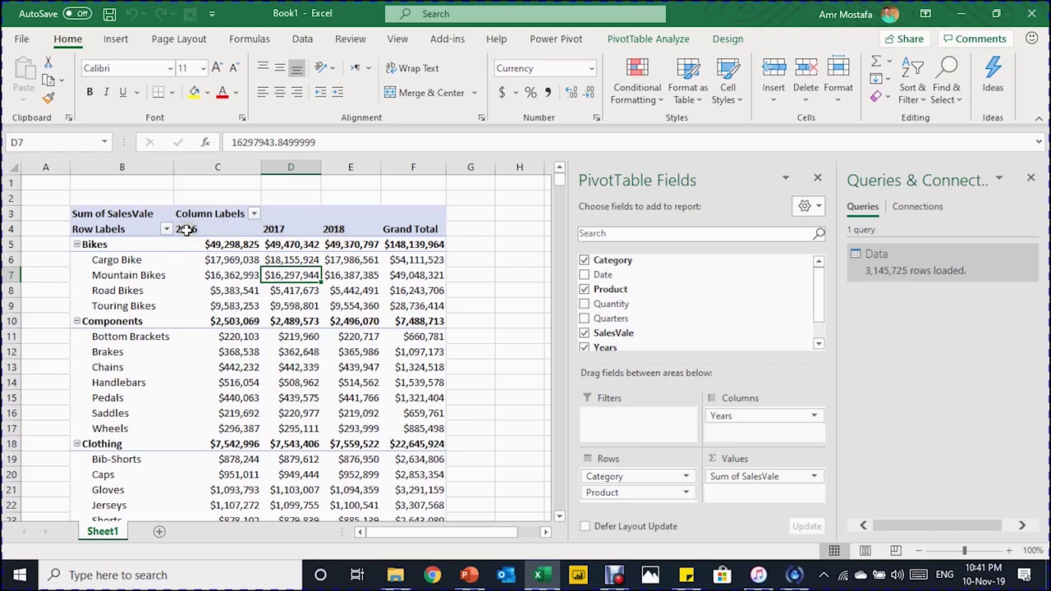
Review the 2018 sales column in the refreshed PivotTable and the Data query's loaded row count.
scroll(333, 225, "down", 7)
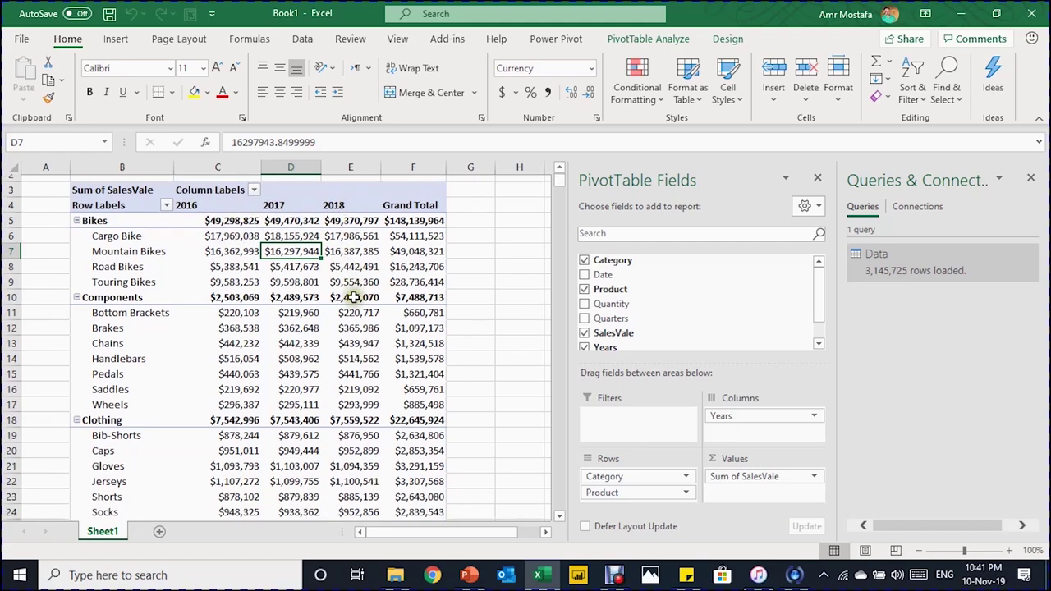
scroll(353, 297, "up", 6)
scroll(353, 298, "up", 1)
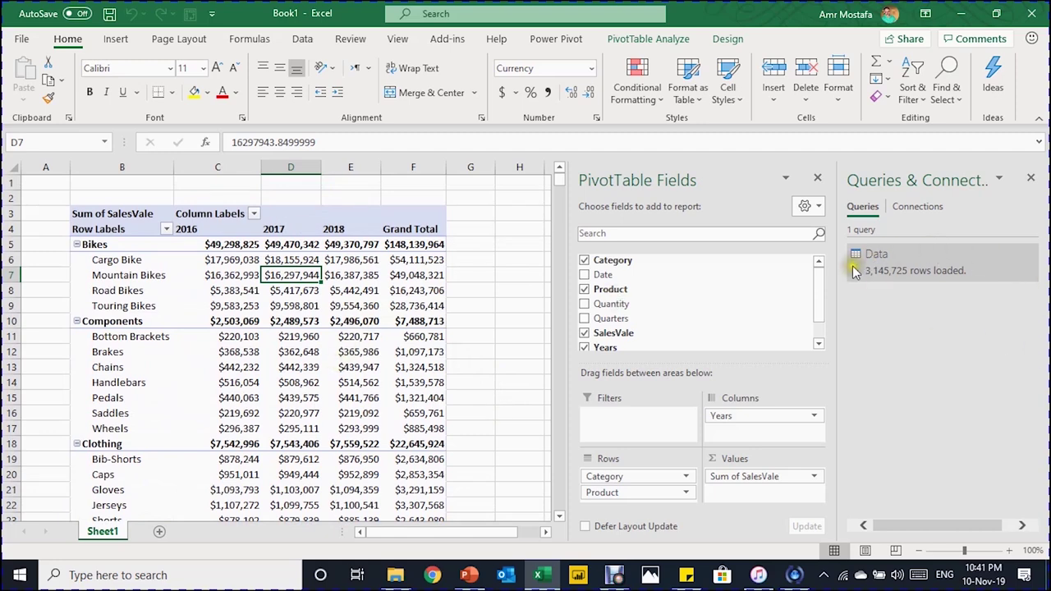
mouse_move(872, 281)
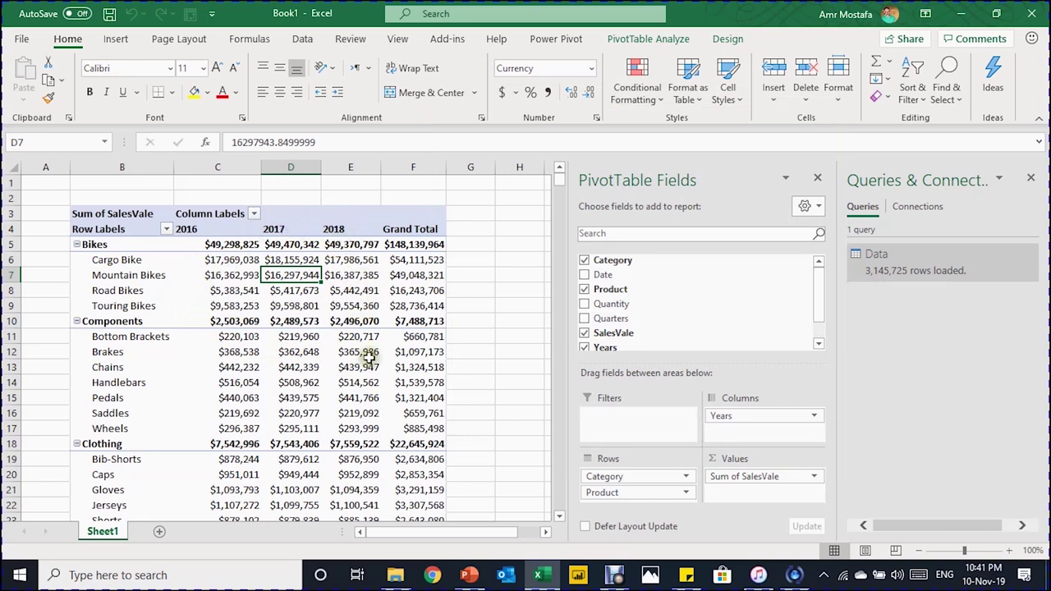
mouse_move(369, 376)
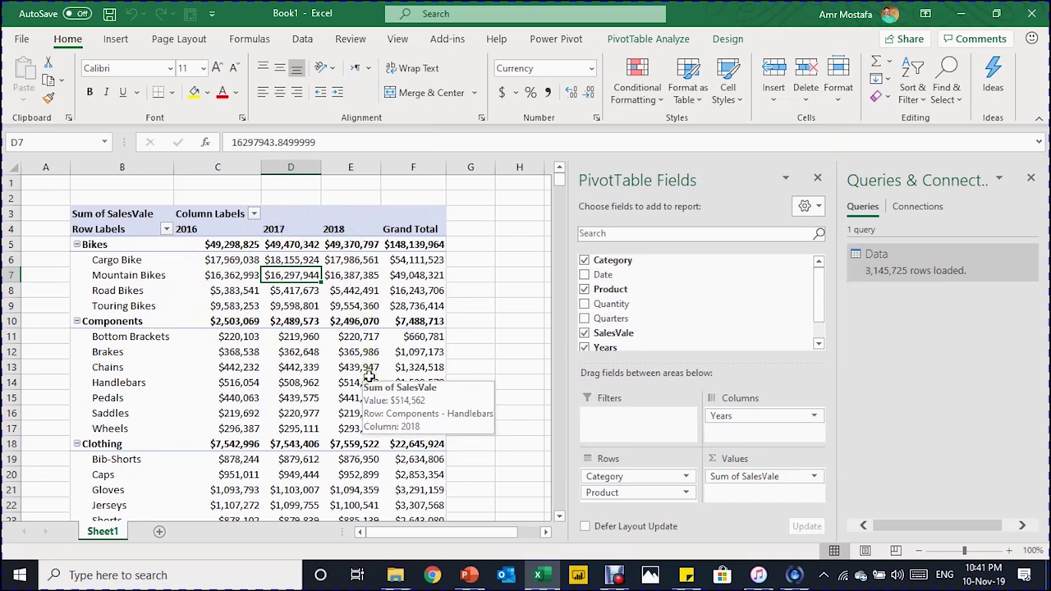
left_click(358, 261)
mouse_move(366, 357)
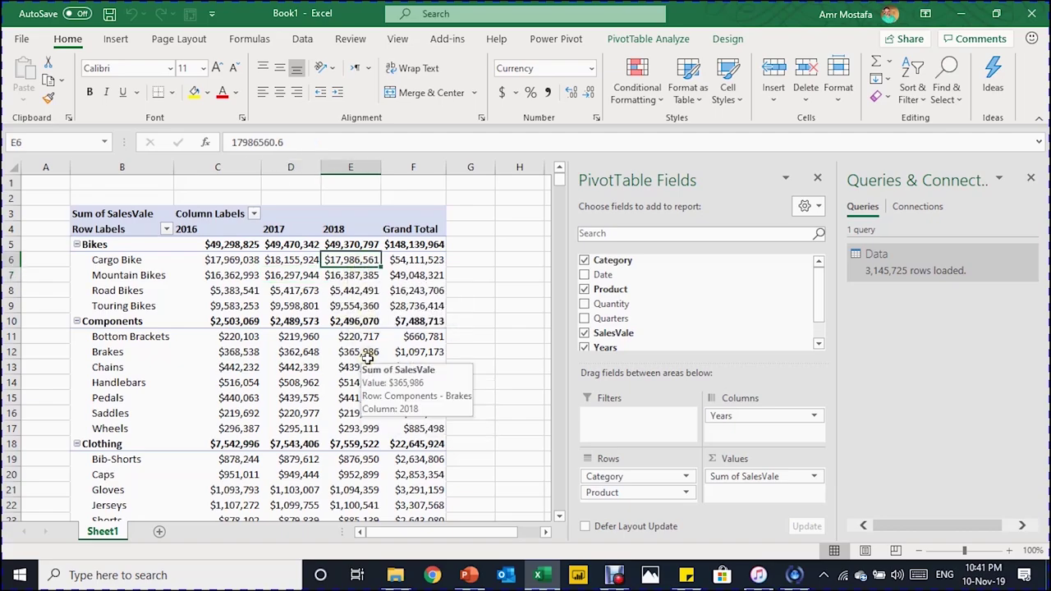
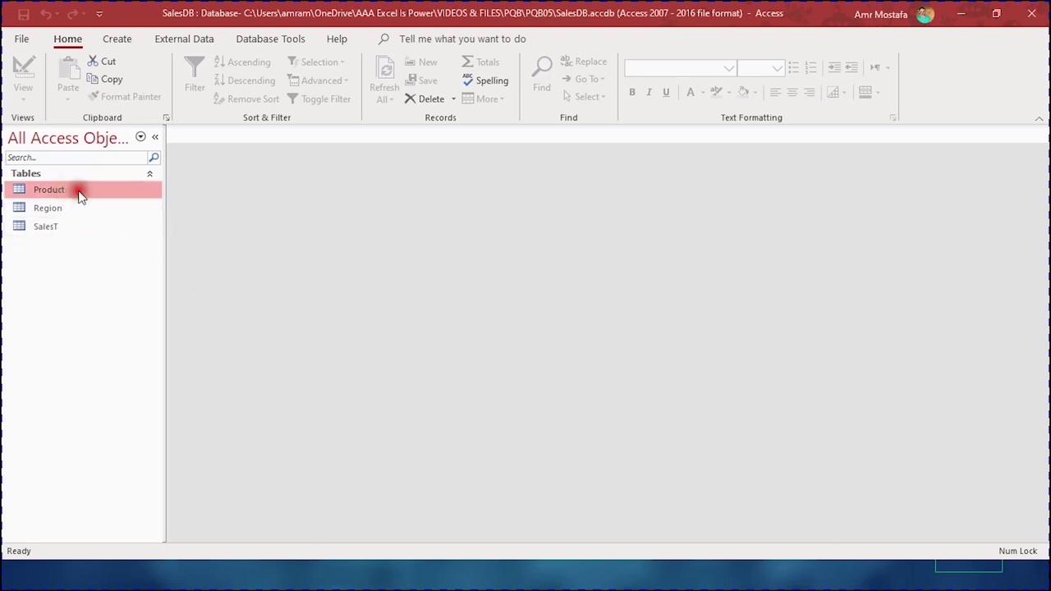
In the Access database SalesDB, open the Product, Region and SalesT tables and examine their fields, returning to Product.
double_click(49, 189)
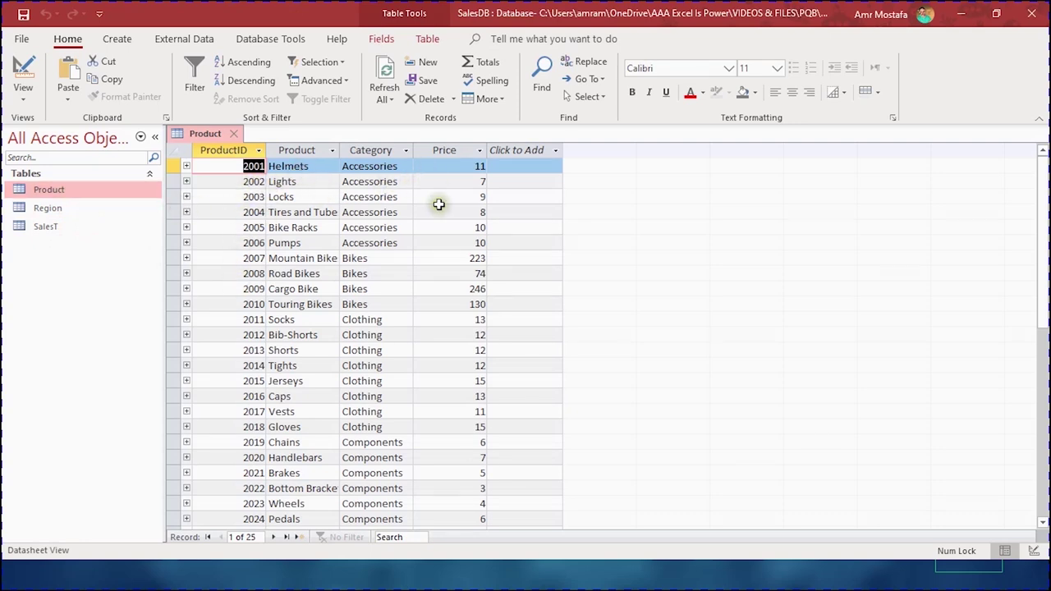
left_click(67, 209)
double_click(69, 213)
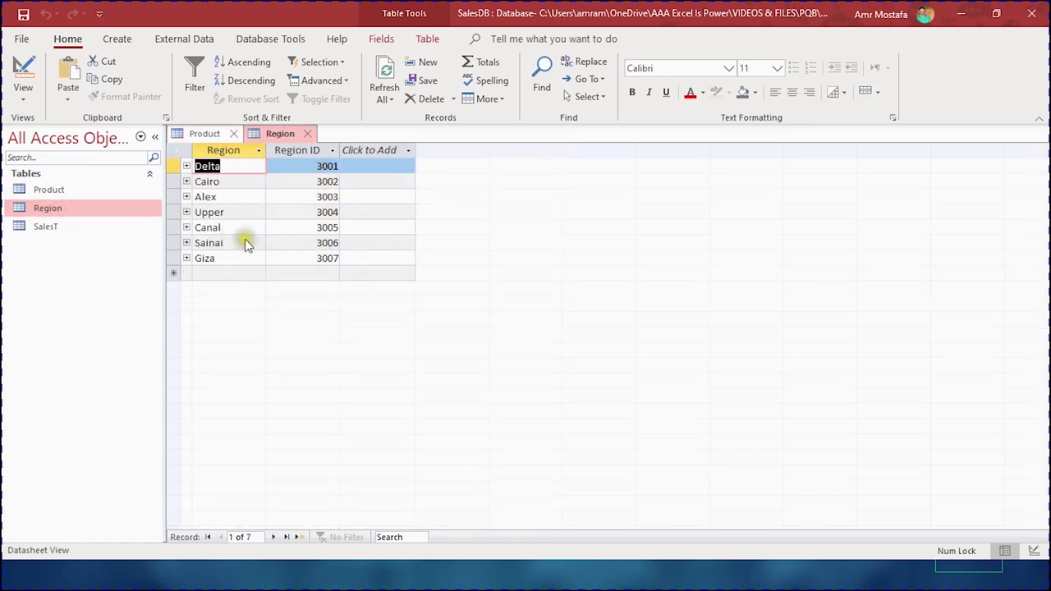
left_click(69, 236)
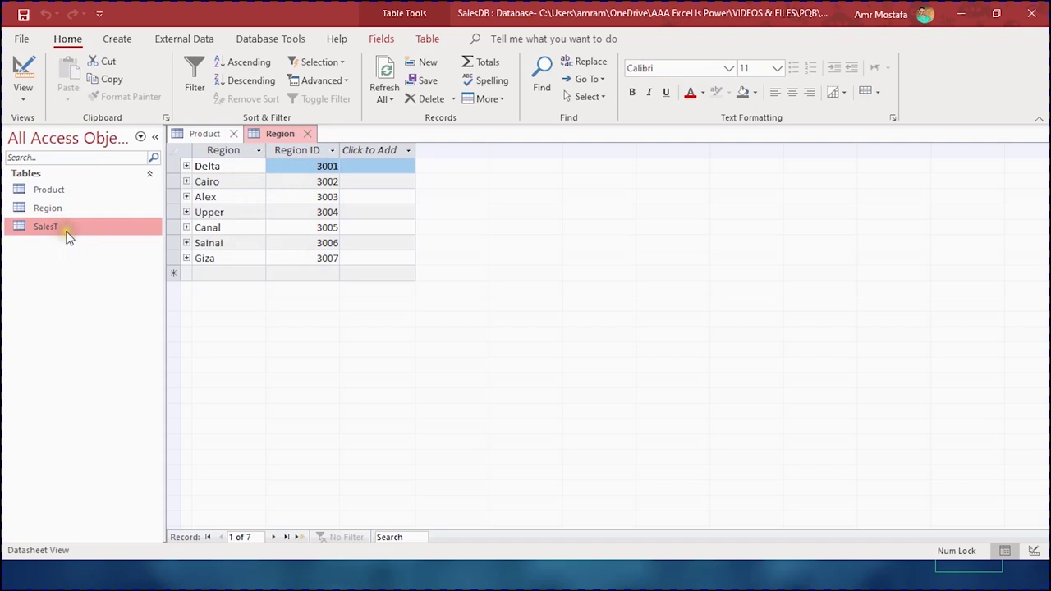
double_click(68, 236)
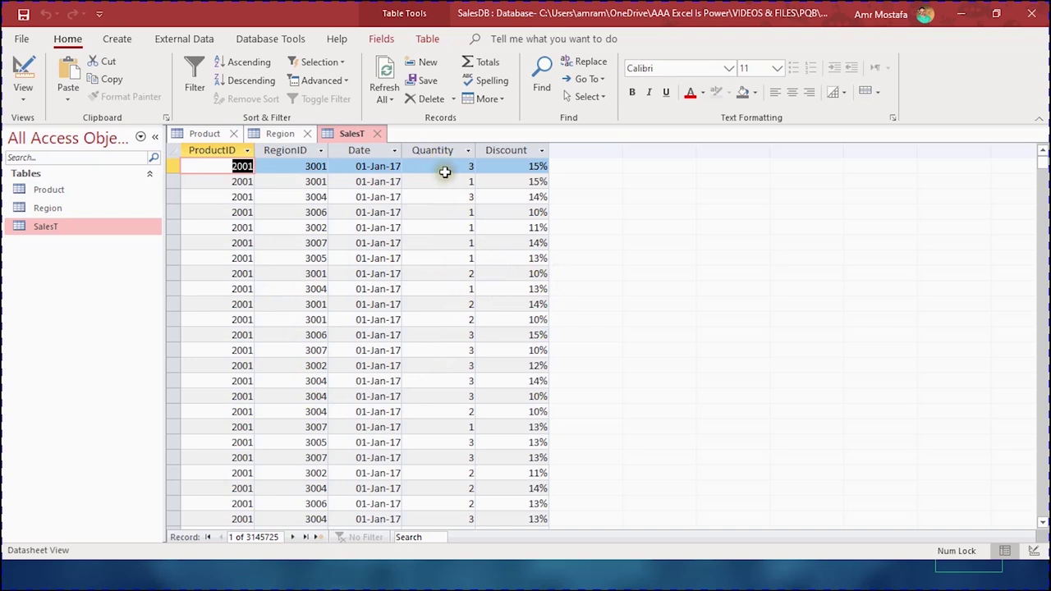
left_click(57, 194)
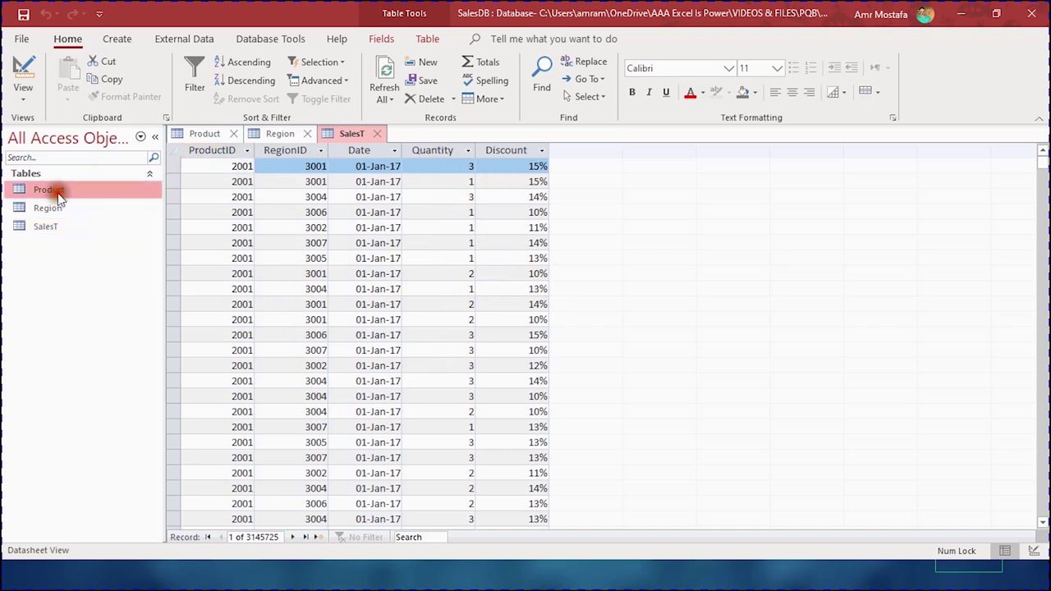
left_click(205, 133)
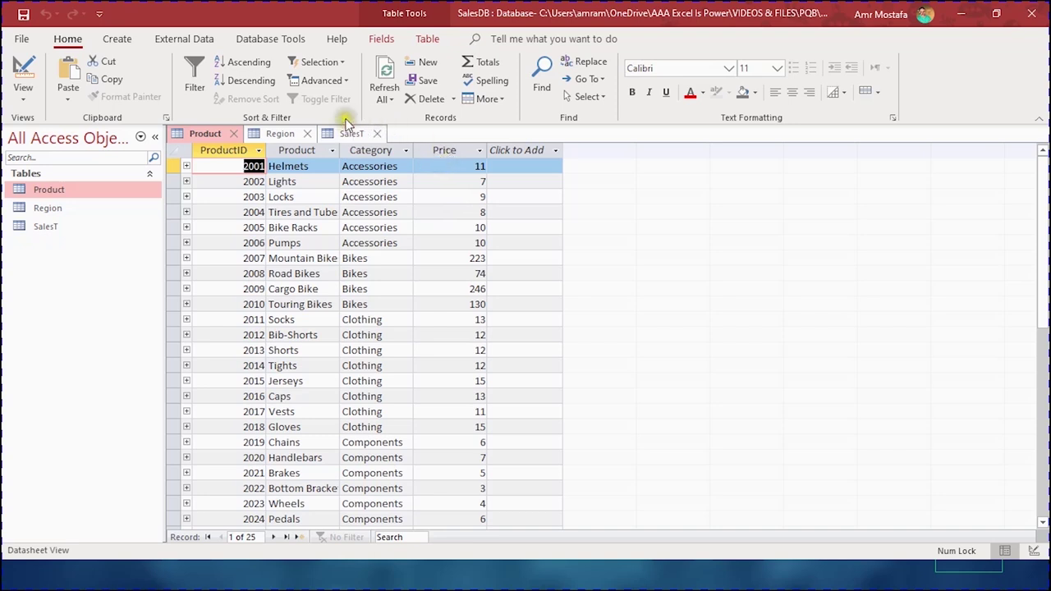
Show the database relationships and inspect how SalesT links to Product by ProductID and to Region by RegionID.
left_click(264, 43)
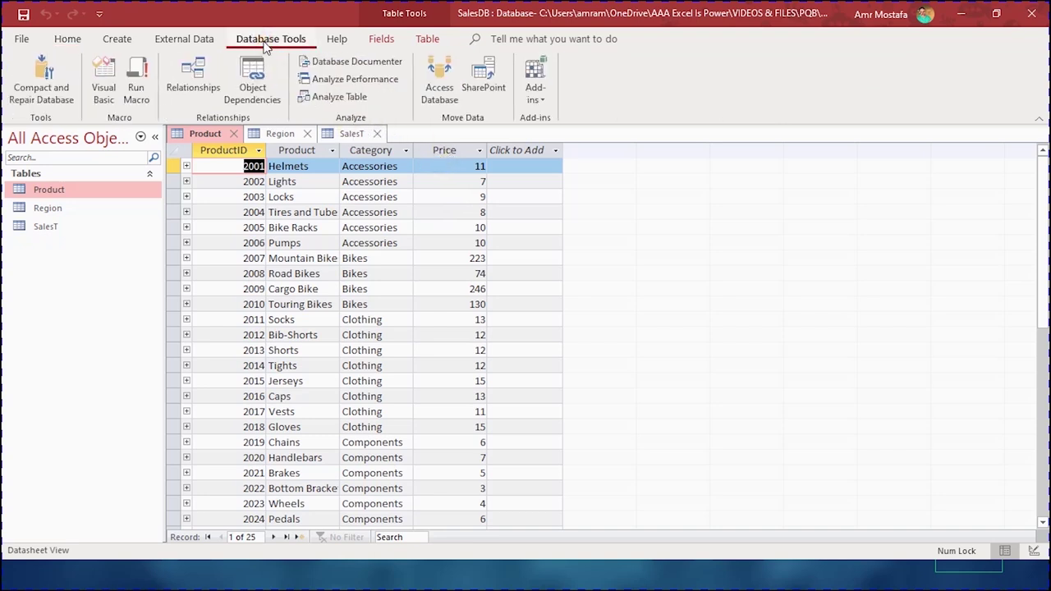
left_click(197, 79)
left_click(200, 79)
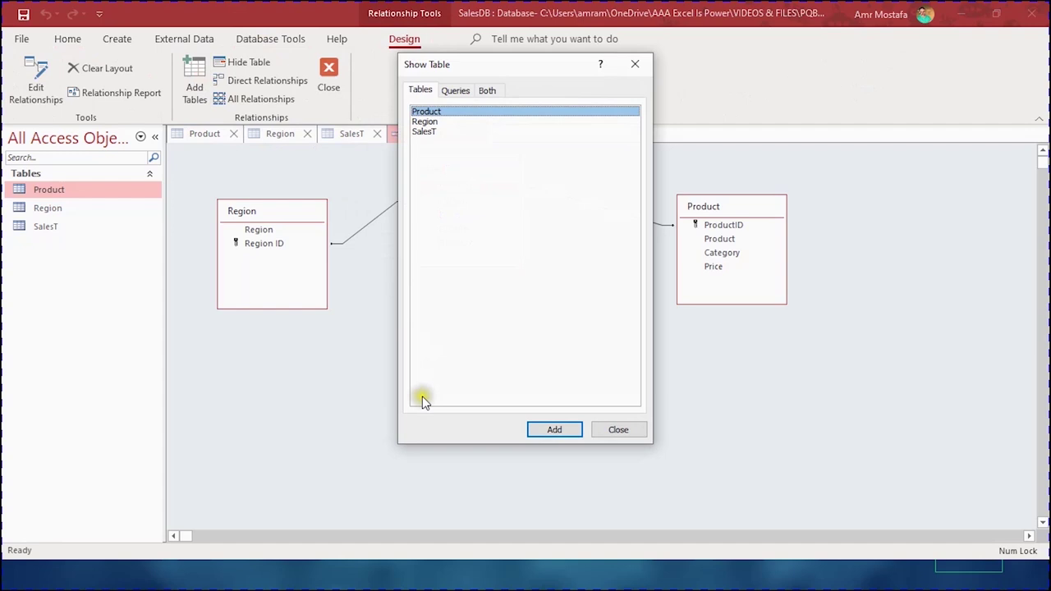
left_click(623, 430)
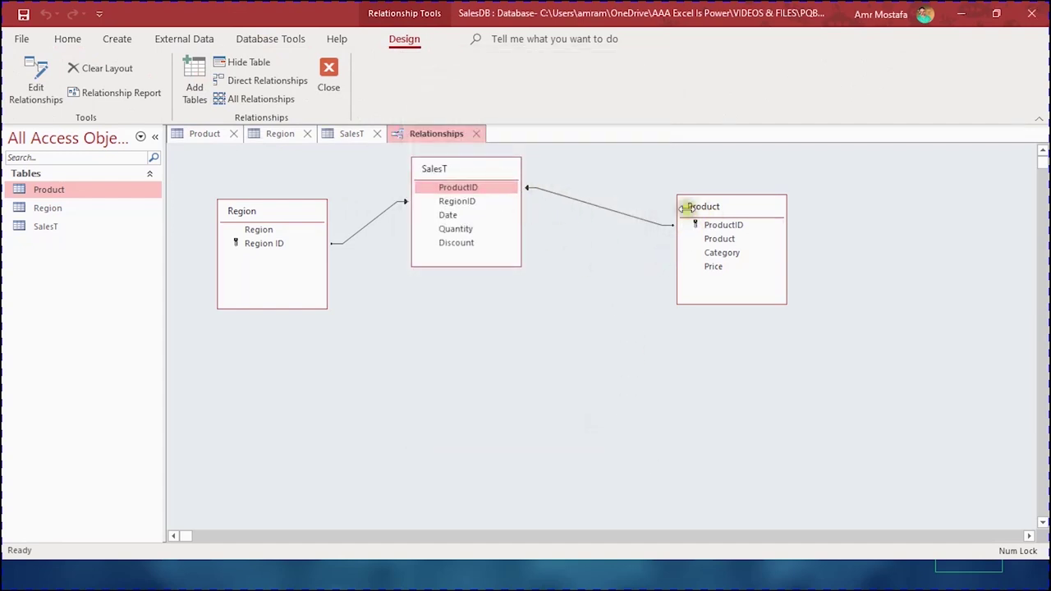
left_click(473, 189)
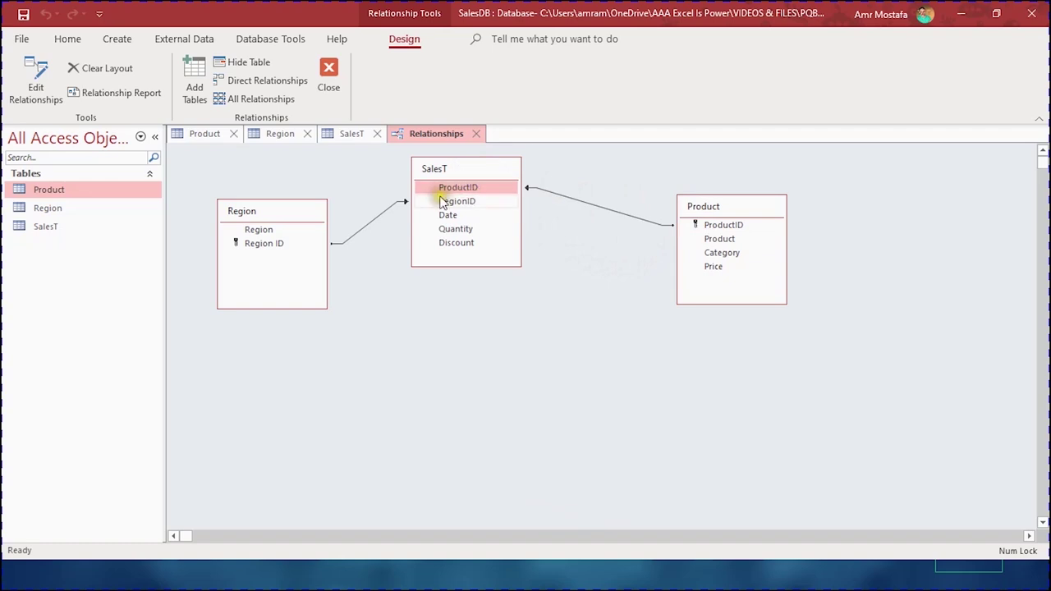
left_click(444, 188)
left_click(606, 210)
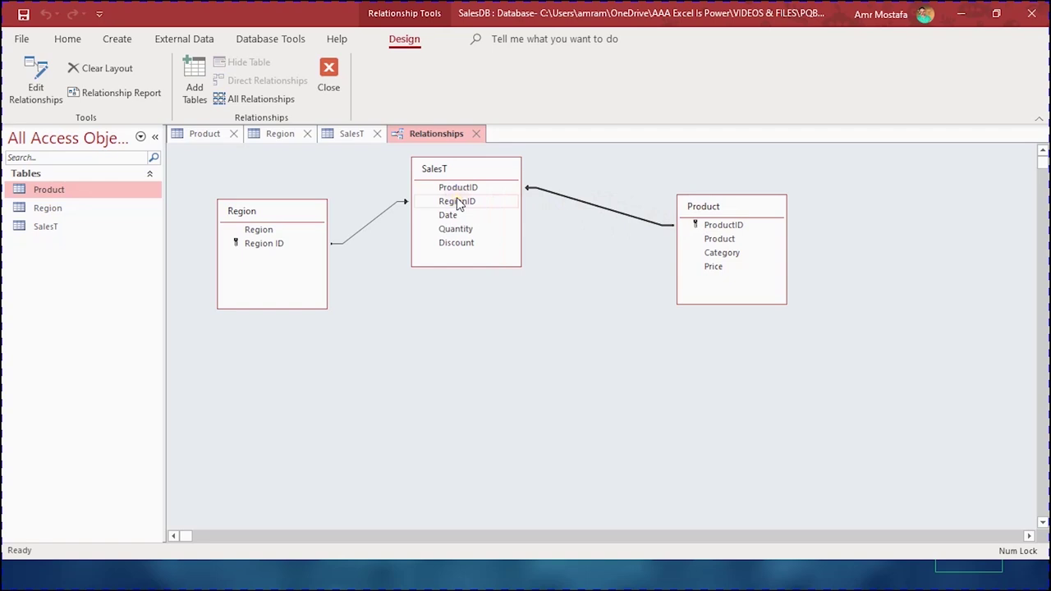
left_click_drag(458, 204, 230, 215)
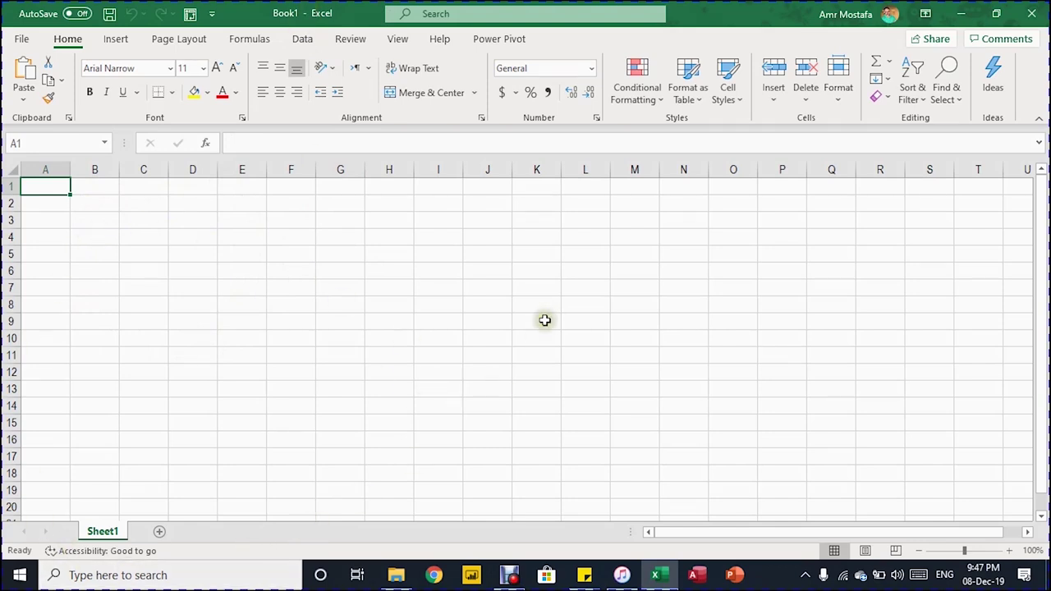
In a blank Excel workbook, connect to the Access database SalesDB.accdb in the PQB05 folder as a data source.
left_click(303, 40)
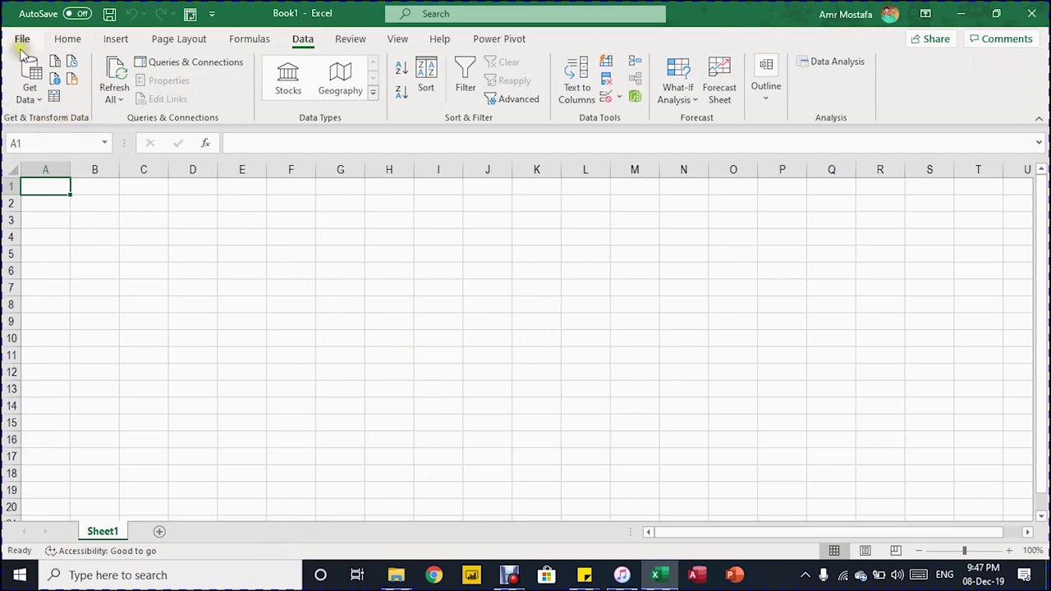
left_click(35, 99)
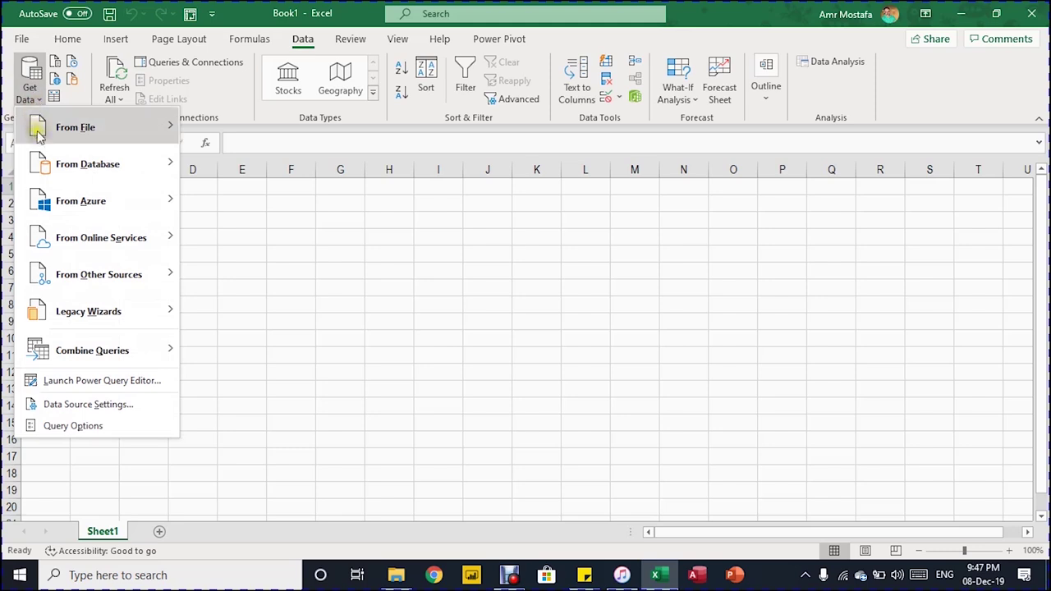
mouse_move(66, 164)
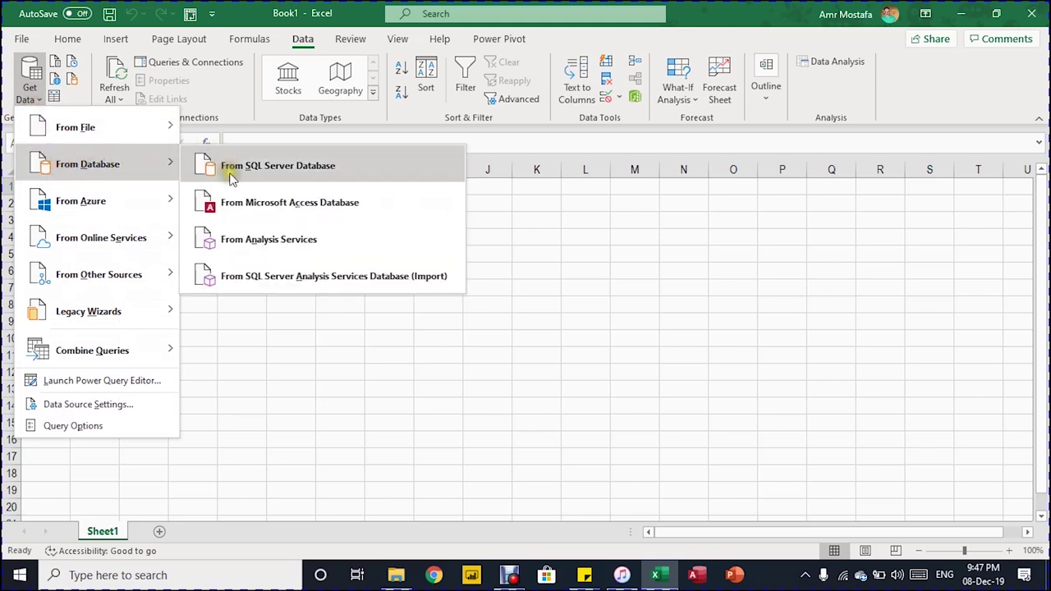
left_click(261, 205)
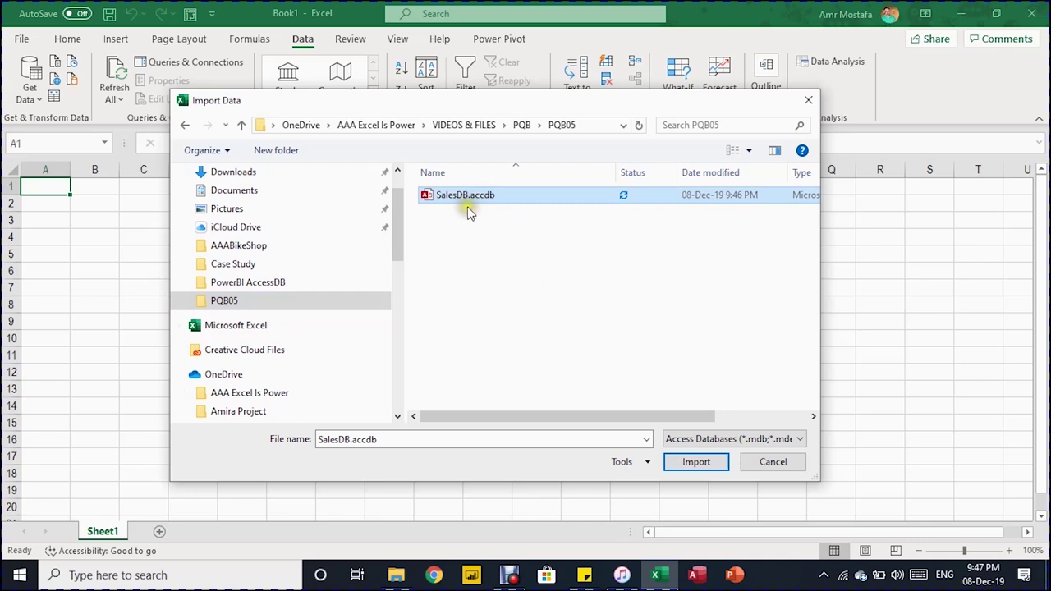
left_click(696, 461)
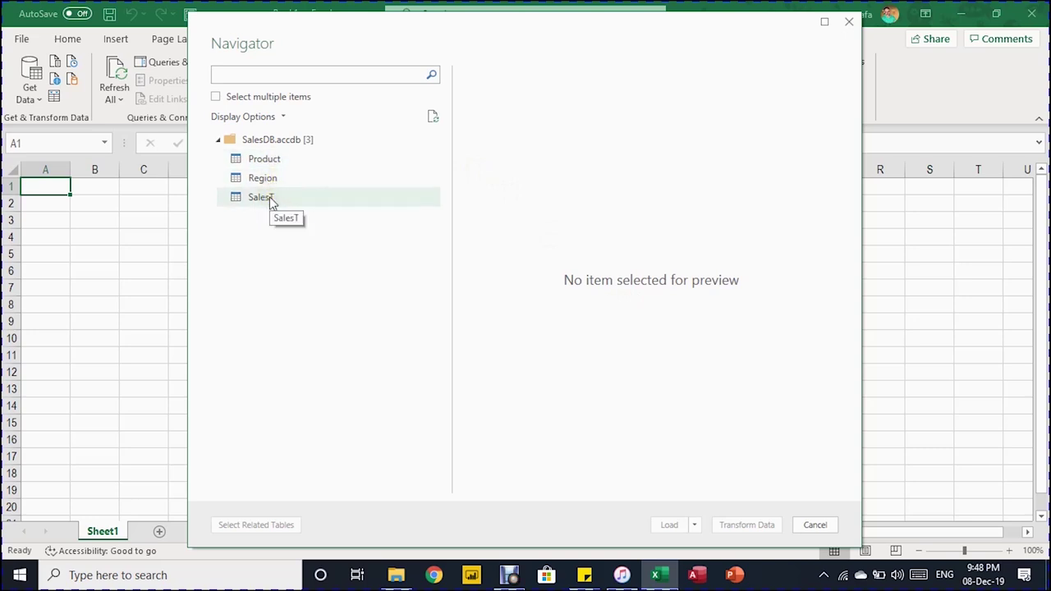
Enable multiple-item selection and select the Product, Region and SalesT tables for import.
left_click(216, 97)
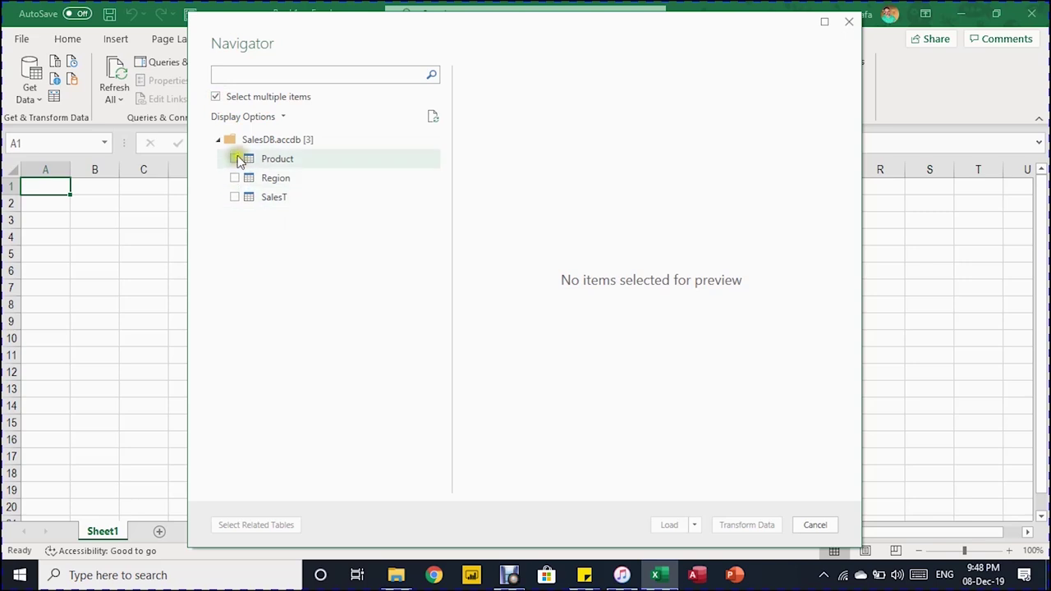
left_click(236, 158)
left_click(235, 178)
left_click(235, 197)
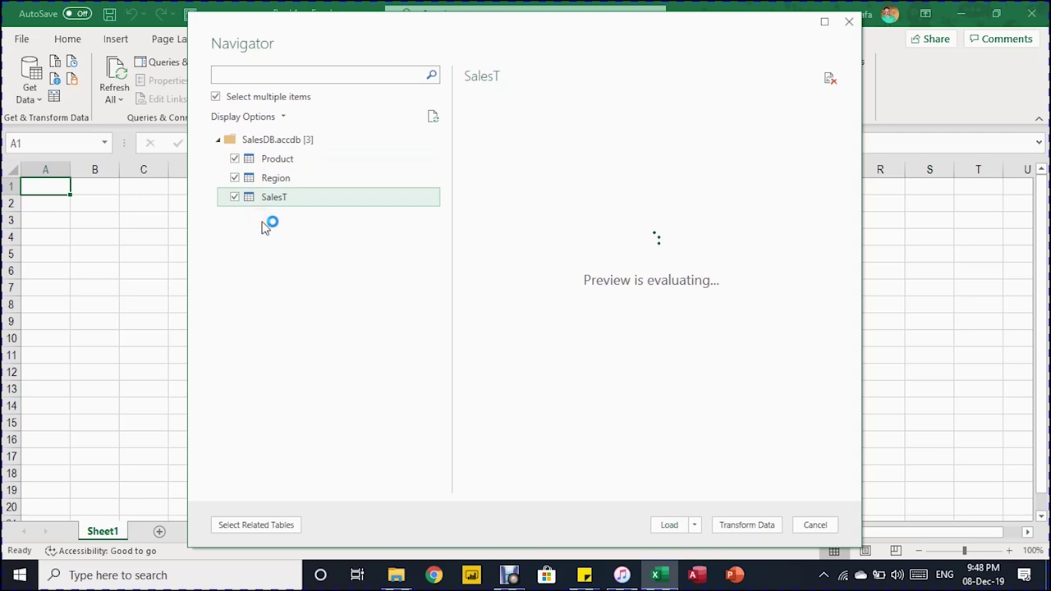
Turn off multiple-item selection, choose only the SalesT table, preview its columns and open it for transformation in Power Query Editor.
left_click(216, 96)
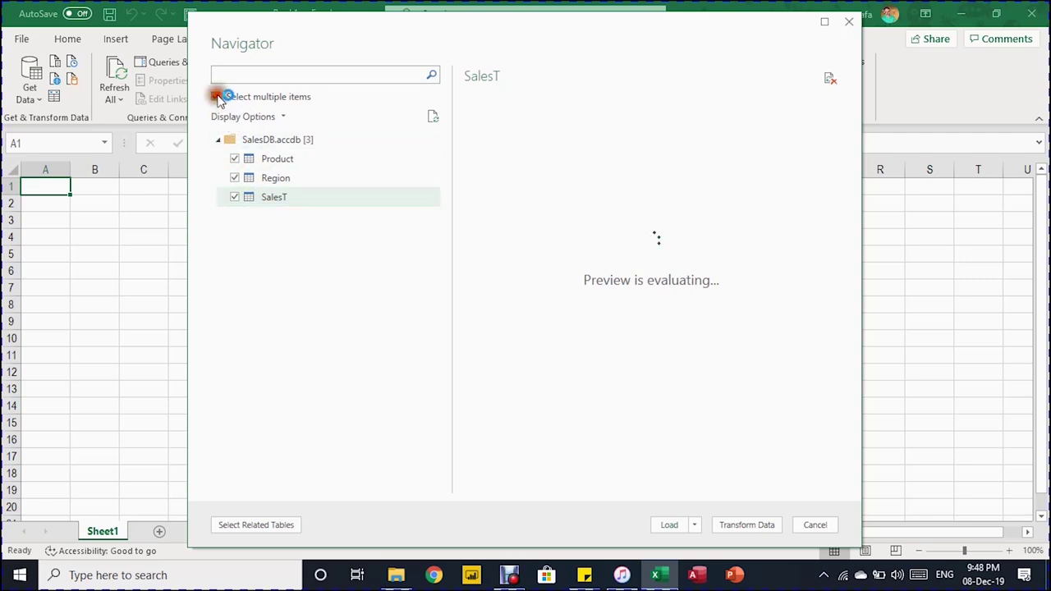
left_click(256, 201)
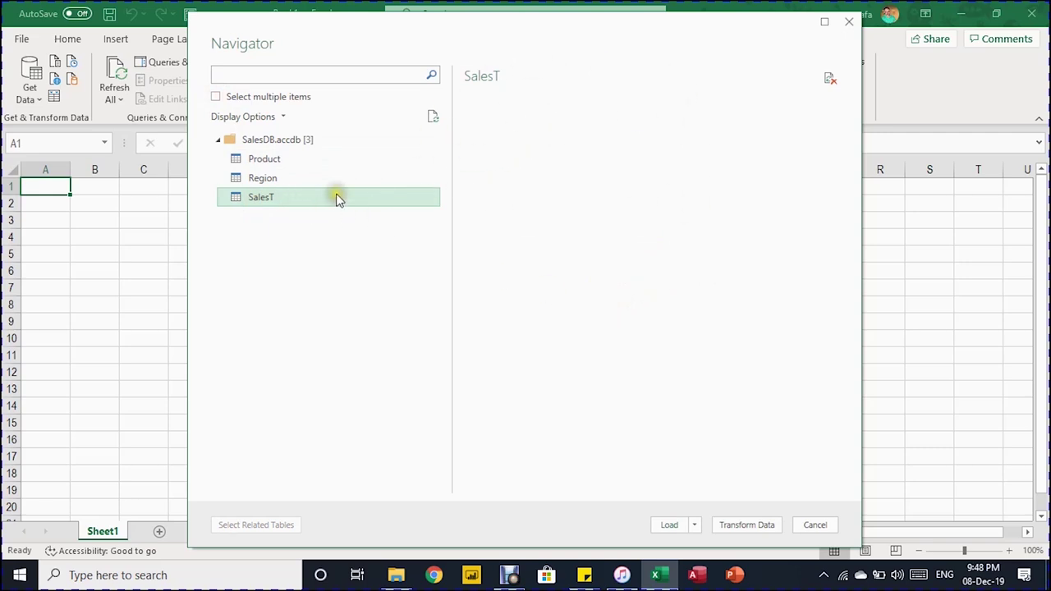
left_click(312, 201)
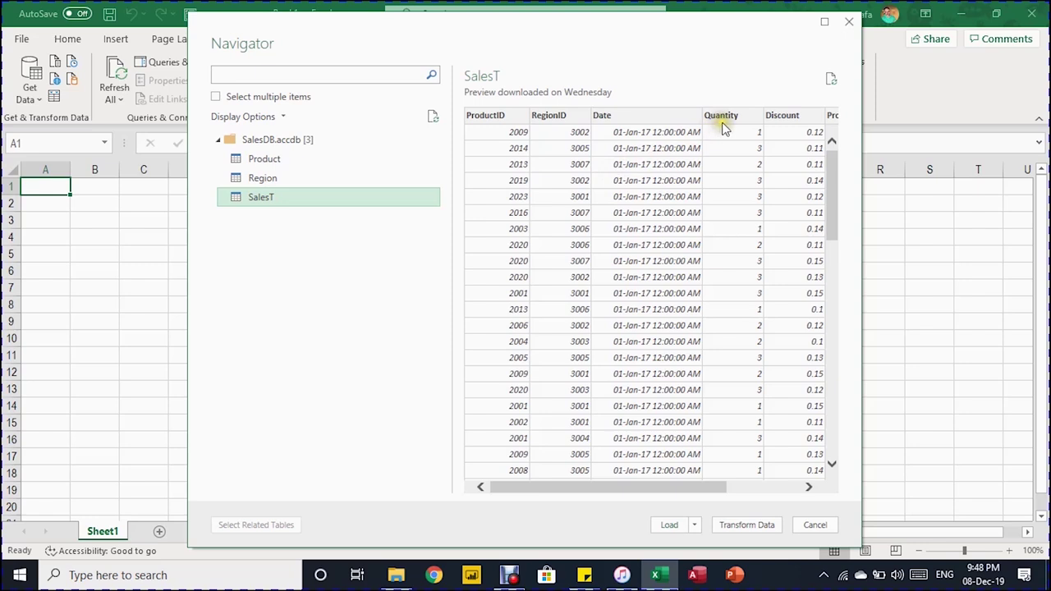
left_click(632, 490)
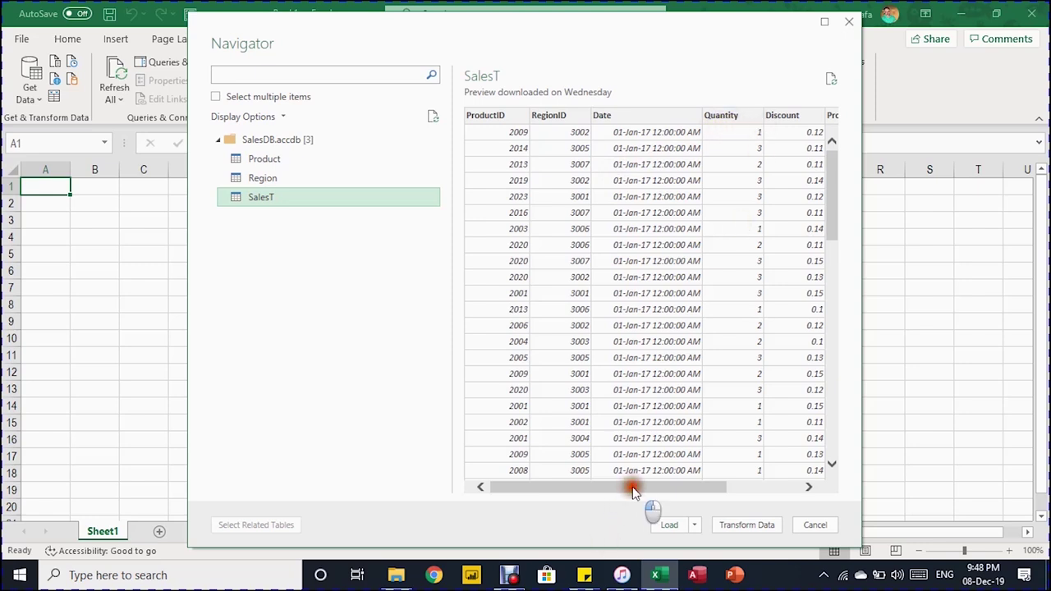
left_click_drag(633, 490, 711, 489)
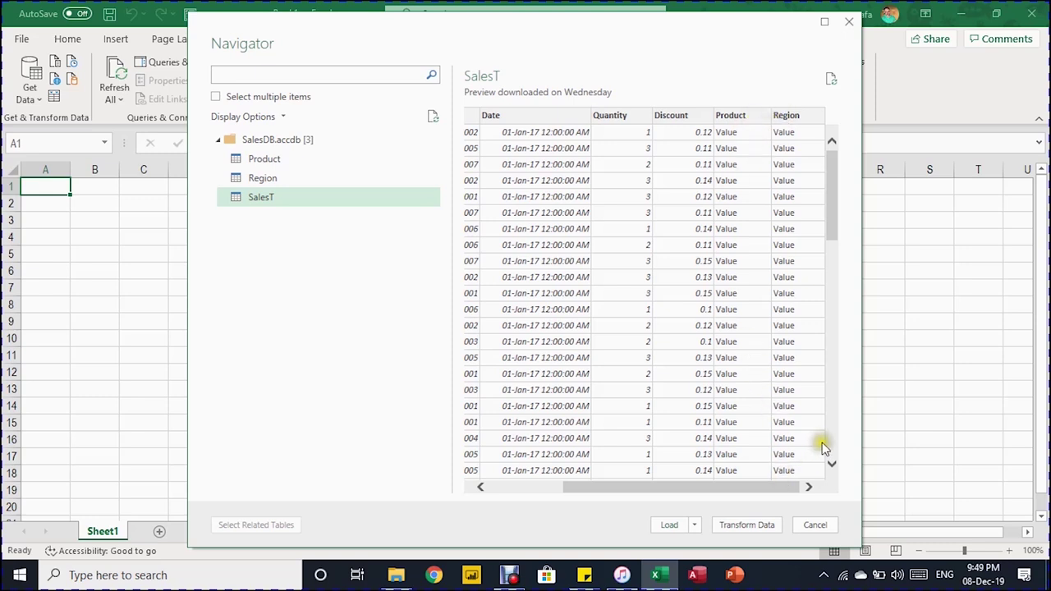
left_click(743, 519)
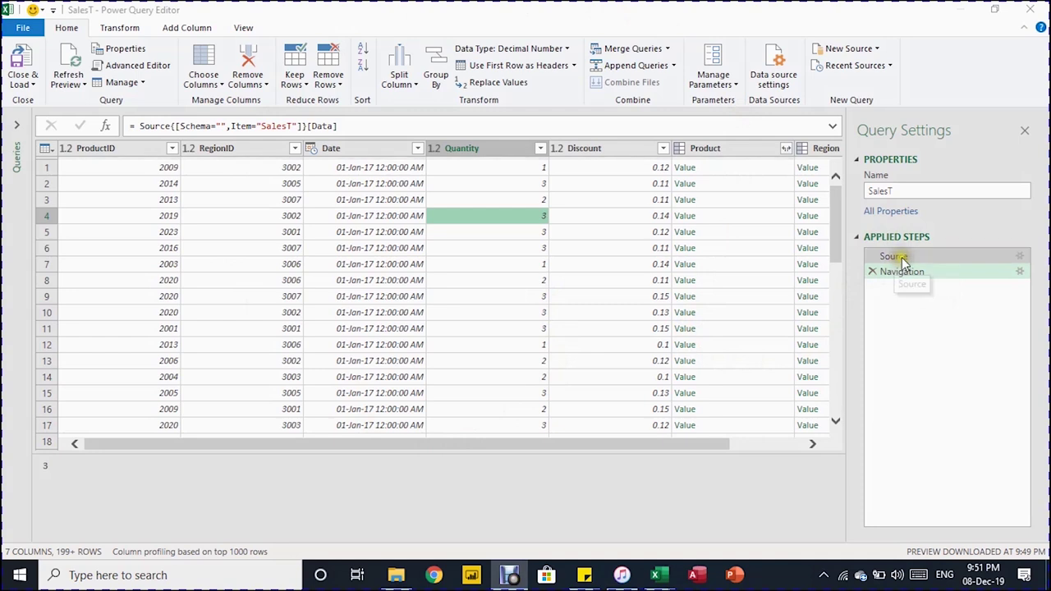
Compare the Source and Navigation steps of the SalesT query, examining the database's table list and SalesT's related Product and Region columns.
left_click_drag(896, 257, 901, 261)
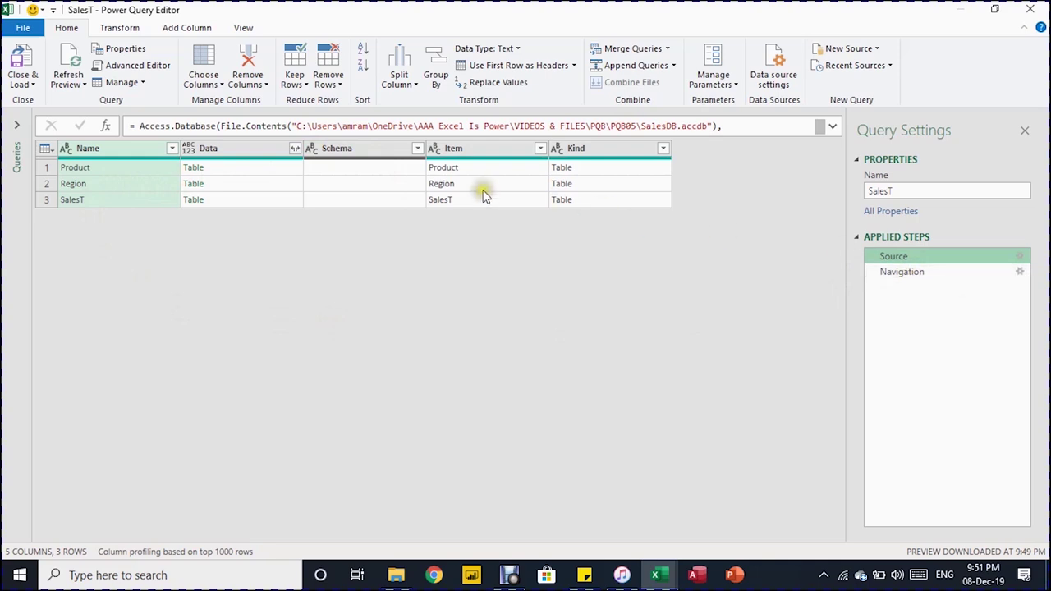
left_click(952, 273)
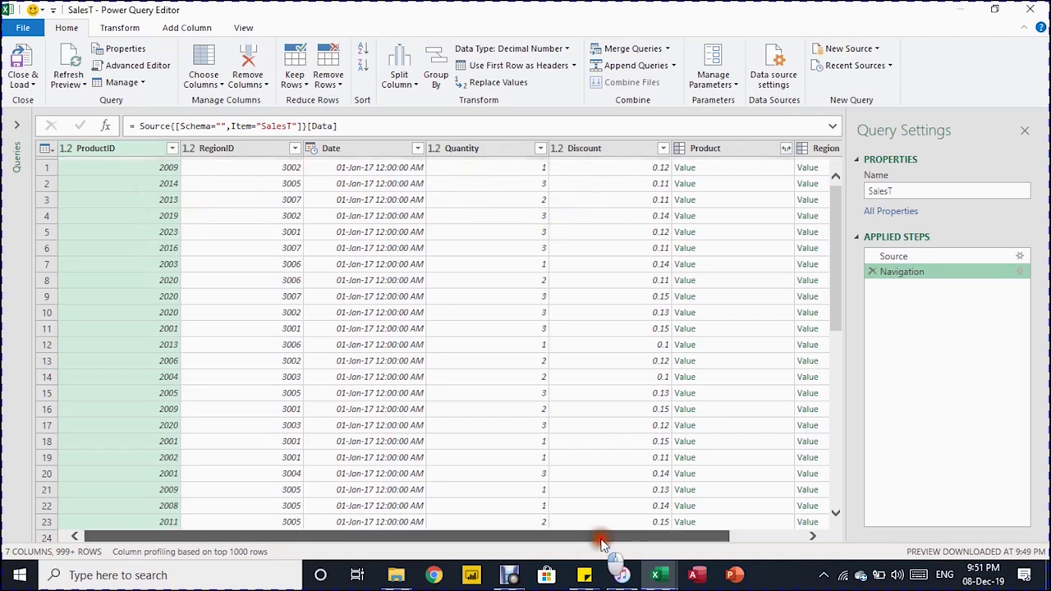
left_click_drag(600, 535, 679, 536)
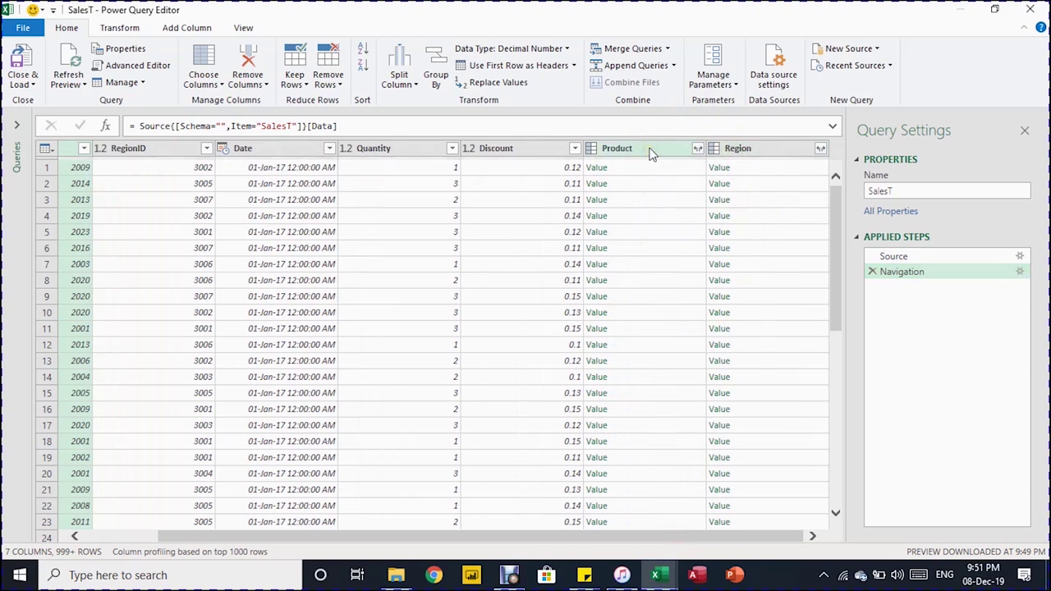
left_click(893, 258)
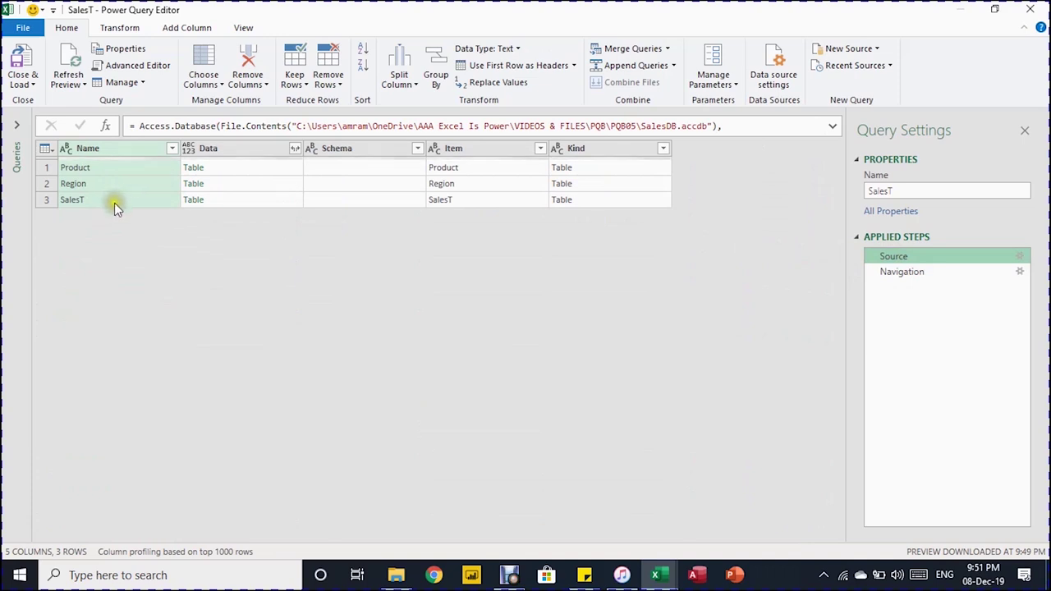
left_click(911, 274)
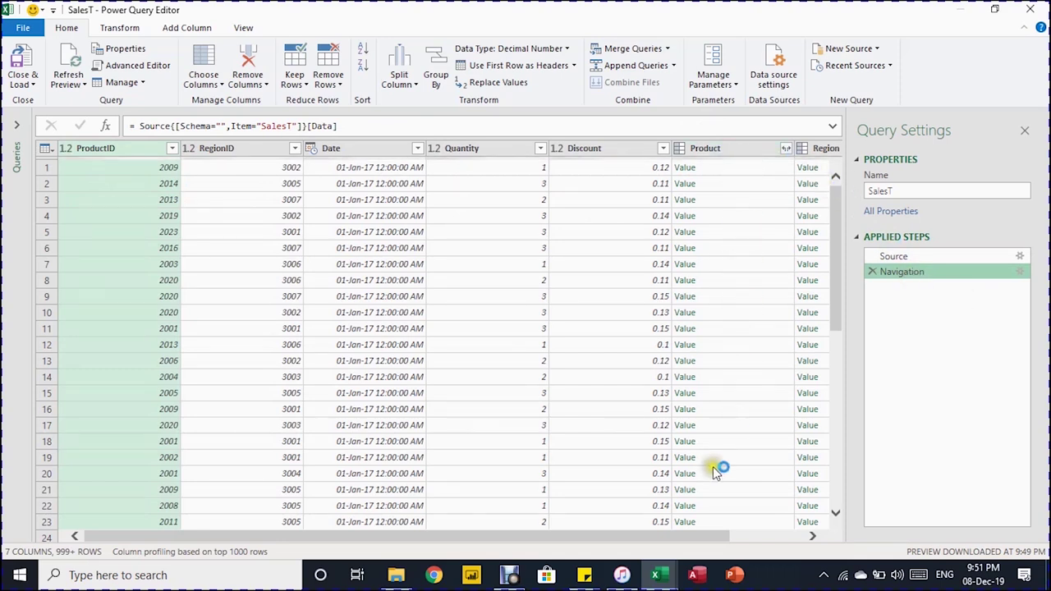
Expand the Product column into its Product, Category and Price fields, without using the original column name as prefix.
left_click_drag(649, 538, 751, 516)
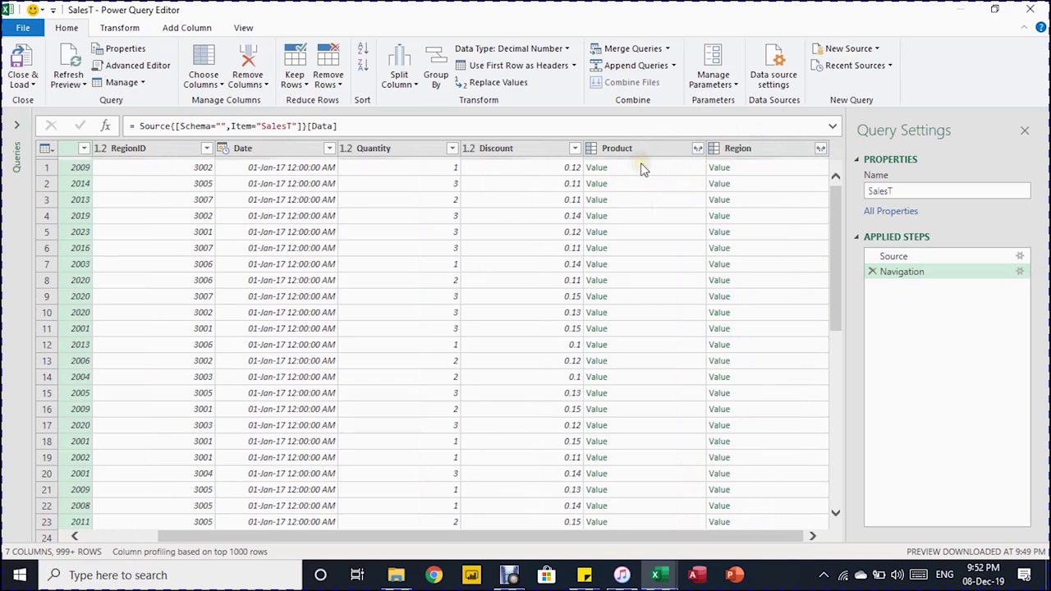
left_click(697, 150)
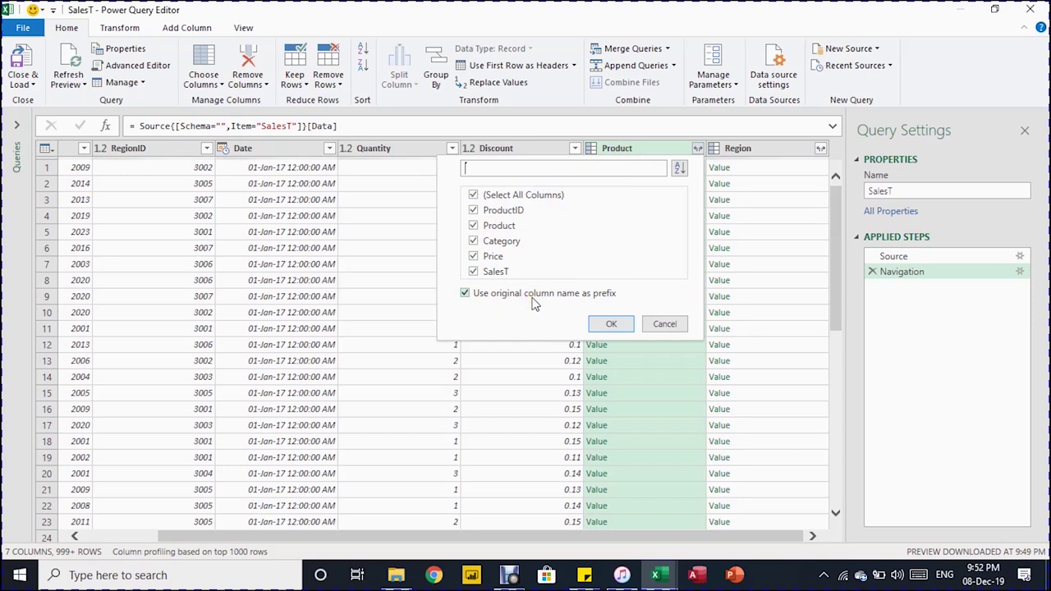
left_click(467, 294)
left_click(476, 194)
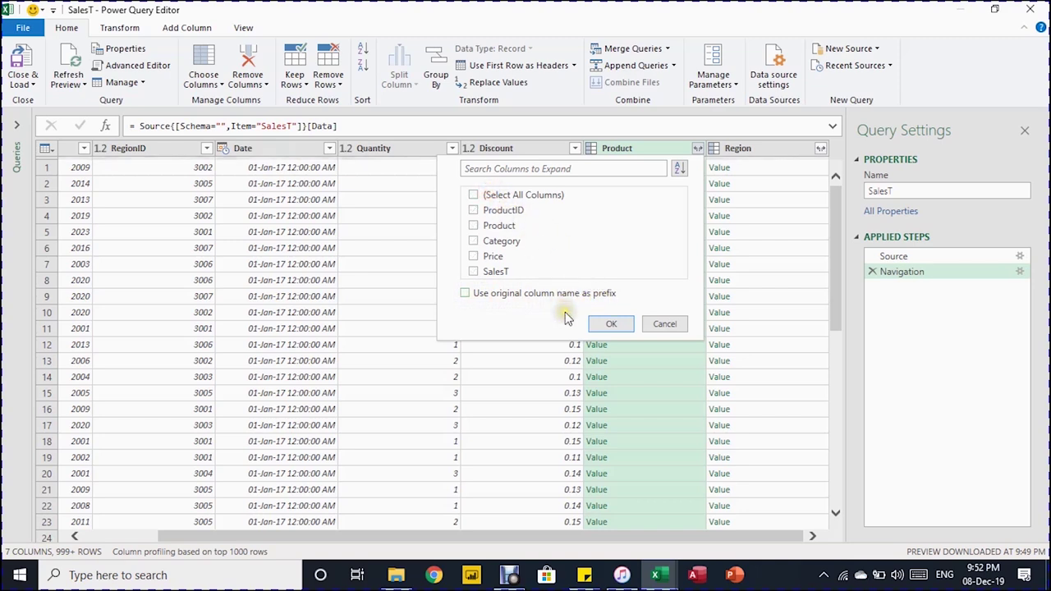
left_click(476, 256)
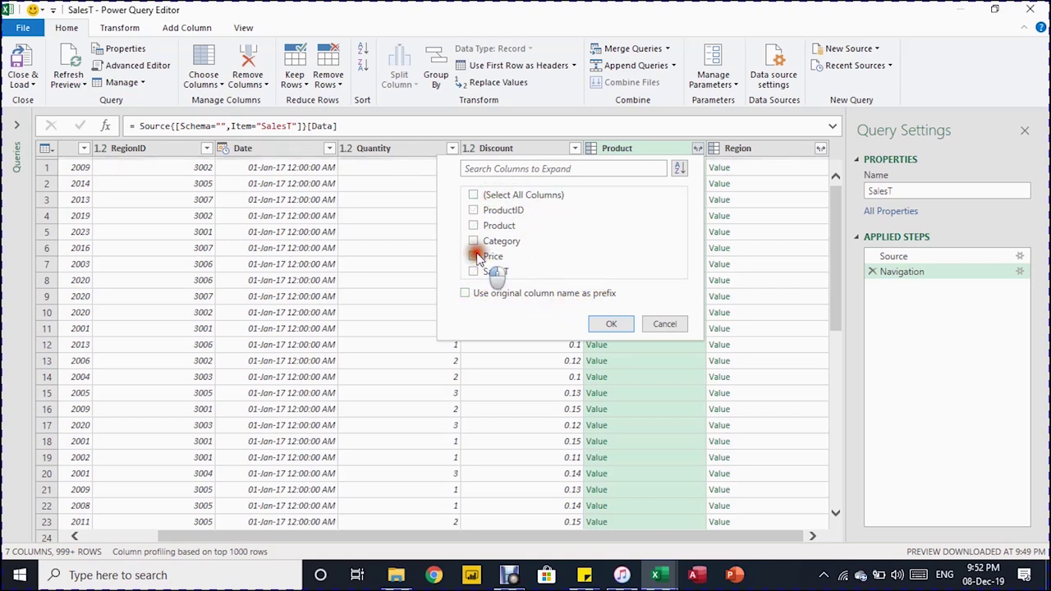
left_click(475, 241)
left_click(476, 225)
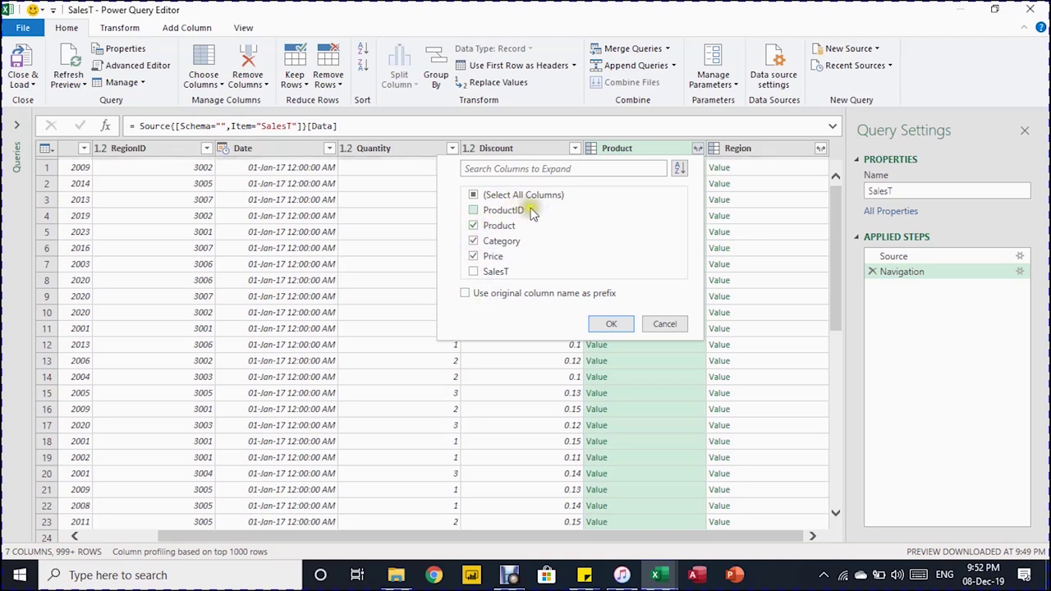
left_click(608, 326)
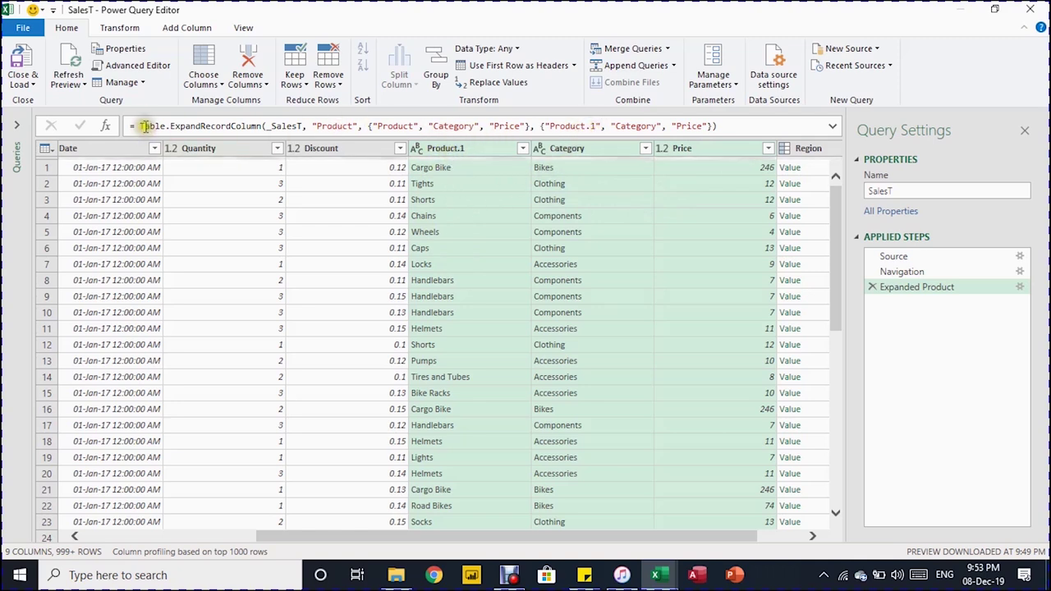
Edit the Expanded Product step's formula so the expanded product name column is called Product instead of Product.1.
left_click(596, 125)
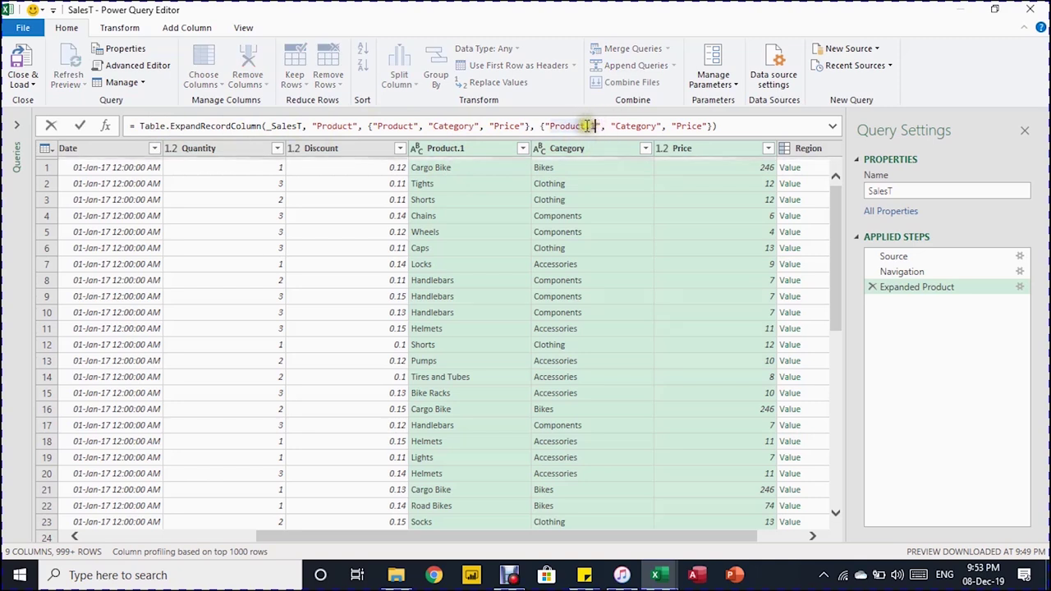
left_click_drag(604, 127, 587, 125)
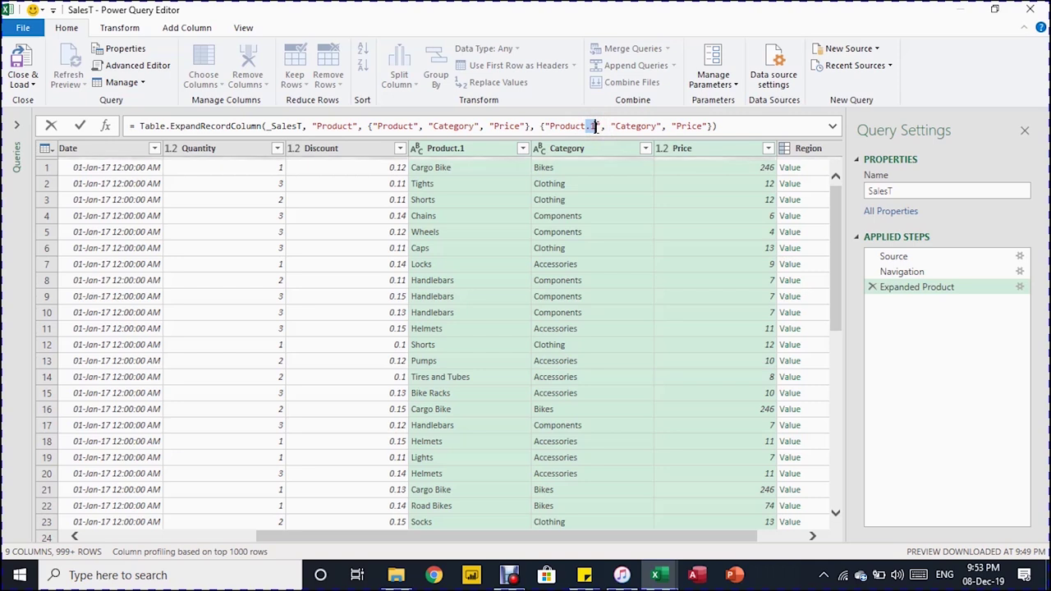
key("BackSpace")
key("Return")
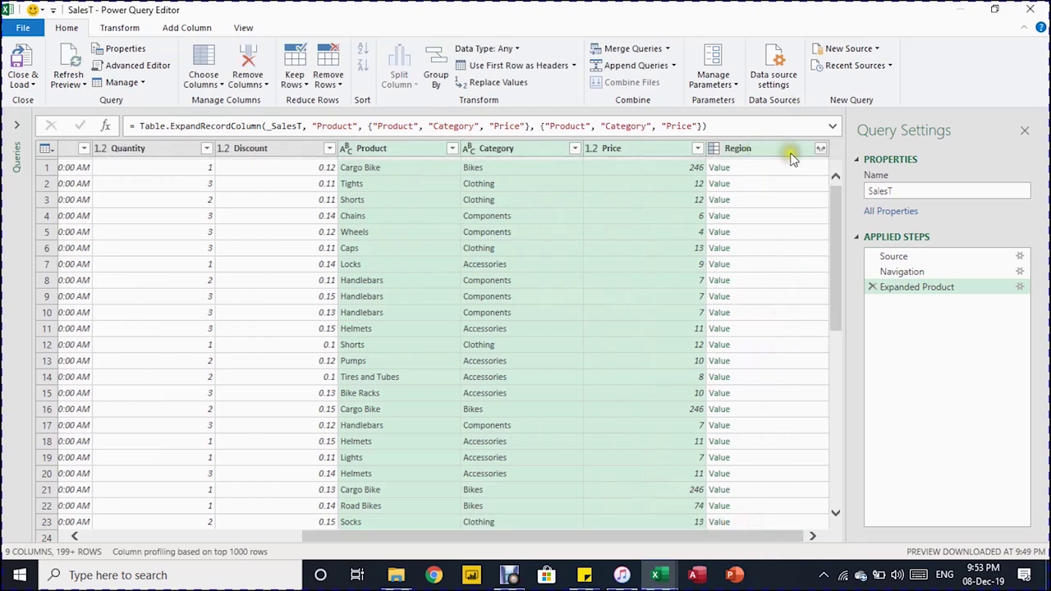
Expand the Region column into only its Region field, excluding Region ID and SalesT.
left_click(820, 149)
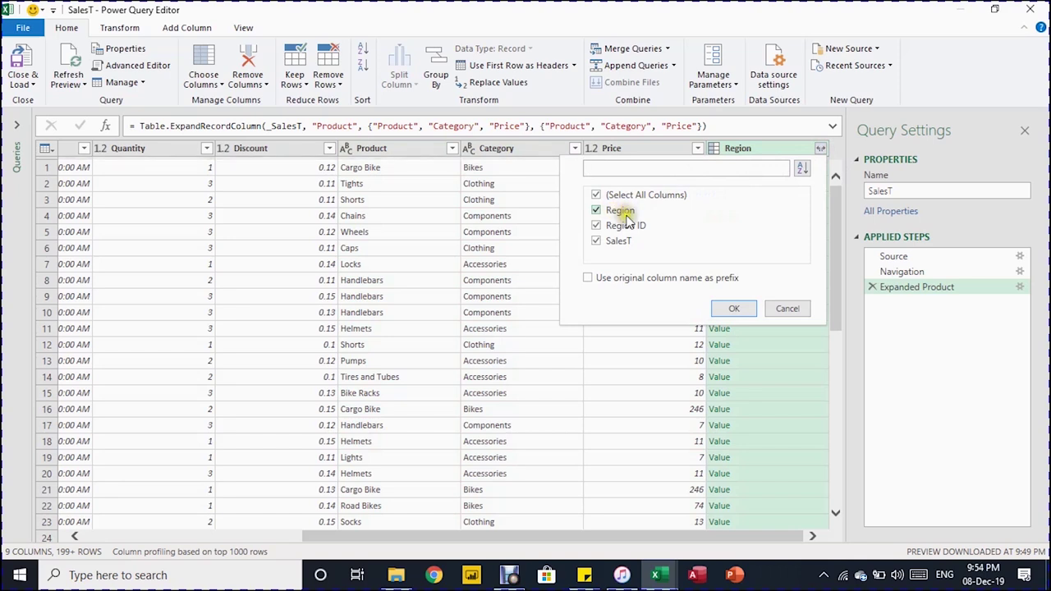
left_click(596, 226)
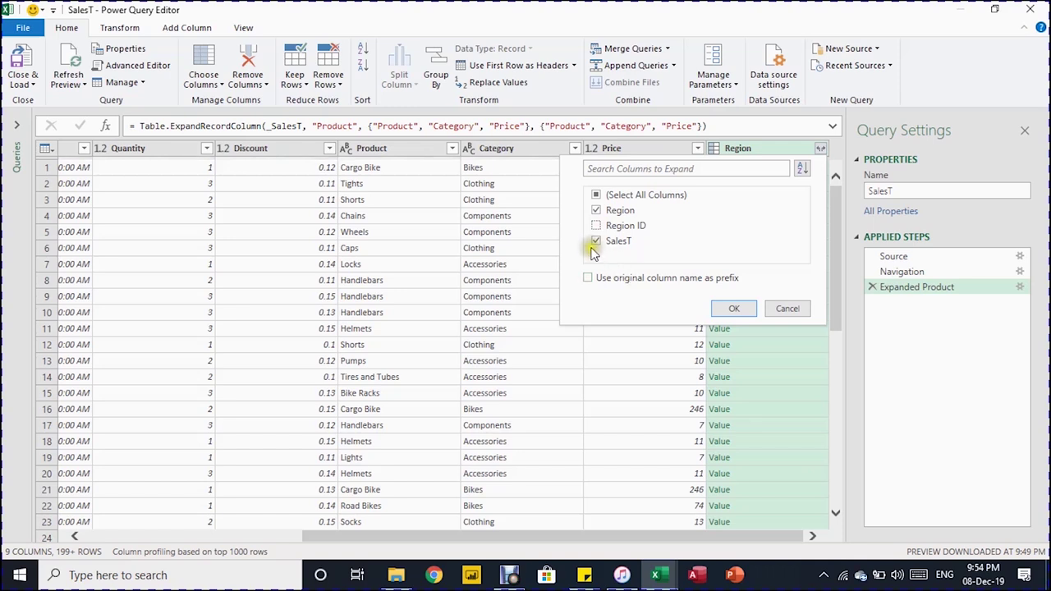
left_click(597, 241)
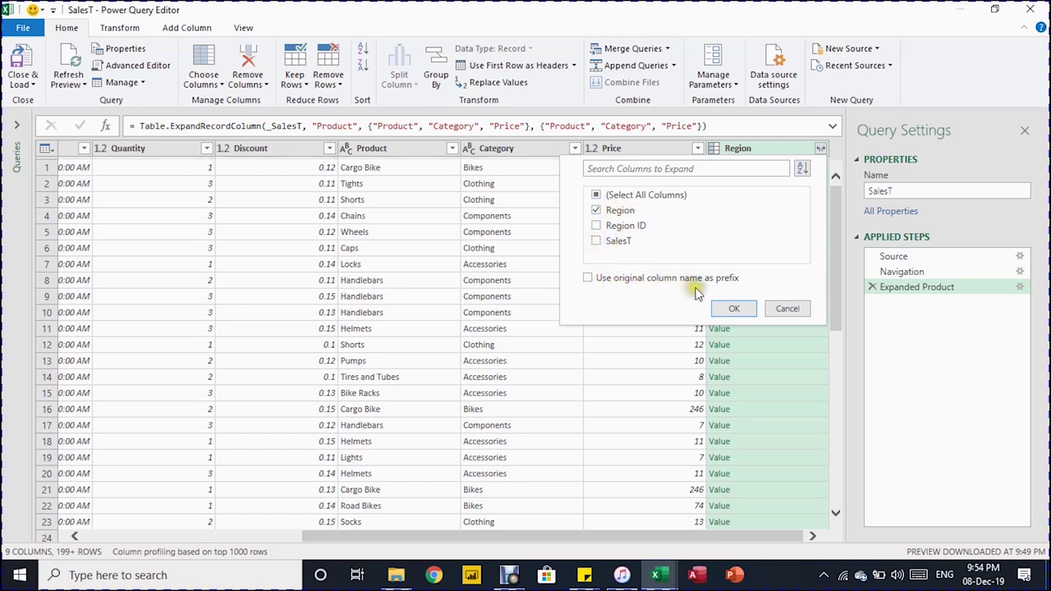
left_click(729, 309)
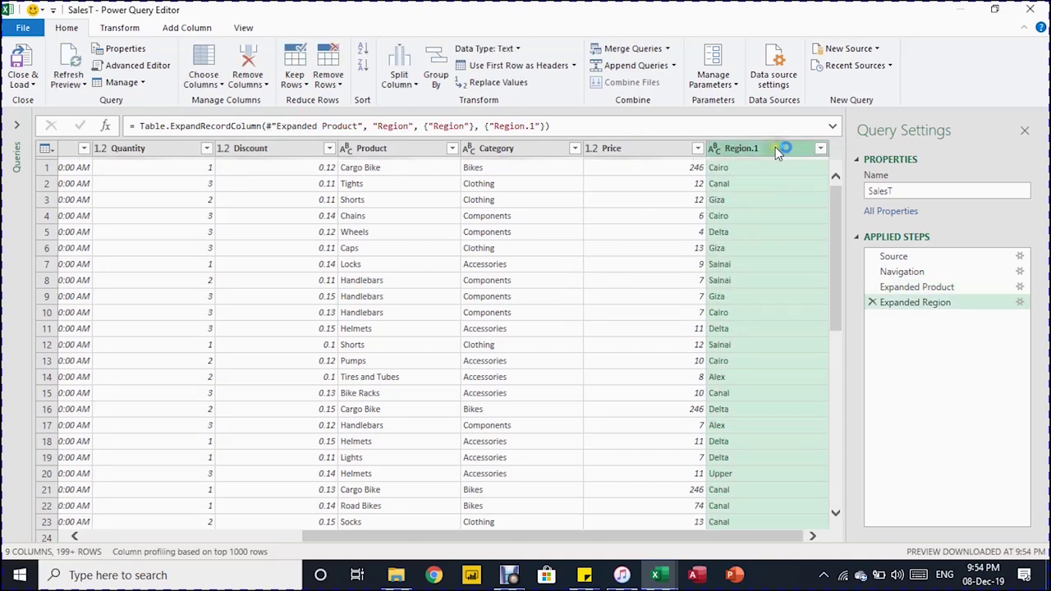
Edit the Expanded Region step's formula so the expanded column is called Region instead of Region.1.
left_click(774, 148)
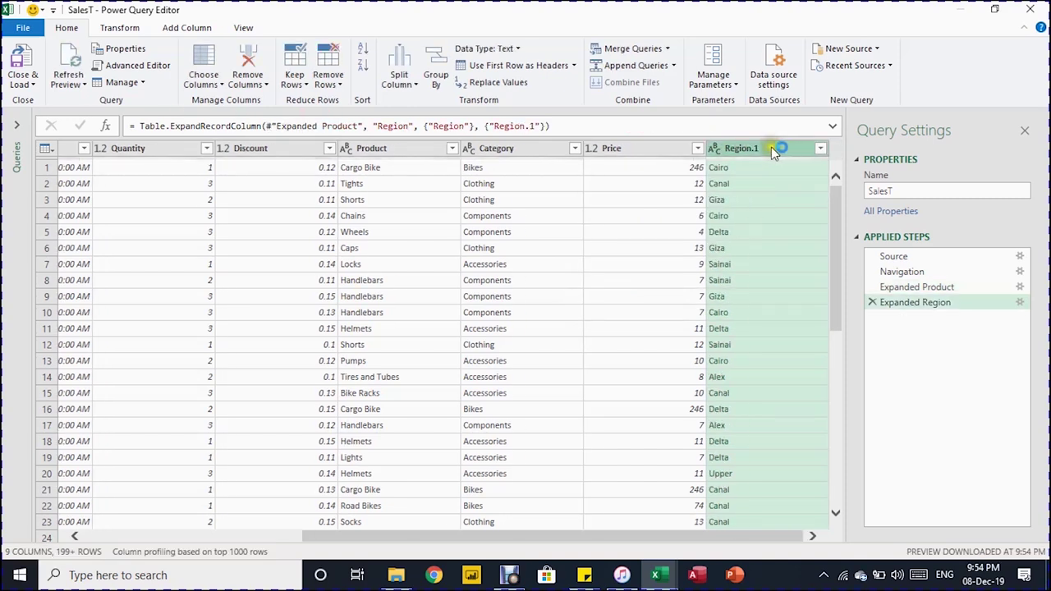
left_click(535, 126)
left_click(534, 125)
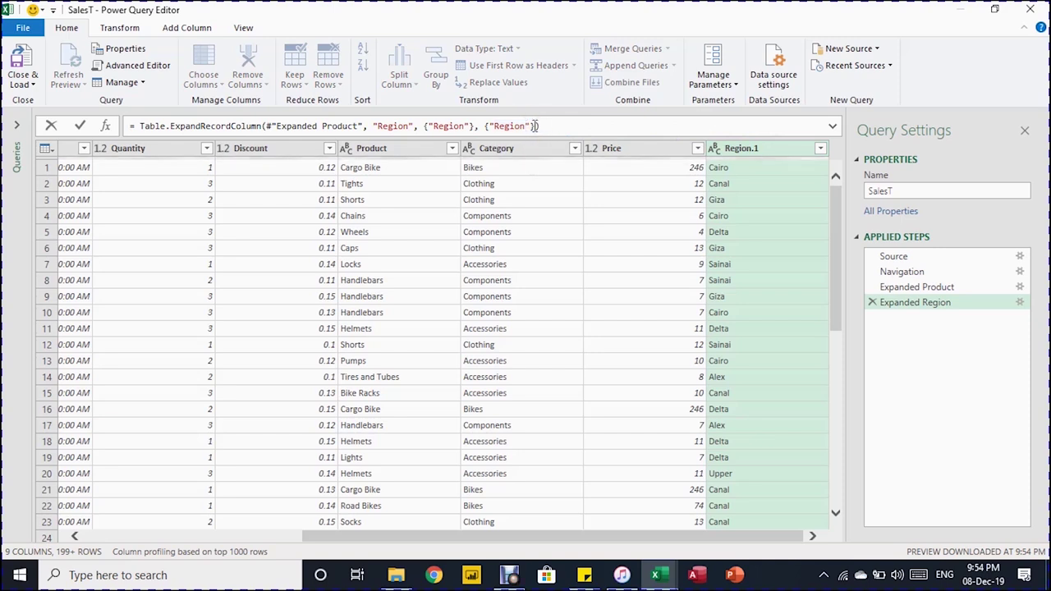
left_click(750, 196)
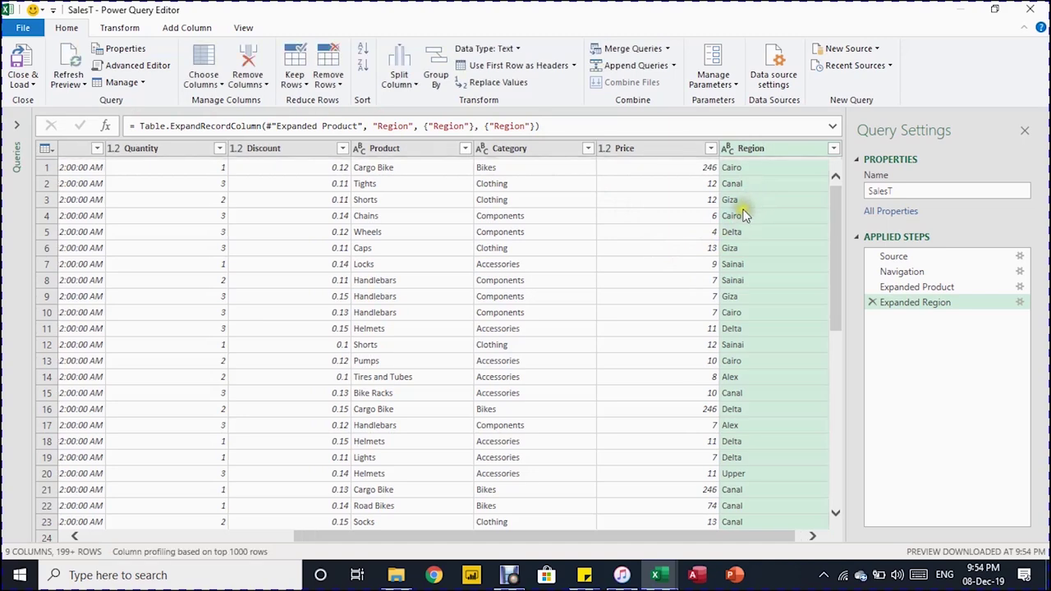
Start a new custom column in the SalesT query and name it SalesRevenue.
left_click_drag(615, 537, 721, 493)
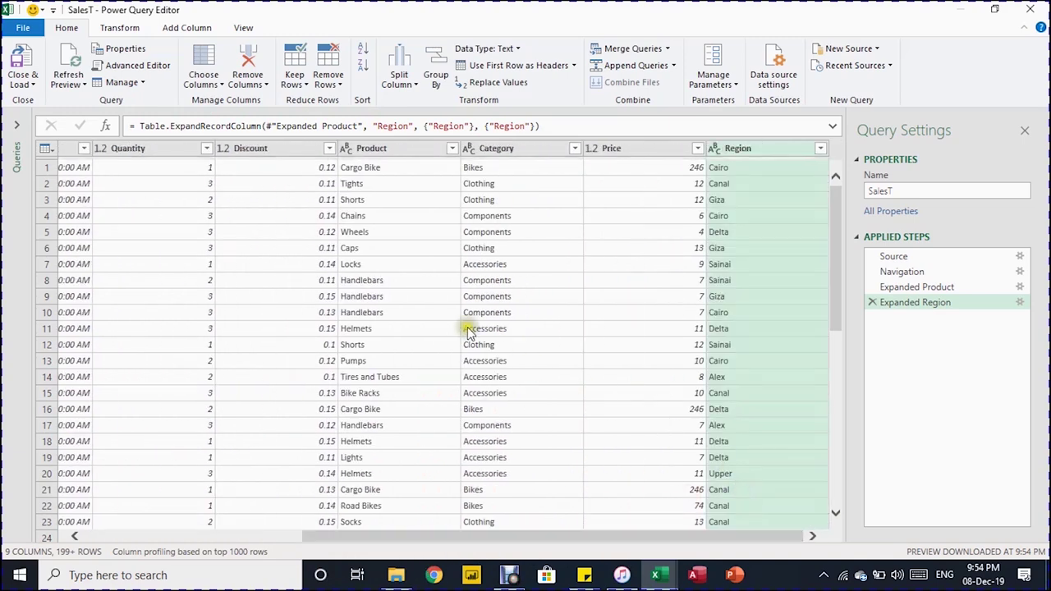
left_click_drag(544, 537, 577, 535)
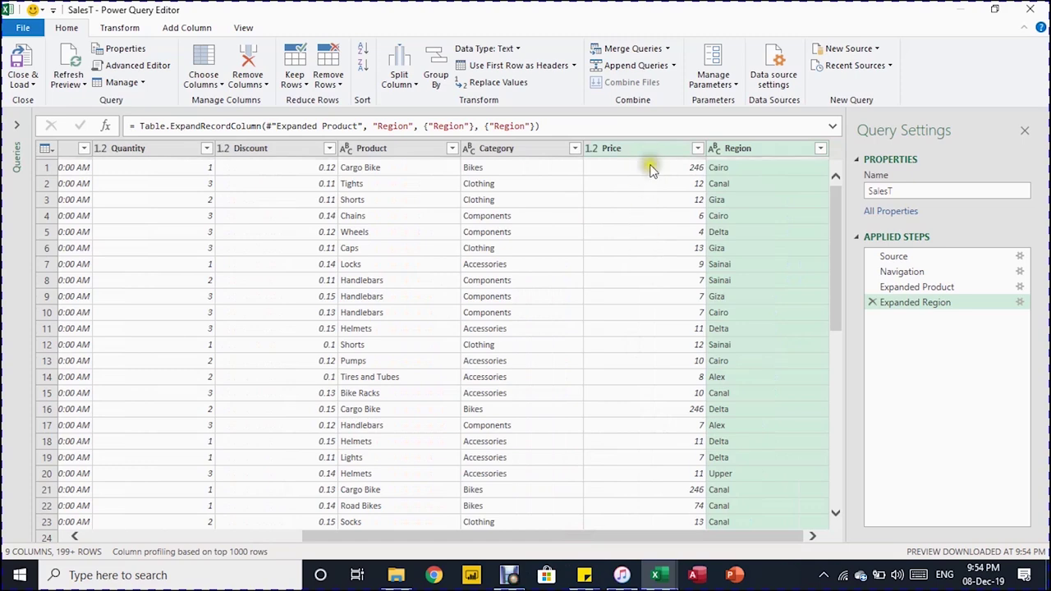
left_click_drag(616, 531, 546, 549)
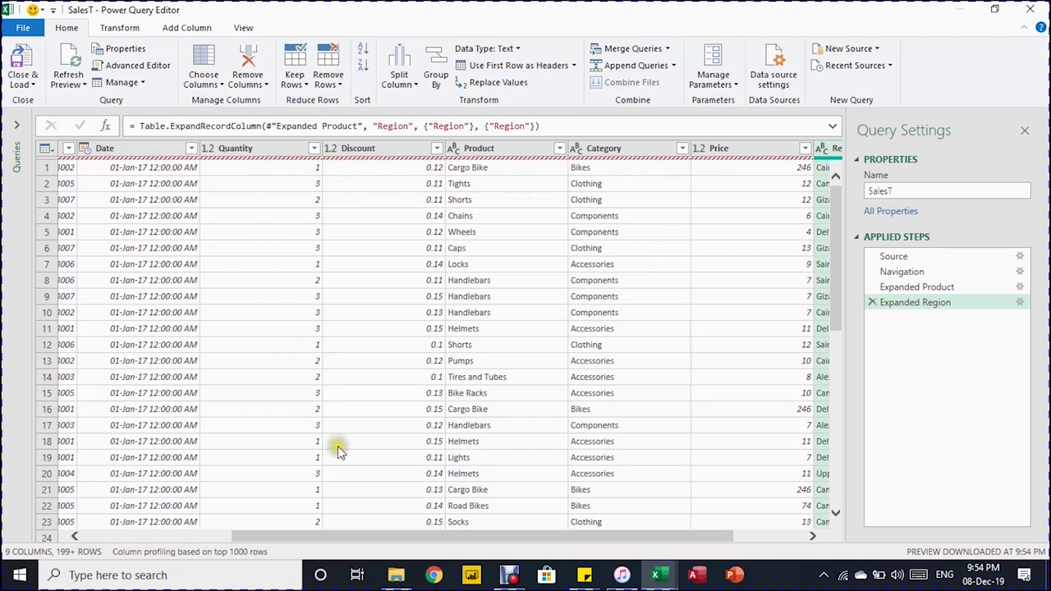
left_click_drag(389, 535, 497, 542)
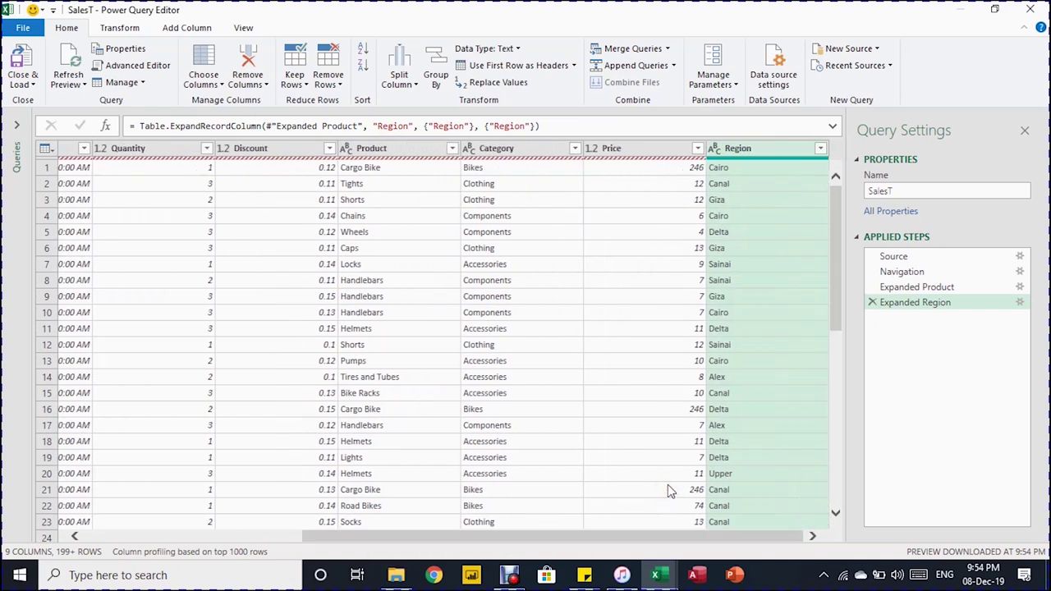
left_click(177, 28)
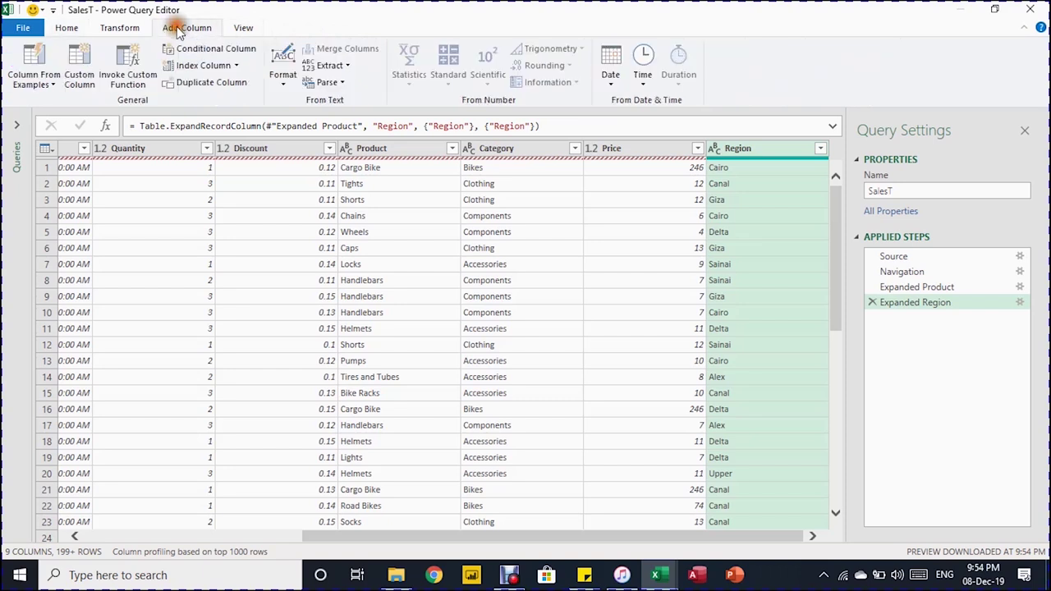
left_click(80, 76)
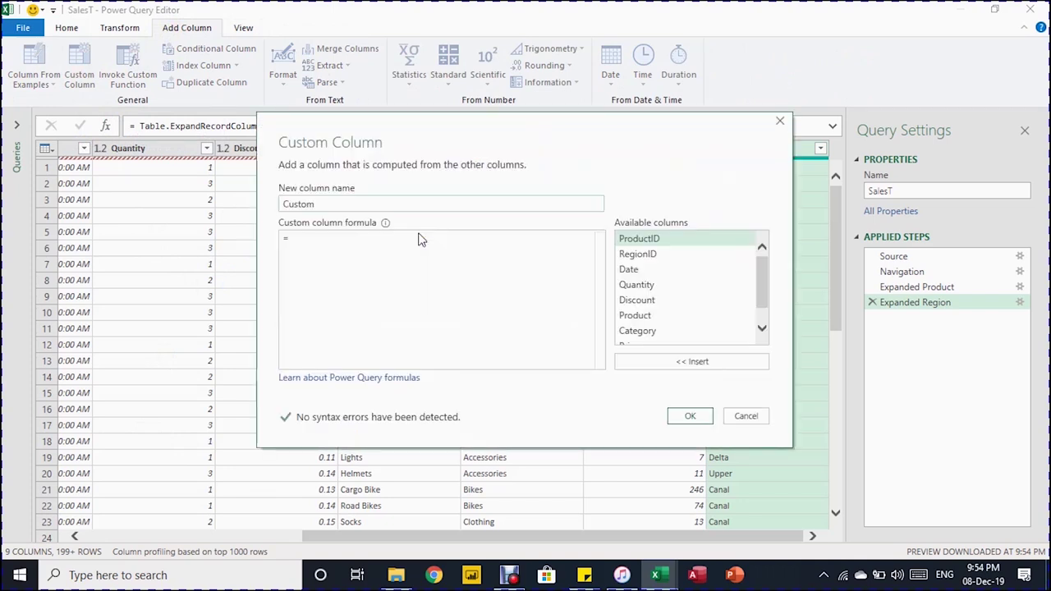
left_click_drag(369, 205, 273, 206)
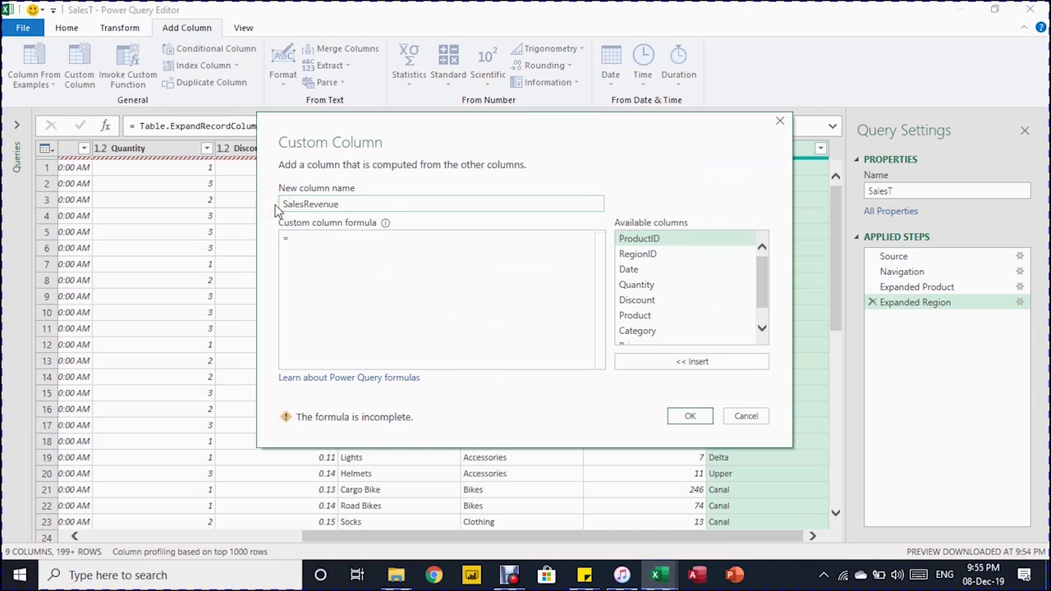
Begin the SalesRevenue custom column formula with the Quantity column multiplied by the Price column: [Quantity]*[Price].
left_click(302, 238)
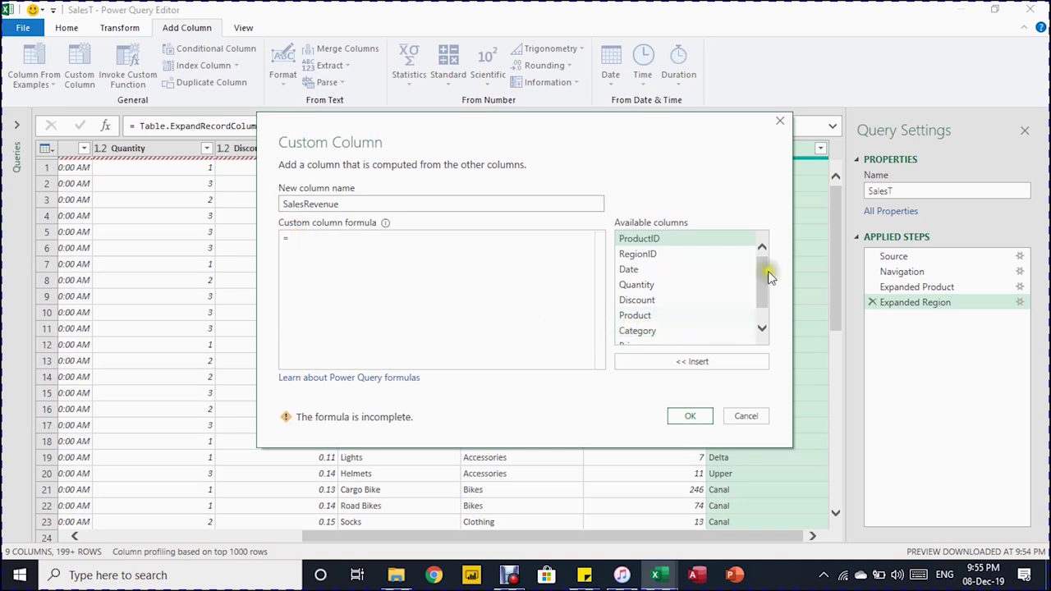
left_click_drag(762, 271, 764, 240)
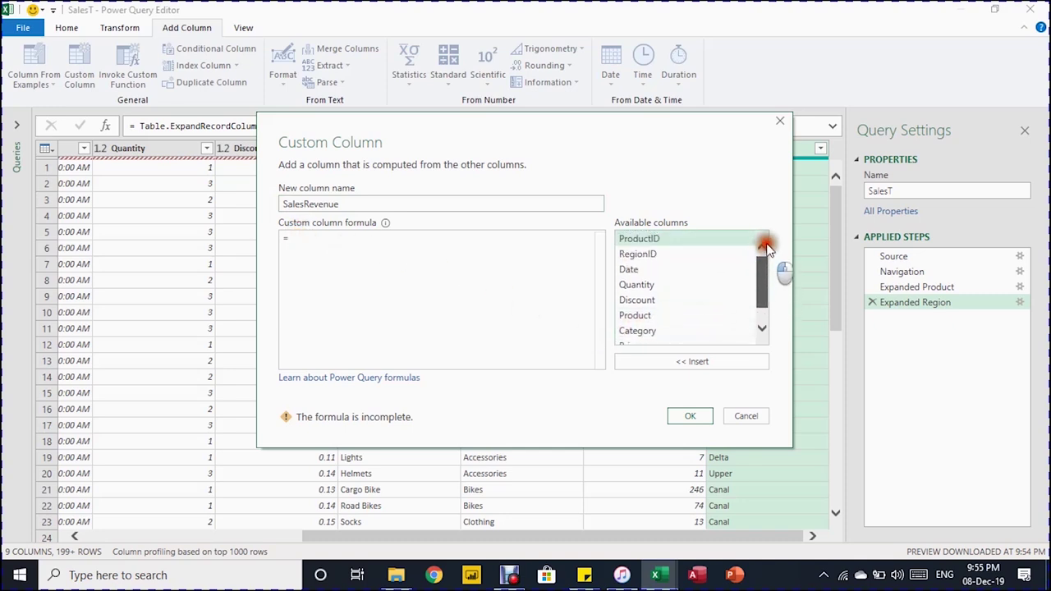
left_click(682, 238)
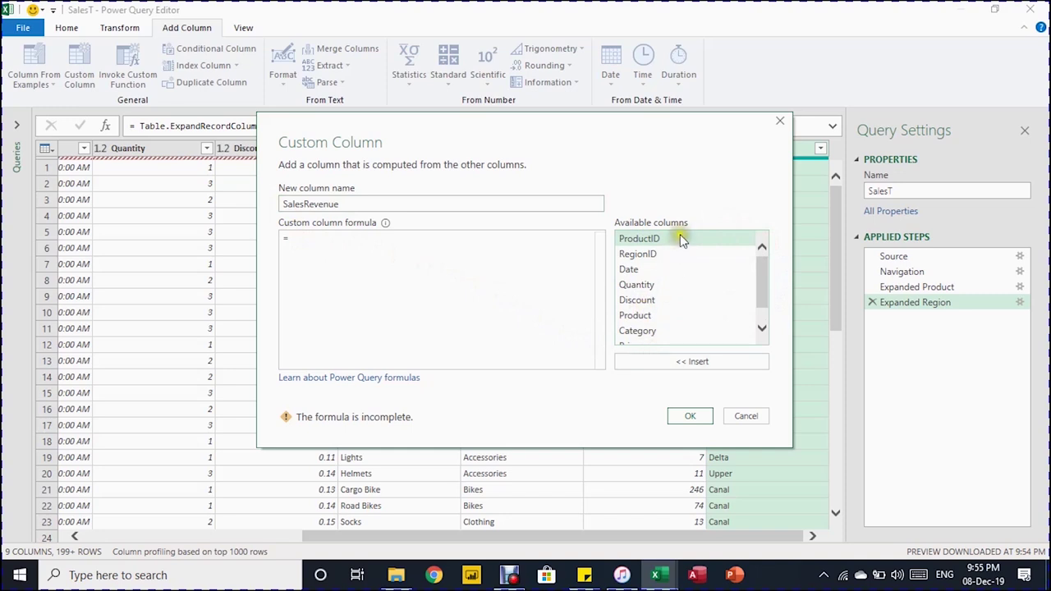
left_click(649, 284)
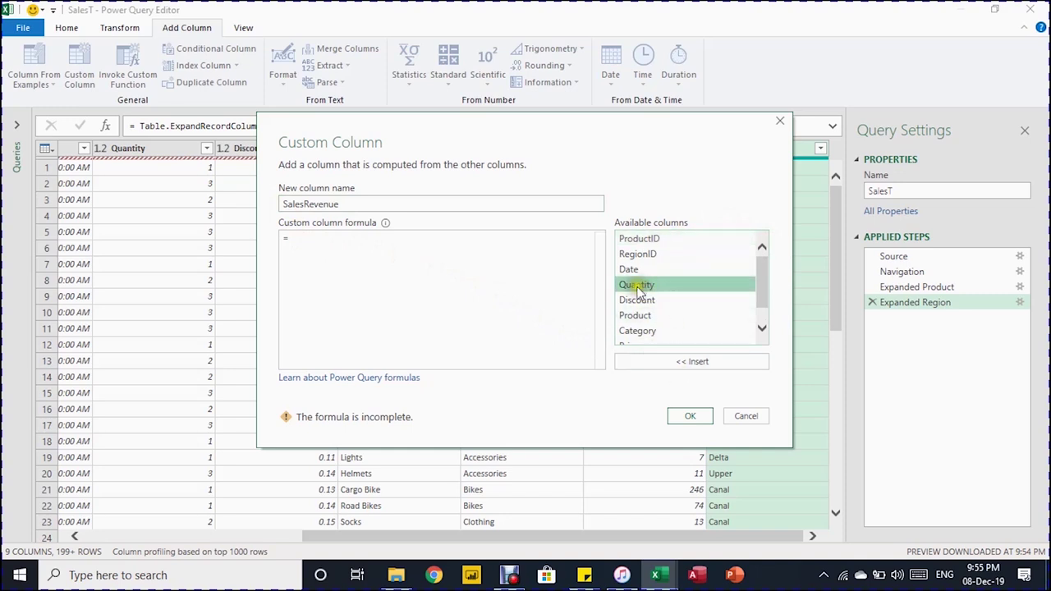
left_click(672, 368)
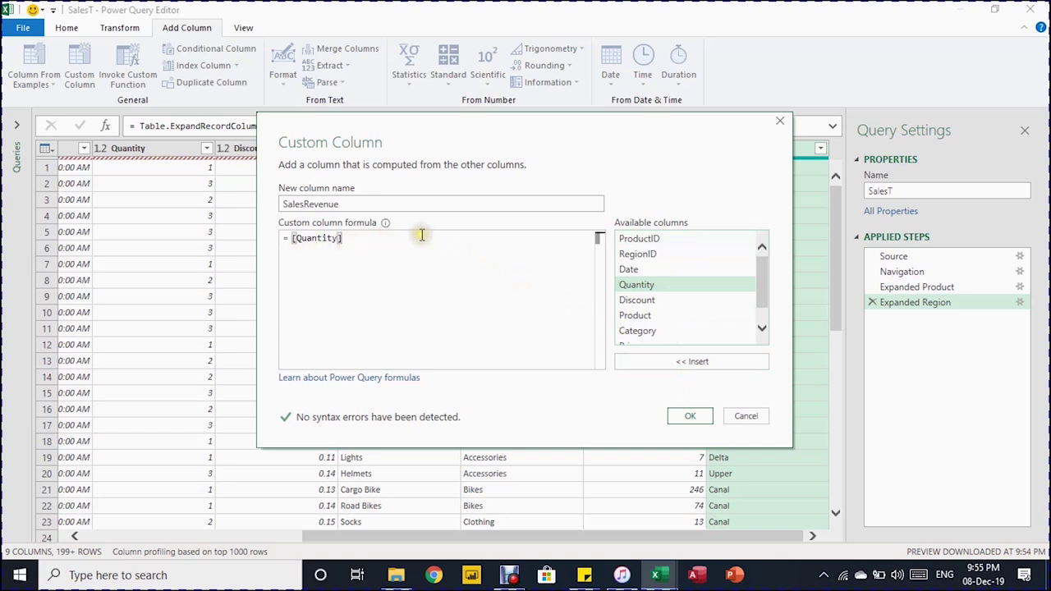
type("*")
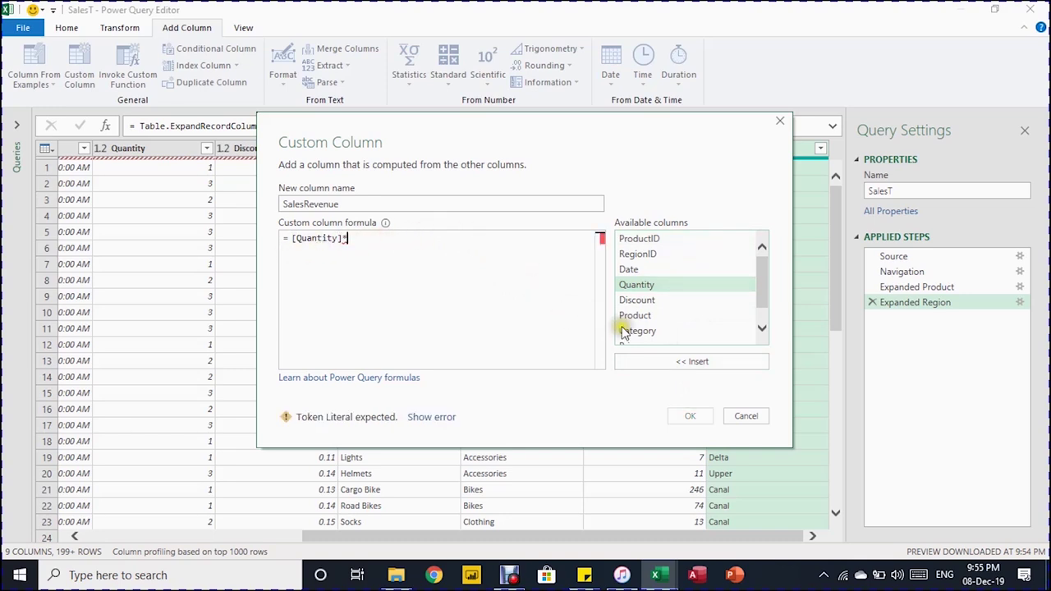
left_click(763, 287)
left_click_drag(763, 285, 755, 304)
left_click(648, 322)
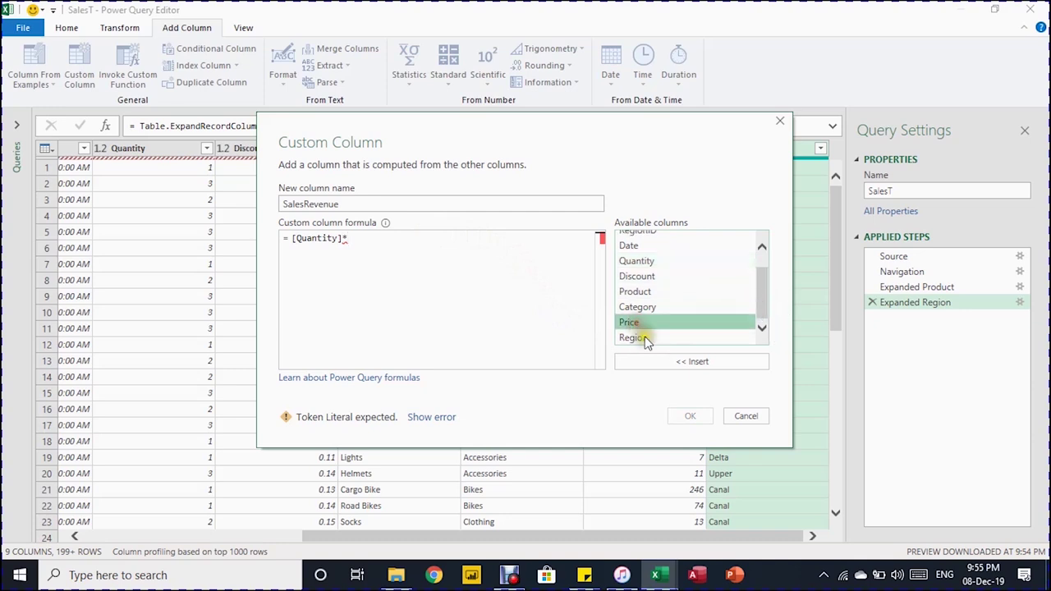
left_click(657, 363)
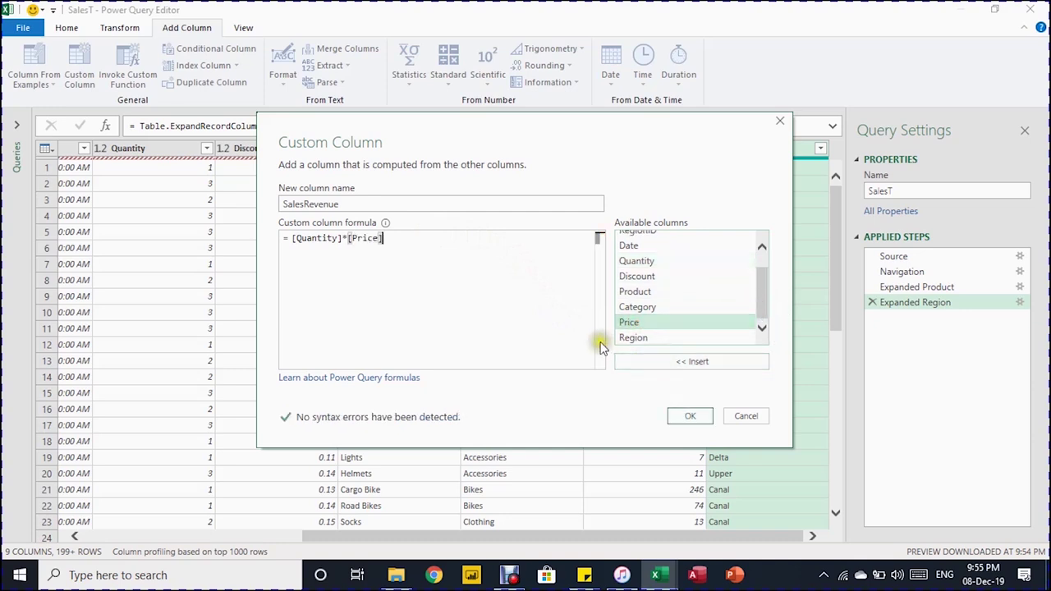
Complete the formula with the discount factor *(1-[Discount]) and create the SalesRevenue column.
type("*")
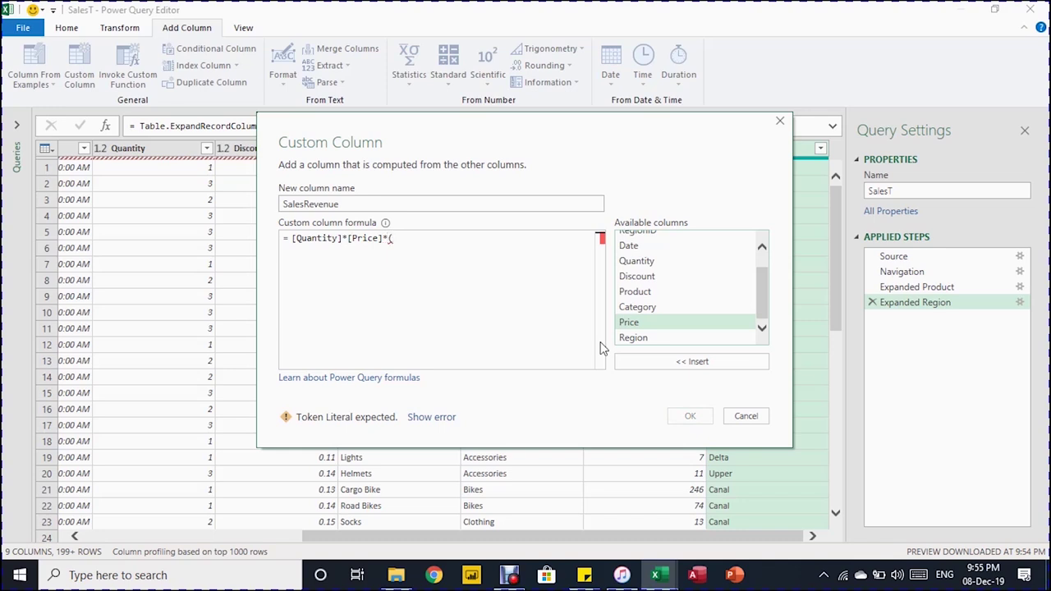
type("(1-")
left_click(687, 277)
double_click(687, 278)
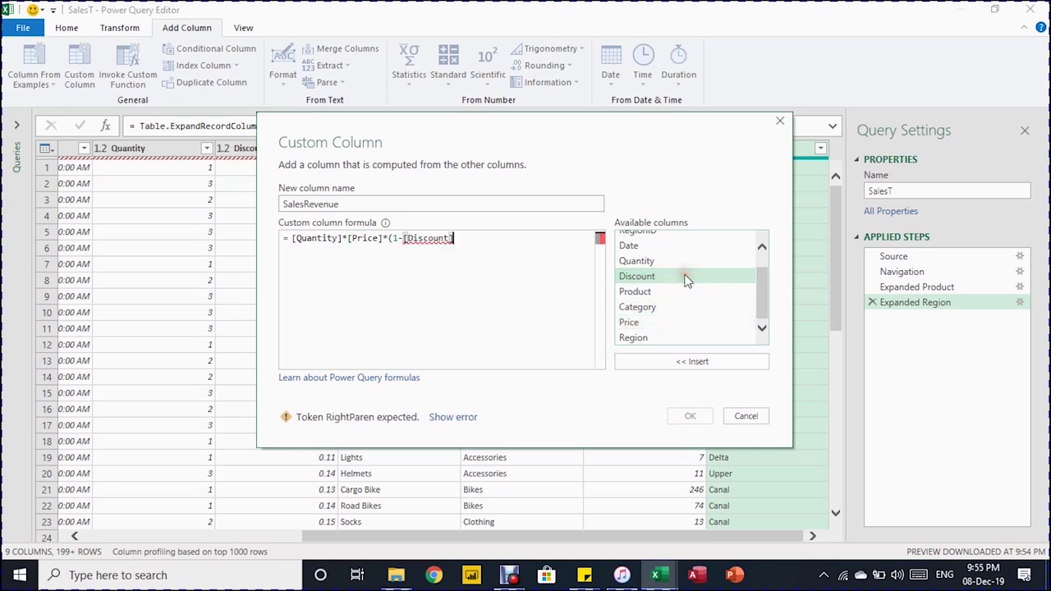
type(")")
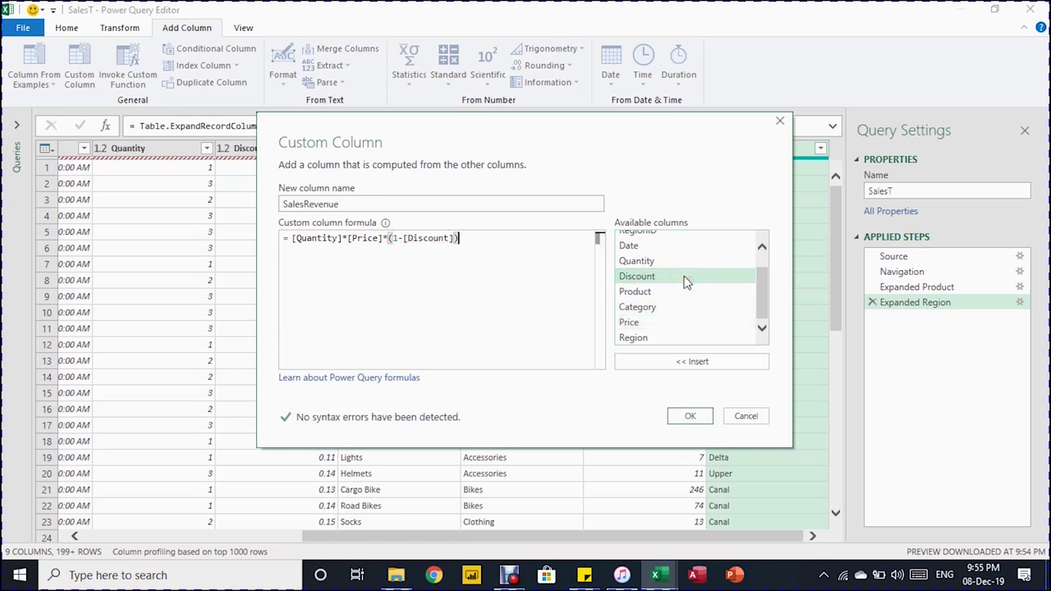
left_click(689, 416)
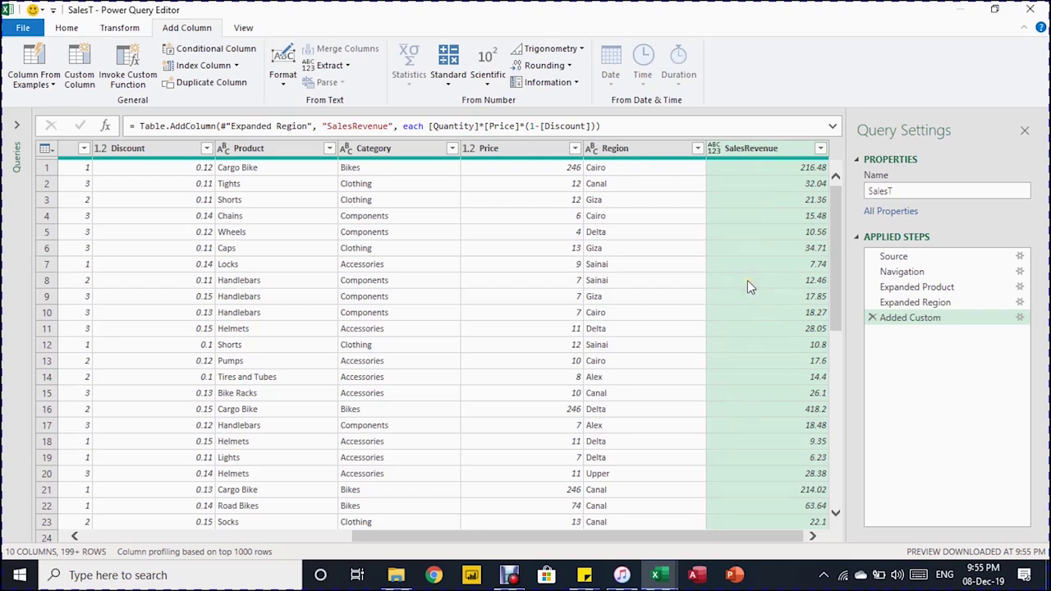
Set the SalesRevenue column's data type to Decimal Number and the Discount column's to Percentage.
left_click(714, 152)
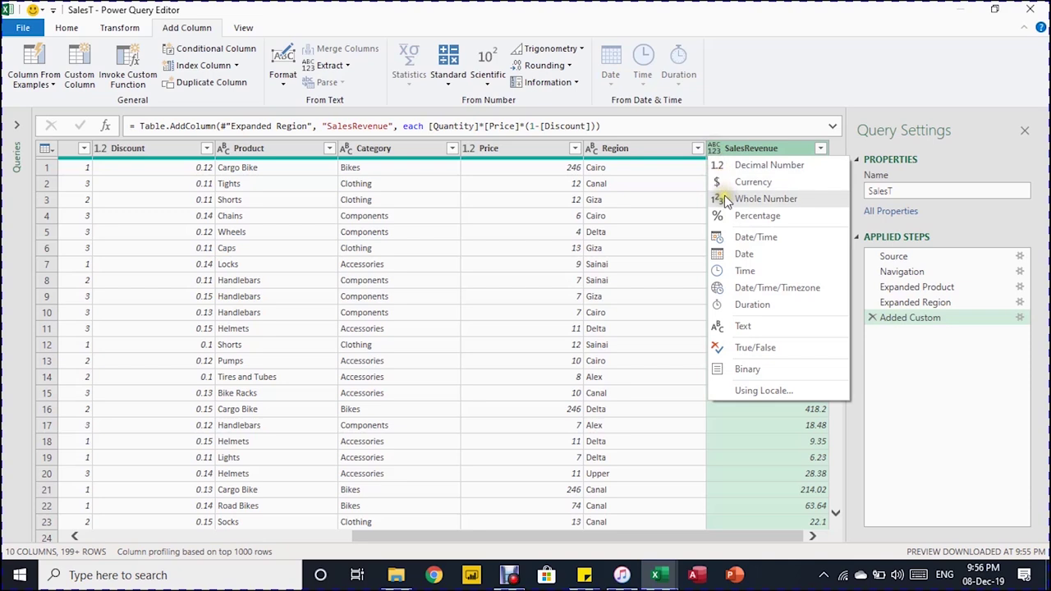
left_click(734, 167)
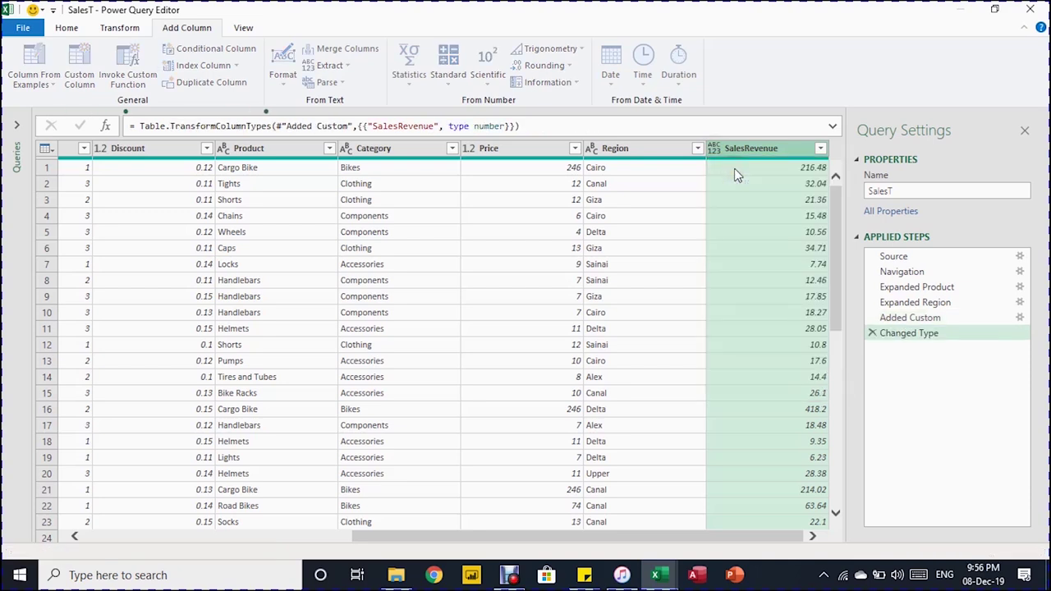
left_click(100, 149)
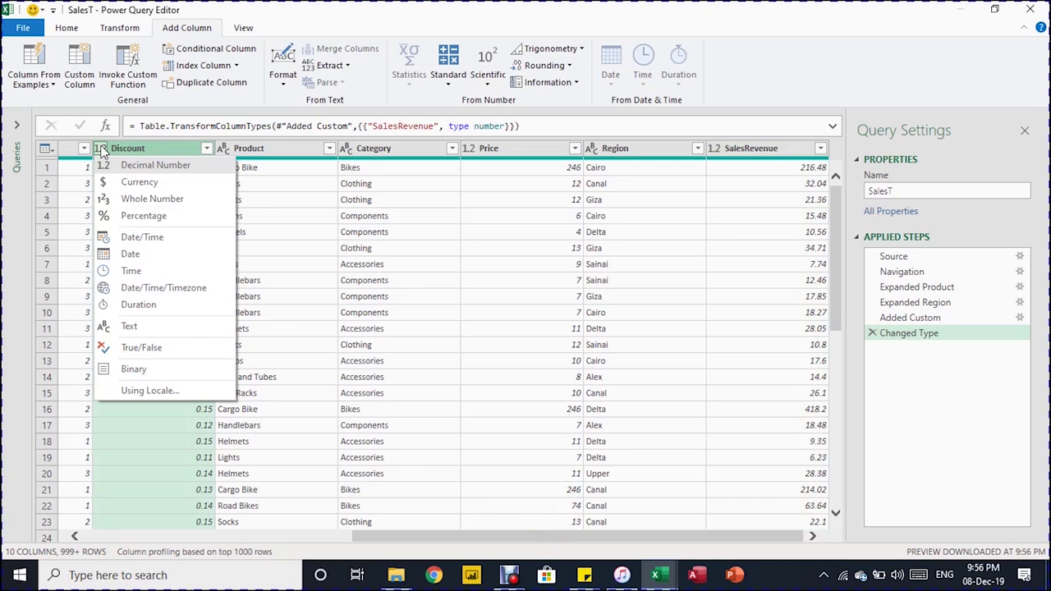
left_click(108, 215)
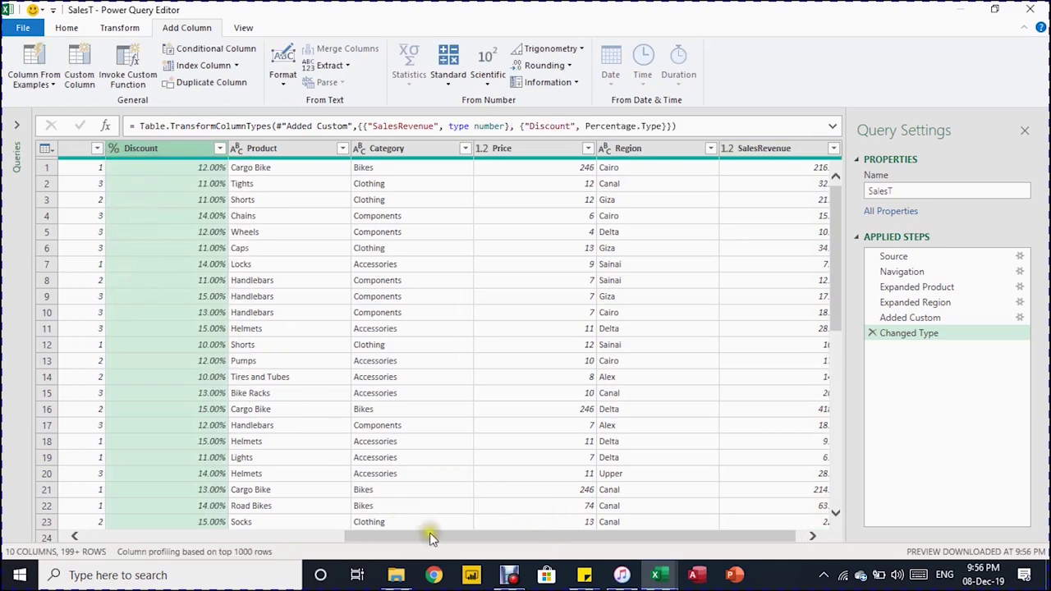
Change the Date column's data type to Date and select its first value.
left_click_drag(431, 537, 229, 574)
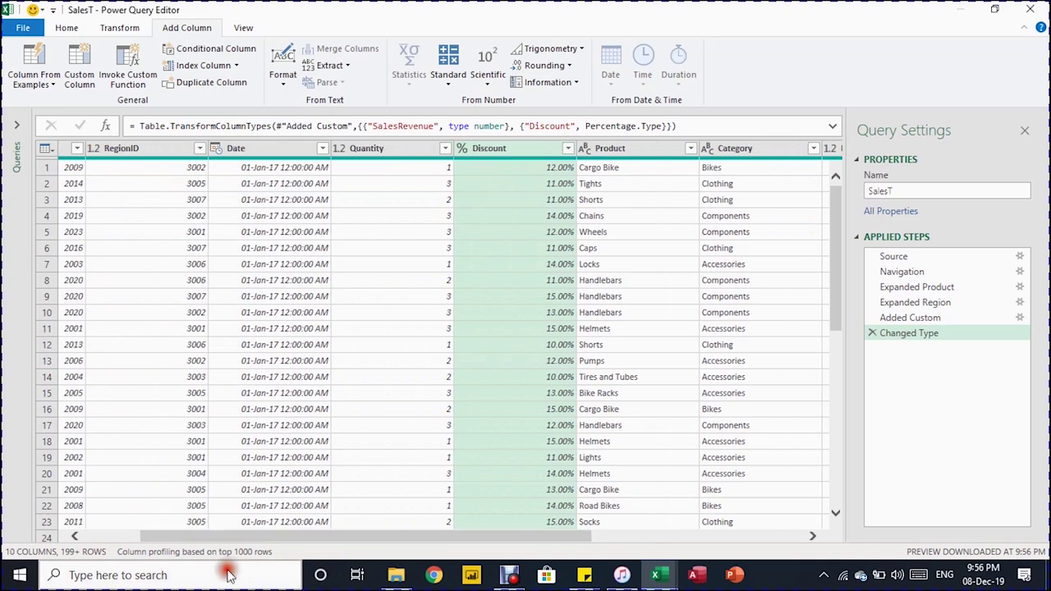
left_click(215, 148)
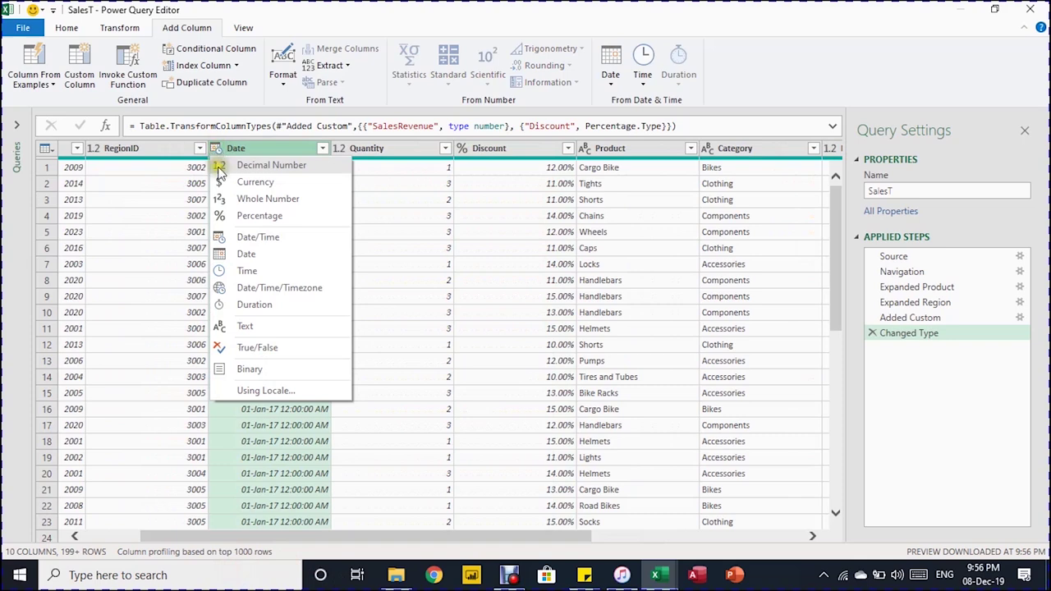
left_click(233, 253)
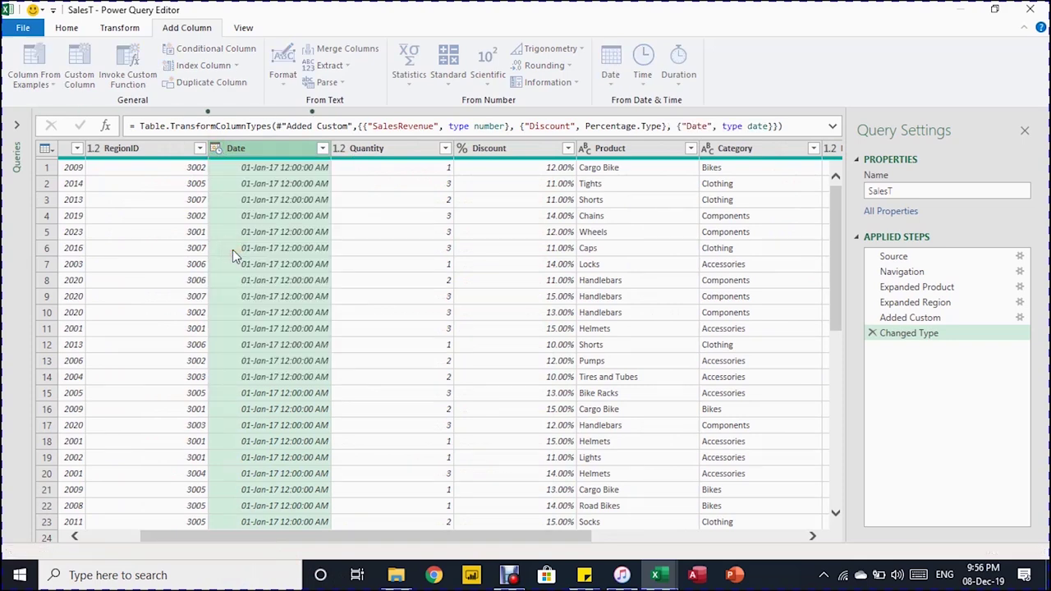
left_click(259, 171)
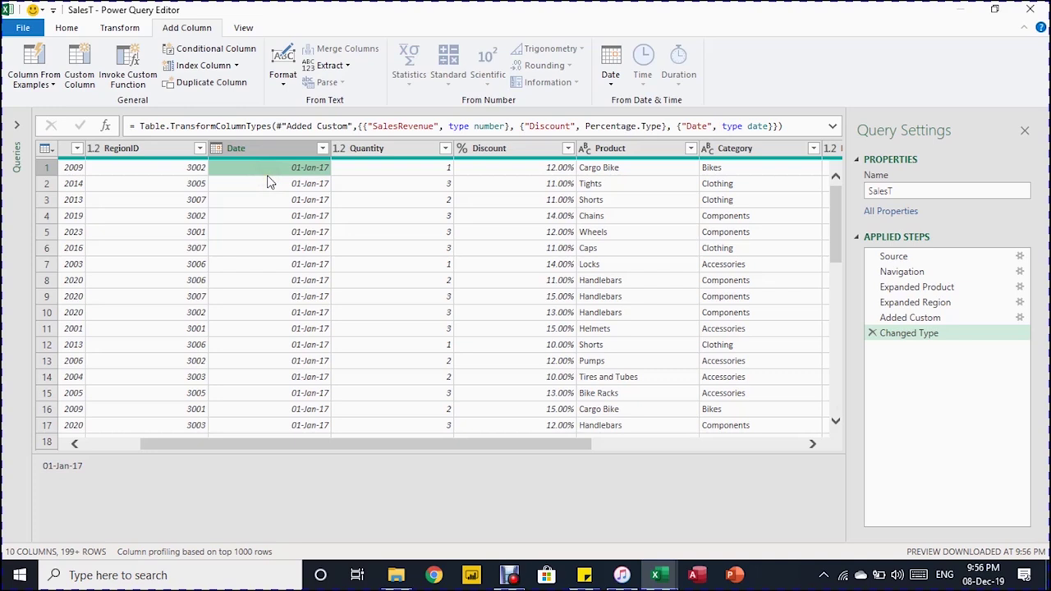
Set the current workbook's locale to English (United Kingdom) in the regional settings of Query Options.
left_click(22, 29)
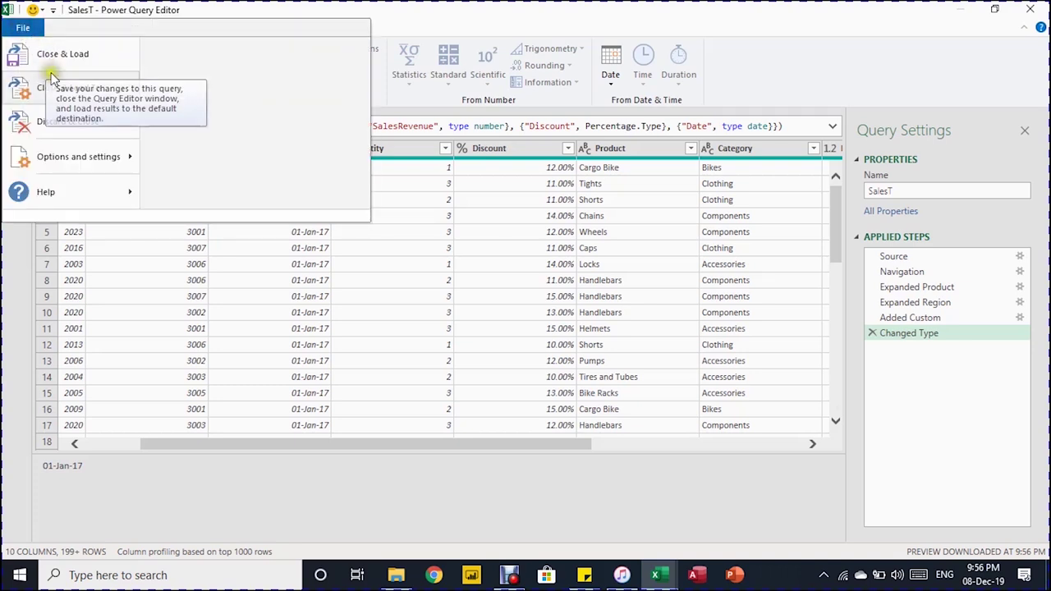
mouse_move(78, 170)
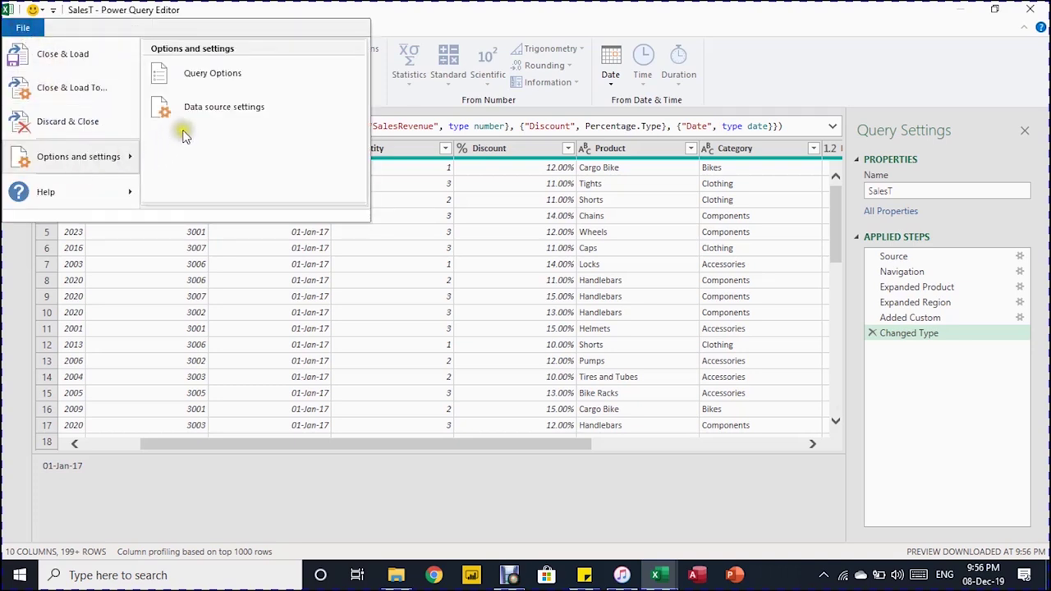
left_click(197, 72)
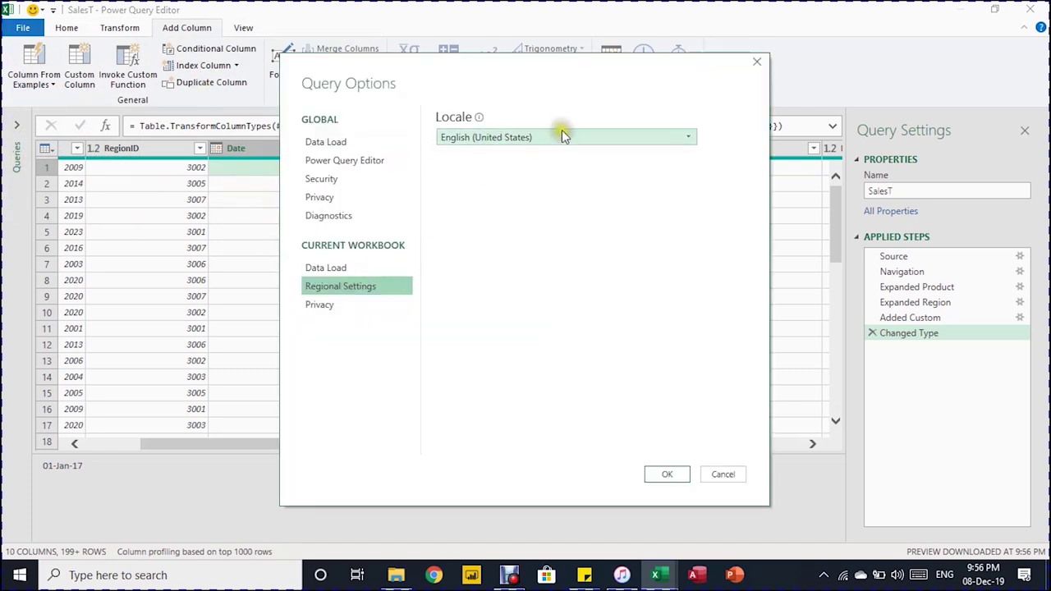
left_click(468, 140)
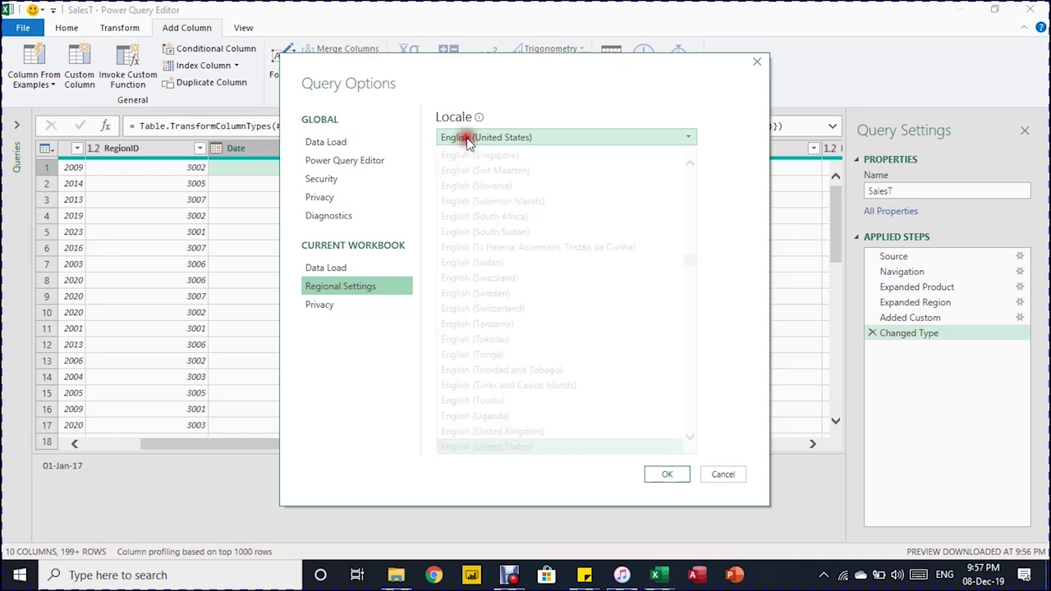
left_click(491, 433)
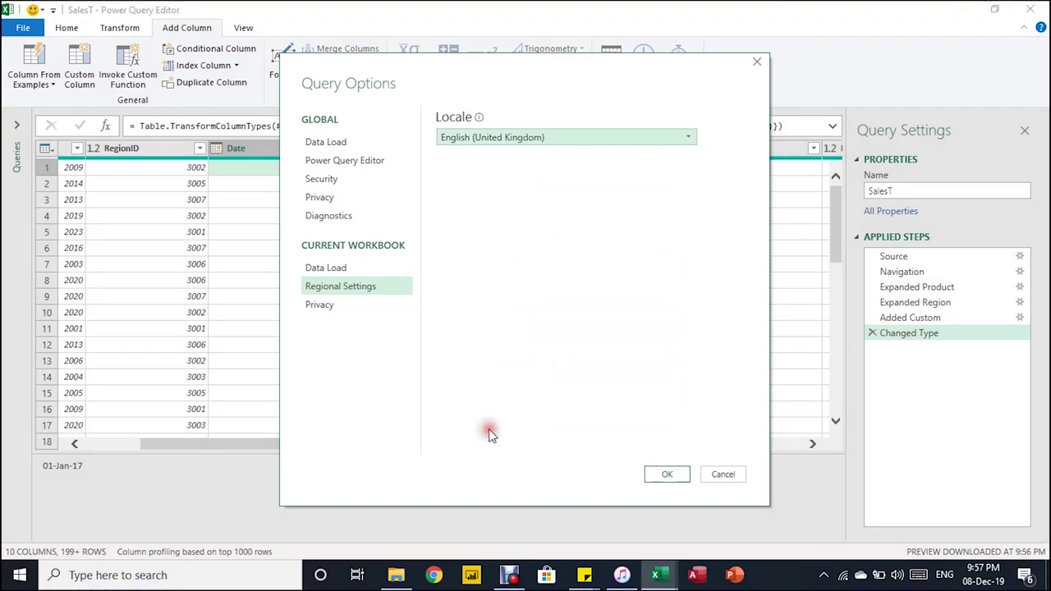
left_click(661, 475)
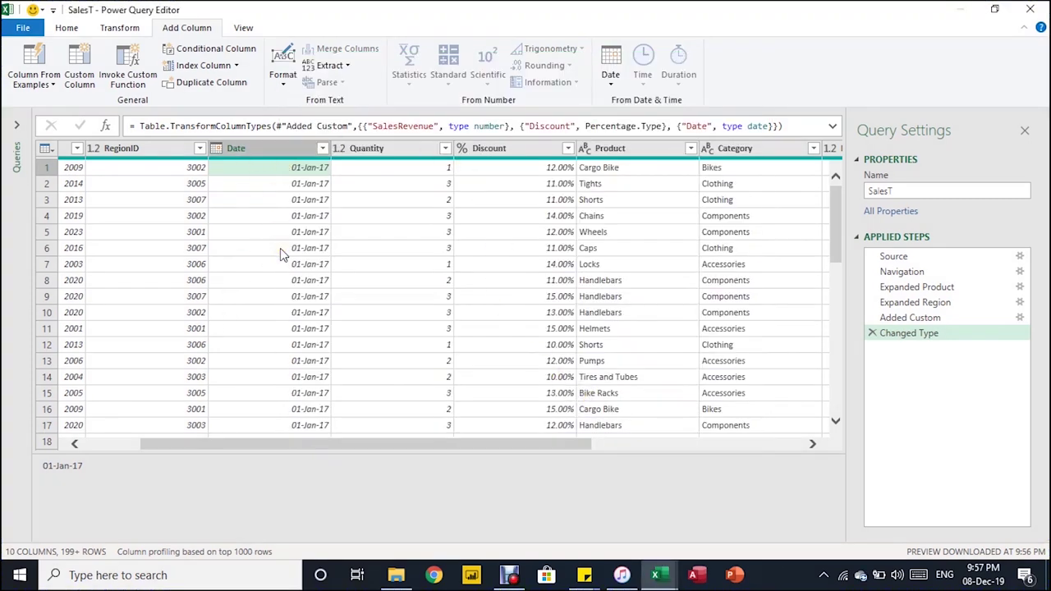
Close the query editor and load the SalesT query as Only Create Connection, adding its data to the Data Model.
left_click_drag(361, 443, 181, 459)
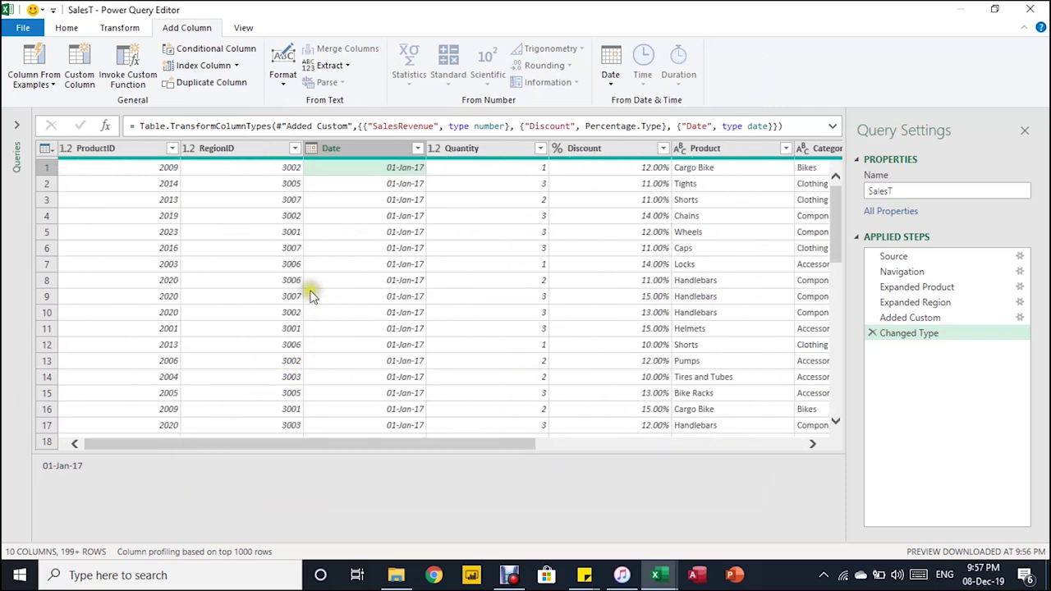
left_click(61, 26)
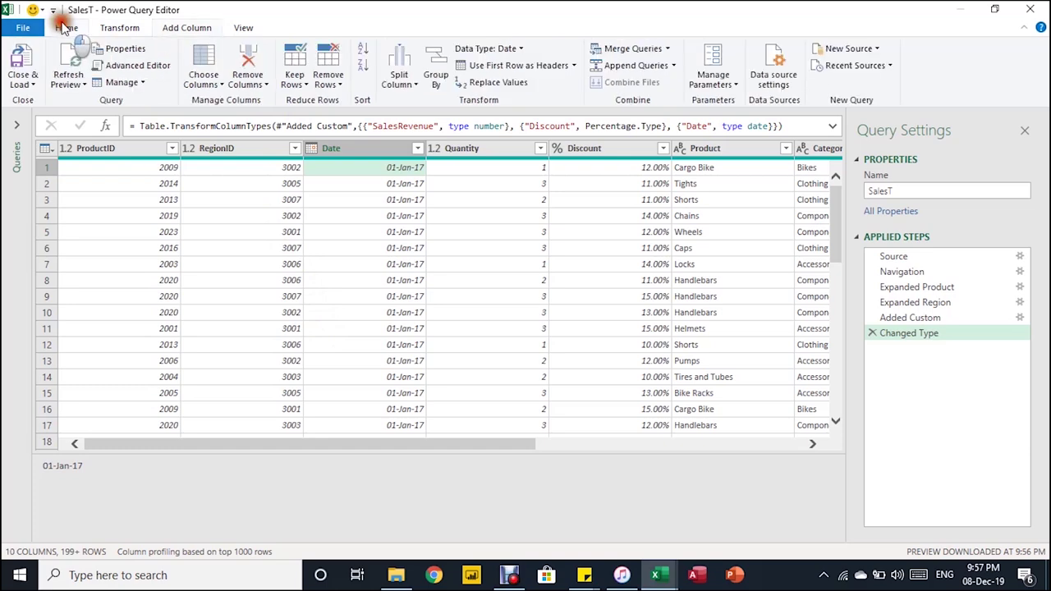
left_click(23, 83)
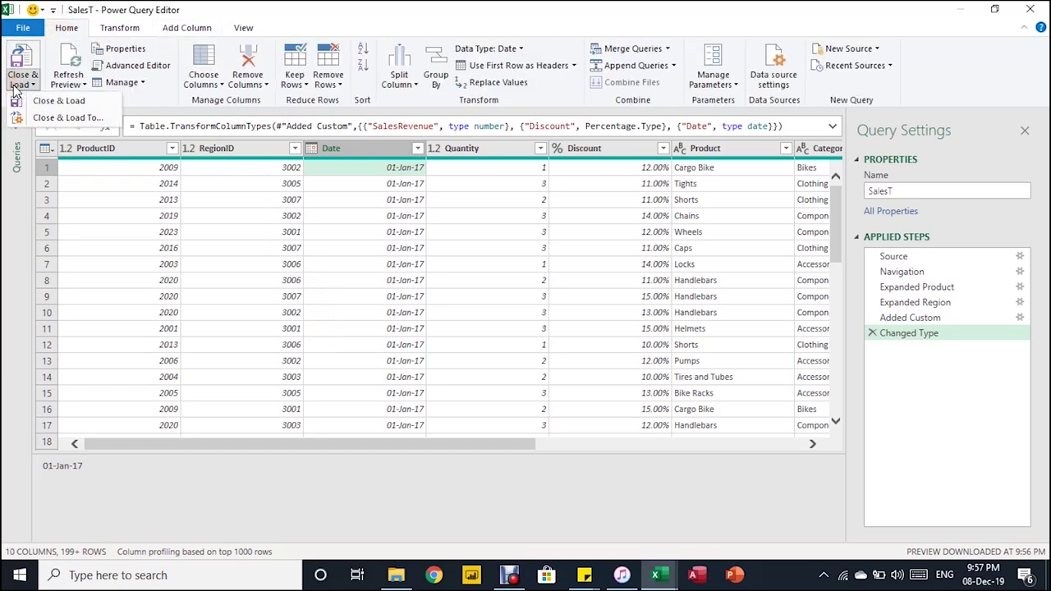
left_click(48, 118)
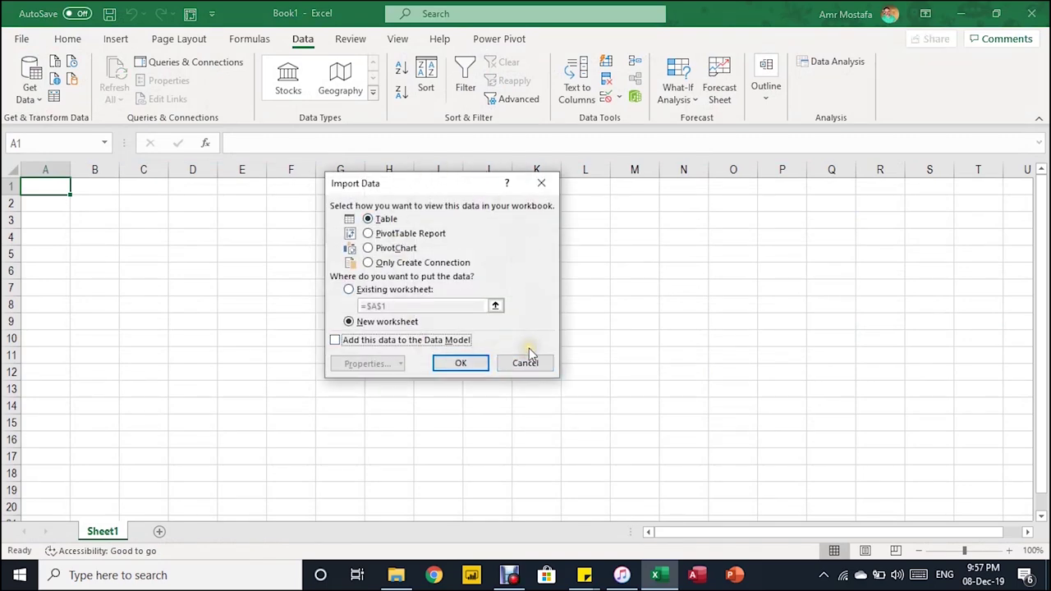
left_click_drag(435, 184, 450, 179)
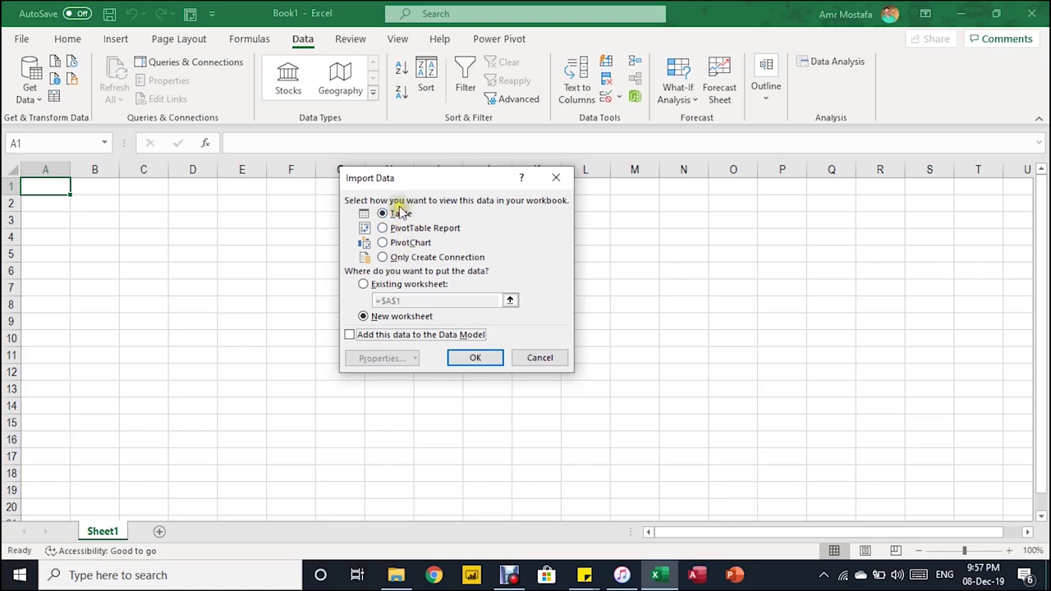
left_click(386, 258)
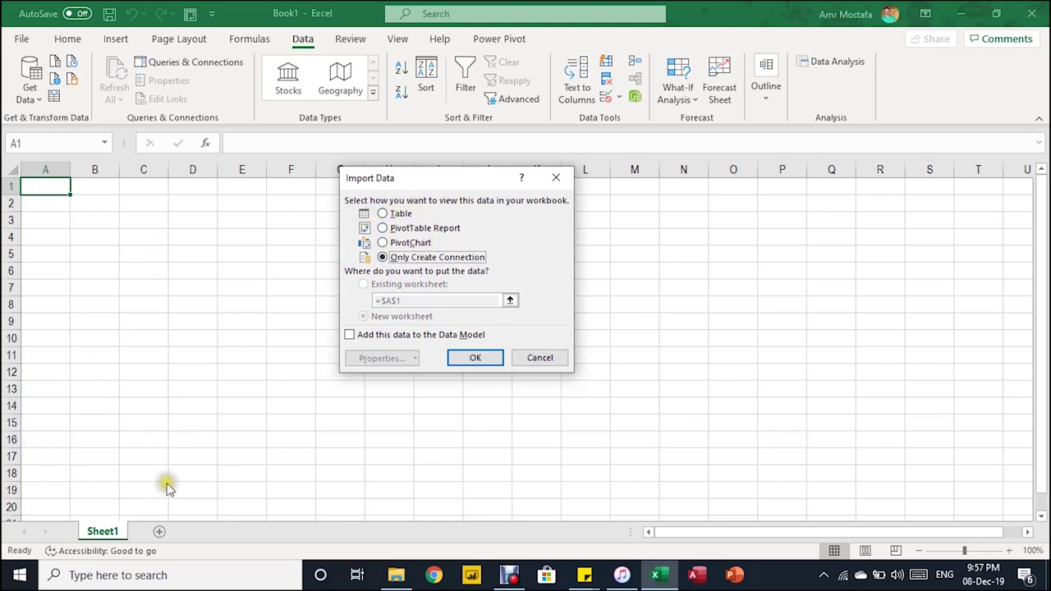
left_click(349, 335)
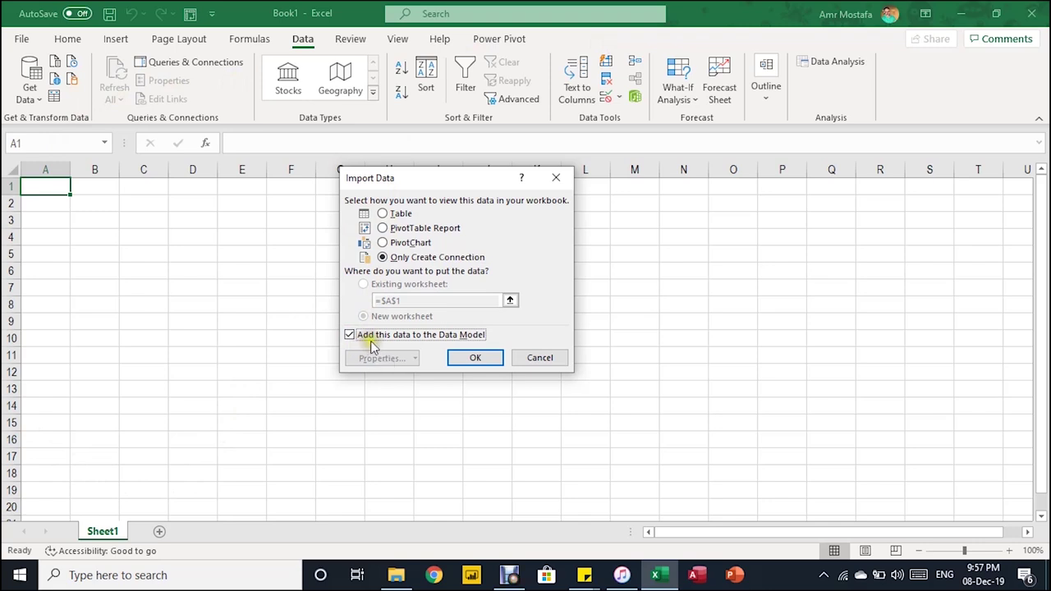
left_click(474, 359)
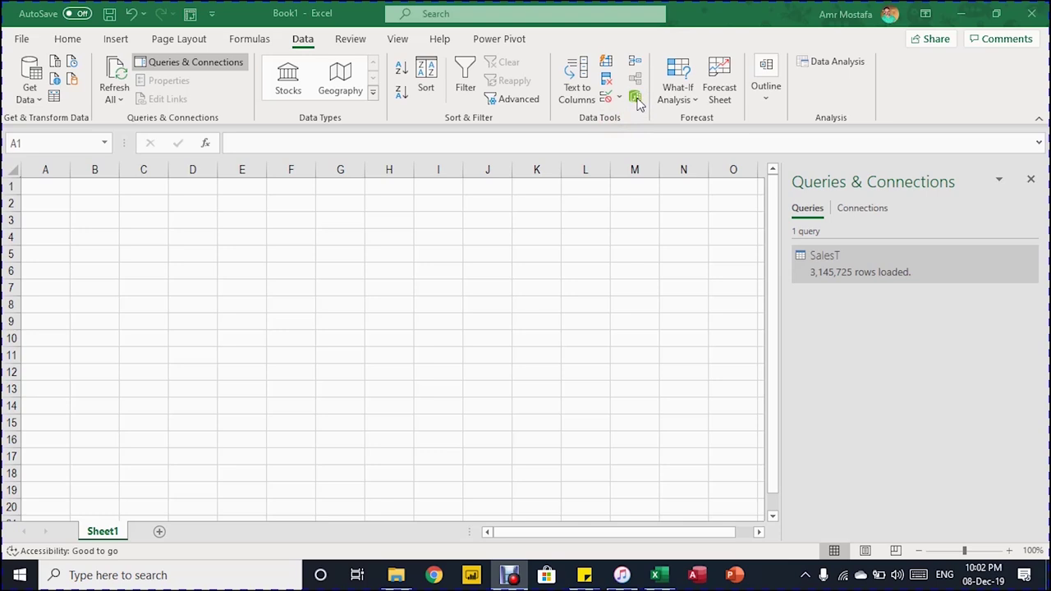
Check in the COM Add-ins list whether Microsoft Power Pivot for Excel is enabled, leaving the add-ins as they are.
left_click(495, 27)
left_click(502, 41)
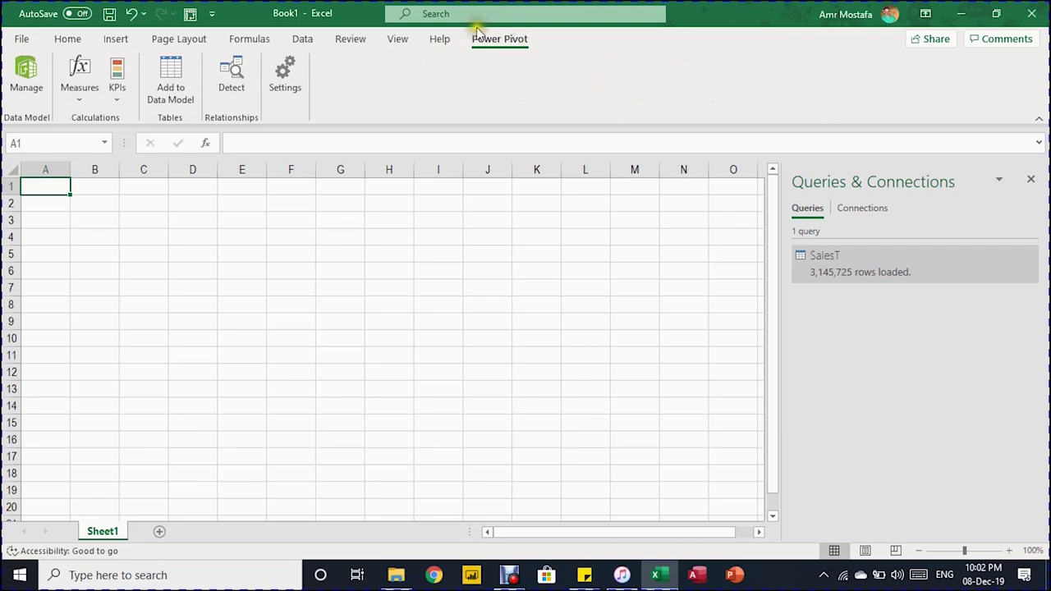
left_click(21, 39)
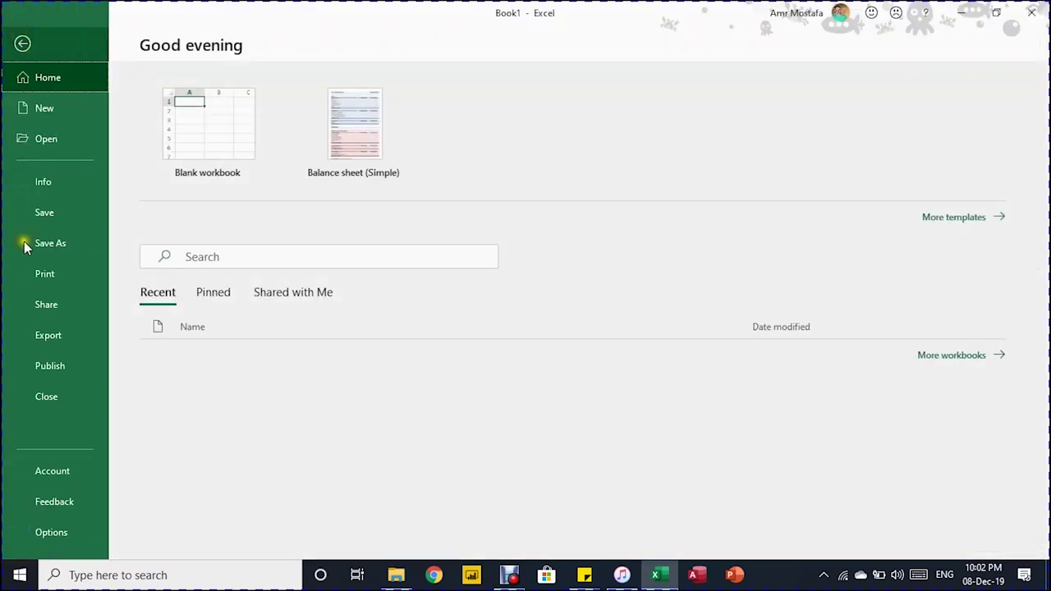
left_click(64, 533)
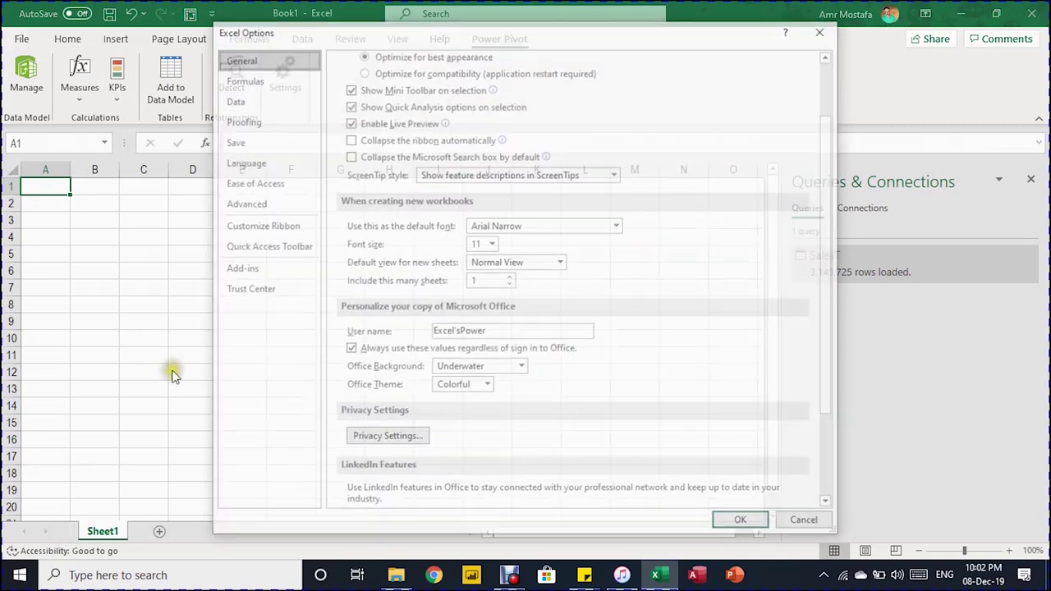
left_click(273, 268)
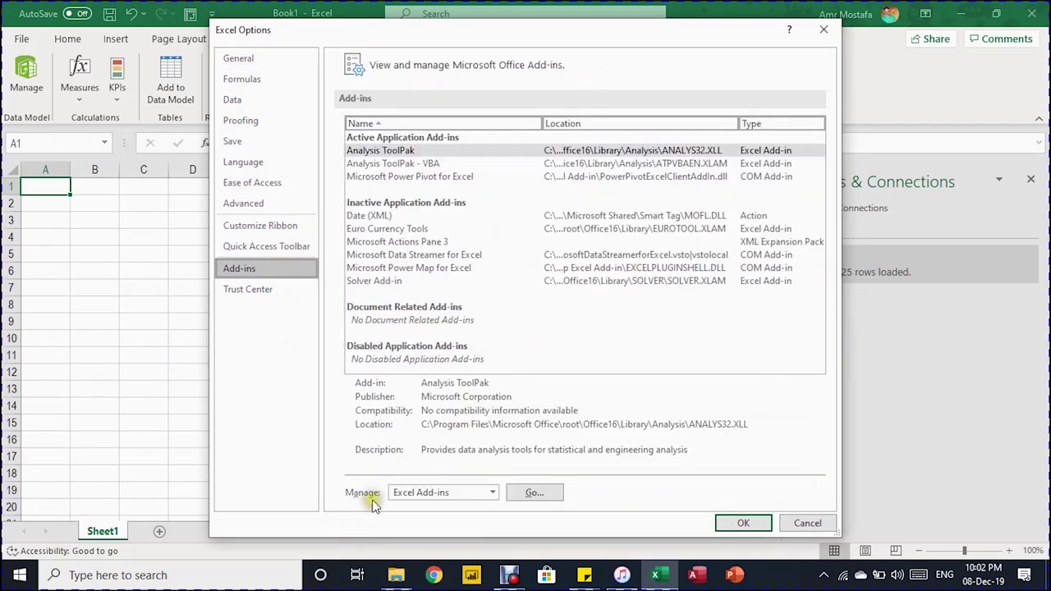
left_click(490, 493)
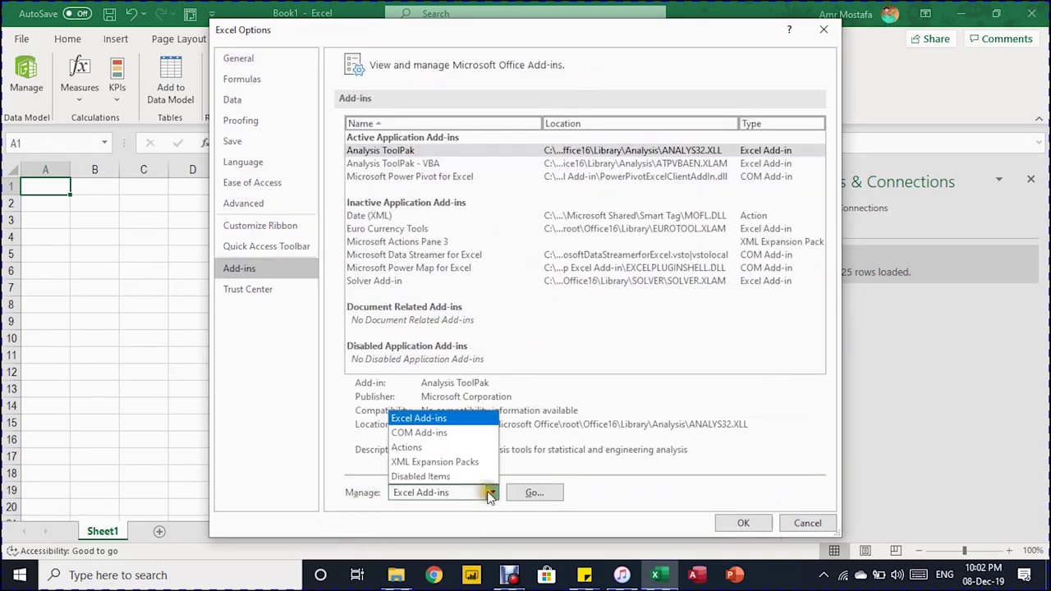
left_click(473, 440)
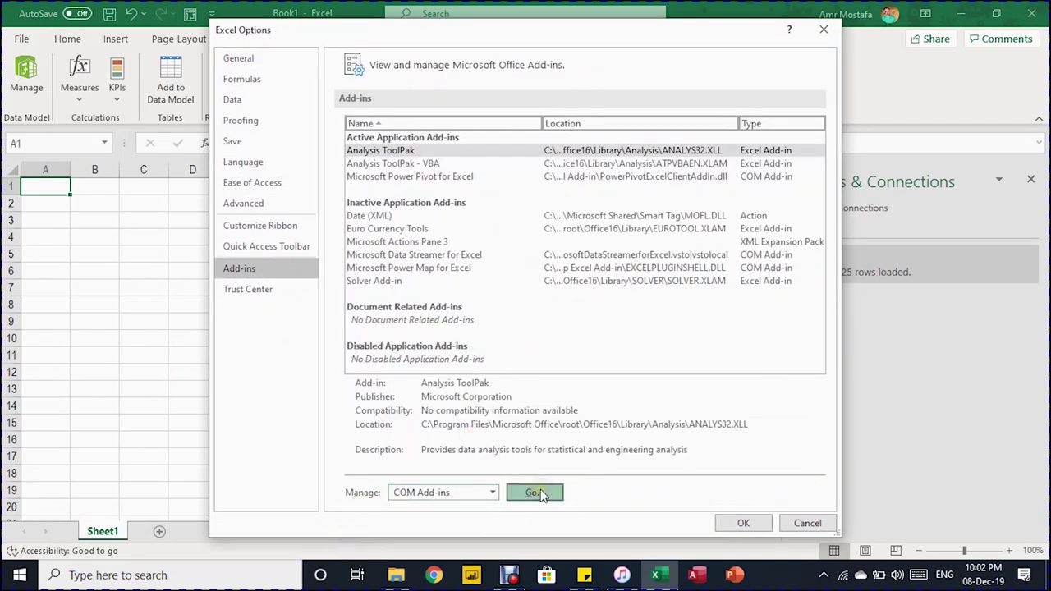
left_click(535, 492)
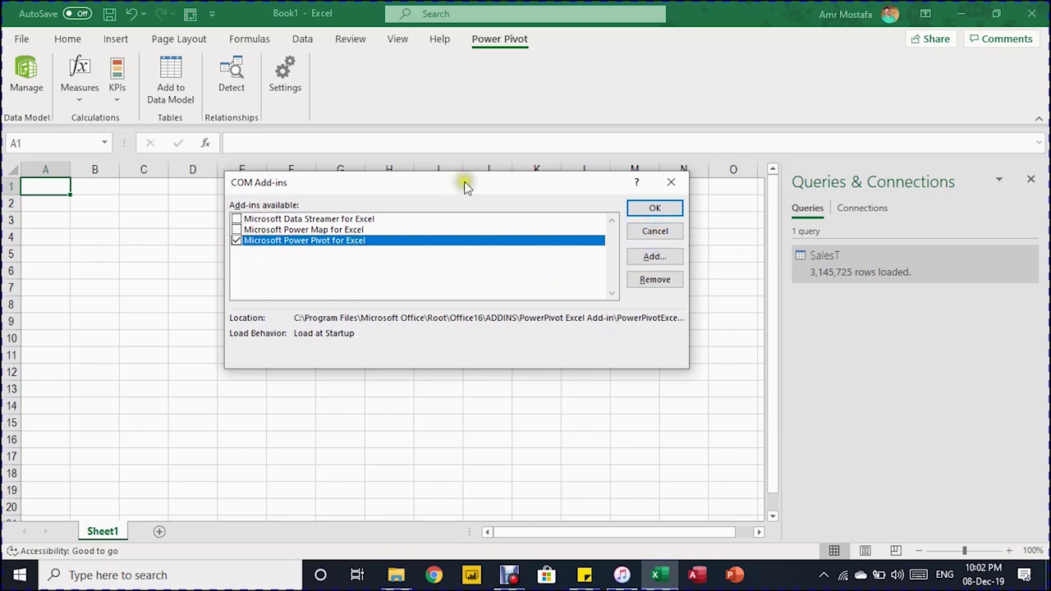
left_click(667, 233)
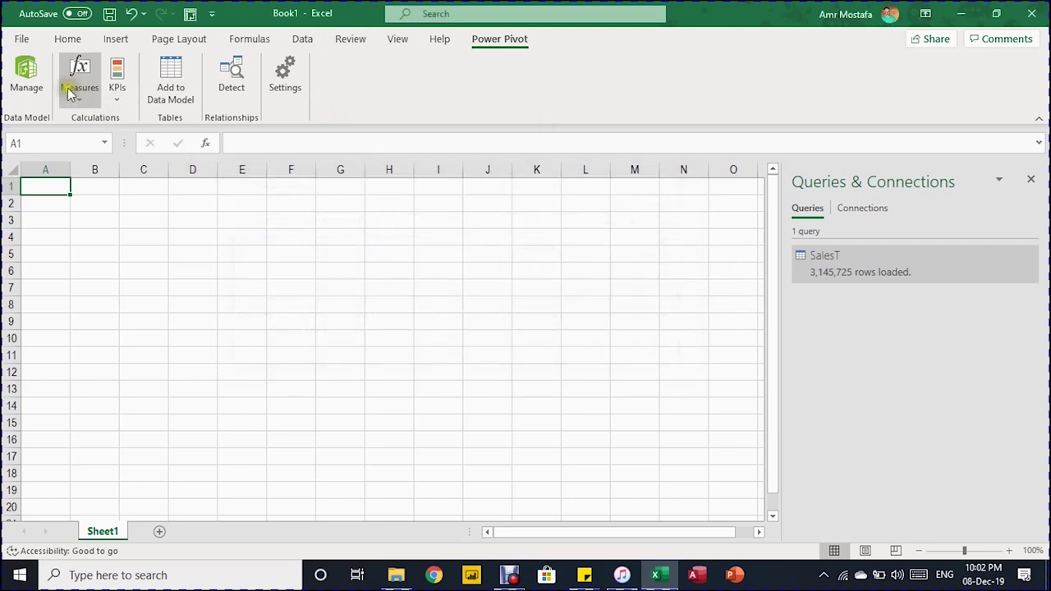
Open the workbook's data model in the Power Pivot window and examine the SalesT table's columns and record count.
left_click(26, 76)
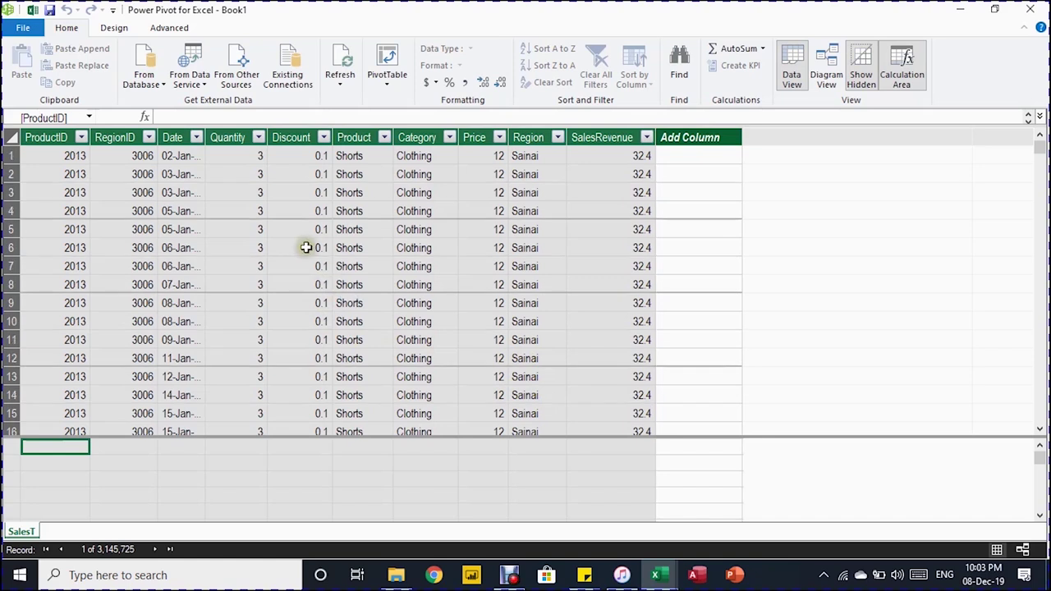
left_click(195, 190)
left_click(36, 133)
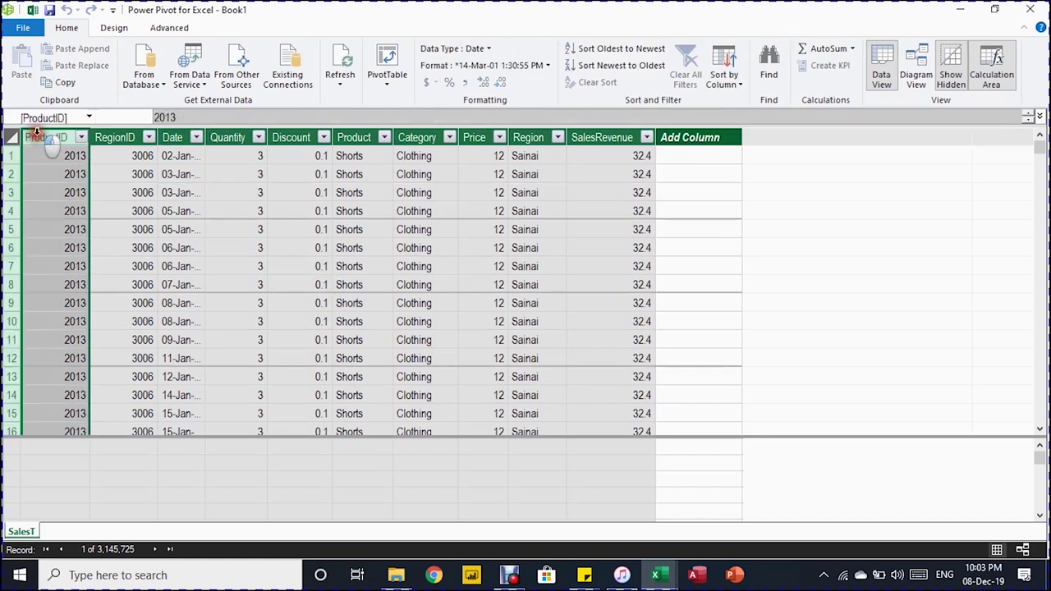
left_click(595, 140)
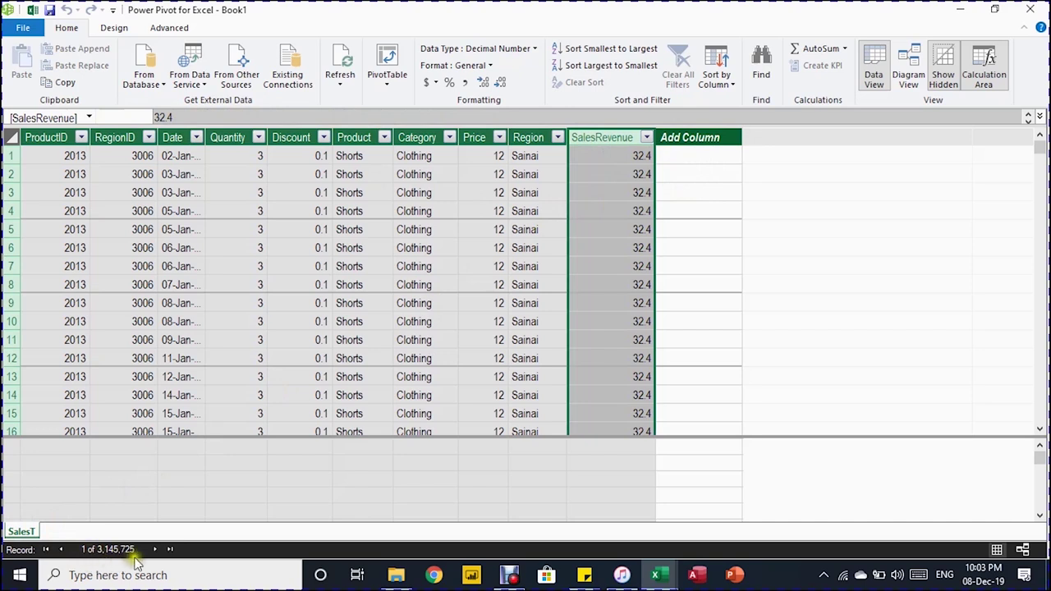
left_click(100, 549)
left_click(322, 283)
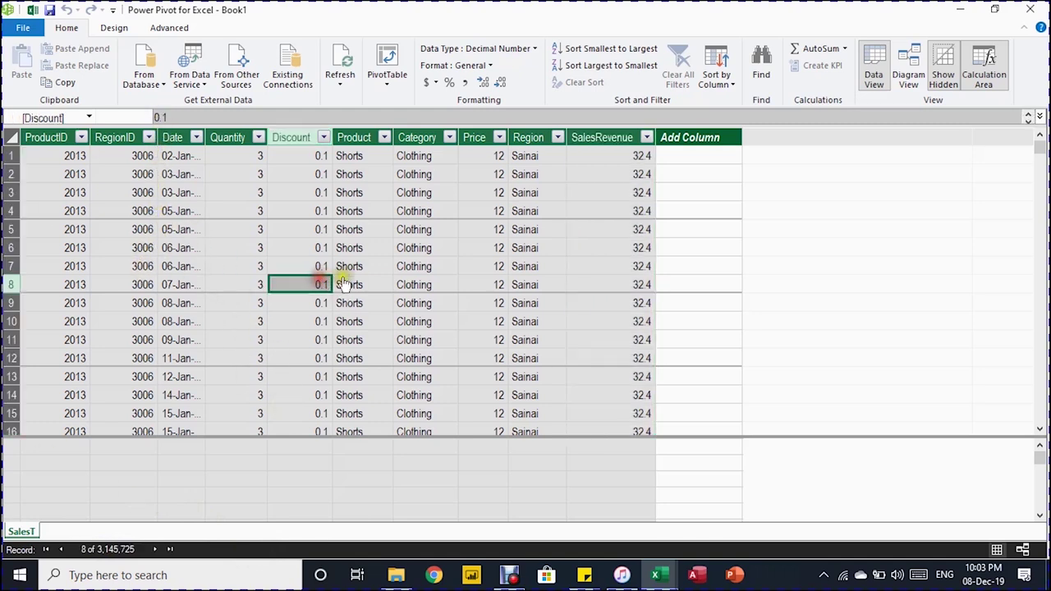
left_click(350, 266)
left_click(361, 284)
left_click(593, 300)
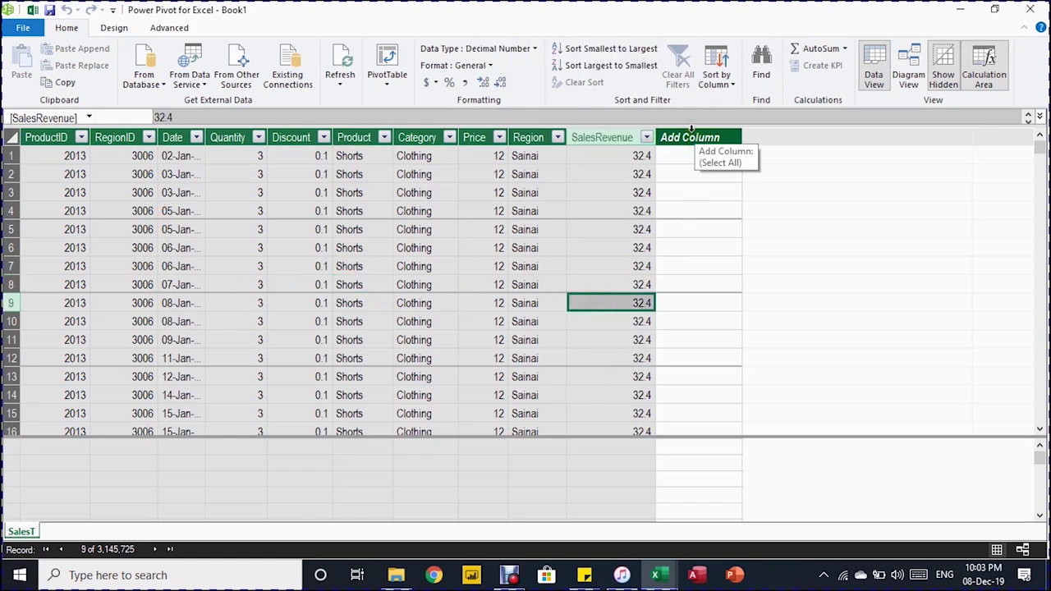
left_click(472, 464)
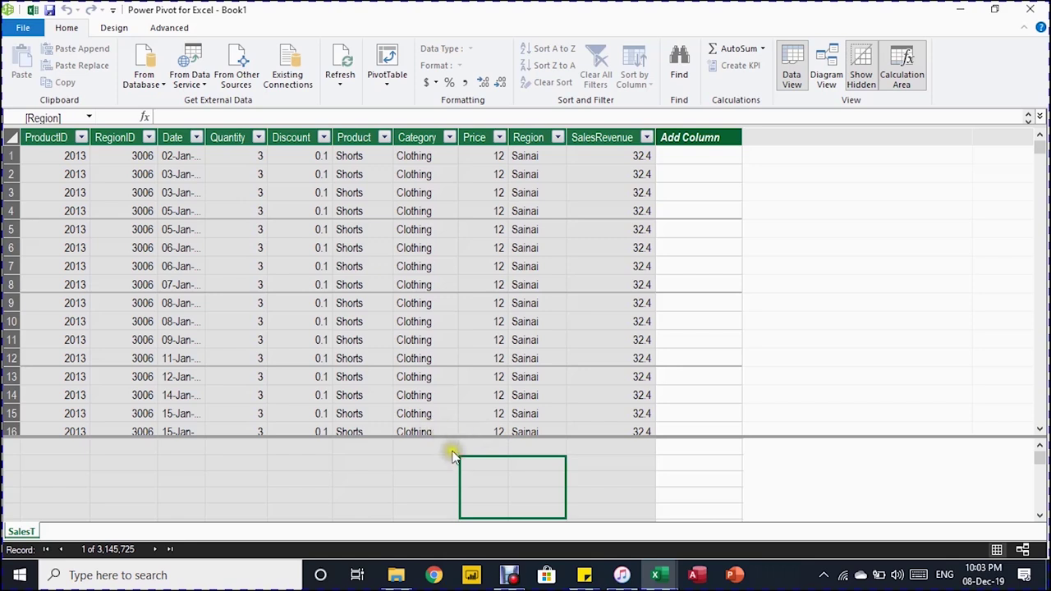
left_click(584, 451)
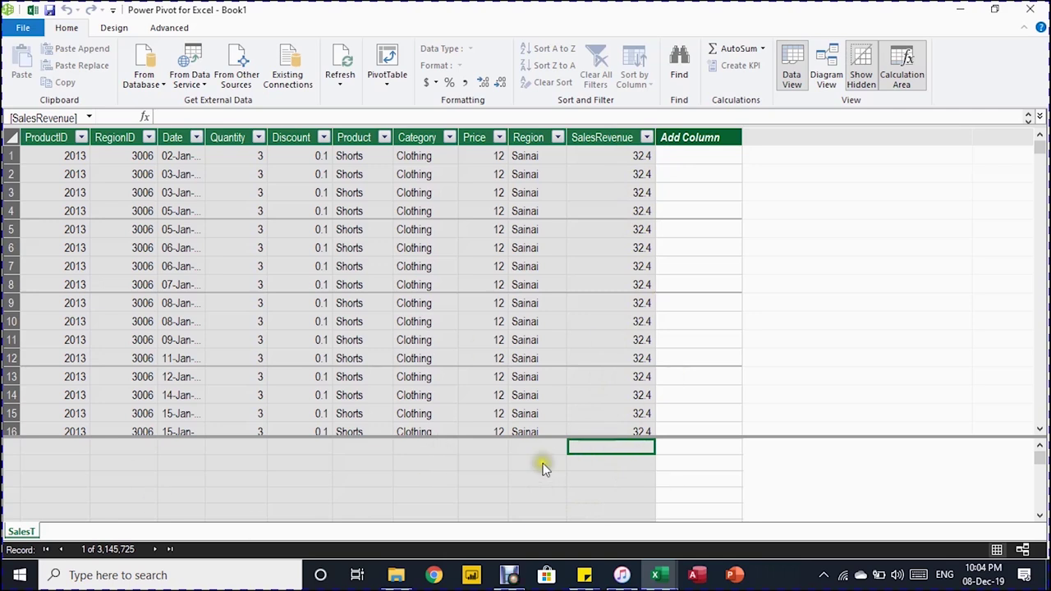
left_click(485, 473)
left_click(603, 464)
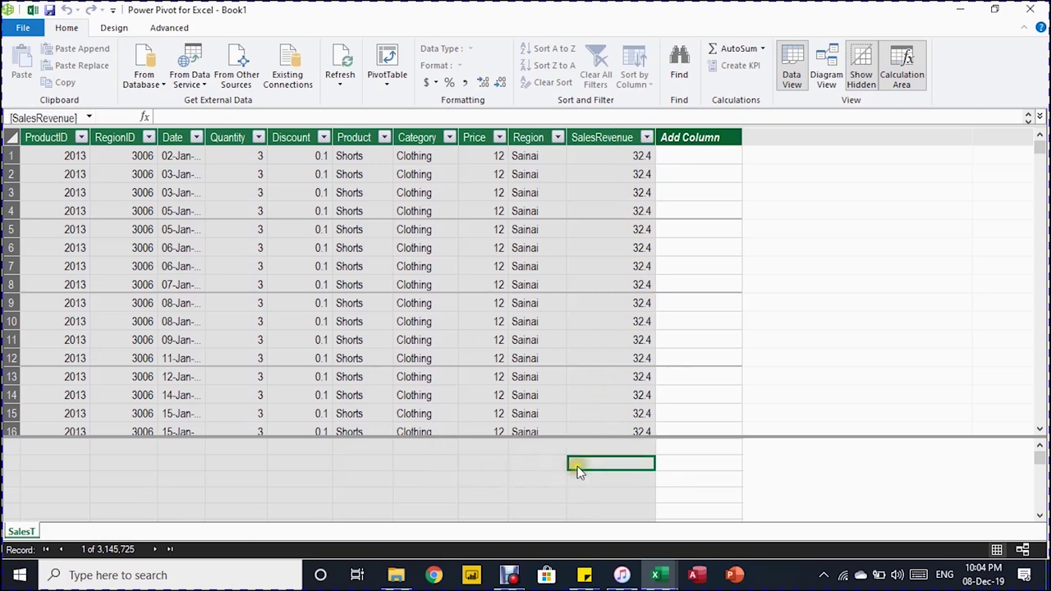
left_click(548, 461)
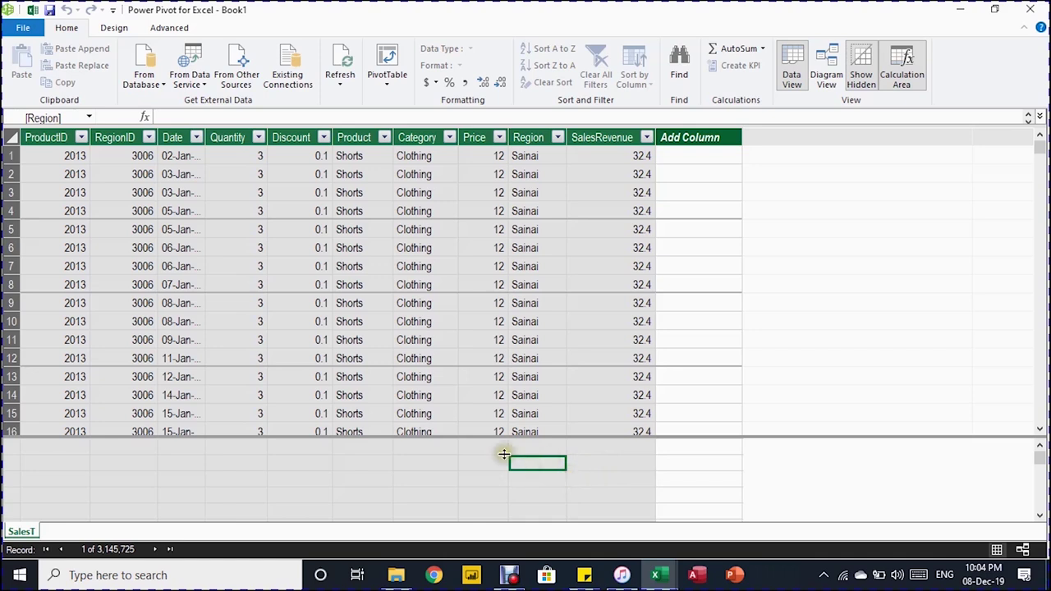
left_click(174, 117)
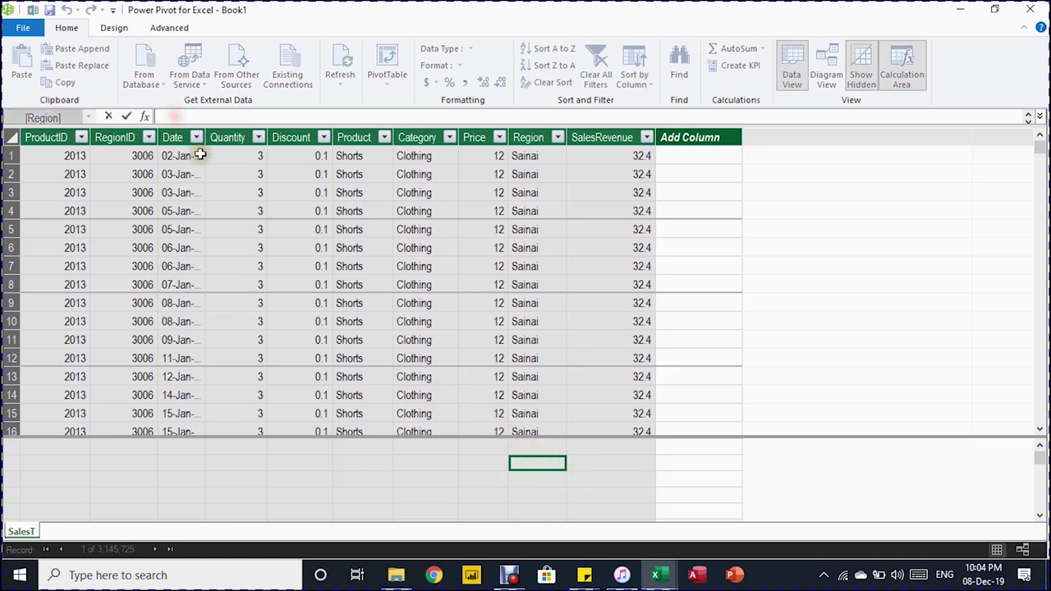
Create the measure Total Revenue:=SUM(SalesT[SalesRevenue]) in the second calculation area cell below the Region column.
left_click(559, 470)
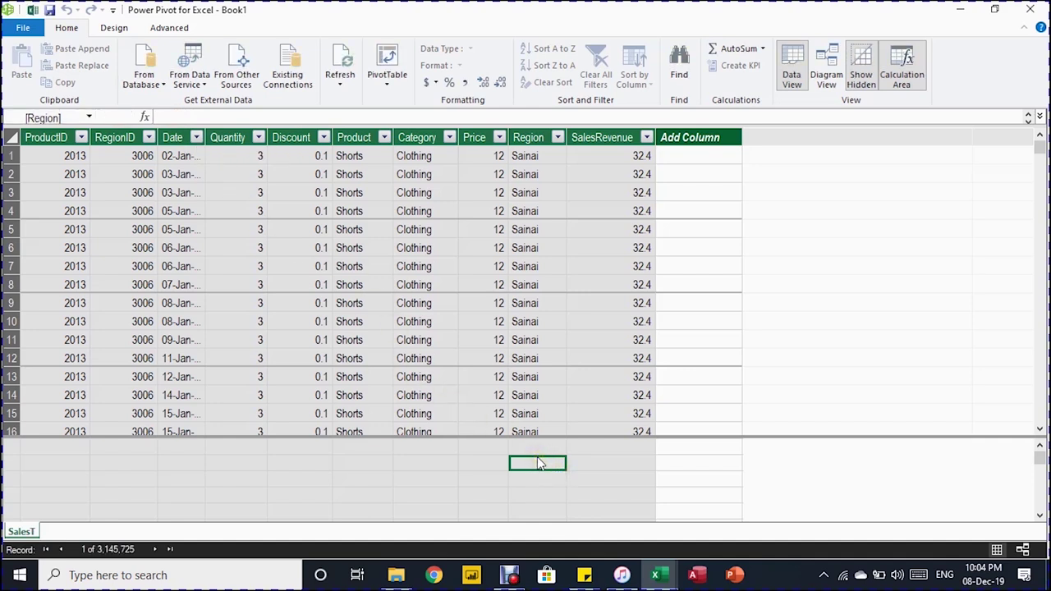
type("T")
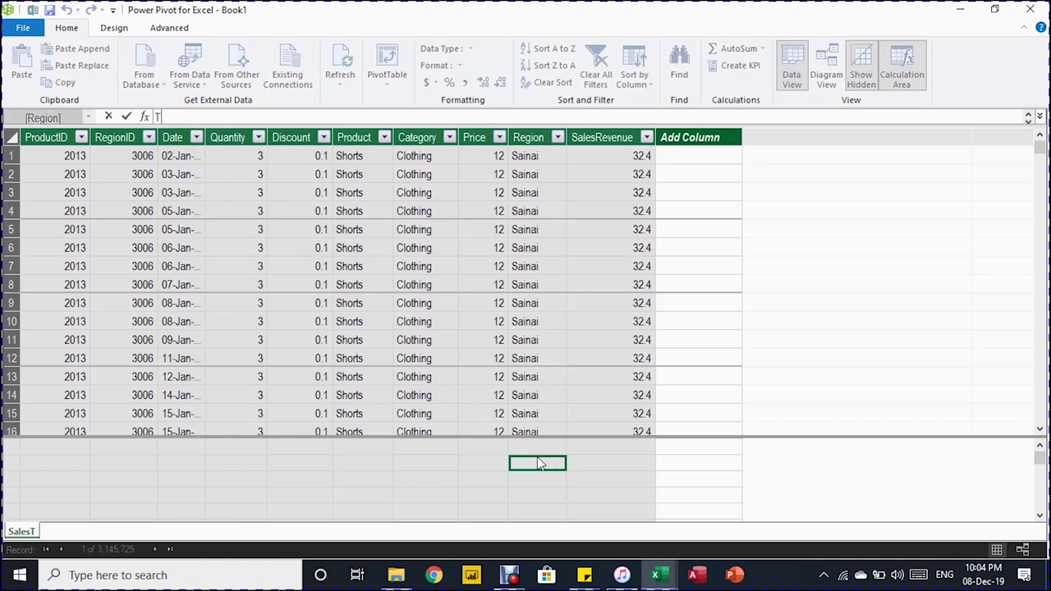
type("otal Revenue:=sum")
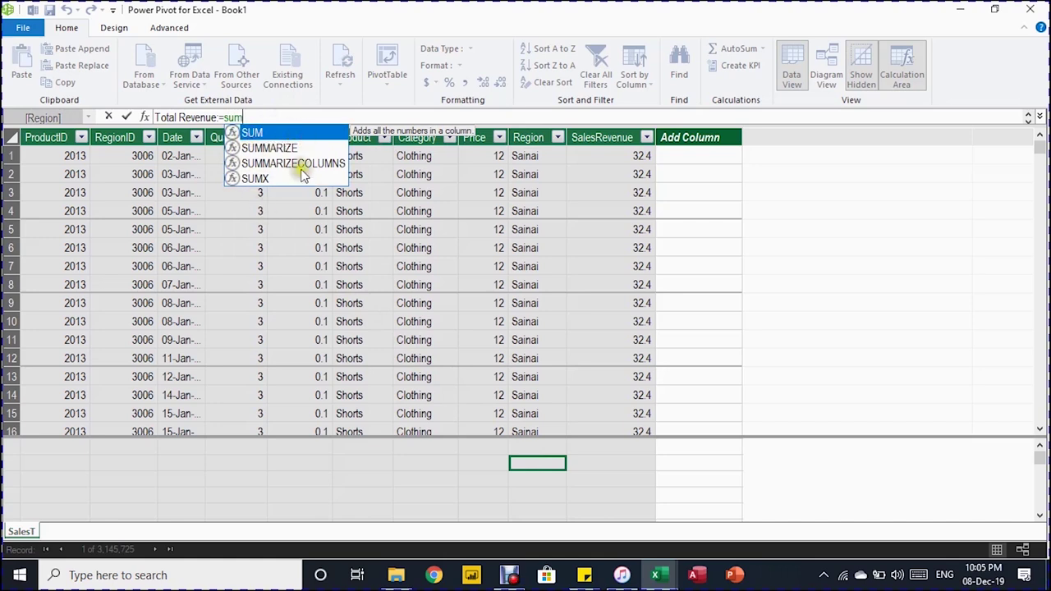
double_click(268, 133)
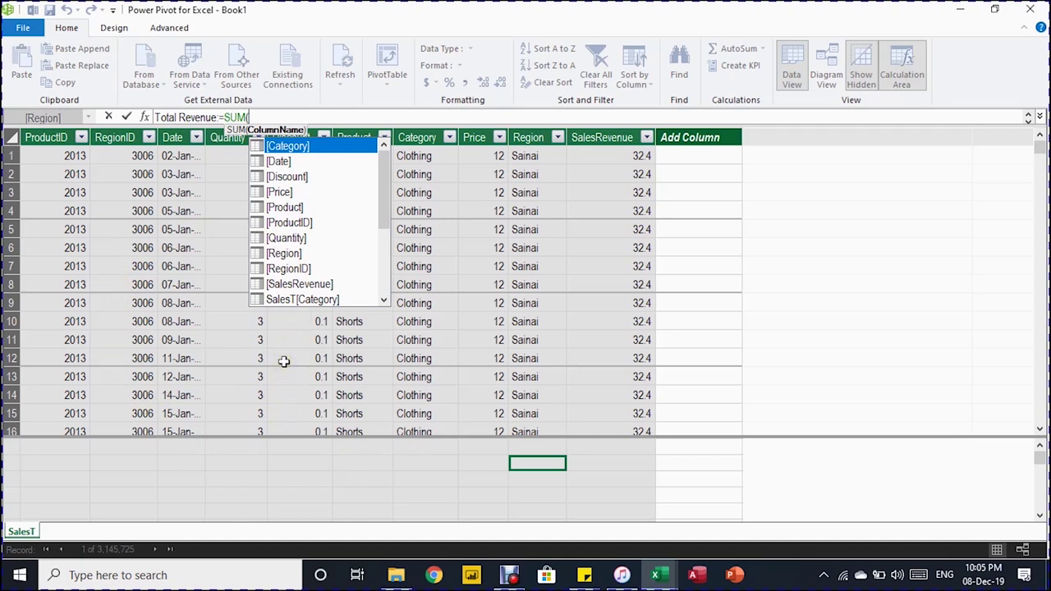
type("sa")
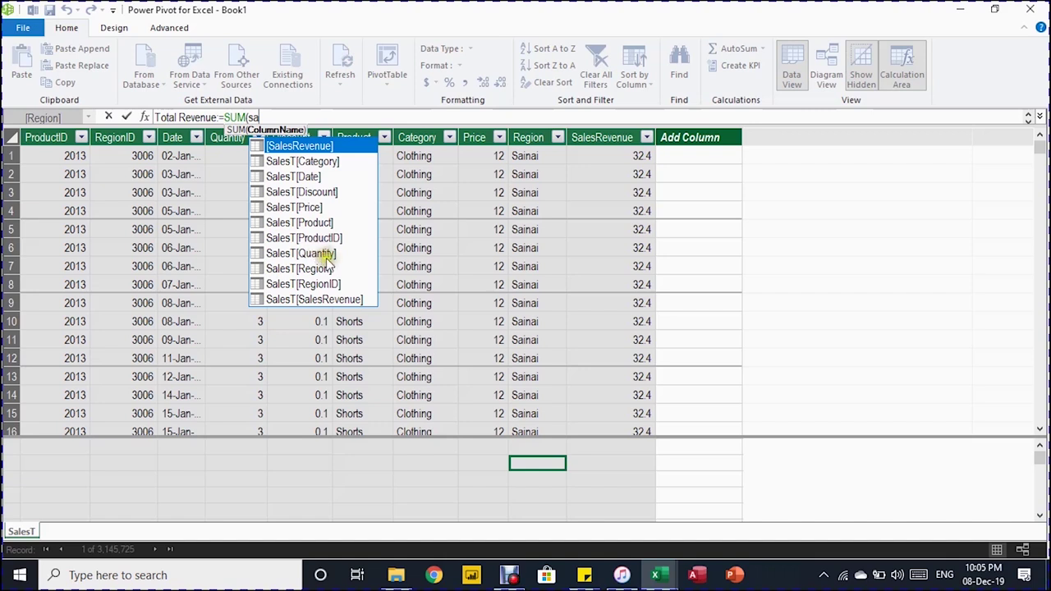
left_click(325, 302)
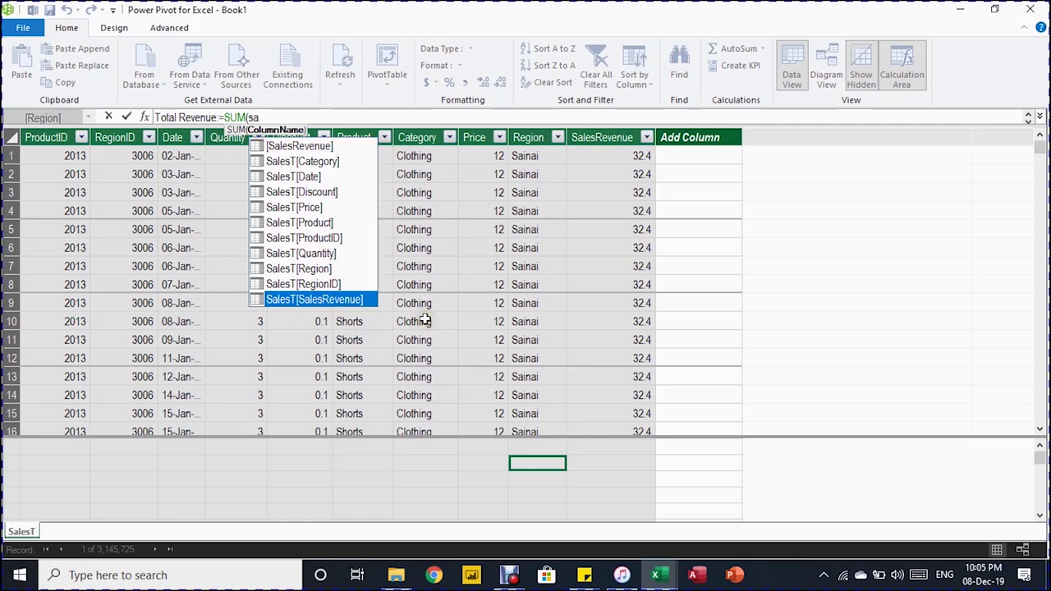
key("Tab")
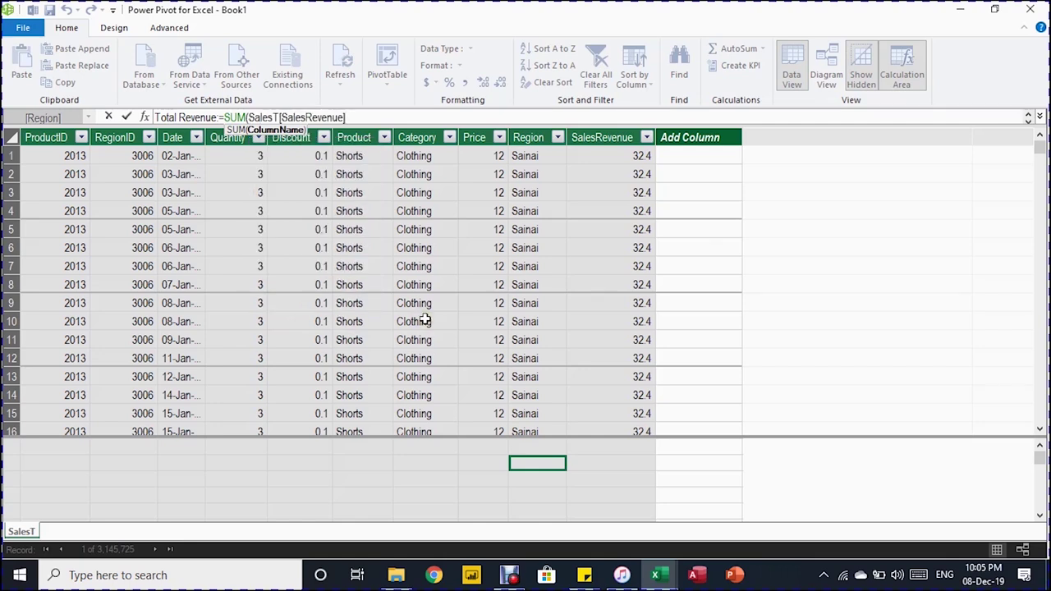
type(")")
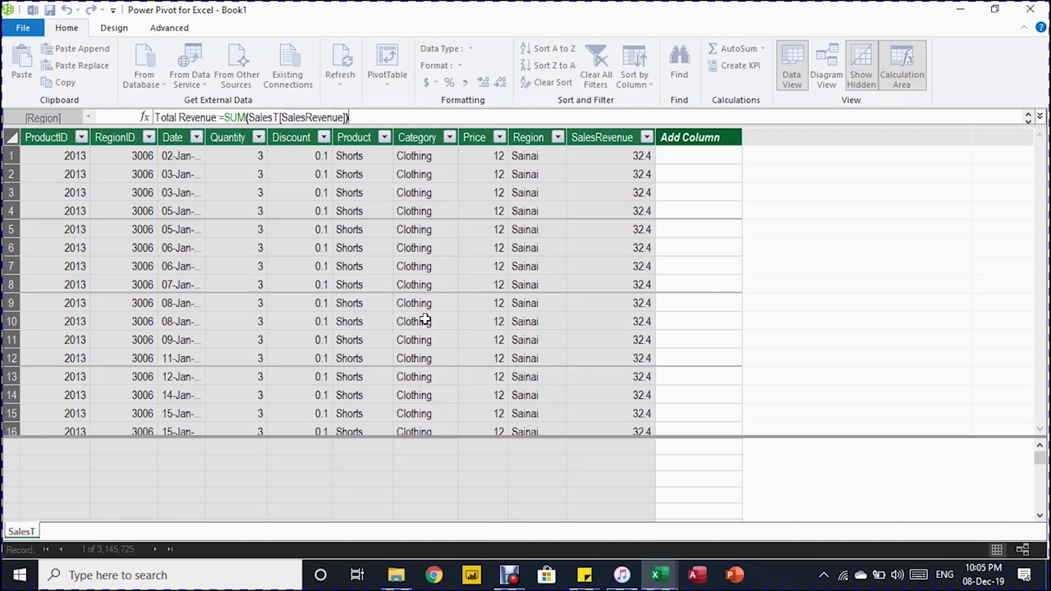
key("Return")
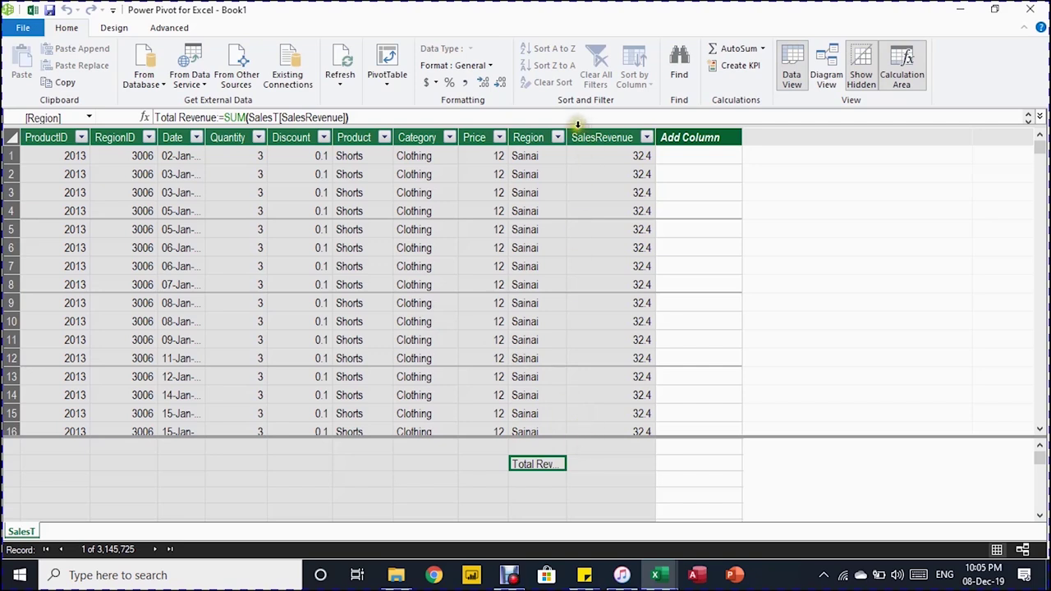
Widen the Region column and format the Total Revenue measure as $ English (United States) currency with no decimal places.
left_click_drag(566, 137, 711, 140)
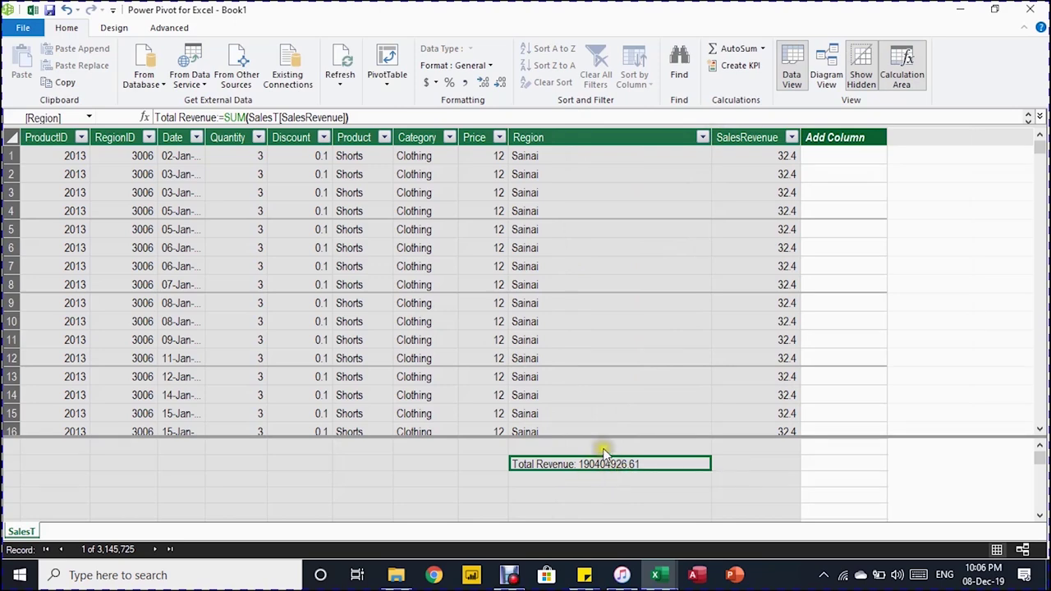
left_click(602, 462)
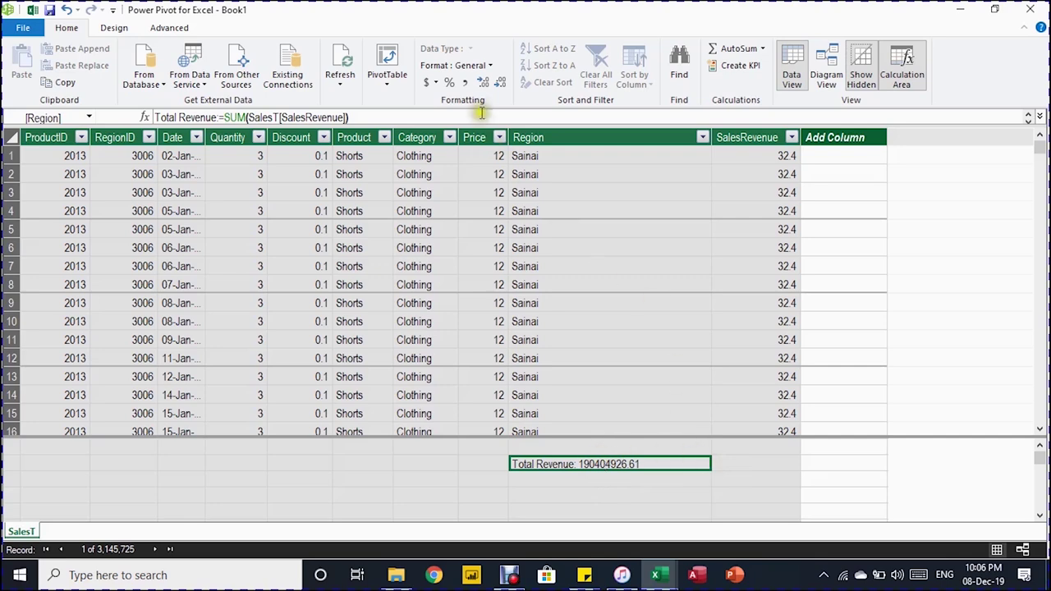
left_click(436, 83)
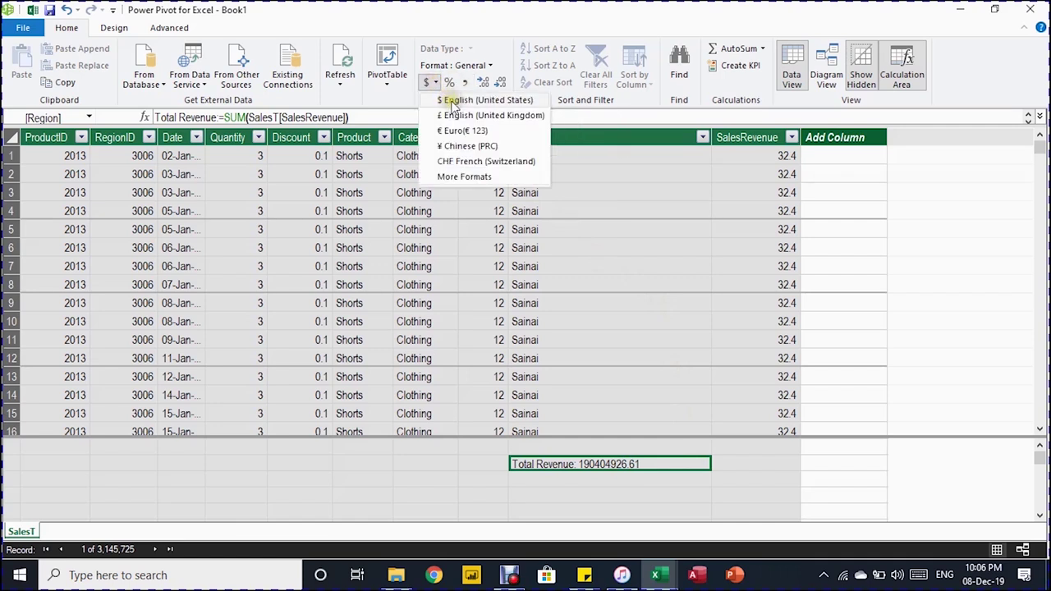
left_click(451, 102)
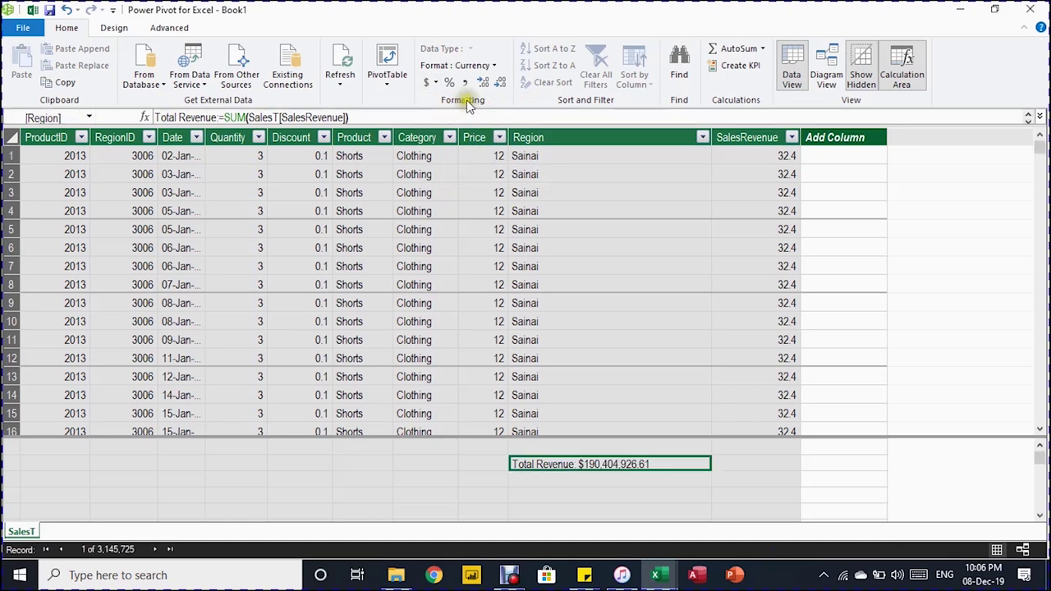
left_click(500, 85)
left_click(498, 85)
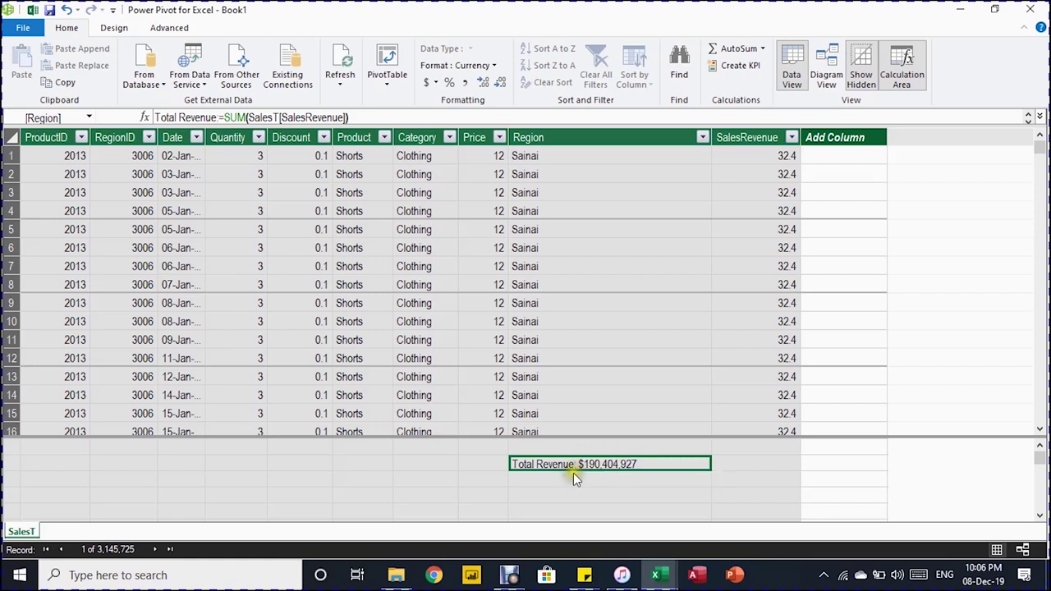
Create the measure Total Q:=SUM(SalesT[Quantity]) directly below Total Revenue and format it with thousands separators and no decimal places.
left_click(549, 480)
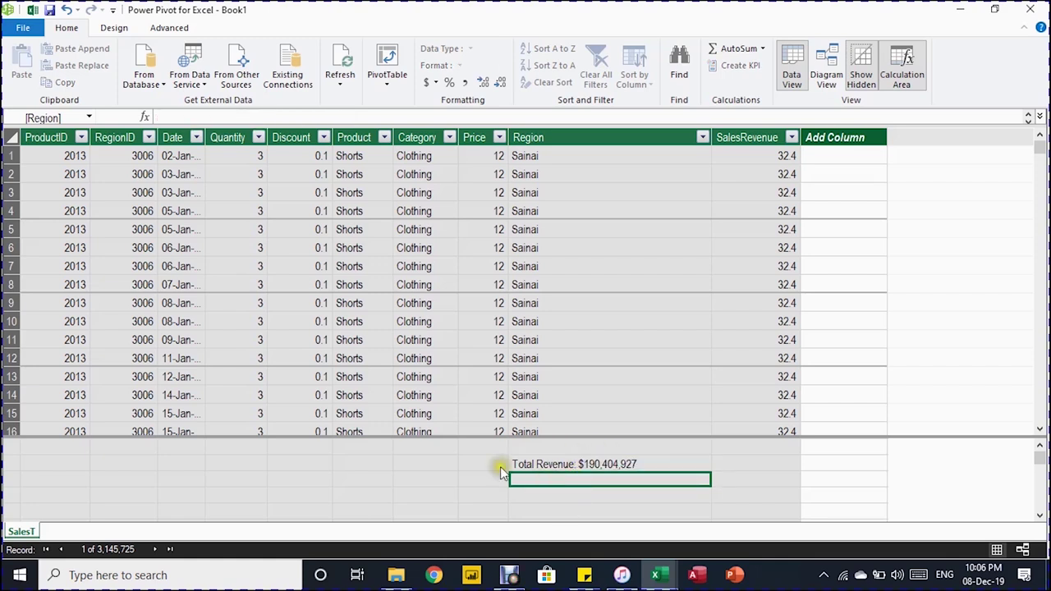
left_click(617, 480)
type("Total Q")
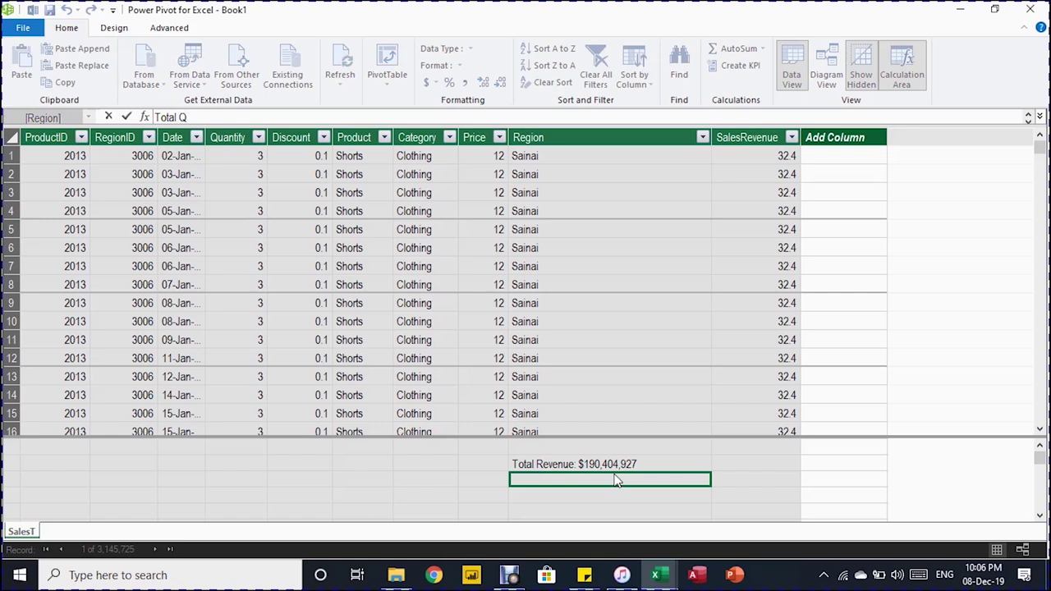
type(":")
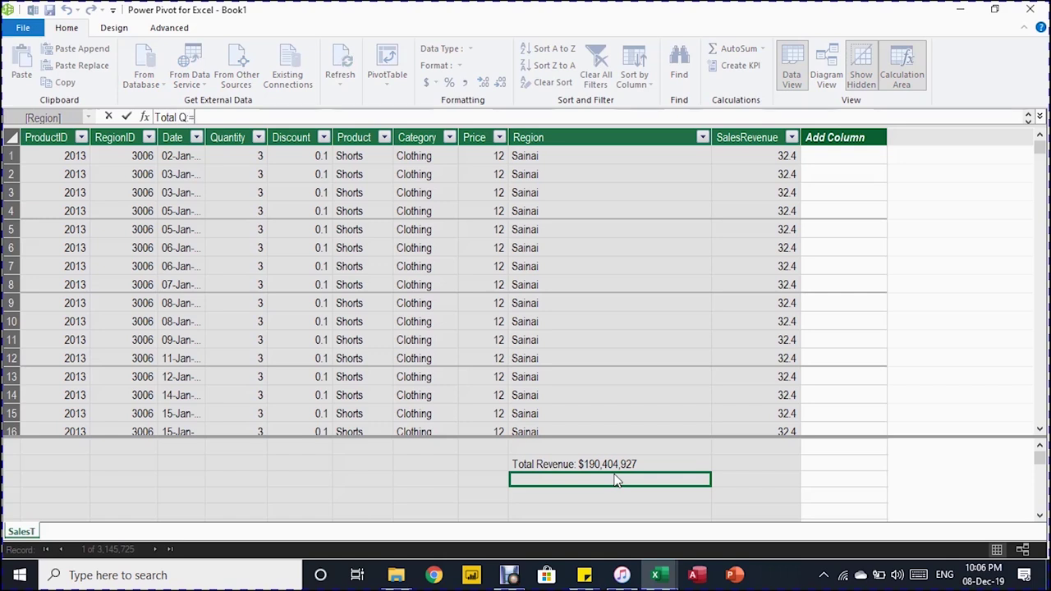
type("=SUM(")
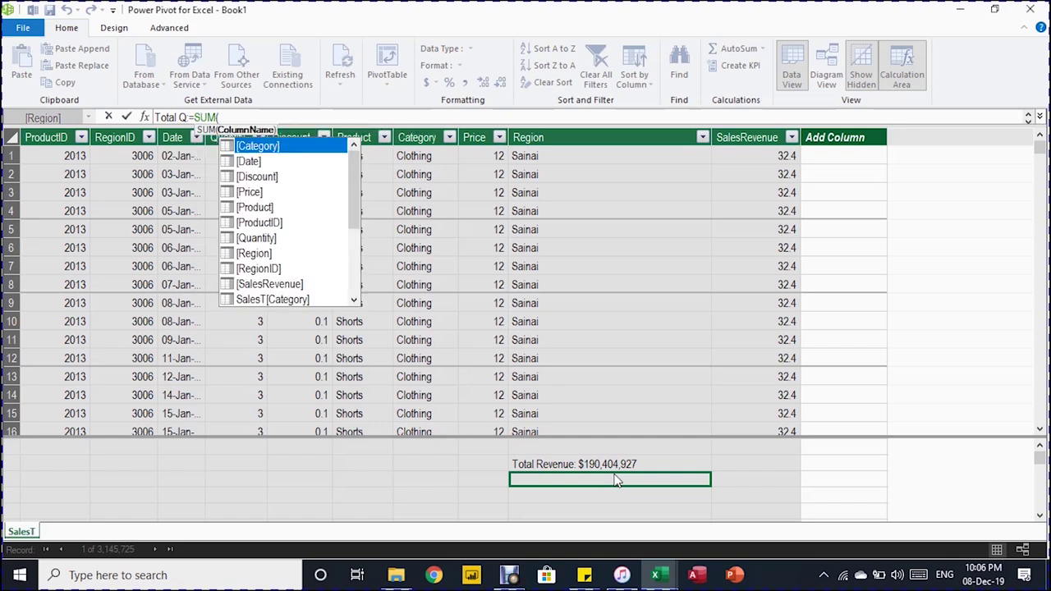
type("sa")
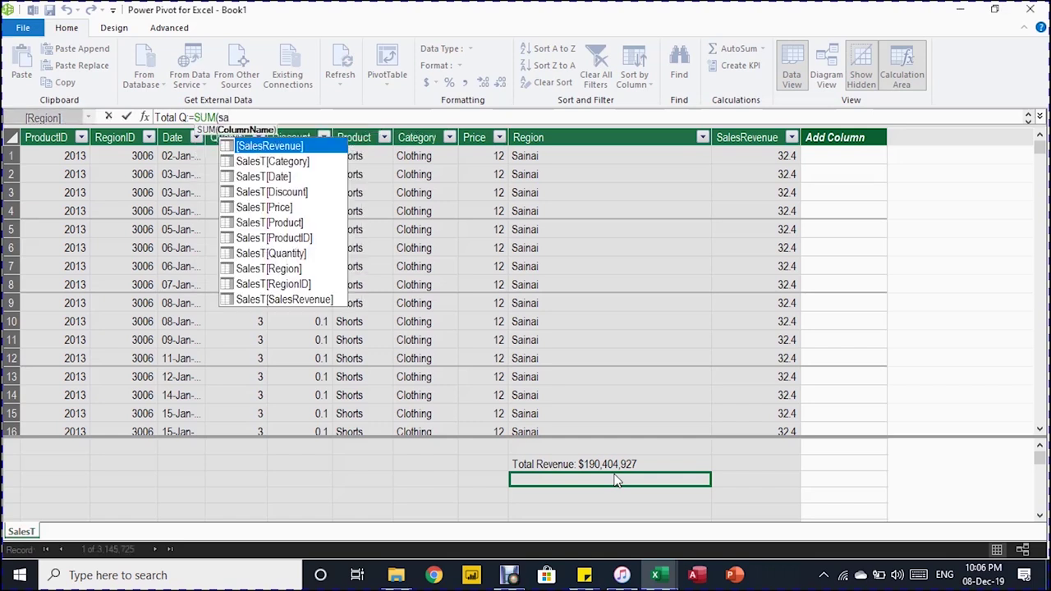
key("Down")
key("Down")
key("Down")
key("Down")
key("Down")
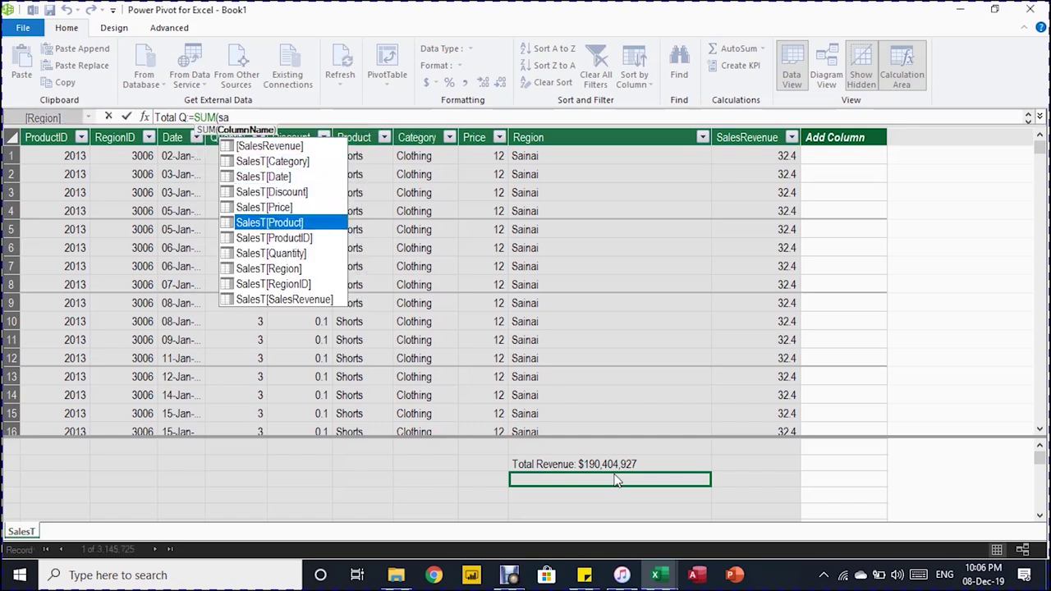
key("Down")
key("Down")
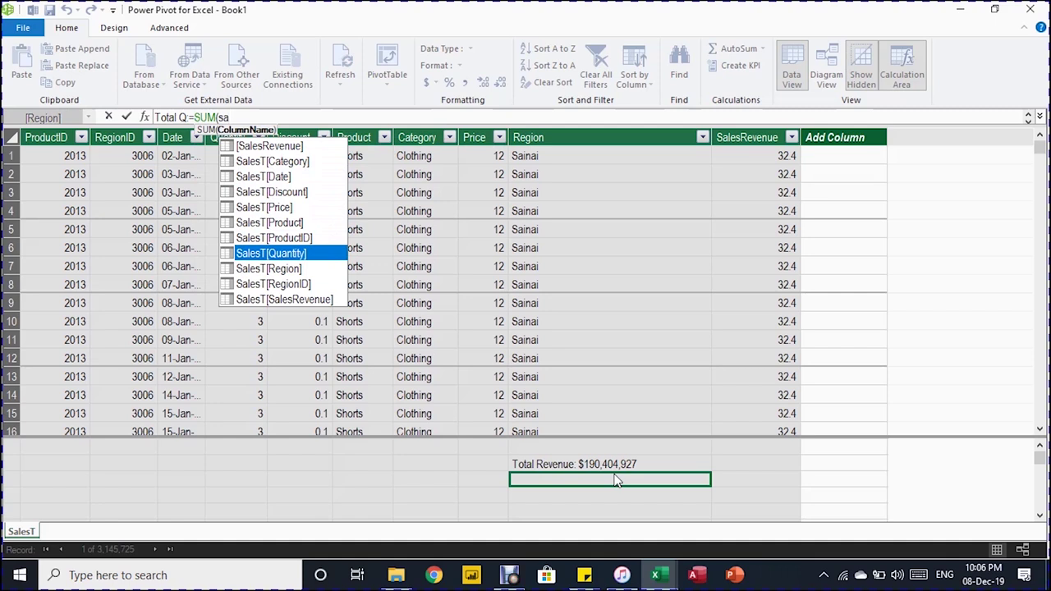
key("Tab")
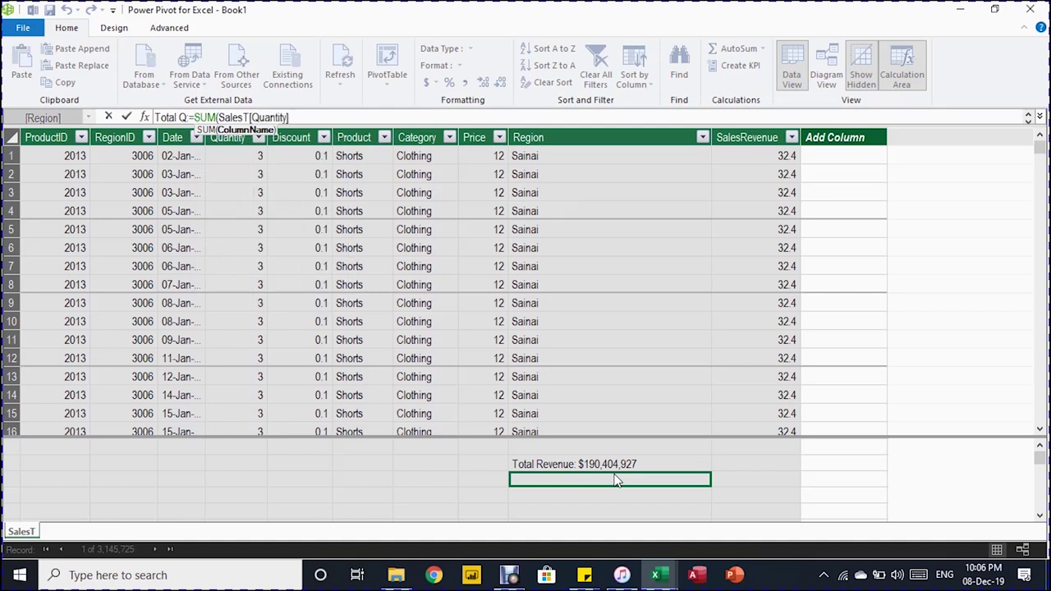
type(")")
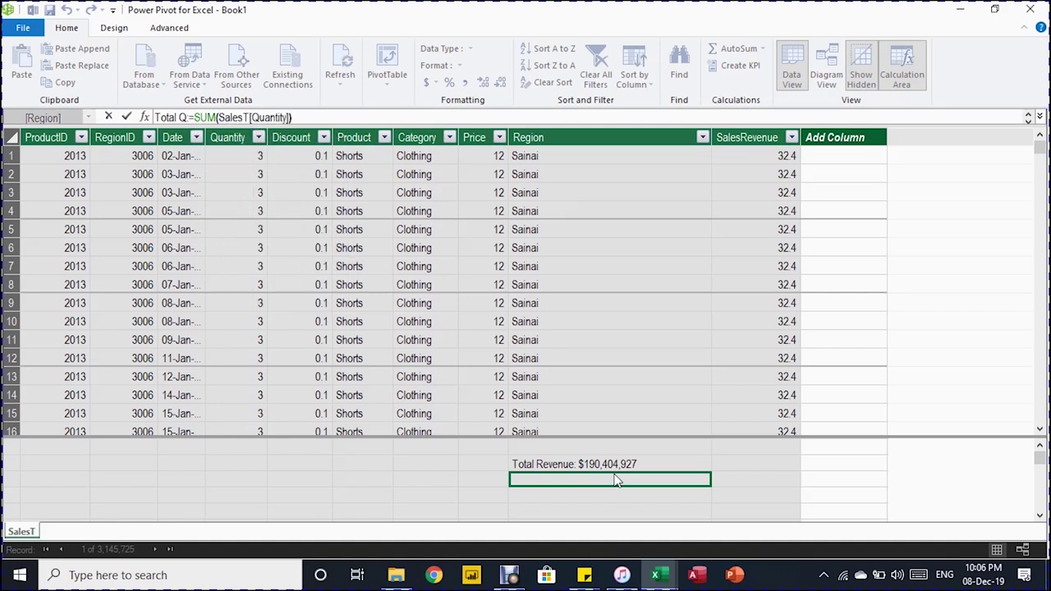
key("Return")
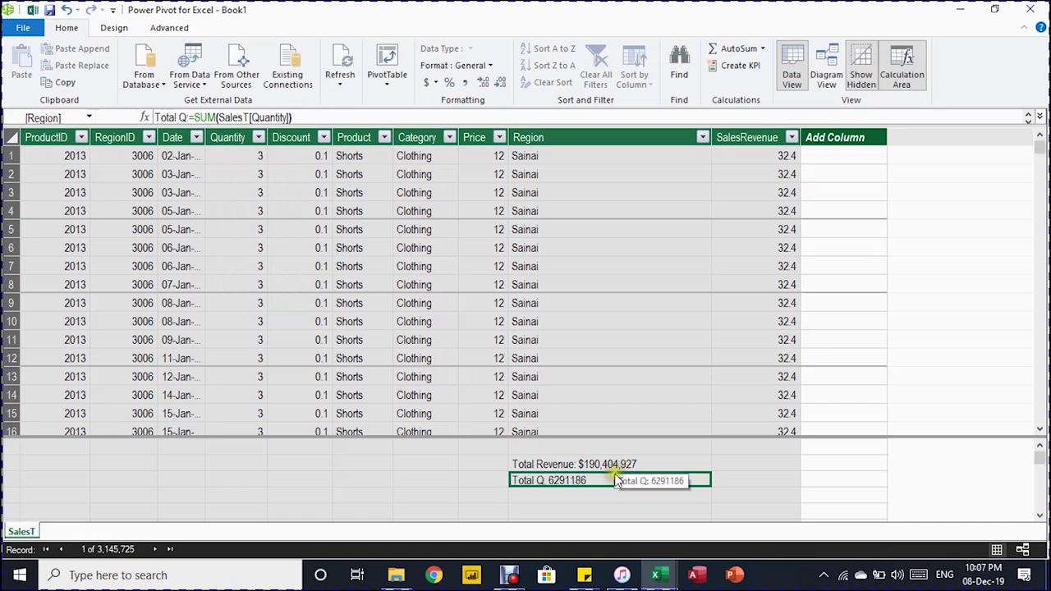
left_click(464, 83)
left_click(499, 83)
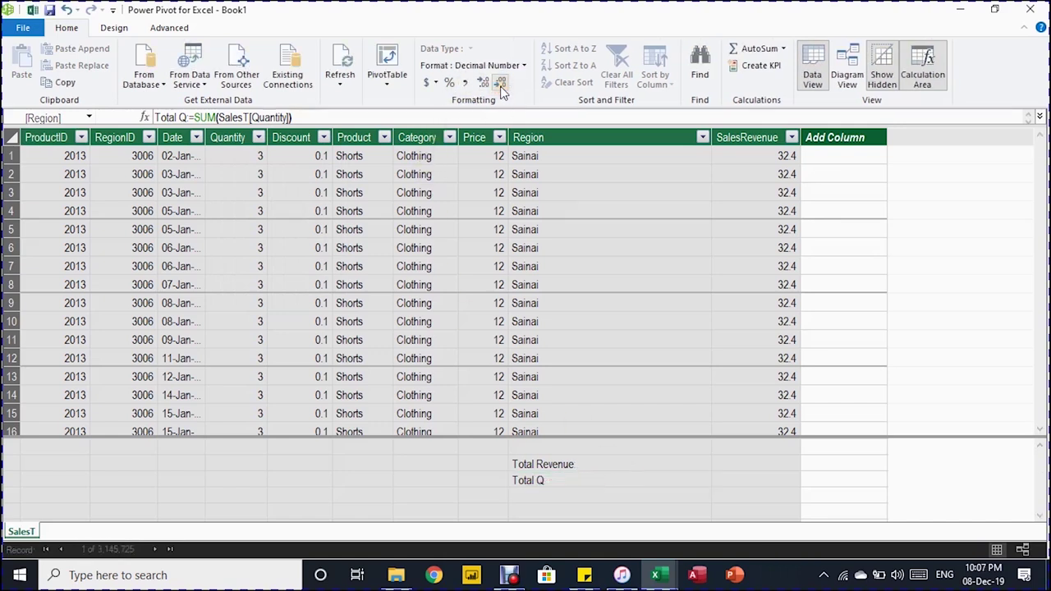
Create the measure AVG Price:=[Total Revenue]/[Total Q] directly below Total Q and format it as a decimal number with thousands separators.
left_click(586, 495)
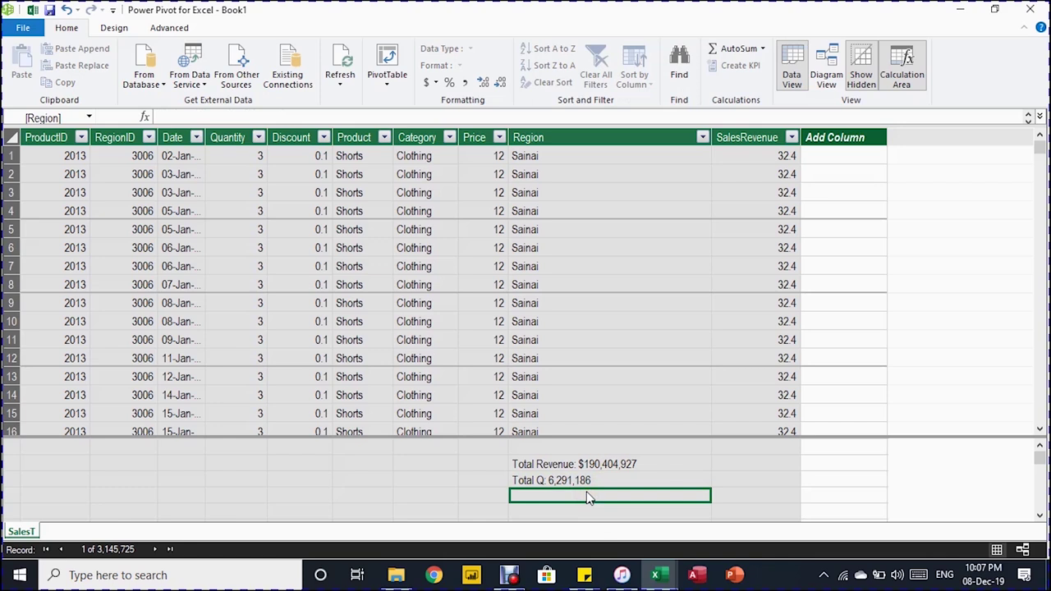
type("a")
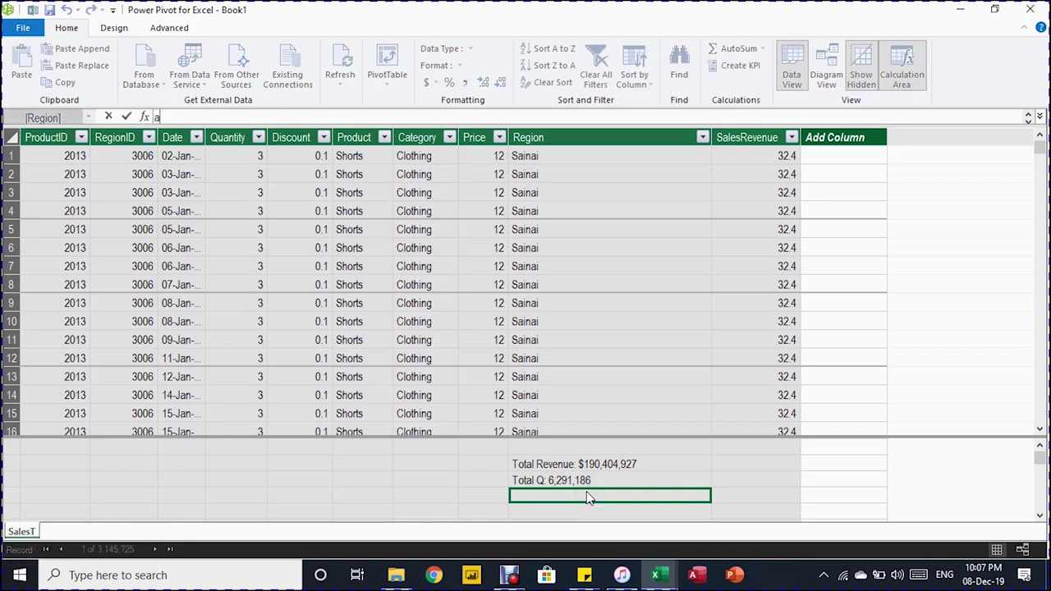
type("VG Price:=")
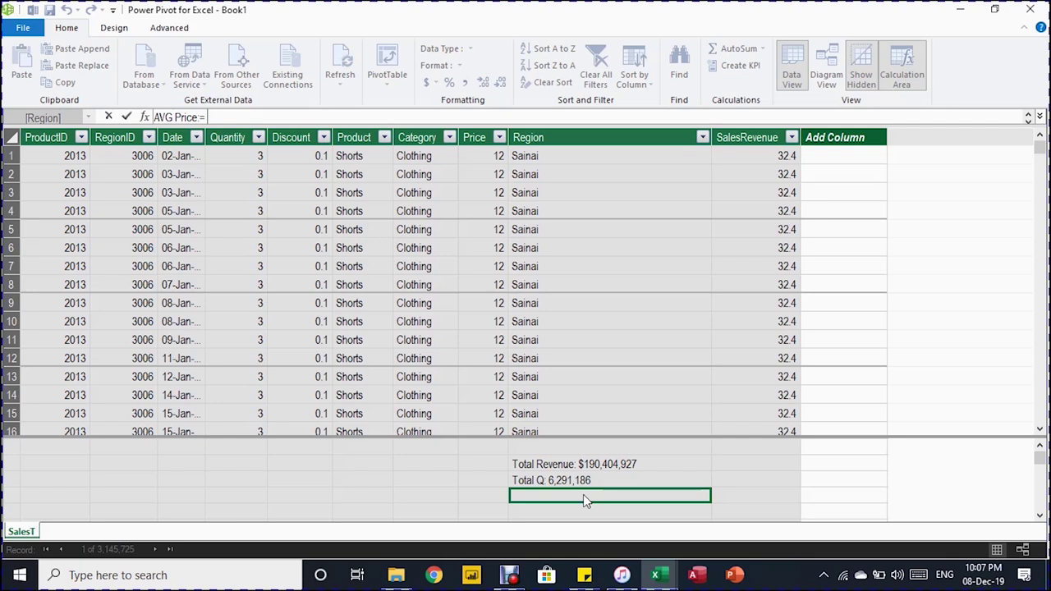
type("[")
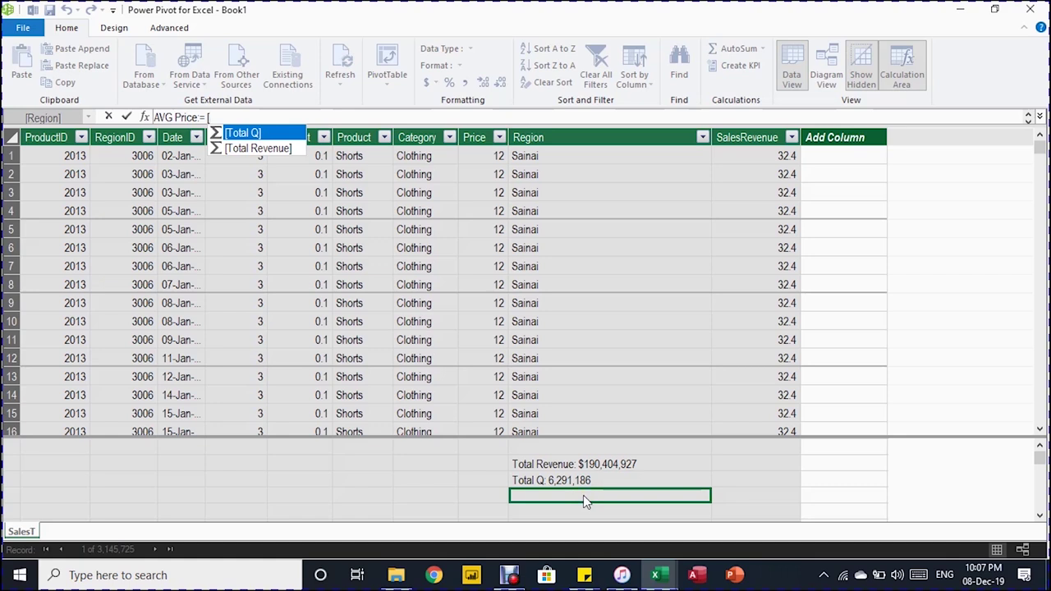
key("Down")
key("Tab")
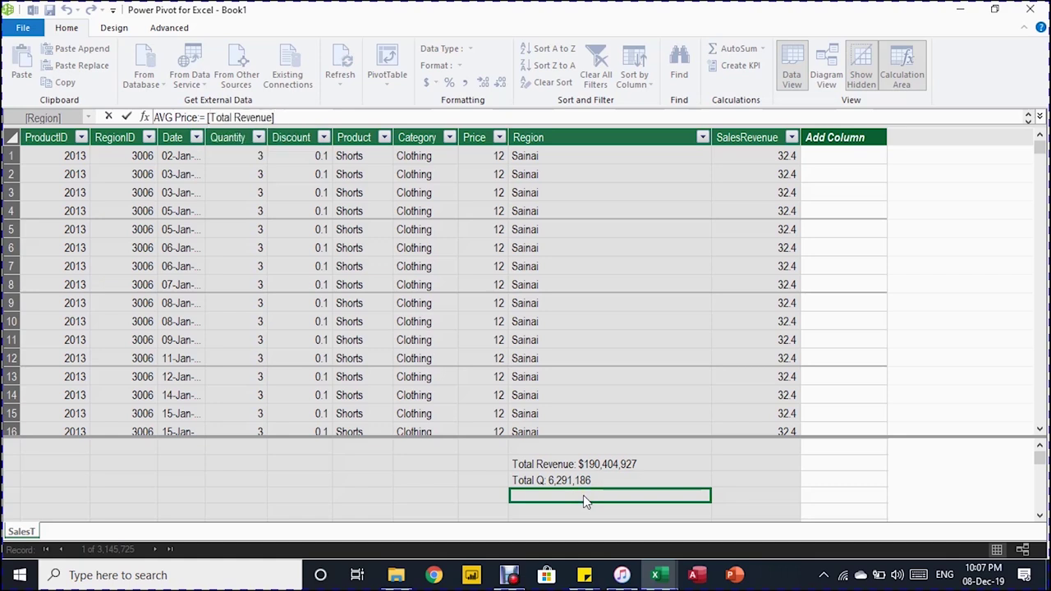
type("/[Total Q]")
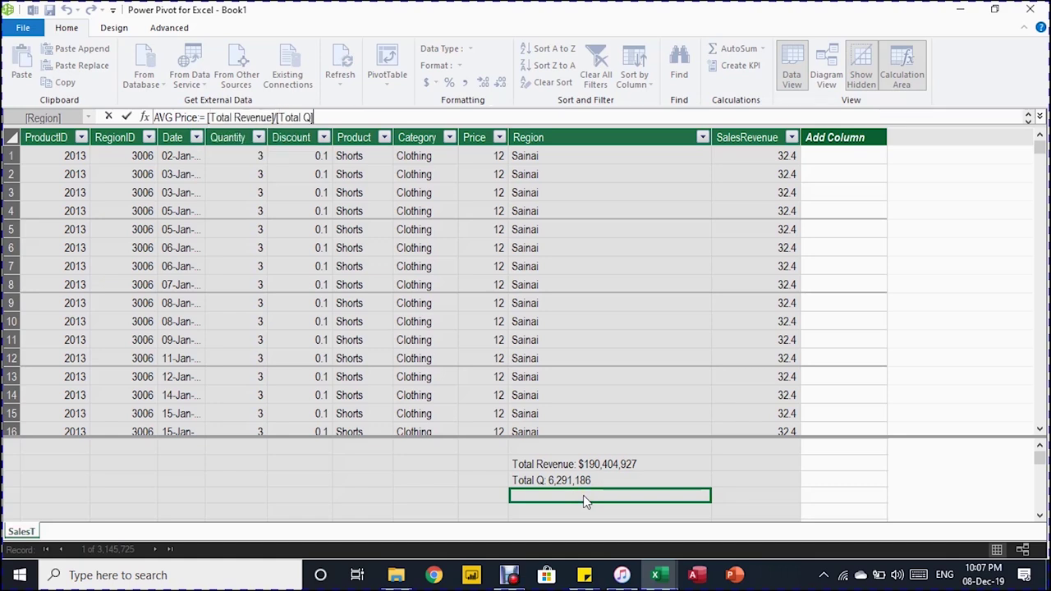
key("Return")
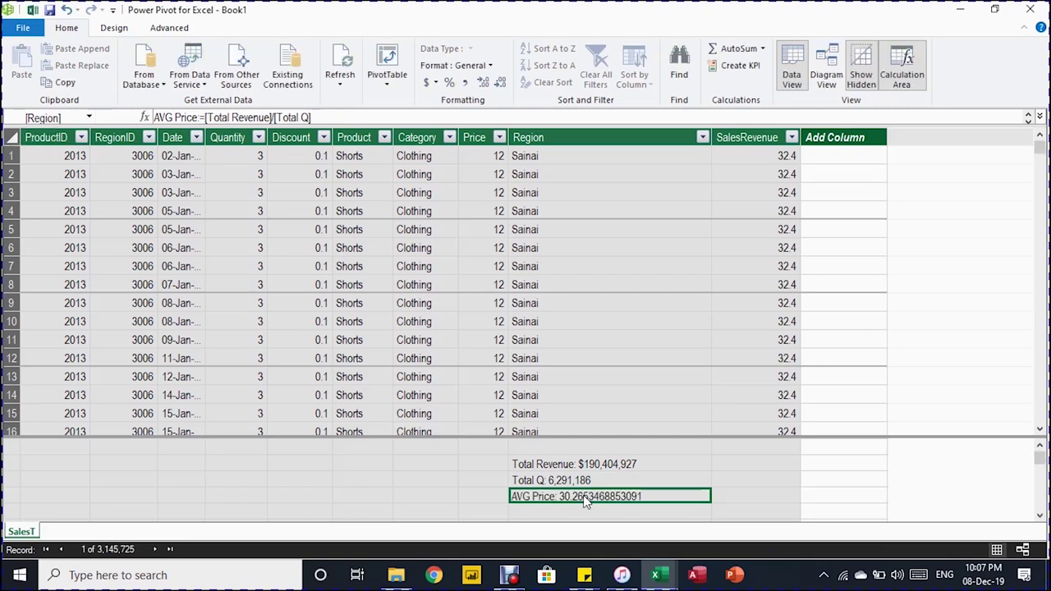
left_click(467, 81)
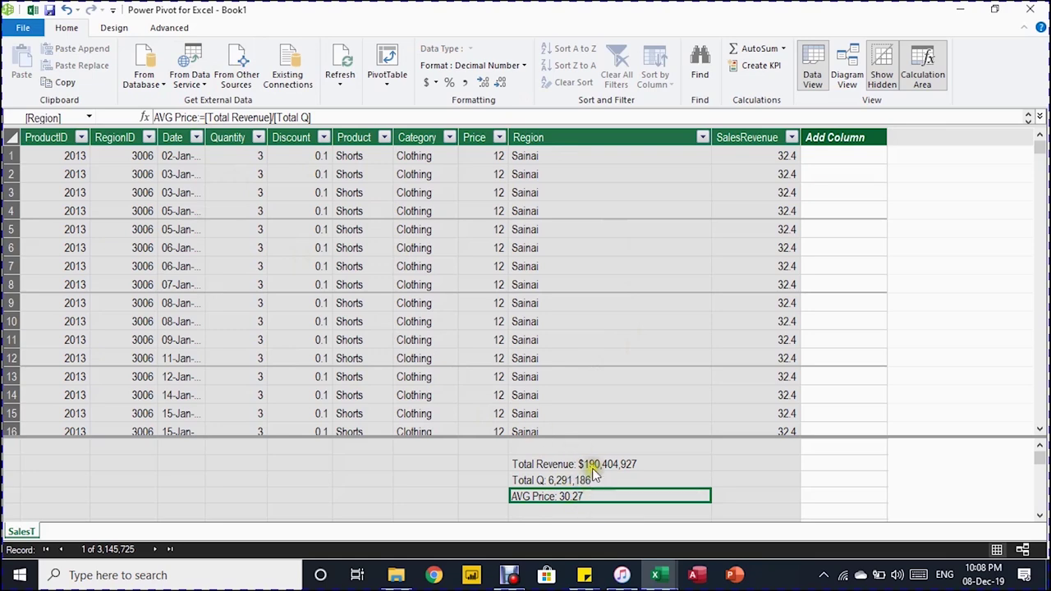
Compare the Book1 workbook window with its Power Pivot window by switching between them, ending in Power Pivot.
left_click(659, 578)
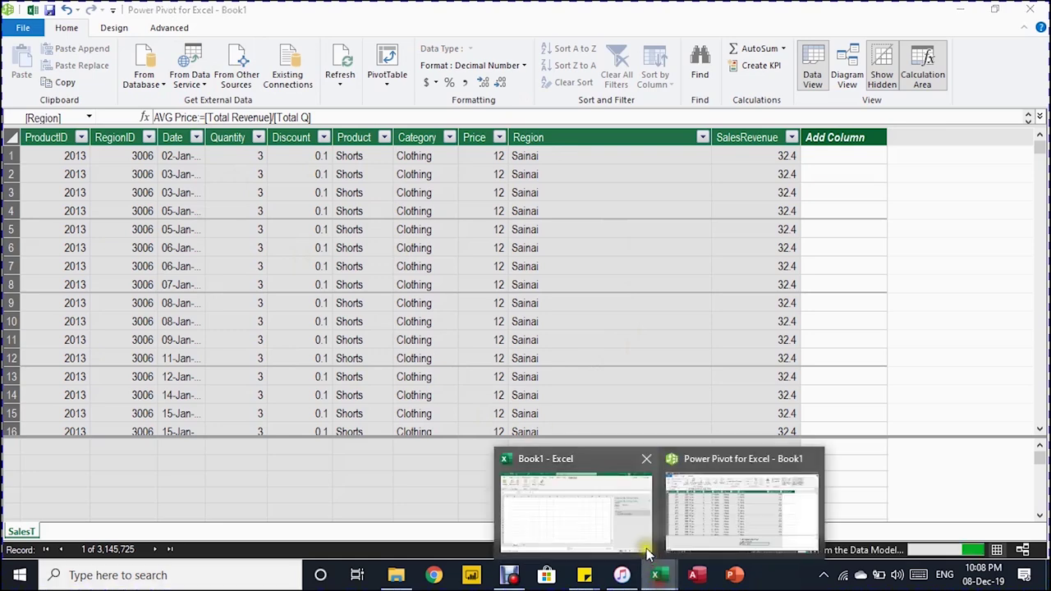
left_click(564, 525)
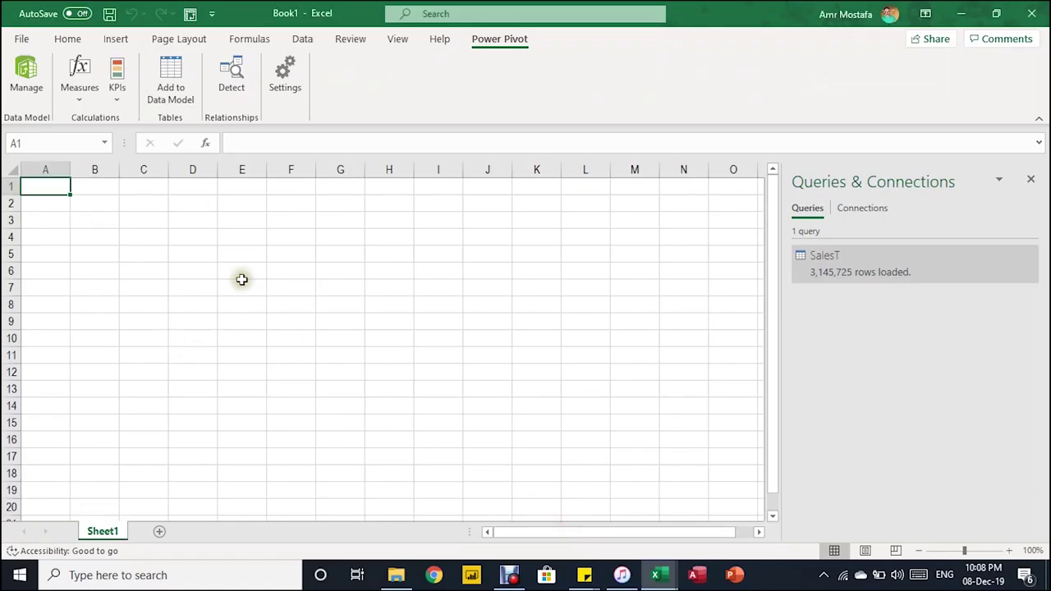
mouse_move(671, 580)
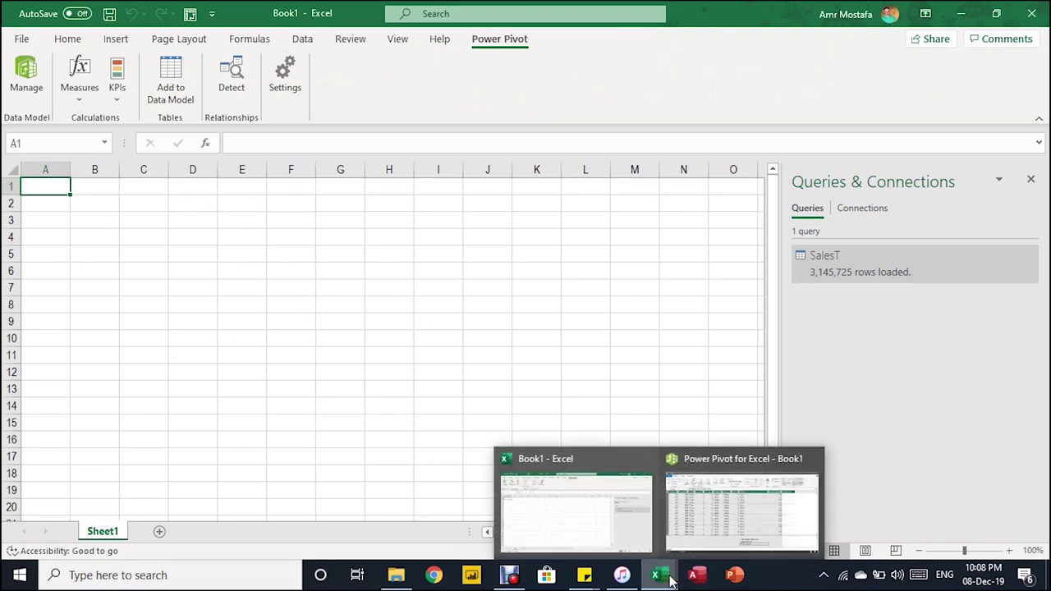
left_click(715, 533)
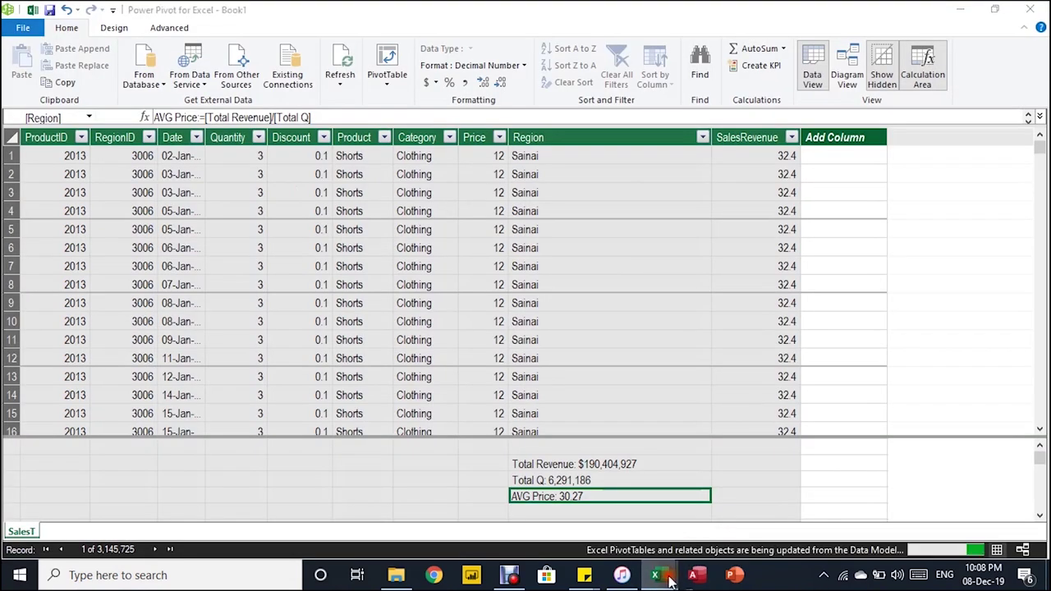
left_click(685, 528)
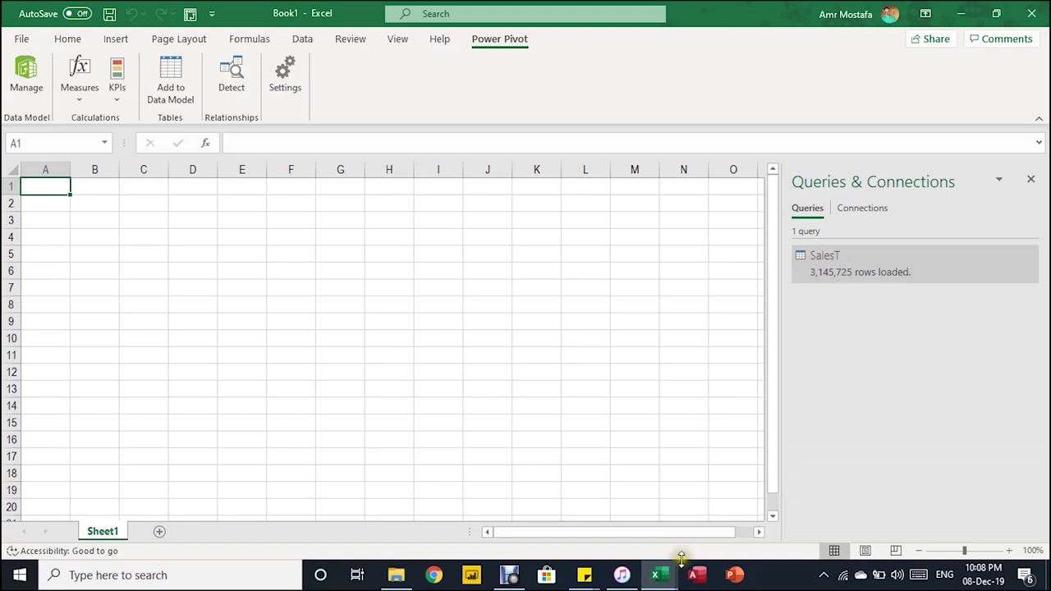
mouse_move(657, 574)
left_click(625, 519)
left_click(698, 525)
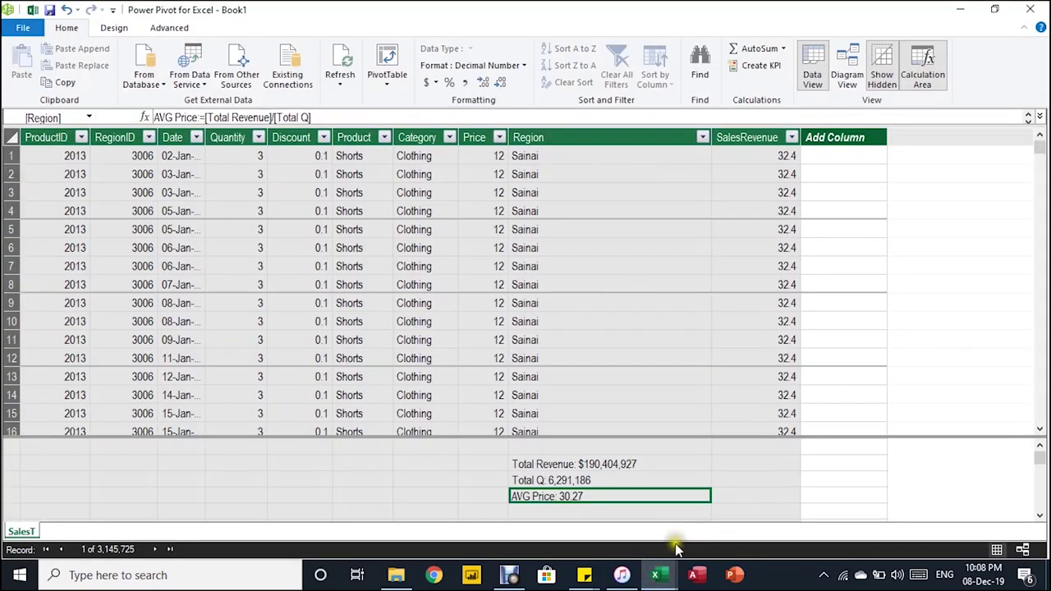
left_click(641, 505)
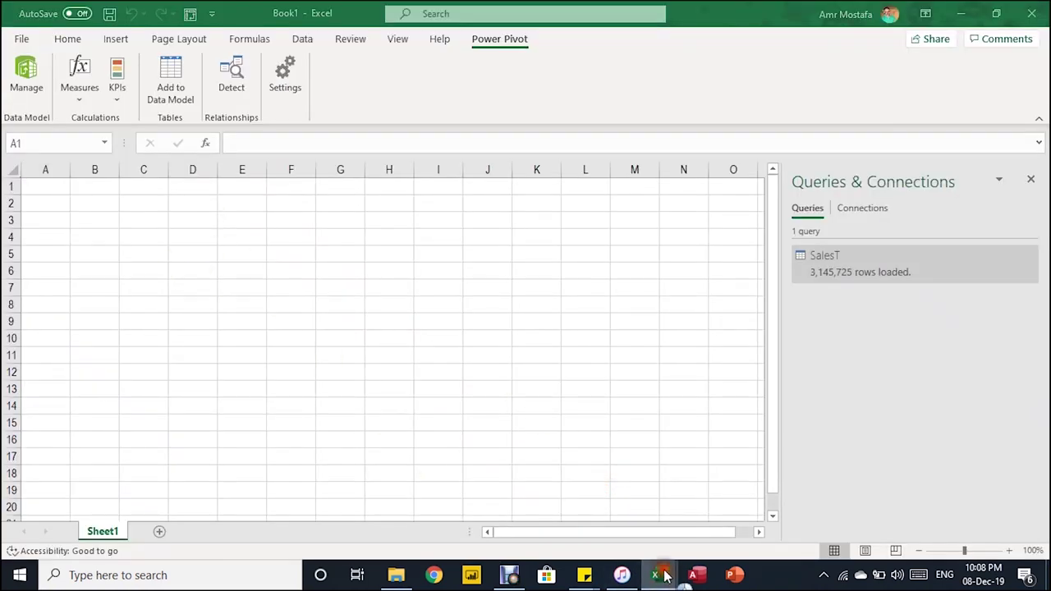
mouse_move(663, 575)
left_click(711, 512)
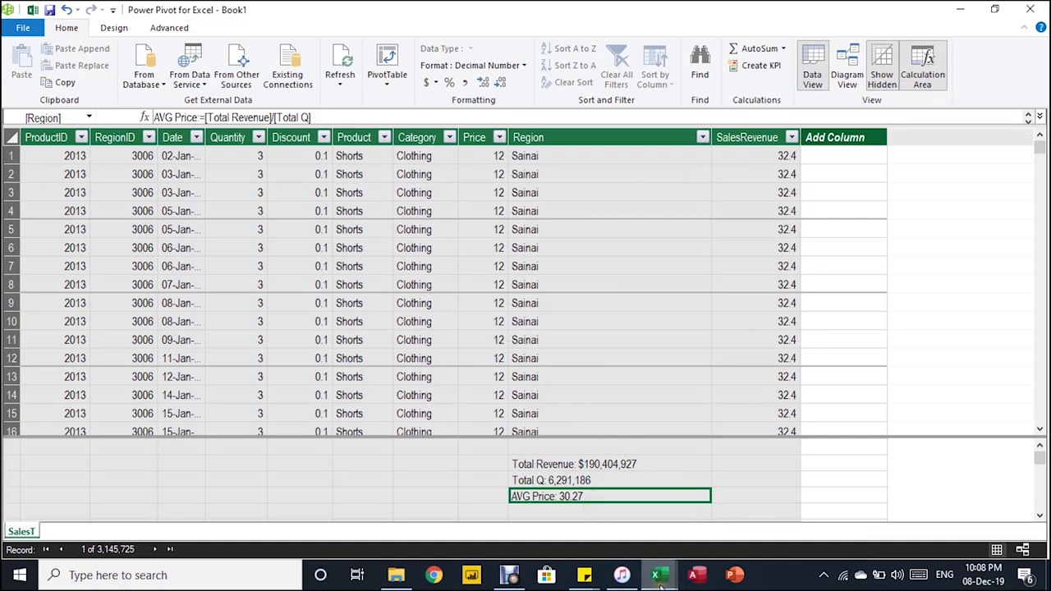
mouse_move(660, 584)
left_click(570, 526)
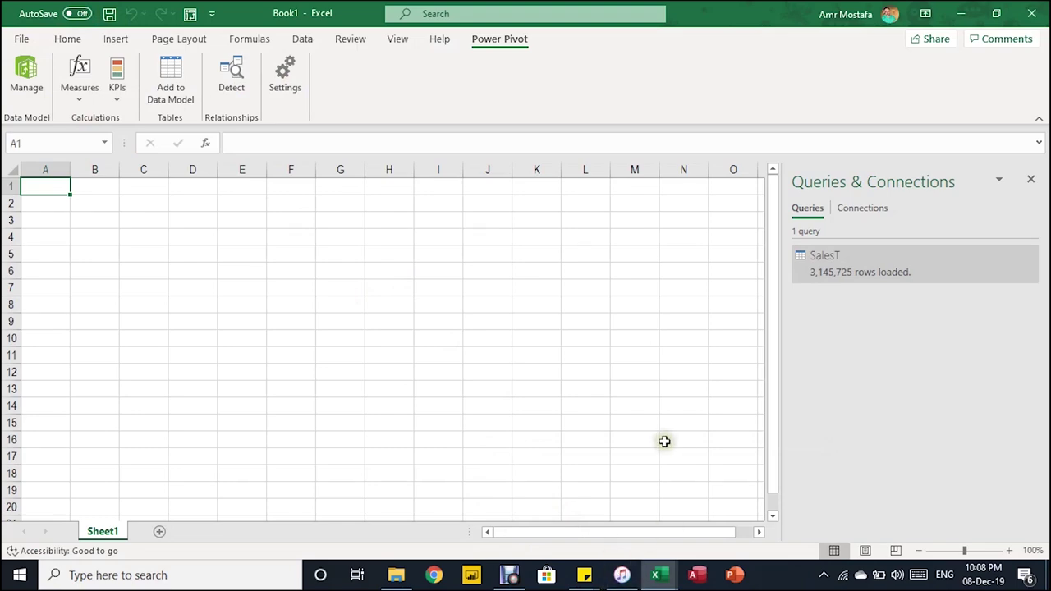
mouse_move(655, 575)
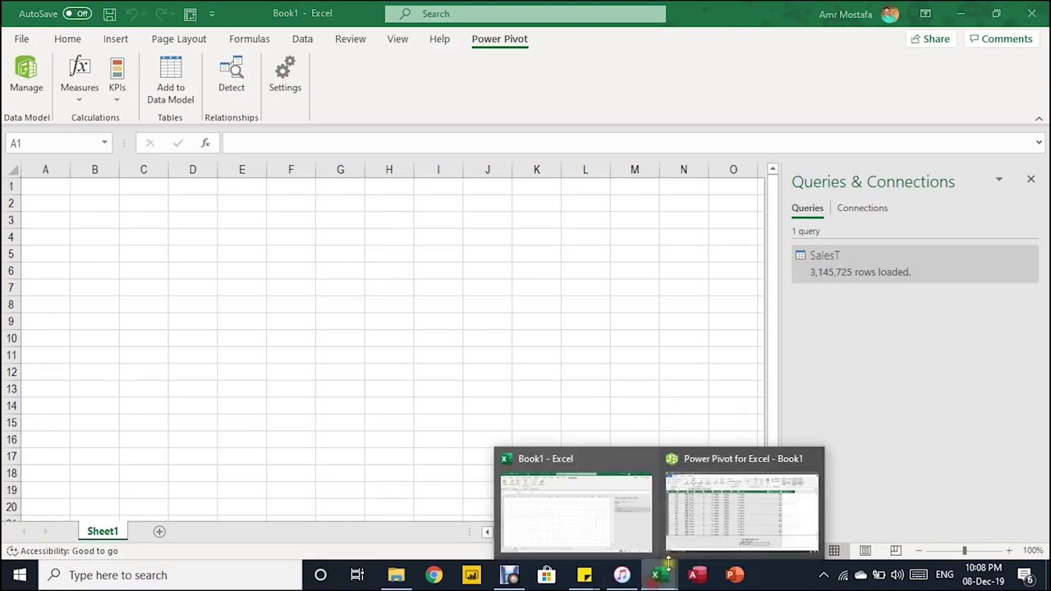
left_click(742, 501)
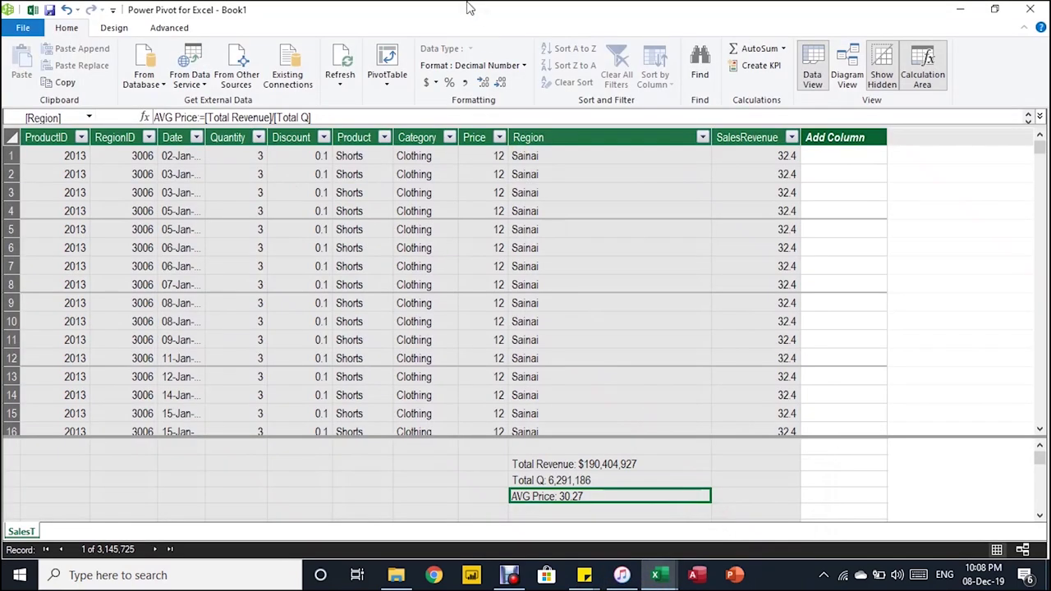
Close the Power Pivot window and insert a PivotTable based on the workbook's Data Model at cell C5 of Sheet1.
left_click(390, 59)
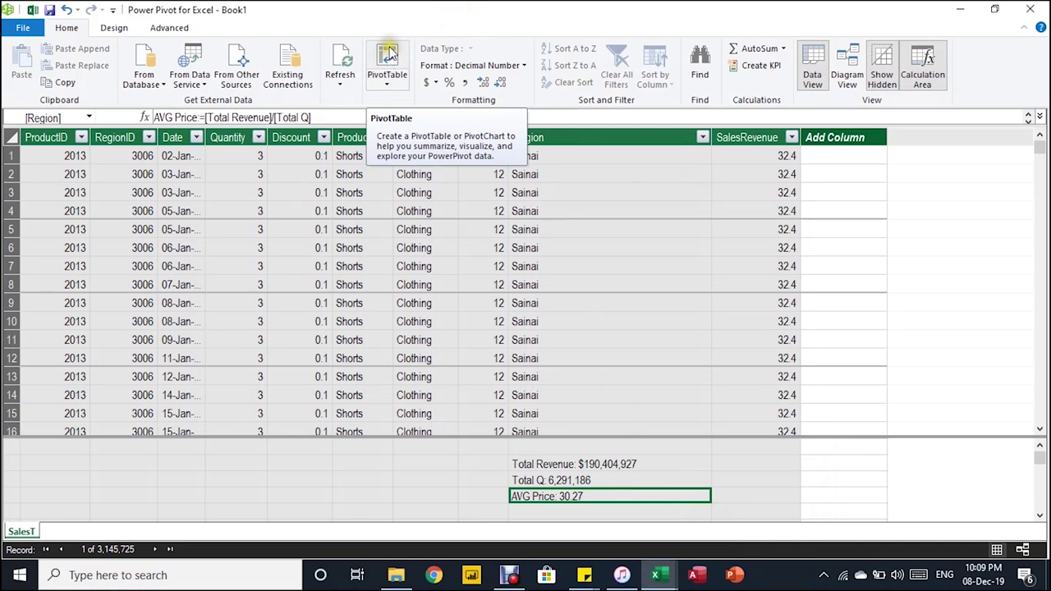
left_click(1029, 9)
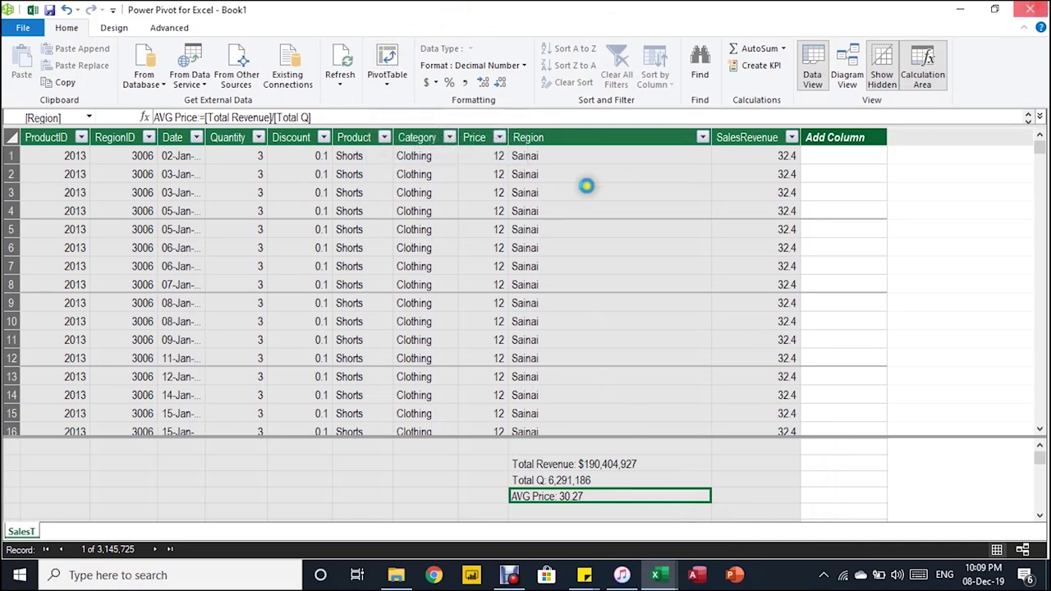
left_click(146, 249)
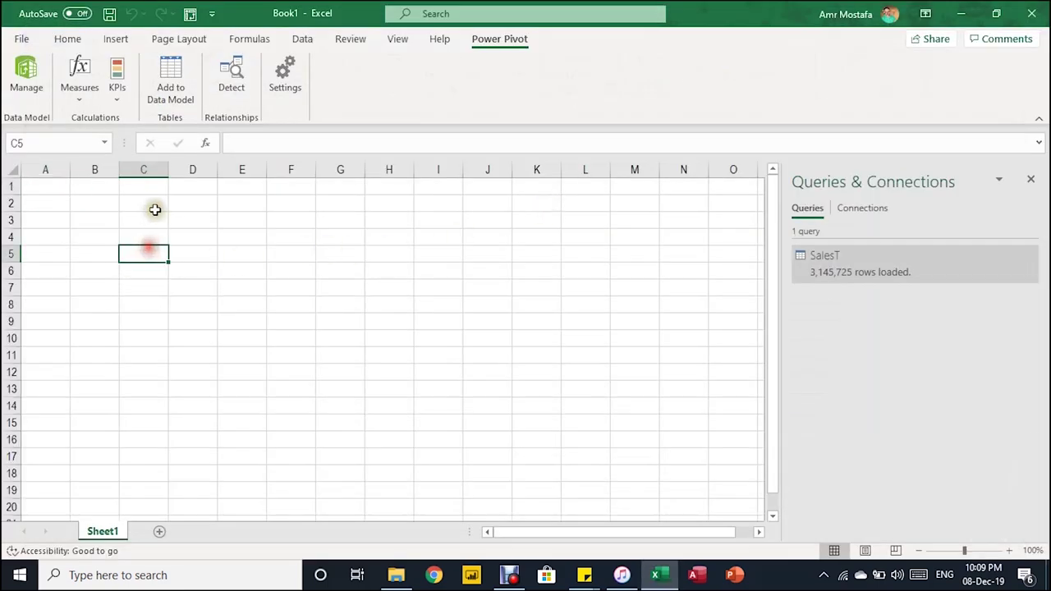
left_click(106, 41)
left_click(27, 74)
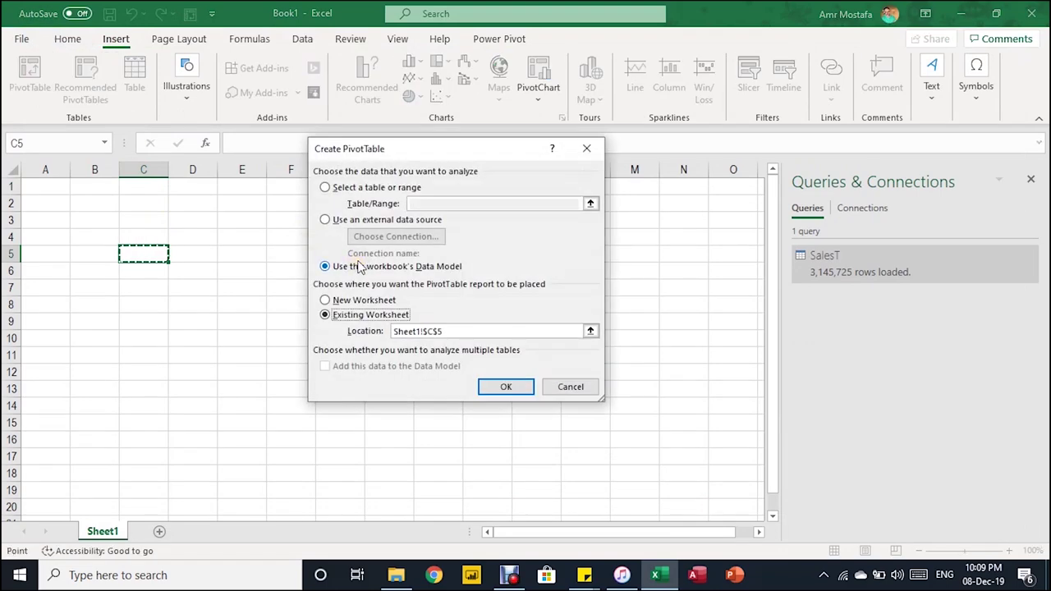
key("Return")
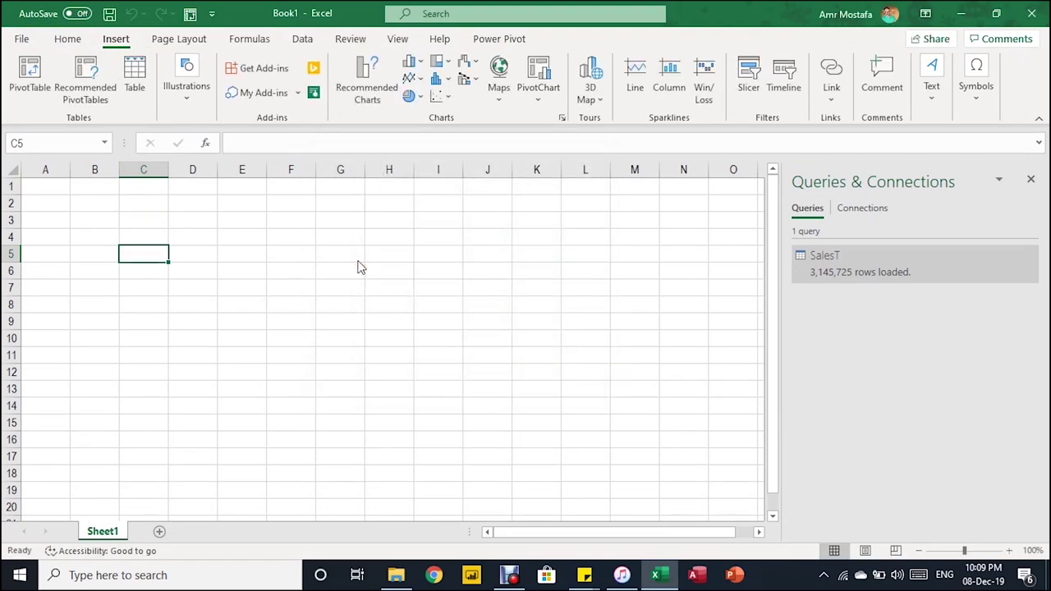
key("alt+n")
key("v")
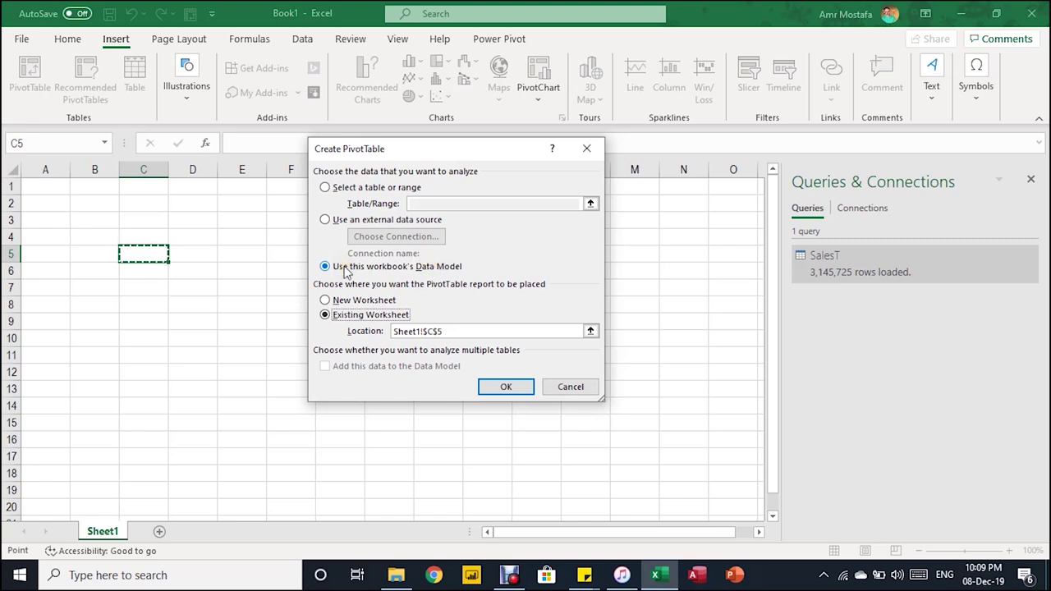
left_click(491, 387)
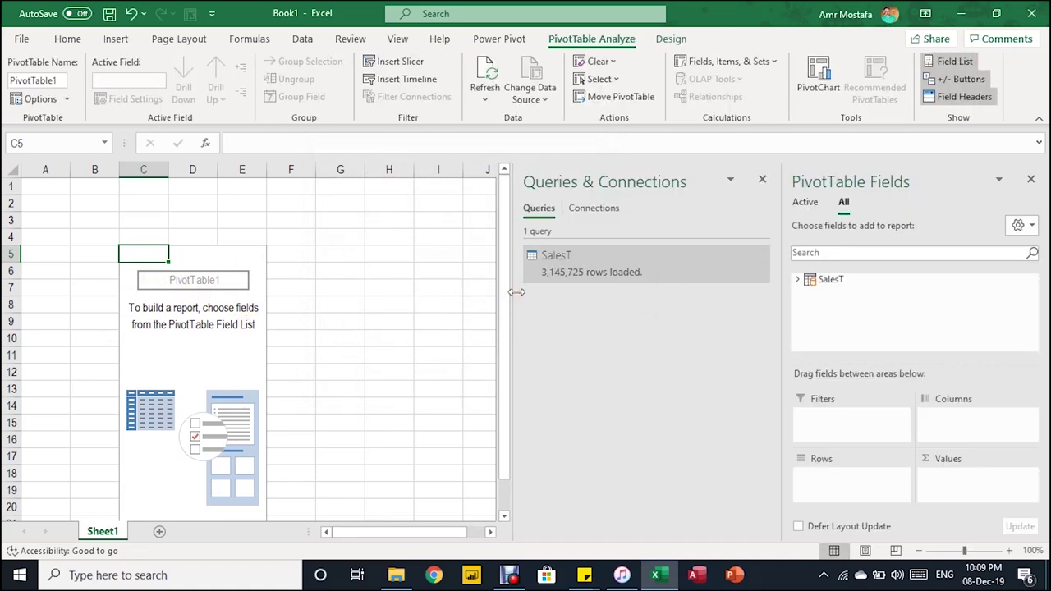
Hide the Queries & Connections pane and add the Total Revenue, Total Q and AVG Price measures to the PivotTable's values.
left_click(762, 178)
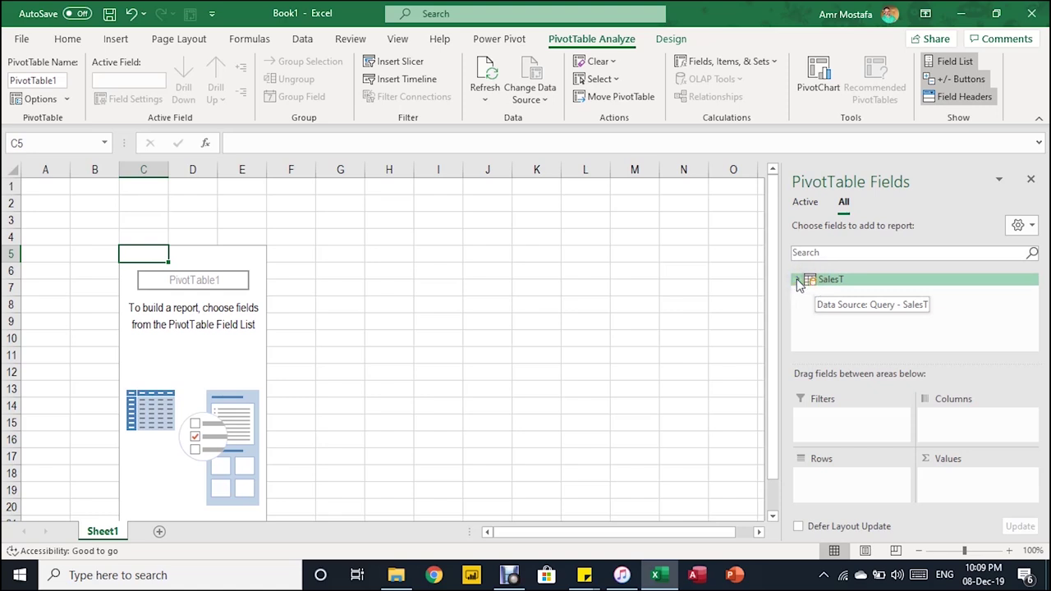
left_click(798, 281)
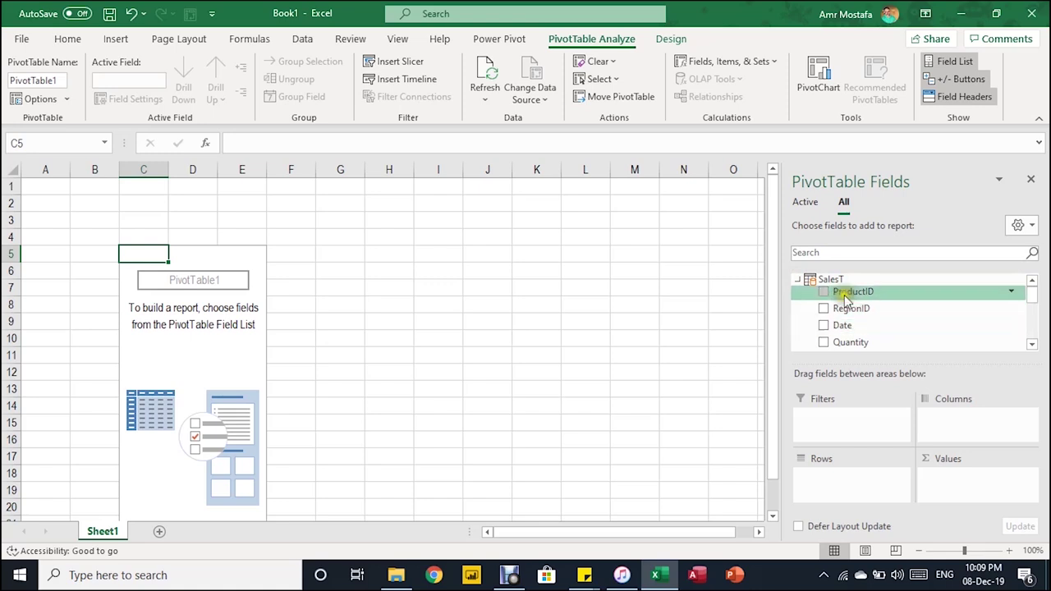
scroll(902, 308, "down", 1)
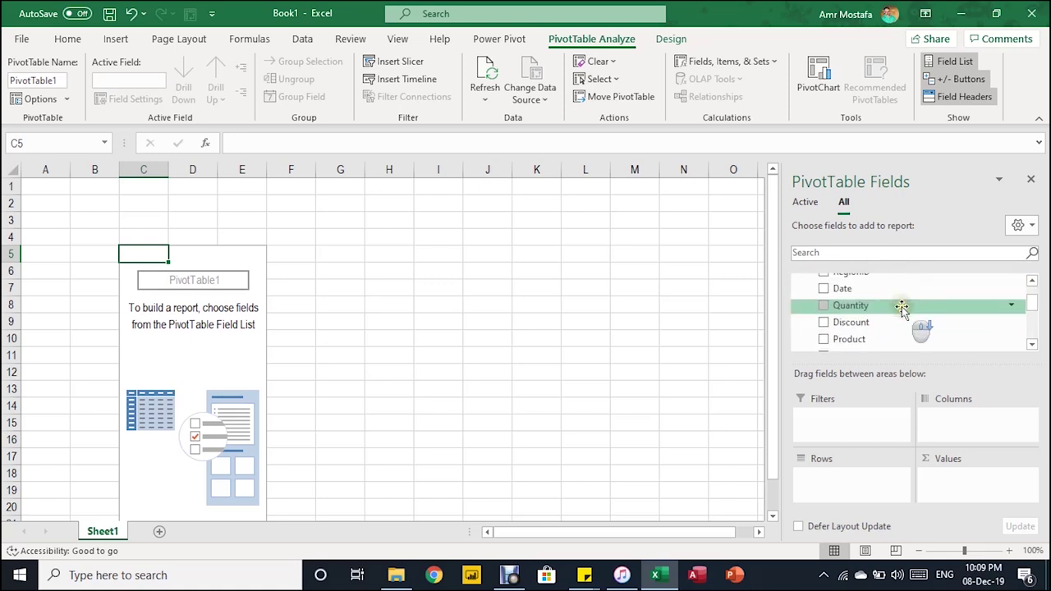
scroll(901, 308, "down", 2)
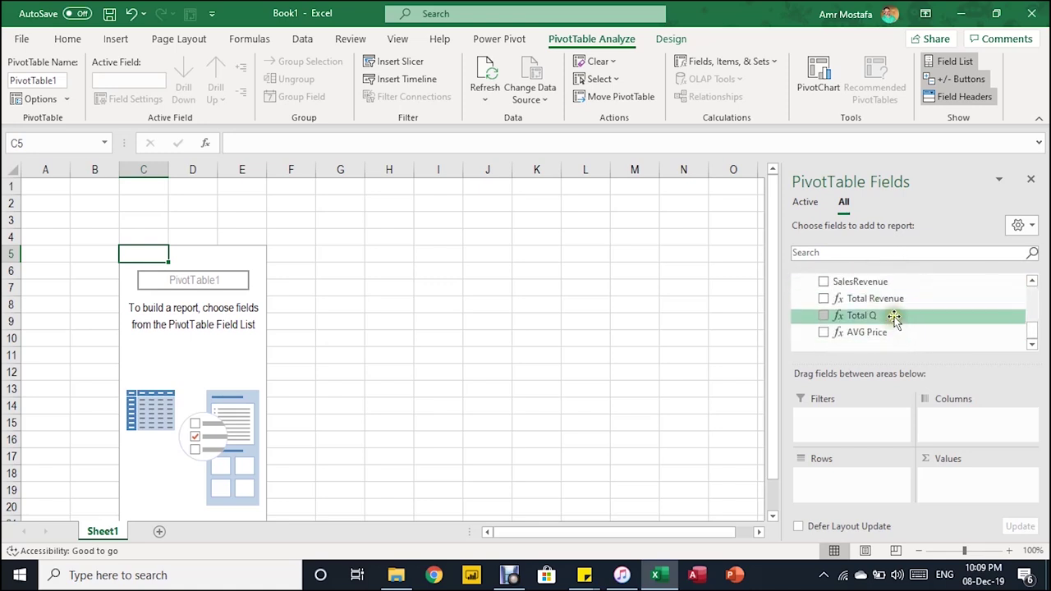
left_click_drag(892, 300, 964, 497)
left_click(150, 271)
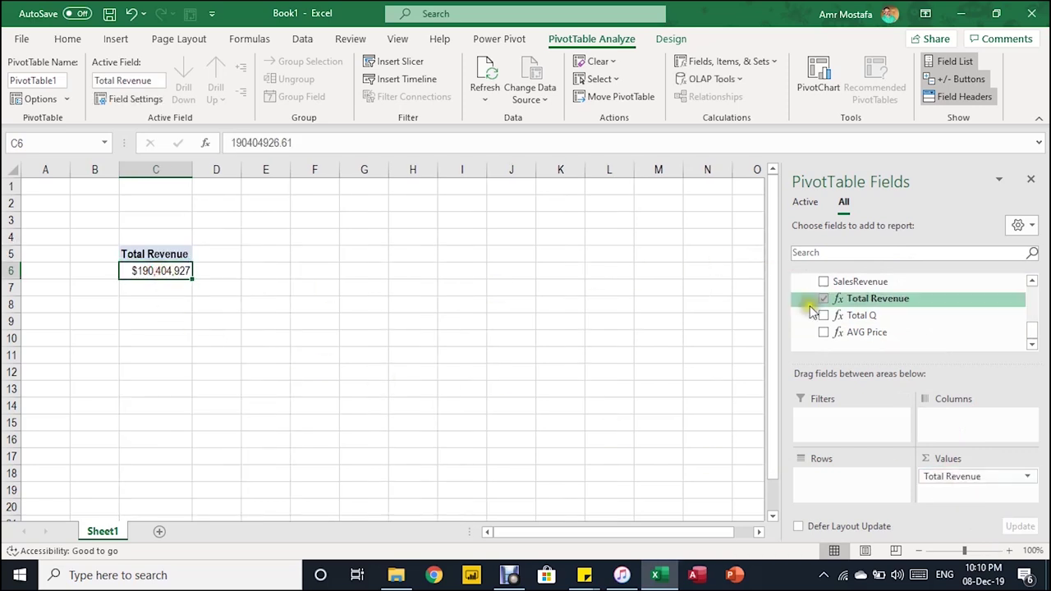
left_click_drag(851, 323, 997, 492)
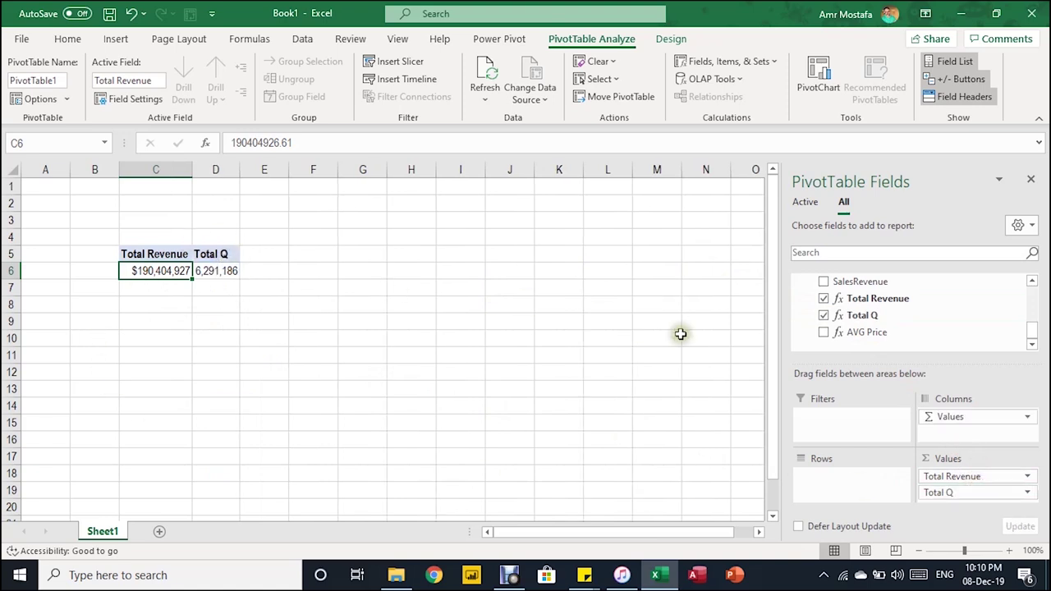
left_click_drag(872, 332, 969, 492)
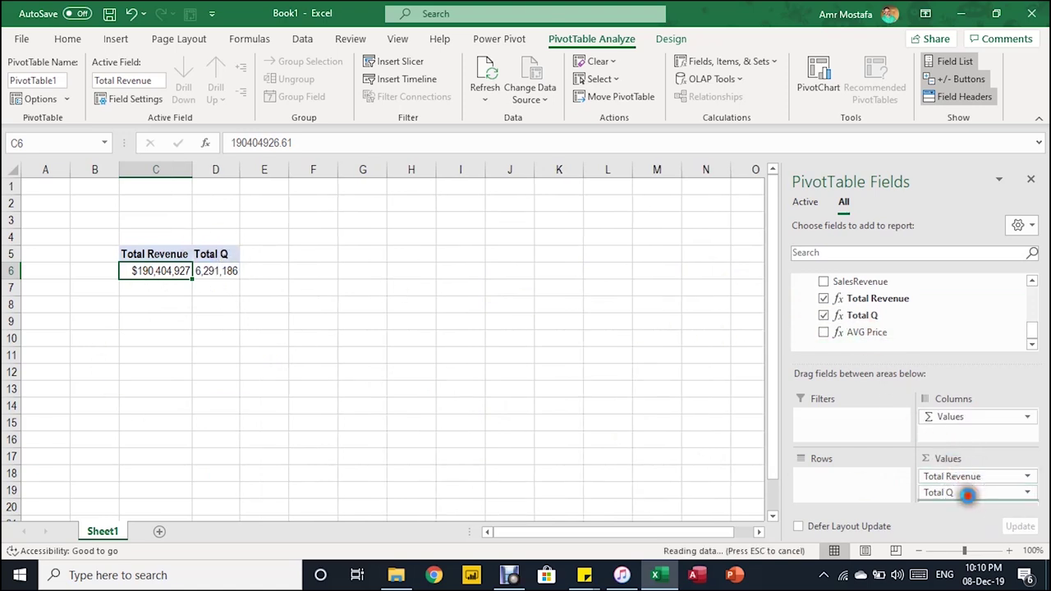
Add the Category field from SalesT to the PivotTable's rows.
scroll(922, 307, "up", 8)
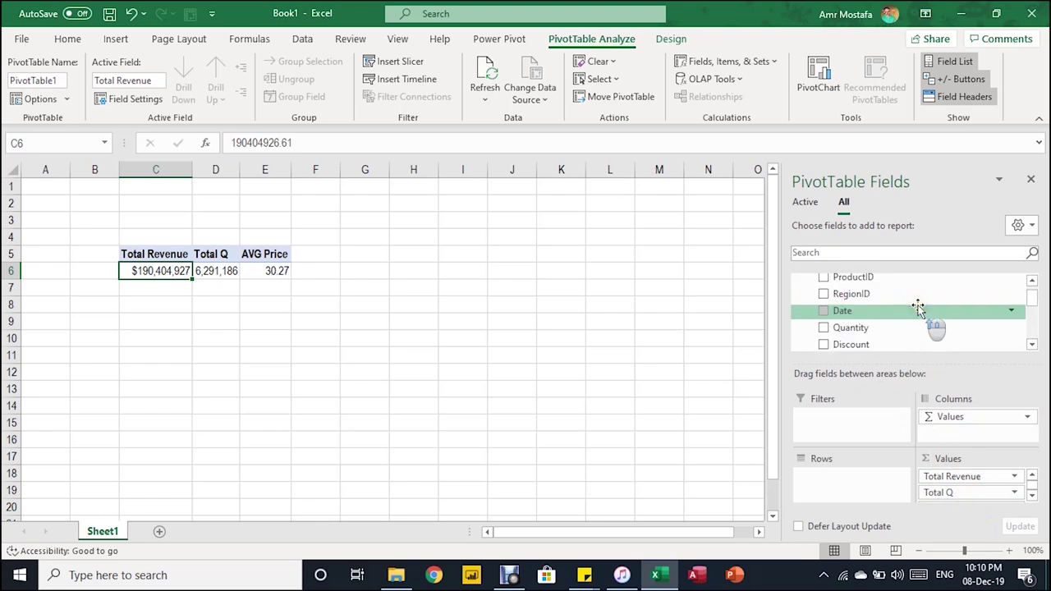
scroll(920, 308, "down", 2)
scroll(920, 305, "down", 2)
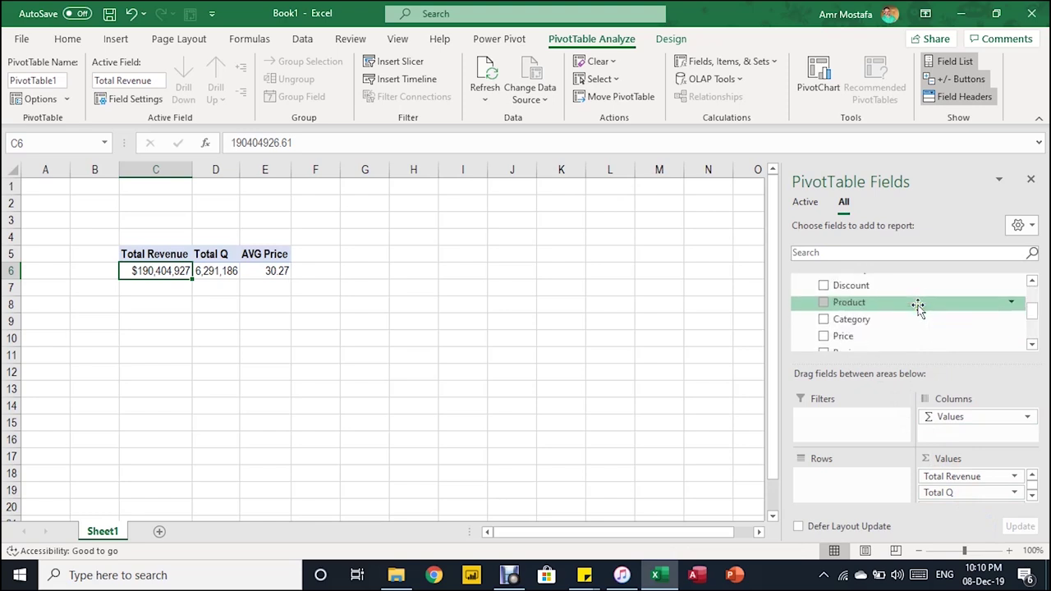
left_click_drag(911, 321, 864, 481)
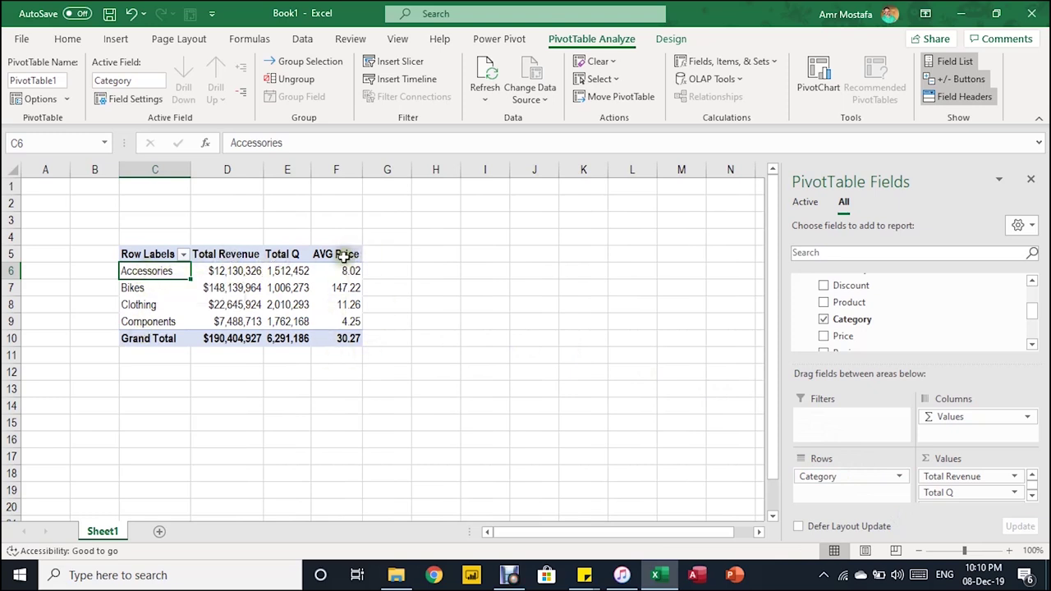
Add the Date field to the PivotTable's rows above Category.
scroll(948, 293, "up", 3)
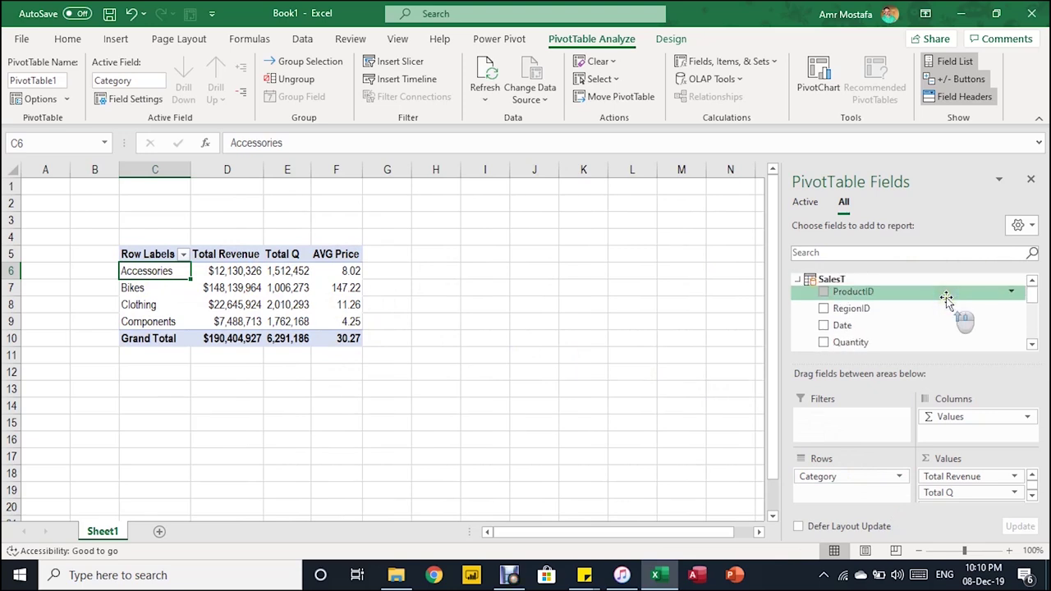
scroll(947, 300, "down", 5)
scroll(948, 301, "up", 3)
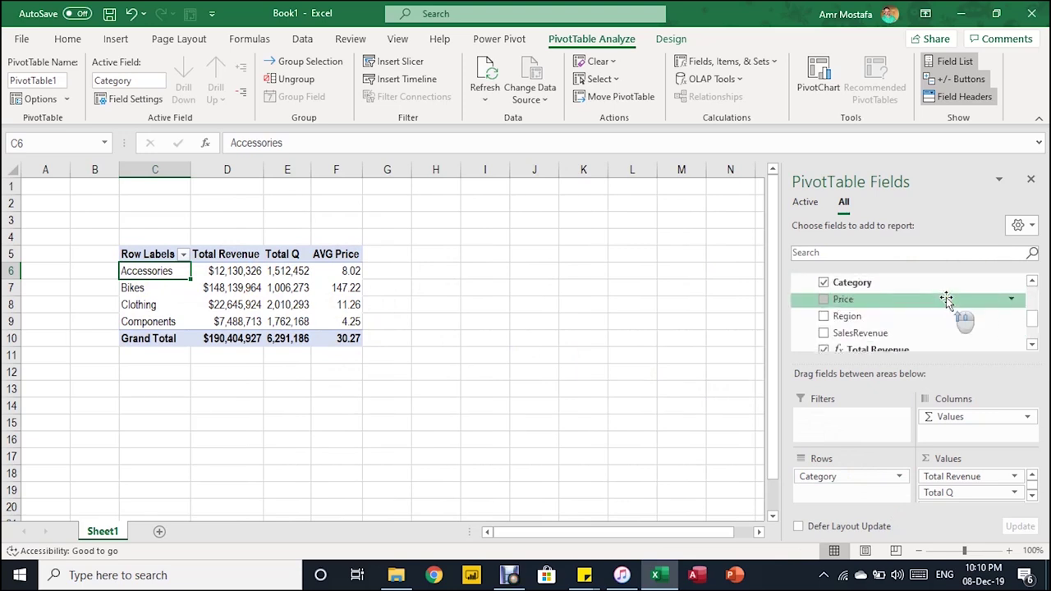
scroll(946, 300, "up", 1)
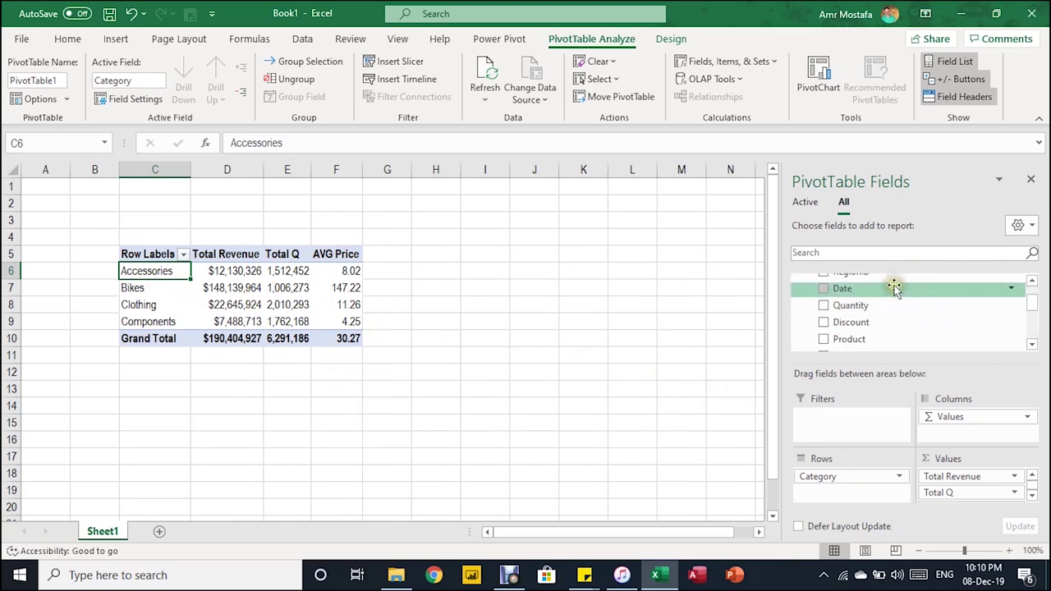
left_click_drag(891, 287, 857, 476)
Group the PivotTable's row dates by Years only, without Months.
right_click(164, 271)
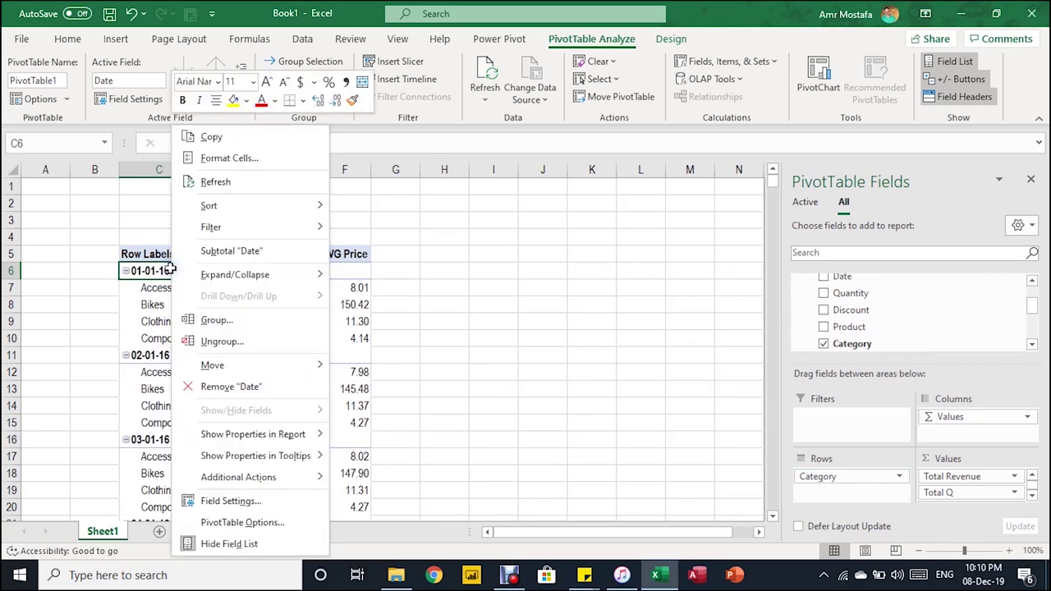
left_click(202, 320)
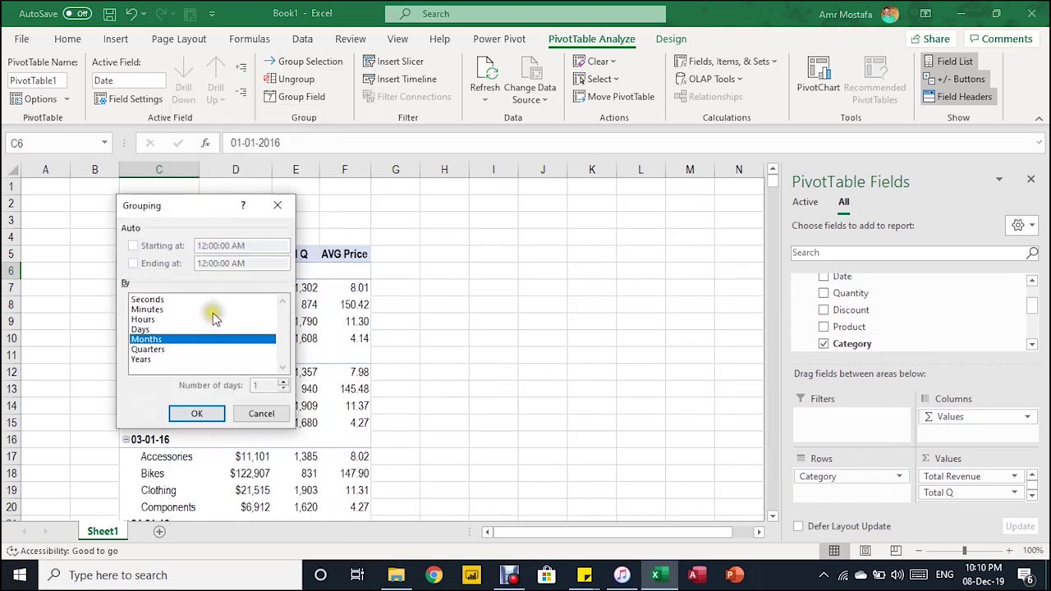
left_click(160, 359)
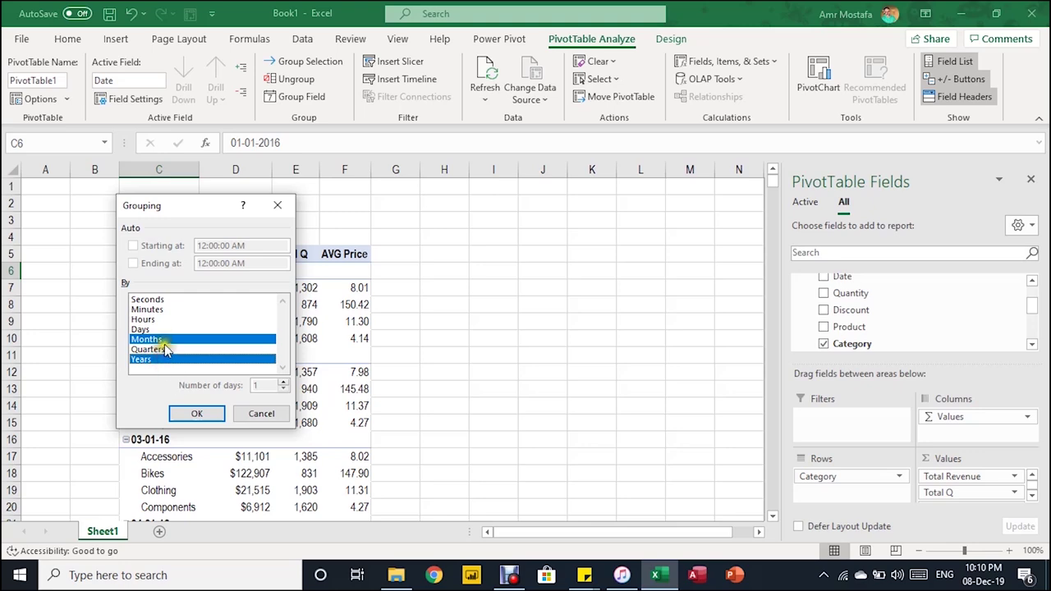
left_click(166, 339)
left_click(197, 413)
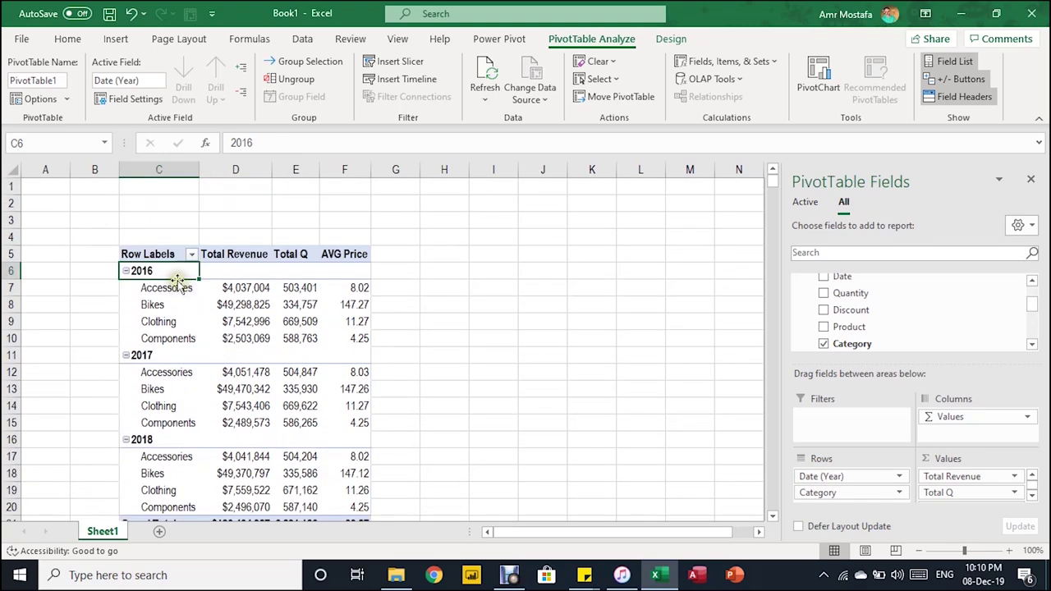
left_click(169, 353)
left_click(148, 438)
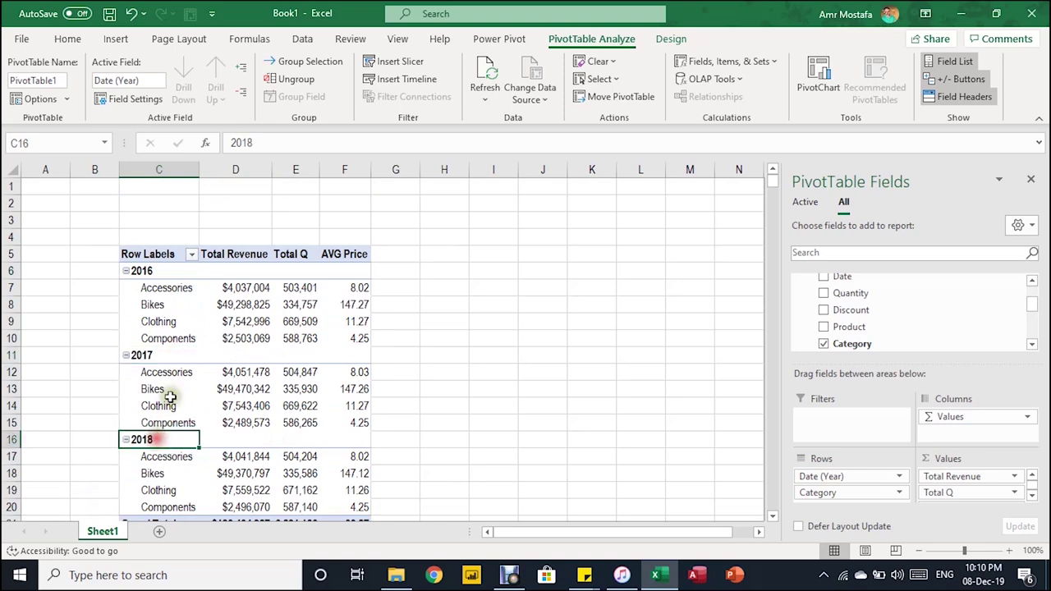
Copy the whole PivotTable and paste the duplicate beside it, starting at cell H5.
left_click_drag(186, 286, 358, 490)
key("ctrl+c")
left_click(454, 220)
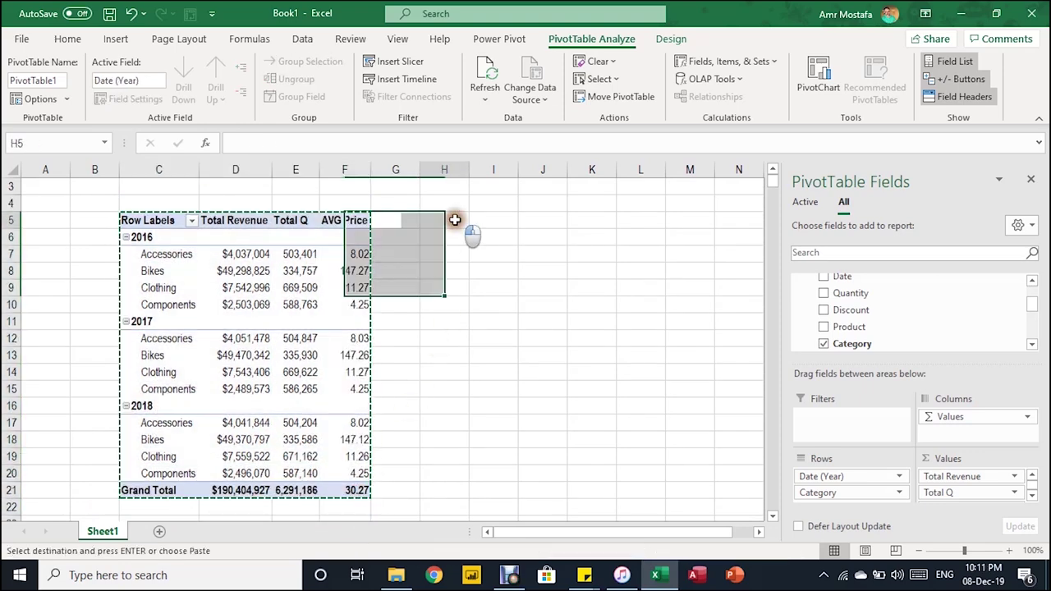
key("ctrl+v")
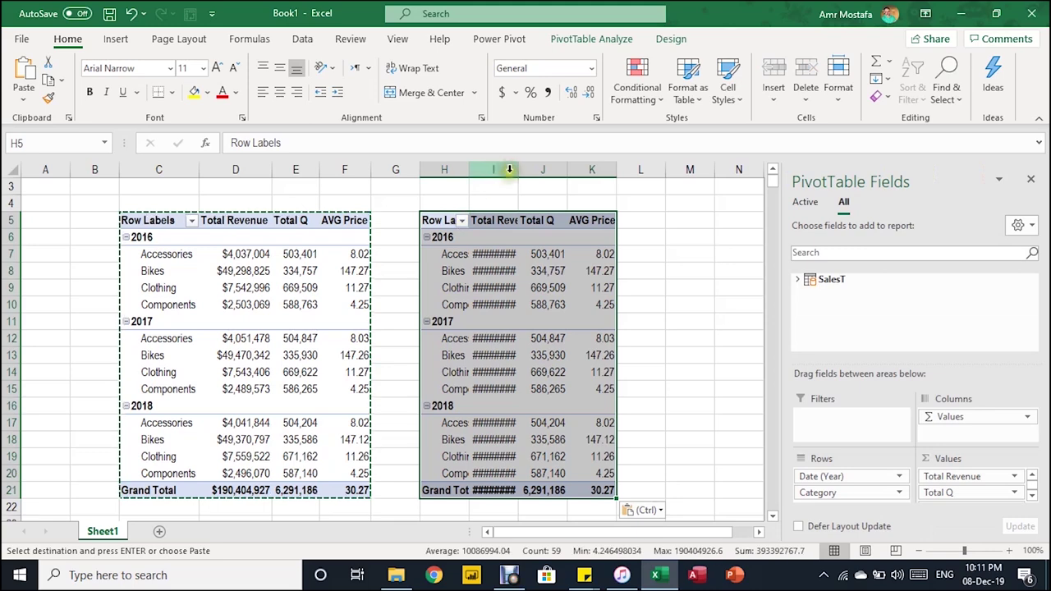
Autofit the width of columns I to K so the copied PivotTable's values fit.
left_click_drag(495, 168, 595, 169)
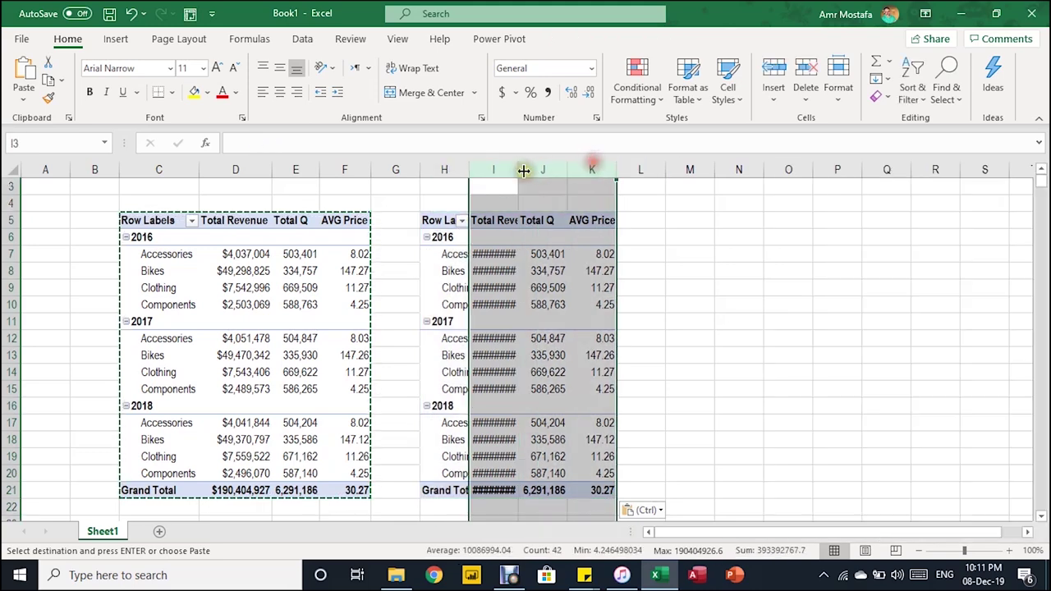
double_click(520, 169)
left_click(533, 269)
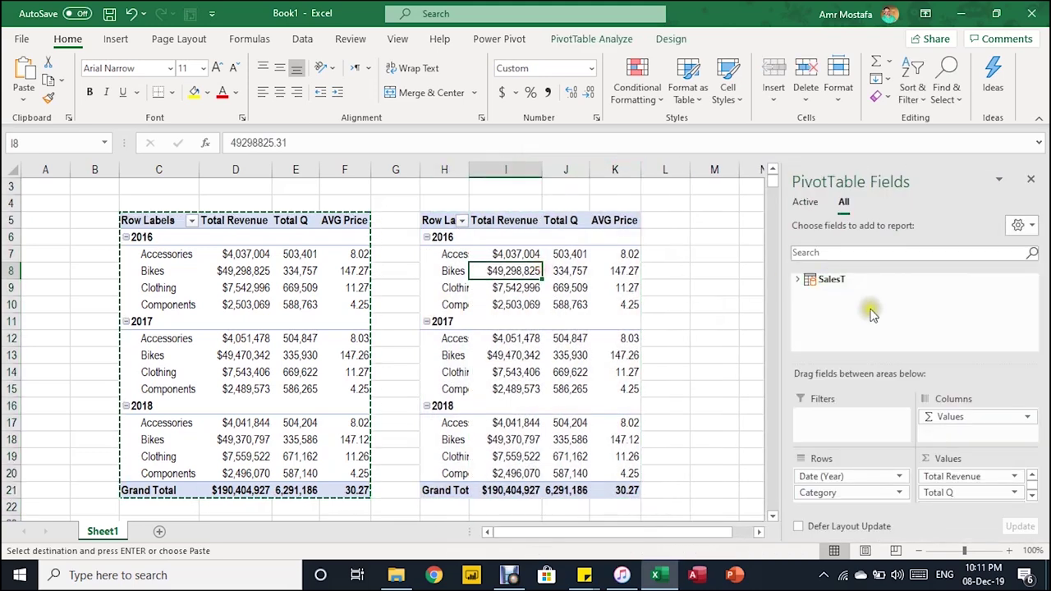
Replace Category with Region in the rows of the copied PivotTable, below Date (Year), and review the regional breakdown.
left_click(443, 269)
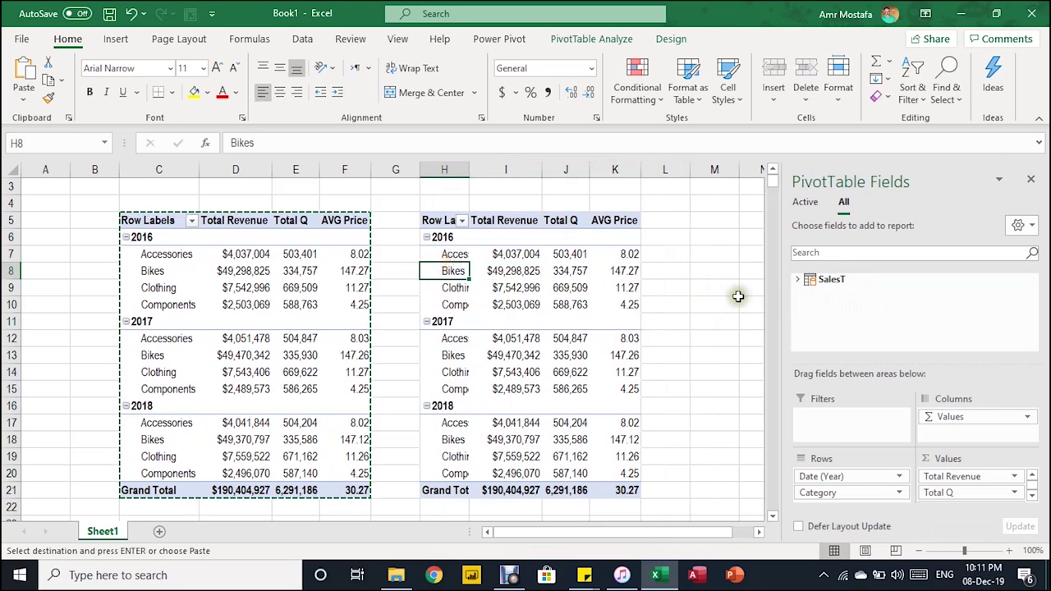
left_click(796, 279)
scroll(823, 320, "down", 1)
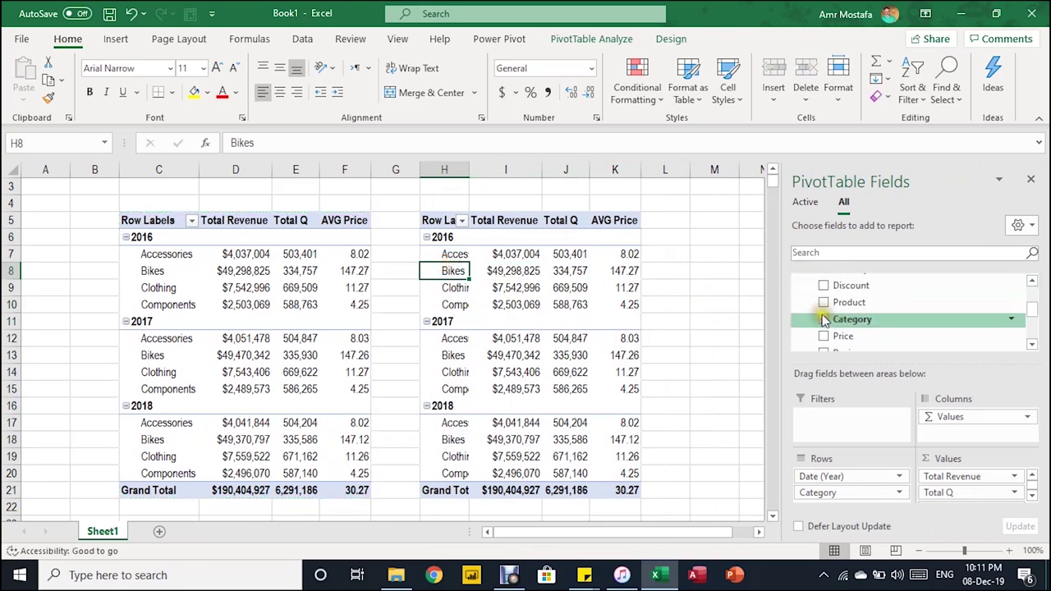
left_click(823, 319)
scroll(827, 312, "up", 3)
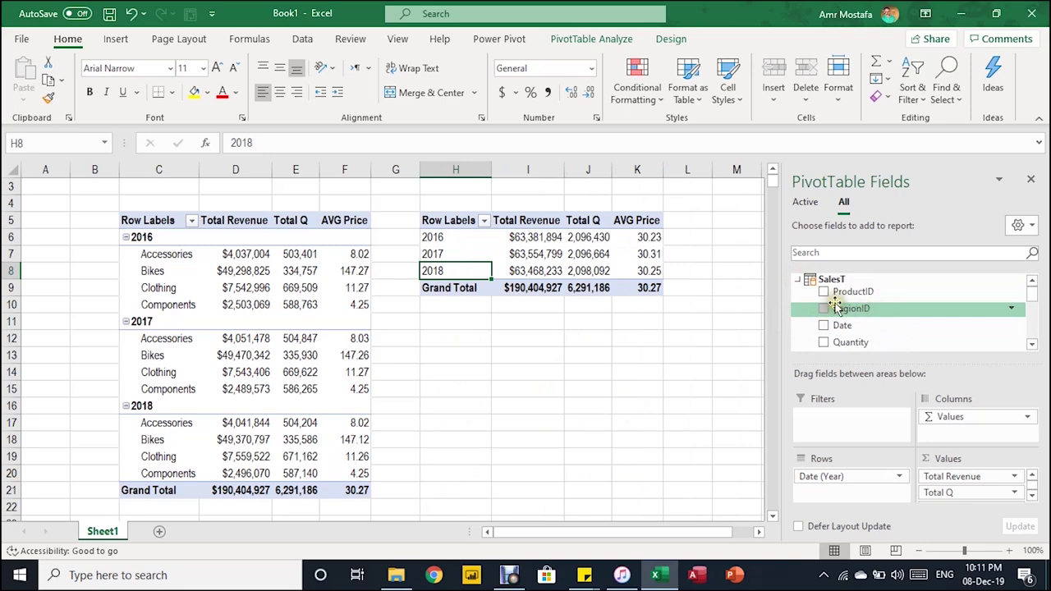
left_click(824, 309)
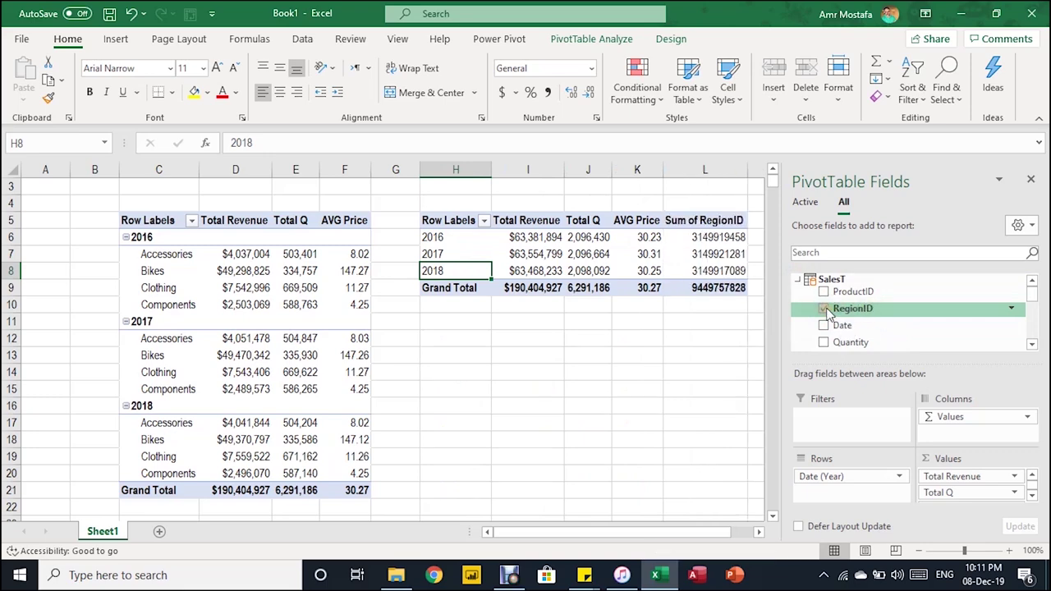
left_click(546, 310)
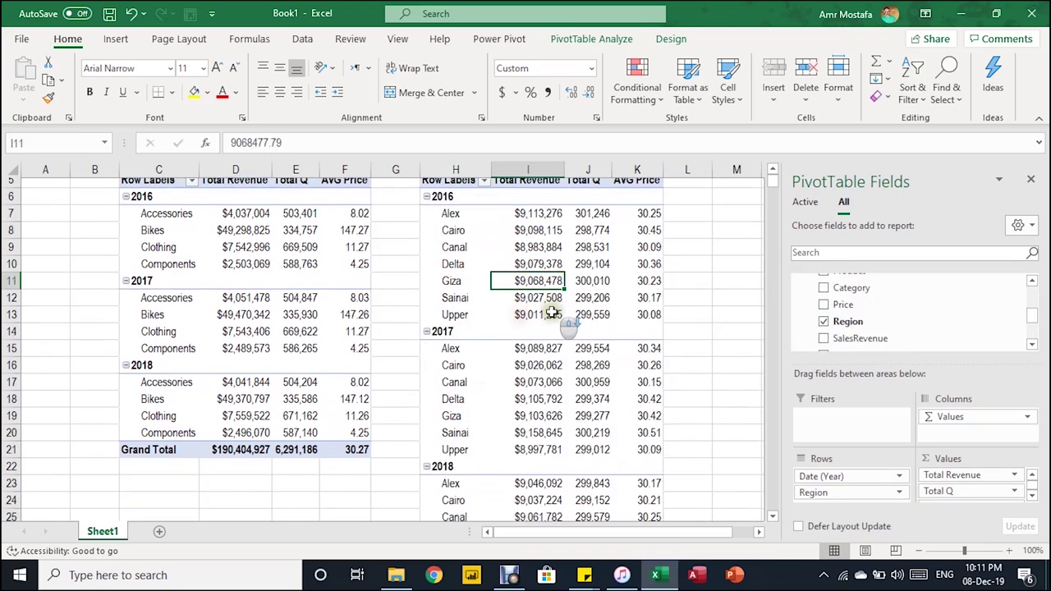
scroll(556, 316, "down", 4)
scroll(552, 314, "up", 5)
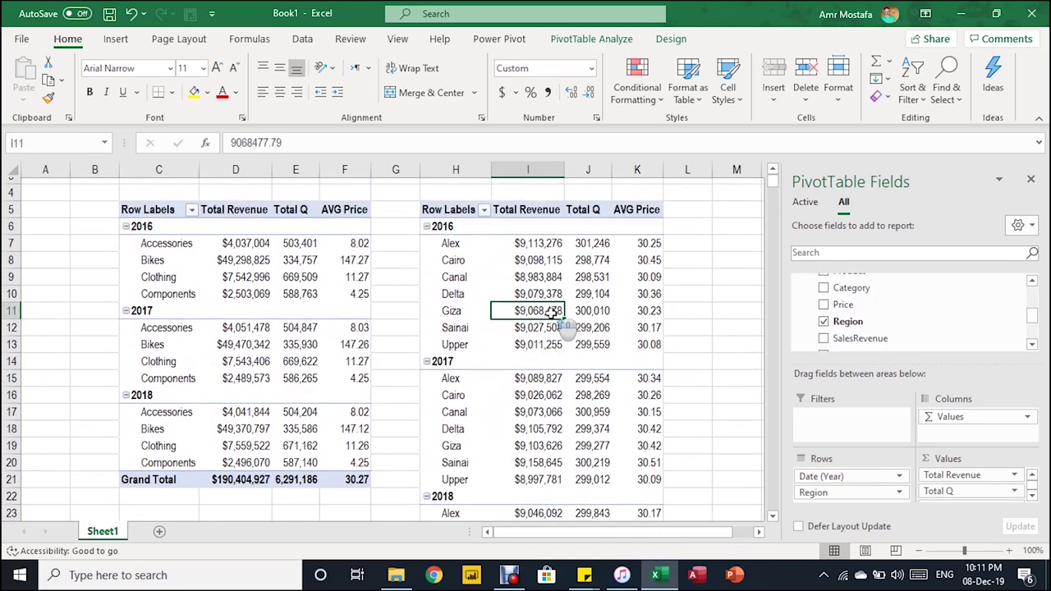
Compare the yearly category and region breakdowns across the two PivotTables down to their grand totals.
scroll(551, 314, "up", 1)
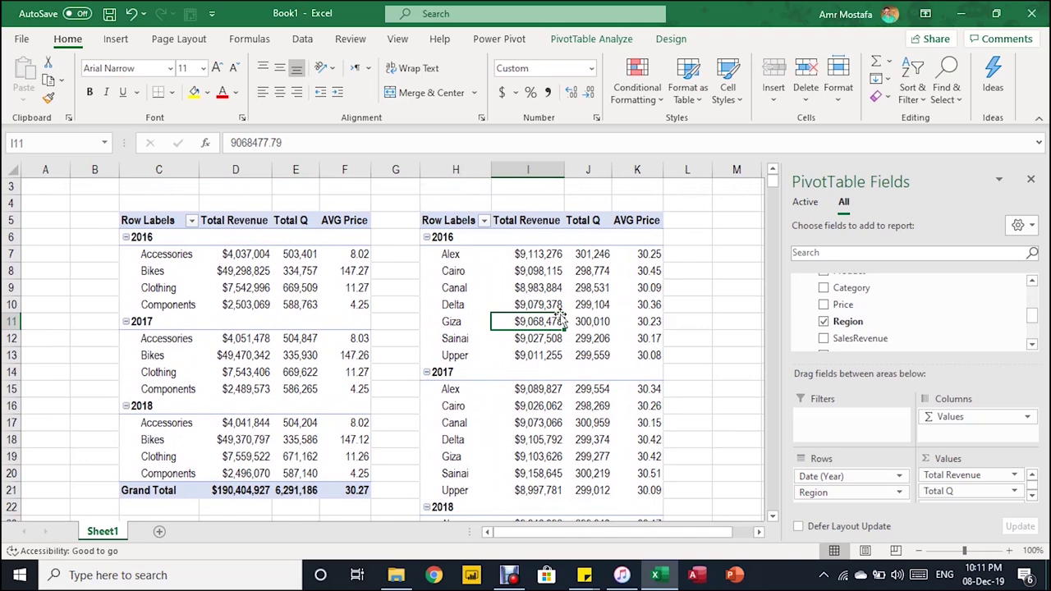
scroll(574, 287, "down", 4)
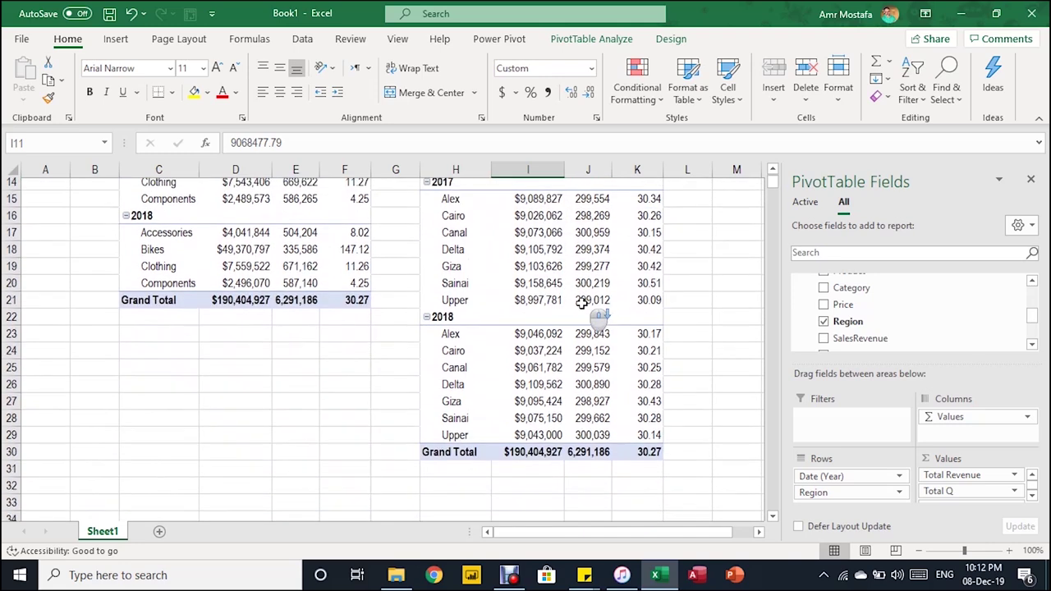
scroll(582, 303, "up", 2)
scroll(581, 304, "up", 2)
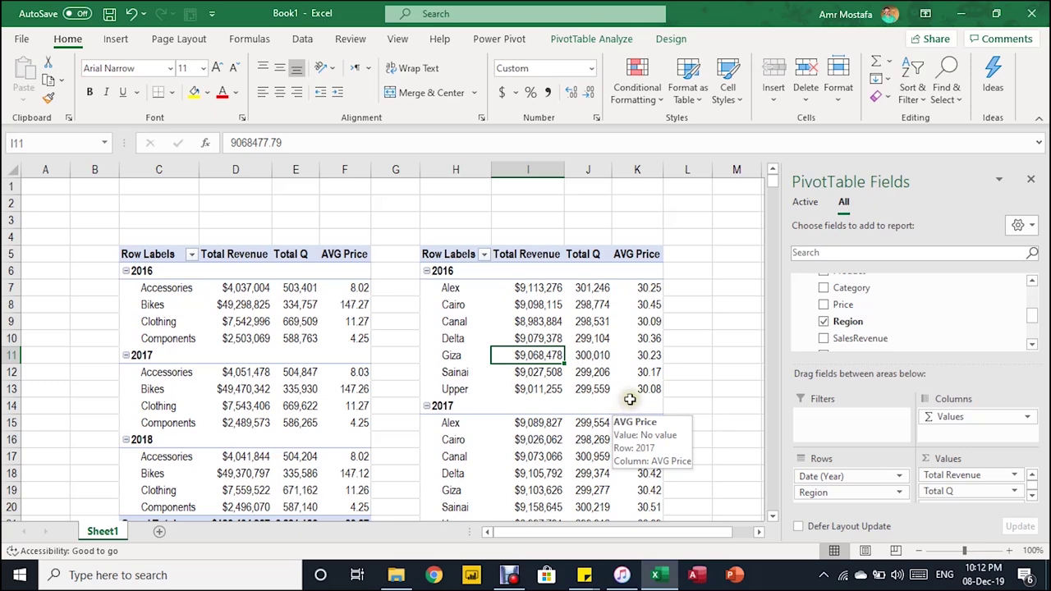
scroll(629, 396, "down", 1)
scroll(628, 396, "up", 1)
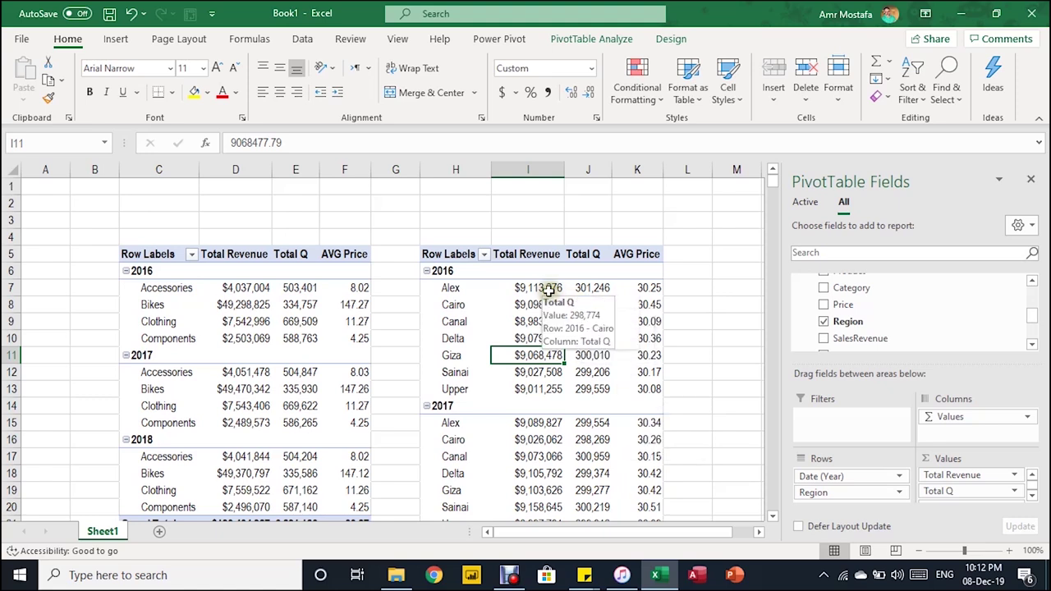
scroll(533, 358, "down", 4)
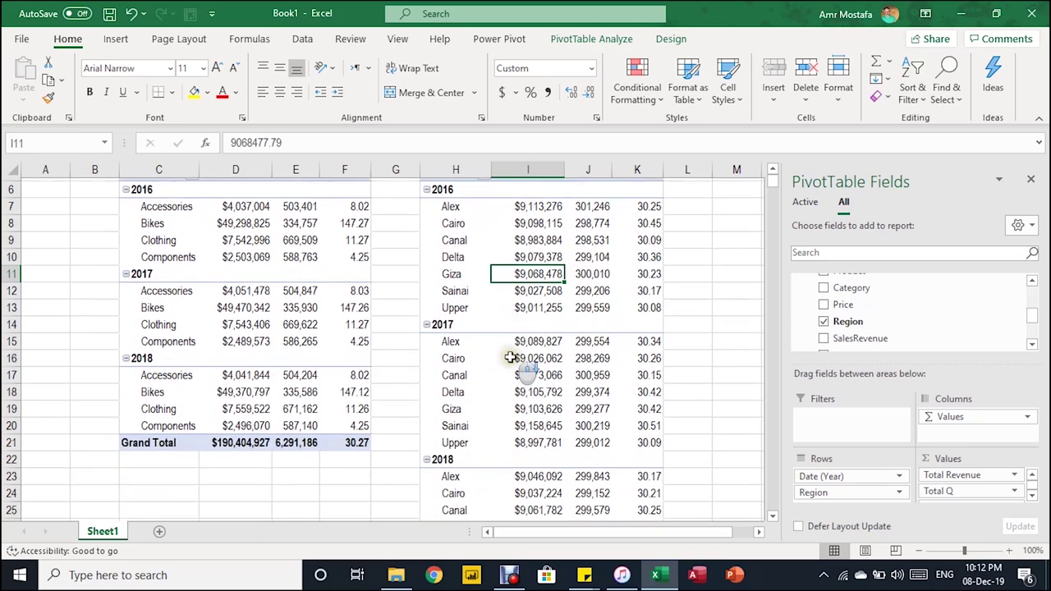
scroll(513, 357, "up", 2)
scroll(511, 357, "up", 2)
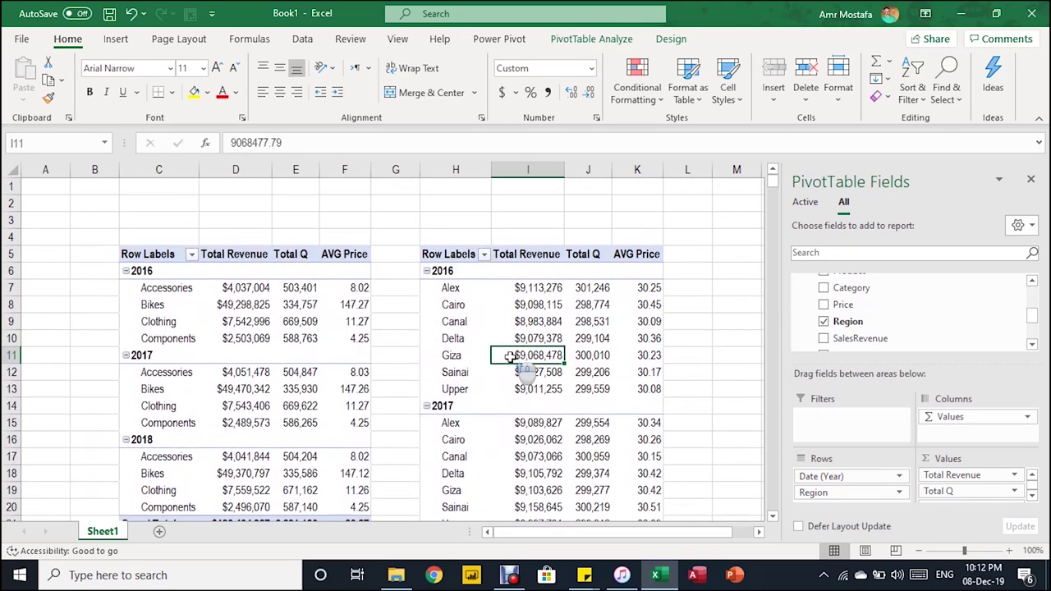
mouse_move(509, 356)
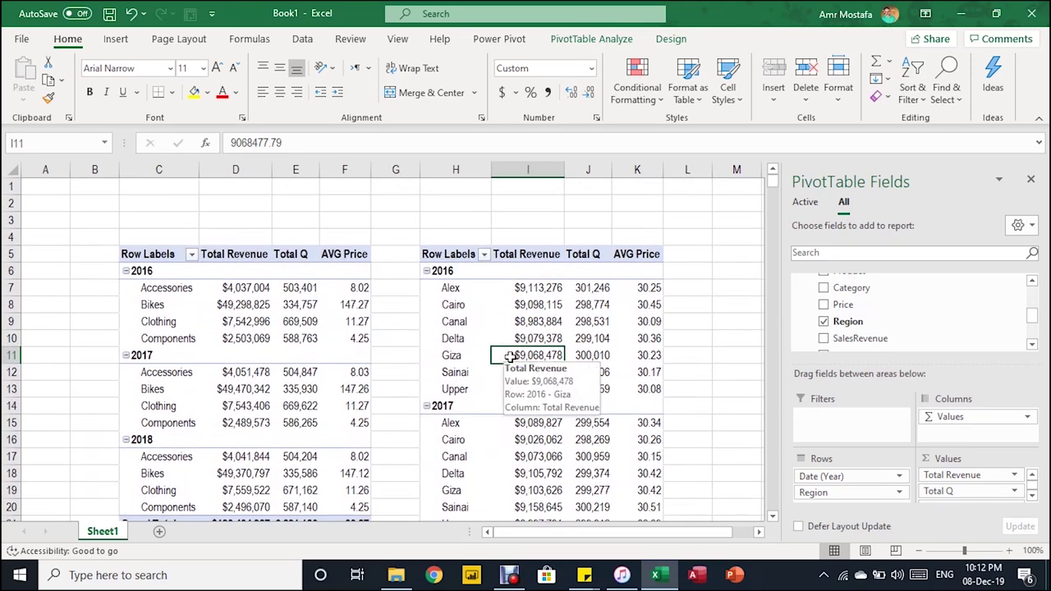
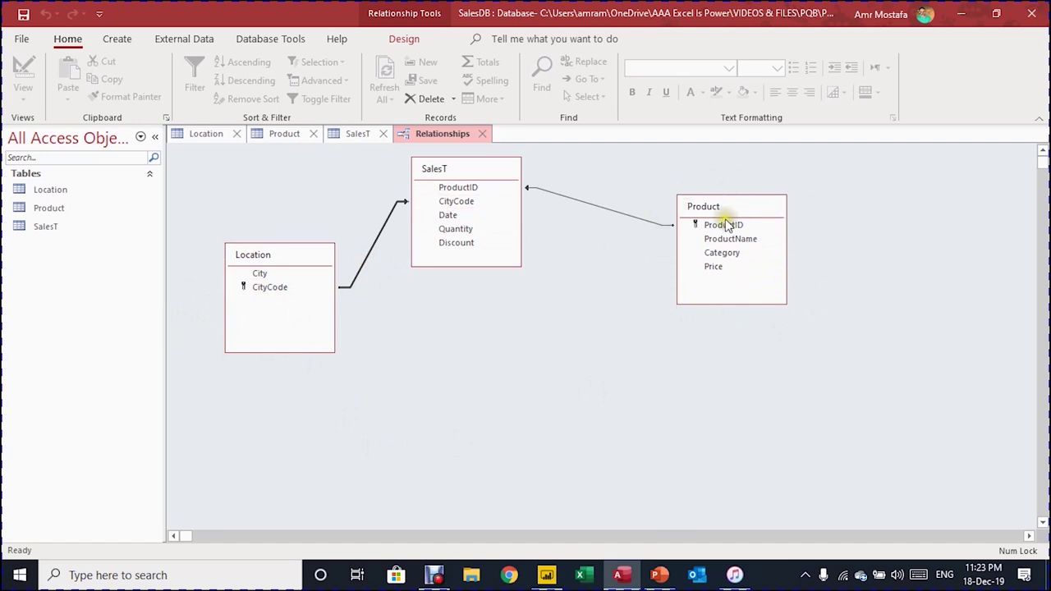
Switch to the SalesDB database in Access and inspect the relationship between SalesT and Product.
left_click(645, 223)
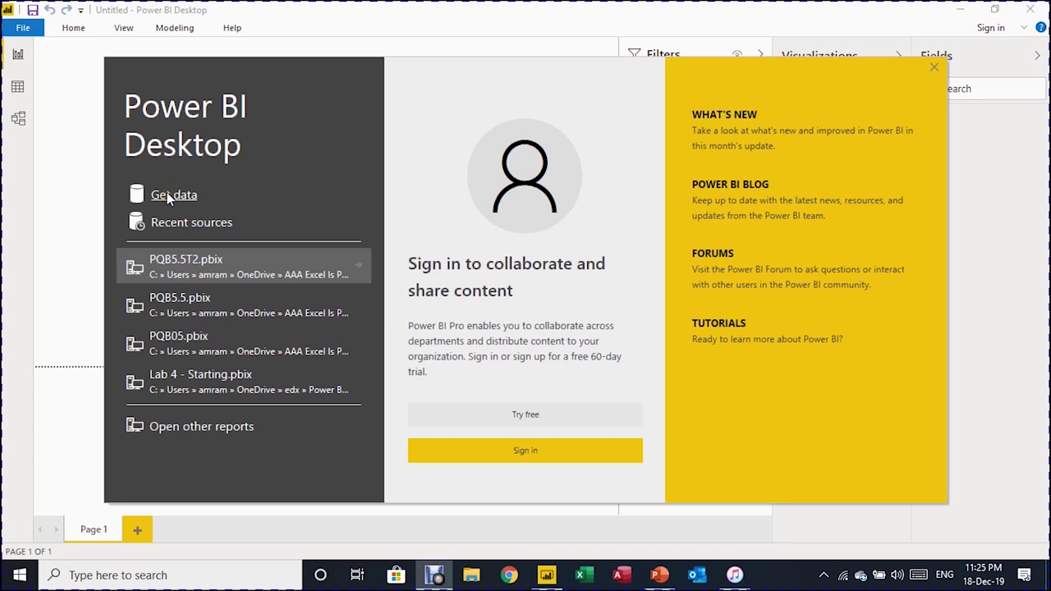
Switch to Power BI Desktop, dismiss the start screen, and connect to the Access database SalesDB.accdb in the PQB5.5 data folder.
left_click(933, 67)
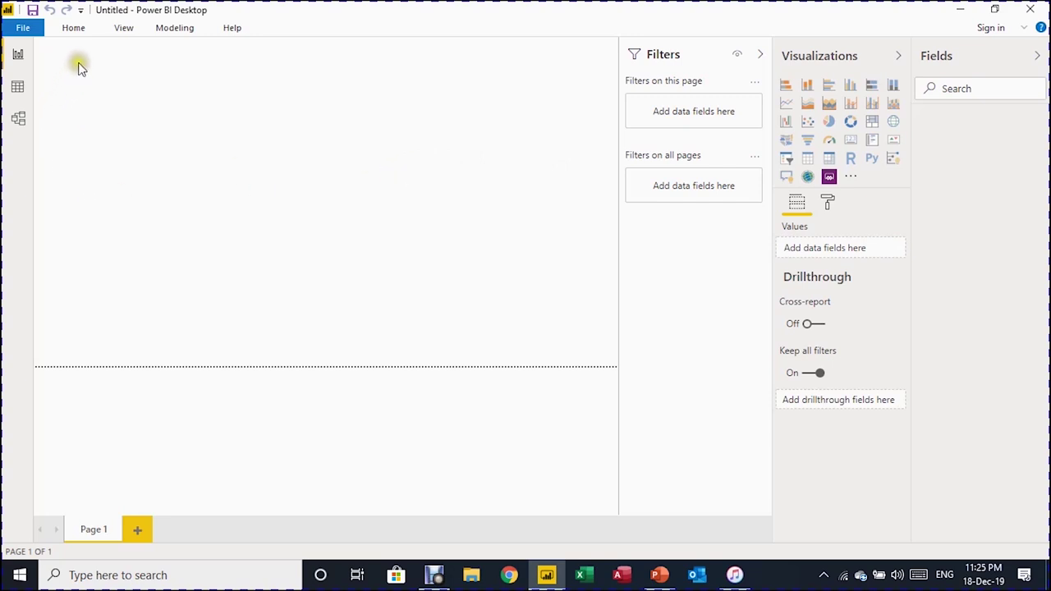
left_click(73, 27)
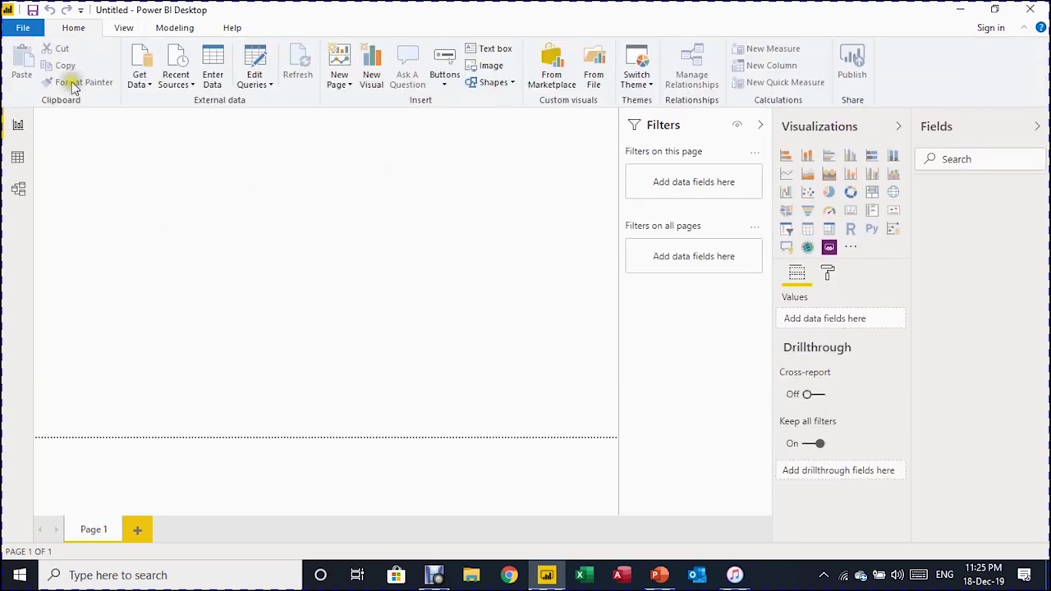
left_click(141, 88)
left_click(141, 89)
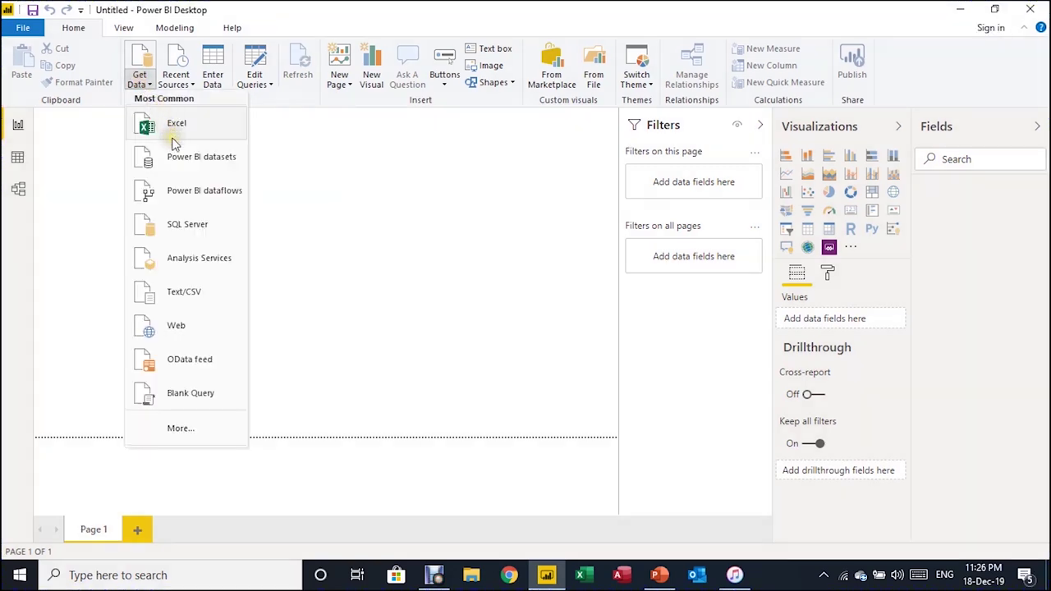
left_click(175, 433)
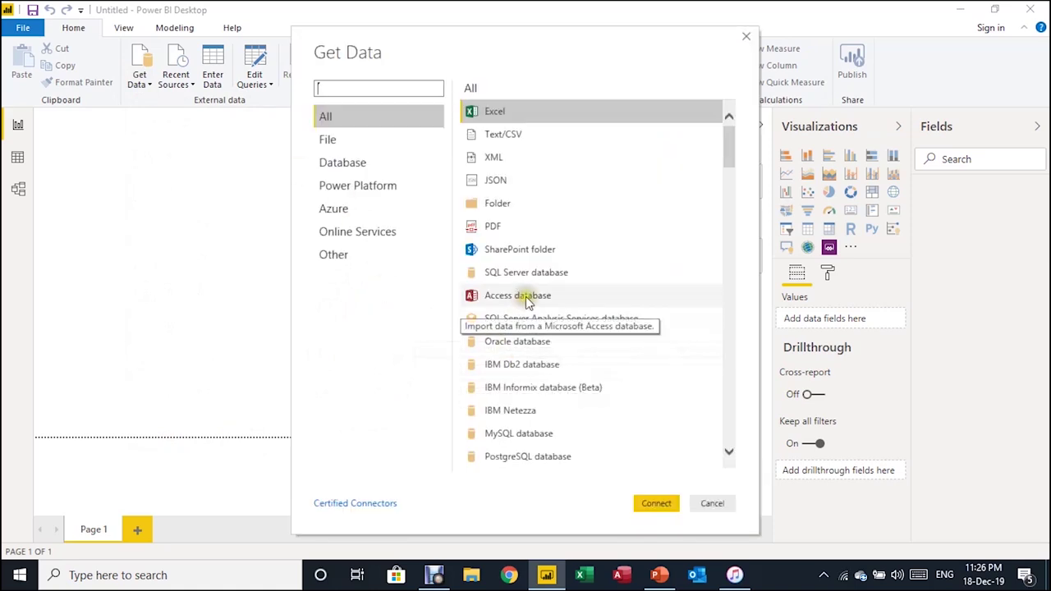
left_click(518, 299)
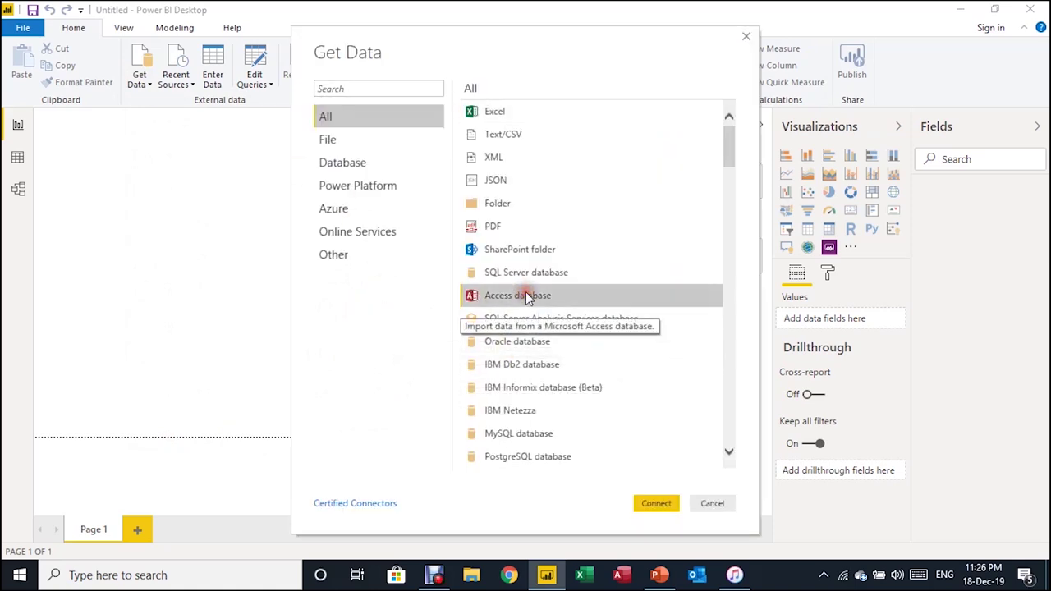
left_click(652, 503)
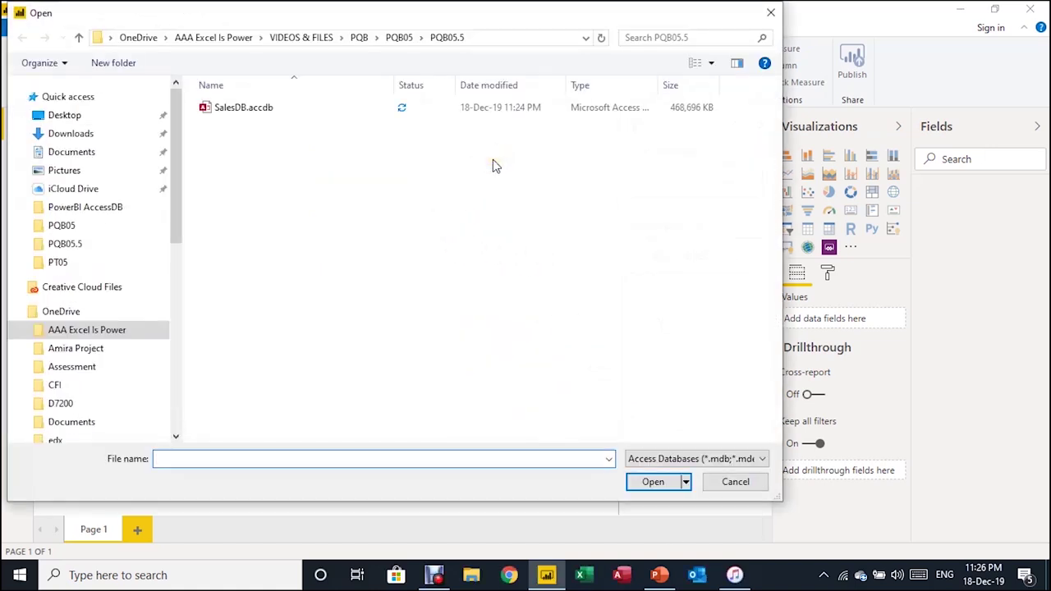
left_click(241, 114)
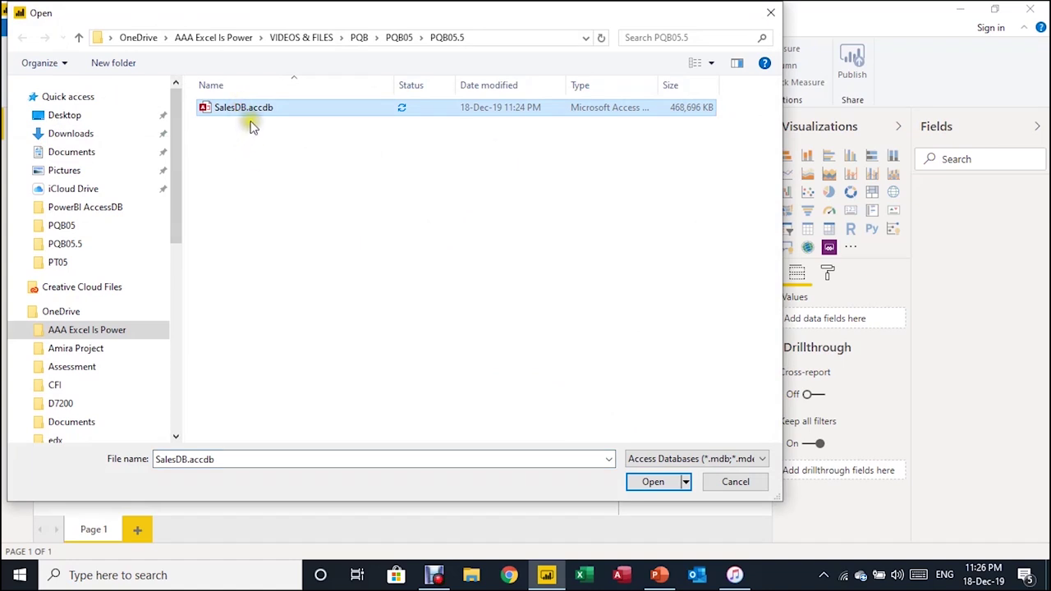
left_click(656, 483)
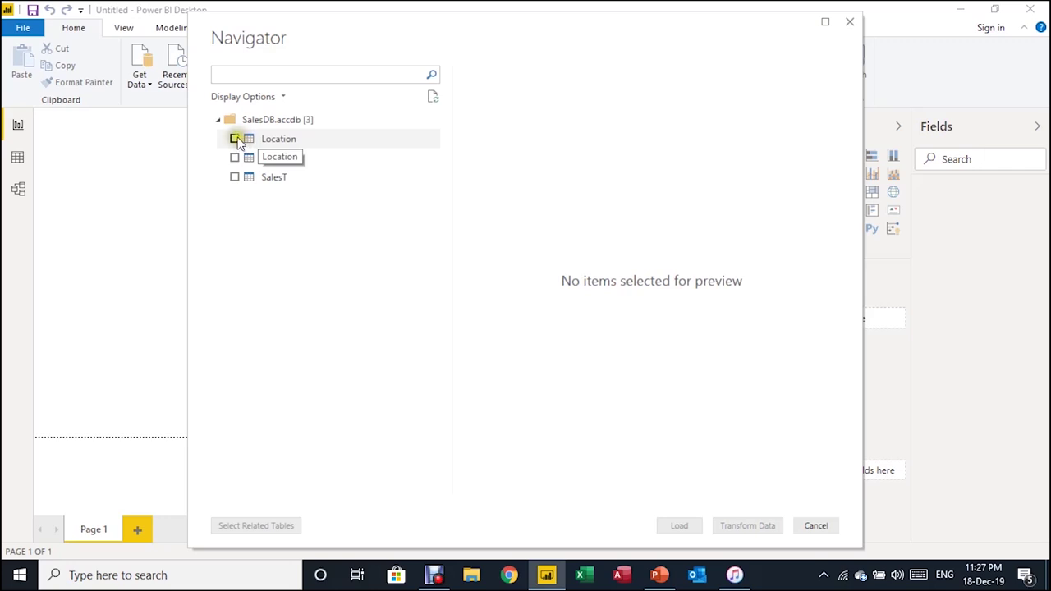
Preview and select only the SalesT table, and open it for transformation in the Power Query Editor.
left_click(271, 174)
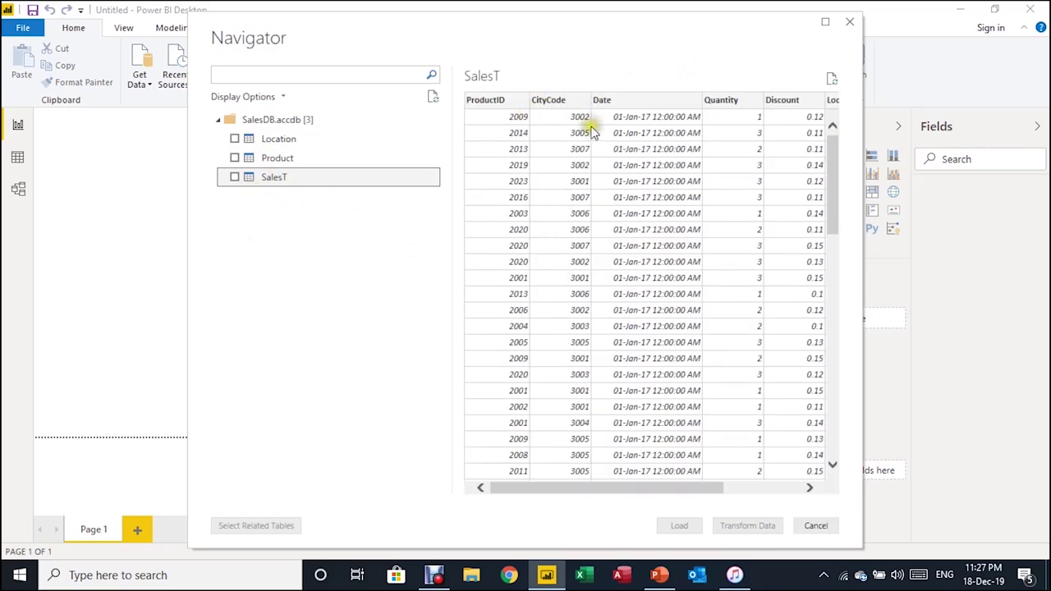
left_click(234, 178)
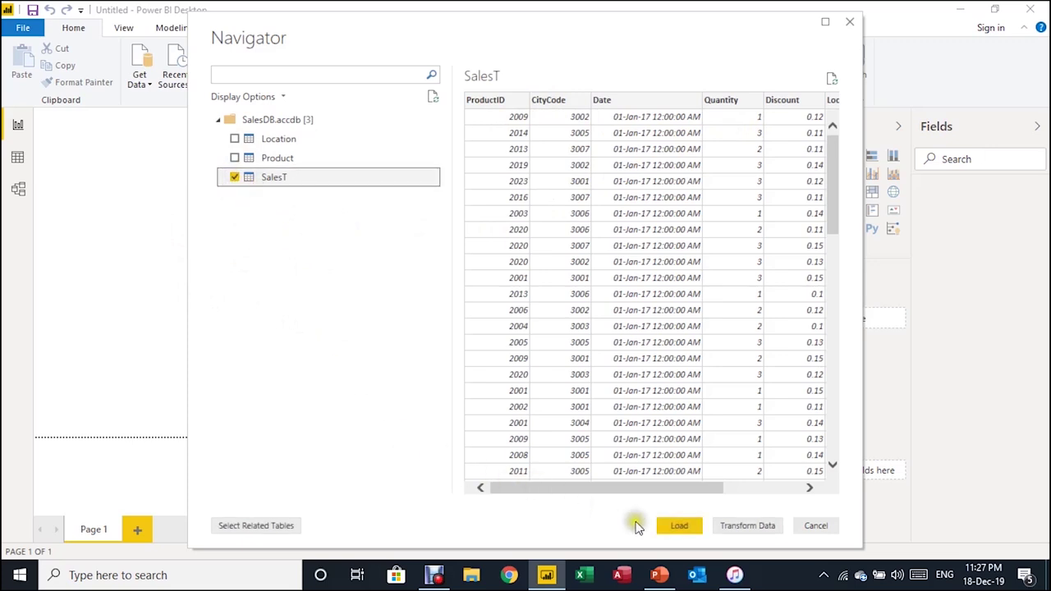
left_click(743, 530)
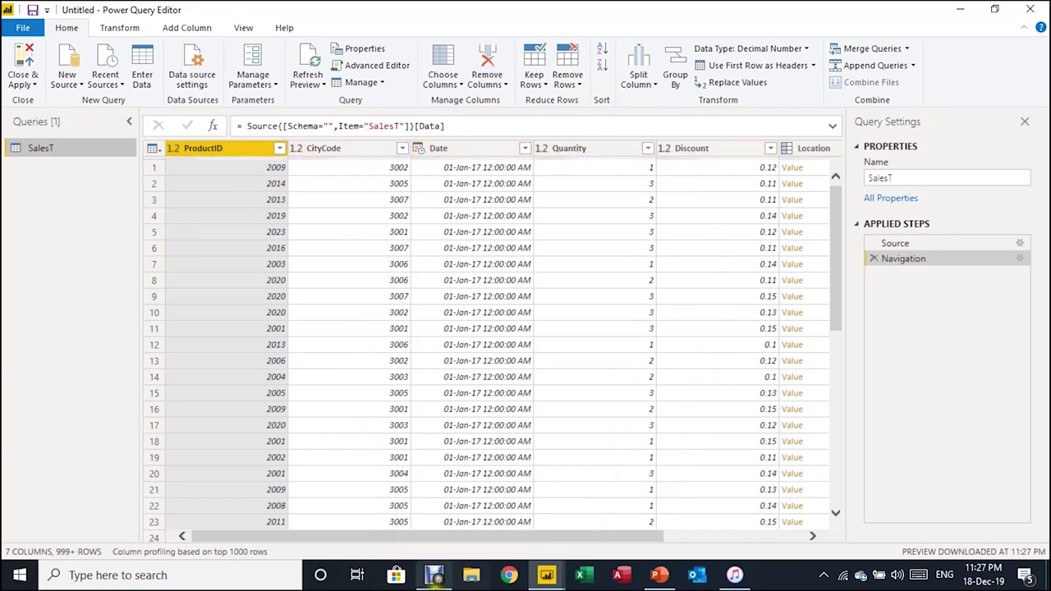
Expand the Location column of SalesT to bring in only City, without the original column name as prefix.
left_click_drag(462, 536, 772, 505)
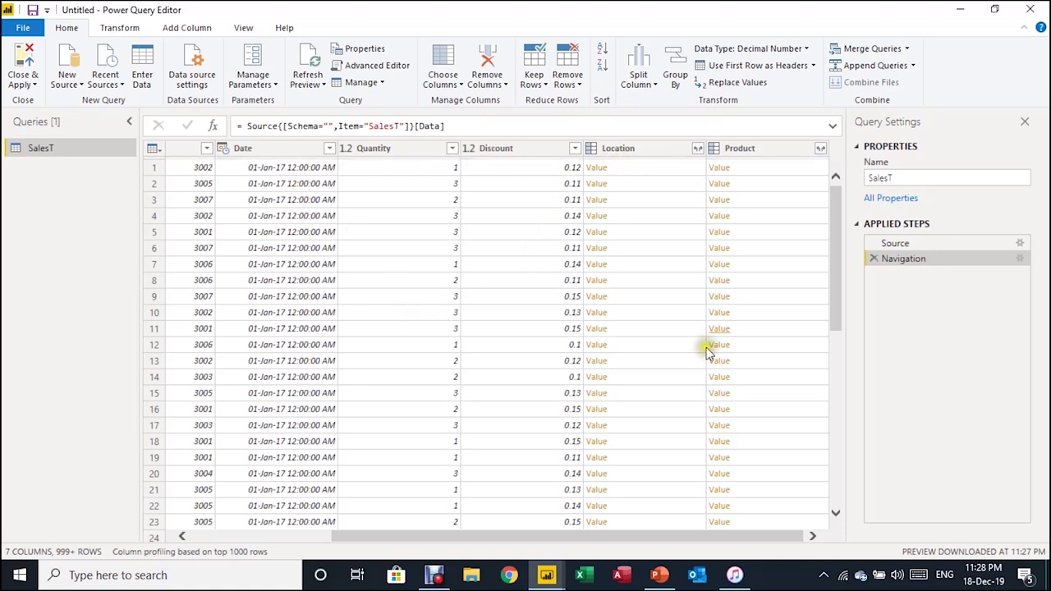
left_click(697, 149)
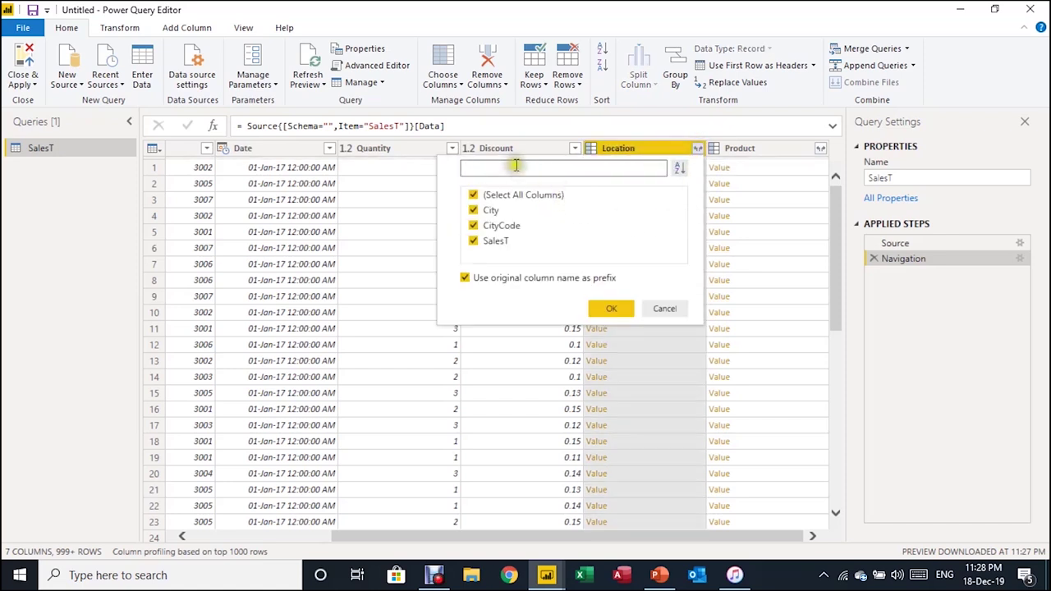
left_click(473, 196)
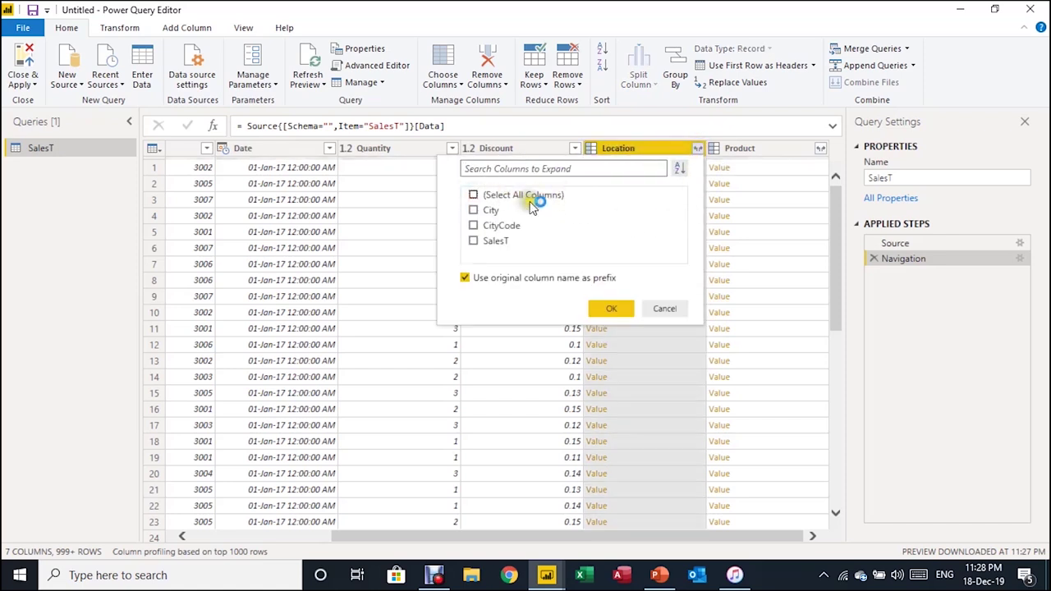
left_click(465, 279)
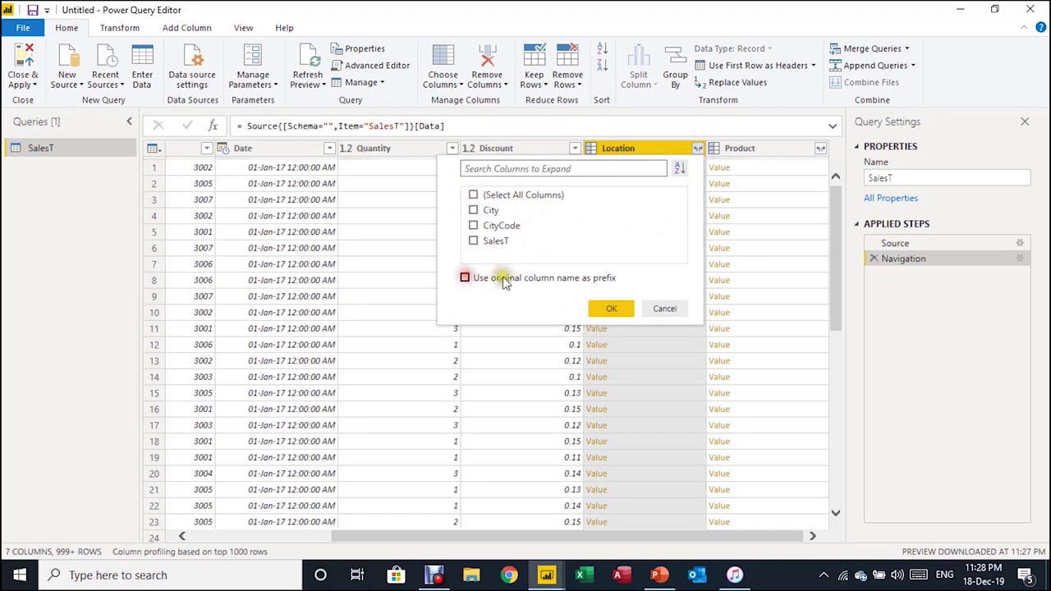
left_click(474, 211)
left_click(474, 211)
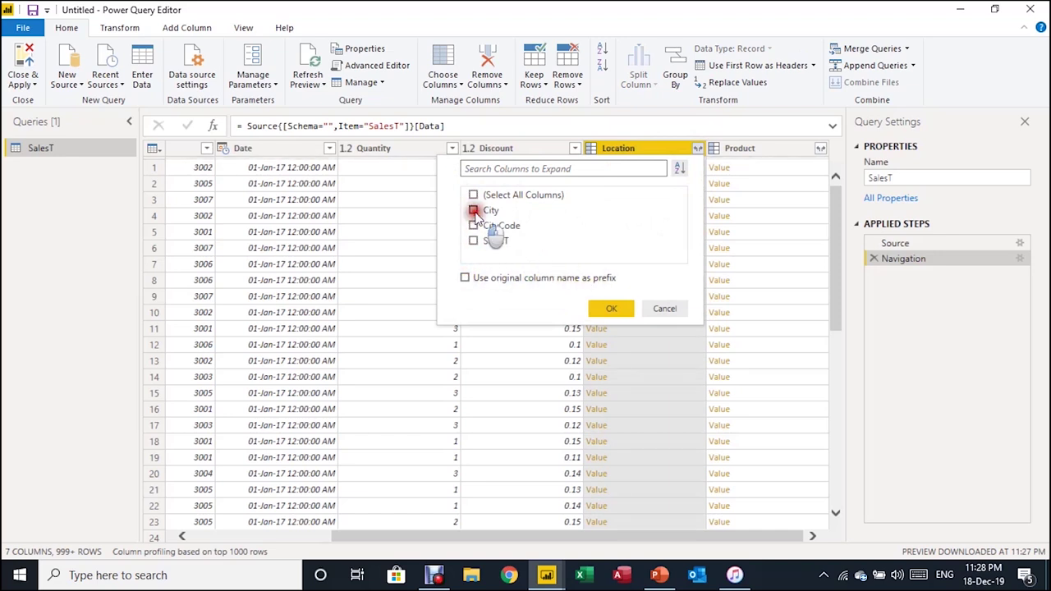
left_click(612, 311)
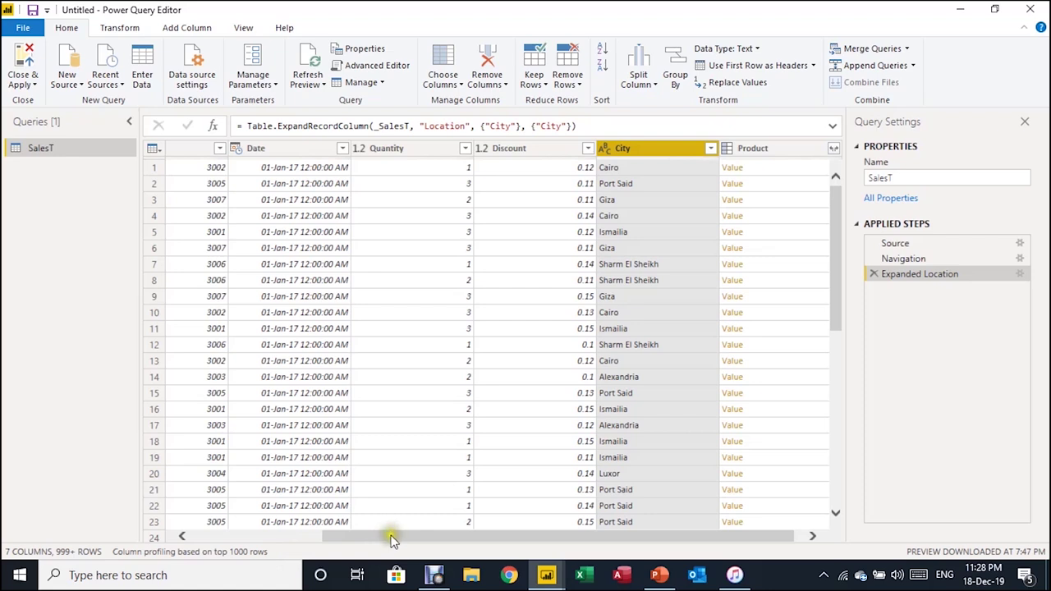
Expand the Product column to ProductName, Category and Price without a prefix, and review the resulting table columns.
left_click_drag(391, 540, 476, 534)
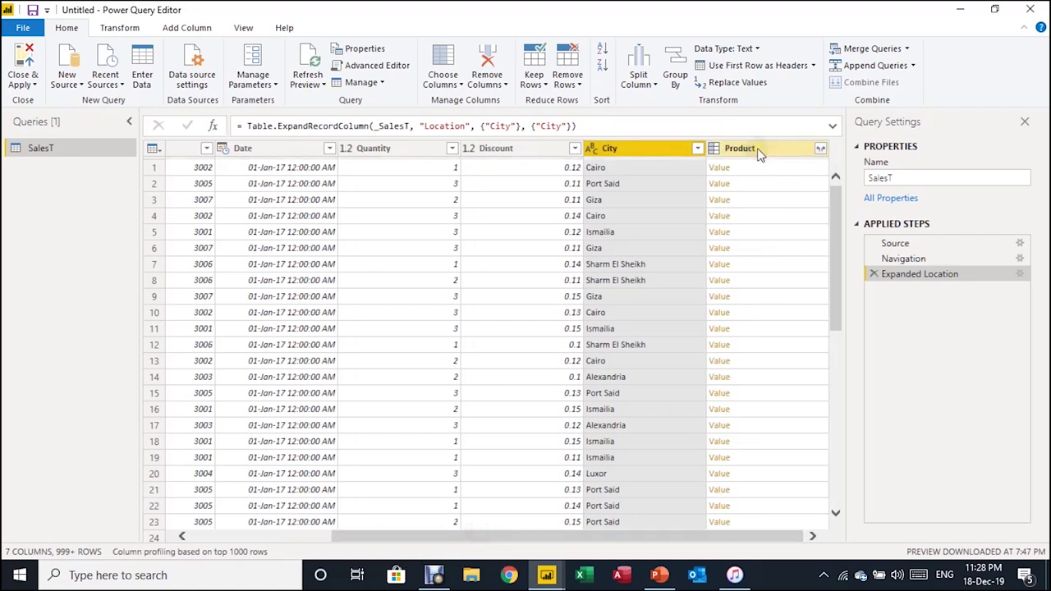
left_click(819, 148)
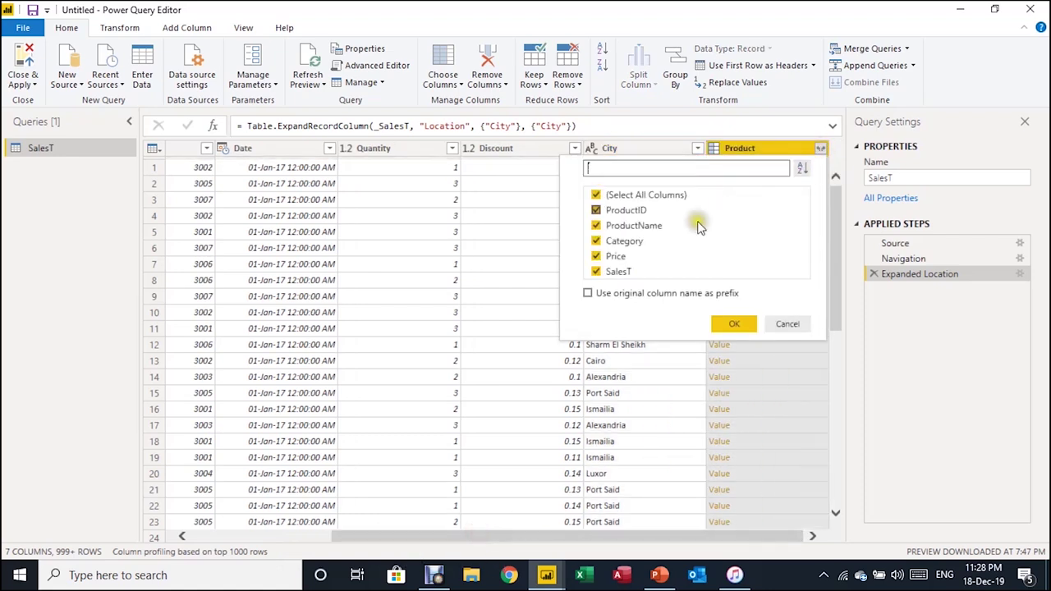
left_click(597, 195)
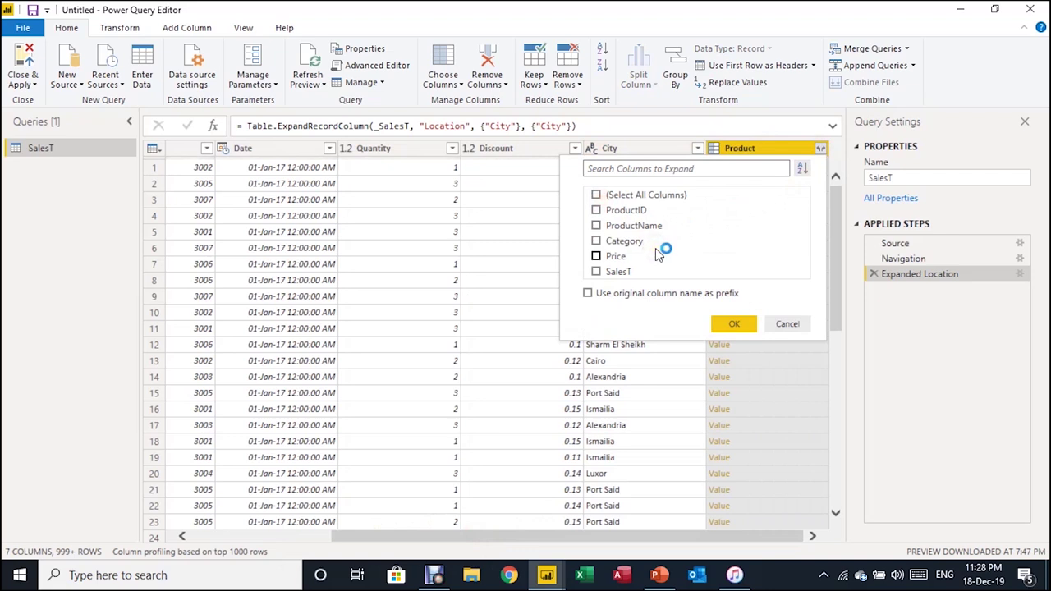
left_click(596, 225)
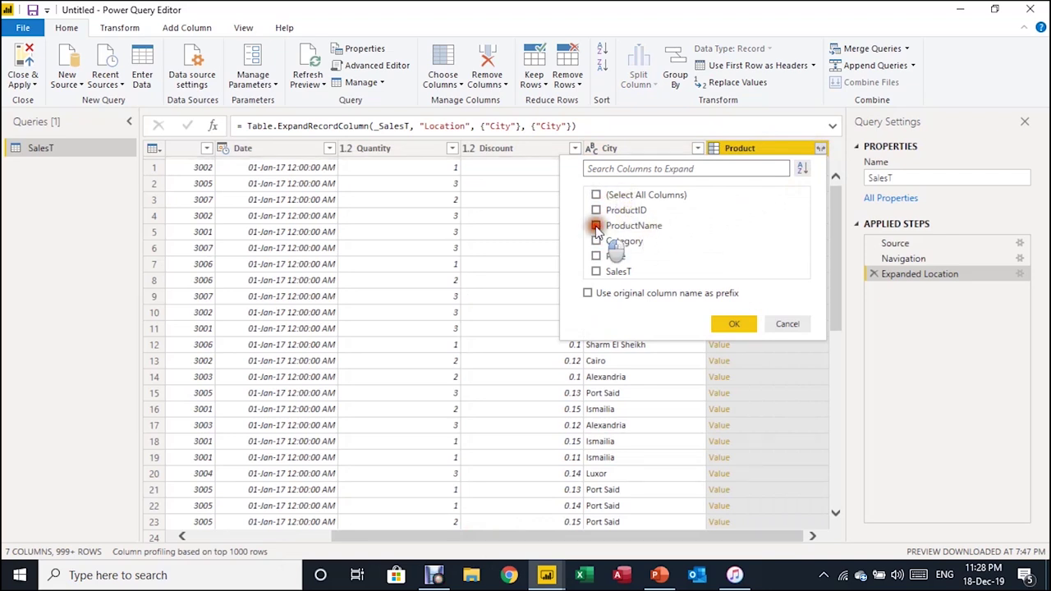
left_click(596, 241)
left_click(596, 256)
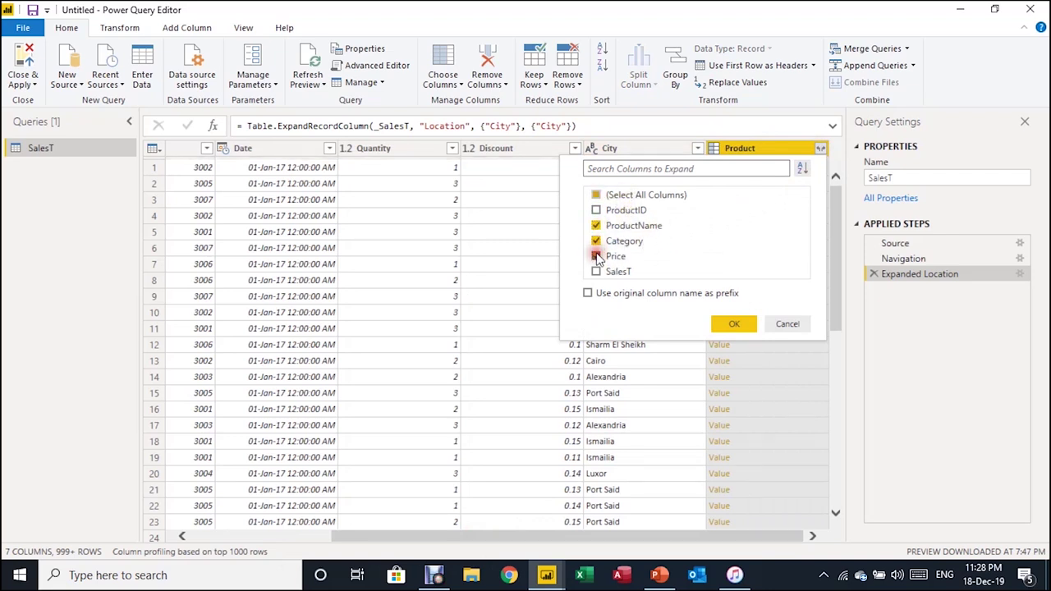
left_click(733, 327)
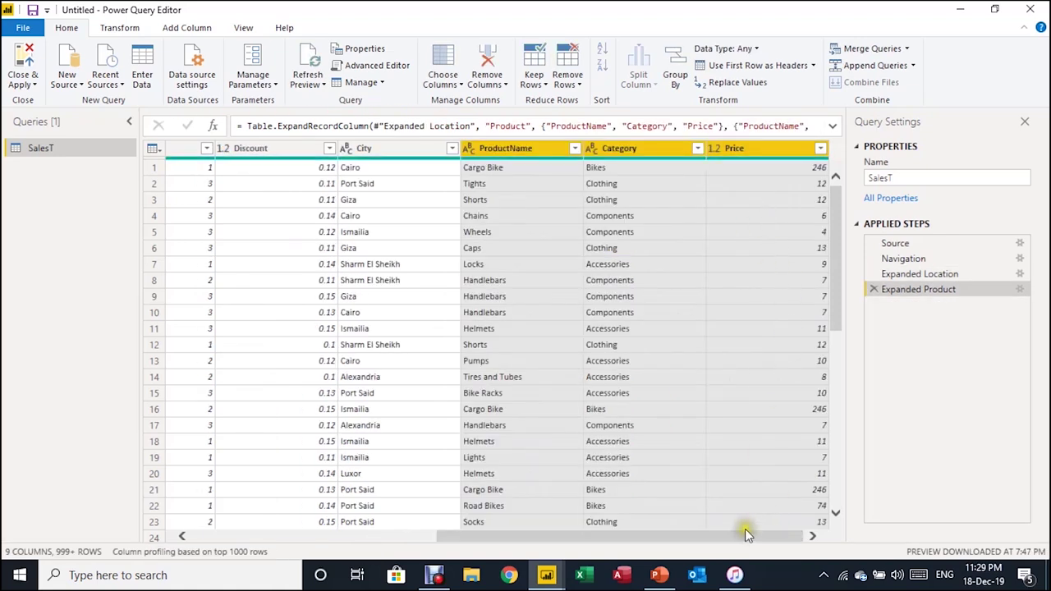
left_click_drag(735, 538, 695, 535)
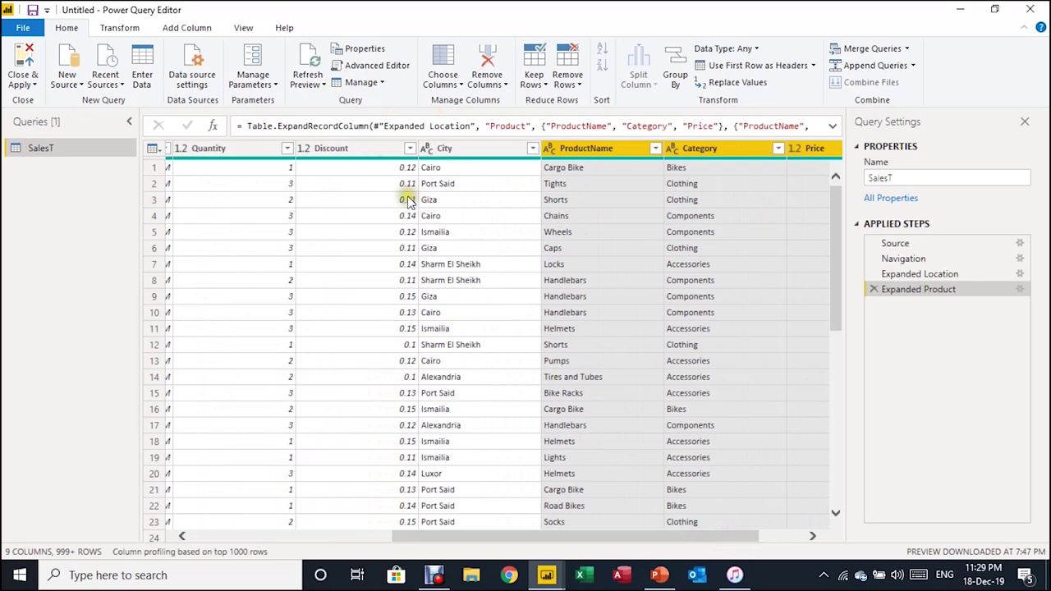
left_click_drag(586, 536, 469, 536)
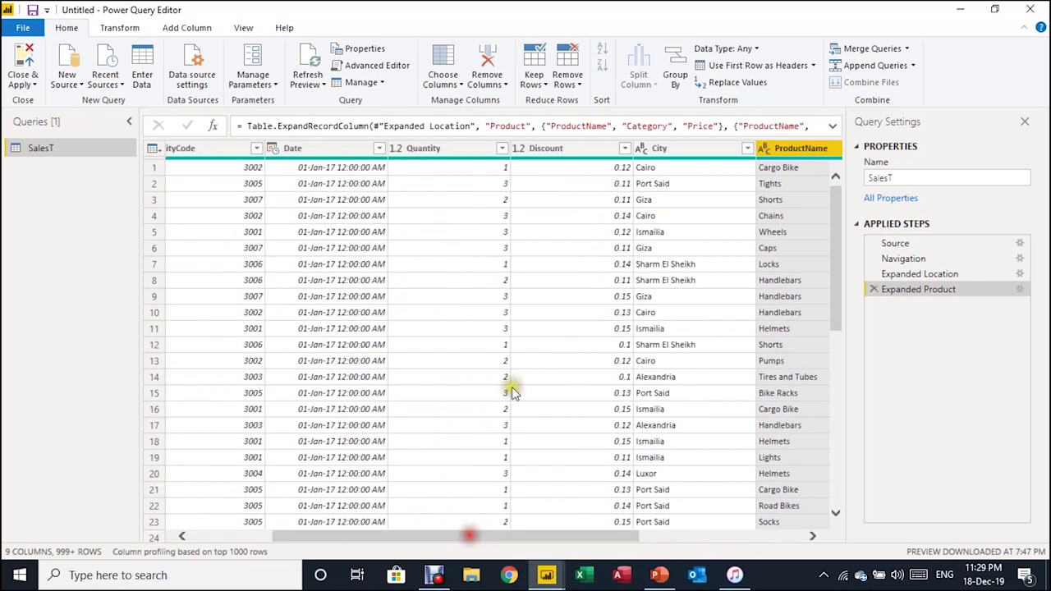
left_click_drag(376, 537, 661, 505)
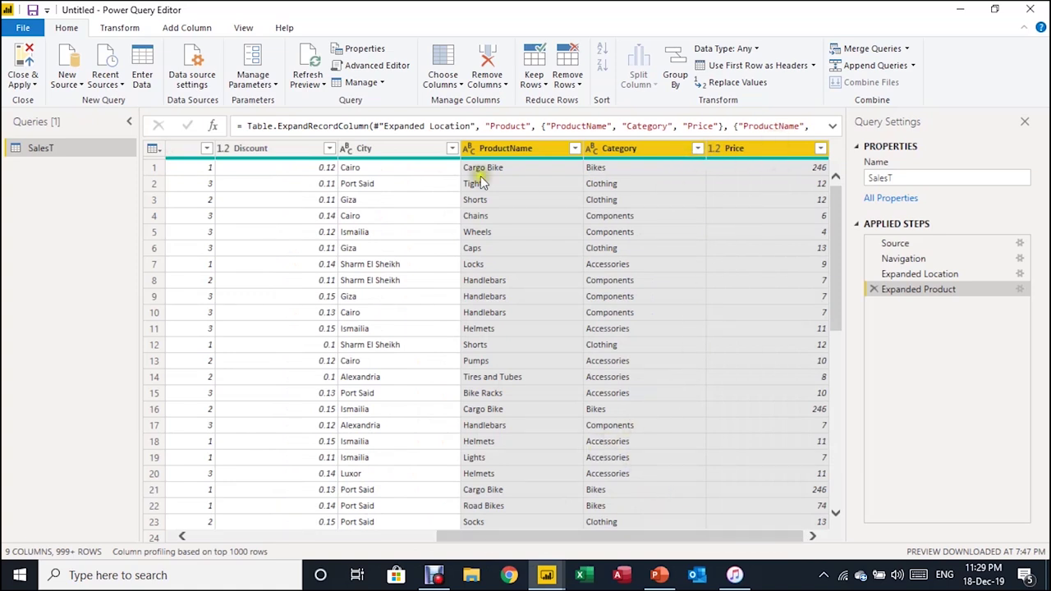
Start a custom column in SalesT and name it SalesValue.
left_click(176, 31)
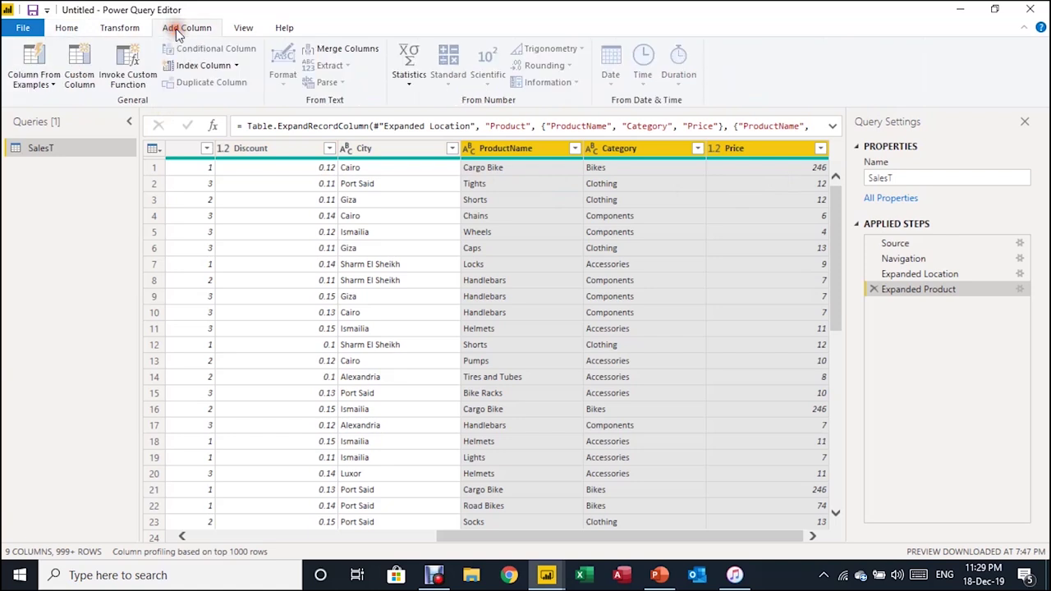
left_click(76, 80)
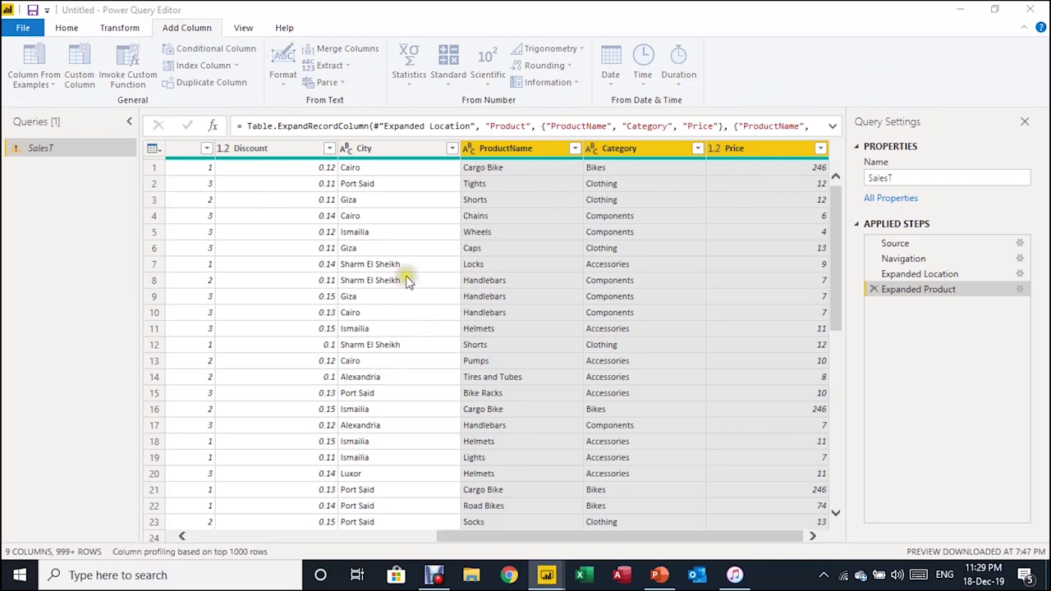
left_click(252, 204)
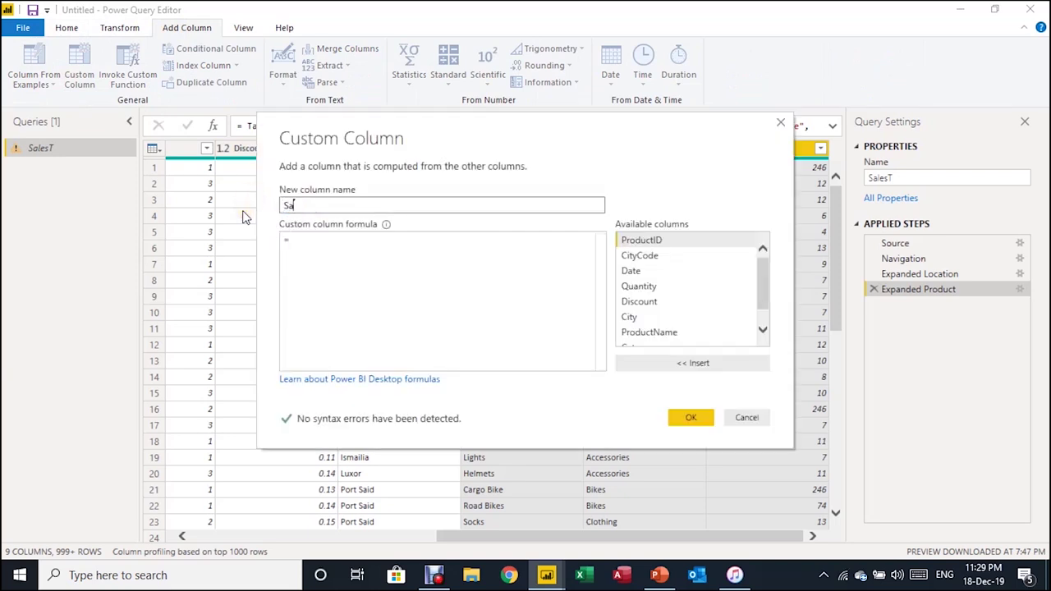
type("lesValue")
left_click(325, 237)
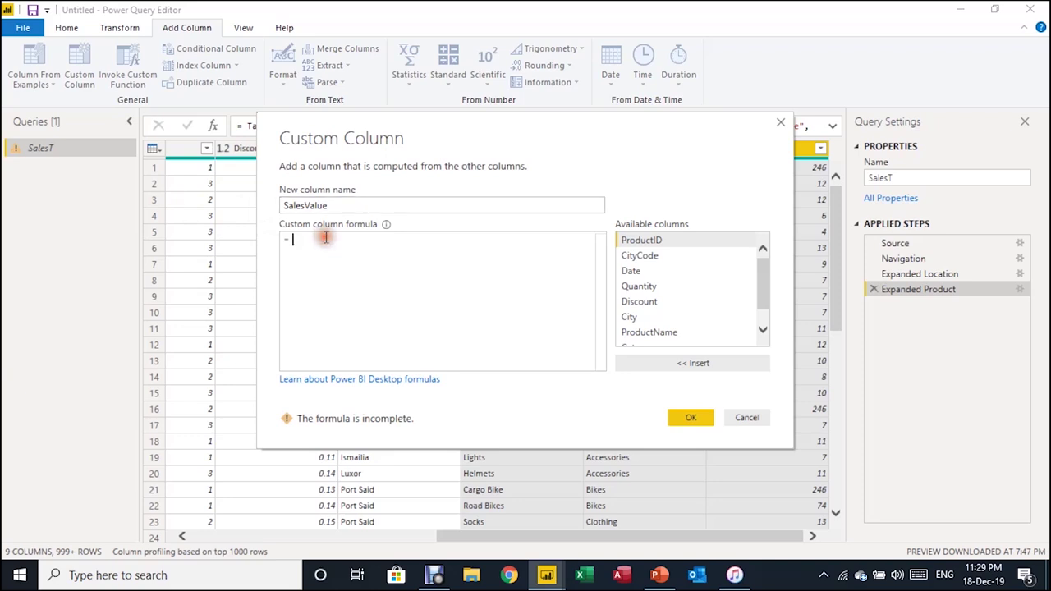
Build the SalesValue formula [Quantity]*[Price]*(1-[Discount]) and add the column to the table.
left_click(642, 287)
double_click(643, 287)
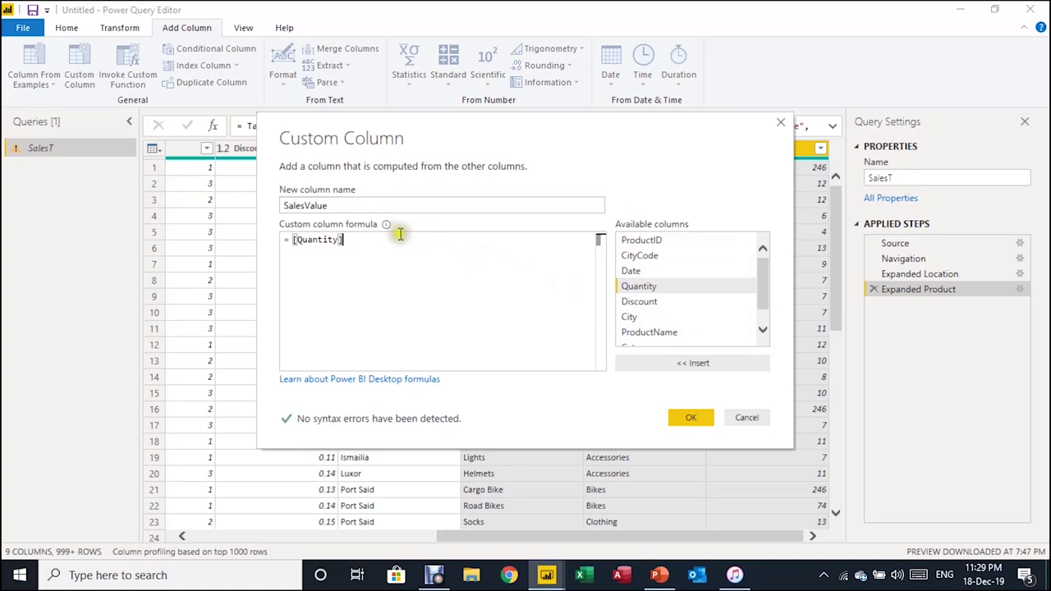
type("*")
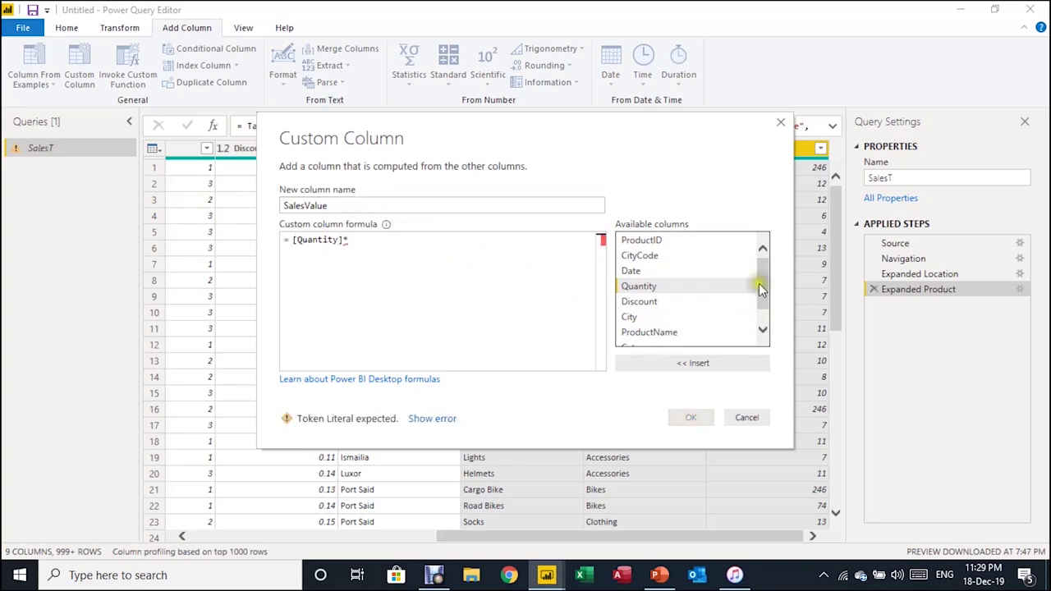
left_click_drag(759, 283, 766, 319)
left_click(647, 339)
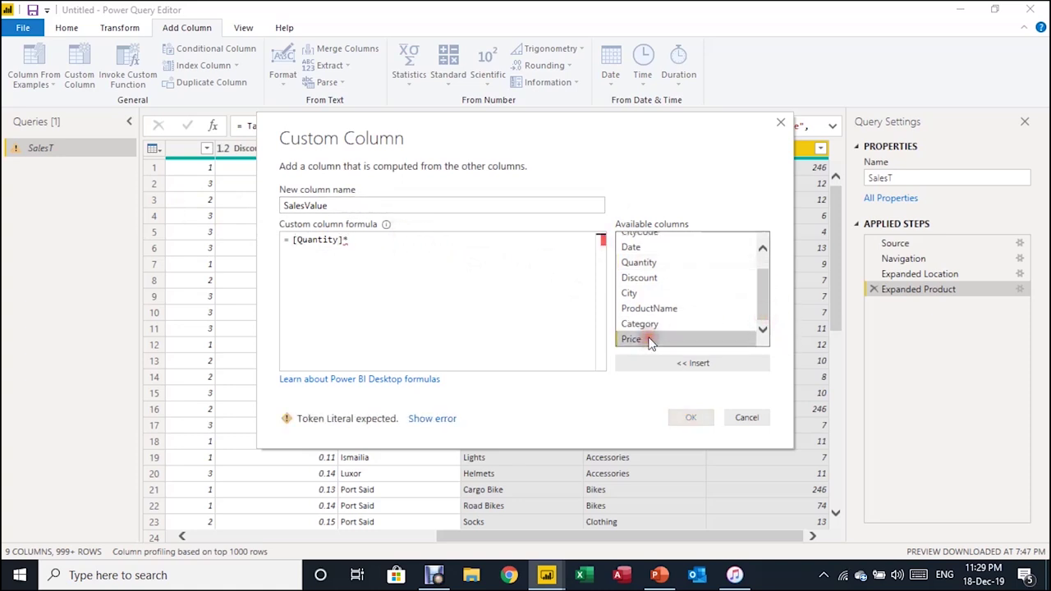
double_click(654, 345)
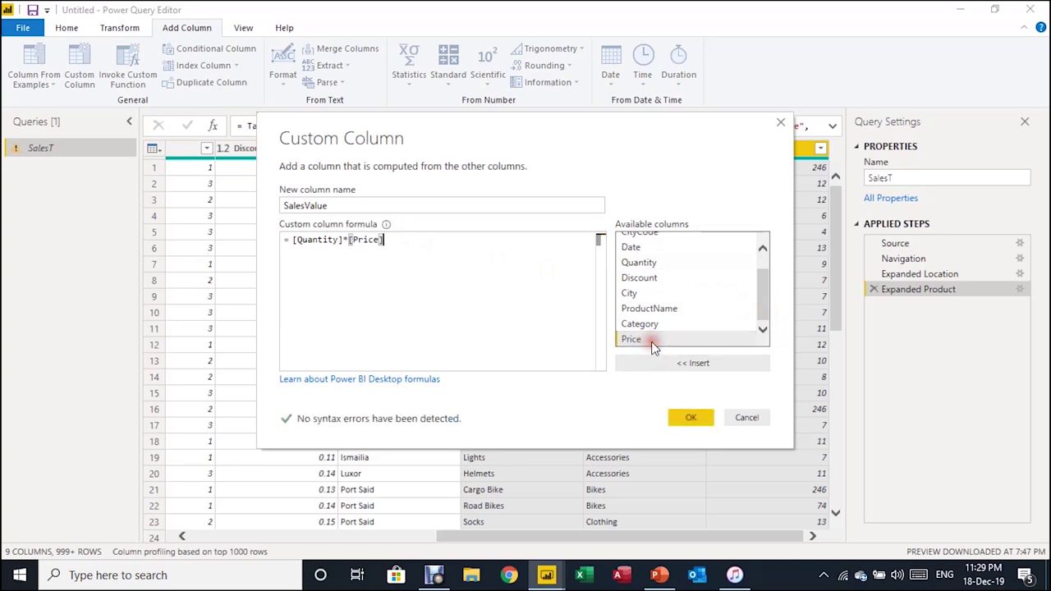
type("*")
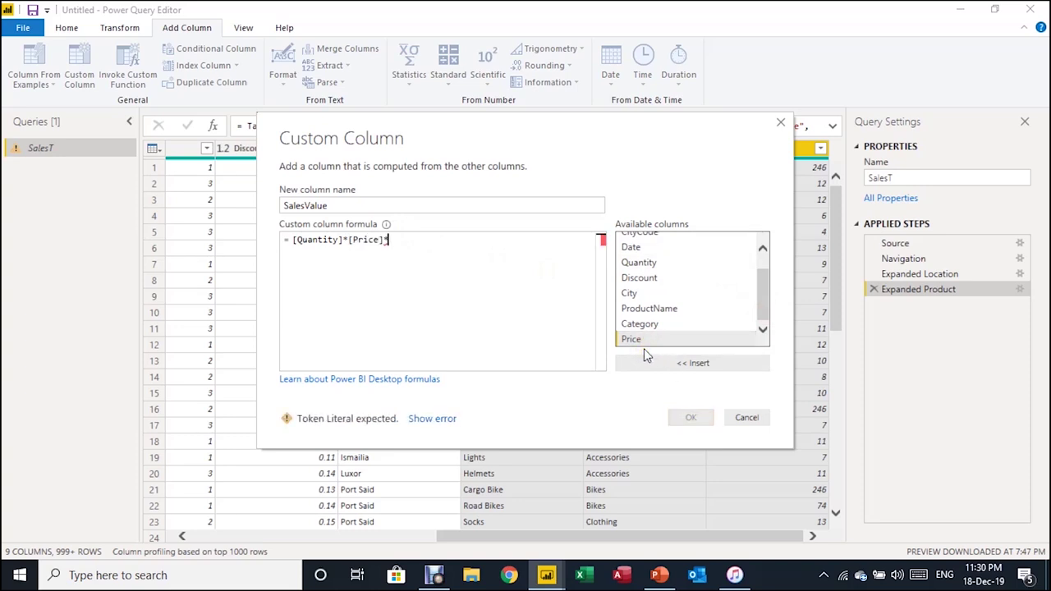
type("(1-")
double_click(655, 278)
type(")")
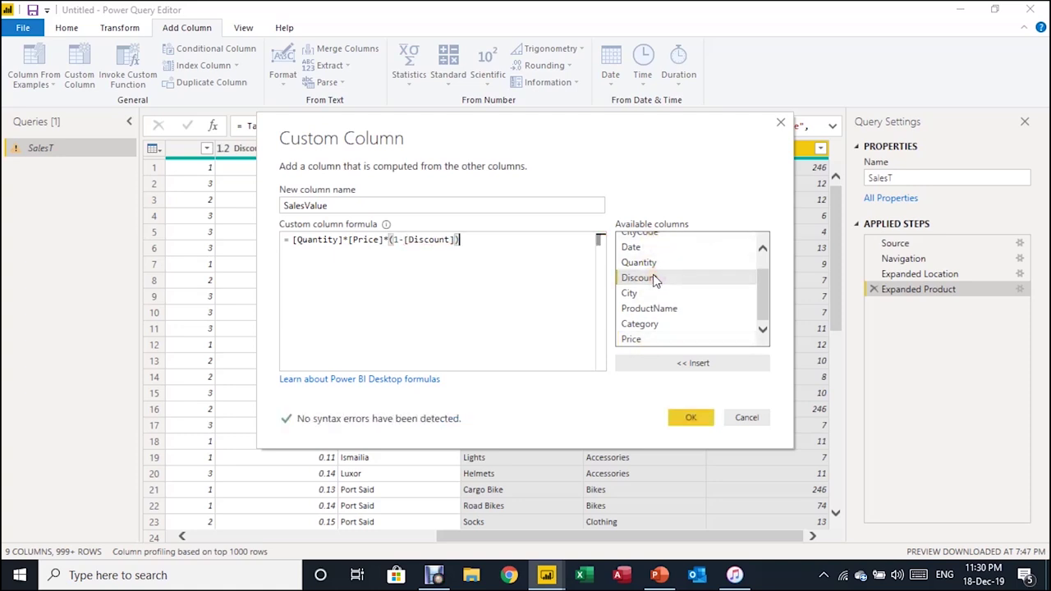
left_click(689, 417)
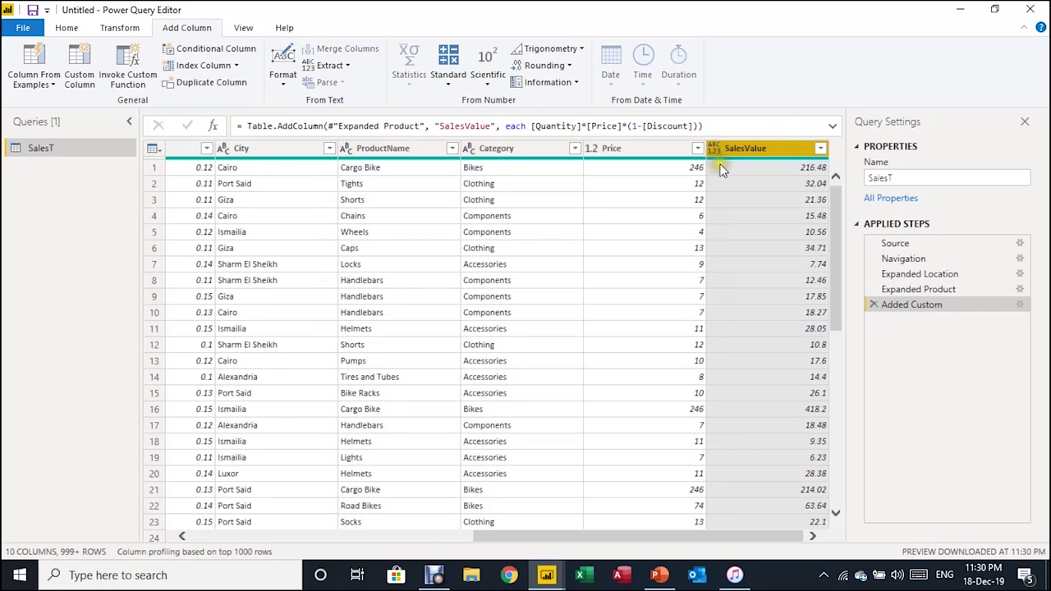
Change the data type of the ProductID and CityCode columns to Whole Number.
left_click(68, 28)
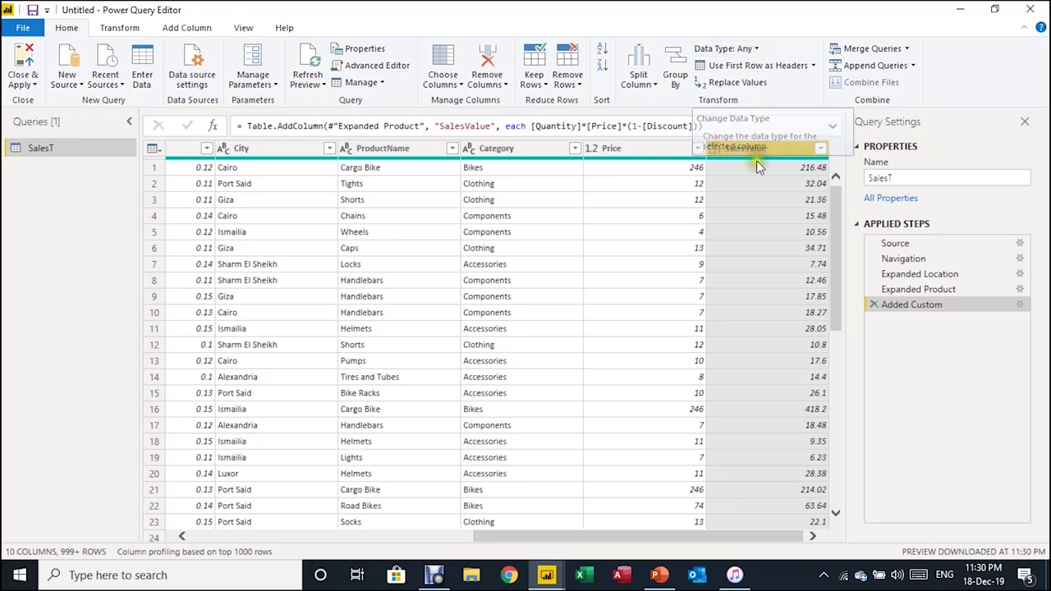
left_click_drag(752, 535, 370, 536)
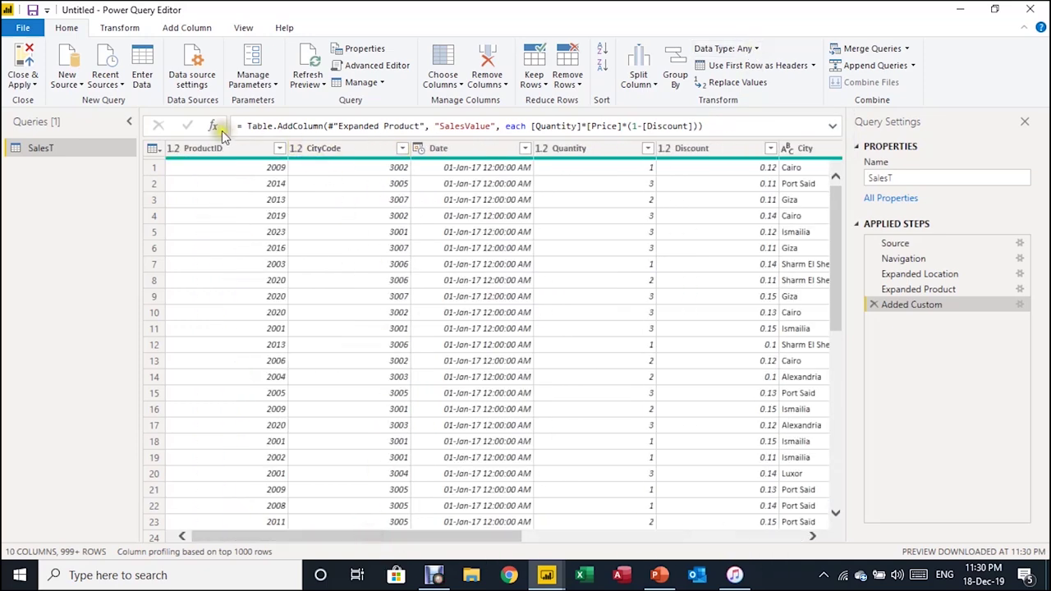
left_click(173, 151)
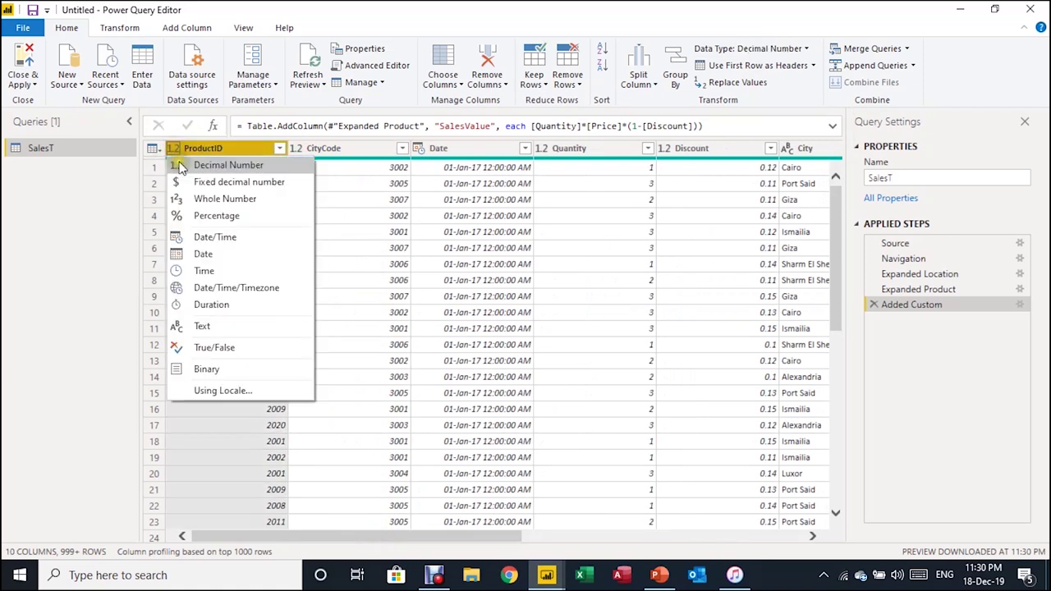
left_click(202, 199)
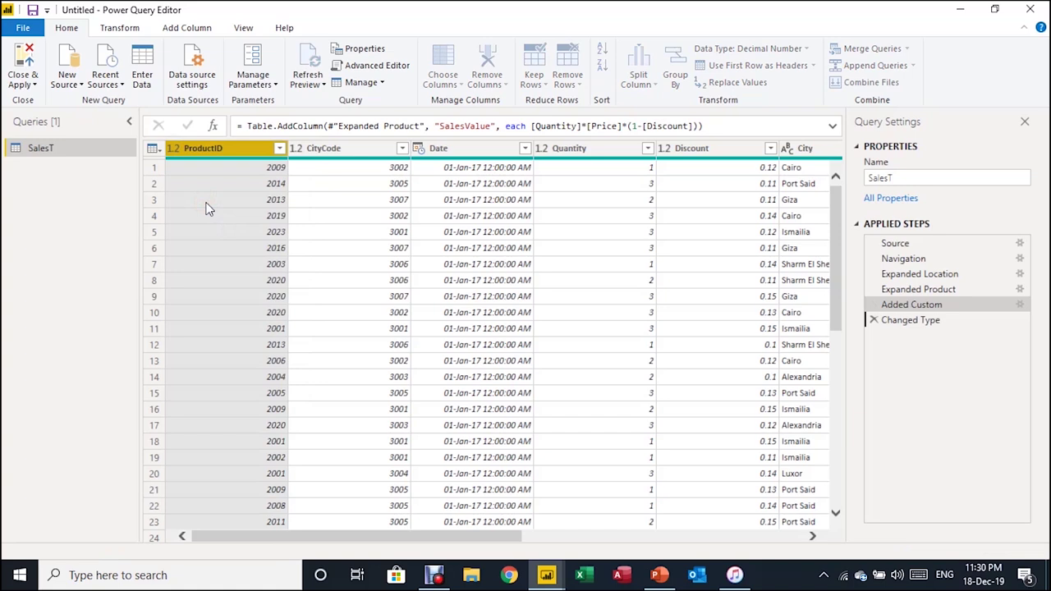
left_click(296, 148)
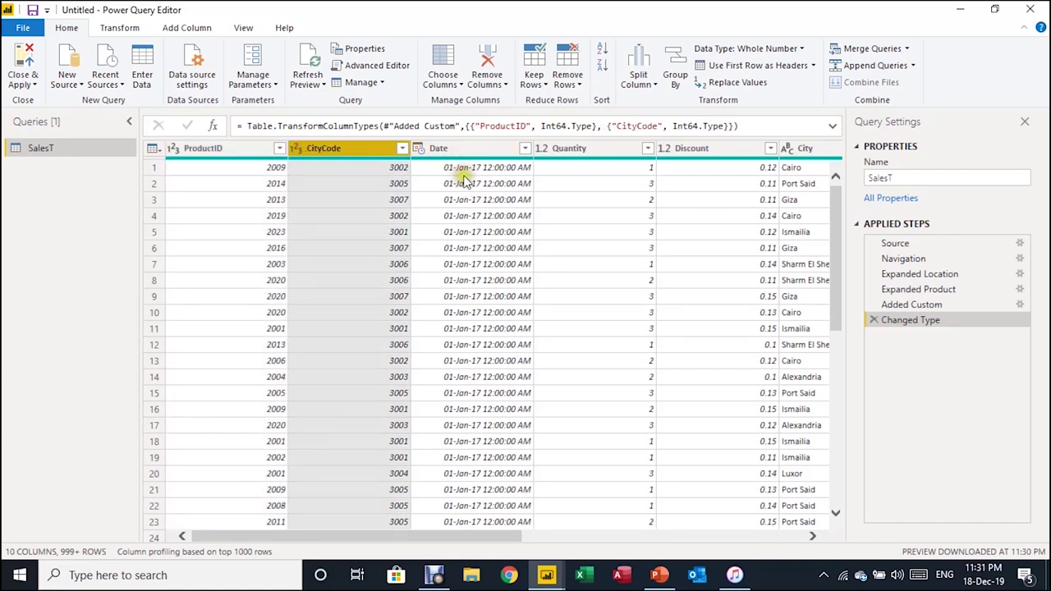
Set the Date column's data type to Date and the Quantity column's to Whole Number.
left_click(444, 151)
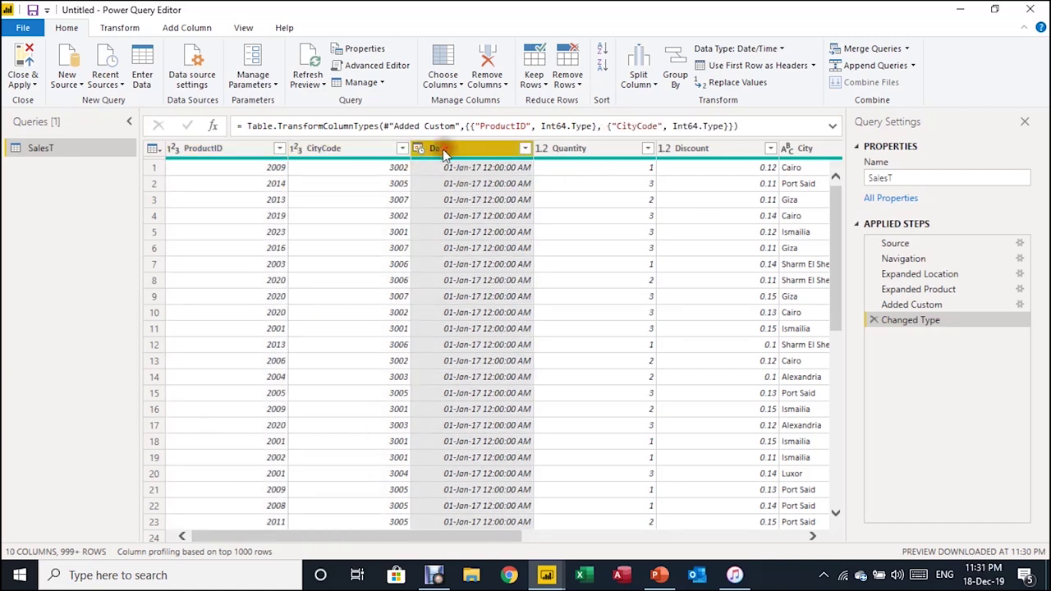
left_click(421, 153)
left_click(451, 254)
left_click(543, 149)
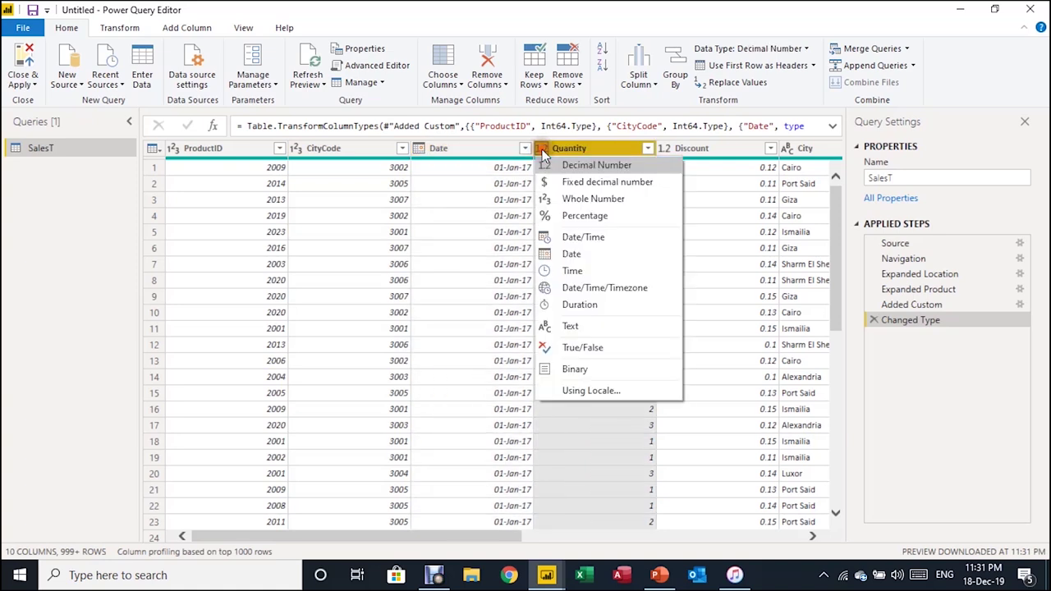
left_click(579, 198)
Change the data type of the Discount column to Percentage.
left_click(666, 149)
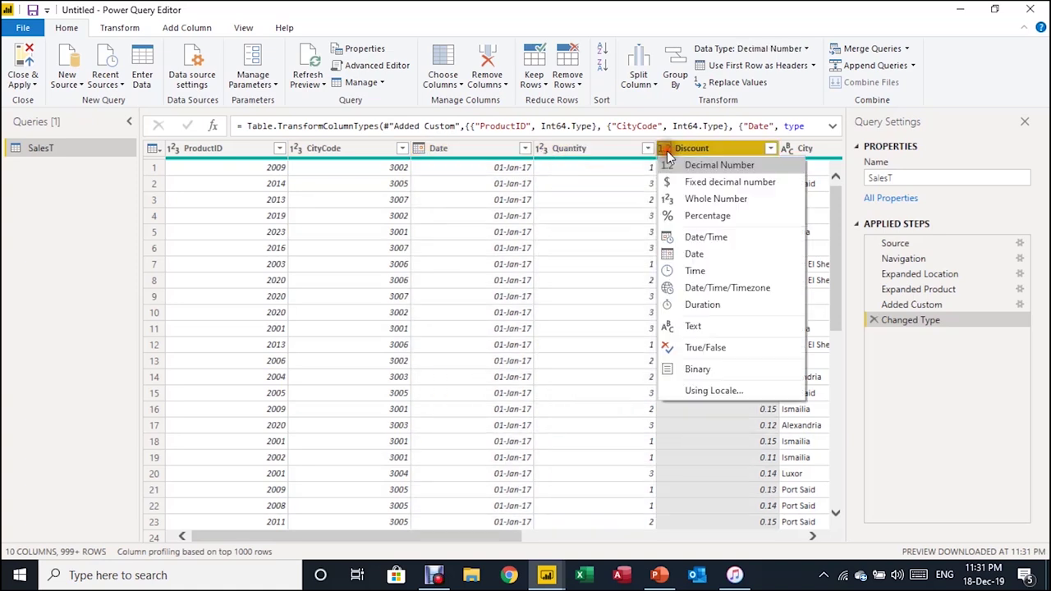
left_click(705, 215)
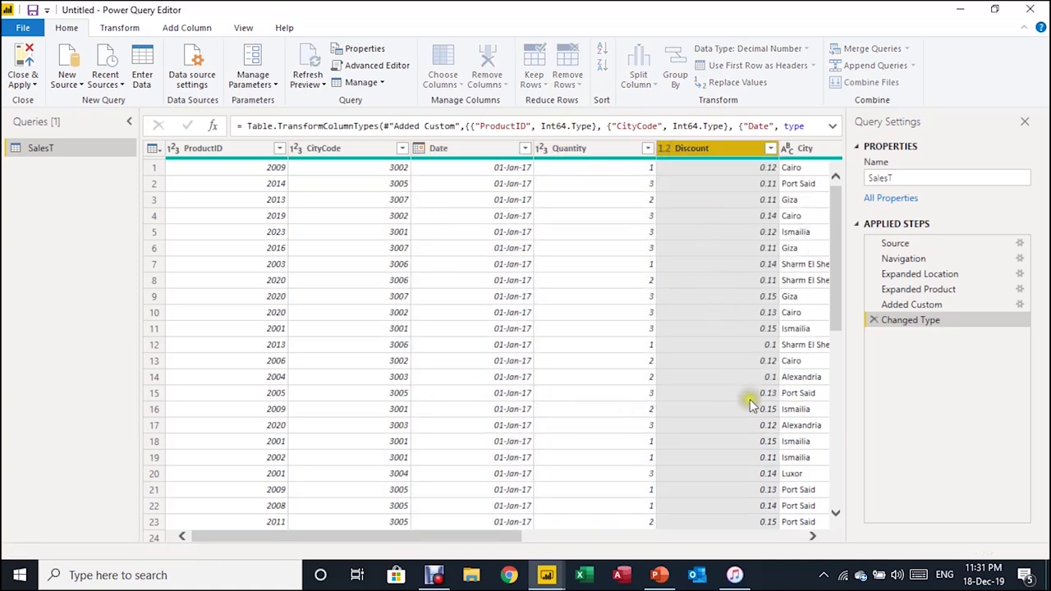
left_click_drag(465, 534, 621, 498)
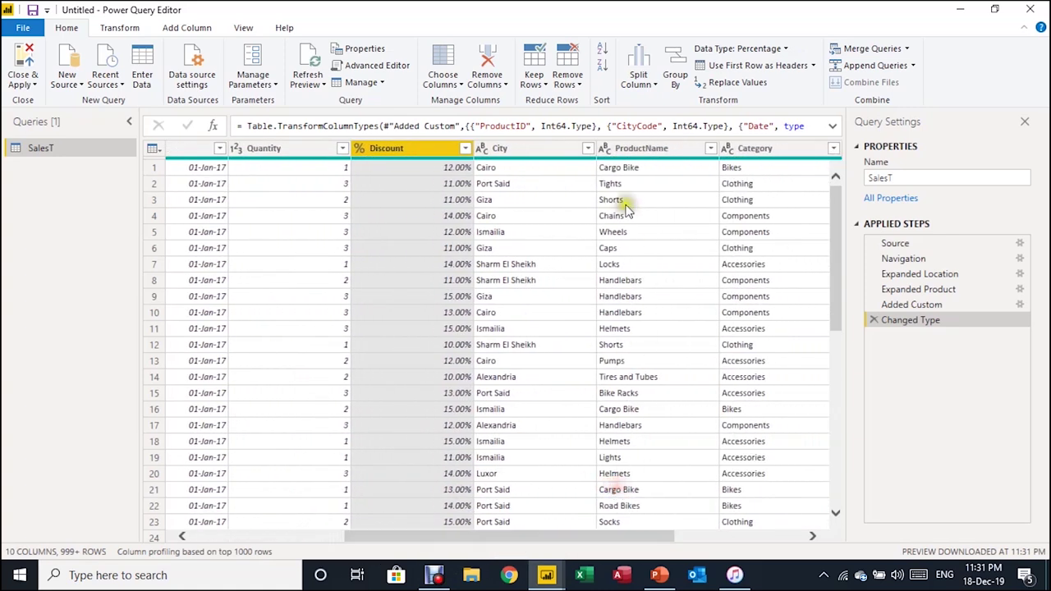
Set the SalesValue column's data type to Fixed decimal number, and close the query editor with the changes applied.
left_click_drag(516, 534, 665, 494)
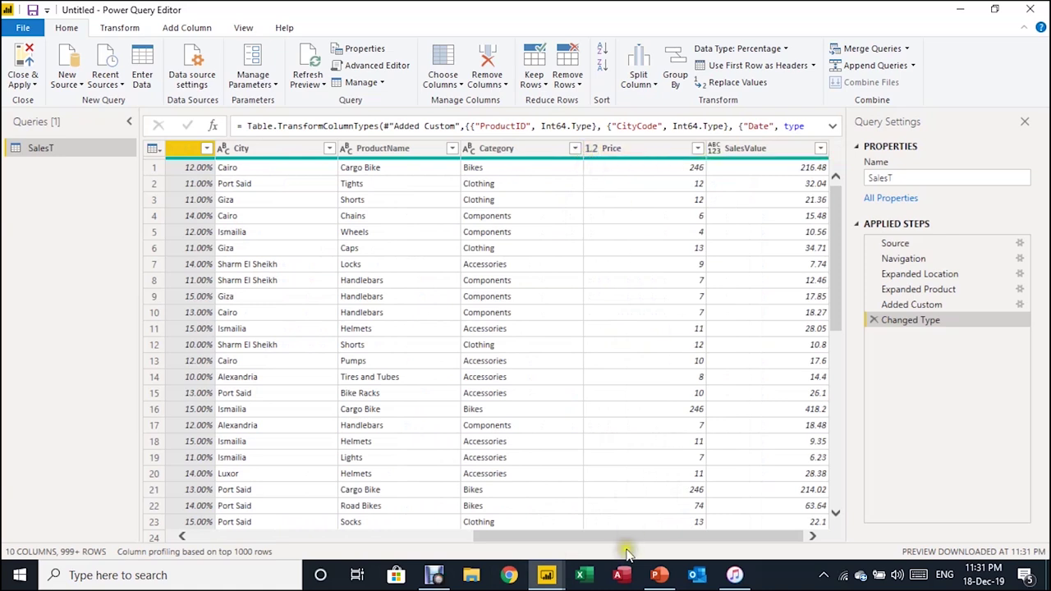
left_click(677, 529)
left_click(714, 148)
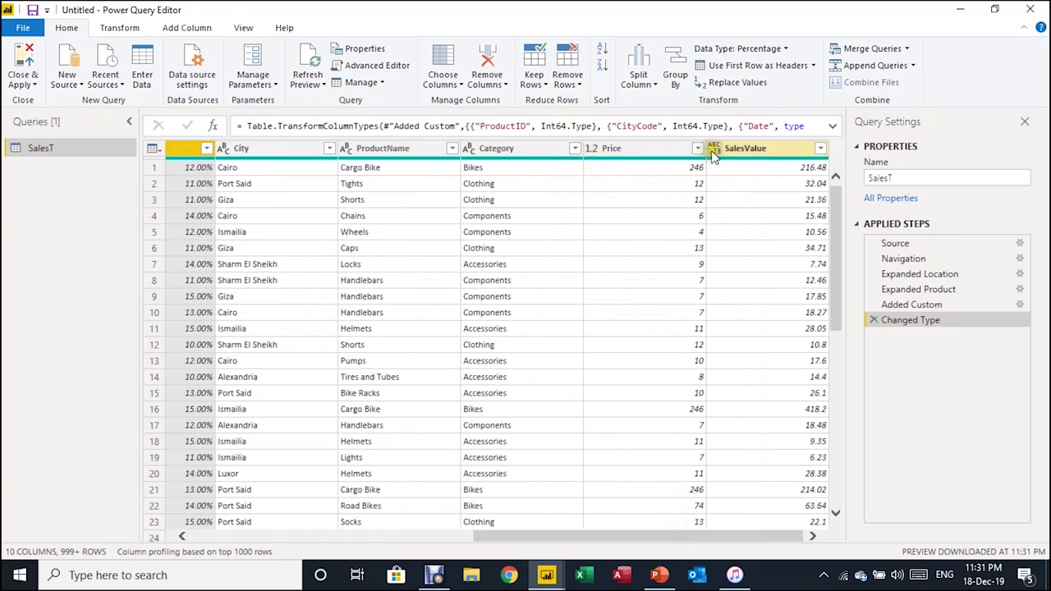
left_click(763, 182)
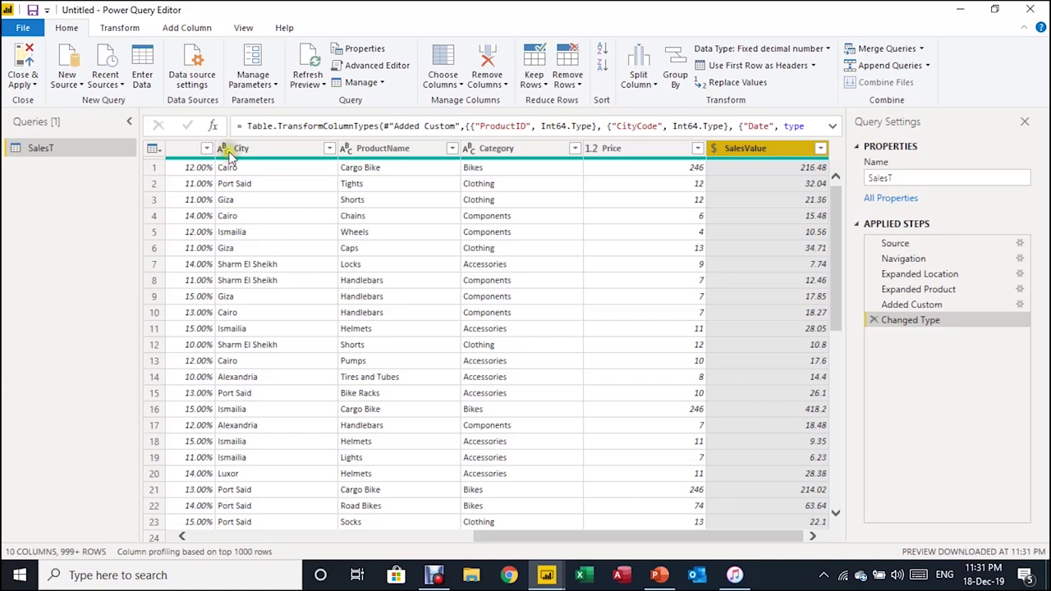
left_click(29, 86)
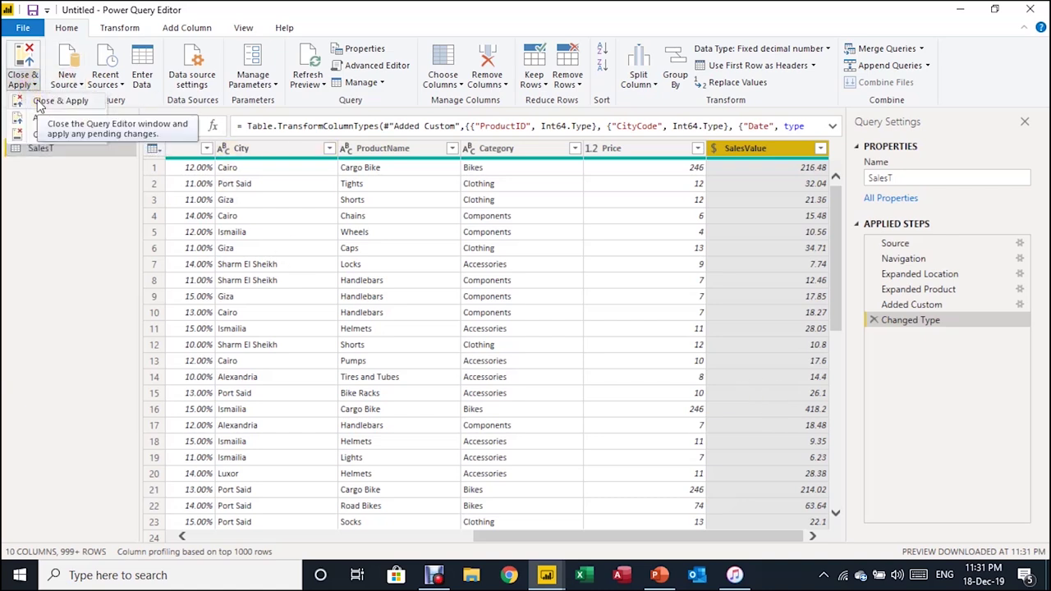
left_click(39, 103)
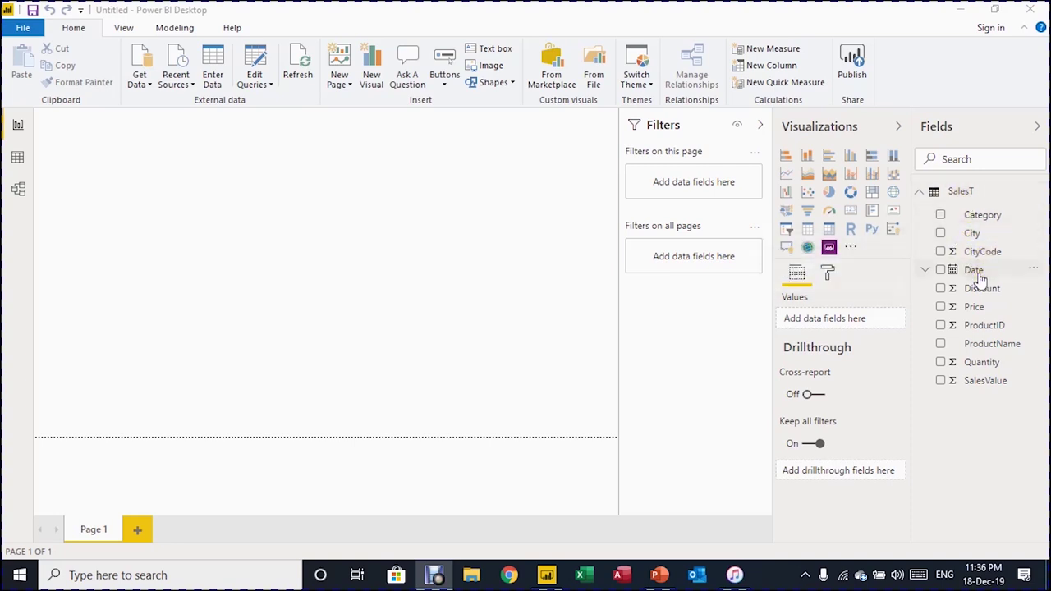
Expand the Date field and its Date Hierarchy in SalesT, and show the report page's formatting options.
left_click(926, 271)
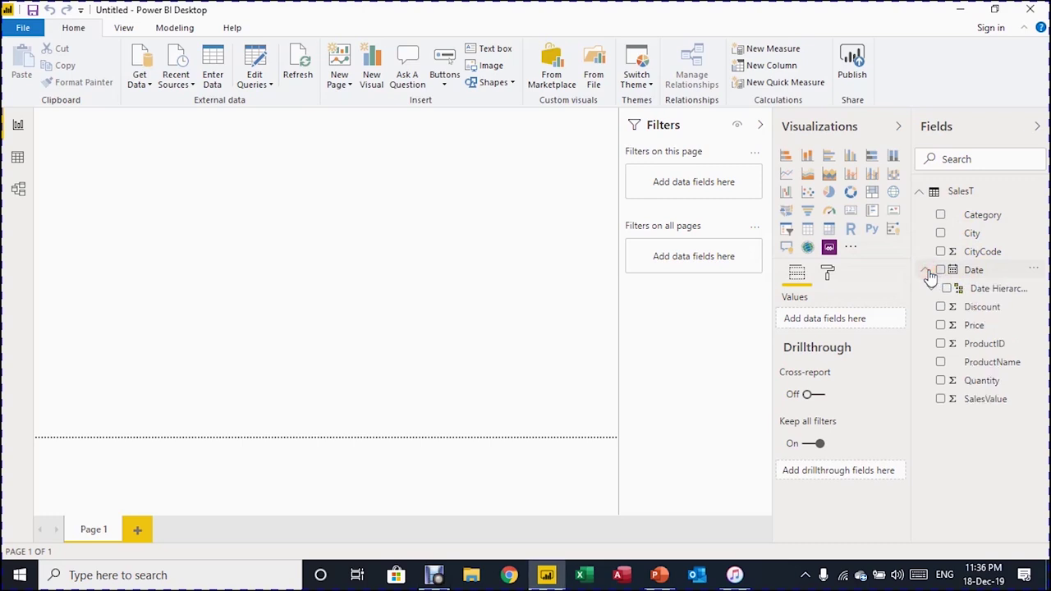
left_click(930, 291)
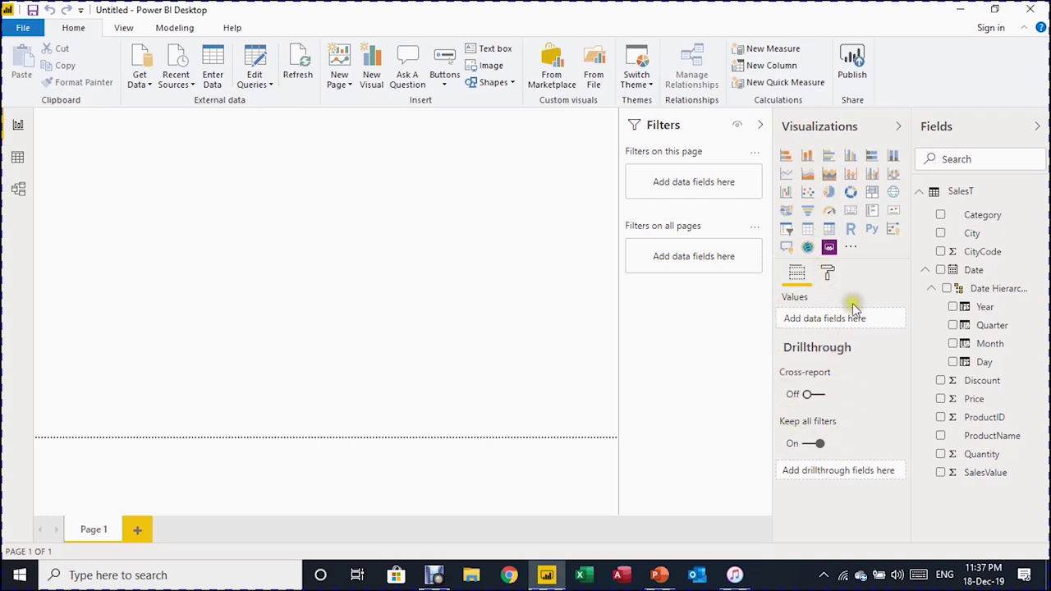
left_click(828, 275)
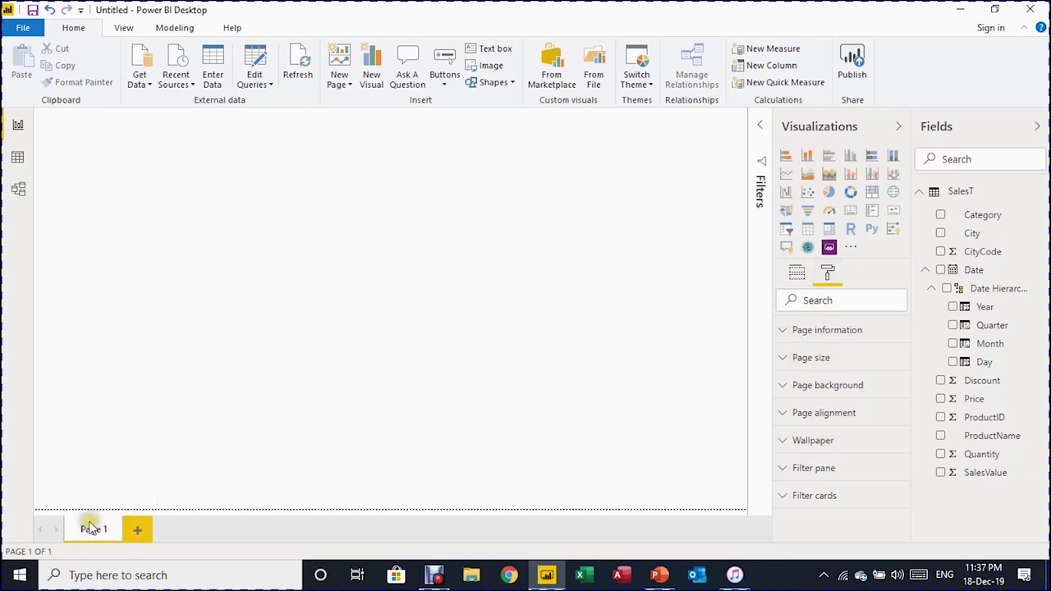
Add a second report page and switch between Page 1 and Page 2.
left_click(138, 532)
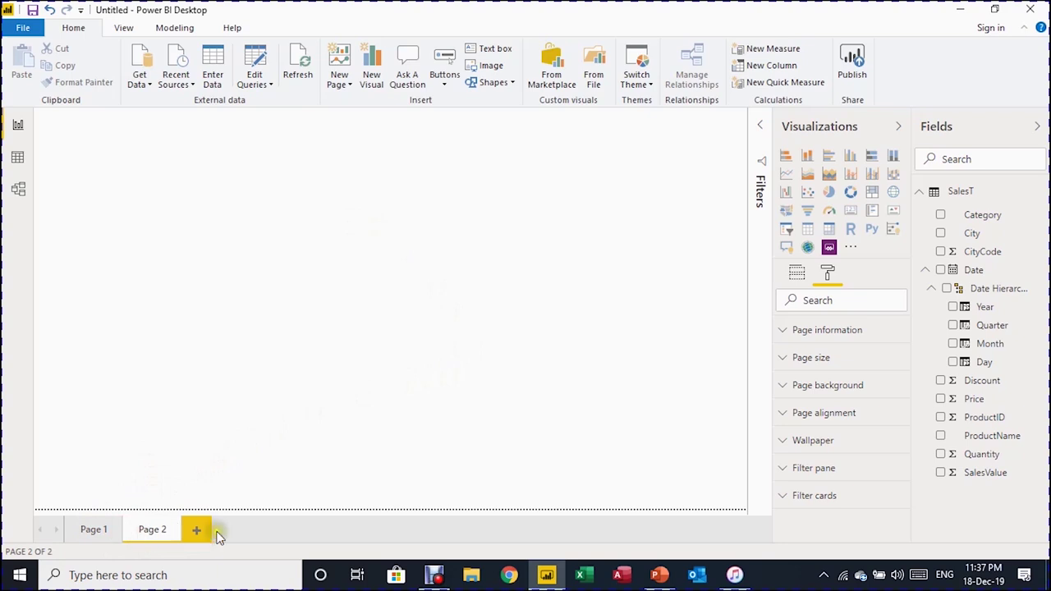
left_click(94, 530)
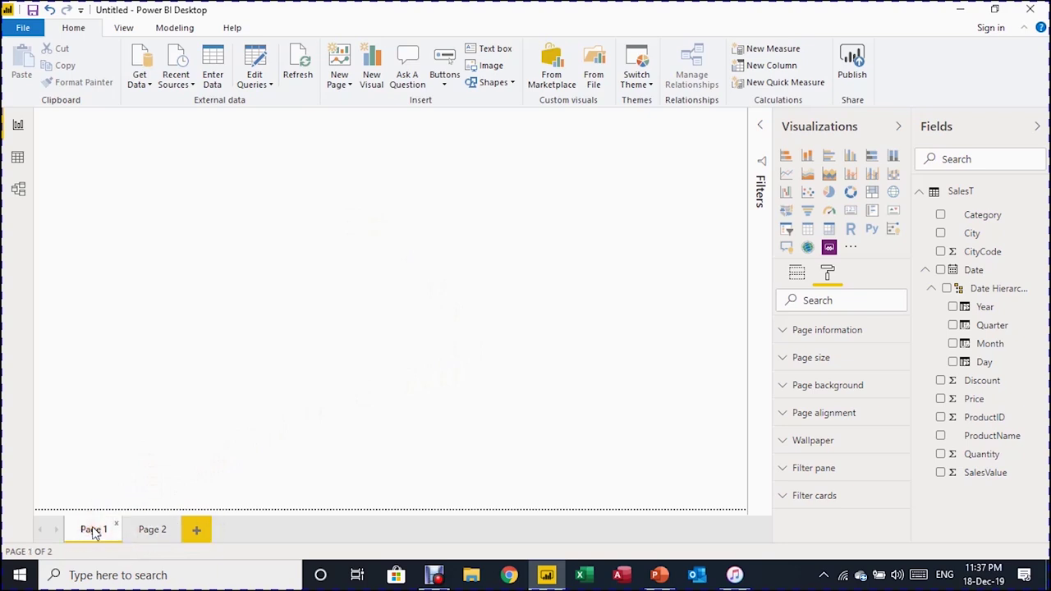
left_click(154, 530)
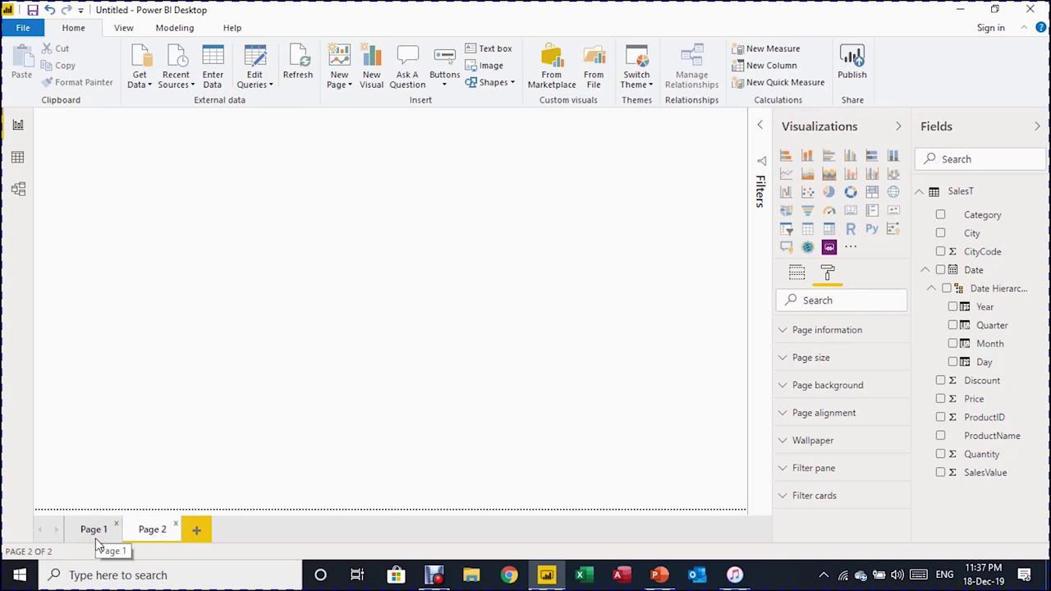
Open the Data view and examine the SalesT rows, including the ProductName and SalesValue columns.
left_click(18, 159)
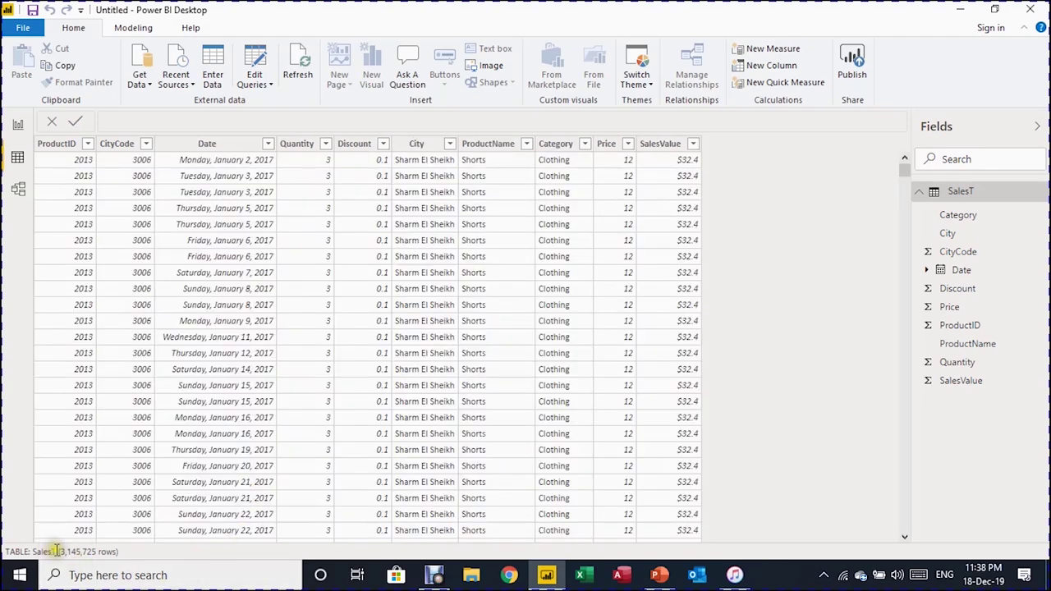
left_click_drag(921, 166, 905, 148)
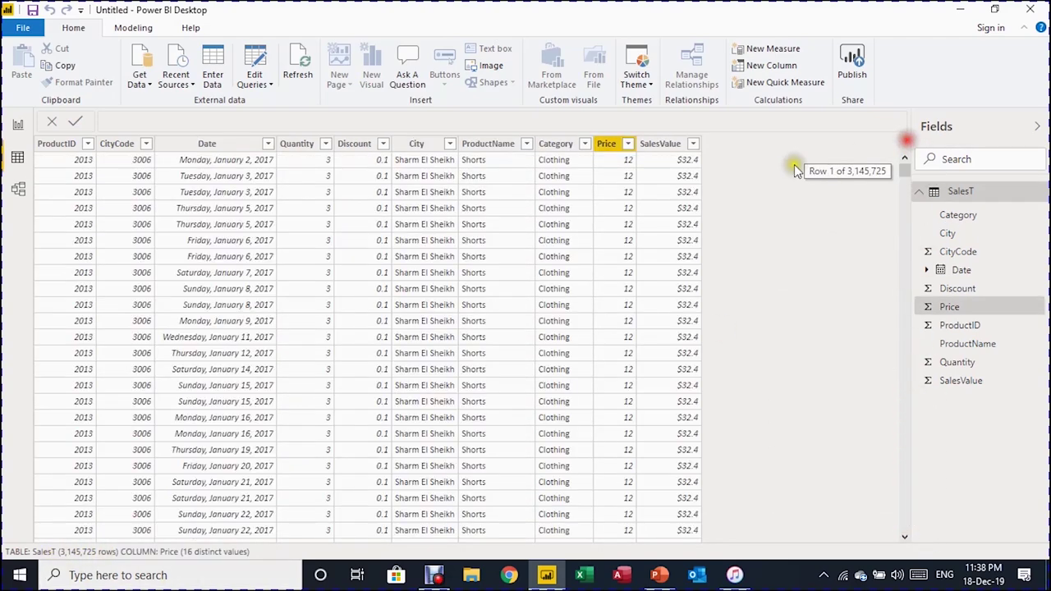
left_click(514, 186)
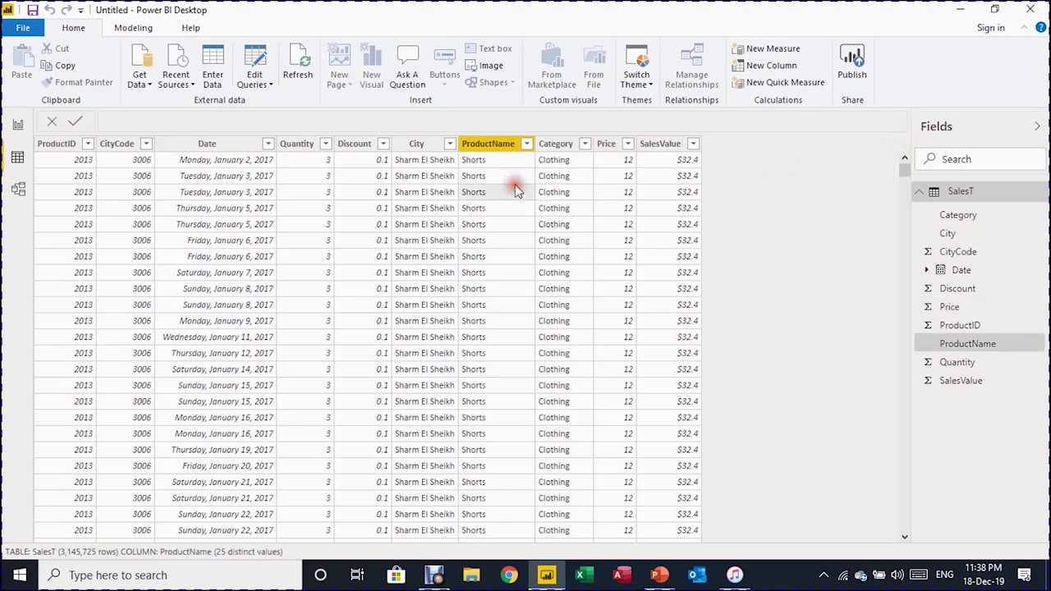
left_click(665, 179)
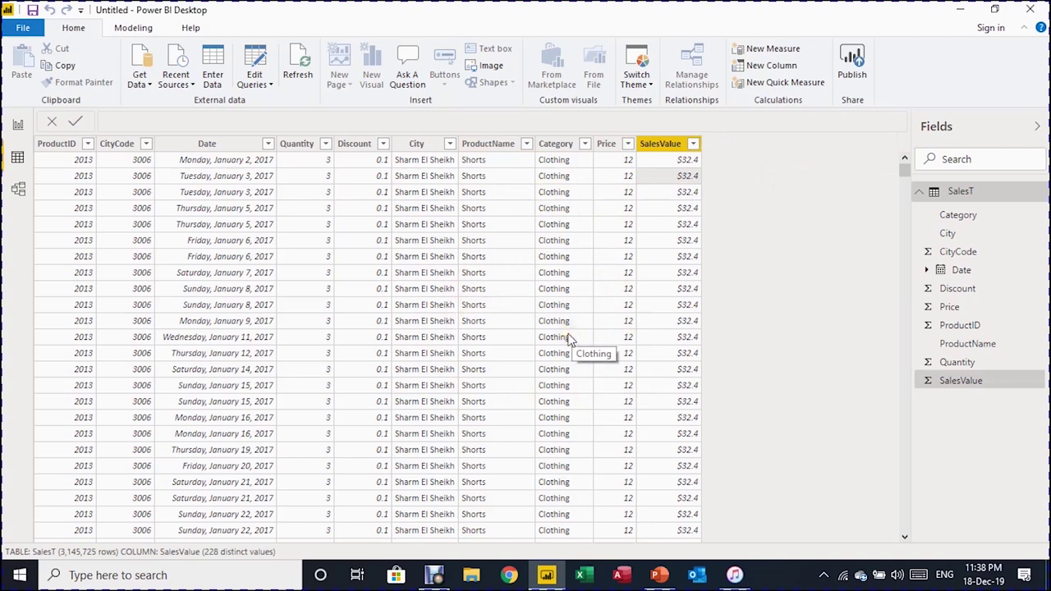
Examine the SalesT table in the Model view and return to the Data view.
left_click(24, 191)
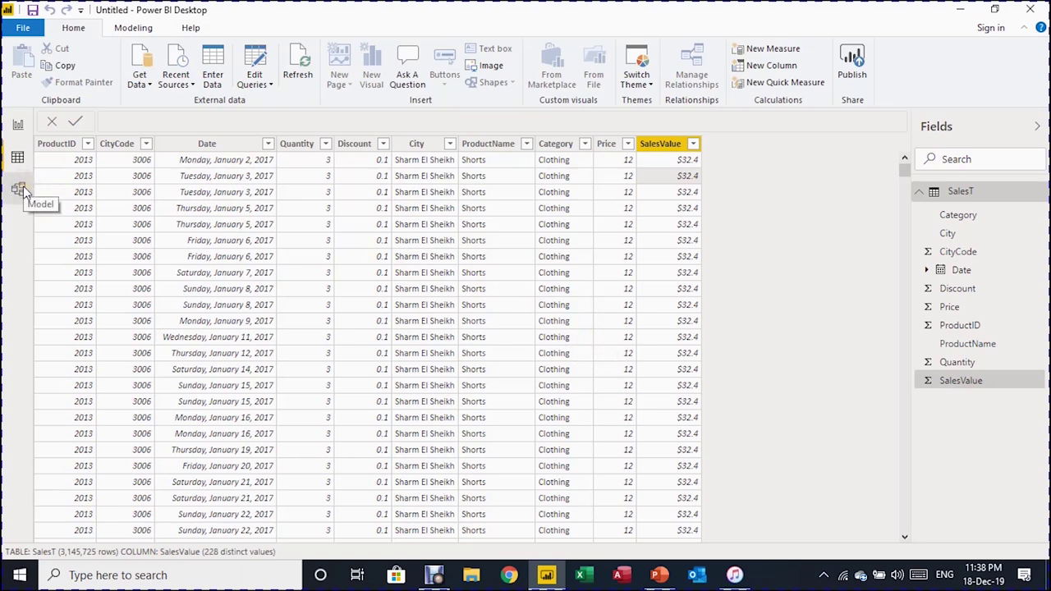
left_click(22, 197)
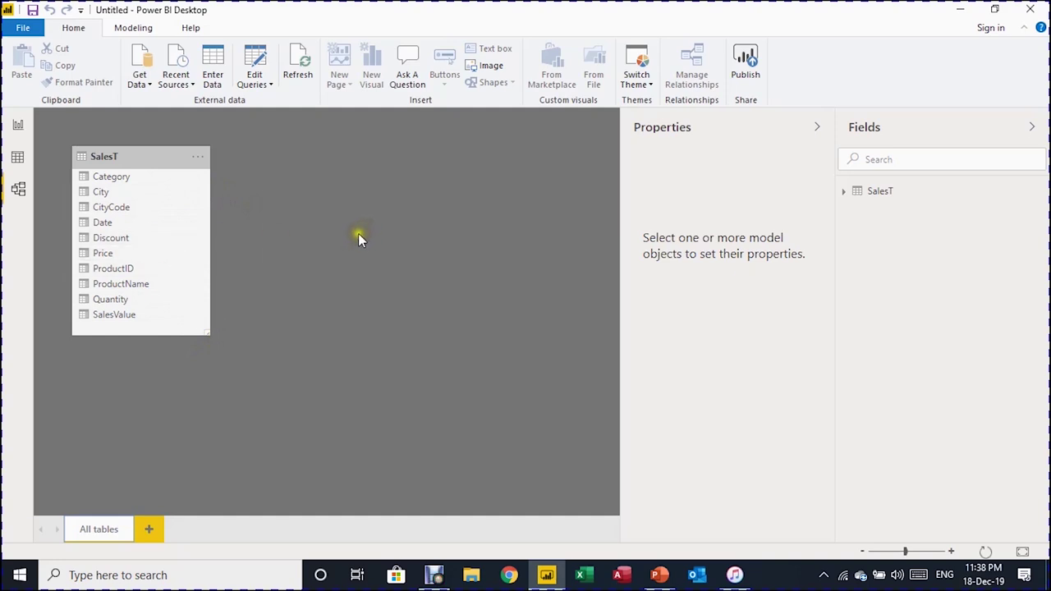
left_click(18, 157)
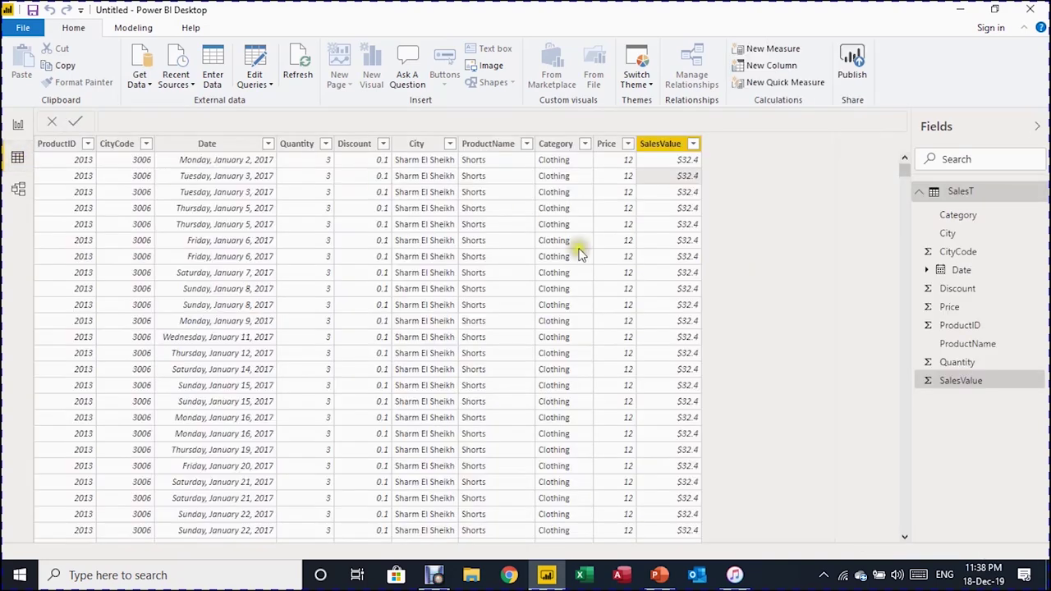
left_click(614, 284)
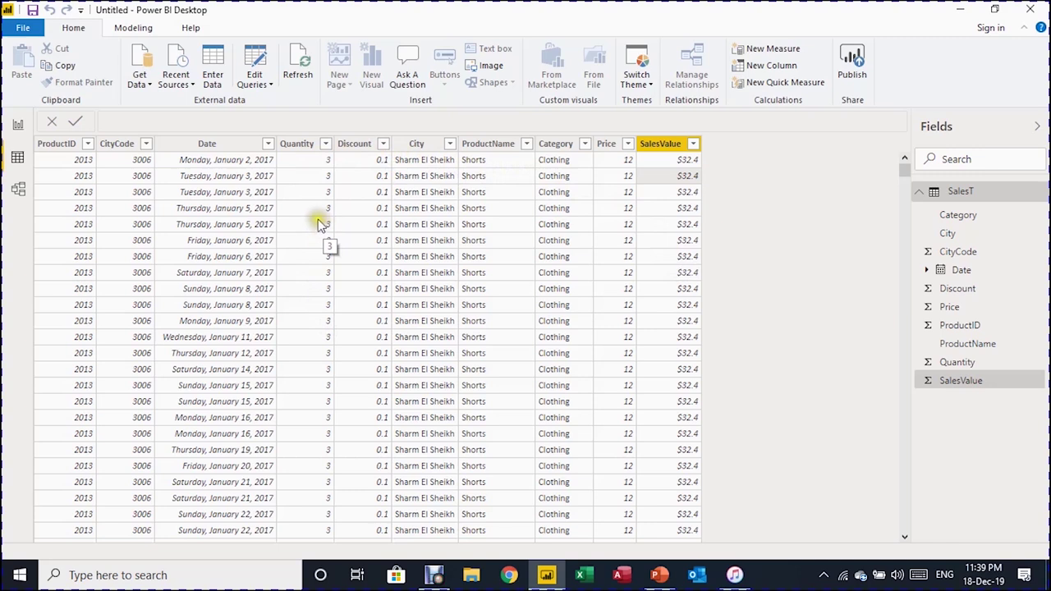
Create a measure in the SalesT table defined as SalesTotal = SUM(SalesT[SalesValue]).
left_click(121, 28)
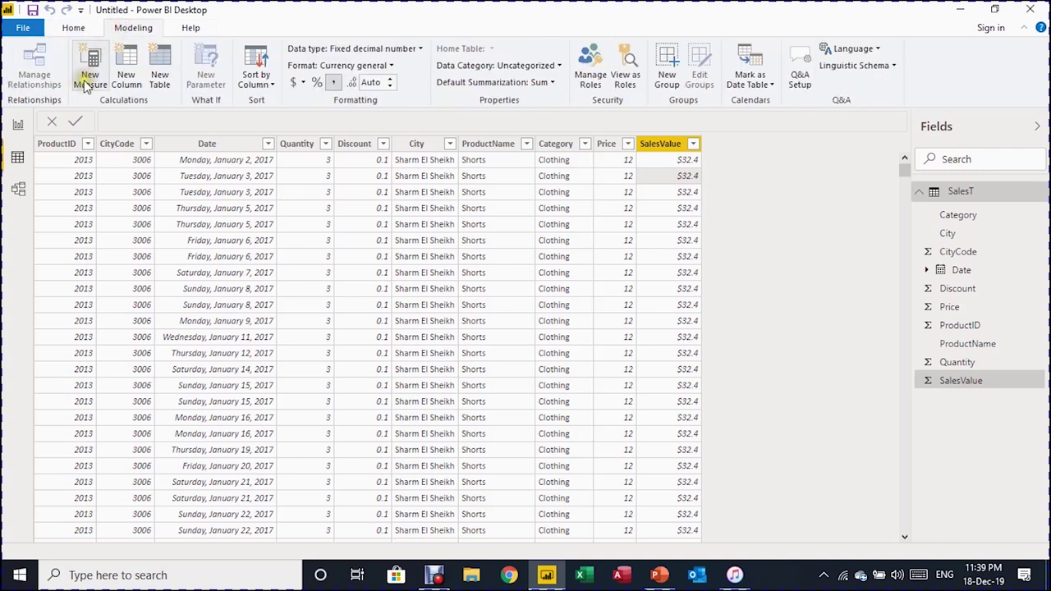
left_click(91, 82)
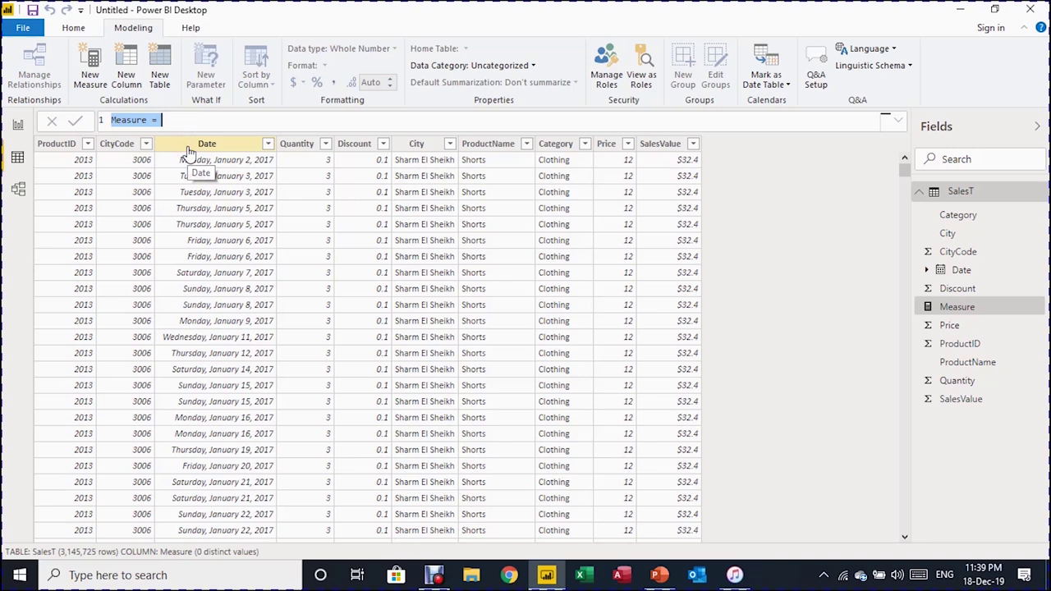
type("SalesTotal=")
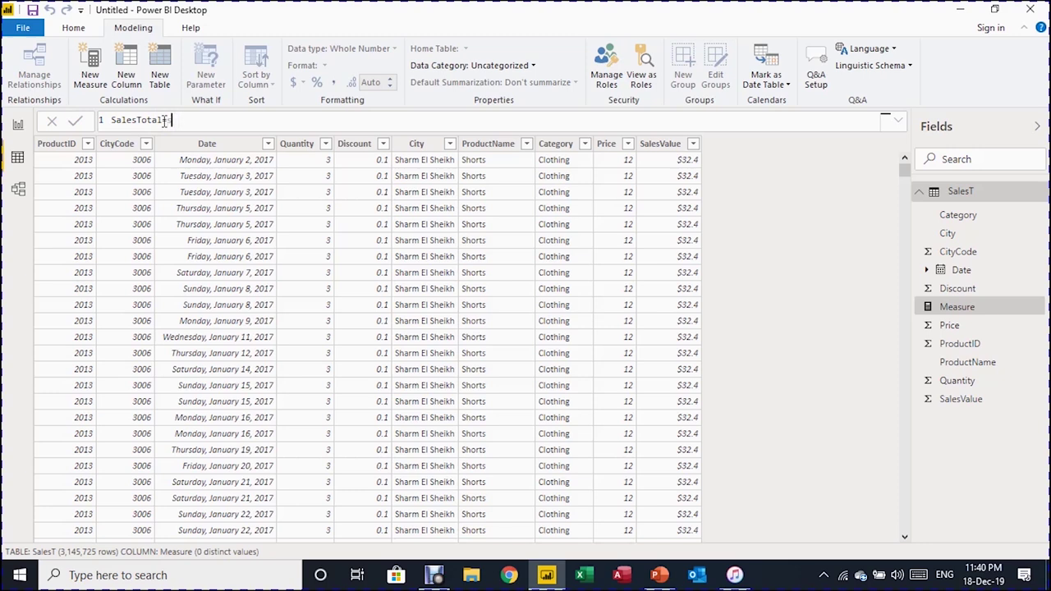
type("sum")
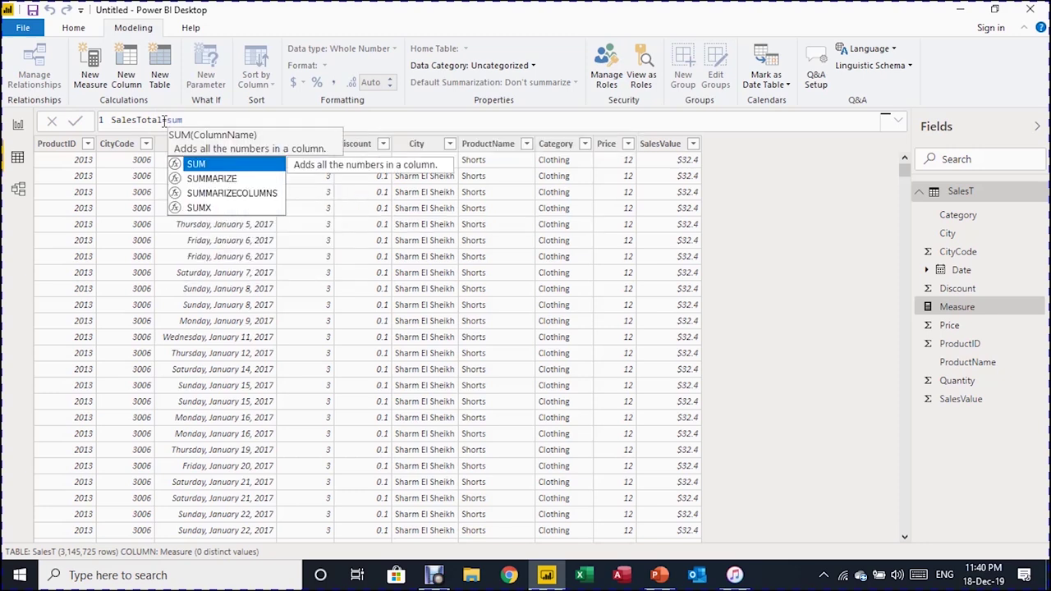
key("Tab")
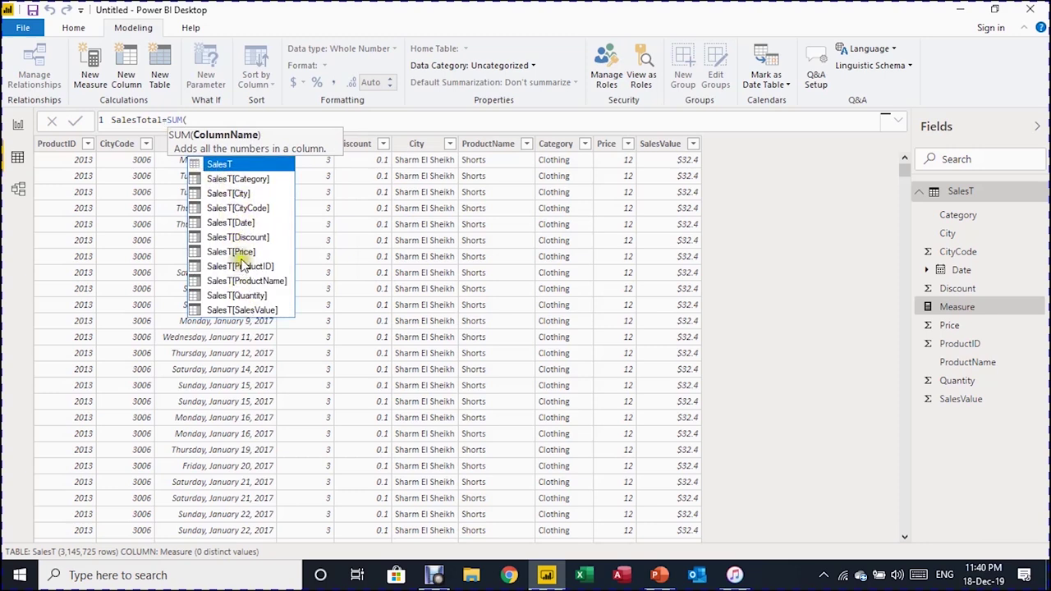
left_click(265, 310)
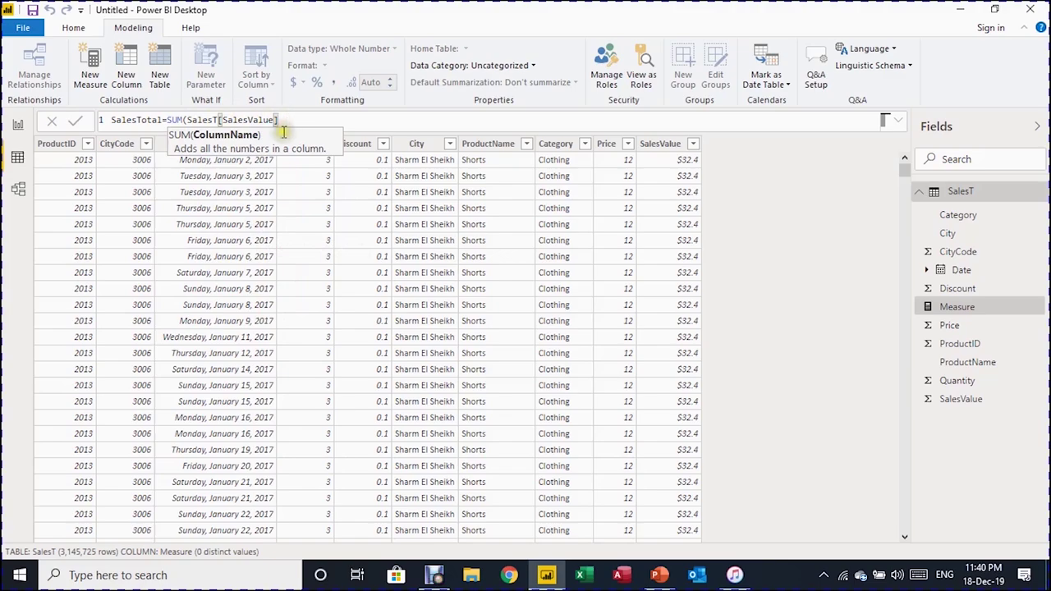
type(")")
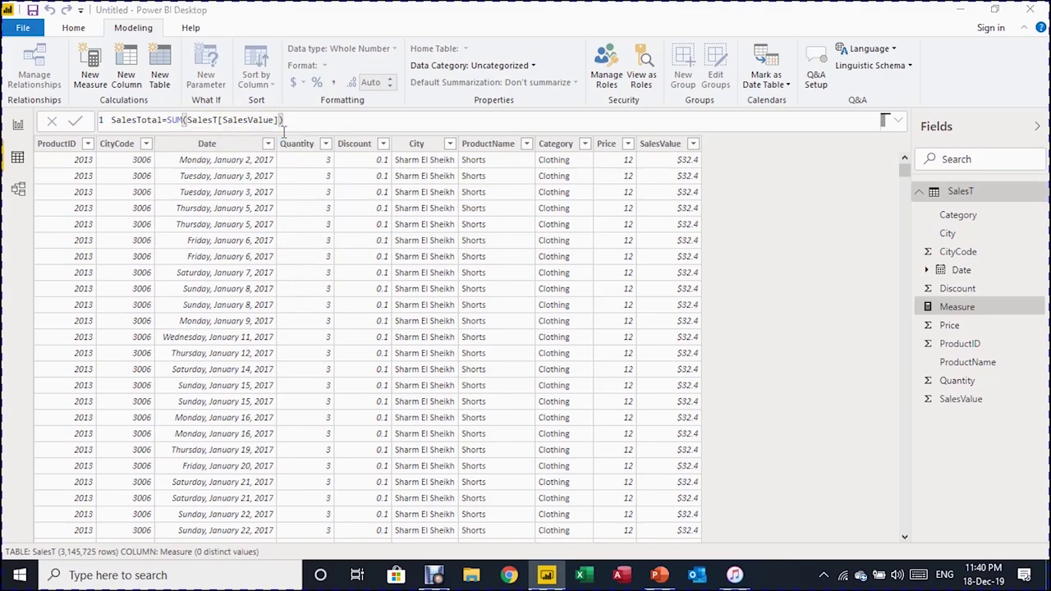
key("Return")
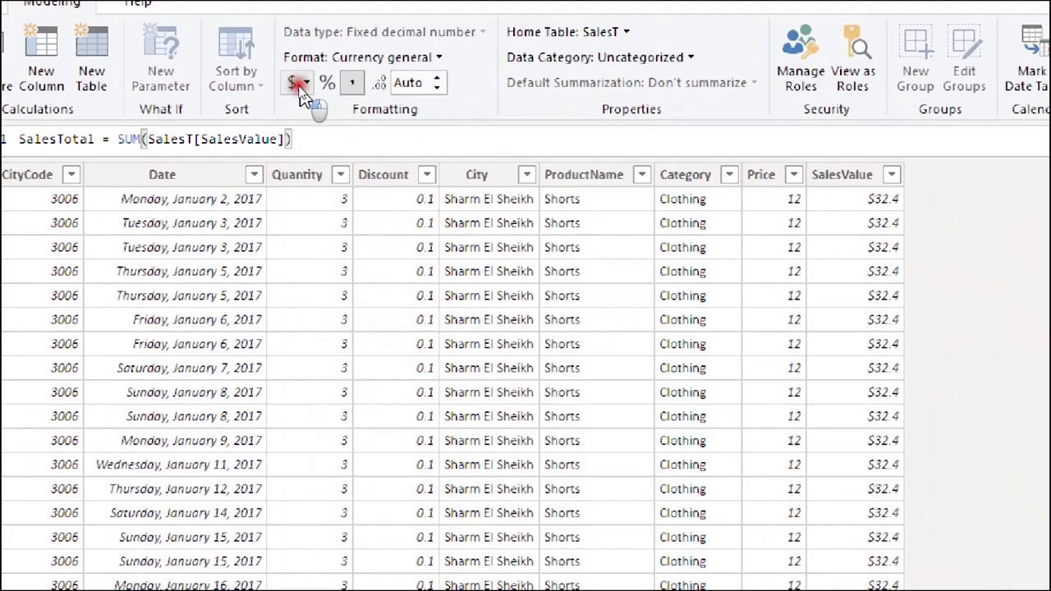
Format the SalesTotal measure as £ English (United Kingdom) currency with 0 decimal places.
left_click(454, 87)
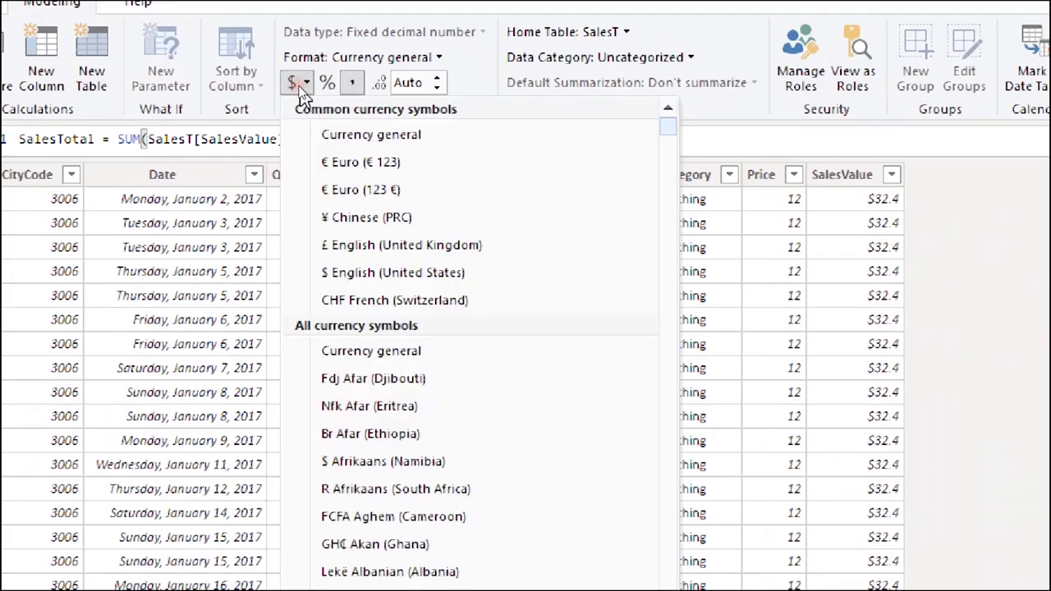
left_click(374, 246)
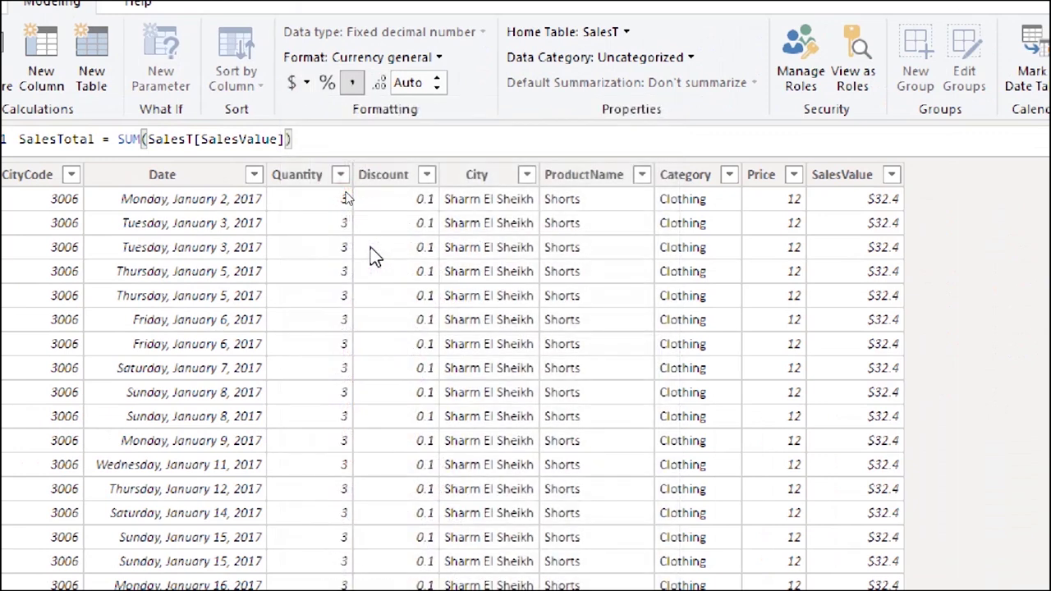
left_click(385, 82)
left_click(440, 87)
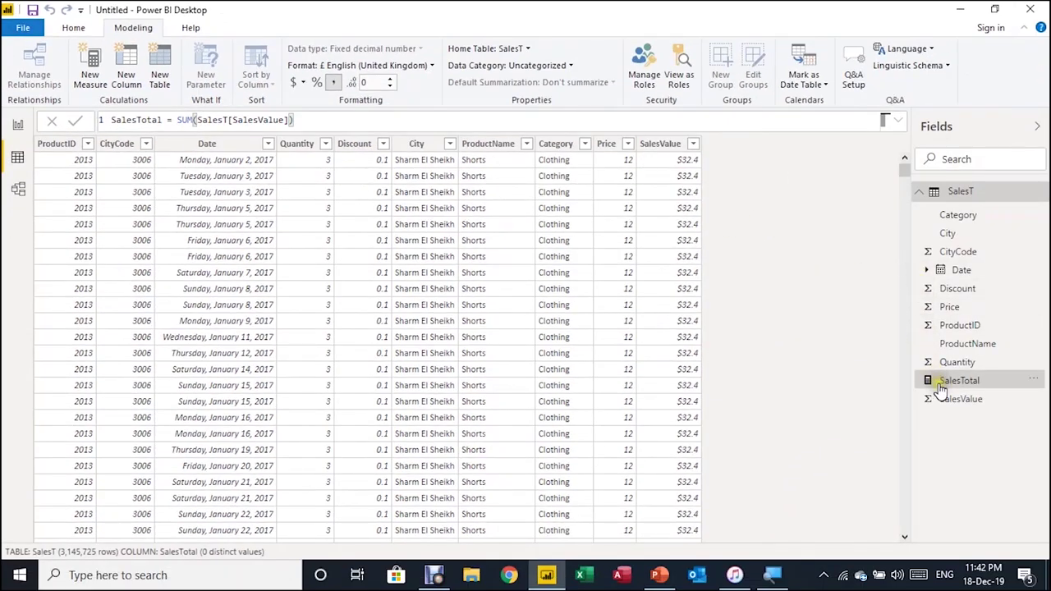
Create the measure TotalQuantity = SUM(SalesT[Quantity]) in the SalesT table and format it with a thousands separator.
left_click(959, 196)
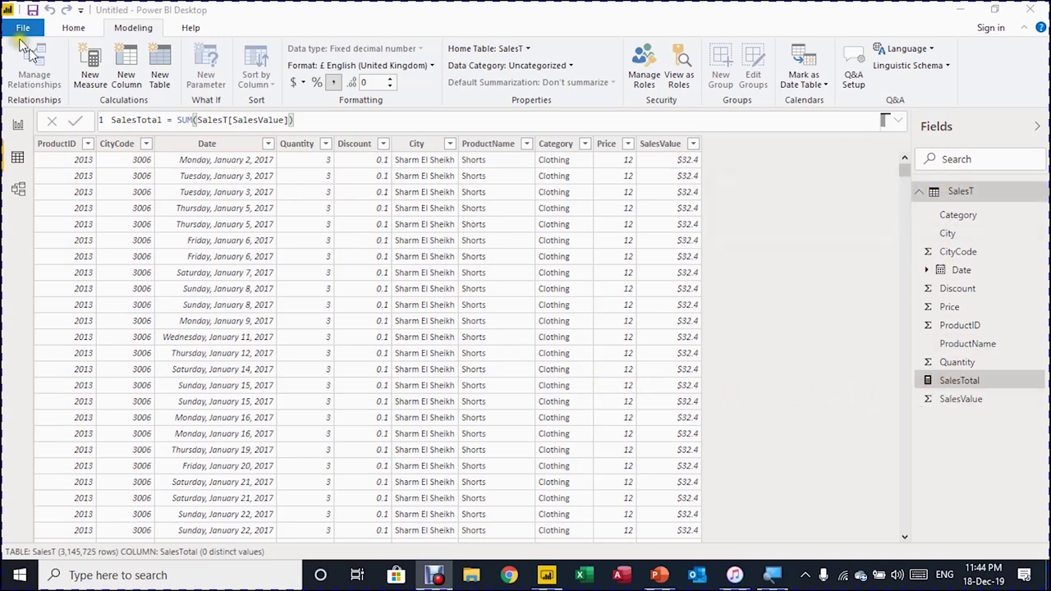
left_click(92, 75)
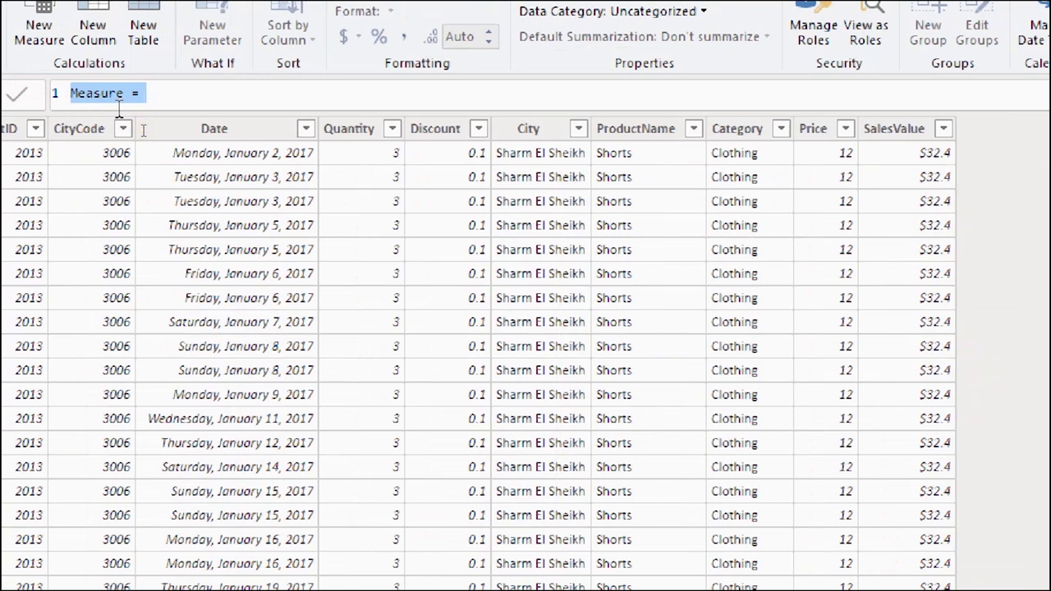
type("T")
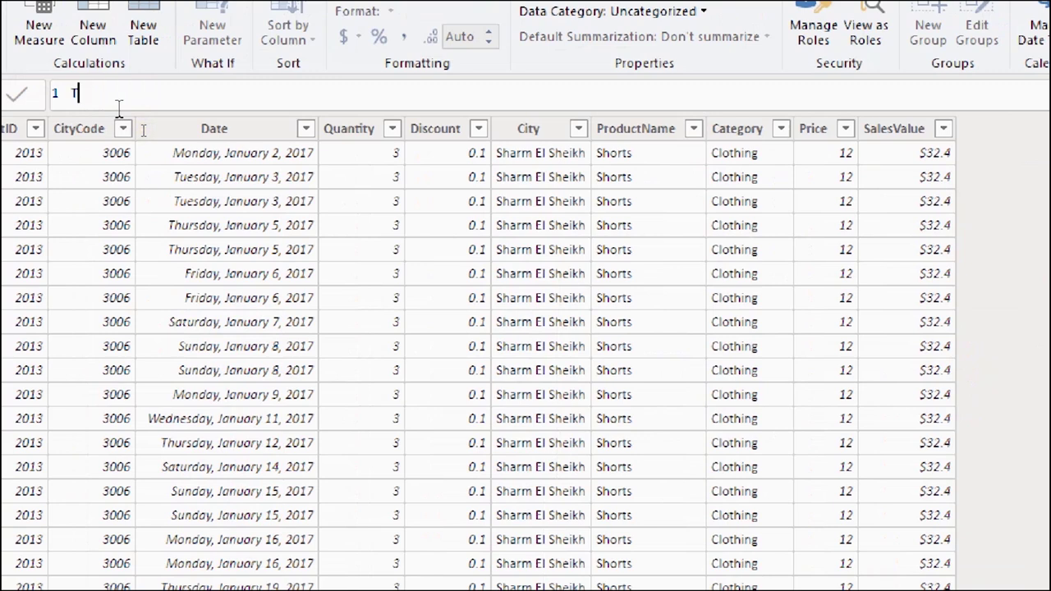
type("otalQuantity=sum")
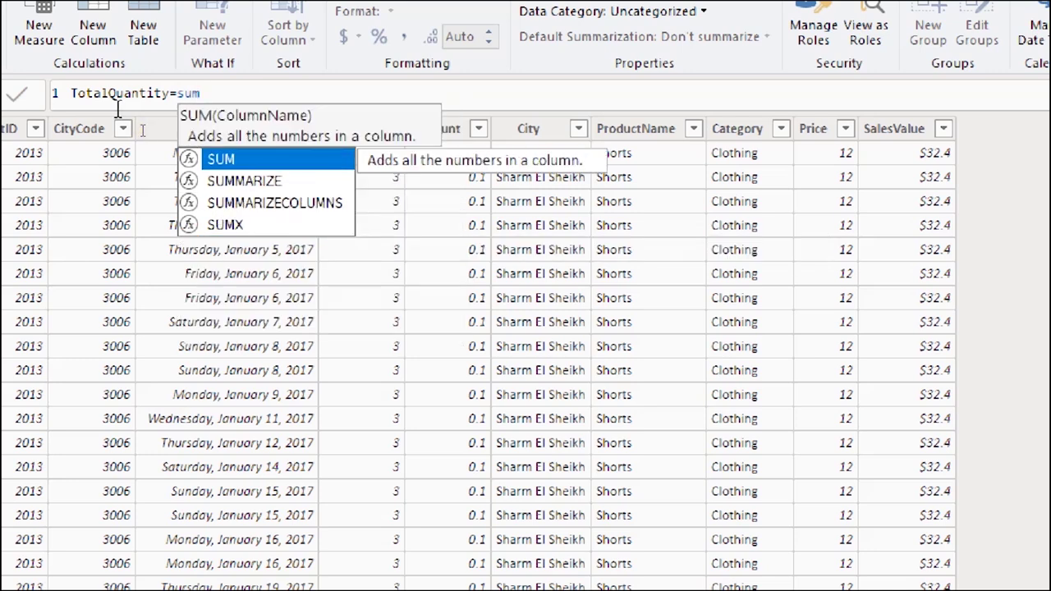
left_click(251, 164)
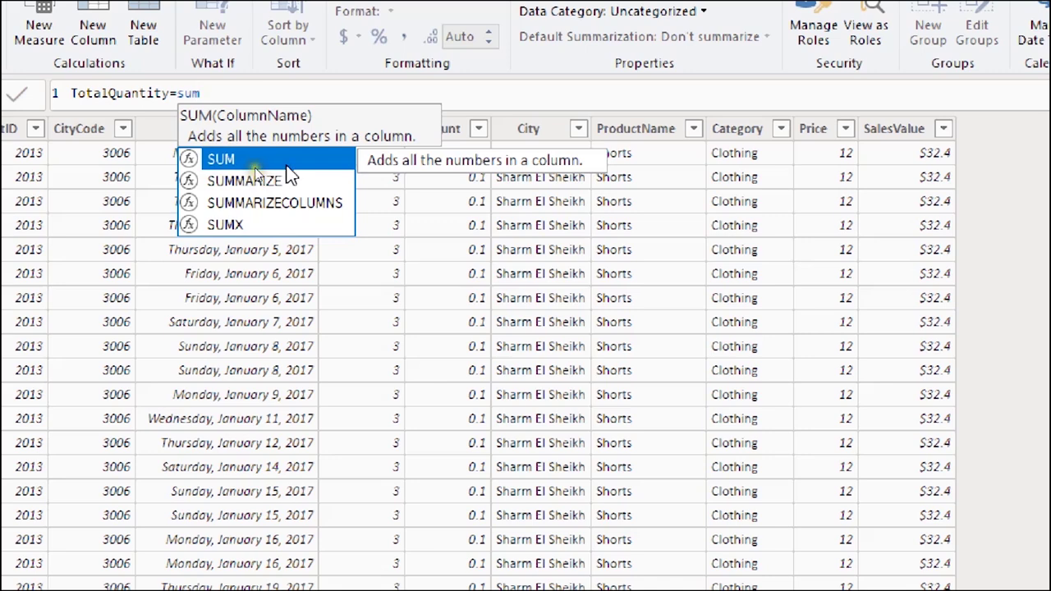
key("Tab")
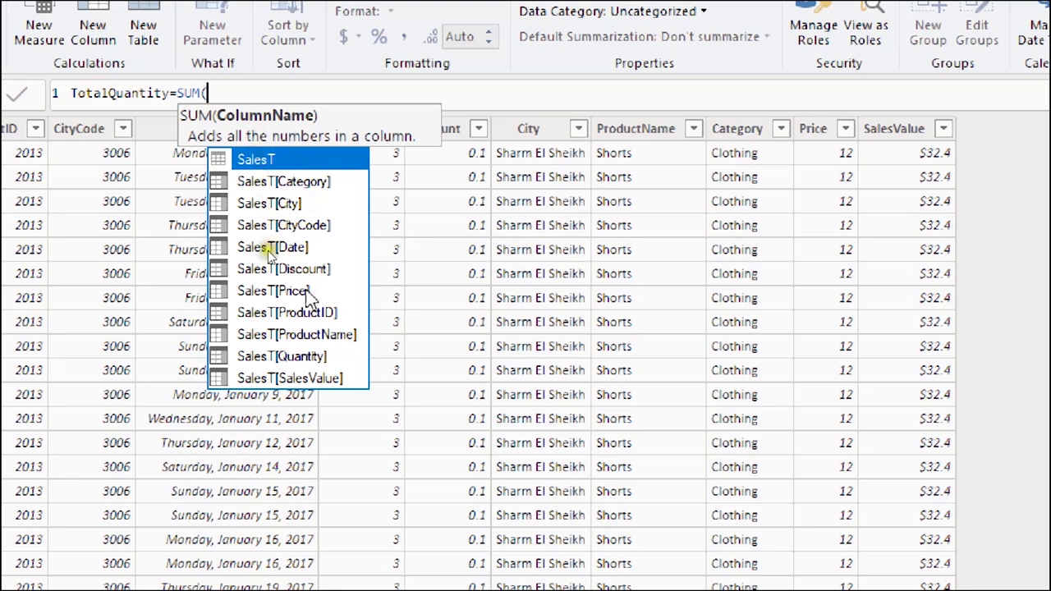
left_click(283, 357)
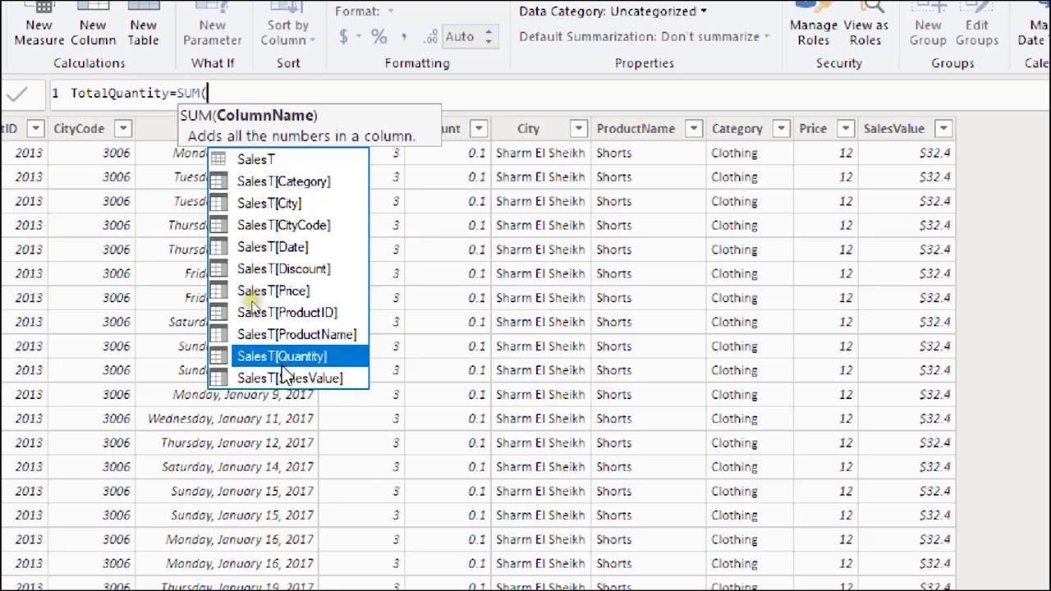
key("Tab")
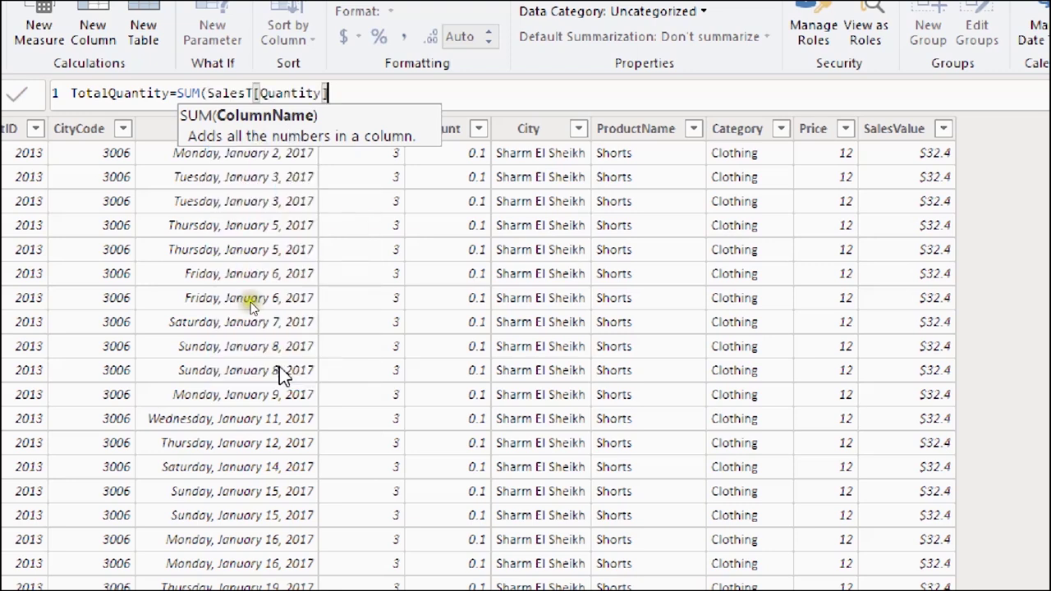
type(")")
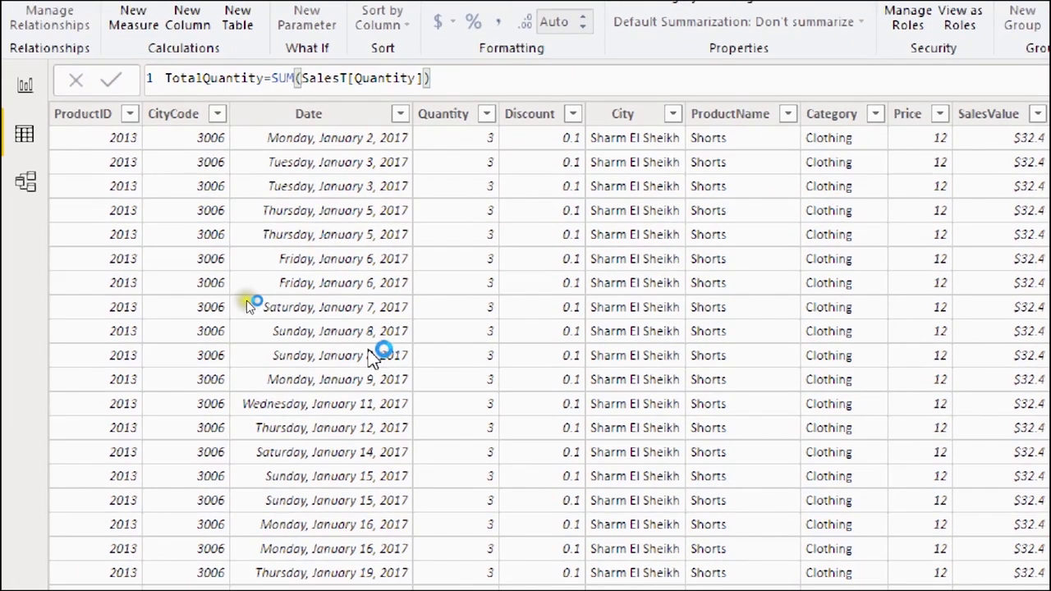
key("Return")
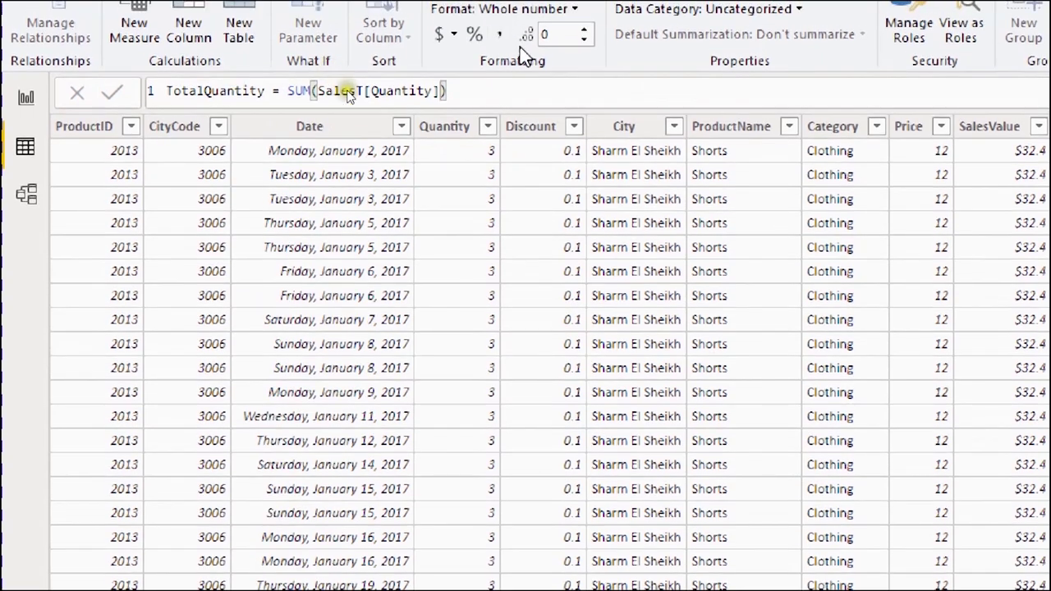
left_click(508, 38)
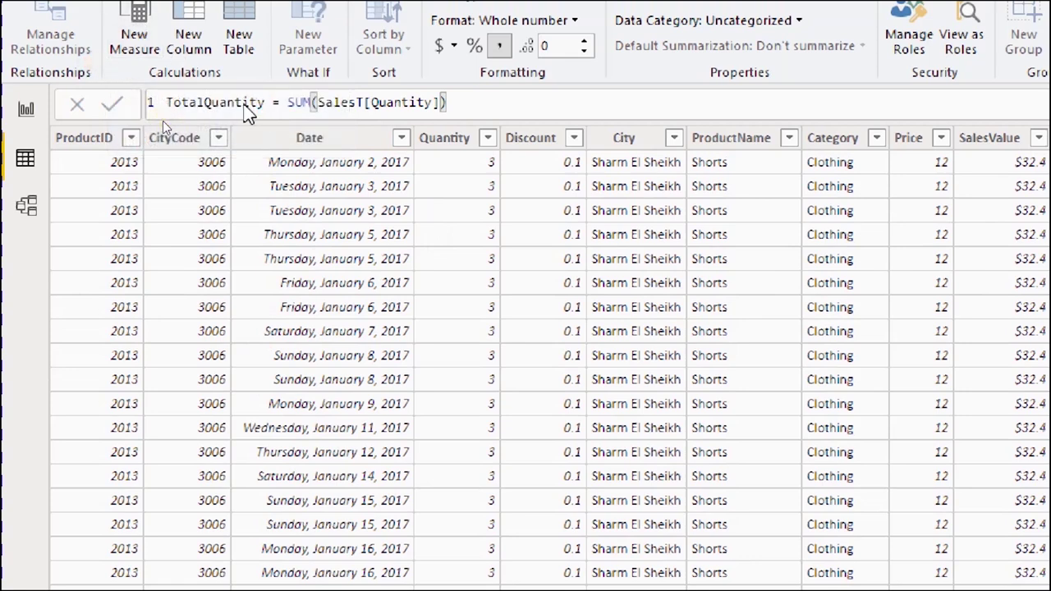
Create a measure in the SalesT table defined as AvgPrice = [SalesTotal]/[TotalQuantity].
type("AvgPrice=")
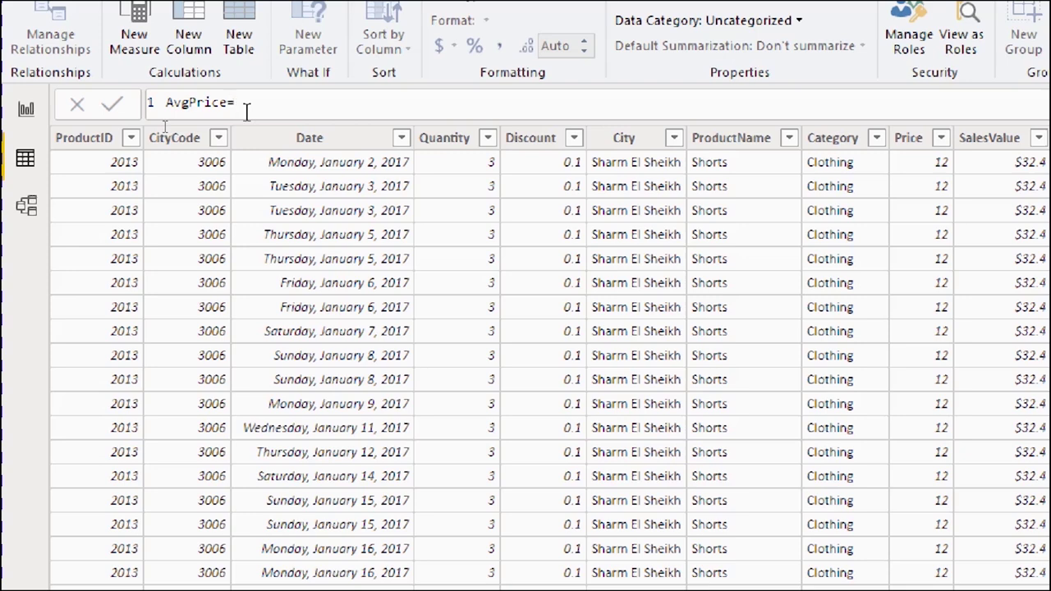
type("[")
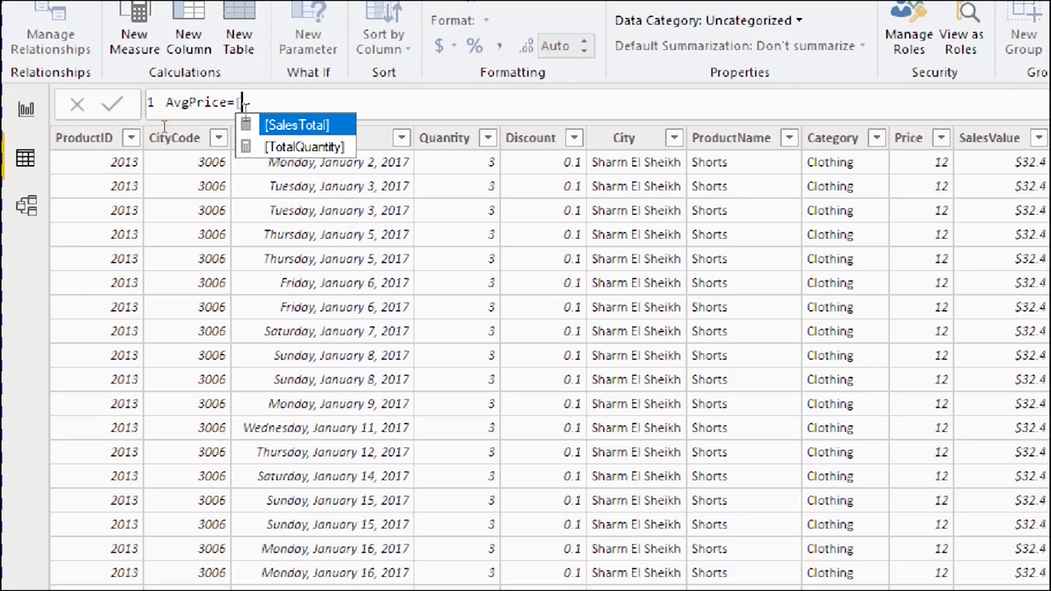
left_click(300, 127)
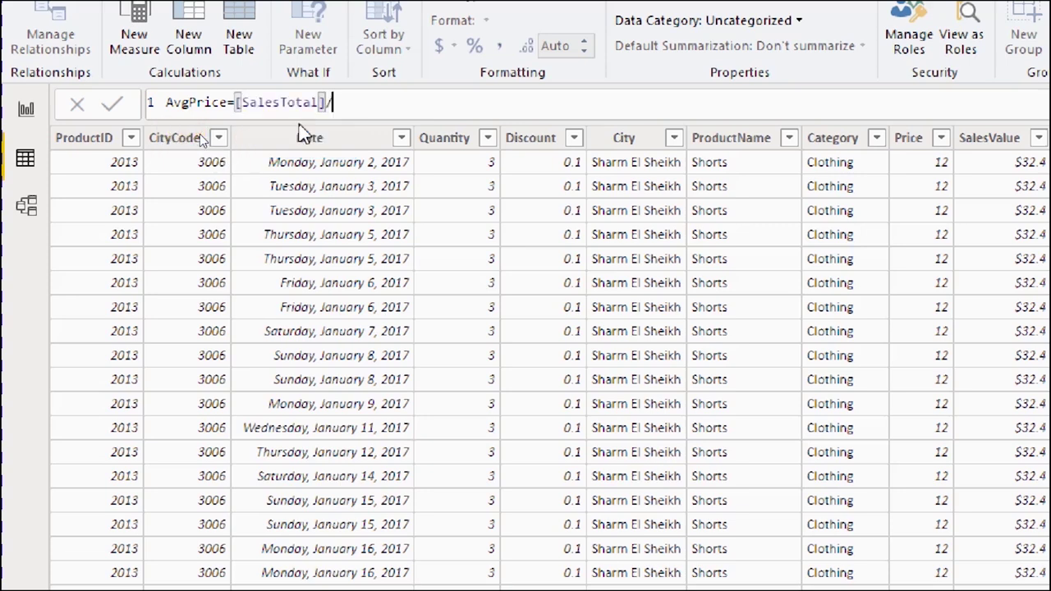
type("/[")
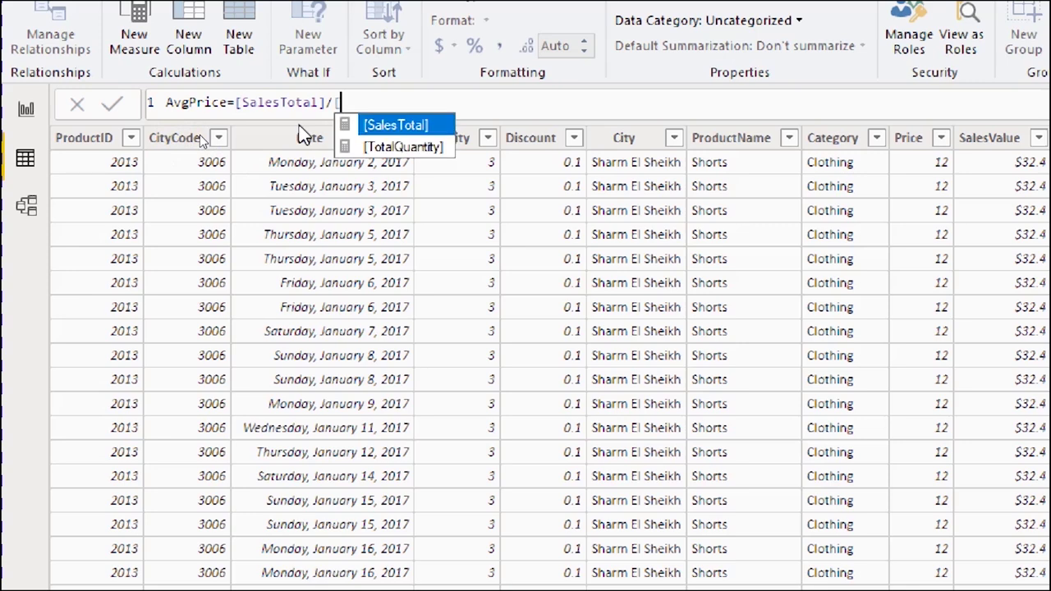
left_click(395, 147)
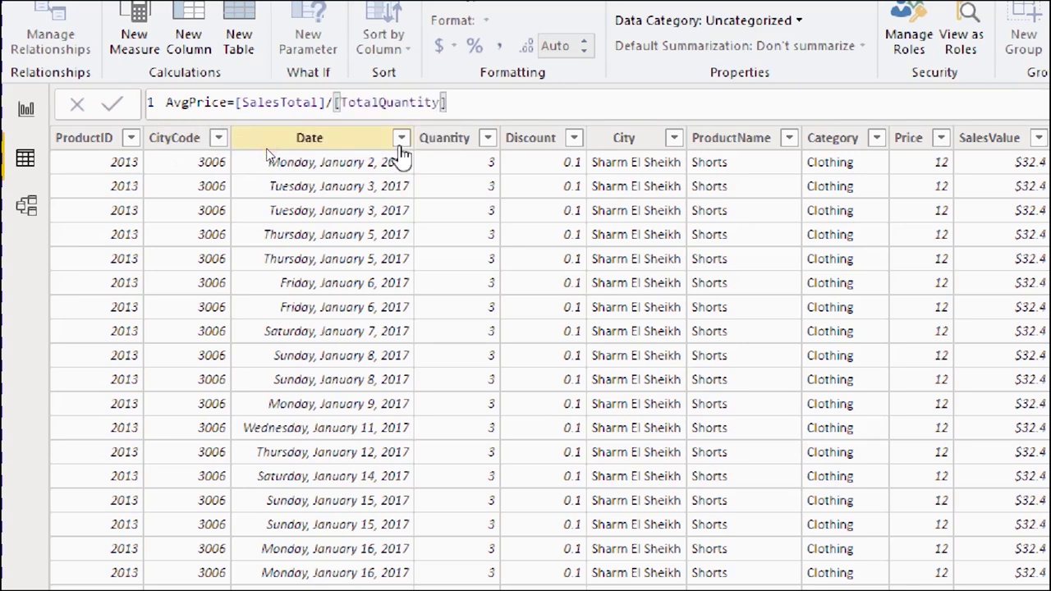
key("Return")
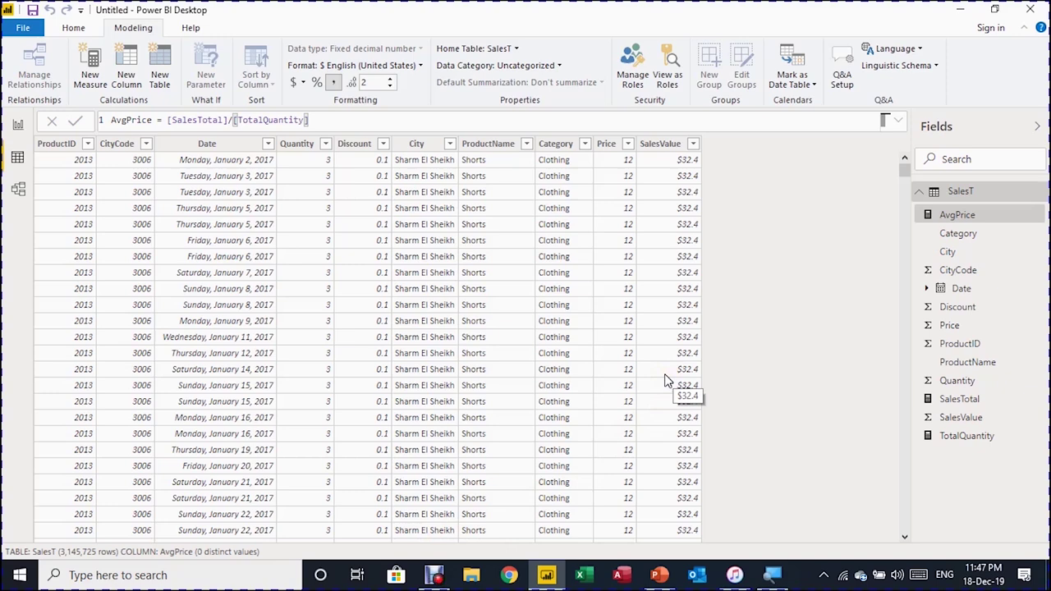
Hide the SalesValue column of the SalesT table from the report view.
left_click(967, 401)
left_click(950, 403)
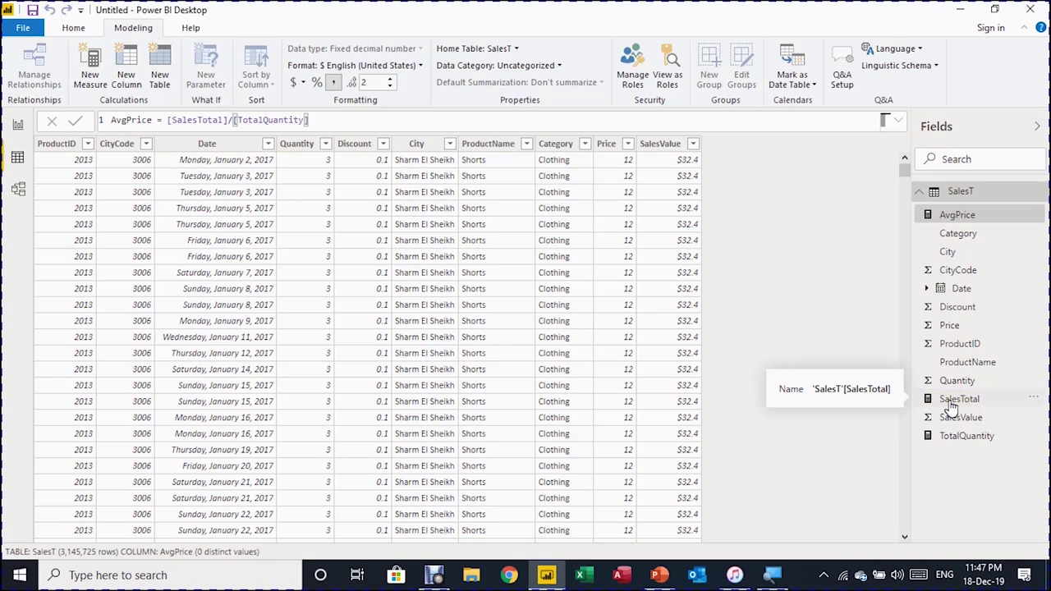
left_click(955, 416)
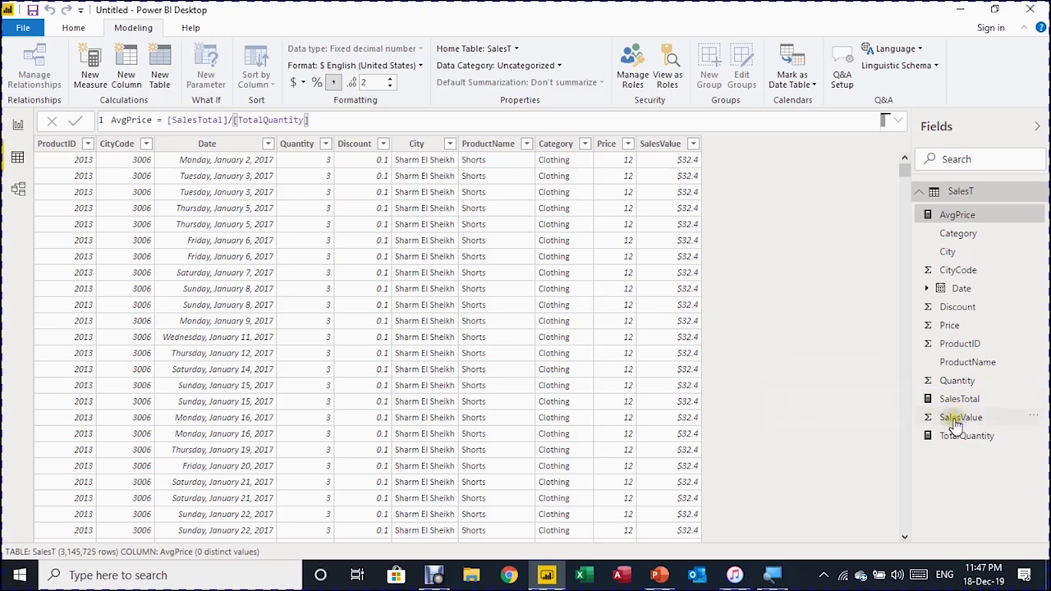
right_click(960, 422)
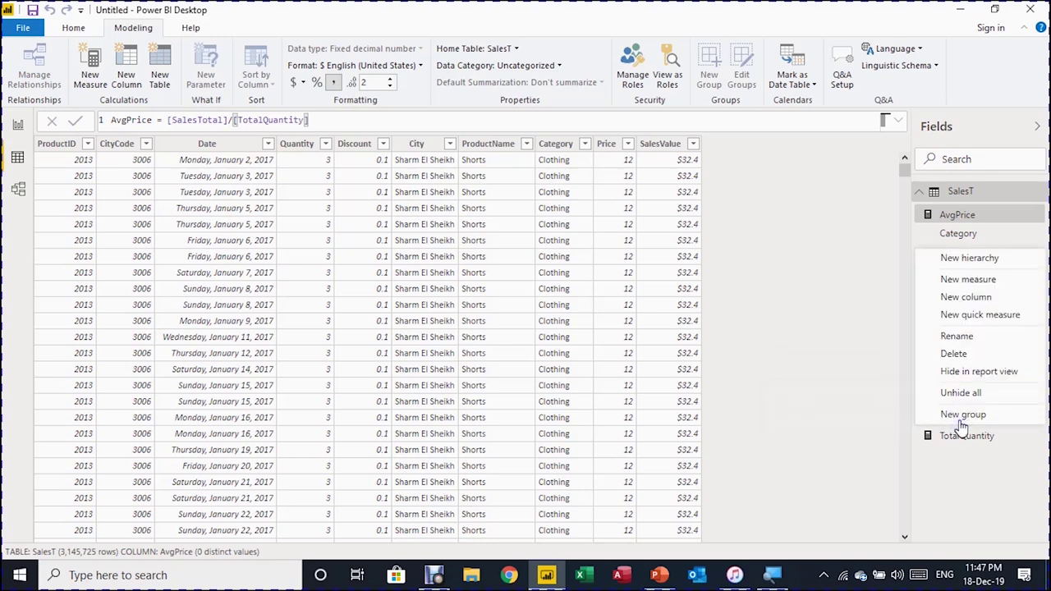
left_click(960, 393)
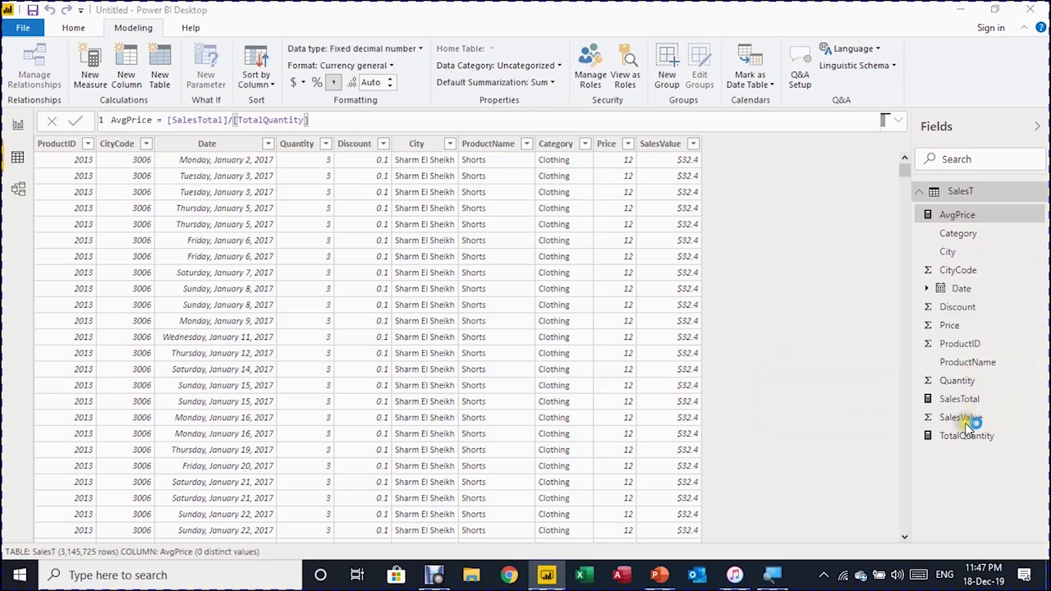
left_click(960, 418)
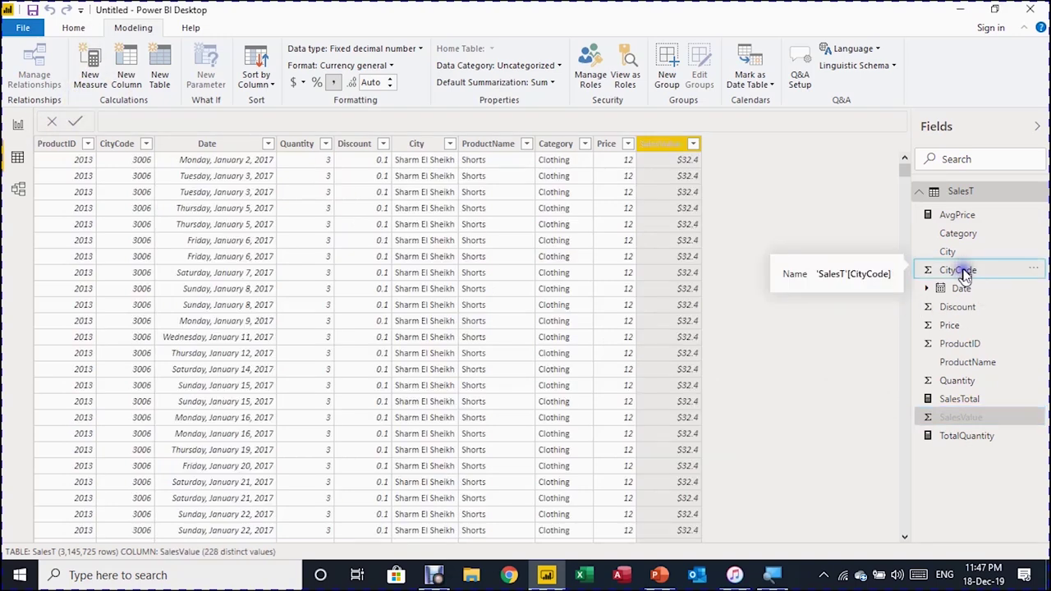
Hide the CityCode, Discount, Price, ProductID and Quantity columns of SalesT from the report view.
right_click(962, 274)
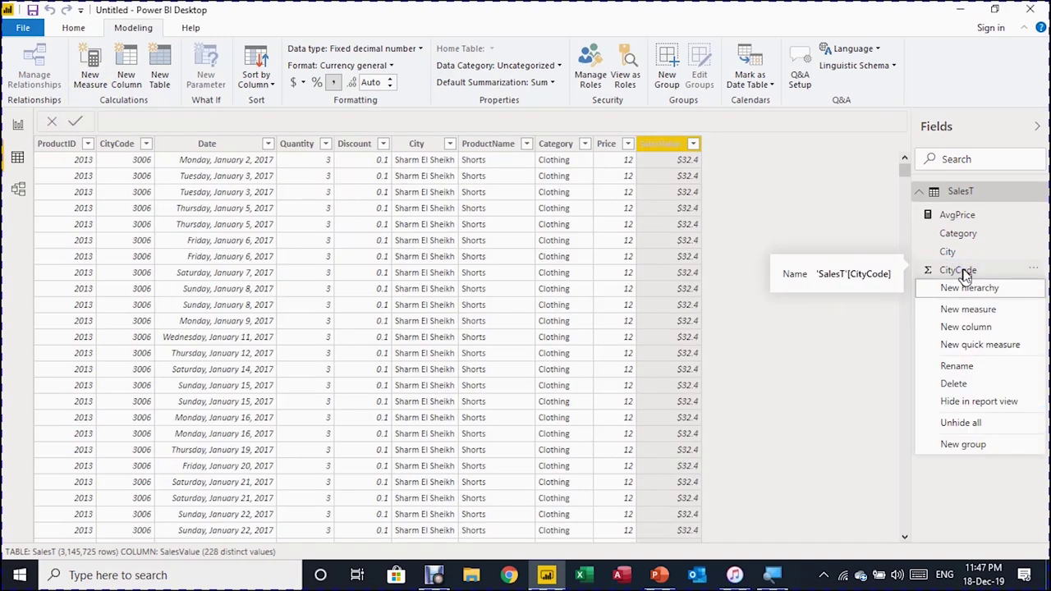
left_click(971, 401)
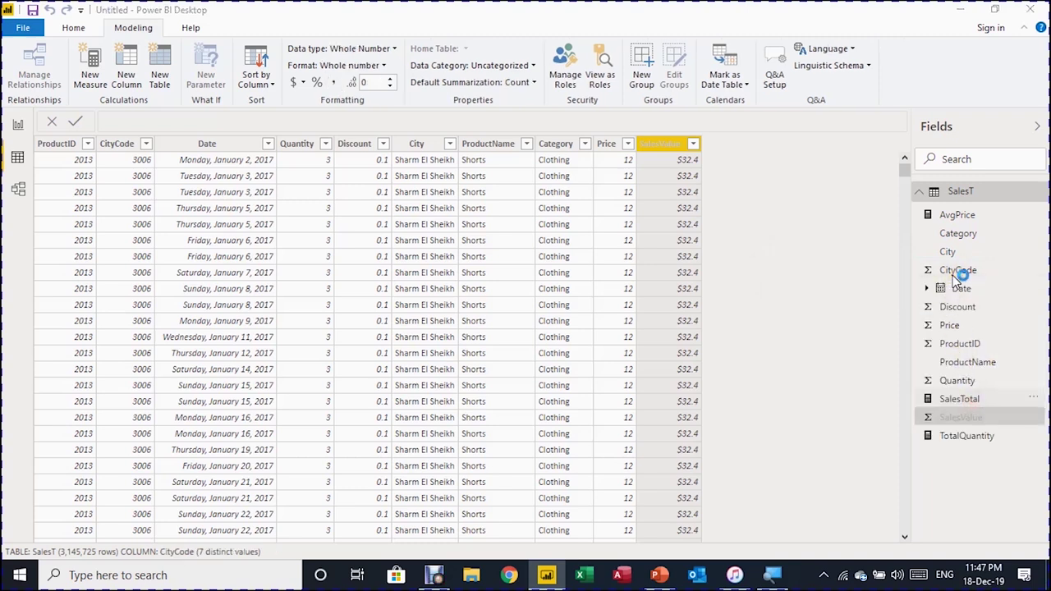
left_click(949, 325)
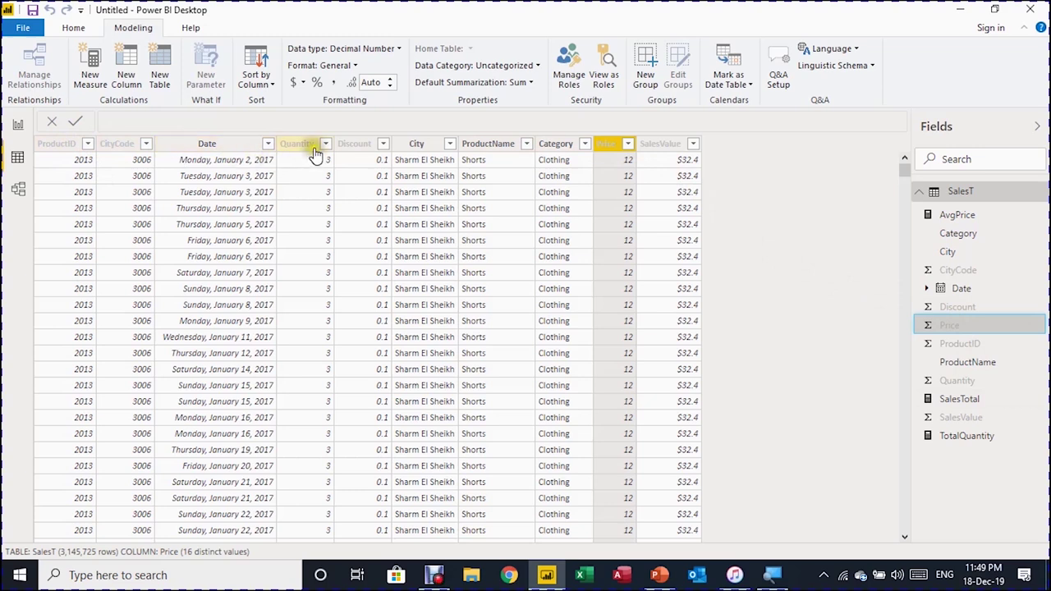
left_click(530, 243)
left_click(672, 229)
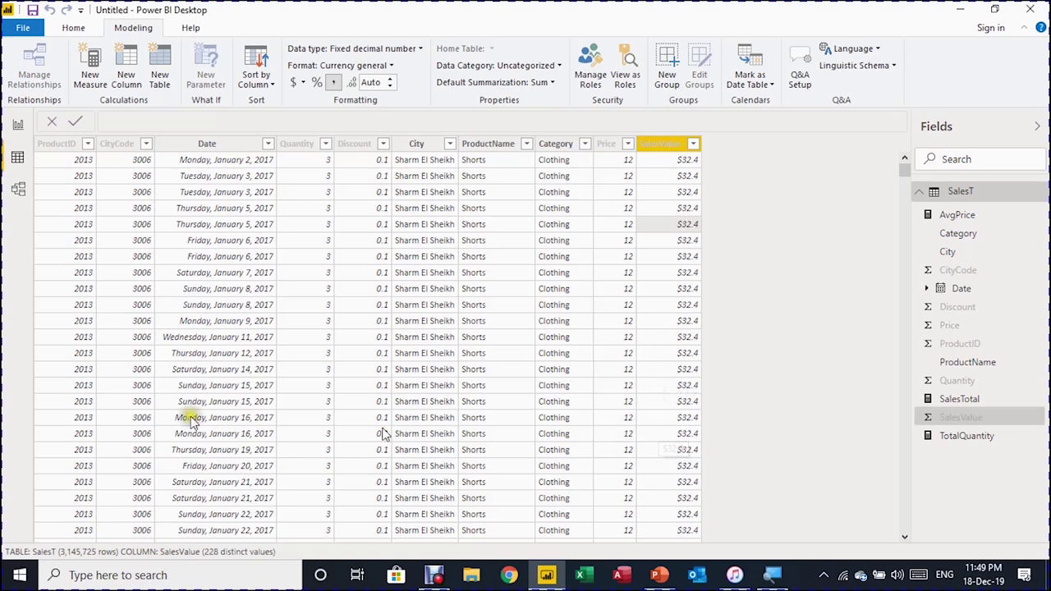
Open the Report view and expand the Date field's hierarchy to examine its levels.
left_click(18, 125)
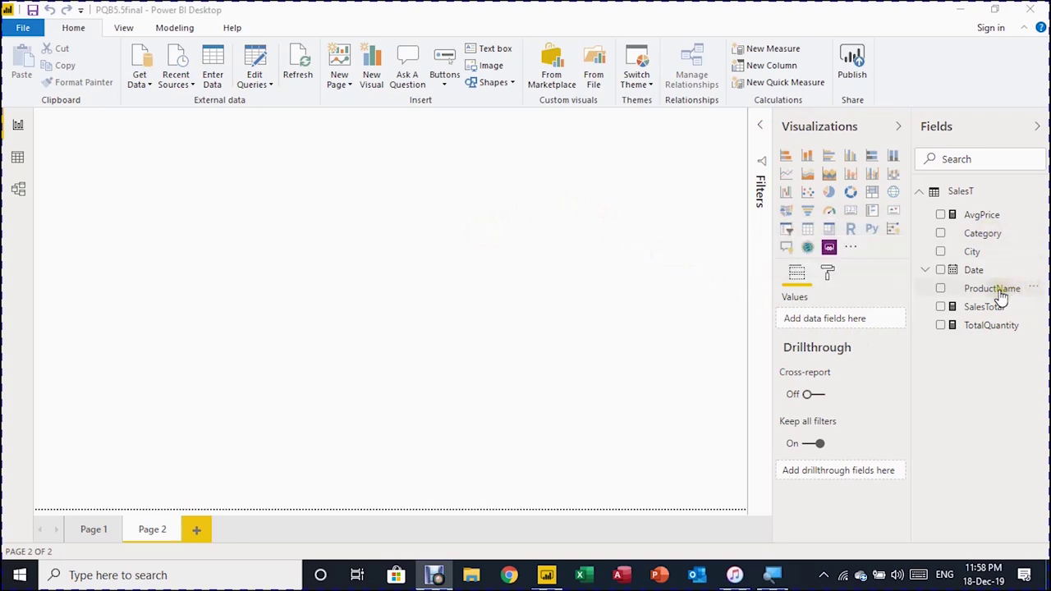
left_click(925, 270)
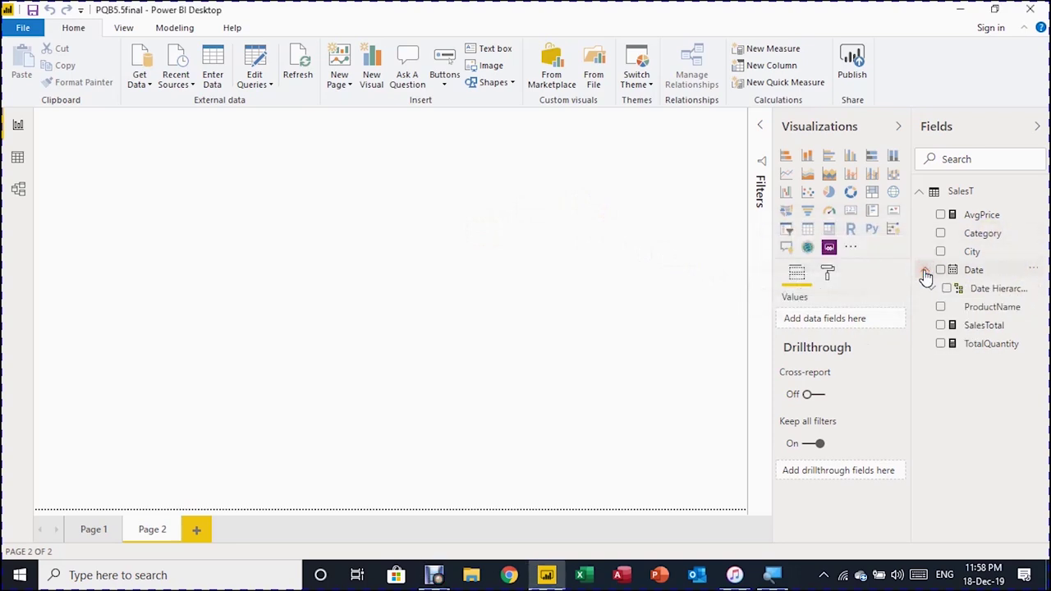
left_click(932, 289)
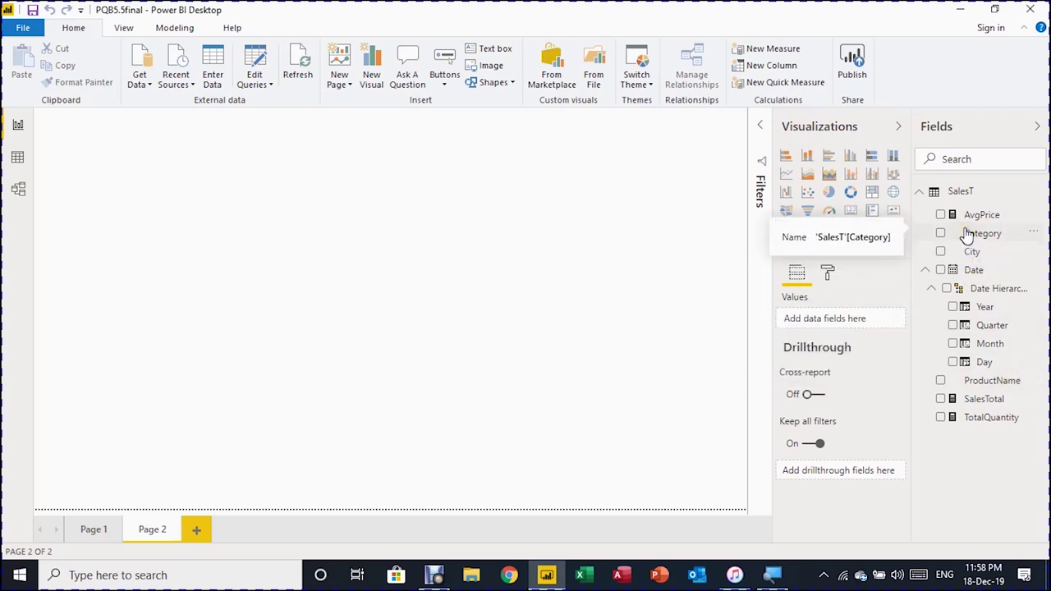
Create a hierarchy from the Category field and add ProductName to it as the second level.
left_click(1032, 234)
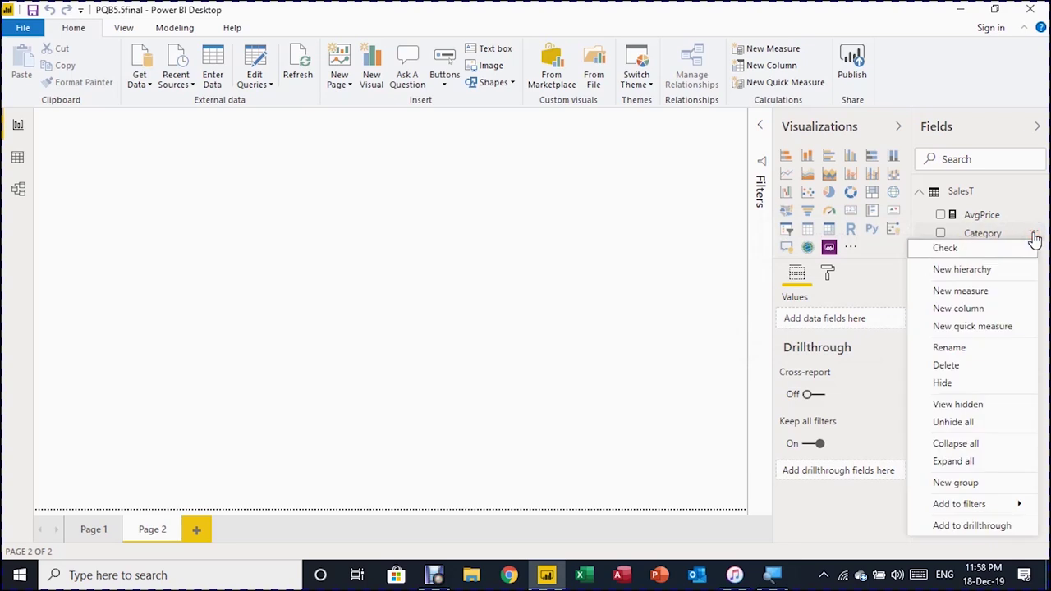
left_click(980, 269)
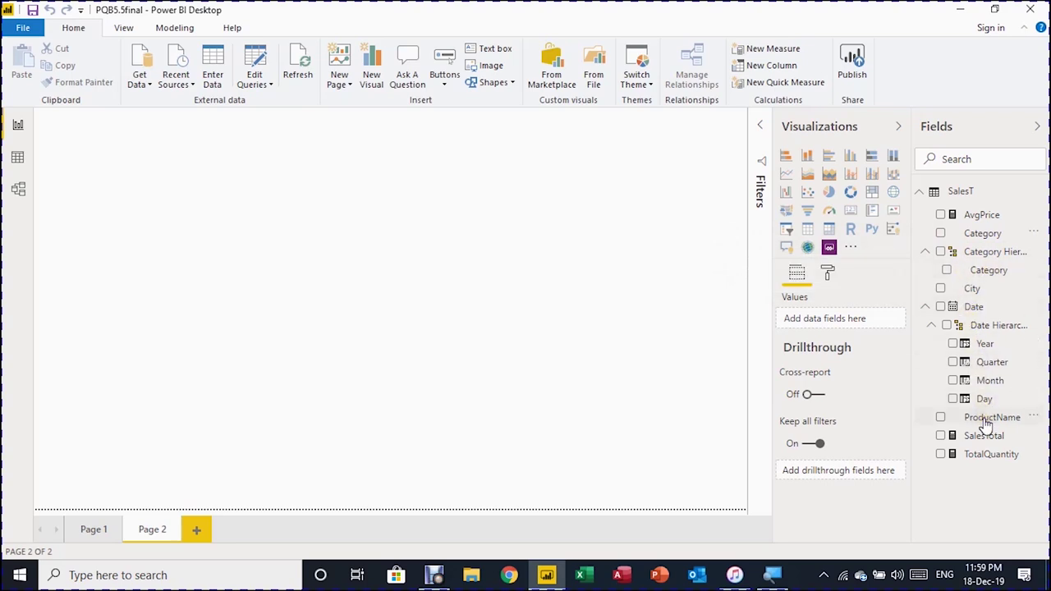
left_click(1036, 420)
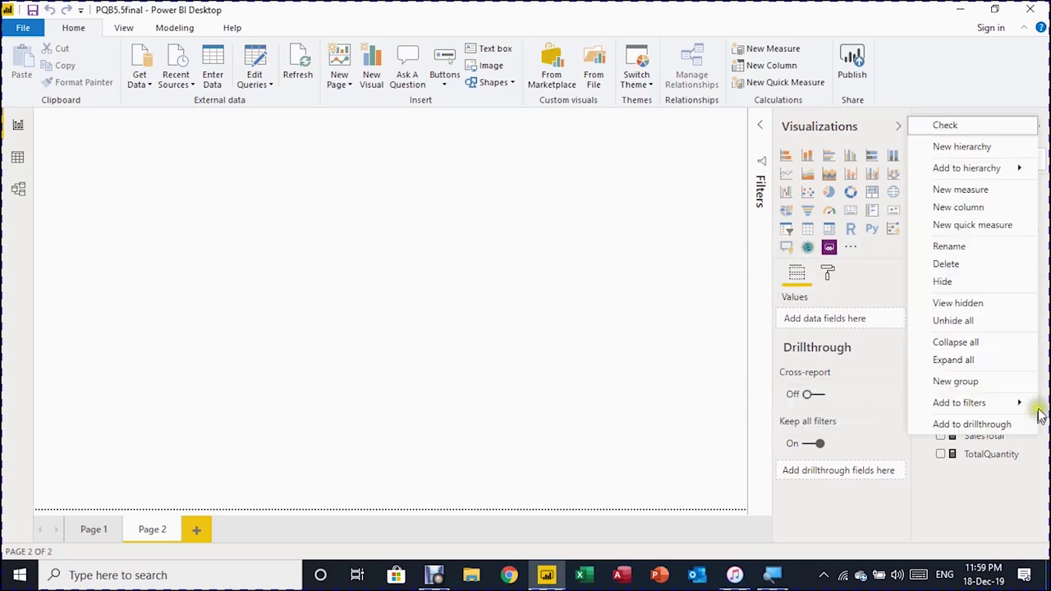
mouse_move(1000, 171)
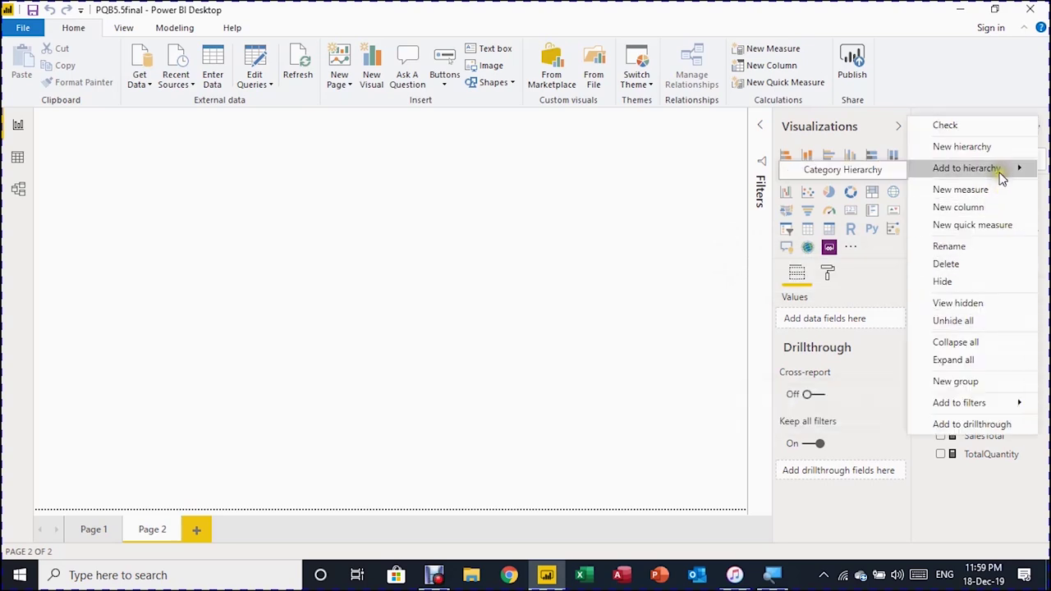
left_click(841, 168)
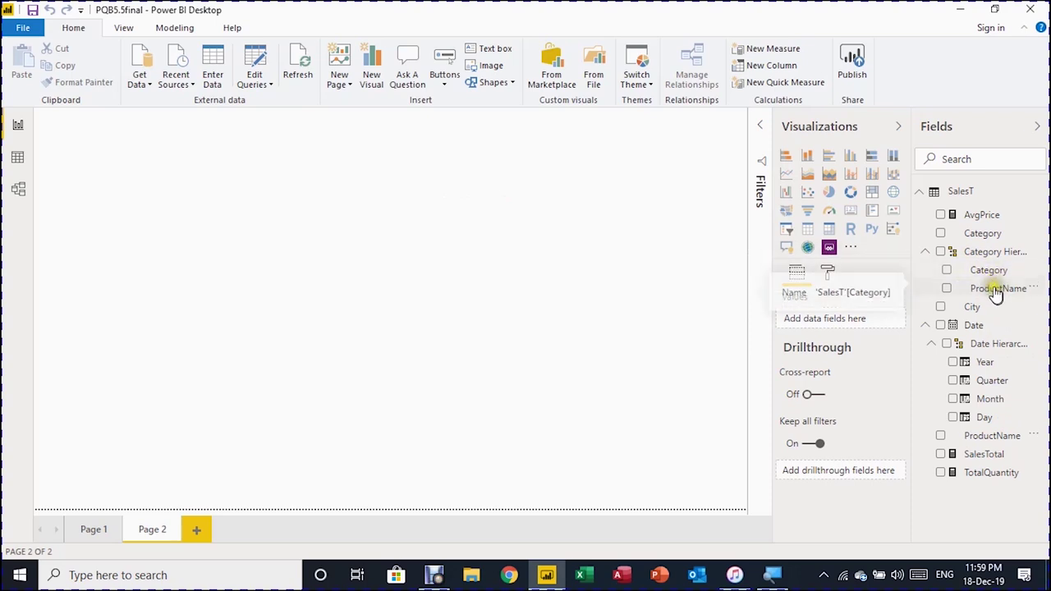
right_click(995, 294)
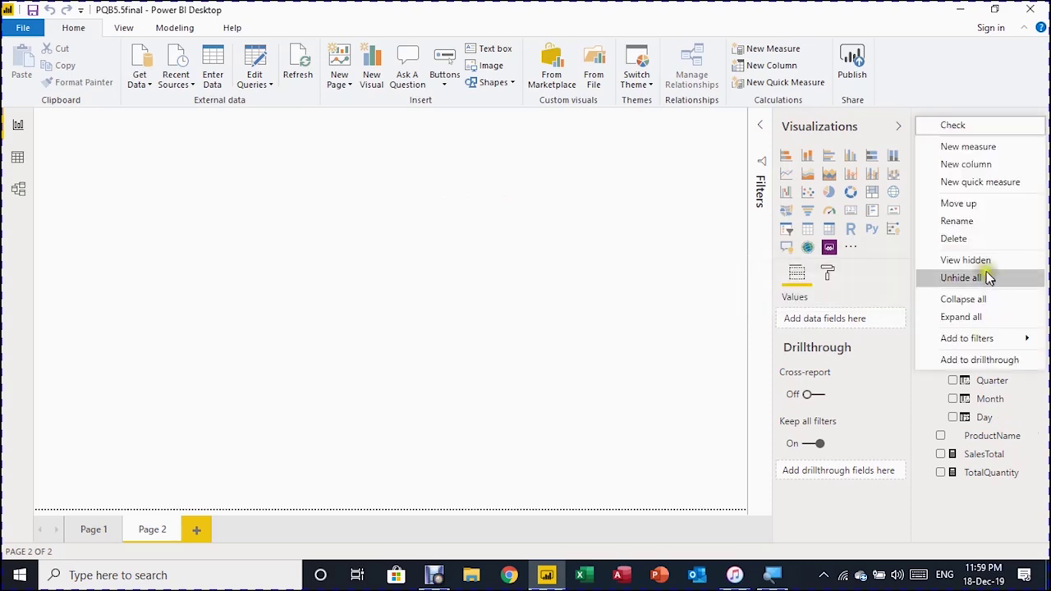
Build a matrix visual on the report page with SalesTotal as values and the Category Hierarchy as rows.
left_click(970, 205)
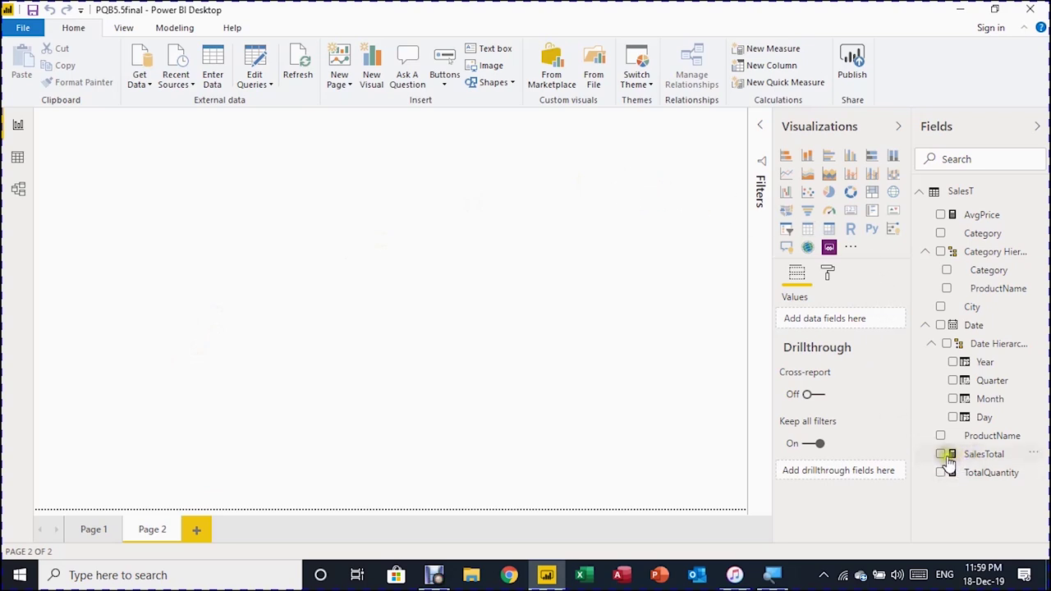
left_click_drag(946, 460, 233, 205)
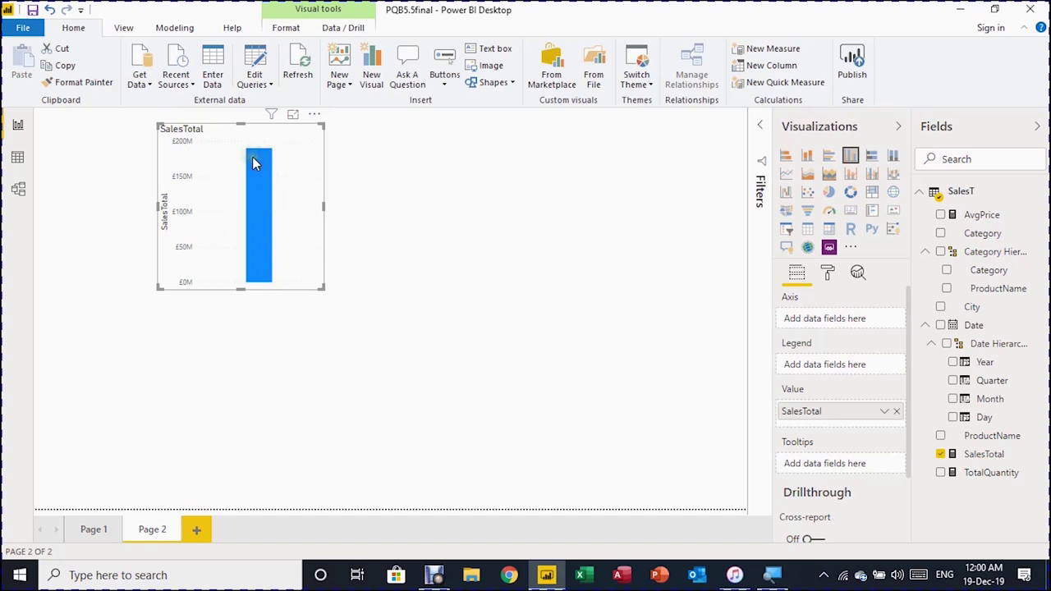
mouse_move(252, 156)
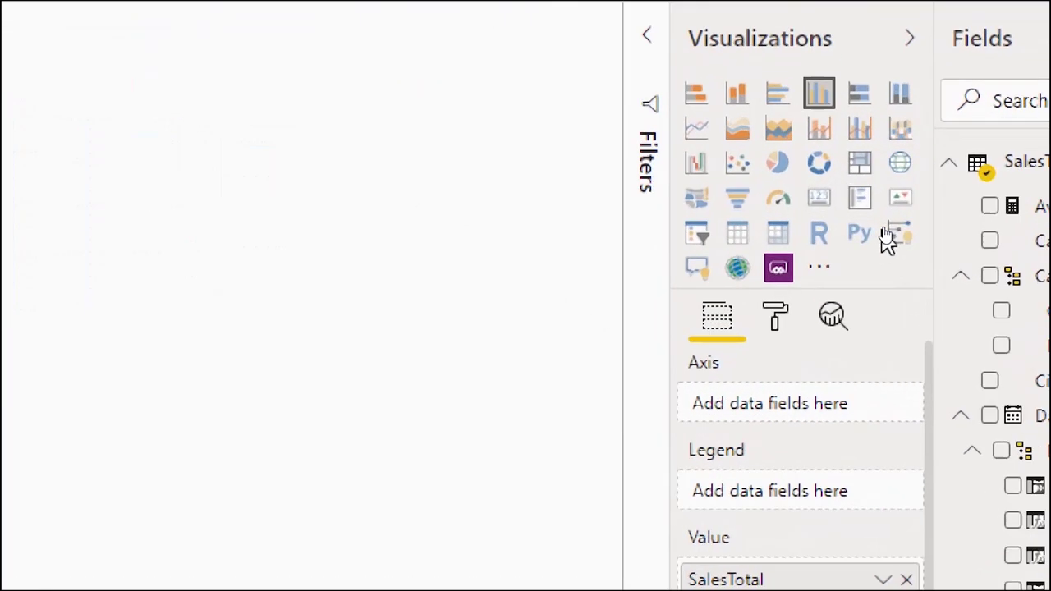
left_click(775, 235)
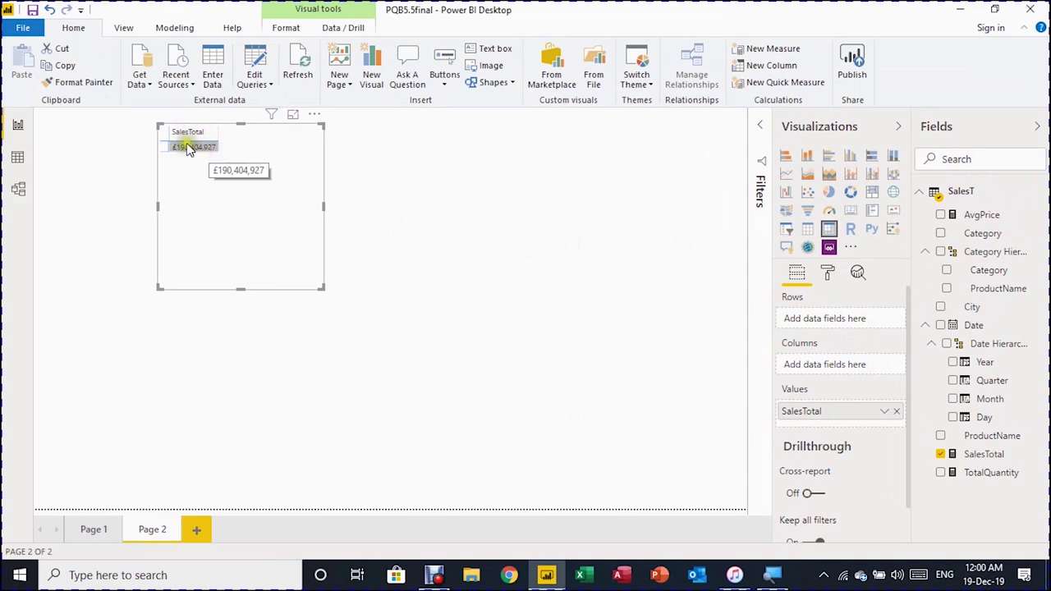
left_click(211, 149)
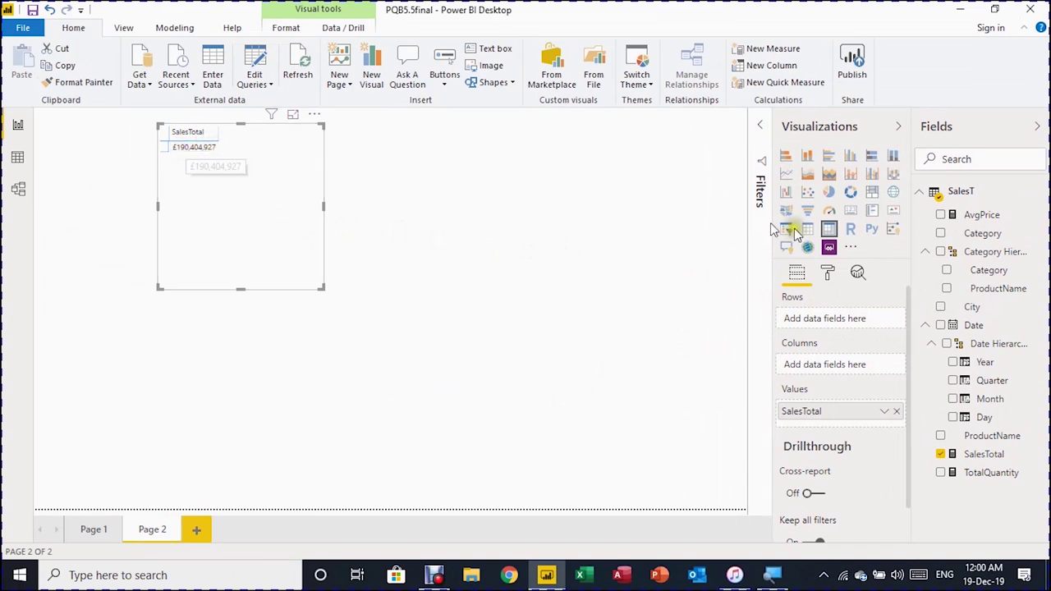
left_click(941, 252)
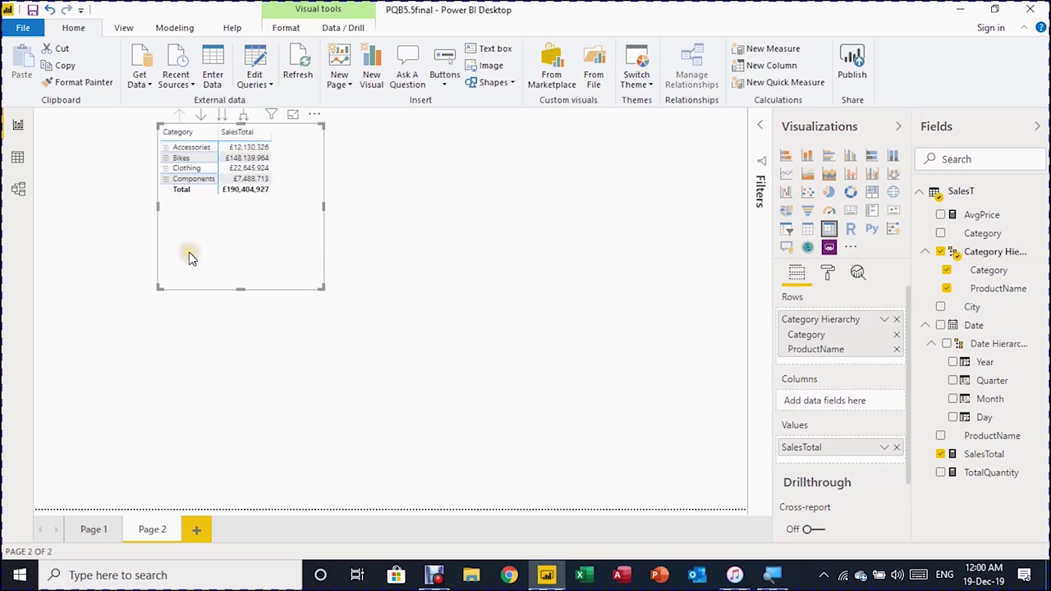
Expand Accessories, Bikes, Clothing and Components in the matrix to product level and enlarge the visual to the page's left edge.
left_click(166, 150)
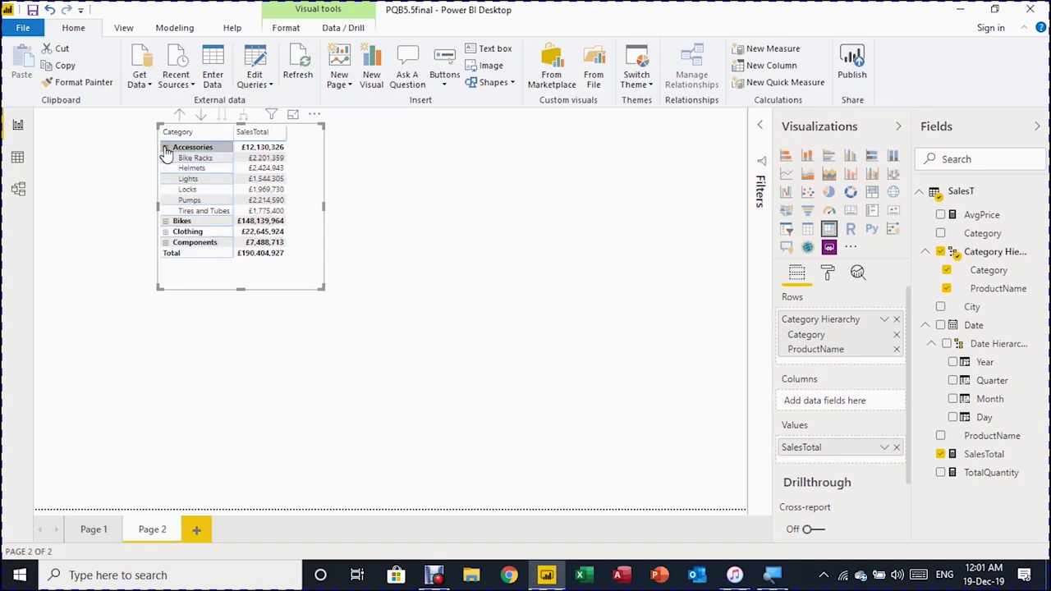
left_click(165, 221)
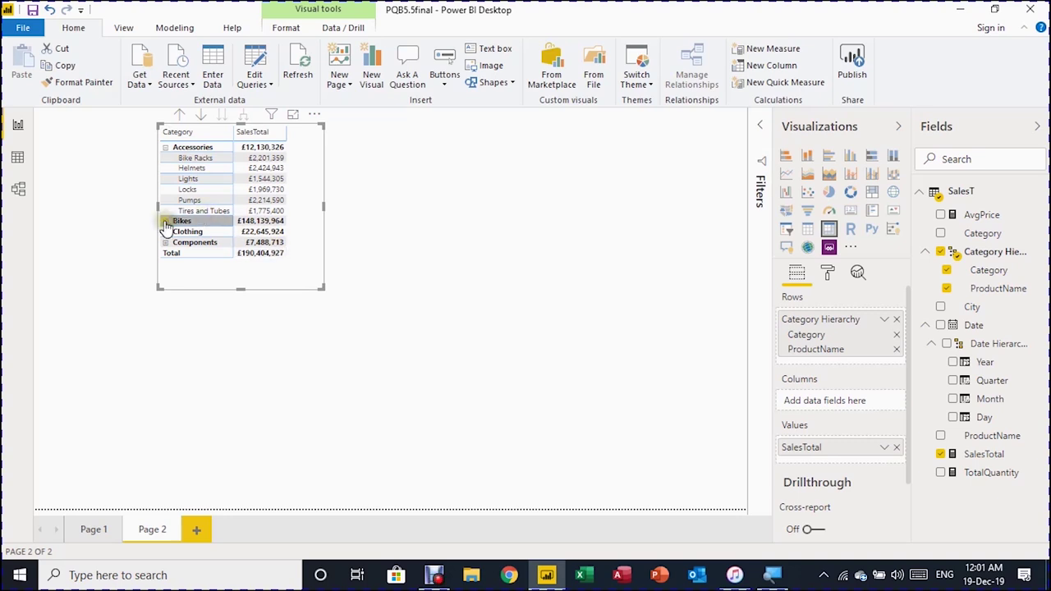
left_click(167, 232)
left_click(165, 242)
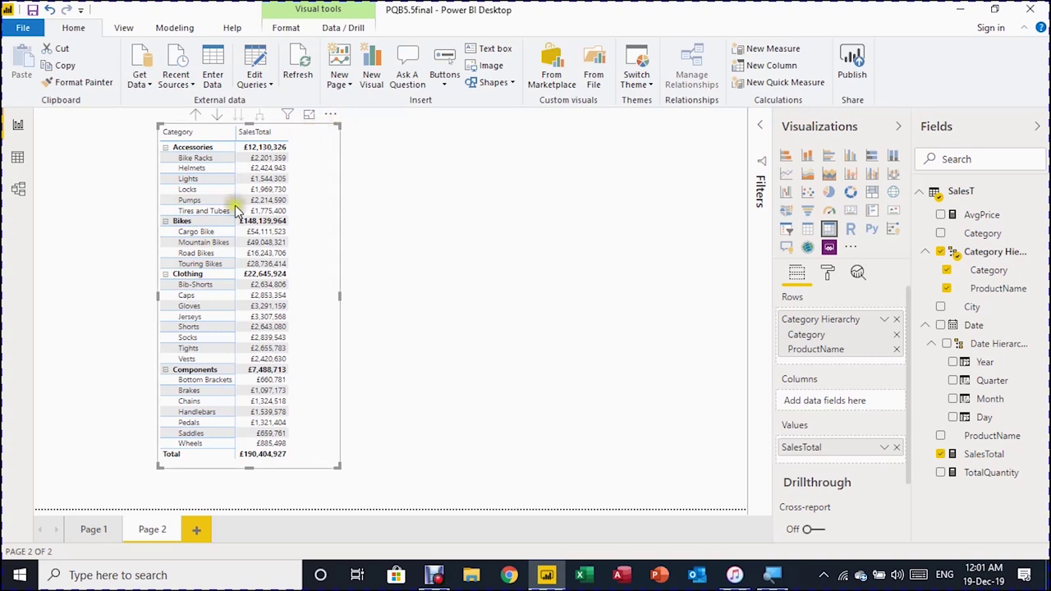
left_click_drag(158, 294, 35, 271)
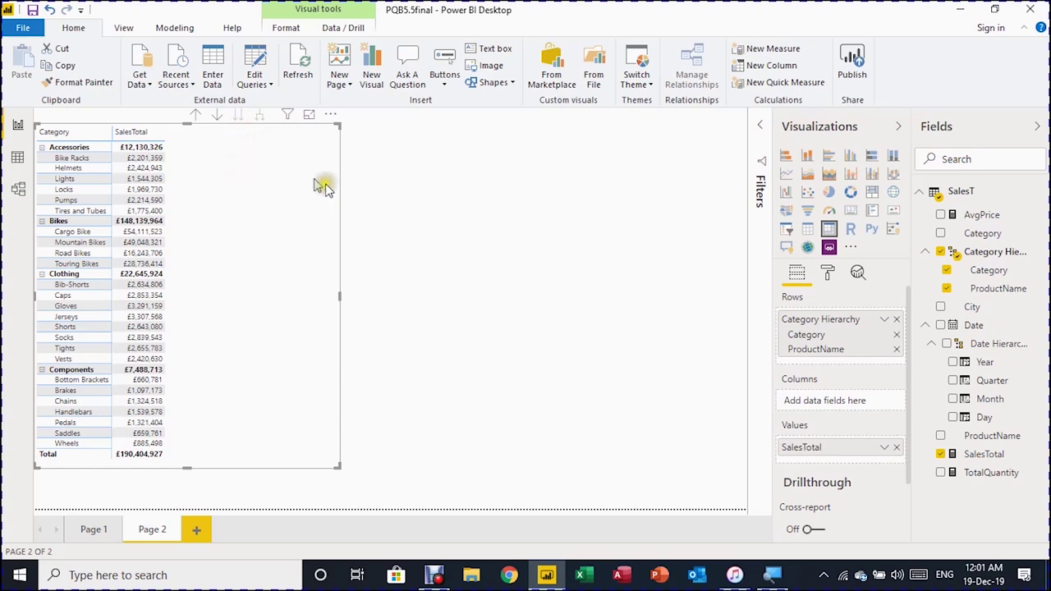
Show the matrix in focus mode and add the TotalQuantity and AvgPrice measures to its values.
left_click(310, 117)
left_click(311, 117)
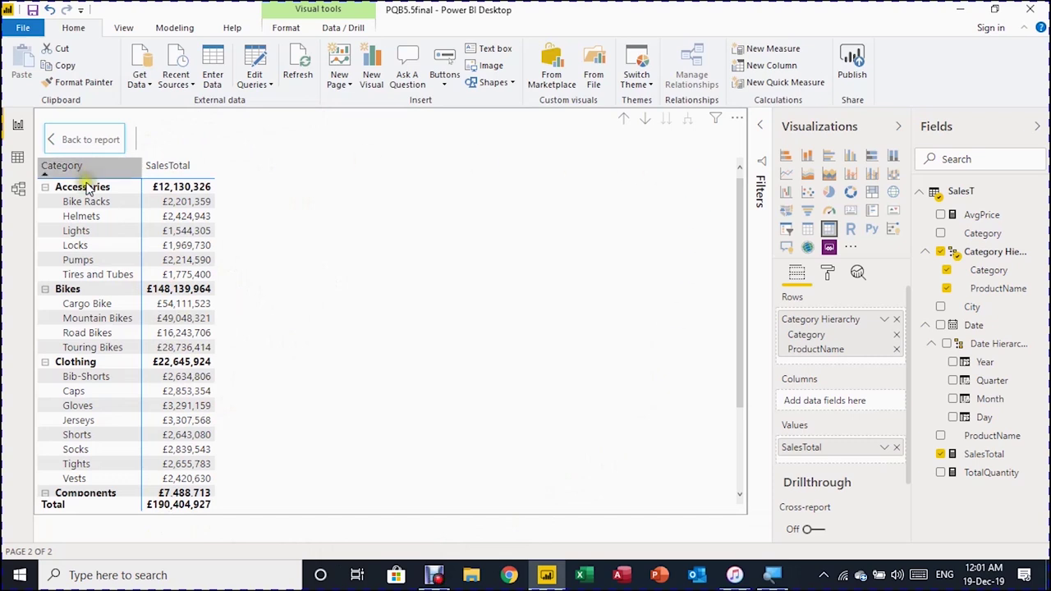
scroll(441, 296, "down", 3)
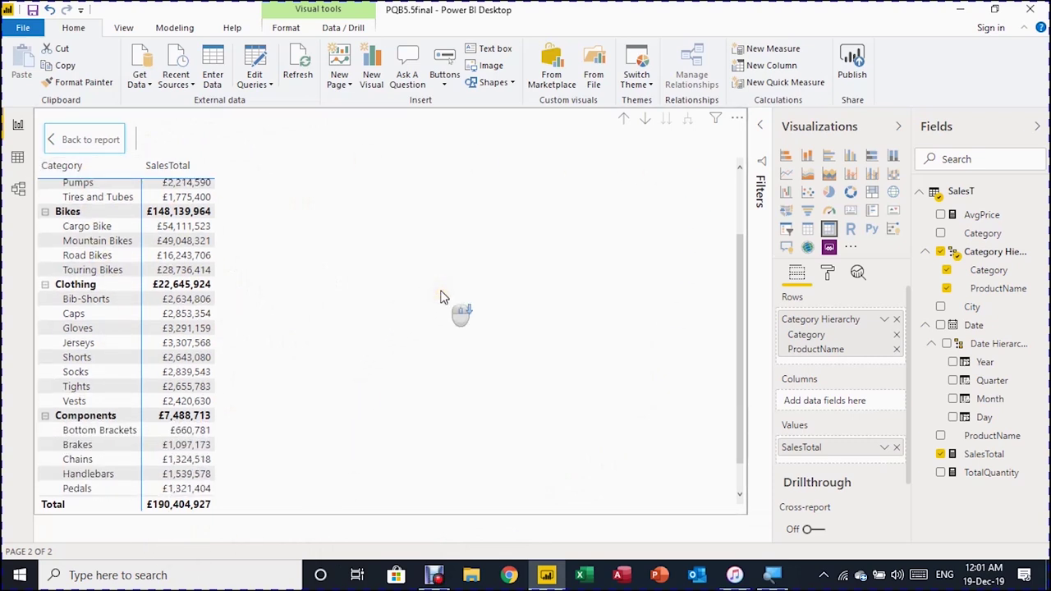
scroll(440, 296, "up", 3)
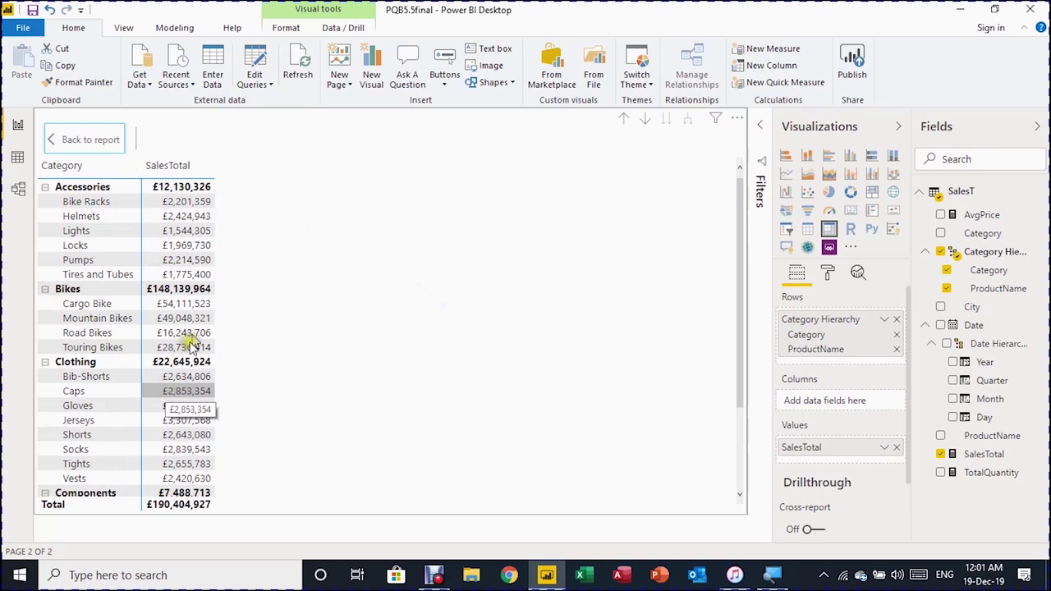
left_click_drag(969, 478, 271, 279)
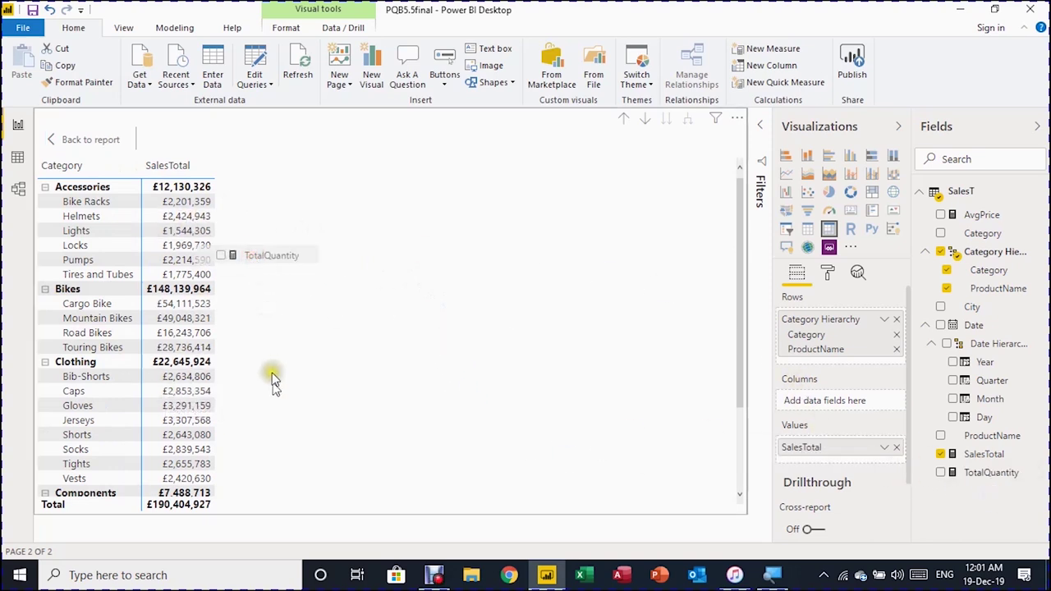
left_click_drag(272, 371, 275, 392)
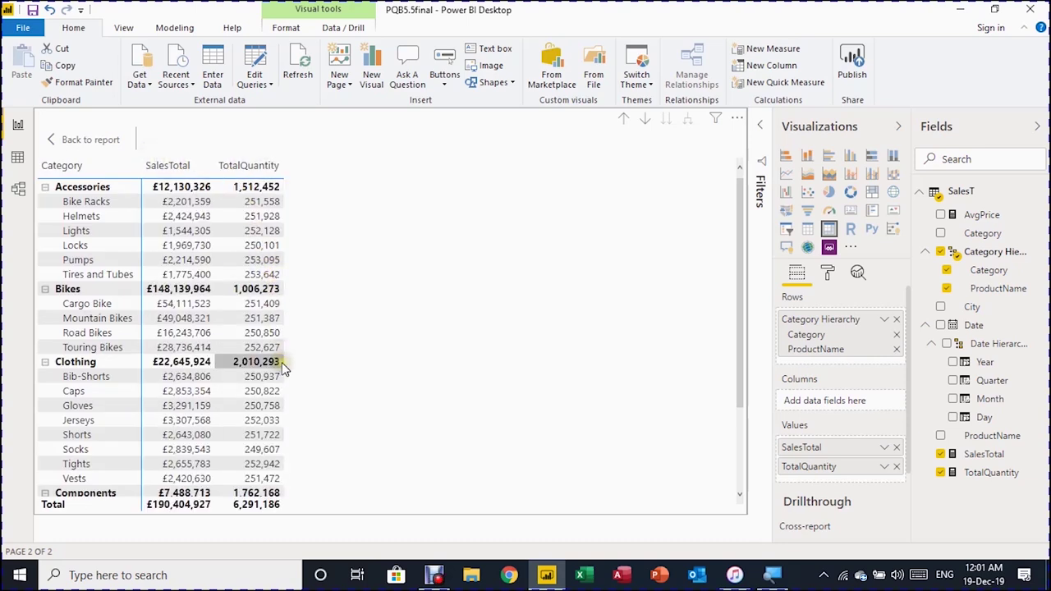
left_click_drag(973, 217, 303, 229)
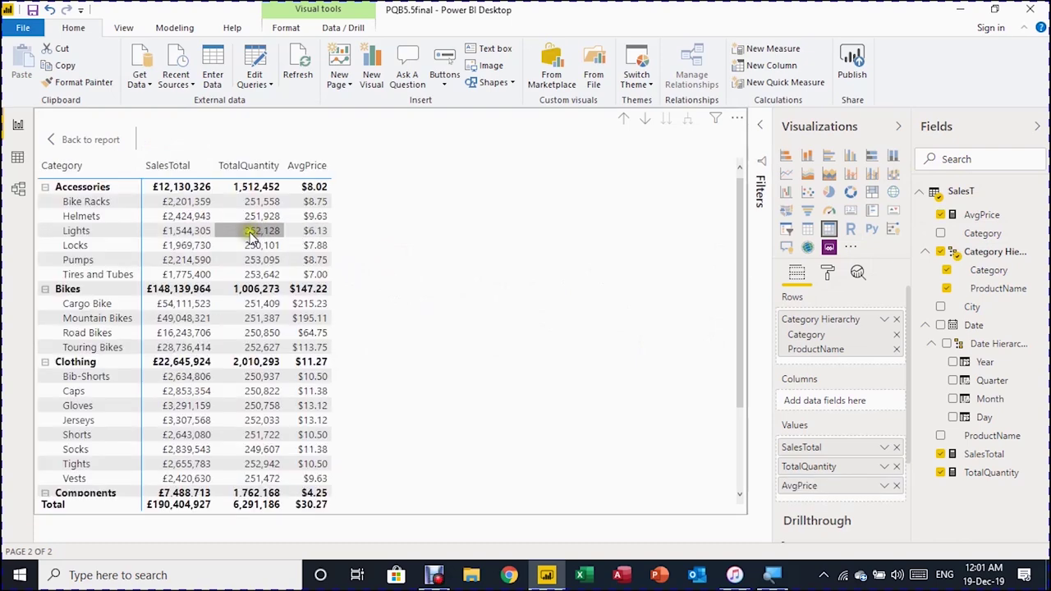
scroll(261, 263, "down", 3)
scroll(263, 258, "up", 3)
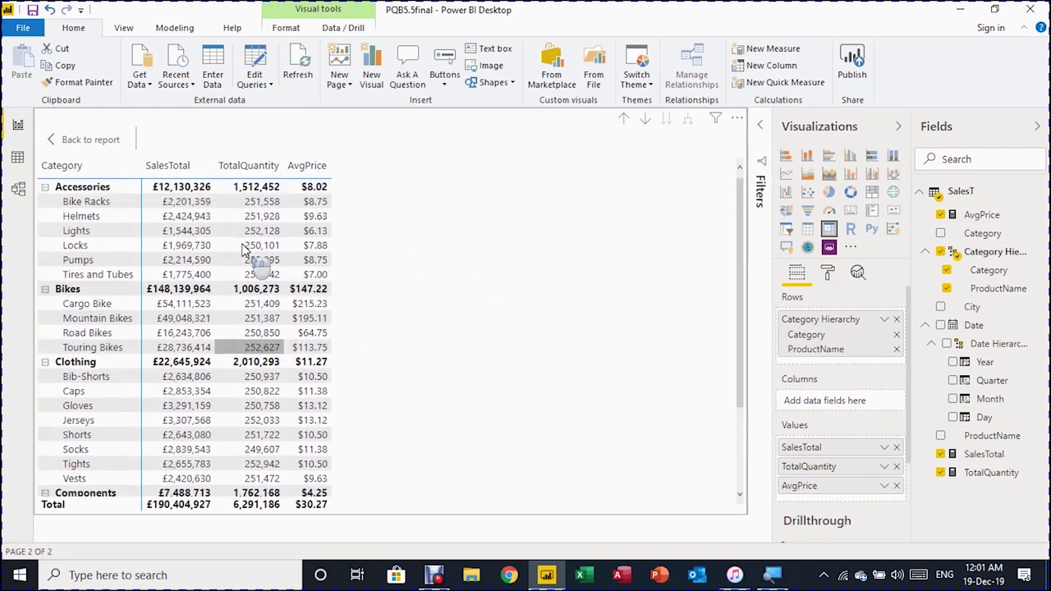
Return to the report page, move the matrix down to the page's bottom edge and narrow it to fit its columns.
left_click(827, 272)
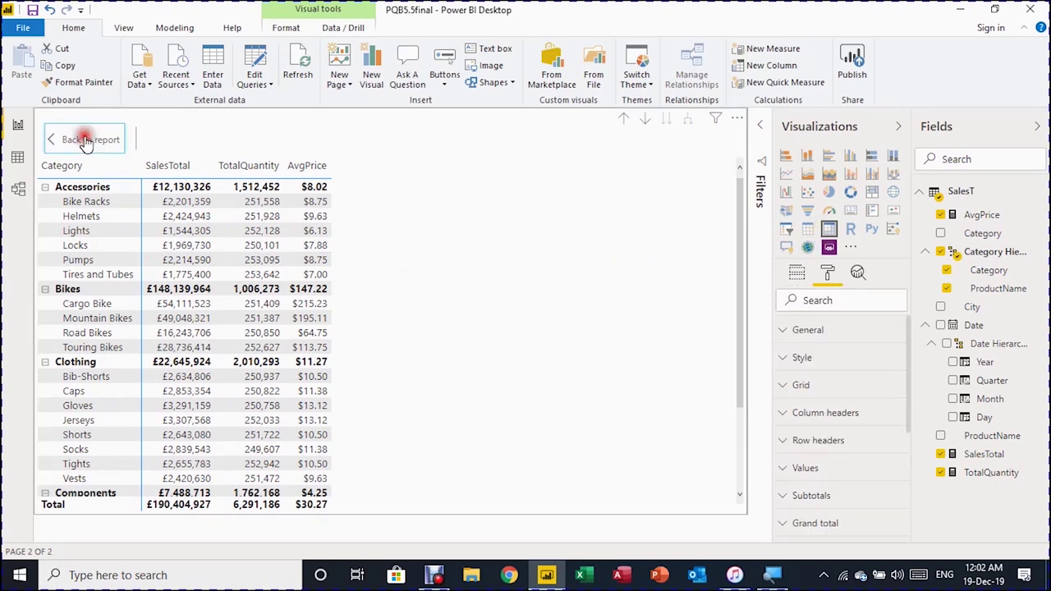
left_click(84, 139)
left_click_drag(301, 135, 274, 218)
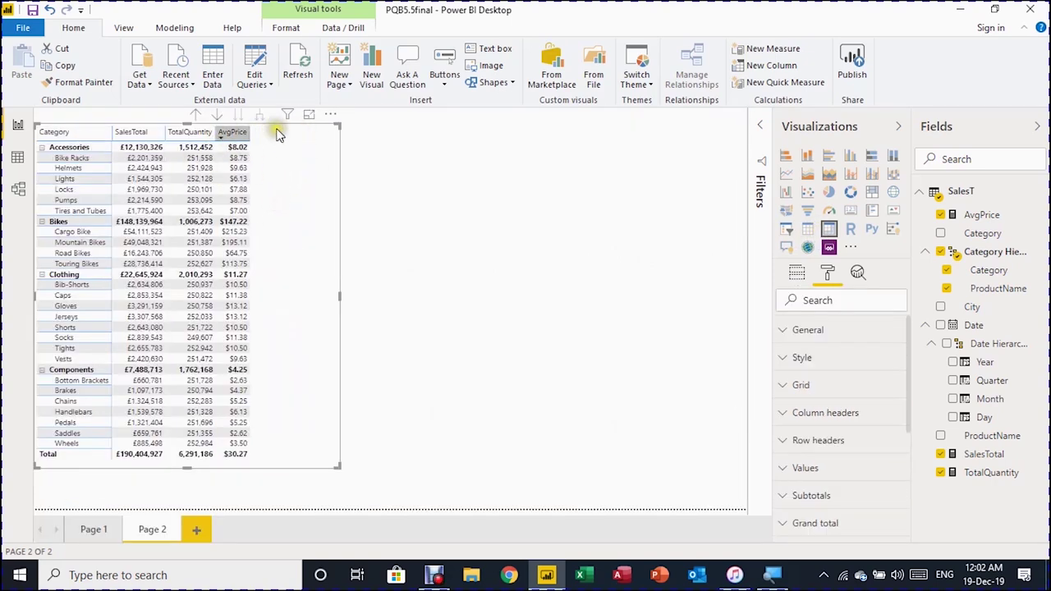
left_click_drag(286, 132, 265, 235)
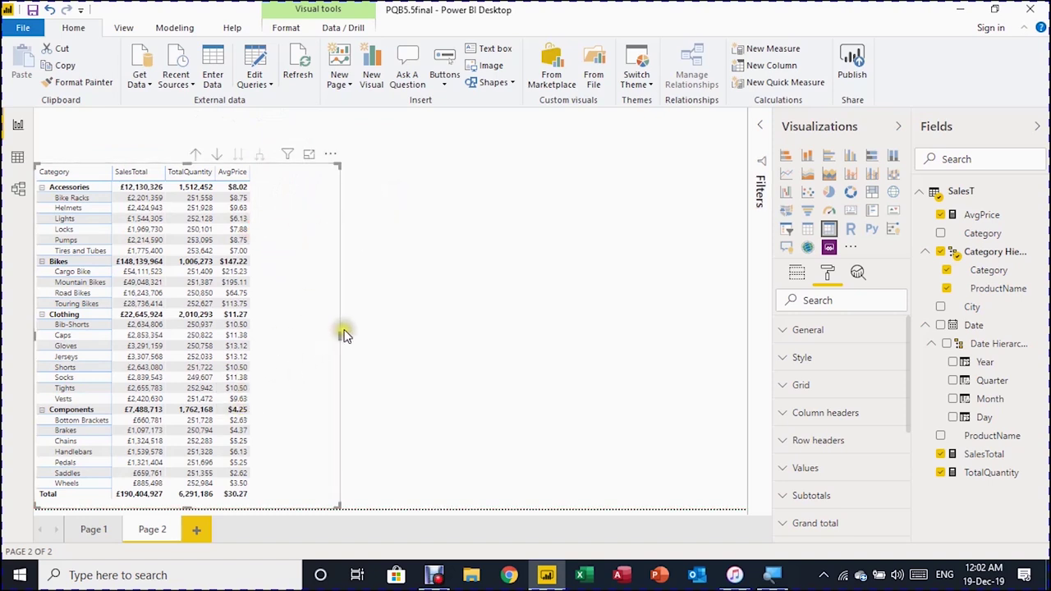
left_click_drag(339, 334, 256, 323)
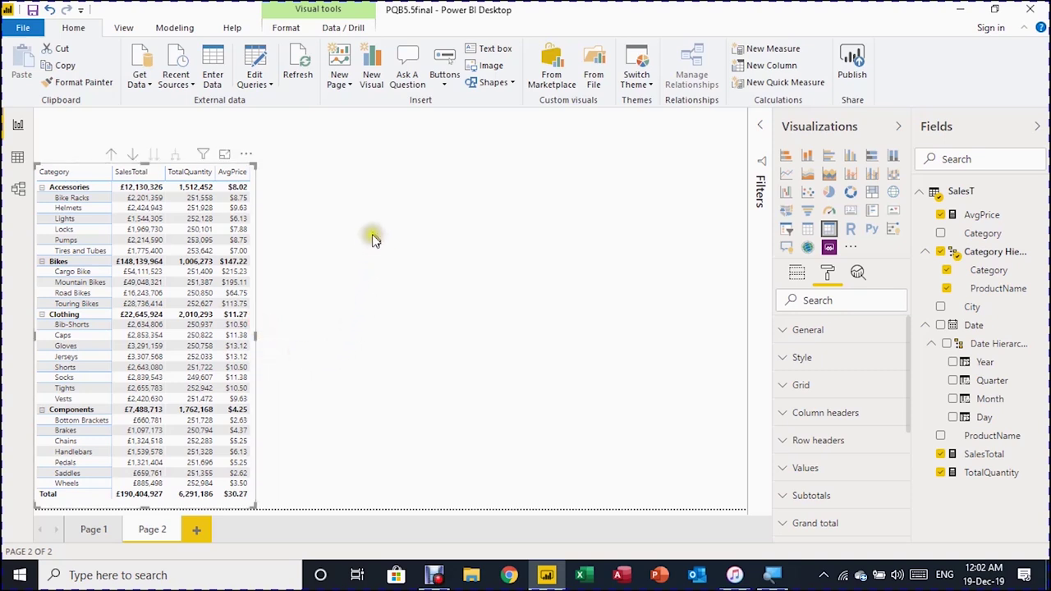
left_click(364, 177)
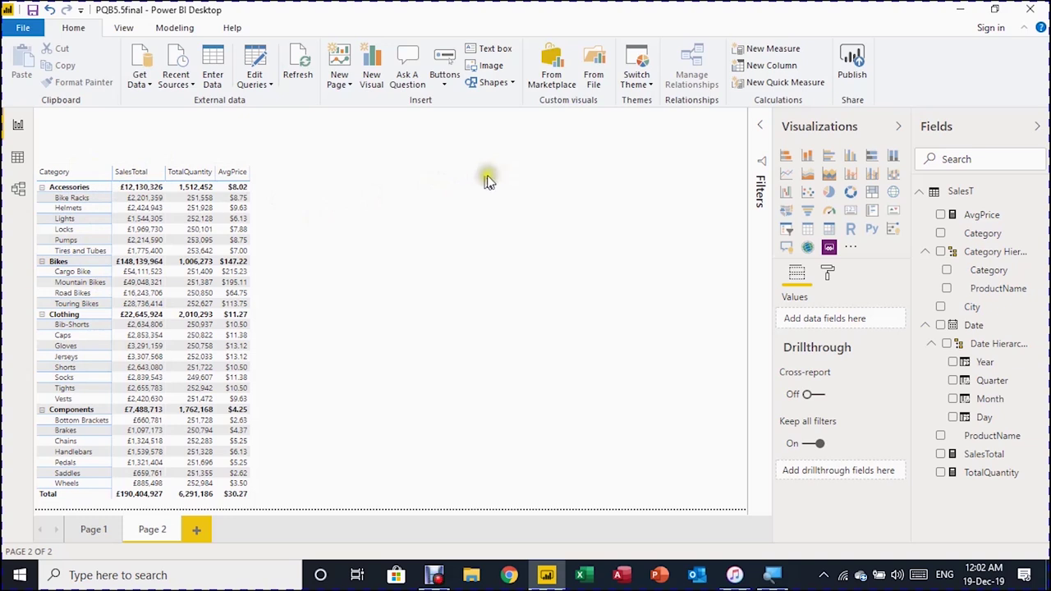
Rename the report page Page 2 as Salesreport.
left_click(161, 533)
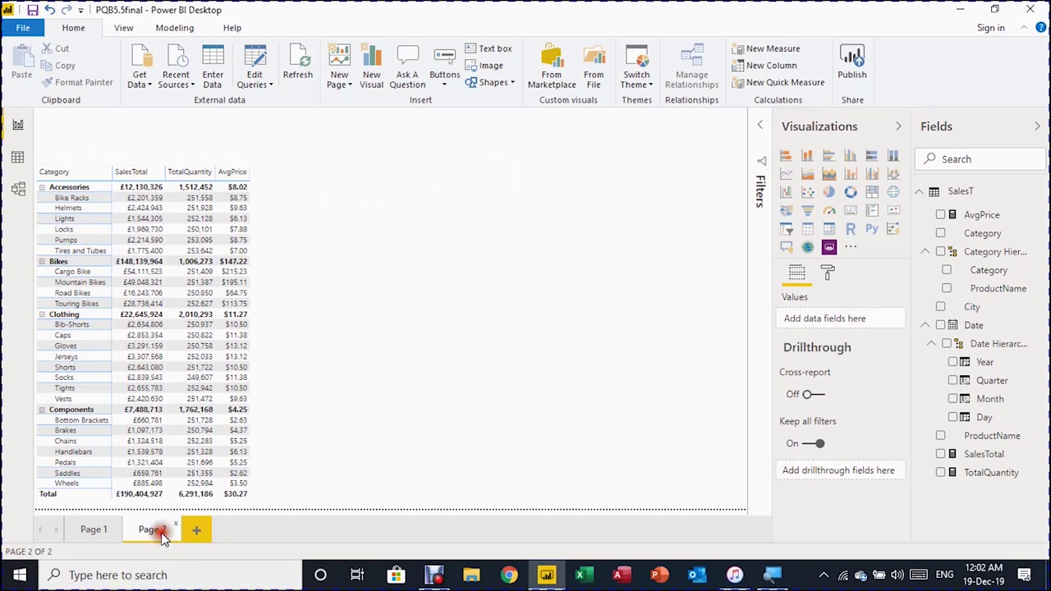
double_click(161, 533)
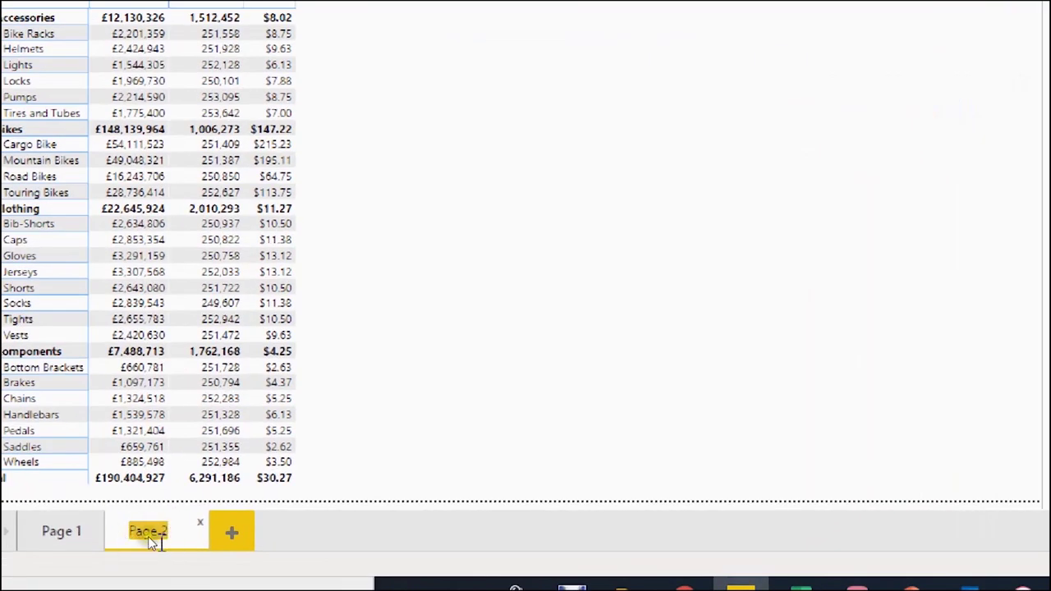
type("Salesre")
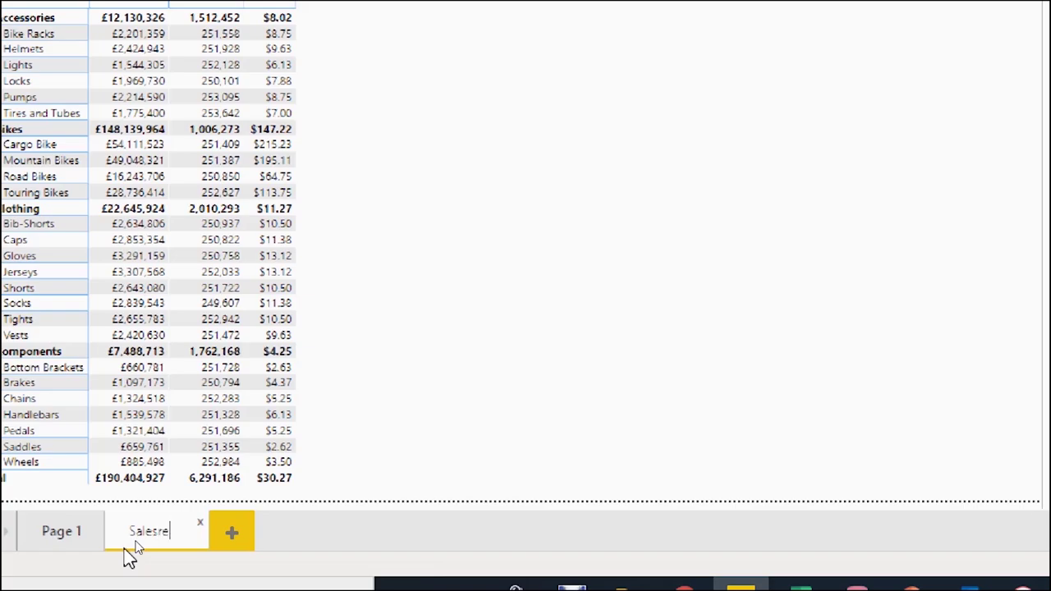
type("port")
key("Return")
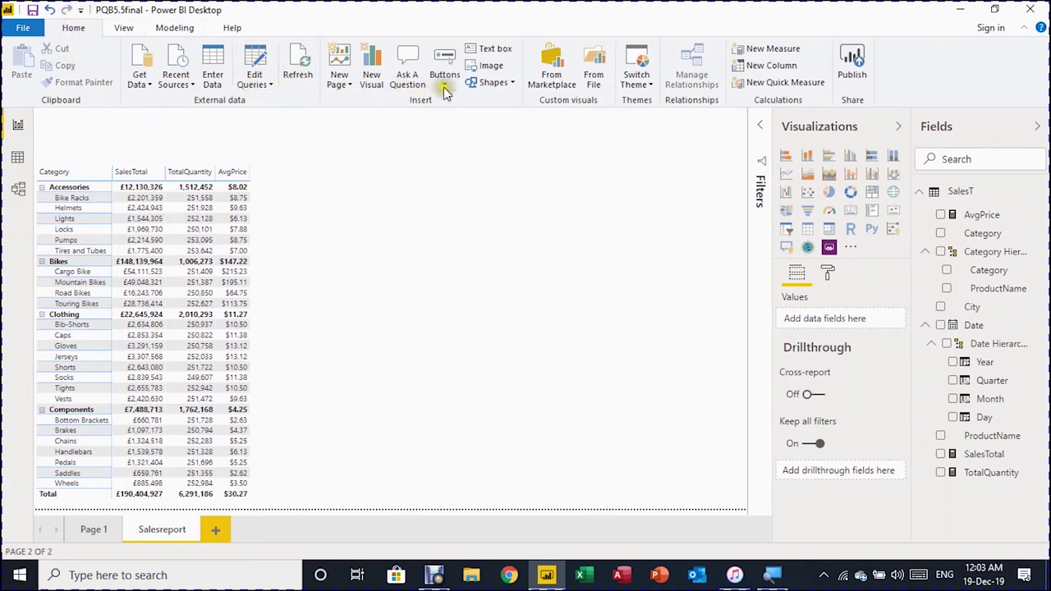
Insert a text box reading "AAA Bikes - Sales Report" and shorten it to a title-height strip beside the matrix.
left_click(488, 51)
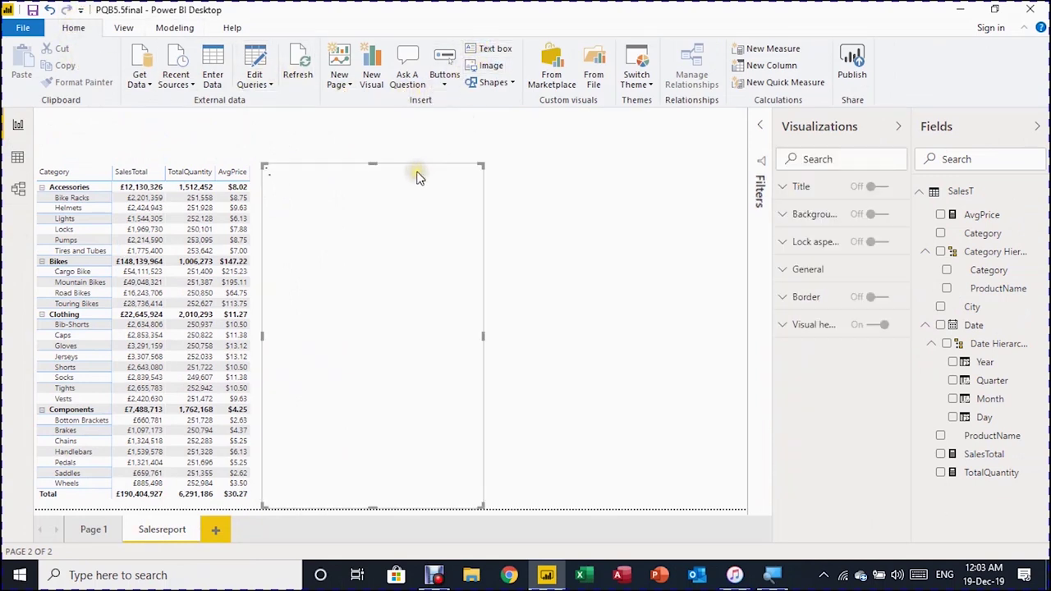
left_click(345, 196)
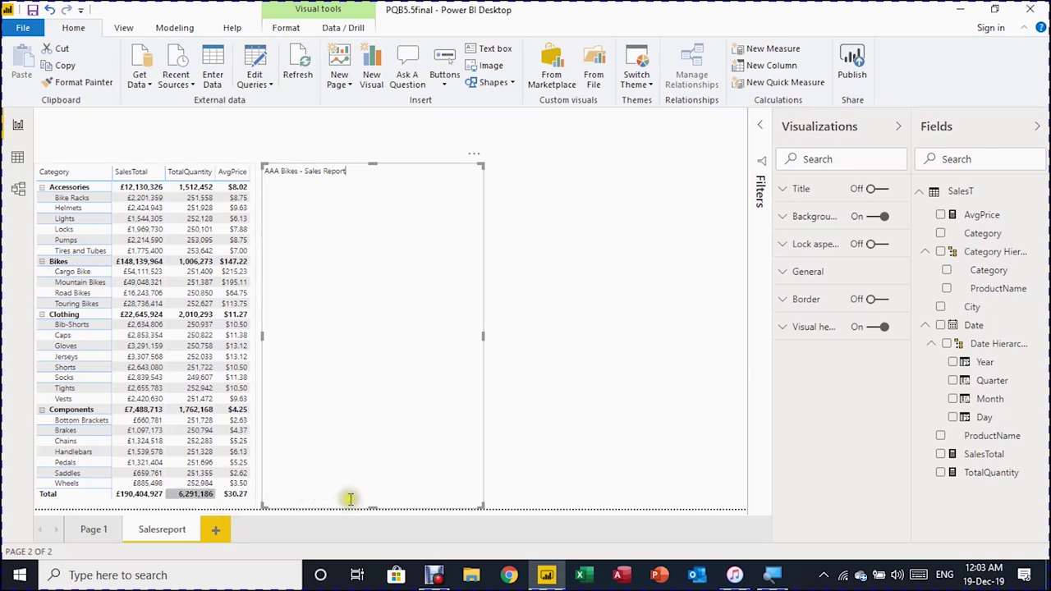
left_click_drag(372, 507, 399, 216)
Set the font size of the whole "AAA Bikes - Sales Report" title text to 36.
left_click(362, 173)
left_click_drag(362, 174, 280, 170)
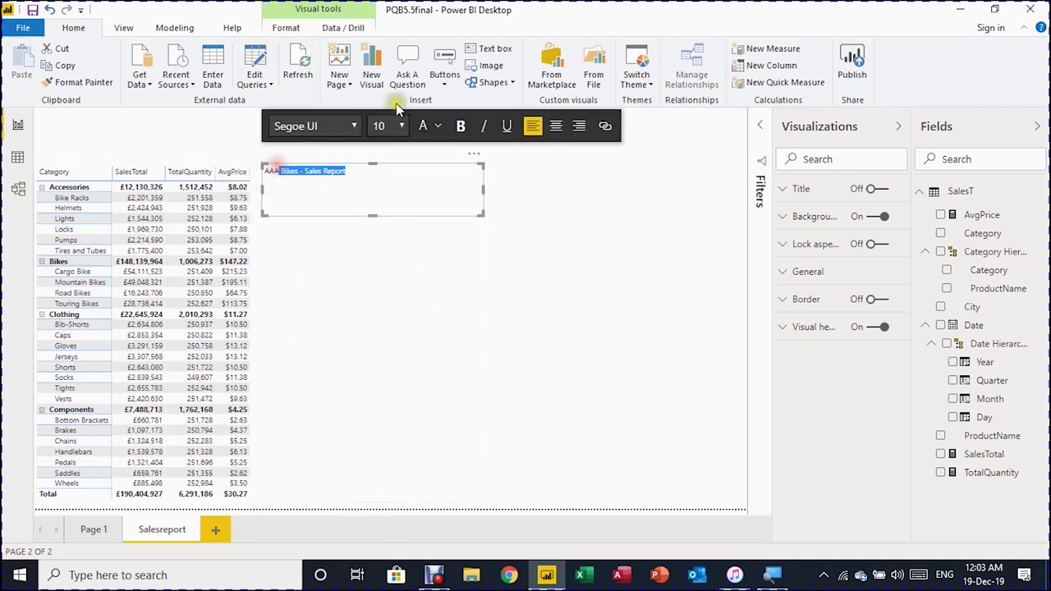
left_click_drag(345, 172, 264, 171)
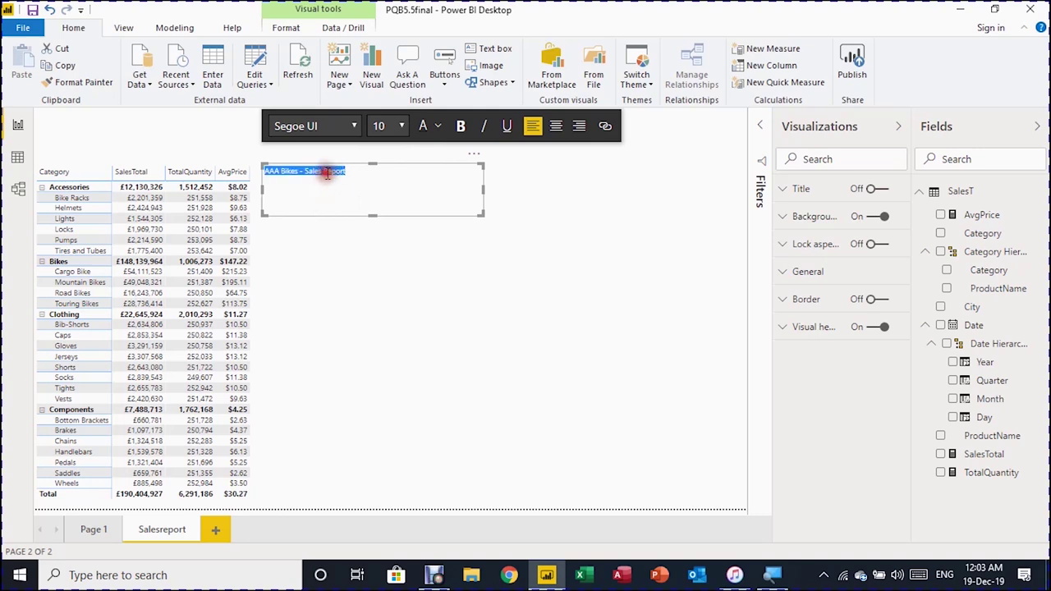
left_click(398, 126)
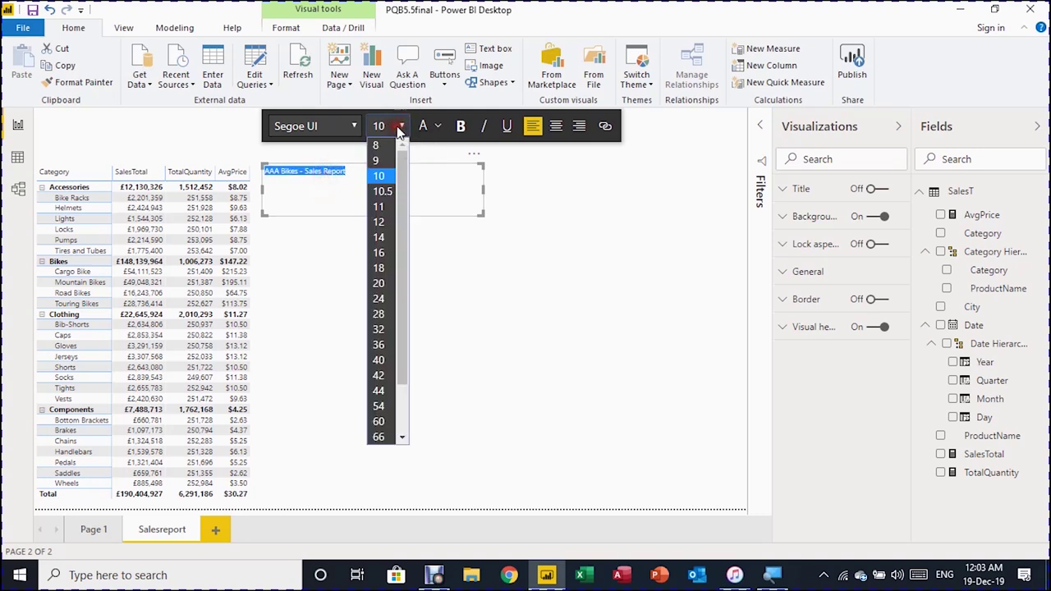
left_click(377, 346)
Stretch the title text box across the full width of the page's top edge and centre its text.
left_click_drag(485, 189, 607, 179)
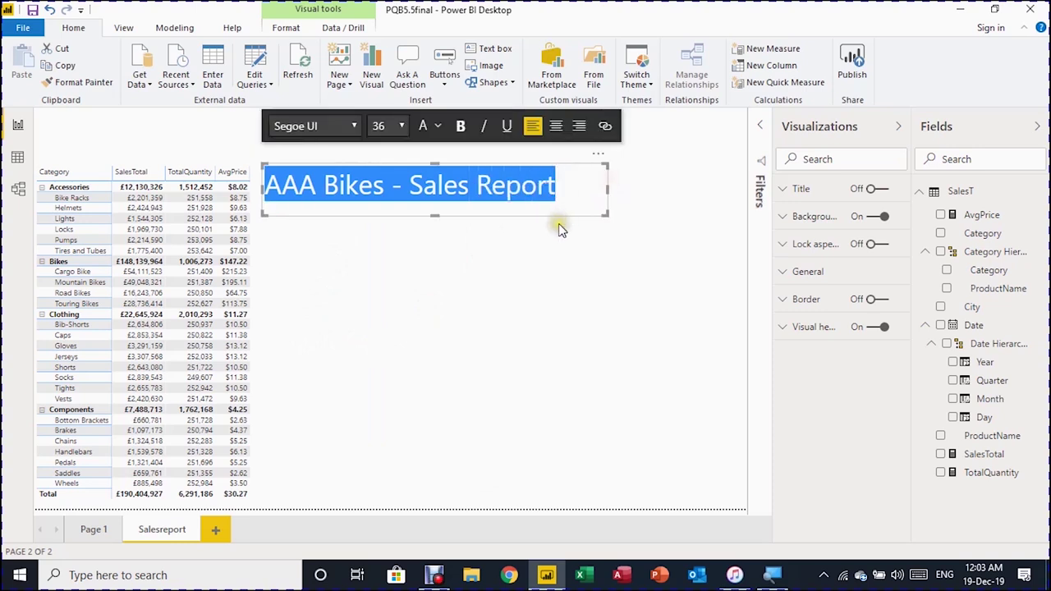
left_click_drag(558, 217, 258, 136)
left_click_drag(379, 133, 743, 121)
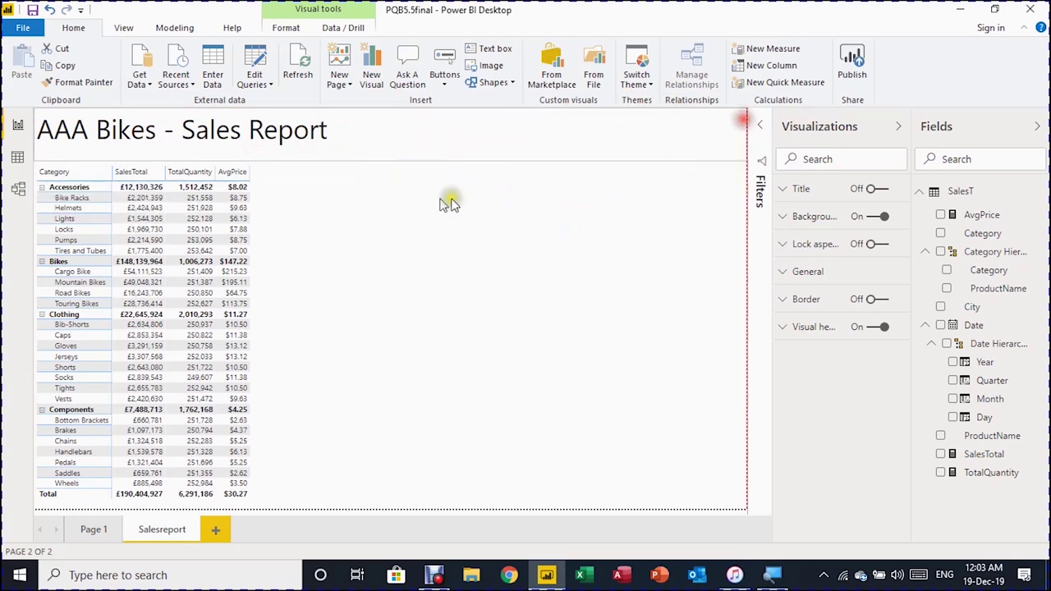
left_click(305, 200)
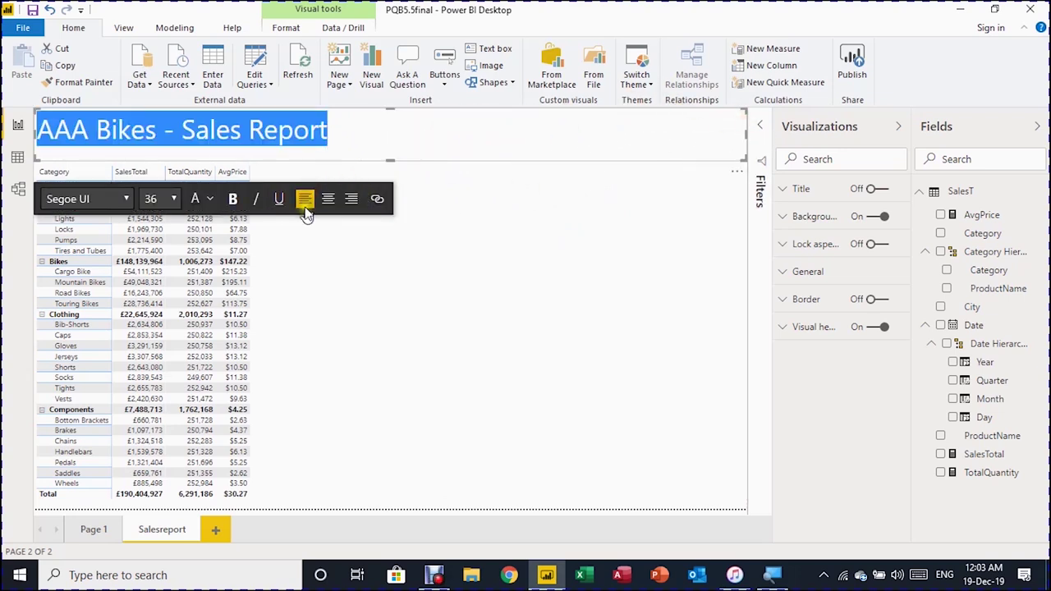
left_click(327, 199)
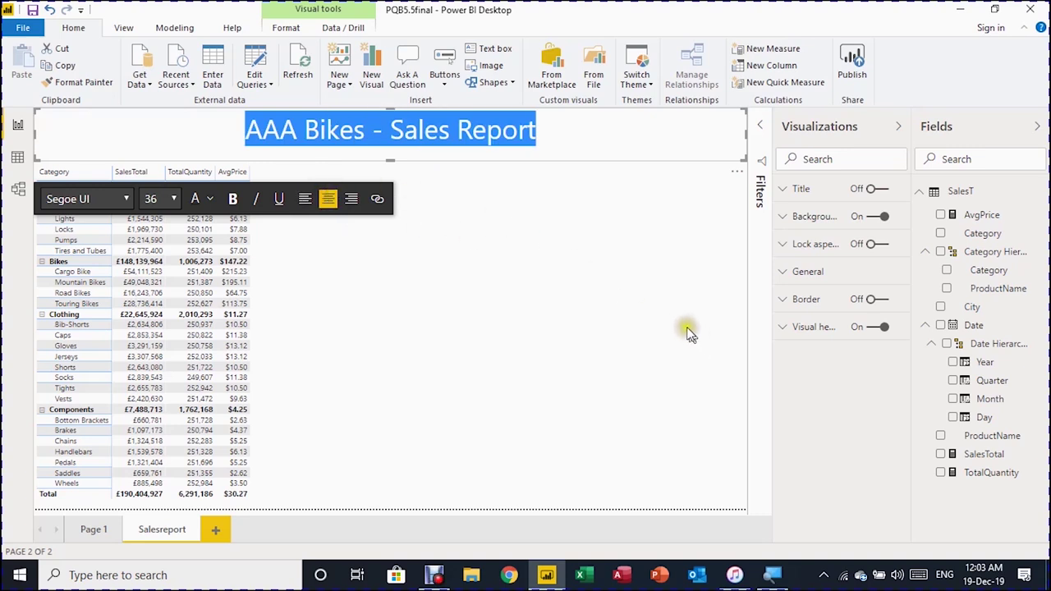
Set the background of the "AAA Bikes - Sales Report" title text box to a medium grey theme colour.
left_click(785, 217)
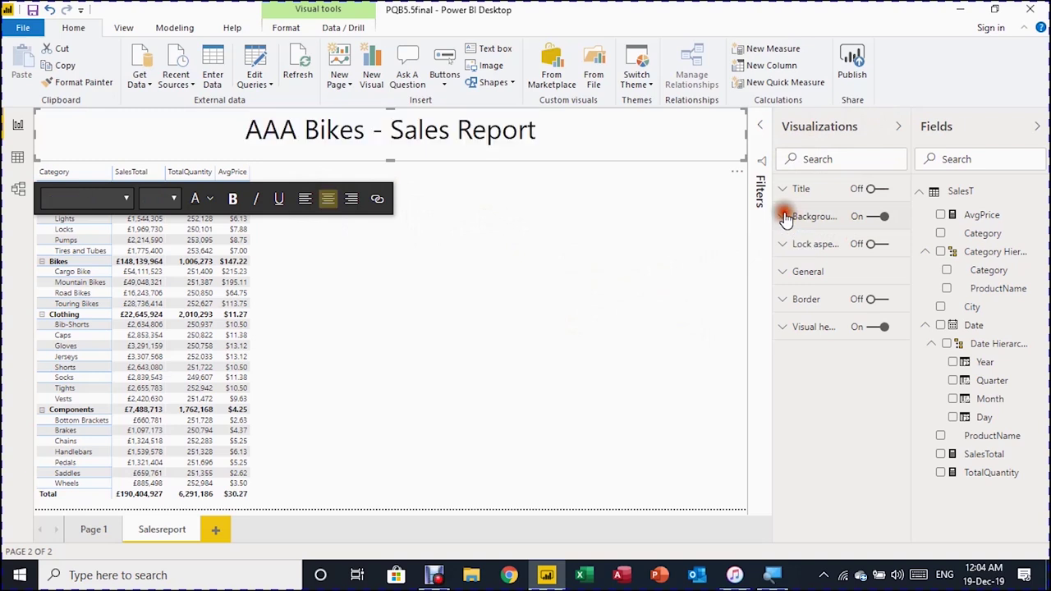
left_click(808, 264)
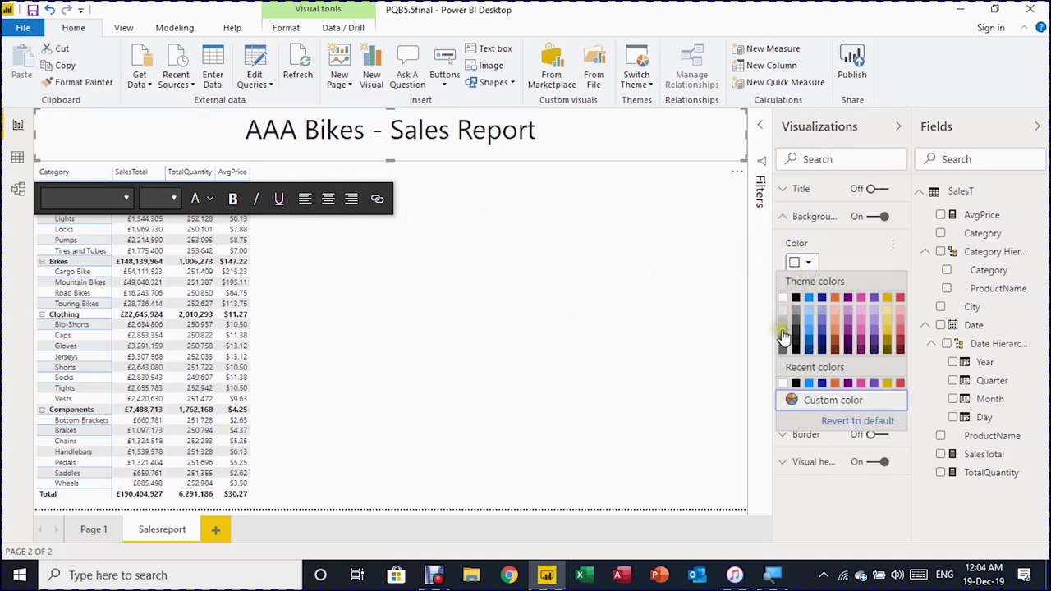
left_click(783, 337)
left_click(556, 336)
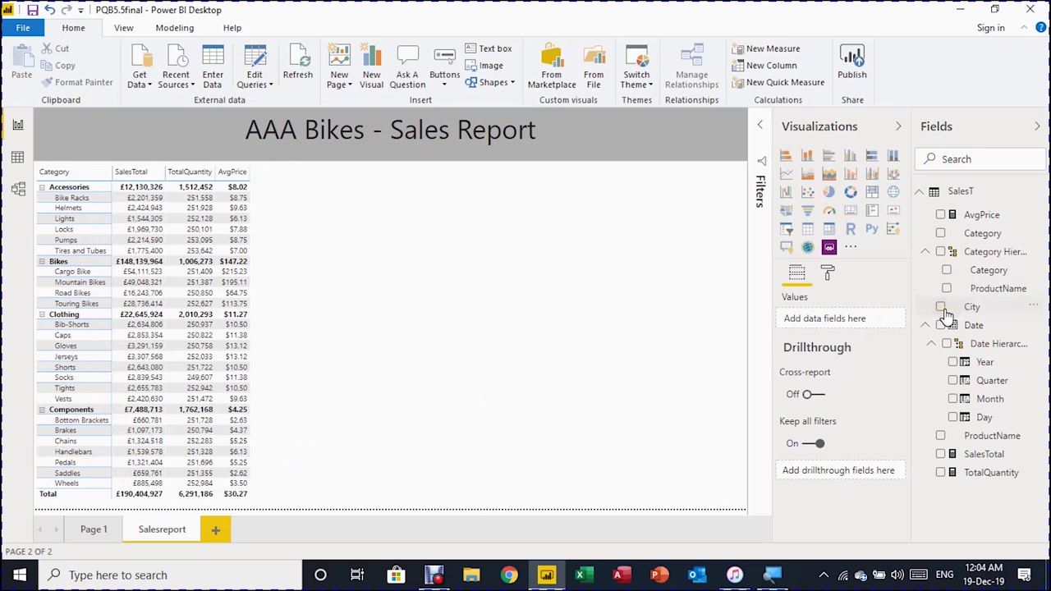
Check the distinct values of the City column in the SalesT data table and return to the report.
left_click(18, 159)
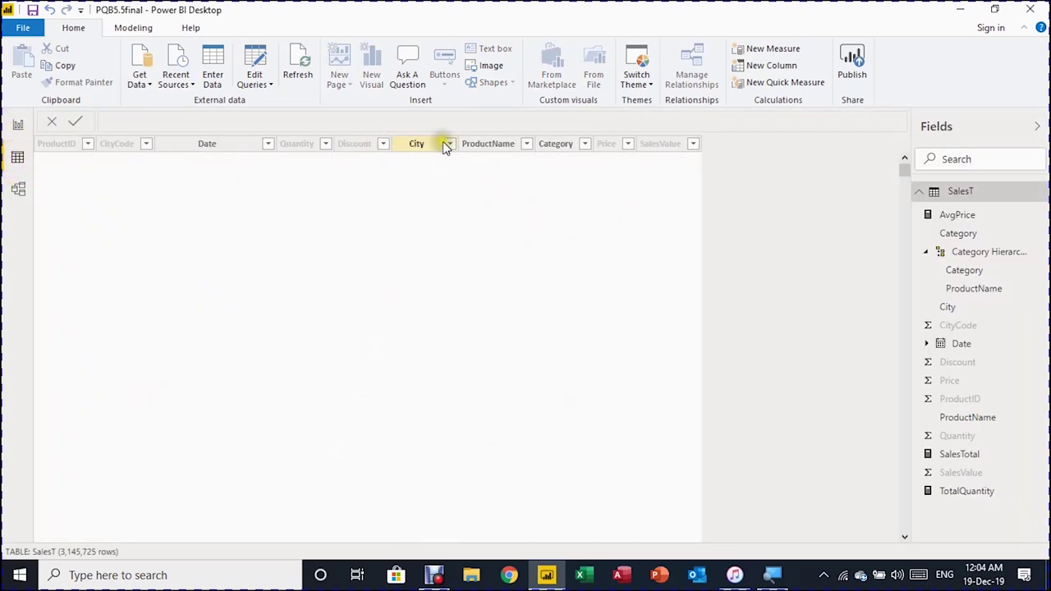
left_click(450, 145)
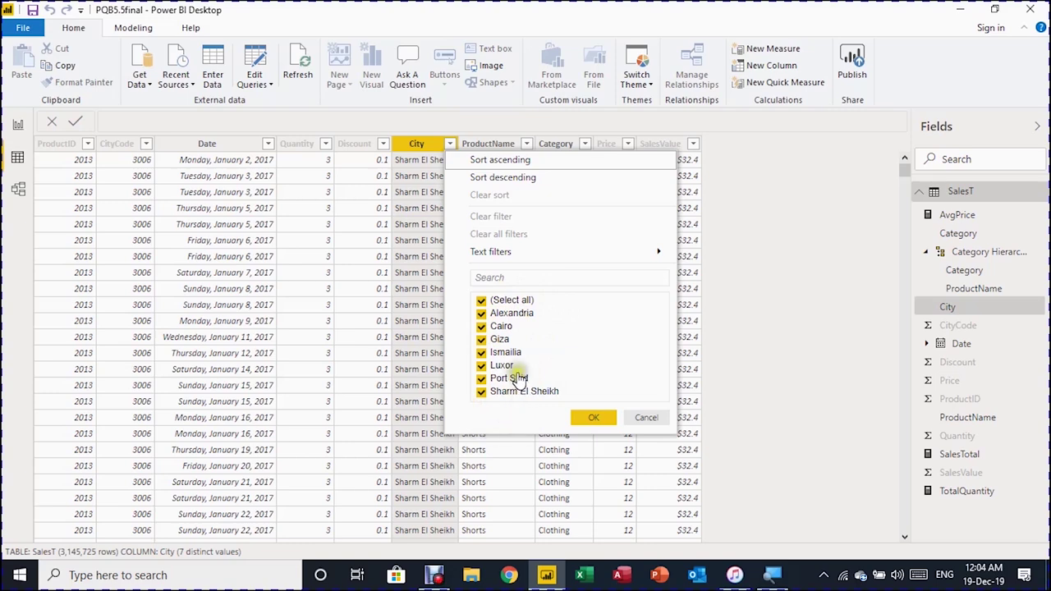
left_click(644, 418)
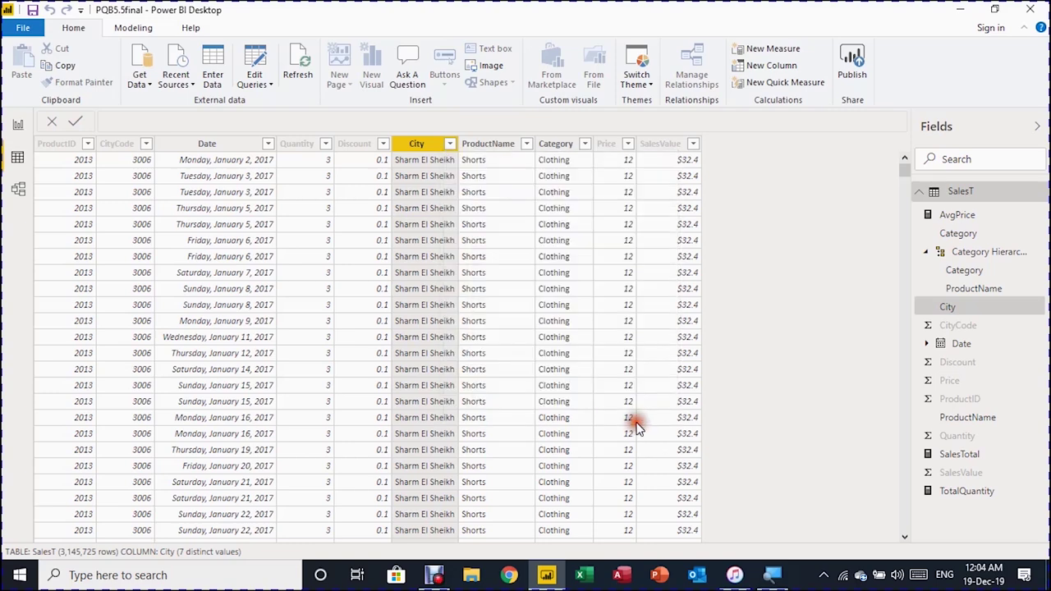
left_click(17, 124)
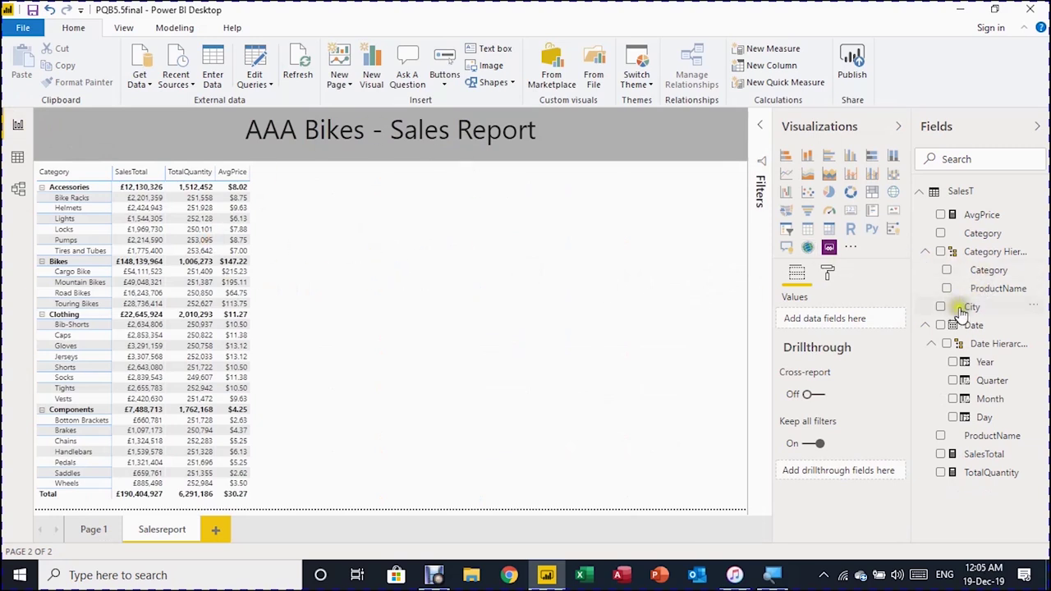
Add a map of the City field in the empty area beside the matrix and enlarge it to fill that area.
mouse_move(969, 307)
left_mouse_down()
mouse_move(673, 305)
mouse_move(516, 282)
mouse_move(500, 265)
left_mouse_up()
left_click(498, 401)
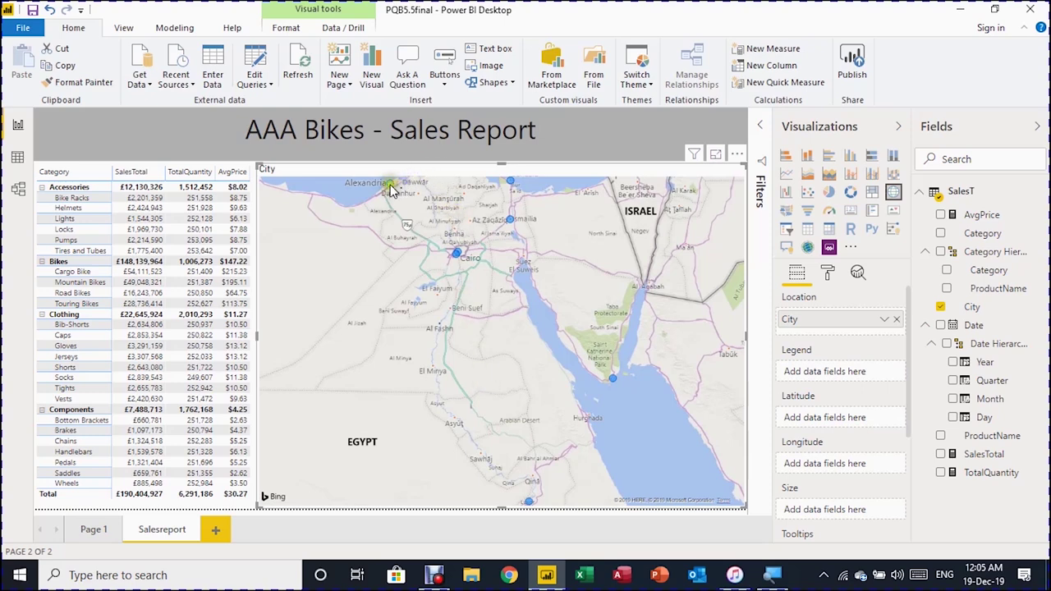
Examine the city locations on the map, including the area around Cairo and Giza.
mouse_move(392, 189)
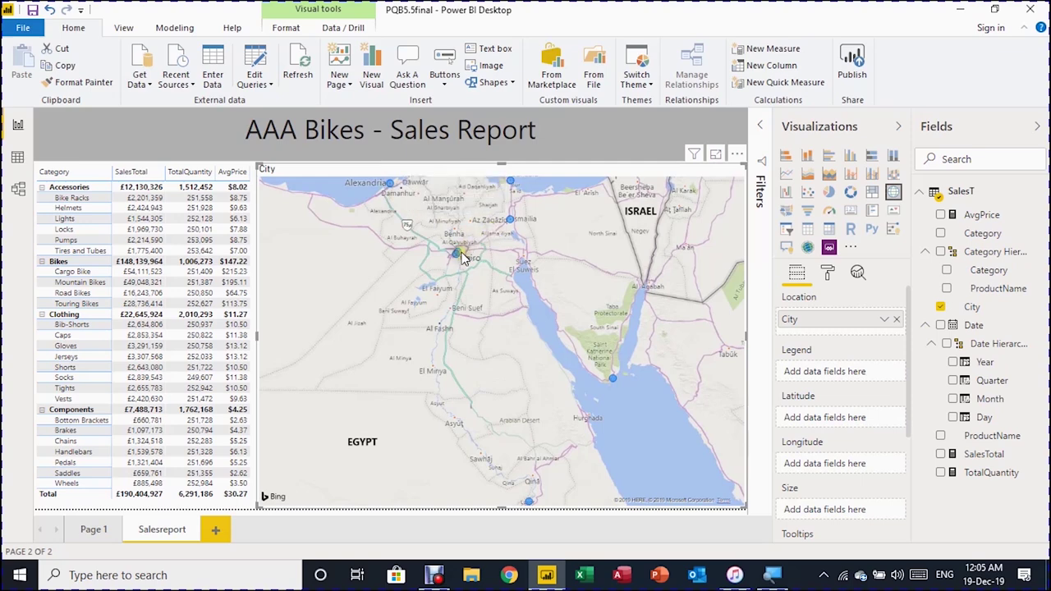
mouse_move(491, 239)
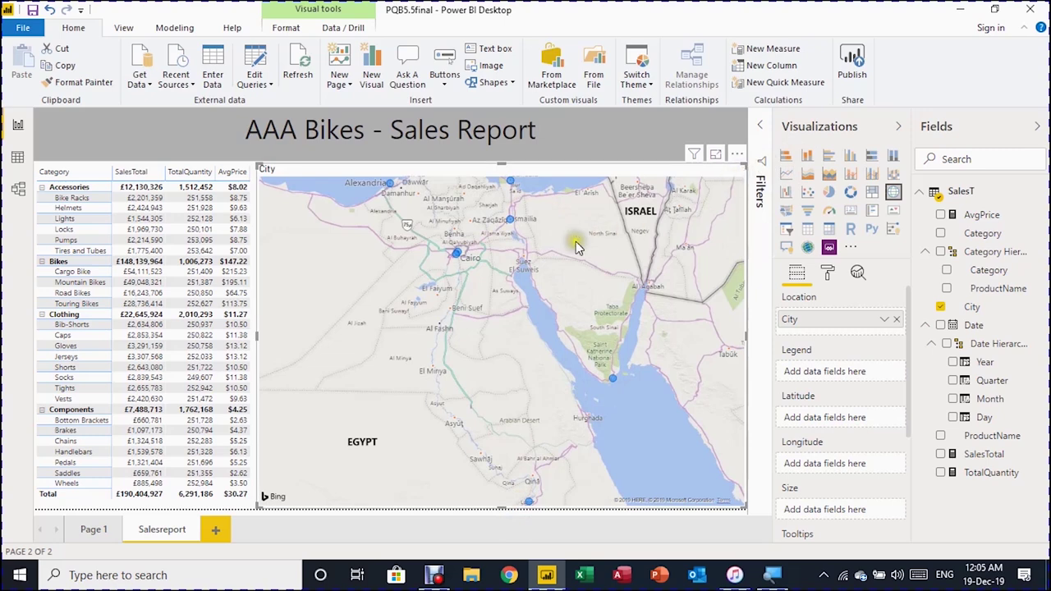
scroll(531, 289, "up", 5)
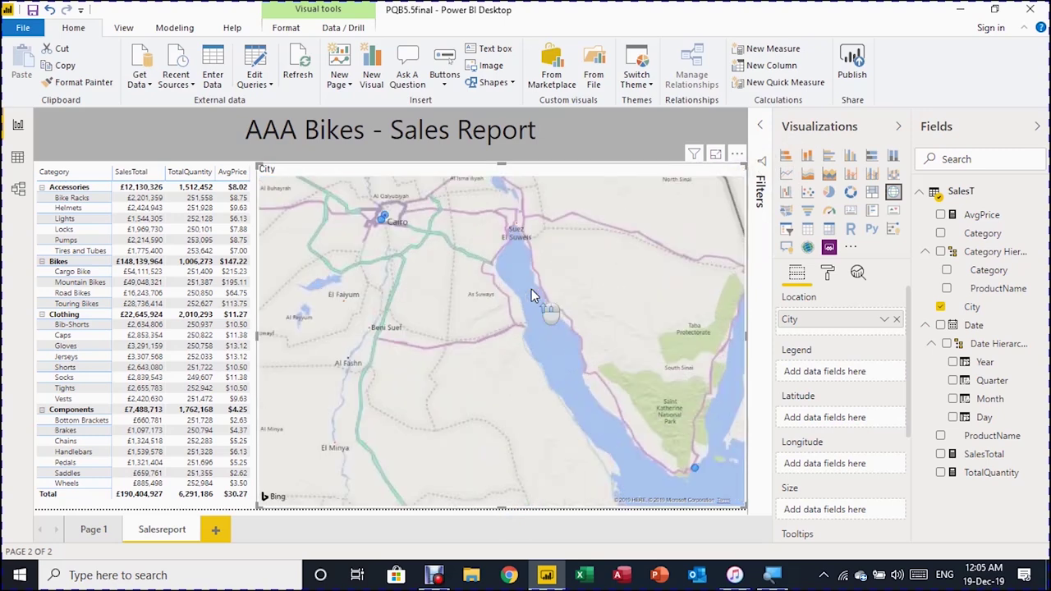
scroll(407, 268, "down", 3)
left_click_drag(440, 296, 564, 396)
left_click_drag(522, 300, 585, 350)
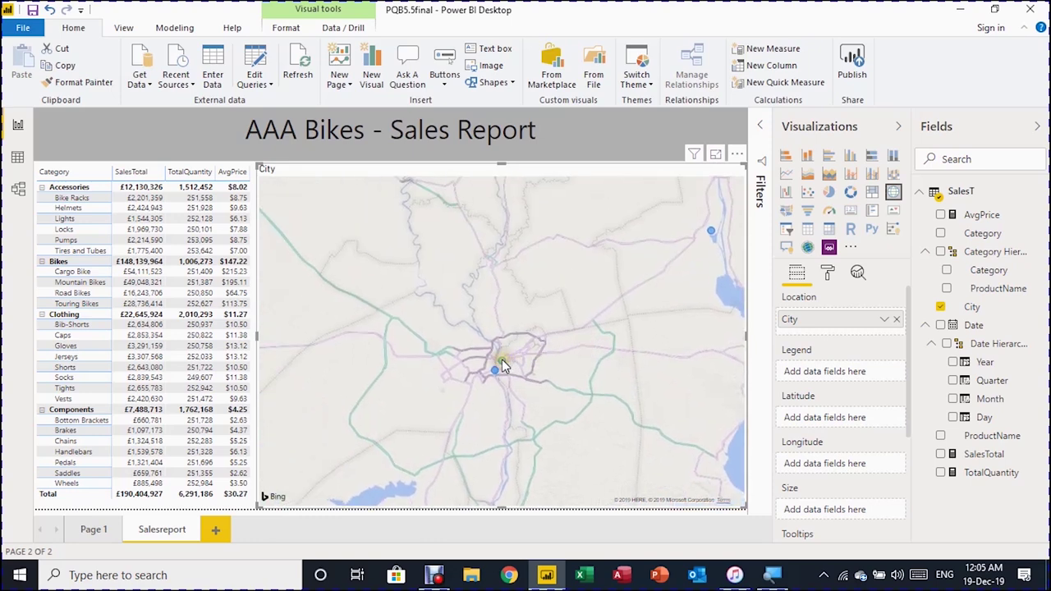
mouse_move(501, 359)
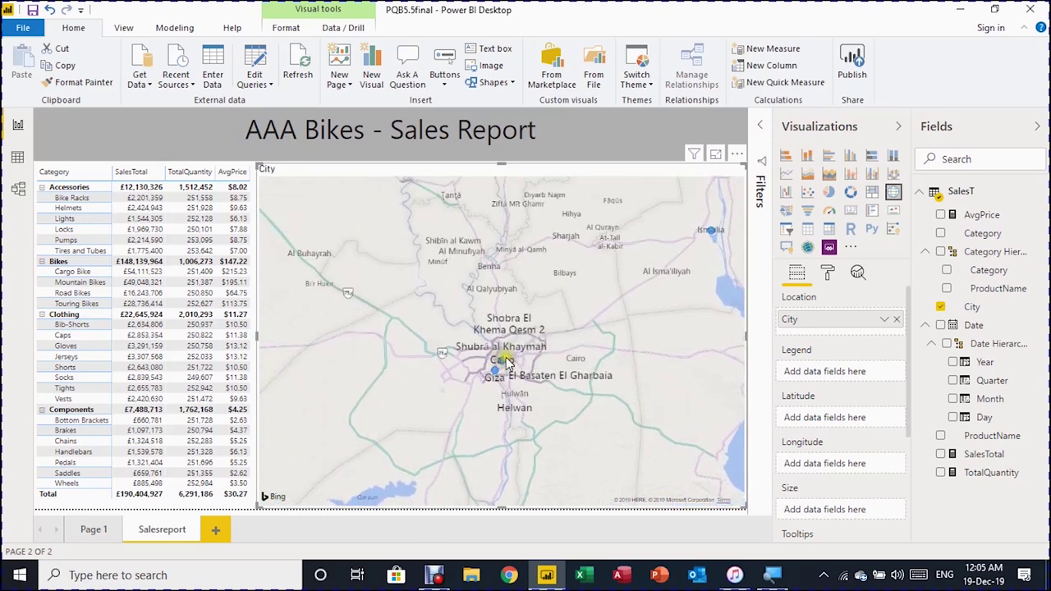
scroll(558, 308, "down", 4)
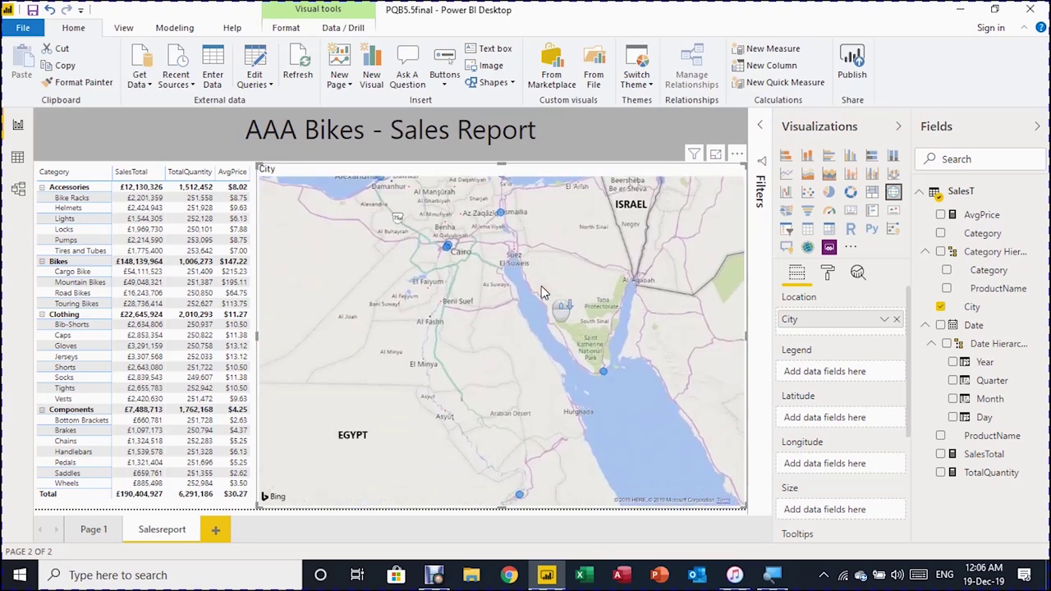
scroll(541, 286, "down", 2)
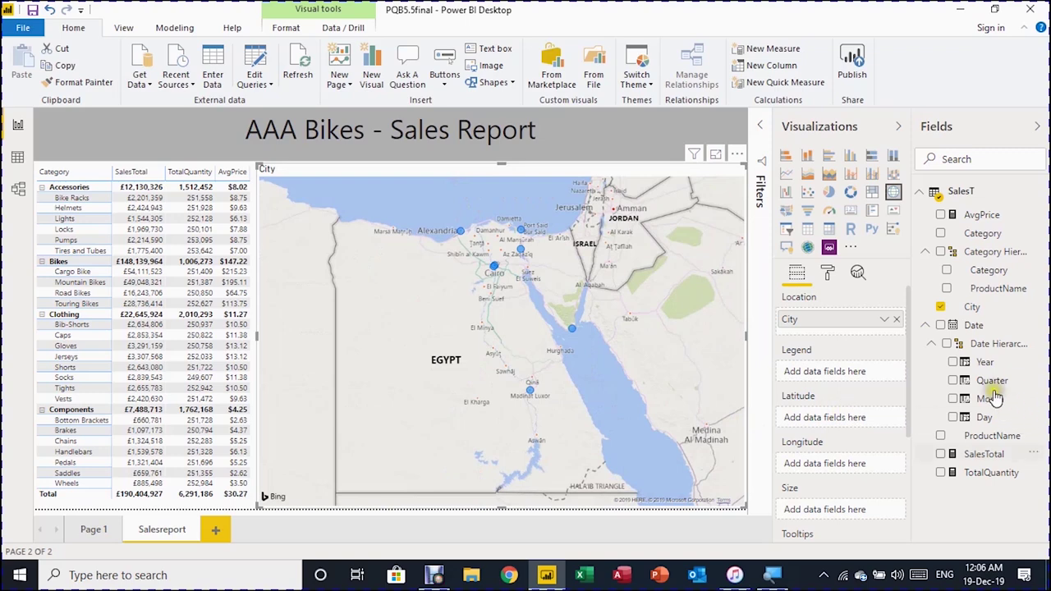
Size the map's bubbles by TotalQuantity and inspect the quantities for cities such as Alexandria, Giza, Sharm El Sheikh and Port Said.
left_click(940, 474)
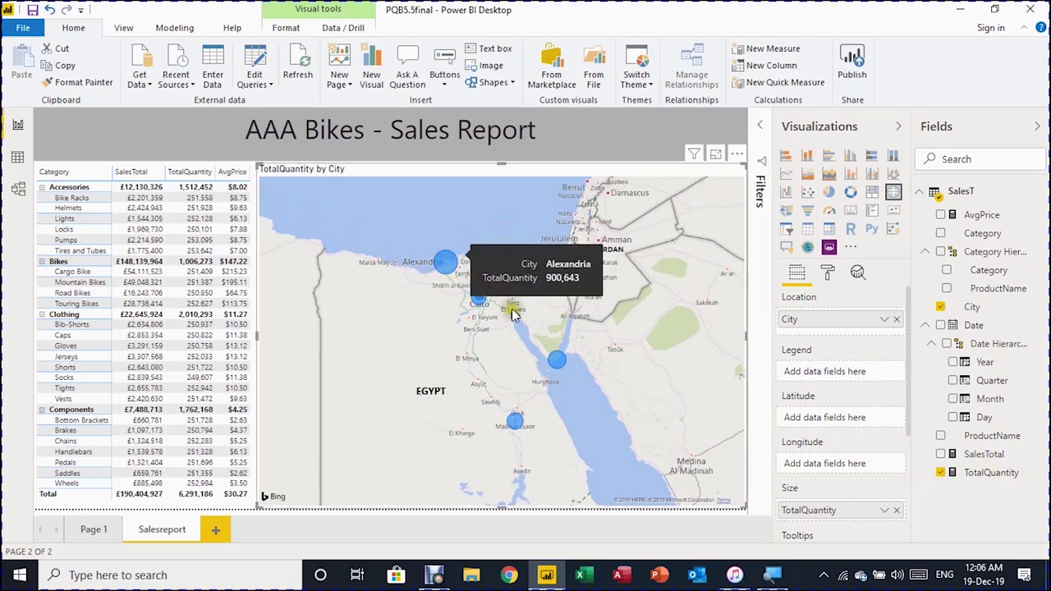
left_click(458, 264)
mouse_move(450, 264)
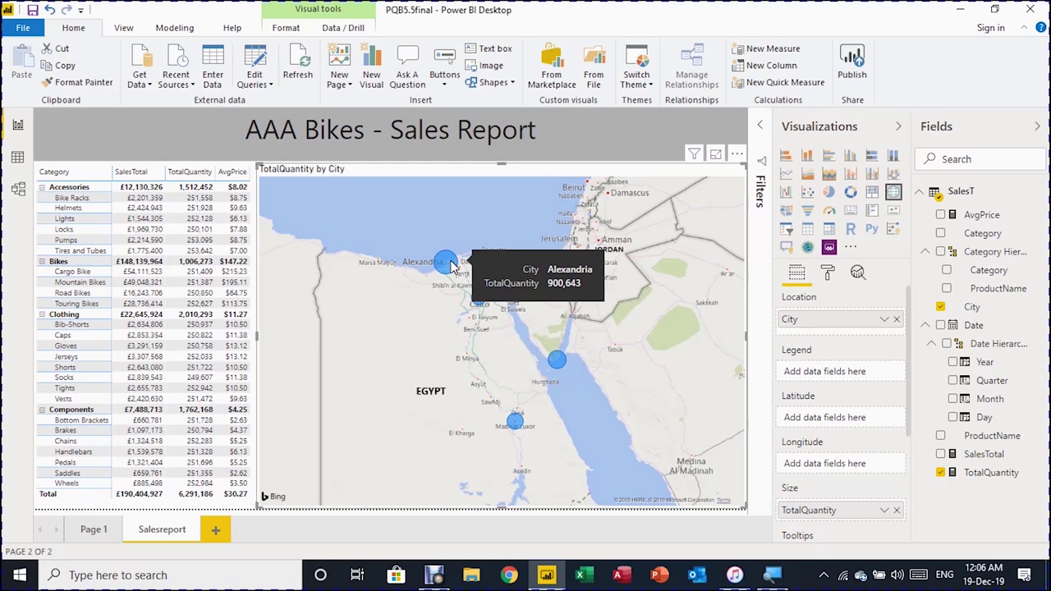
left_click(531, 308)
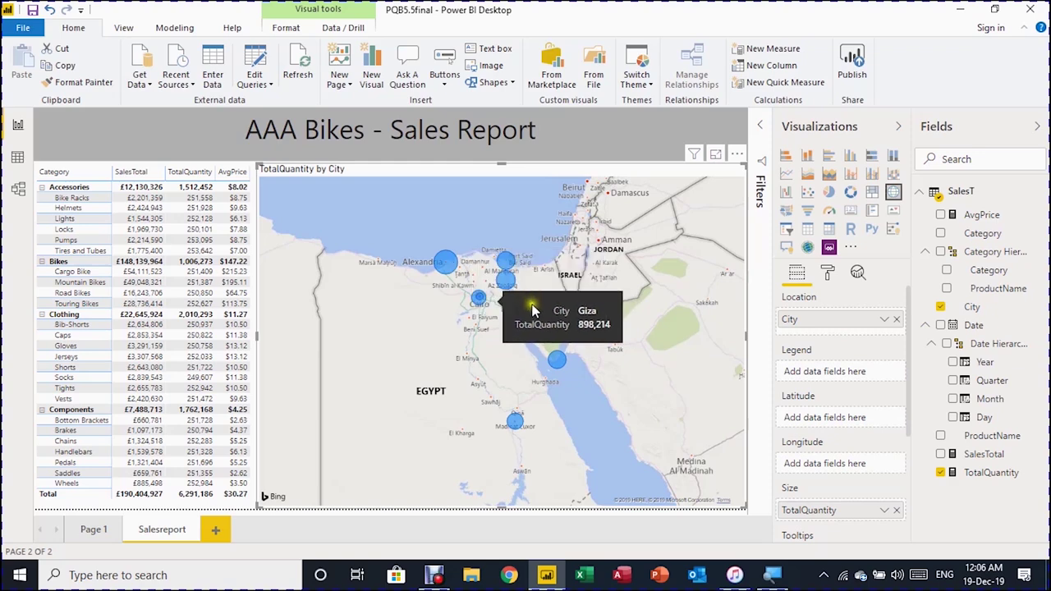
mouse_move(557, 367)
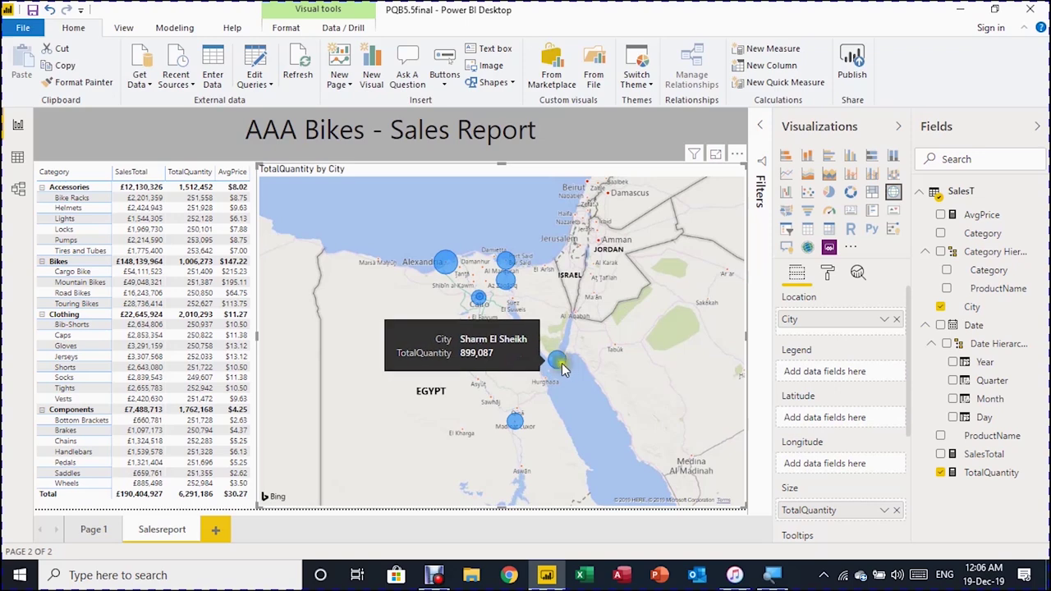
mouse_move(510, 283)
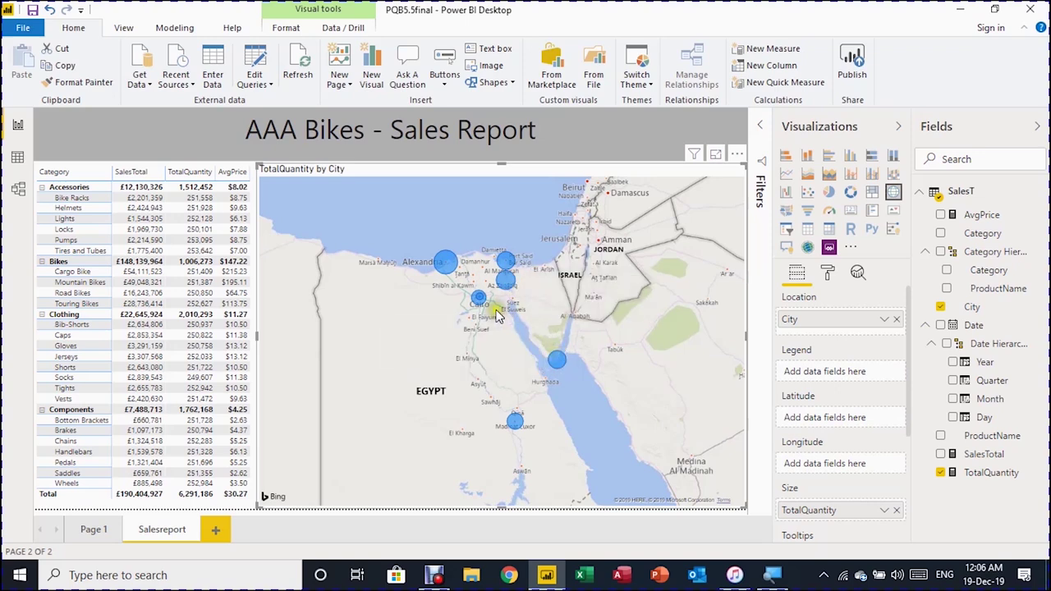
mouse_move(513, 264)
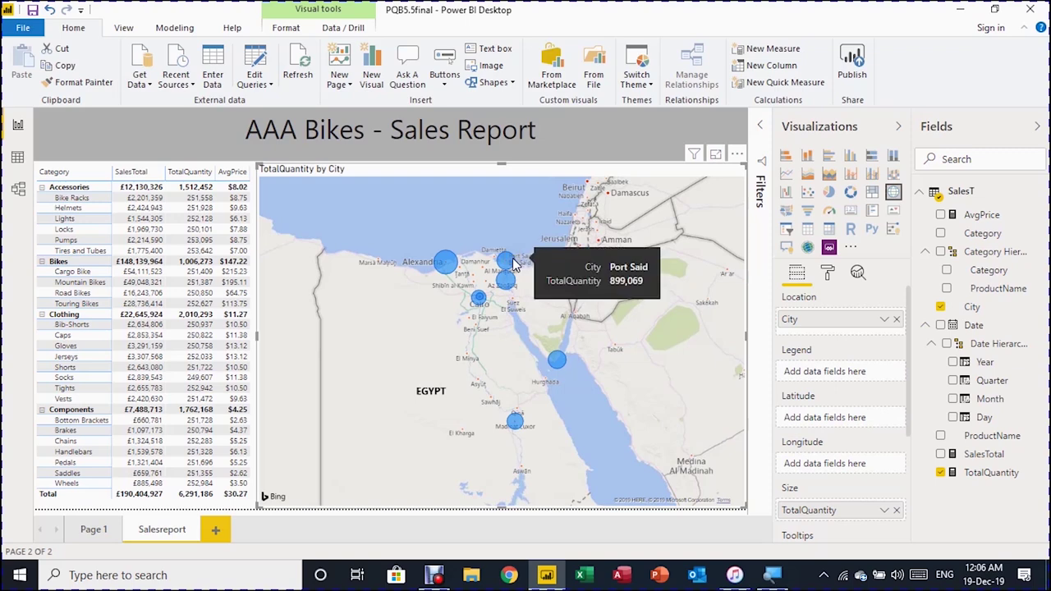
Shrink the TotalQuantity by City map to a narrow column beside the matrix, leaving a gap below the title.
left_click_drag(742, 167, 537, 232)
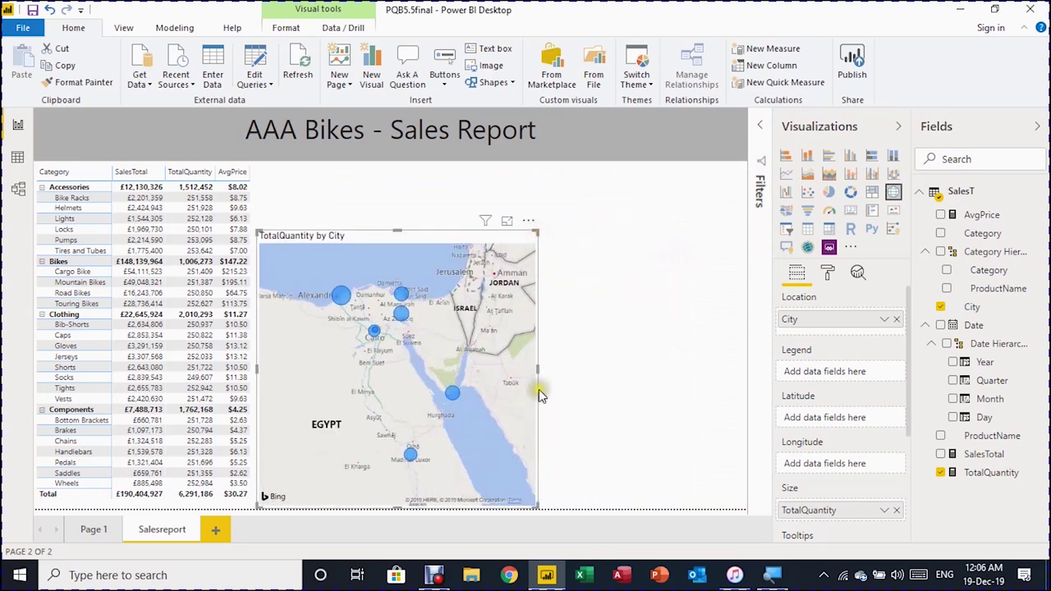
left_click_drag(537, 369, 458, 353)
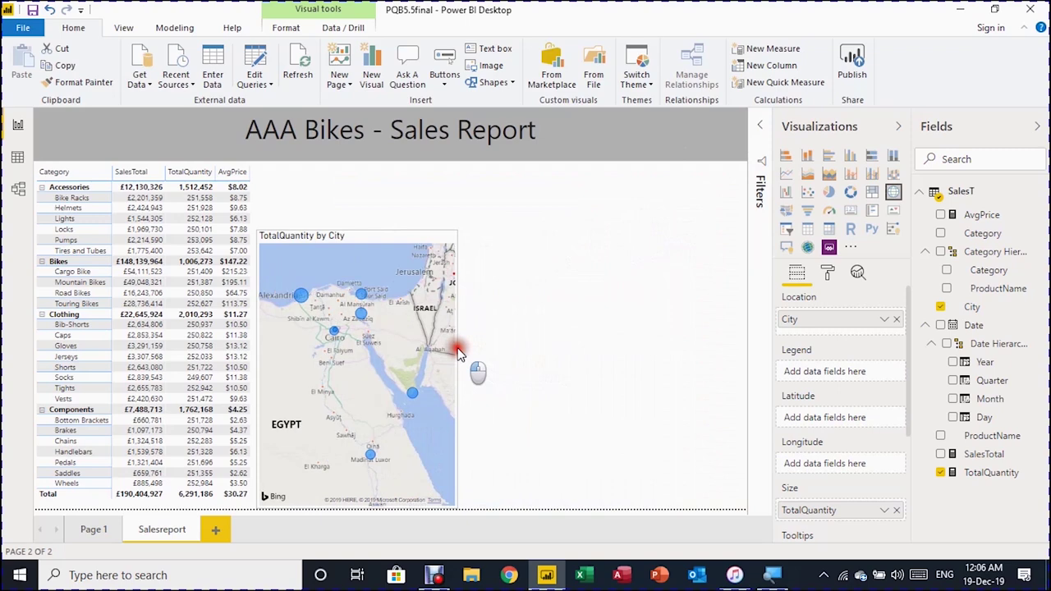
left_click_drag(353, 228, 349, 215)
left_click(465, 361)
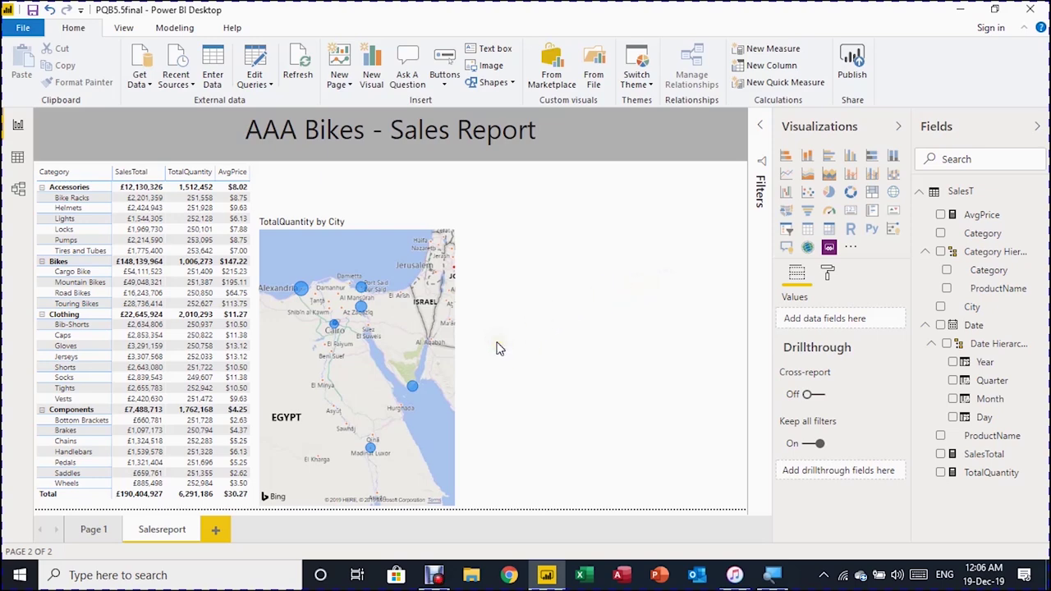
Add a SalesTotal chart filling the space beside the map and make it a clustered bar chart.
left_click(546, 337)
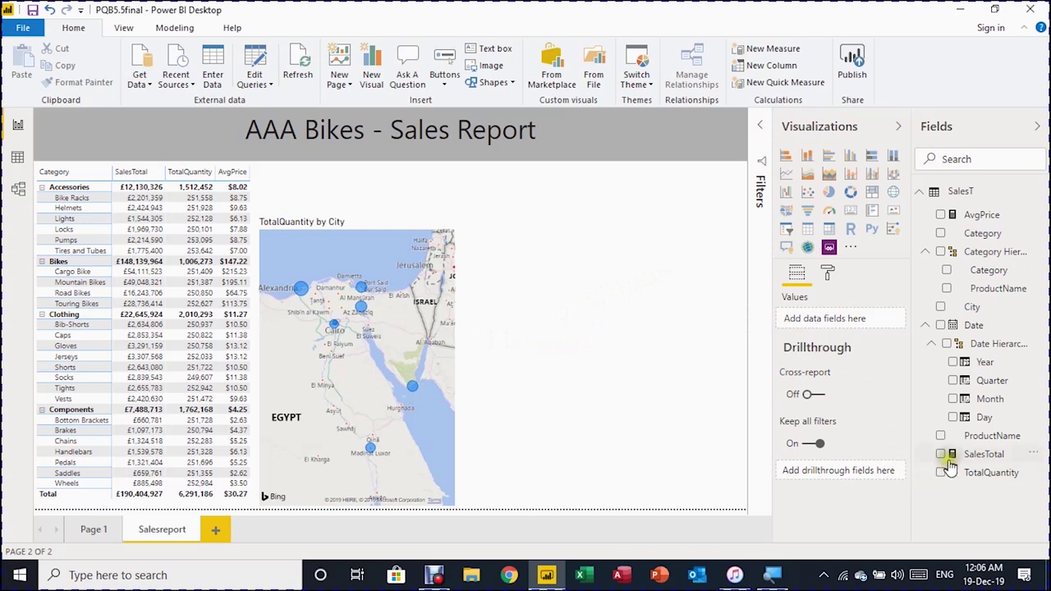
left_click_drag(586, 353, 587, 353)
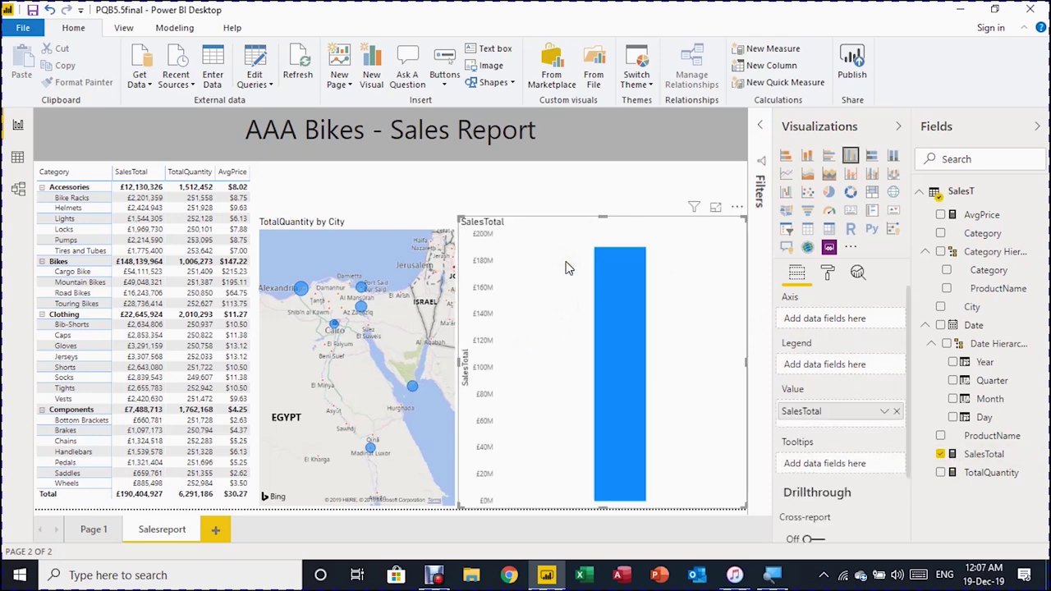
left_click(577, 234)
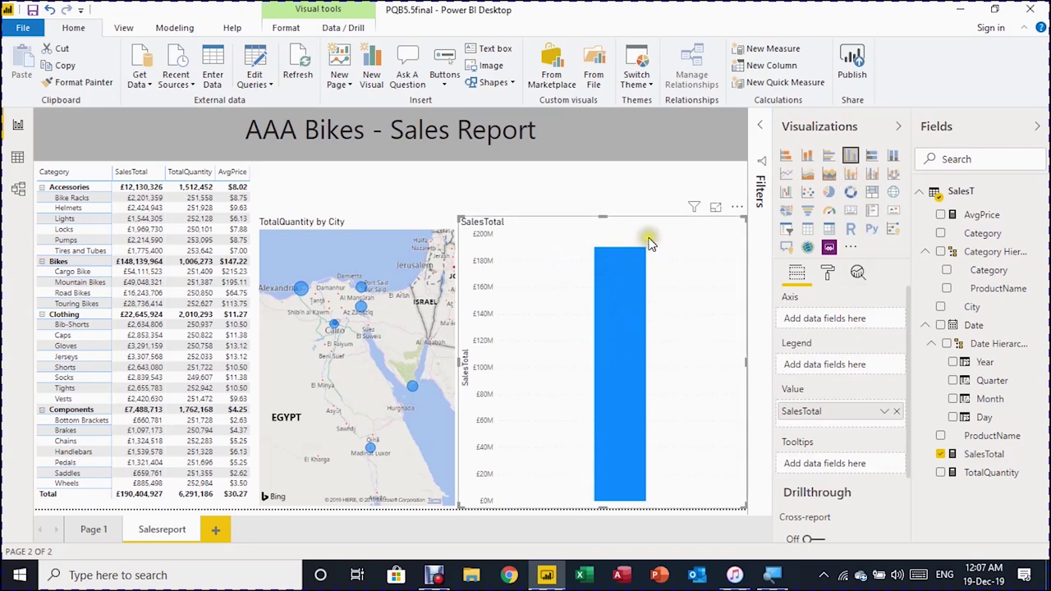
left_click(829, 157)
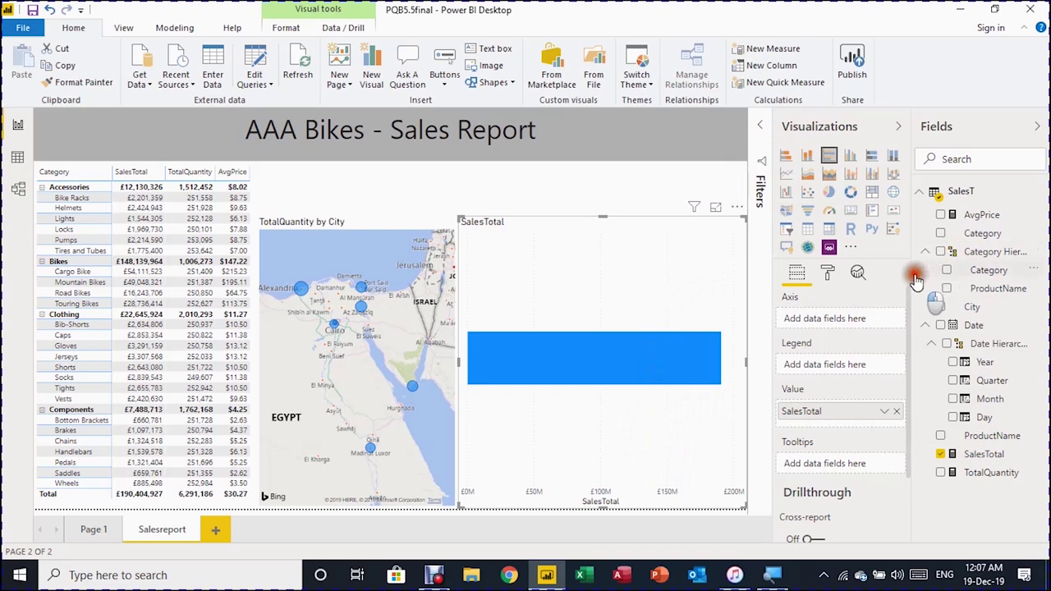
left_click(652, 428)
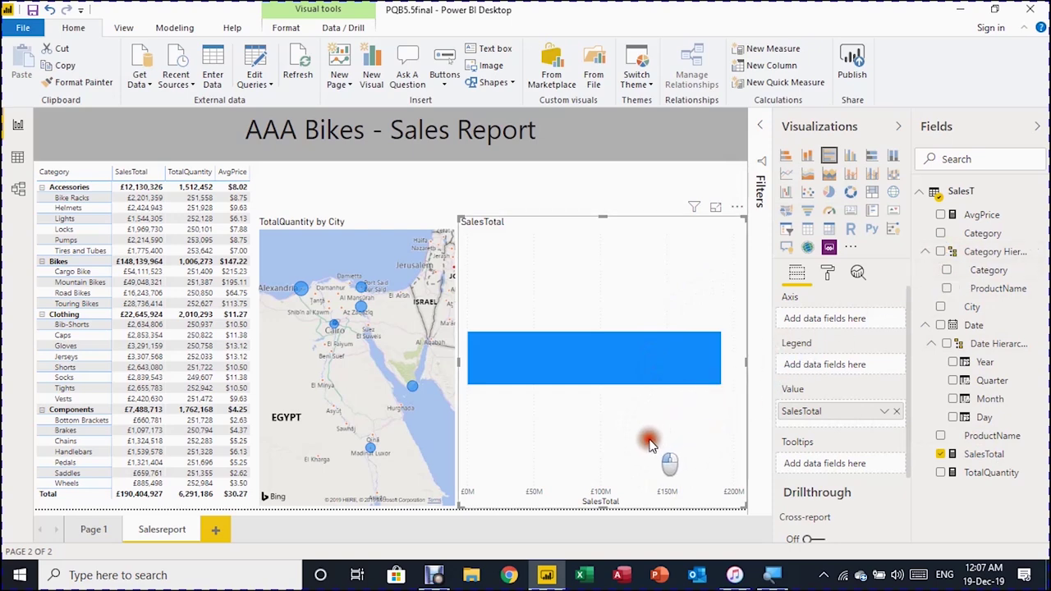
Add the Category Hierarchy to the axis of the SalesTotal bar chart.
left_click(941, 251)
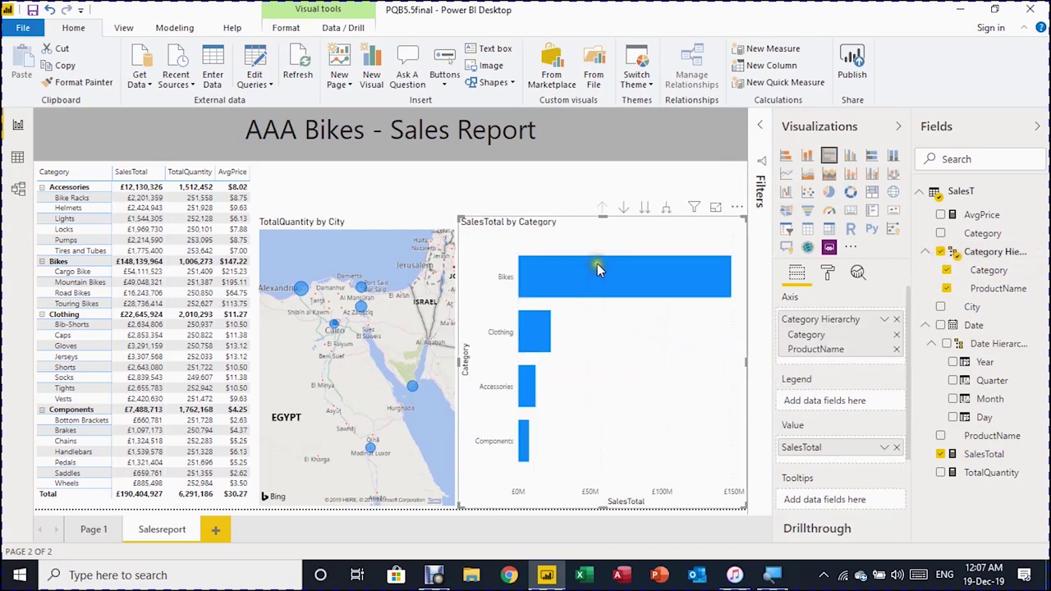
left_click(606, 214)
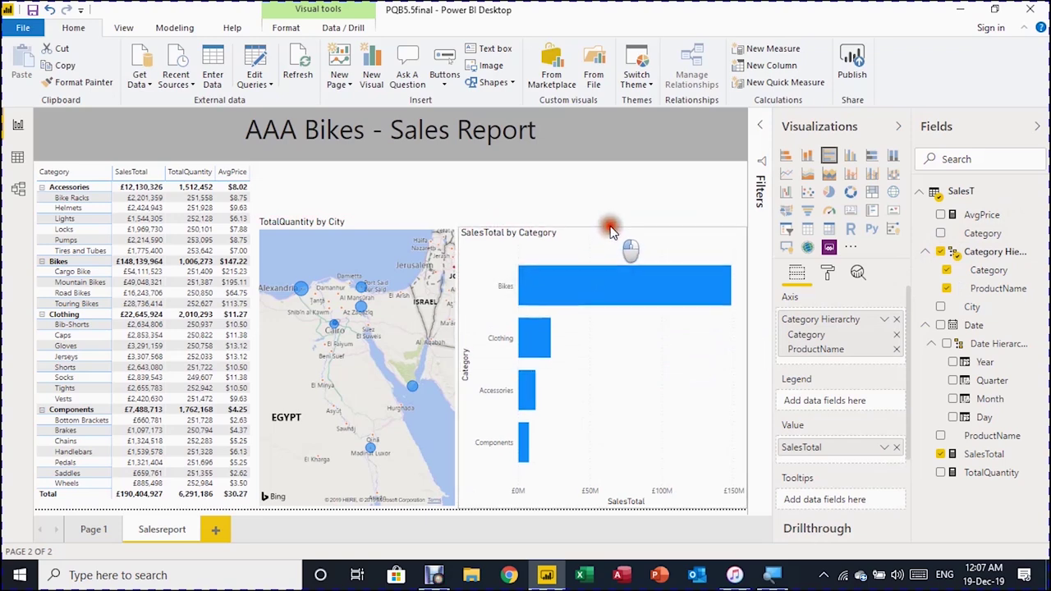
Expand the bar chart to show categories with product names and drill back up to the category level.
mouse_move(646, 296)
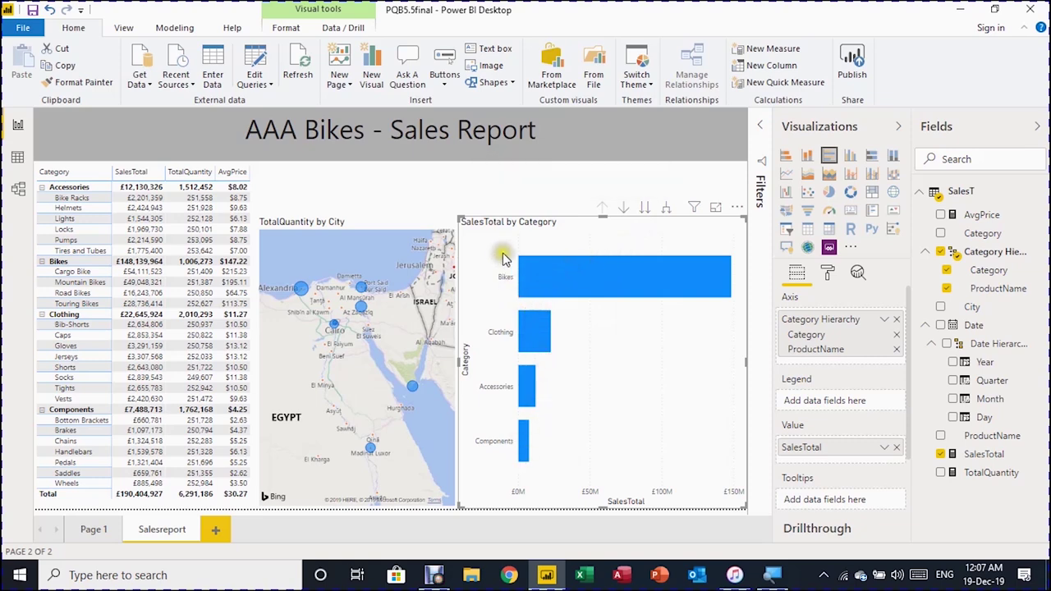
left_click(666, 210)
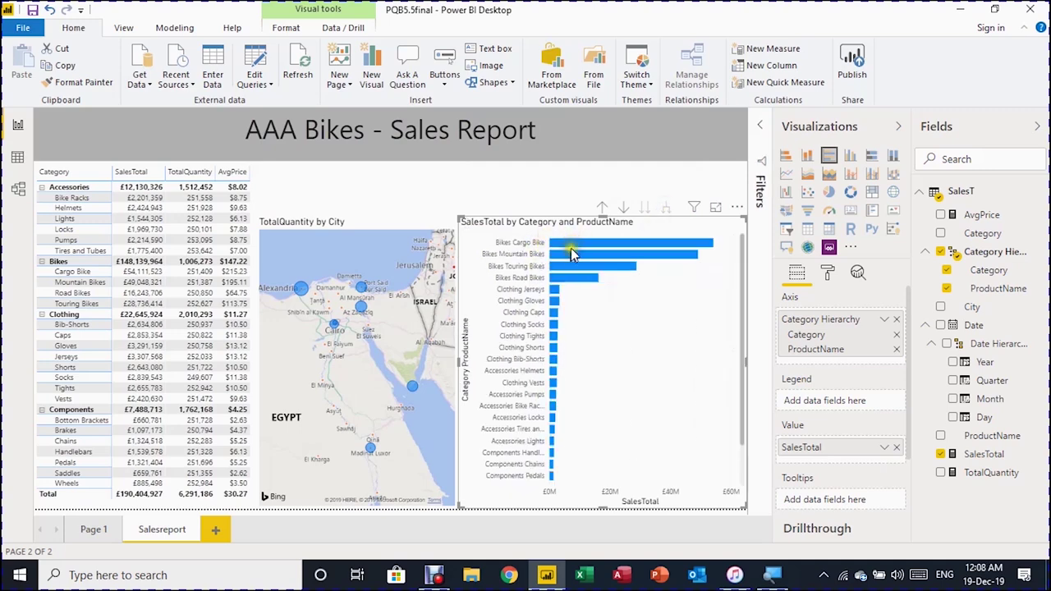
left_click(604, 206)
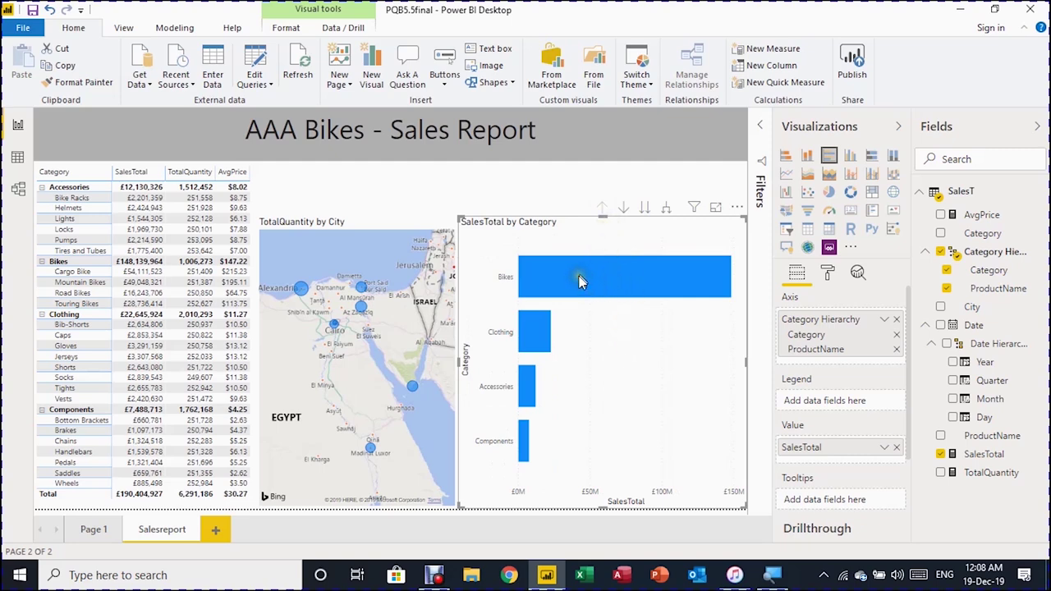
Turn on drill-down mode for the SalesTotal bar chart and drill into the Bikes category.
left_click(624, 208)
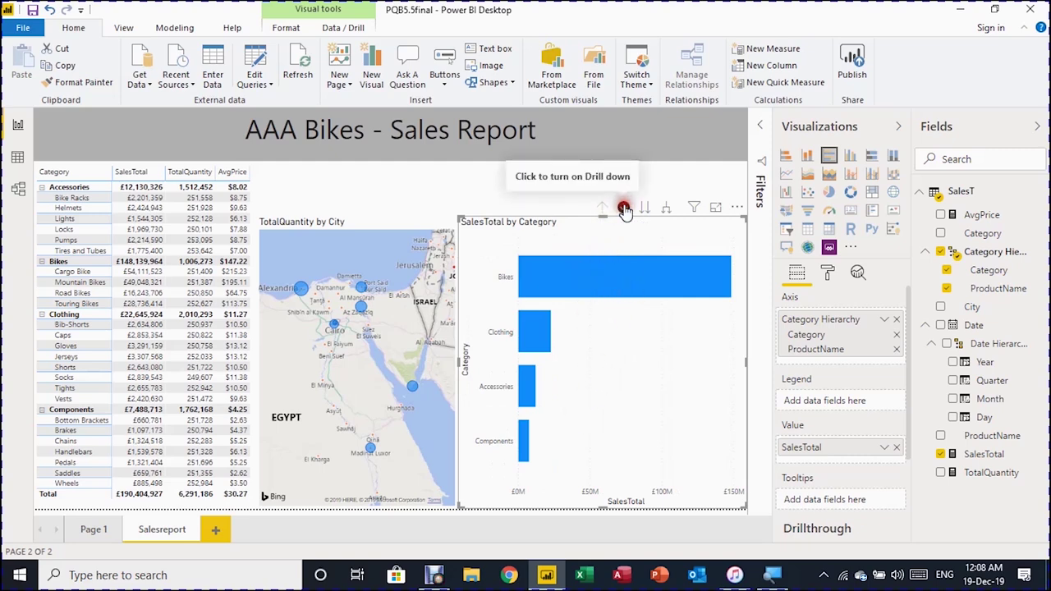
left_click(596, 279)
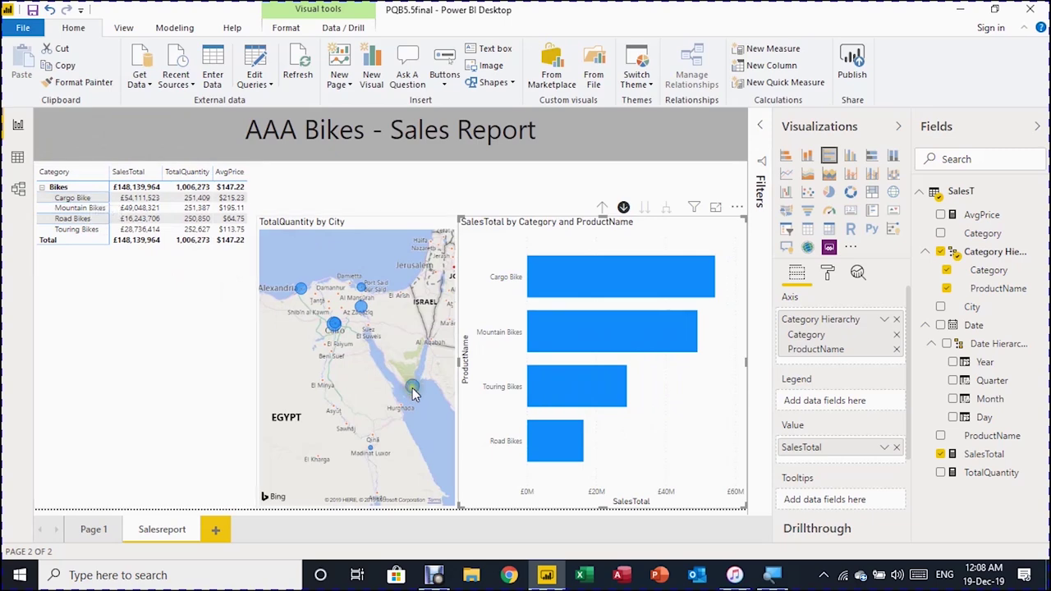
mouse_move(413, 392)
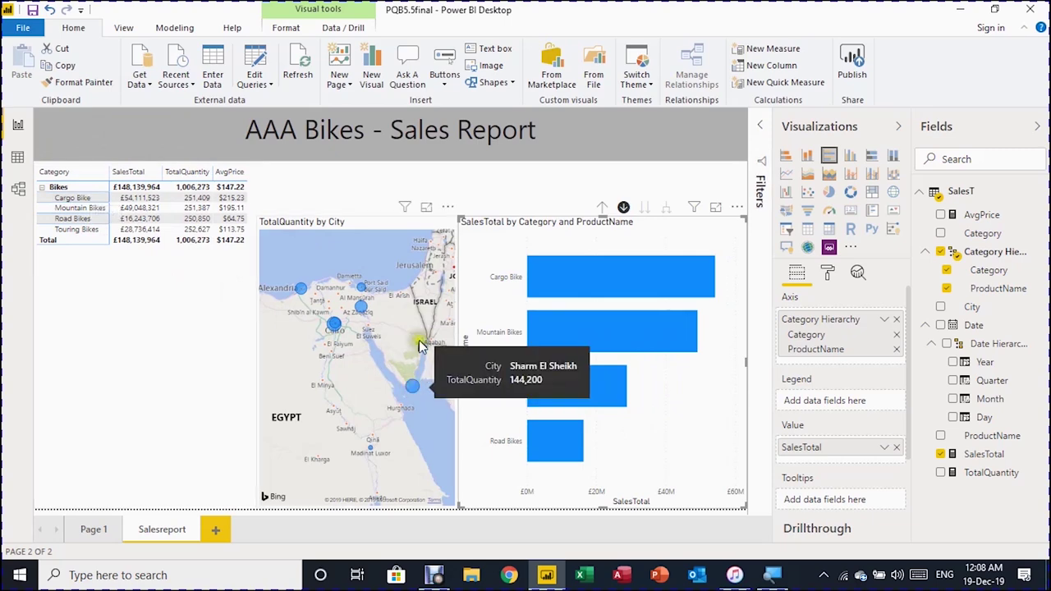
left_click(586, 296)
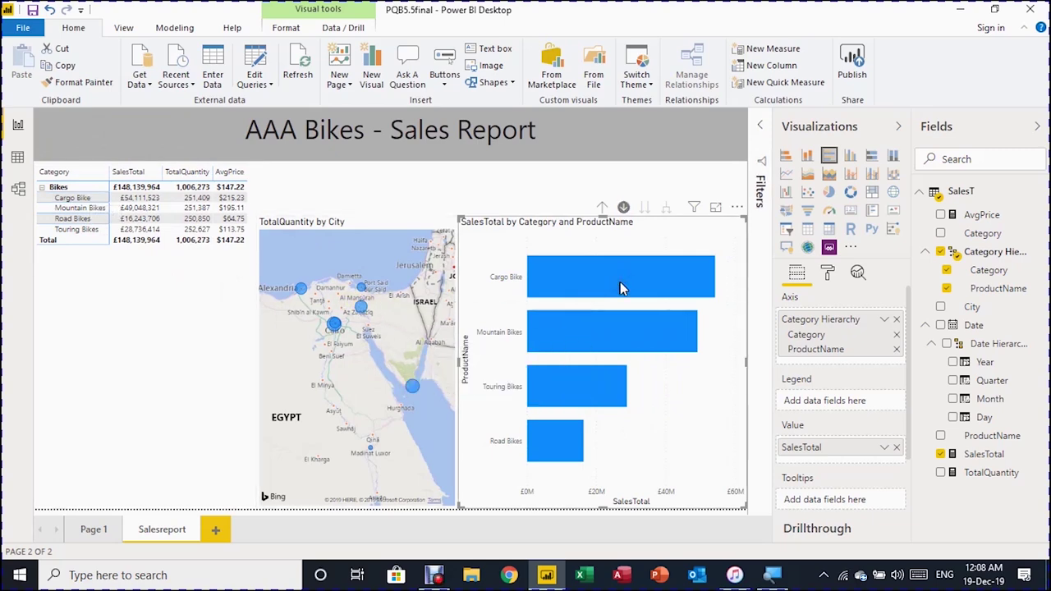
Select Cargo Bike in the matrix to check its highlighting in the map and bar chart, and clear the selection.
left_click(87, 194)
left_click(92, 200)
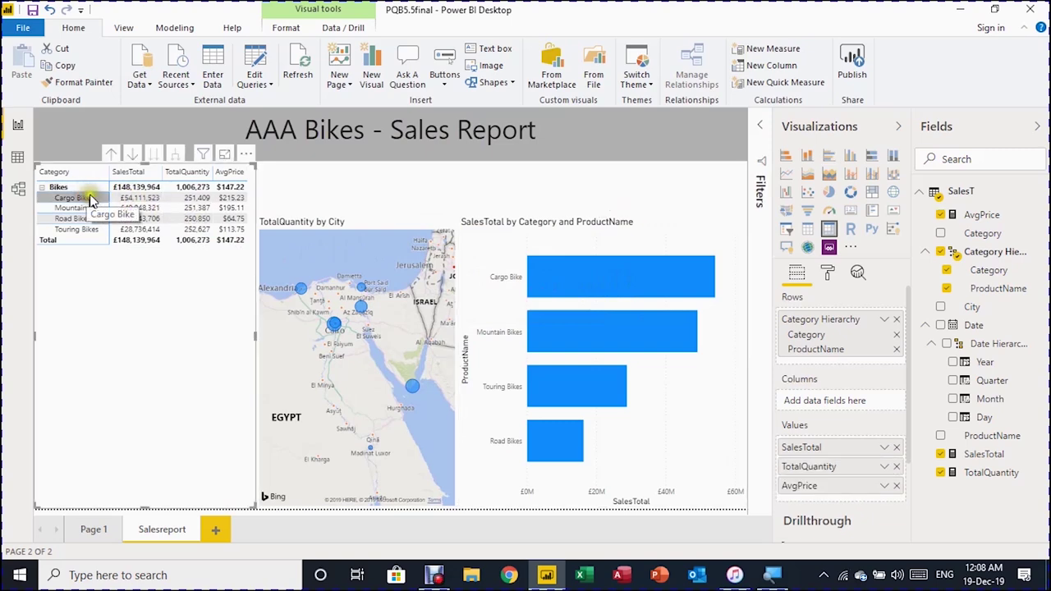
left_click(124, 198)
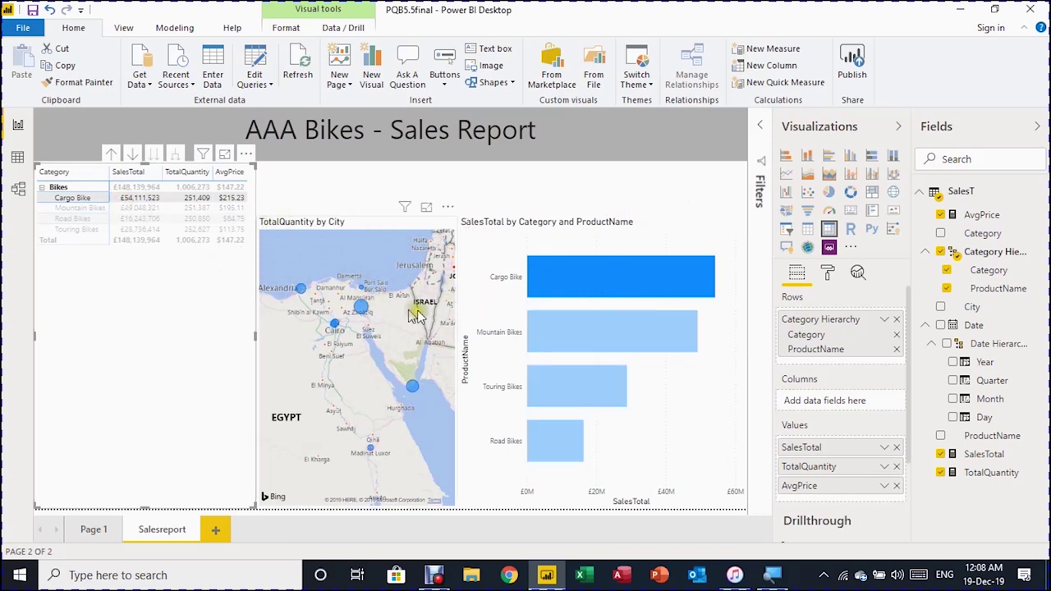
left_click(558, 293)
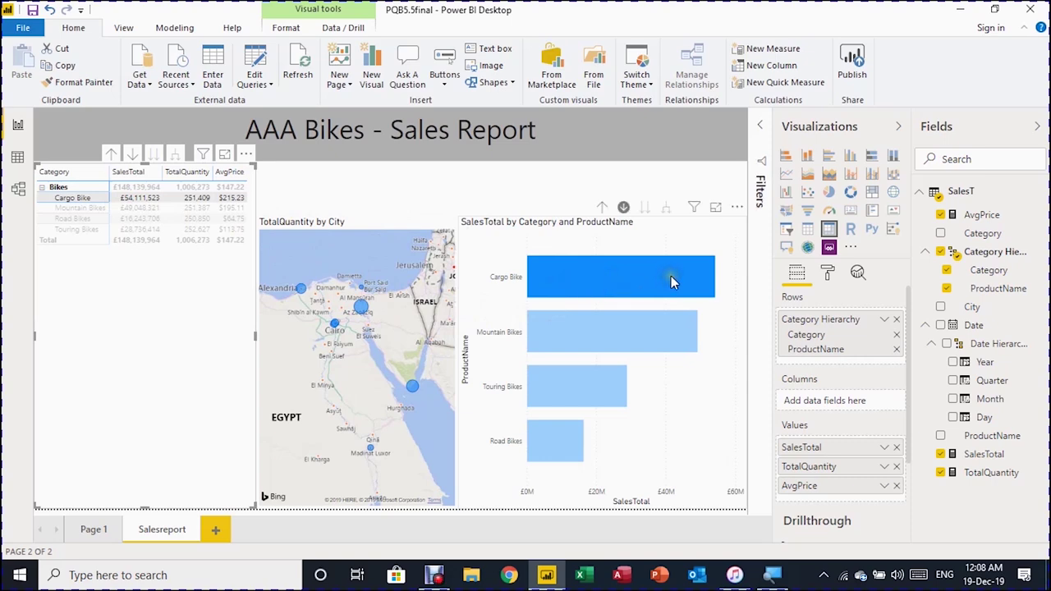
left_click(364, 279)
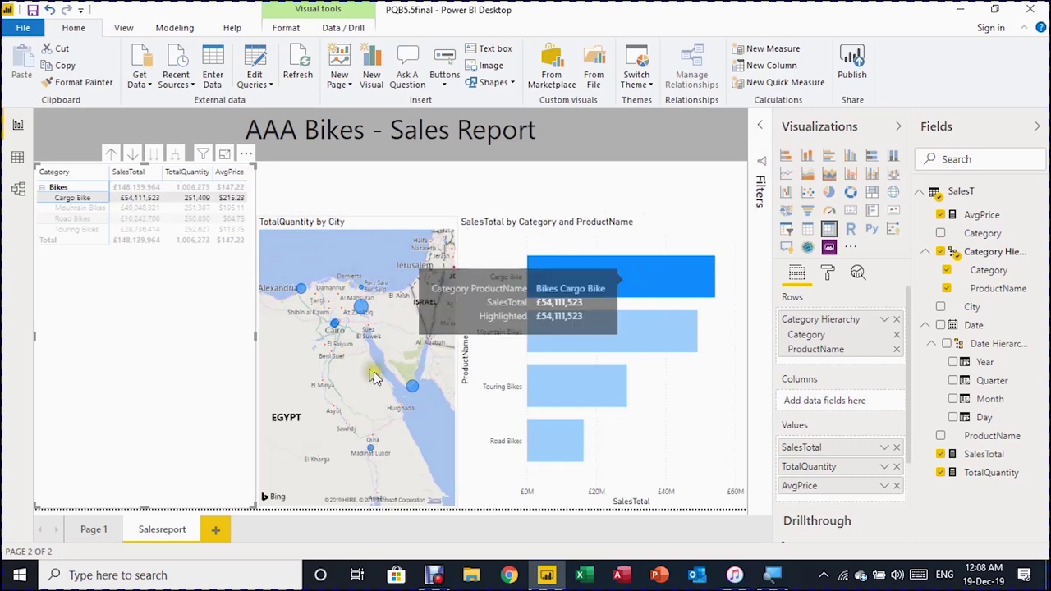
left_click(174, 203)
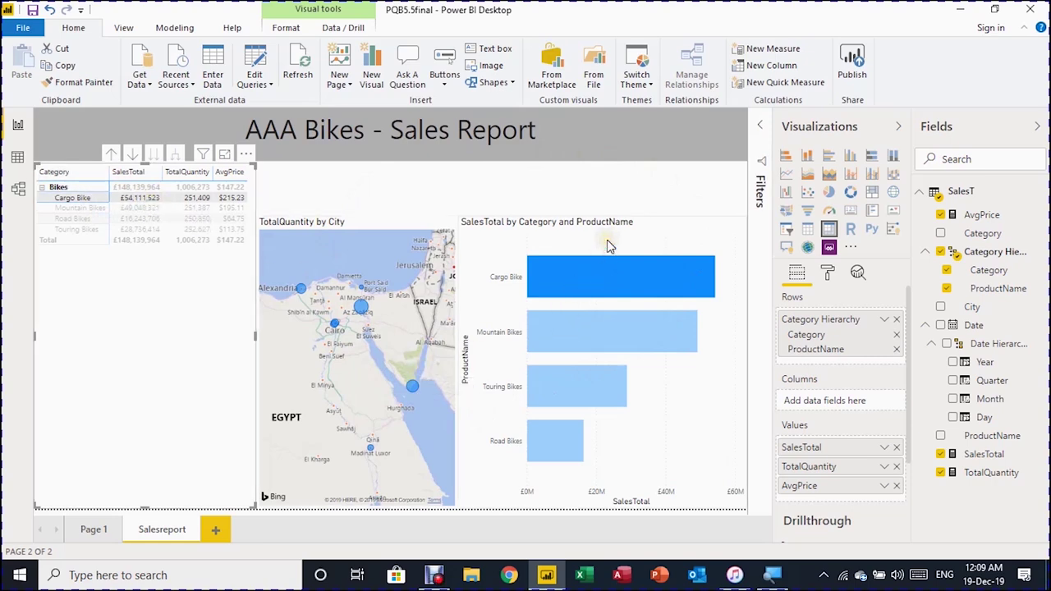
left_click(72, 200)
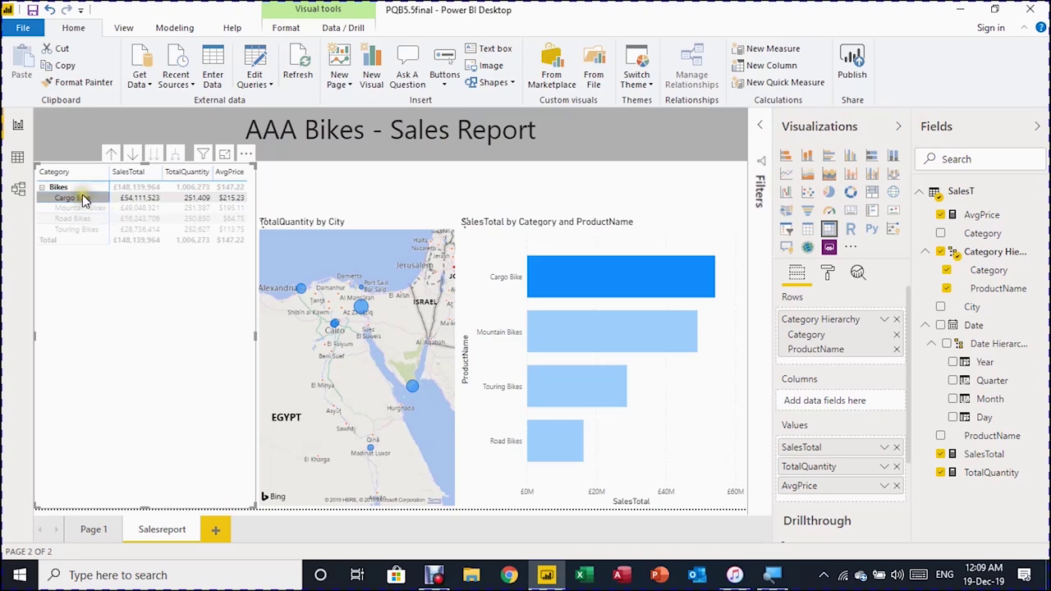
left_click(88, 200)
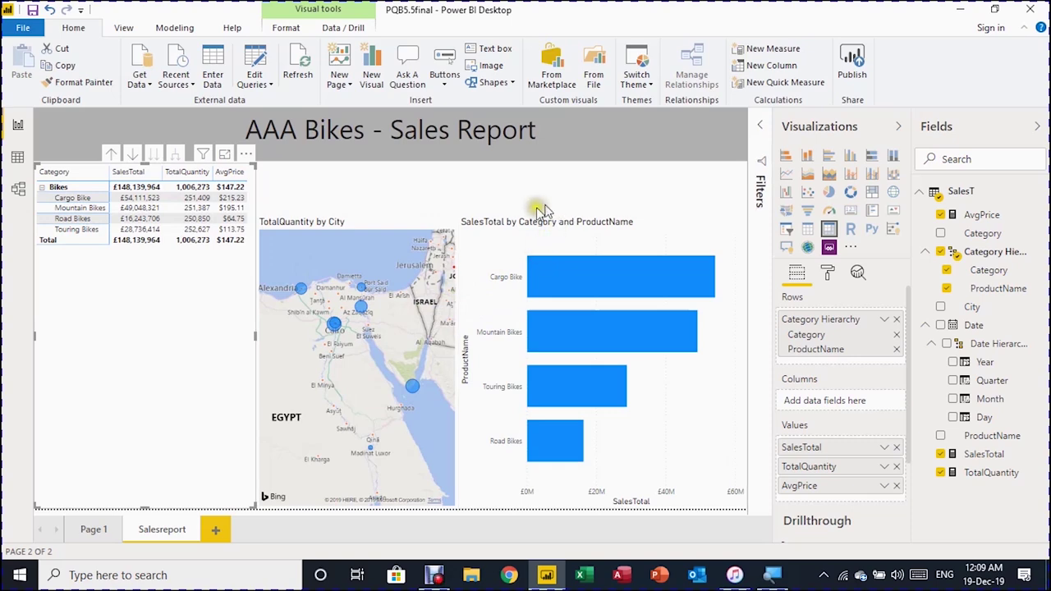
Drill the SalesTotal bar chart back up to the category level.
left_click(522, 242)
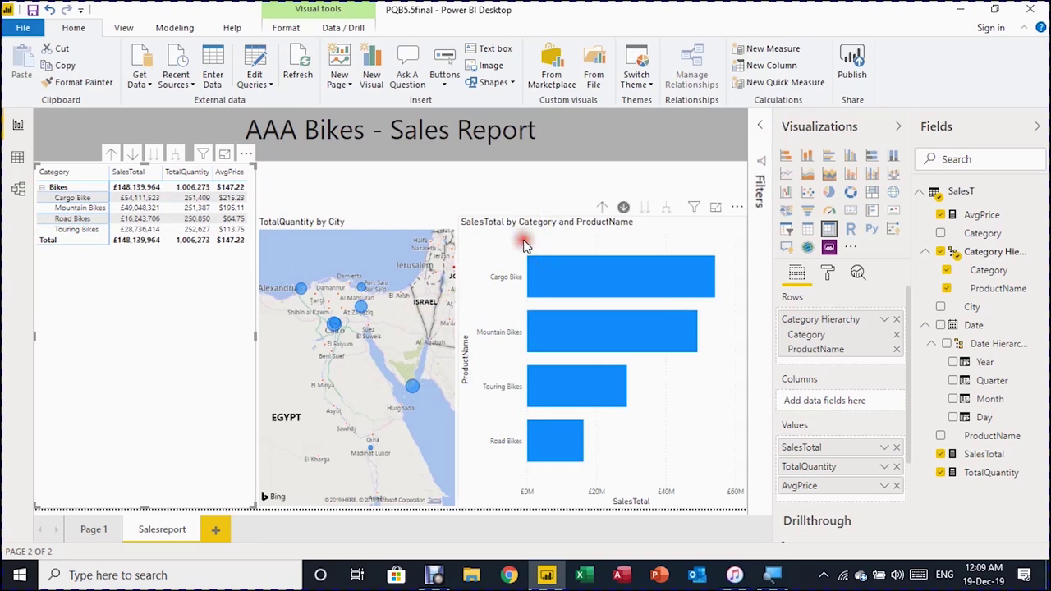
left_click(601, 210)
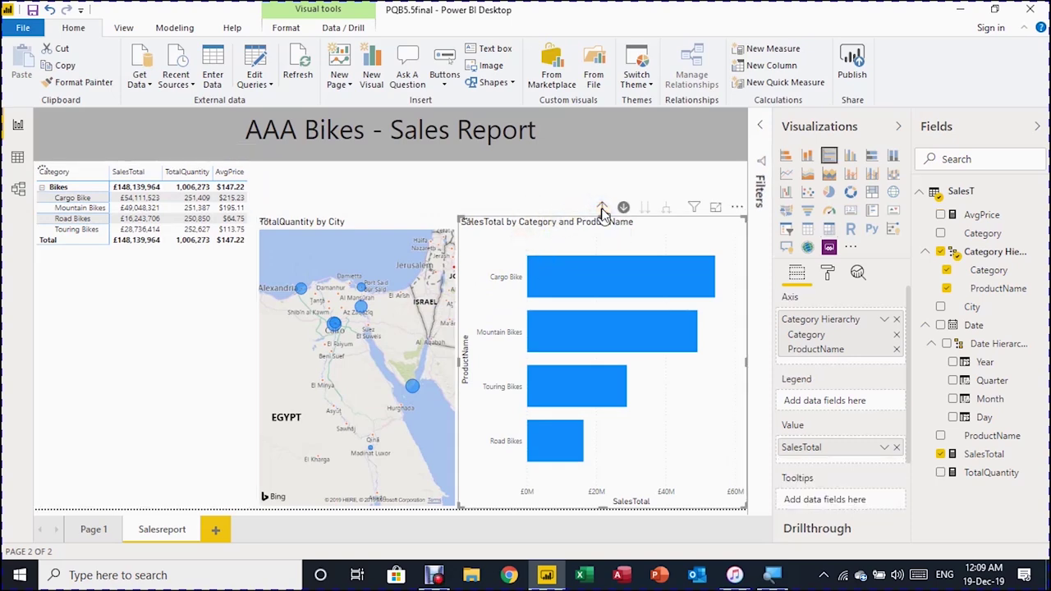
left_click(602, 210)
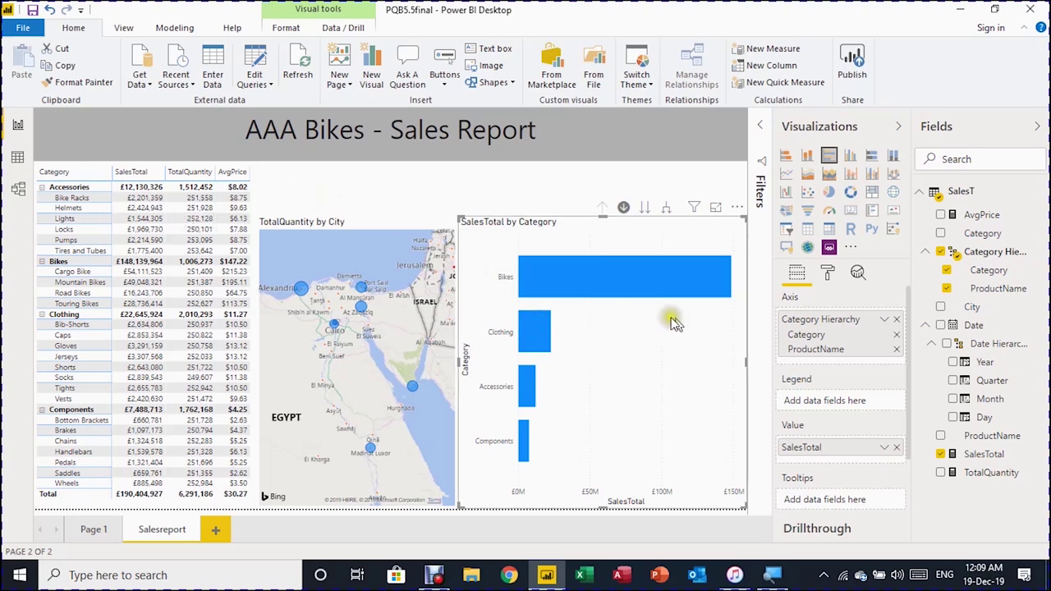
Add a slicer on the Year level of the Date Hierarchy and show it as a list.
left_click(357, 184)
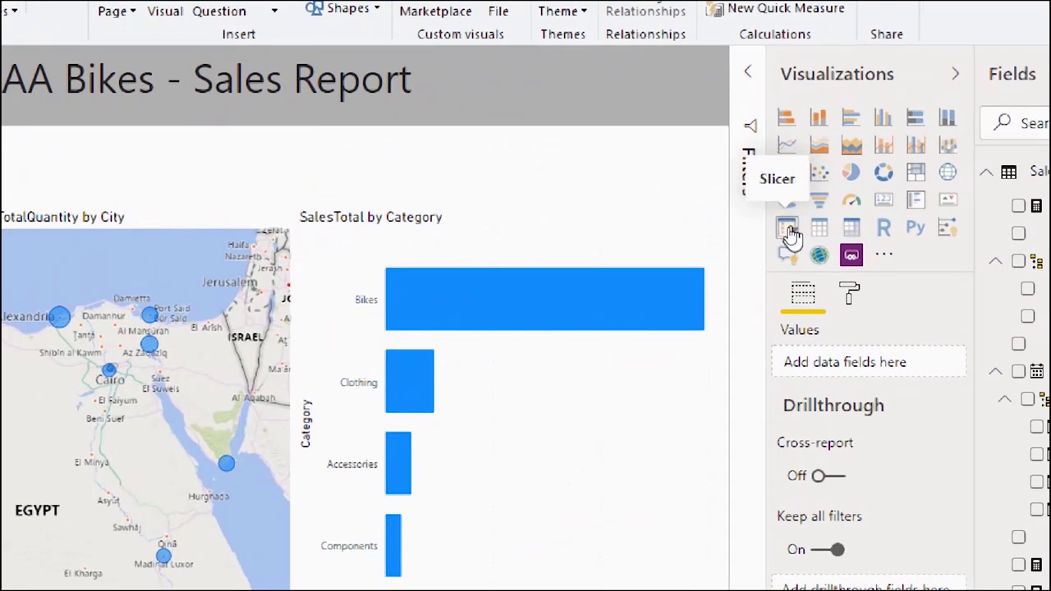
left_click(788, 231)
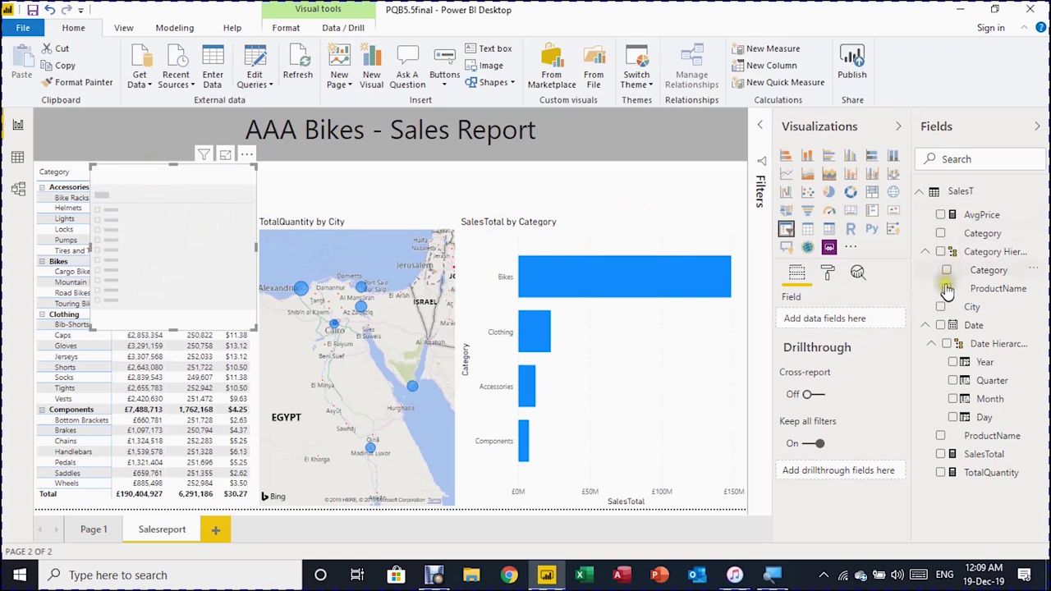
left_click(952, 363)
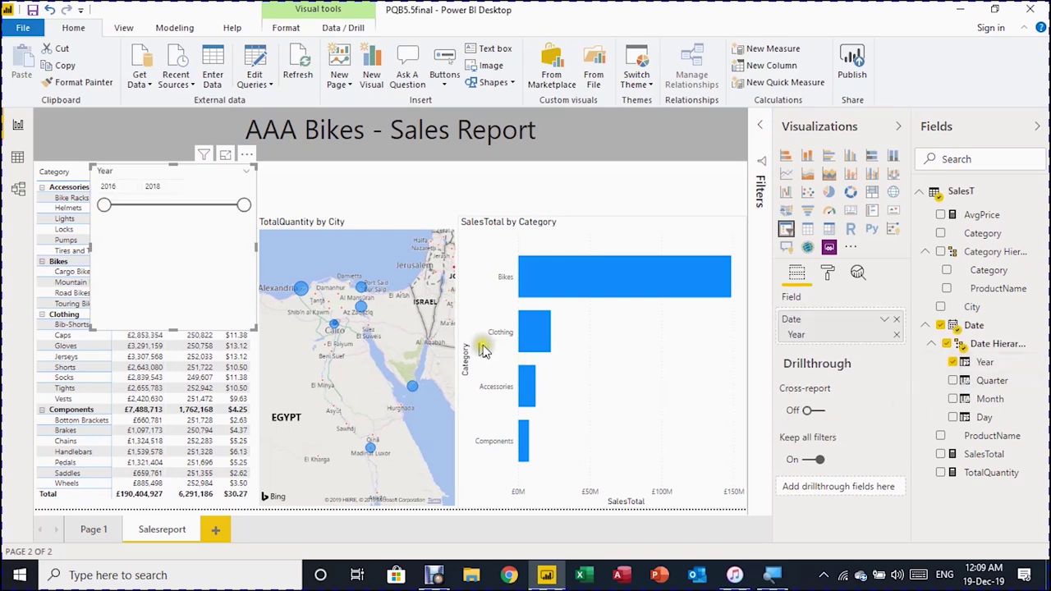
left_click(148, 187)
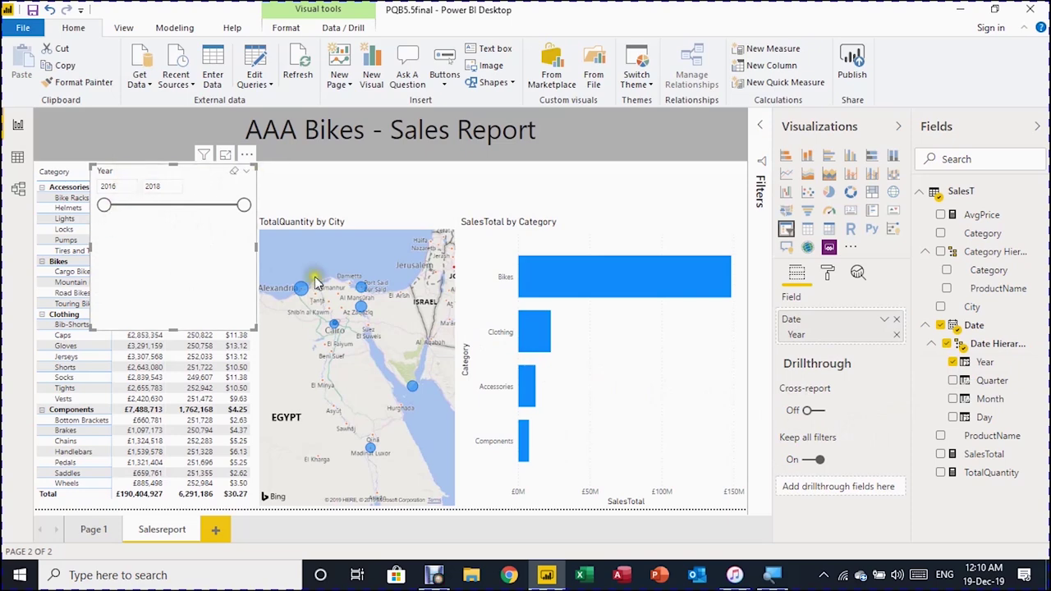
left_click(248, 177)
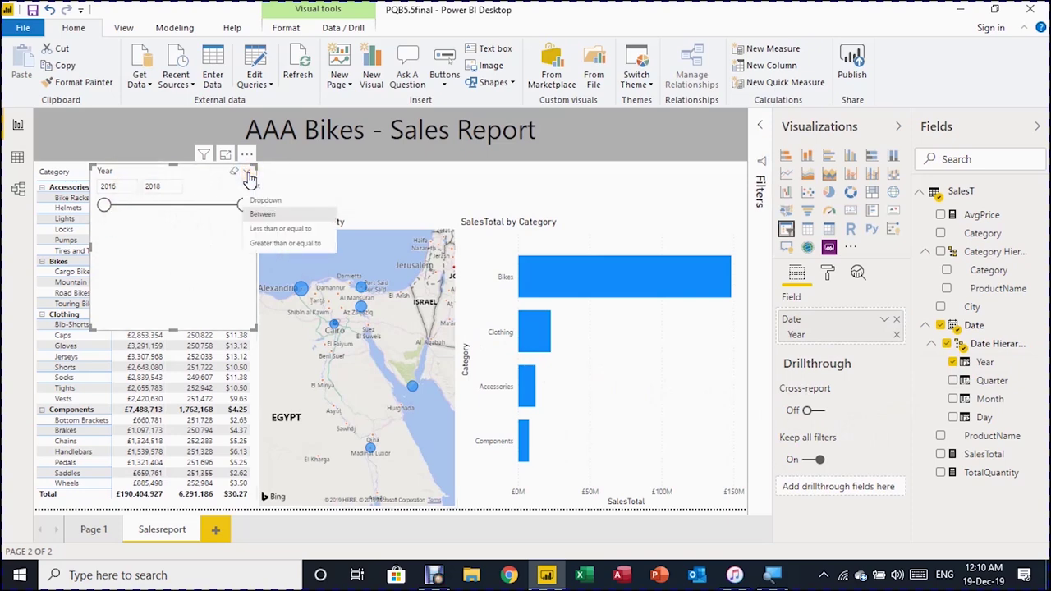
left_click(255, 186)
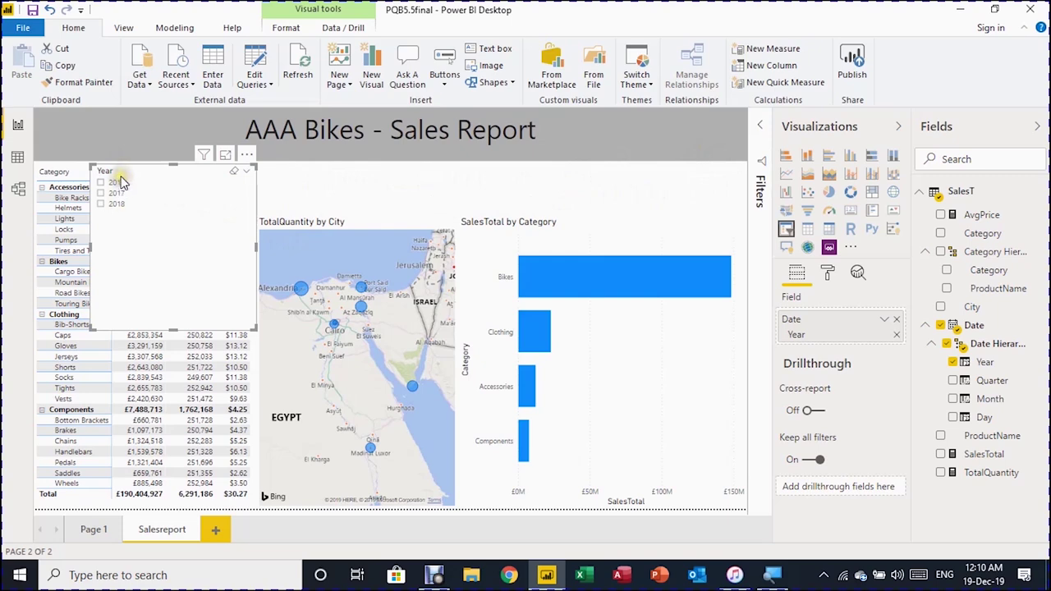
Set the Year slicer's orientation to Horizontal and fit it into the gap between the title and the map and bar chart.
left_click(827, 274)
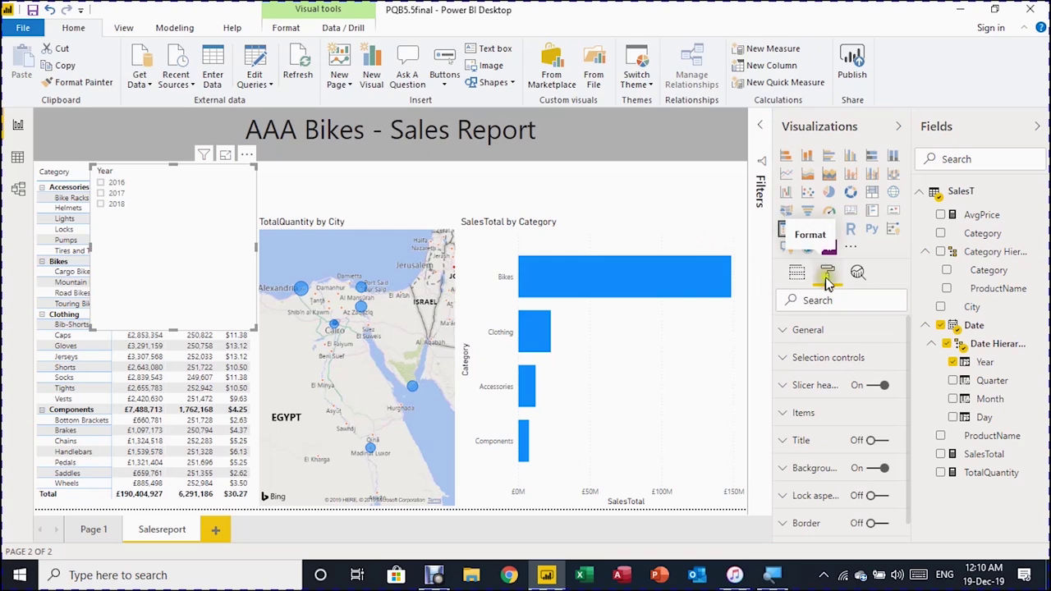
left_click(785, 332)
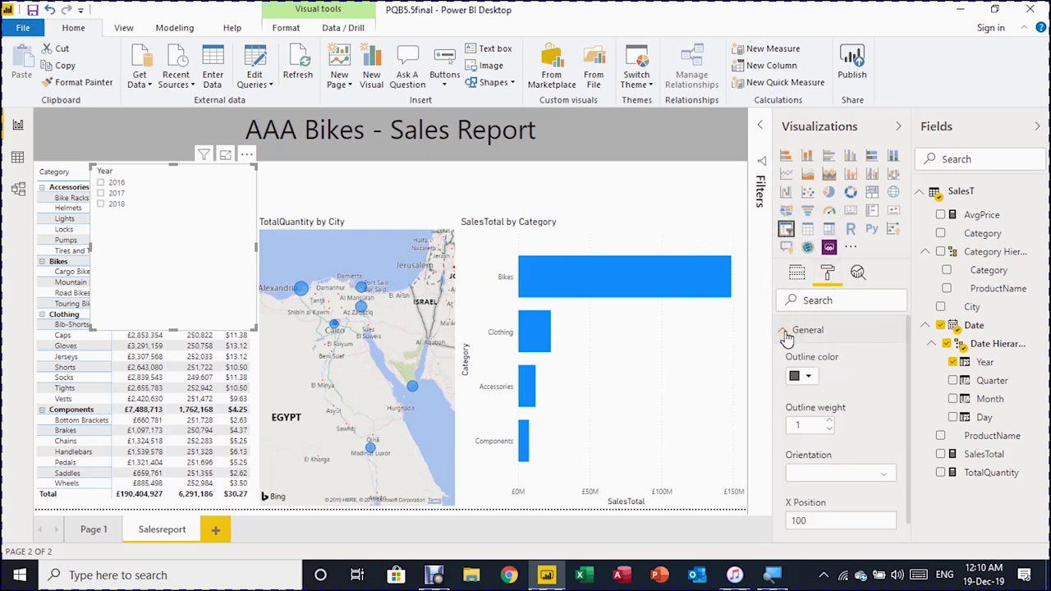
left_click(806, 474)
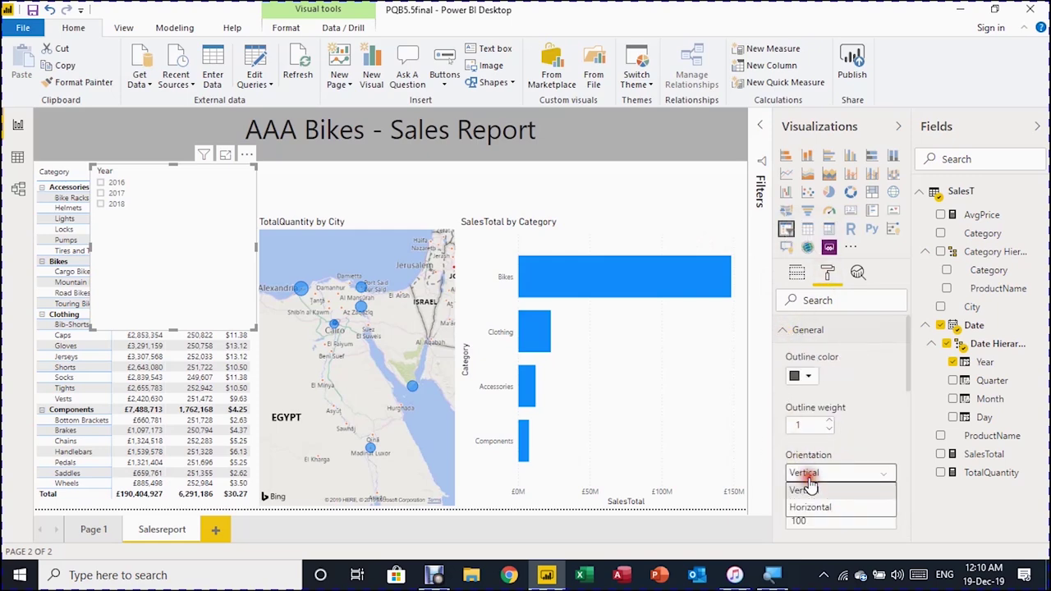
left_click(811, 506)
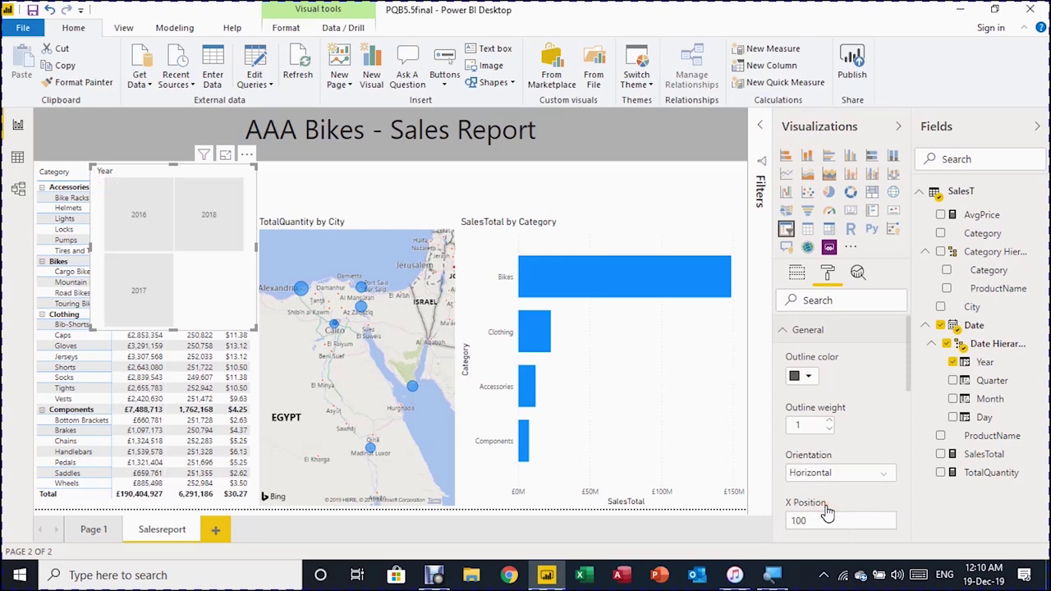
left_click_drag(184, 171, 347, 159)
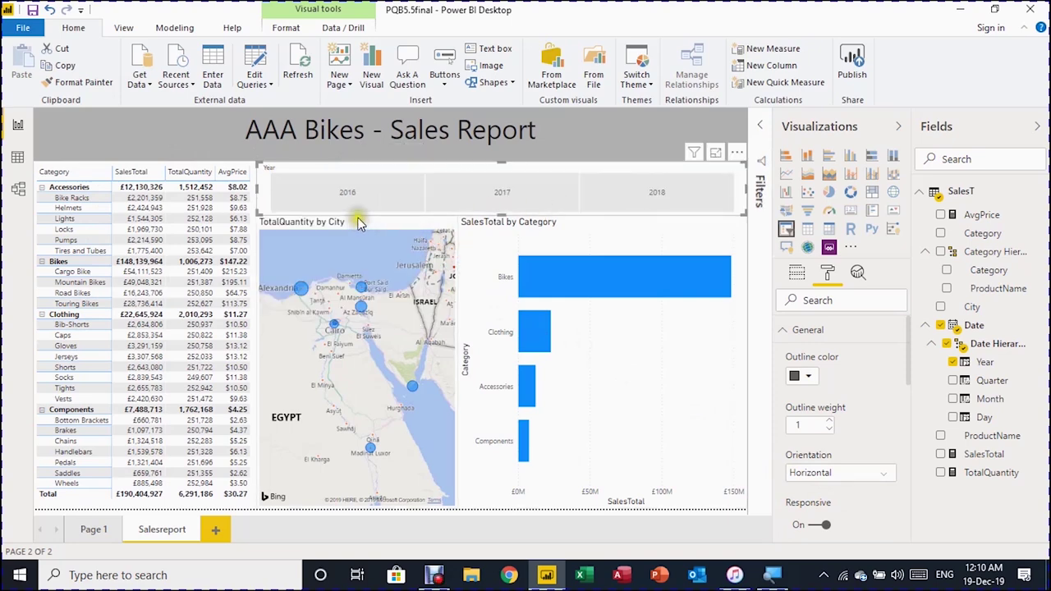
Filter the report by year 2016 and by 2017, and select the Port Said bubble on the city map.
left_click(366, 191)
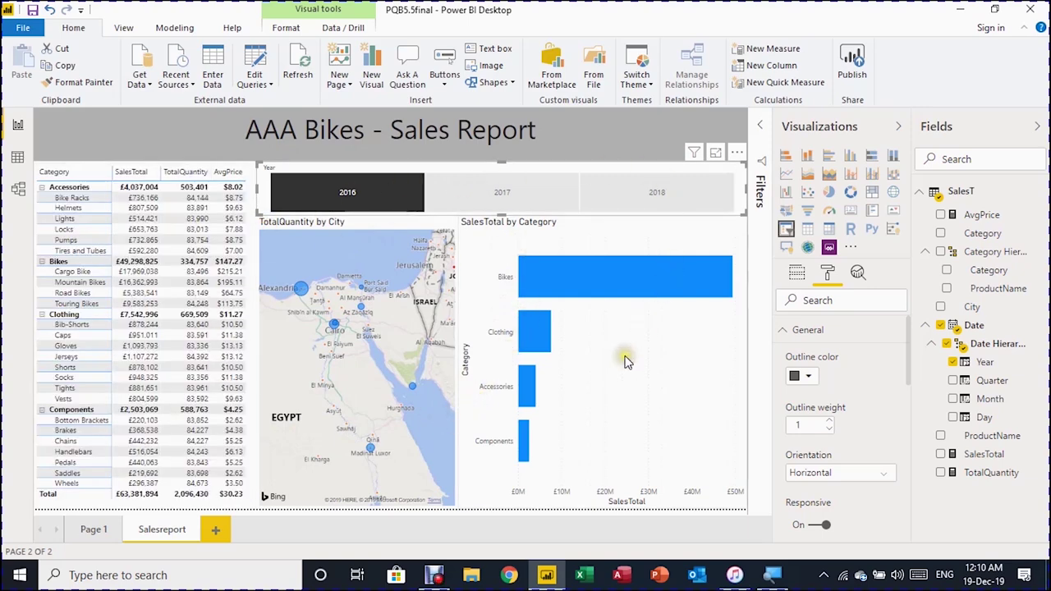
left_click(503, 195)
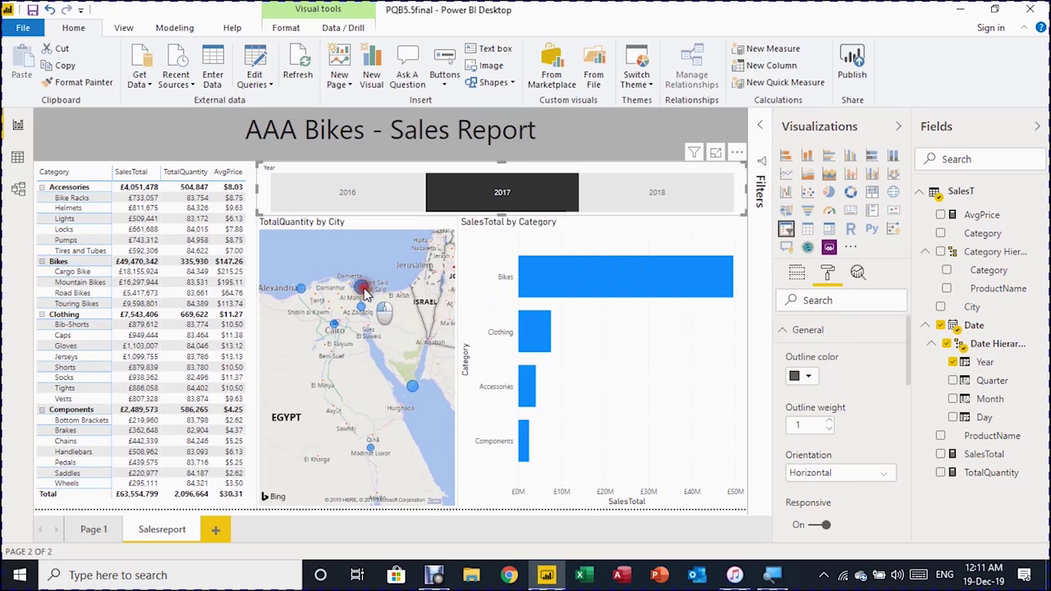
mouse_move(366, 295)
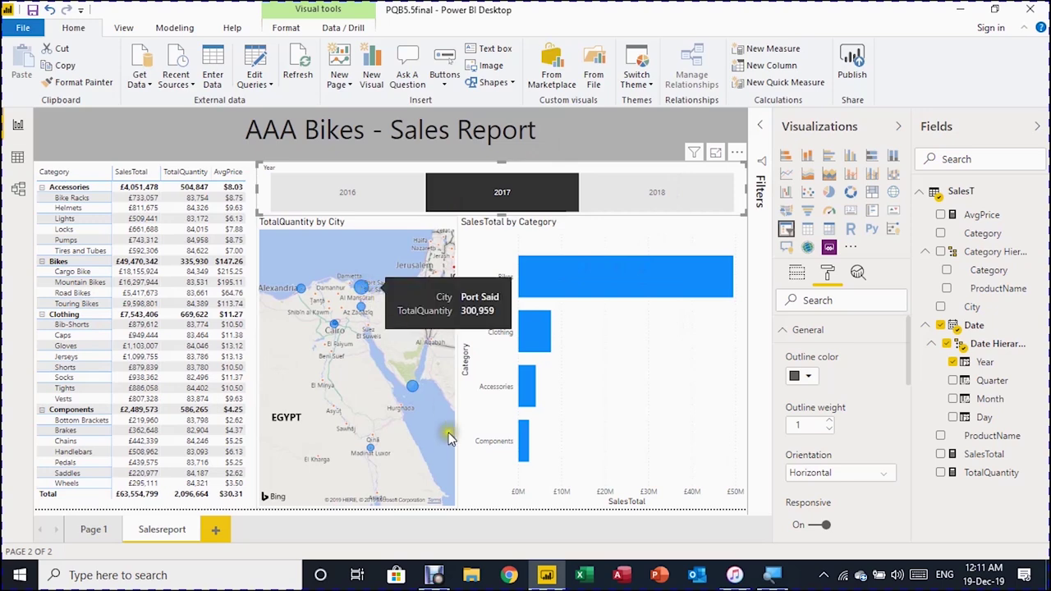
left_click(414, 381)
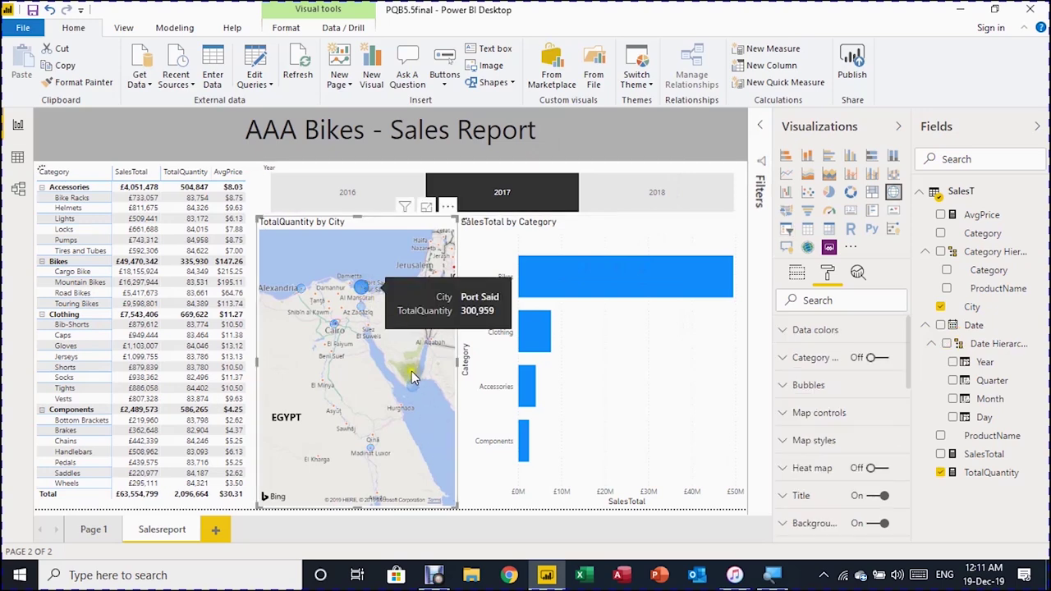
left_click(428, 281)
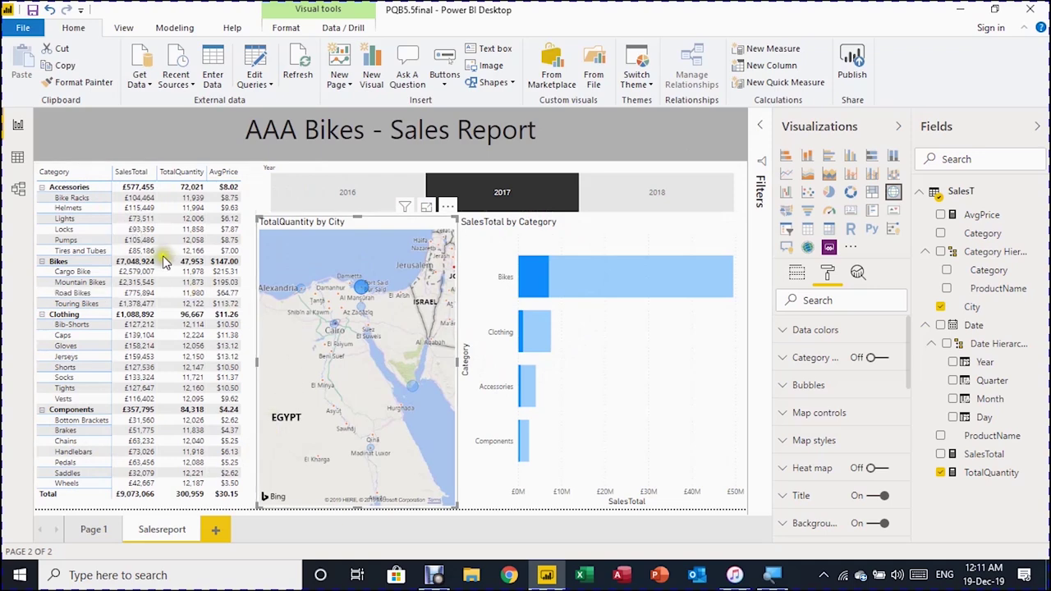
mouse_move(543, 286)
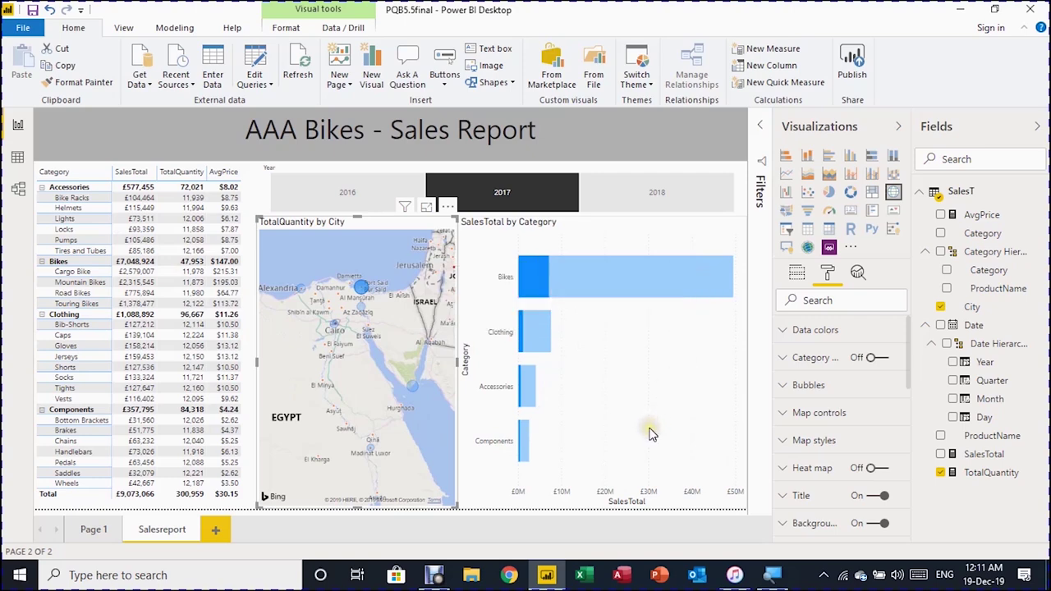
Collapse the Visualizations and Fields panes and the ribbon to enlarge the report canvas, and deselect the map.
left_click(897, 126)
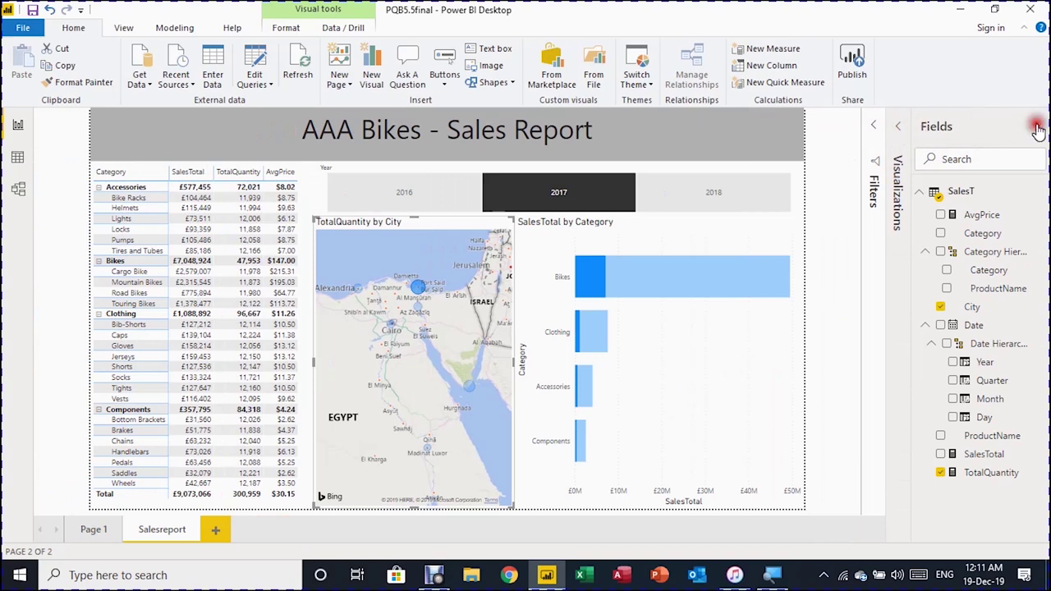
left_click(1038, 132)
left_click(1024, 30)
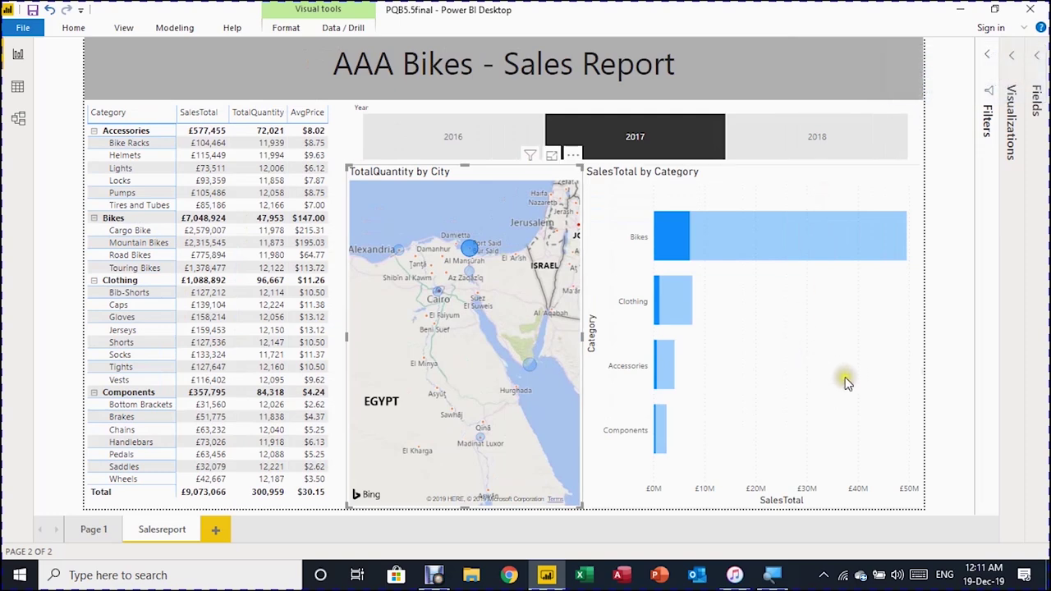
left_click(965, 346)
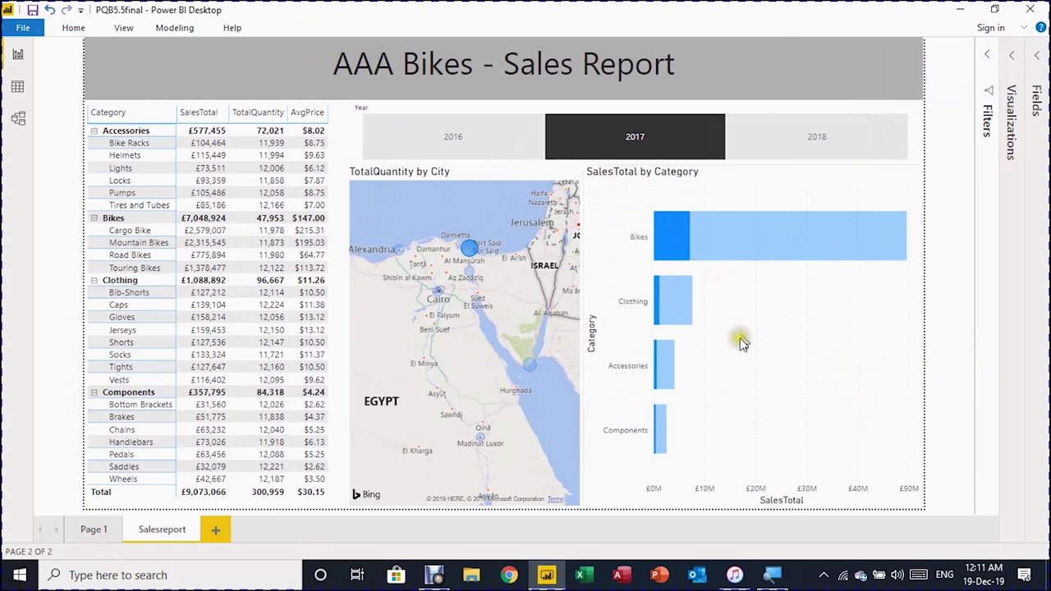
left_click(668, 198)
left_click(626, 261)
left_click(654, 423)
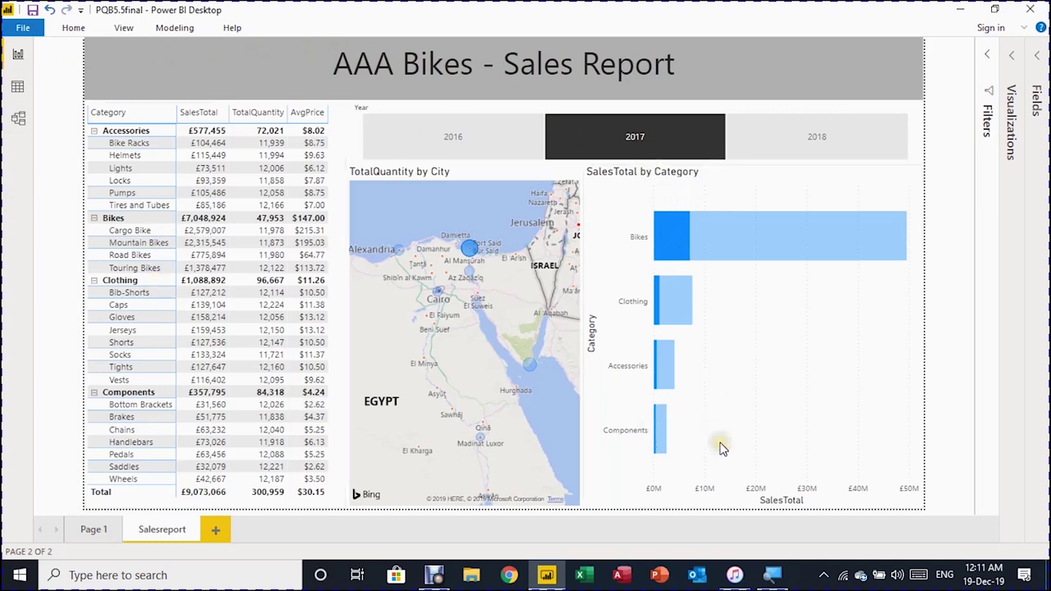
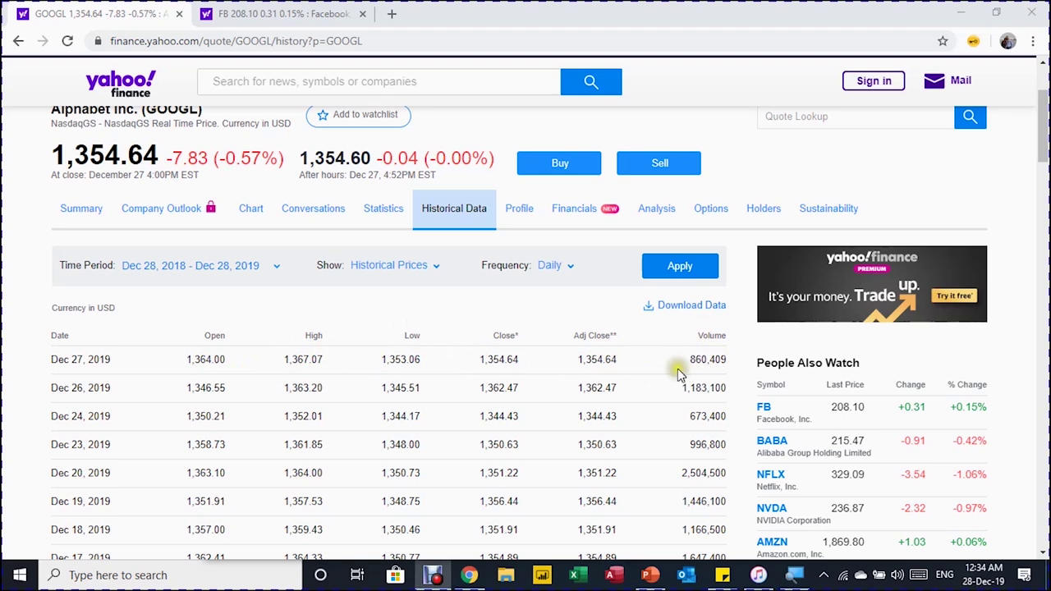
scroll(519, 384, "down", 3)
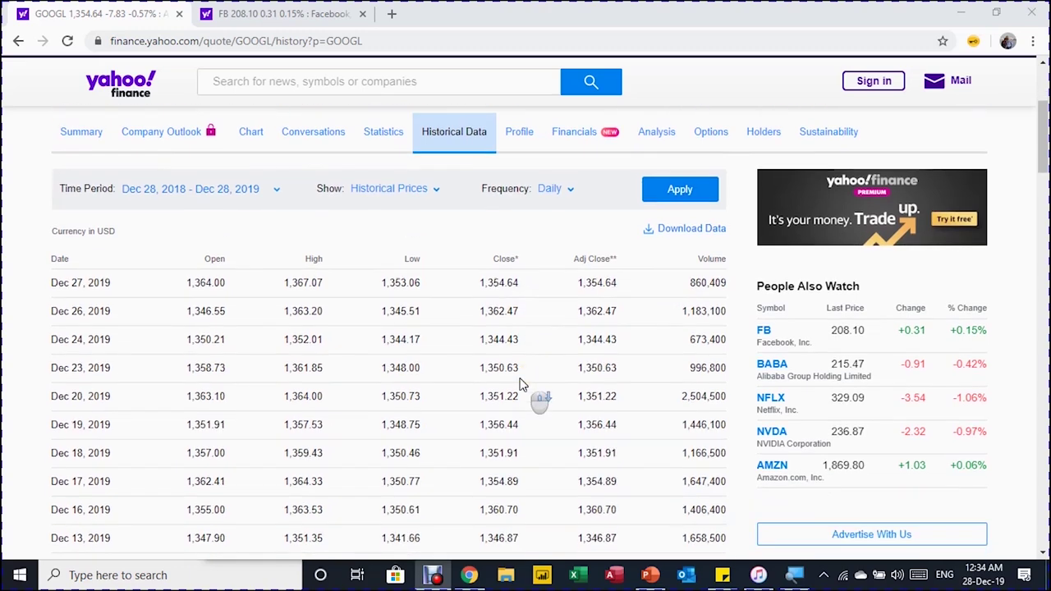
scroll(518, 384, "up", 3)
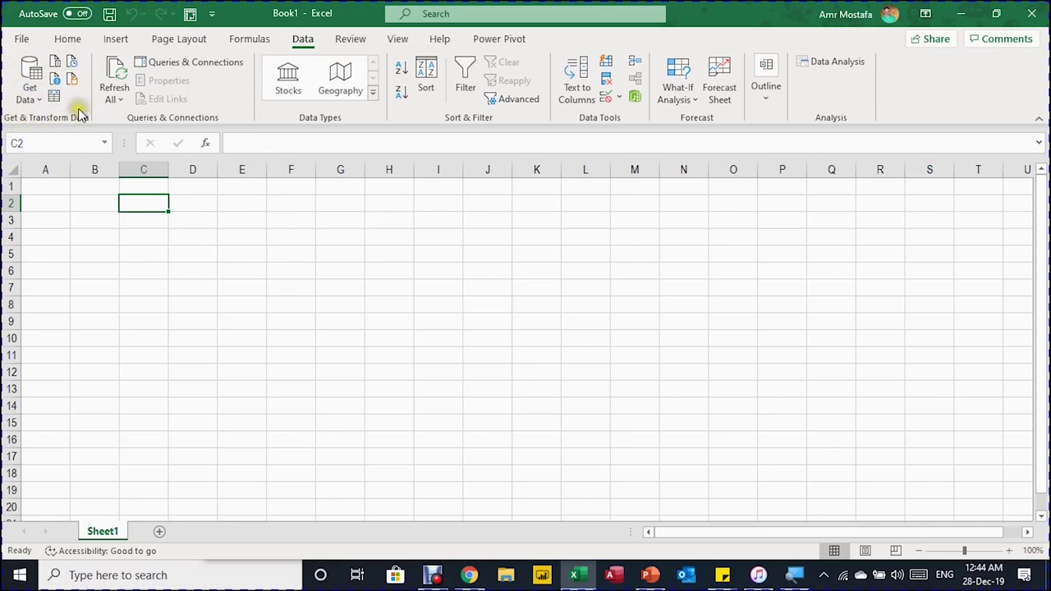
left_click(35, 99)
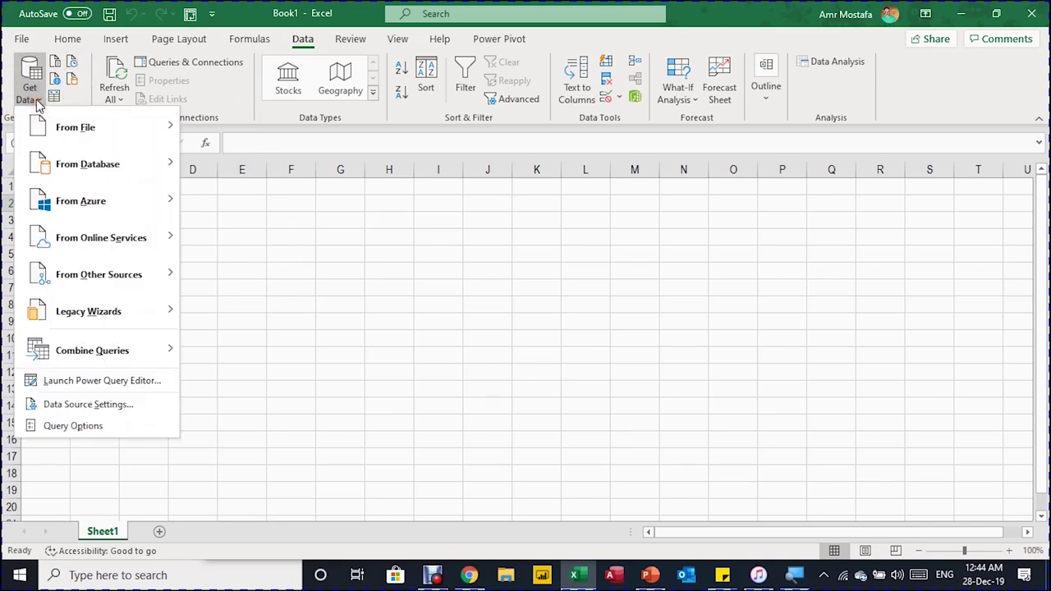
mouse_move(74, 283)
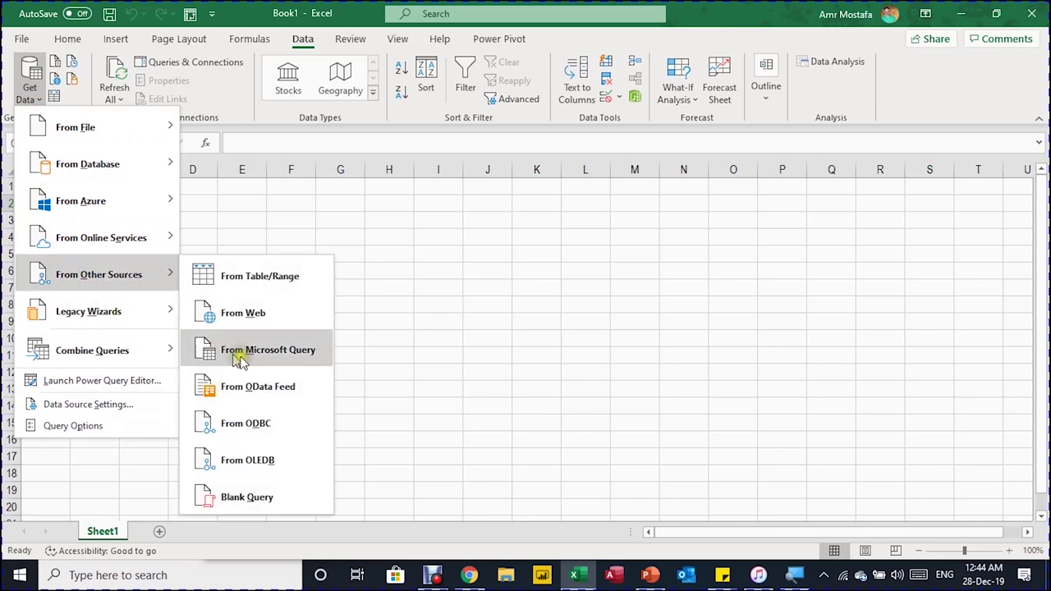
left_click(298, 320)
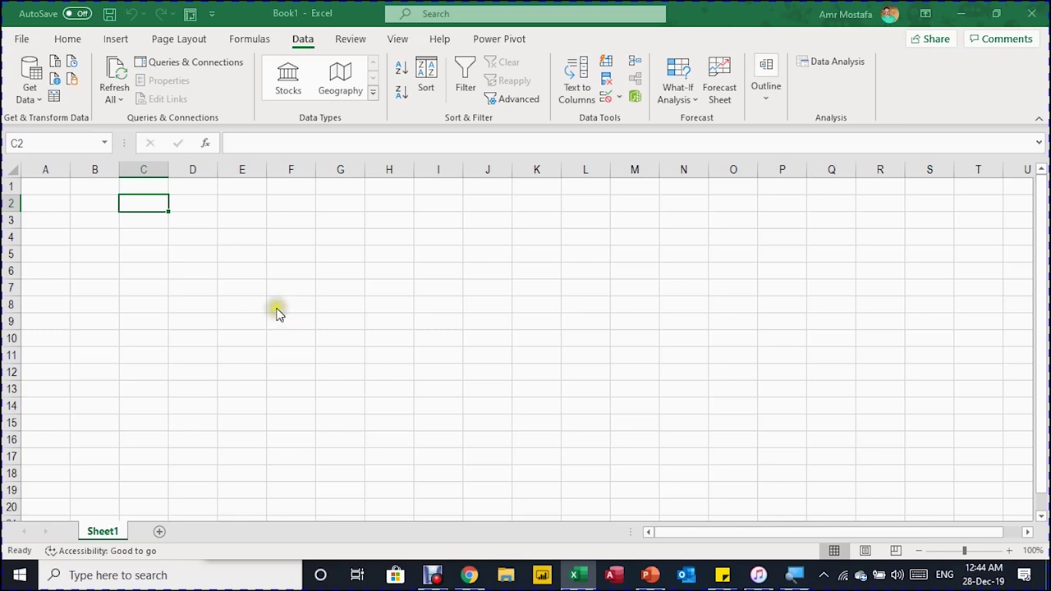
type("https://finance.yahoo.com/quote/GOOGL/history?p=GOOGL")
left_click(684, 332)
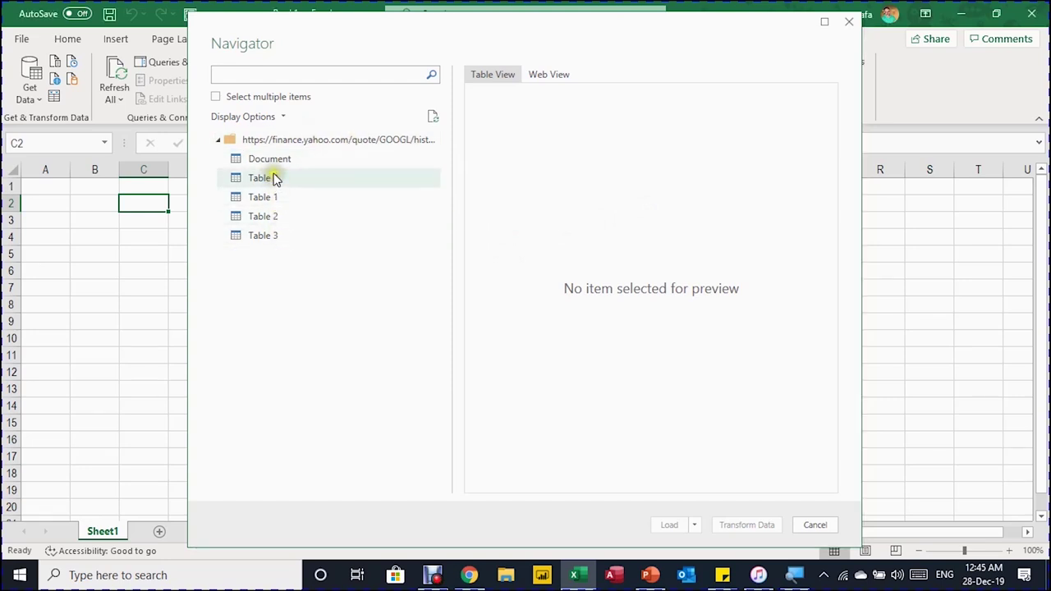
Preview Table 2 as a table and against the source web page, and open it for transformation in Power Query.
left_click(273, 224)
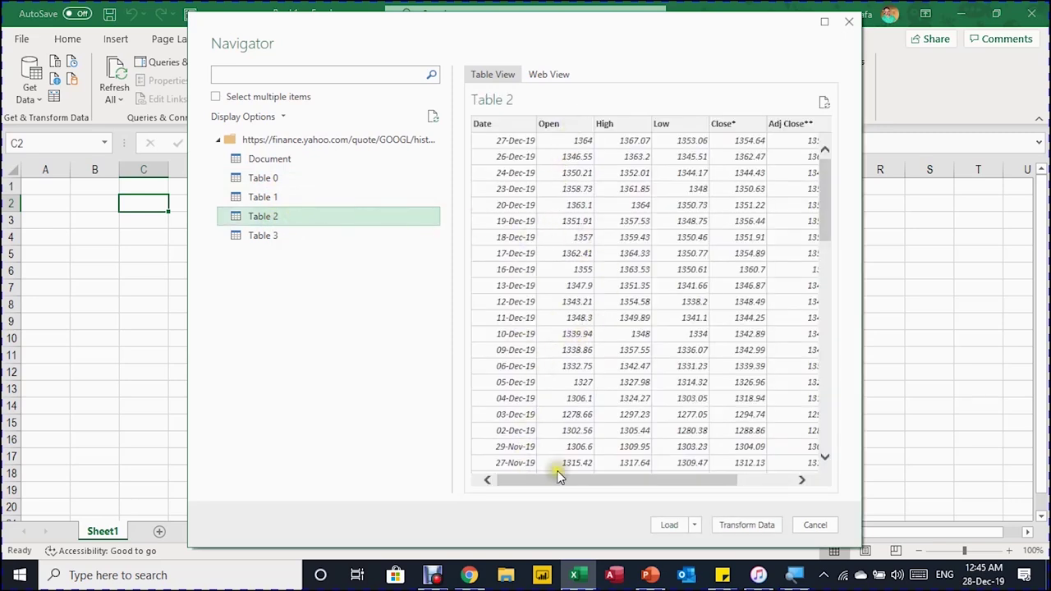
left_click_drag(561, 489, 570, 460)
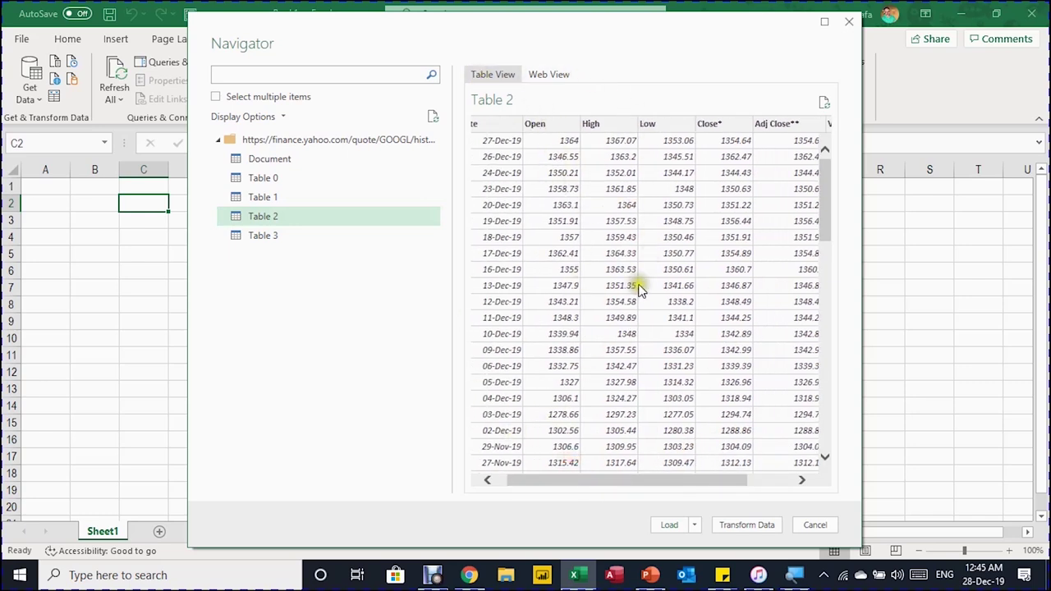
left_click(550, 76)
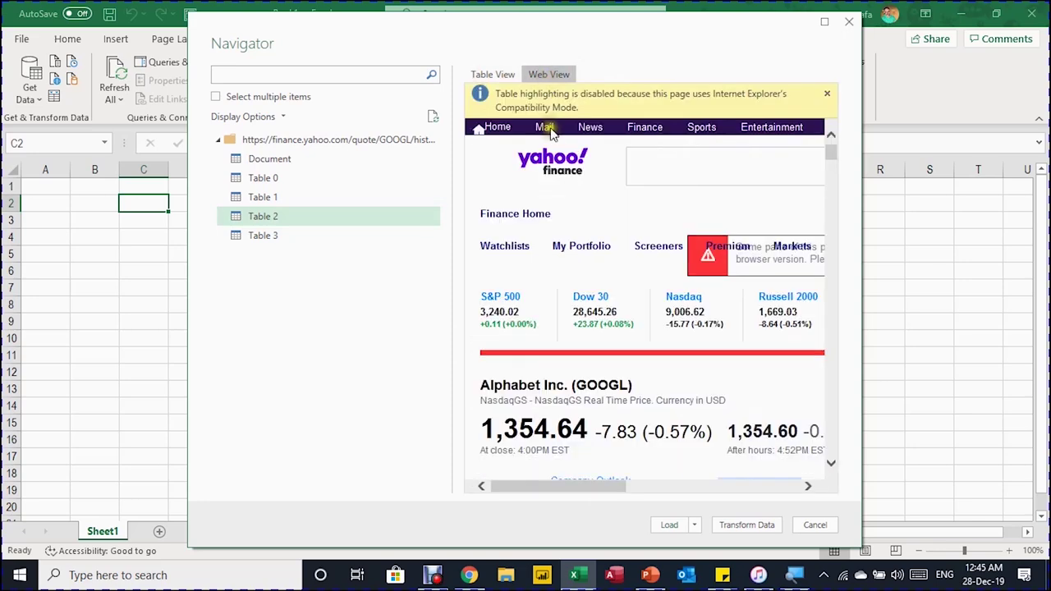
scroll(606, 335, "down", 10)
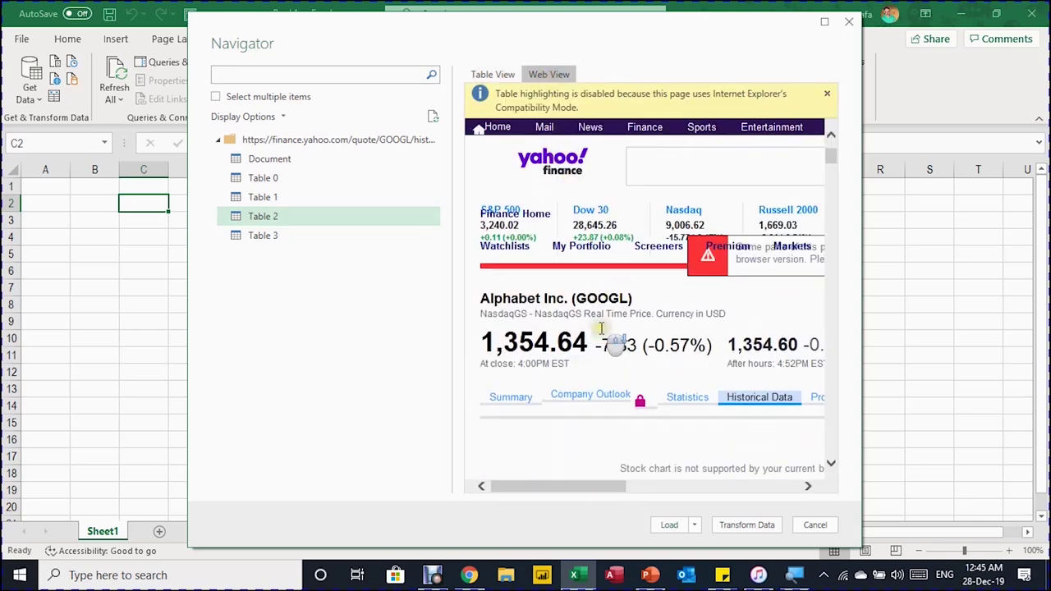
scroll(608, 334, "down", 2)
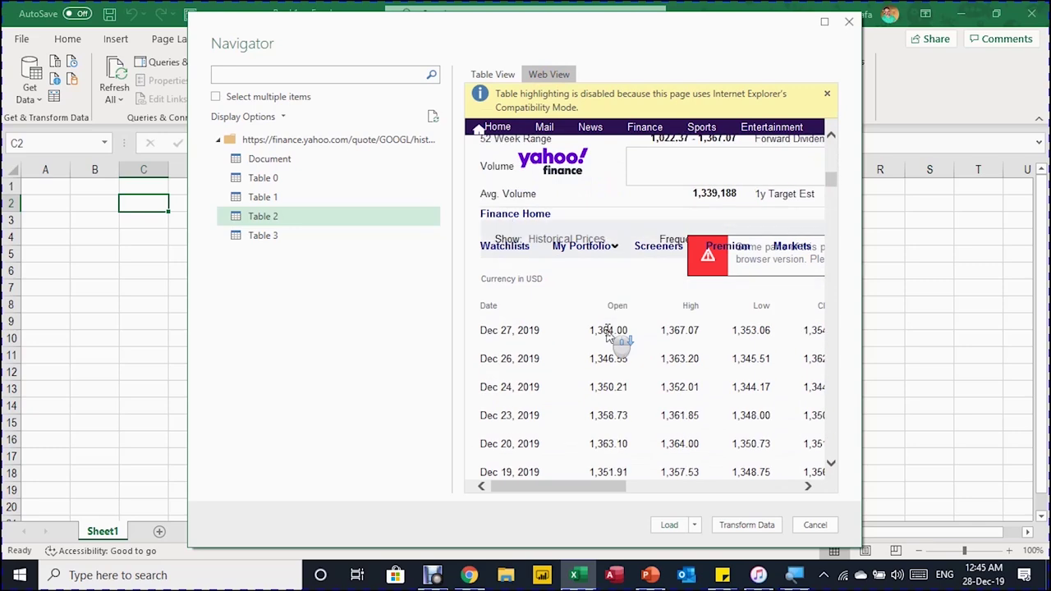
left_click(491, 74)
scroll(504, 206, "down", 3)
scroll(513, 207, "up", 3)
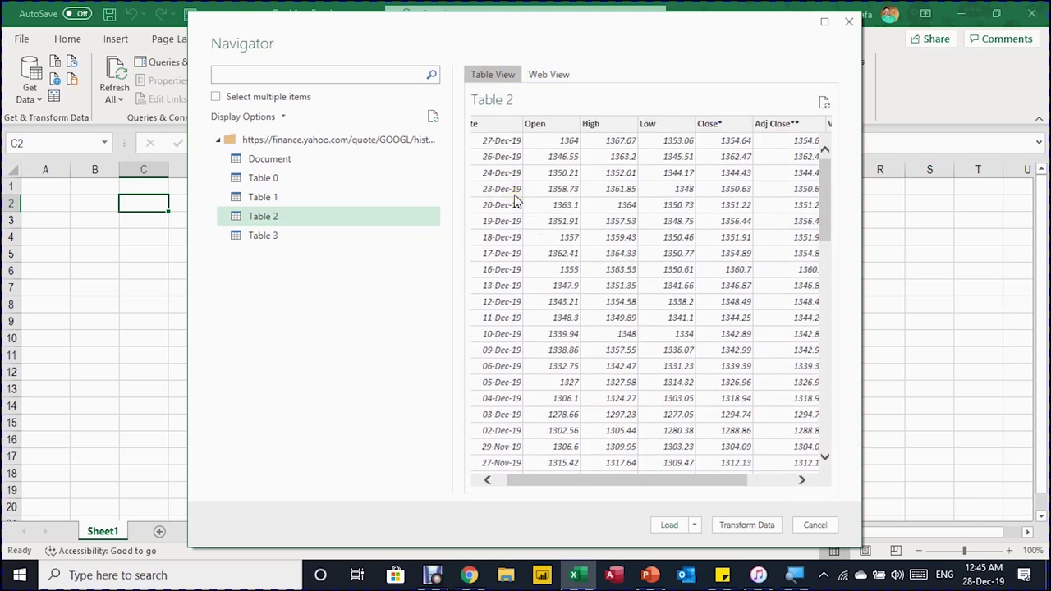
left_click(743, 524)
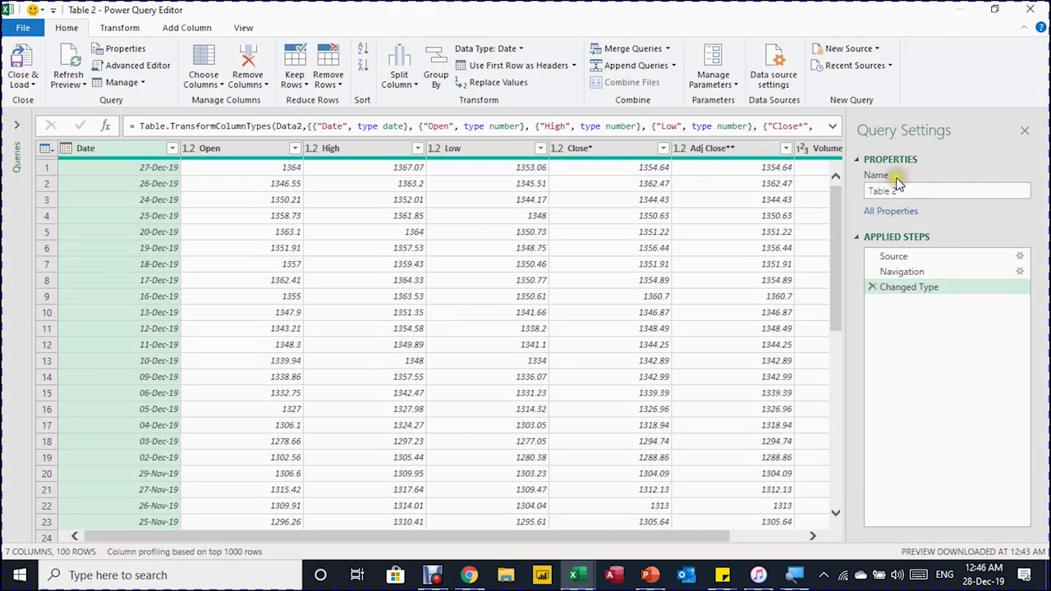
Rename the query as GoogleSharePrice and review its Source, Navigation and Changed Type steps.
left_click_drag(898, 190, 848, 199)
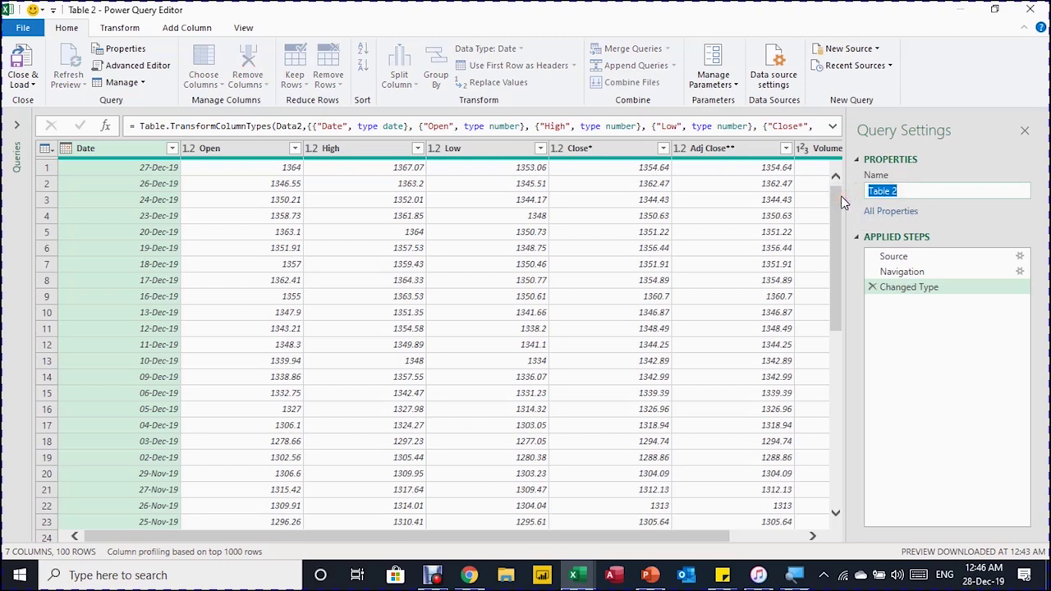
type("GoogleSharePrice")
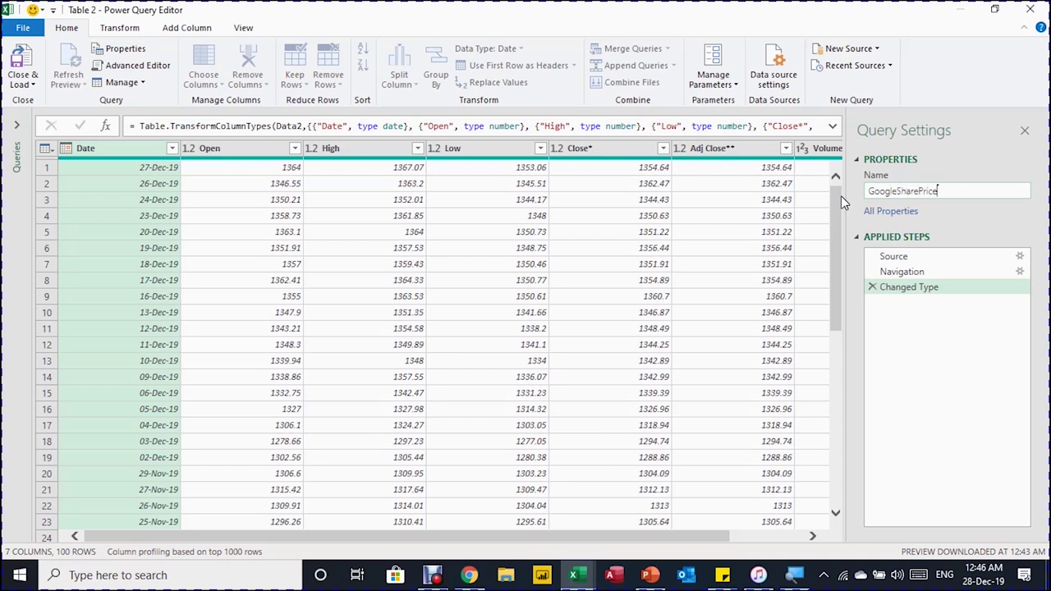
key("Return")
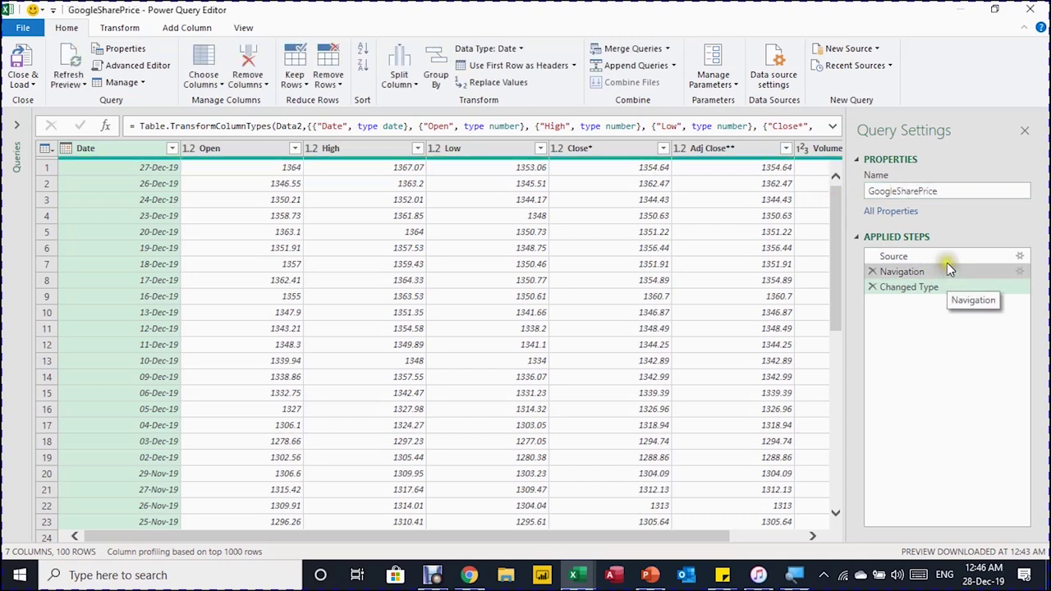
left_click(944, 256)
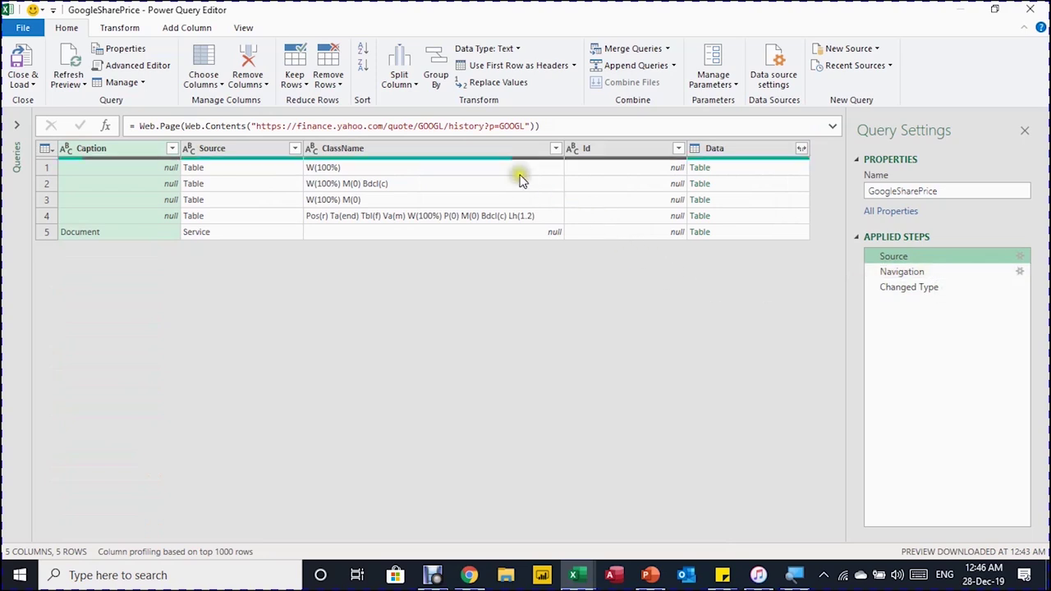
left_click(902, 272)
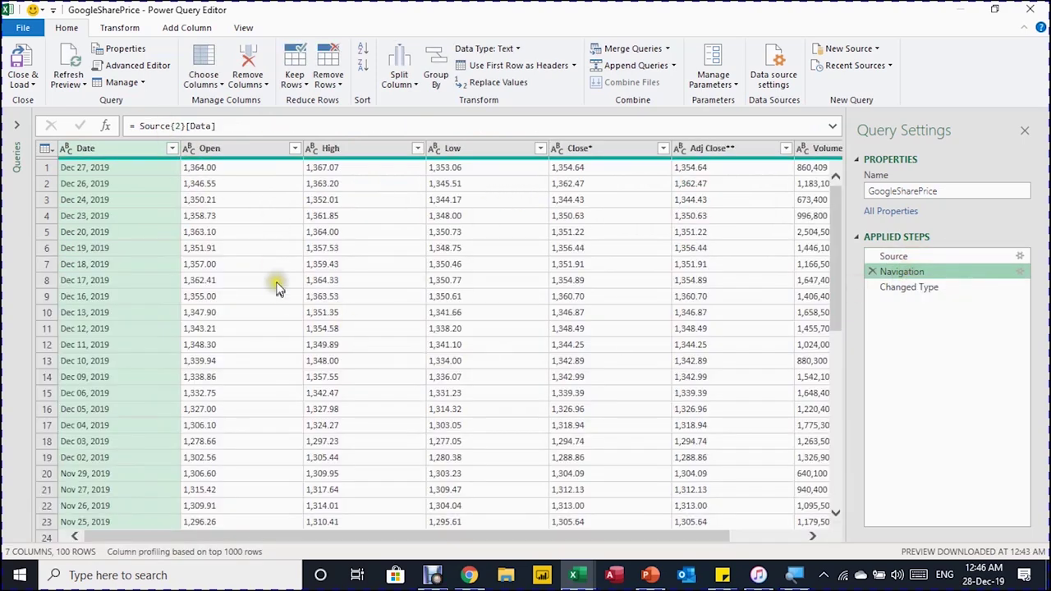
left_click_drag(979, 290, 936, 292)
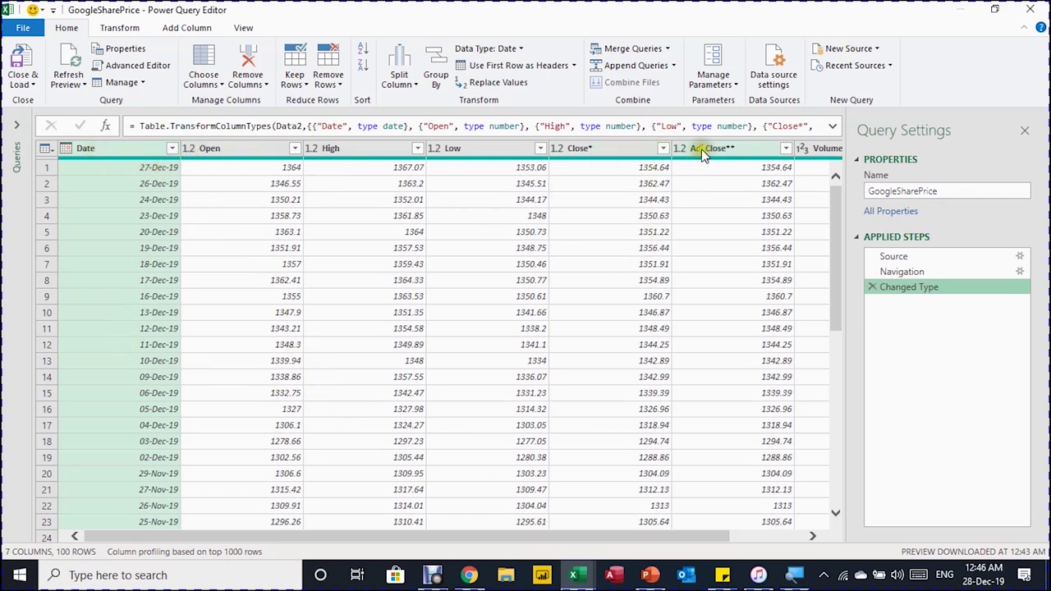
Remove the Close* column from the GoogleSharePrice query.
left_click_drag(572, 540, 710, 509)
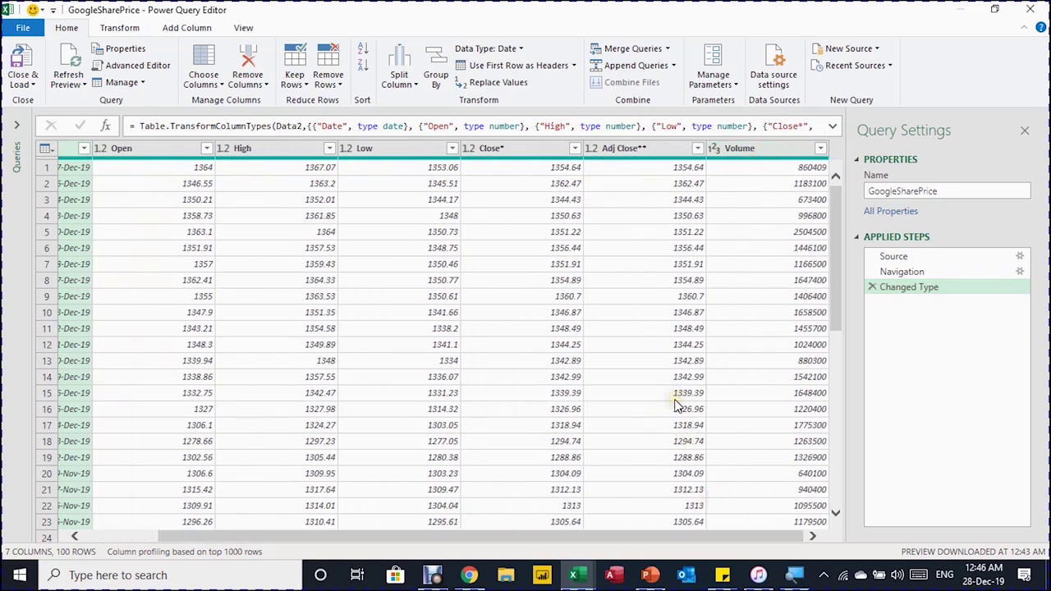
left_click(515, 149)
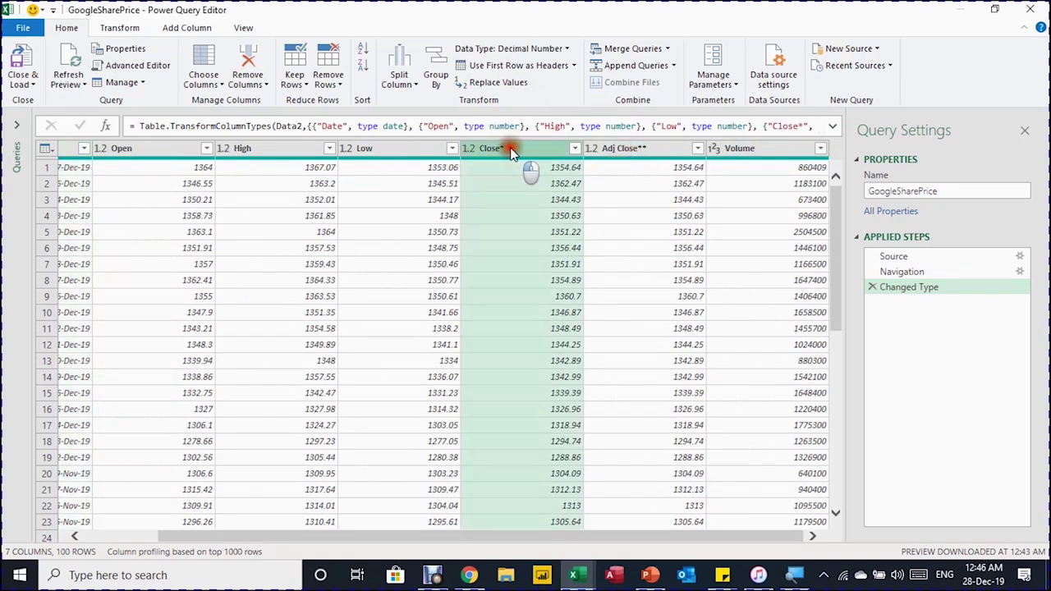
right_click(511, 152)
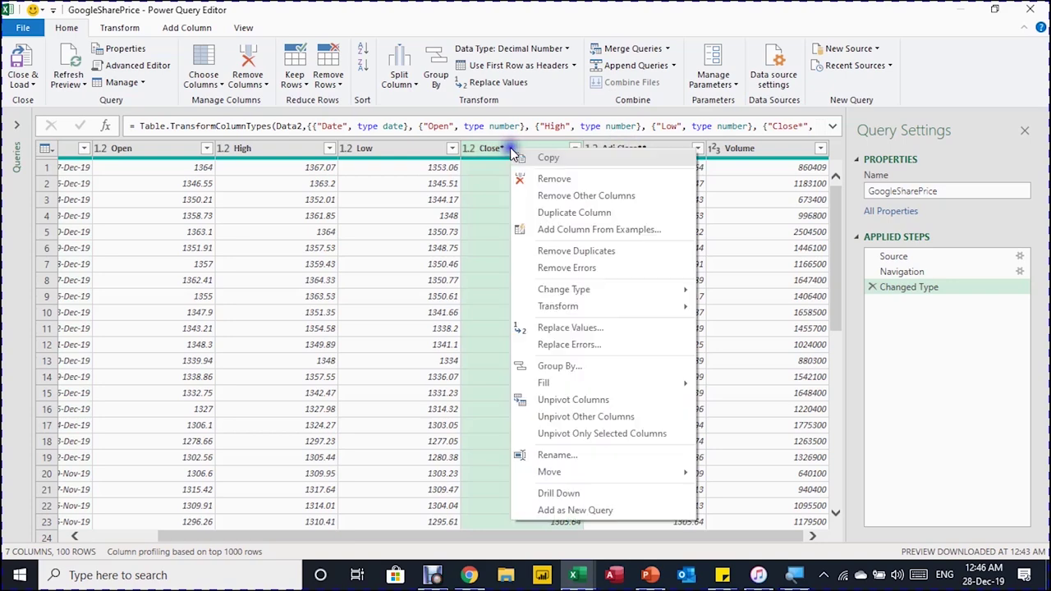
left_click(548, 182)
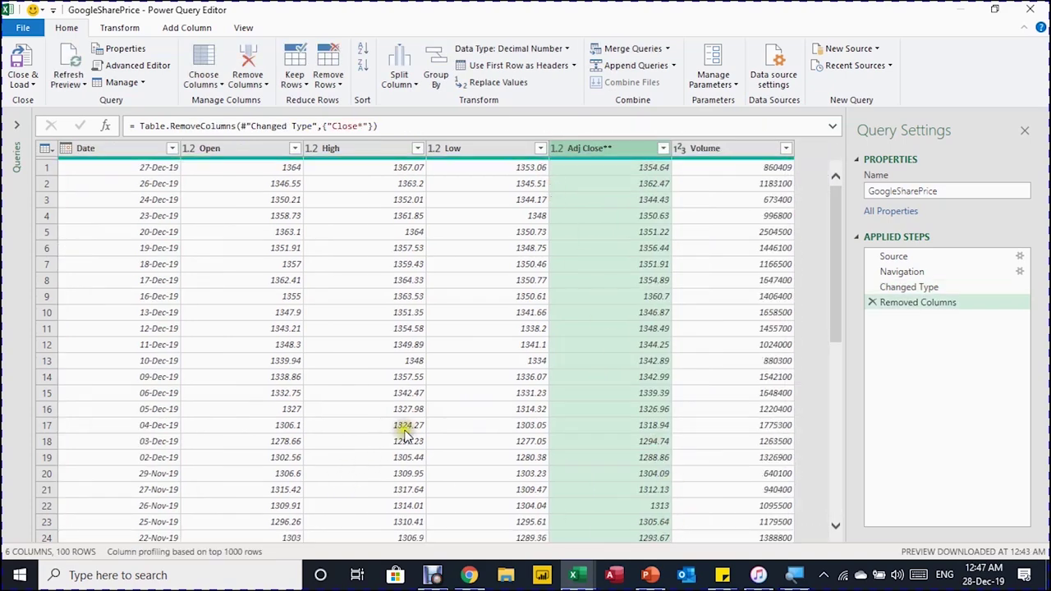
Sort the rows by Date in descending order, change the sort to ascending, and check the rows.
left_click(172, 149)
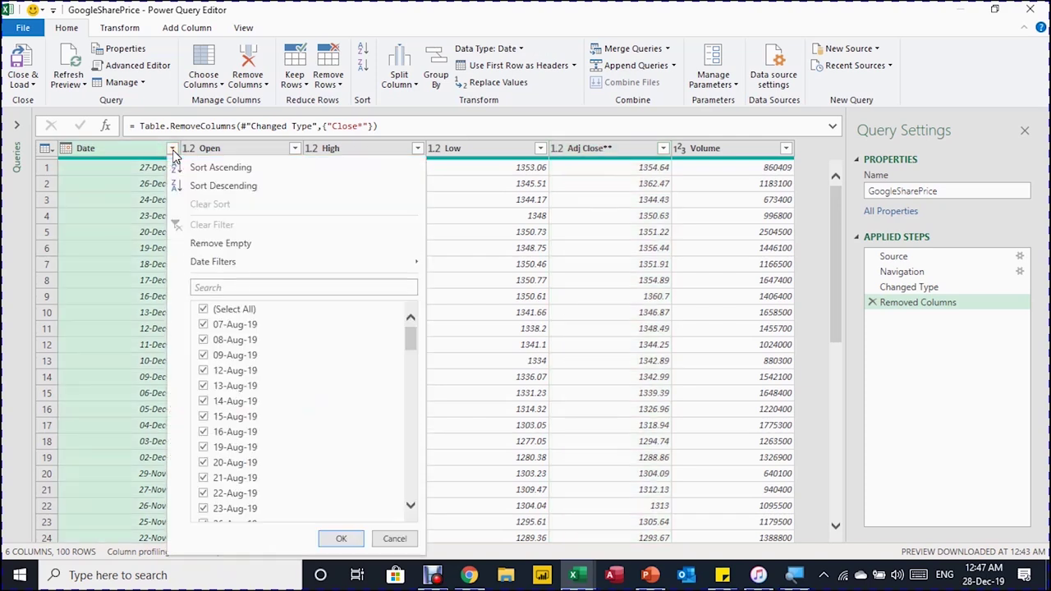
left_click(223, 185)
left_click(173, 148)
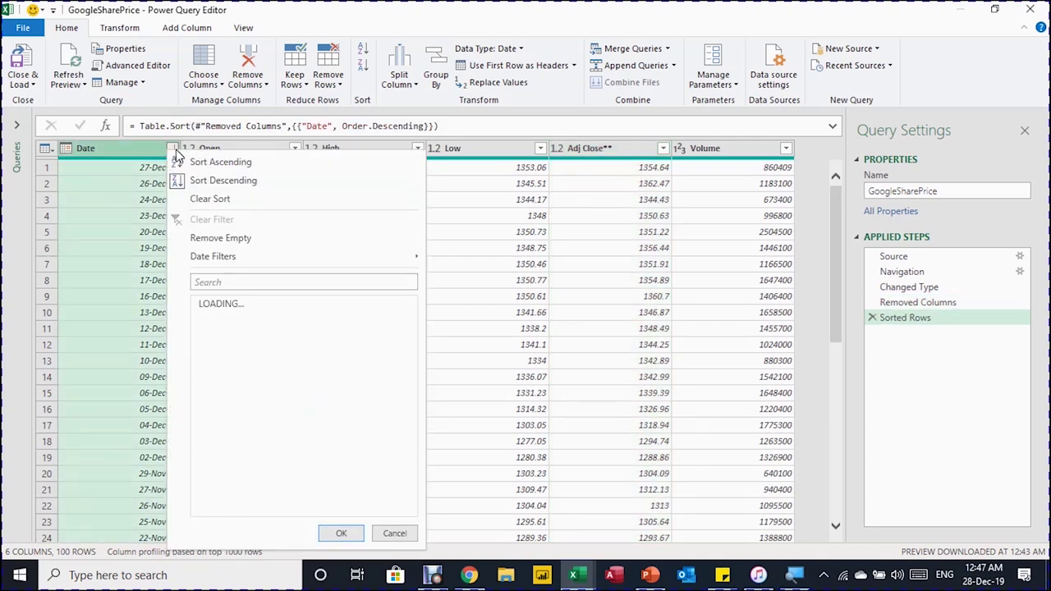
left_click(220, 163)
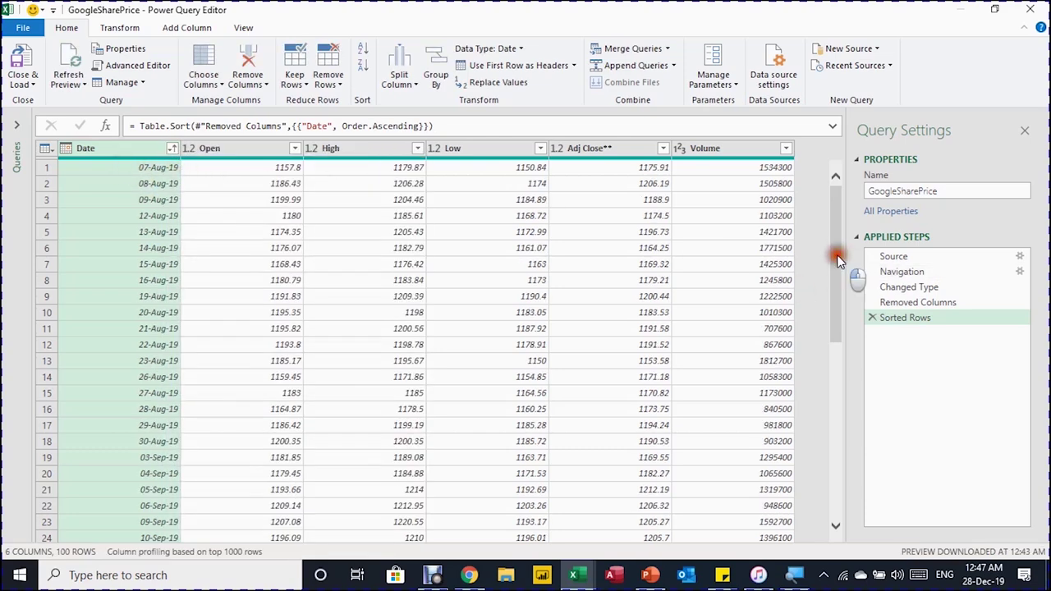
left_click_drag(837, 253, 851, 399)
left_click_drag(847, 298, 811, 206)
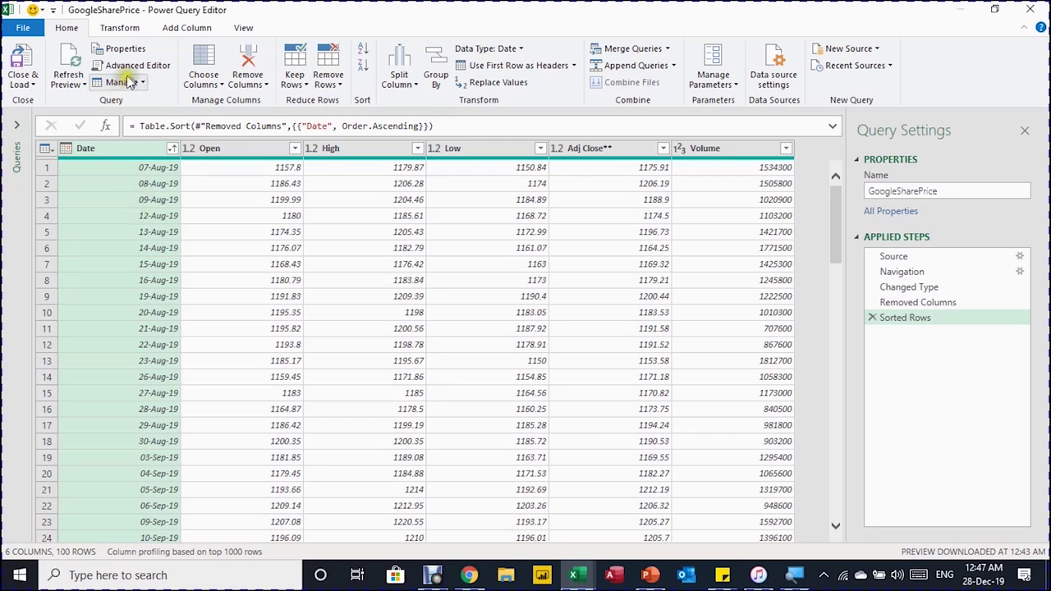
Add a column with the name of the month extracted from the Date column.
left_click(178, 31)
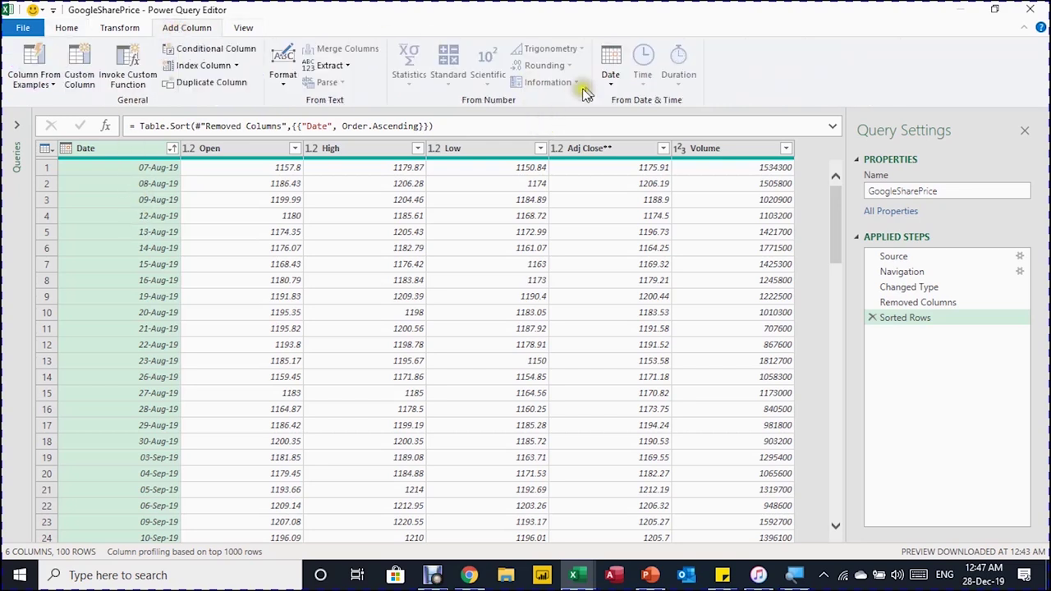
left_click(608, 82)
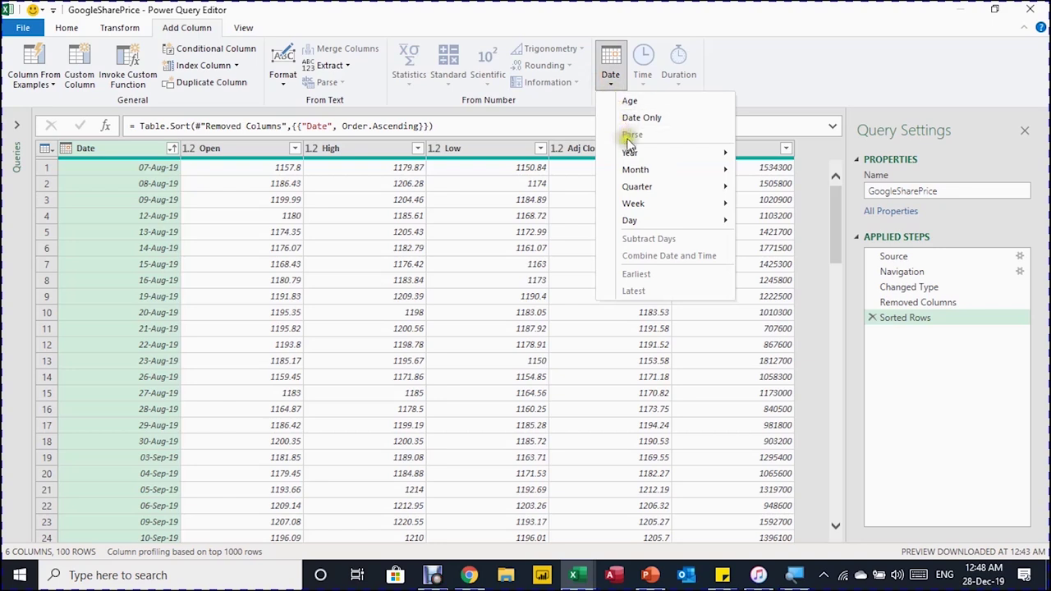
mouse_move(634, 175)
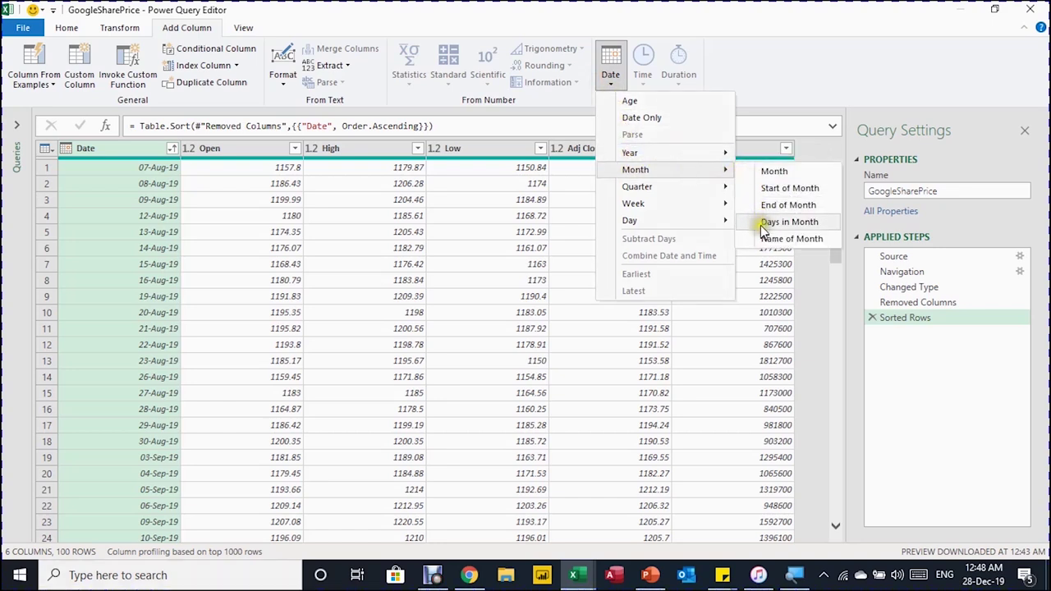
left_click(774, 246)
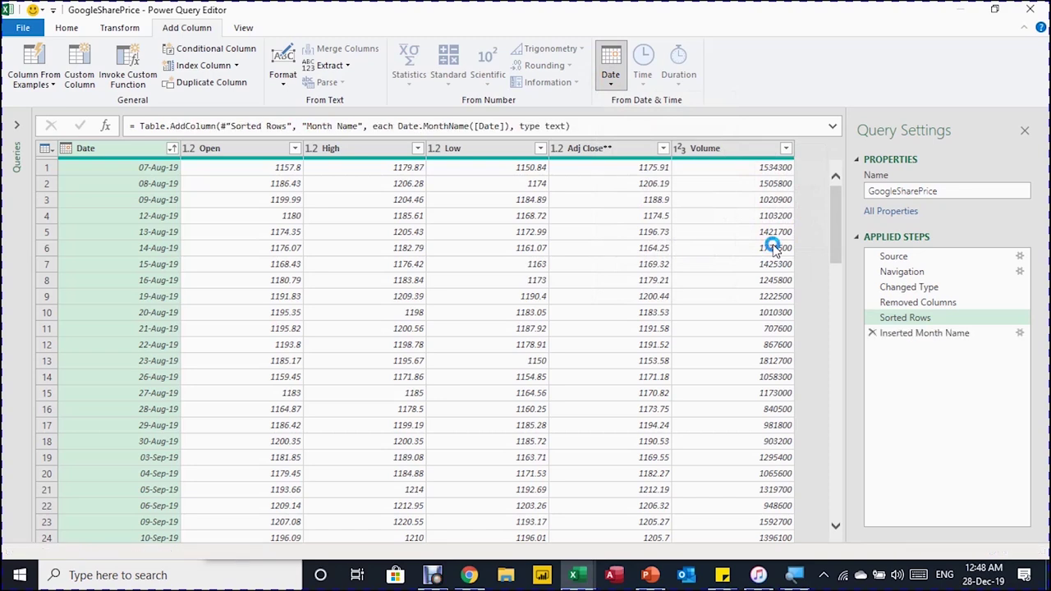
Move the Month Name column to the front of the table, before Date.
left_click_drag(642, 535, 738, 526)
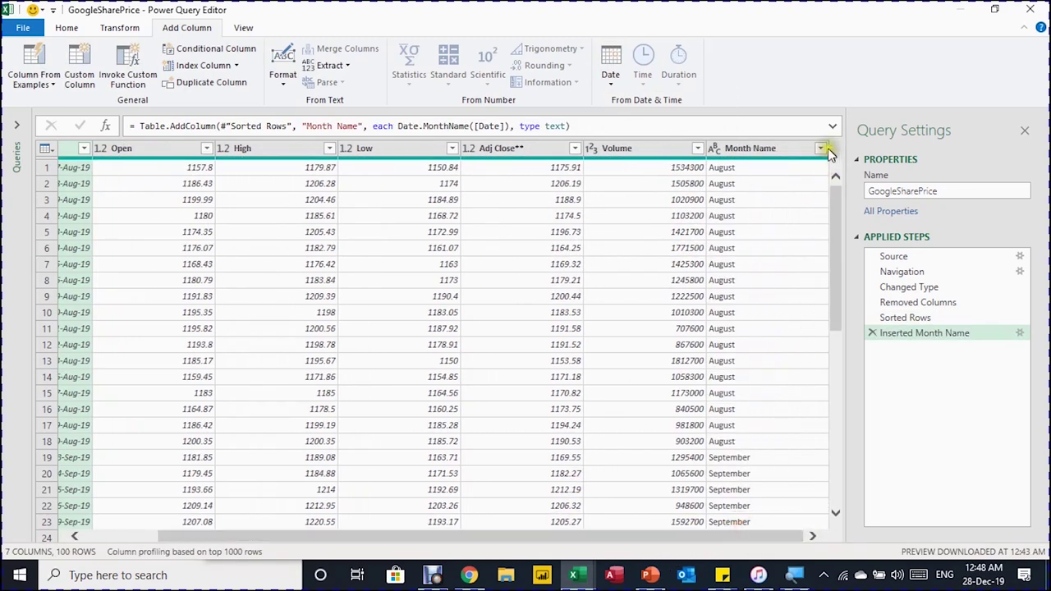
left_click(771, 154)
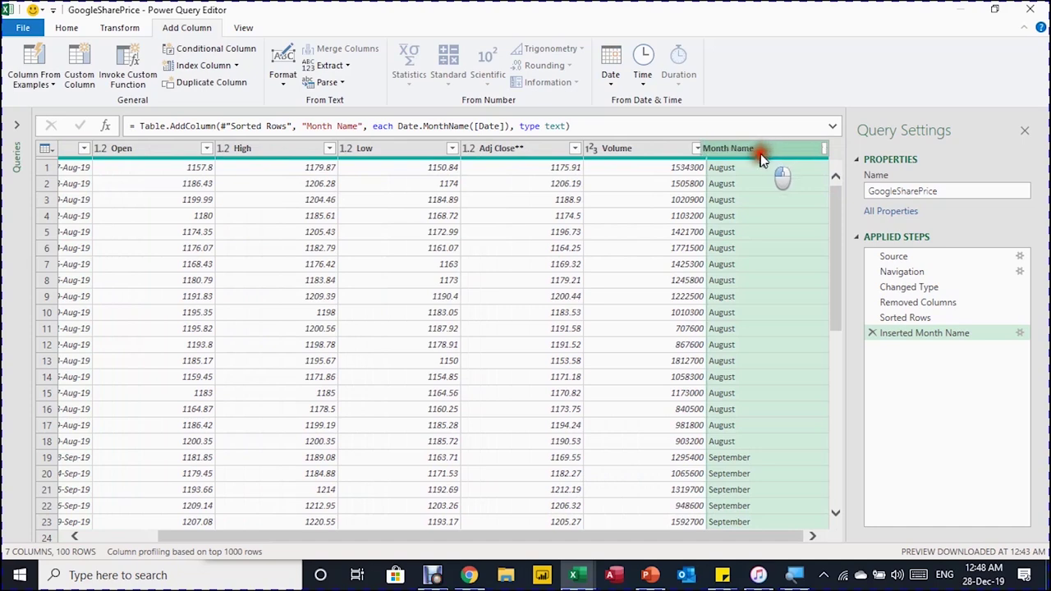
left_click_drag(759, 161, 64, 141)
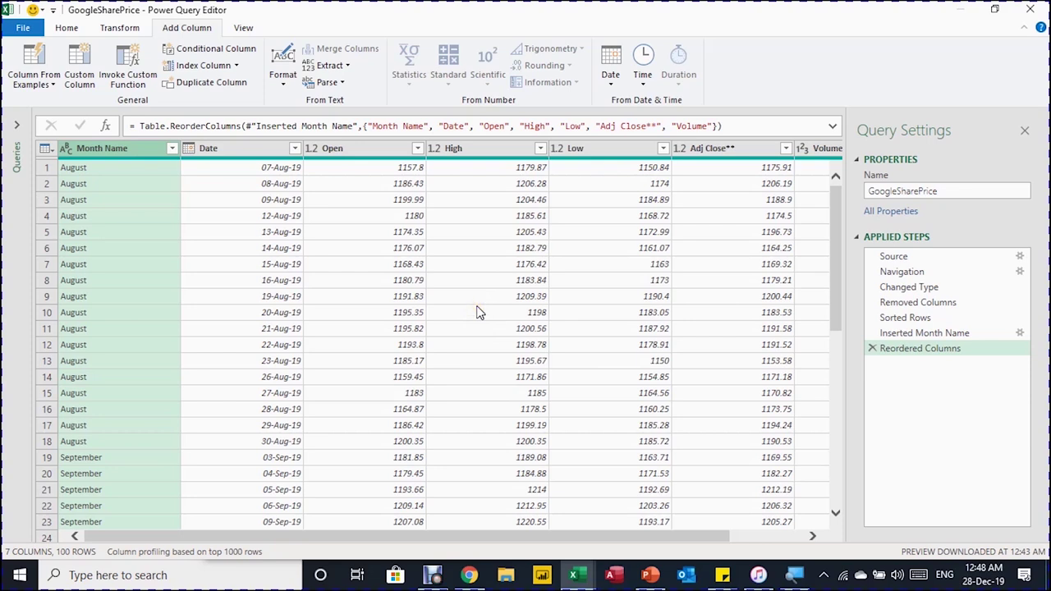
Move the Volume column between Date and Open in the GoogleSharePrice query.
left_click(821, 152)
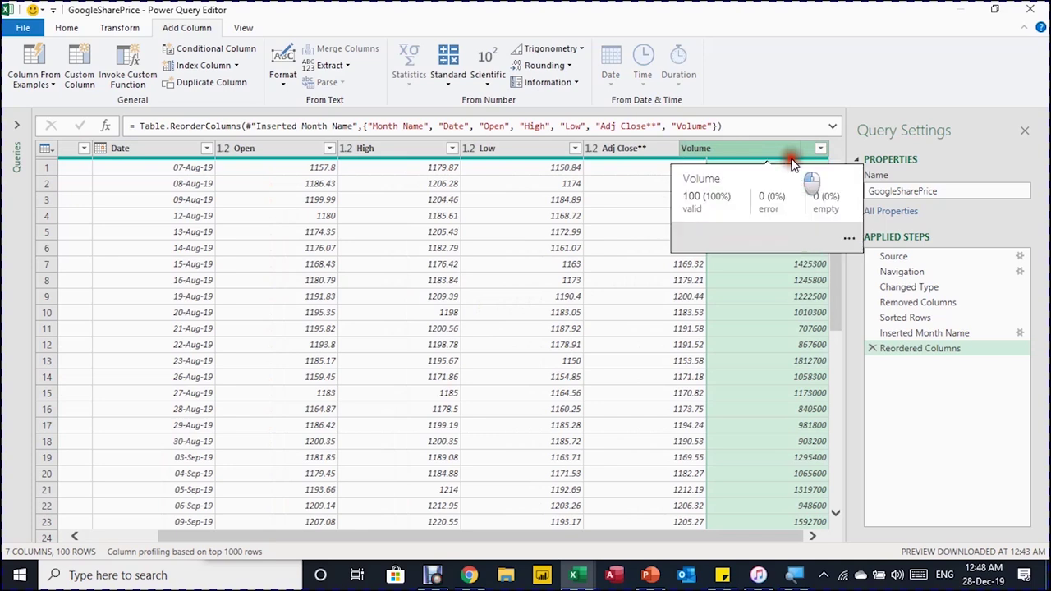
mouse_move(792, 162)
left_mouse_down()
mouse_move(661, 177)
mouse_move(254, 168)
mouse_move(292, 173)
left_mouse_up()
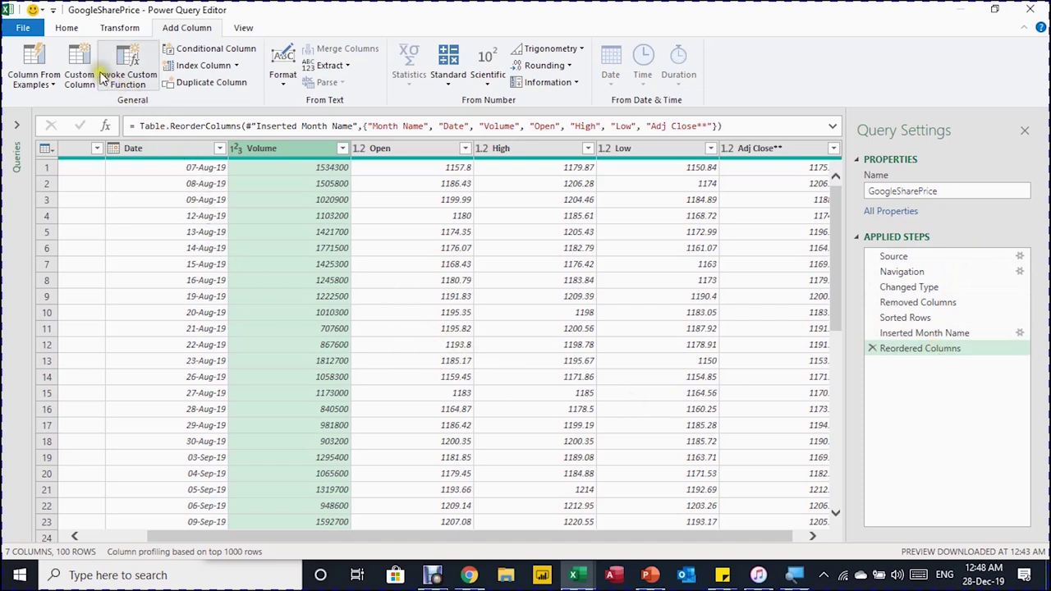
Load the query as a table into the existing worksheet at Sheet1 cell A15 and check the loaded rows.
left_click(64, 29)
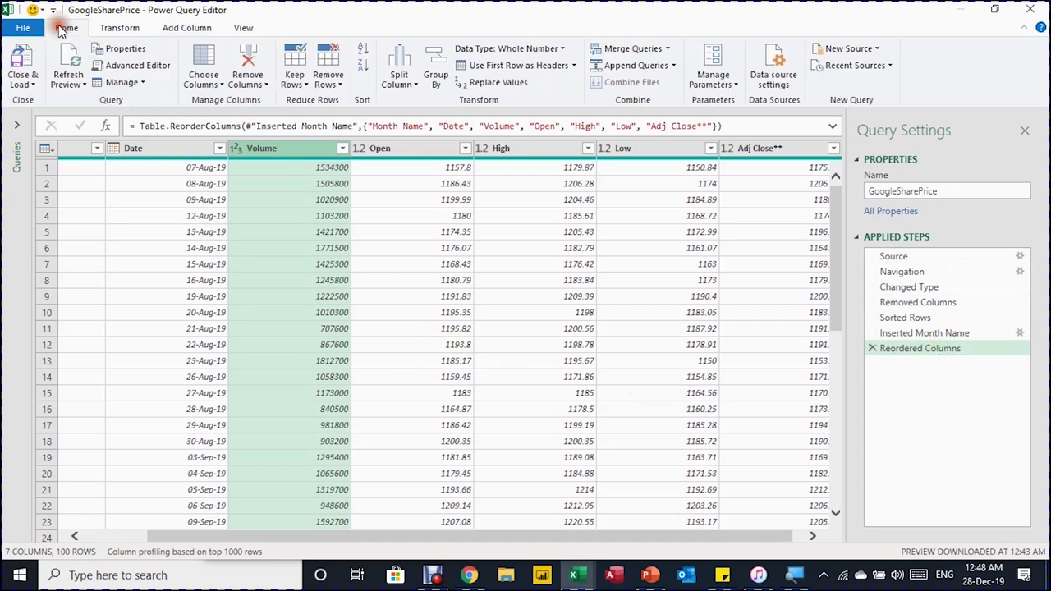
left_click(25, 81)
left_click(45, 119)
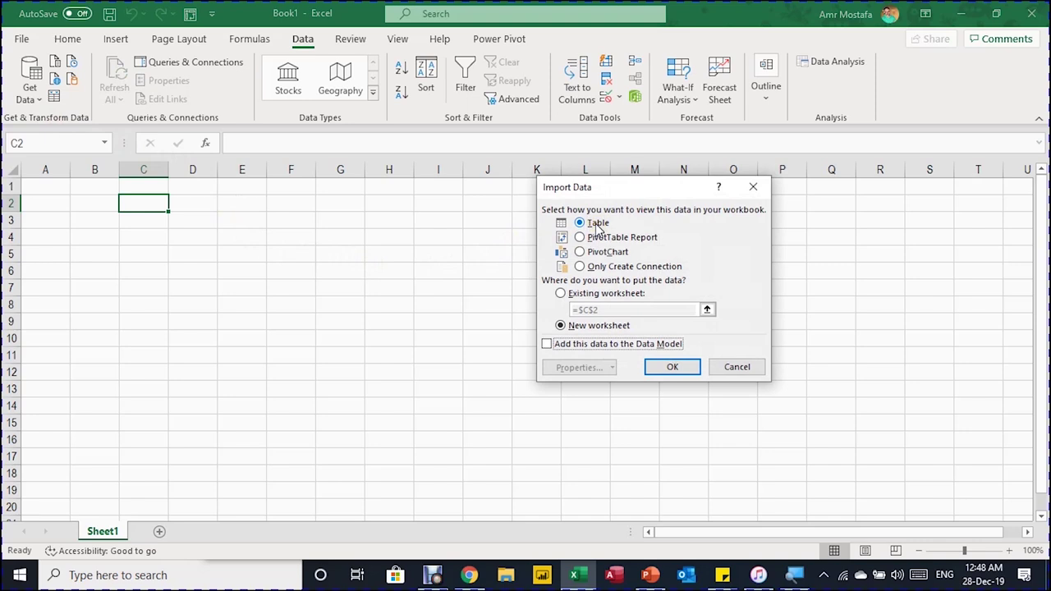
left_click(560, 293)
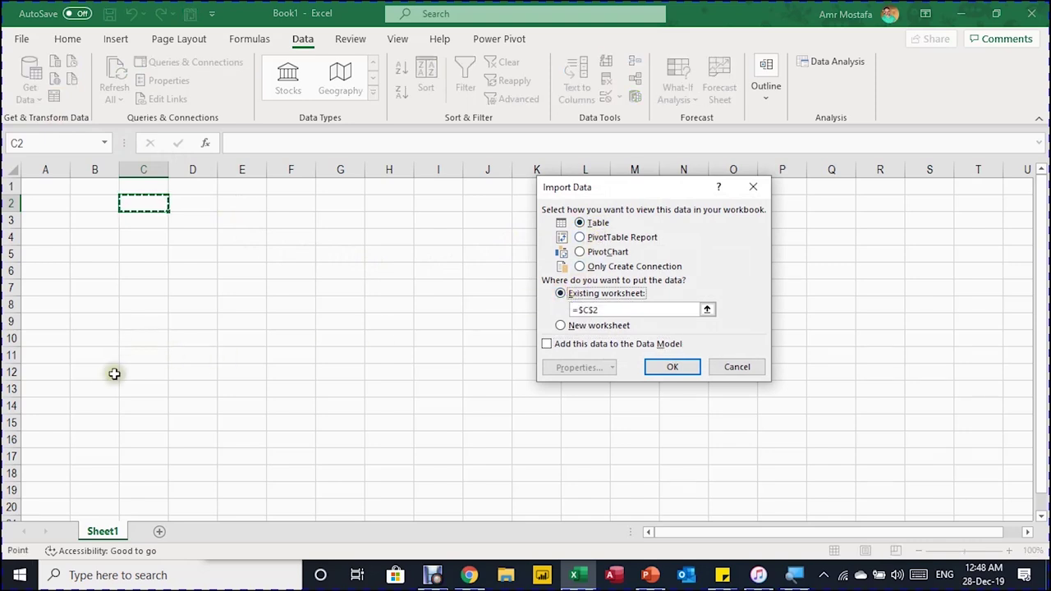
left_click(45, 422)
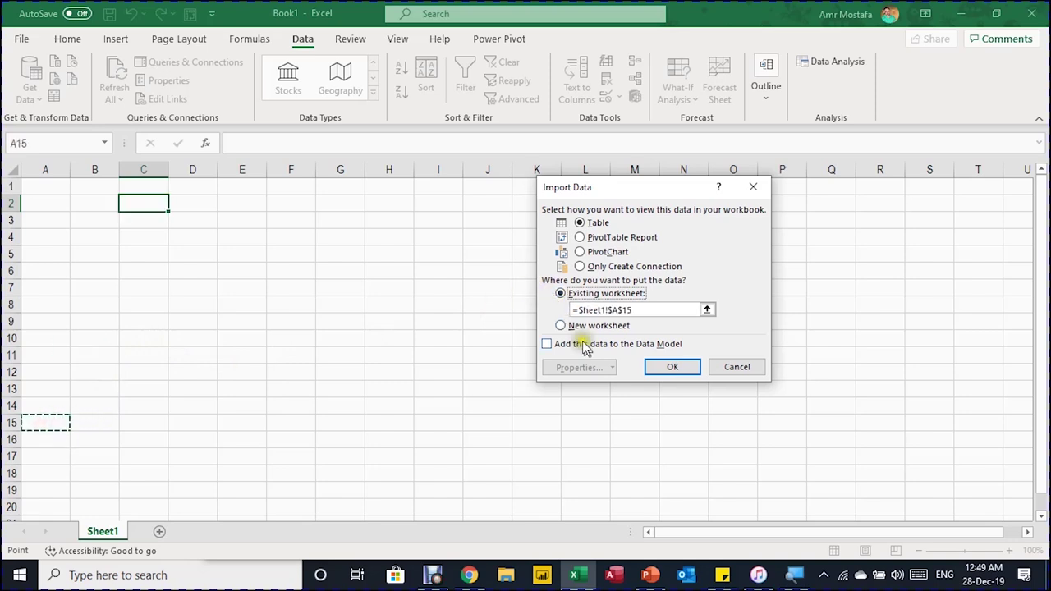
left_click(666, 368)
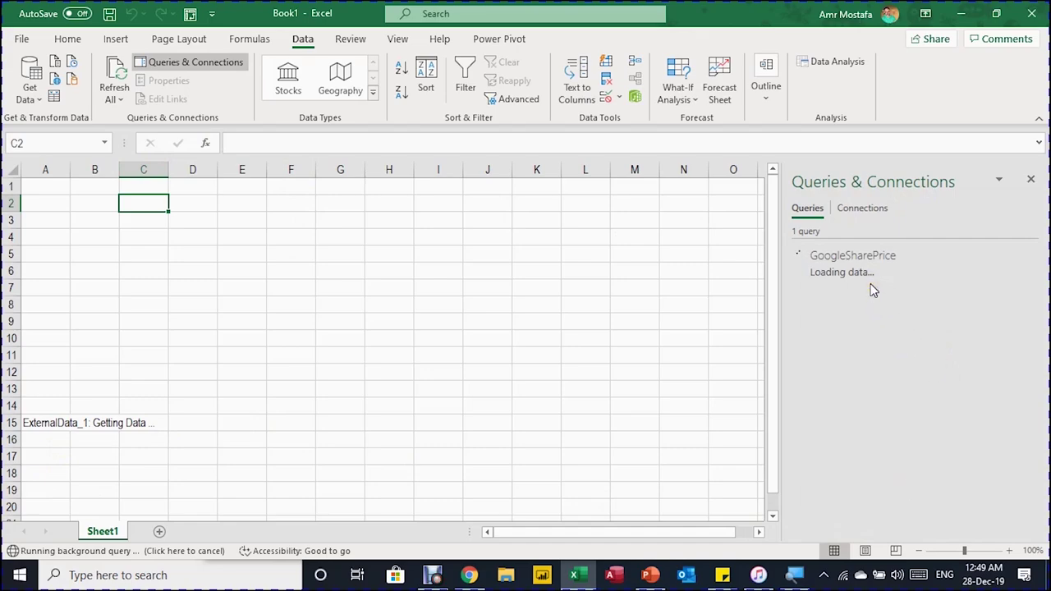
scroll(205, 422, "down", 18)
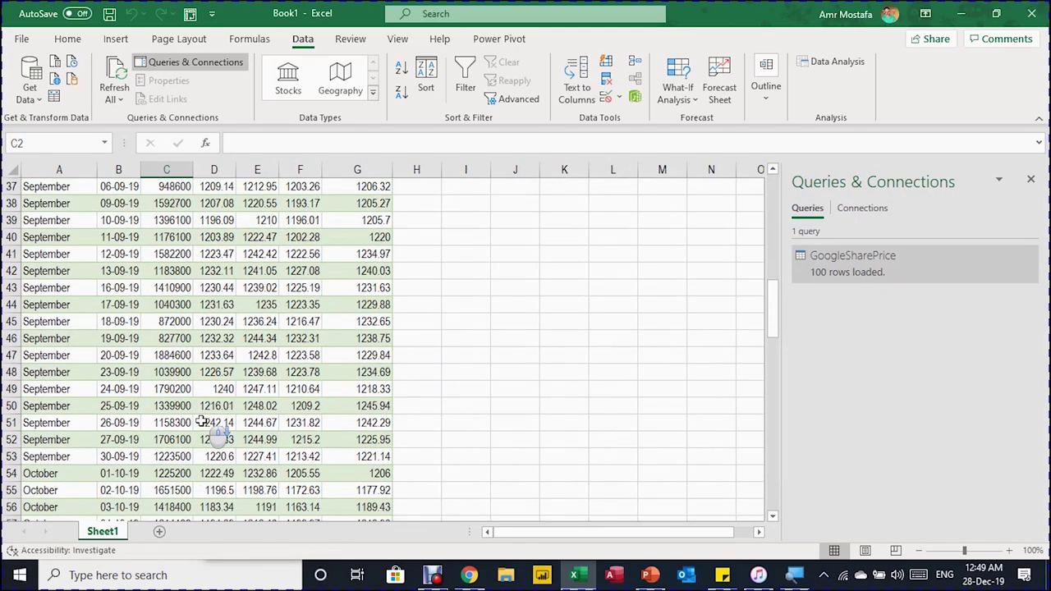
scroll(201, 422, "up", 18)
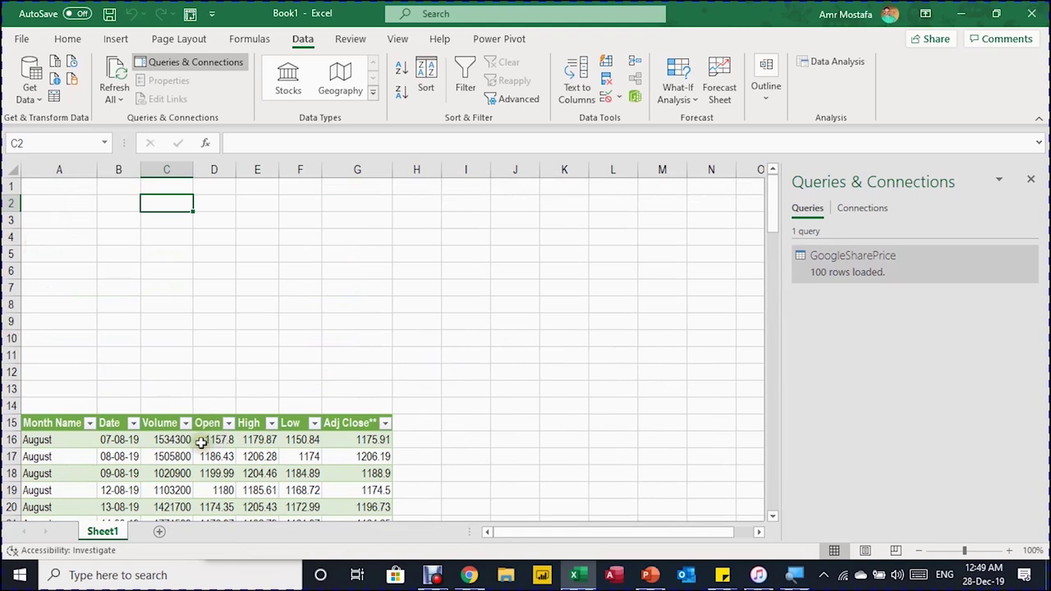
Insert a Volume-Open-High-Low-Close stock chart from the Date through Adj Close** columns and place it in the empty rows above the table.
left_click_drag(115, 423, 300, 423)
left_click(52, 423)
left_click_drag(115, 422, 214, 423)
key("shift+Right")
key("shift+Right")
key("shift+Right")
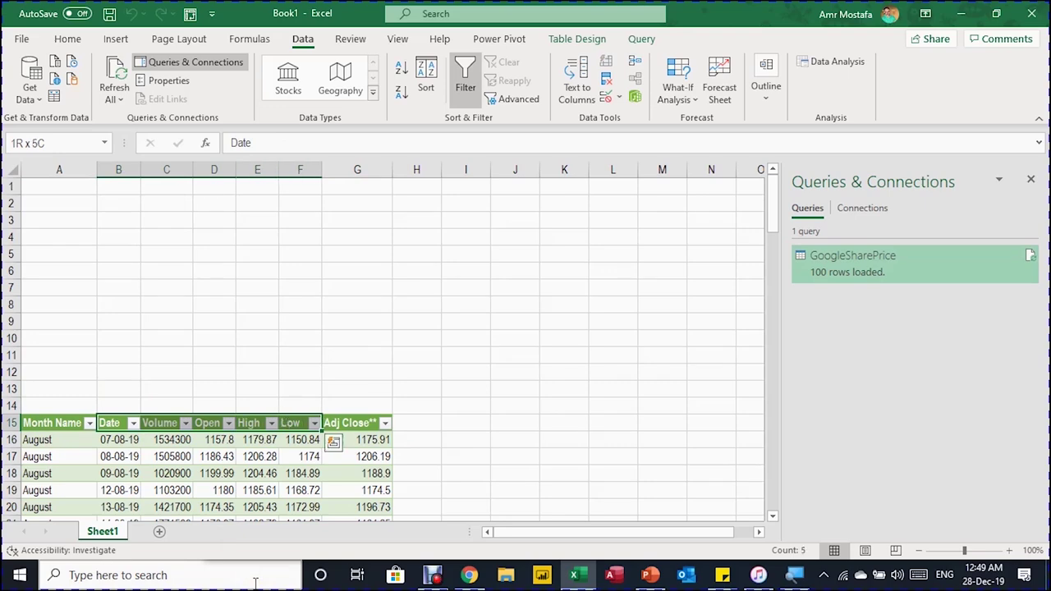
key("ctrl+shift+Down")
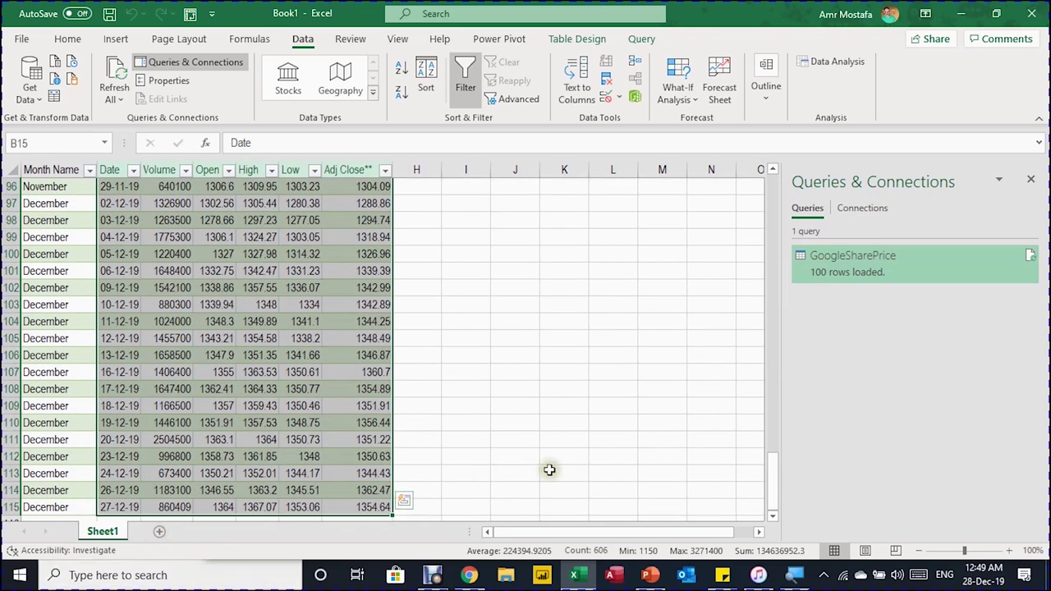
left_click_drag(770, 489, 816, 176)
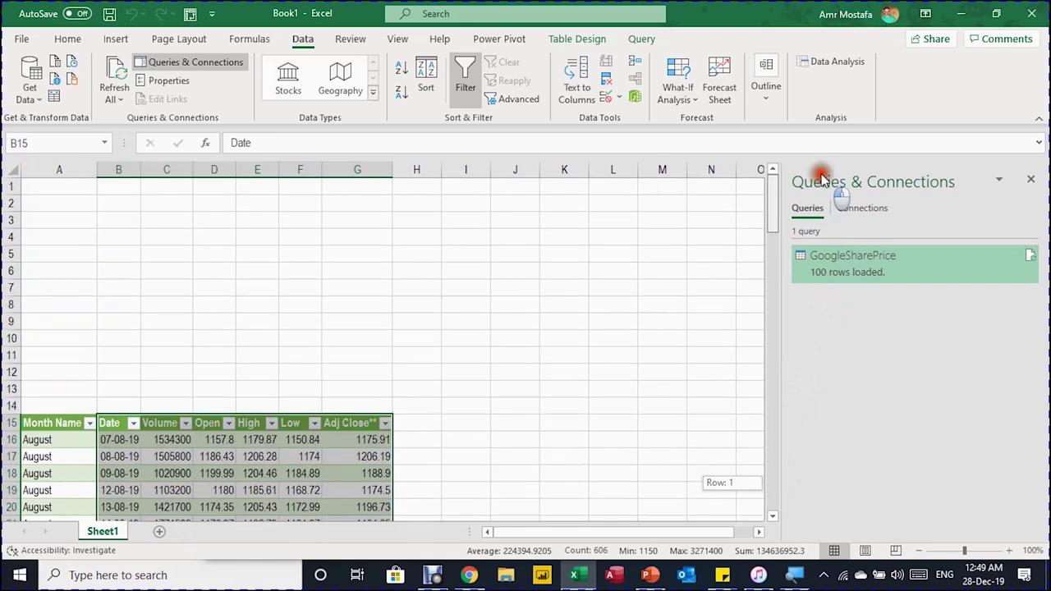
left_click(115, 38)
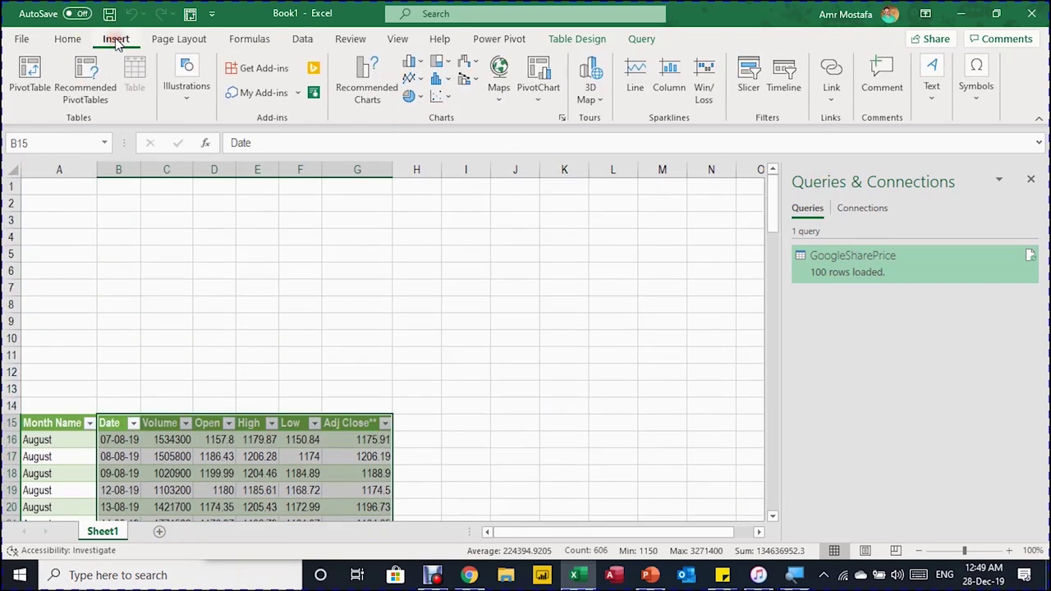
left_click(475, 70)
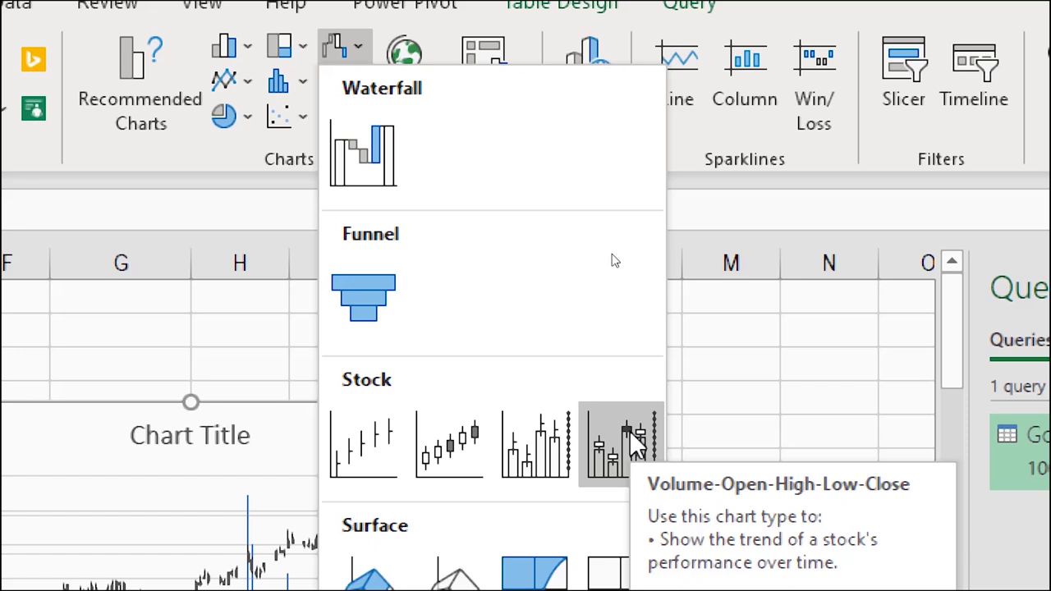
left_click(629, 430)
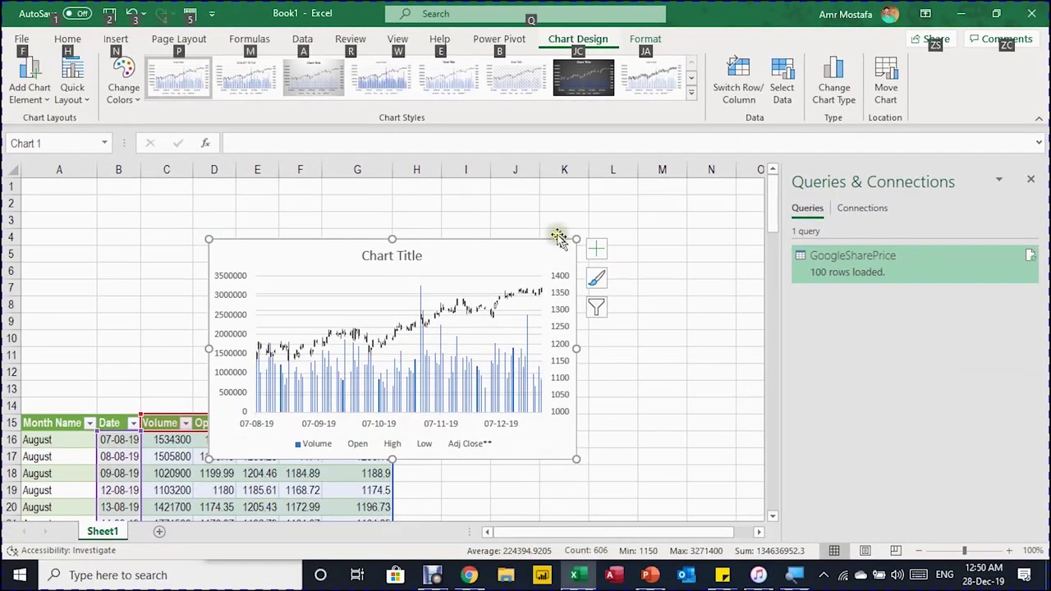
mouse_move(481, 235)
left_mouse_down()
mouse_move(375, 192)
mouse_move(279, 182)
left_mouse_up()
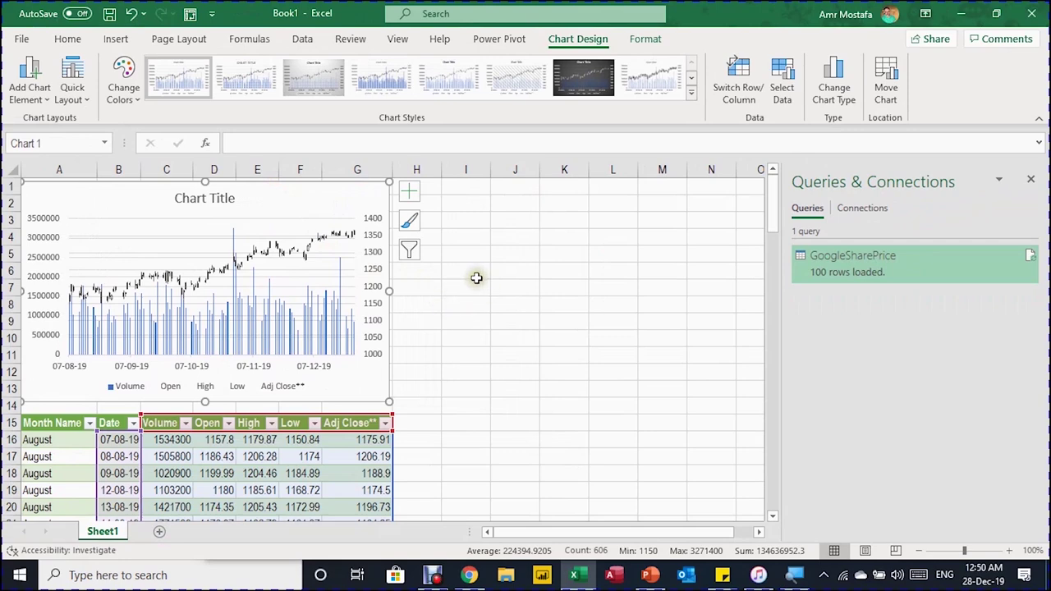
Insert a slicer for Month Name on the share price table and place it beside the chart.
left_click(59, 460)
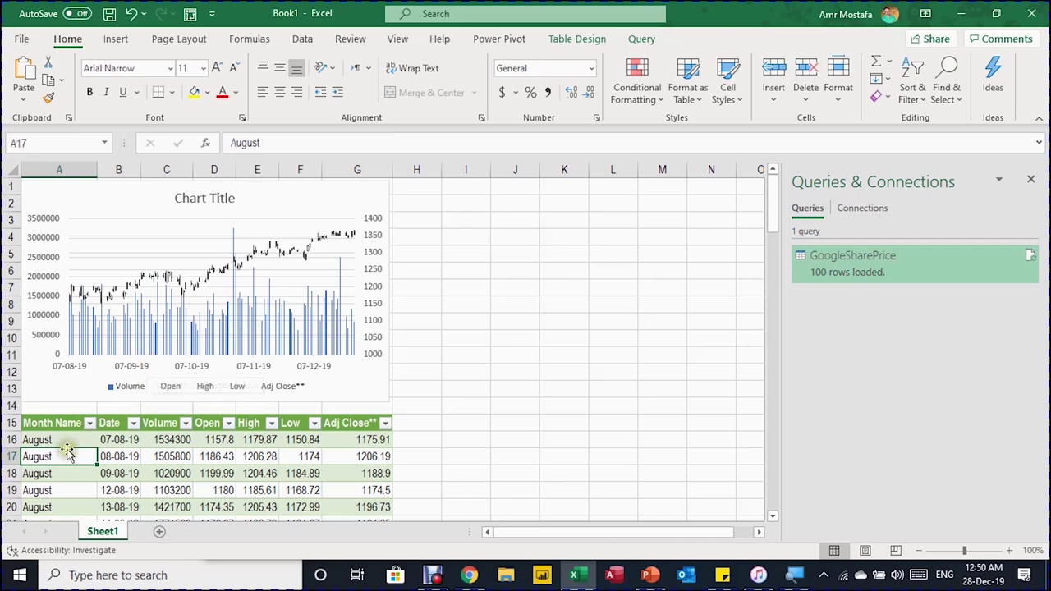
left_click(175, 463)
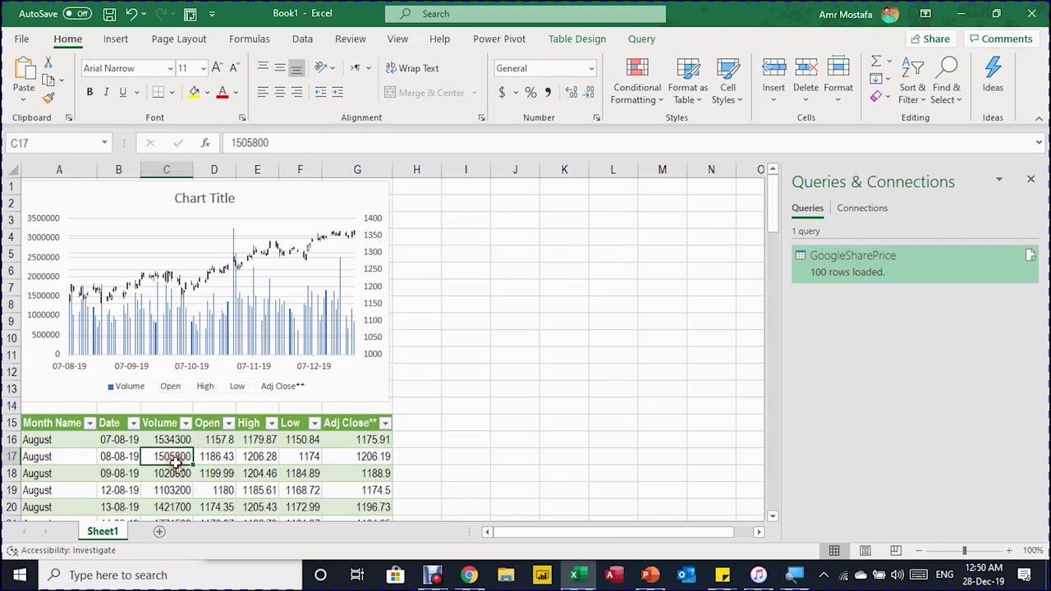
left_click(578, 41)
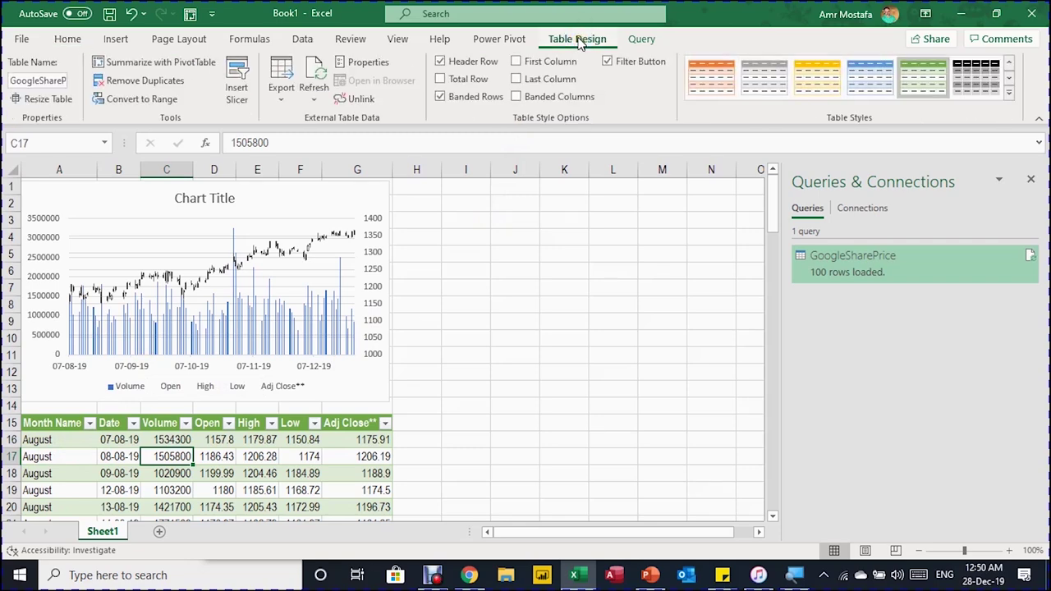
left_click(241, 84)
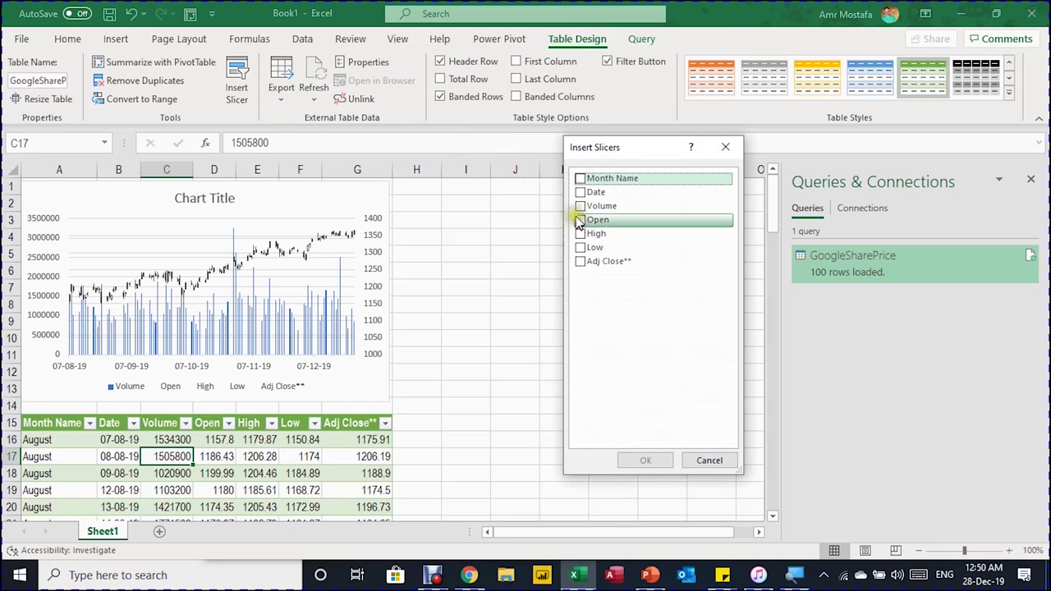
left_click(587, 180)
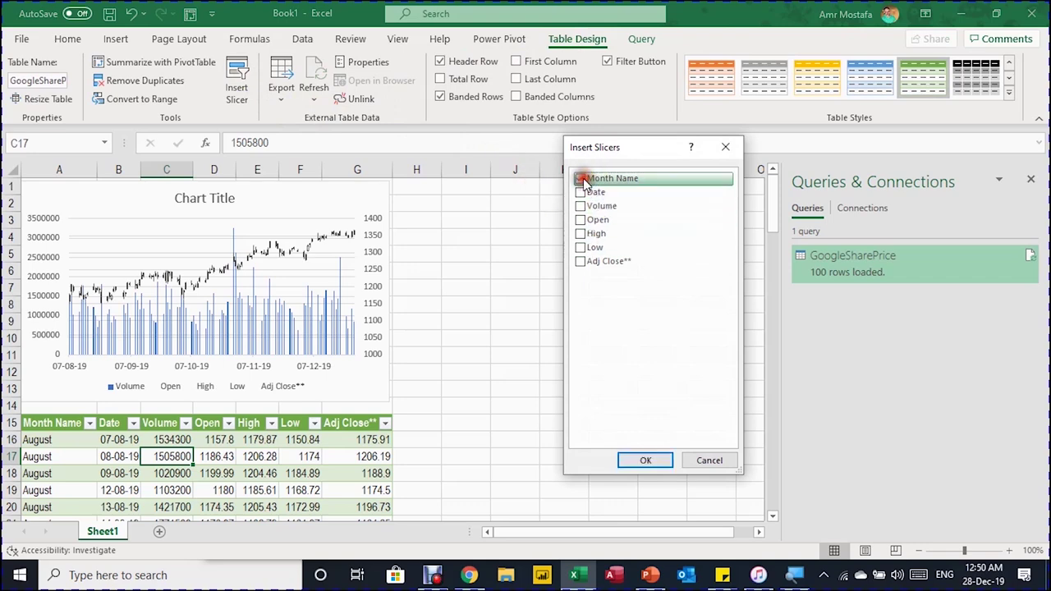
left_click(634, 458)
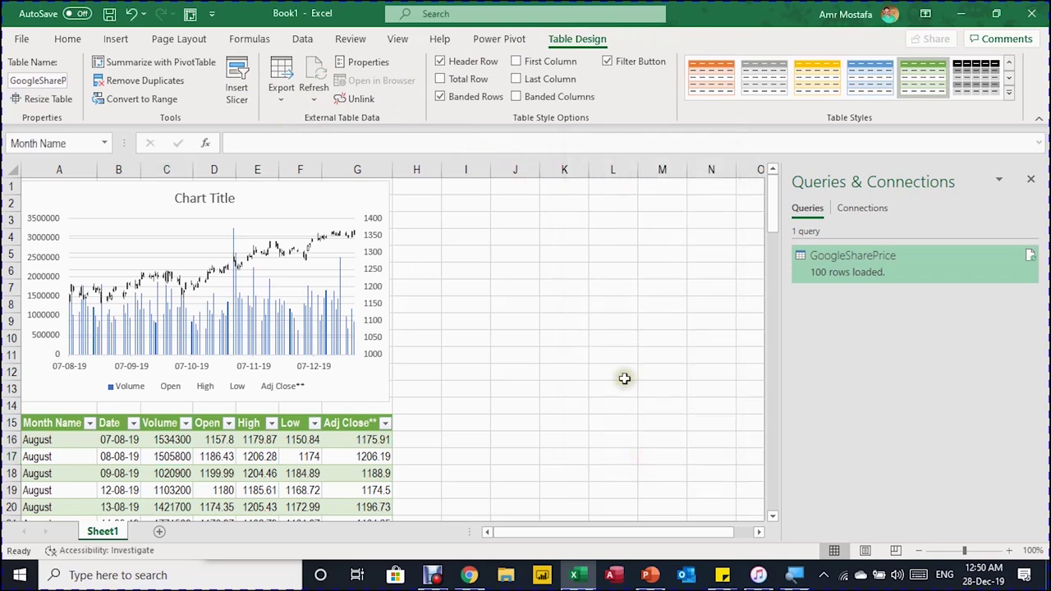
left_click_drag(397, 264, 482, 194)
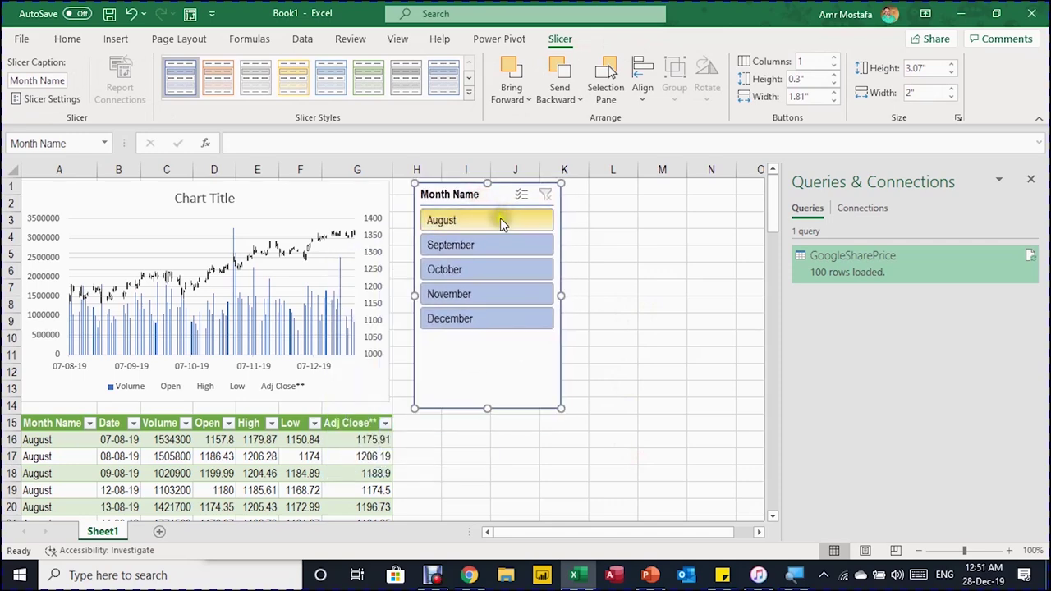
Filter the table and chart with the slicer by August, by September, and finally by December.
left_click(500, 219)
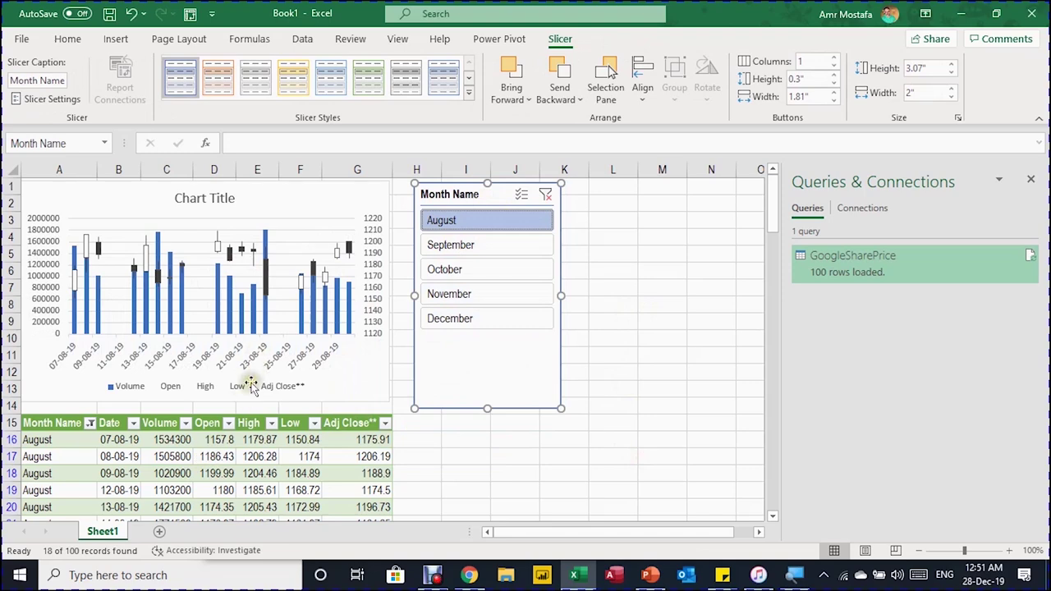
left_click(478, 233)
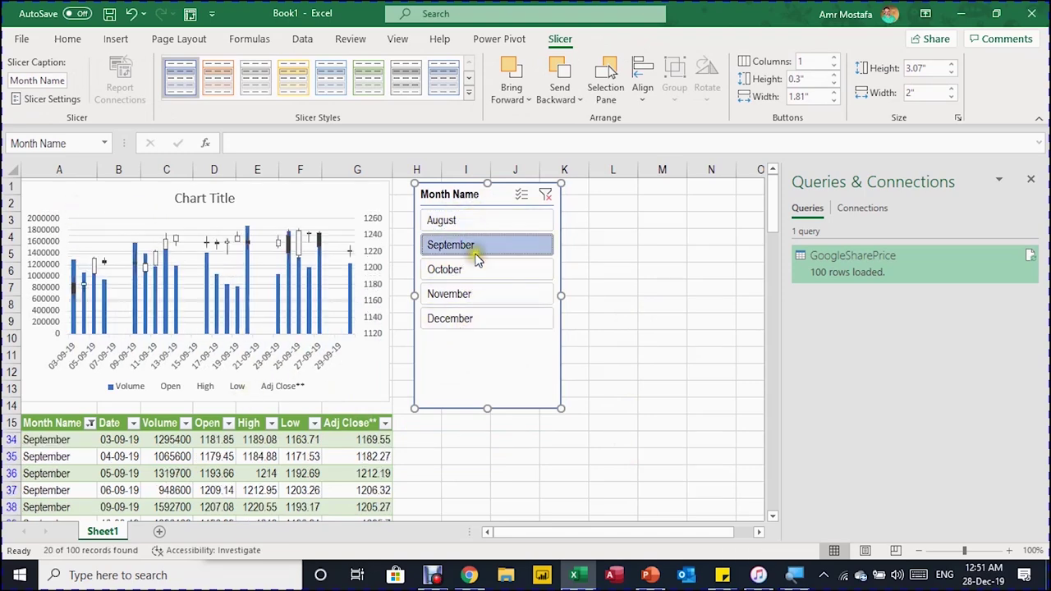
left_click(468, 319)
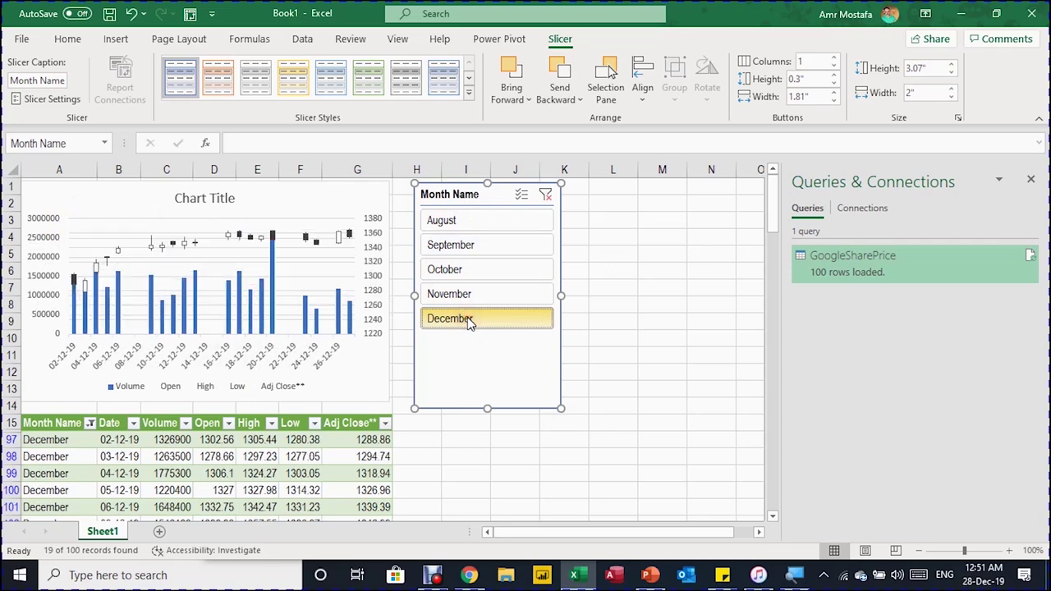
Move the Month Name slicer farther from the chart and widen the chart to the end of column H.
left_click_drag(469, 192, 543, 183)
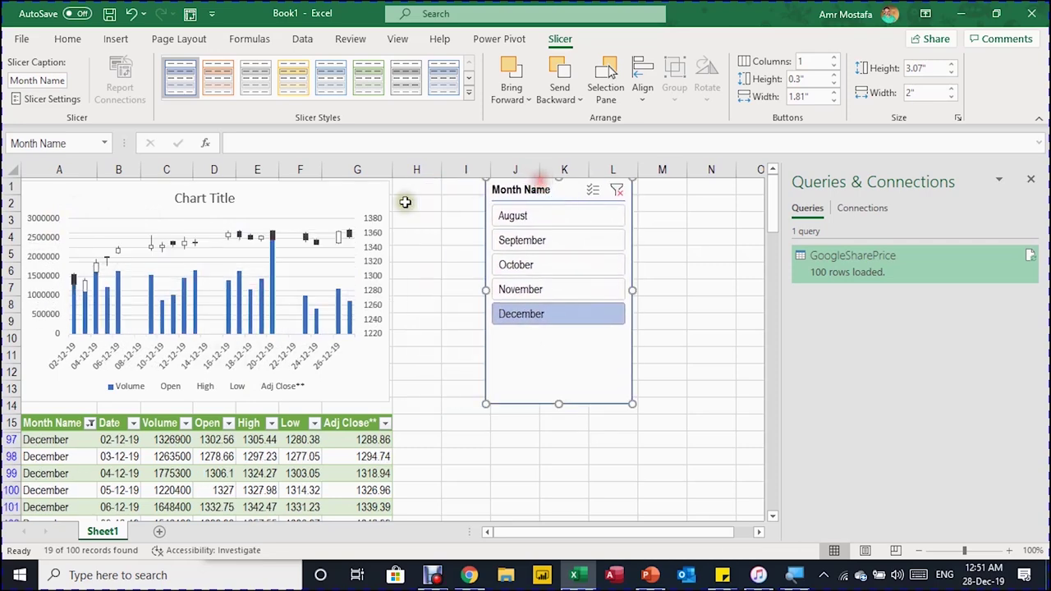
left_click(369, 193)
left_click_drag(389, 290, 441, 282)
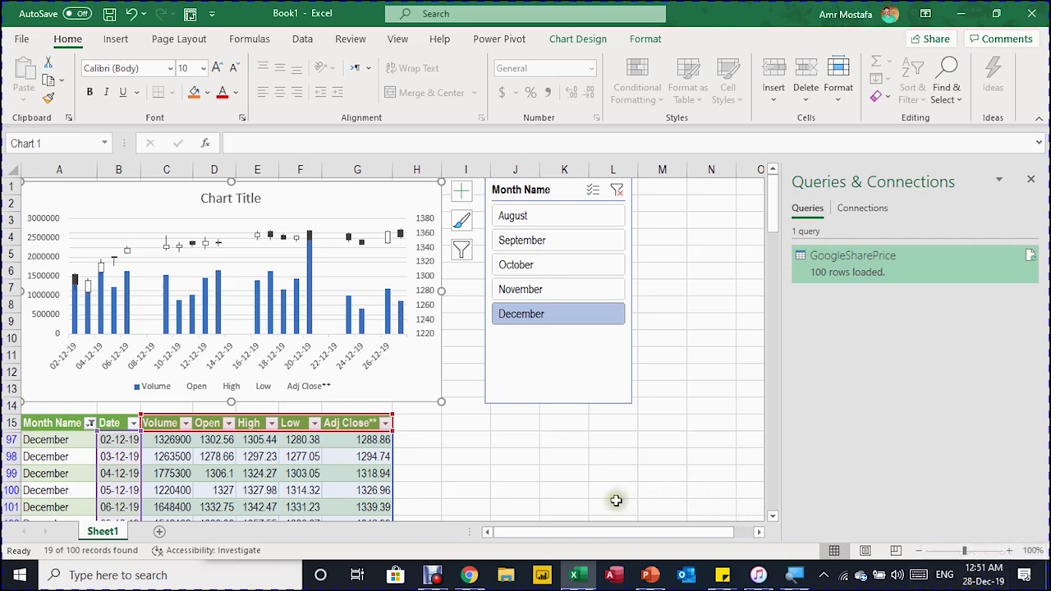
left_click(204, 471)
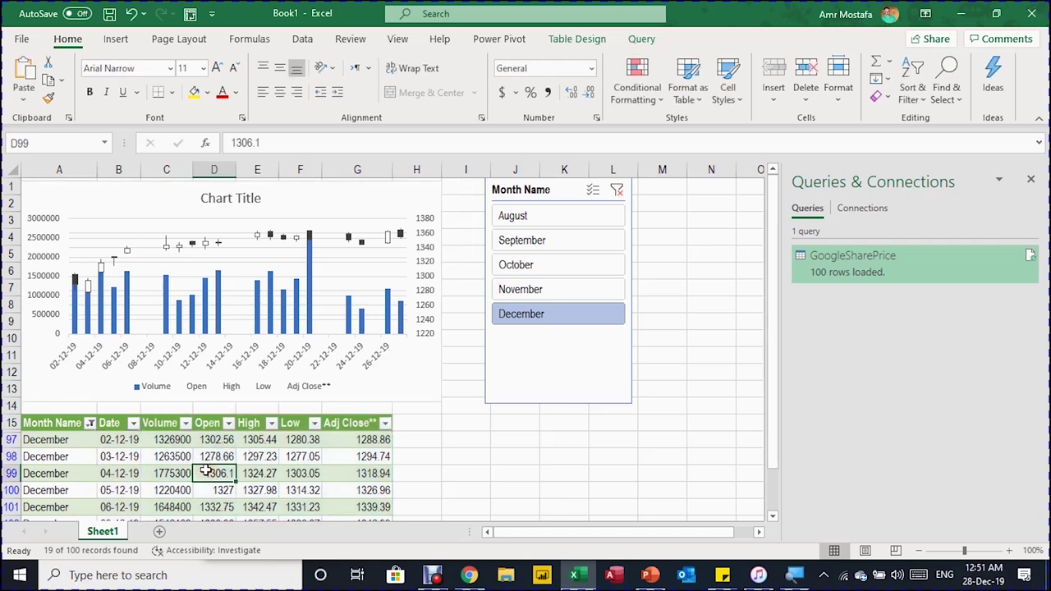
right_click(205, 471)
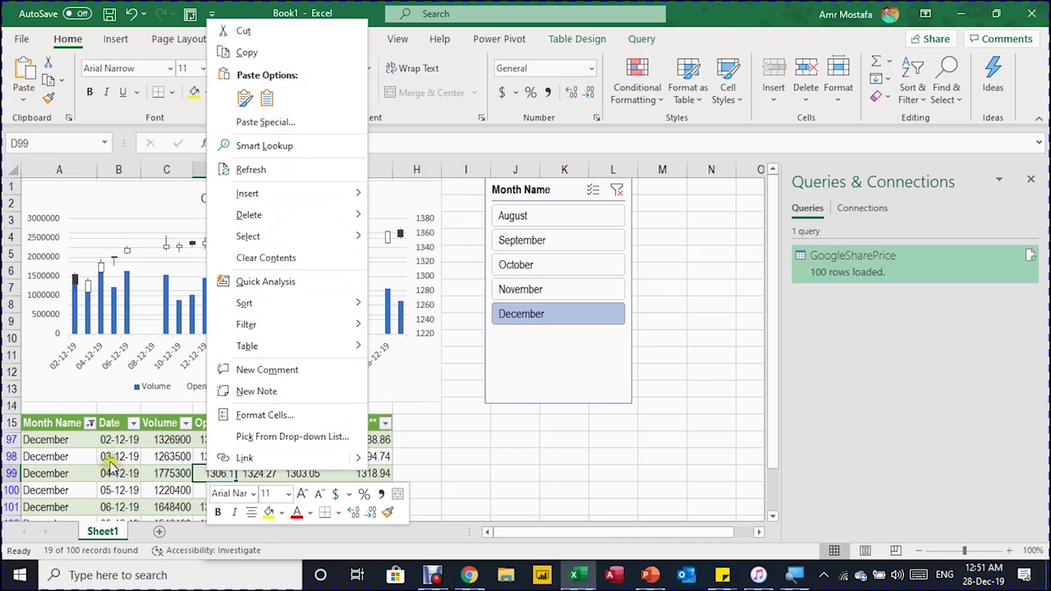
key("Escape")
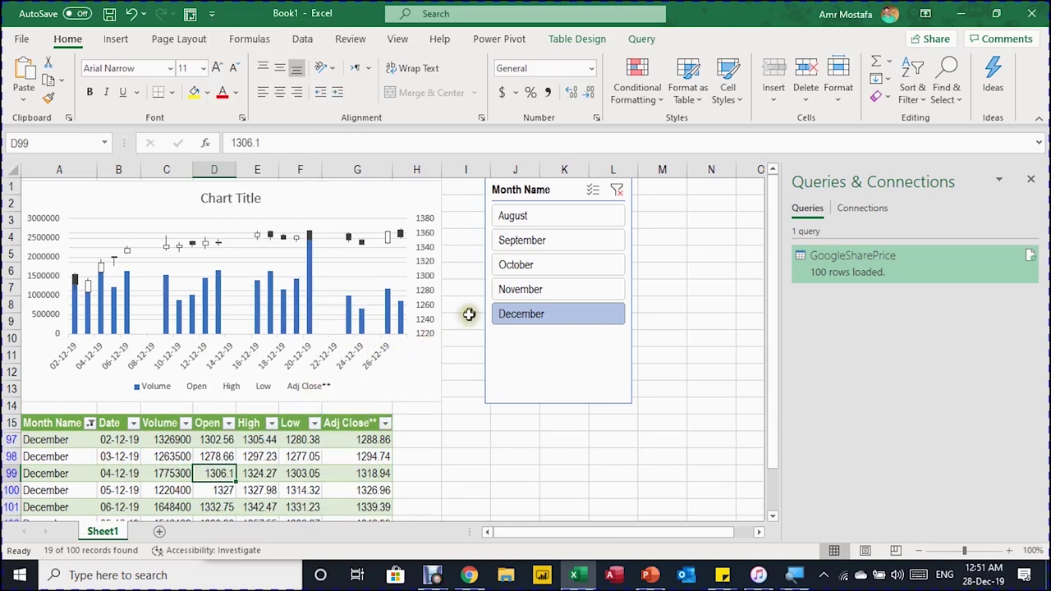
Widen the stock chart to about the middle of column I, close to the slicer, and check the last table rows.
mouse_move(544, 192)
left_mouse_down()
mouse_move(591, 181)
mouse_move(544, 191)
left_mouse_up()
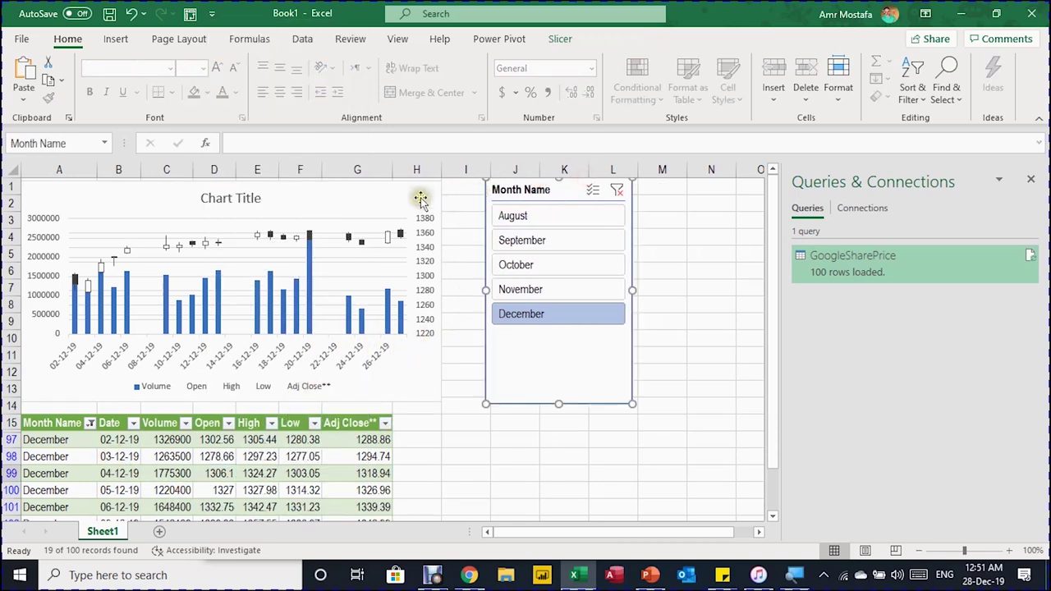
left_click(419, 190)
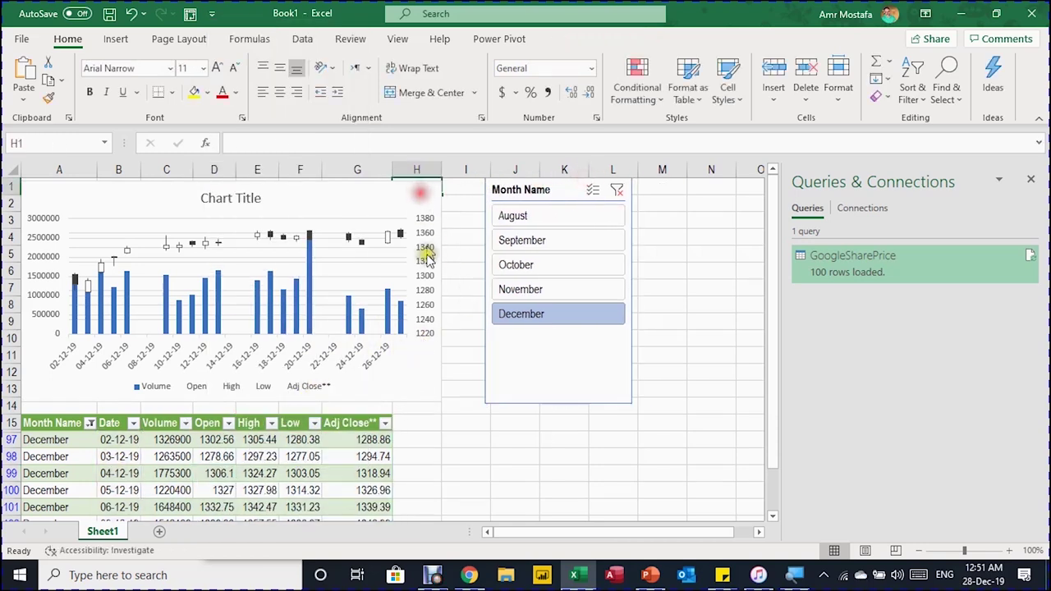
left_click(439, 308)
left_click_drag(444, 291, 465, 287)
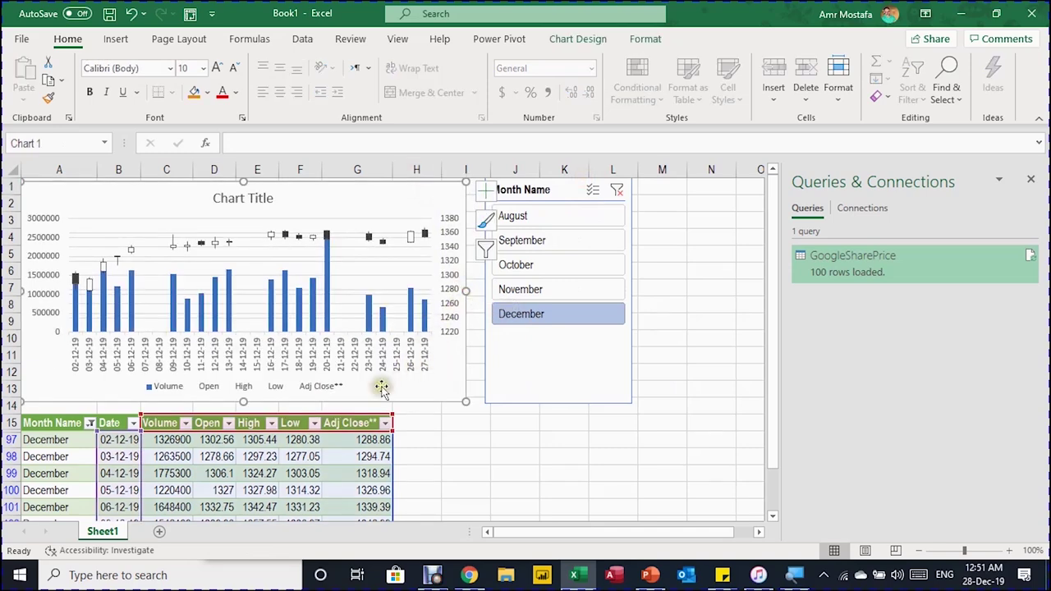
scroll(263, 463, "down", 5)
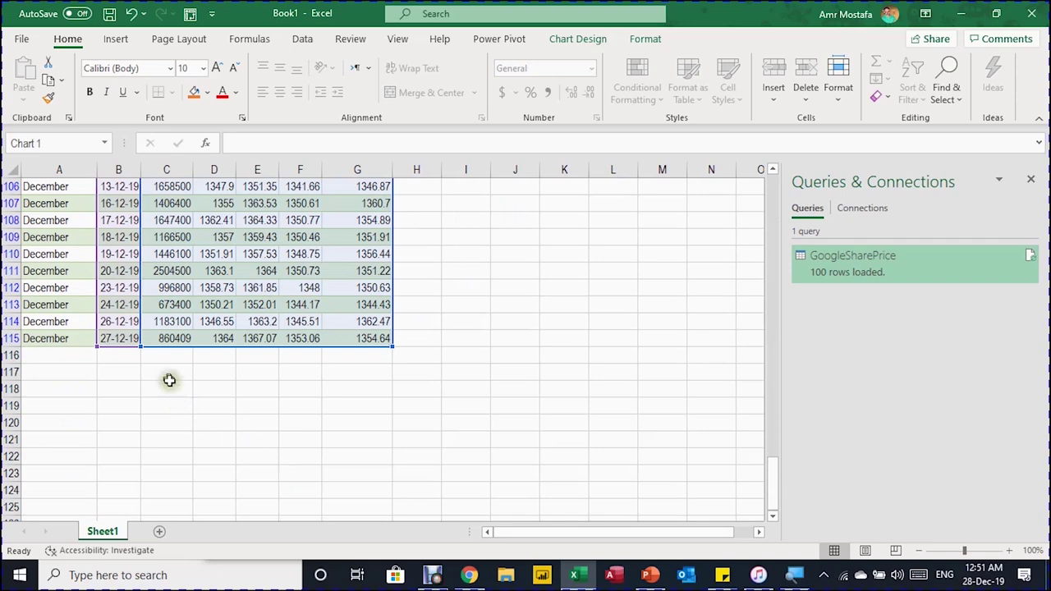
Clear the Month Name slicer filter so the table and chart cover all months.
scroll(331, 341, "up", 8)
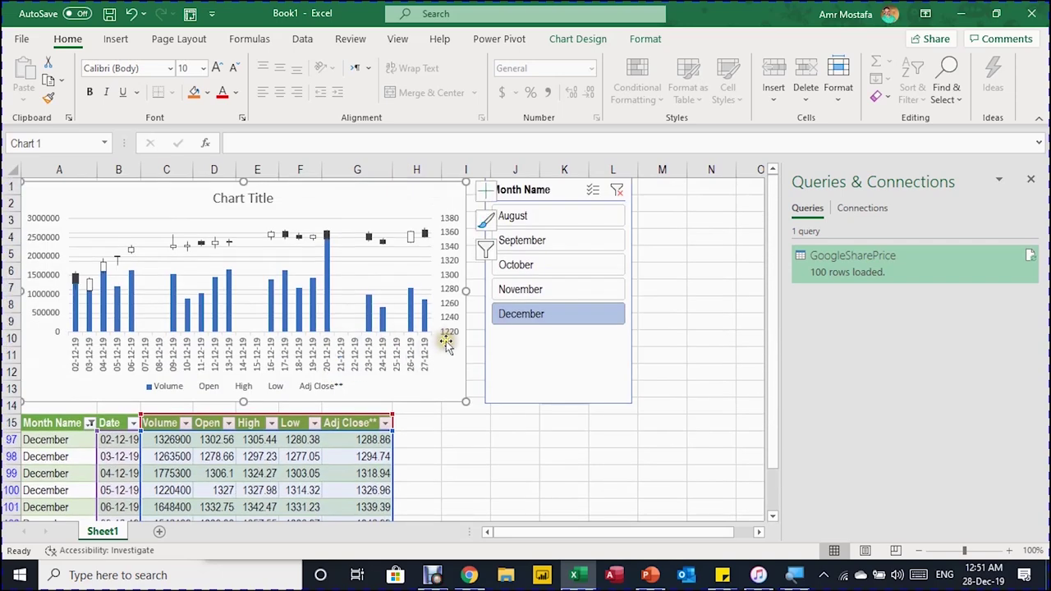
left_click(683, 253)
left_click(617, 191)
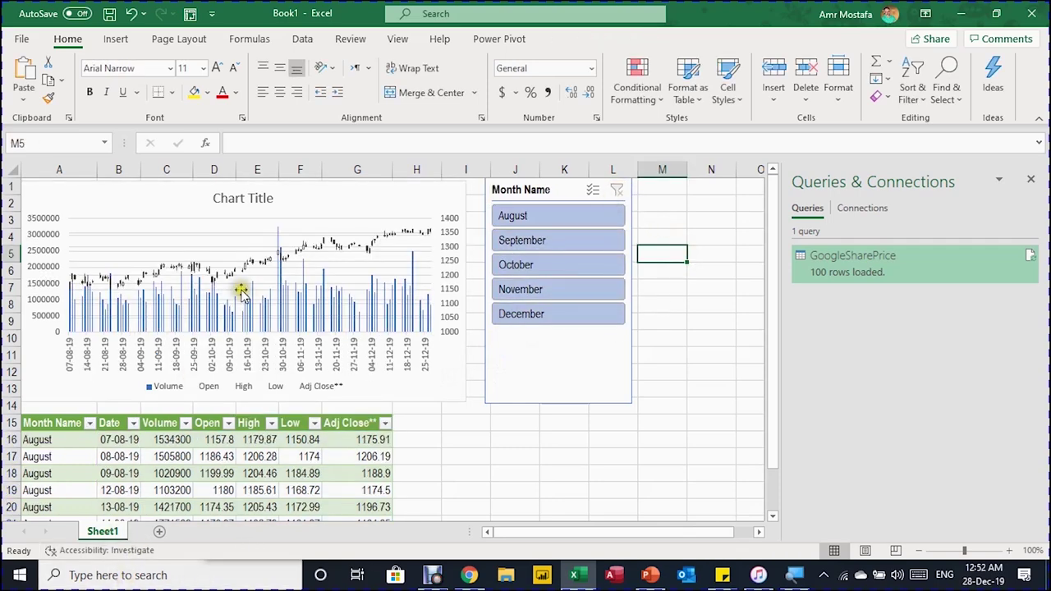
Set the stock chart's title to Google and rename the worksheet Google.
left_click(246, 198)
triple_click(246, 198)
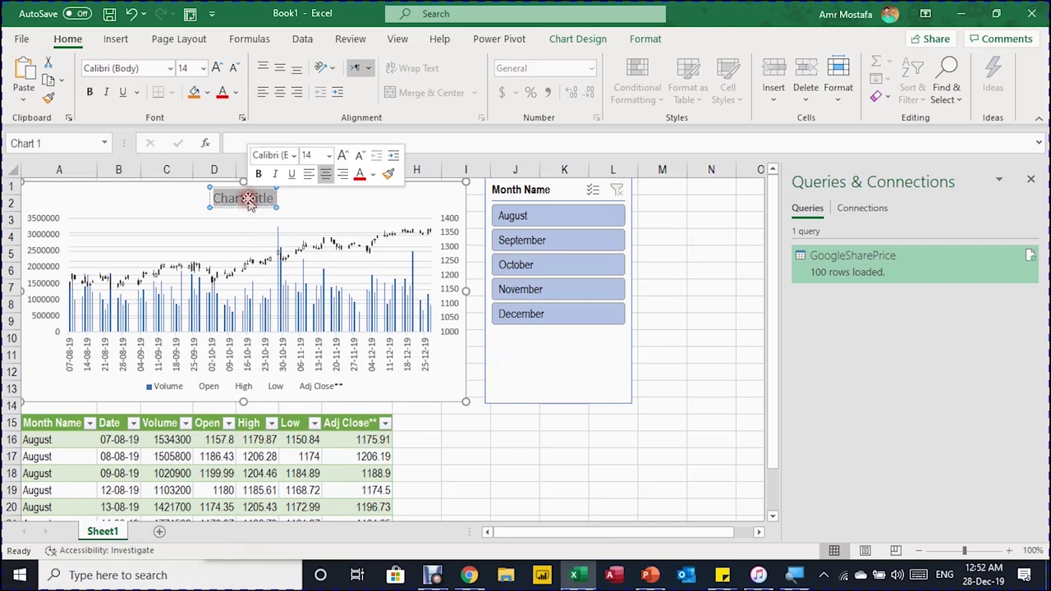
type("Google")
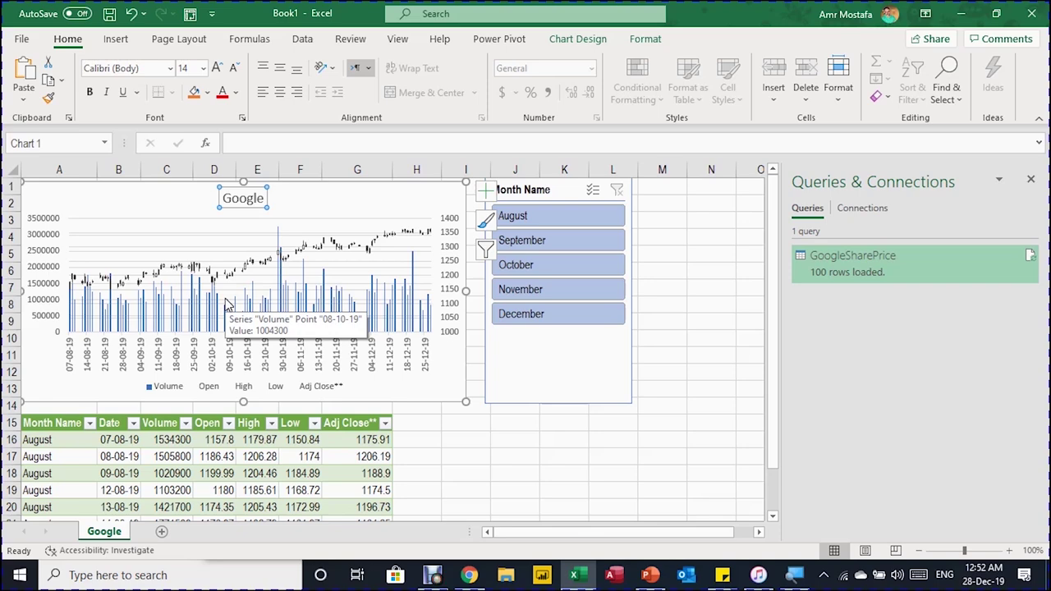
Duplicate the GoogleSharePrice query and expand the list of queries in the Power Query Editor.
left_click(887, 263)
right_click(887, 264)
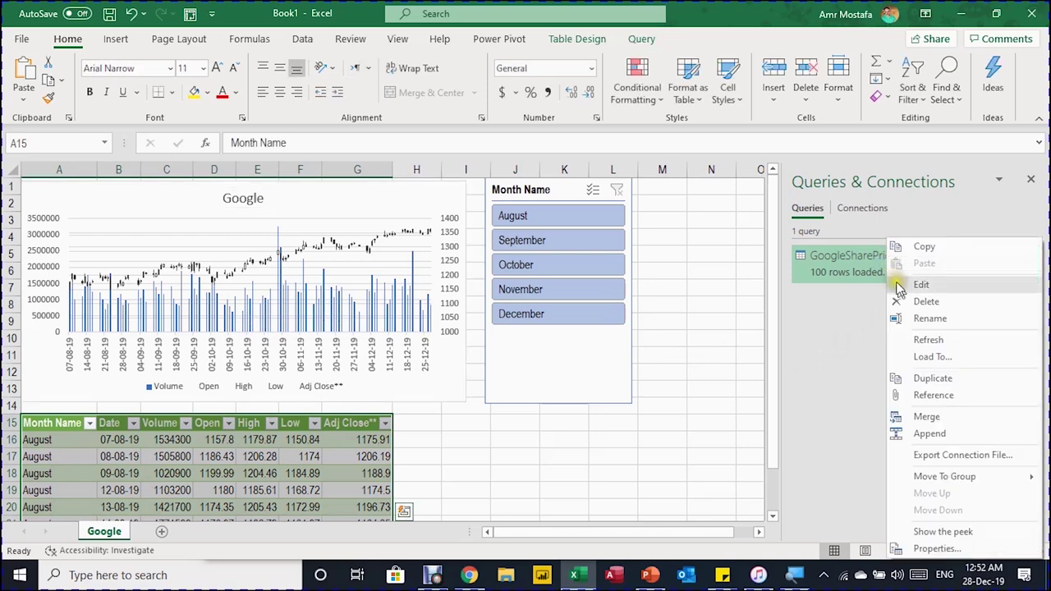
left_click(919, 381)
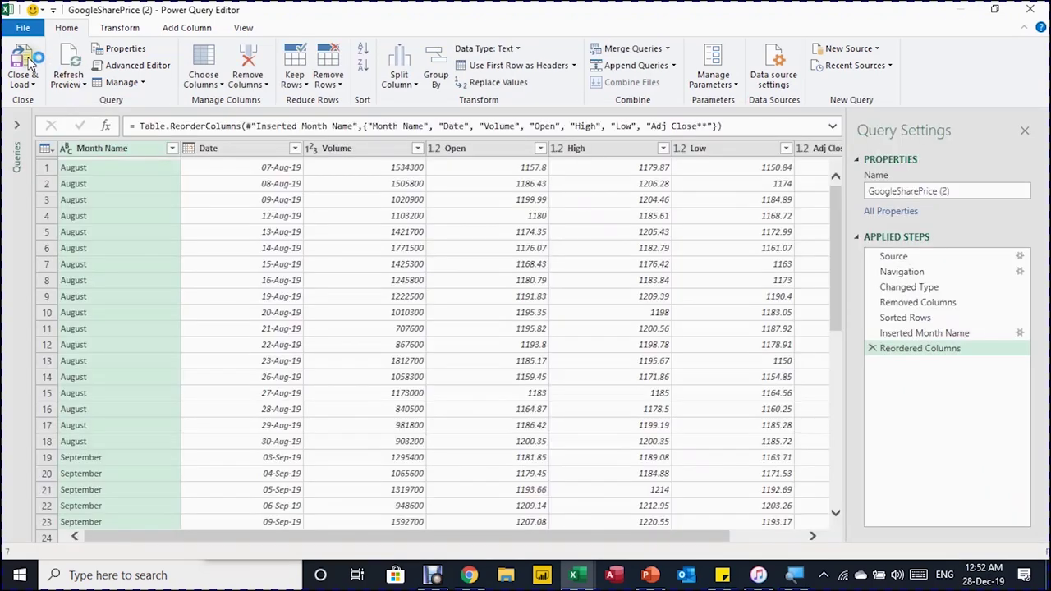
left_click(18, 123)
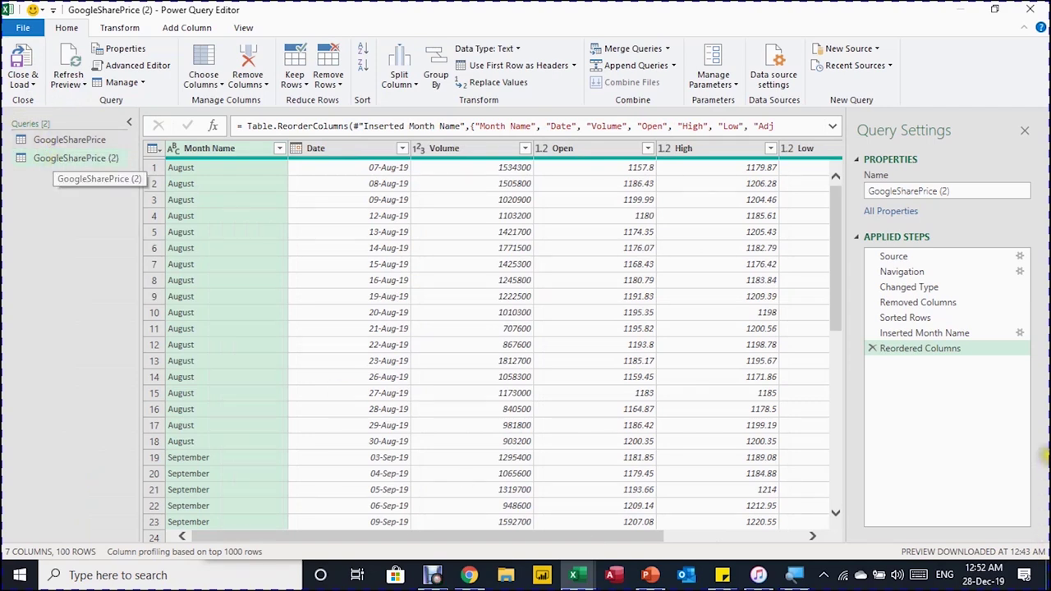
Rename the duplicated query FBSharePrice.
left_click_drag(954, 191, 897, 193)
left_click(872, 193)
type("FB")
key("End")
key("BackSpace")
key("BackSpace")
key("BackSpace")
key("BackSpace")
key("Return")
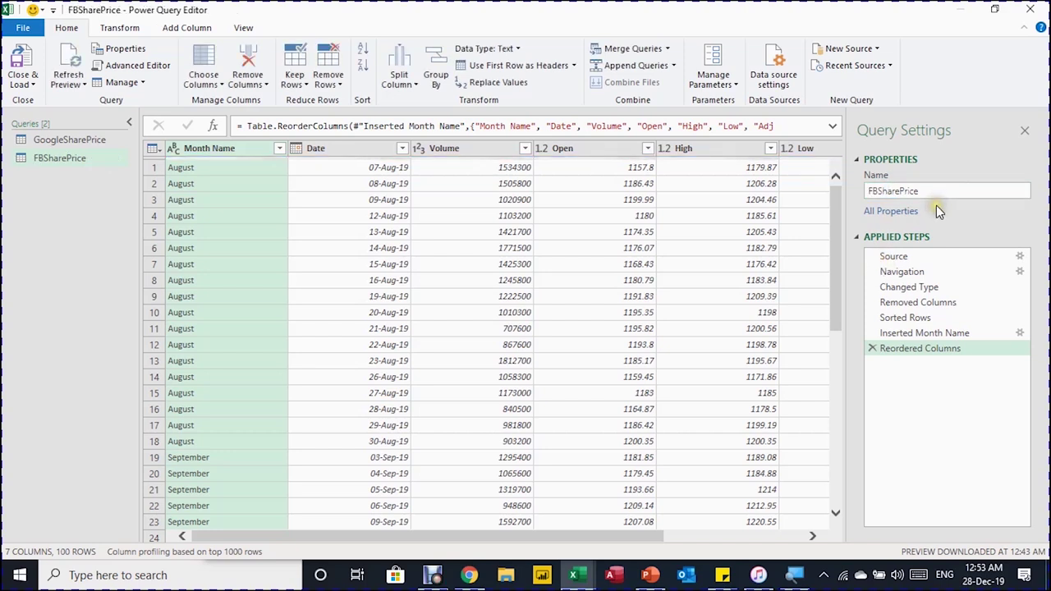
left_click(922, 256)
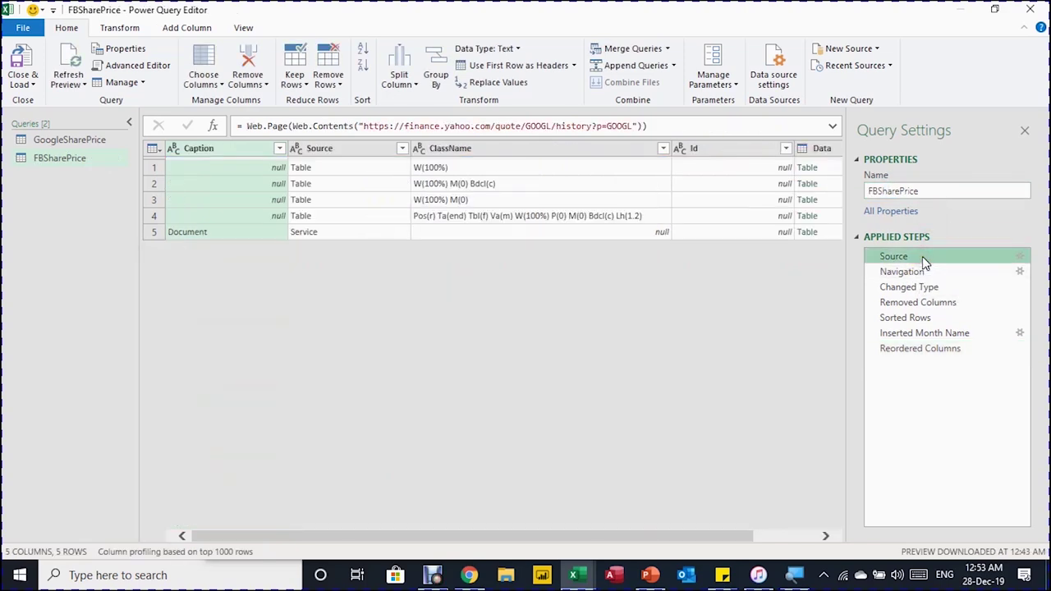
left_click(1019, 257)
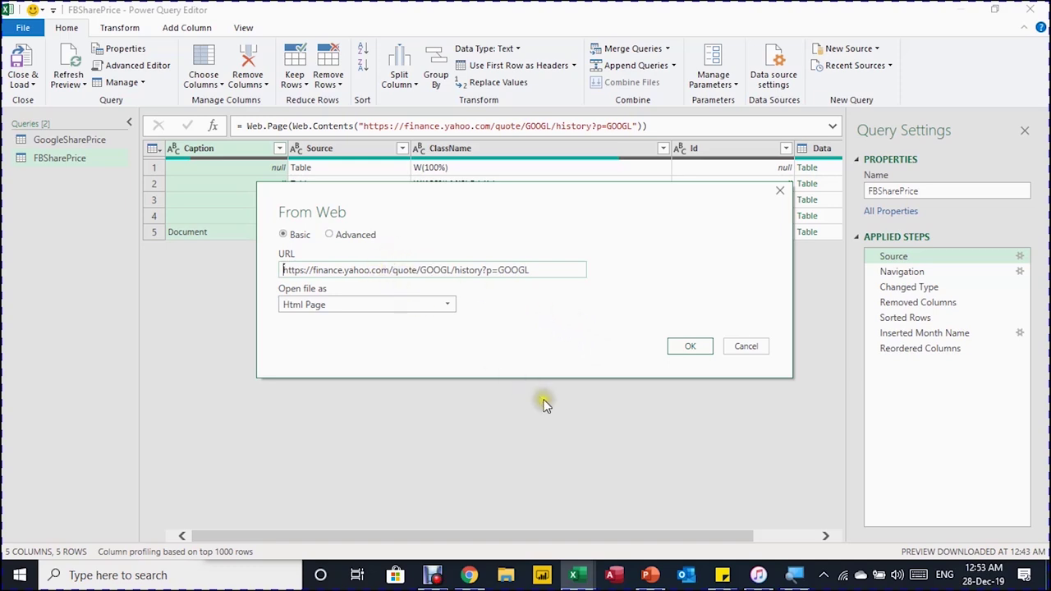
left_click_drag(530, 271, 263, 274)
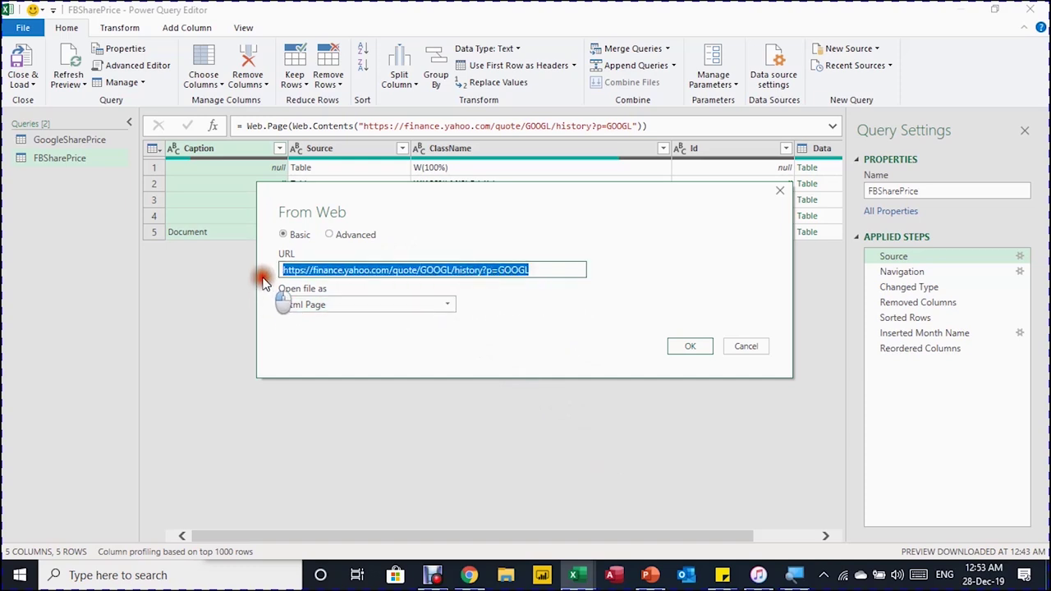
type("https://finance.yahoo.com/quote/FB/history?p=FB")
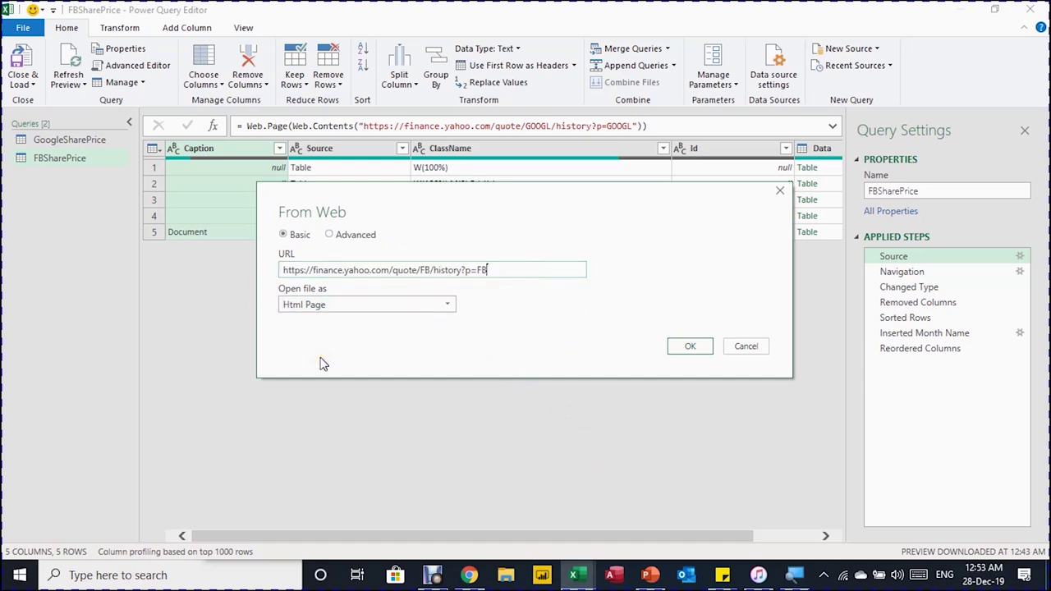
left_click(688, 352)
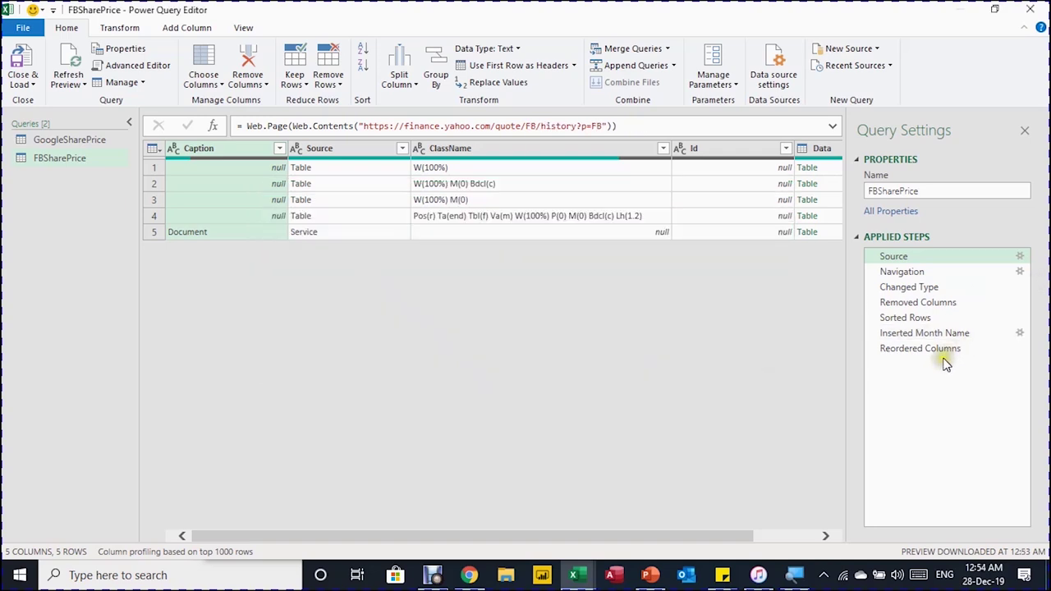
left_click(948, 347)
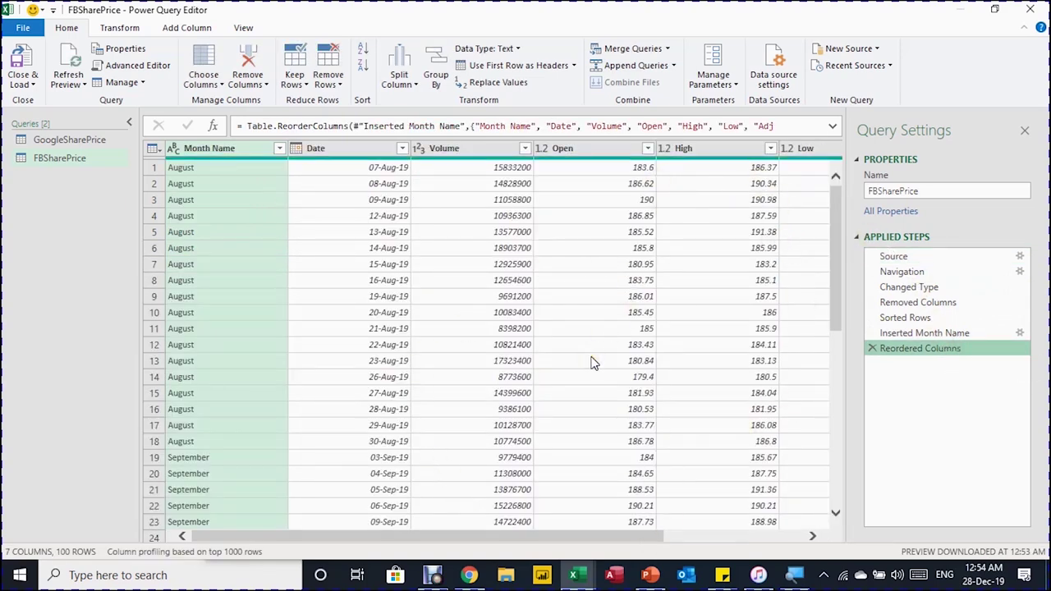
scroll(589, 368, "down", 1)
scroll(589, 368, "up", 1)
Load the FBSharePrice query as a table into the existing Google worksheet, starting at cell J15.
left_click(27, 80)
left_click(37, 101)
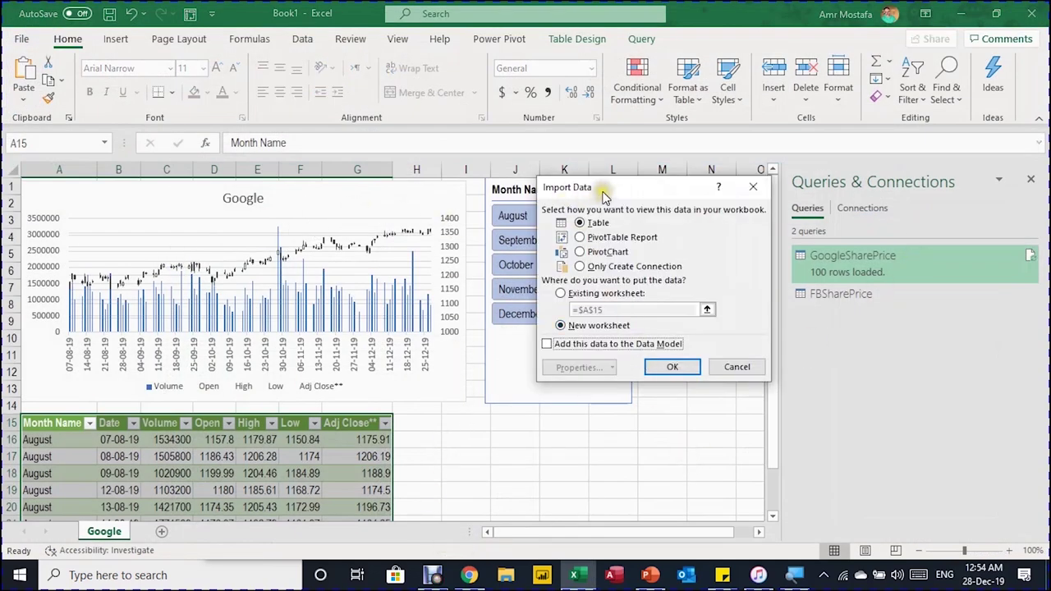
left_click_drag(607, 190, 398, 171)
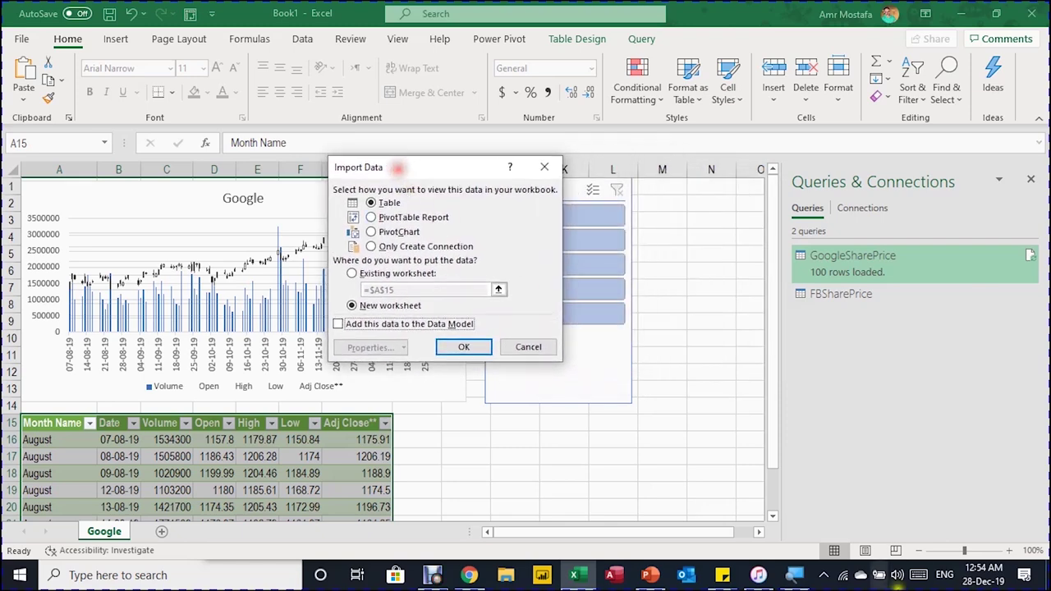
left_click(351, 272)
left_click(507, 424)
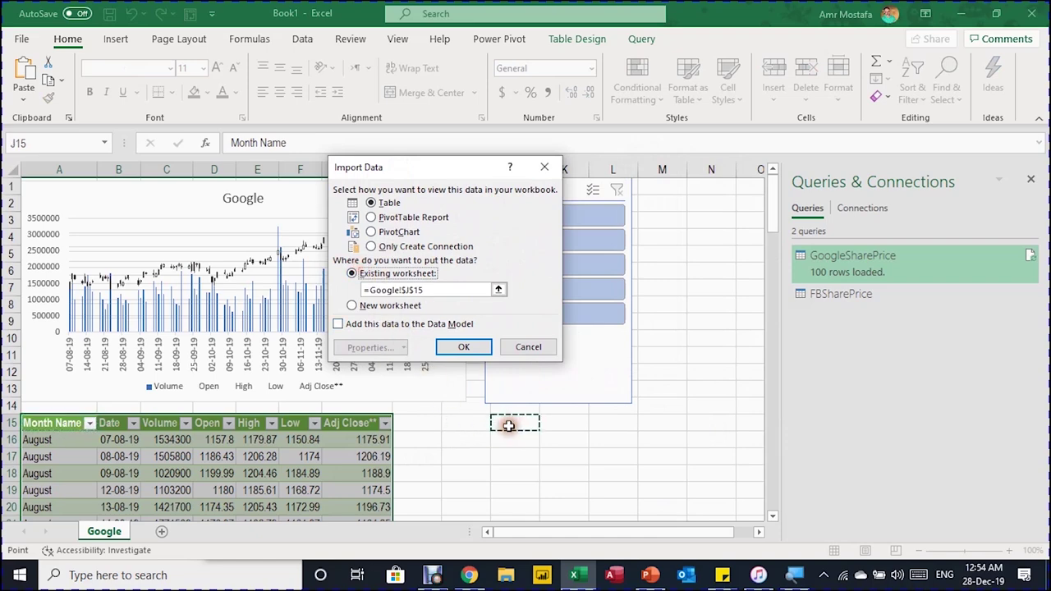
left_click(463, 347)
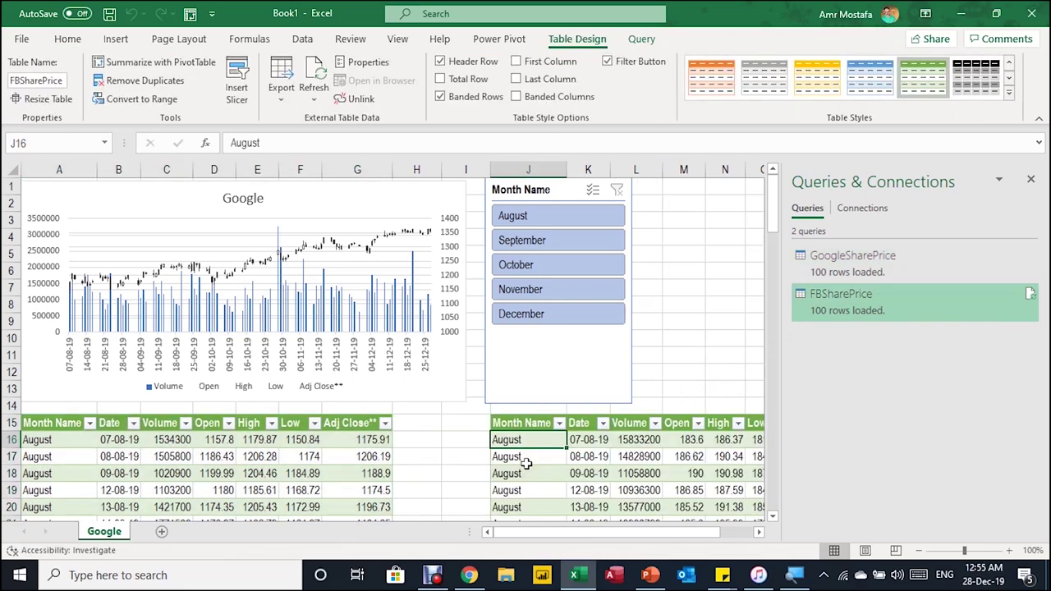
Examine the first record of the loaded FBSharePrice table across its columns beside the Google data.
key("Right")
key("Right")
key("Right")
key("Right")
key("Right")
key("Right")
key("Right")
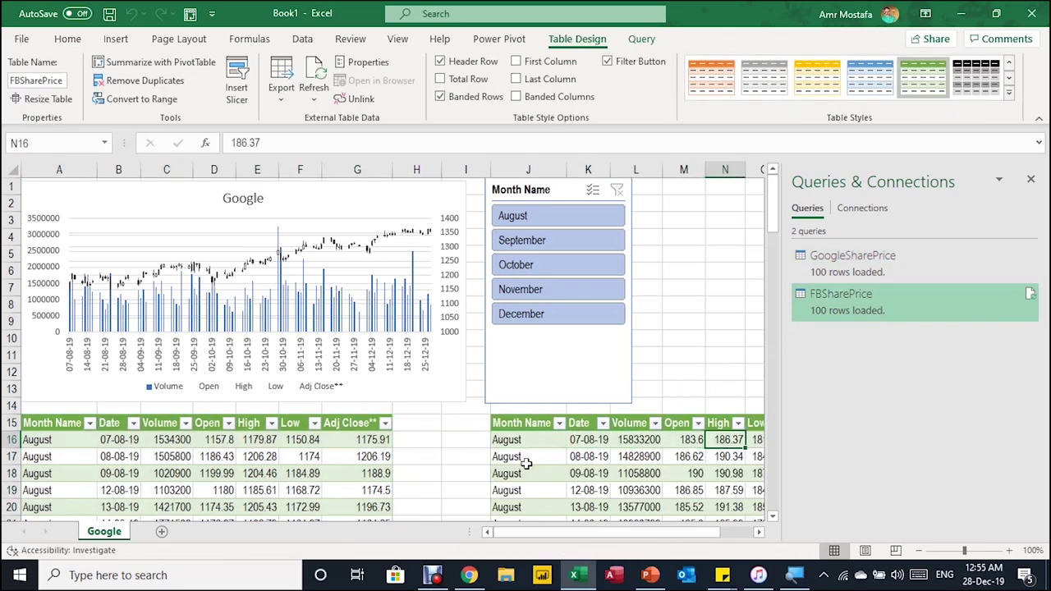
key("Left")
key("Left")
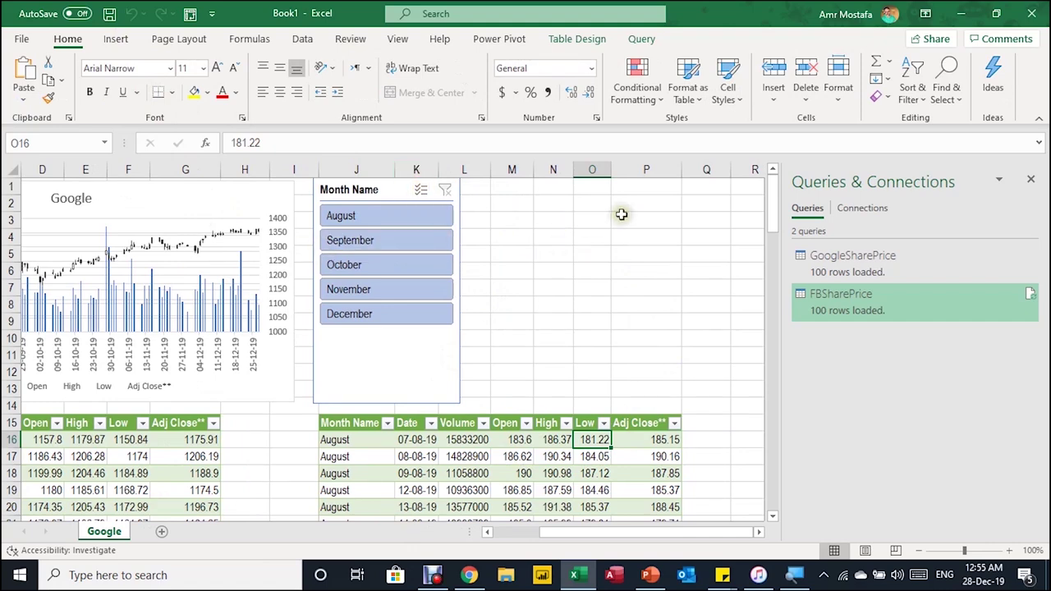
left_click_drag(599, 533, 535, 537)
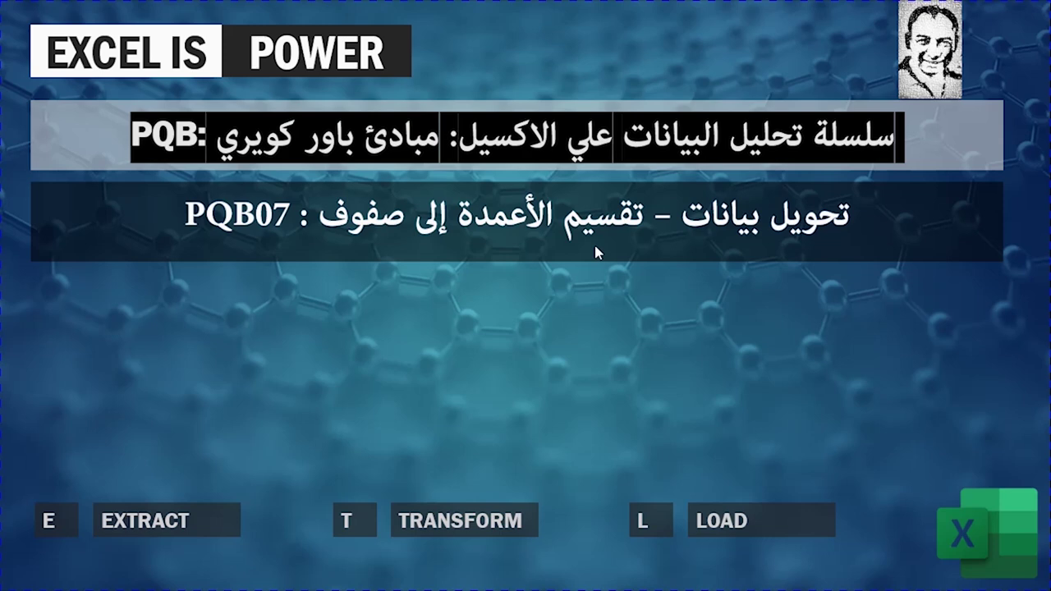
left_click(626, 283)
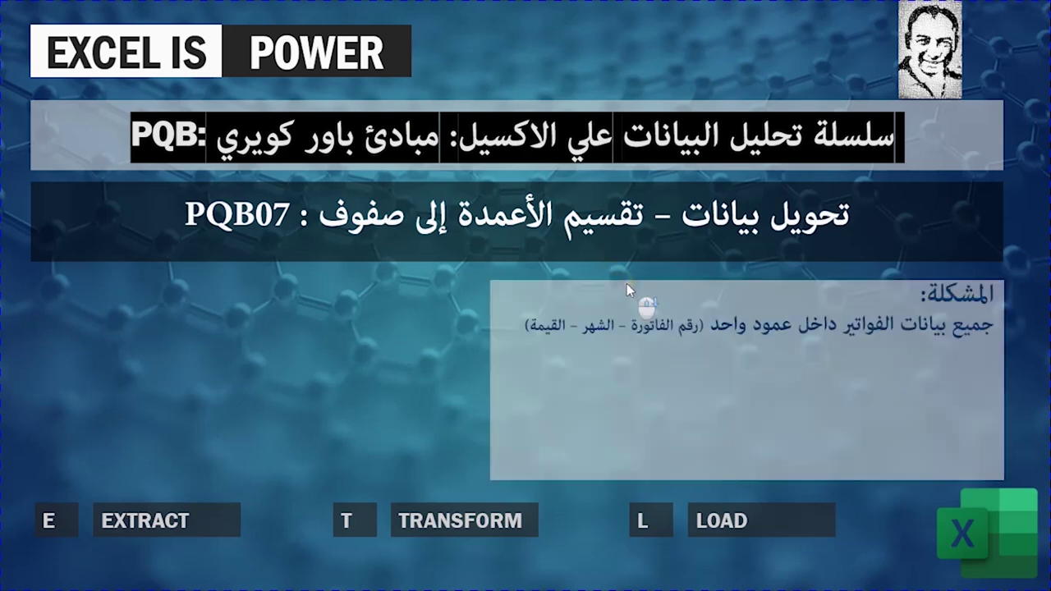
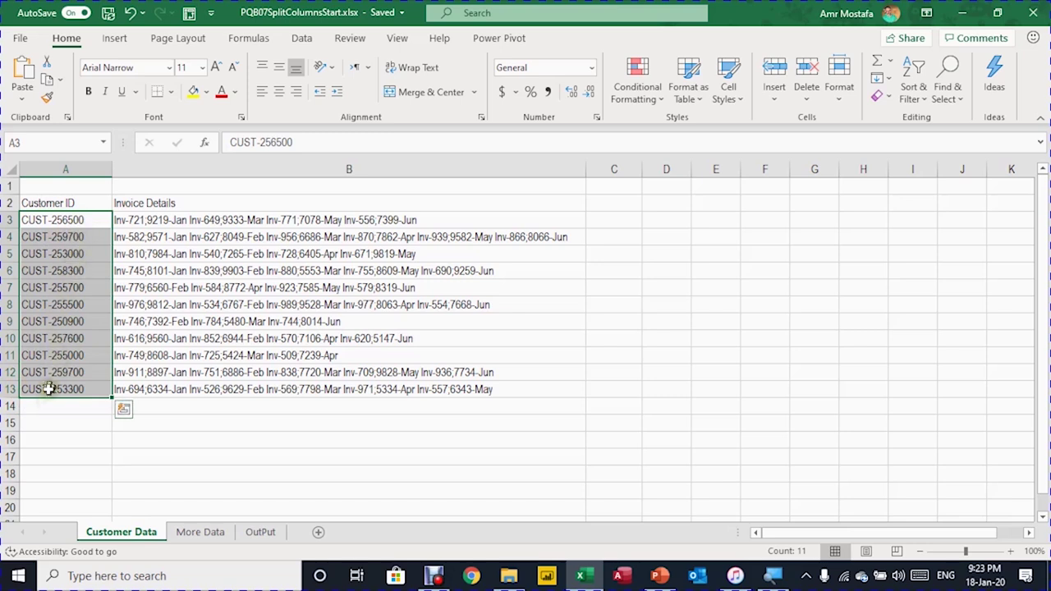
Convert the Customer ID and Invoice Details range A2:B13 on the Customer Data sheet into a table with headers.
left_click(175, 201)
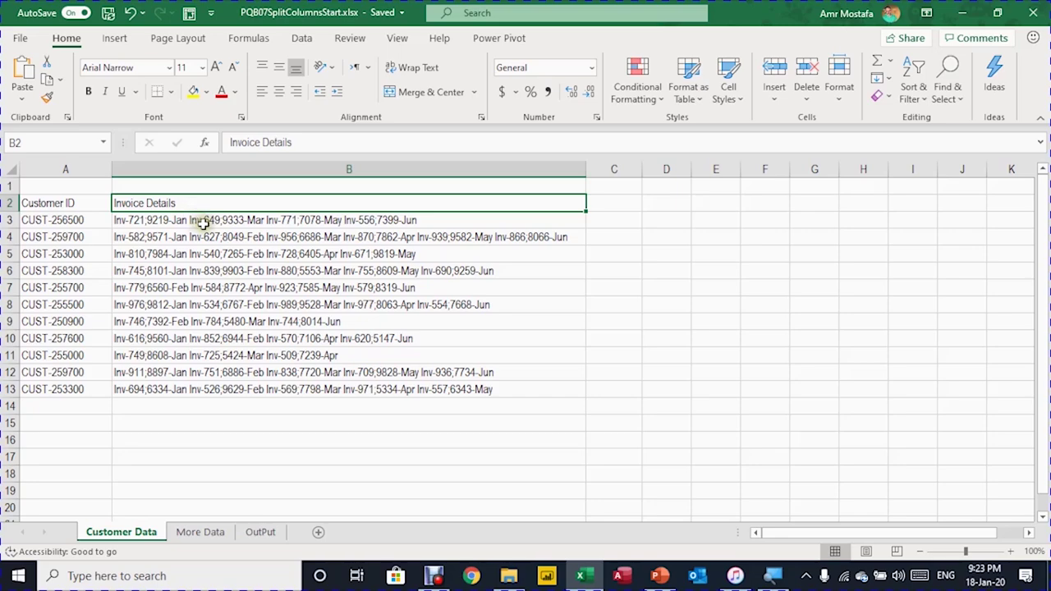
left_click(205, 222)
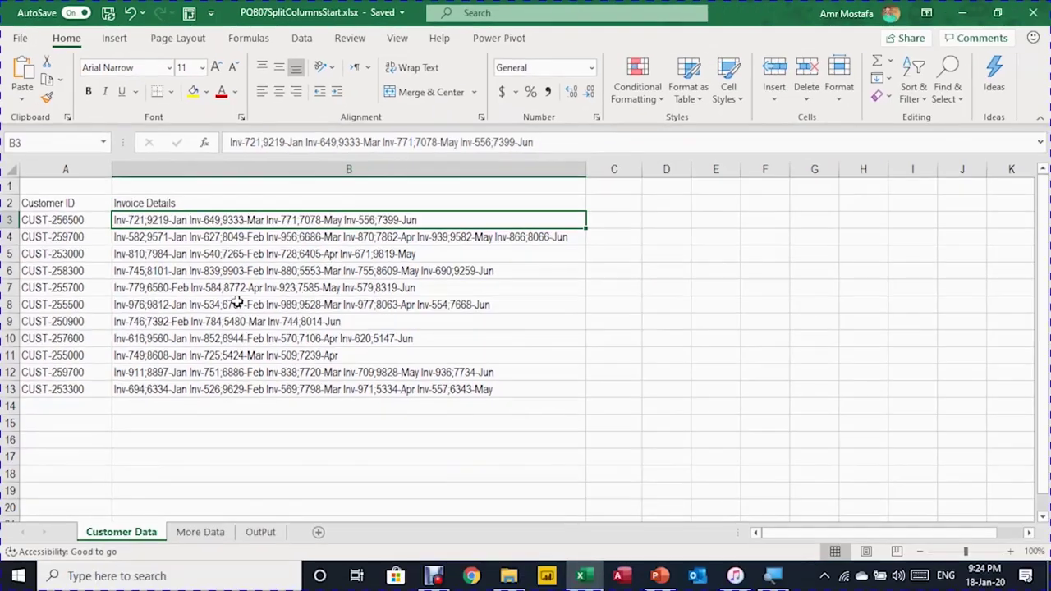
left_click(196, 316)
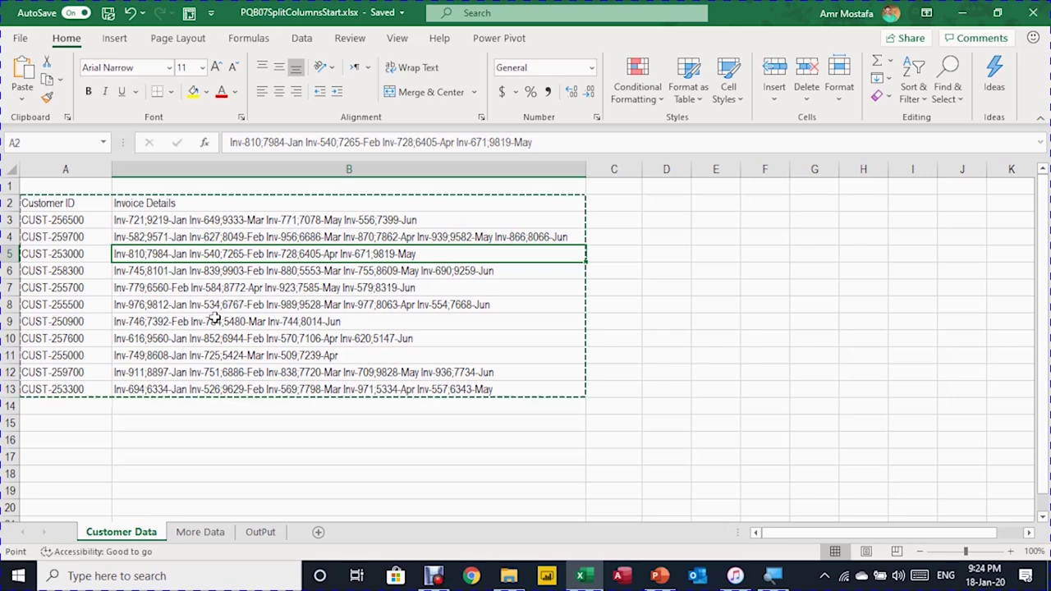
key("ctrl+t")
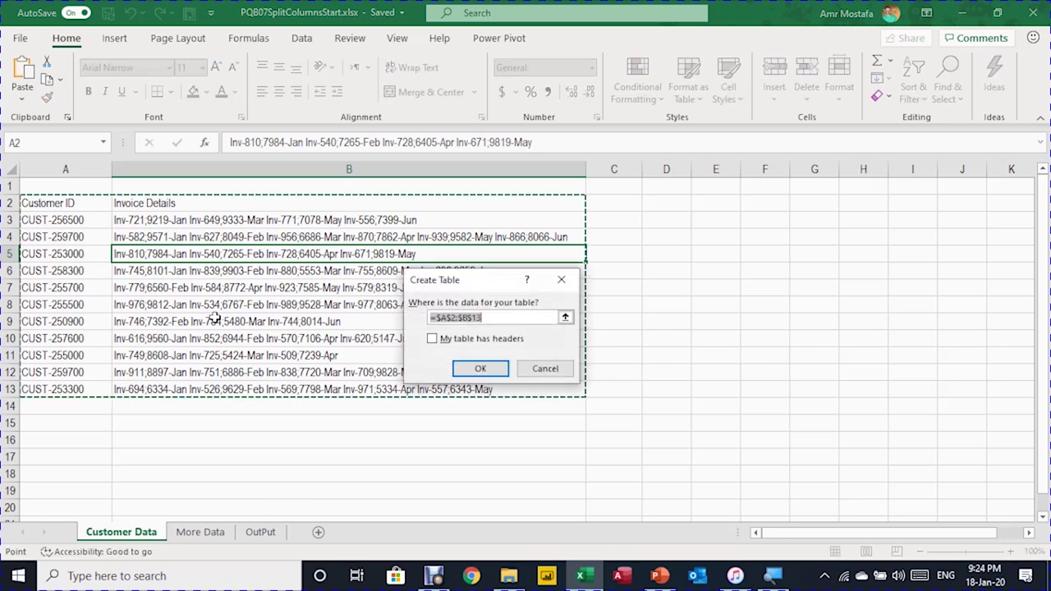
left_click(437, 338)
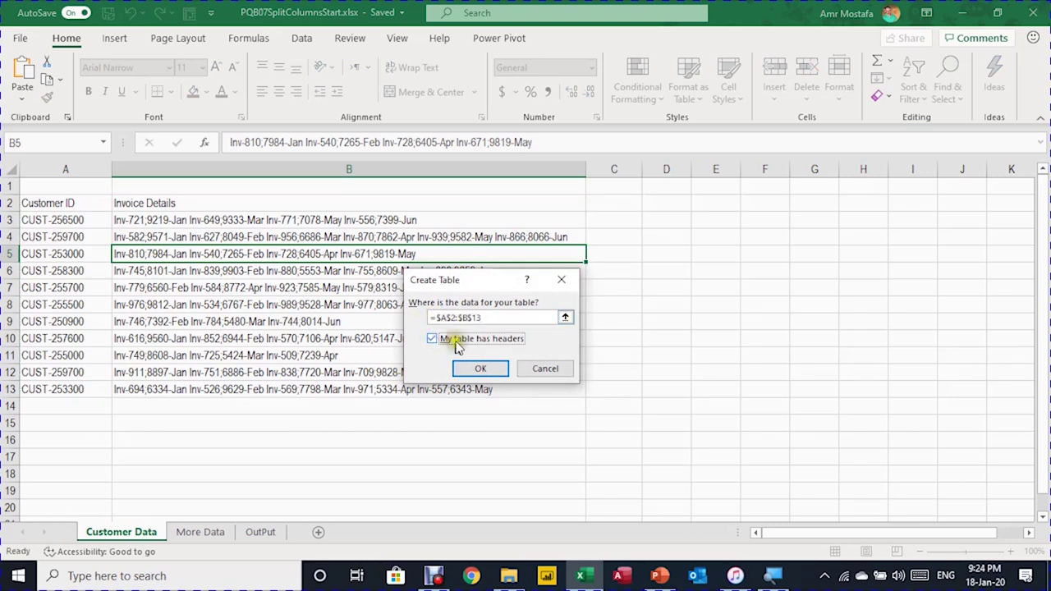
left_click(488, 366)
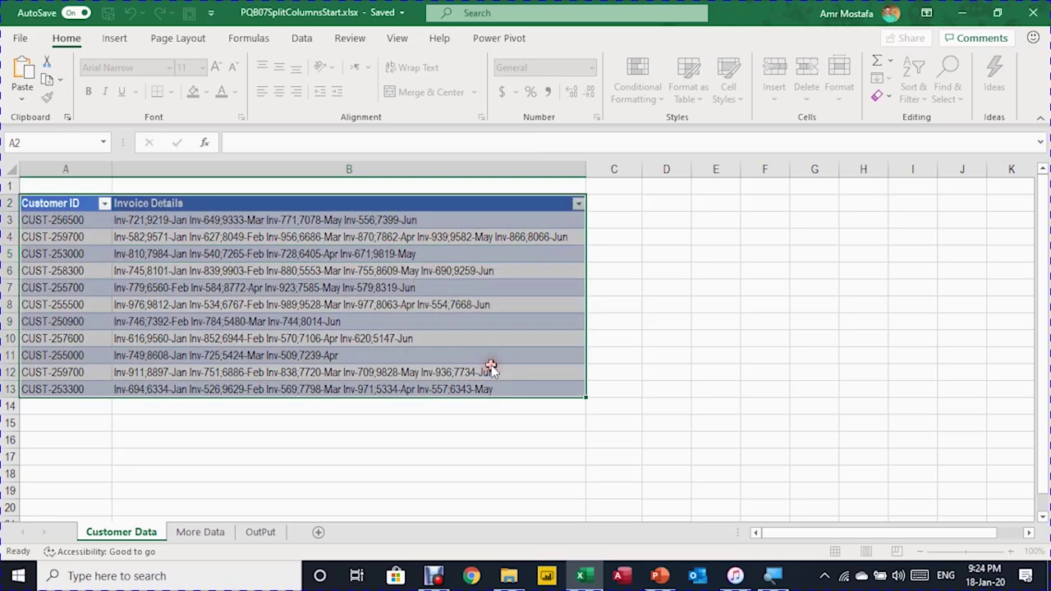
Name the customer invoice table Input.
left_click(255, 272)
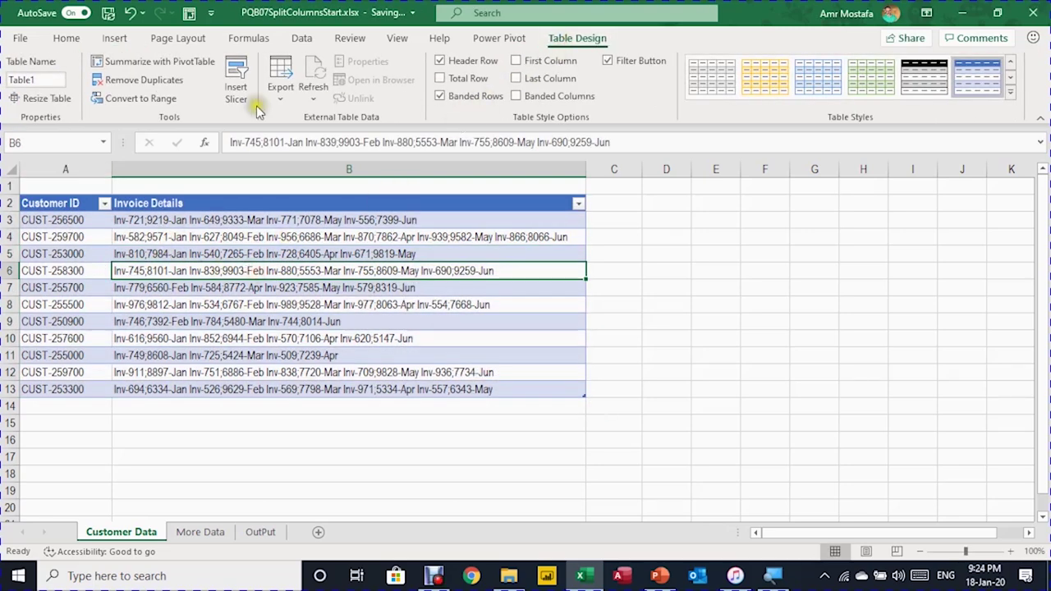
left_click(25, 79)
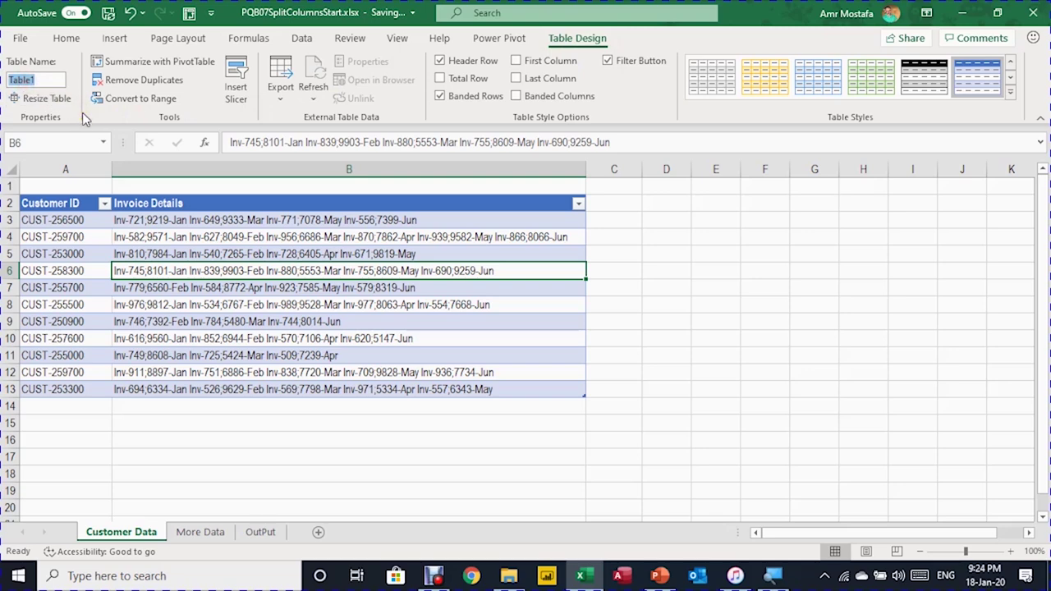
type("Input")
key("Return")
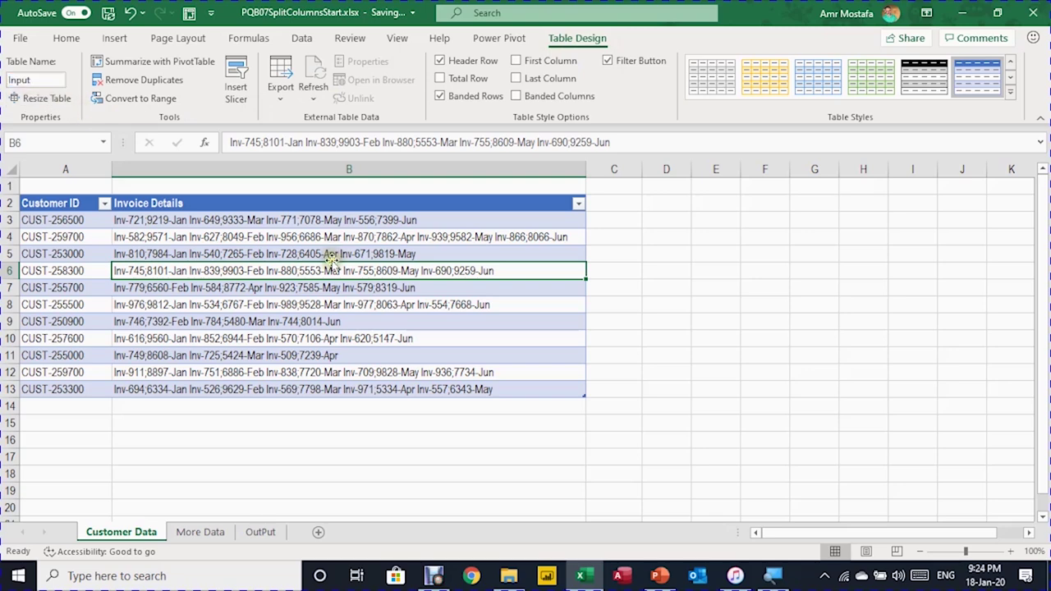
Load the Input table into the Power Query Editor and preview the full Invoice Details text of row 3.
left_click(304, 41)
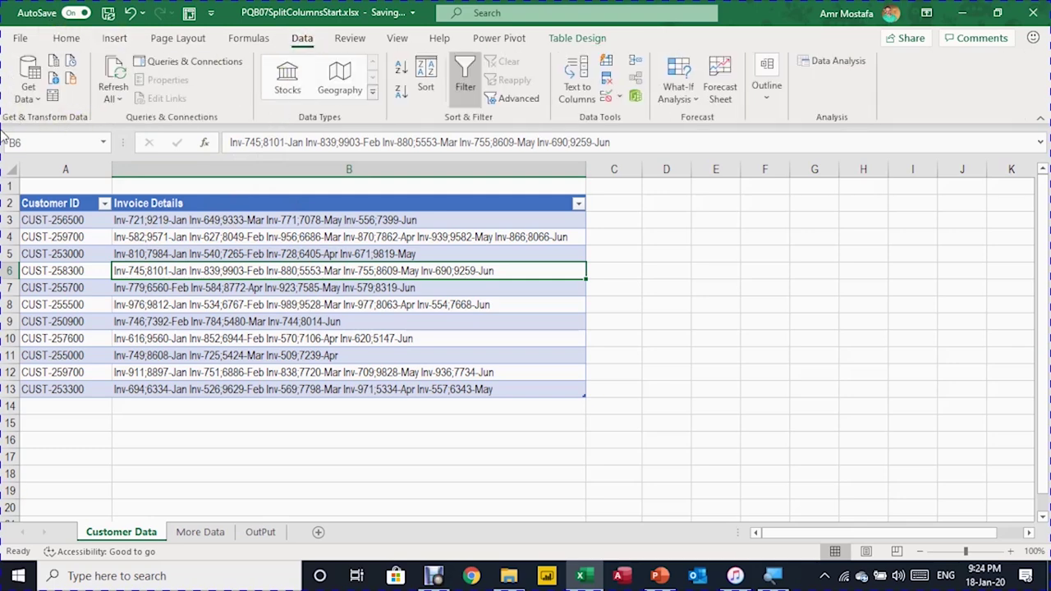
left_click(56, 103)
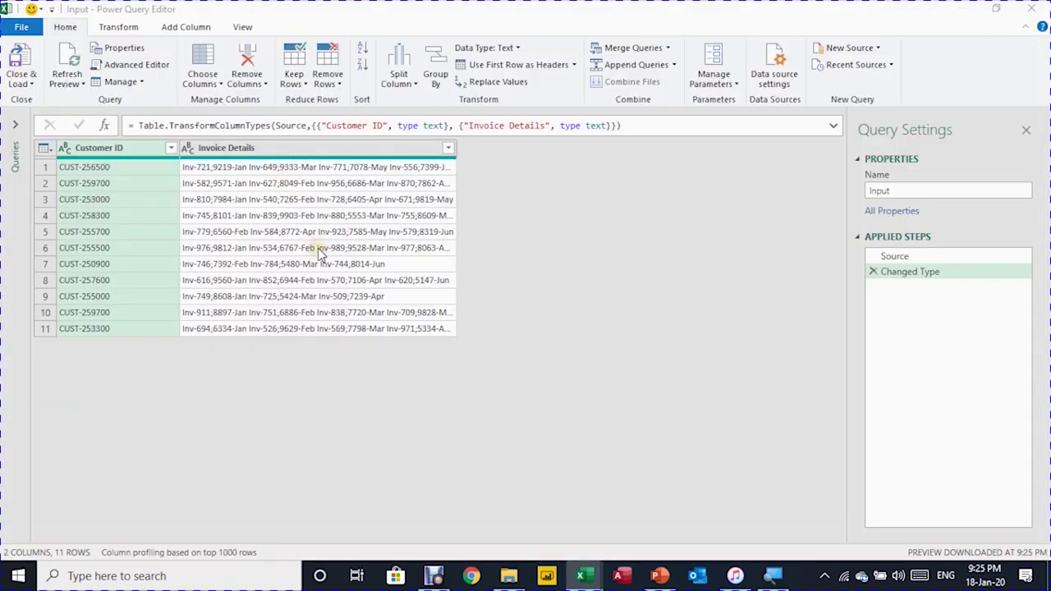
left_click(220, 199)
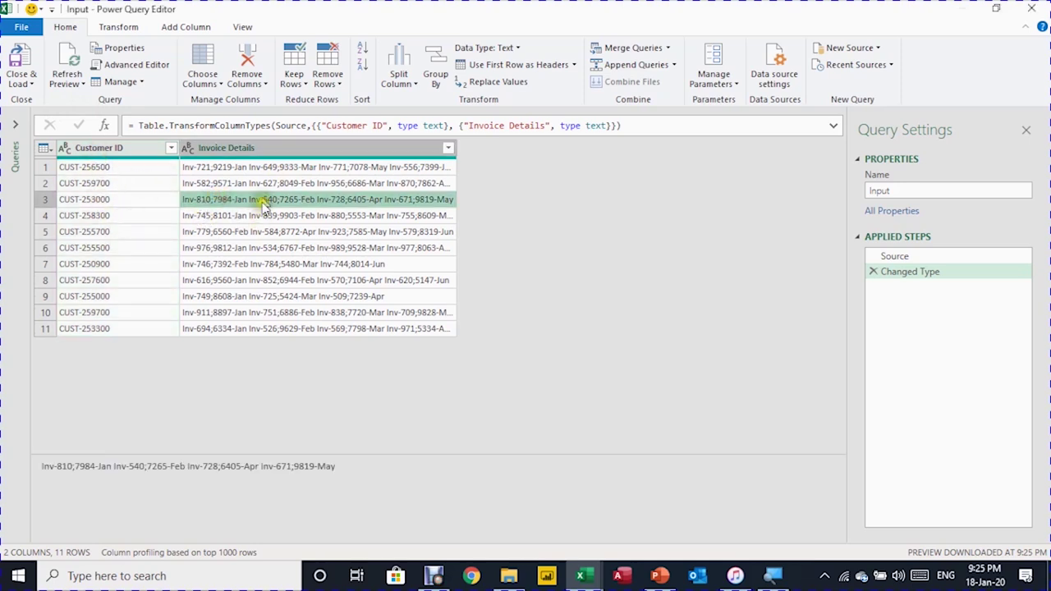
Rename the Input query as Output.
double_click(897, 189)
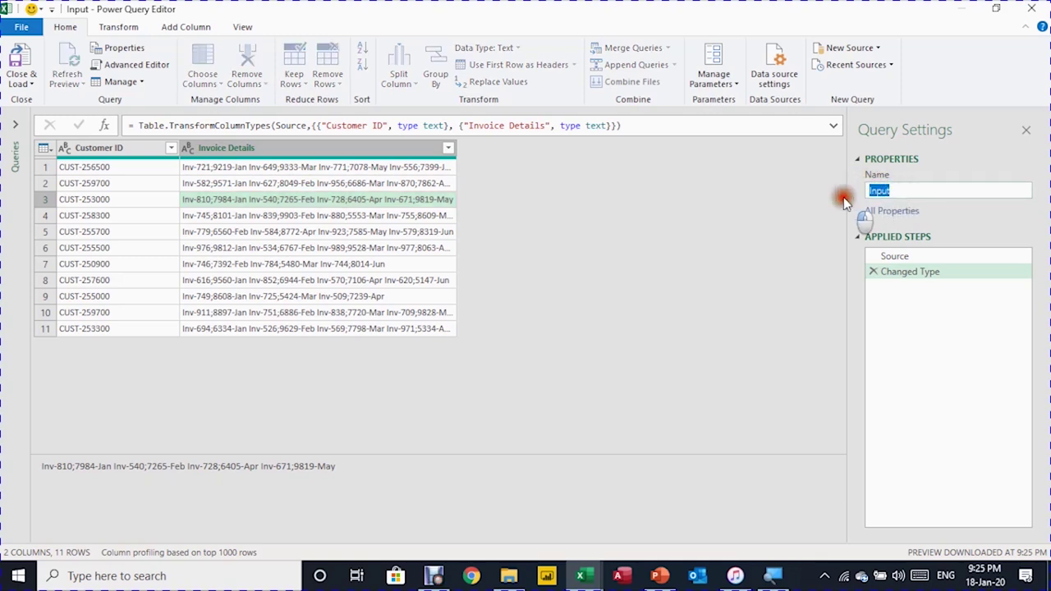
type("Output")
key("Return")
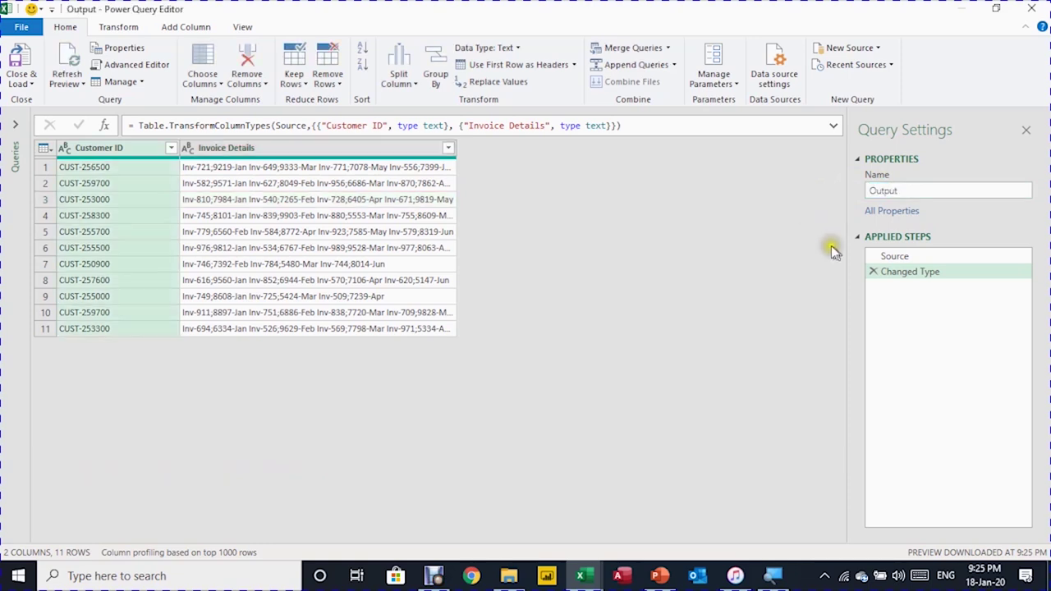
Review the Source and Changed Type steps of the Output query, and delete the Changed Type step.
left_click(903, 255)
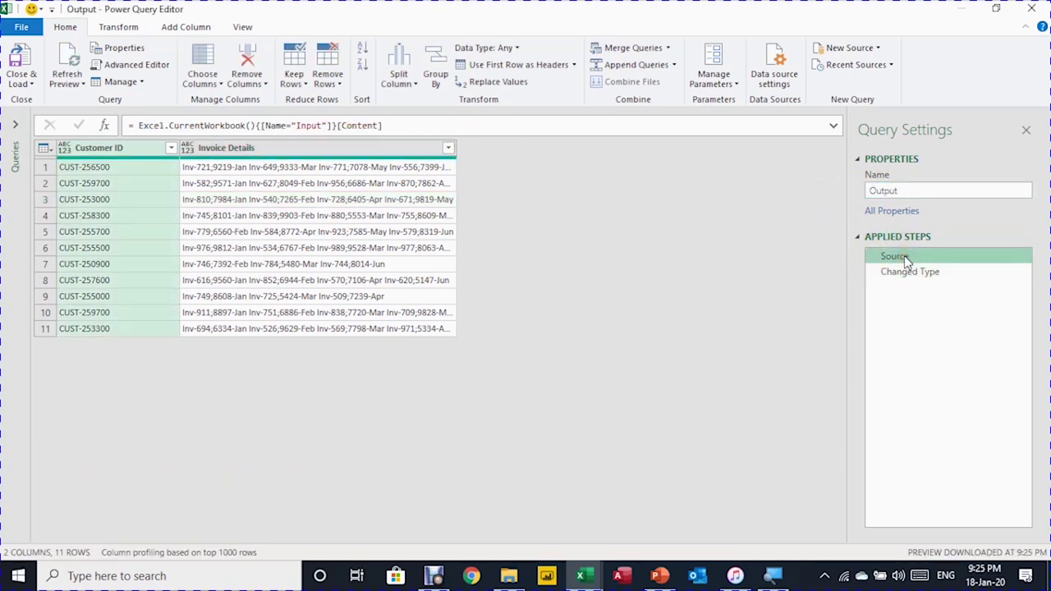
left_click(943, 273)
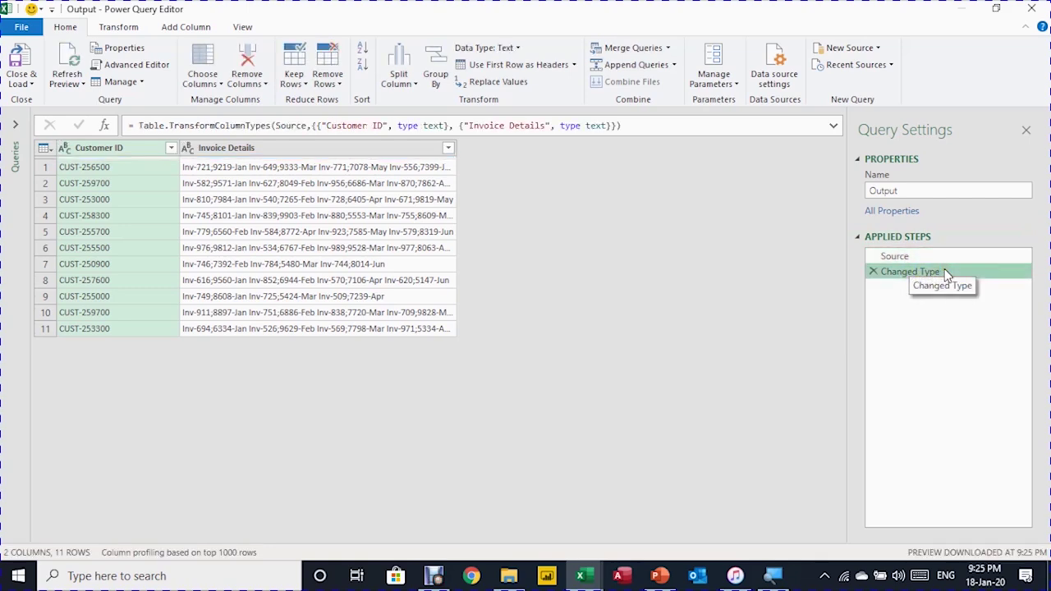
left_click(874, 273)
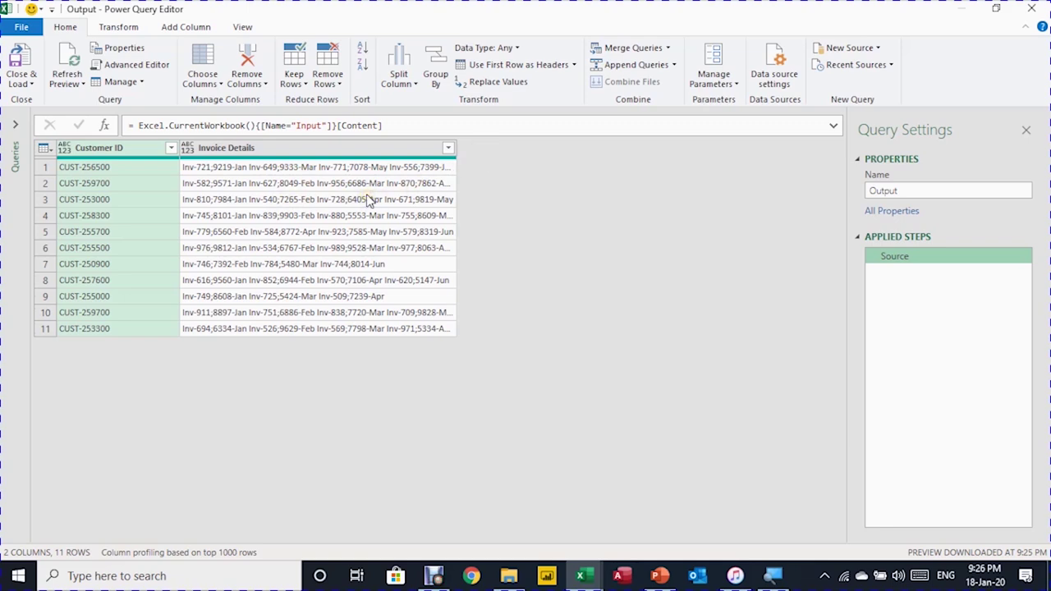
Split the Invoice Details column into rows at each occurrence of a space, and delete the automatically added Changed Type step.
left_click(319, 150)
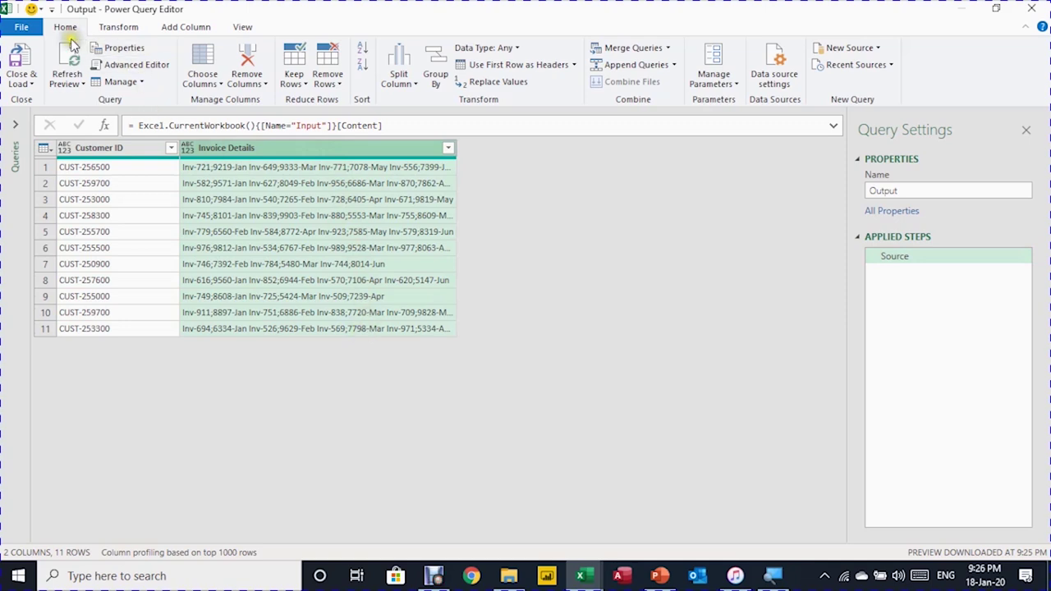
left_click(405, 72)
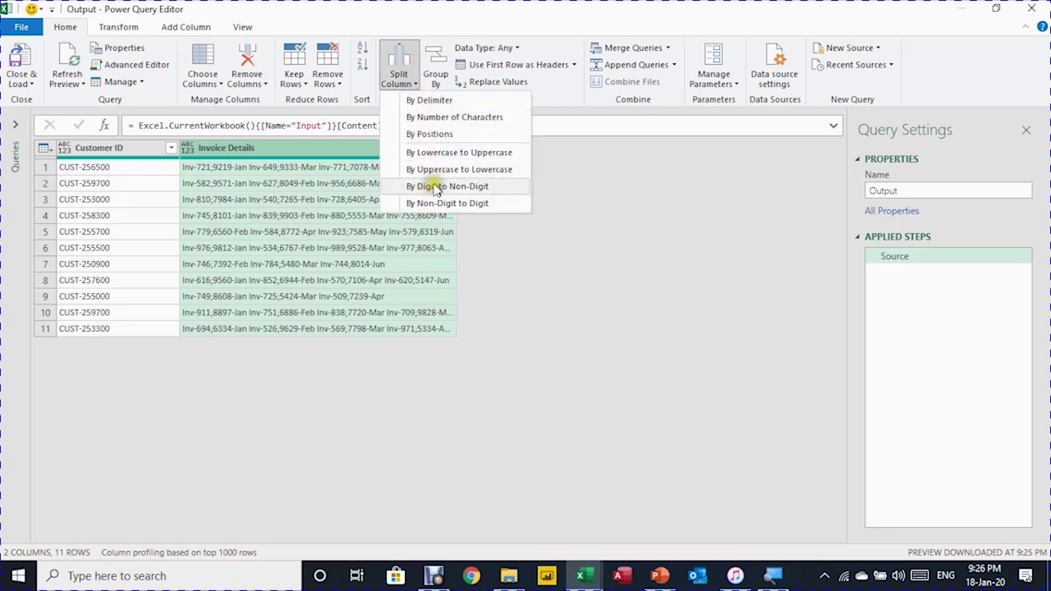
left_click(438, 100)
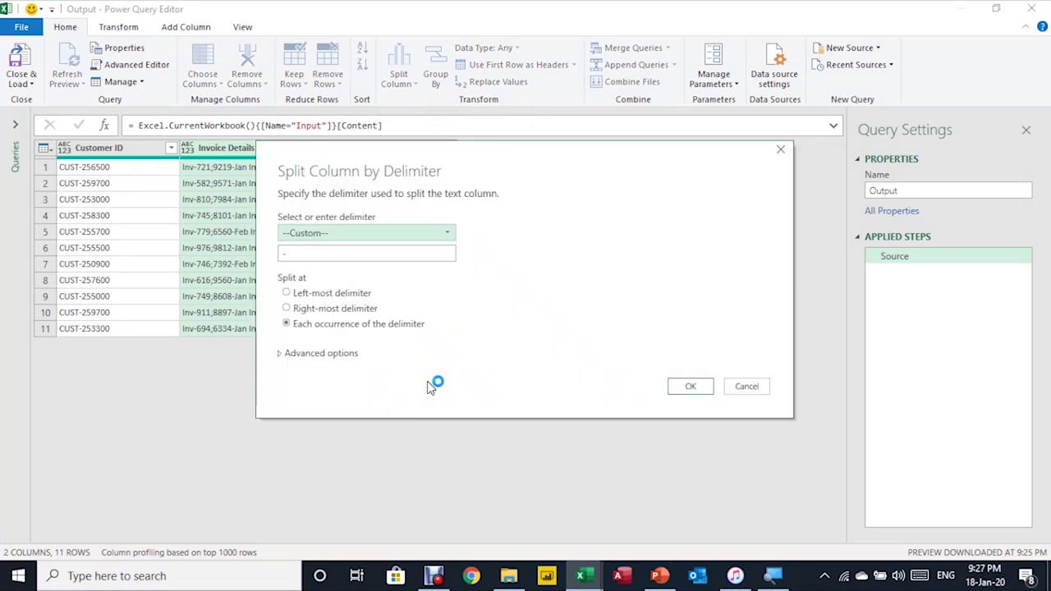
left_click(444, 236)
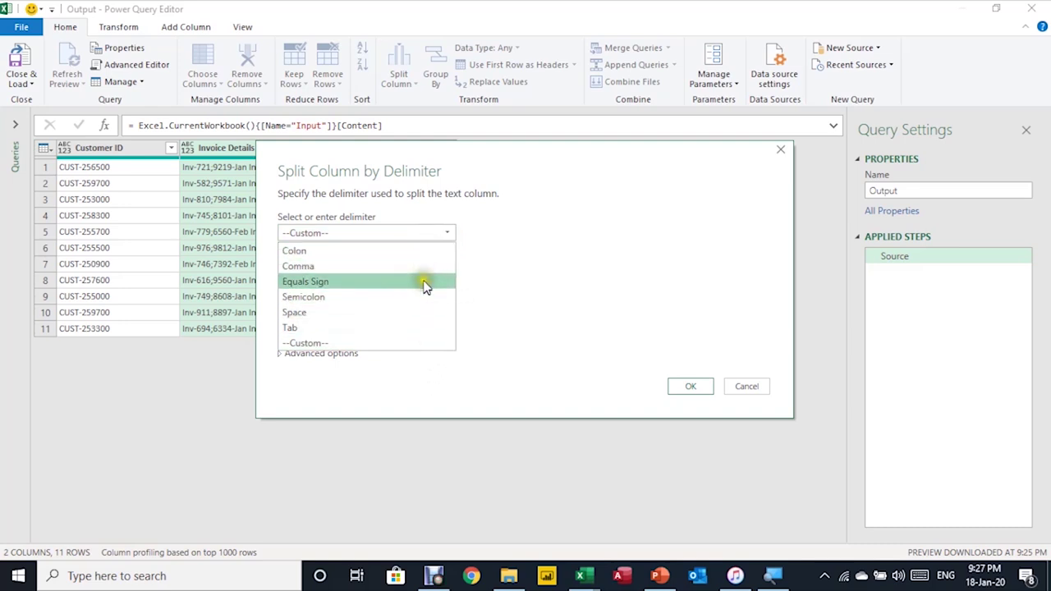
left_click(416, 317)
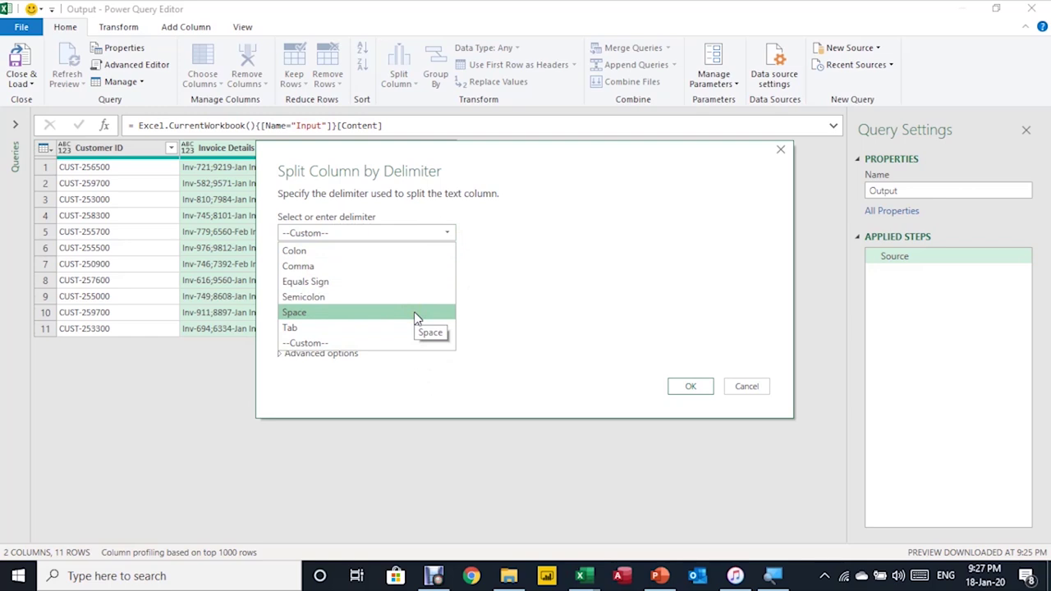
left_click(416, 316)
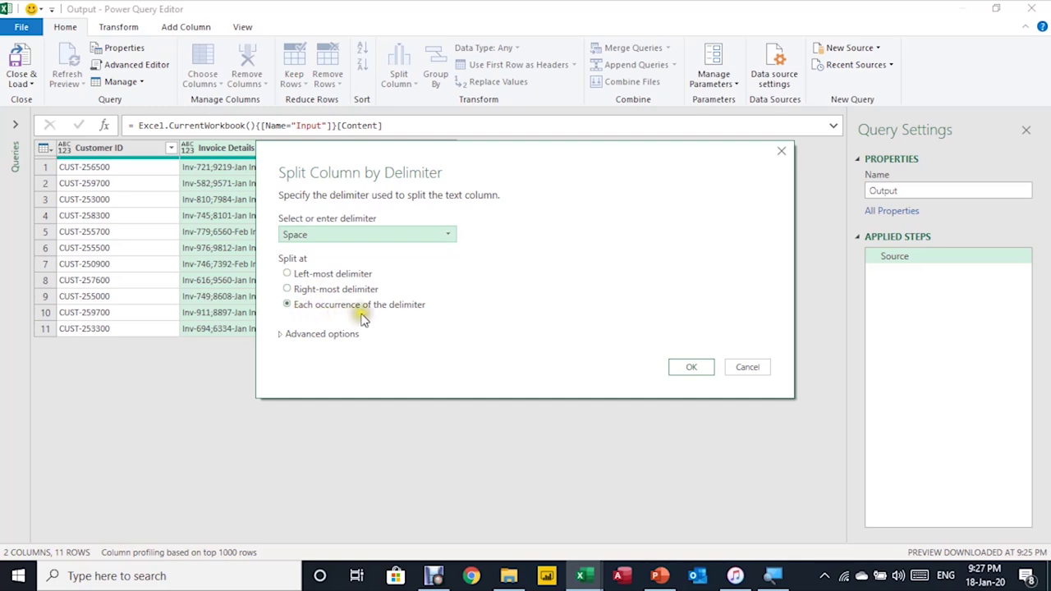
left_click(280, 336)
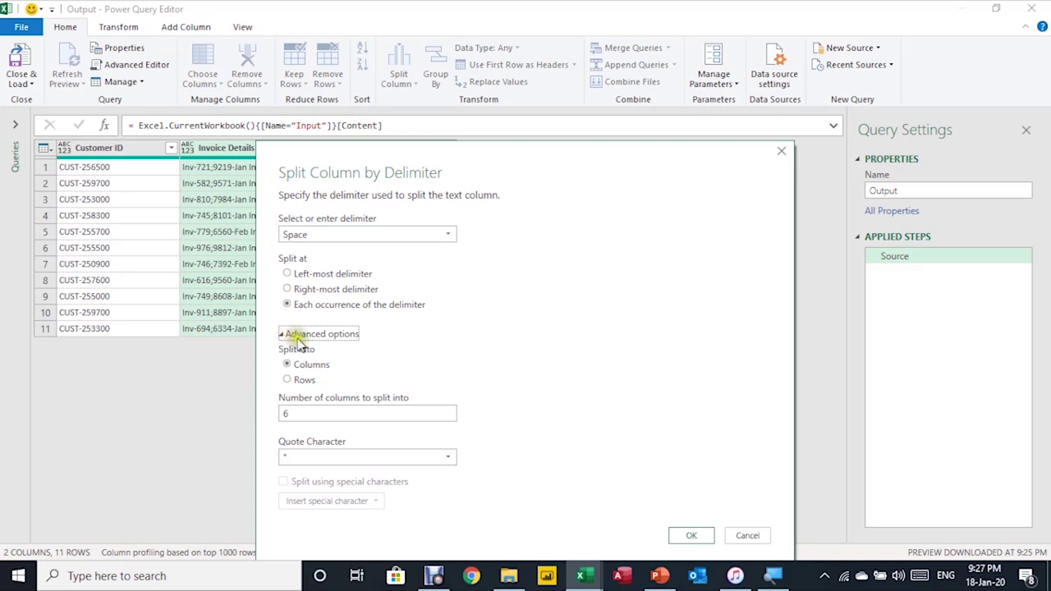
left_click(289, 380)
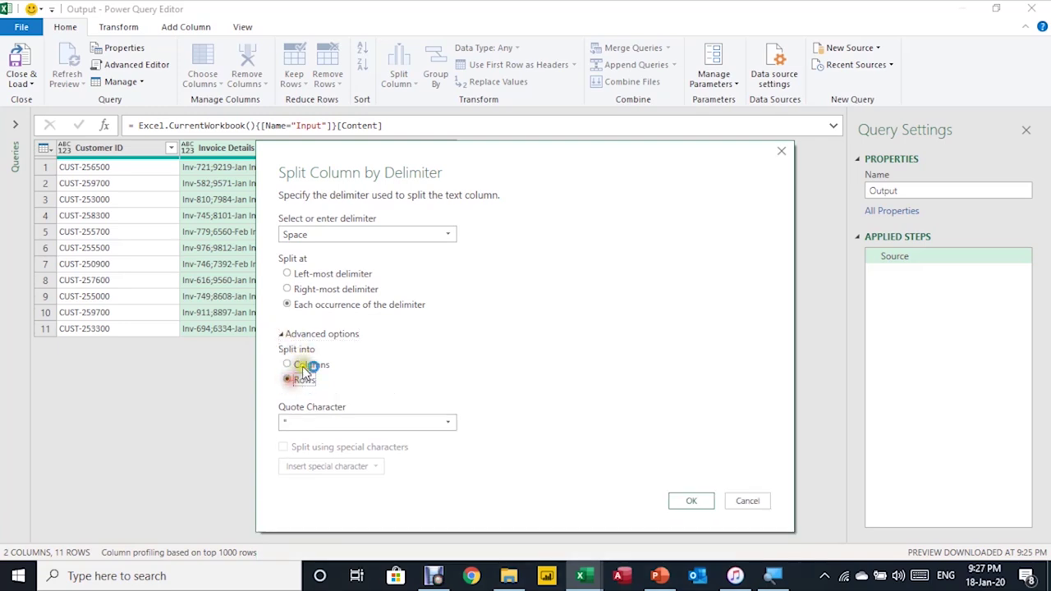
left_click_drag(383, 158, 537, 158)
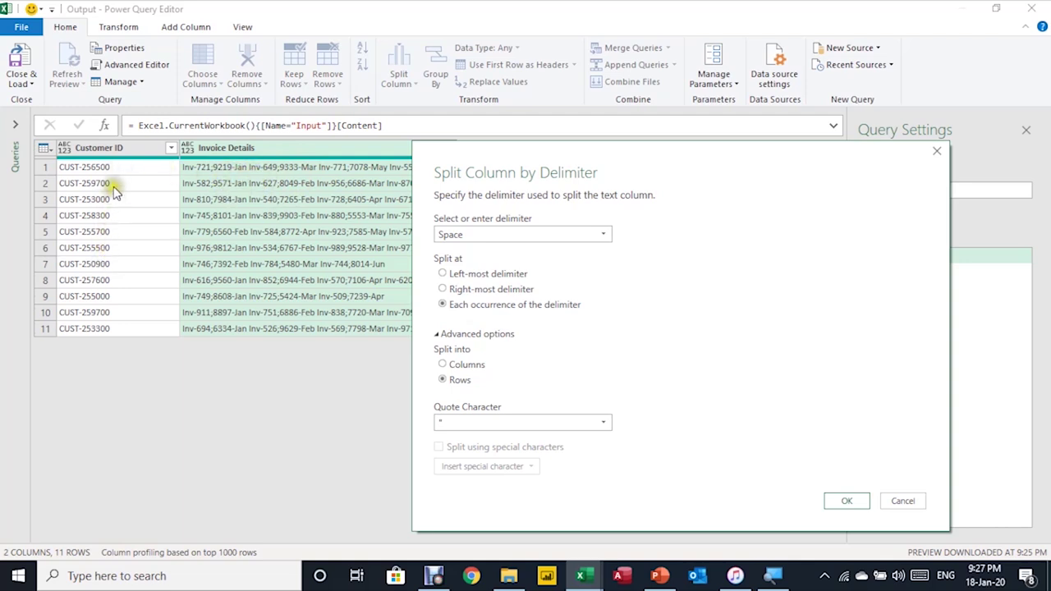
left_click(847, 502)
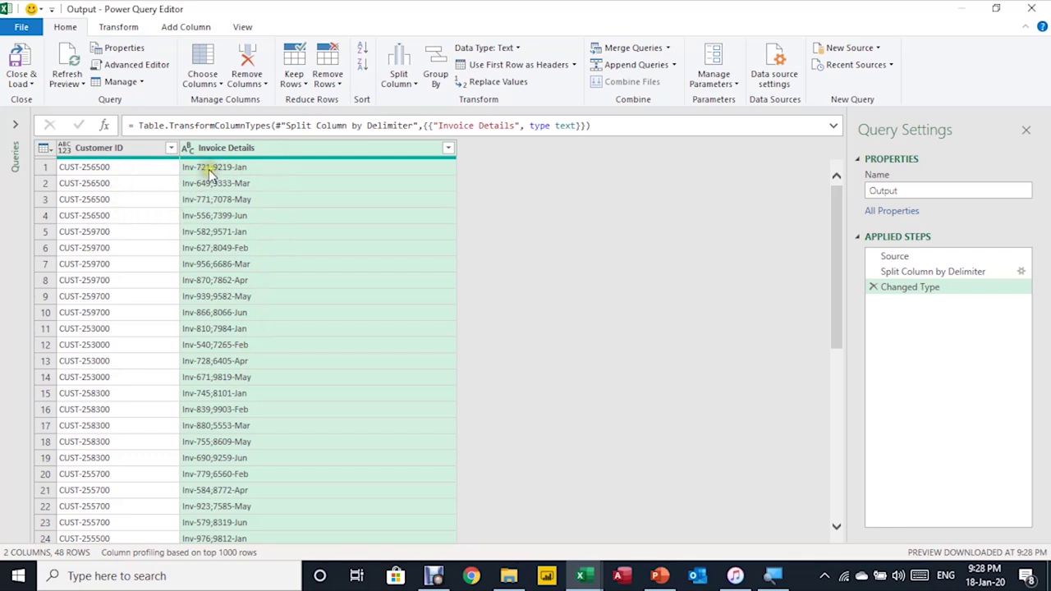
left_click(873, 287)
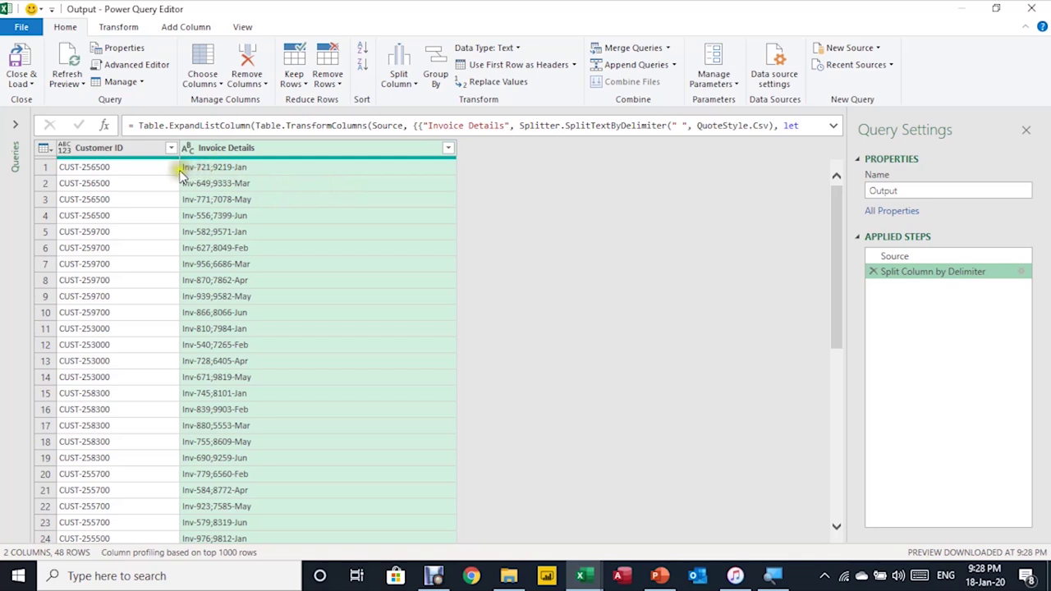
Split the Invoice Details column at each occurrence of a semicolon, and delete the automatically added Changed Type step.
left_click(226, 170)
left_click(409, 86)
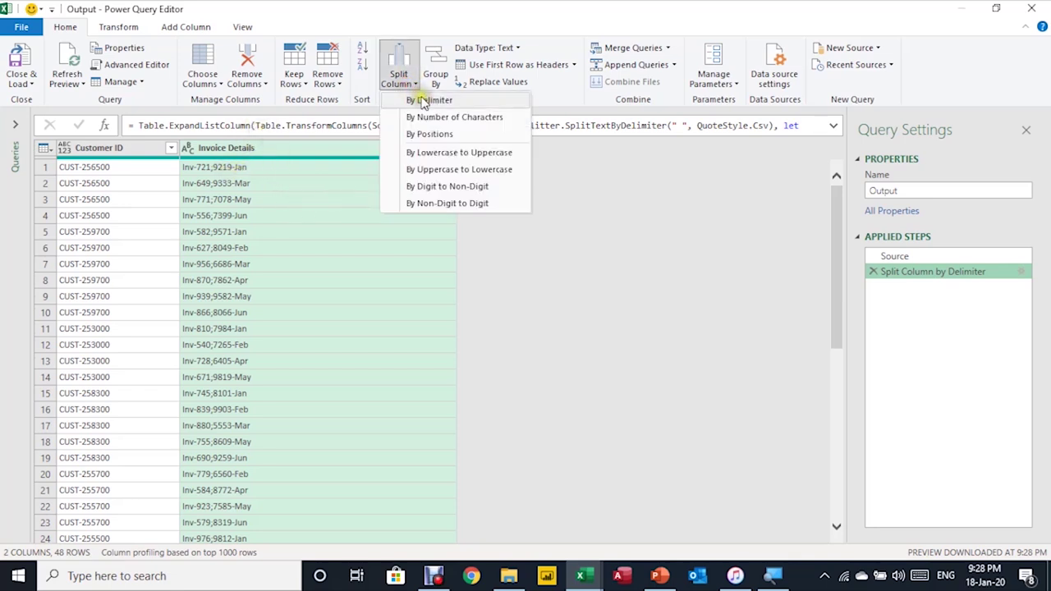
left_click(422, 101)
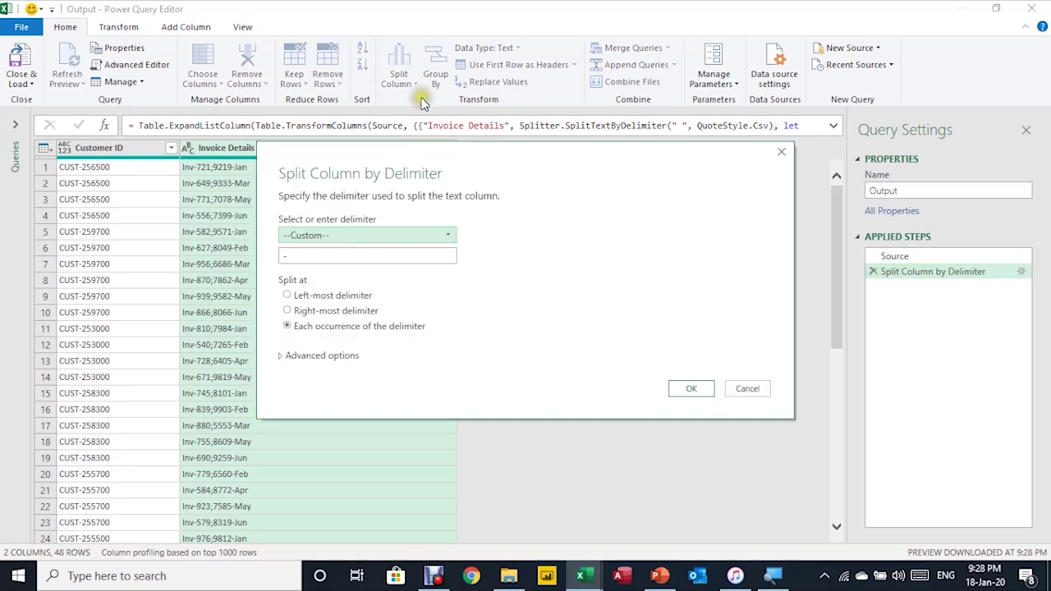
left_click(401, 236)
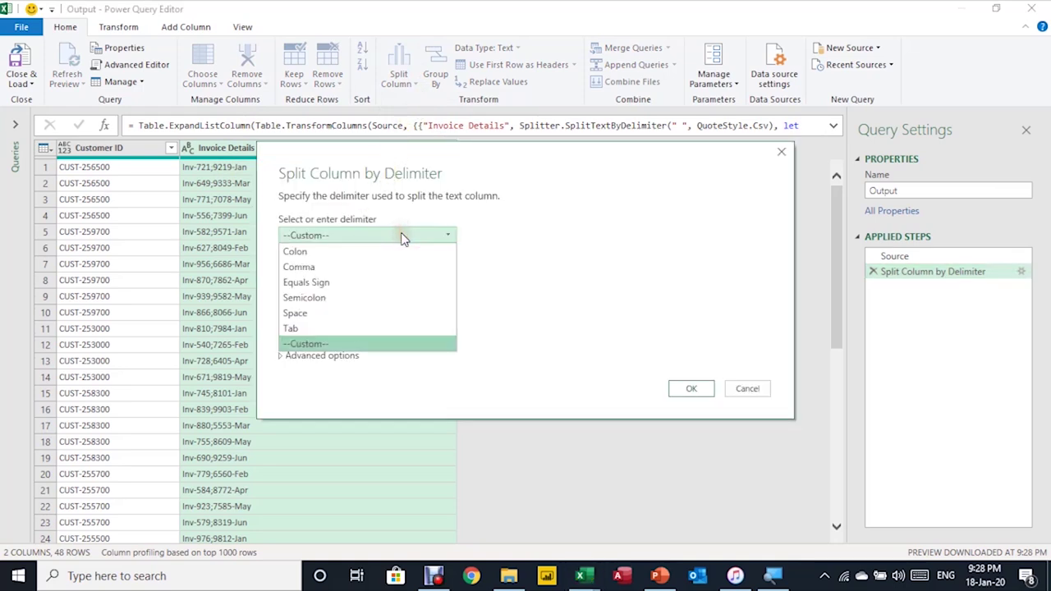
left_click(380, 299)
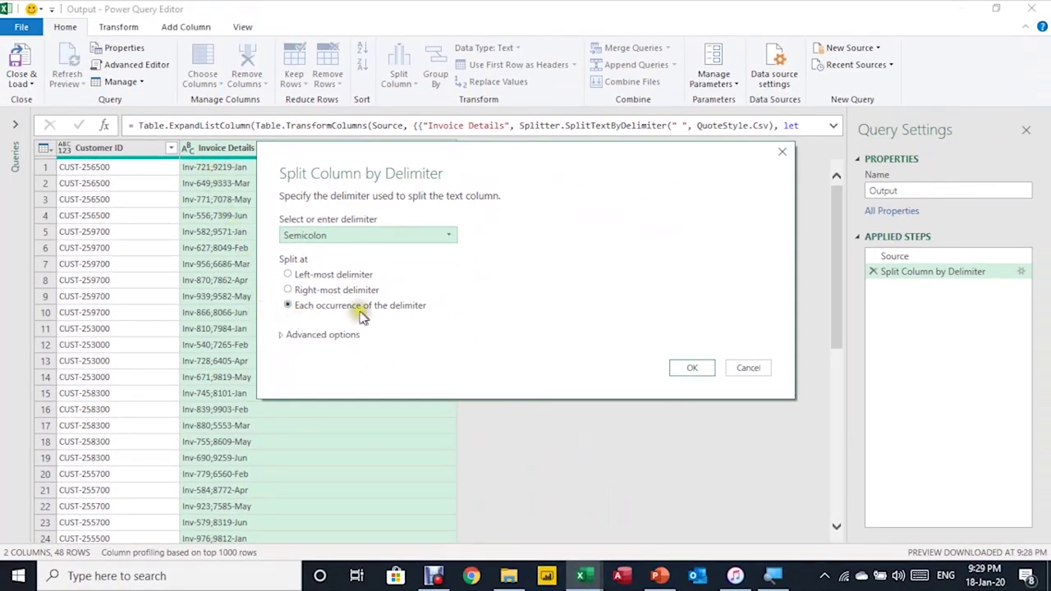
left_click(697, 371)
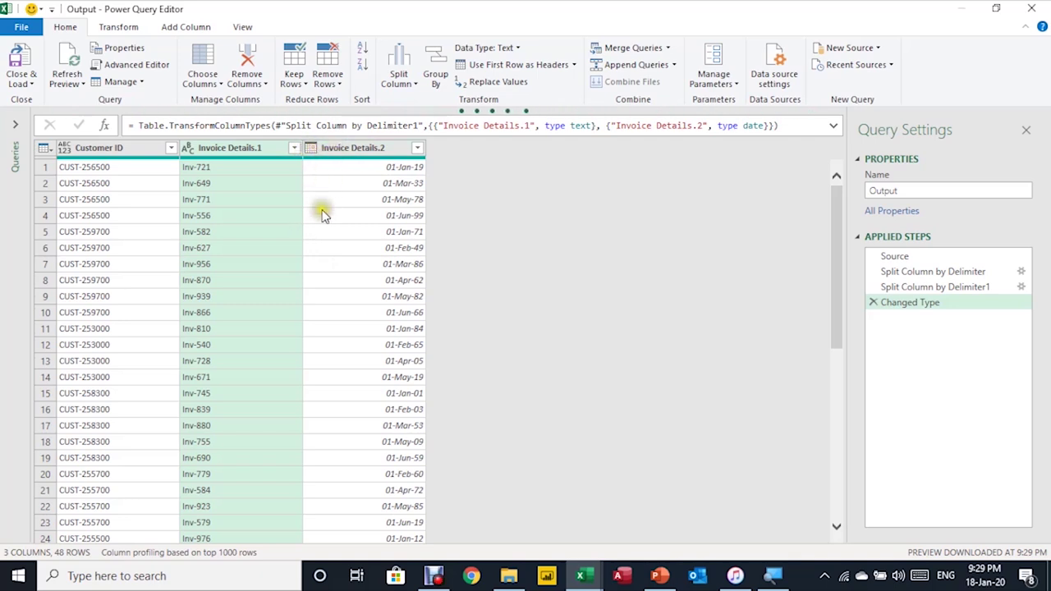
left_click(872, 303)
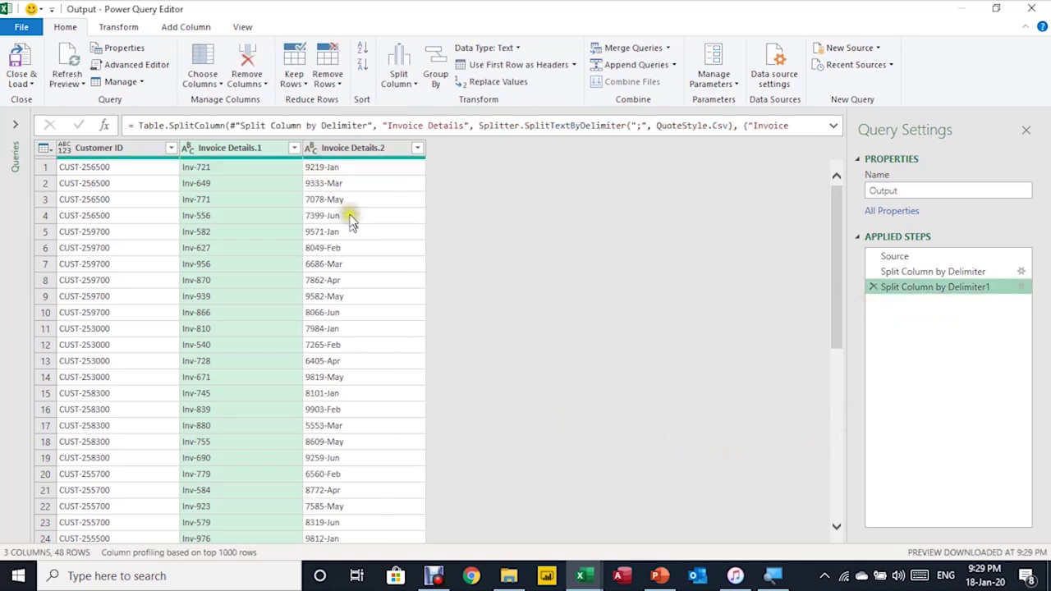
Split the Invoice Details.2 column by digit to non-digit to separate the amounts from the months.
left_click(354, 149)
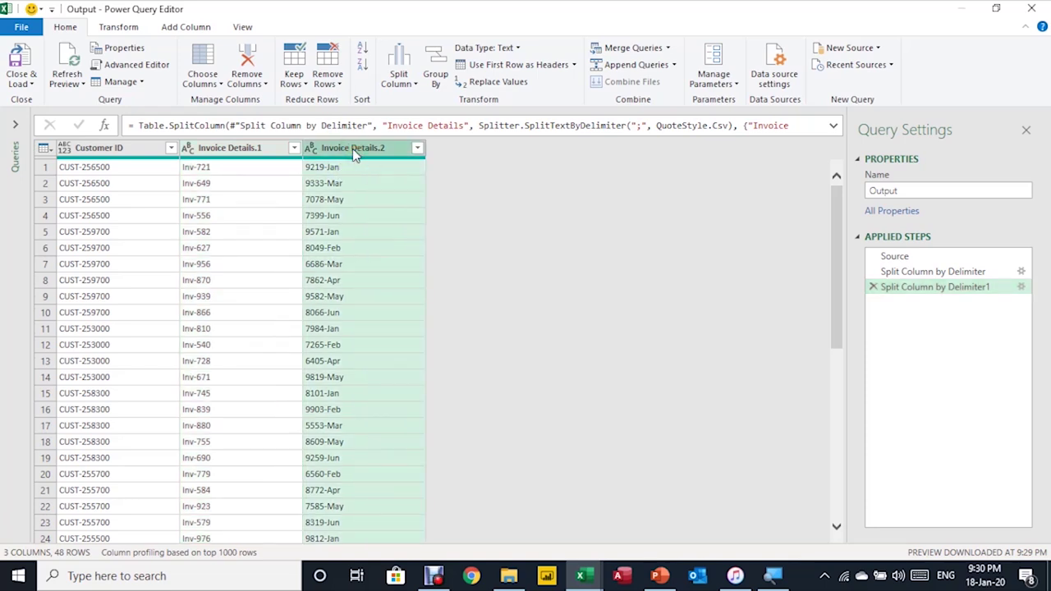
left_click(406, 94)
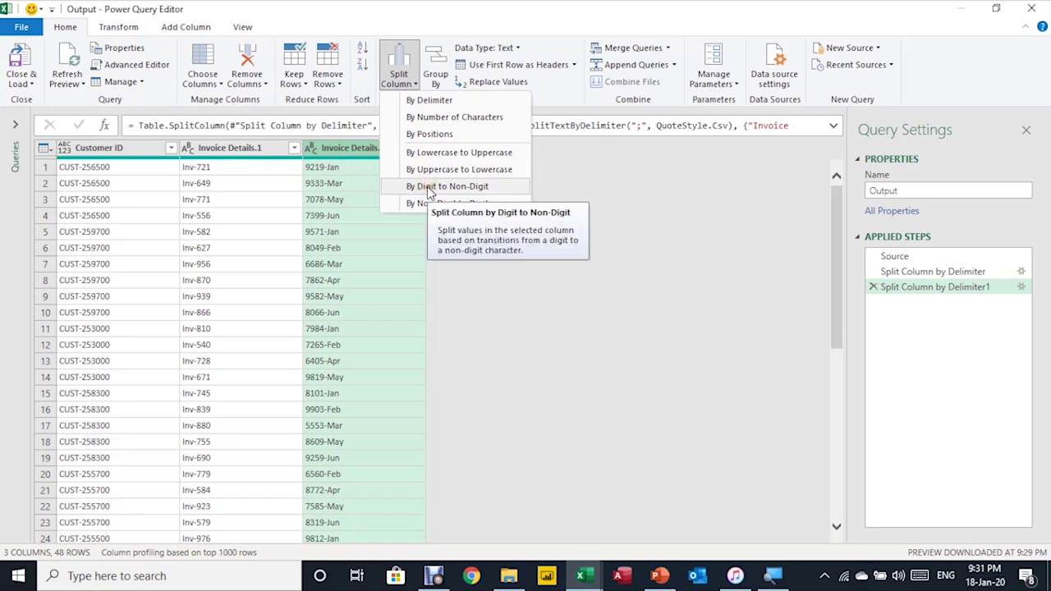
left_click(427, 187)
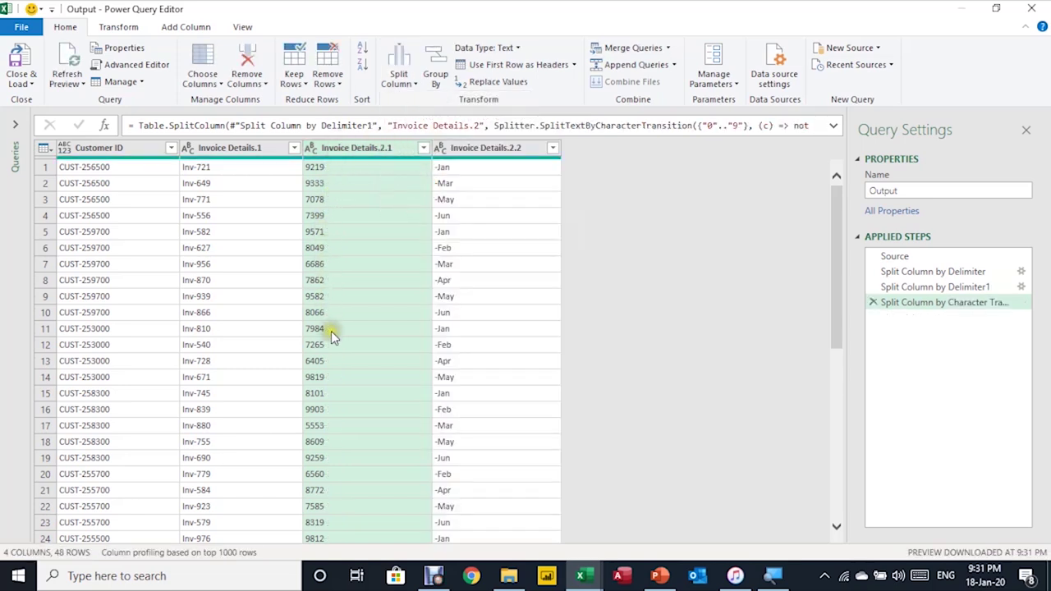
Split the Invoice Details.2.2 column by number of characters, using 1 character once, as far left as possible.
left_click(490, 156)
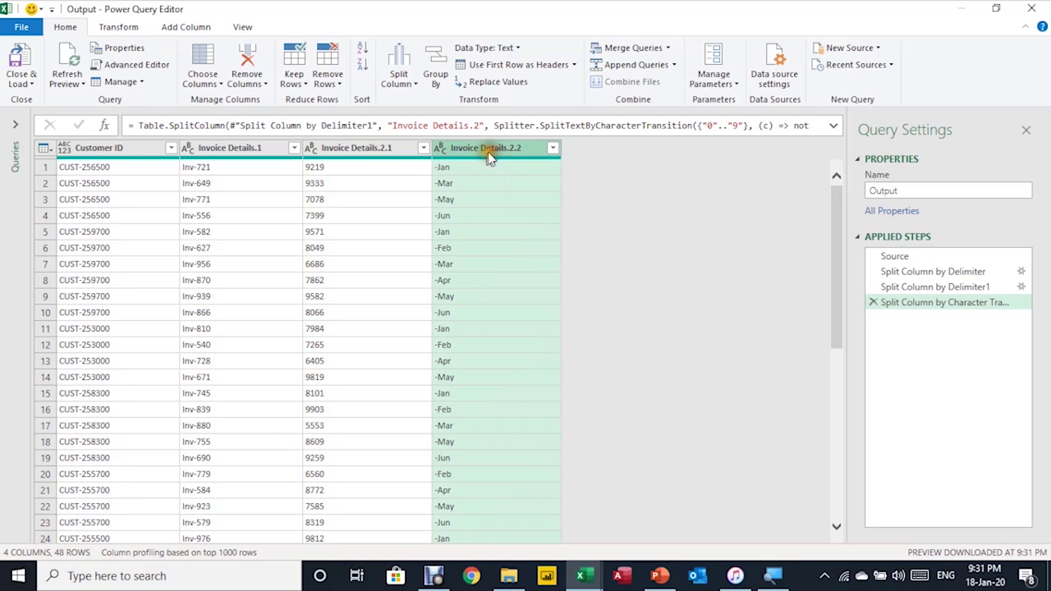
left_click(446, 173)
left_click(416, 85)
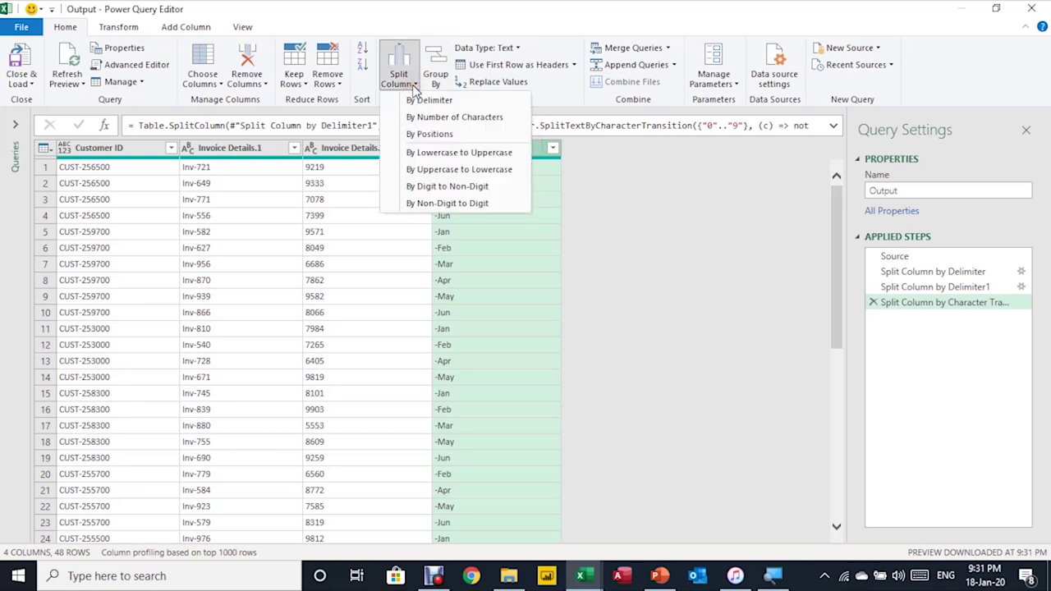
left_click(454, 119)
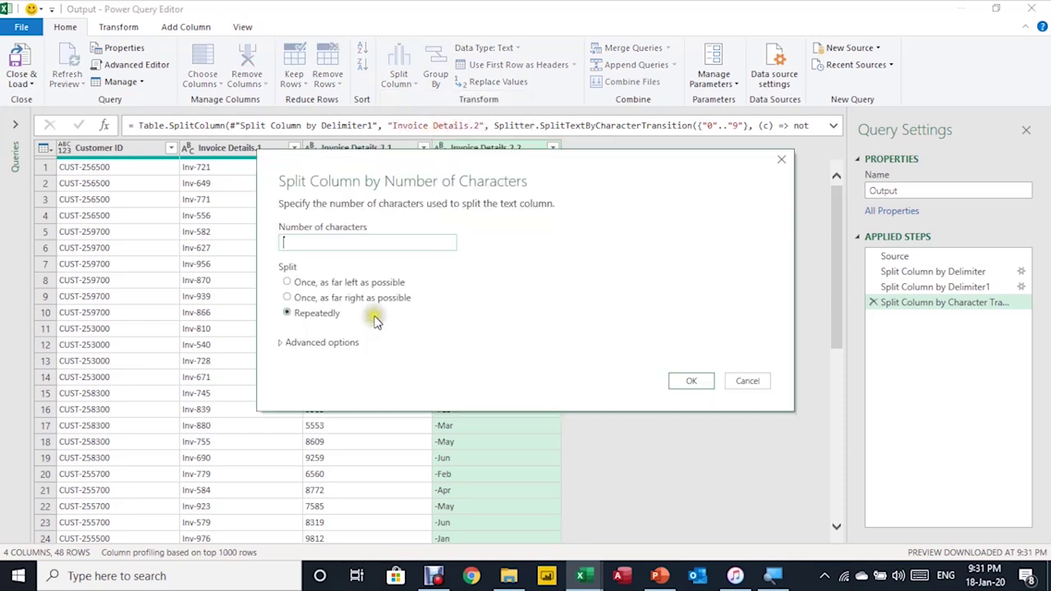
left_click_drag(403, 169, 312, 212)
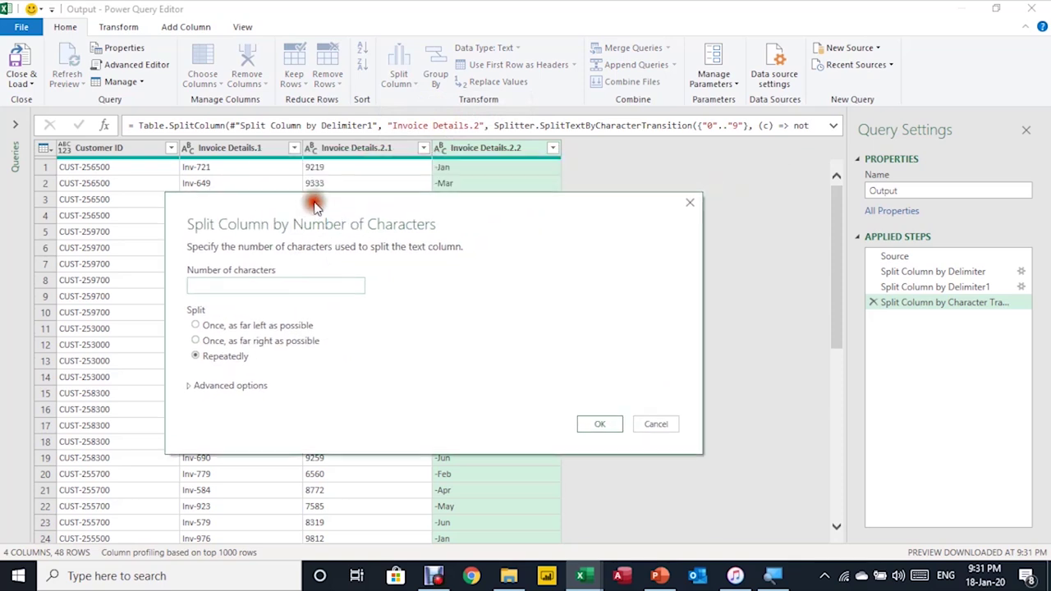
left_click(223, 288)
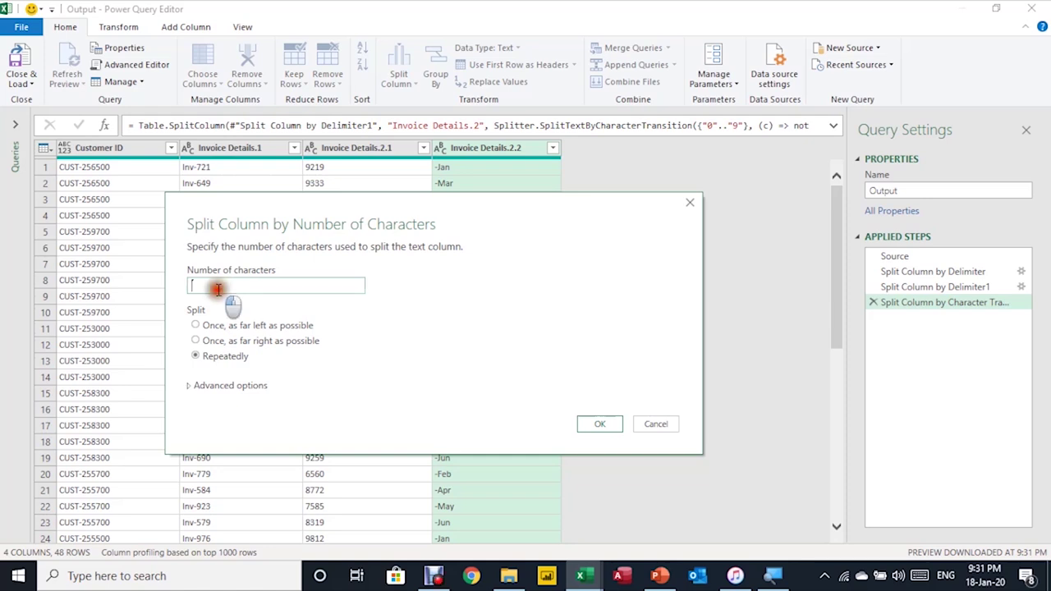
left_click(230, 327)
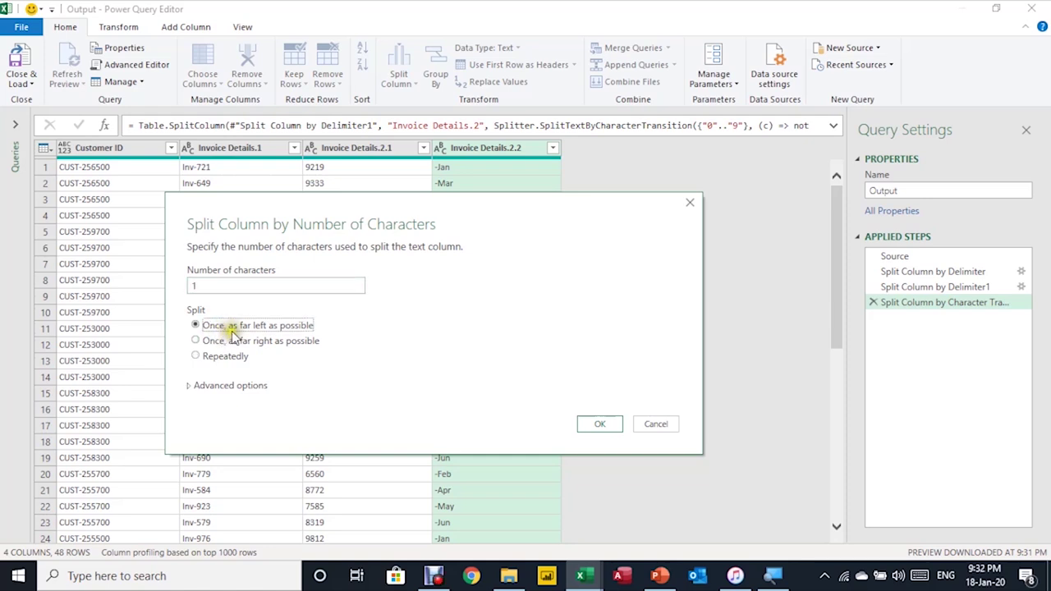
left_click(606, 429)
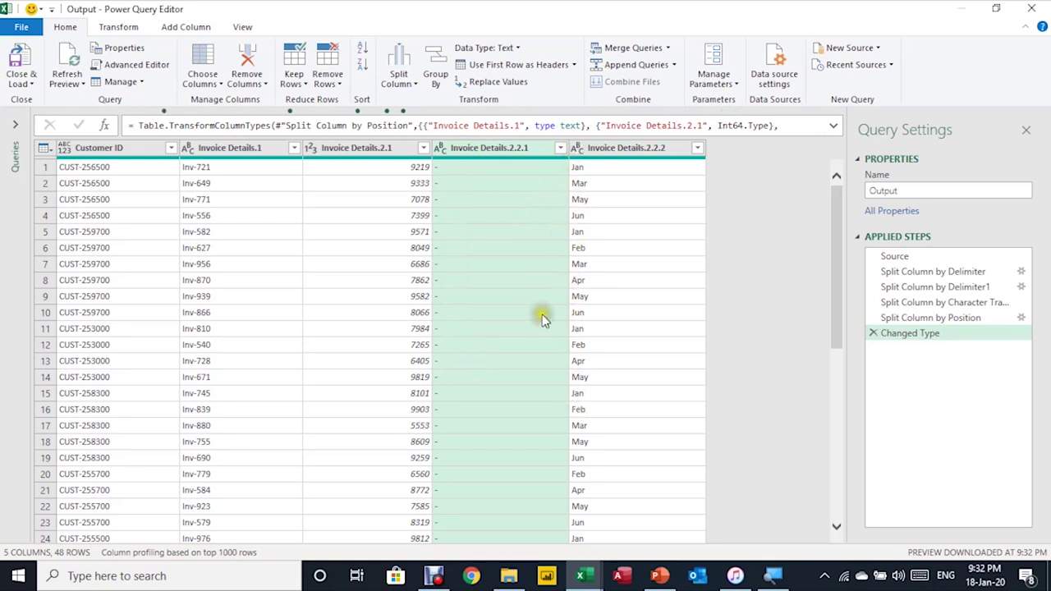
Remove the hyphen-only Invoice Details.2.2.1 column and select the Customer ID column.
right_click(496, 152)
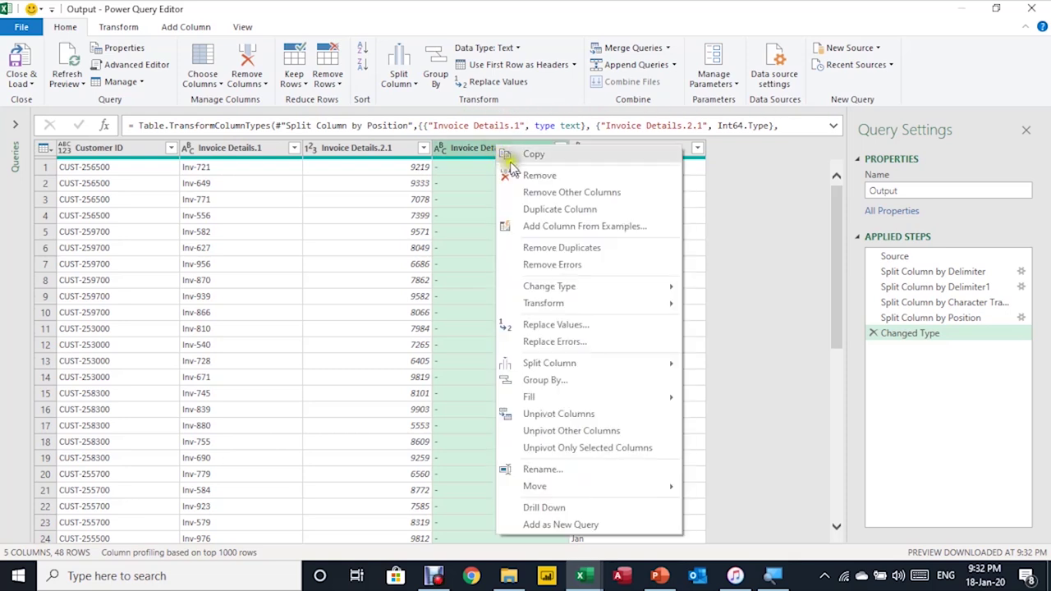
left_click(521, 176)
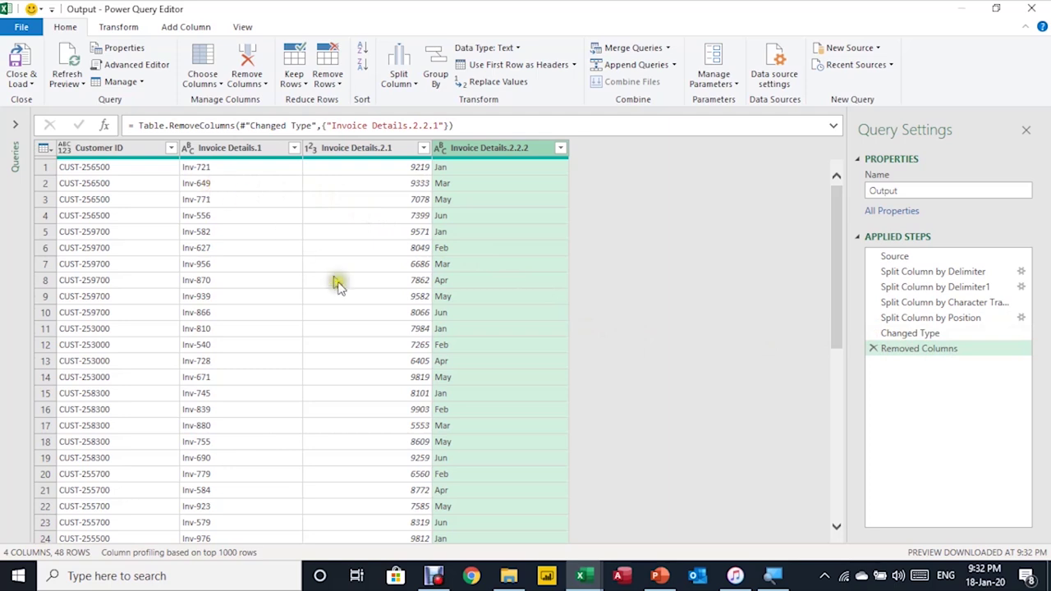
left_click(152, 151)
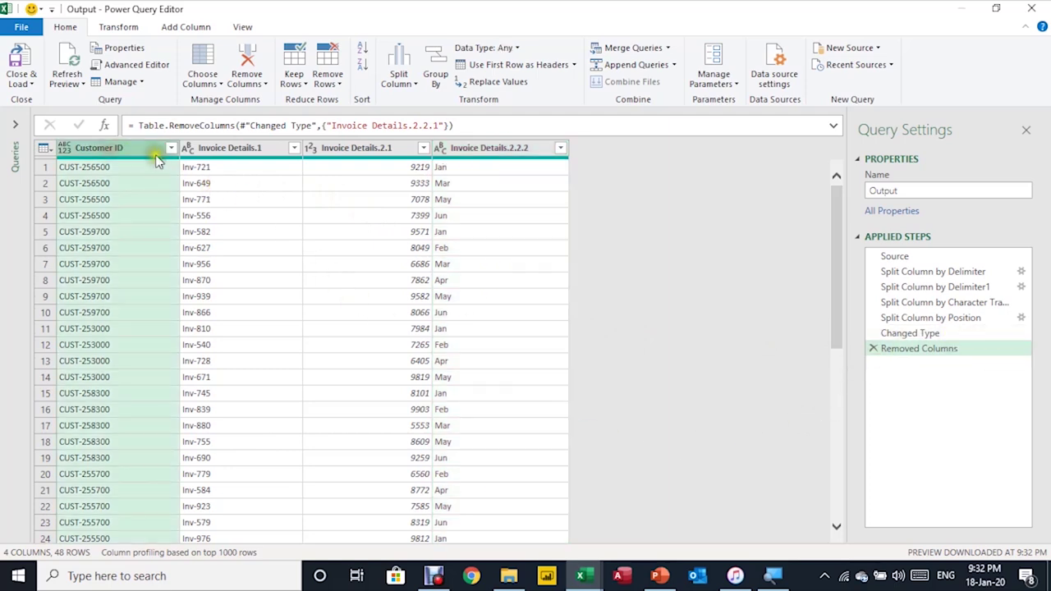
Set the data type of the Customer ID, Invoice Details.1 and Invoice Details.2.2.2 columns to Text.
left_click(203, 151, "ctrl")
left_click(483, 148, "ctrl")
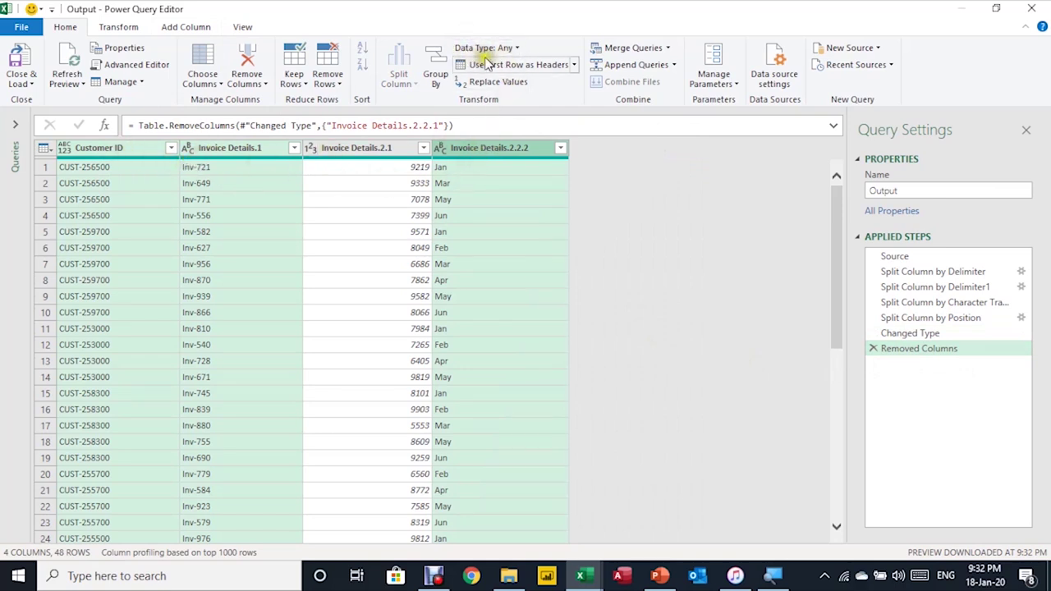
left_click(516, 51)
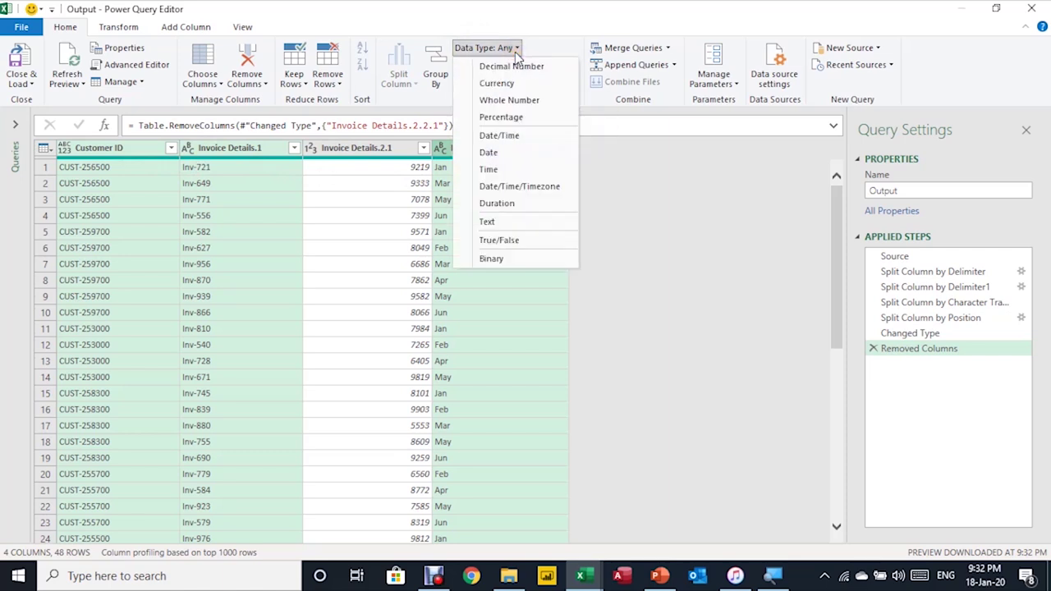
left_click(514, 223)
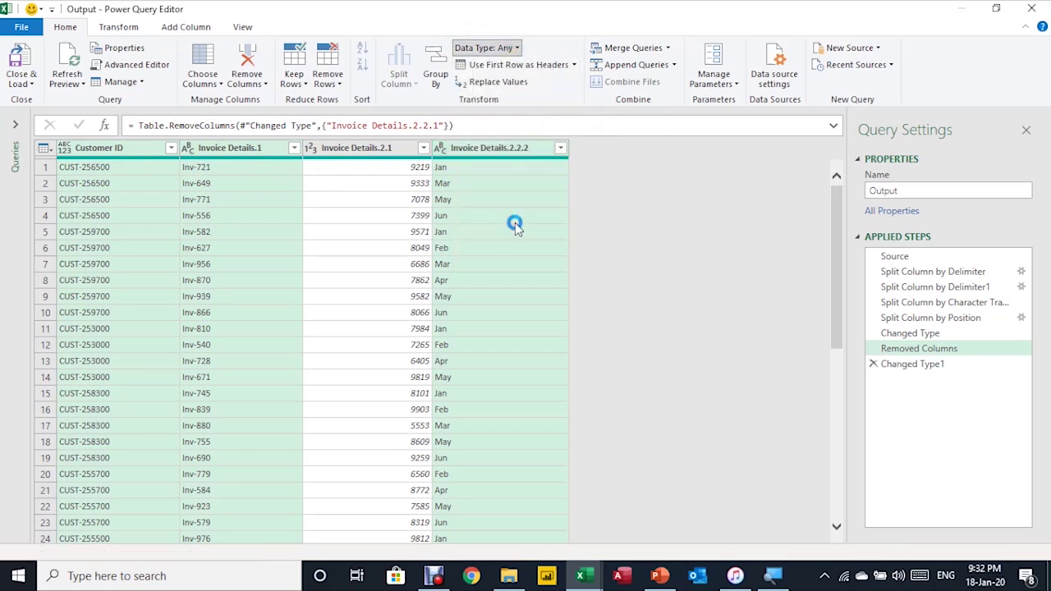
Change the data type of the Invoice Details.2.1 column to Decimal Number.
left_click(376, 149)
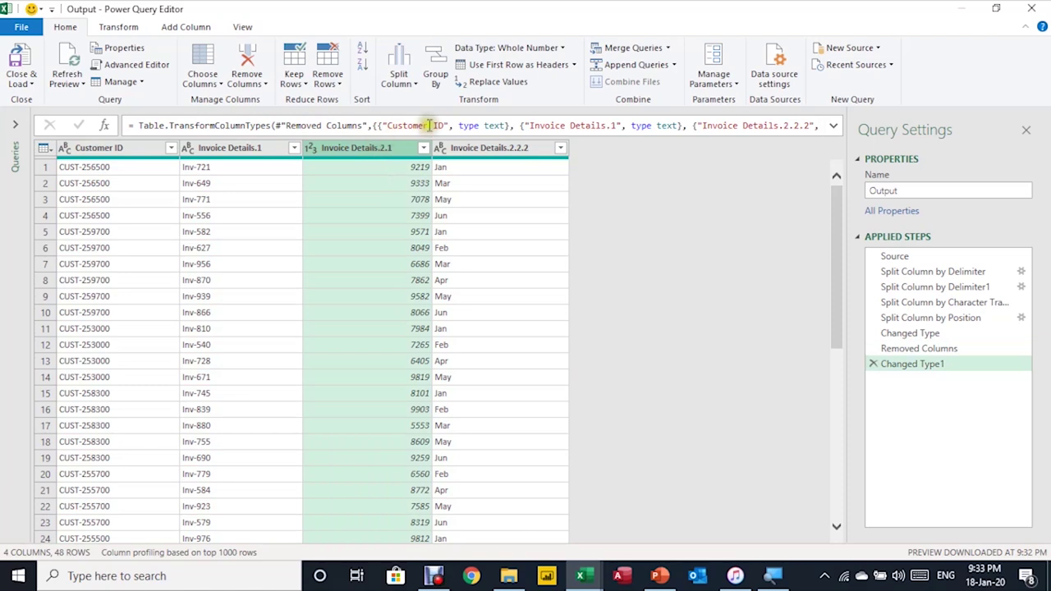
left_click(562, 48)
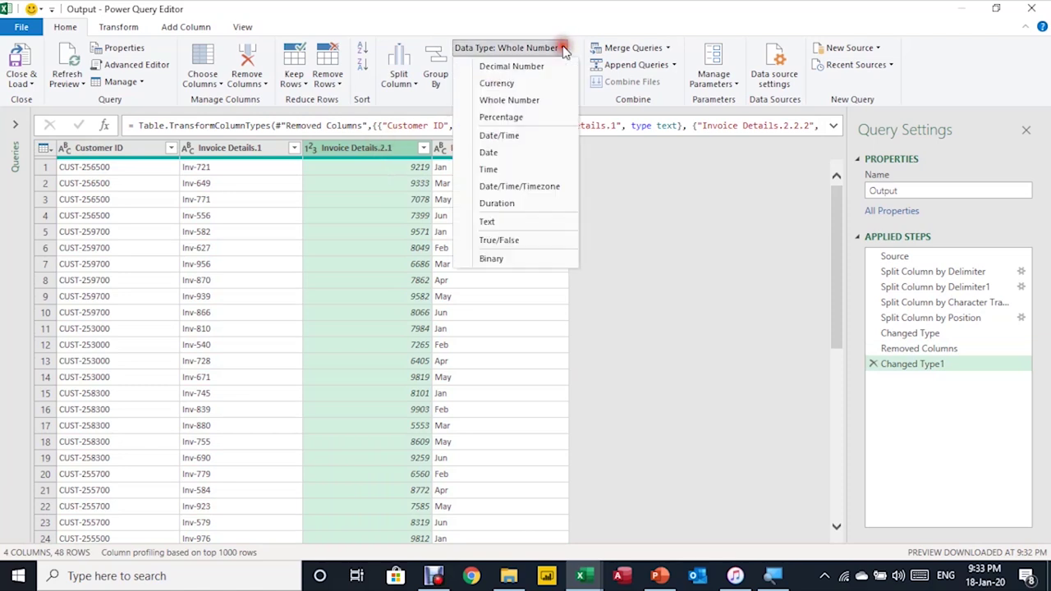
left_click(519, 67)
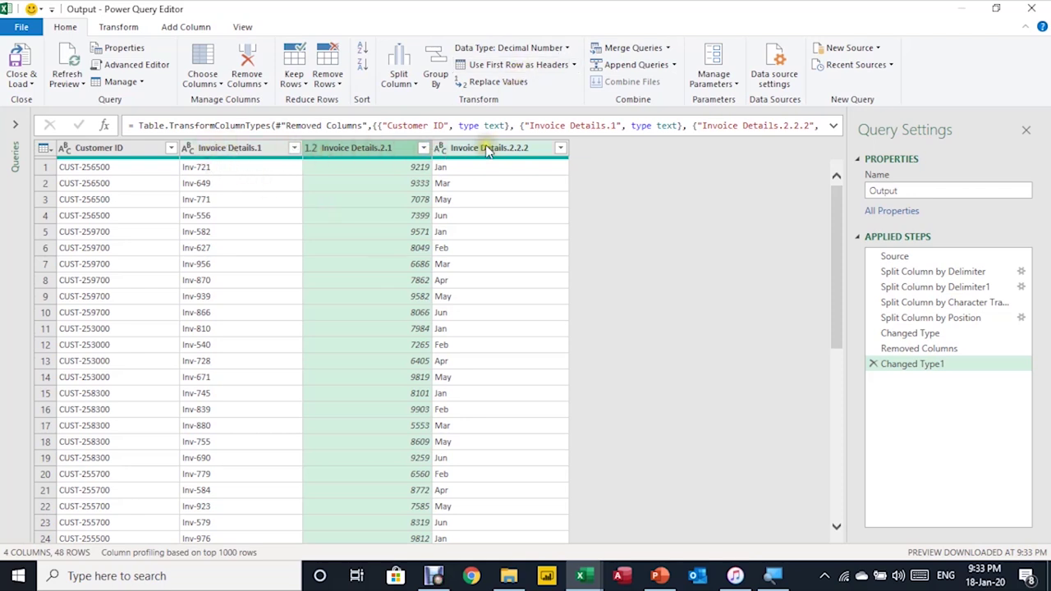
Rename the Invoice Details.1, Invoice Details.2.1 and Invoice Details.2.2.2 columns as Invoice Number, Amount and Month.
double_click(236, 149)
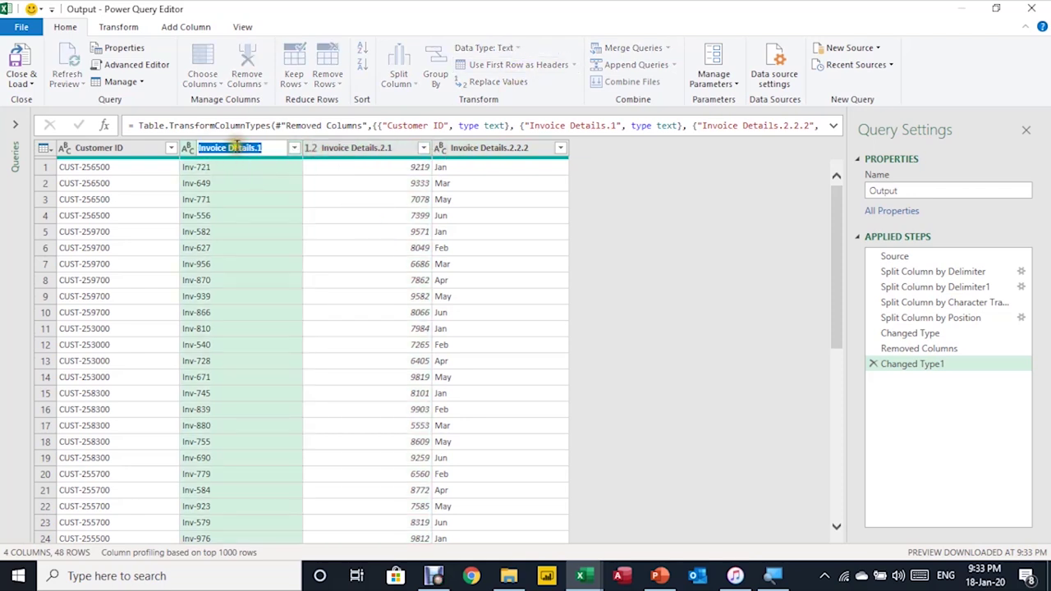
left_click_drag(284, 146, 230, 144)
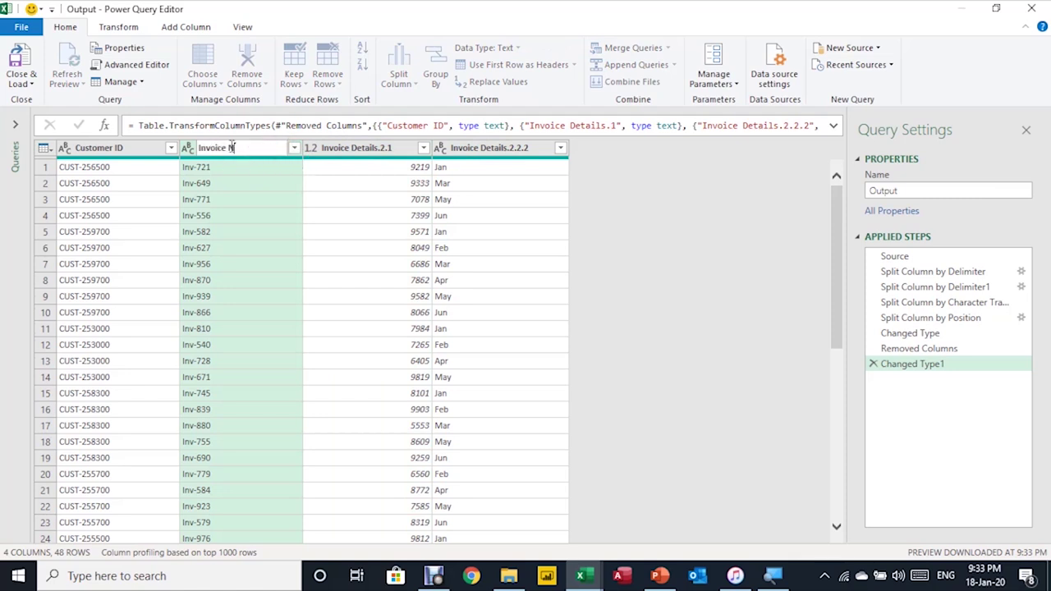
type("Number")
key("Return")
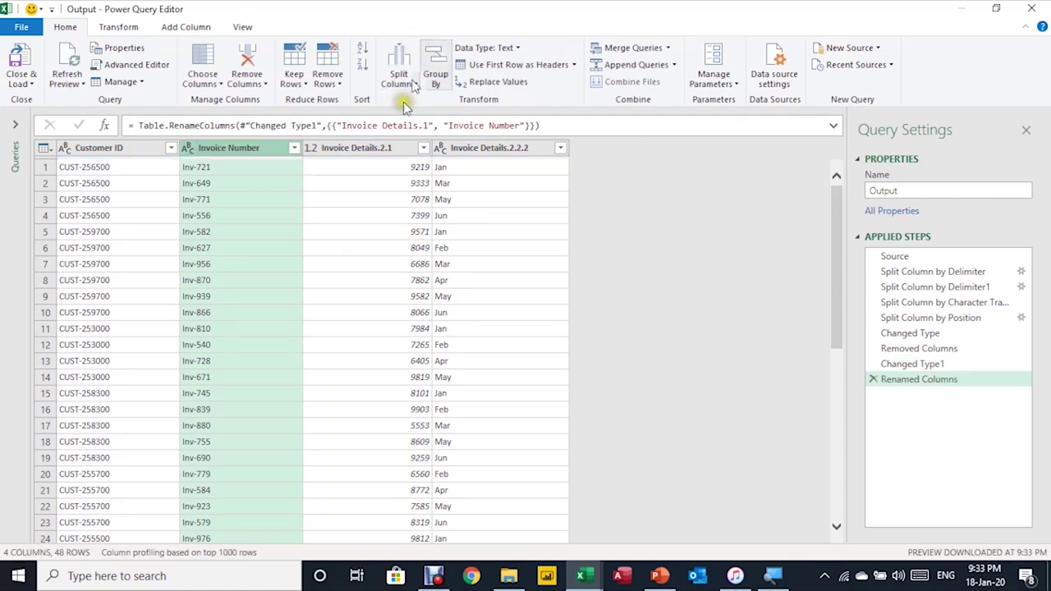
double_click(373, 148)
type("Amount")
key("Return")
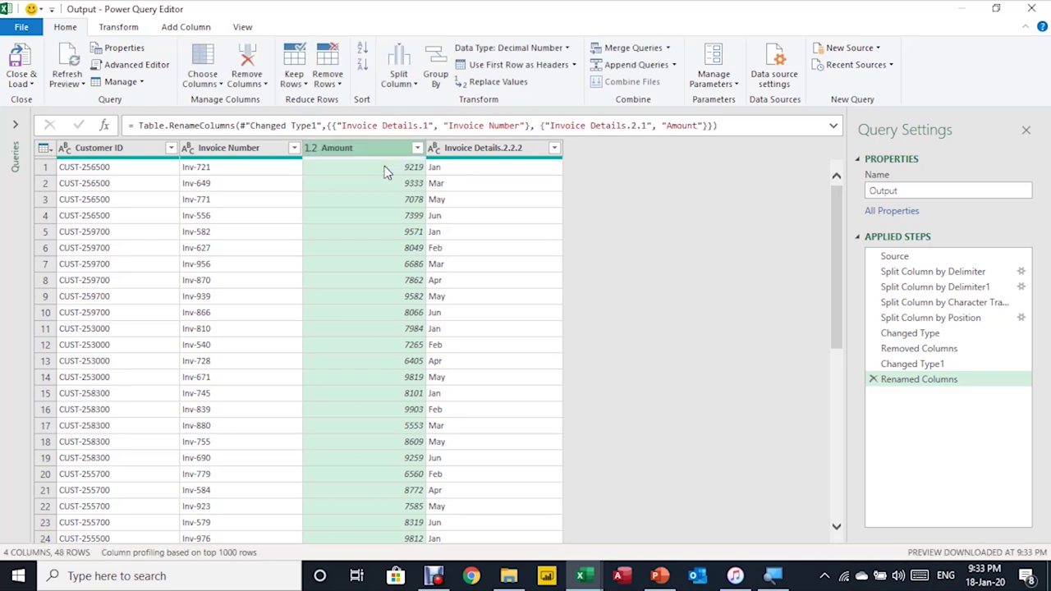
double_click(464, 155)
type("Month")
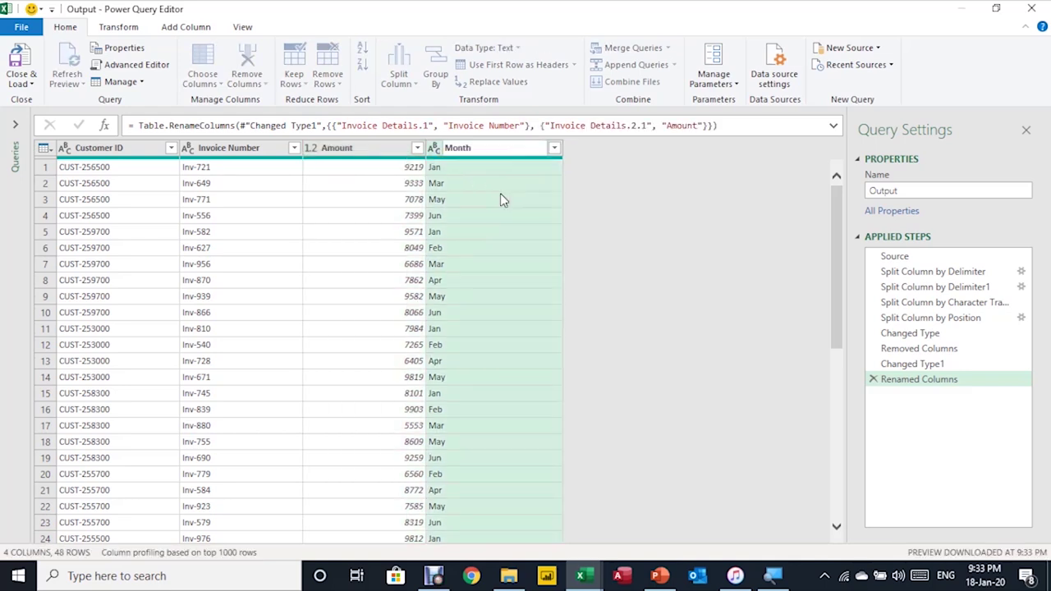
key("Return")
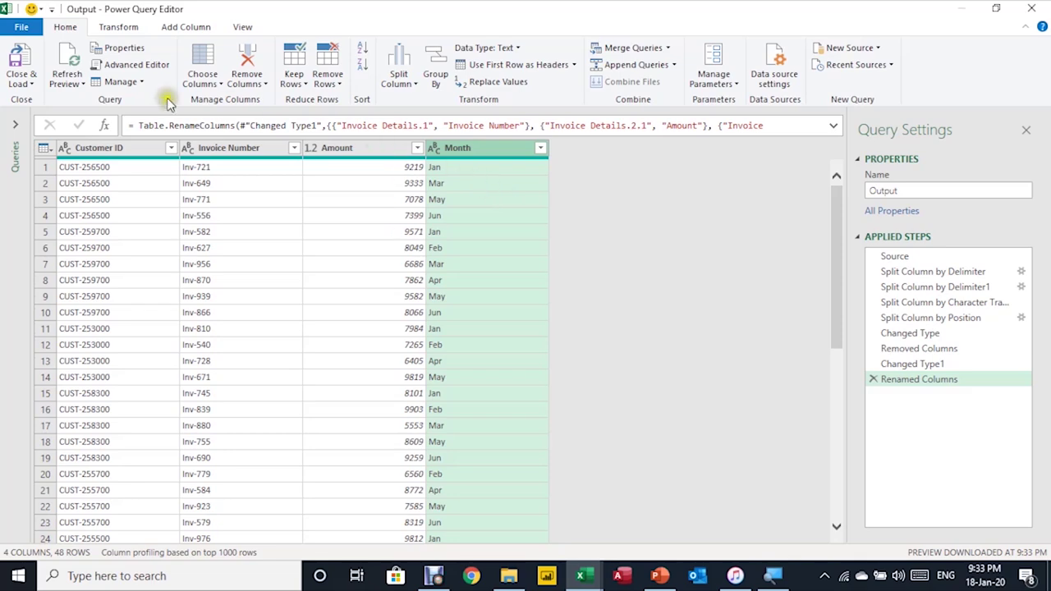
Load the query as a table into the existing OutPut worksheet at cell A1, and look through the loaded rows there.
left_click(23, 83)
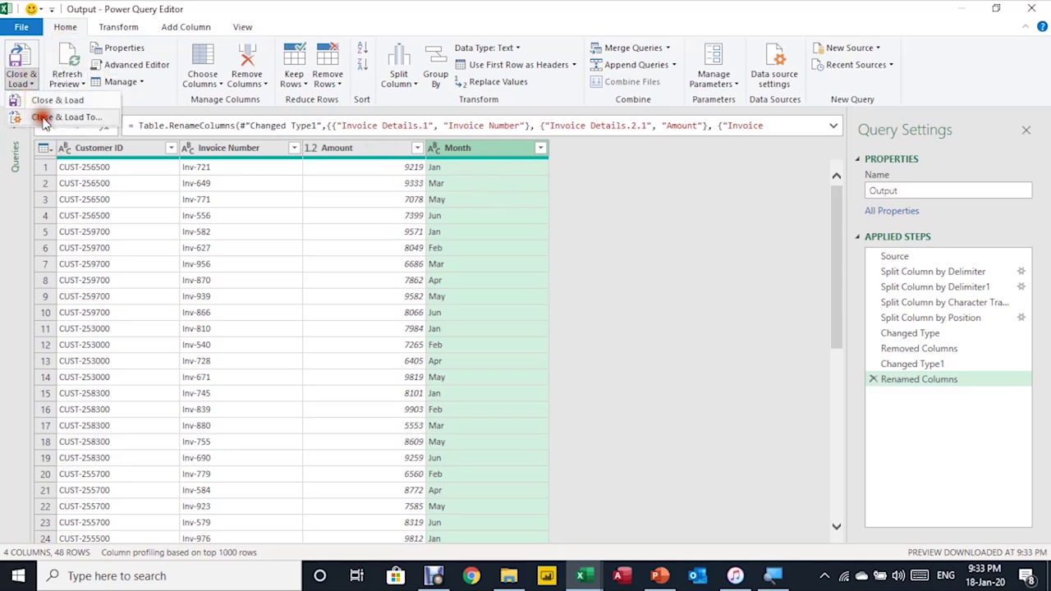
left_click(45, 100)
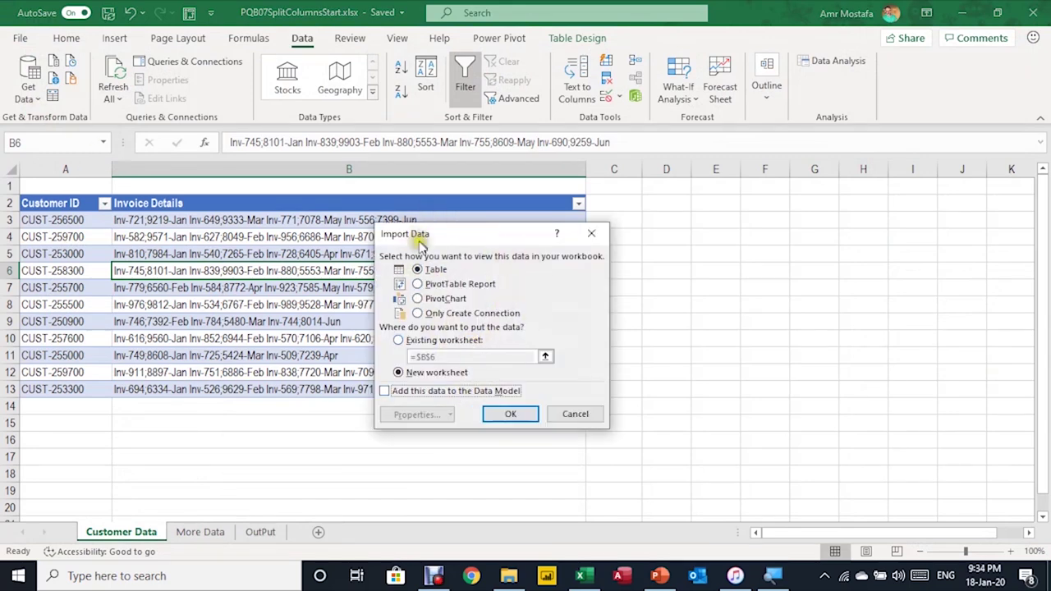
left_click(399, 340)
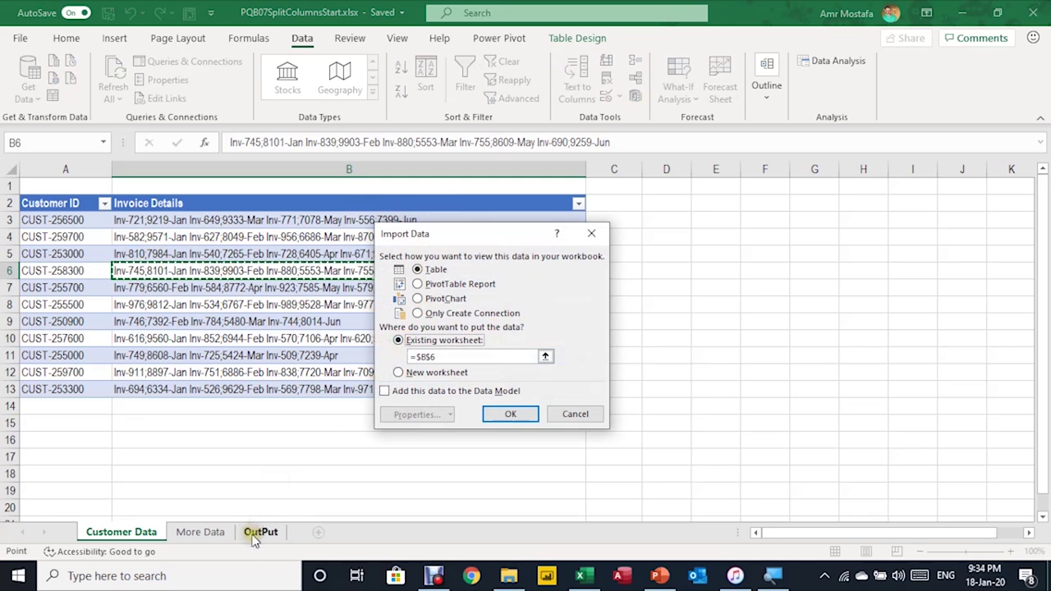
left_click(260, 532)
left_click(83, 191)
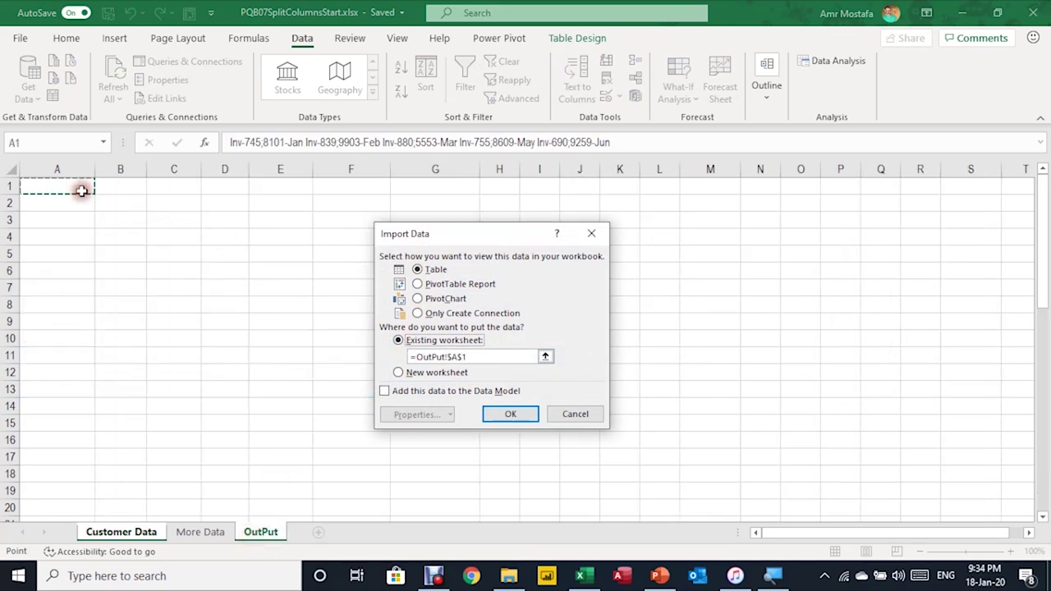
left_click(502, 414)
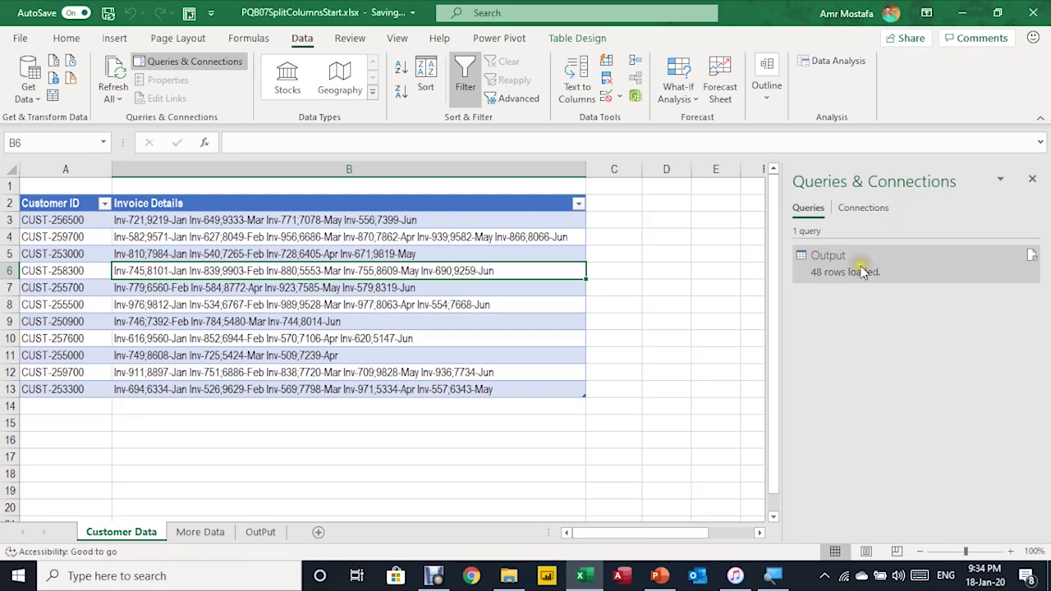
left_click(261, 530)
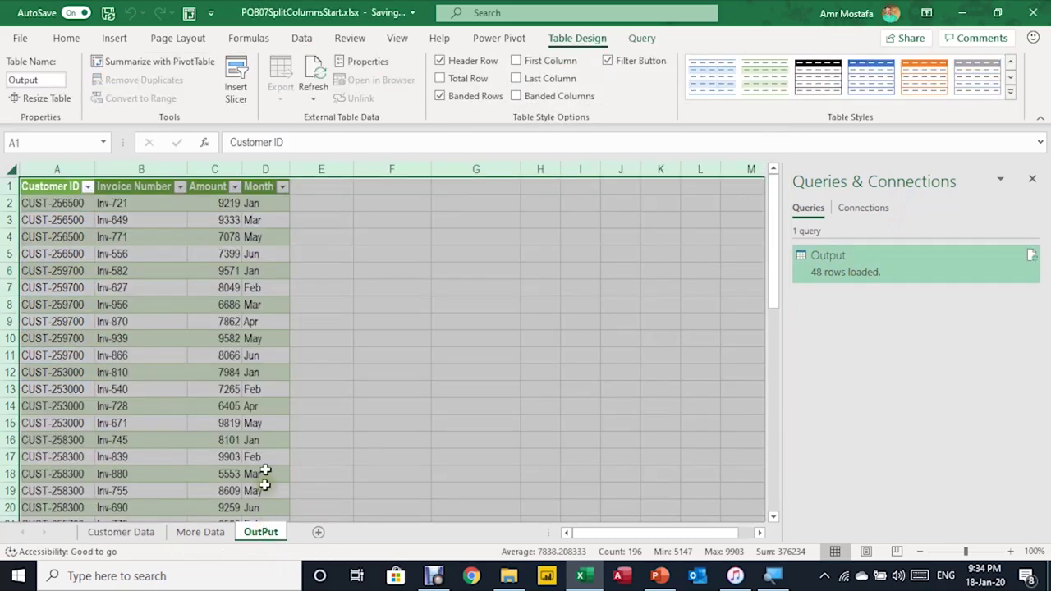
left_click(160, 303)
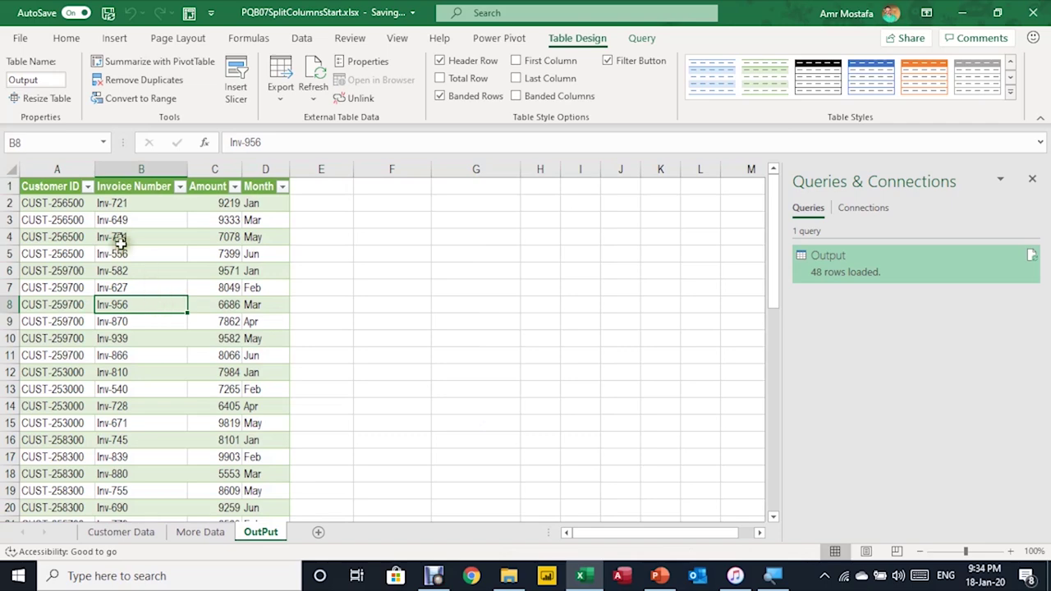
scroll(150, 373, "down", 8)
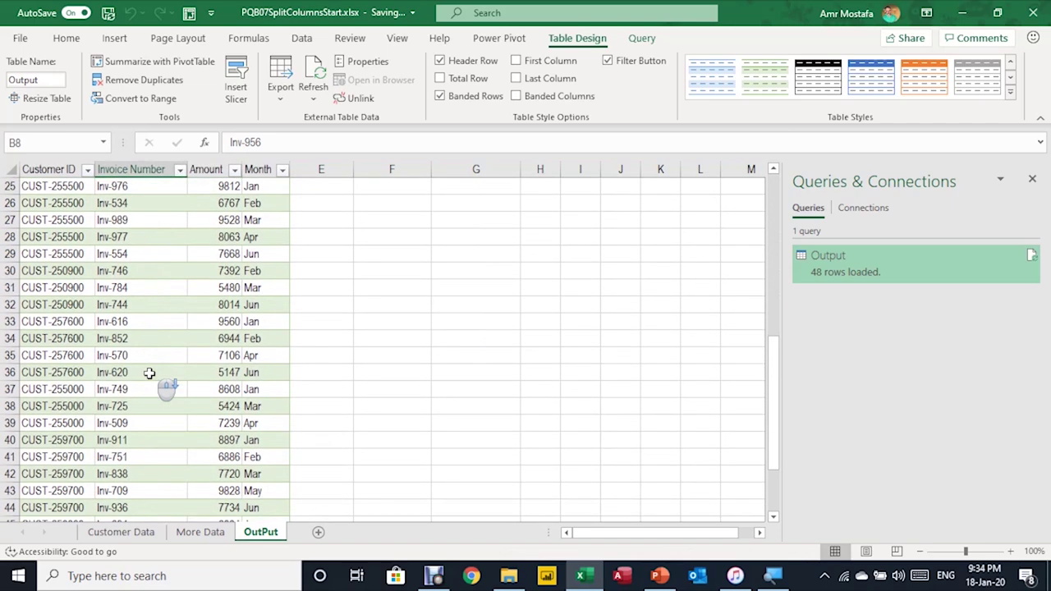
scroll(149, 372, "up", 8)
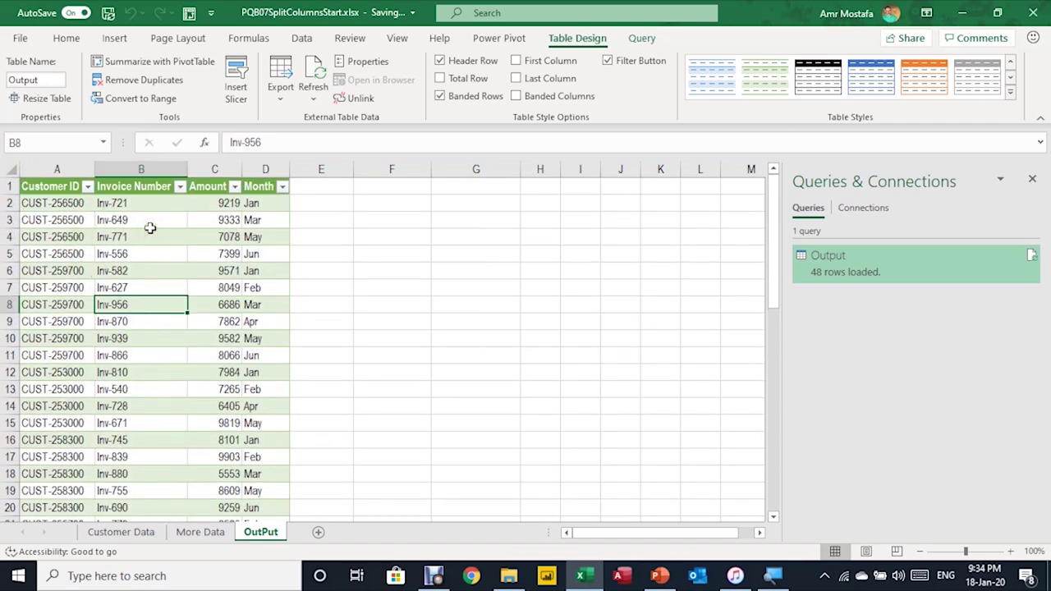
Insert a PivotTable based on the Output table at cell F3 of the same worksheet, and name it InvoiceReport.
left_click(150, 228)
key("alt+n")
key("Escape")
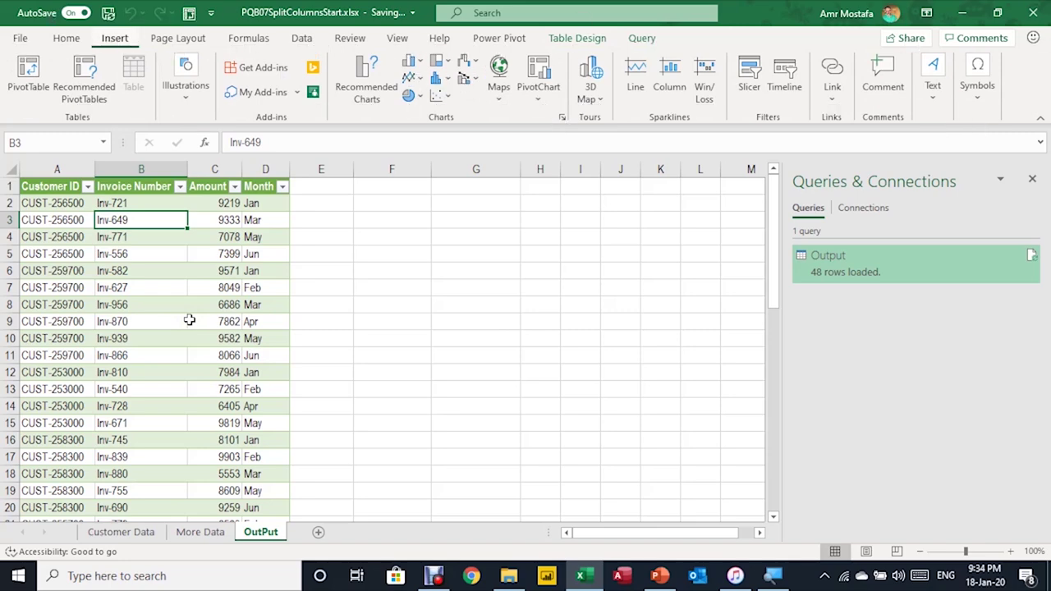
key("alt+n")
key("v")
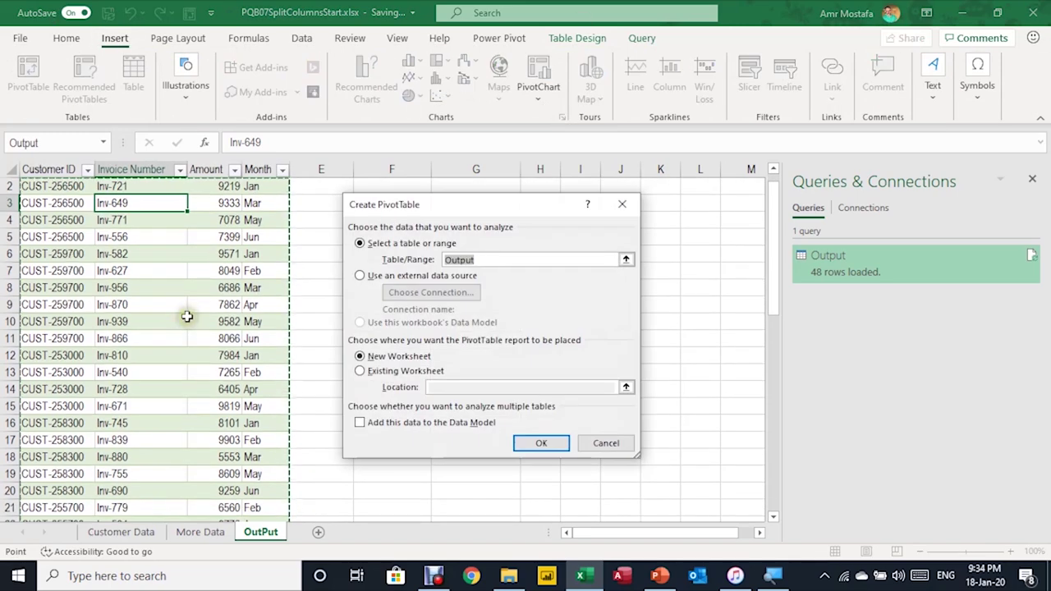
left_click(362, 371)
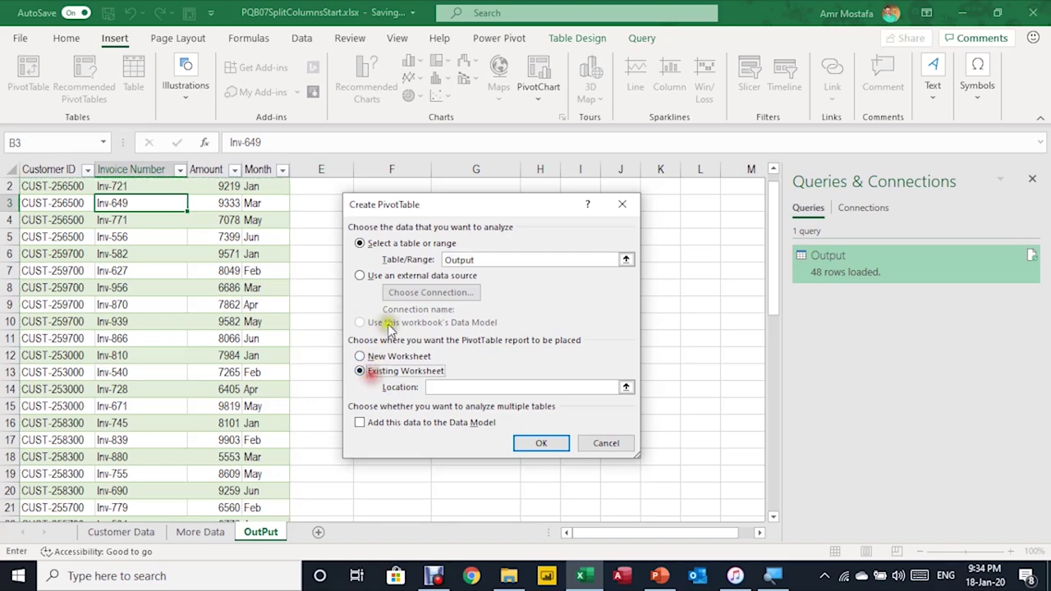
left_click_drag(413, 206, 499, 232)
left_click(414, 200)
left_click(626, 469)
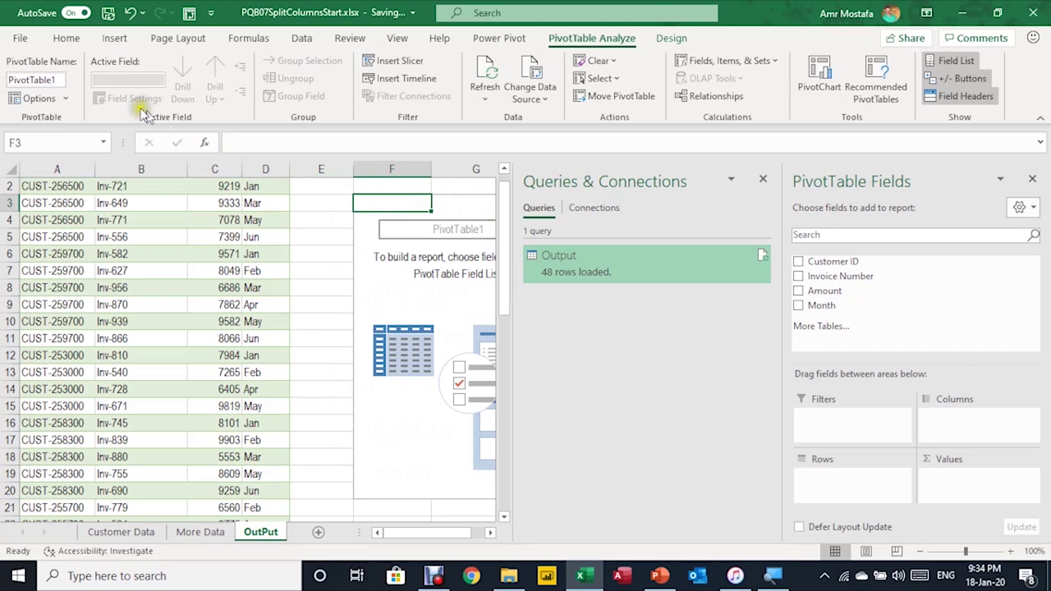
left_click(59, 79)
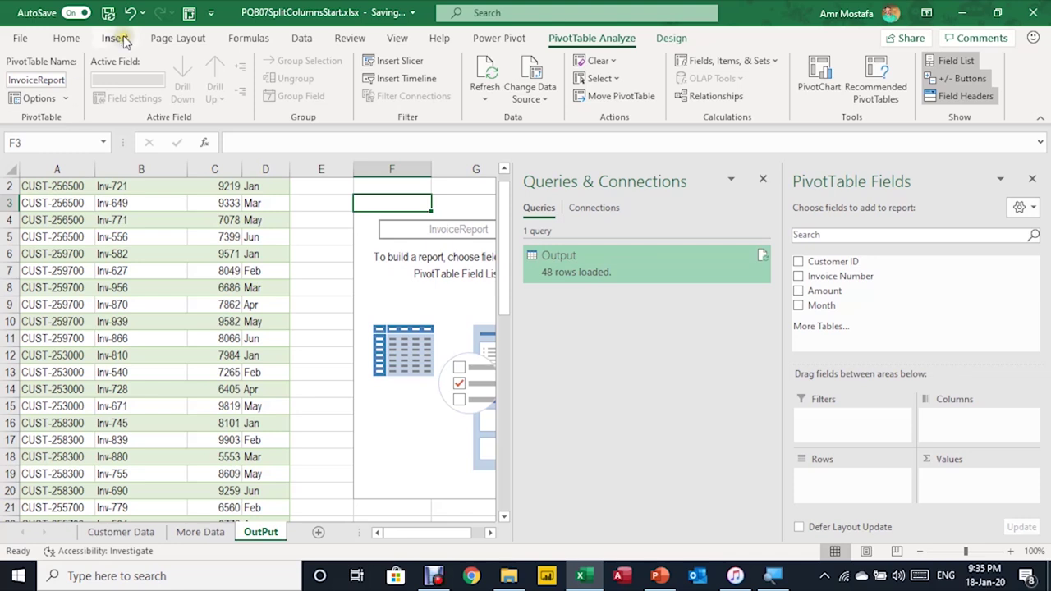
Close the Queries & Connections pane, and place Month in the PivotTable's columns and Amount in its values.
left_click(764, 178)
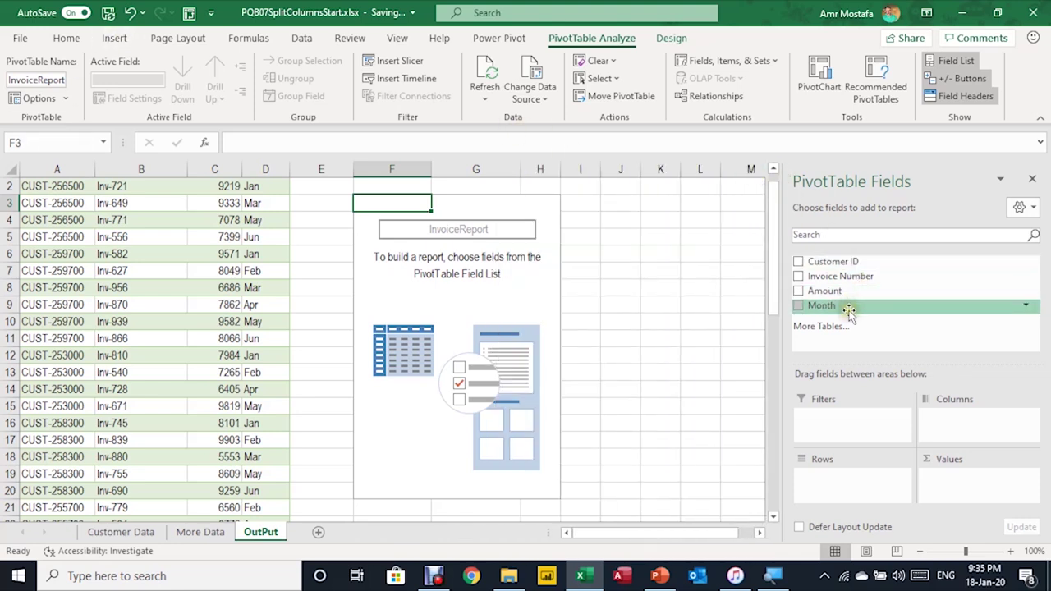
left_click_drag(848, 311, 945, 417)
left_click_drag(879, 289, 960, 490)
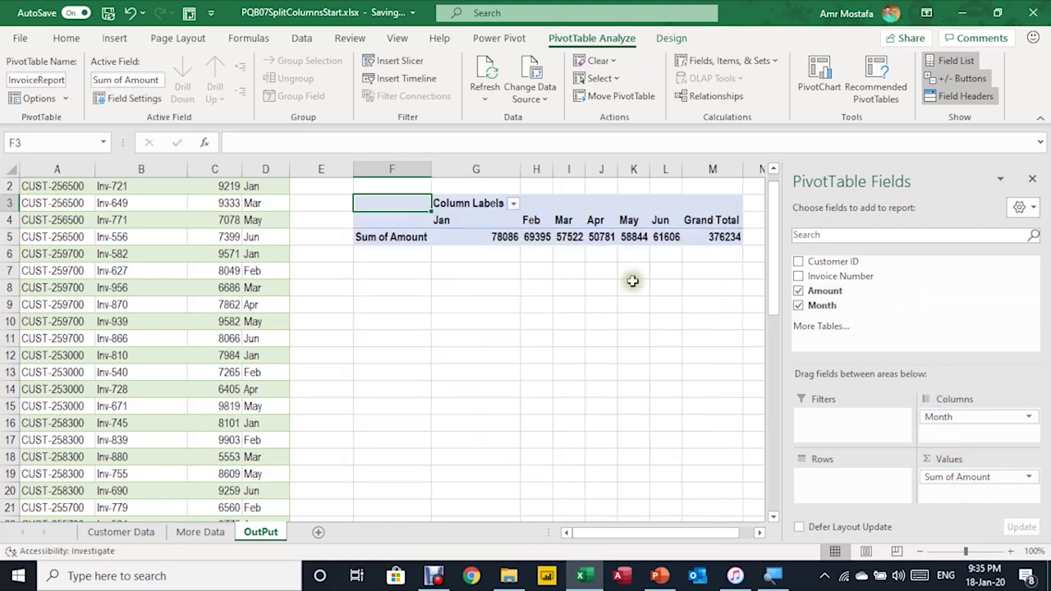
Format the PivotTable's Sum of Amount values as $ Currency with 0 decimal places.
left_click(505, 236)
right_click(505, 236)
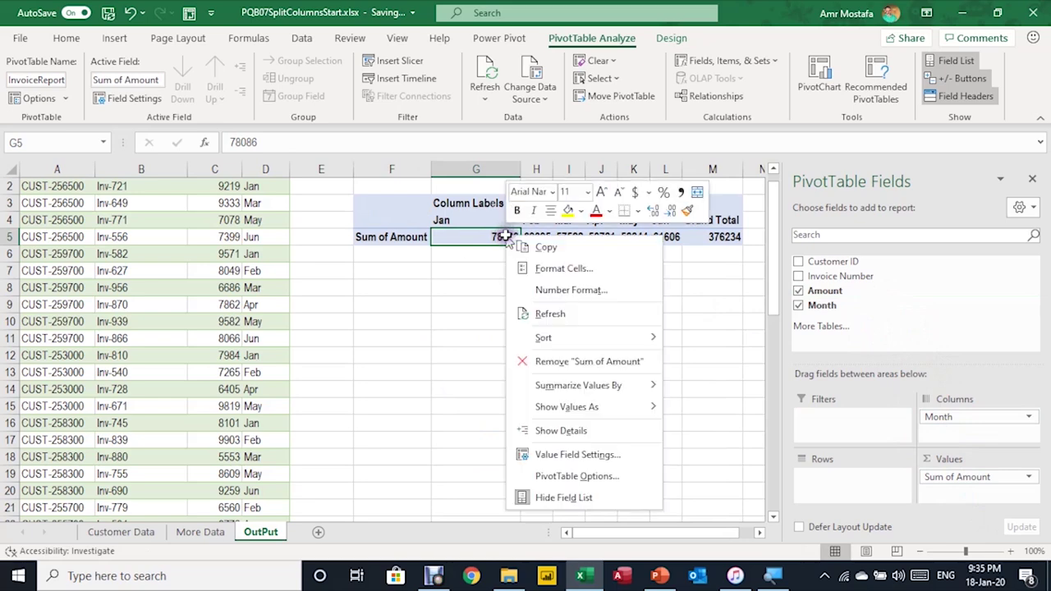
left_click(544, 284)
left_click(398, 179)
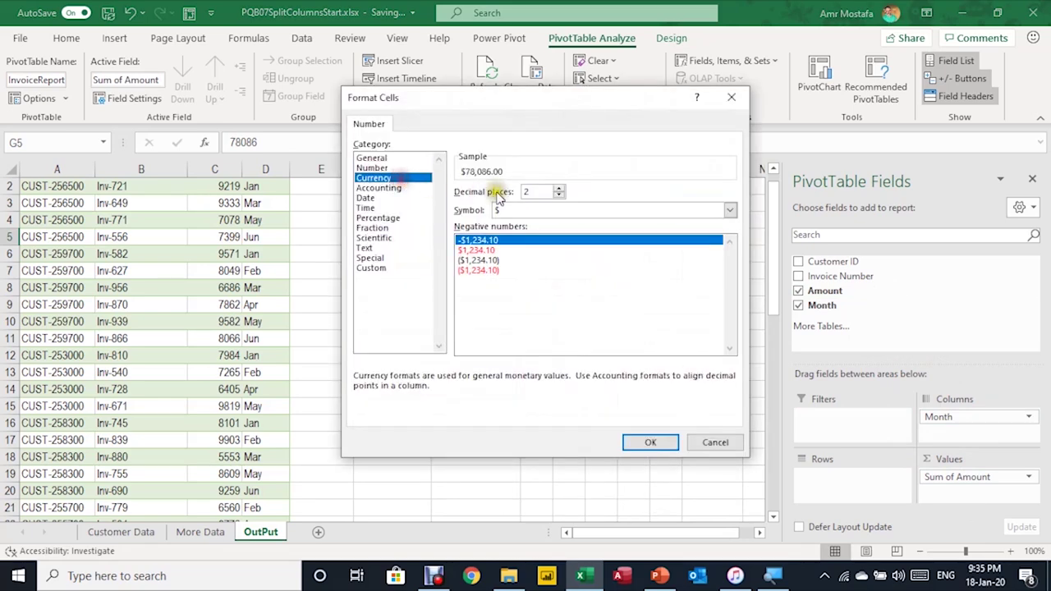
left_click(558, 195)
left_click(559, 195)
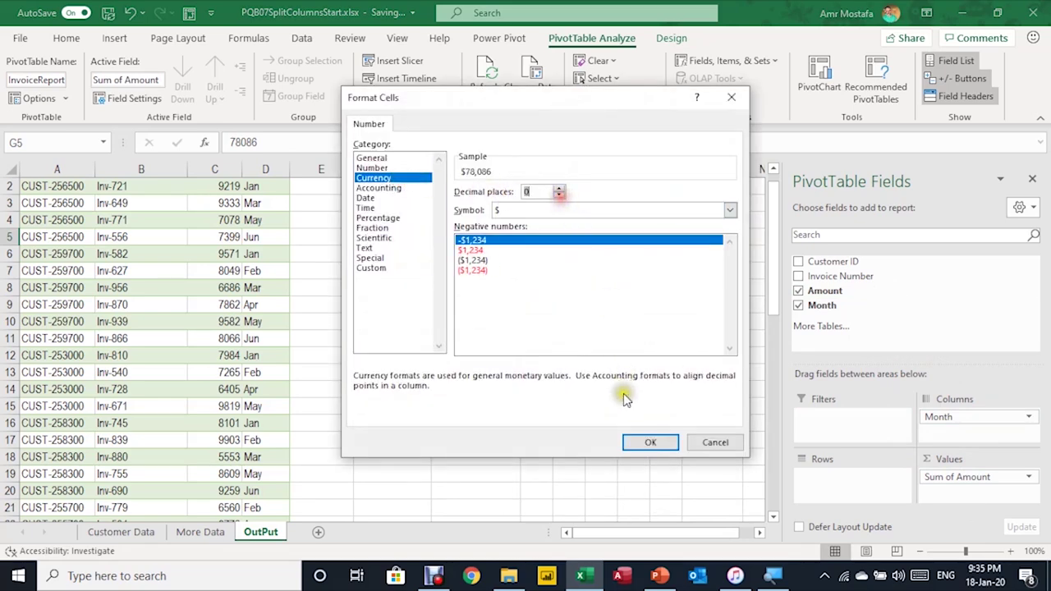
left_click(650, 442)
Add Customer ID to the PivotTable's rows with Invoice Number beneath it, and check the first customer's invoices.
left_click_drag(853, 262, 858, 491)
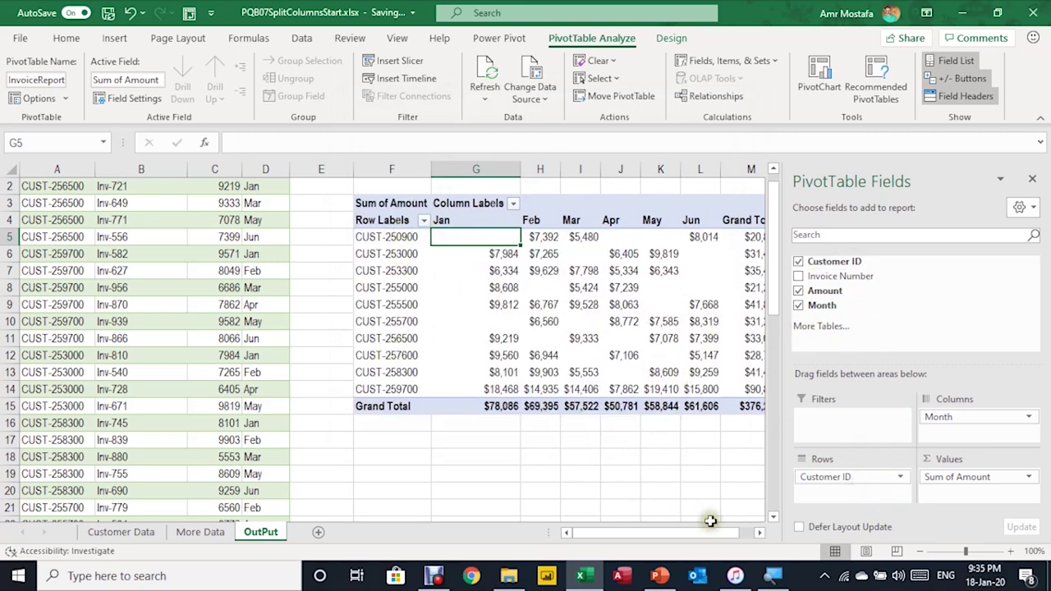
left_click(758, 534)
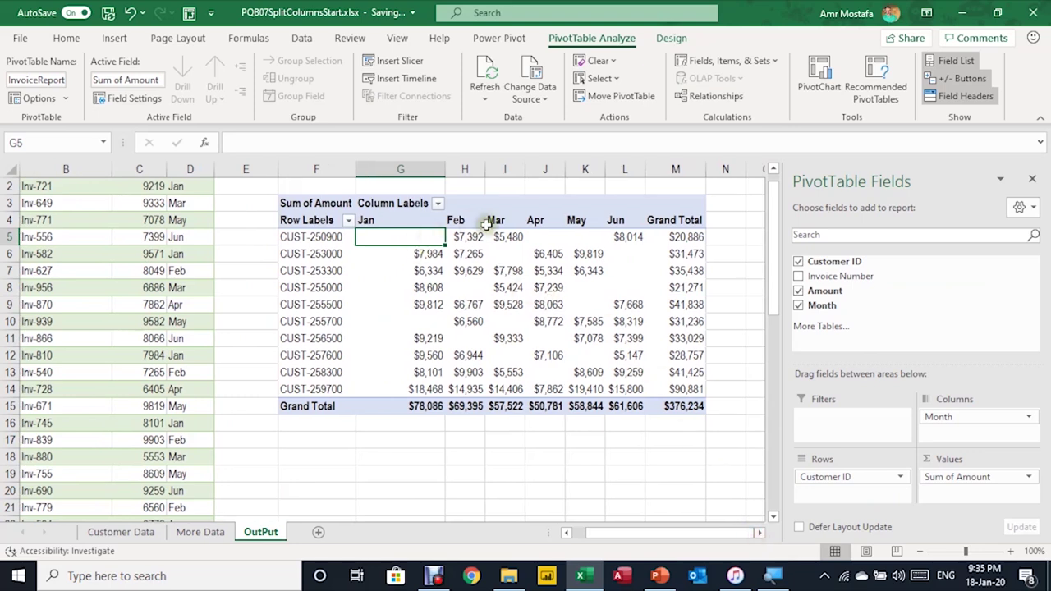
left_click_drag(878, 276, 870, 497)
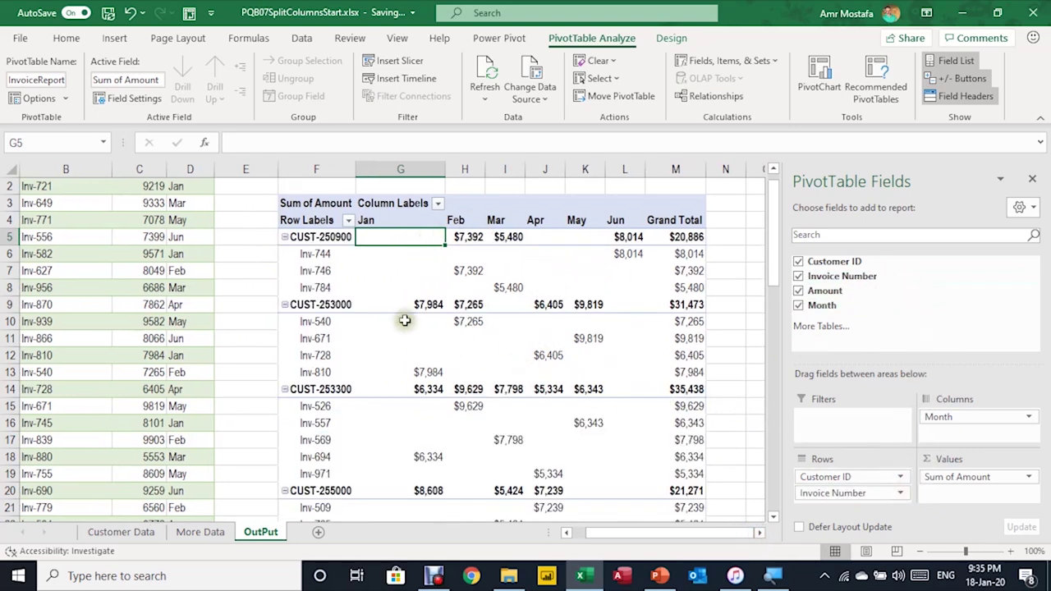
left_click(324, 238)
left_click_drag(322, 255, 316, 286)
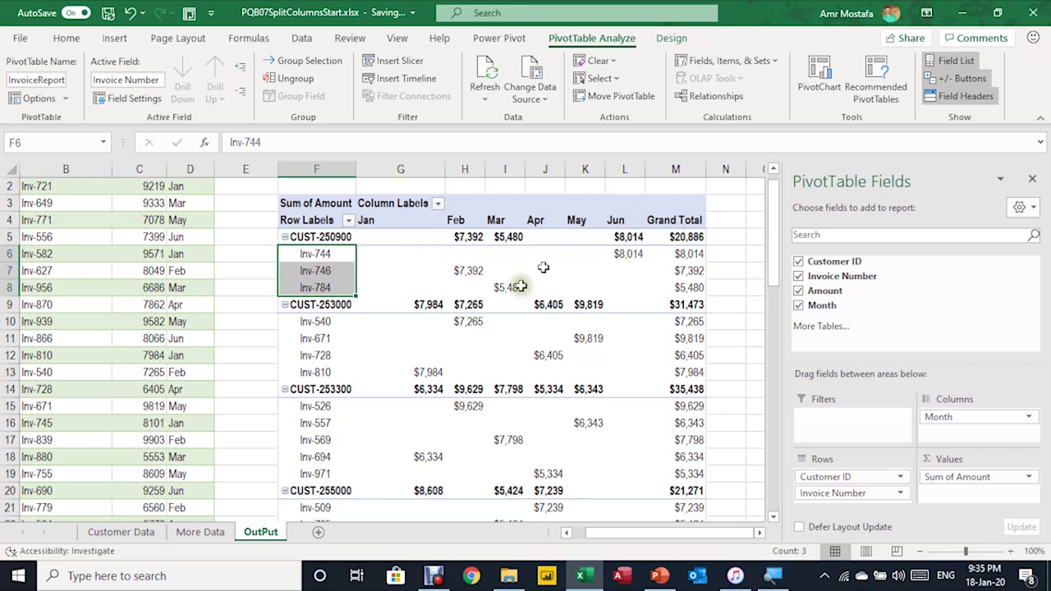
Review the original Customer Data table against the OutPut sheet, and examine the additional customer invoice rows on the More Data sheet.
left_click(102, 532)
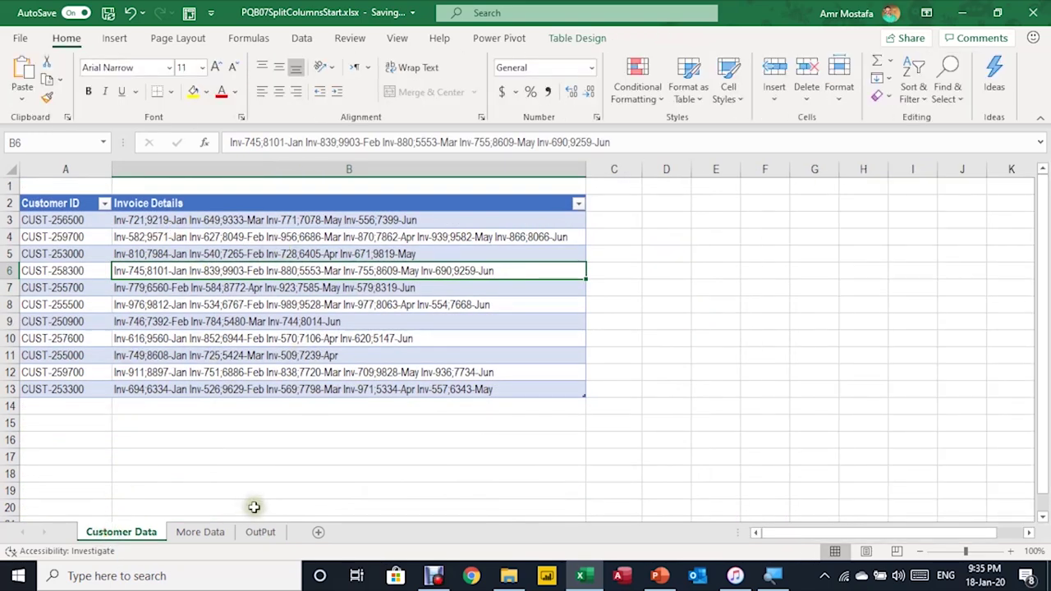
left_click(260, 532)
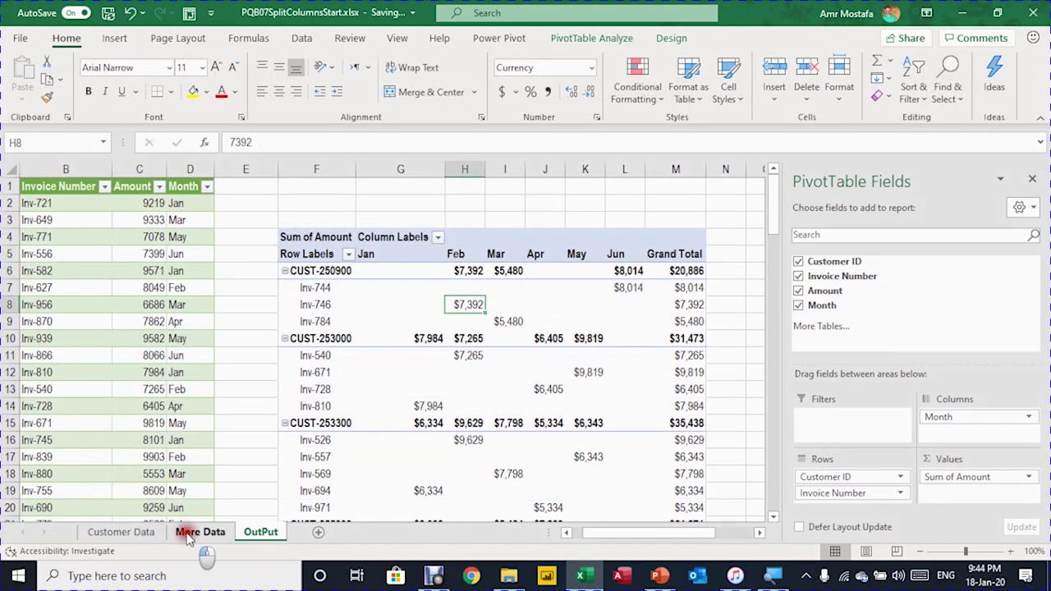
left_click(190, 531)
left_click(271, 287)
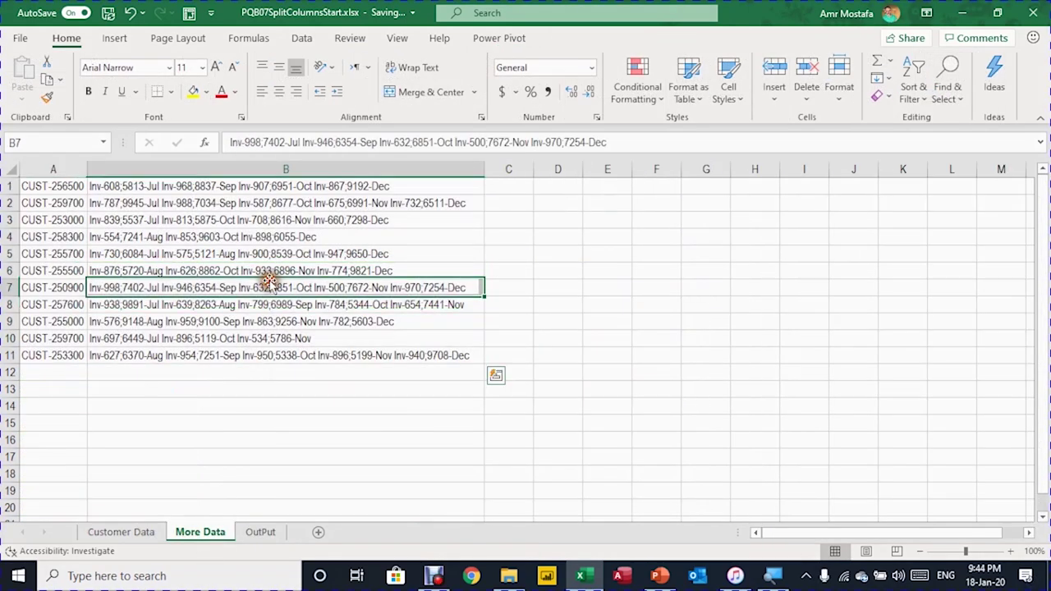
left_click_drag(31, 188, 206, 322)
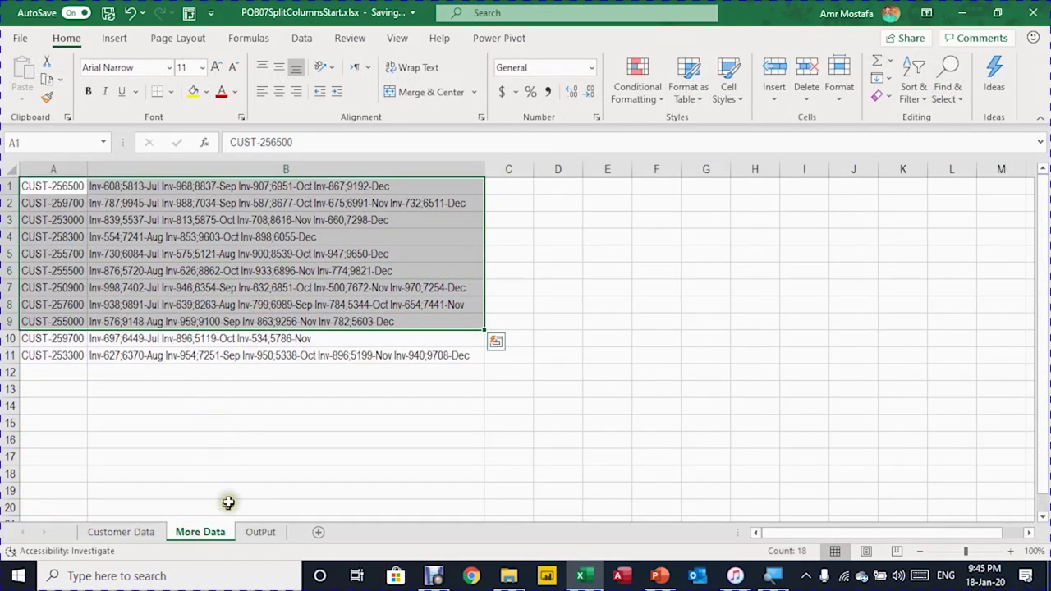
left_click(262, 205)
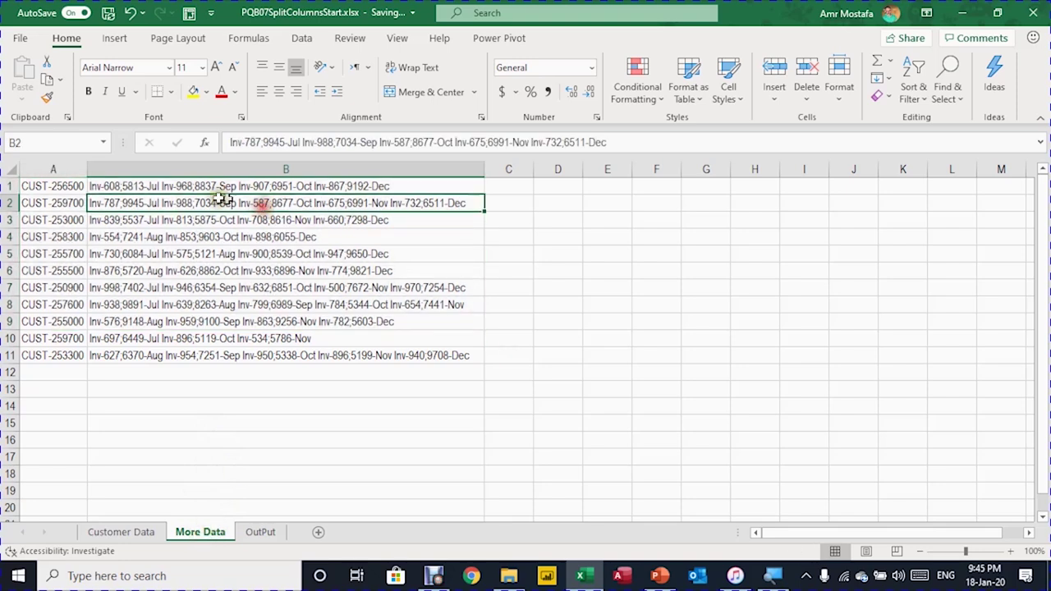
Copy the range A1:B11 from the More Data sheet and paste it at cell A14 of Customer Data, directly beneath the table.
left_click_drag(73, 187, 278, 353)
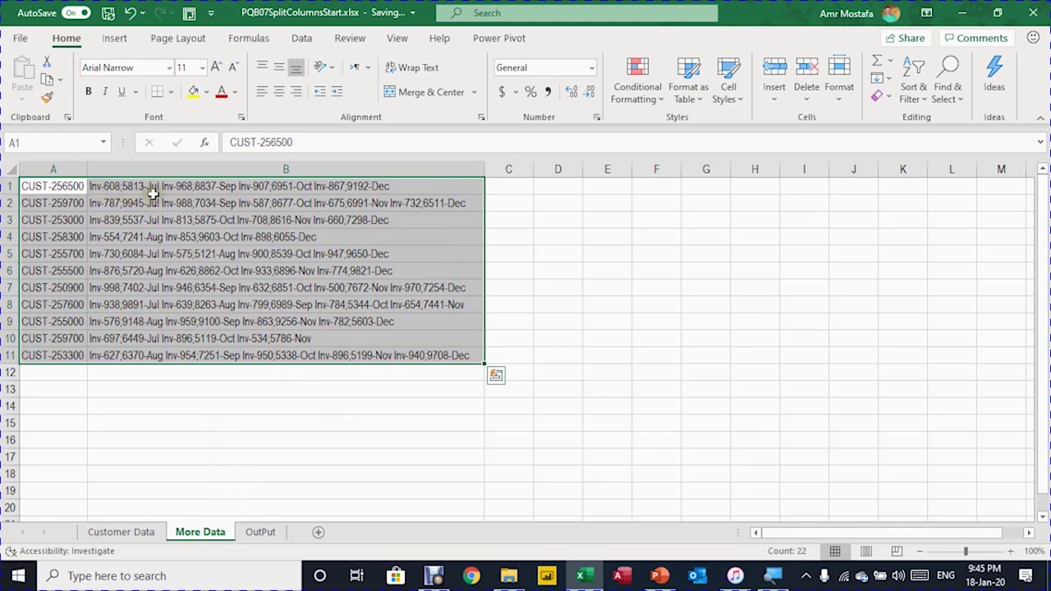
left_click(259, 534)
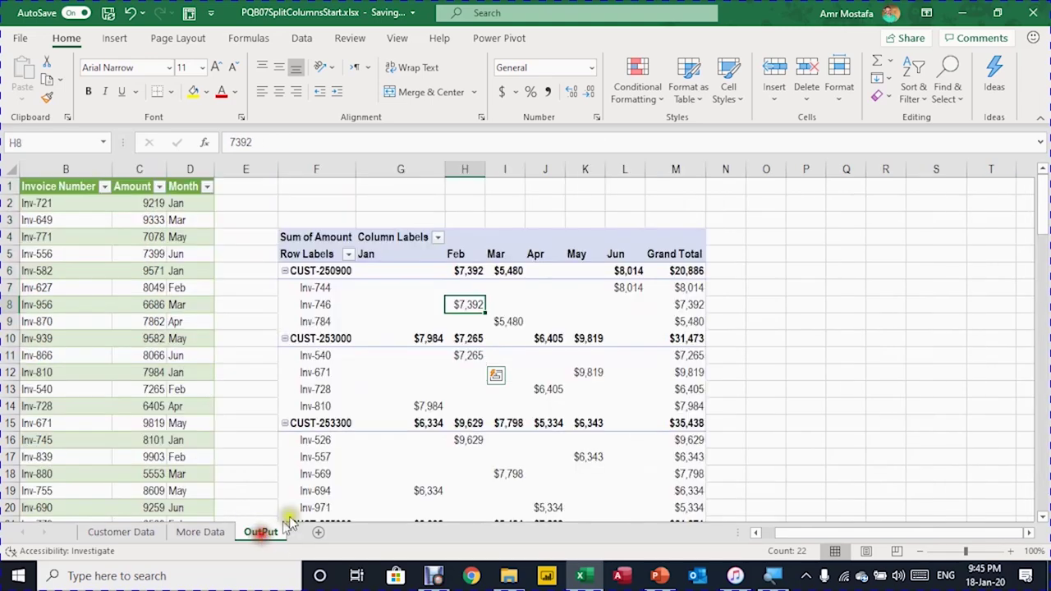
left_click(200, 533)
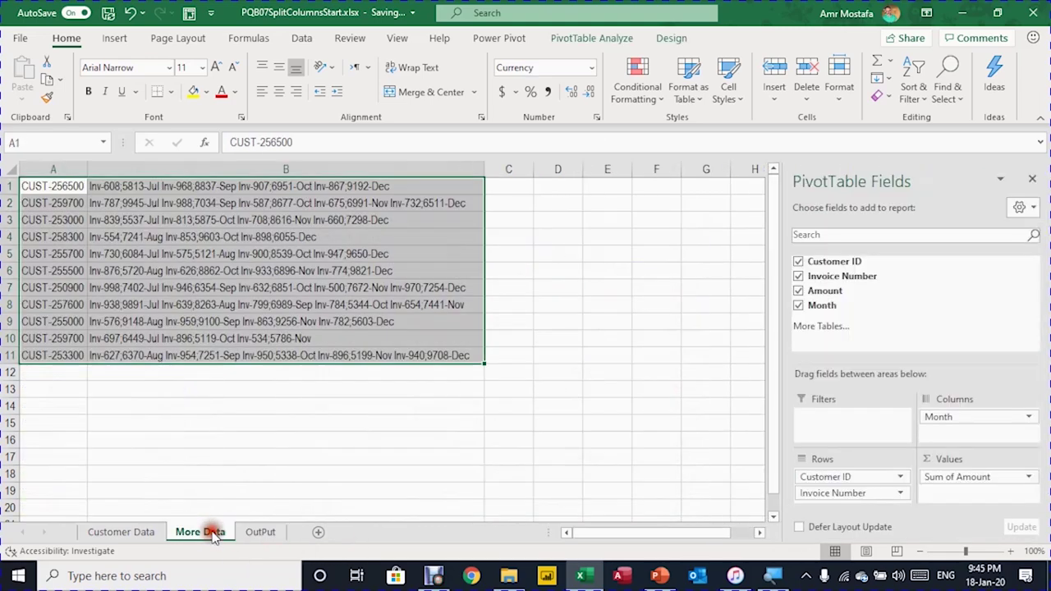
key("ctrl+c")
left_click(122, 532)
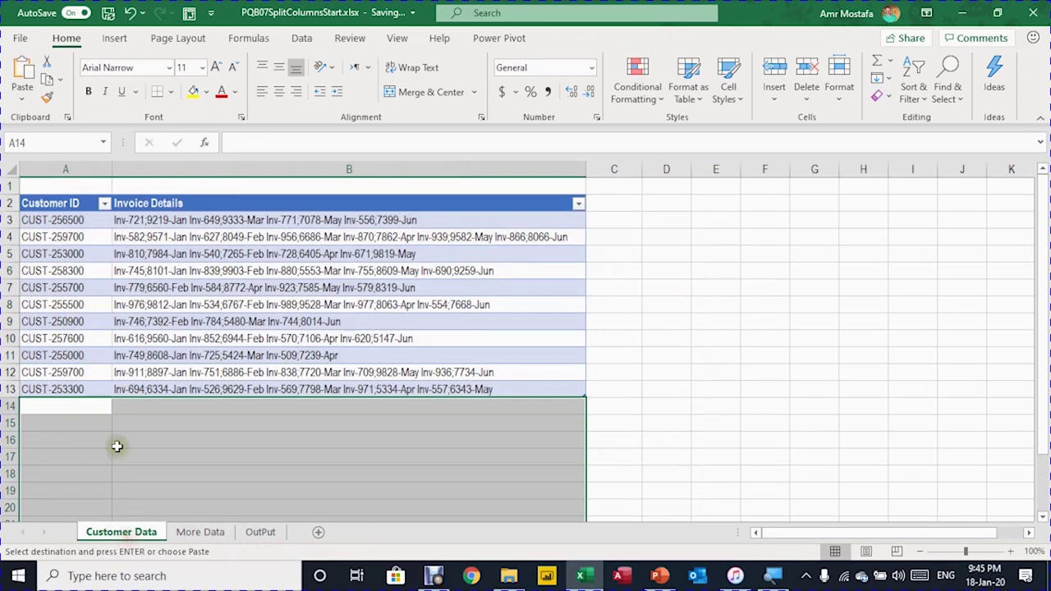
left_click(73, 408)
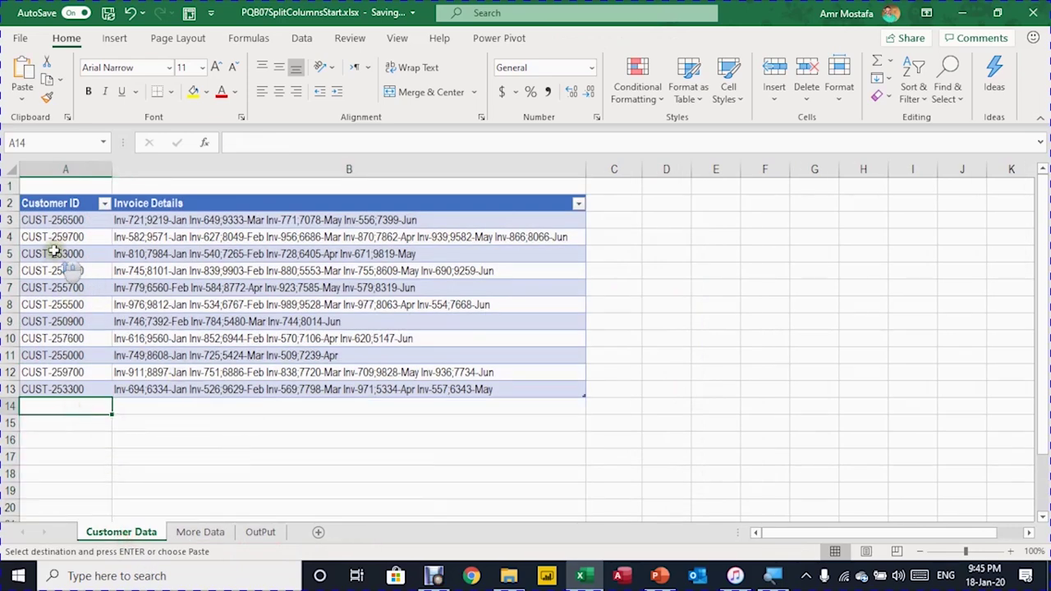
key("ctrl+v")
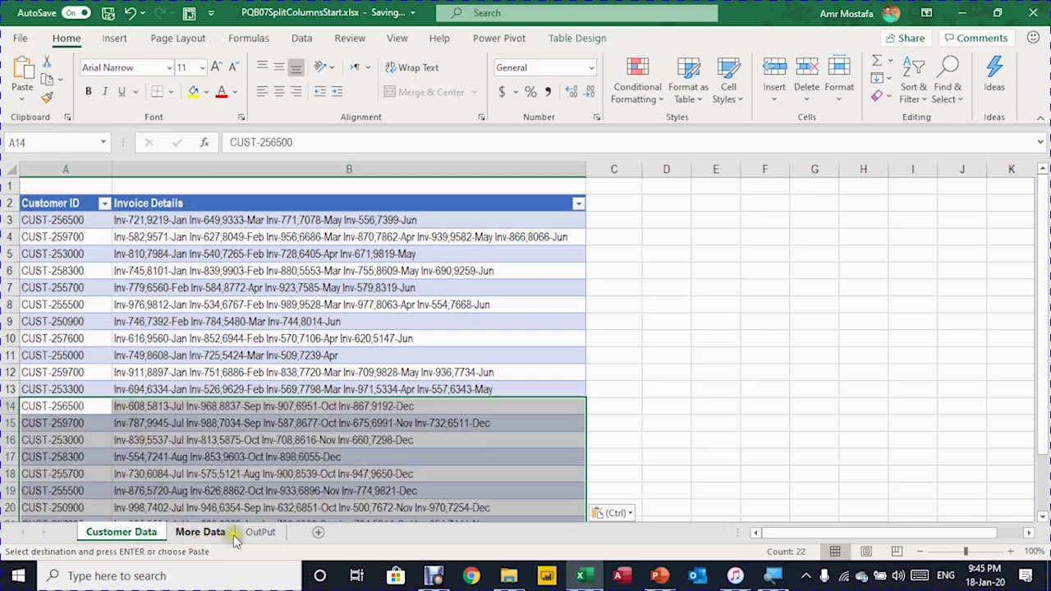
Refresh the invoice query table on the OutPut sheet and check which months its Month filter lists.
left_click(261, 532)
left_click(154, 359)
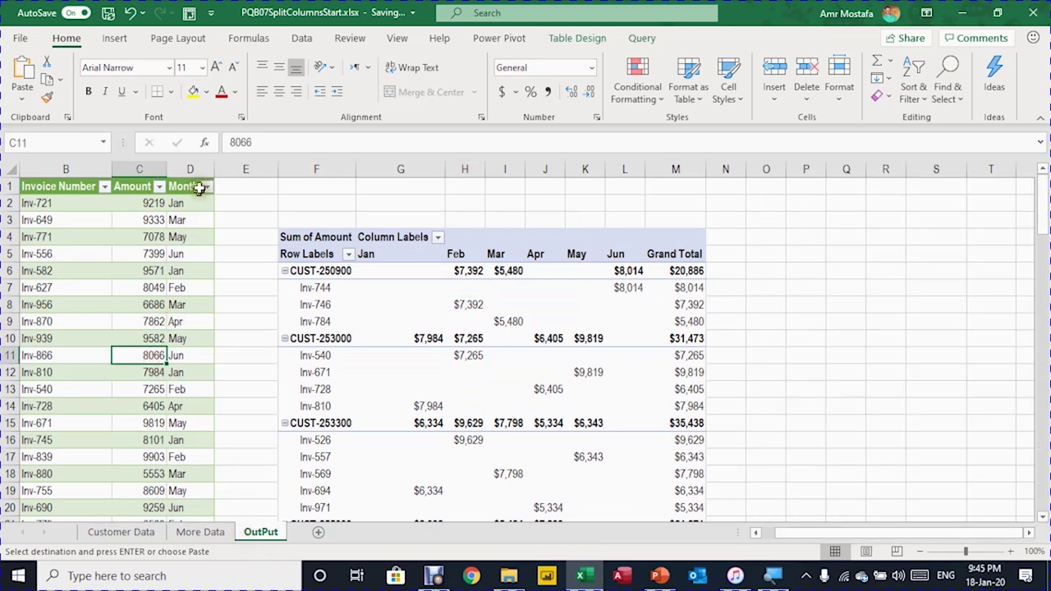
left_click(207, 187)
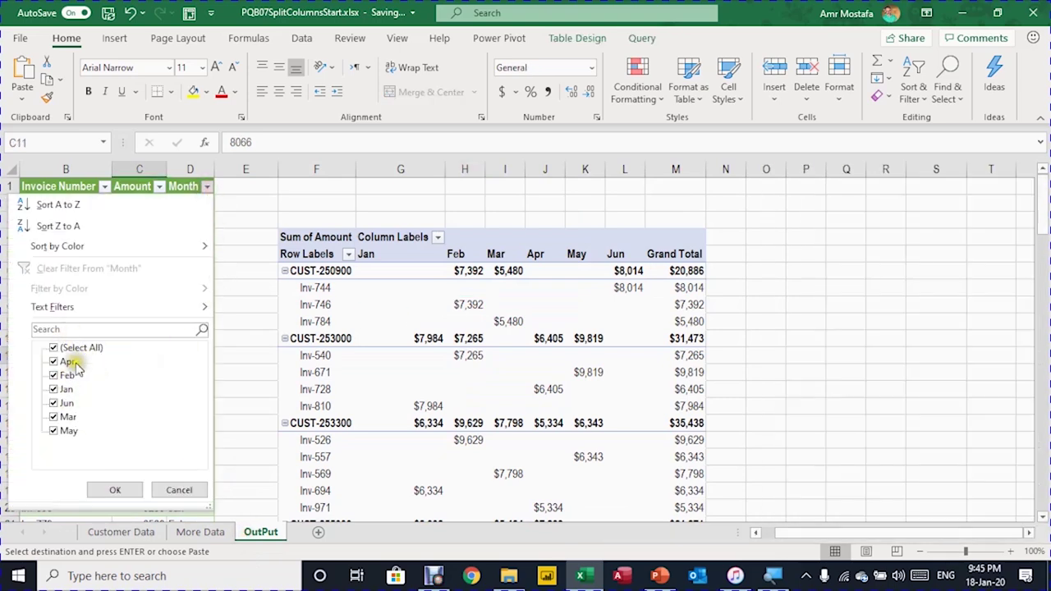
left_click(171, 489)
left_click(156, 305)
right_click(155, 304)
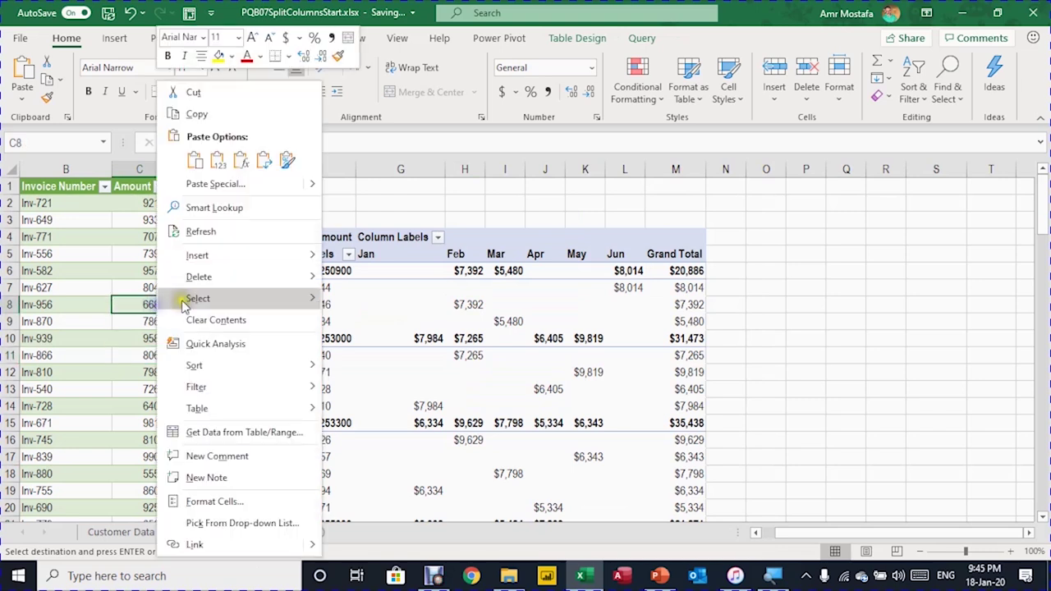
left_click(218, 235)
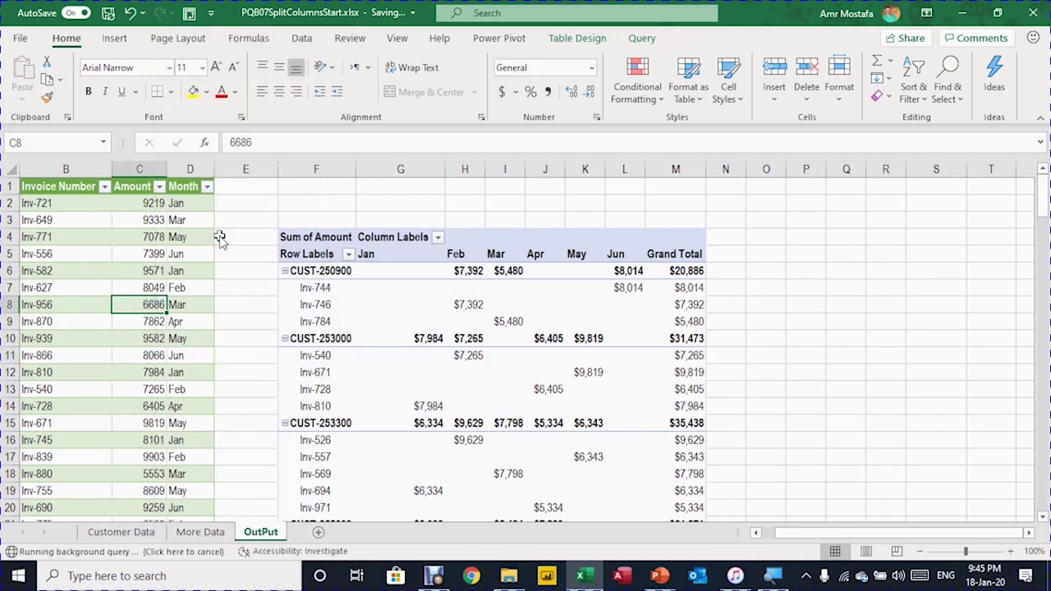
left_click(209, 188)
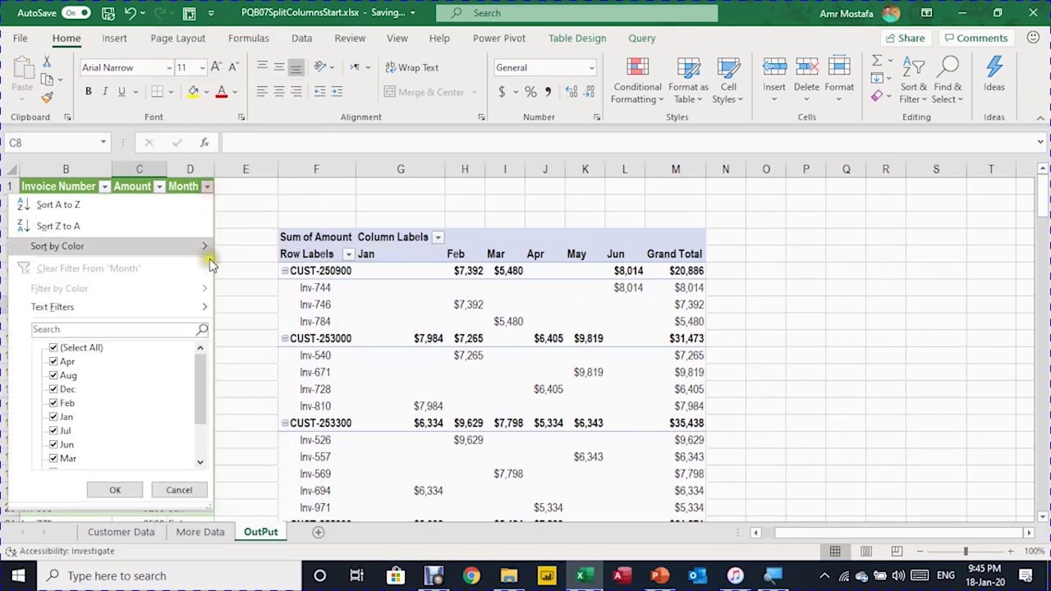
mouse_move(200, 365)
left_mouse_down()
mouse_move(192, 427)
mouse_move(197, 345)
left_mouse_up()
left_click(183, 491)
Refresh the PivotTable of invoice amounts by customer and month on the OutPut sheet.
left_click(382, 303)
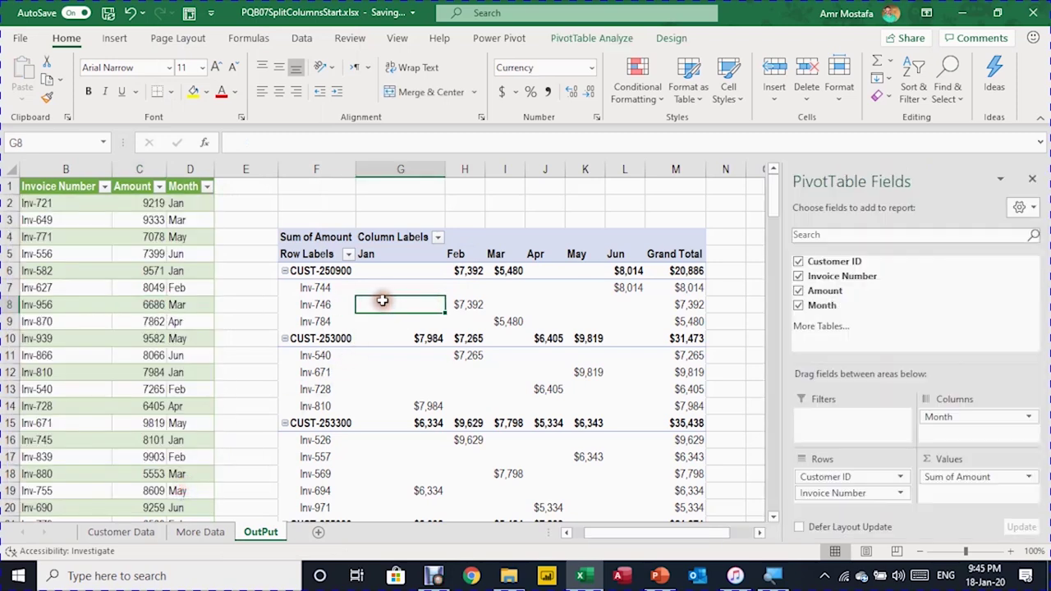
right_click(386, 305)
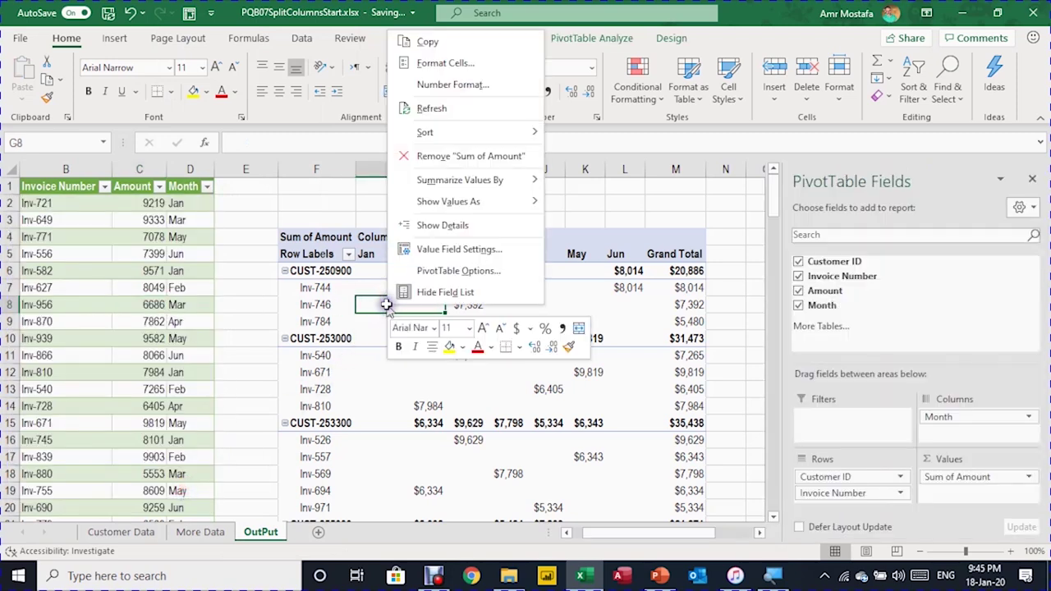
left_click(431, 108)
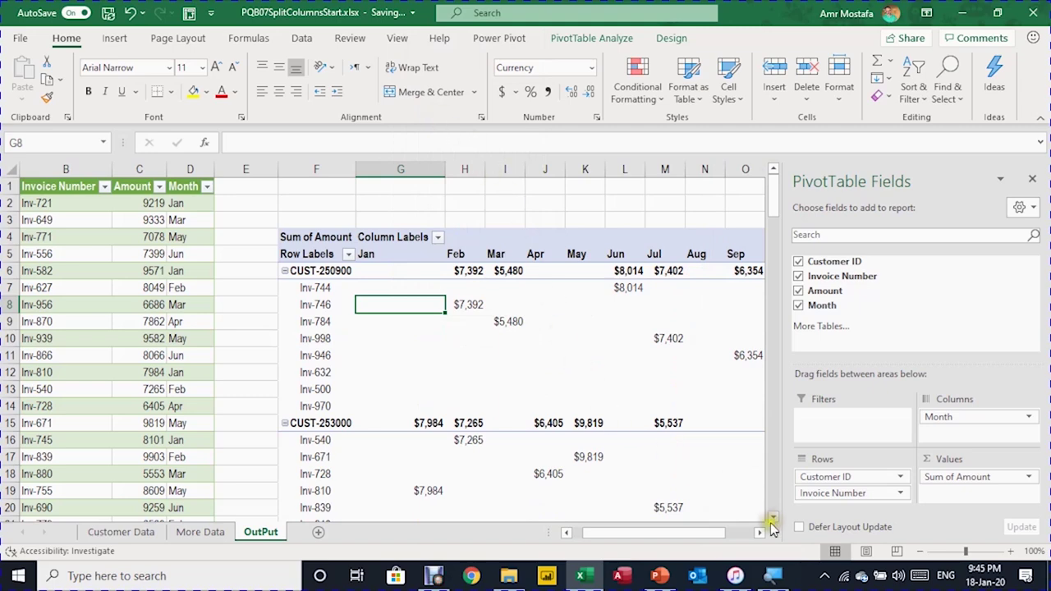
Examine the refreshed PivotTable's month columns, customer rows and grand totals against the source table.
left_click(762, 533)
left_click(762, 533)
left_click(762, 532)
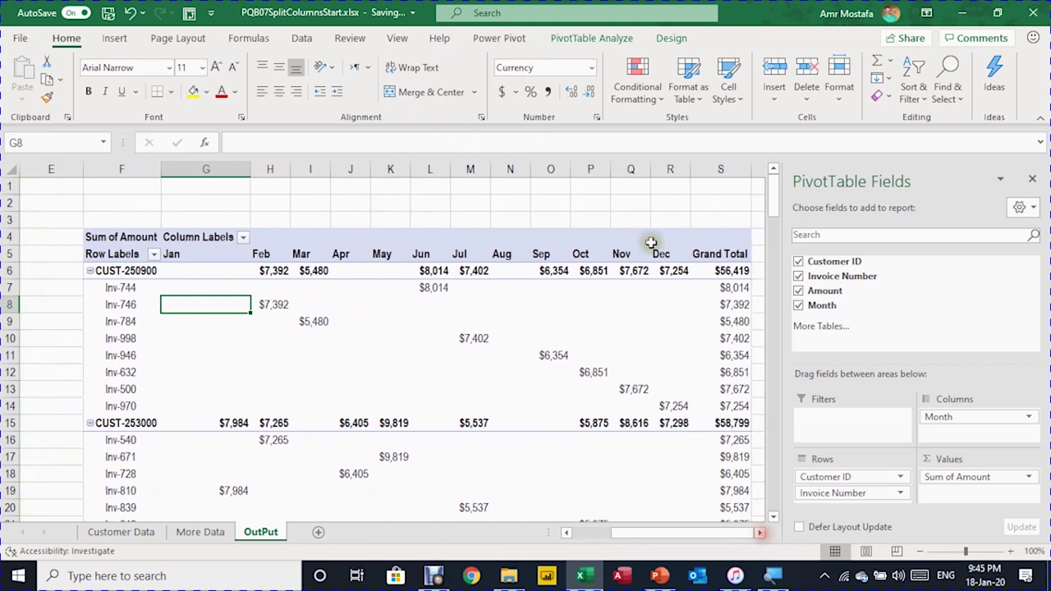
scroll(429, 373, "down", 7)
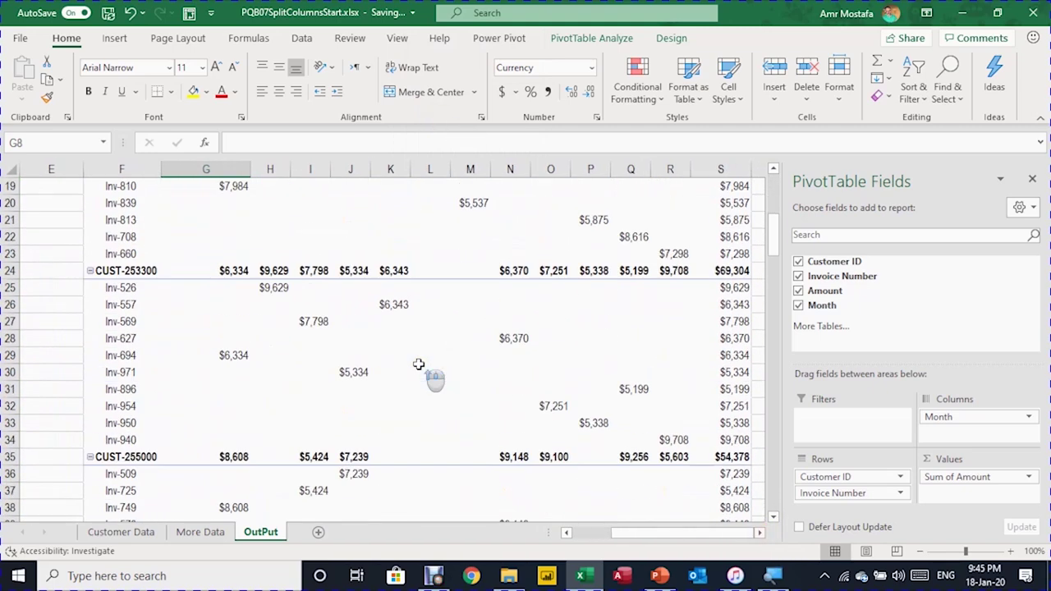
scroll(419, 364, "up", 7)
left_click_drag(657, 535, 590, 535)
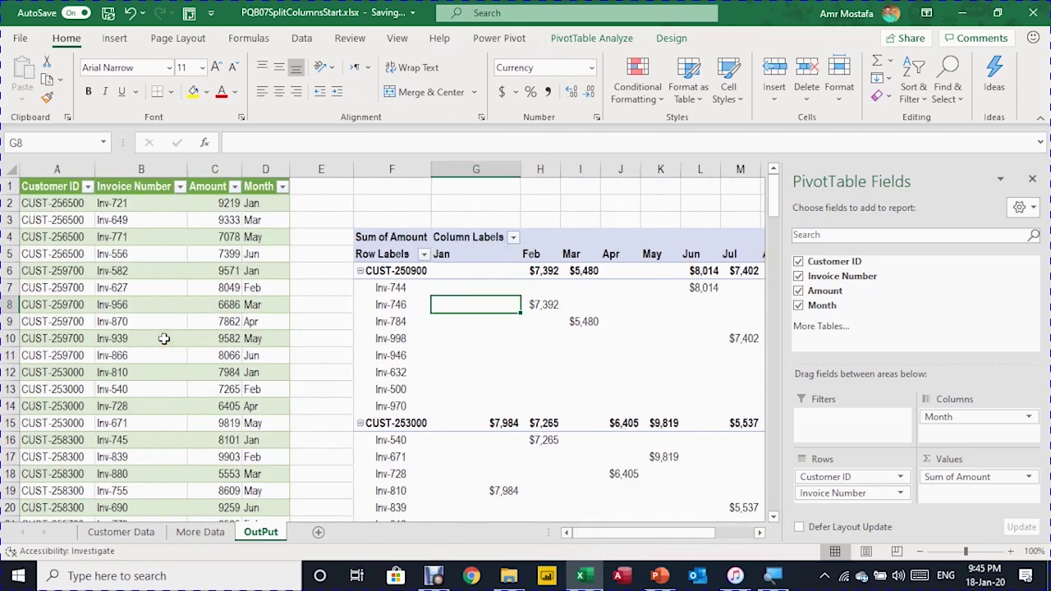
left_click_drag(628, 535, 653, 536)
left_click(205, 203)
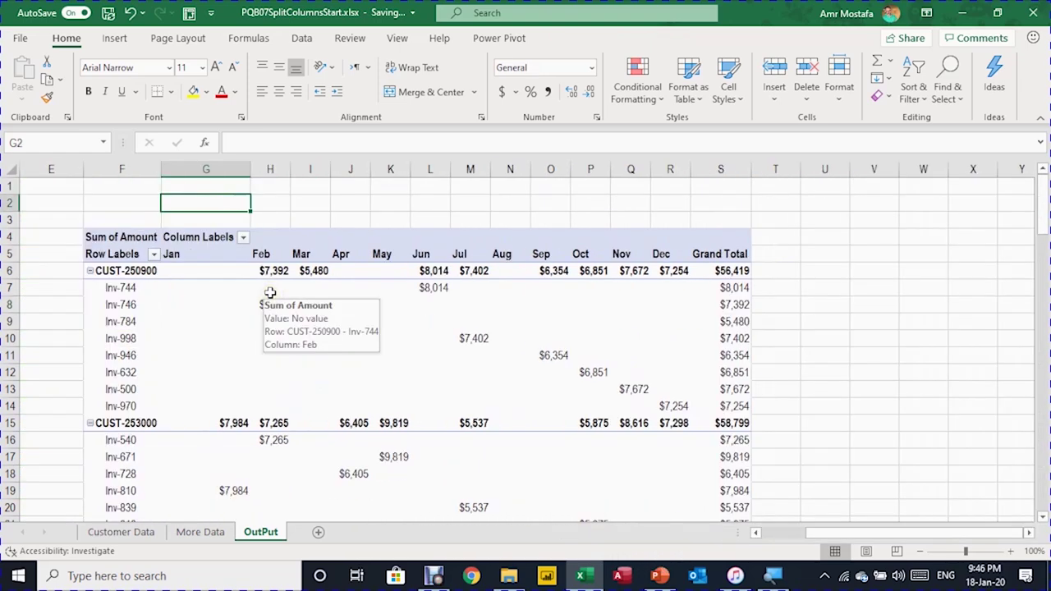
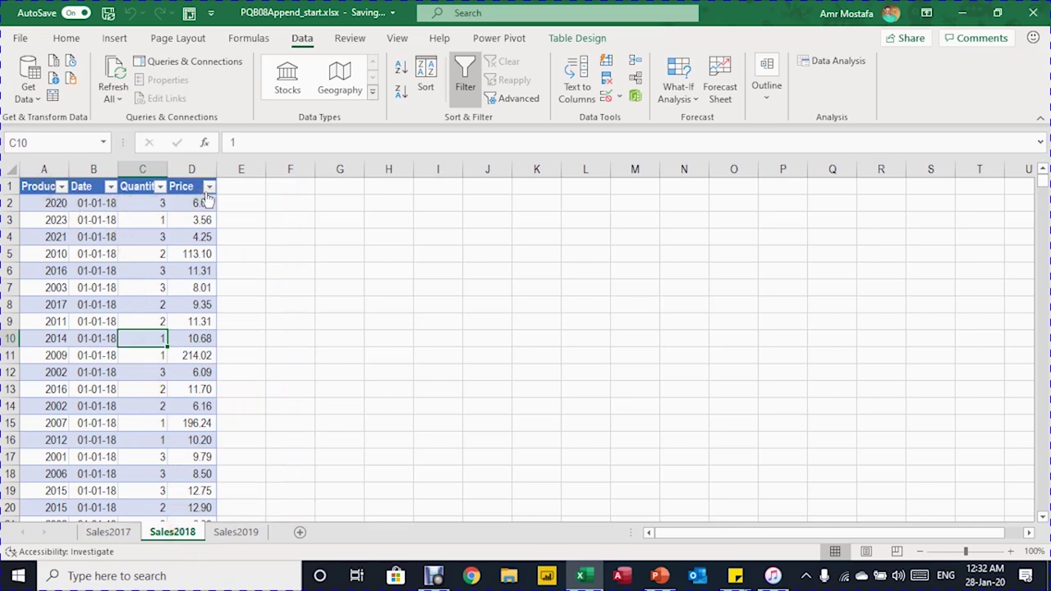
Compare the columns of the sales tables on the Sales2018, Sales2019 and Sales2017 sheets.
left_click(87, 202)
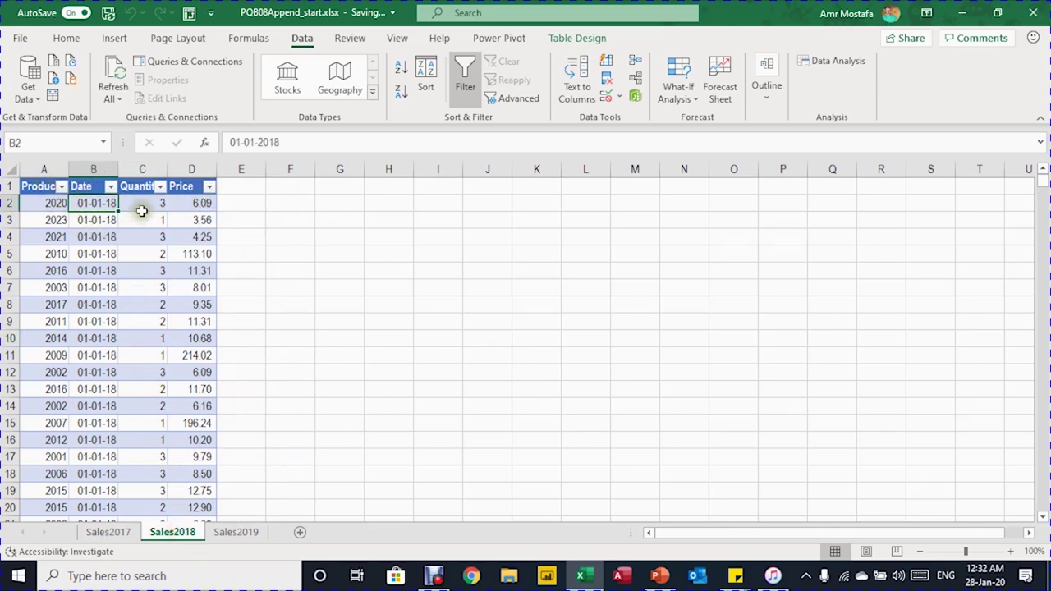
left_click(141, 211)
left_click(177, 207)
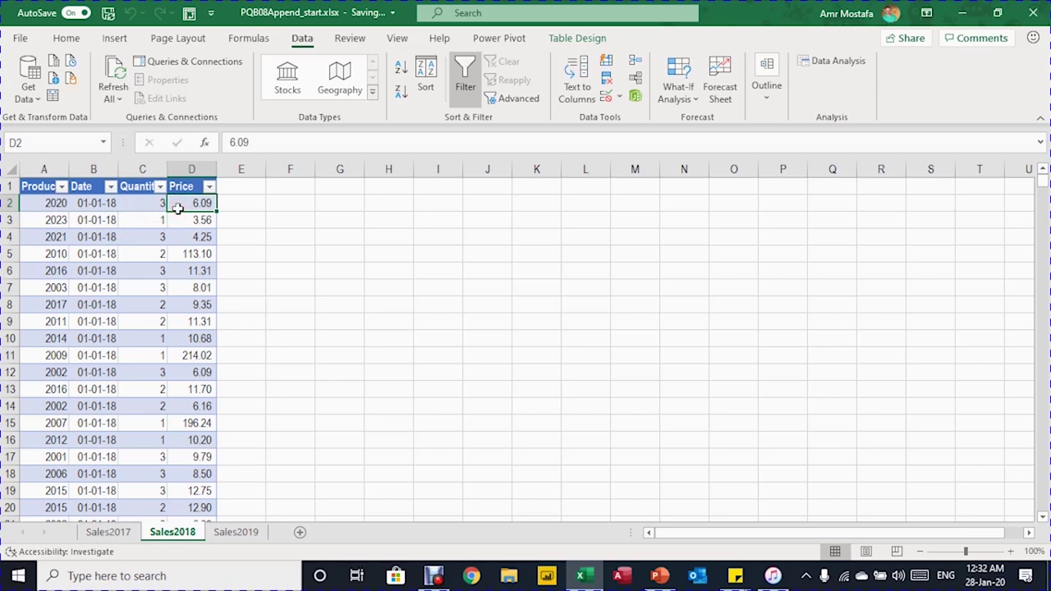
left_click(226, 533)
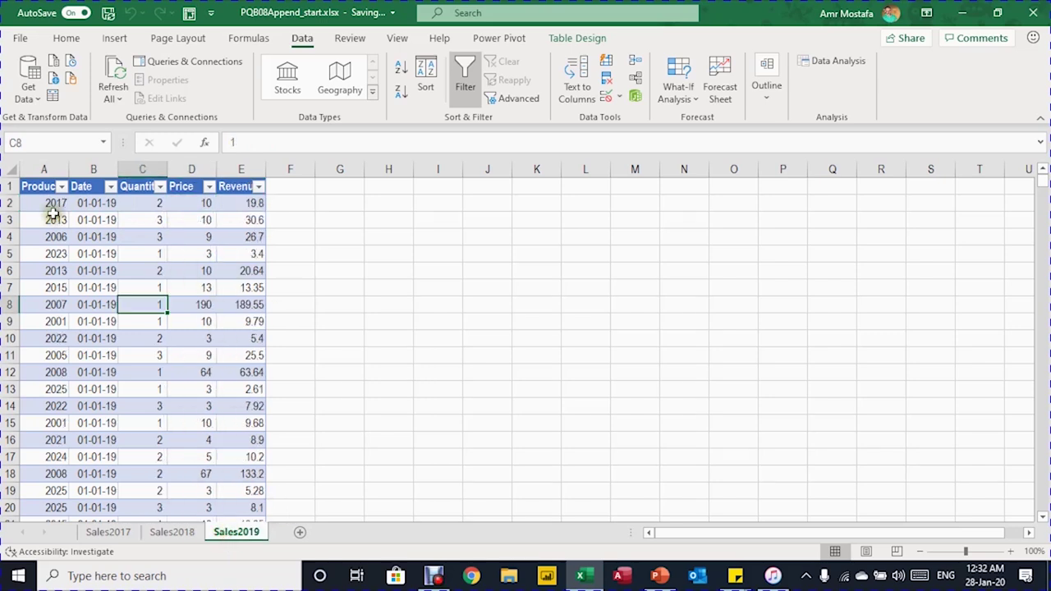
left_click(53, 218)
left_click(95, 222)
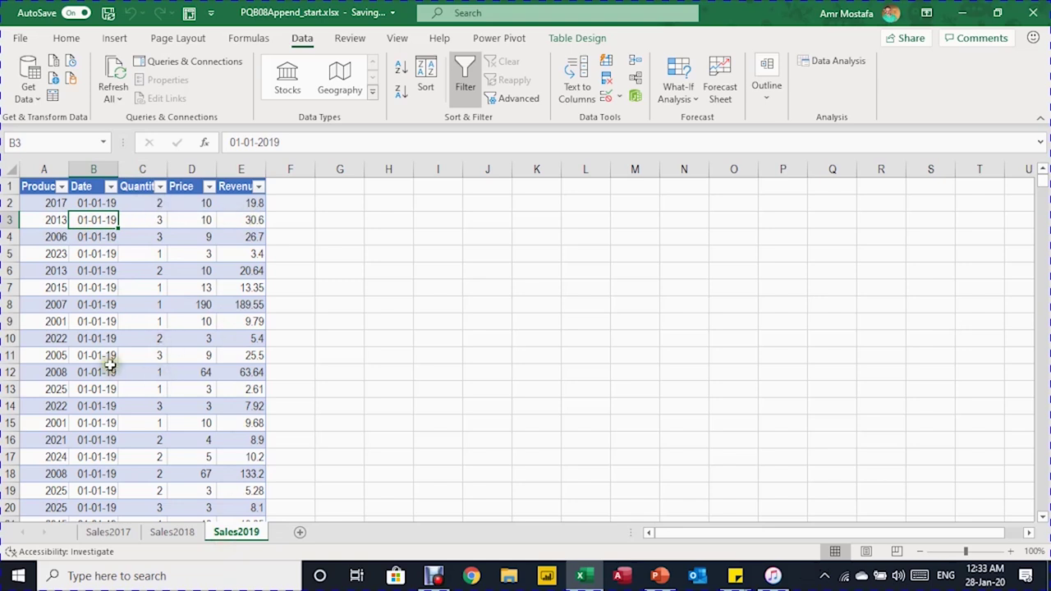
left_click(108, 532)
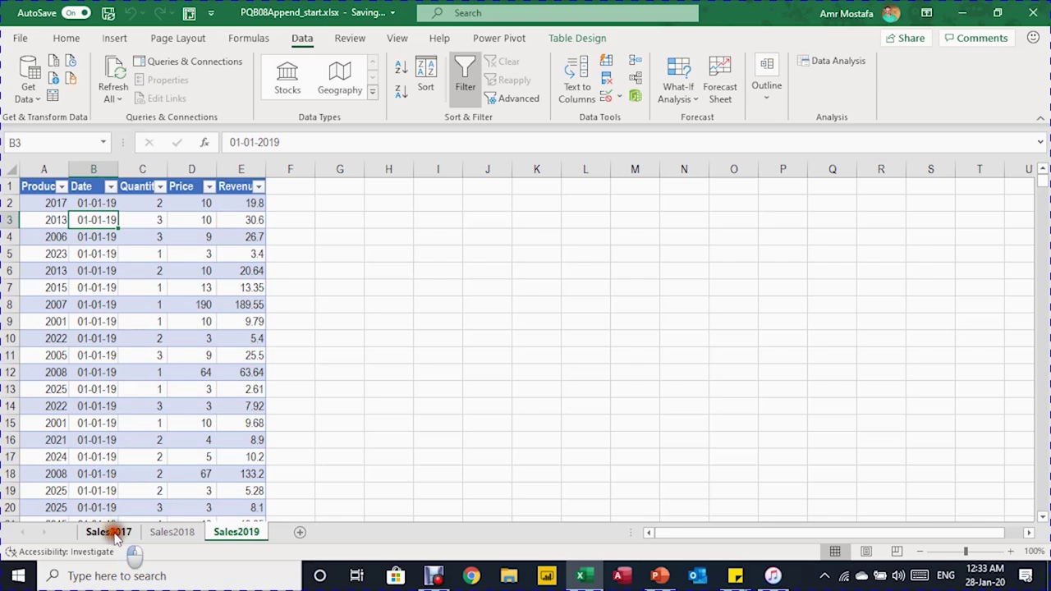
Check the name of the table on the Sales2017 sheet and load the table into the Power Query Editor.
left_click(145, 285)
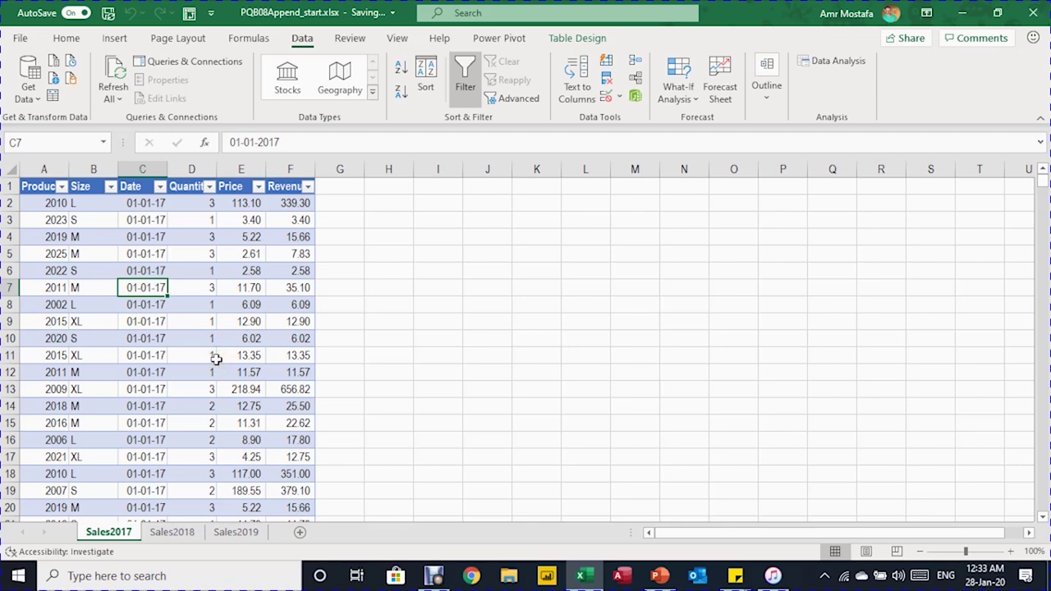
left_click(577, 38)
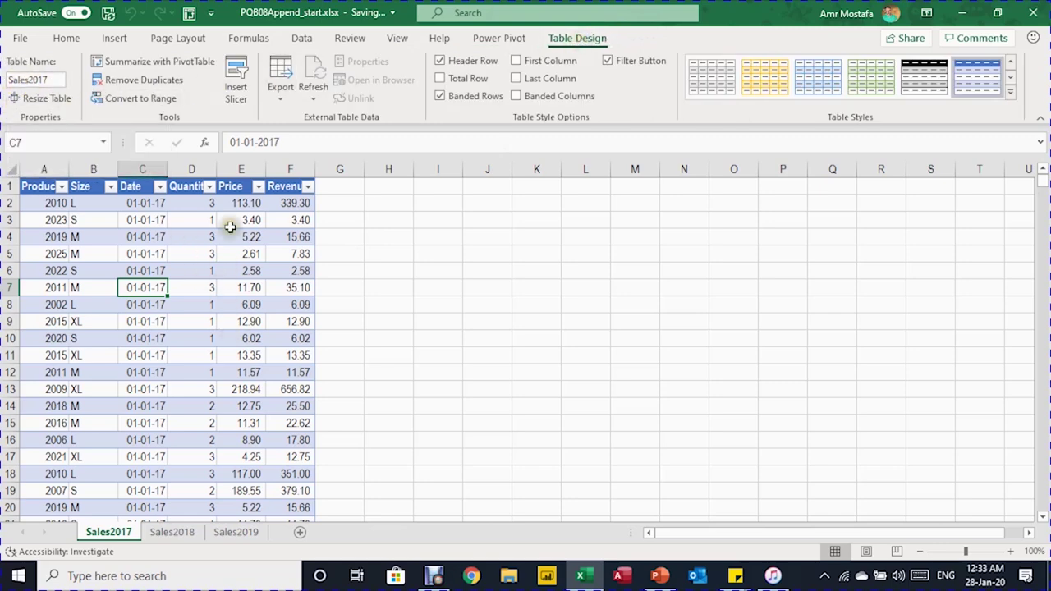
left_click(300, 38)
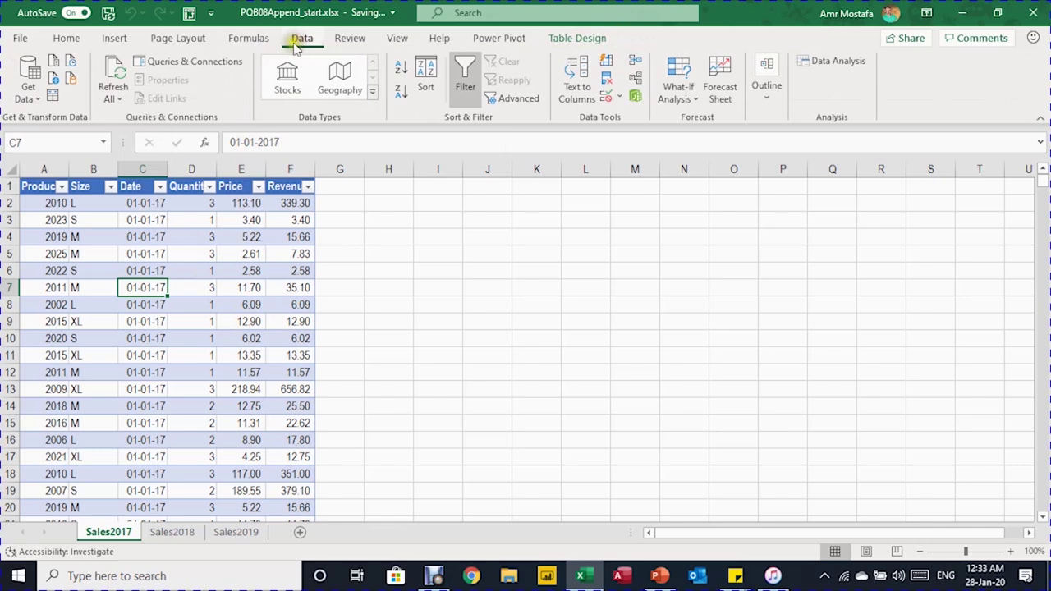
left_click(54, 97)
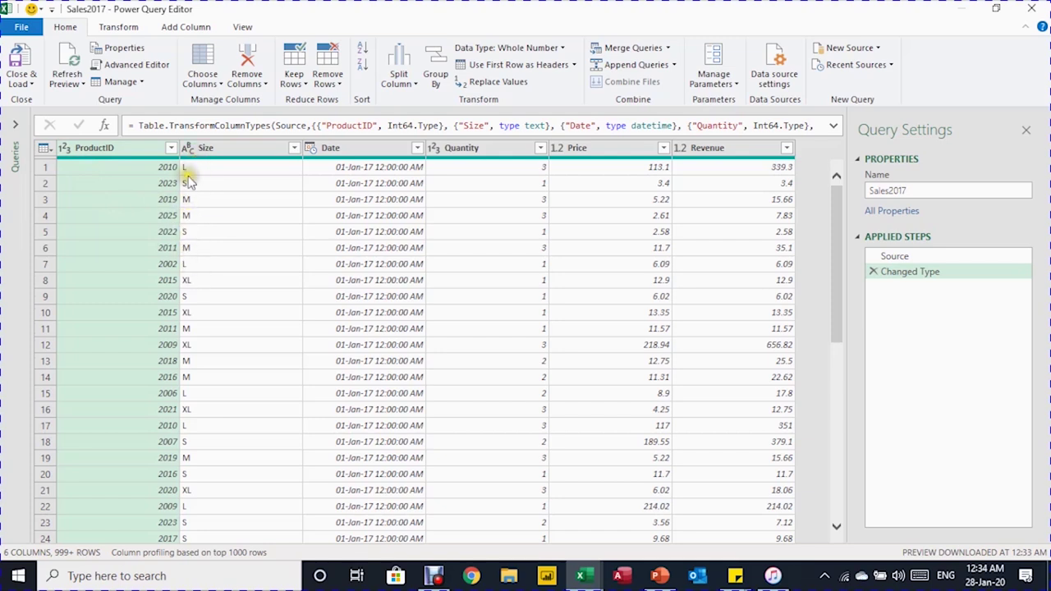
Change the Sales2017 query's Date column to the Date type, replacing the current type conversion.
left_click(311, 149)
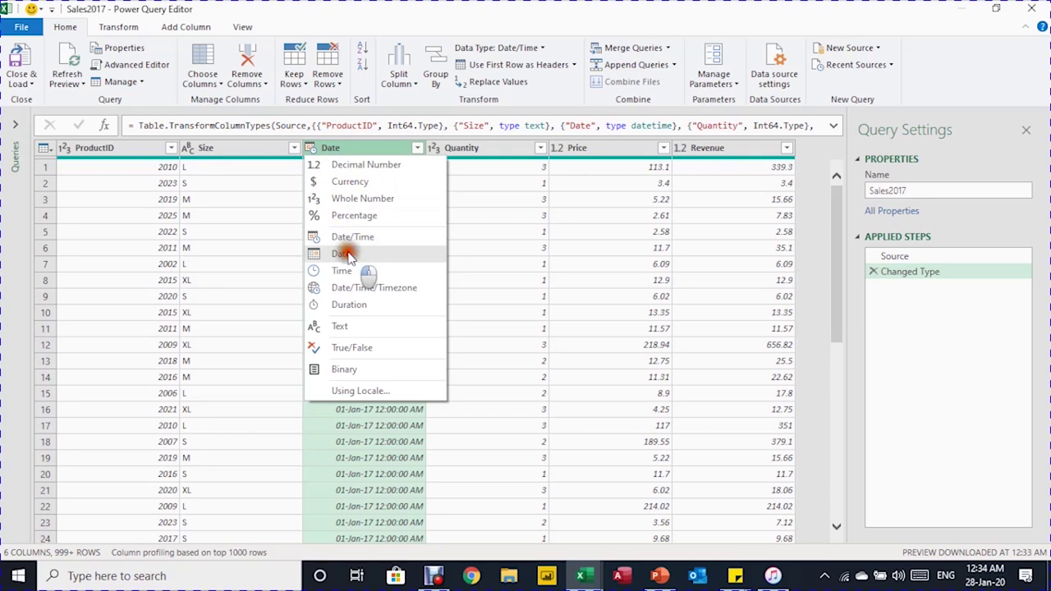
left_click(349, 259)
left_click(511, 325)
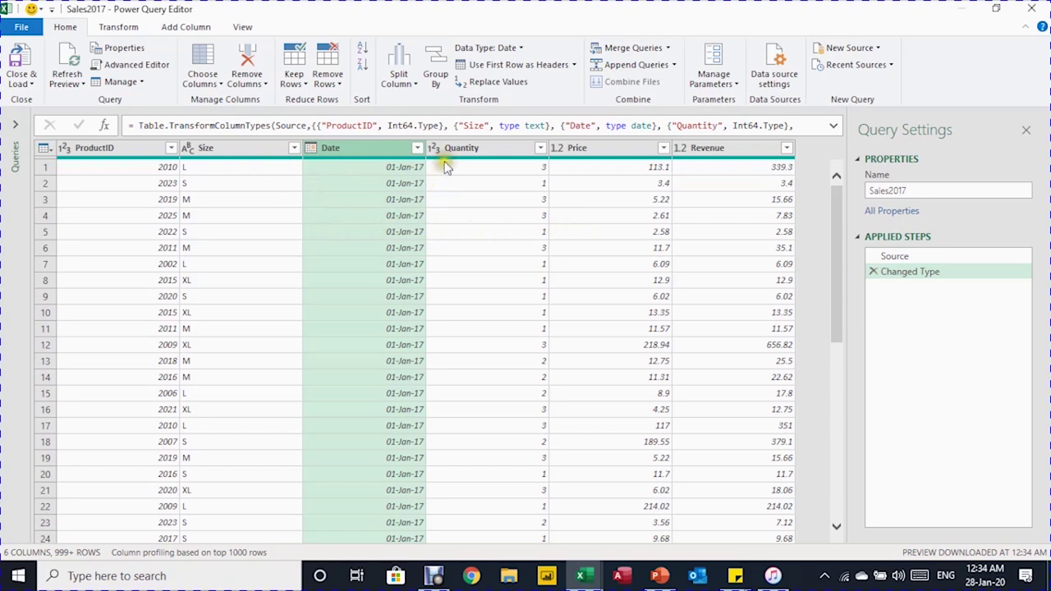
Close the editor and load the Sales2017 query as a connection only.
mouse_move(445, 163)
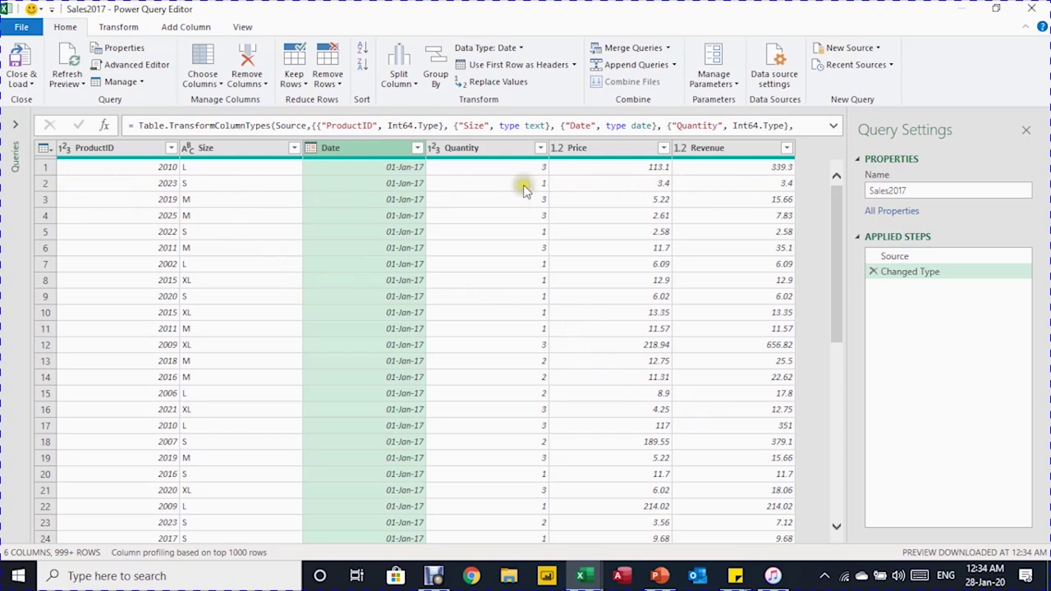
left_click(28, 83)
left_click(55, 120)
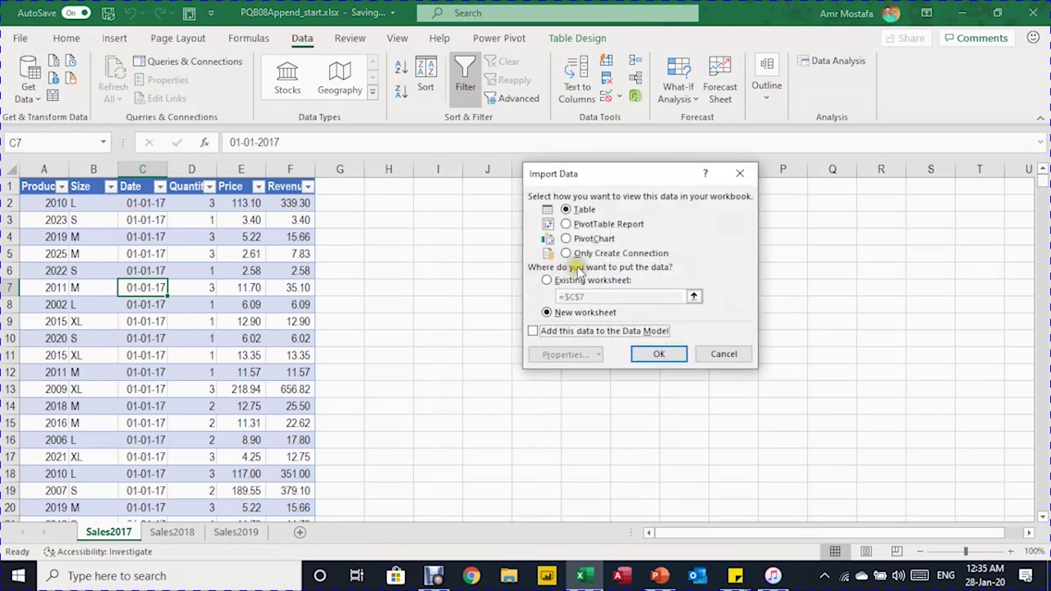
left_click(568, 254)
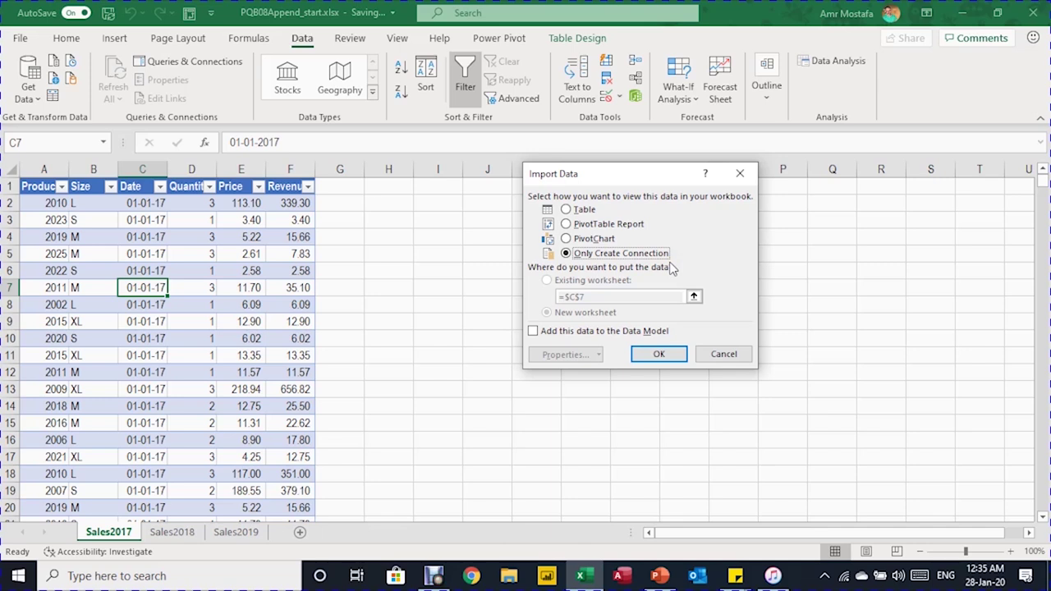
left_click(671, 355)
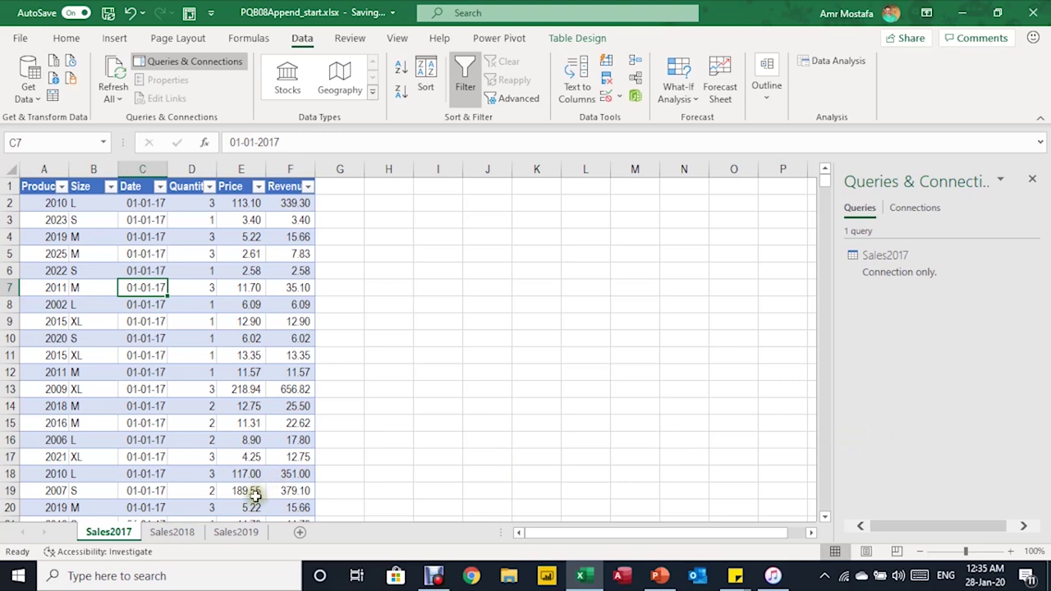
Load the table on the Sales2018 sheet into the Power Query Editor.
left_click(167, 535)
left_click(123, 370)
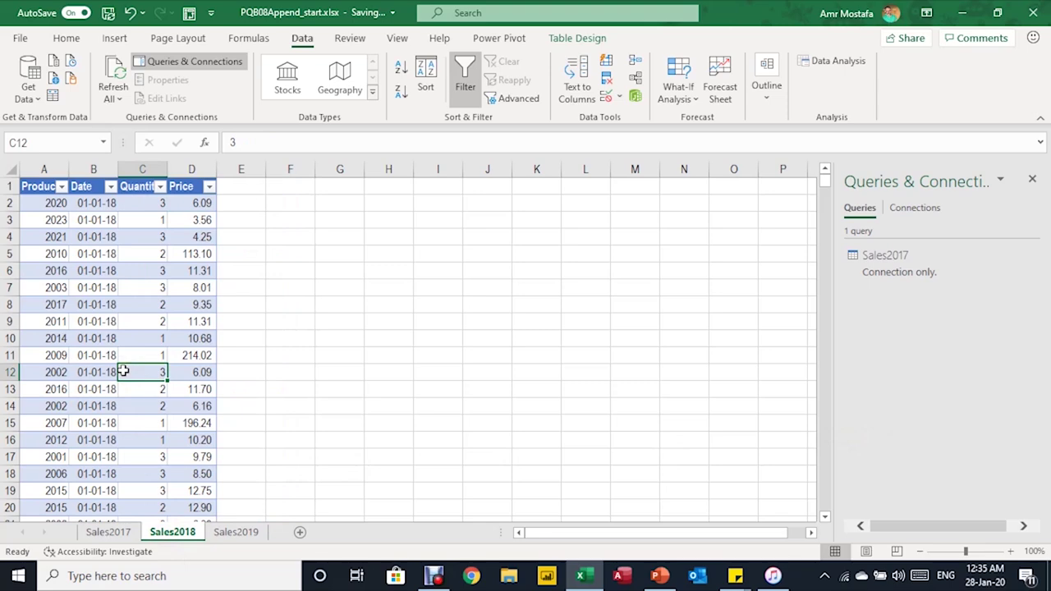
key("alt+a")
key("p")
key("t")
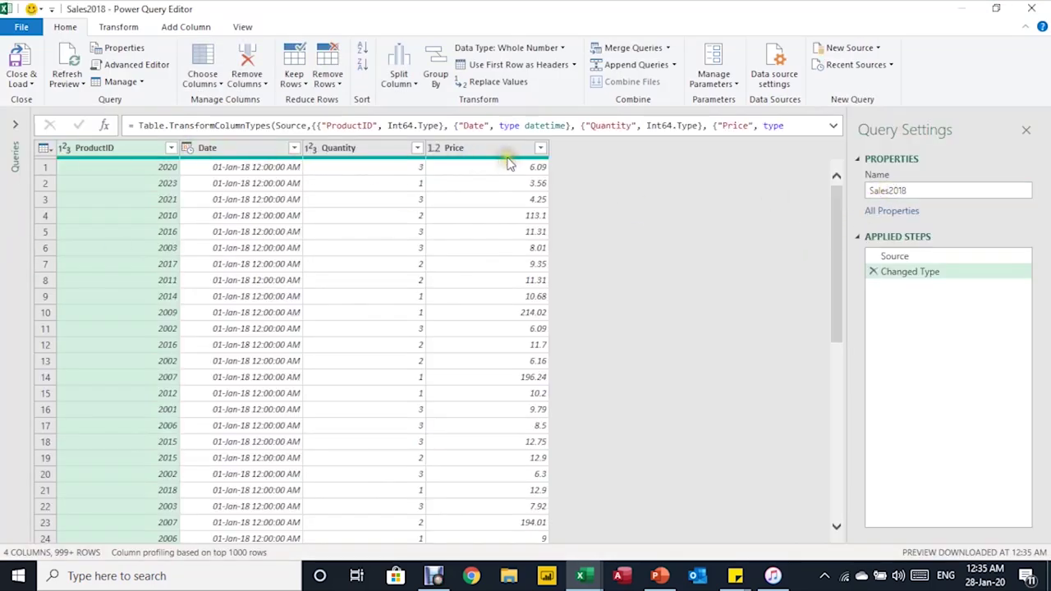
Change the Sales2018 query's Date column to the Date type, replacing the current type conversion.
left_click(188, 148)
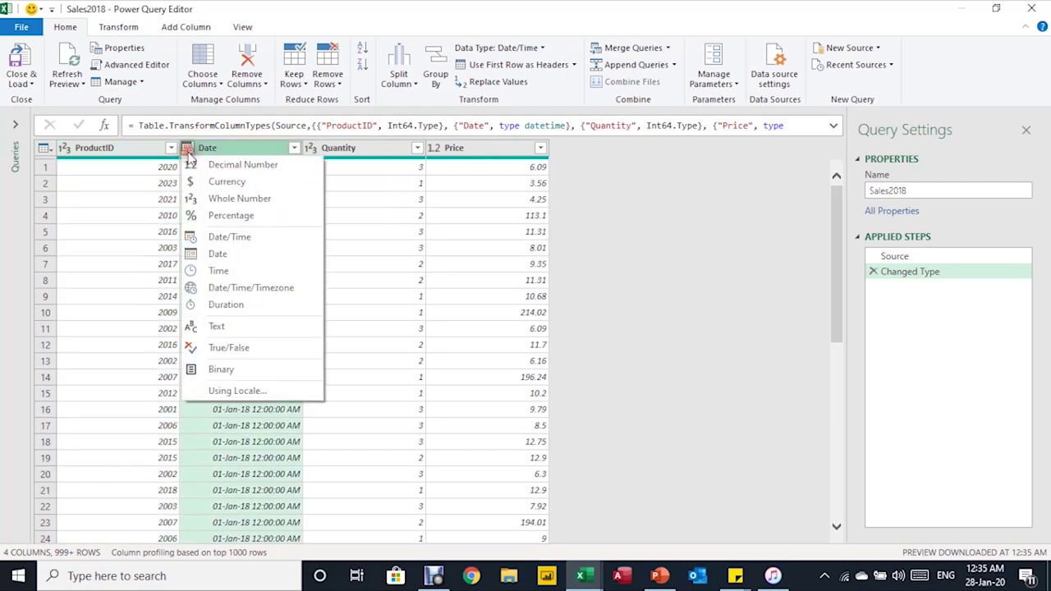
left_click(231, 254)
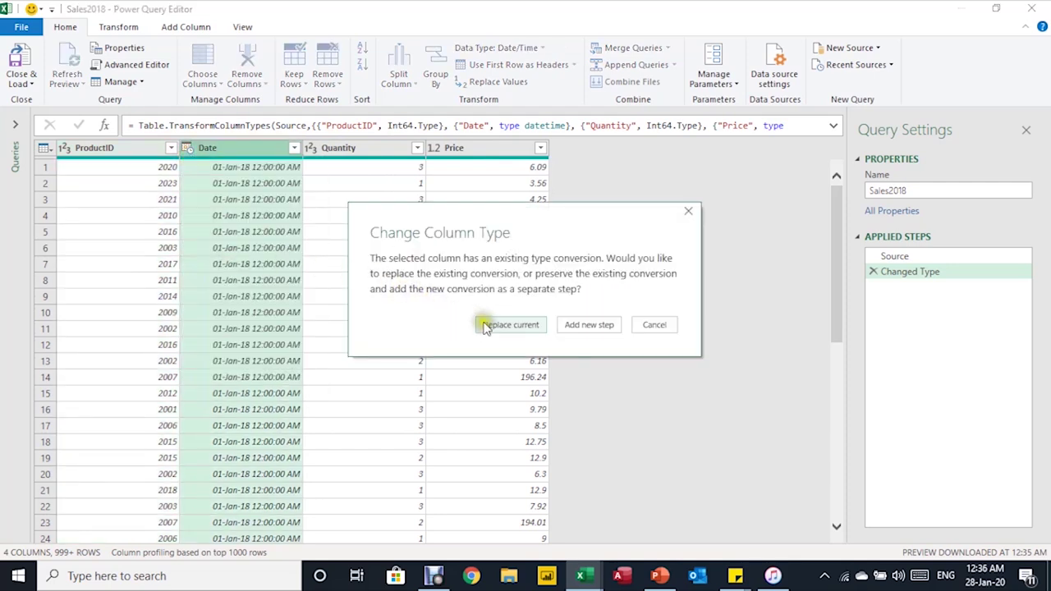
left_click(493, 329)
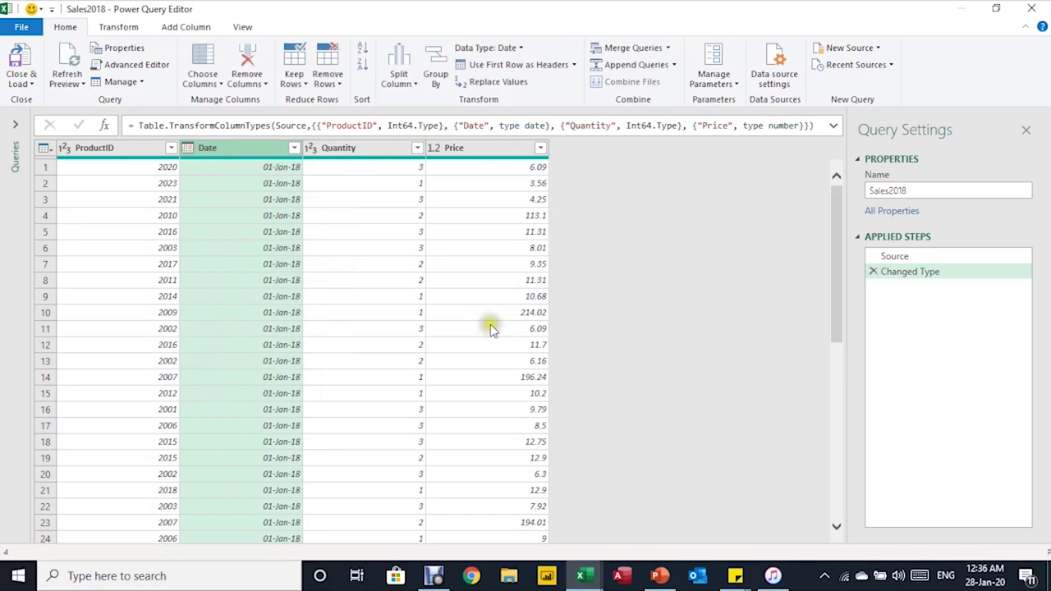
Close the editor and load the Sales2018 query as a connection only.
left_click(21, 84)
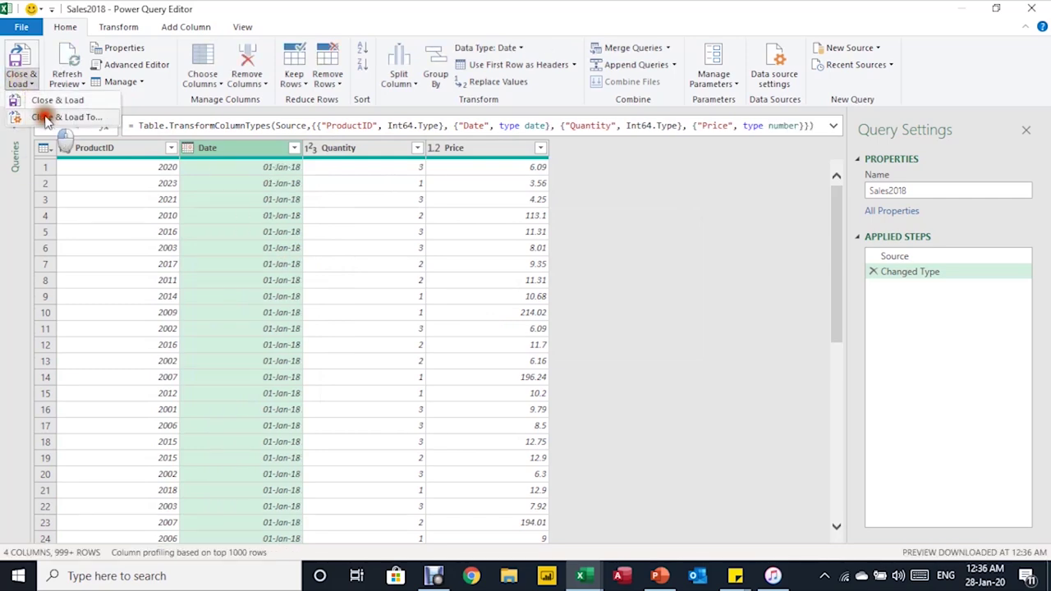
left_click(46, 116)
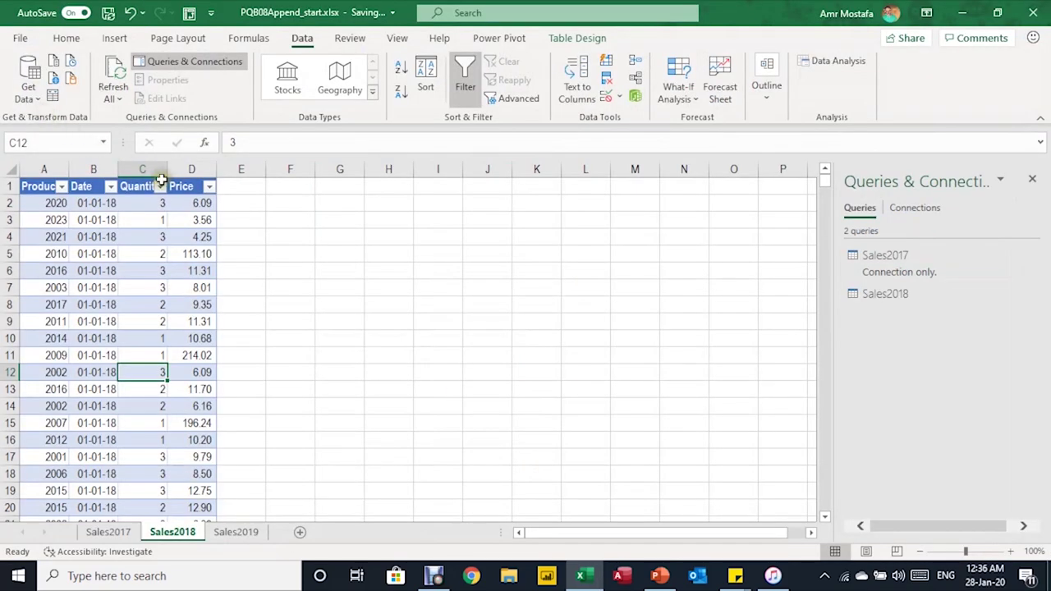
left_click(579, 253)
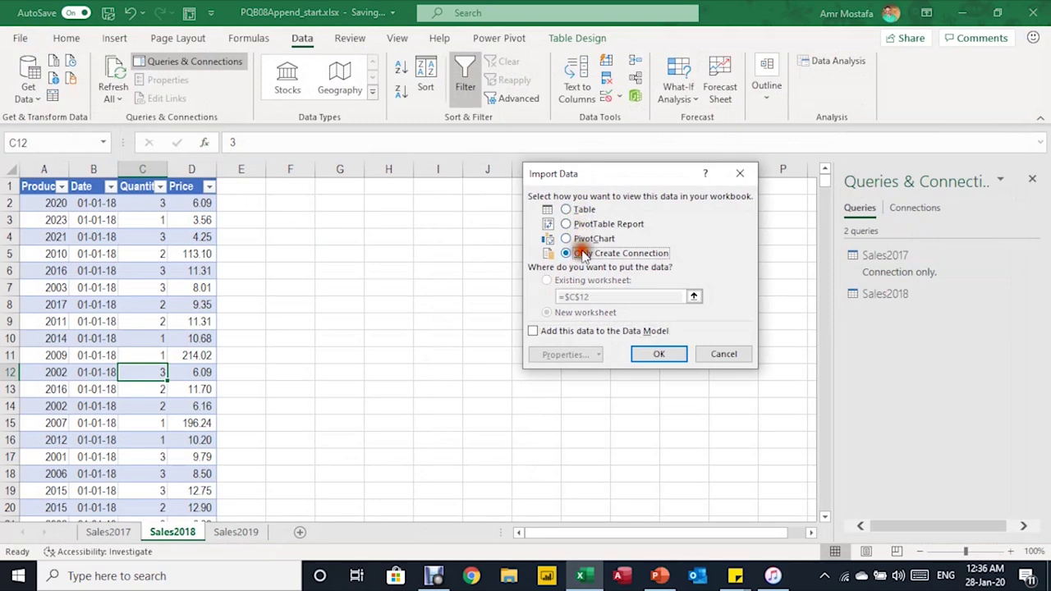
left_click(661, 354)
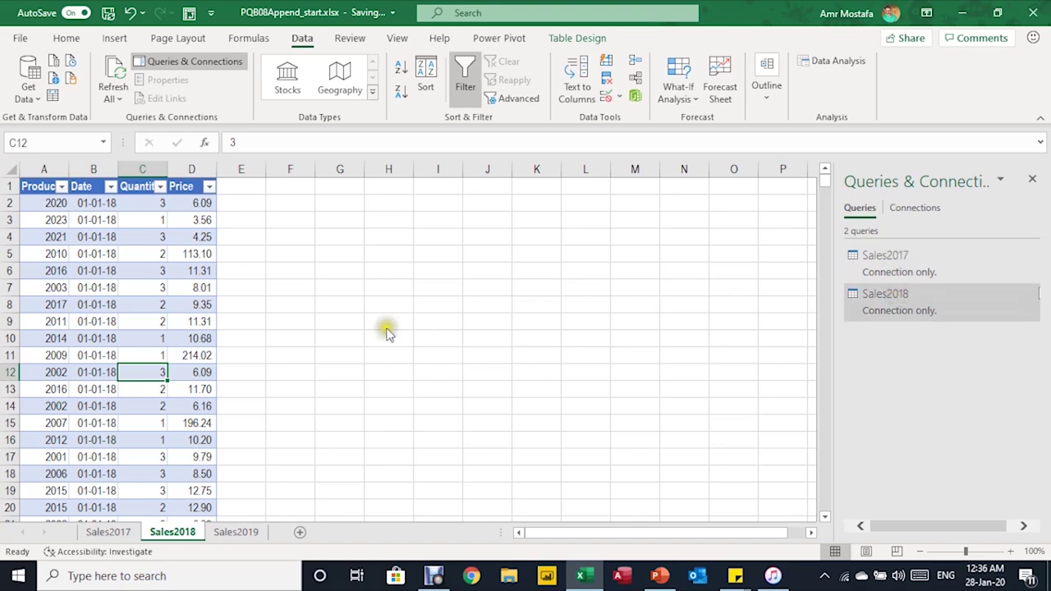
Load the table on the Sales2019 sheet into the Power Query Editor.
left_click(227, 534)
left_click(151, 337)
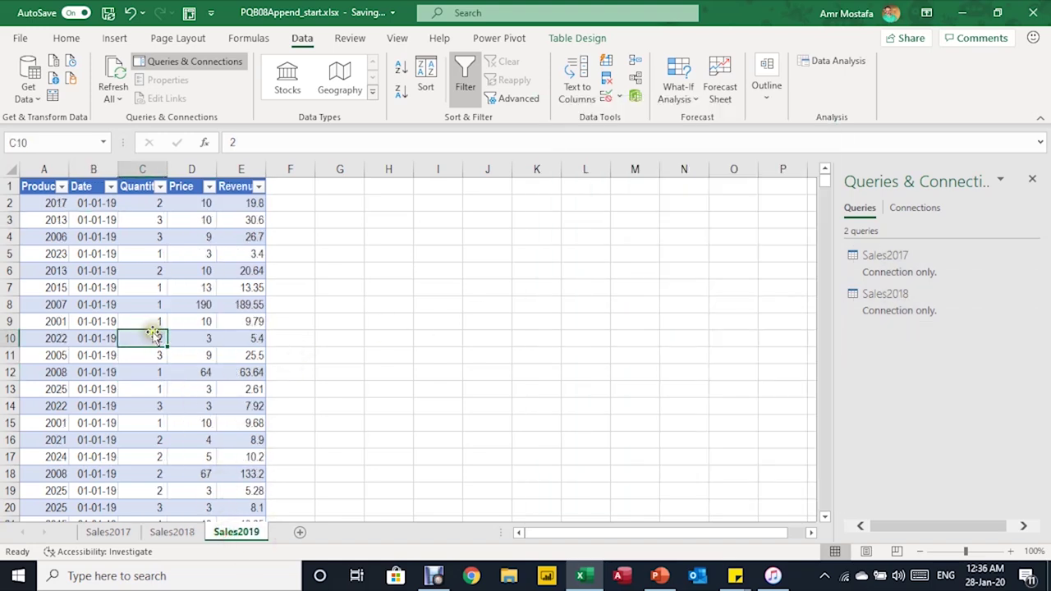
key("alt")
key("a")
key("alt")
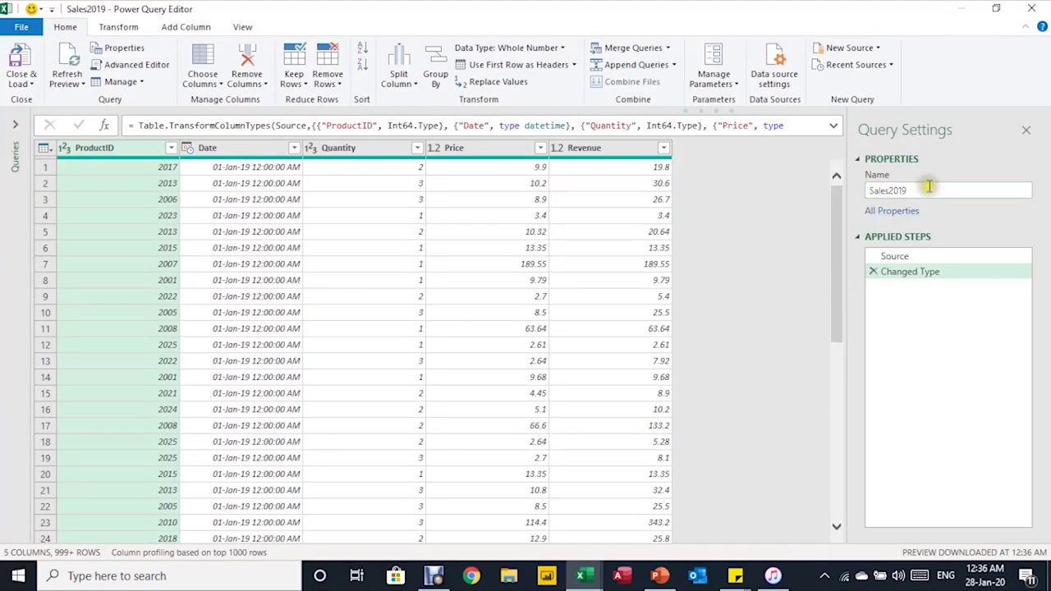
Change the Sales2019 query's Date column to the Date type, replacing the current type conversion.
left_click(188, 148)
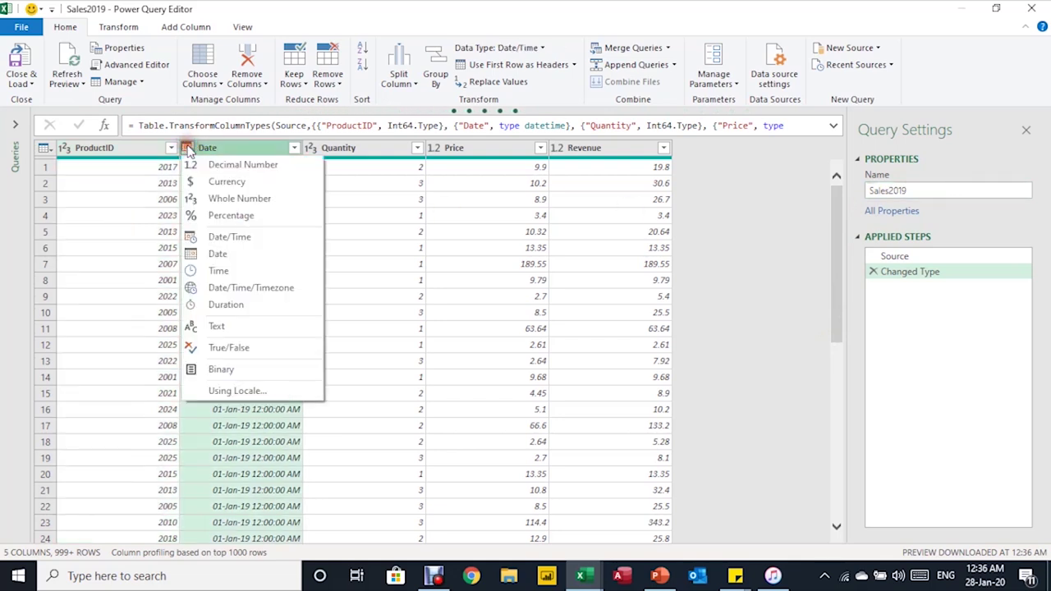
left_click(226, 256)
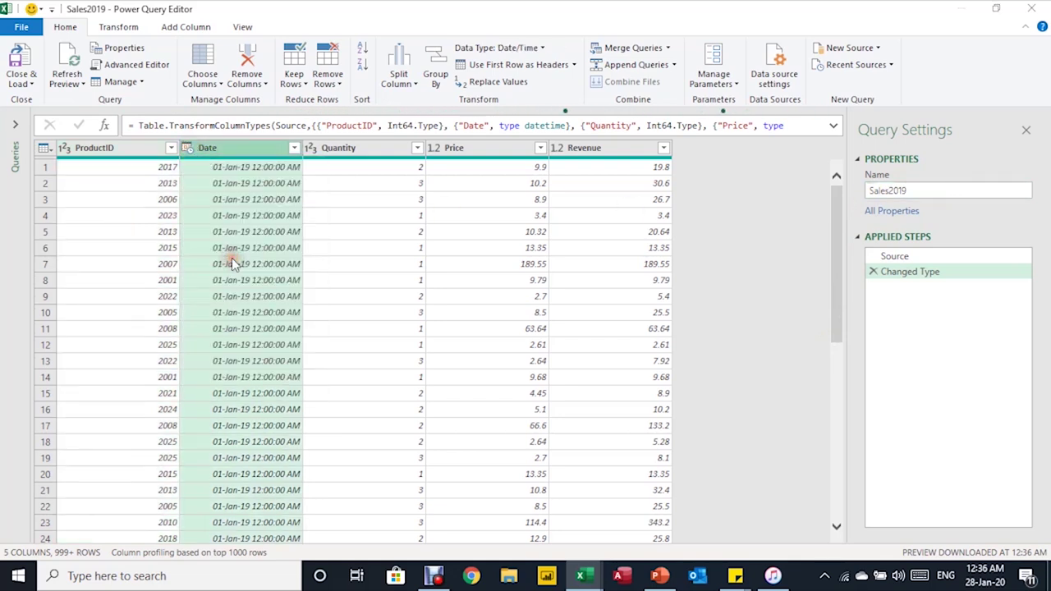
left_click(511, 326)
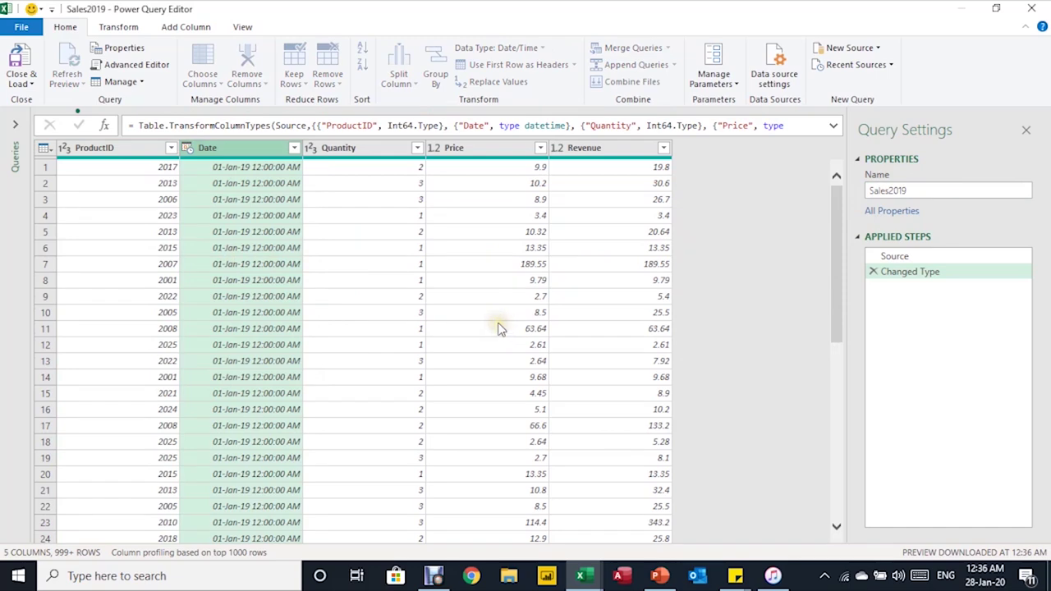
Close the editor and load the Sales2019 query as a connection only.
left_click(22, 83)
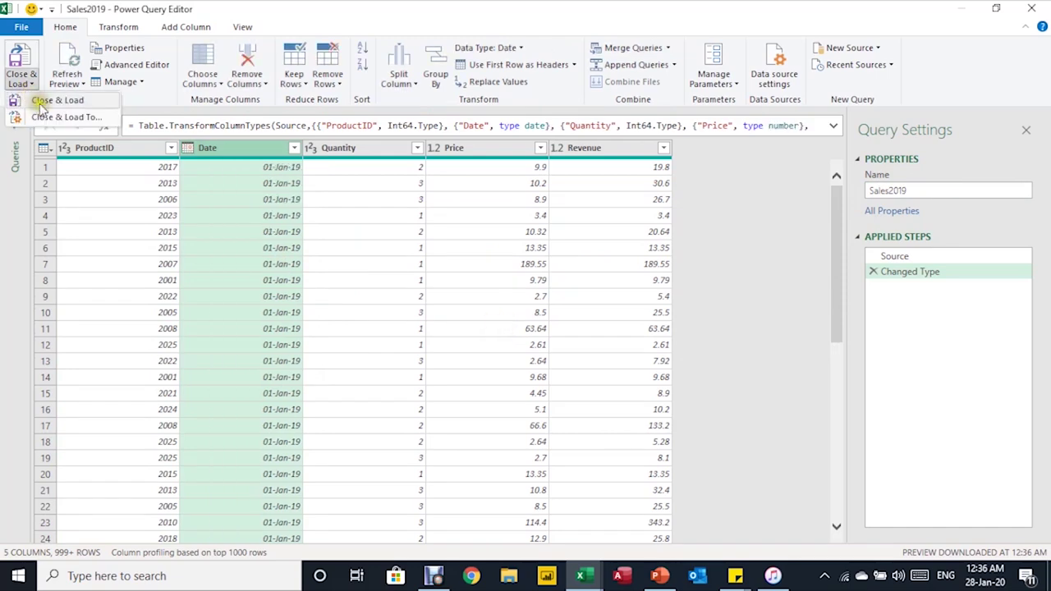
left_click(53, 100)
left_click(548, 252)
left_click(664, 353)
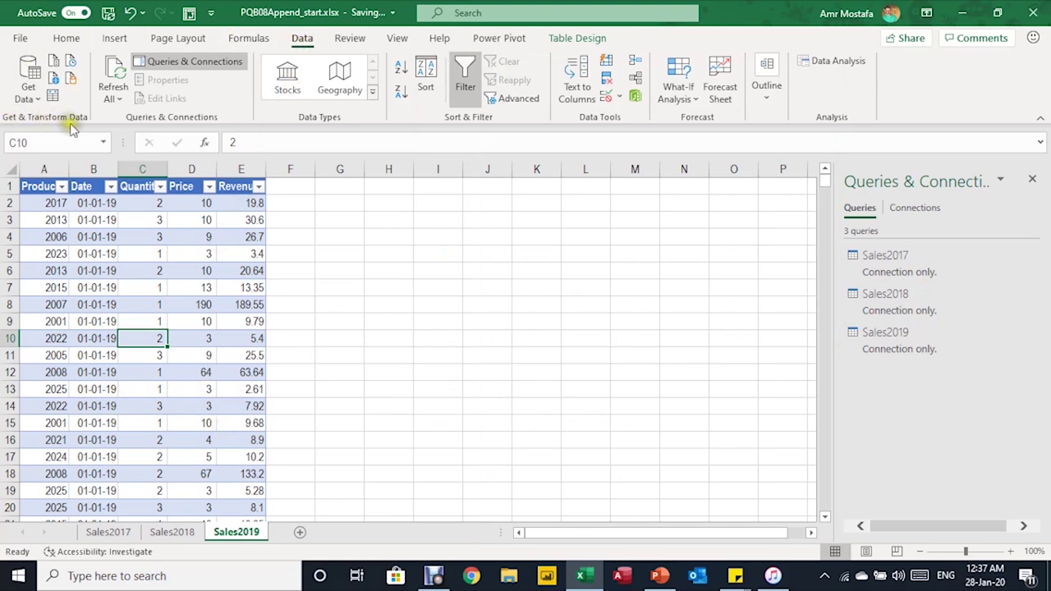
Append the Sales2017, Sales2018 and Sales2019 queries into one new query, using the three or more tables option.
left_click(31, 97)
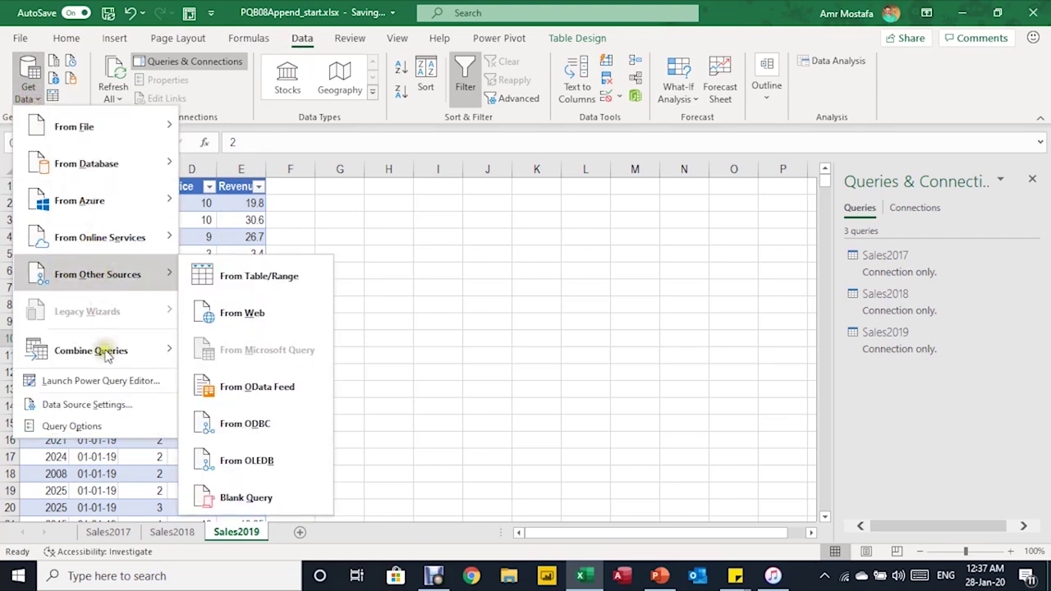
mouse_move(116, 354)
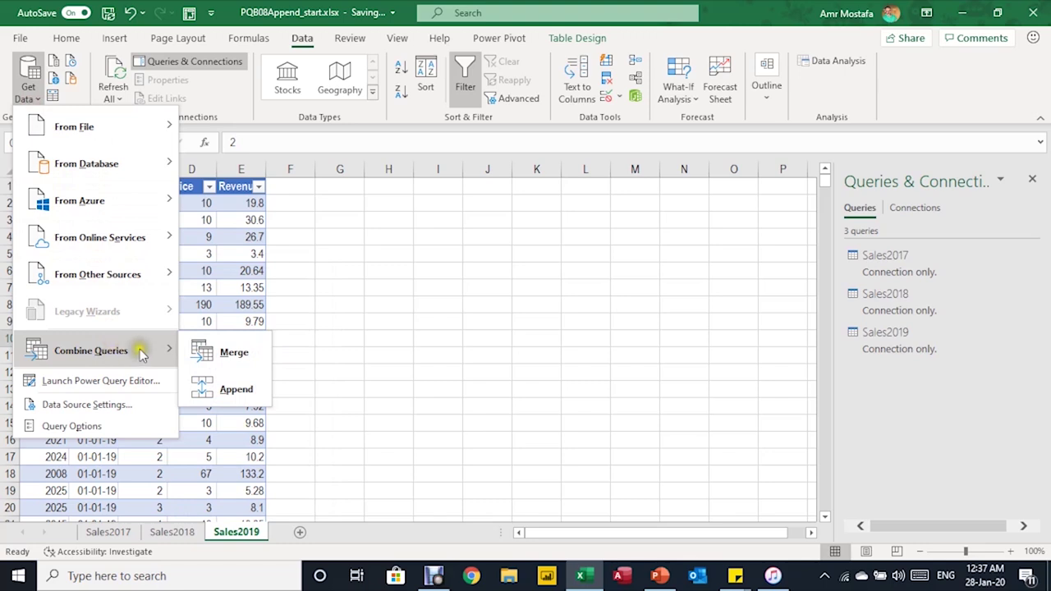
left_click(215, 393)
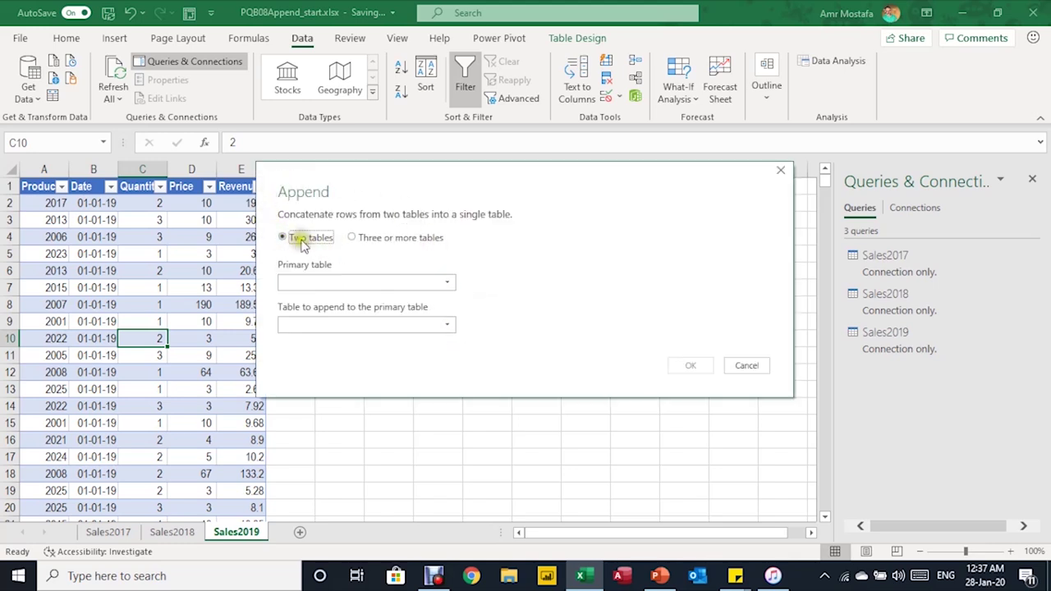
left_click(318, 284)
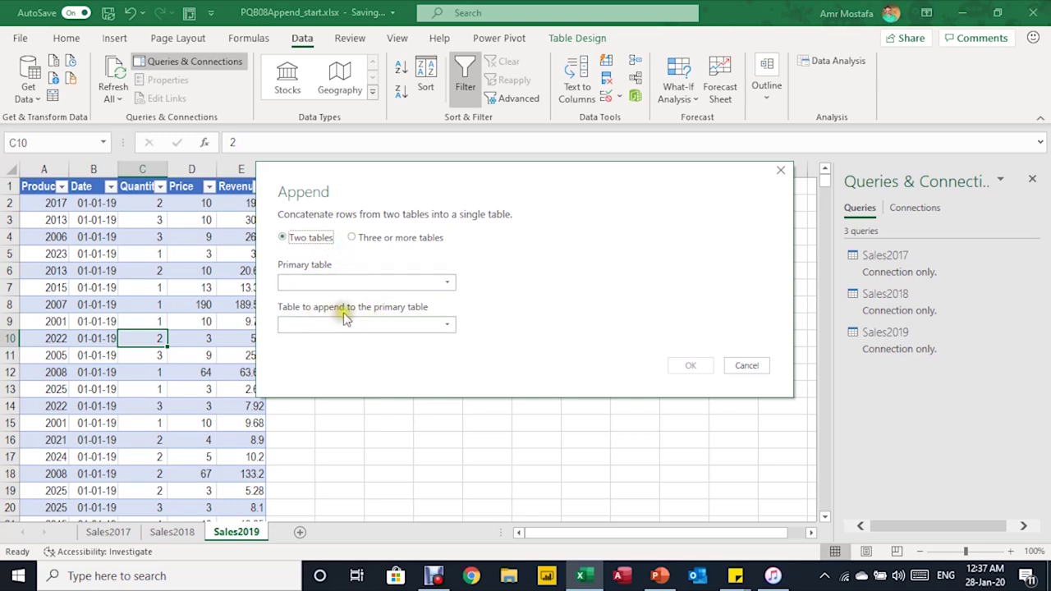
left_click(352, 238)
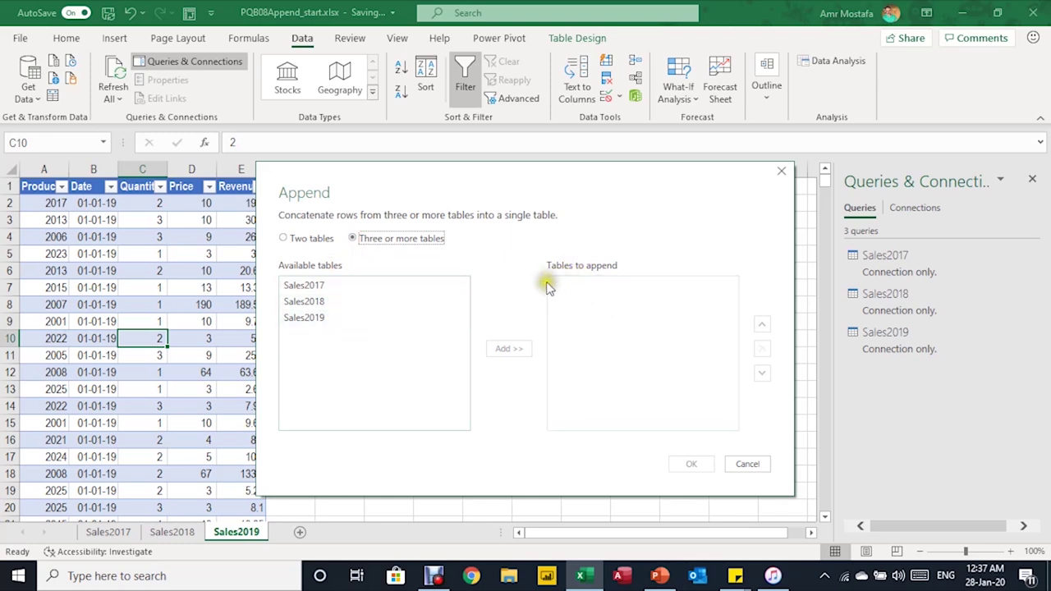
left_click(318, 286)
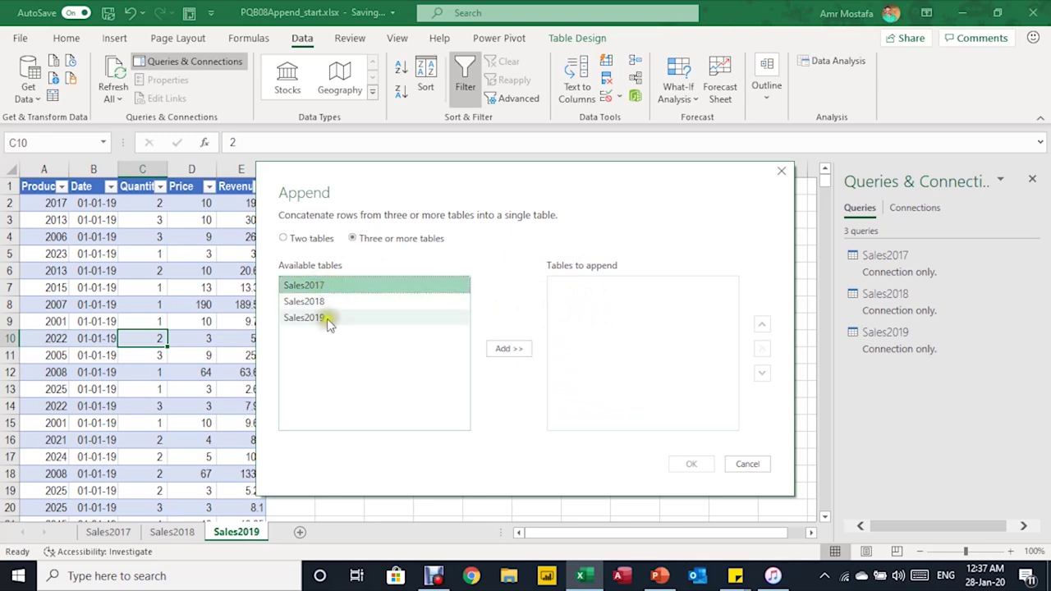
left_click(325, 318, "shift")
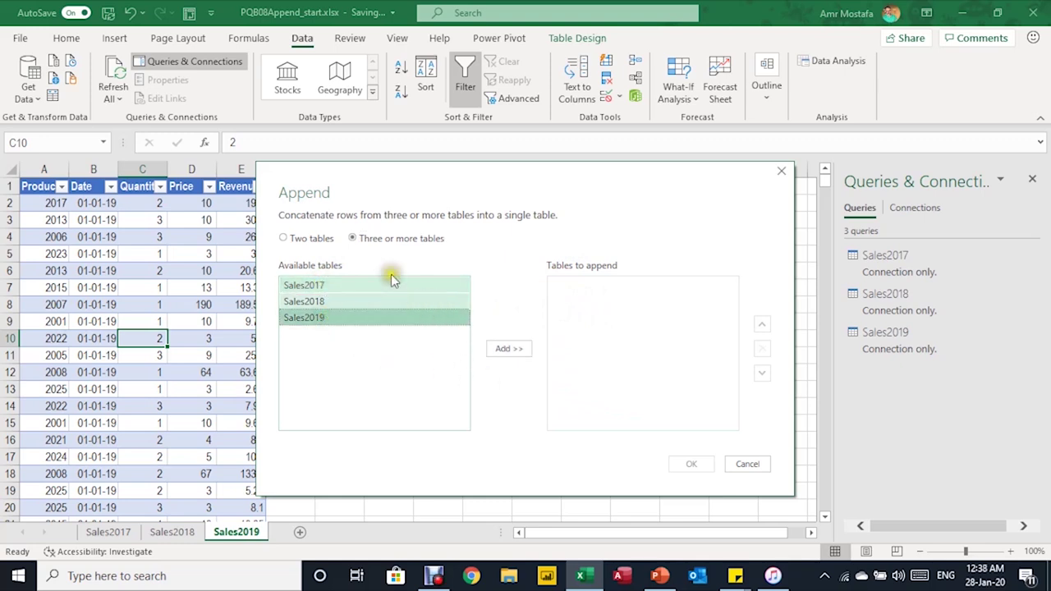
left_click(491, 350)
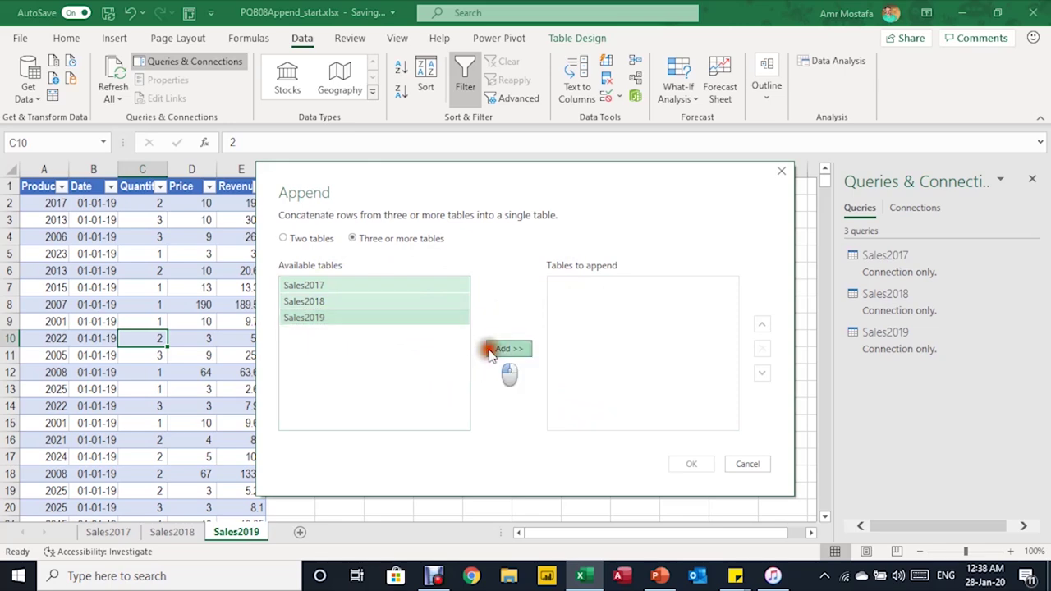
left_click(692, 463)
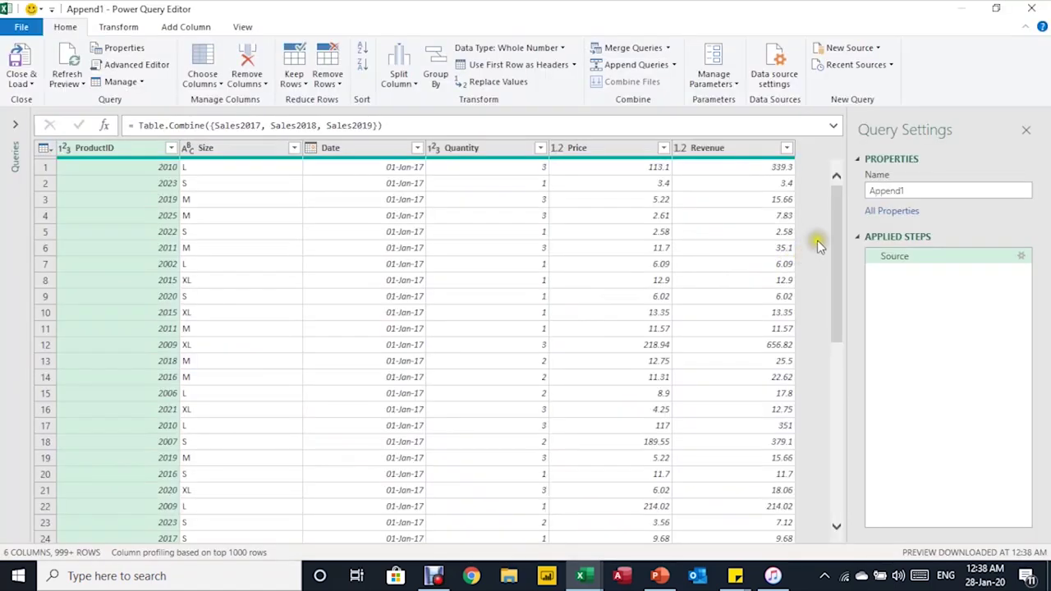
Rename the appended query as AllSales.
left_click(867, 190)
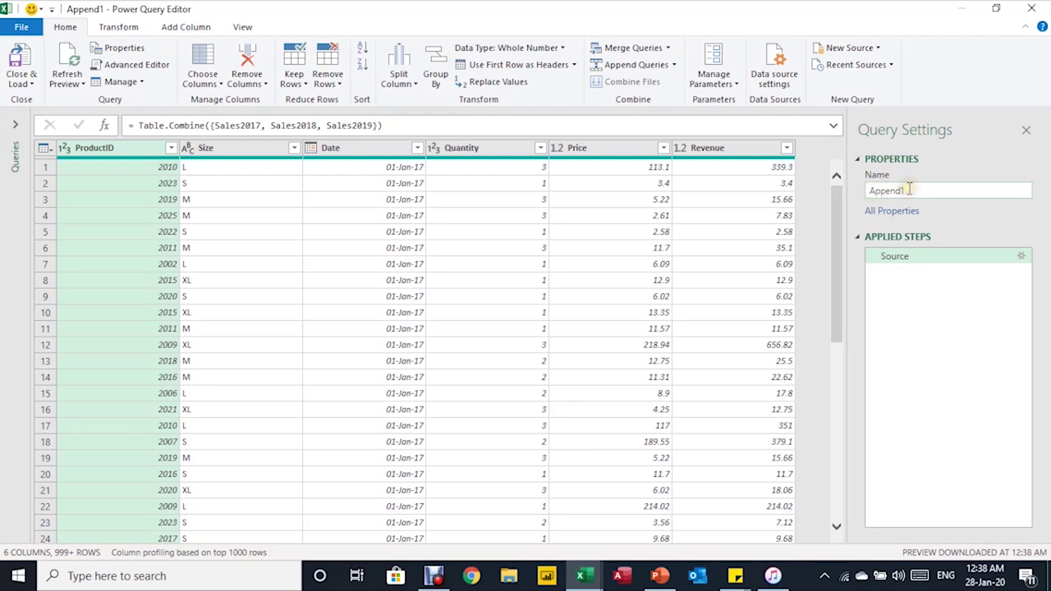
left_click_drag(913, 189, 845, 179)
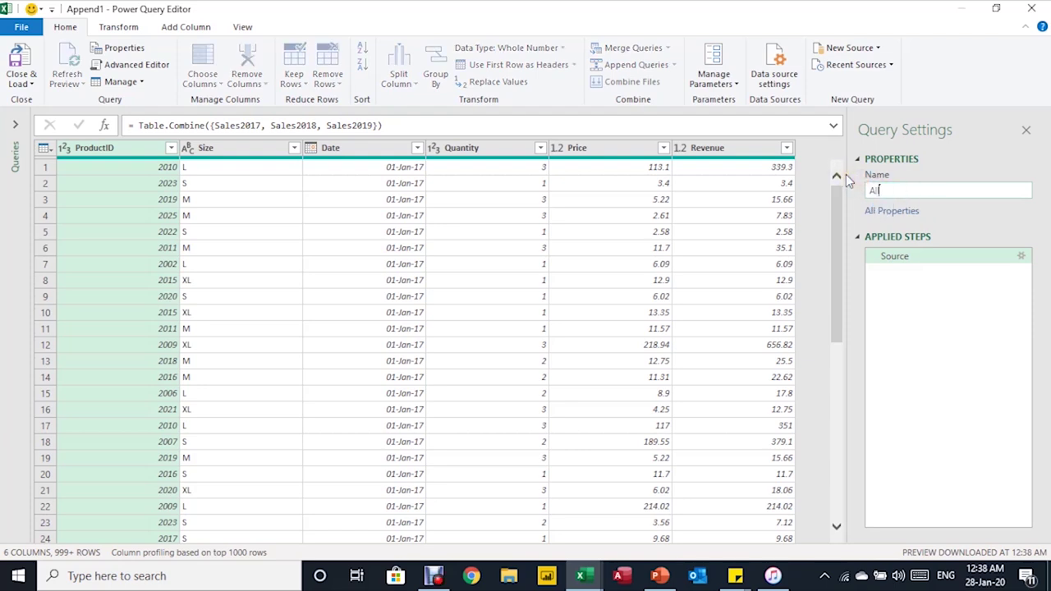
type("AllSales")
key("Return")
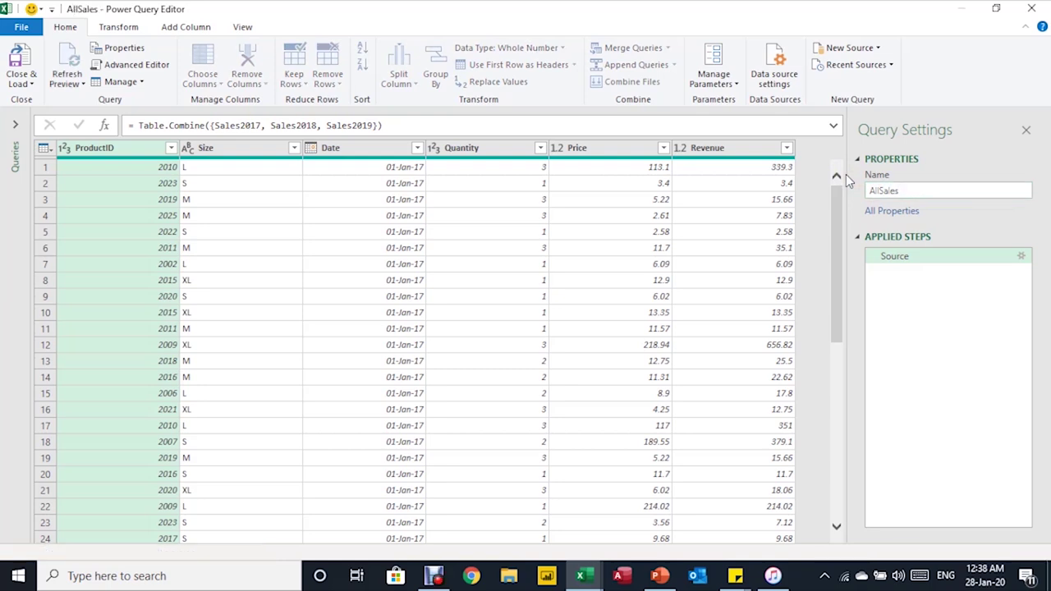
left_click(928, 287)
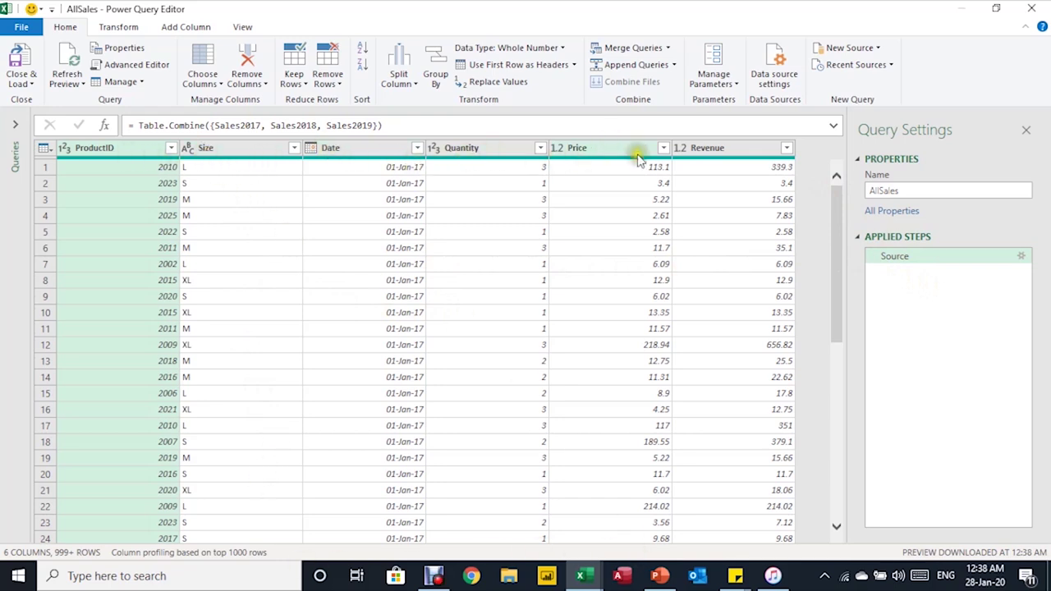
Filter the Revenue column to only its null values using the complete value list, and delete that filter step.
left_click(786, 149)
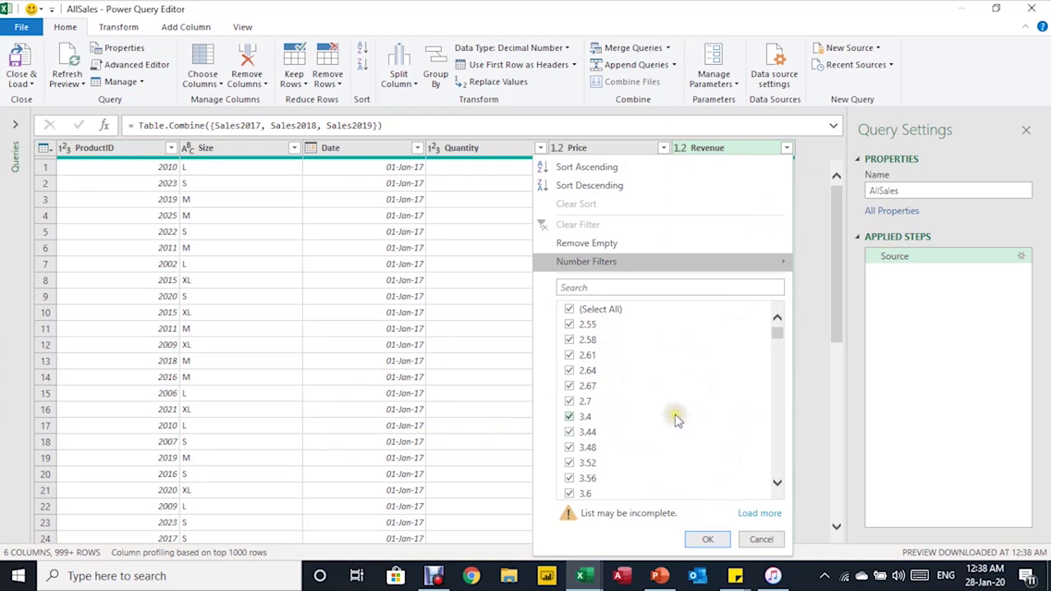
left_click(753, 519)
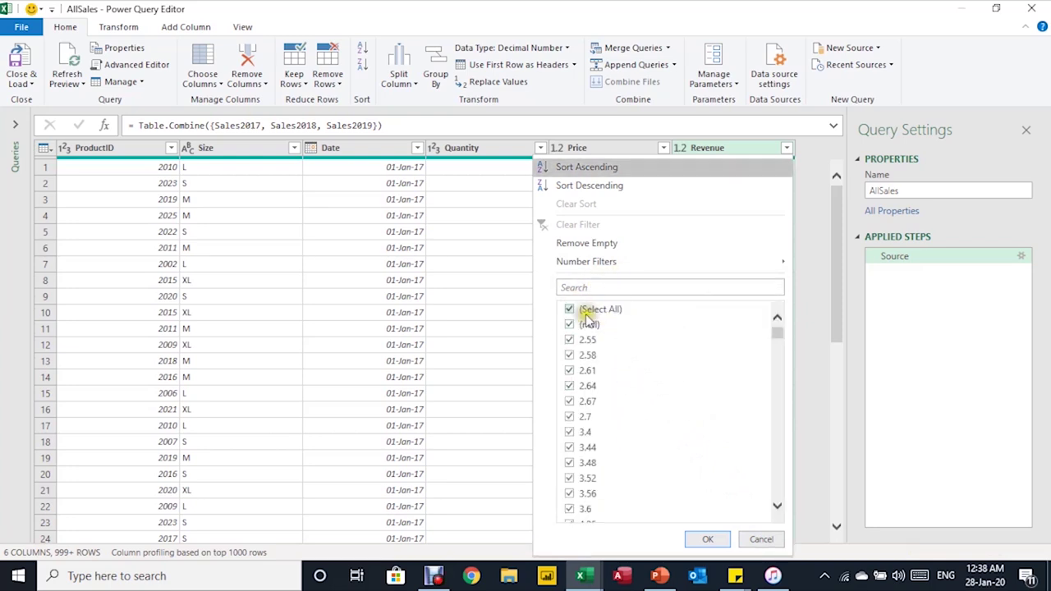
left_click(572, 309)
left_click(569, 324)
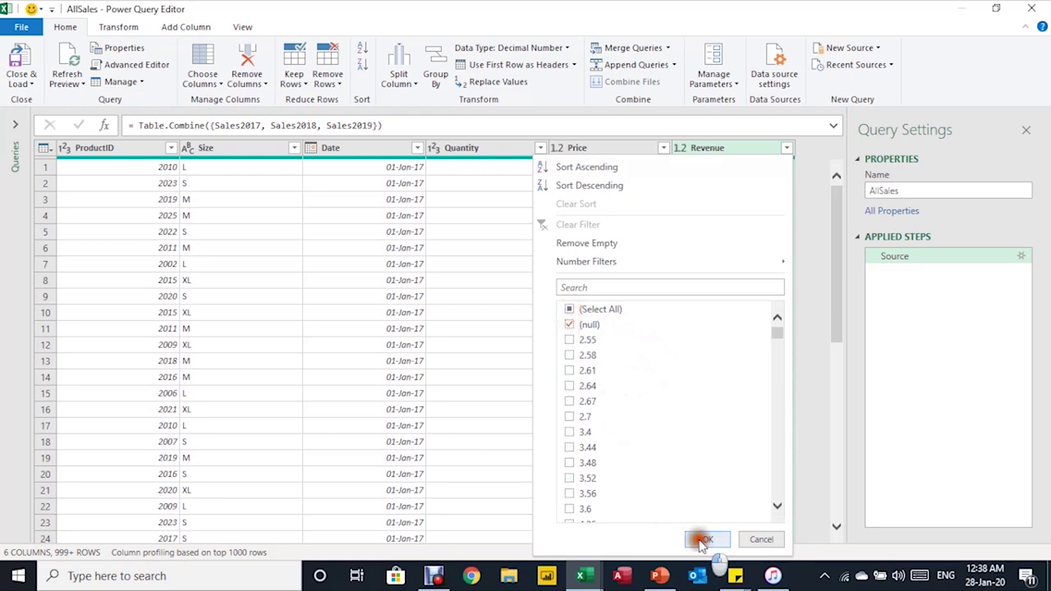
left_click(705, 538)
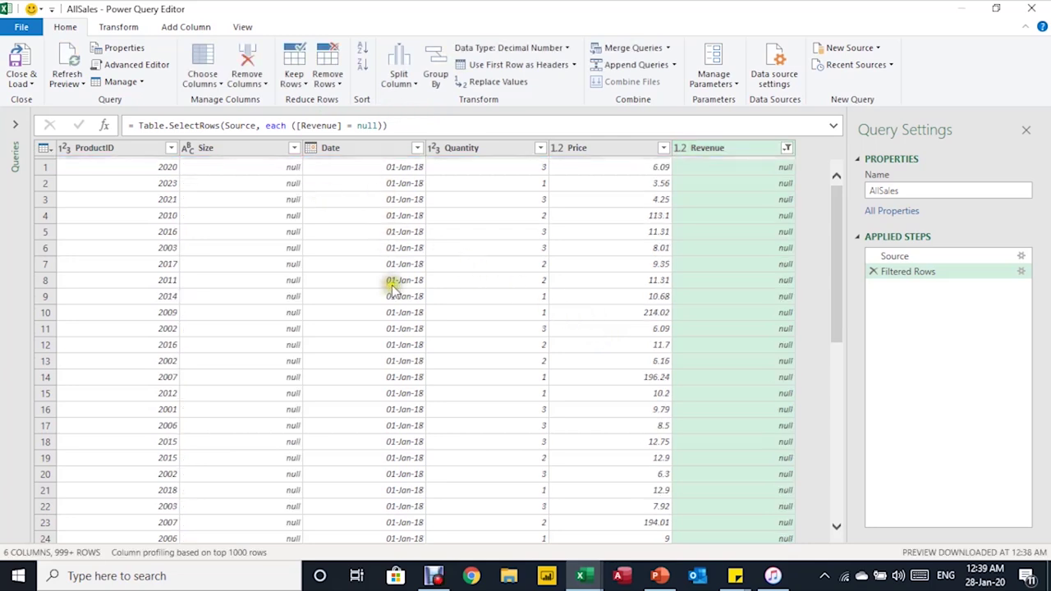
left_click(873, 272)
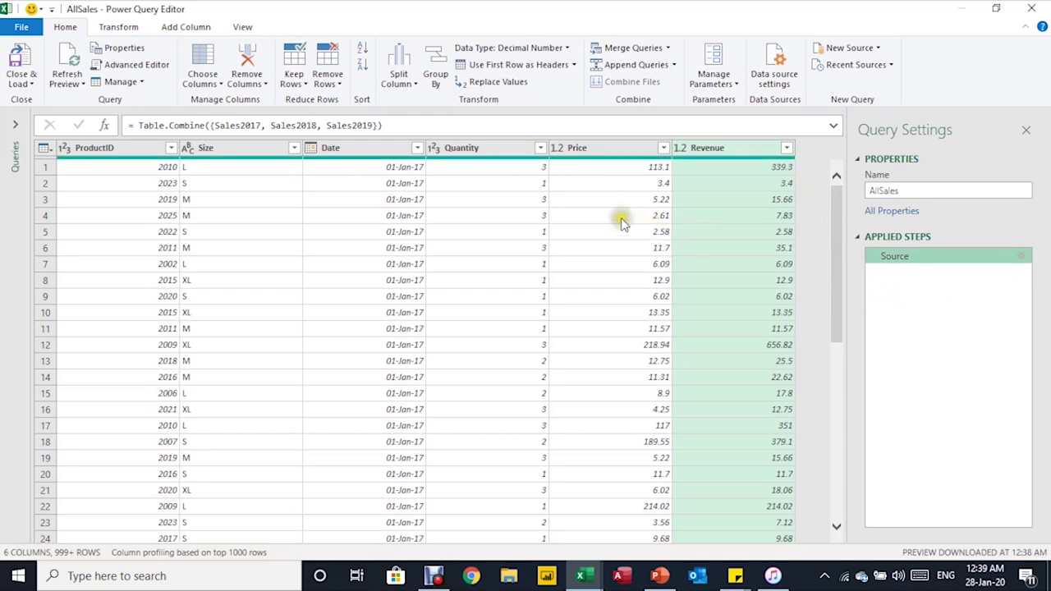
Load the Size column's complete filter list, choose only null, and cancel the filter without applying it.
left_click(293, 150)
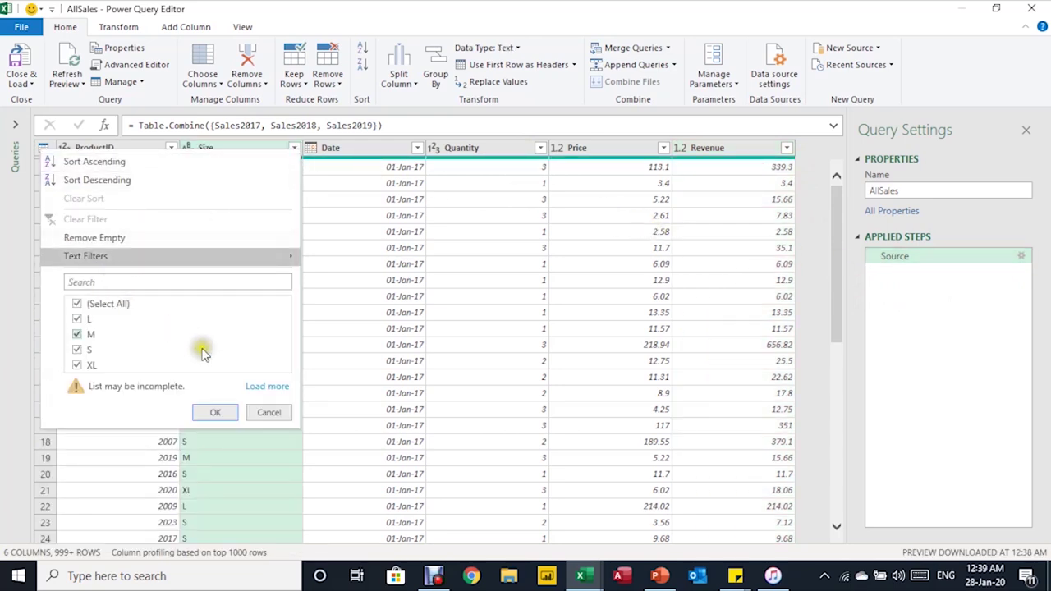
left_click(252, 386)
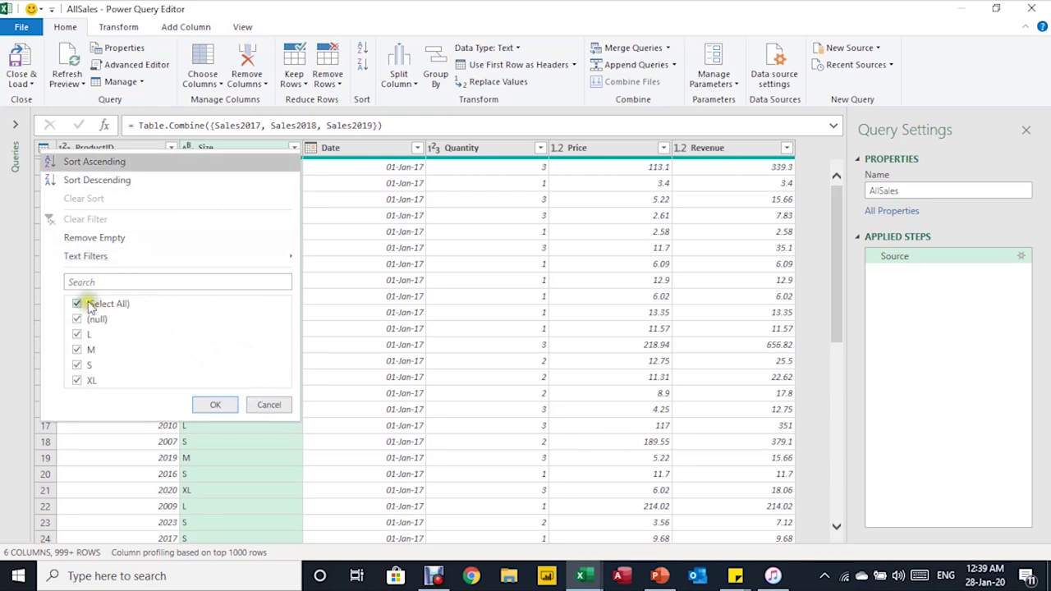
left_click(77, 304)
left_click(77, 319)
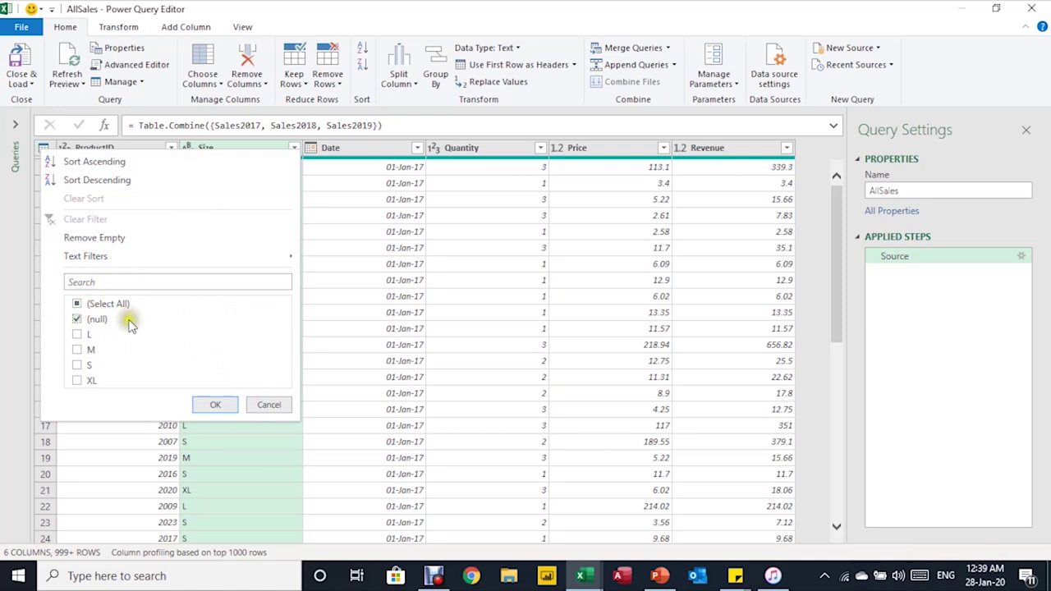
left_click(269, 407)
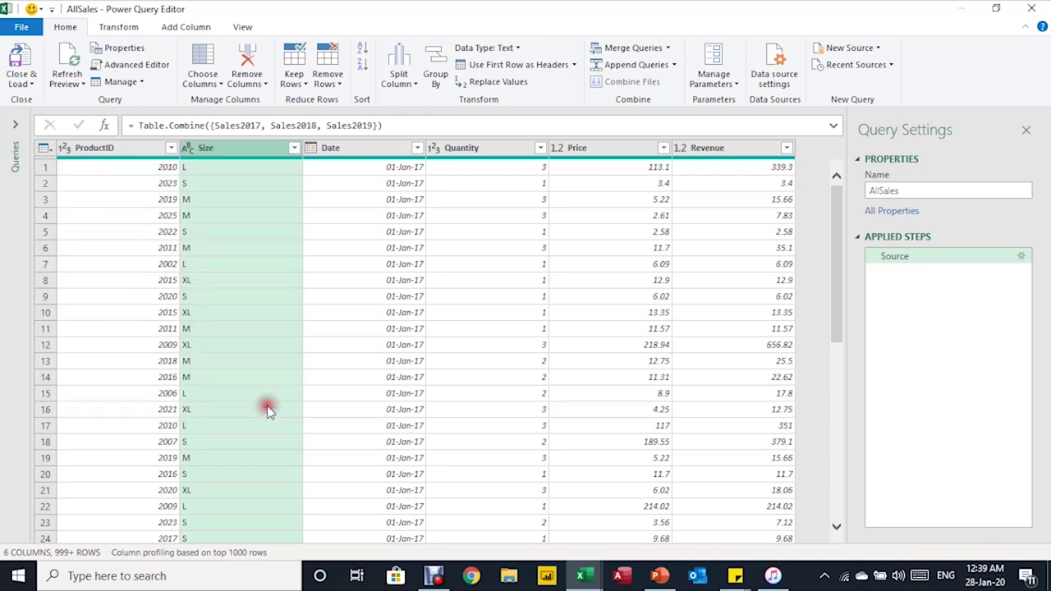
left_click(275, 234)
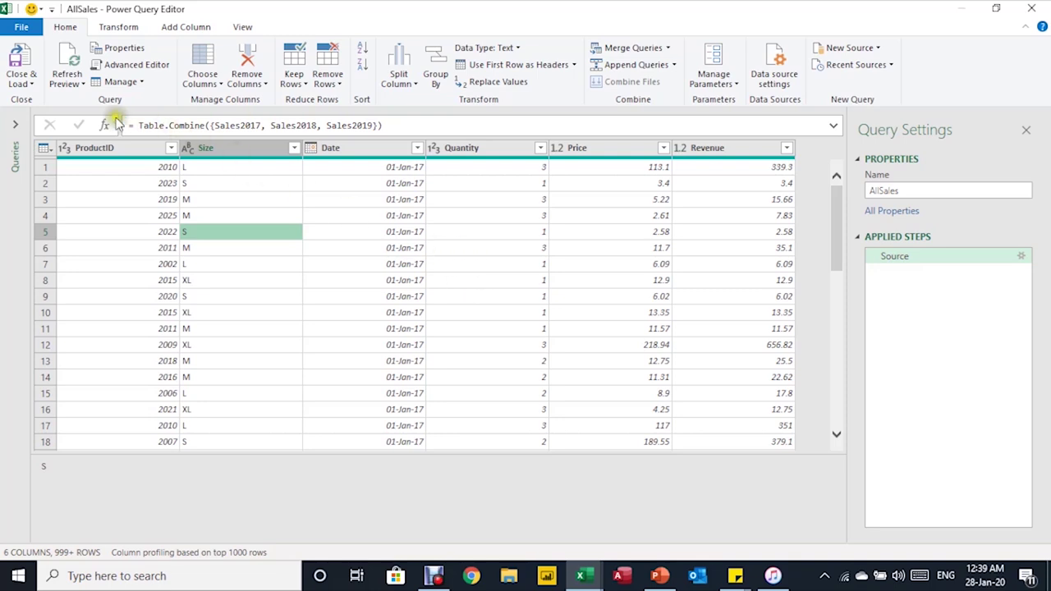
Close the query editor and load AllSales as a table on a new worksheet.
left_click(25, 82)
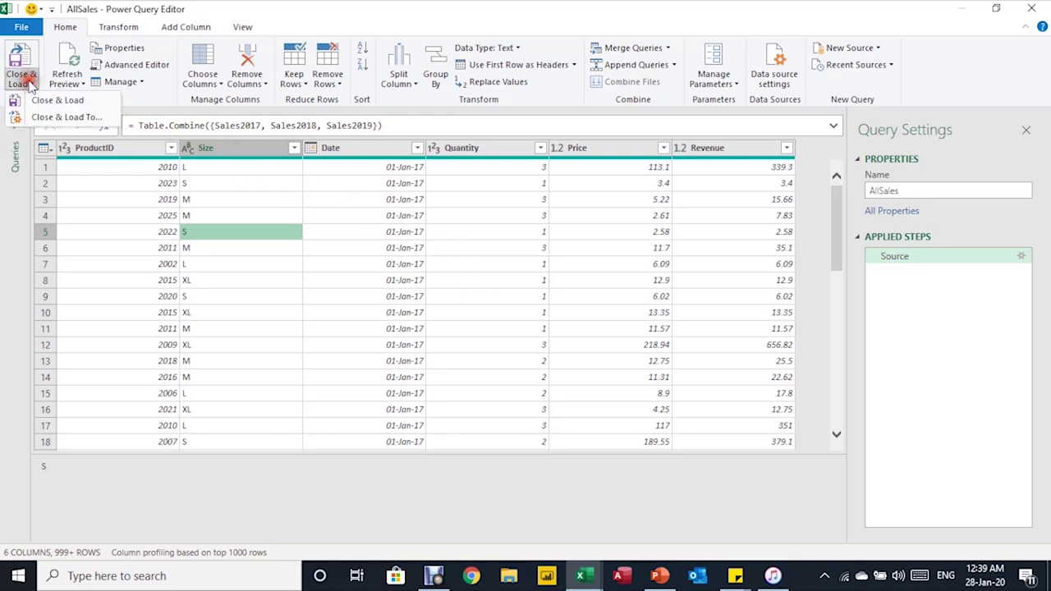
left_click(61, 118)
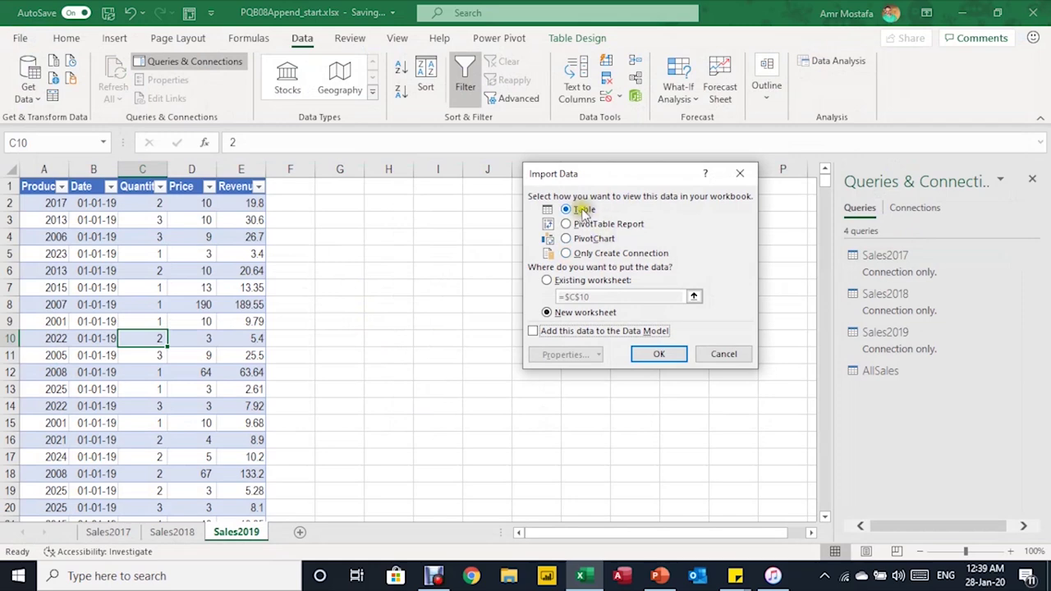
left_click(660, 355)
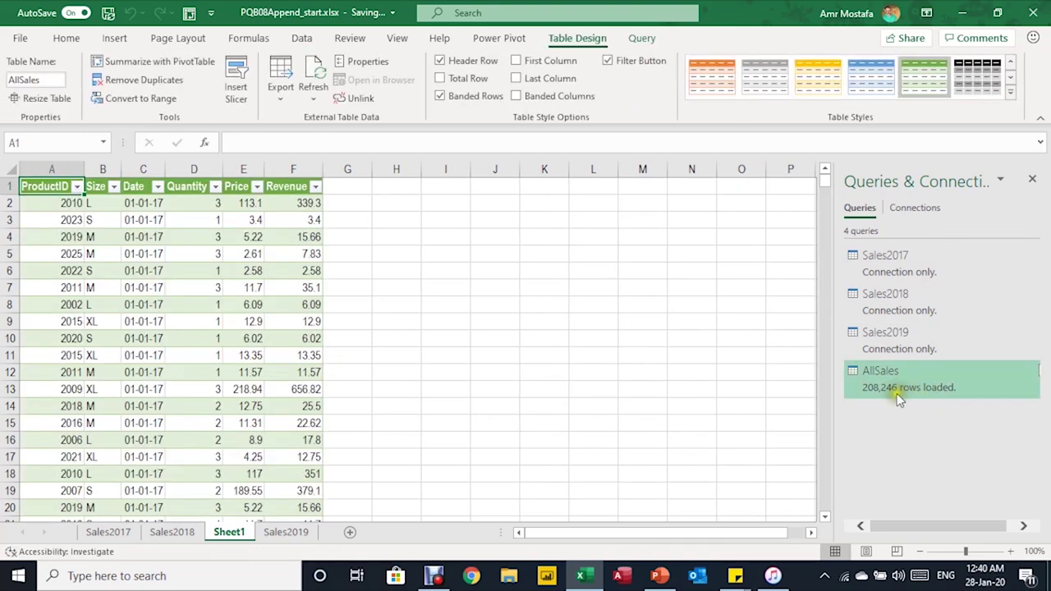
left_click(131, 237)
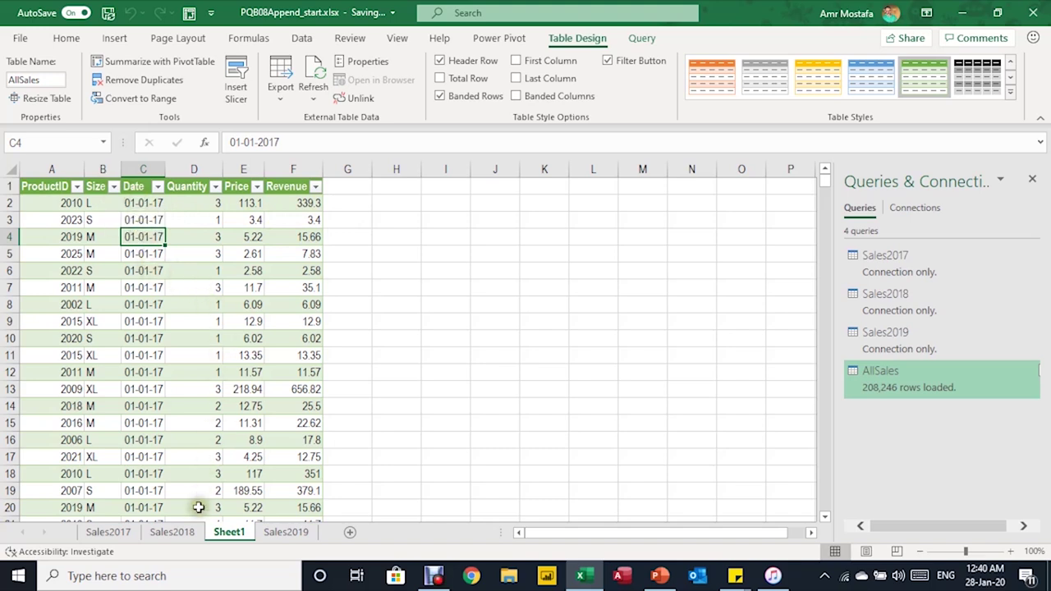
Move the new worksheet after Sales2019 and rename it AllSales.
left_click(220, 534)
left_click_drag(220, 533, 324, 535)
double_click(296, 531)
type("All")
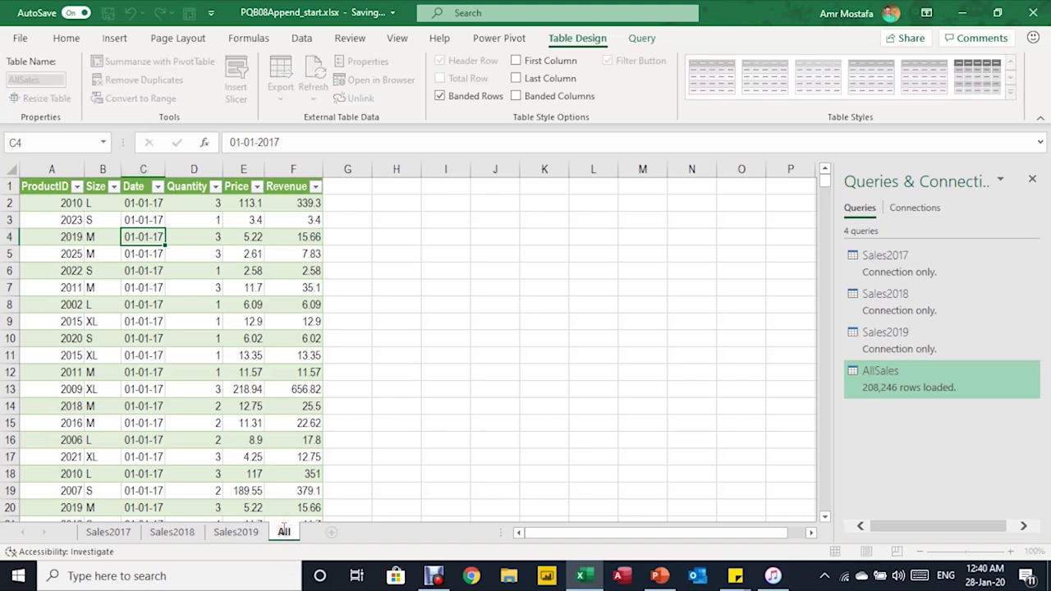
type("Sales")
key("Return")
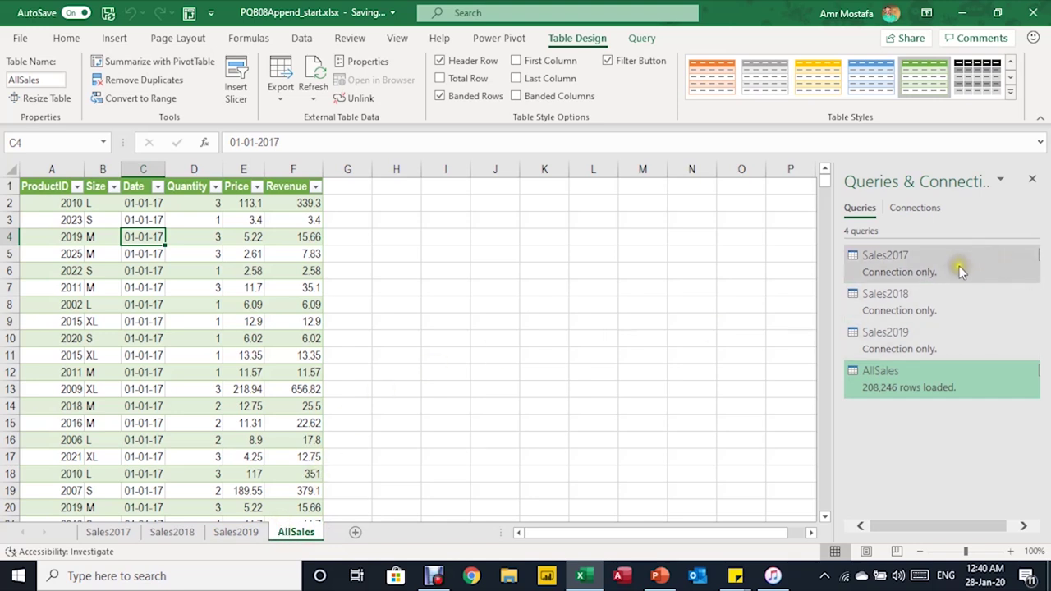
Open the Sales2017 query for editing and remove its Size column.
mouse_move(958, 267)
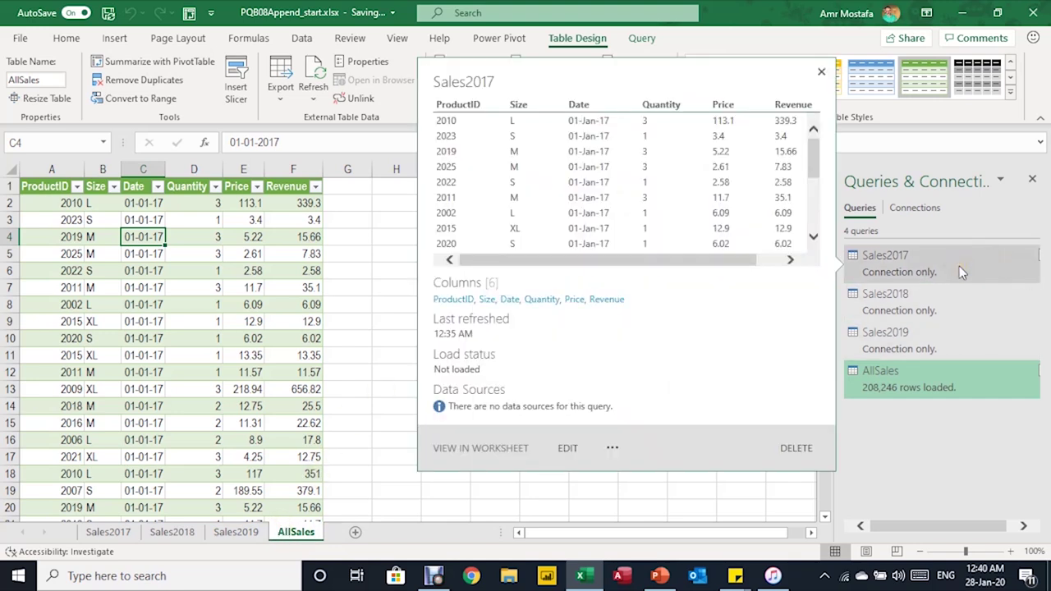
left_click(959, 266)
double_click(892, 265)
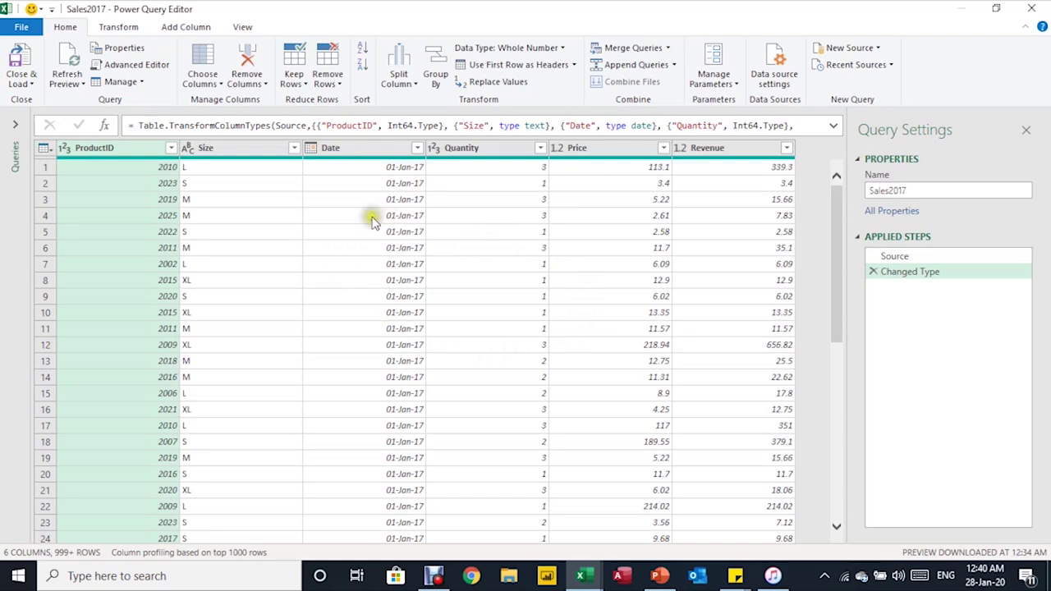
left_click(206, 151)
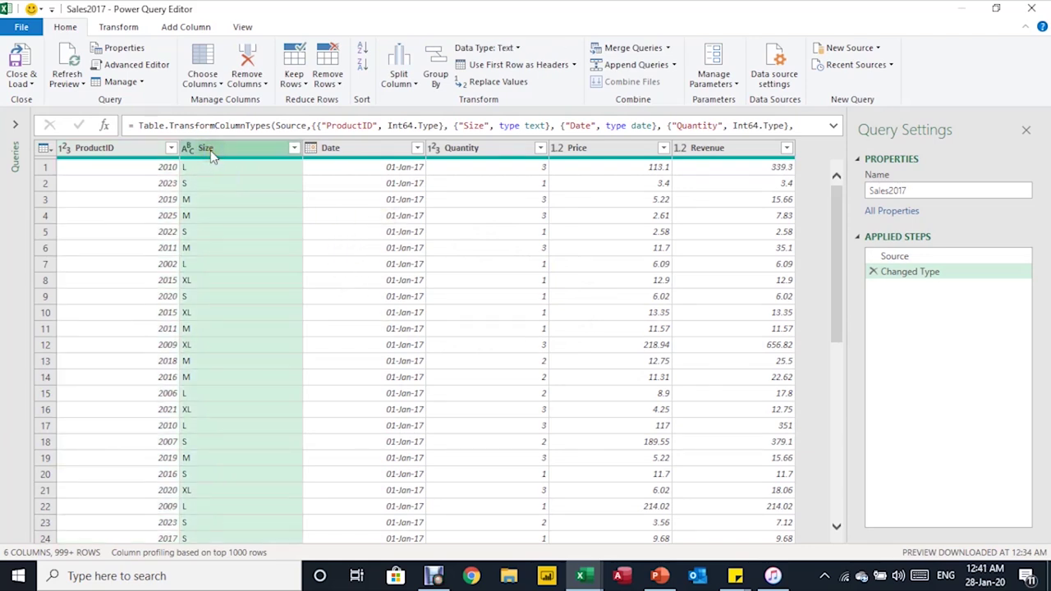
right_click(212, 152)
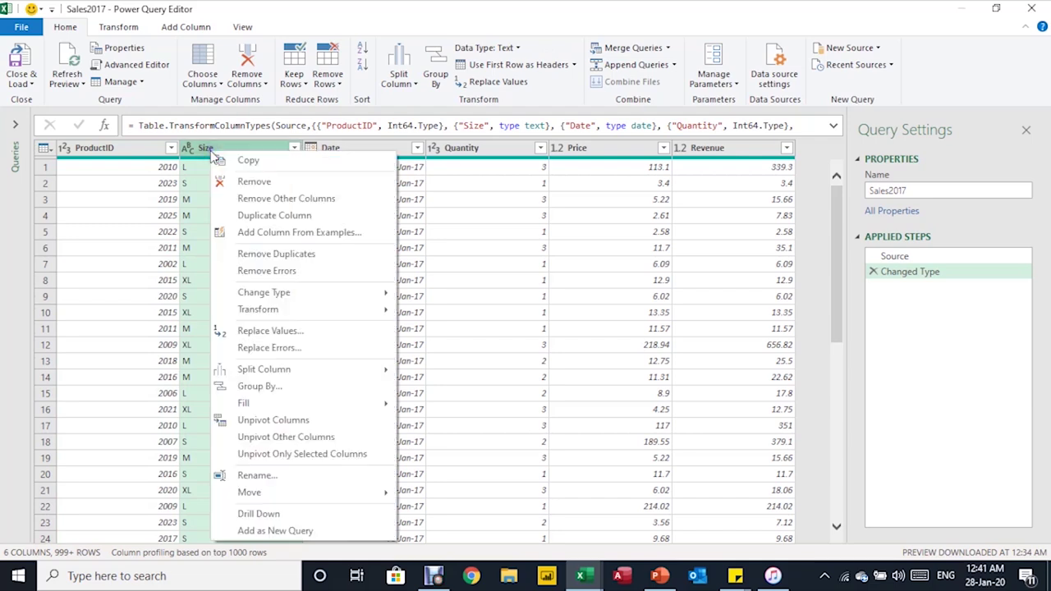
left_click(253, 183)
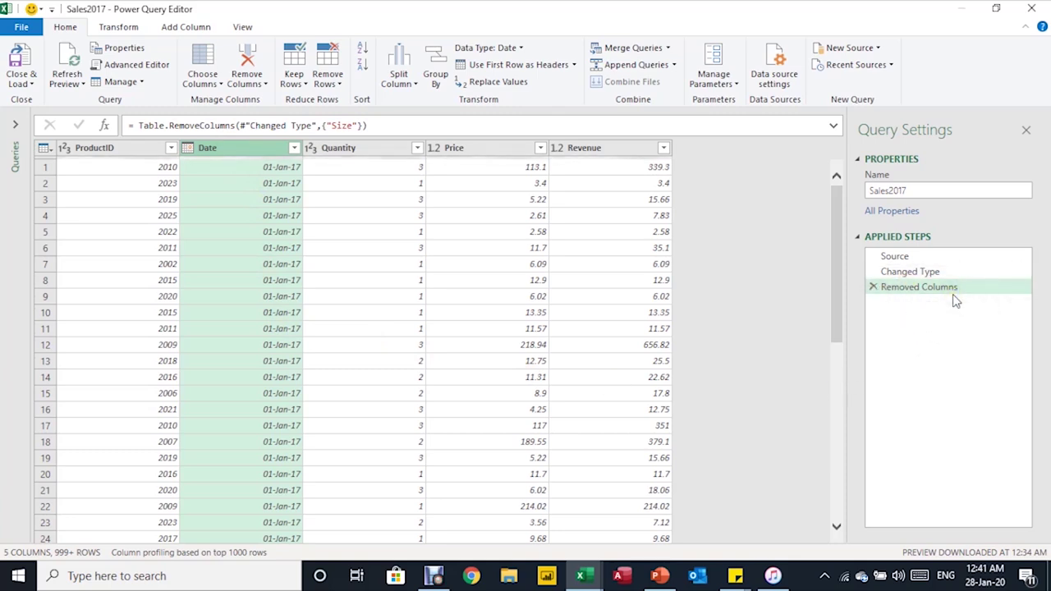
In the Sales2018 query, add a column that multiplies Quantity by Price.
left_click(15, 124)
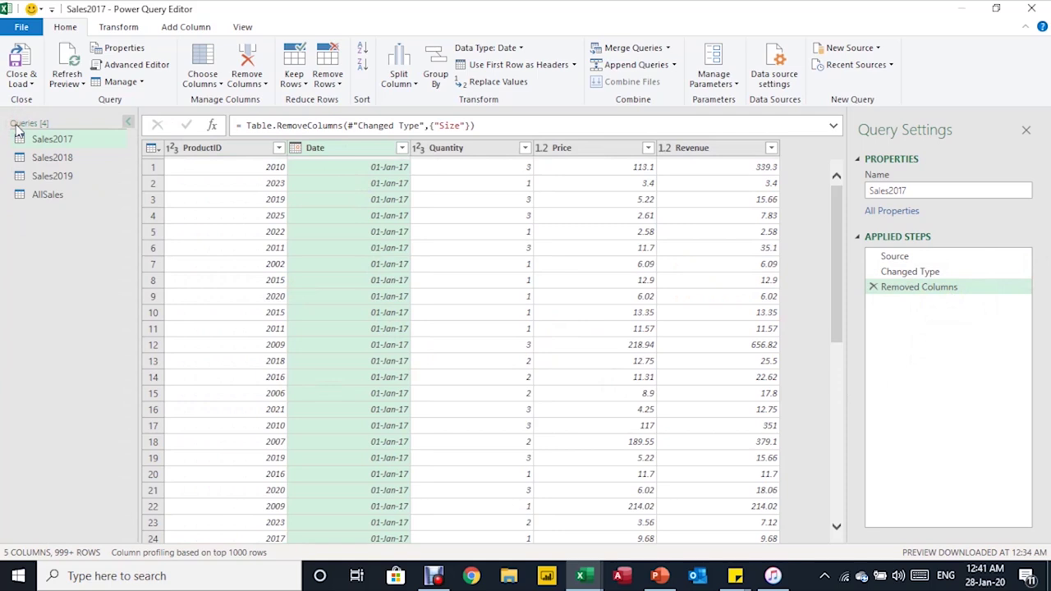
left_click(68, 164)
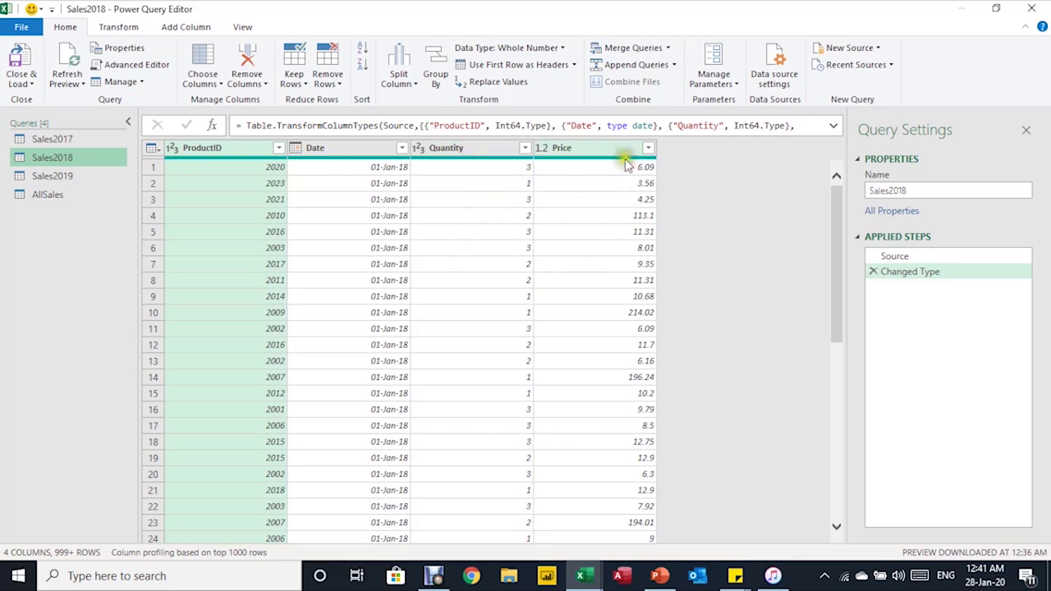
left_click(174, 30)
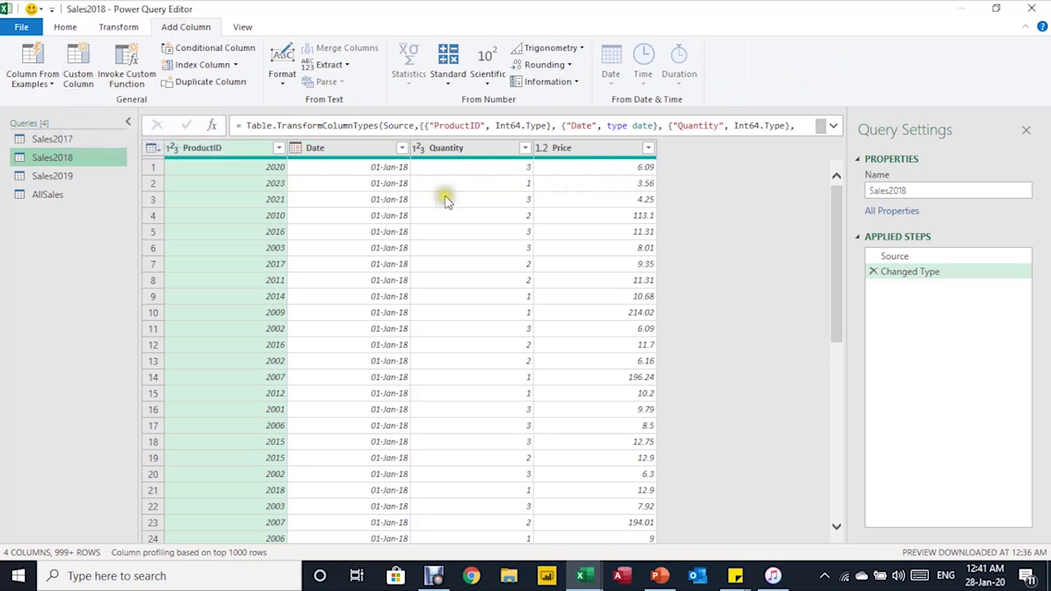
left_click(479, 149)
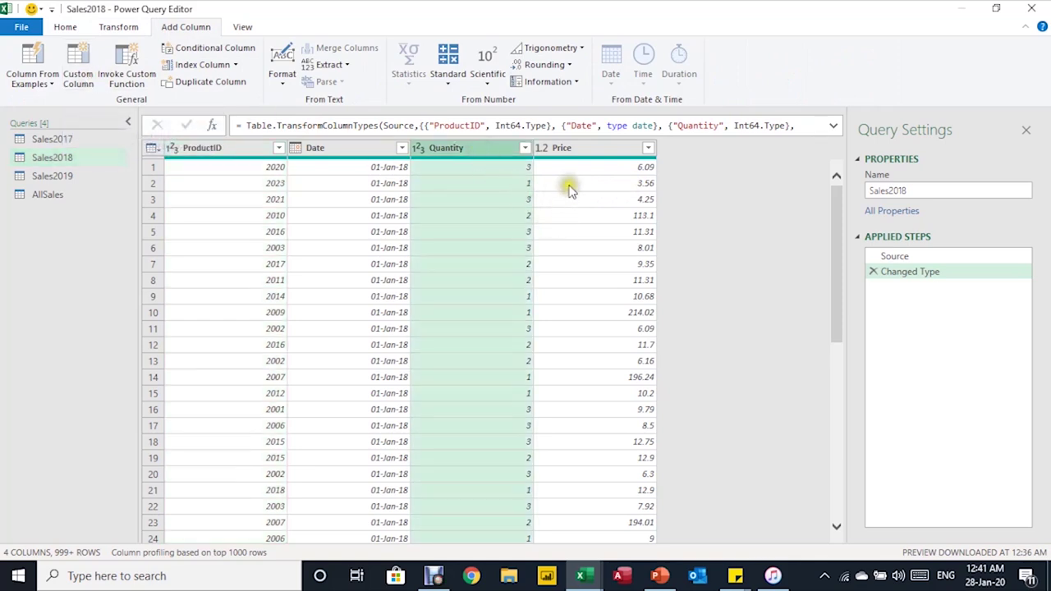
left_click(577, 156, "ctrl")
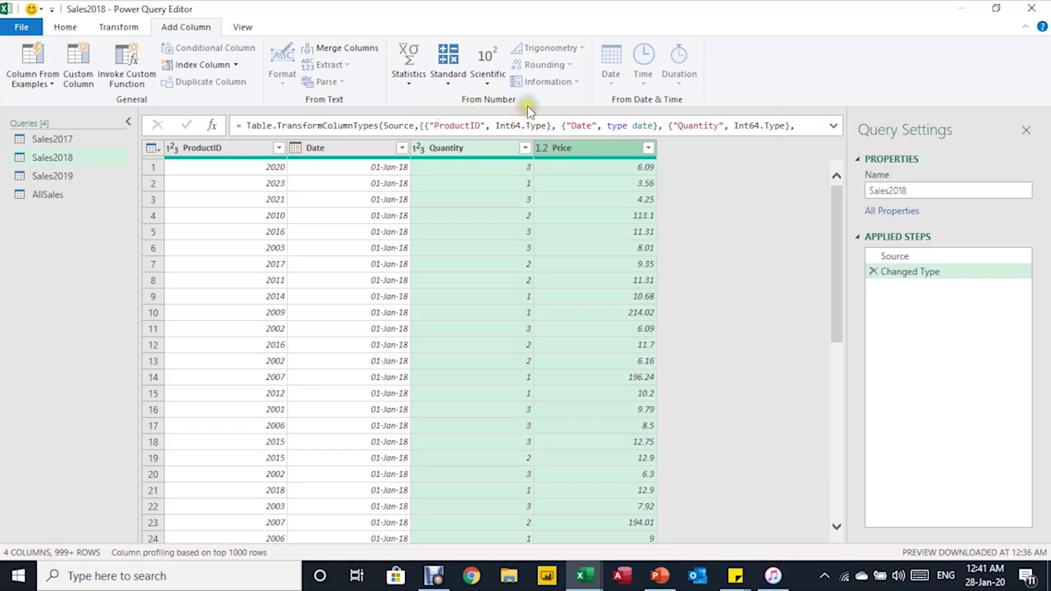
left_click(448, 82)
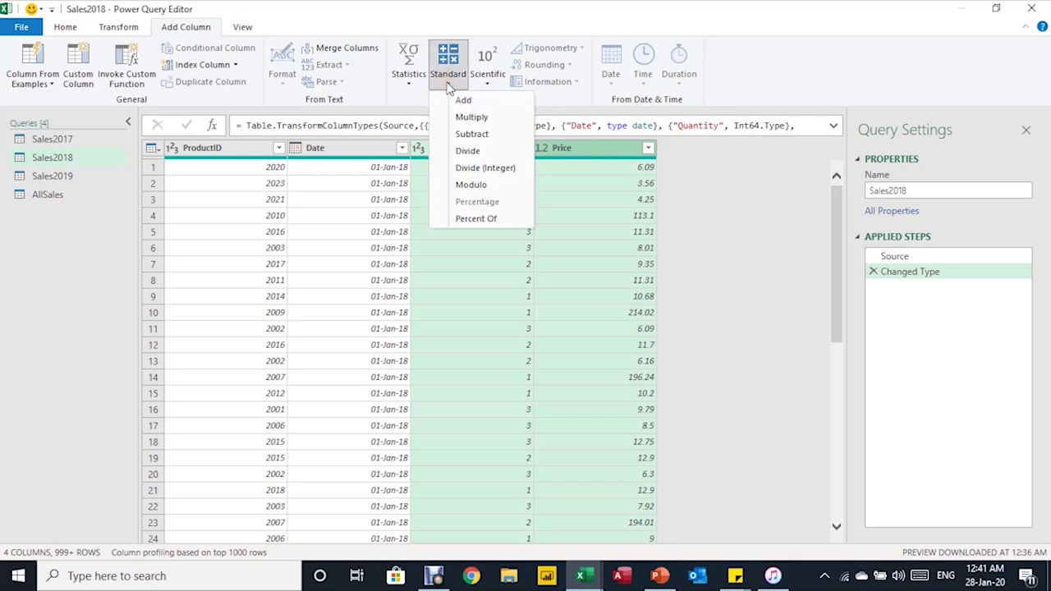
left_click(473, 118)
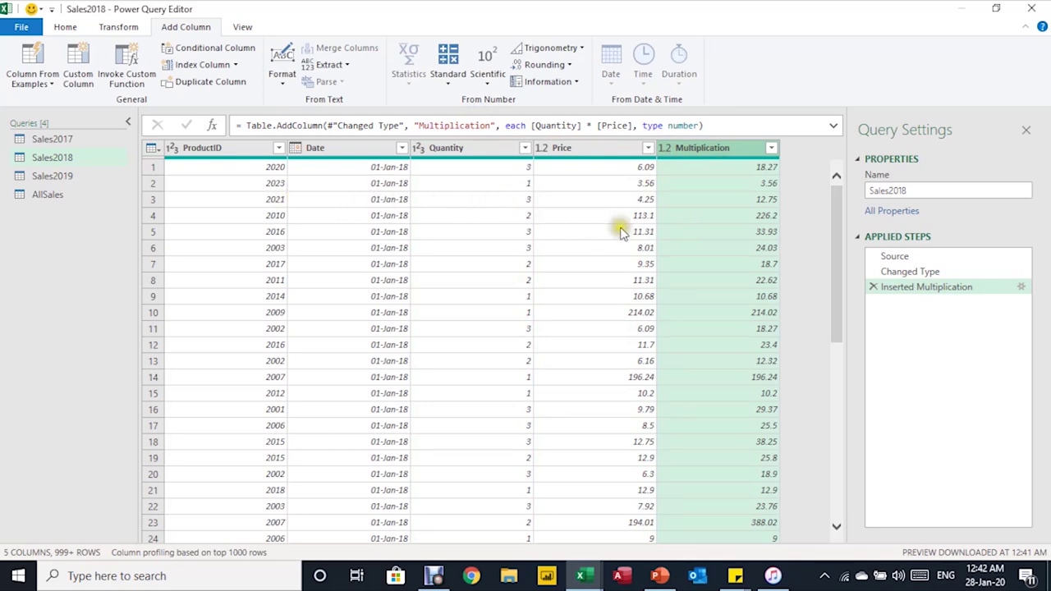
Check the columns of the Sales2017 and Sales2019 queries, and close the query editor keeping the changes.
left_click(81, 141)
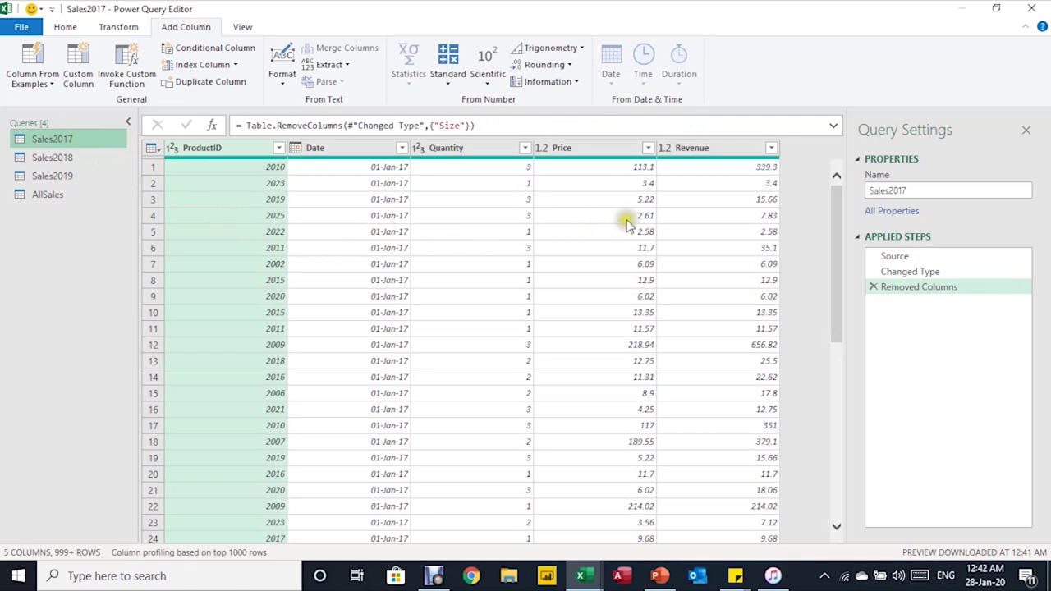
left_click(51, 178)
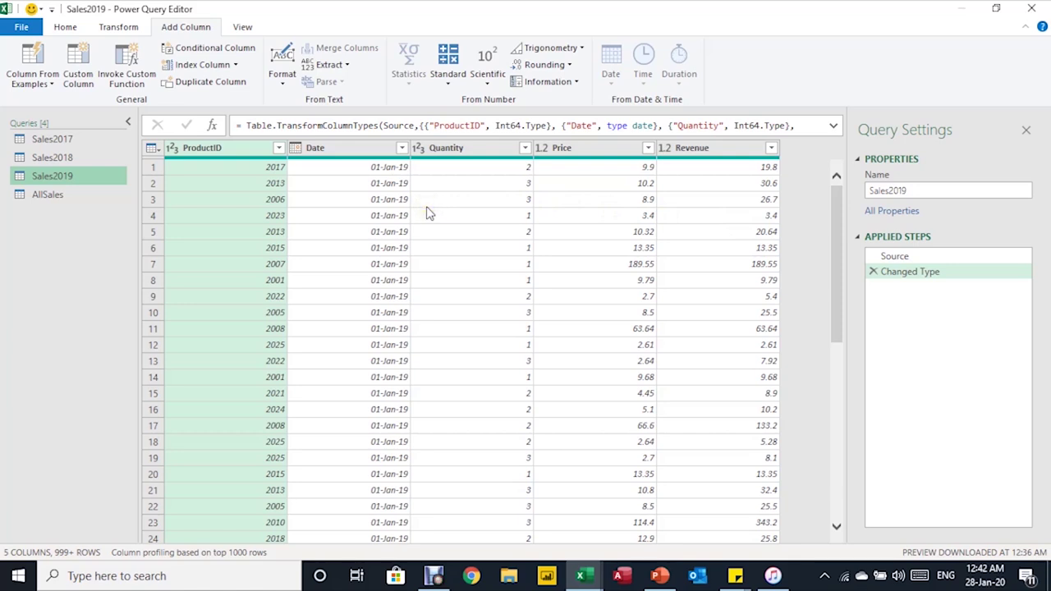
left_click(64, 27)
left_click(22, 83)
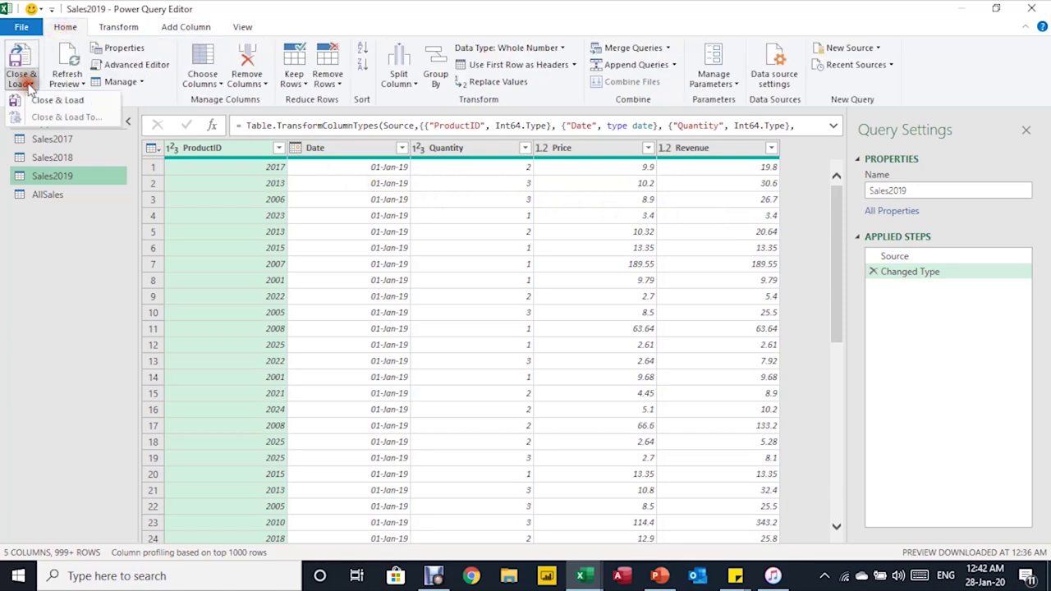
left_click(1036, 9)
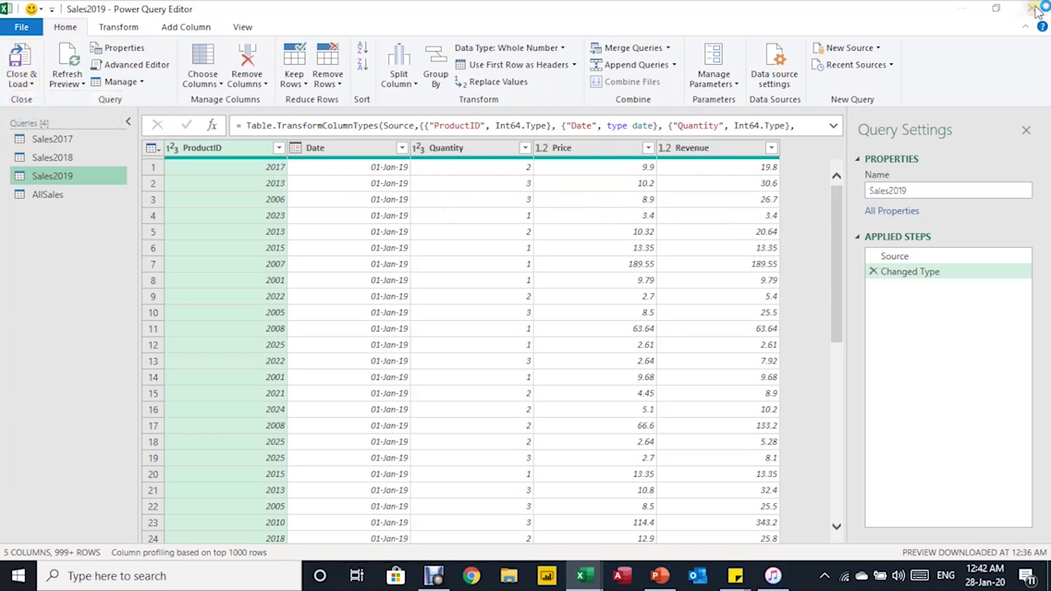
left_click(1036, 8)
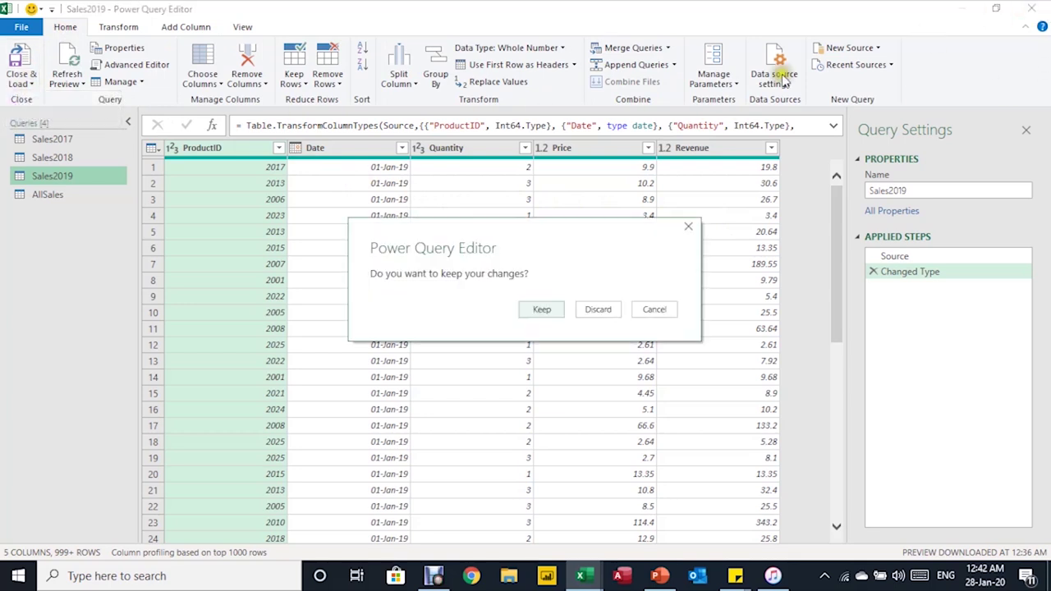
left_click(545, 311)
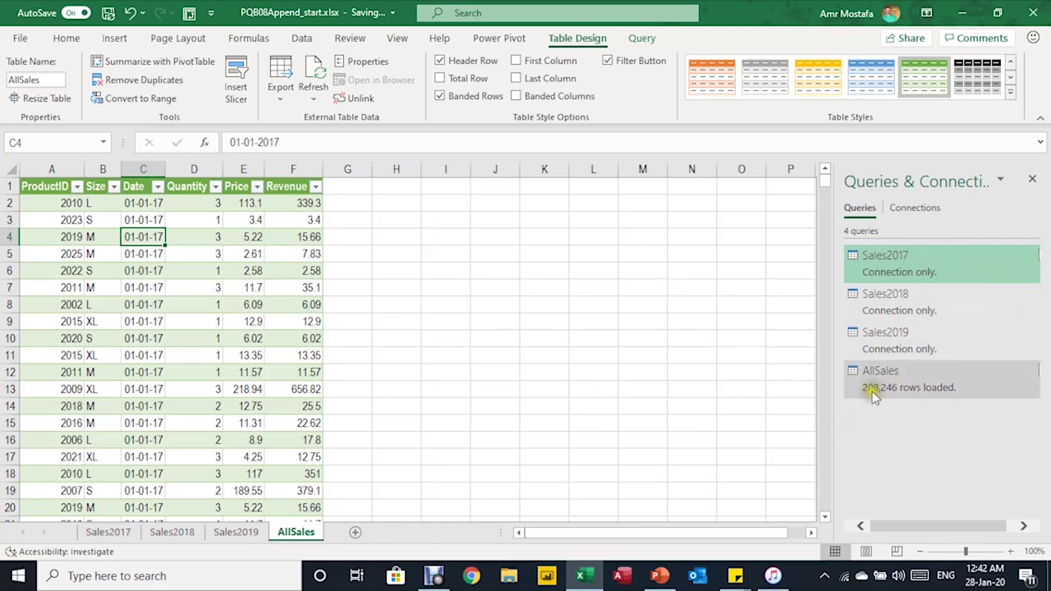
Preview the AllSales query and refresh its table on the AllSales worksheet.
mouse_move(895, 389)
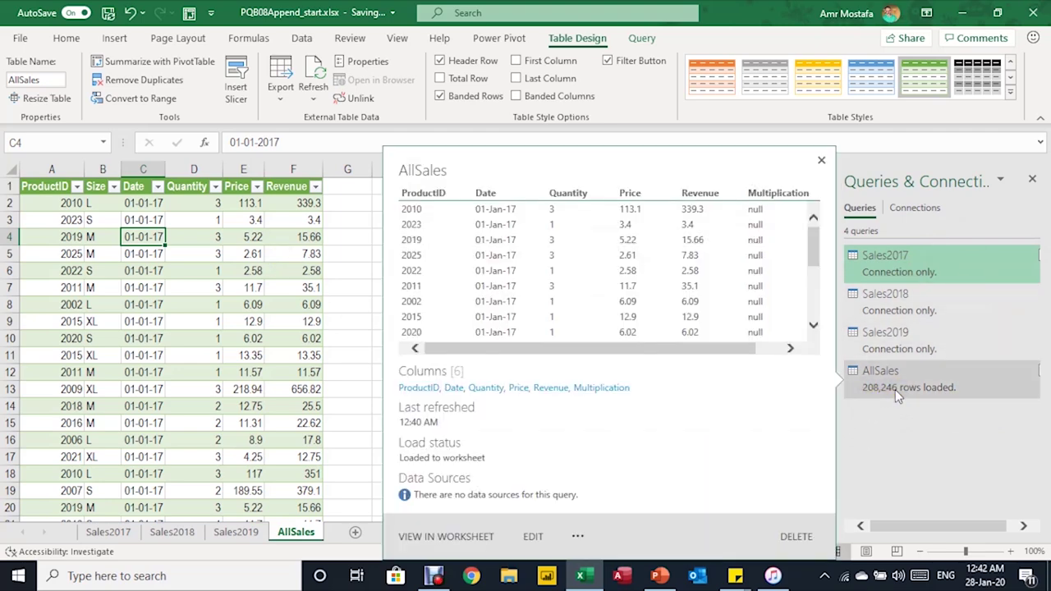
left_click(169, 288)
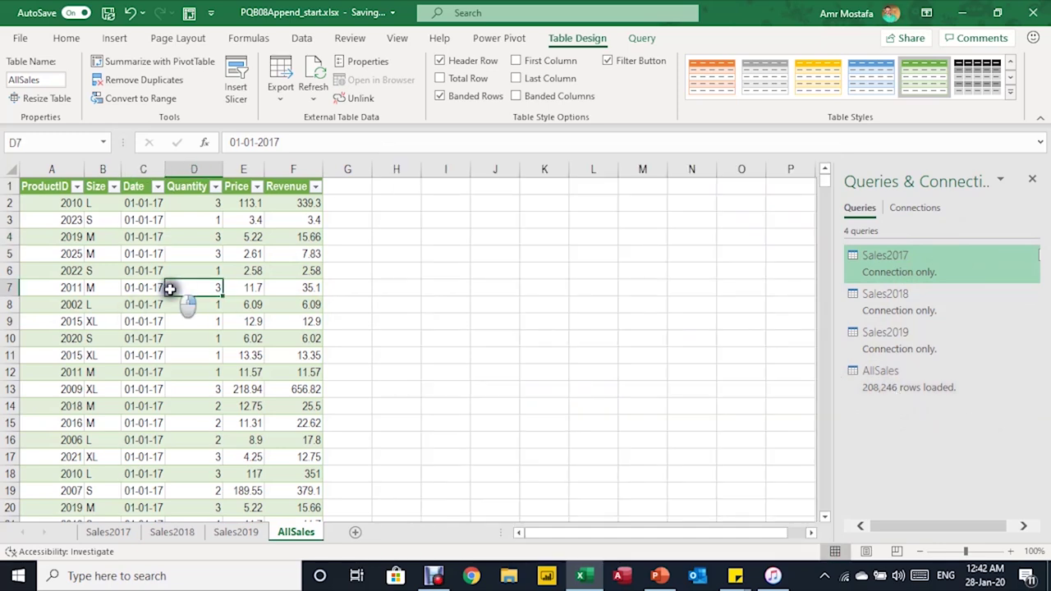
right_click(169, 288)
mouse_move(208, 299)
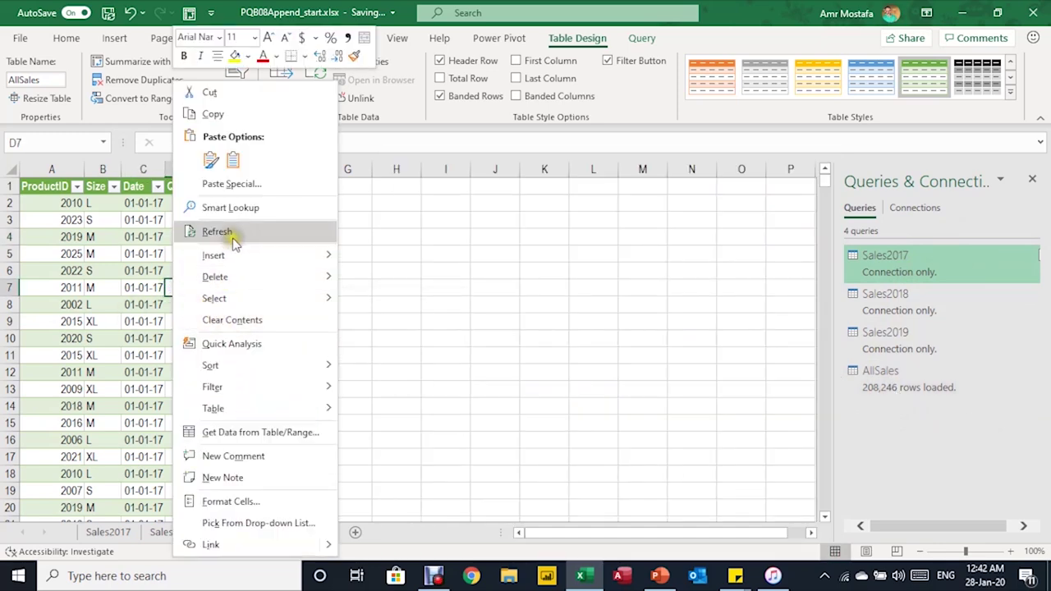
left_click(220, 232)
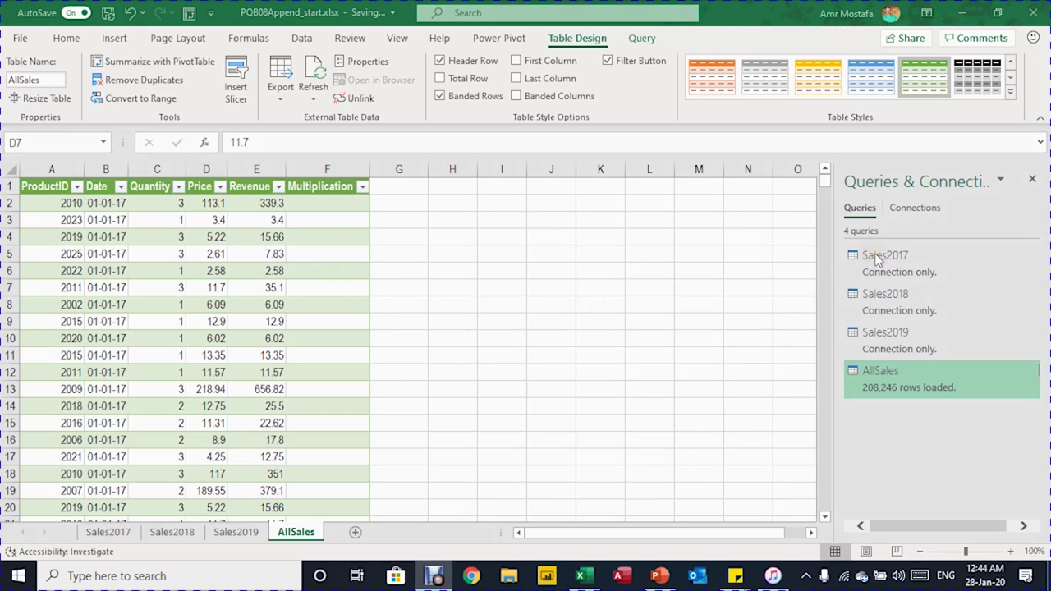
left_click(886, 294)
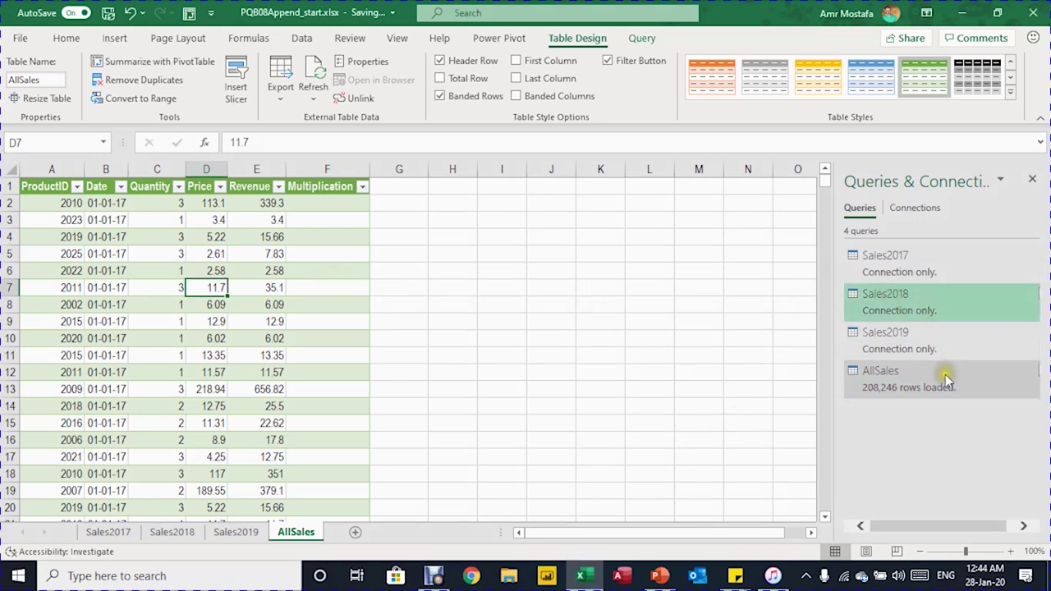
left_click(921, 392)
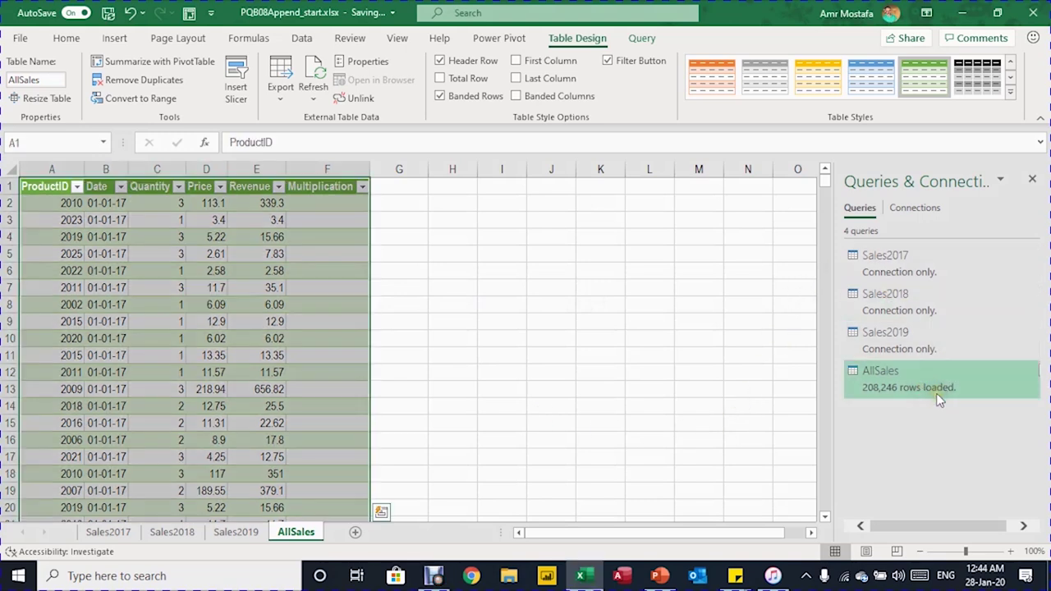
left_click(156, 253)
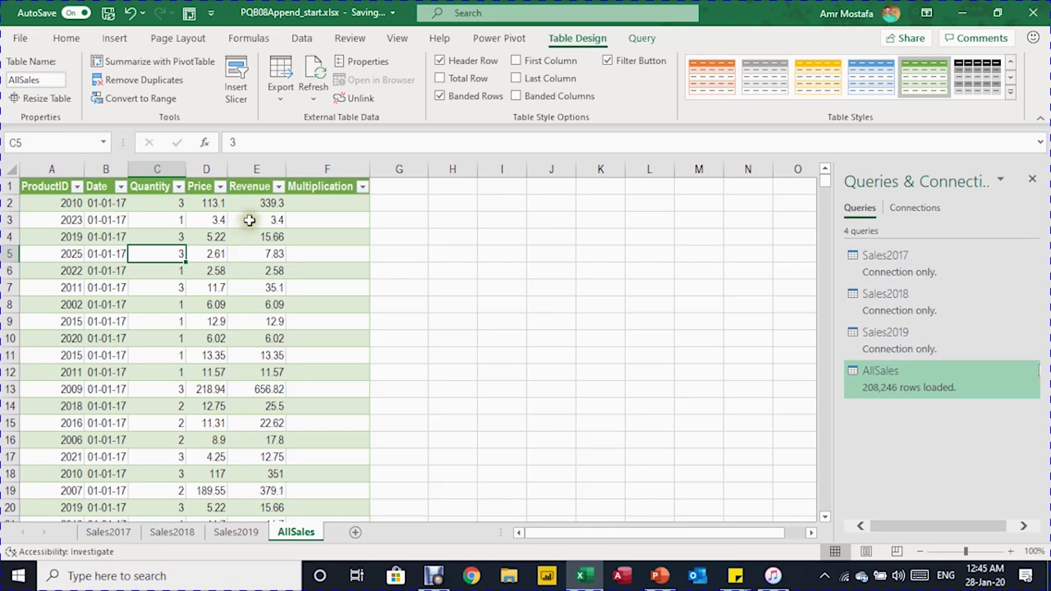
Open the Sales2018 query for editing and rename its Multiplication column to Revenue.
double_click(881, 305)
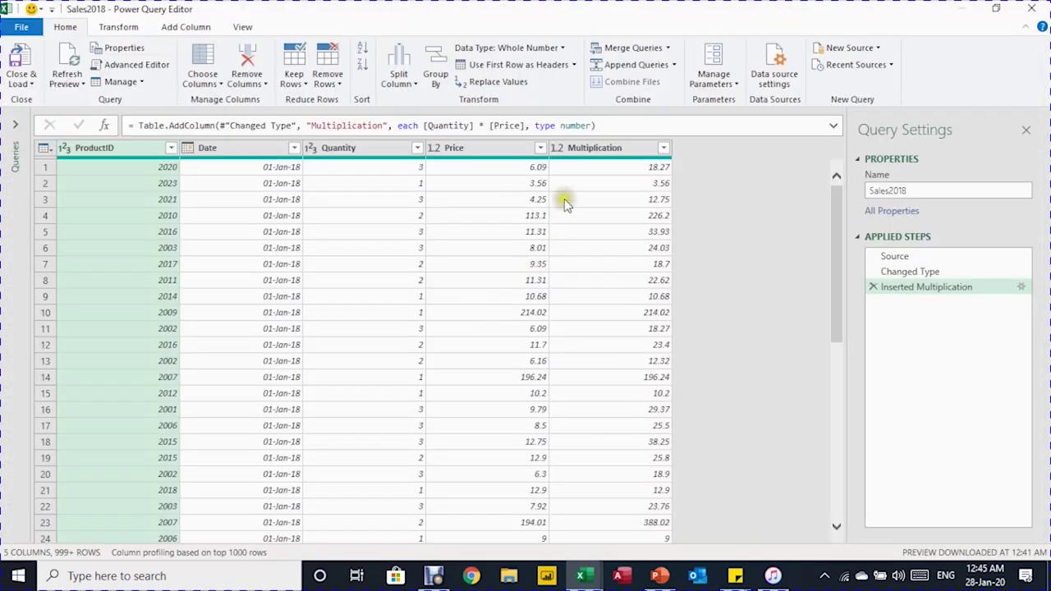
double_click(588, 150)
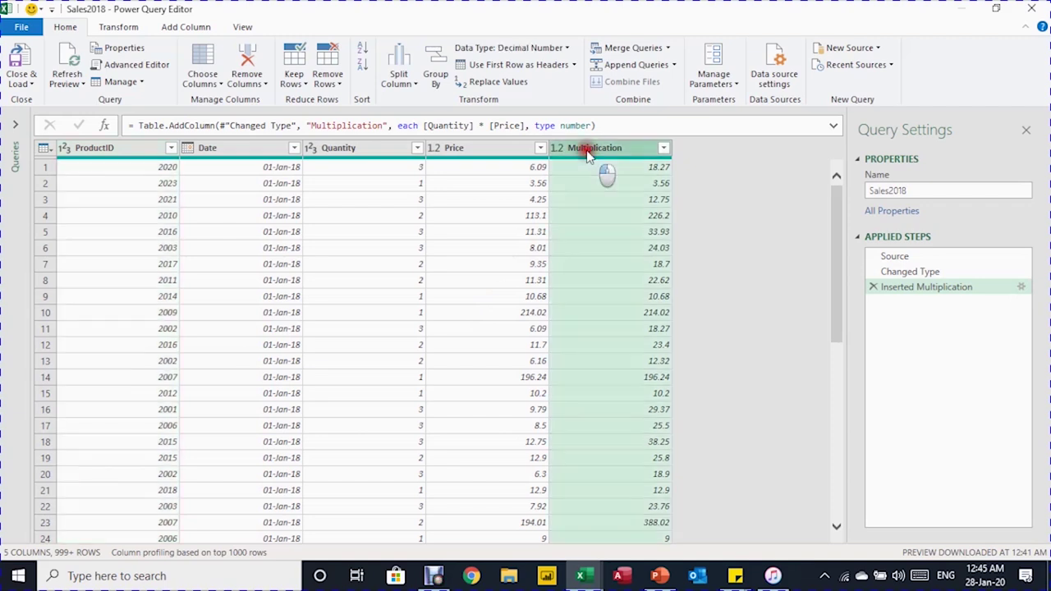
type("Revenue")
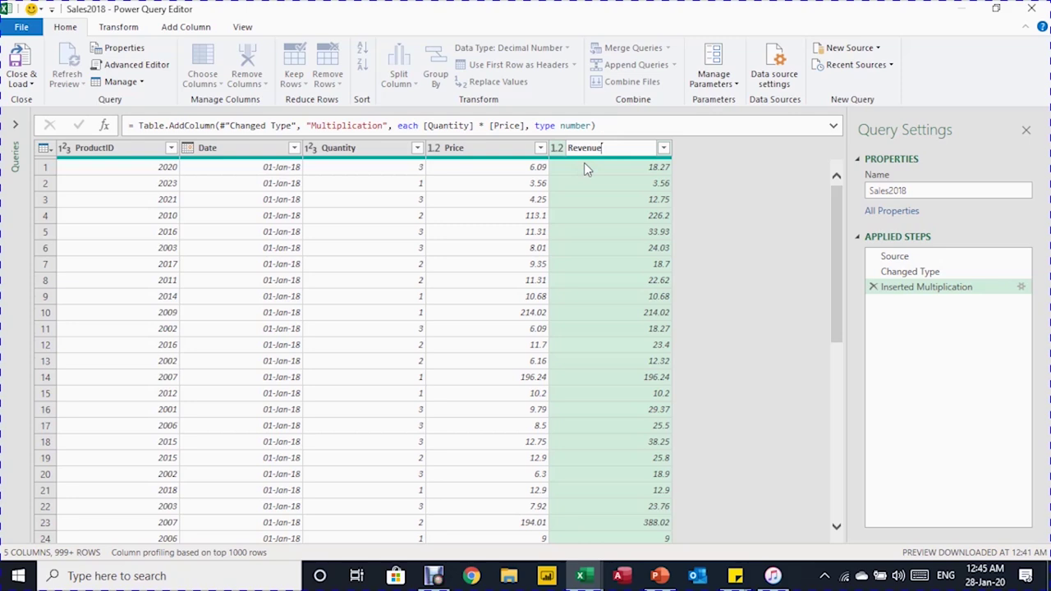
key("Return")
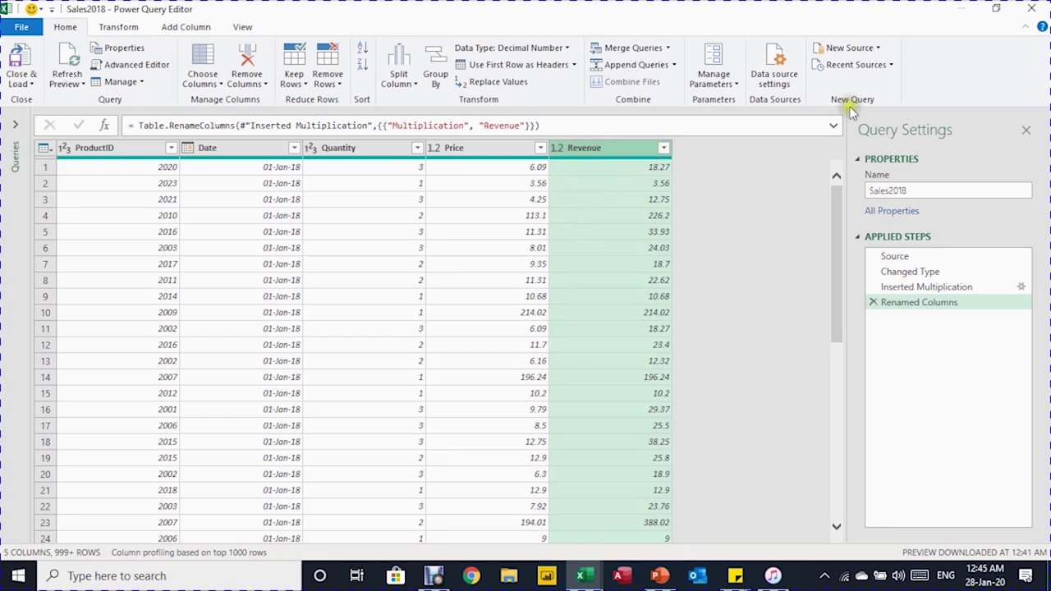
Close the query editor keeping the changes, and refresh the AllSales table on its worksheet.
left_click(1031, 8)
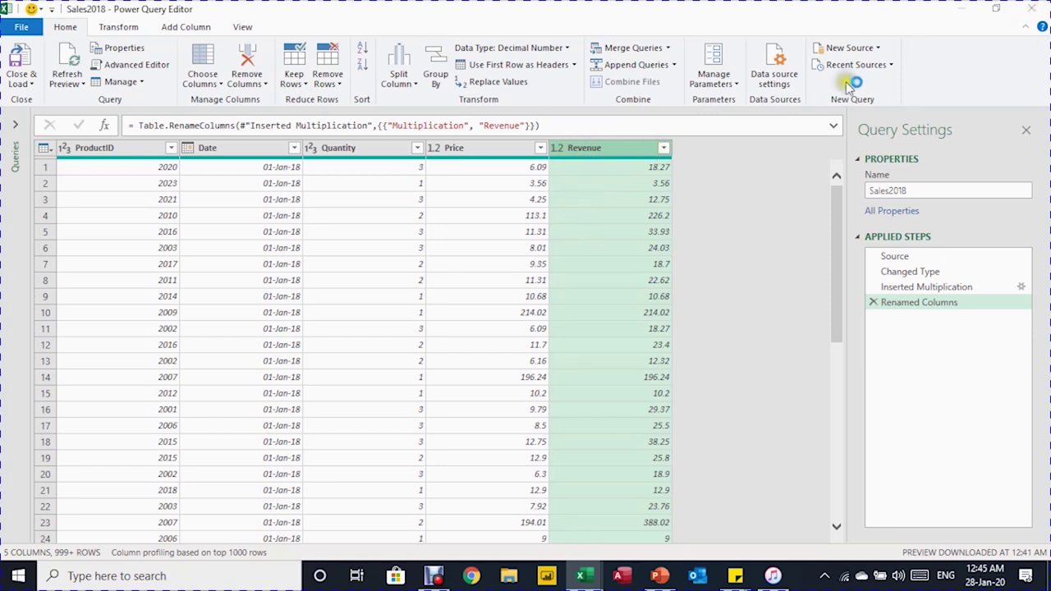
left_click(538, 310)
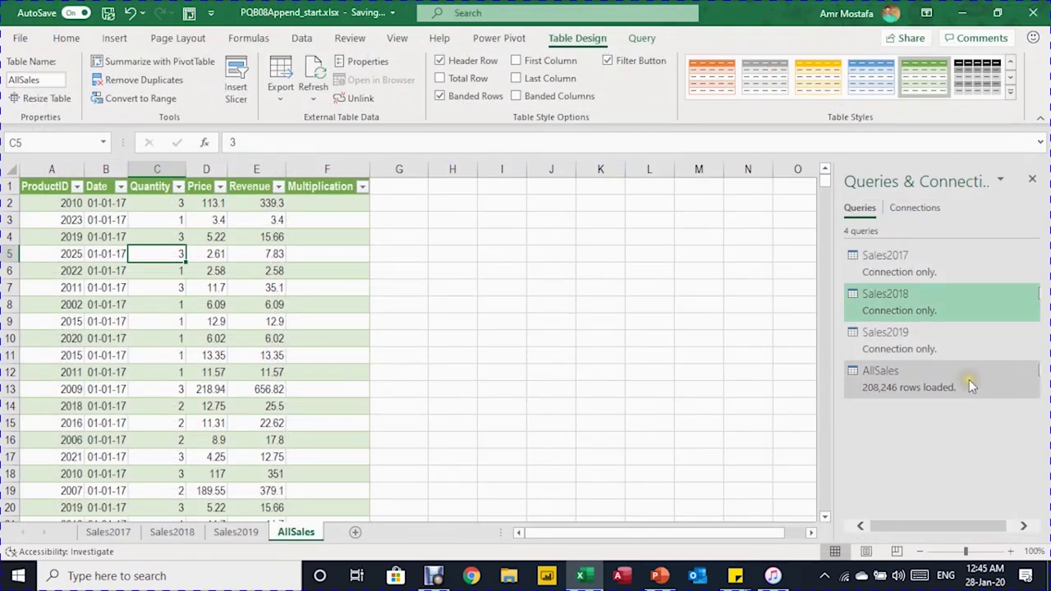
mouse_move(968, 379)
left_click_drag(832, 336, 782, 337)
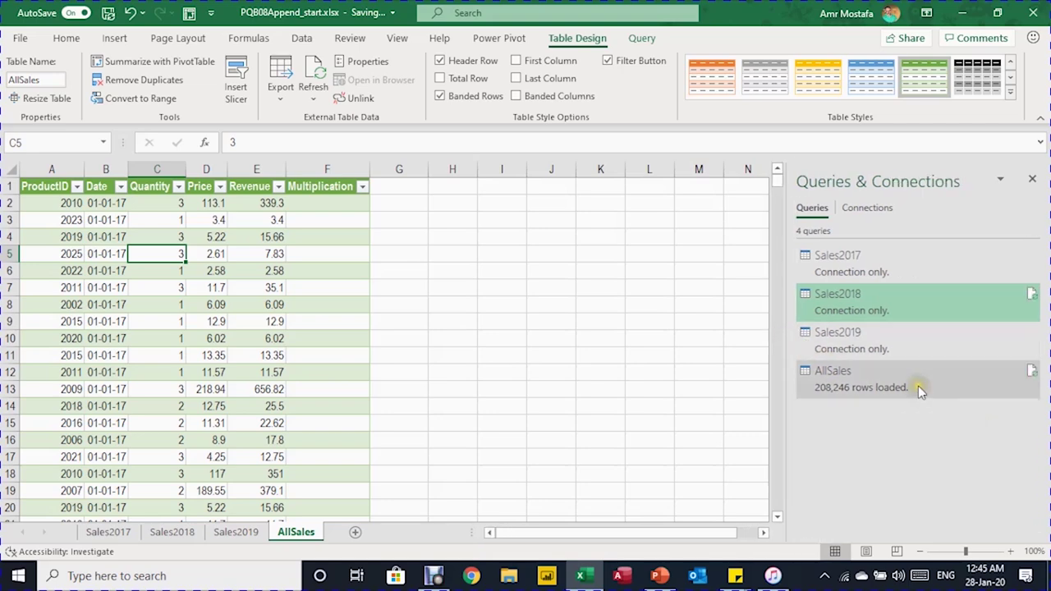
mouse_move(1034, 376)
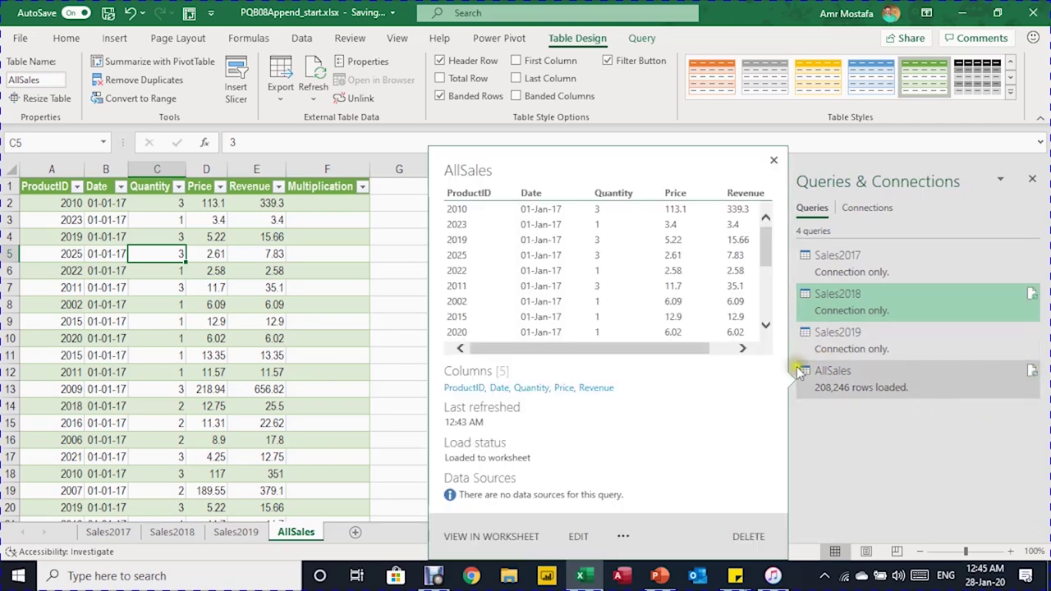
right_click(232, 258)
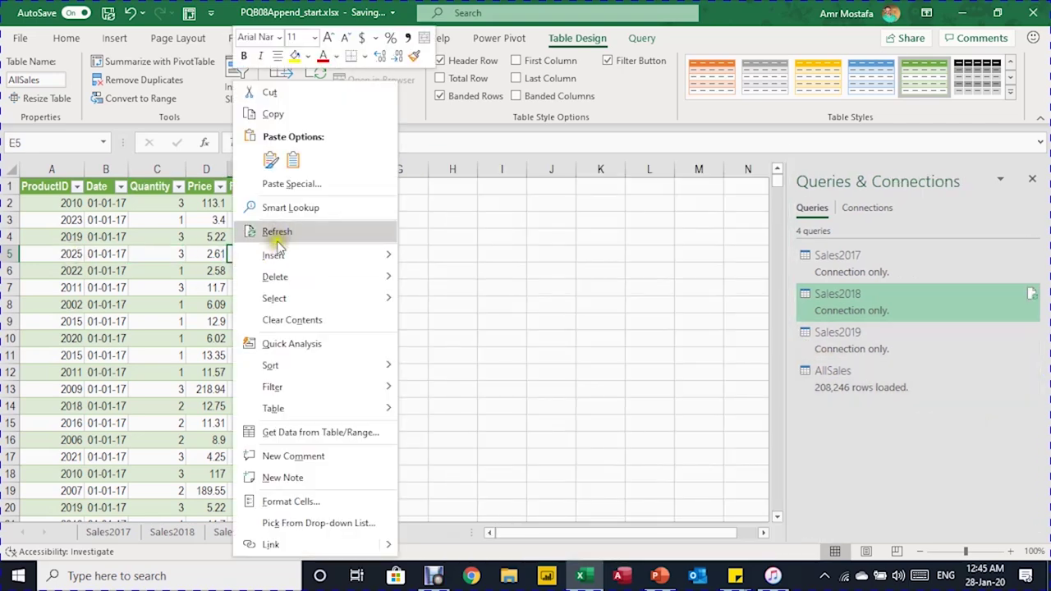
left_click(281, 235)
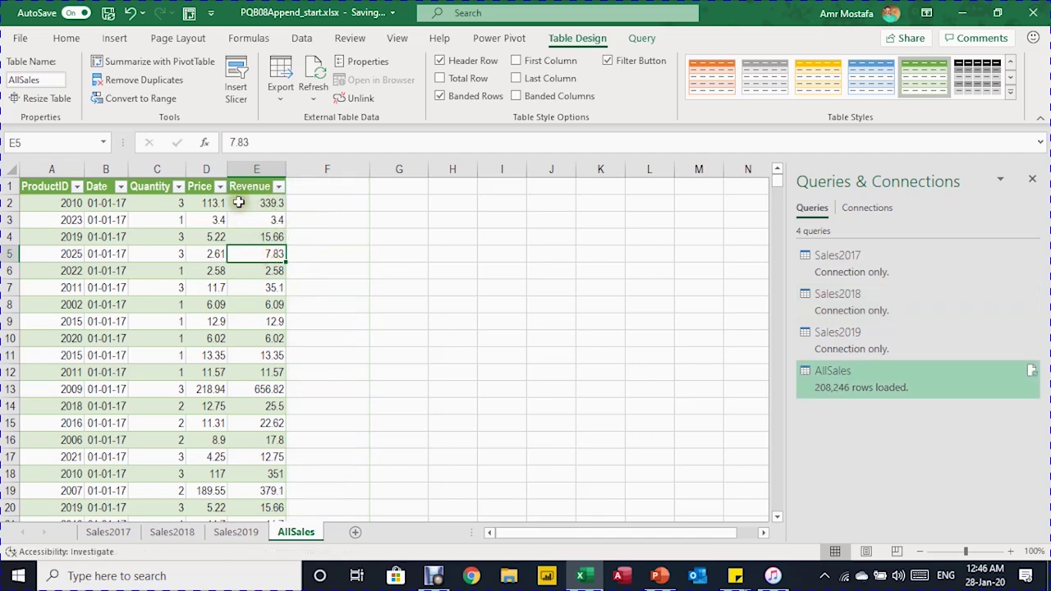
Check the values in the Revenue column's filter list and leave the column unfiltered.
left_click(277, 188)
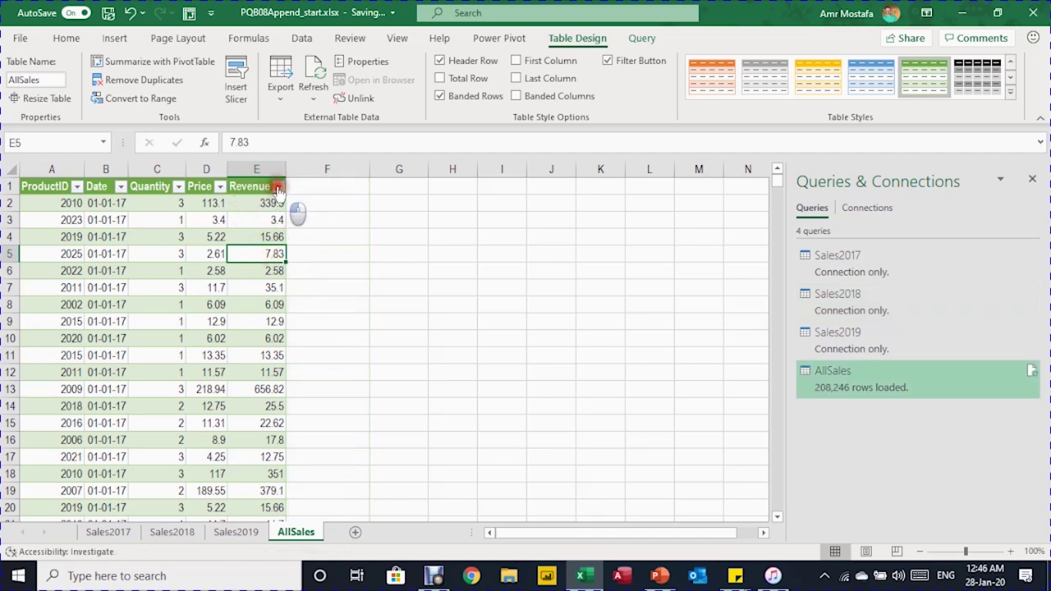
left_click_drag(272, 358, 251, 335)
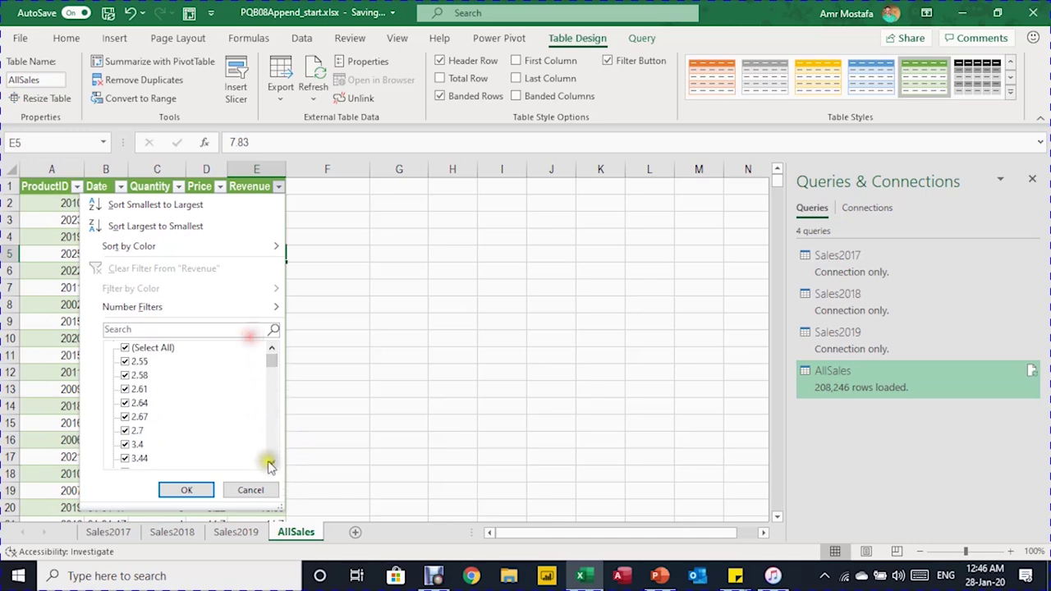
left_click(250, 489)
left_click(86, 271)
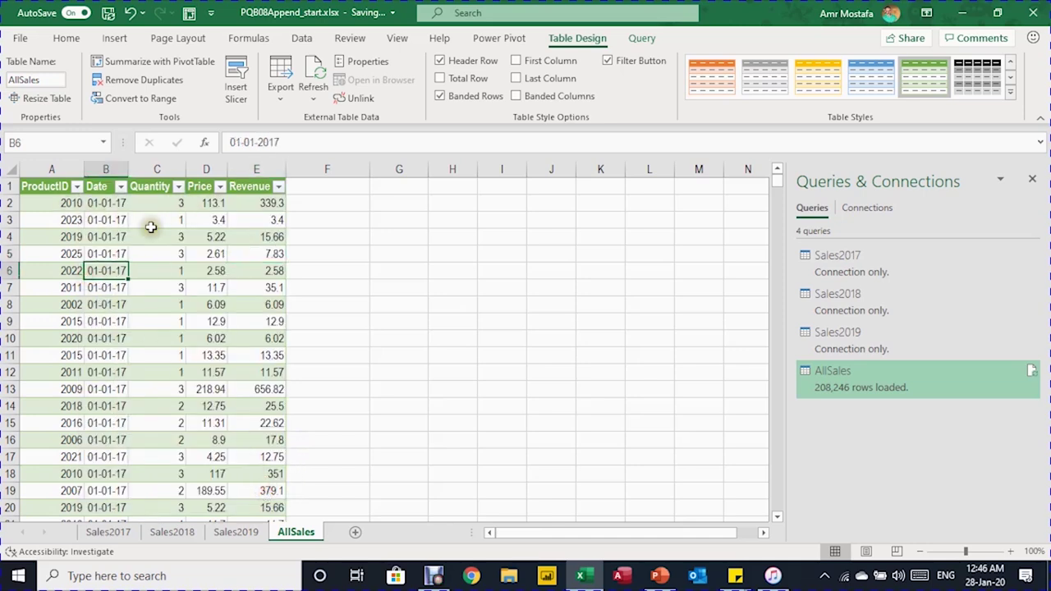
mouse_move(891, 392)
left_click(62, 207)
left_click_drag(63, 215, 52, 330)
left_click(51, 306)
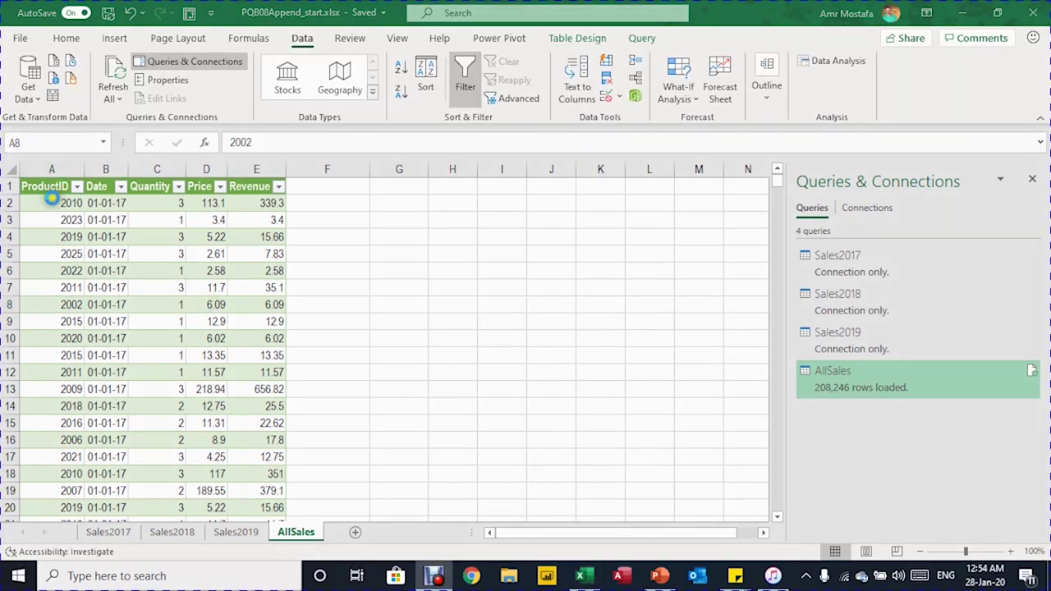
left_click(51, 206)
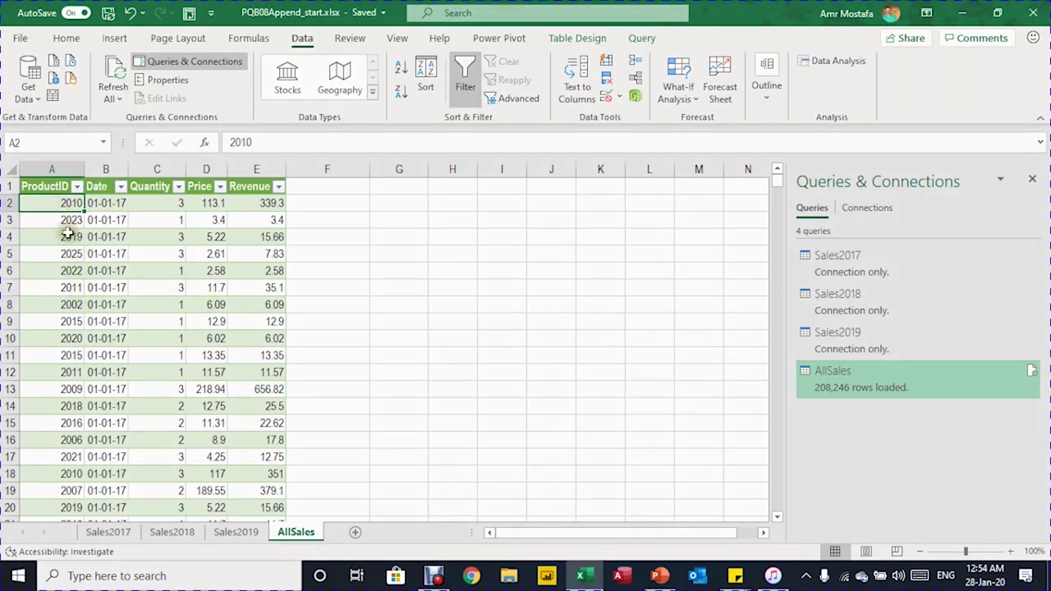
left_click(45, 238)
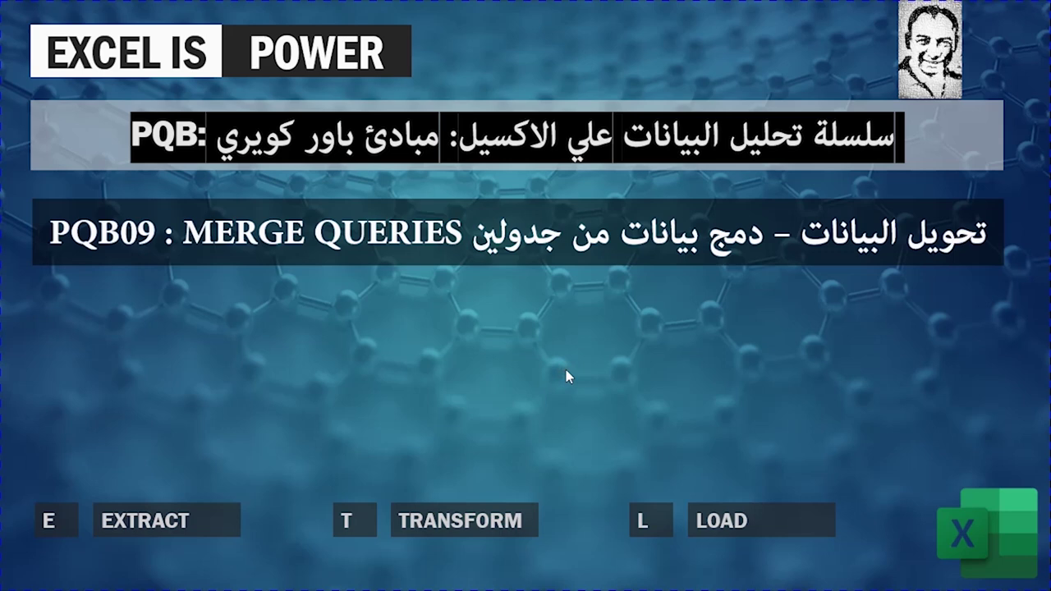
scroll(567, 371, "down", 1)
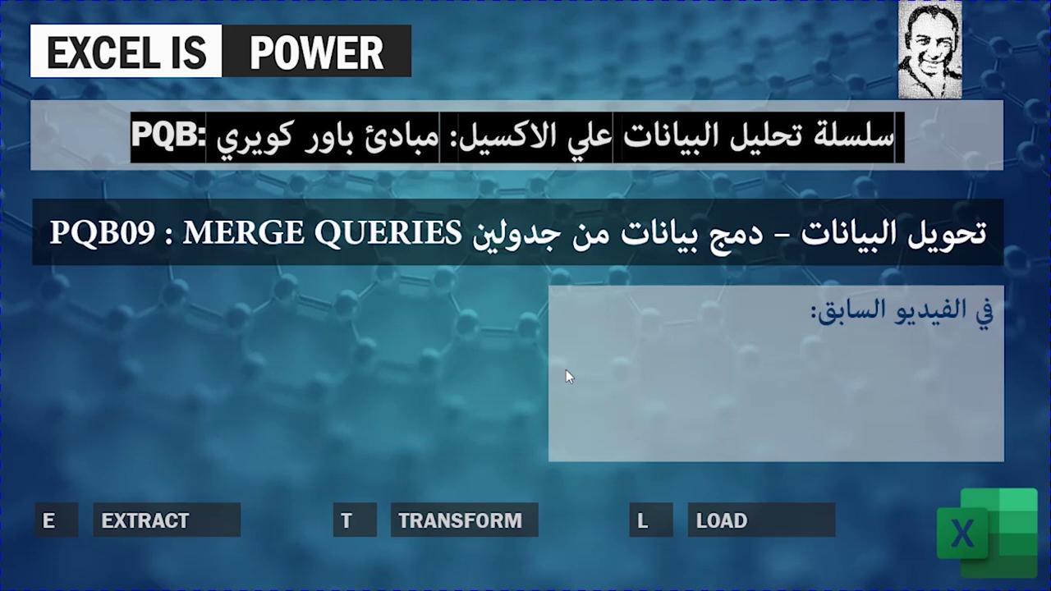
scroll(566, 370, "down", 1)
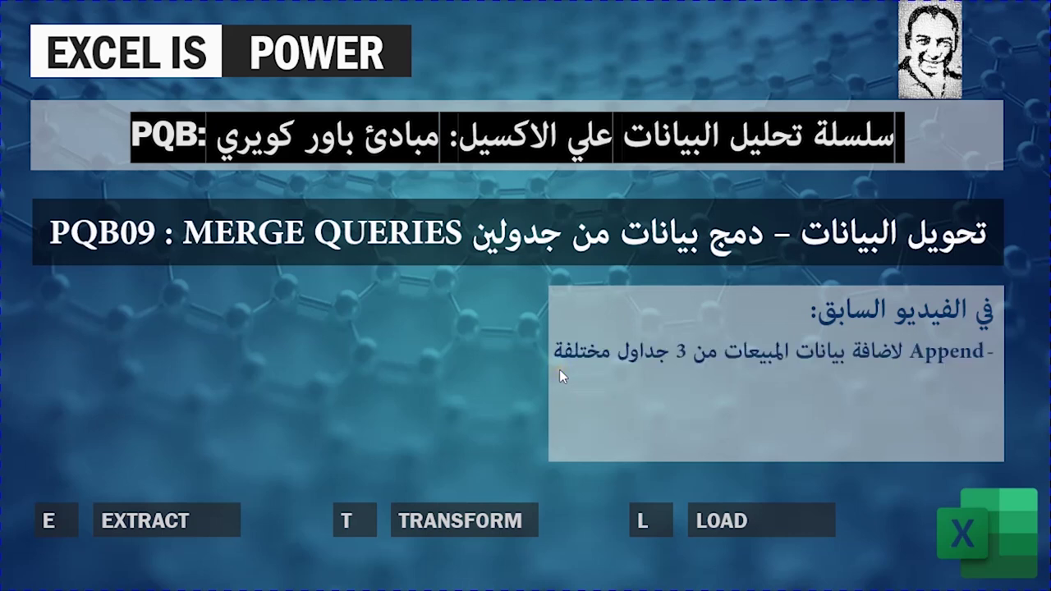
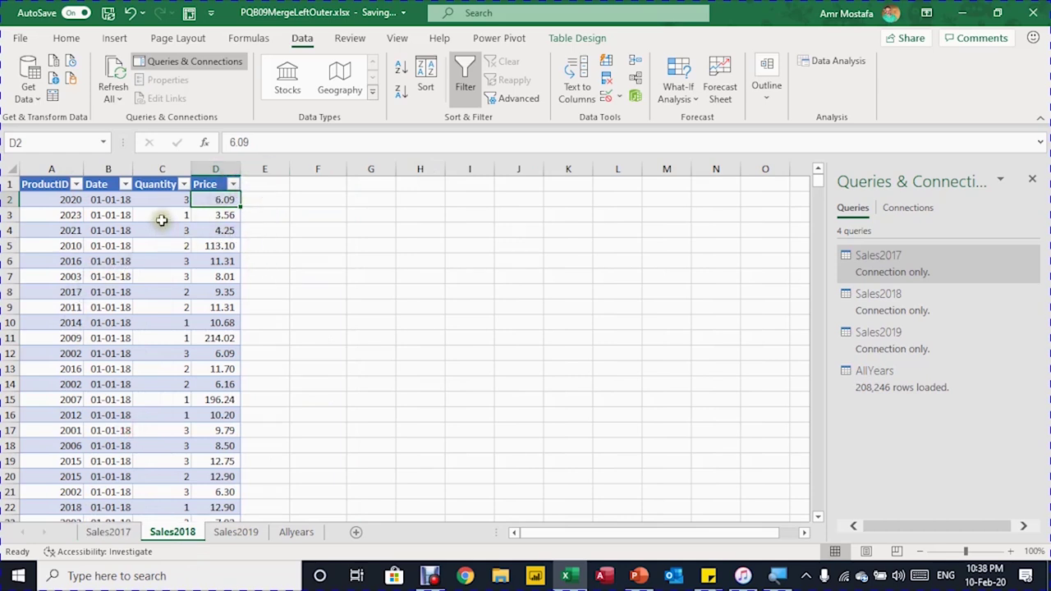
Review the Sales2019 worksheet, preview the AllYears query, and examine the combined table on the Allyears worksheet.
left_click(236, 531)
left_click(98, 320)
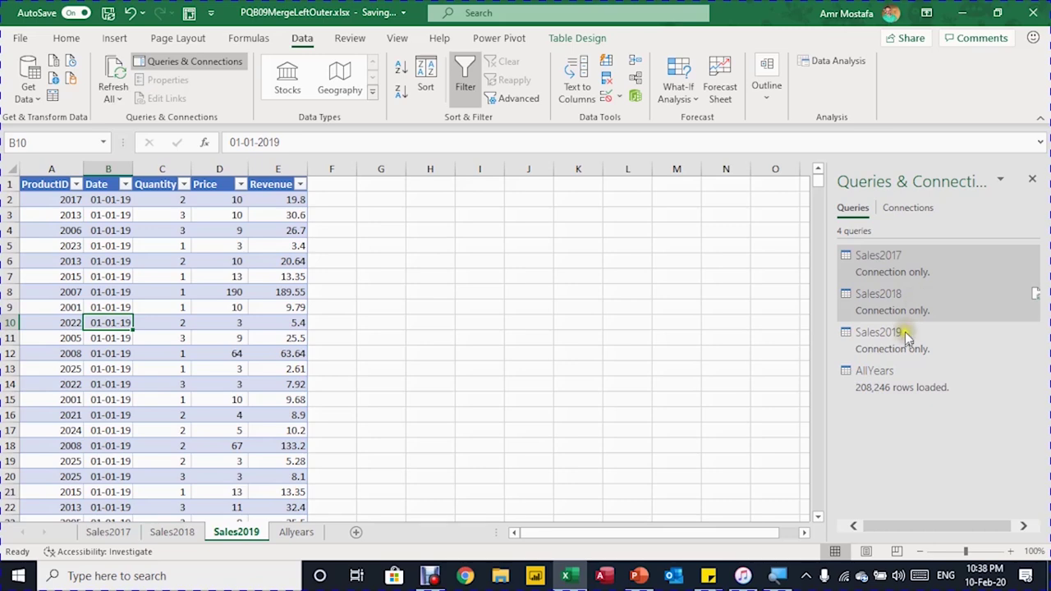
mouse_move(905, 335)
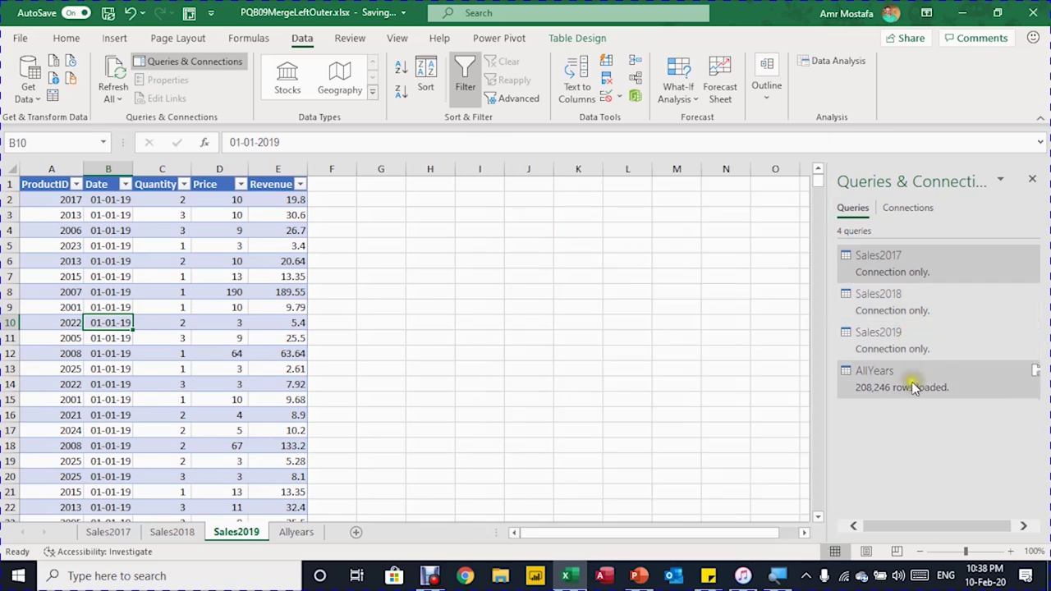
mouse_move(913, 388)
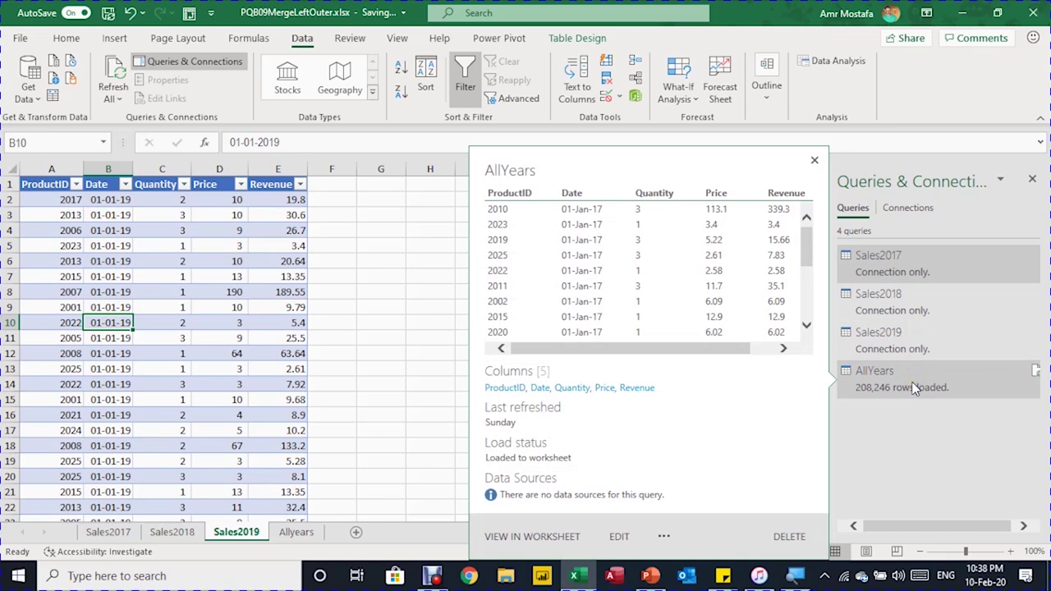
left_click(294, 534)
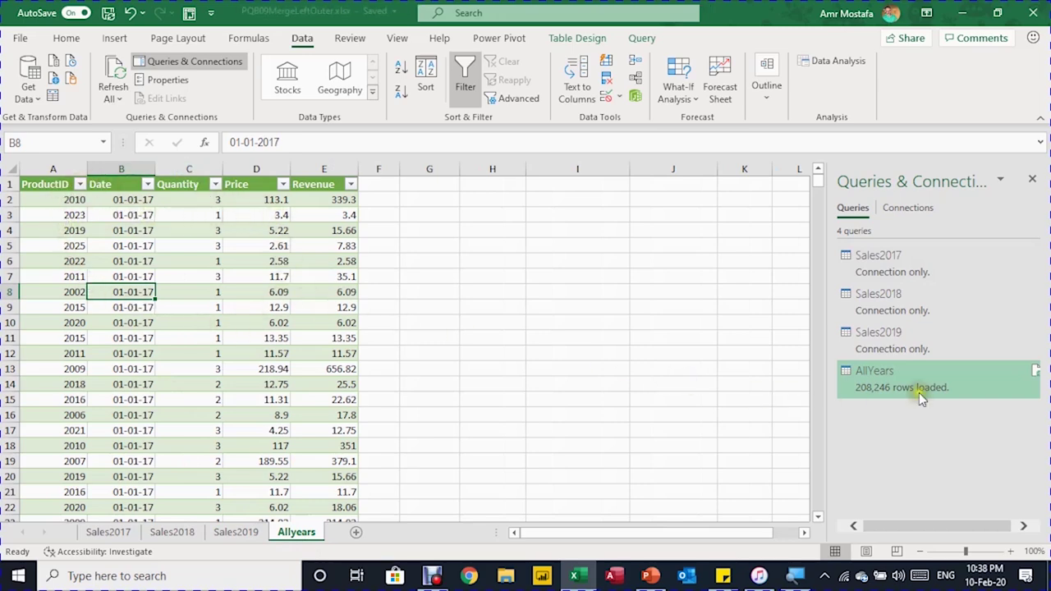
left_click(287, 292)
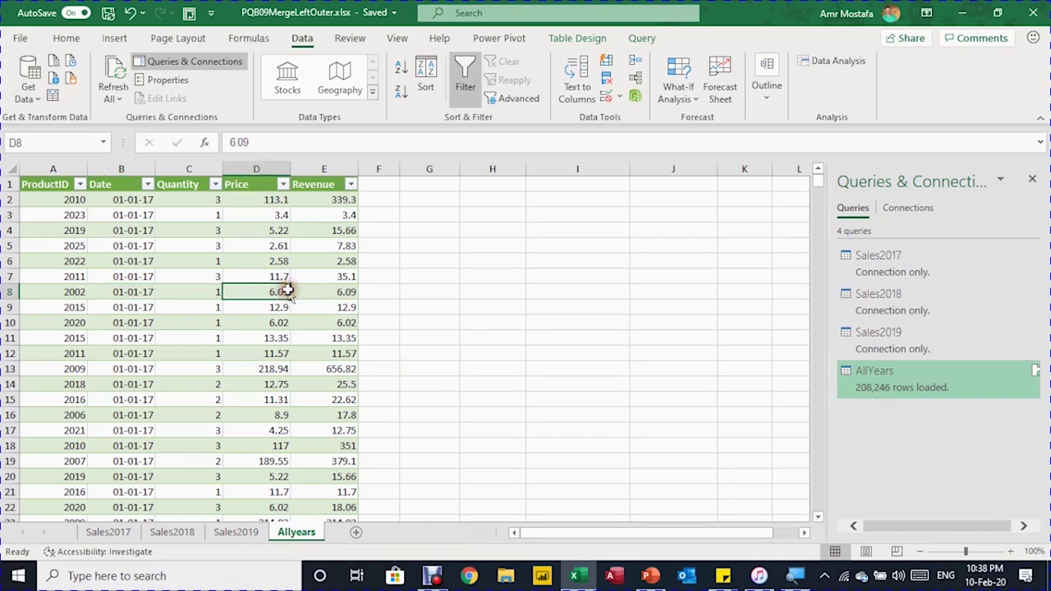
left_click(71, 230)
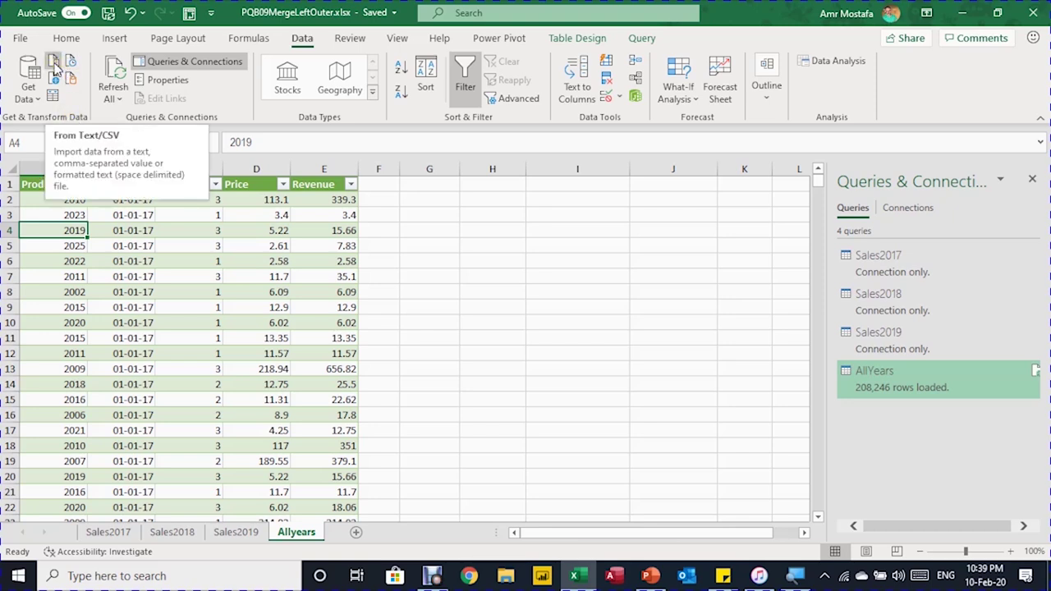
Import the Product Lookup.csv file from the PQB09 folder as a text/CSV data source.
left_click(33, 97)
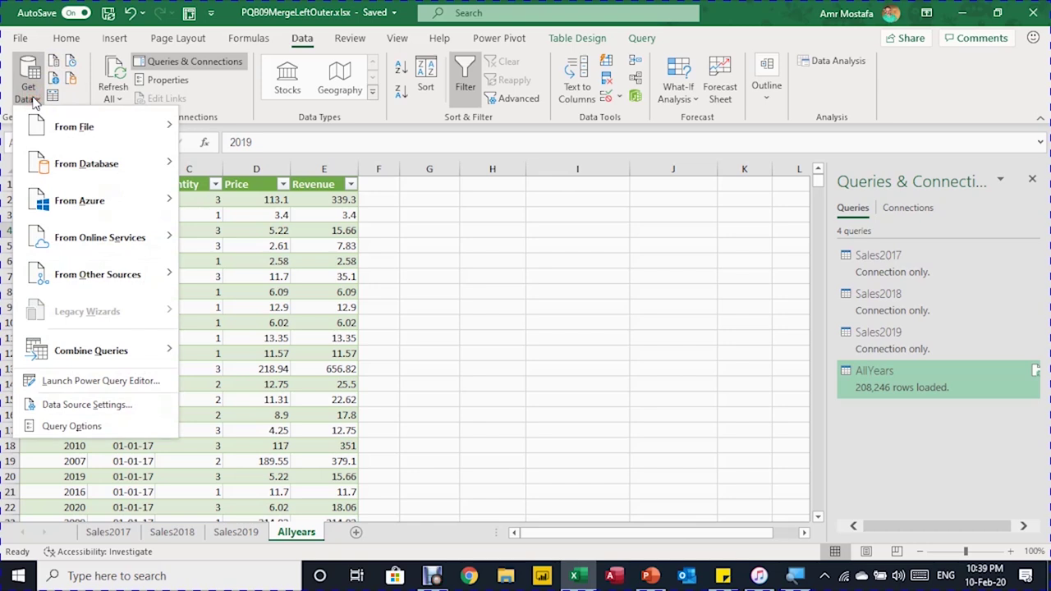
mouse_move(59, 123)
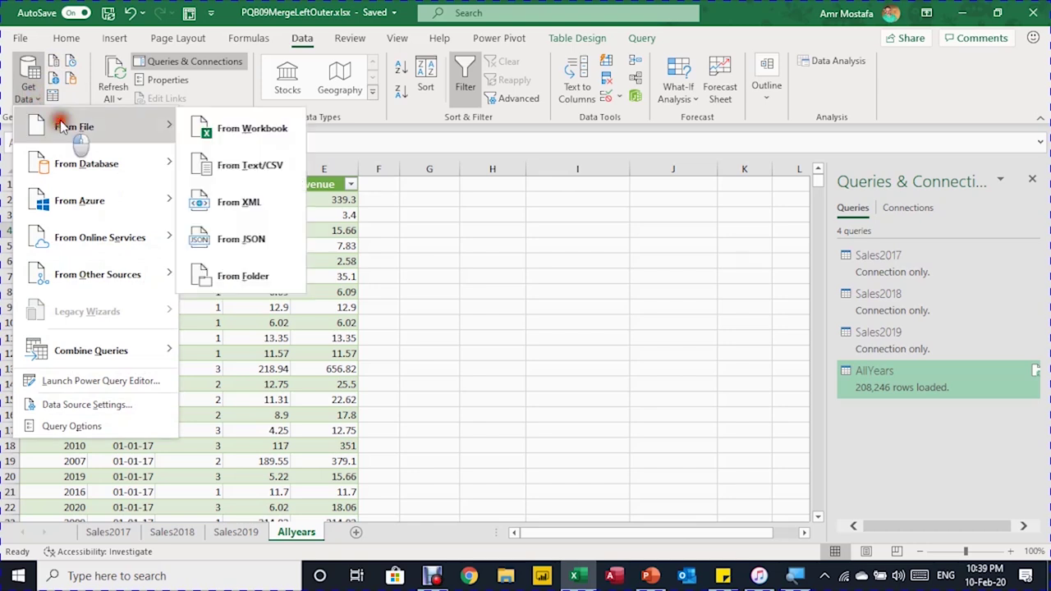
left_click(237, 168)
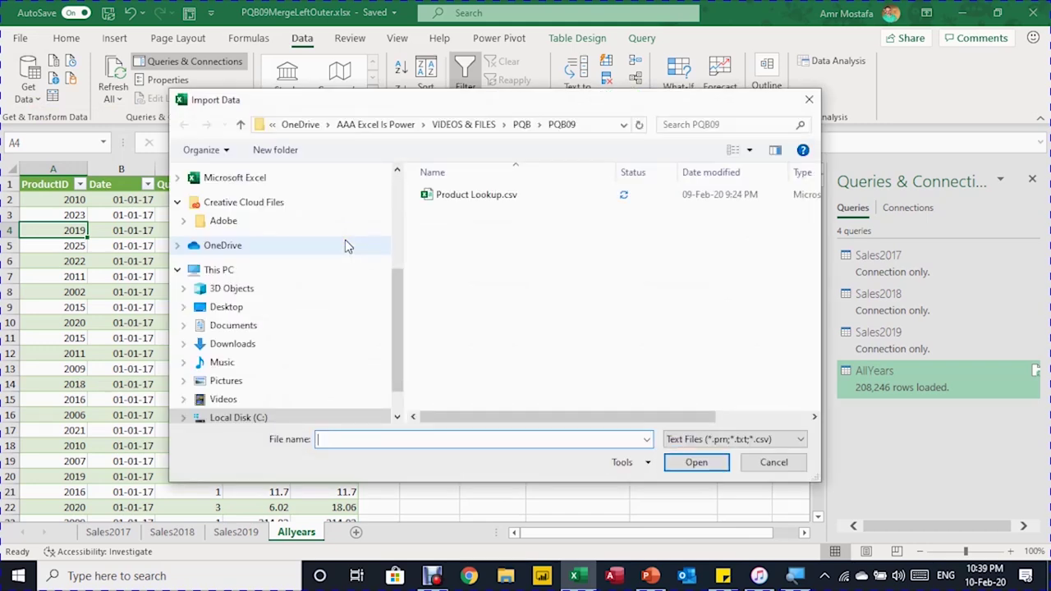
left_click(480, 201)
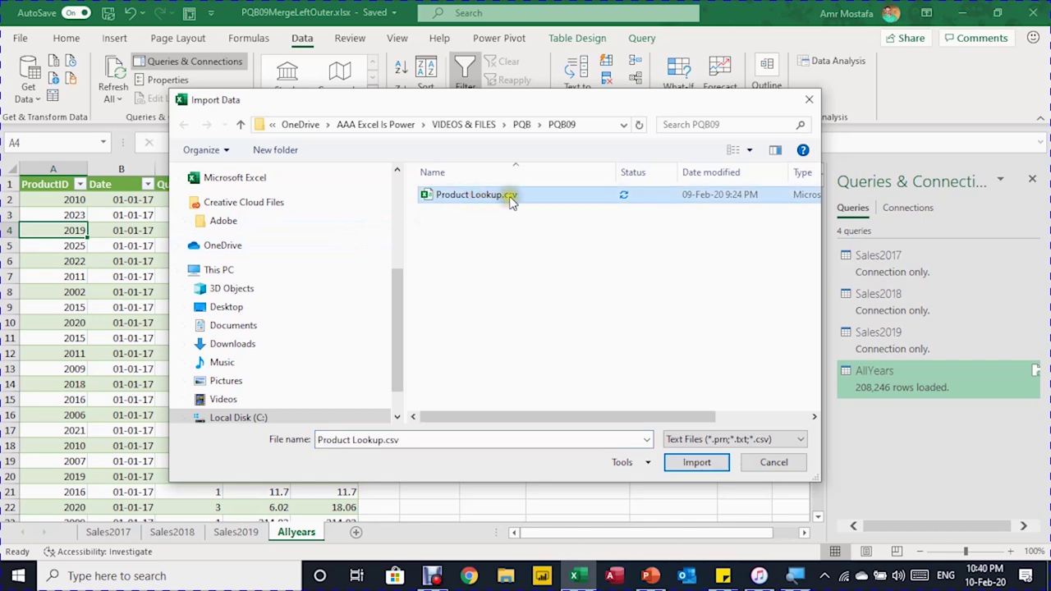
left_click(704, 463)
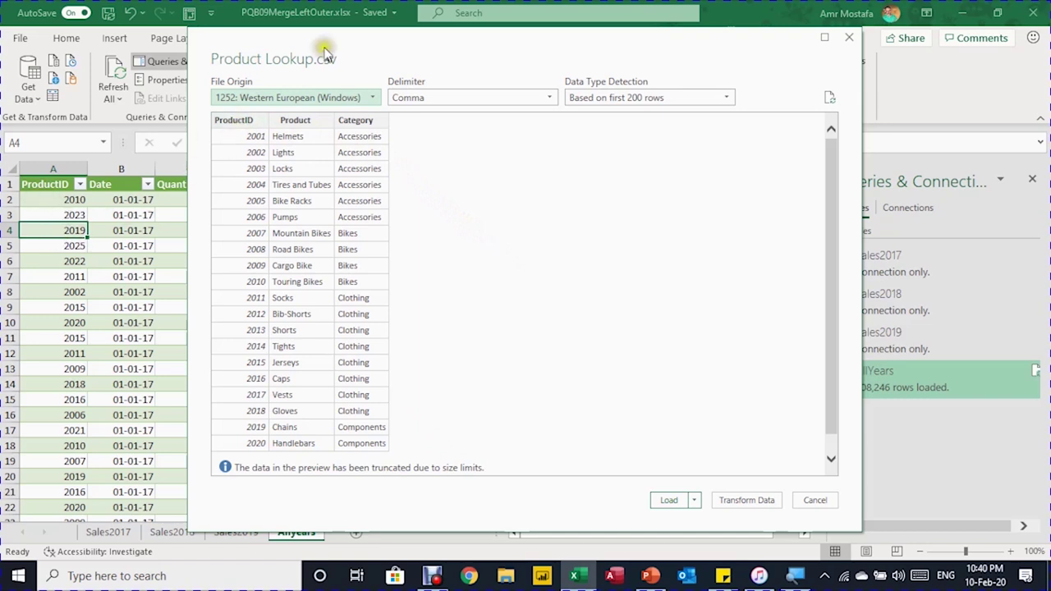
Check the comma-delimited preview of Product Lookup.csv and open the data in the query editor for transformation.
left_click_drag(334, 47, 471, 52)
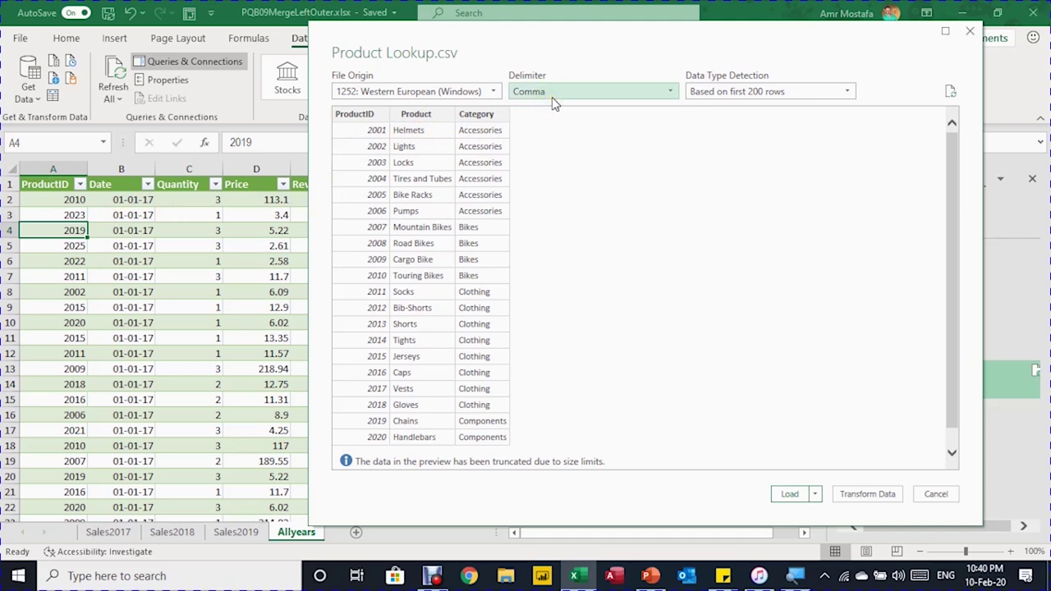
left_click(789, 493)
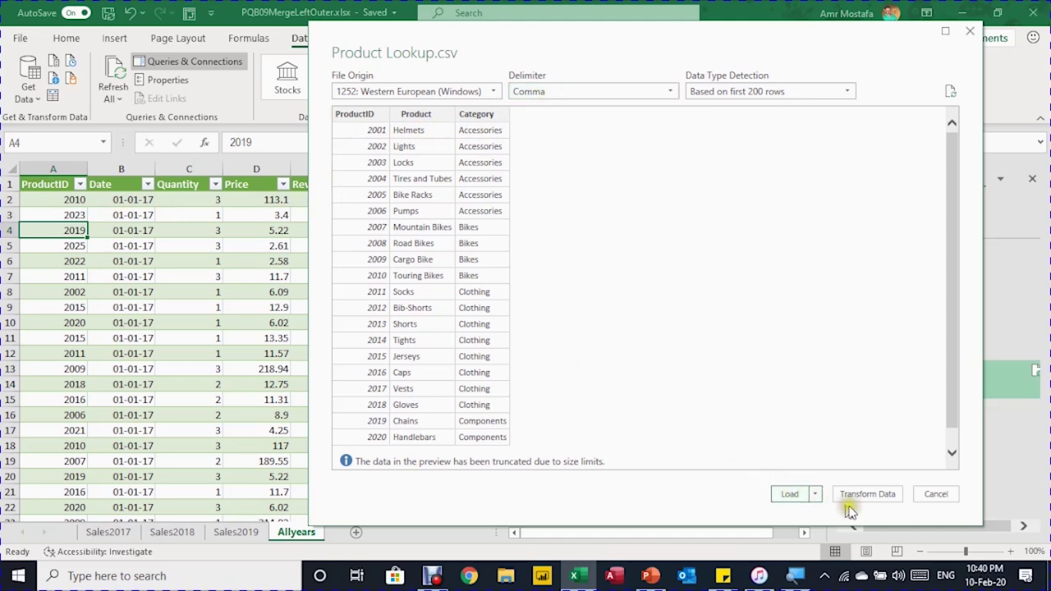
left_click(870, 493)
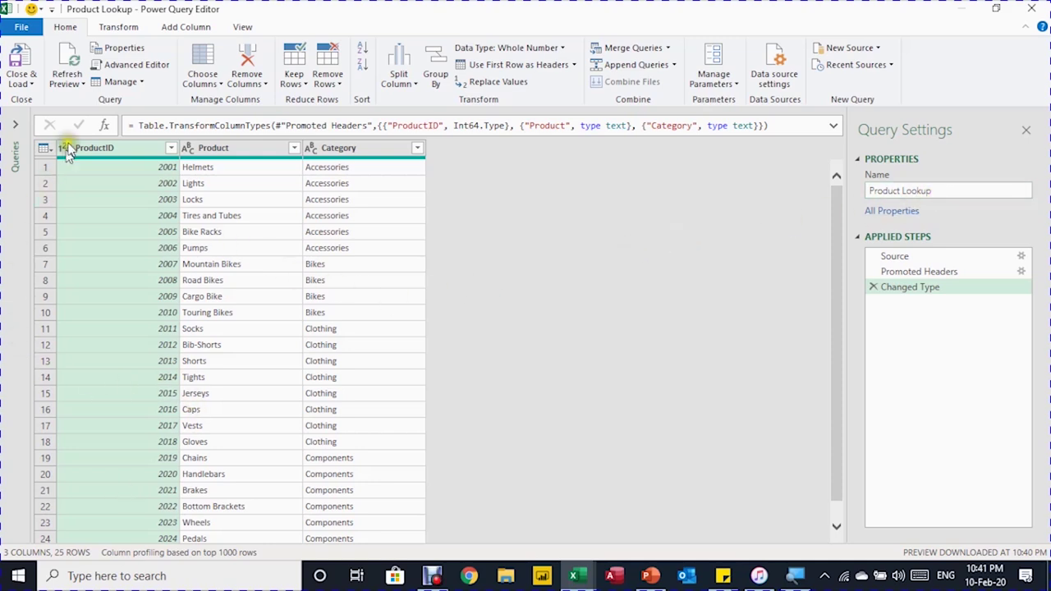
Load the Product Lookup query to the workbook as a connection only.
left_click(29, 82)
left_click(36, 101)
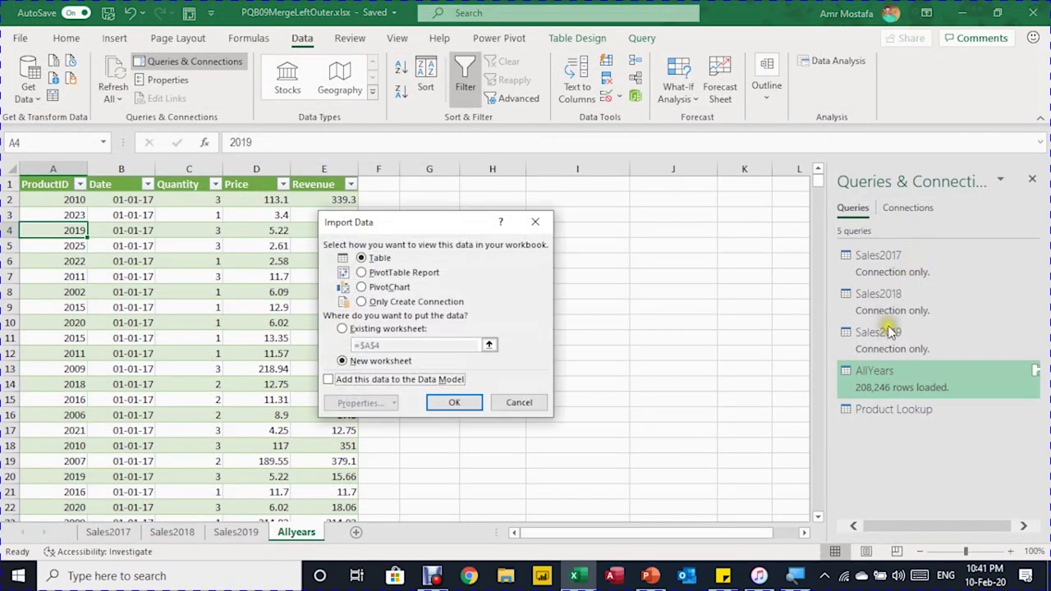
left_click(380, 303)
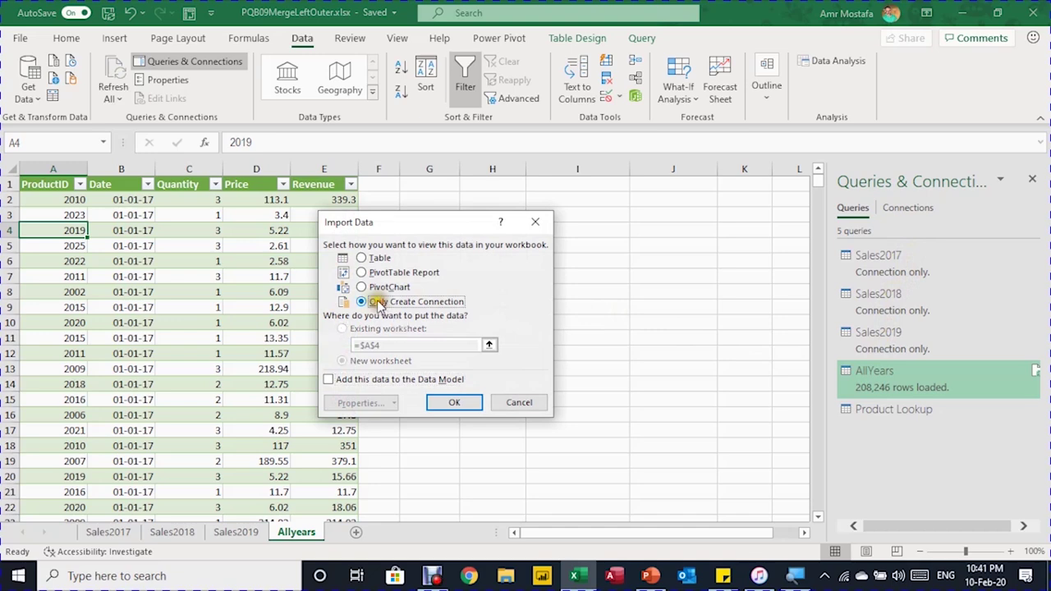
left_click(454, 401)
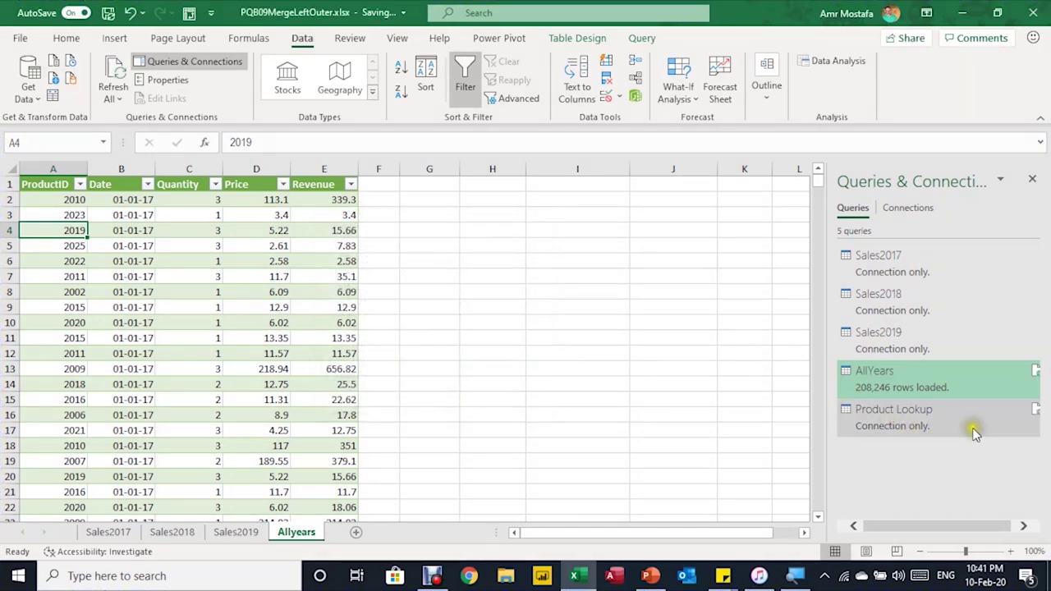
mouse_move(940, 425)
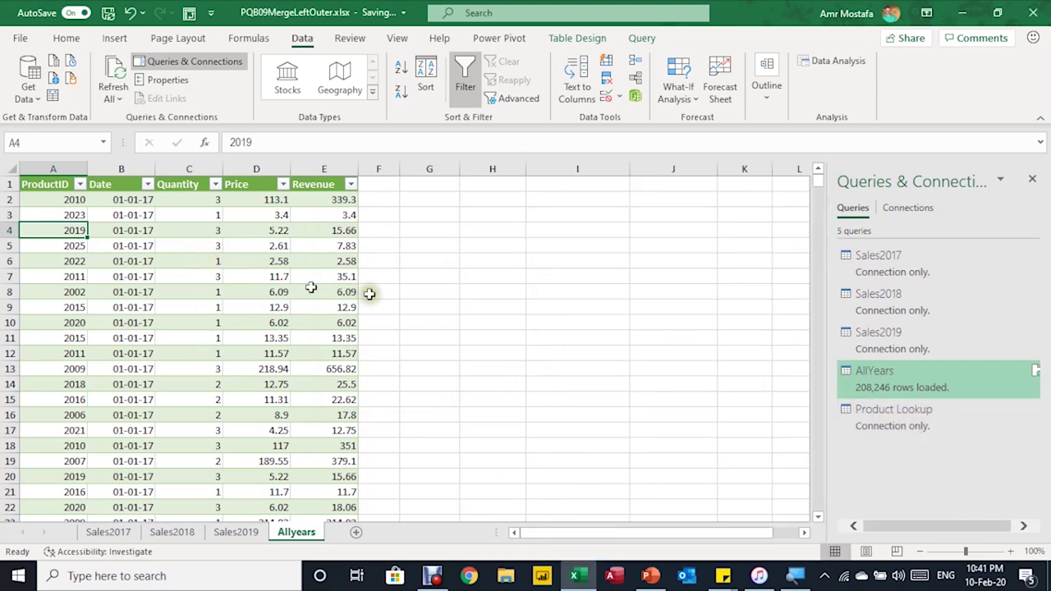
left_click(29, 94)
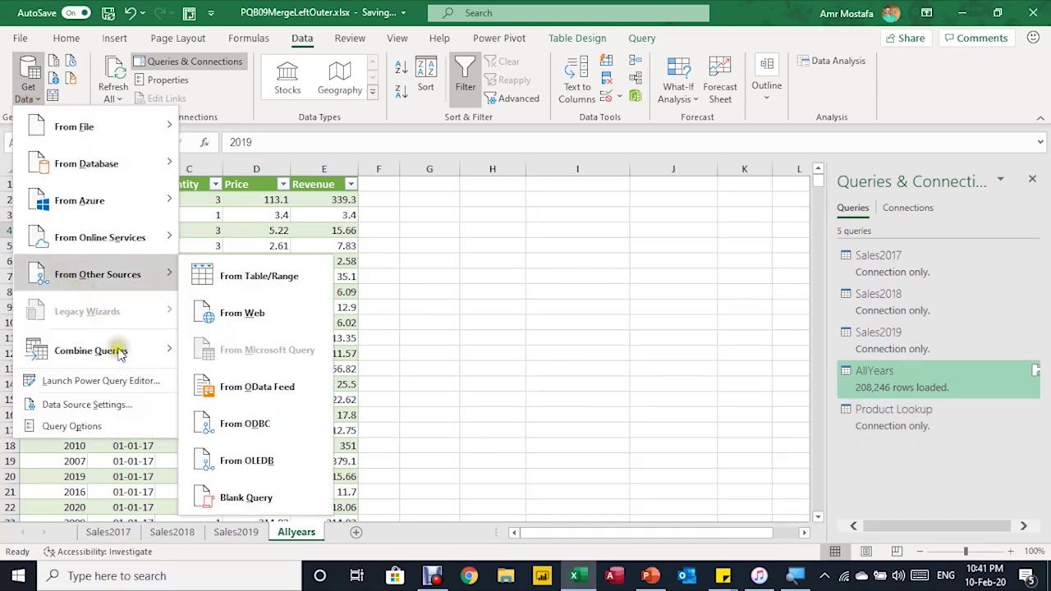
mouse_move(108, 344)
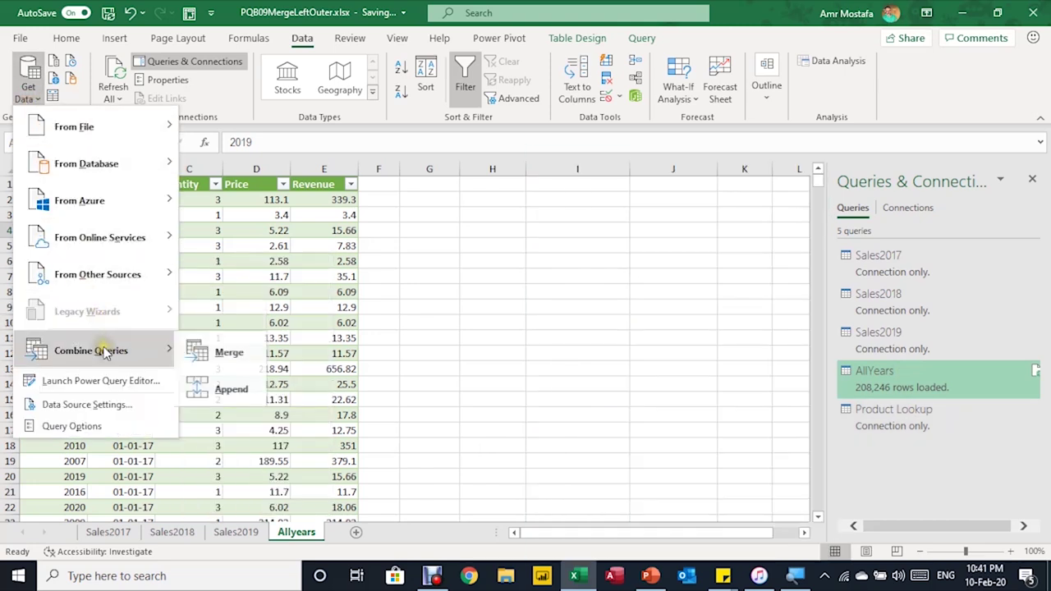
left_click(239, 362)
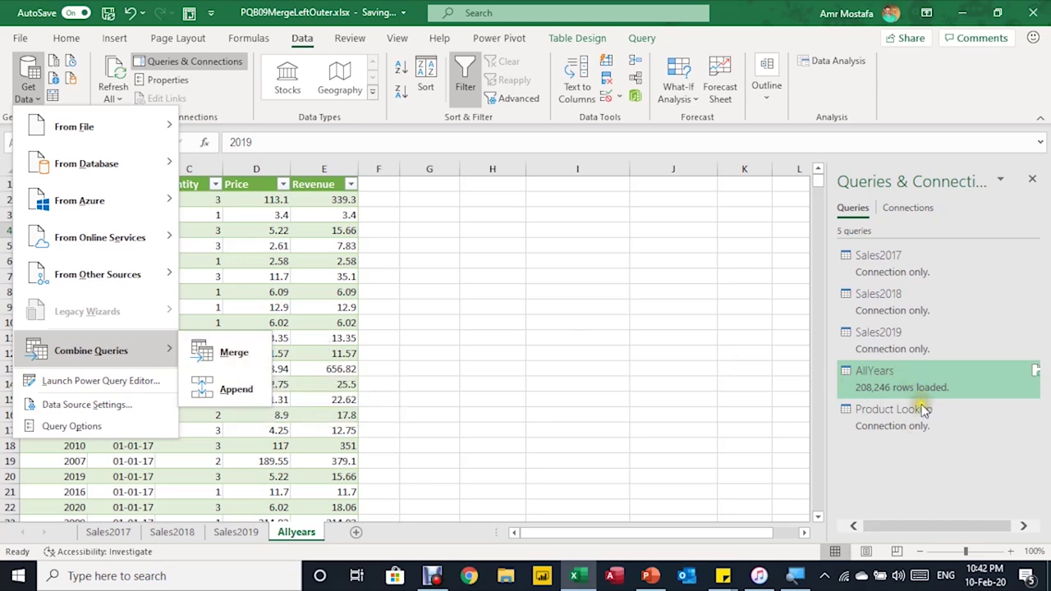
left_click(404, 364)
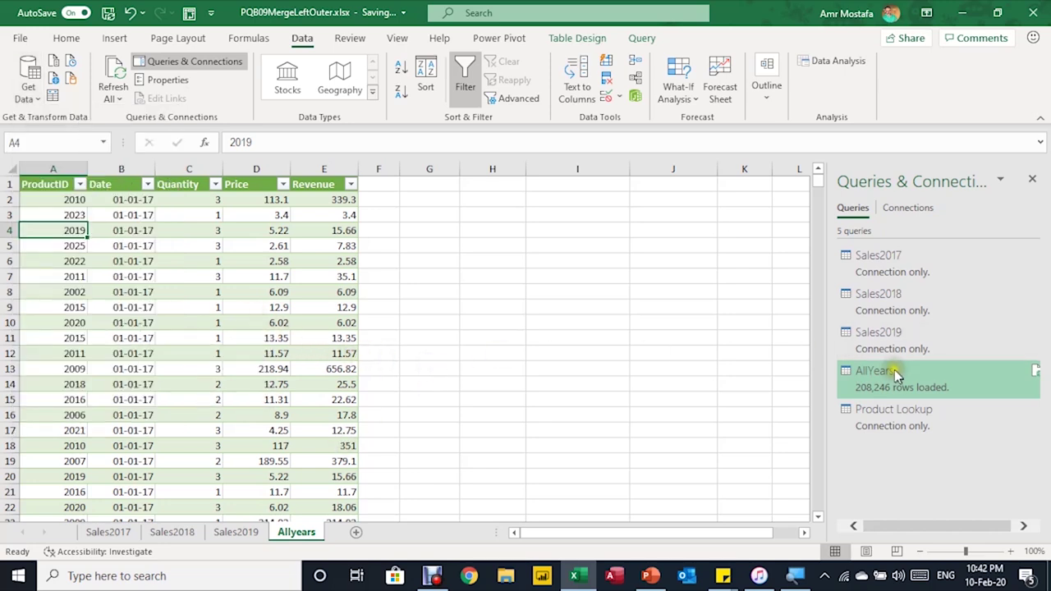
Preview the AllYears query and open it in the Power Query Editor.
mouse_move(926, 380)
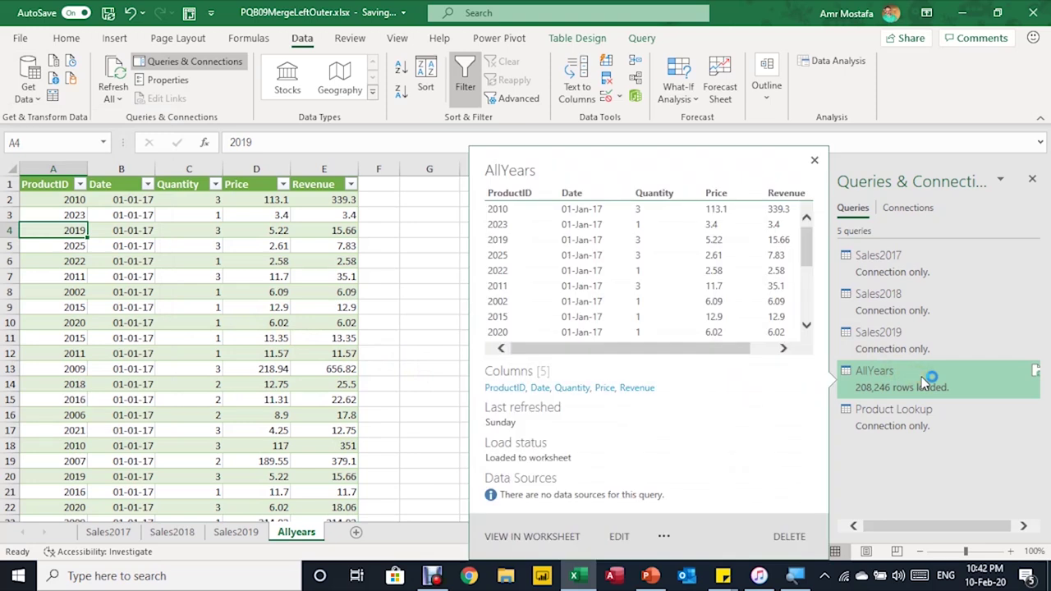
left_click(926, 380)
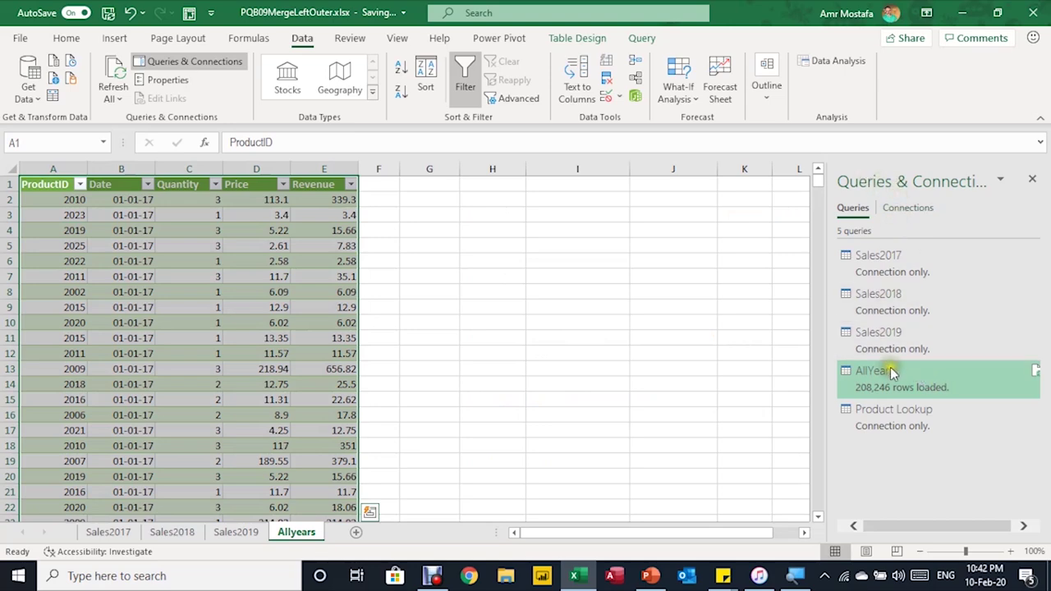
double_click(892, 375)
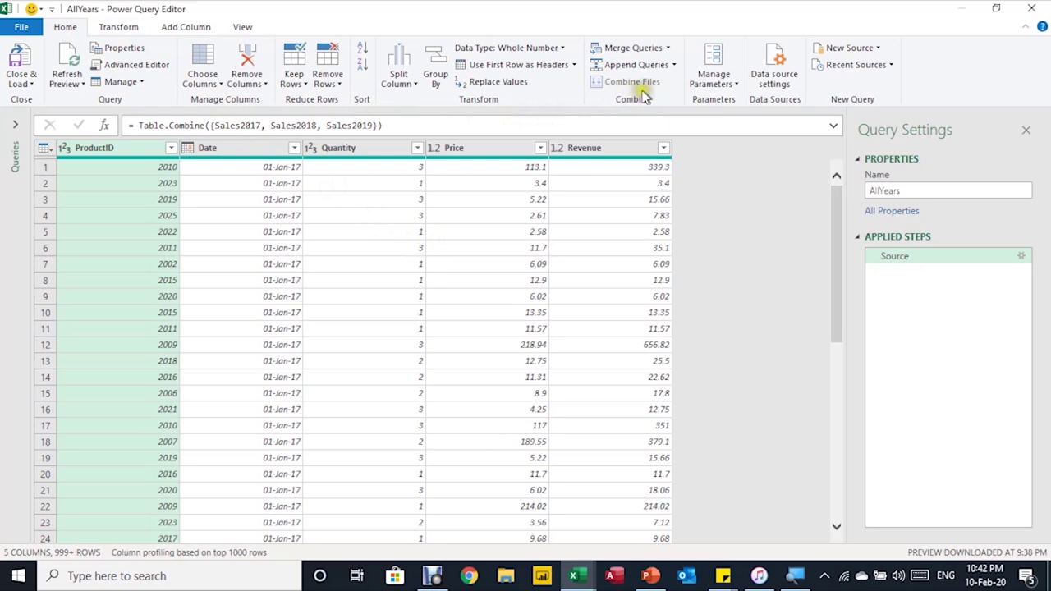
Set up a merge of the AllYears query with Product Lookup, matching the ProductID columns of both tables.
left_click(669, 49)
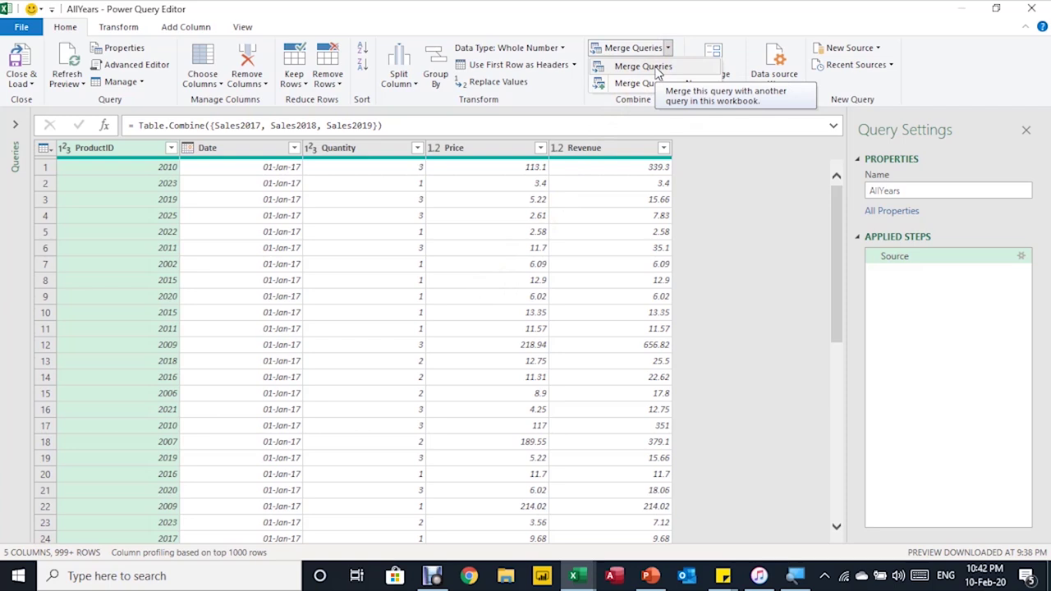
left_click(657, 71)
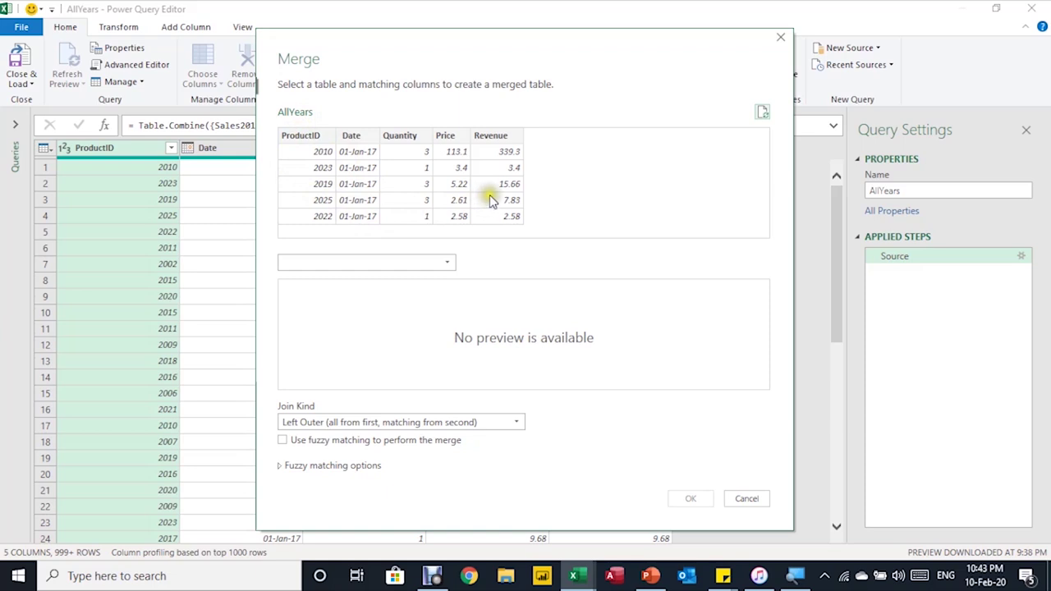
left_click(450, 262)
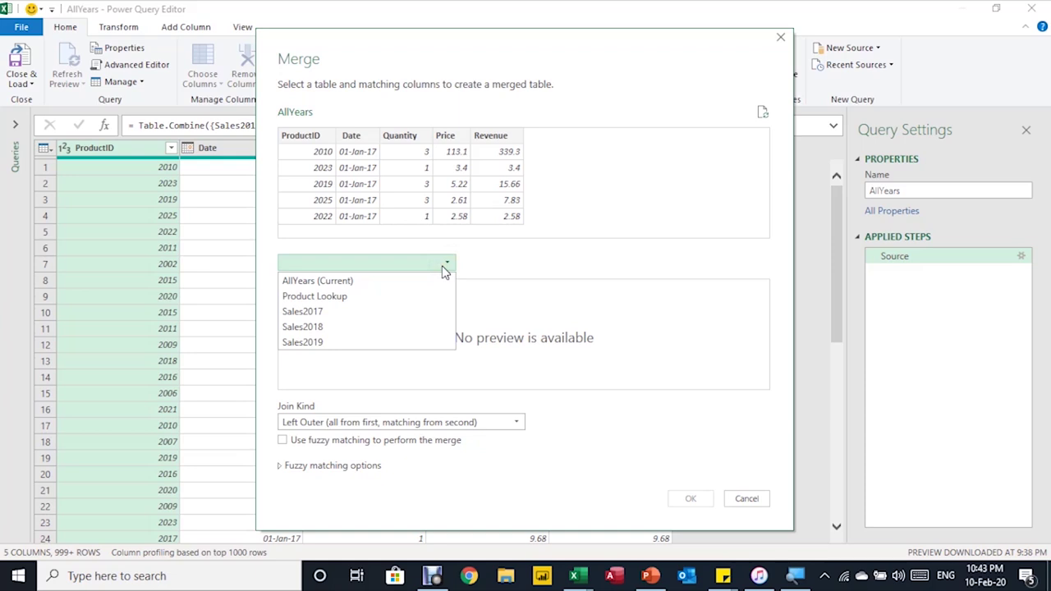
left_click(416, 296)
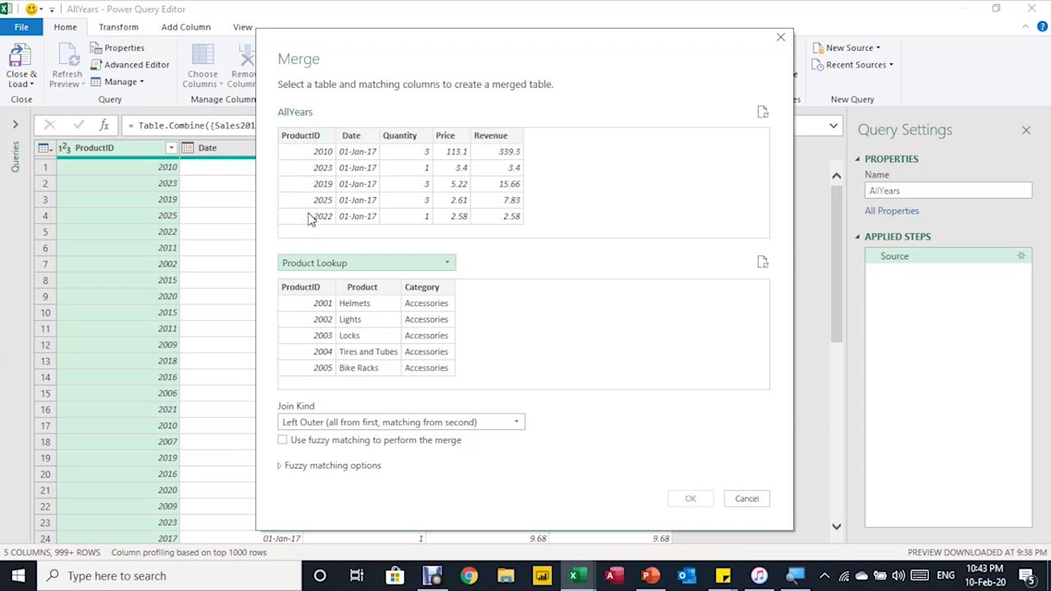
left_click(307, 137)
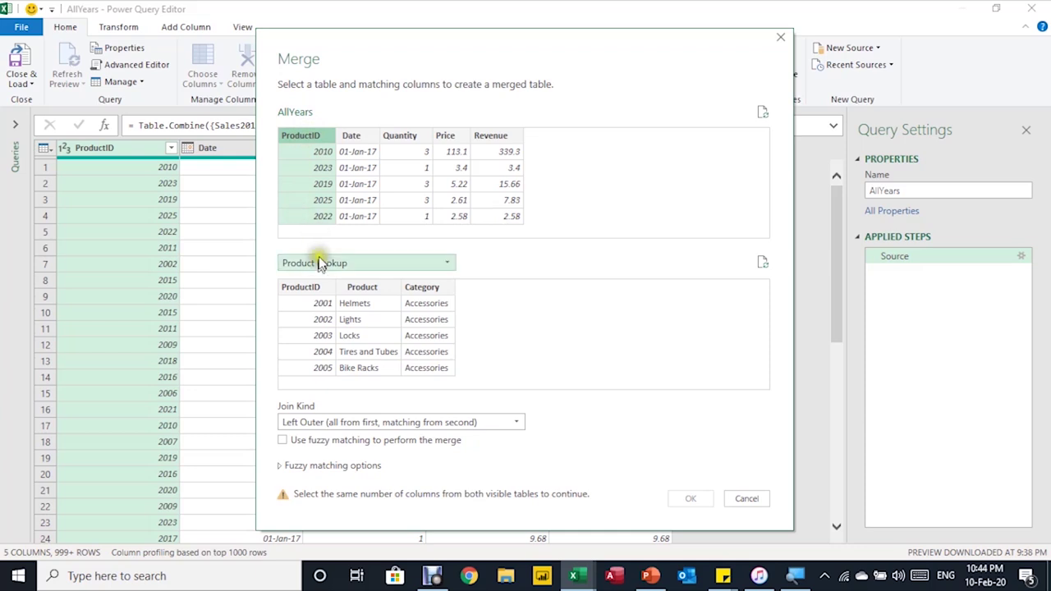
left_click(307, 291)
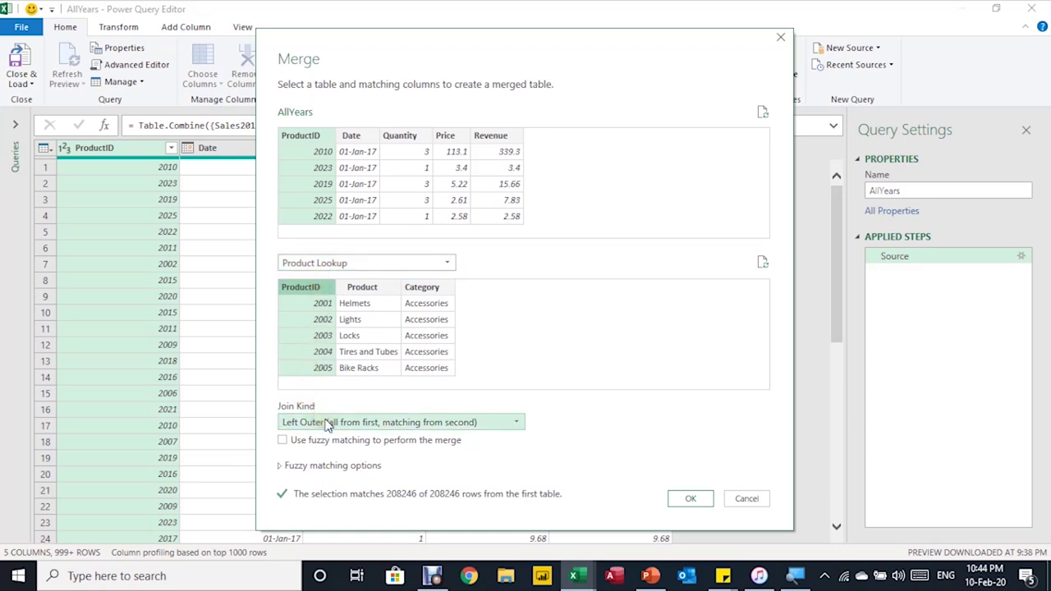
Review the available join kinds and complete the merge with Left Outer (all from first, matching from second).
left_click(286, 406)
left_click(307, 424)
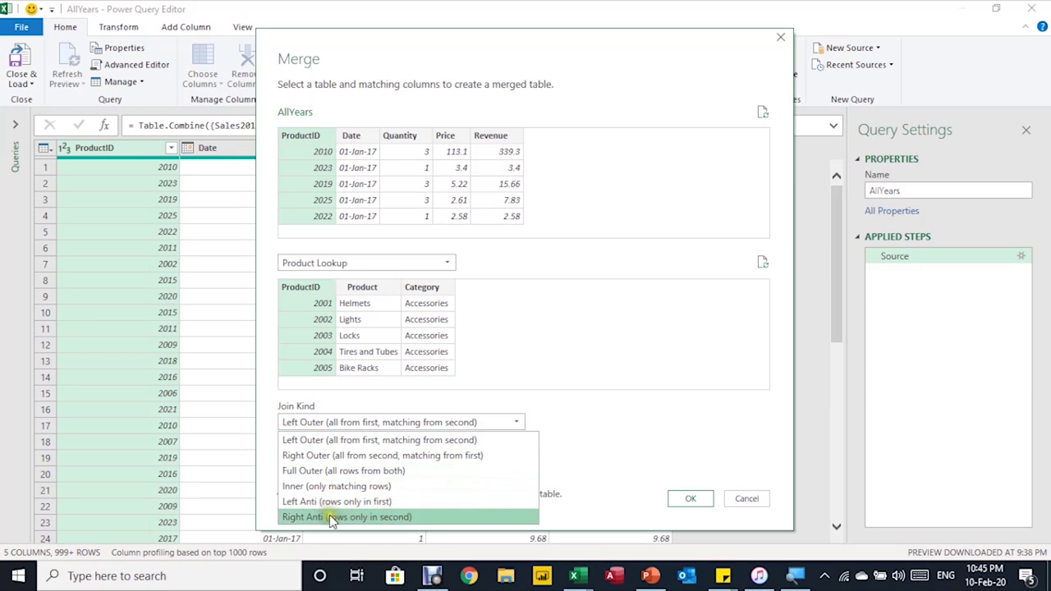
left_click(333, 423)
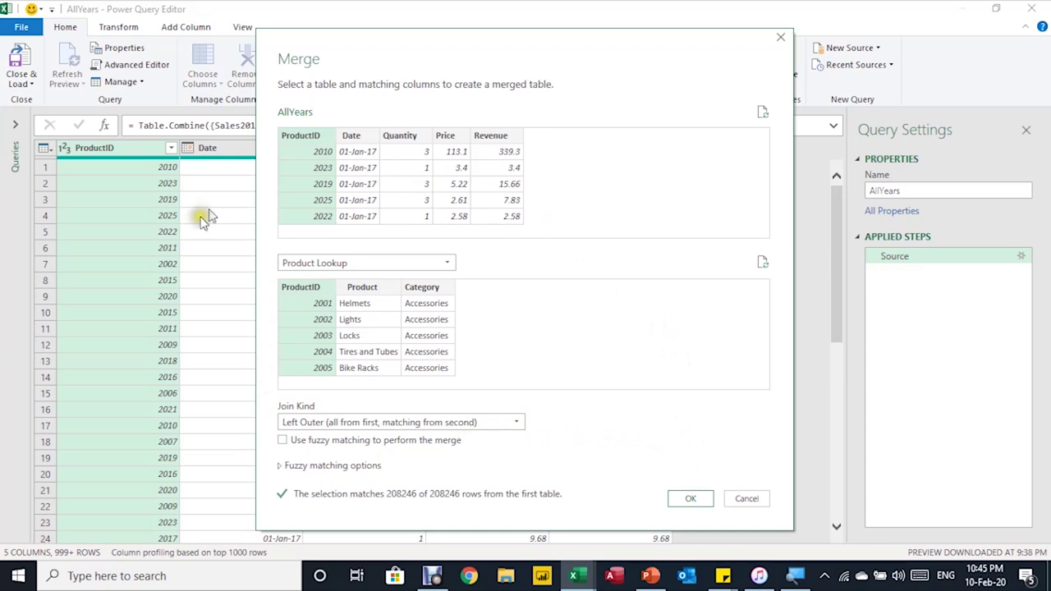
left_click(690, 498)
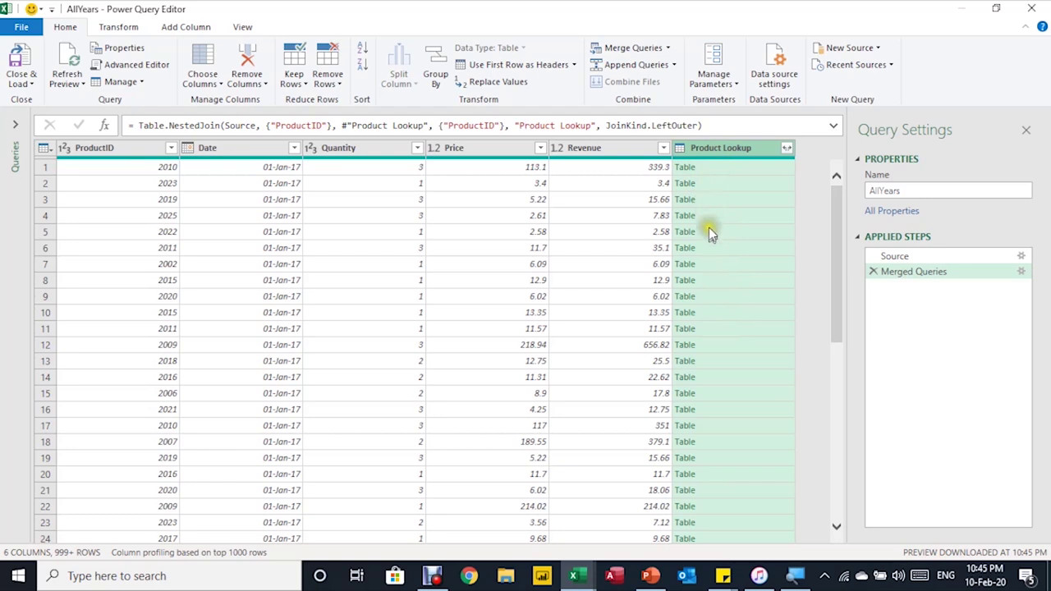
Compare ProductID values in rows 1 and 14 with the nested Product Lookup tables in the same rows.
left_click(703, 276)
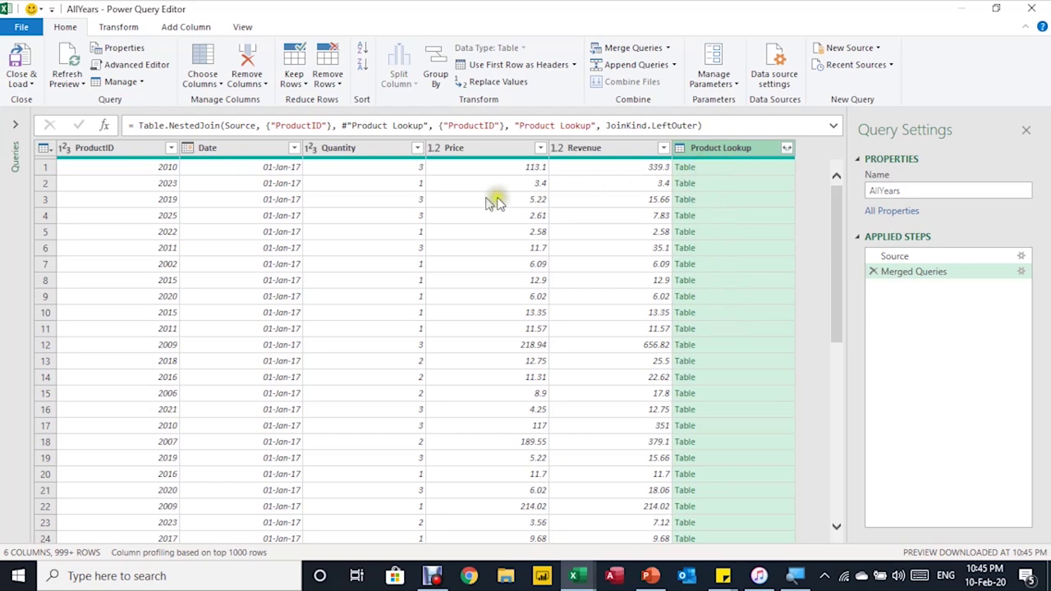
left_click(103, 170)
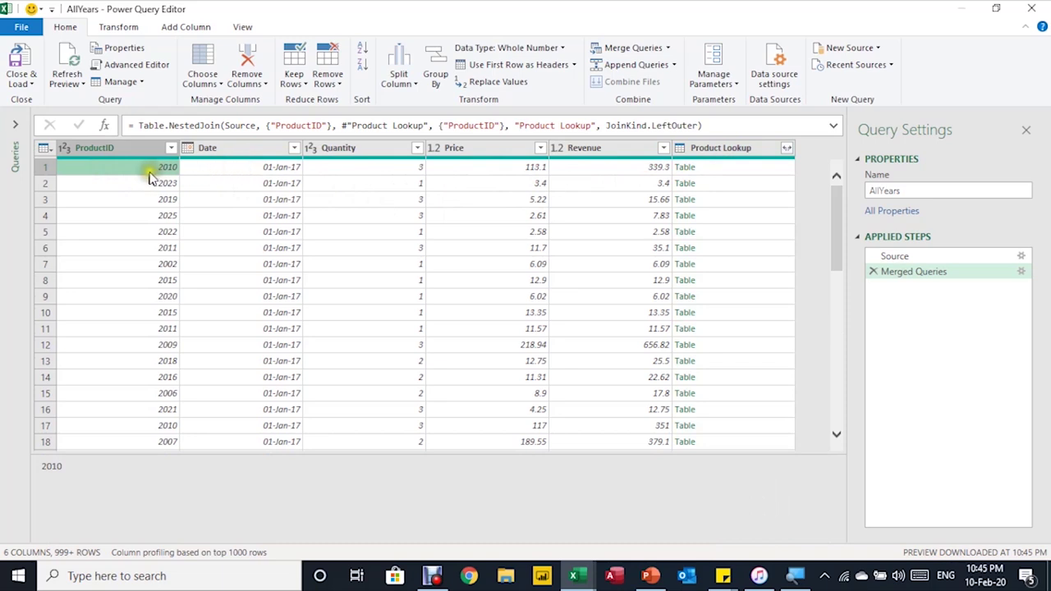
left_click(763, 174)
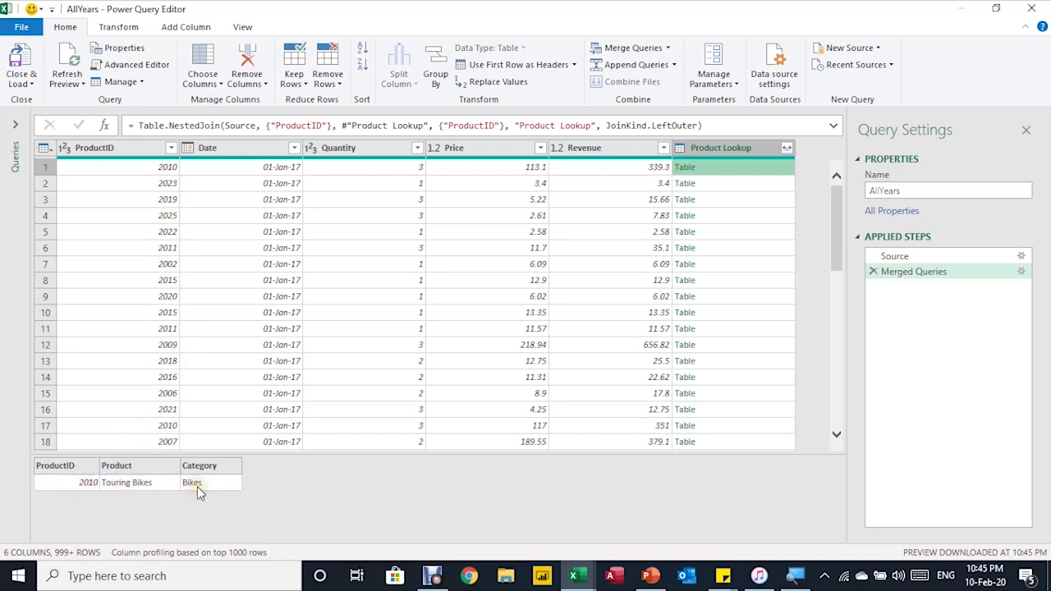
left_click(168, 377)
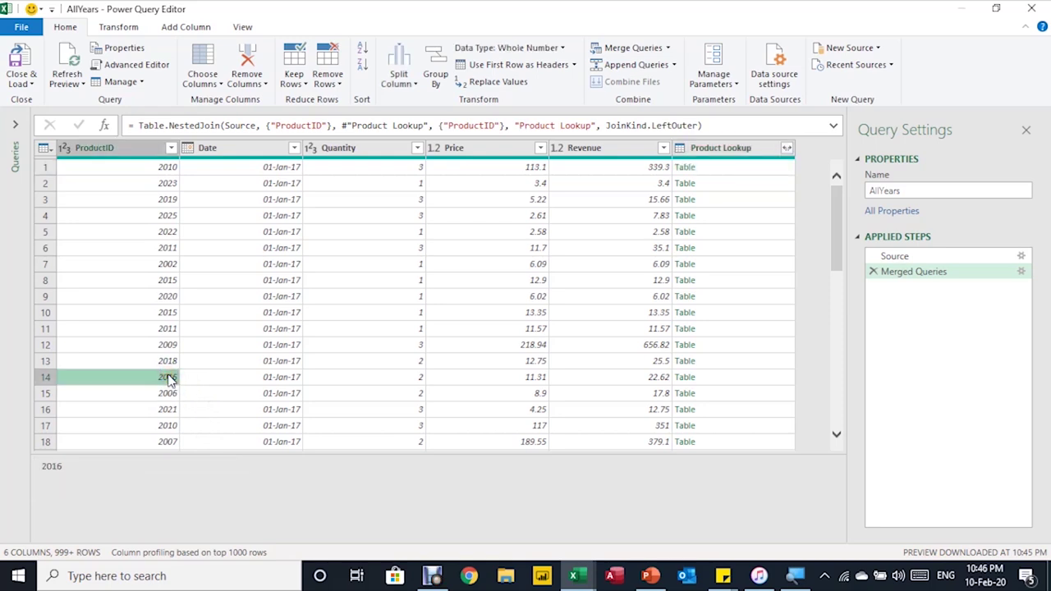
left_click(733, 386)
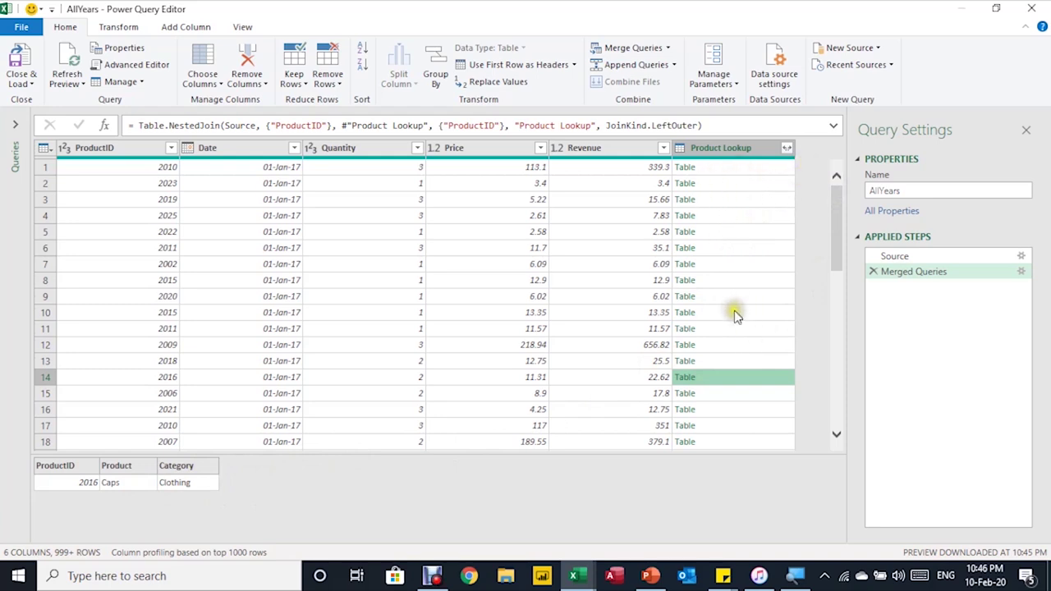
Expand the Product Lookup column into only Product and Category, without using the original column name as prefix.
left_click(785, 150)
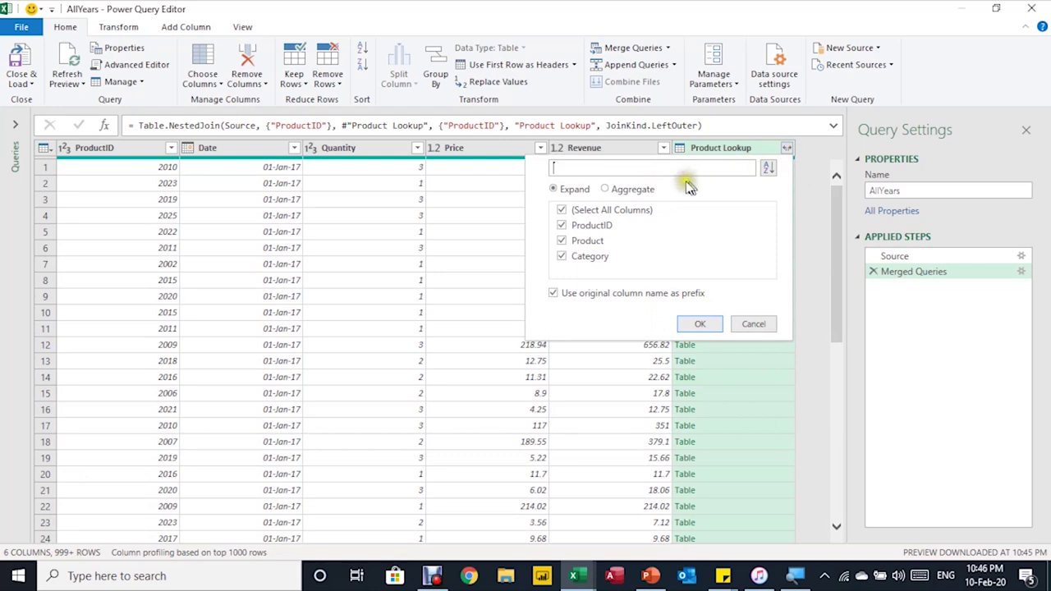
left_click(561, 226)
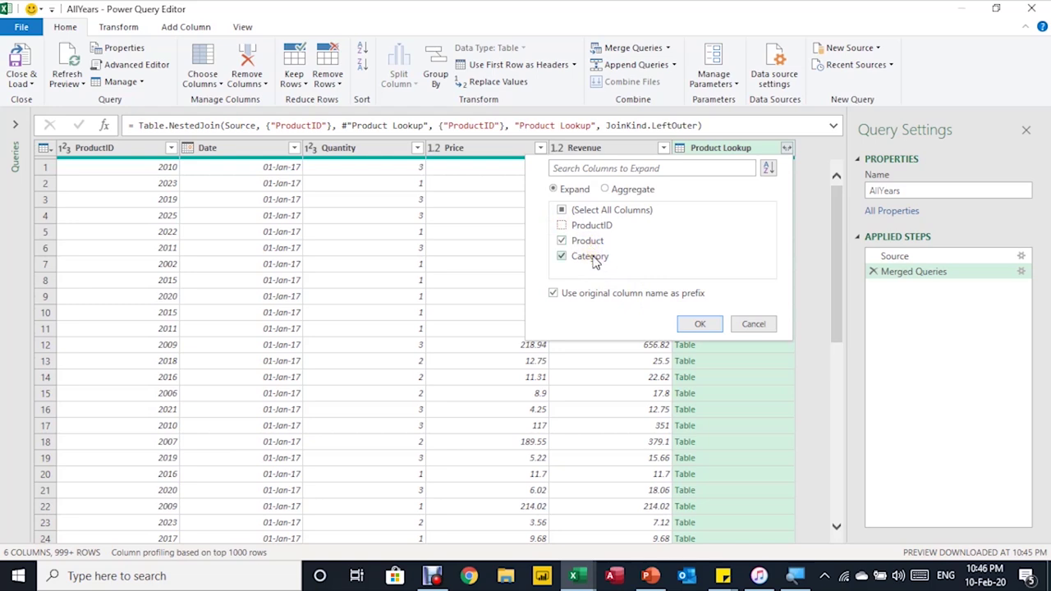
left_click(696, 323)
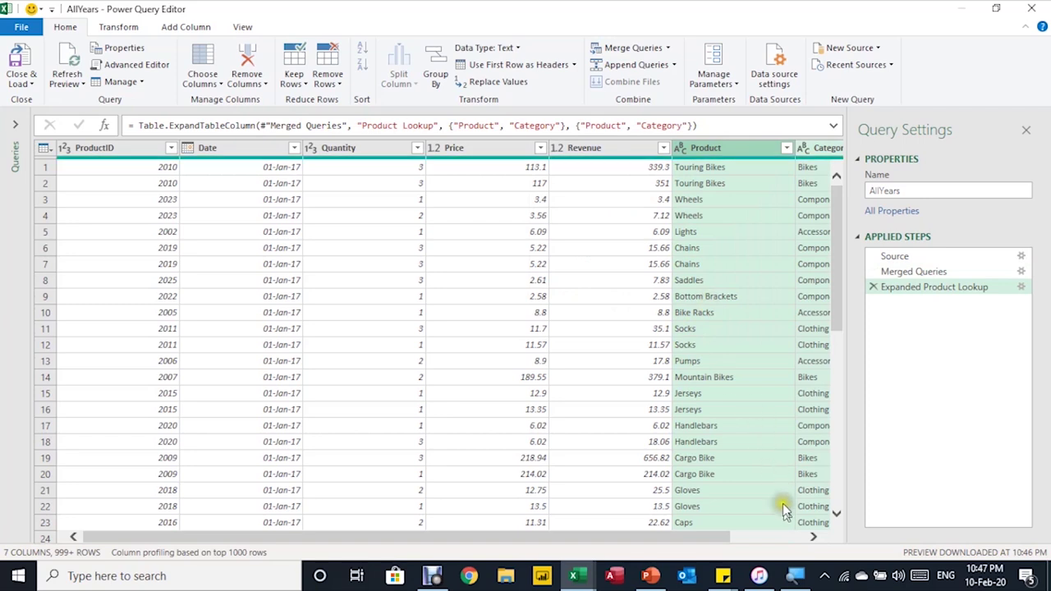
left_click(814, 539)
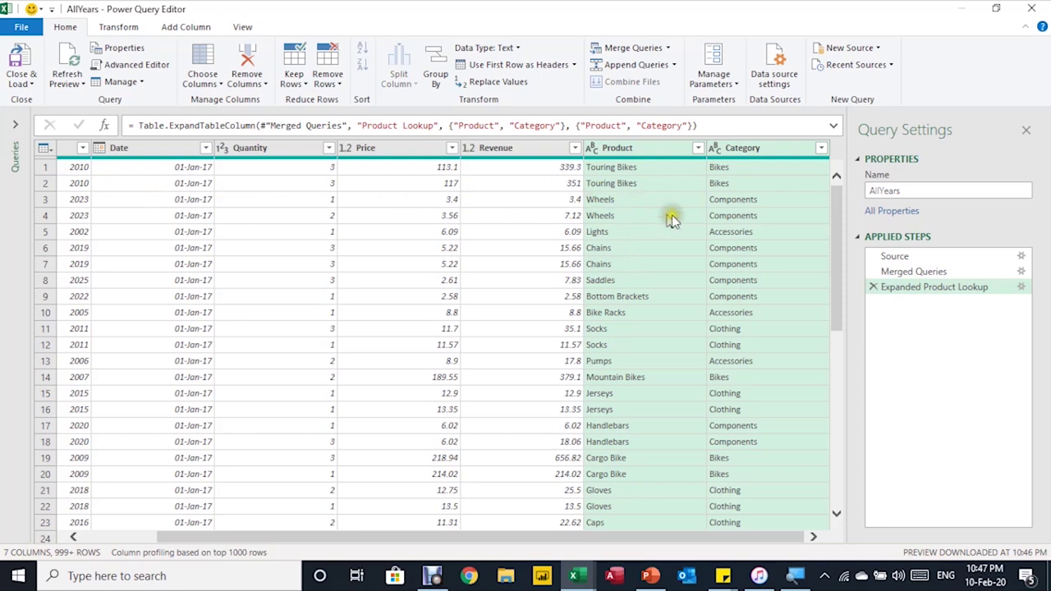
left_click_drag(632, 535, 449, 564)
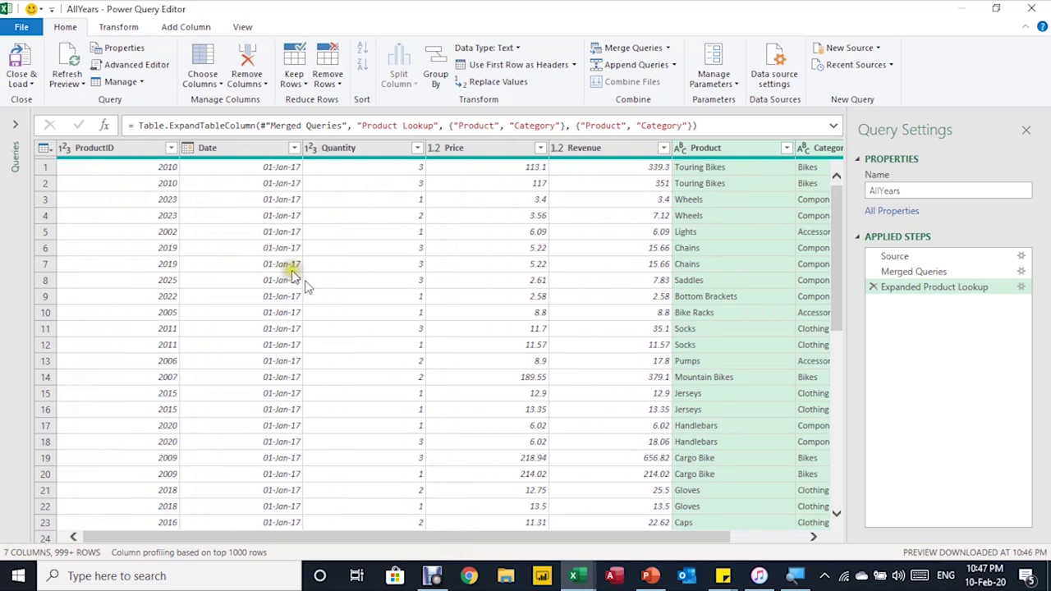
Remove the ProductID column and move the Product and Category columns to the front of the table, before Date.
left_click(128, 148)
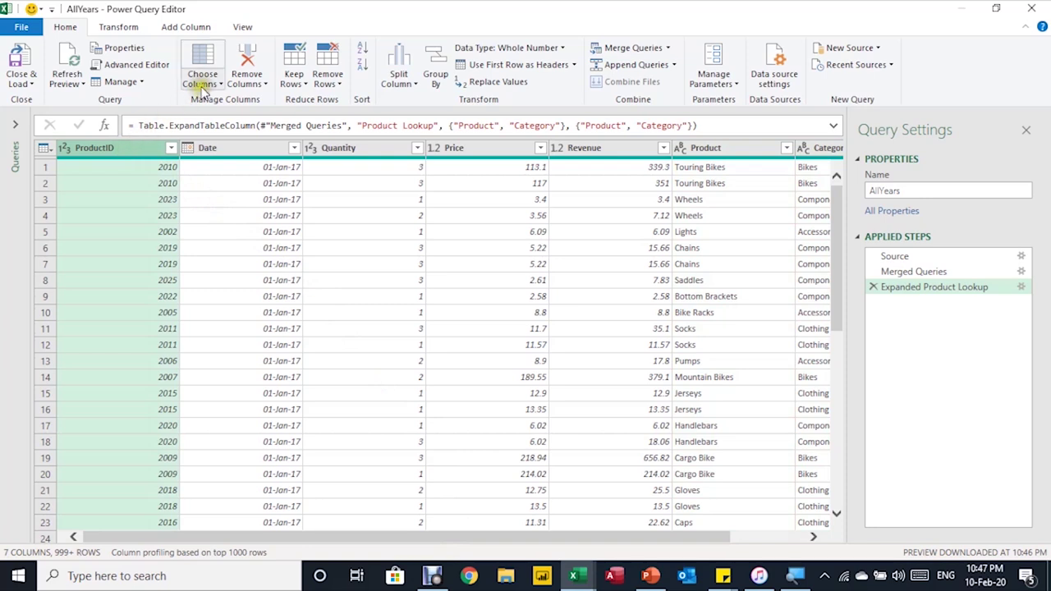
left_click(250, 62)
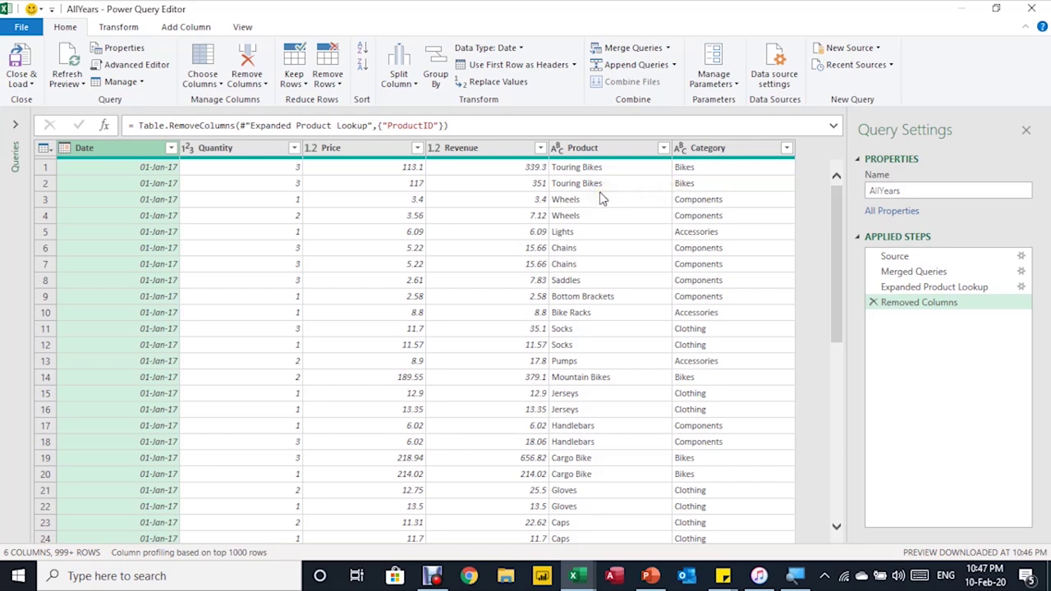
left_click(613, 148)
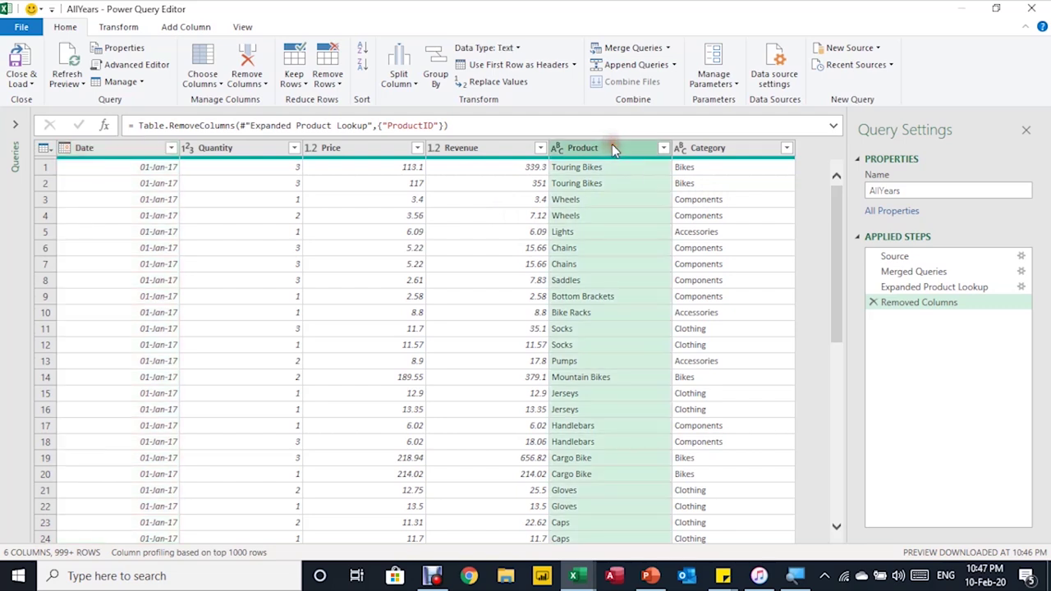
left_click(711, 150, "ctrl")
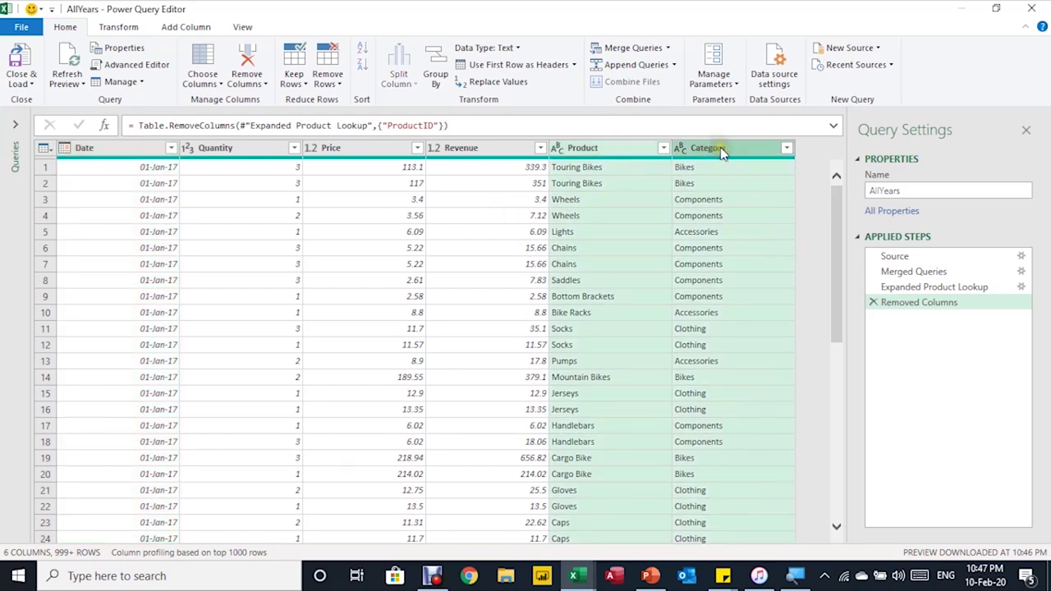
left_click_drag(722, 147, 67, 195)
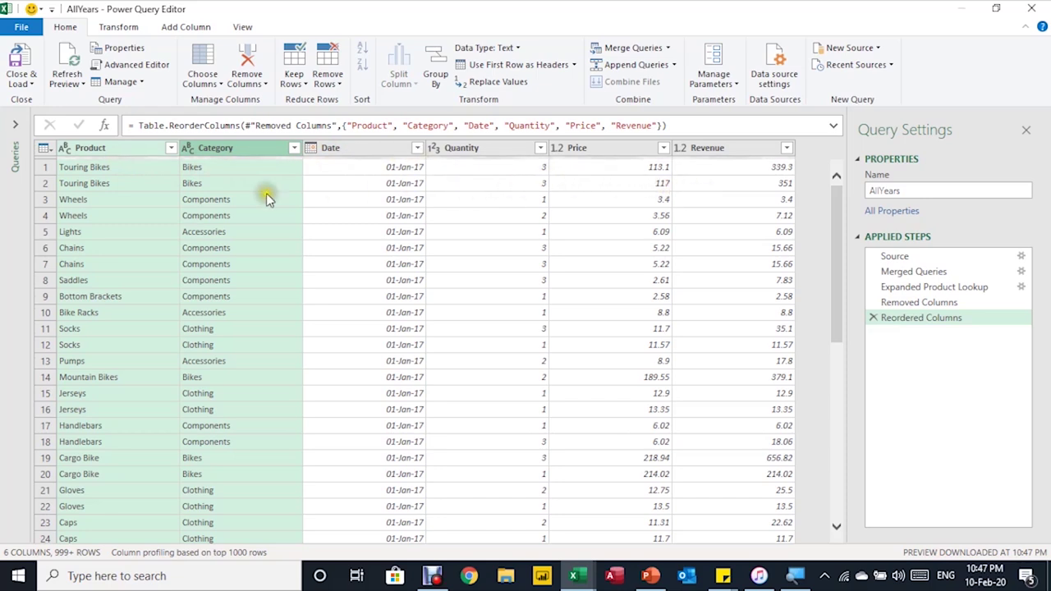
Load the updated AllYears query back into the workbook and check the table name in its design settings.
left_click(20, 85)
left_click(37, 101)
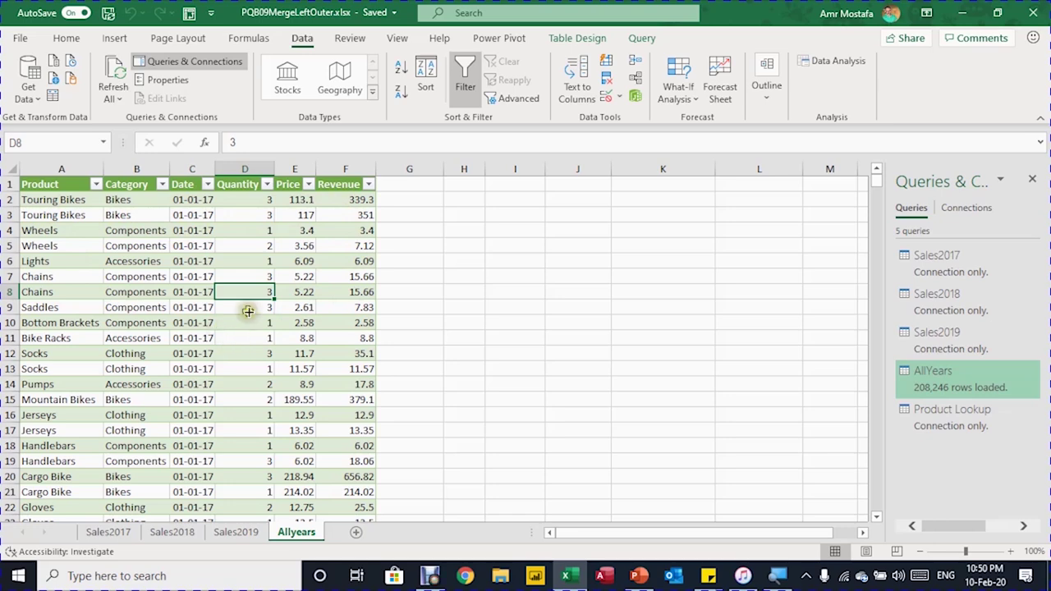
left_click(577, 34)
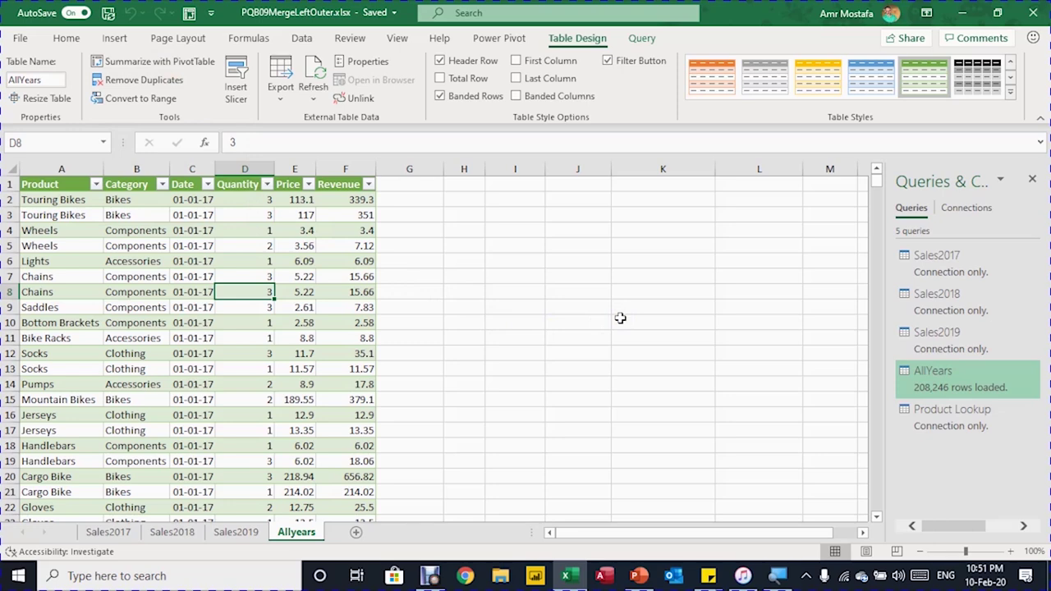
Create a PivotTable from the AllYears table at cell H5 of the existing worksheet and close the queries list.
key("alt+n")
key("v")
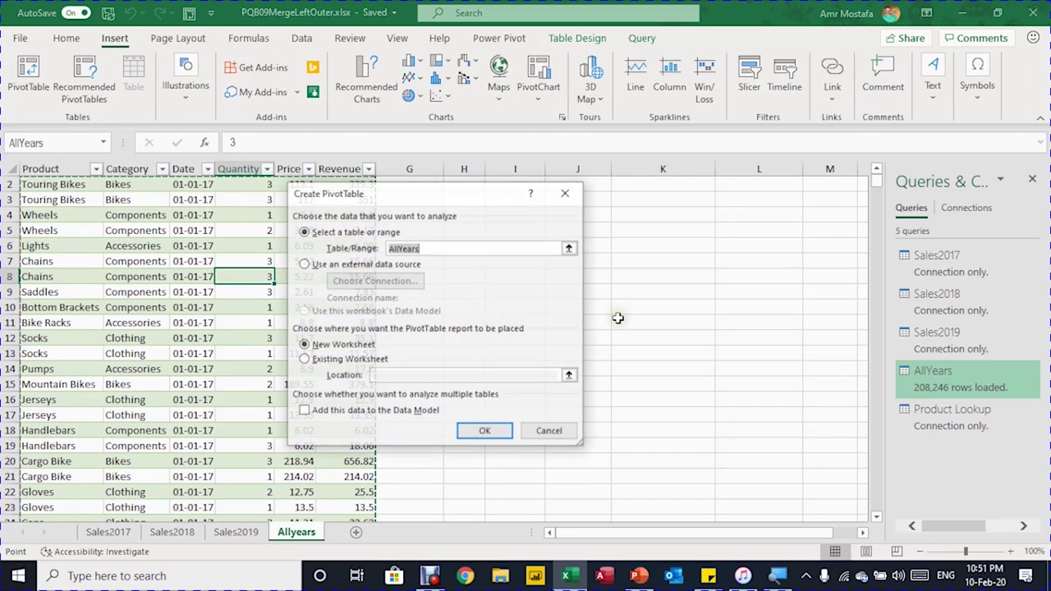
left_click_drag(452, 193, 582, 186)
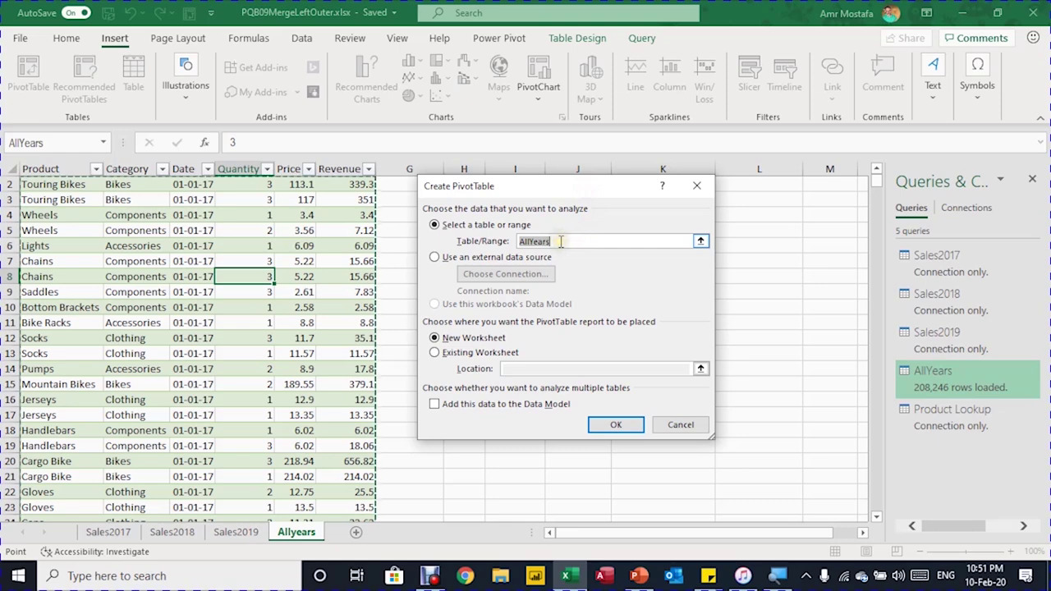
left_click(474, 352)
left_click_drag(530, 189, 620, 232)
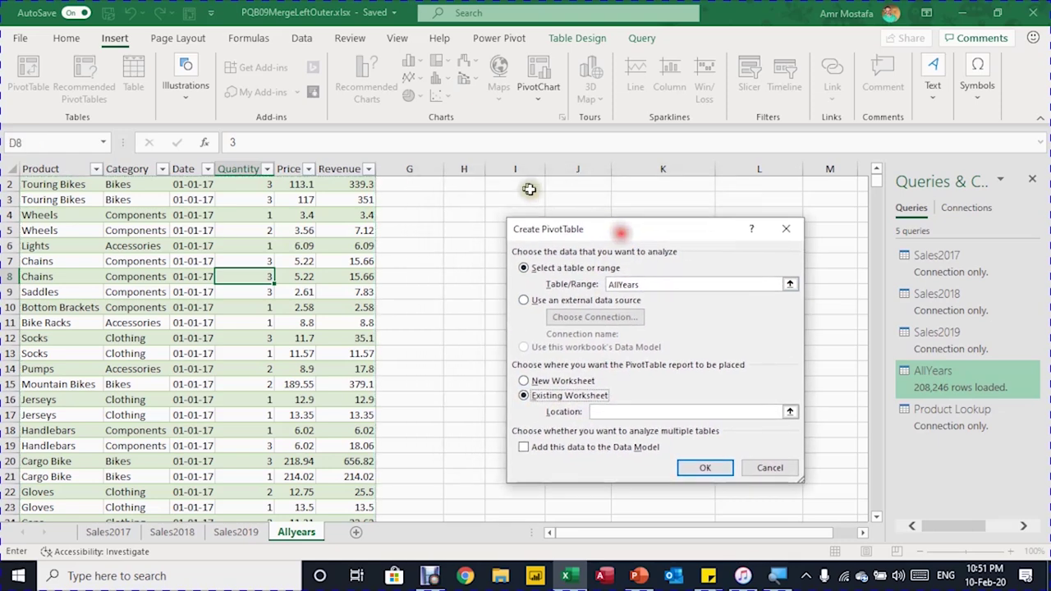
left_click(466, 231)
left_click(701, 468)
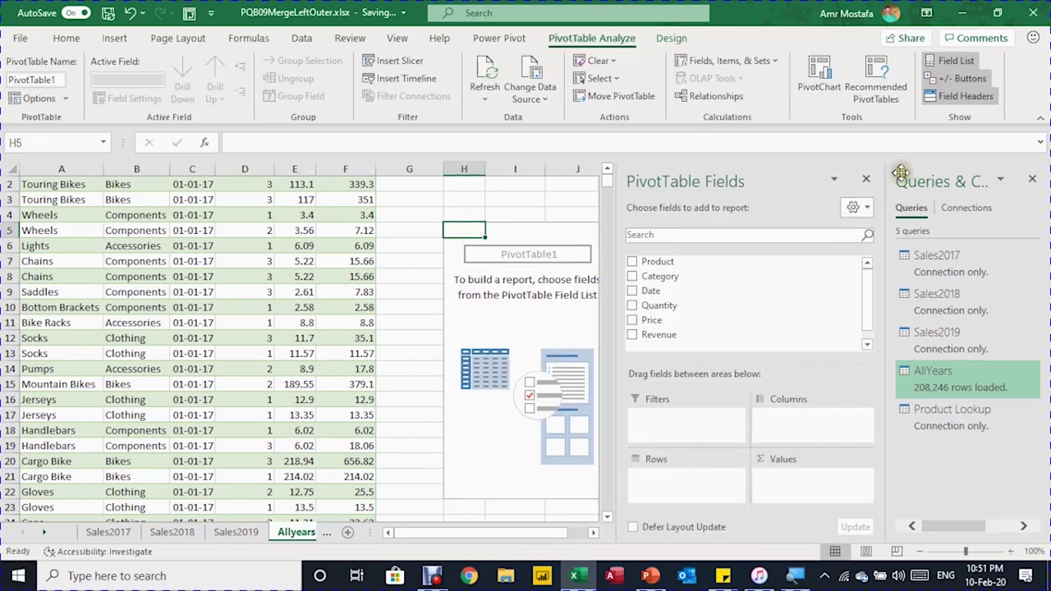
left_click(1032, 179)
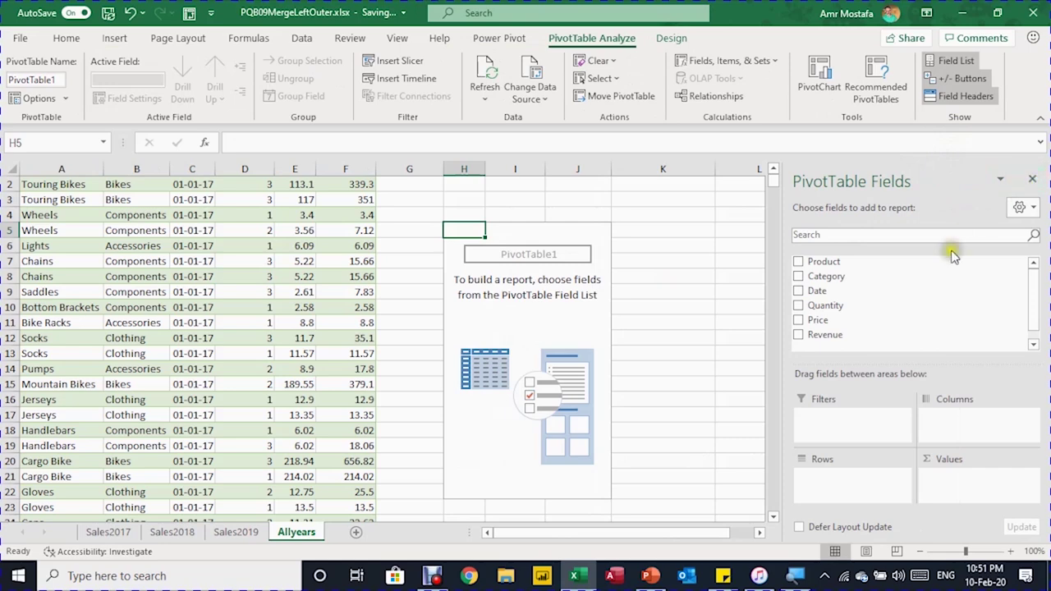
Lay out the PivotTable with Years from the Date field as columns, without Quarters, and Sum of Revenue as values.
left_click_drag(893, 290, 875, 490)
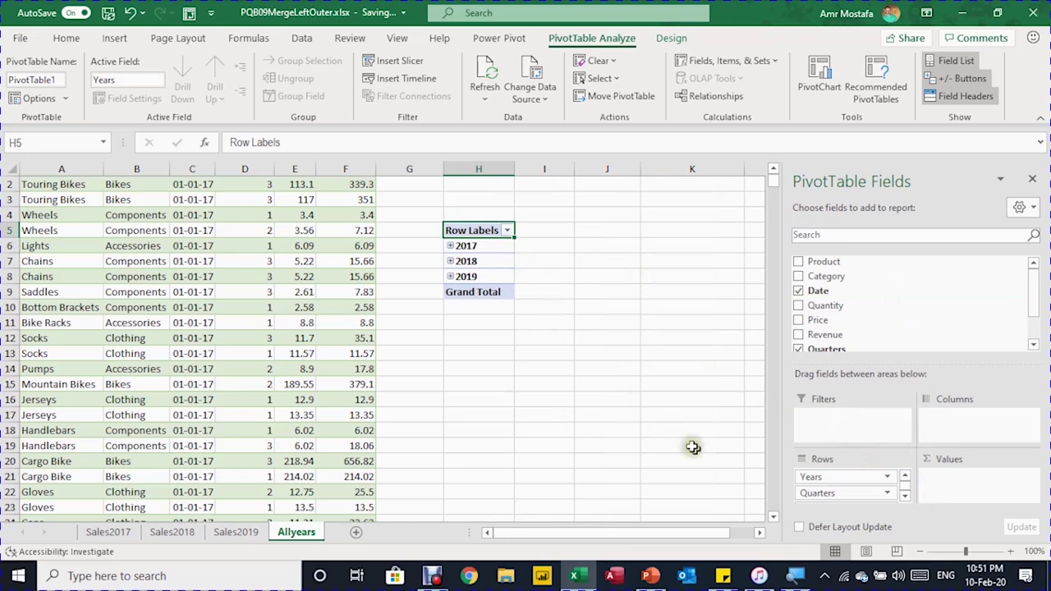
left_click_drag(811, 492, 720, 444)
left_click_drag(810, 478, 972, 414)
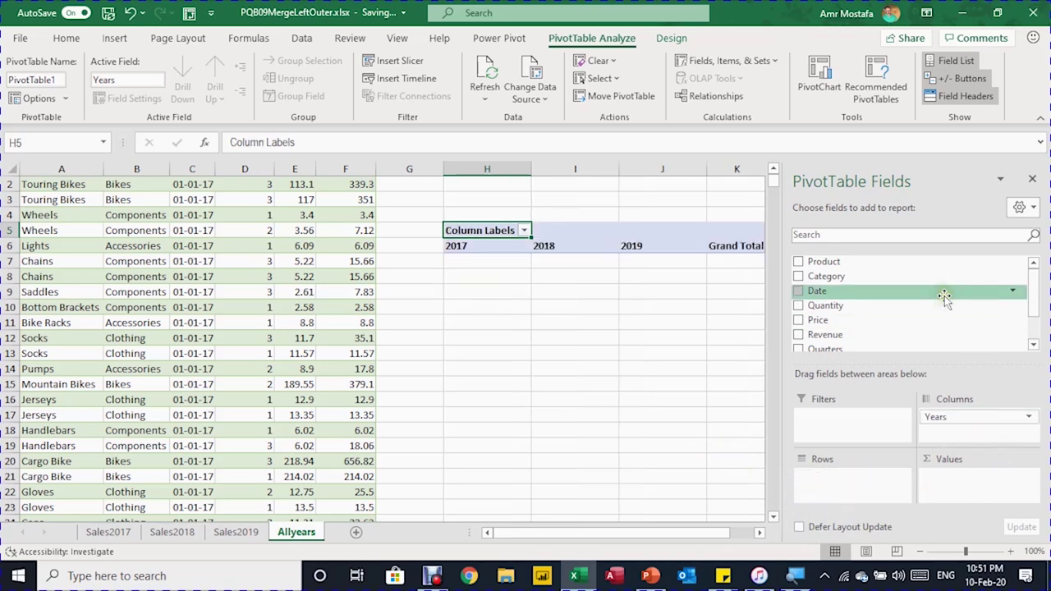
scroll(935, 306, "down", 1)
left_click_drag(900, 293, 975, 486)
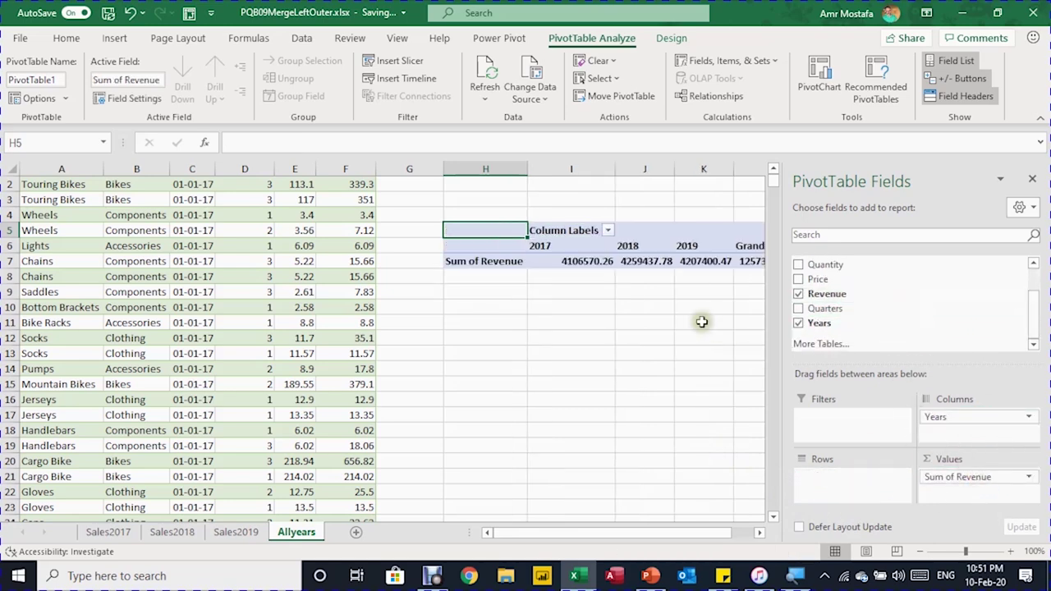
Format the PivotTable's revenue values as Currency with the $ symbol and 0 decimal places.
left_click(610, 259)
right_click(593, 261)
left_click(634, 315)
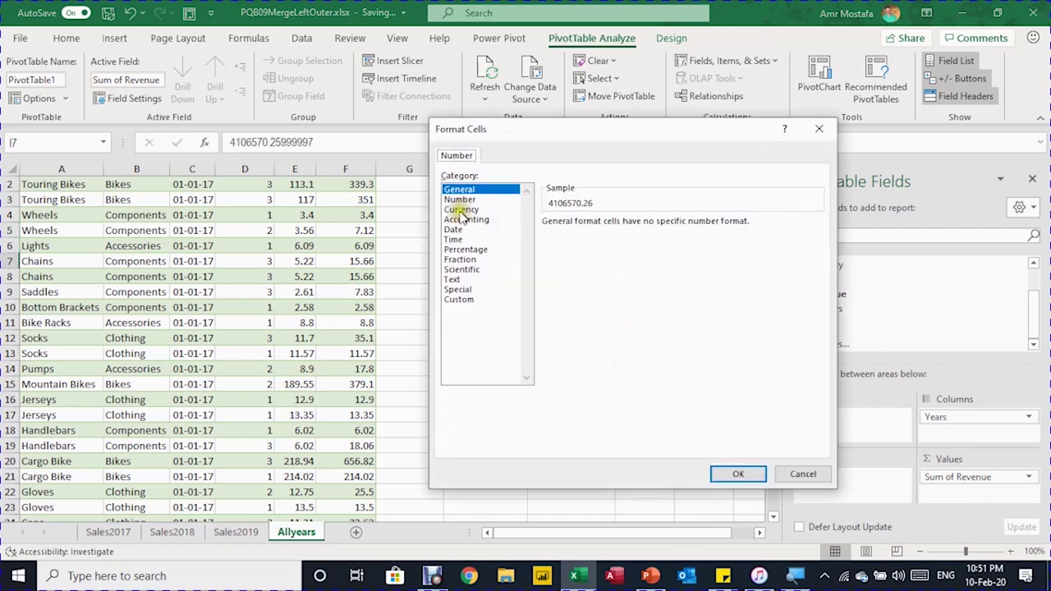
left_click(460, 209)
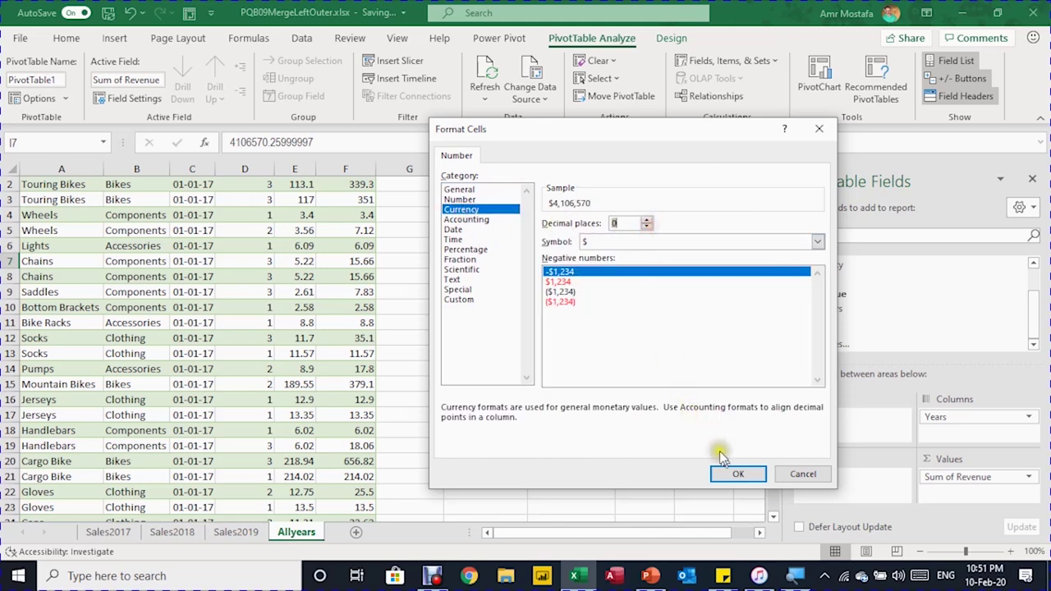
left_click(733, 474)
Add Product to the PivotTable rows and place Category above it as the outer row field.
scroll(829, 346, "up", 2)
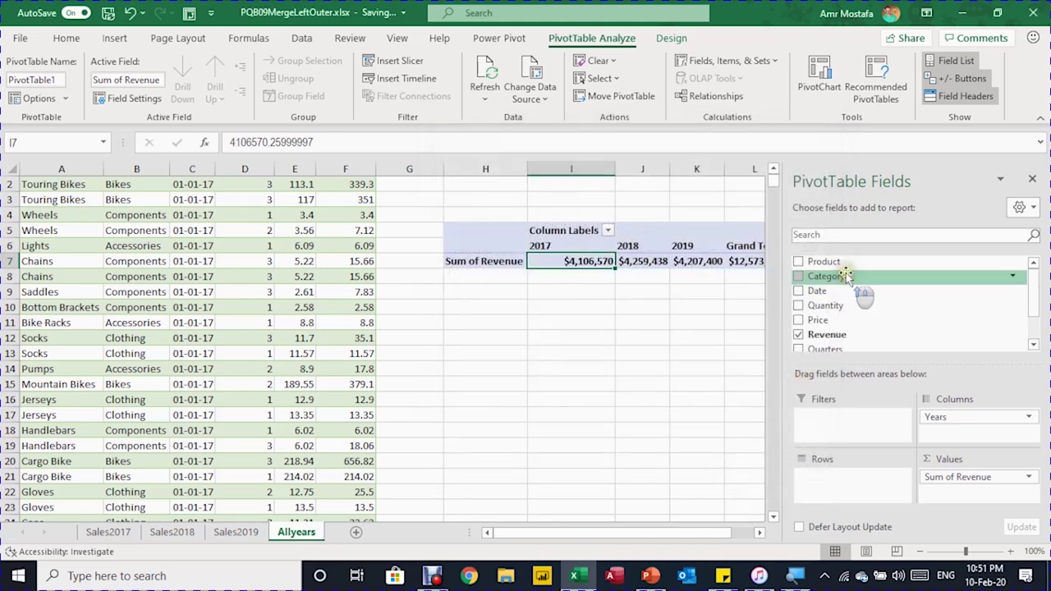
left_click_drag(841, 262, 859, 478)
left_click_drag(831, 282, 858, 473)
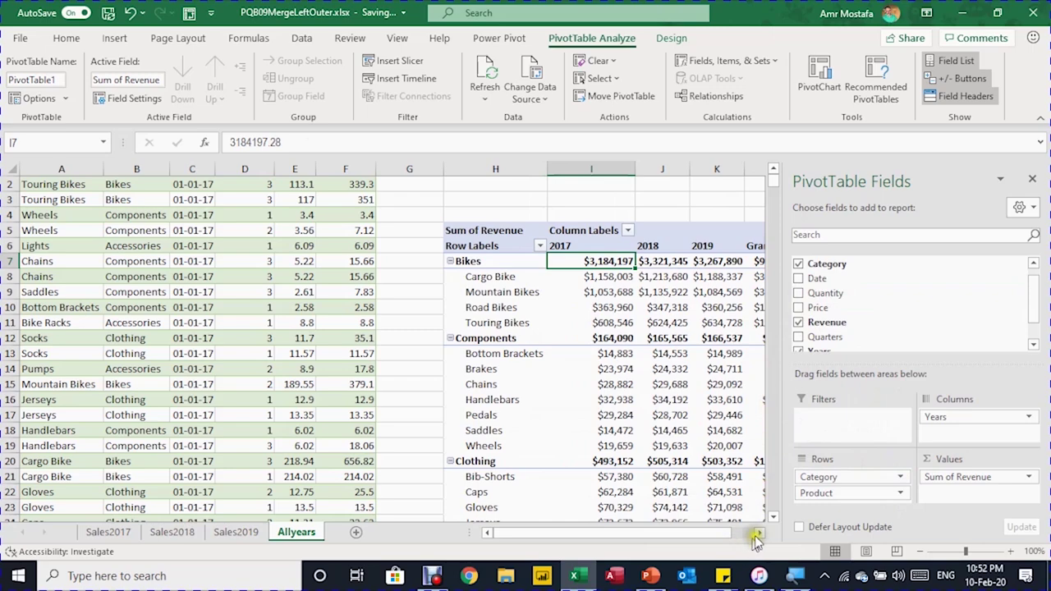
Review the PivotTable's yearly revenue by category and product alongside the AllYears source table.
left_click(758, 532)
left_click(758, 532)
scroll(600, 402, "down", 1)
scroll(600, 402, "down", 6)
scroll(600, 402, "up", 7)
scroll(600, 404, "up", 1)
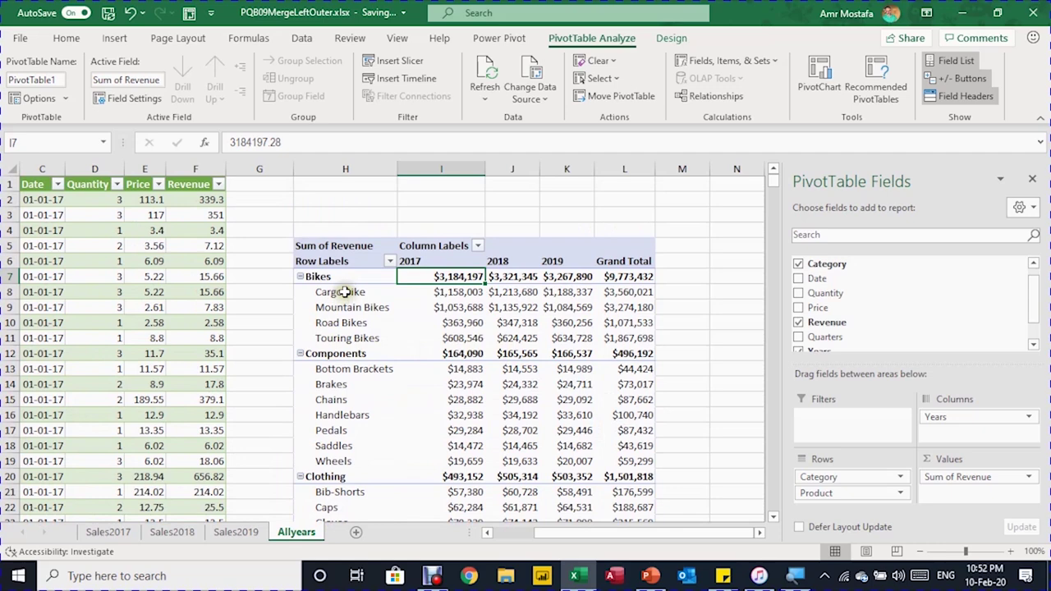
left_click_drag(566, 533, 526, 533)
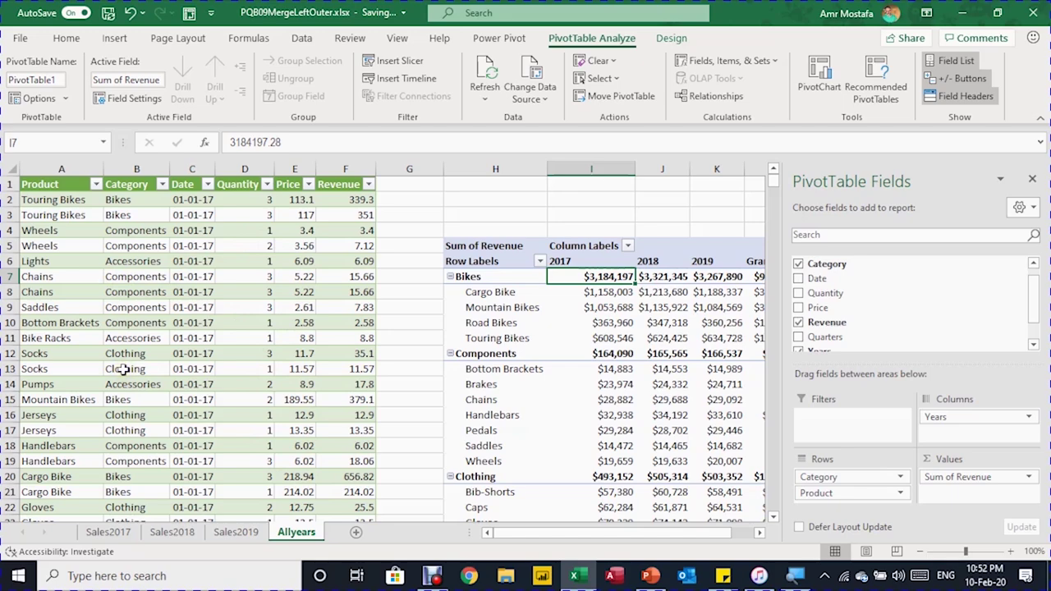
left_click_drag(531, 533, 558, 532)
scroll(523, 414, "down", 6)
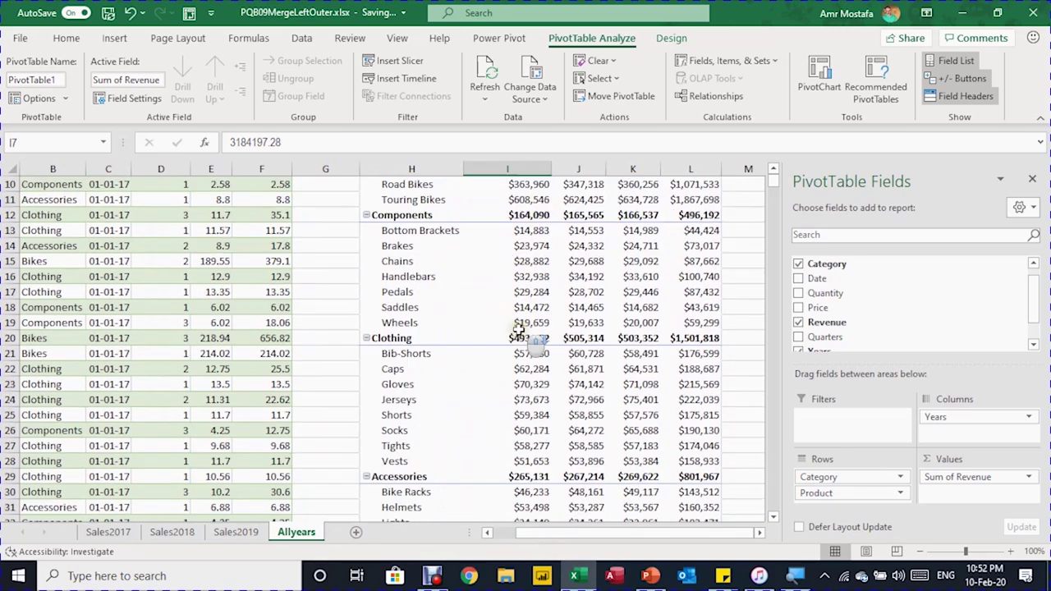
scroll(523, 414, "up", 6)
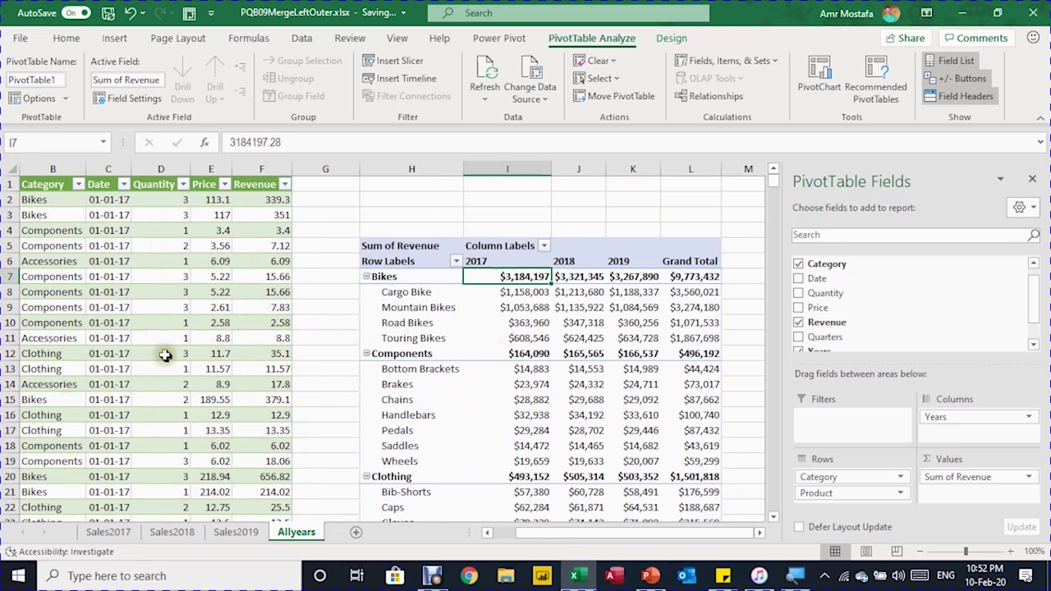
scroll(480, 357, "down", 1)
scroll(480, 357, "down", 1)
scroll(480, 358, "up", 2)
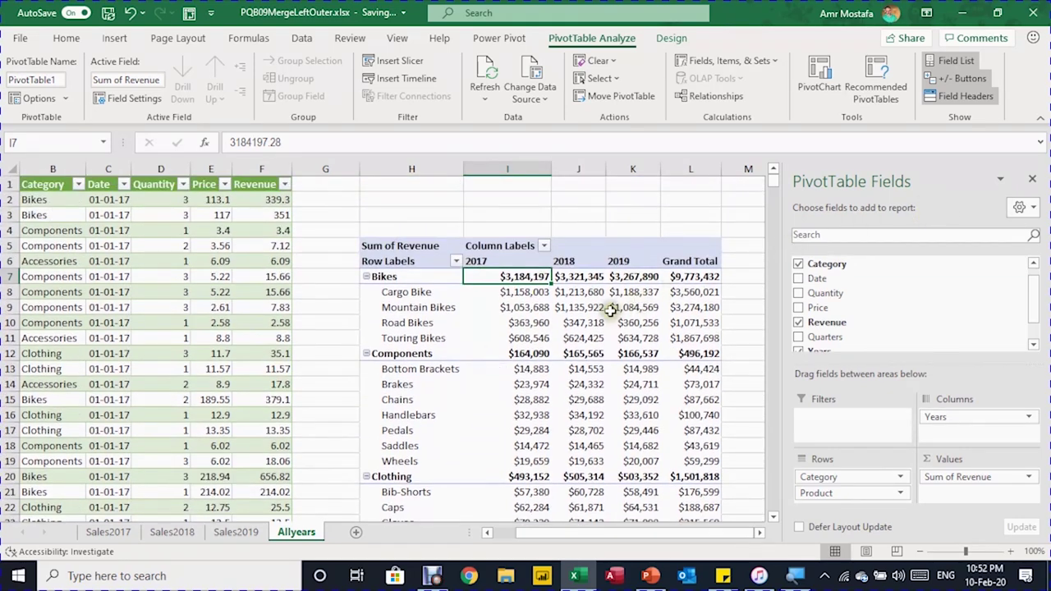
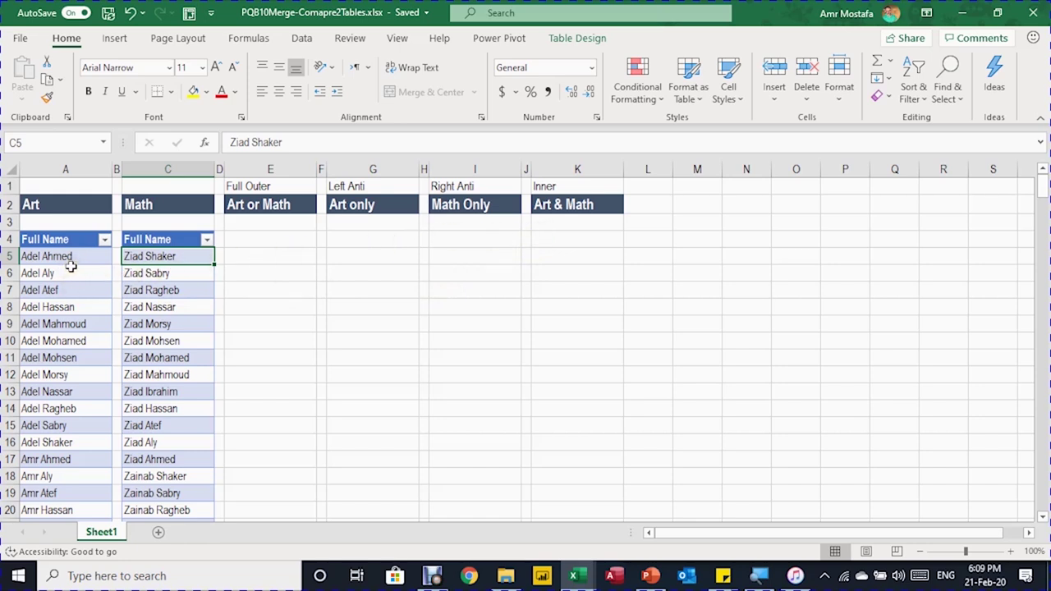
Compare the Full Name entries in row 6 of the Art and Math tables.
left_click(71, 271)
left_click(153, 273)
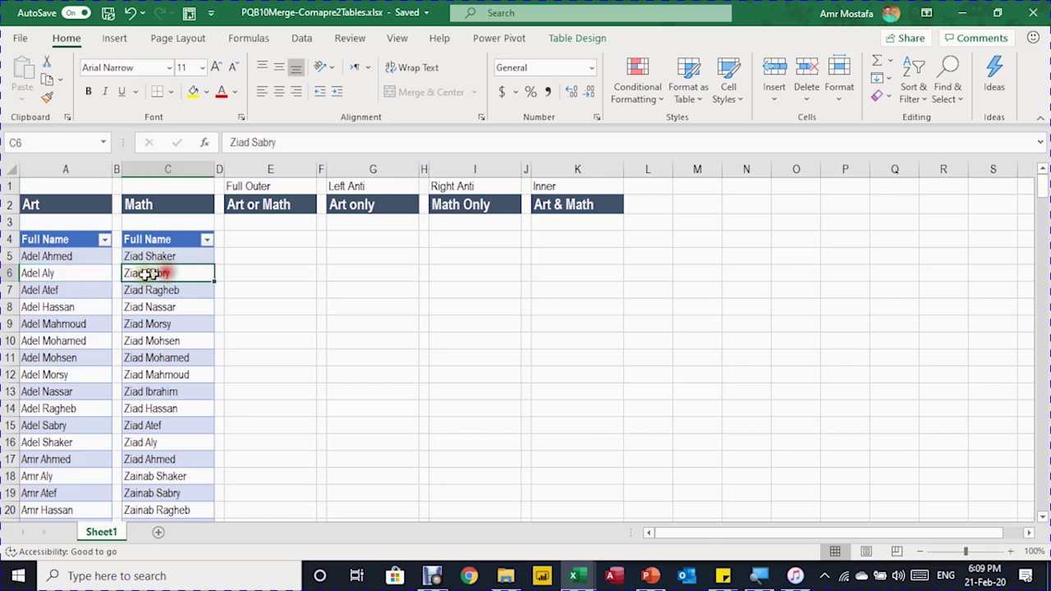
left_click(59, 275)
left_click(144, 274)
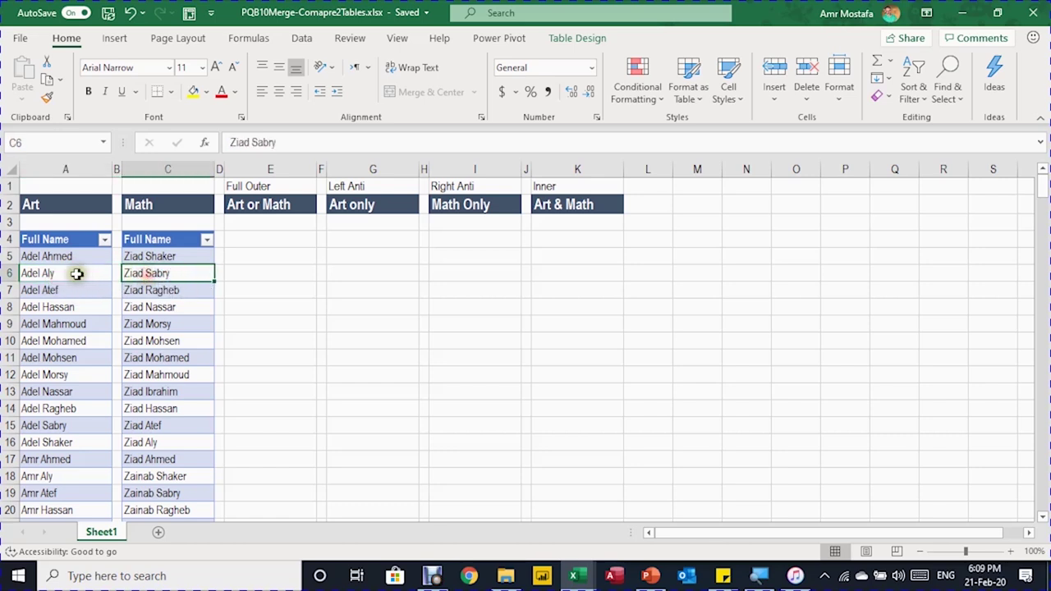
left_click(76, 273)
left_click(153, 273)
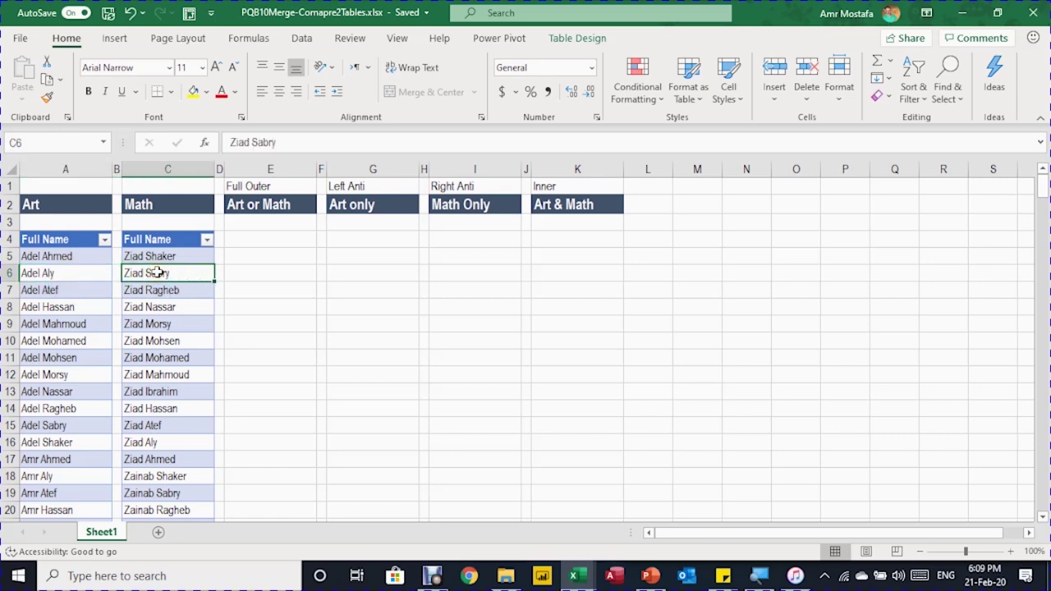
Import the Art table into the Power Query Editor.
left_click(58, 274)
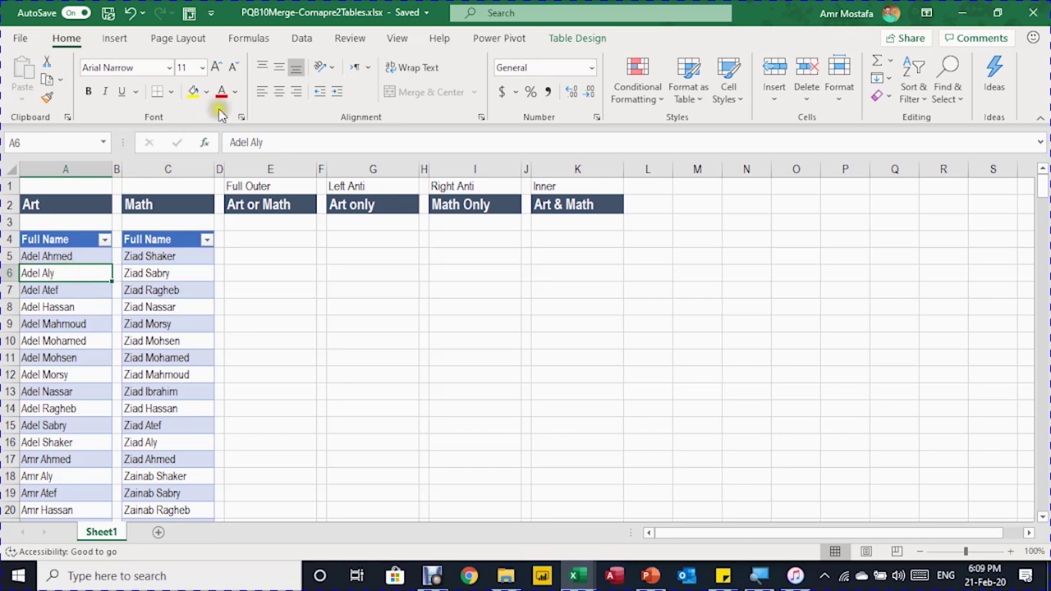
left_click(292, 39)
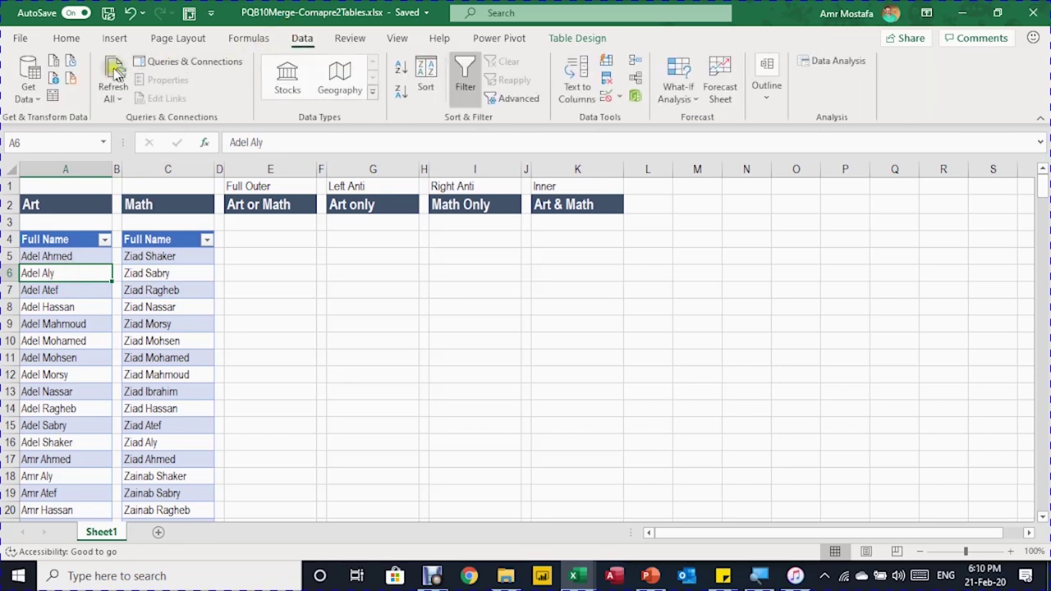
left_click(54, 97)
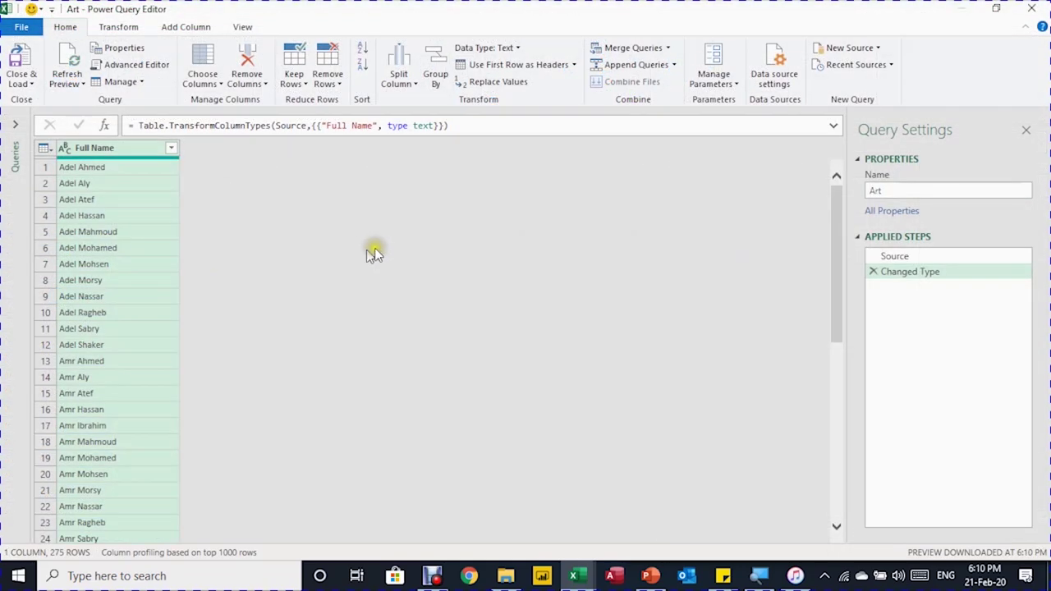
Check the Art query's name and examine its Source and Changed Type steps.
left_click(893, 190)
left_click(904, 255)
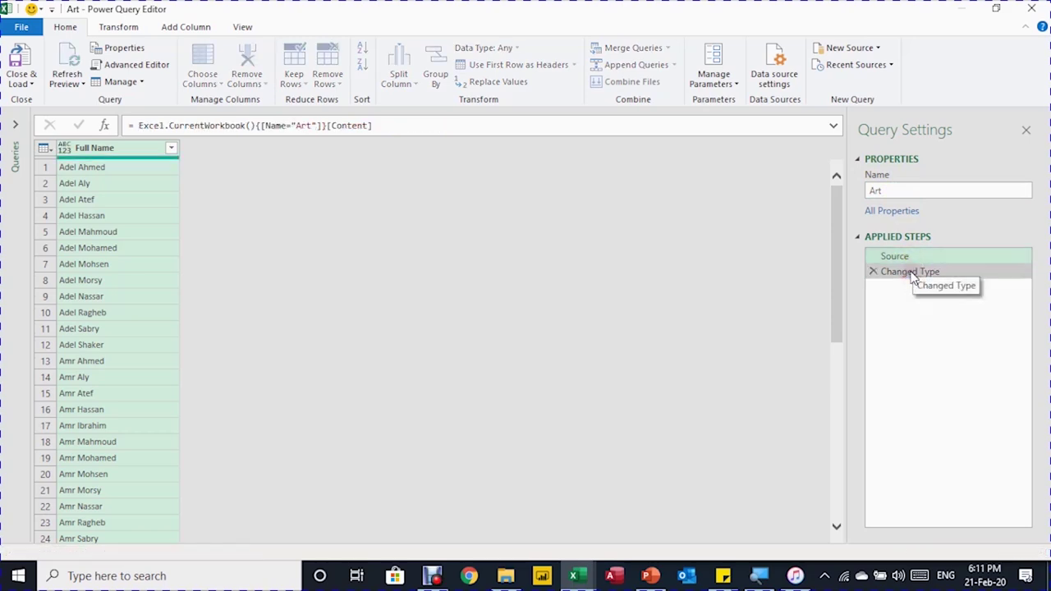
left_click(913, 274)
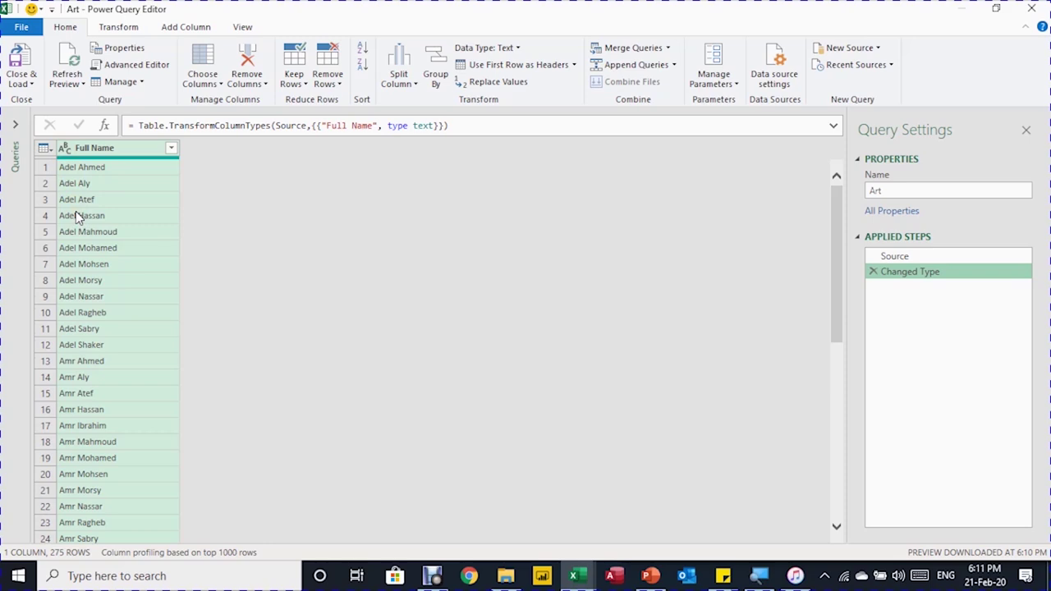
Load the Art query back to the workbook as a connection only, without adding it to the Data Model.
left_click(19, 83)
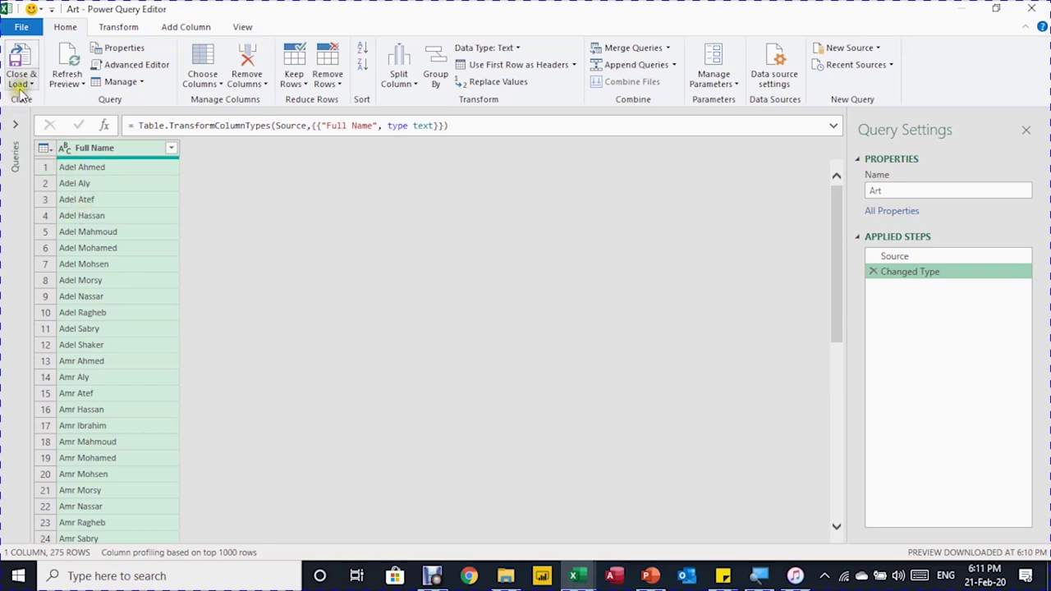
left_click(25, 85)
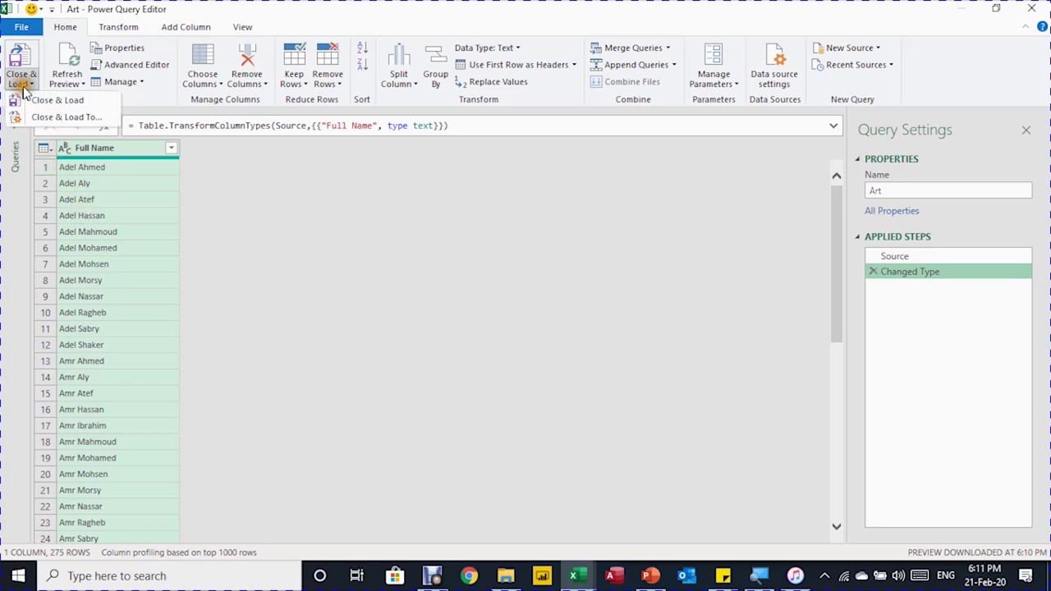
left_click(45, 120)
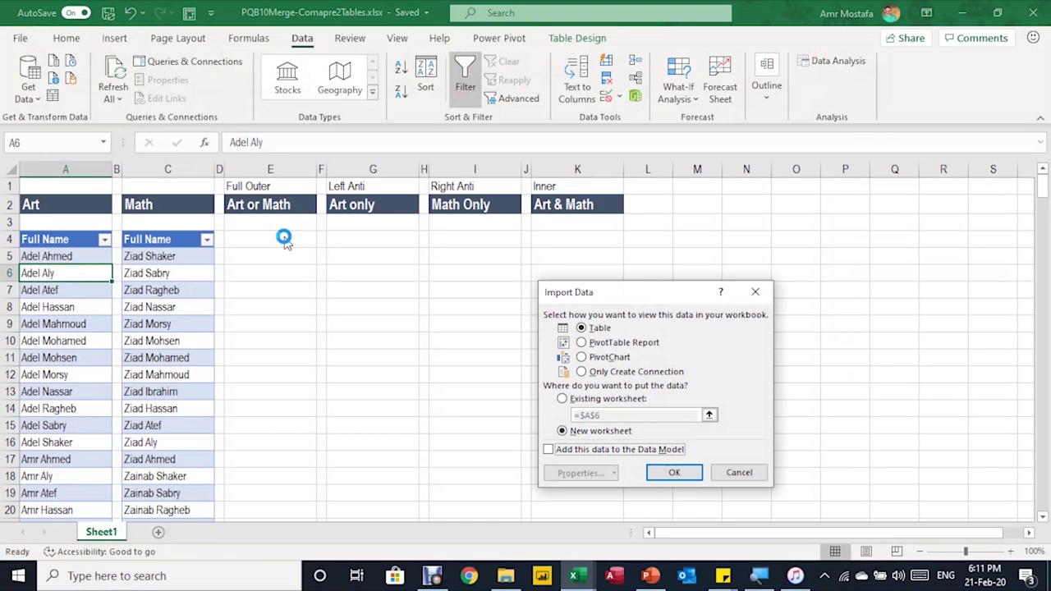
left_click(610, 371)
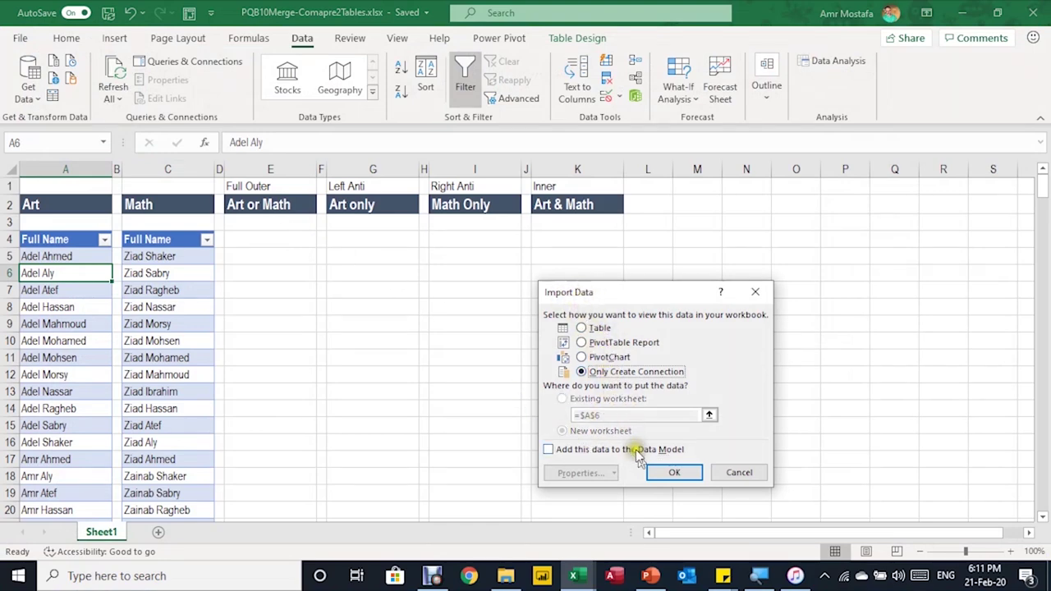
left_click(672, 472)
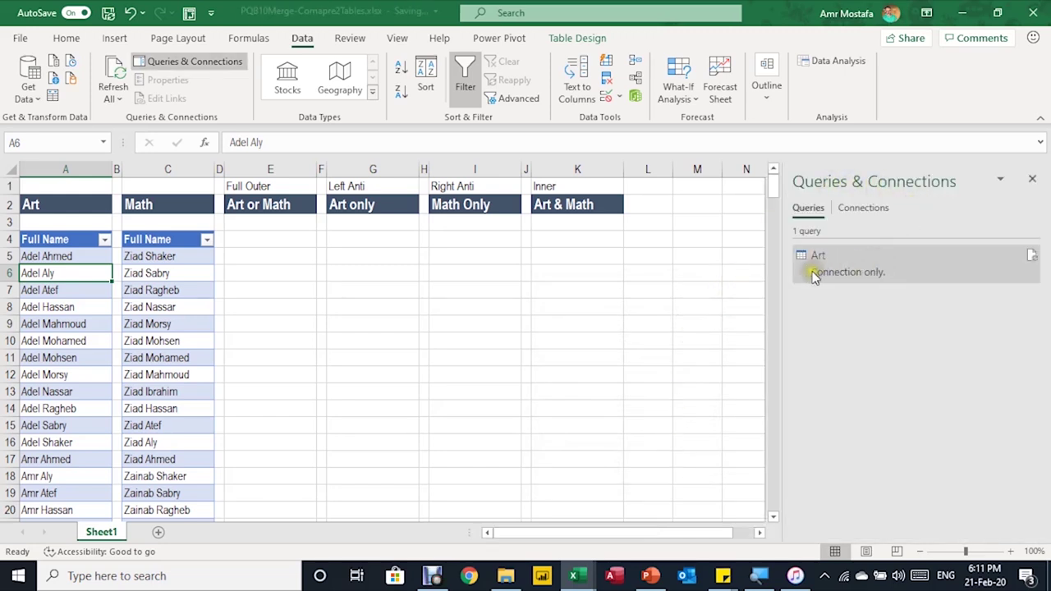
mouse_move(831, 274)
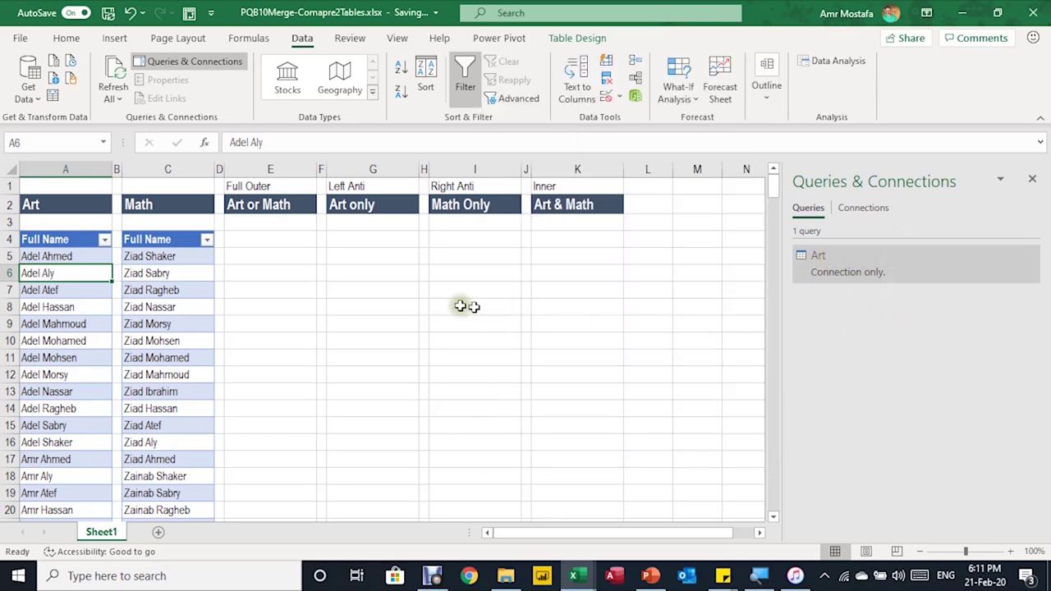
Import the Math table into the Power Query Editor.
left_click(174, 261)
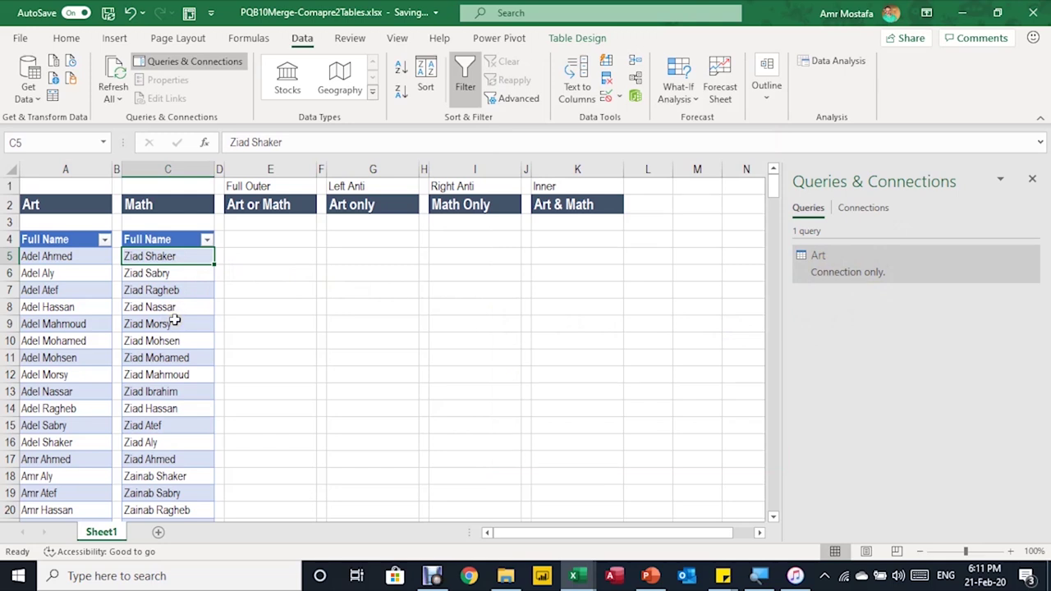
key("alt")
key("a")
key("p")
key("t")
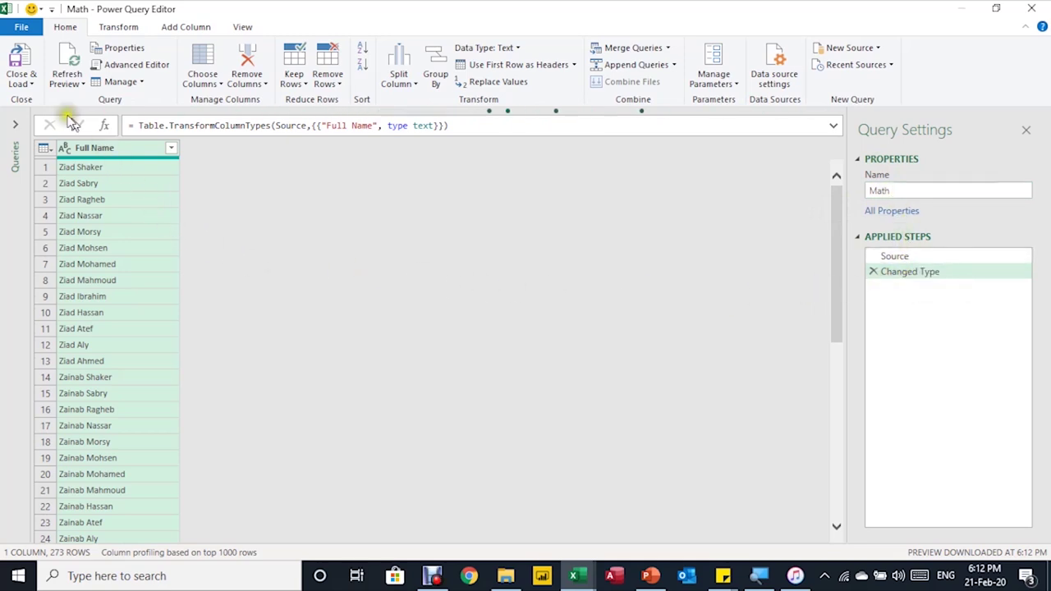
Load the Math query back to the workbook as a connection only.
left_click(19, 82)
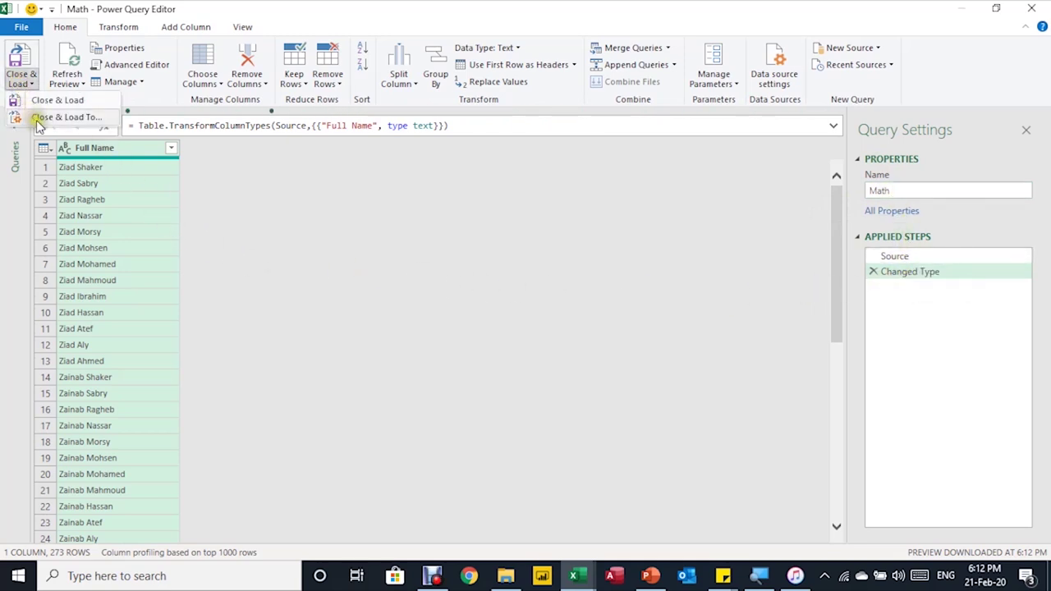
left_click(33, 115)
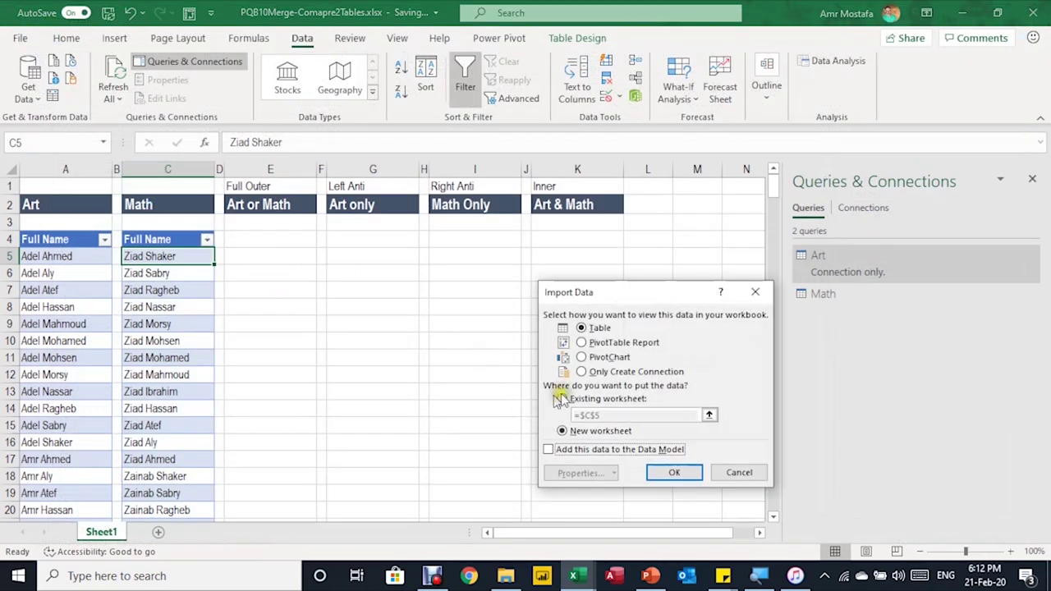
left_click(596, 372)
left_click(673, 472)
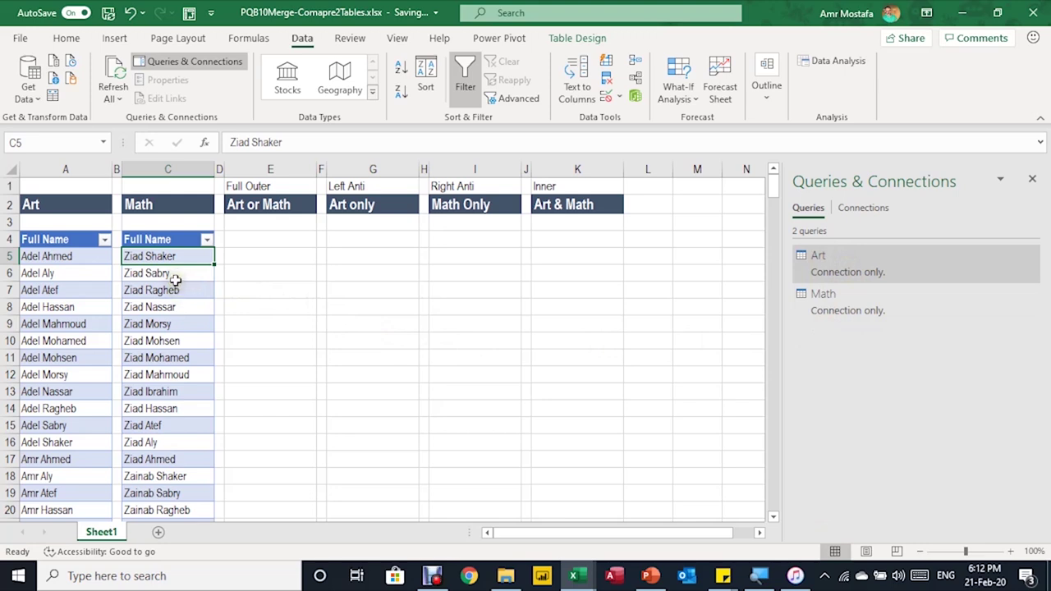
From cell E4, start a query merge with Art as the first table and Math as the second.
left_click(266, 239)
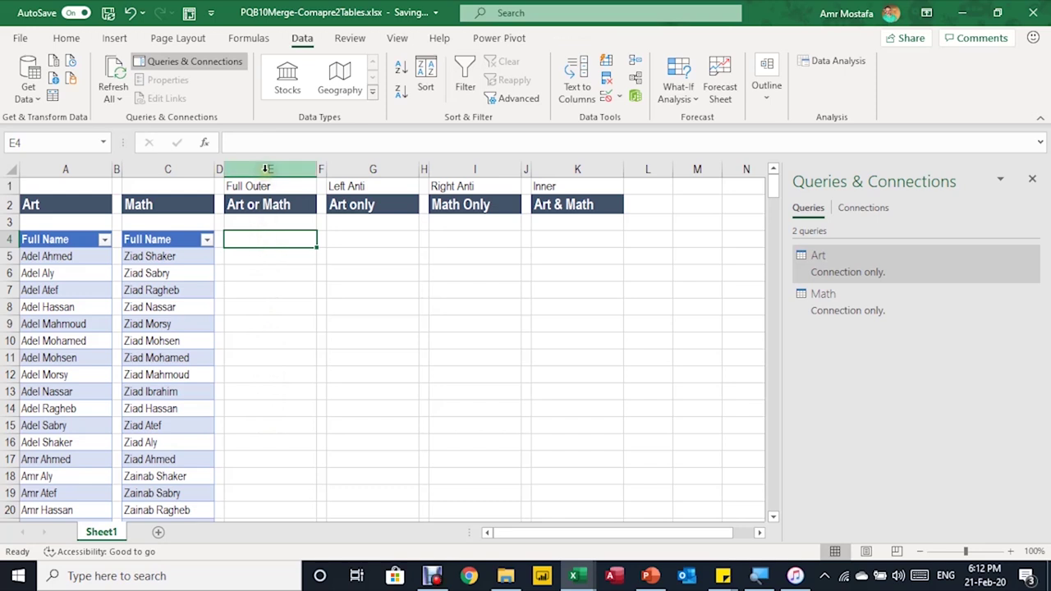
left_click(24, 97)
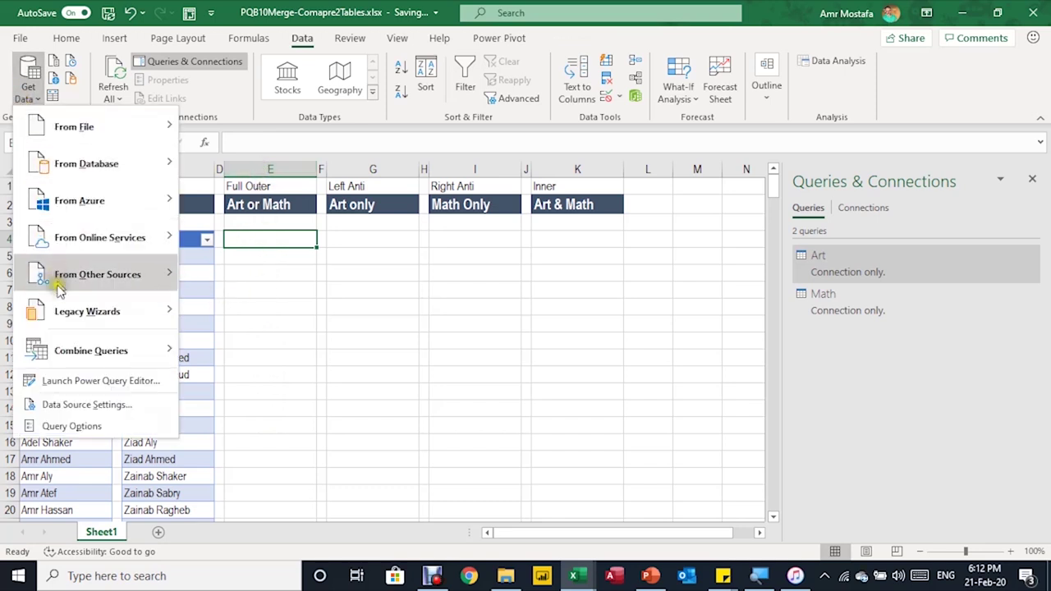
left_click(74, 345)
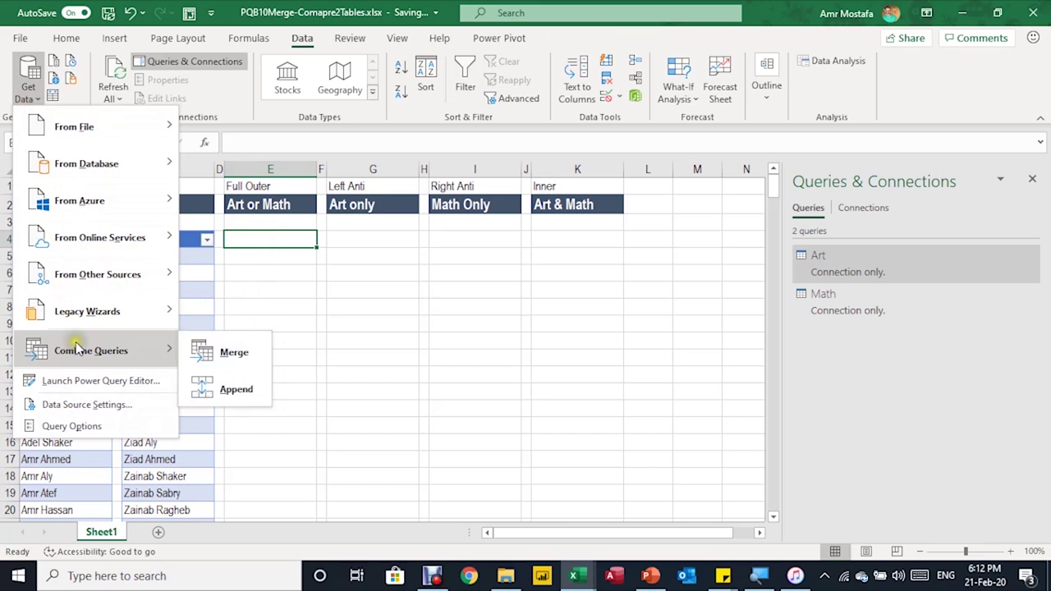
left_click(206, 352)
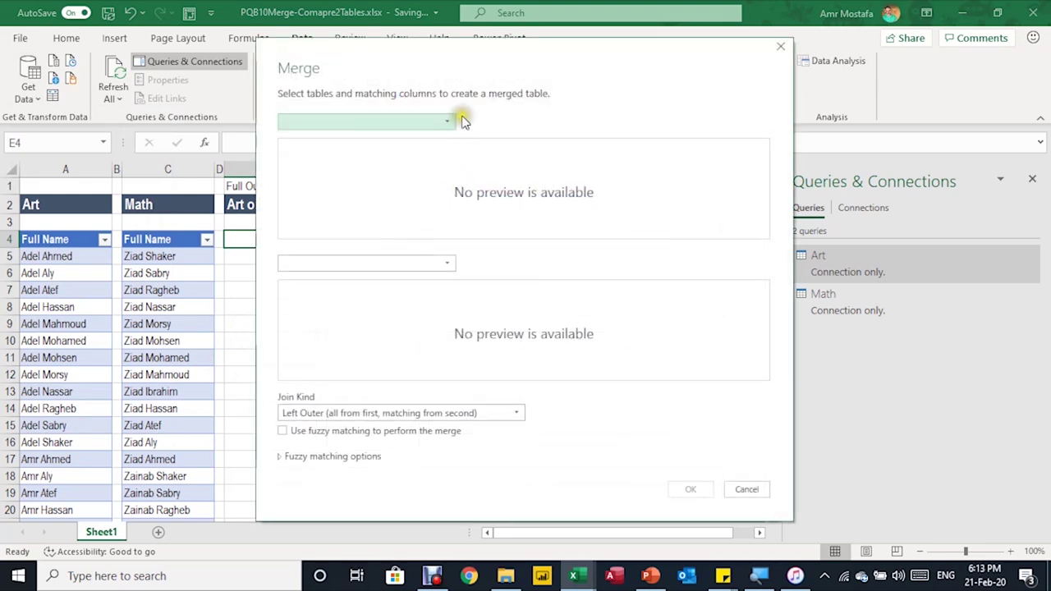
left_click(445, 123)
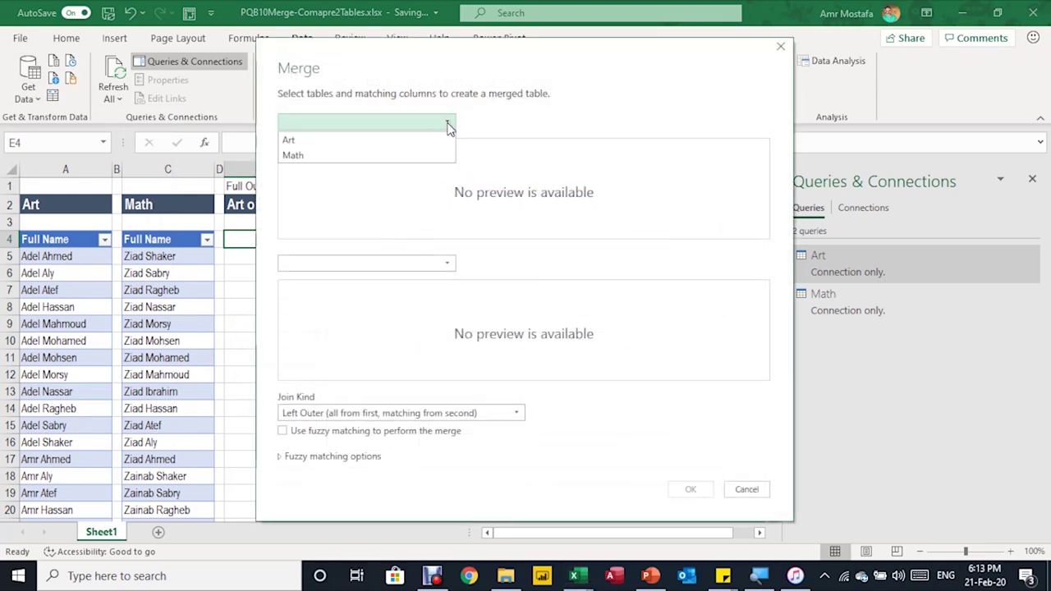
left_click(428, 137)
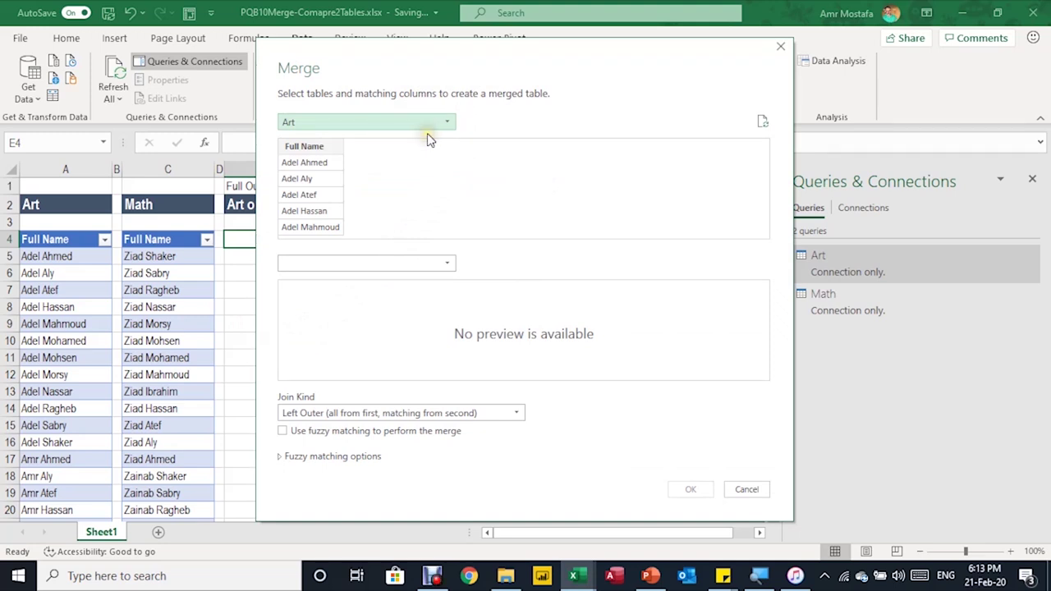
left_click(444, 263)
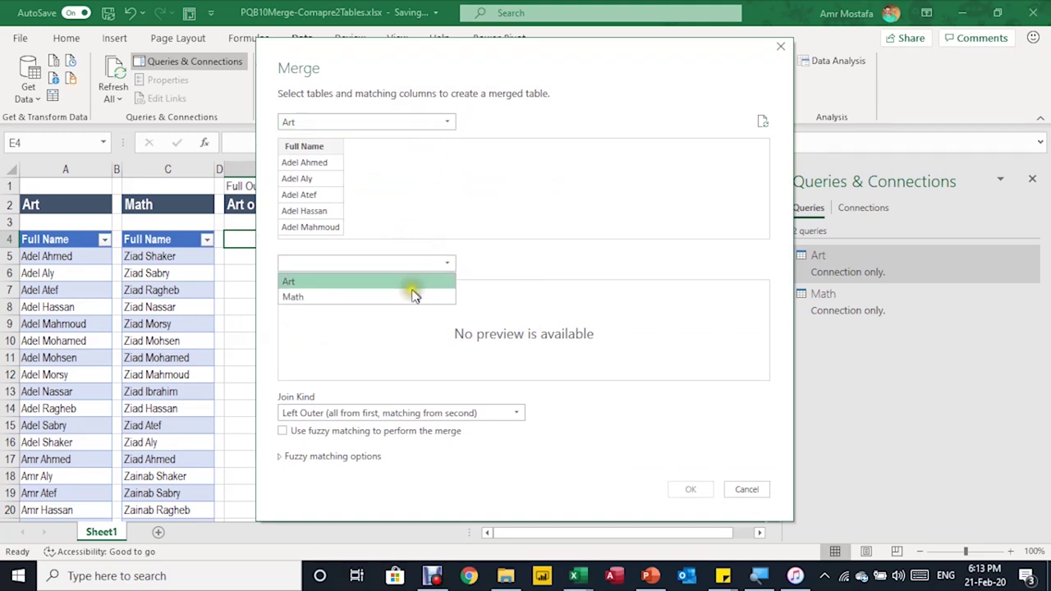
left_click(411, 298)
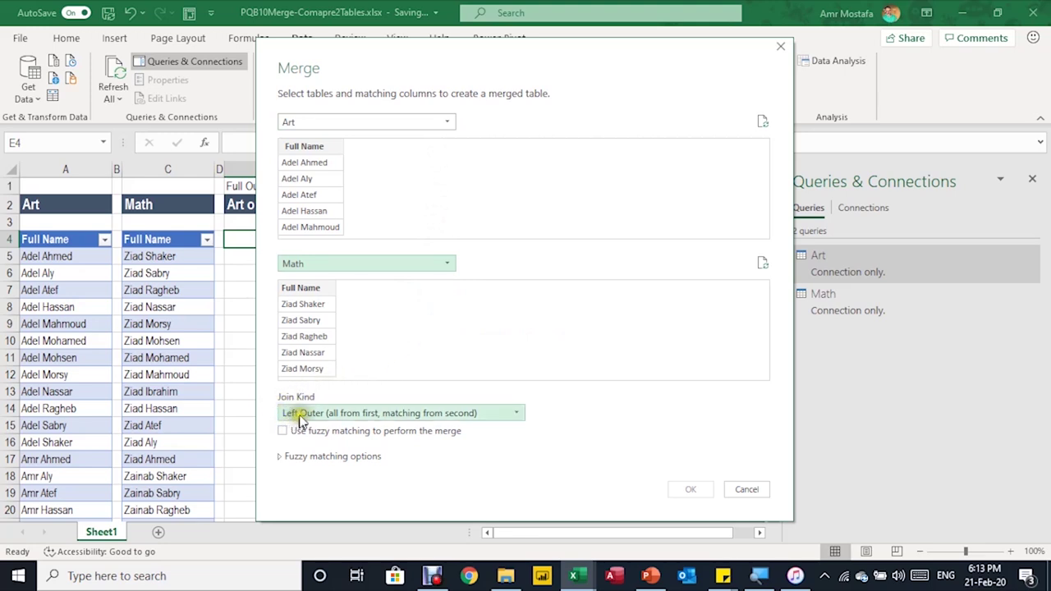
Create the merge with the Full Outer join kind, matching the Full Name columns of Art and Math.
left_click(378, 417)
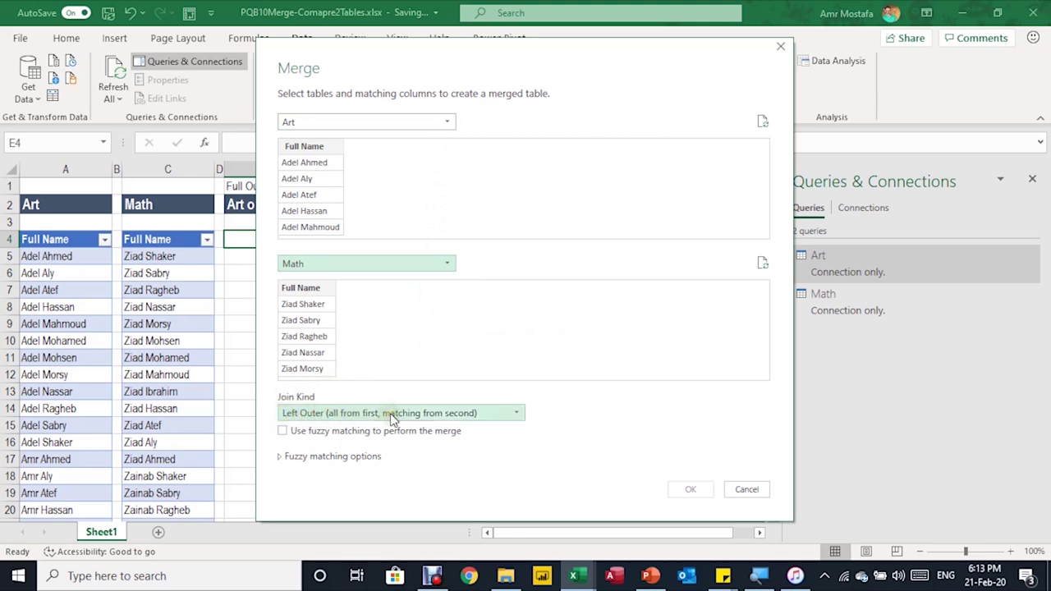
left_click(392, 415)
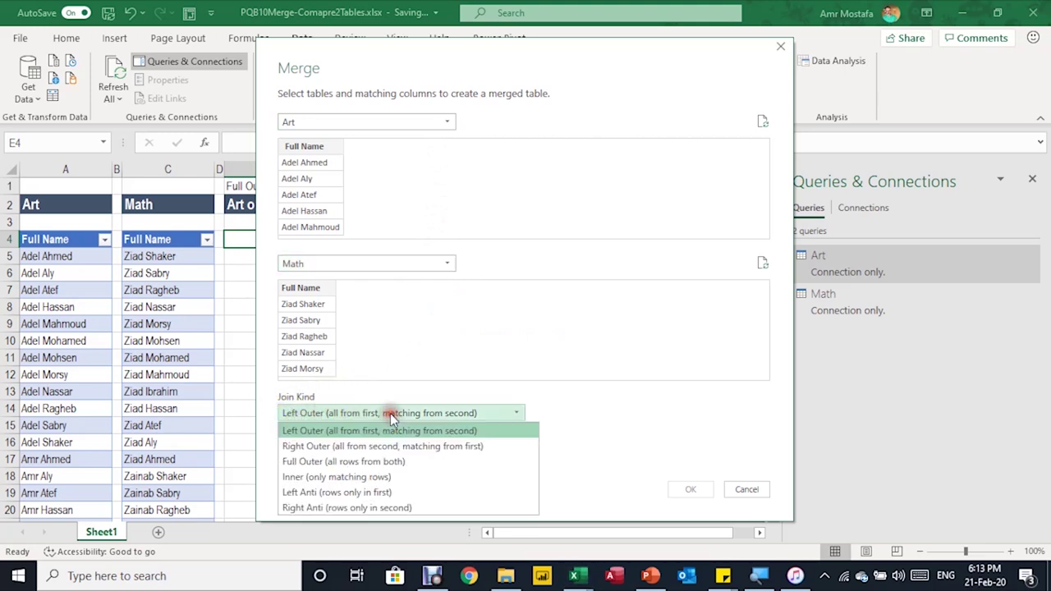
left_click(353, 466)
left_click(358, 471)
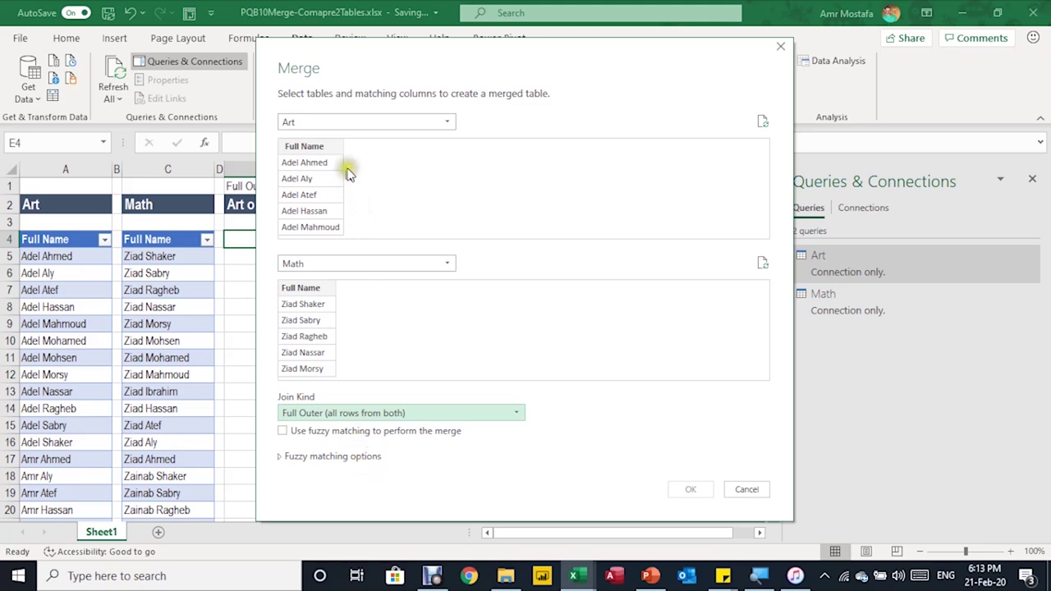
left_click(310, 148)
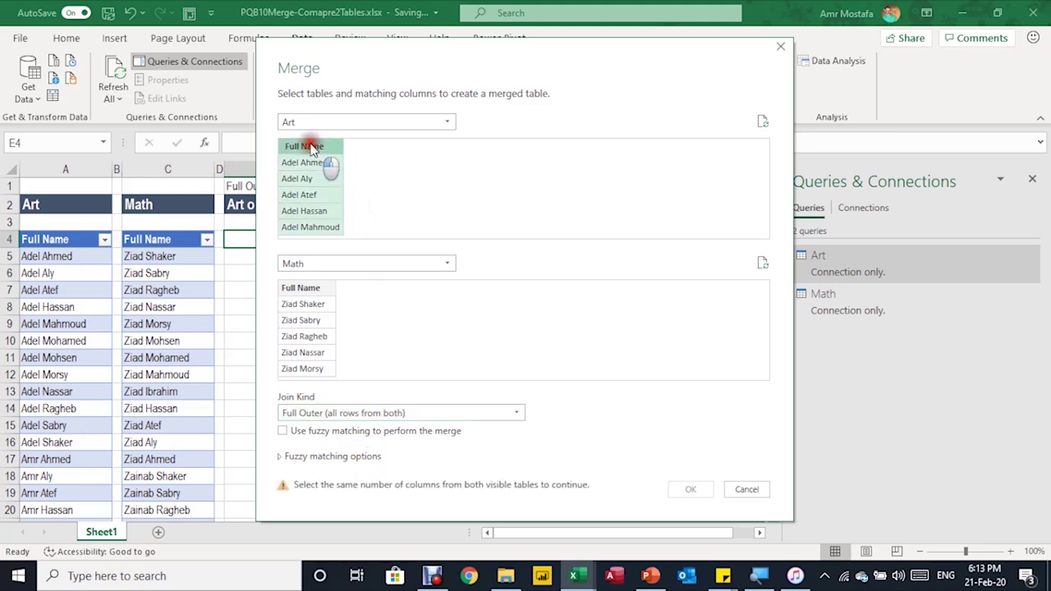
left_click(310, 290)
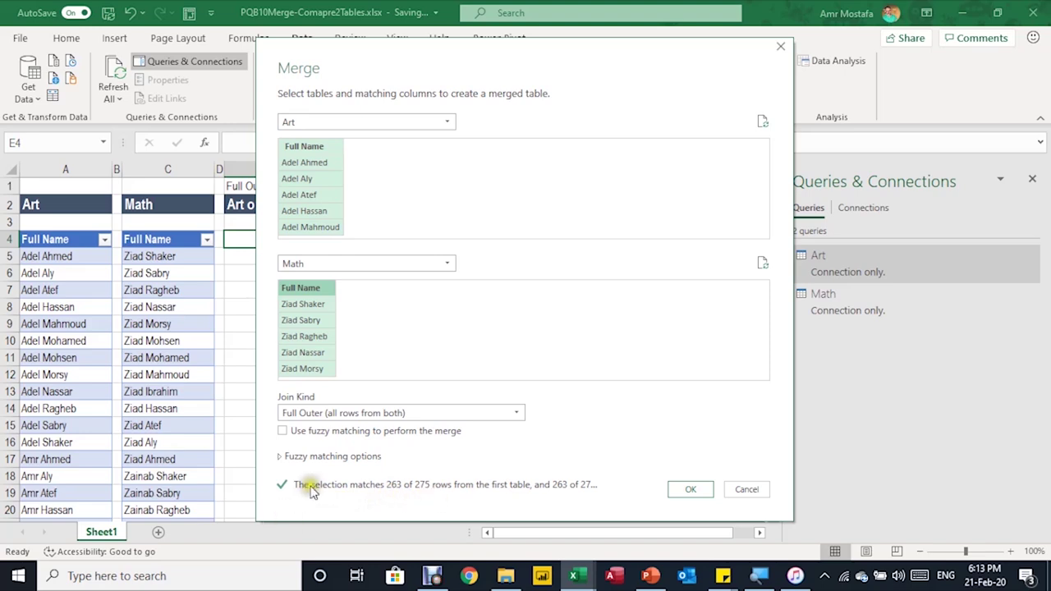
left_click(693, 490)
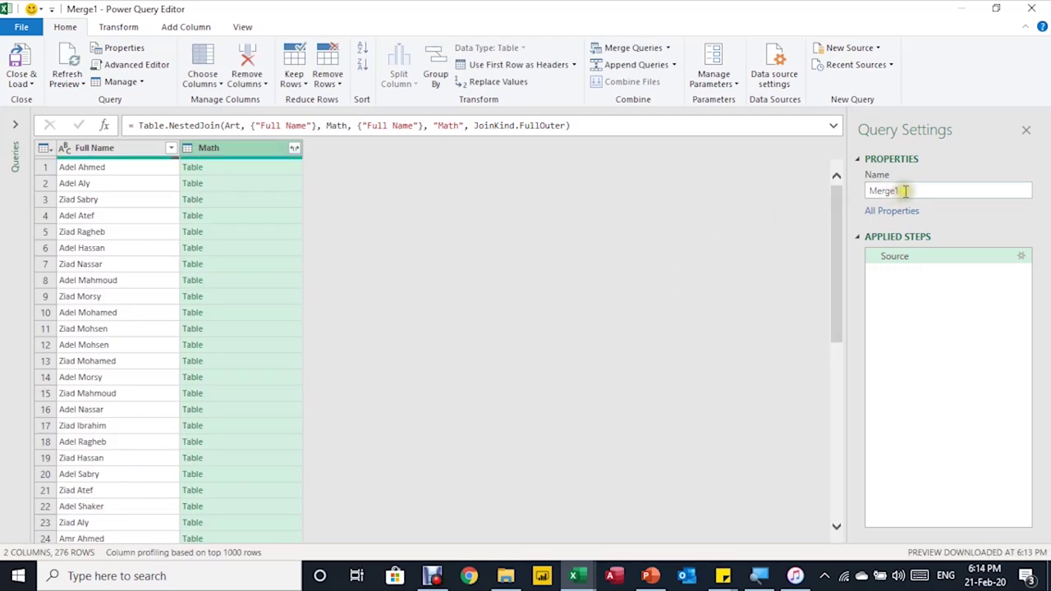
Rename the merged query as ArtOrMath.
left_click_drag(907, 191, 859, 184)
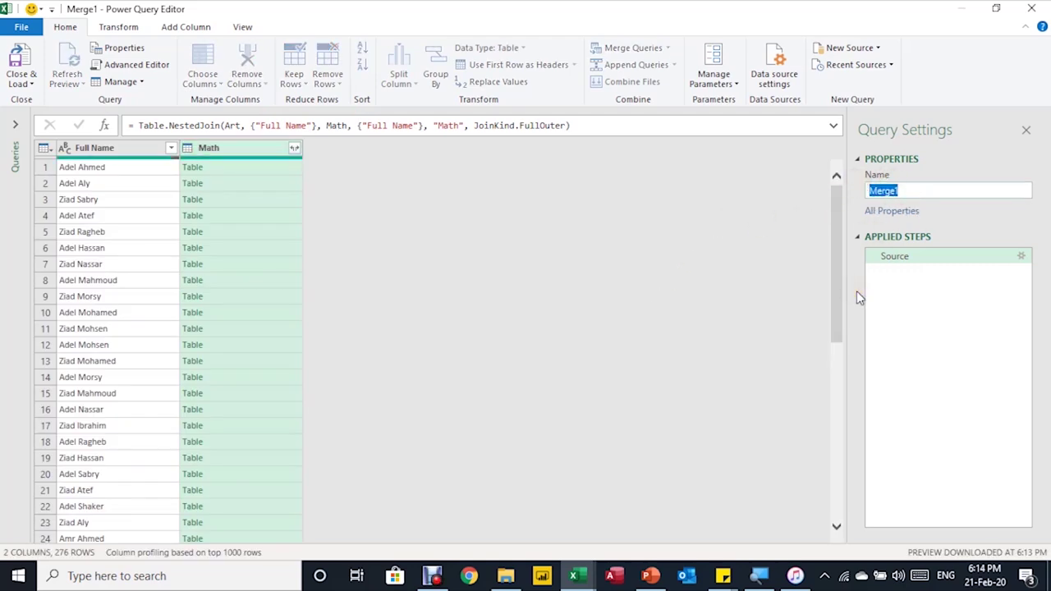
type("ArtOrMath")
key("Return")
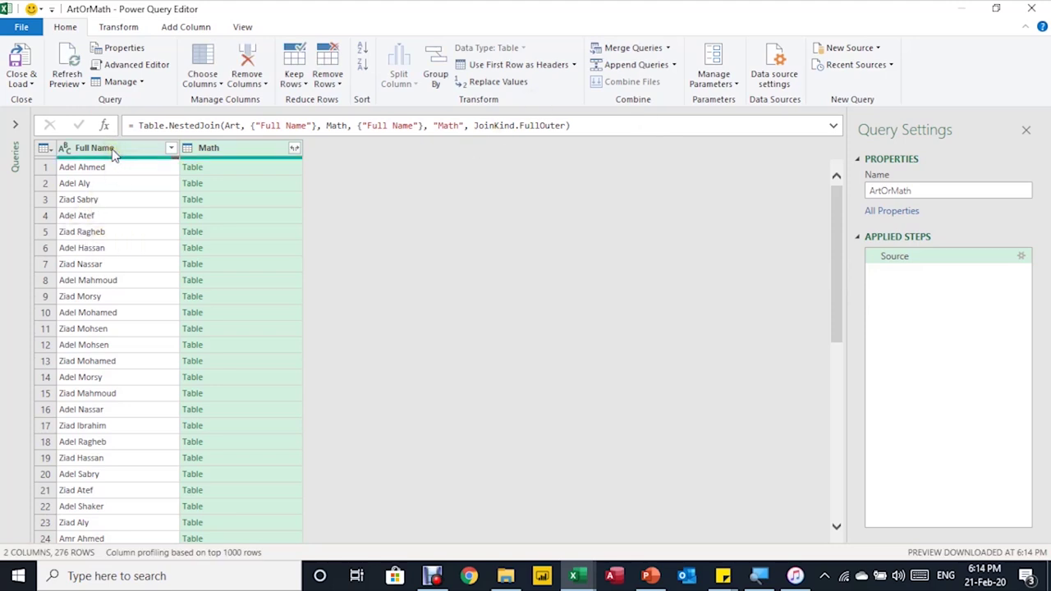
Examine the nested Math tables for the first rows, the final null row and several rows above it.
left_click(258, 169)
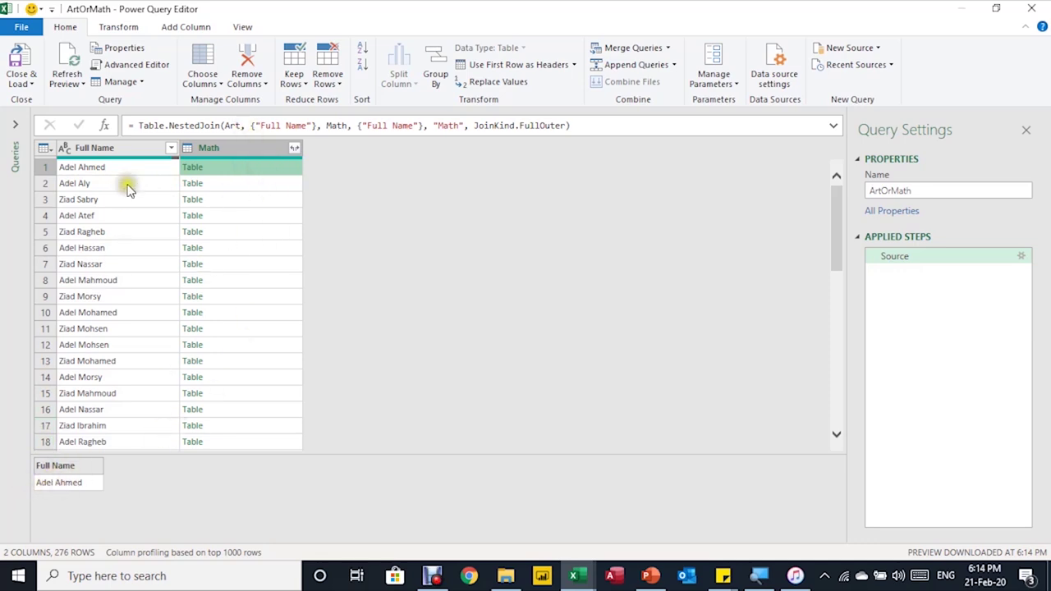
left_click(235, 187)
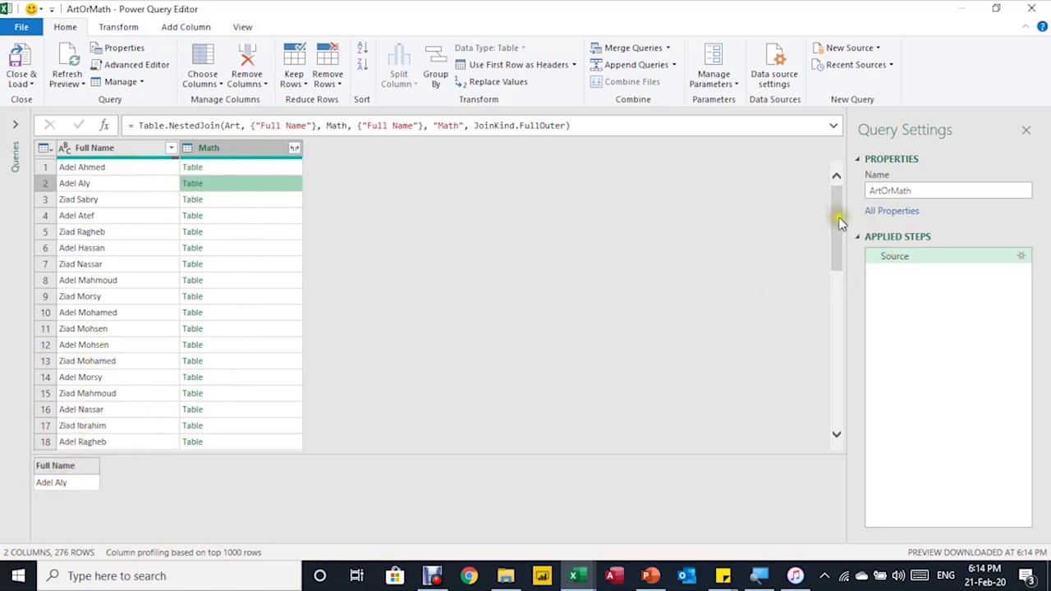
left_click_drag(839, 221, 837, 435)
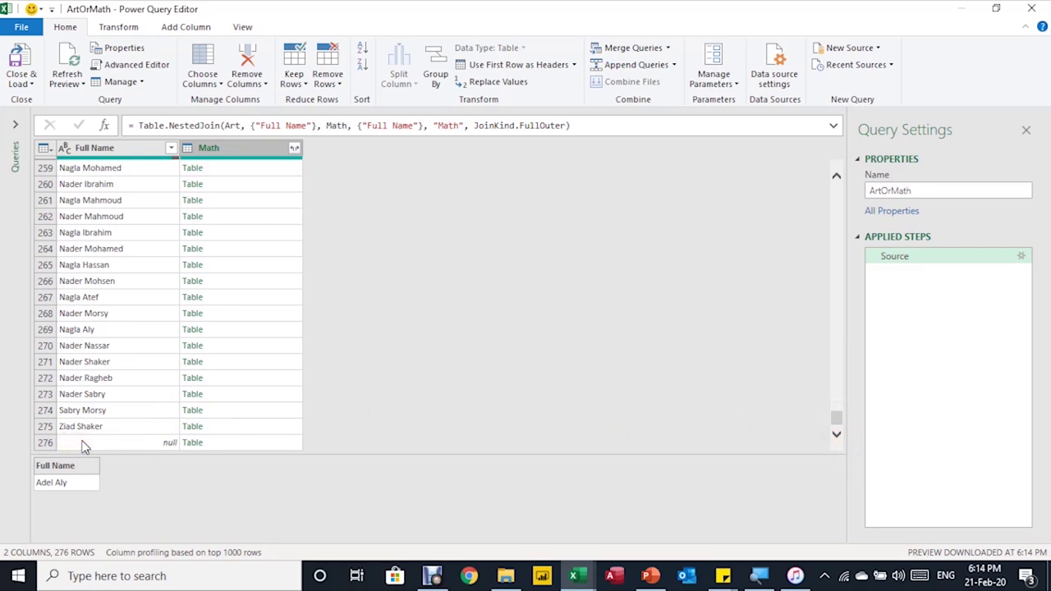
left_click(238, 443)
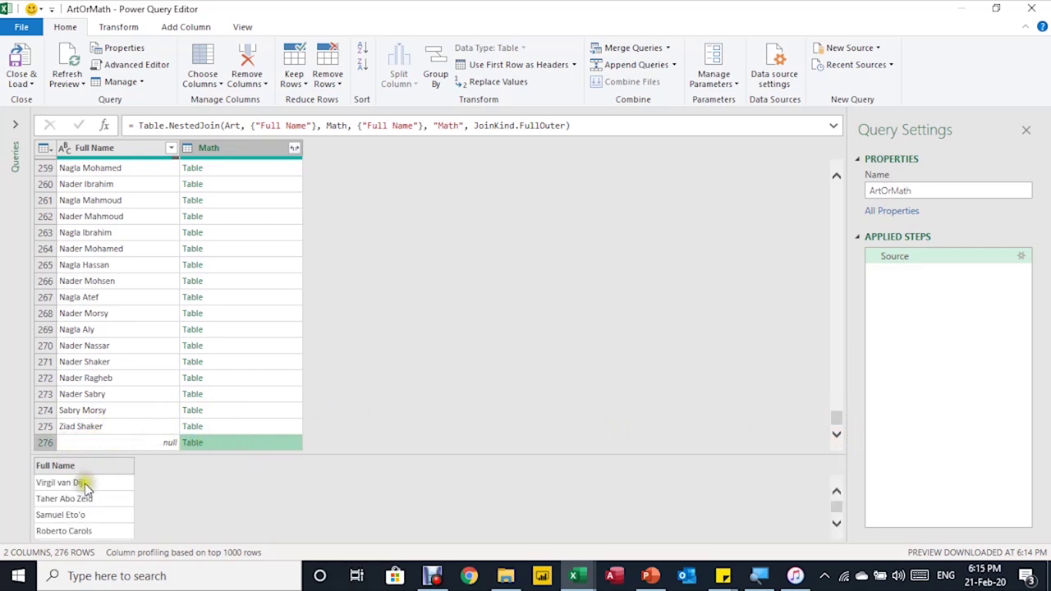
scroll(86, 489, "down", 3)
scroll(88, 495, "up", 3)
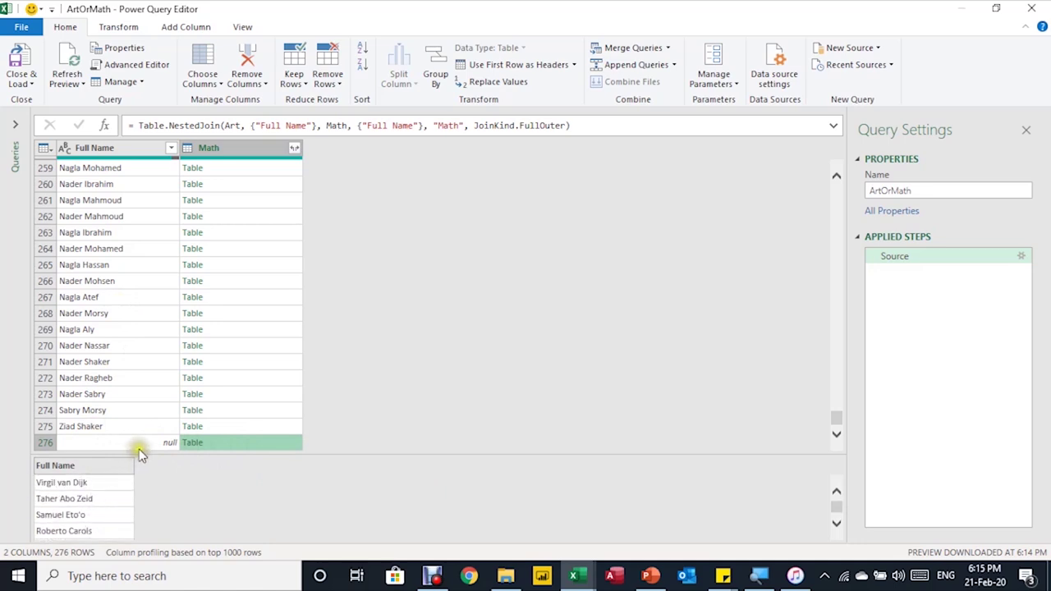
left_click(256, 264)
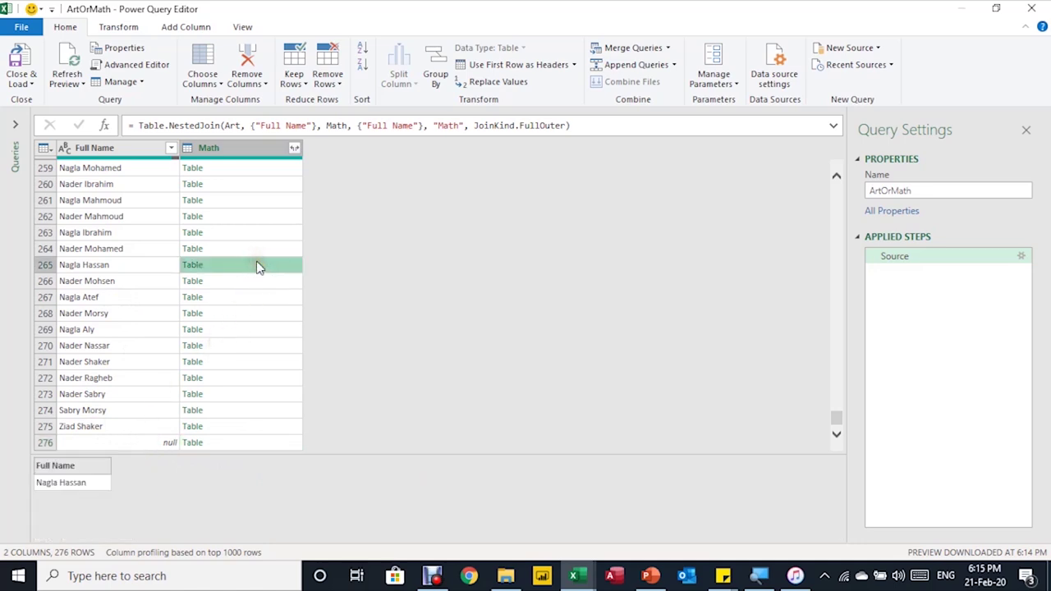
left_click(261, 282)
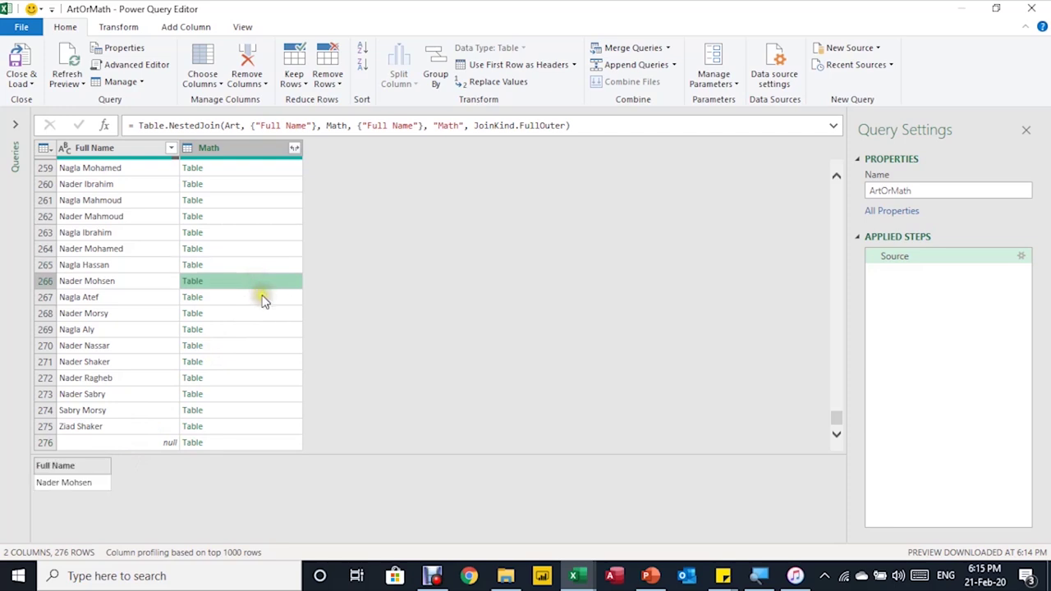
left_click(261, 297)
left_click(251, 313)
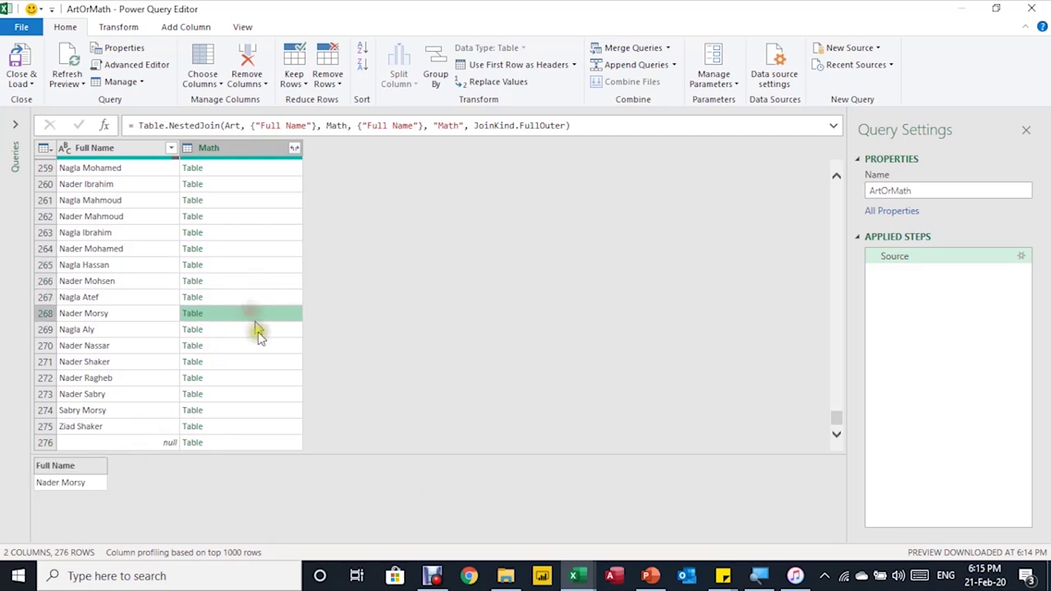
scroll(246, 283, "up", 5)
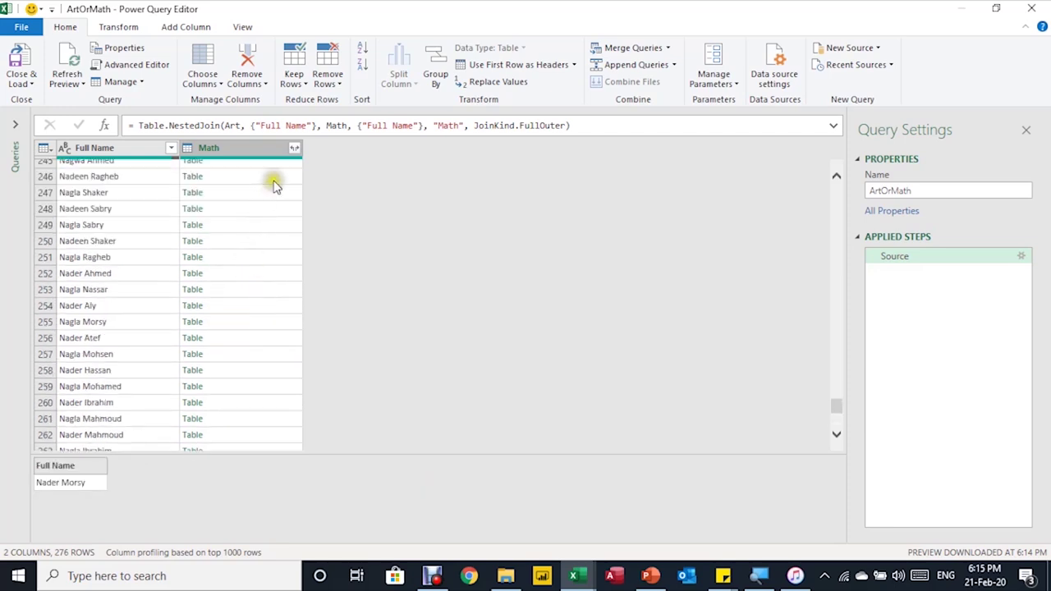
Expand the Math column to its Full Name field without using the original column name as prefix.
left_click(293, 152)
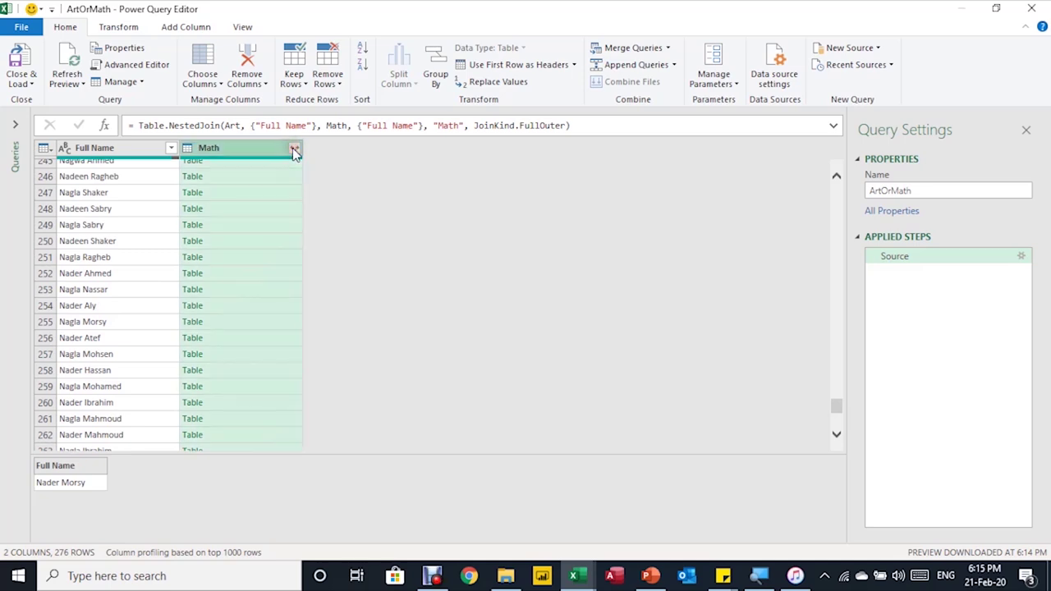
left_click(118, 209)
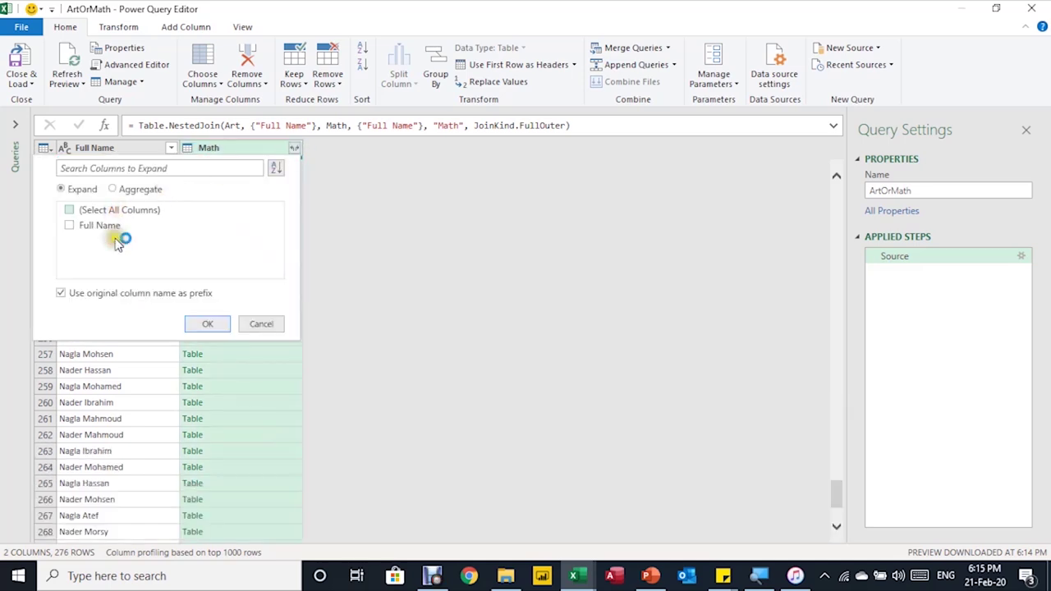
left_click(92, 225)
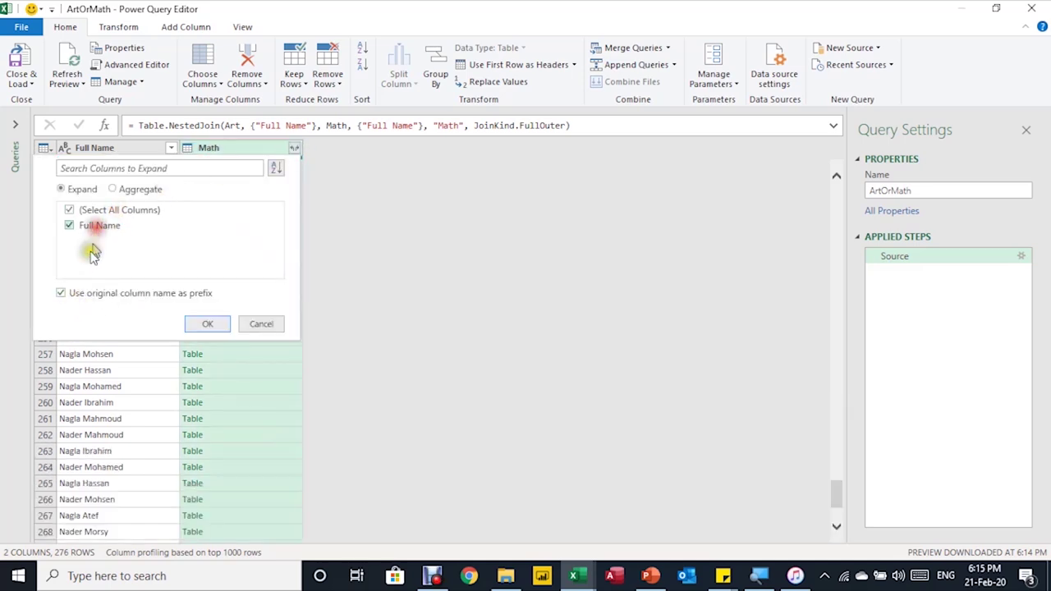
left_click(65, 293)
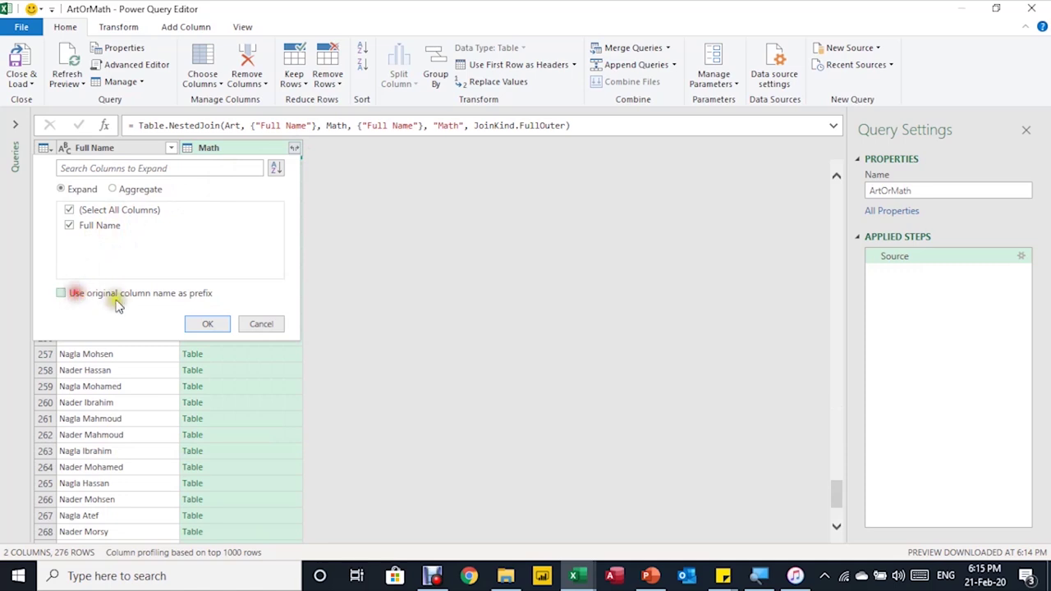
left_click(206, 324)
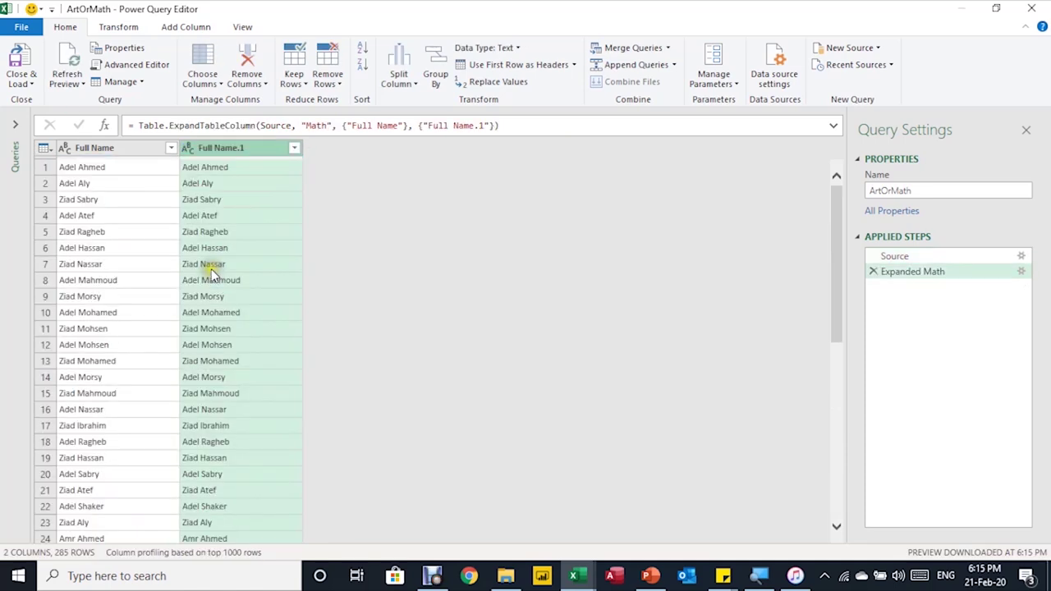
Filter the Full Name.1 column to show only the null rows.
left_click(295, 148)
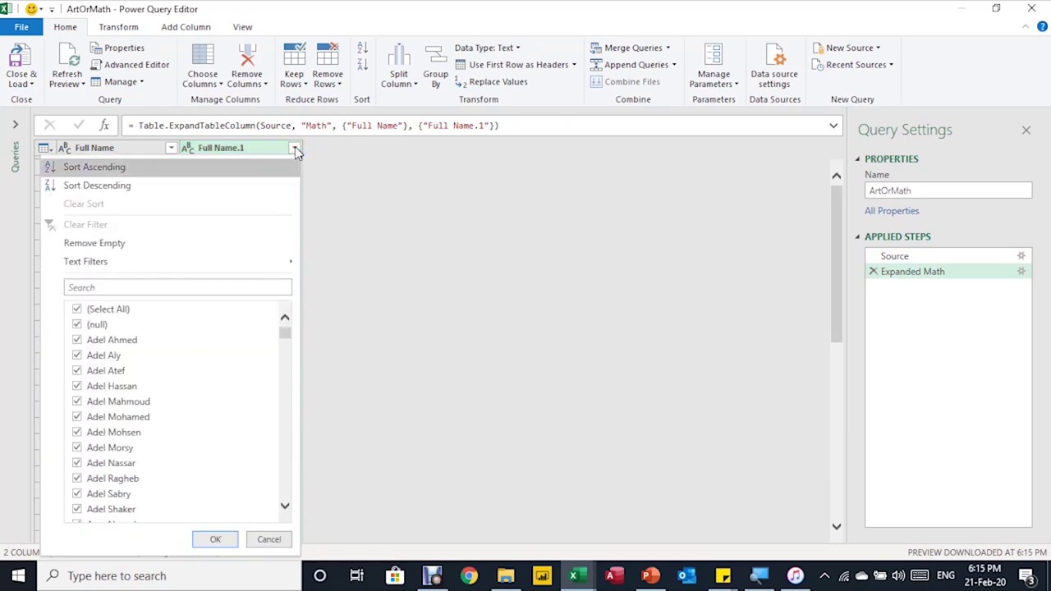
left_click(78, 311)
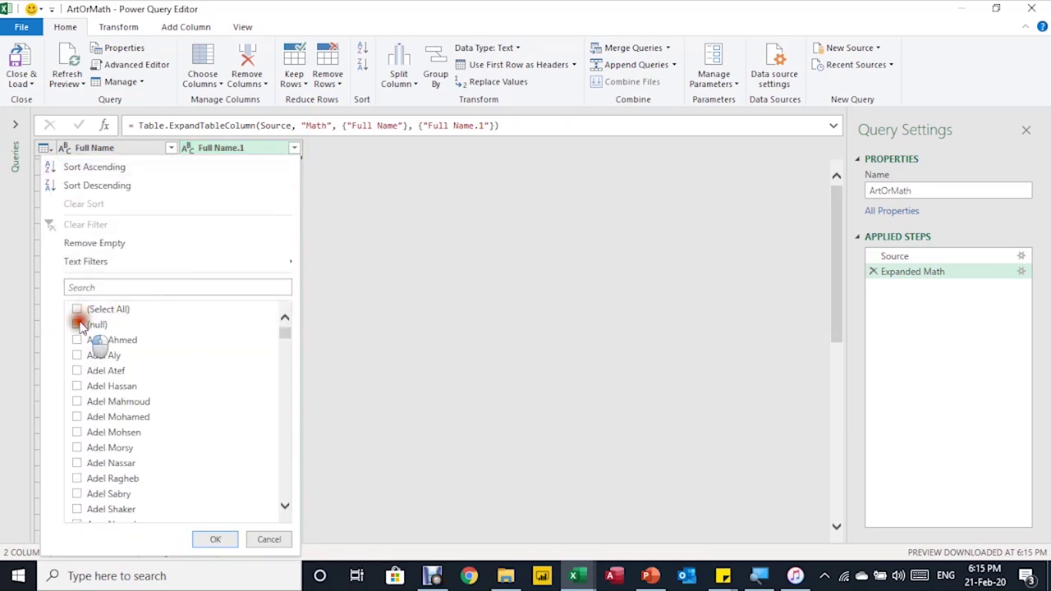
left_click(77, 325)
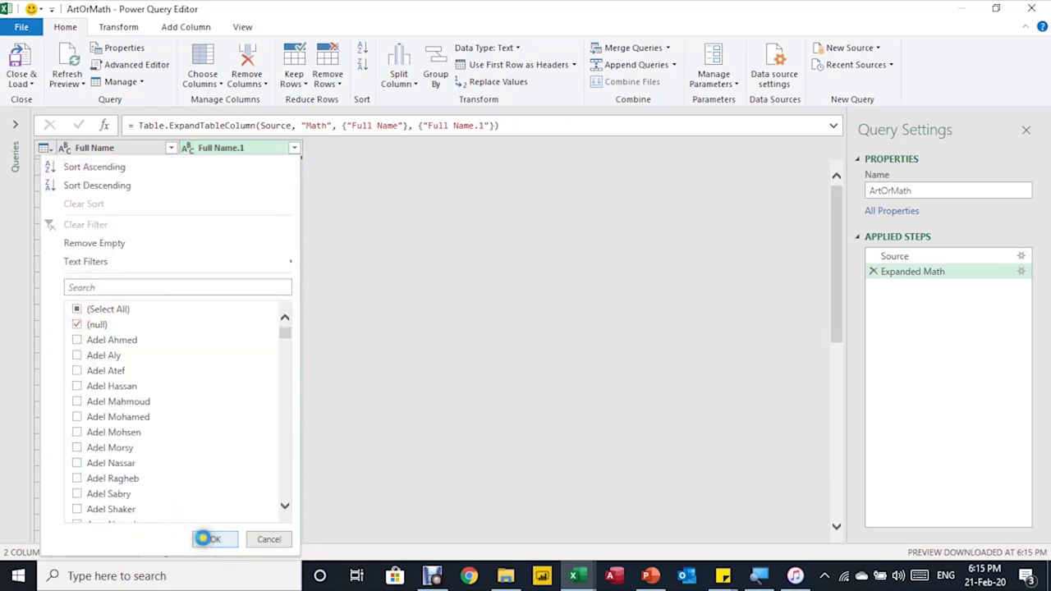
left_click(209, 540)
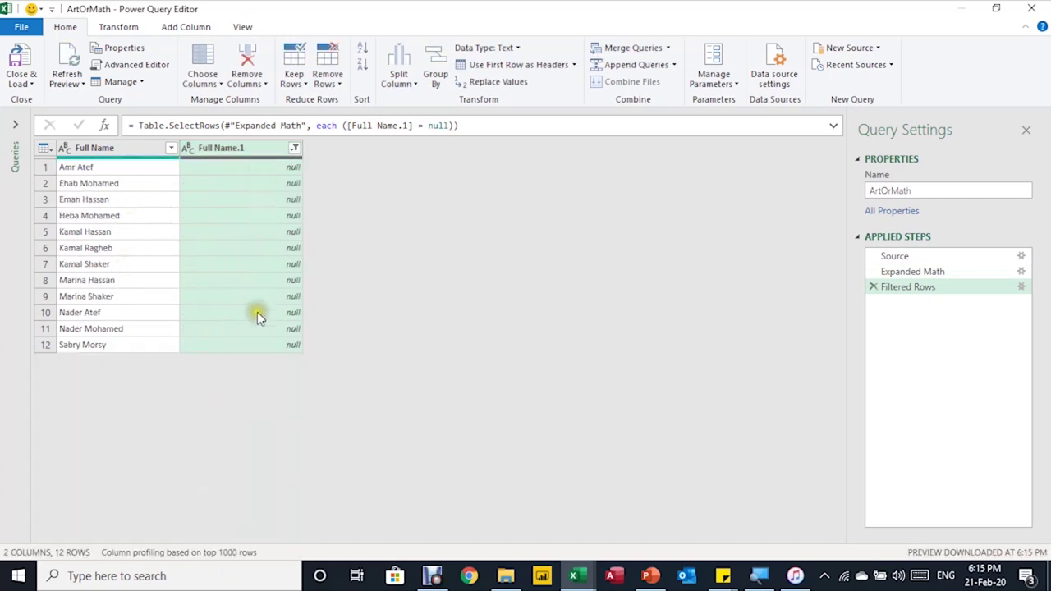
Reselect all values in the Full Name.1 column's filter.
left_click(294, 148)
left_click(108, 304)
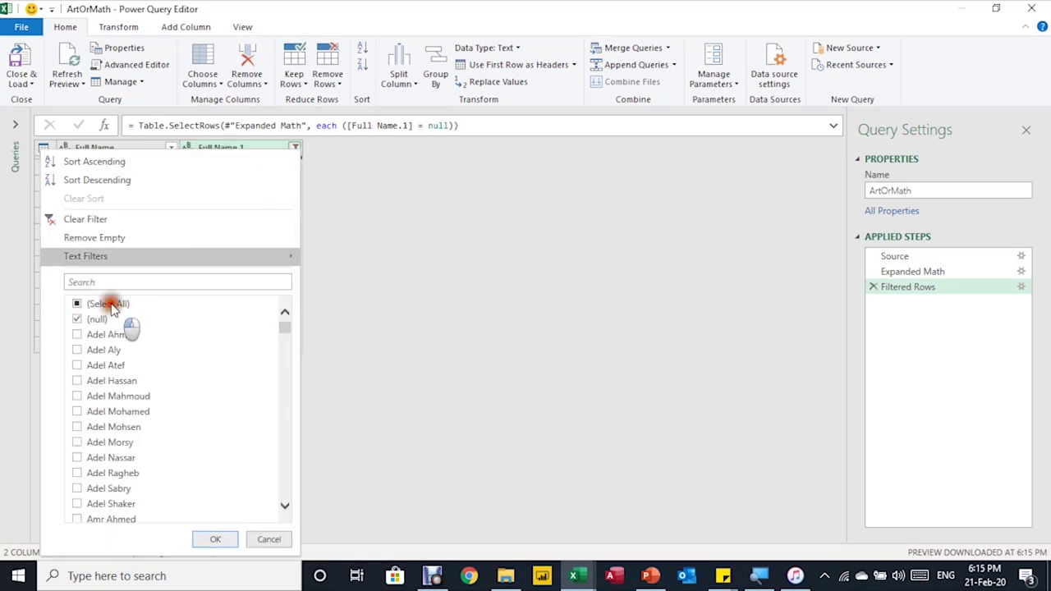
left_click(107, 304)
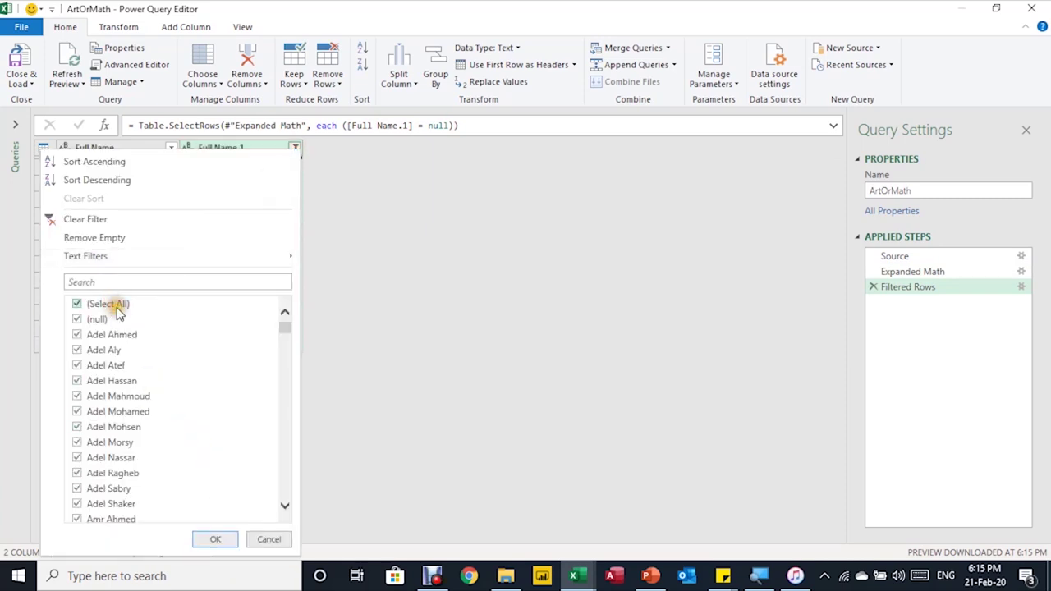
left_click(228, 538)
Filter the Full Name column to null rows only, and delete the Filtered Rows step after viewing them.
left_click(170, 149)
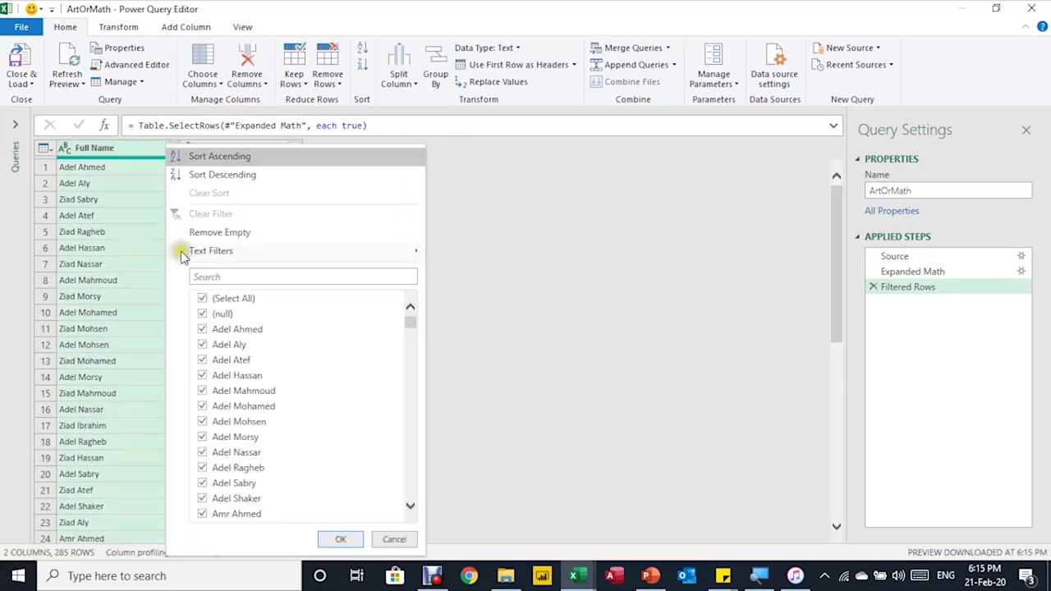
left_click(206, 301)
left_click(203, 314)
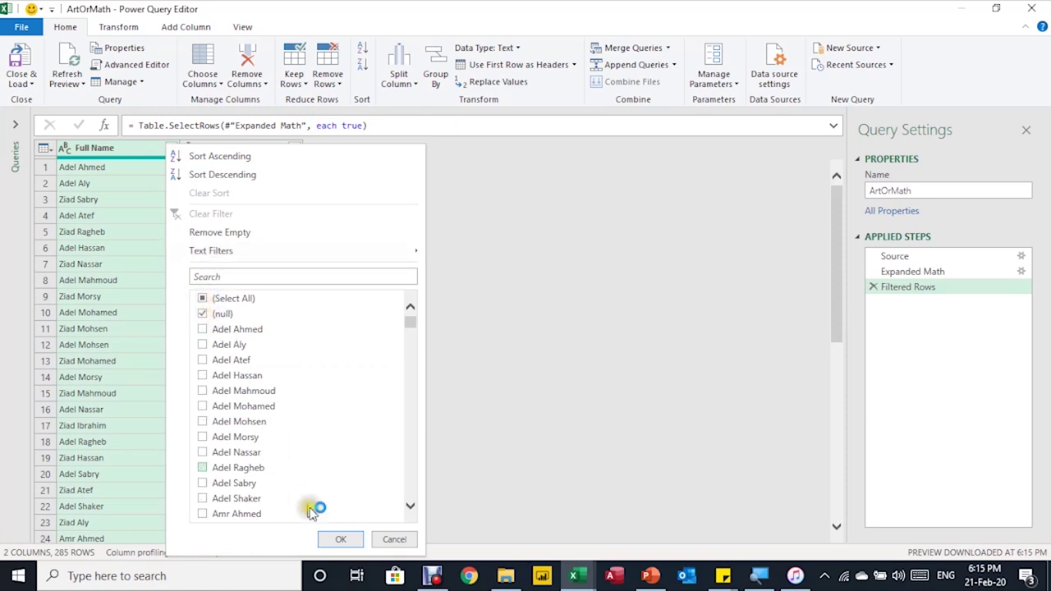
left_click(340, 539)
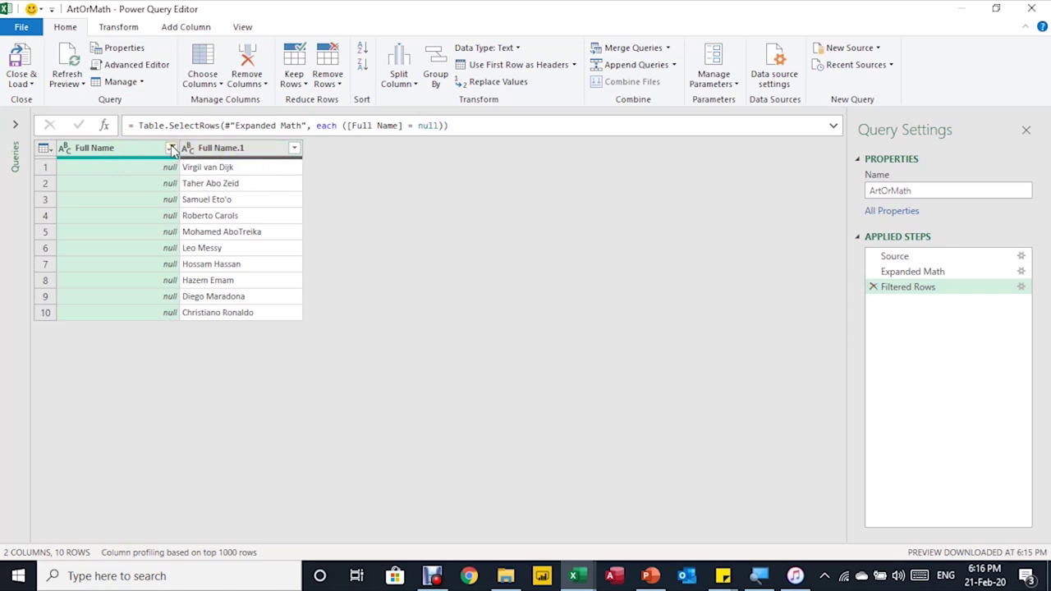
left_click(873, 289)
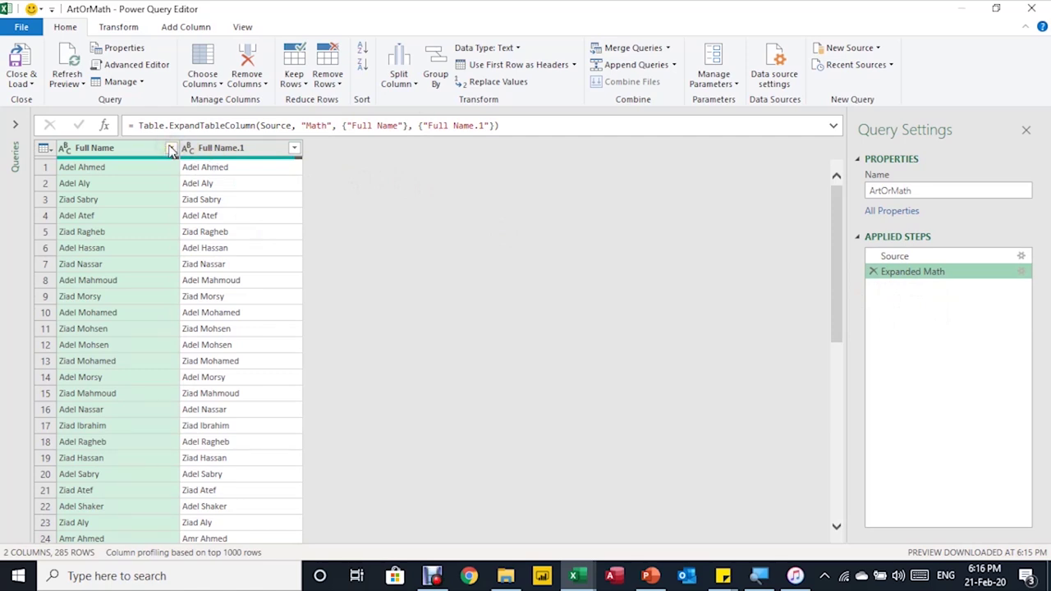
Rename the Full Name column as Art and the Full Name.1 column as Math.
double_click(141, 156)
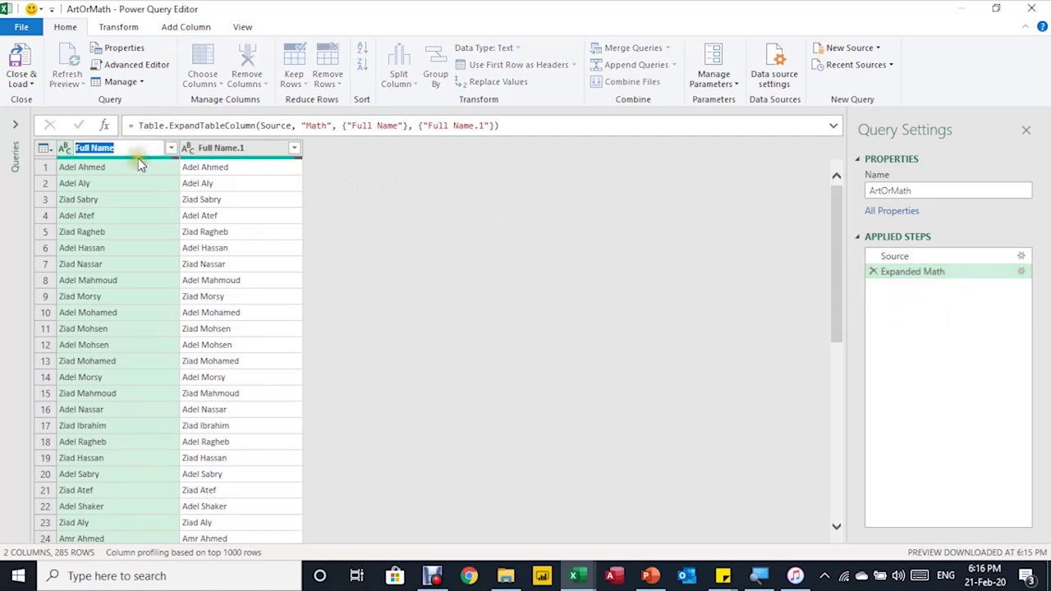
type("A")
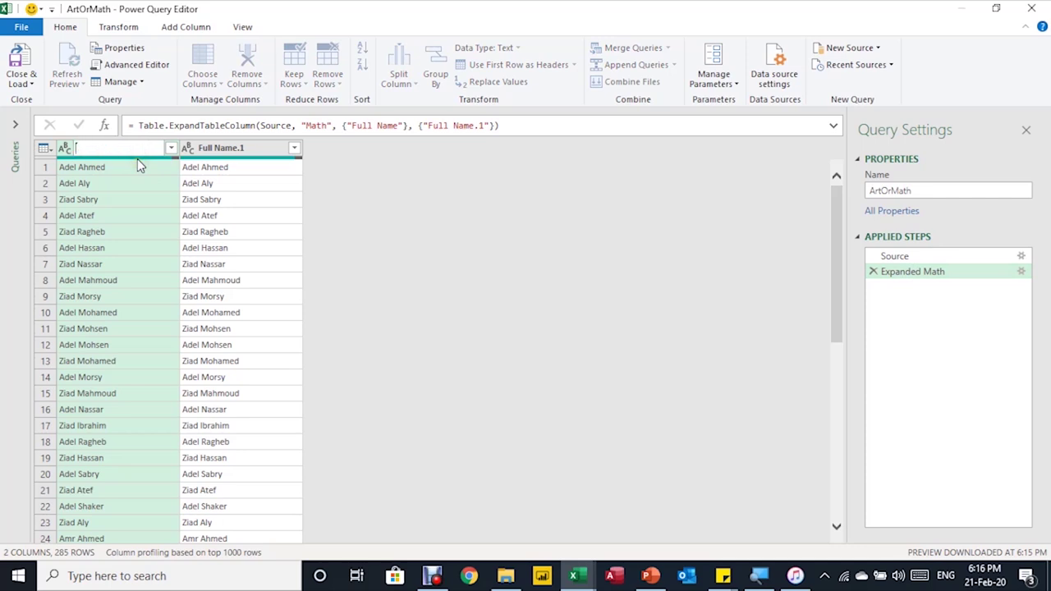
type("rt")
key("Return")
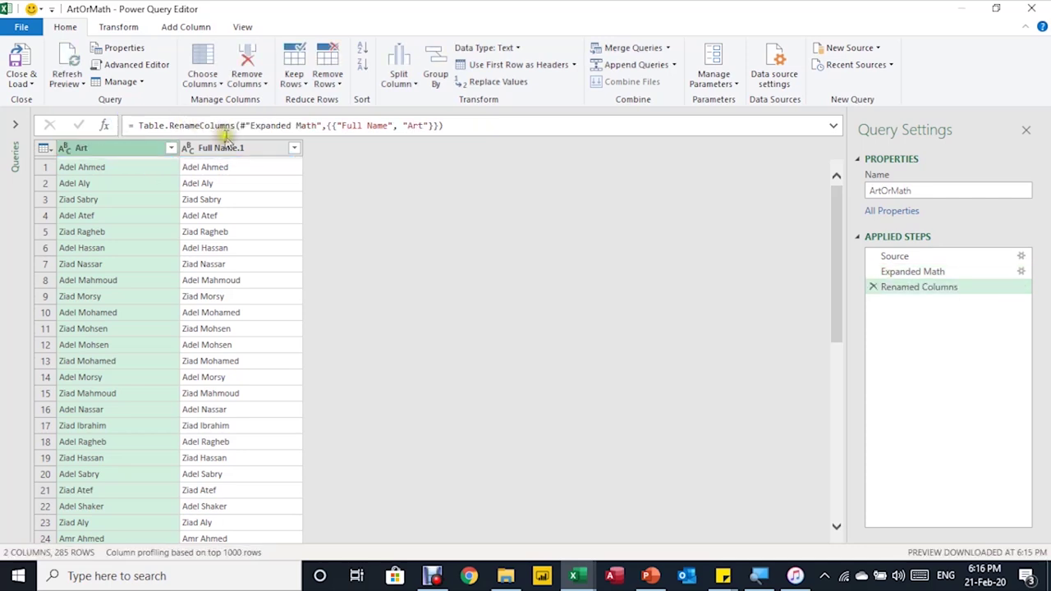
double_click(232, 145)
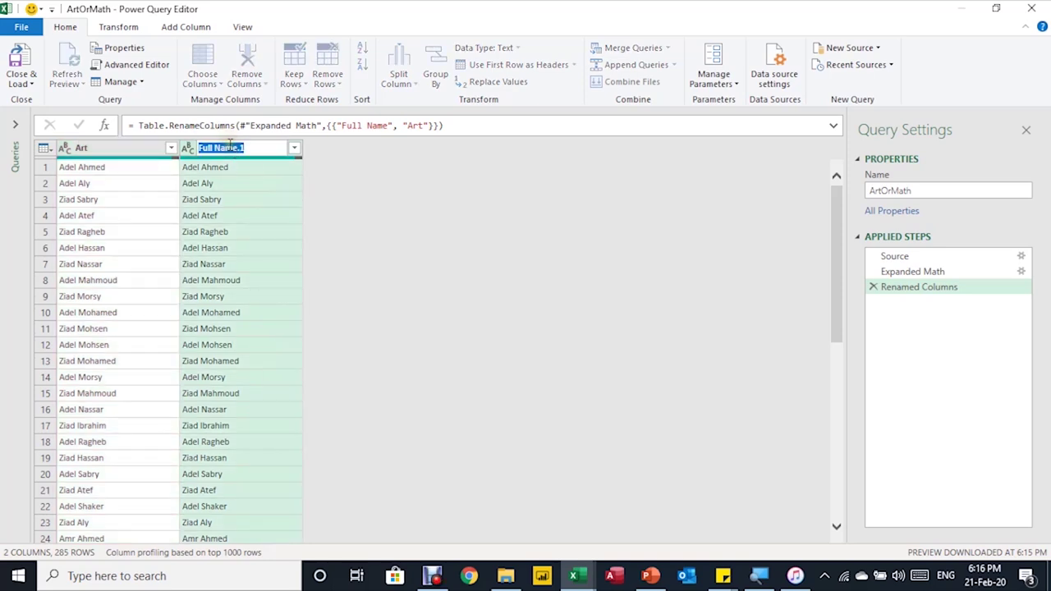
type("Math")
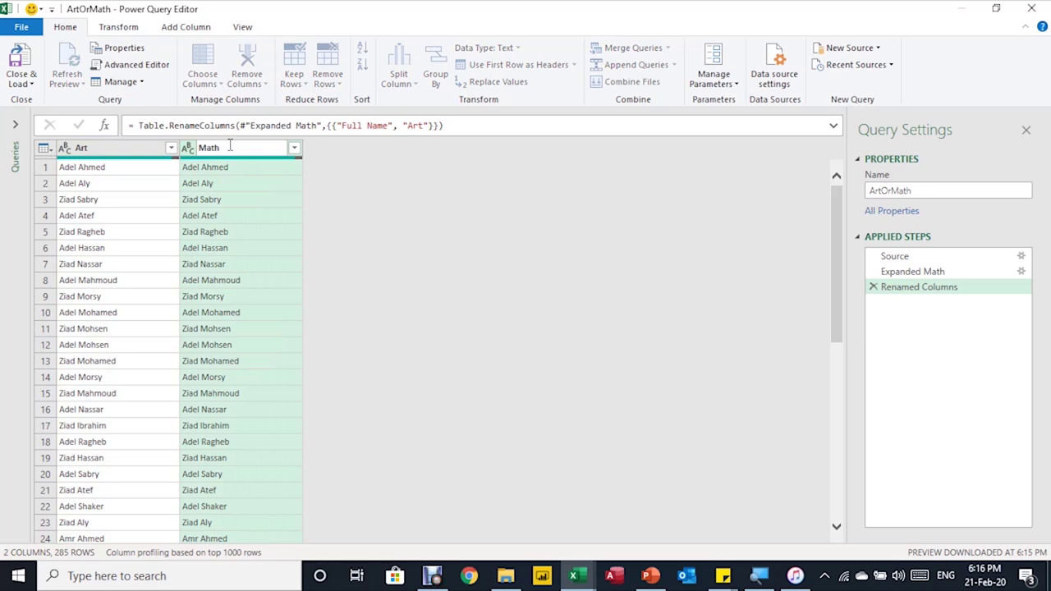
key("Return")
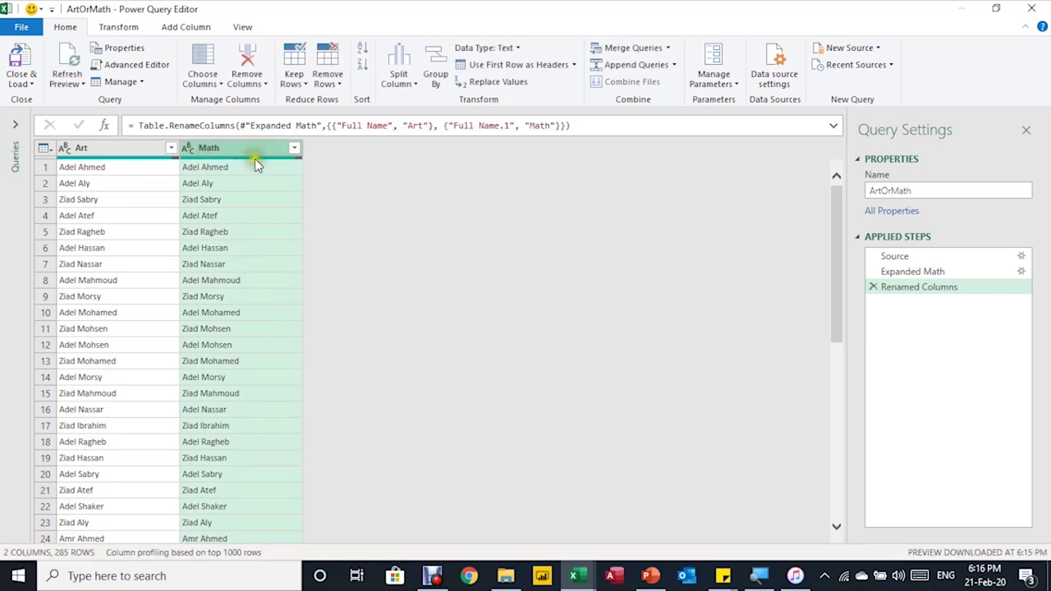
Start a new custom column and name it Full Name.
left_click(164, 27)
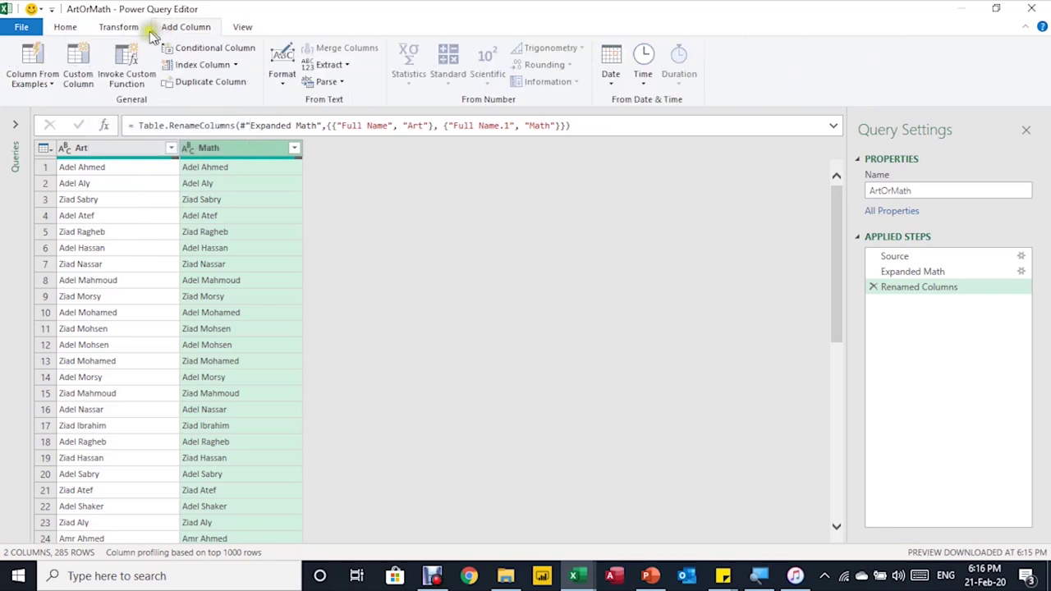
left_click(79, 73)
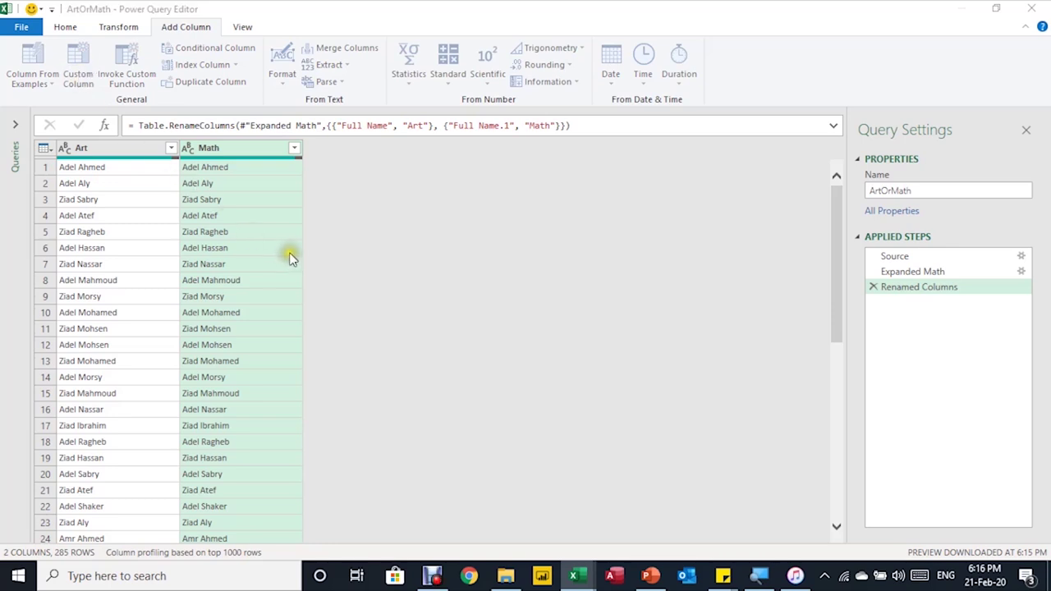
left_click(257, 197)
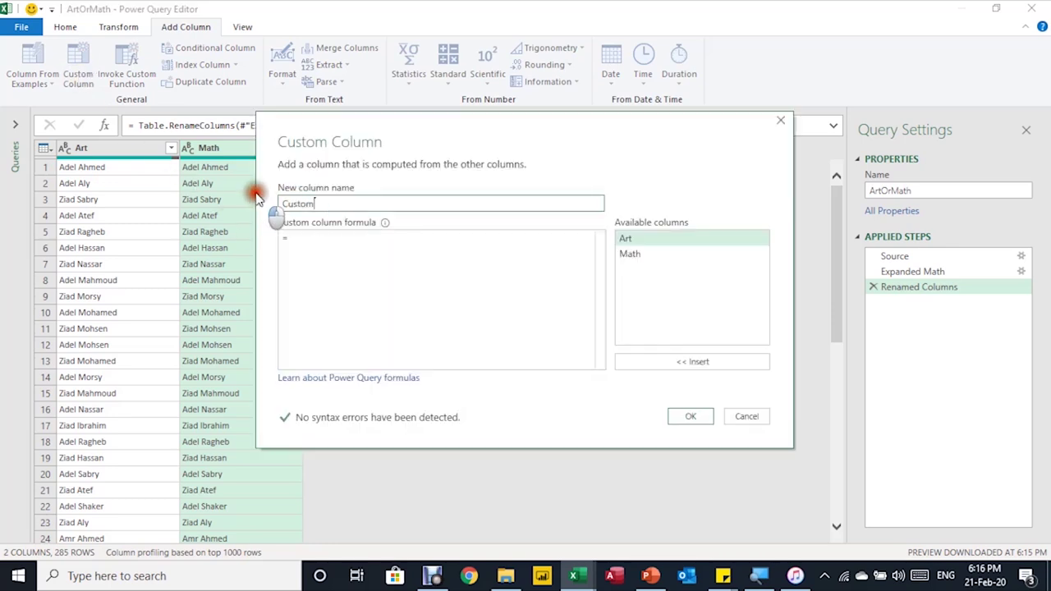
double_click(289, 204)
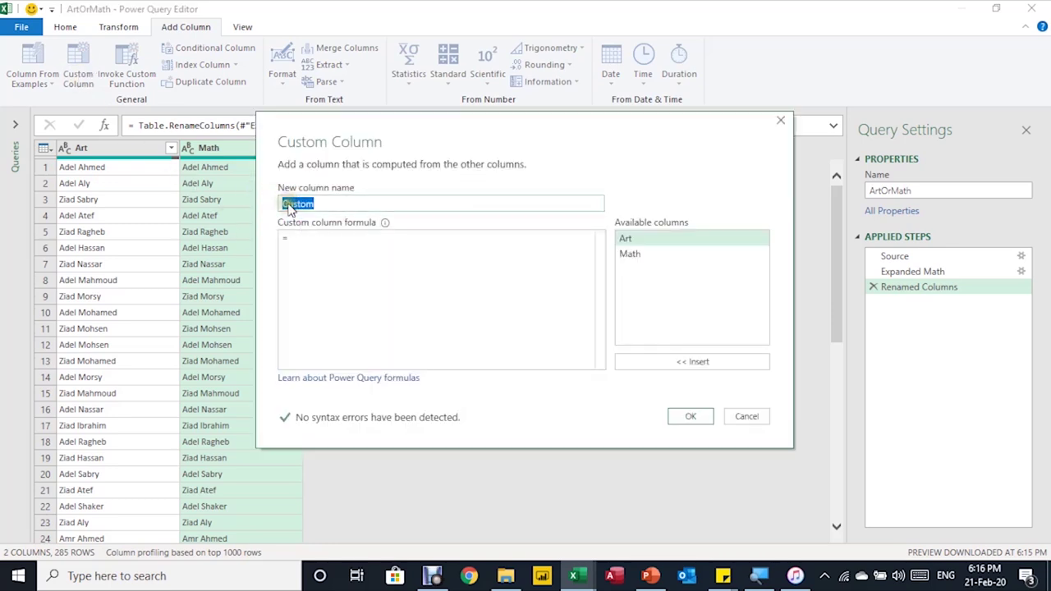
type("Full Name")
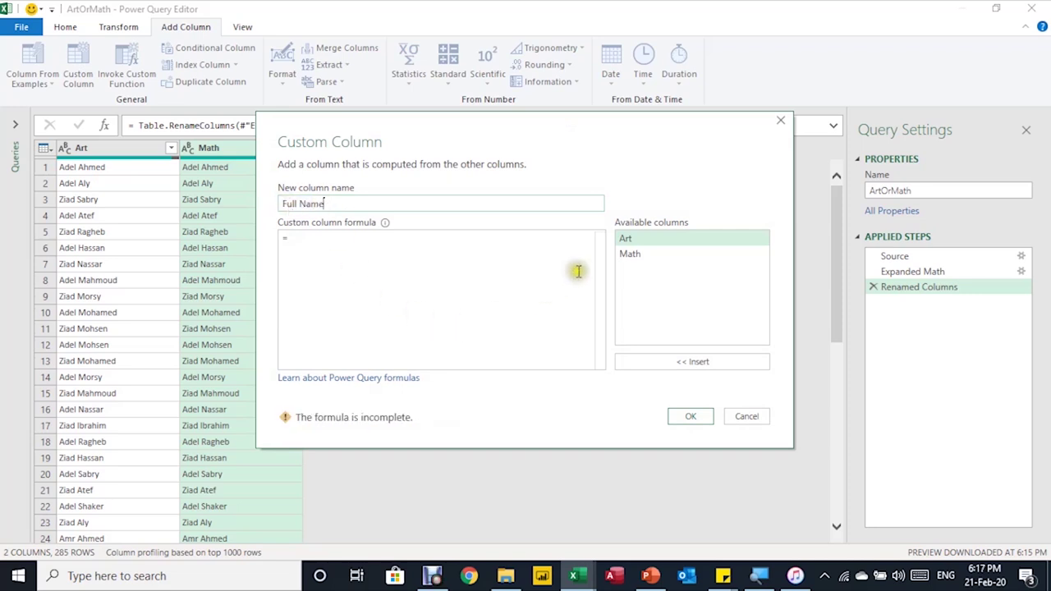
Begin the custom column formula with the condition if [Art]<> null.
left_click(345, 245)
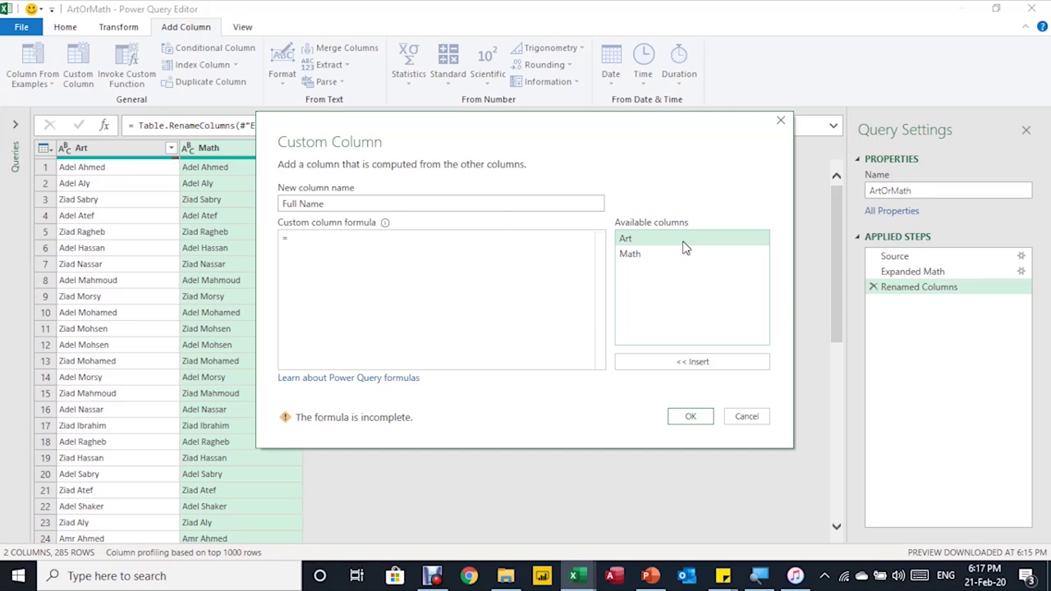
type("if")
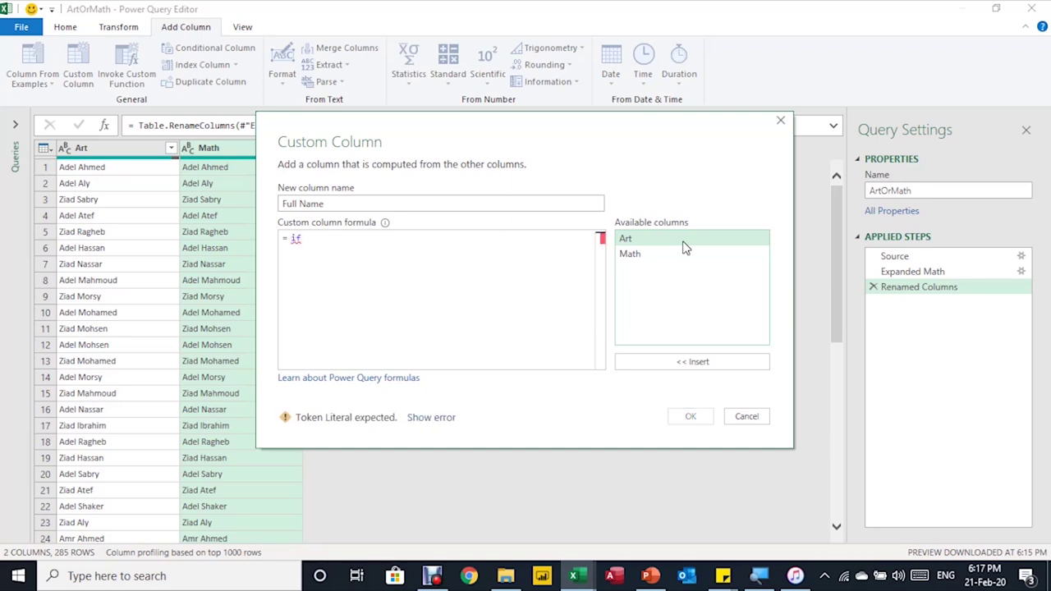
type("n")
key("BackSpace")
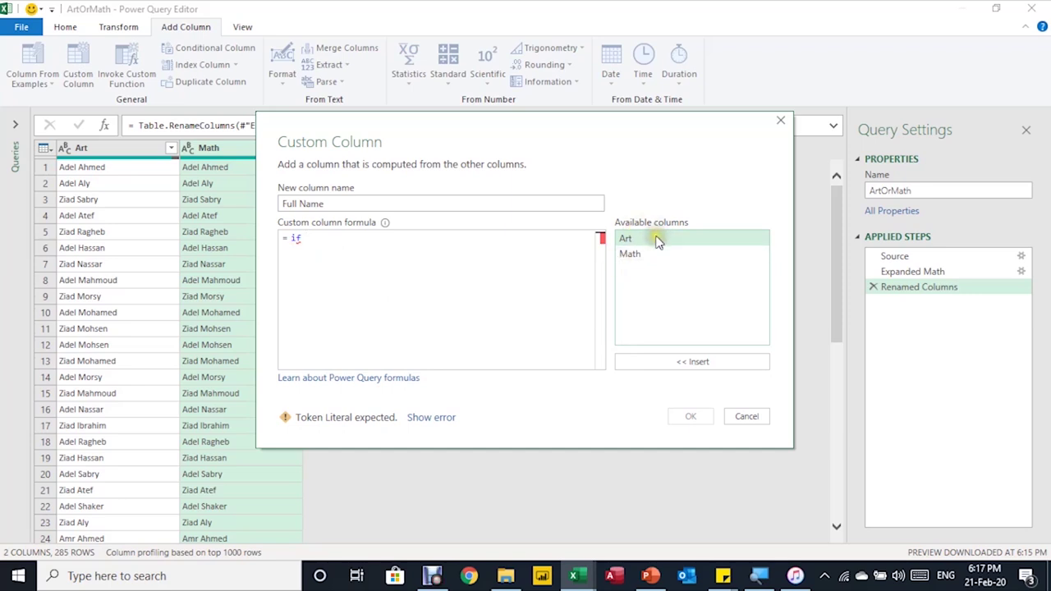
double_click(657, 240)
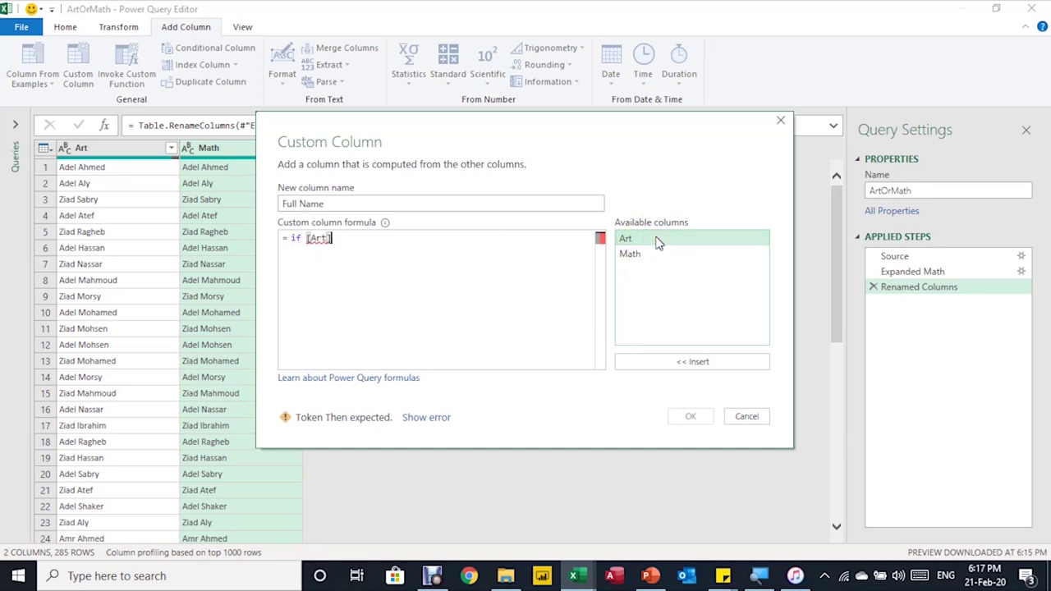
type("=")
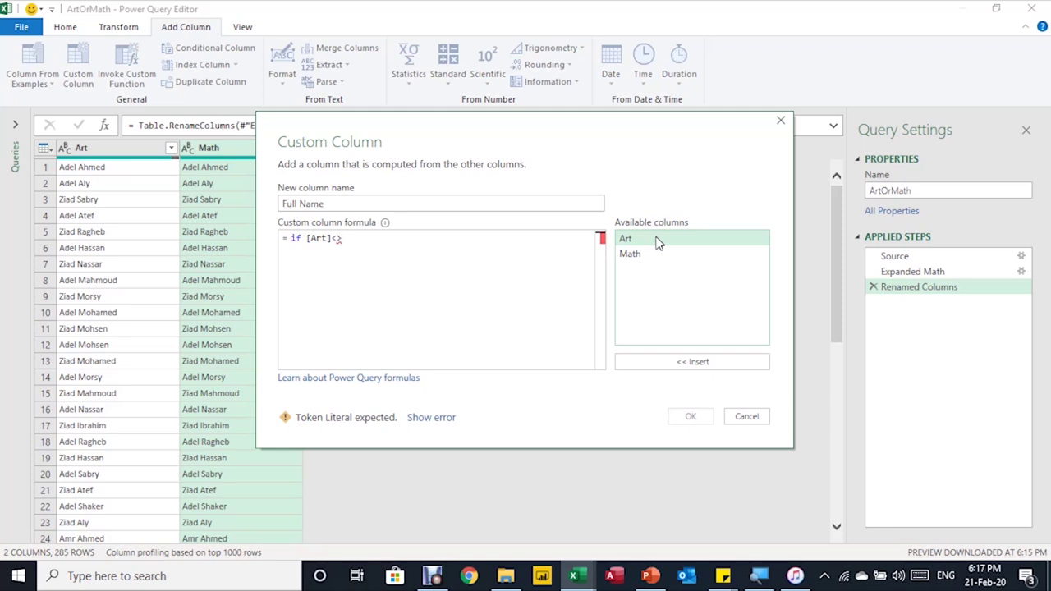
type("nulln")
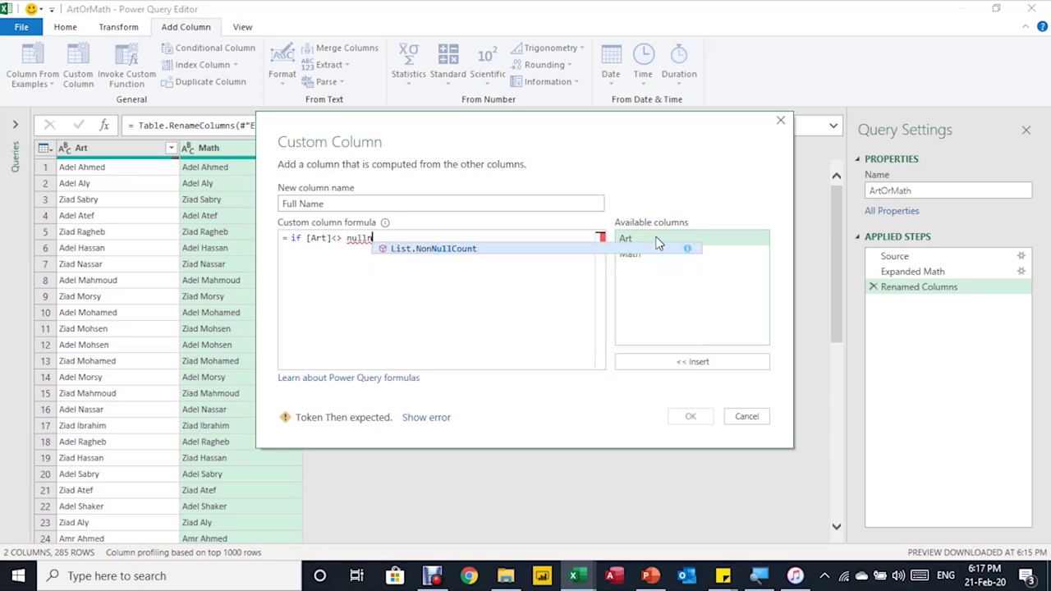
key("BackSpace")
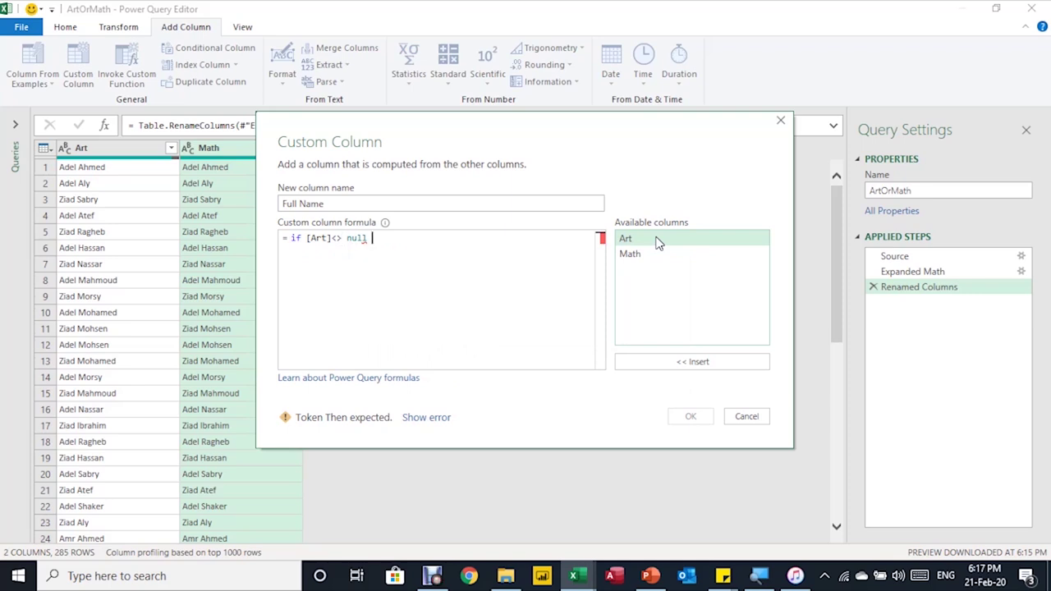
Complete the formula with then [Art] else [Math], using the available Art and Math columns.
type("then")
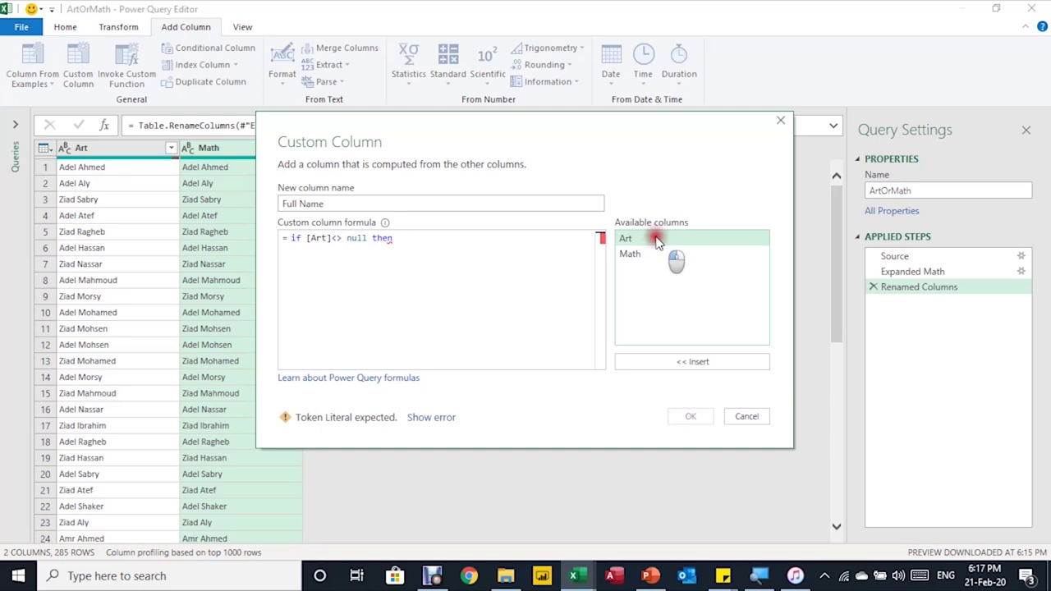
double_click(657, 240)
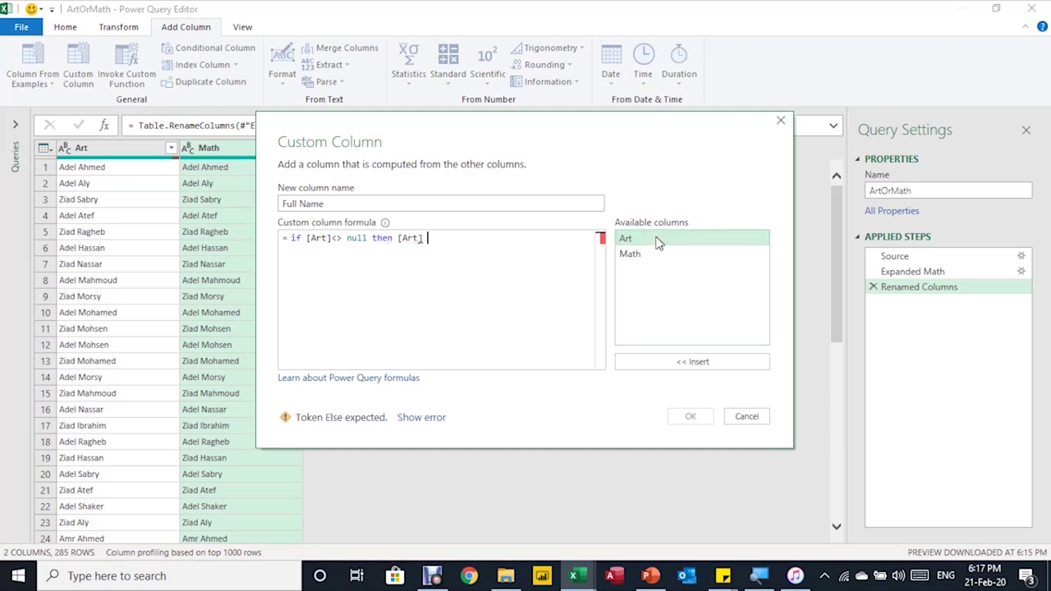
type("el")
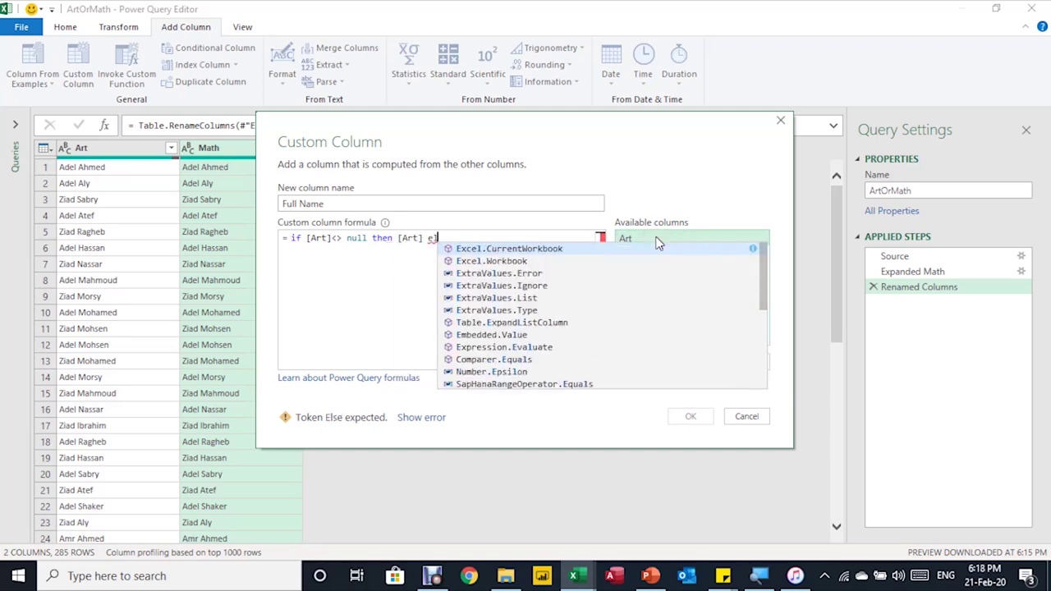
type("se")
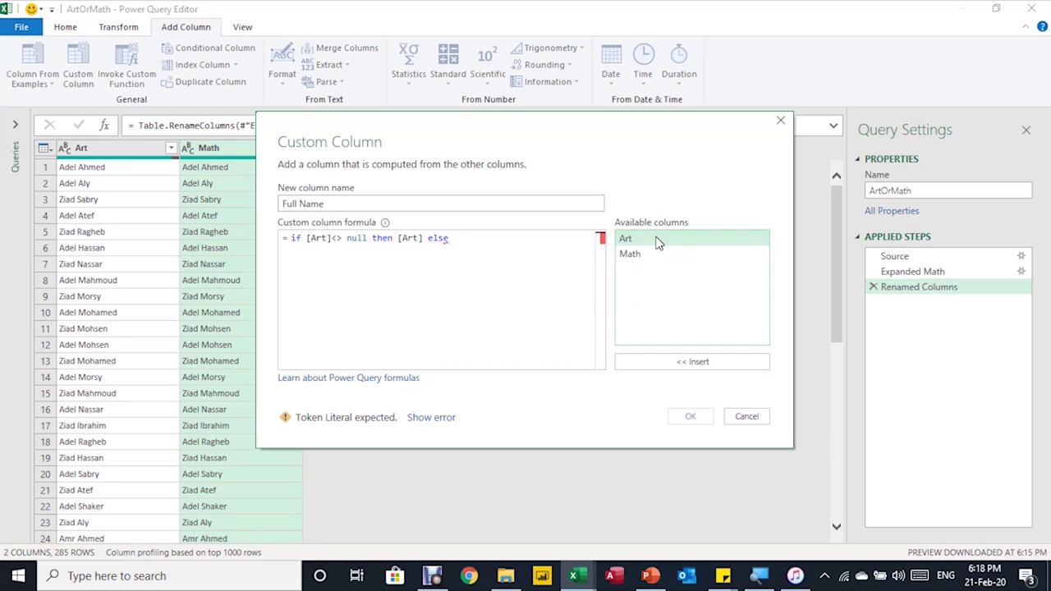
left_click(633, 256)
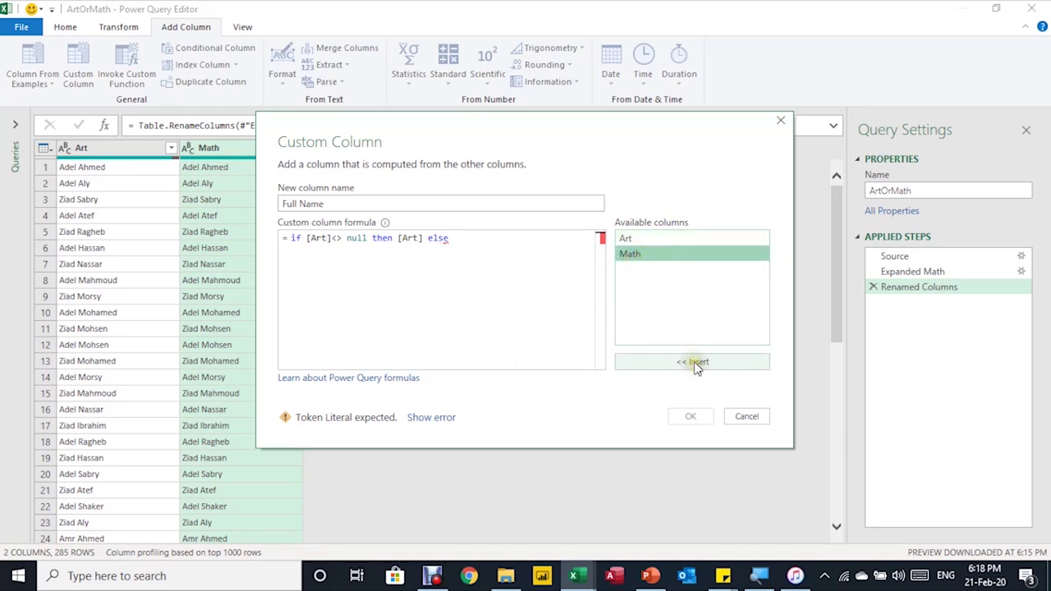
double_click(654, 256)
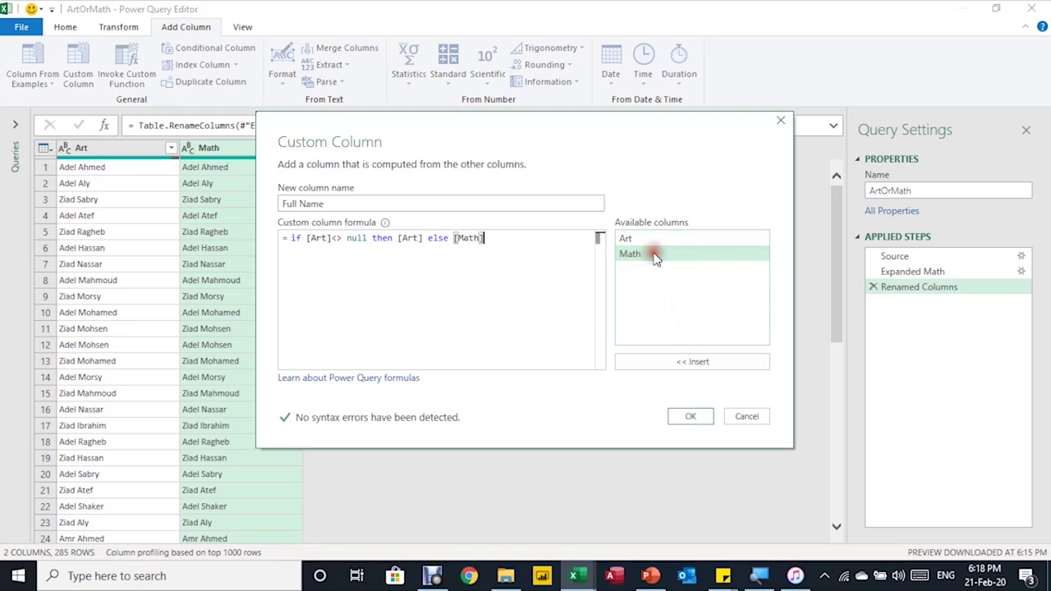
left_click(324, 249)
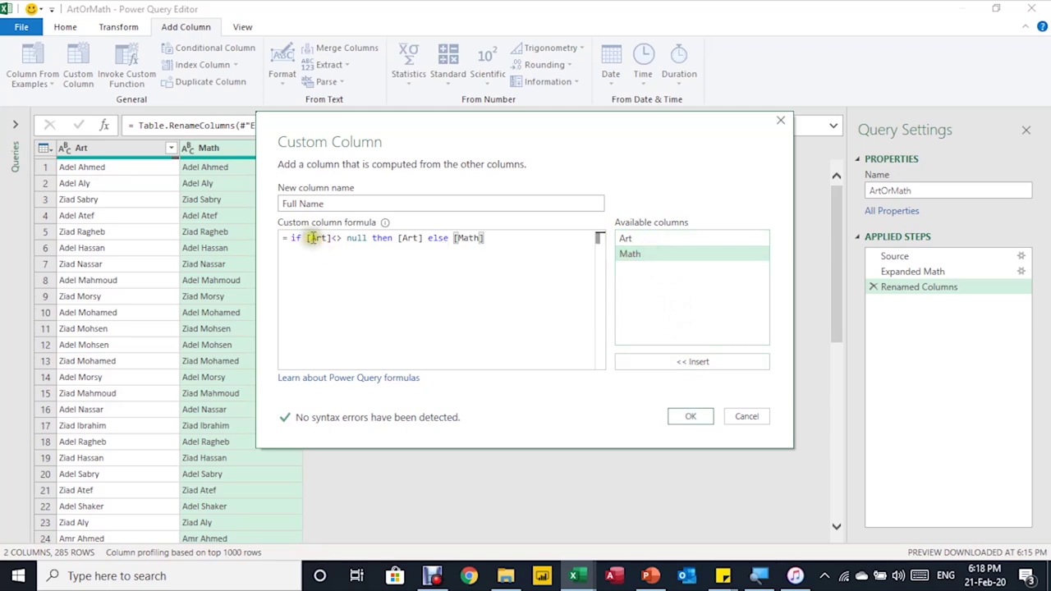
Create the Full Name custom column with the formula if [Art]<> null then [Art] else [Math].
left_click(298, 238)
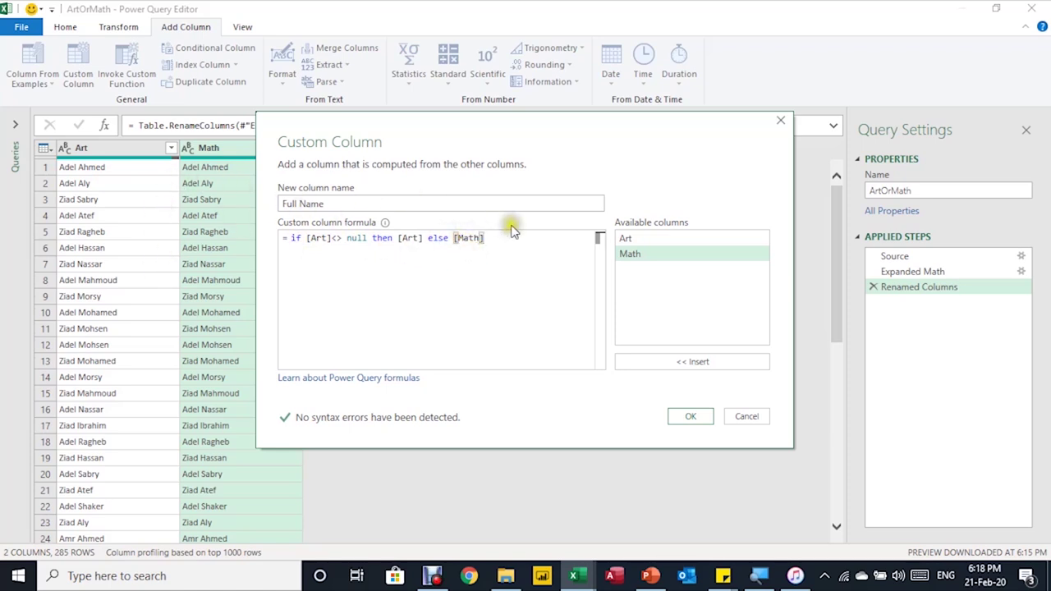
left_click(688, 417)
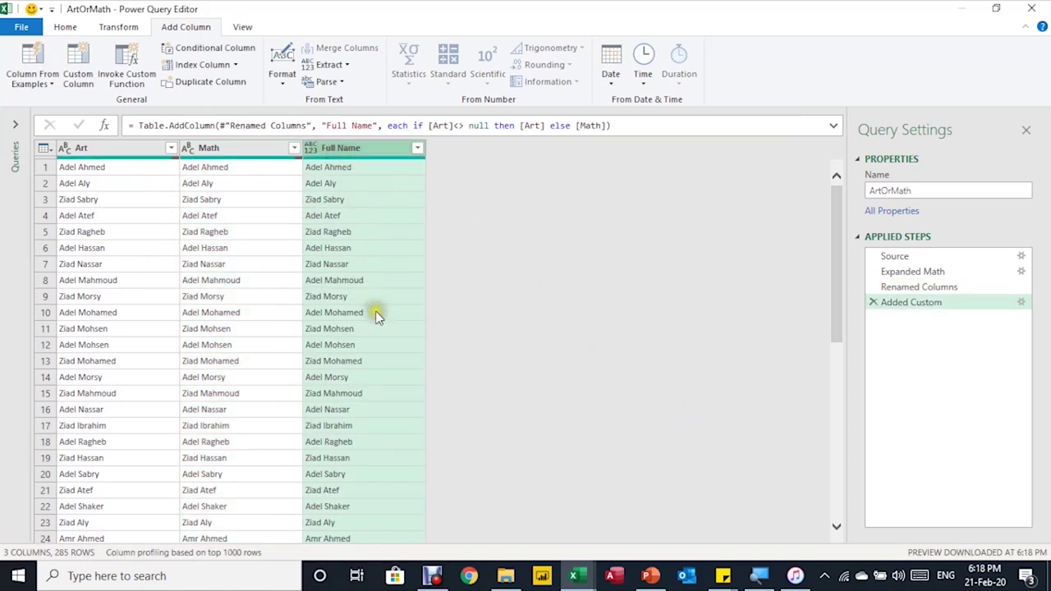
Look through the values listed in the new Full Name column and set its data type to Text.
left_click(417, 154)
scroll(383, 437, "down", 3)
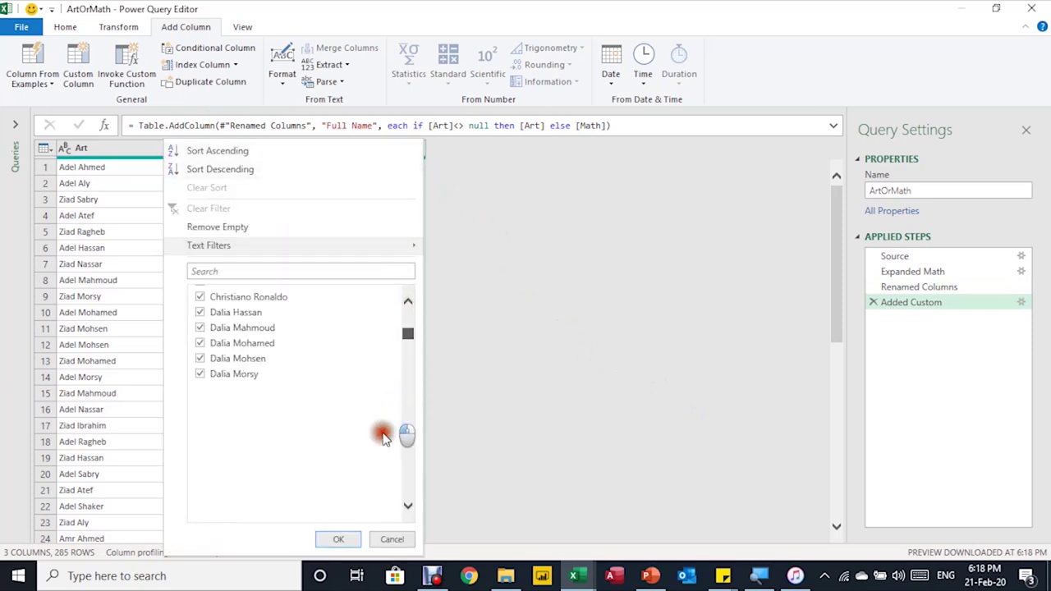
scroll(399, 493, "down", 10)
scroll(403, 300, "up", 15)
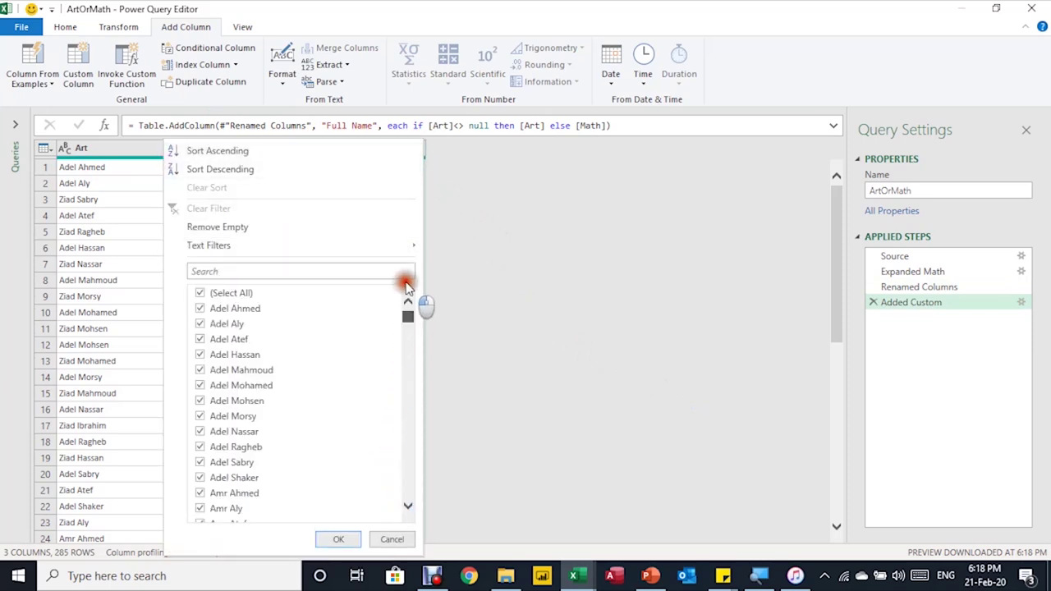
left_click(390, 539)
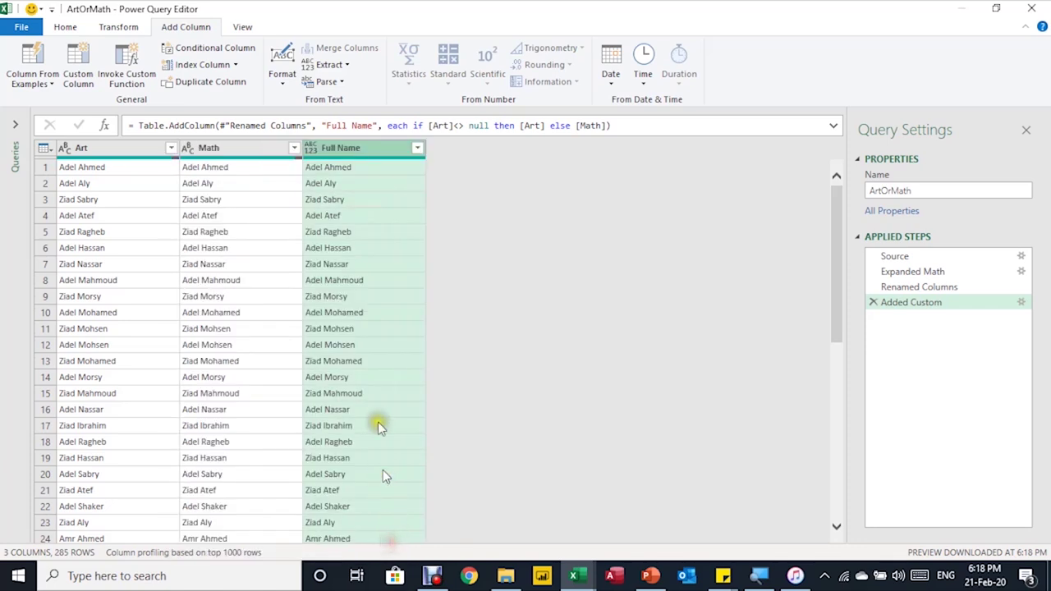
left_click(314, 156)
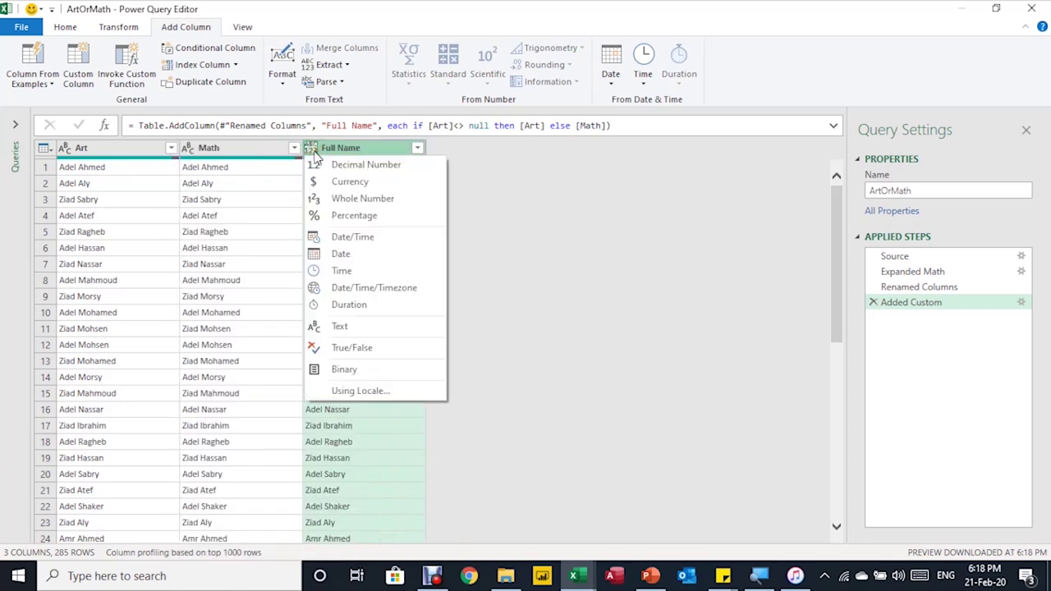
left_click(345, 326)
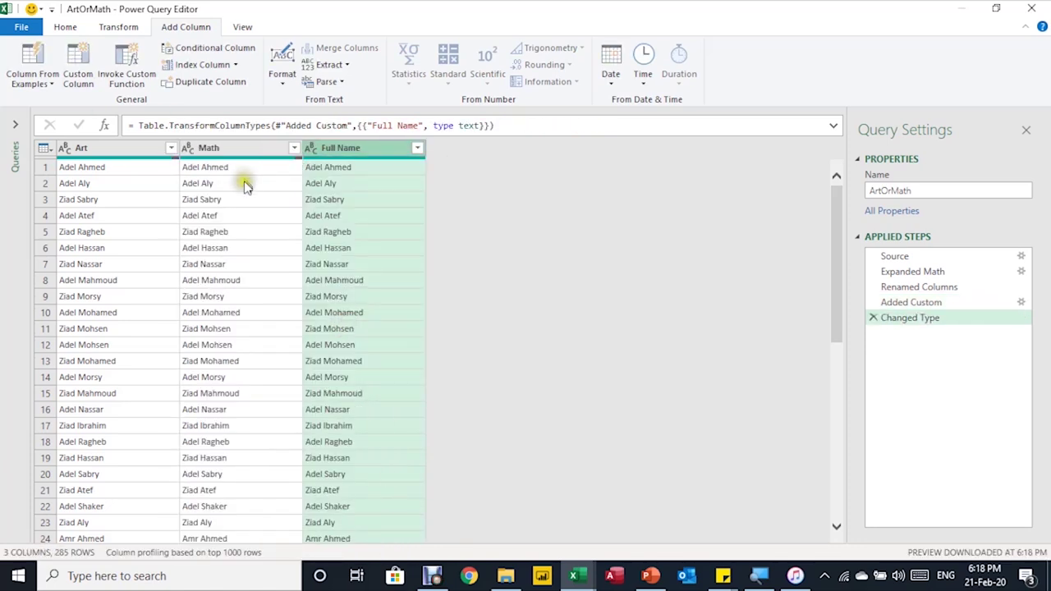
left_click(103, 148)
left_click(205, 151)
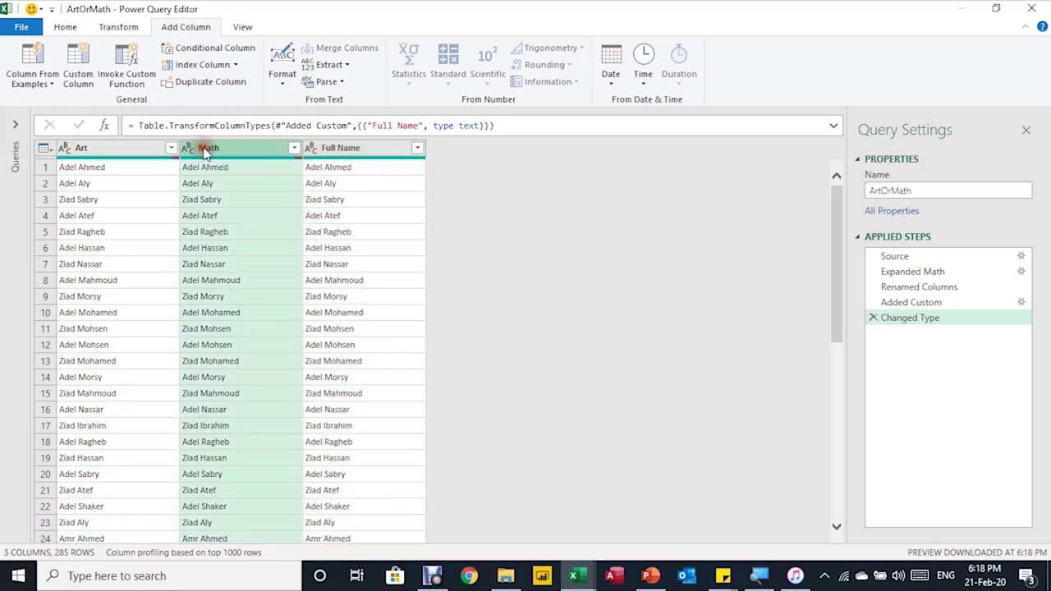
left_click(119, 148, "ctrl")
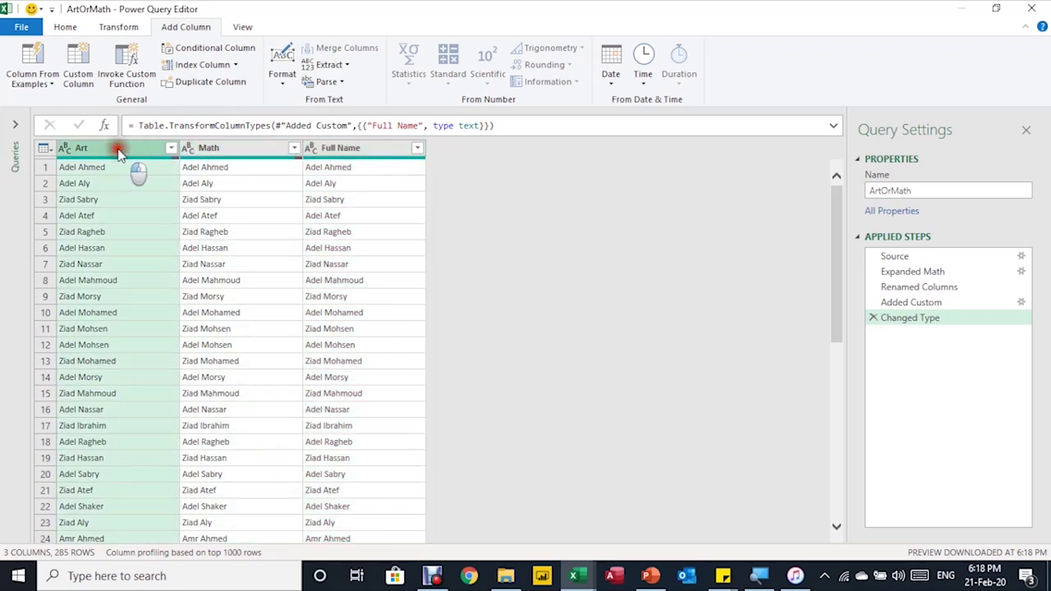
left_click(212, 153, "ctrl")
right_click(215, 155)
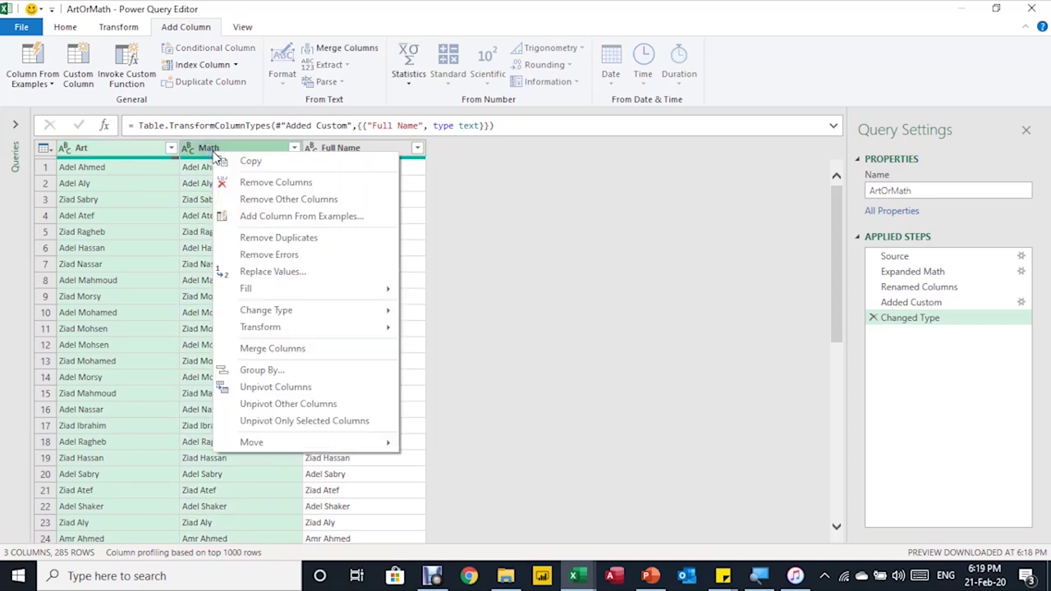
left_click(349, 148)
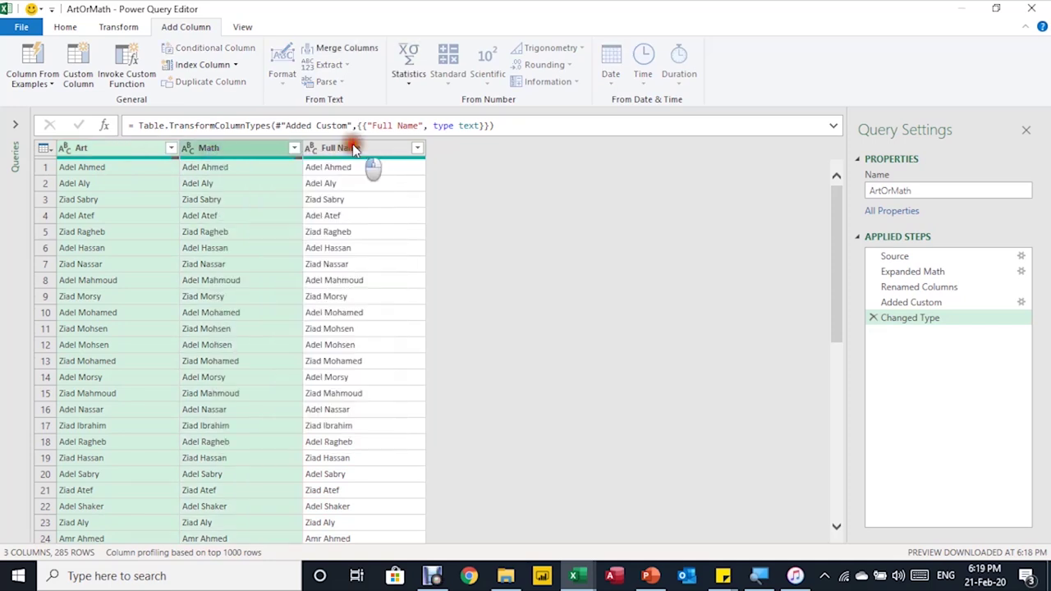
Remove every column of the ArtOrMath query other than Full Name.
double_click(352, 148)
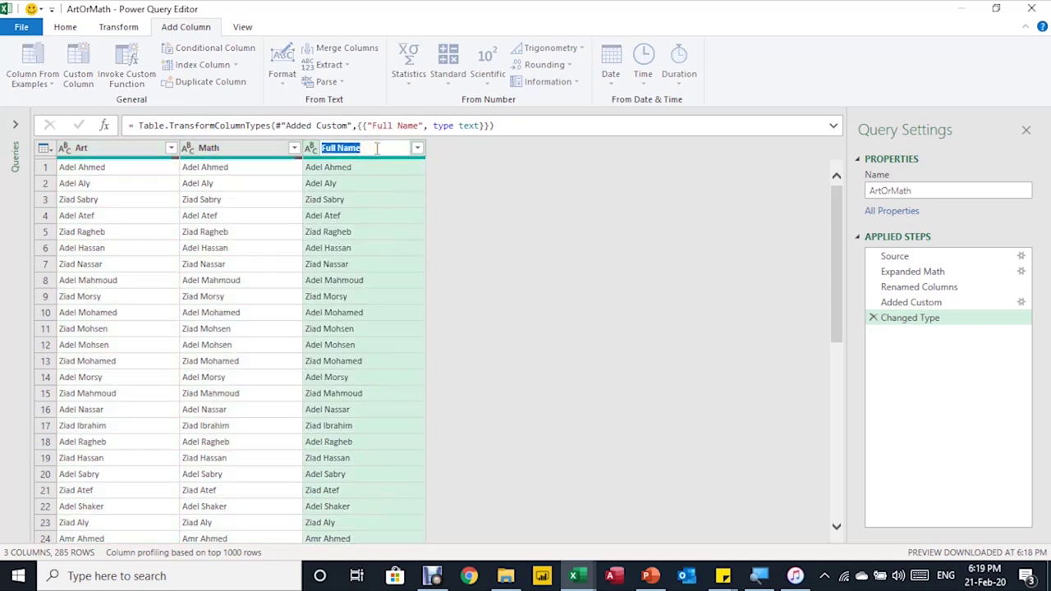
key("Return")
right_click(376, 148)
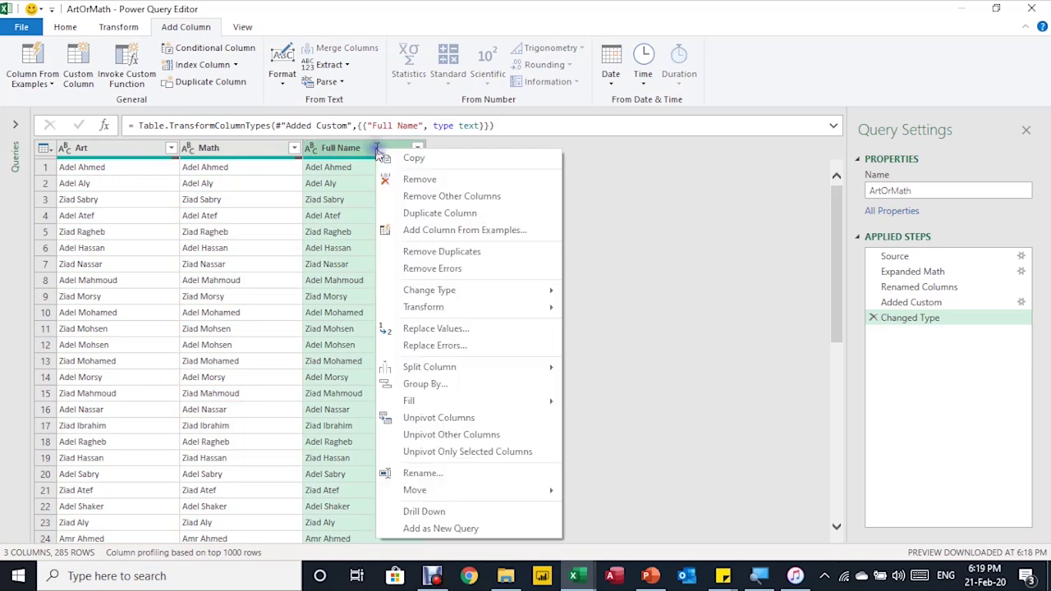
left_click(416, 203)
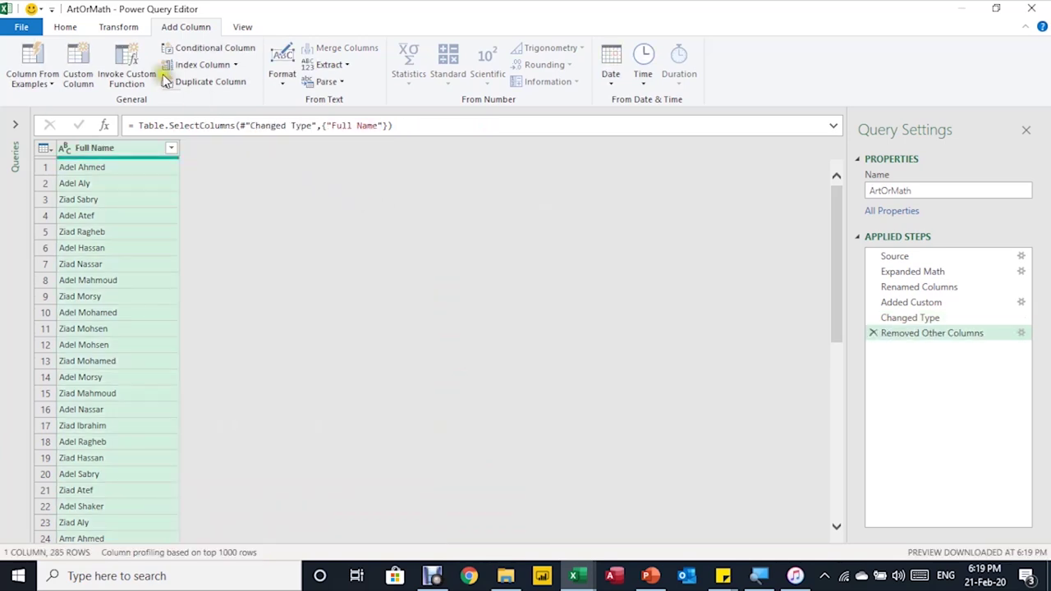
Load the ArtOrMath query as a table into the existing worksheet at cell E4.
left_click(66, 27)
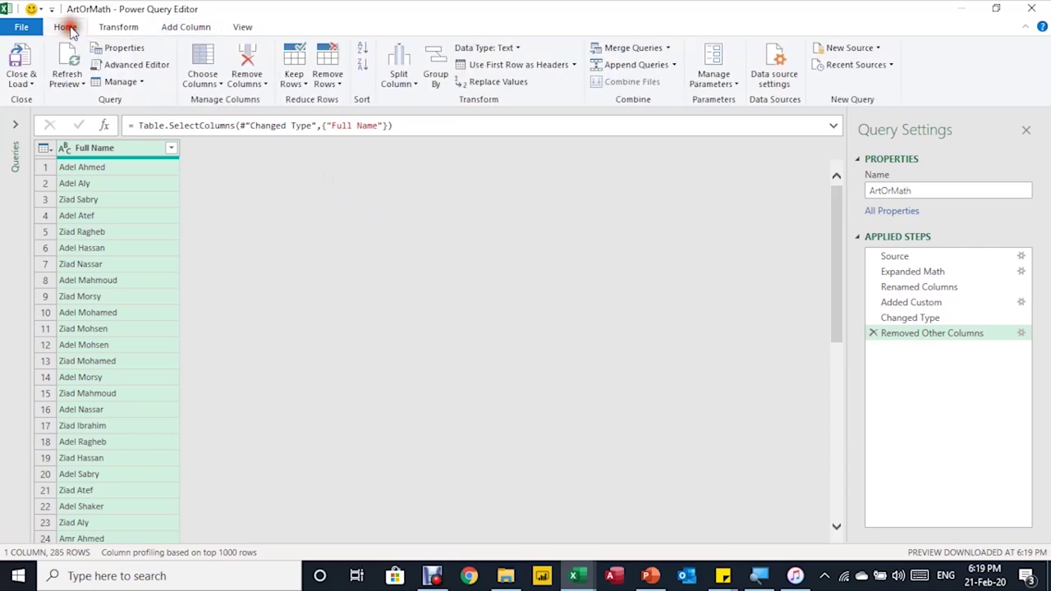
left_click(22, 79)
left_click(33, 102)
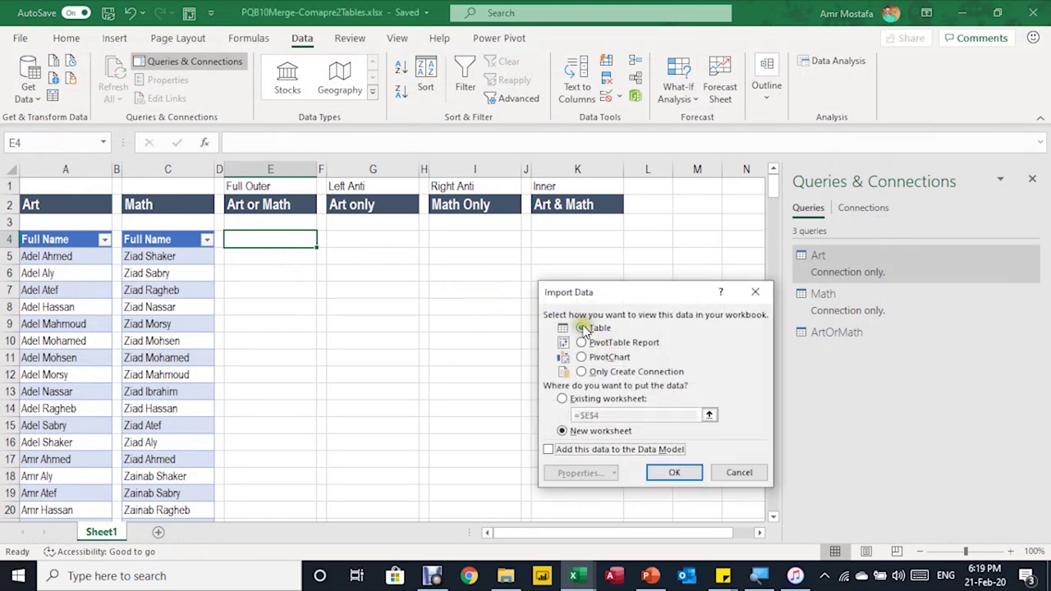
left_click(561, 398)
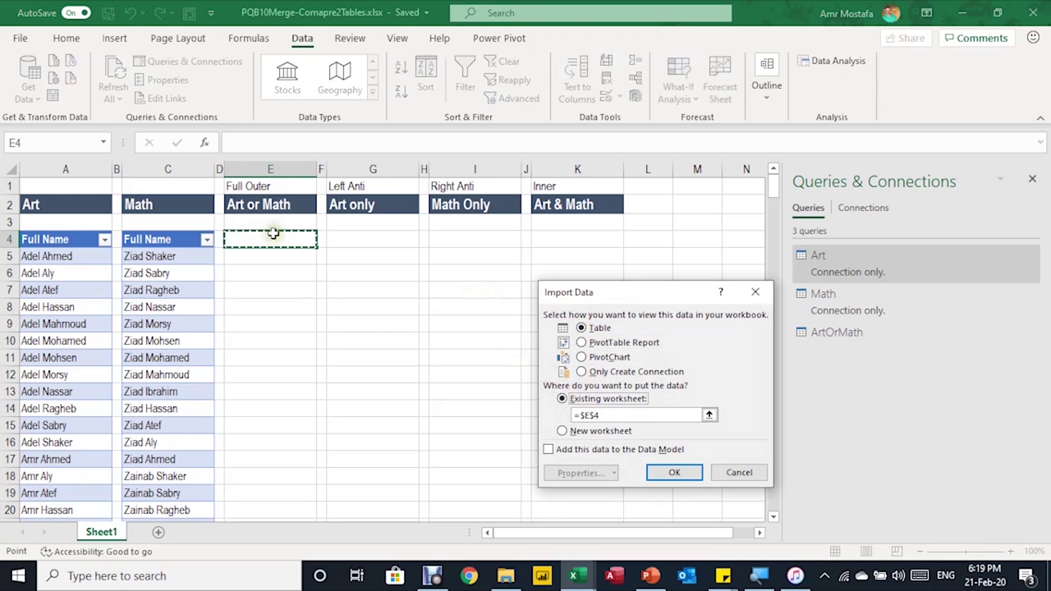
left_click(673, 474)
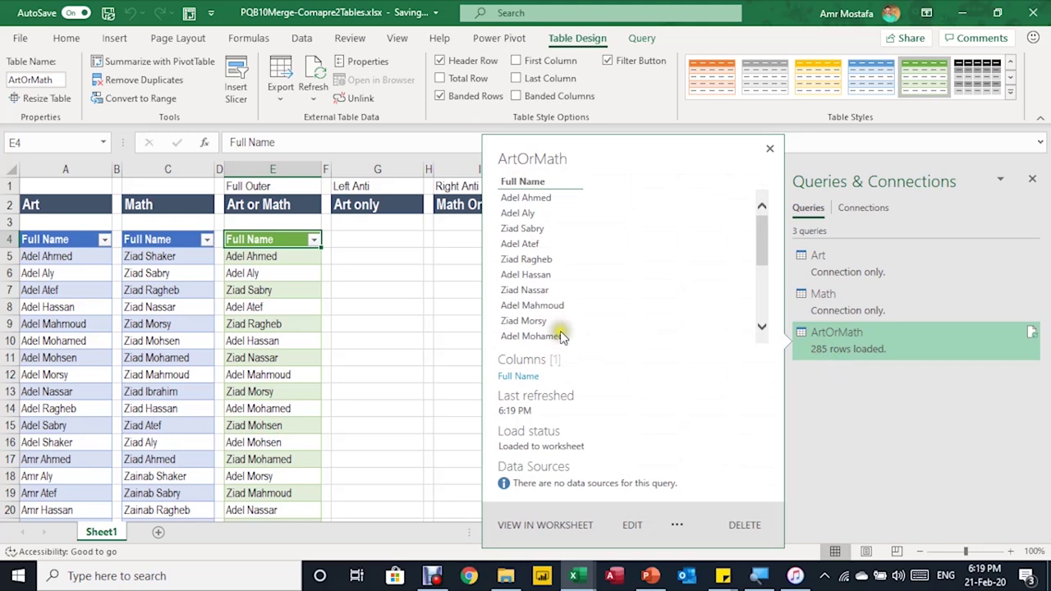
Examine the loaded Art or Math list beside the Art and Math tables, from the headers down to their last rows.
left_click(246, 257)
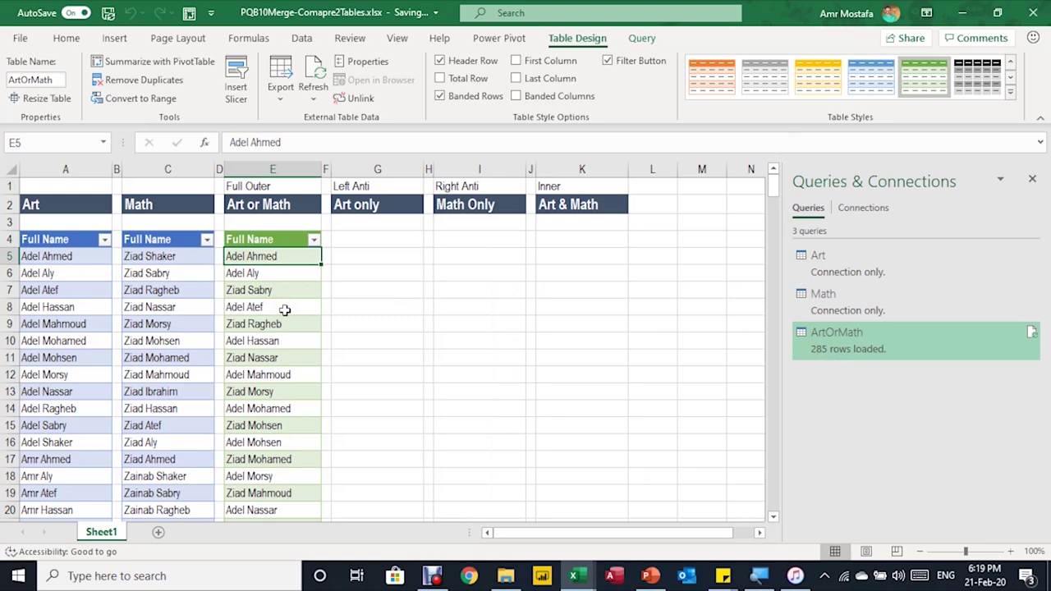
key("ctrl+Left")
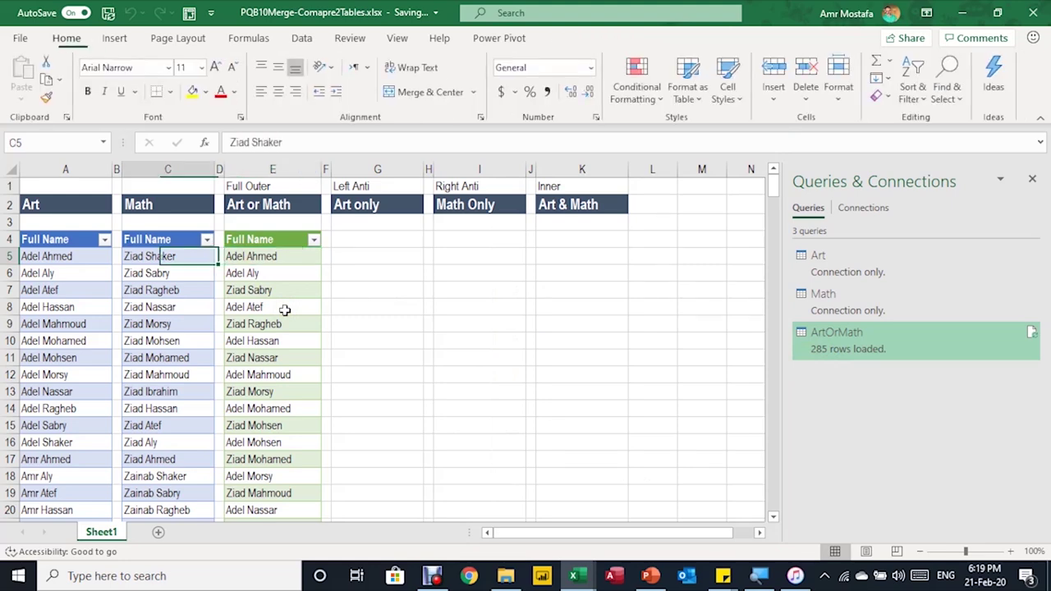
key("ctrl+Down")
key("Up")
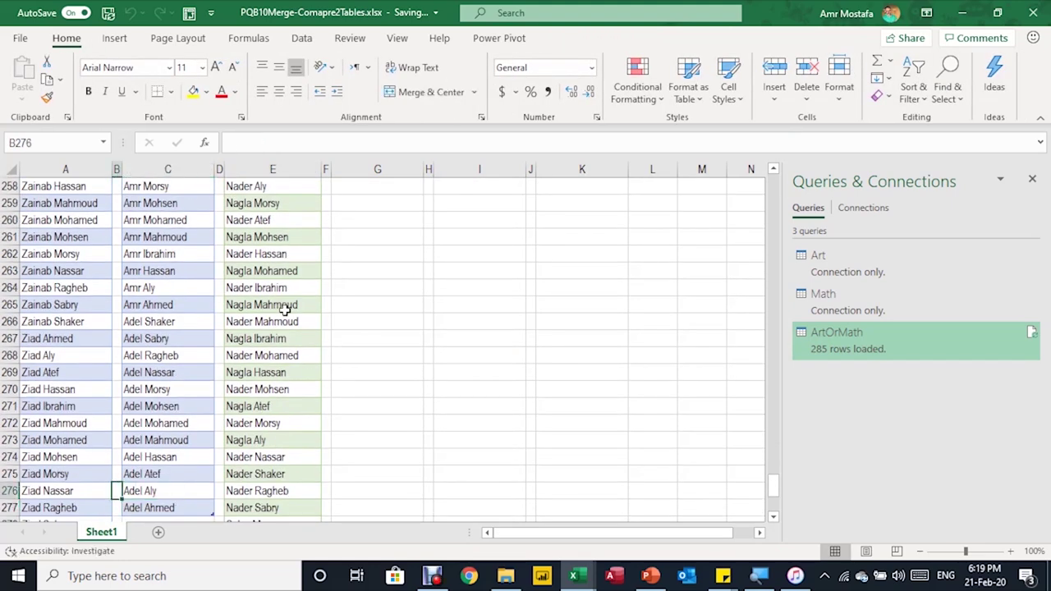
key("Right")
key("Right")
key("ctrl+Up")
key("Up")
key("Up")
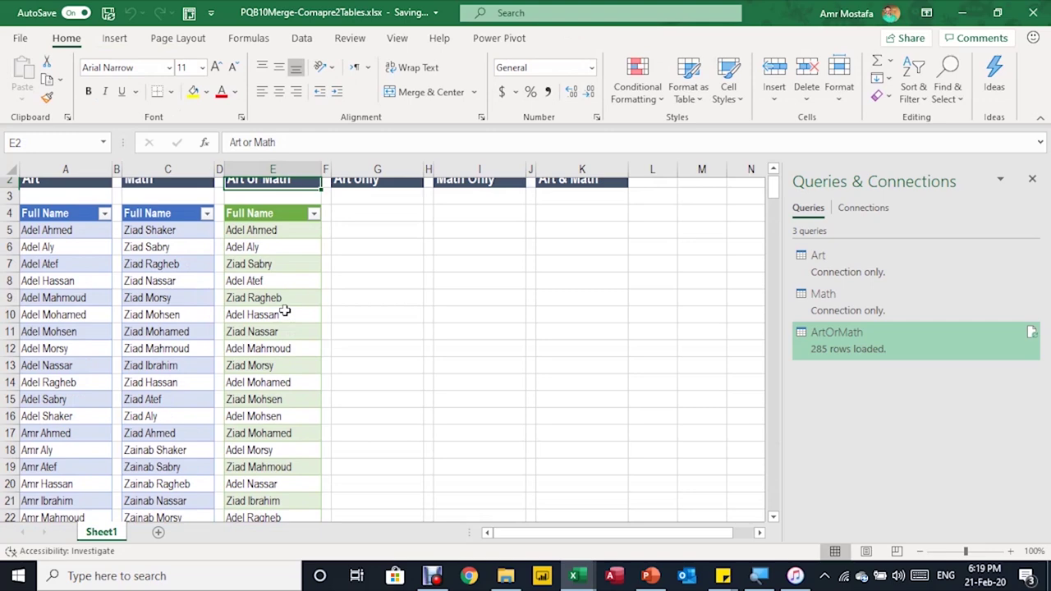
key("Down")
key("Down")
key("Down")
key("Down")
key("Up")
key("Up")
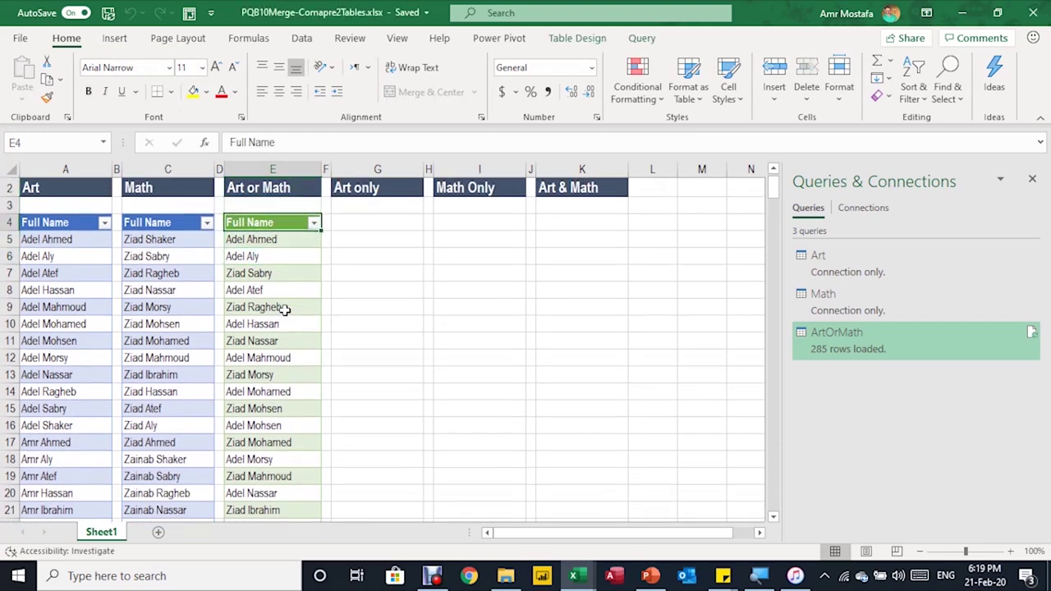
key("Up")
key("Up")
key("Up")
key("Down")
key("Down")
key("Down")
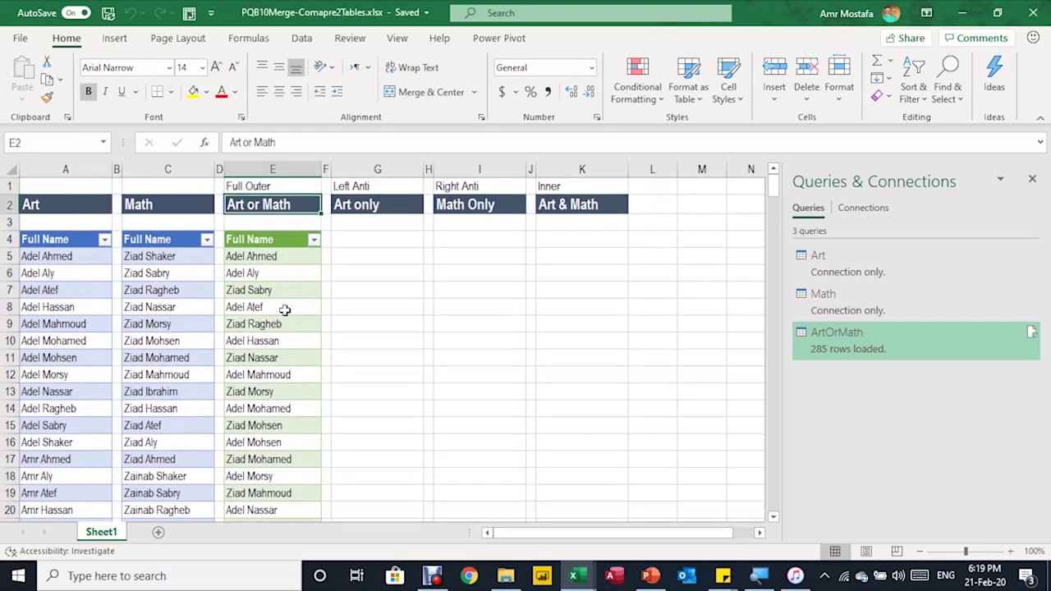
From cell G4 under Art only, start a new query merge with Art as the first table and Math as the second.
key("Right")
key("Right")
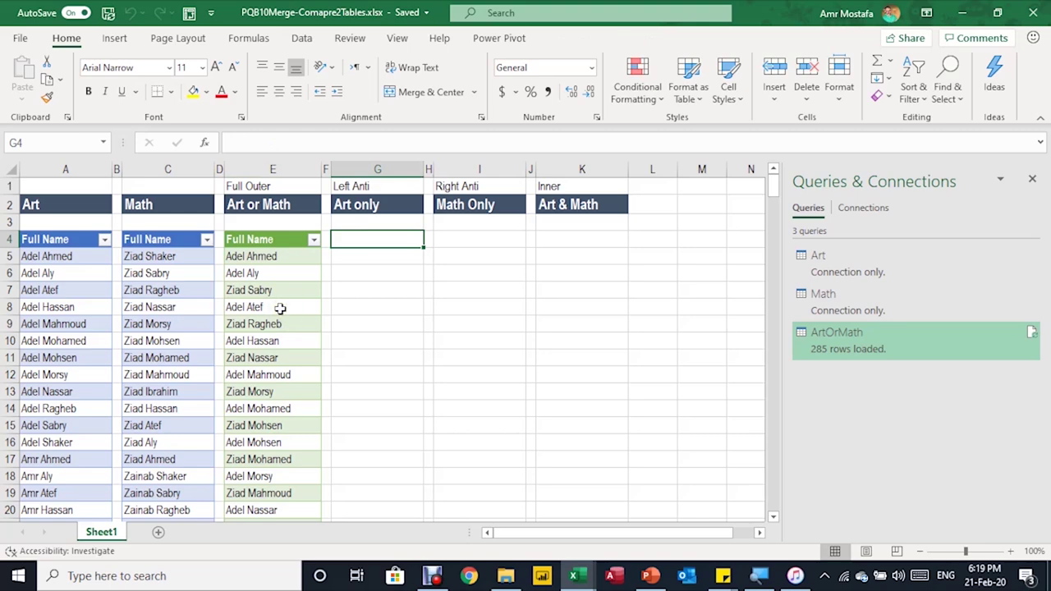
left_click(306, 41)
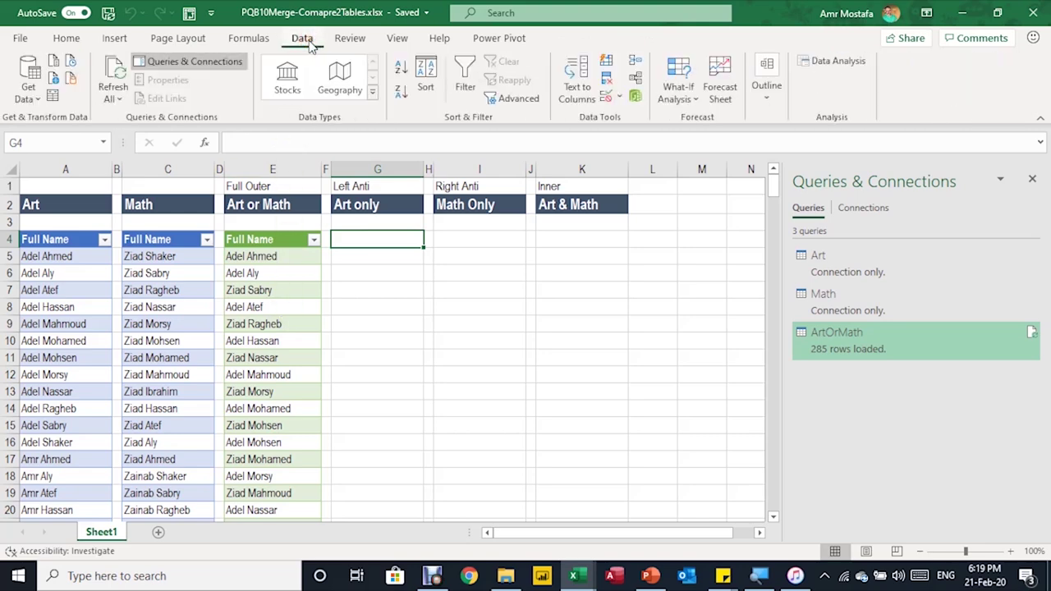
left_click(27, 97)
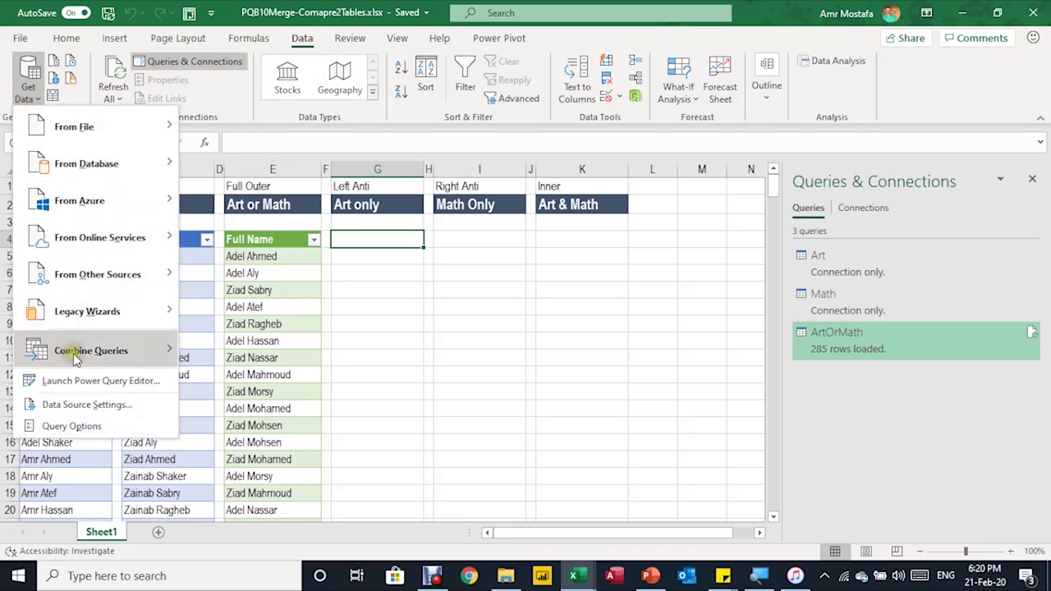
mouse_move(75, 355)
left_click(215, 351)
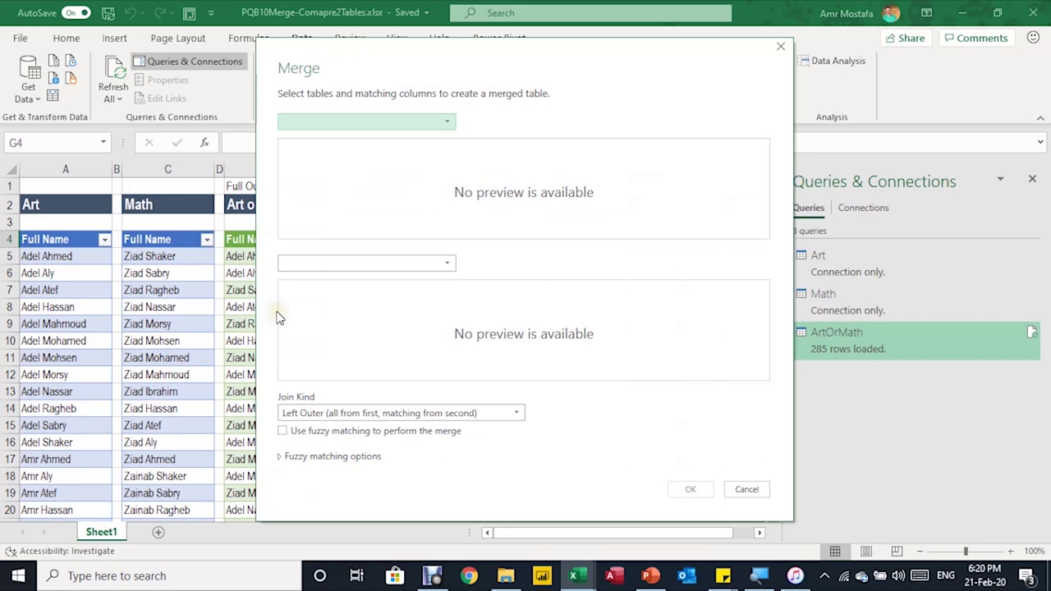
left_click(403, 119)
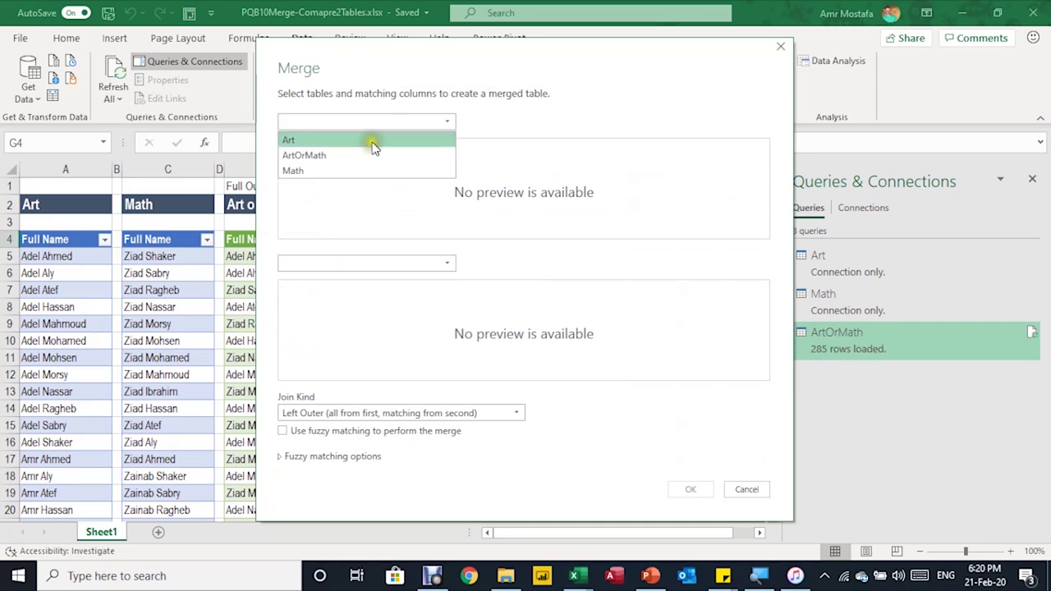
left_click(371, 141)
left_click(383, 262)
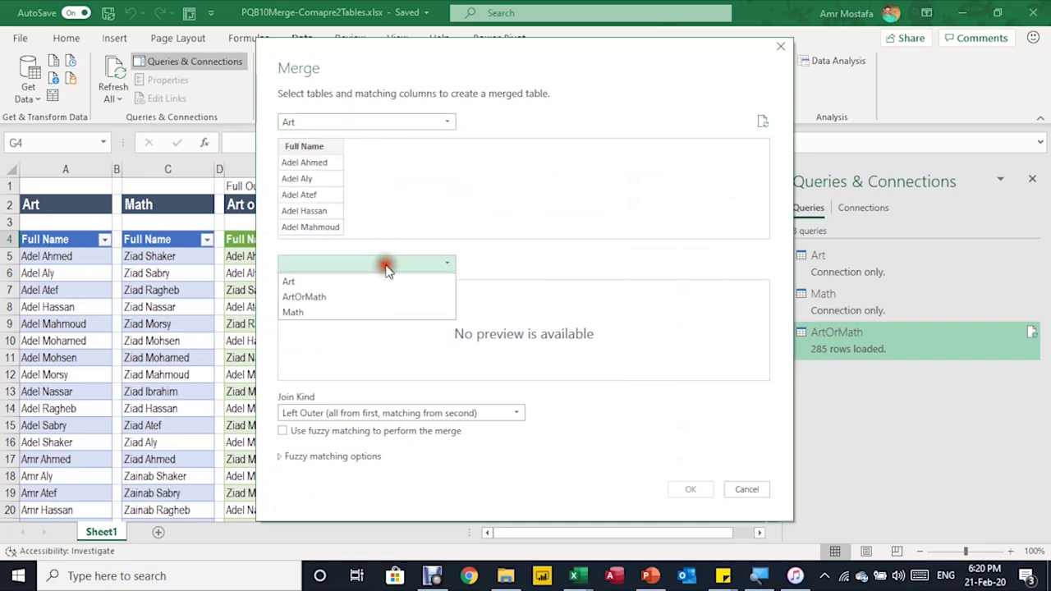
left_click(371, 314)
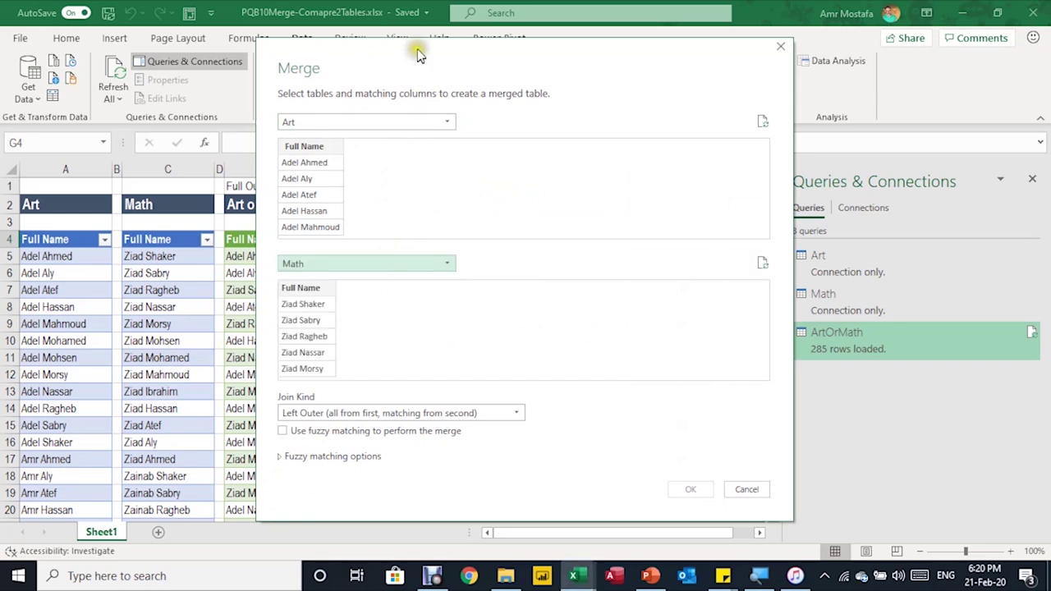
Merge Art with Math using a Left Anti join, matching the Full Name columns of both tables.
left_click_drag(417, 48, 438, 91)
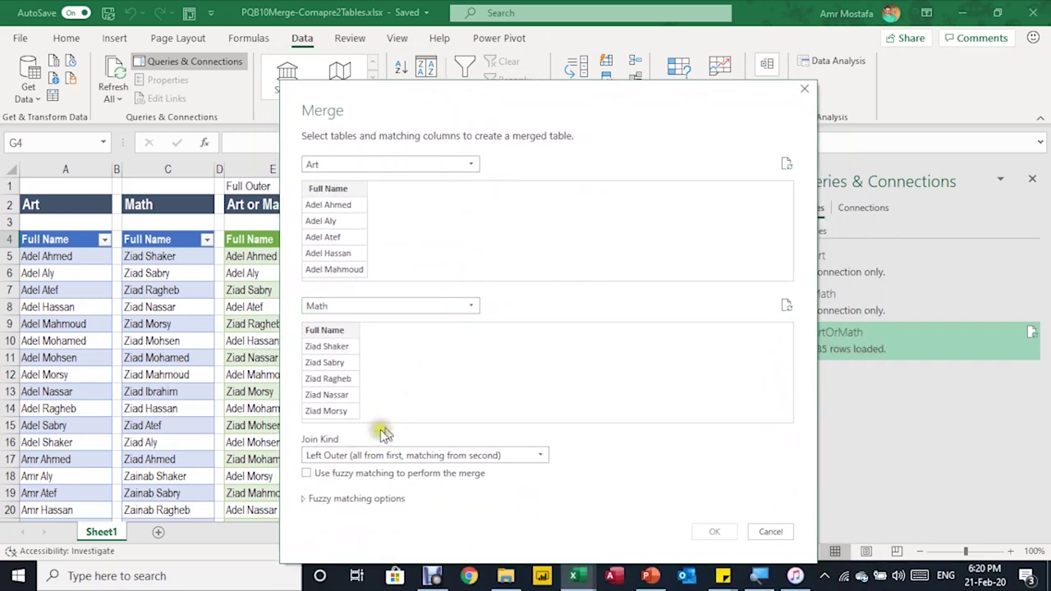
left_click(340, 456)
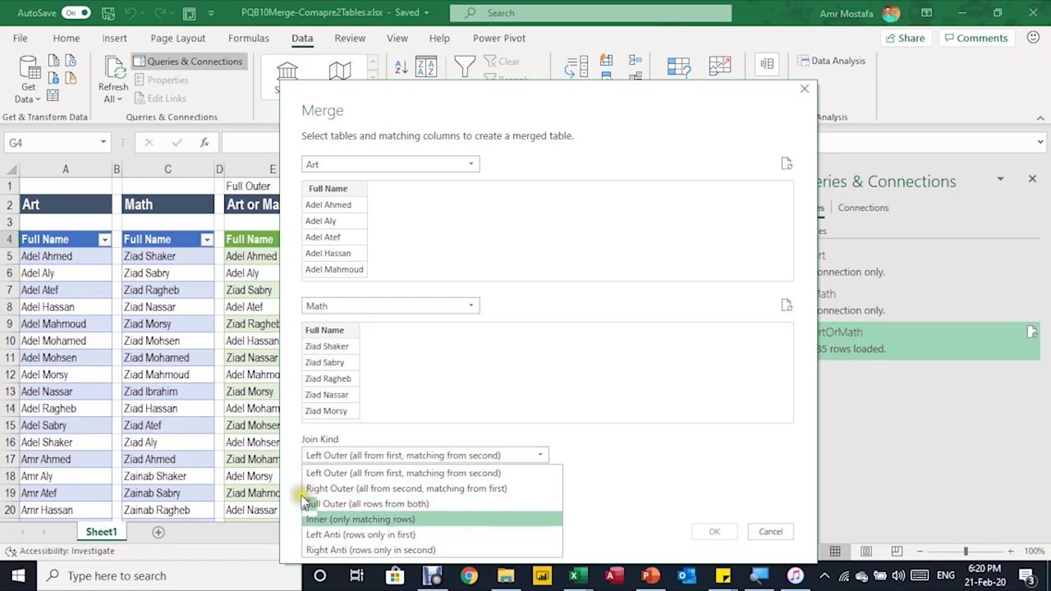
left_click(342, 538)
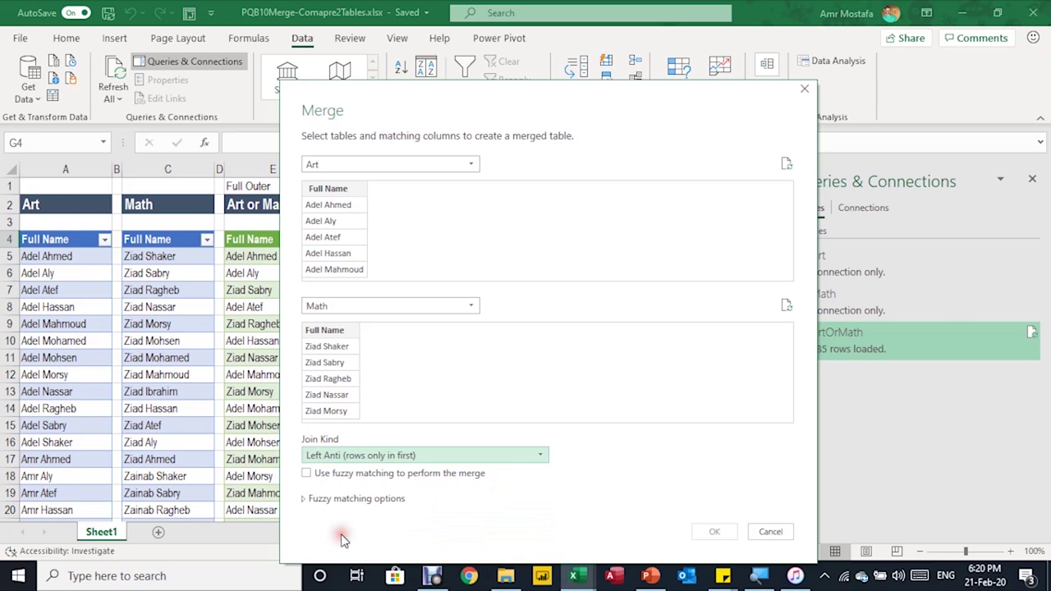
left_click(350, 189)
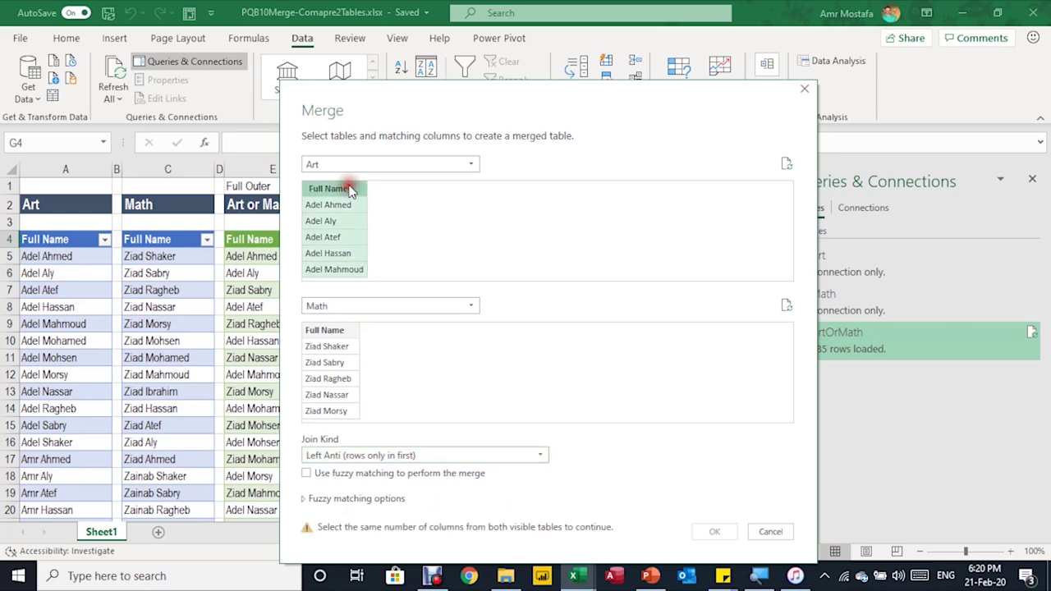
left_click(329, 330)
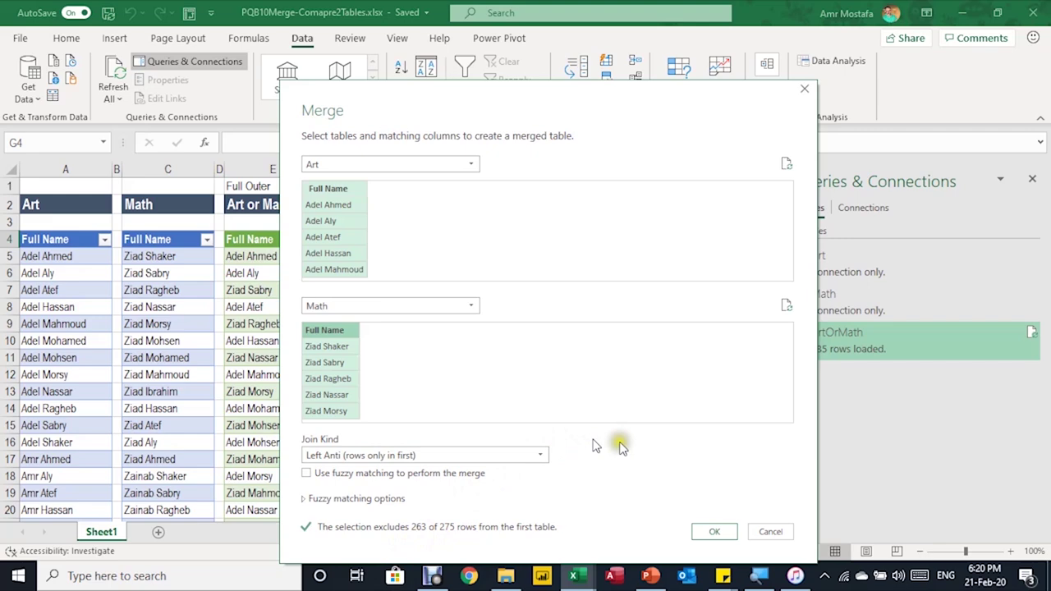
left_click(716, 532)
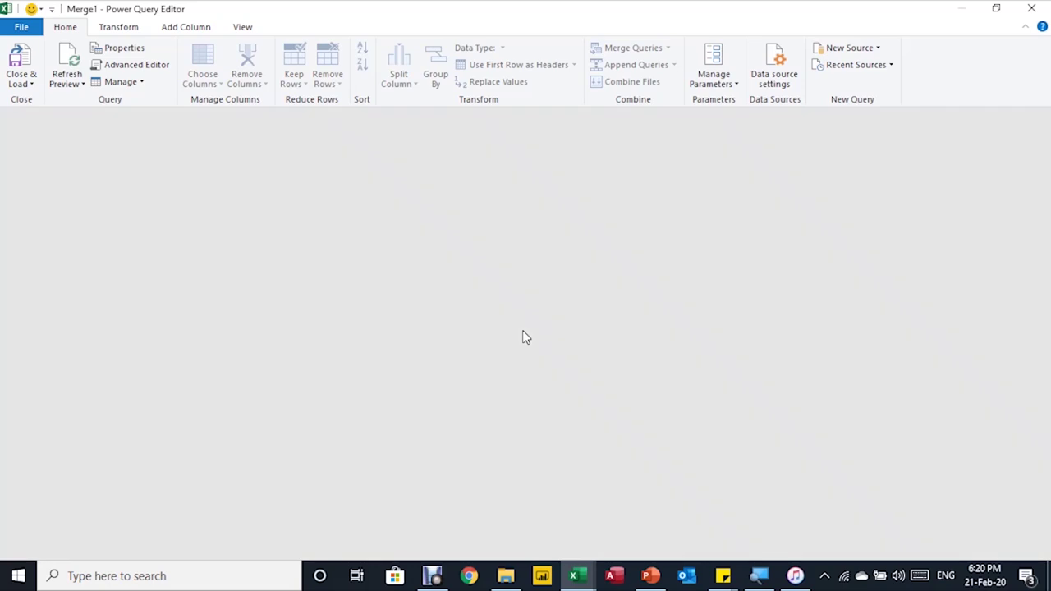
Rename the new merge query as ArtOnly.
left_click(899, 189)
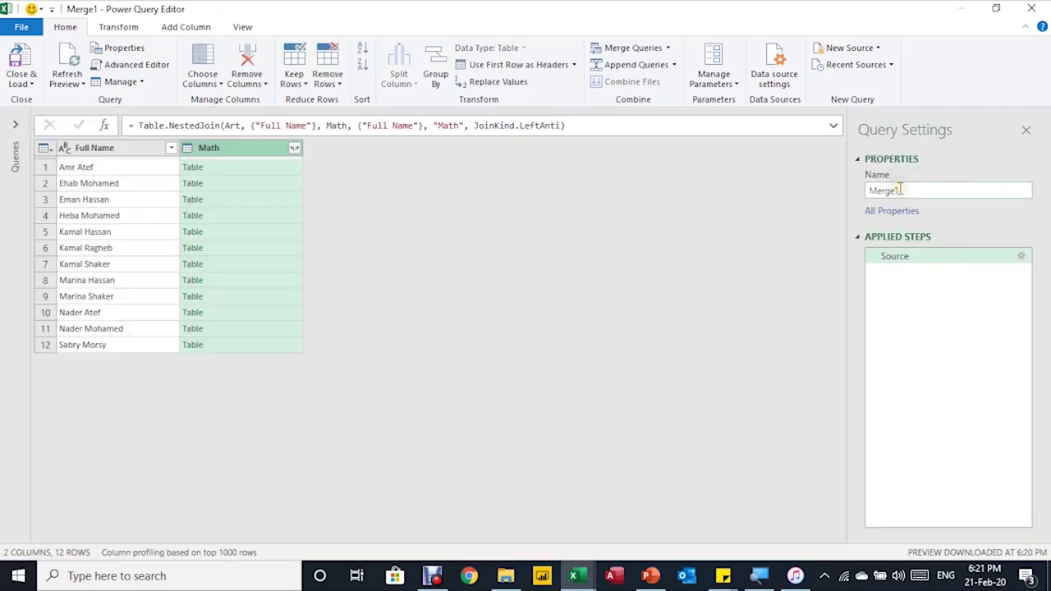
left_click_drag(898, 189, 868, 190)
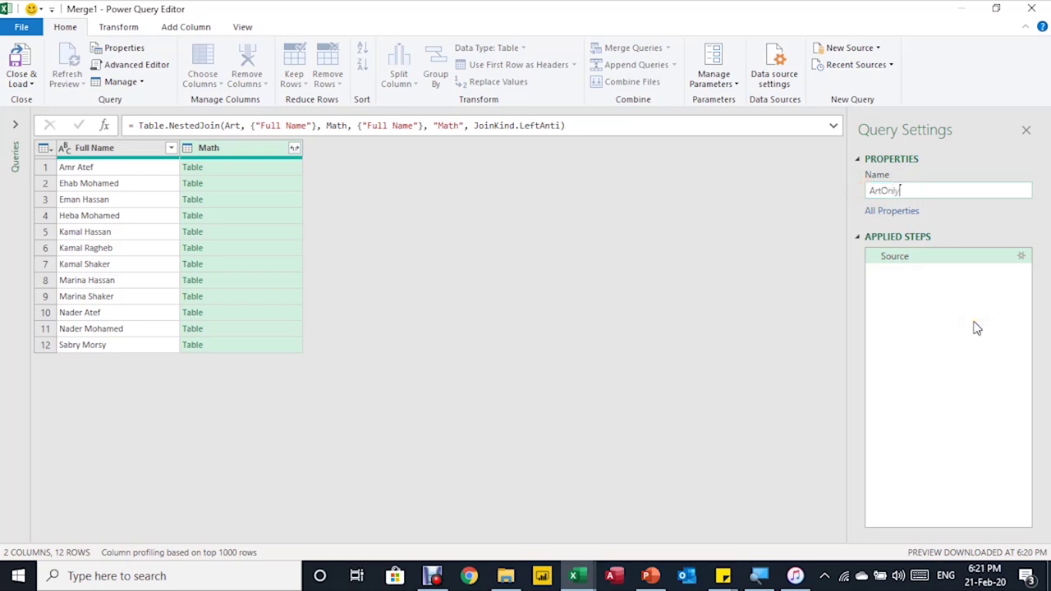
left_click(547, 359)
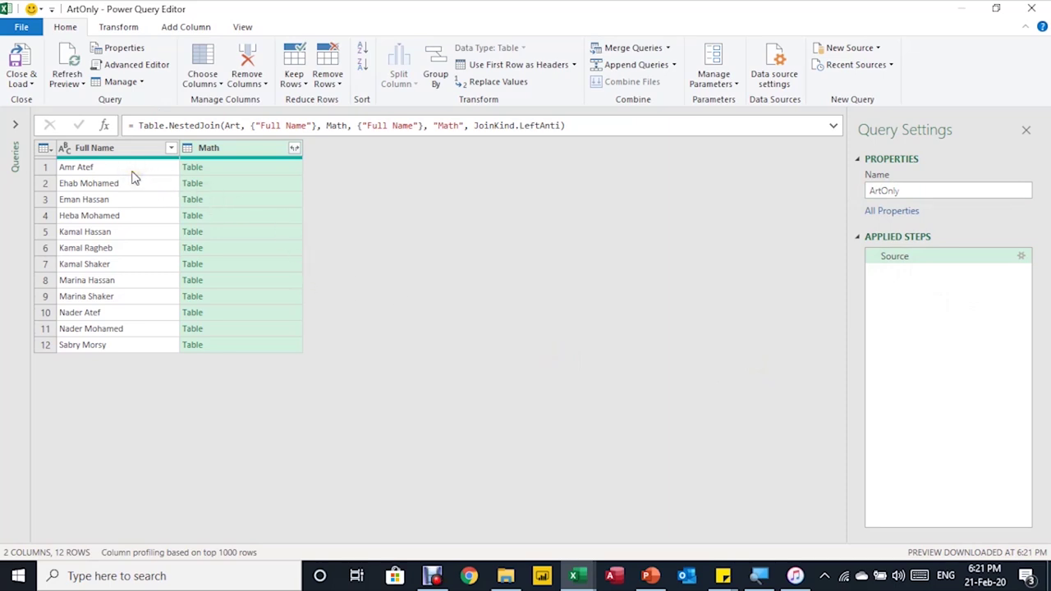
Preview the nested Math tables of the first six ArtOnly rows to check for matching names.
left_click(100, 335)
left_click(240, 173)
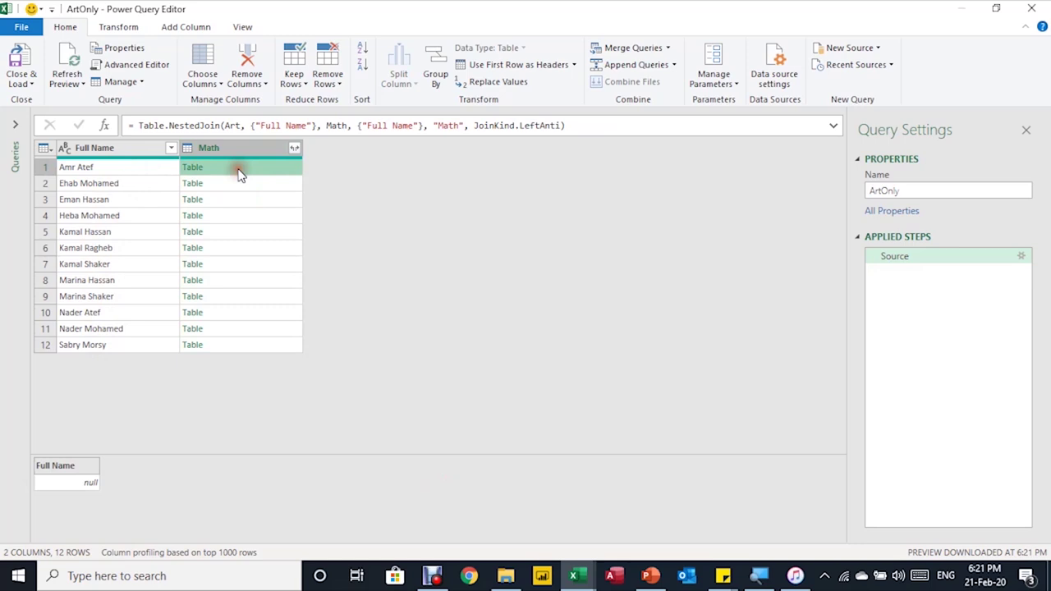
left_click(241, 184)
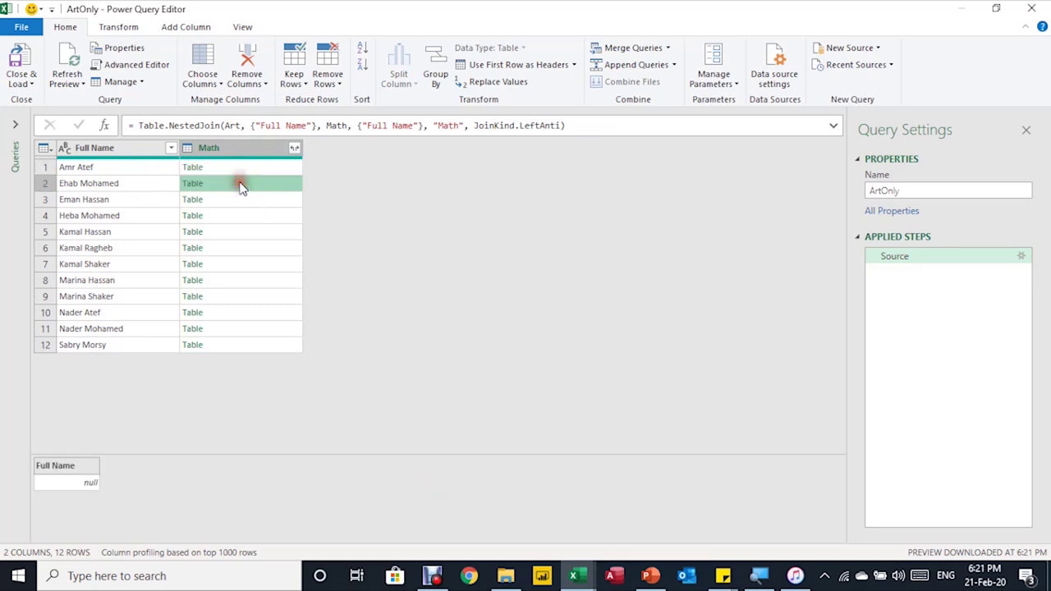
left_click(242, 200)
left_click(243, 217)
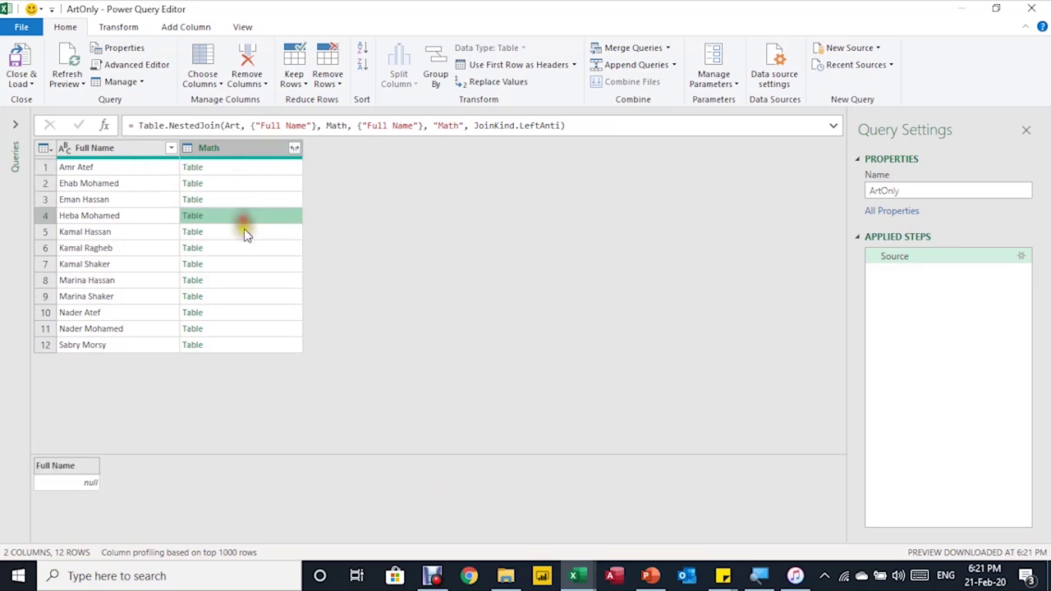
left_click(245, 233)
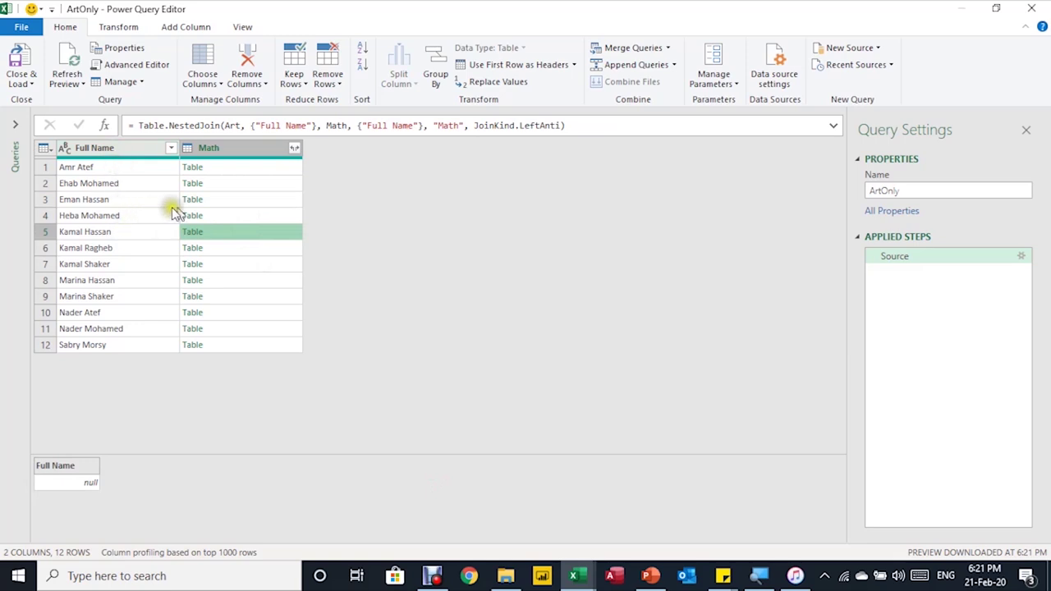
left_click(259, 248)
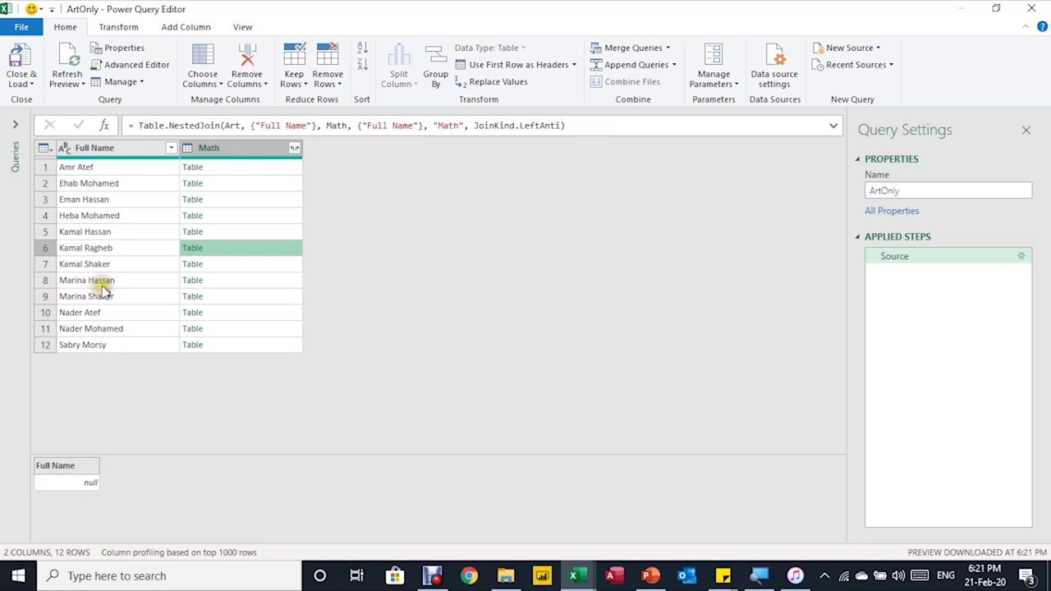
Remove the Math column from ArtOnly and load the query as a table into the existing worksheet at cell G4.
left_click(228, 149)
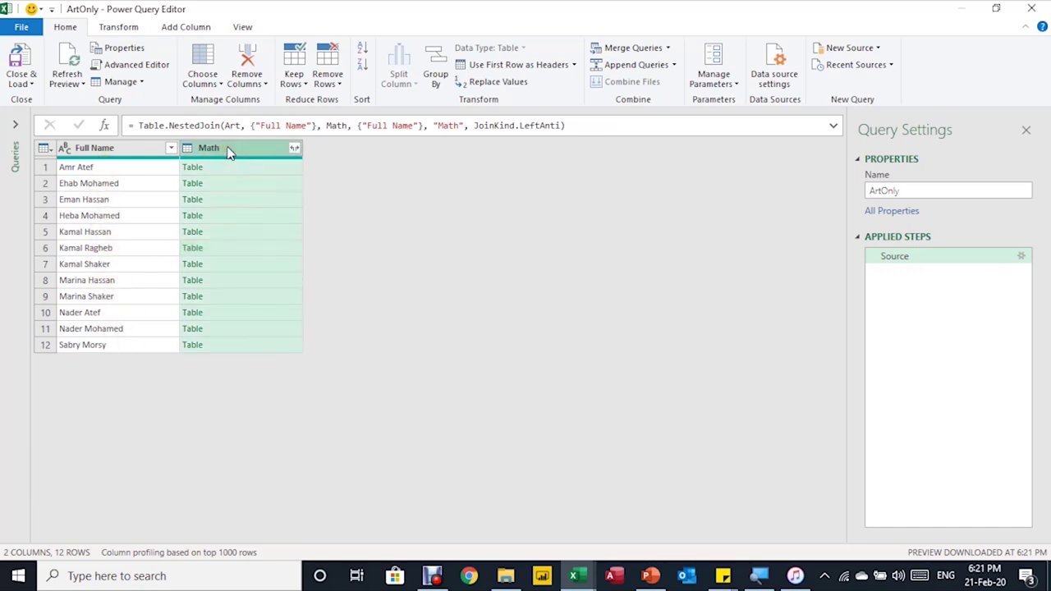
left_click(250, 70)
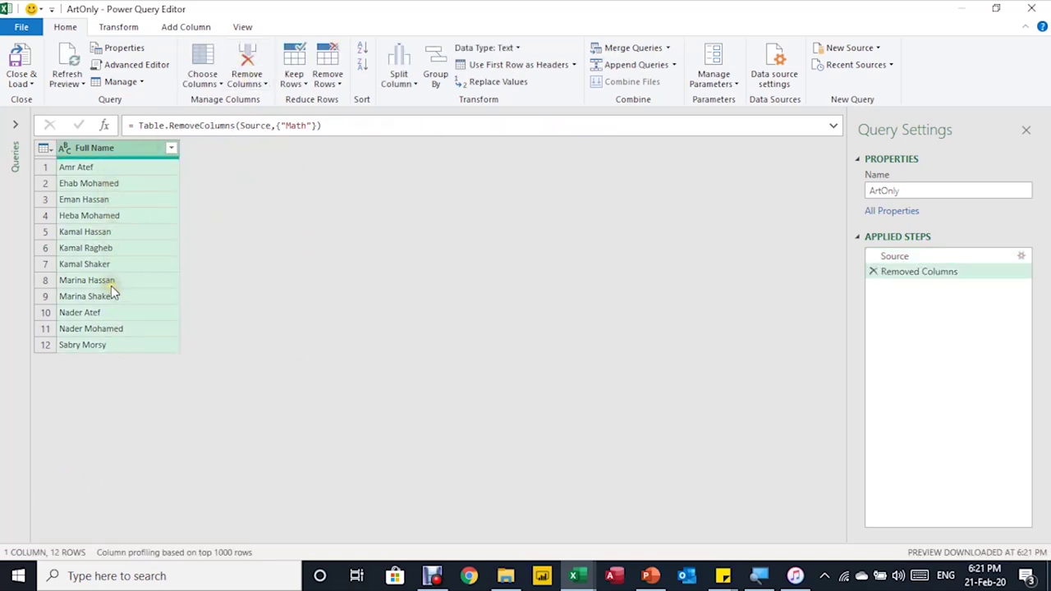
left_click(24, 82)
left_click(49, 118)
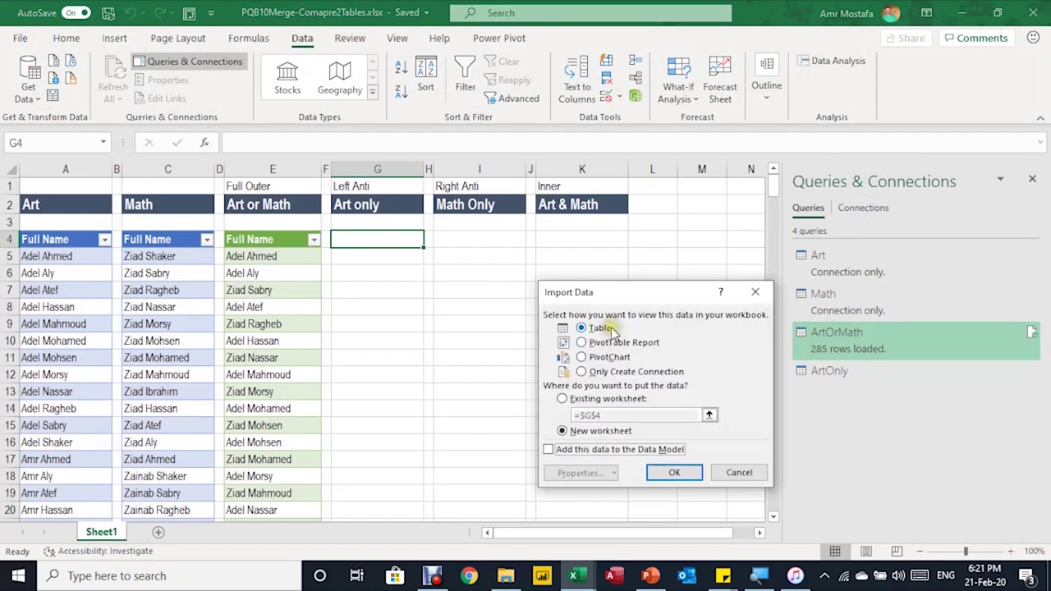
left_click(561, 398)
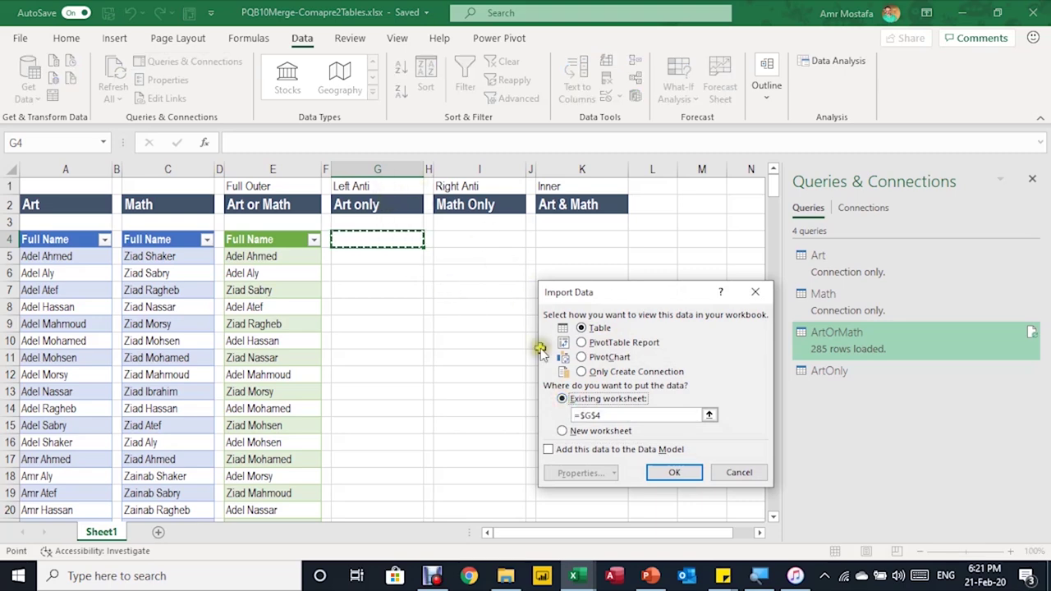
left_click(673, 473)
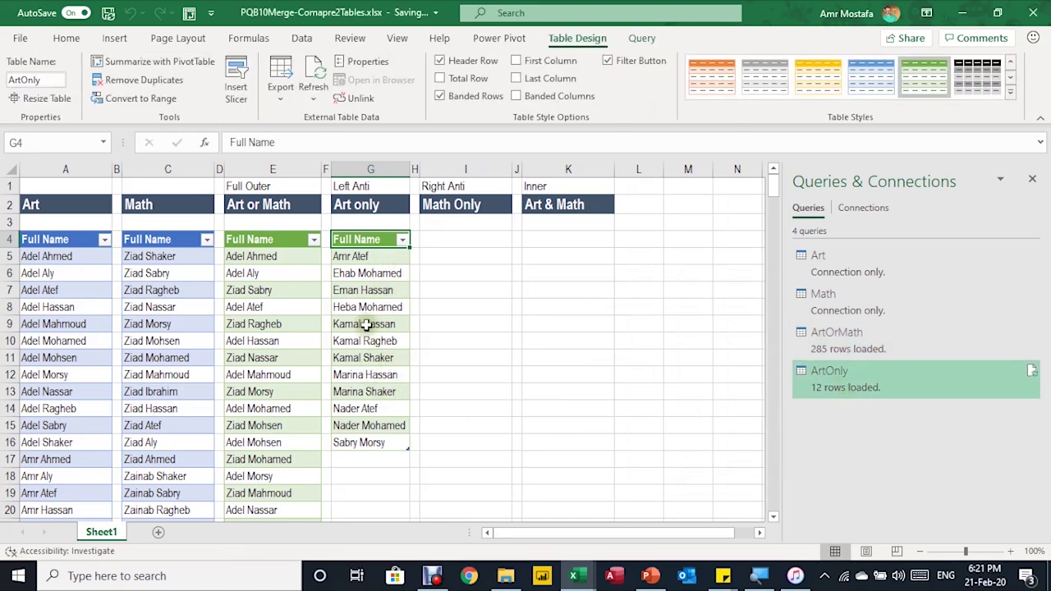
From cell I4 under Math Only, start a new query merge with Art as the first table and Math as the second.
left_click(51, 271)
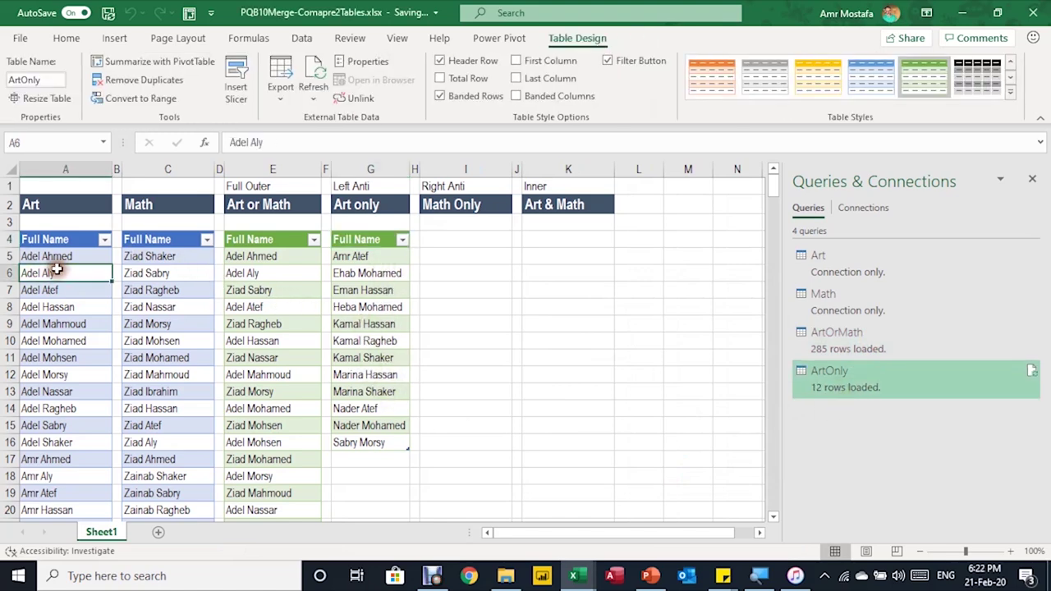
left_click(145, 272)
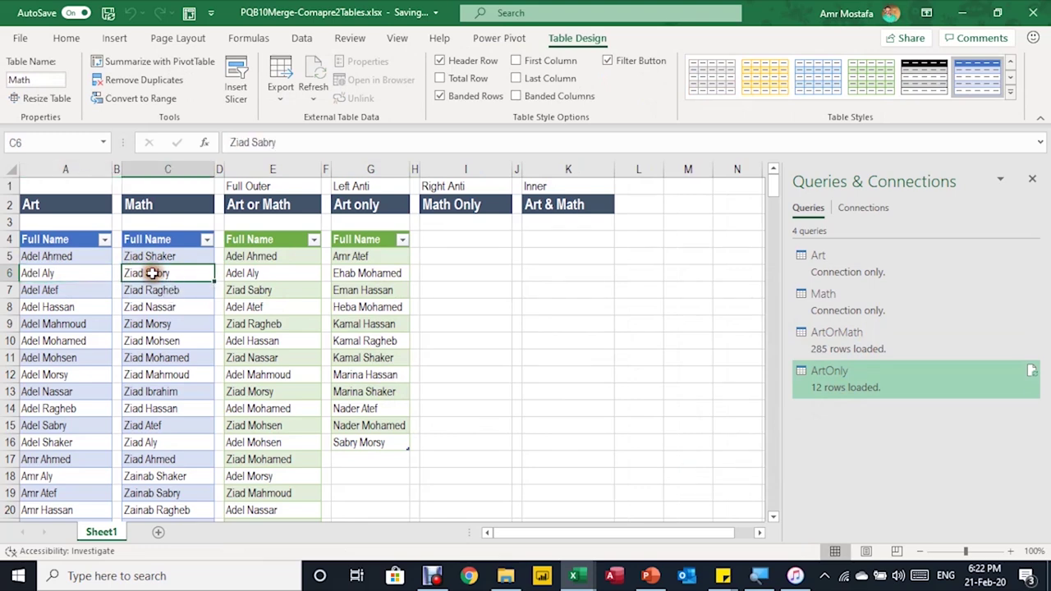
left_click(460, 236)
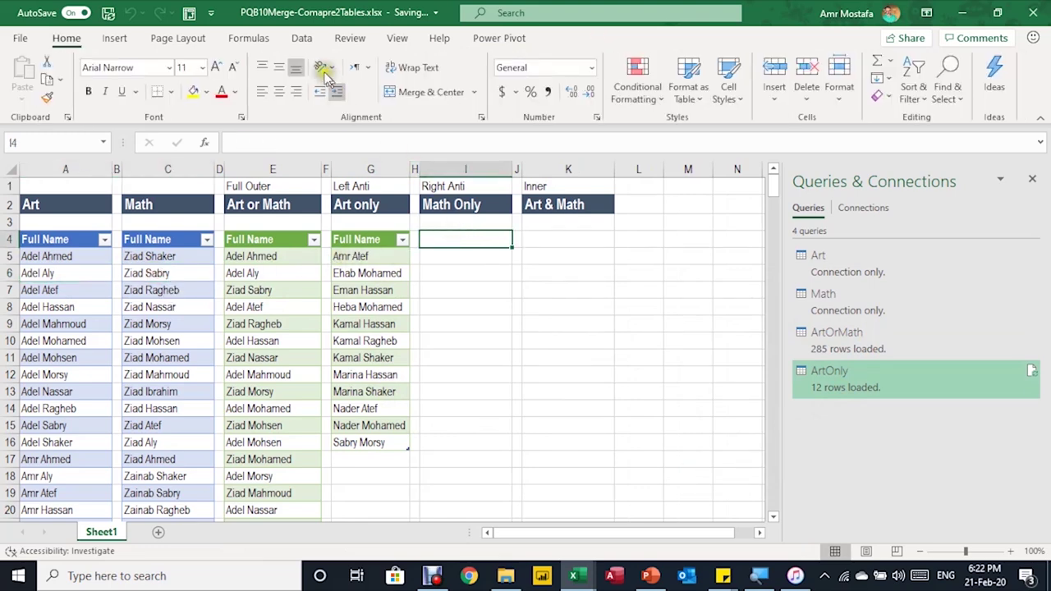
left_click(303, 38)
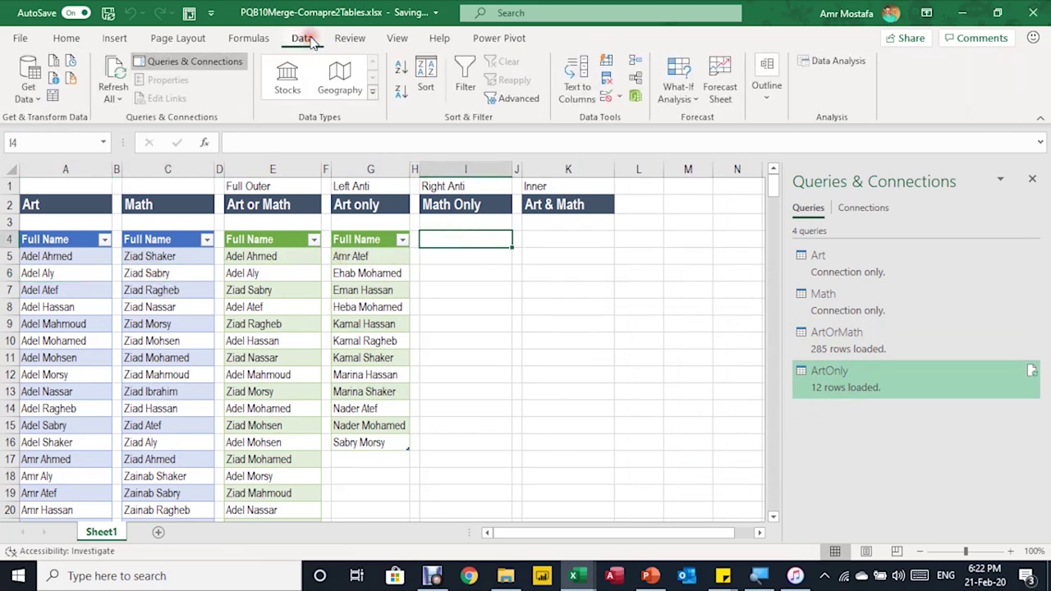
left_click(29, 82)
mouse_move(73, 348)
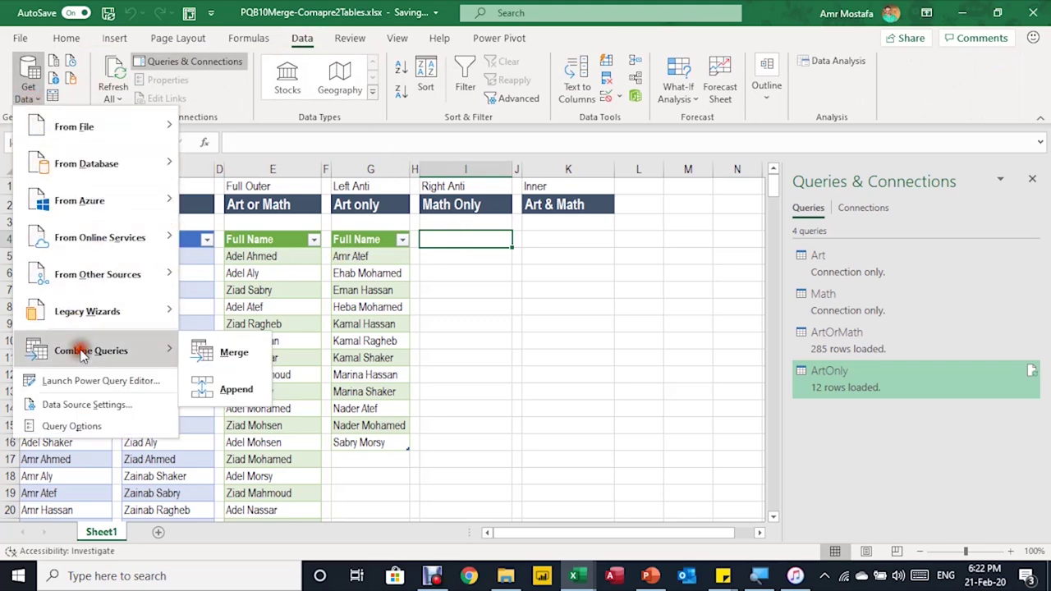
left_click(234, 351)
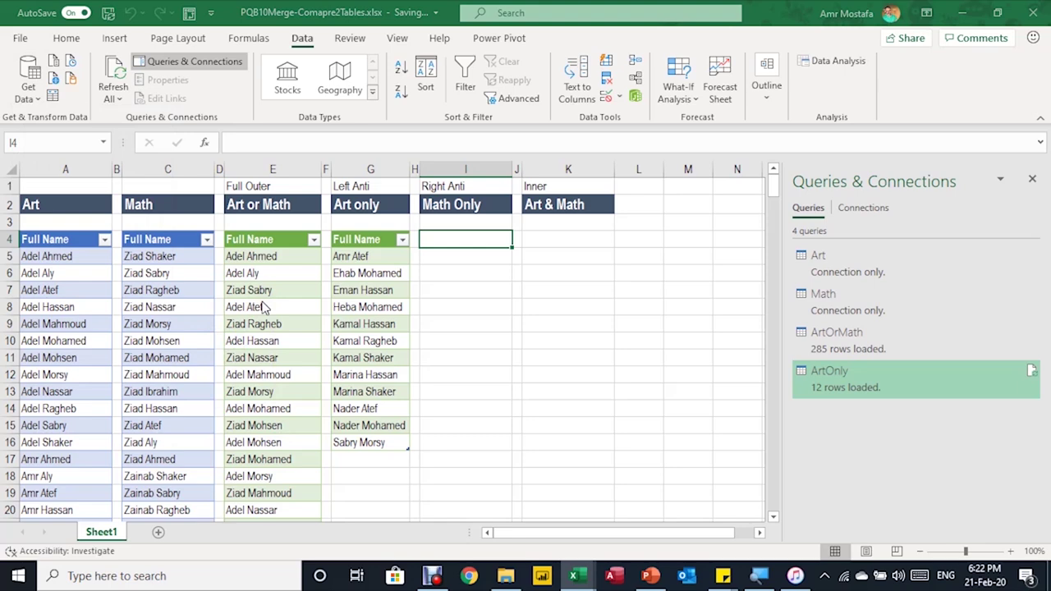
left_click(386, 122)
left_click(389, 141)
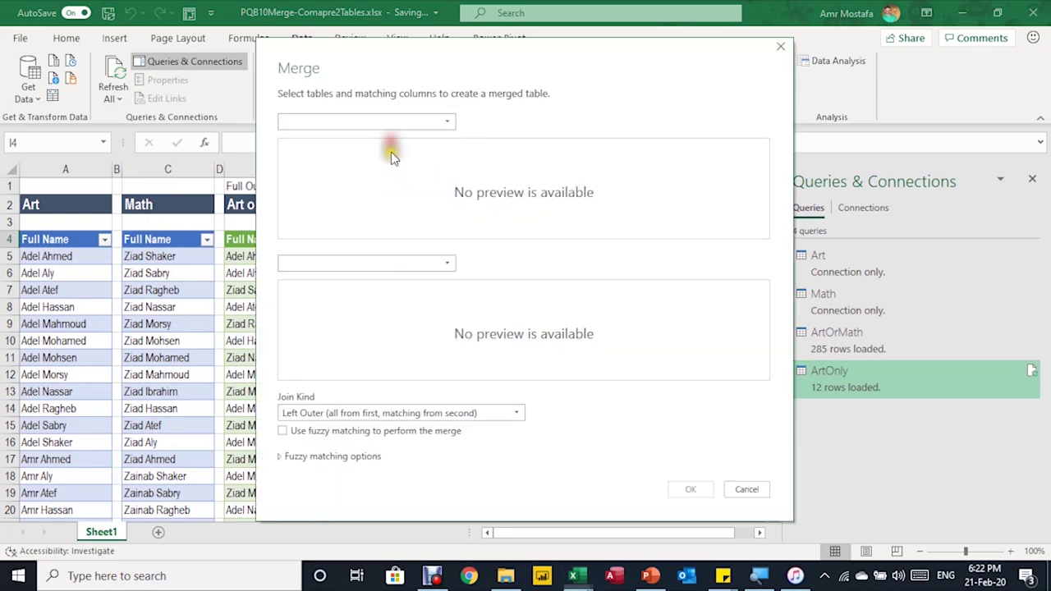
left_click(386, 261)
left_click(353, 328)
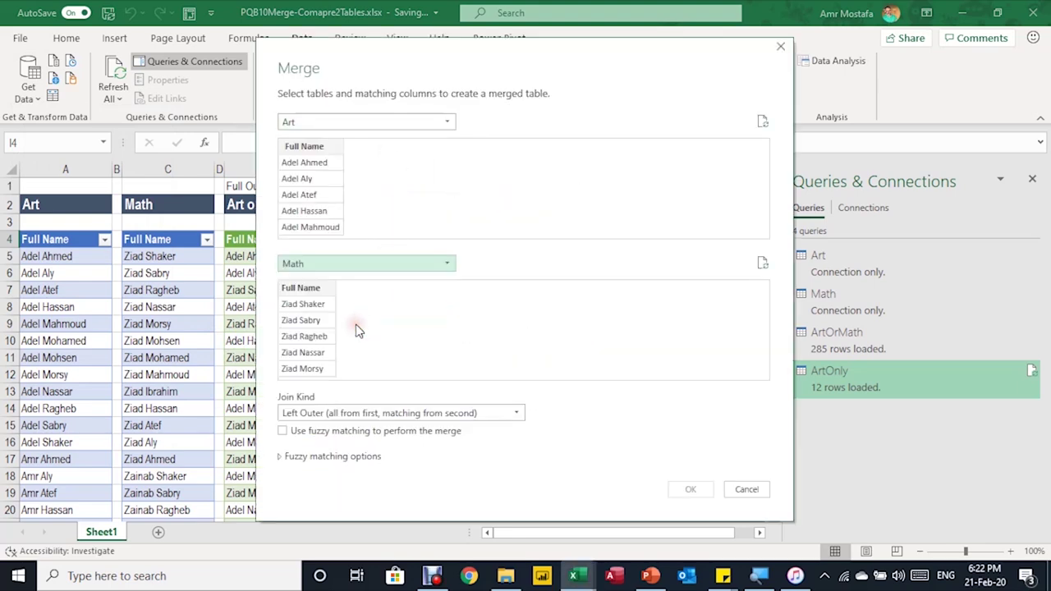
Set the join kind to Right Anti, match the Full Name columns of Art and Math, and create the merge.
left_click(346, 412)
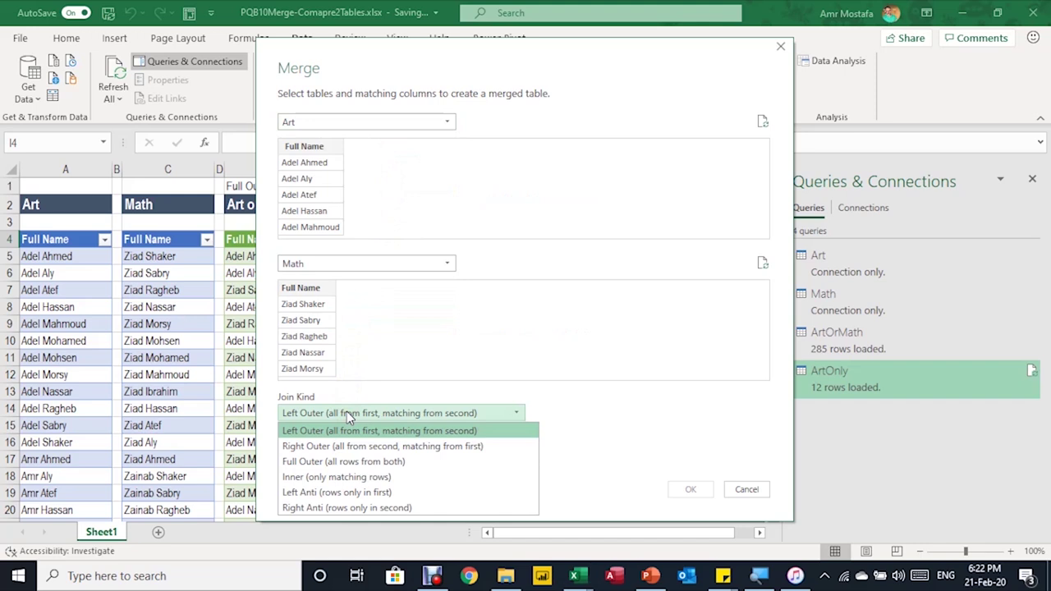
left_click(347, 507)
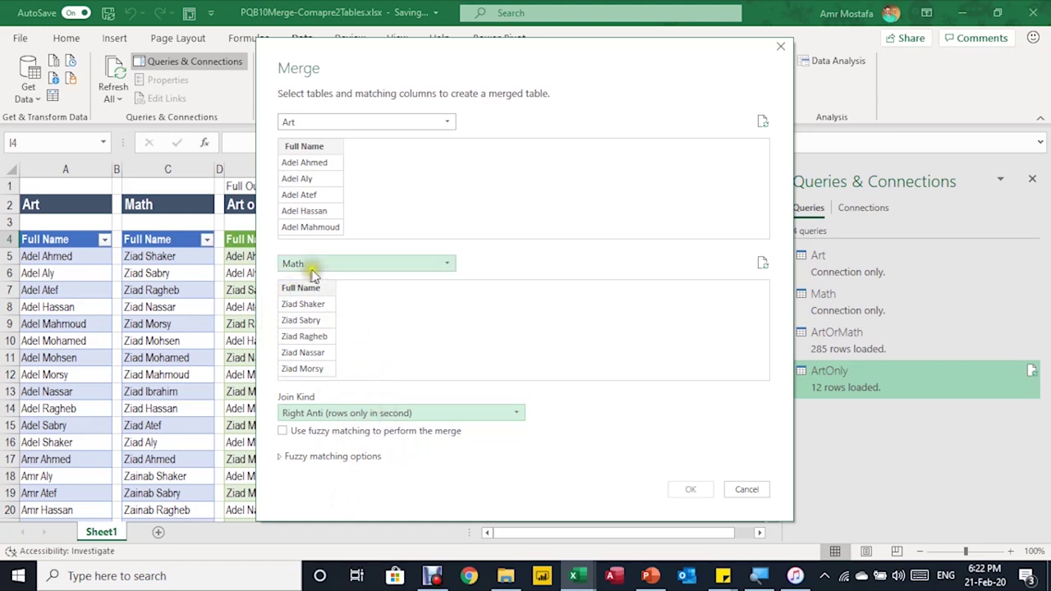
left_click(304, 146)
left_click(309, 289)
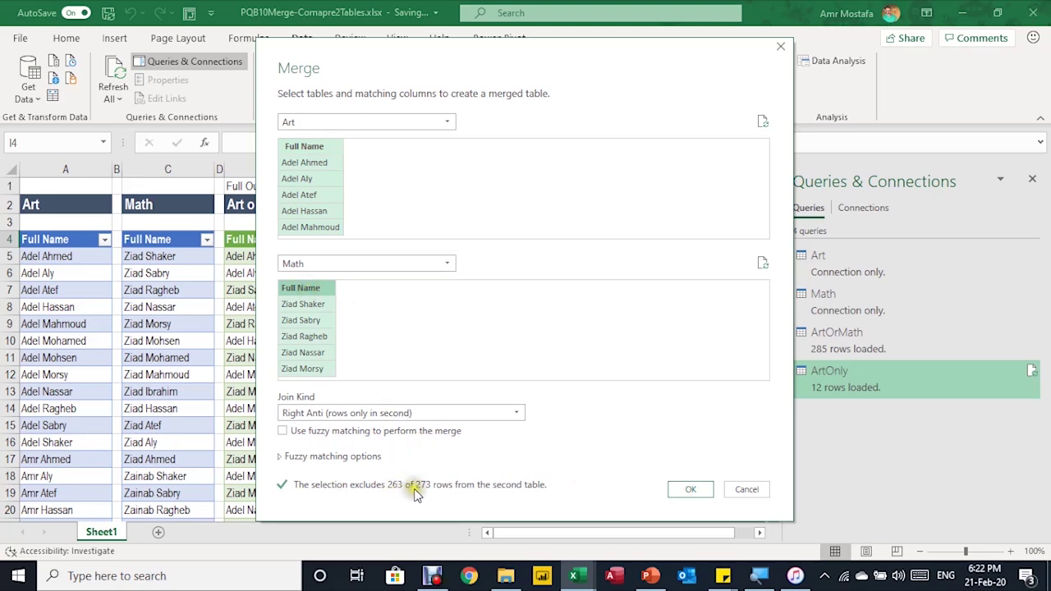
left_click(689, 490)
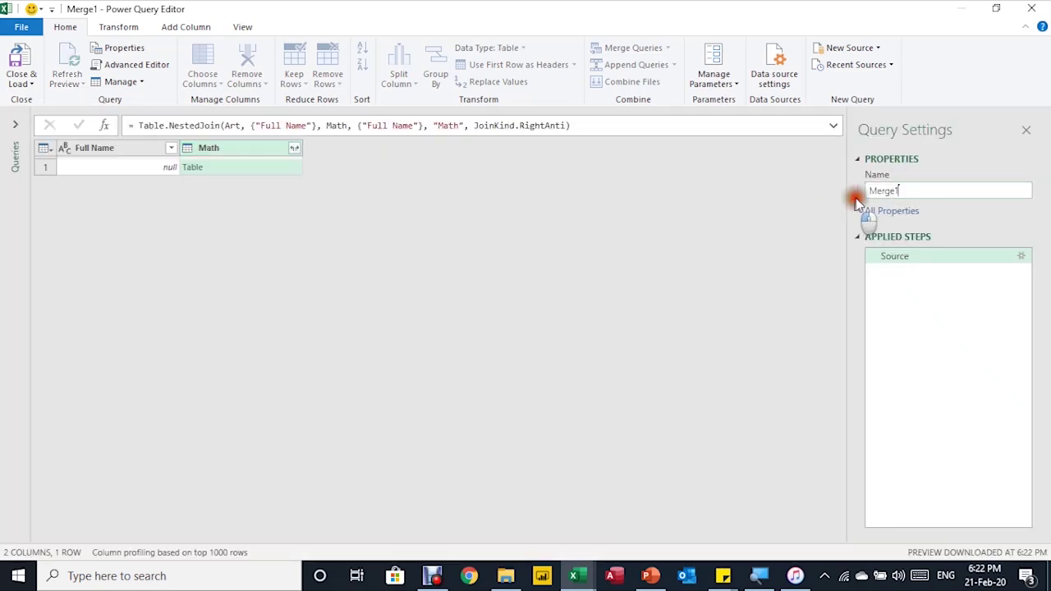
Rename the Right Anti merge query as MathOnly.
double_click(879, 191)
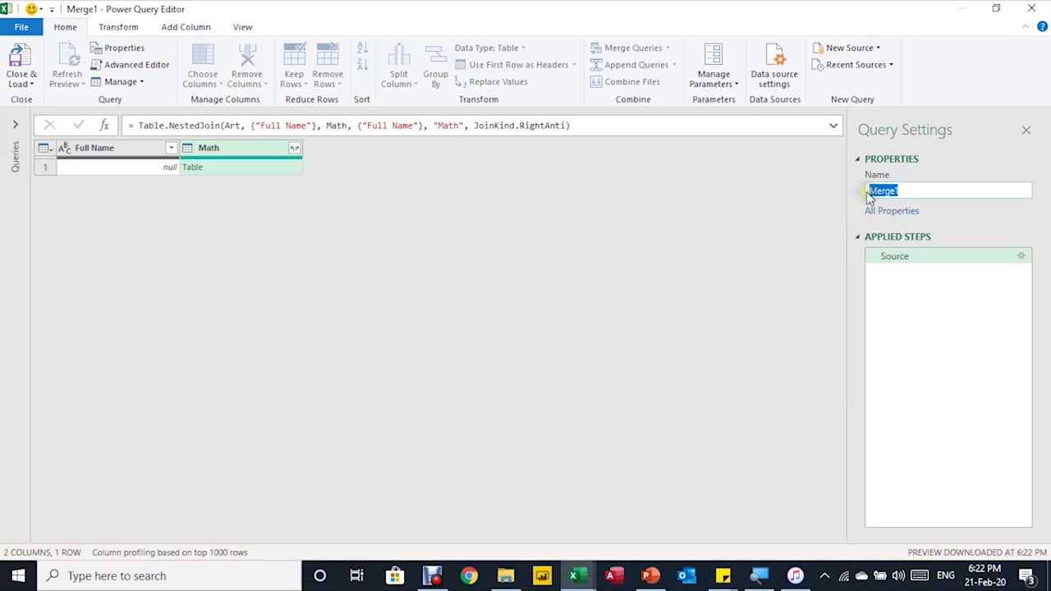
type("MathOnly")
key("Return")
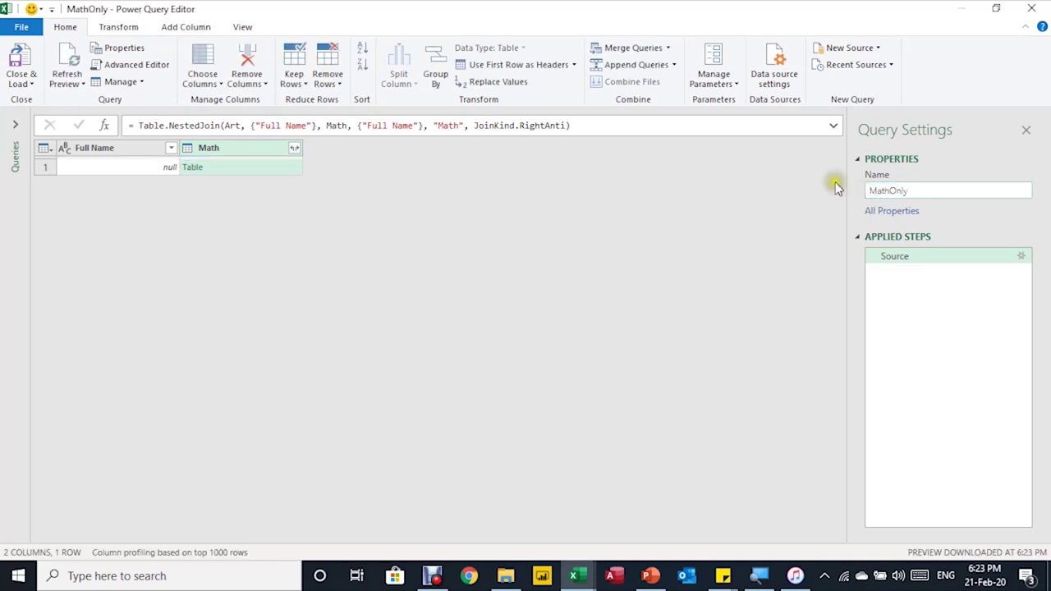
Preview the nested Math table and expand the Math column to its Full Name field without the original column name as prefix.
left_click(112, 165)
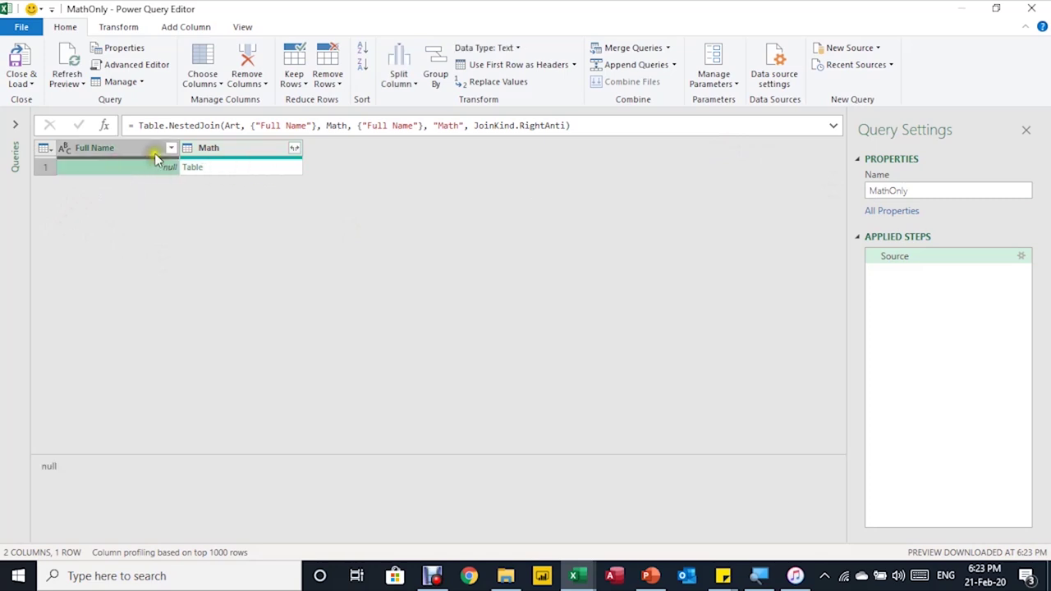
left_click(253, 170)
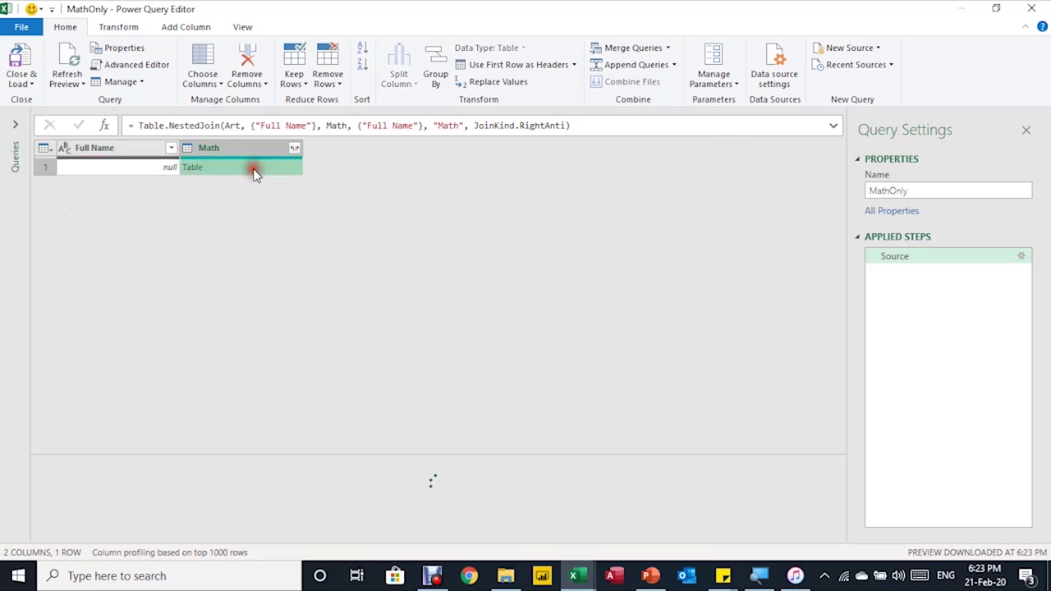
scroll(97, 496, "down", 5)
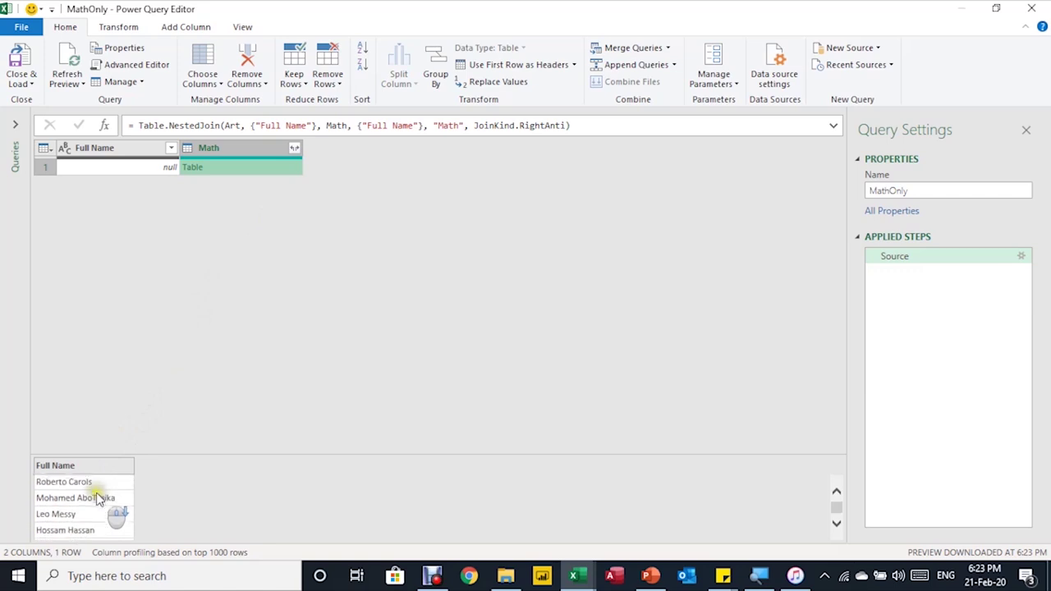
scroll(97, 498, "up", 5)
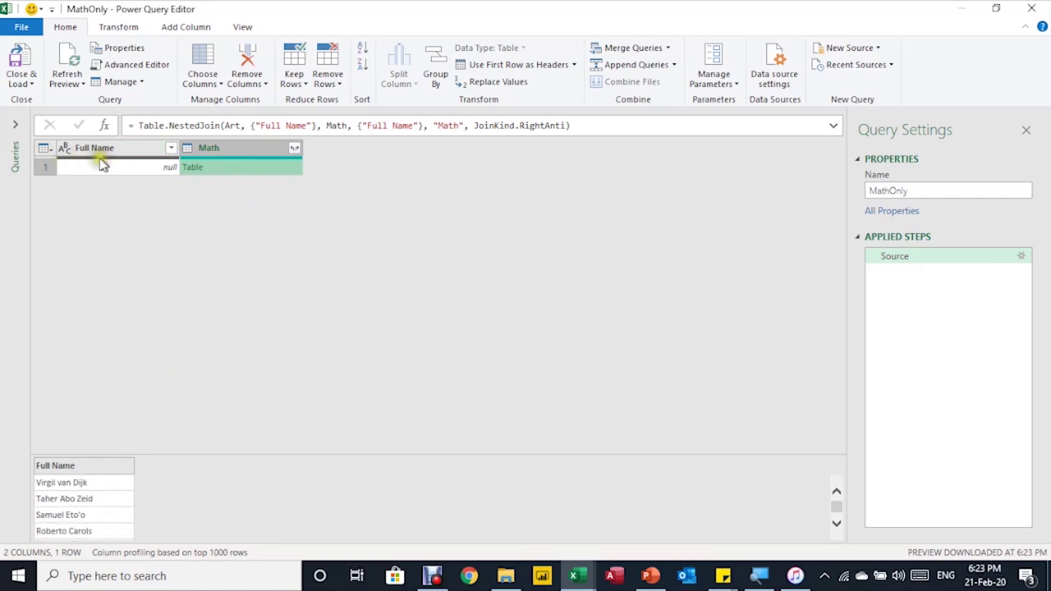
mouse_move(78, 160)
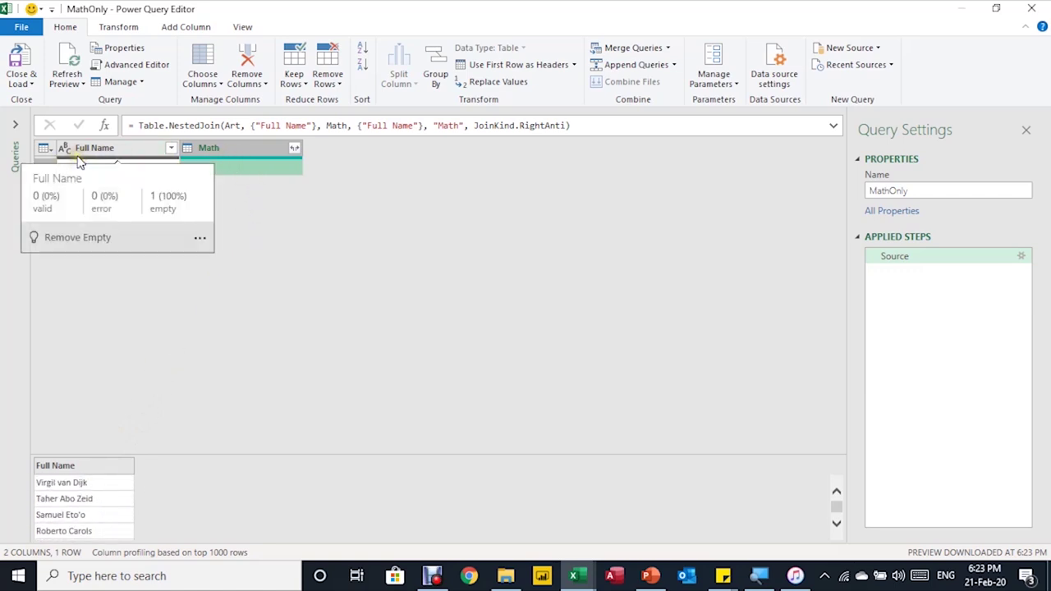
left_click(294, 148)
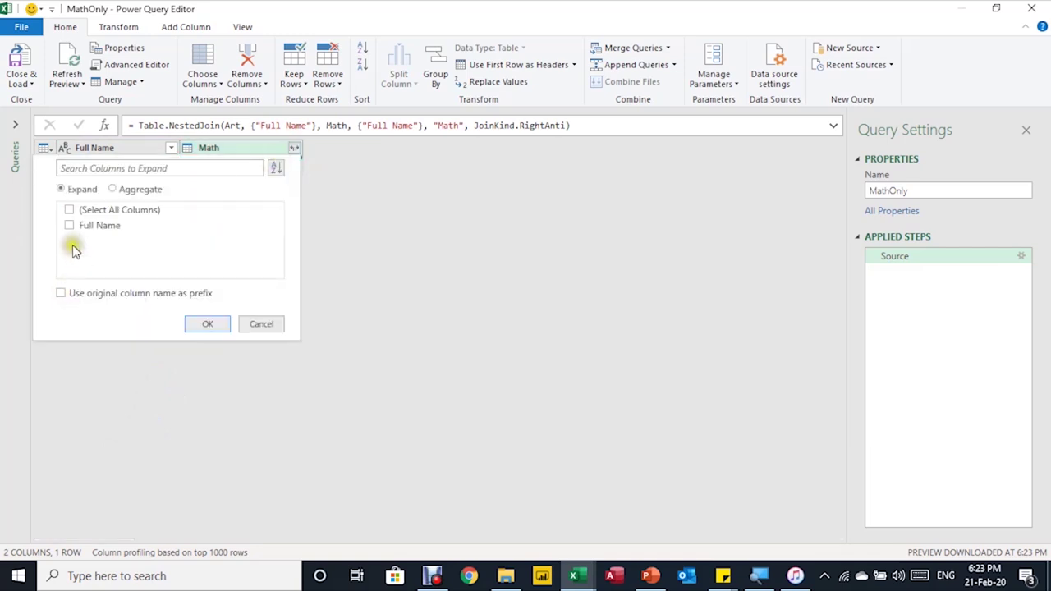
left_click(90, 293)
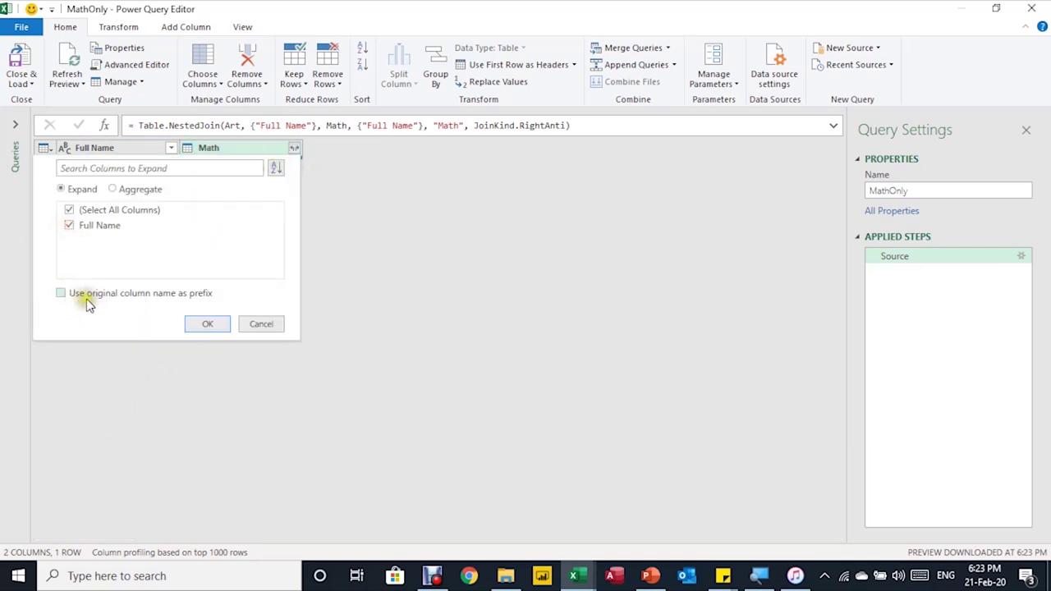
left_click(207, 324)
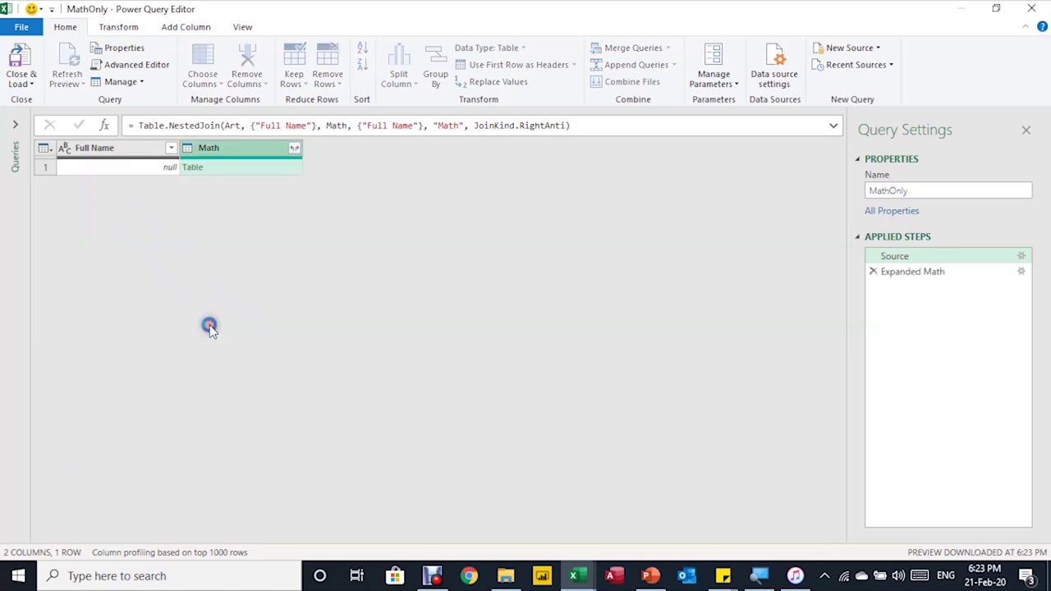
Remove the empty Full Name column from MathOnly and rename the Full Name.1 column as Full Name.
left_click(116, 151)
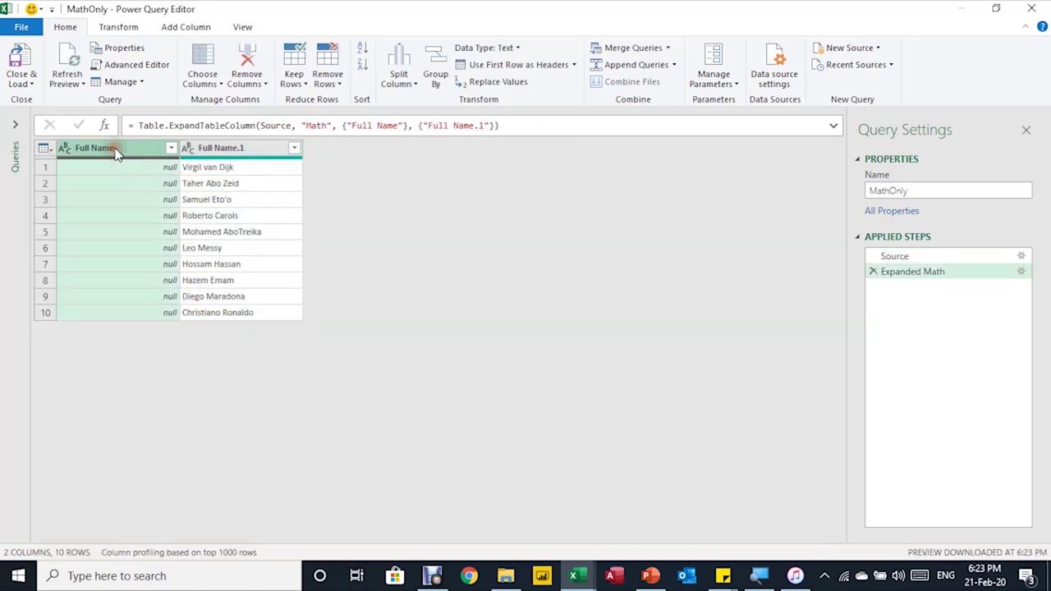
left_click(246, 66)
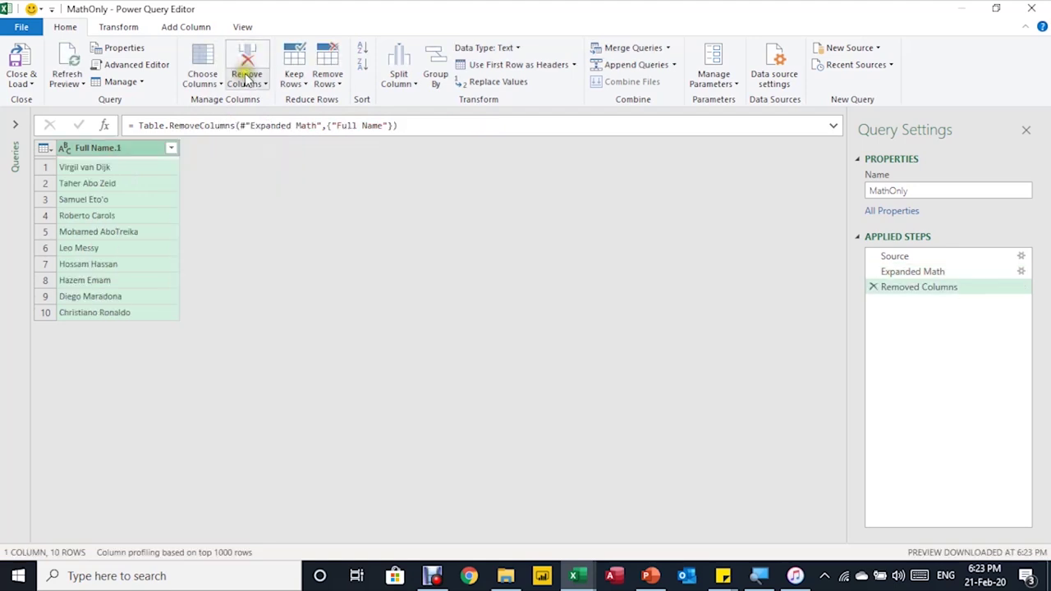
double_click(119, 149)
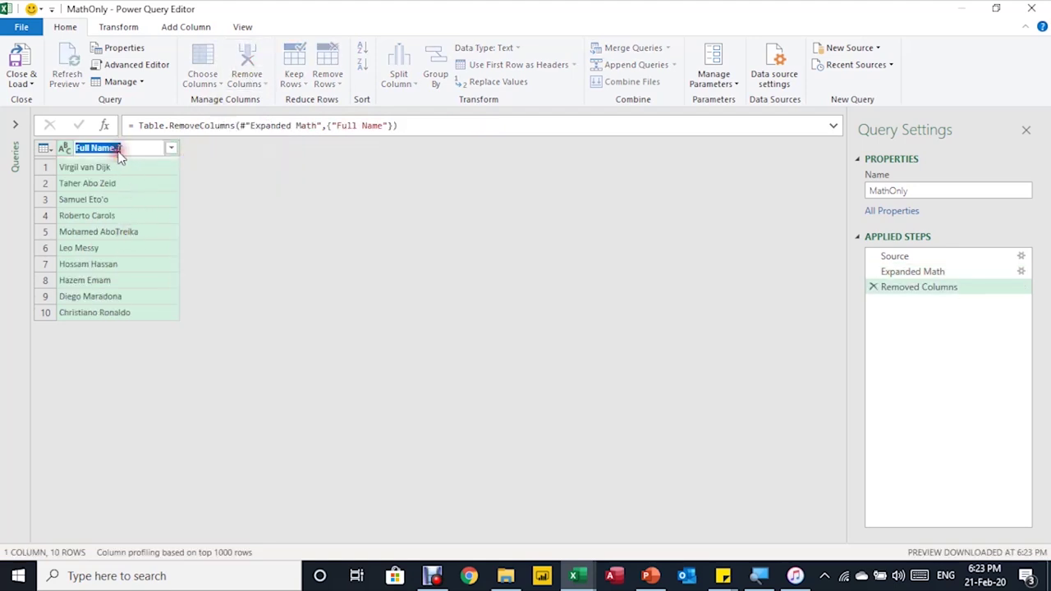
left_click(126, 151)
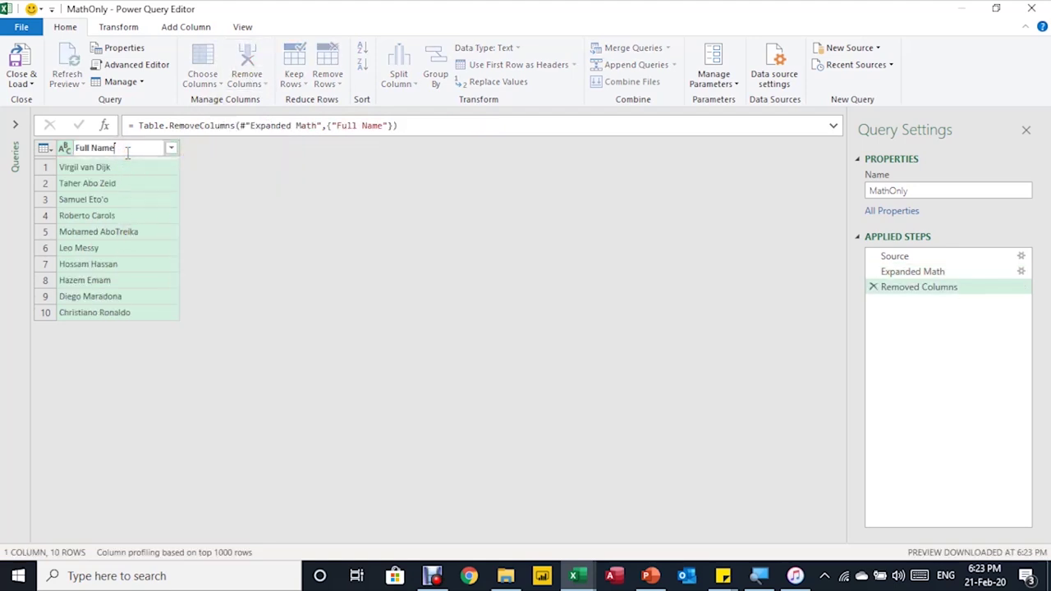
key("Return")
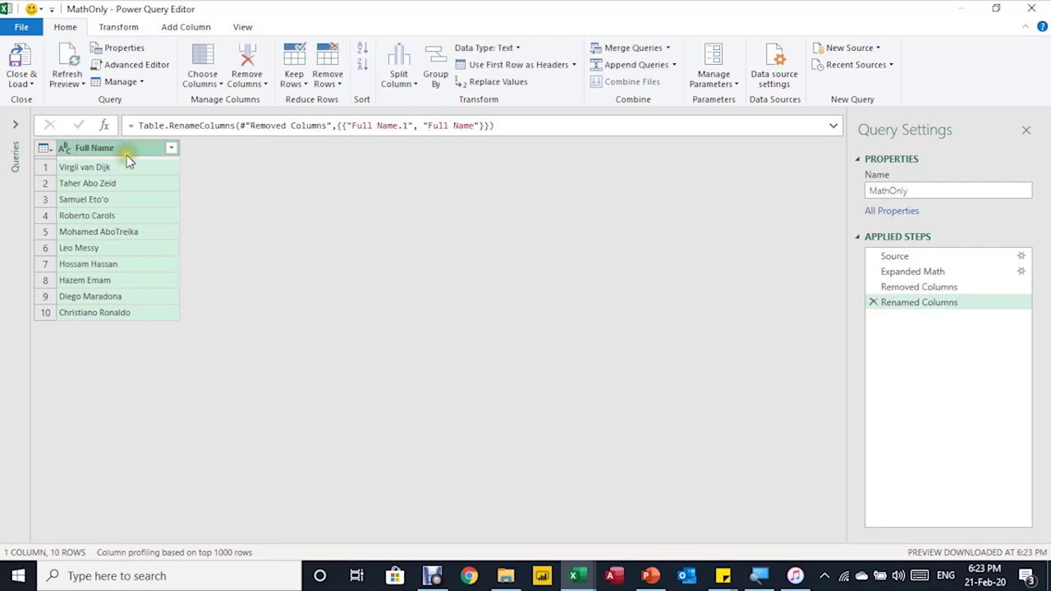
Close the editor and load MathOnly as a table into the existing worksheet at cell I4.
left_click(21, 82)
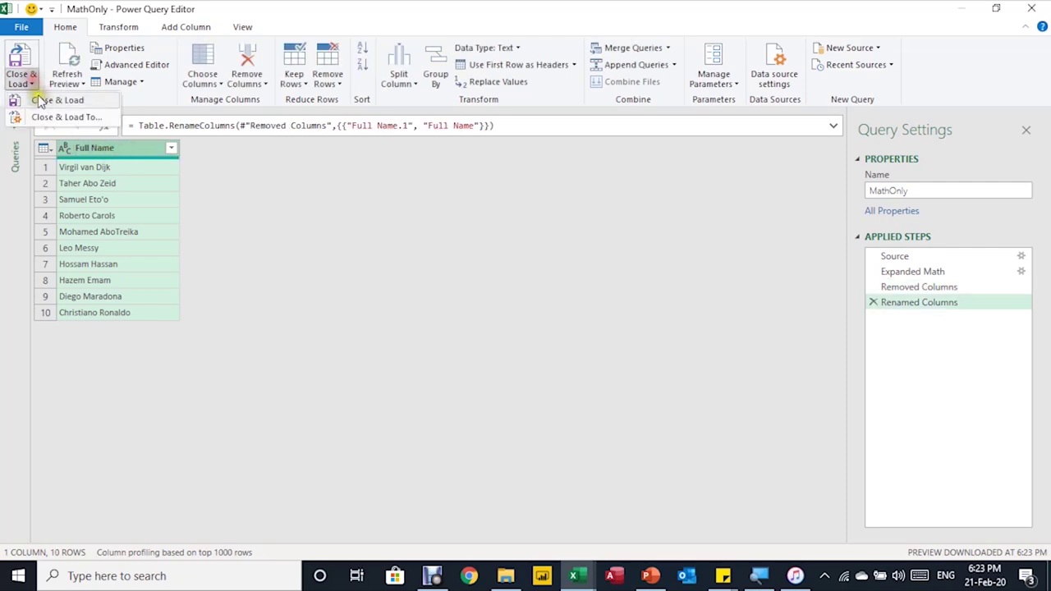
left_click(51, 121)
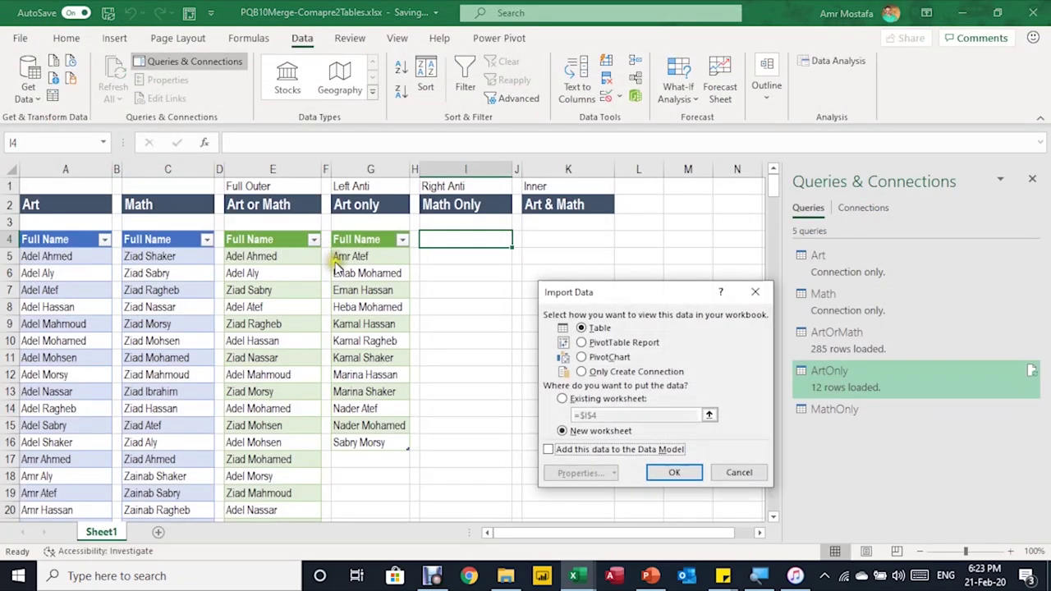
left_click_drag(687, 297, 655, 281)
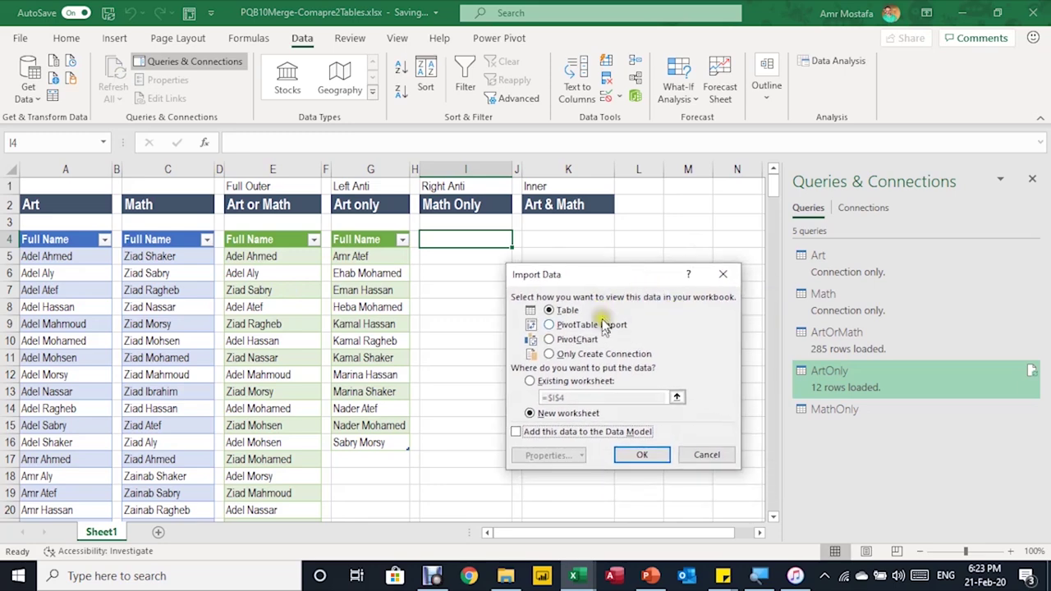
left_click(558, 384)
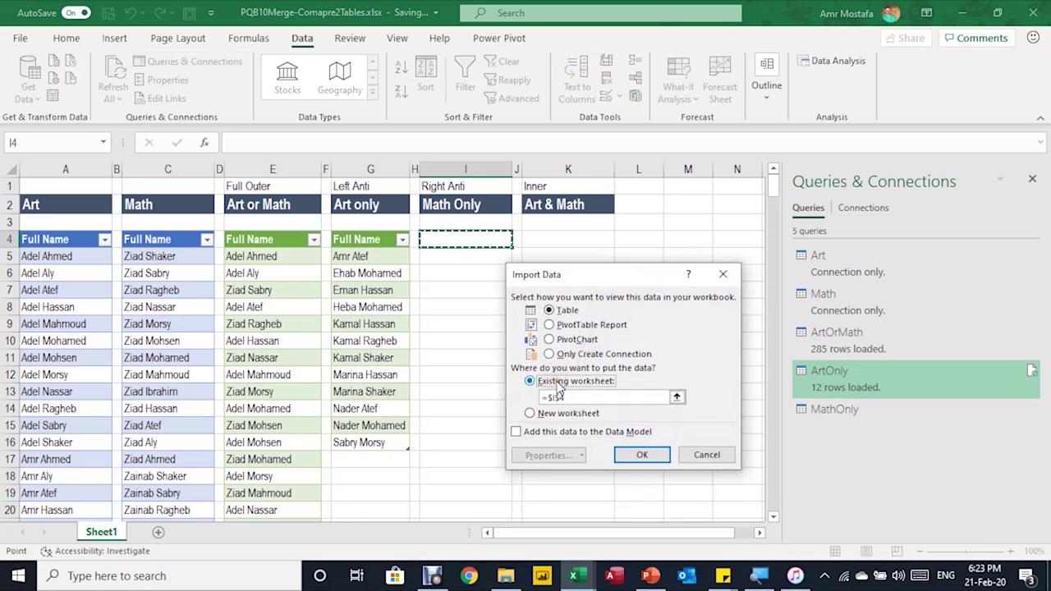
left_click(644, 456)
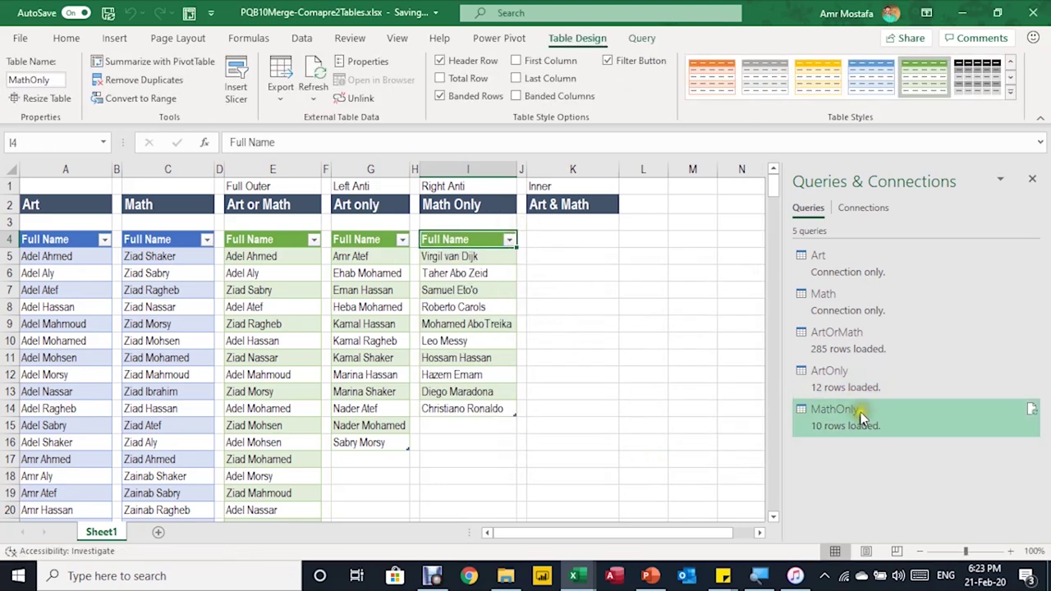
mouse_move(815, 438)
From cell K4 under Art & Math, start a new query for the Inner merge.
left_click(576, 239)
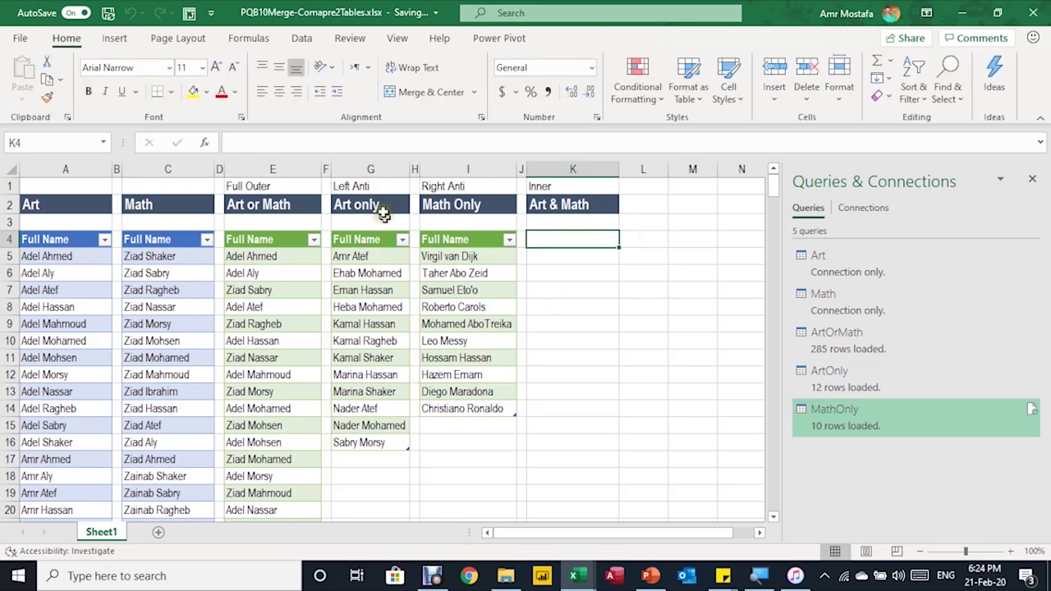
left_click(301, 37)
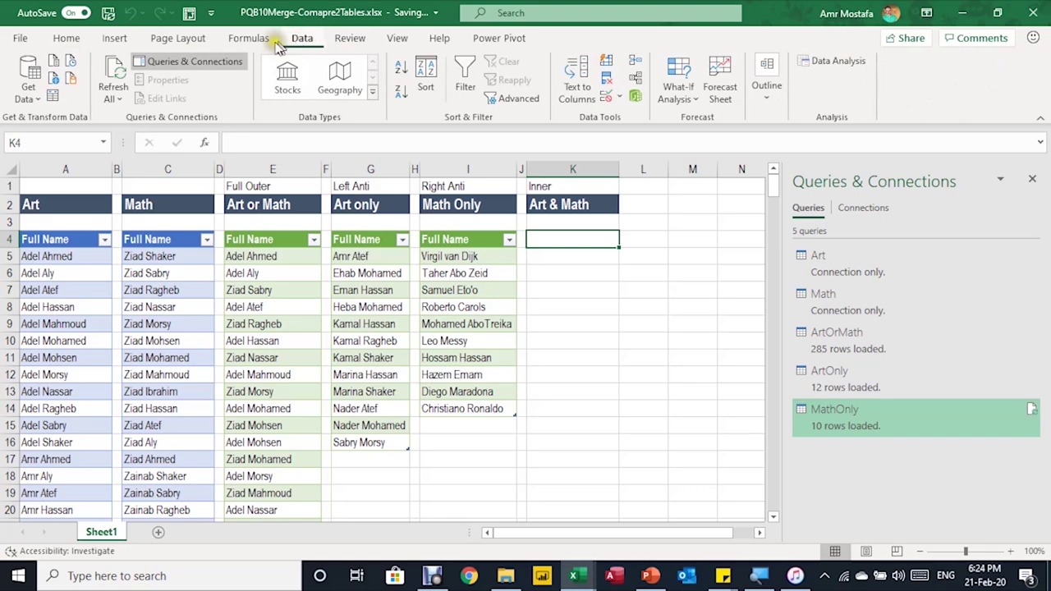
Start a new query merge with Art as the first table and Math as the second.
left_click(28, 89)
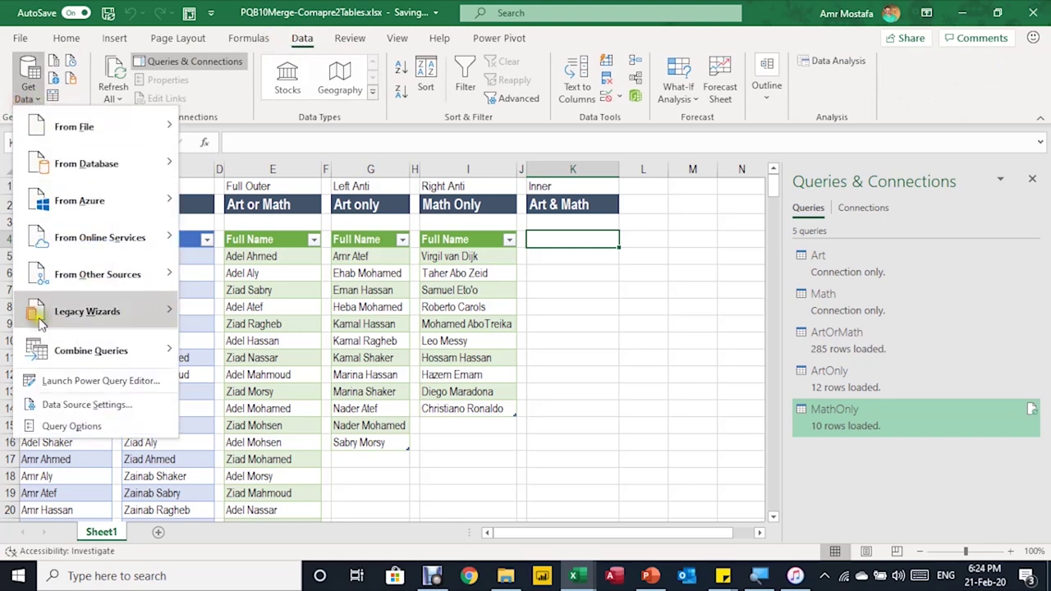
mouse_move(49, 349)
left_click(215, 353)
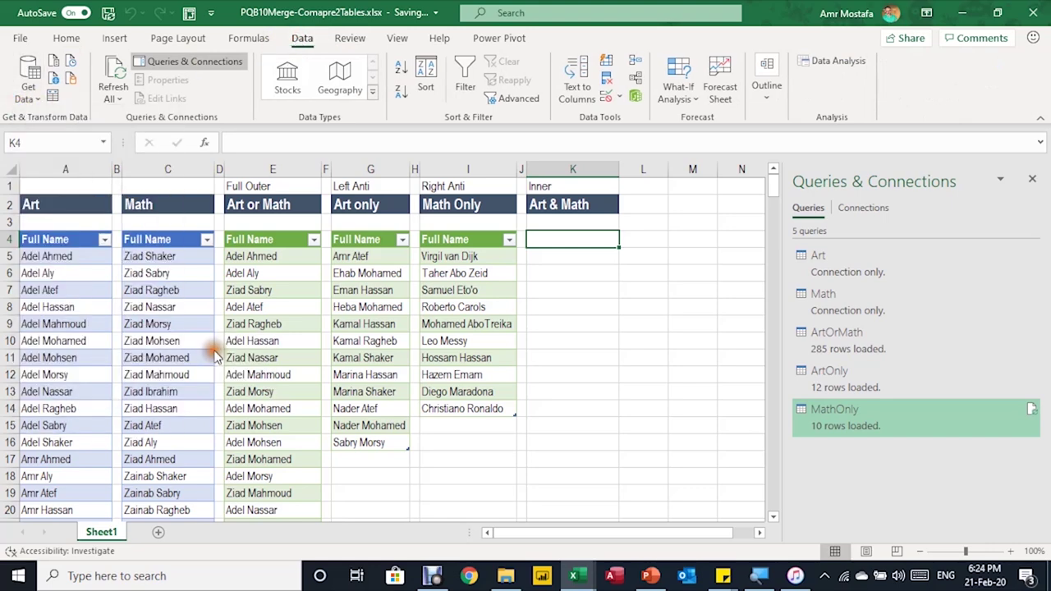
left_click(333, 123)
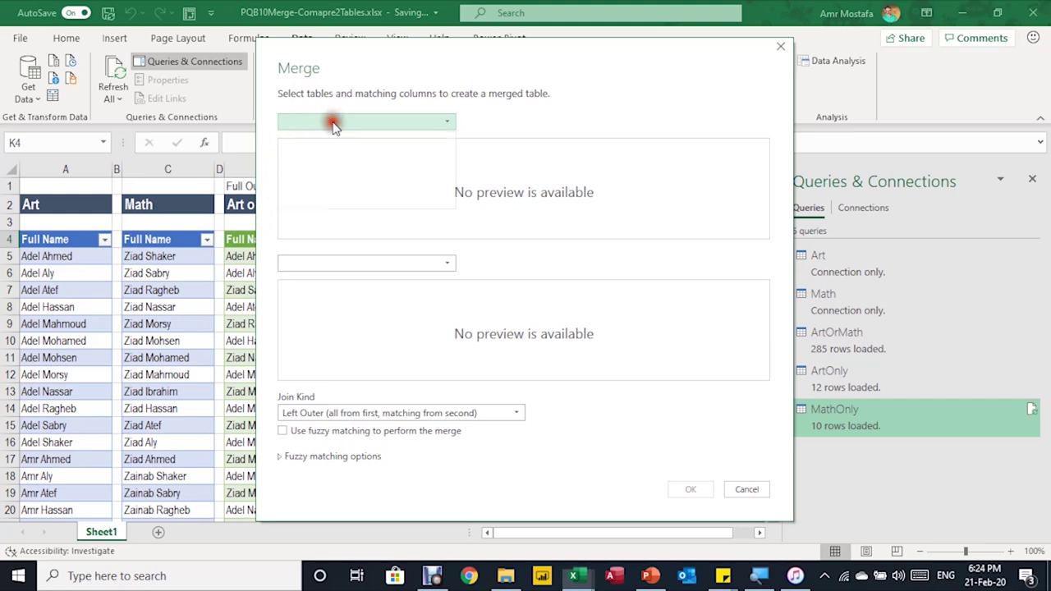
left_click(323, 140)
left_click(332, 264)
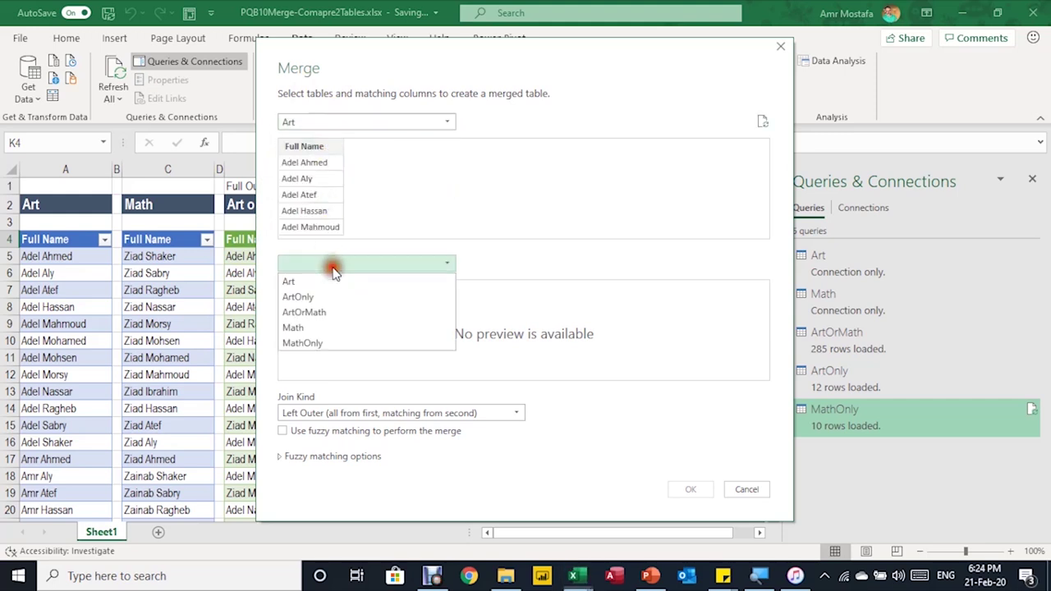
left_click(316, 328)
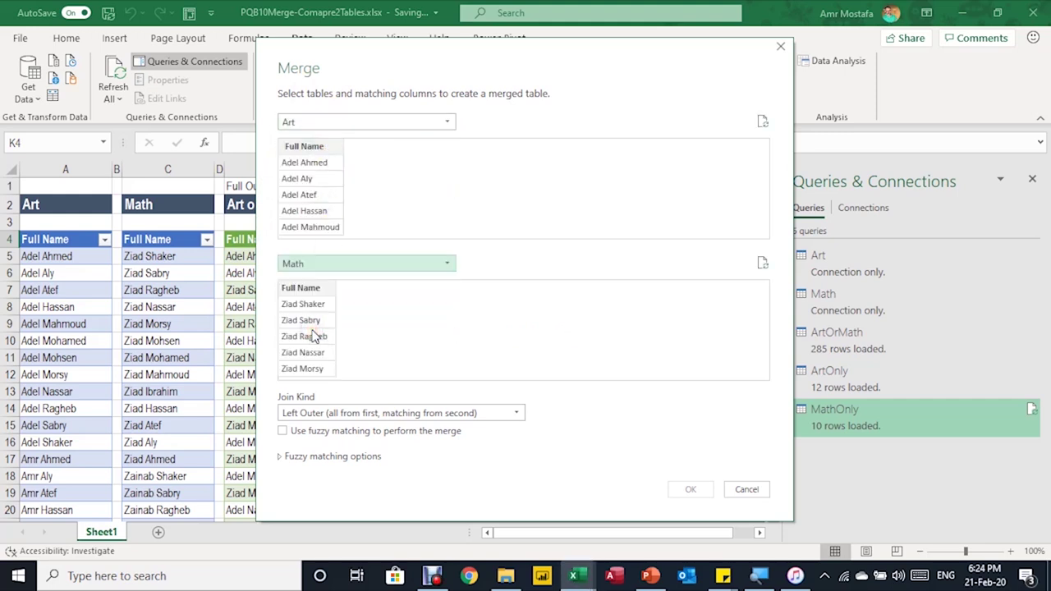
Match both tables on Full Name with an Inner join and name the merged query Art&Math.
left_click(311, 147)
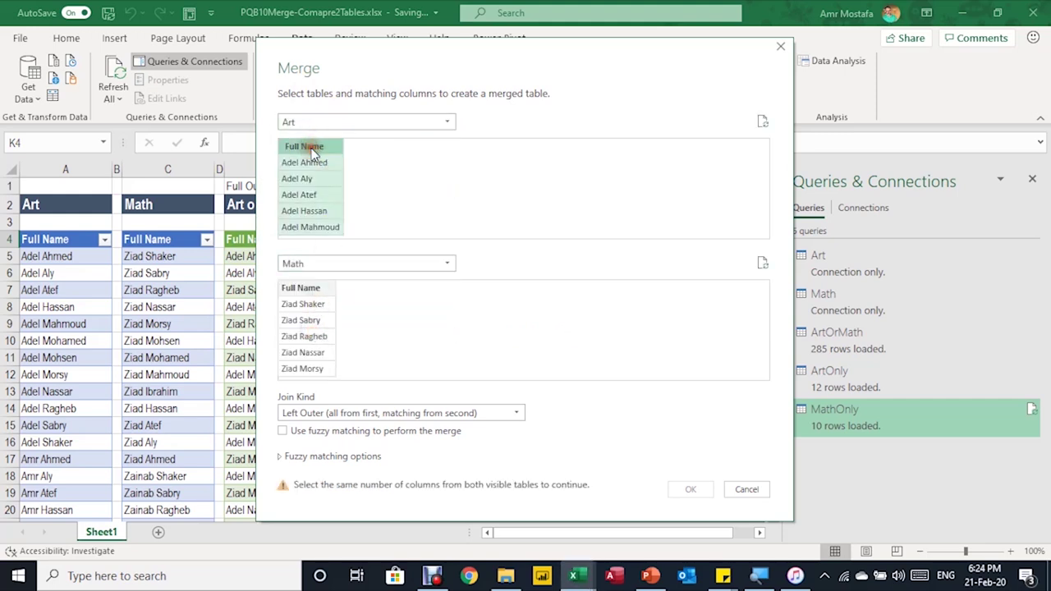
left_click(302, 289)
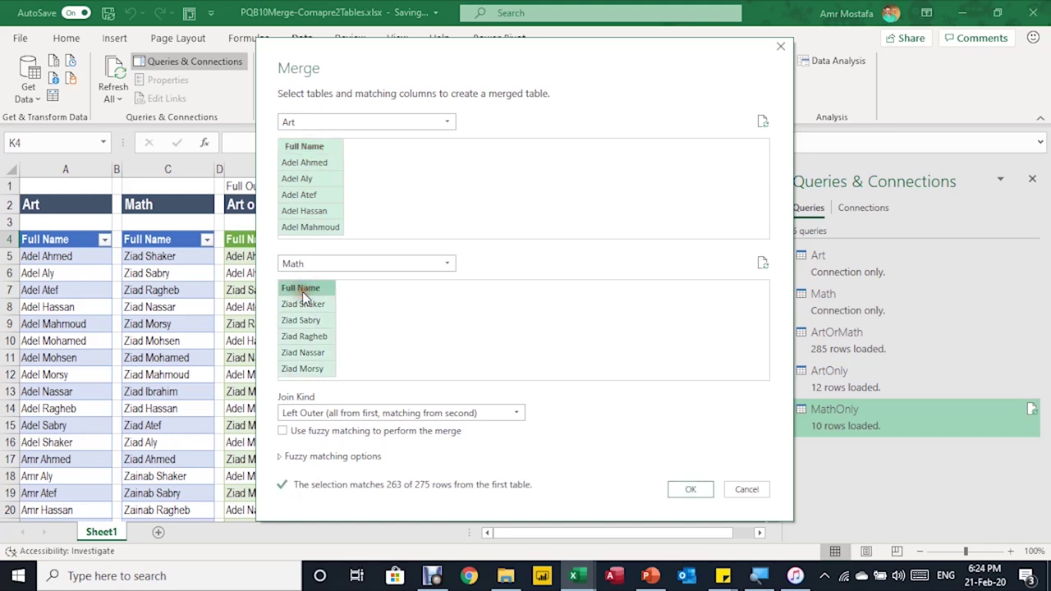
left_click(326, 413)
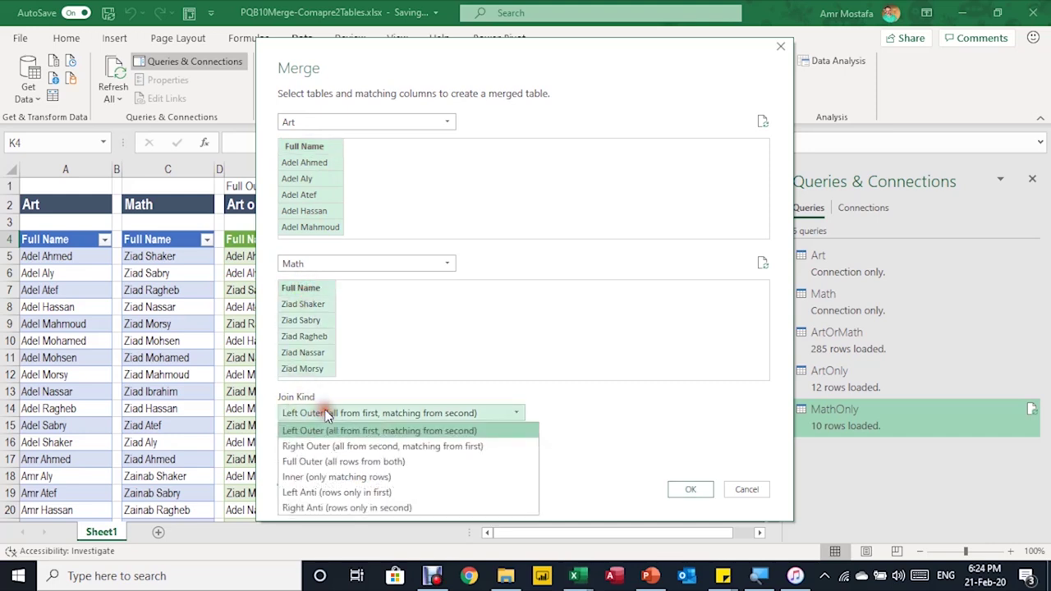
left_click(348, 484)
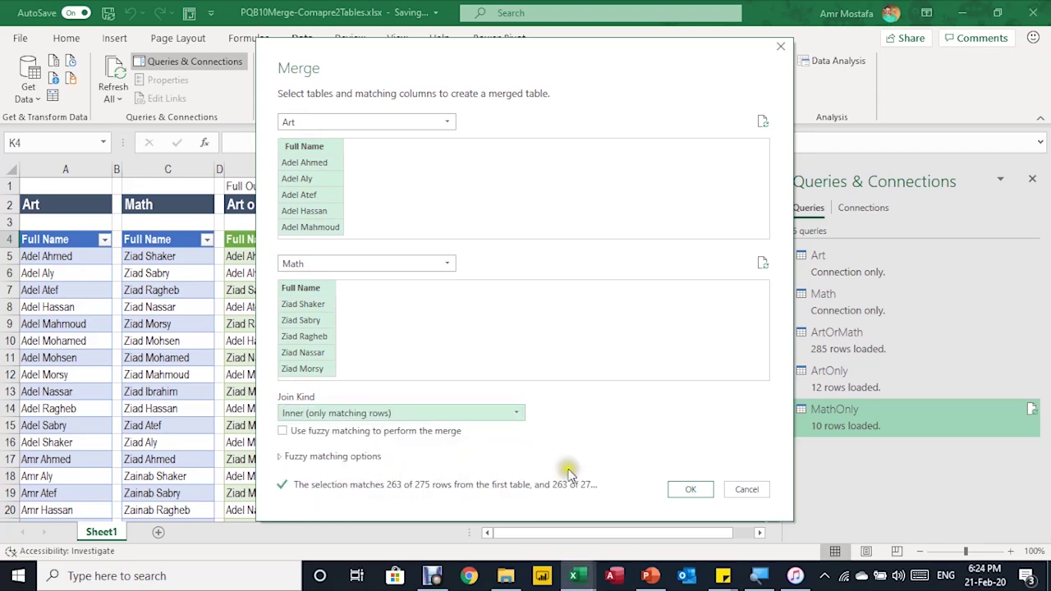
left_click(697, 490)
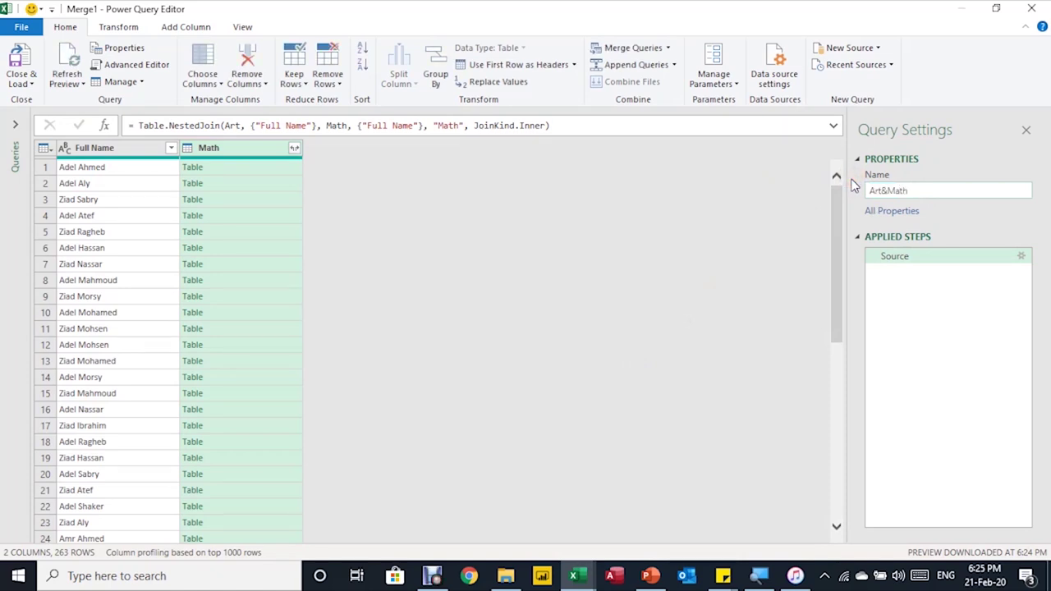
Check the last merged rows and preview some nested tables in the Math column, and remove that column.
left_click_drag(837, 206, 797, 548)
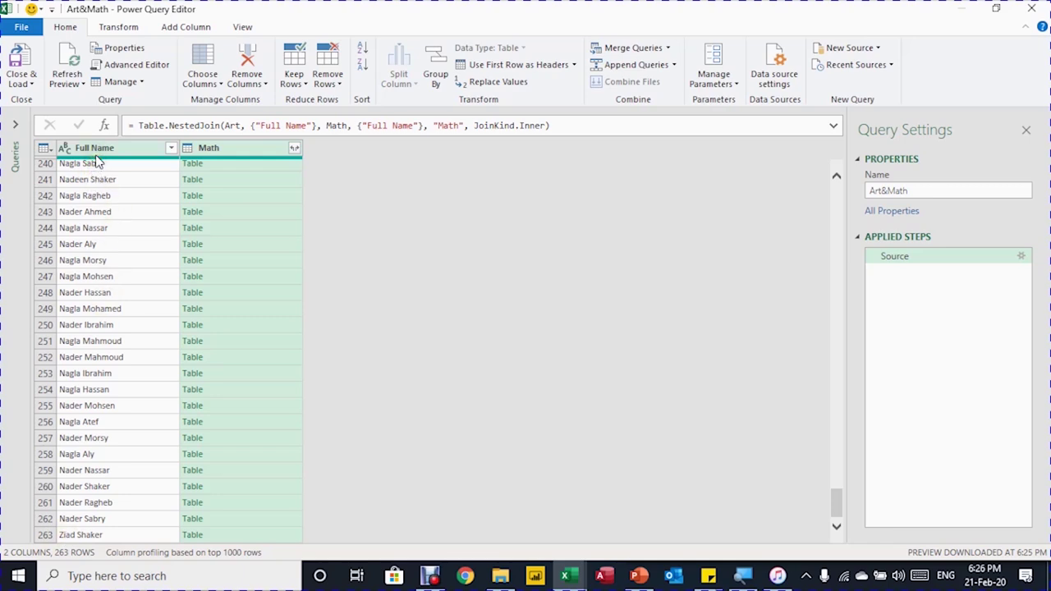
left_click(205, 148)
left_click(235, 164)
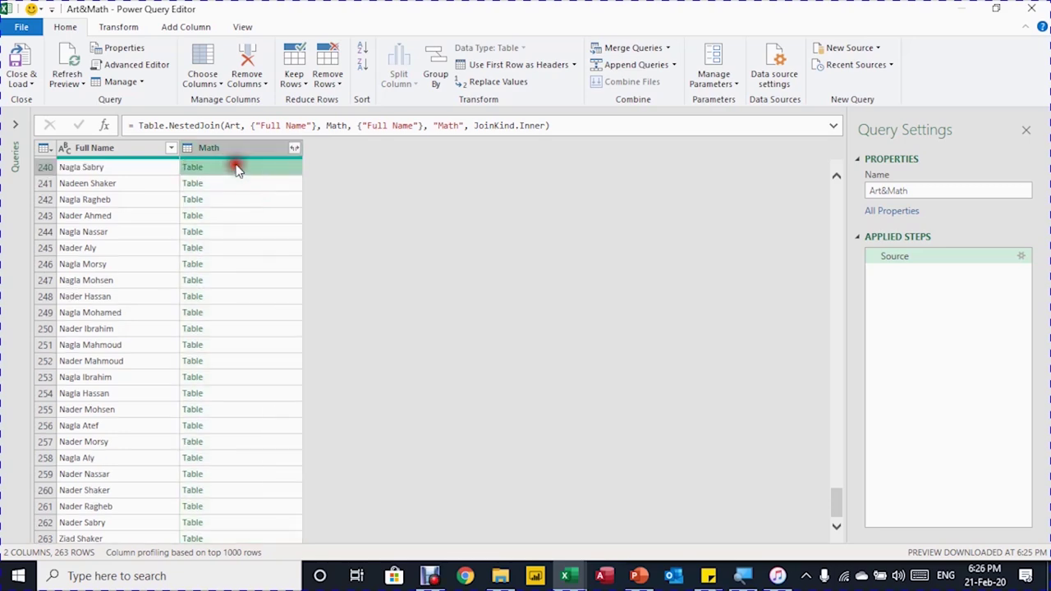
left_click(261, 233)
left_click(259, 280)
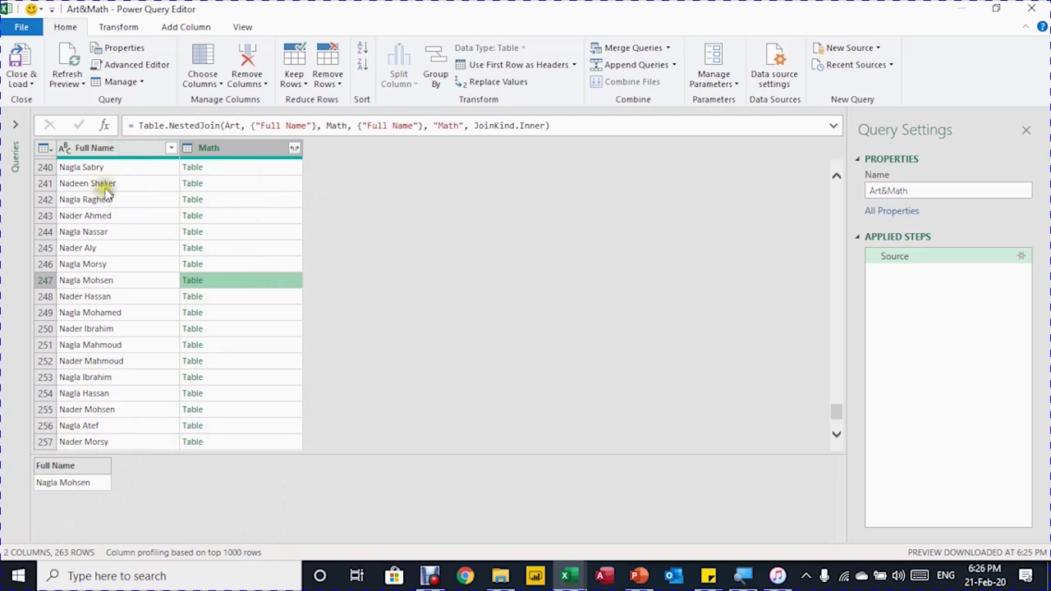
left_click(228, 151)
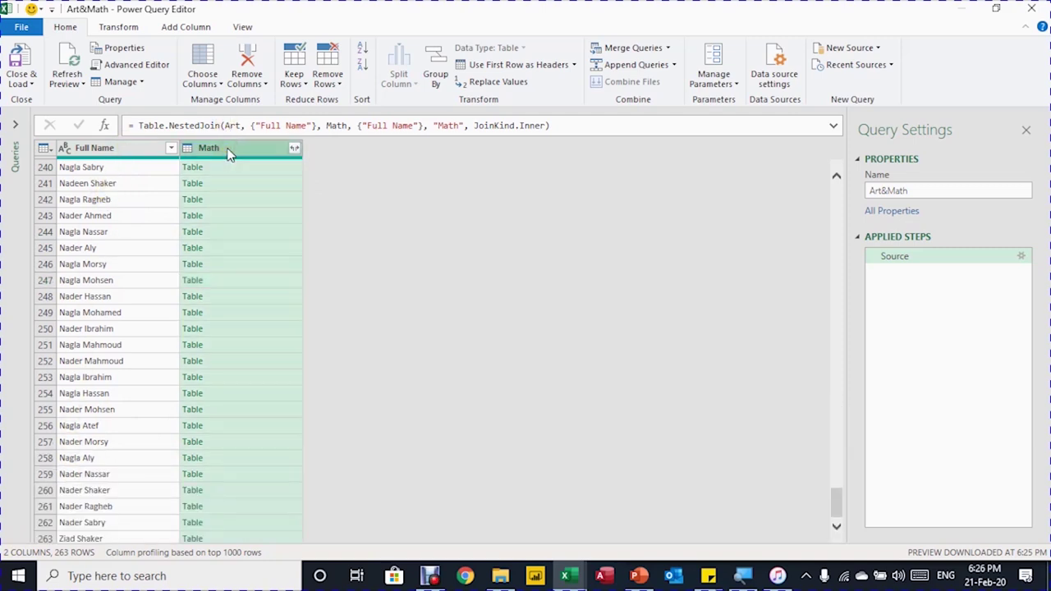
left_click(250, 70)
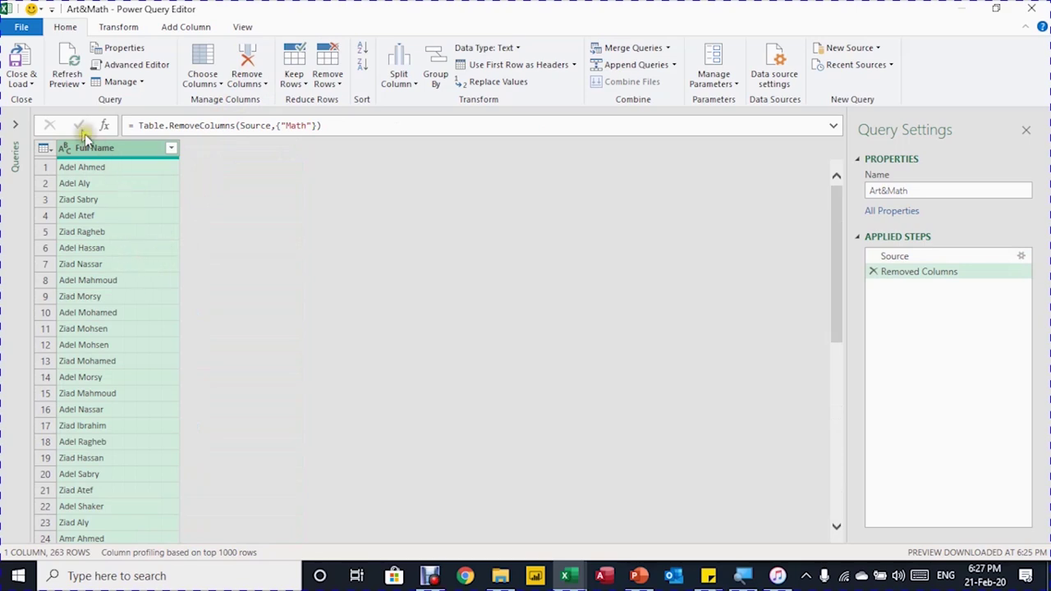
Load the Art&Math query as a table into the existing worksheet at cell K4.
left_click(24, 82)
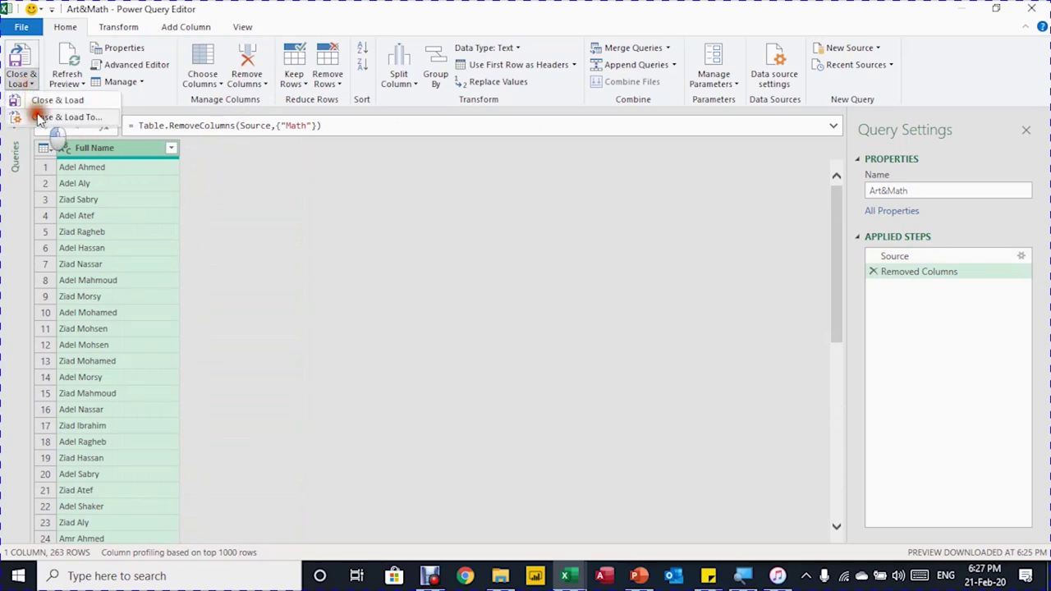
left_click(39, 100)
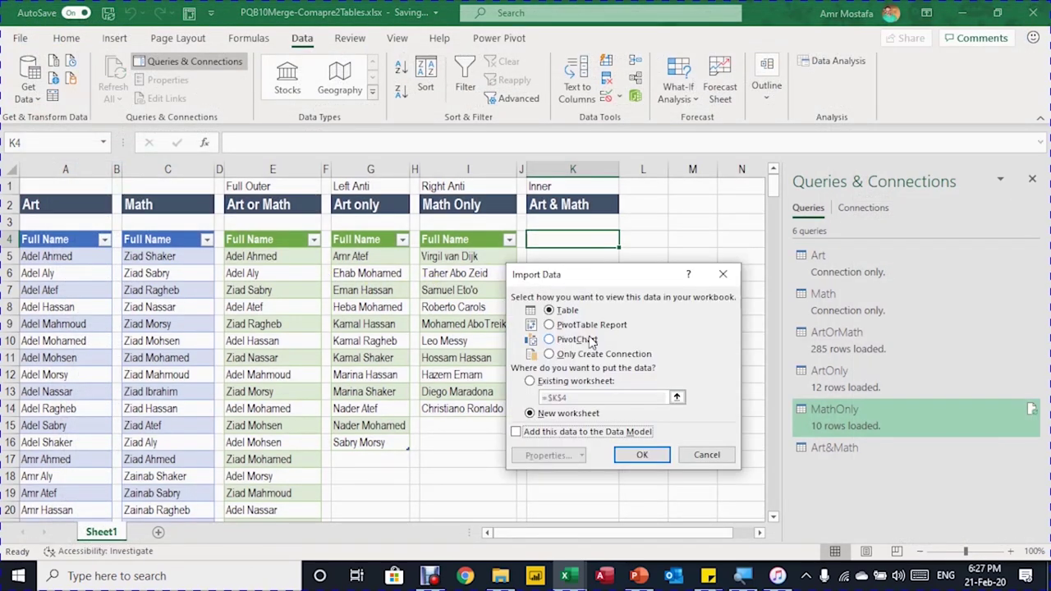
left_click(566, 381)
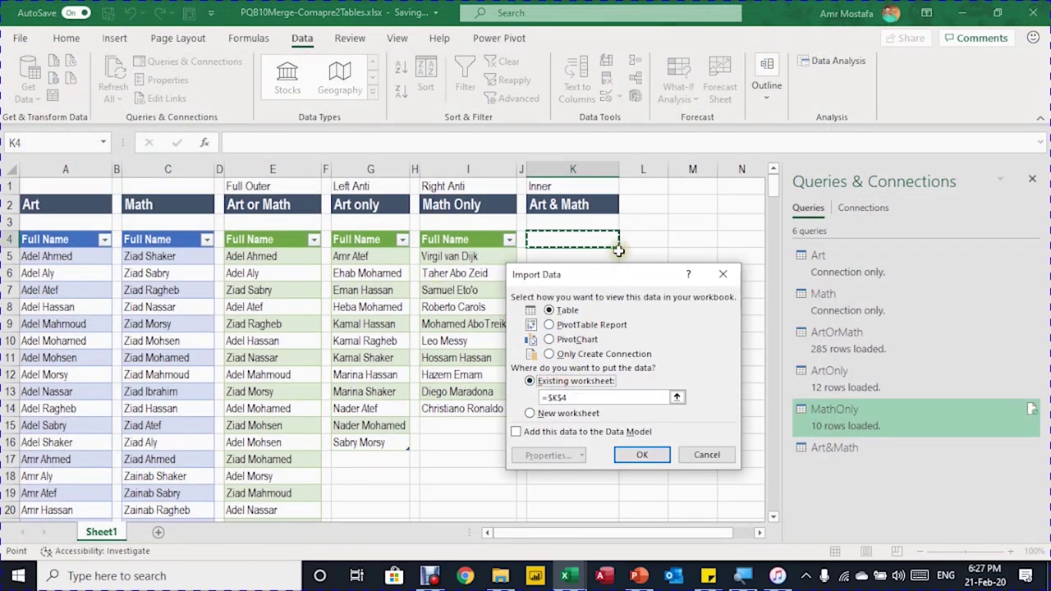
left_click(636, 455)
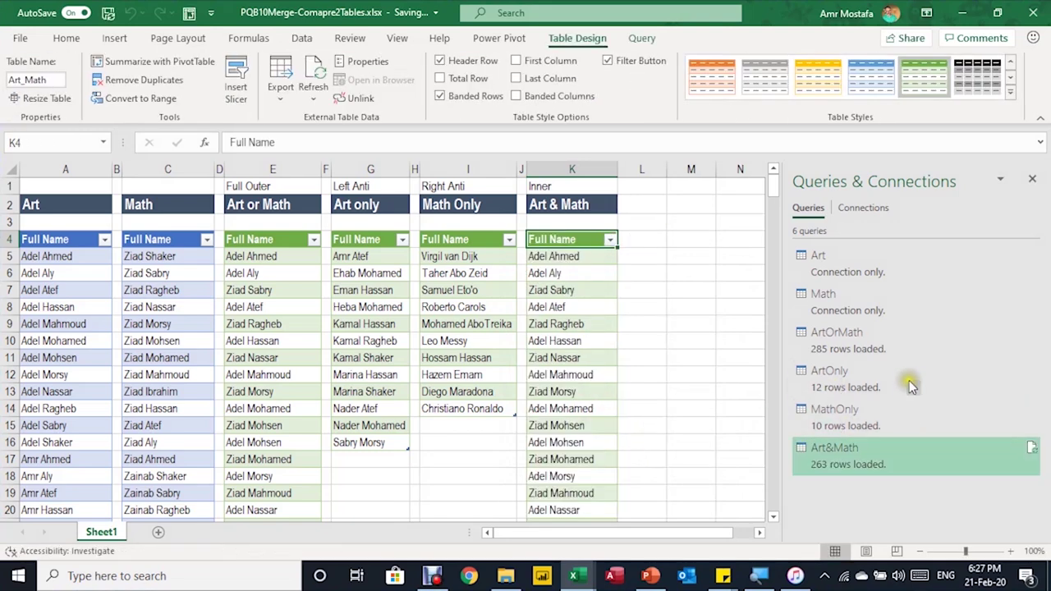
Review the Art&Math query preview and compare the Full Outer and Inner result tables on the sheet.
mouse_move(885, 469)
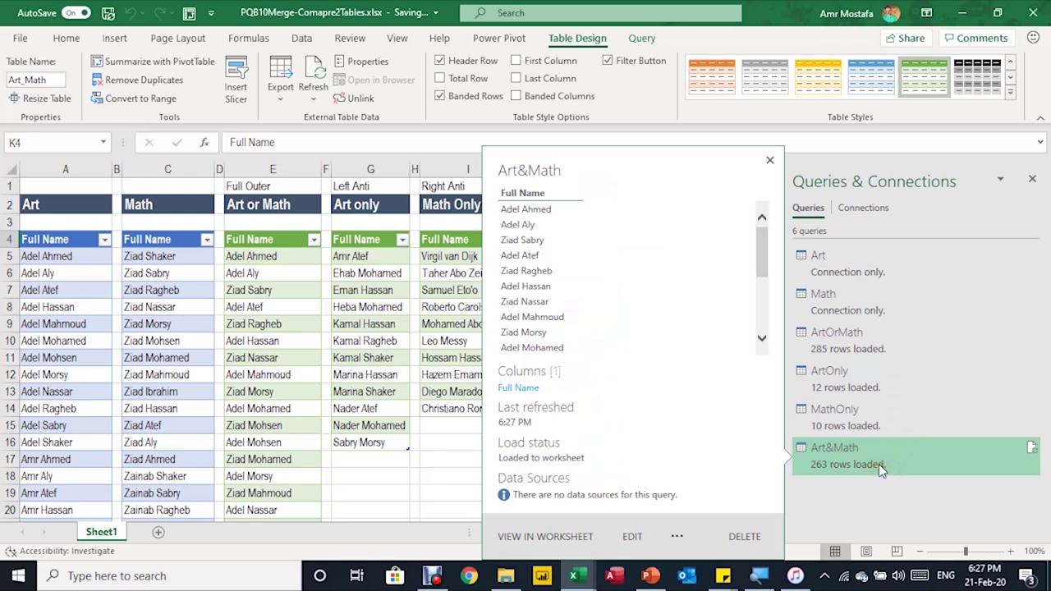
left_click(277, 308)
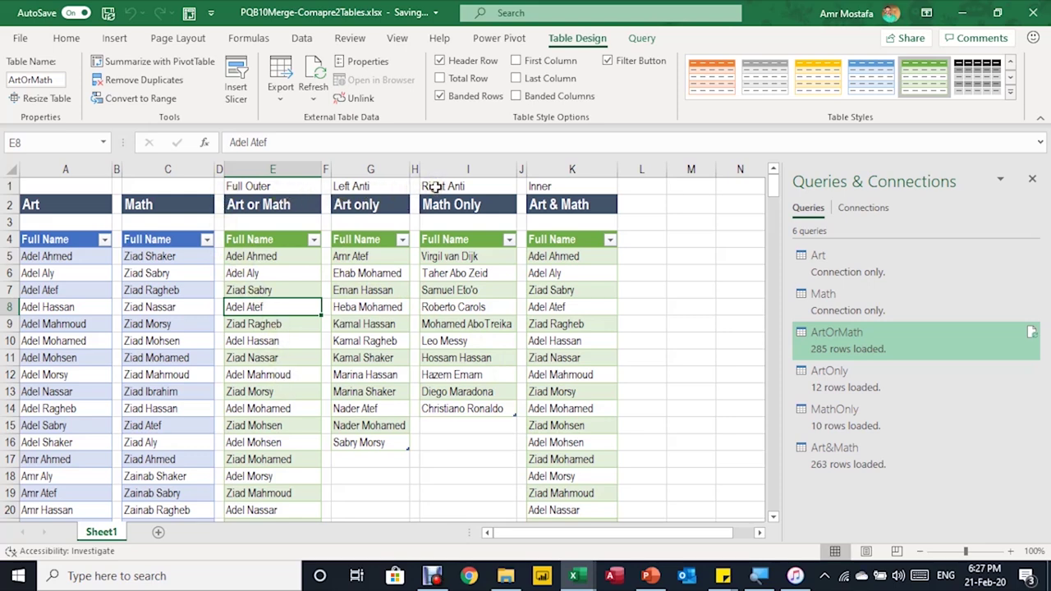
left_click(535, 187)
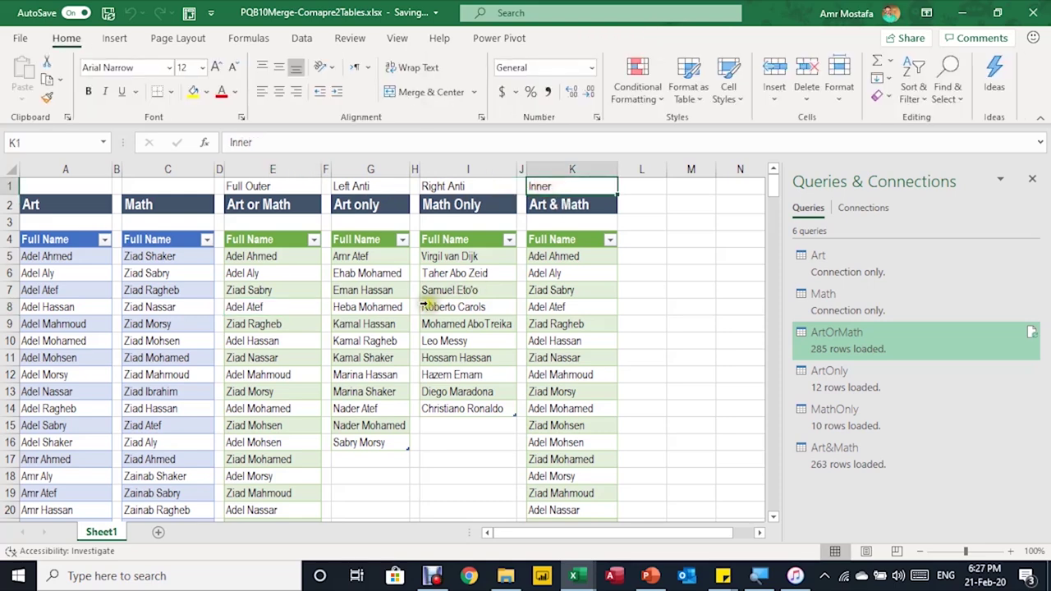
left_click(267, 301)
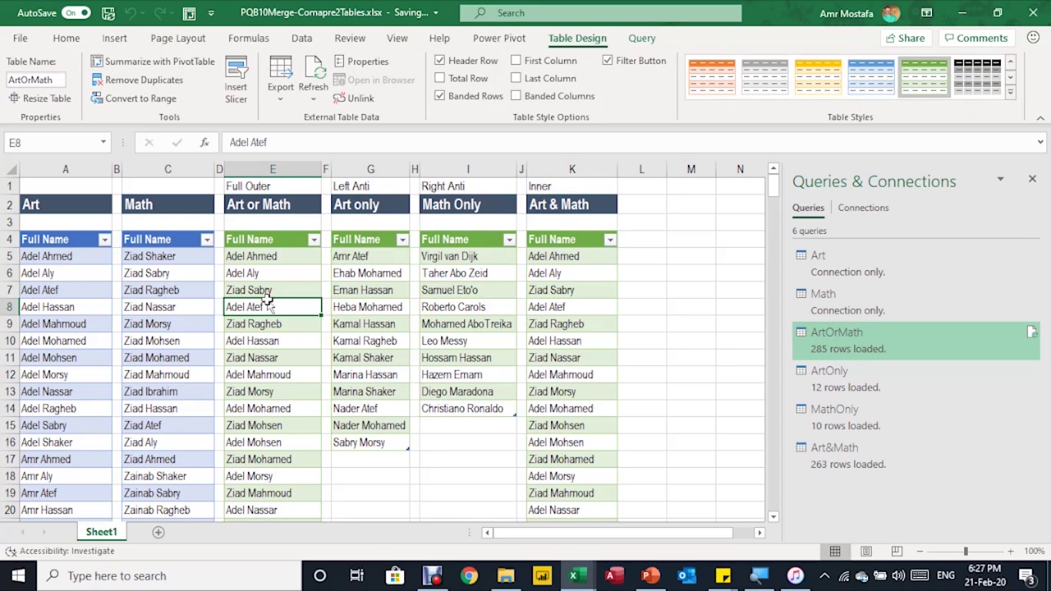
scroll(328, 316, "down", 2)
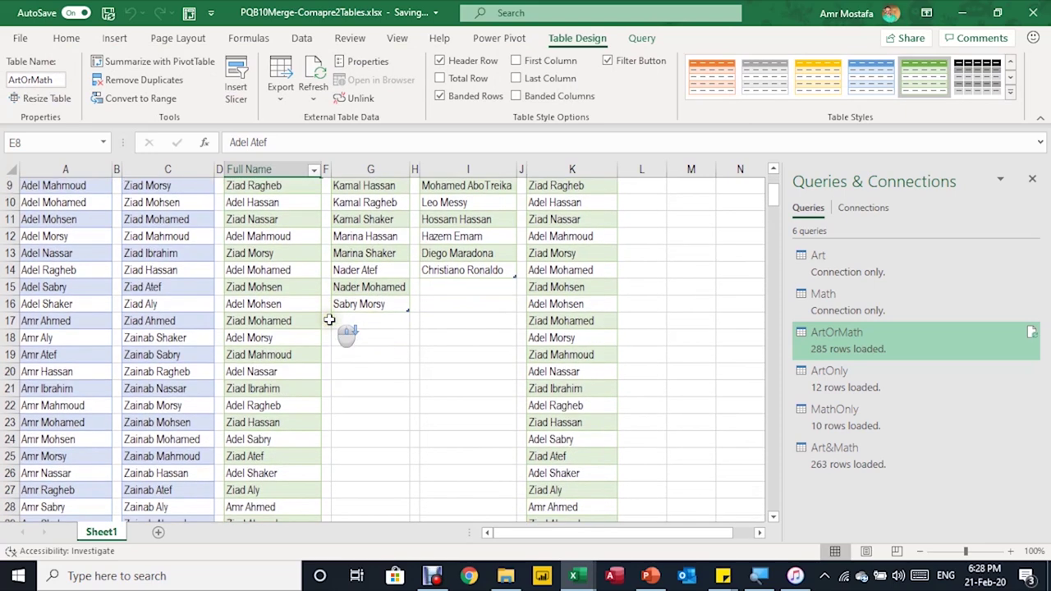
scroll(328, 321, "up", 2)
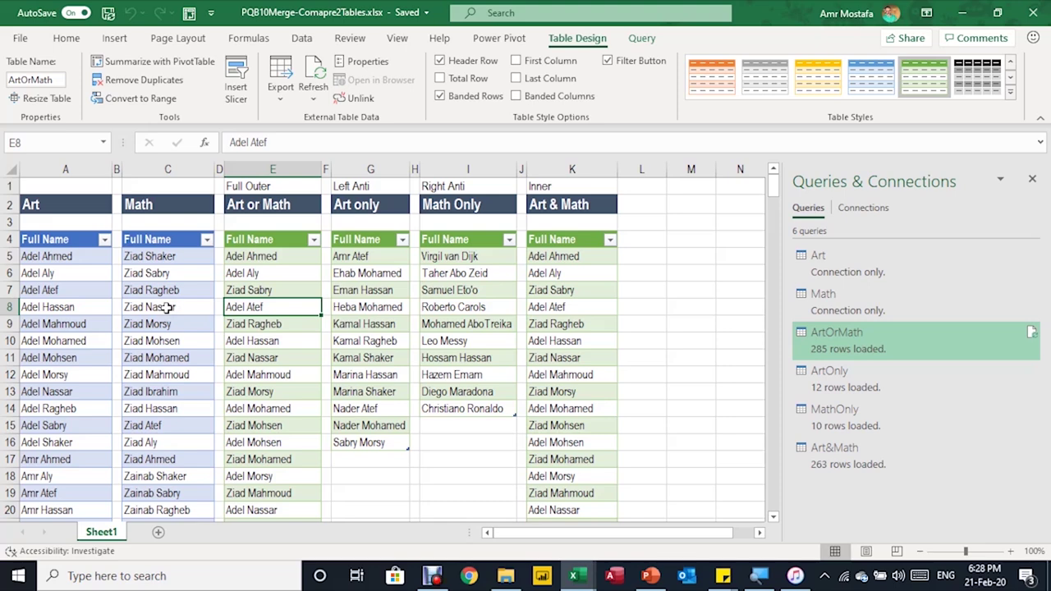
left_click(585, 292)
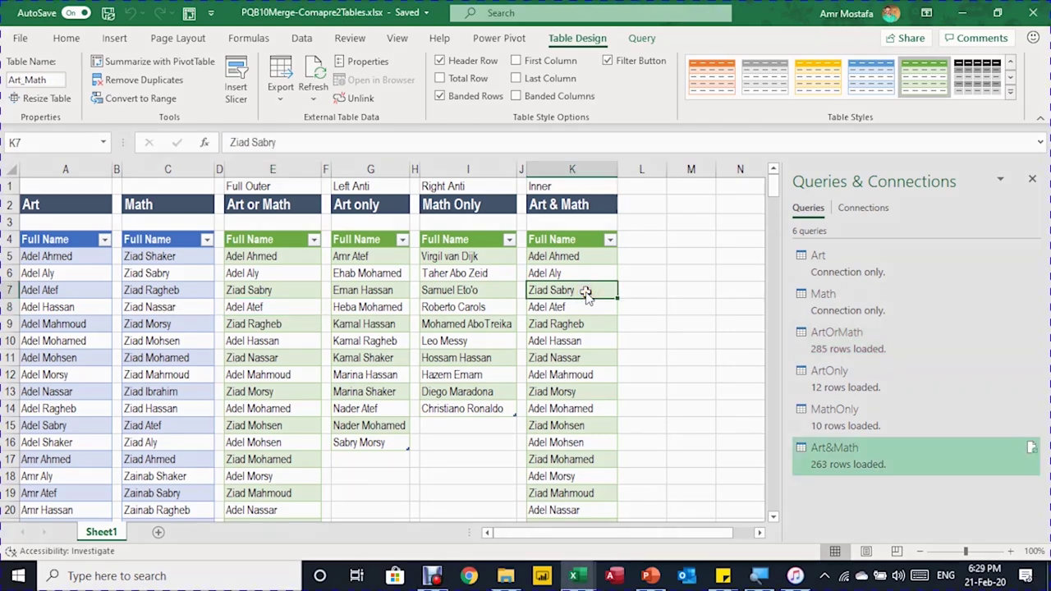
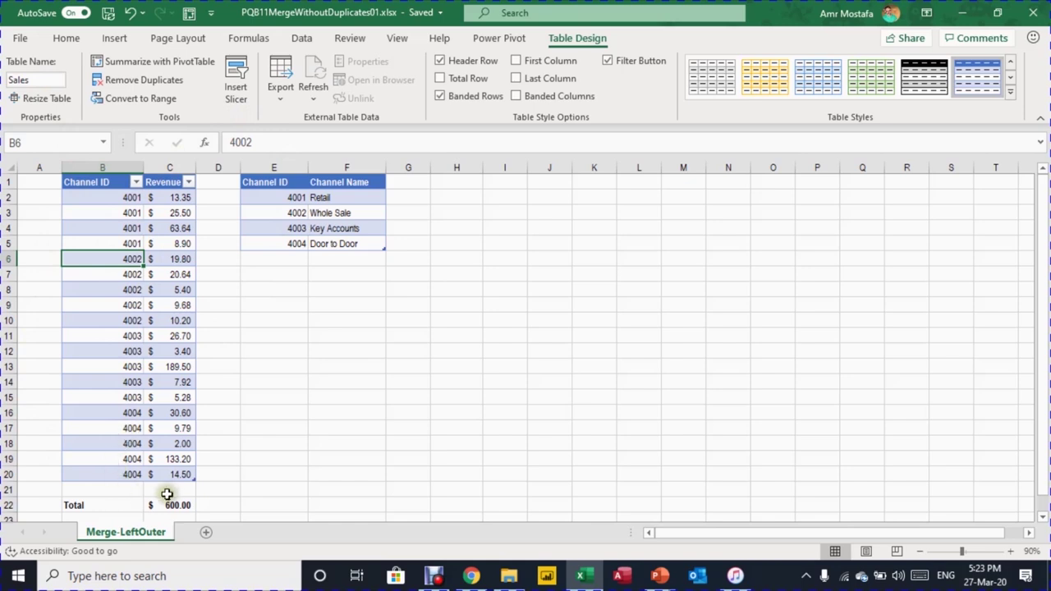
In the PQB11MergeWithoutDuplicates01 workbook, examine the revenue total's formula, the sales Channel IDs and the channel lookup table's name.
left_click(172, 505)
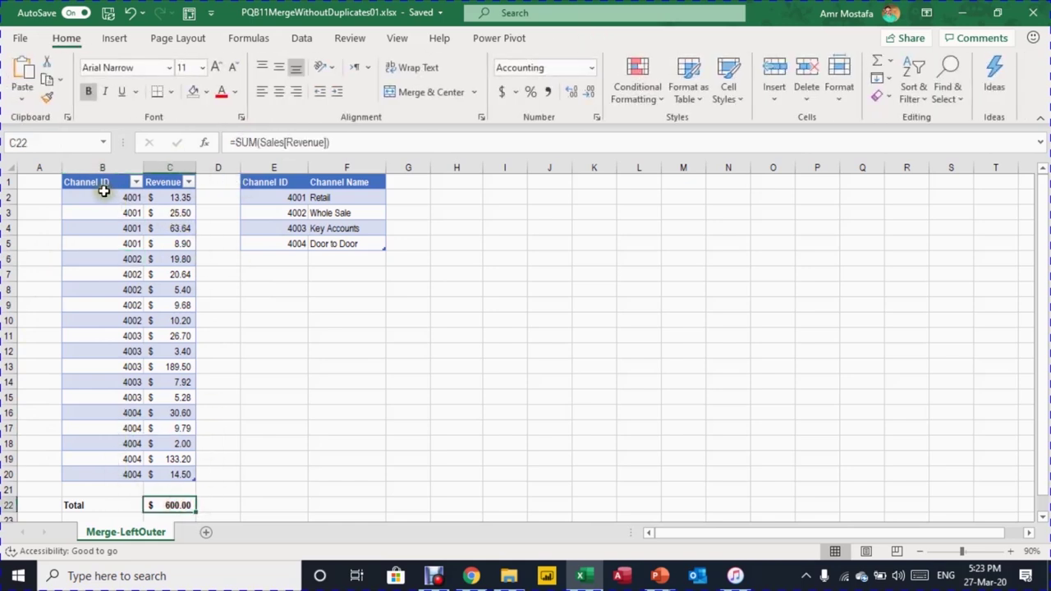
left_click_drag(101, 197, 83, 474)
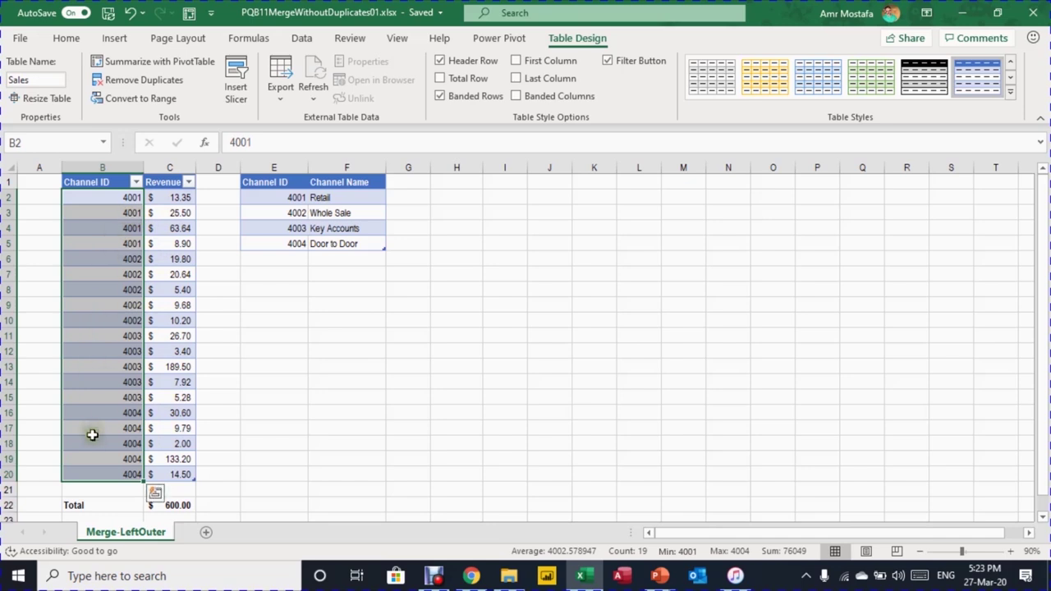
left_click(291, 198)
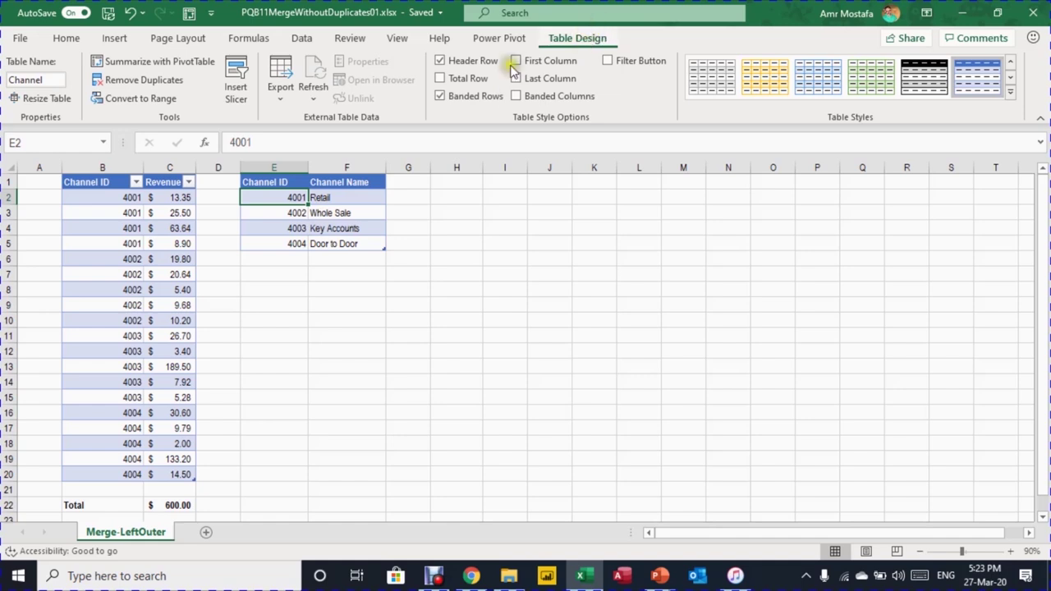
left_click(32, 80)
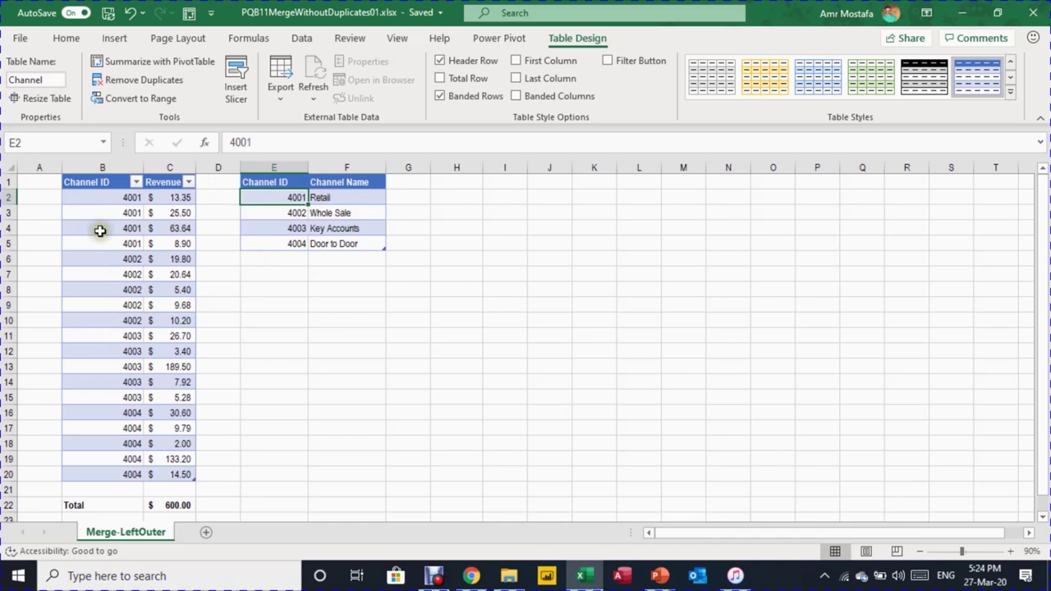
left_click(454, 201)
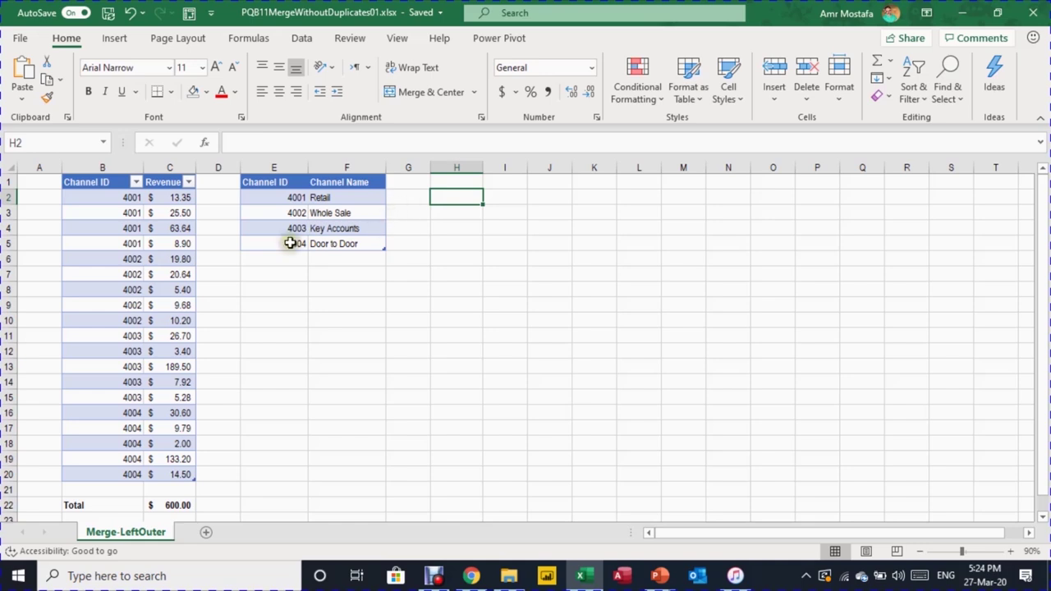
Bring the Sales table with Channel ID and Revenue into the Power Query Editor.
left_click(127, 259)
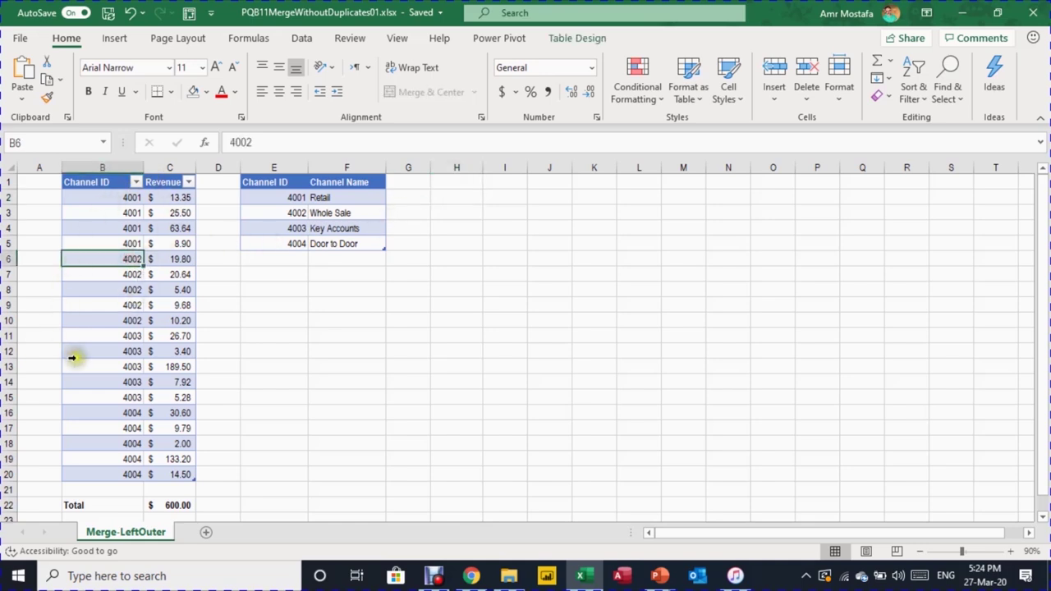
left_click(303, 36)
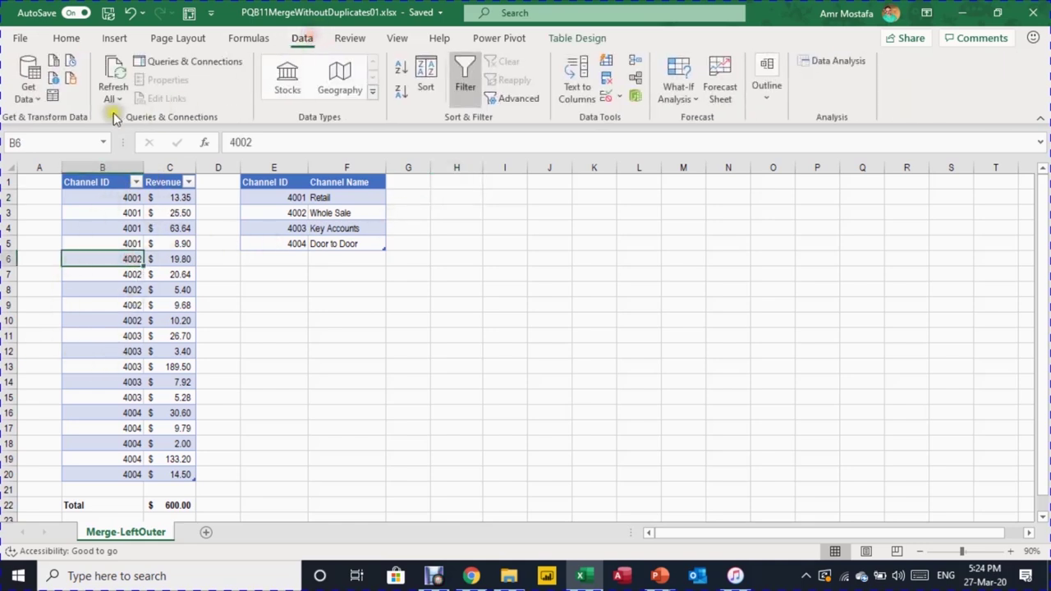
left_click(56, 98)
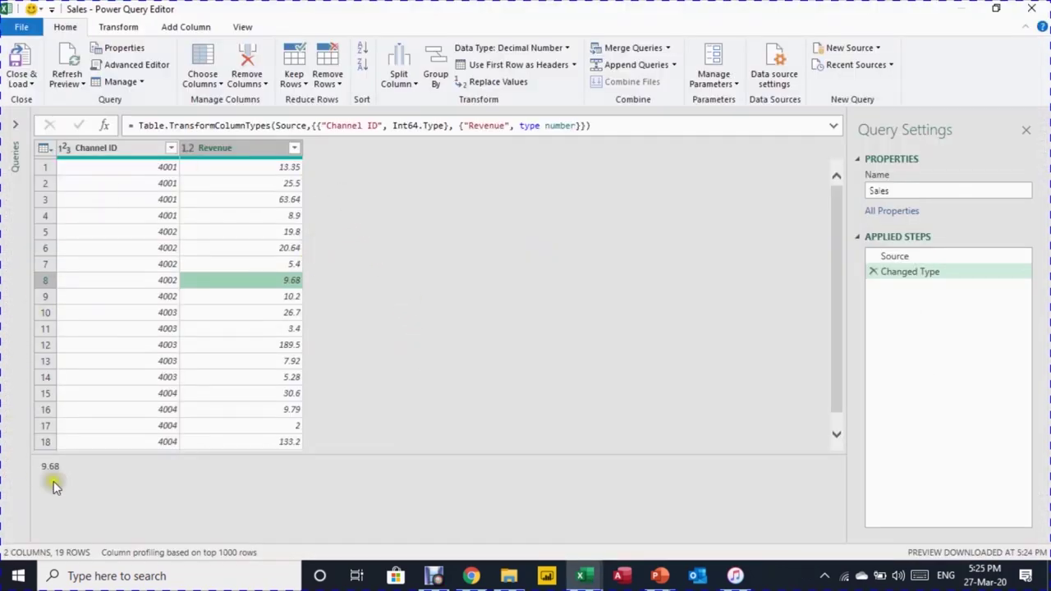
Close the editor and load the Sales query as a connection only.
double_click(882, 189)
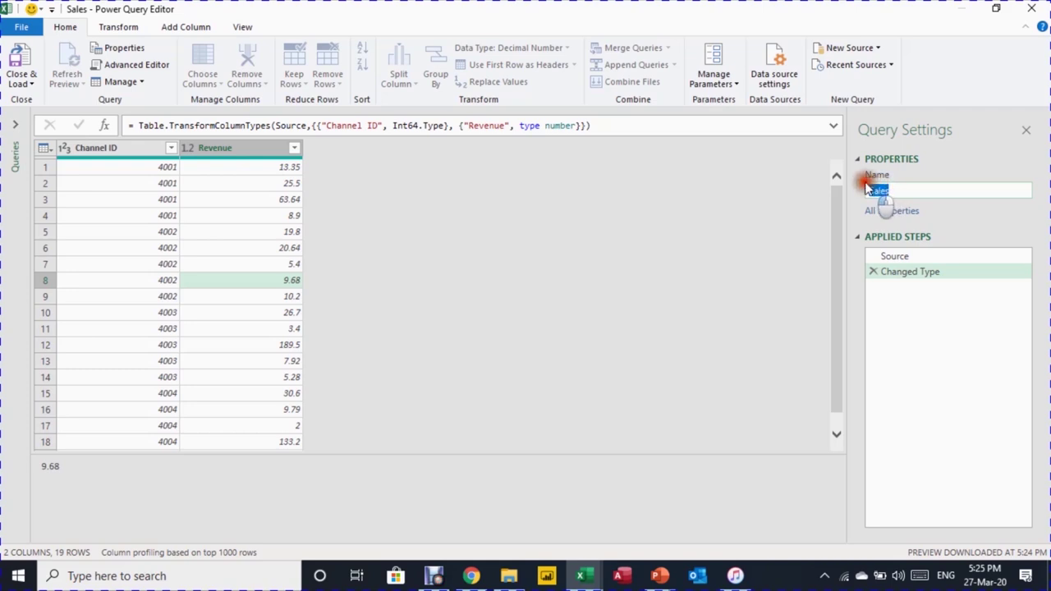
left_click(890, 259)
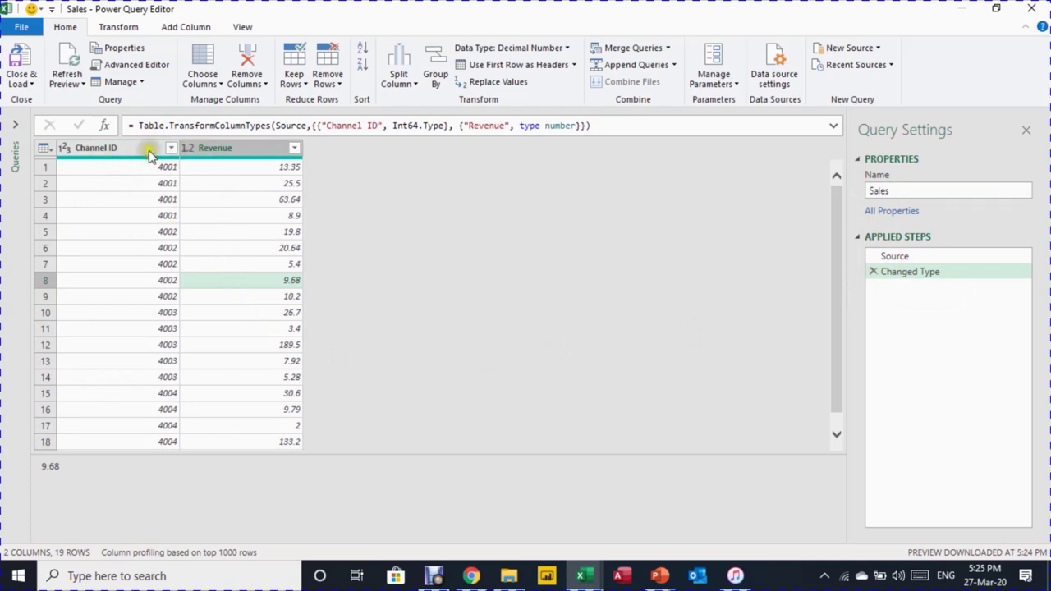
left_click(25, 83)
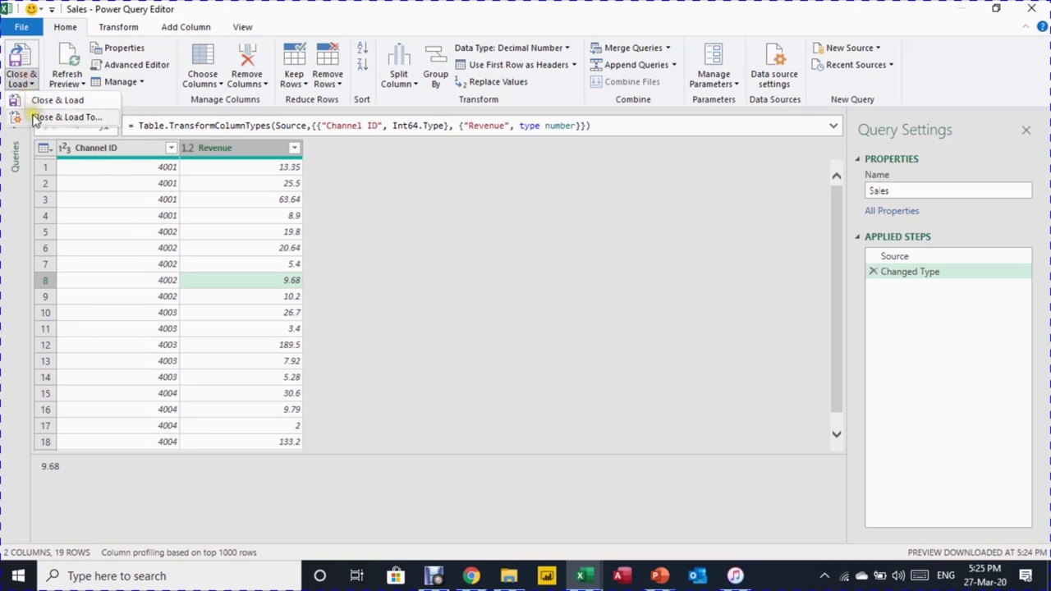
left_click(37, 100)
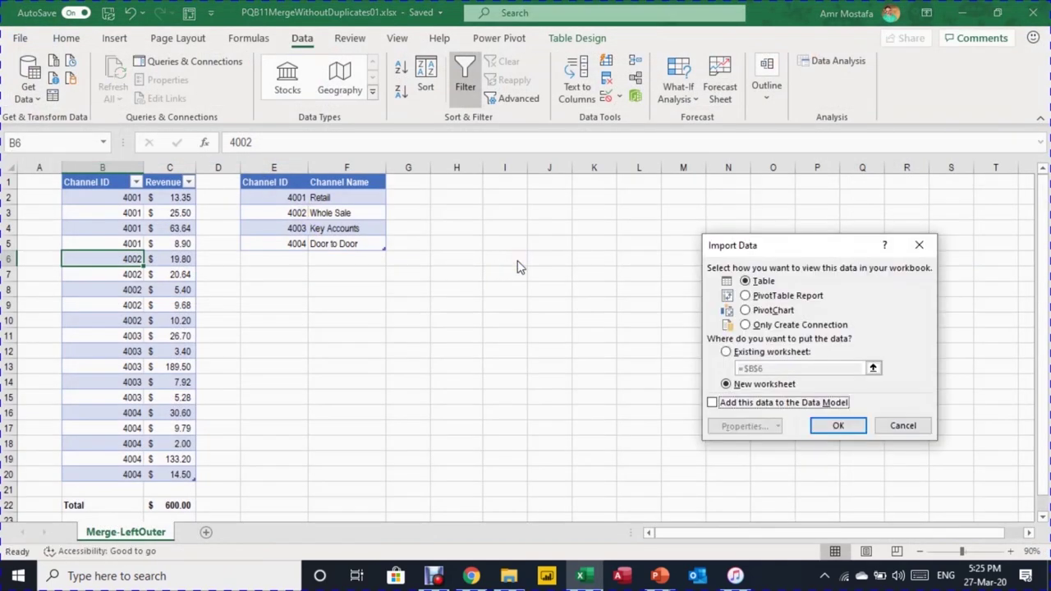
left_click(747, 325)
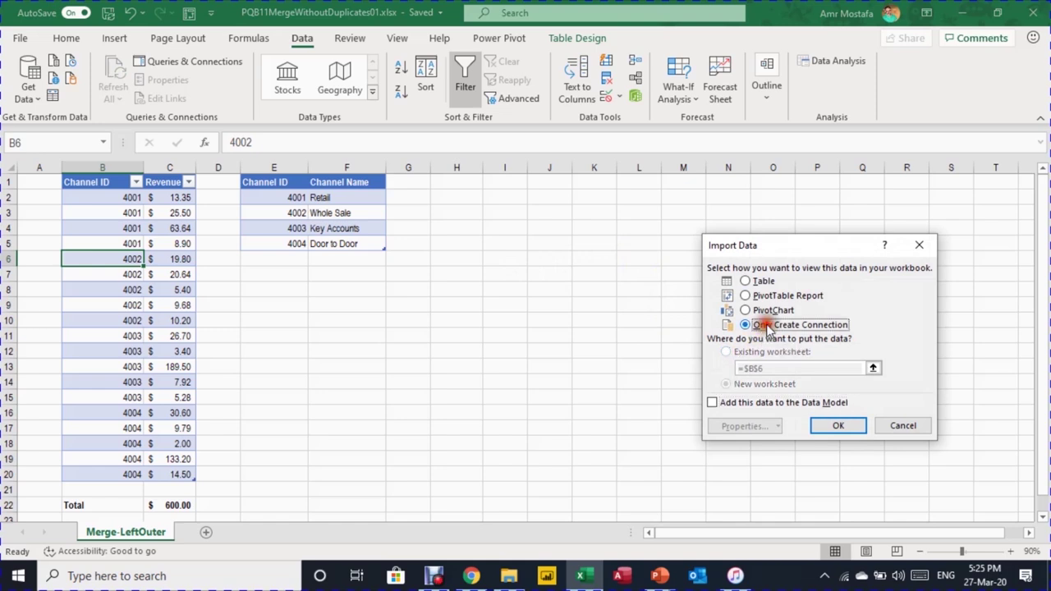
left_click(839, 426)
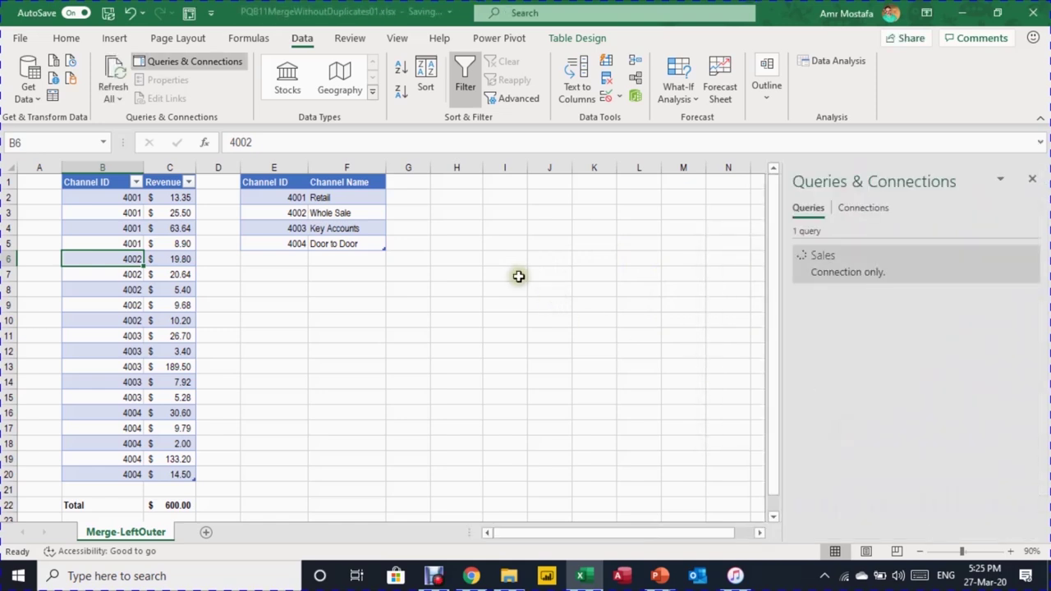
Bring the Channel table with Channel ID and Channel Name into Power Query and load it as a connection only.
left_click(286, 215)
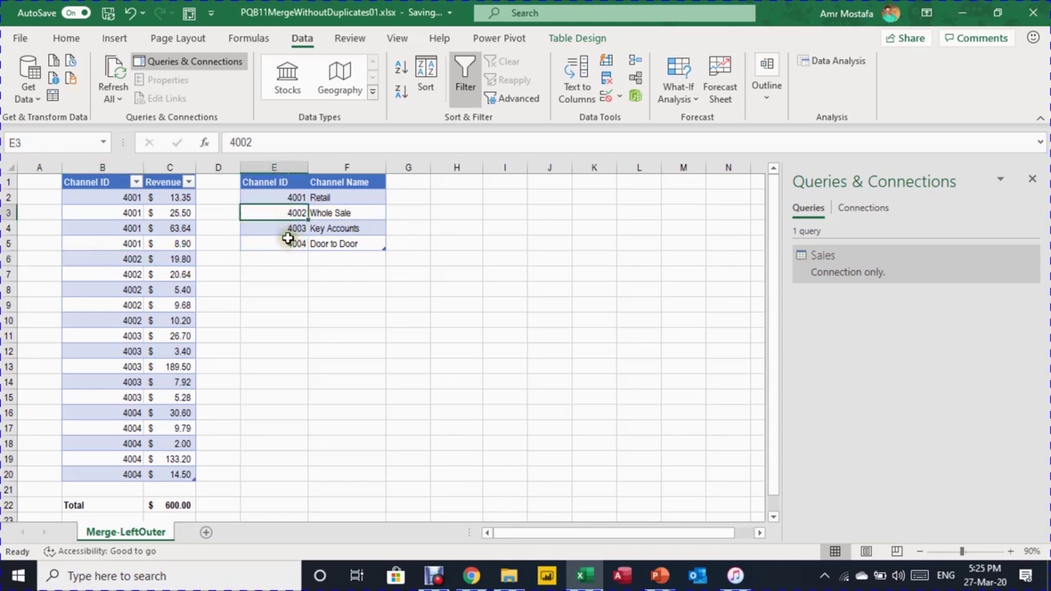
left_click(53, 97)
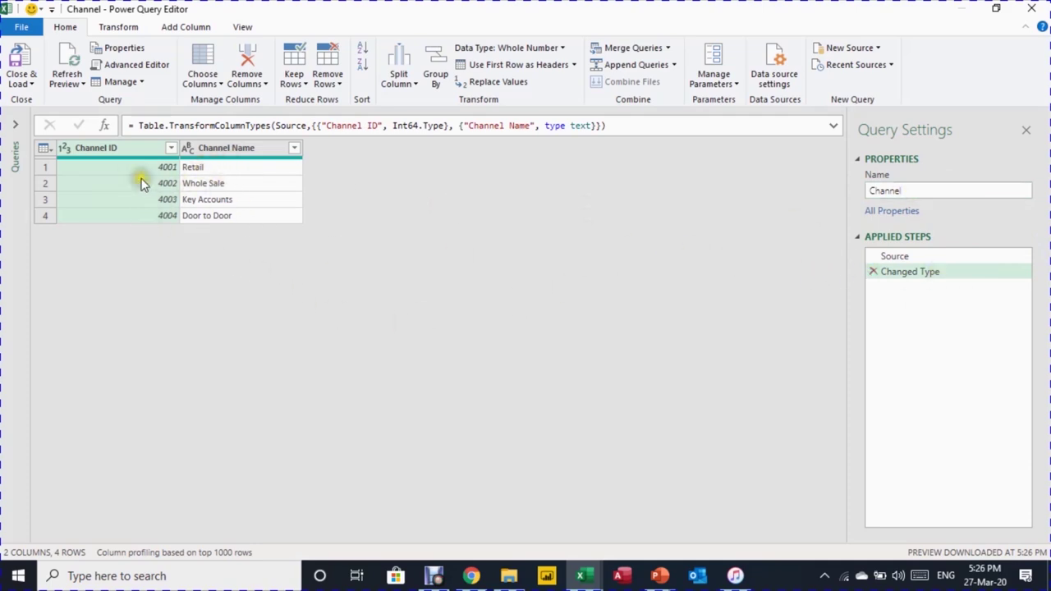
left_click(29, 84)
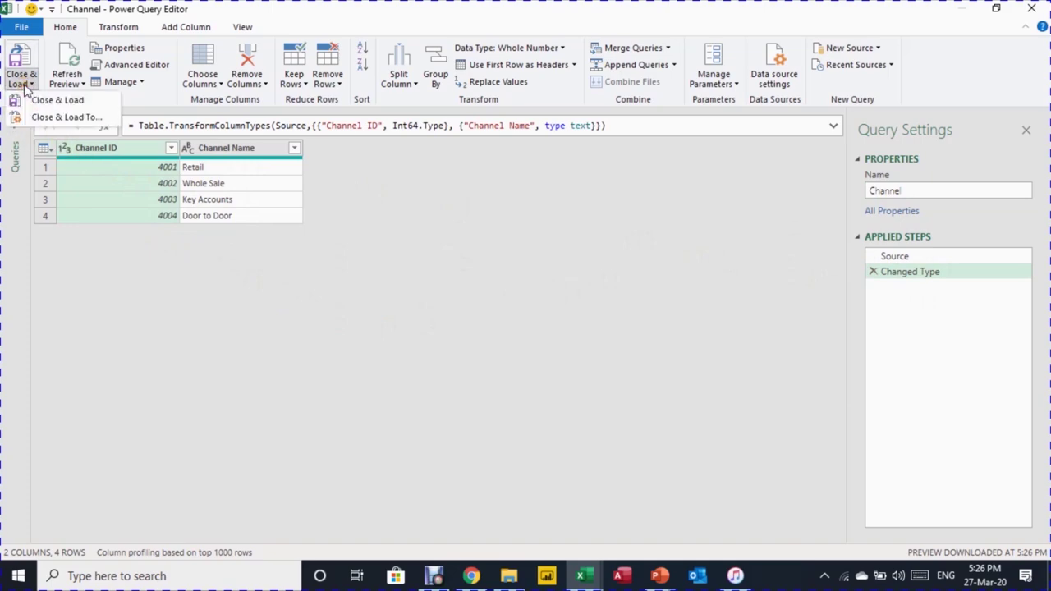
left_click(33, 100)
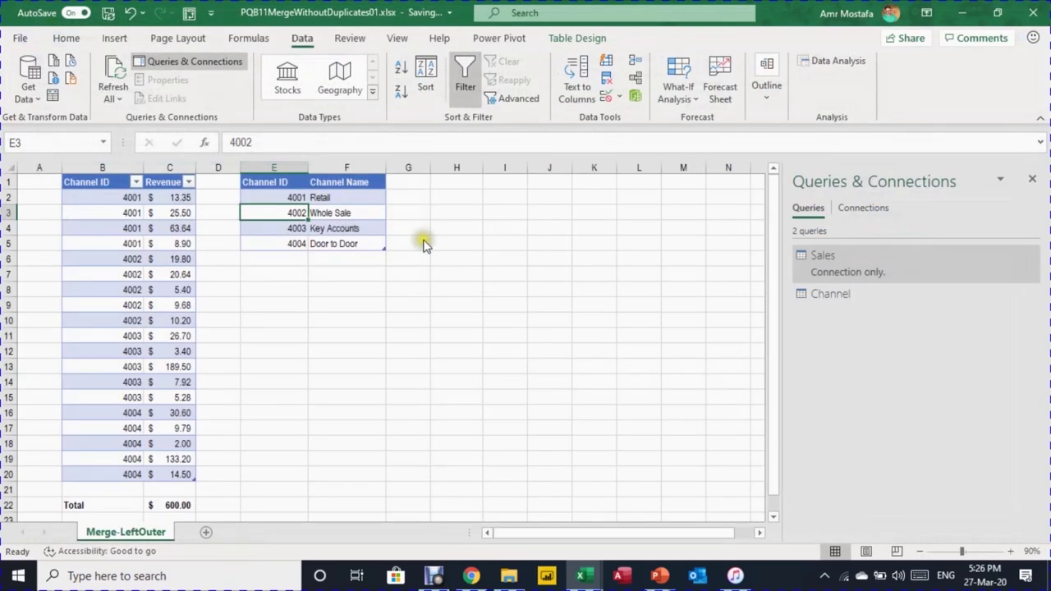
left_click(744, 324)
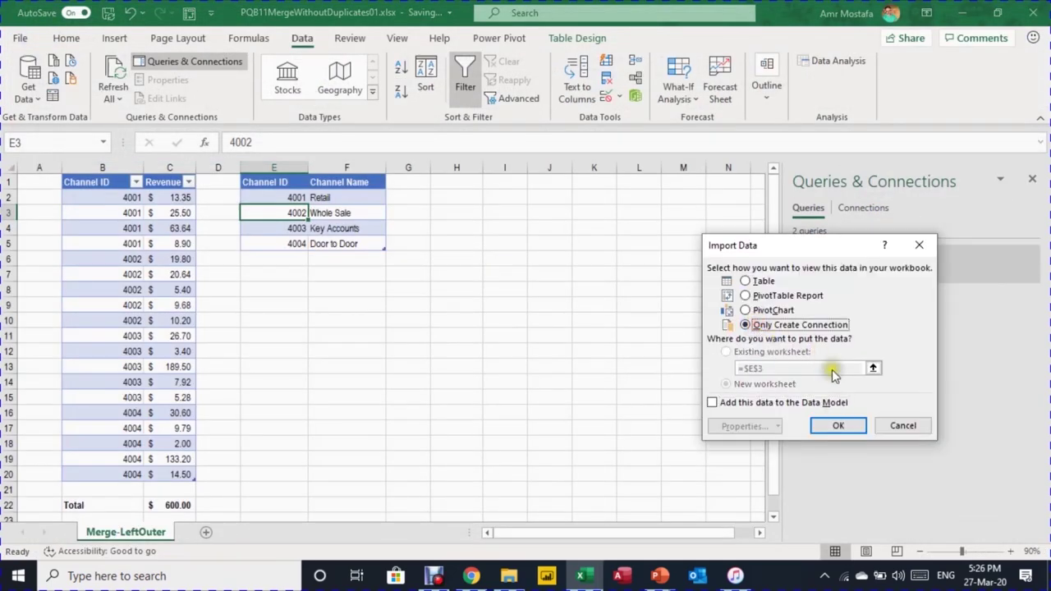
left_click(833, 426)
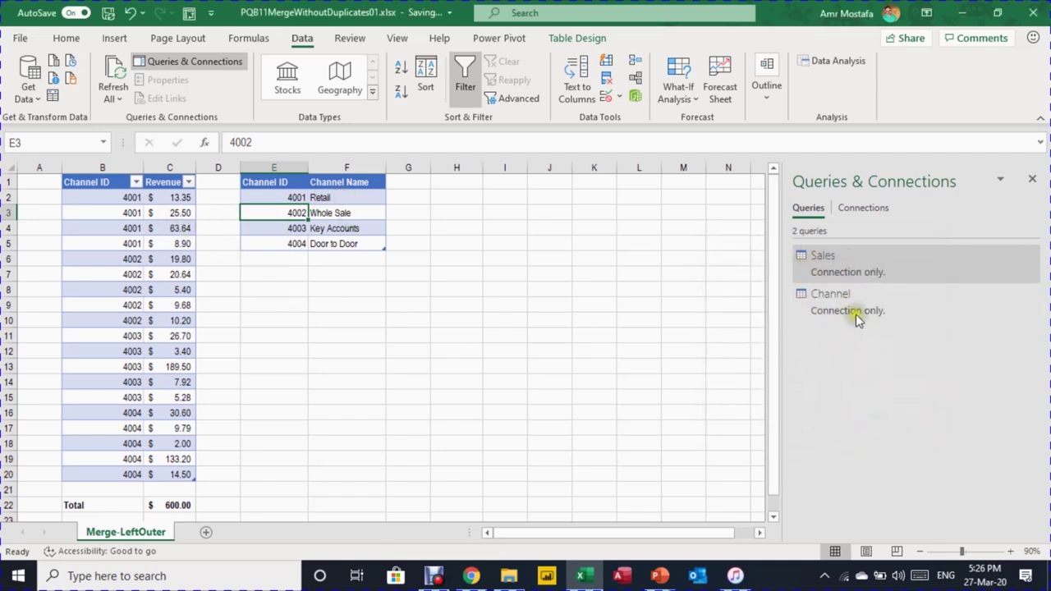
Edit the Sales query and merge it with the Channel query on Channel ID using a Left Outer join.
left_click(846, 261)
double_click(858, 262)
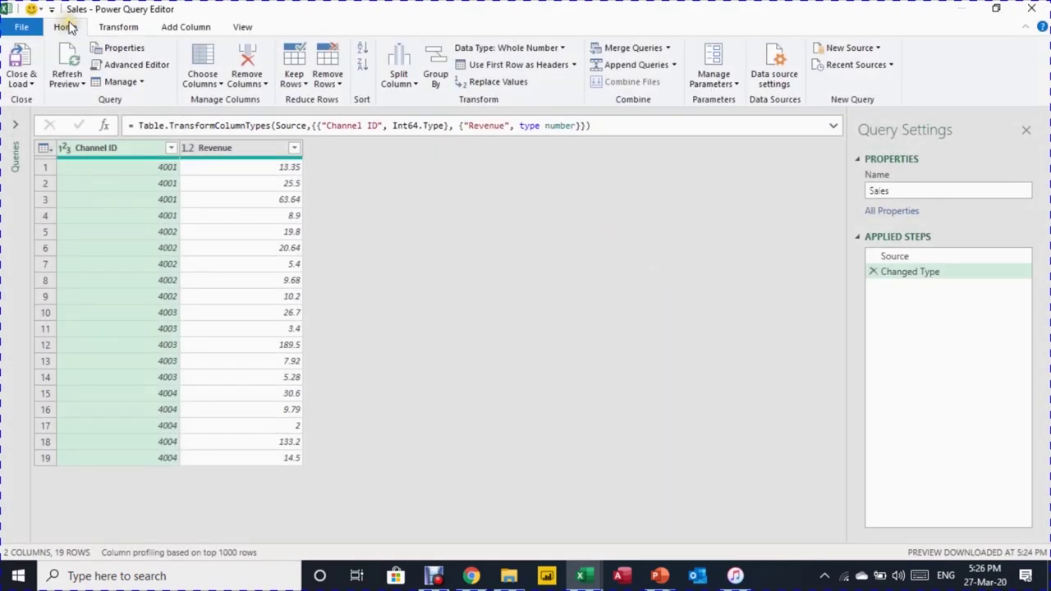
left_click(669, 47)
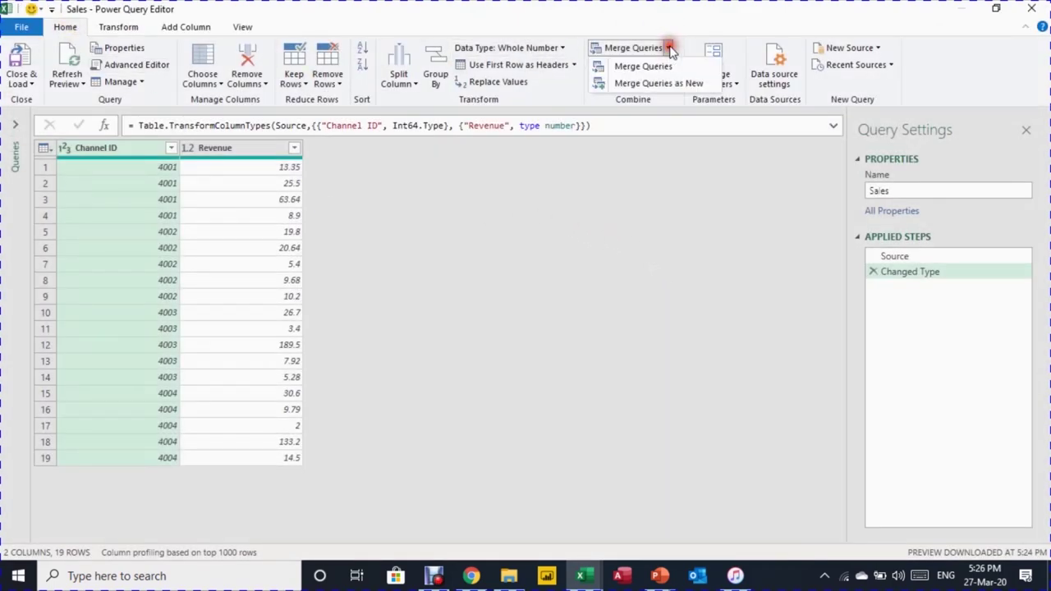
left_click(648, 66)
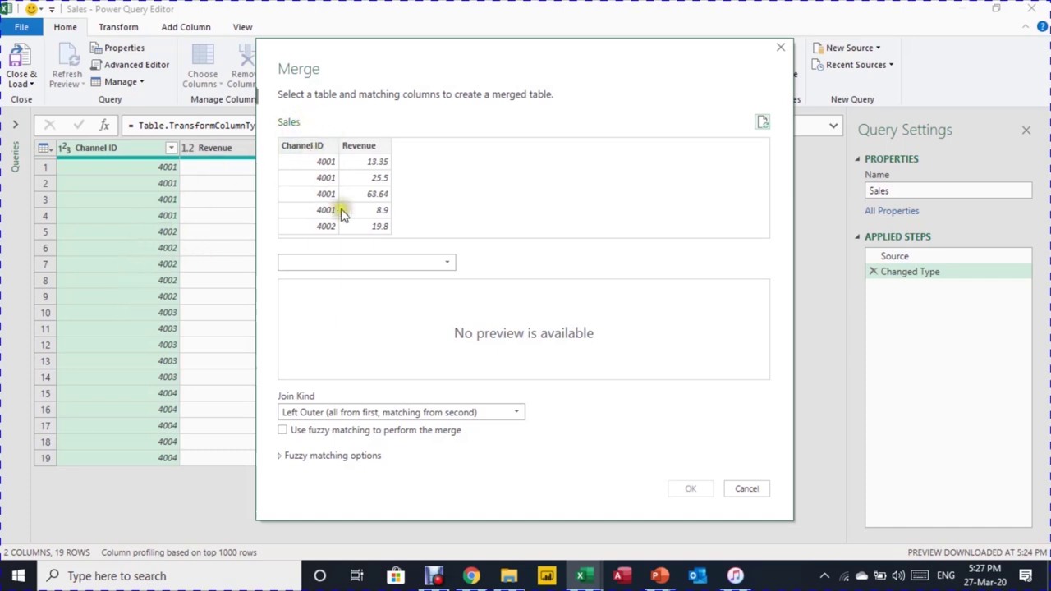
left_click(394, 262)
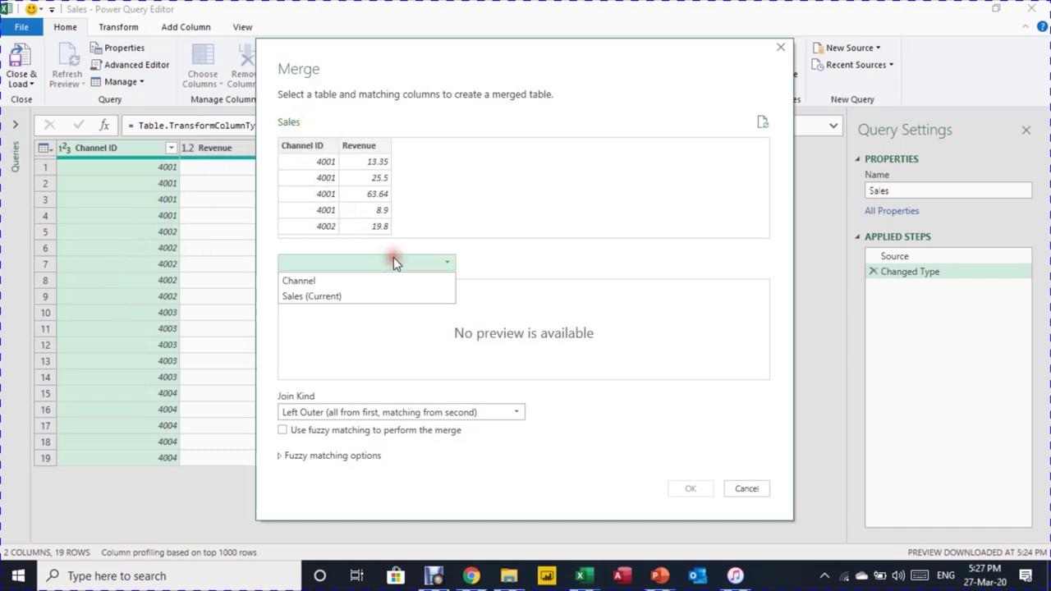
left_click(360, 283)
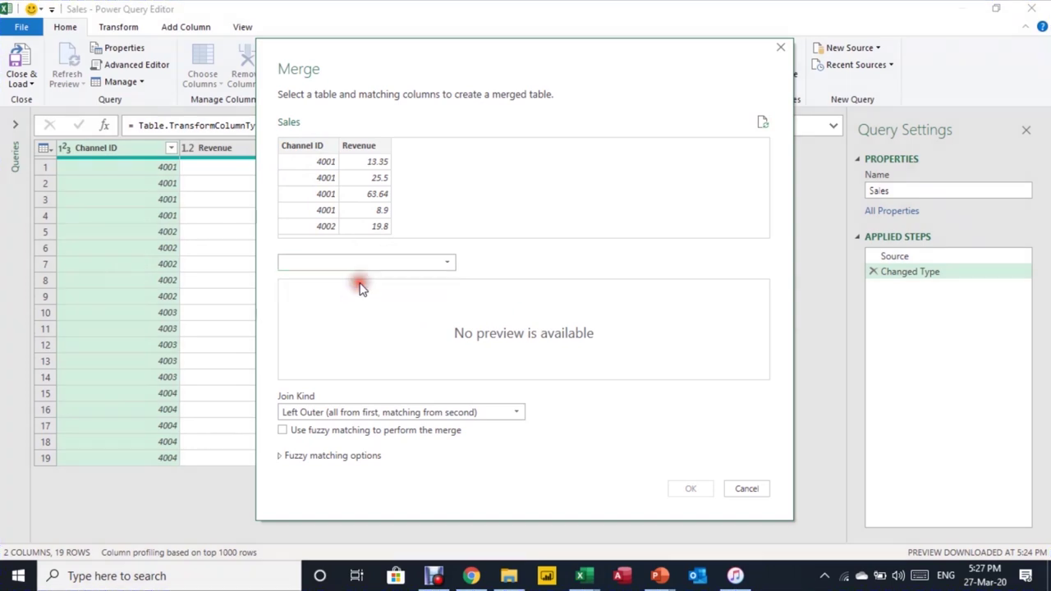
left_click(318, 146)
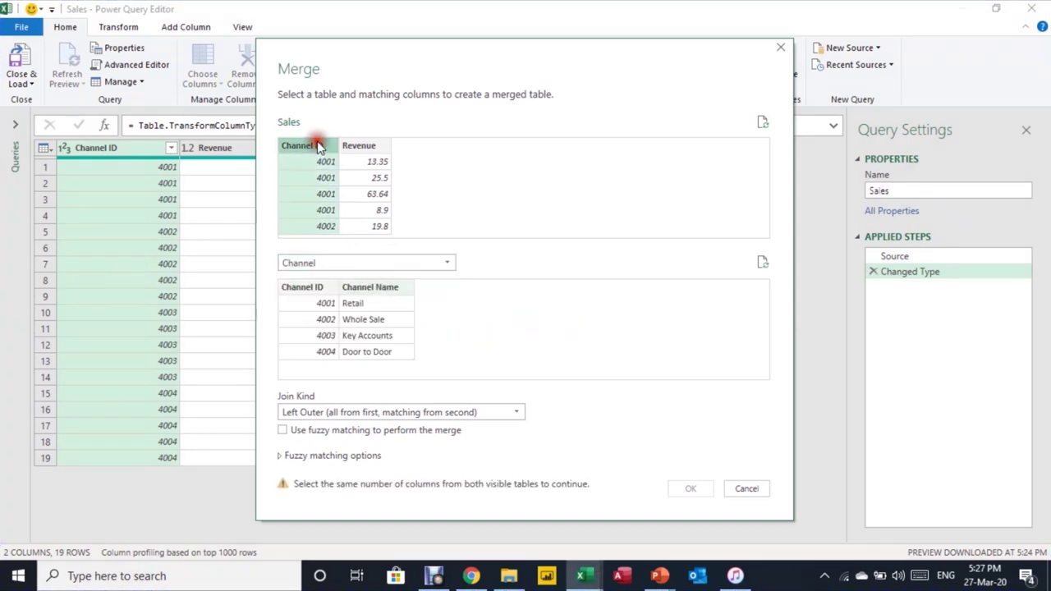
left_click(310, 289)
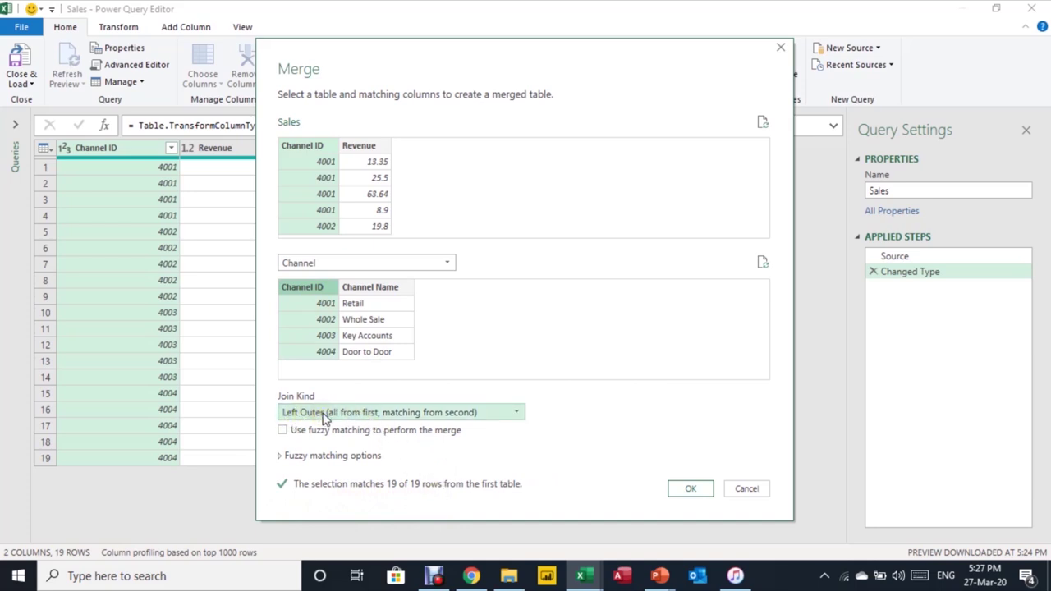
left_click(689, 489)
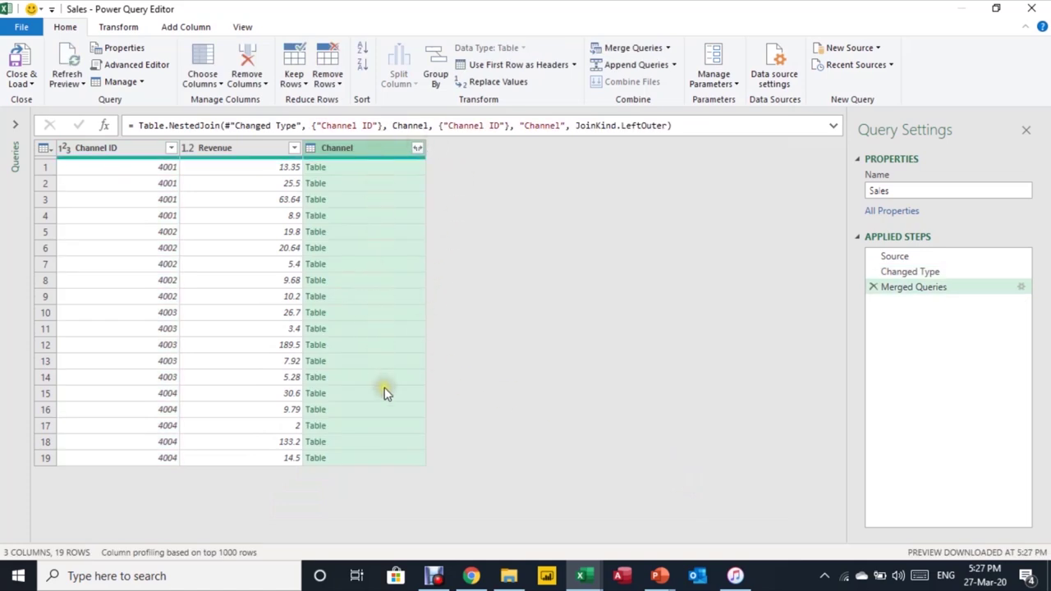
Preview the nested Channel tables for the first five rows, and expand only Channel Name without the original column name as prefix.
left_click(370, 170)
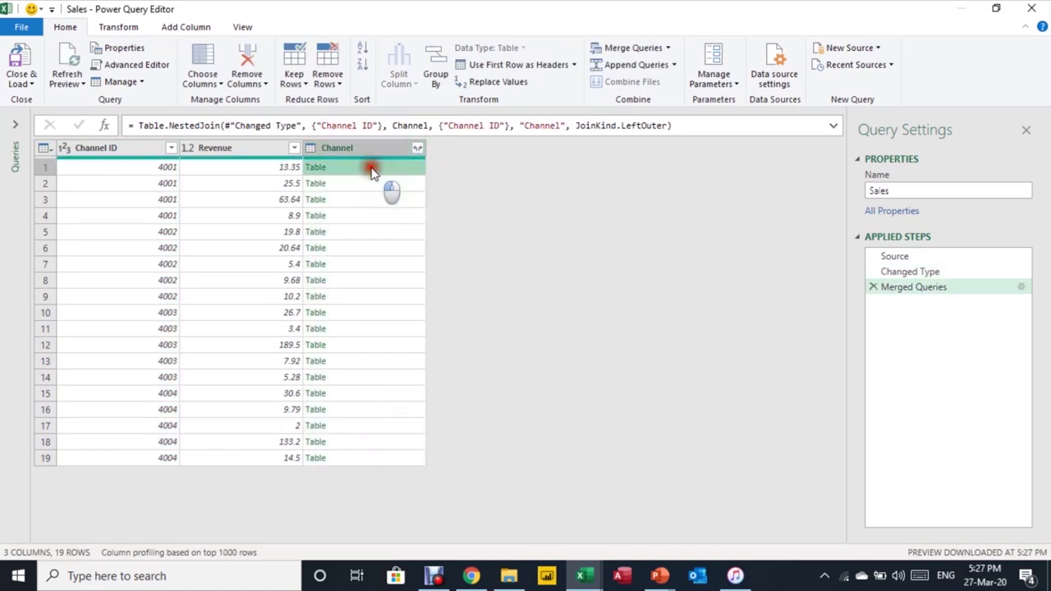
left_click(371, 185)
left_click(376, 200)
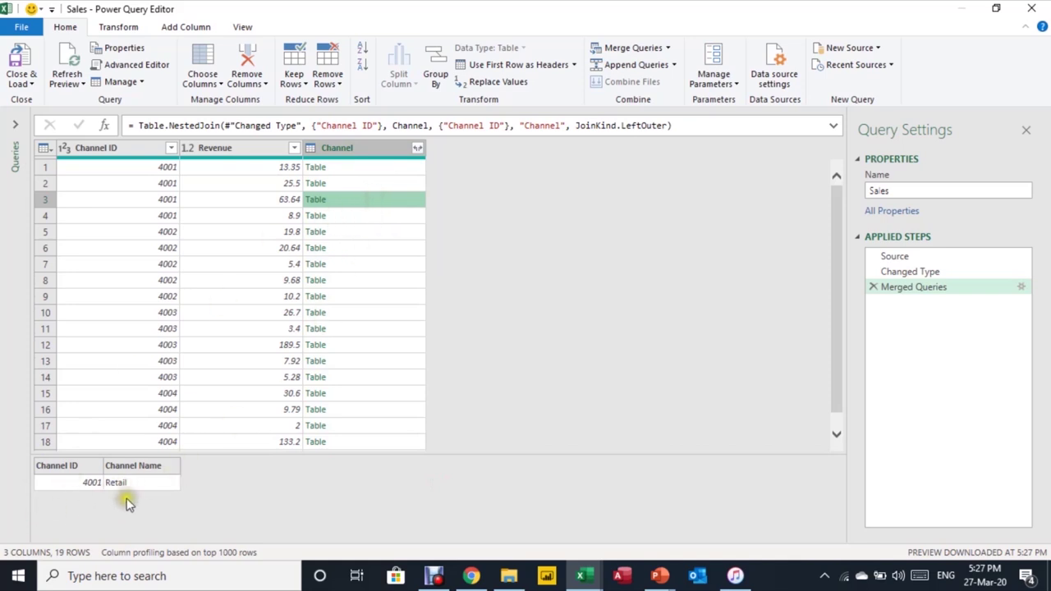
left_click(397, 218)
left_click(400, 232)
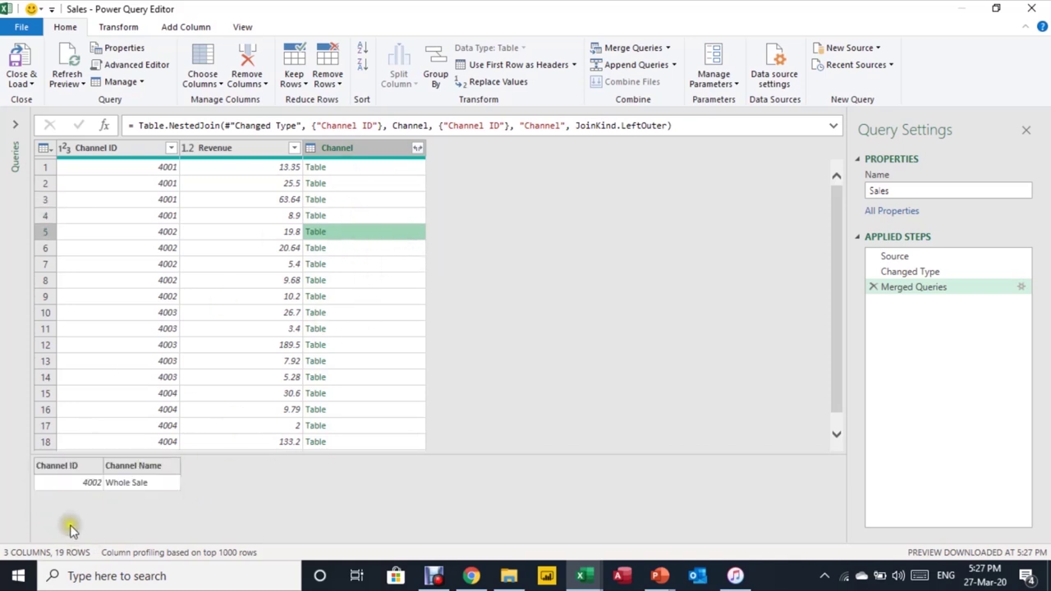
left_click(418, 150)
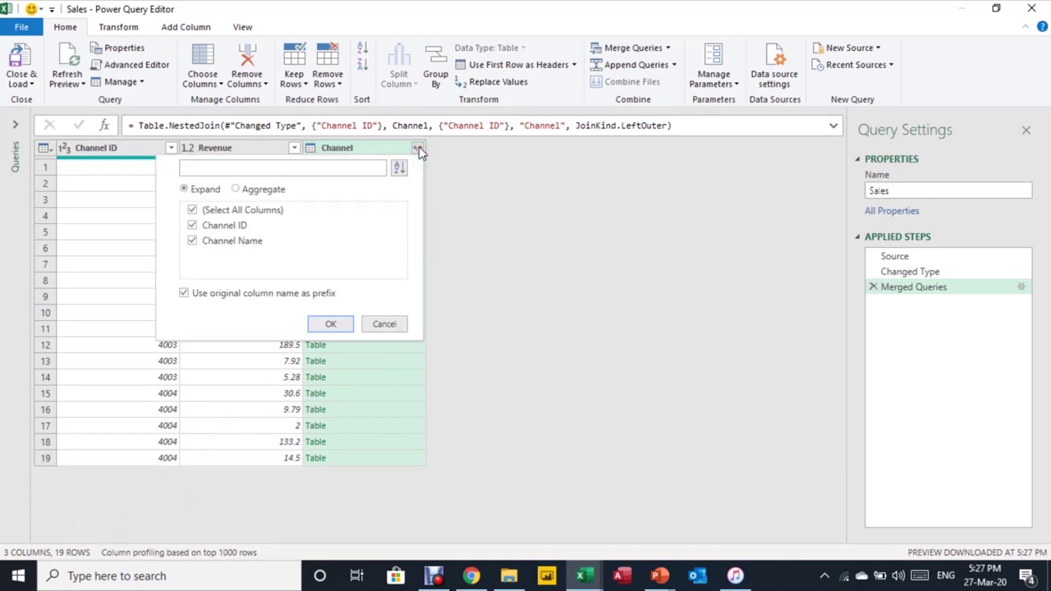
left_click(184, 295)
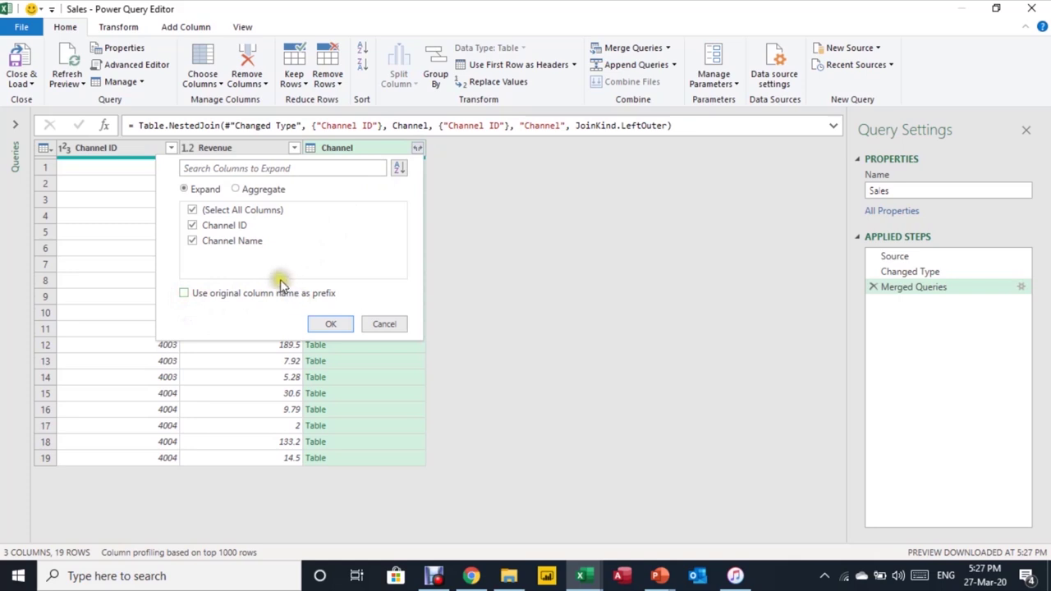
left_click(333, 326)
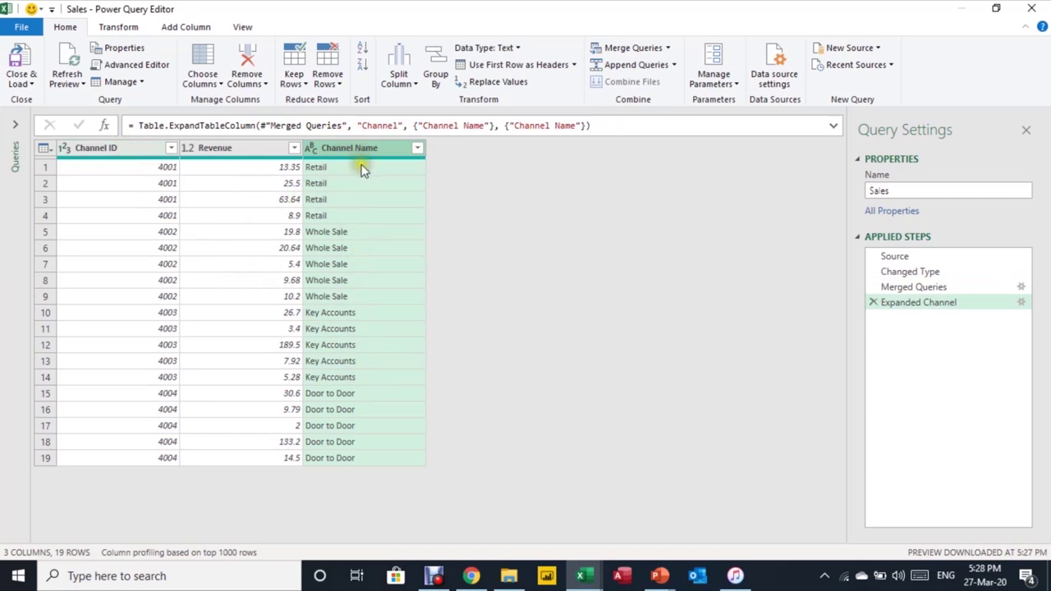
Remove all columns of the Sales query except Channel Name and Revenue, with Channel Name first.
left_click(243, 150, "ctrl")
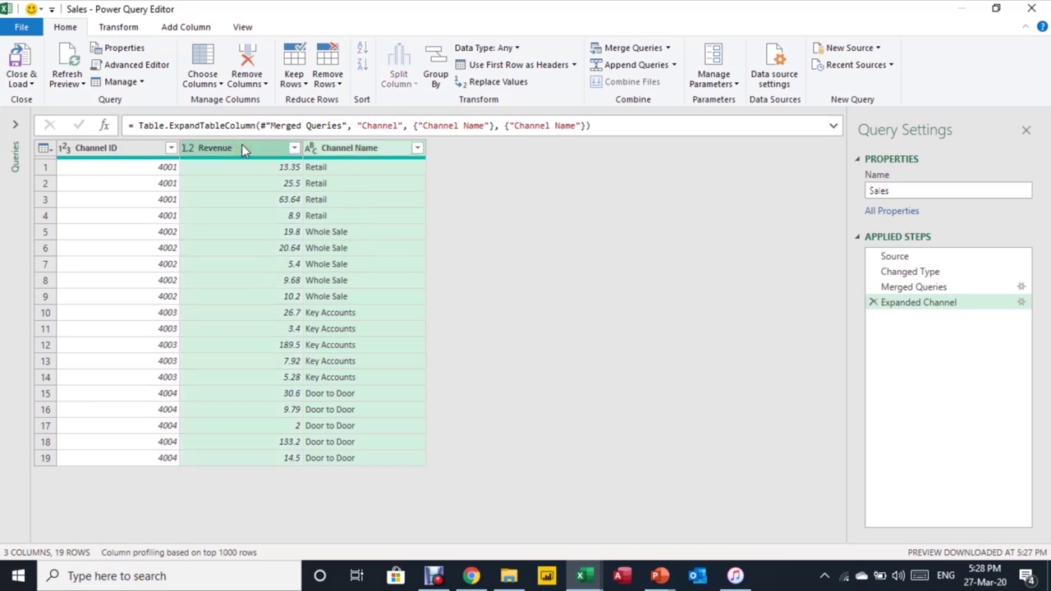
right_click(242, 146)
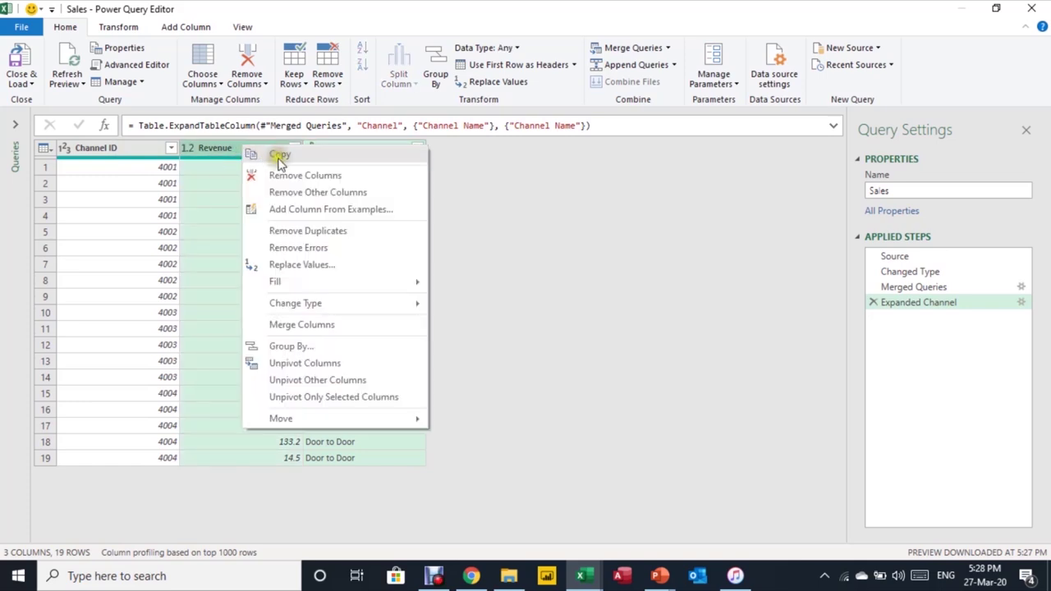
left_click(284, 193)
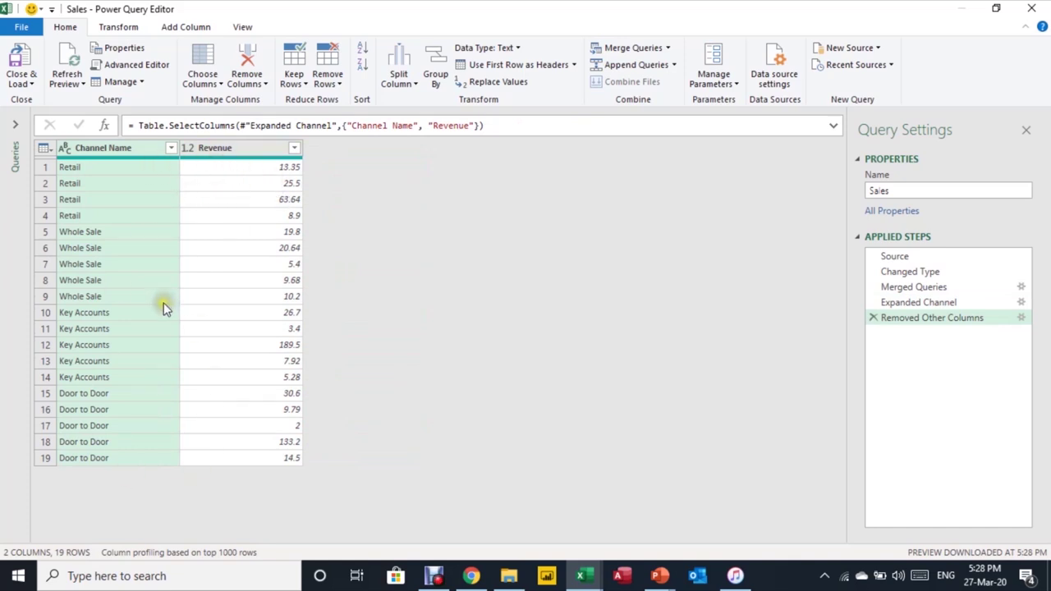
Apply the changes to the Sales query and return to the worksheet.
left_click(18, 79)
left_click(14, 74)
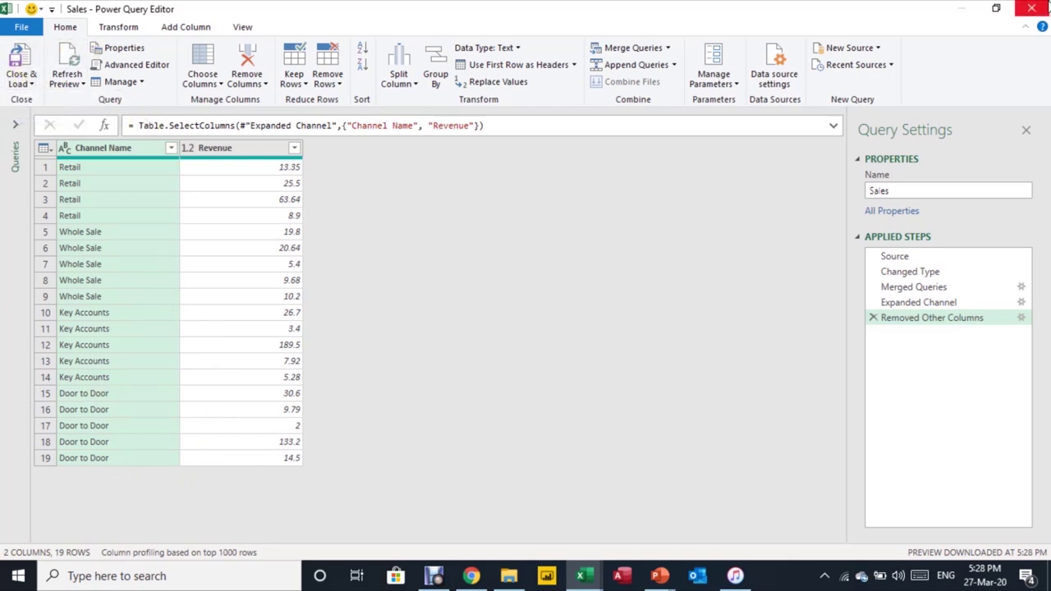
left_click(25, 82)
left_click(36, 102)
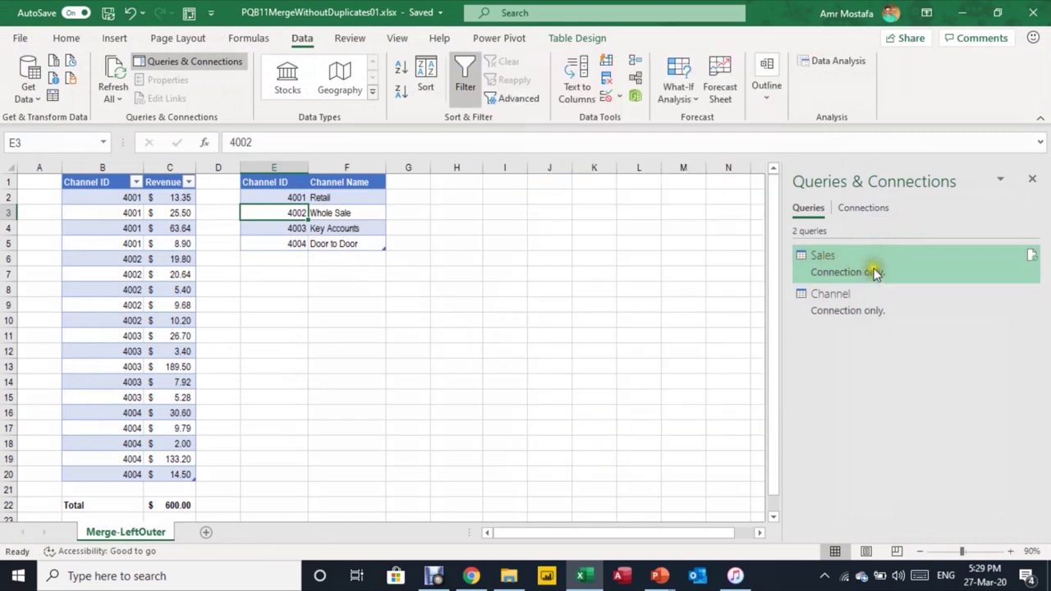
Load the Sales query as a table on the existing worksheet at cell I1.
left_click(514, 183)
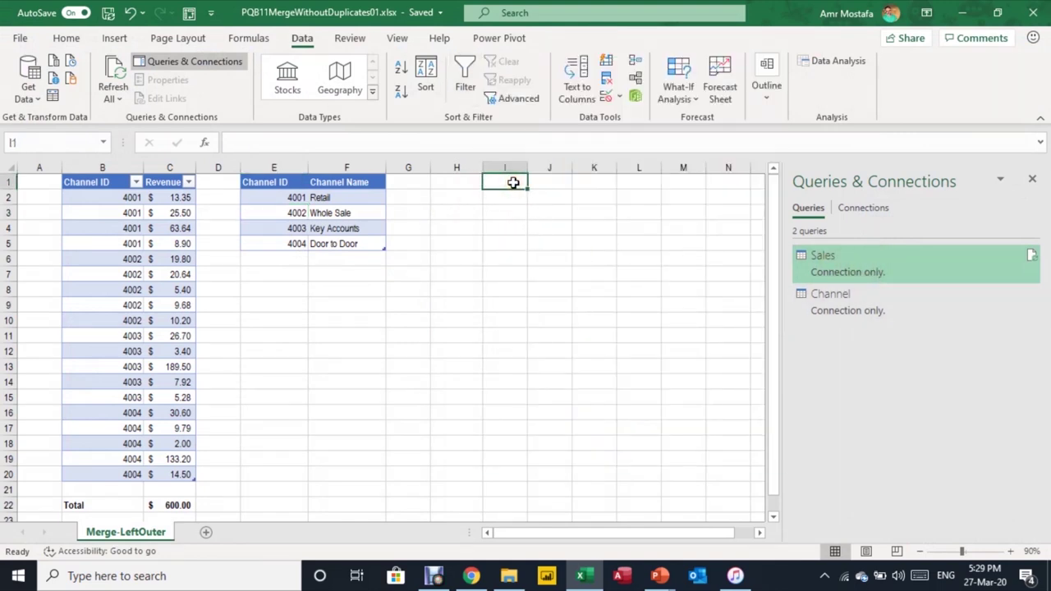
mouse_move(832, 269)
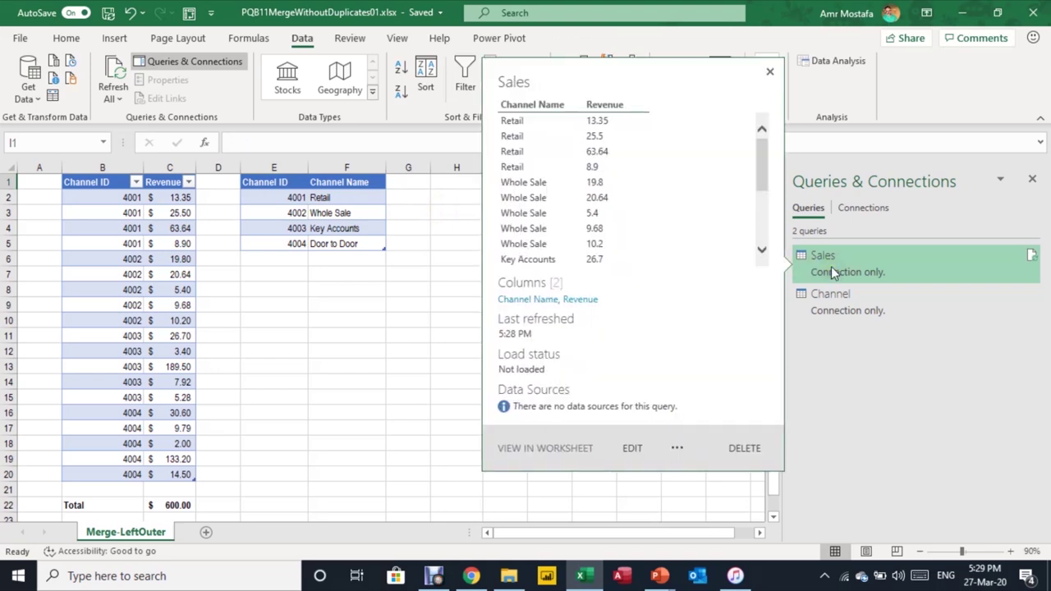
right_click(830, 267)
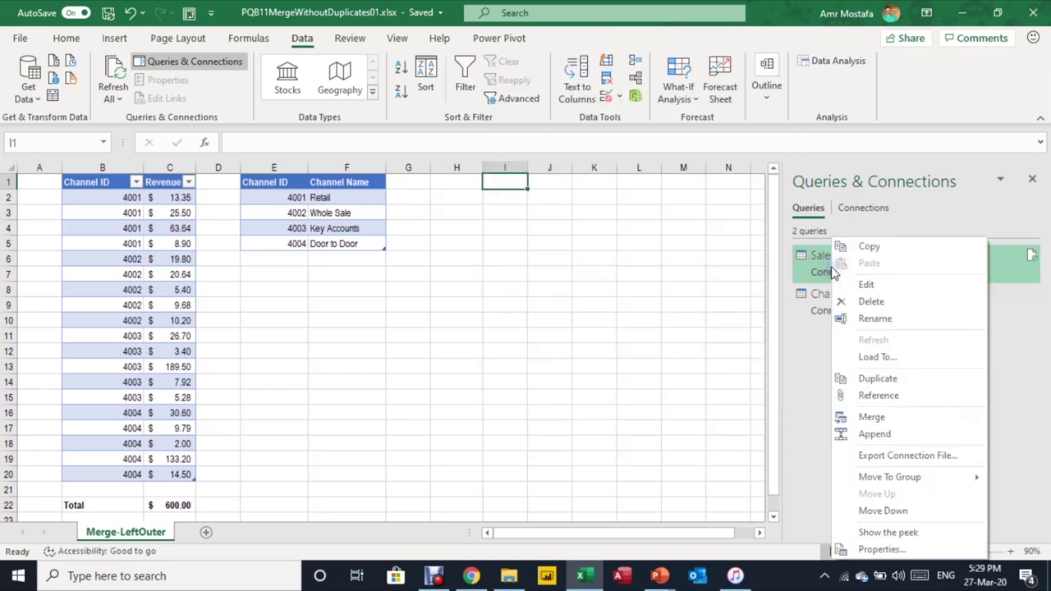
left_click(875, 359)
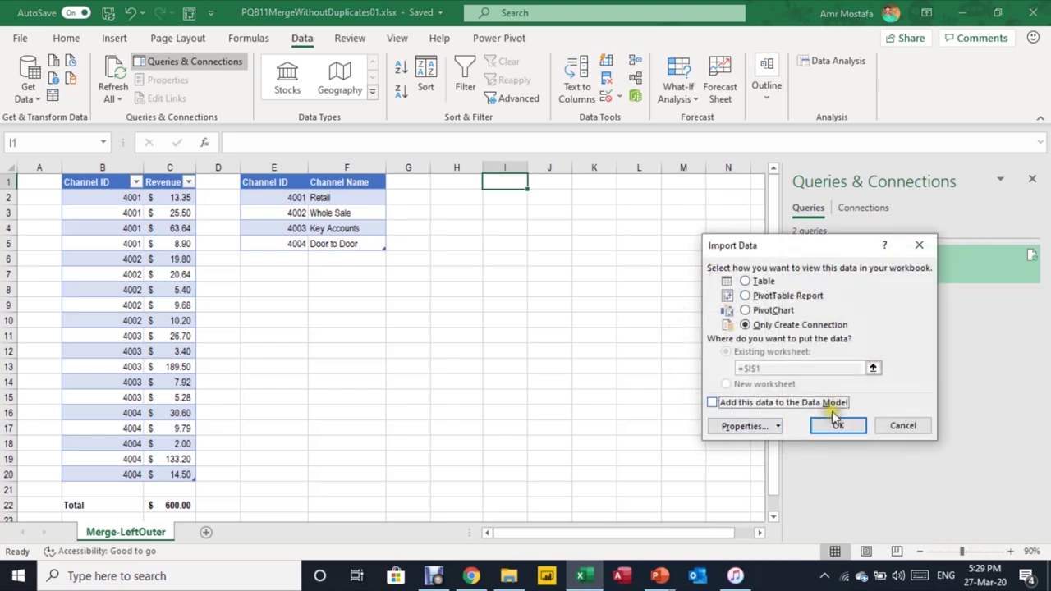
left_click(746, 281)
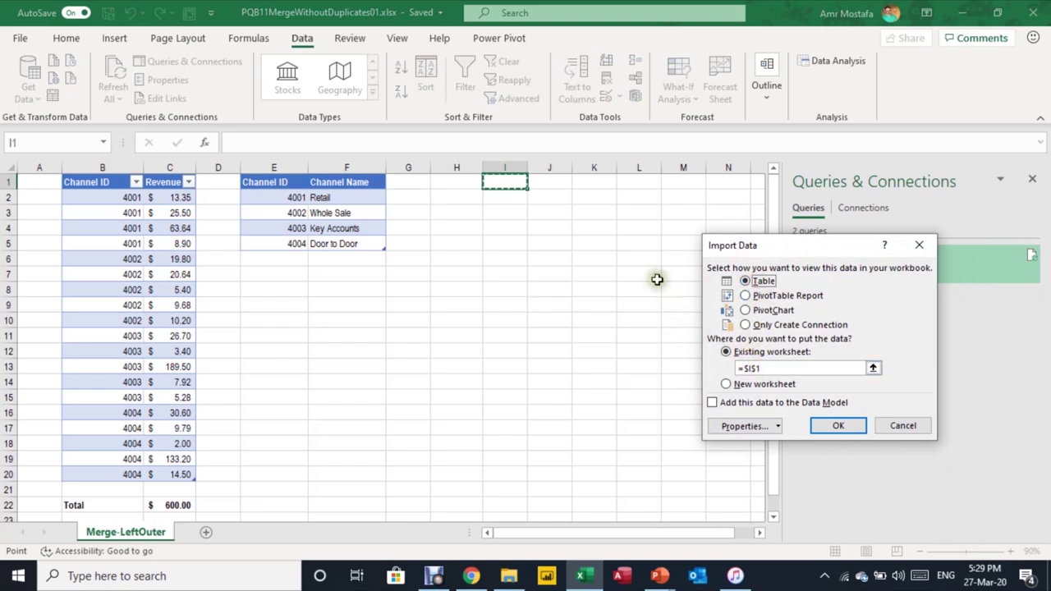
left_click(827, 427)
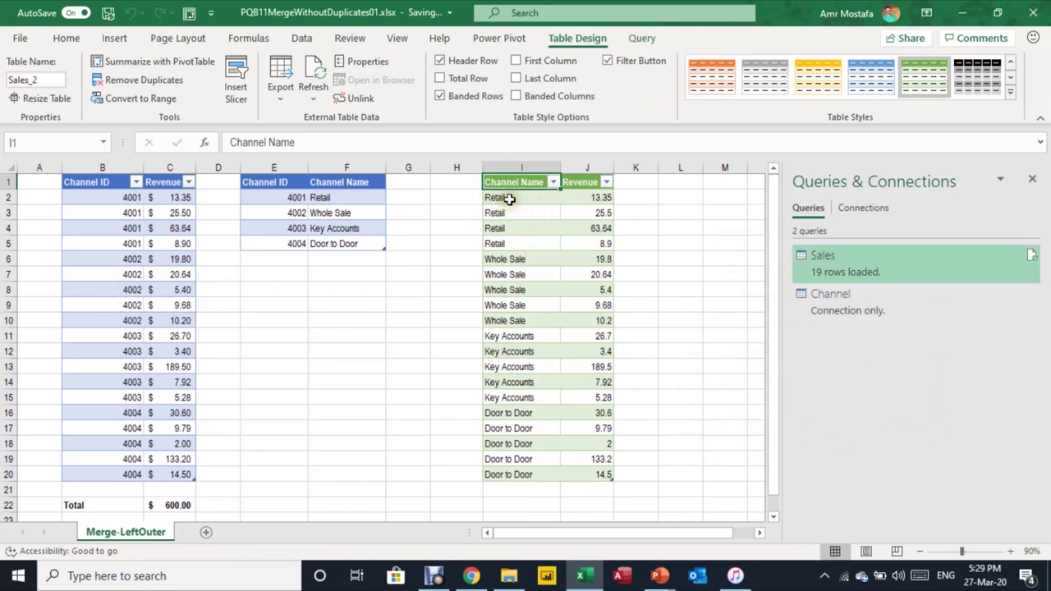
Add a total row to the loaded Channel Name and Revenue table and compare it with the source Sales total.
left_click(571, 386)
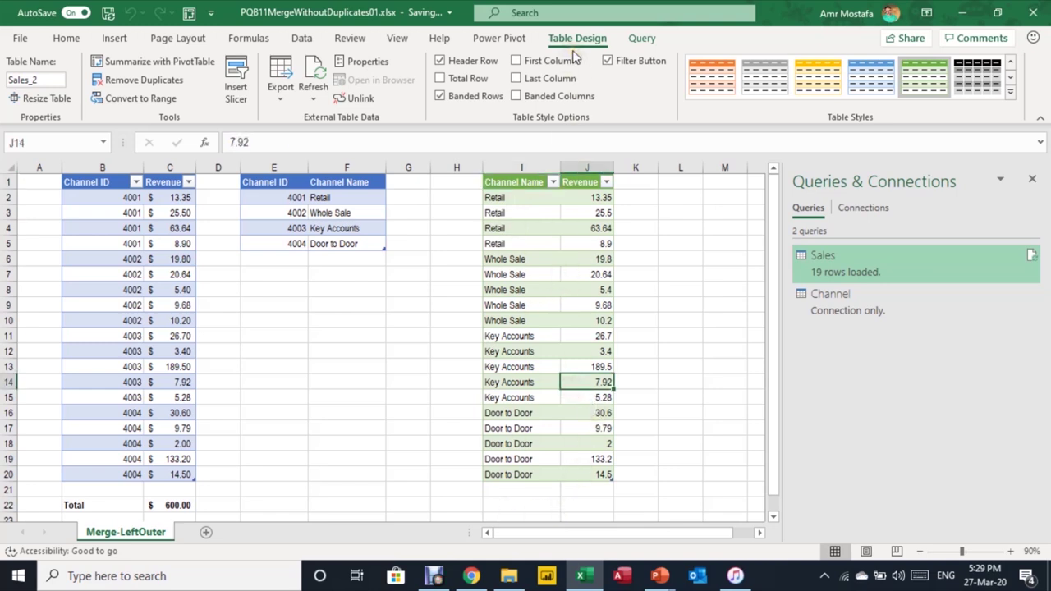
left_click(462, 78)
left_click(584, 489)
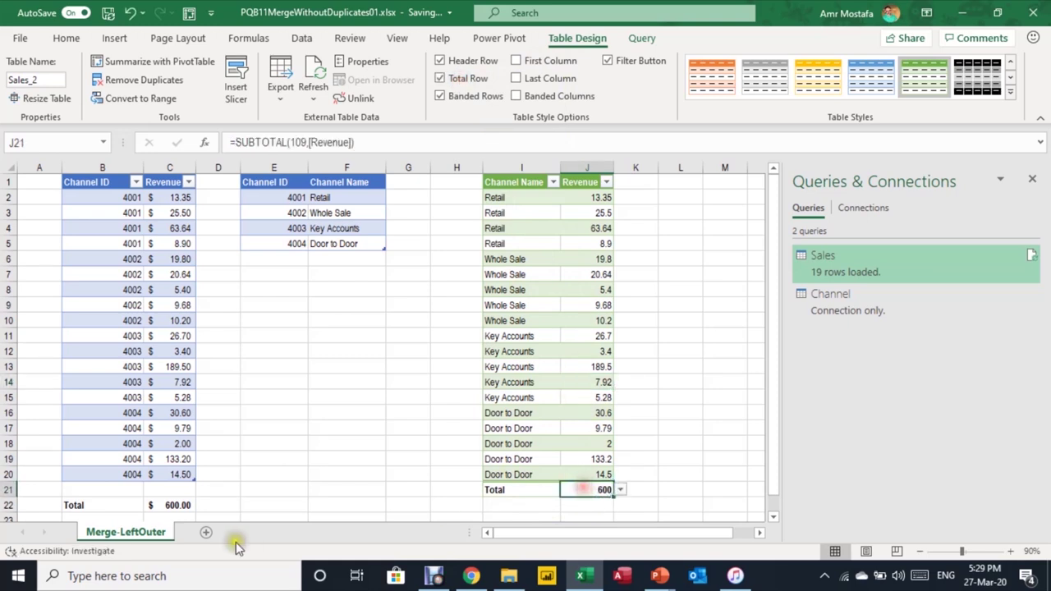
left_click(169, 506)
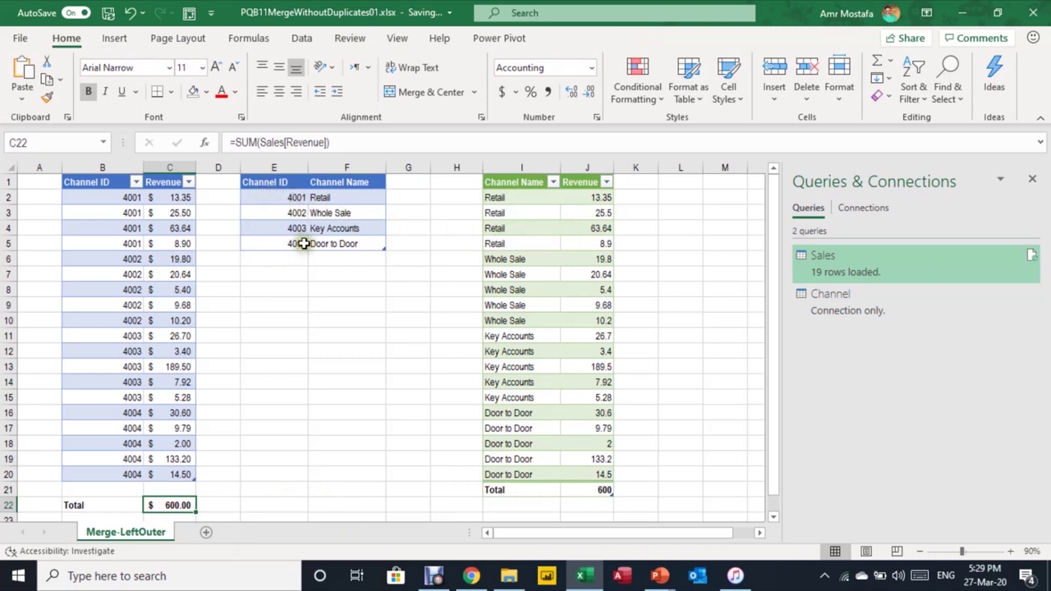
Copy the 4001 Retail row of the Channel table into row 6 as a duplicate entry.
left_click_drag(289, 197, 310, 194)
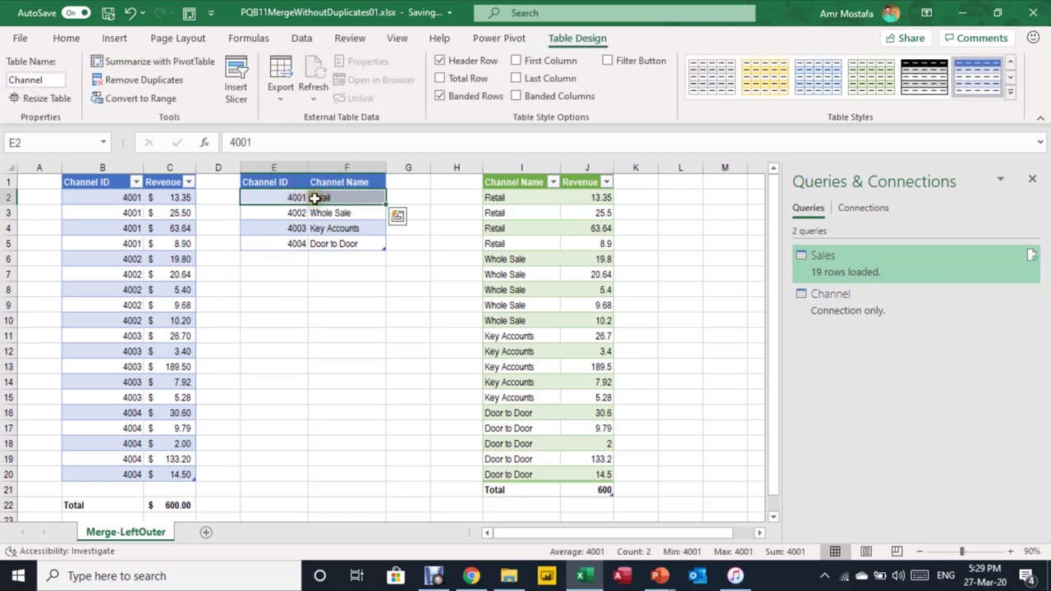
key("ctrl+c")
left_click(284, 257)
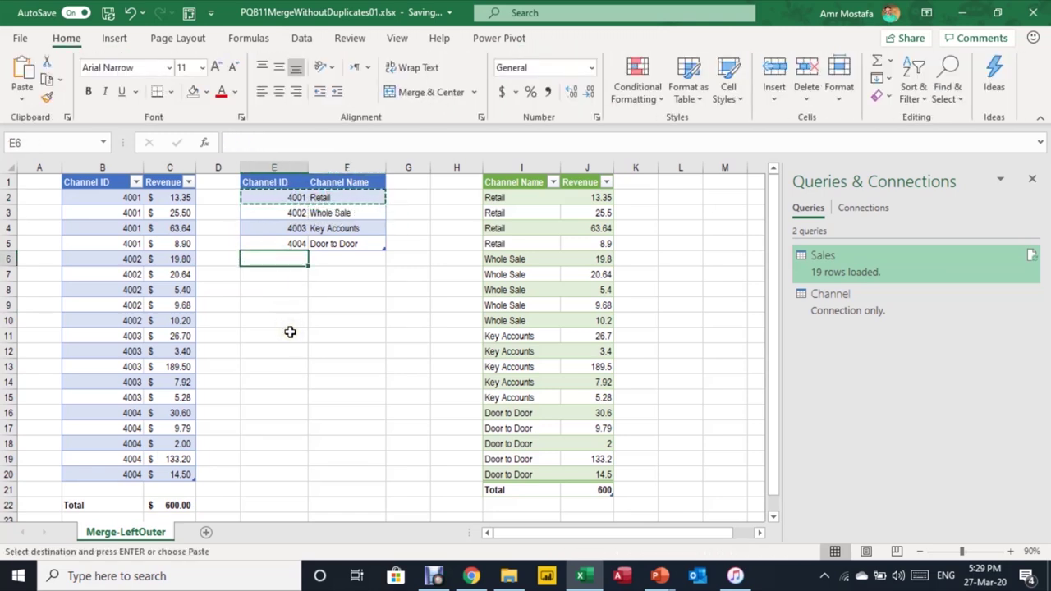
key("ctrl+v")
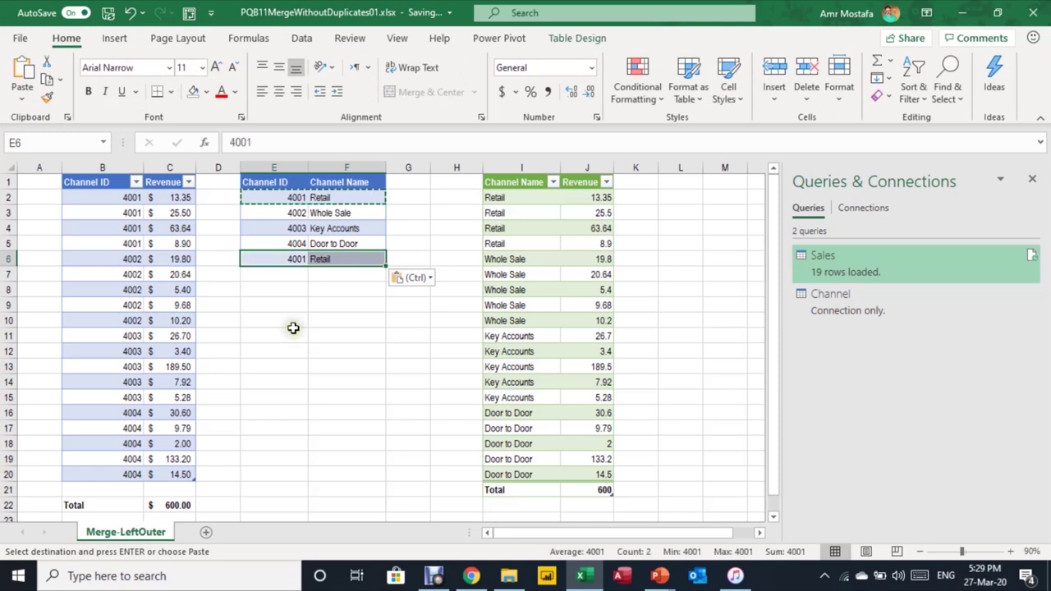
key("Escape")
left_click(301, 291)
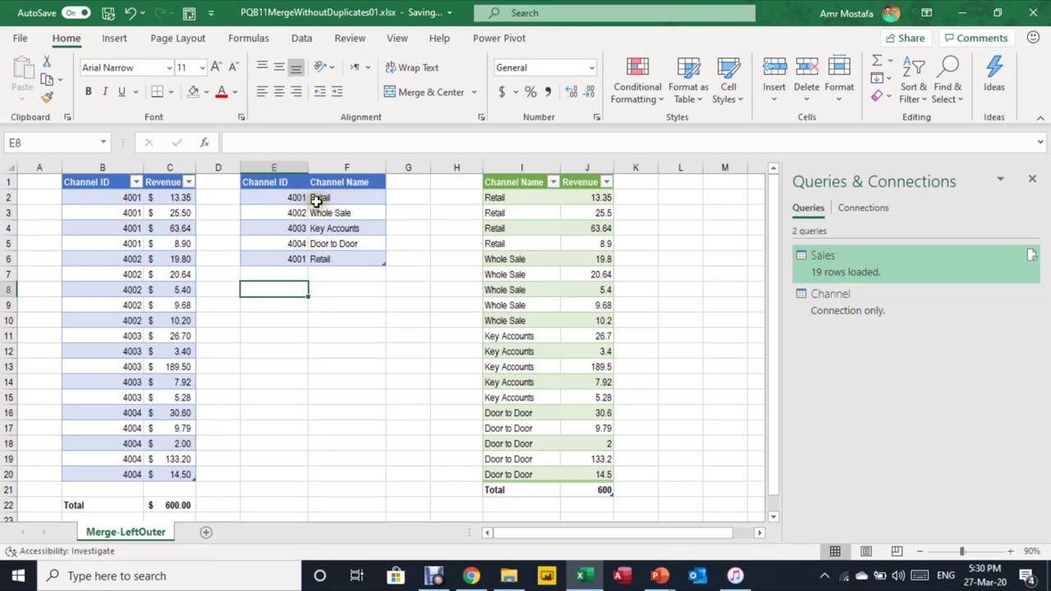
Copy the 4002 Whole Sale row of the Channel table into row 7 as a second duplicate entry.
left_click_drag(300, 212, 319, 215)
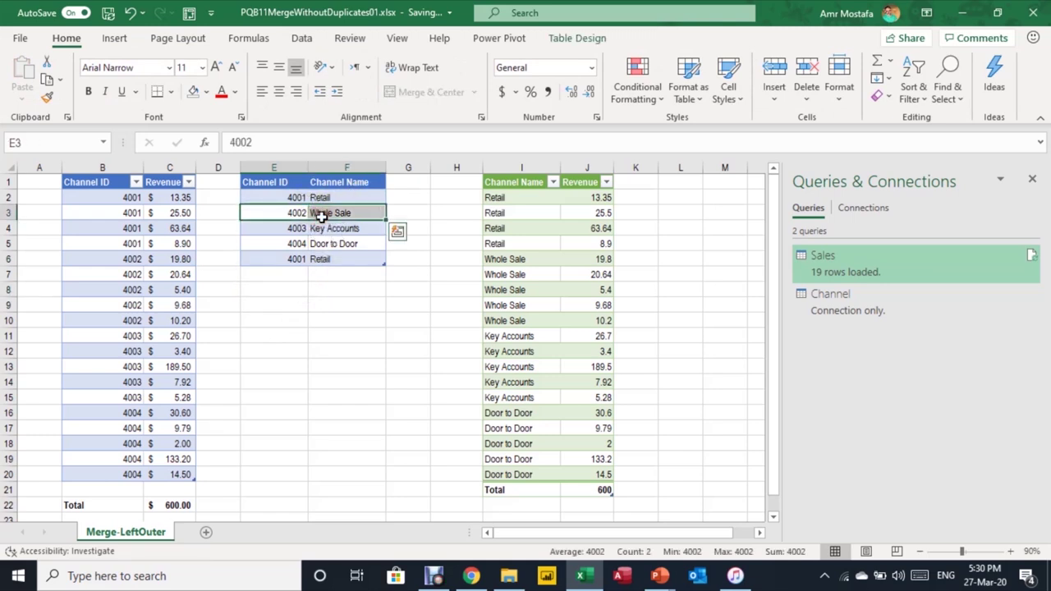
key("ctrl+c")
left_click(295, 274)
key("ctrl+v")
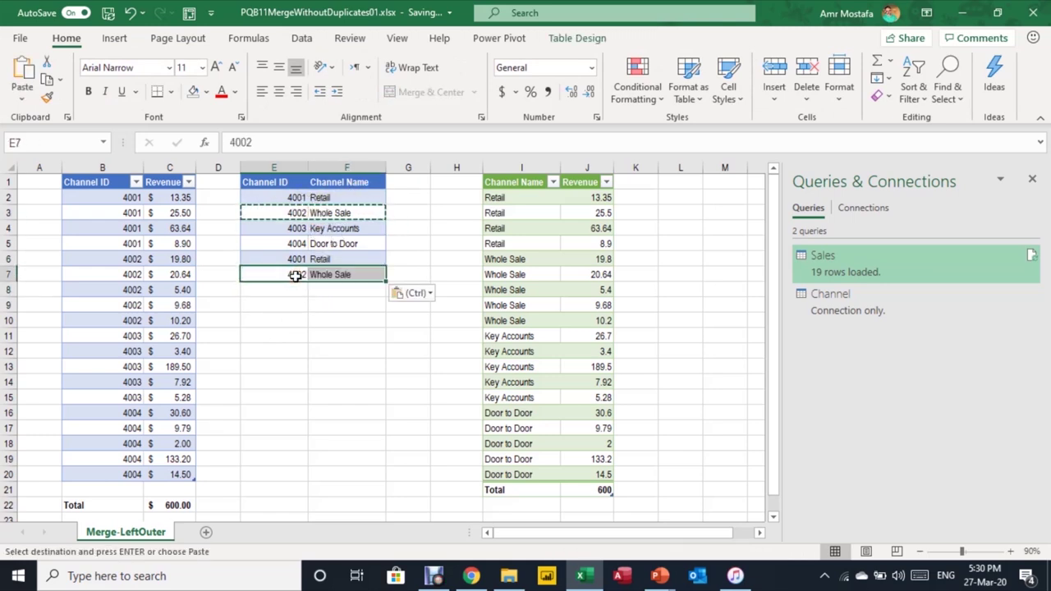
key("Escape")
Refresh the loaded Channel Name and Revenue table and check the Revenue figure in its total row.
left_click(543, 304)
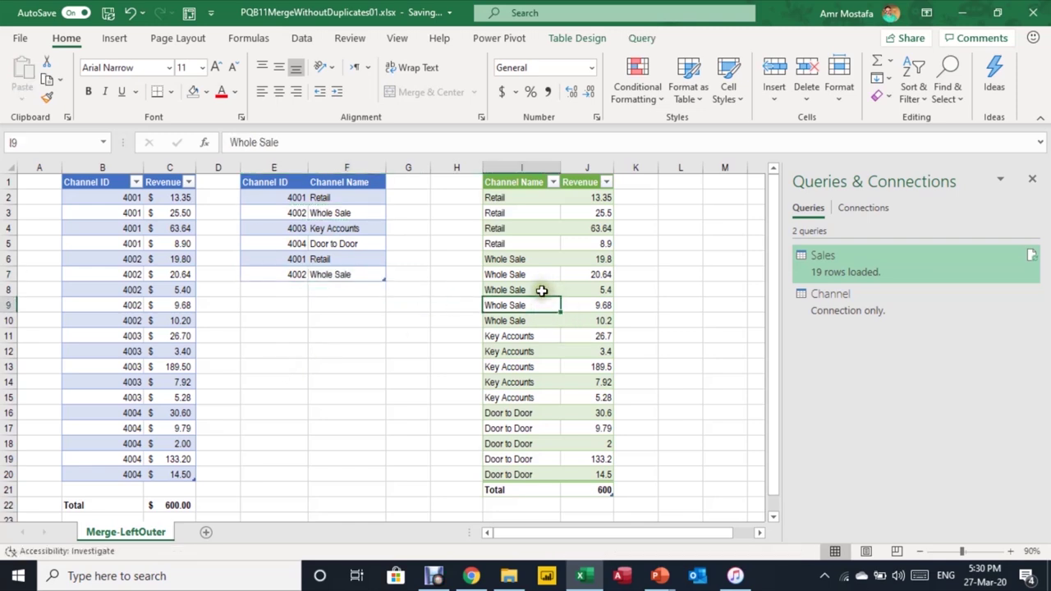
right_click(541, 290)
left_click(603, 233)
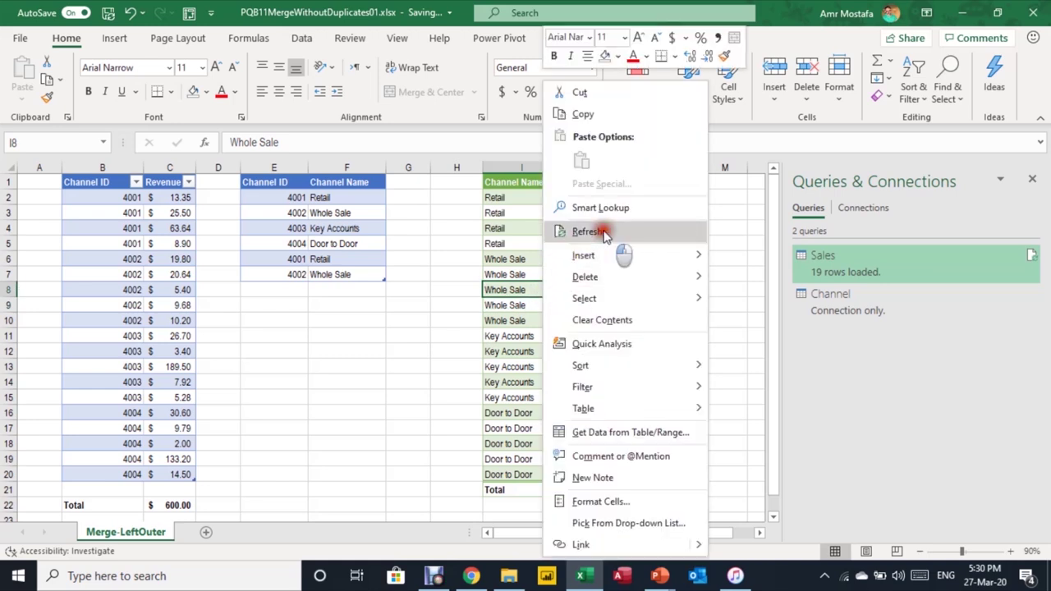
scroll(603, 247, "down", 1)
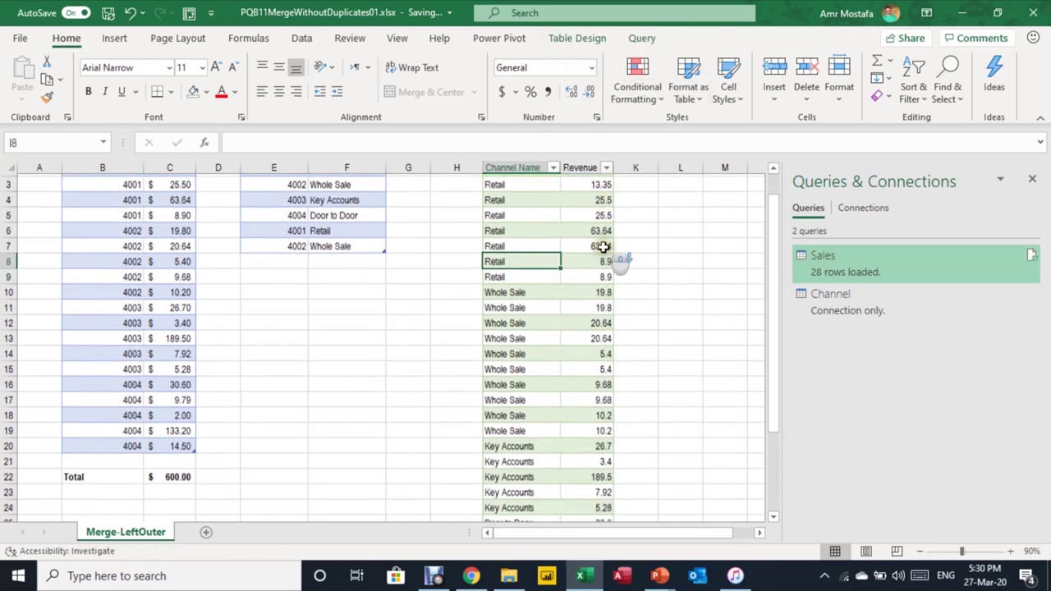
scroll(603, 246, "down", 3)
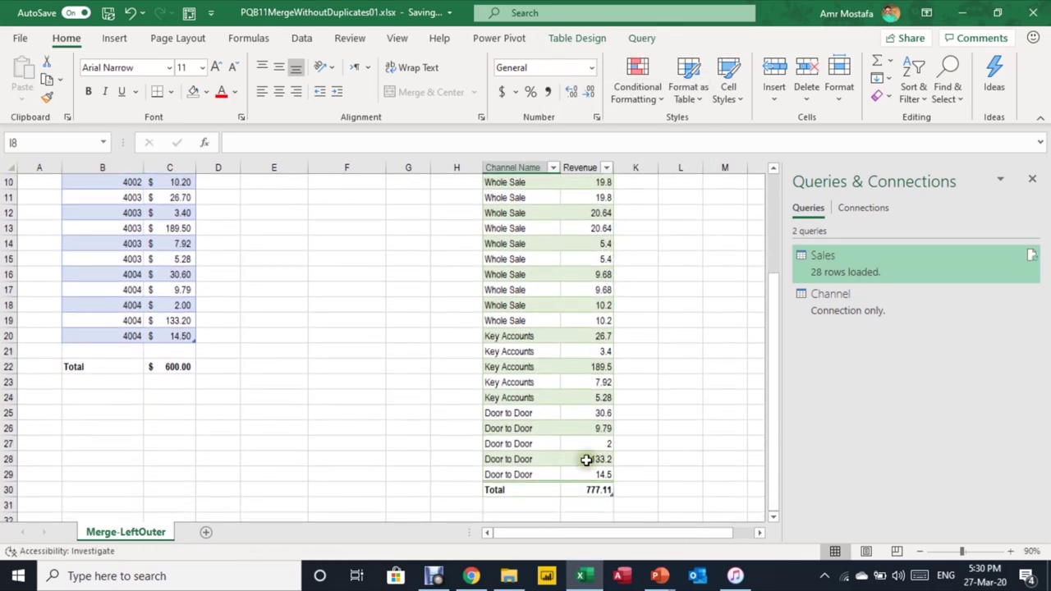
left_click(589, 490)
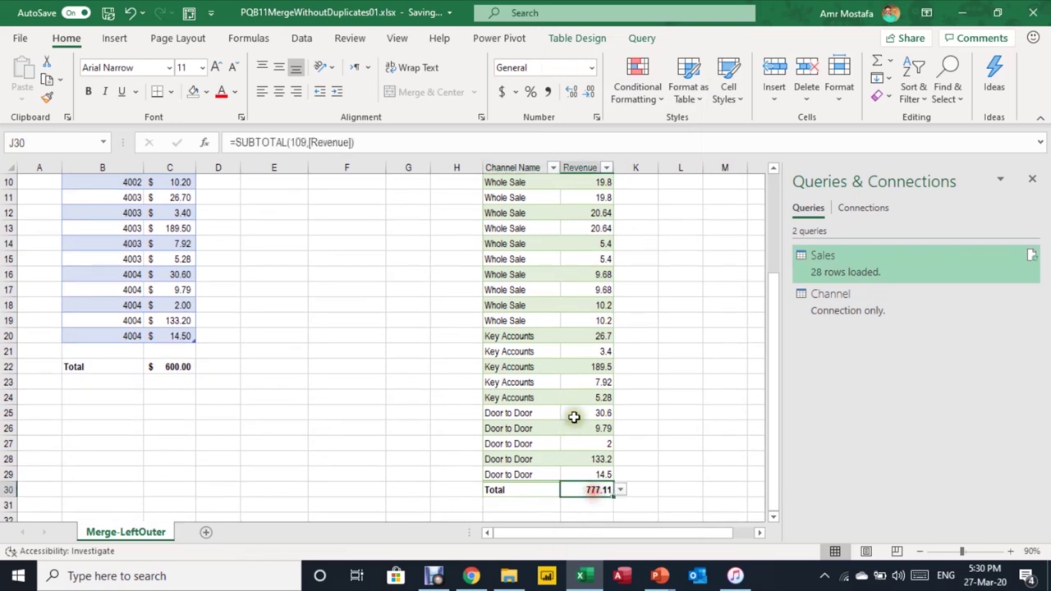
Compare the 4001 rows in the source table with the Retail rows in the merged table and the Channel table.
scroll(574, 417, "up", 3)
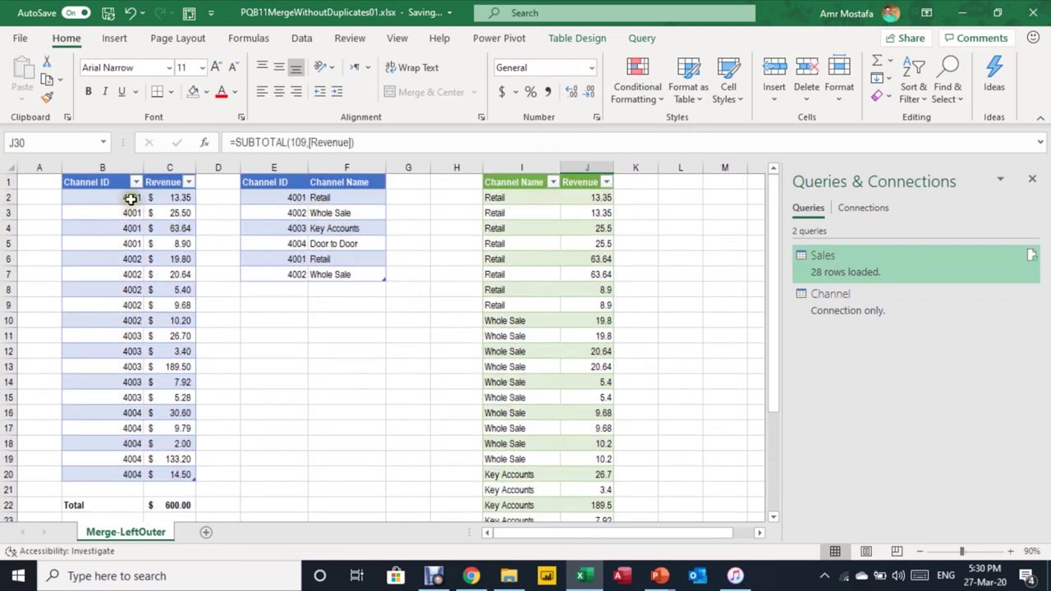
left_click_drag(131, 199, 119, 243)
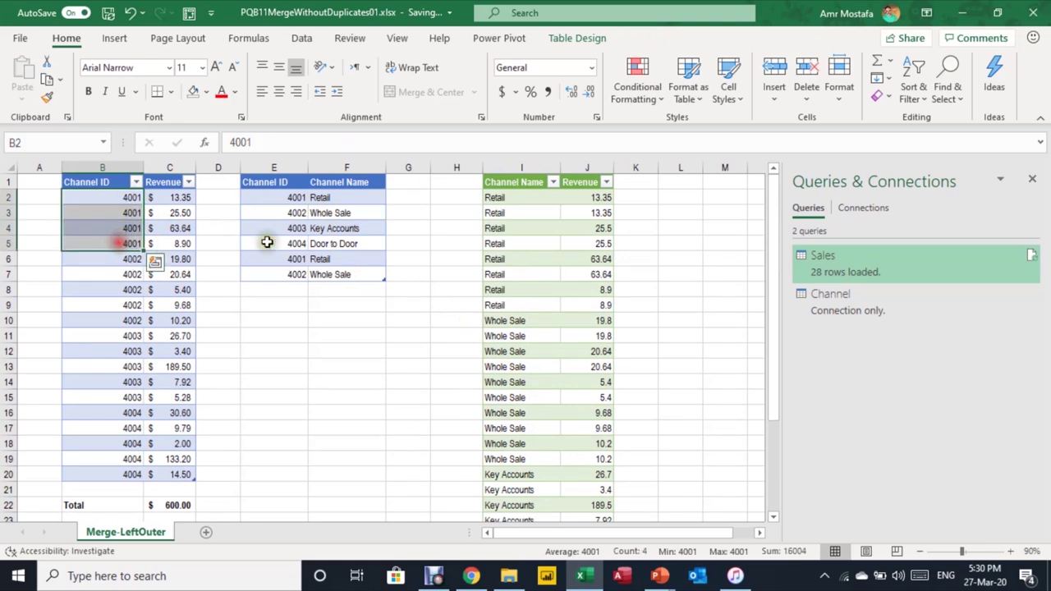
left_click_drag(508, 197, 484, 307)
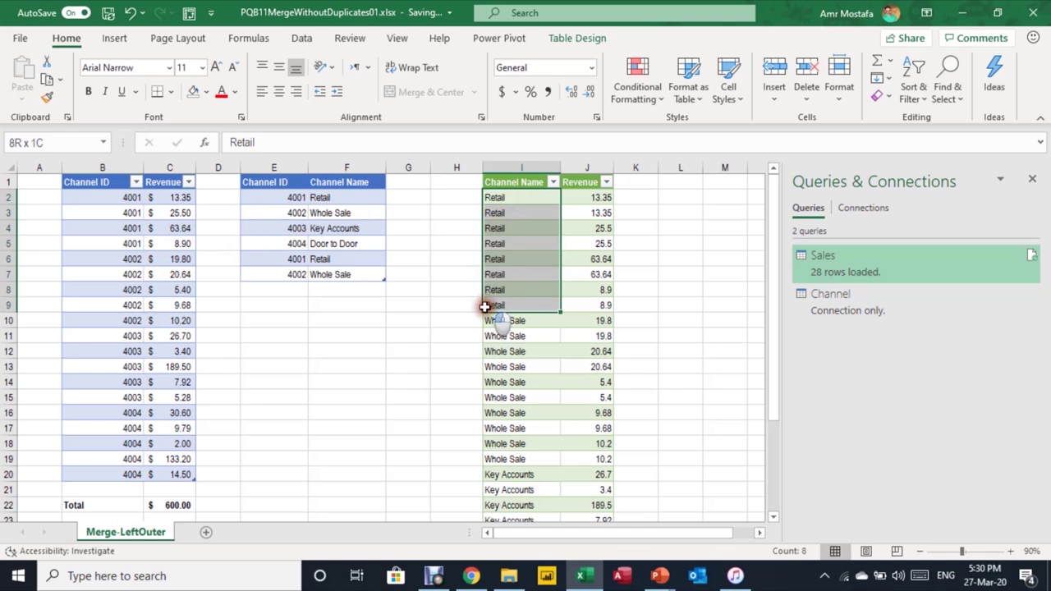
left_click(336, 261)
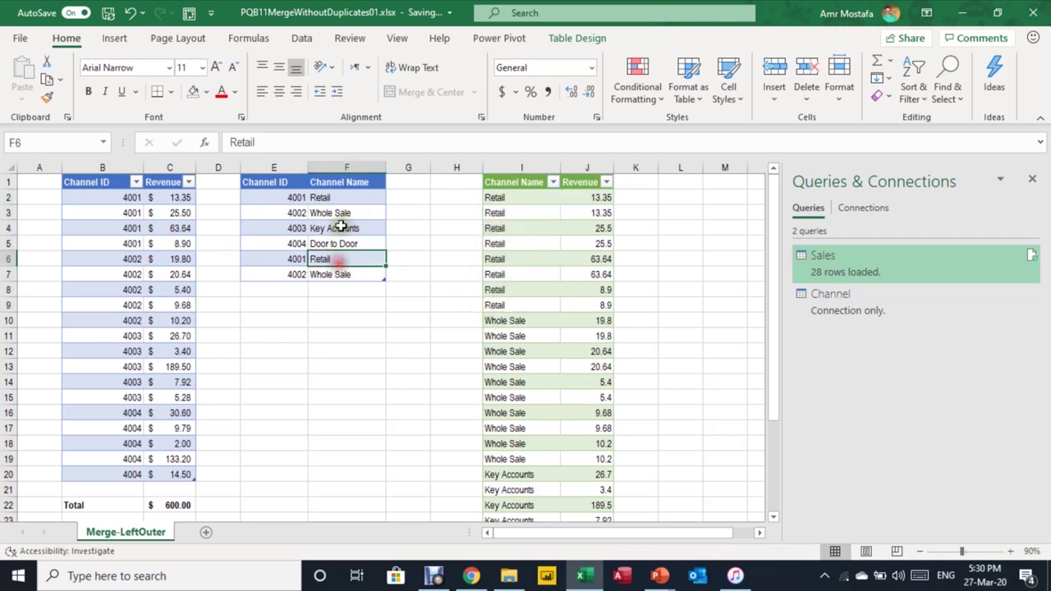
left_click(341, 197)
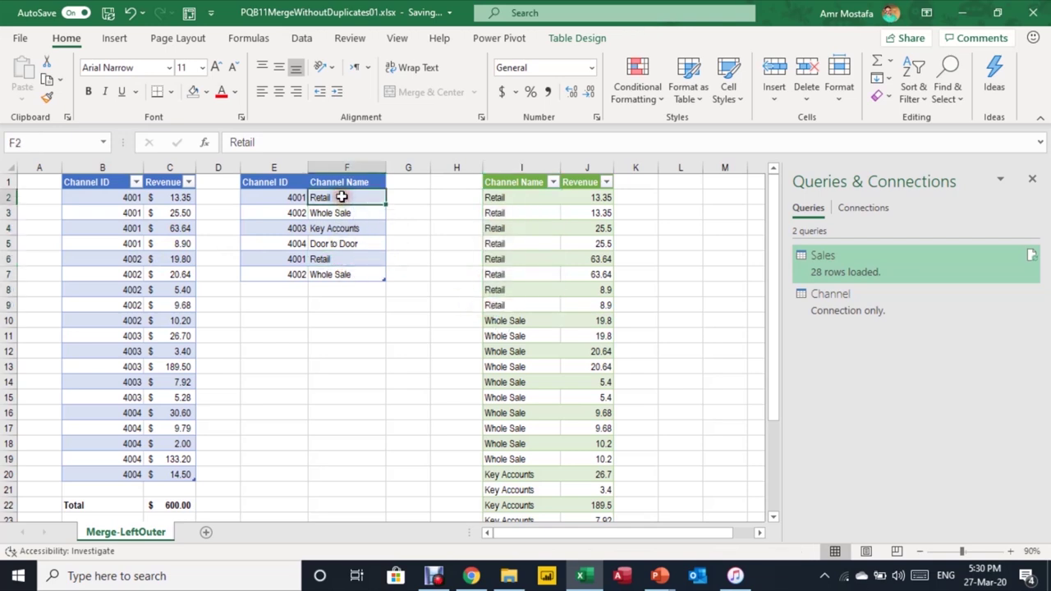
Open the Sales query in the Power Query Editor and review all rows of the merged result.
left_click(874, 275)
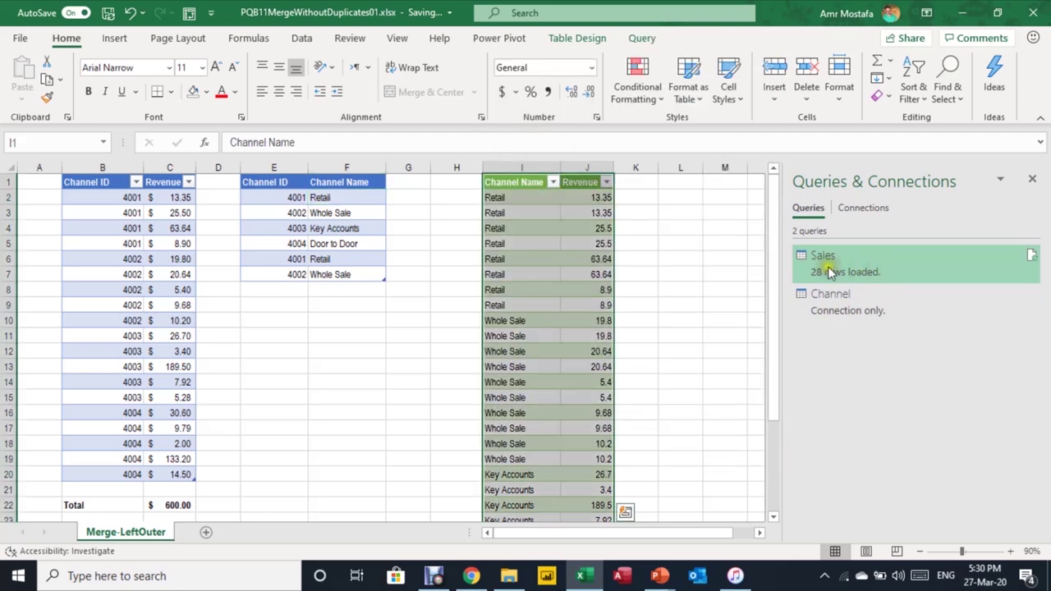
double_click(827, 268)
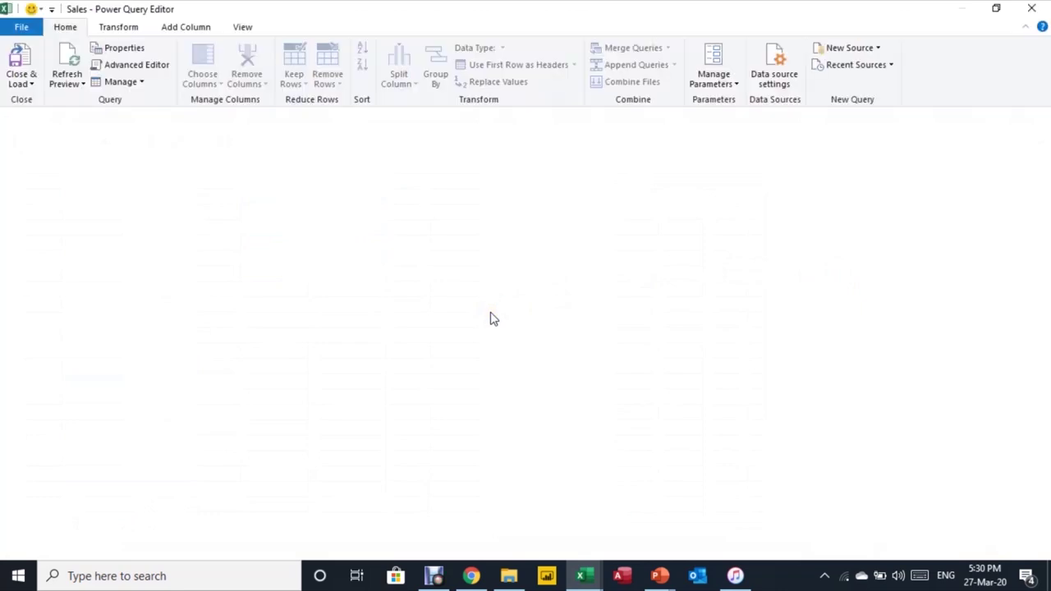
scroll(219, 382, "down", 2)
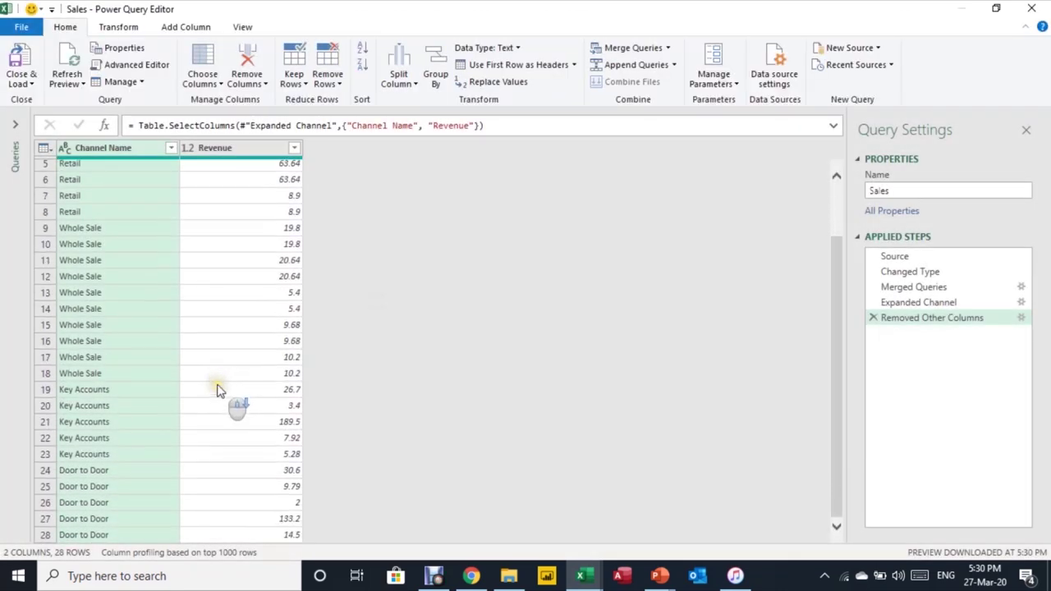
scroll(219, 387, "up", 2)
scroll(220, 391, "down", 2)
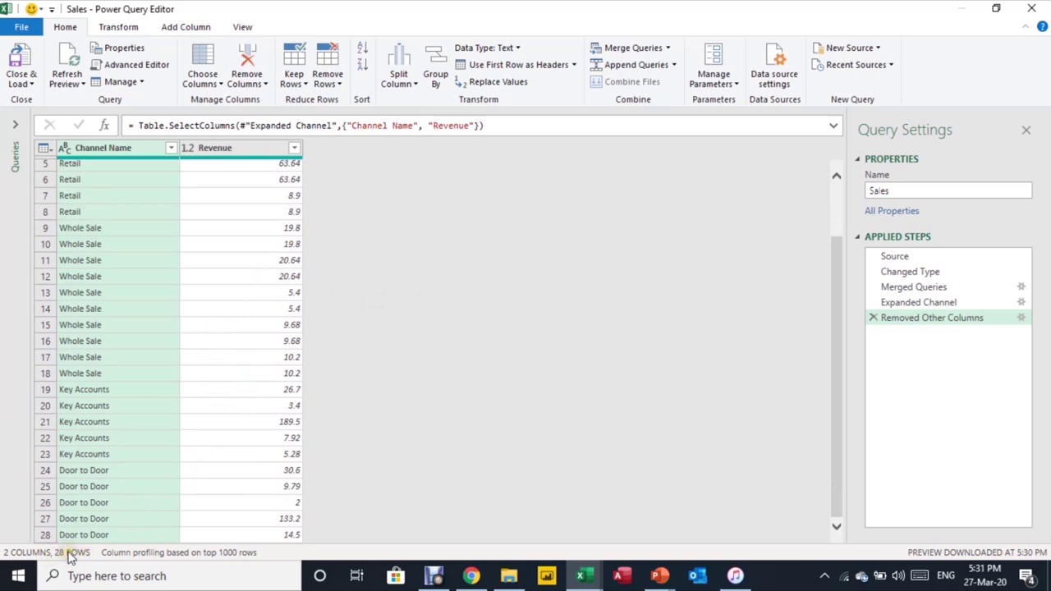
scroll(203, 387, "up", 2)
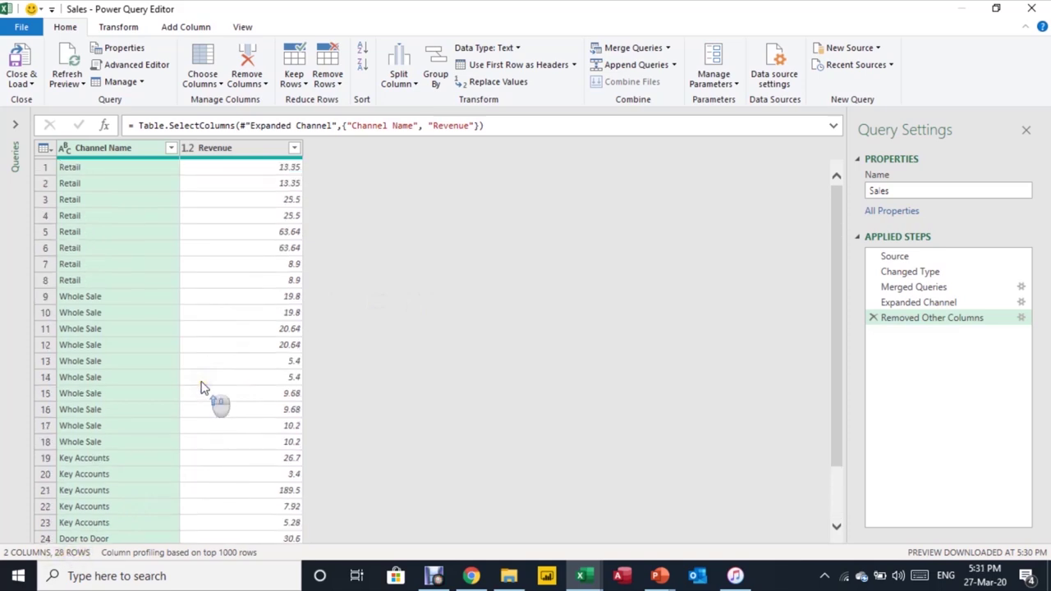
Examine the Merged Queries and Expanded Channel steps, previewing the nested Channel tables of the first two rows.
left_click(902, 289)
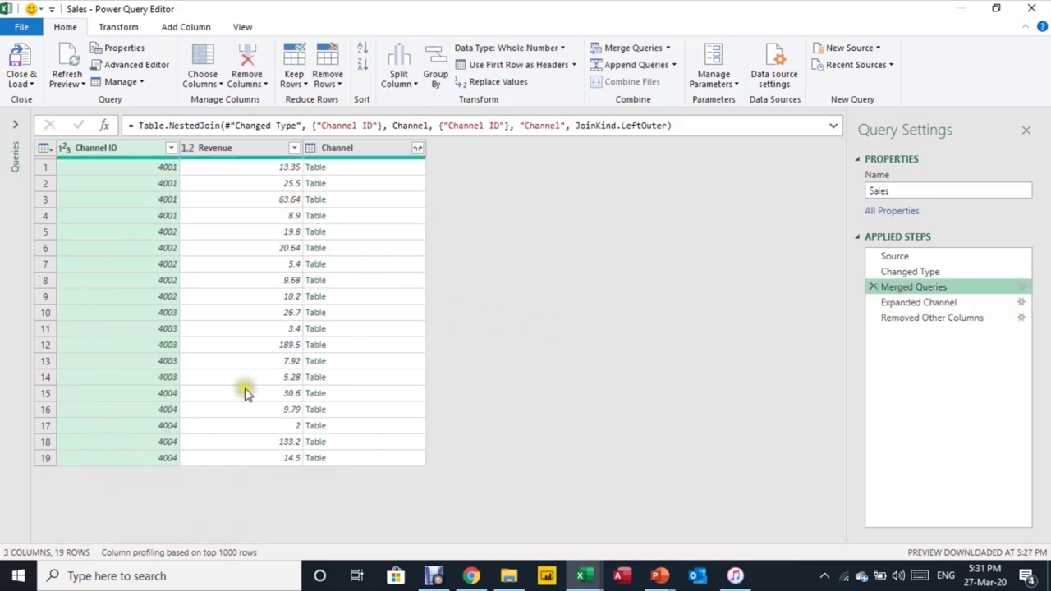
left_click(365, 173)
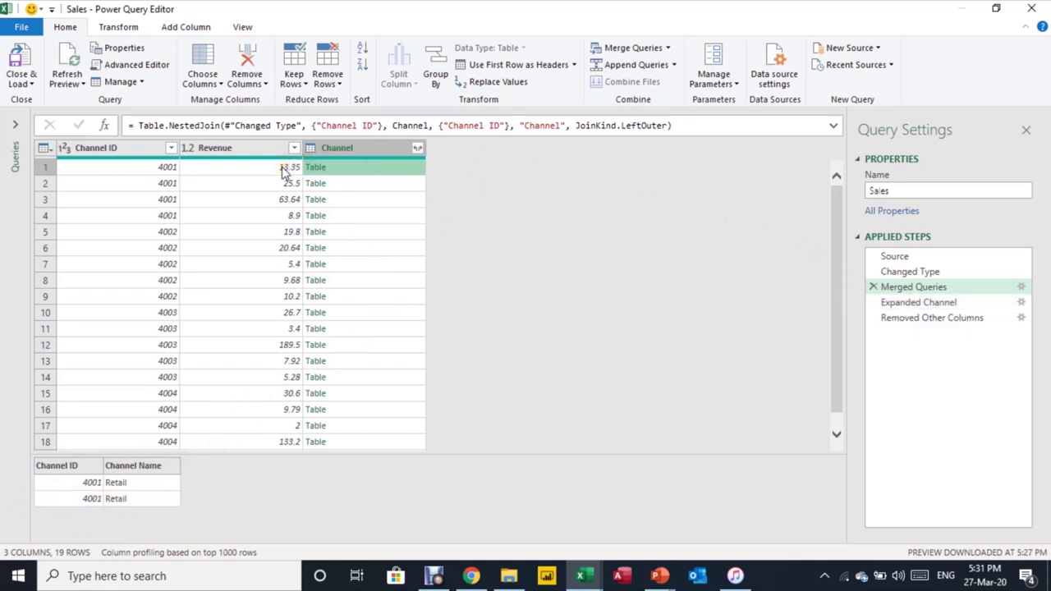
left_click(893, 303)
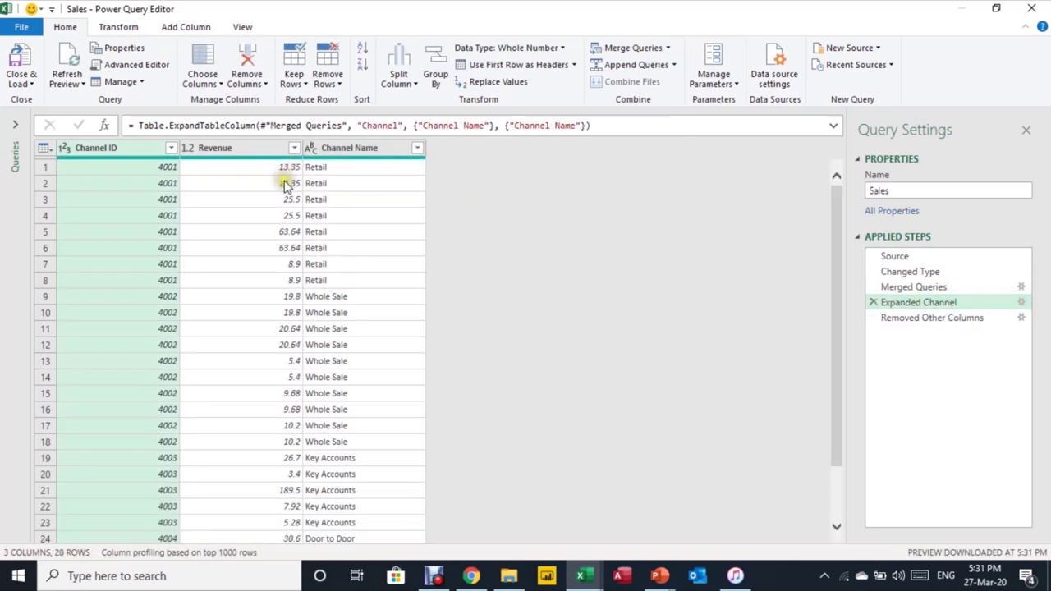
left_click(911, 287)
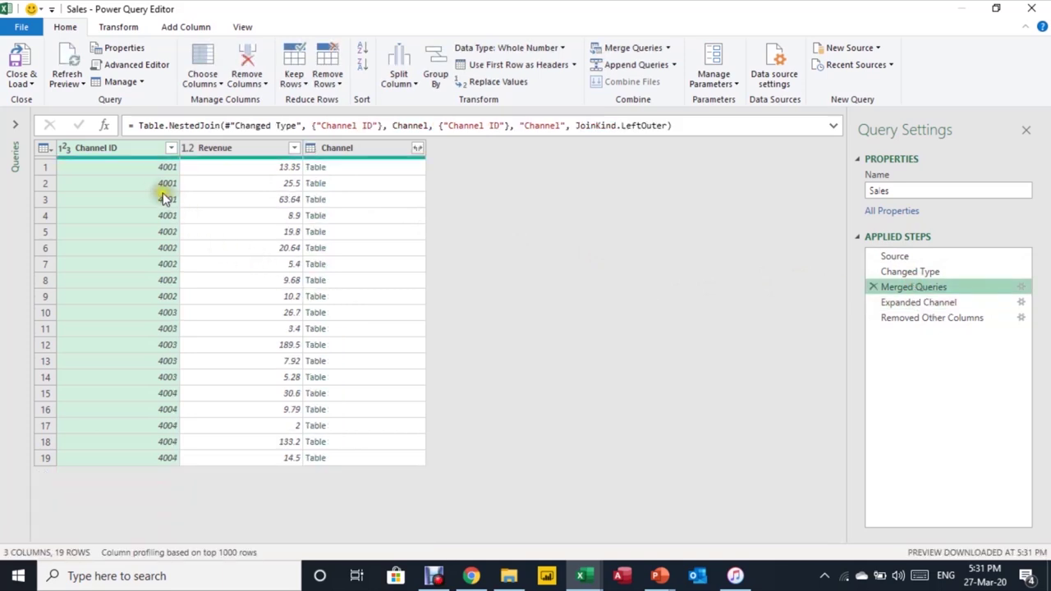
left_click(364, 183)
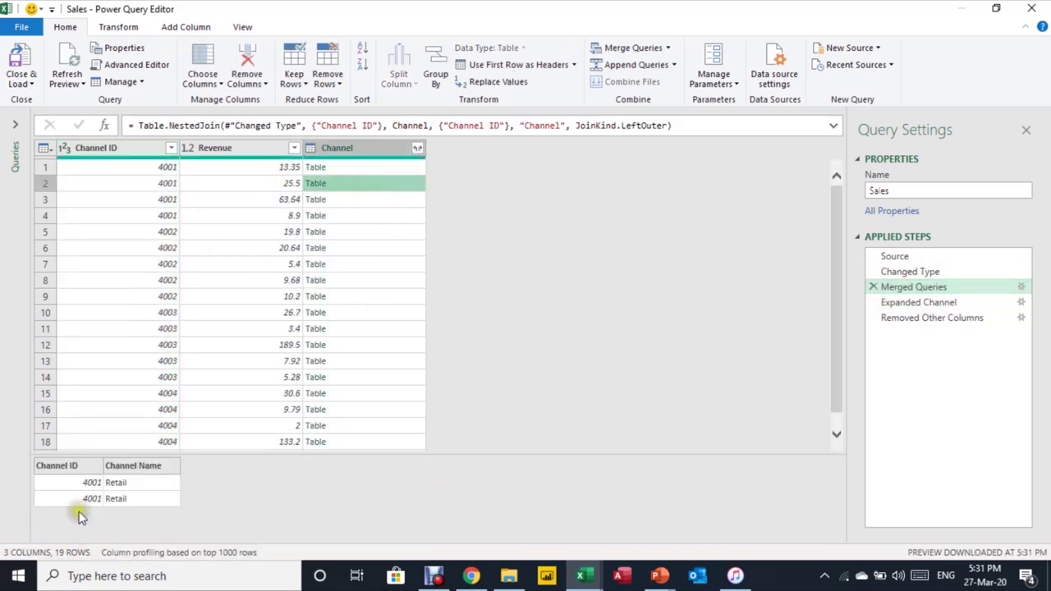
Review the expanded rows of the Sales query at the Expanded Channel step for repeated revenue lines.
left_click(903, 303)
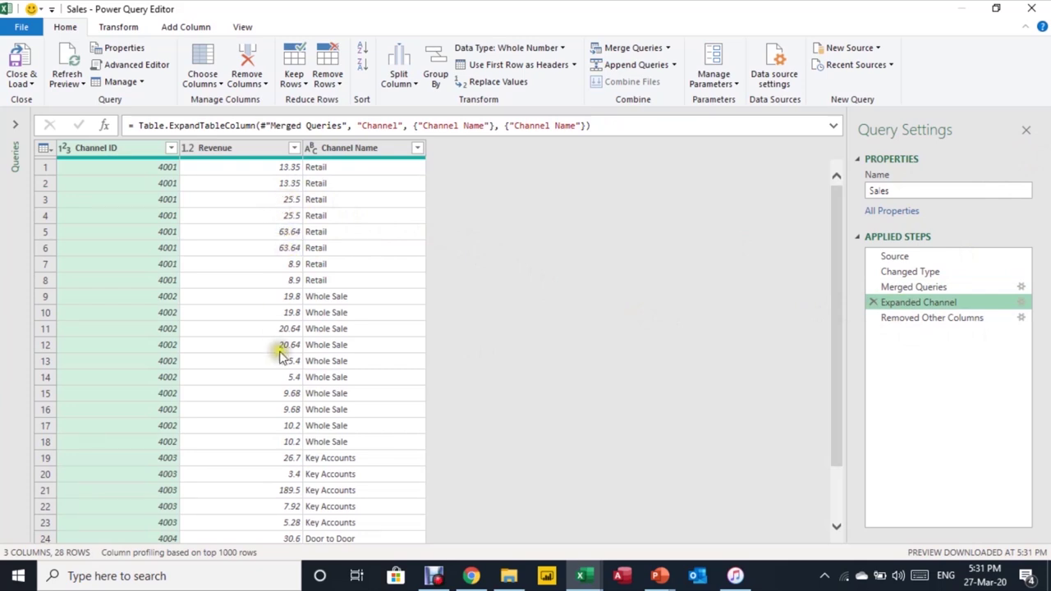
scroll(319, 316, "down", 2)
scroll(317, 309, "up", 2)
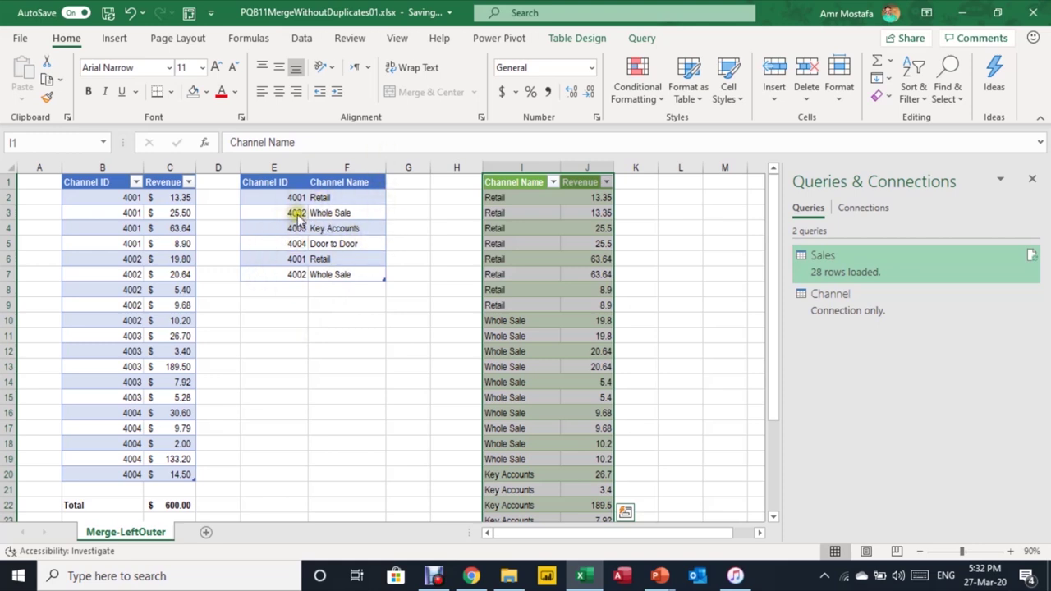
Return to the worksheet, select the whole Channel table E1:F7 and view its table design options.
left_click(326, 224)
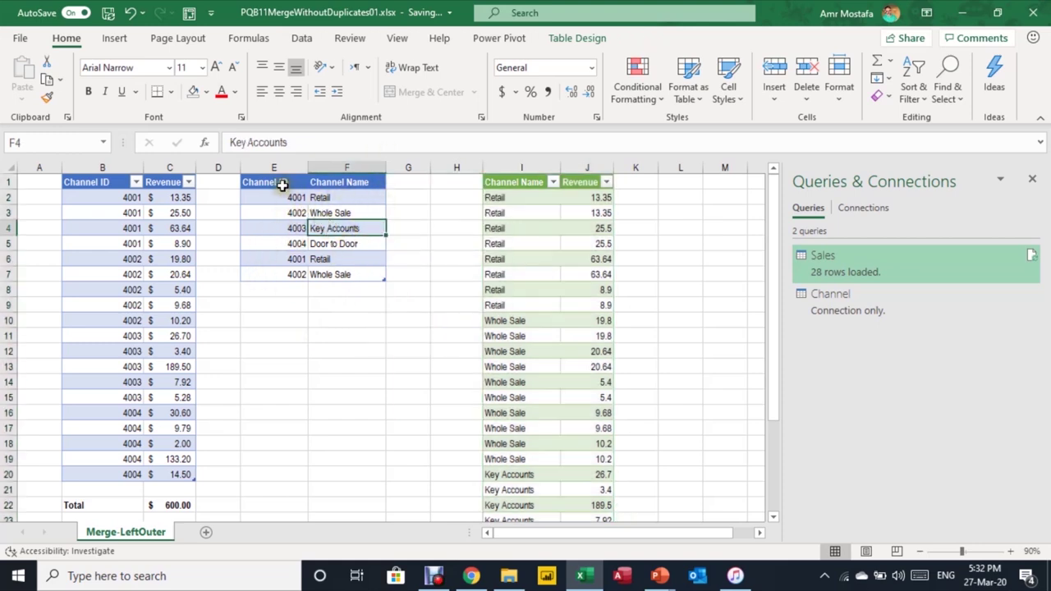
left_click_drag(279, 187, 319, 274)
left_click(561, 38)
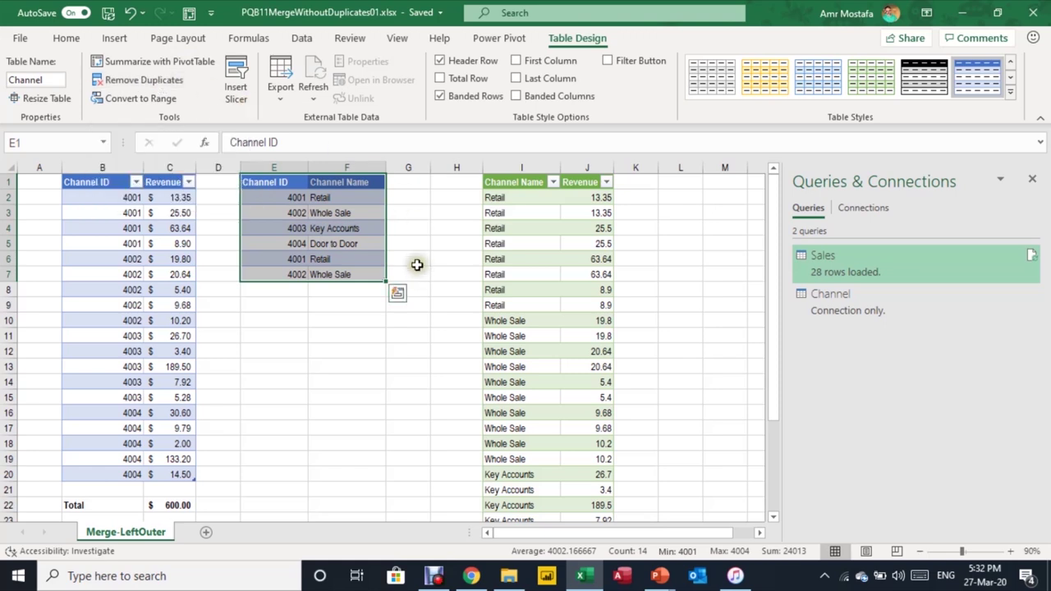
Open the Channel query in the Power Query Editor and refresh its preview.
double_click(859, 260)
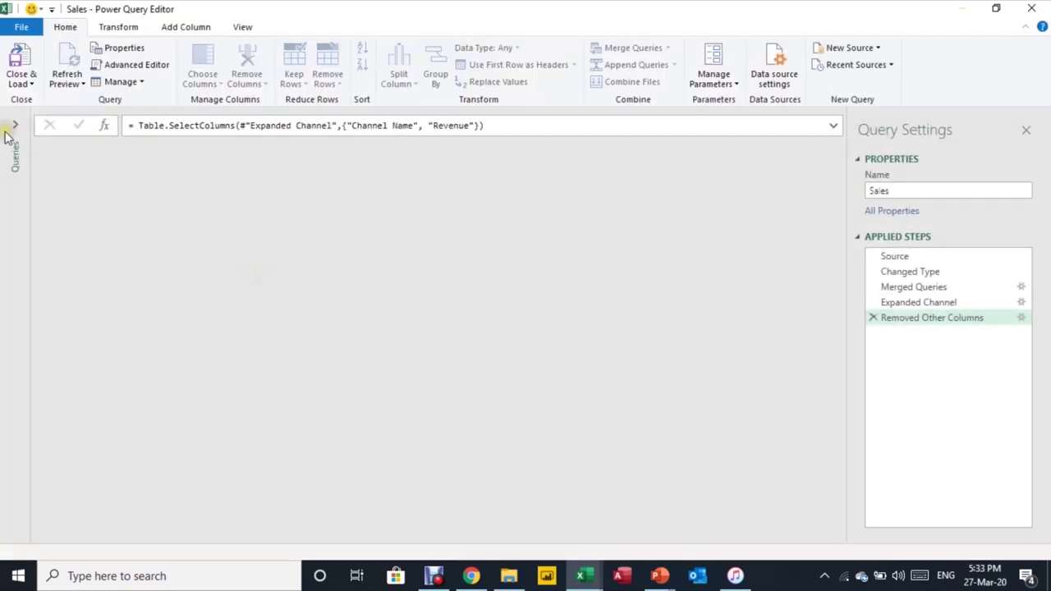
left_click(13, 126)
left_click(36, 160)
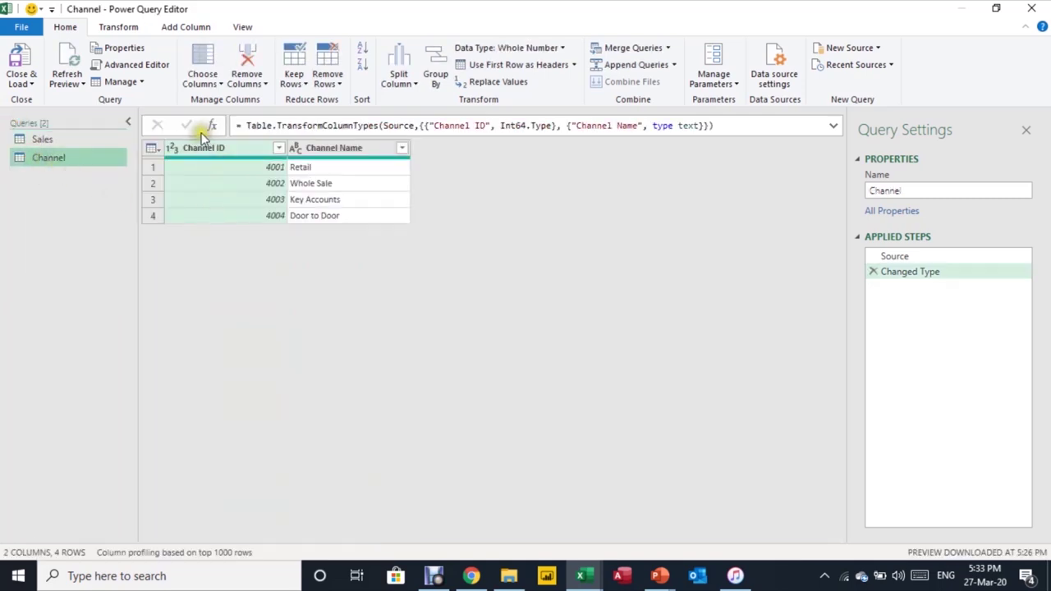
left_click(65, 68)
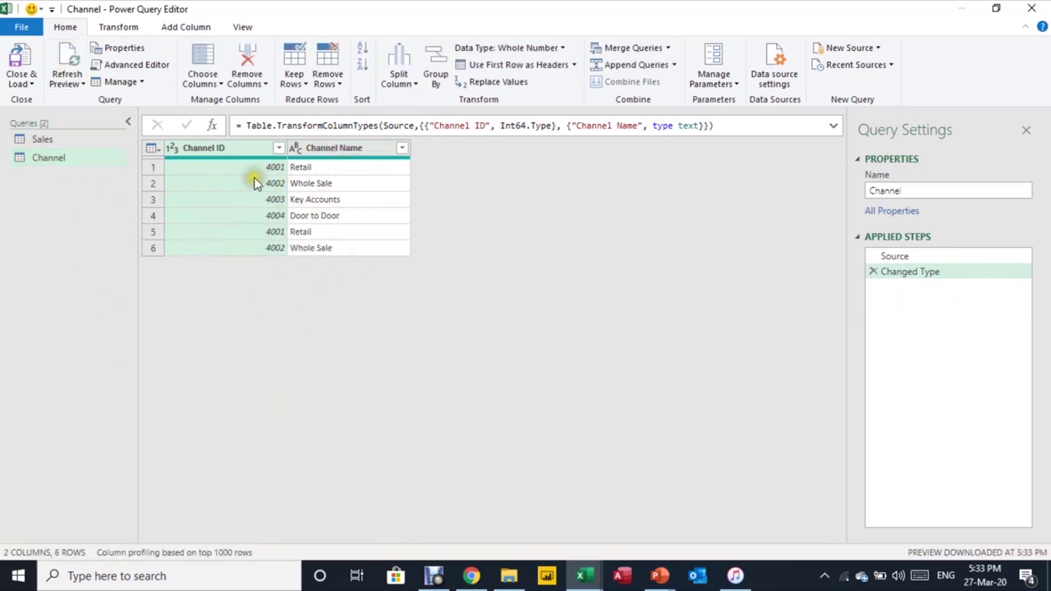
Remove duplicate rows from the Channel query based on Channel ID and Channel Name, then close the editor keeping the changes.
left_click(329, 152, "ctrl")
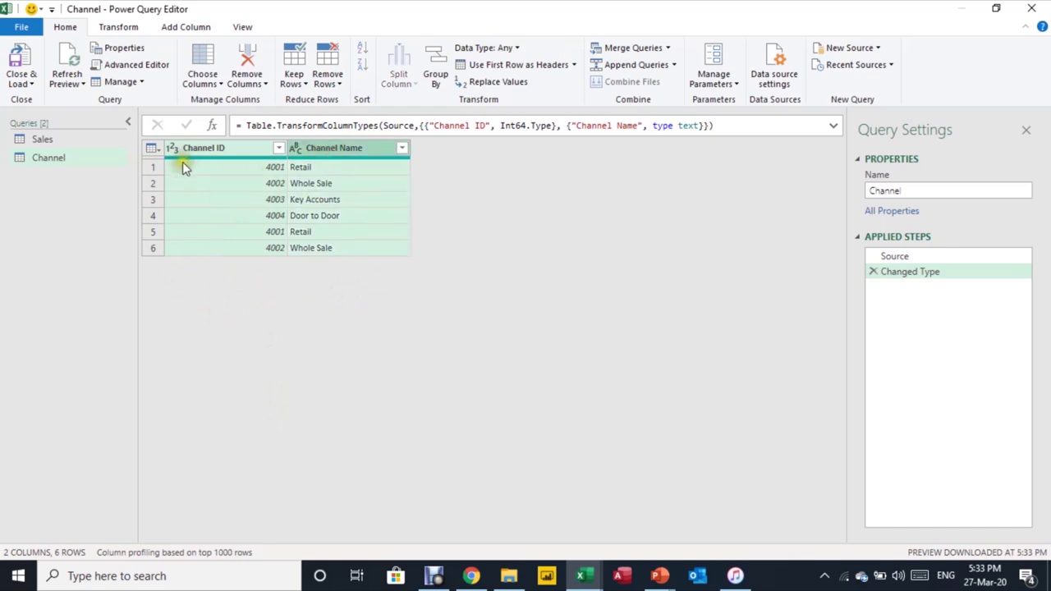
left_click(336, 83)
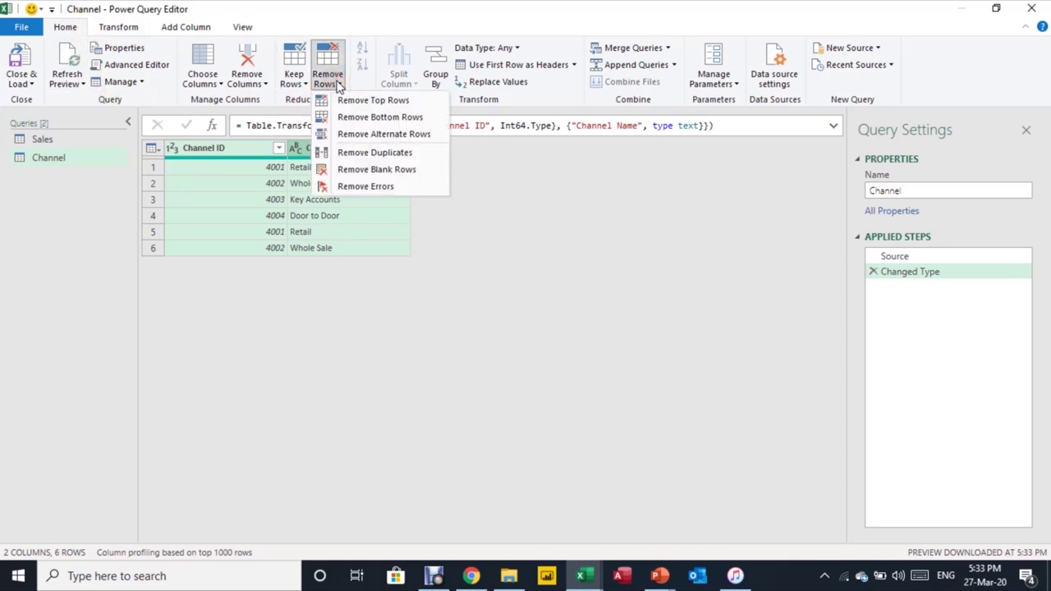
left_click(350, 155)
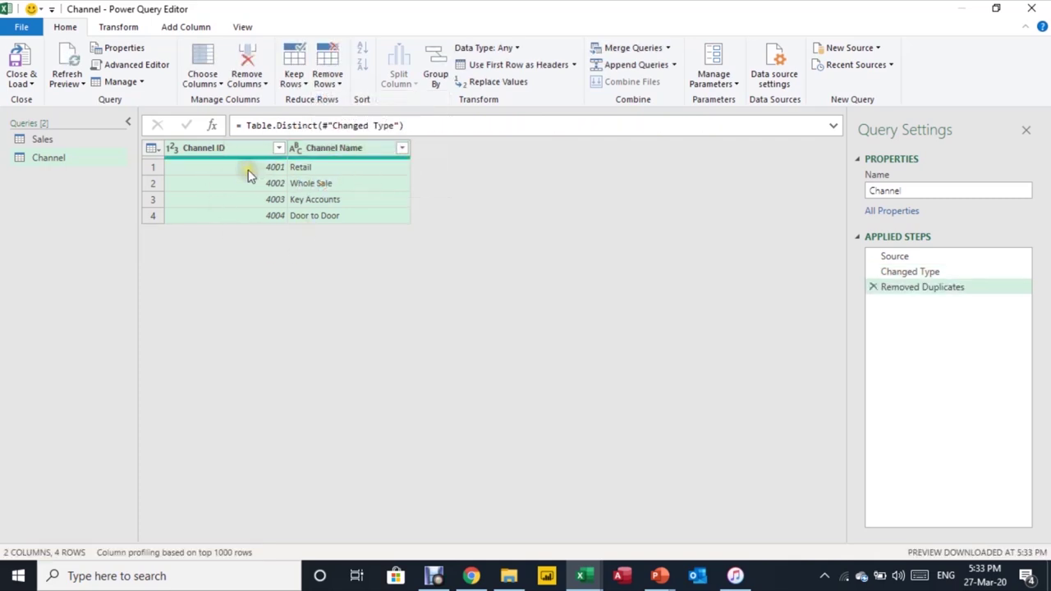
left_click(1031, 8)
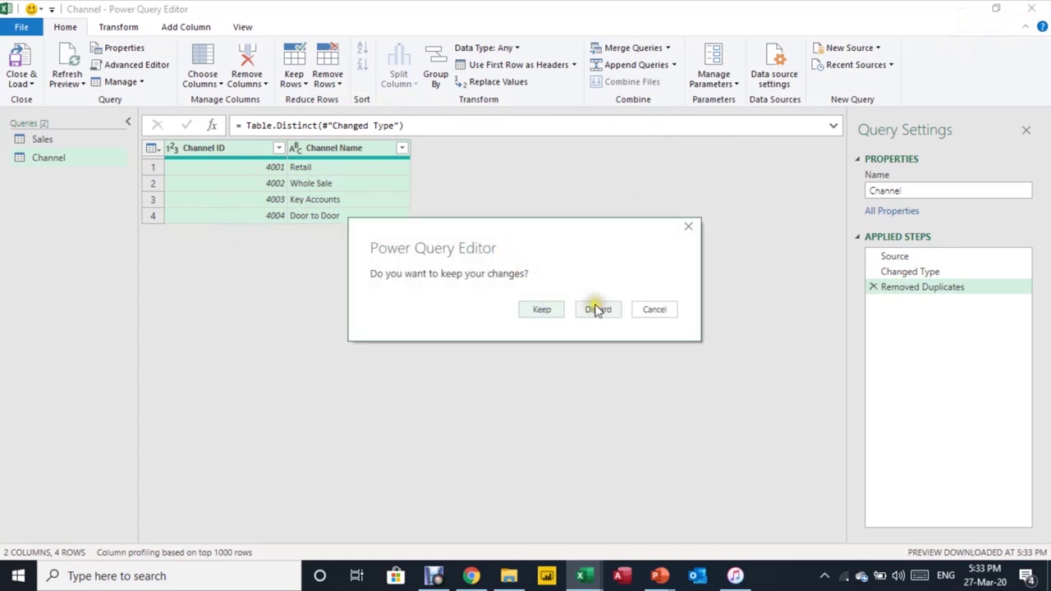
left_click(539, 314)
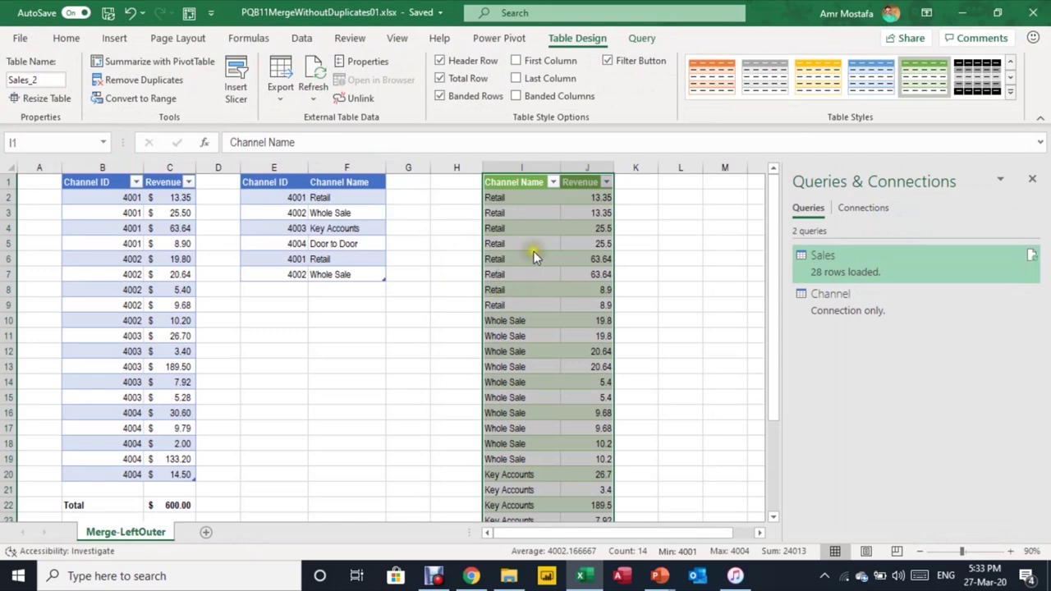
Refresh the merged Channel Name and Revenue table and check the formula in its Revenue total cell.
left_click(531, 257)
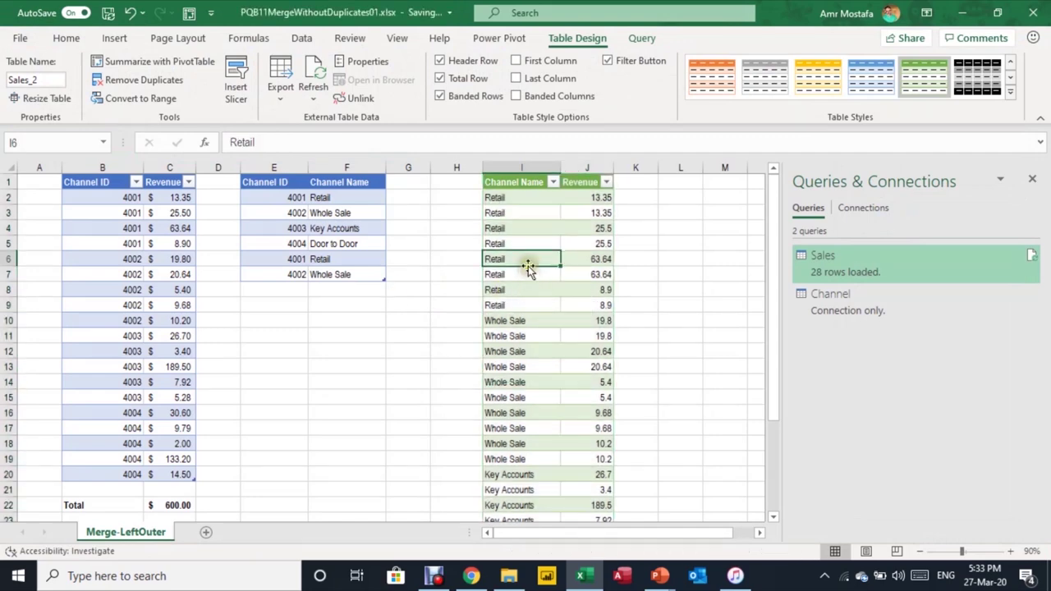
right_click(531, 260)
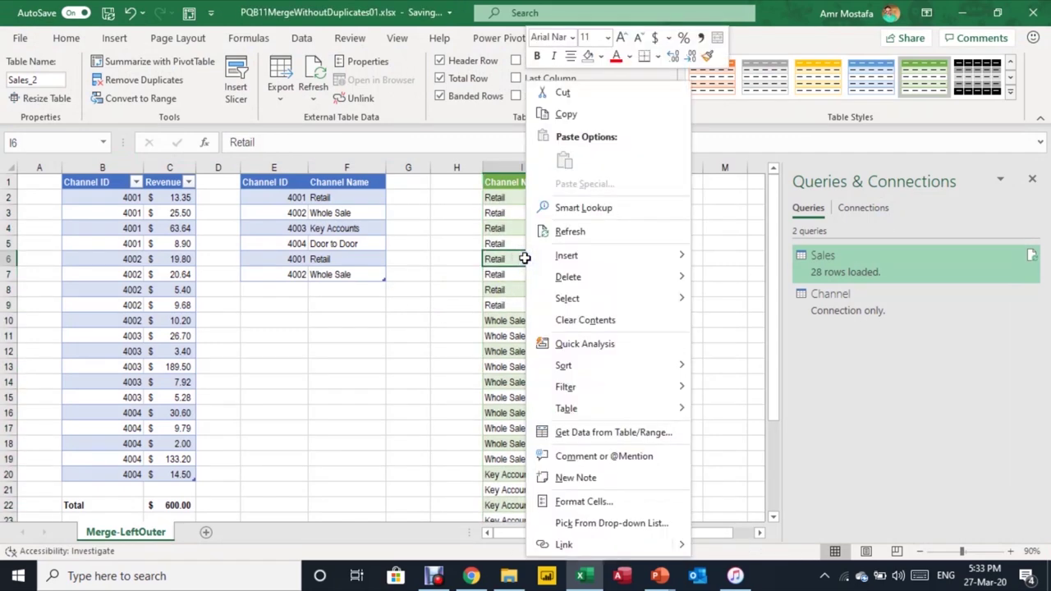
left_click(570, 232)
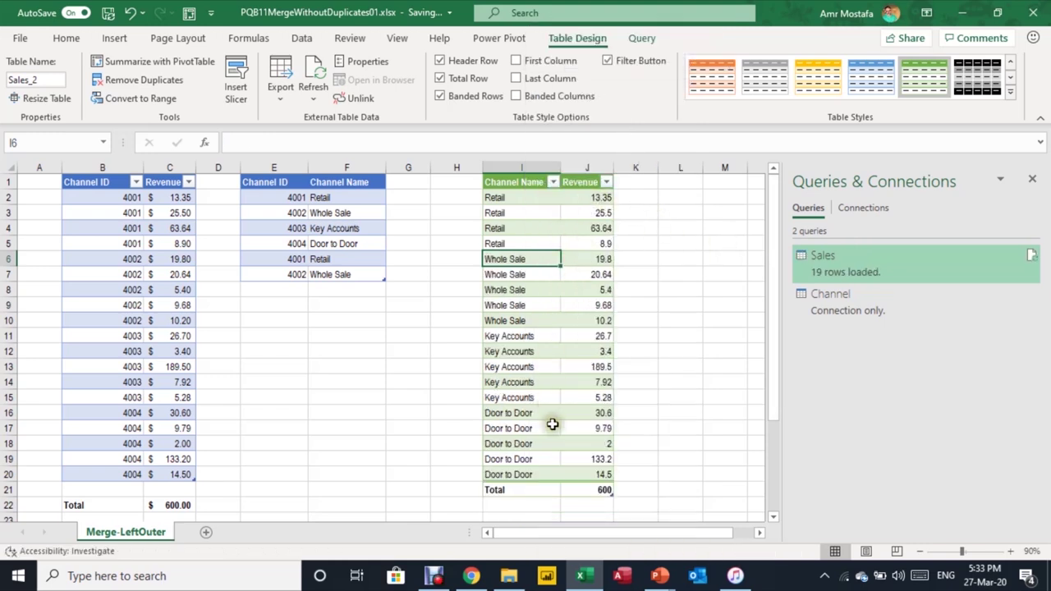
left_click(598, 489)
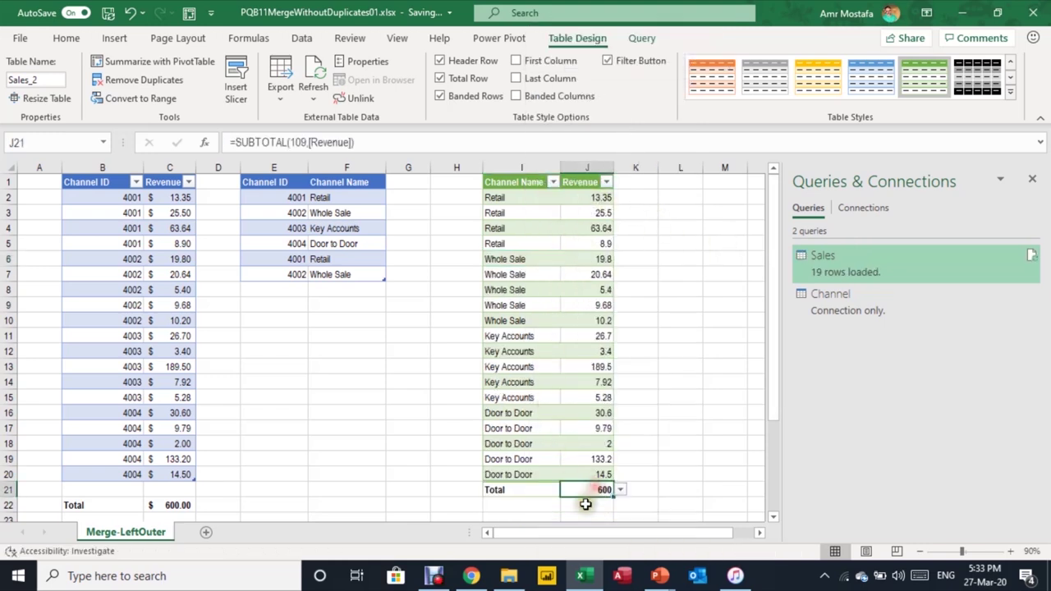
Duplicate the 4003 Key Accounts and 4004 Door to Door rows at the end of the Channel table, starting in E8.
left_click_drag(287, 231, 341, 240)
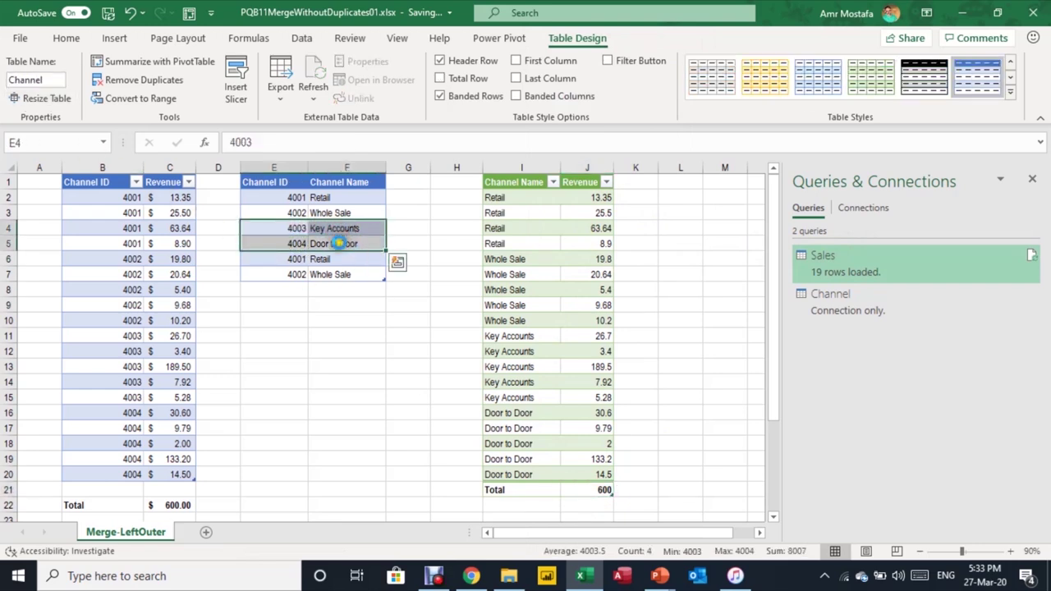
key("ctrl+c")
left_click(287, 293)
key("ctrl+v")
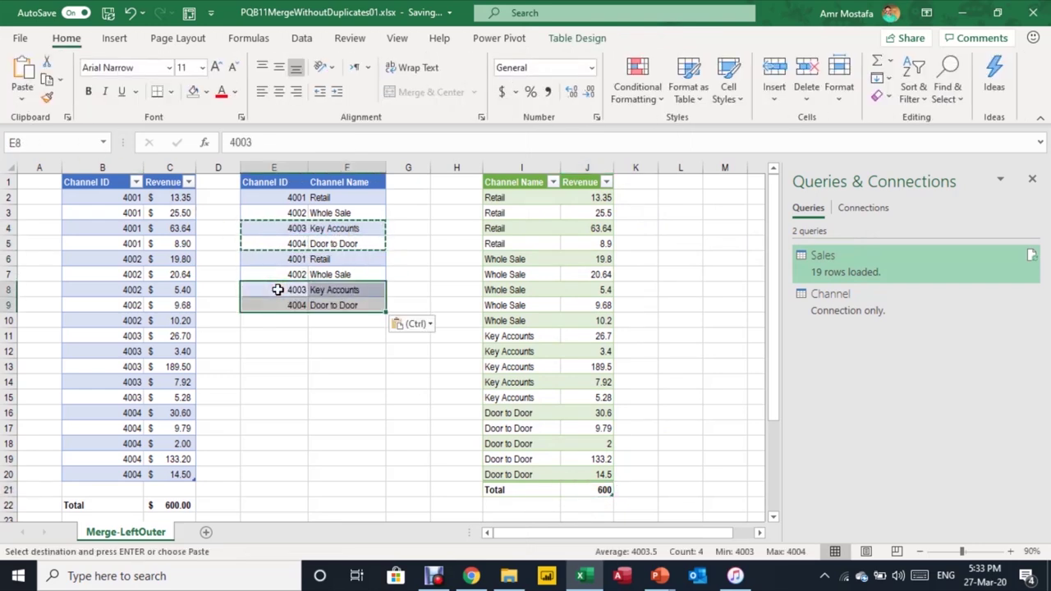
Refresh the merged table again and check its Whole Sale and Key Accounts rows for duplicates.
left_click(539, 275)
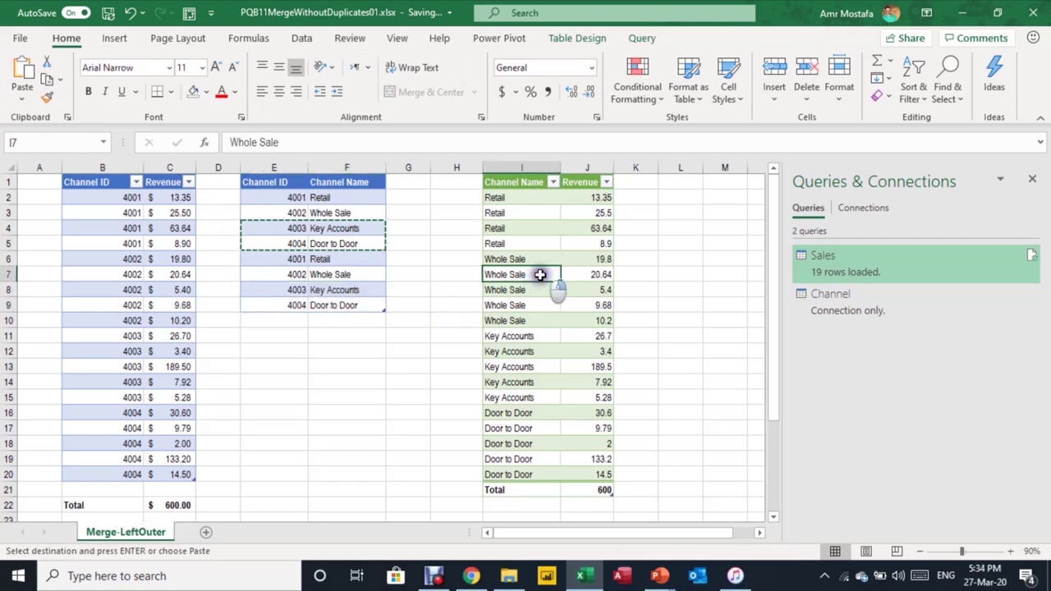
right_click(539, 275)
left_click(585, 231)
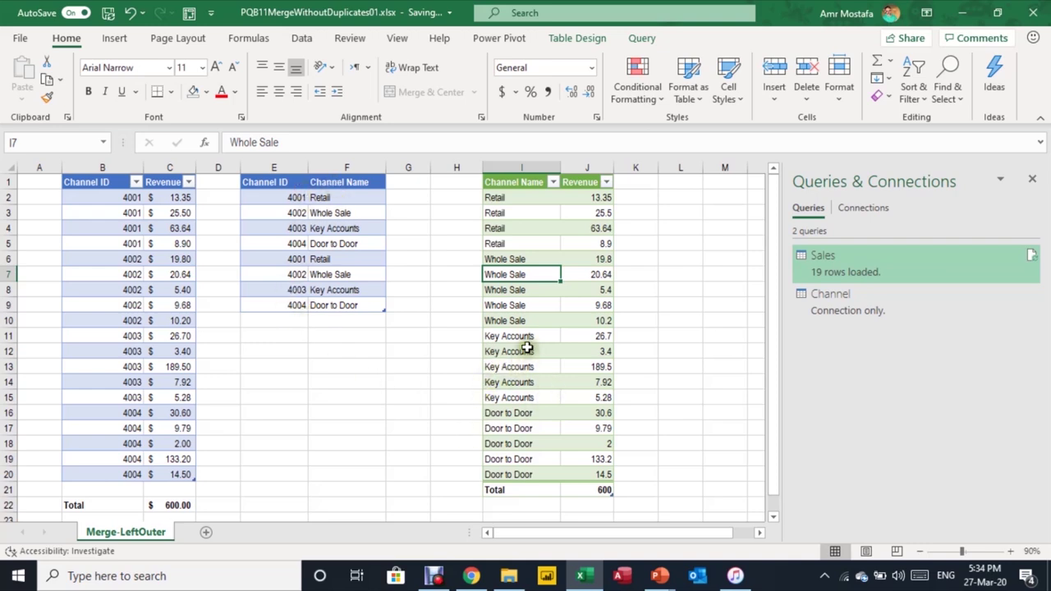
left_click(522, 320)
left_click(511, 367)
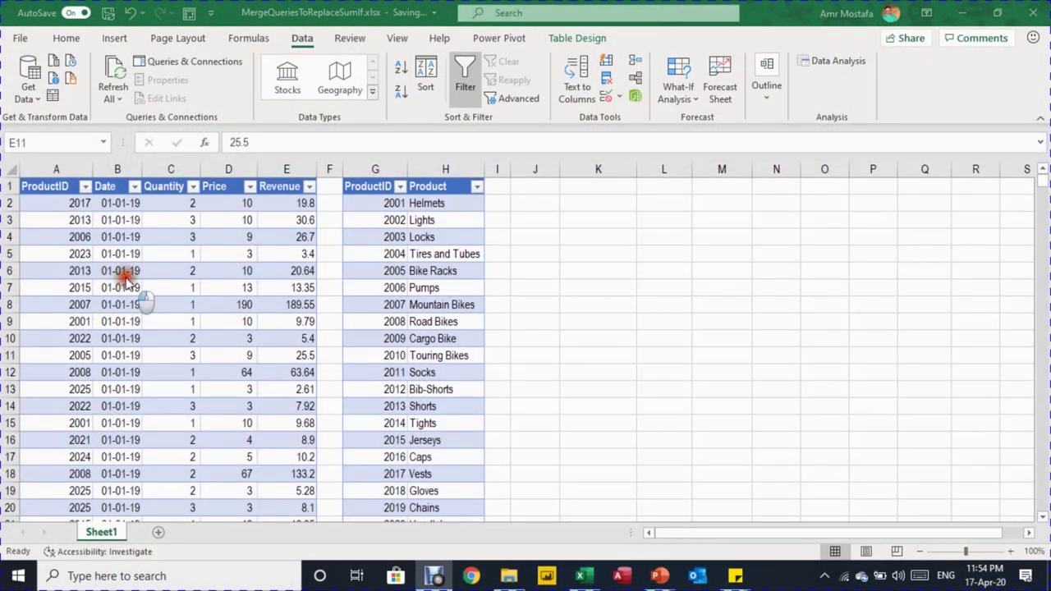
In the MergeQueriesToReplaceSumIf workbook, review the ProductID, Date, Quantity, Price and Revenue columns and the product lookup table.
left_click(123, 276)
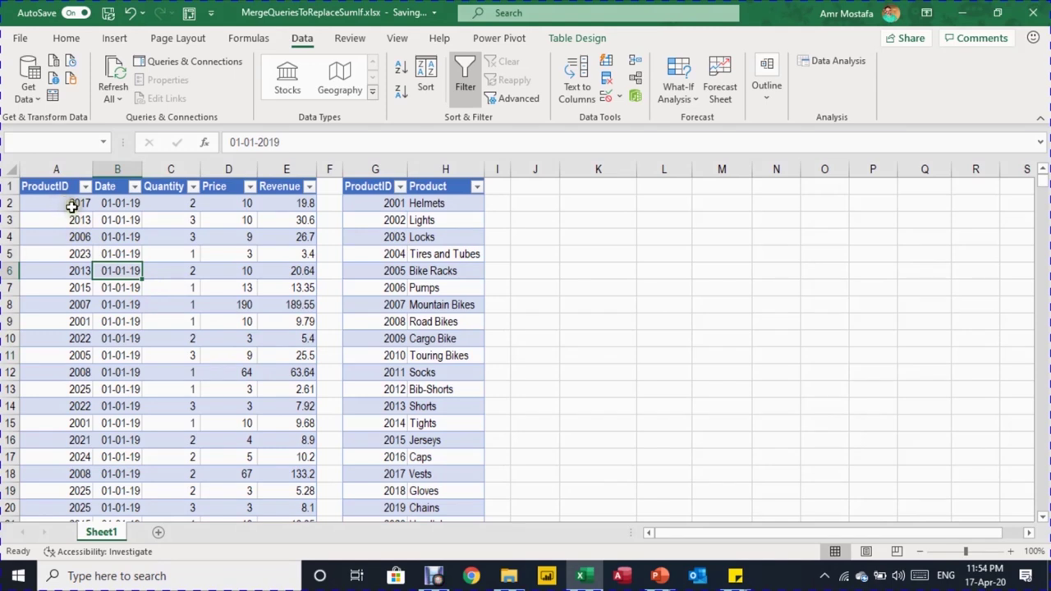
left_click(76, 250)
left_click(105, 221)
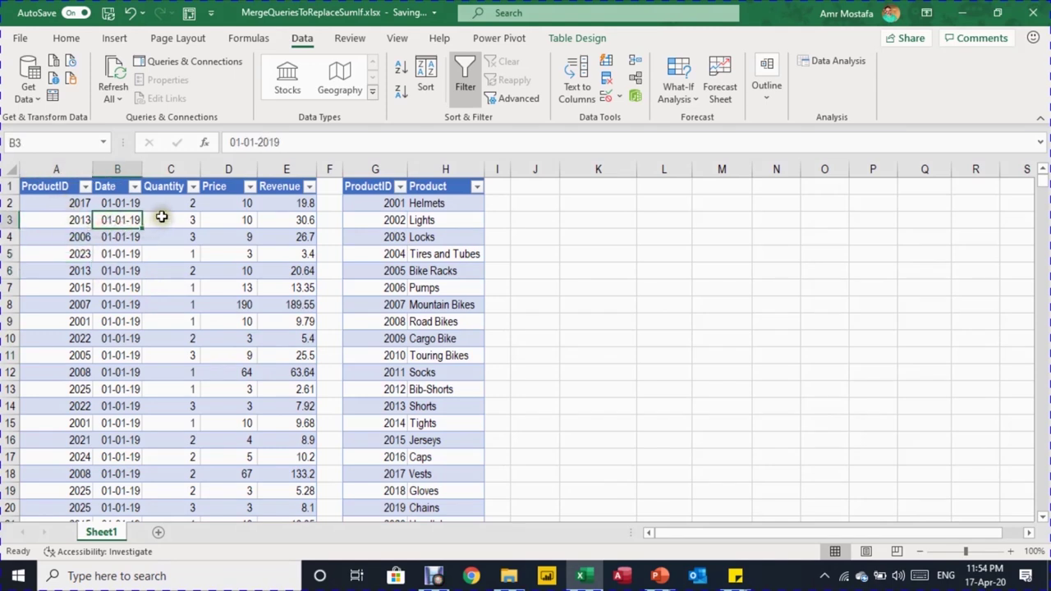
left_click(162, 218)
left_click(224, 218)
left_click(279, 217)
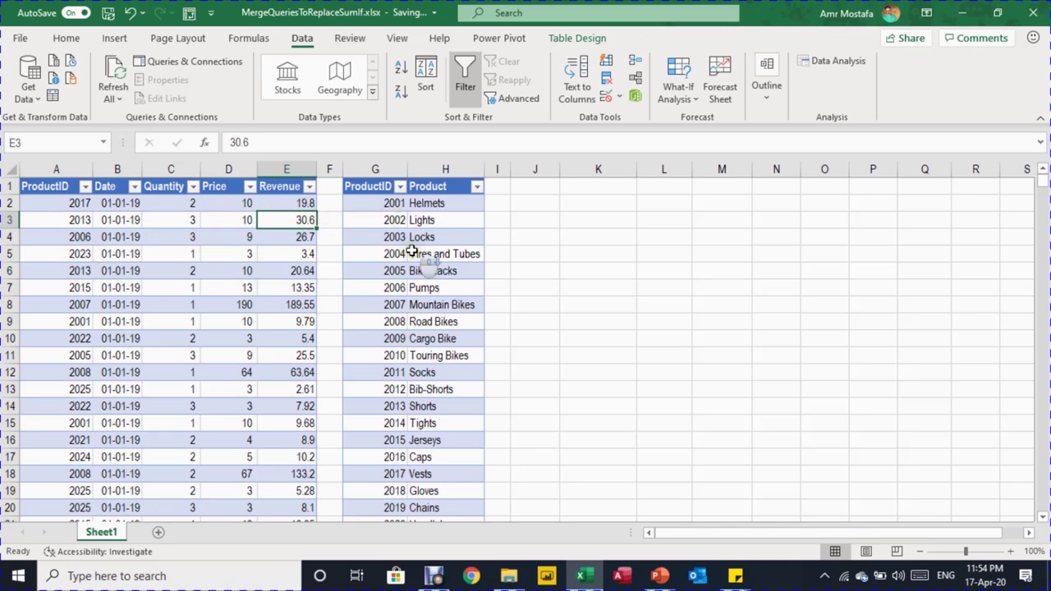
scroll(410, 251, "down", 5)
scroll(406, 246, "up", 5)
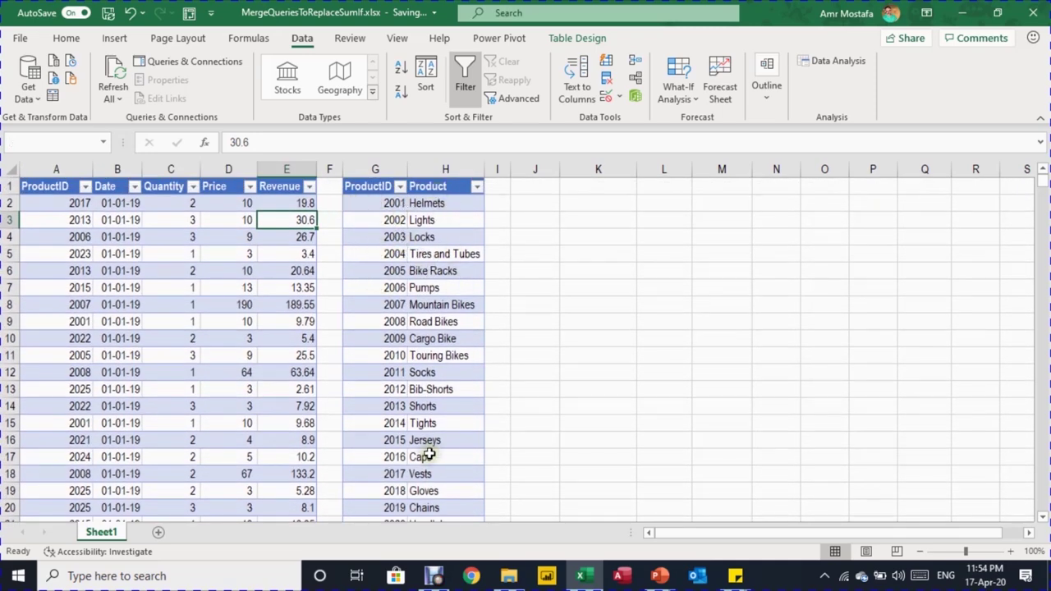
scroll(443, 460, "down", 3)
scroll(445, 460, "up", 3)
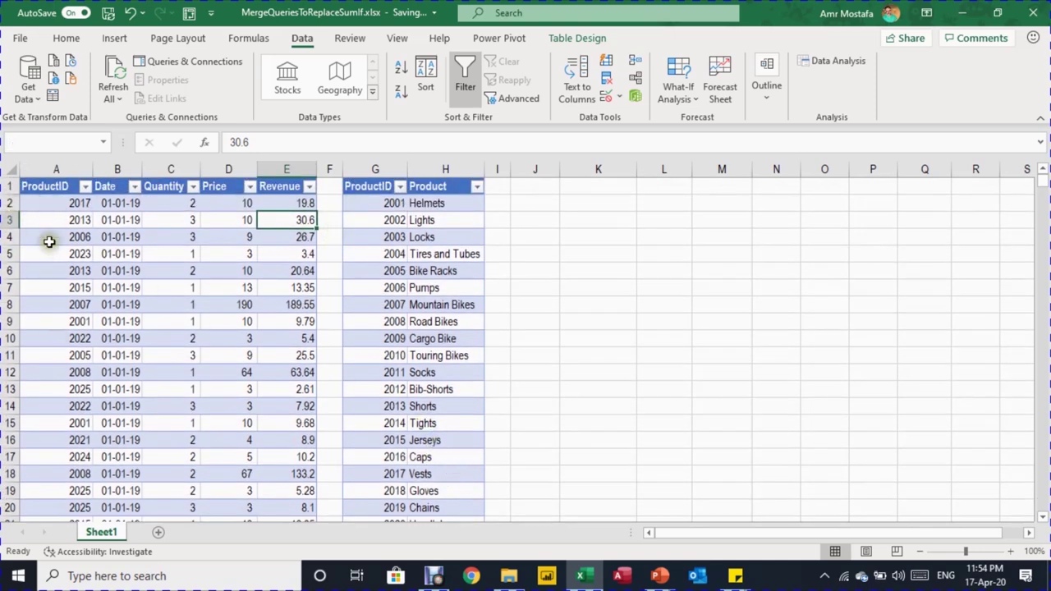
Check how far down the sales table's ProductID column extends, then return to its first record.
left_click(49, 241)
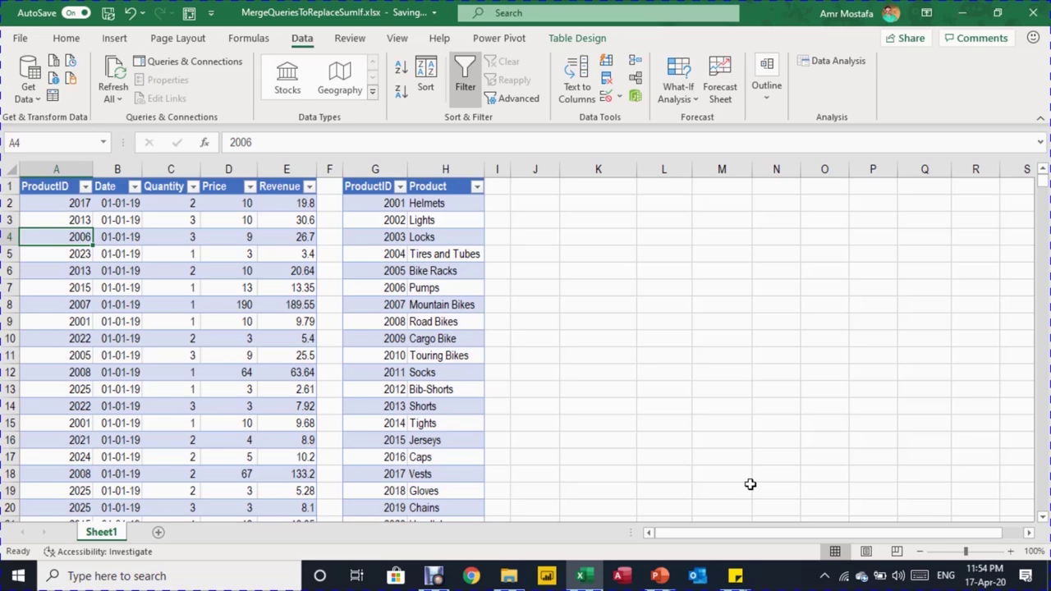
key("ctrl+Down")
key("Down")
key("Up")
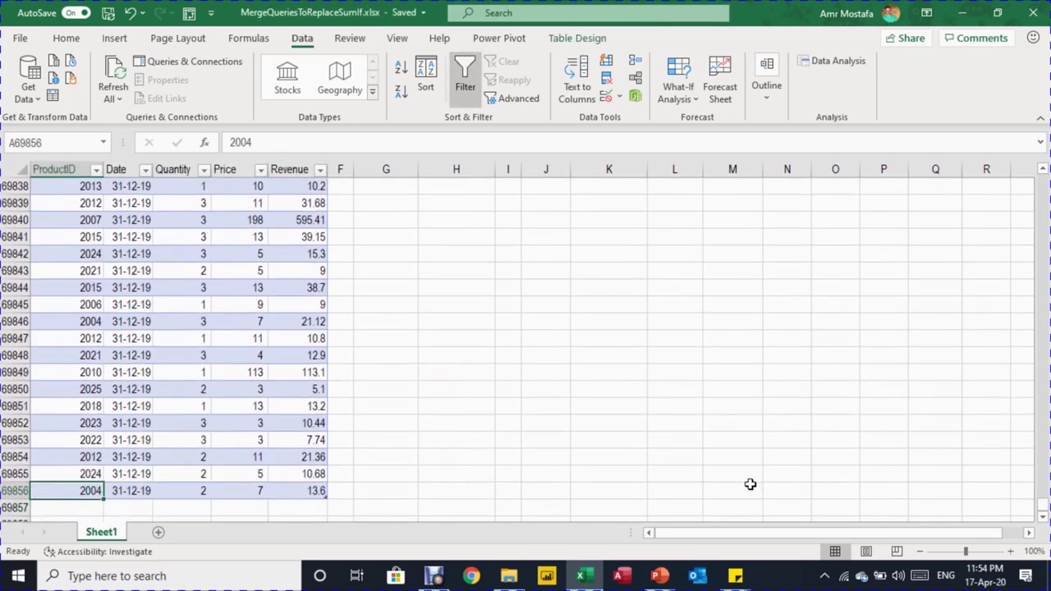
key("ctrl+Home")
key("Down")
key("Right")
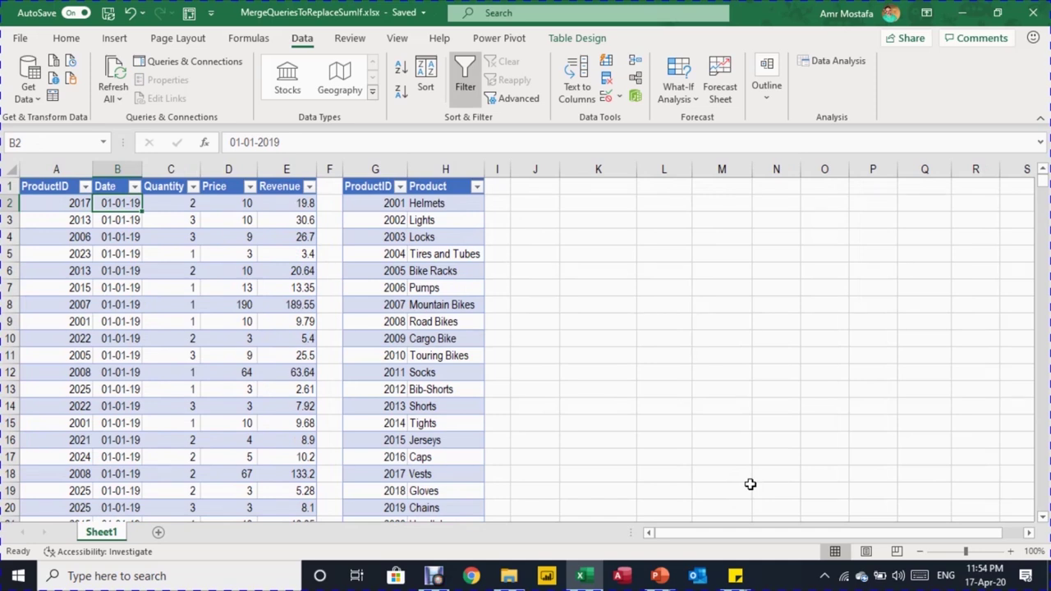
Examine the product lookup table's ProductID and Product columns, checking its last row and returning to the first records.
key("Right")
key("Right")
key("Right")
key("Right")
key("Right")
key("Right")
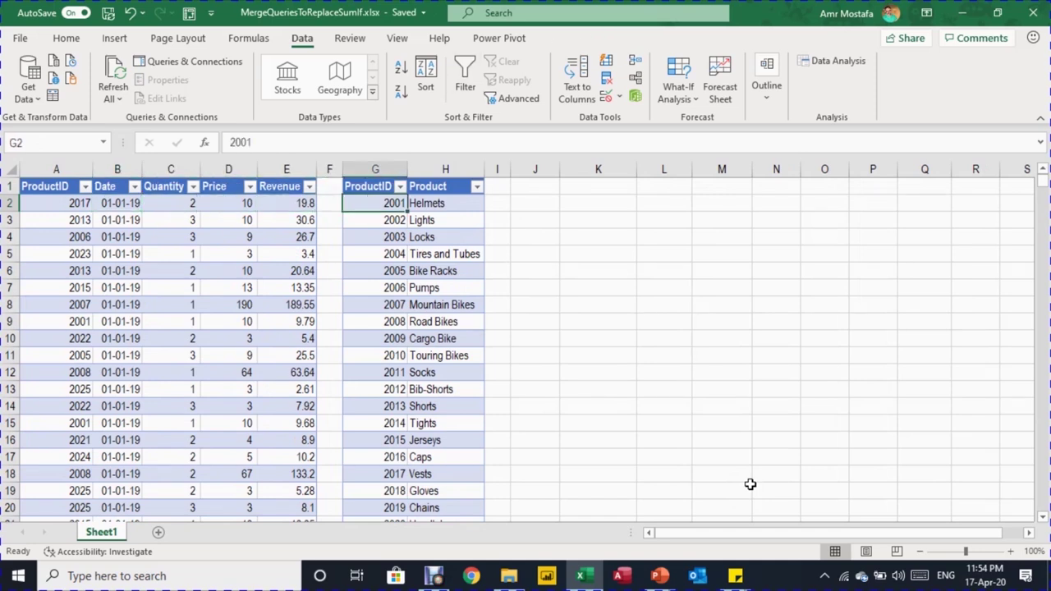
key("Left")
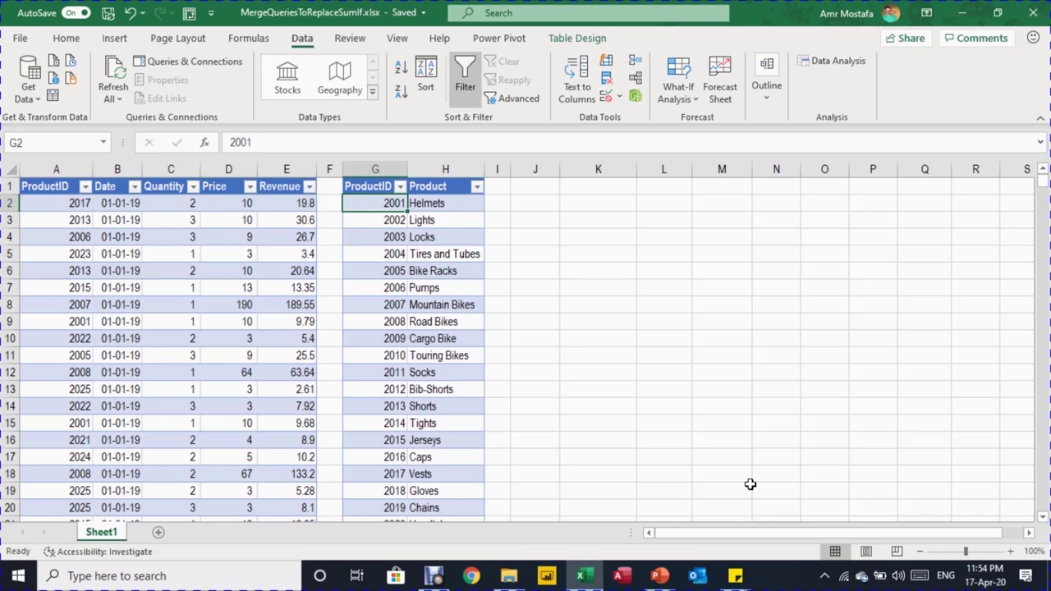
key("ctrl+Down")
key("ctrl+Up")
key("Down")
key("Right")
key("Left")
key("Right")
key("Left")
Compare the sales table's first record, from Date through Revenue, with the matching ProductID and Product fields of the lookup table.
key("Left")
key("Left")
key("Left")
key("Left")
key("Left")
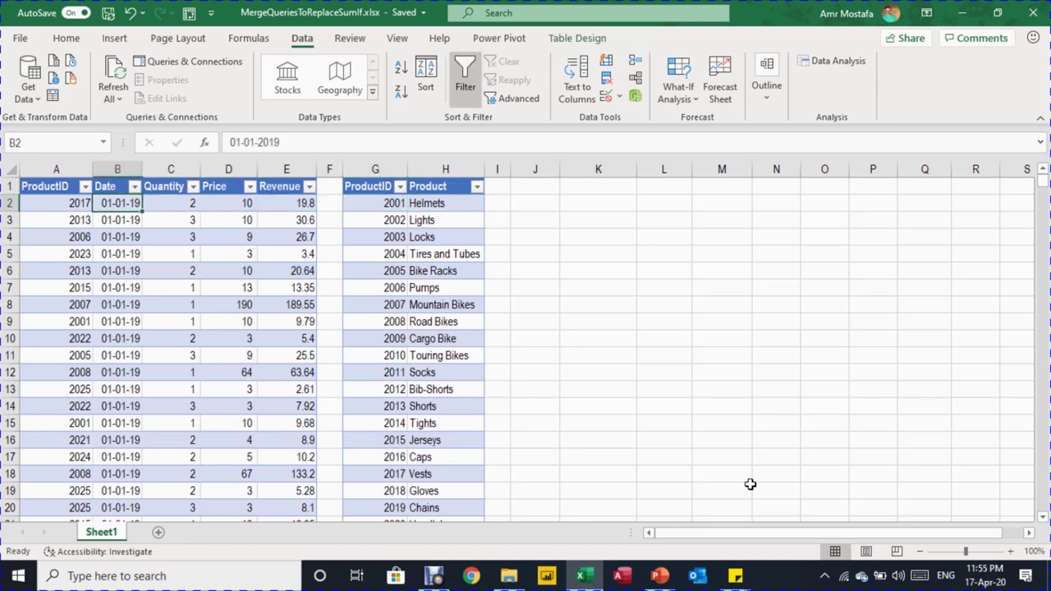
key("Right")
key("Right")
key("Right")
key("Left")
key("Left")
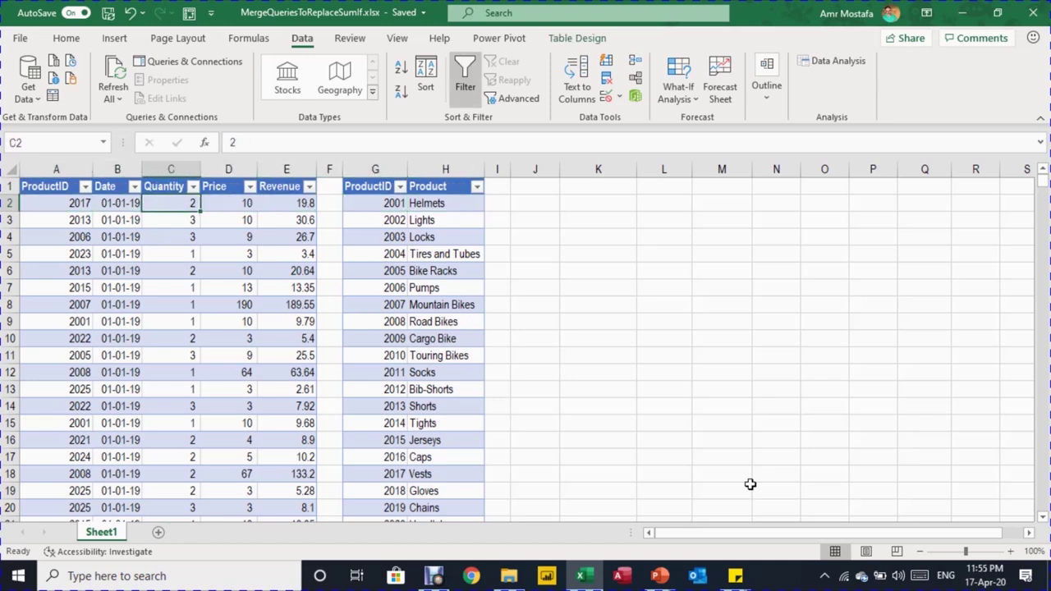
key("Right")
key("Right")
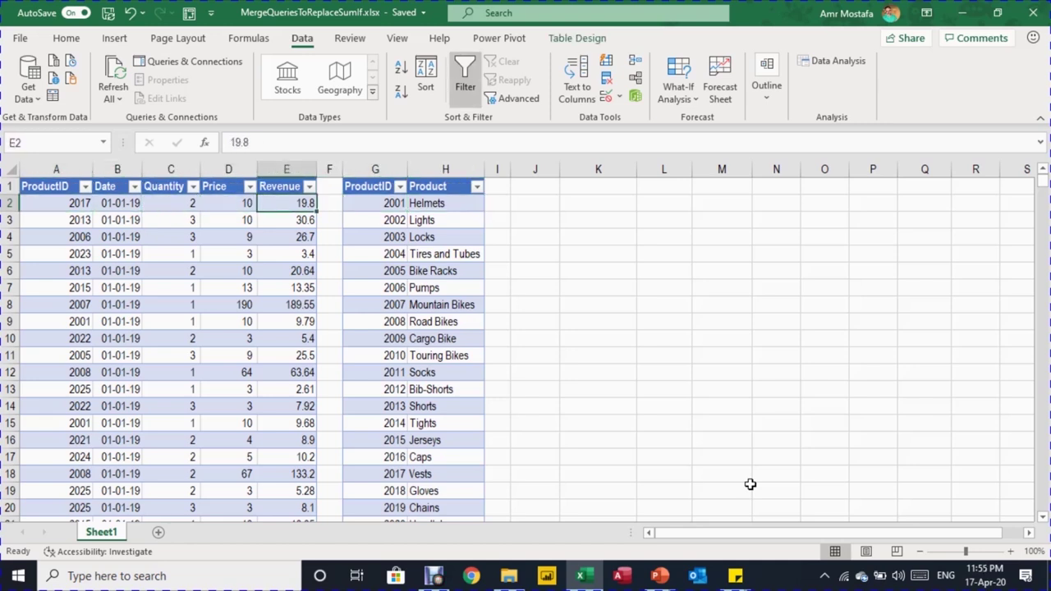
key("Right")
key("Right")
key("Right")
key("Right")
key("Right")
key("Left")
key("Left")
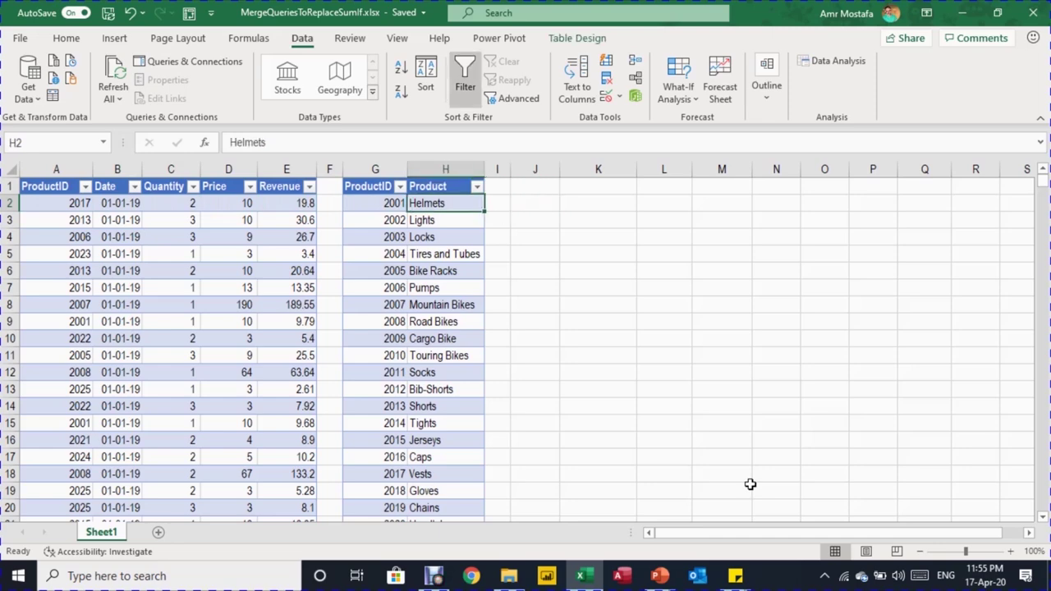
Check the lookup table's Product column and the empty area beside it, ending at cell K1.
key("ctrl+shift+Down")
key("Up")
key("Return")
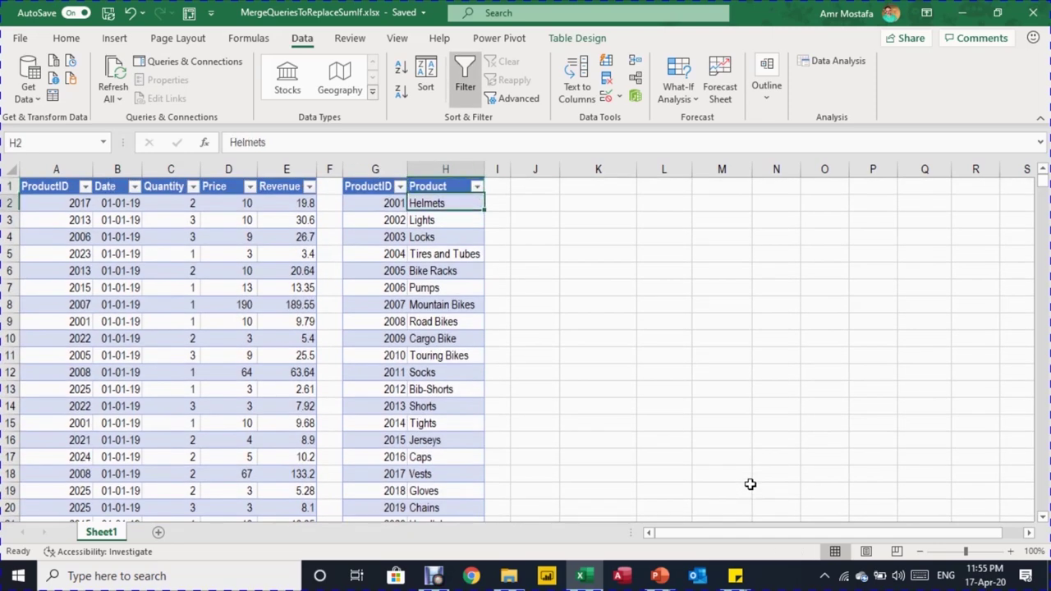
key("shift+Return")
key("Right")
key("Right")
key("Down")
key("Right")
key("Up")
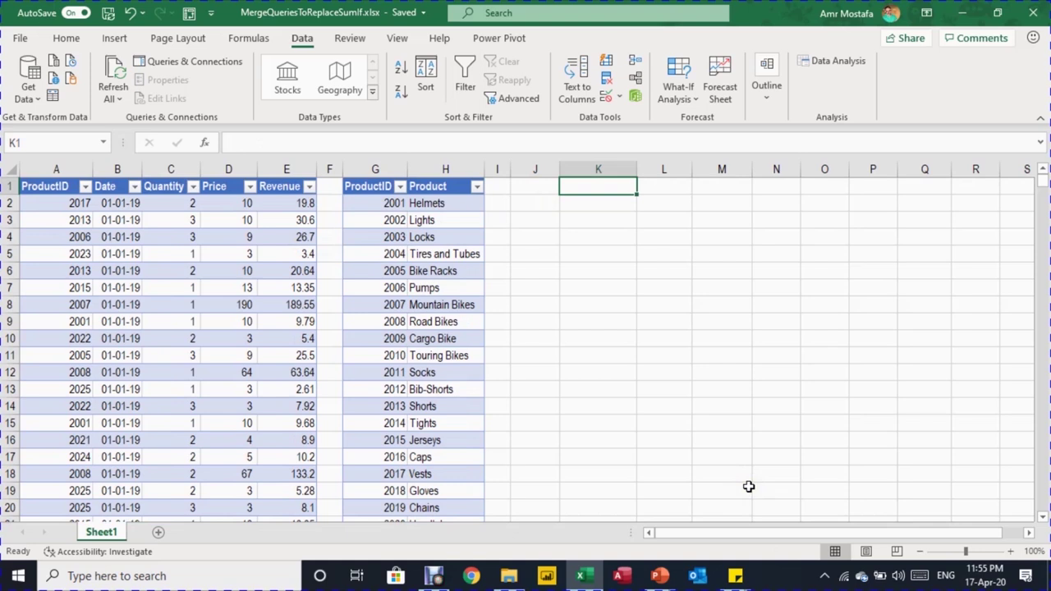
Review the headers back to the sales table, and check the table names of the sales table and the product lookup table.
key("Left")
key("Left")
key("Left")
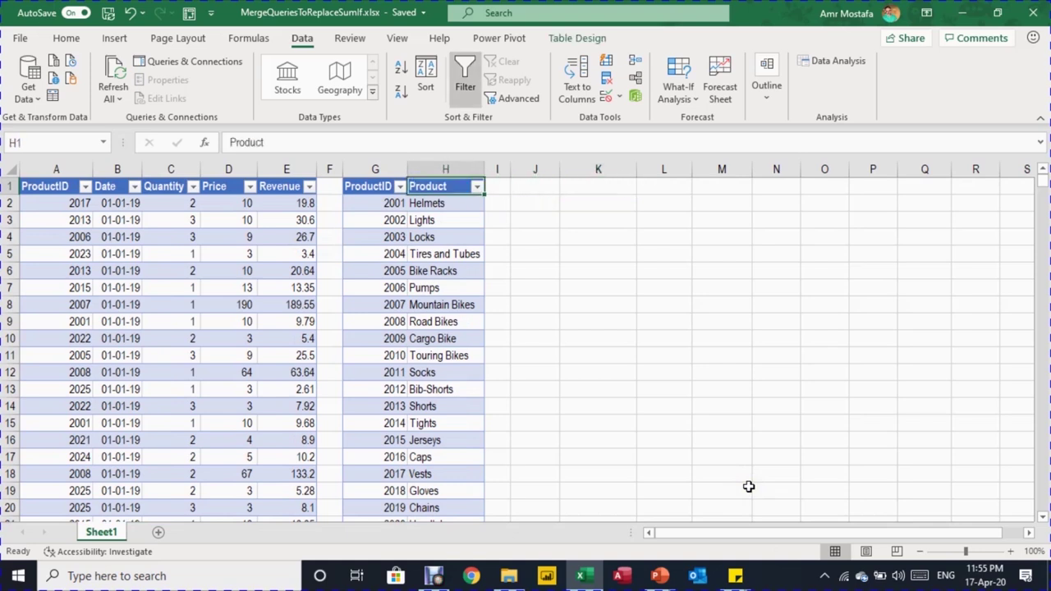
key("Left")
key("Left")
key("Left")
key("Left")
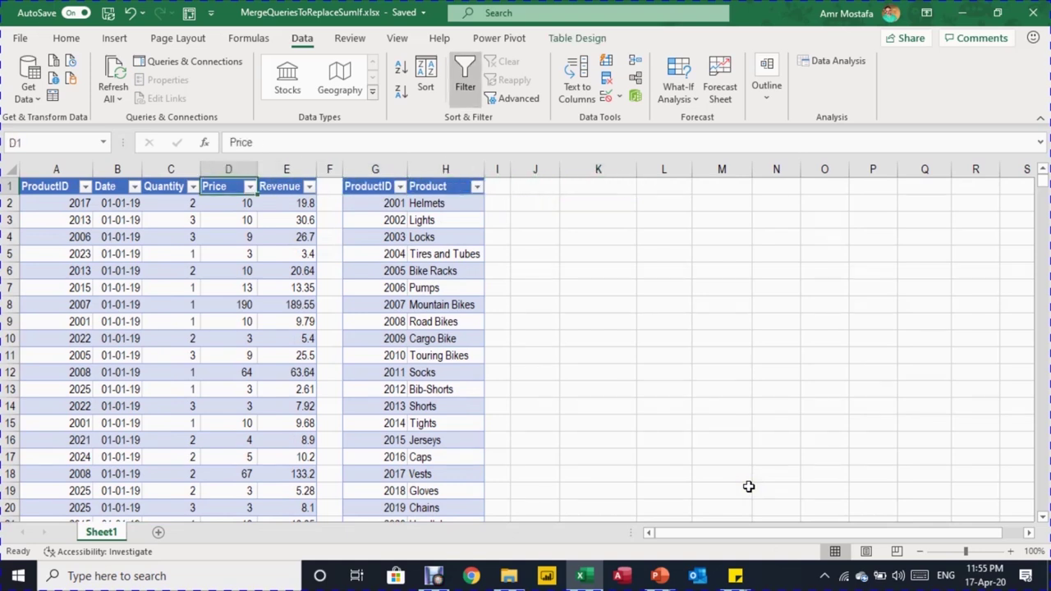
key("Down")
key("Down")
key("Left")
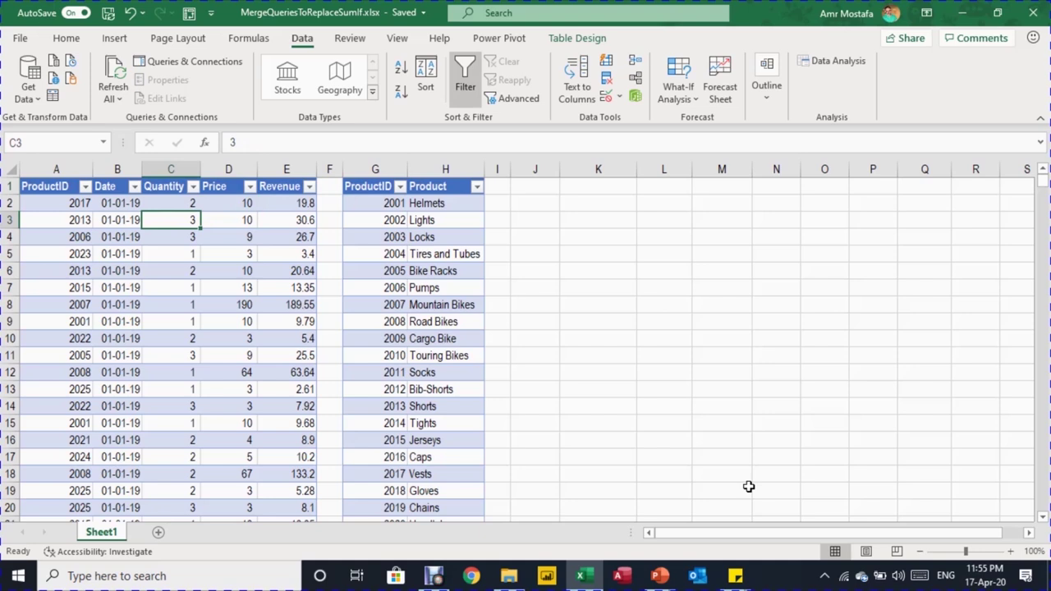
left_click(563, 38)
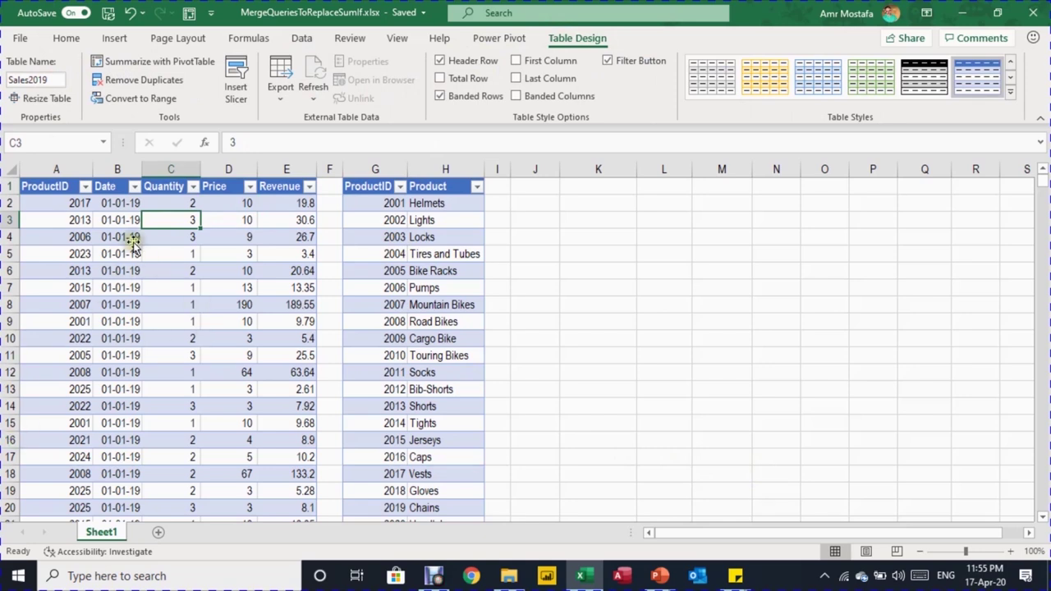
left_click(383, 236)
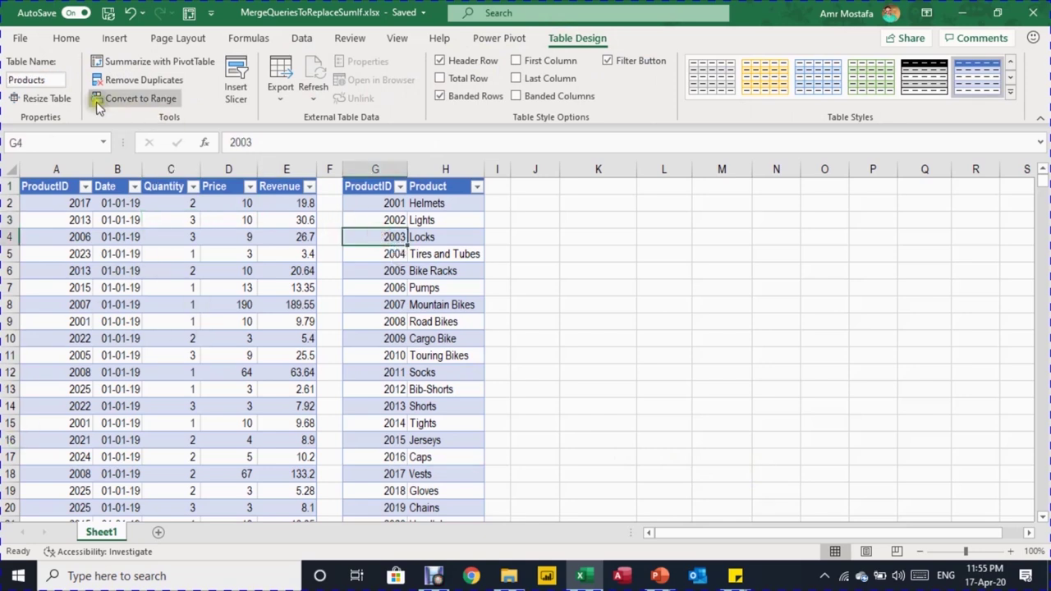
Load the sales table into Power Query and compare its Source and Changed Type steps.
left_click(105, 256)
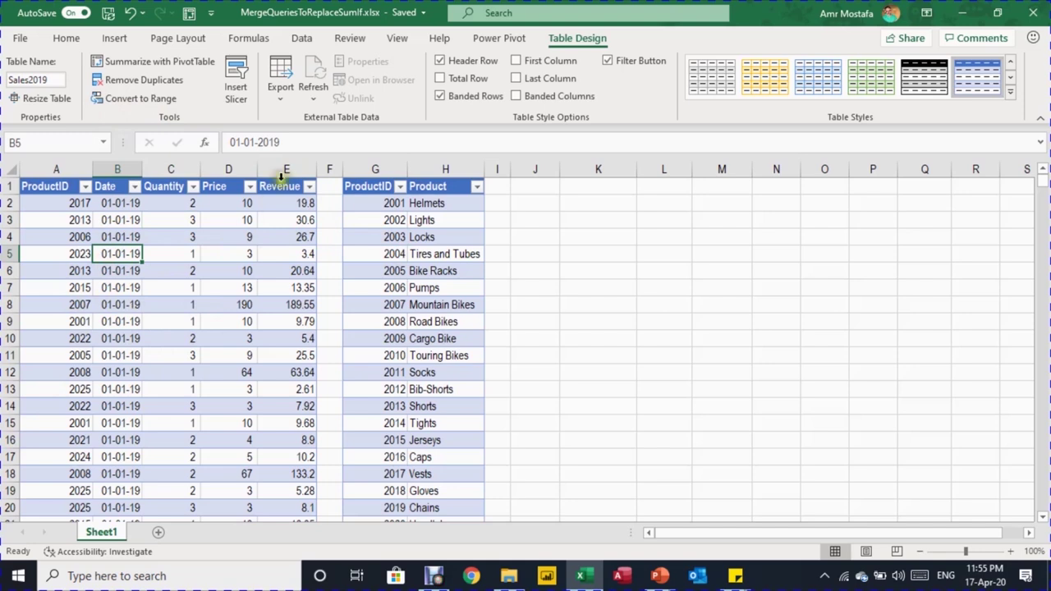
left_click(302, 41)
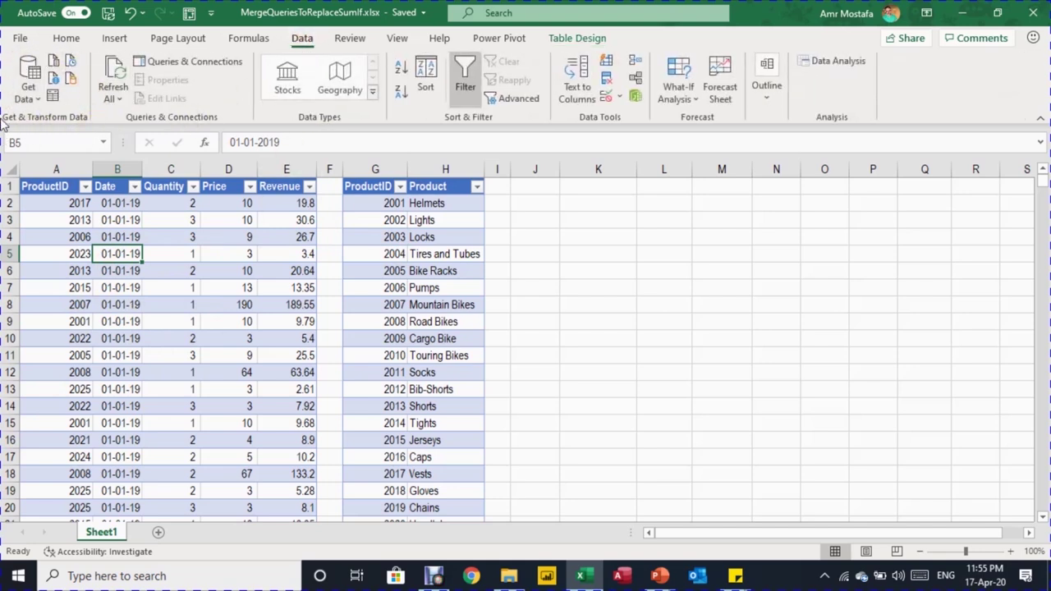
left_click(53, 96)
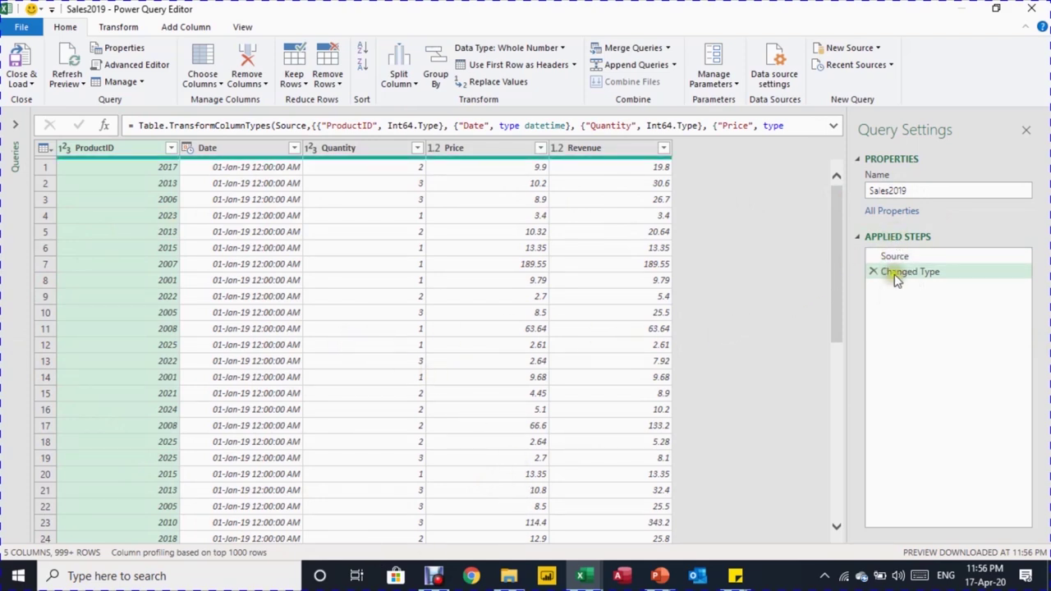
left_click(919, 258)
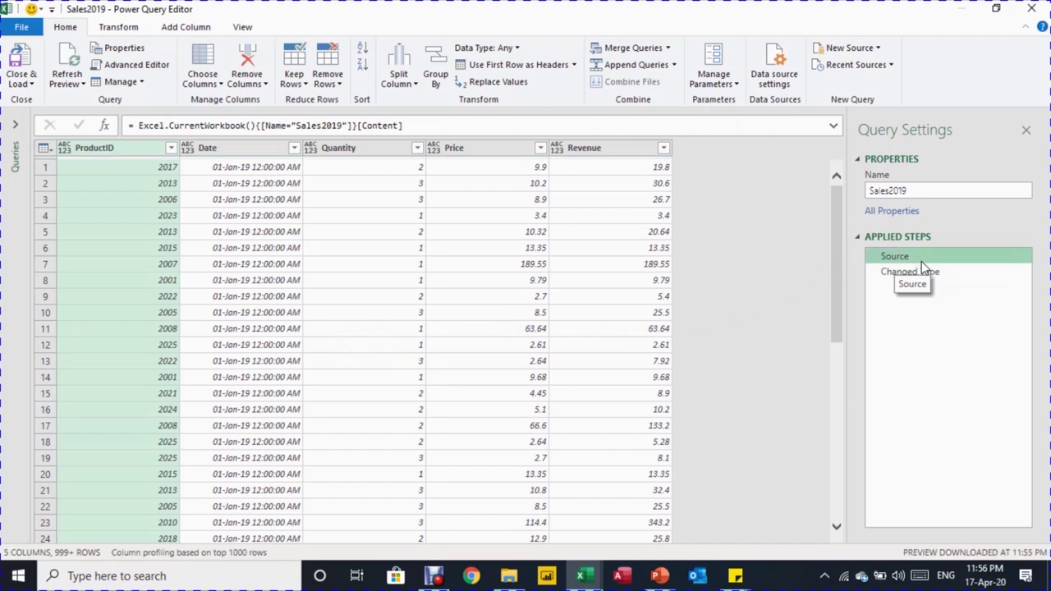
left_click(915, 273)
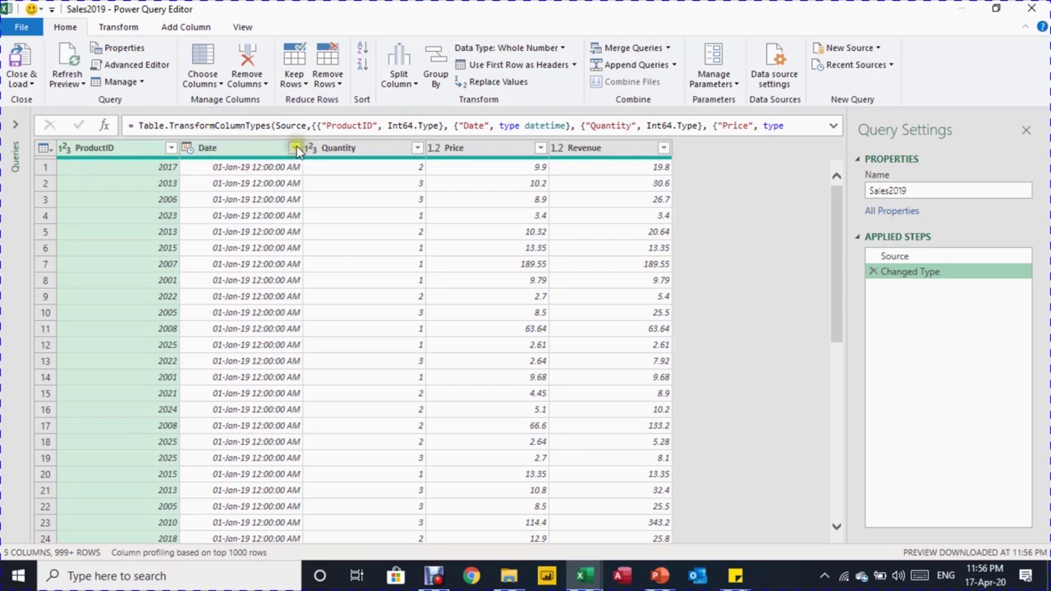
Change the Date column's data type to Date, replacing the current type conversion.
left_click(186, 148)
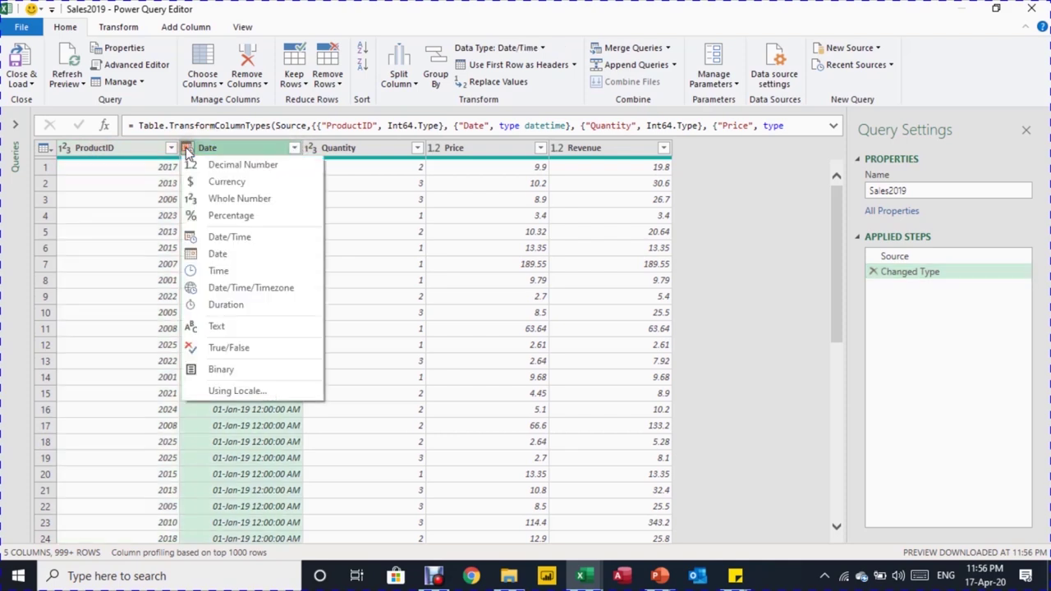
left_click(218, 255)
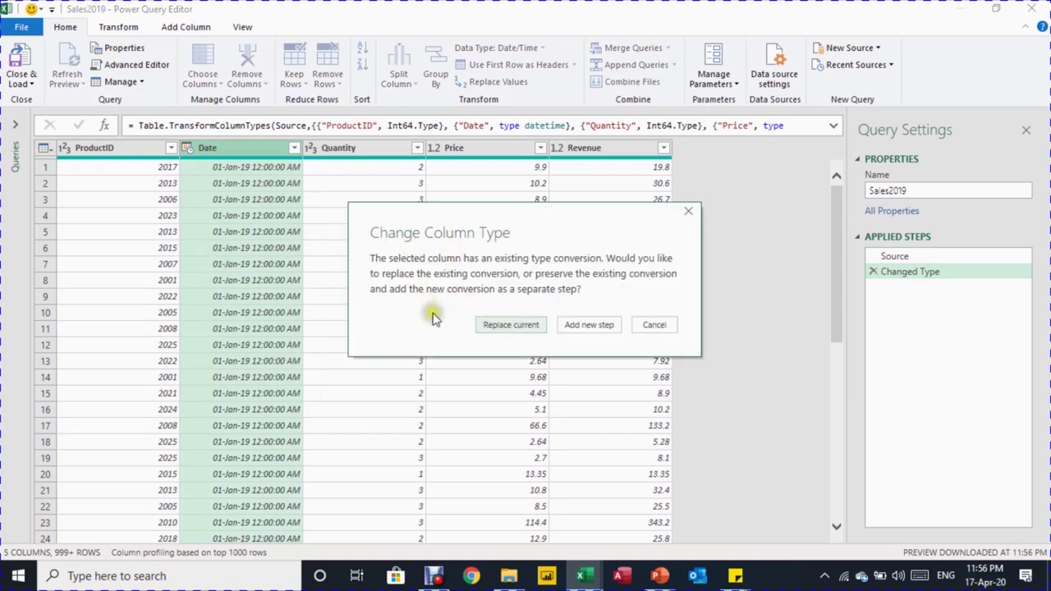
left_click(497, 327)
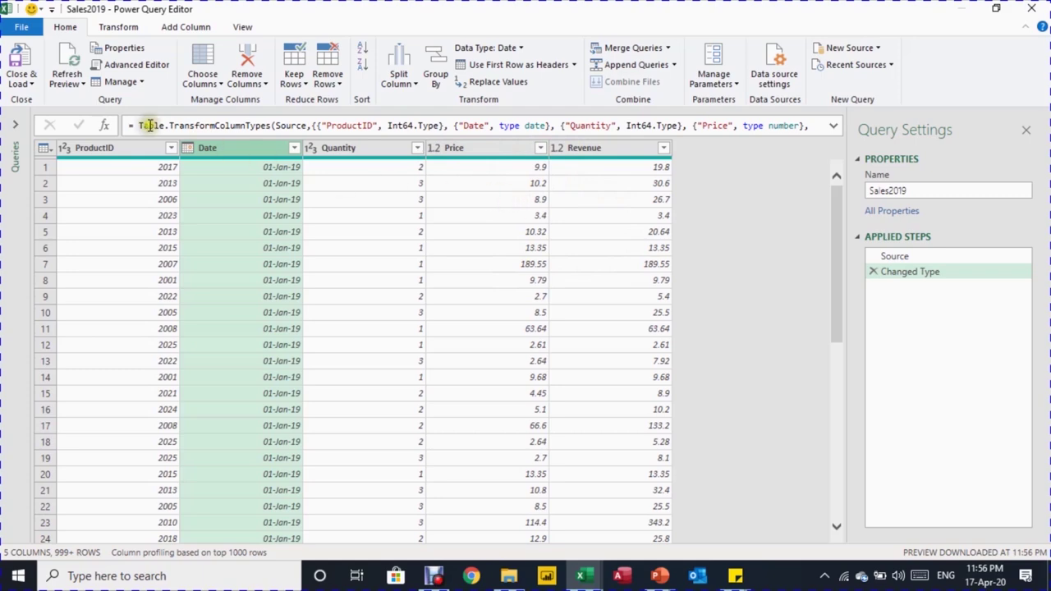
Close and load the Sales2019 query as a connection only.
left_click(25, 86)
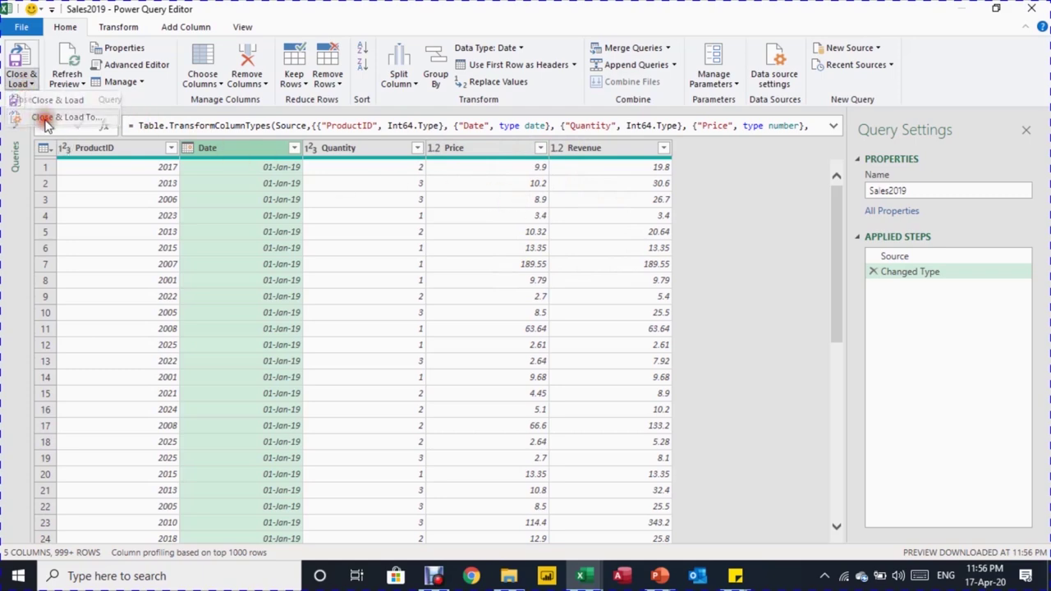
left_click(37, 101)
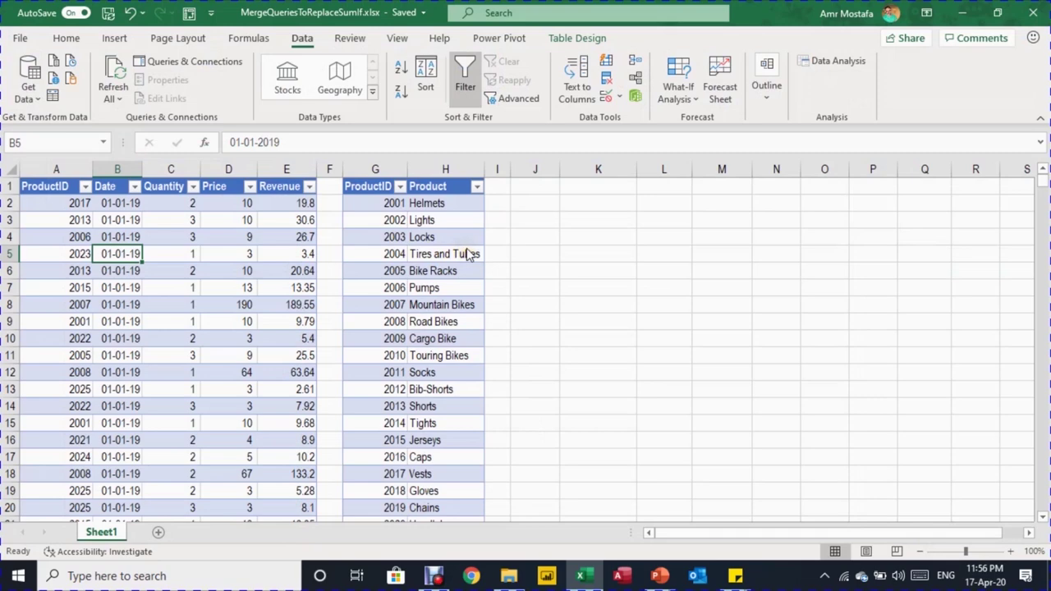
left_click_drag(590, 315, 622, 228)
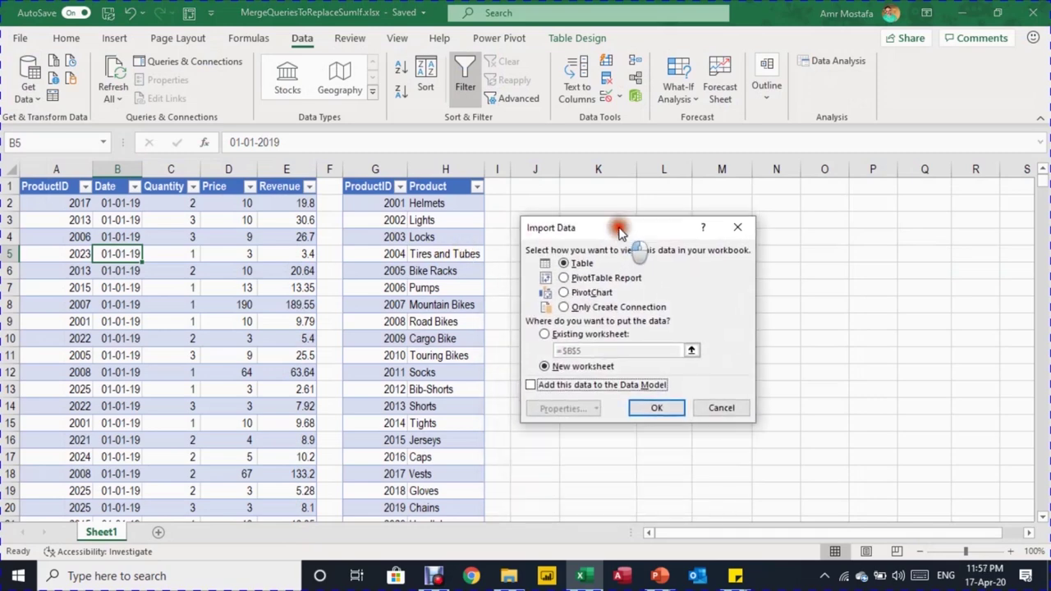
left_click(598, 308)
left_click(656, 407)
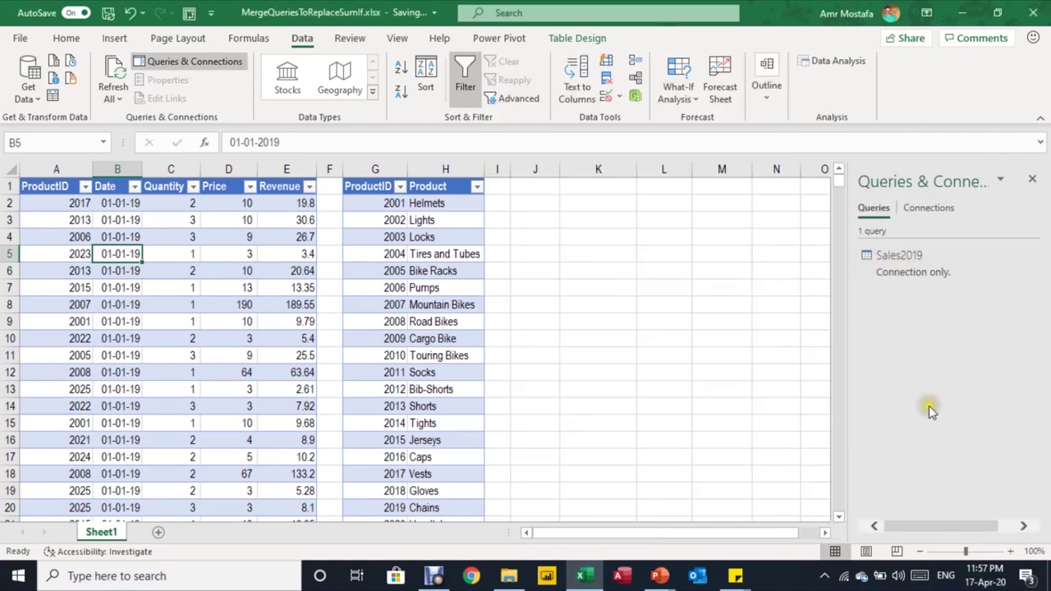
Load the product lookup table into Power Query as a query.
left_click(392, 220)
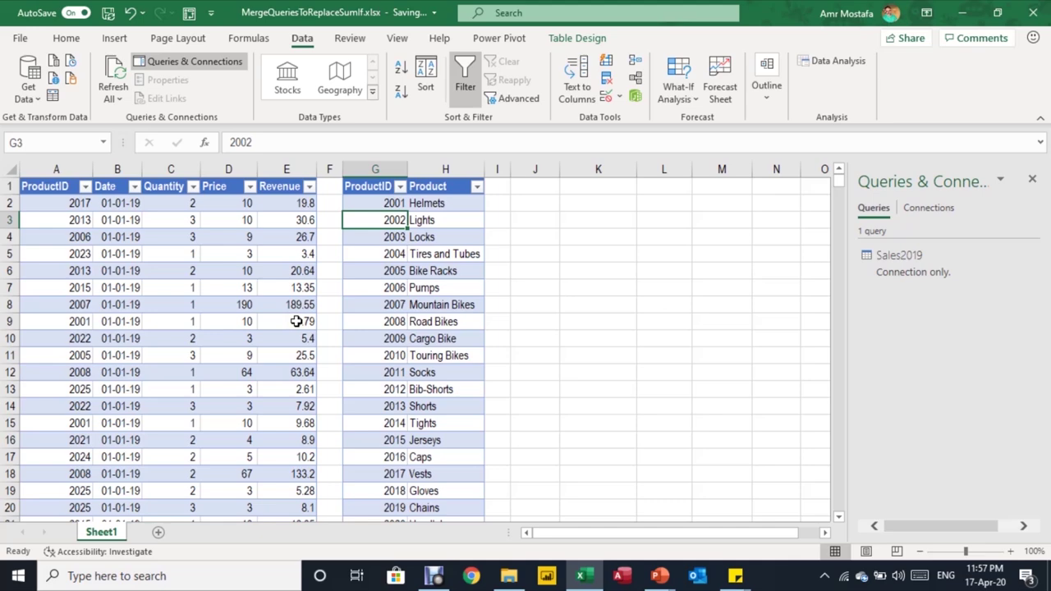
key("alt+a")
key("p")
key("t")
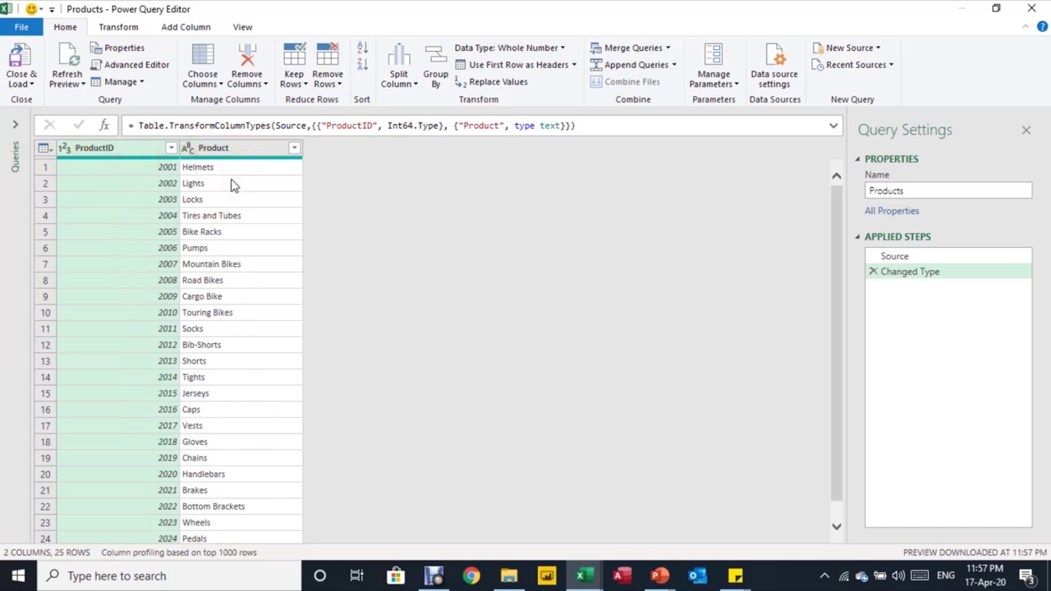
Close and load the Products query as a connection only.
left_click(20, 84)
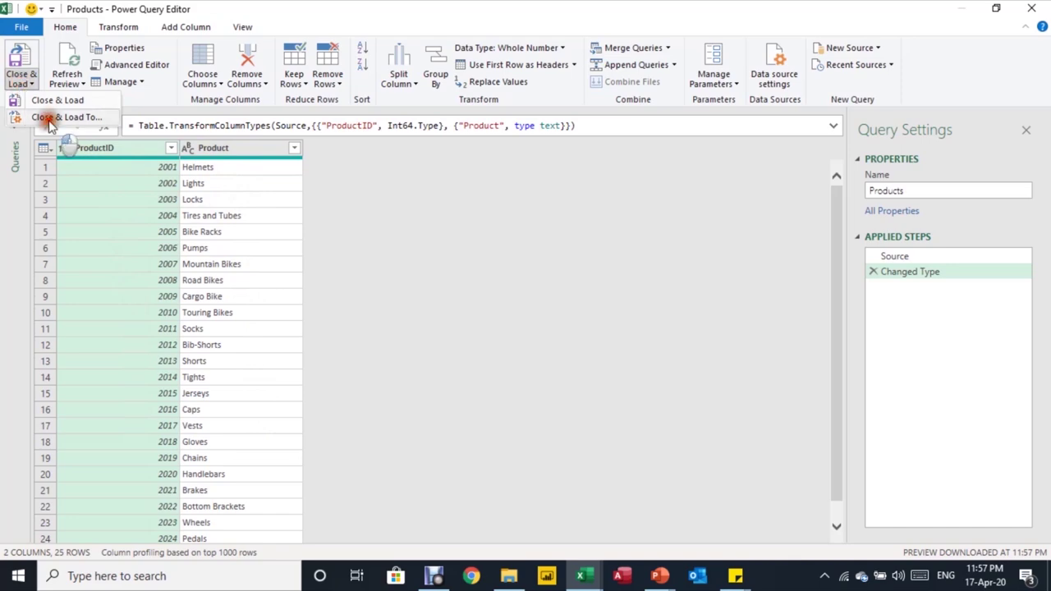
left_click(48, 102)
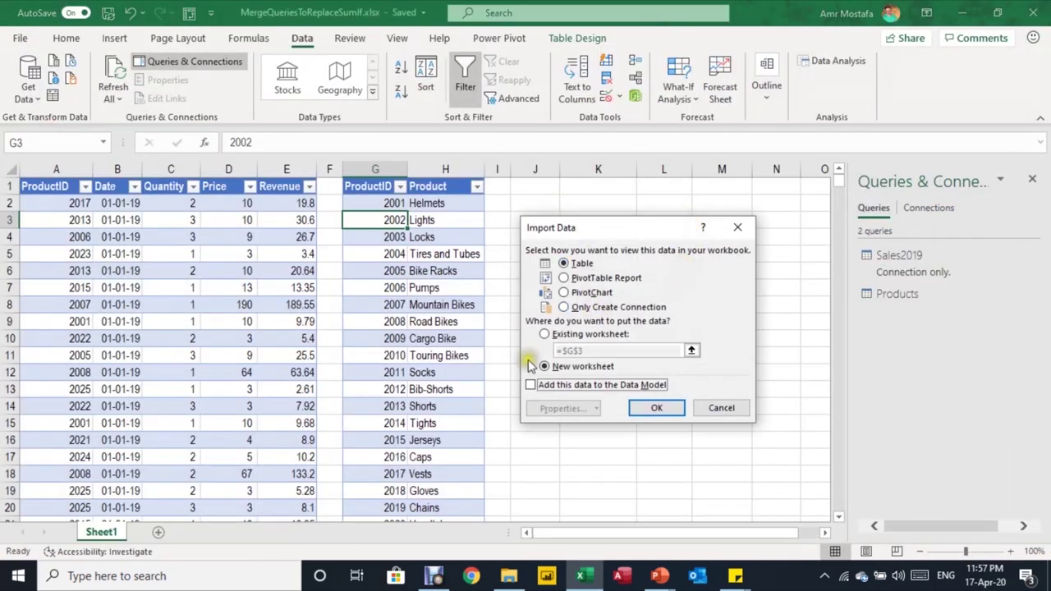
left_click(563, 307)
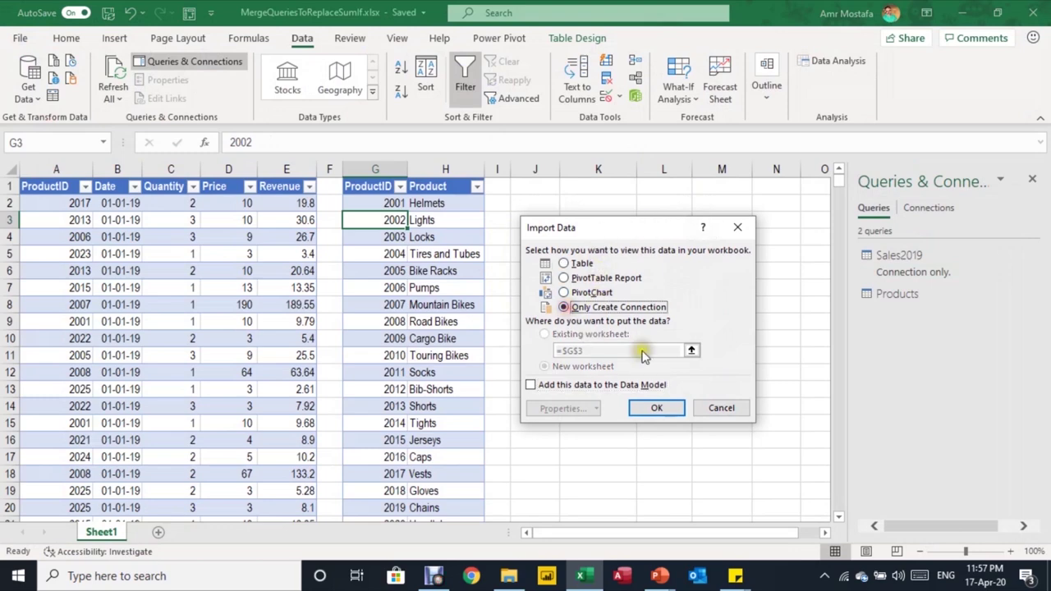
left_click(662, 408)
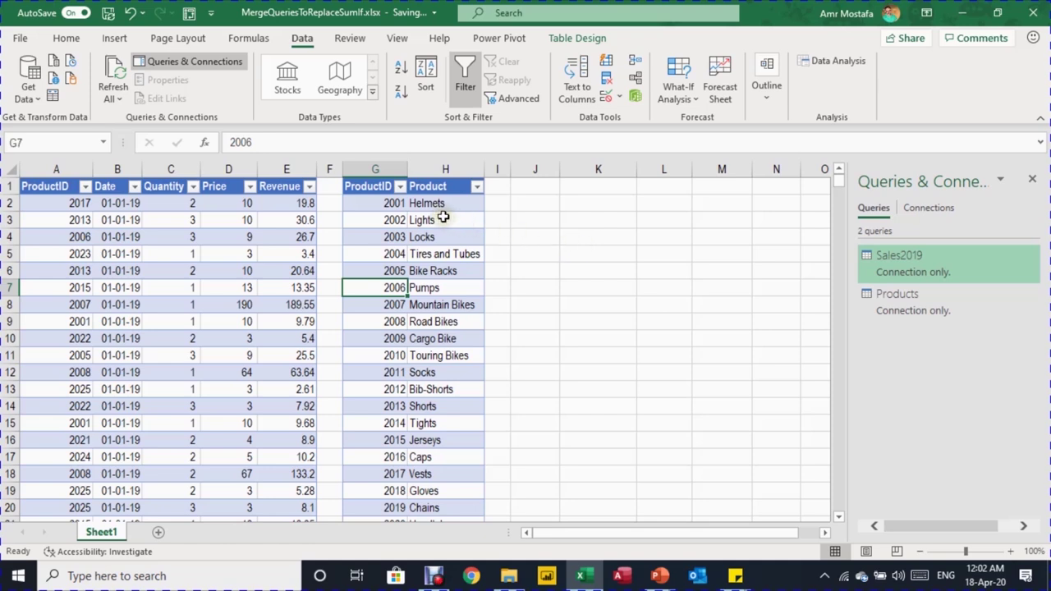
Examine the Sales2019 and Products query previews and the lookup table's rows down to its last product.
left_click(944, 259)
mouse_move(913, 266)
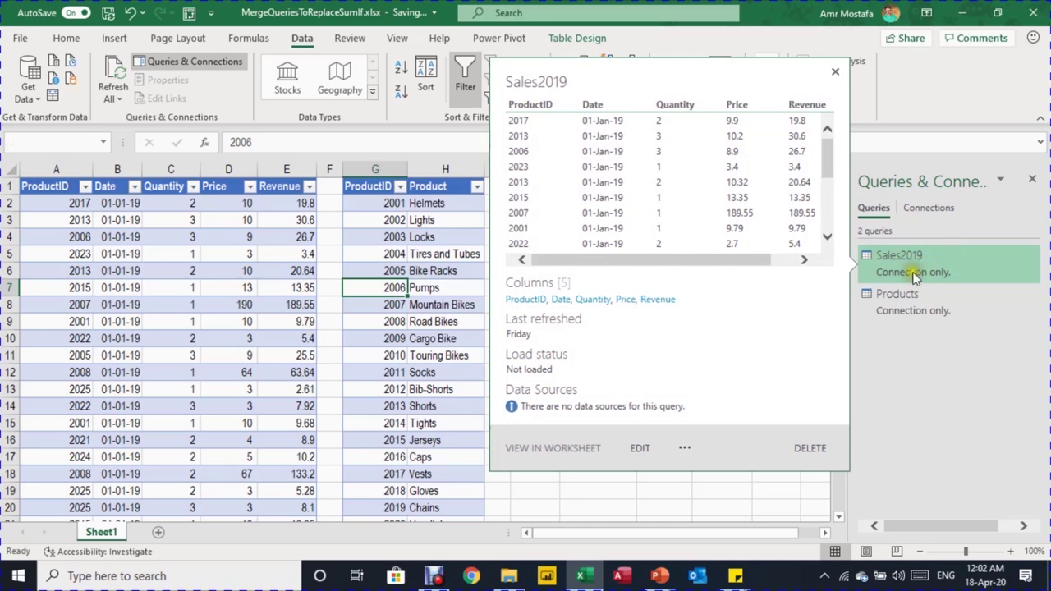
left_click(930, 310)
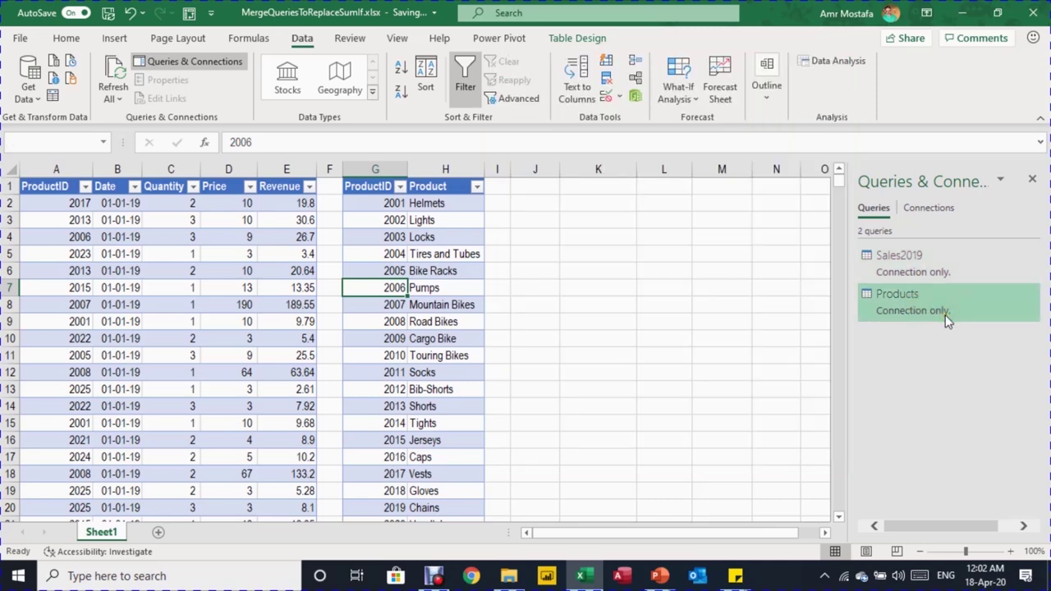
scroll(469, 289, "down", 3)
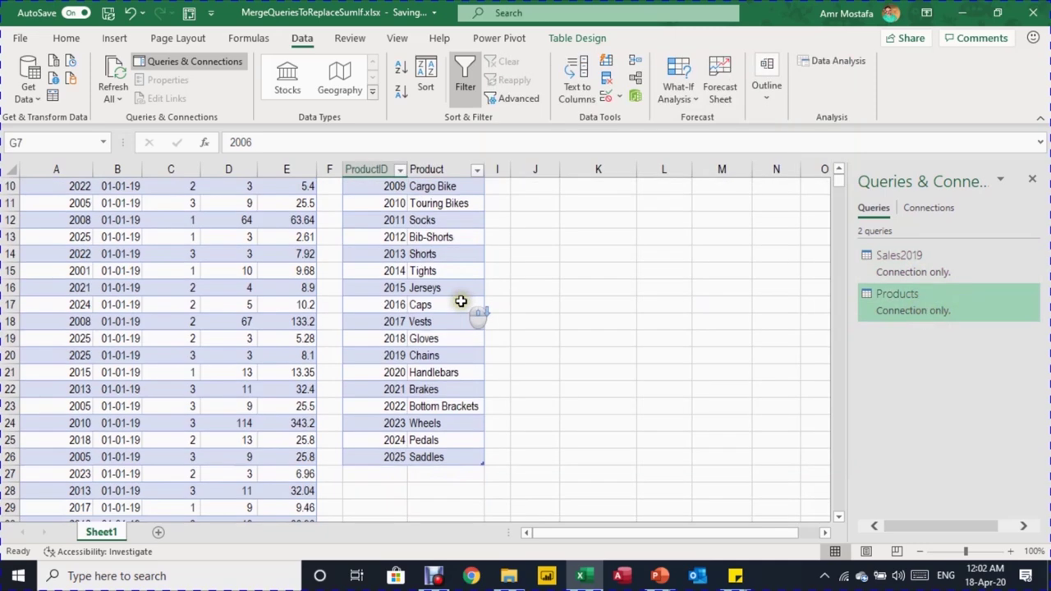
scroll(469, 306, "up", 3)
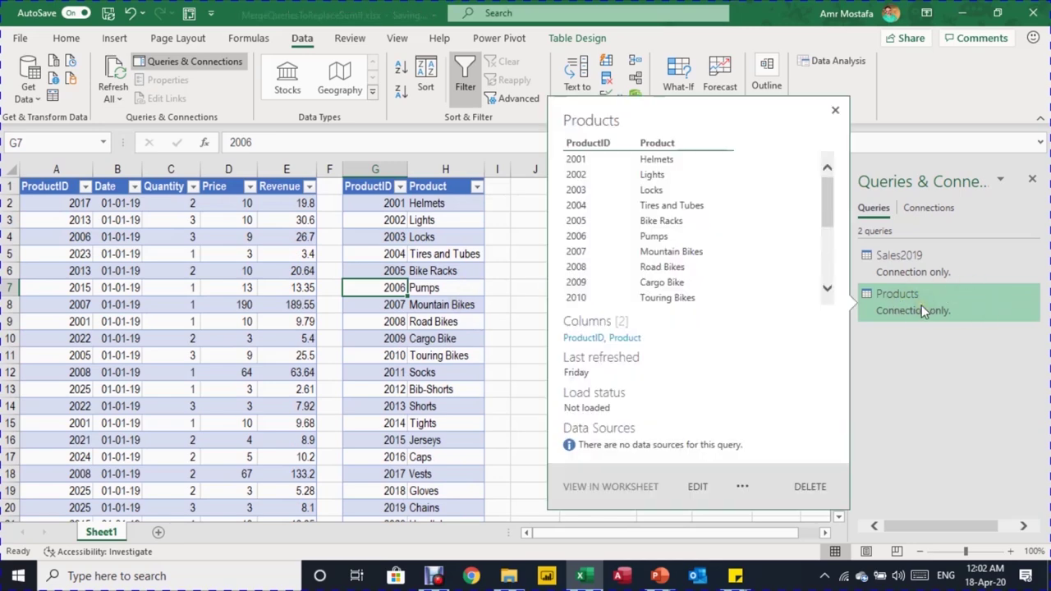
Open the Products query for editing in Power Query and look over its ProductID and Product columns.
double_click(923, 305)
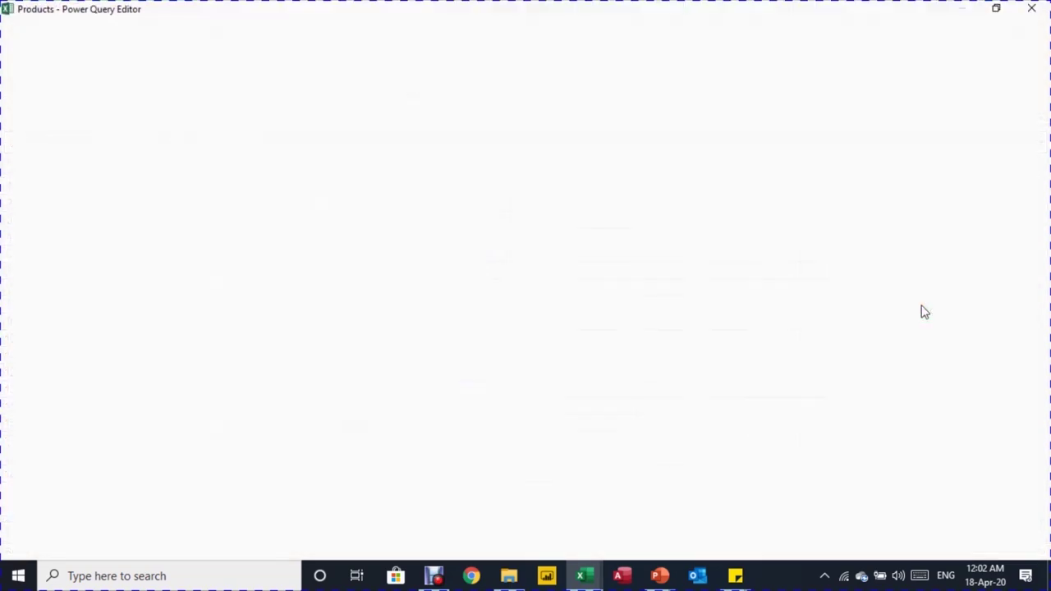
left_click(467, 181)
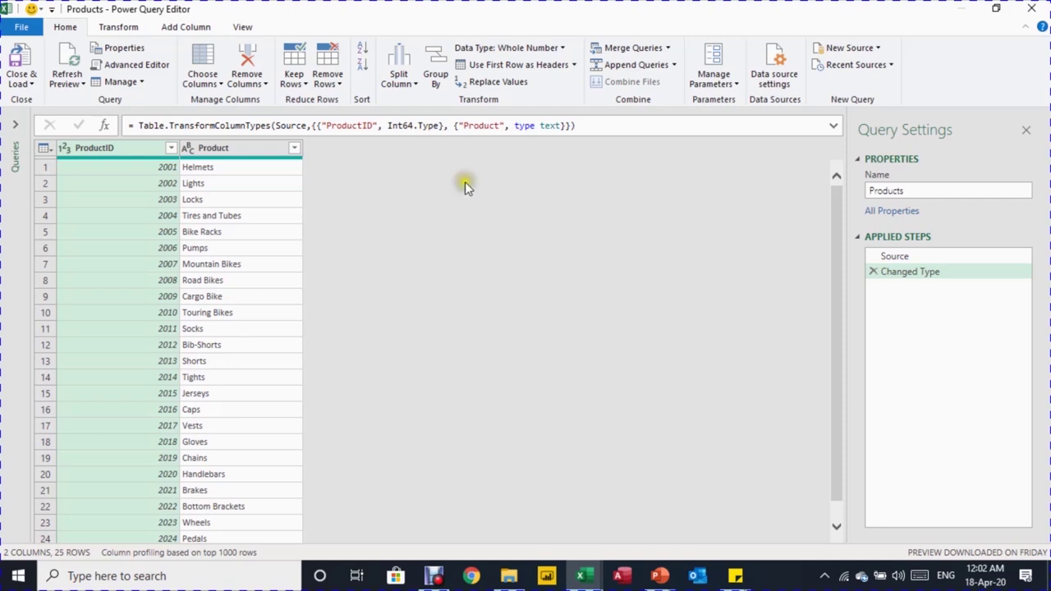
scroll(269, 292, "down", 1)
scroll(271, 298, "up", 1)
left_click(223, 237)
Merge the Products query with Sales2019, matching on the ProductID columns with a Left Outer join.
left_click(633, 47)
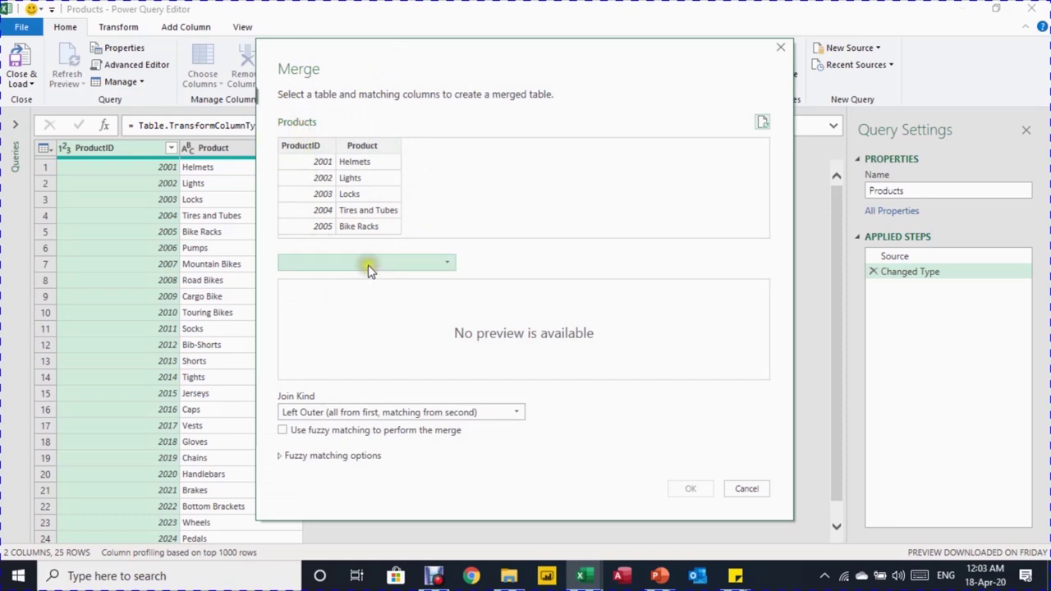
left_click(433, 265)
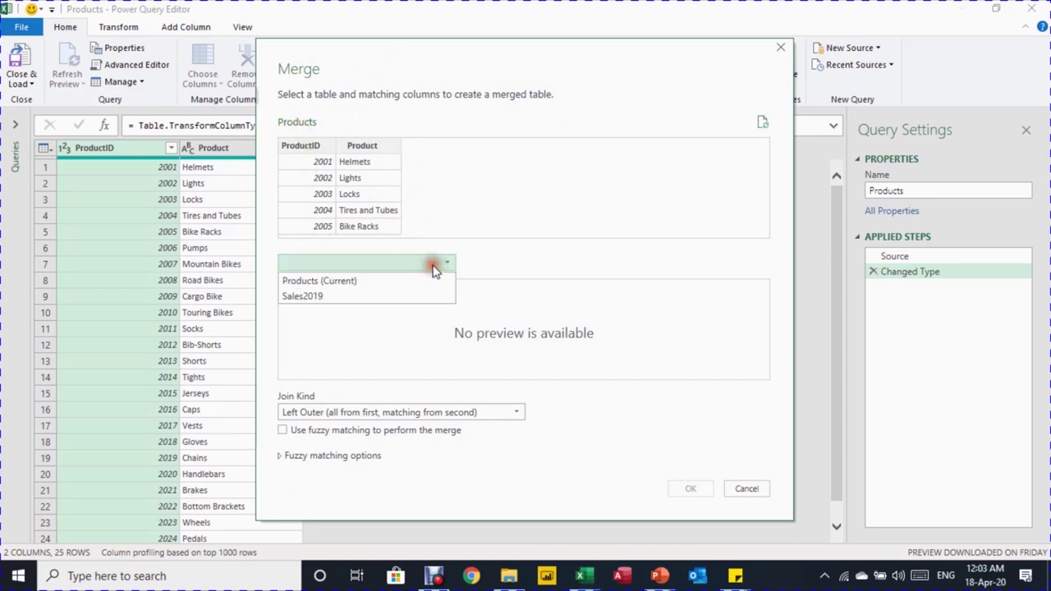
left_click(392, 293)
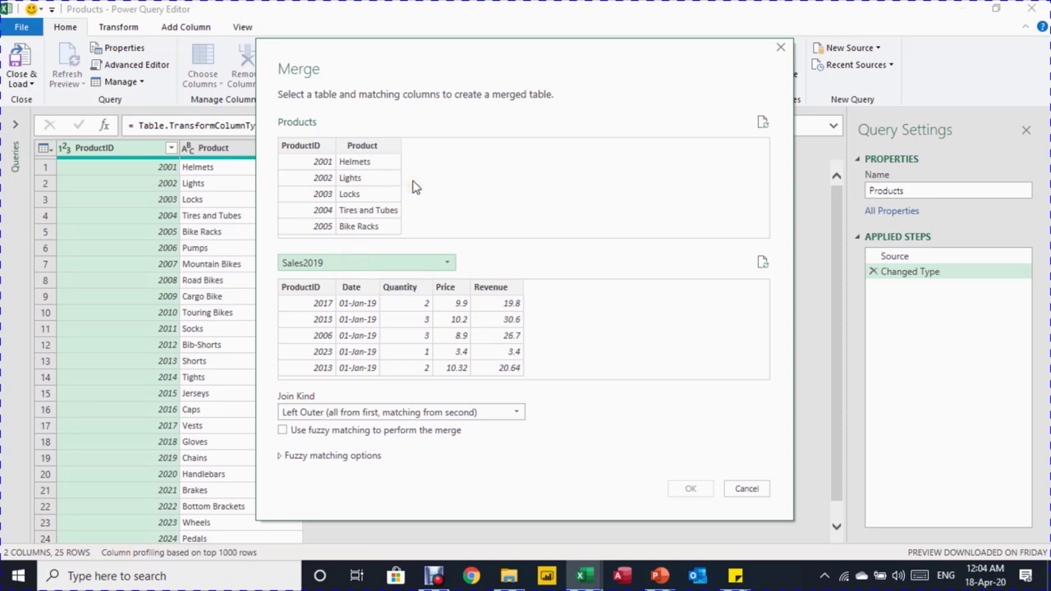
left_click(312, 148)
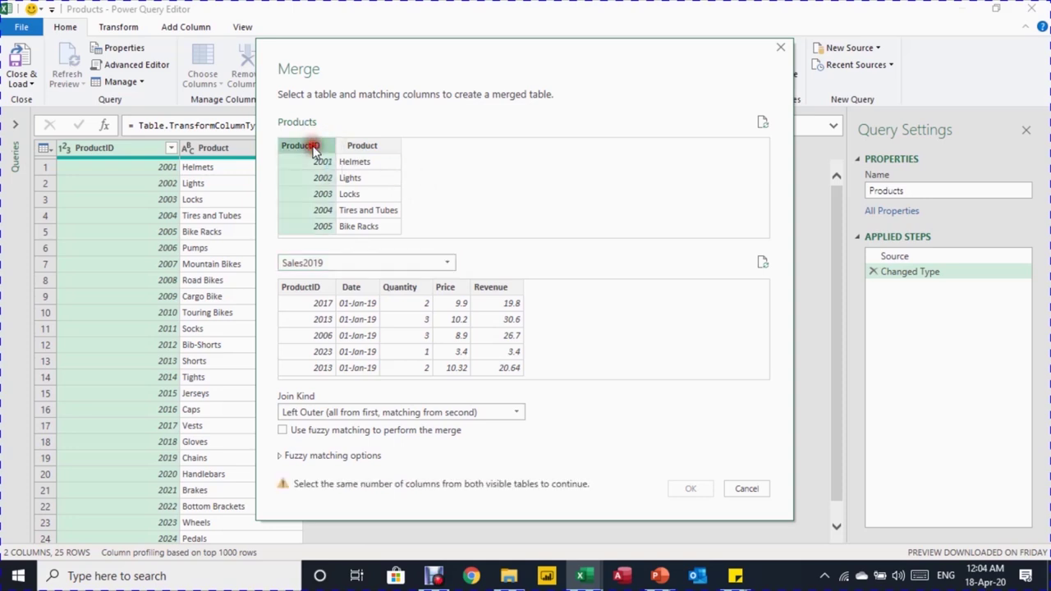
left_click(320, 288)
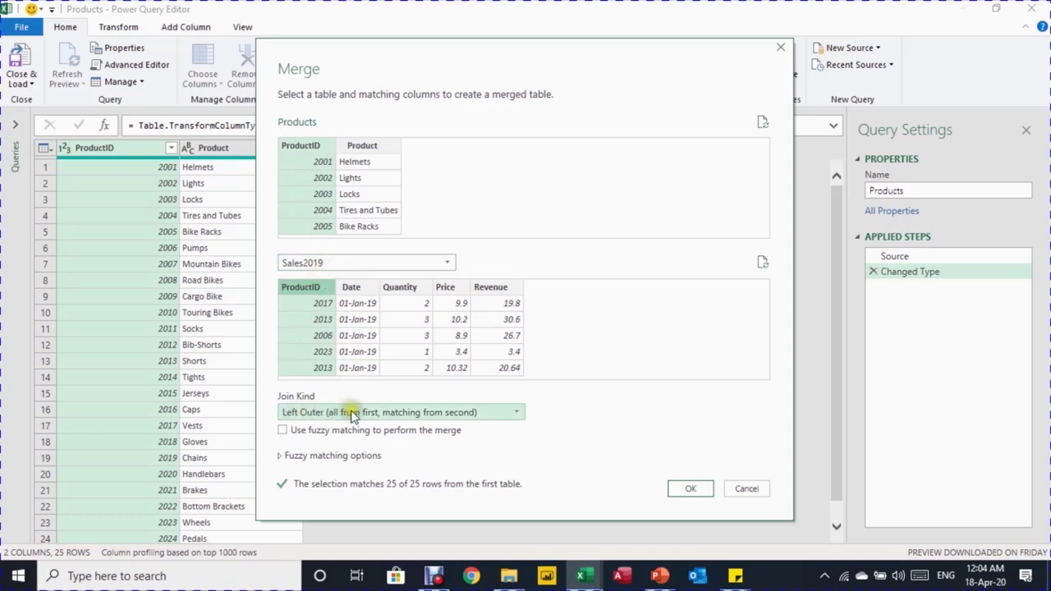
left_click(430, 412)
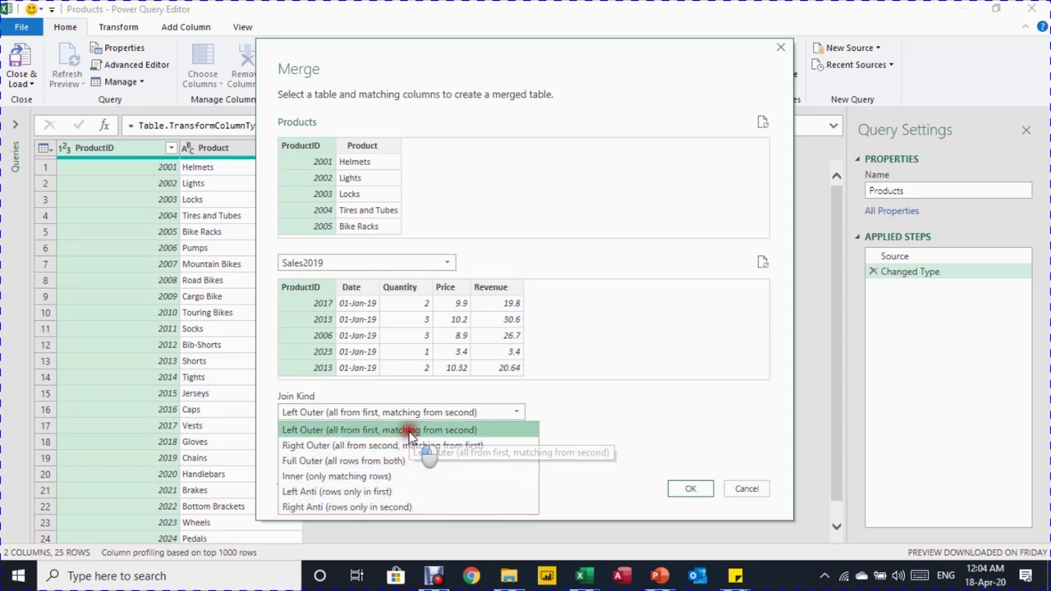
left_click(411, 431)
left_click(369, 411)
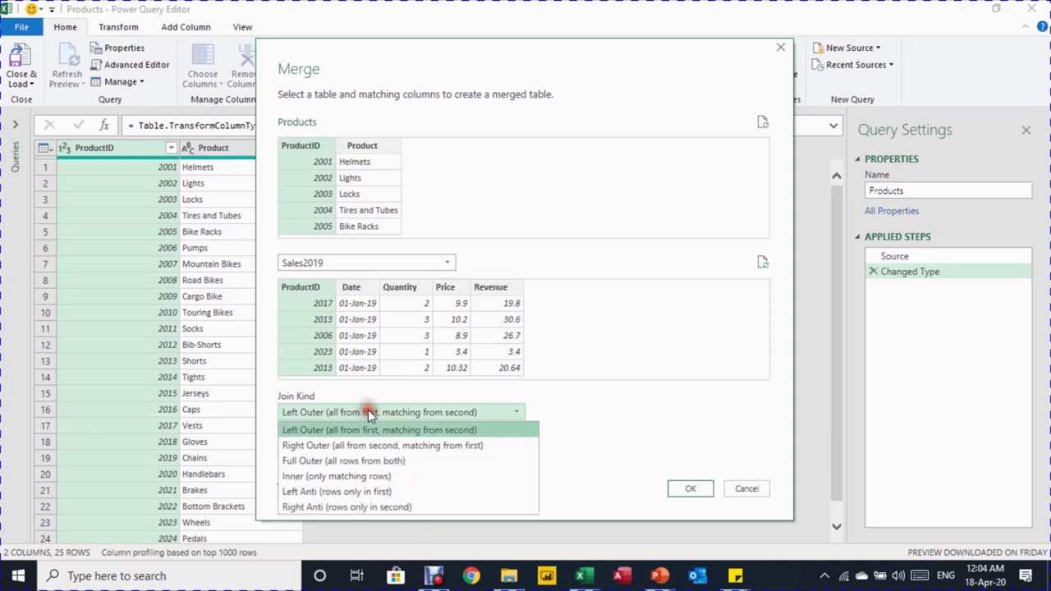
left_click(394, 413)
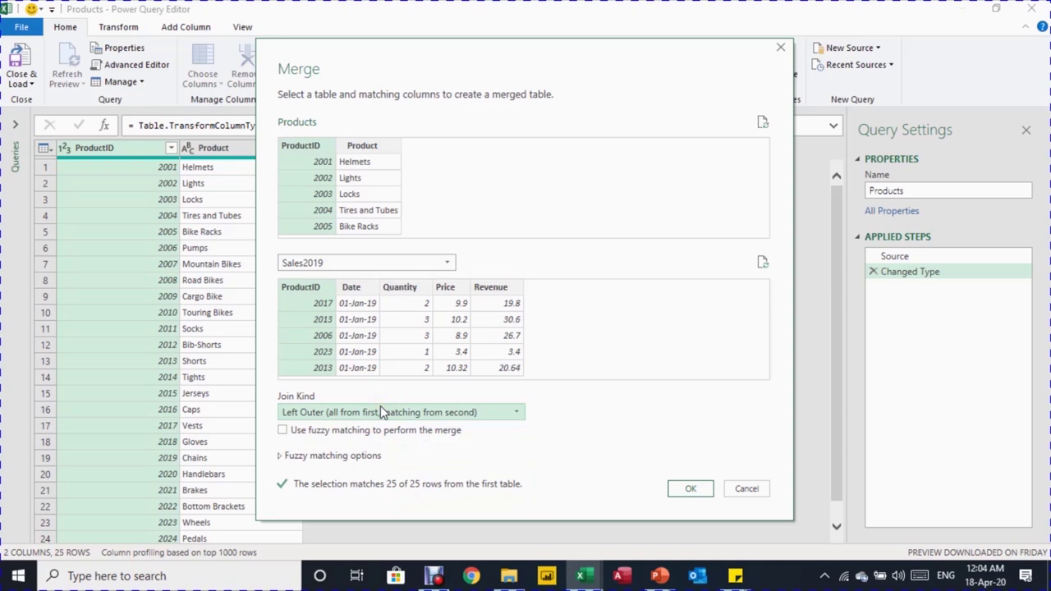
left_click(690, 490)
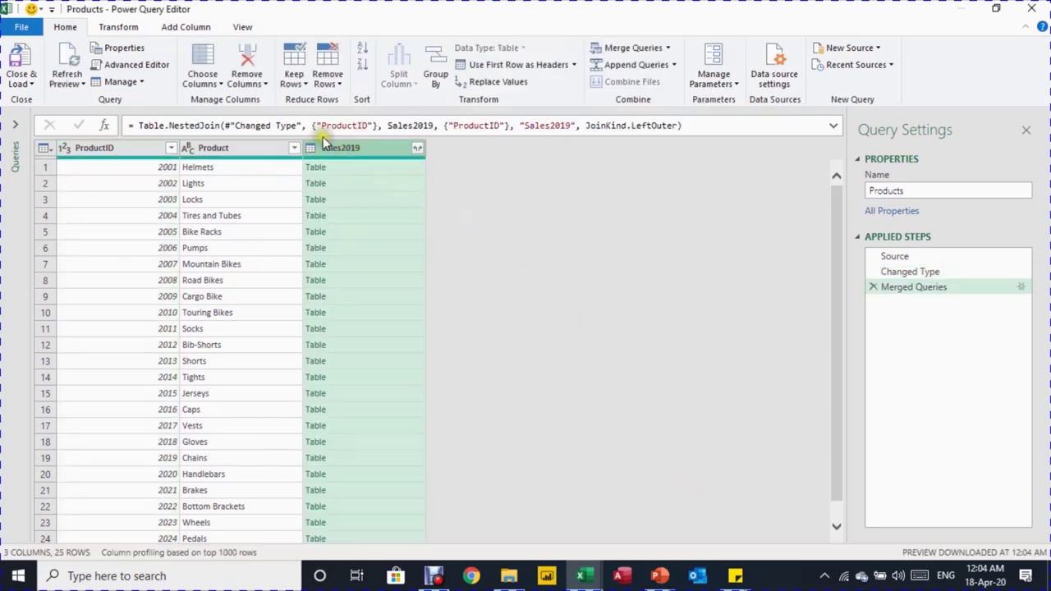
Show the list of queries and examine the matching Sales2019 rows nested in the merged column for Helmets and Lights.
left_click(14, 125)
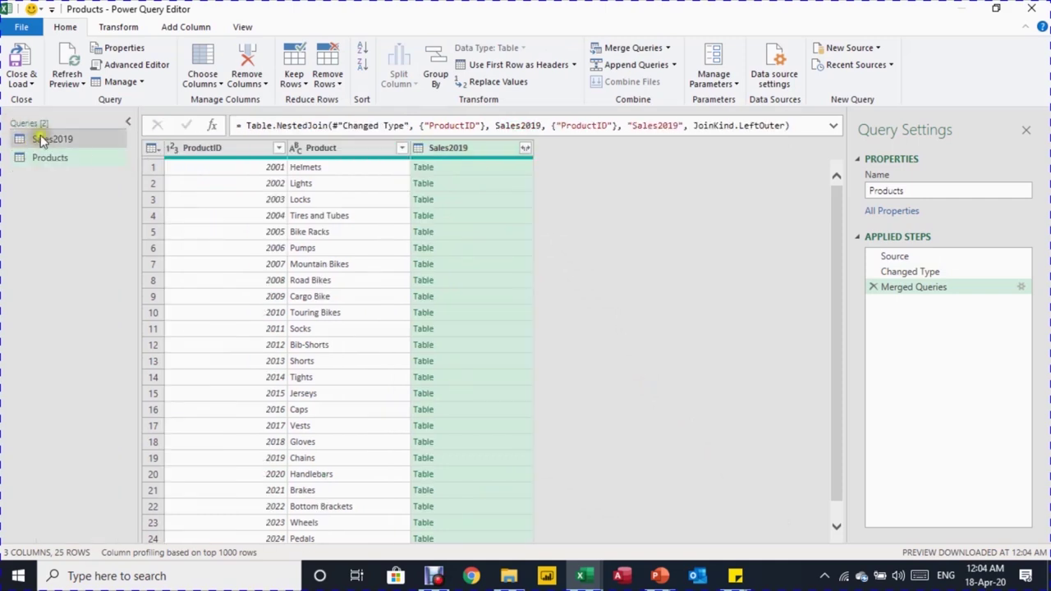
left_click_drag(40, 139, 472, 168)
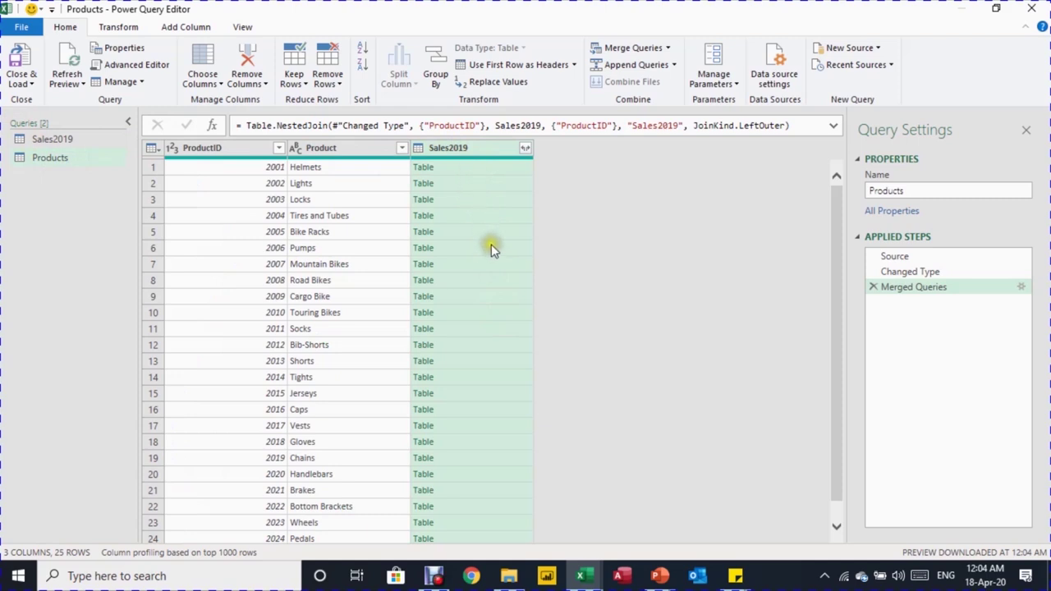
left_click(507, 171)
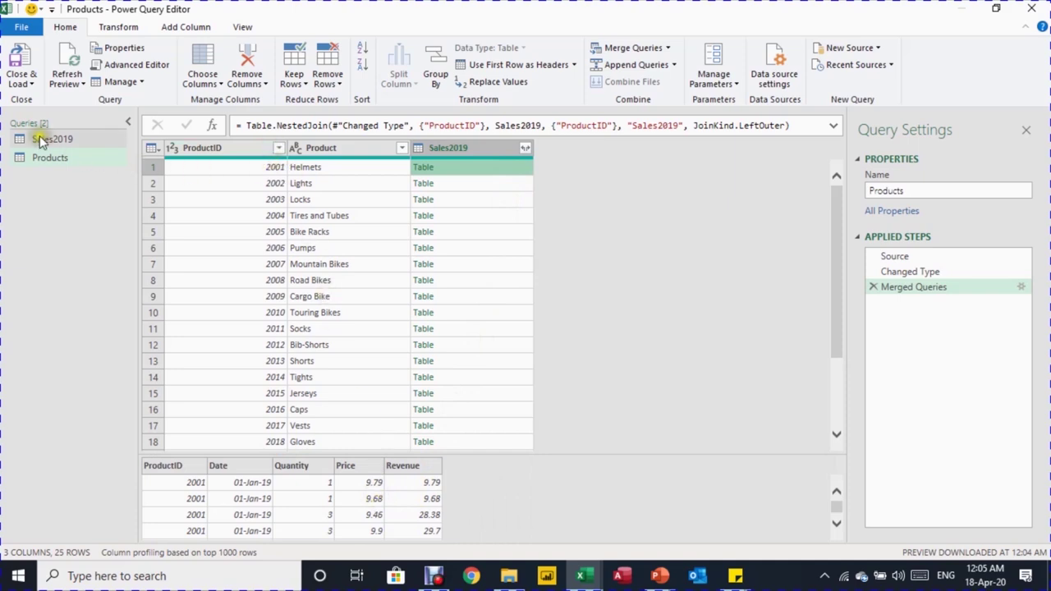
scroll(361, 492, "down", 3)
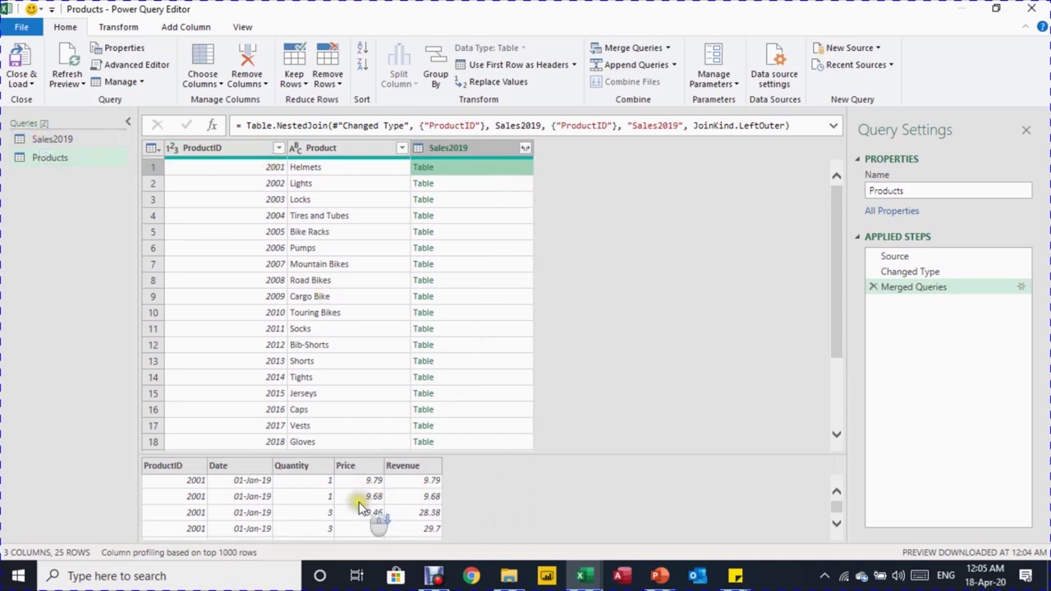
scroll(360, 507, "down", 3)
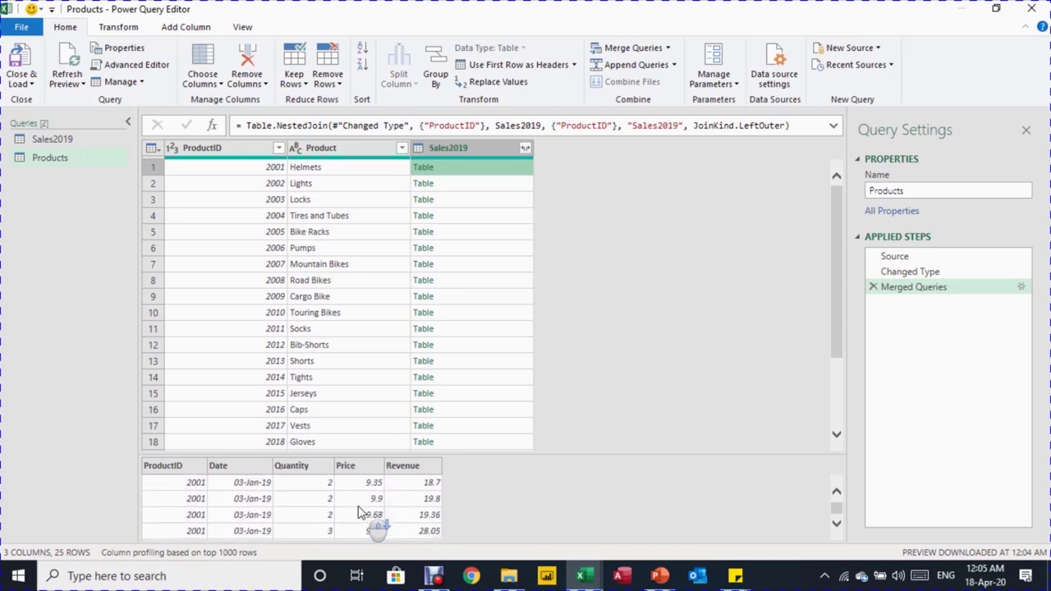
left_click(495, 185)
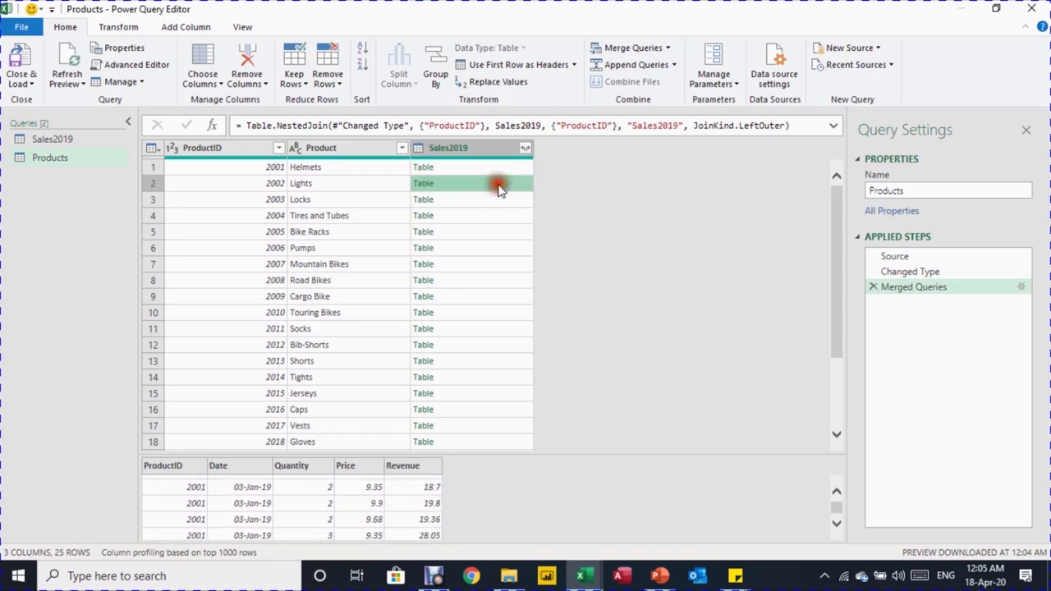
scroll(402, 515, "down", 5)
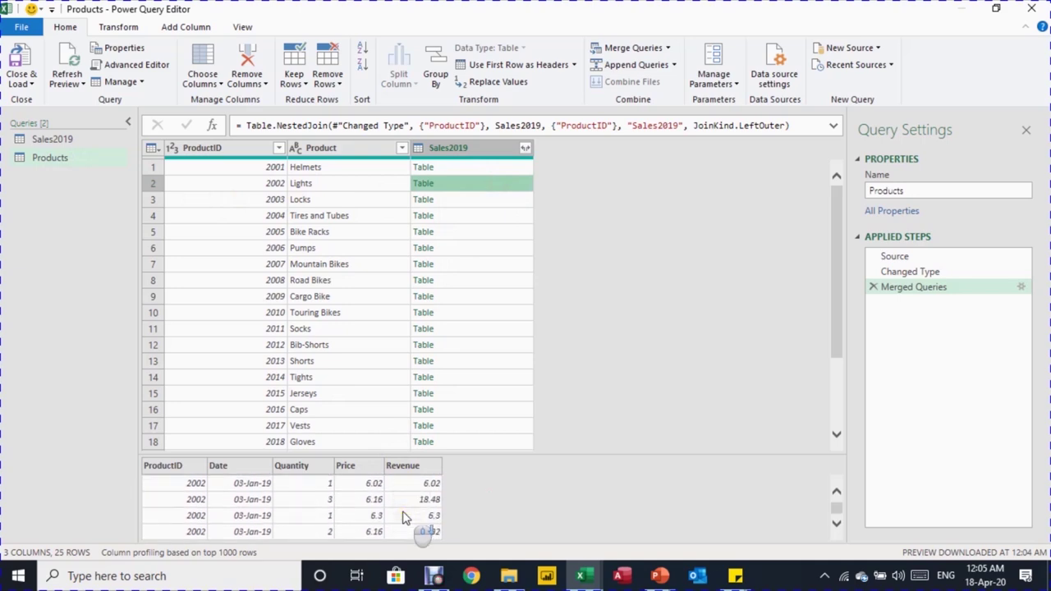
scroll(402, 514, "up", 5)
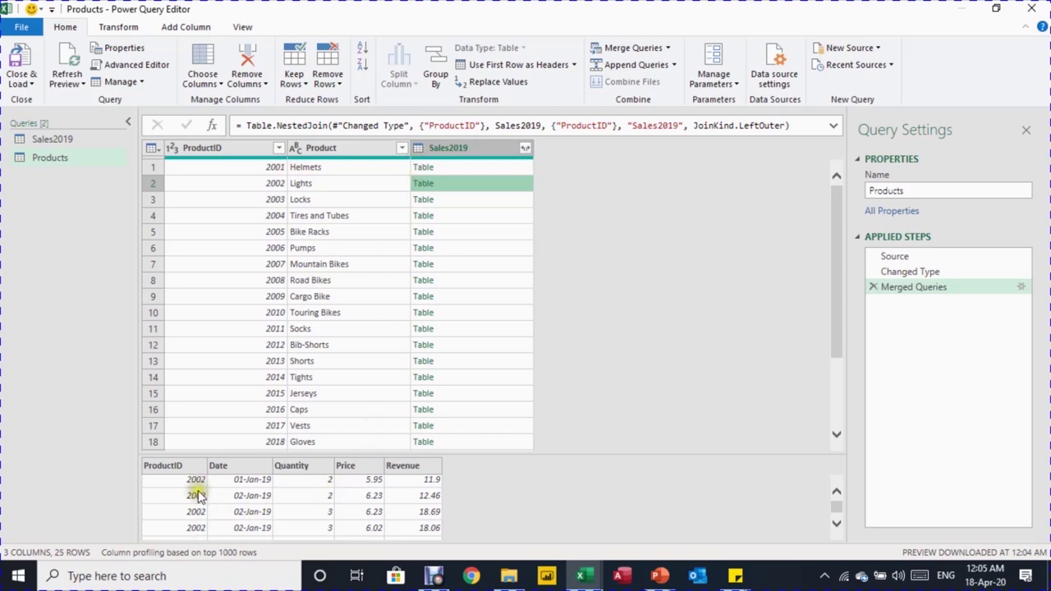
scroll(220, 525, "down", 2)
scroll(222, 525, "down", 3)
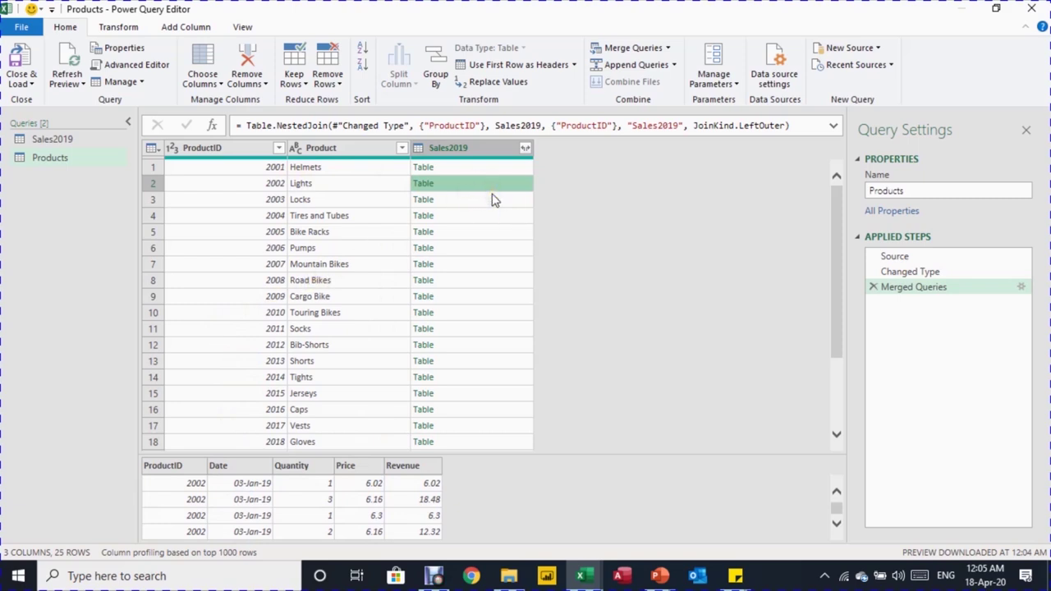
Aggregate the merged Sales2019 column into Sum of Quantity and Sum of Revenue, without using the original column name as prefix.
left_click(527, 148)
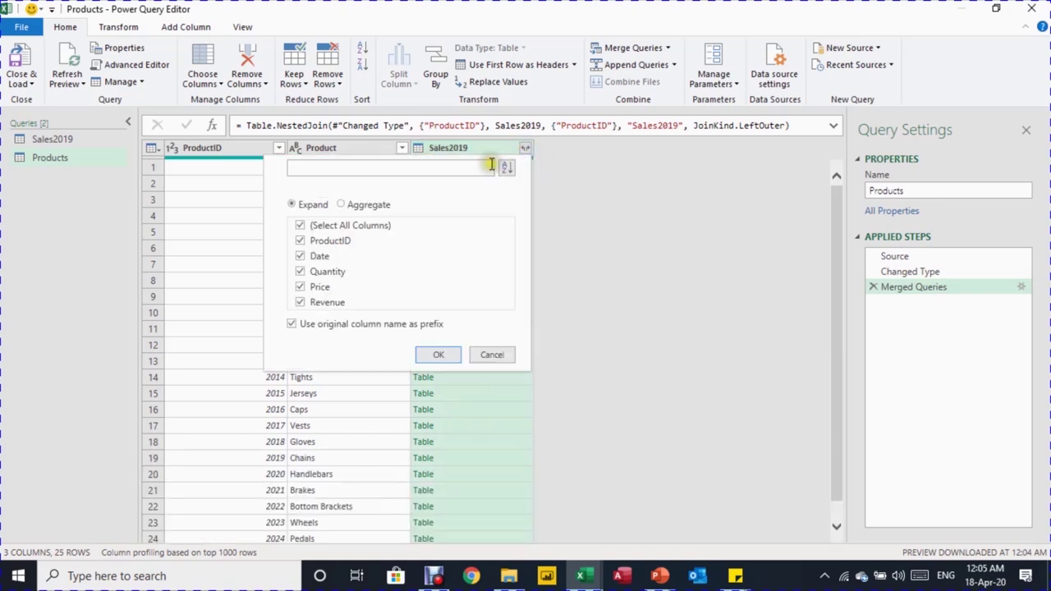
left_click(301, 207)
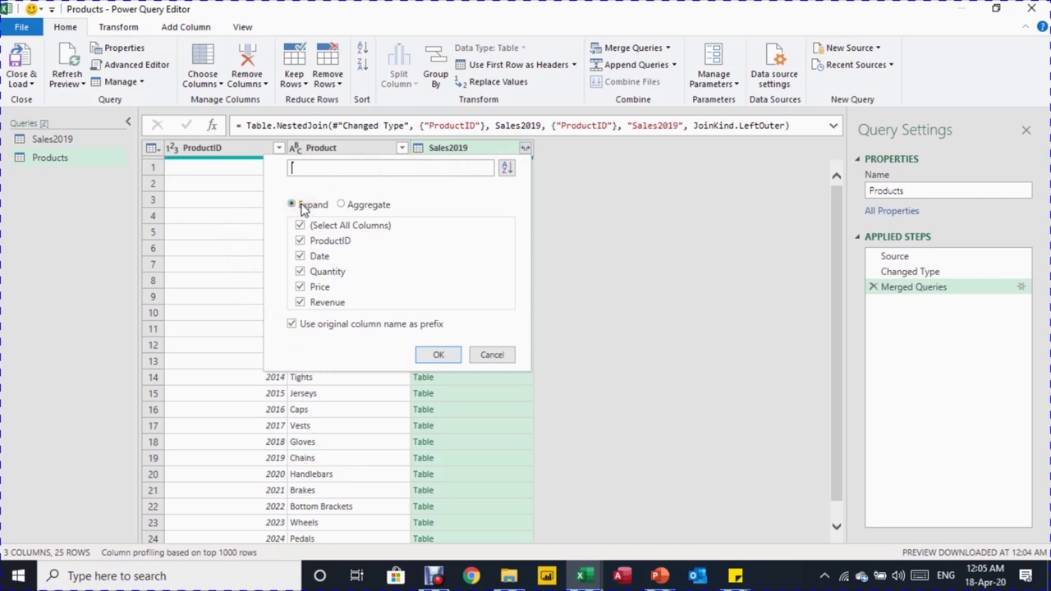
left_click(344, 205)
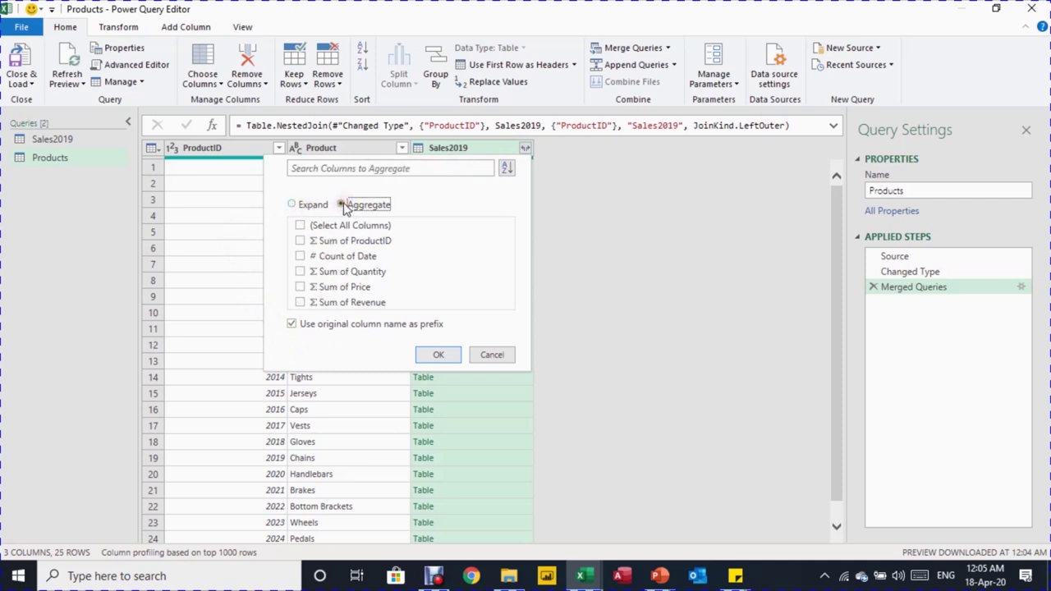
left_click(291, 324)
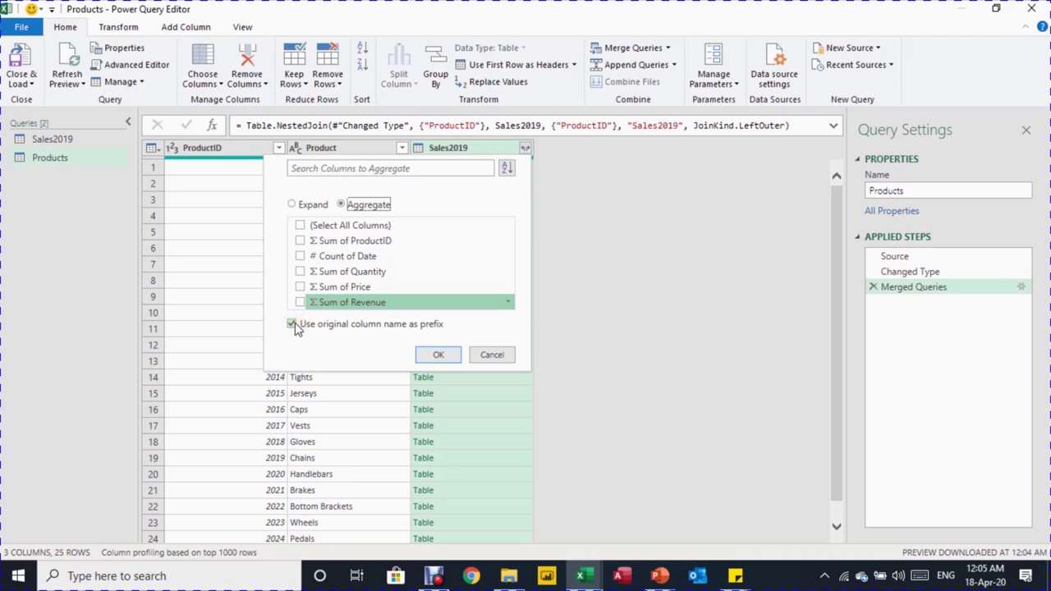
left_click(293, 325)
left_click(301, 272)
left_click(300, 303)
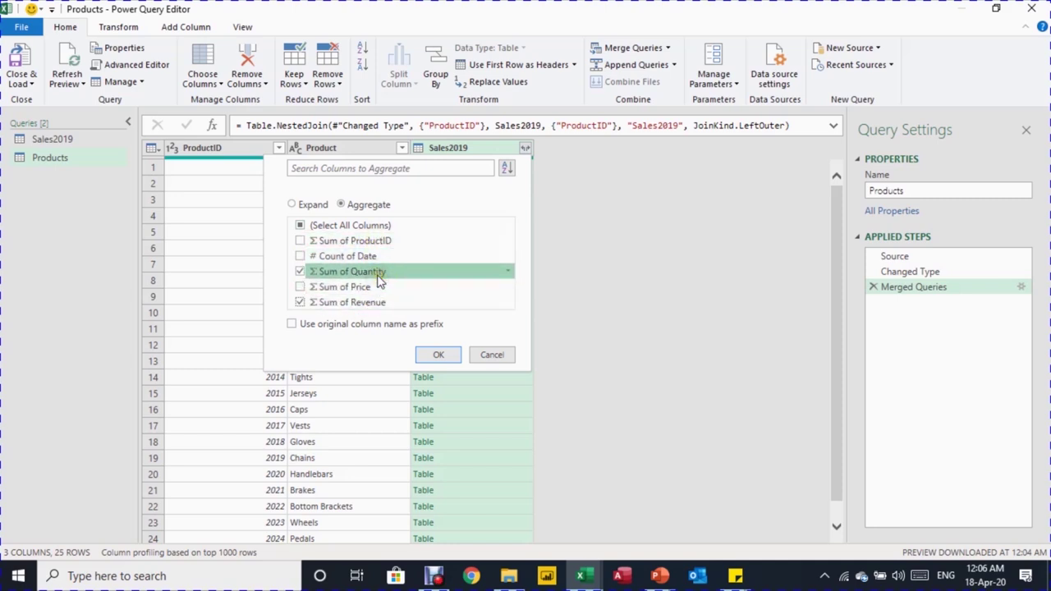
left_click(440, 356)
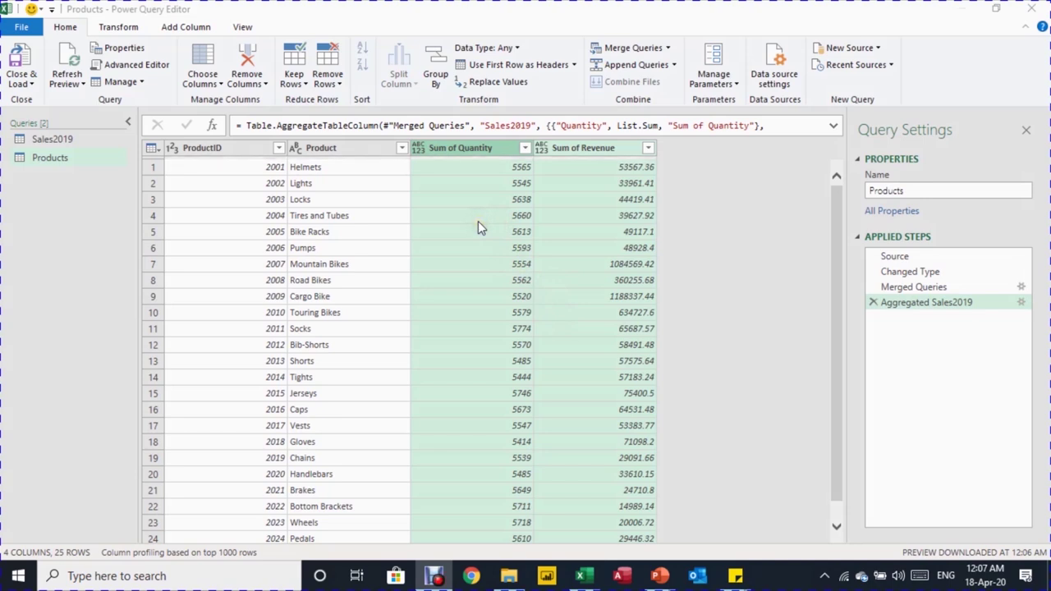
Set the data type of Sum of Quantity to Whole Number and of Sum of Revenue to Decimal Number.
left_click(477, 222)
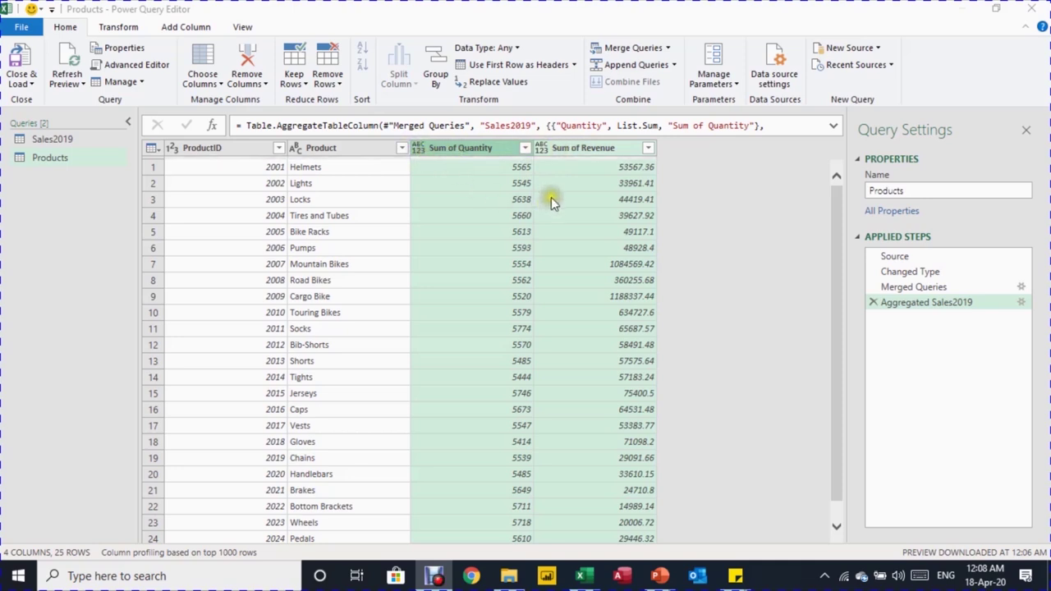
left_click(469, 150)
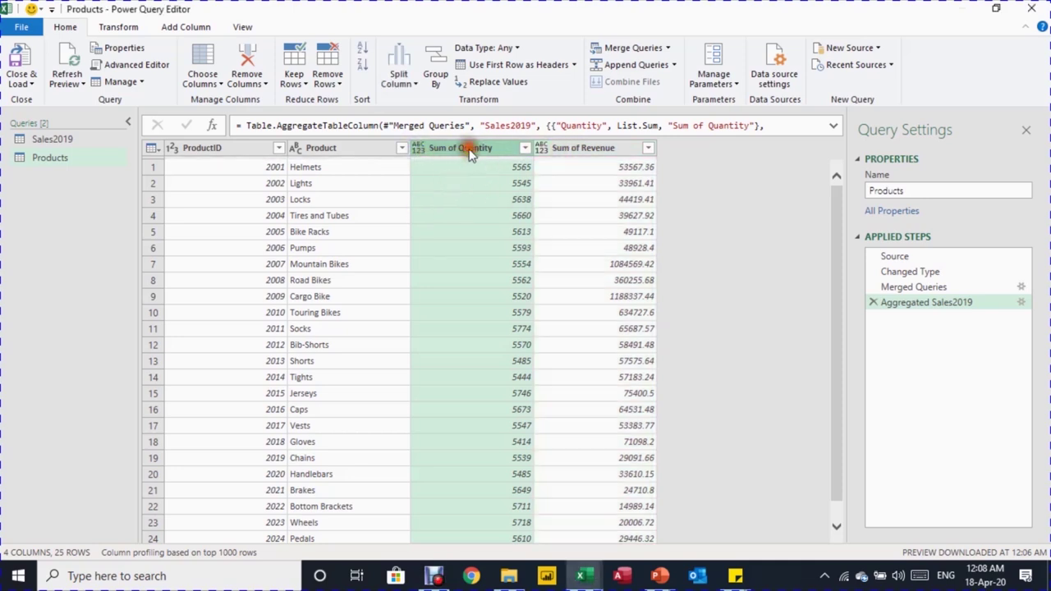
left_click(418, 148)
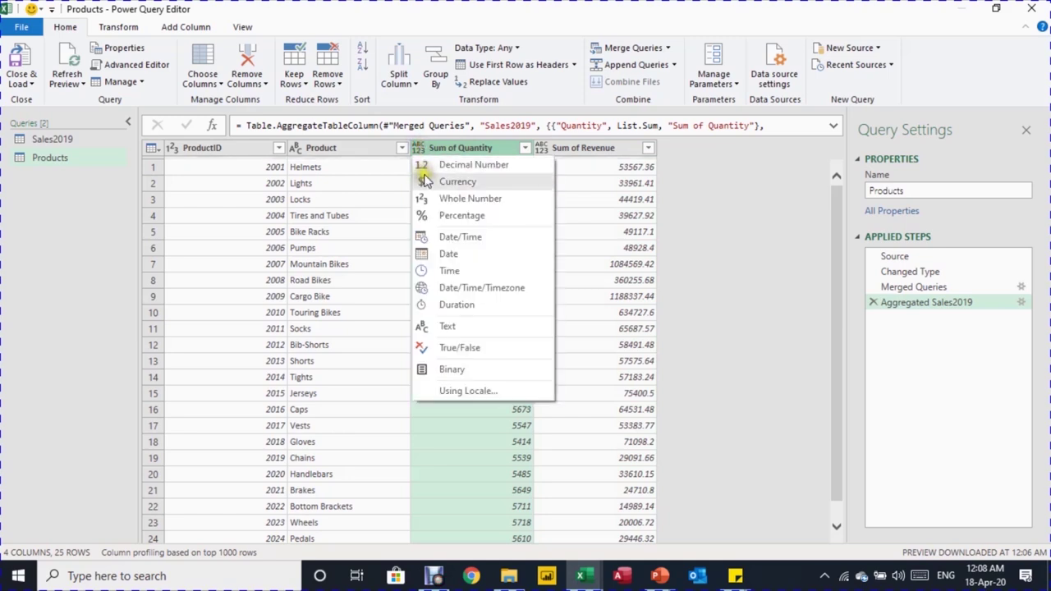
left_click(460, 199)
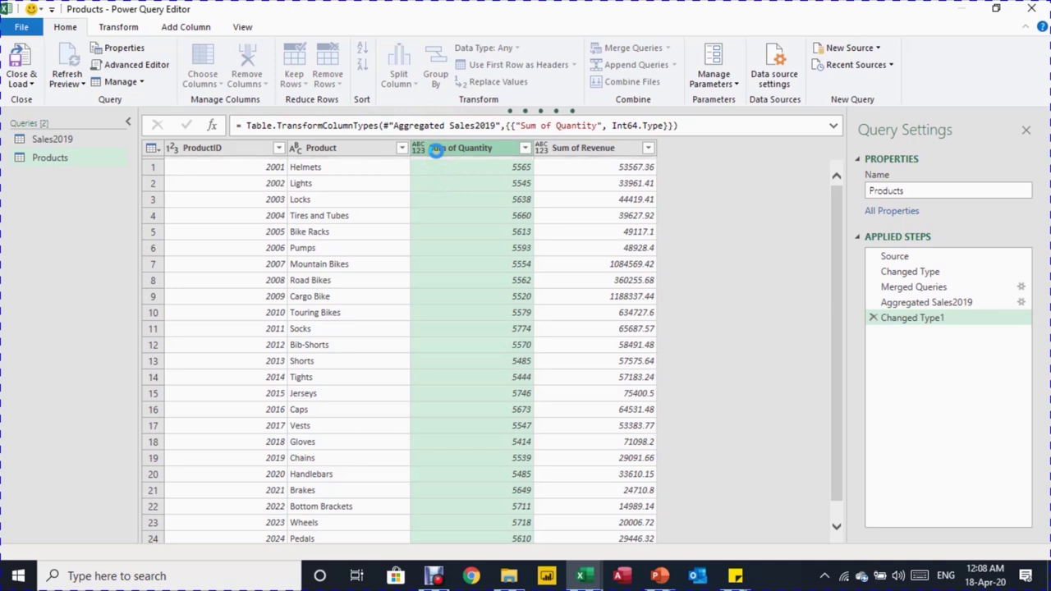
left_click(541, 148)
left_click(569, 168)
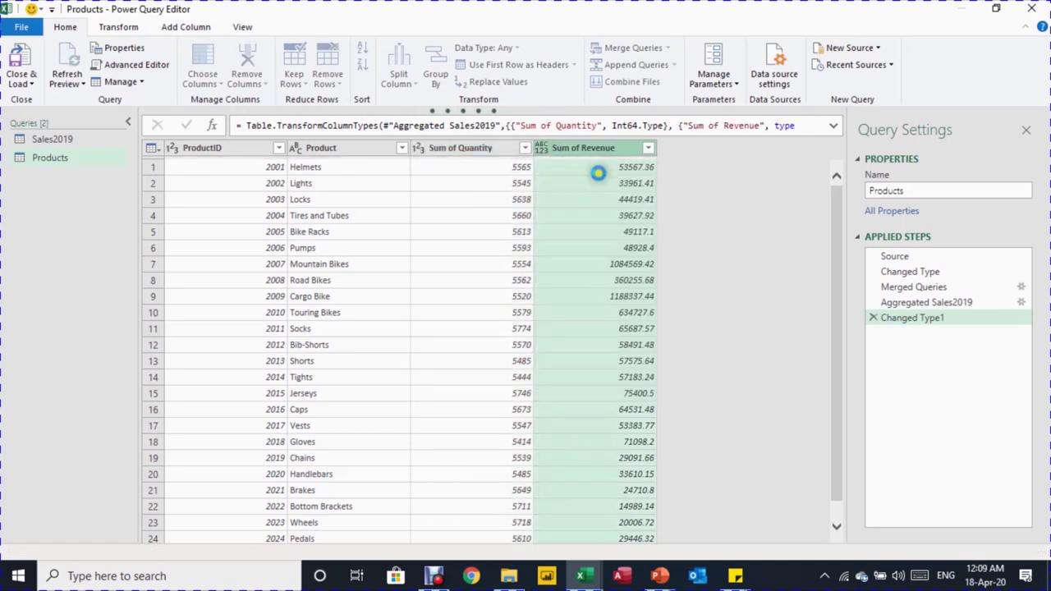
Remove the ProductID column and review the query's applied steps from Source through Removed Columns.
left_click(205, 148)
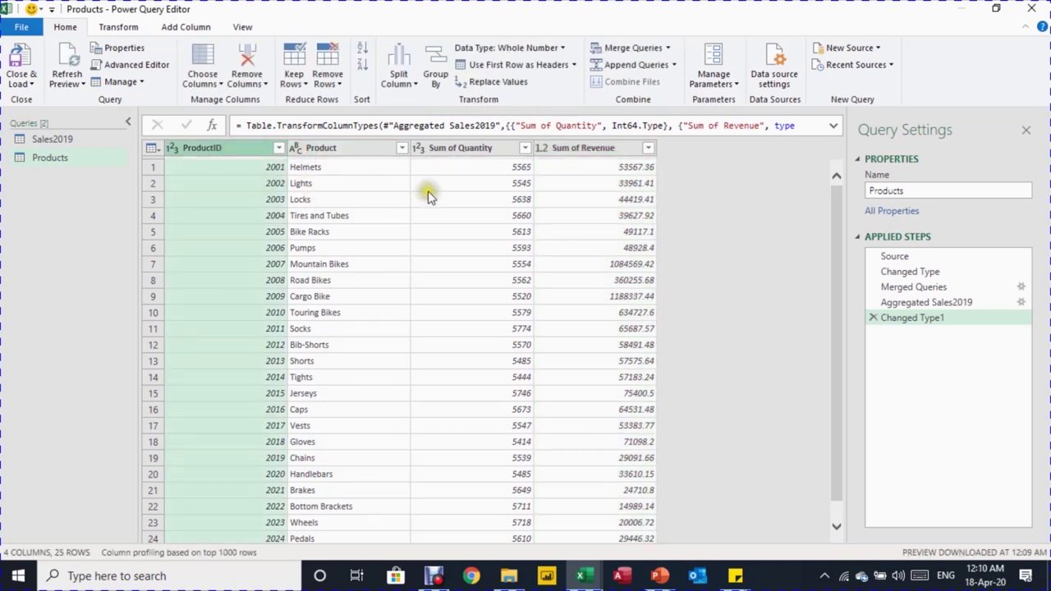
left_click(244, 58)
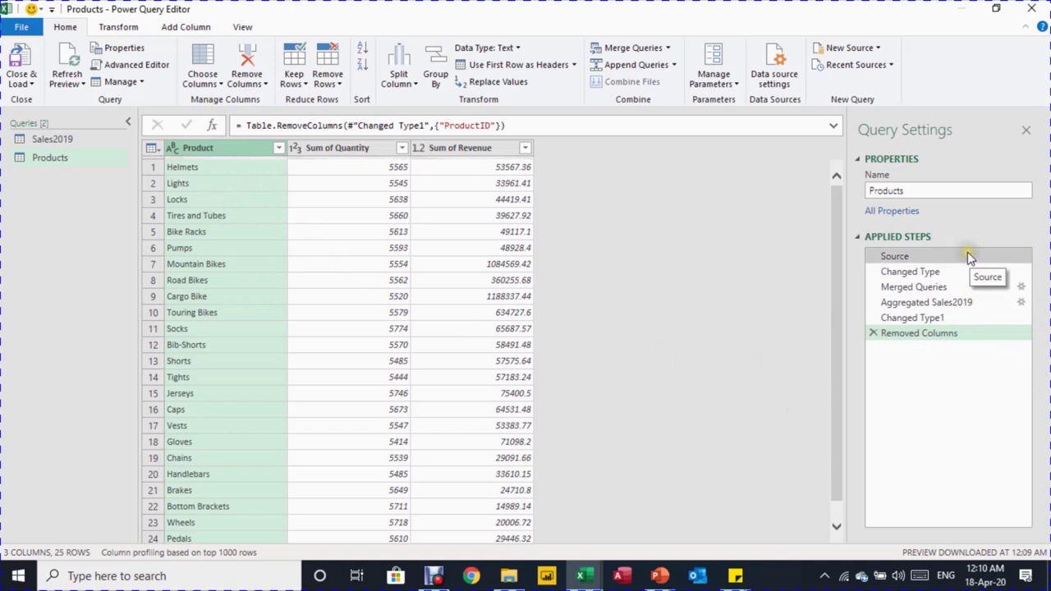
left_click(896, 258)
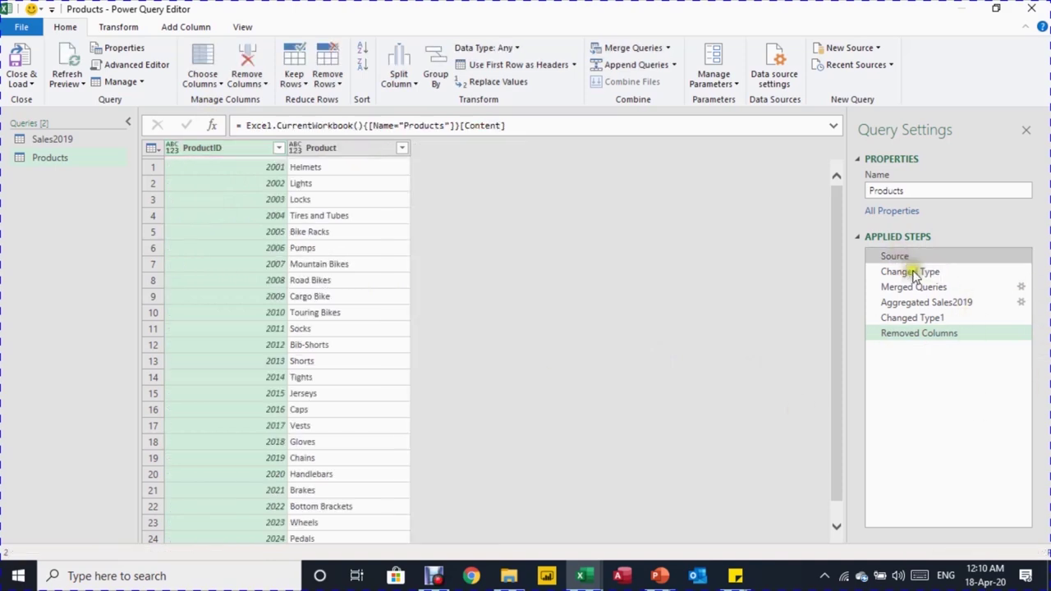
left_click(913, 274)
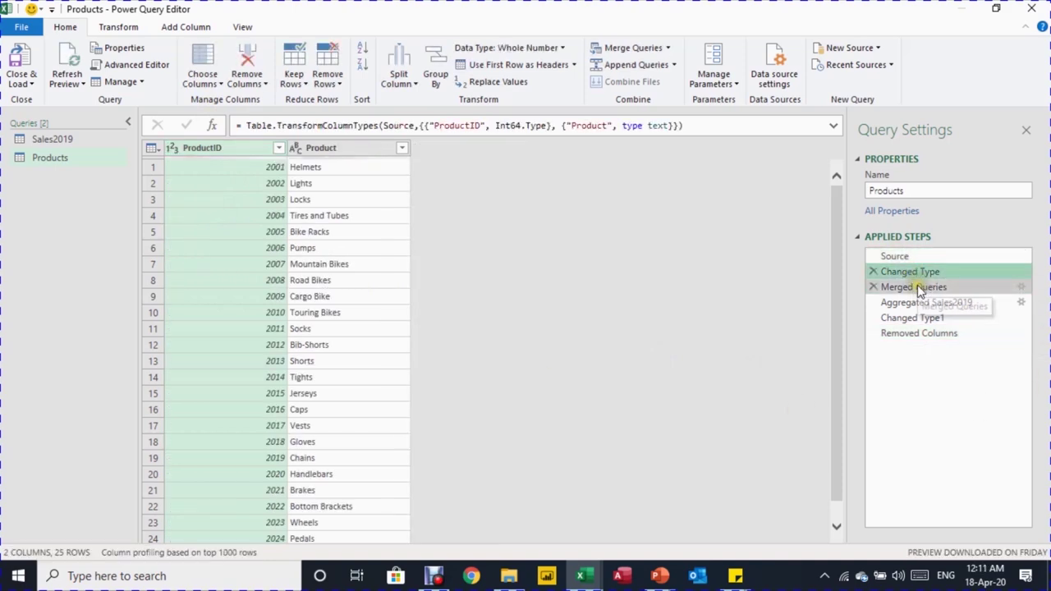
left_click(918, 287)
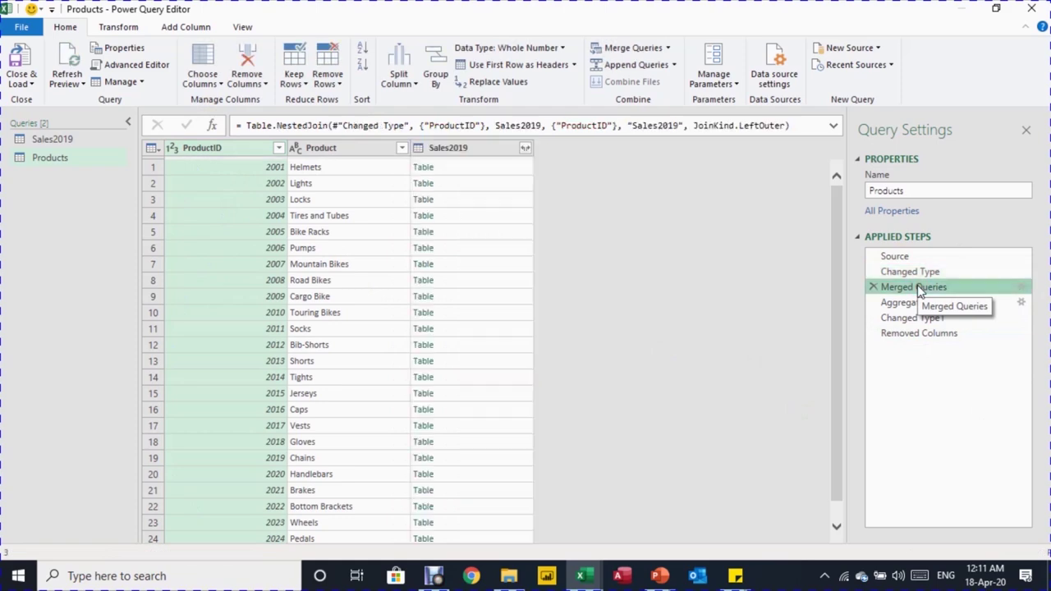
left_click(923, 335)
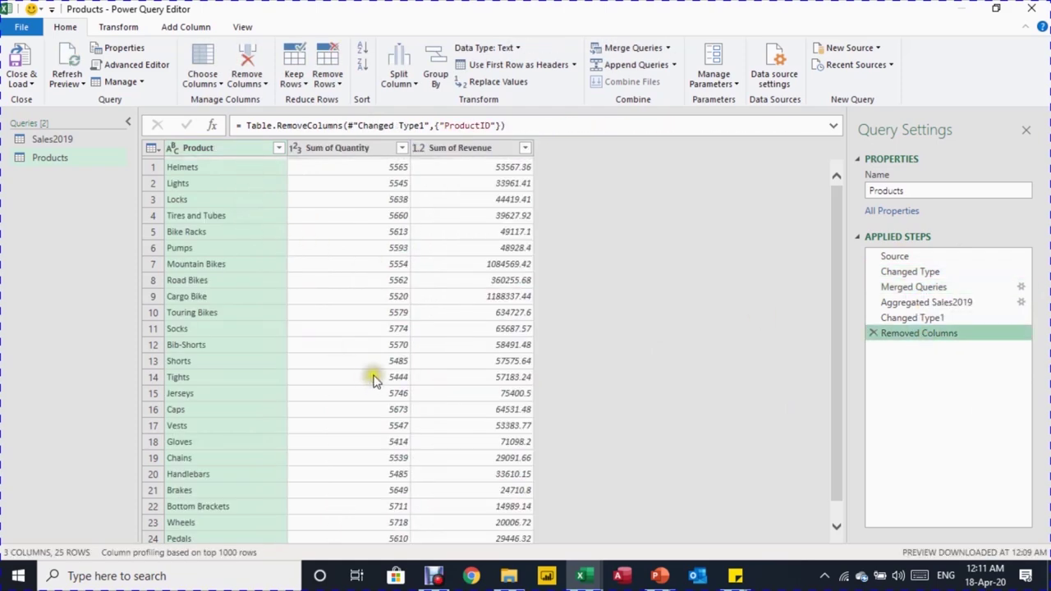
Close the query editor while loading its changes, and preview the Products query from the workbook's list of queries.
left_click(22, 82)
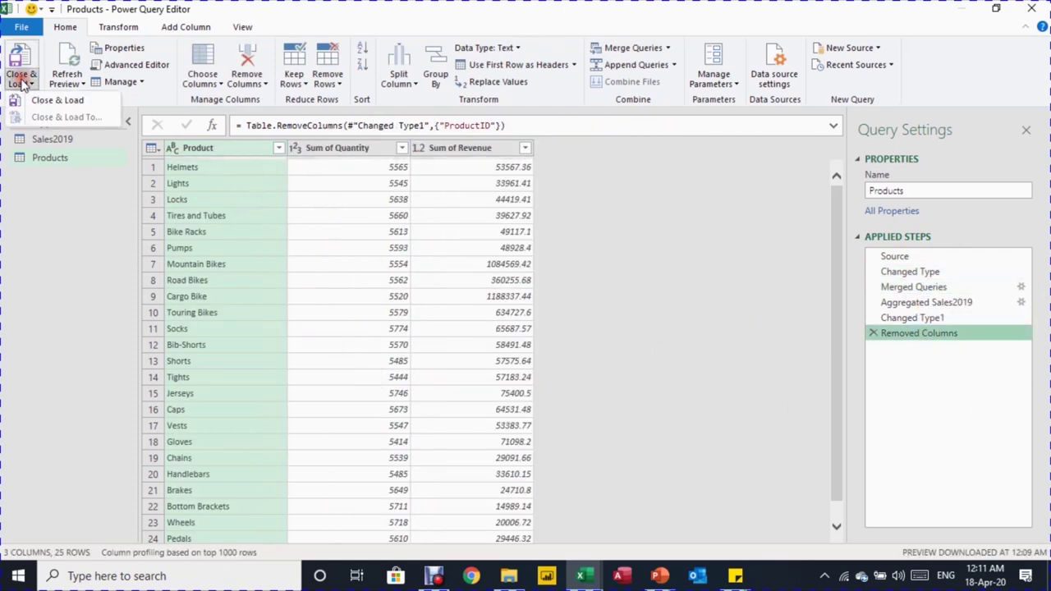
left_click(60, 99)
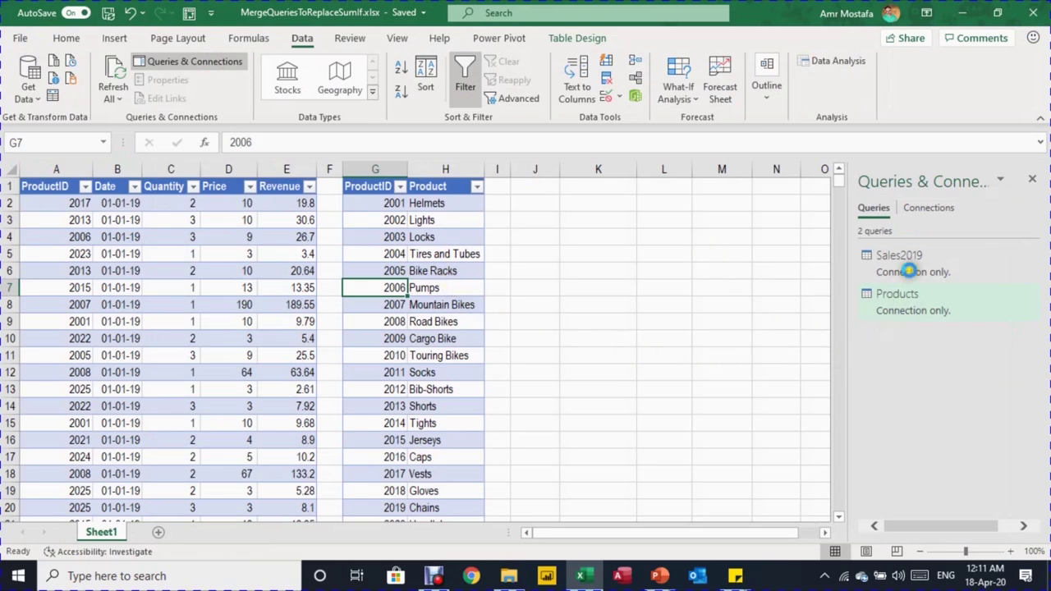
left_click(909, 271)
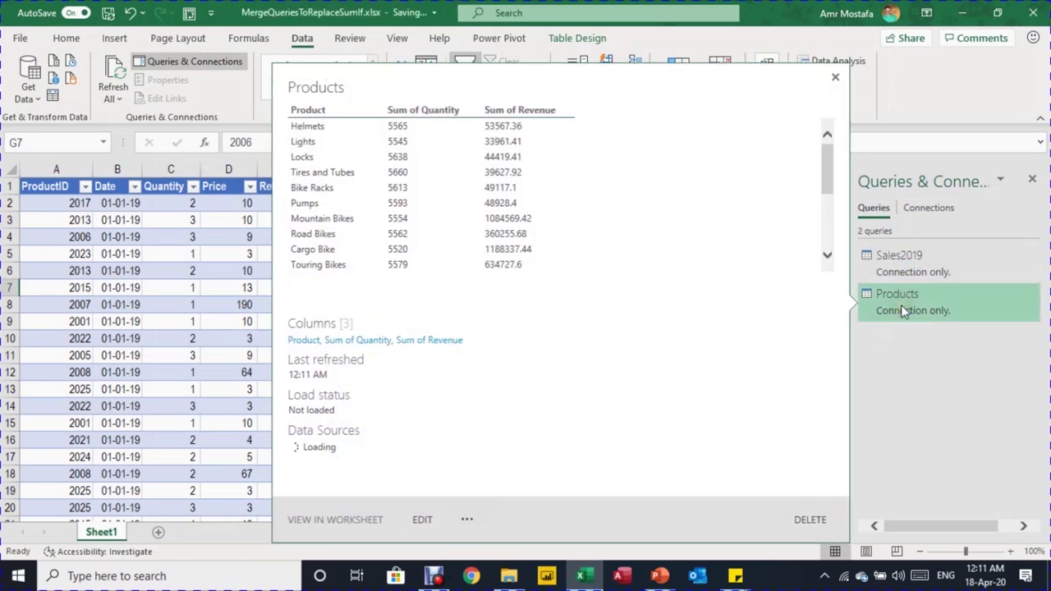
left_click(906, 314)
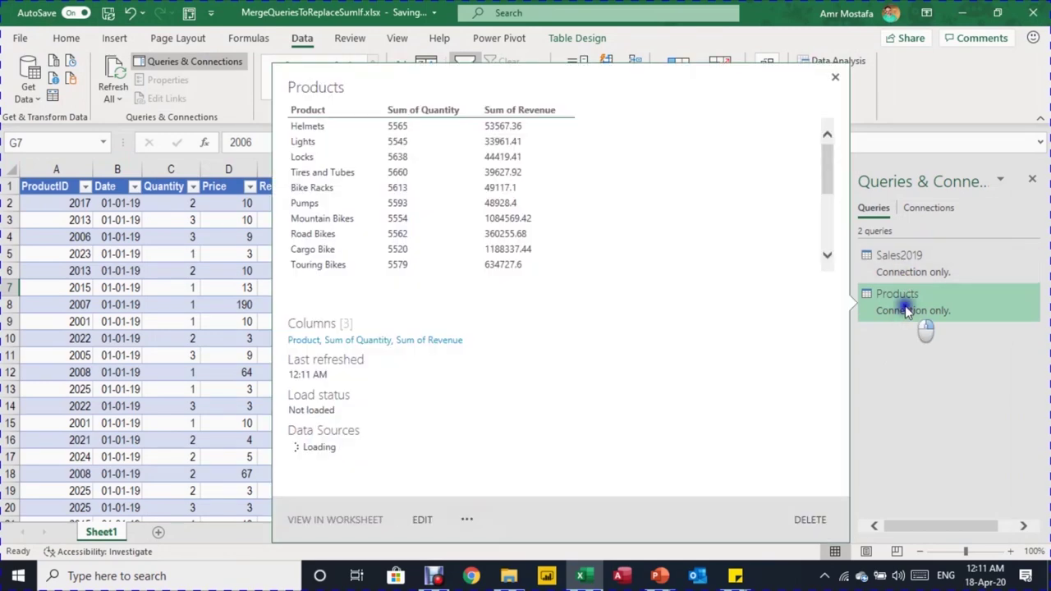
Load the Products query as a table into the existing worksheet at cell K1 of Sheet1.
right_click(905, 306)
left_click(939, 356)
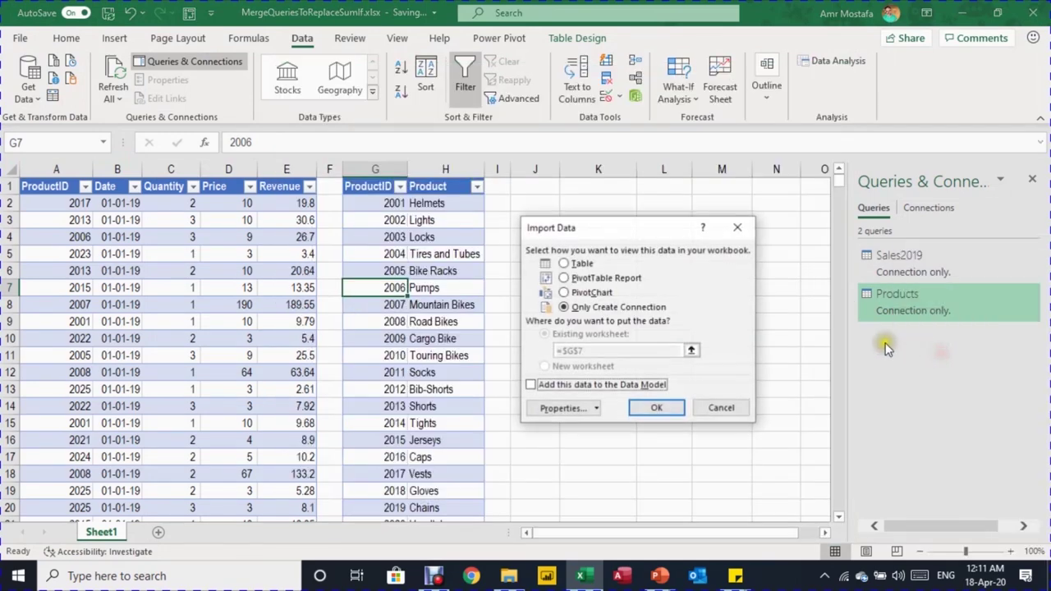
left_click_drag(629, 236, 754, 218)
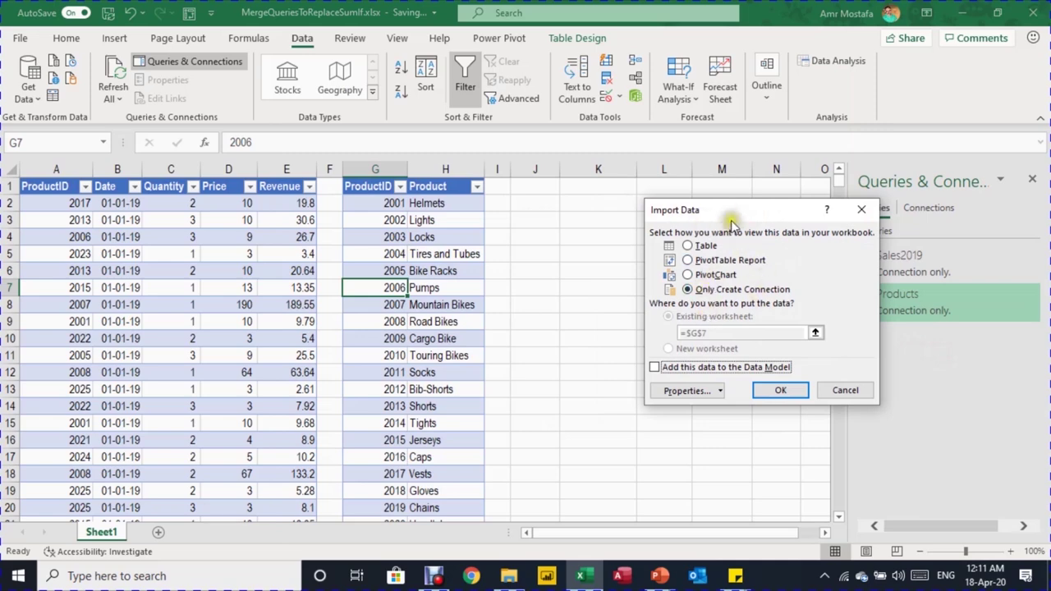
left_click_drag(729, 217, 804, 221)
left_click(771, 250)
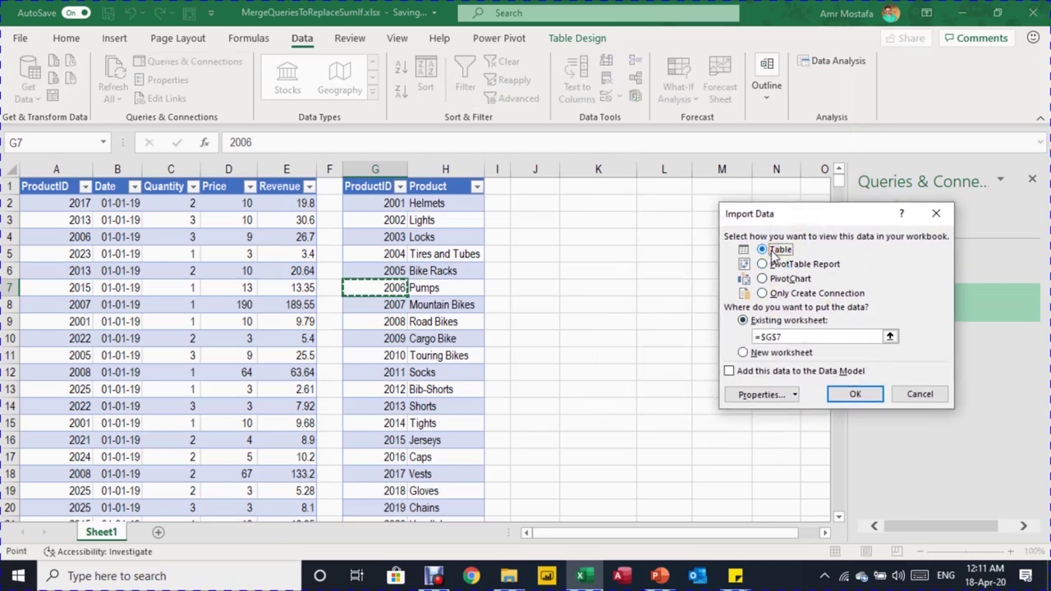
left_click(606, 190)
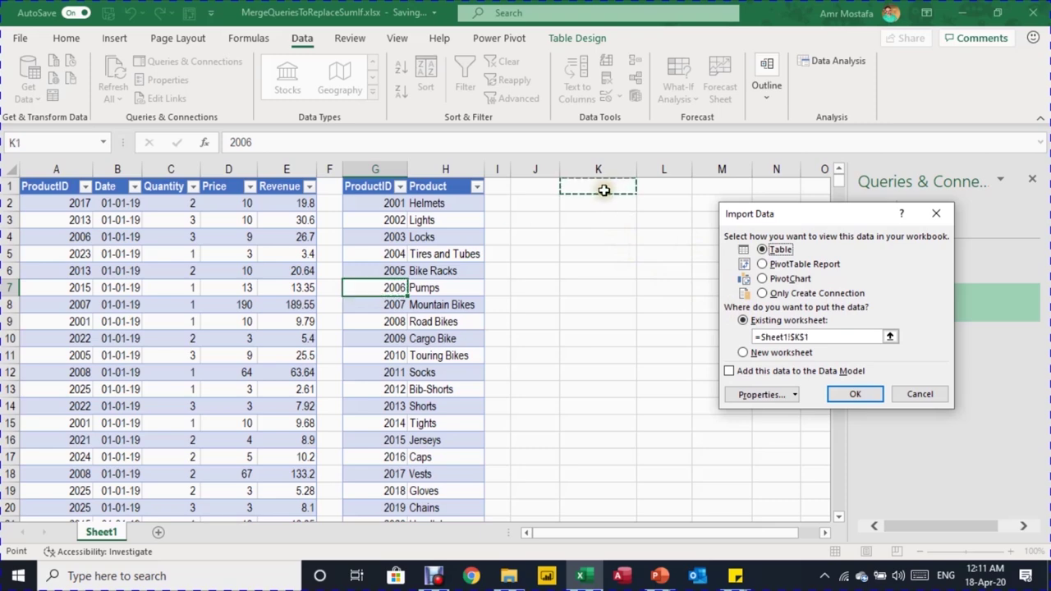
left_click(854, 394)
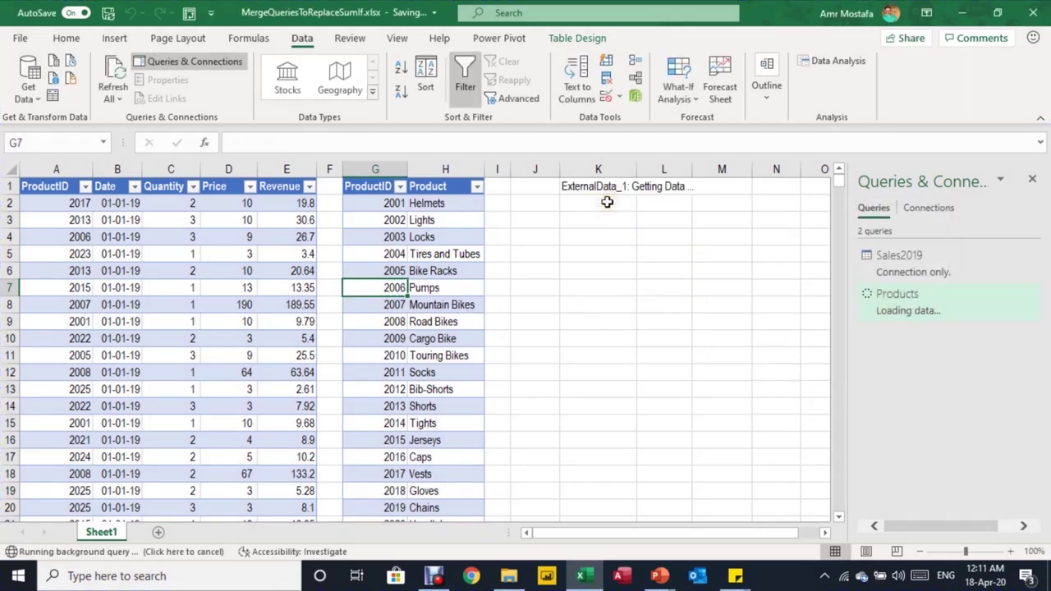
Format all Sum of Quantity and Sum of Revenue values with thousands separators and no decimal places.
scroll(786, 473, "down", 5)
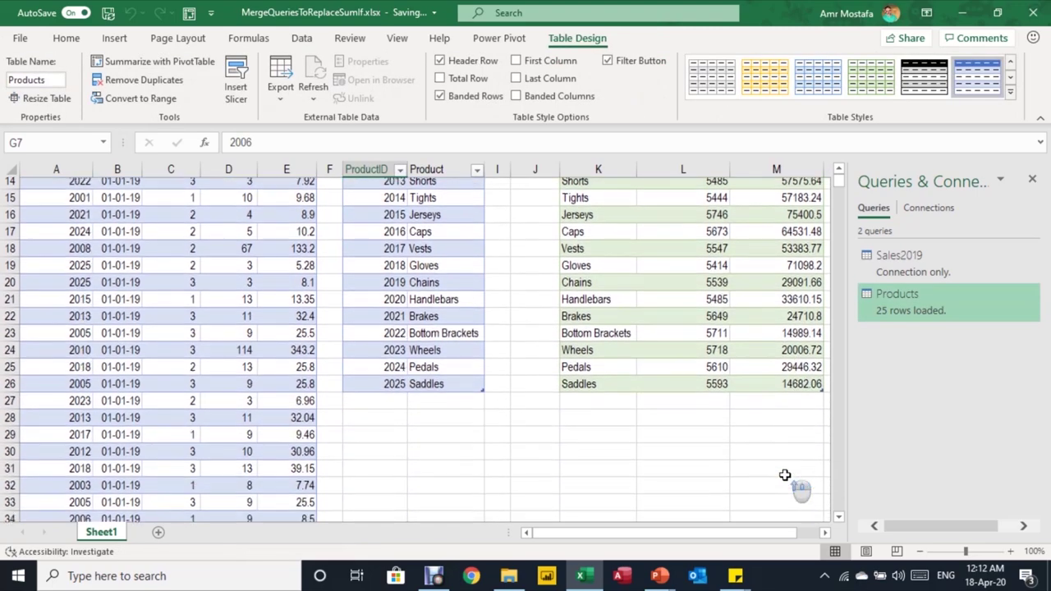
scroll(785, 475, "up", 4)
scroll(693, 422, "up", 1)
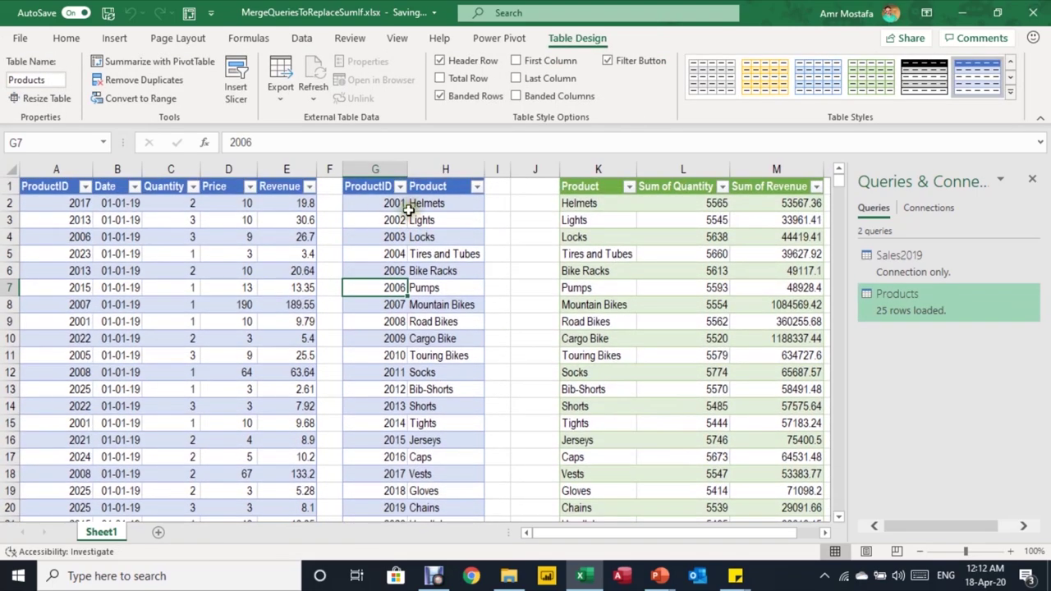
scroll(490, 284, "down", 3)
scroll(490, 288, "up", 3)
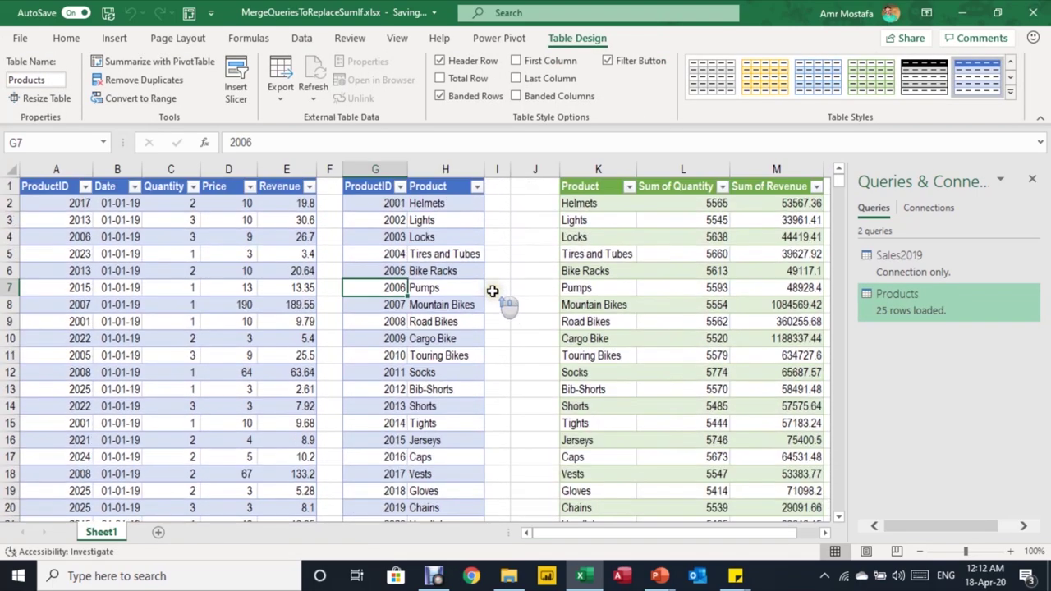
scroll(821, 533, "right", 2)
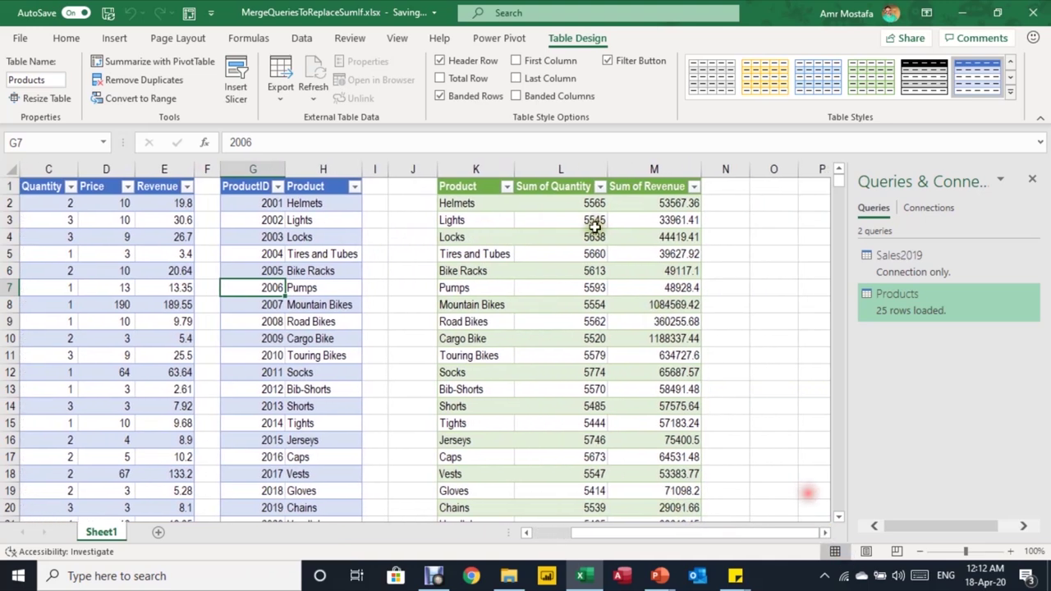
left_click_drag(582, 203, 657, 483)
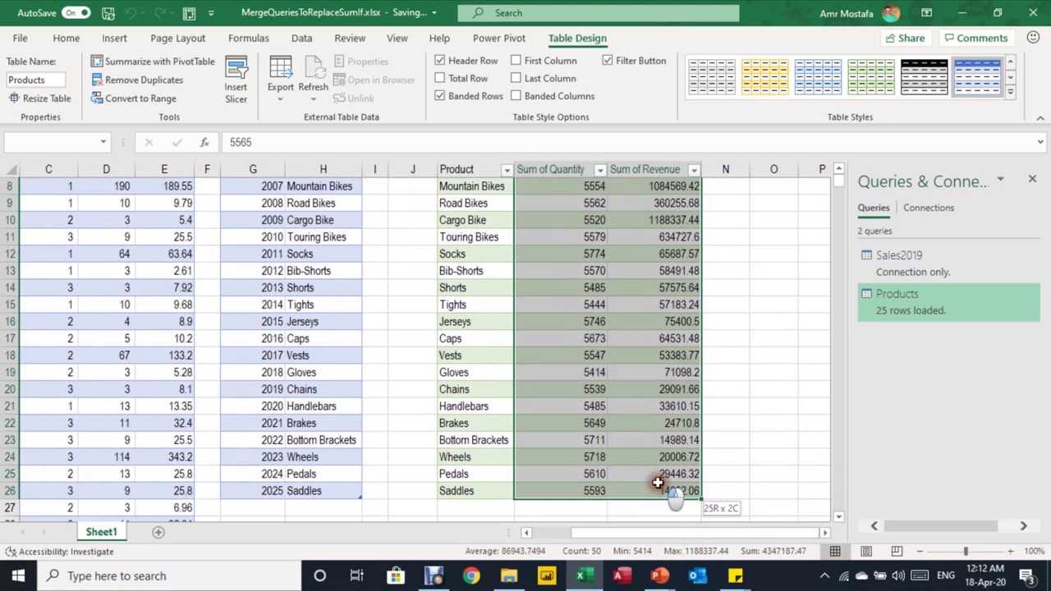
scroll(621, 306, "up", 3)
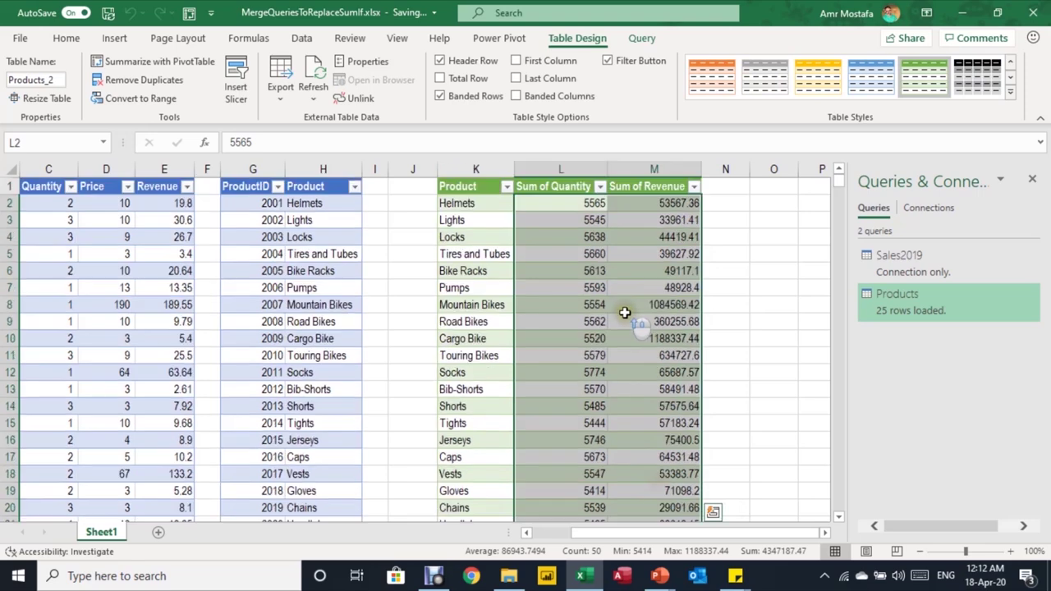
left_click(82, 38)
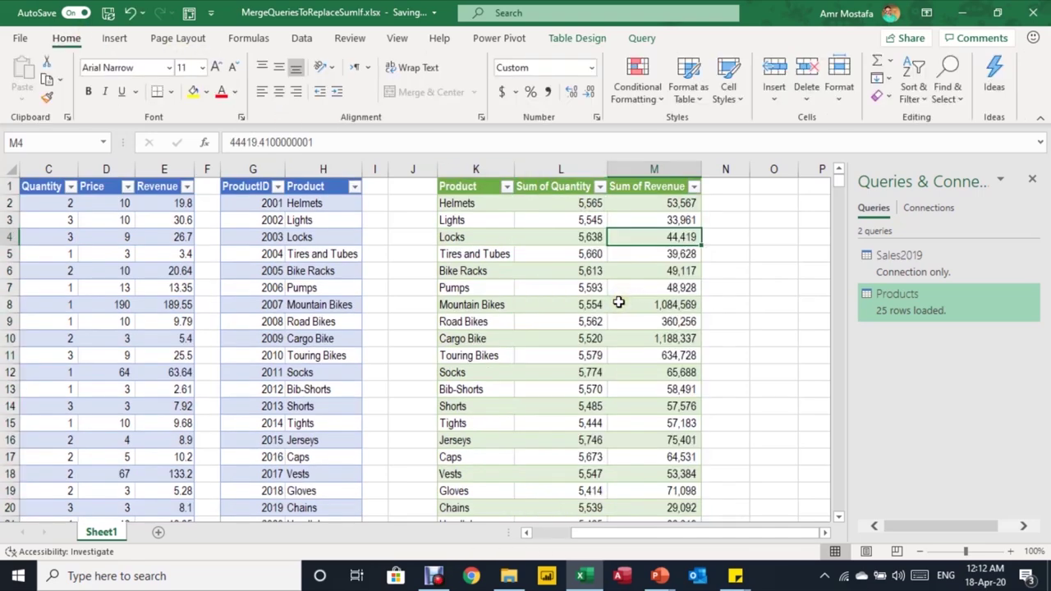
Review the formatted quantity and revenue totals per product beside the sales and Products source tables.
scroll(619, 302, "down", 1)
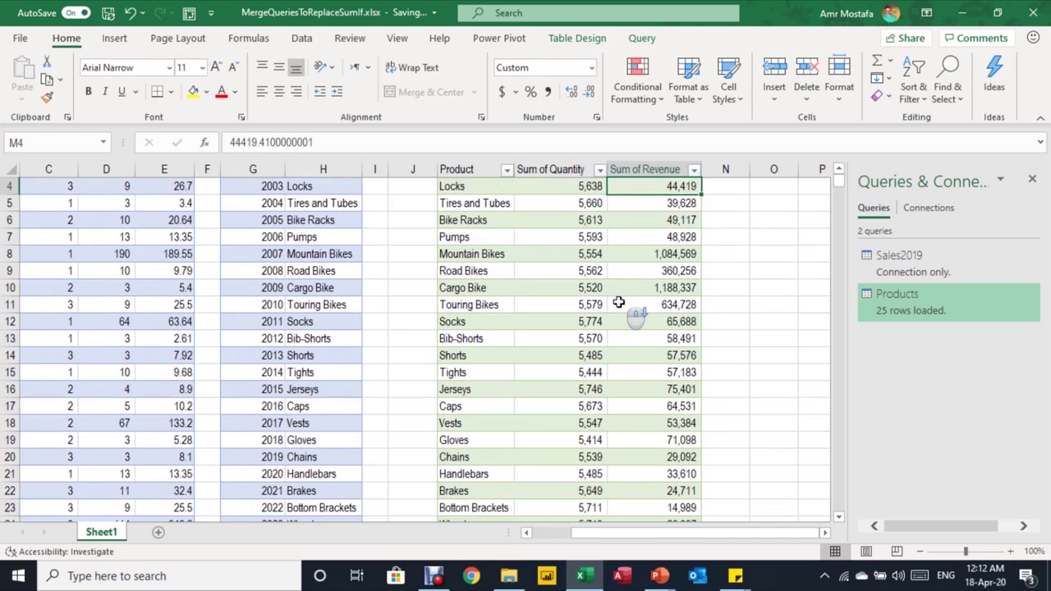
scroll(618, 303, "up", 1)
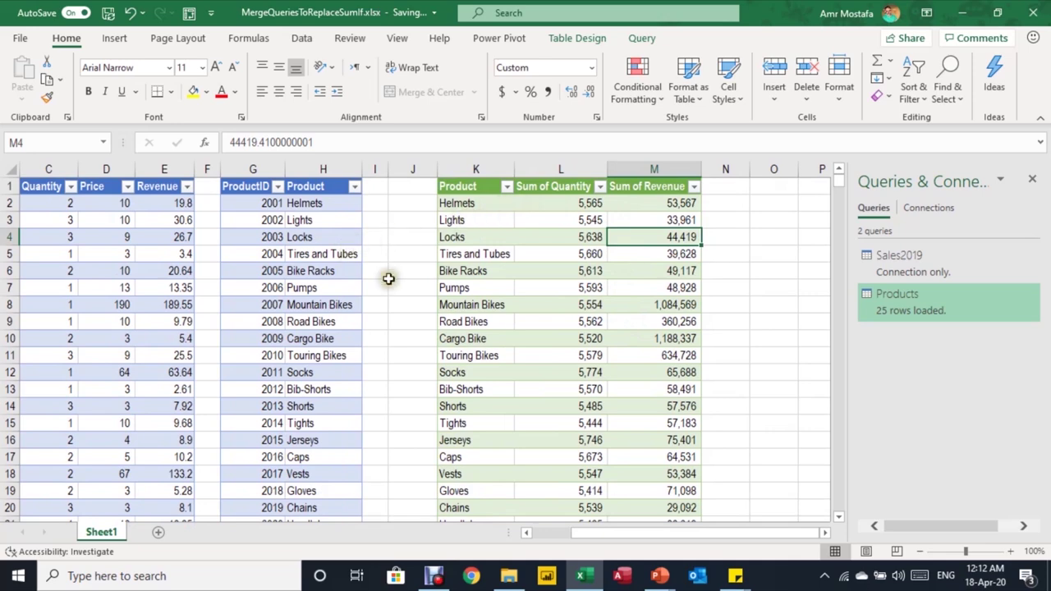
scroll(279, 328, "down", 3)
scroll(281, 328, "up", 1)
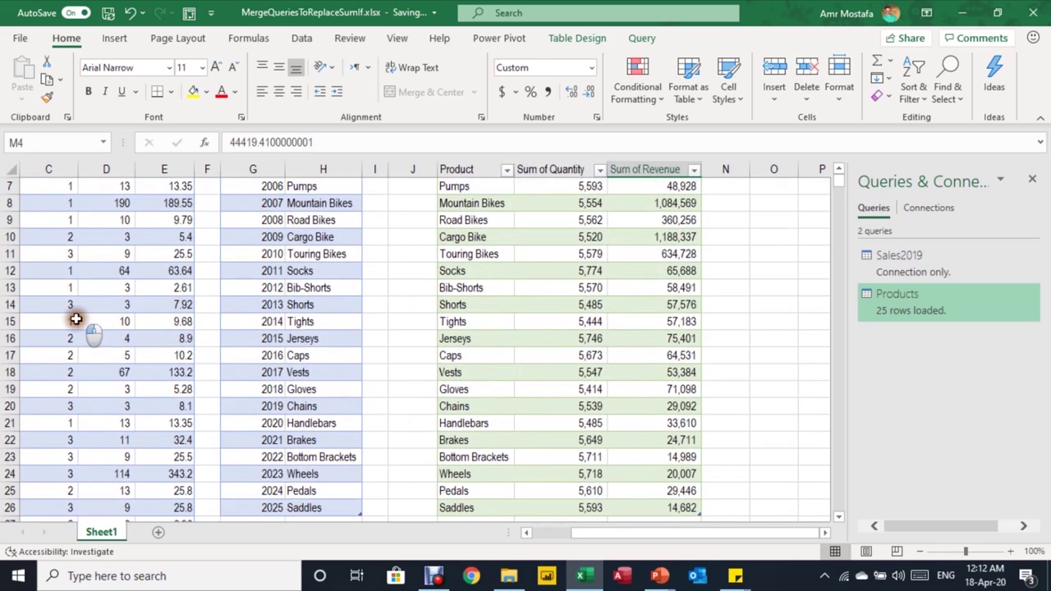
left_click(75, 320)
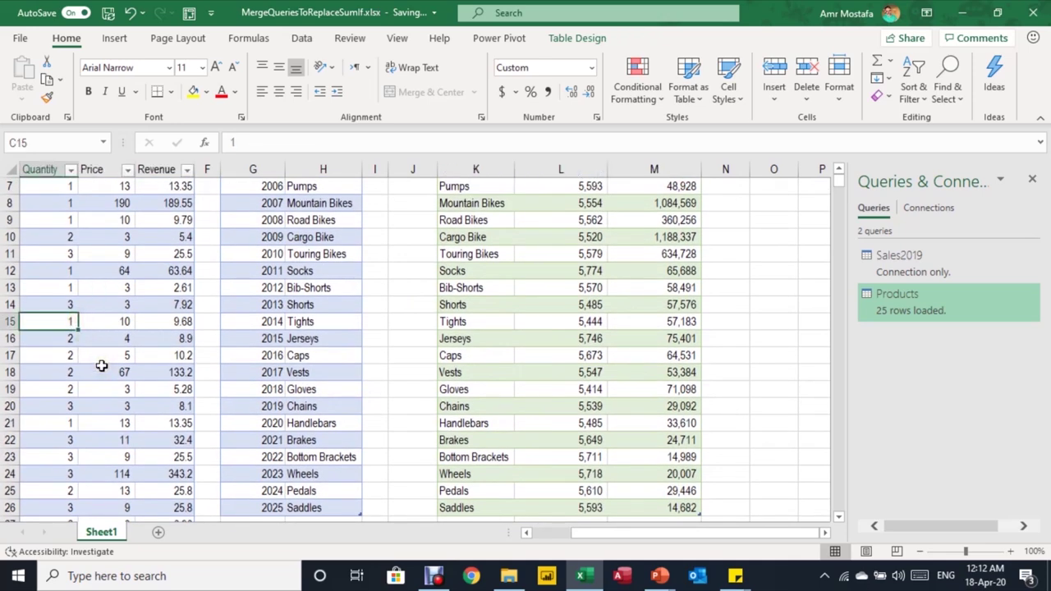
scroll(89, 323, "up", 2)
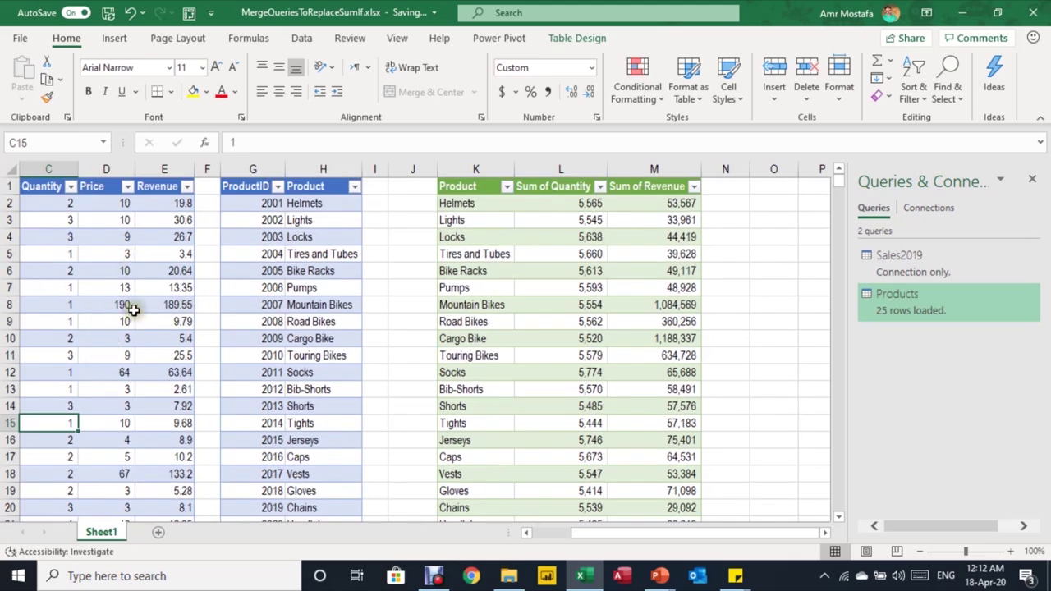
Show the Refresh option for the loaded totals table without running it, and compare its rows with the original Products list.
left_click(587, 254)
right_click(587, 254)
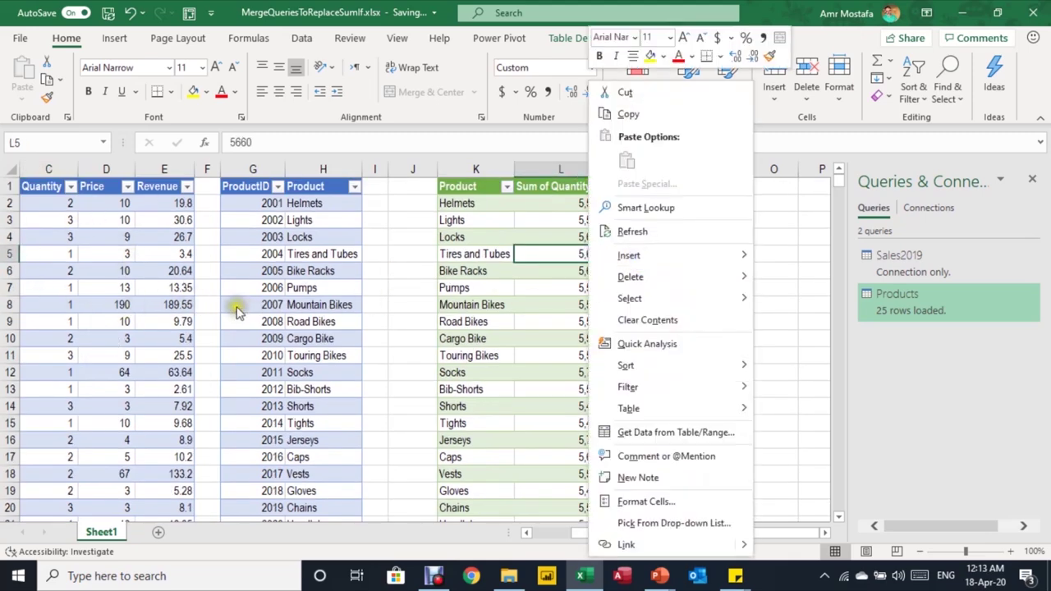
left_click(175, 287)
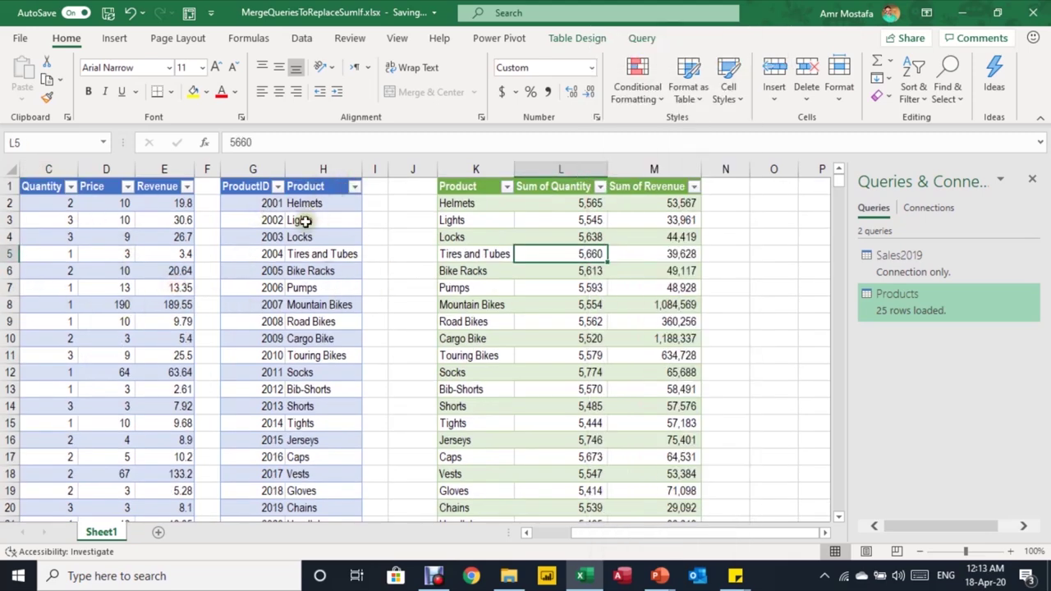
scroll(324, 410, "down", 4)
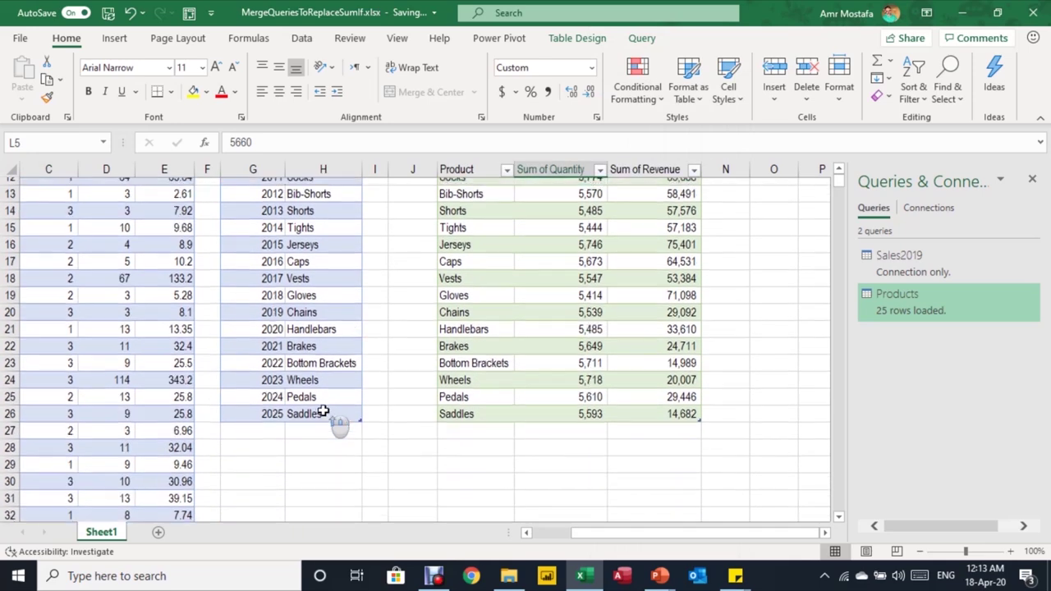
scroll(340, 415, "up", 4)
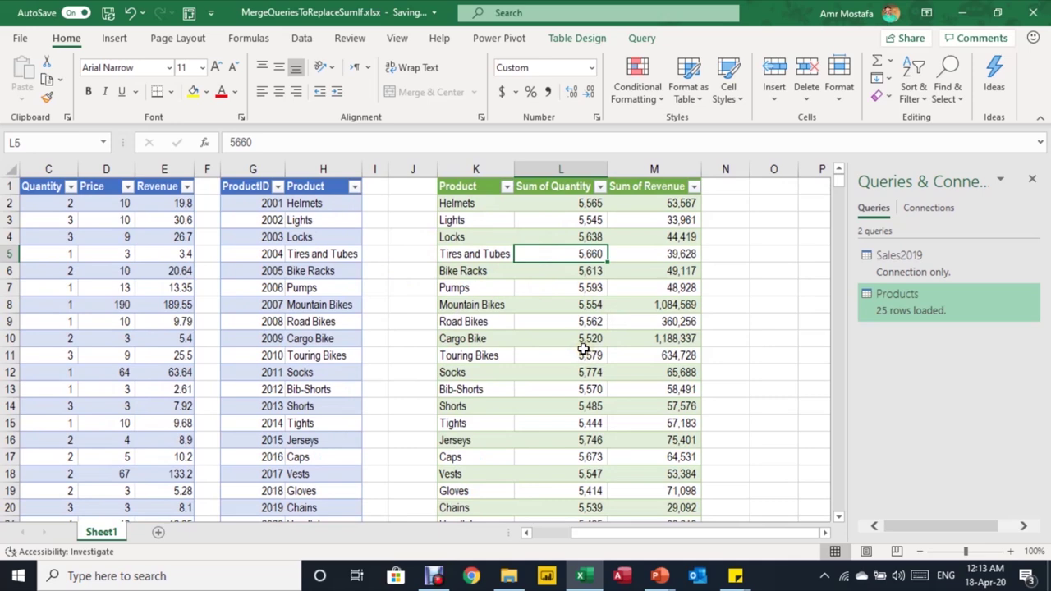
scroll(559, 354, "down", 2)
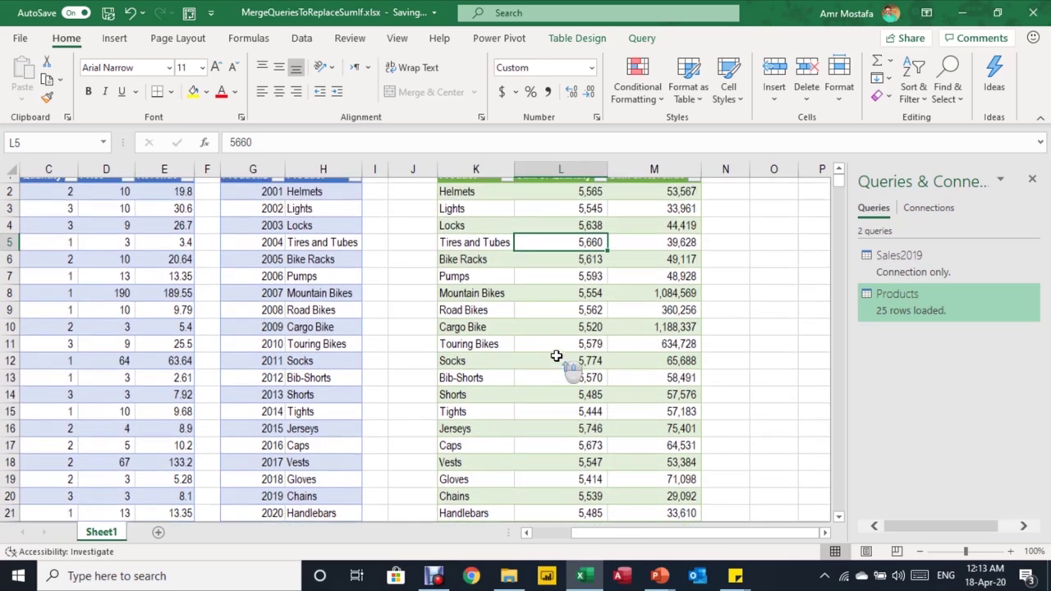
scroll(558, 357, "up", 2)
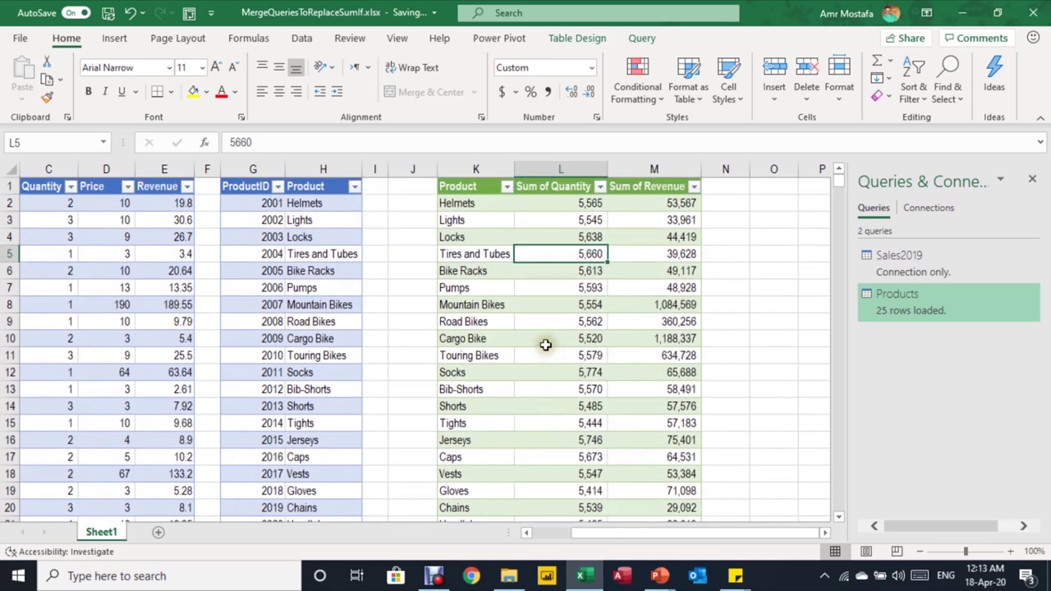
key("Left")
key("Left")
key("Left")
key("Left")
key("Left")
key("Left")
key("Left")
key("Left")
key("Left")
key("Left")
key("Left")
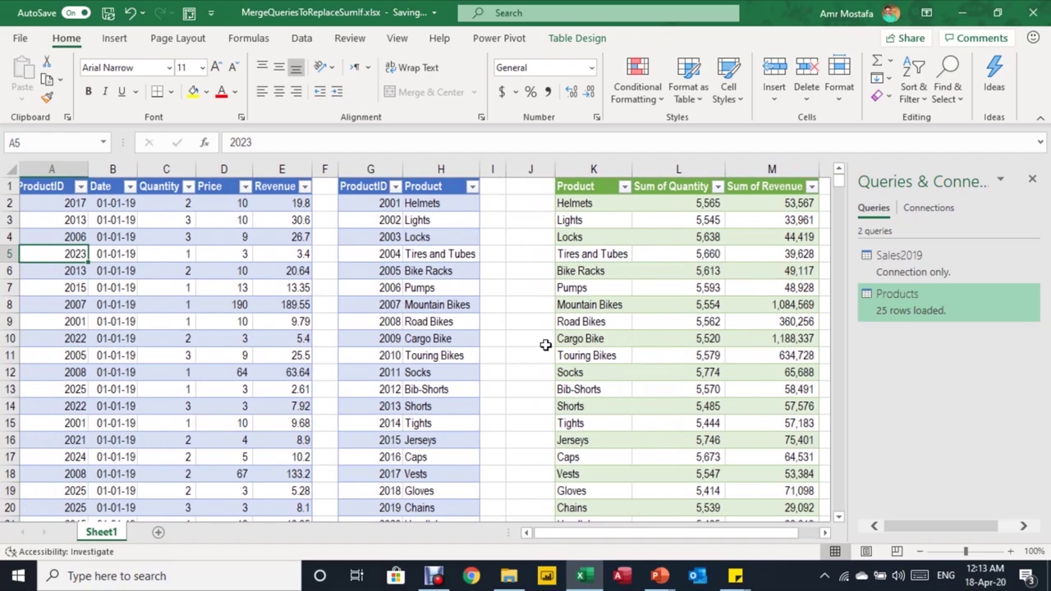
key("ctrl+Right")
key("ctrl+Right")
key("ctrl+Right")
key("ctrl+Right")
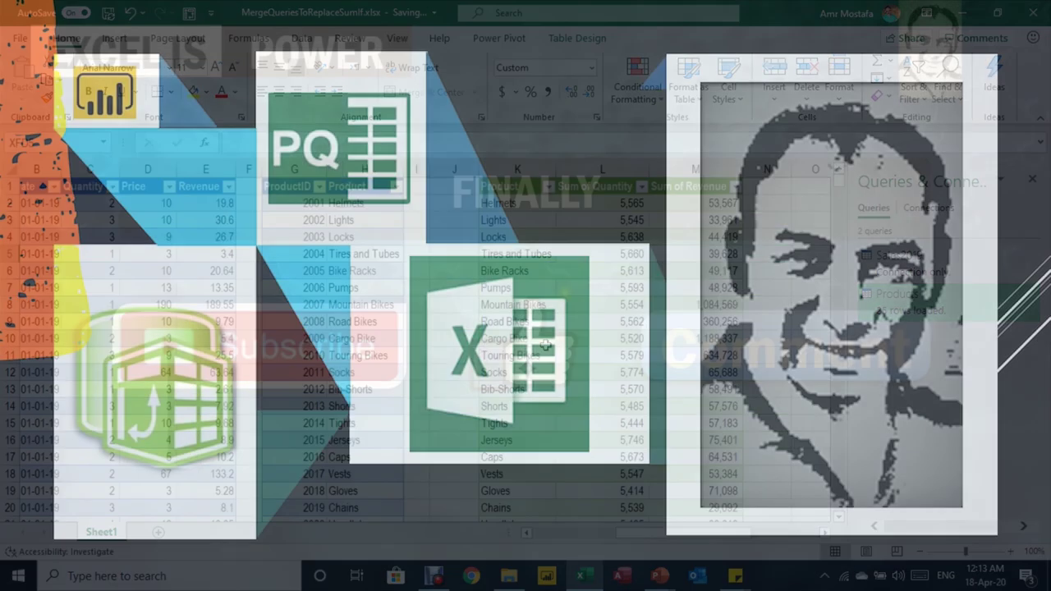
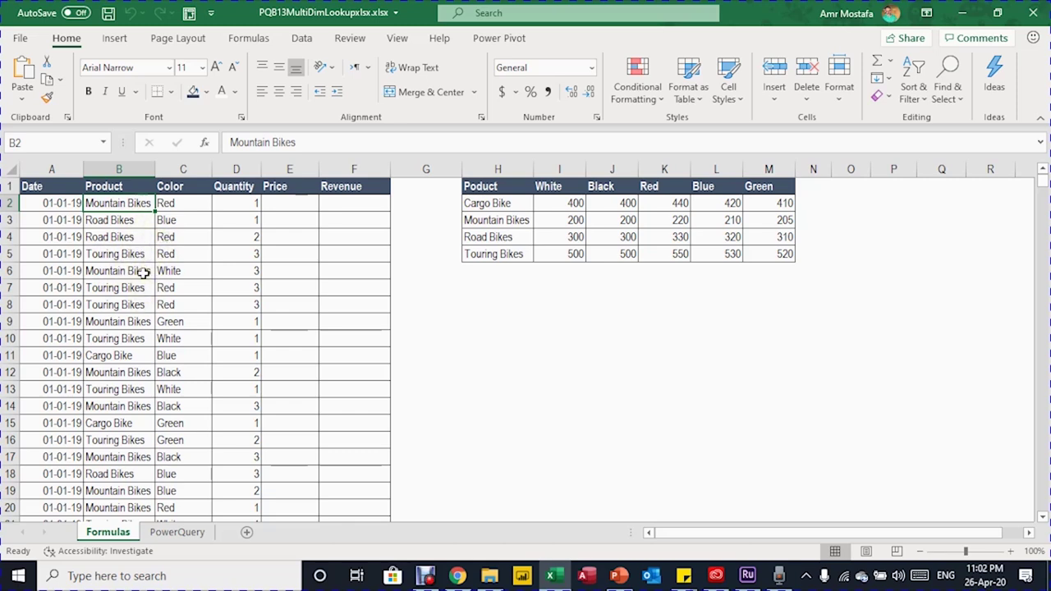
Examine the Color, Quantity, Price and Revenue columns and the Mountain Bikes prices by color in the price matrix on the Formulas sheet.
left_click(178, 203)
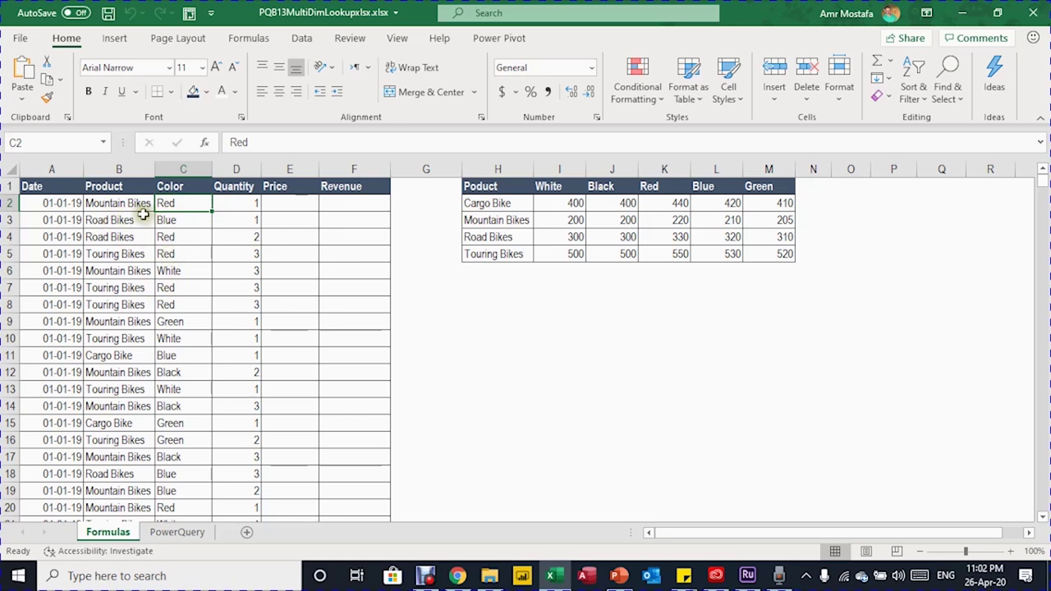
left_click(230, 205)
left_click(236, 222)
left_click(279, 204)
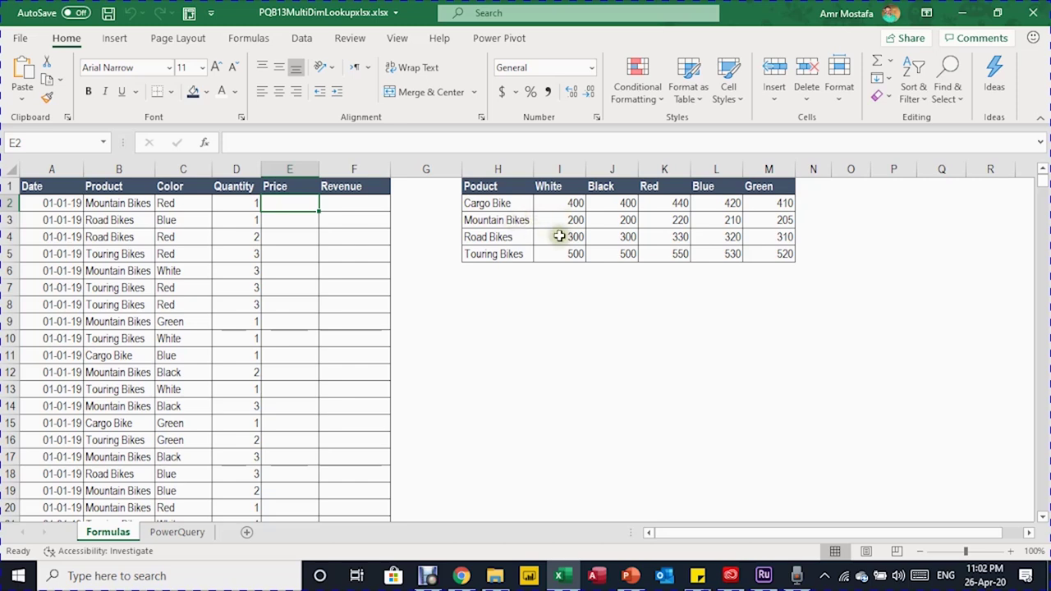
left_click_drag(566, 228, 773, 219)
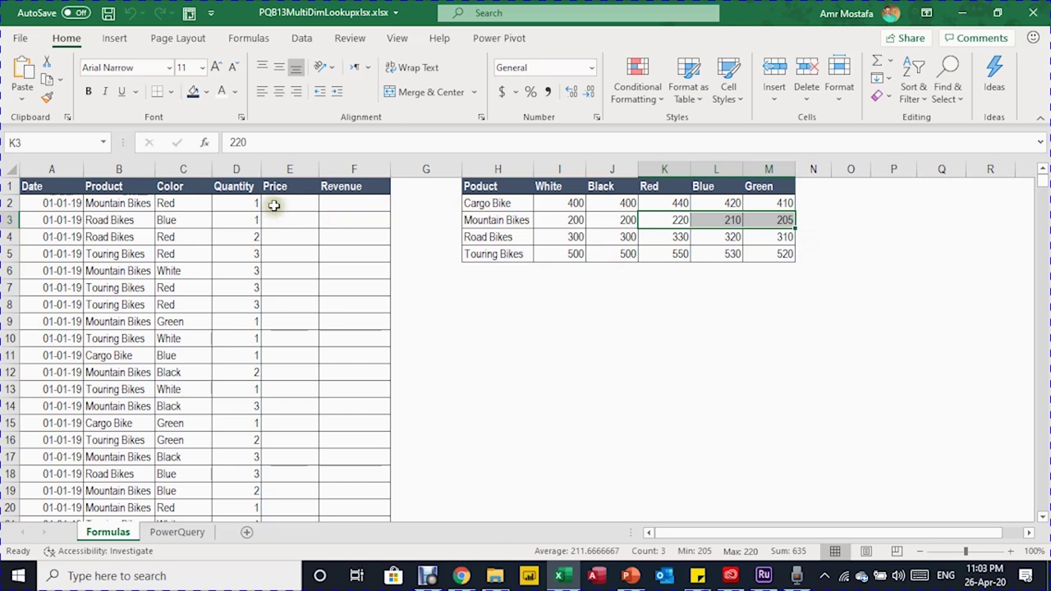
left_click_drag(279, 204, 305, 357)
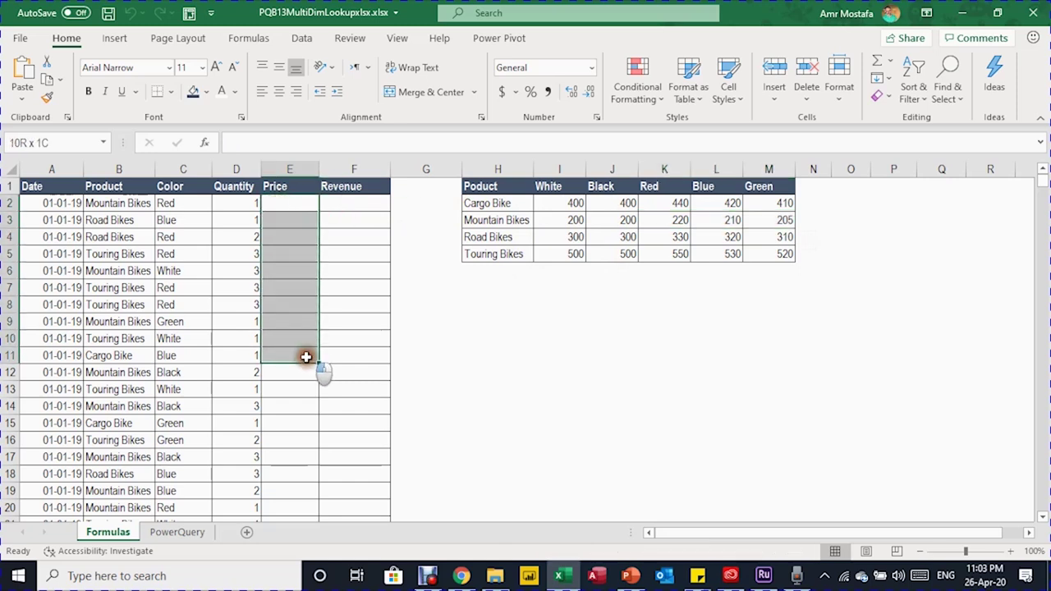
left_click(352, 203)
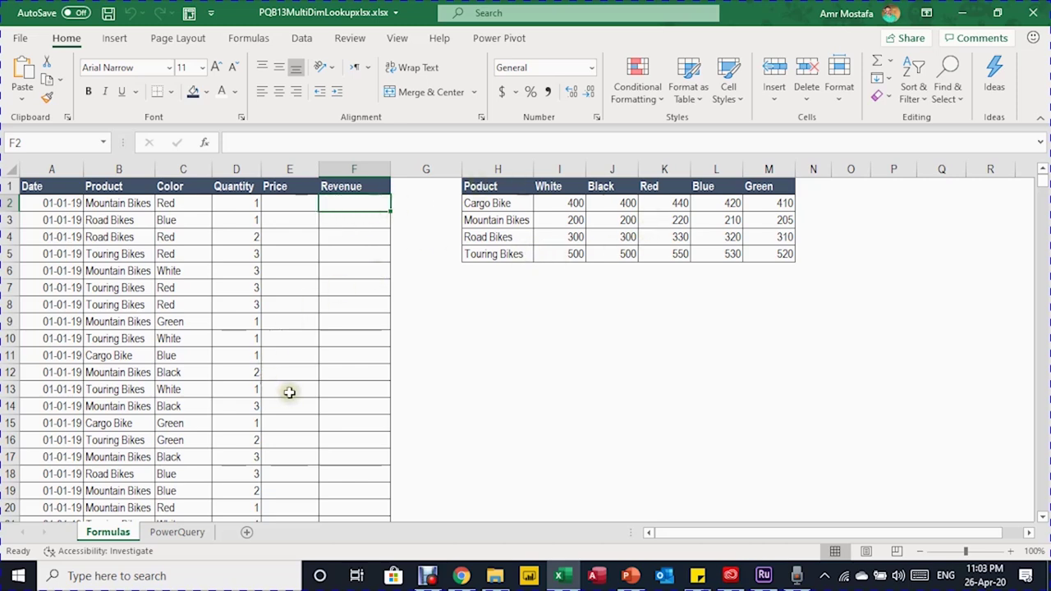
Start a VLOOKUP formula in Price cell E2 with product cell B2 as the lookup value.
left_click(276, 205)
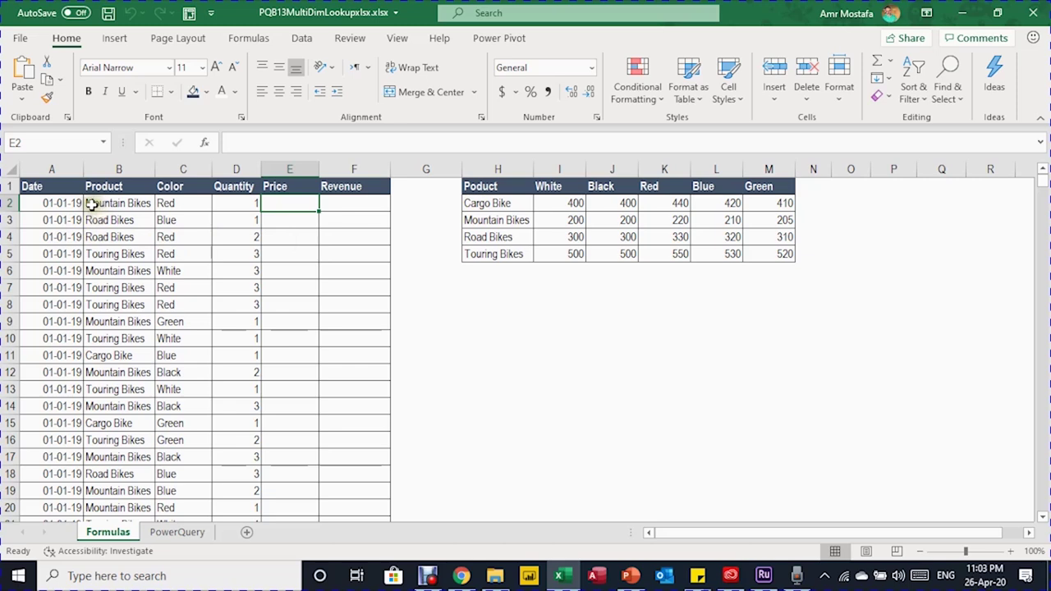
left_click(128, 203)
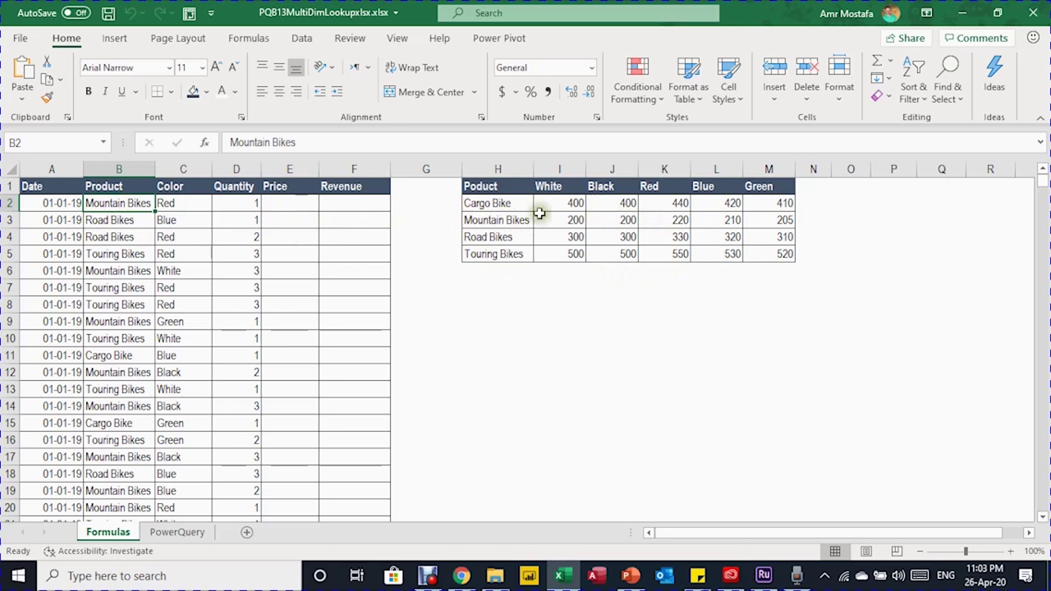
left_click(287, 204)
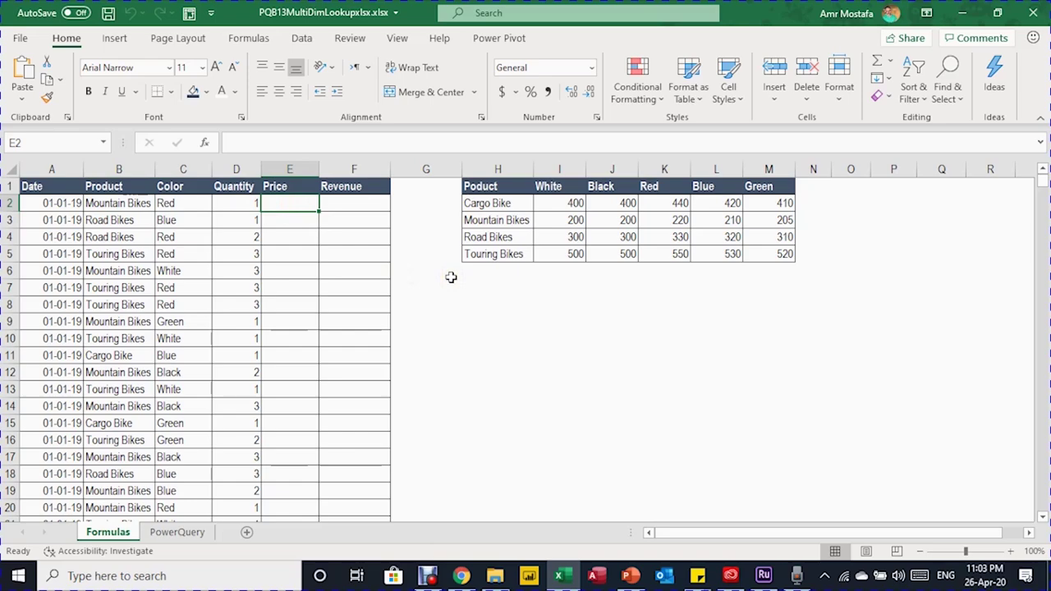
type("=")
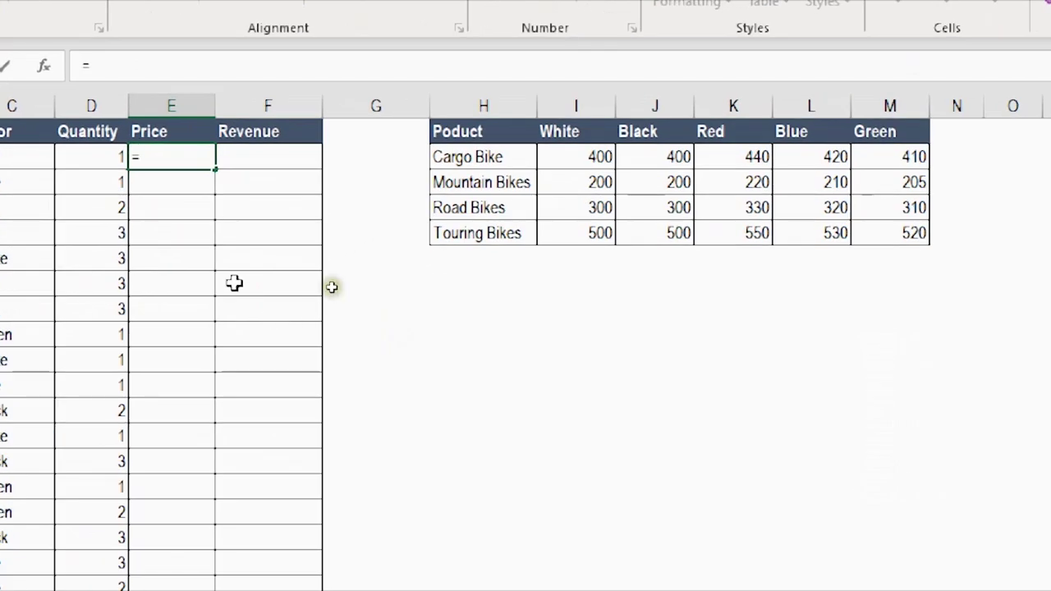
key("alt")
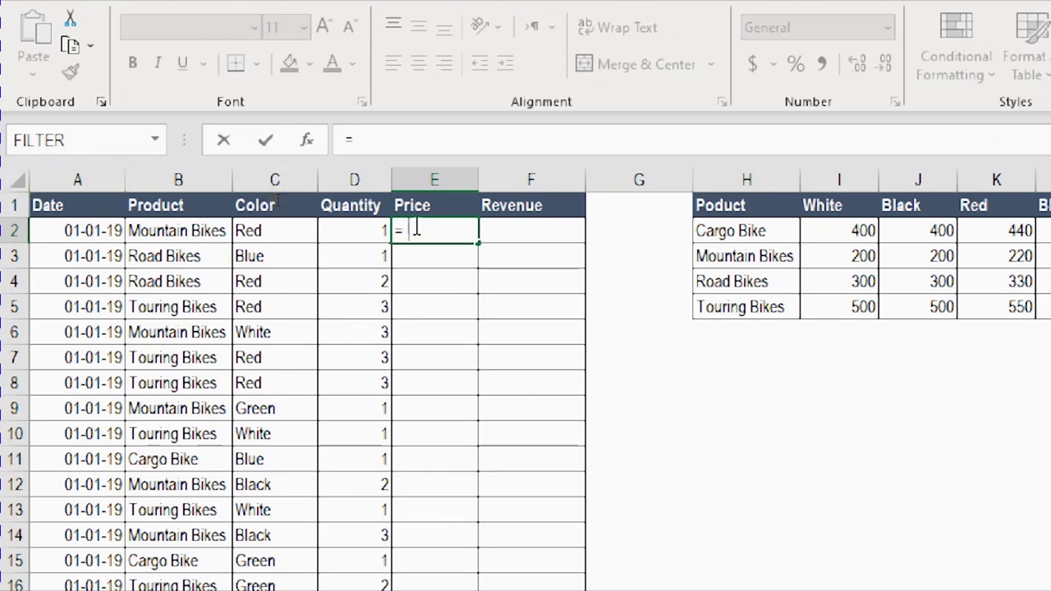
type("vl")
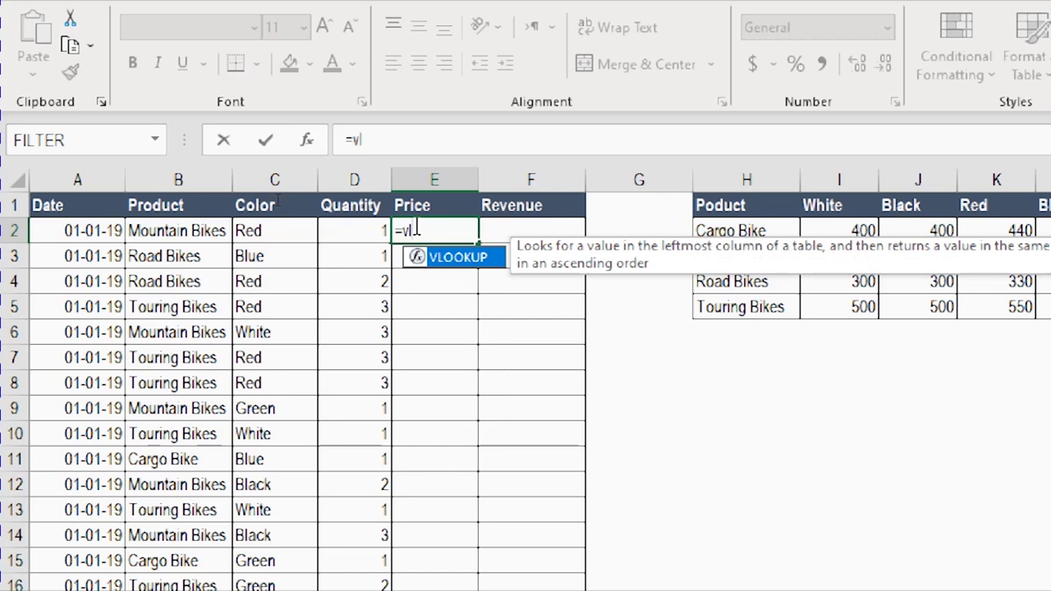
double_click(454, 259)
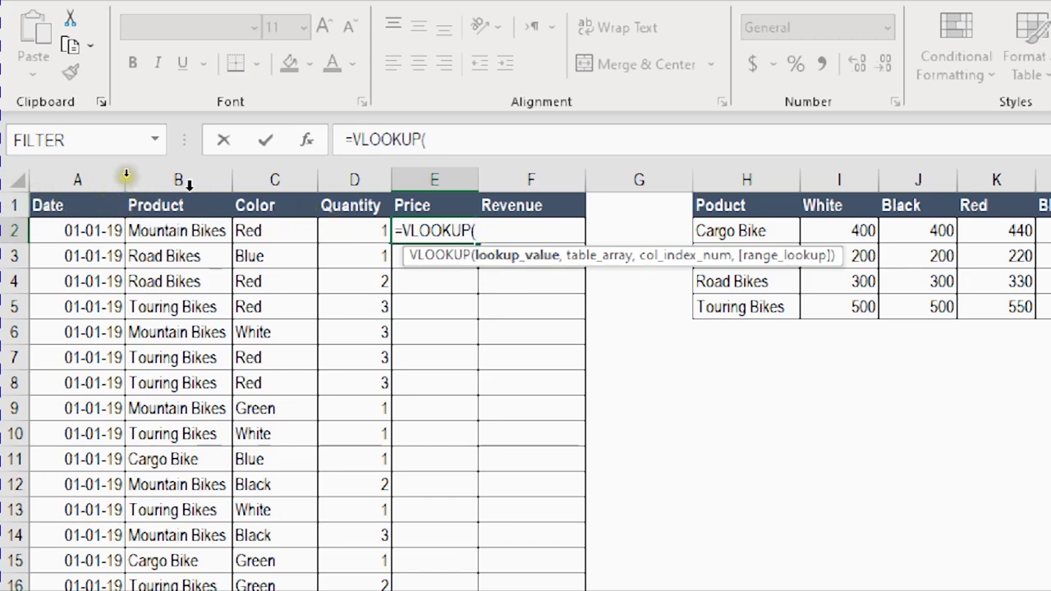
left_click(168, 233)
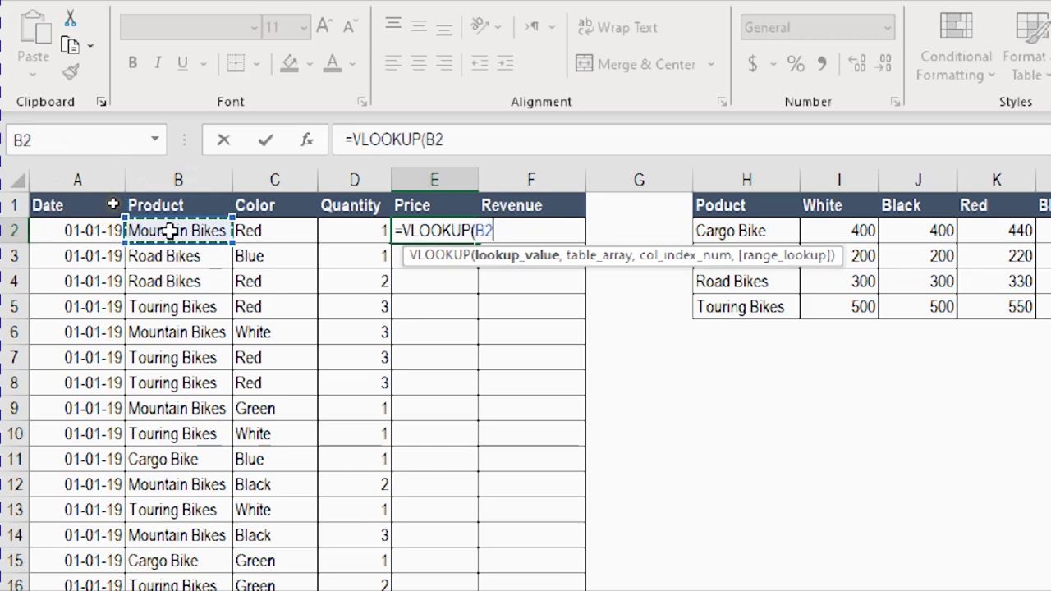
type(",")
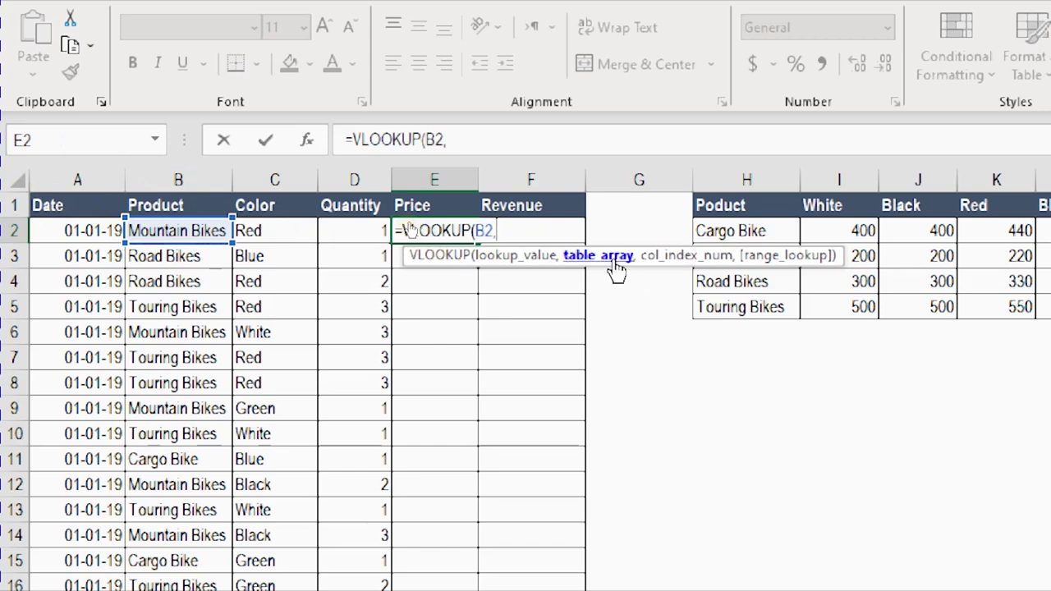
Set the VLOOKUP table array to the whole price matrix with absolute references, $H$1:$M$5.
left_click(759, 206)
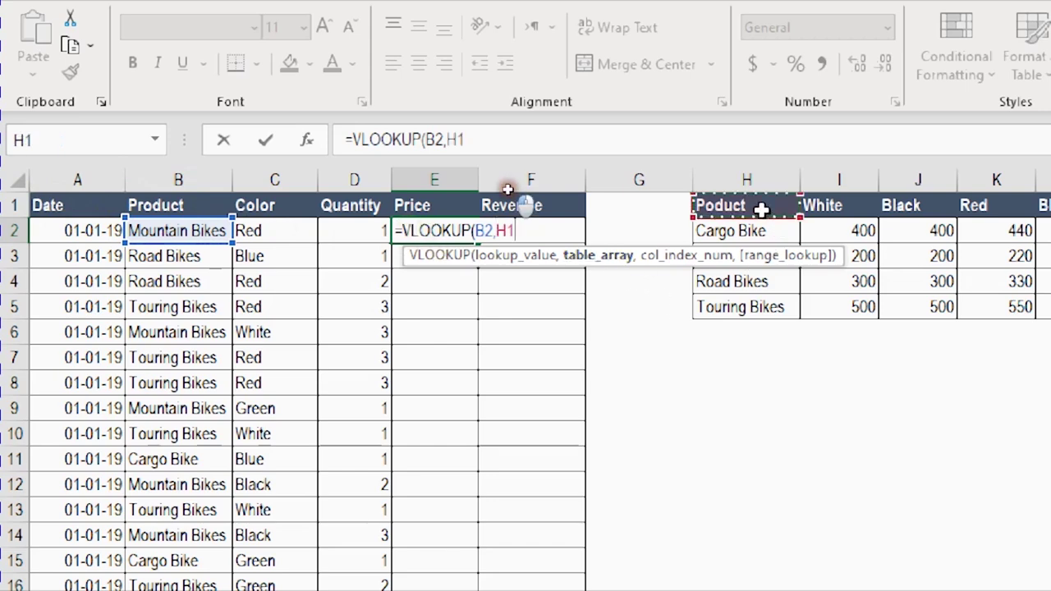
left_click_drag(782, 220, 1037, 310)
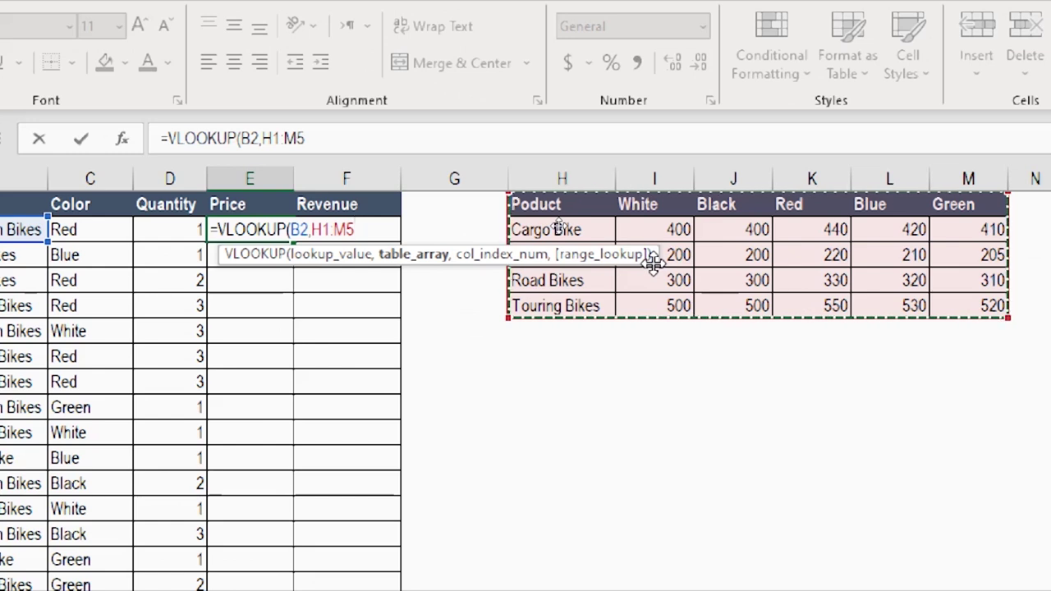
key("F4")
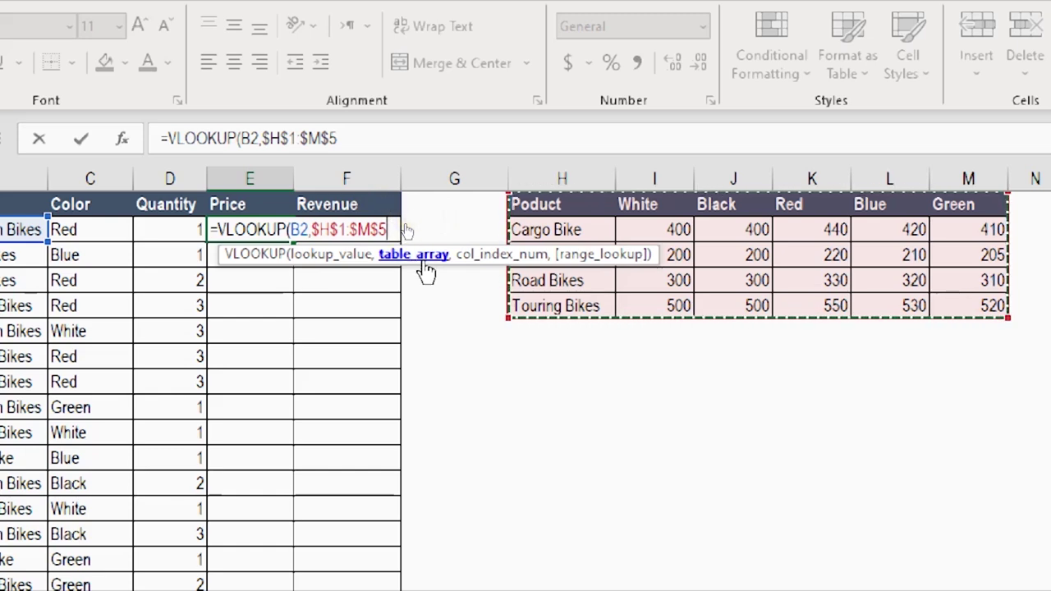
type(",")
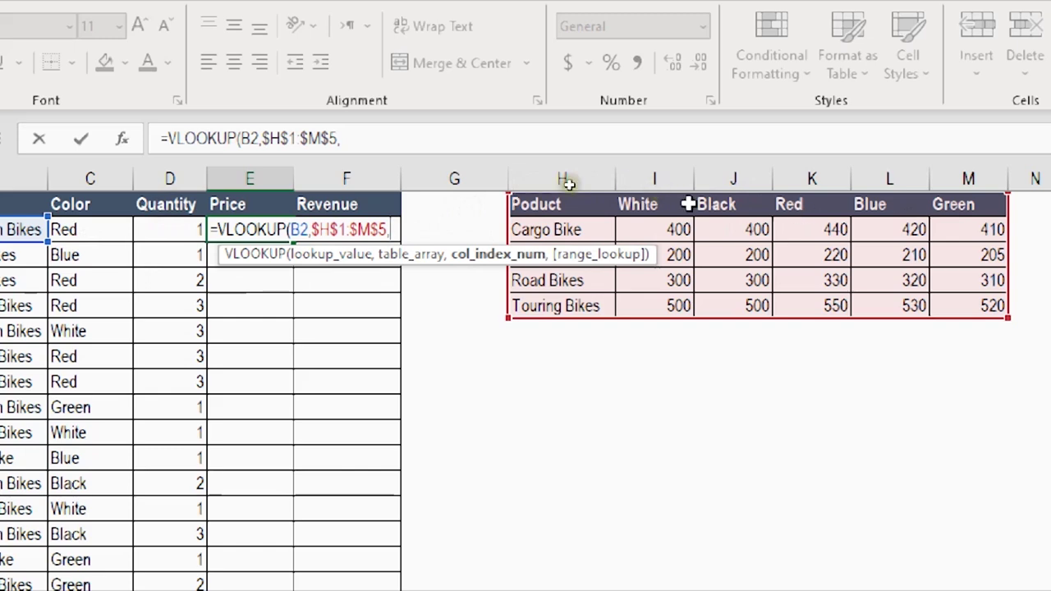
Complete the VLOOKUP in E2 with column index 4 and FALSE for an exact match.
left_click(382, 139)
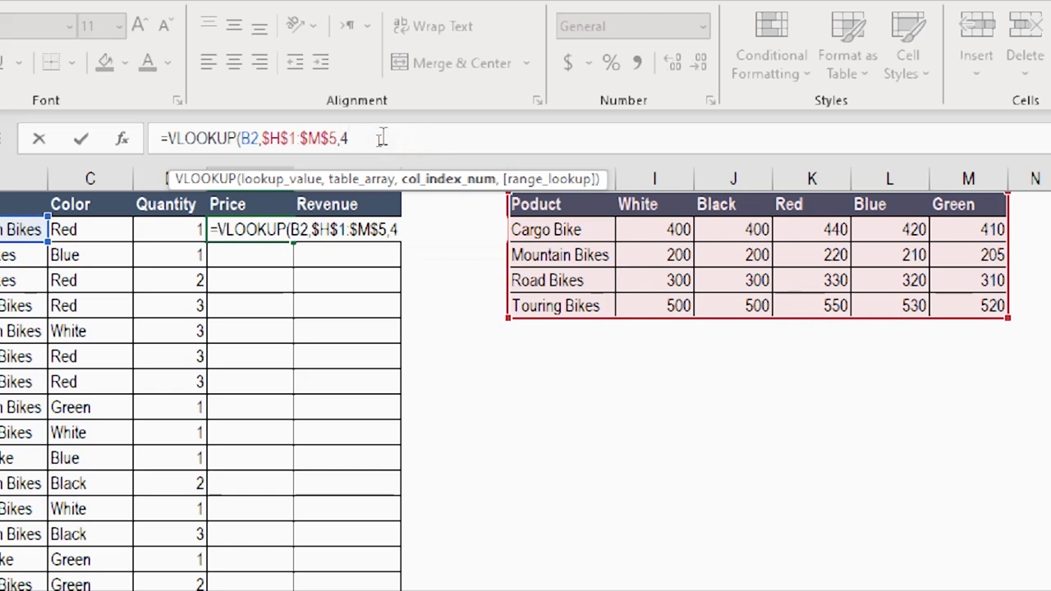
type(",f")
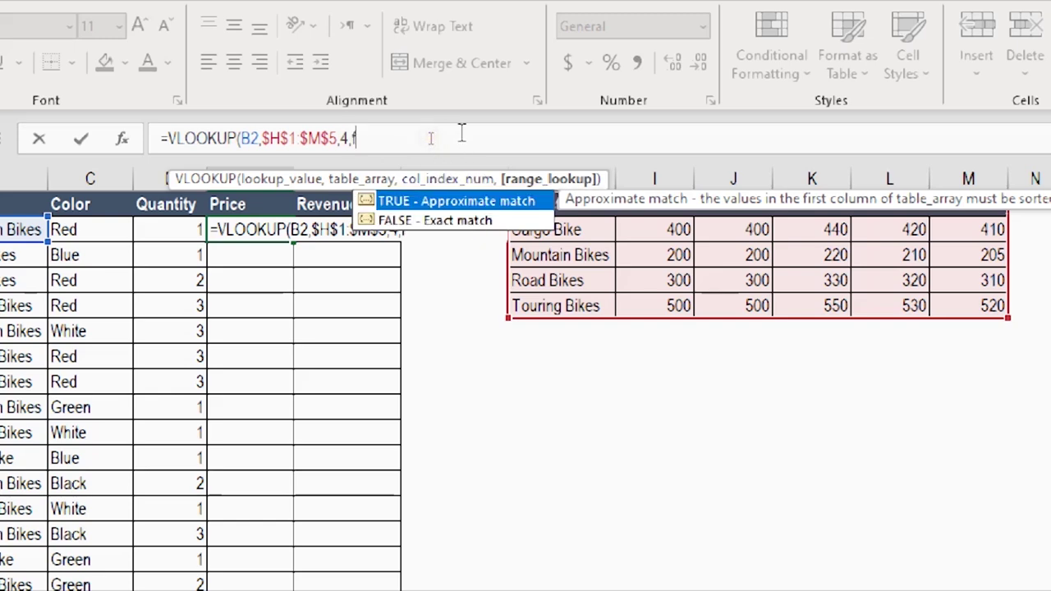
double_click(415, 221)
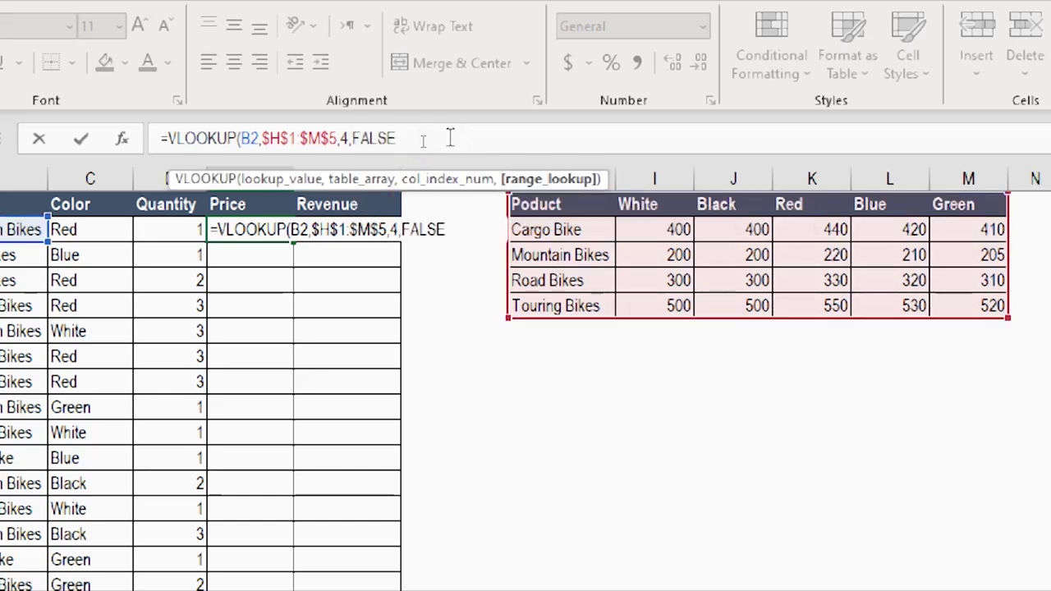
type(")")
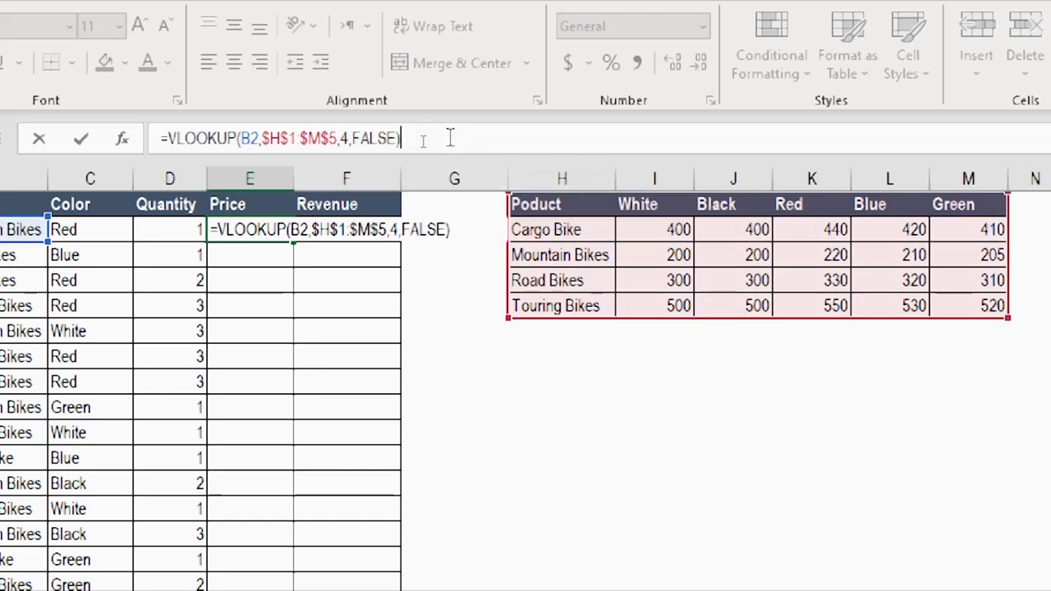
key("Return")
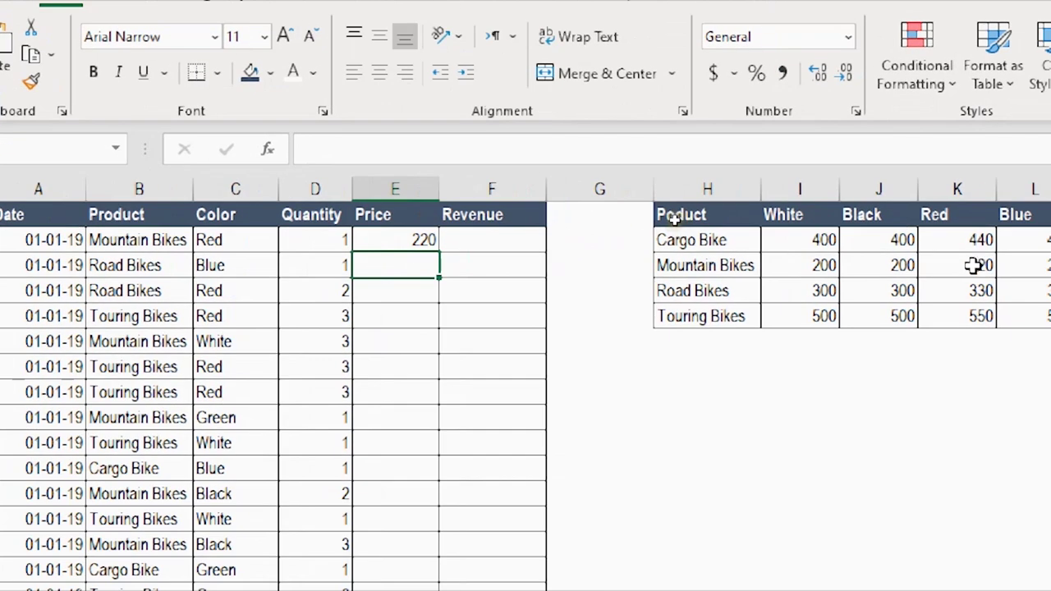
Copy the VLOOKUP formula from E2 down to E3 and compare the formulas in both cells.
left_click(415, 240)
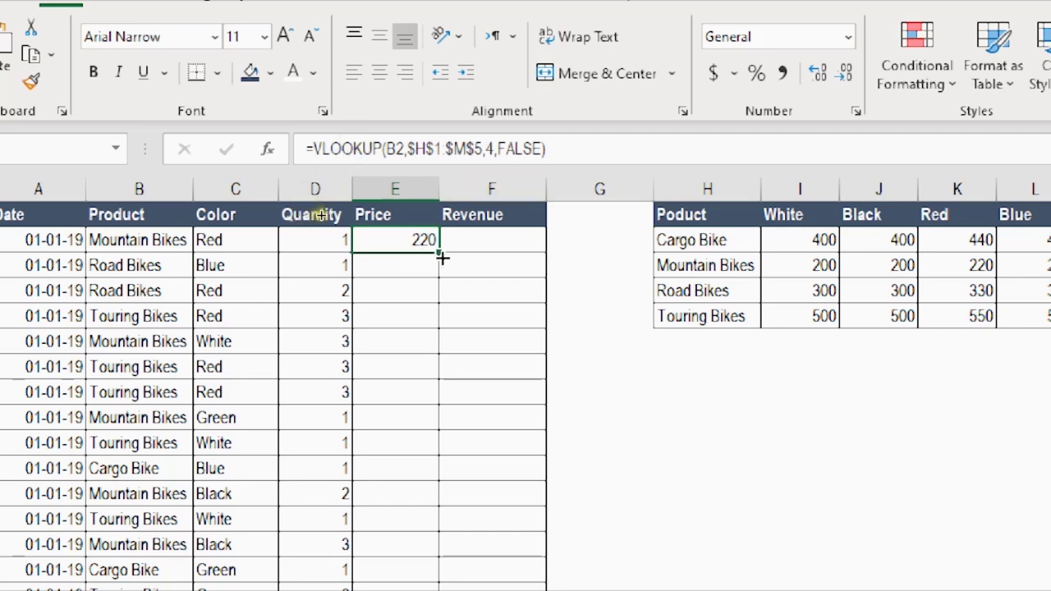
left_click_drag(437, 254, 432, 280)
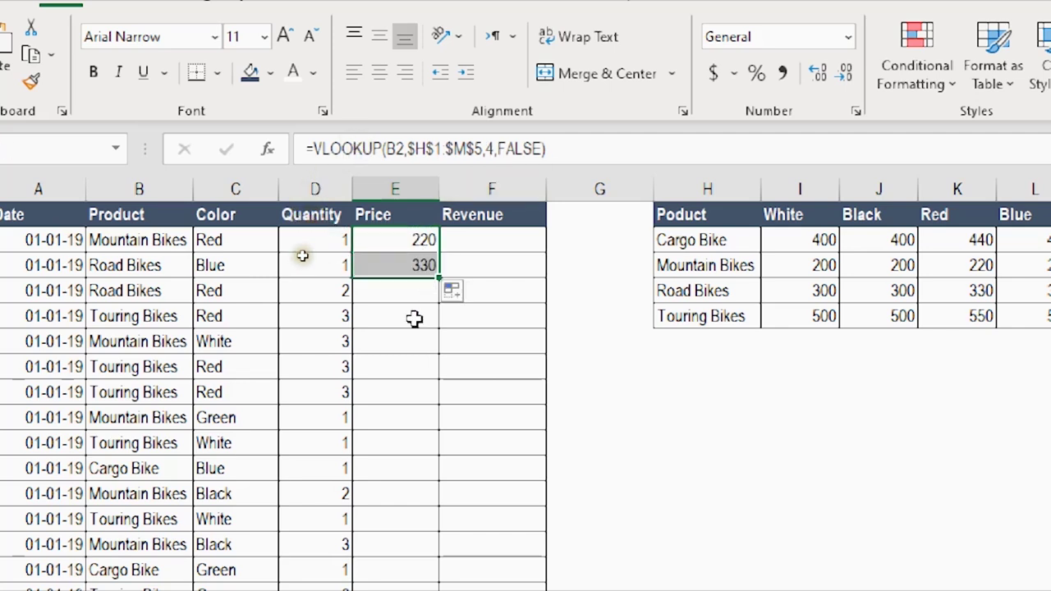
left_click(419, 265)
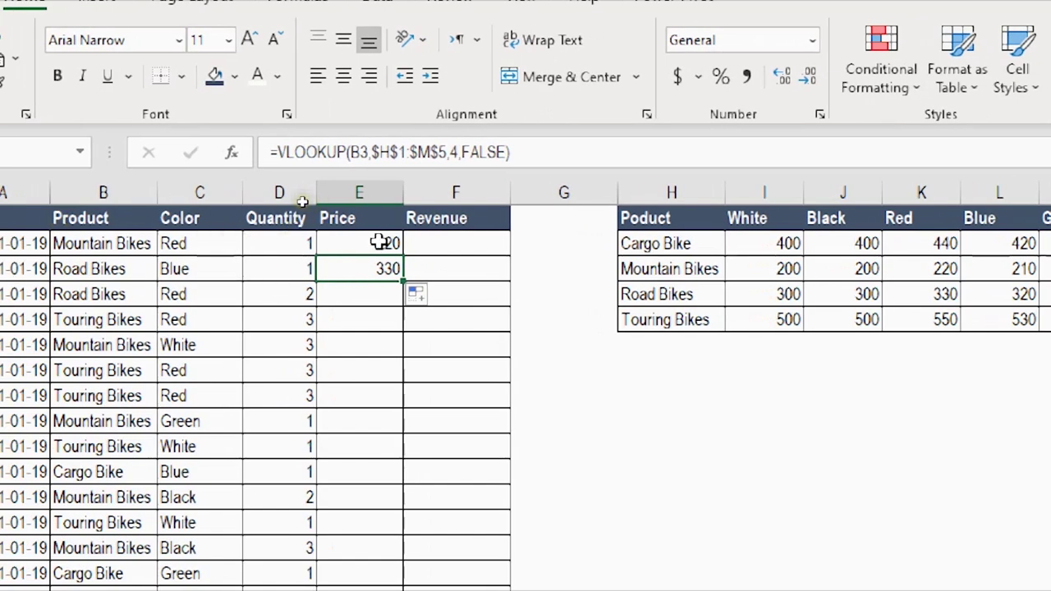
left_click(378, 242)
left_click(376, 270)
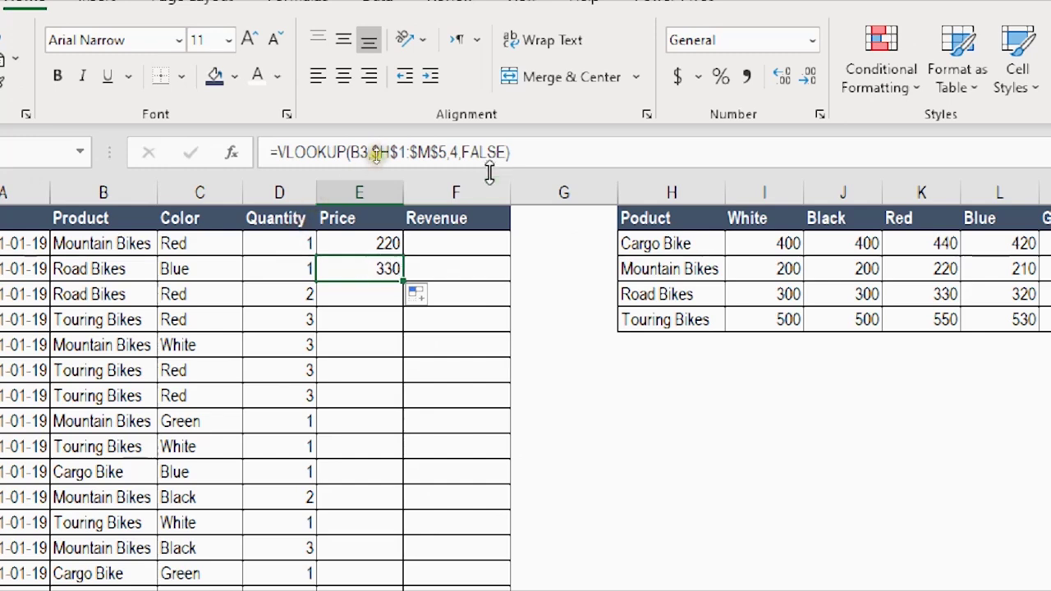
Delete the copied VLOOKUP formula from Price cell E3.
left_click_drag(519, 151, 206, 136)
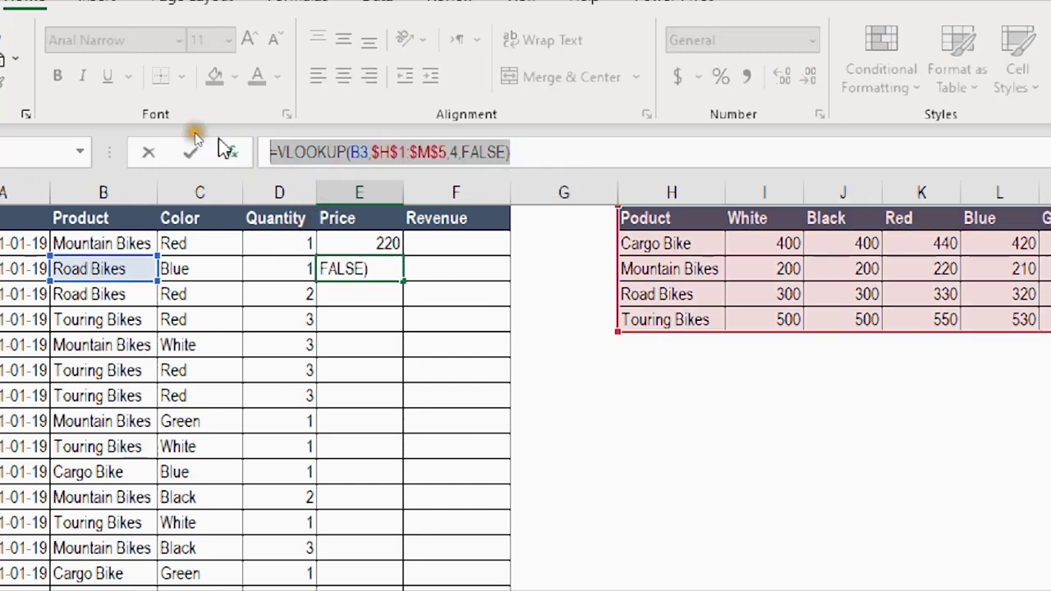
key("BackSpace")
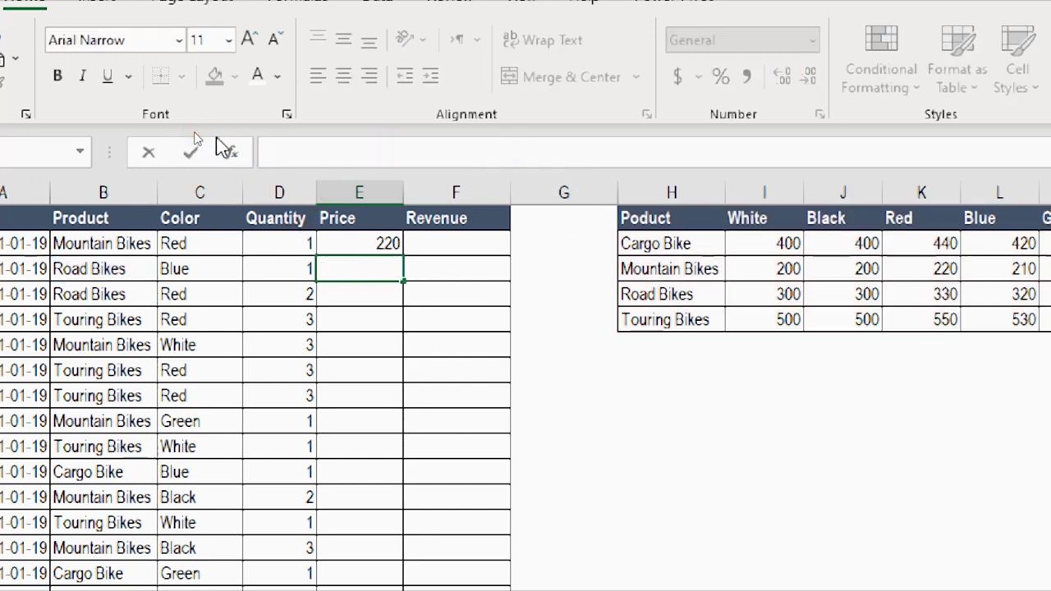
key("Return")
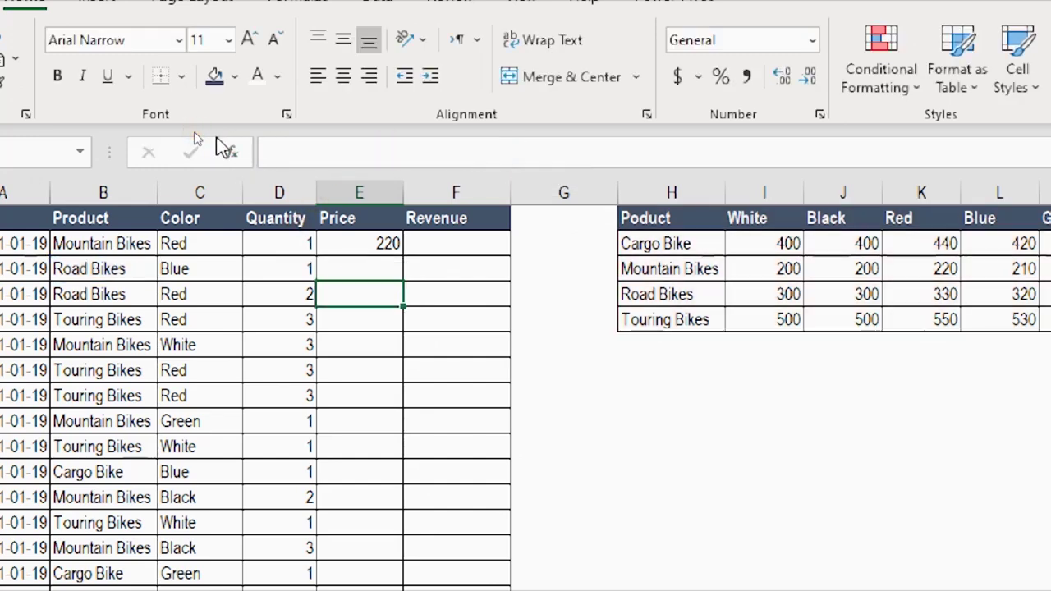
Start a MATCH formula in cell E3 with color cell C3 as the lookup value.
left_click(374, 267)
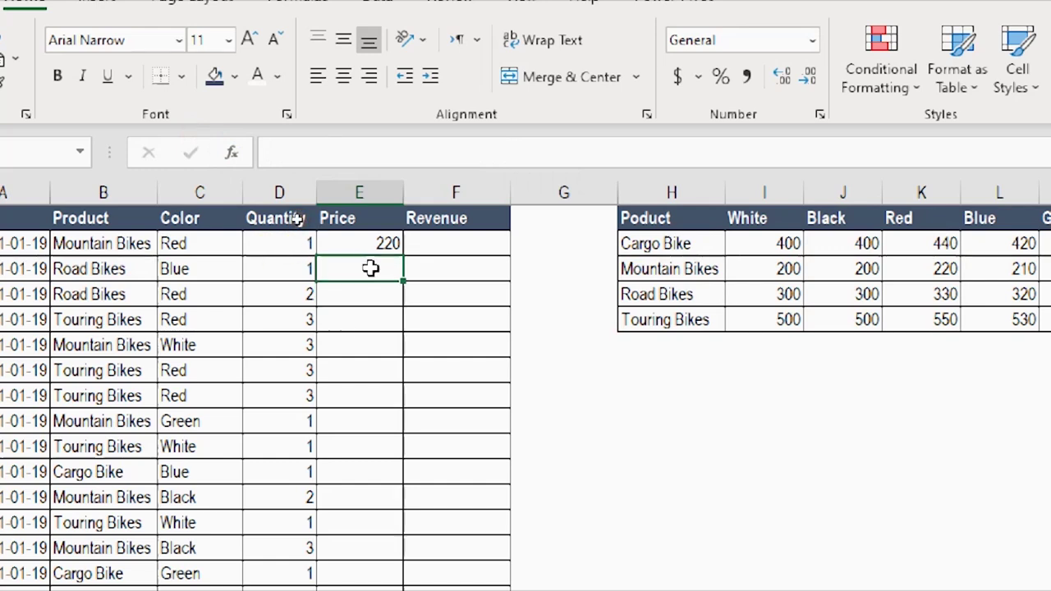
type("=")
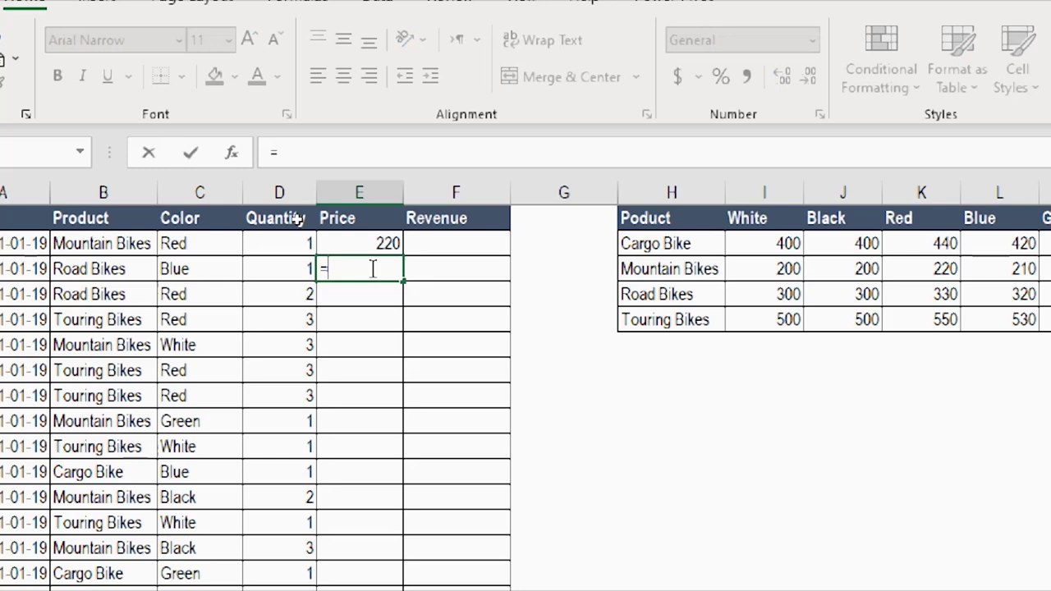
type("Mat")
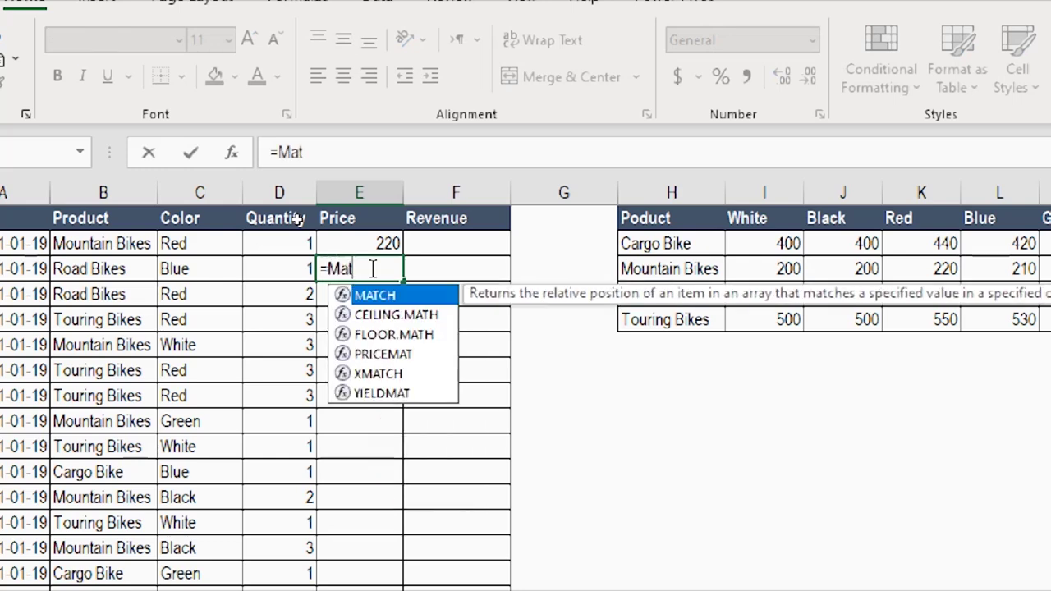
key("Tab")
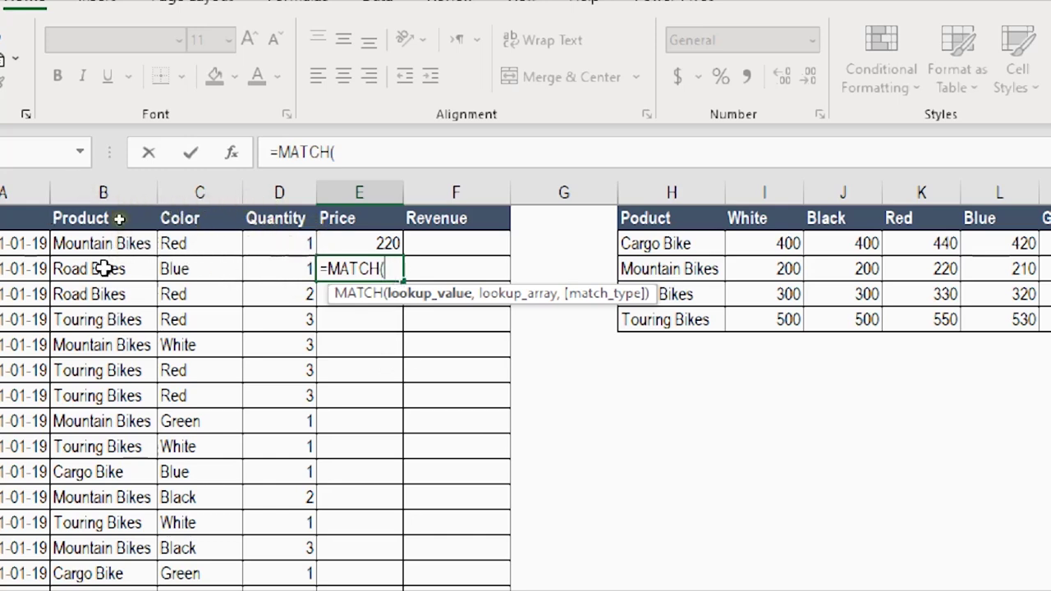
left_click(182, 269)
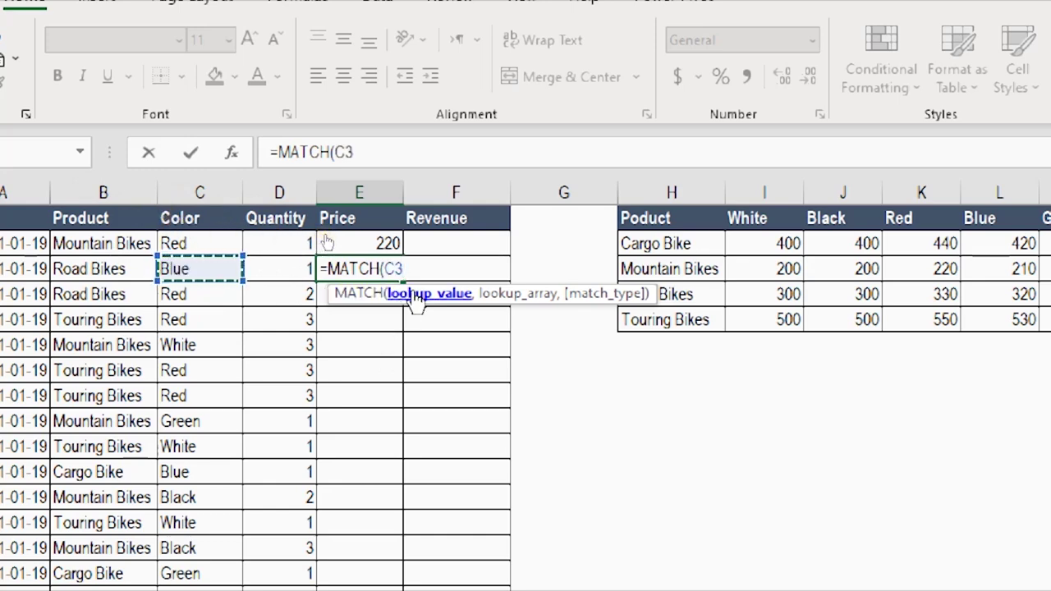
type(",")
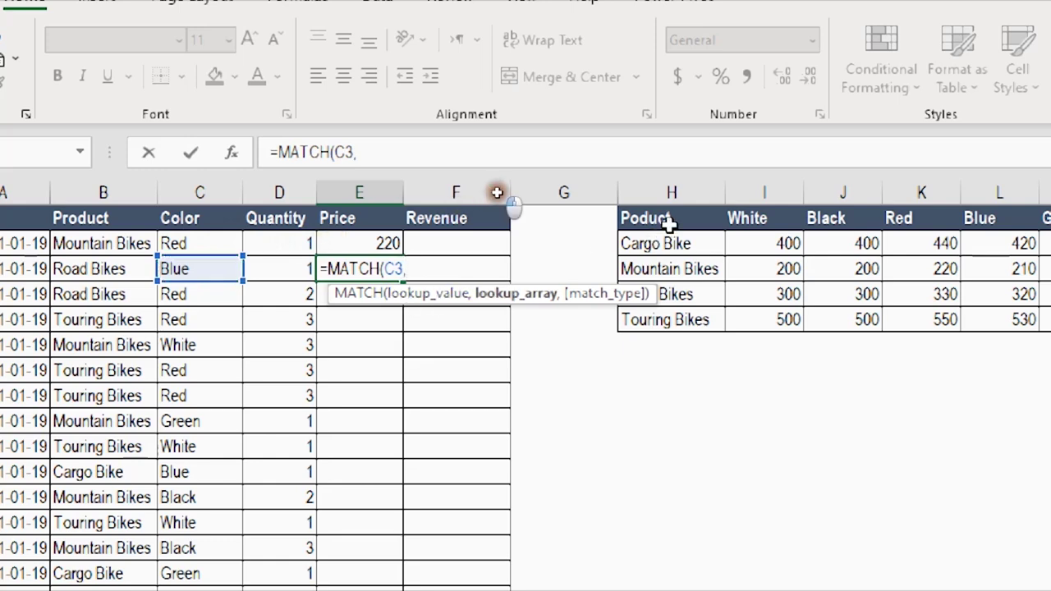
Complete the MATCH formula in E3 with the absolute header range $H$1:$M$1 and 0 for an exact match.
left_click_drag(664, 218, 924, 219)
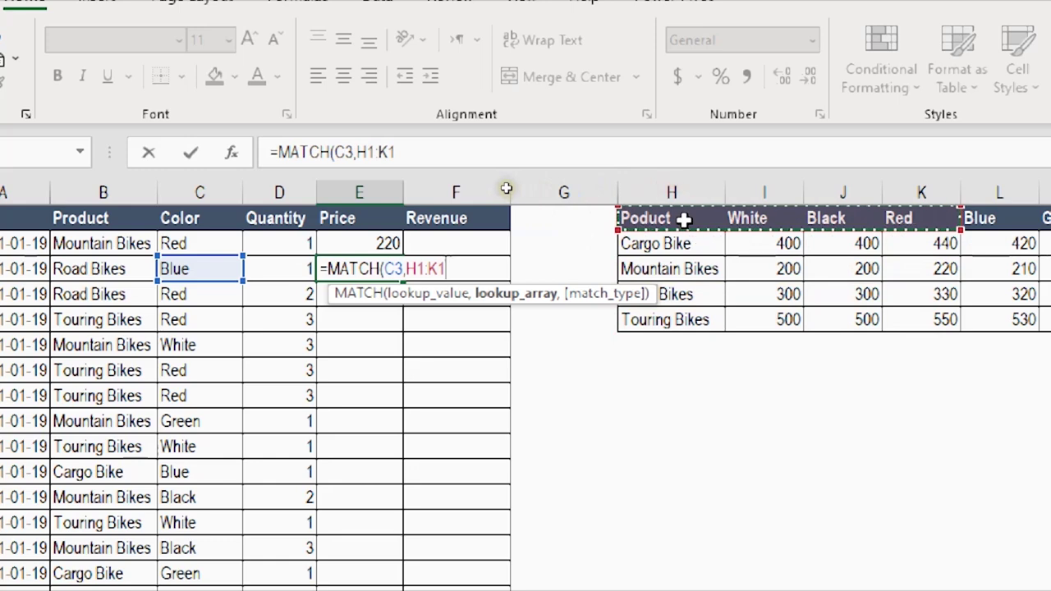
left_click_drag(683, 219, 697, 345)
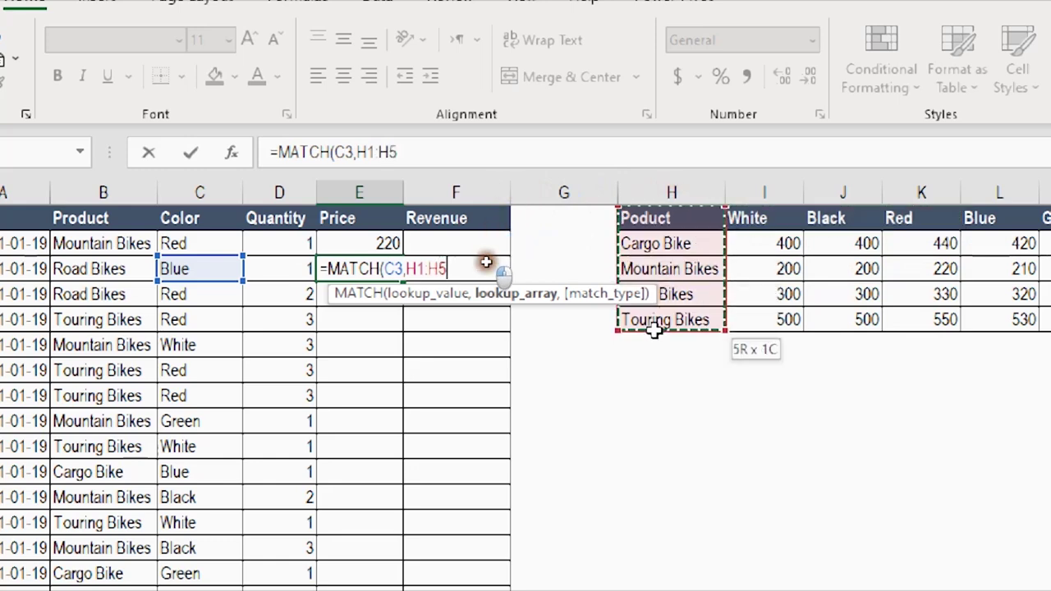
left_click(677, 218)
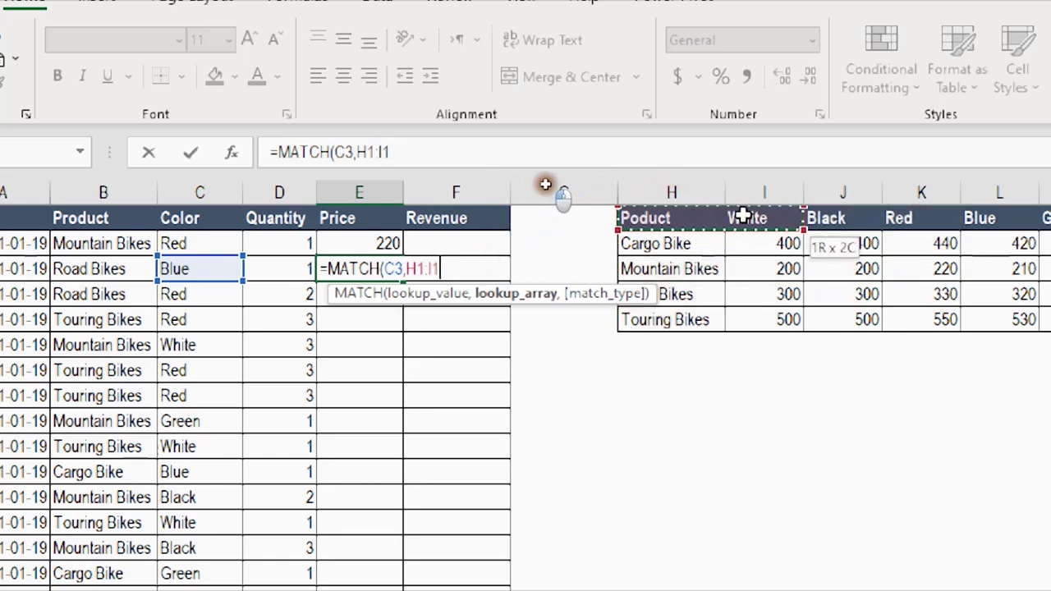
left_click_drag(913, 200, 1050, 211)
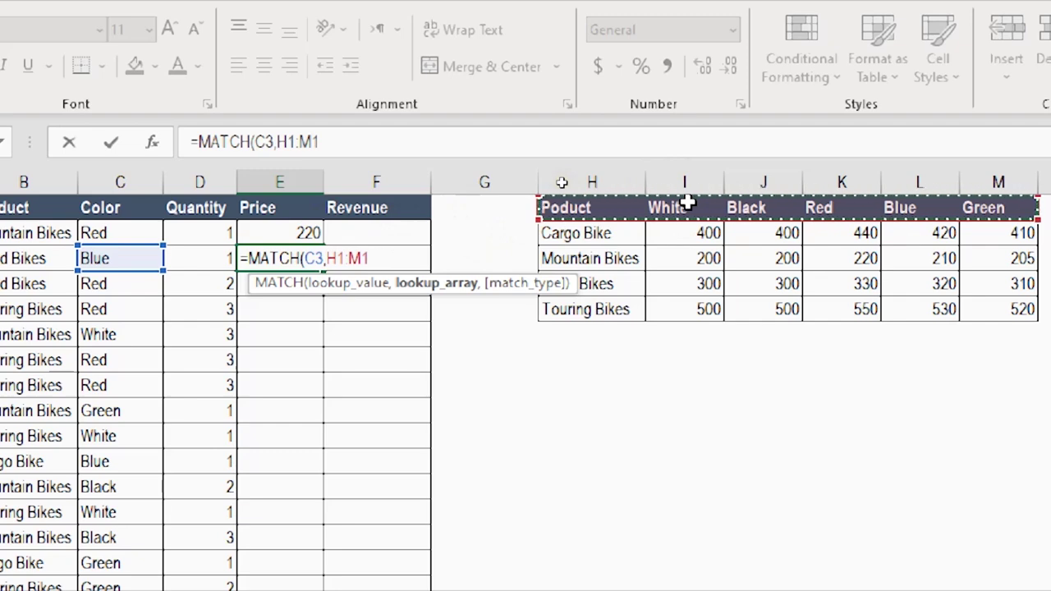
key("F4")
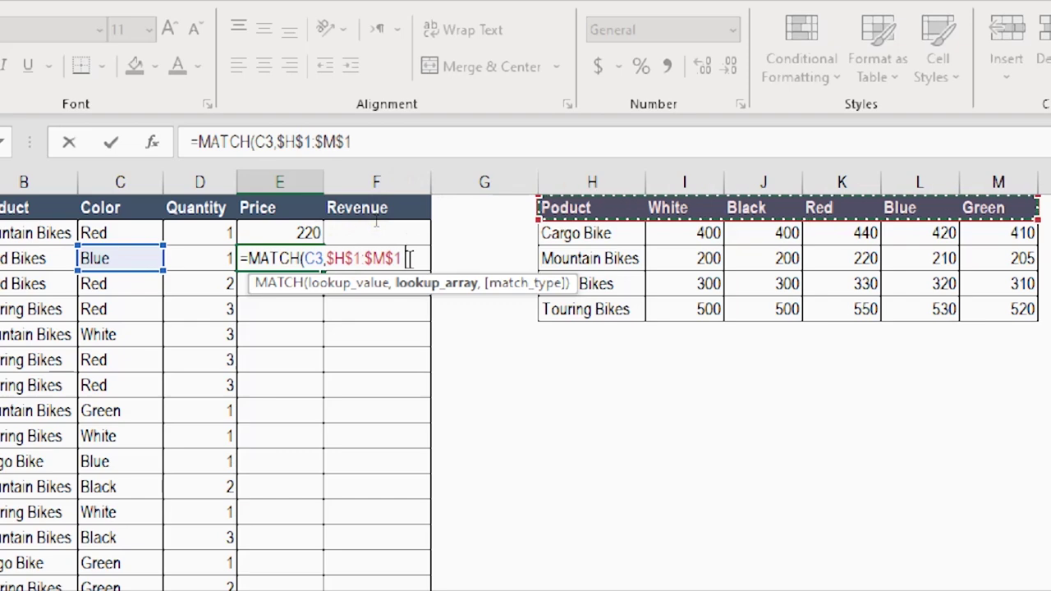
type(",")
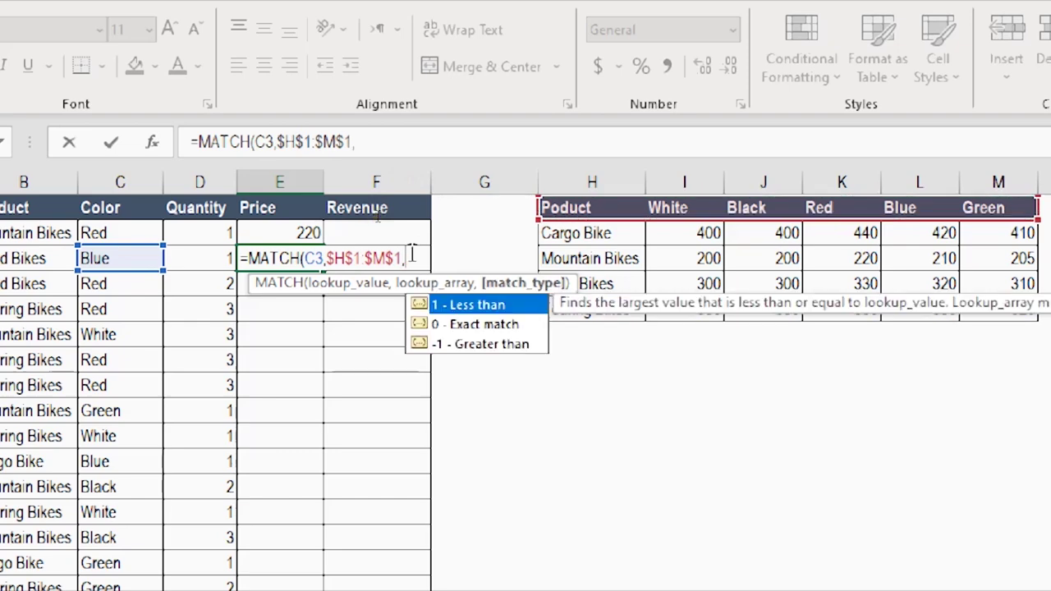
double_click(464, 326)
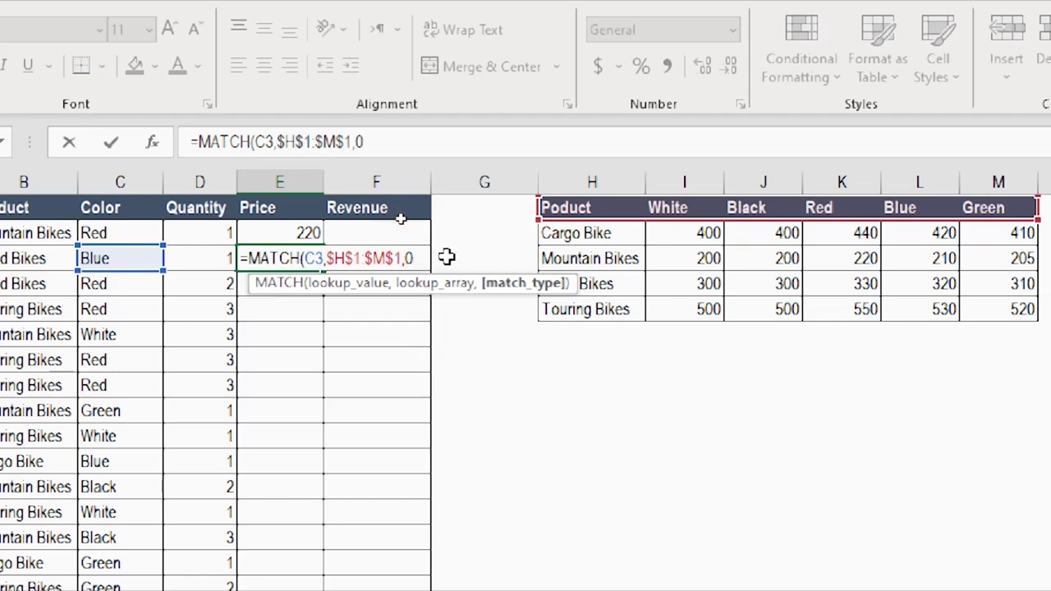
type(")")
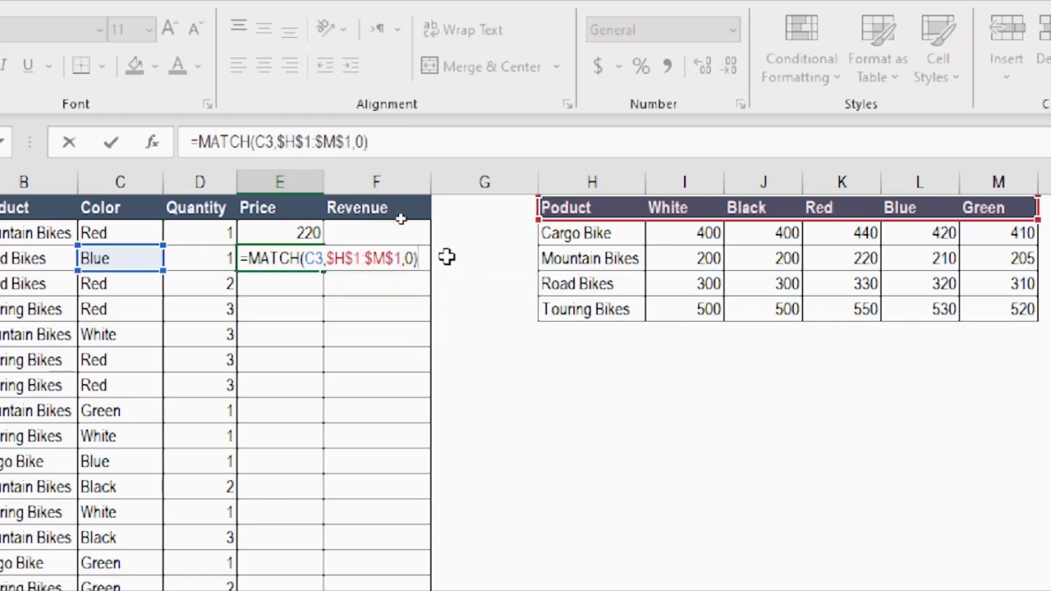
key("Return")
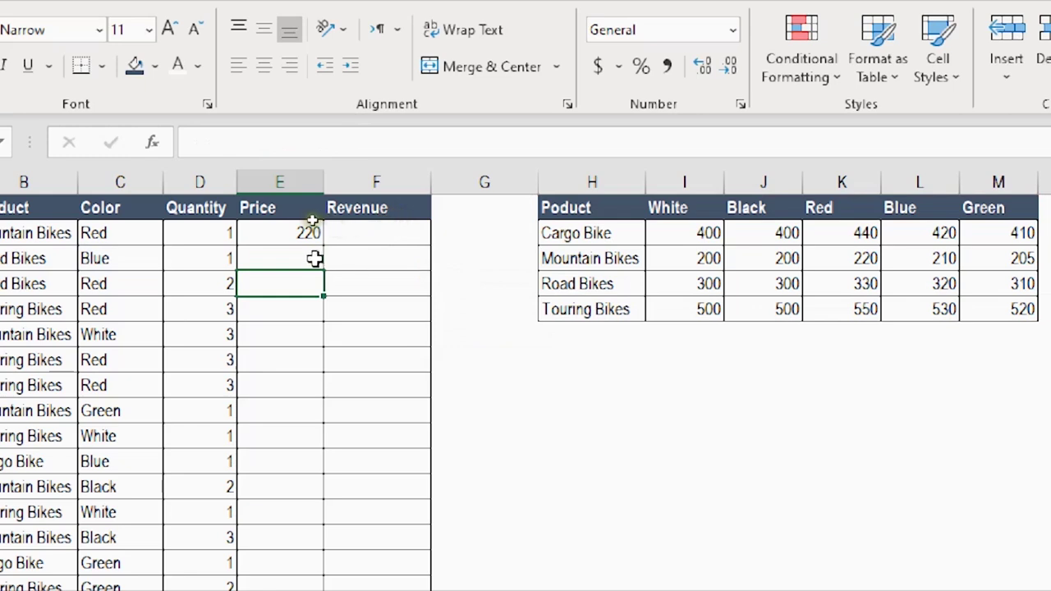
Check the MATCH result in E3 against color cell C3 and the matrix headers, and compare its formula with the VLOOKUP in E2.
left_click(284, 261)
left_click(121, 261)
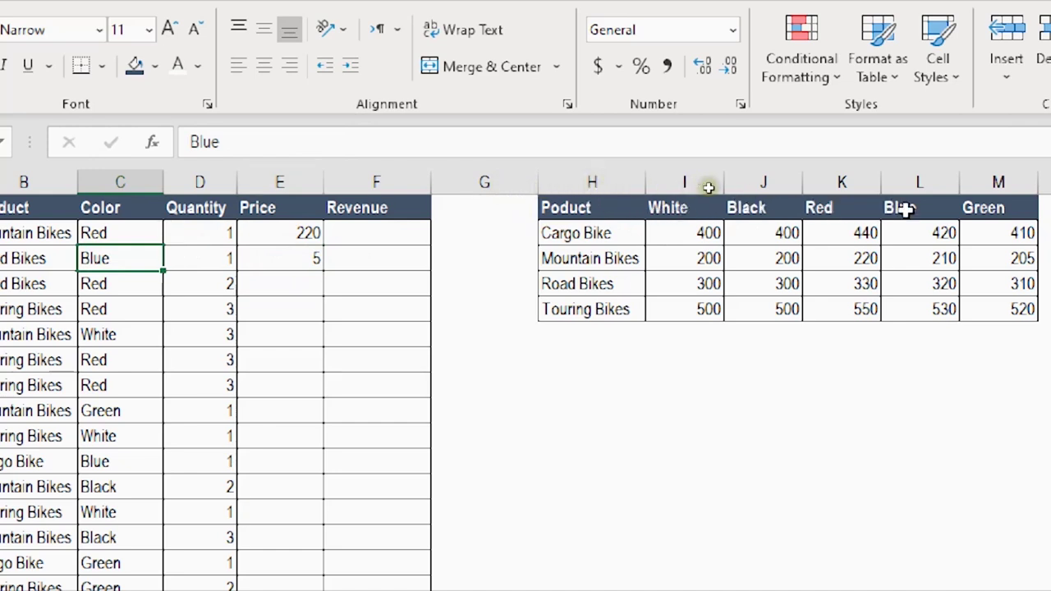
left_click(301, 259)
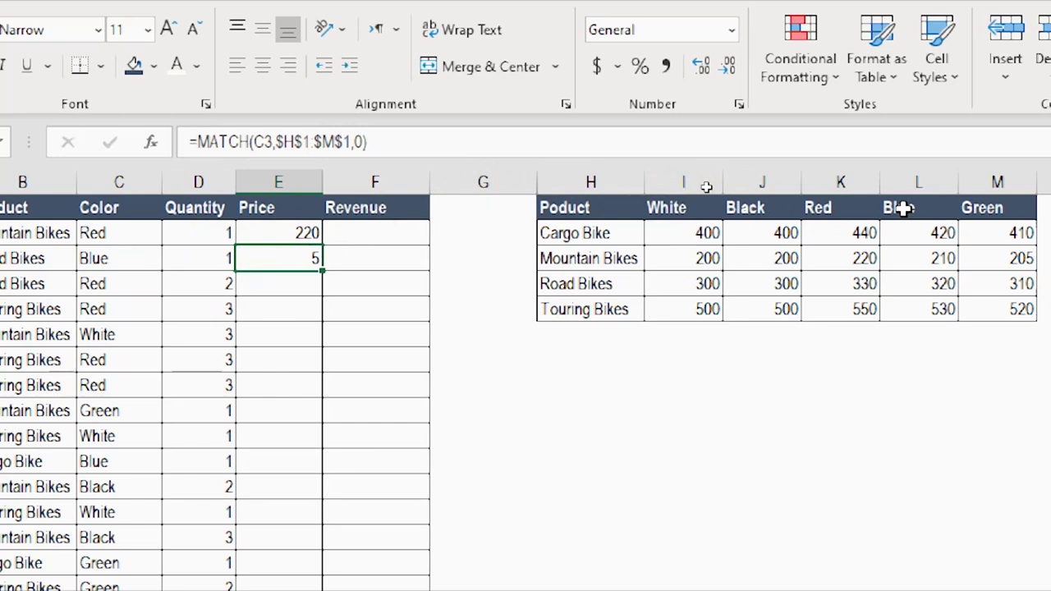
left_click(304, 232)
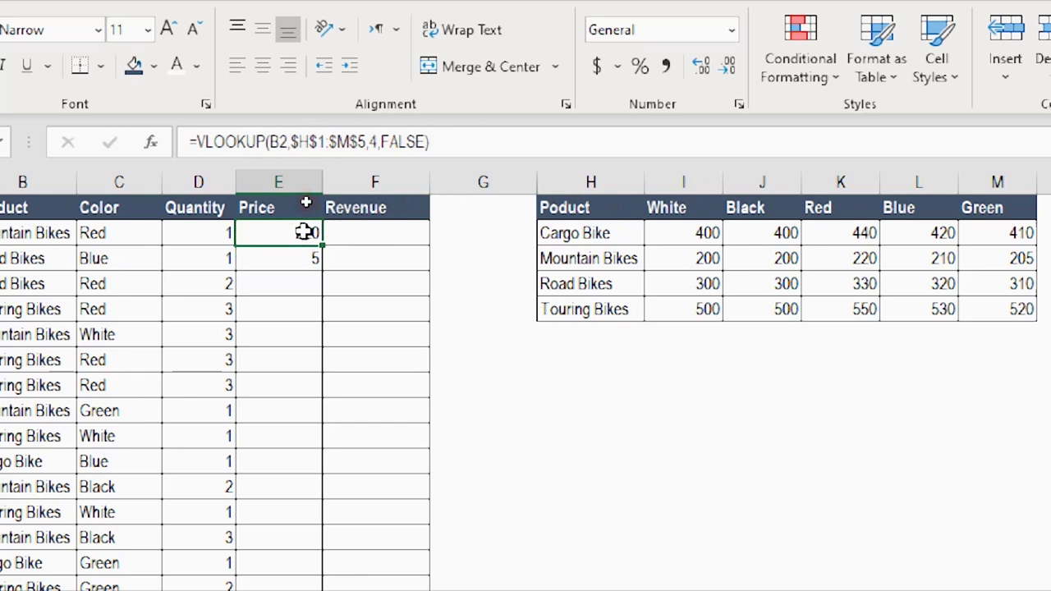
left_click(291, 263)
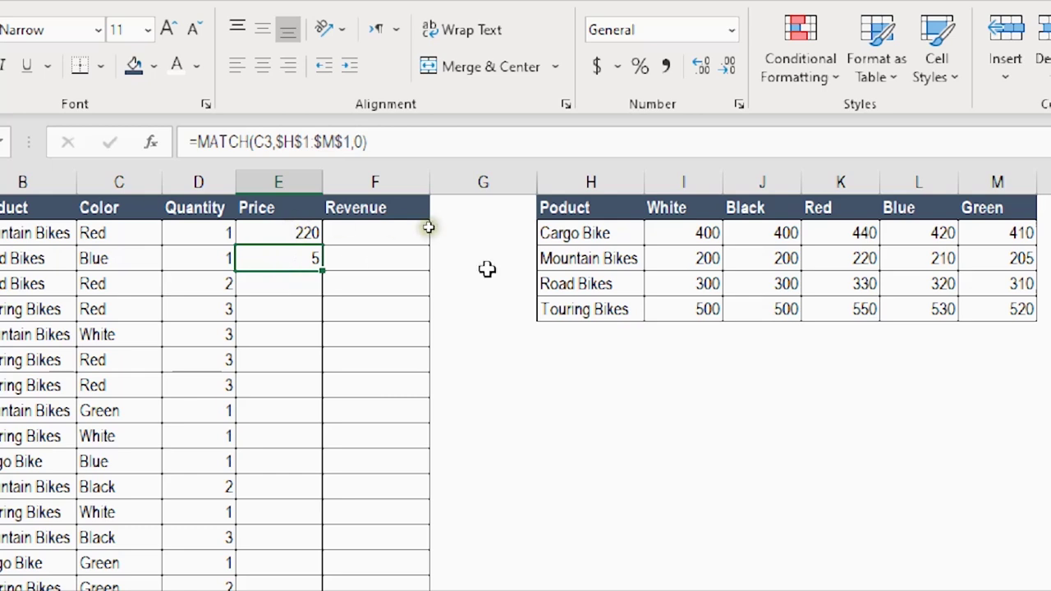
left_click(279, 232)
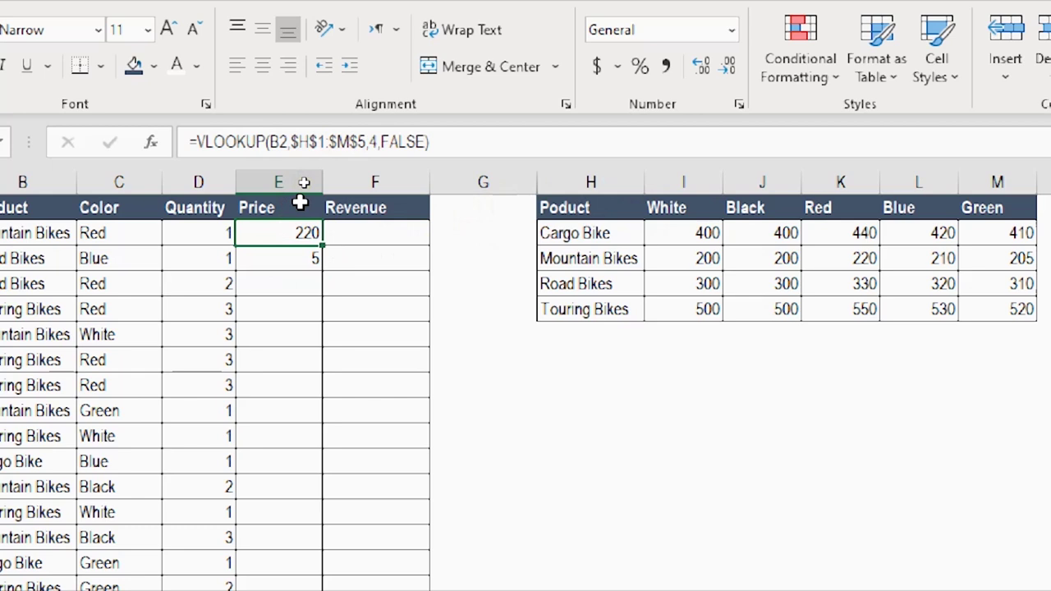
Copy the MATCH expression from the formula in E3 without its equals sign, leaving the cell unedited.
left_click(286, 258)
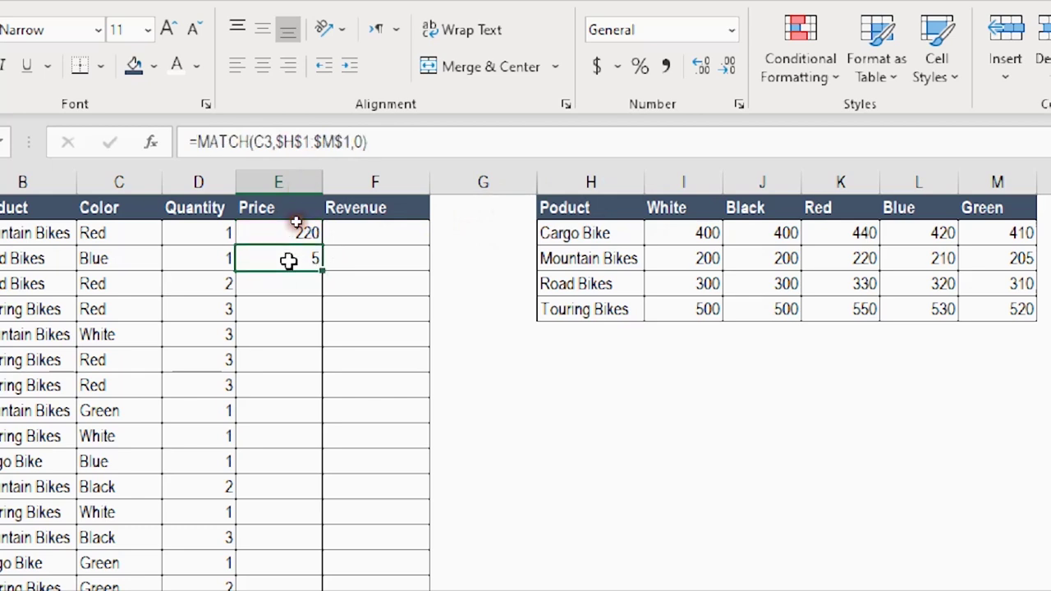
left_click_drag(379, 141, 202, 141)
key("ctrl+c")
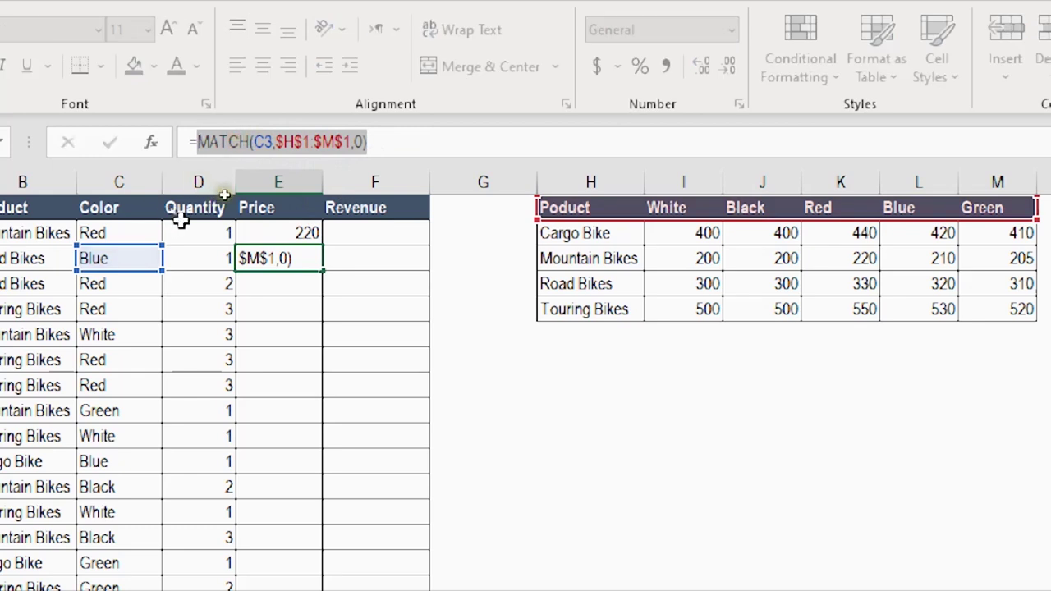
key("Escape")
Replace column index 4 in E2's VLOOKUP with the copied MATCH expression and change its lookup value to C2.
left_click(286, 228)
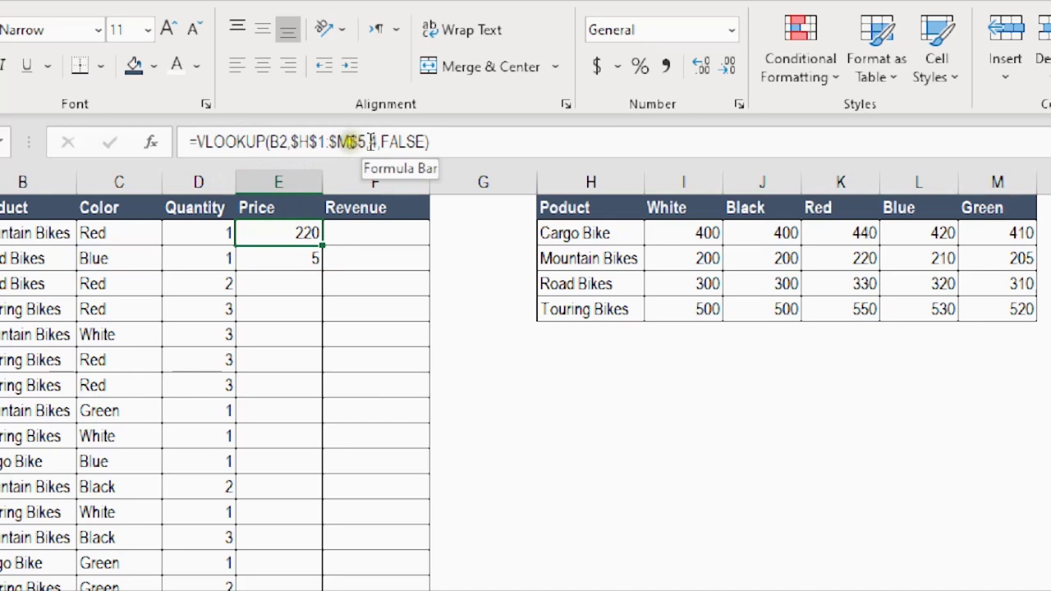
left_click(371, 141)
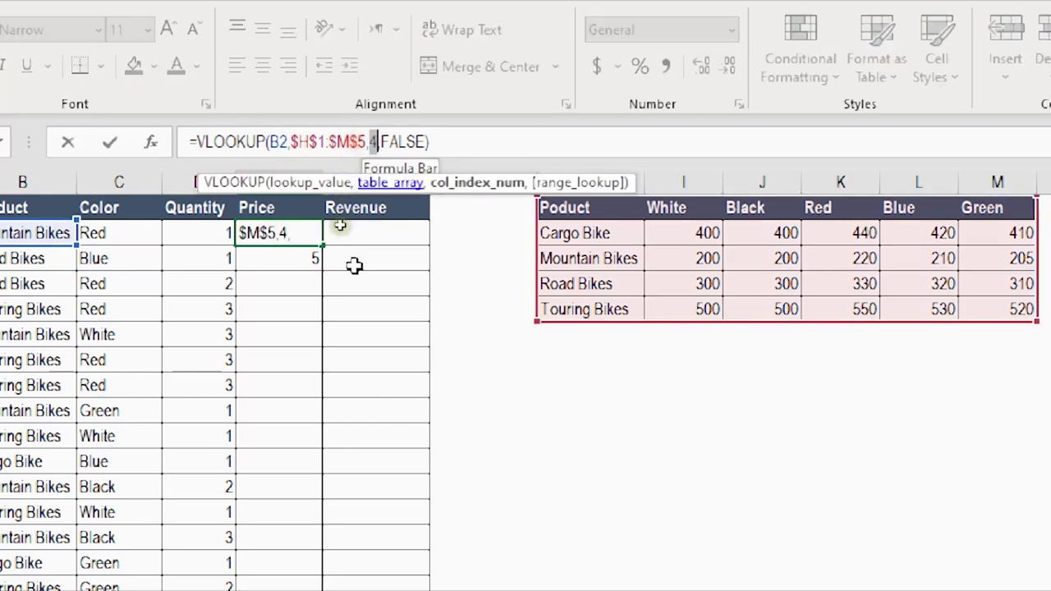
double_click(374, 141)
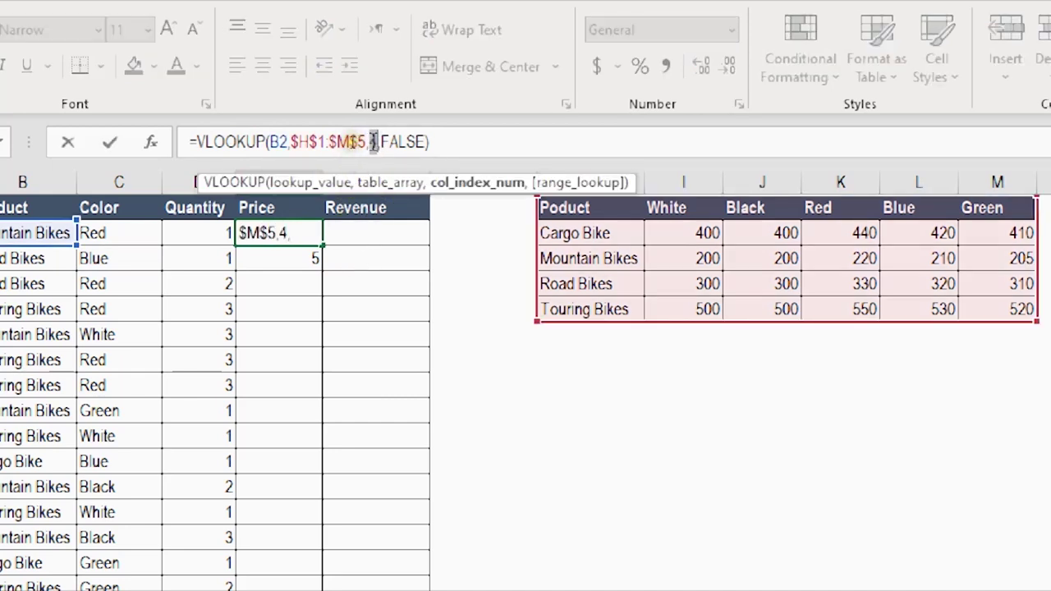
key("ctrl+v")
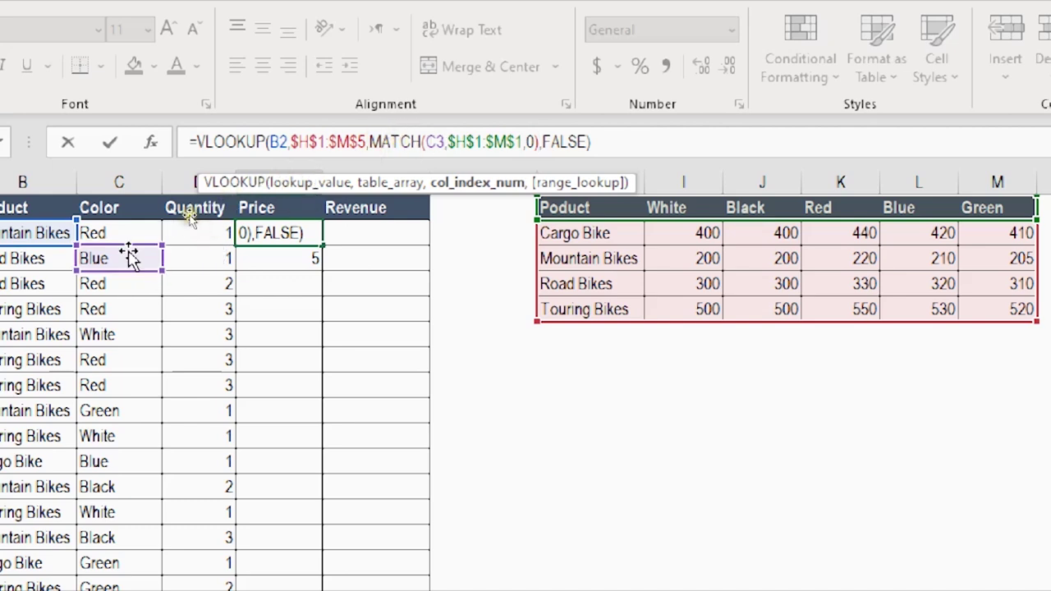
left_click_drag(129, 247, 129, 222)
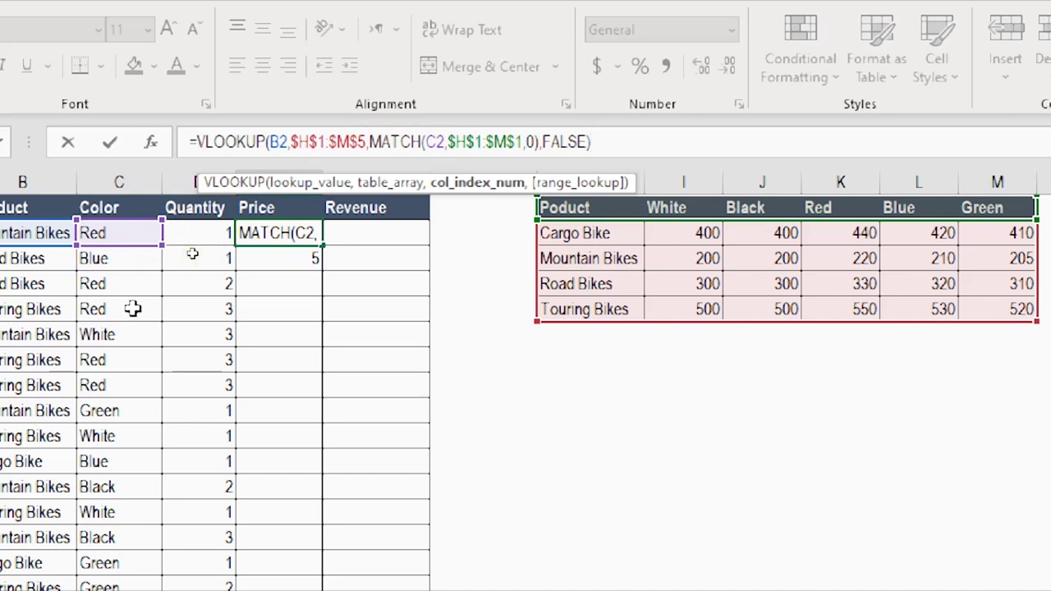
key("Return")
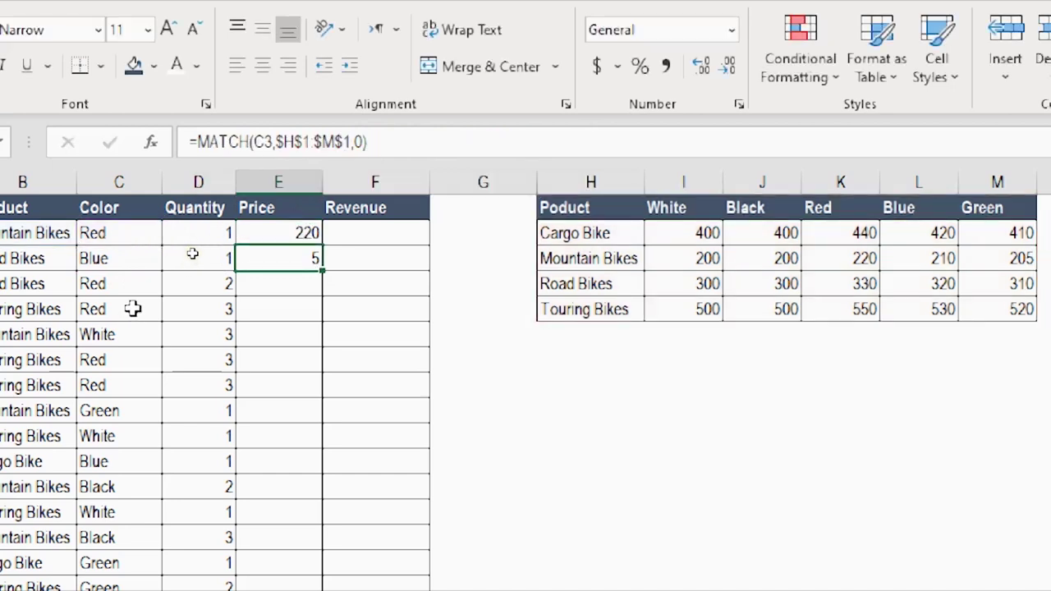
Copy the combined VLOOKUP and MATCH formula from E2 over E3 and down the rest of the Price column.
left_click(301, 233)
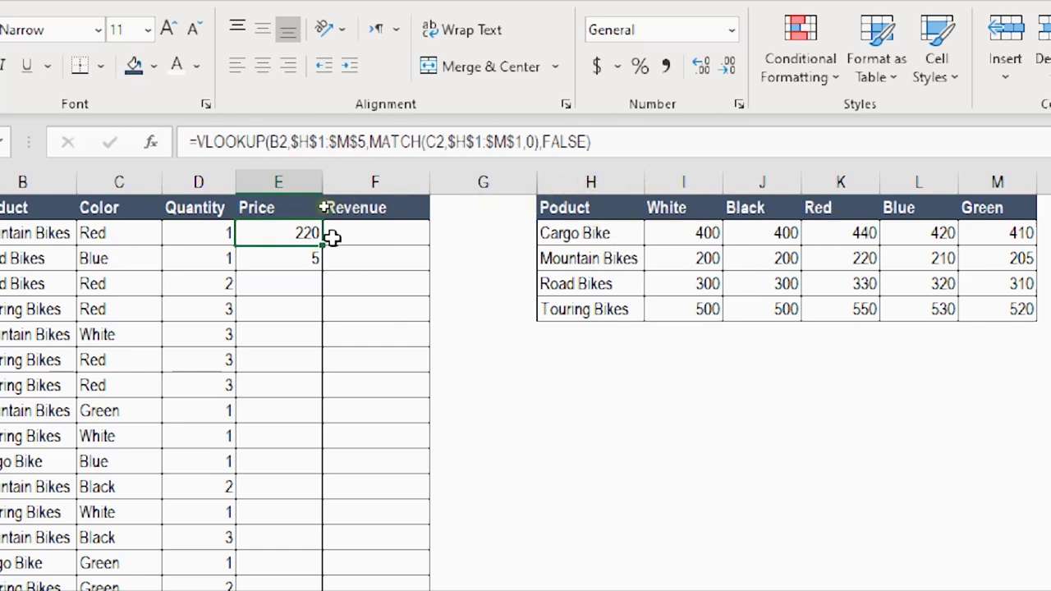
left_click_drag(322, 250, 322, 271)
left_click(305, 256)
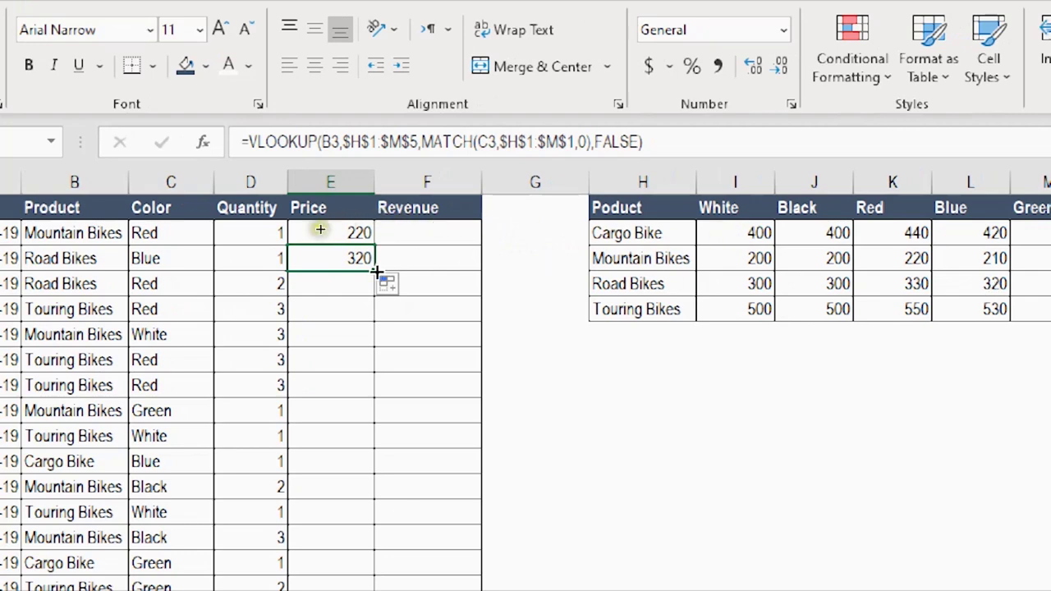
left_click_drag(374, 274, 375, 346)
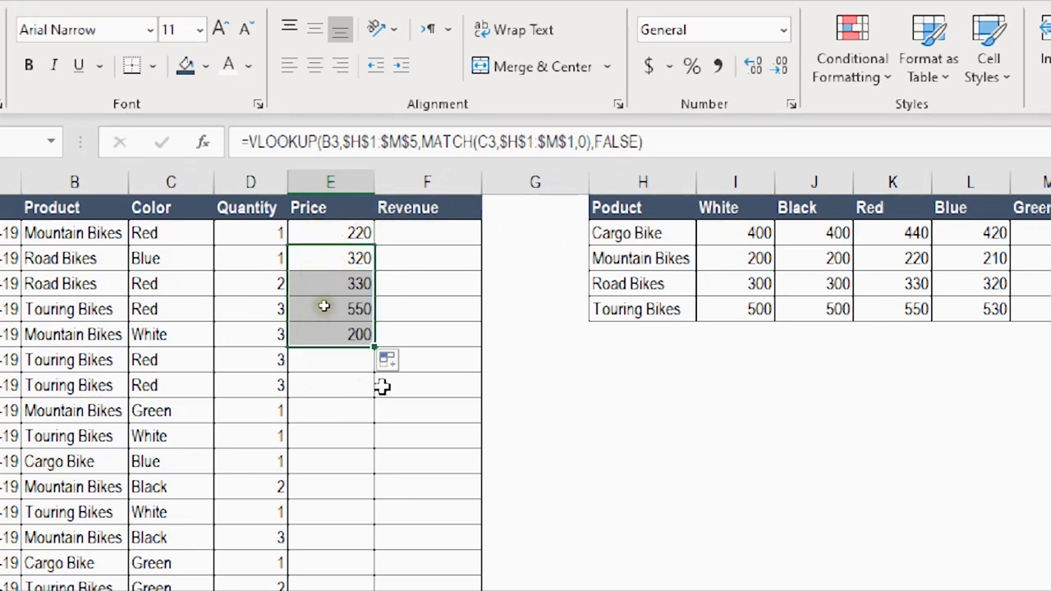
double_click(374, 347)
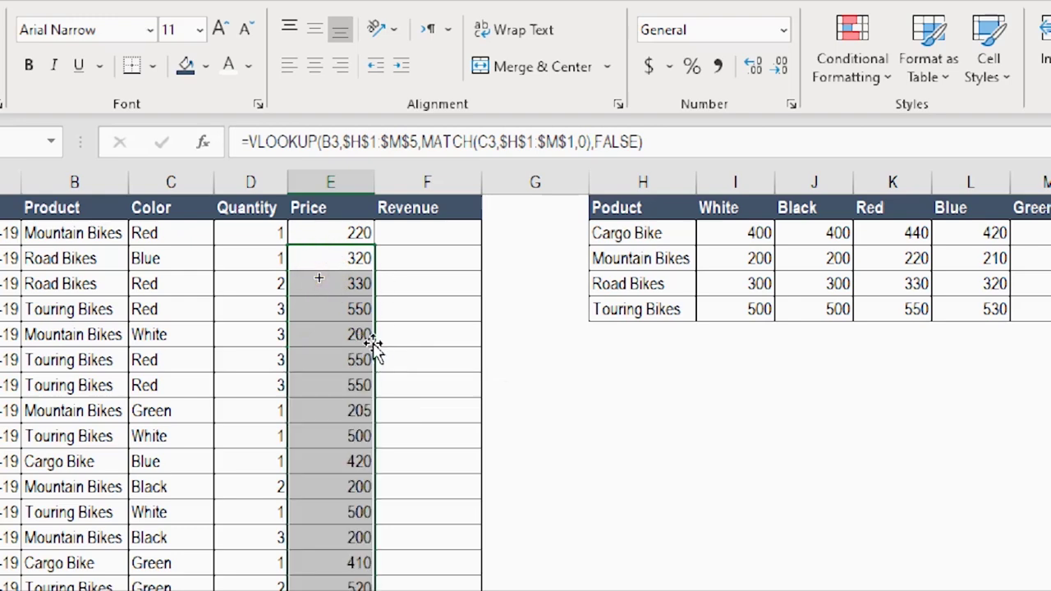
Enter the formula =D2*E2 in Revenue cell F2 to multiply quantity by price.
left_click(432, 232)
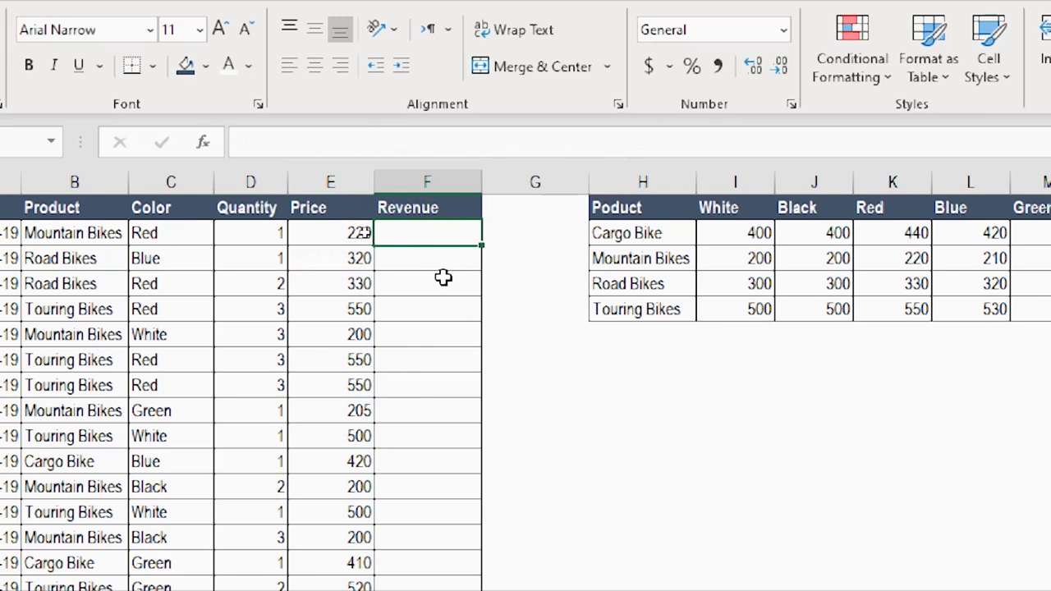
type("=")
left_click(261, 232)
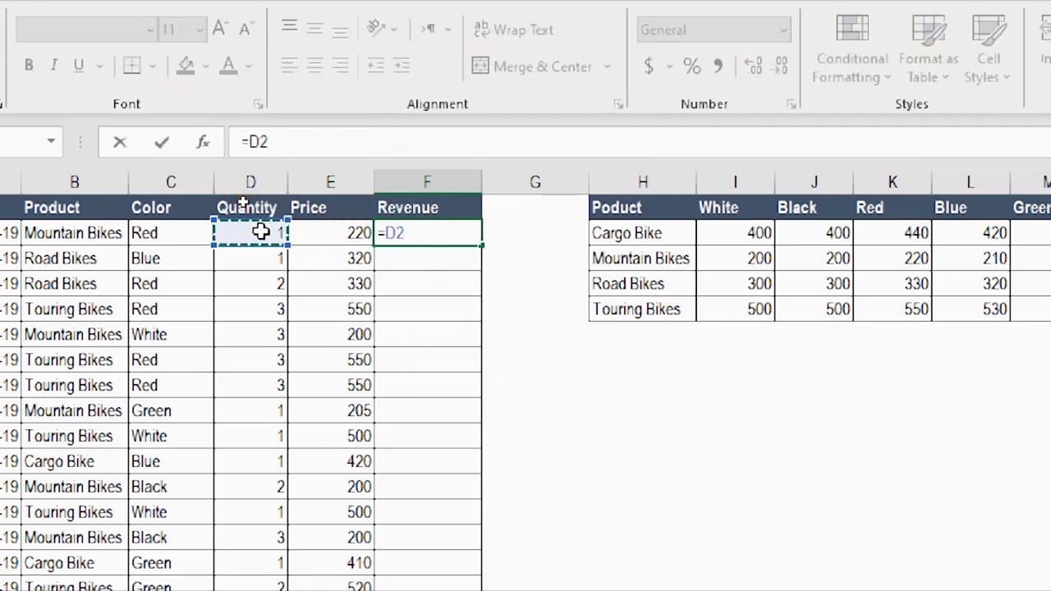
type("*")
left_click(312, 234)
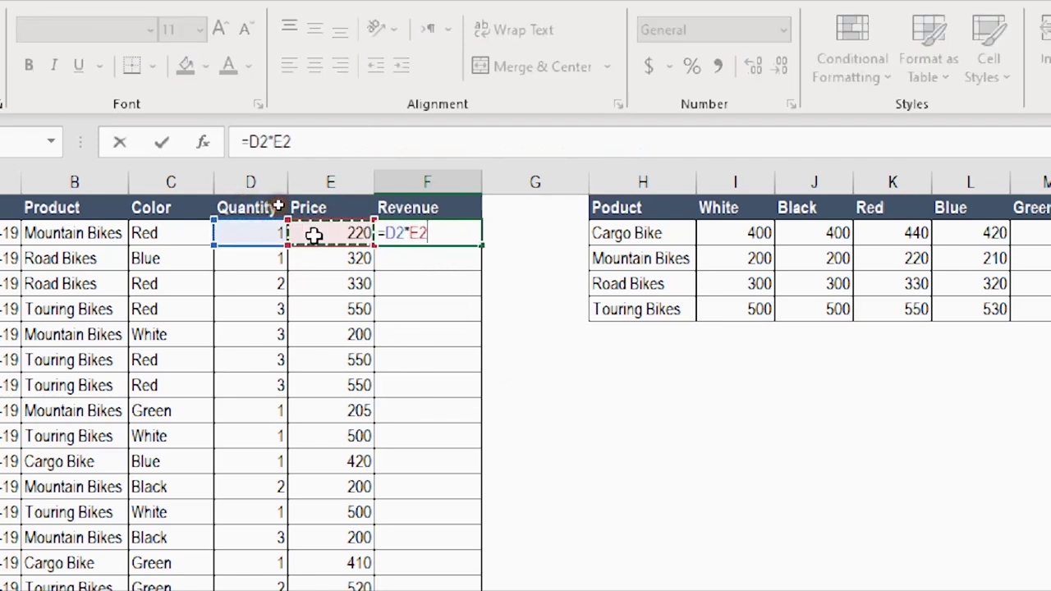
key("Return")
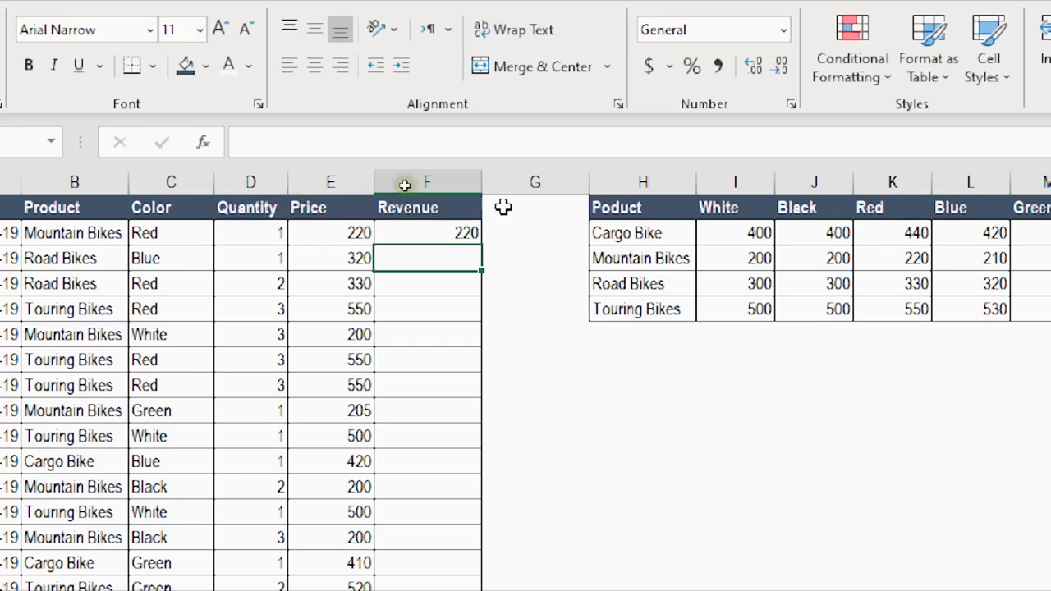
Copy the revenue formula from F2 down the Revenue column to the last data row, and return to cell A1.
left_click(474, 228)
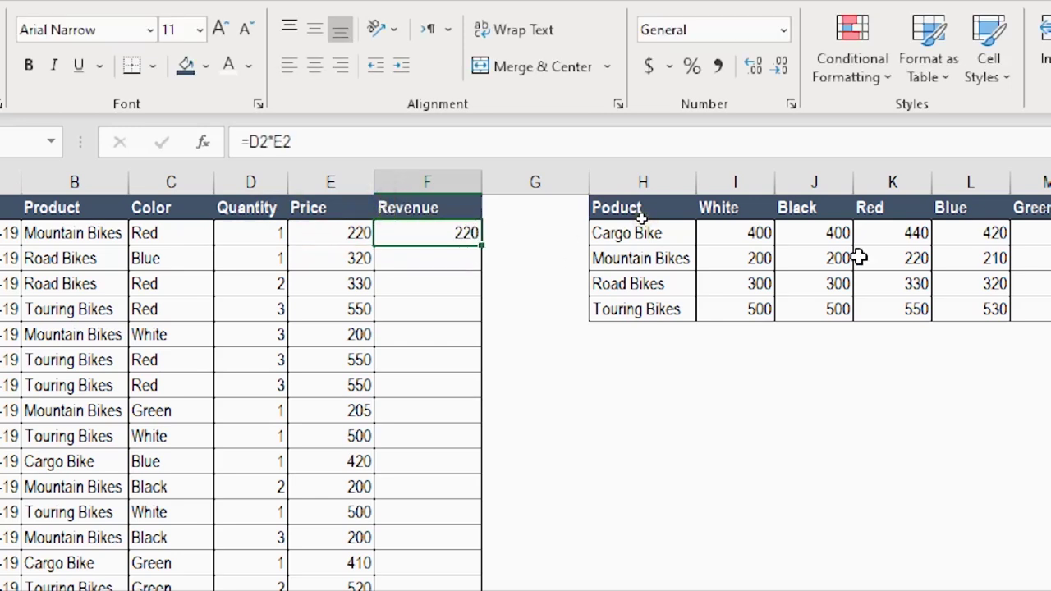
key("Left")
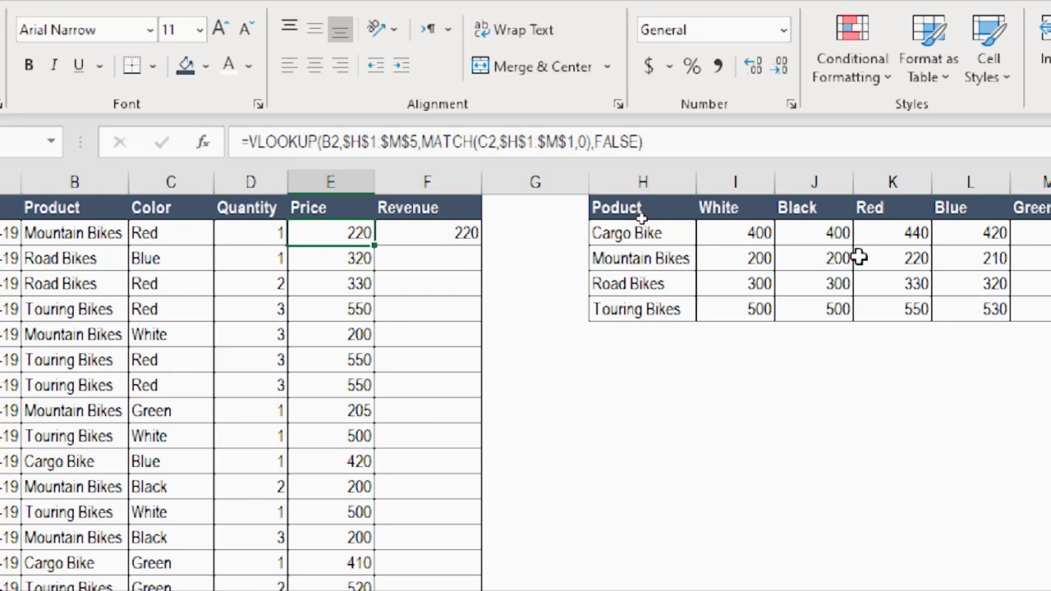
key("ctrl+Down")
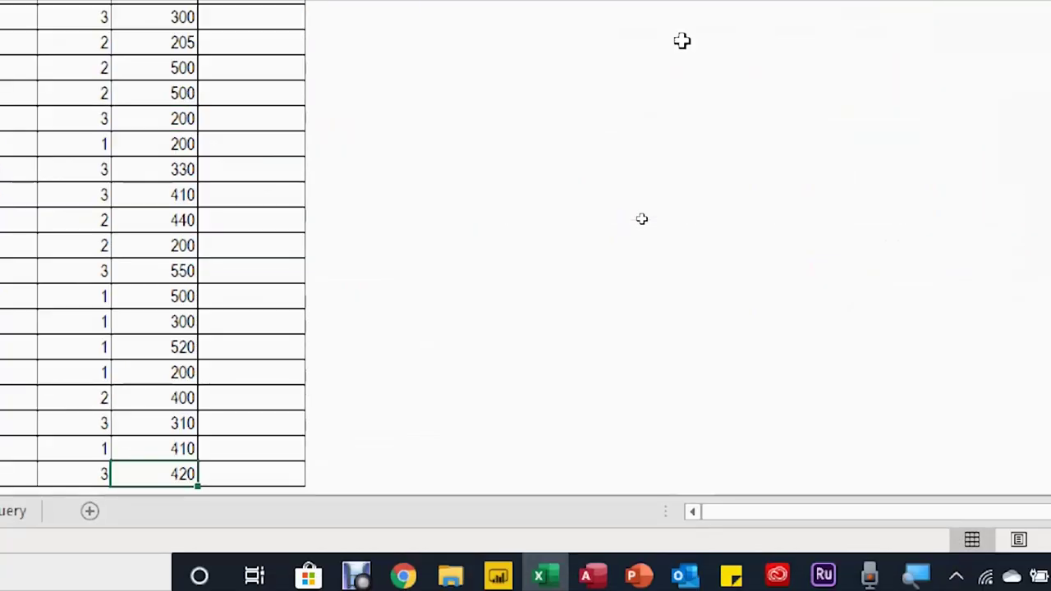
key("Right")
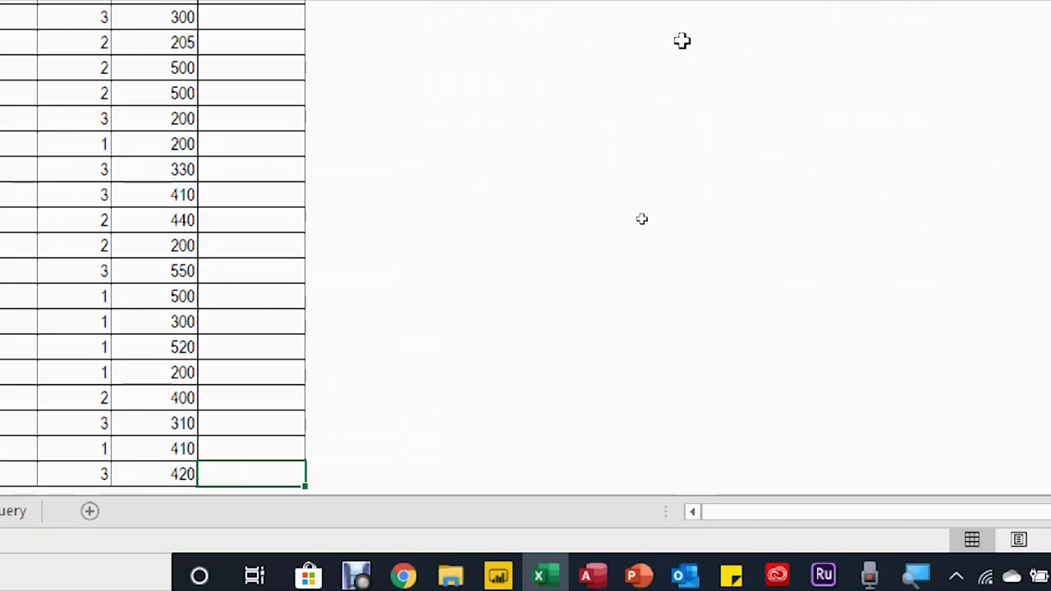
key("ctrl+shift+Up")
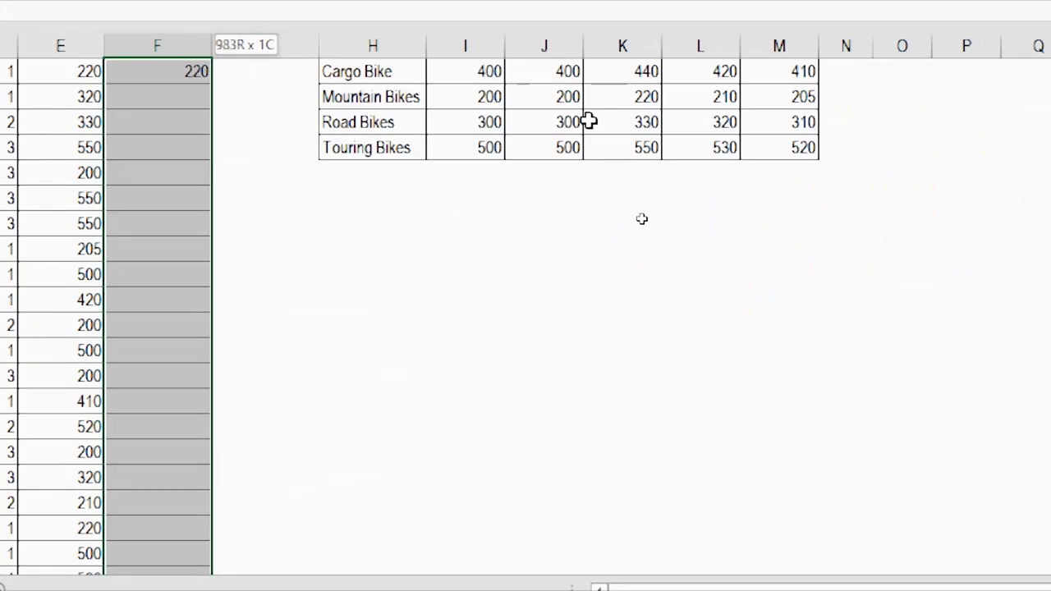
key("ctrl+d")
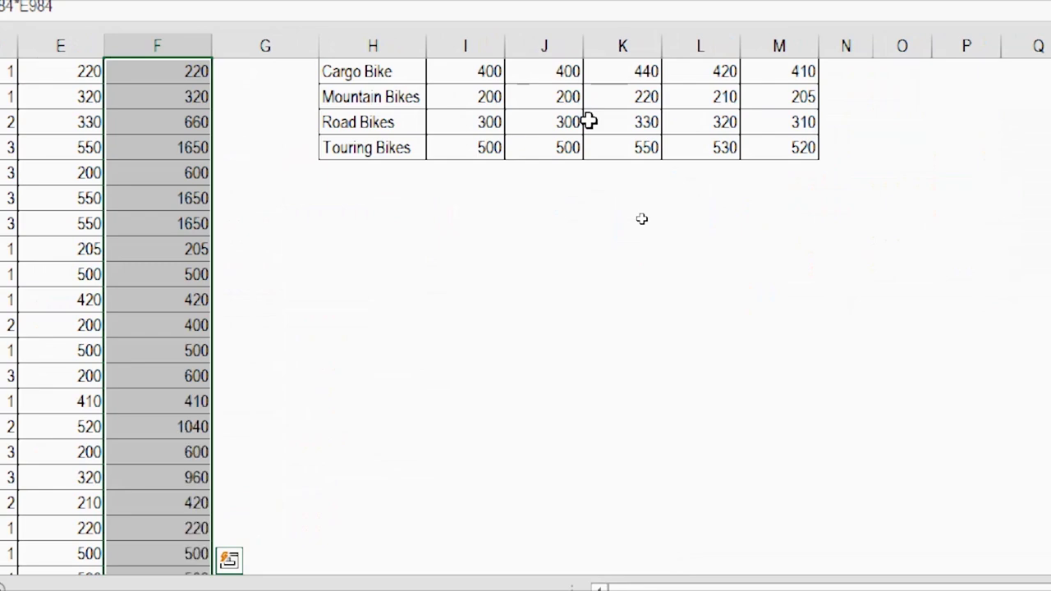
key("Up")
key("Up")
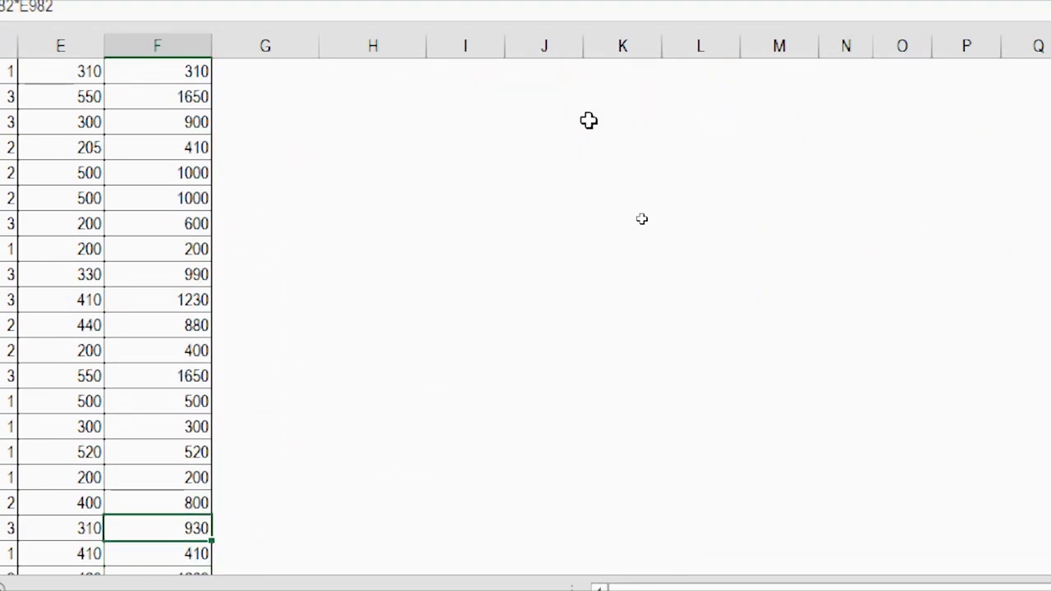
key("ctrl+Up")
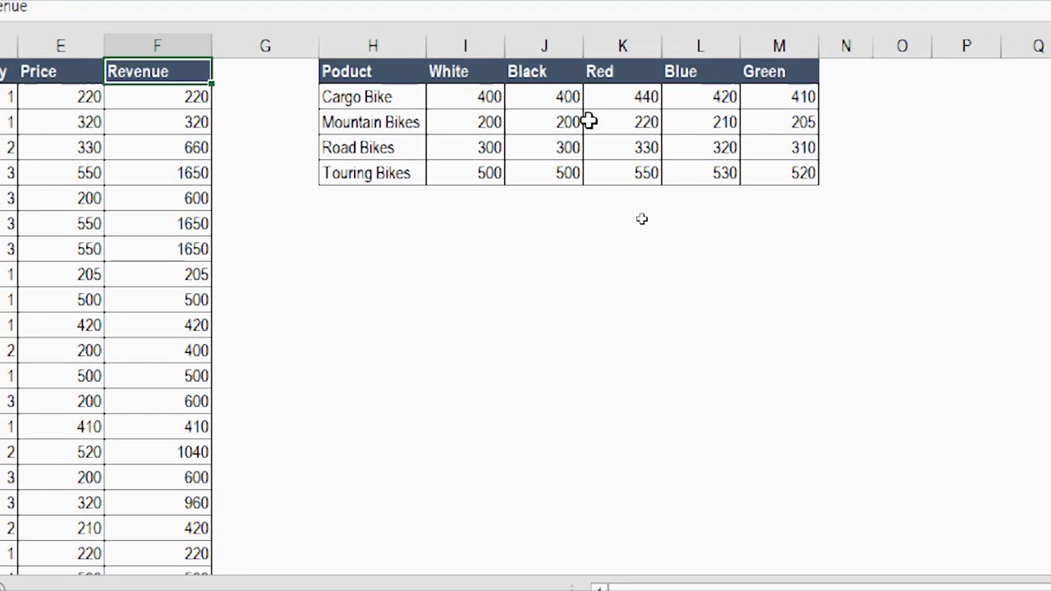
key("Left")
key("Left")
key("Left")
key("Left")
key("Left")
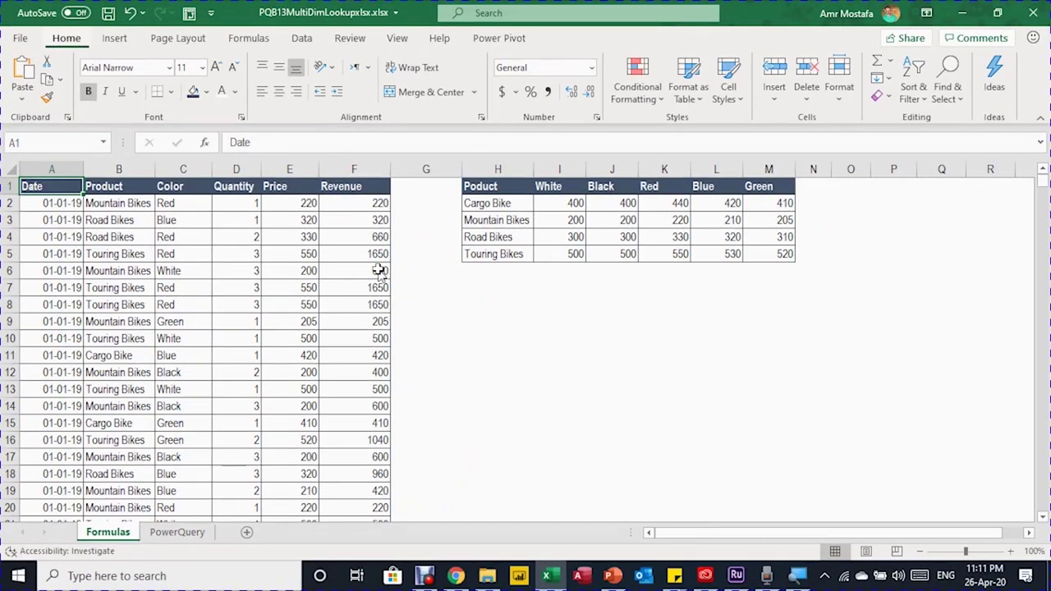
Check the table names of the sales table and the price table on the PowerQuery sheet.
key("alt")
left_click(329, 236)
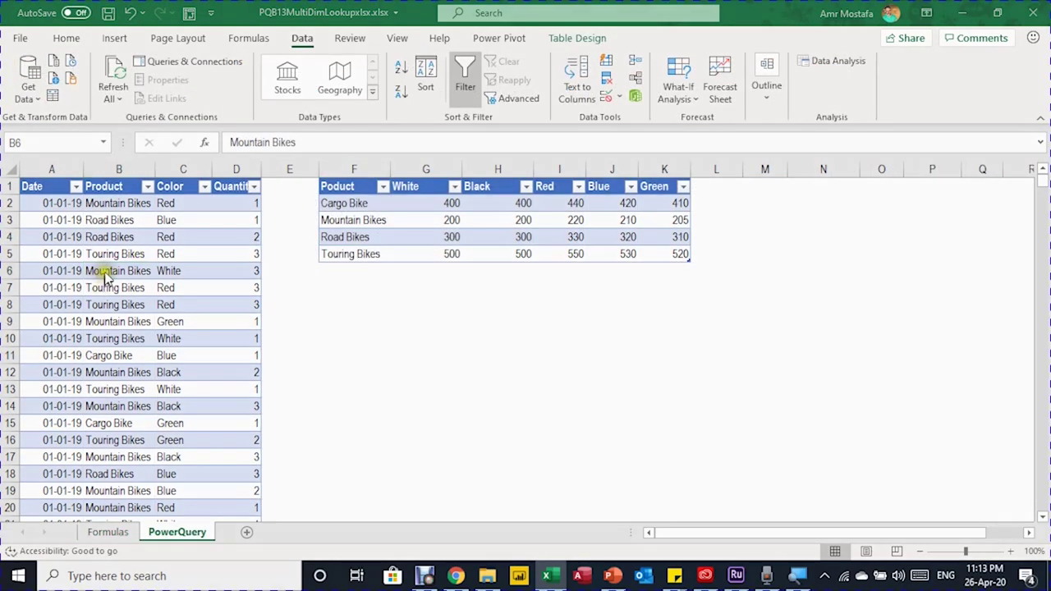
left_click(114, 264)
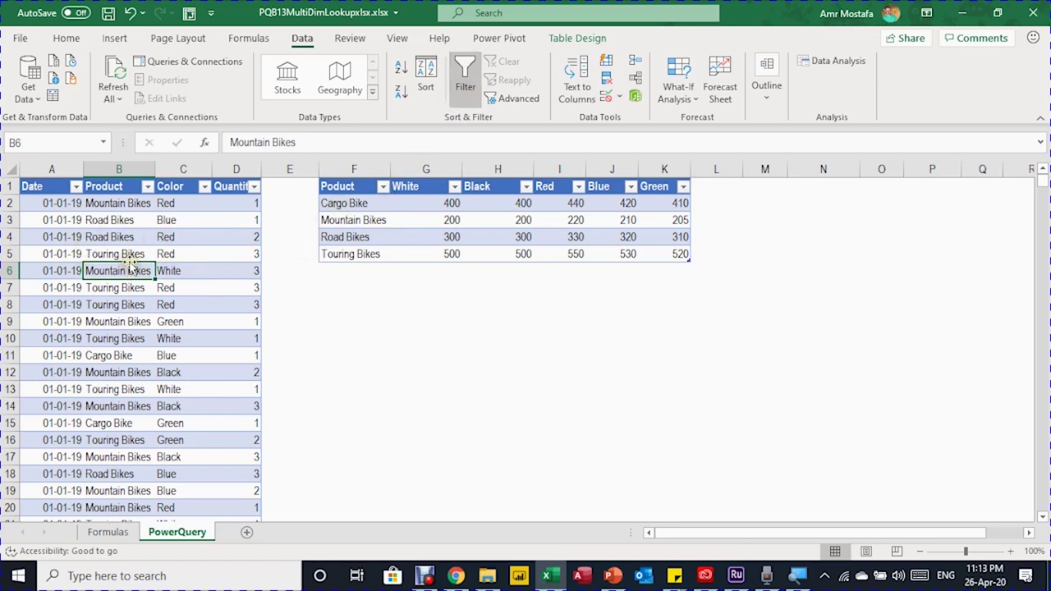
left_click(578, 38)
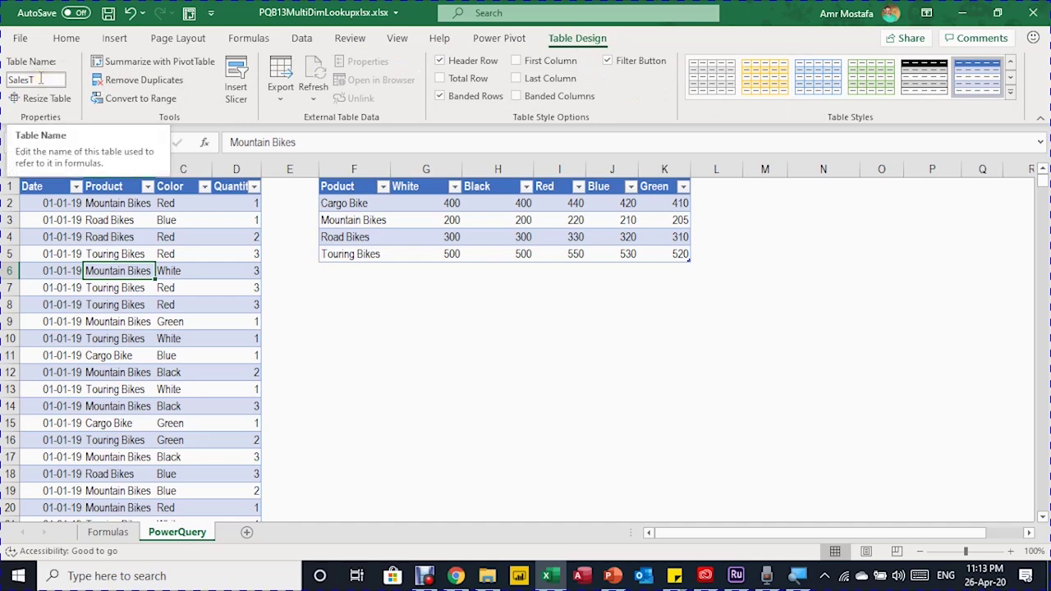
left_click(501, 236)
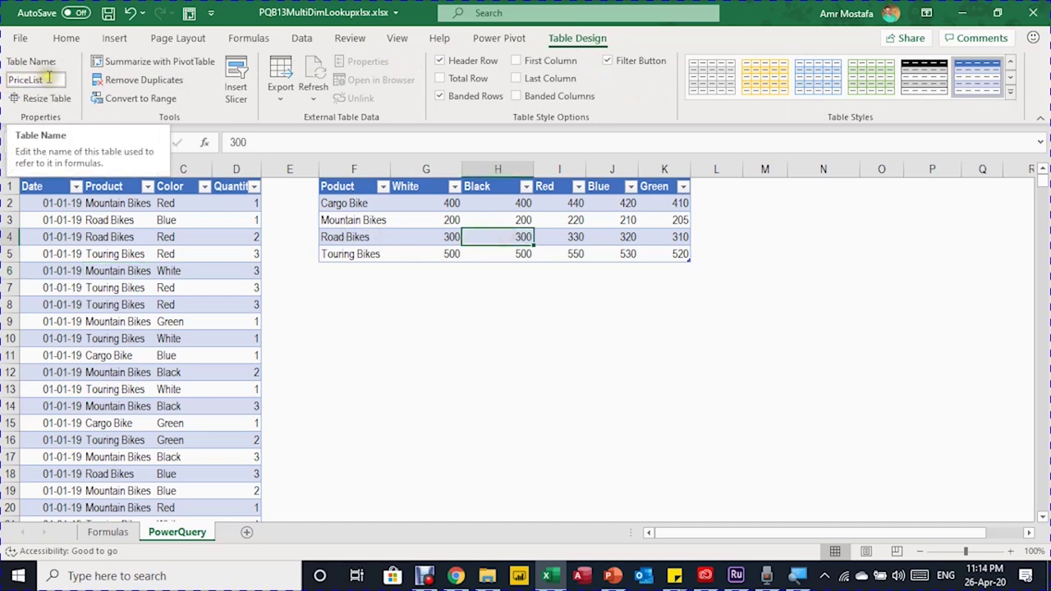
left_click(158, 273)
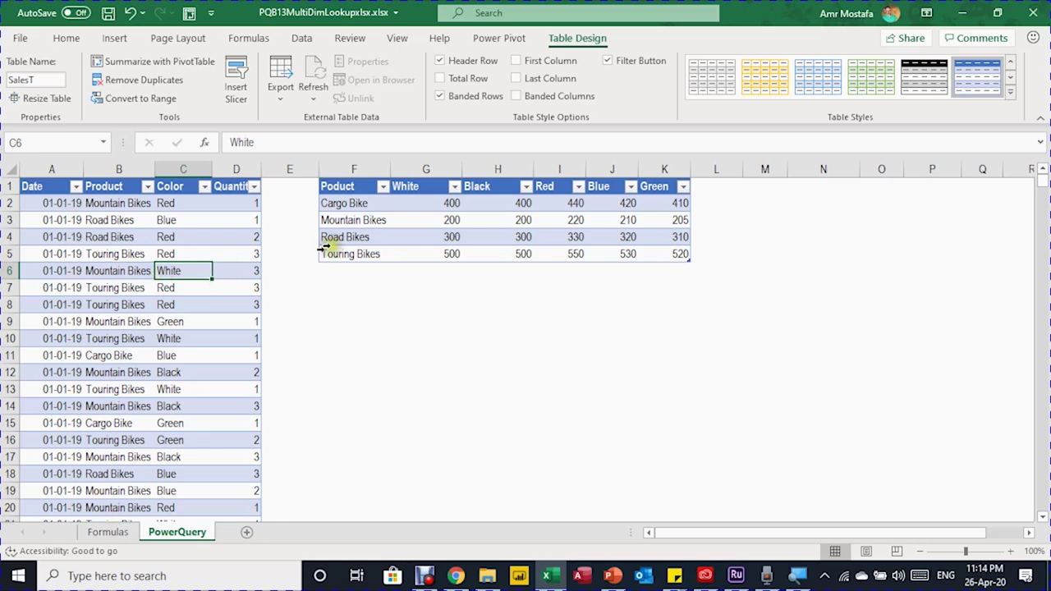
Load the PriceList table from the PowerQuery sheet into the Power Query Editor.
left_click(408, 222)
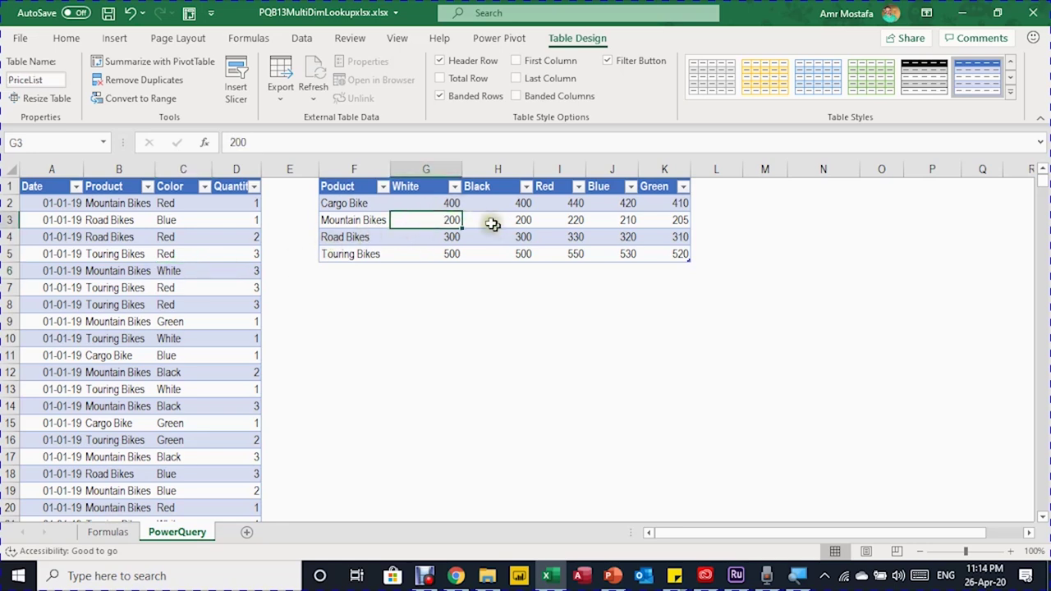
left_click(304, 38)
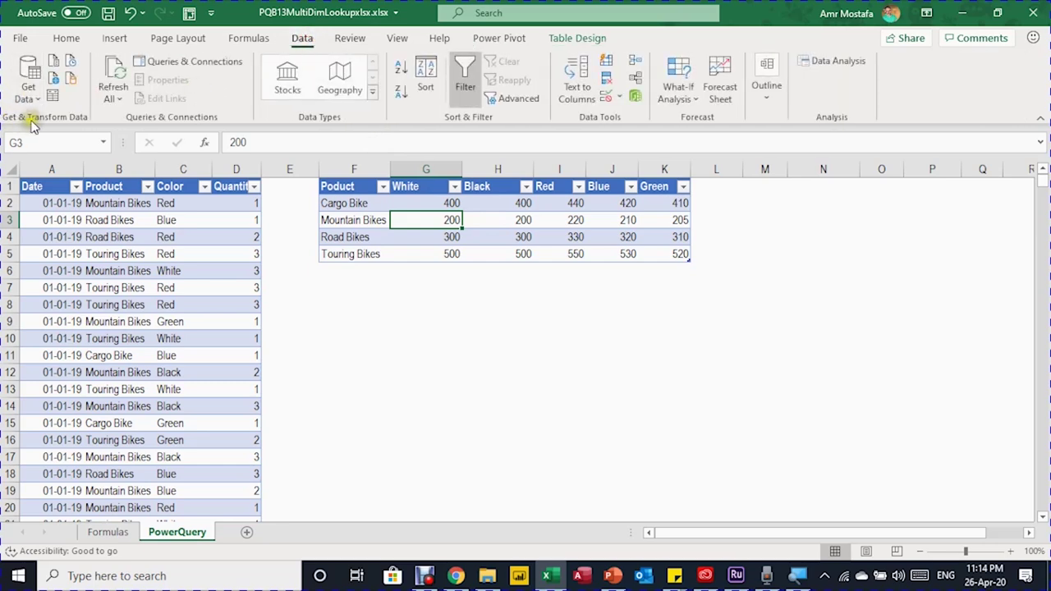
left_click(52, 97)
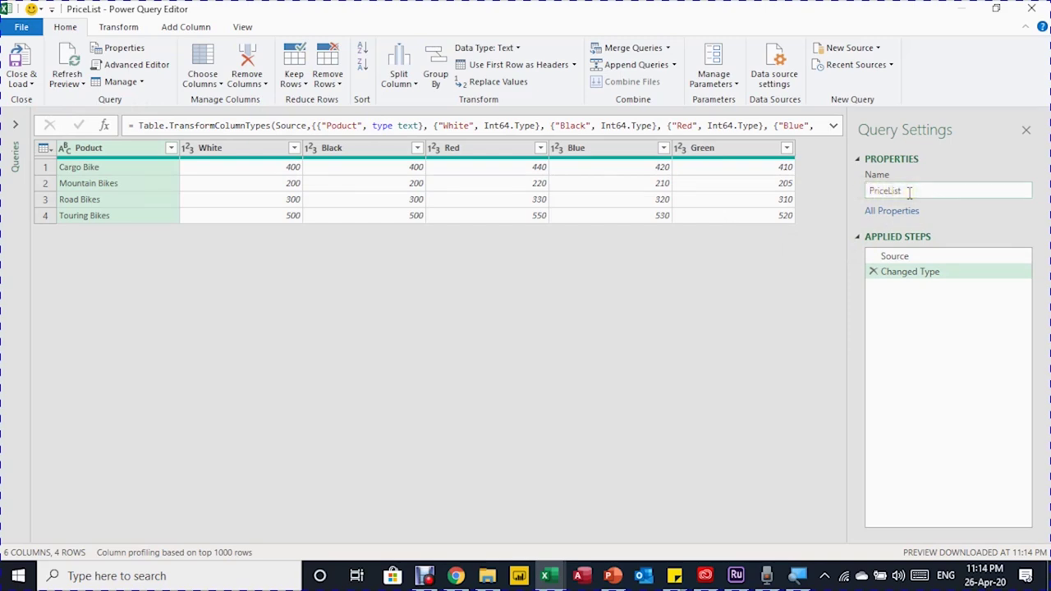
Review the PriceList query's Source and Changed Type steps and the prices in its color columns.
left_click(918, 261)
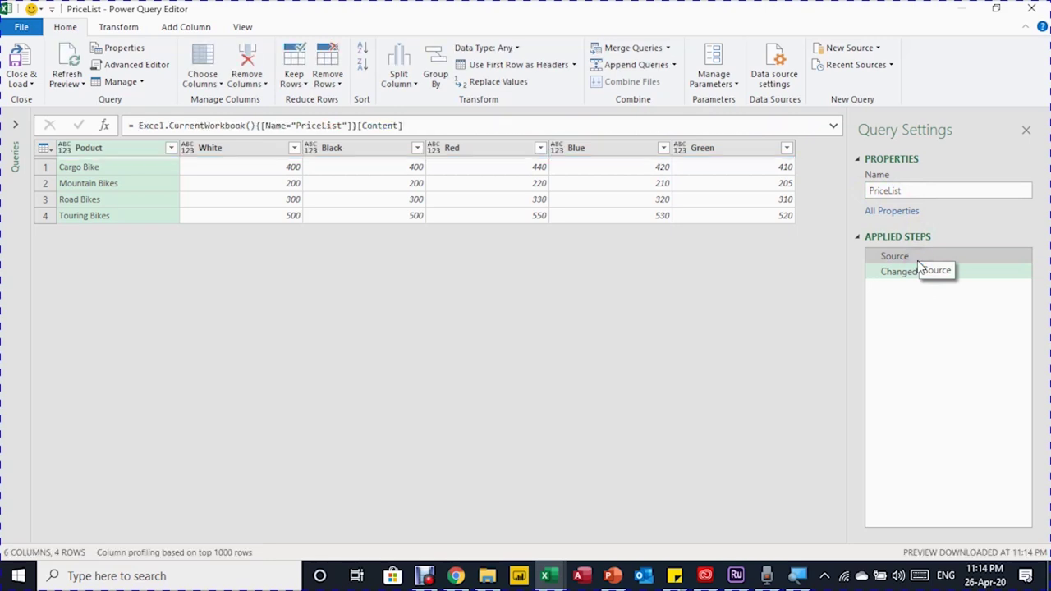
left_click(914, 275)
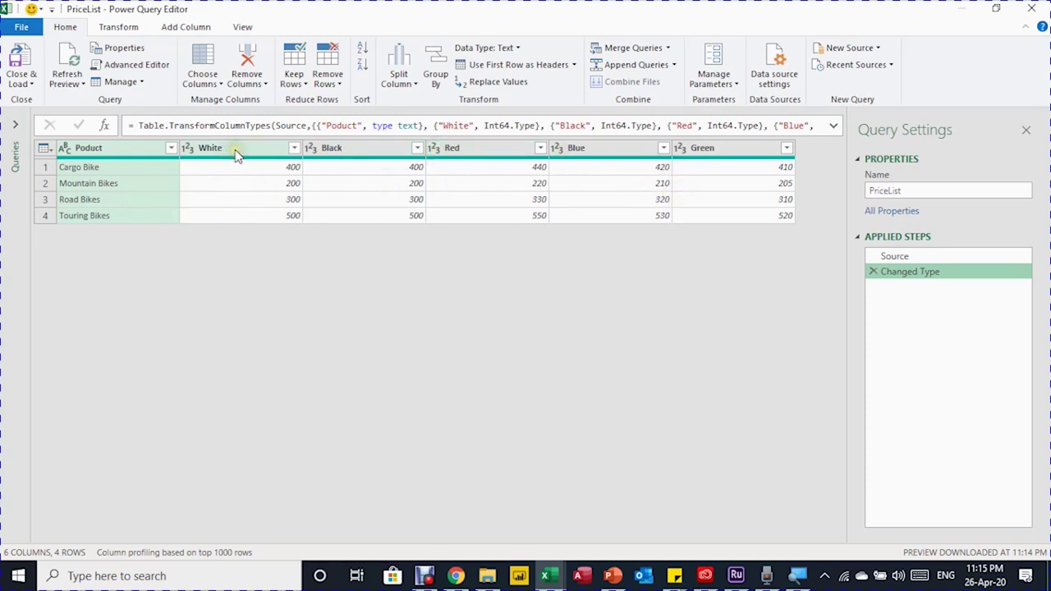
left_click(215, 200)
left_click(469, 183)
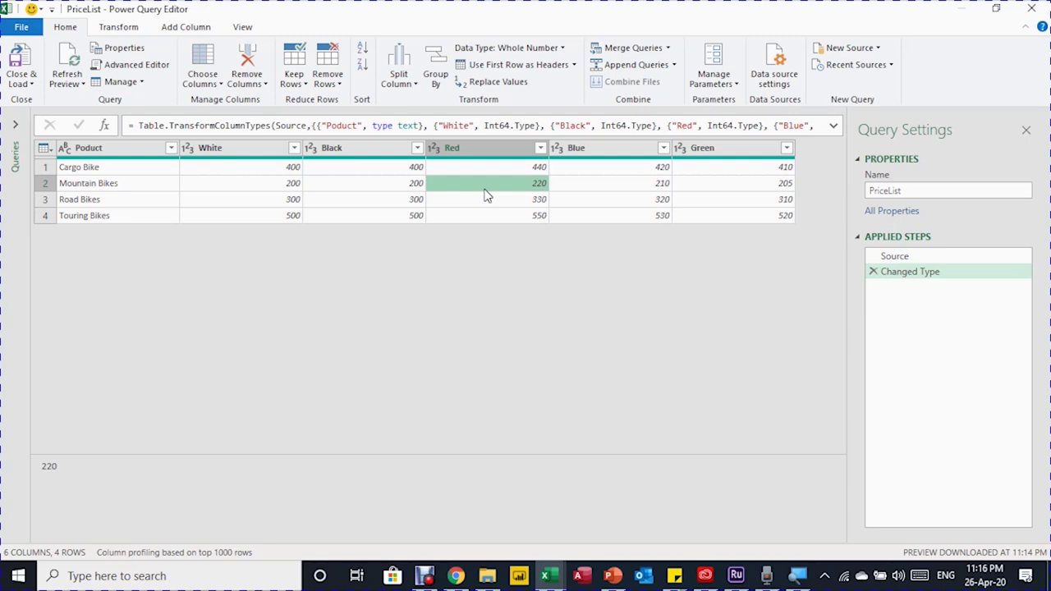
left_click(408, 184)
left_click(407, 188)
Unpivot all columns except Poduct in the PriceList query with Unpivot Other Columns.
left_click(119, 27)
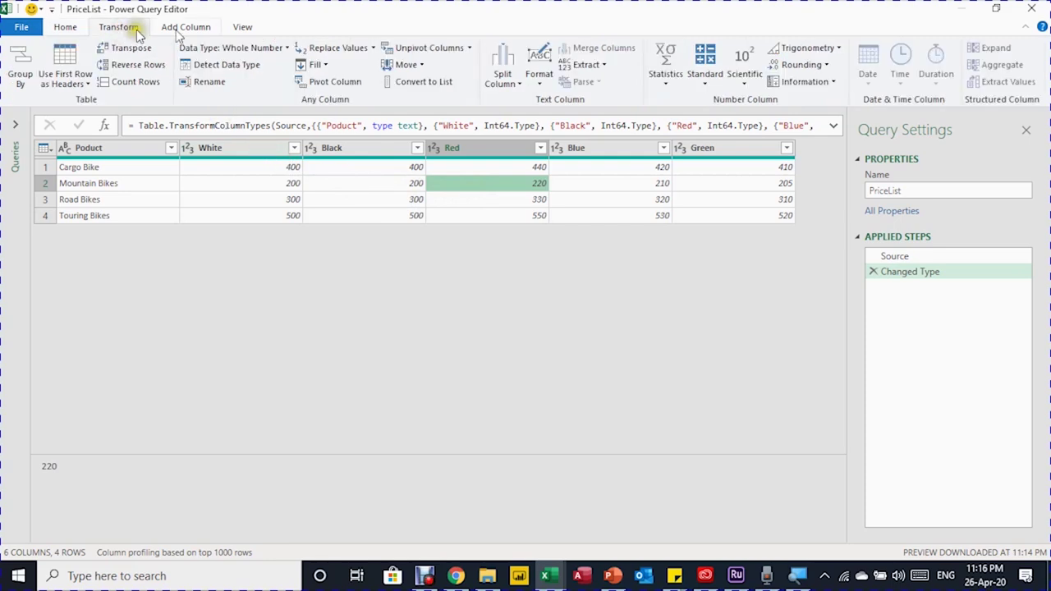
left_click(403, 51)
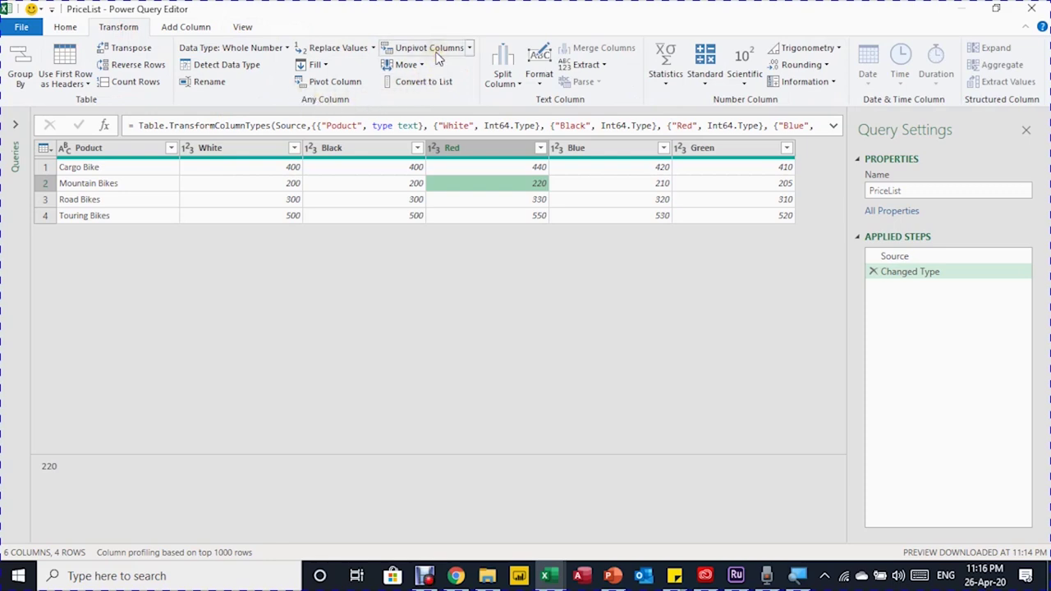
left_click(265, 156)
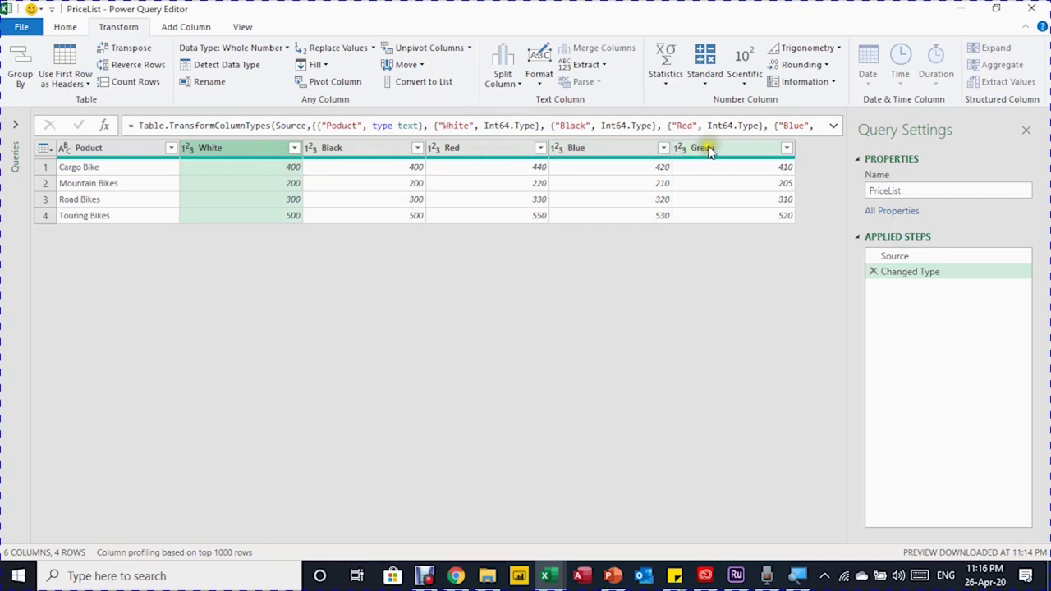
left_click(133, 151)
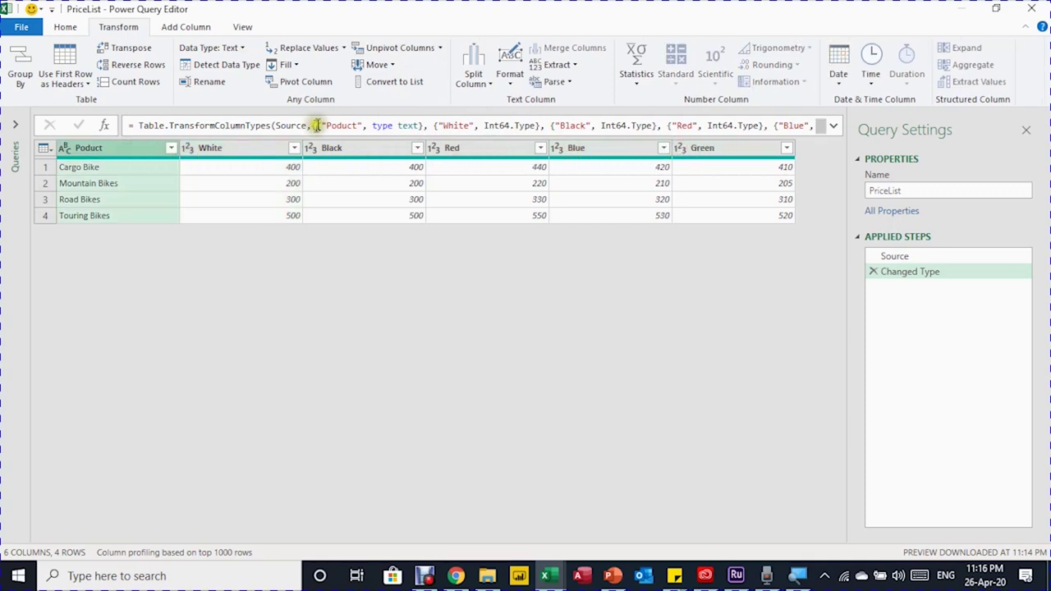
left_click(440, 51)
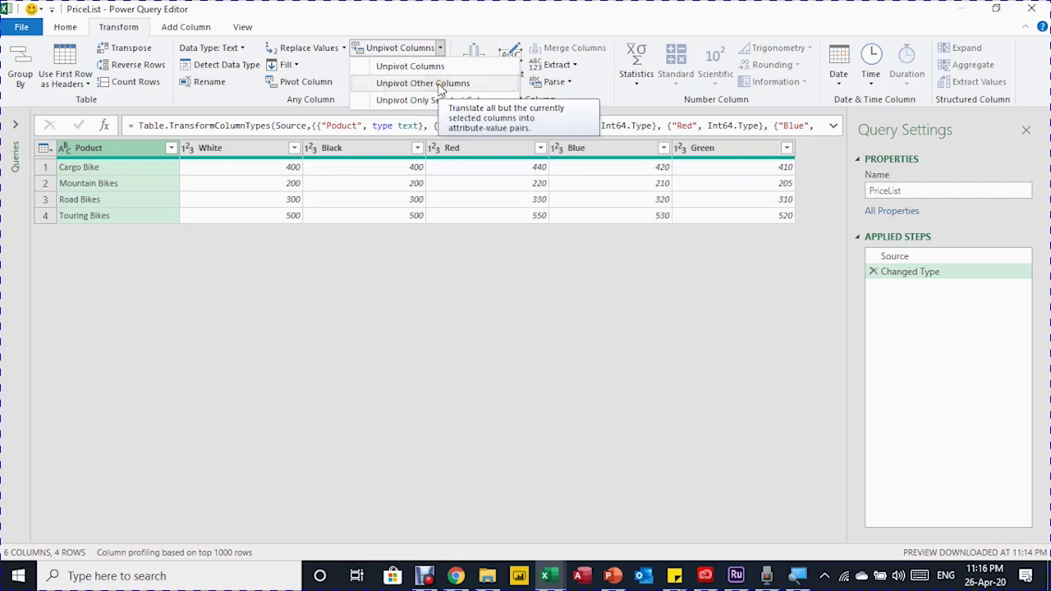
left_click(439, 83)
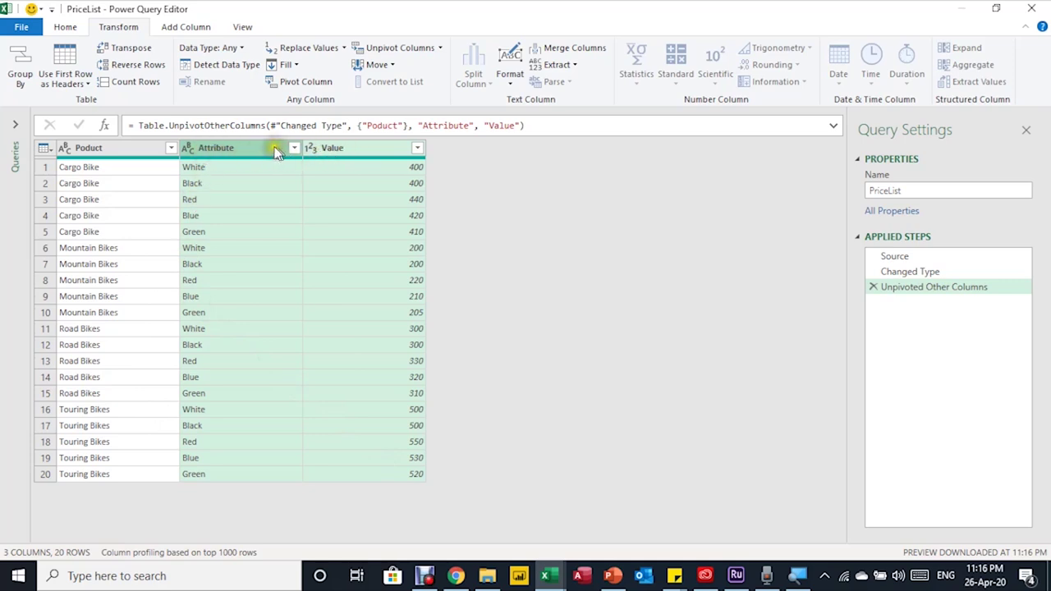
Rename the Attribute column to Color and the Value column to Price.
double_click(224, 148)
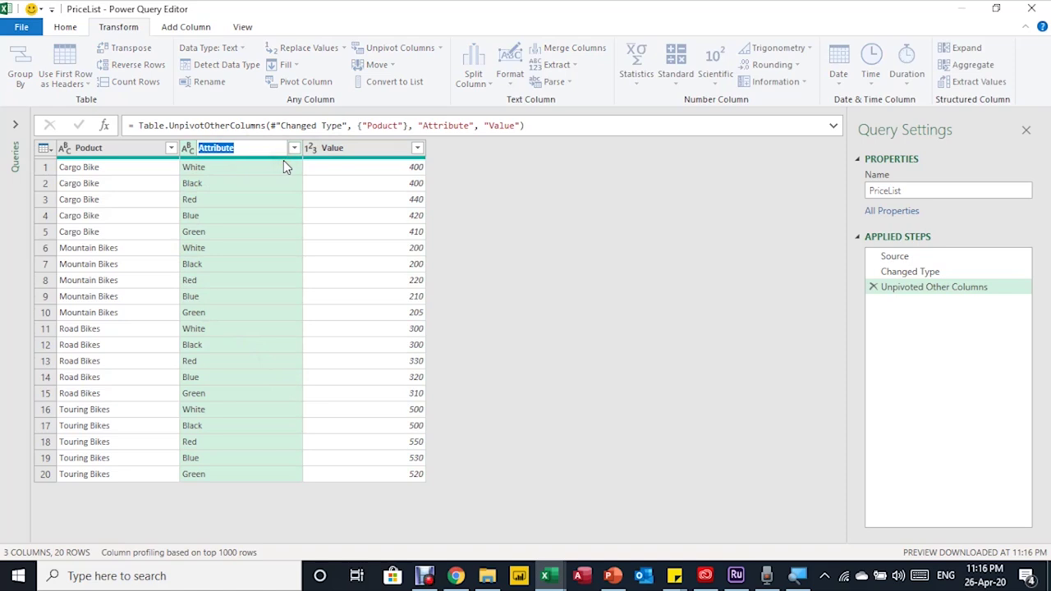
type("Color")
key("Return")
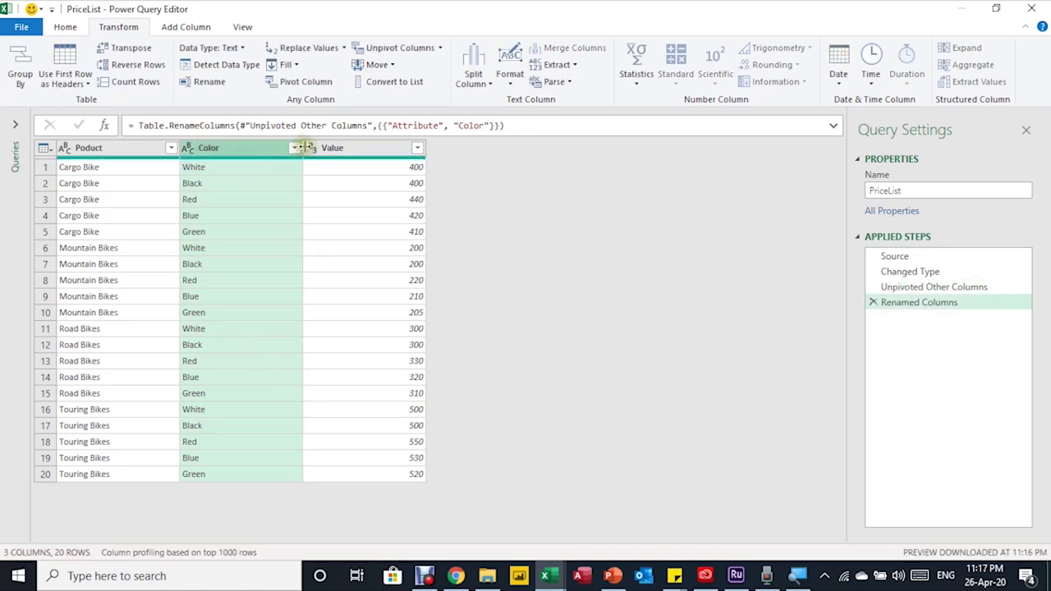
double_click(347, 153)
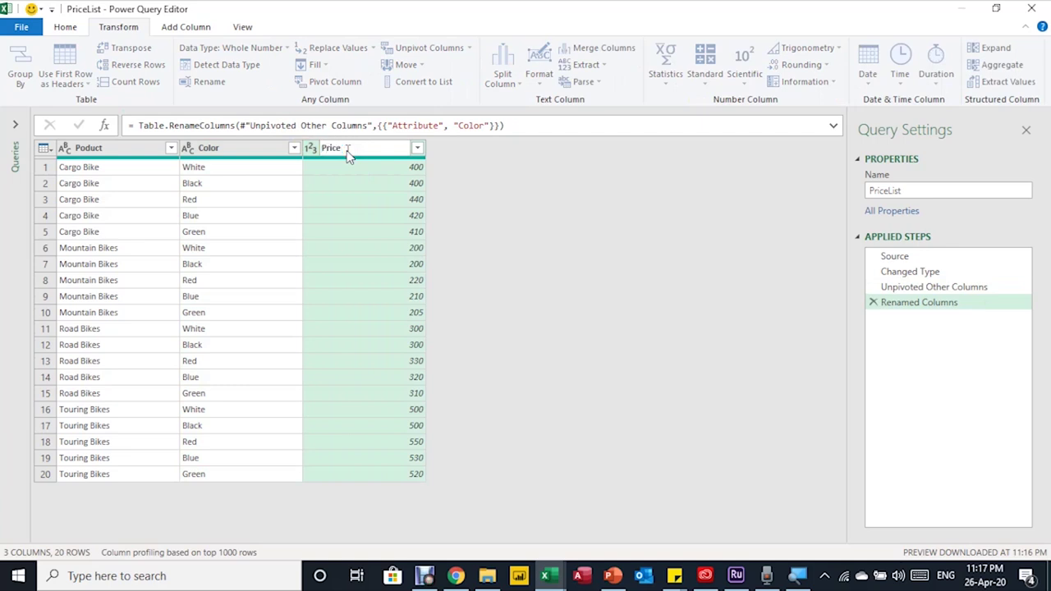
key("Return")
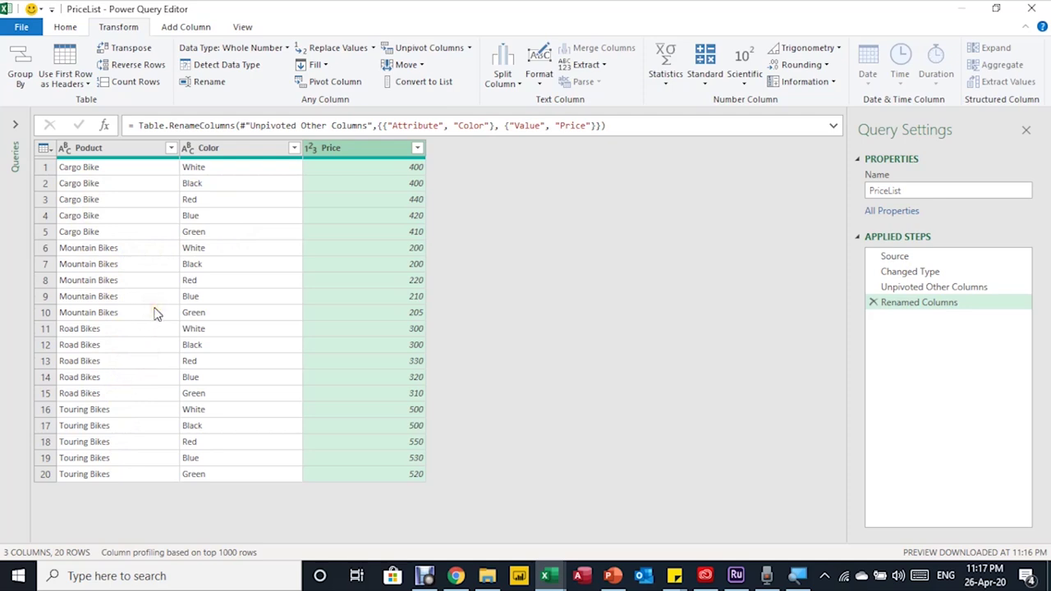
Close the Power Query Editor and load the PriceList query with Only Create Connection.
left_click(65, 27)
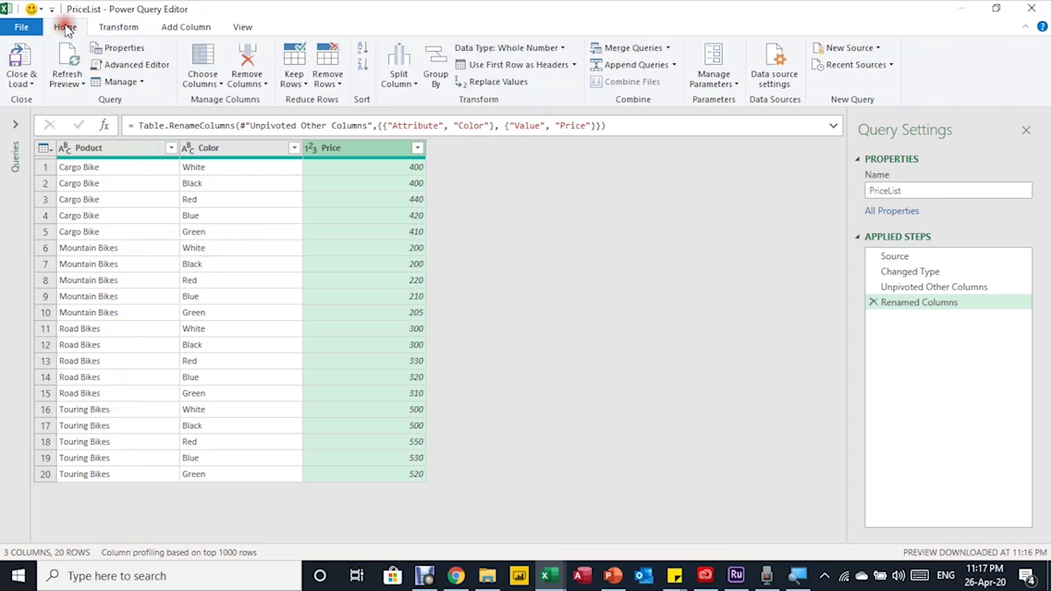
left_click(27, 84)
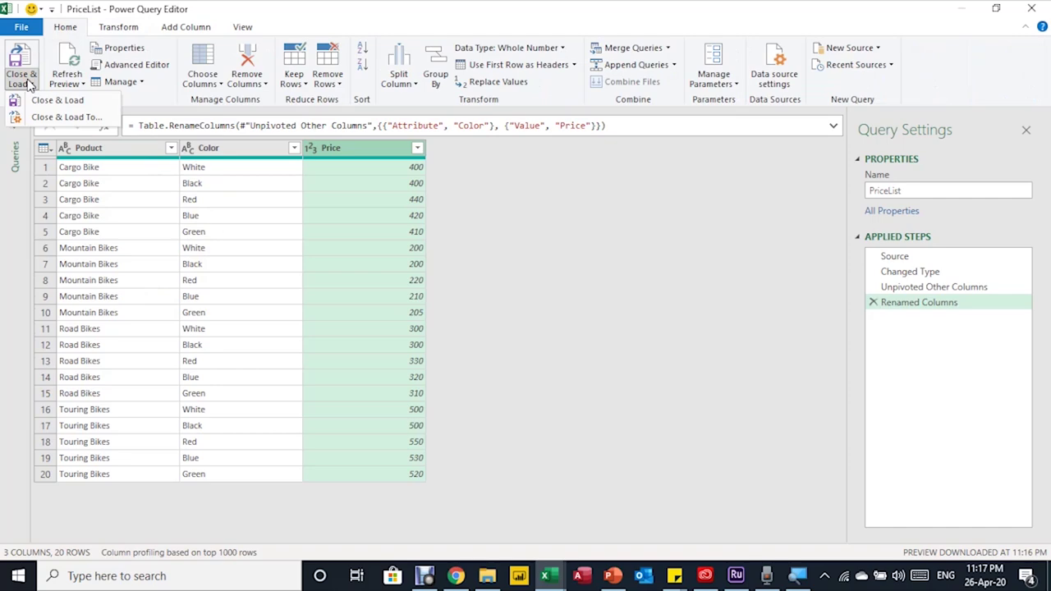
left_click(46, 100)
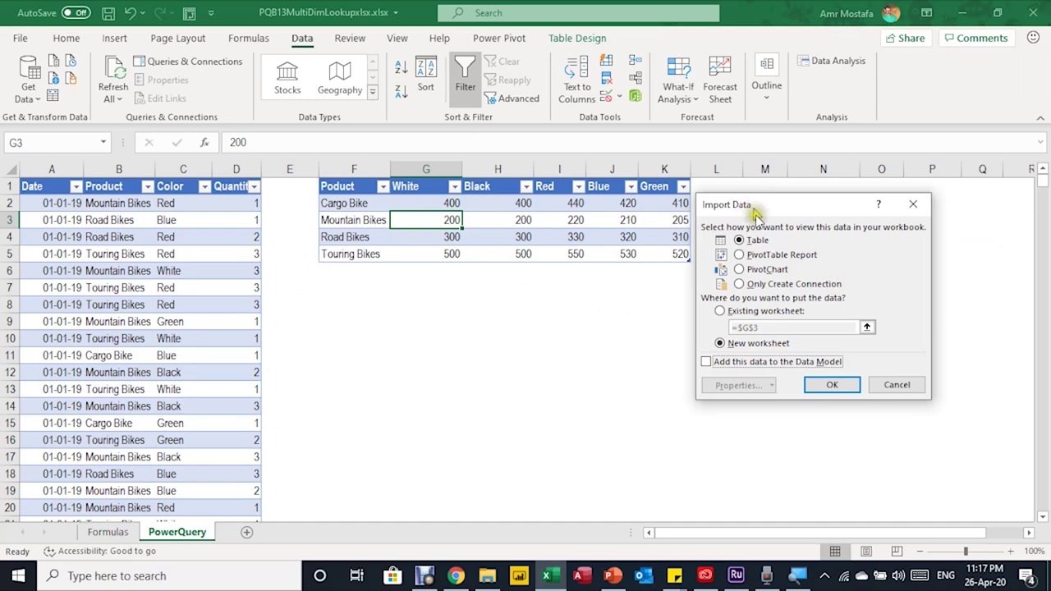
left_click(764, 284)
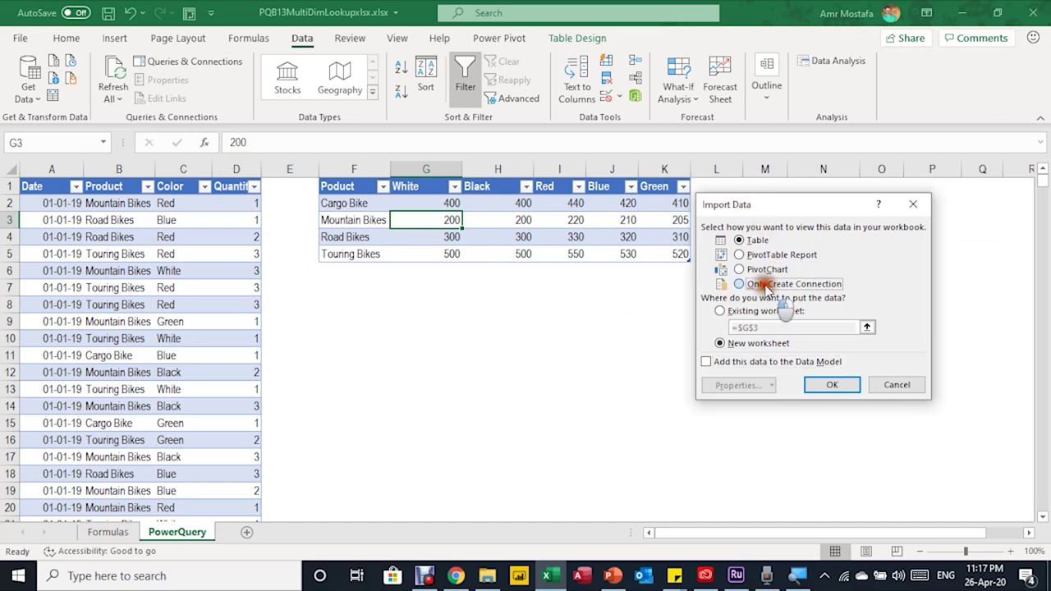
left_click(811, 384)
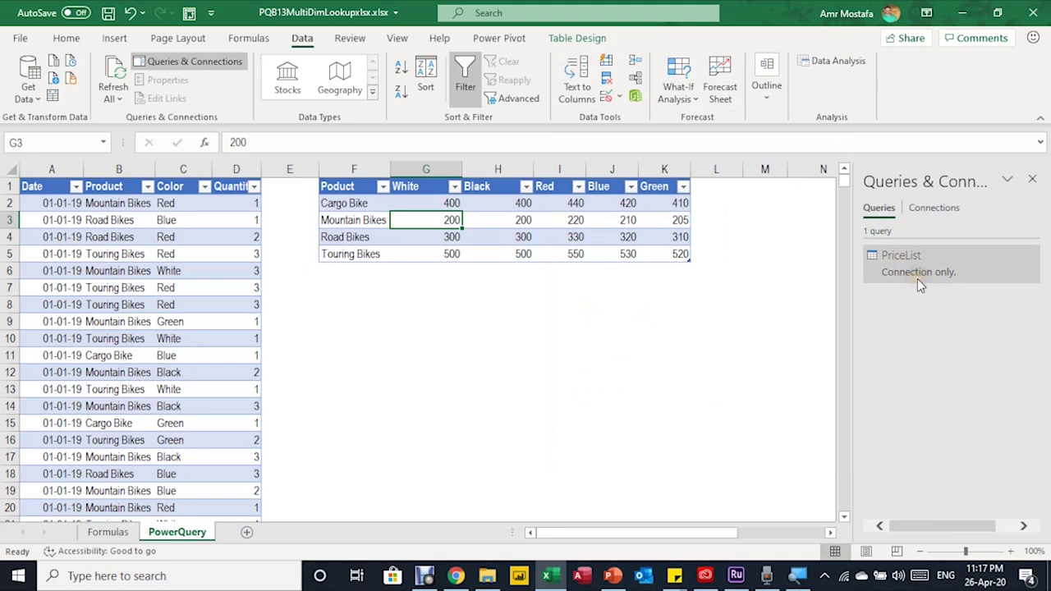
Load the sales table with Date, Product, Color and Quantity into the Power Query Editor.
left_click(152, 271)
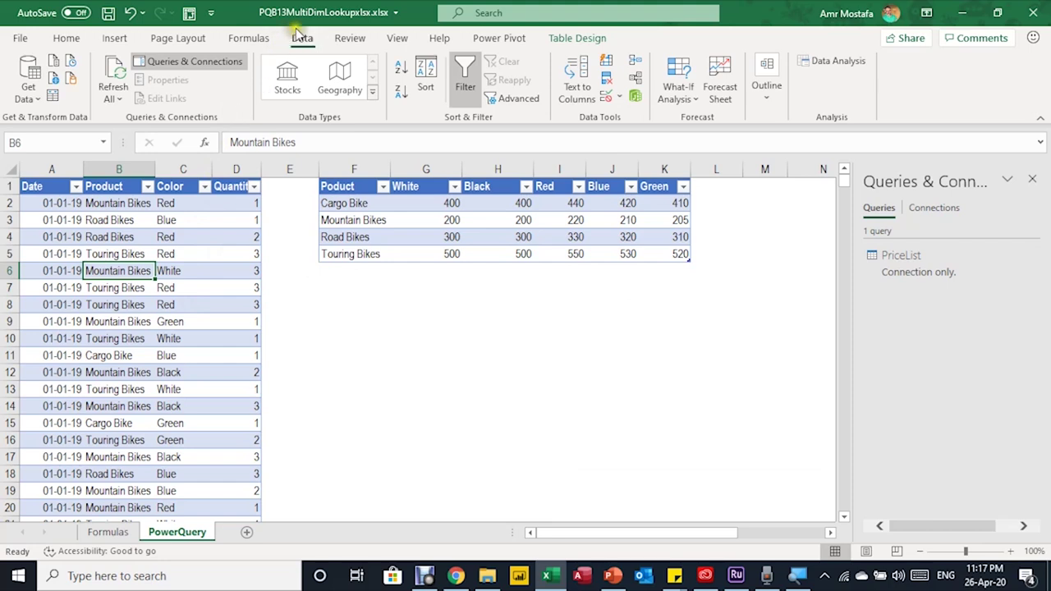
left_click(51, 98)
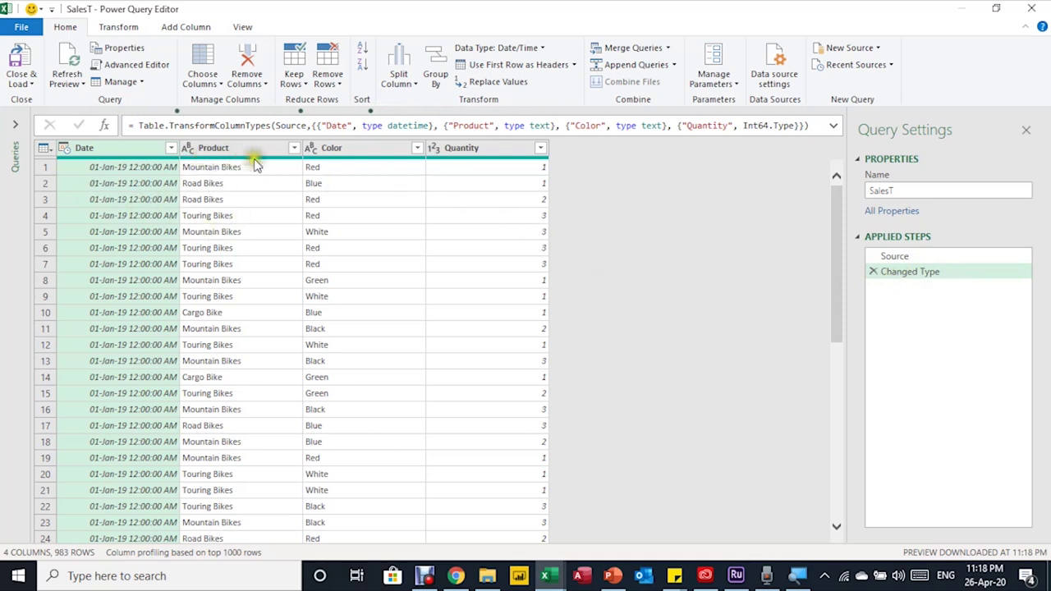
mouse_move(285, 150)
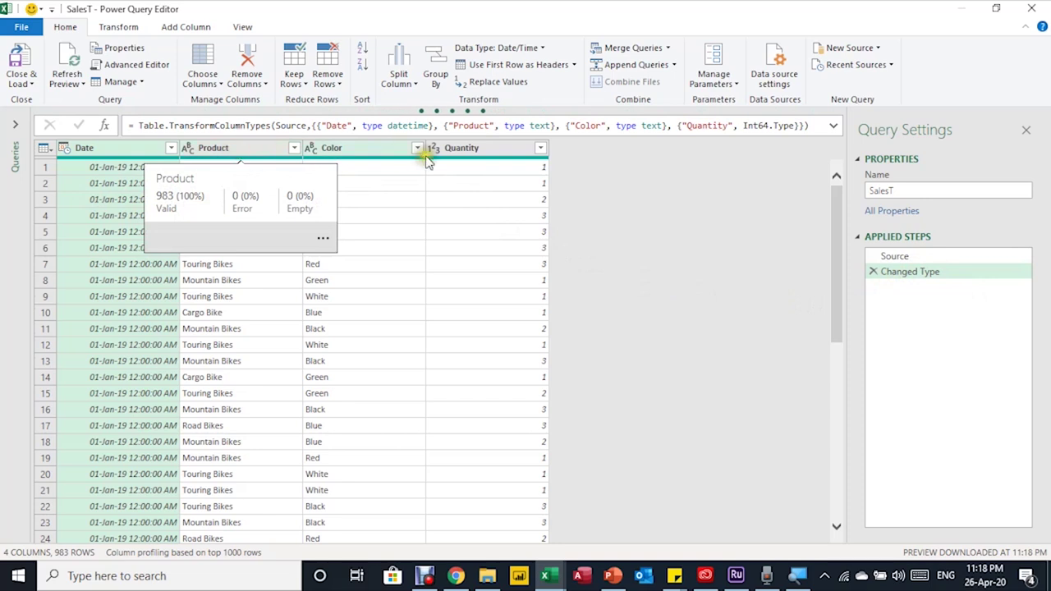
Change the Date column's data type to Date, replacing the current type conversion.
left_click(63, 149)
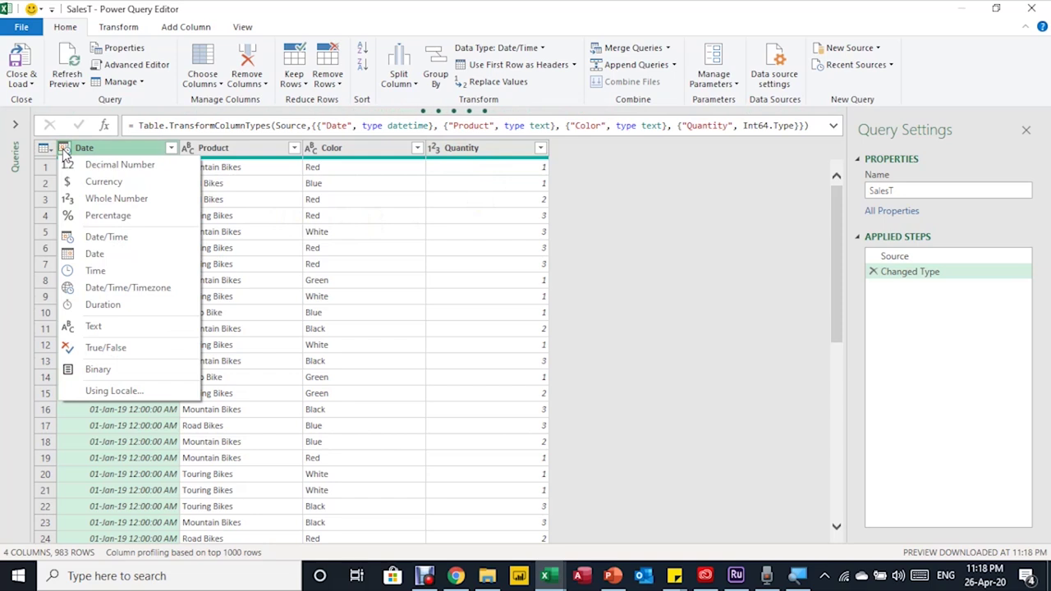
left_click(112, 255)
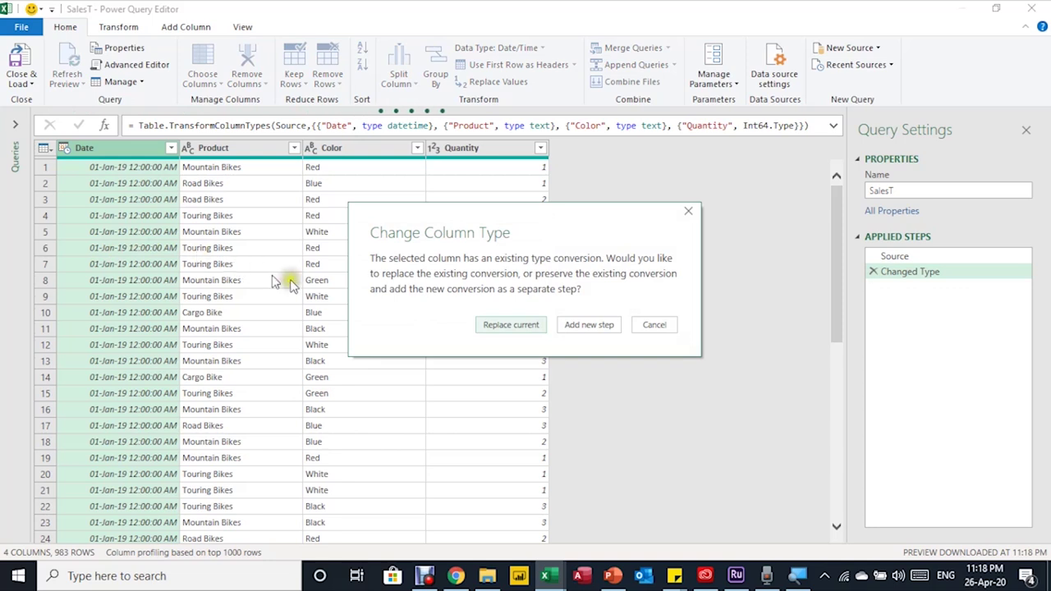
left_click(506, 326)
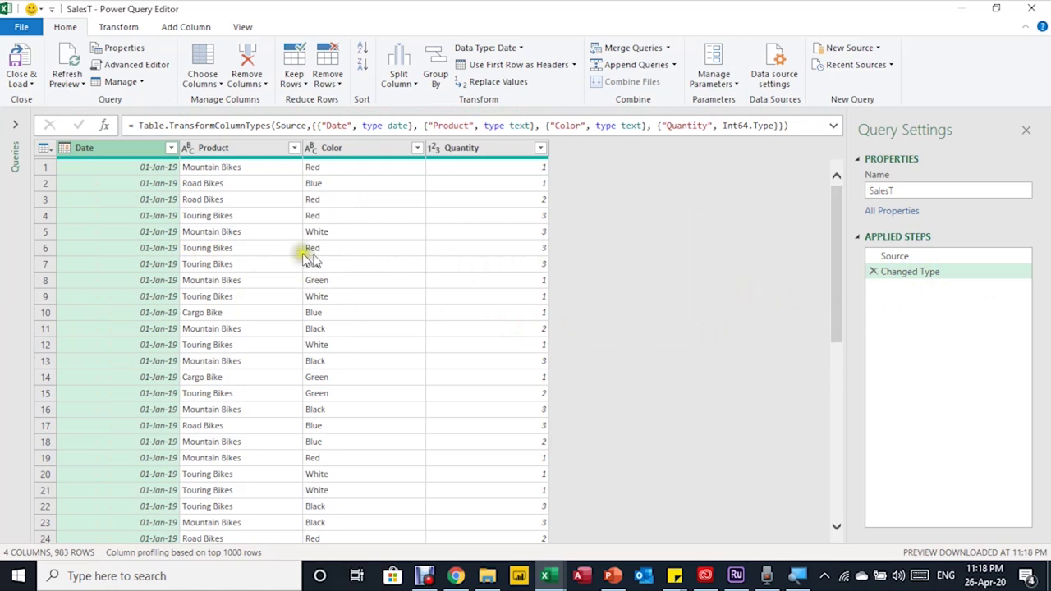
left_click(168, 233)
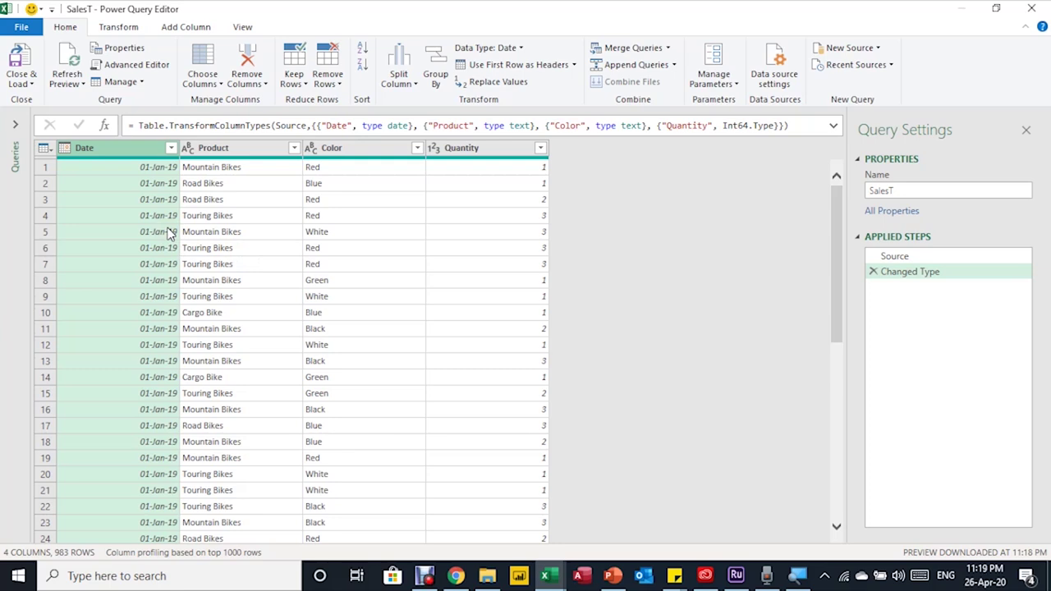
left_click(218, 234)
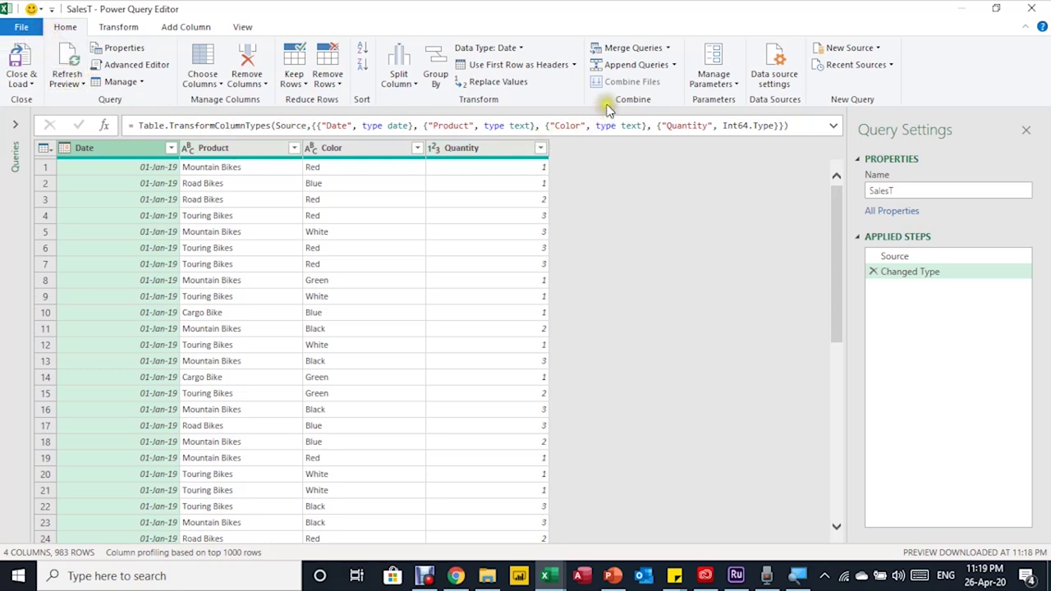
Start a Merge Queries operation on SalesT and choose PriceList as the second table.
left_click(660, 51)
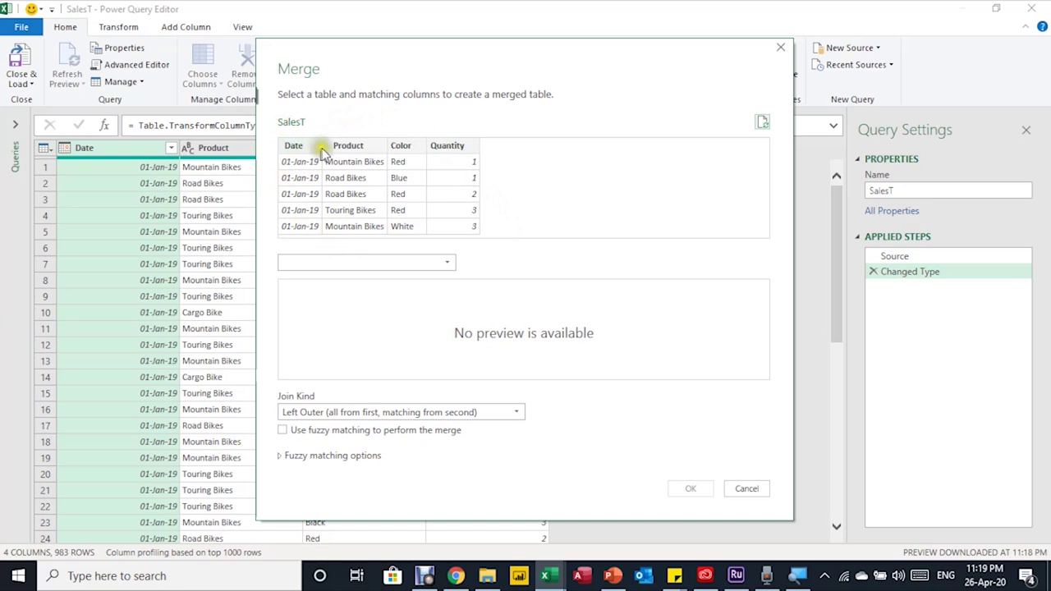
left_click(446, 263)
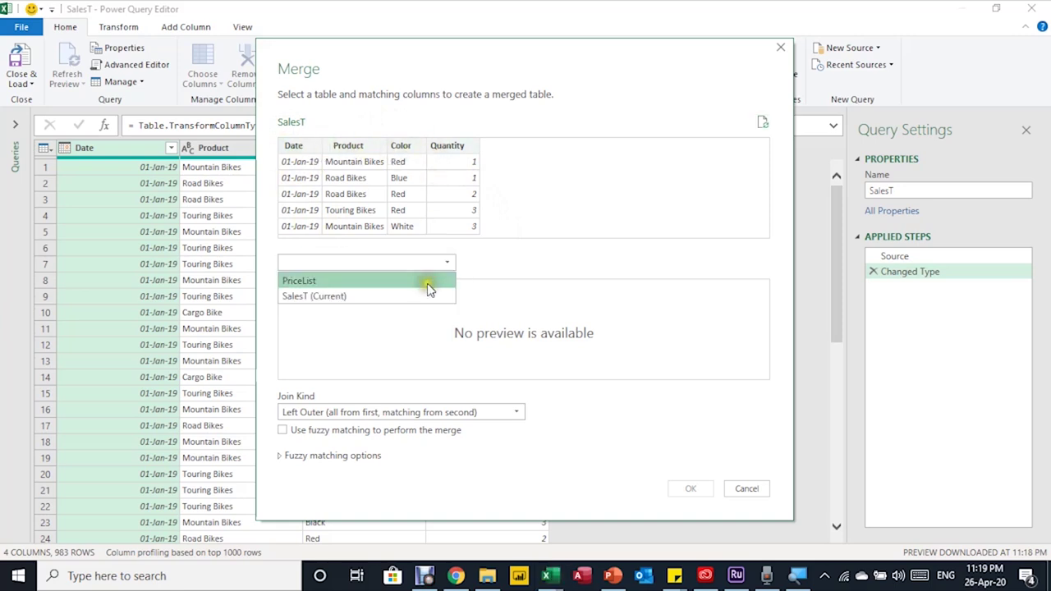
left_click(429, 282)
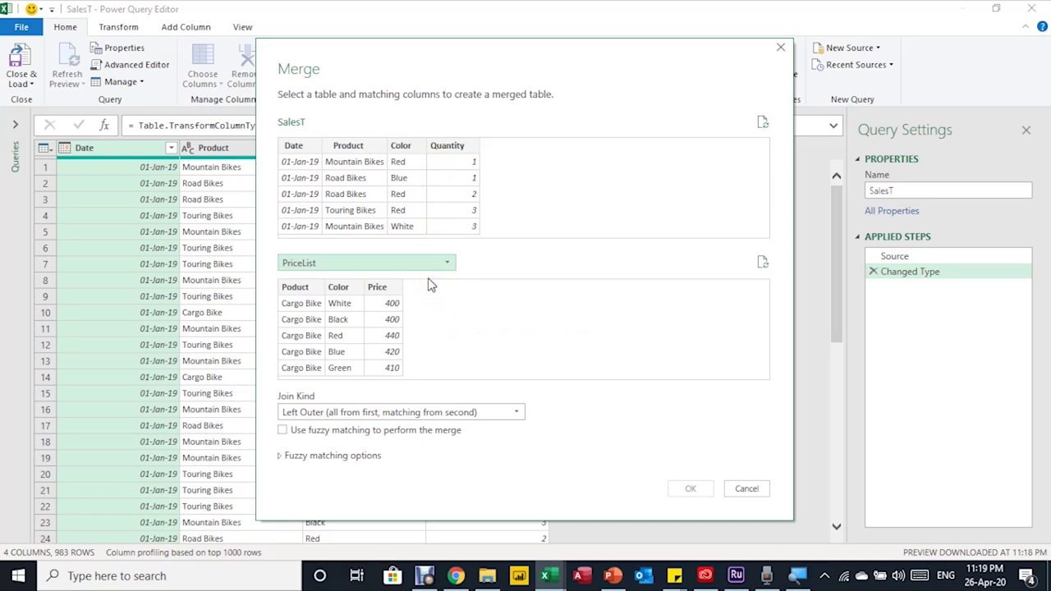
left_click(425, 54)
left_click_drag(426, 54, 493, 70)
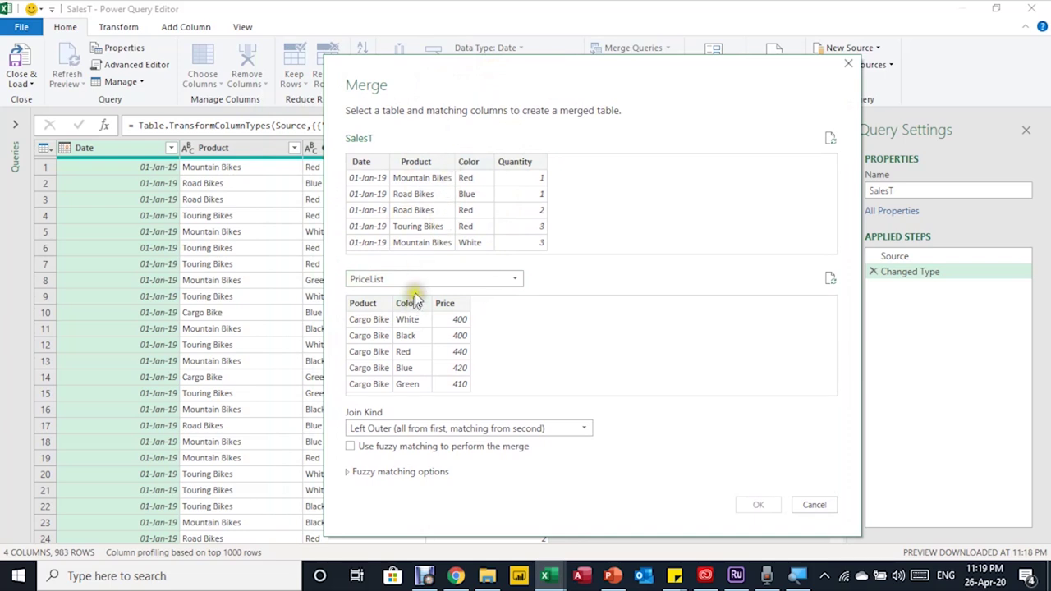
Match Product and Color in SalesT to Poduct and Color in PriceList, and complete the merge with a Left Outer join.
left_click(420, 163)
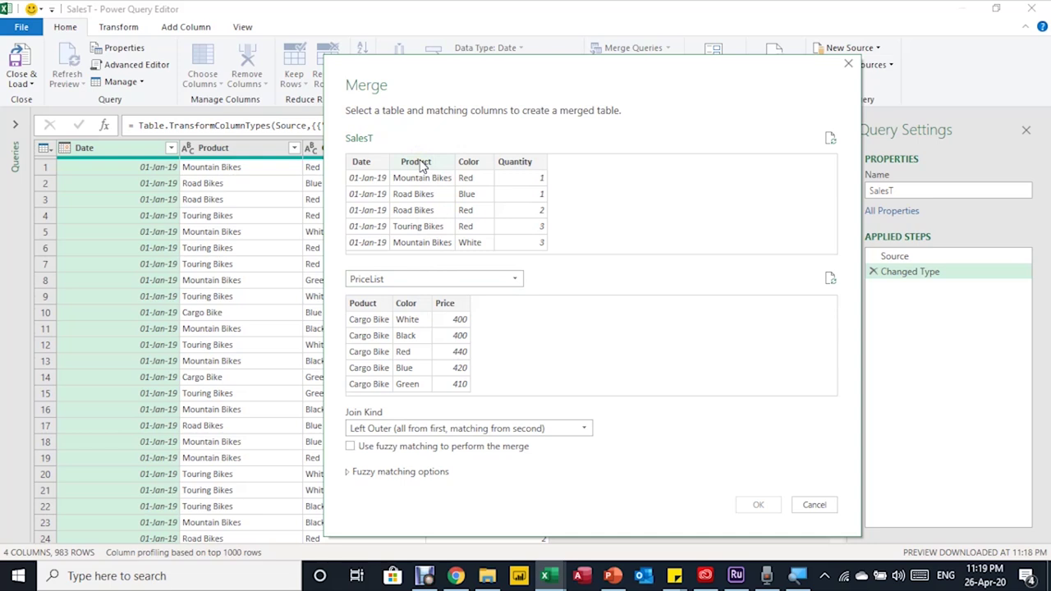
left_click(421, 164)
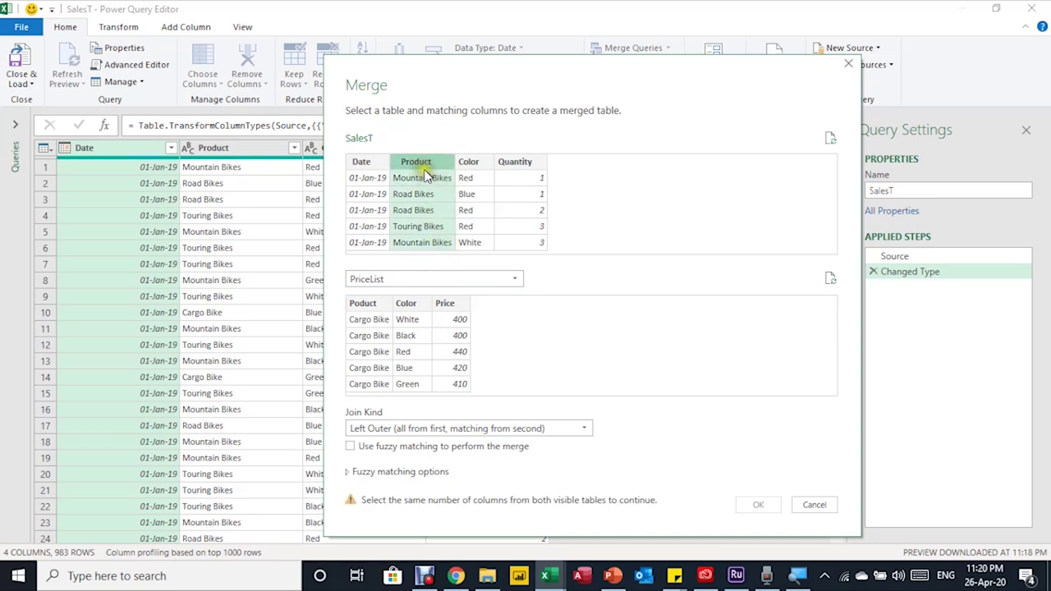
left_click(468, 162, "ctrl")
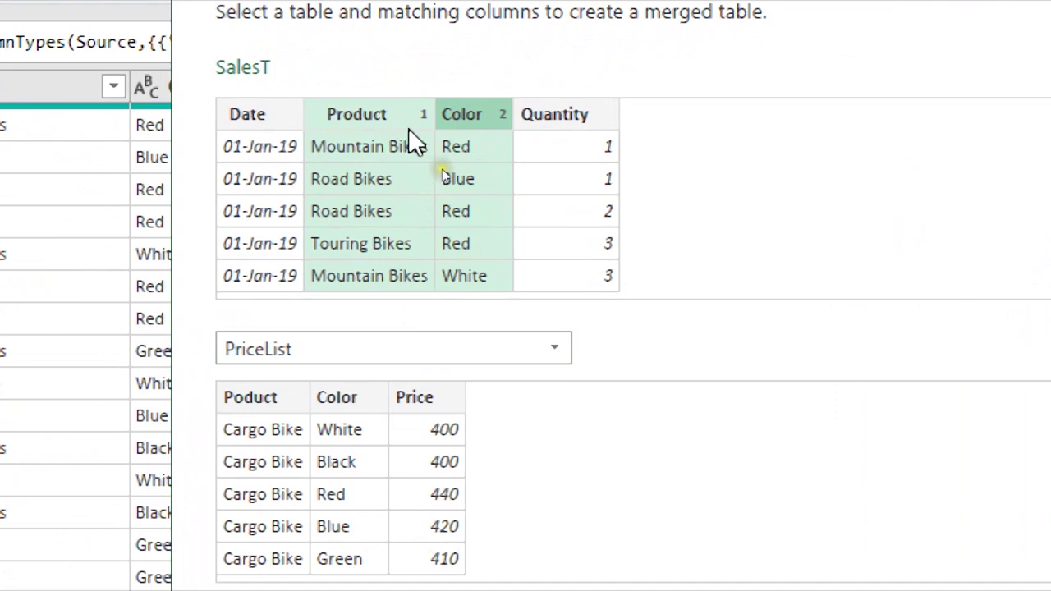
left_click(250, 403)
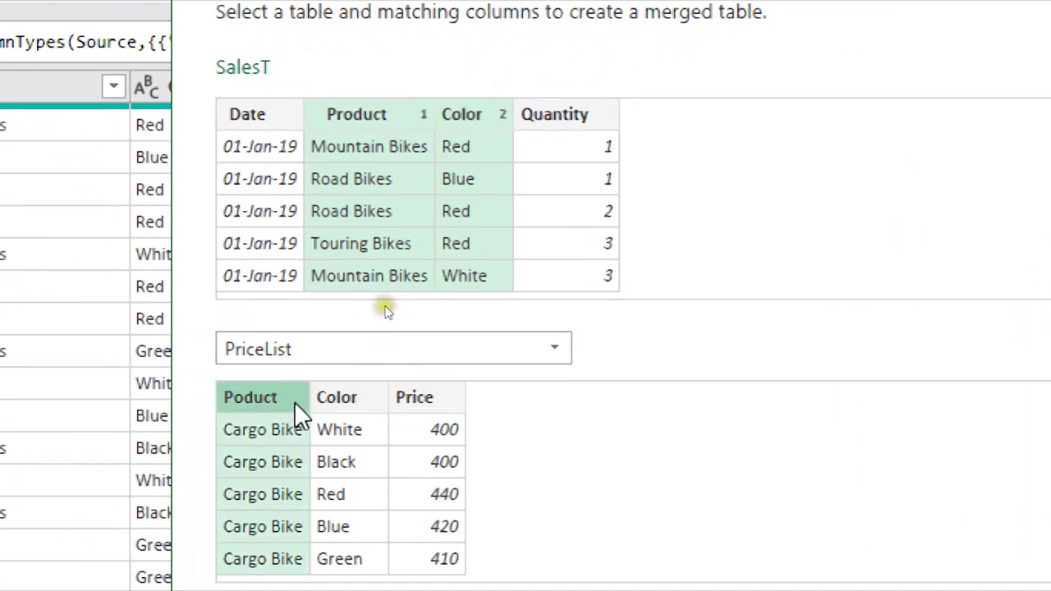
left_click(358, 403, "ctrl")
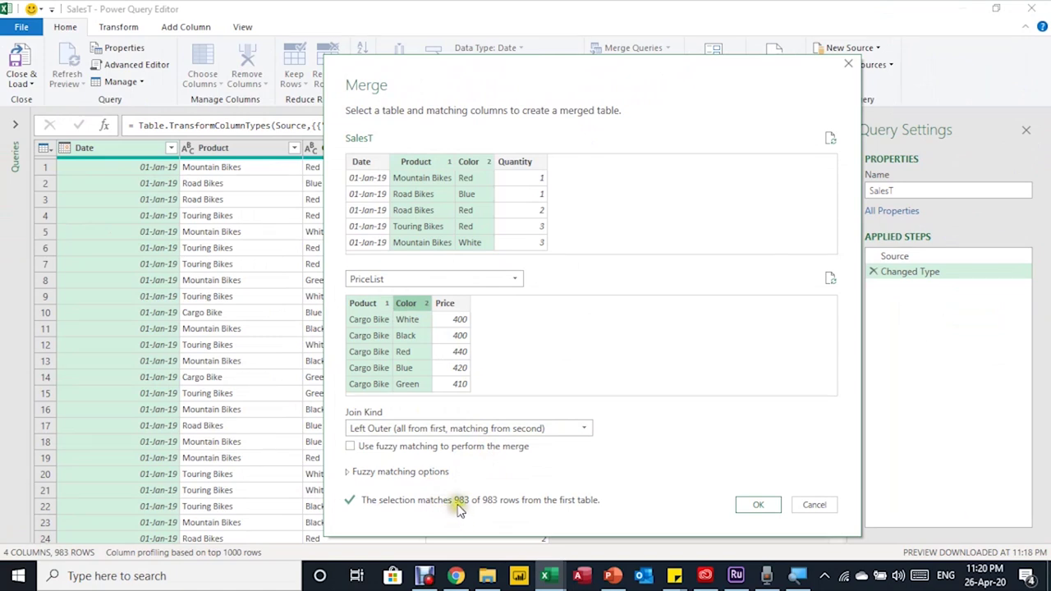
left_click(400, 431)
left_click(741, 506)
left_click(757, 506)
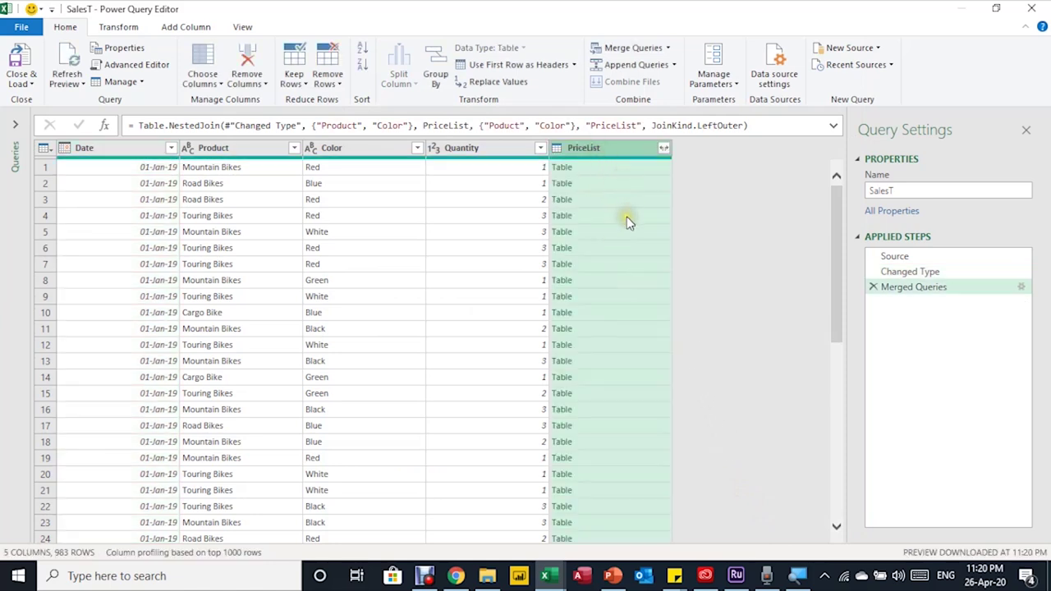
Preview the nested price tables in rows 1 and 7, and open the expand options of the PriceList column.
left_click(638, 170)
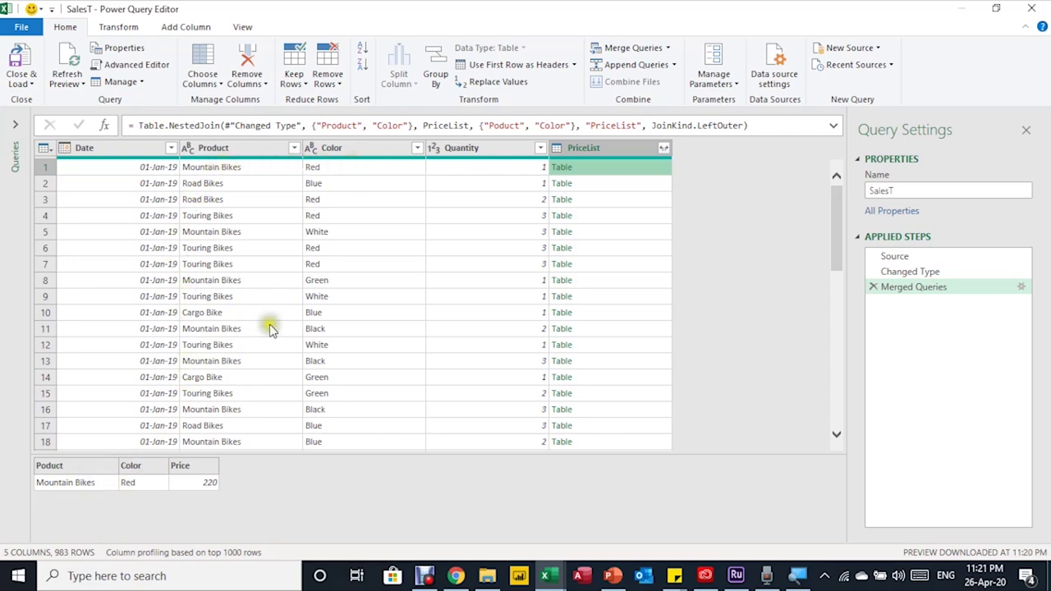
left_click(620, 264)
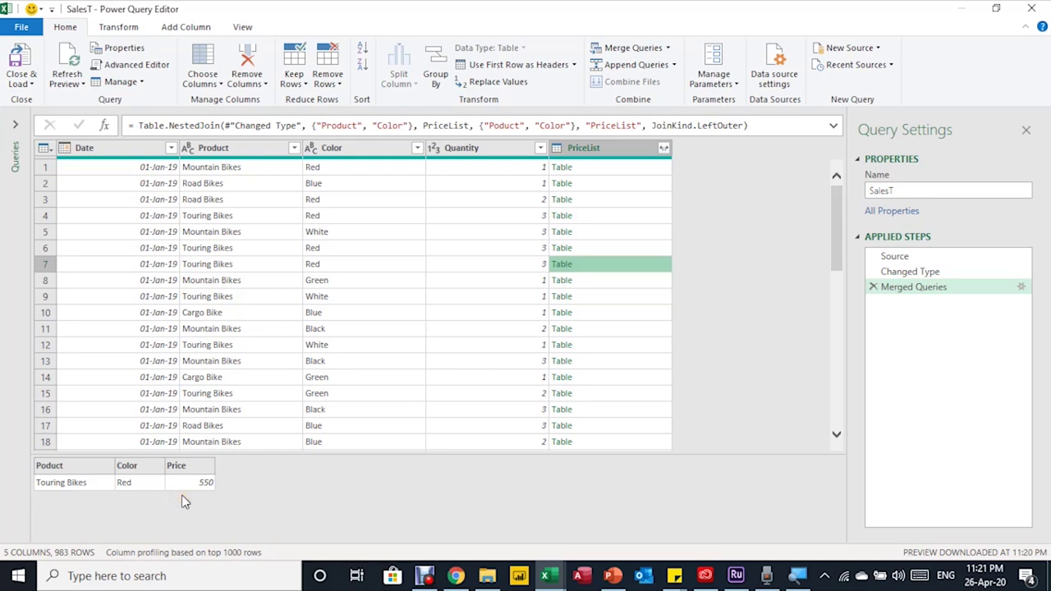
left_click(664, 149)
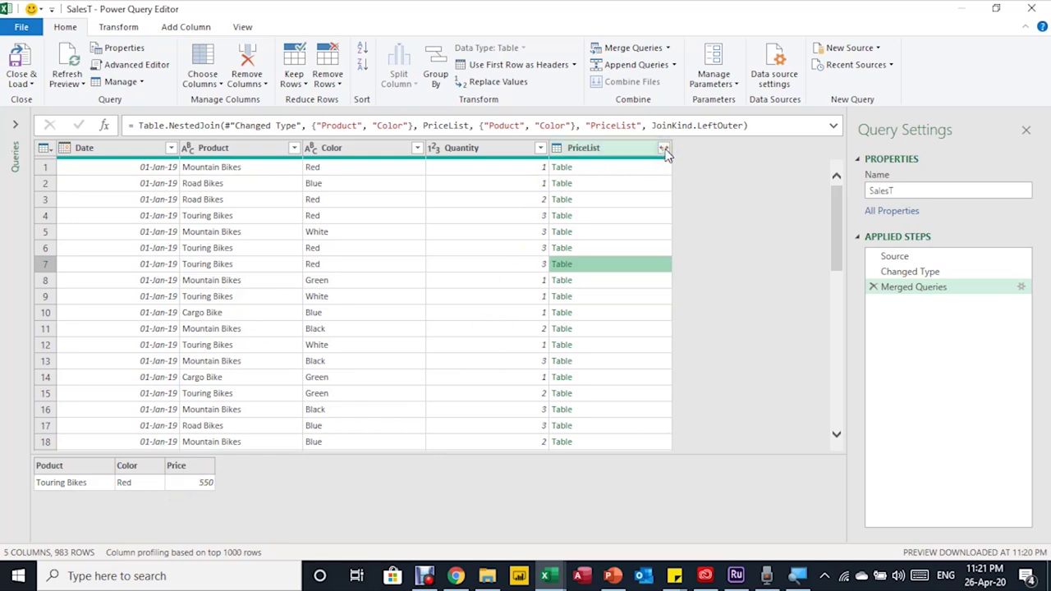
left_click(664, 148)
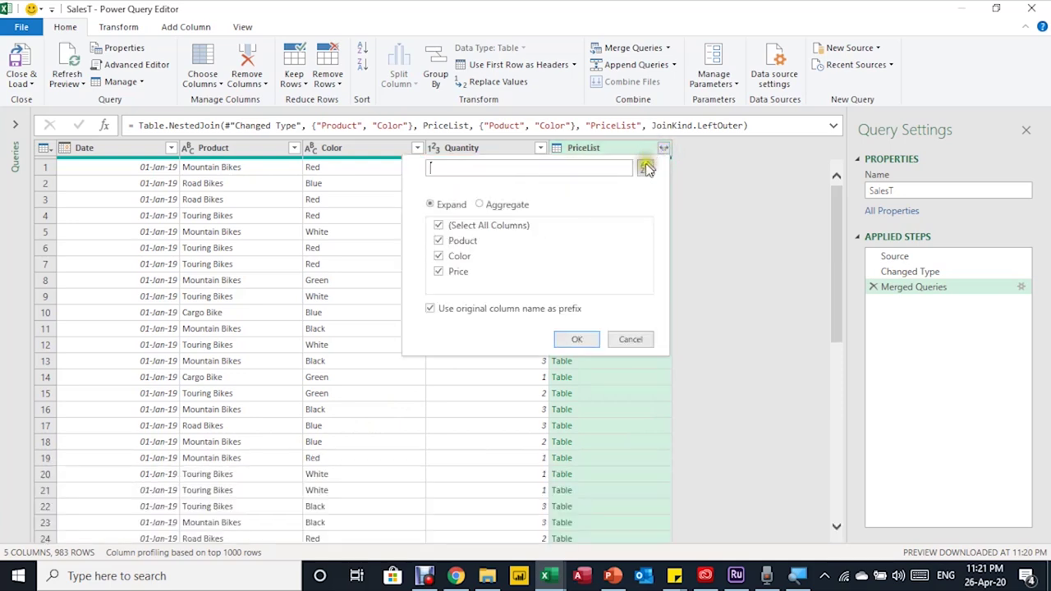
Expand the merged PriceList column to only its Price field, without using the original column name as prefix.
left_click(485, 227)
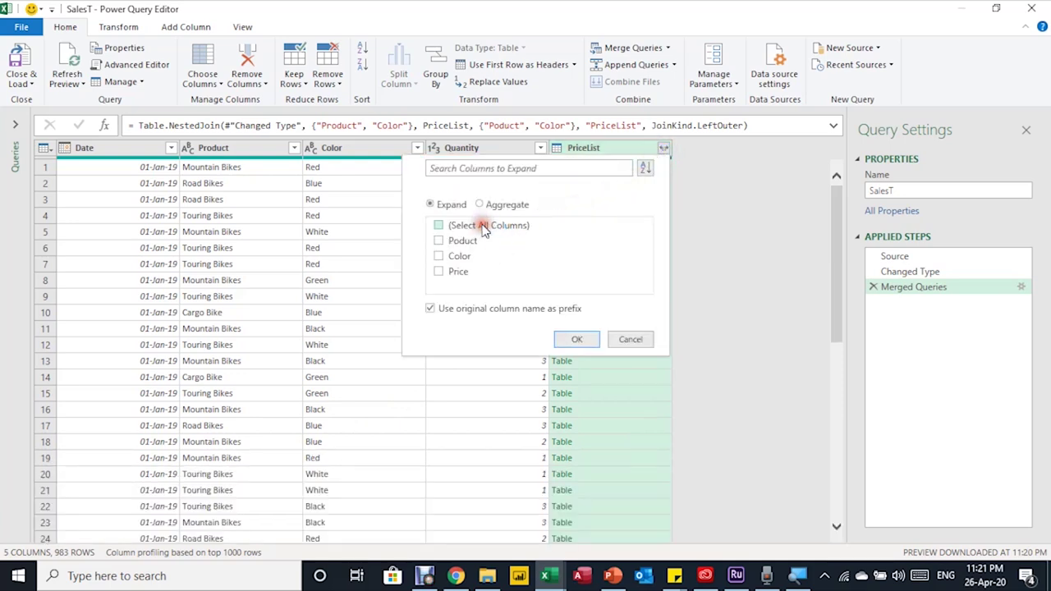
left_click(458, 272)
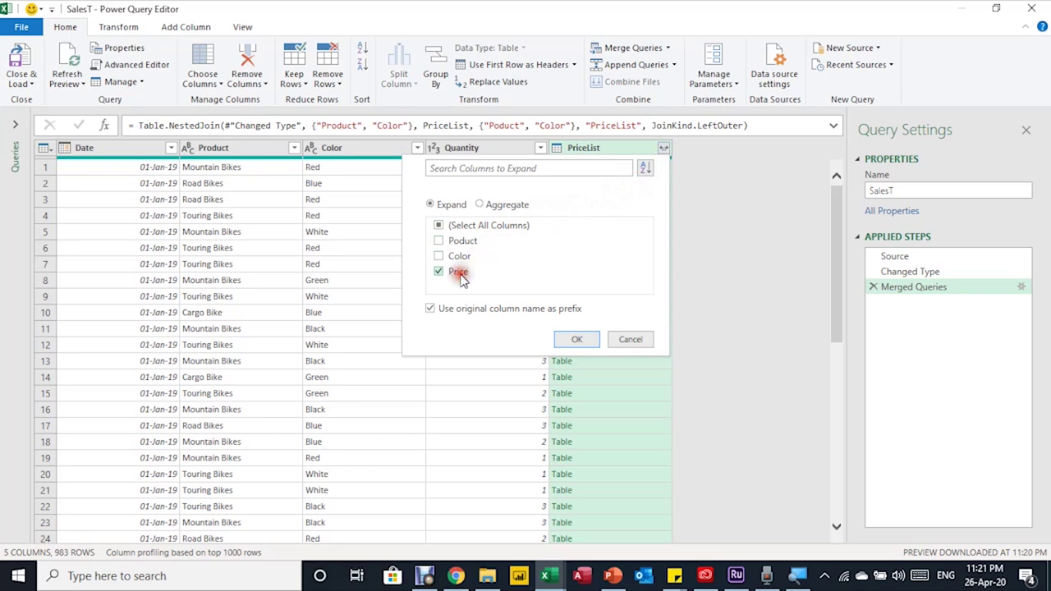
left_click(430, 309)
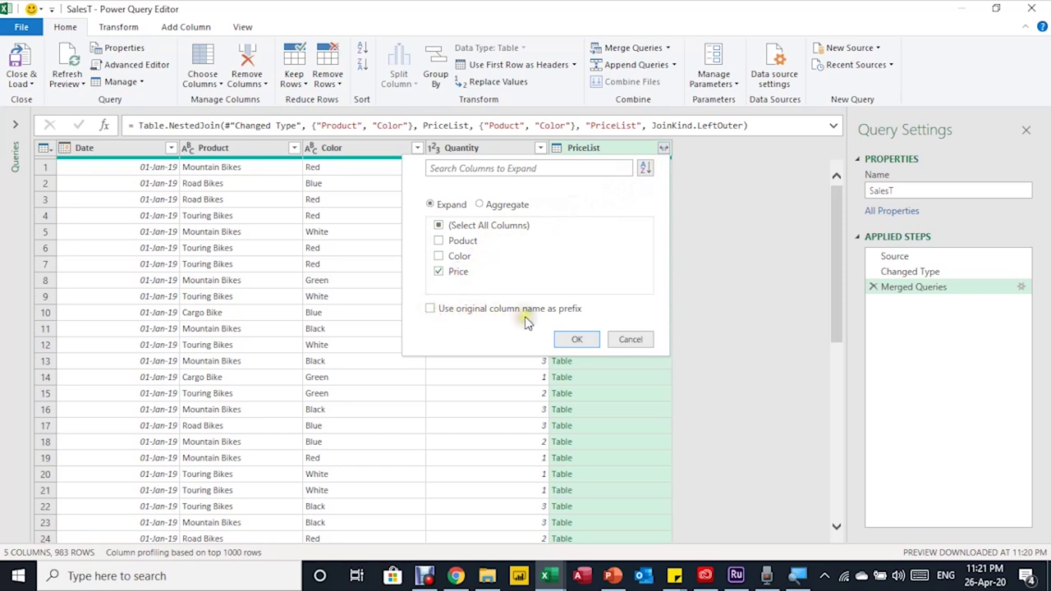
left_click(566, 345)
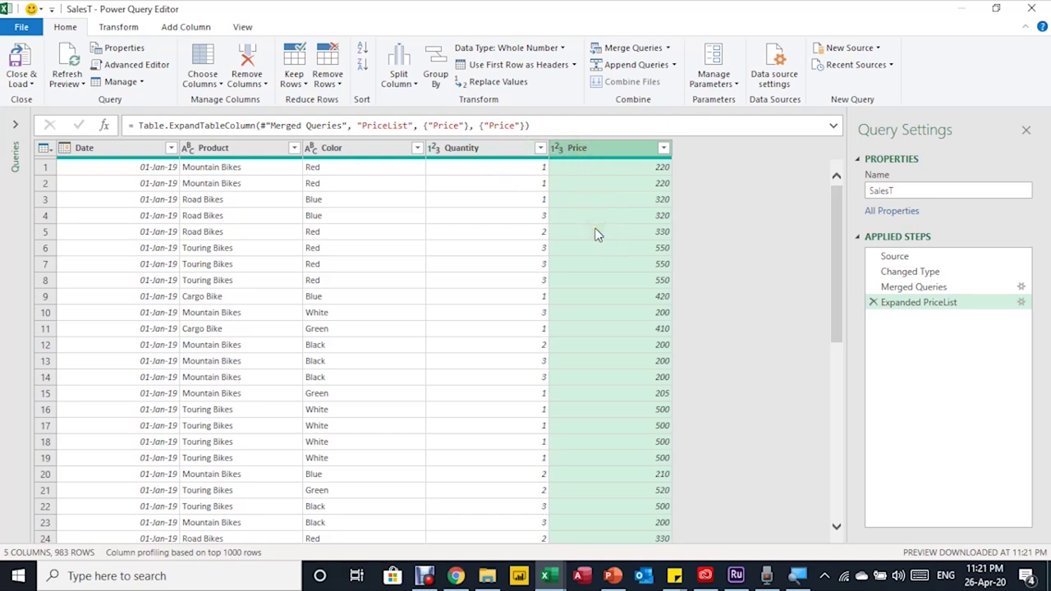
Add a new column that multiplies the Quantity and Price columns.
left_click(487, 151)
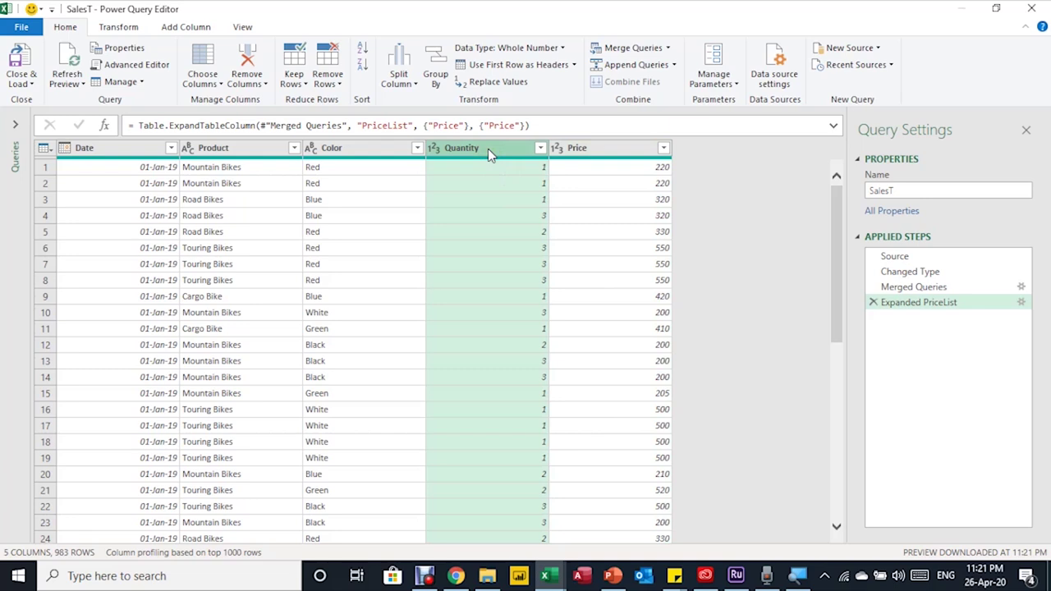
left_click(616, 153, "ctrl")
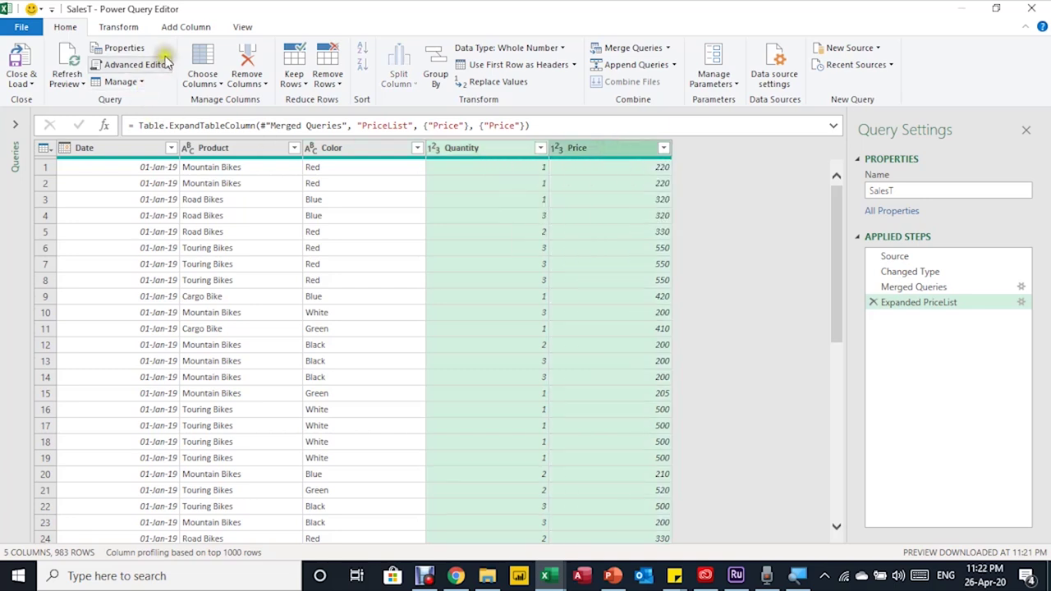
left_click(186, 30)
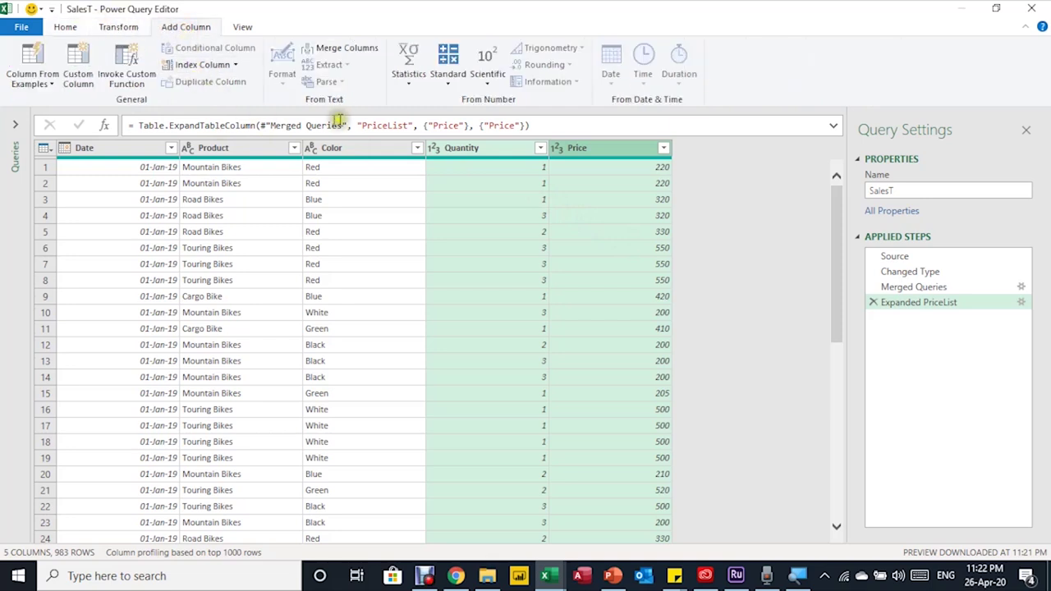
left_click(451, 86)
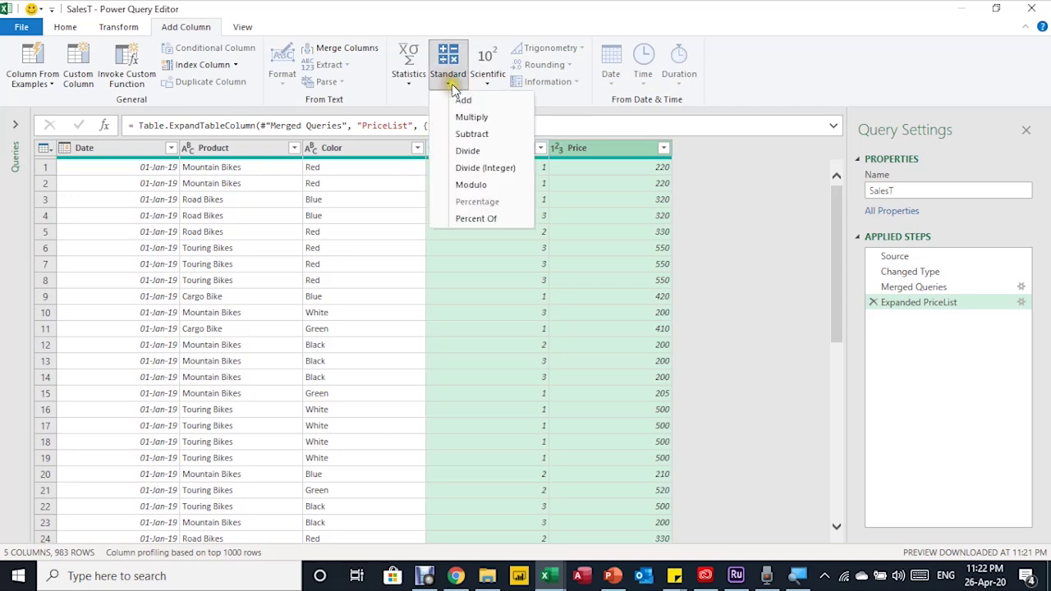
left_click(474, 119)
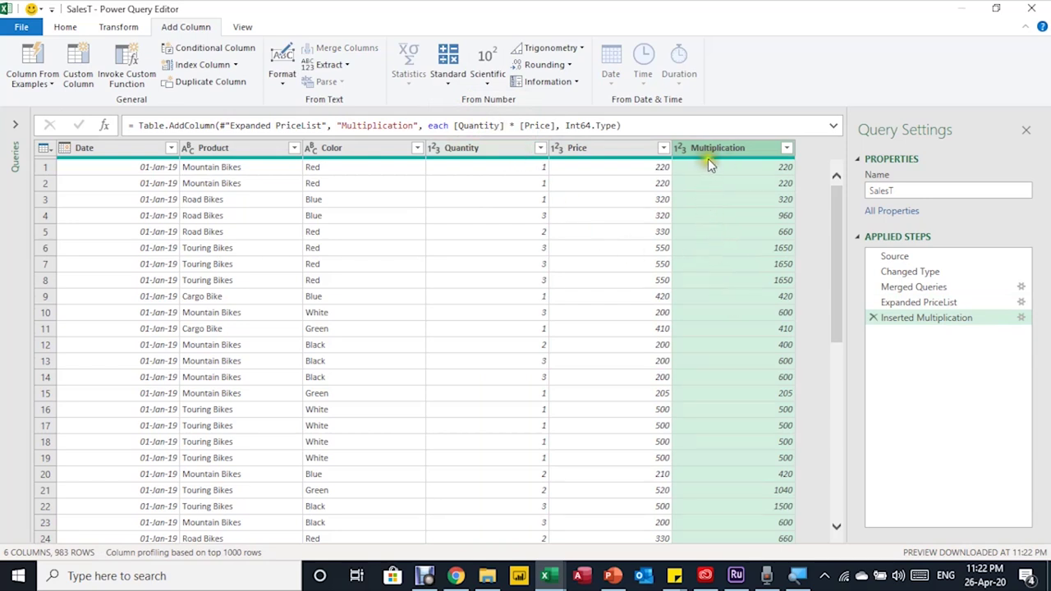
Rename the Multiplication column to Revenue.
mouse_move(709, 158)
double_click(719, 149)
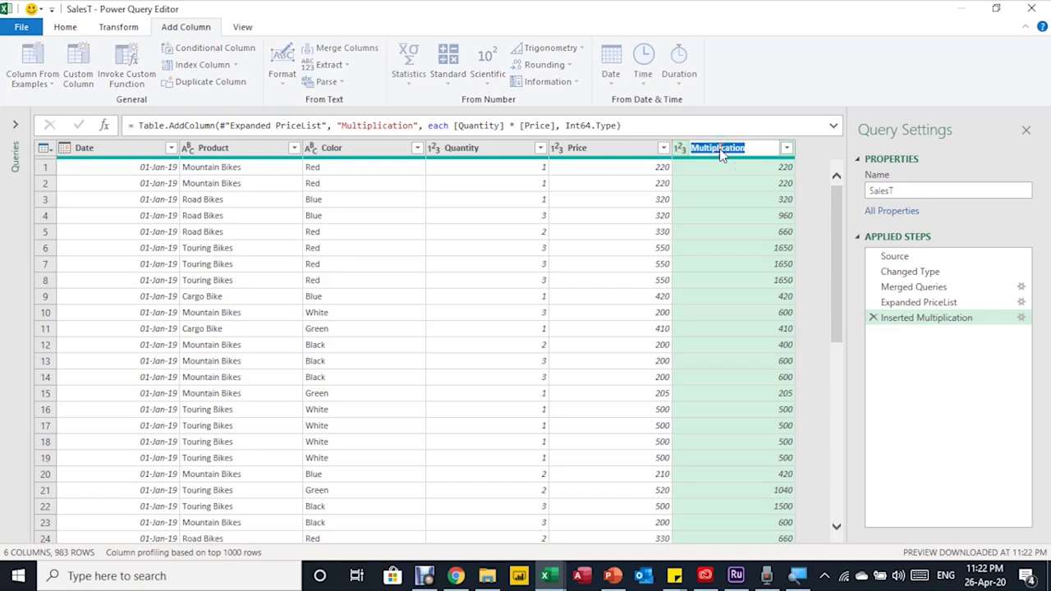
type("Revenue")
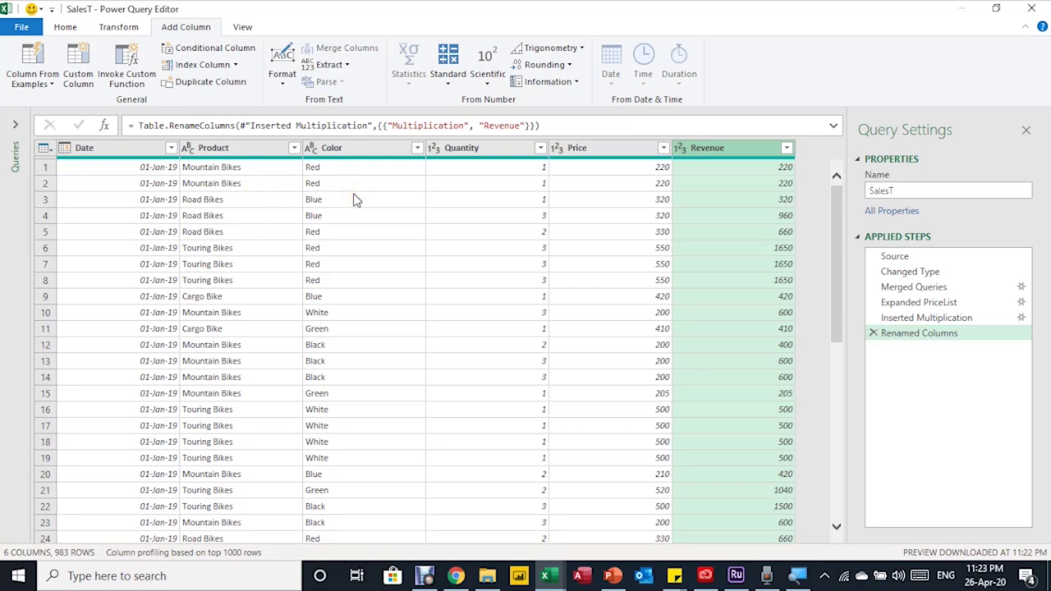
Close the query and load it as a table into the existing PowerQuery worksheet at cell M1.
left_click(74, 27)
left_click(24, 83)
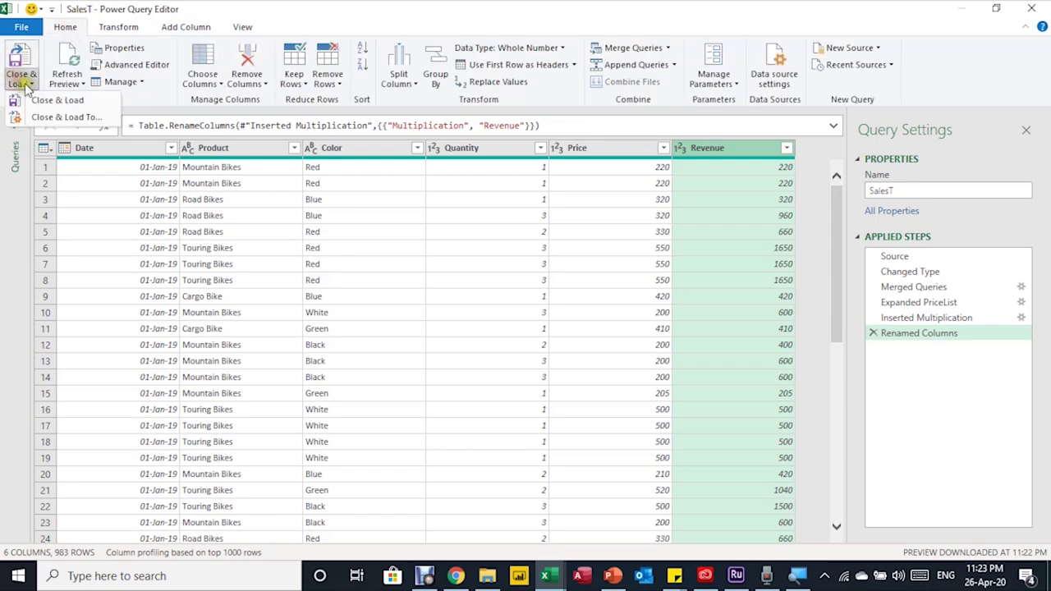
left_click(45, 117)
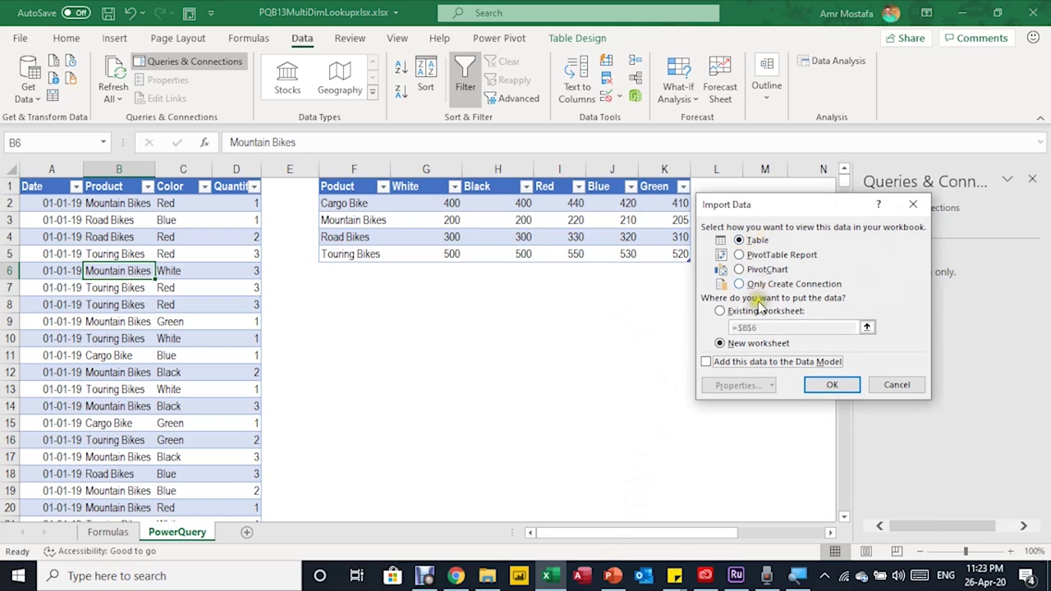
left_click(720, 310)
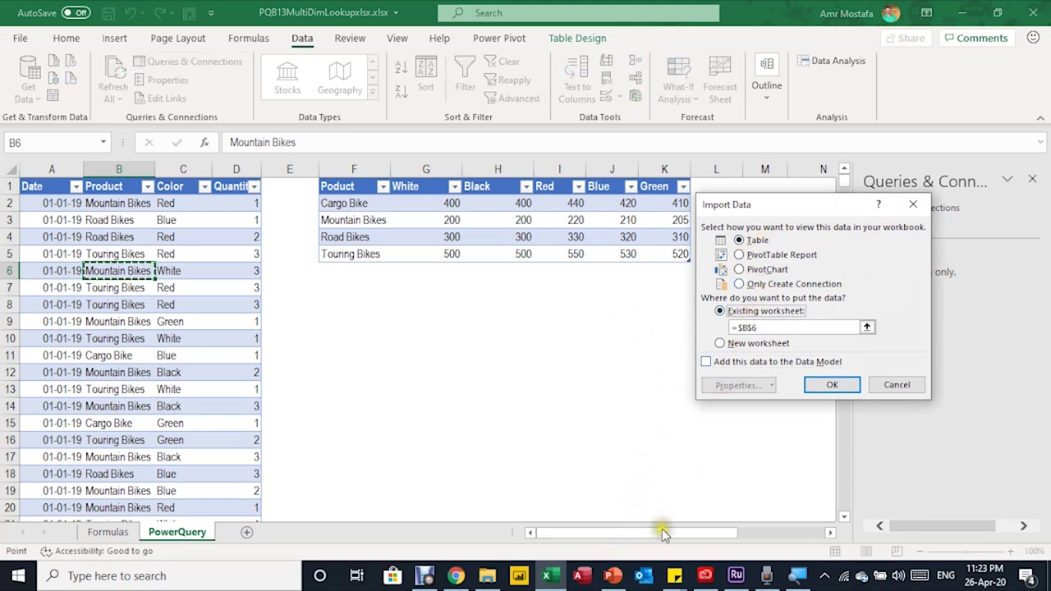
left_click_drag(663, 532, 691, 532)
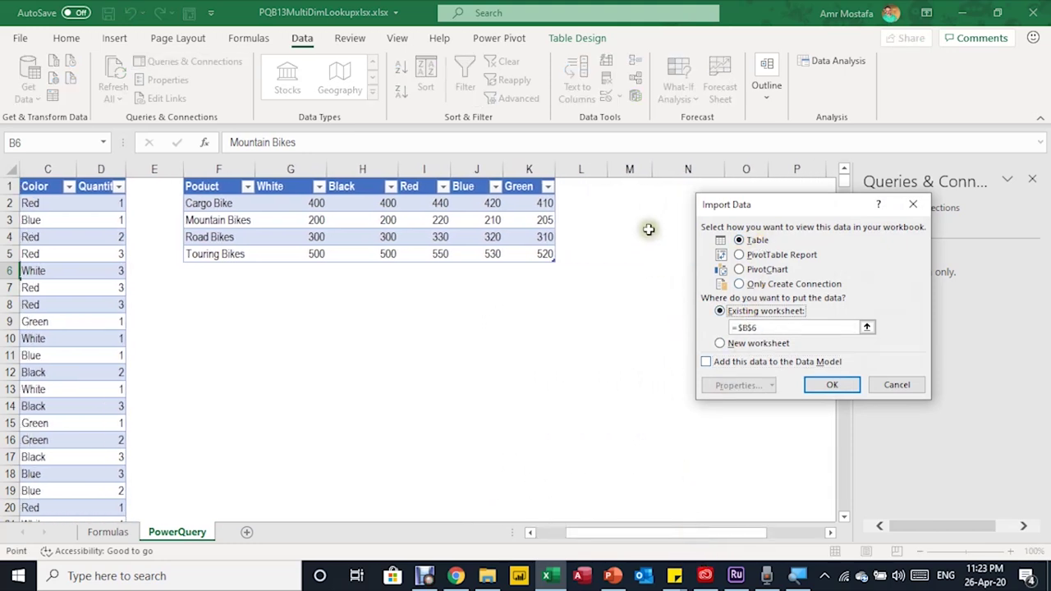
left_click(632, 187)
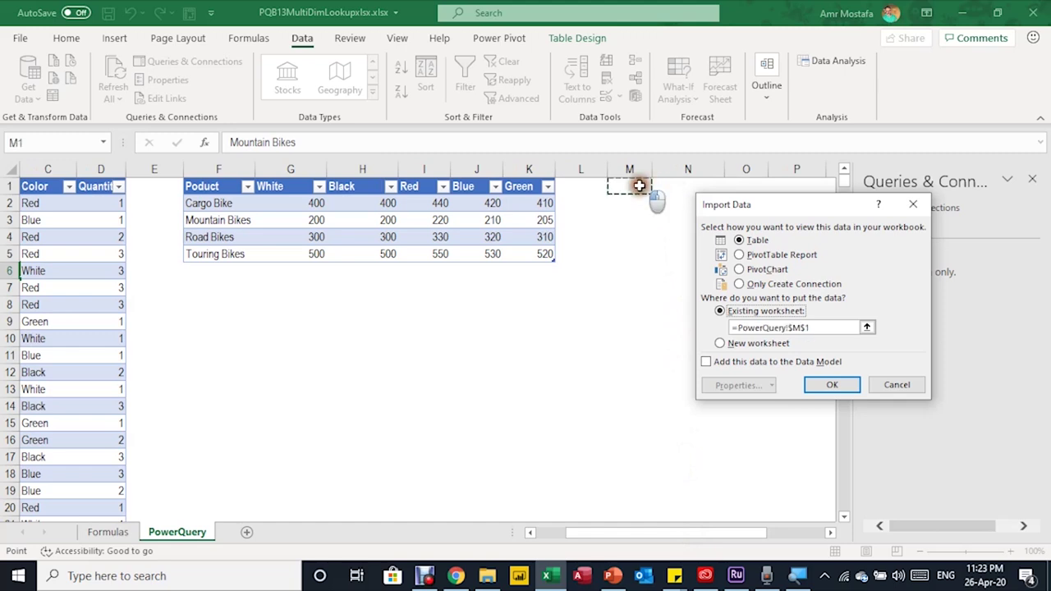
left_click(833, 384)
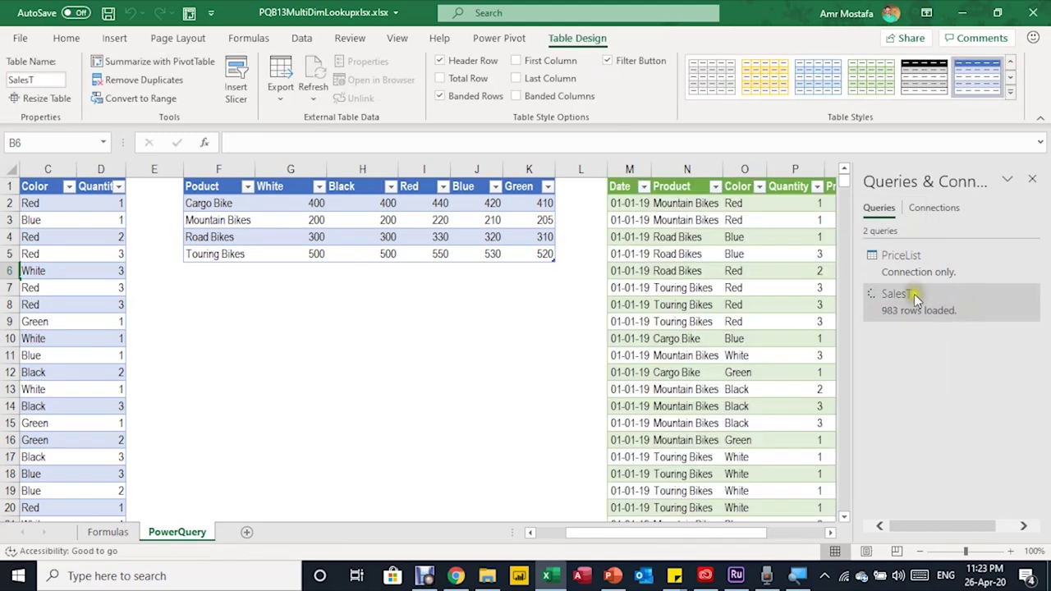
Examine the Price and Revenue columns of the loaded sales table beside the price list.
left_click(829, 532)
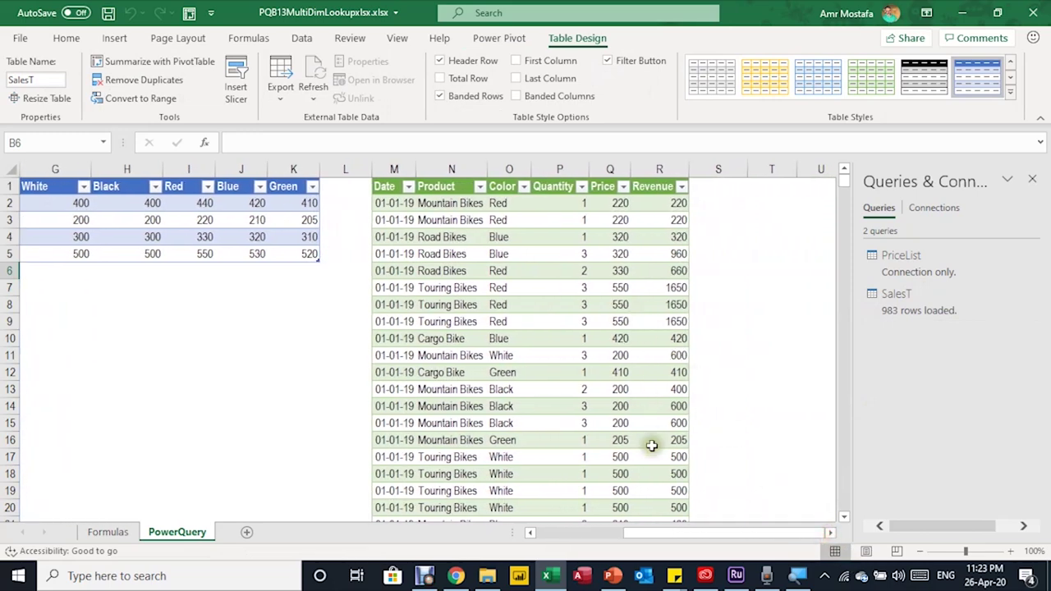
mouse_move(680, 531)
left_mouse_down()
mouse_move(608, 532)
mouse_move(673, 531)
left_mouse_up()
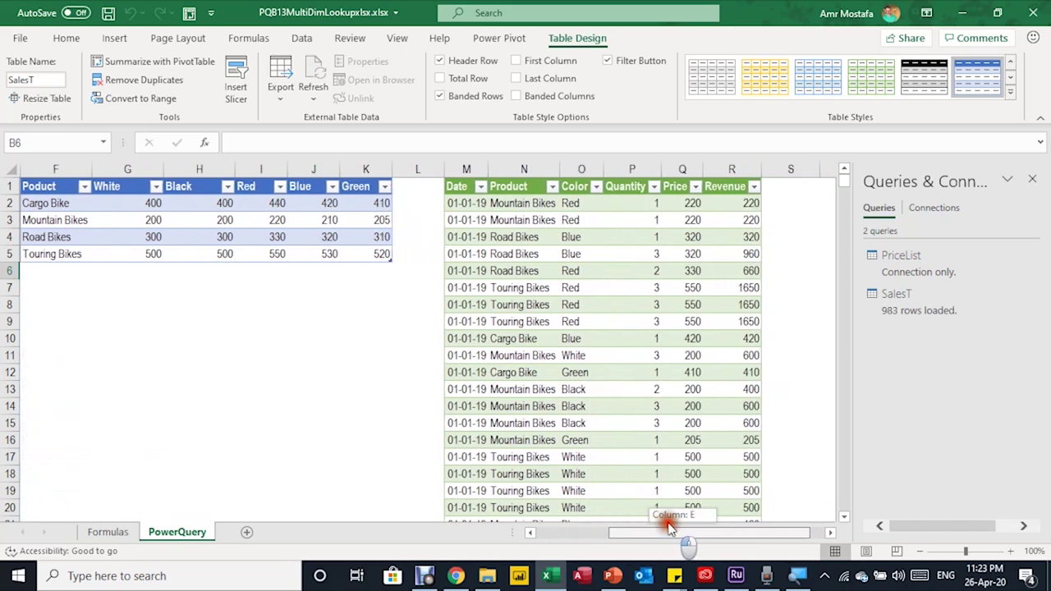
left_click(733, 205)
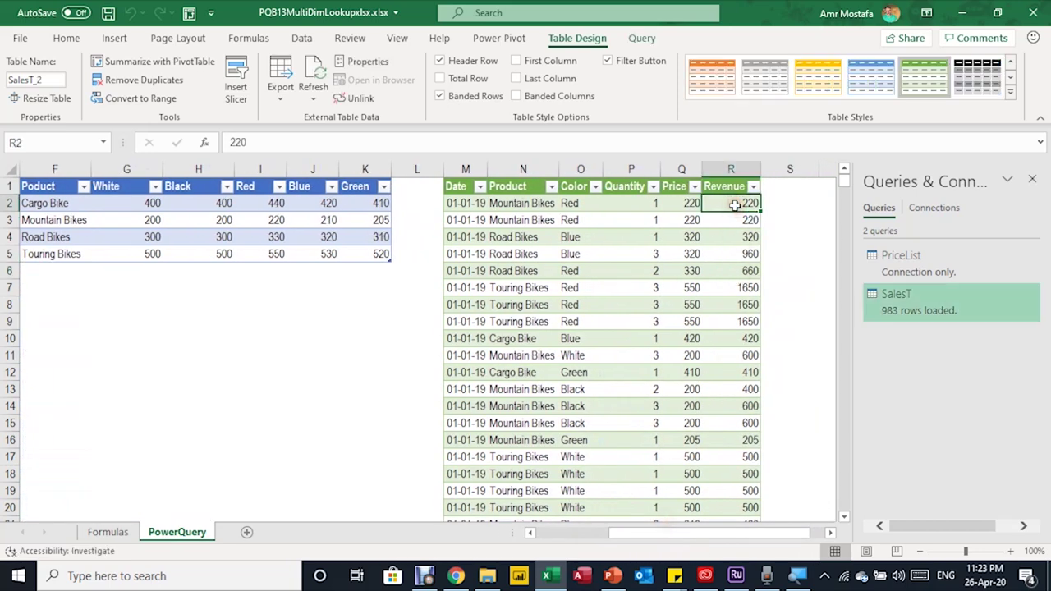
left_click(706, 333)
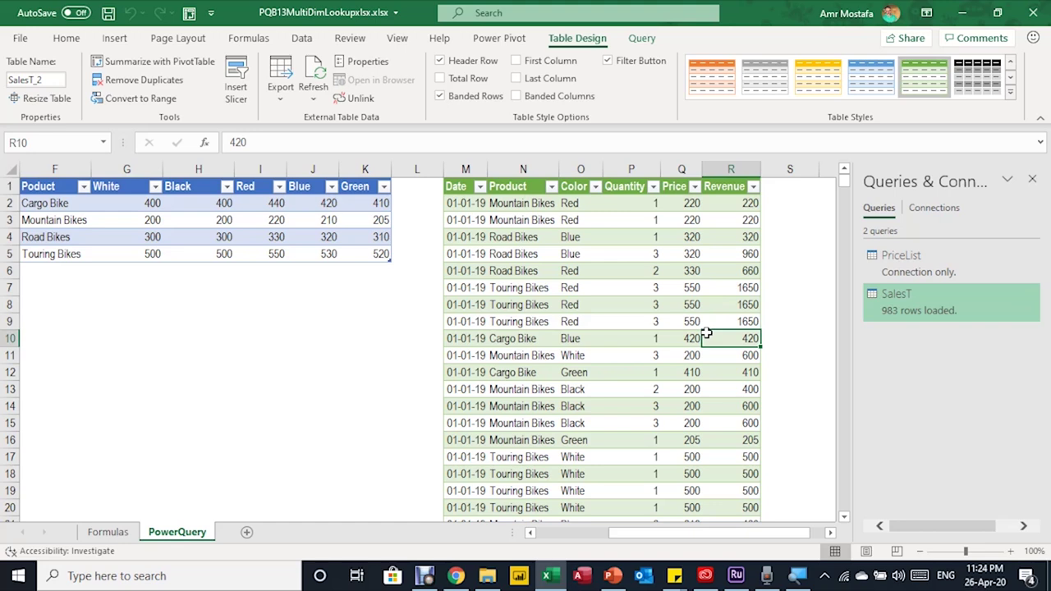
left_click(691, 254)
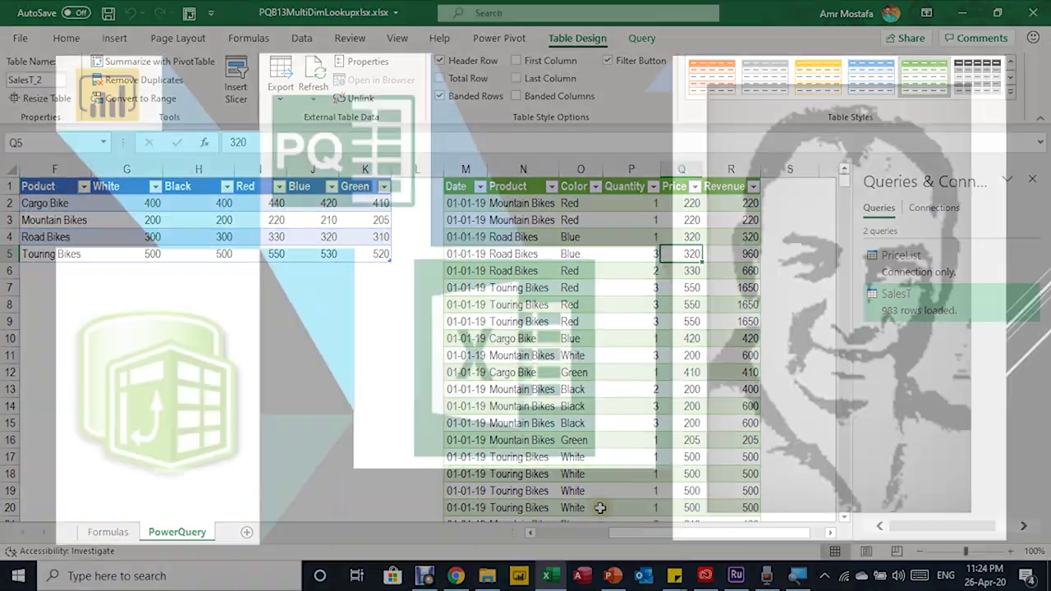
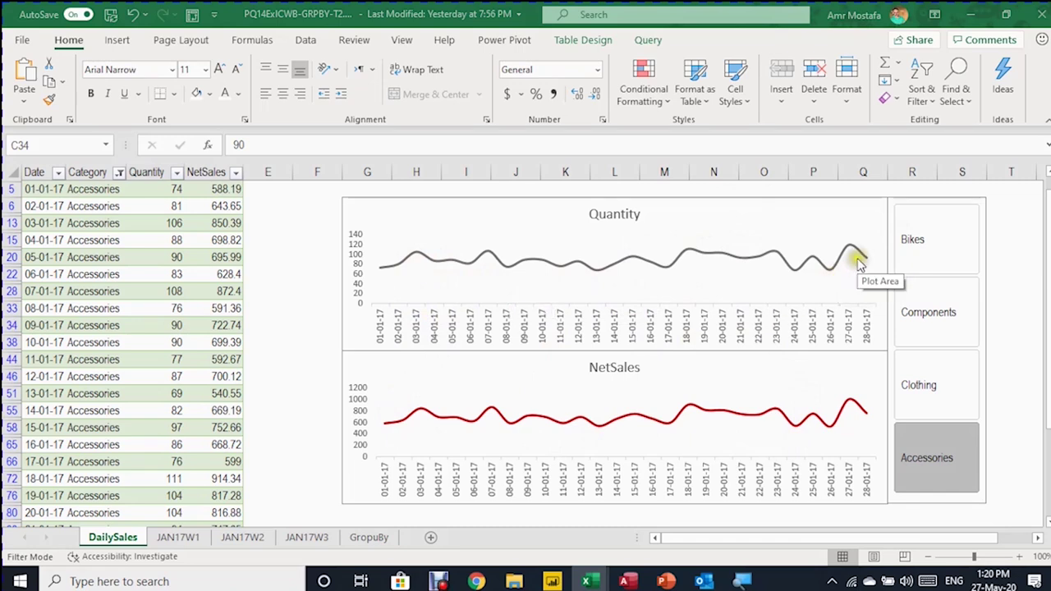
Filter the DailySales table and charts to the Bikes category and look through the filtered rows.
left_click(928, 242)
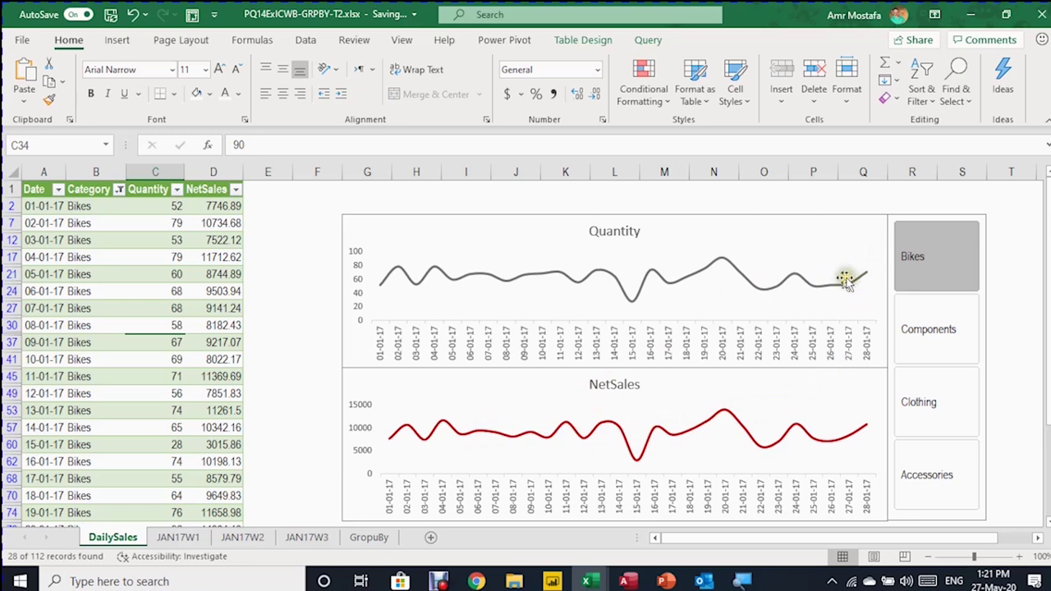
left_click(93, 293)
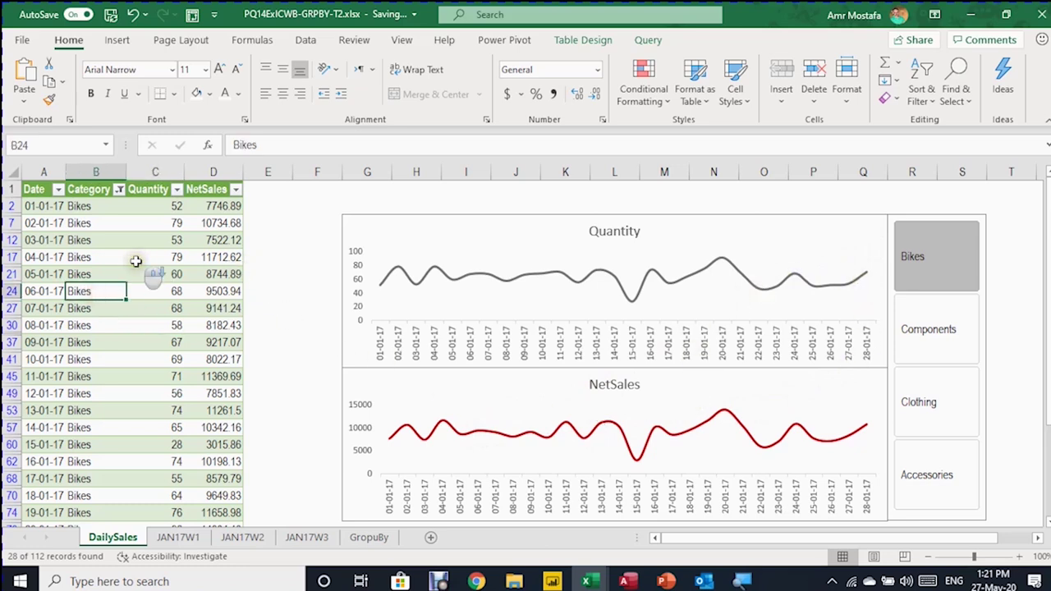
scroll(136, 262, "down", 2)
scroll(136, 262, "up", 2)
scroll(78, 244, "up", 1)
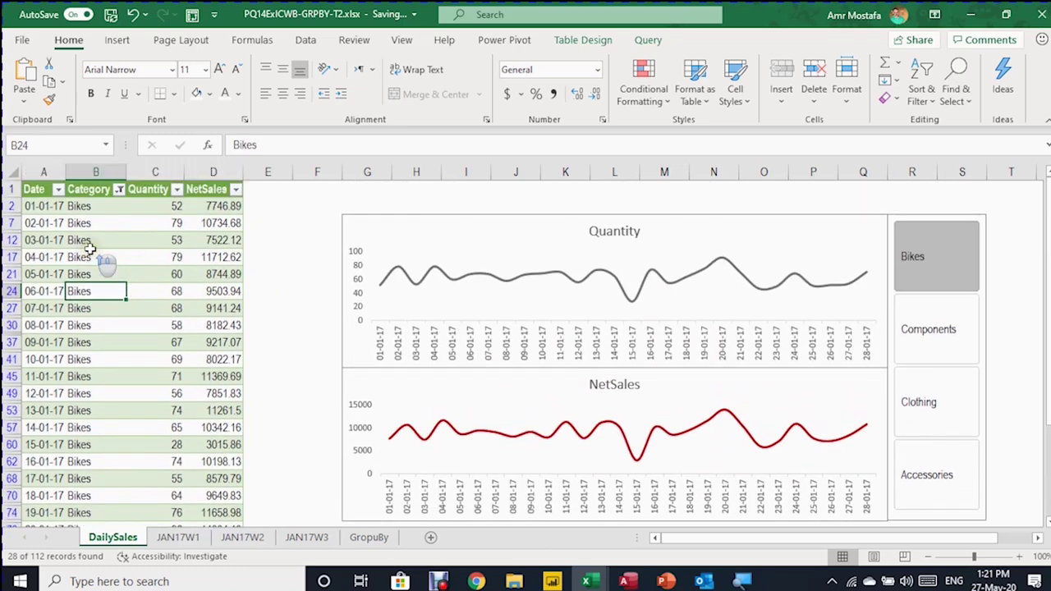
scroll(101, 316, "down", 5)
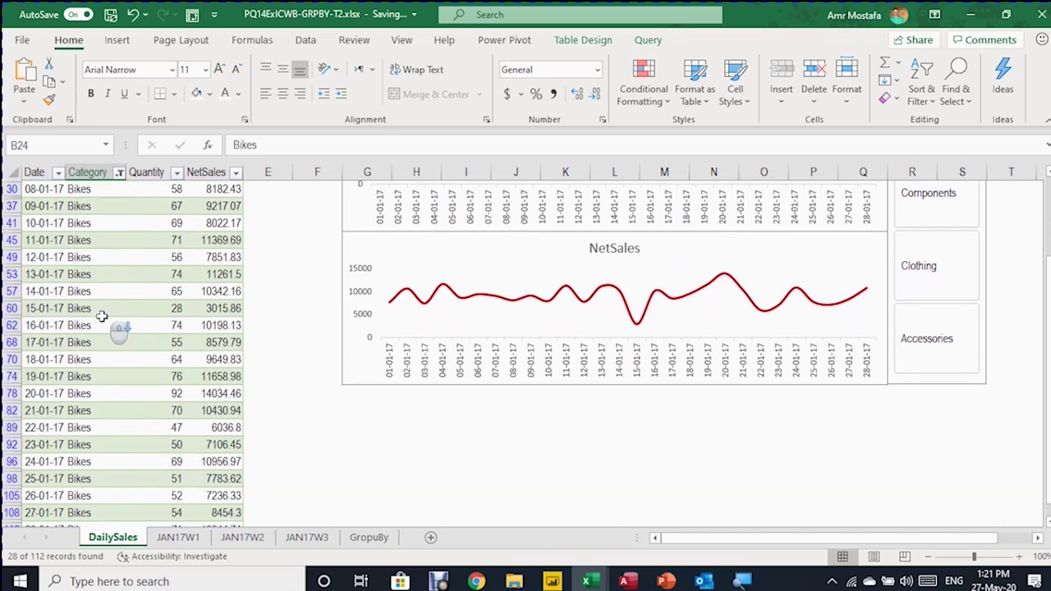
scroll(82, 399, "up", 4)
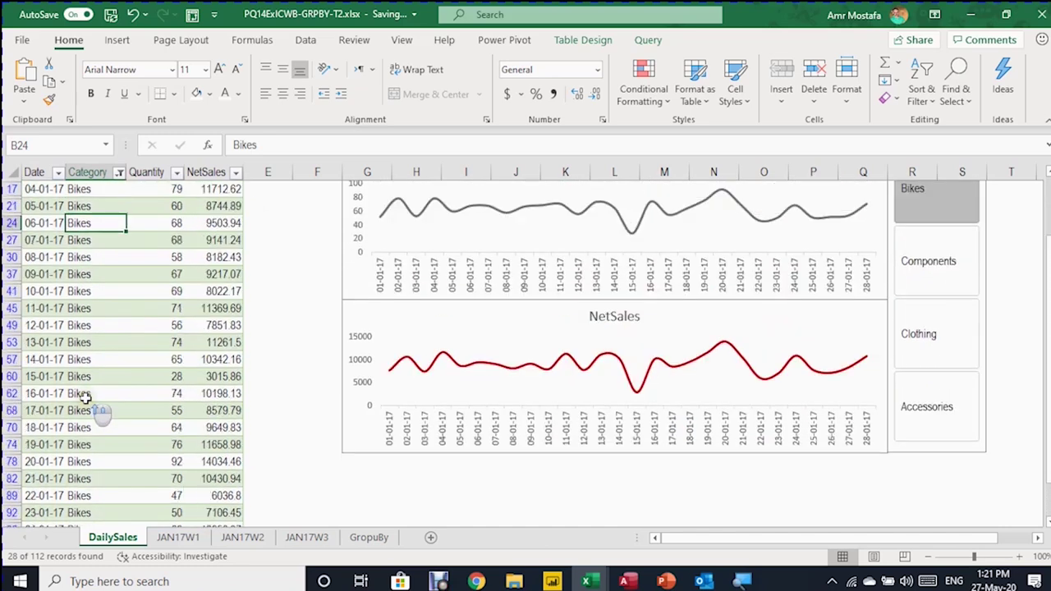
scroll(86, 399, "up", 2)
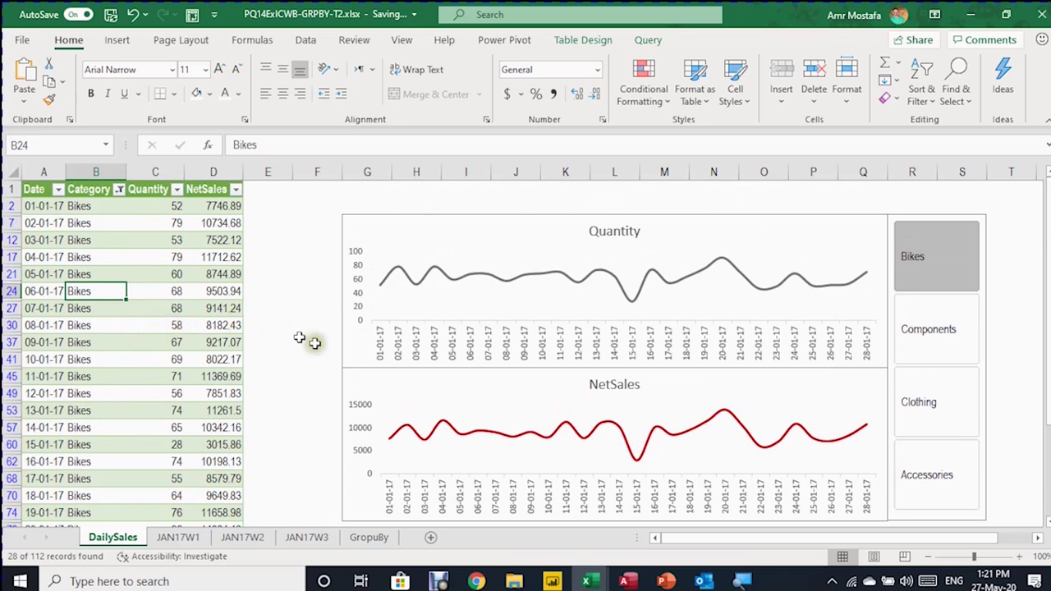
Switch to the PQ14ExICWB-GRPBY-T3.xlsx workbook and examine the JAN17W1 table from its first to its last row.
mouse_move(587, 581)
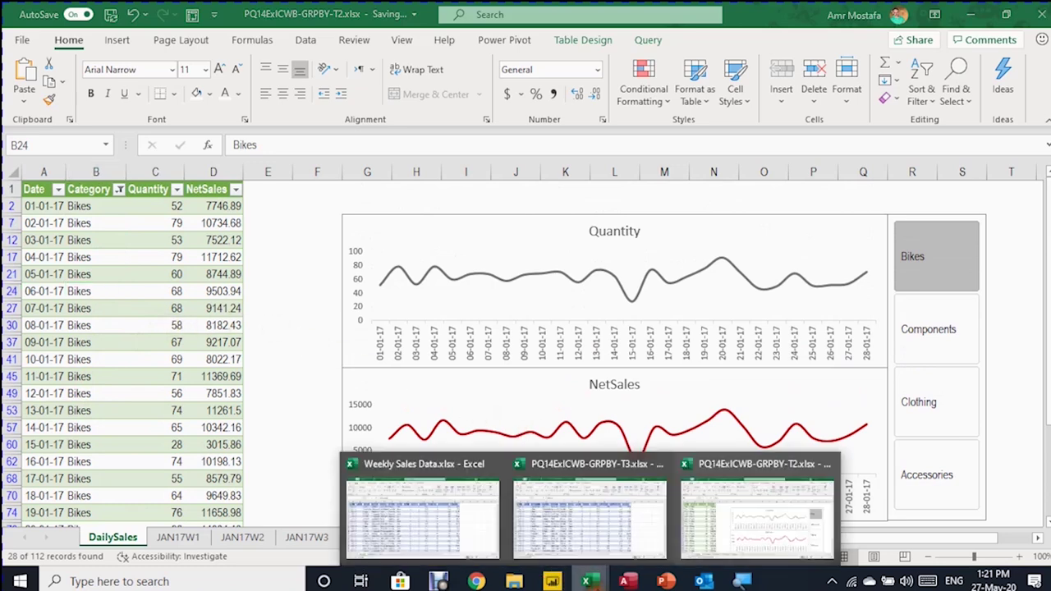
left_click(579, 529)
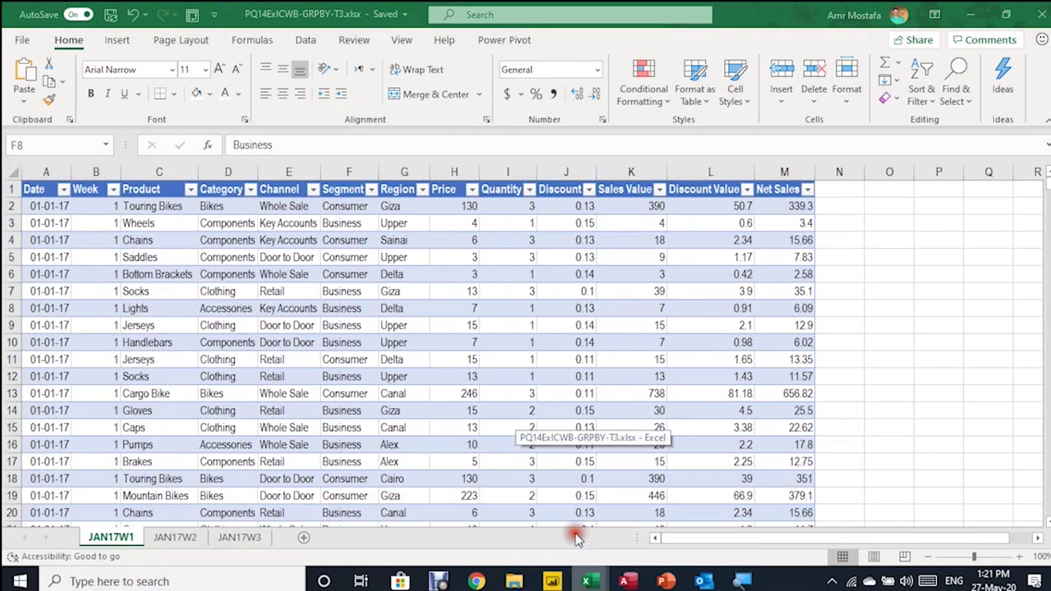
left_click(50, 222)
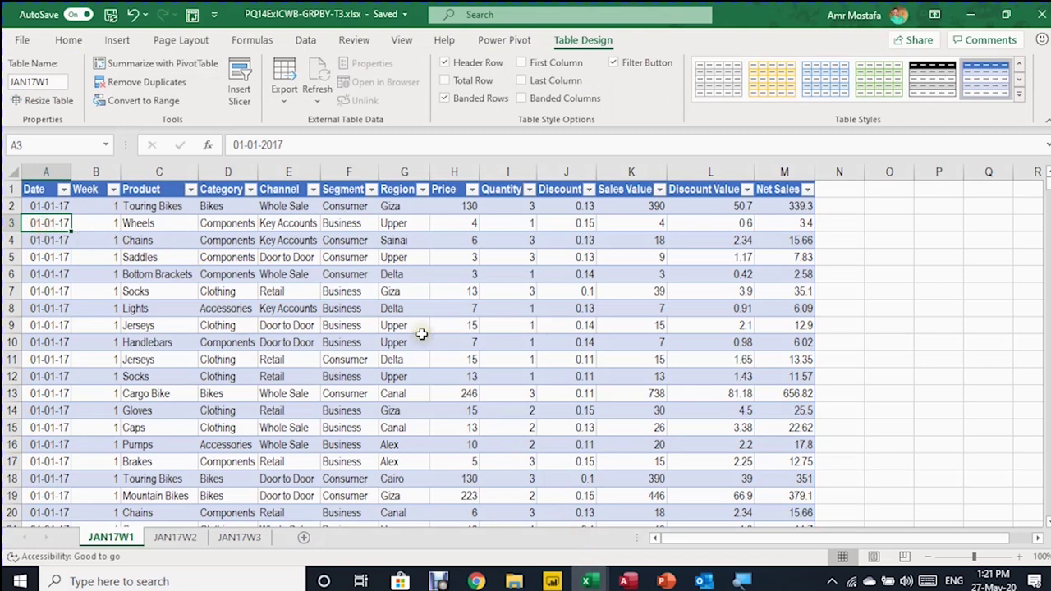
key("ctrl+Down")
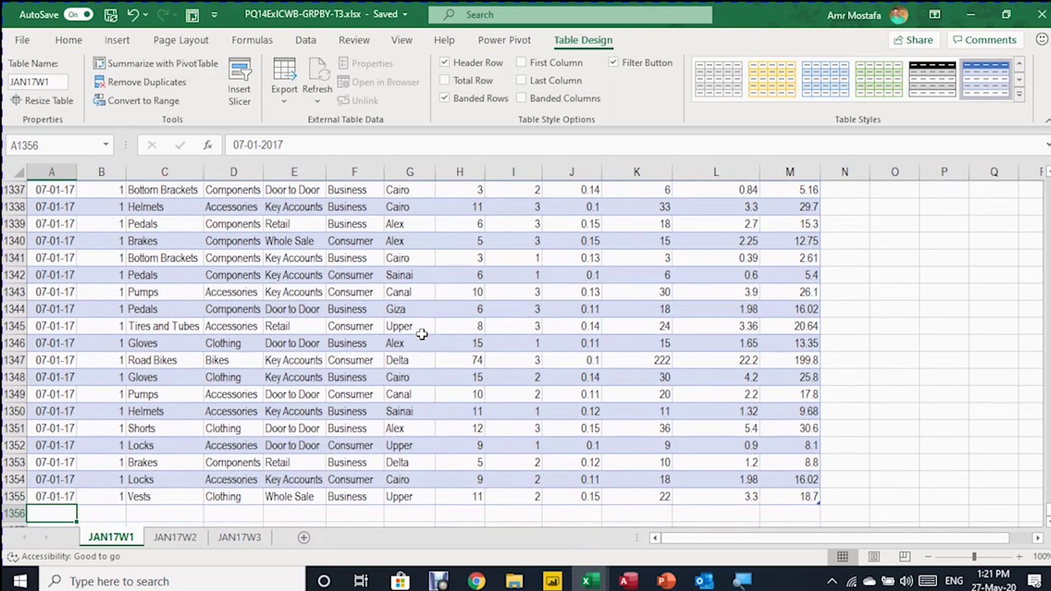
key("ctrl+Up")
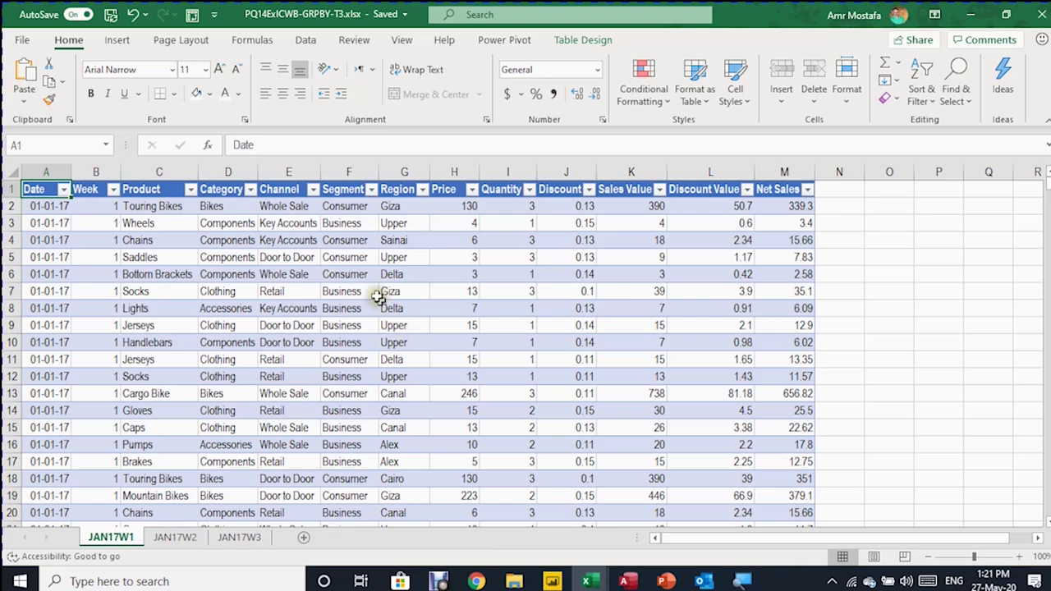
left_click(266, 256)
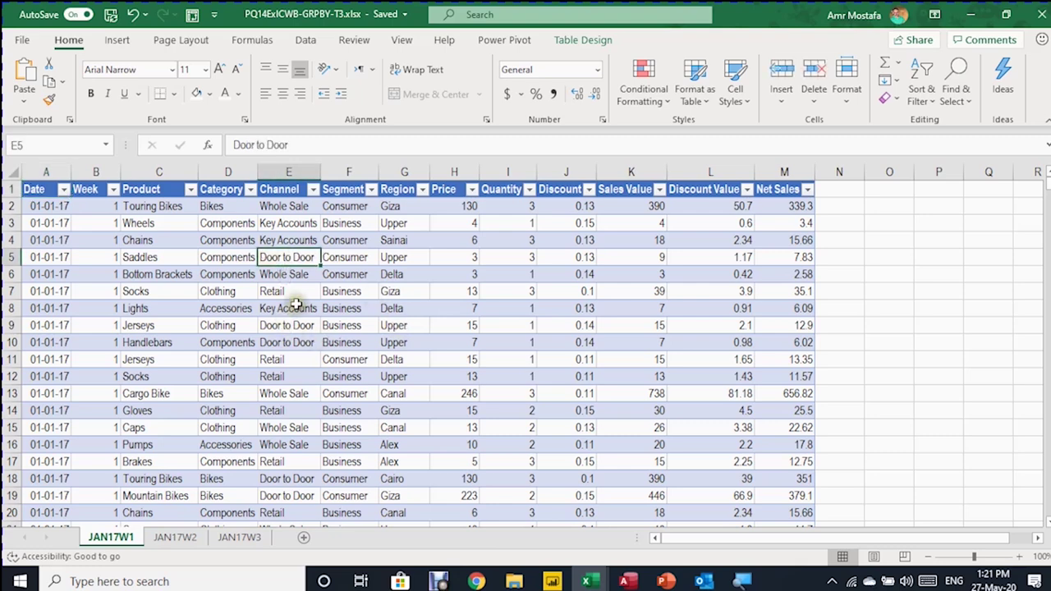
Check the table name of the weekly sales table on the JAN17W1 sheet.
left_click(583, 39)
left_click(33, 82)
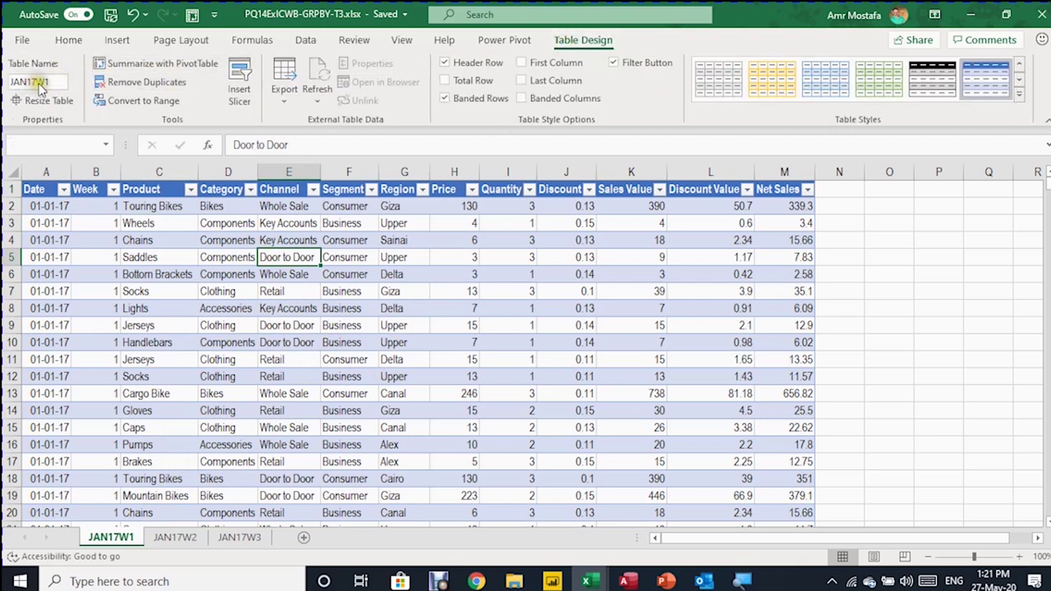
left_click(211, 308)
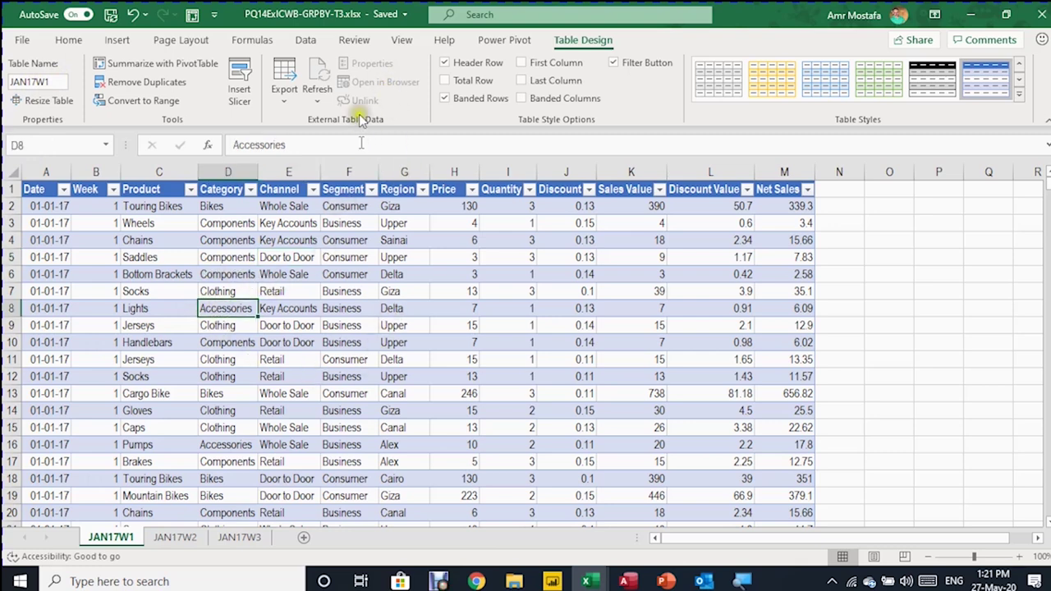
Load the JAN17W1 table into the Power Query Editor and delete the query's Changed Type step.
left_click(306, 41)
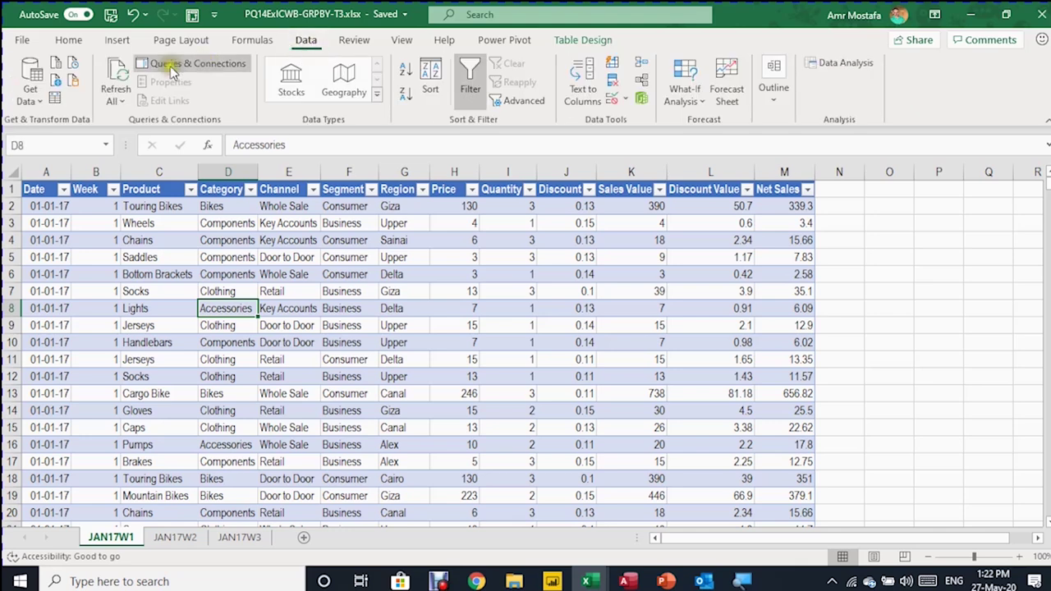
left_click(56, 99)
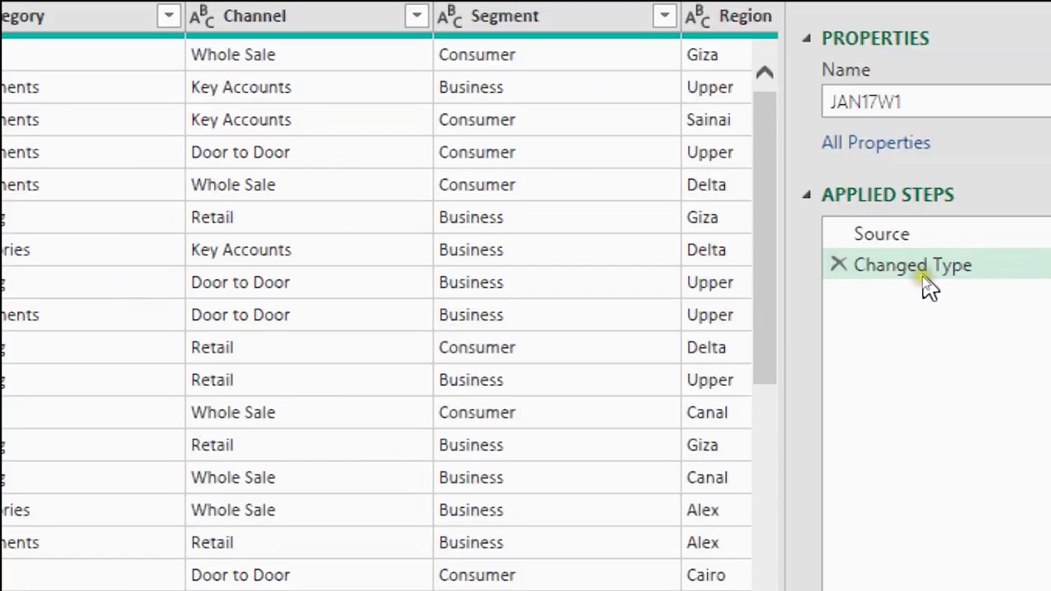
left_click(879, 275)
key("Delete")
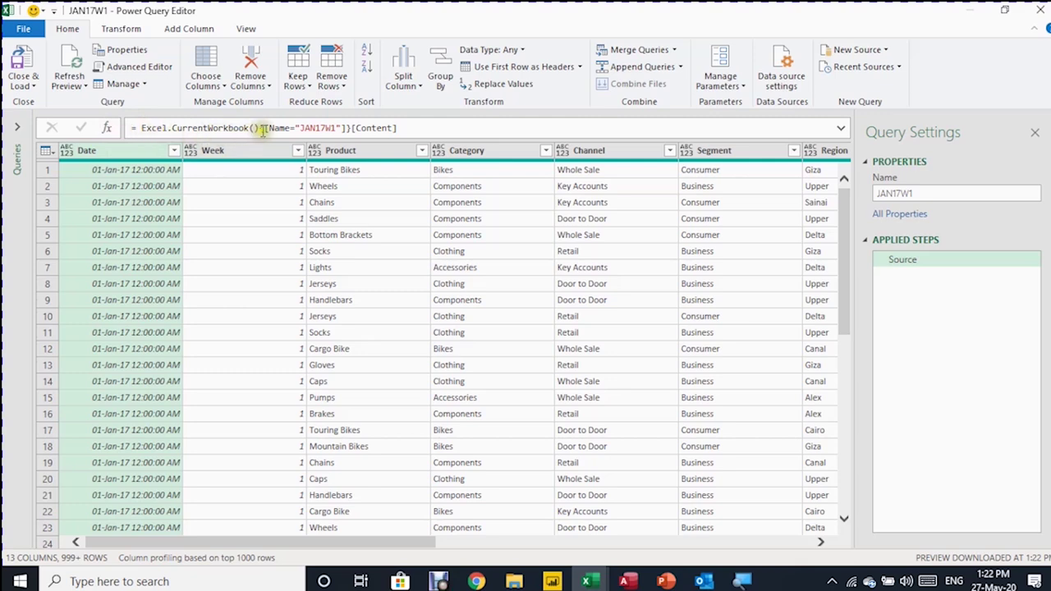
Shorten the JAN17W1 query's Source formula to = Excel.CurrentWorkbook().
left_click(324, 128)
left_click(355, 128)
left_click(354, 128)
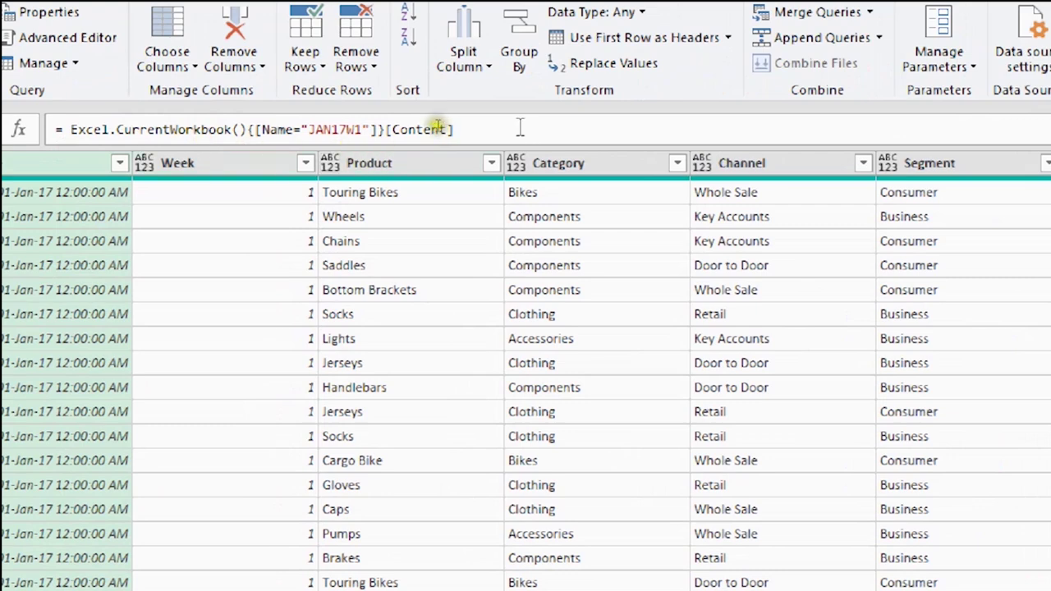
left_click(410, 130)
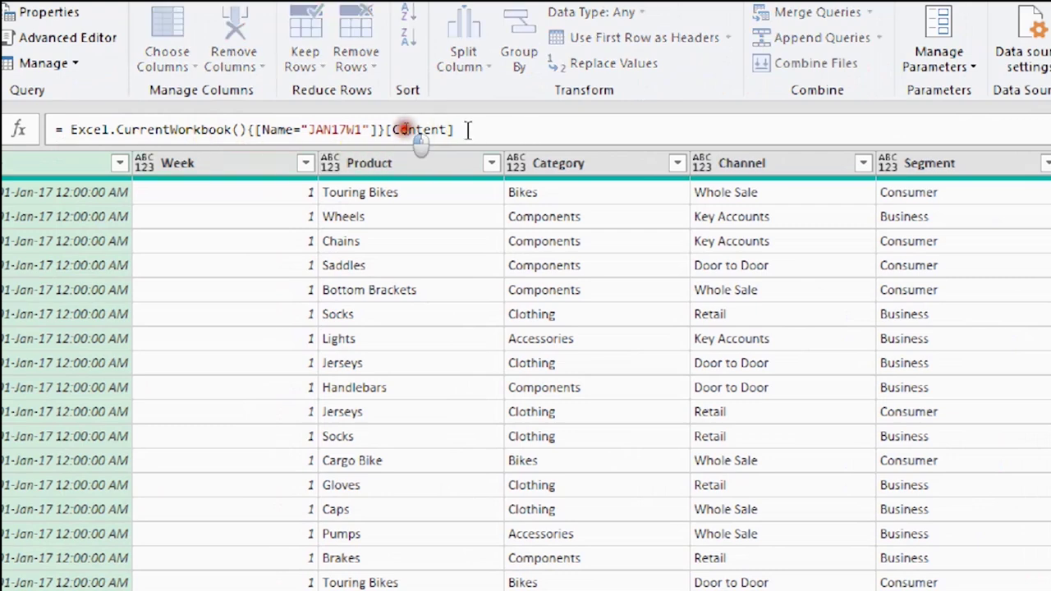
key("BackSpace")
key("BackSpace")
key("BackSpace")
key("BackSpace")
key("BackSpace")
key("BackSpace")
key("BackSpace")
key("BackSpace")
key("BackSpace")
key("BackSpace")
key("BackSpace")
key("BackSpace")
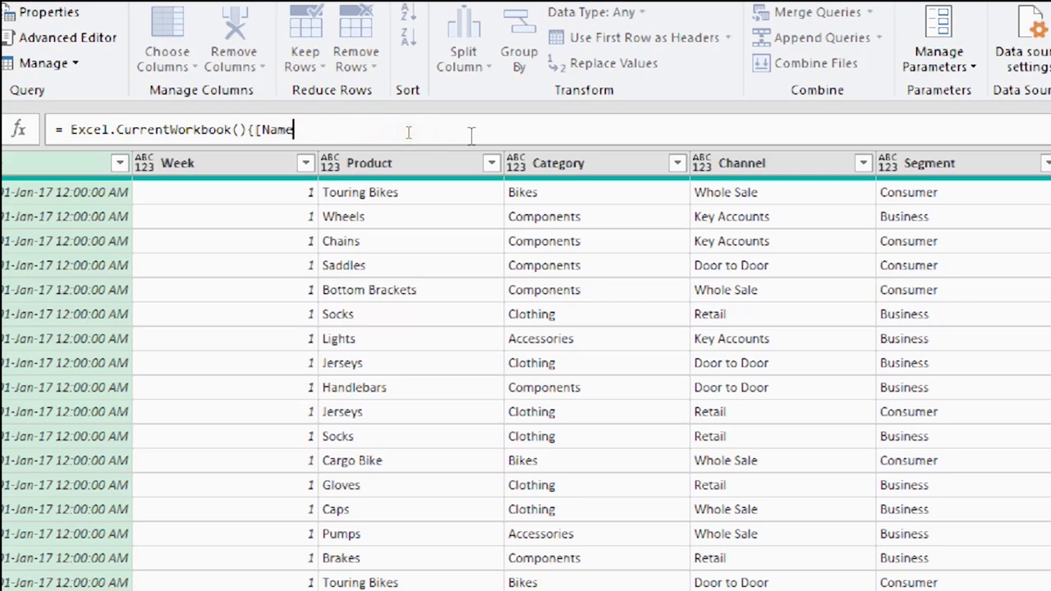
key("BackSpace")
key("Return")
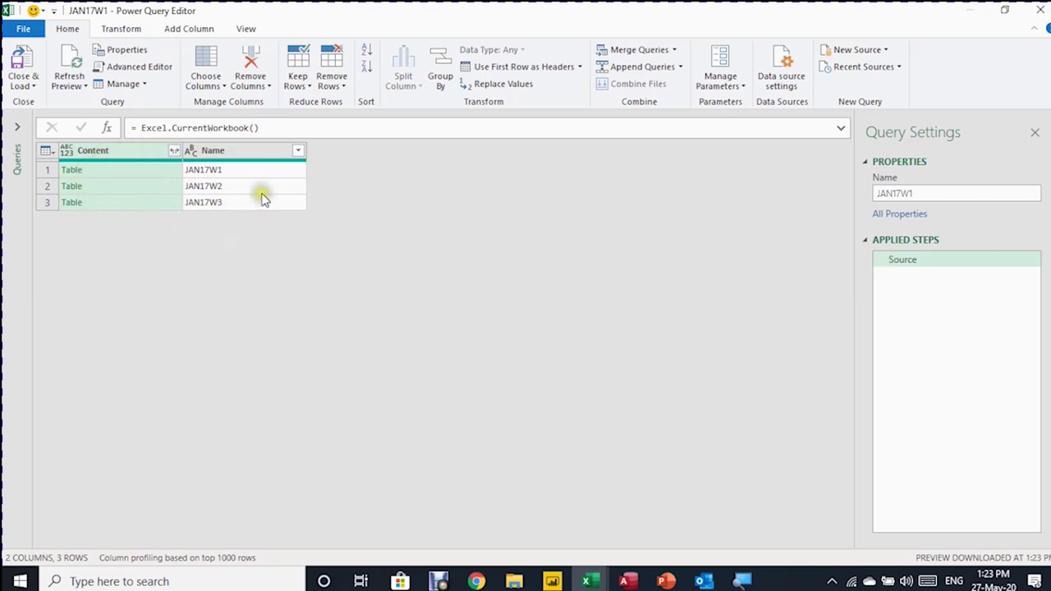
Preview the contents of the JAN17W1 and JAN17W2 tables in an enlarged preview, and close the editor discarding the query.
left_click(153, 172)
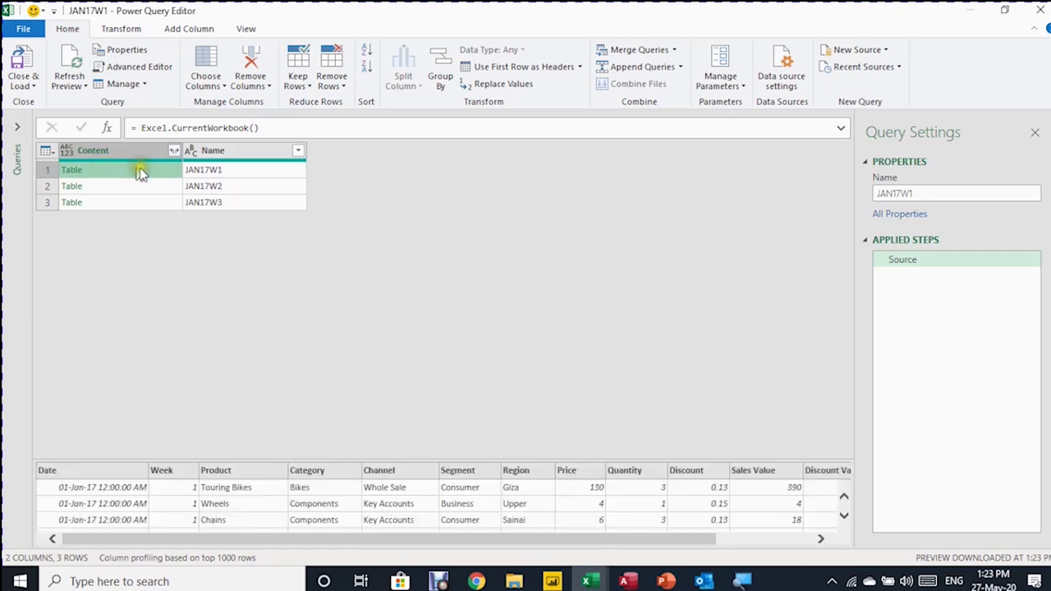
left_click_drag(467, 460, 457, 368)
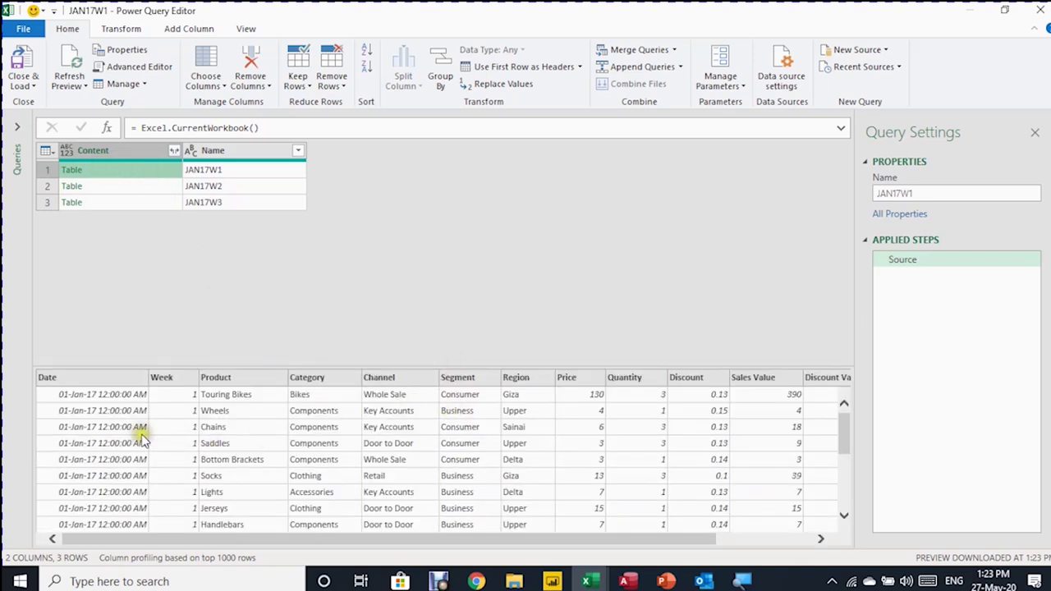
left_click(154, 187)
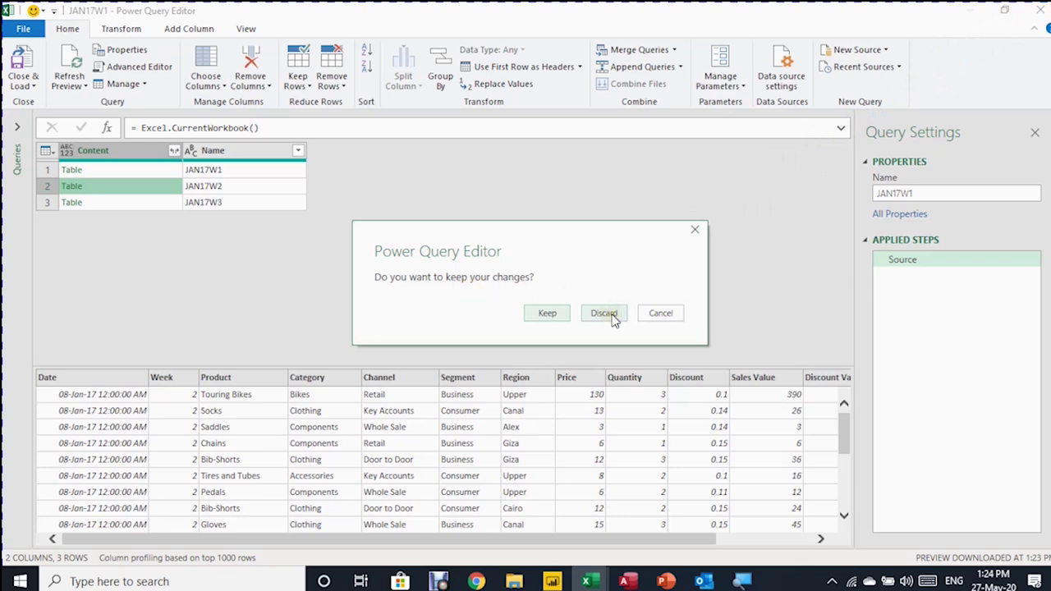
left_click(607, 316)
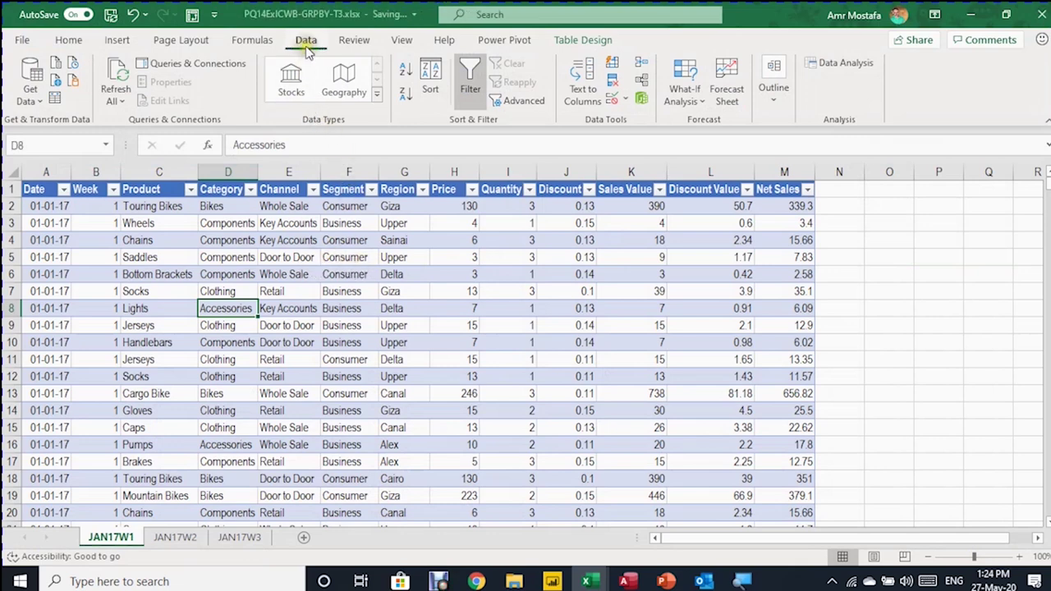
Create a blank query and name it DailySales.
left_click(31, 92)
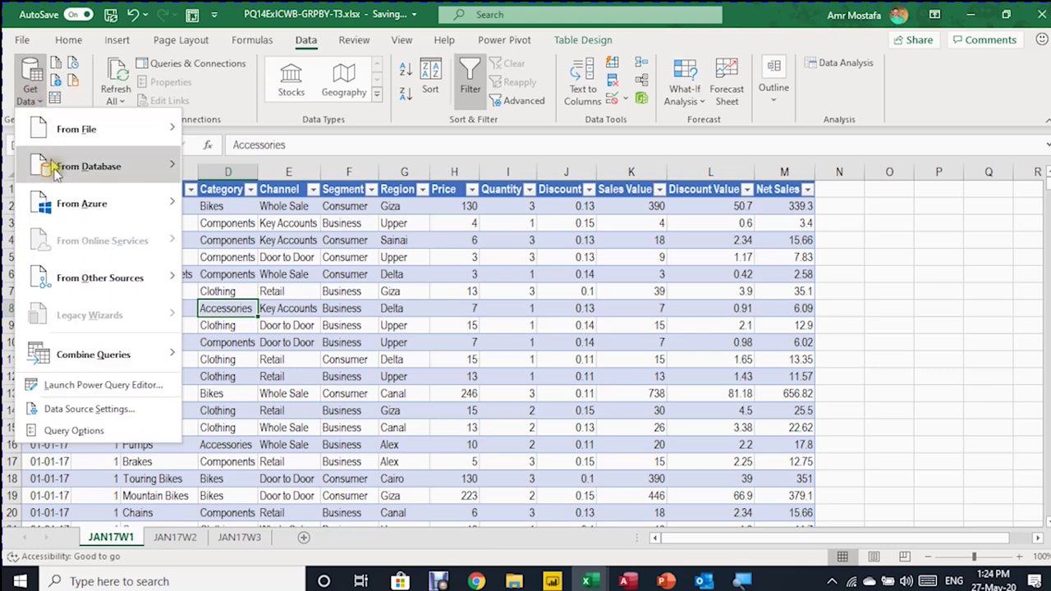
mouse_move(90, 284)
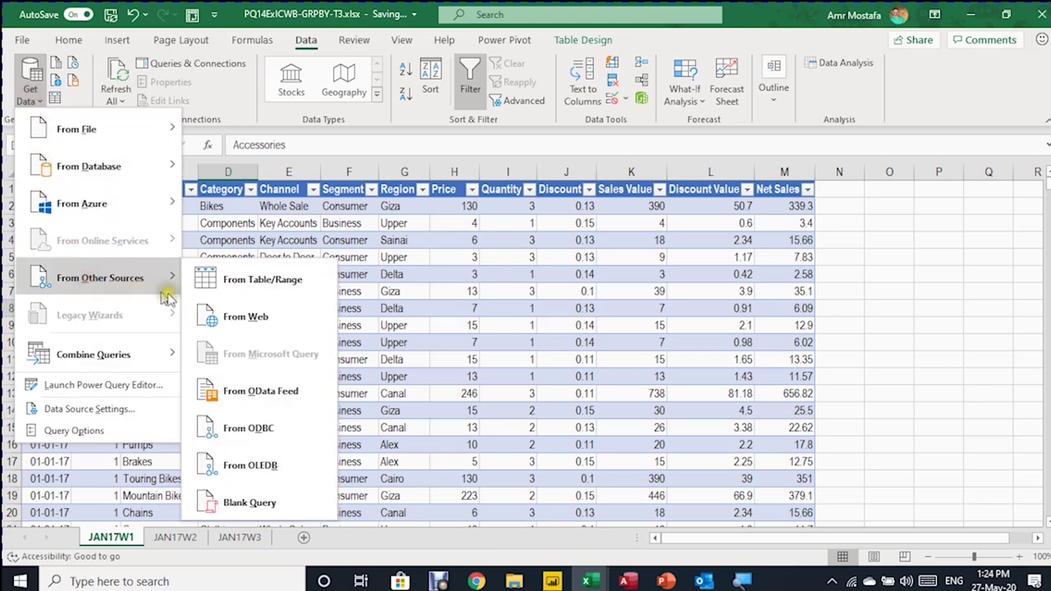
left_click(235, 502)
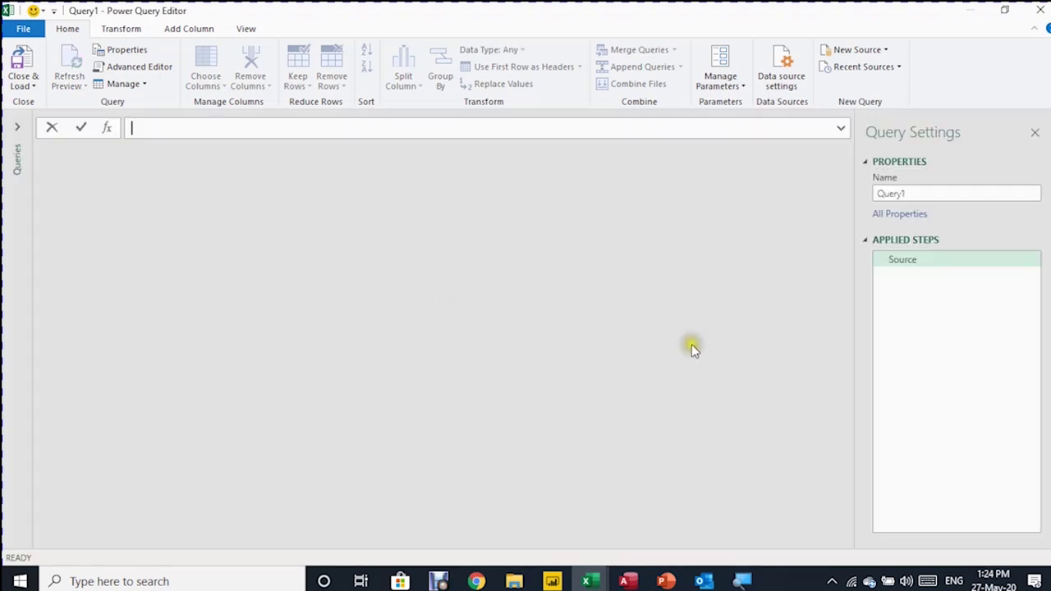
left_click(903, 196)
double_click(903, 196)
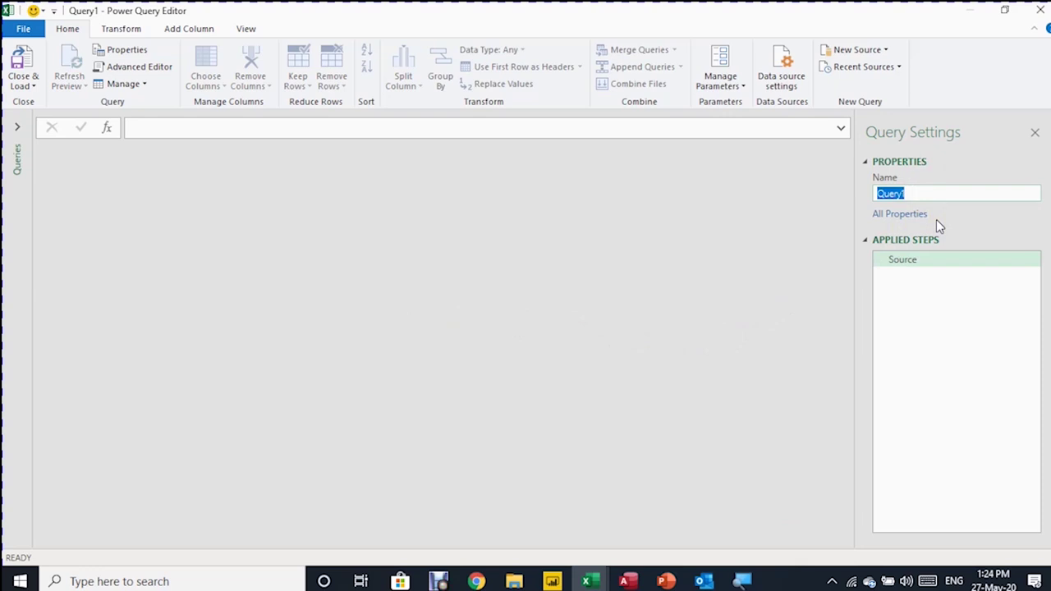
type("DailySales")
key("Return")
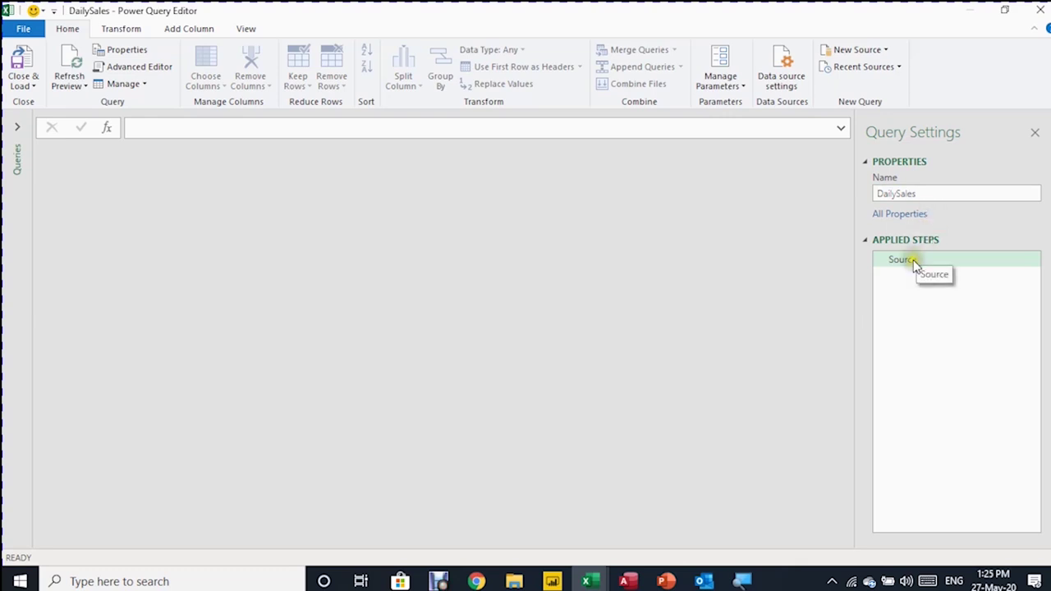
Enter the formula = Excel.CurrentWorkbook() as the DailySales query's source.
left_click(136, 125)
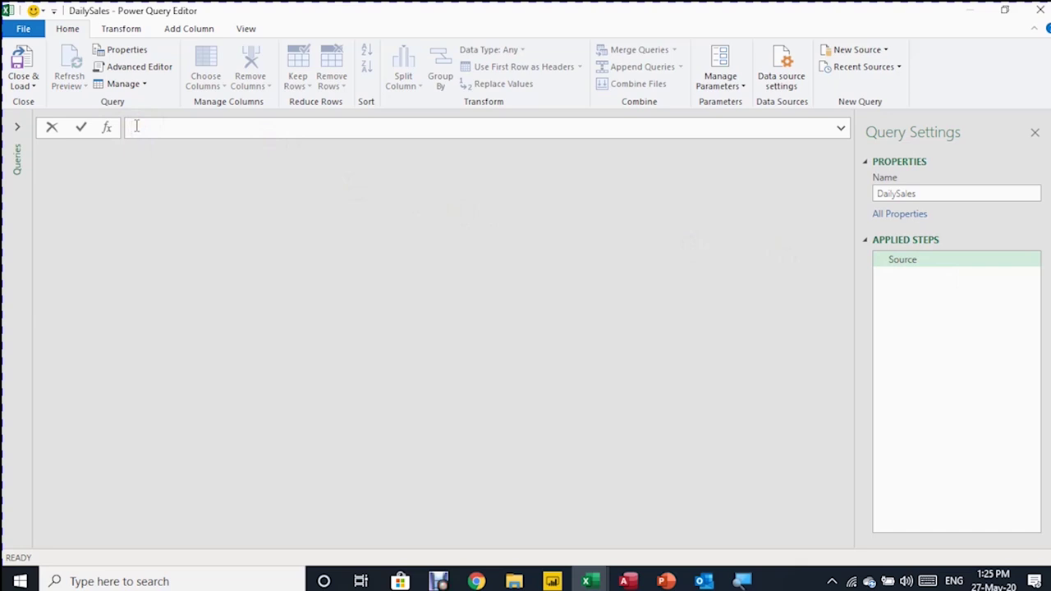
type("=")
type("E")
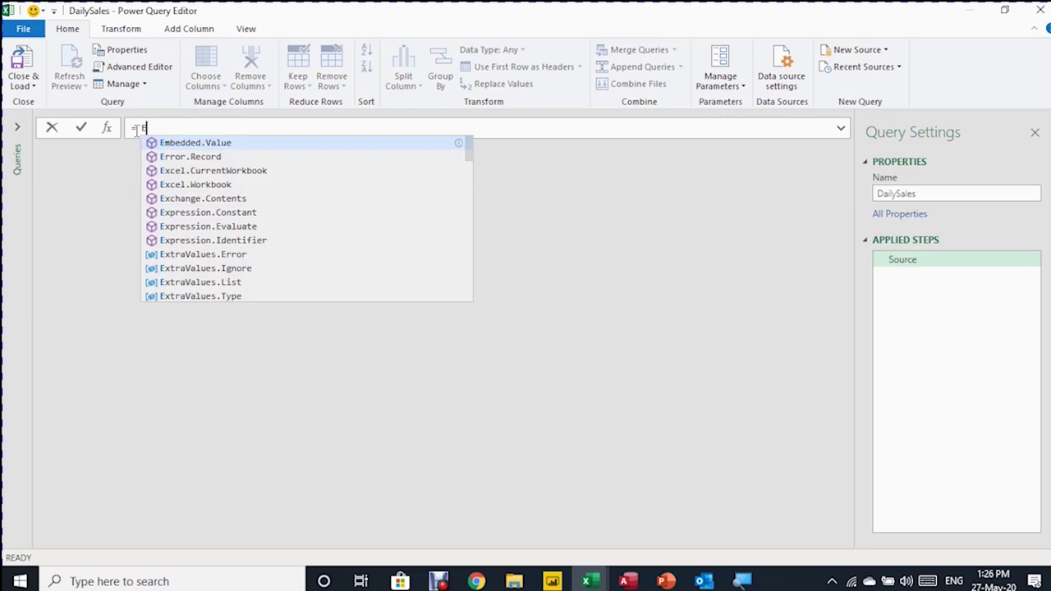
type("xcel")
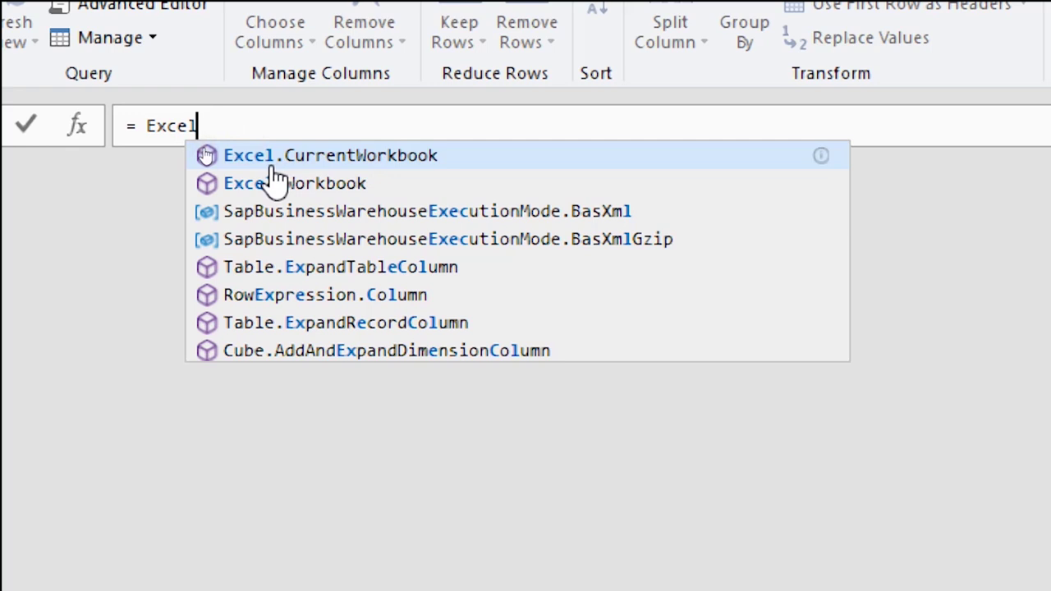
type(".")
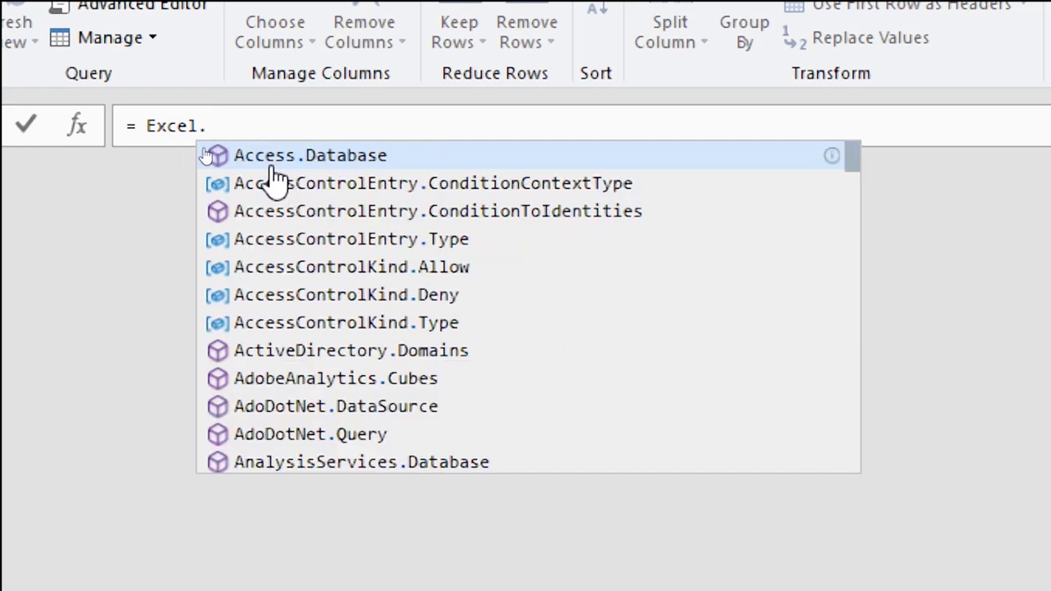
type("Curre")
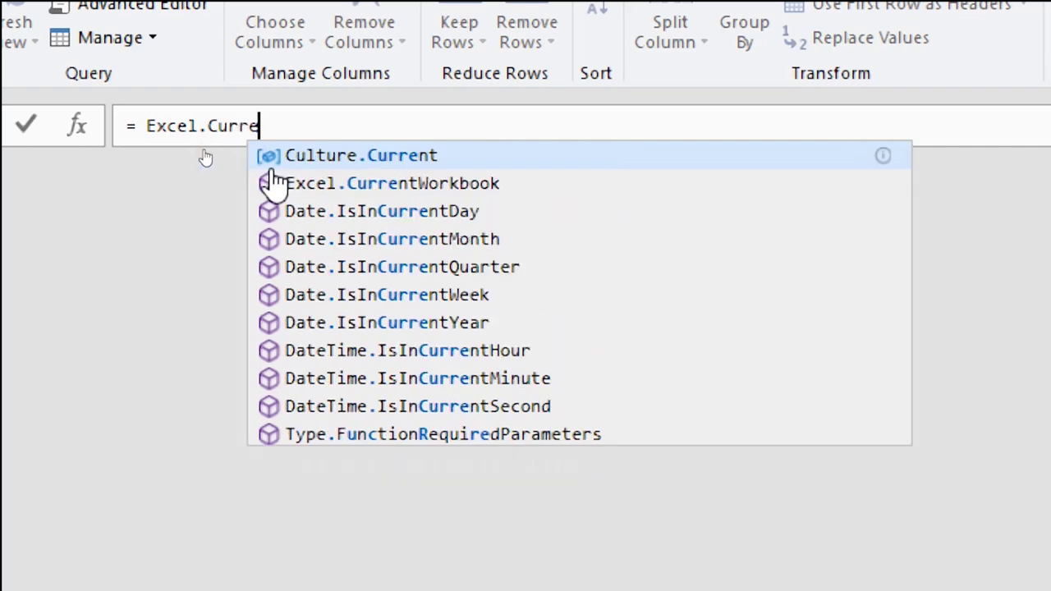
type("ntW")
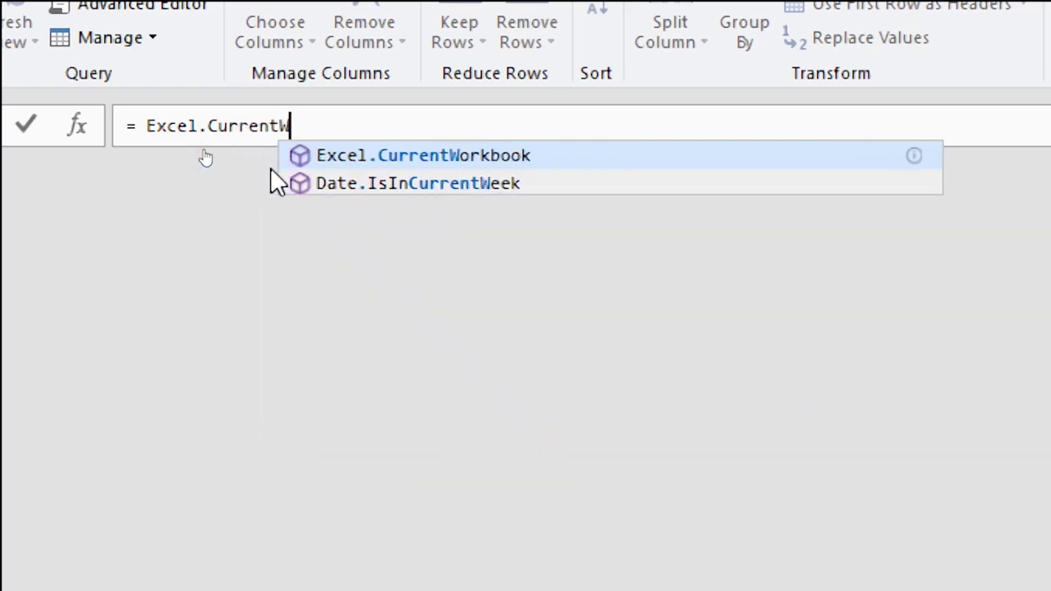
type("orkbook")
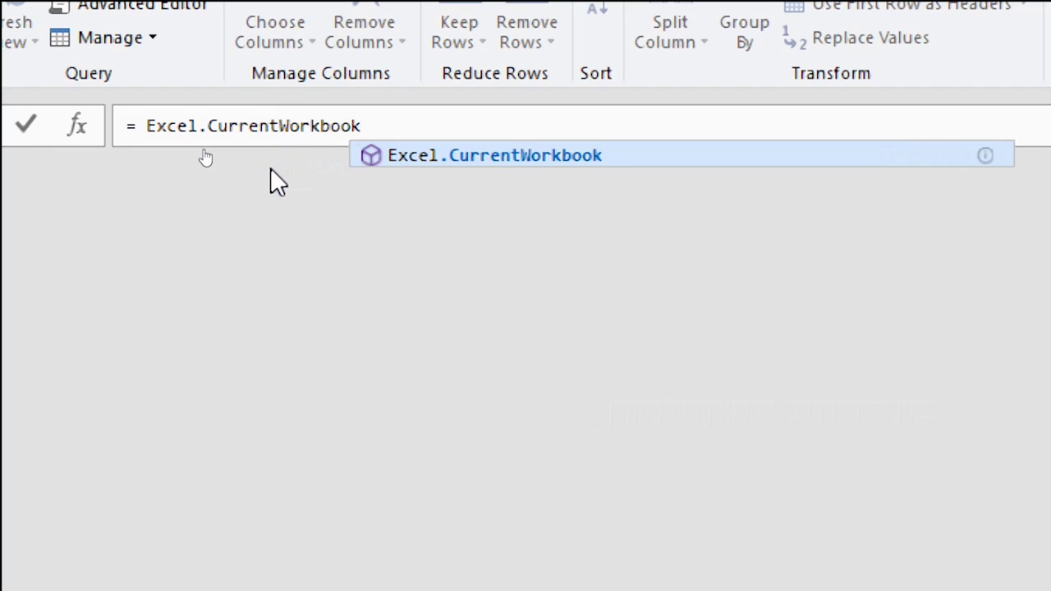
type("()")
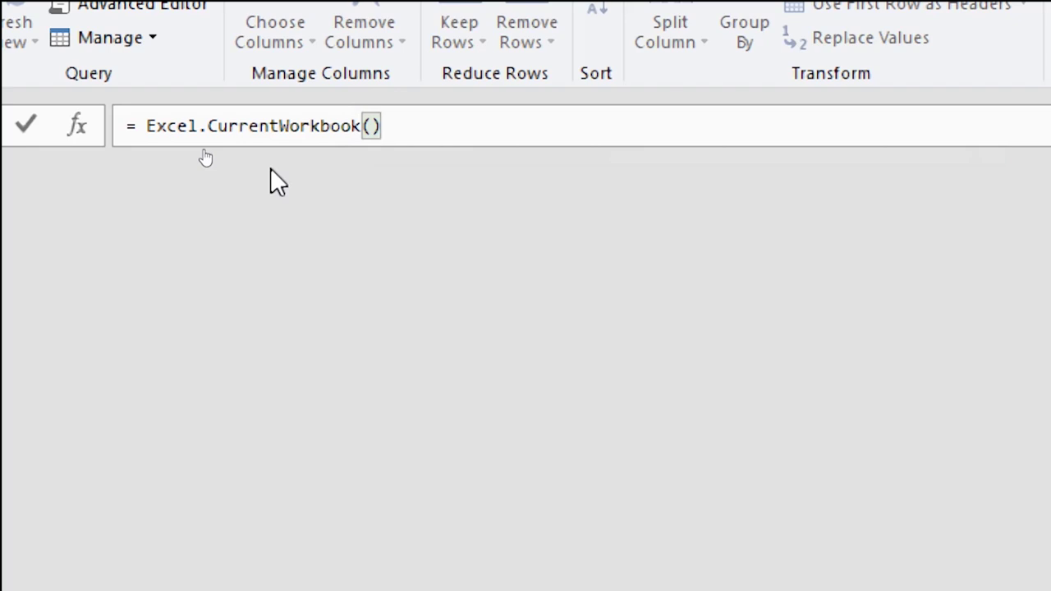
key("Return")
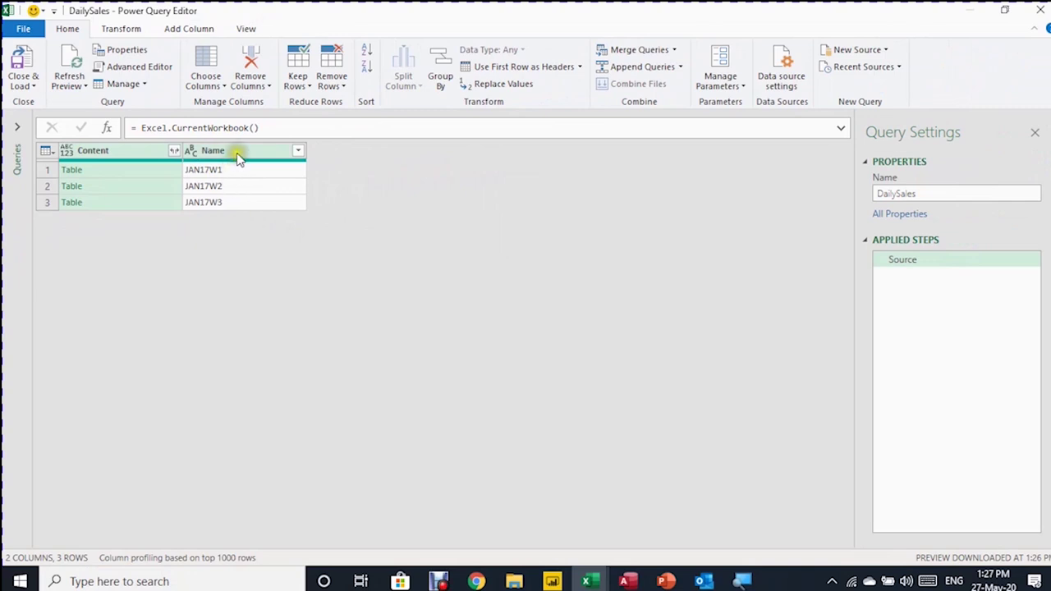
left_click(234, 151)
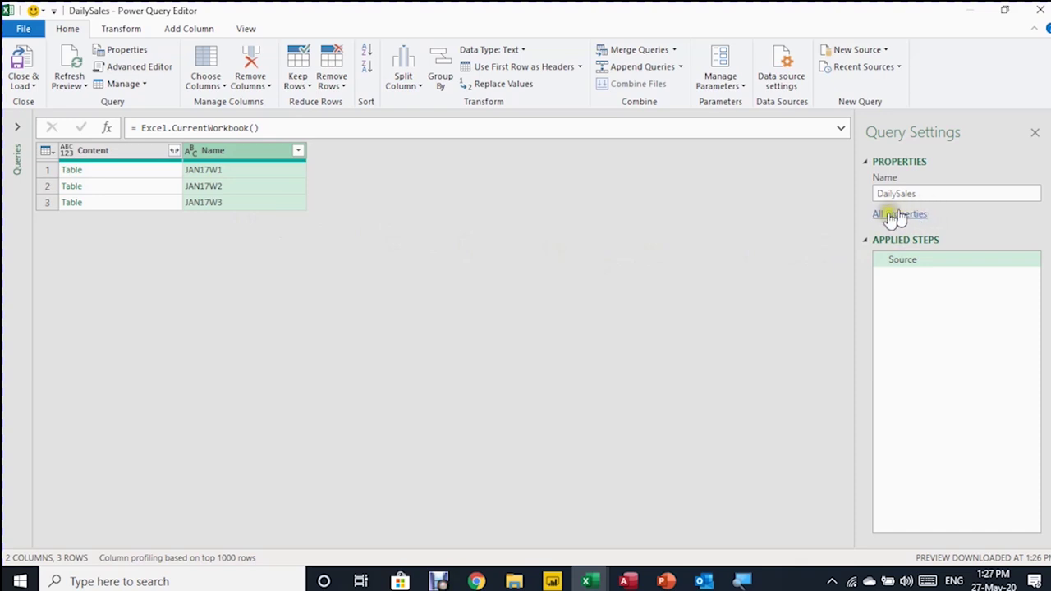
left_click(13, 82)
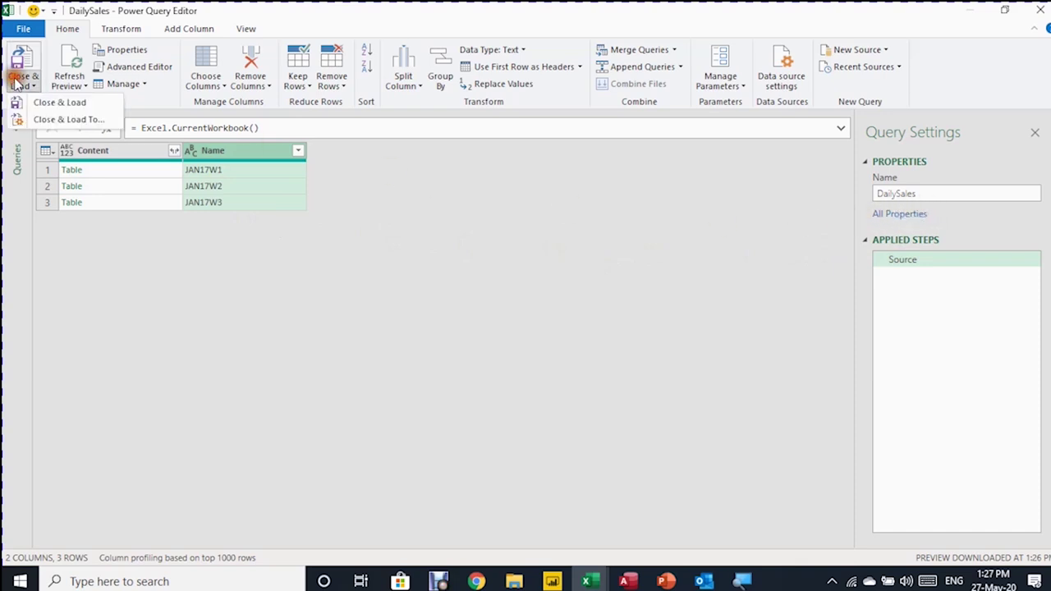
left_click(366, 251)
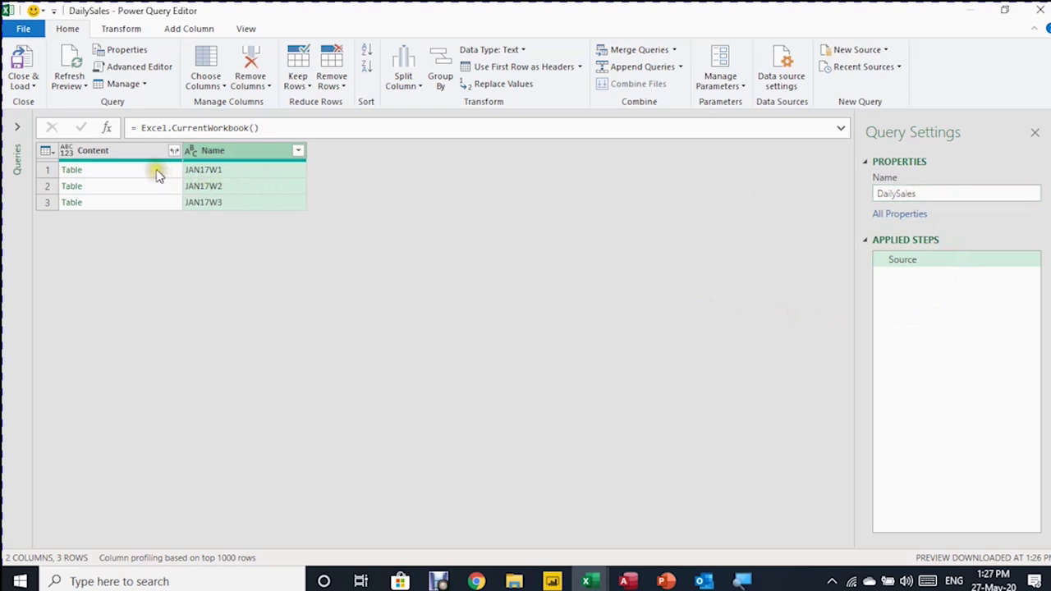
left_click(181, 218)
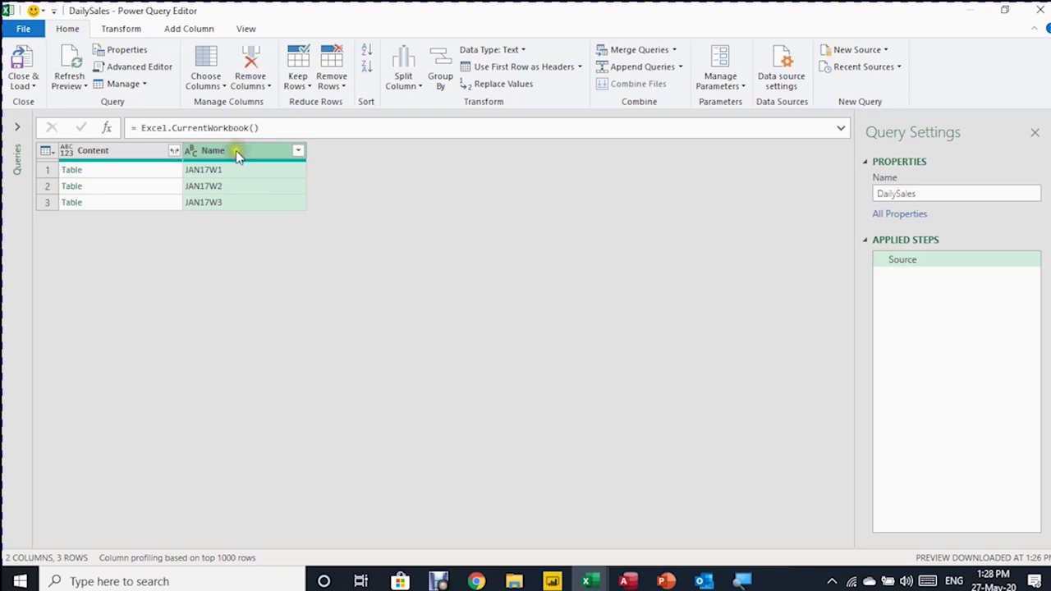
Filter the Name column to keep rows that do not equal DailySales, reusing the copied query name as the value.
double_click(875, 195)
key("ctrl+c")
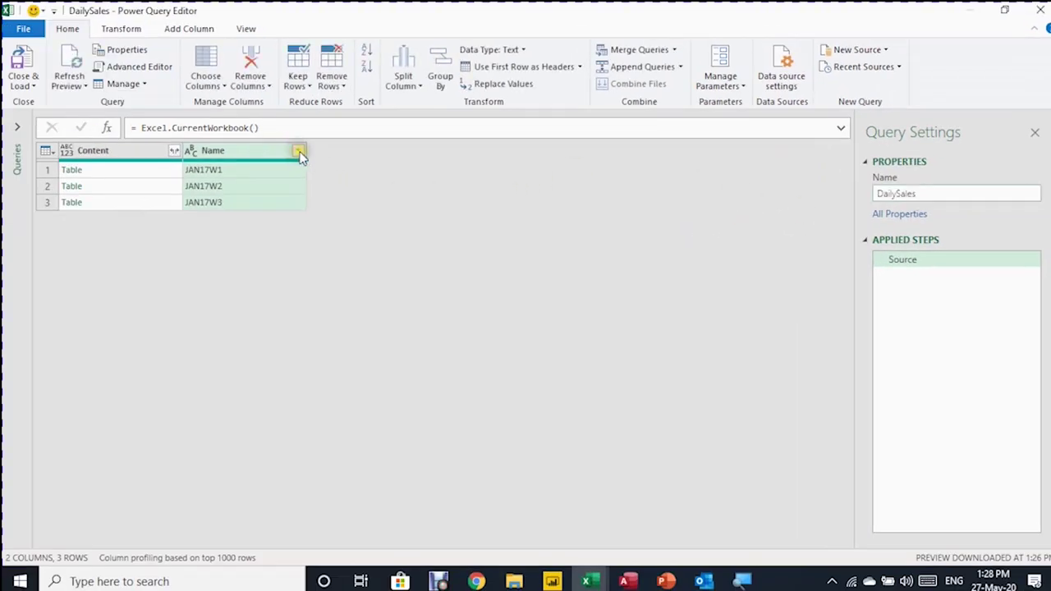
left_click(298, 153)
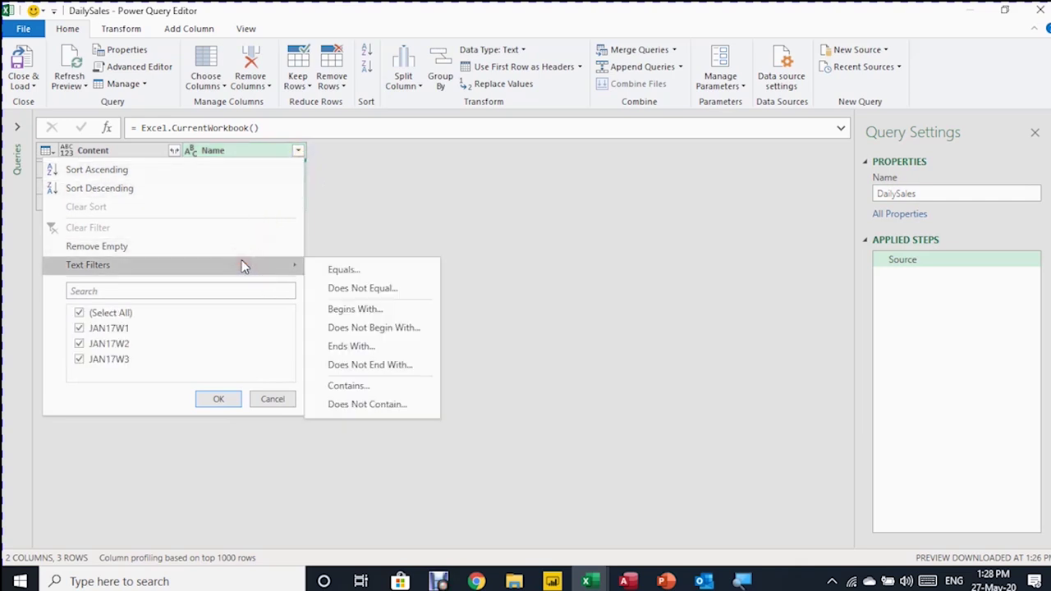
mouse_move(286, 265)
left_click(348, 289)
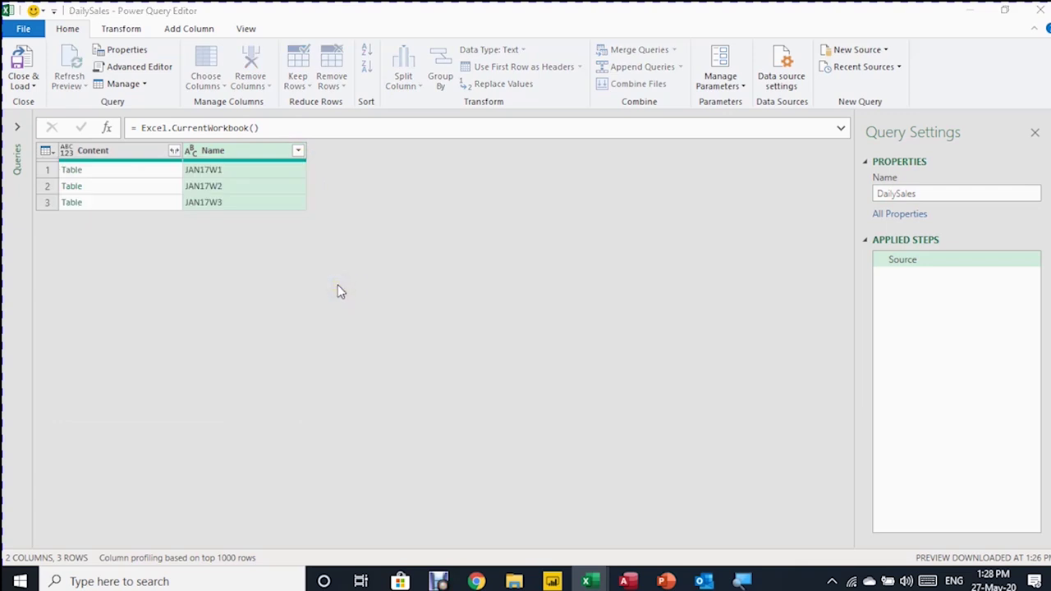
left_click(442, 284)
key("ctrl+v")
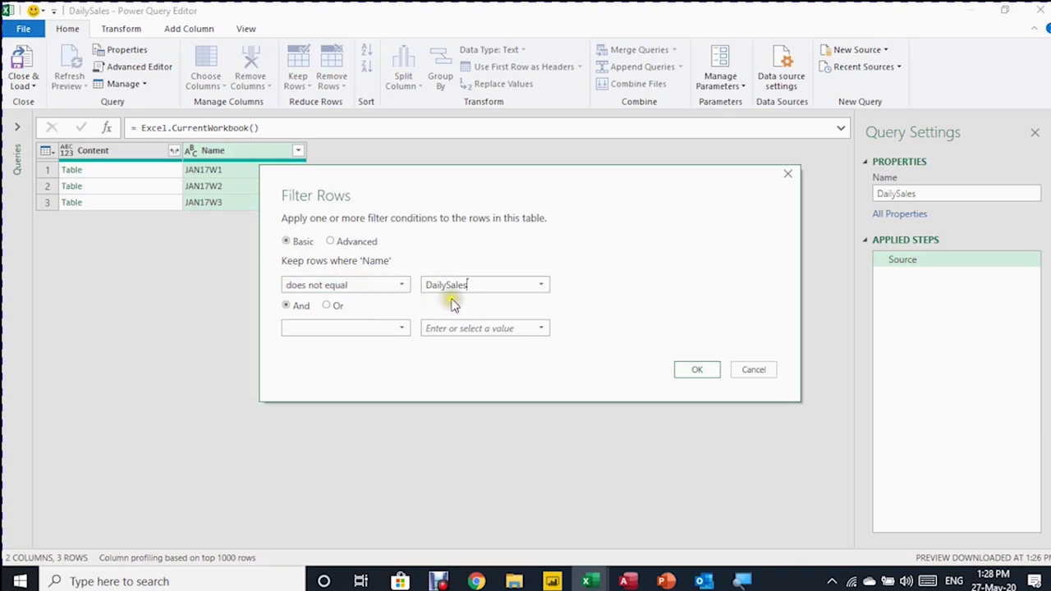
left_click(697, 371)
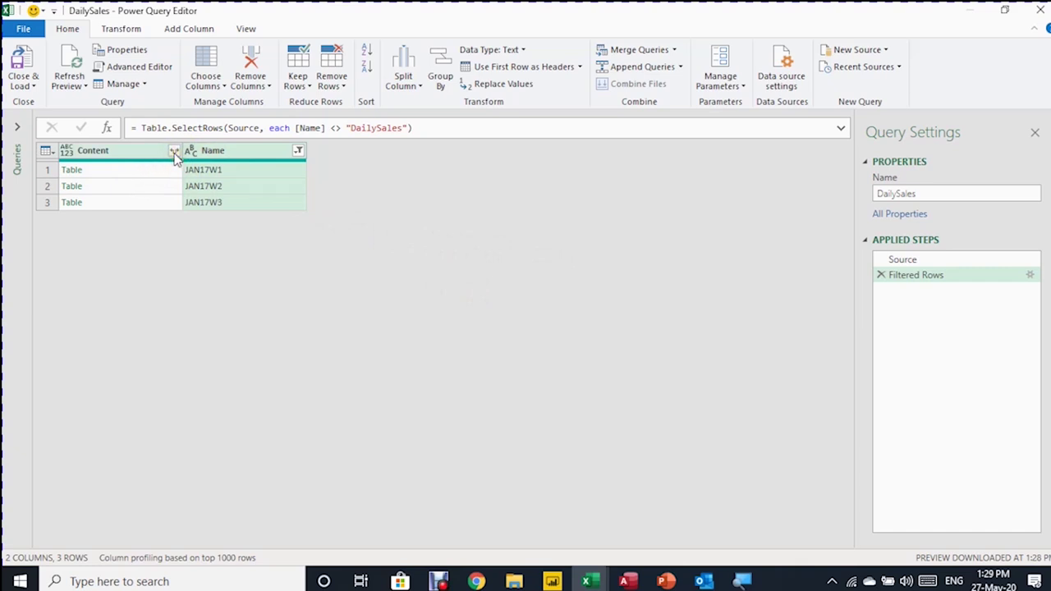
Remove the Name column and expand the Content tables to only Date, Category, Quantity and Net Sales, with the original column name as prefix.
left_click(222, 154)
left_click(250, 69)
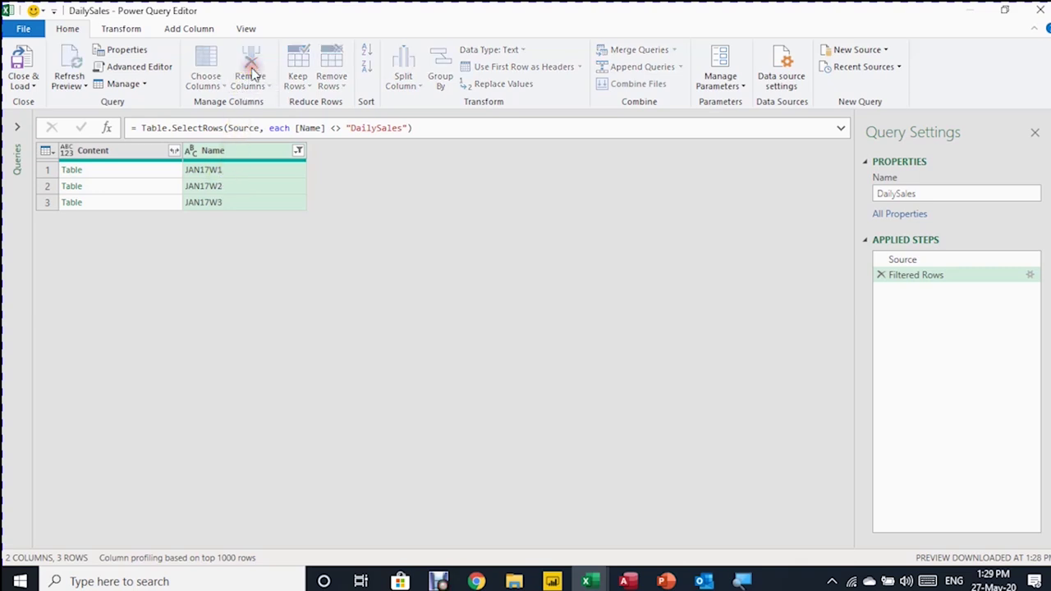
left_click(175, 151)
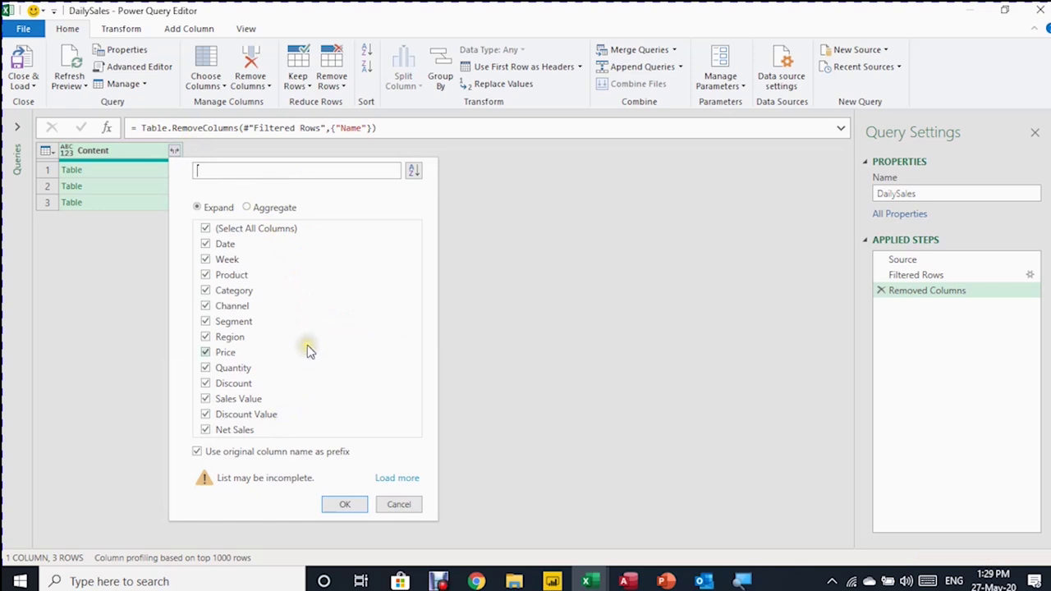
left_click(234, 231)
left_click(225, 243)
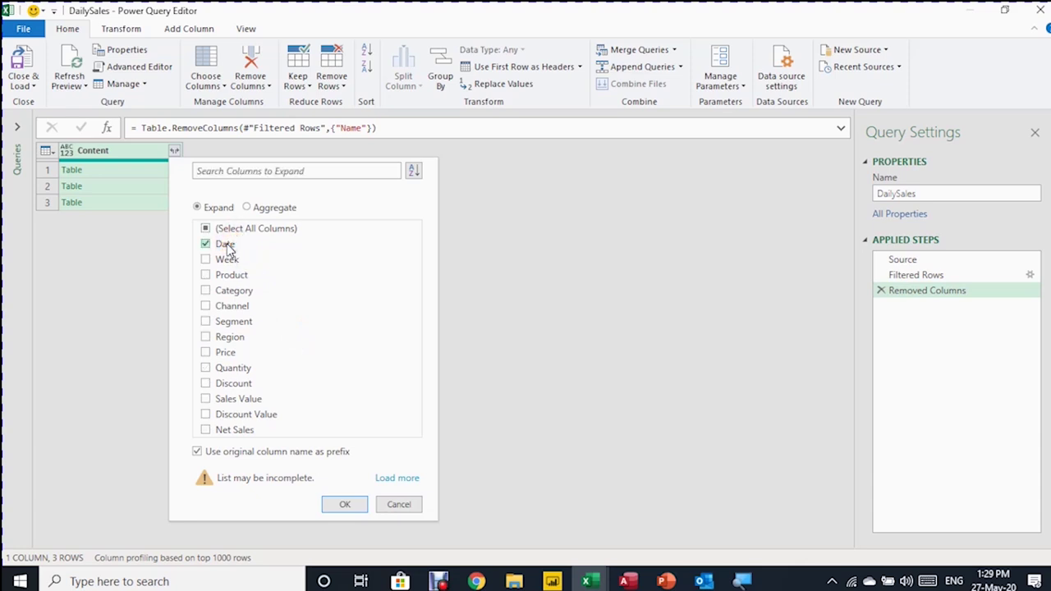
left_click(222, 368)
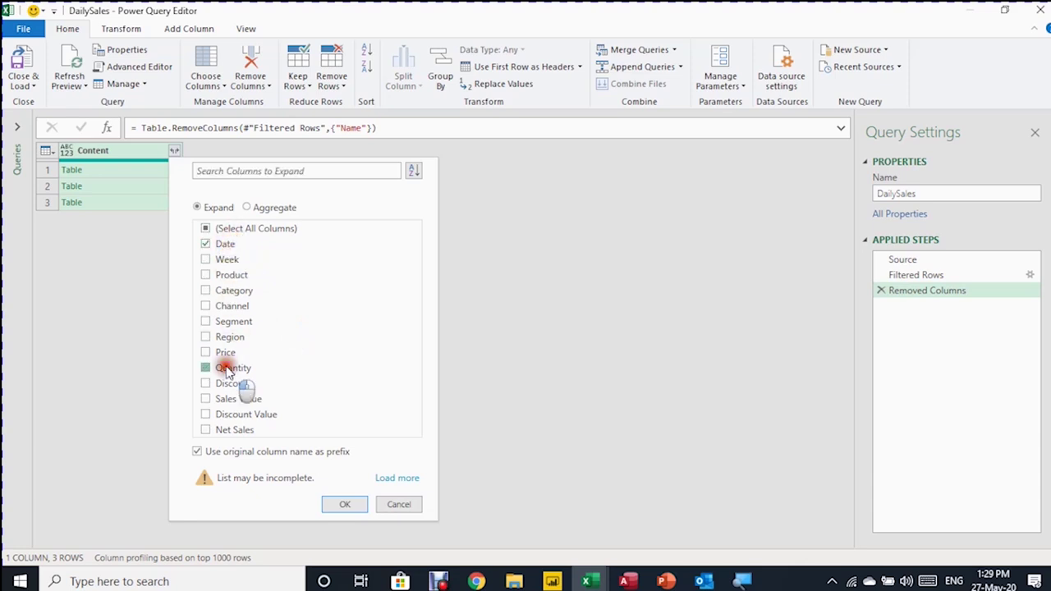
left_click(215, 429)
left_click(233, 291)
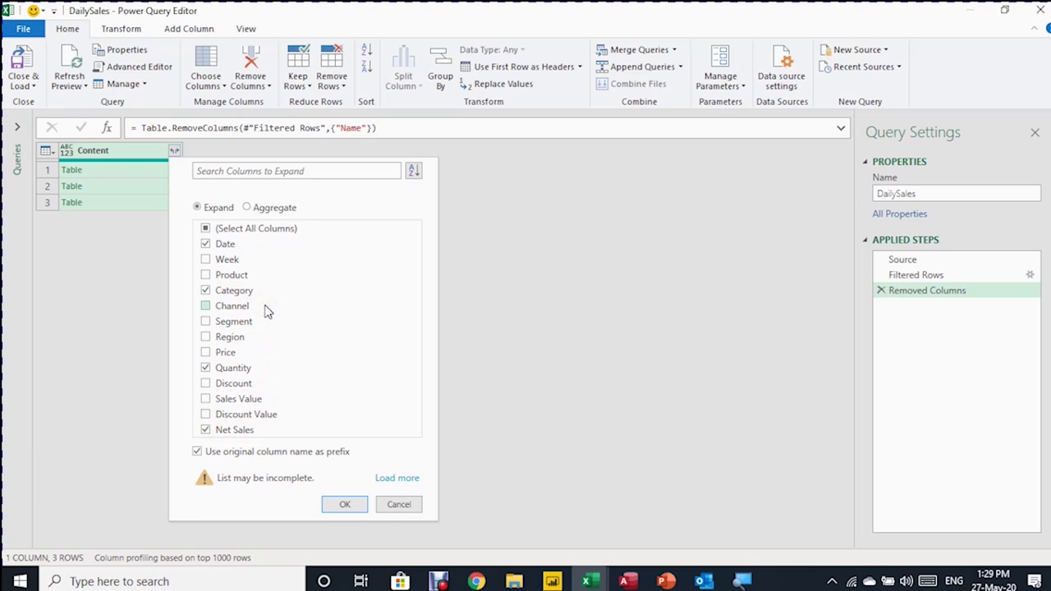
left_click(342, 502)
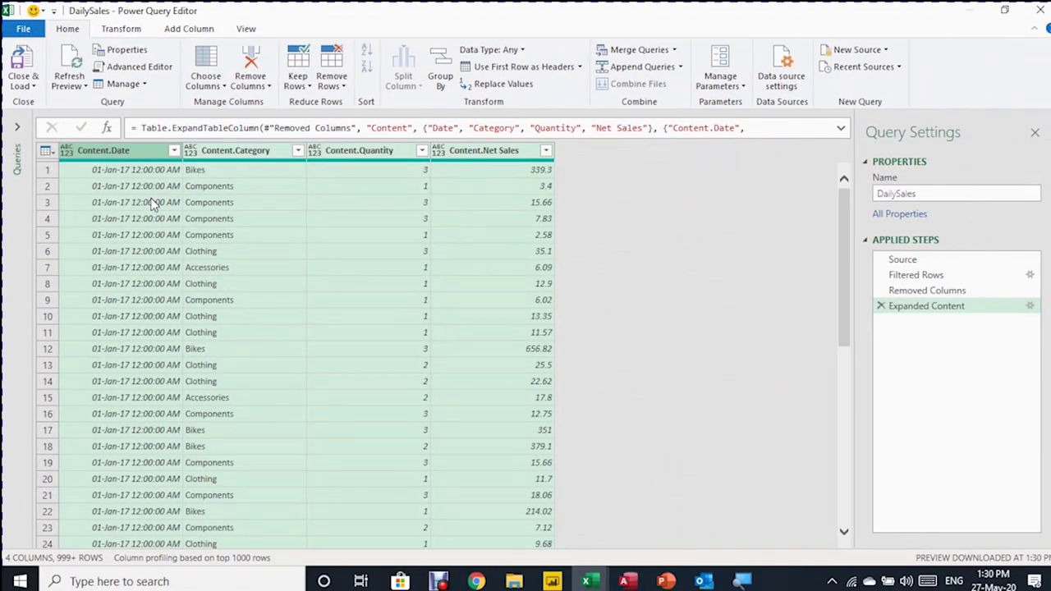
Detect the data types of the four Content-prefixed columns and change Content.Date to Date, replacing the current conversion.
left_click(111, 31)
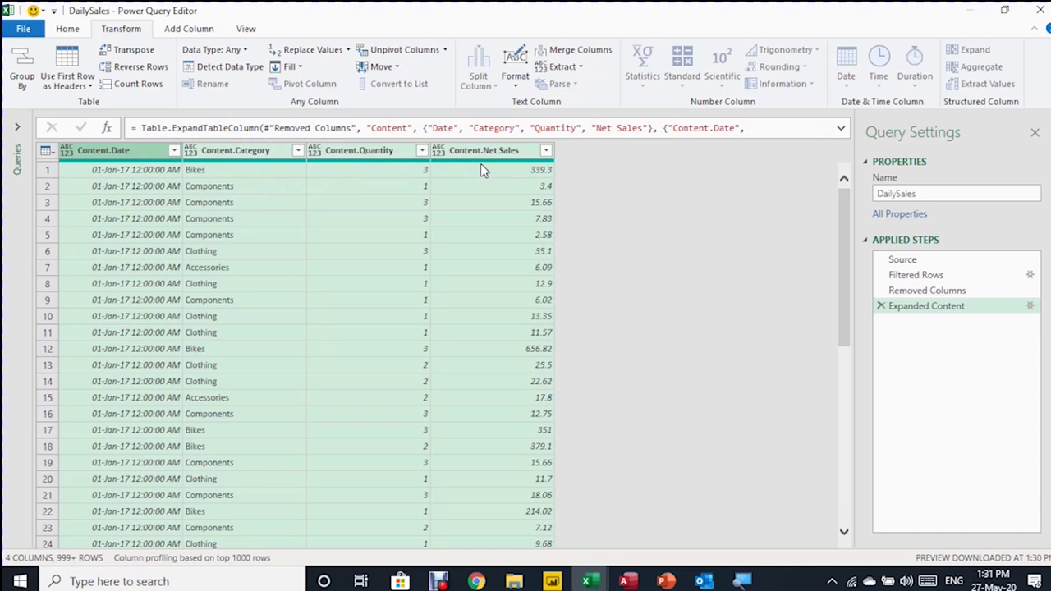
left_click(138, 150)
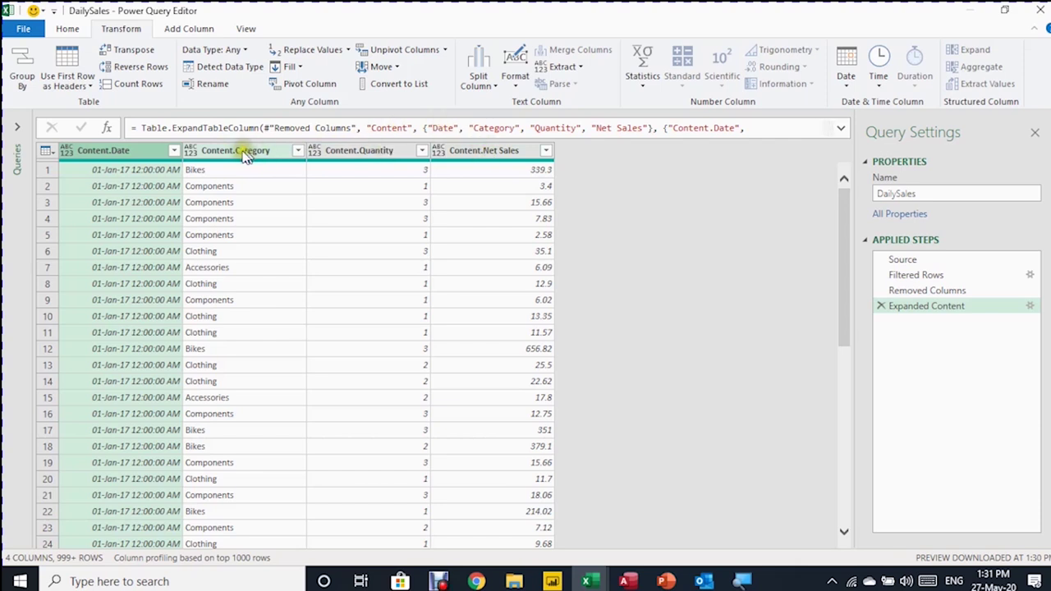
left_click(507, 152, "shift")
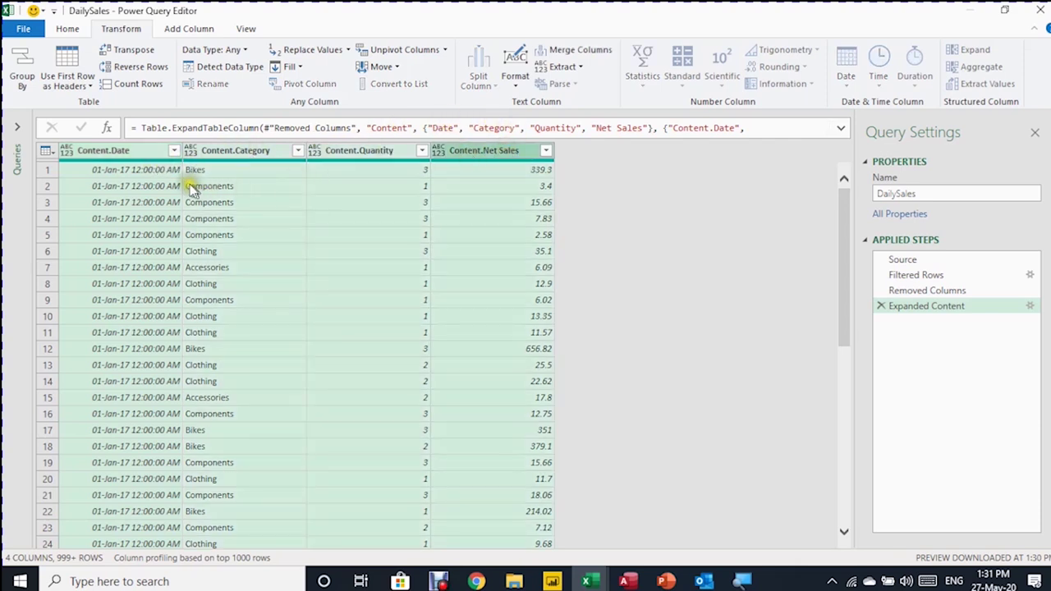
left_click(205, 71)
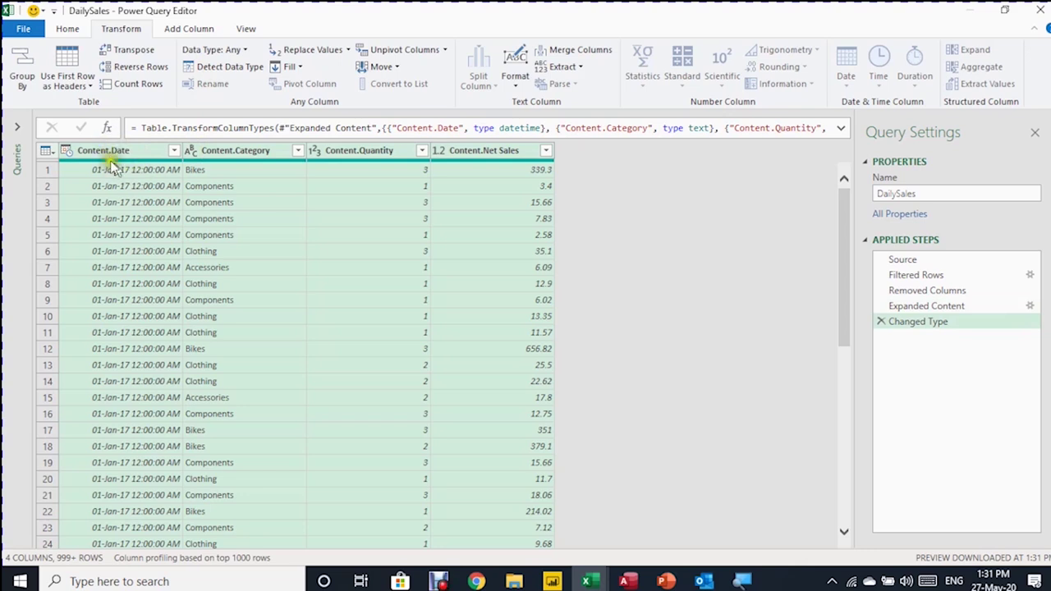
left_click(66, 152)
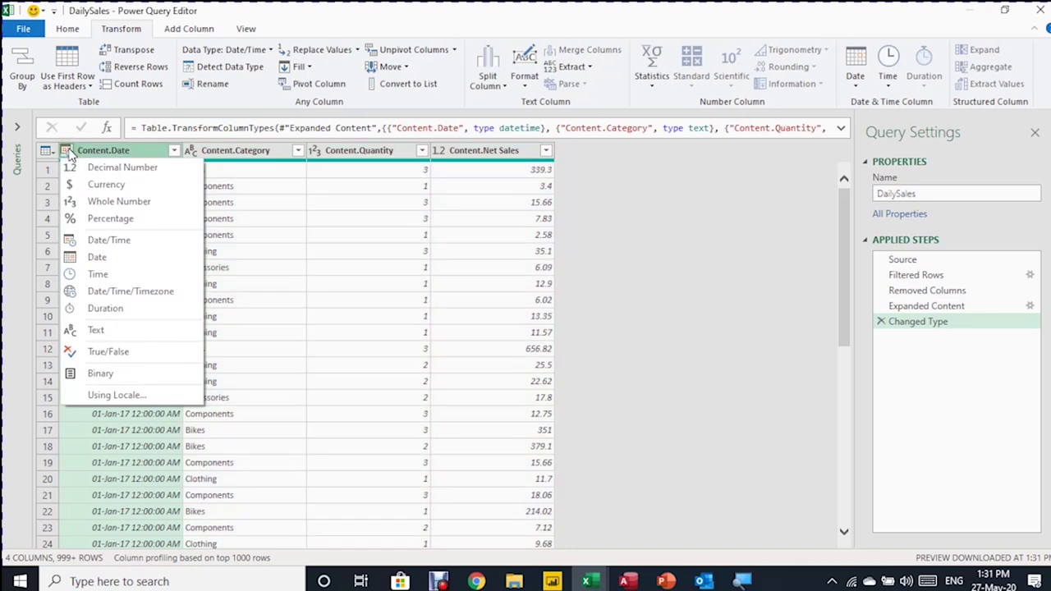
left_click(117, 259)
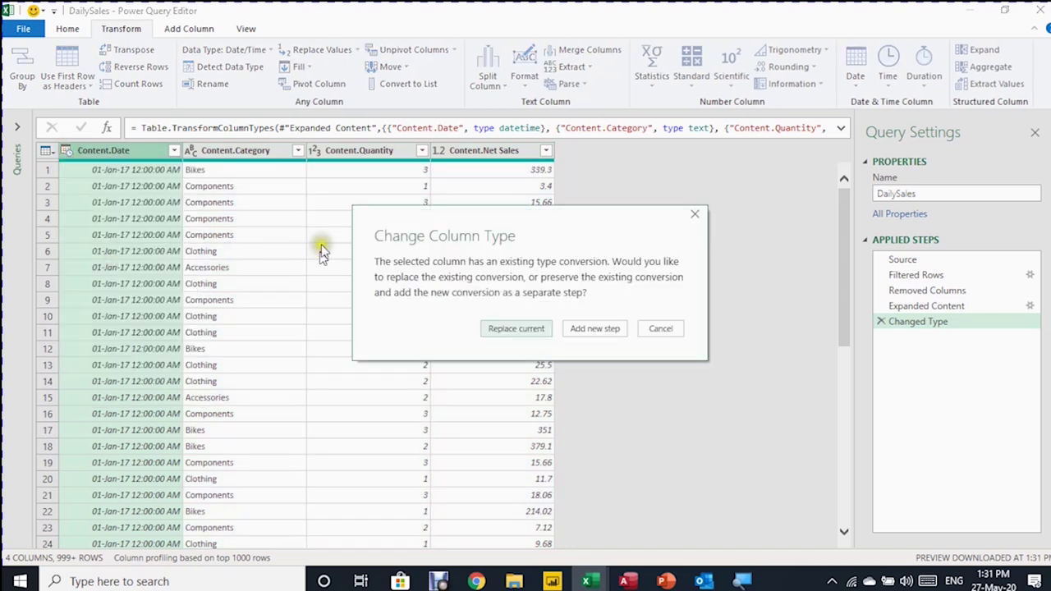
left_click(524, 326)
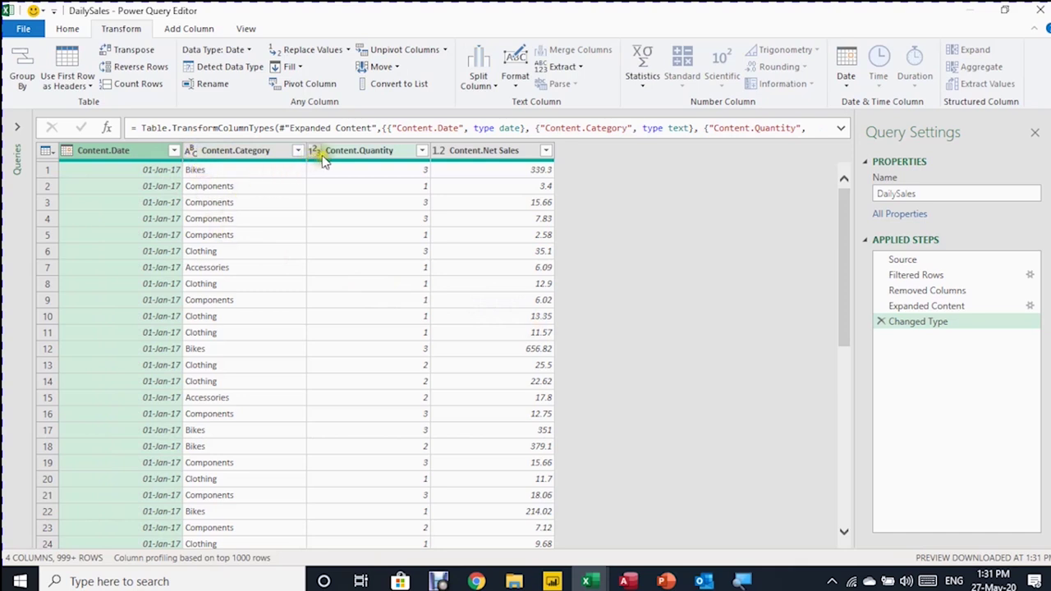
left_click(464, 176)
left_click(416, 170)
left_click(410, 245)
left_click(886, 351)
Clear the default column name prefix in the Expanded Content step's settings and delete the Changed Type step.
left_click(929, 307)
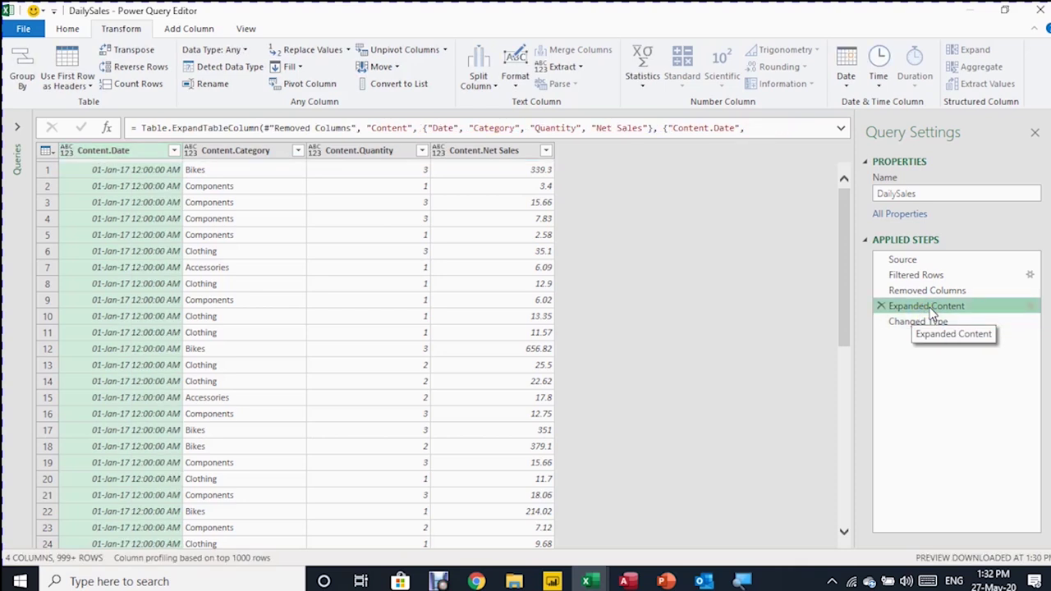
left_click(1030, 309)
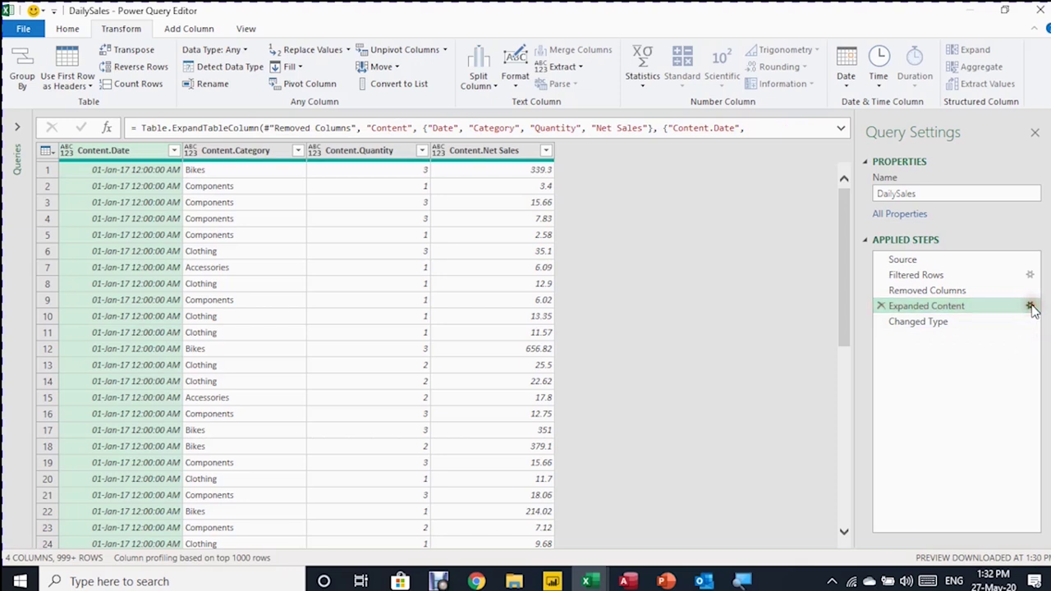
left_click(1029, 306)
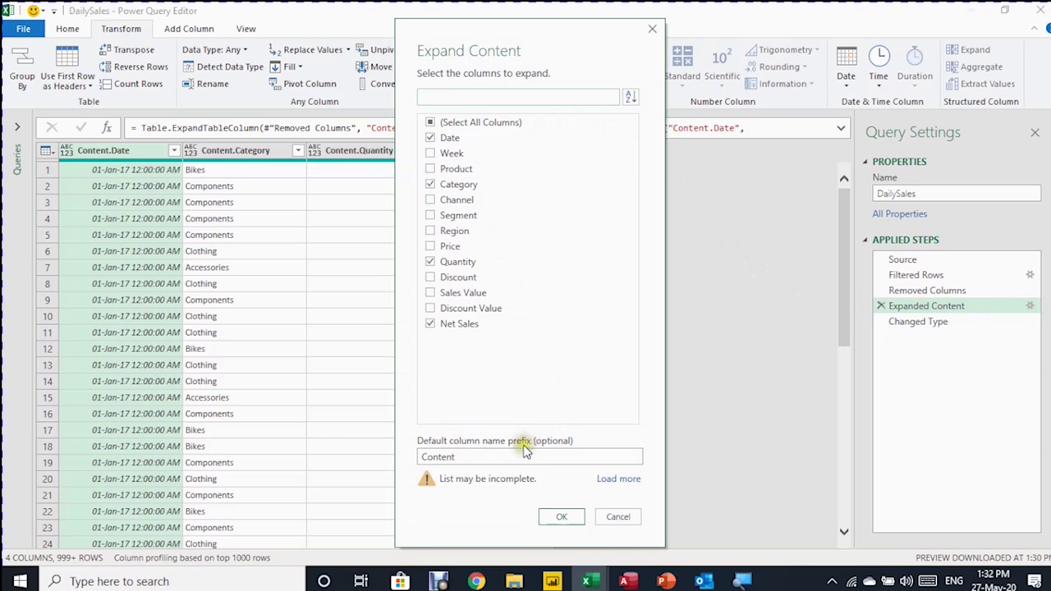
left_click(486, 458)
left_click_drag(486, 457, 421, 460)
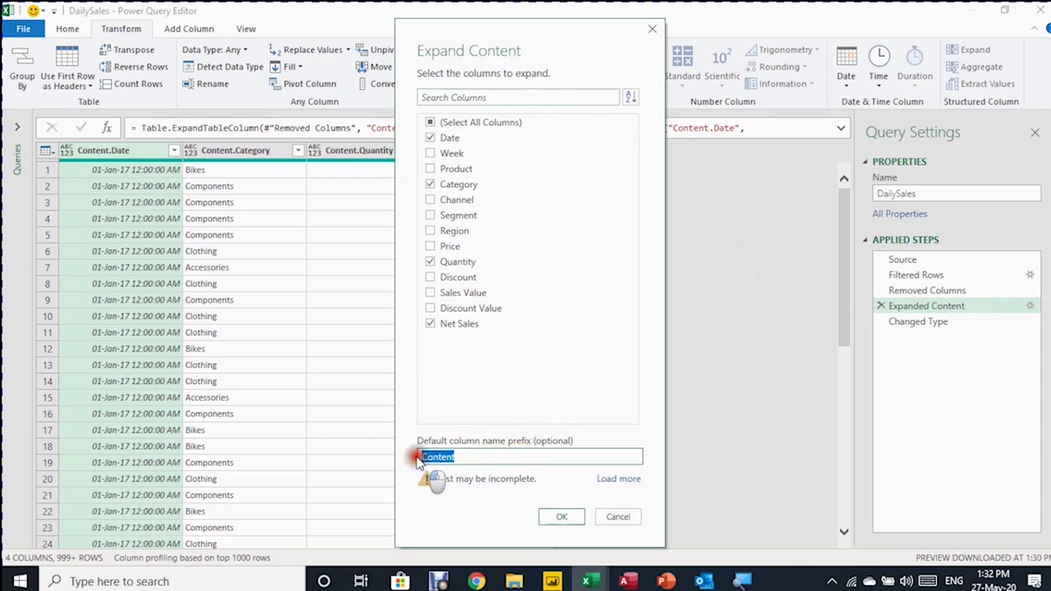
key("BackSpace")
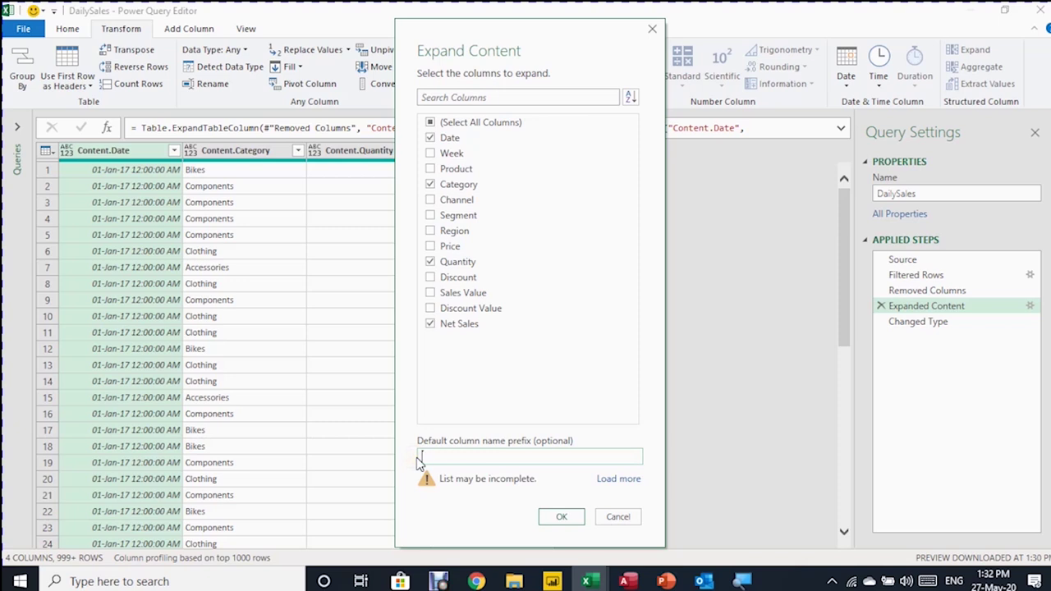
left_click(575, 517)
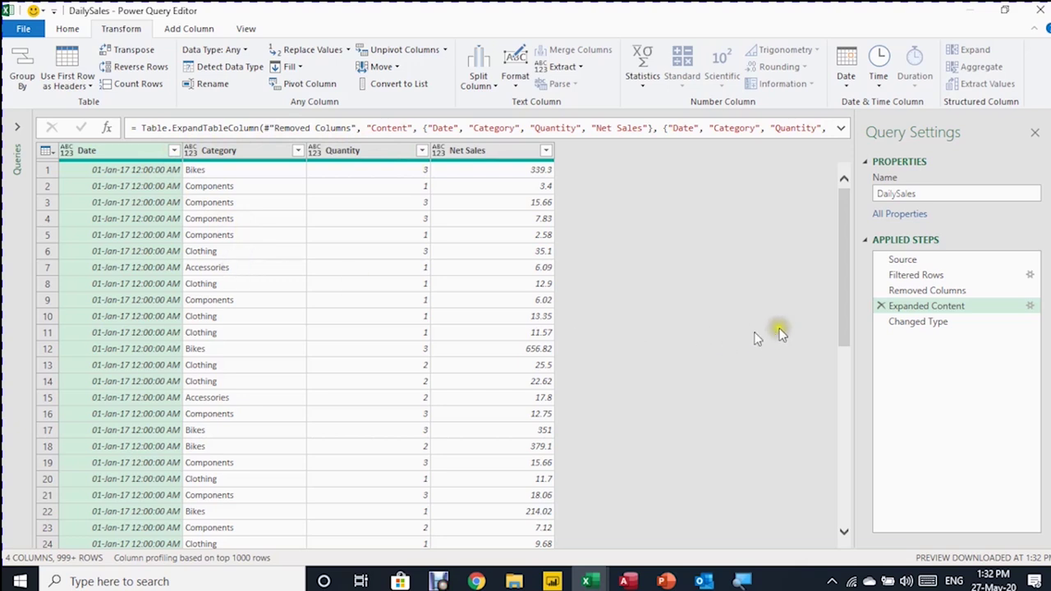
left_click(903, 321)
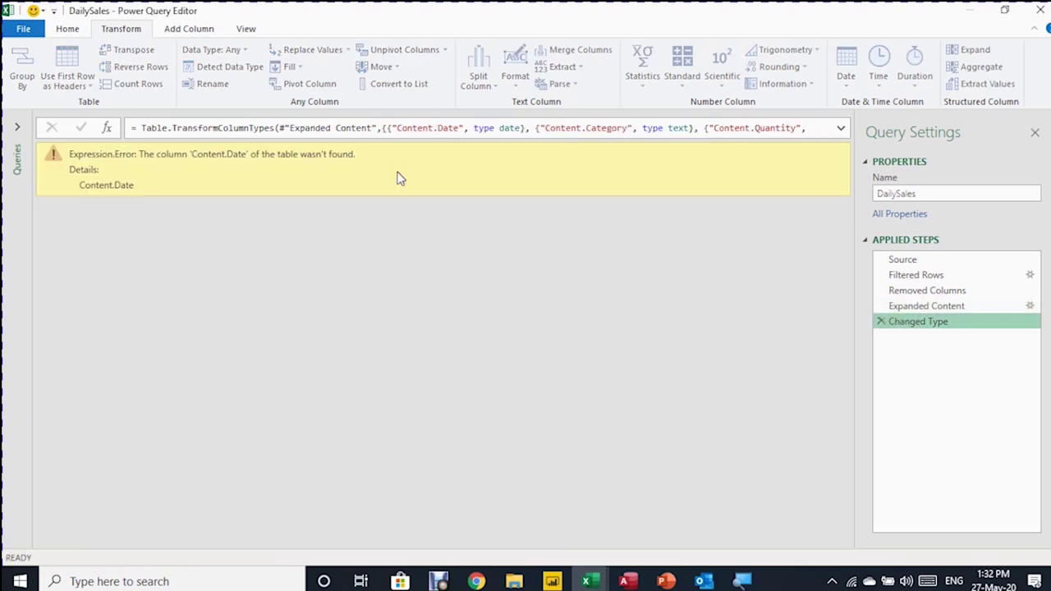
left_click(881, 322)
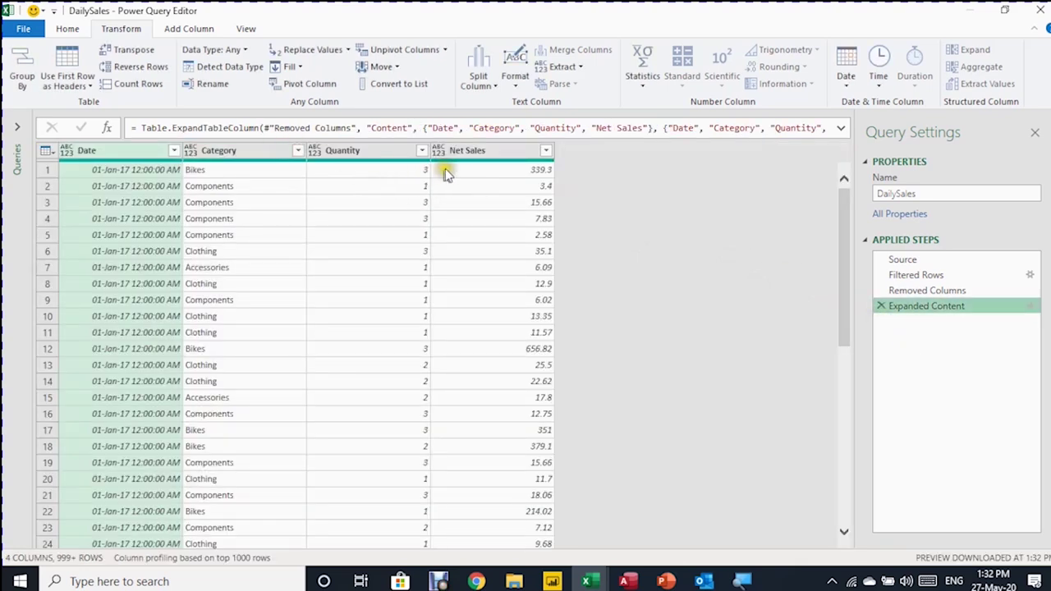
Detect the data types of the Date through Net Sales columns and set the Date column to Date, replacing the current conversion.
left_click(468, 150, "shift")
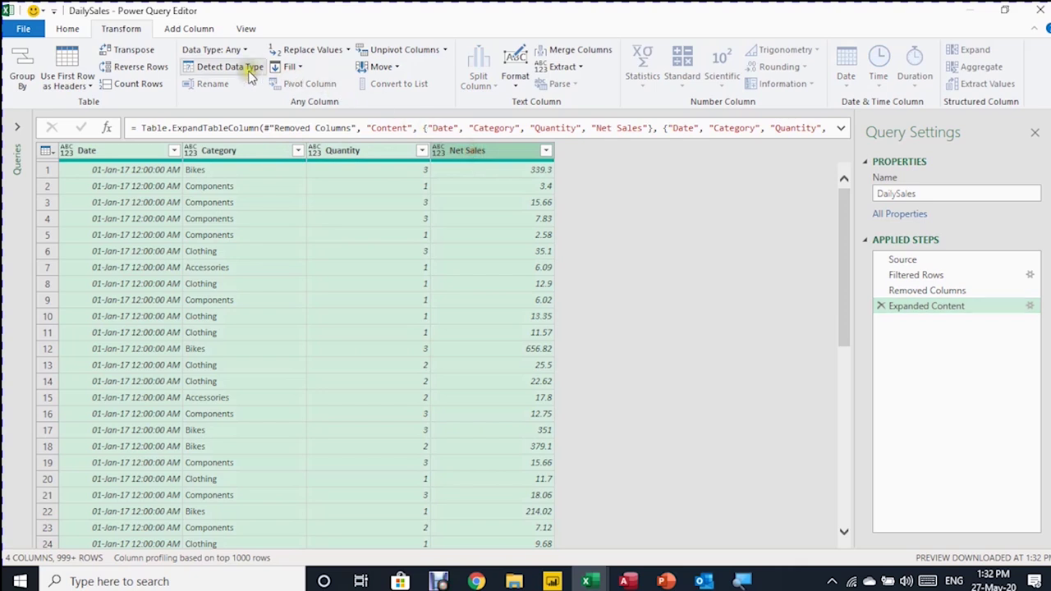
left_click(229, 69)
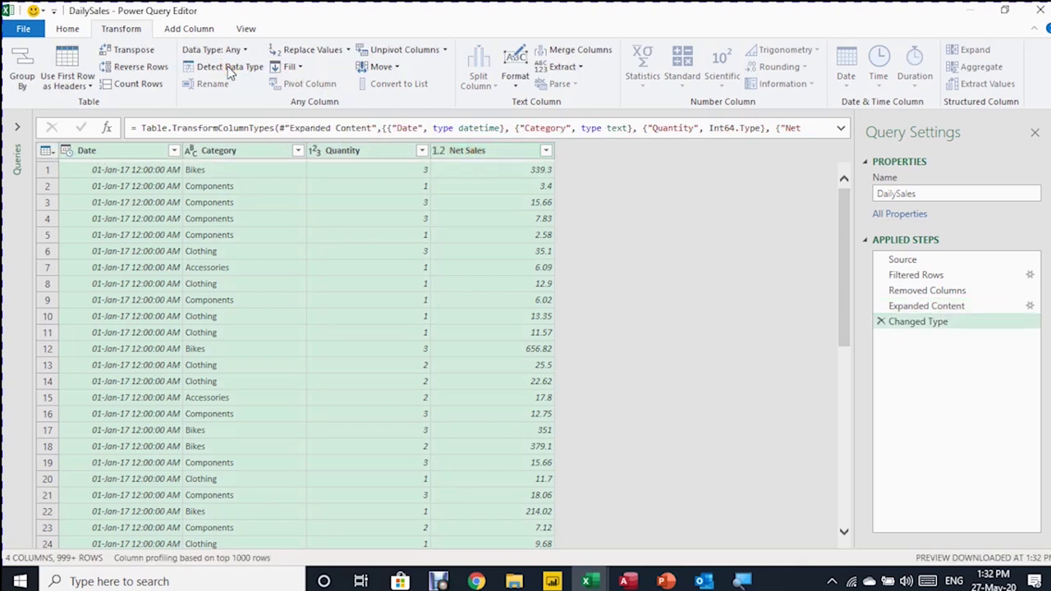
left_click(66, 152)
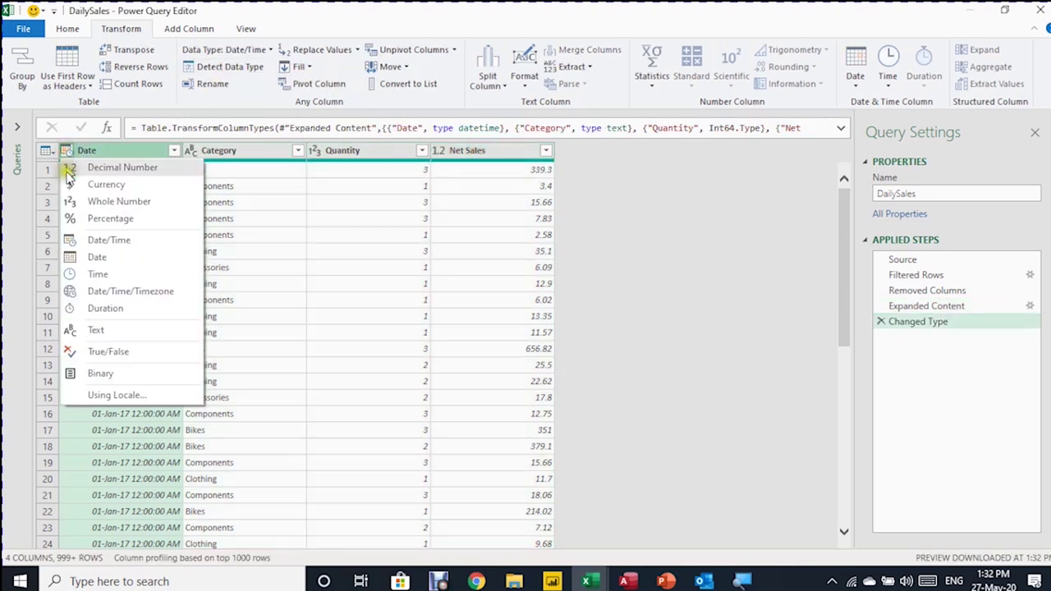
left_click(114, 257)
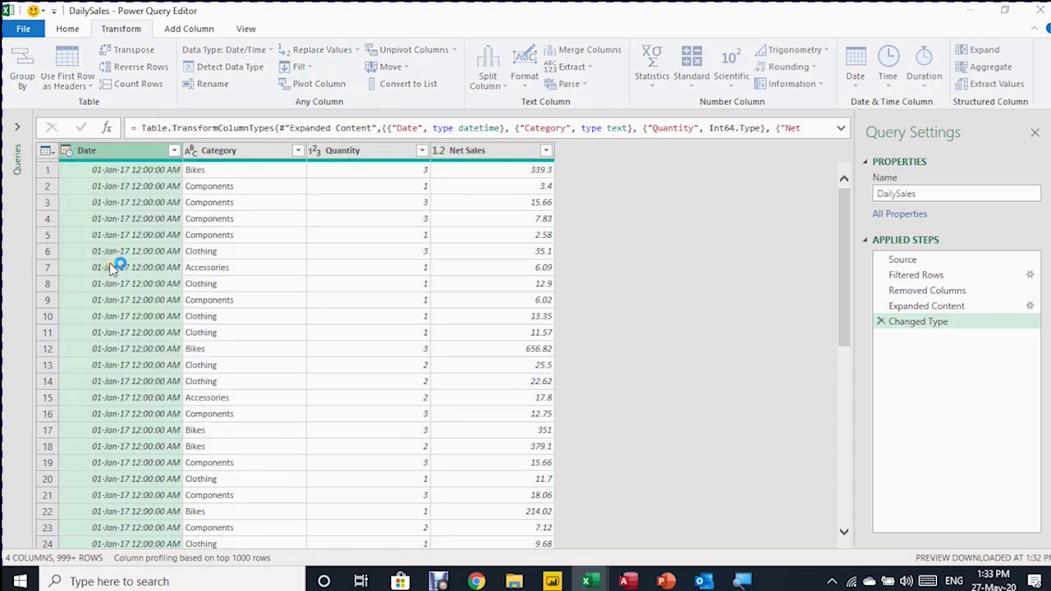
left_click(505, 326)
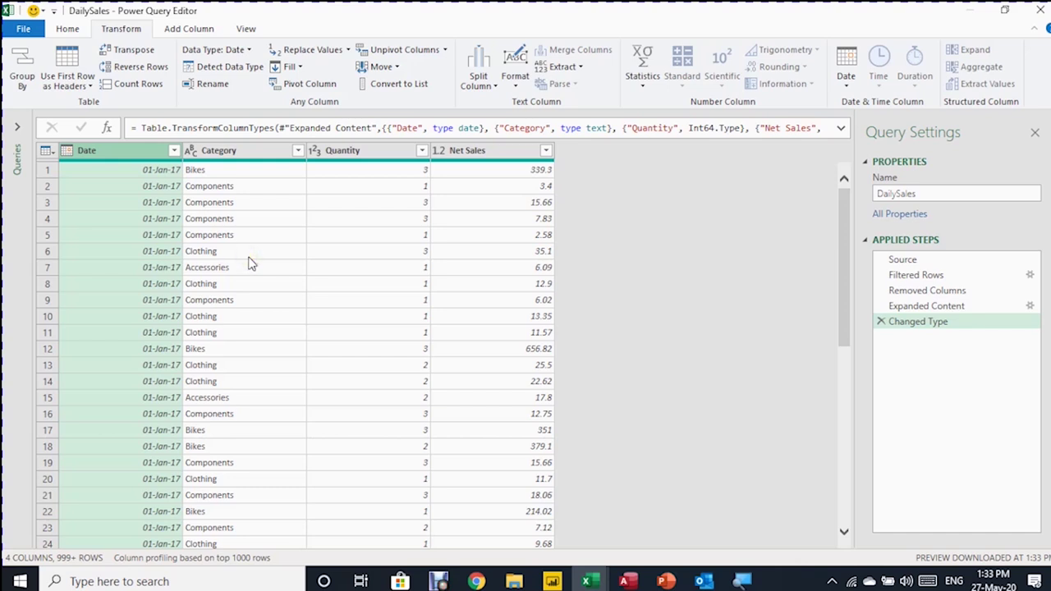
Close the editor and load the DailySales query as a table on a new worksheet.
scroll(247, 269, "down", 5)
left_click(69, 29)
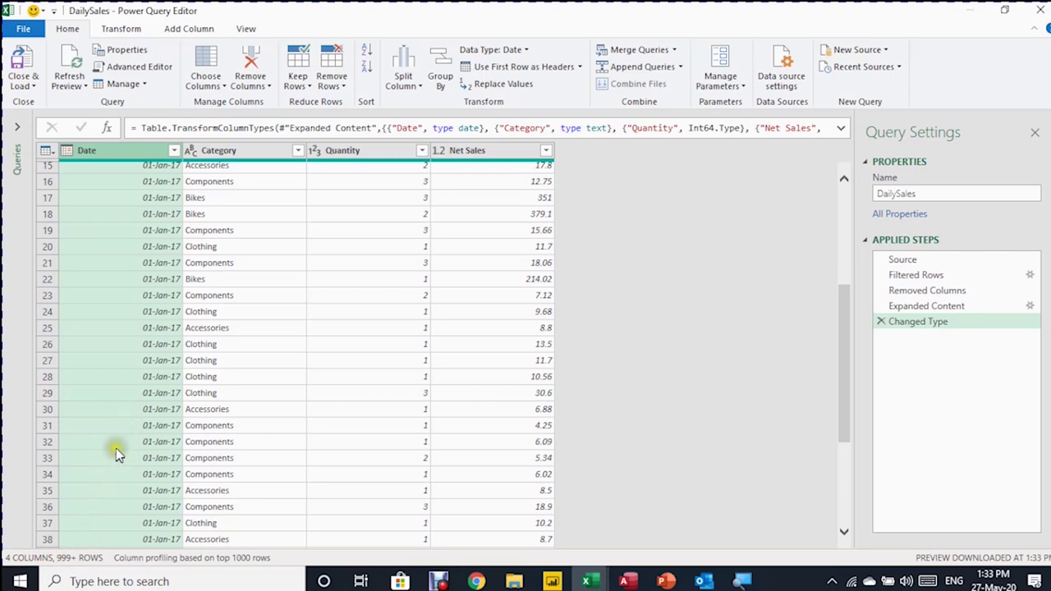
left_click(24, 86)
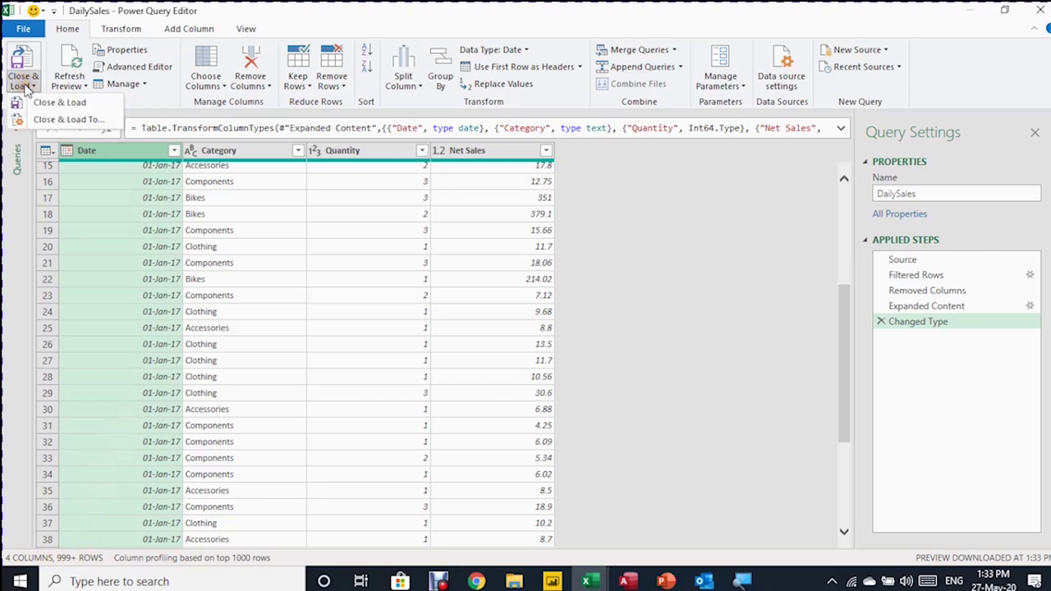
left_click(45, 119)
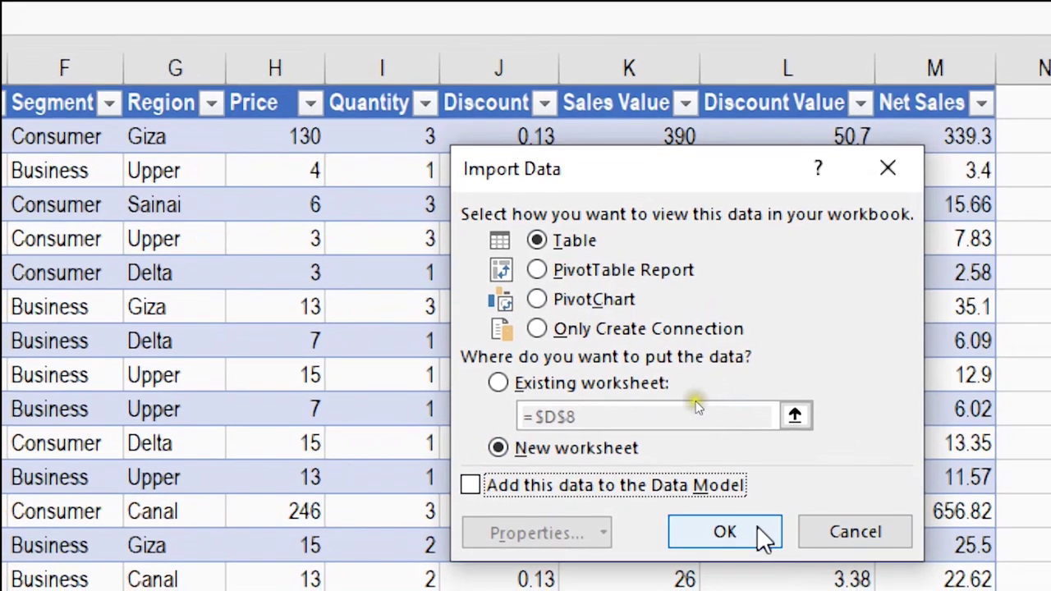
left_click(743, 562)
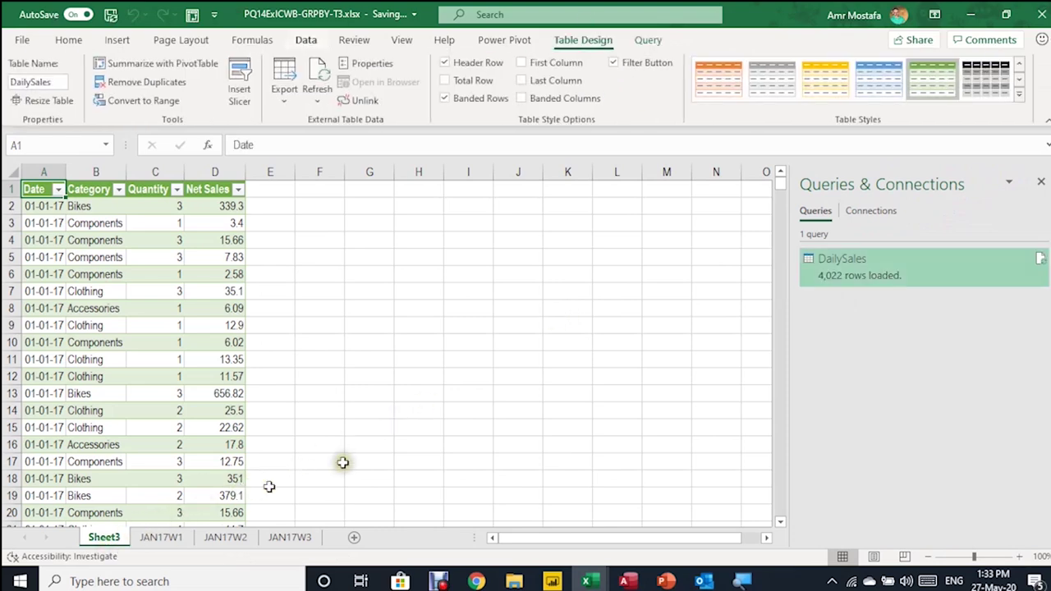
Rename the worksheet holding the loaded query table as DailySales, reusing the table's name.
mouse_move(842, 275)
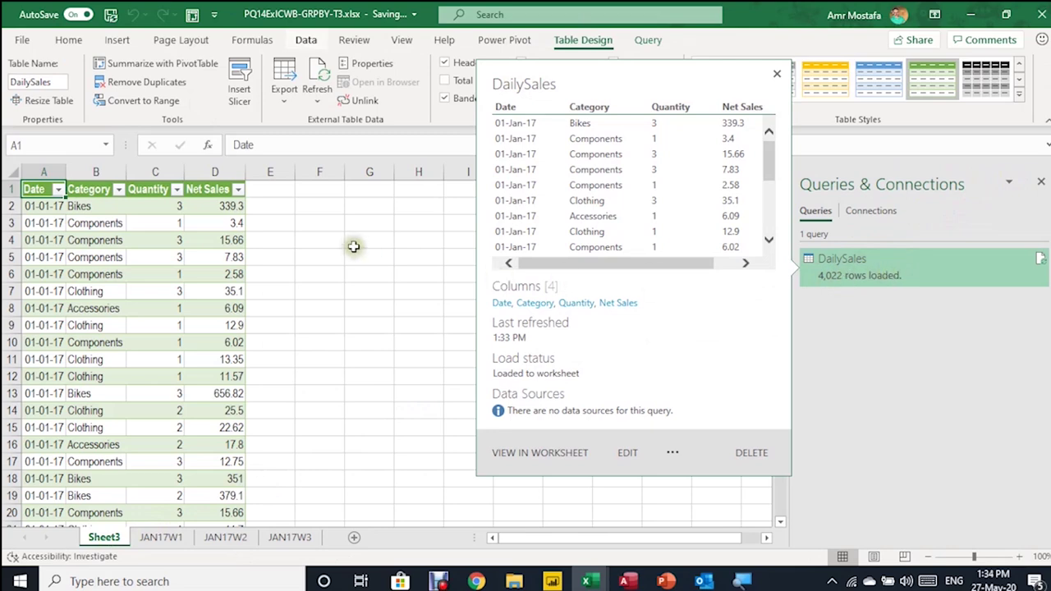
left_click(160, 289)
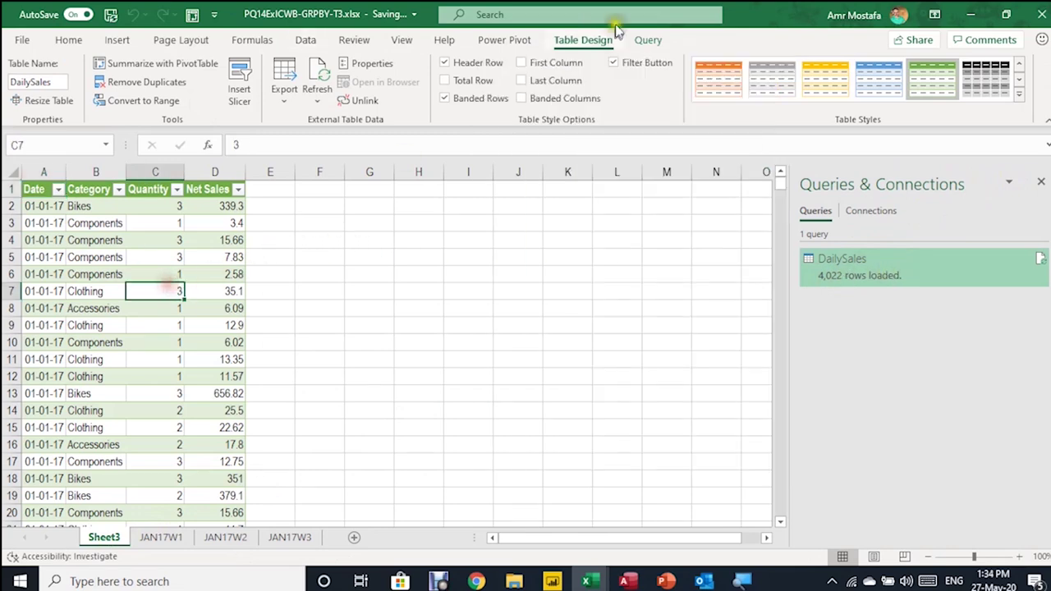
left_click(53, 83)
key("ctrl+c")
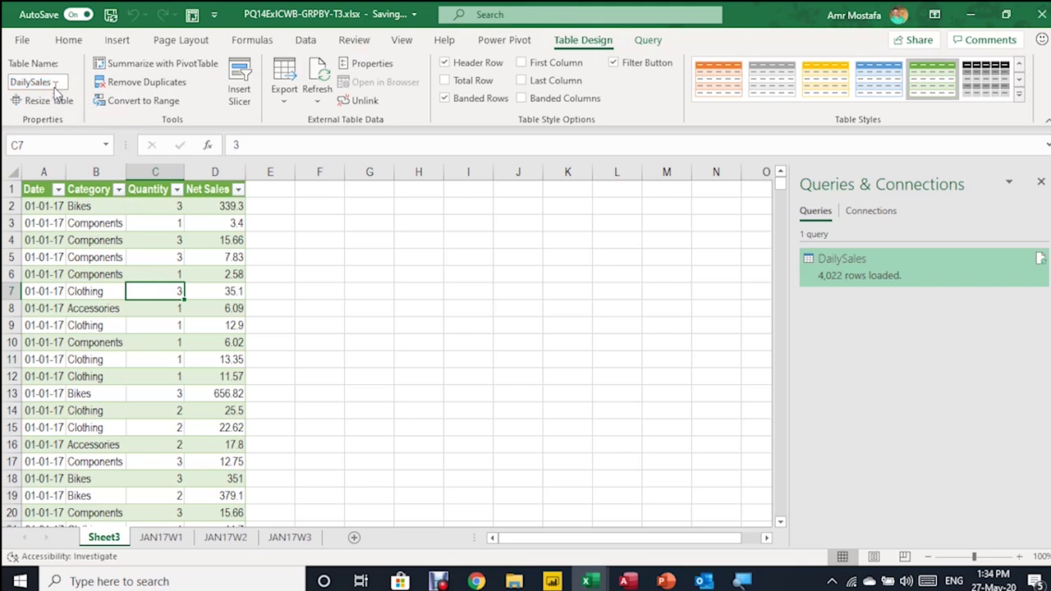
left_click(104, 538)
double_click(103, 538)
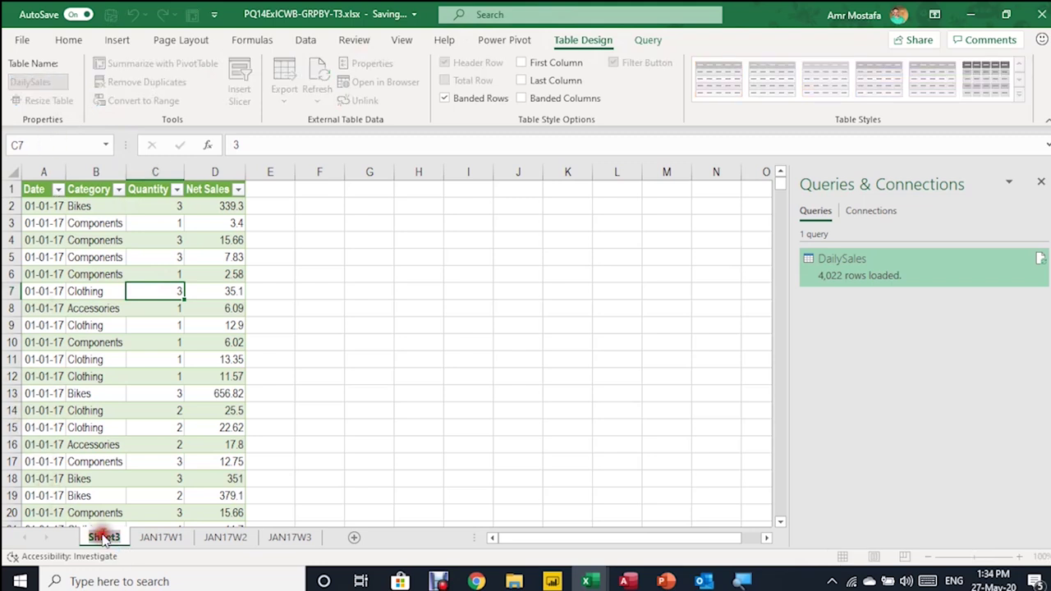
key("ctrl+v")
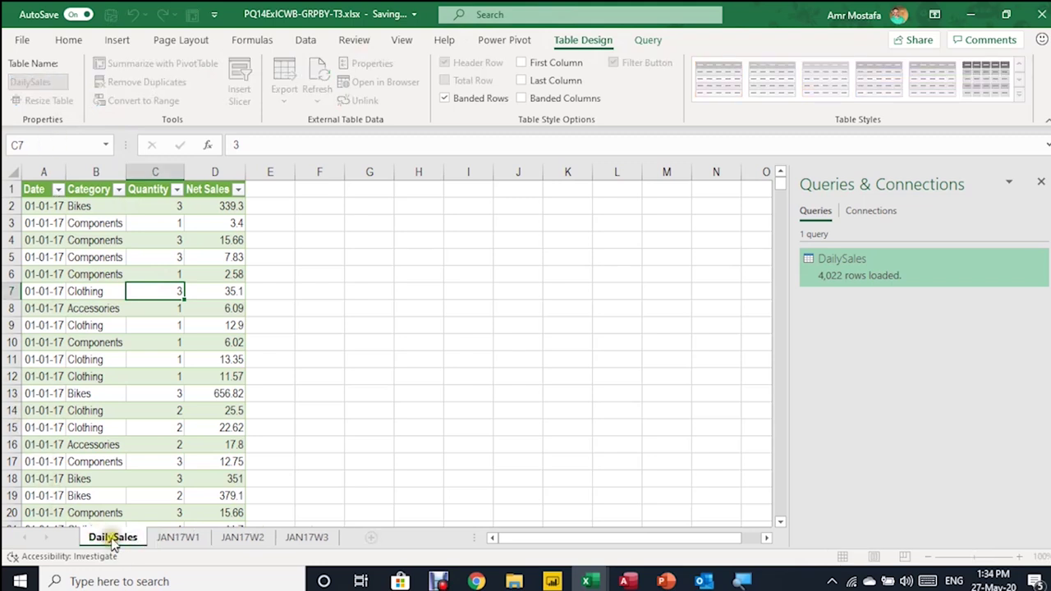
key("Return")
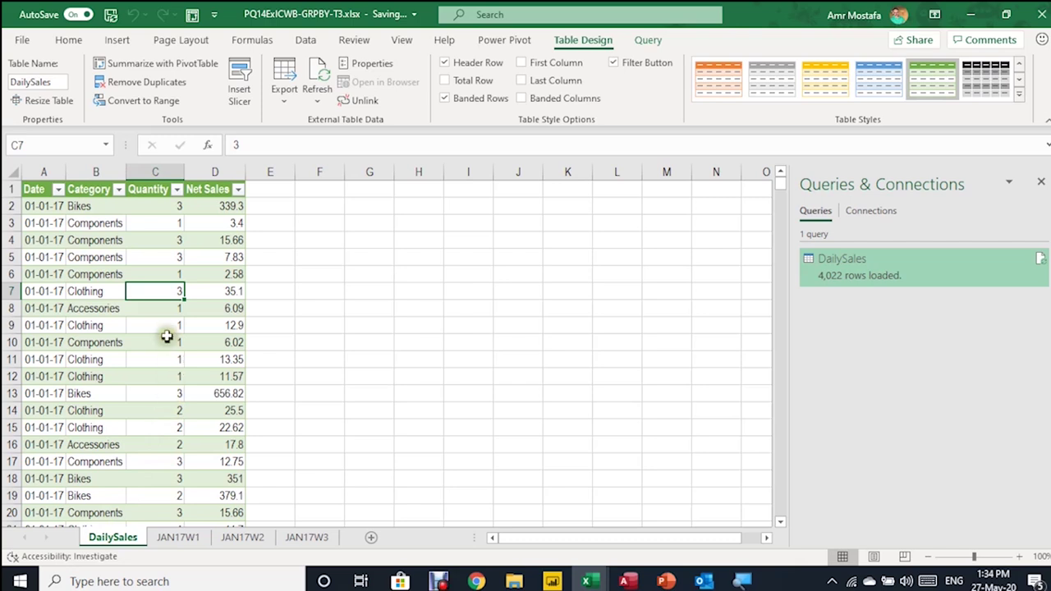
Examine the DailySales query's Source step with a refreshed preview and its Filtered Rows step, then close the editor.
left_click(158, 325)
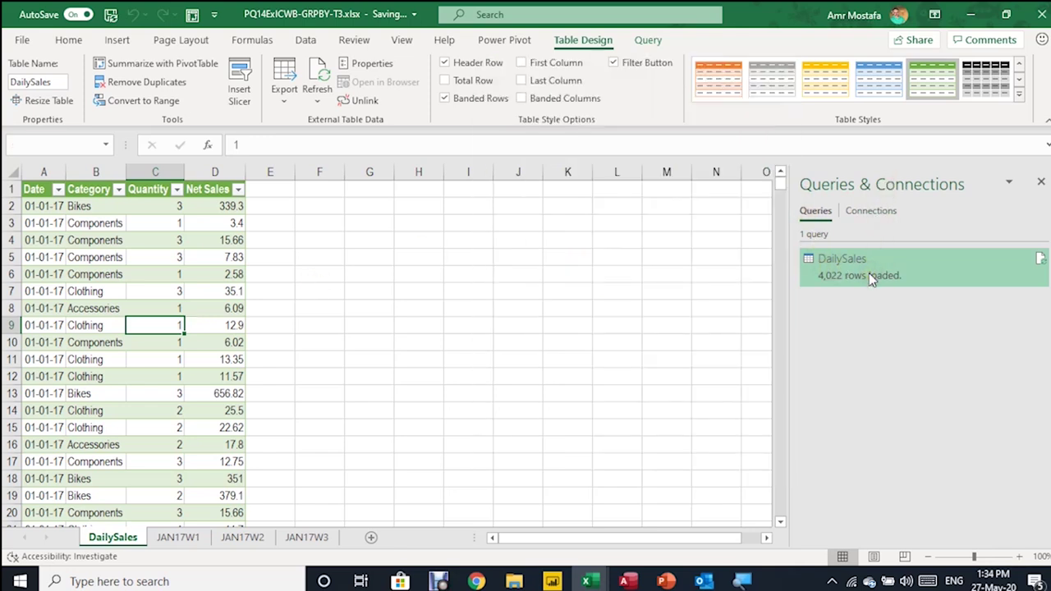
left_click(868, 273)
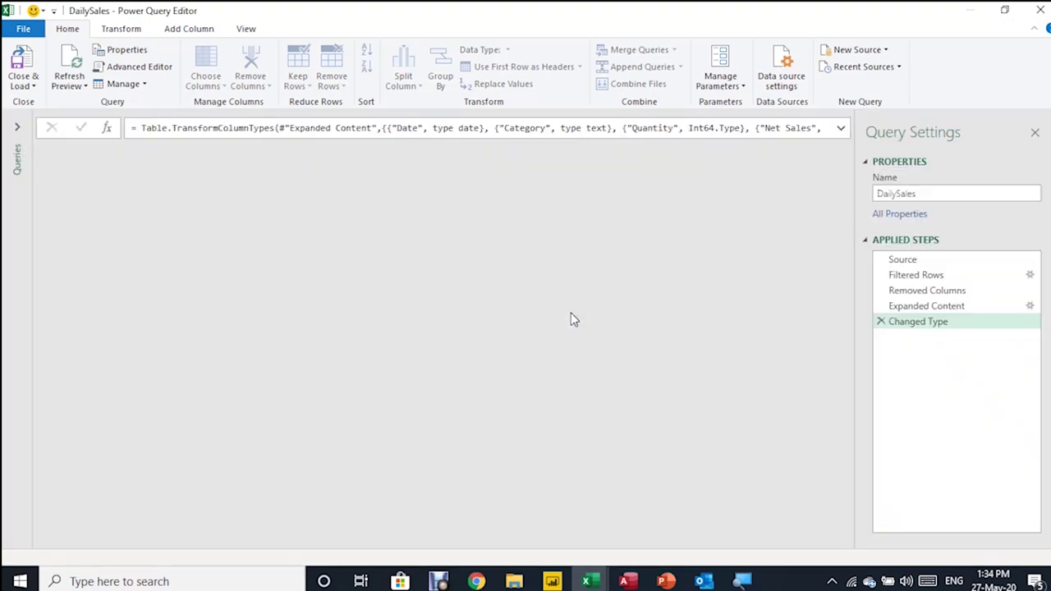
left_click(898, 261)
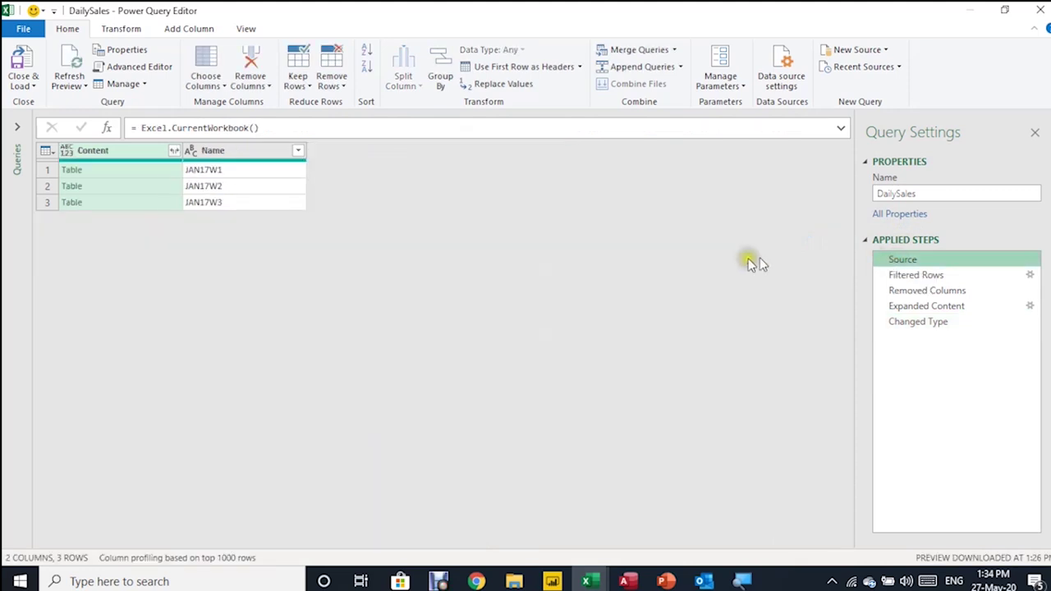
left_click(78, 68)
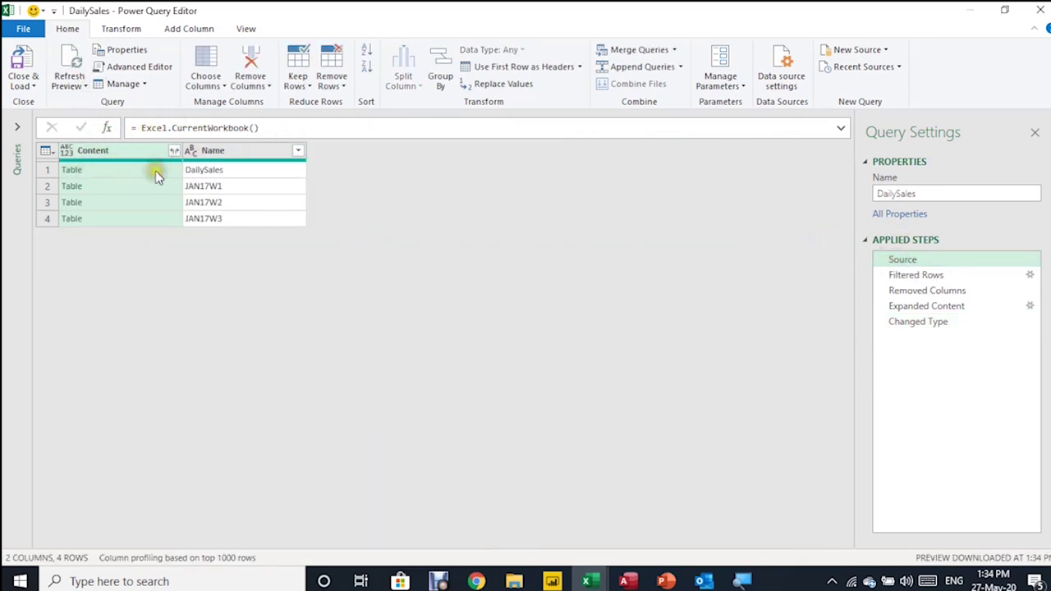
left_click(158, 171)
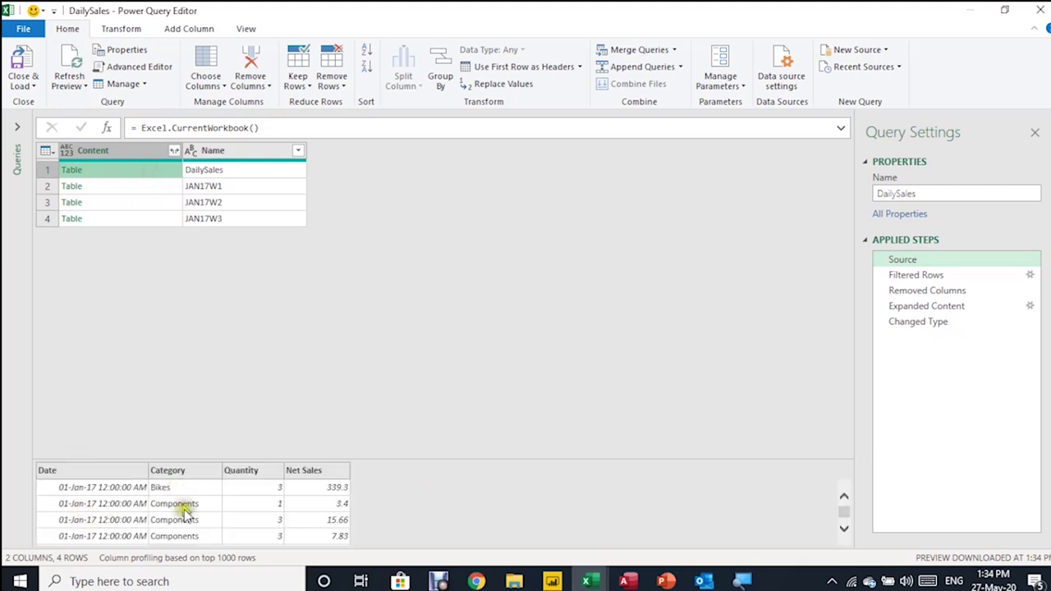
left_click(919, 276)
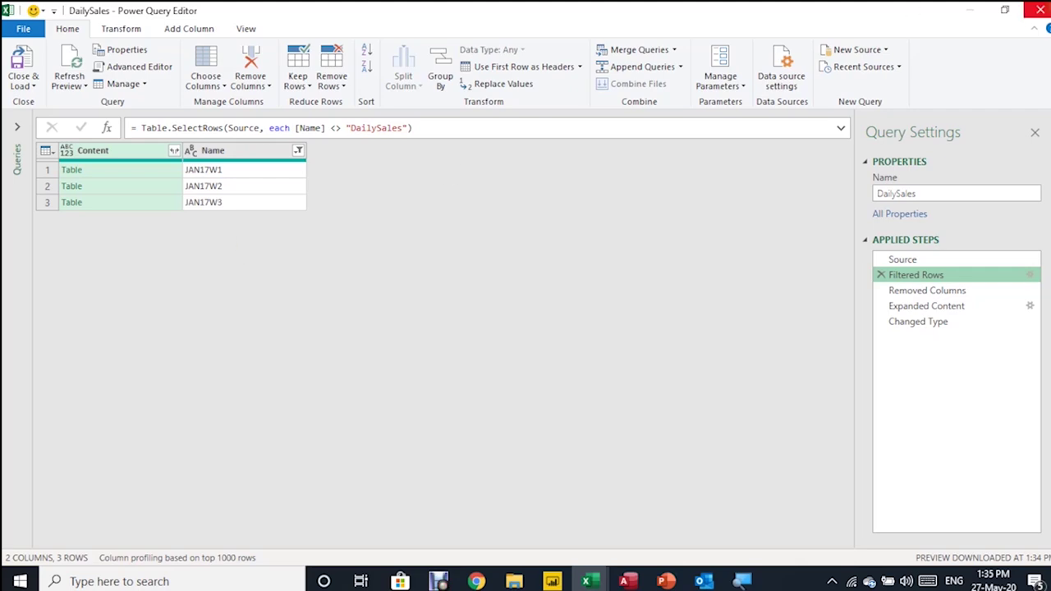
left_click(1039, 15)
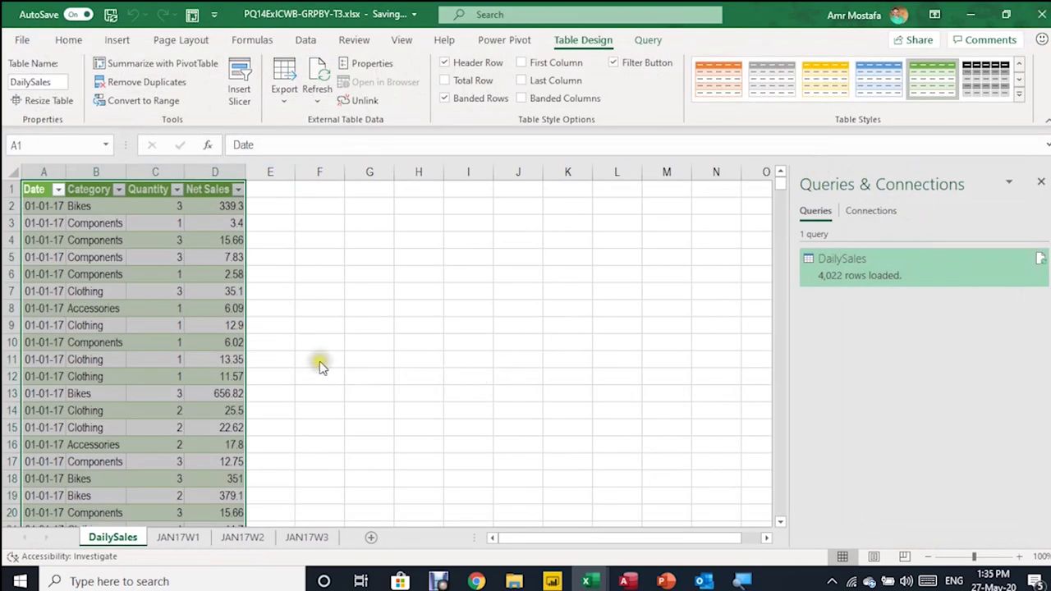
left_click(166, 308)
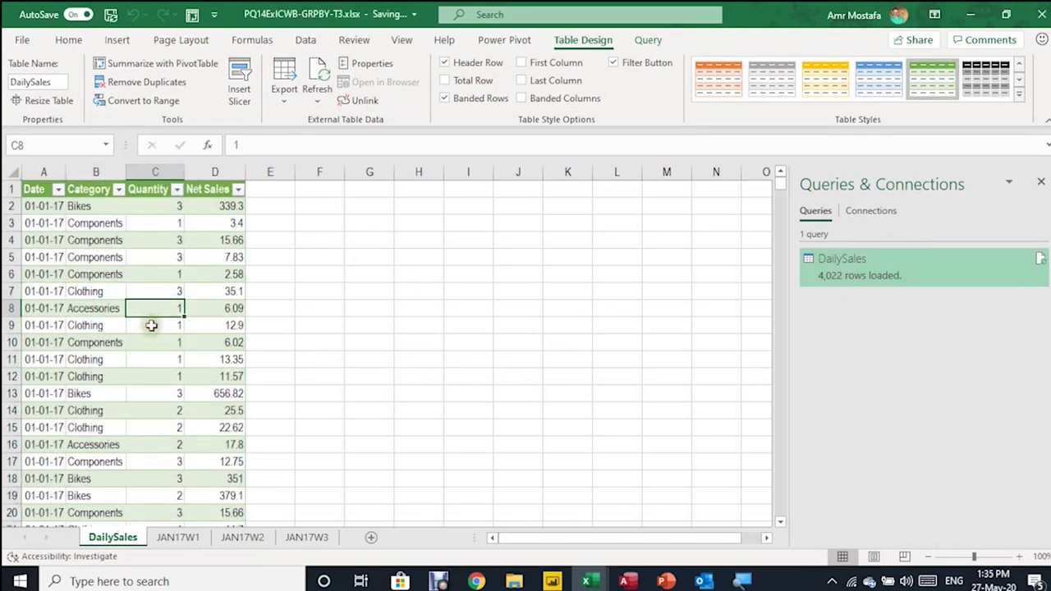
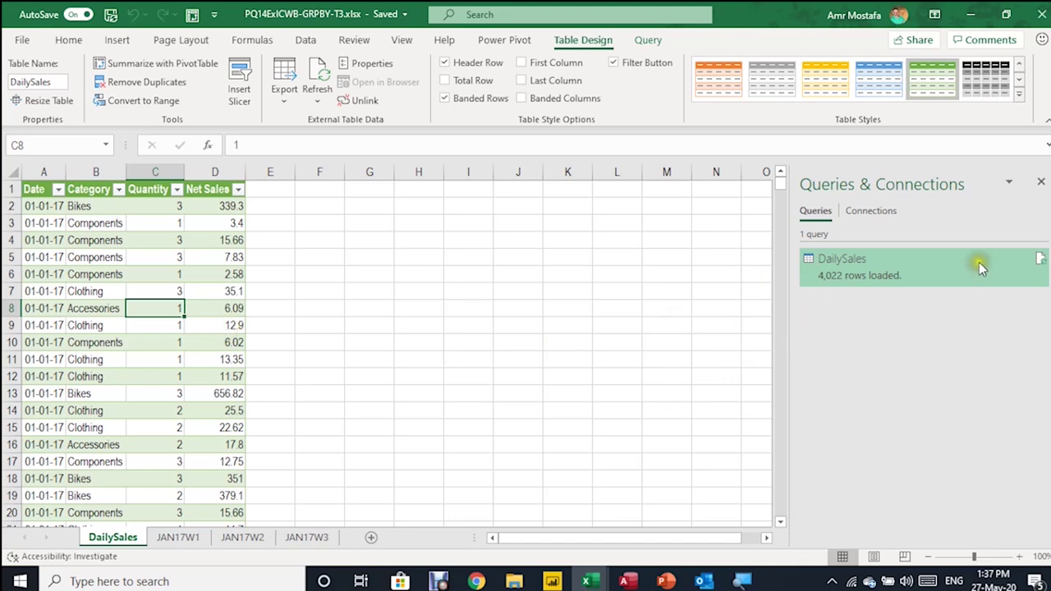
Reopen the DailySales query for editing.
double_click(901, 279)
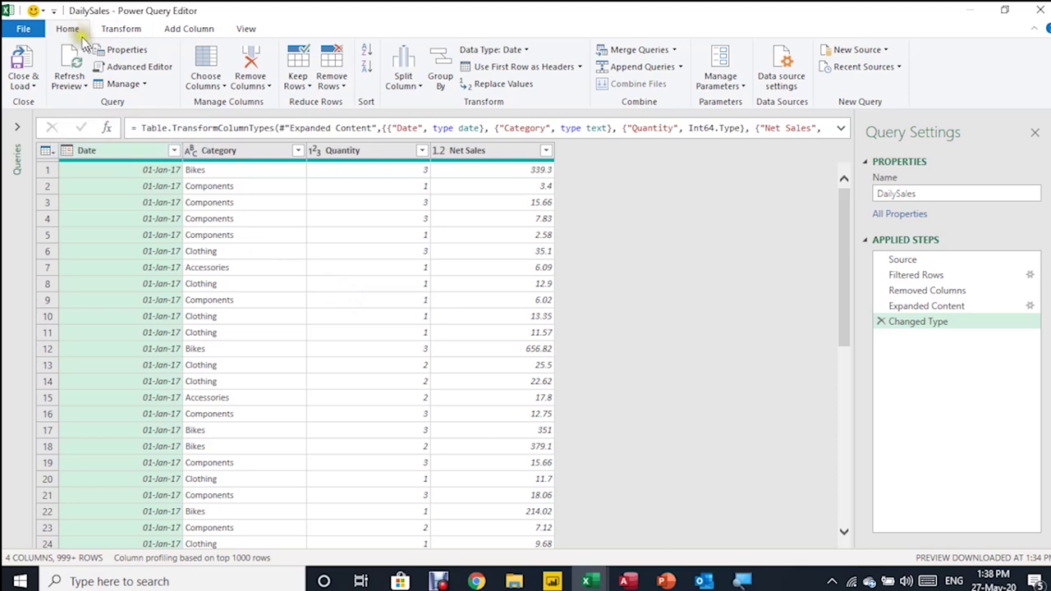
left_click(138, 29)
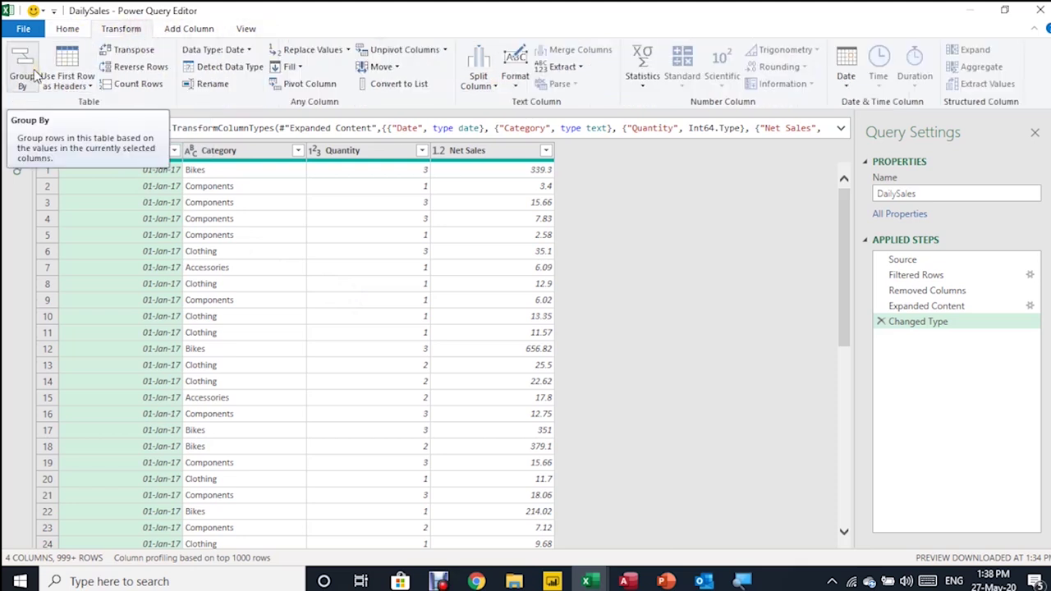
left_click(250, 221)
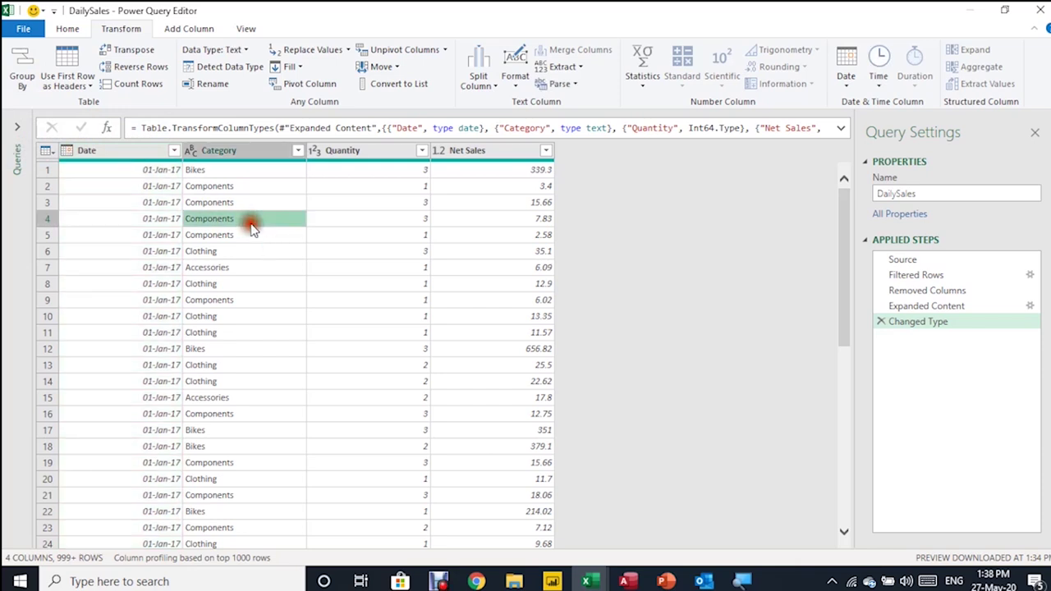
left_click(33, 74)
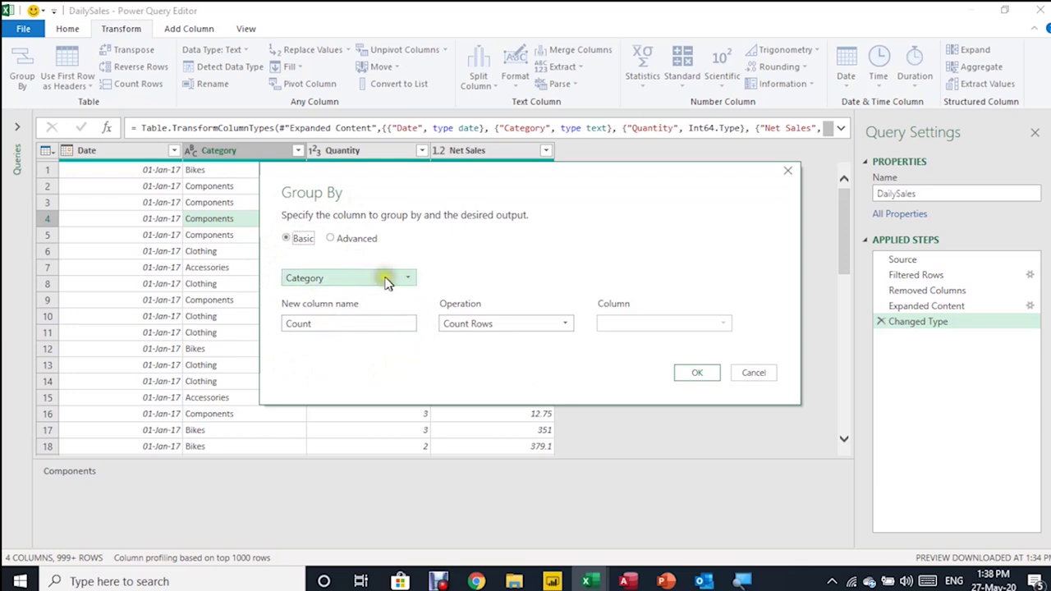
left_click(332, 239)
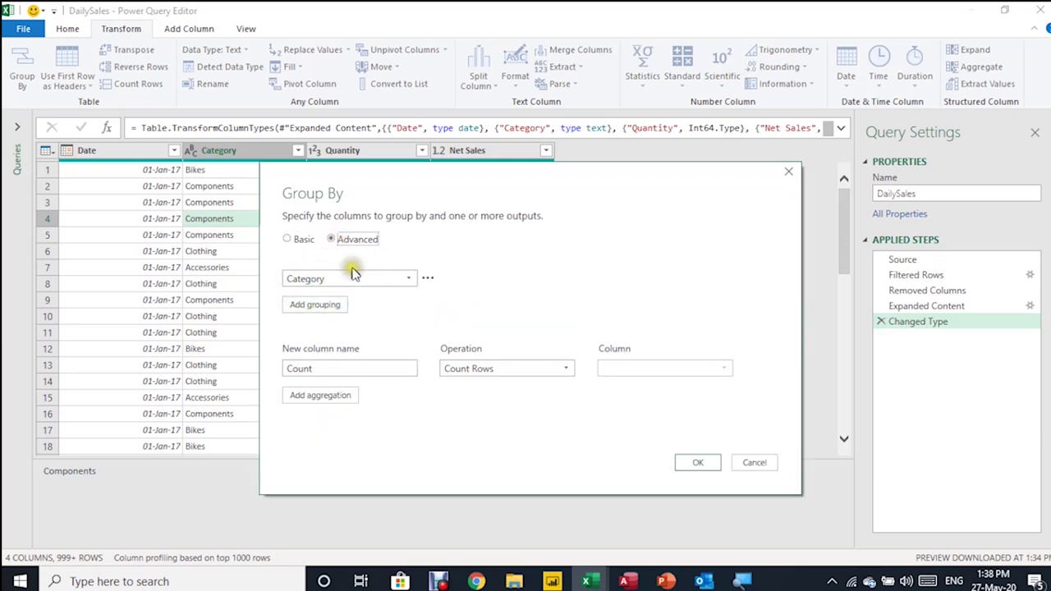
left_click(294, 239)
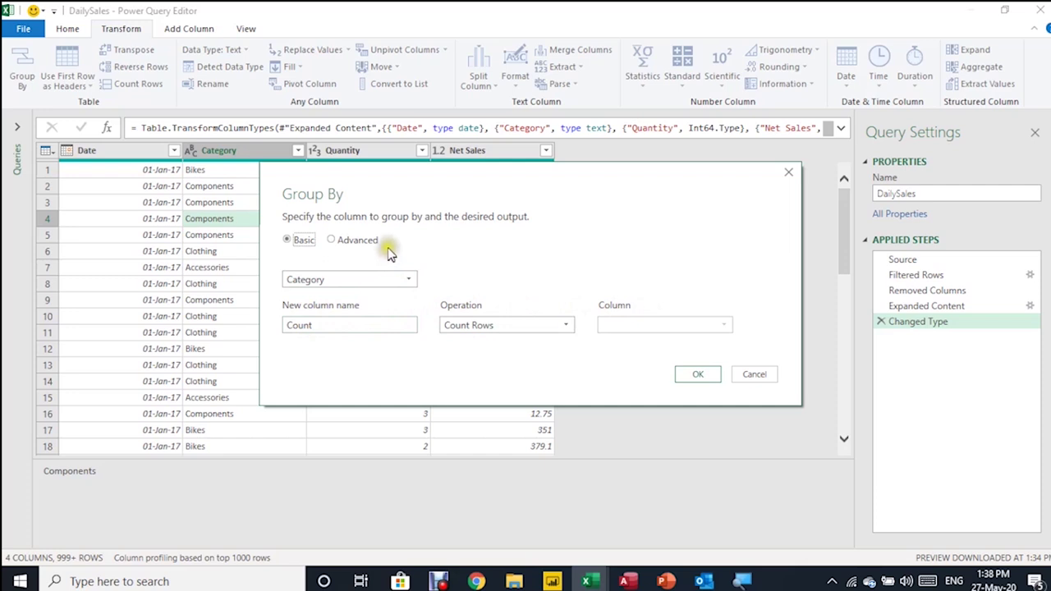
left_click(752, 376)
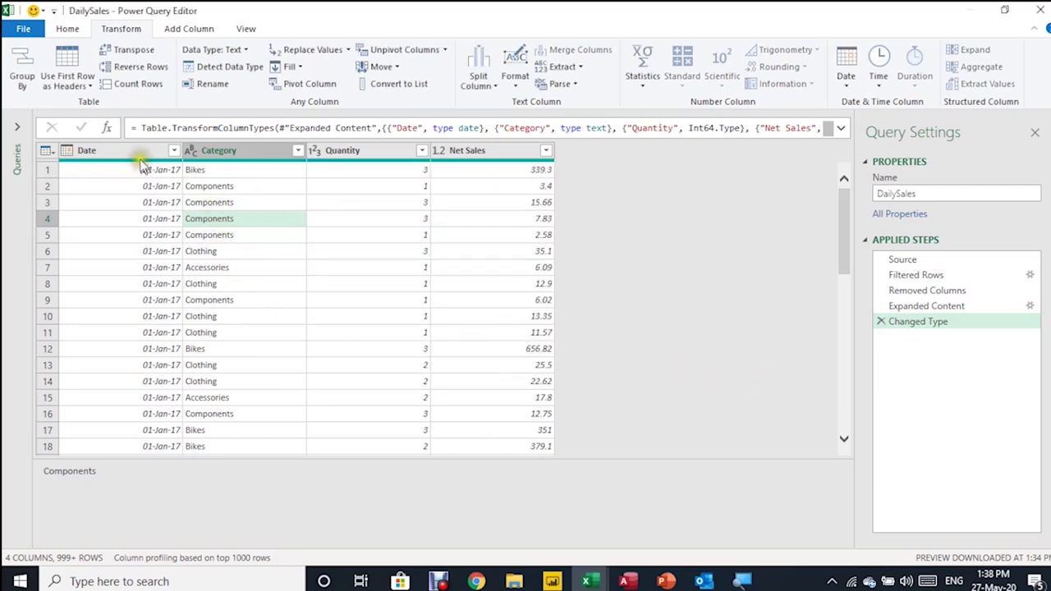
Set up a Group By with Date and Category as the grouping columns.
left_click(137, 152)
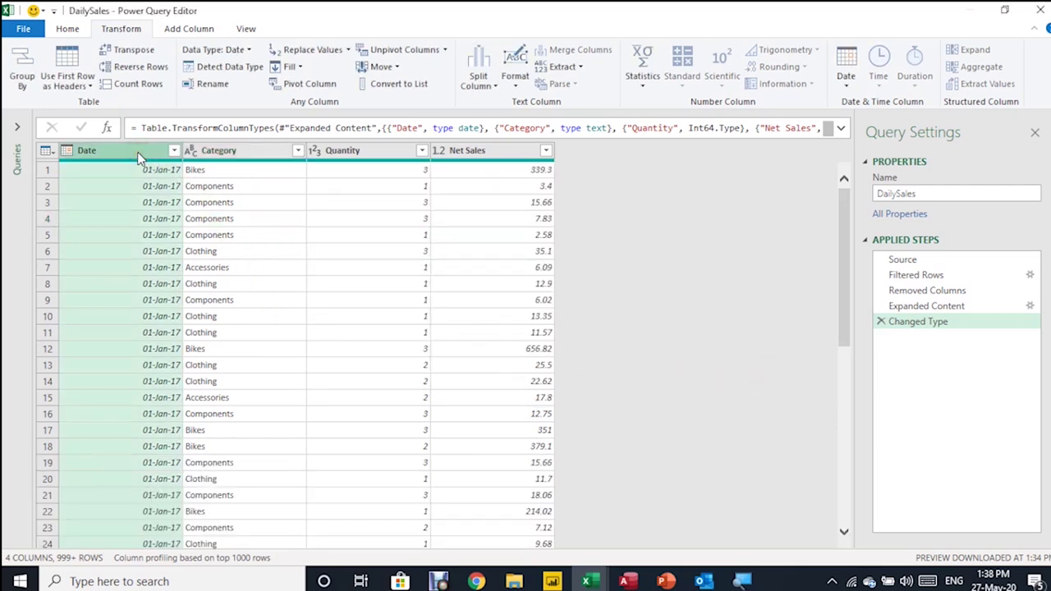
left_click(254, 155, "ctrl")
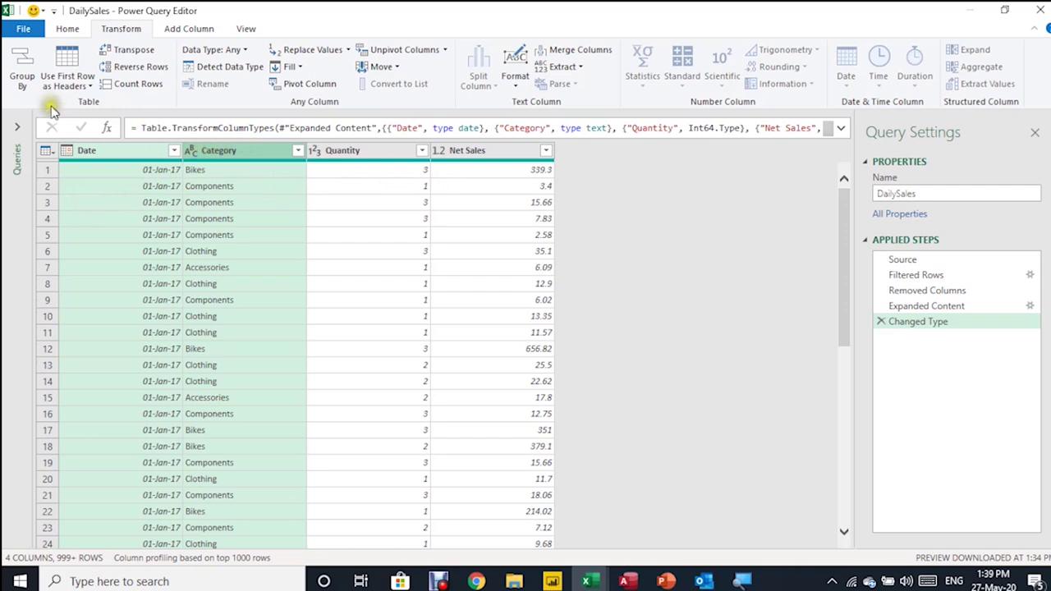
left_click(28, 64)
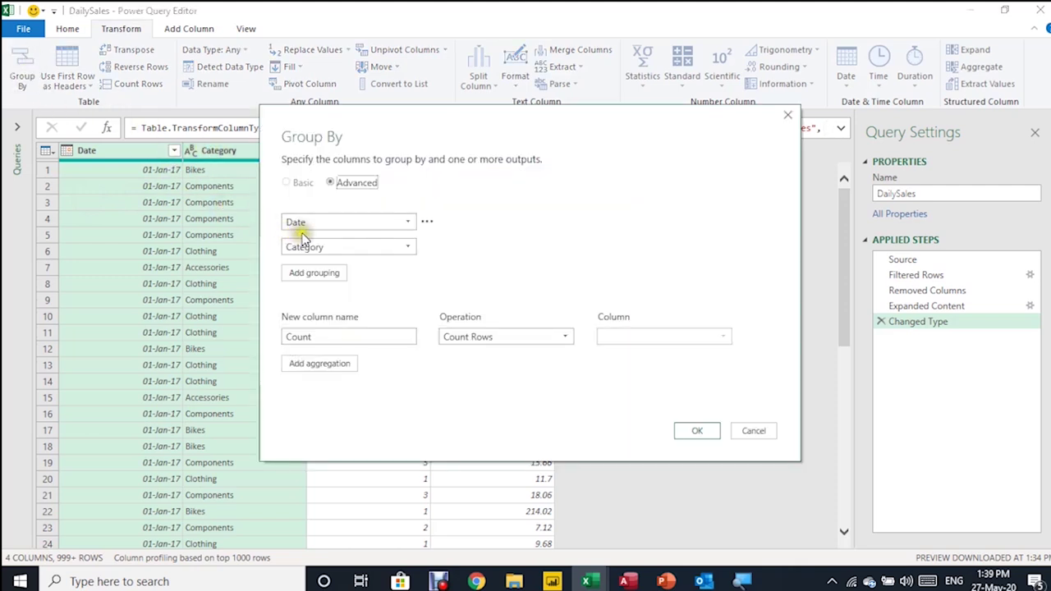
left_click(306, 277)
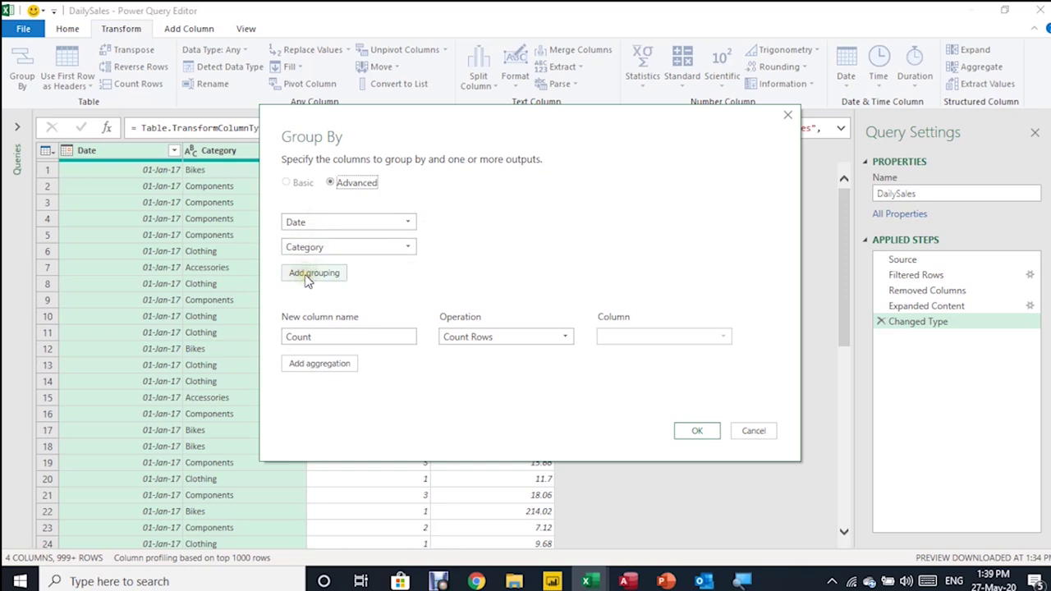
left_click(426, 222)
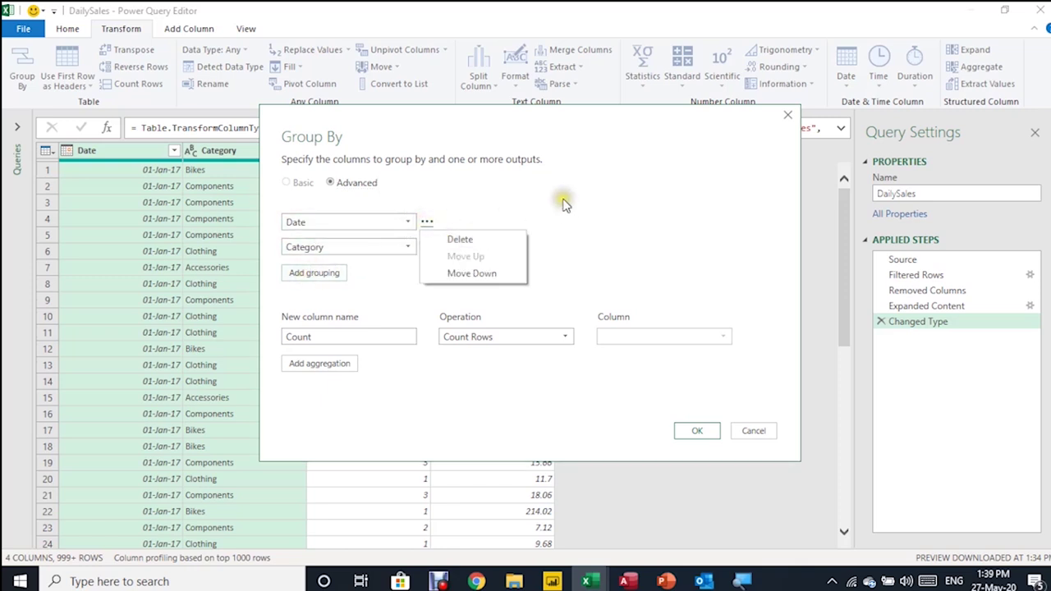
left_click(495, 207)
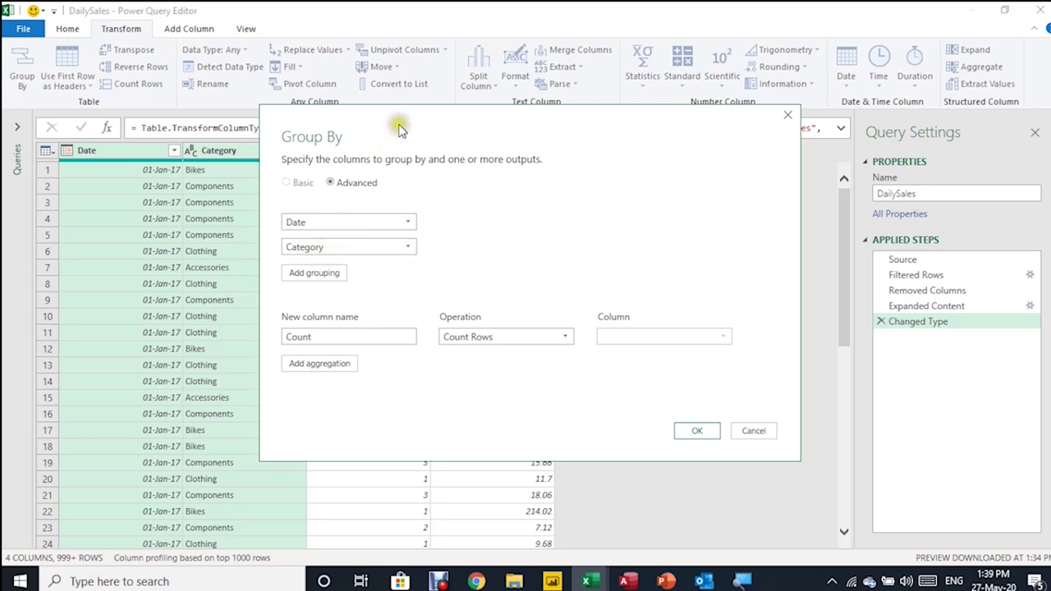
left_click_drag(401, 123, 322, 228)
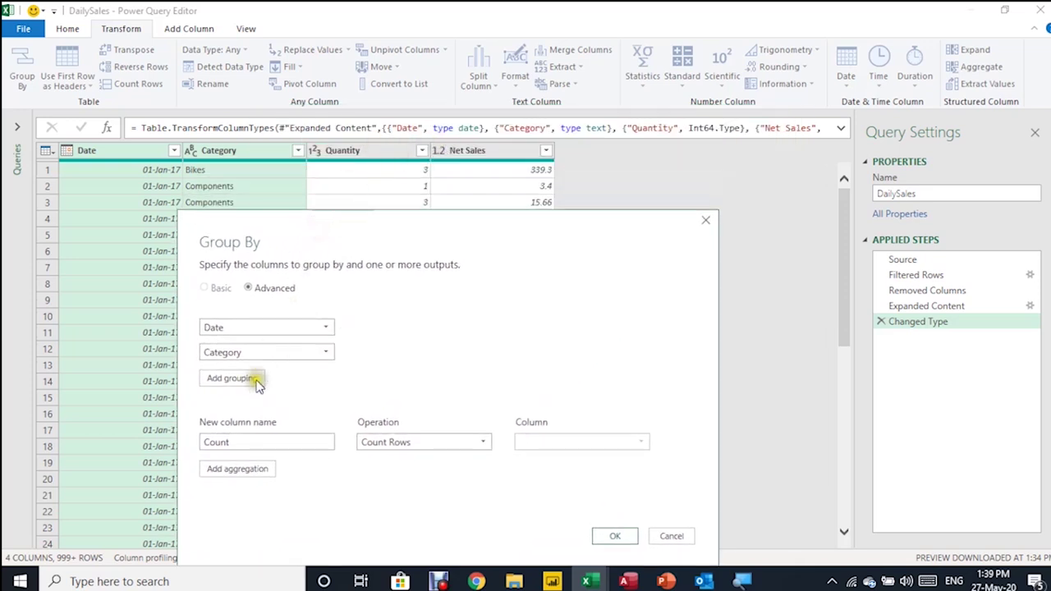
Define the first aggregation as a new column named Quantity that sums the Quantity column.
double_click(211, 444)
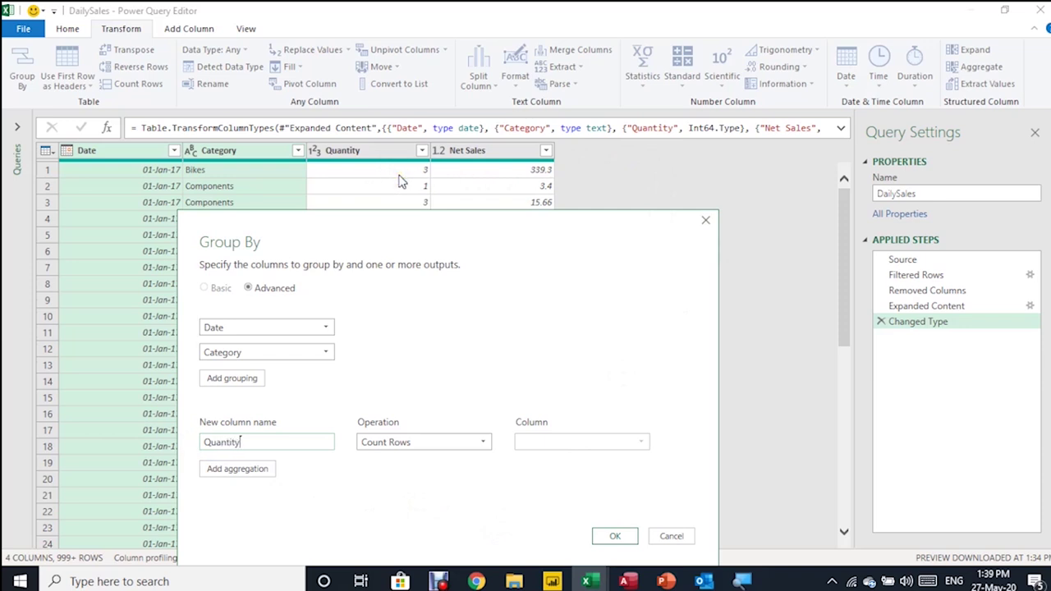
left_click(406, 444)
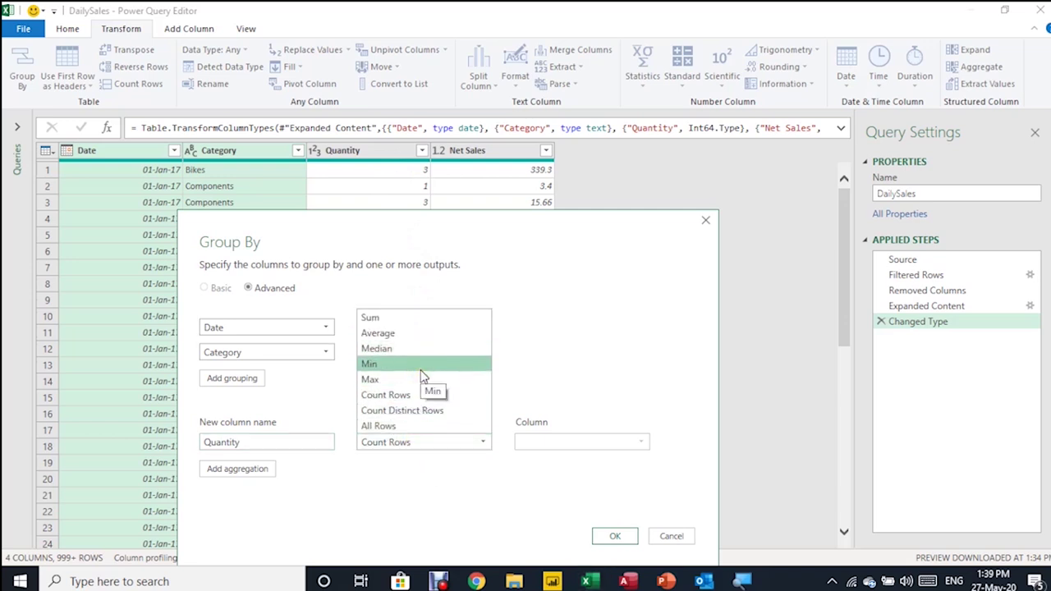
left_click(435, 320)
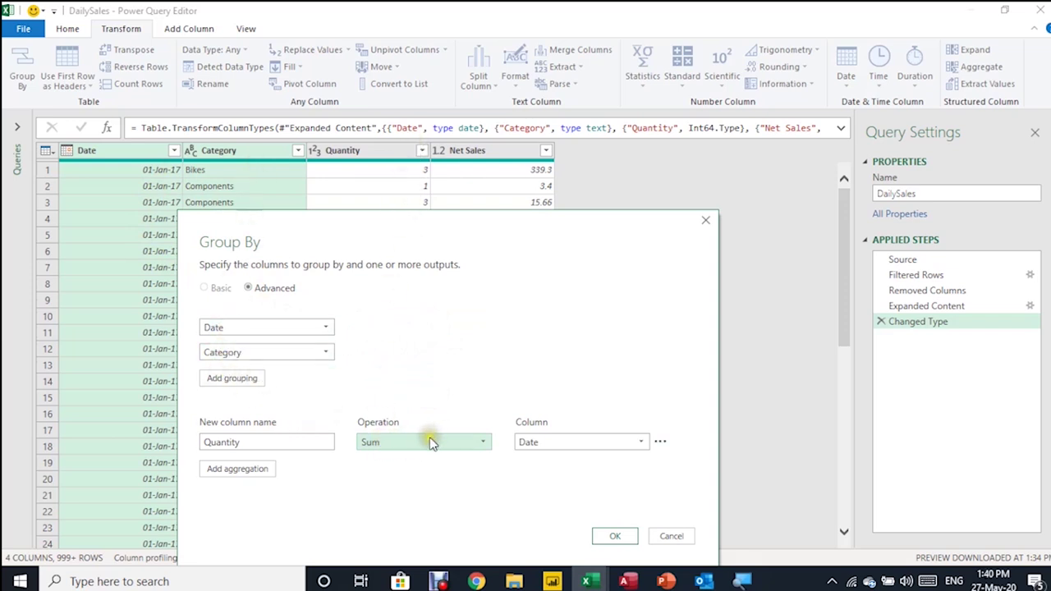
left_click(582, 443)
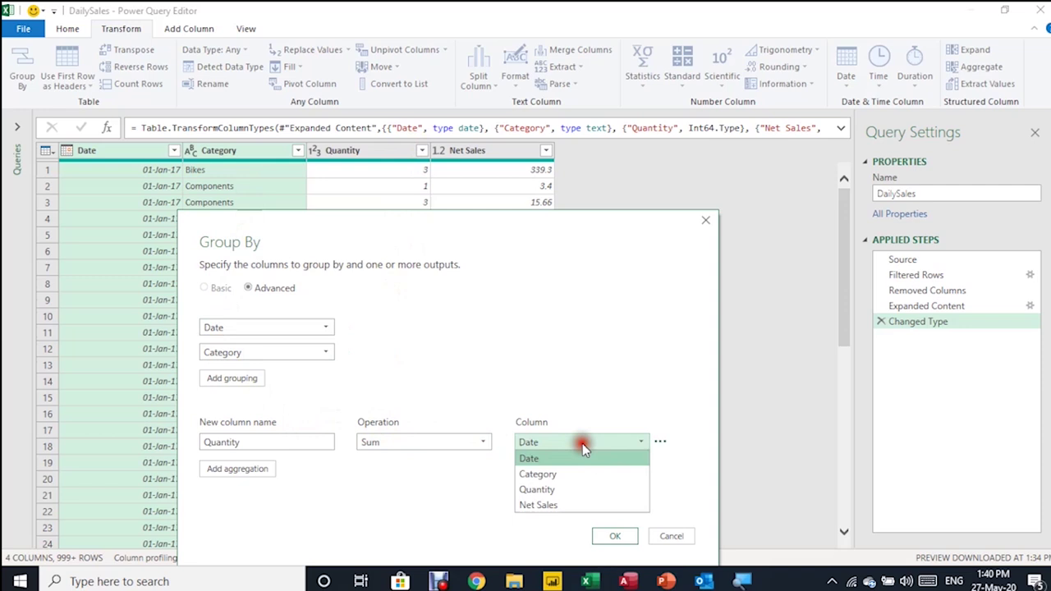
left_click(566, 491)
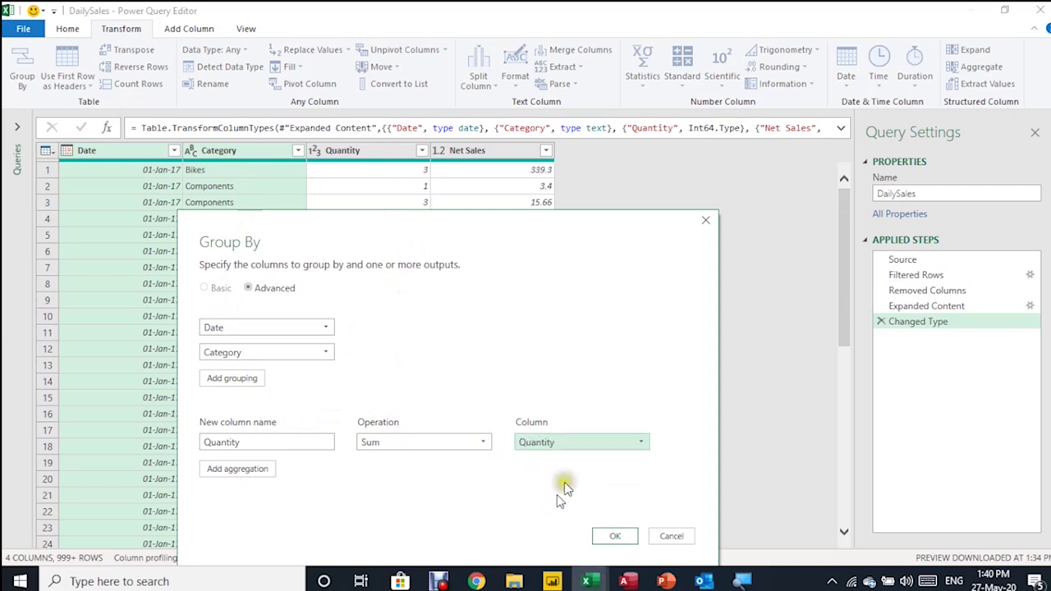
Add a second aggregation named NetSales that sums the Net Sales column, and apply the grouping.
left_click(238, 468)
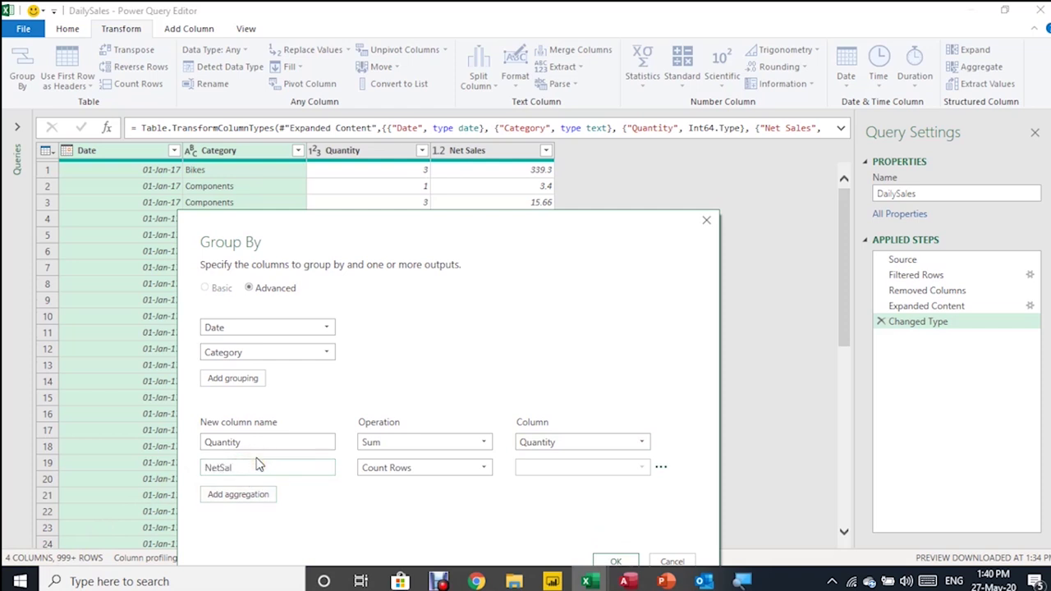
left_click(374, 468)
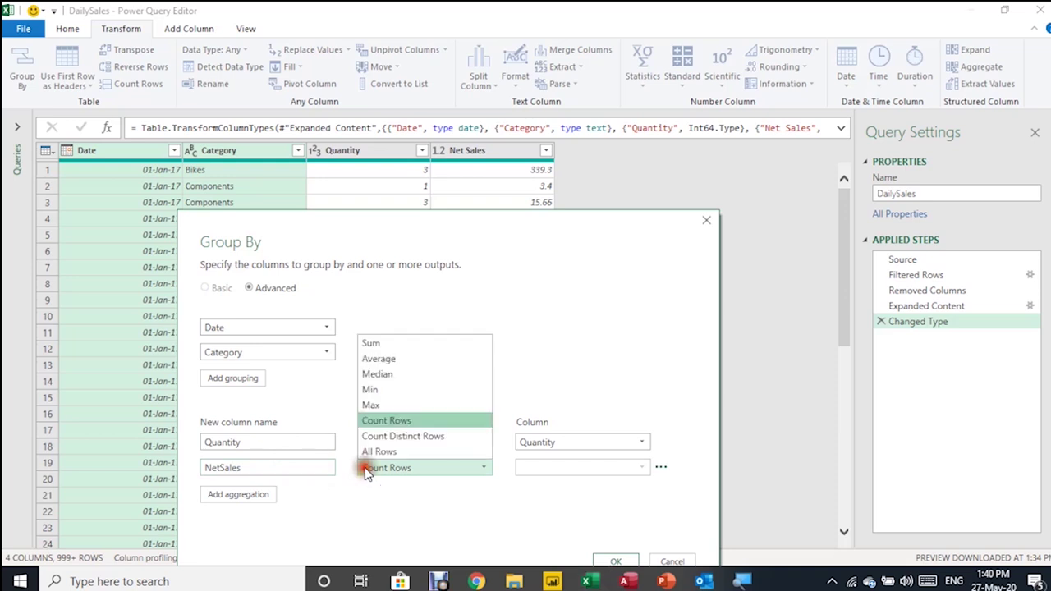
left_click(417, 343)
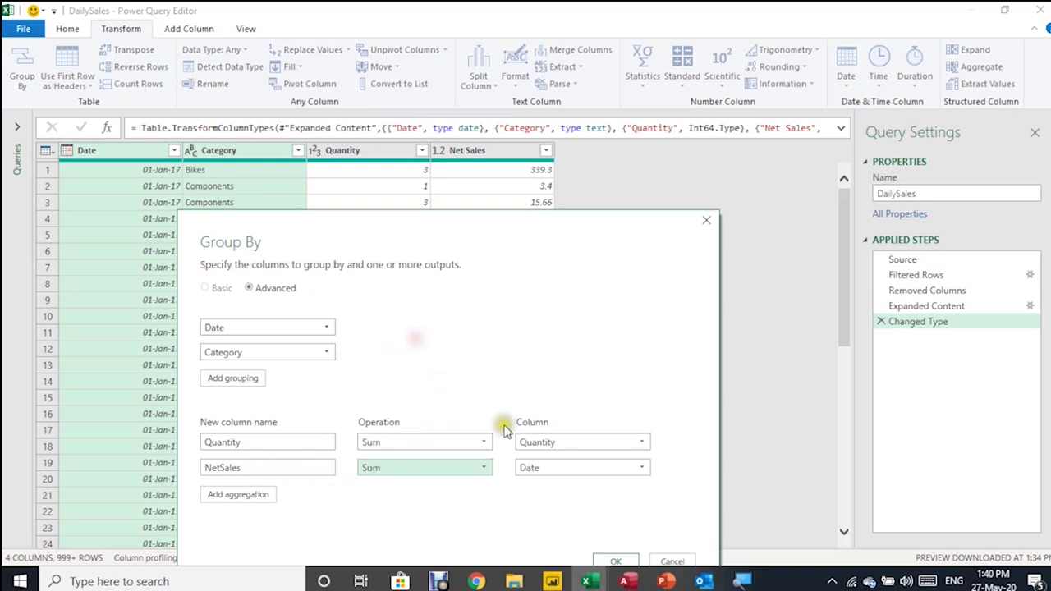
left_click(545, 467)
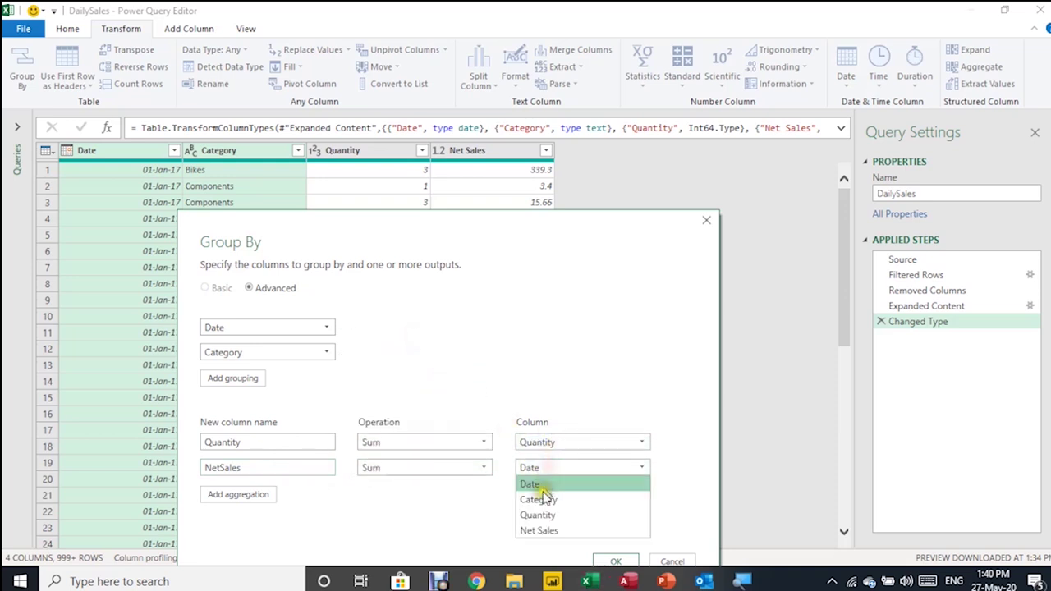
left_click(539, 531)
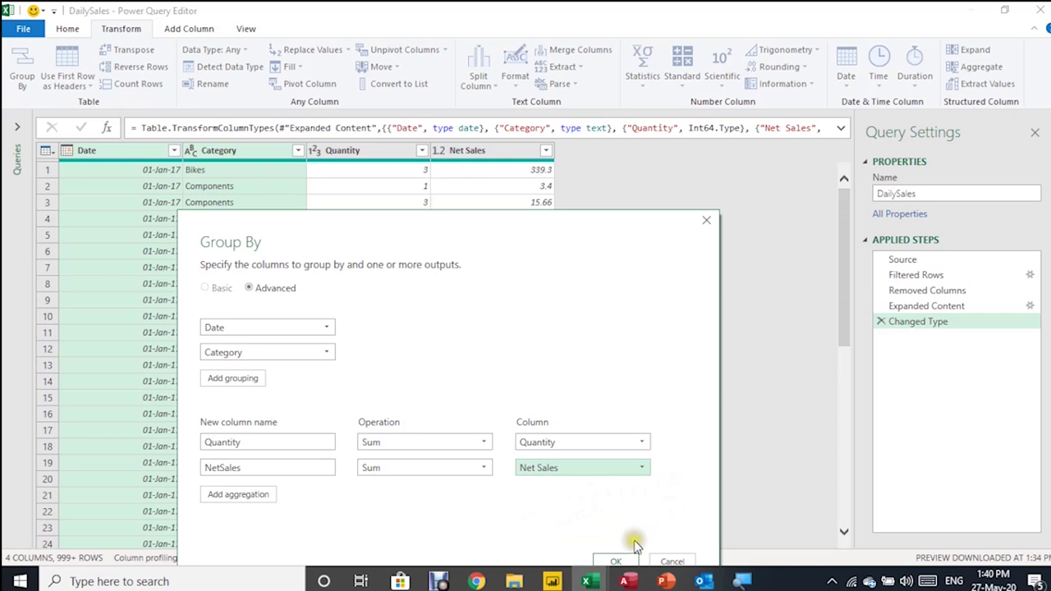
left_click(617, 561)
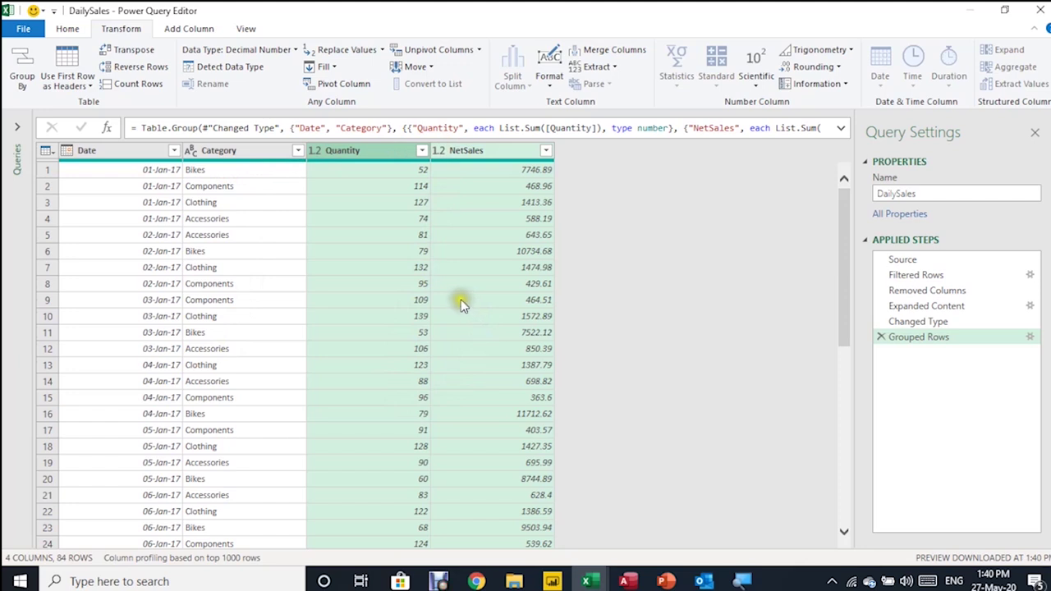
Close the query editor keeping the changes, and refresh the DailySales table.
left_click(1040, 10)
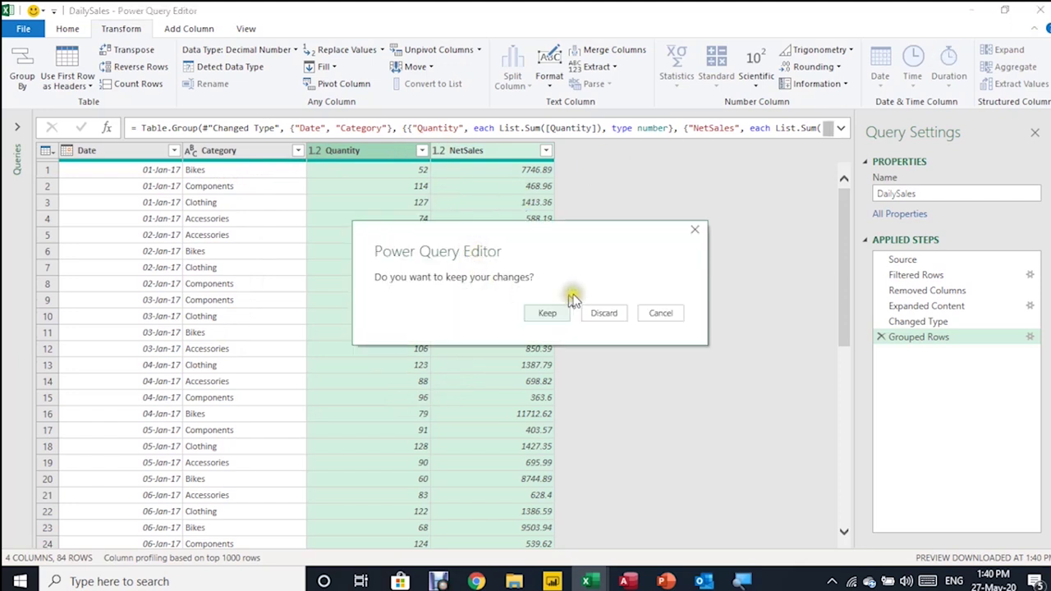
left_click(547, 313)
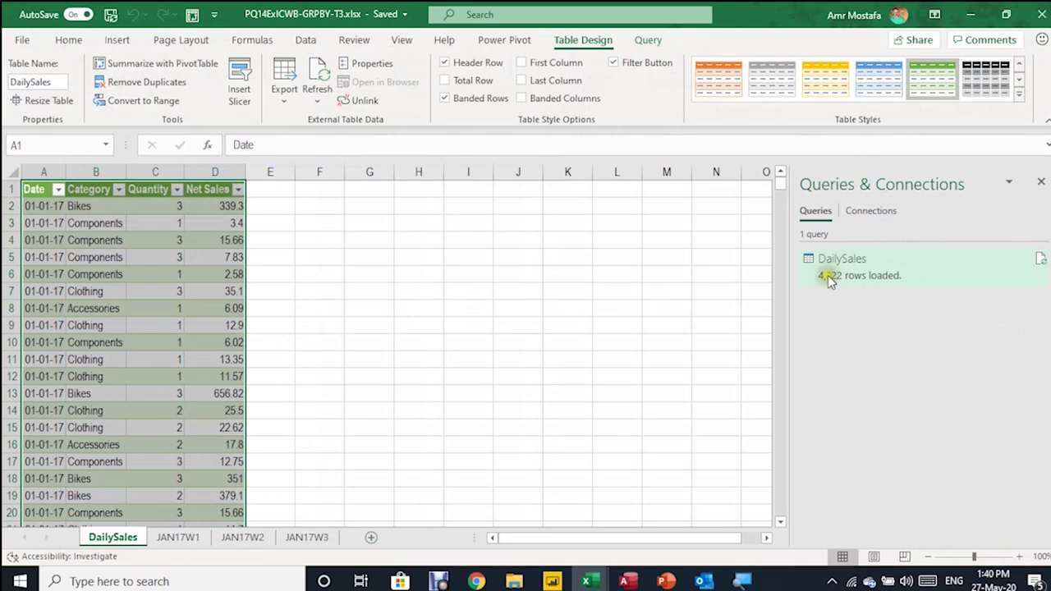
key("ctrl+alt+F5")
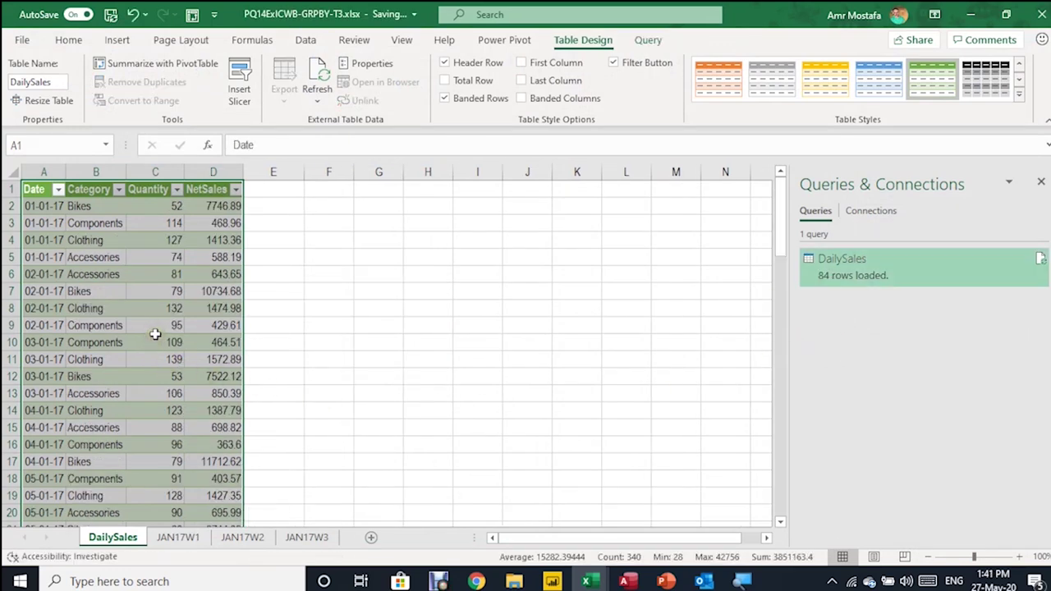
Examine the grouped DailySales table from its first to its last row and across its columns.
left_click(114, 291)
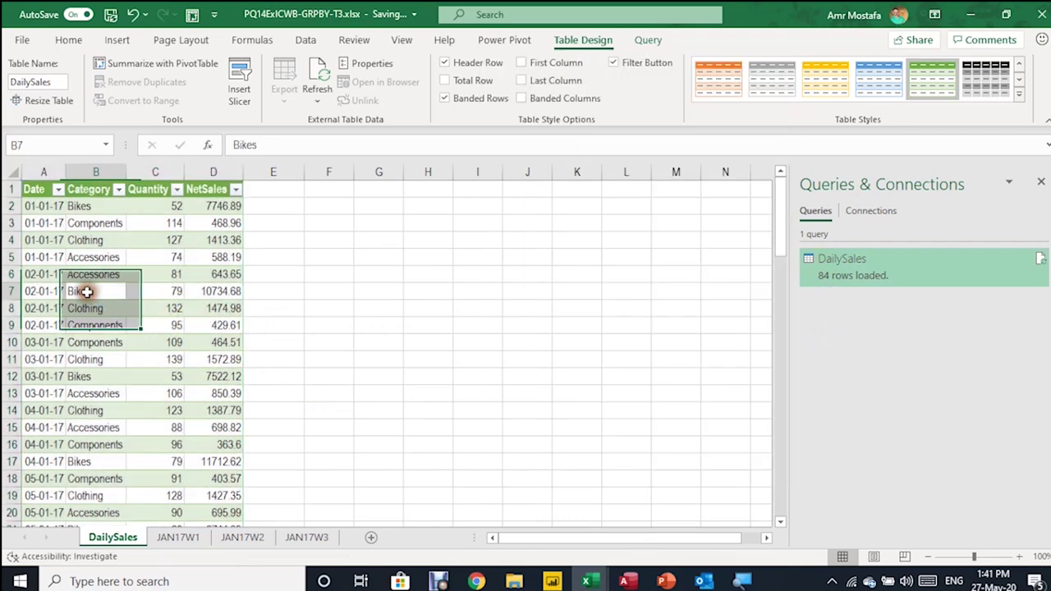
key("ctrl+Down")
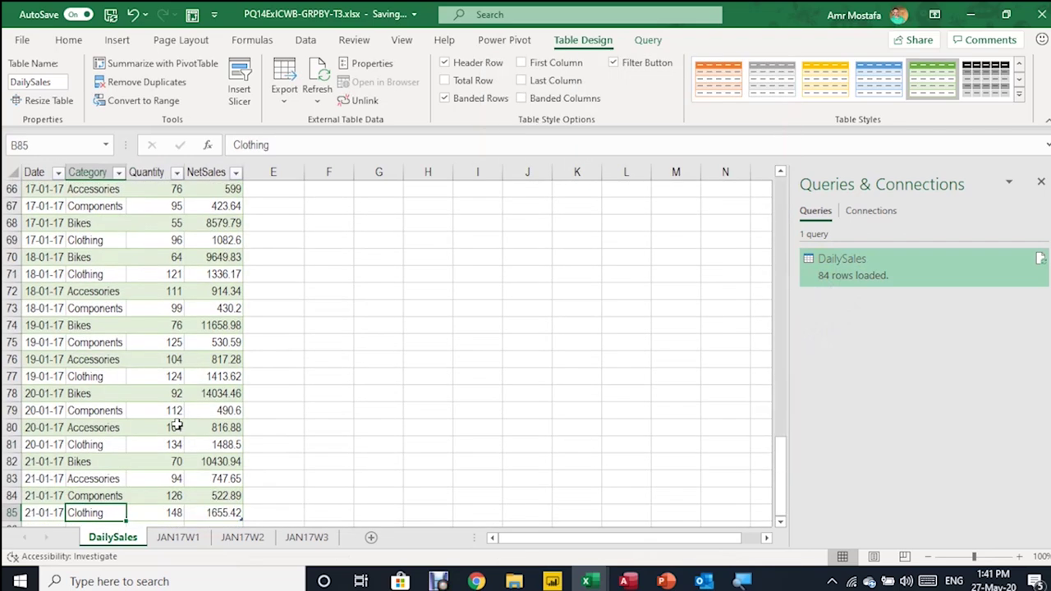
key("ctrl+Up")
key("Left")
key("Down")
key("Right")
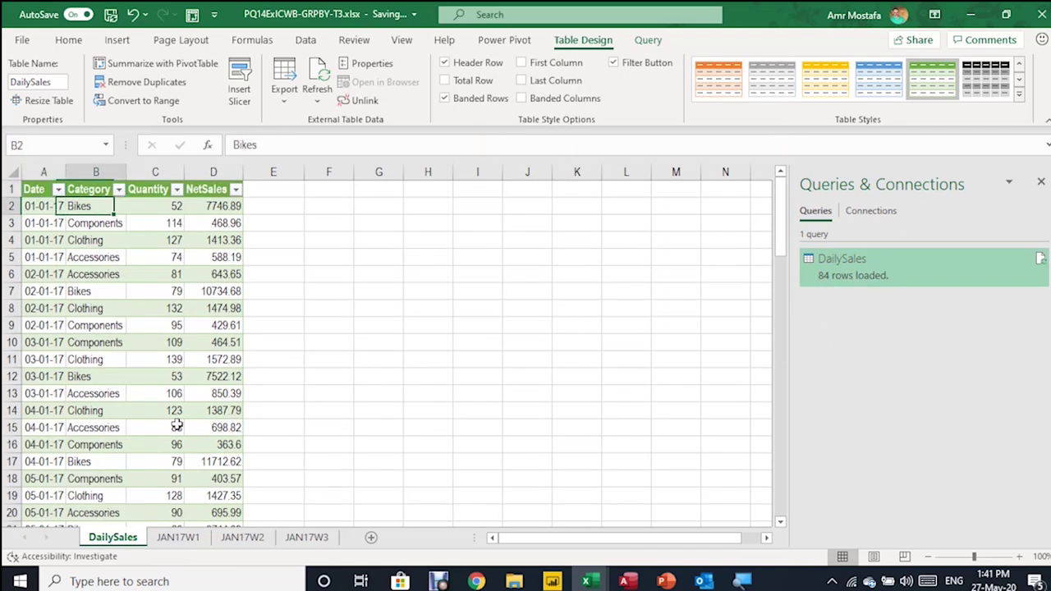
key("Right")
key("Right")
key("Up")
key("Down")
key("Right")
key("Right")
key("Right")
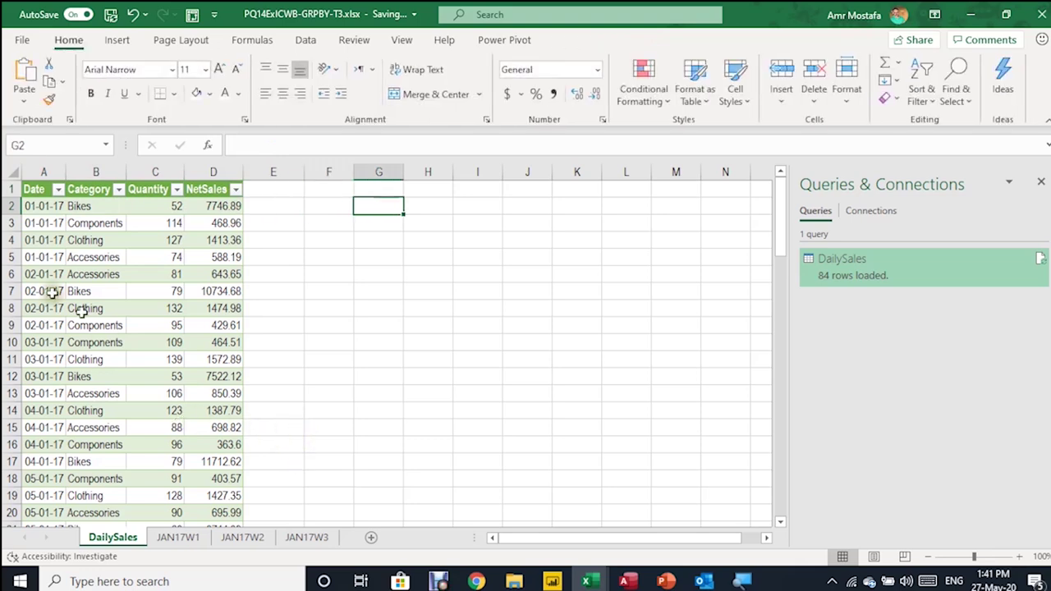
Insert a 2-D line chart from the Date and Quantity data, and place it beside the table in columns F to M.
left_click(41, 205)
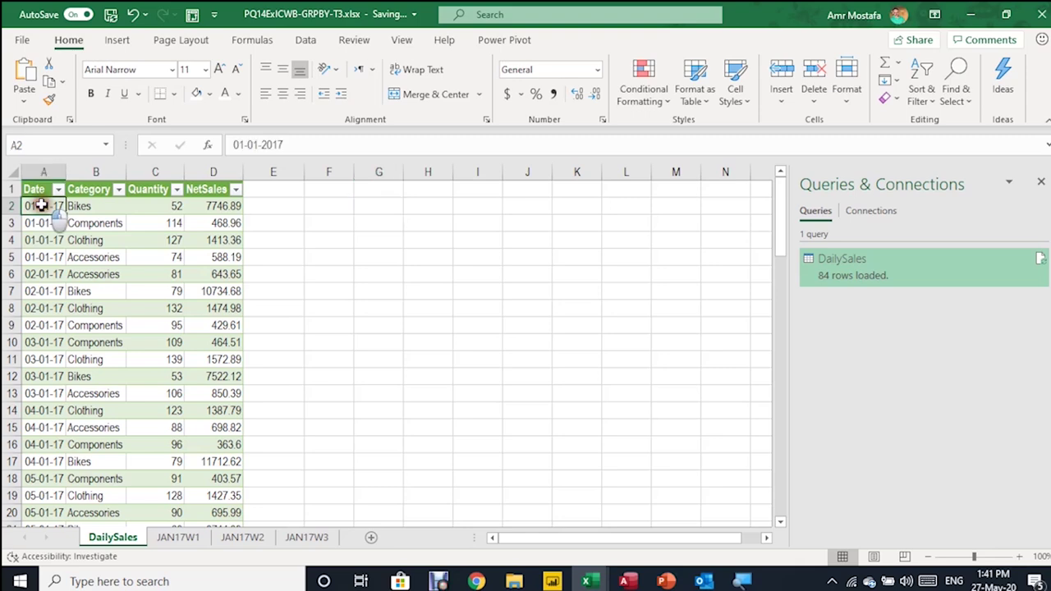
left_click_drag(41, 205, 49, 502)
left_click_drag(154, 494, 116, 62)
left_click_drag(171, 189, 171, 205)
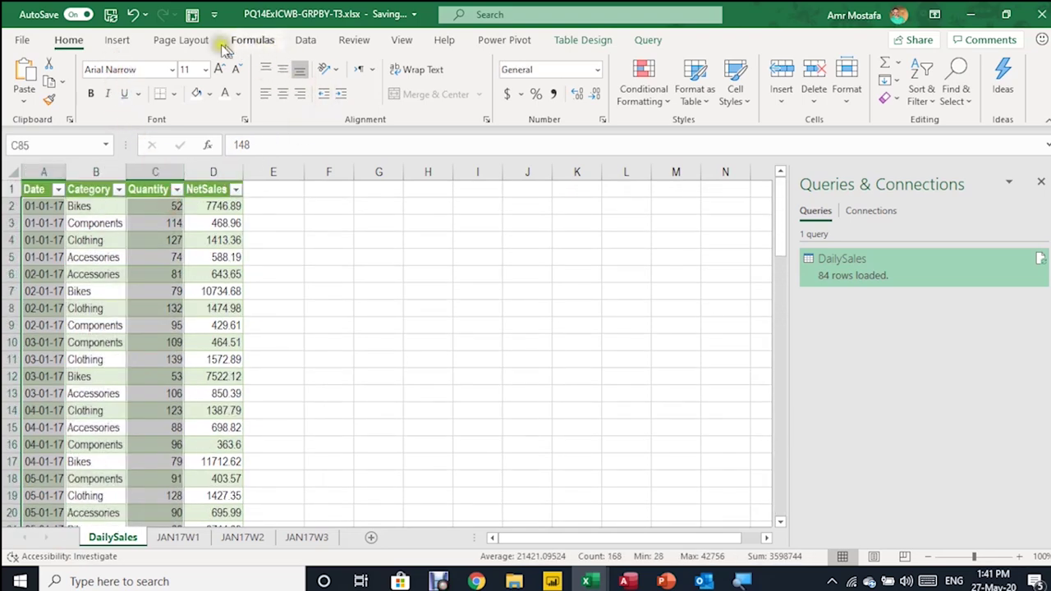
left_click(117, 41)
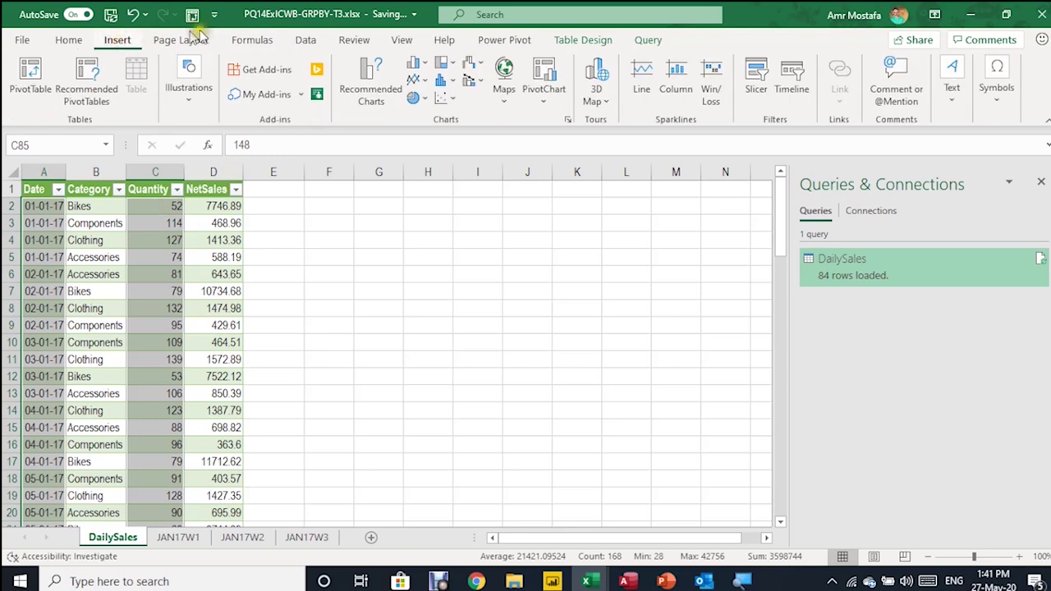
left_click(433, 65)
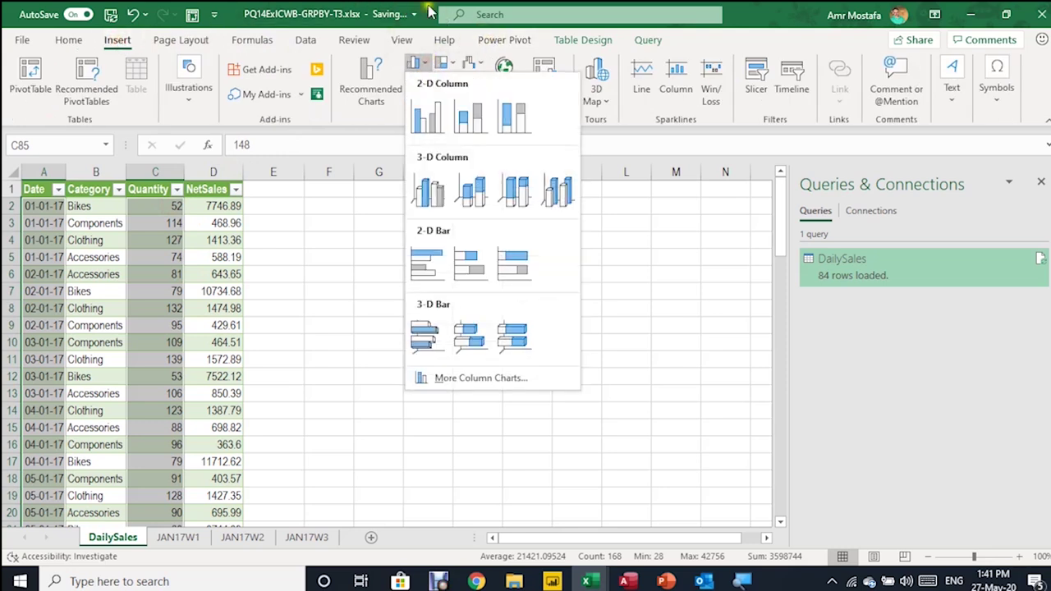
left_click(310, 312)
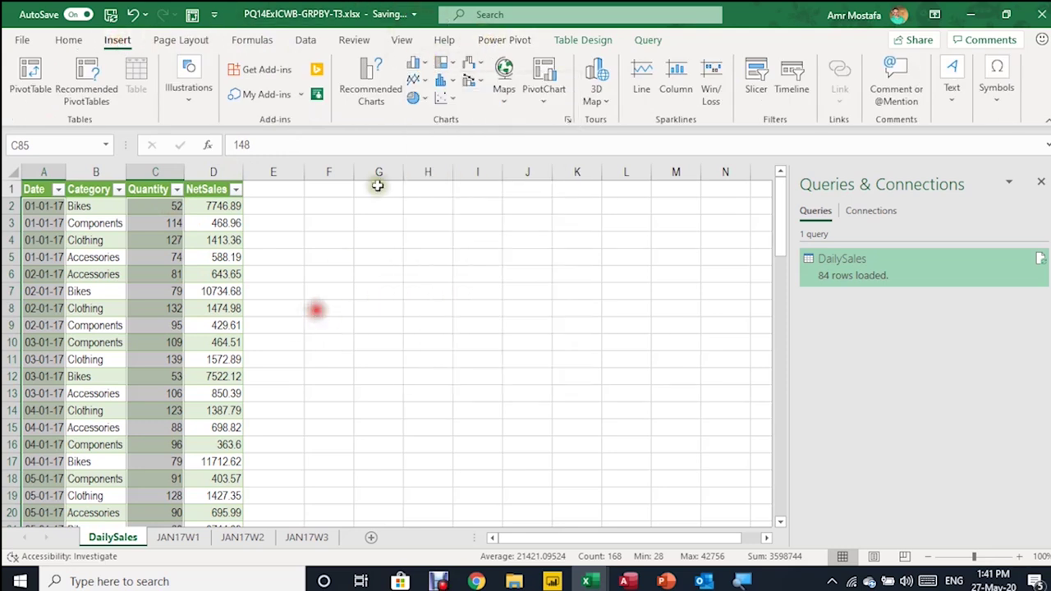
left_click(421, 84)
left_click(433, 138)
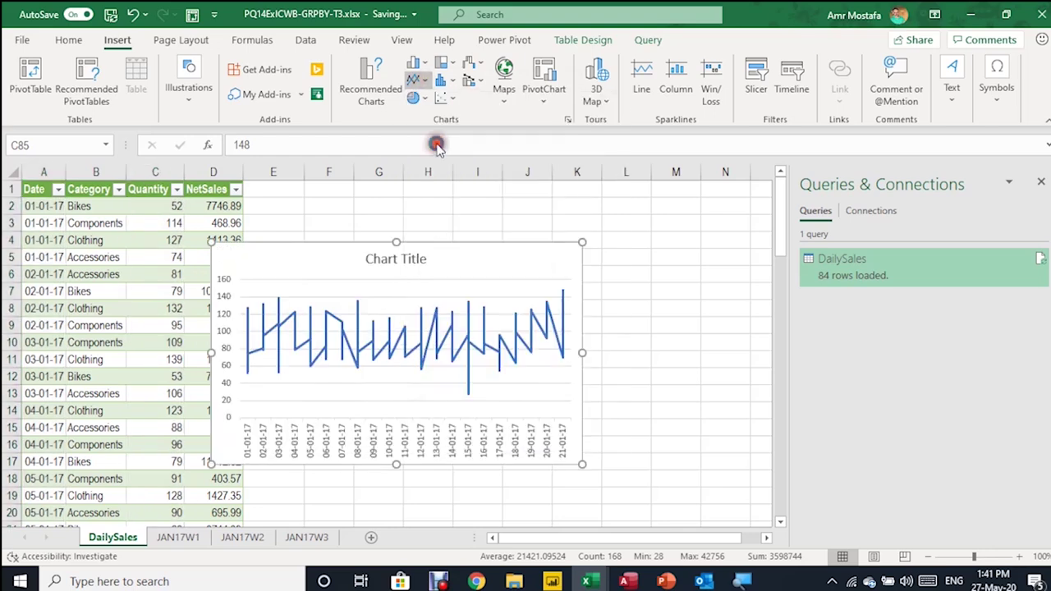
left_click(423, 255)
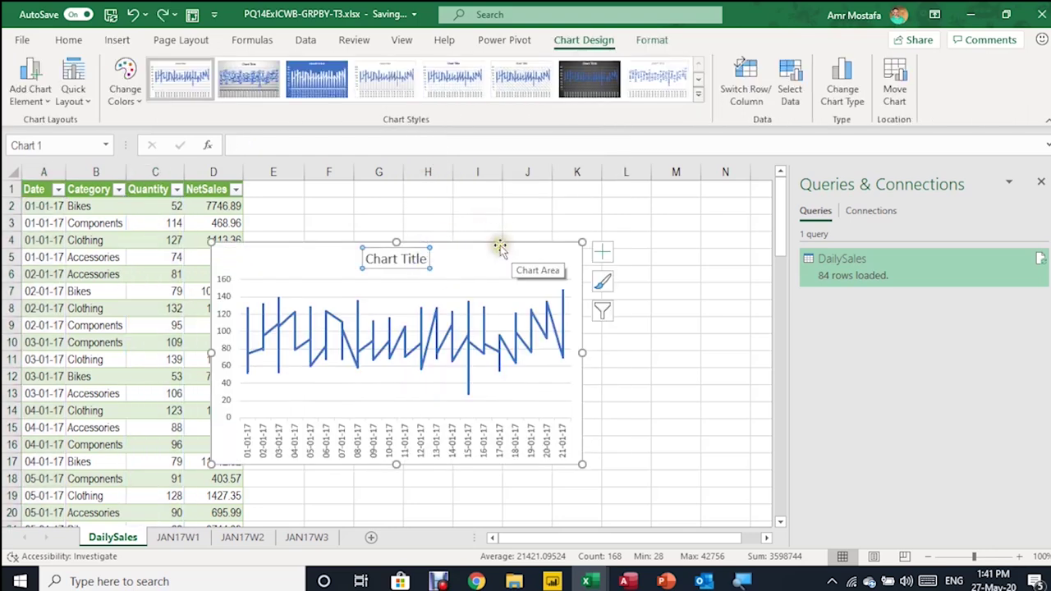
left_click_drag(496, 246, 599, 197)
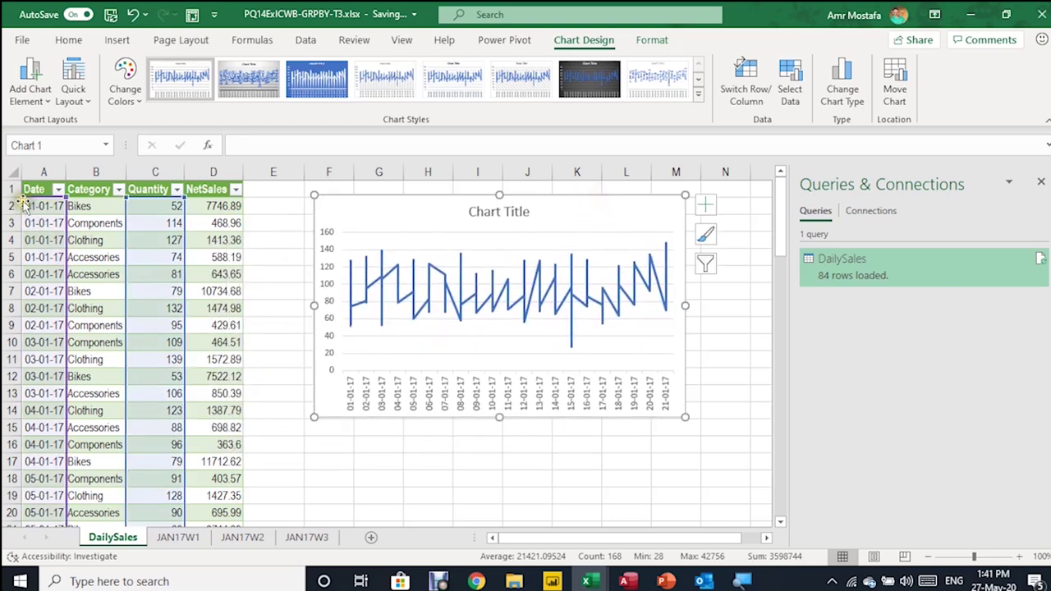
Examine the table rows for the first date and their categories against the chart.
left_click(52, 209)
left_click(52, 224)
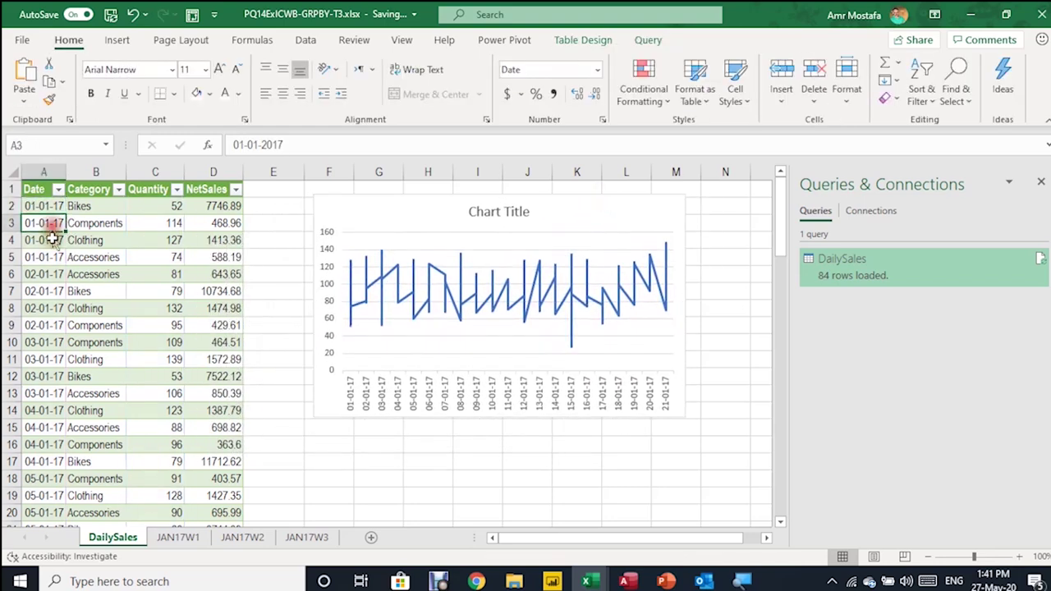
left_click(47, 241)
key("Up")
key("Right")
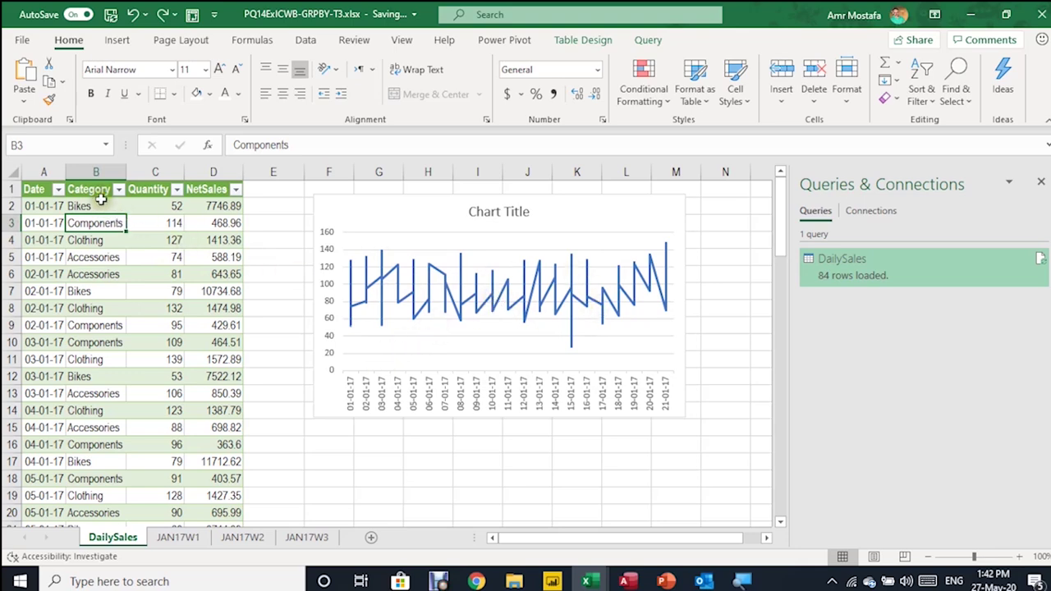
Close the queries list and set the chart's properties to Don't move or size with cells.
left_click(618, 211)
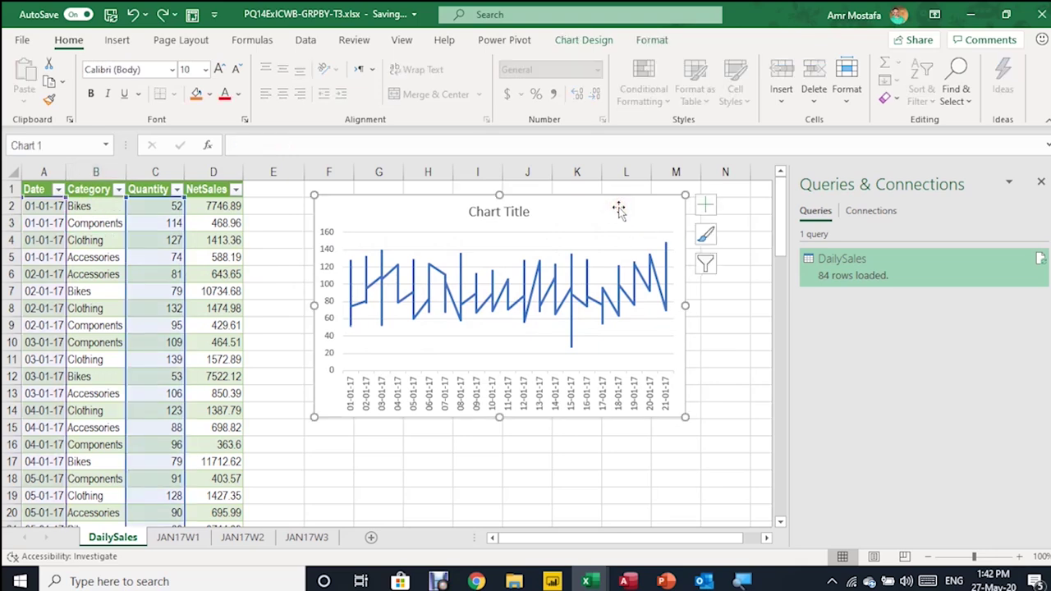
left_click(1042, 182)
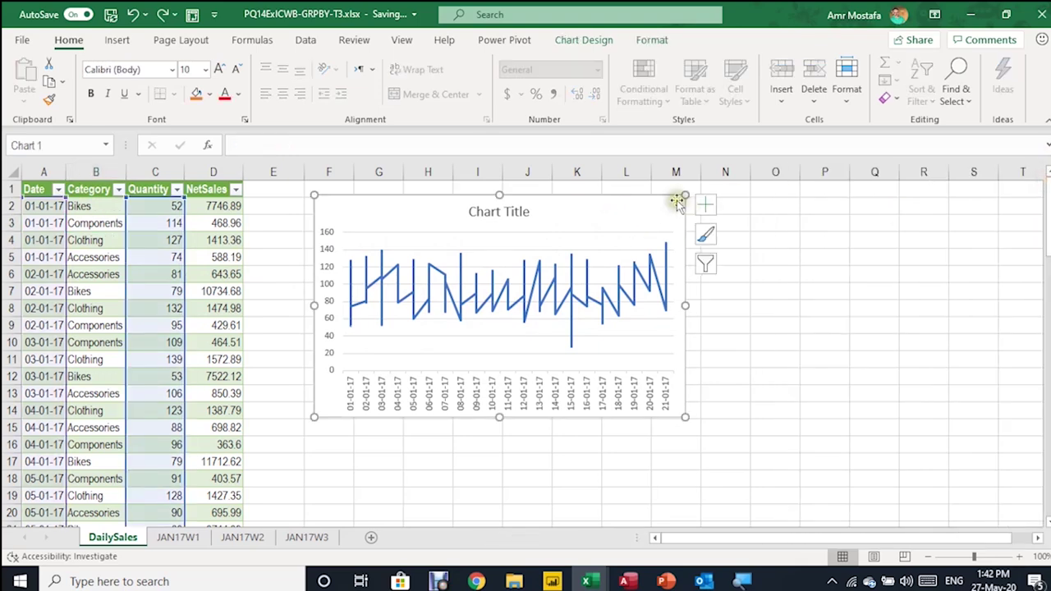
right_click(634, 202)
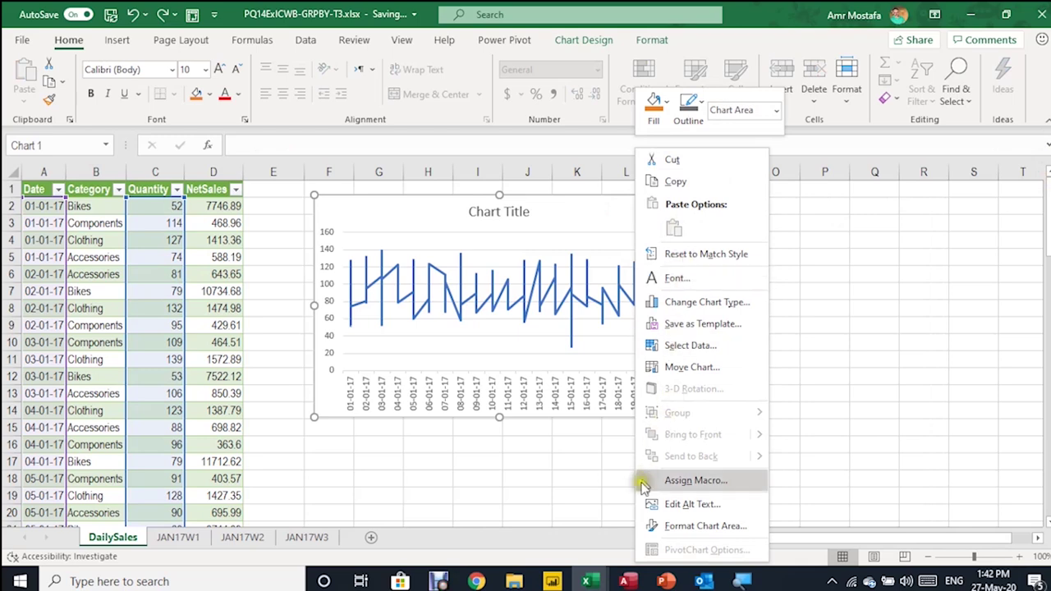
left_click(673, 526)
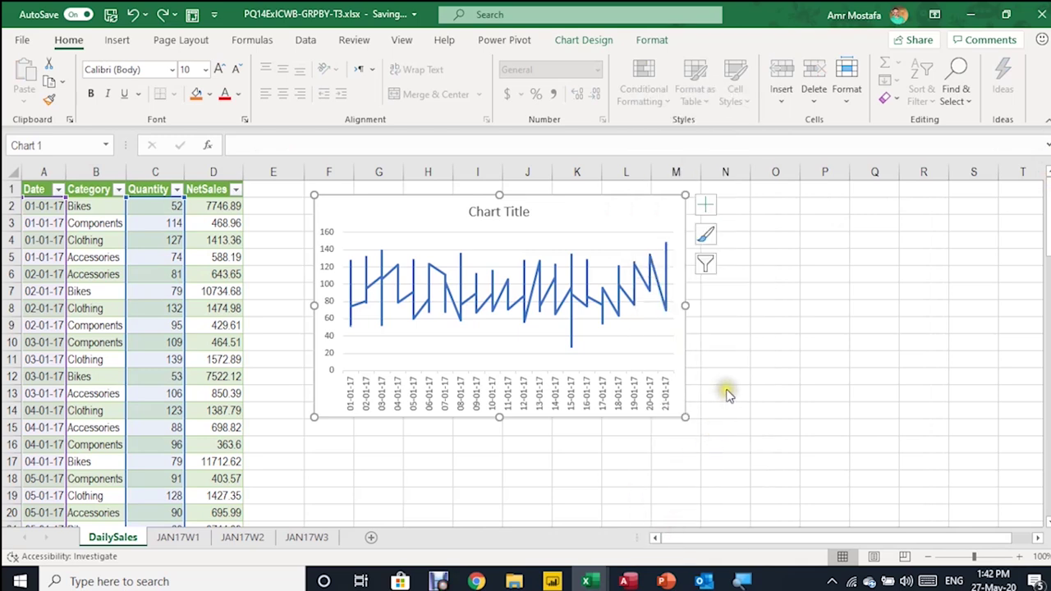
left_click(926, 237)
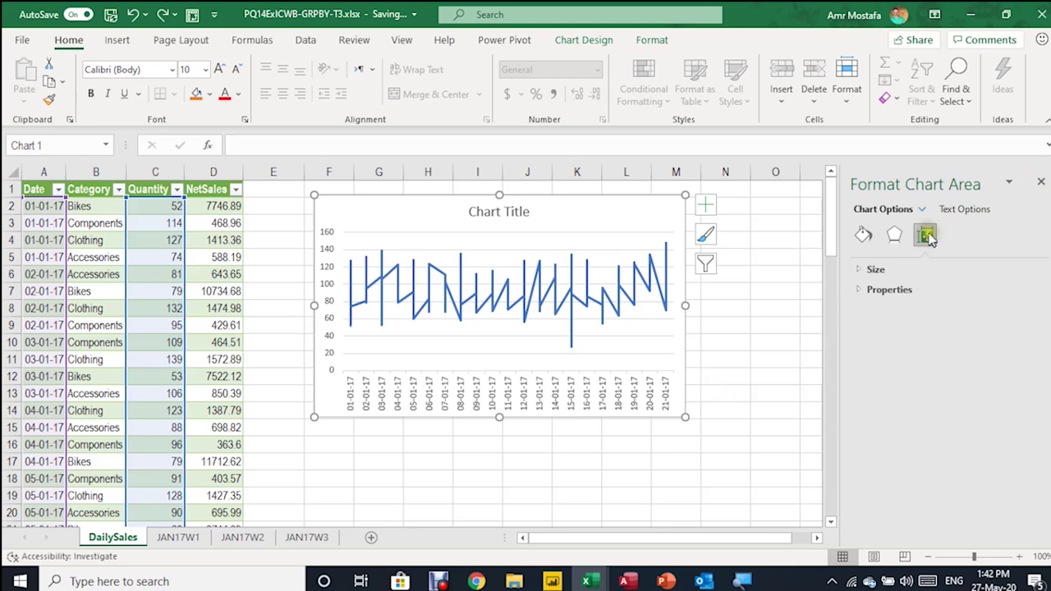
left_click(864, 291)
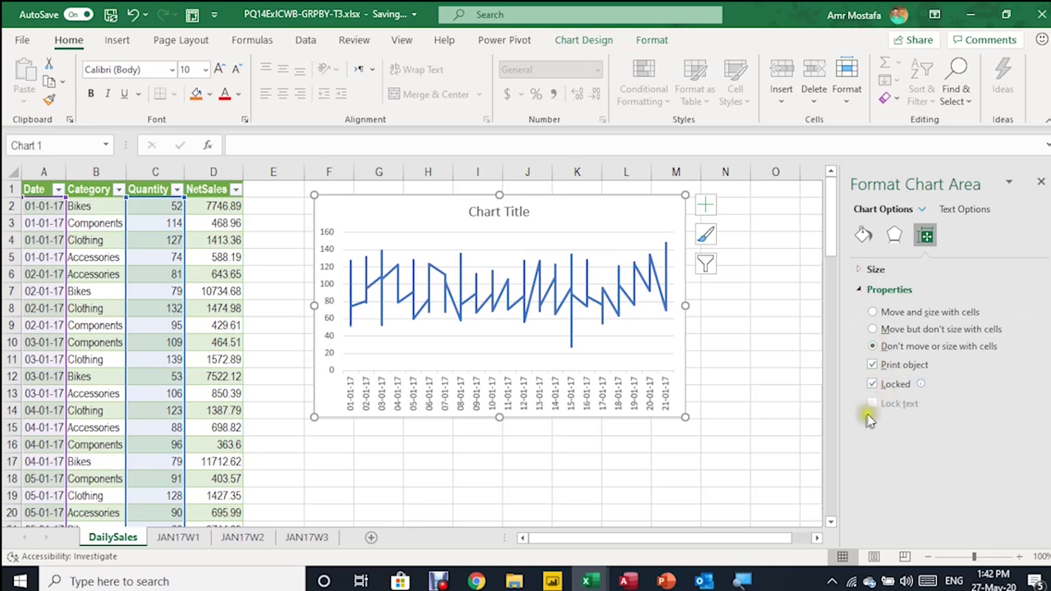
left_click(774, 393)
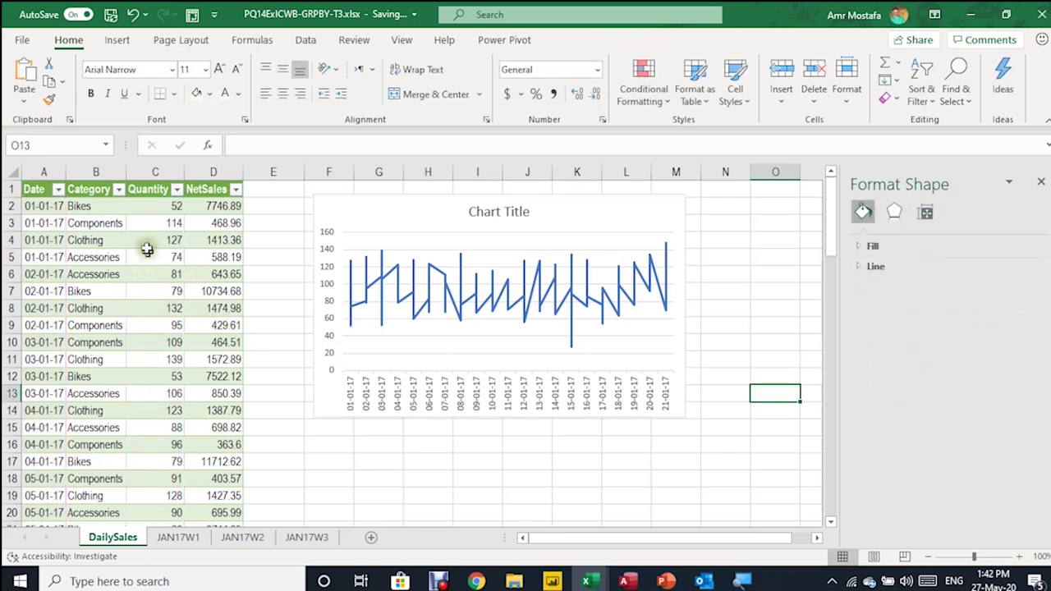
Filter the table's Category column to show only Bikes.
left_click(118, 190)
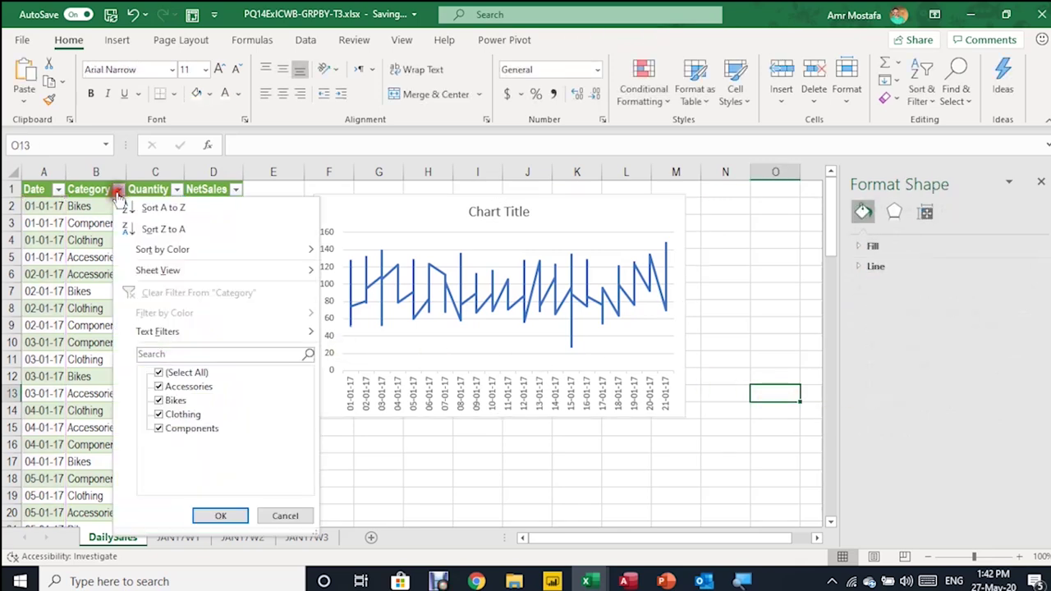
left_click(158, 372)
left_click(159, 400)
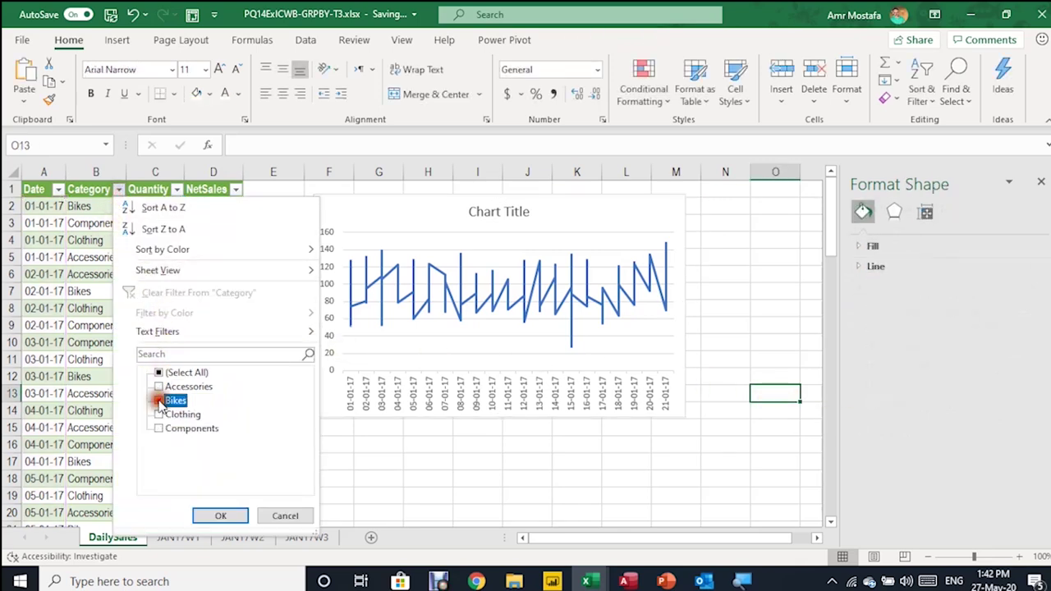
left_click(223, 517)
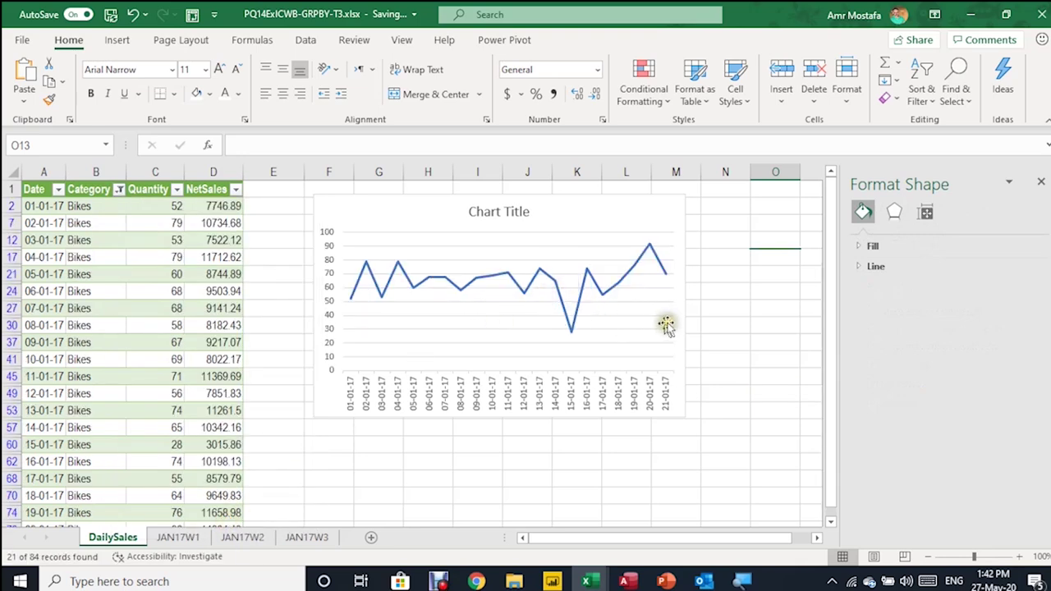
left_click(727, 306)
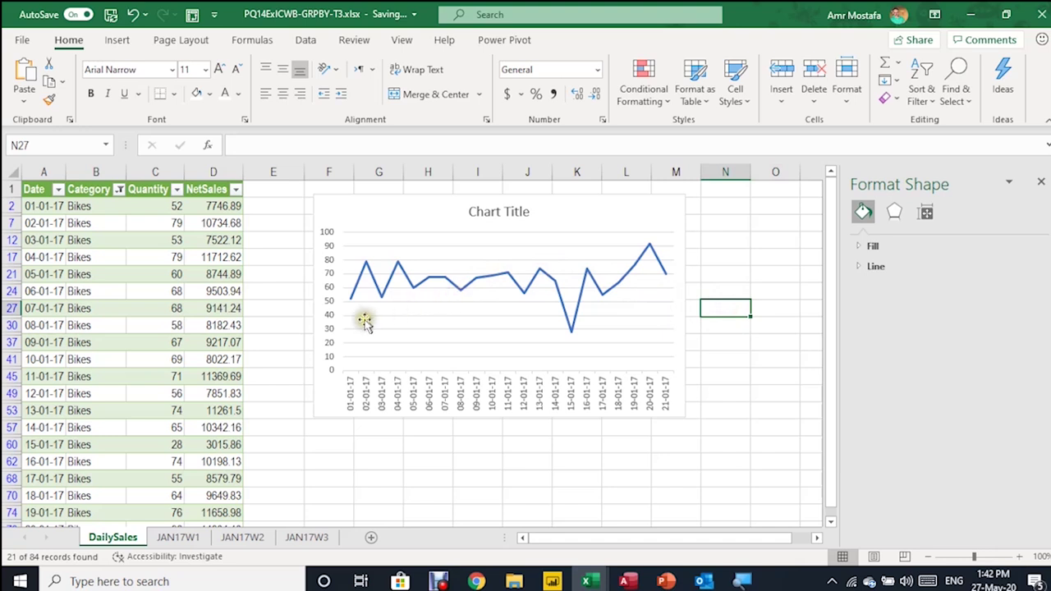
Change the table's Category filter to show only Accessories.
left_click(118, 189)
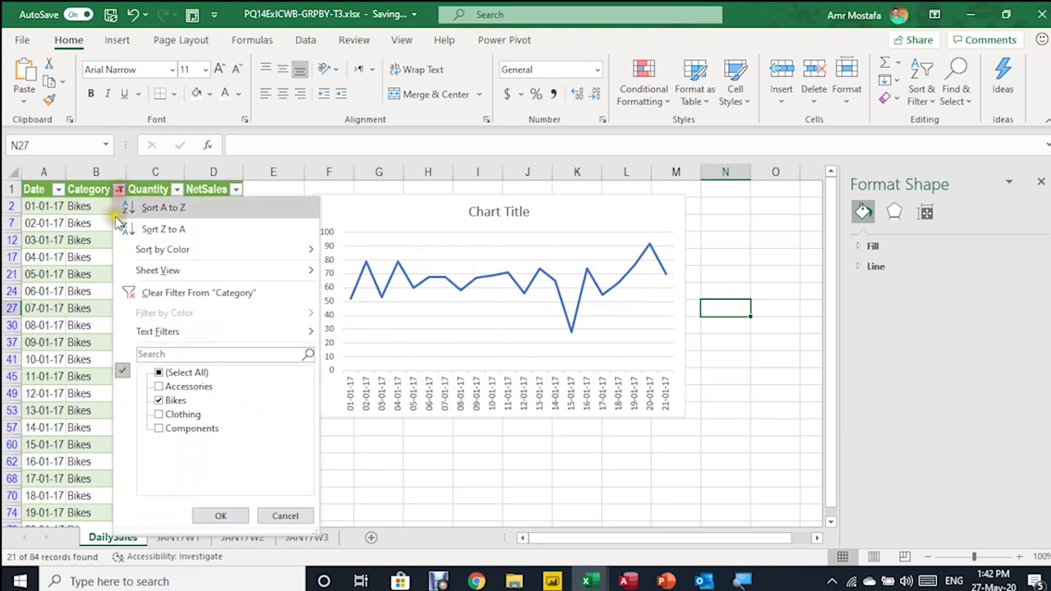
left_click(158, 386)
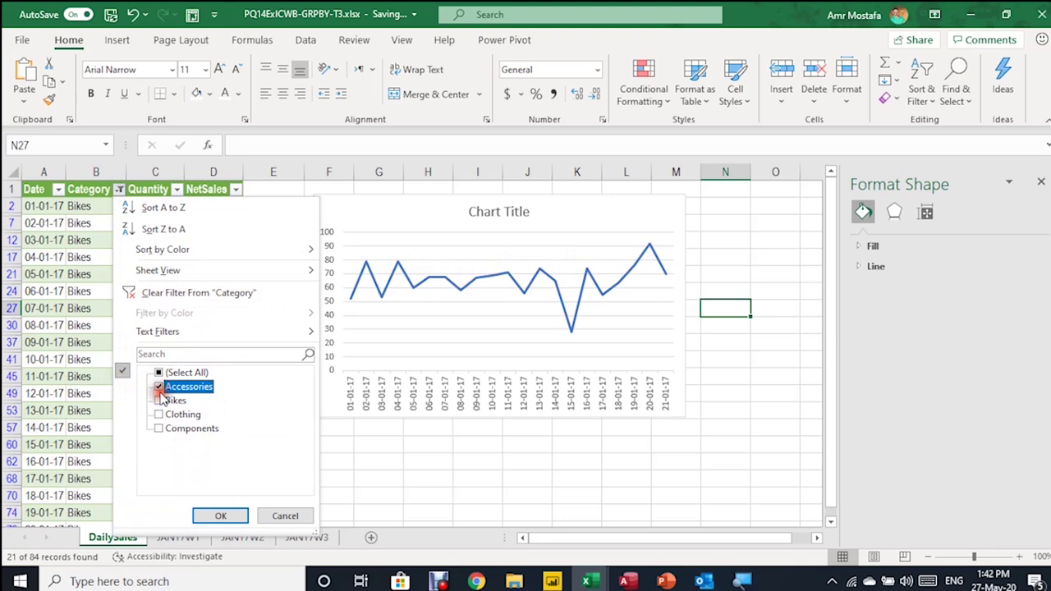
left_click(220, 515)
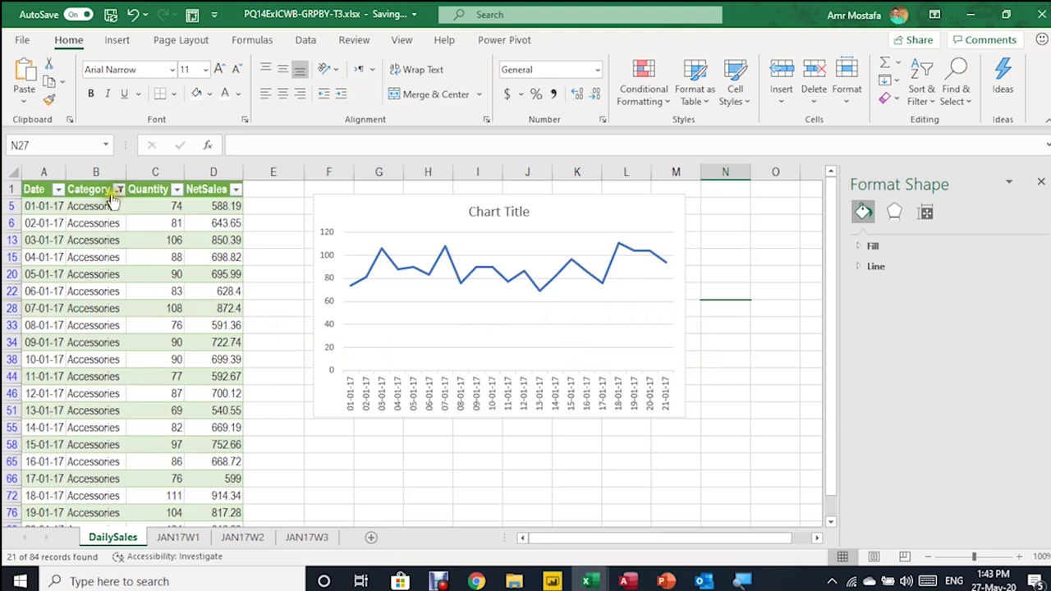
Reset the table's Category filter to include all categories.
left_click(121, 191)
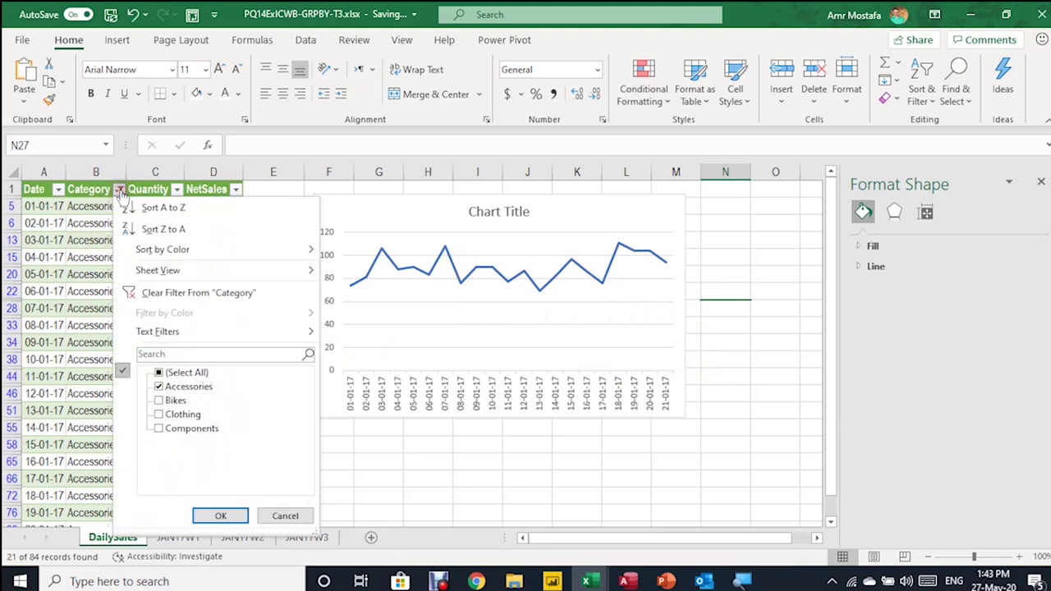
left_click(179, 373)
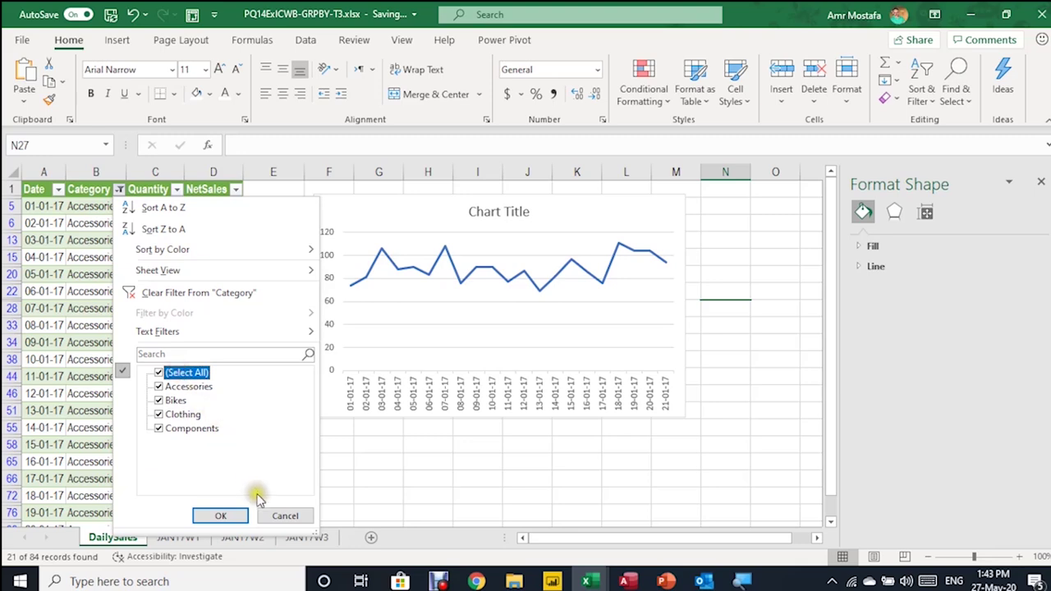
left_click(220, 515)
Insert a Category slicer for the DailySales table and place it beside the chart, starting at column N.
left_click(110, 240)
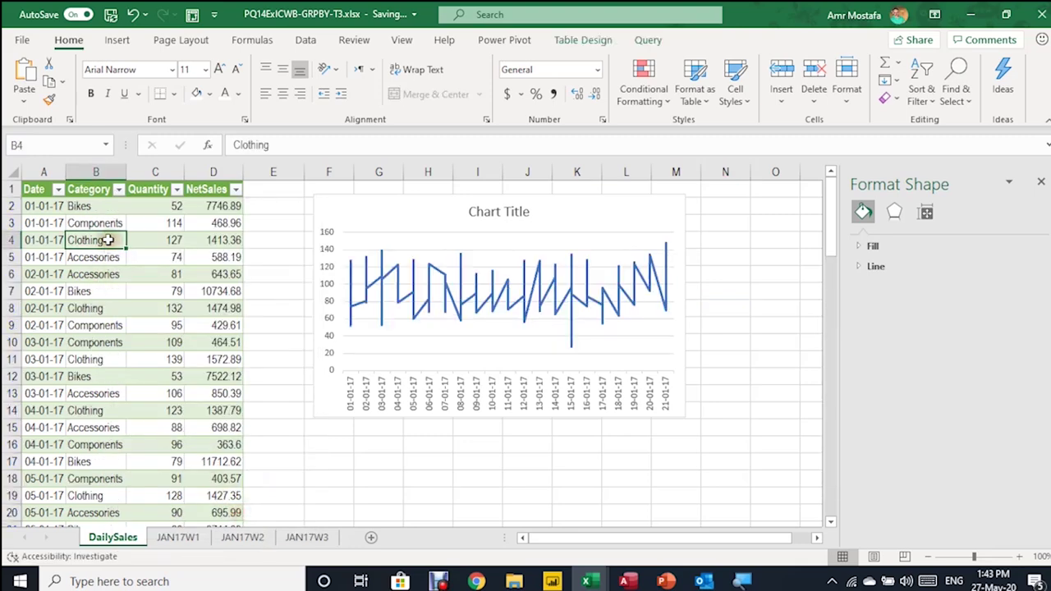
left_click(585, 41)
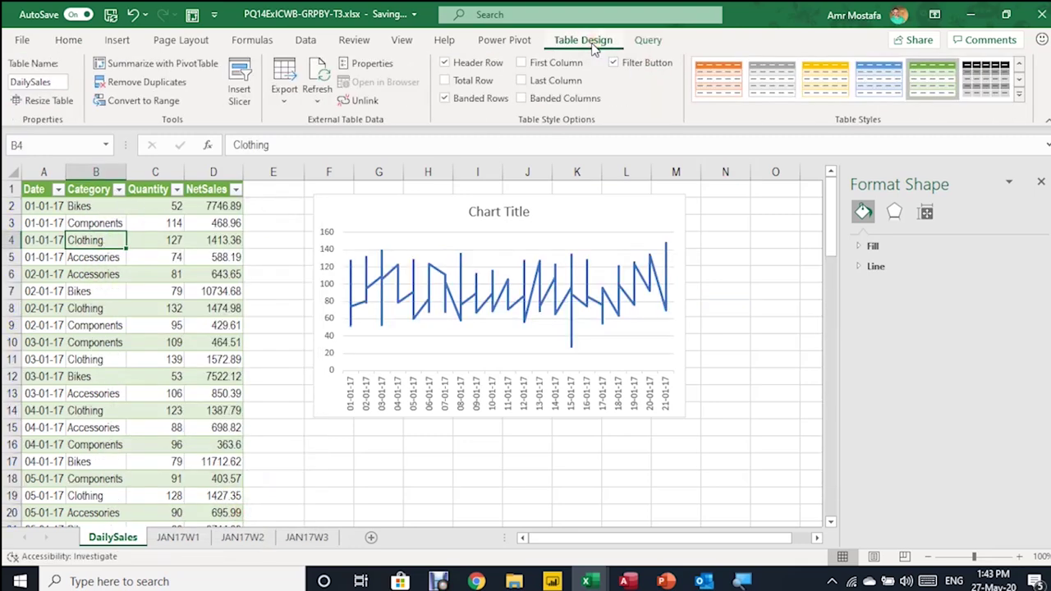
left_click(251, 97)
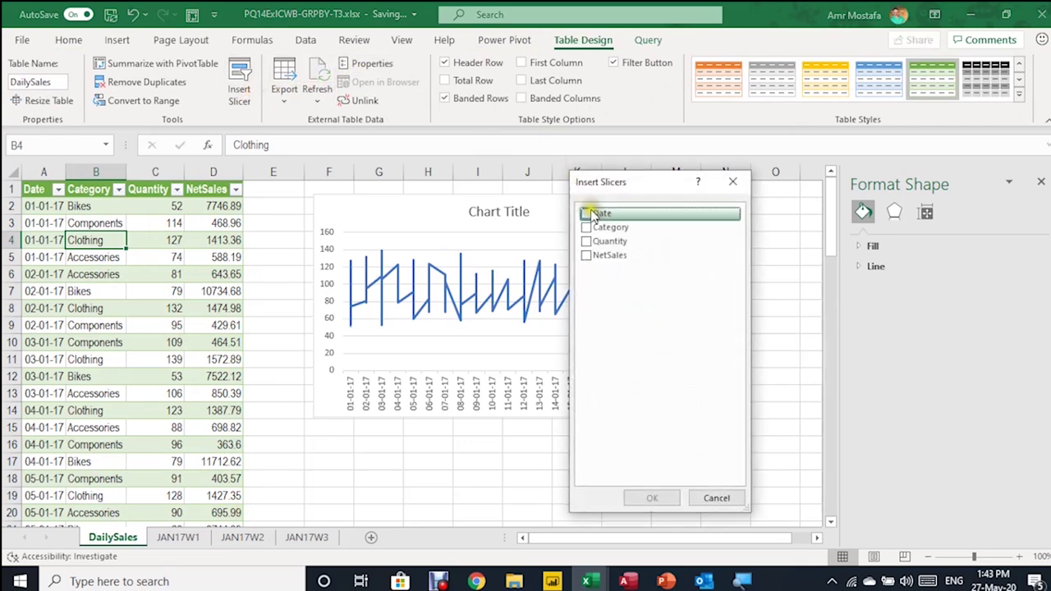
left_click(585, 227)
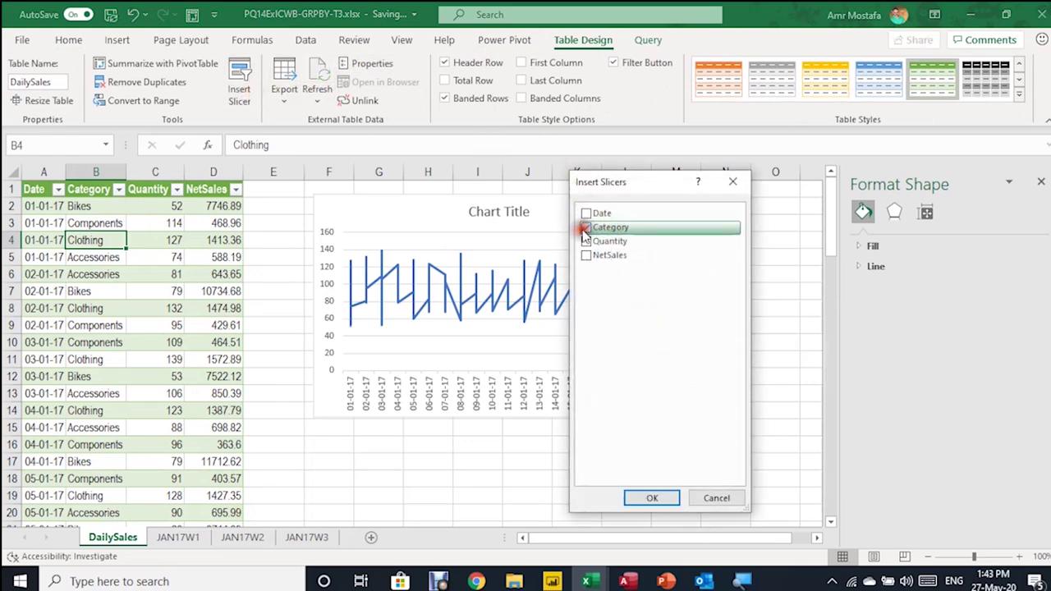
left_click(652, 496)
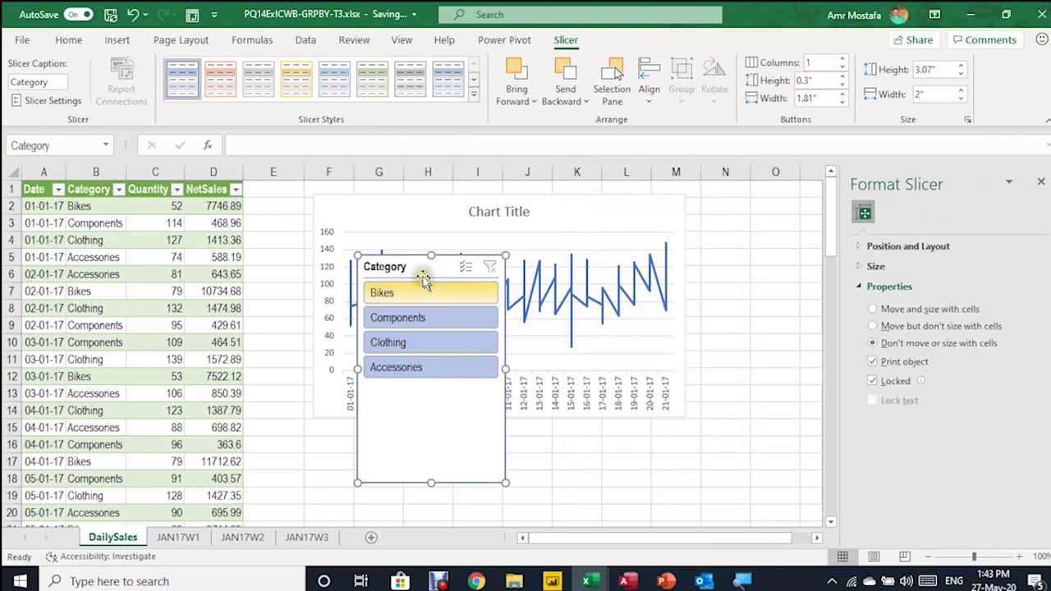
left_click_drag(415, 265, 763, 198)
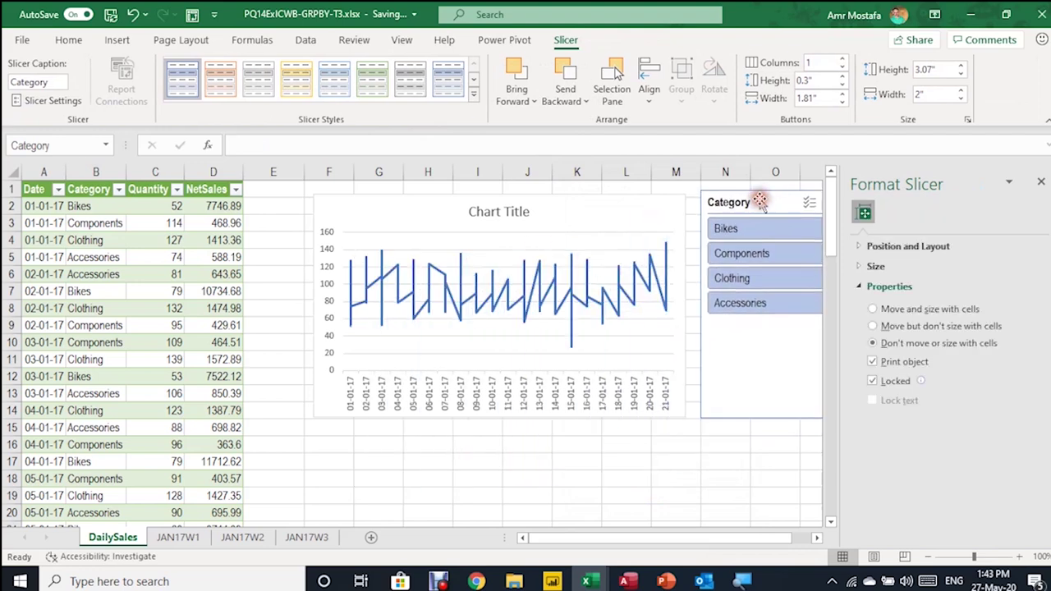
Use the slicer to filter by Bikes and Components in turn, and leave it set to Clothing.
left_click(759, 229)
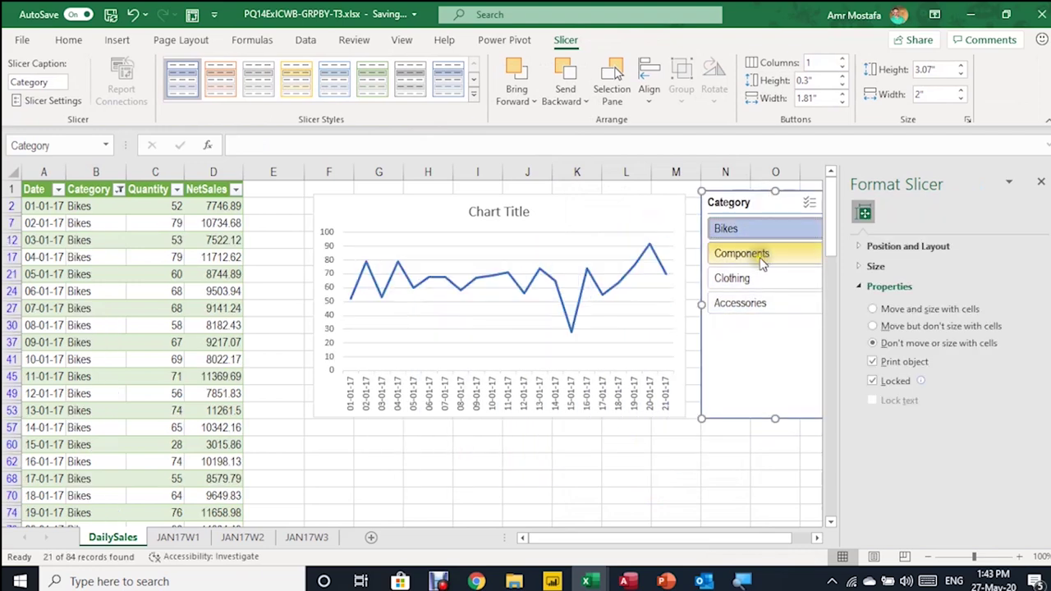
left_click(760, 259)
left_click(756, 278)
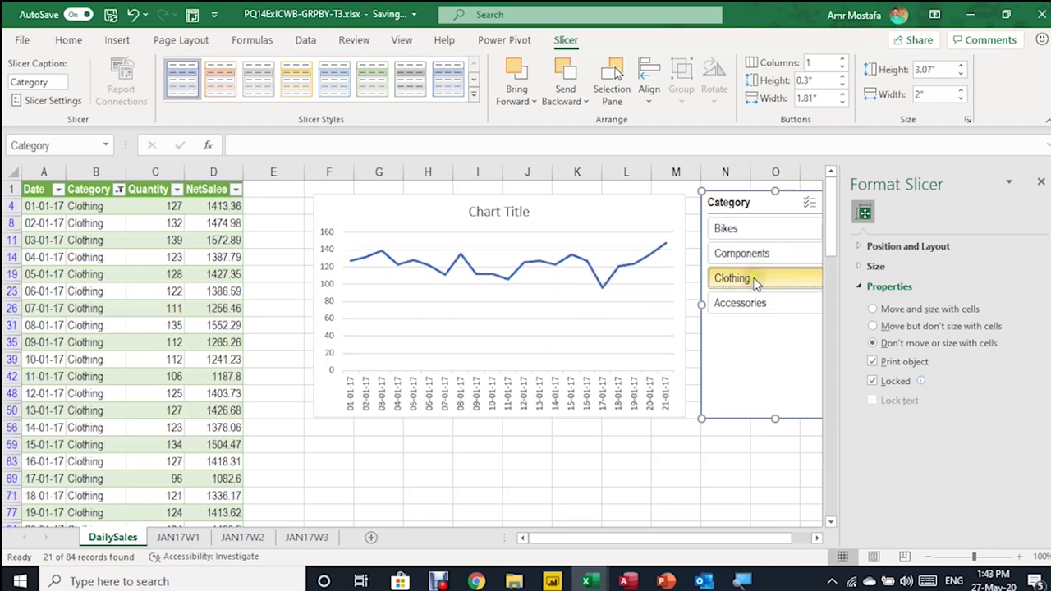
Change the chart title to Quantity and deselect the chart.
left_click(813, 537)
left_click(813, 537)
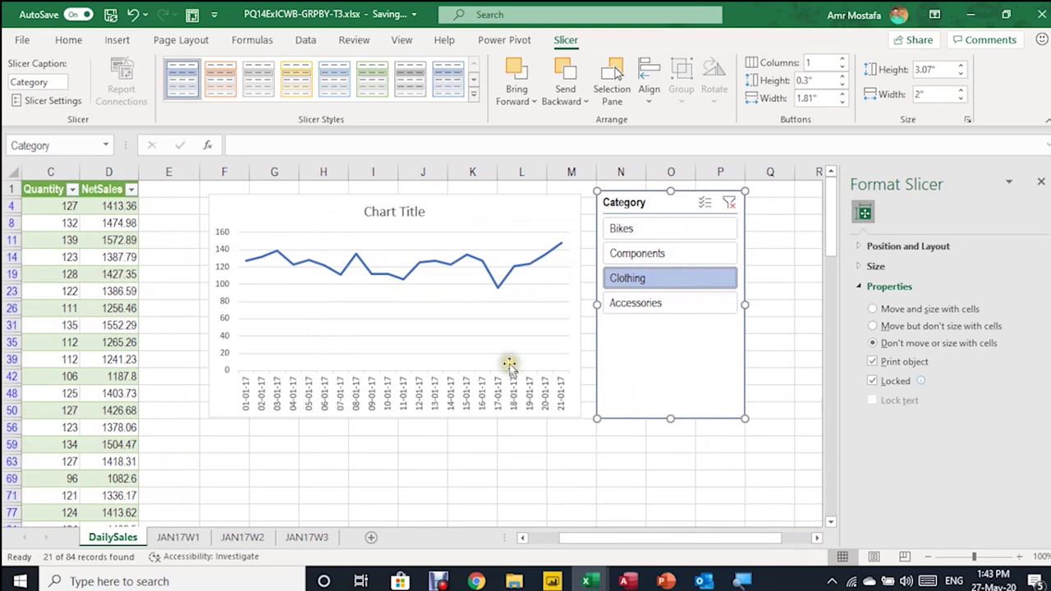
left_click(385, 213)
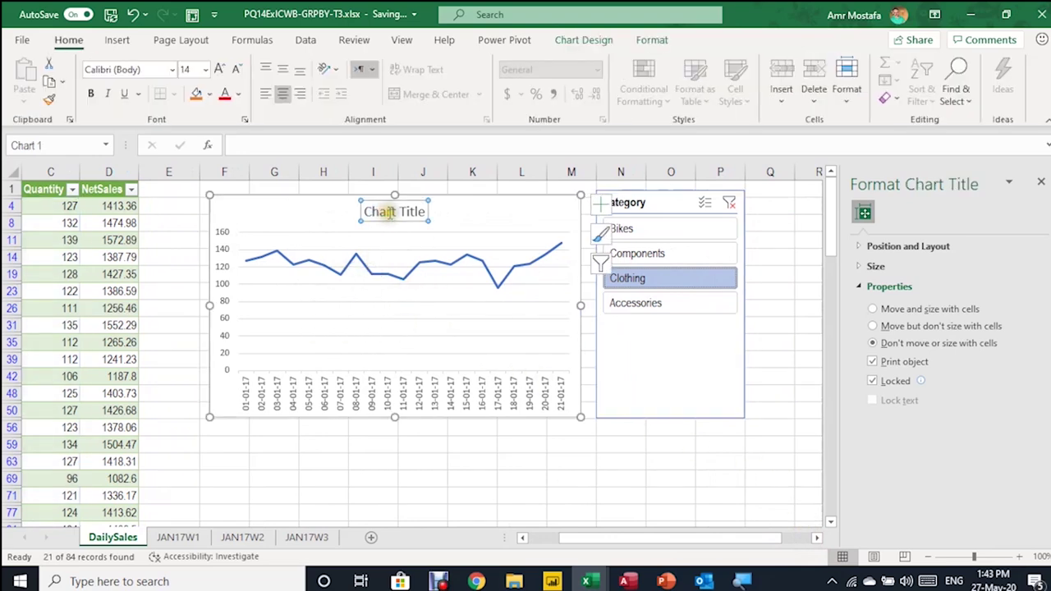
triple_click(391, 212)
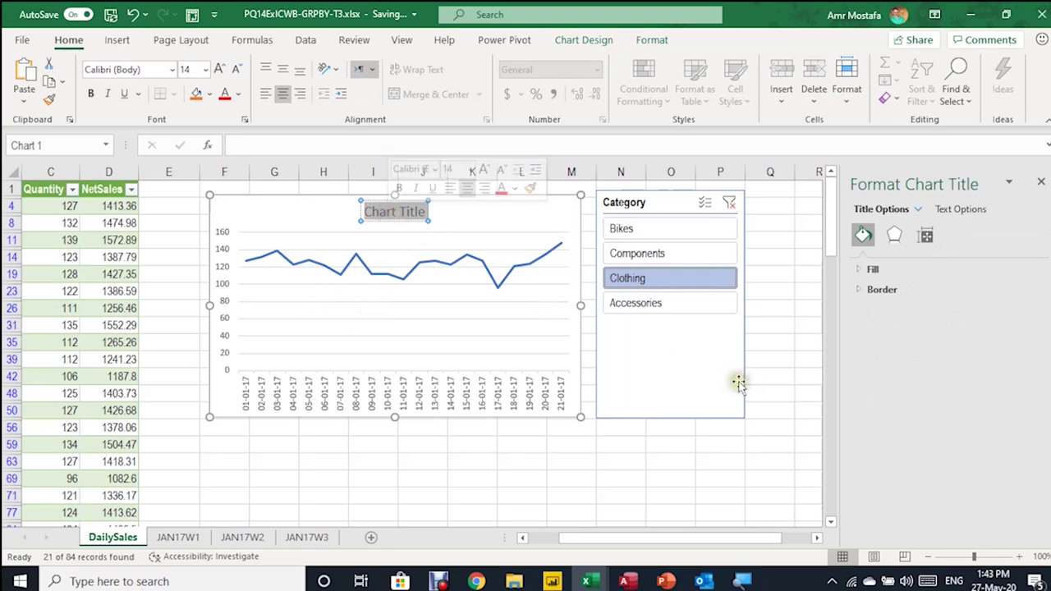
type("Quantity")
key("Escape")
key("Escape")
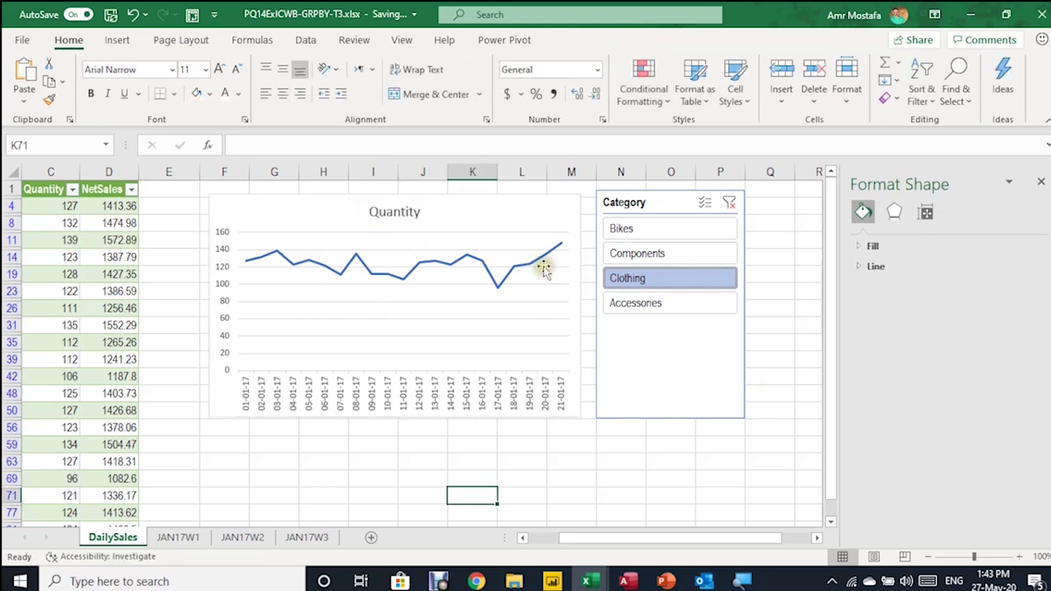
Delete the major horizontal gridlines from the Quantity chart.
left_click(458, 283)
left_click(461, 285)
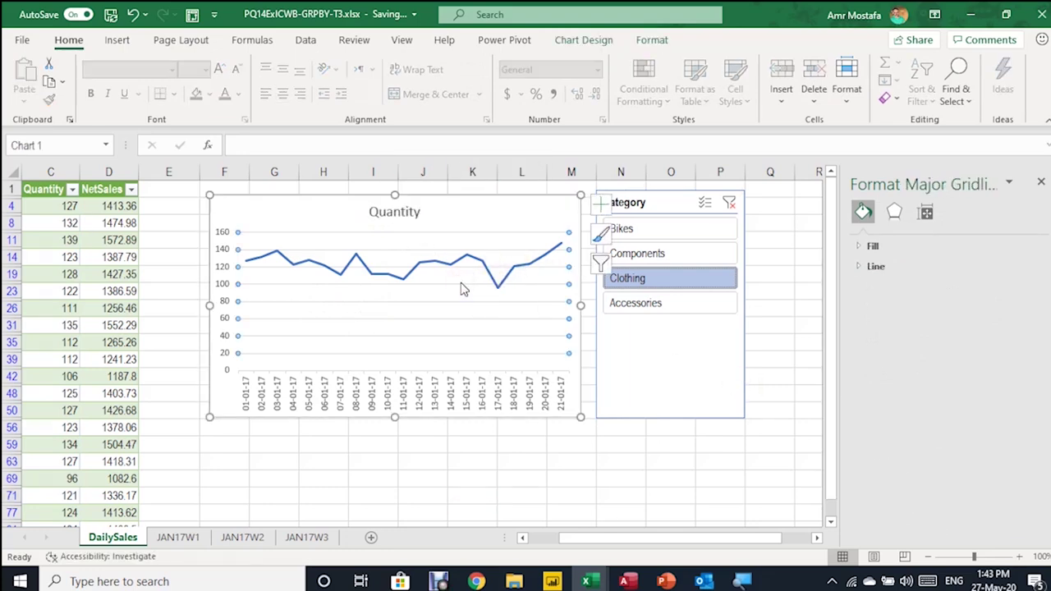
left_click(460, 283)
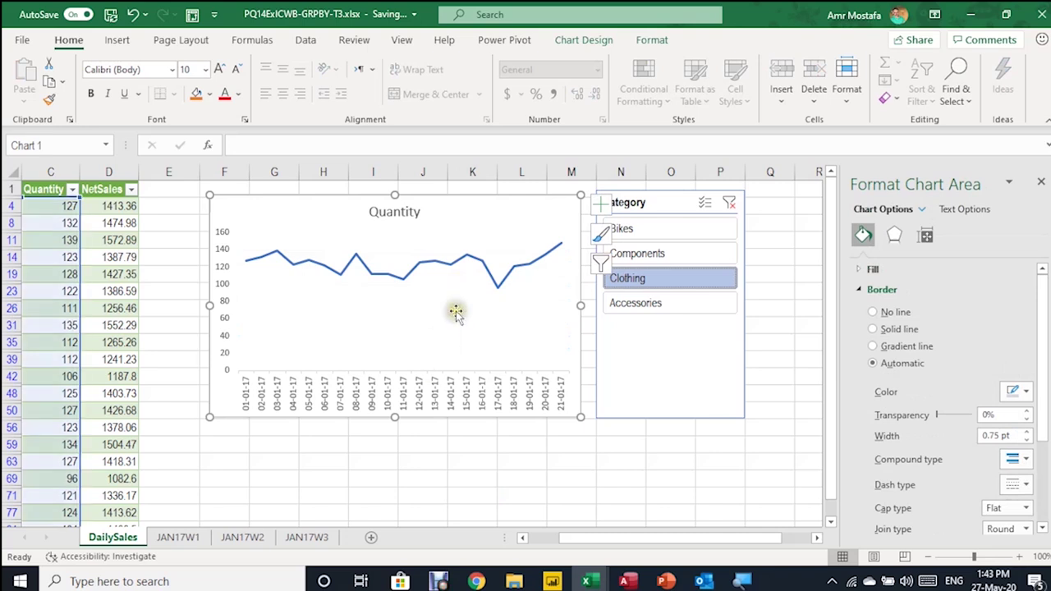
Turn on Smoothed line for the chart's data series and set its line colour to the theme gray.
left_click(466, 257)
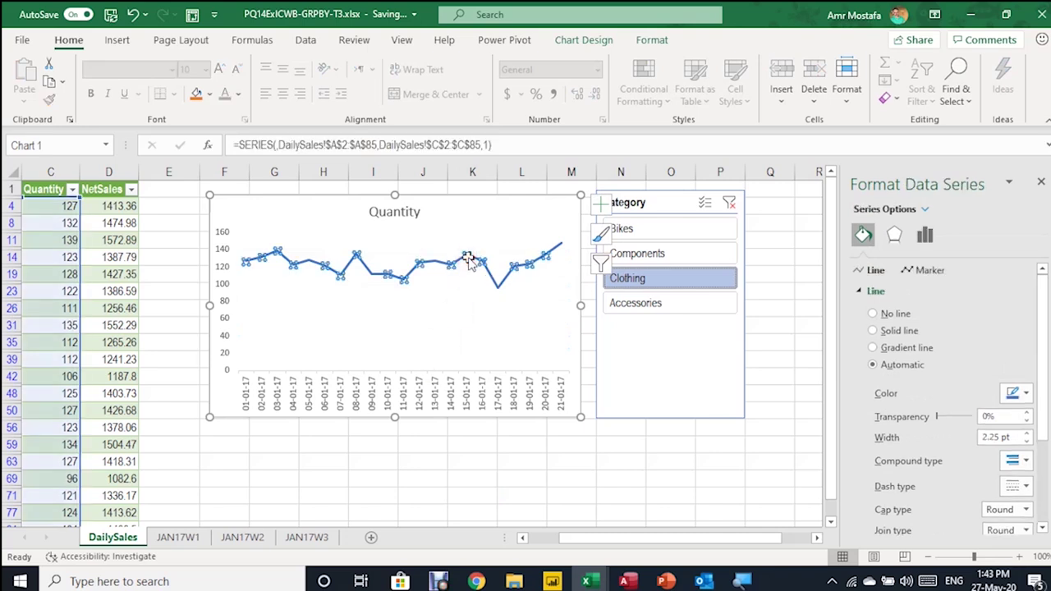
scroll(895, 353, "down", 3)
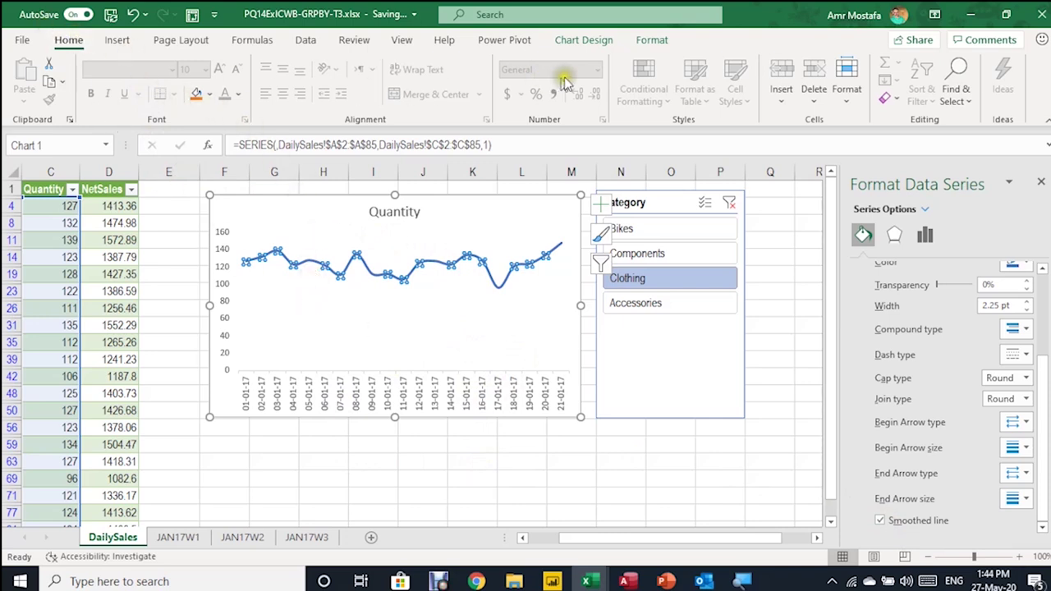
scroll(931, 368, "up", 3)
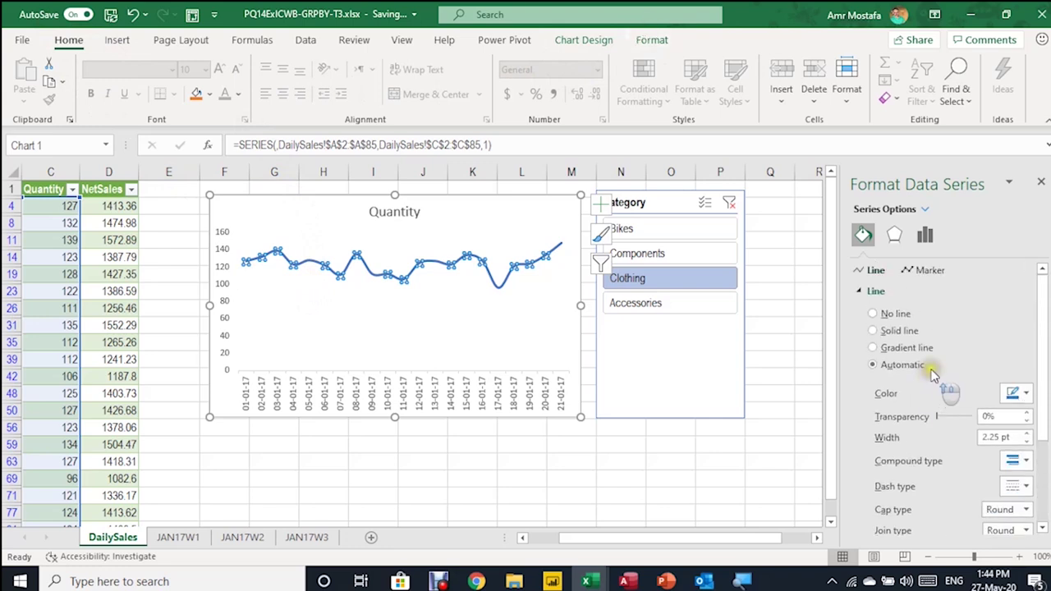
left_click(1026, 395)
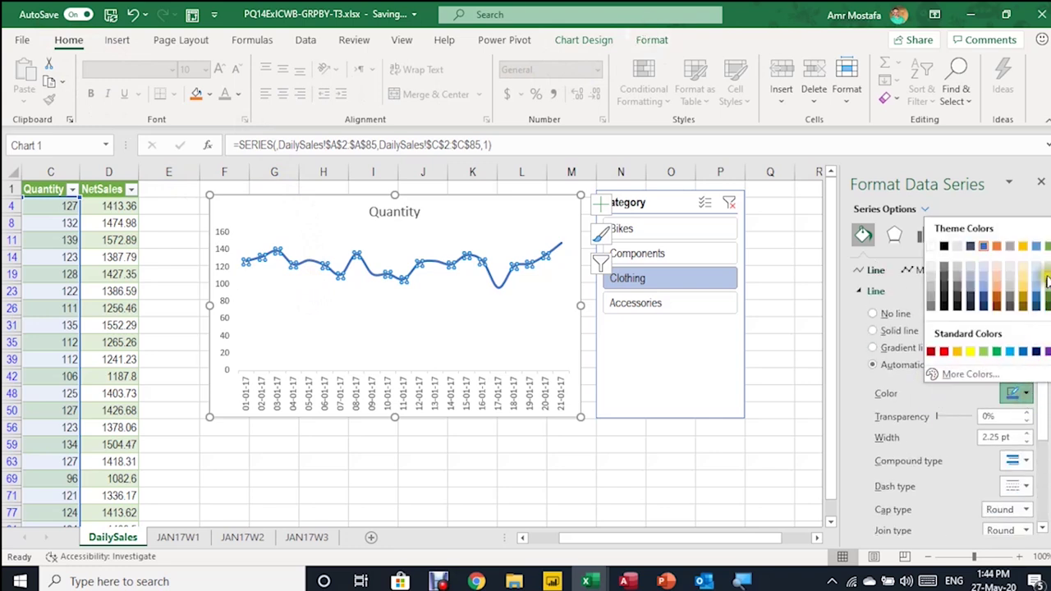
left_click(1010, 250)
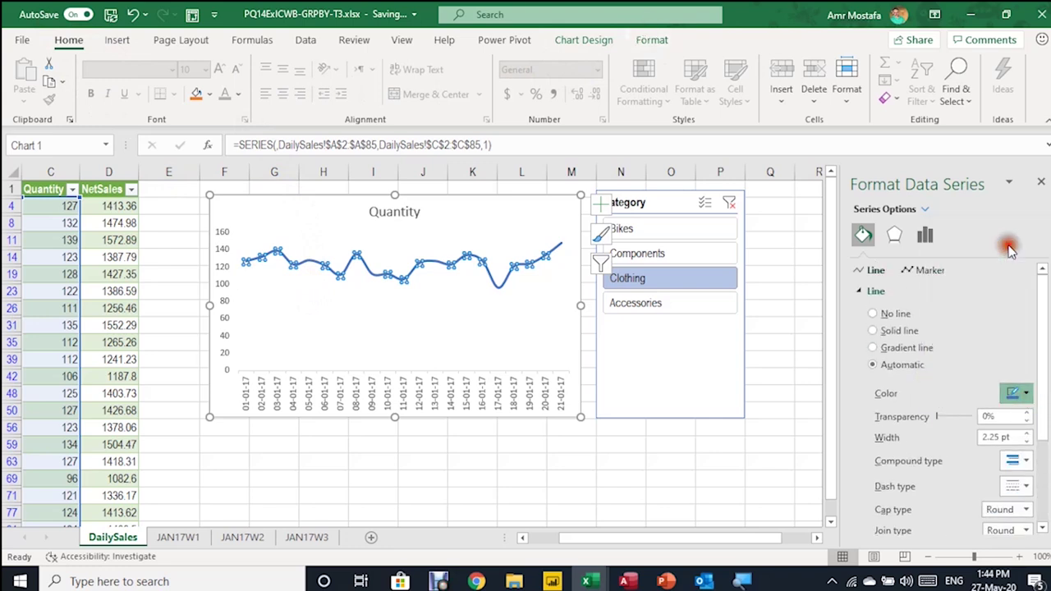
left_click(776, 257)
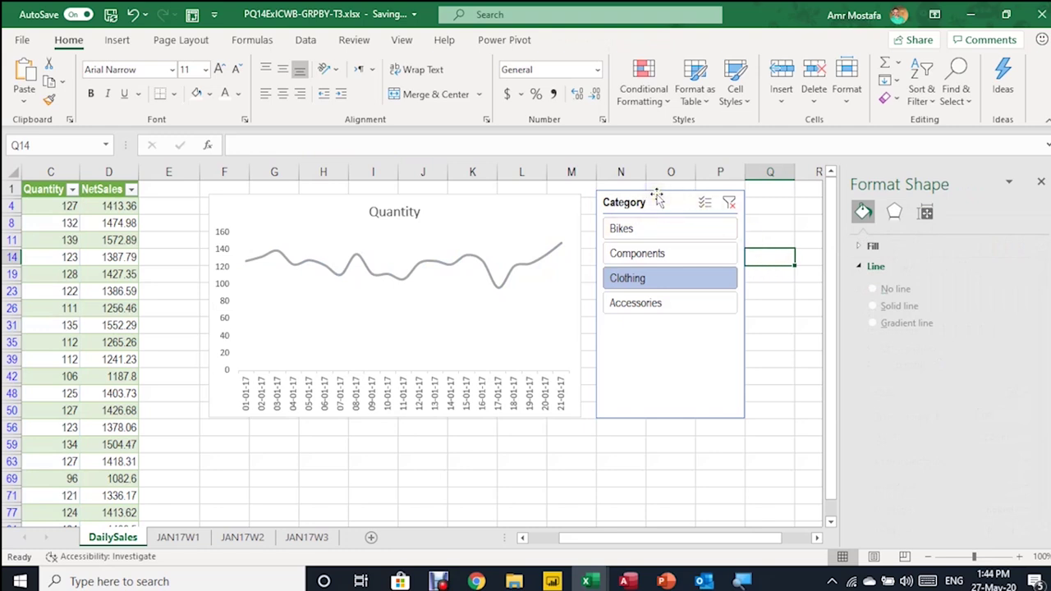
Reduce the chart's height, move it slightly down, and widen it to span columns F to M.
left_click(481, 211)
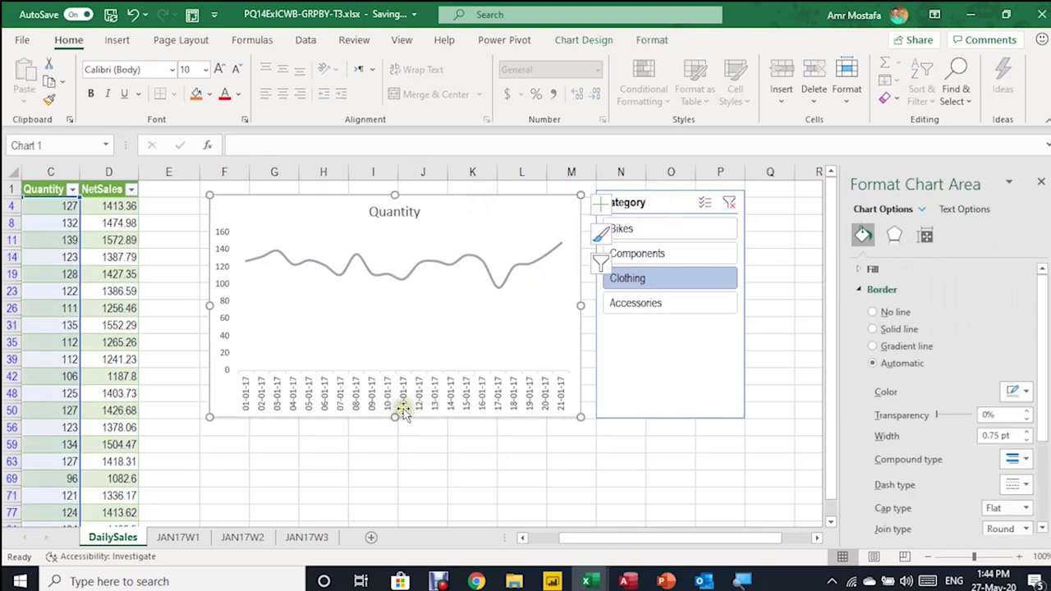
left_click_drag(395, 415, 403, 336)
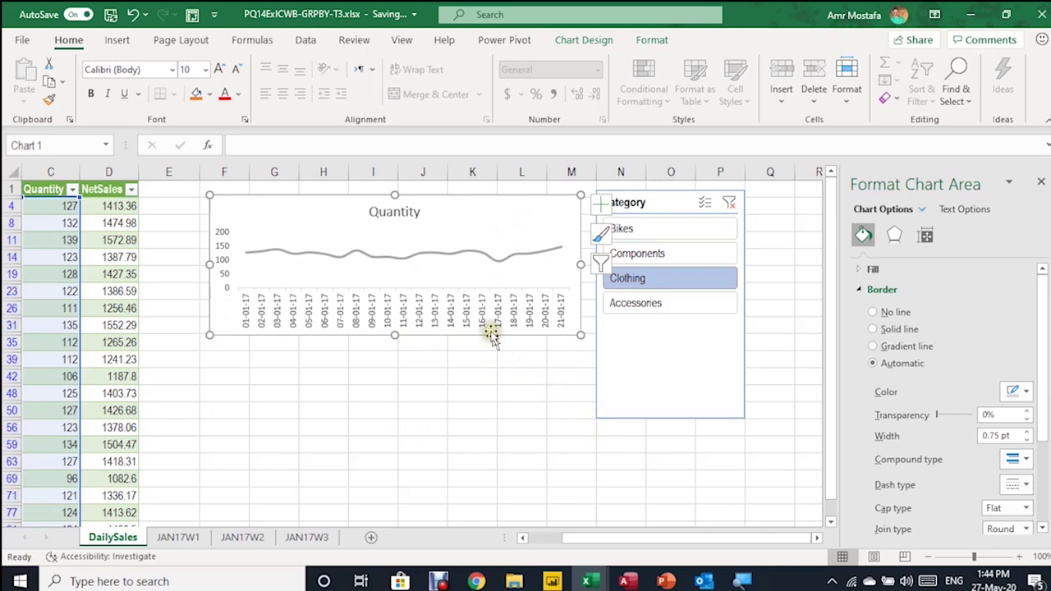
left_click_drag(438, 201, 432, 222)
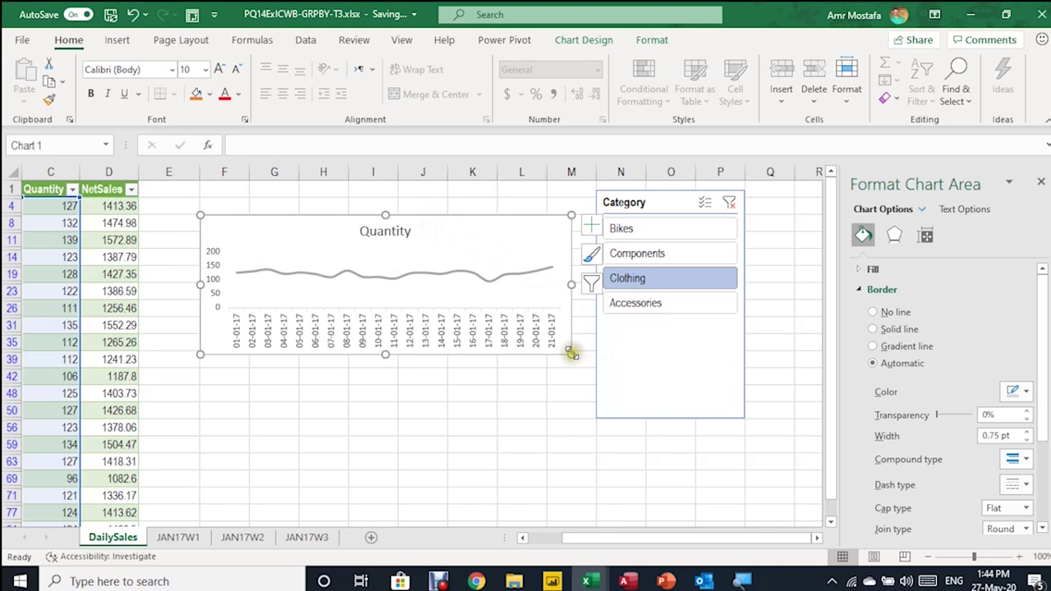
mouse_move(571, 353)
left_mouse_down()
mouse_move(560, 362)
mouse_move(572, 355)
left_mouse_up()
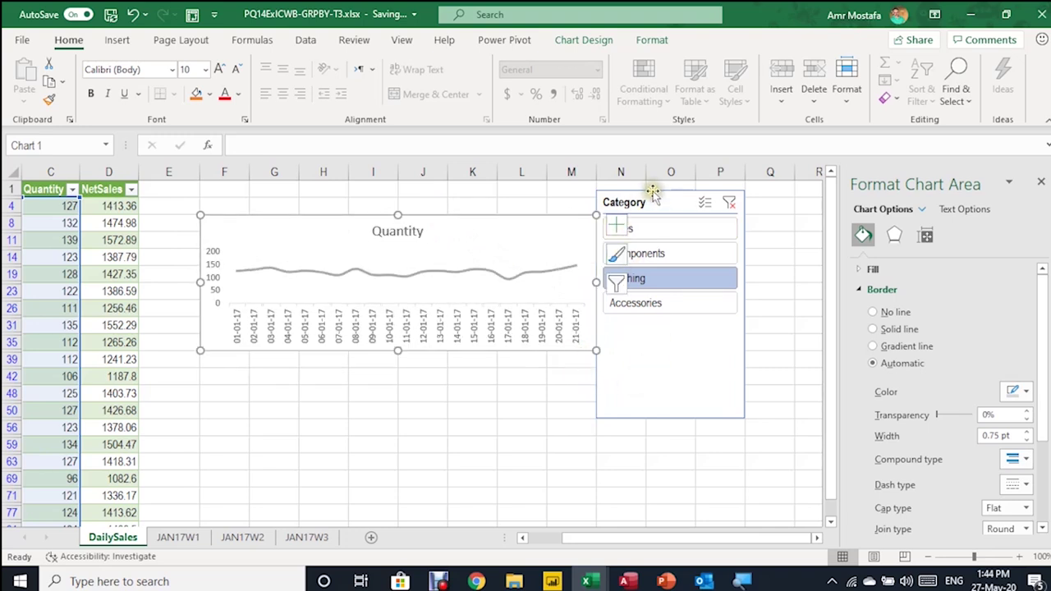
Place the Category slicer against the chart's right edge with their tops aligned, and apply the darker gray slicer style.
left_click_drag(650, 195, 689, 211)
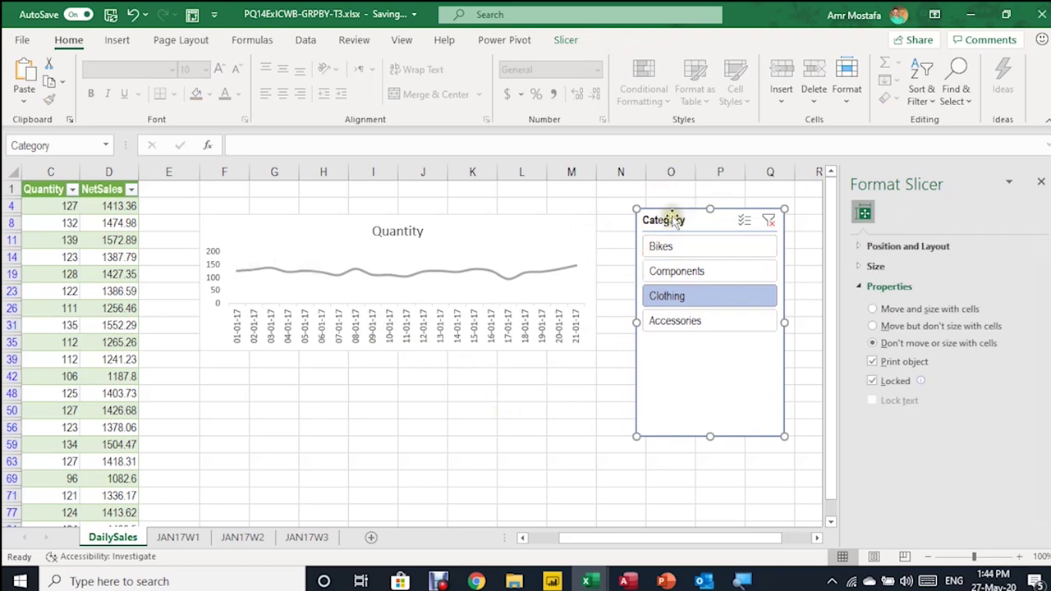
left_click_drag(671, 218, 638, 223)
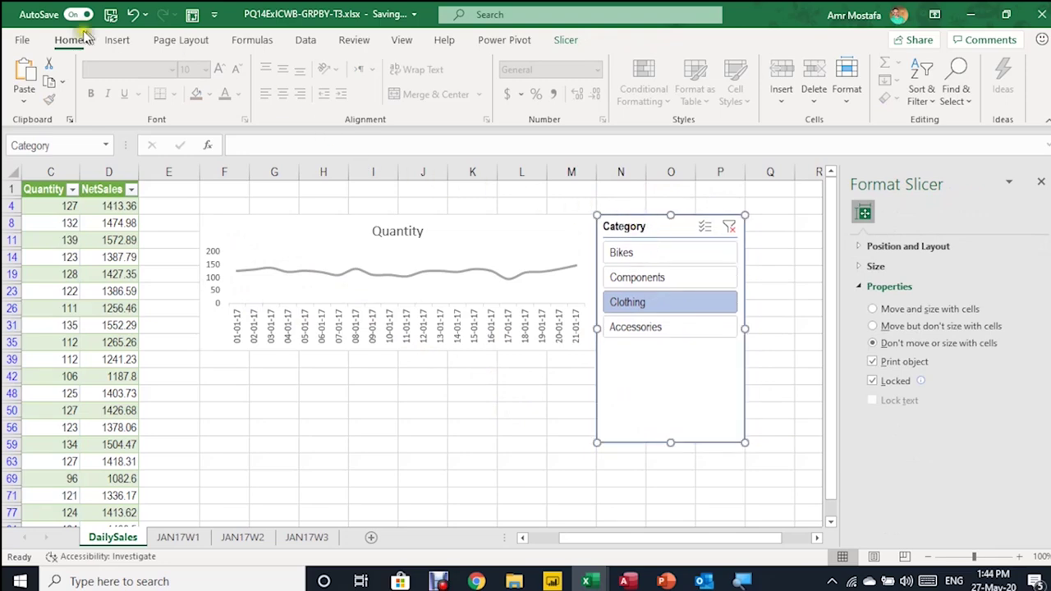
left_click(566, 39)
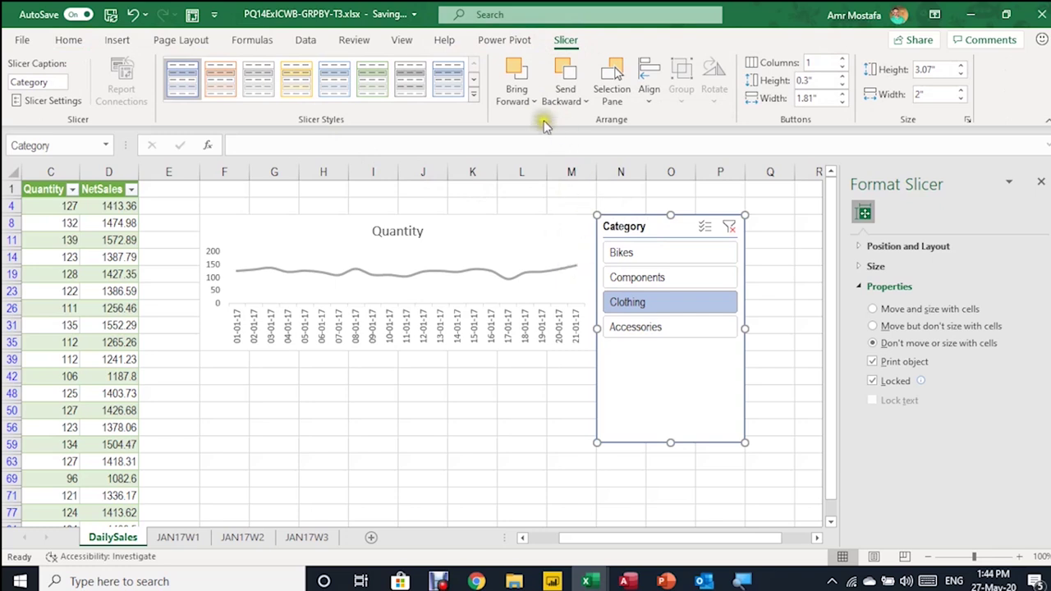
left_click(410, 86)
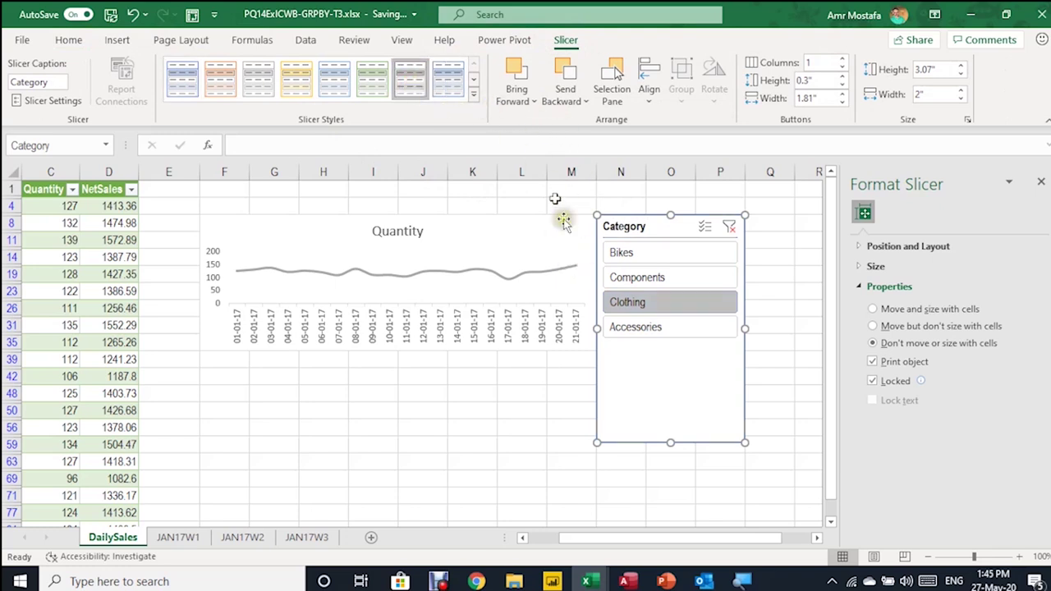
Turn off the header display in the Category slicer's settings.
right_click(639, 223)
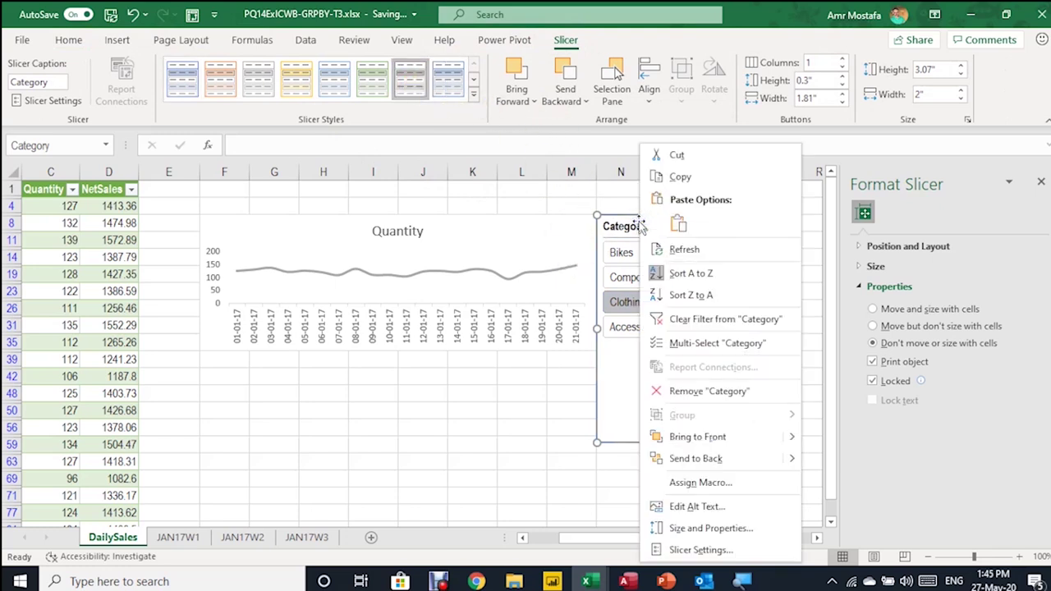
left_click(677, 550)
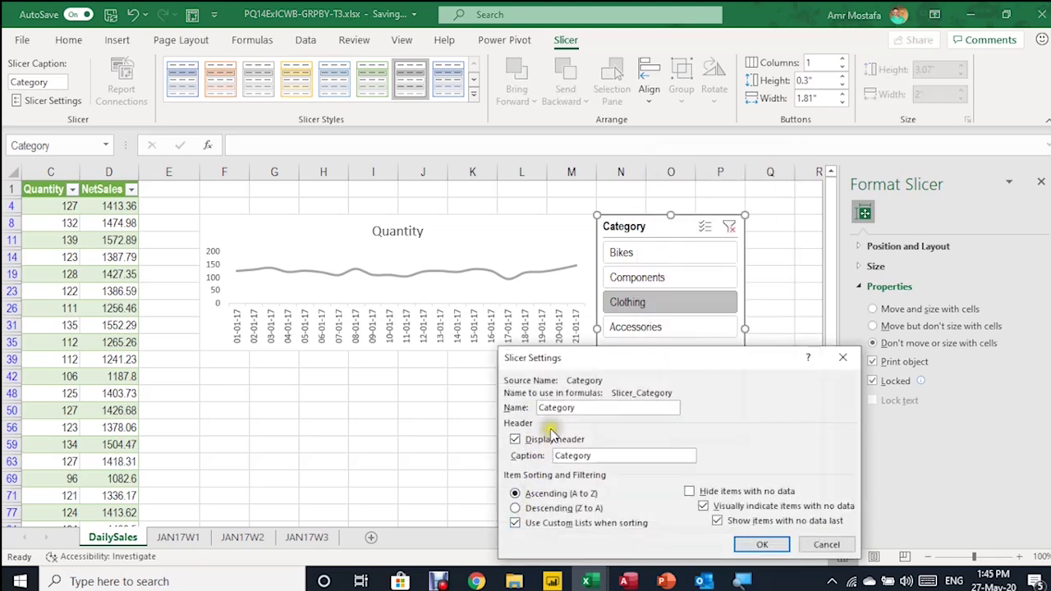
left_click(542, 441)
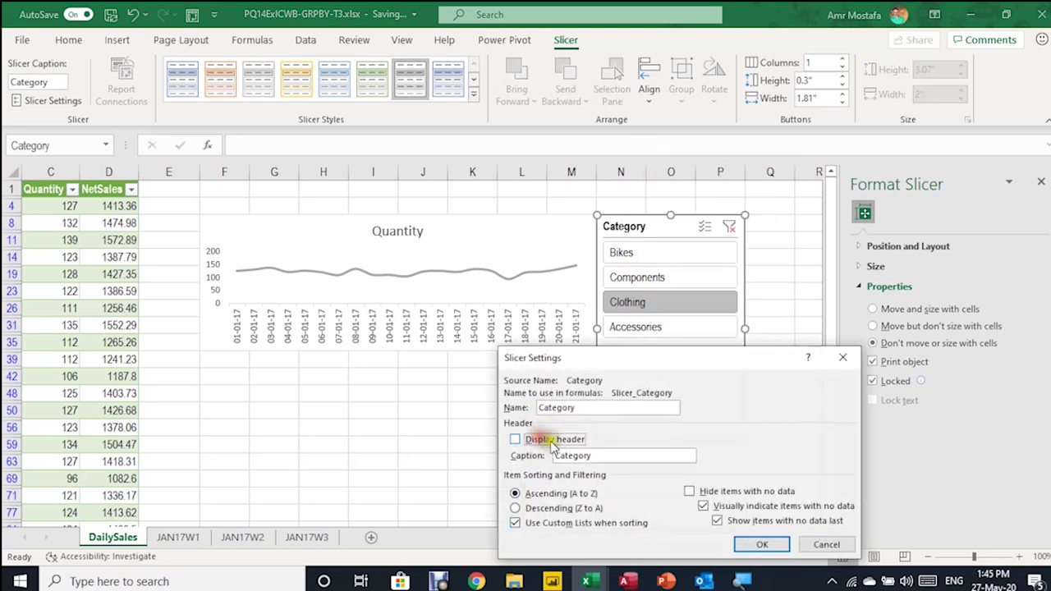
left_click(760, 544)
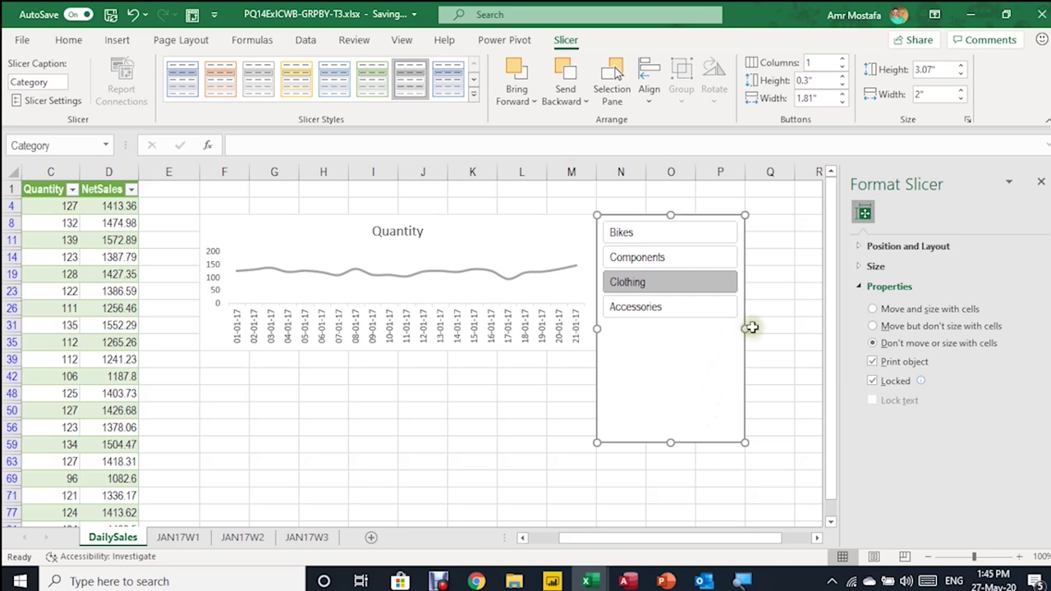
Narrow the Category slicer to about 1.33", set its button height to 0.7", and extend its bottom edge slightly.
left_click_drag(746, 329, 703, 326)
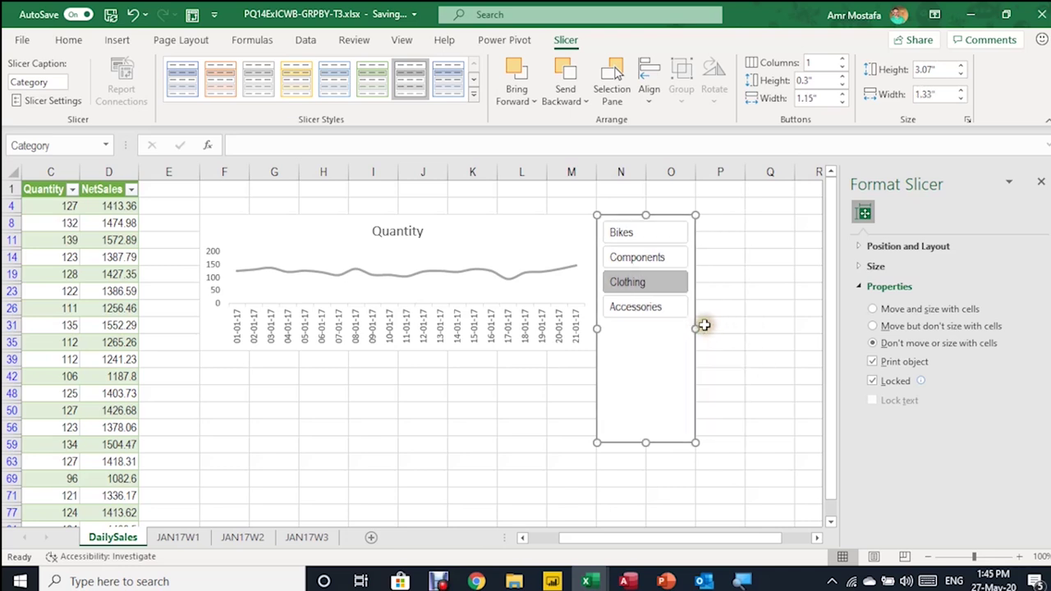
left_click(841, 76)
left_click(842, 76)
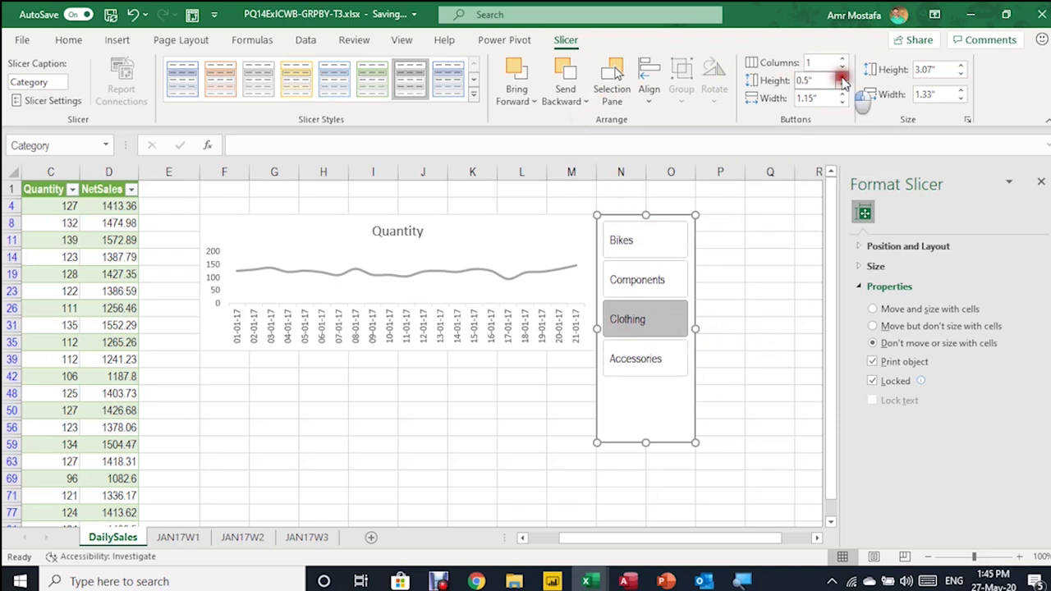
left_click(842, 75)
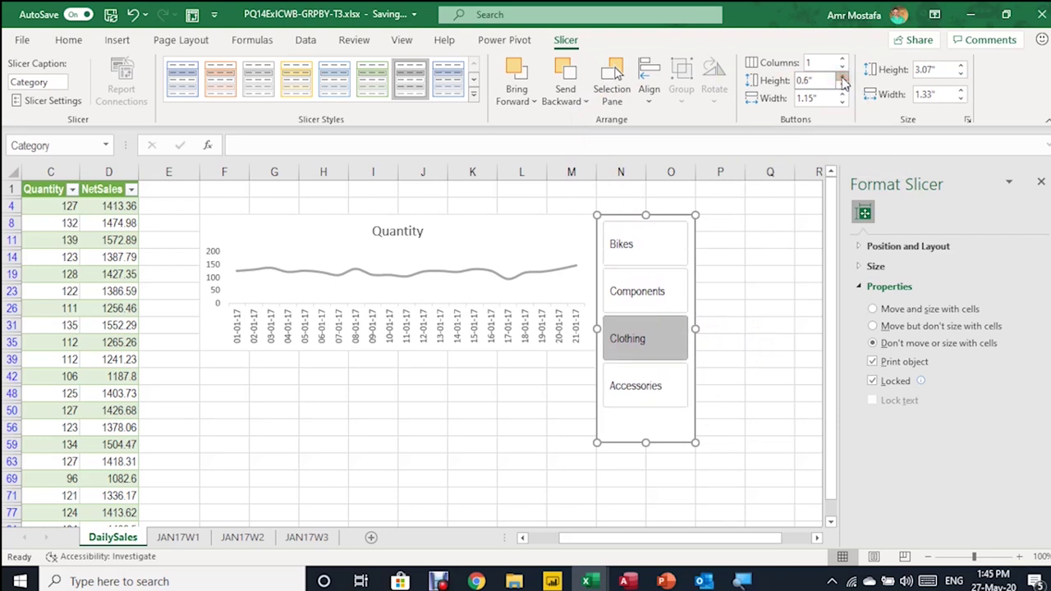
left_click(842, 76)
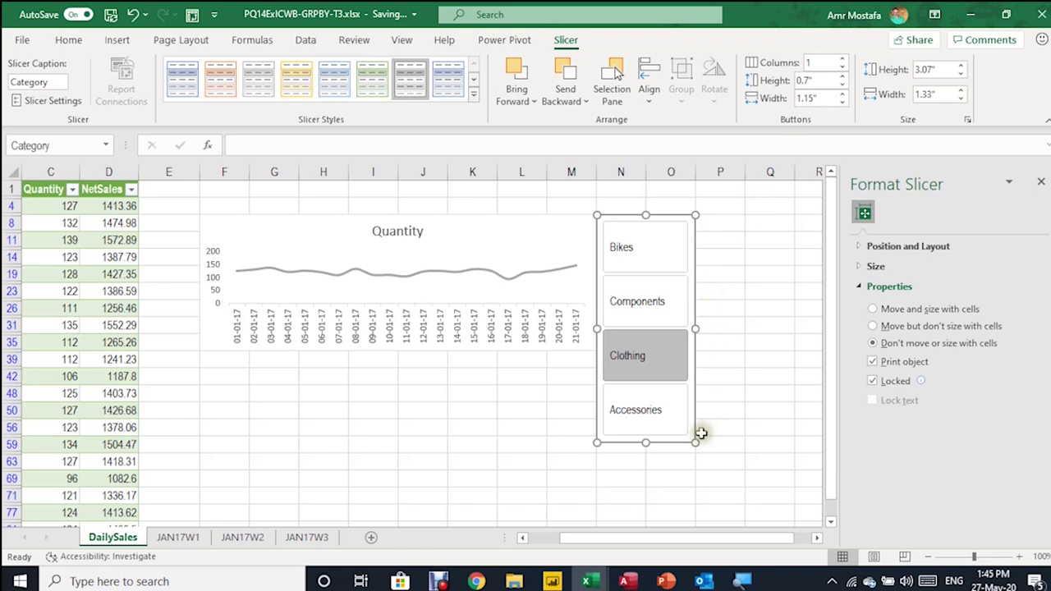
mouse_move(697, 441)
left_mouse_down()
mouse_move(722, 471)
mouse_move(703, 453)
left_mouse_up()
Try the Category slicer by filtering to Bikes and switching the filter to Components.
left_click(725, 387)
left_click(643, 247)
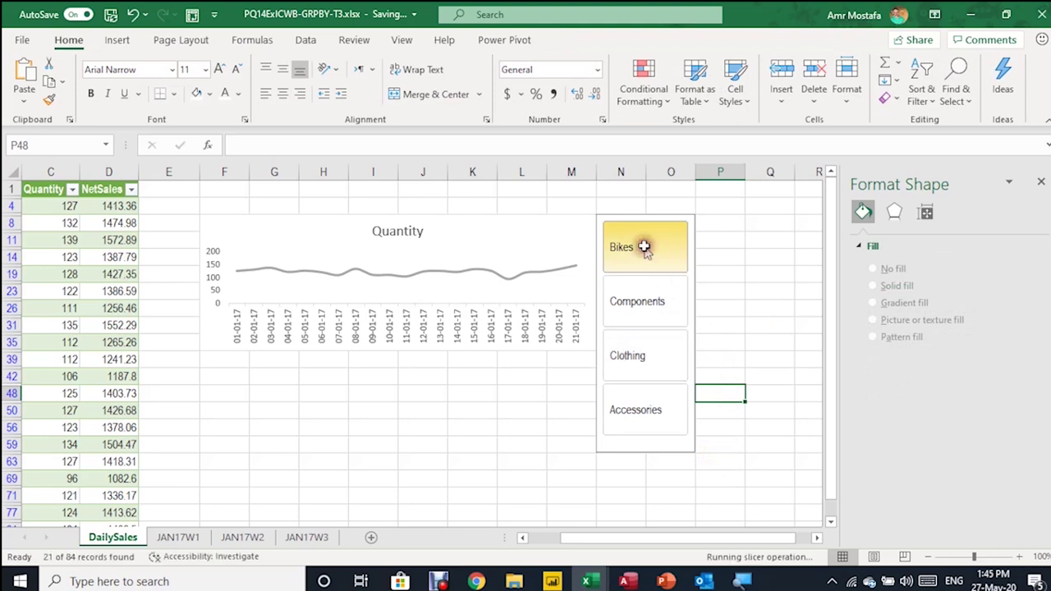
left_click(653, 301)
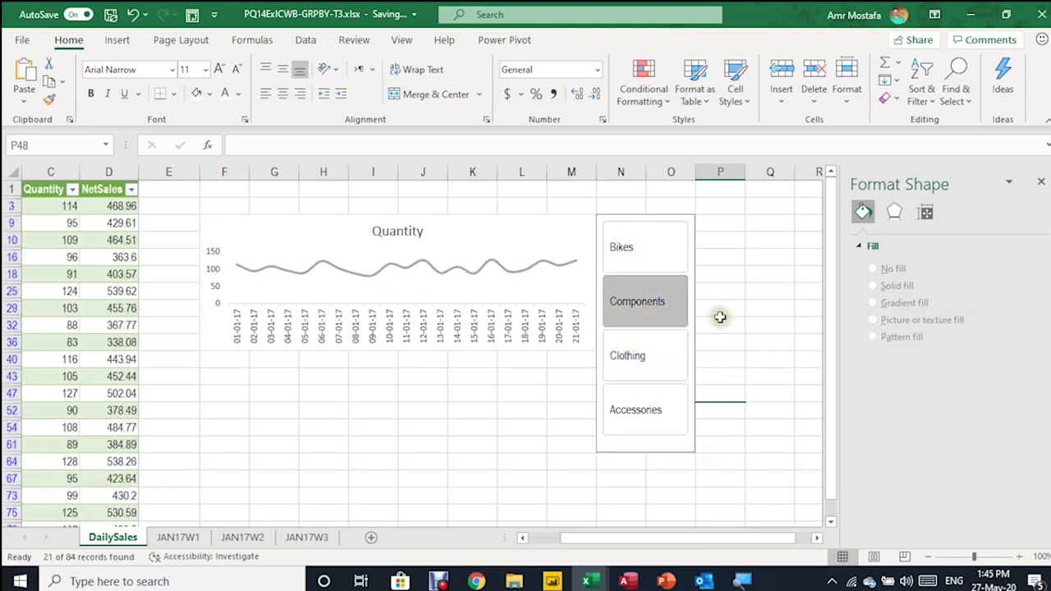
Duplicate the Quantity chart and paste the copy directly below the original, starting at cell F40.
left_click(510, 222)
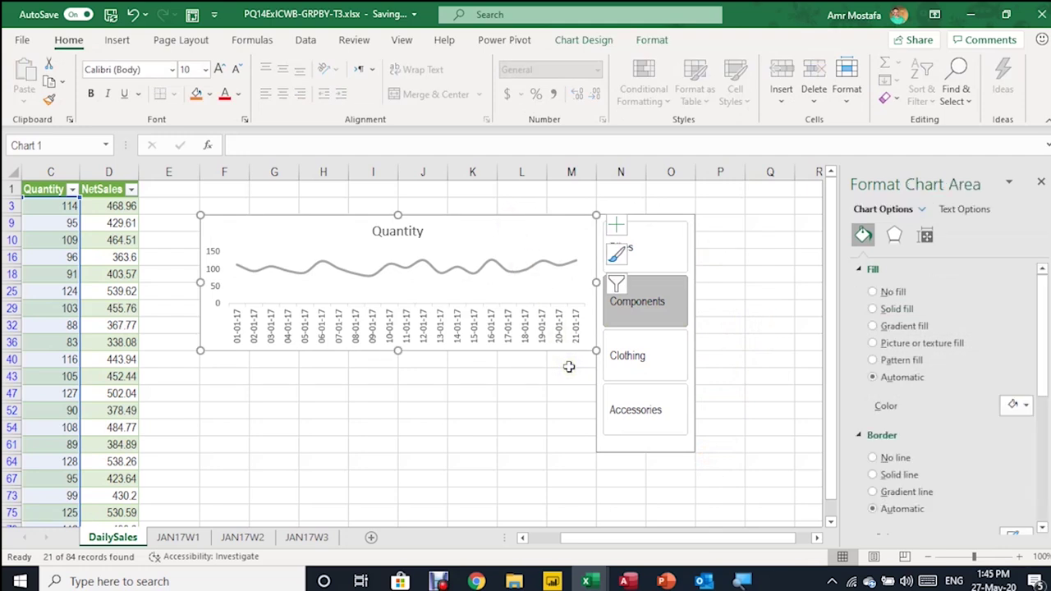
left_click(210, 361)
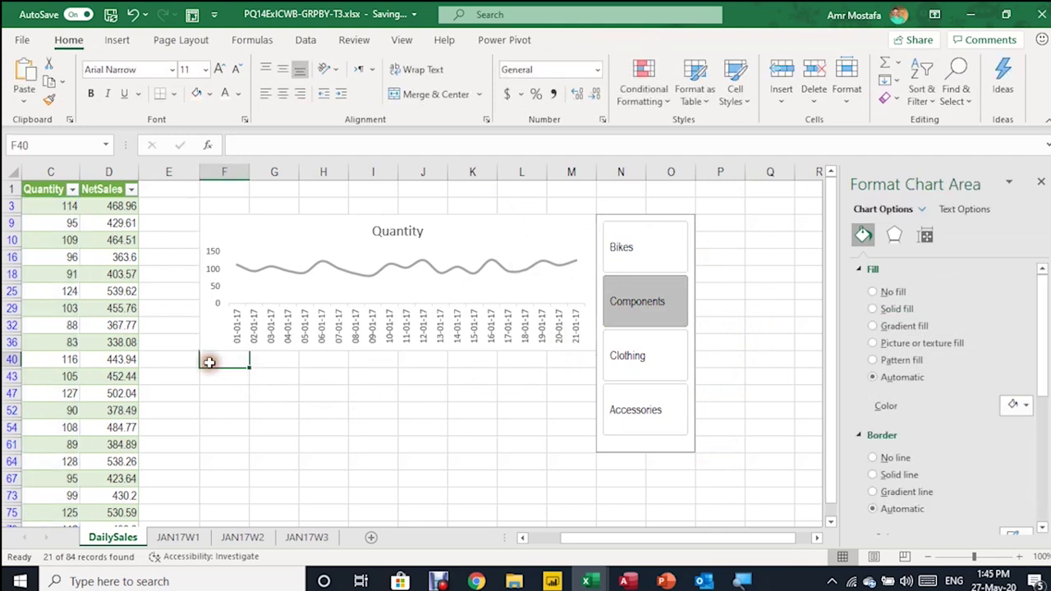
key("ctrl+v")
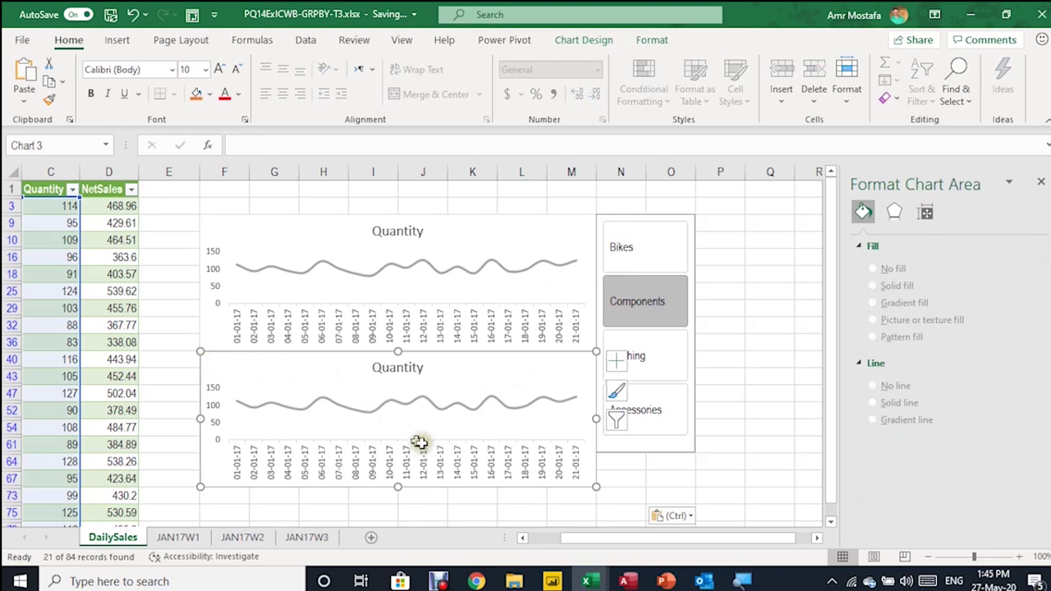
left_click(804, 375)
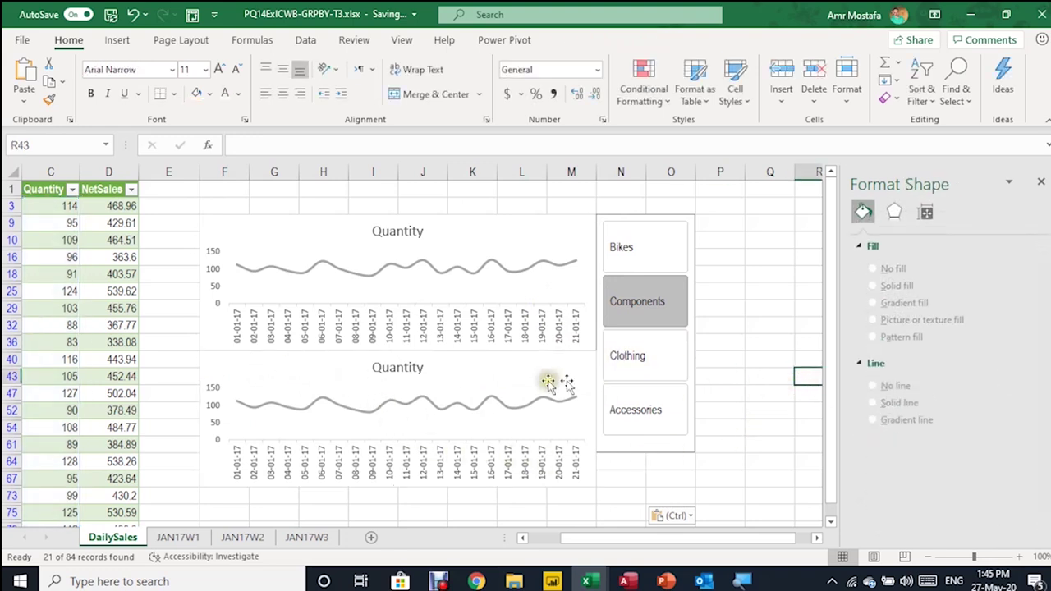
Move the lower chart's series values from the Quantity column to the NetSales column.
left_click(483, 407)
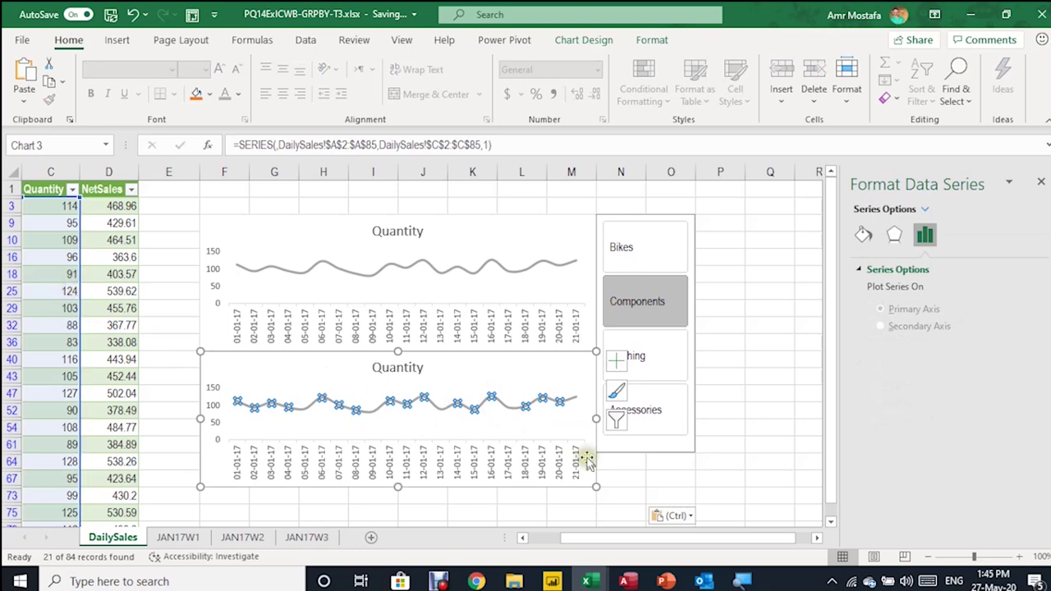
left_click_drag(626, 539, 580, 546)
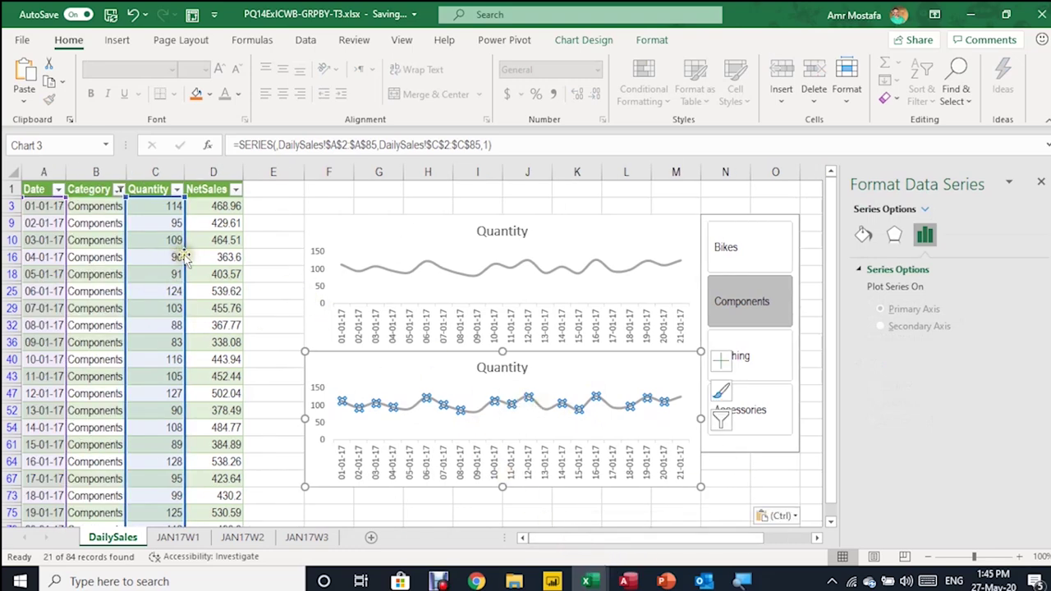
left_click_drag(182, 257, 192, 255)
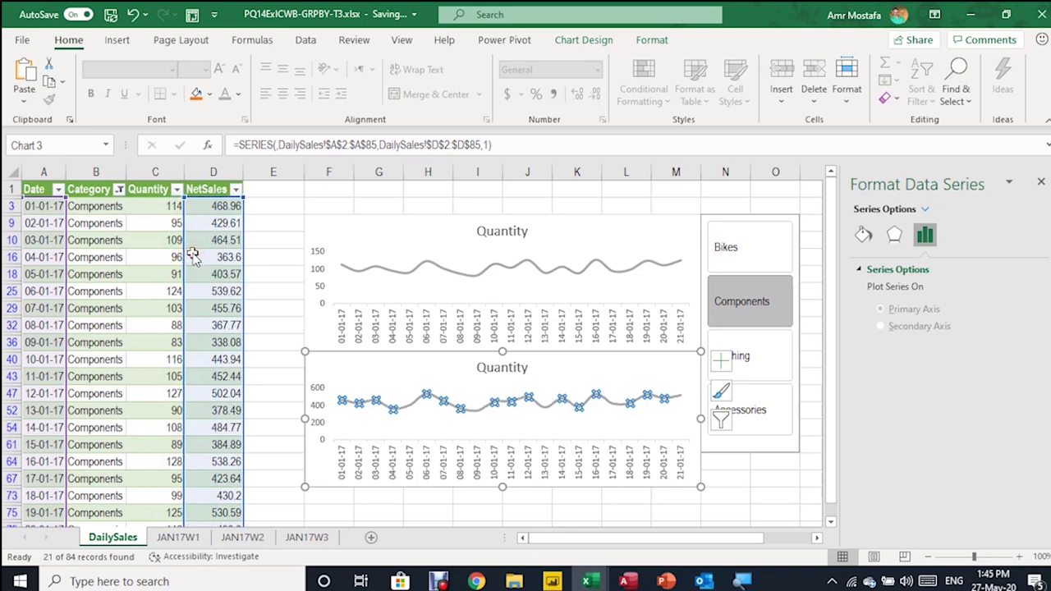
Change the lower chart's title to NetSales.
left_click(502, 370)
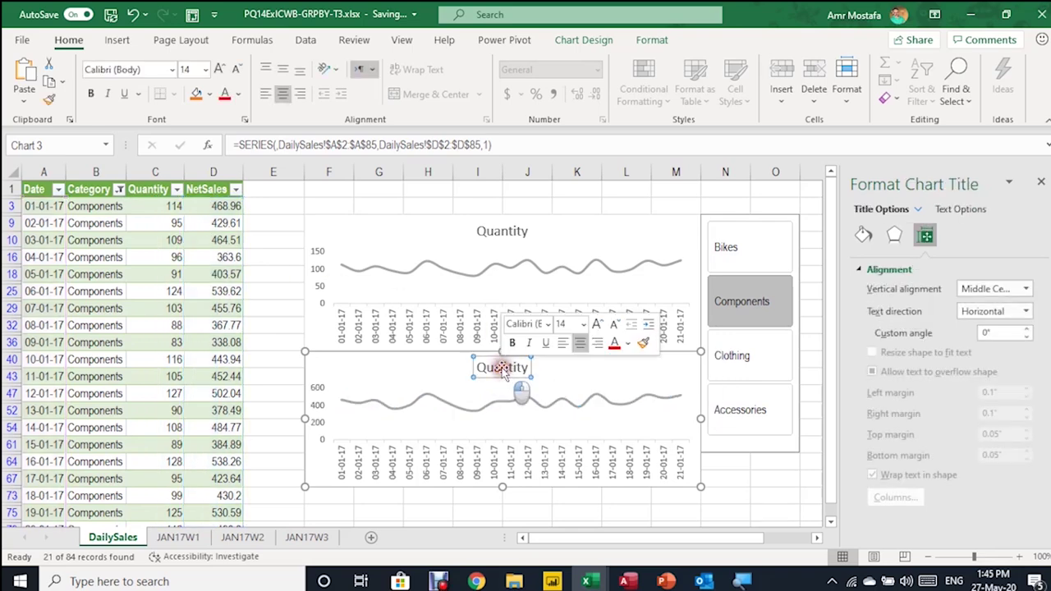
double_click(502, 371)
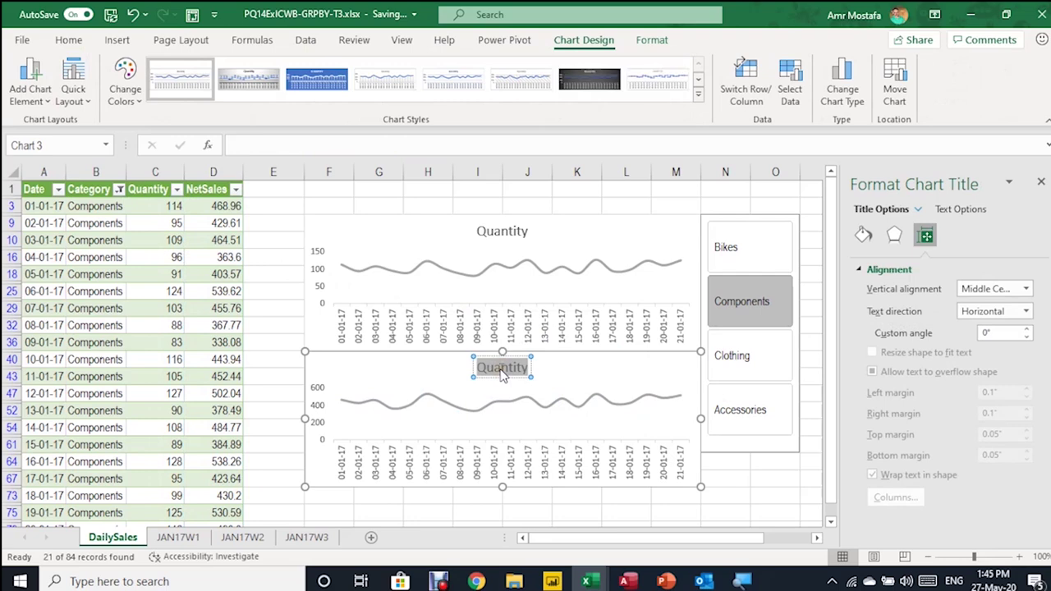
type("NetSales")
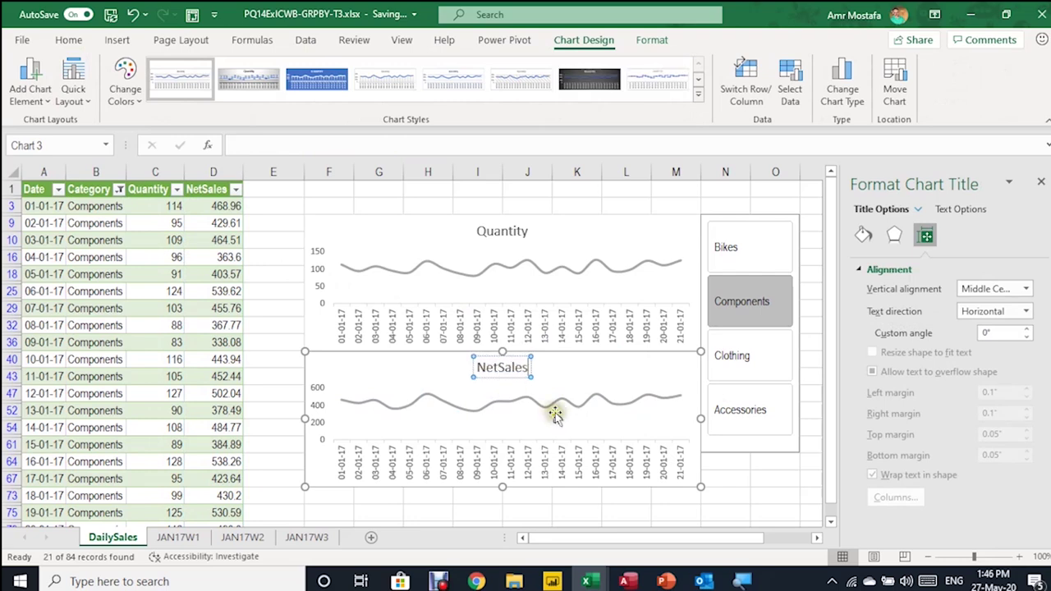
left_click(735, 478)
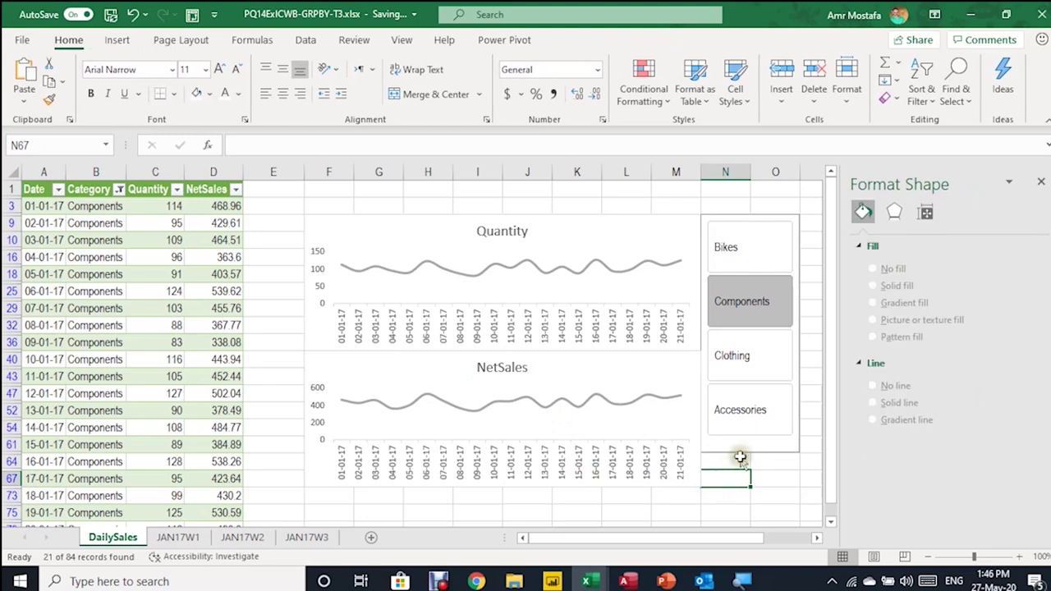
Extend the Category slicer down to the lower chart's bottom edge, about 3.67" high, and set its button height to 0.8".
left_click(744, 452)
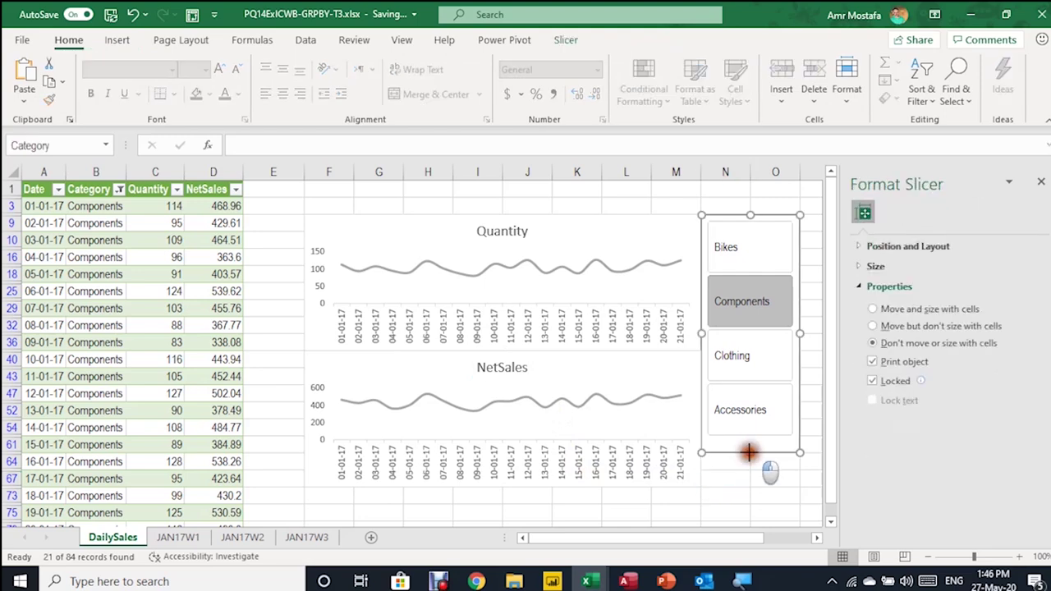
left_click_drag(749, 453, 763, 488)
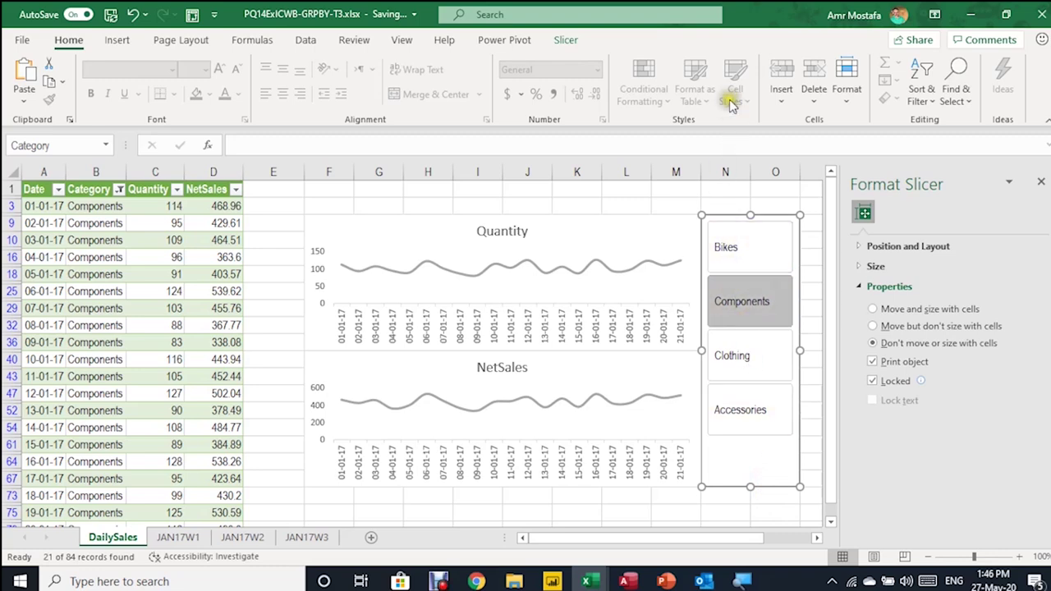
left_click(558, 40)
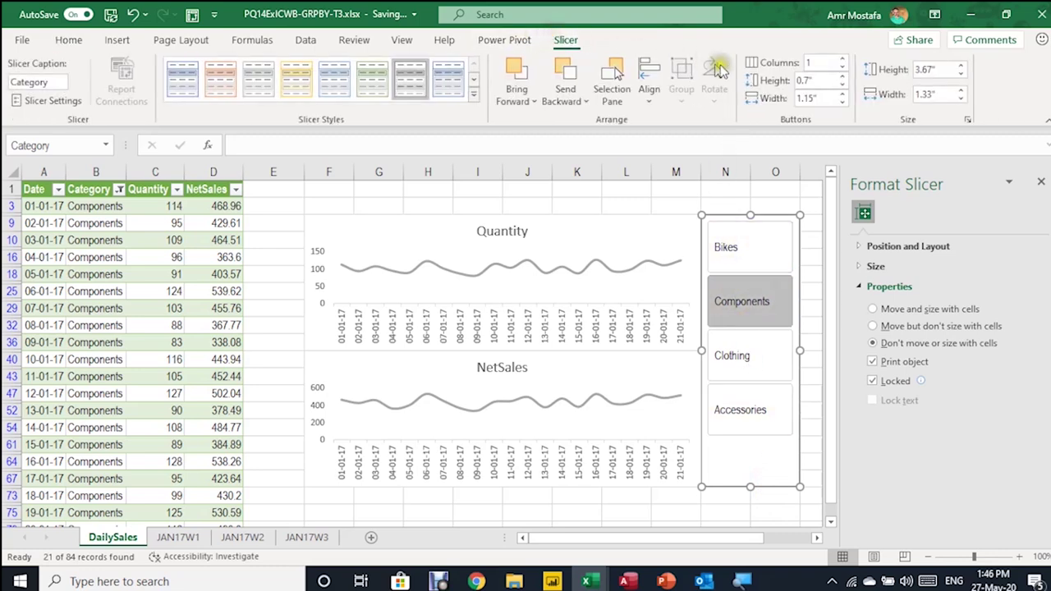
left_click(843, 77)
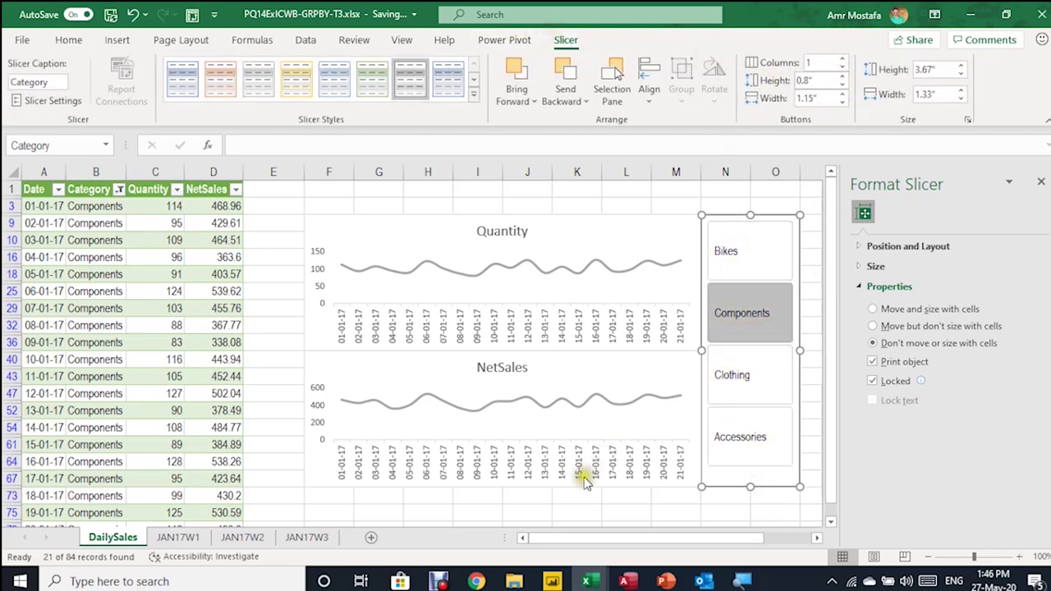
left_click(544, 510)
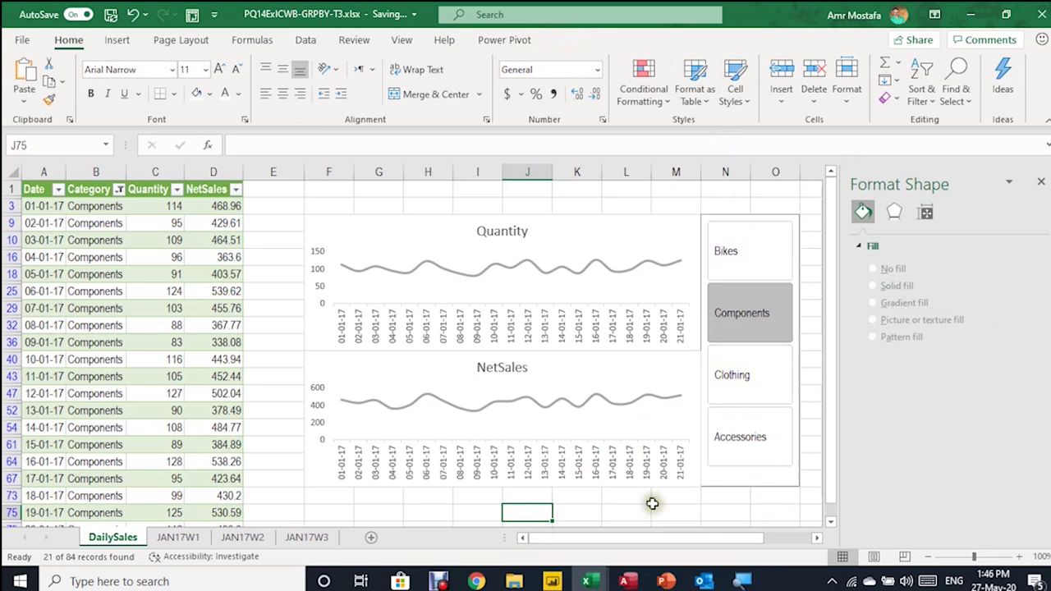
Set the line colour of the NetSales chart's data series to the standard dark red.
left_click(490, 408)
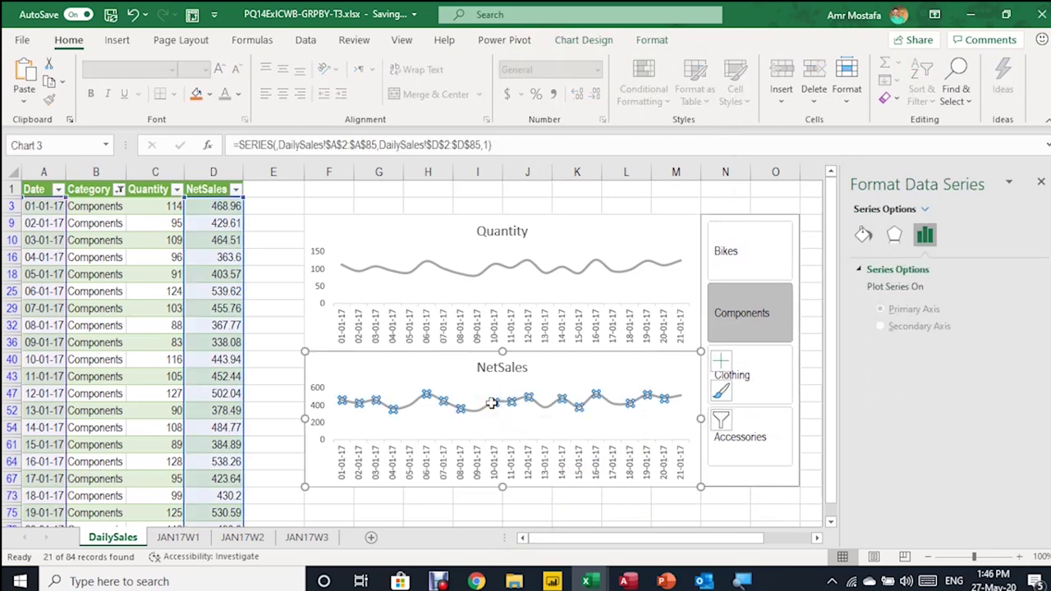
left_click(645, 41)
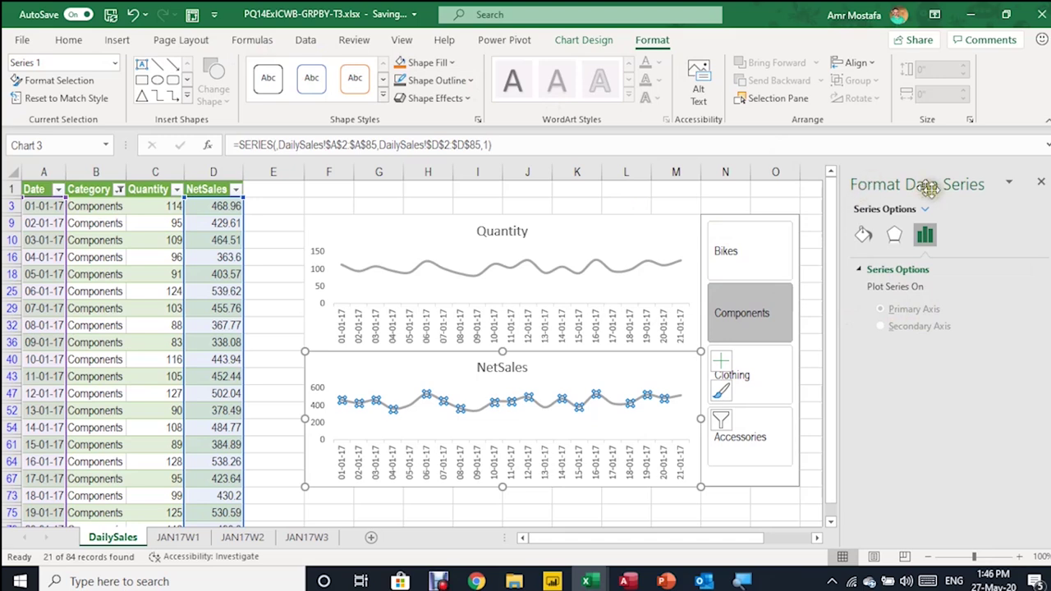
left_click(863, 235)
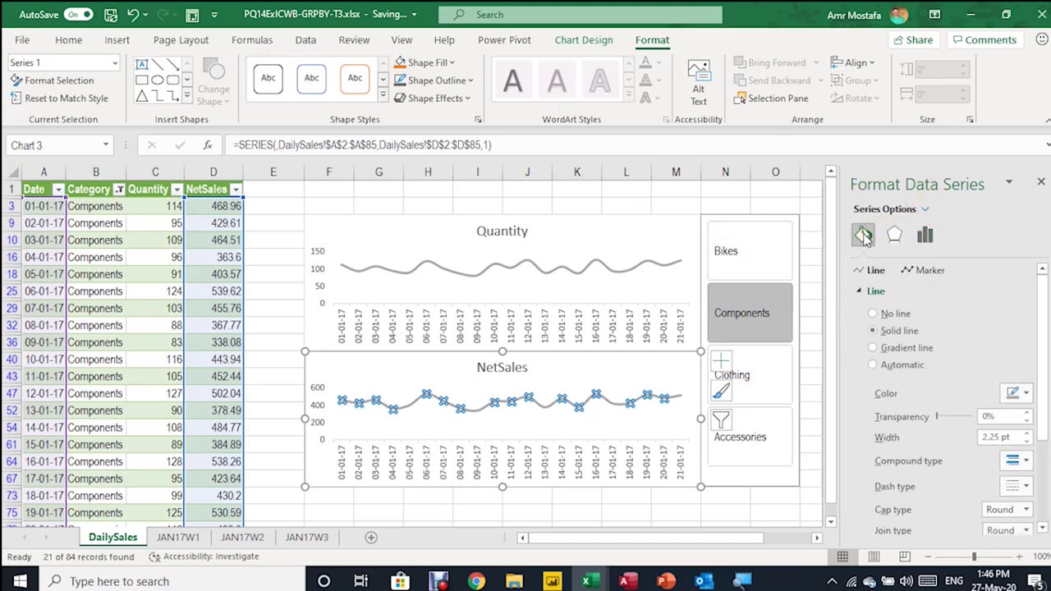
left_click(1018, 392)
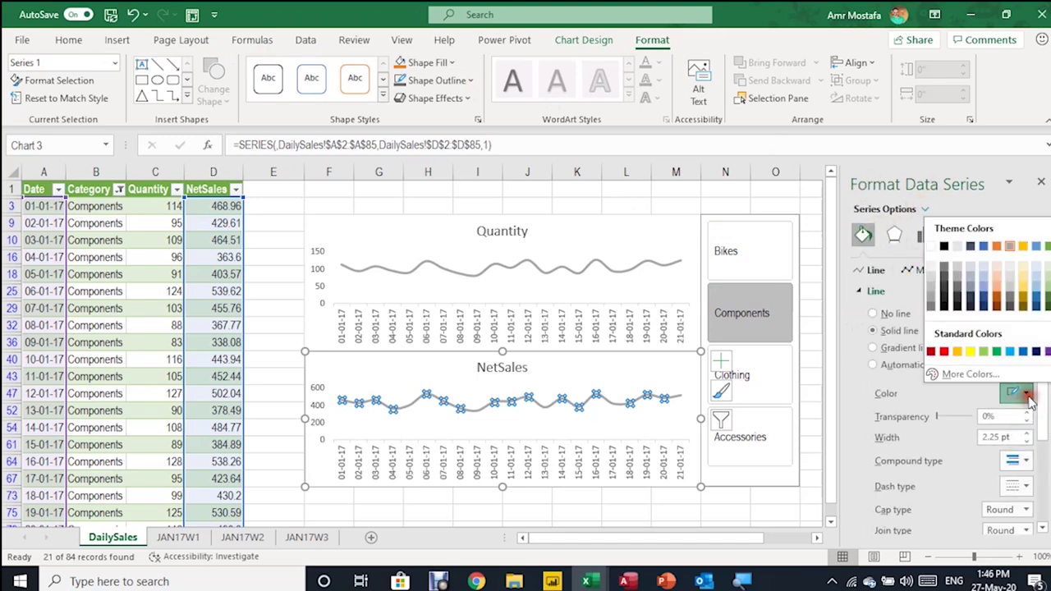
left_click(929, 352)
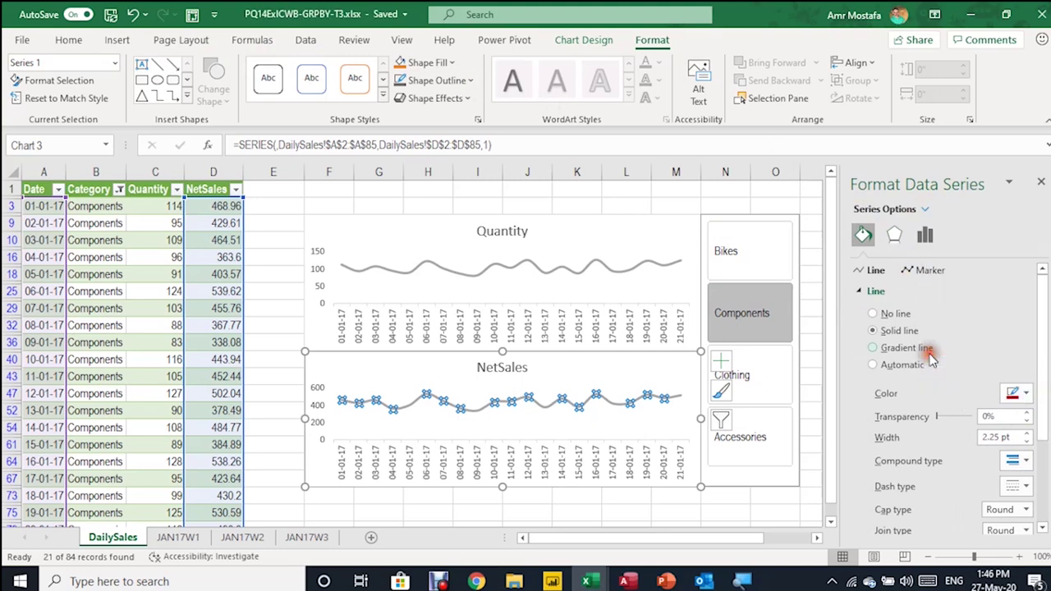
left_click(289, 307)
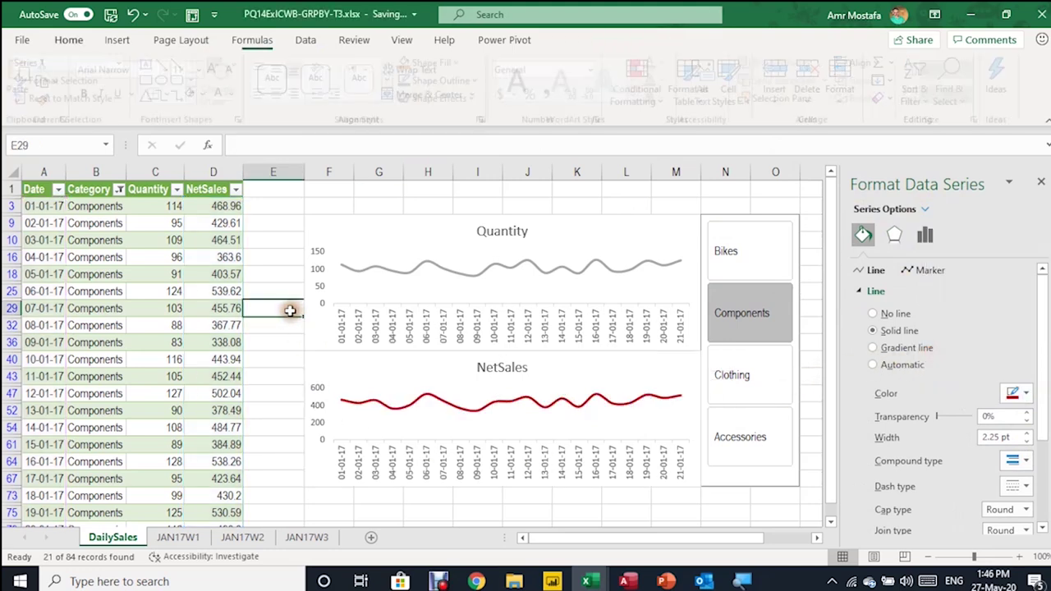
Select the whole DailySales sheet and hide its gridlines.
left_click(14, 170)
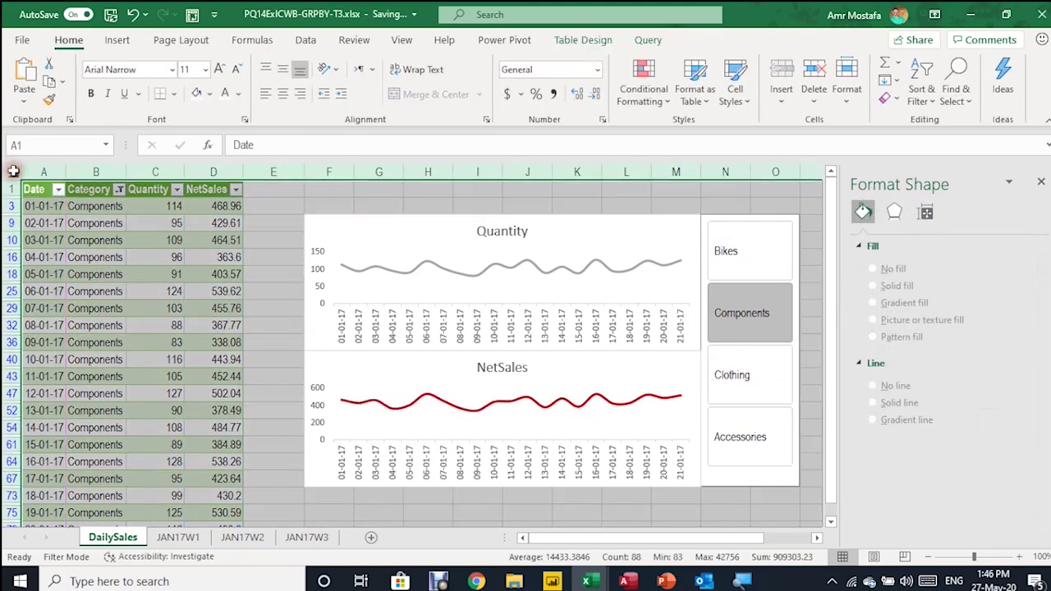
left_click(309, 41)
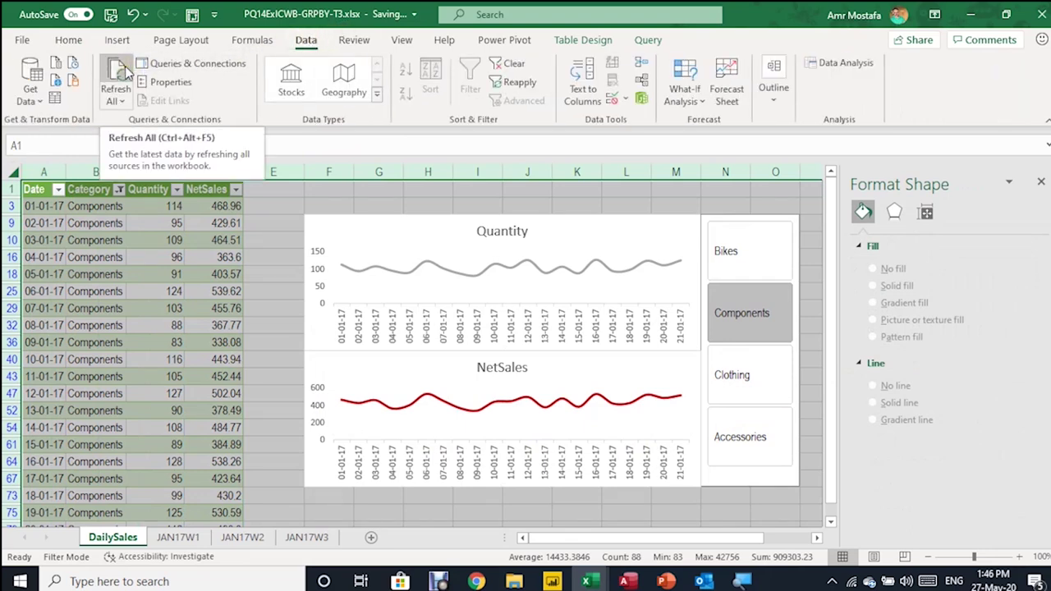
left_click(401, 39)
left_click(387, 94)
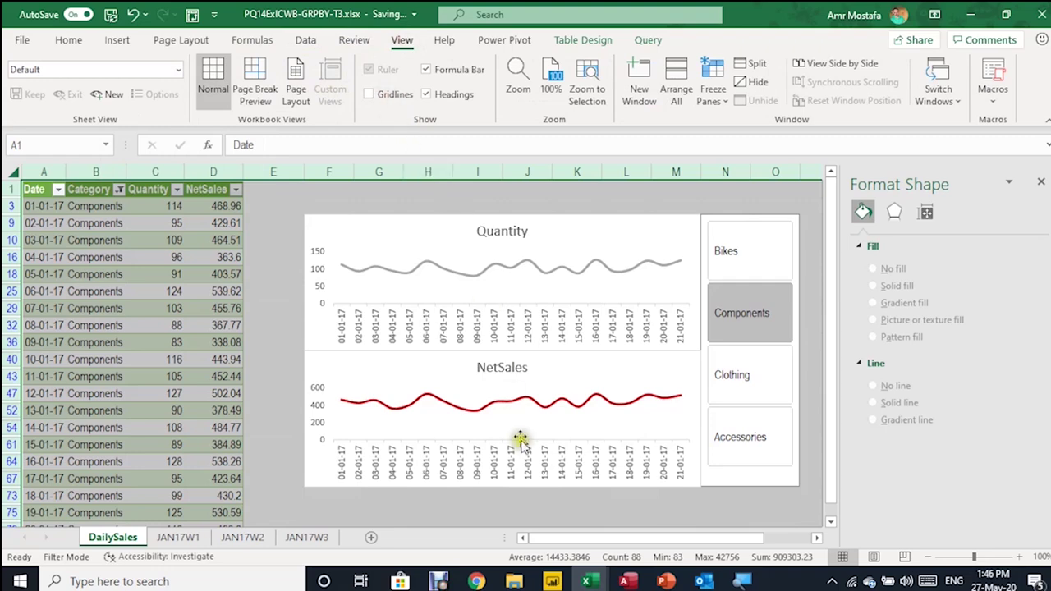
Filter the dashboard with the Category slicer by Bikes, Clothing and Accessories in turn, leaving Accessories selected.
left_click(582, 513)
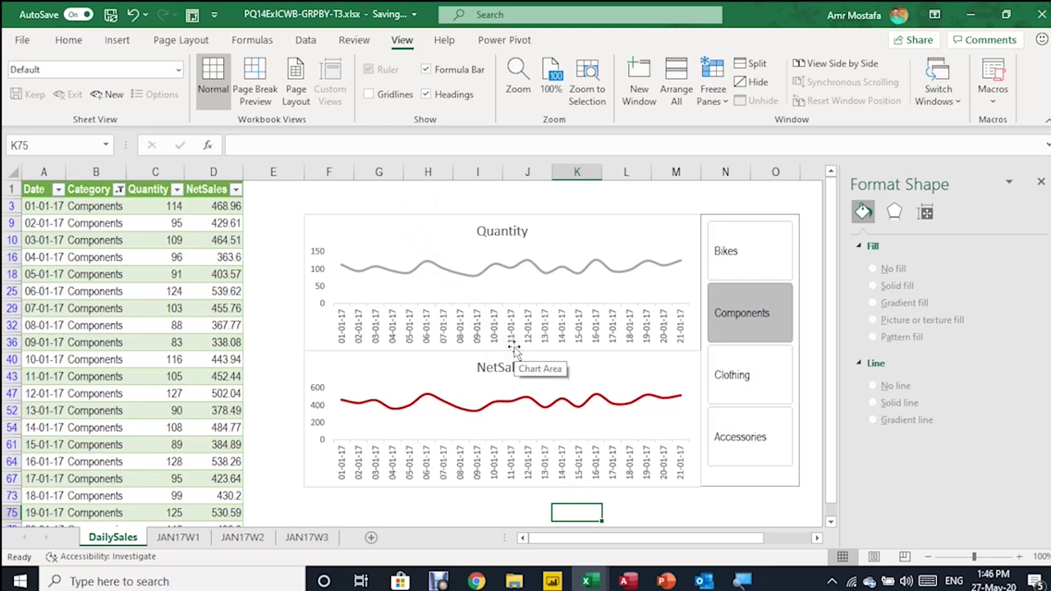
left_click(726, 264)
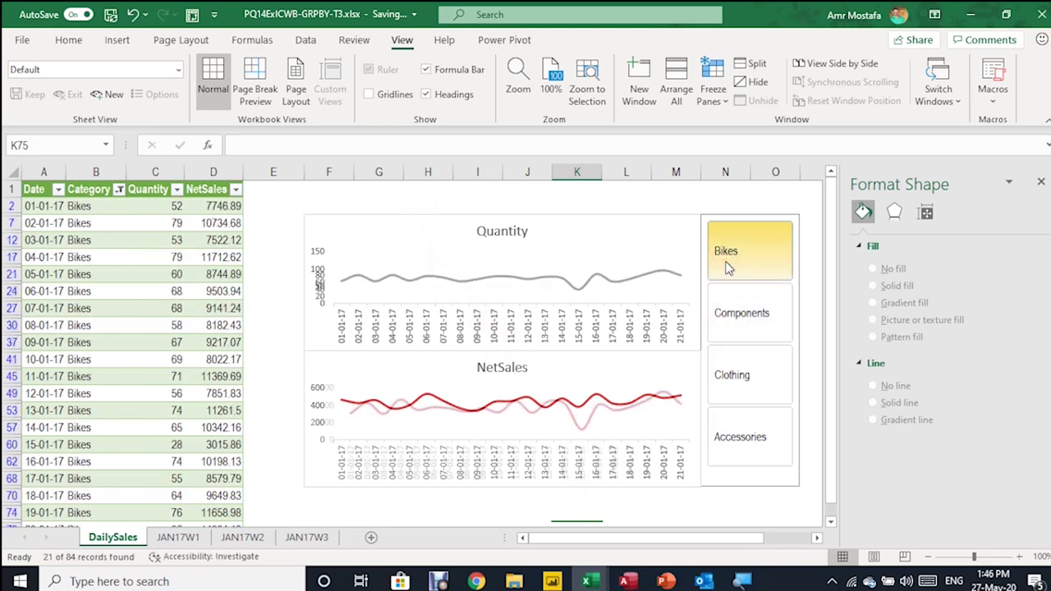
left_click(751, 381)
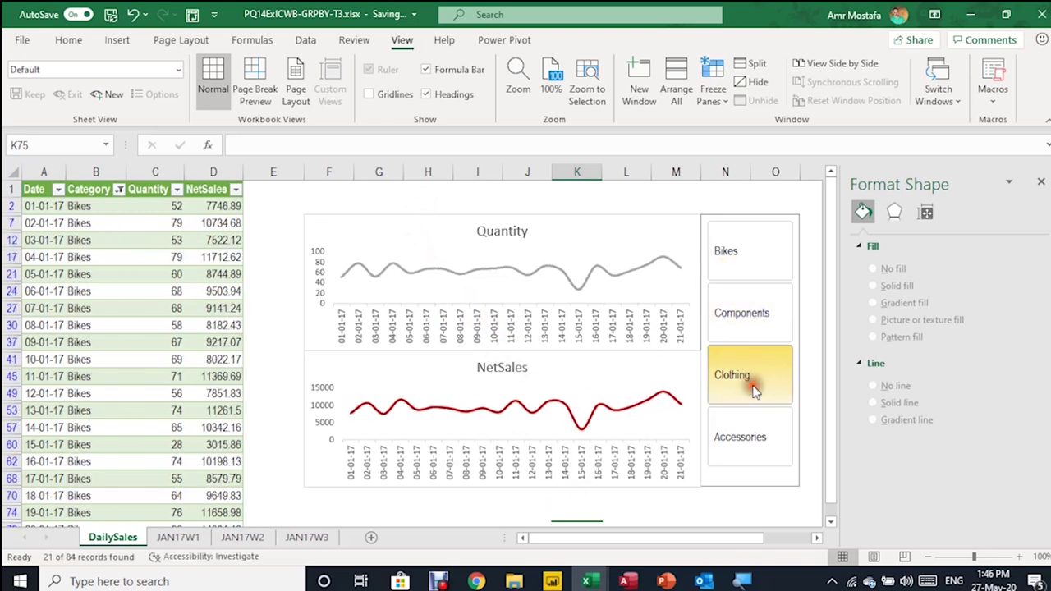
left_click(757, 441)
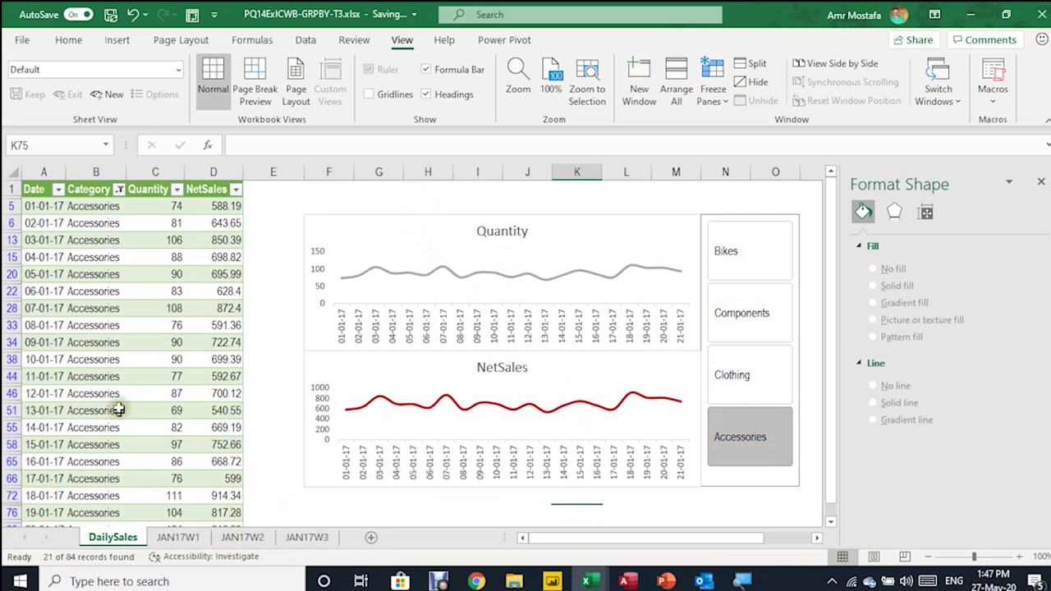
left_click(134, 252)
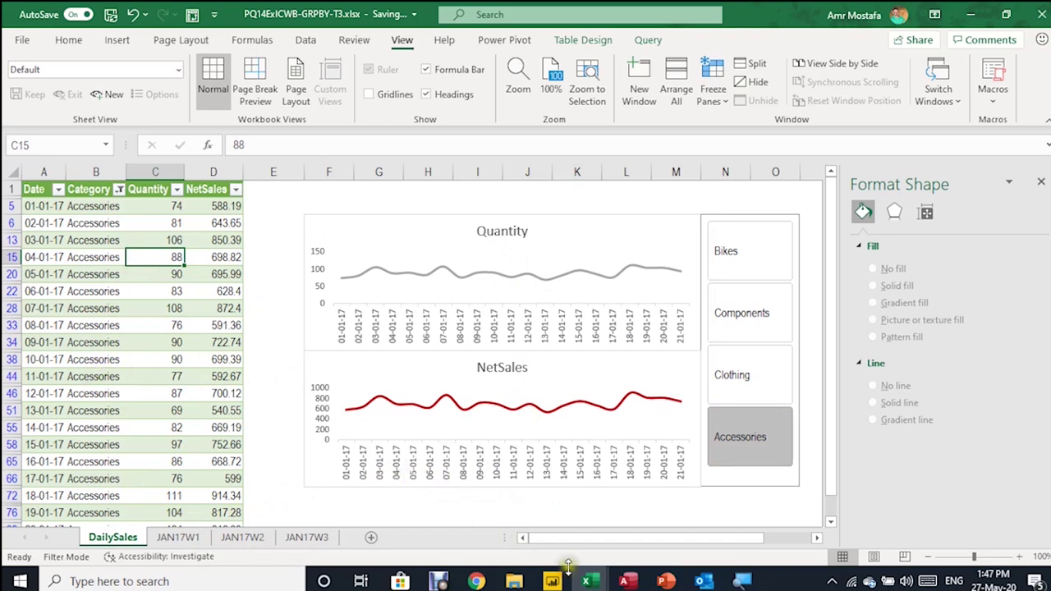
Switch to the Weekly Sales Data.xlsx workbook and copy its JAN17W4 sheet to the end of PQ14ExICWB-GRPBY-T3.xlsx.
mouse_move(588, 583)
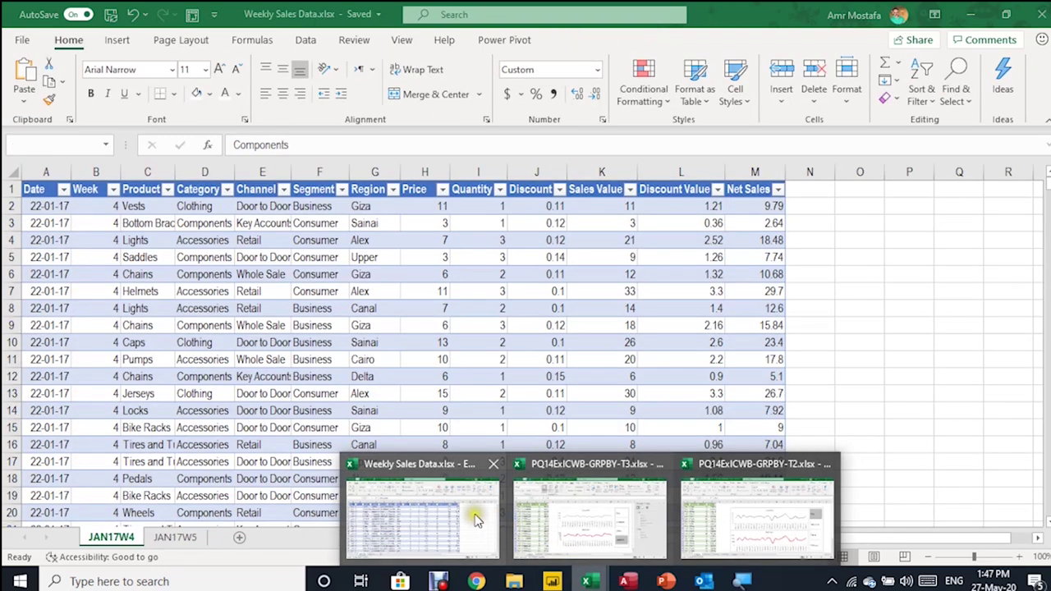
left_click(474, 517)
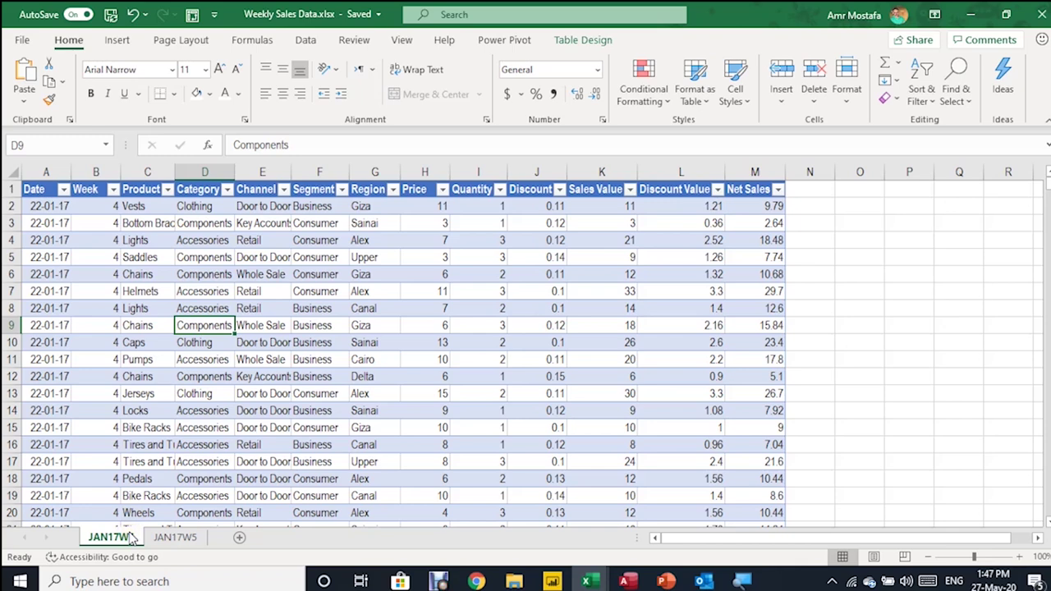
right_click(132, 534)
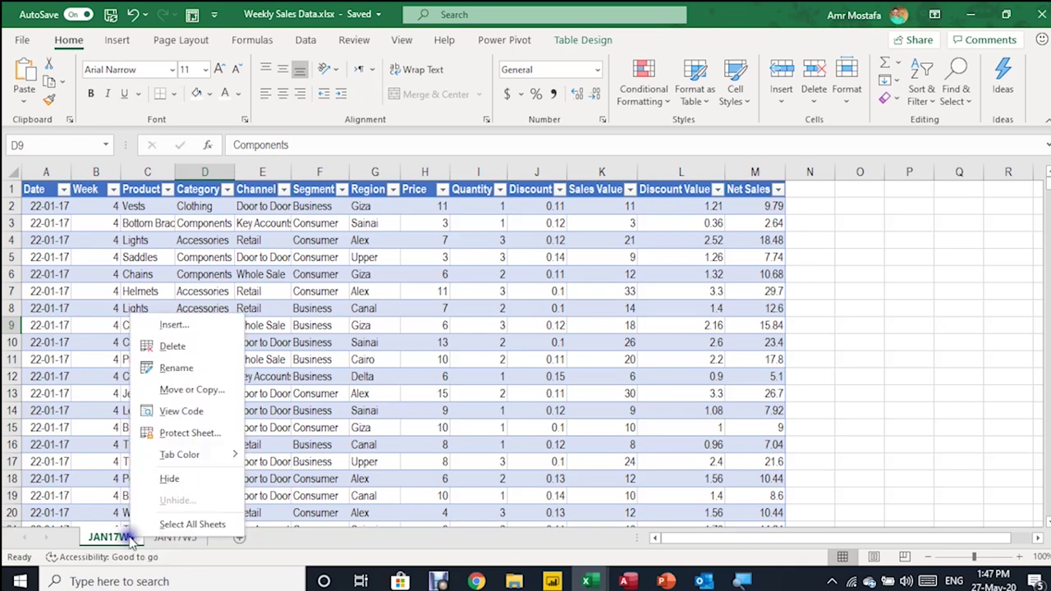
left_click(209, 391)
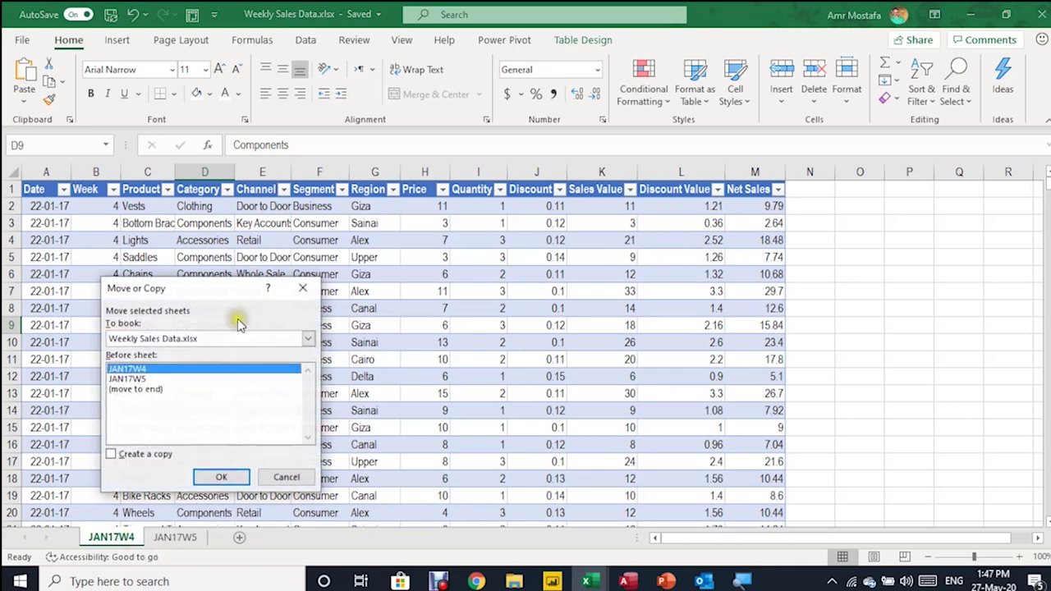
left_click(136, 453)
left_click(182, 340)
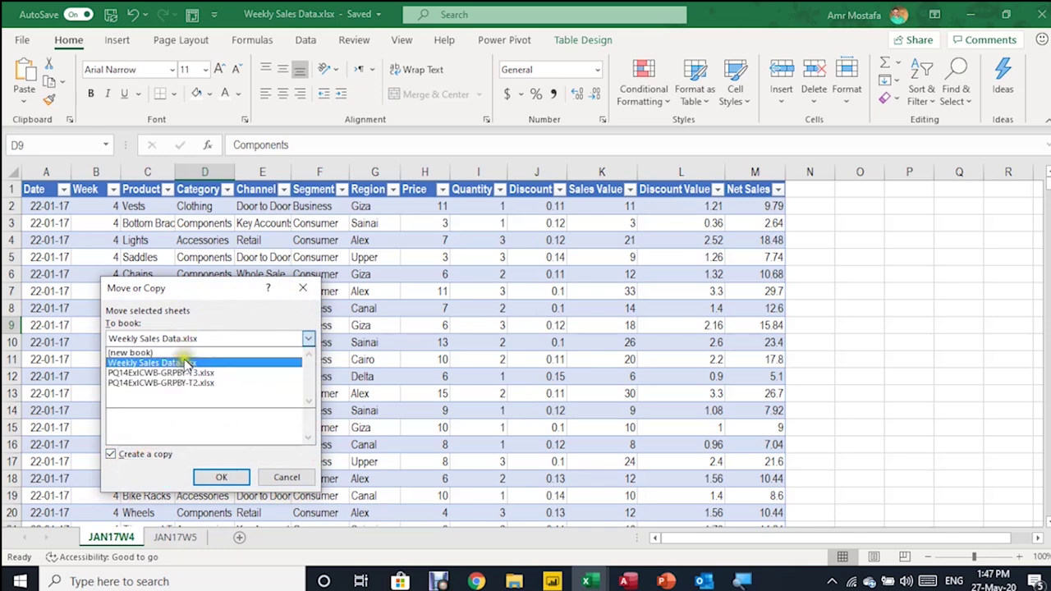
left_click(191, 373)
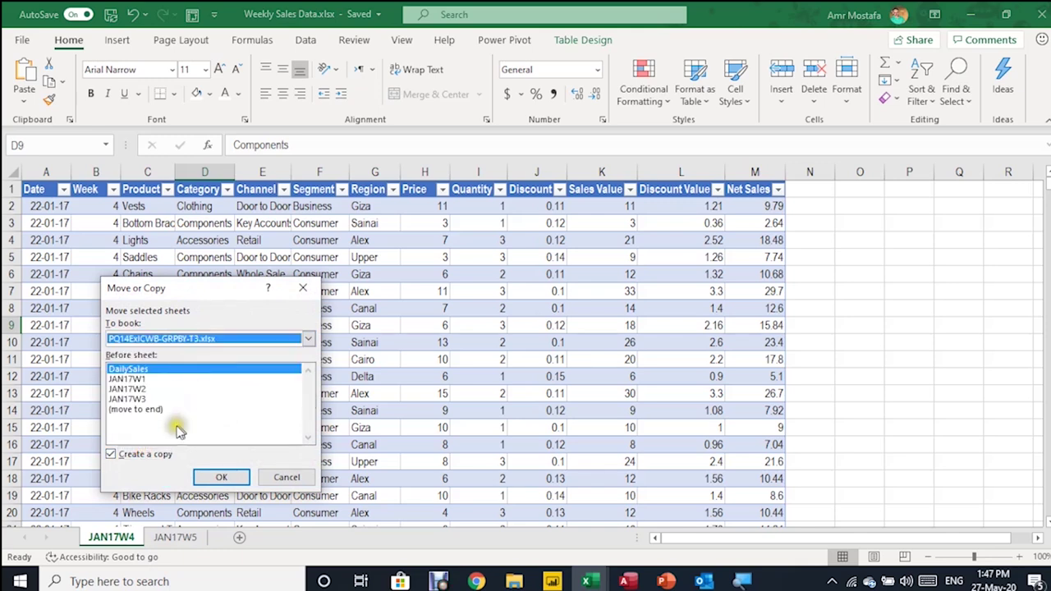
left_click(153, 410)
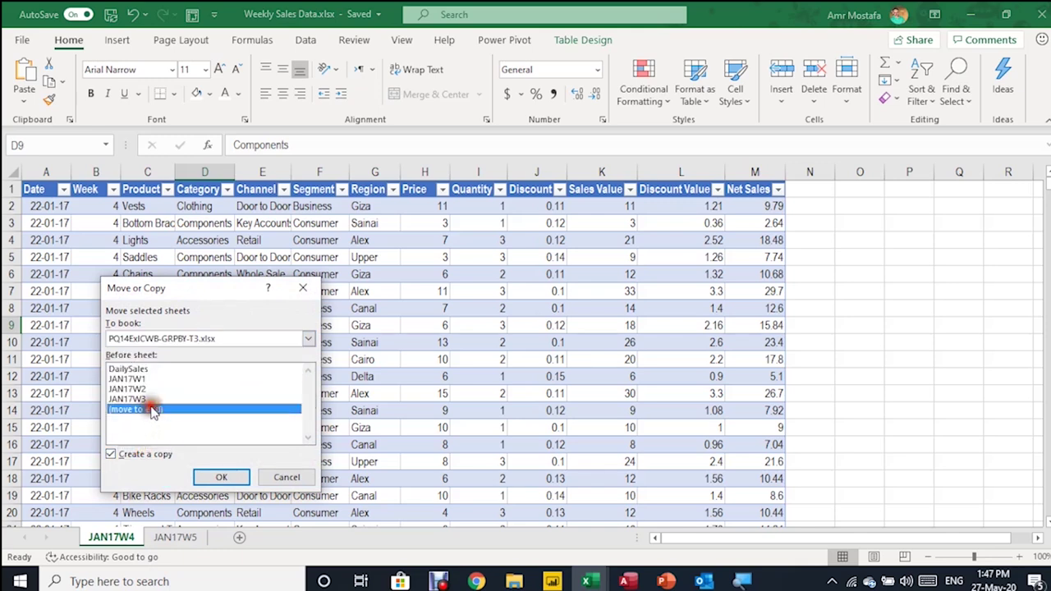
left_click(221, 477)
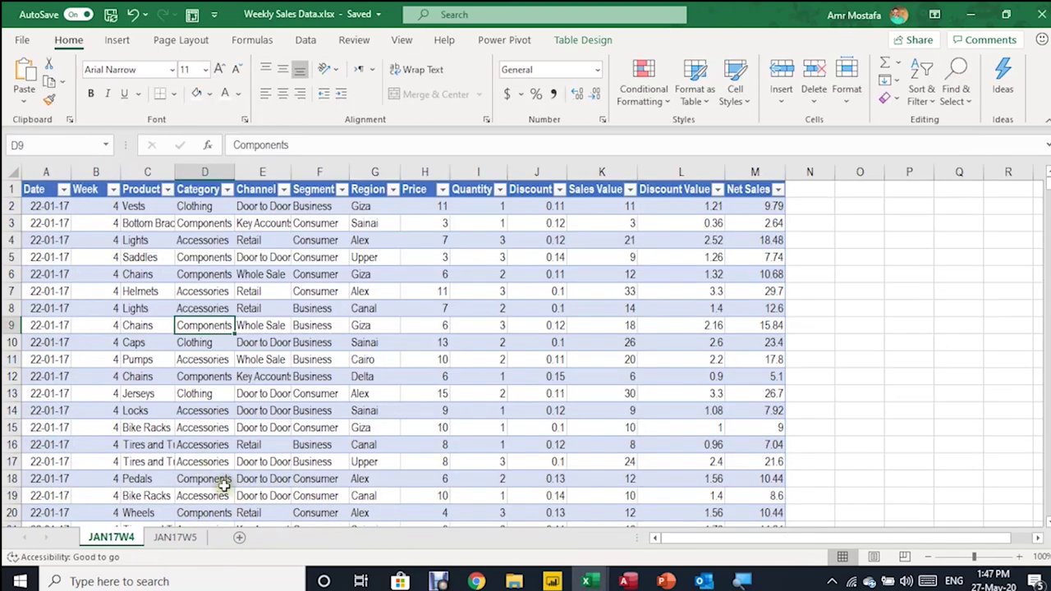
Copy the JAN17W5 sheet of Weekly Sales Data.xlsx to the end of PQ14ExICWB-GRPBY-T3.xlsx.
left_click(204, 540)
right_click(204, 540)
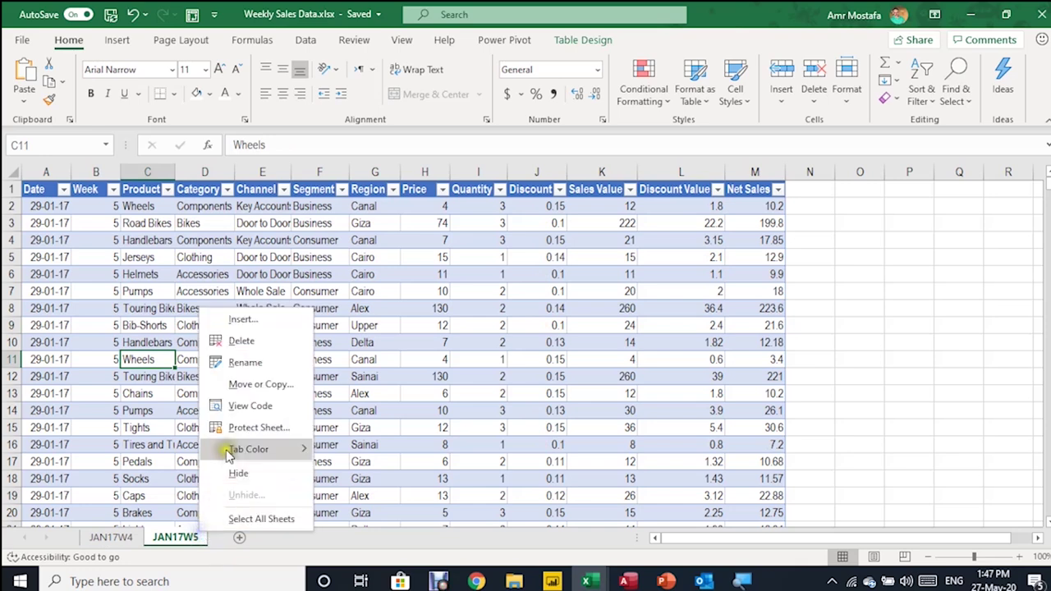
left_click(233, 383)
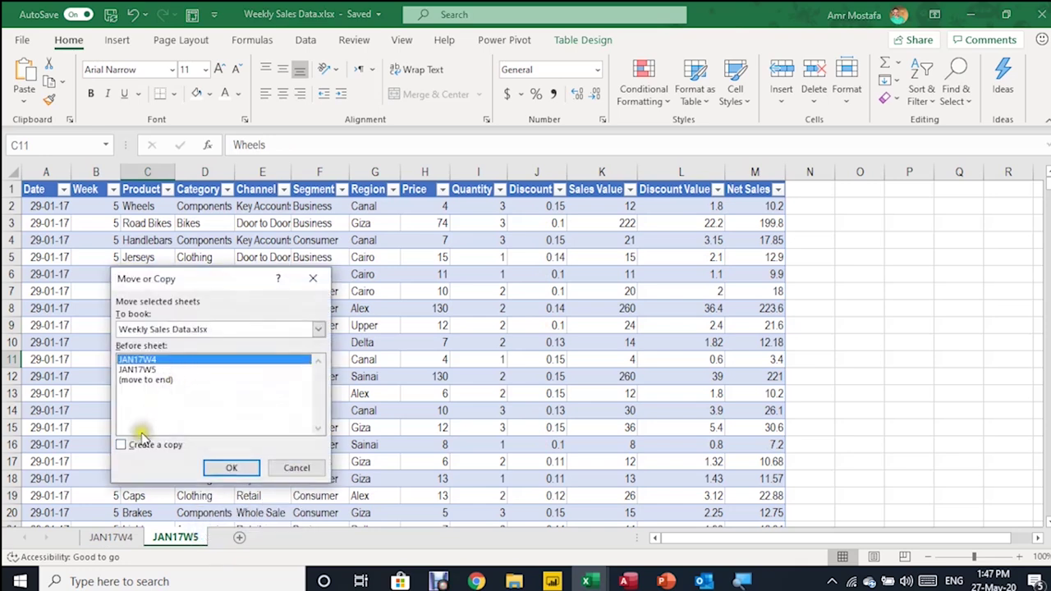
left_click(196, 329)
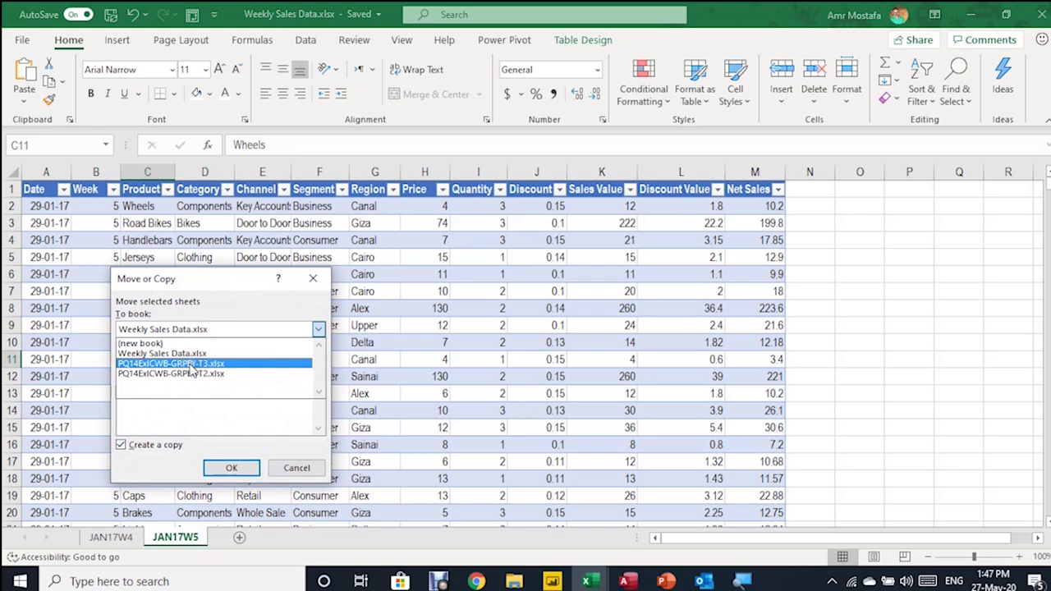
left_click(191, 364)
left_click(149, 410)
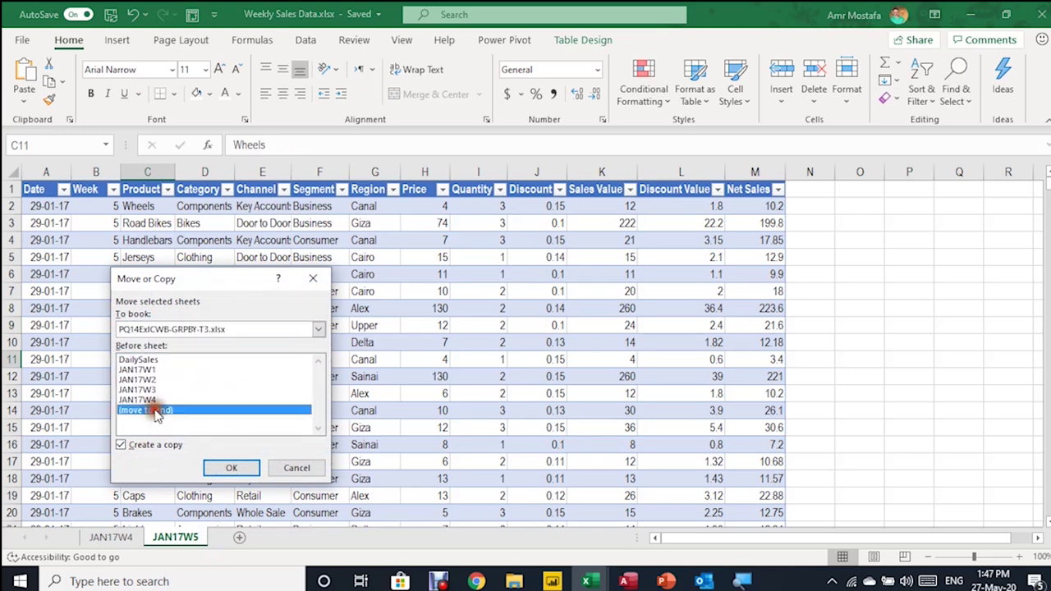
left_click(231, 469)
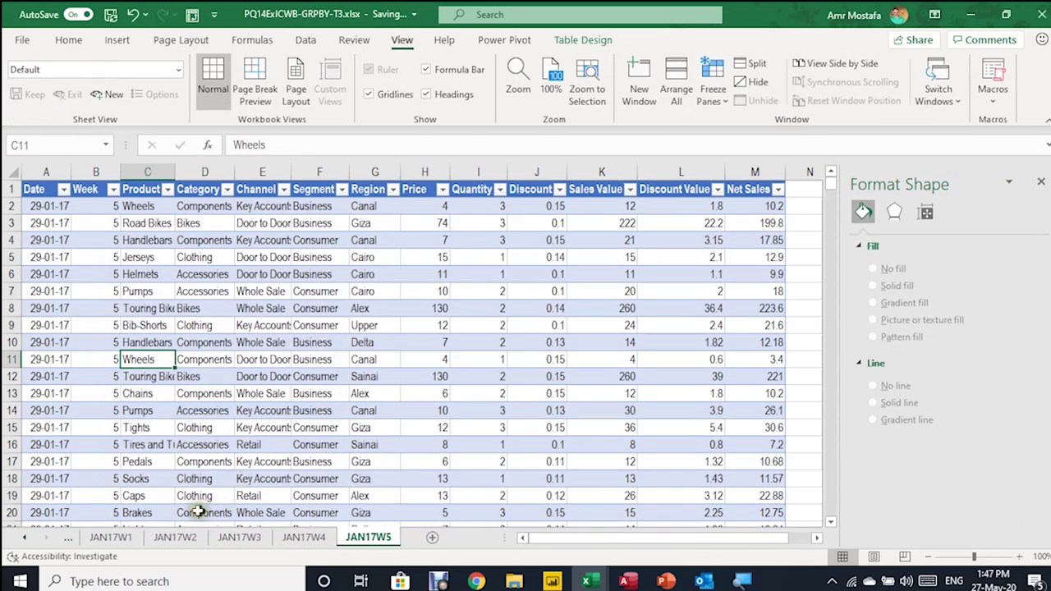
Return to the DailySales sheet, refresh its query table and close the Format Shape pane.
left_click(24, 537)
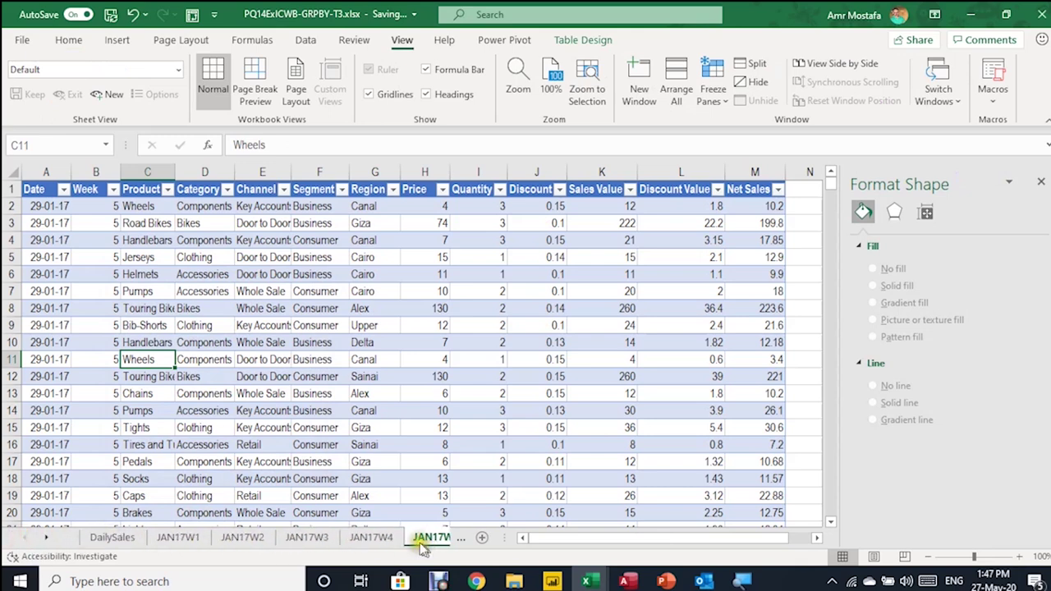
left_click(115, 538)
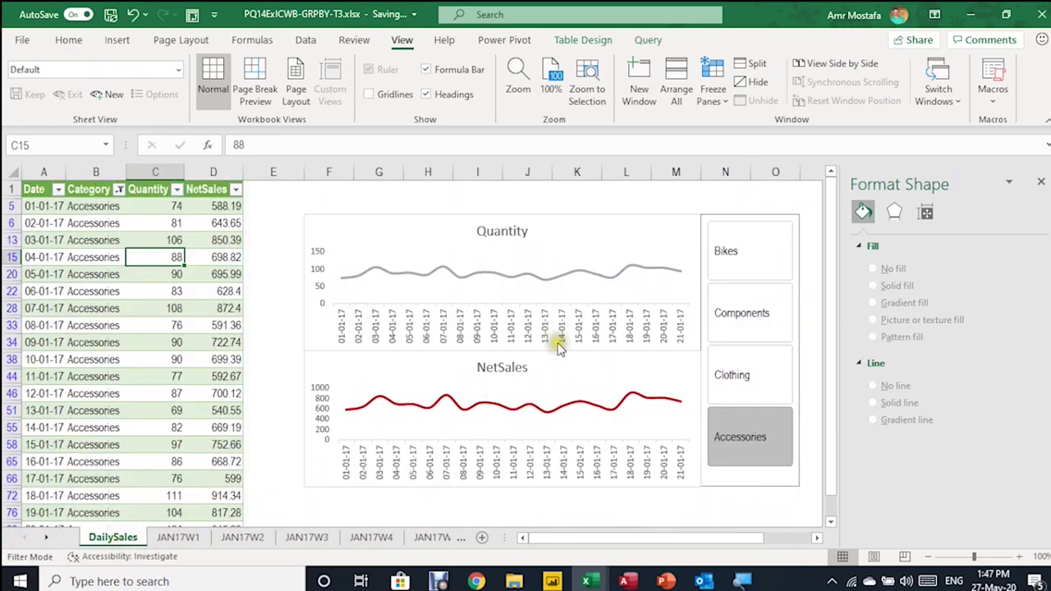
right_click(98, 257)
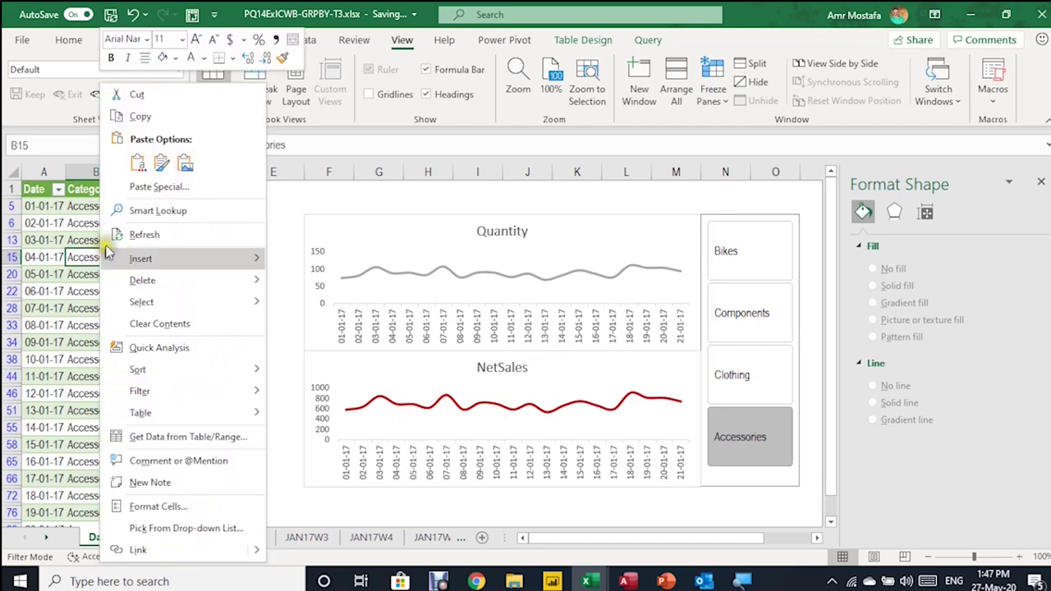
mouse_move(148, 285)
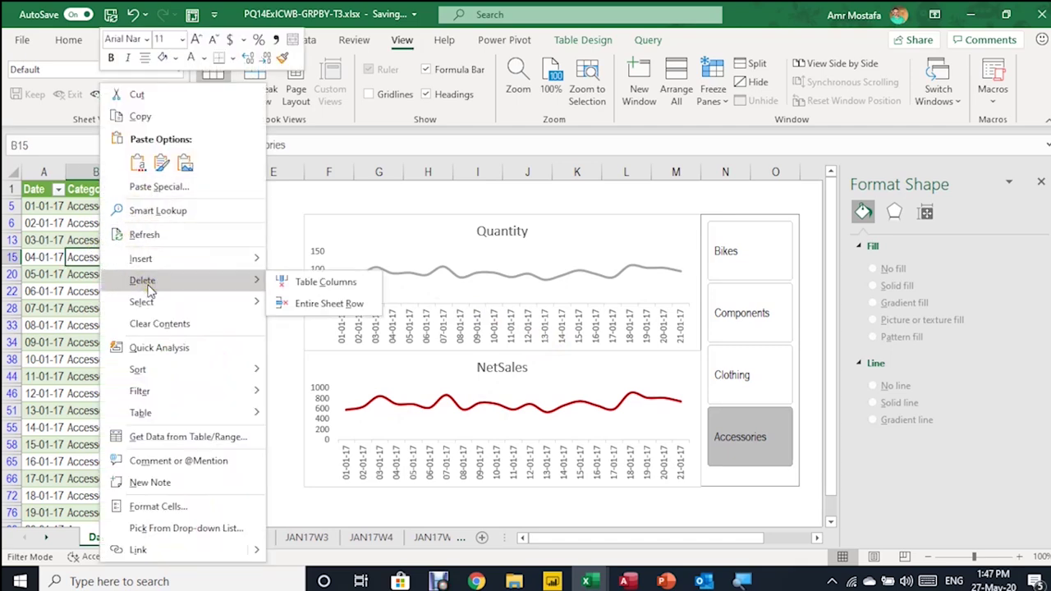
left_click(156, 234)
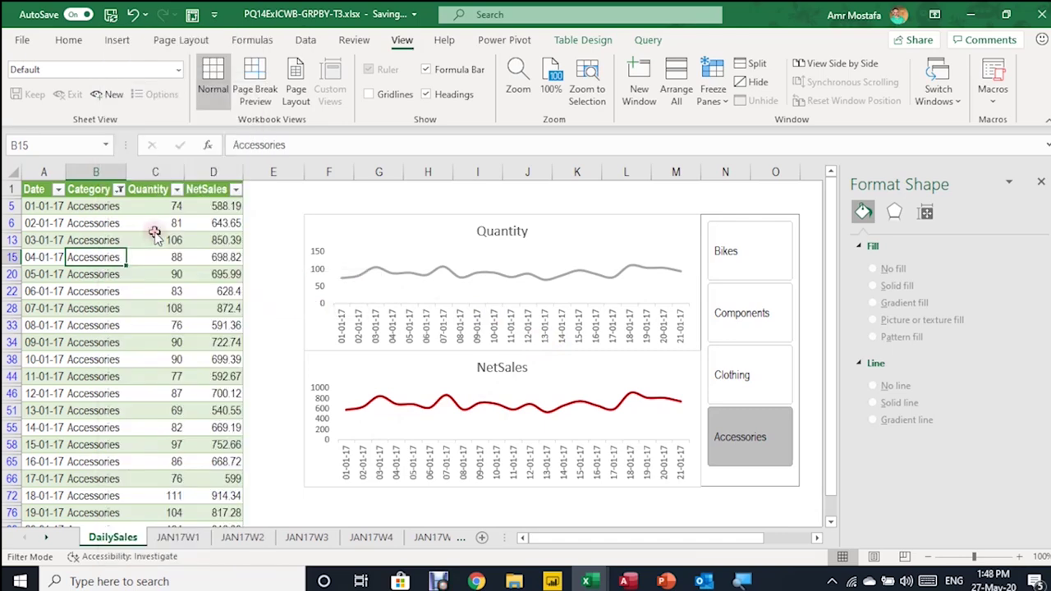
left_click(1040, 181)
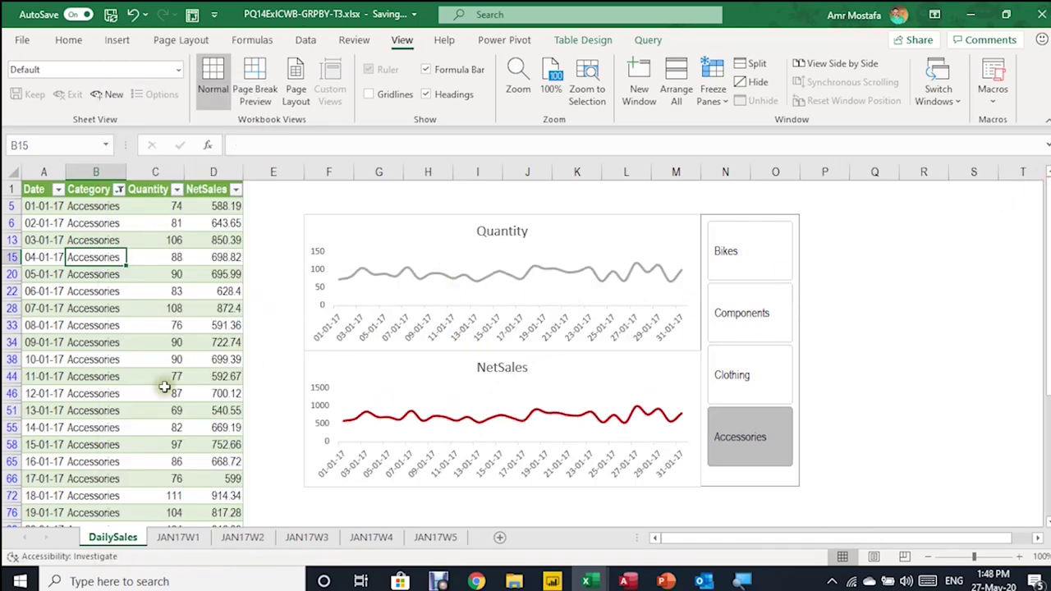
Check the last rows of the refreshed DailySales table and return to its header row.
key("ctrl+Down")
key("Down")
key("Down")
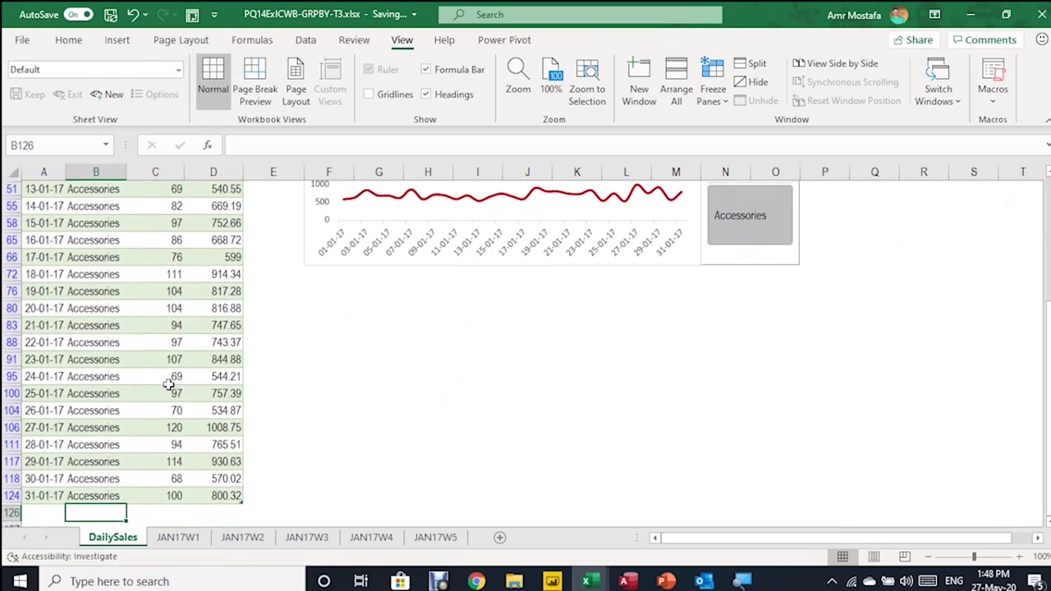
key("Up")
key("Up")
key("ctrl+Up")
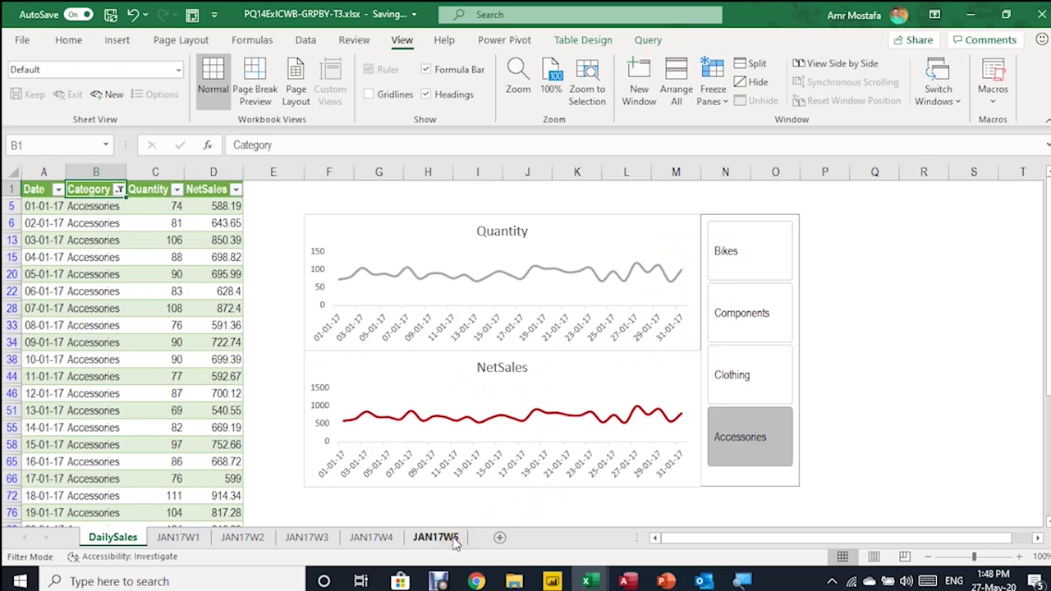
Open the DailySales query for editing, refresh the preview at the Source step, examine the Filtered Rows step and close the editor.
left_click(647, 41)
left_click(24, 78)
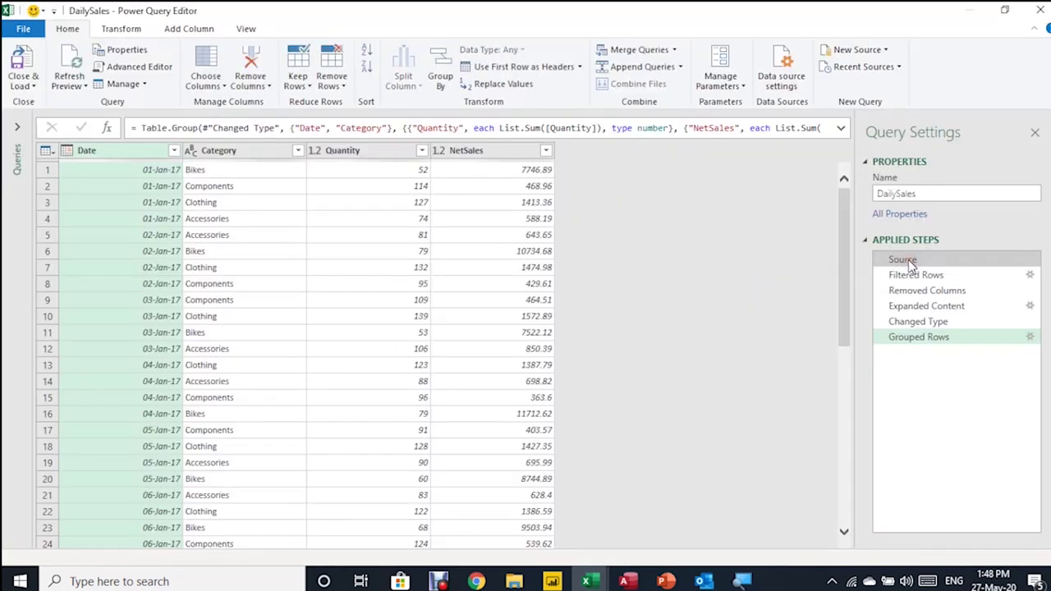
left_click(907, 259)
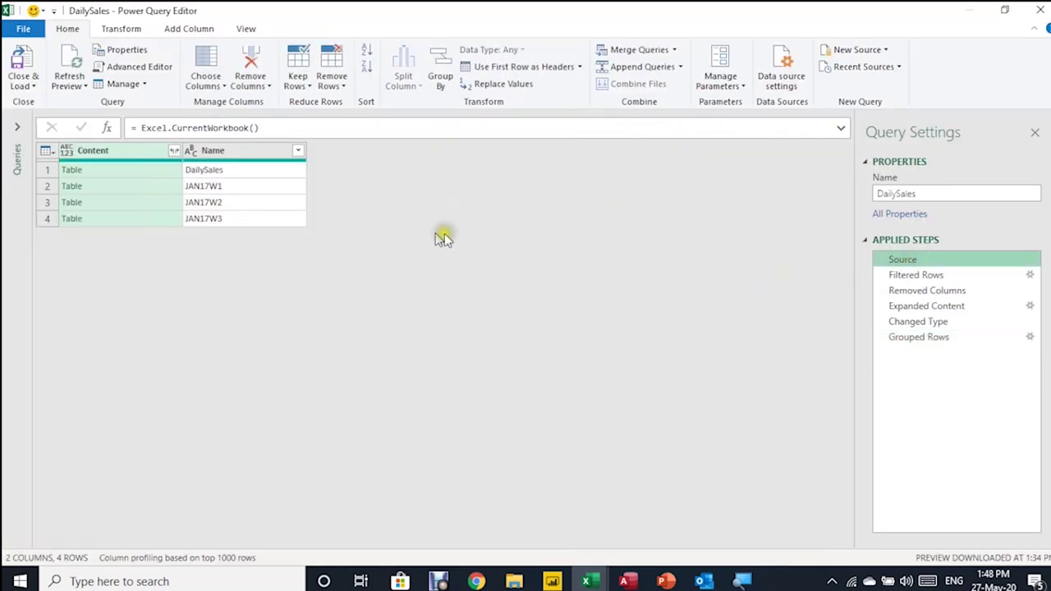
left_click(74, 57)
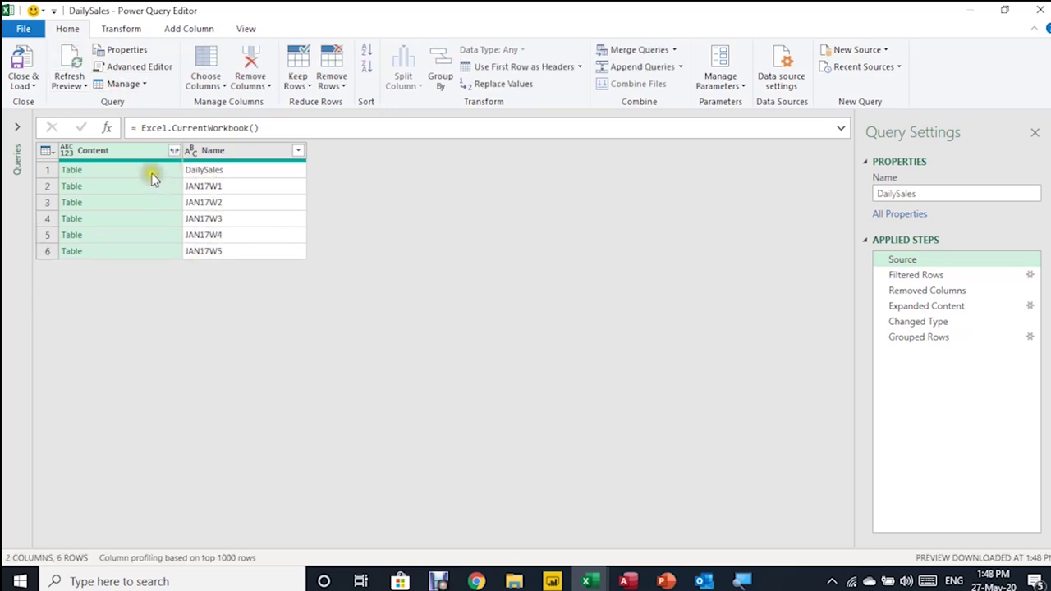
left_click_drag(960, 275, 962, 275)
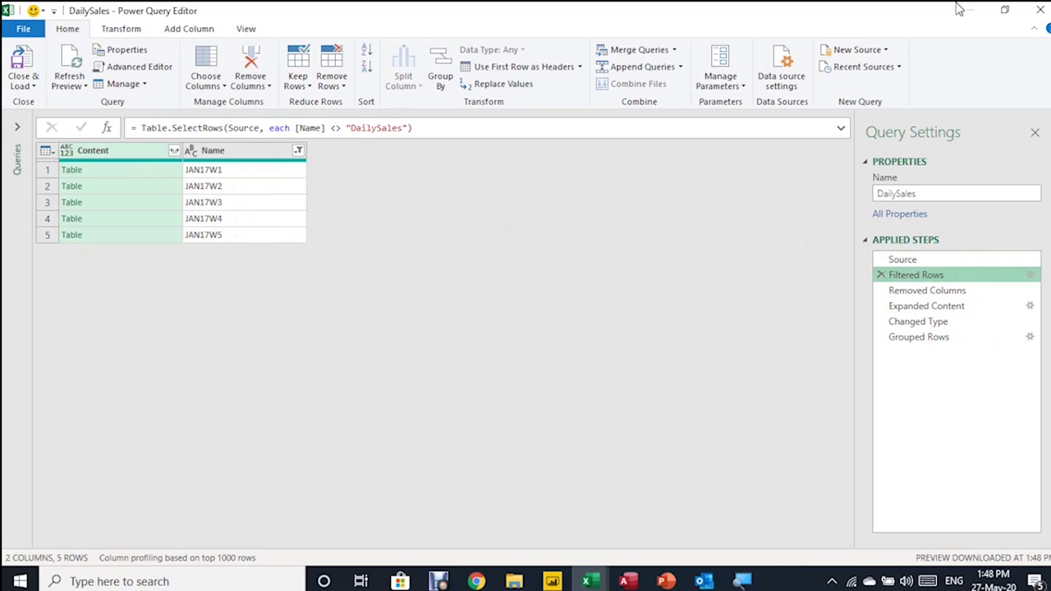
left_click(1038, 13)
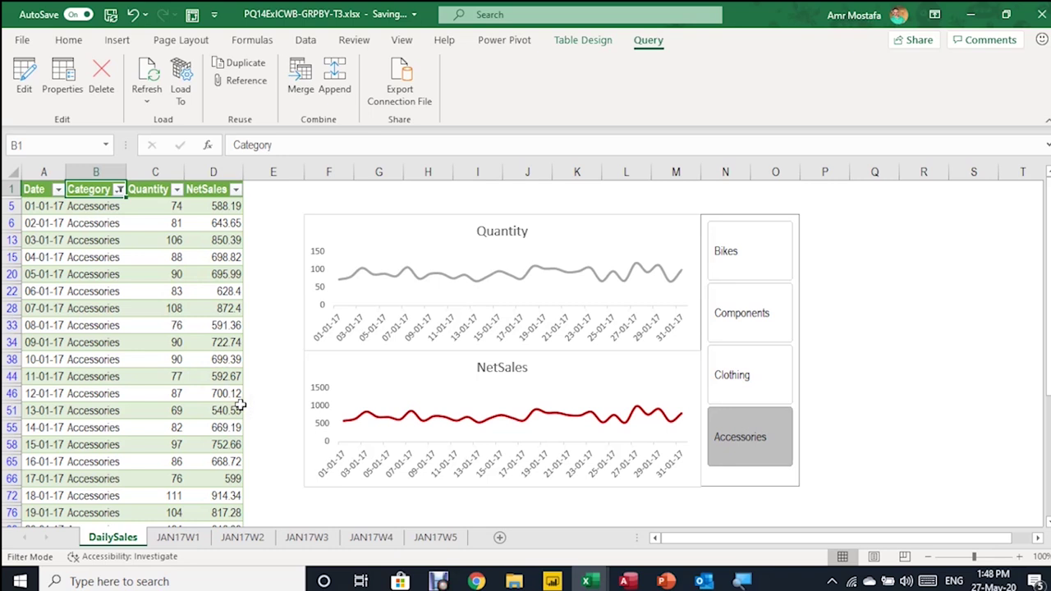
left_click(69, 40)
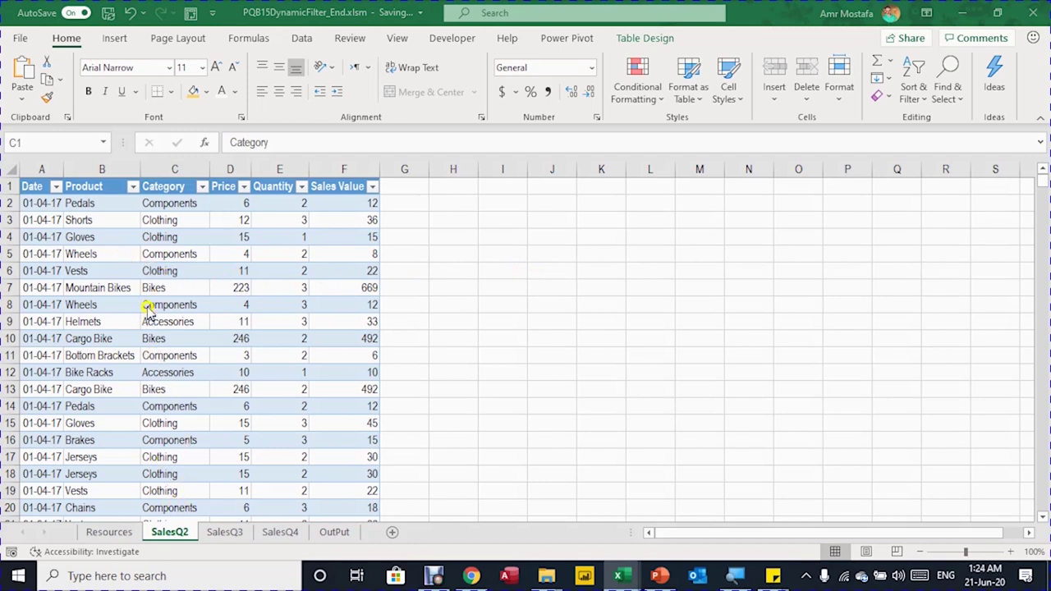
Check how far the SalesQ2 table extends by going to its last row and back to the header.
left_click(132, 255)
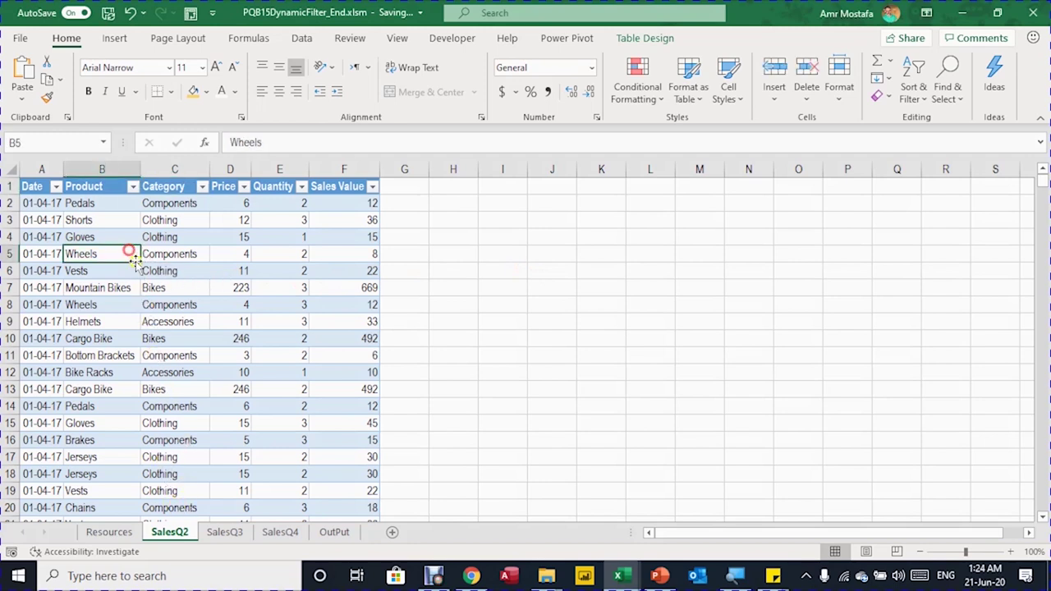
key("ctrl+Down")
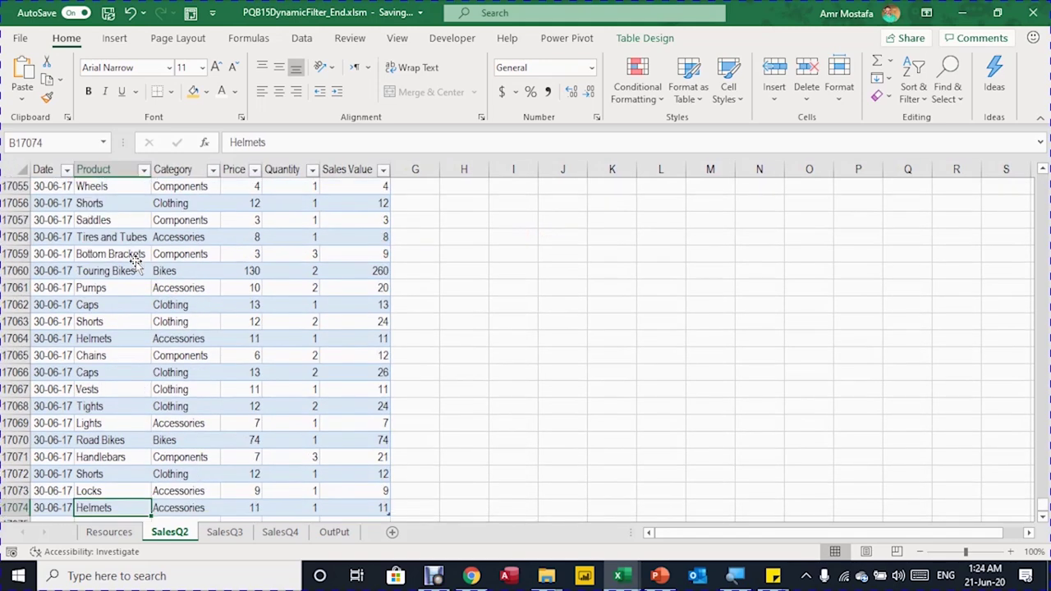
key("ctrl+Up")
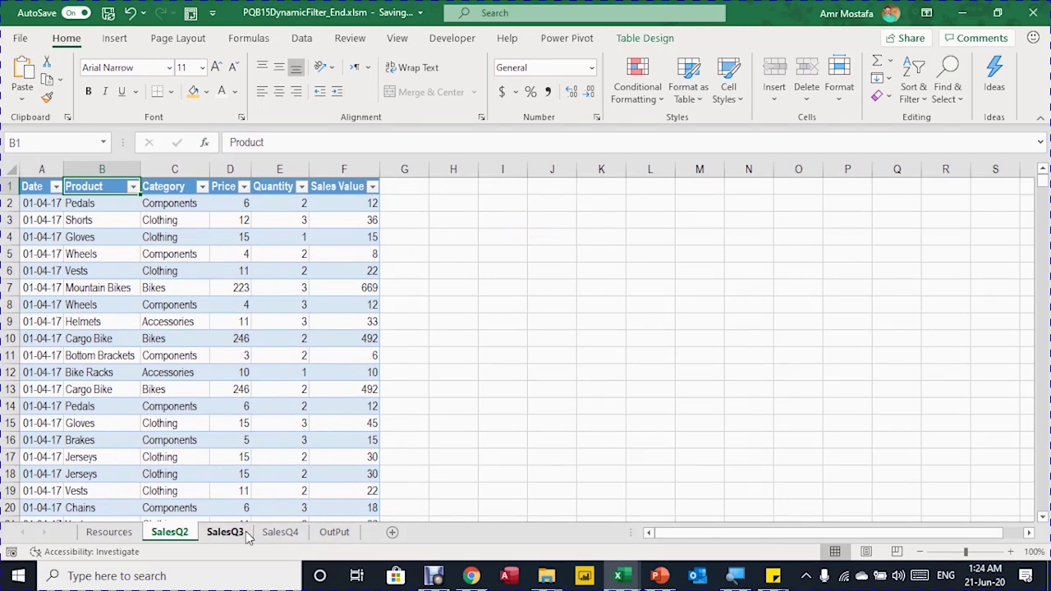
Go to the OutPut sheet and check how far its filtered table extends, returning to the Category header.
left_click(334, 533)
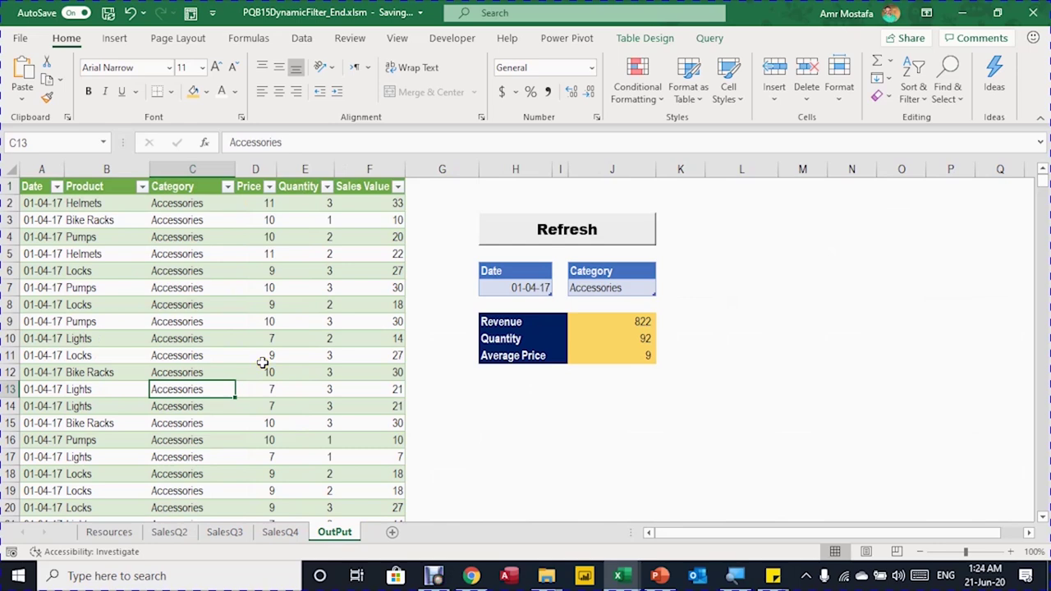
key("ctrl+Down")
key("ctrl+Up")
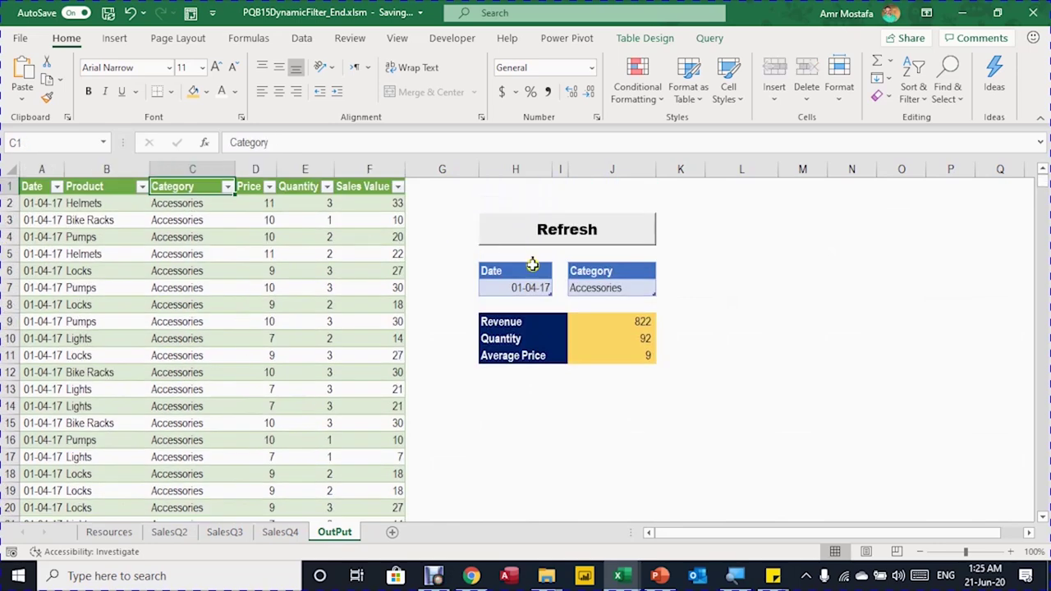
Examine the Date and Category criteria cells, the list of available categories, and the Revenue, Quantity and Average Price results.
left_click(521, 289)
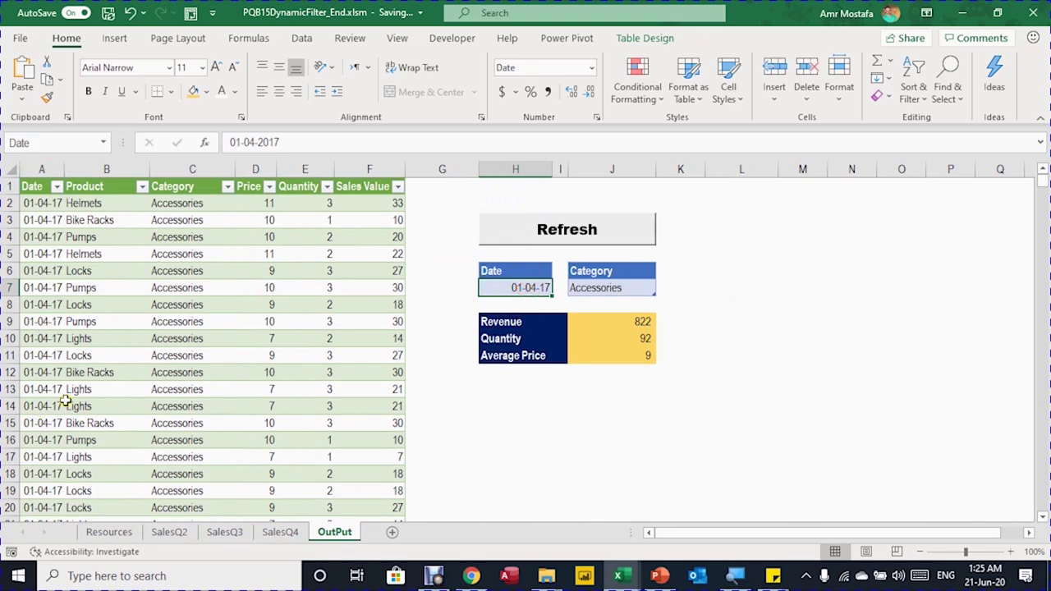
left_click(623, 286)
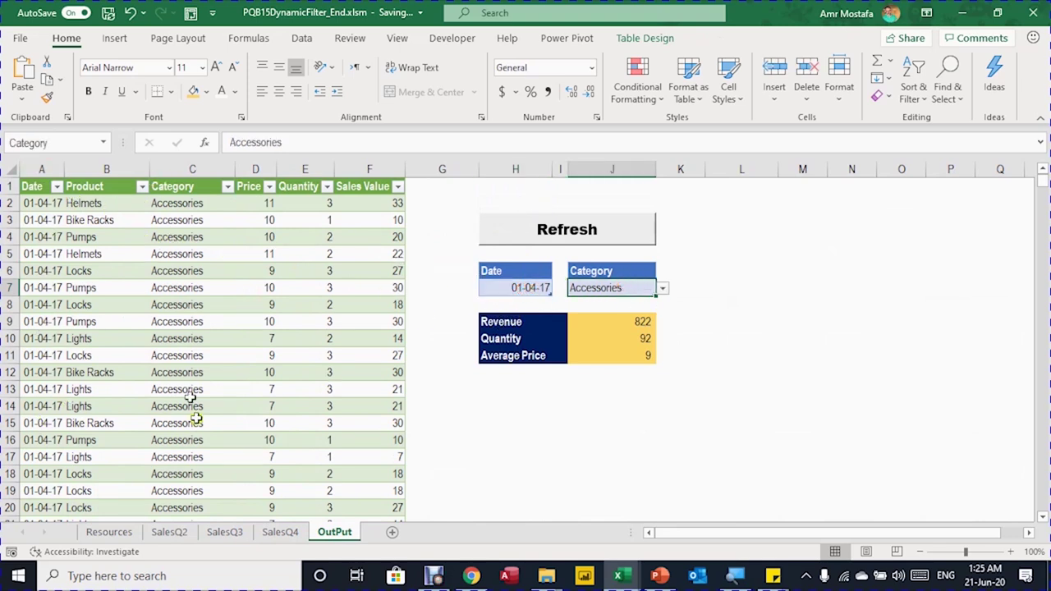
left_click(665, 288)
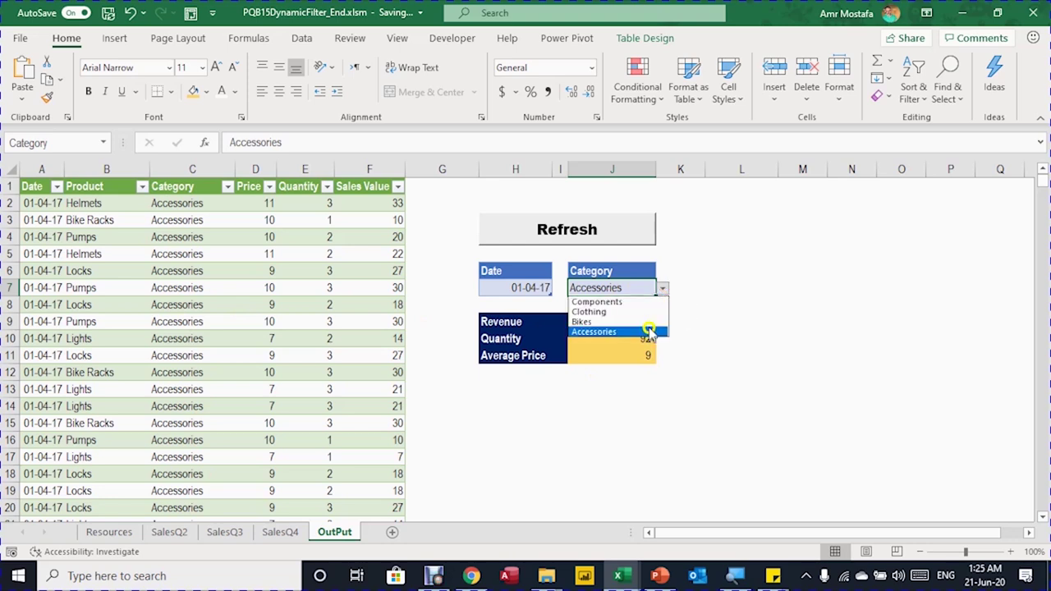
key("Escape")
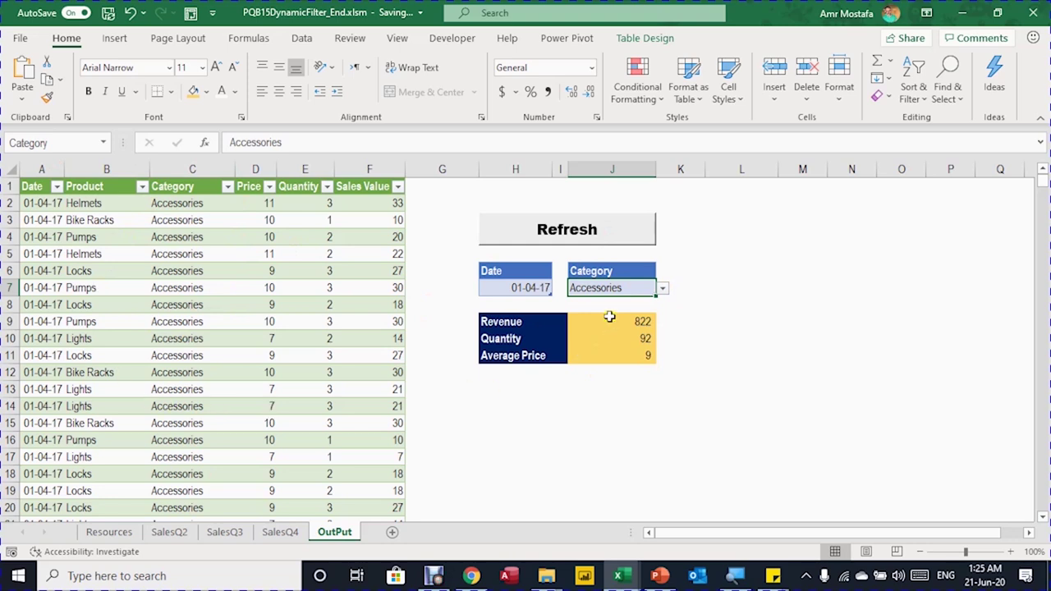
left_click_drag(610, 320, 622, 352)
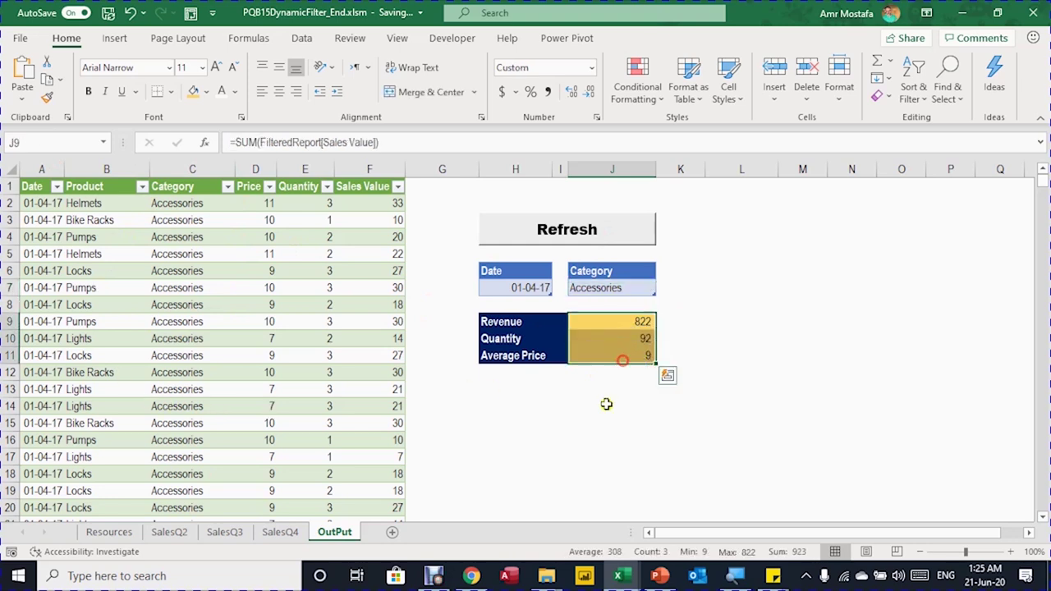
left_click(257, 311)
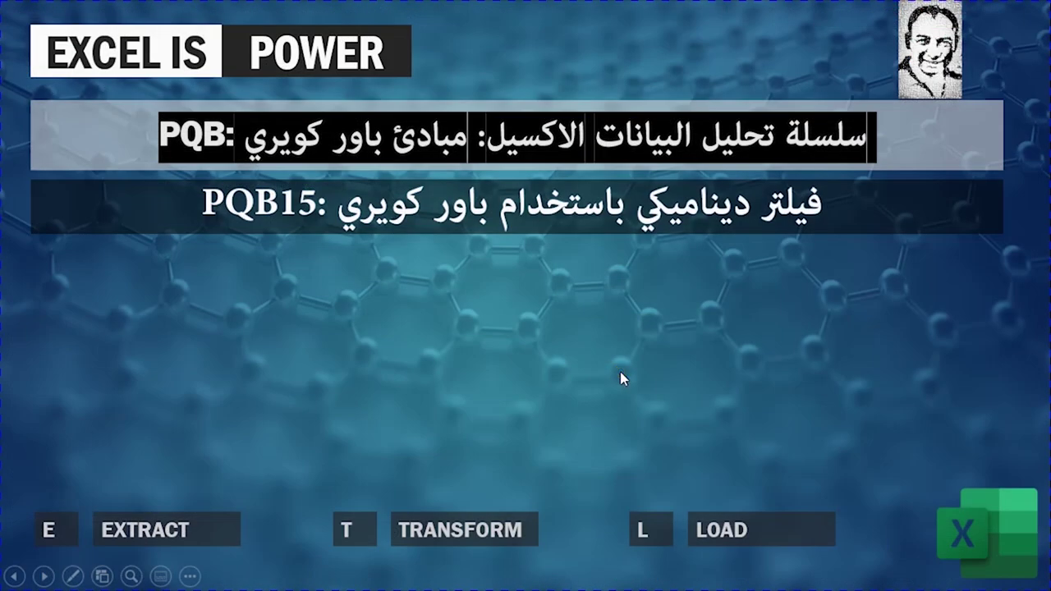
left_click(619, 371)
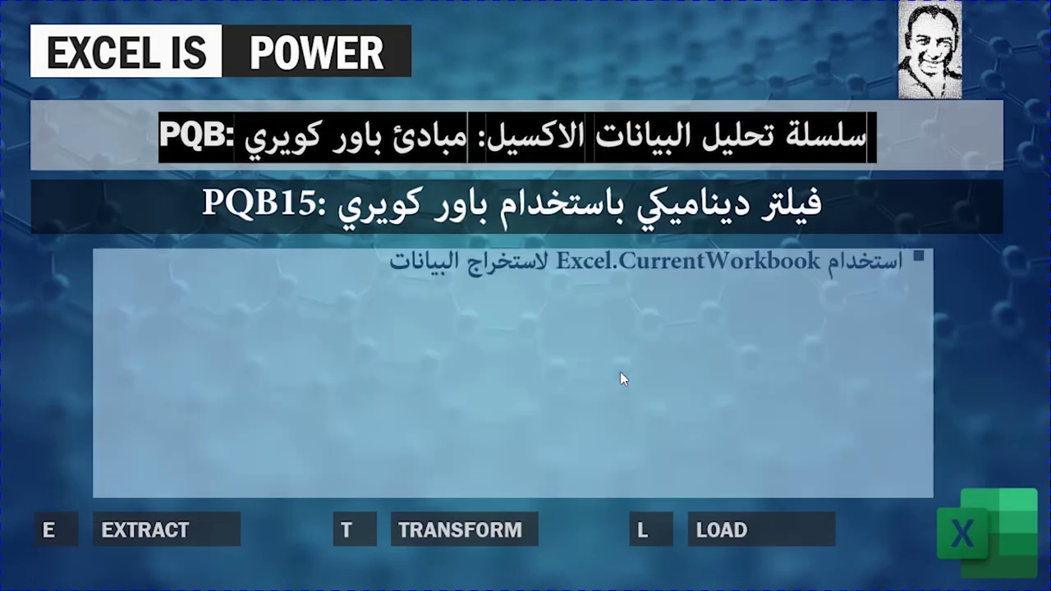
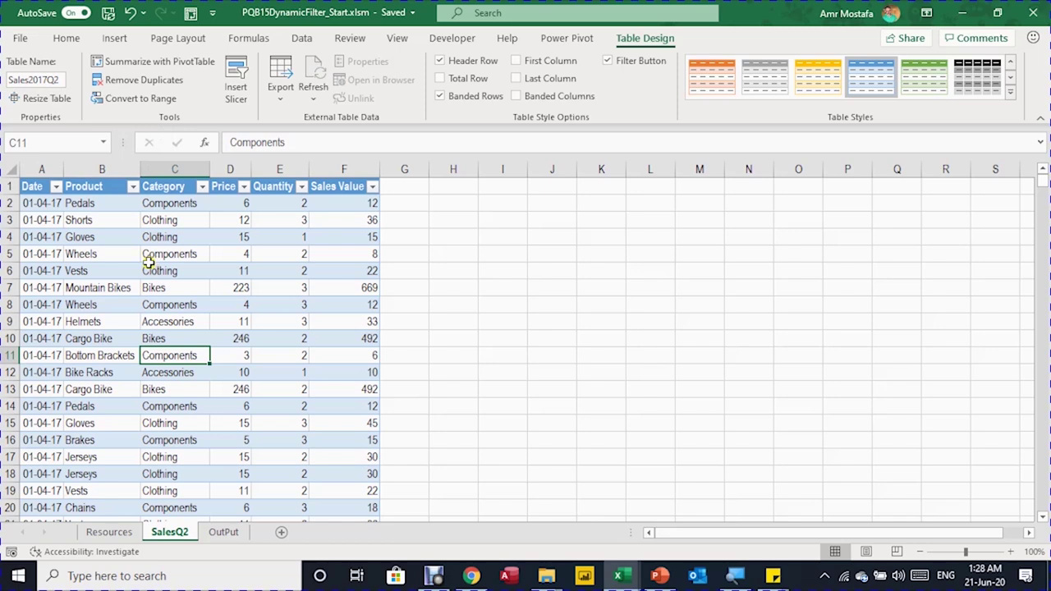
Load the SalesQ2 sheet's table into the Power Query Editor and name the query FilteredReport.
left_click(303, 41)
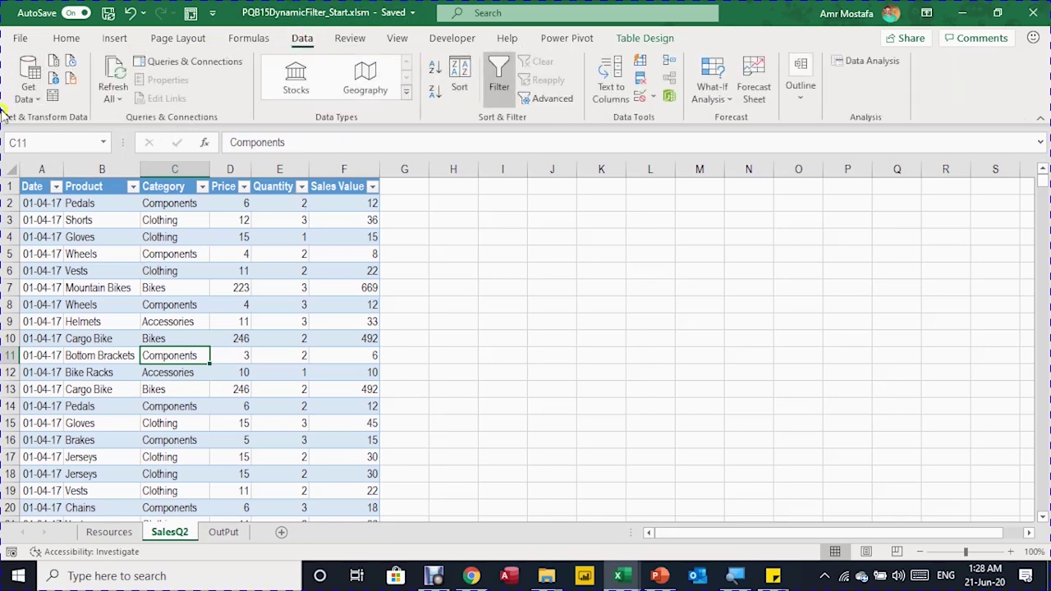
left_click(52, 97)
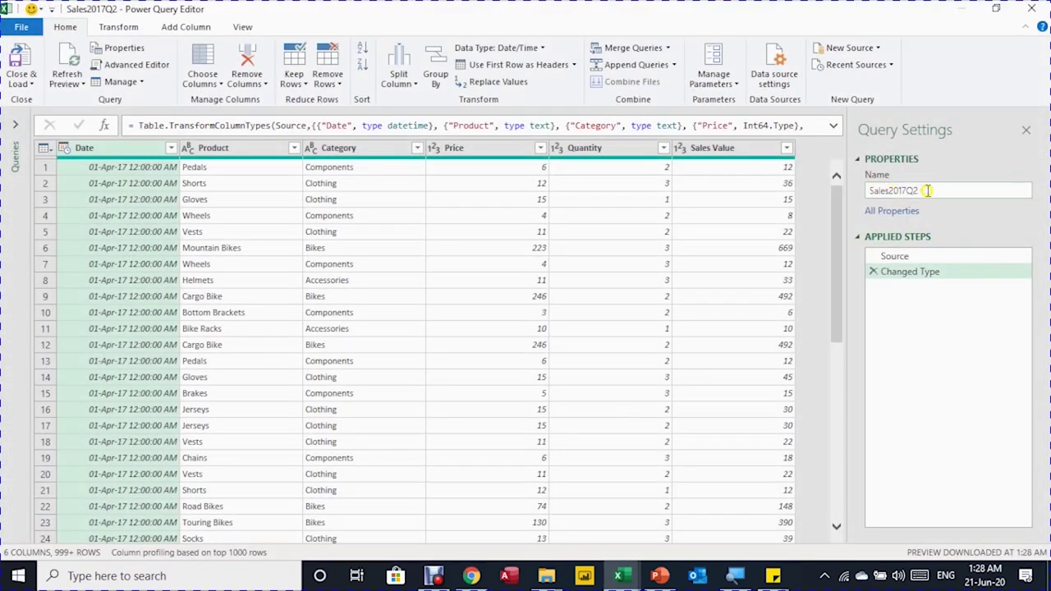
left_click_drag(927, 190, 858, 194)
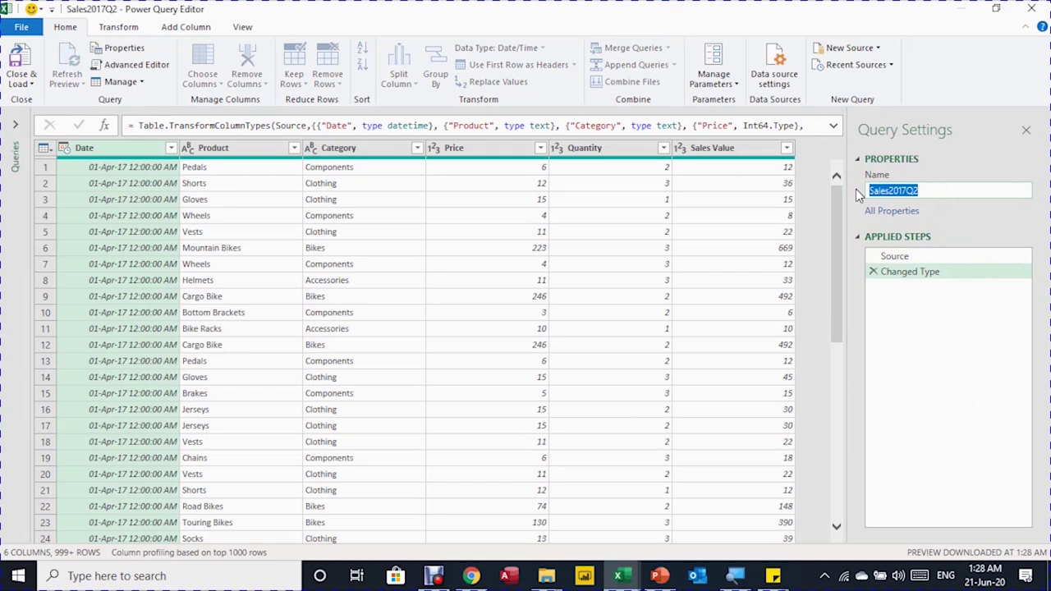
type("FilteredReport")
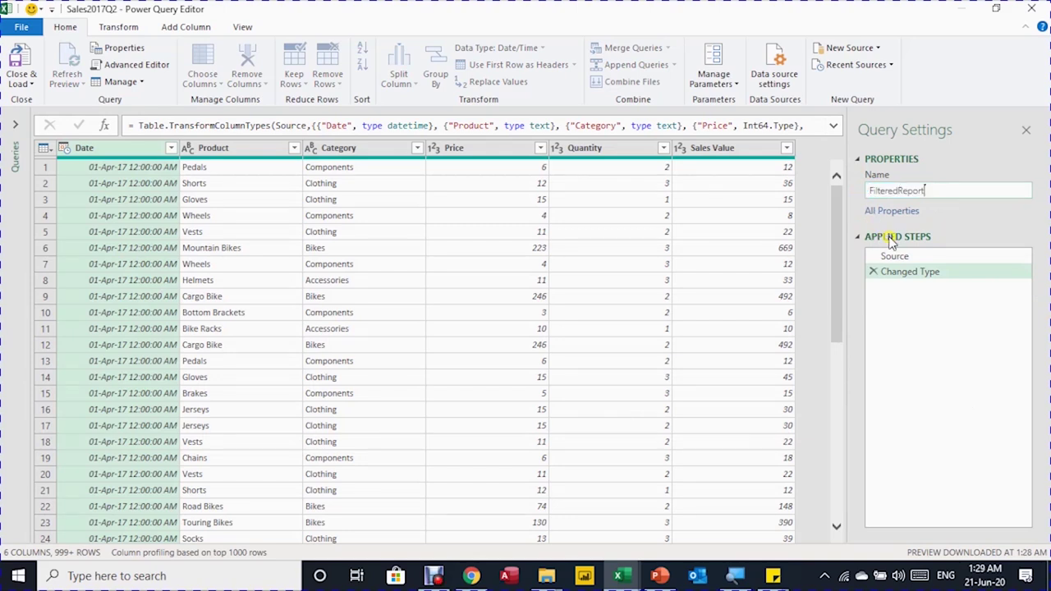
Shorten the Source step's formula to = Excel.CurrentWorkbook() by removing the table name lookup and the Content reference.
left_click(891, 257)
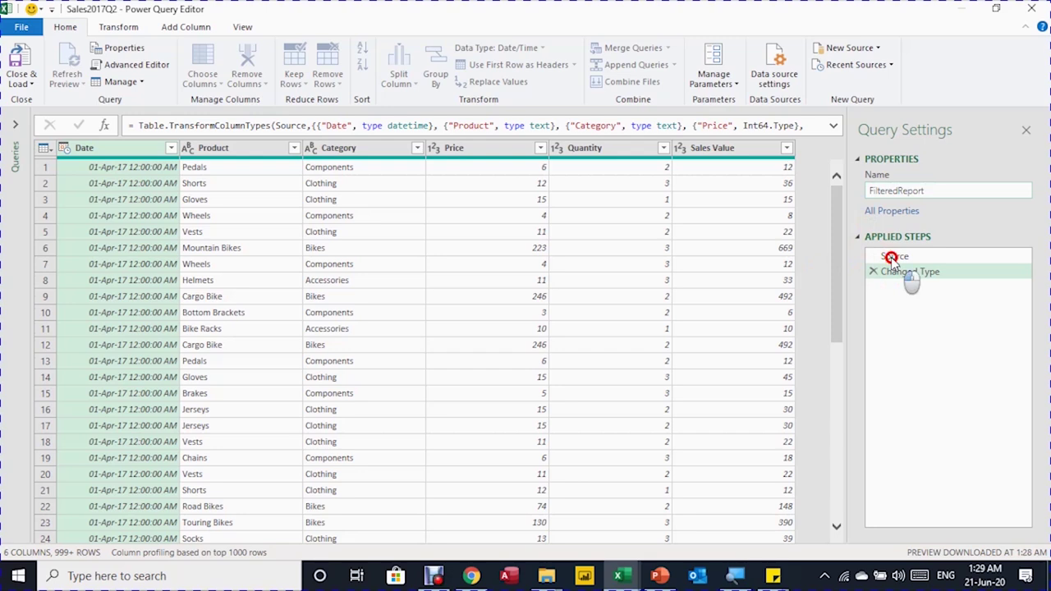
left_click(892, 256)
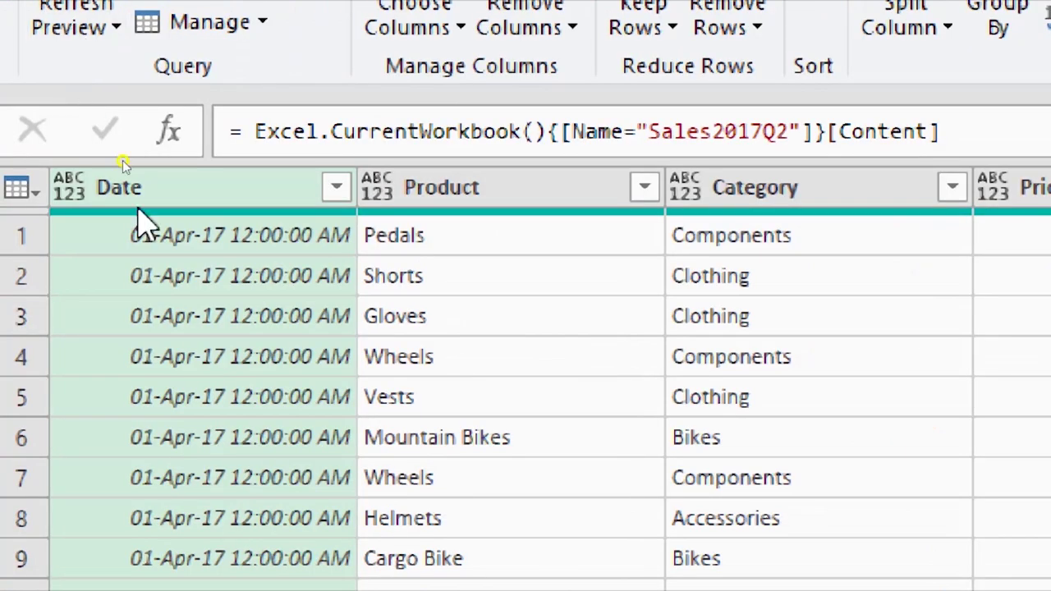
left_click(552, 134)
key("Home")
left_click_drag(550, 131, 947, 129)
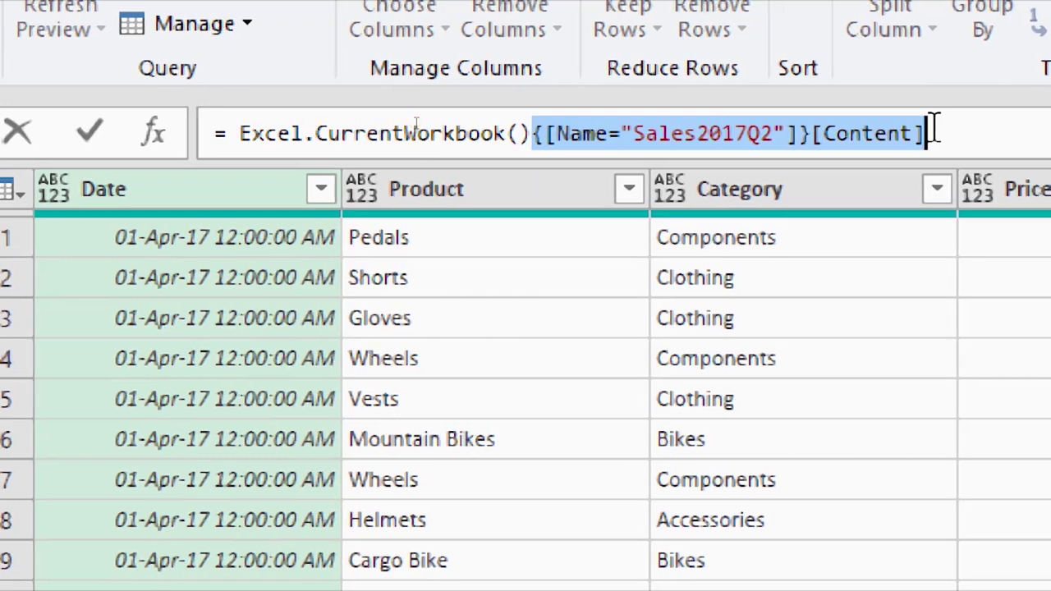
key("Delete")
key("Return")
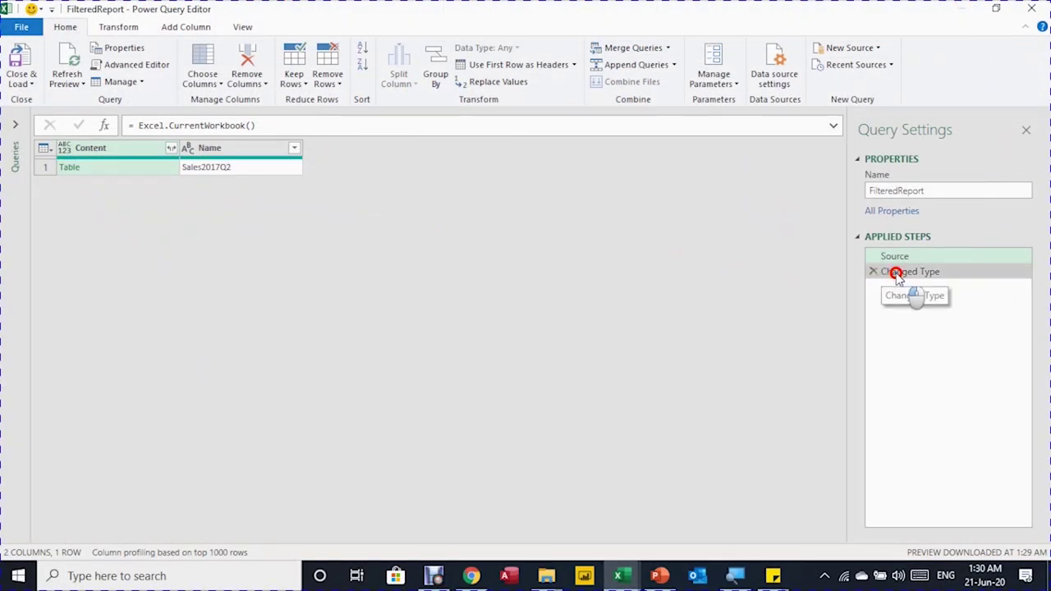
Compare the Source and Changed Type steps, and delete the Changed Type step from the query.
left_click(897, 277)
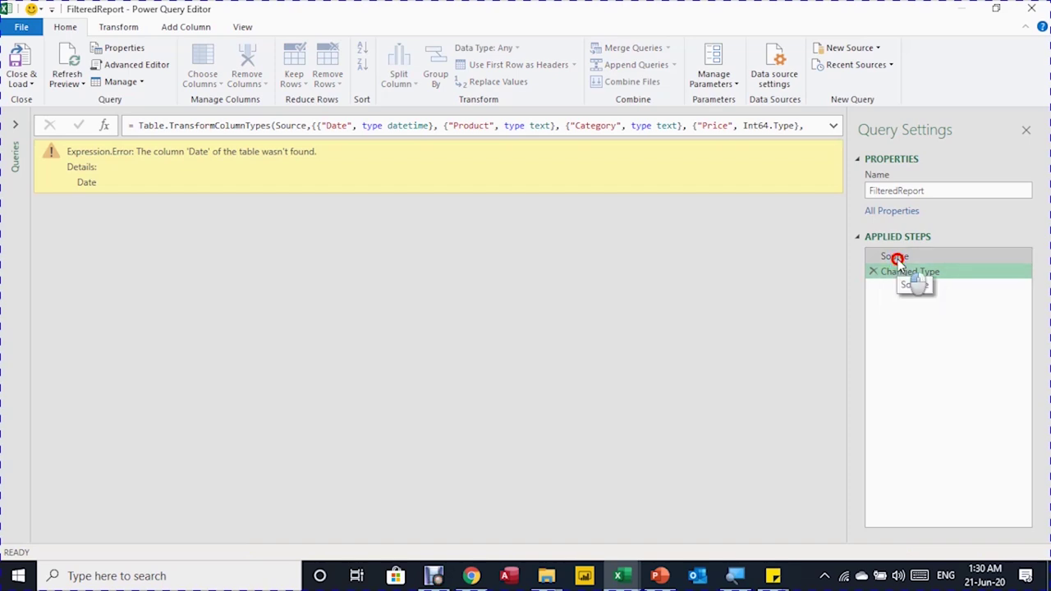
left_click(897, 259)
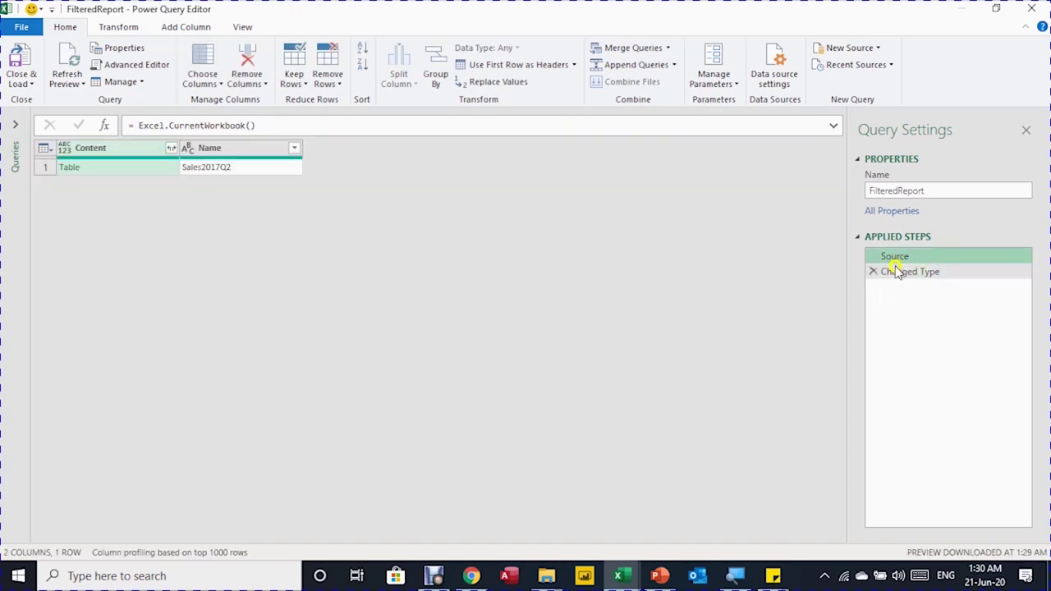
left_click(895, 271)
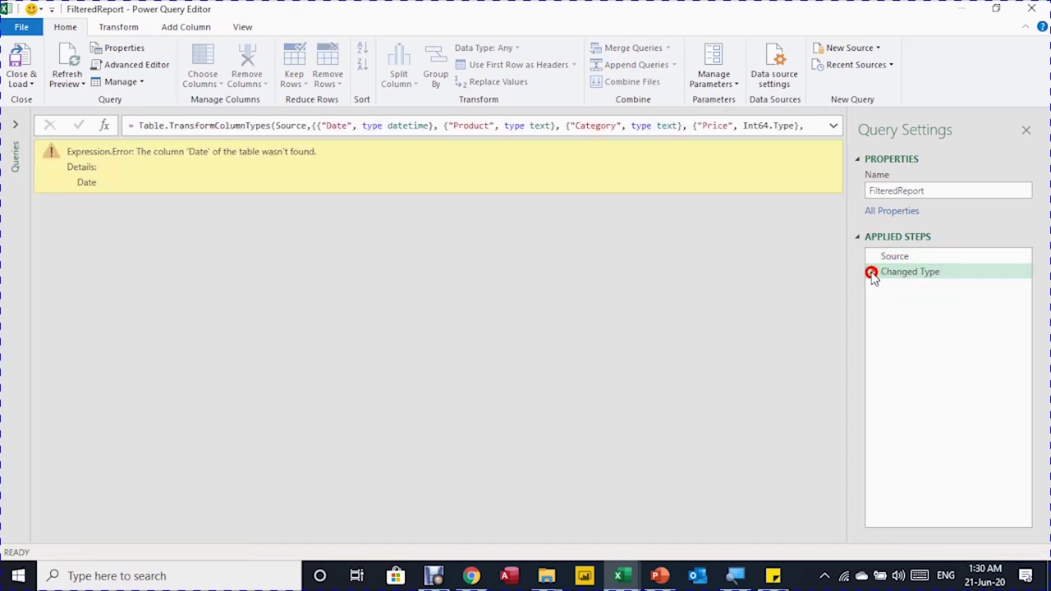
left_click(872, 274)
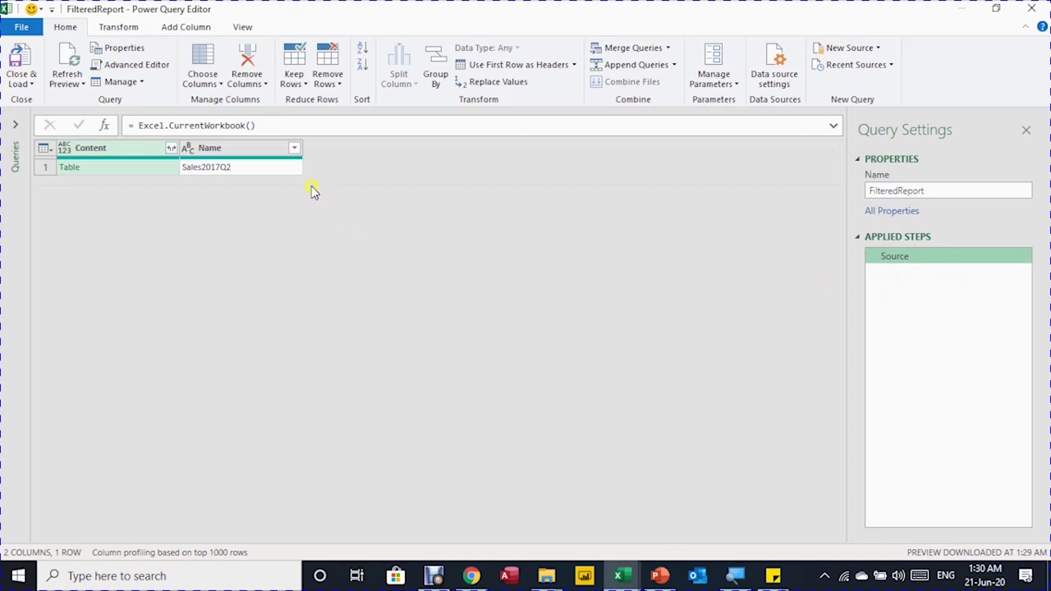
left_click(233, 184)
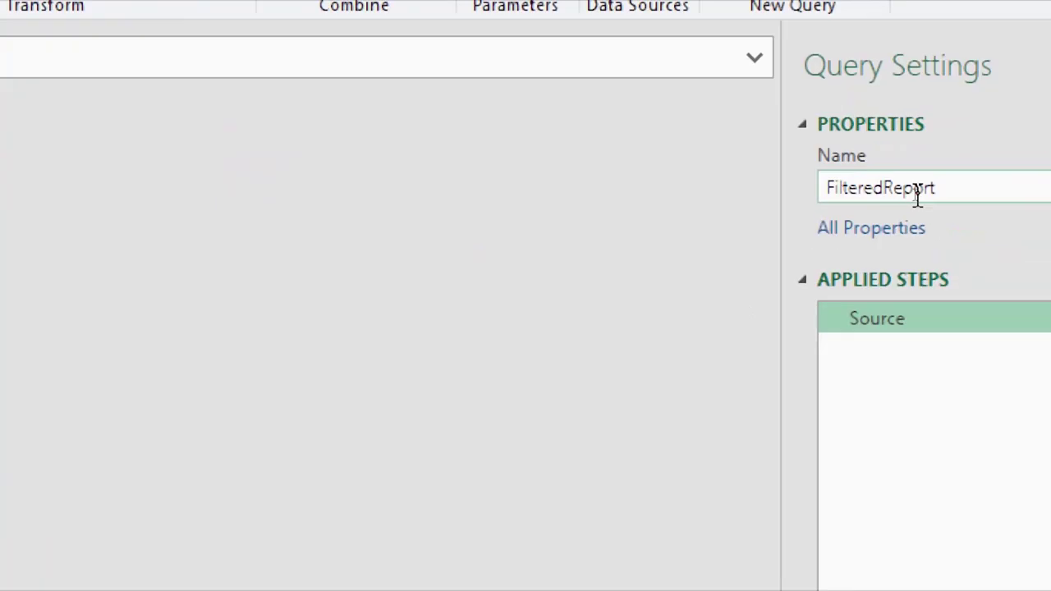
left_click_drag(898, 193, 908, 195)
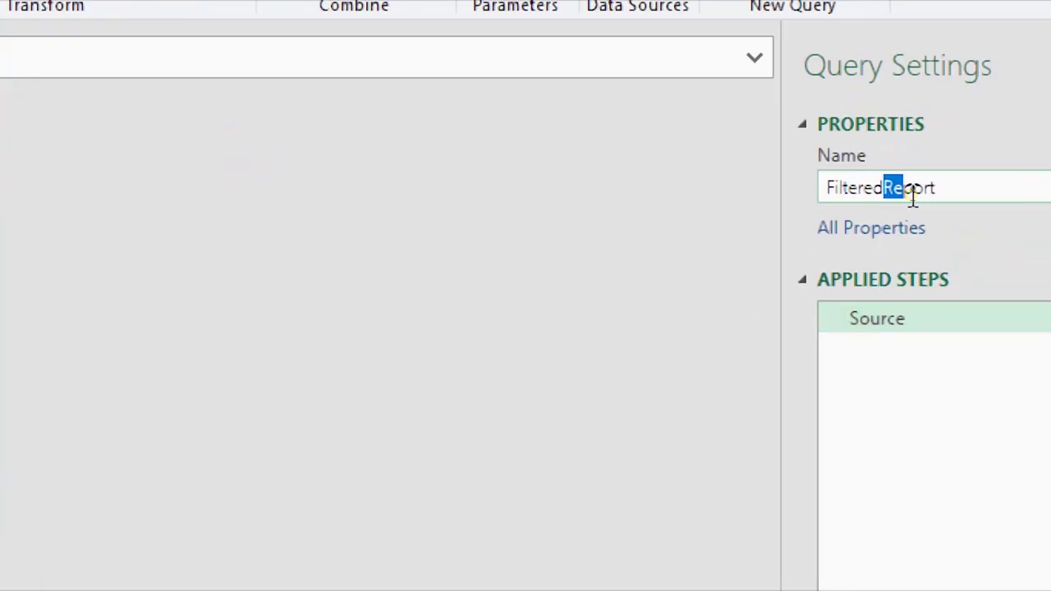
left_click(874, 189)
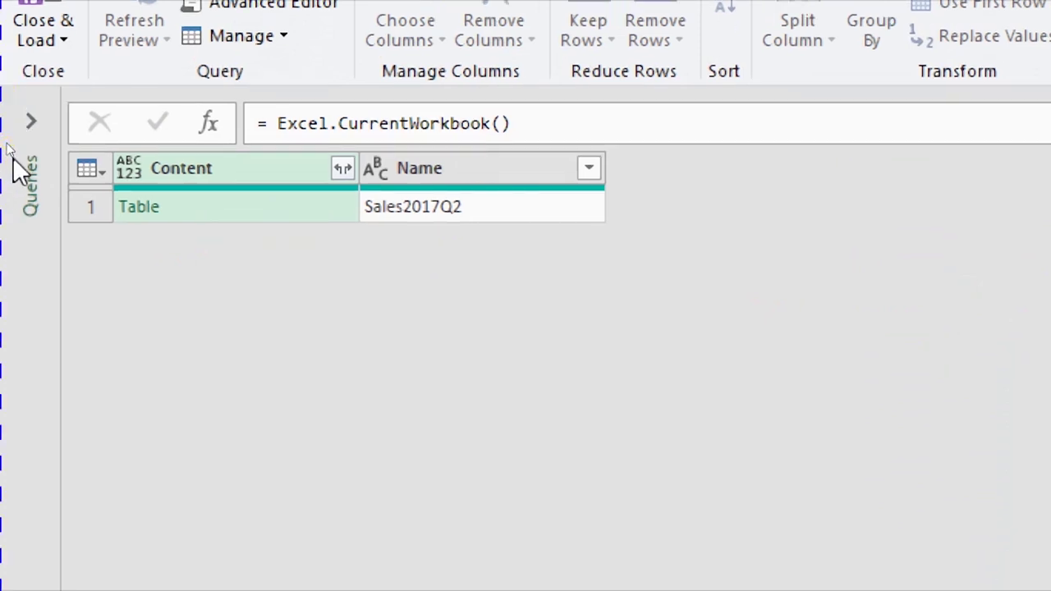
Filter the Name column to keep only rows that begin with "Sales".
left_click(294, 152)
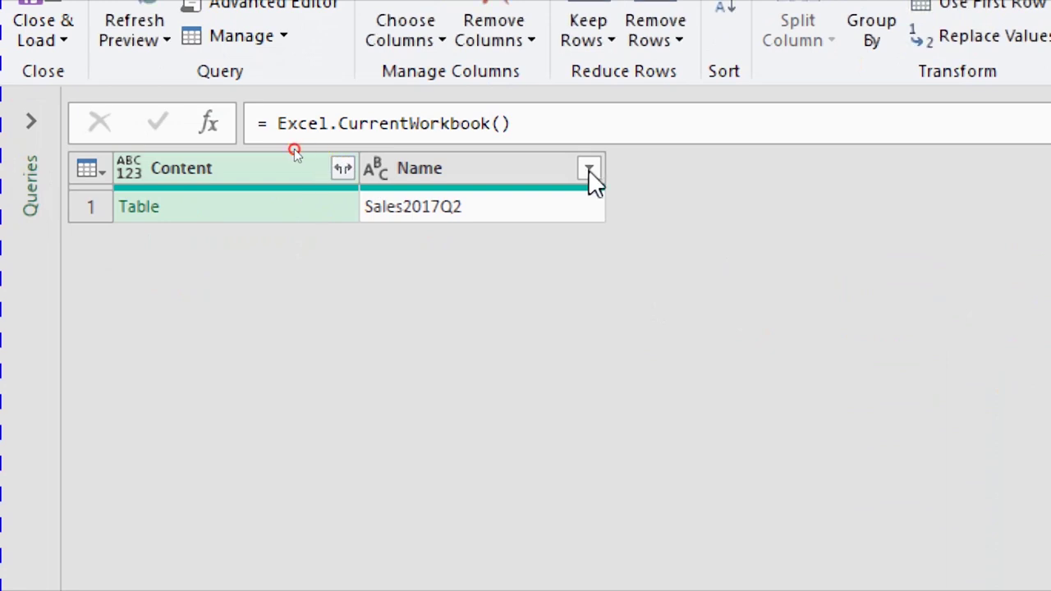
left_click(587, 169)
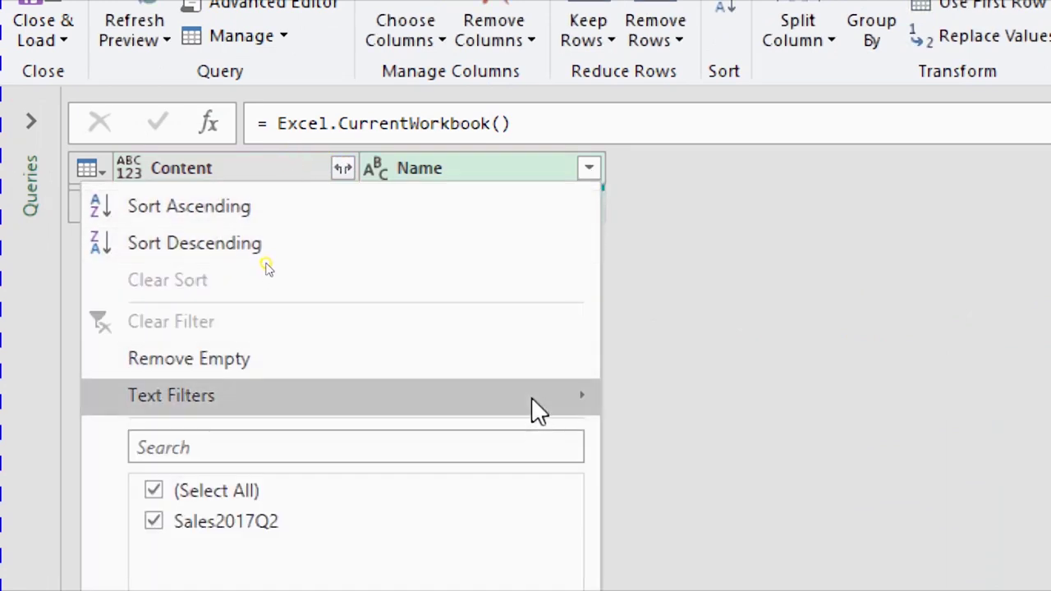
mouse_move(531, 396)
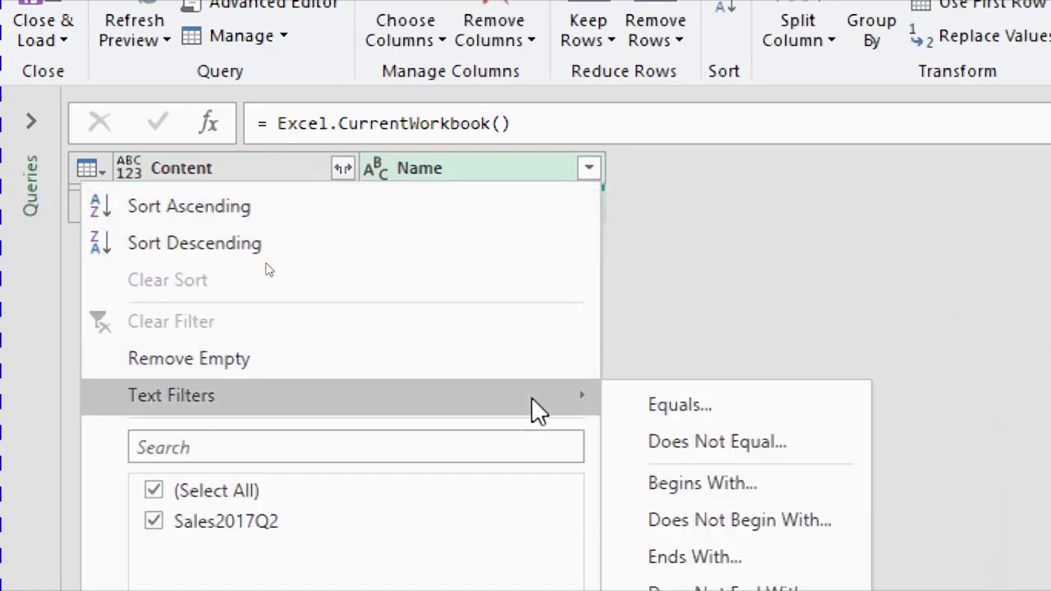
left_click(704, 489)
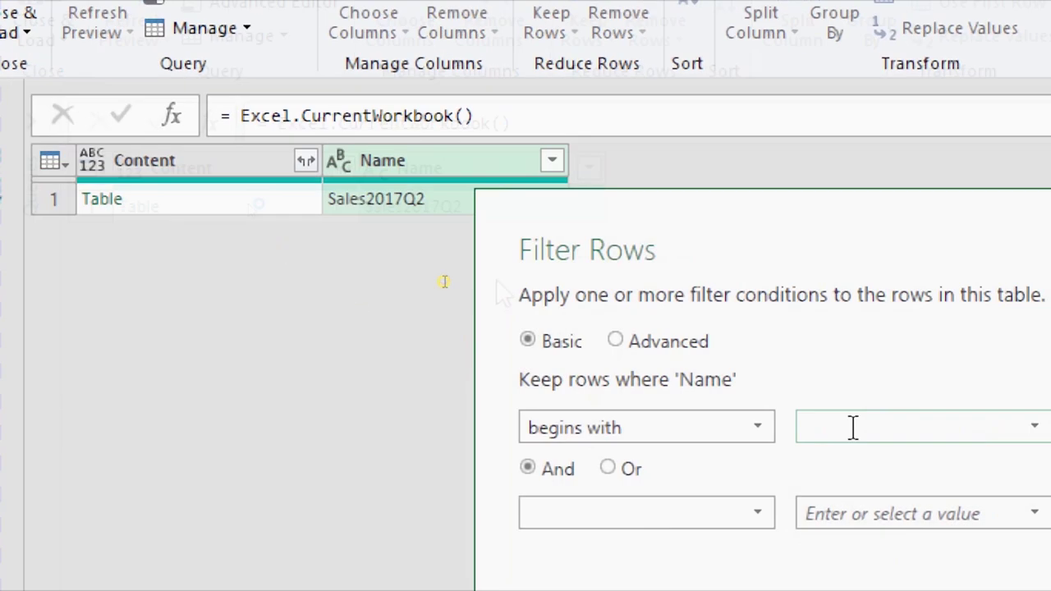
left_click(889, 434)
type("Saels")
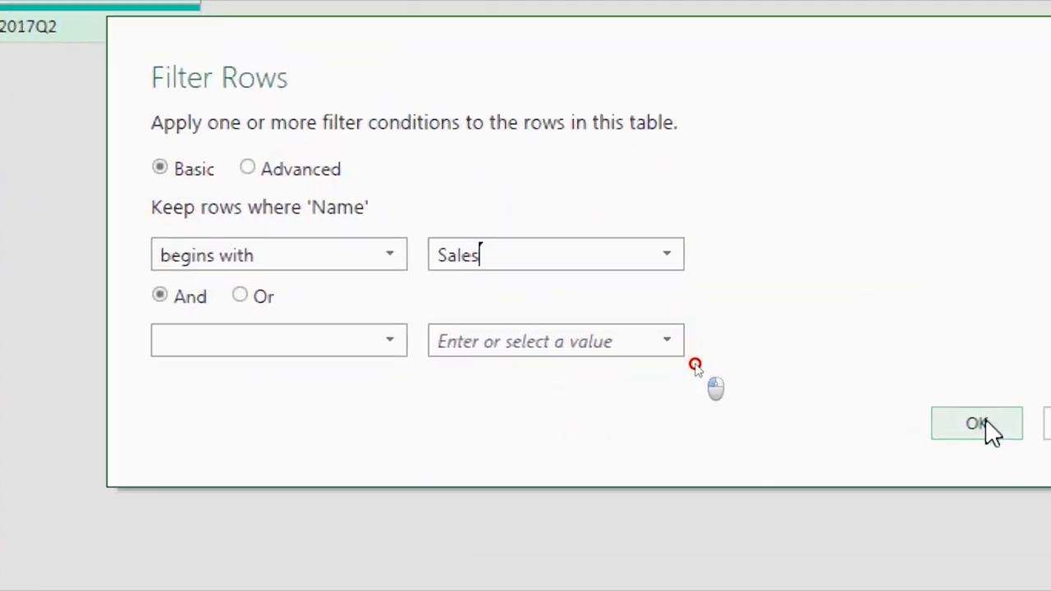
left_click(985, 419)
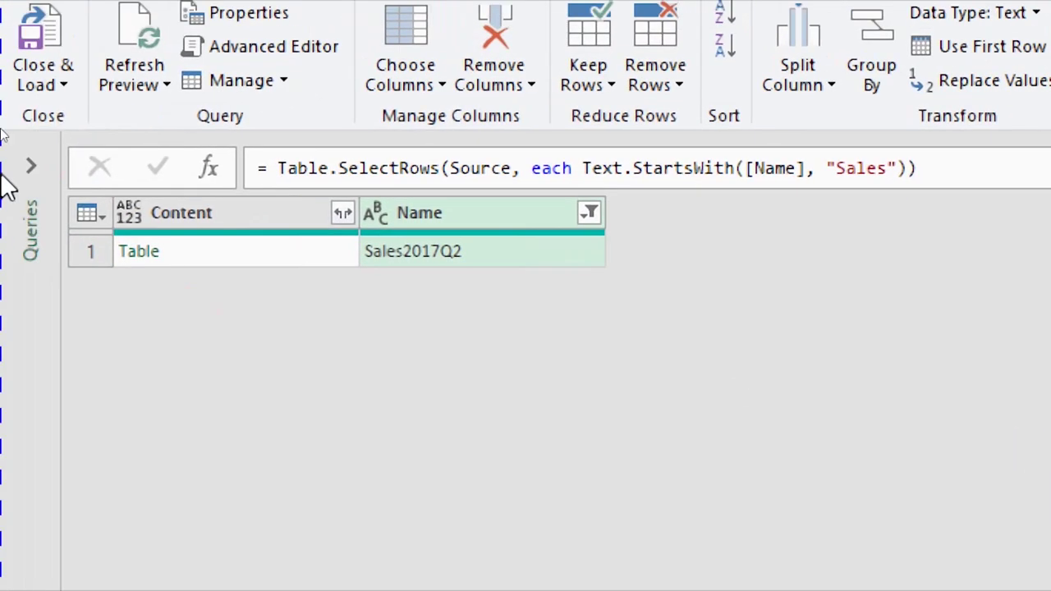
left_click(256, 185)
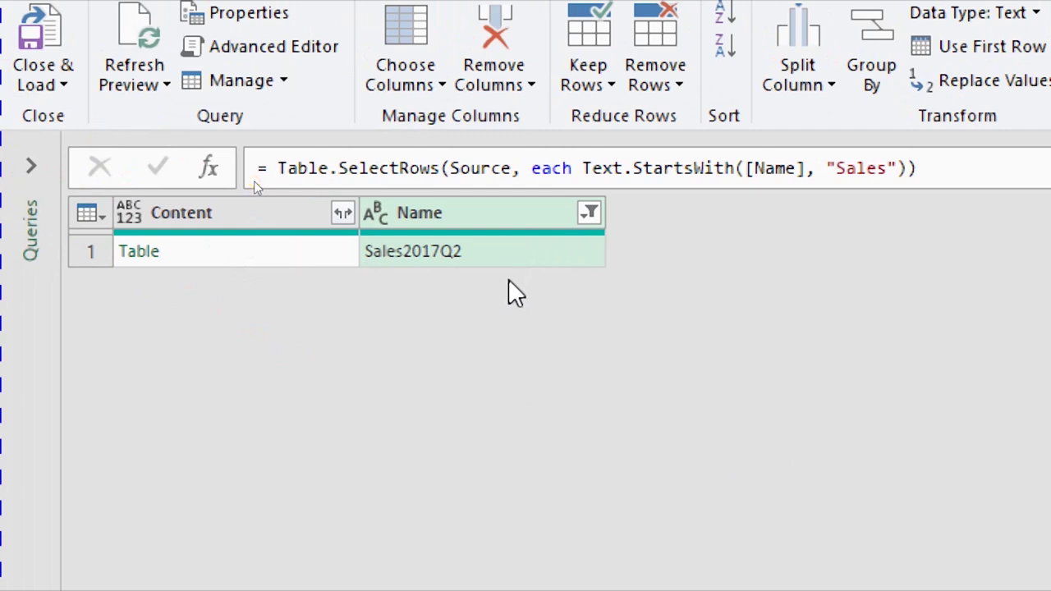
left_click(253, 183)
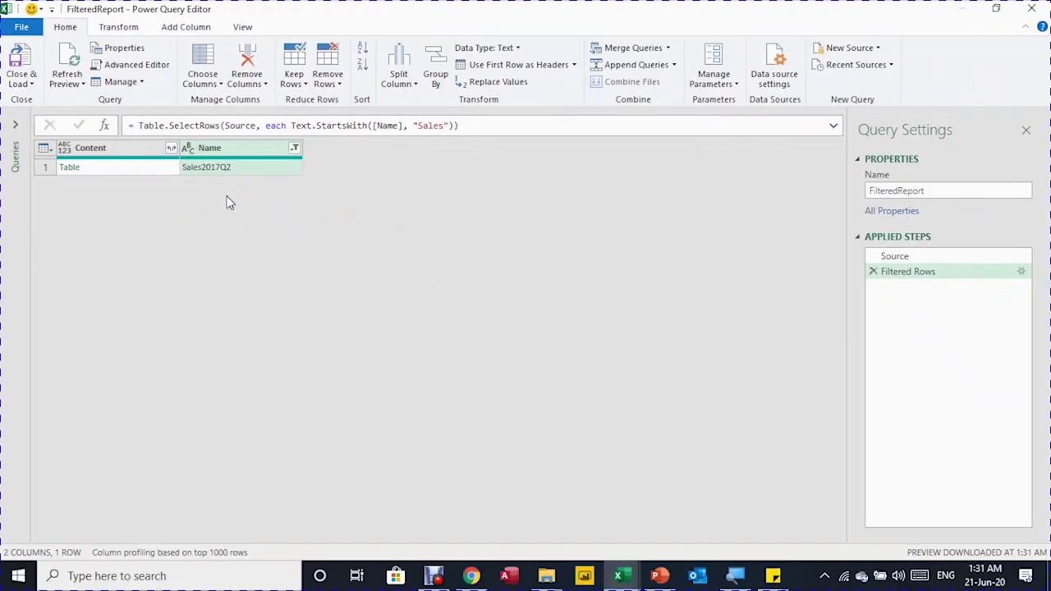
left_click(226, 200)
Preview the Sales2017Q2 table's contents, and remove every column except Content.
left_click(129, 169)
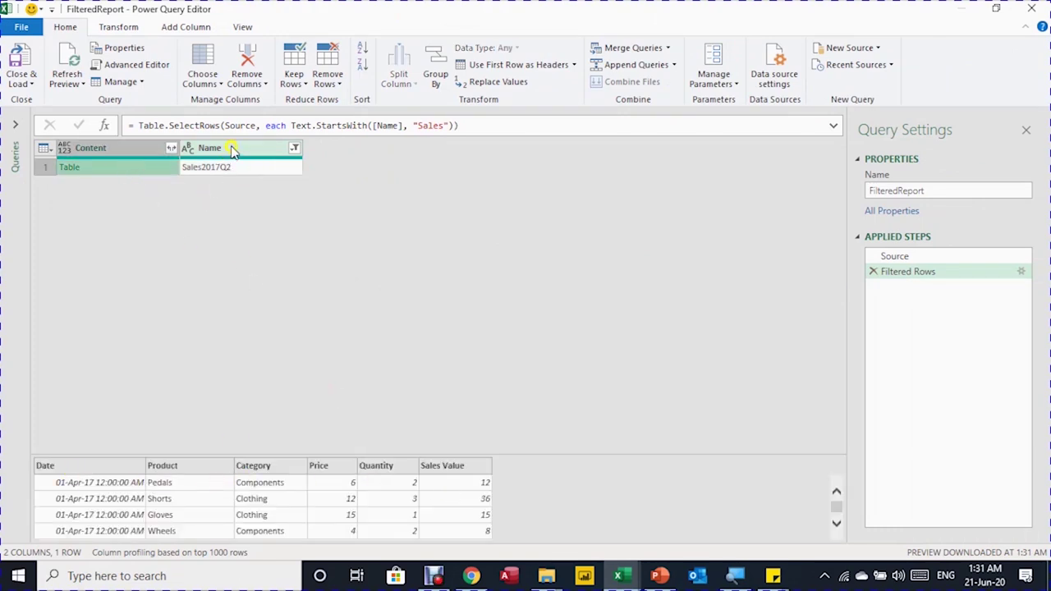
right_click(140, 148)
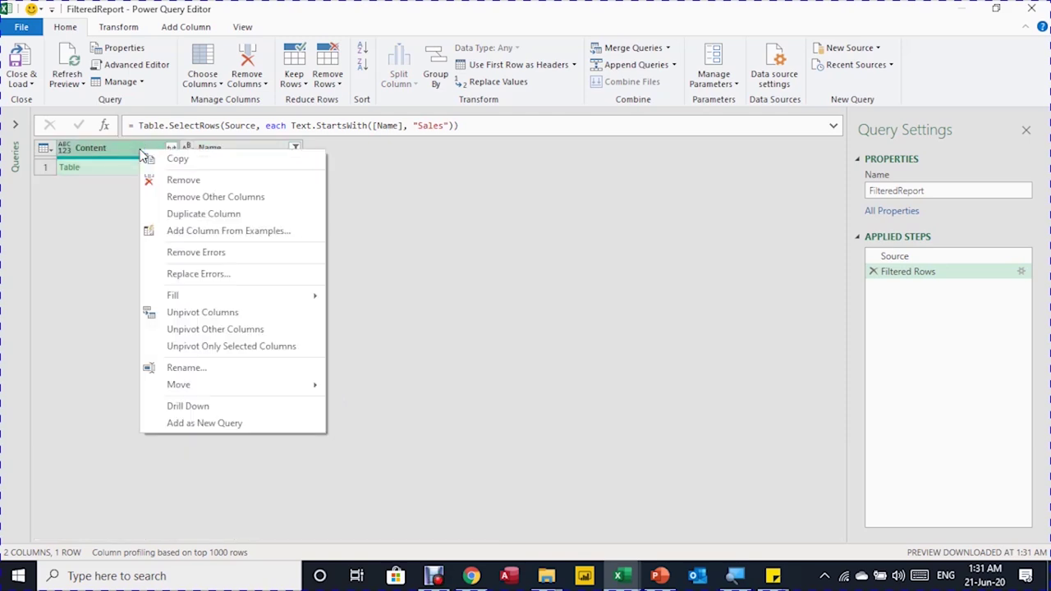
left_click(191, 197)
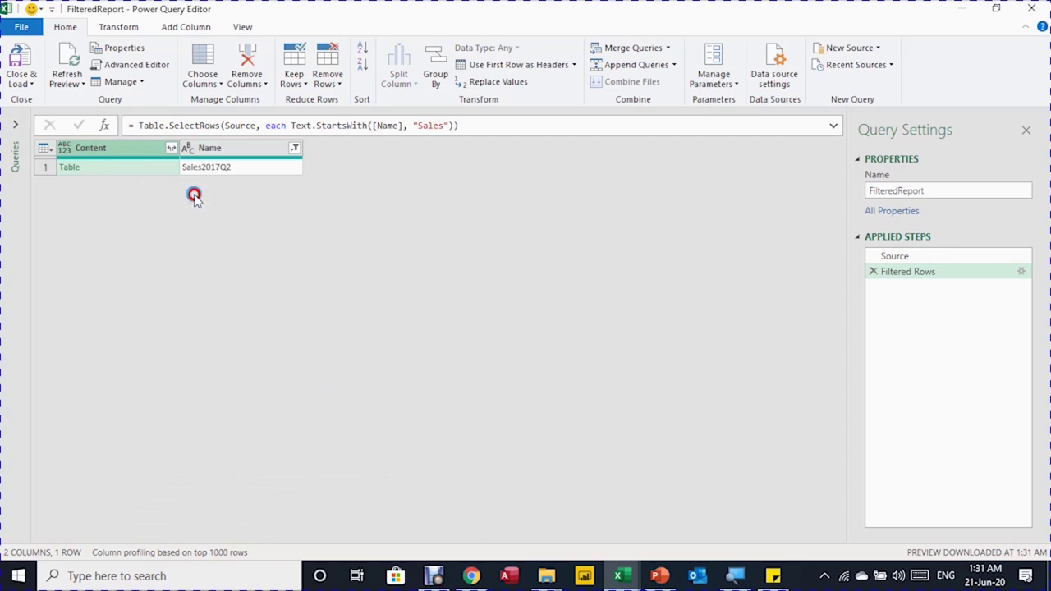
Expand all fields of the Content column without using the original column name as prefix.
left_click(171, 148)
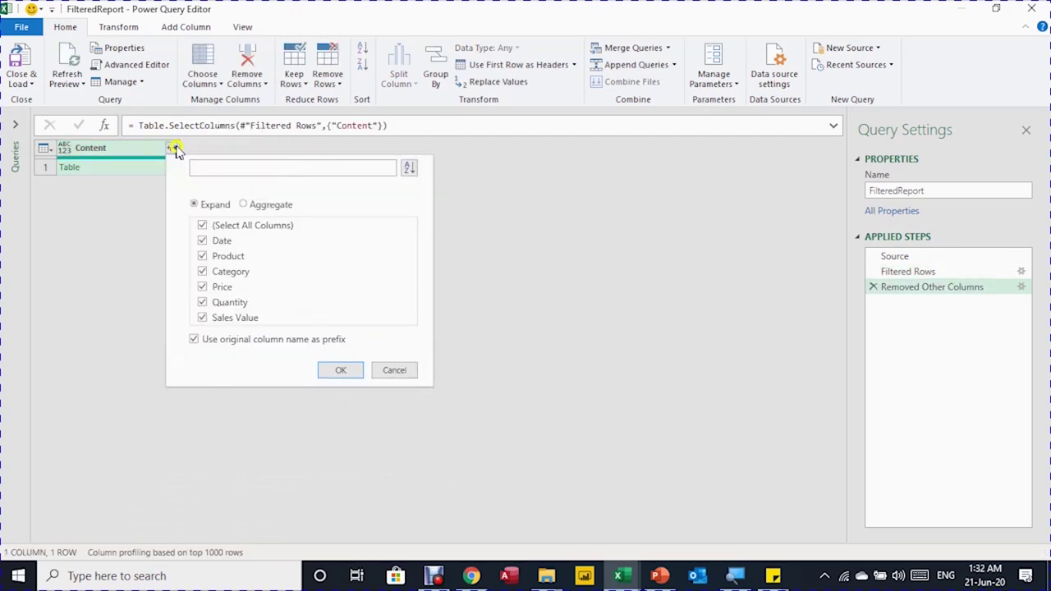
left_click(195, 340)
left_click(194, 340)
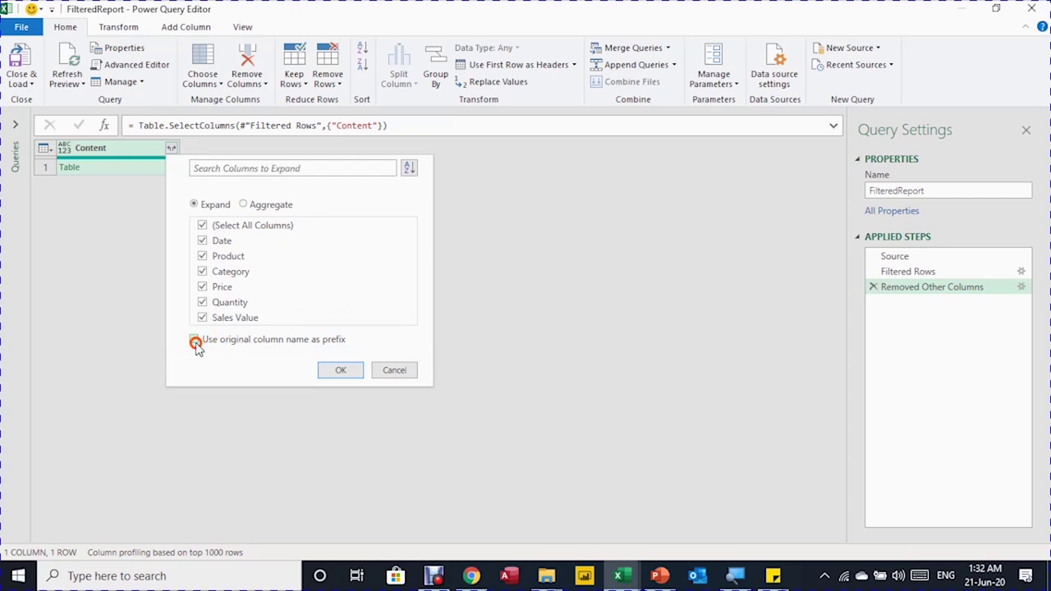
left_click(338, 371)
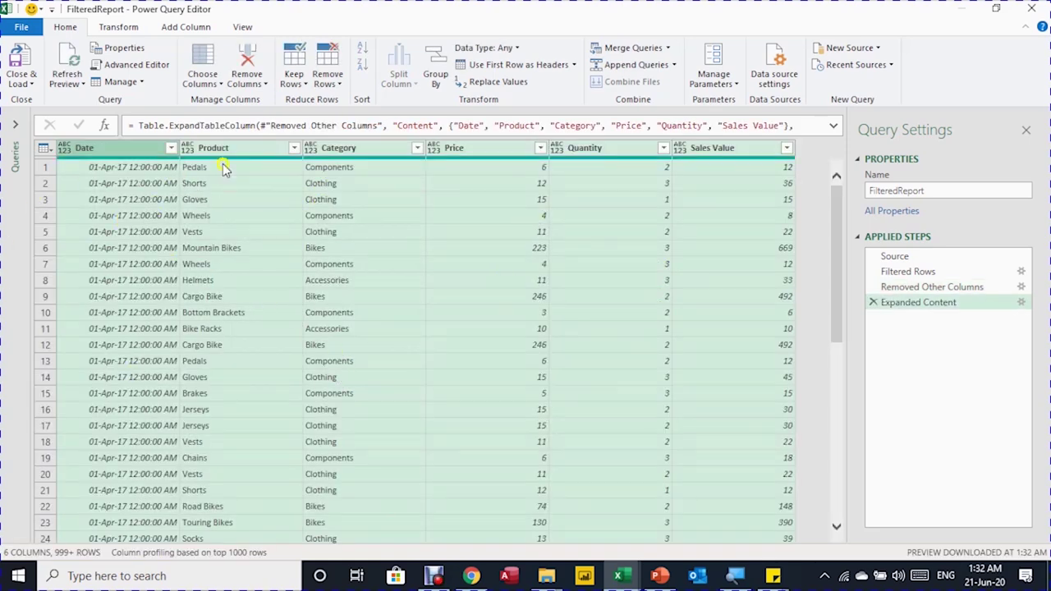
Detect the data types of all expanded columns, and change the Date column's type to Date.
left_click(119, 26)
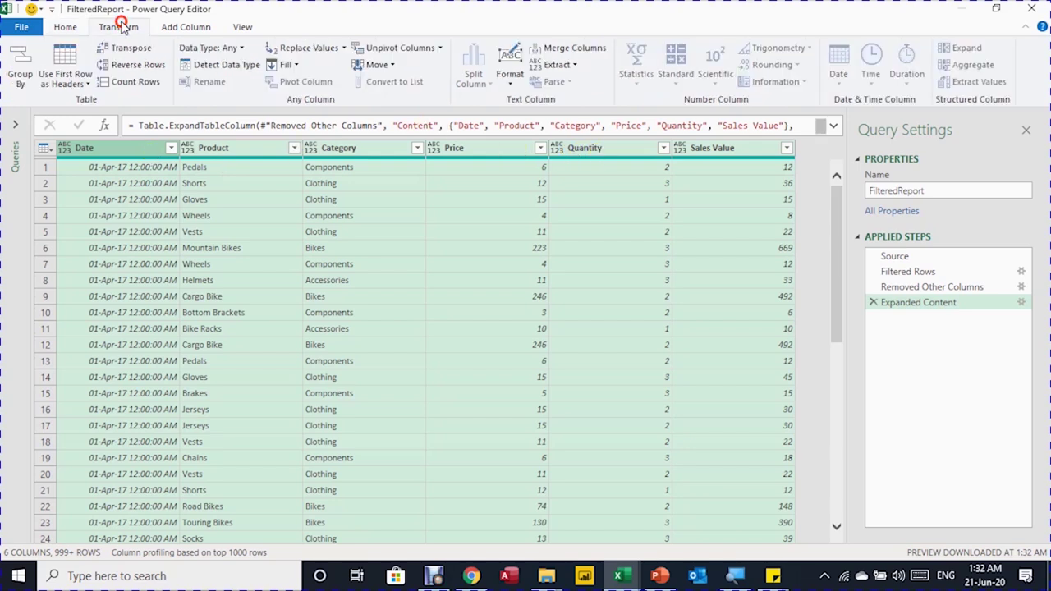
left_click(200, 66)
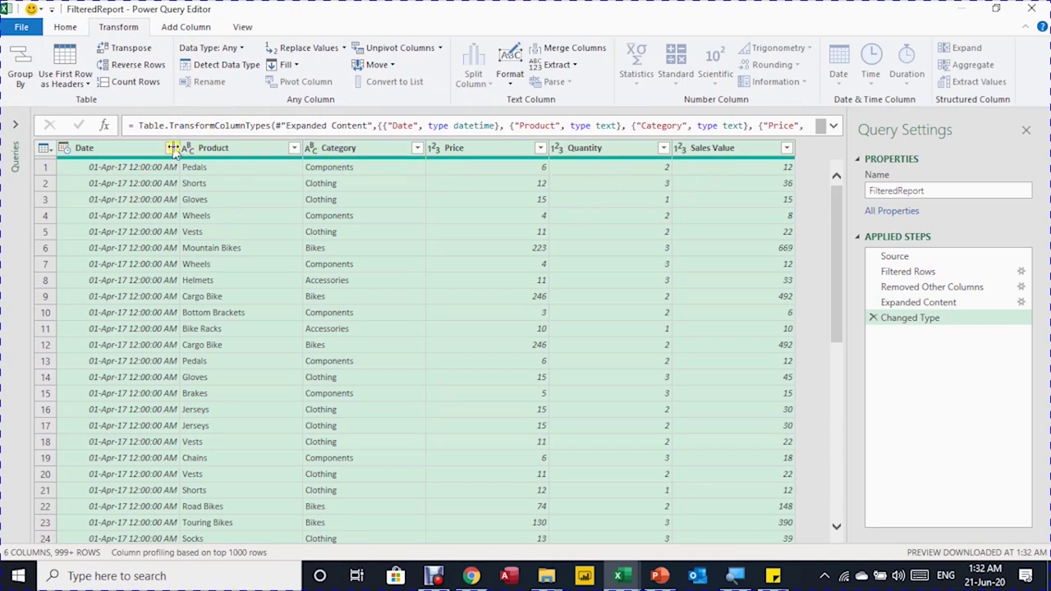
left_click(65, 149)
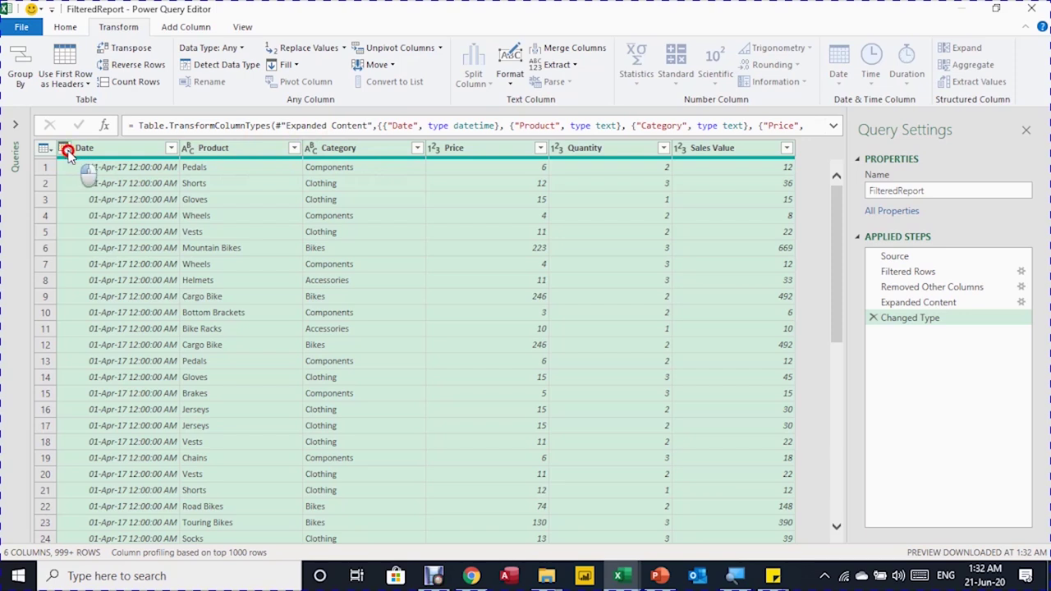
left_click(65, 148)
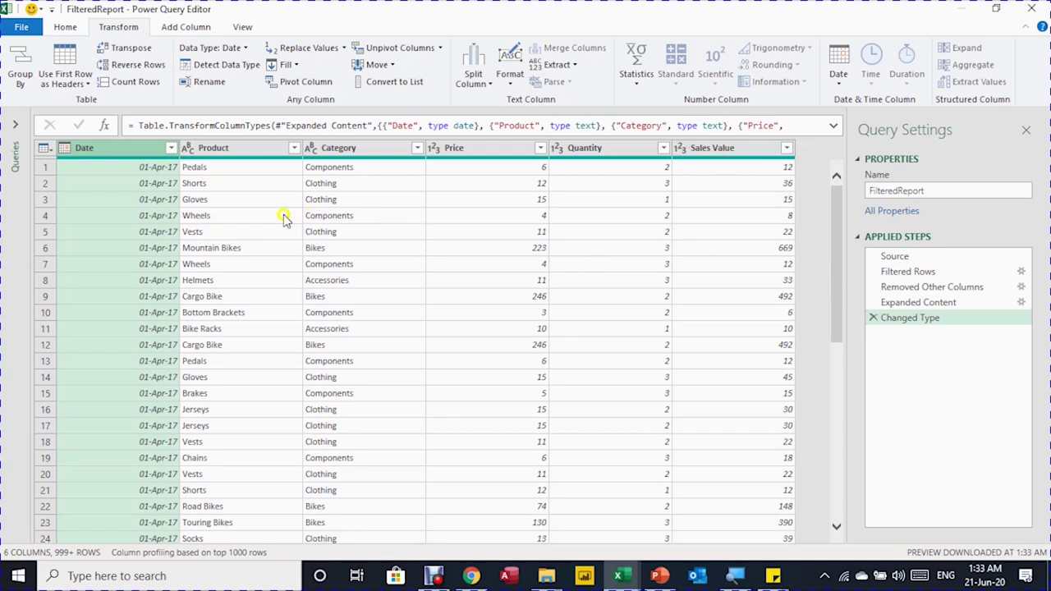
Filter the Date column to keep only 01-Apr-17.
left_click(170, 148)
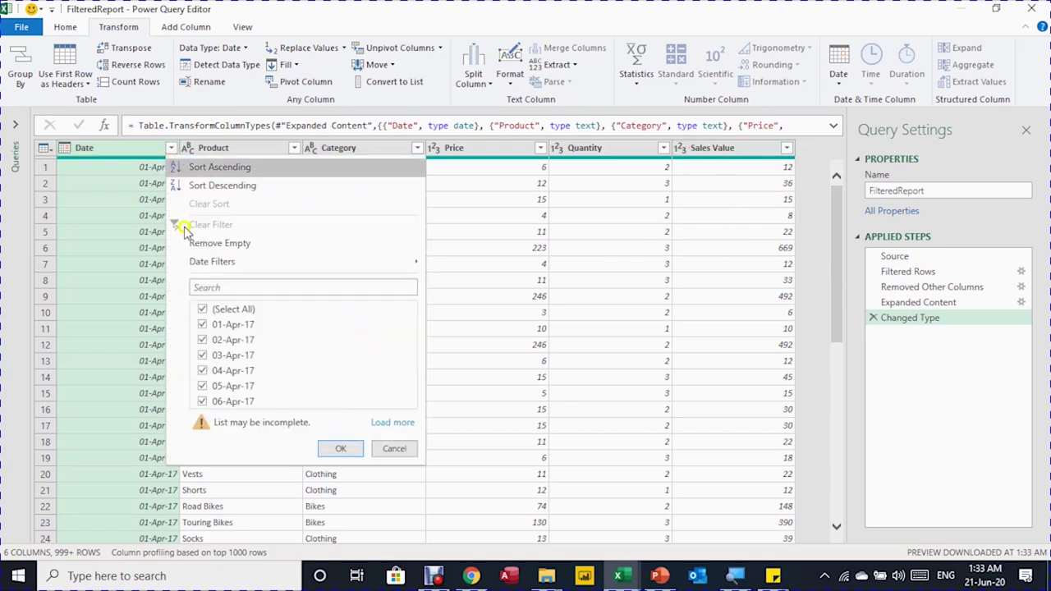
left_click(202, 308)
left_click(202, 324)
left_click(340, 449)
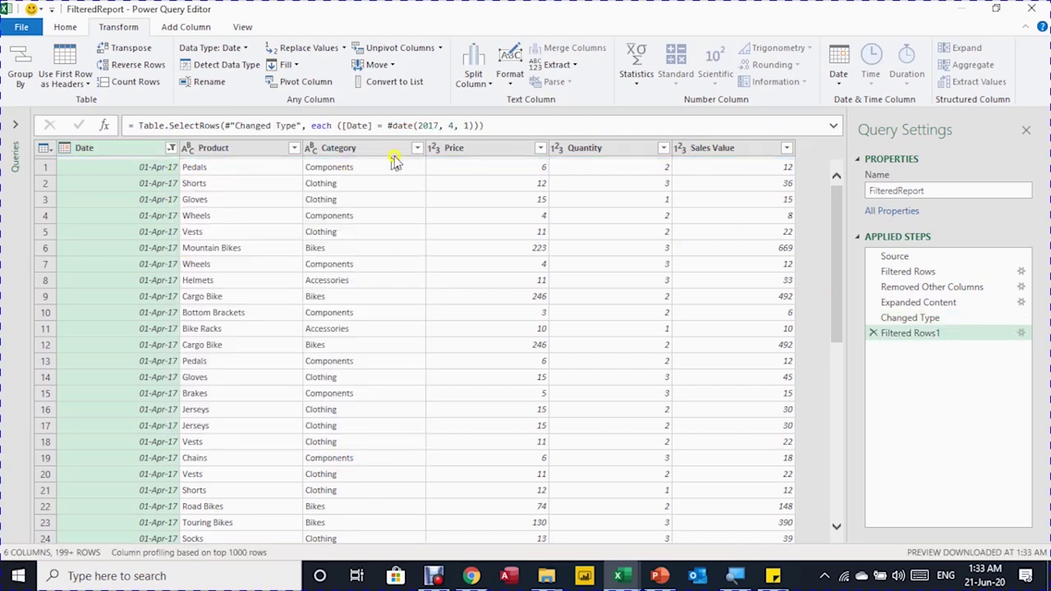
Filter the Category column to keep only Accessories.
left_click(417, 147)
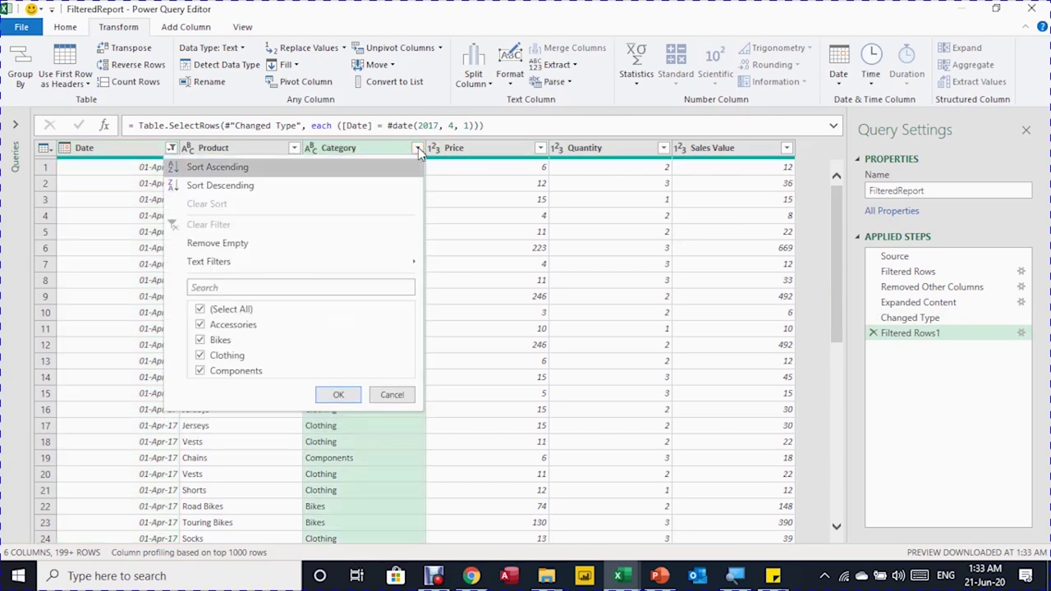
left_click(200, 309)
left_click(200, 325)
left_click(271, 356)
left_click(339, 395)
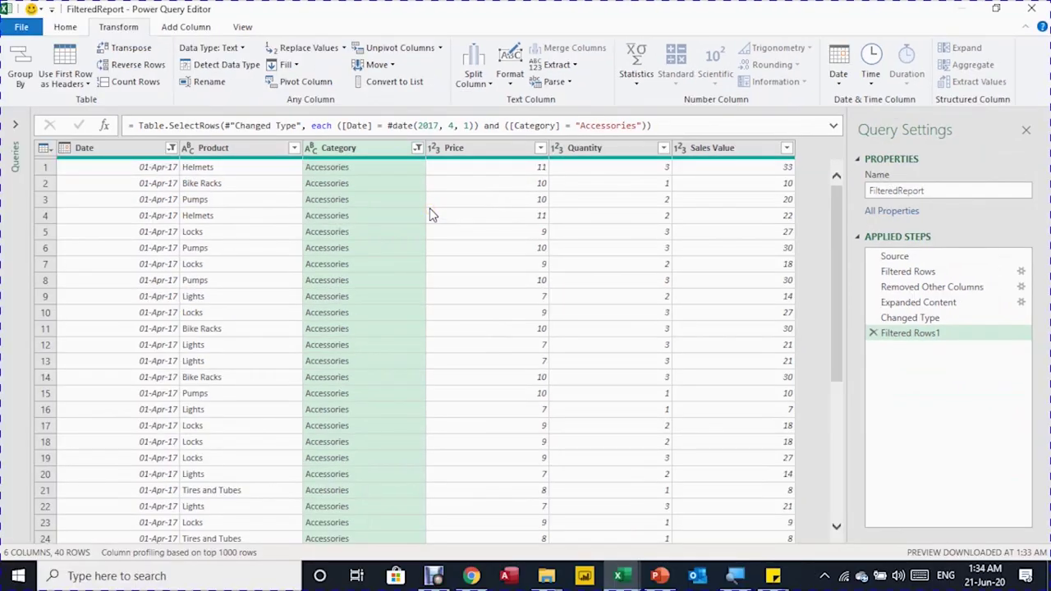
Close the query editor and load FilteredReport as a table into the existing OutPut sheet at cell A1.
left_click(73, 30)
left_click(22, 78)
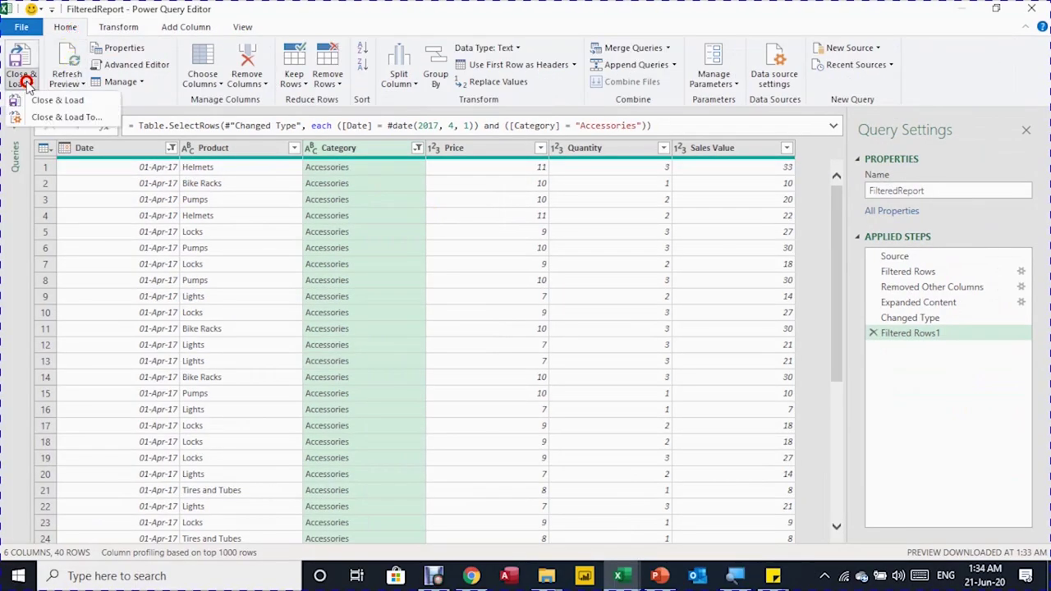
left_click(41, 118)
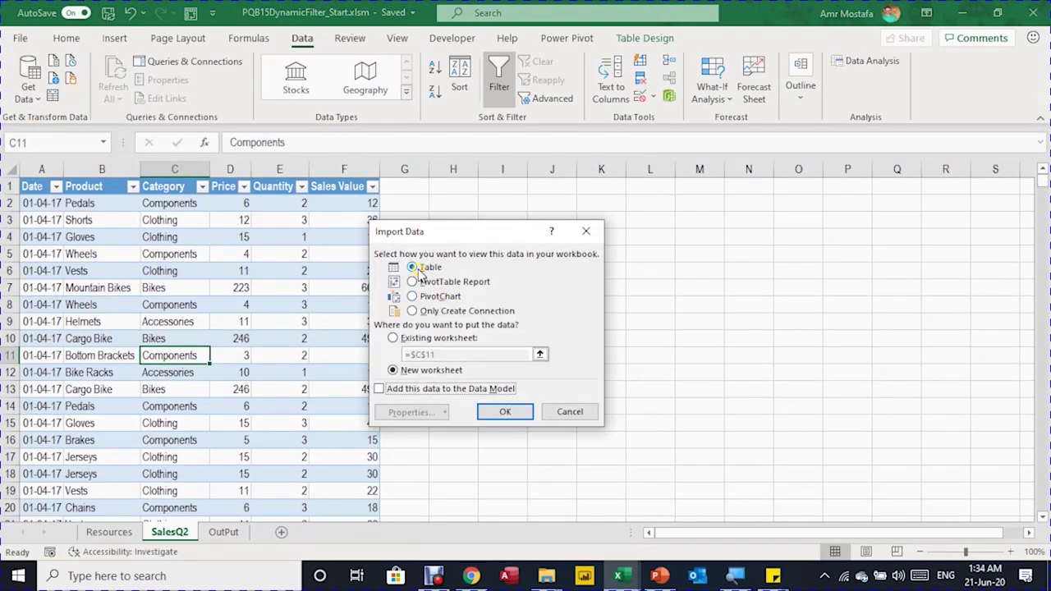
left_click(434, 336)
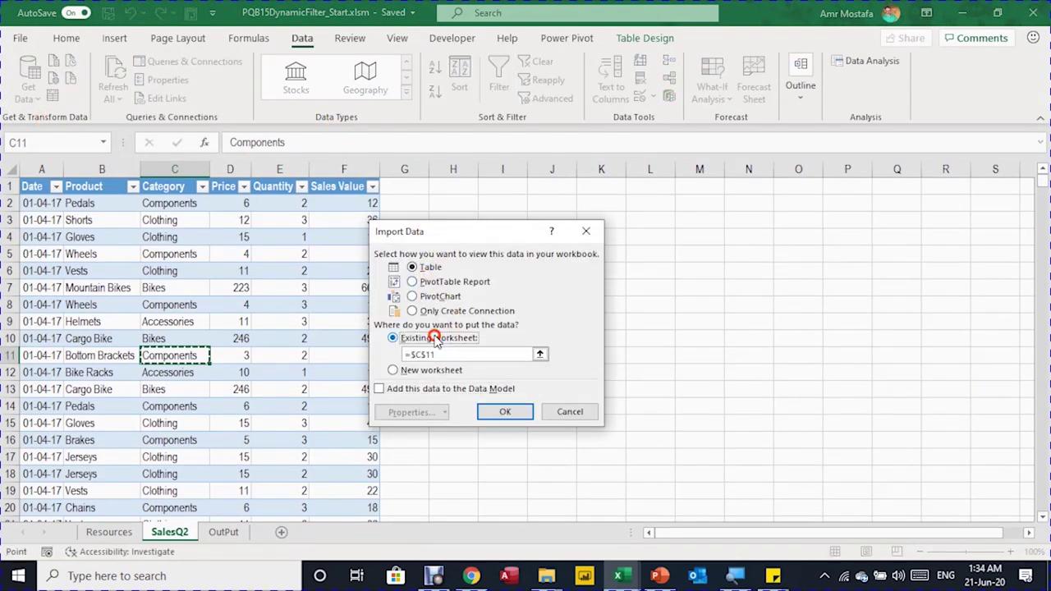
left_click(229, 532)
left_click(36, 186)
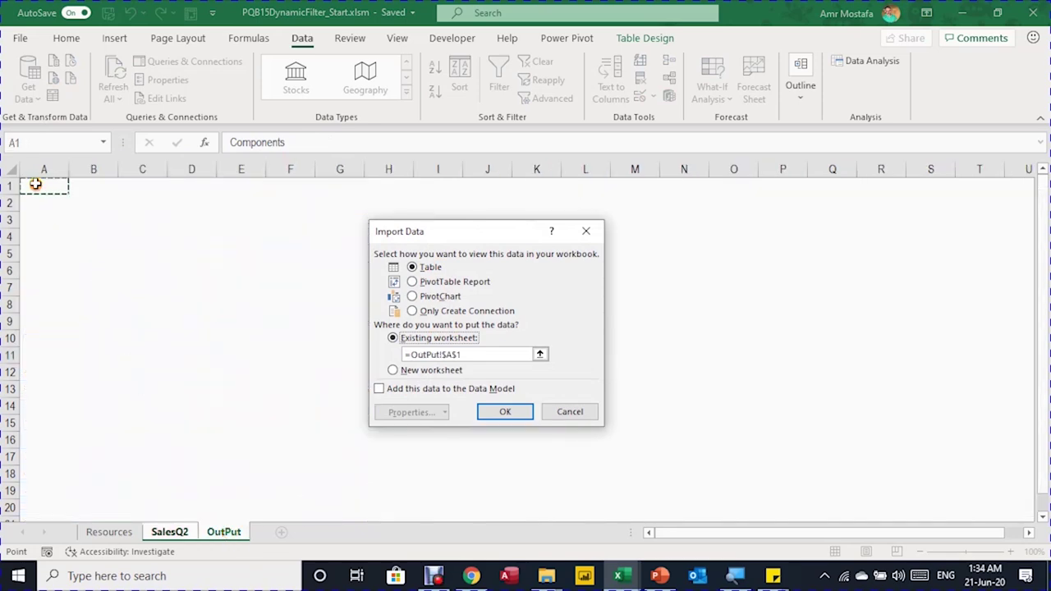
left_click(486, 412)
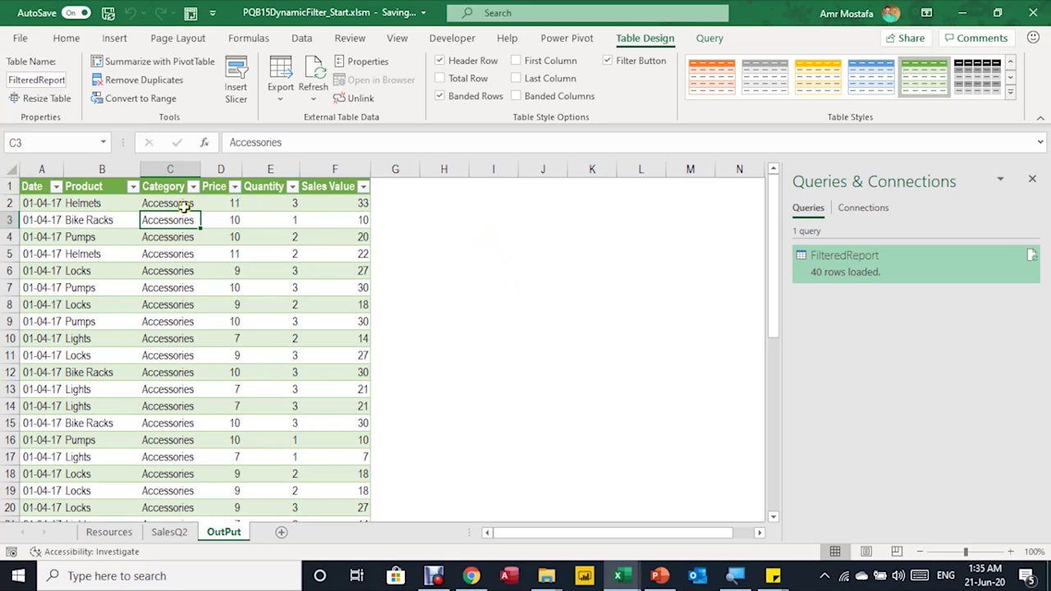
Enter the header Date in cell I5 and the date 1/4/2017 below it in I6.
left_click(494, 255)
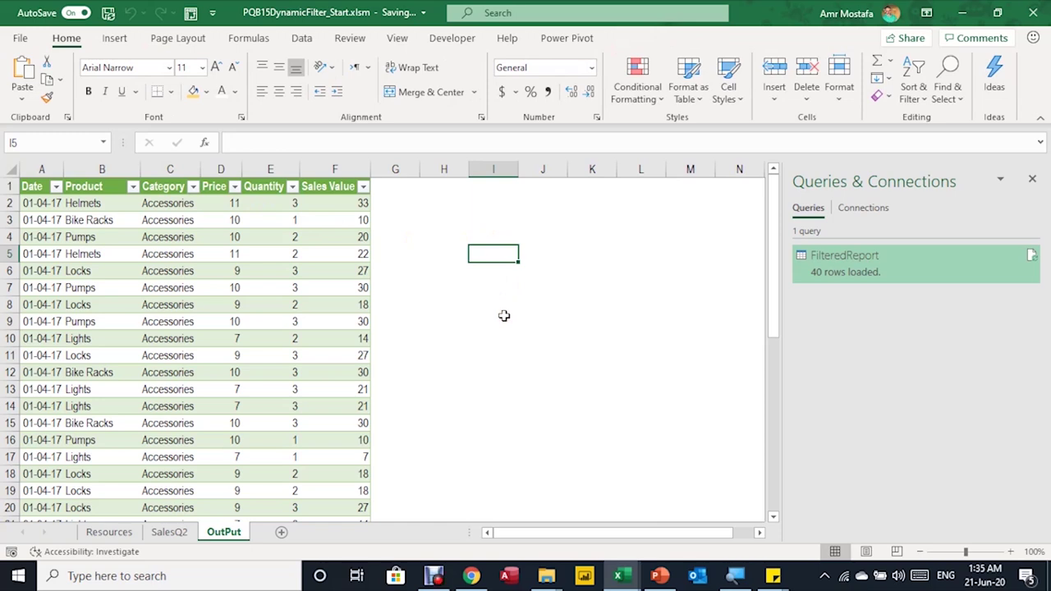
type("Date")
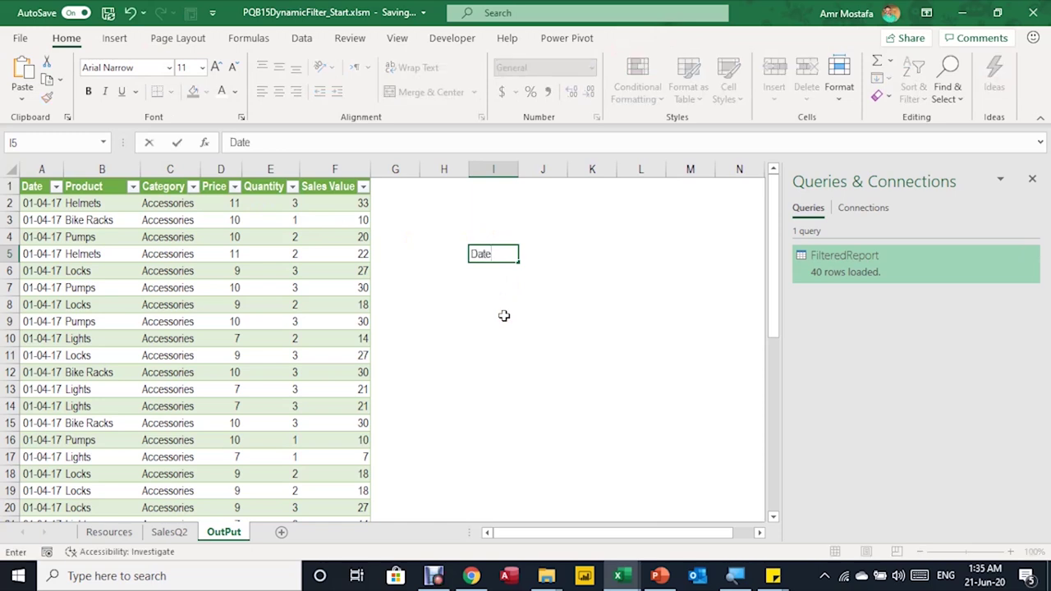
key("Return")
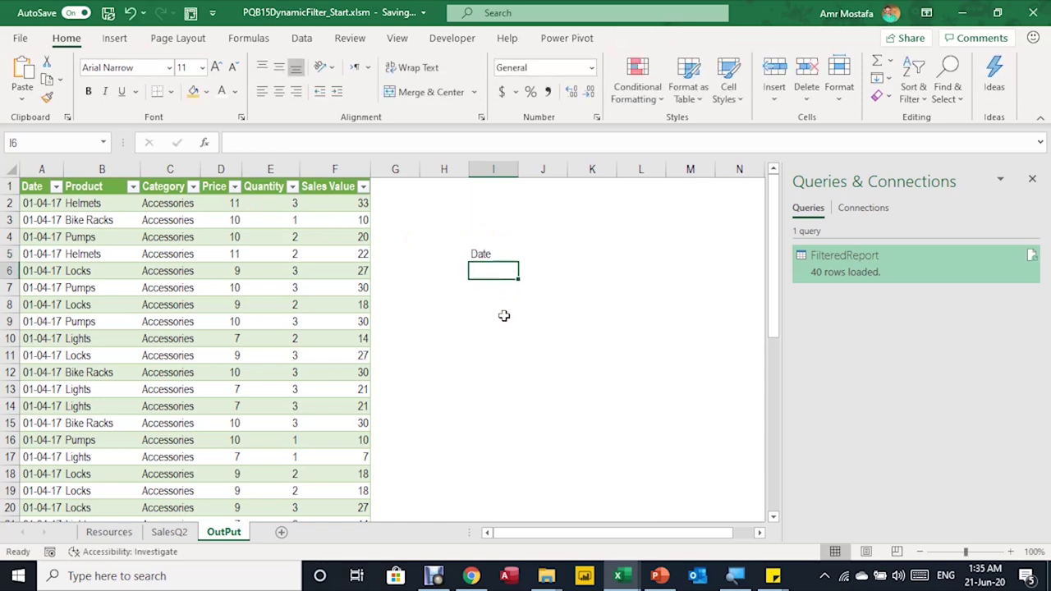
type("1/4/2017")
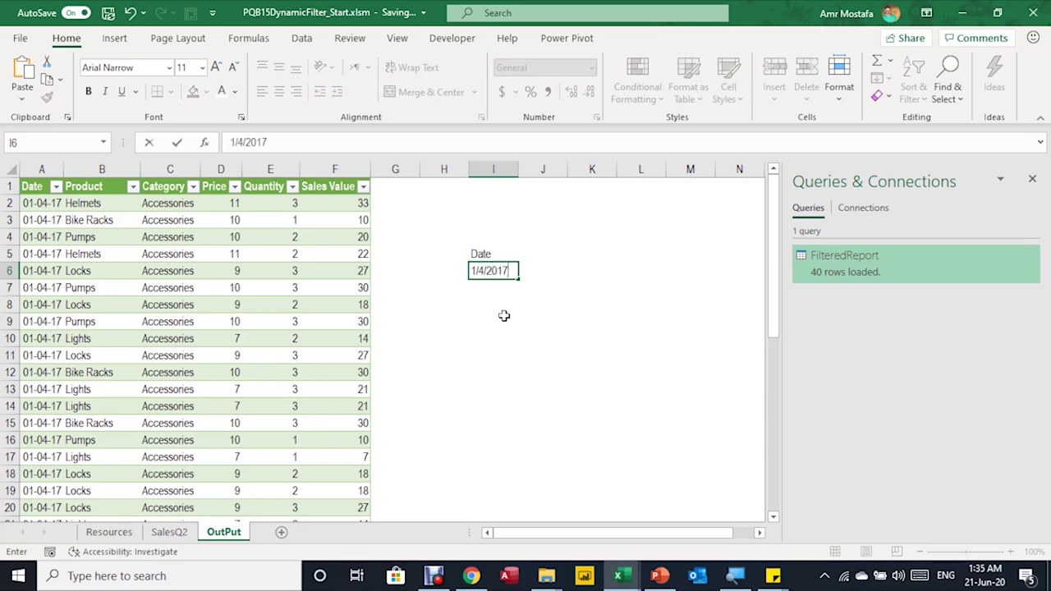
key("Return")
key("Up")
key("Up")
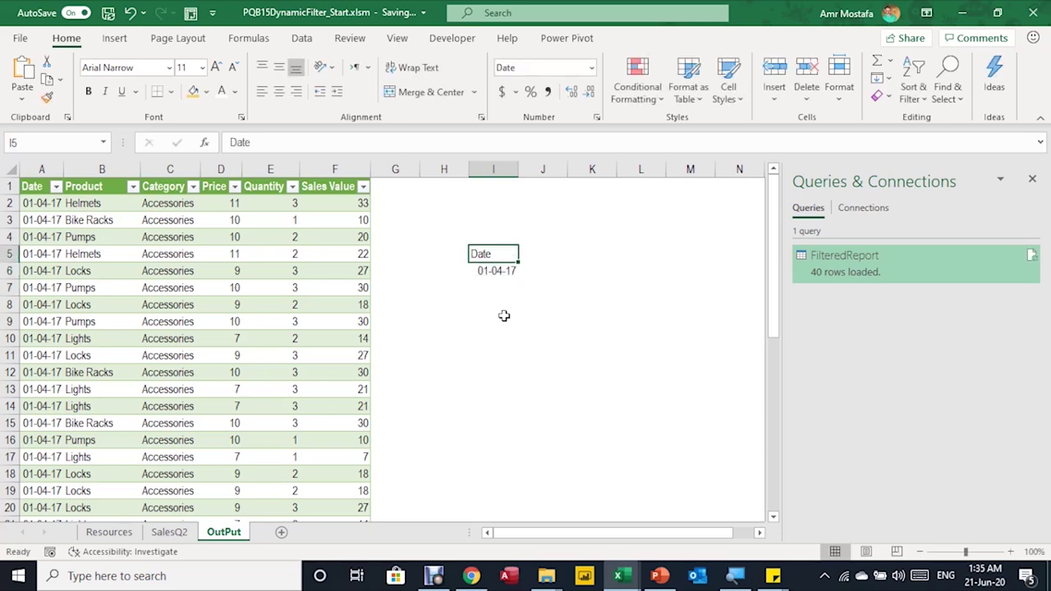
Enter the header Category in cell K5 and copy the value Accessories from the report into K6.
key("Right")
key("Right")
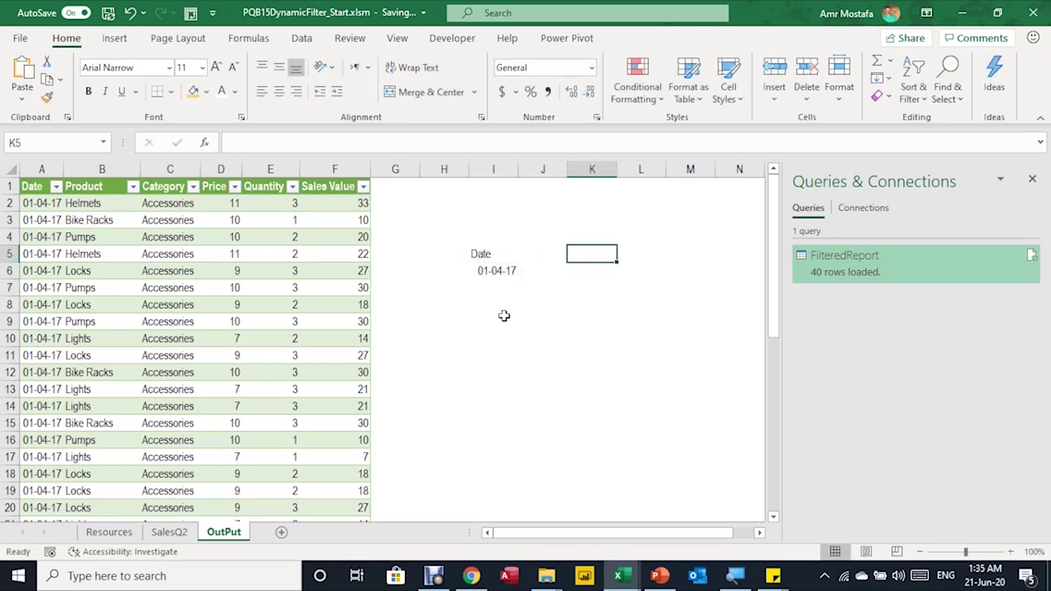
type("Ca")
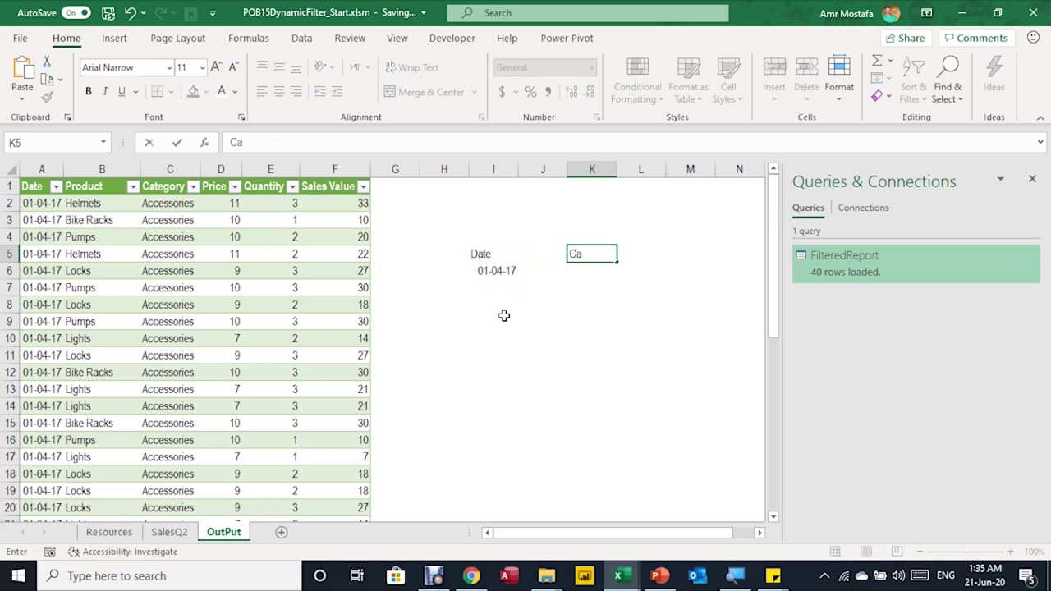
type("tegory")
key("Return")
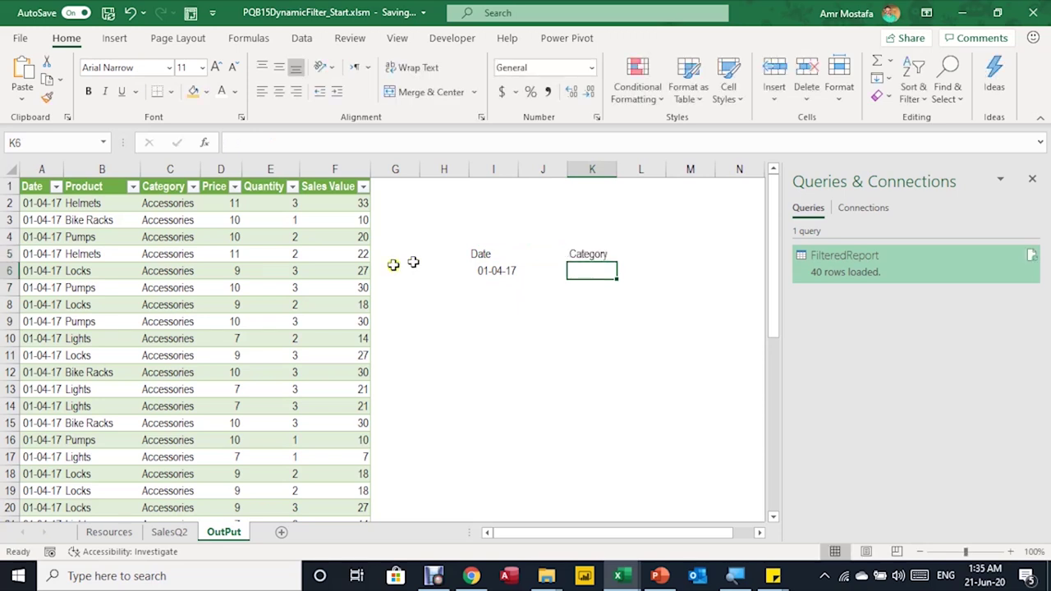
left_click(173, 207)
left_click_drag(283, 149, 199, 141)
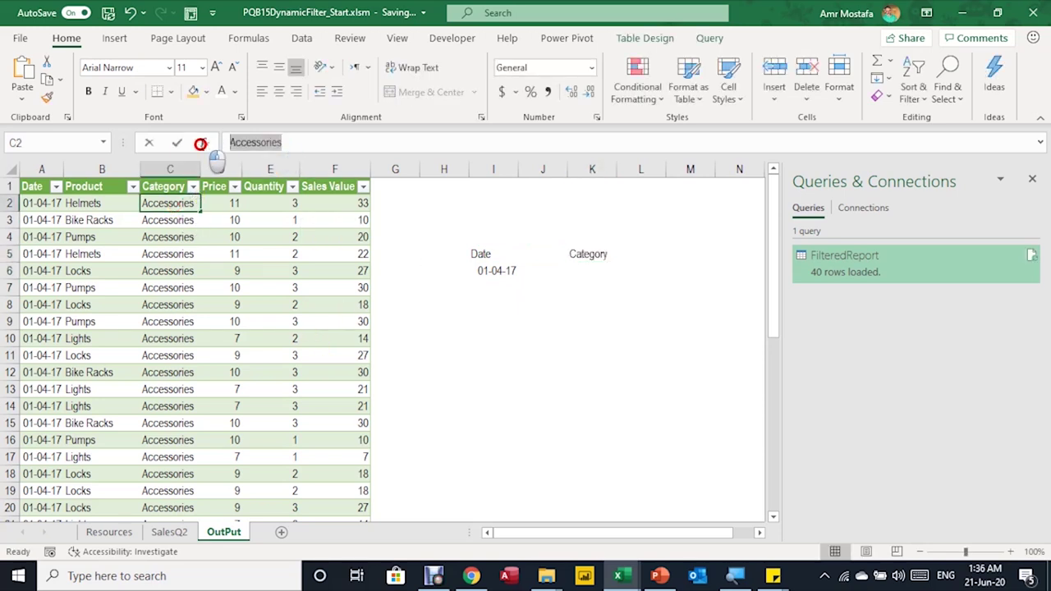
key("Escape")
left_click(591, 267)
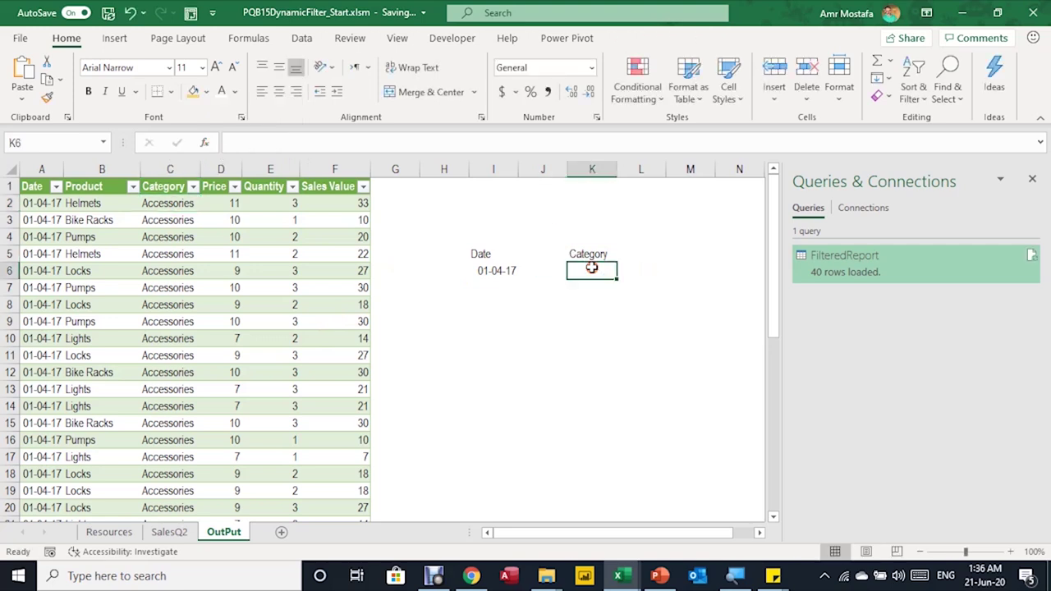
key("ctrl+v")
Convert the Date cells I5:I6 into a table with headers and name it DateInput.
left_click(495, 271)
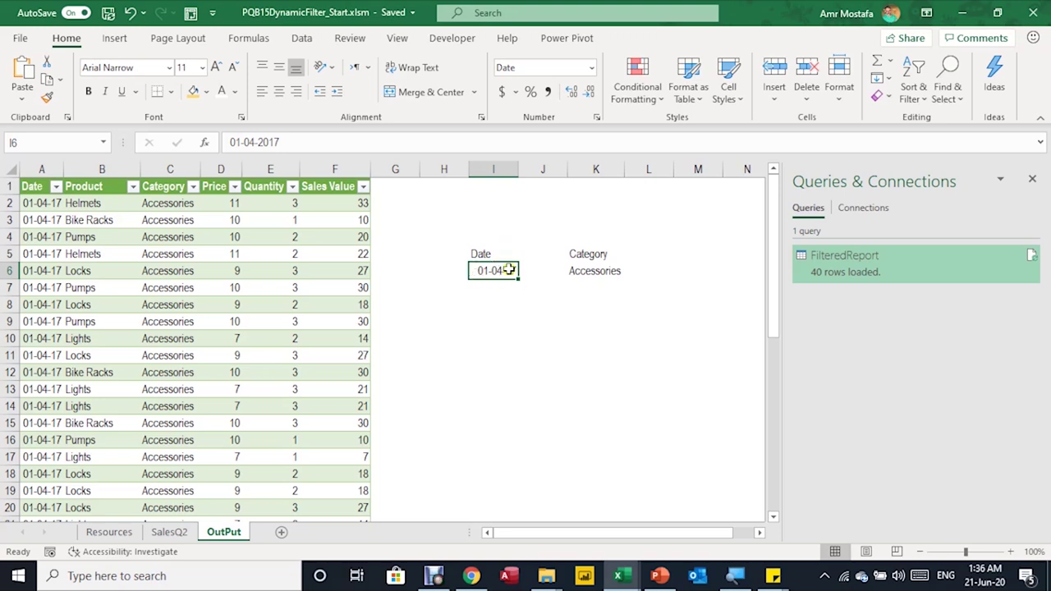
key("ctrl+t")
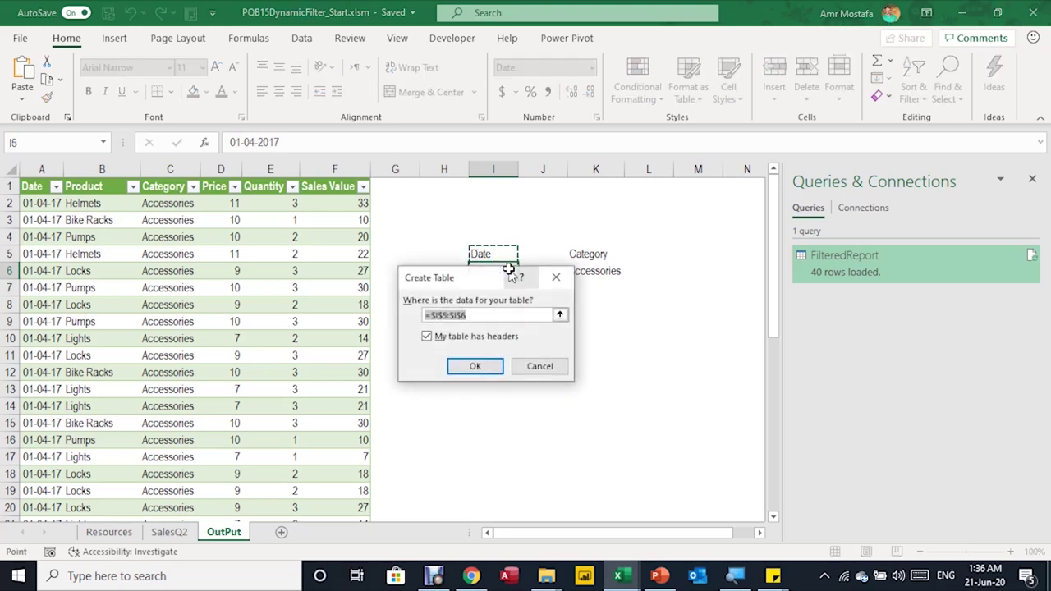
left_click(474, 364)
left_click(44, 81)
type("Da")
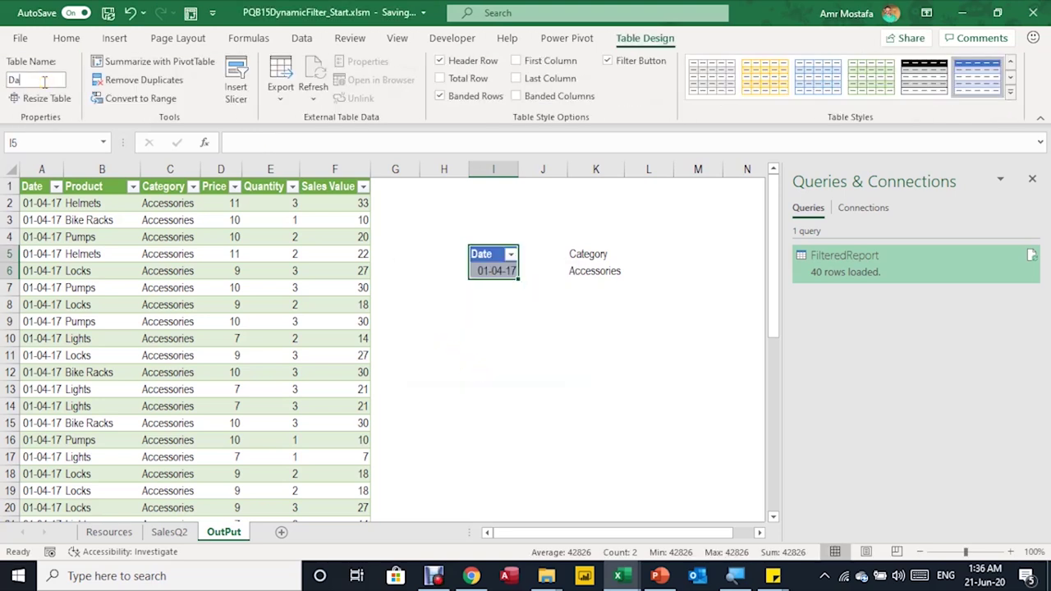
type("teInput")
key("Return")
Load the DateInput table into the query editor and set its Date column to the Date type, replacing the current conversion.
left_click(300, 39)
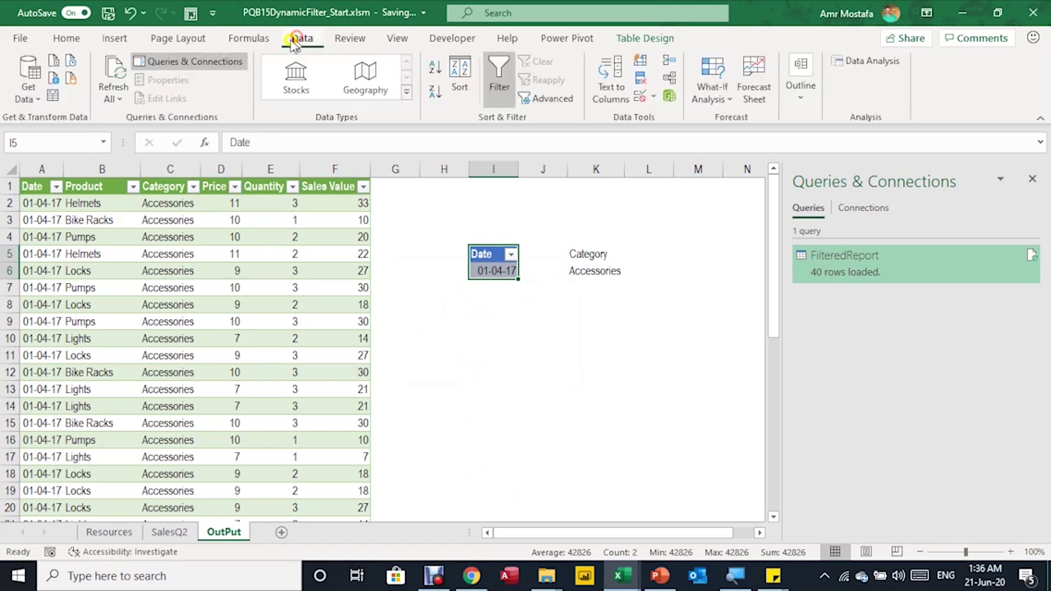
left_click(53, 98)
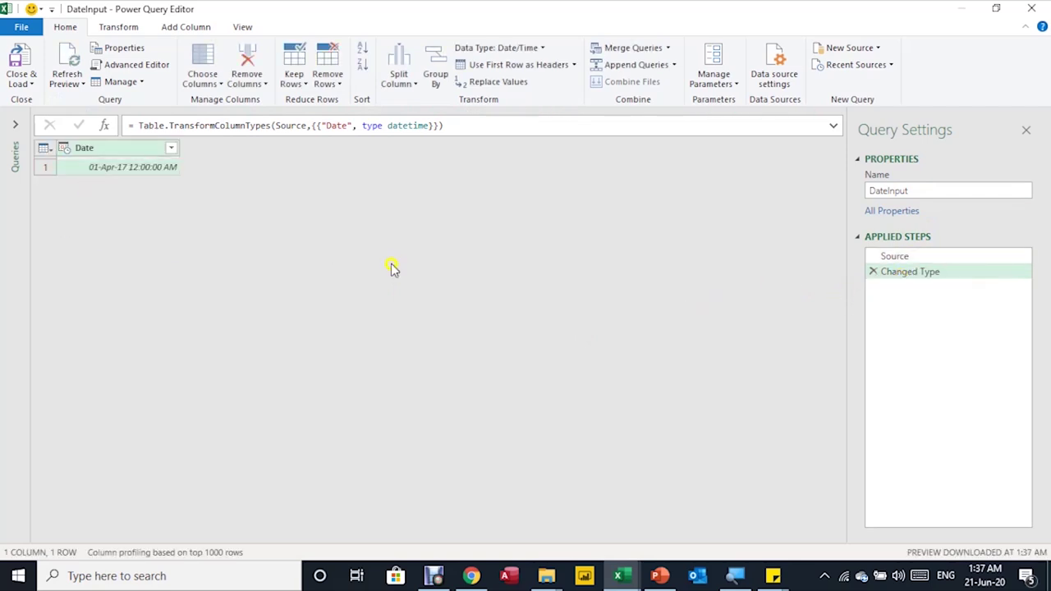
left_click(65, 151)
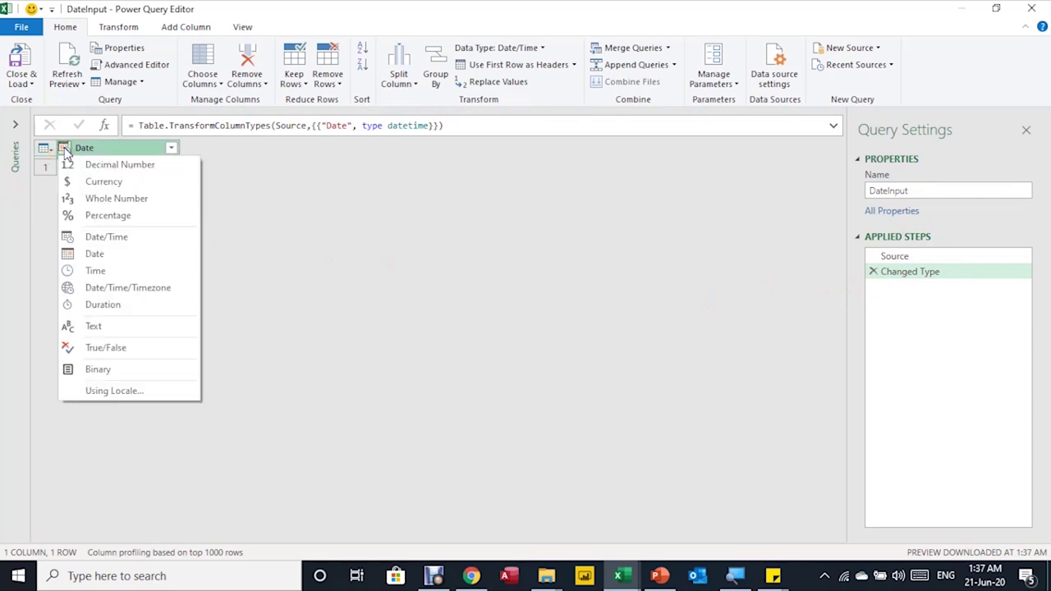
left_click(94, 254)
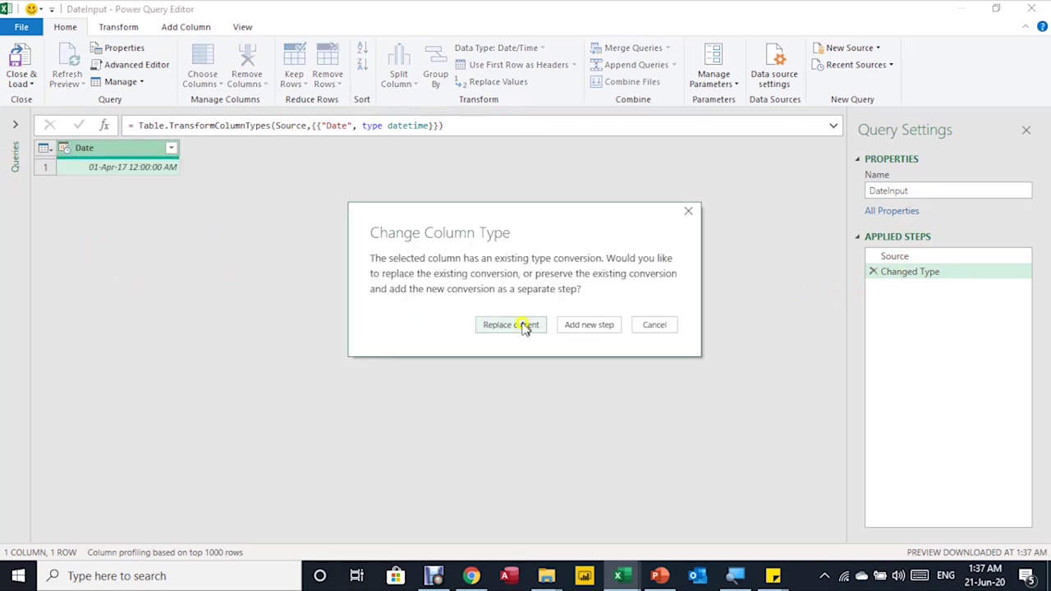
left_click(521, 325)
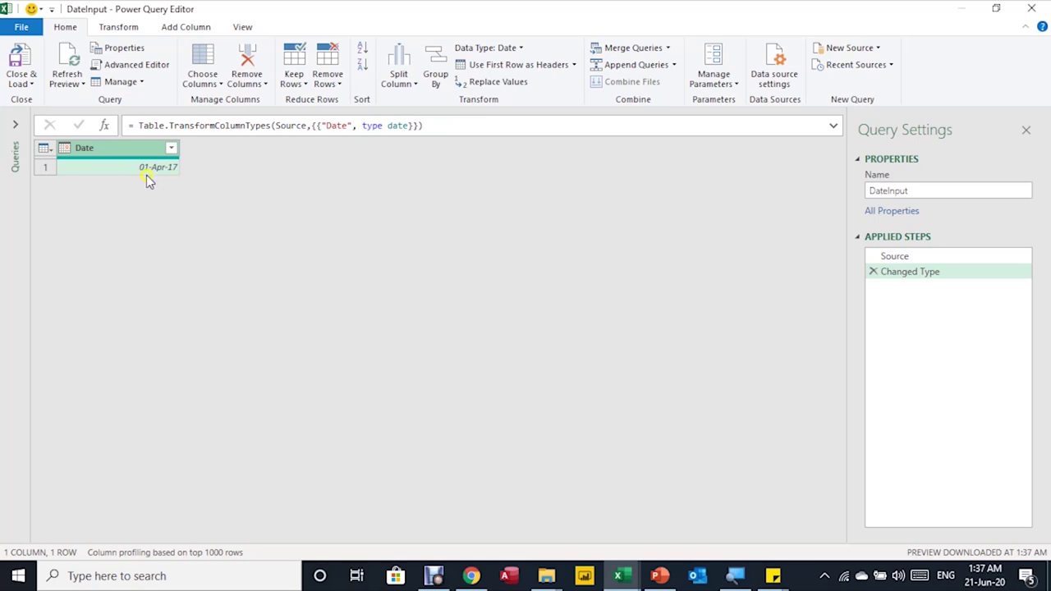
Drill down into the date value in the first row of the DateInput query.
right_click(142, 168)
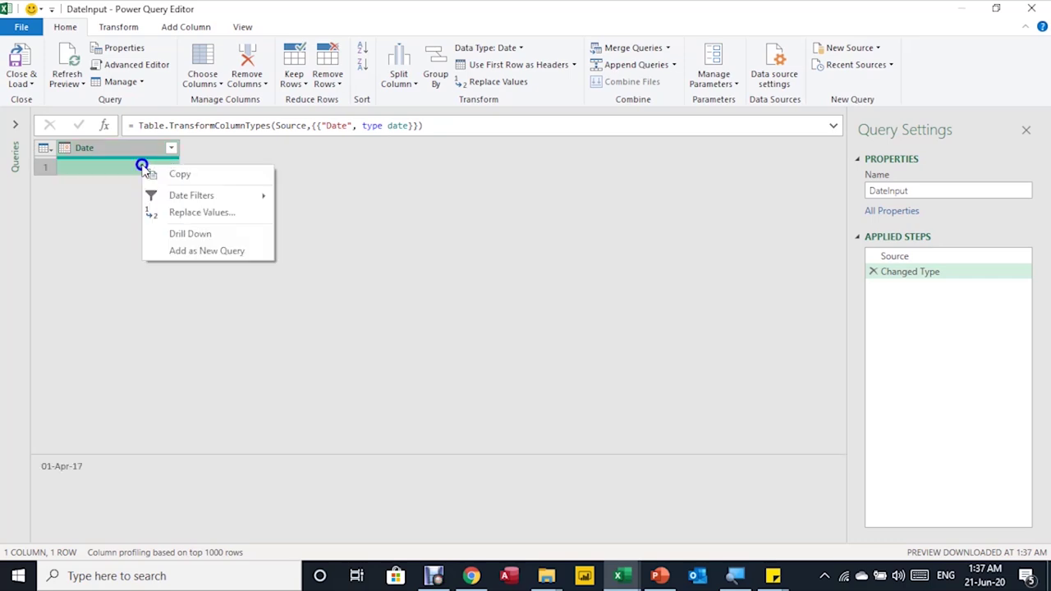
left_click(191, 234)
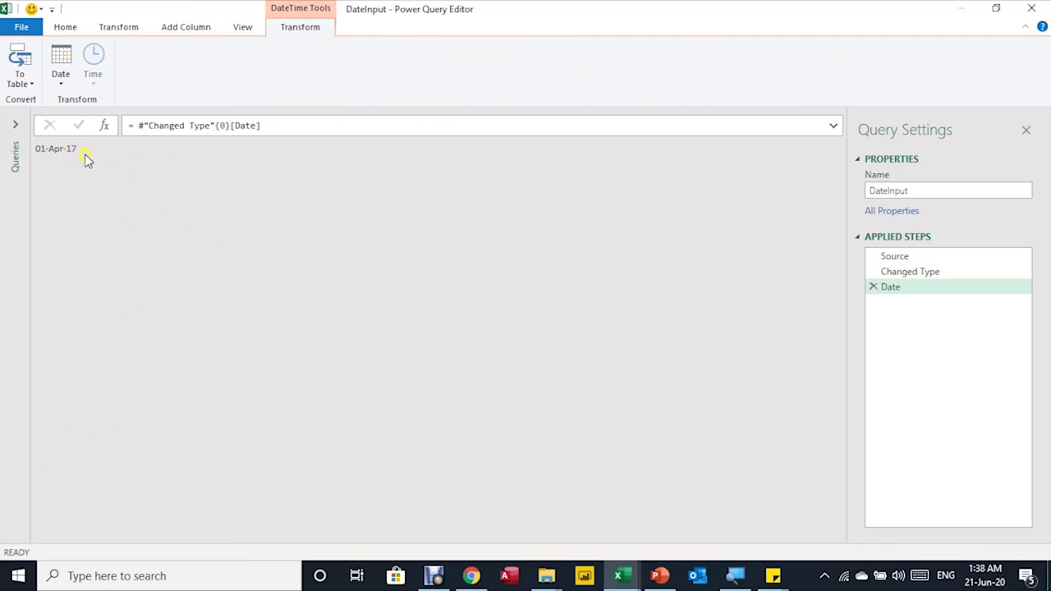
left_click_drag(86, 153, 26, 150)
Copy the query name DateInput and substitute it for the fixed date in the row filter formula of FilteredReport.
left_click(15, 124)
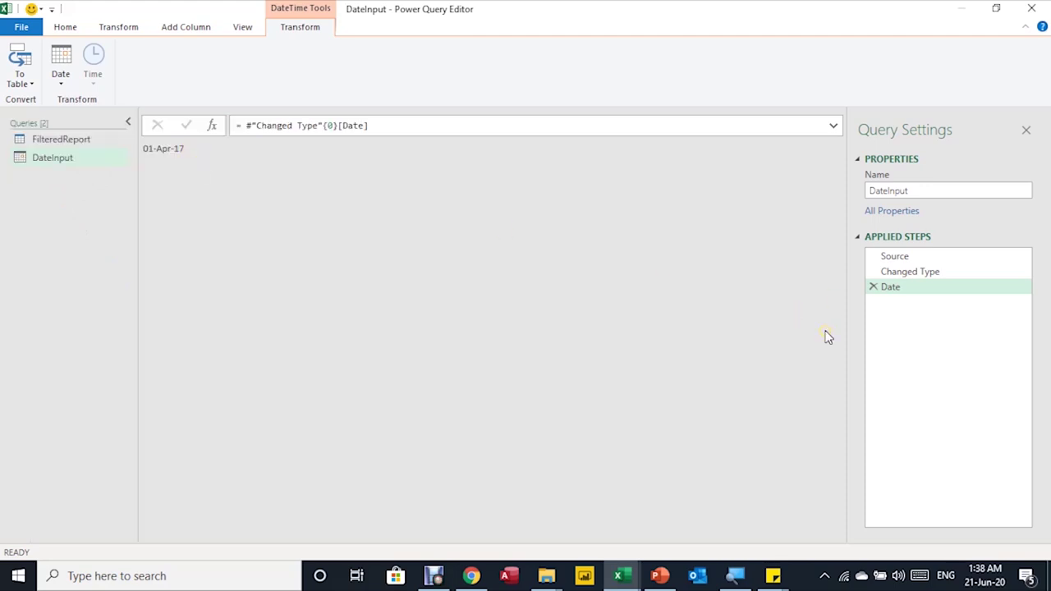
left_click_drag(908, 190, 866, 190)
key("ctrl+c")
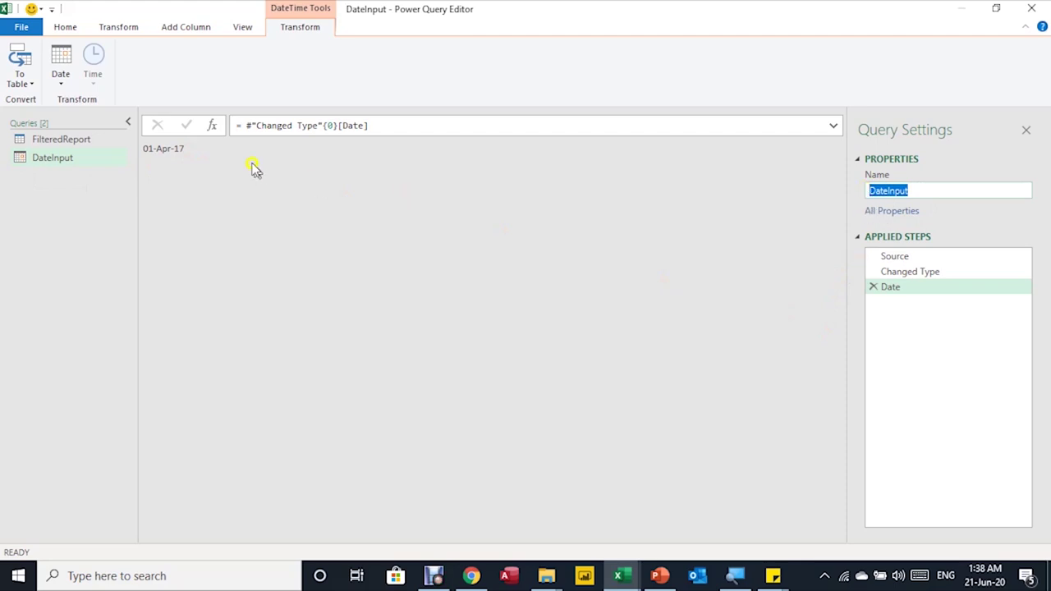
left_click(64, 139)
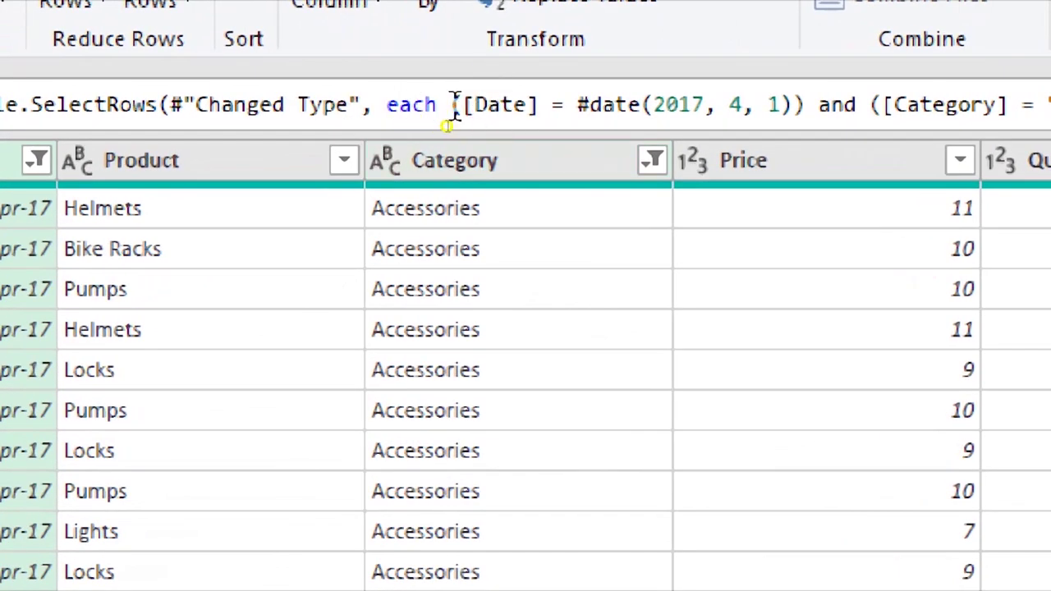
left_click(580, 105)
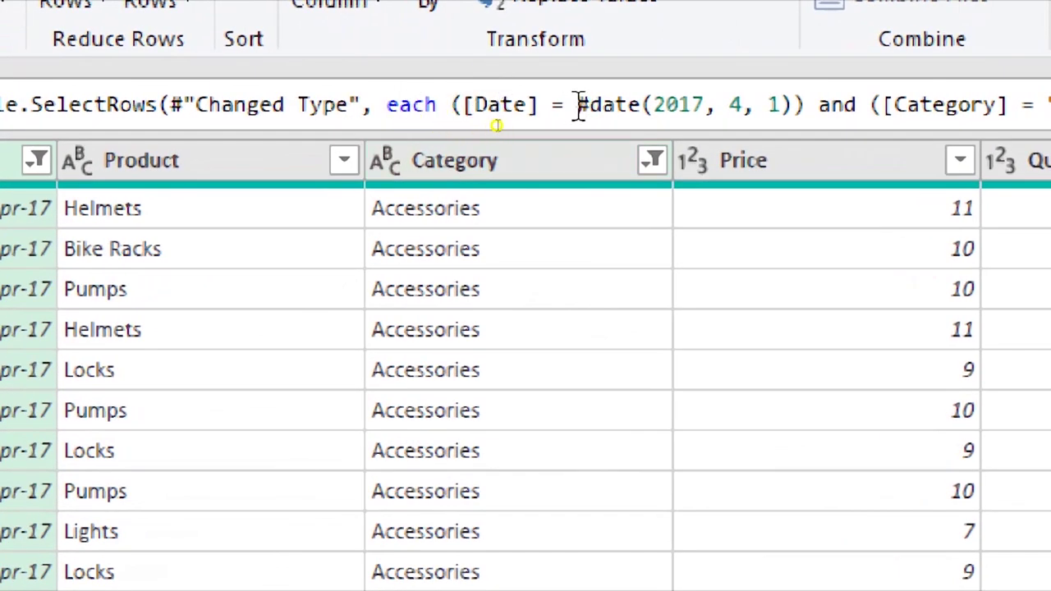
left_click(790, 106)
key("BackSpace")
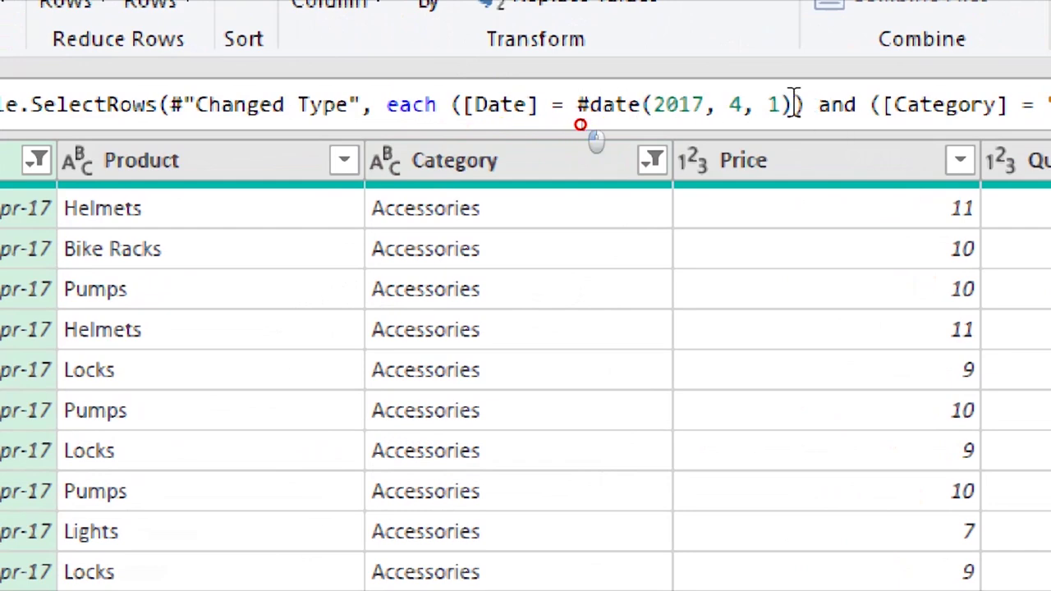
left_click_drag(793, 104, 576, 105)
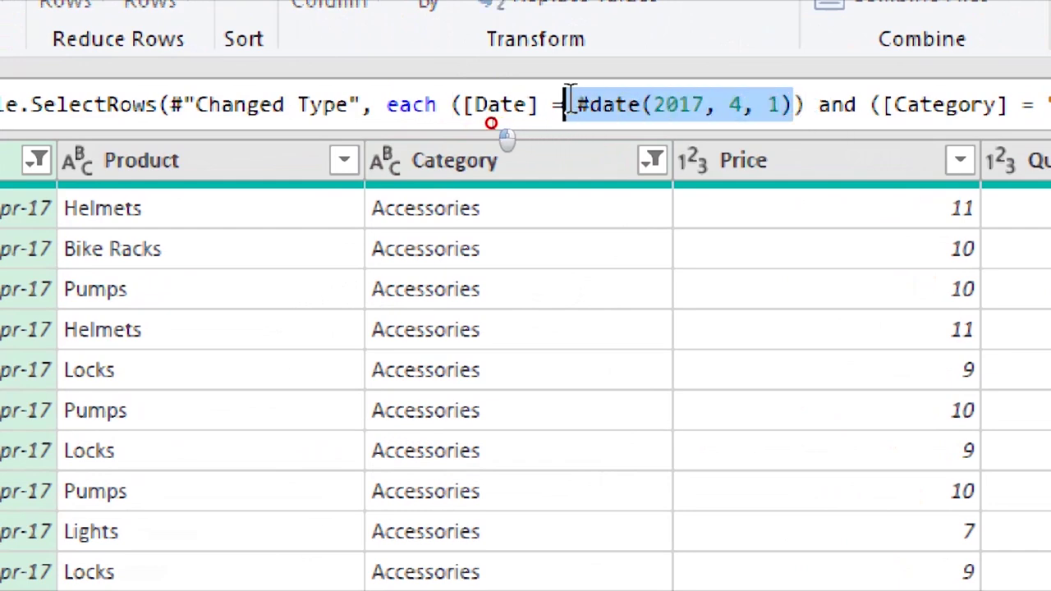
key("ctrl+v")
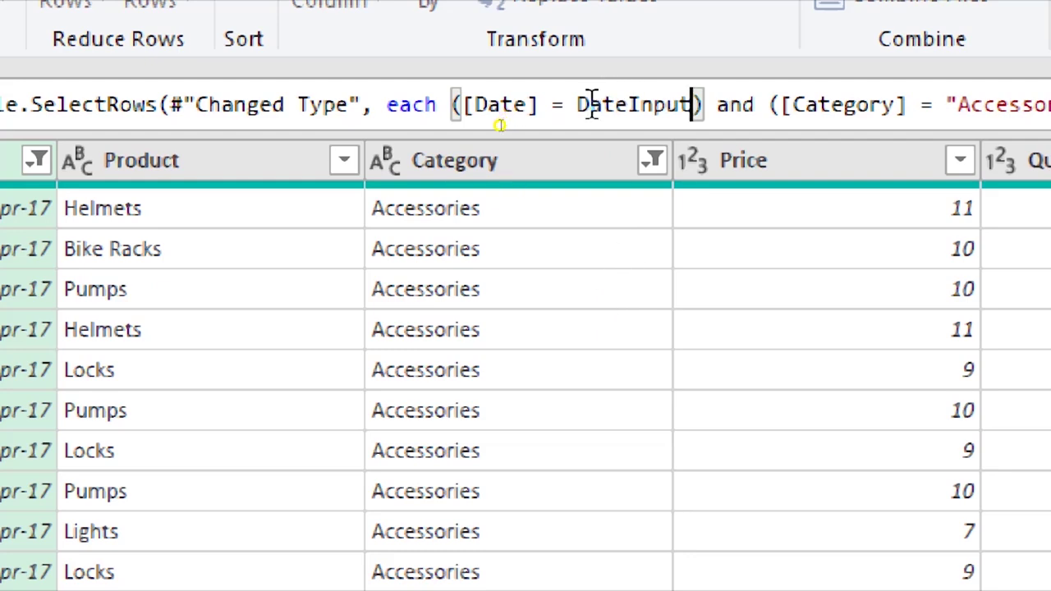
mouse_move(592, 106)
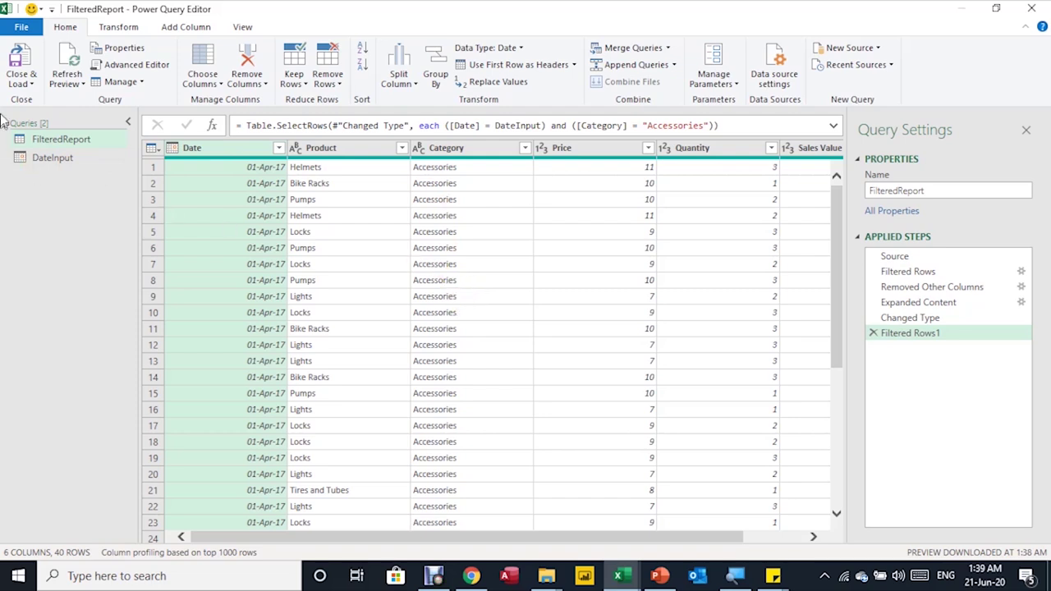
Close the query editor with the option to choose how DateInput is loaded into the workbook.
left_click(25, 84)
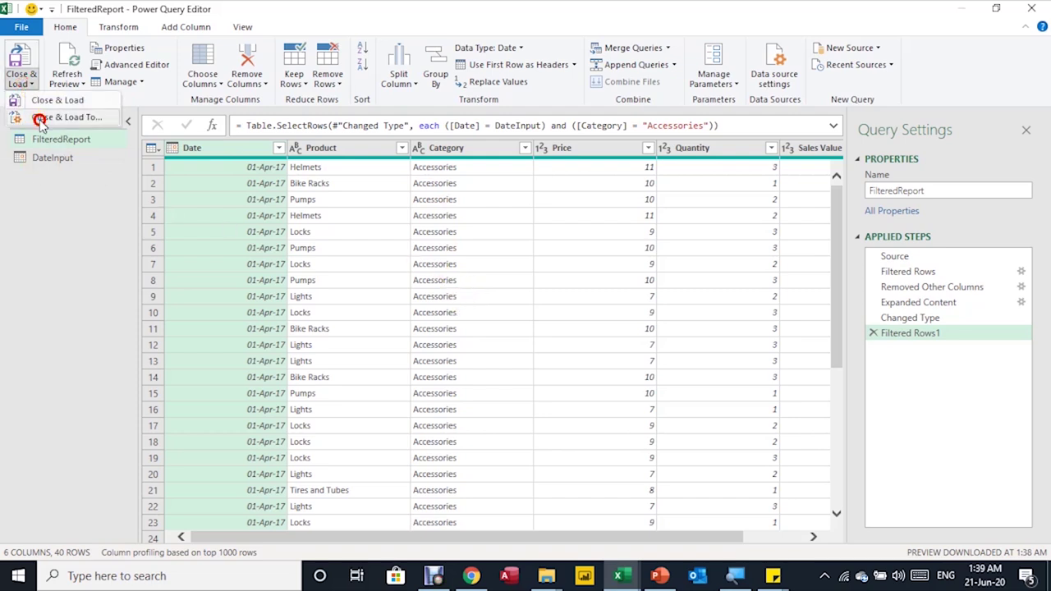
left_click(33, 102)
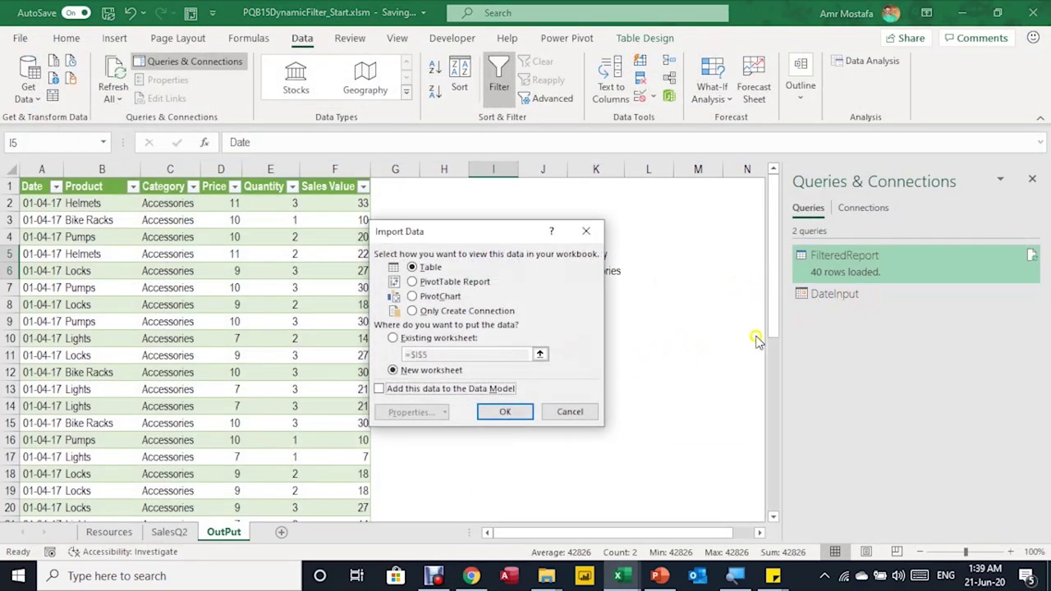
Load the DateInput query to the workbook as a connection only.
left_click(438, 312)
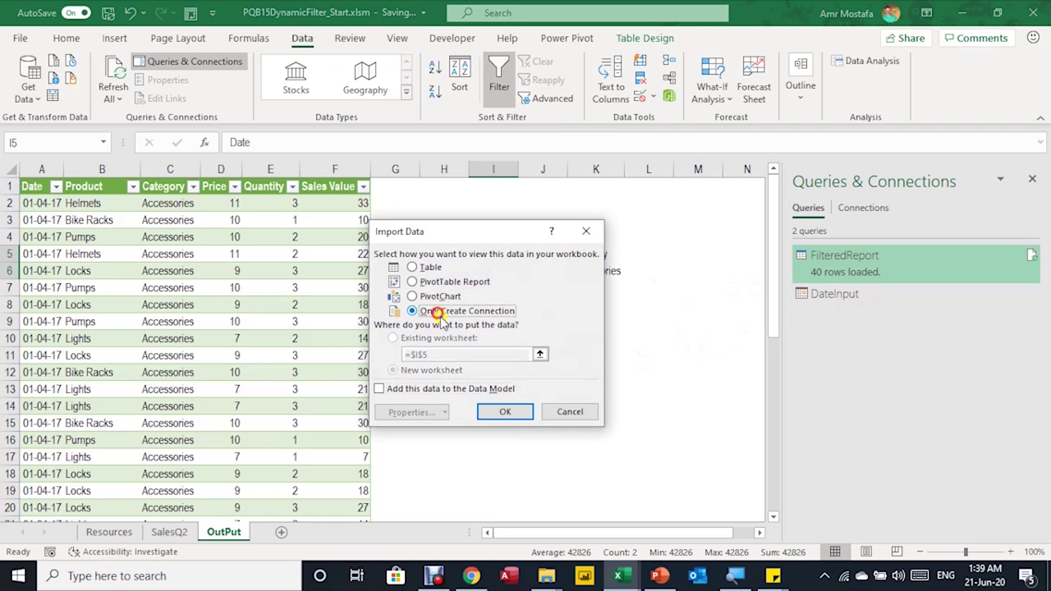
left_click(506, 411)
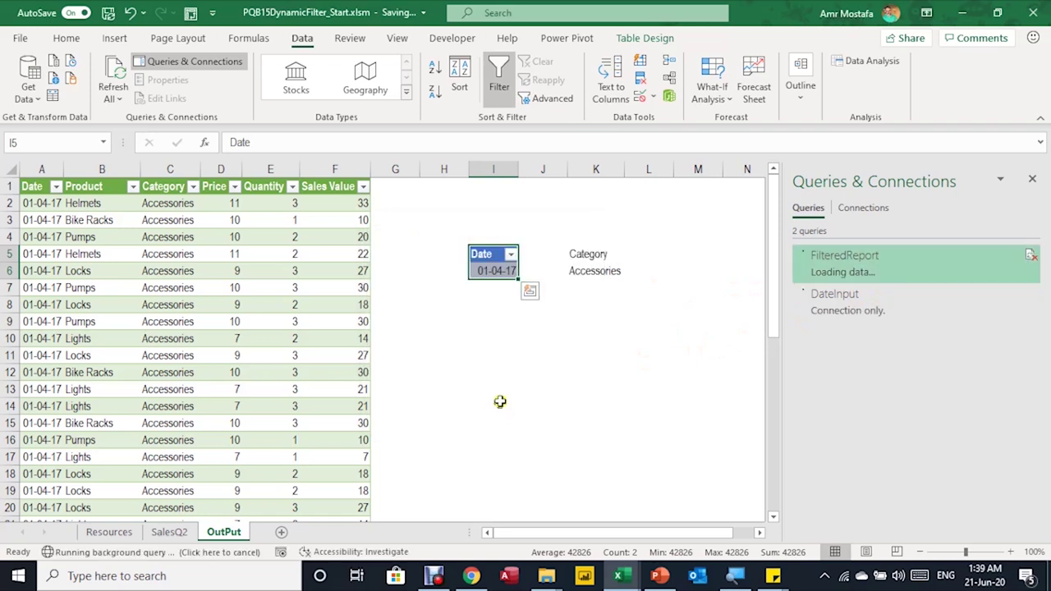
Change the date criterion in I6 to 02-04-2017 and refresh the filtered report table.
left_click(497, 272)
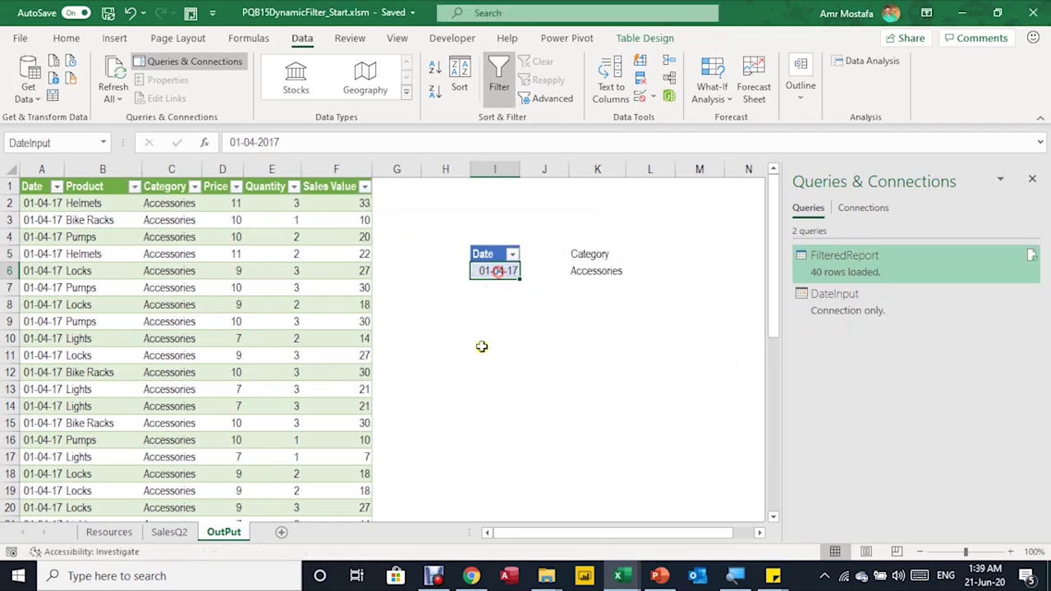
left_click(234, 141)
double_click(234, 141)
type("02")
key("Return")
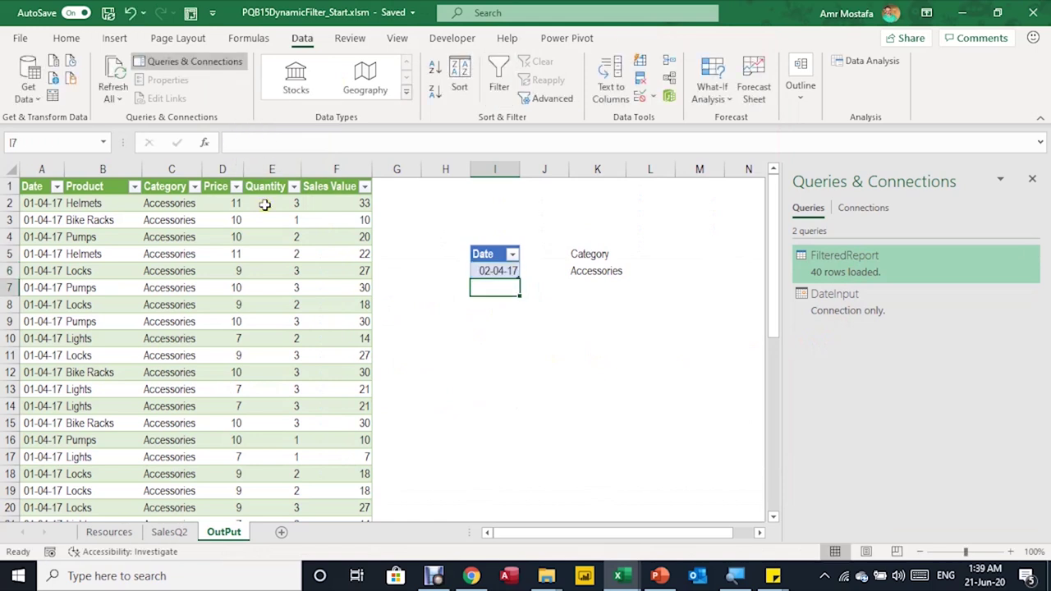
left_click(253, 267)
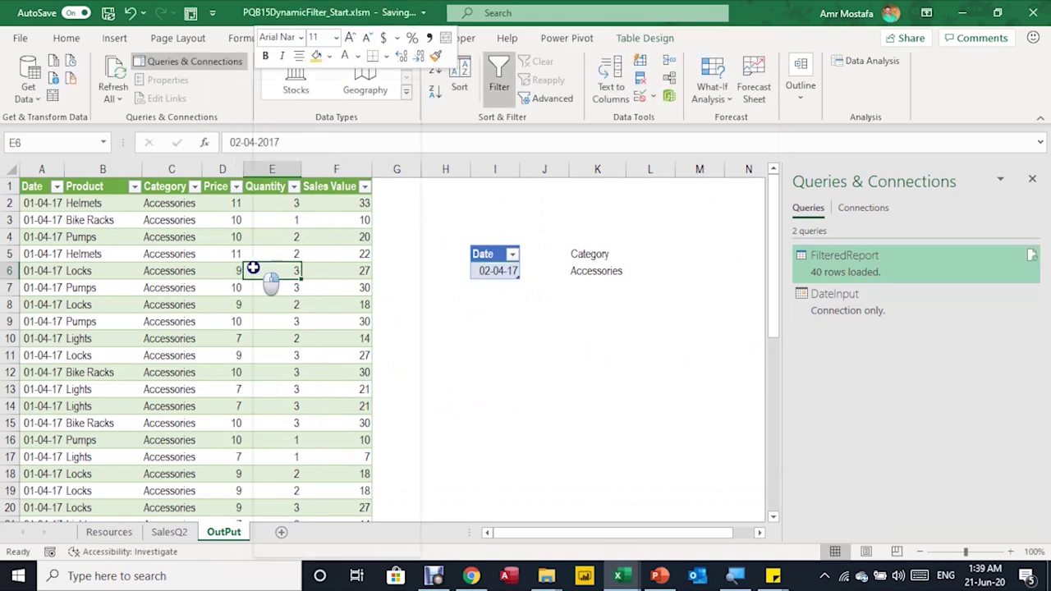
right_click(253, 267)
left_click(299, 232)
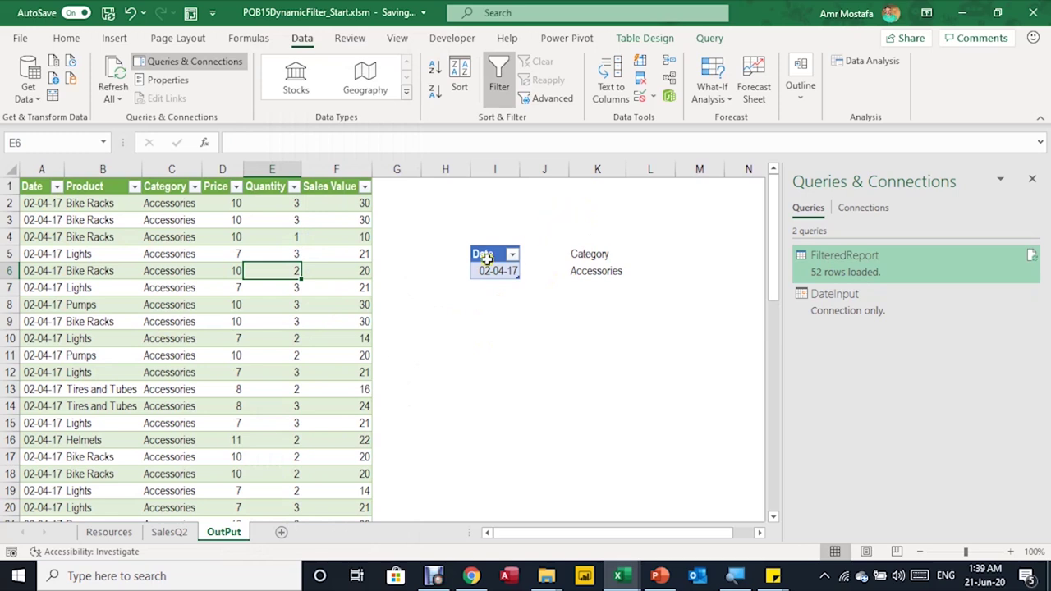
Convert the Category range K5:K6 into a table with headers.
left_click(589, 255)
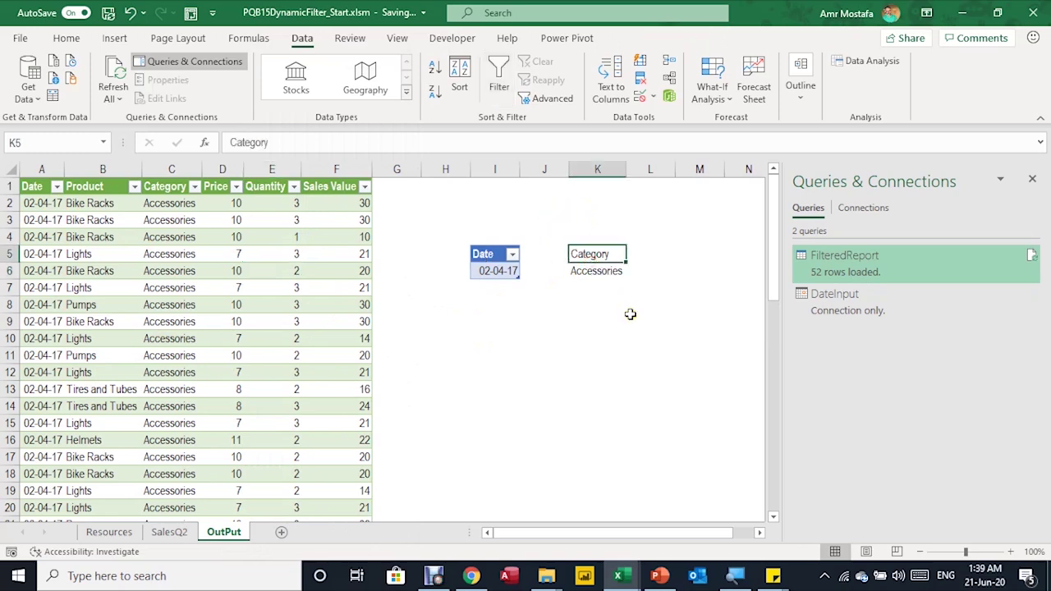
key("ctrl+t")
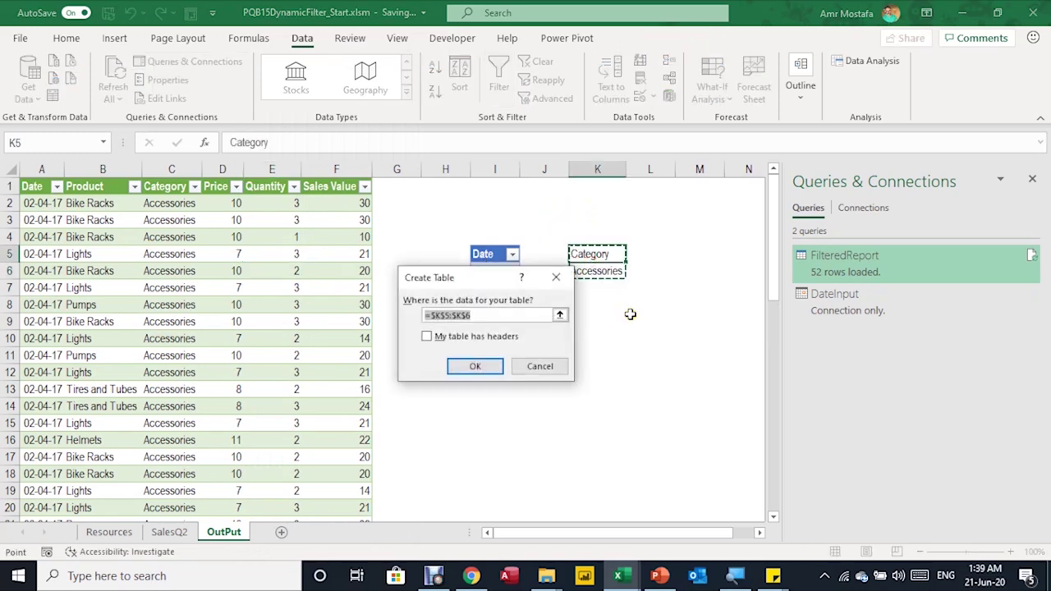
left_click(474, 337)
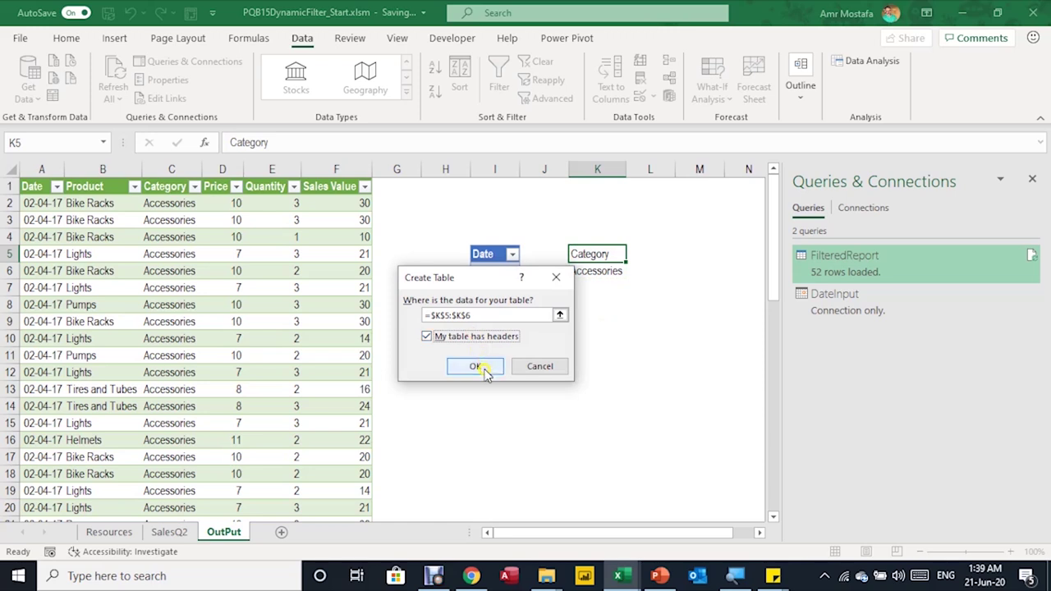
left_click(484, 367)
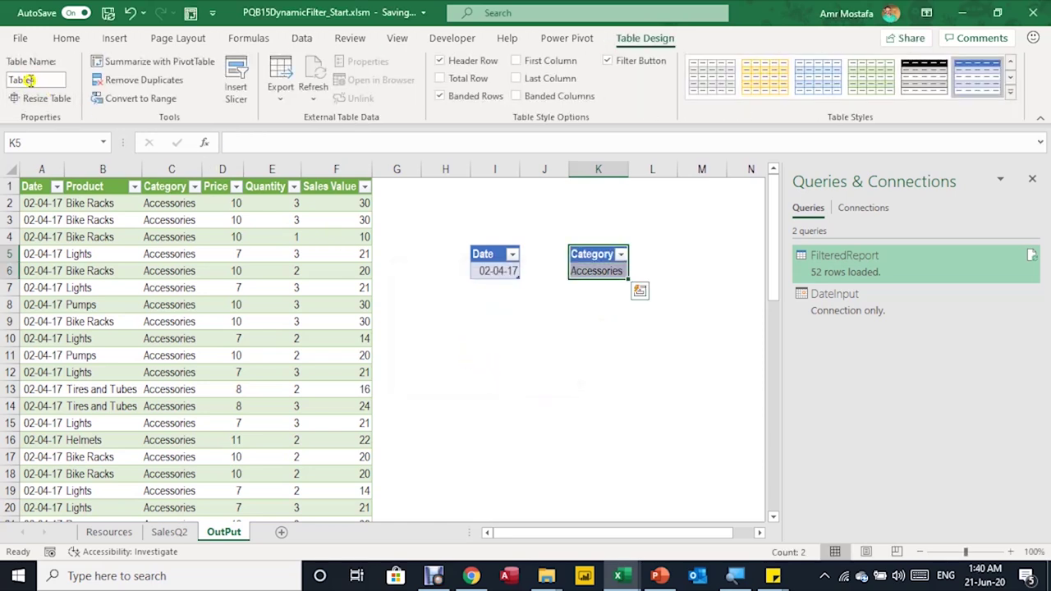
Name the new category table CategoryInput.
left_click(618, 256)
left_click(29, 80)
type("Category")
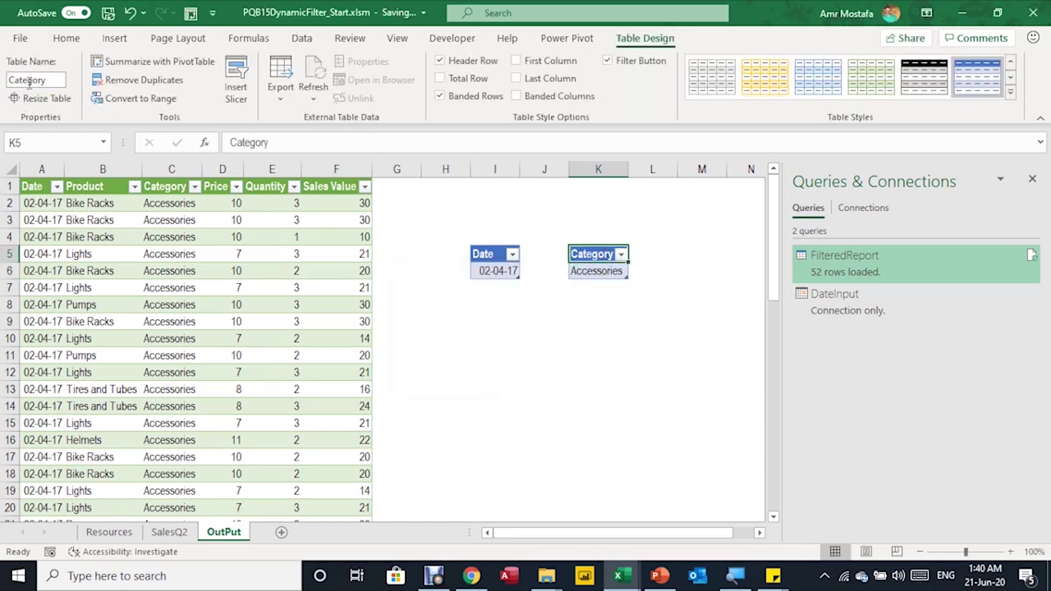
type("Input")
key("Return")
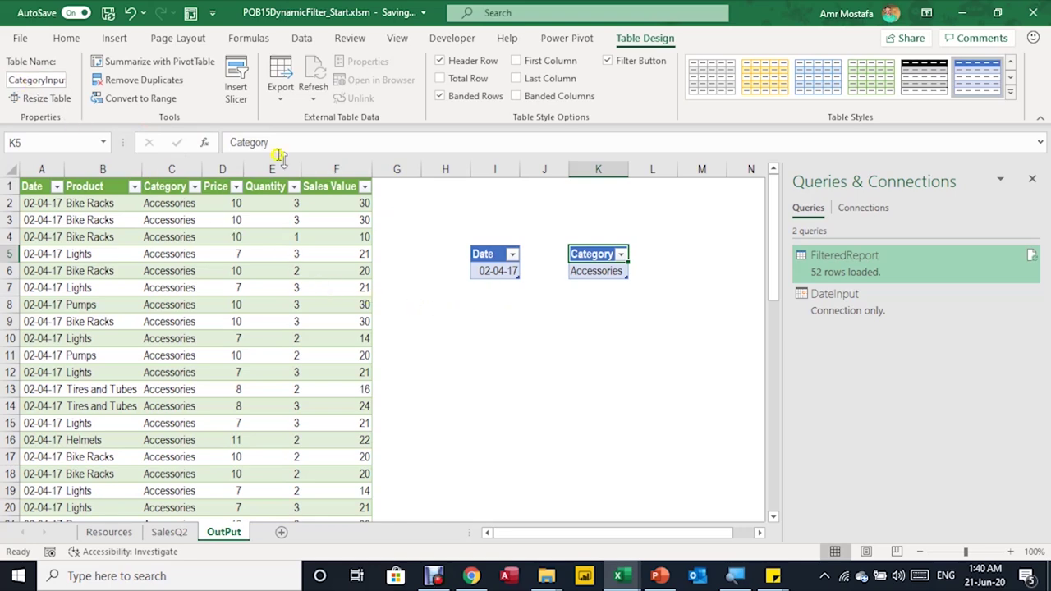
Load the CategoryInput table into Power Query without its Changed Type step and drill down into the Accessories value.
left_click(301, 38)
left_click(53, 96)
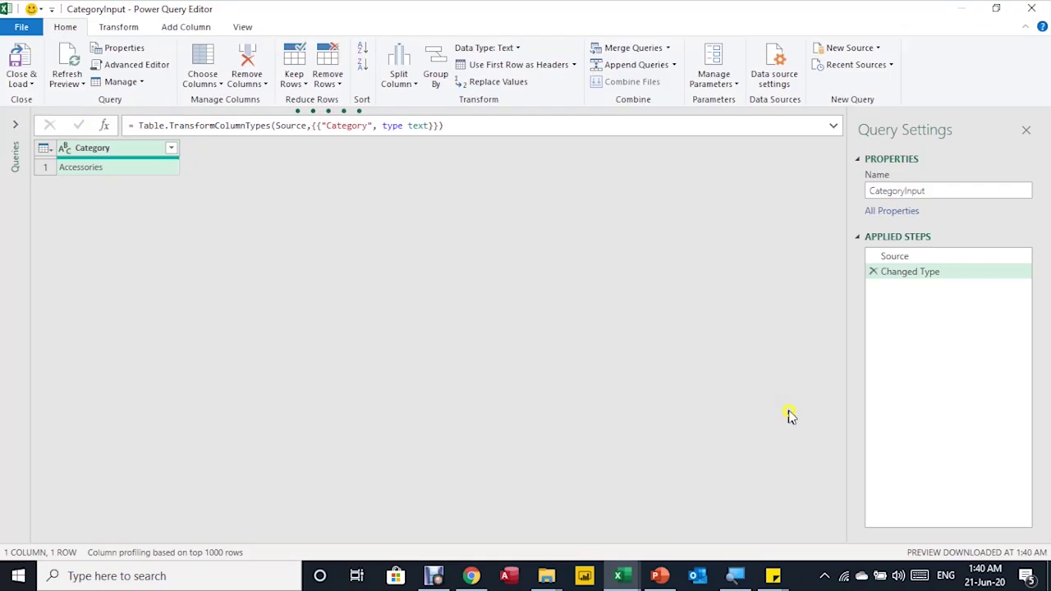
left_click(874, 273)
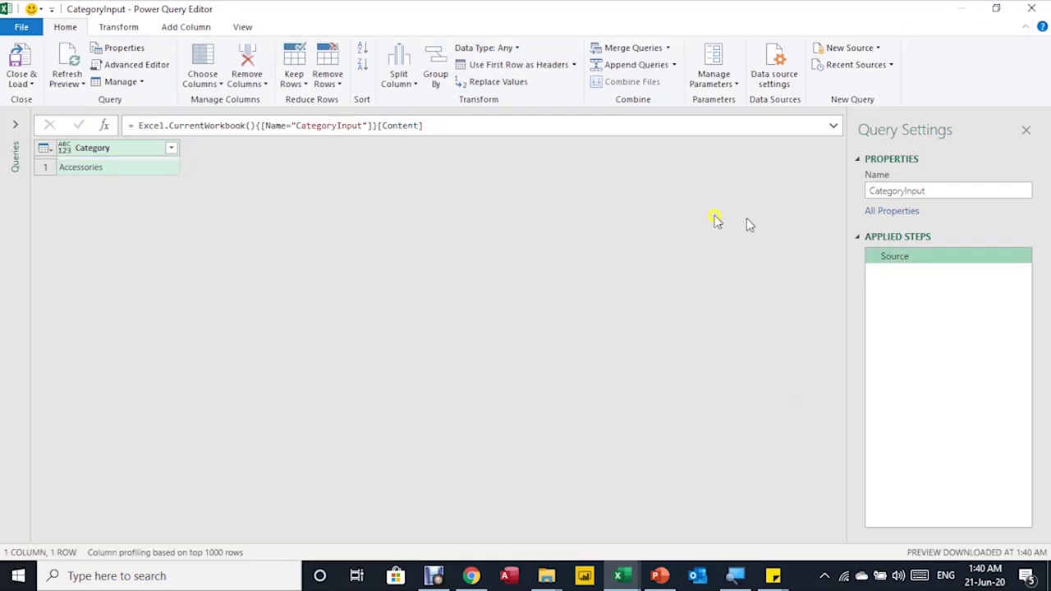
right_click(105, 169)
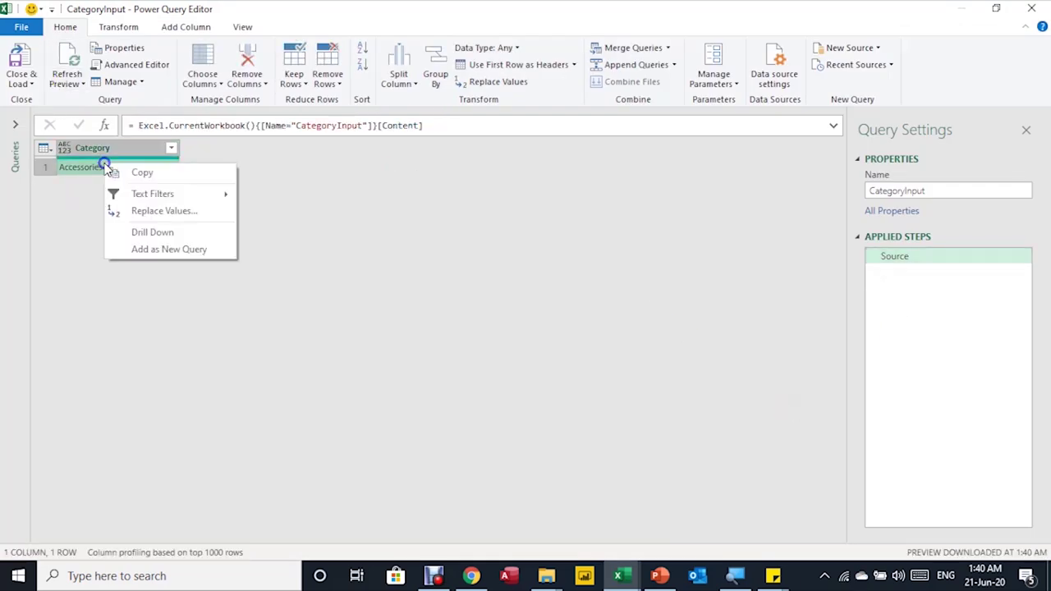
left_click(148, 230)
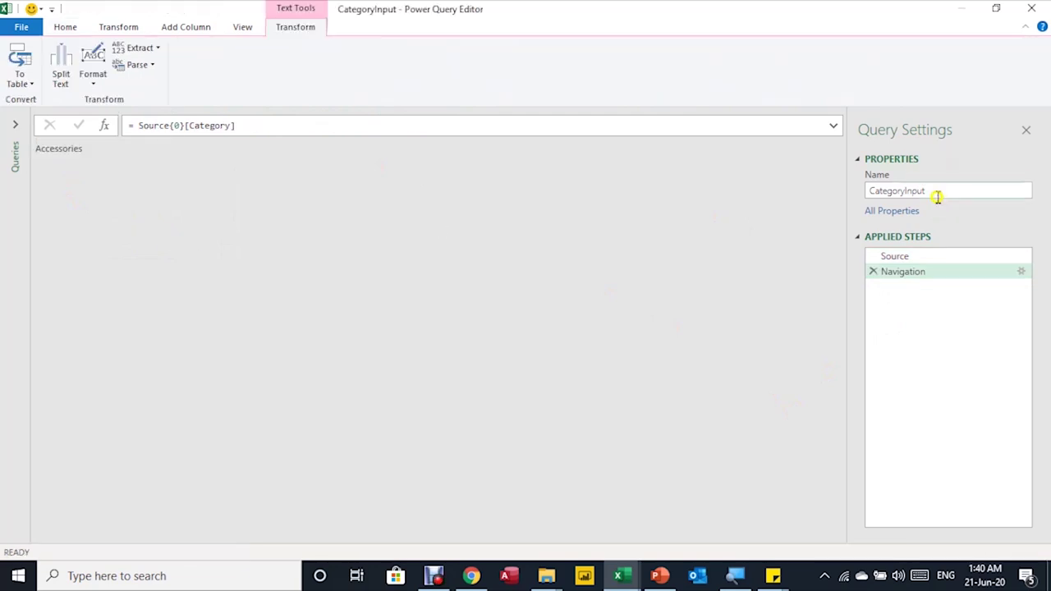
Replace the fixed "Accessories" value in the FilteredReport row filter formula with the query name CategoryInput.
left_click_drag(929, 192, 861, 189)
key("ctrl+c")
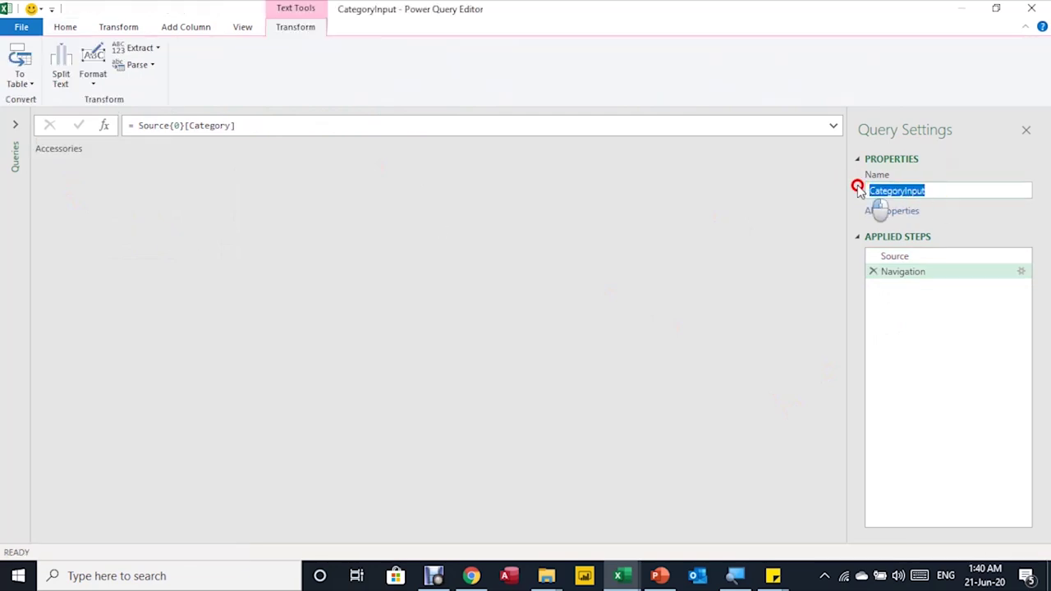
left_click(14, 125)
left_click(54, 140)
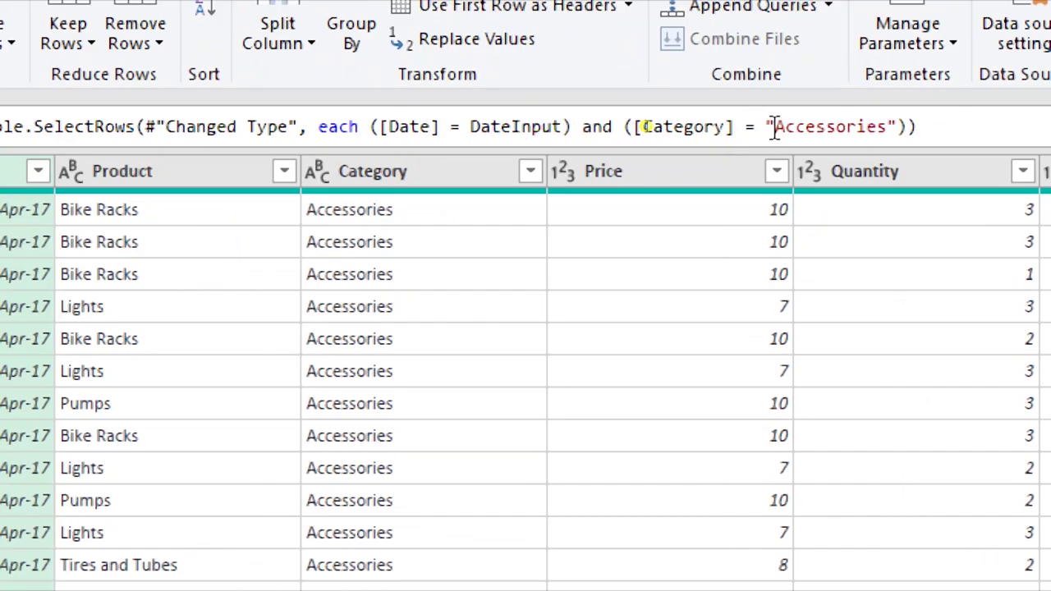
left_click(855, 127)
double_click(855, 128)
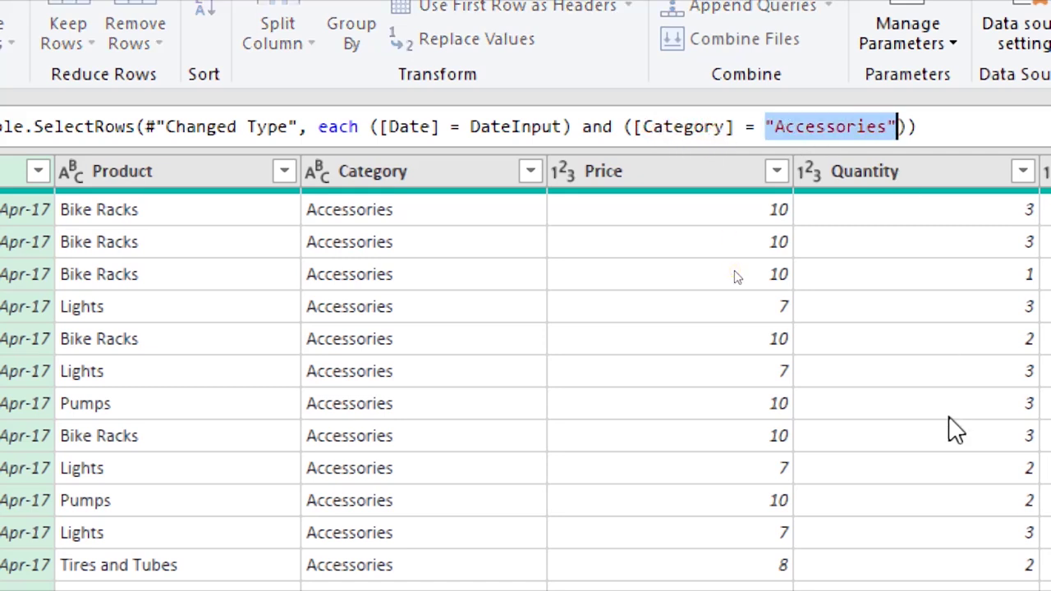
key("ctrl+v")
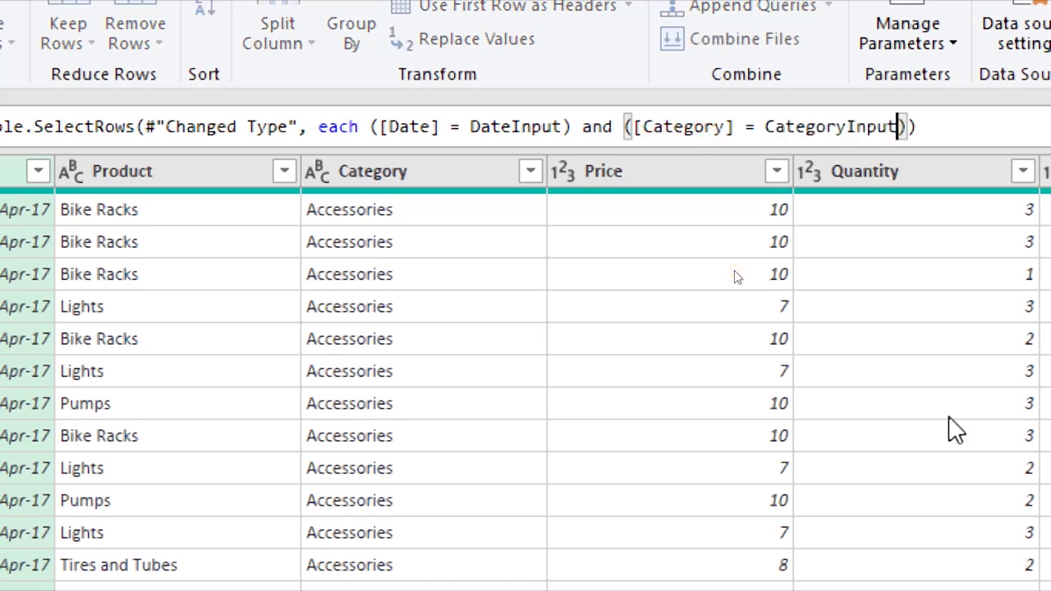
left_click(952, 427)
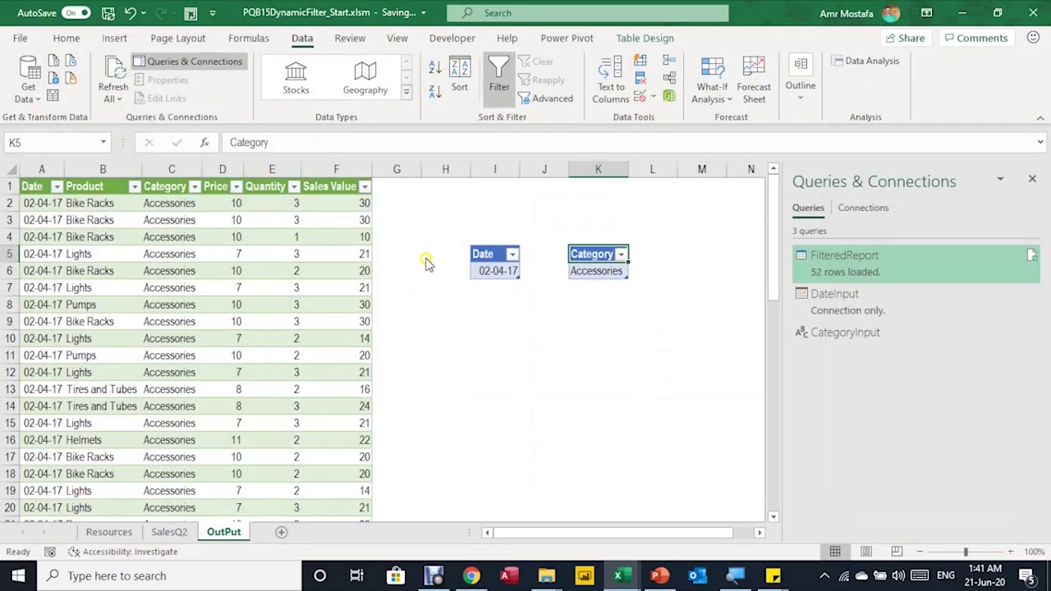
Load the CategoryInput query to the workbook as a connection only.
left_click(435, 308)
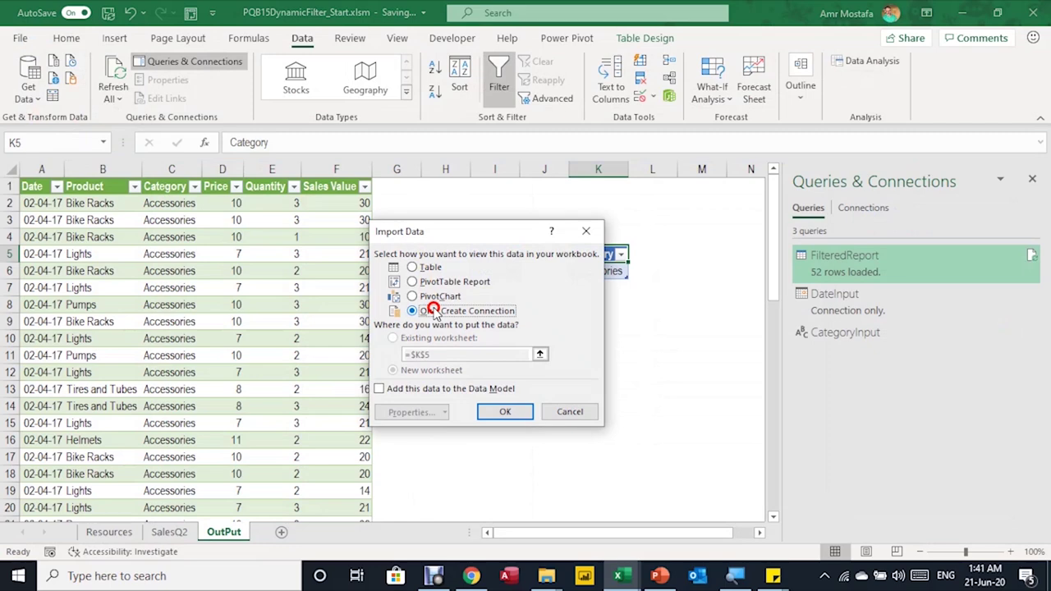
left_click(505, 411)
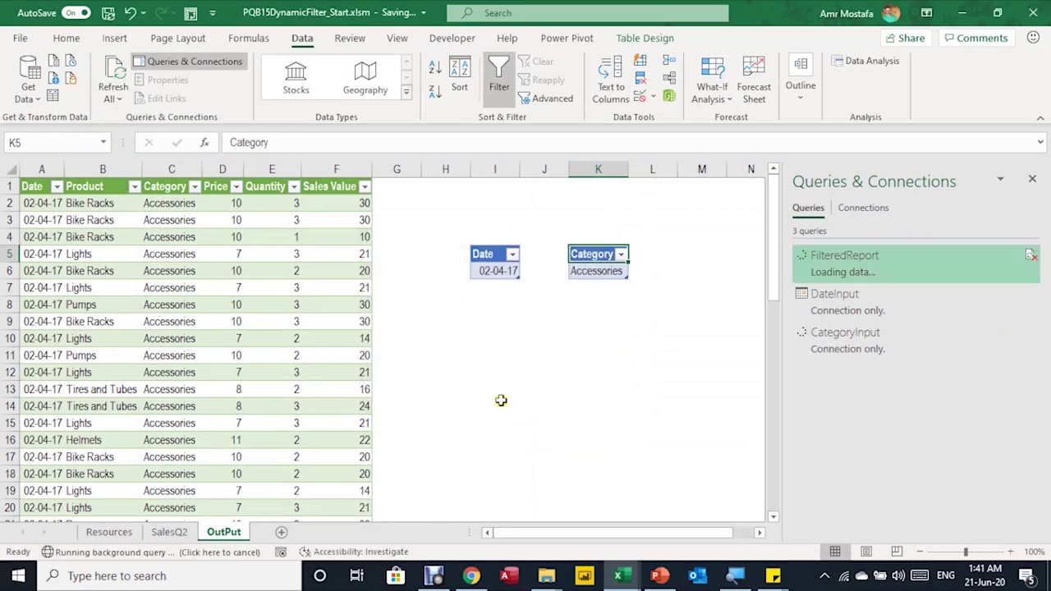
Change the category criterion in K6 to Bikes and refresh the filtered report table.
left_click(583, 275)
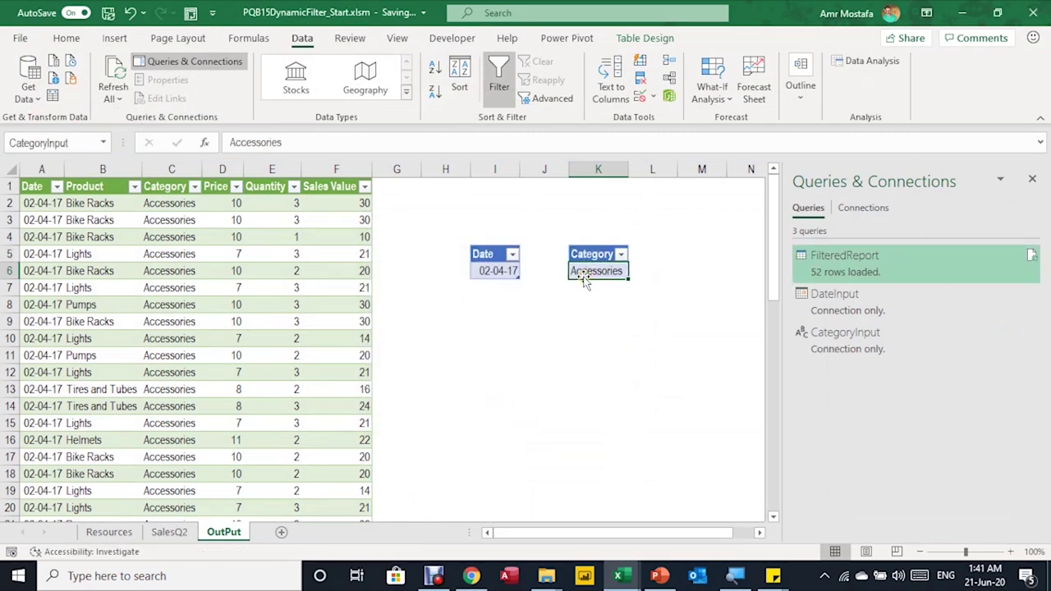
type("Bik")
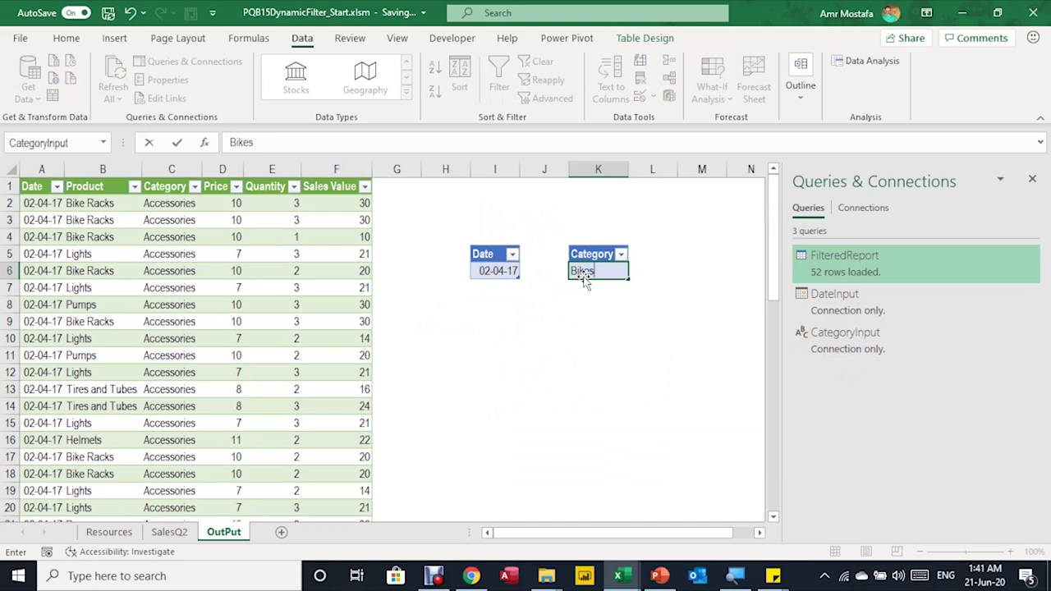
key("Return")
left_click(187, 246)
right_click(187, 247)
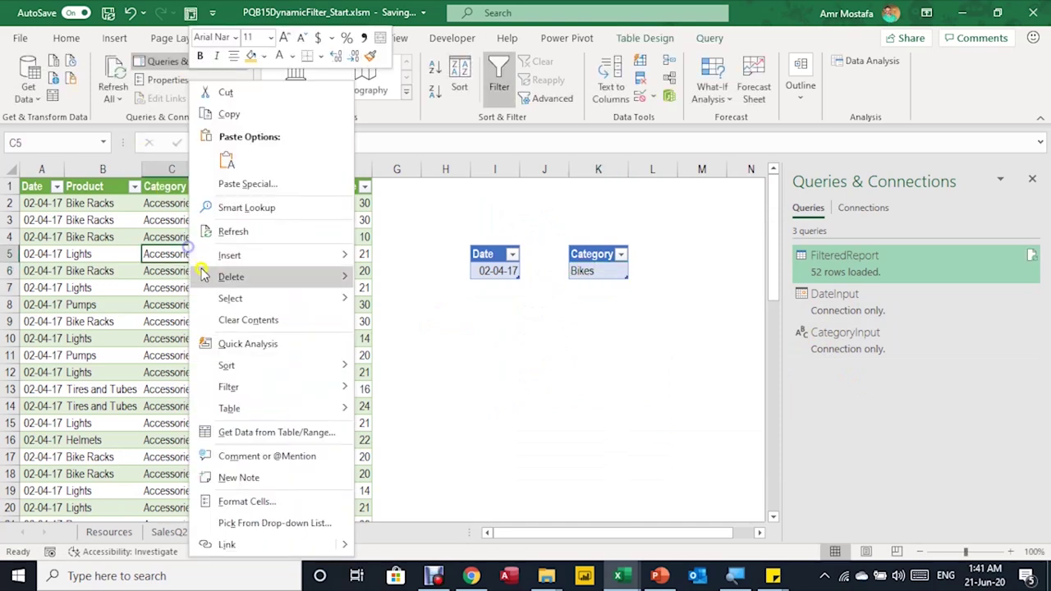
left_click(230, 230)
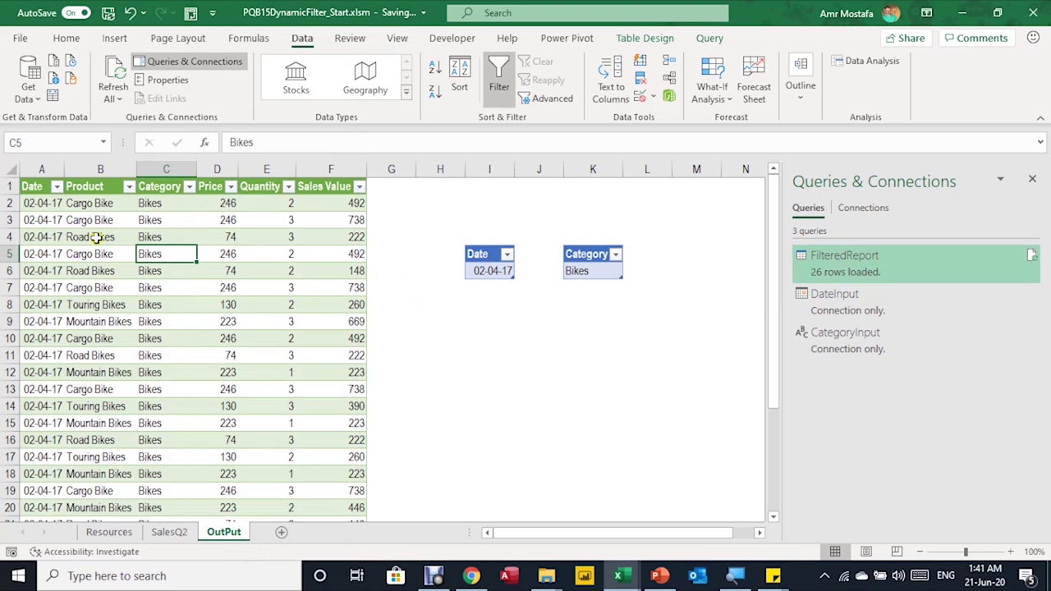
left_click(41, 219)
left_click(149, 237)
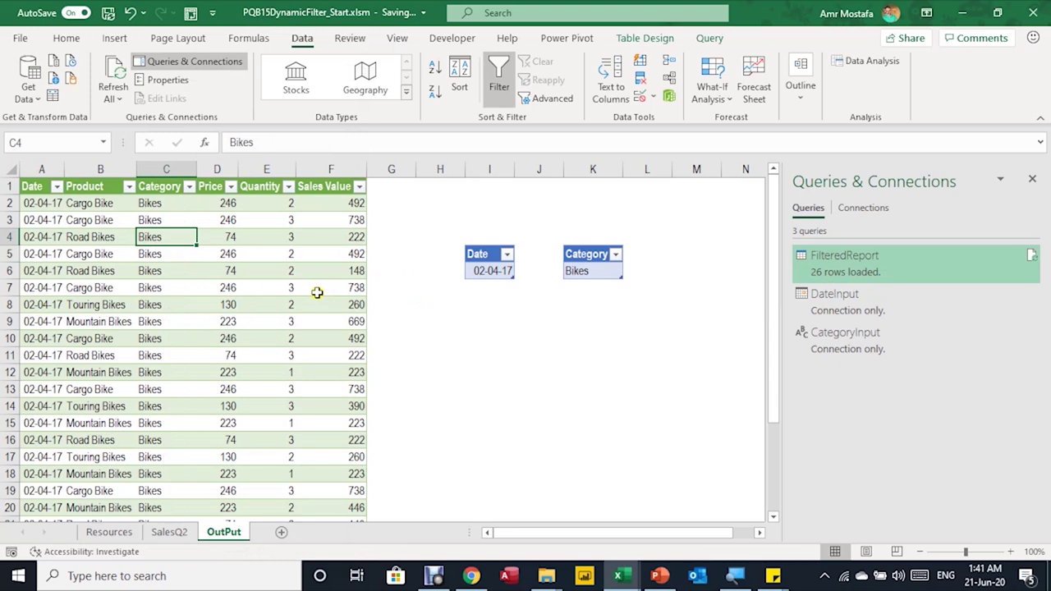
left_click(586, 272)
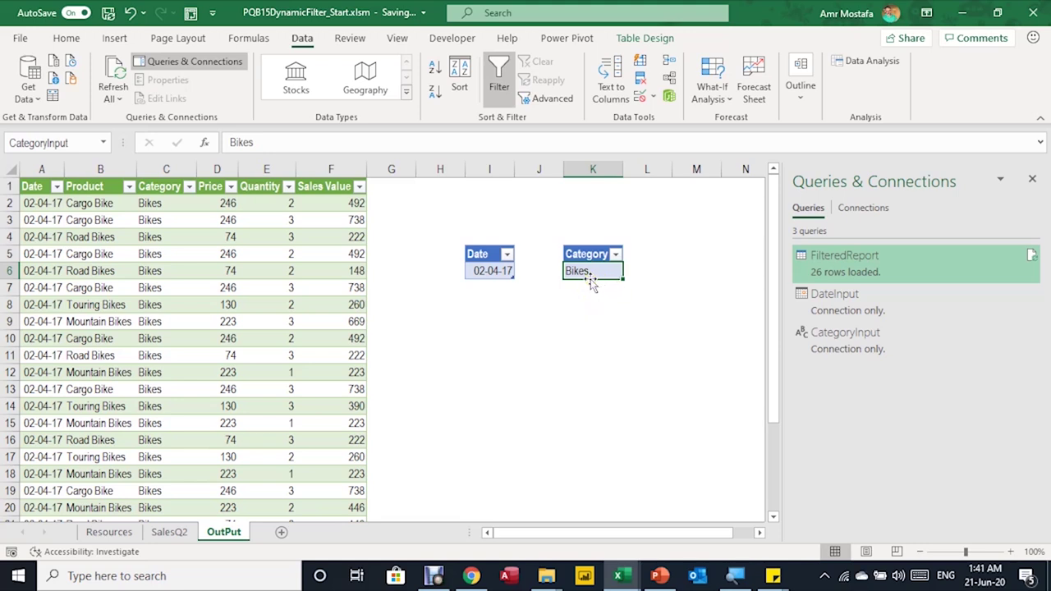
left_click(489, 275)
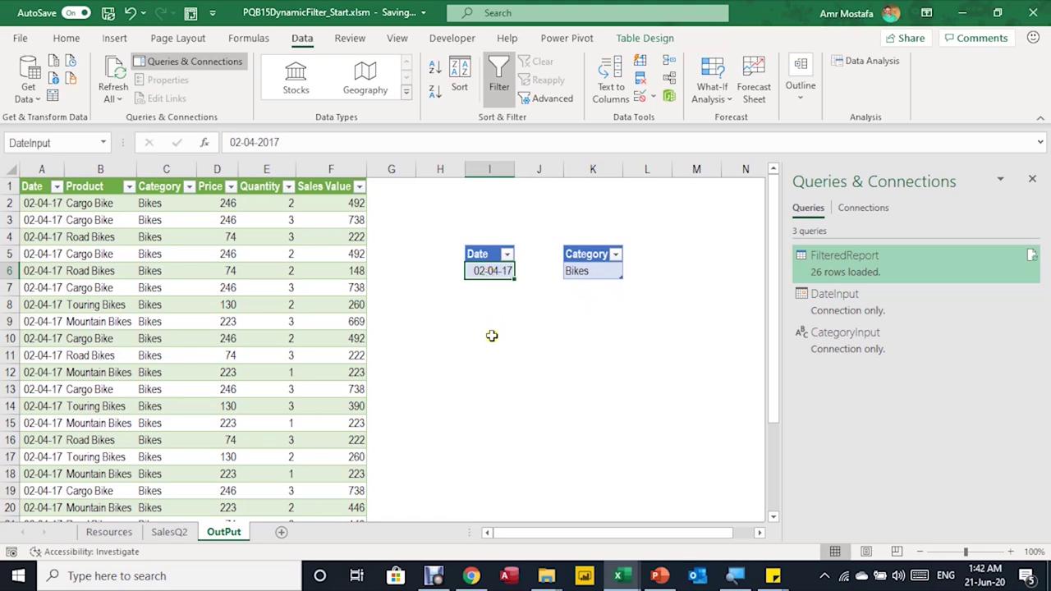
left_click(585, 272)
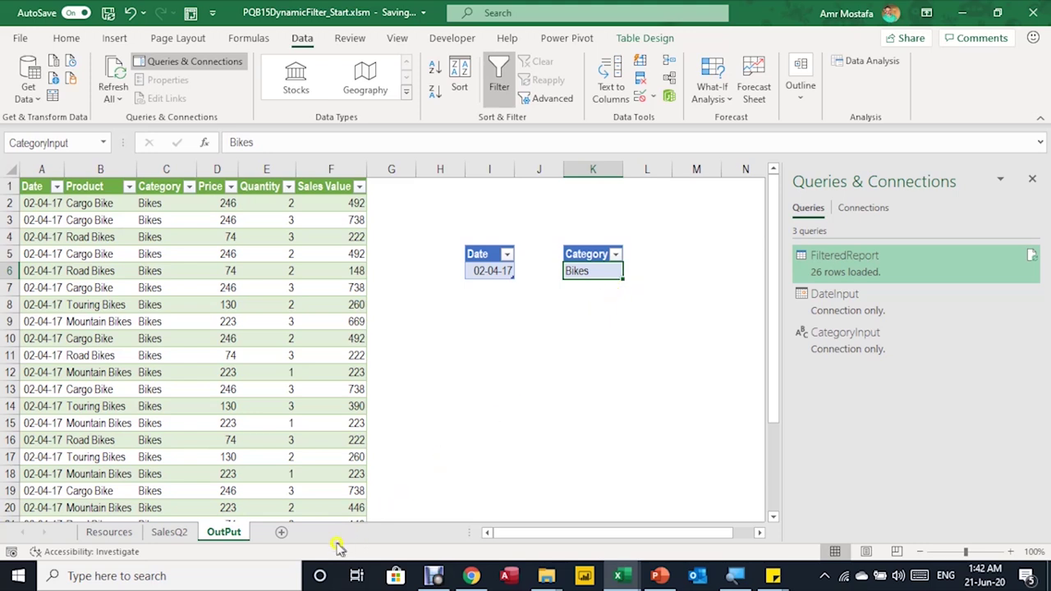
left_click(109, 532)
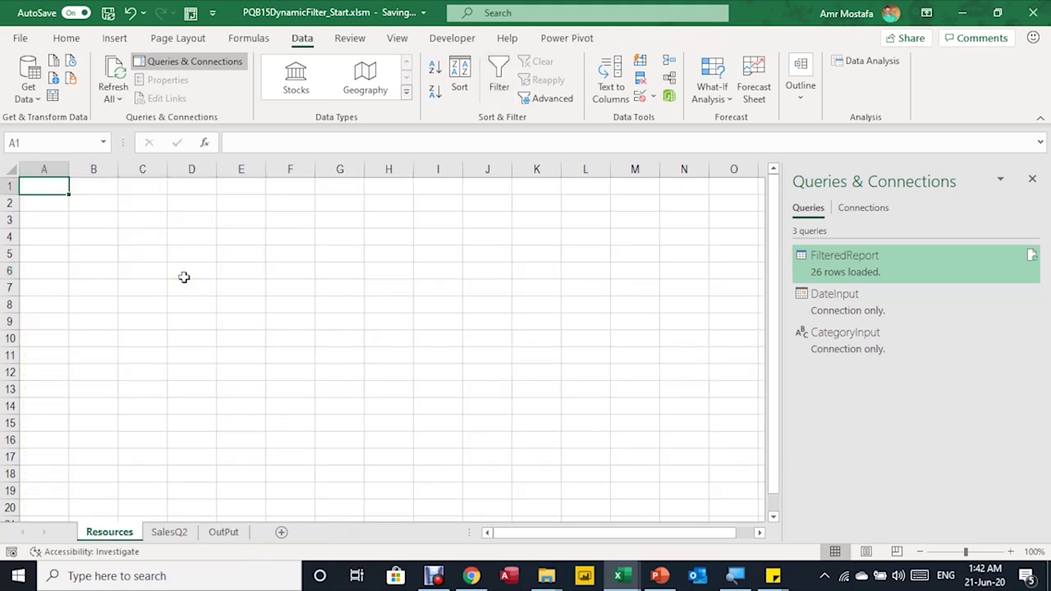
Duplicate the FilteredReport query and expand the list of queries in the Power Query Editor.
left_click(860, 273)
right_click(860, 276)
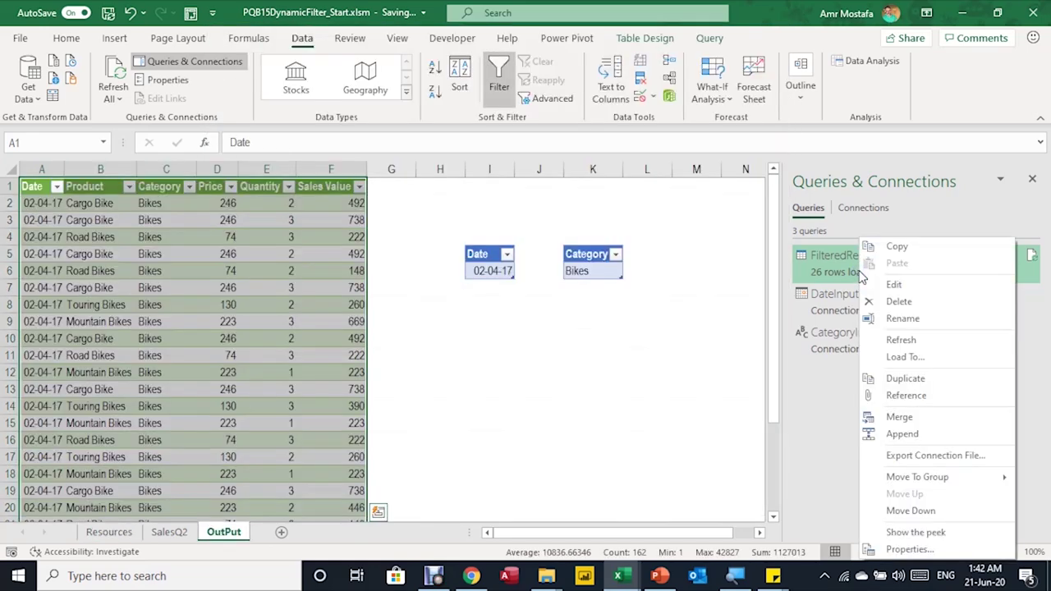
left_click(905, 378)
left_click(892, 364)
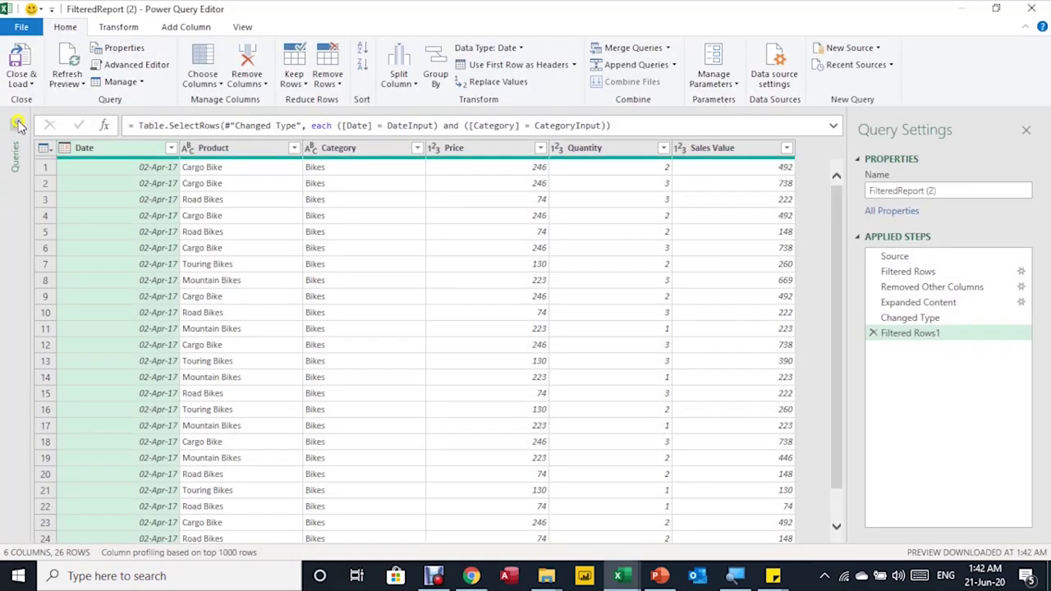
left_click(17, 121)
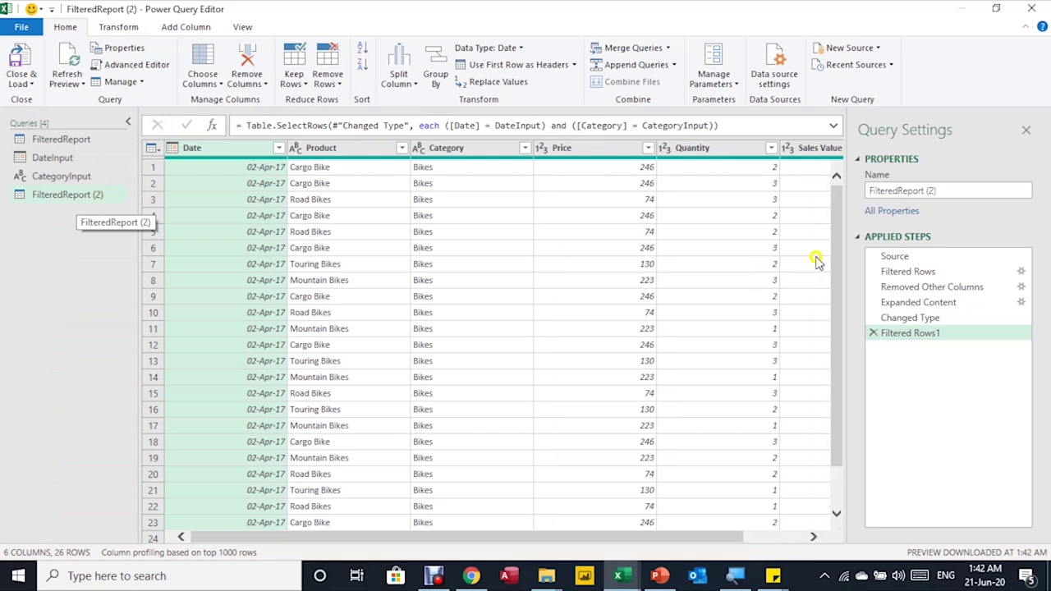
Rename the duplicated FilteredReport (2) query as CategoryList.
left_click_drag(939, 193, 807, 195)
type("CategoryList")
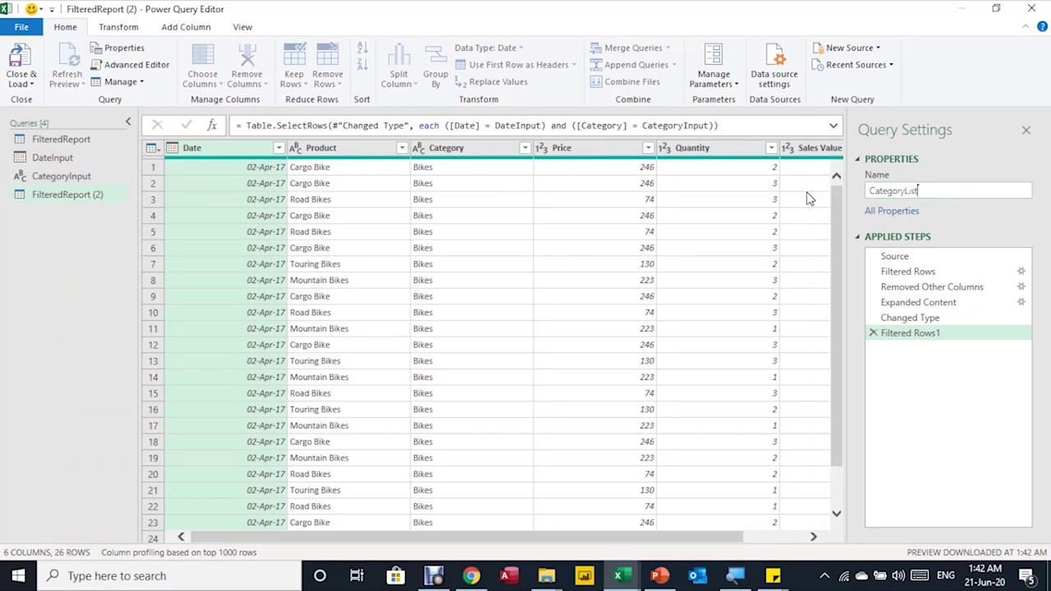
key("Return")
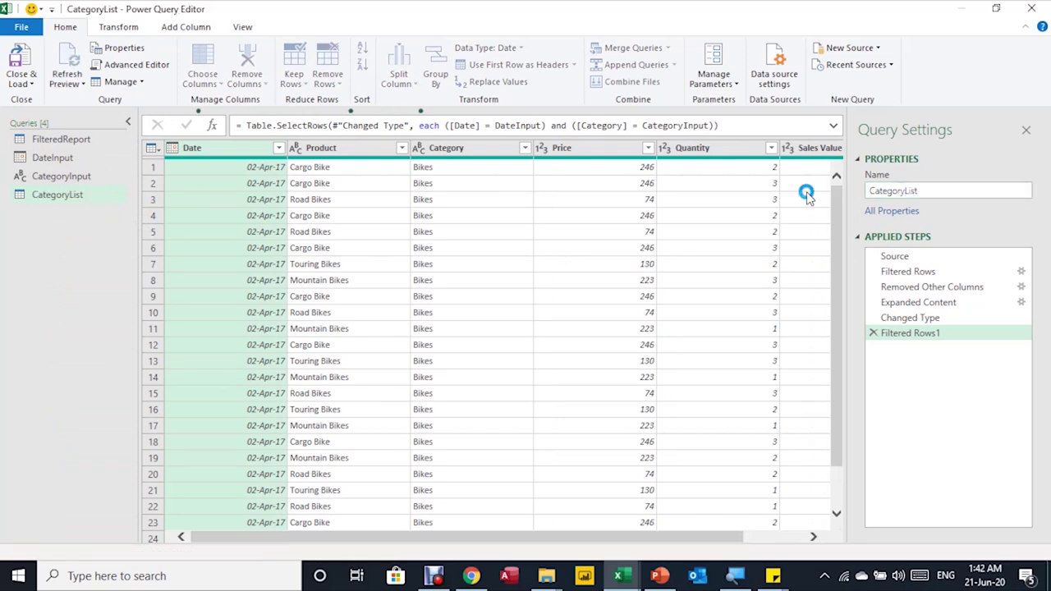
Review the CategoryList query's earlier applied steps and edit its Expanded Content step to expand only the Category column.
left_click(921, 258)
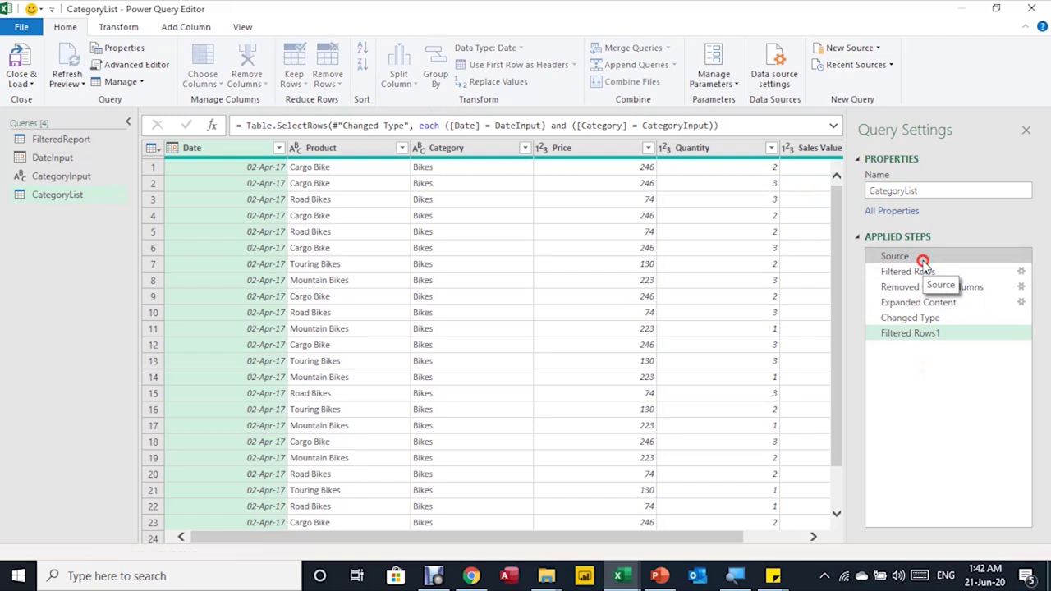
left_click(925, 276)
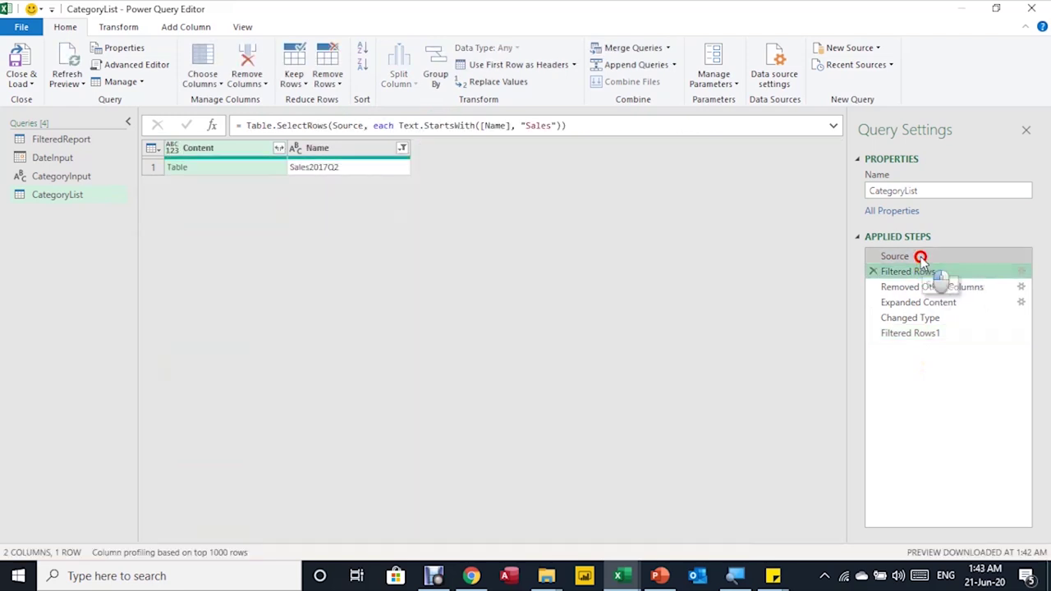
left_click(920, 258)
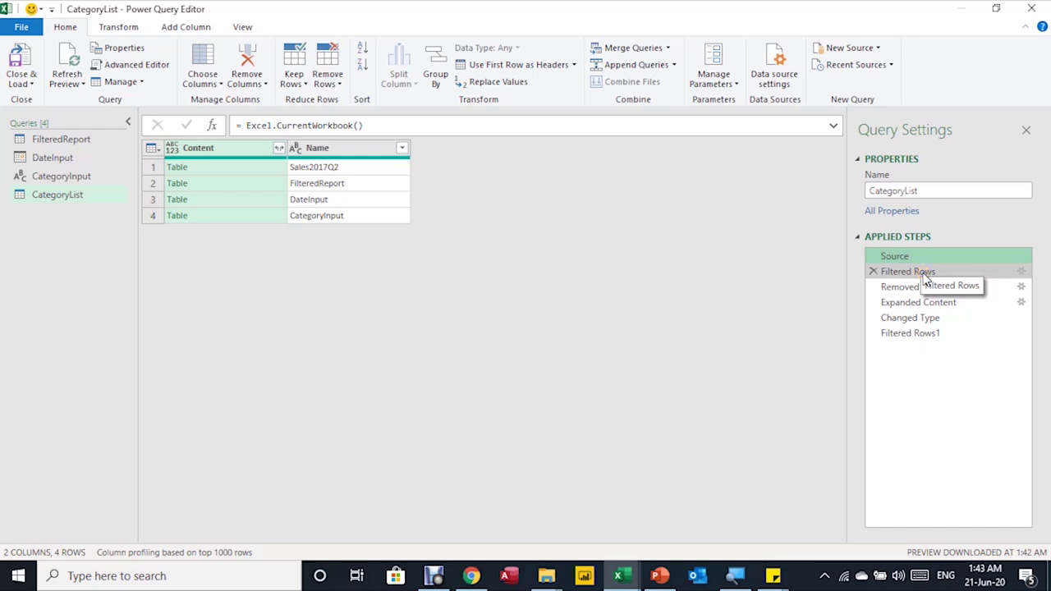
left_click(928, 272)
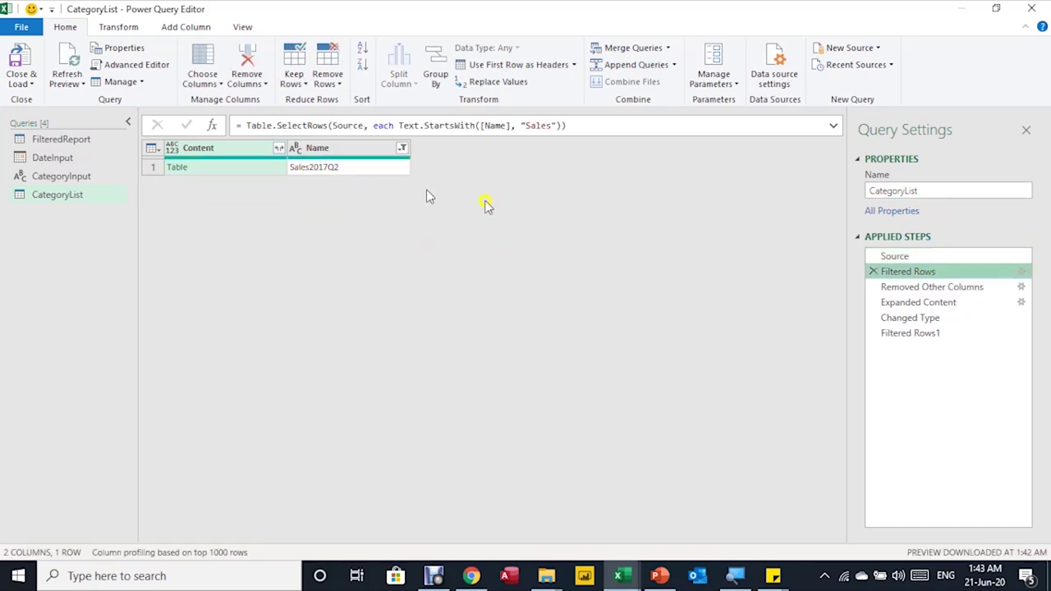
left_click(912, 290)
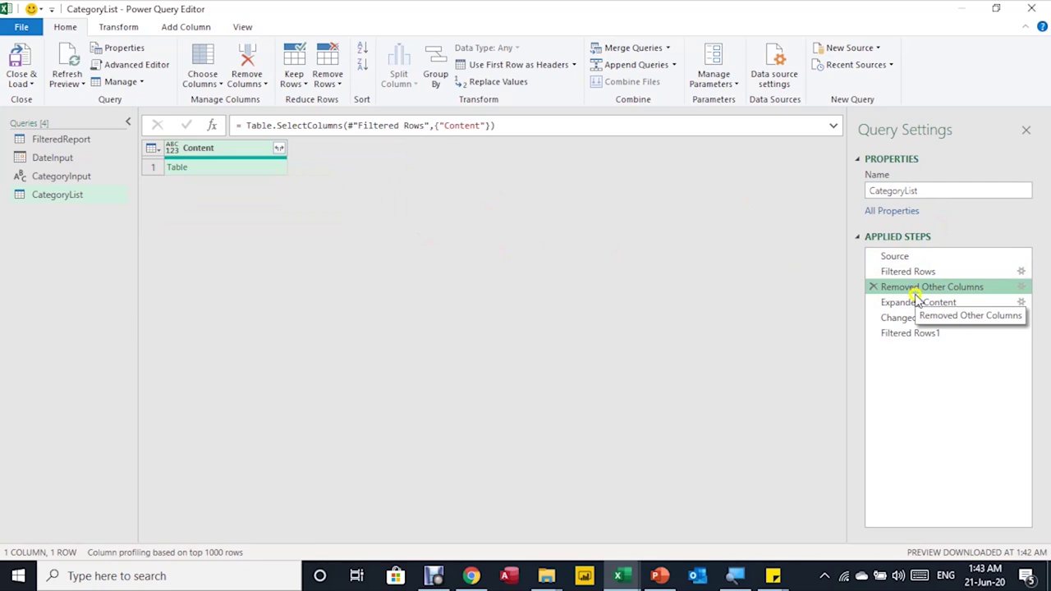
left_click(918, 303)
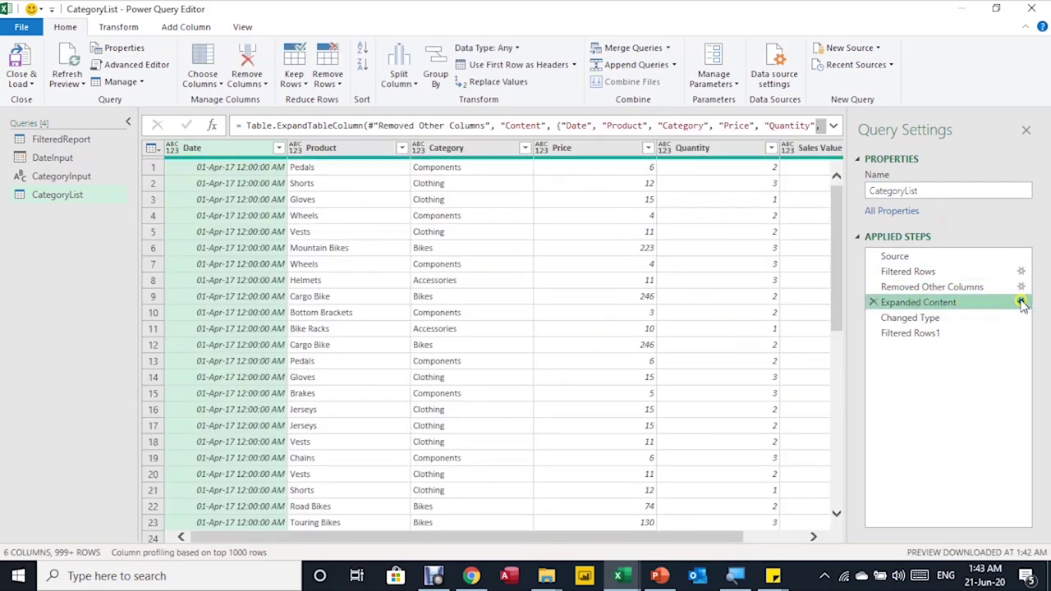
left_click(1022, 304)
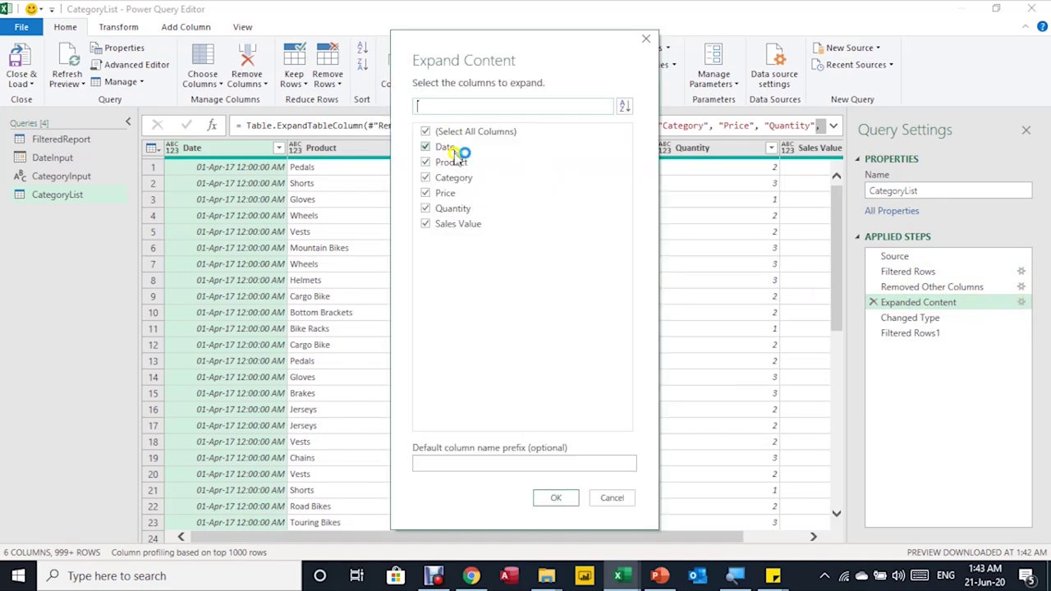
left_click(427, 132)
left_click(427, 178)
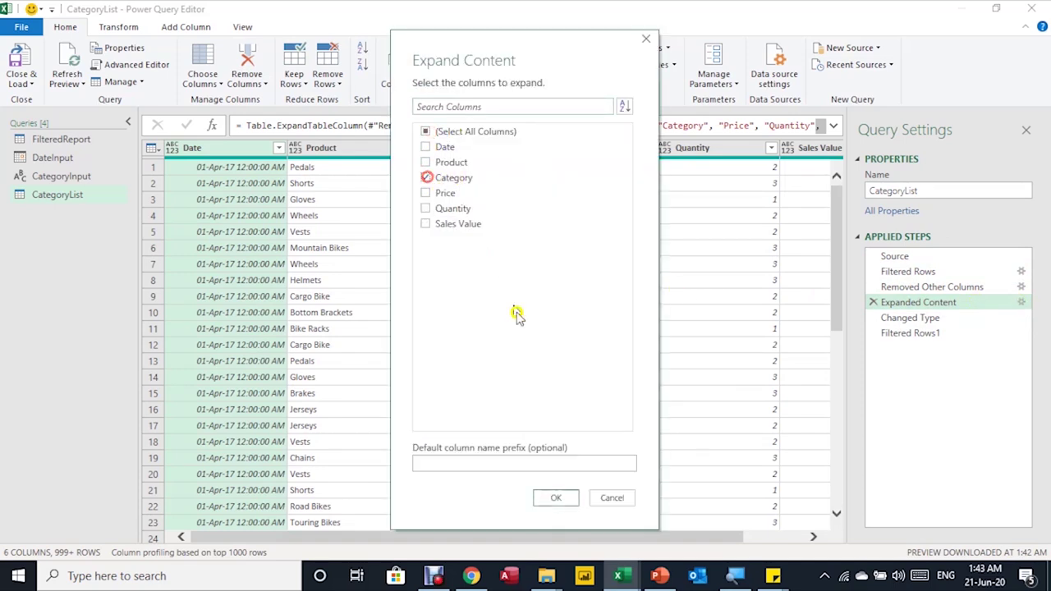
left_click(556, 497)
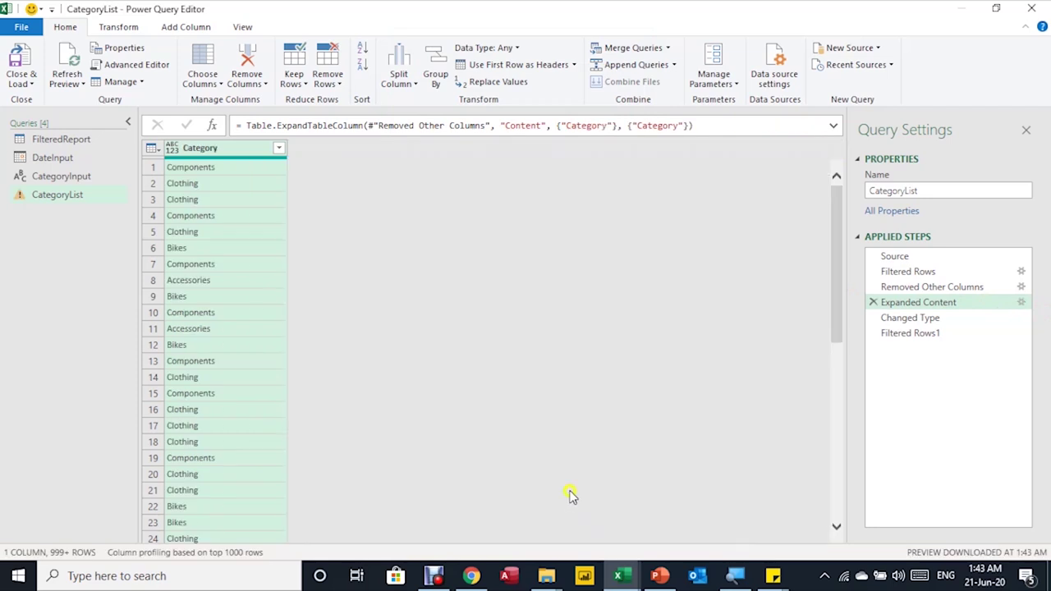
Delete the Changed Type and Filtered Rows1 steps from the CategoryList query.
left_click(903, 316)
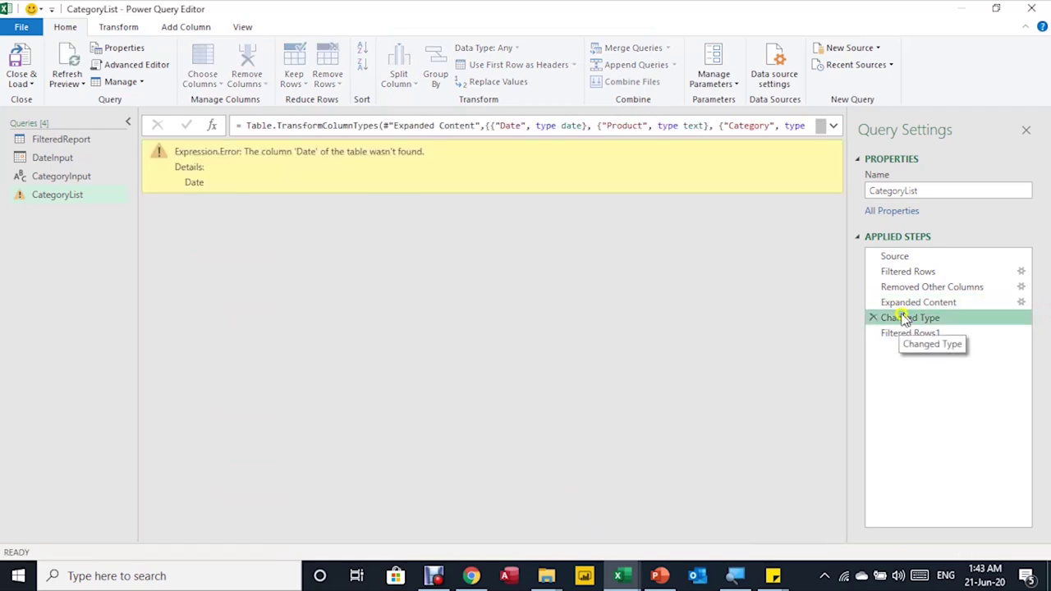
left_click(871, 318)
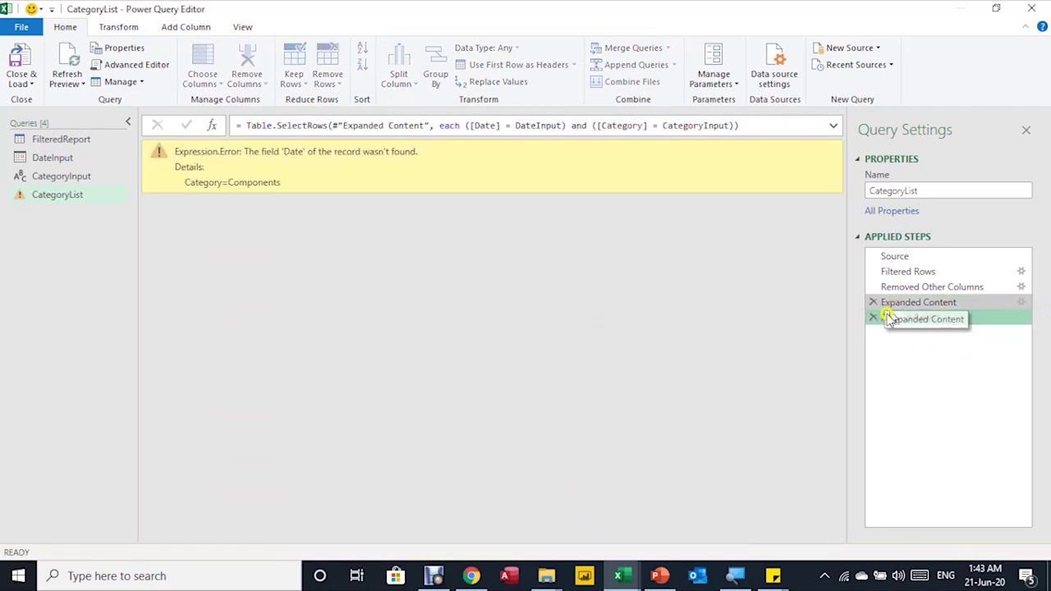
left_click(871, 319)
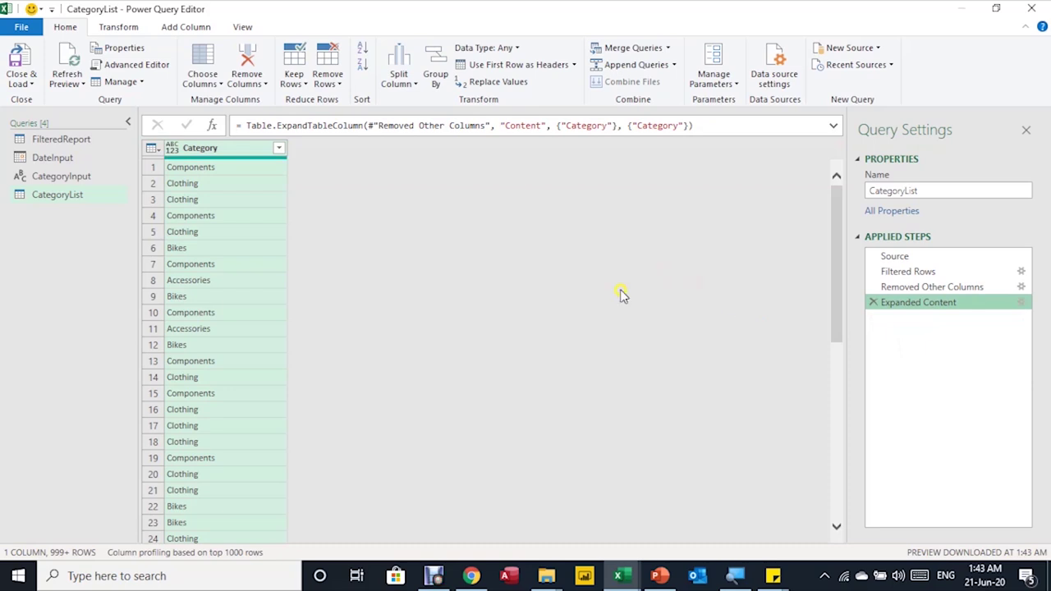
Set the Category column's data type to Text and remove its duplicate rows.
left_click(177, 141)
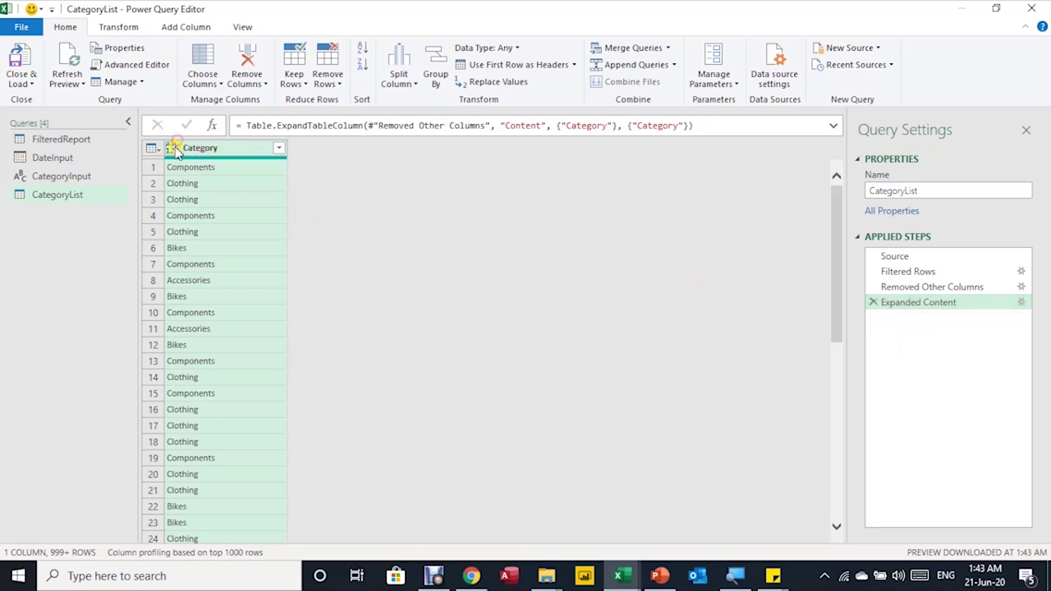
left_click(175, 149)
left_click(201, 329)
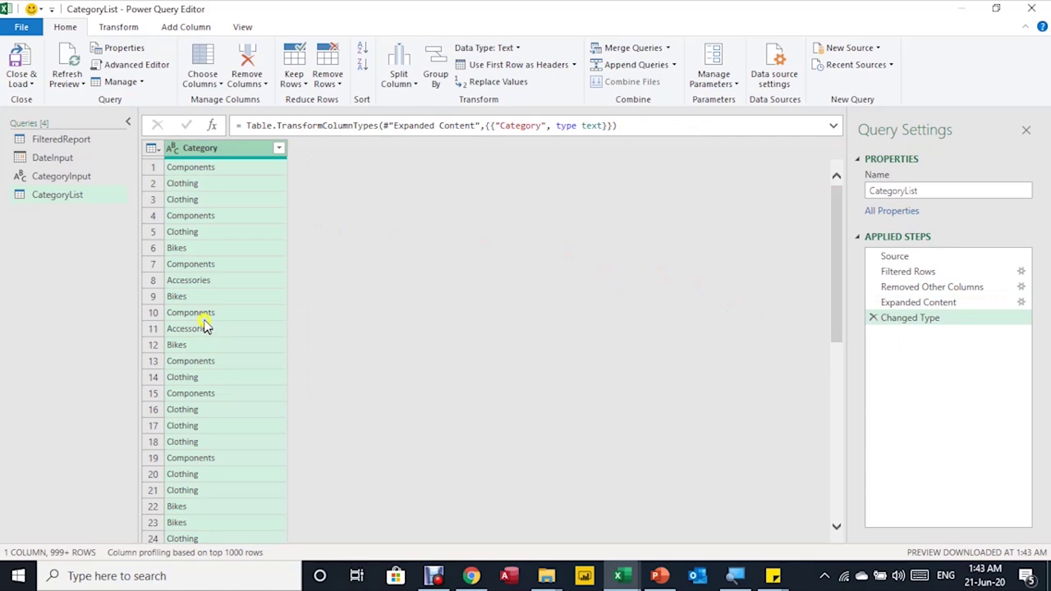
left_click(326, 86)
left_click(348, 136)
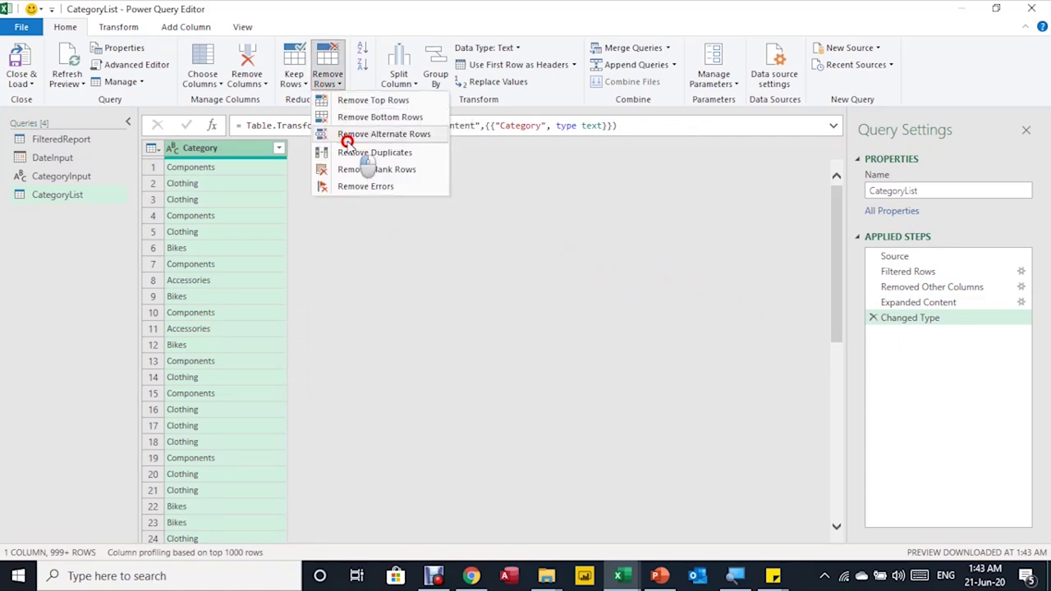
left_click(353, 153)
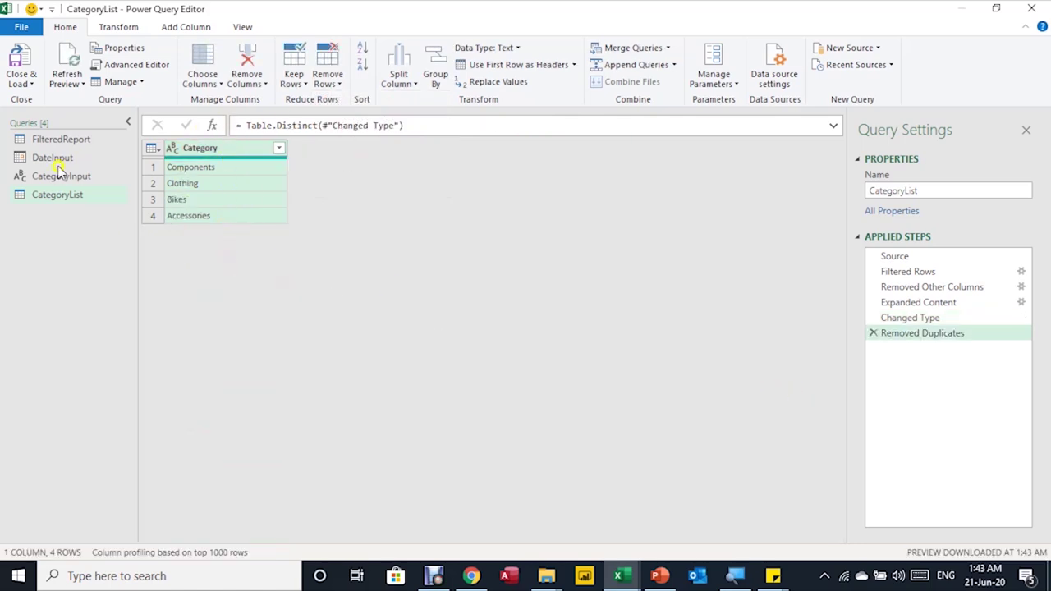
Load the CategoryList query as a table into the existing Resources worksheet, starting at cell A1.
left_click(22, 83)
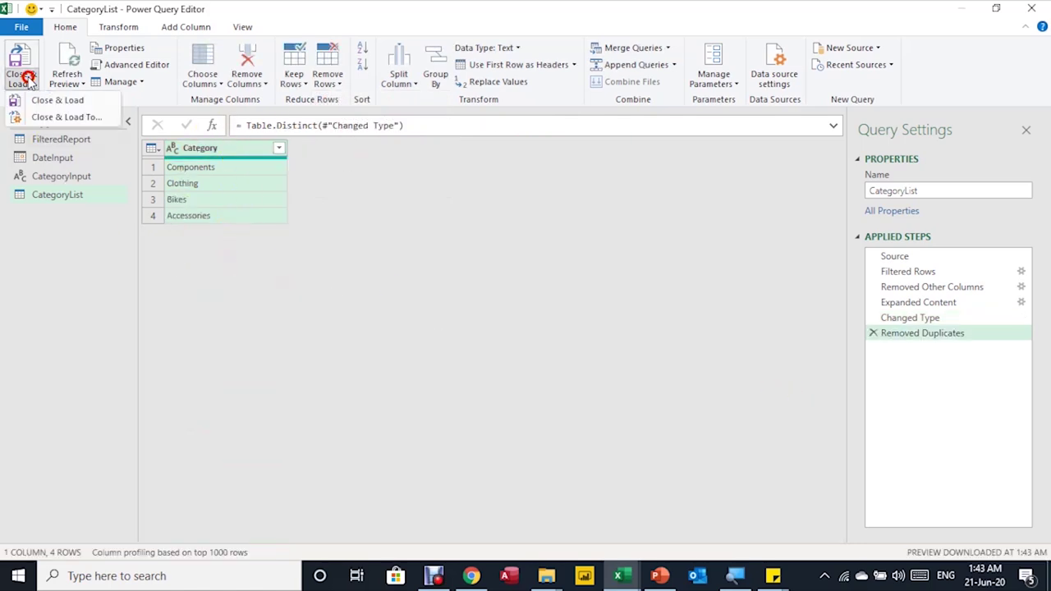
left_click(49, 119)
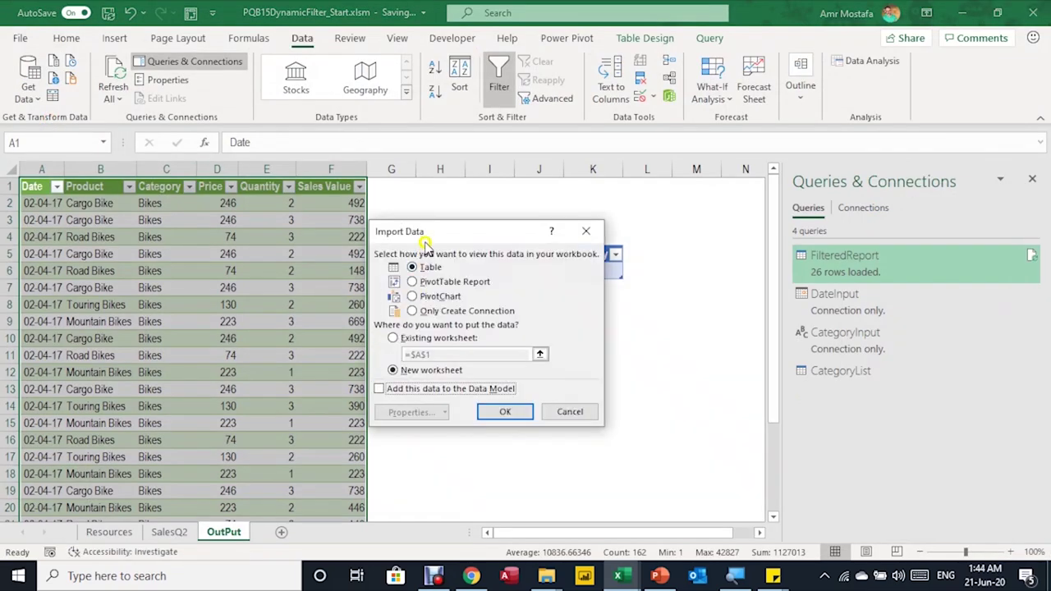
left_click(402, 343)
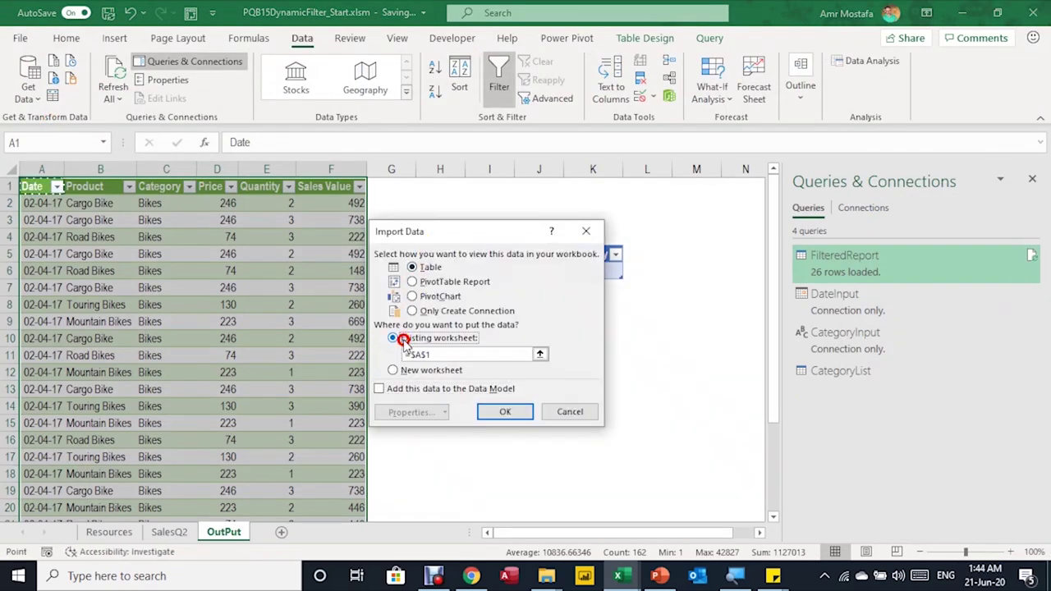
left_click(115, 533)
left_click(42, 185)
left_click(500, 412)
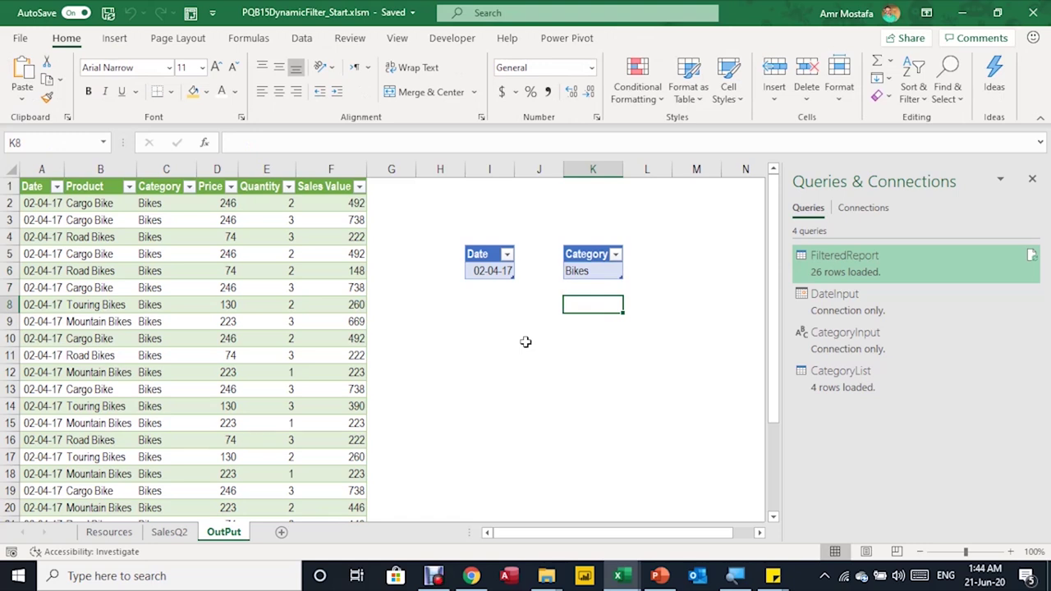
Enter the formula =CategoryList[Category] in cell K8 of the OutPut sheet.
mouse_move(839, 392)
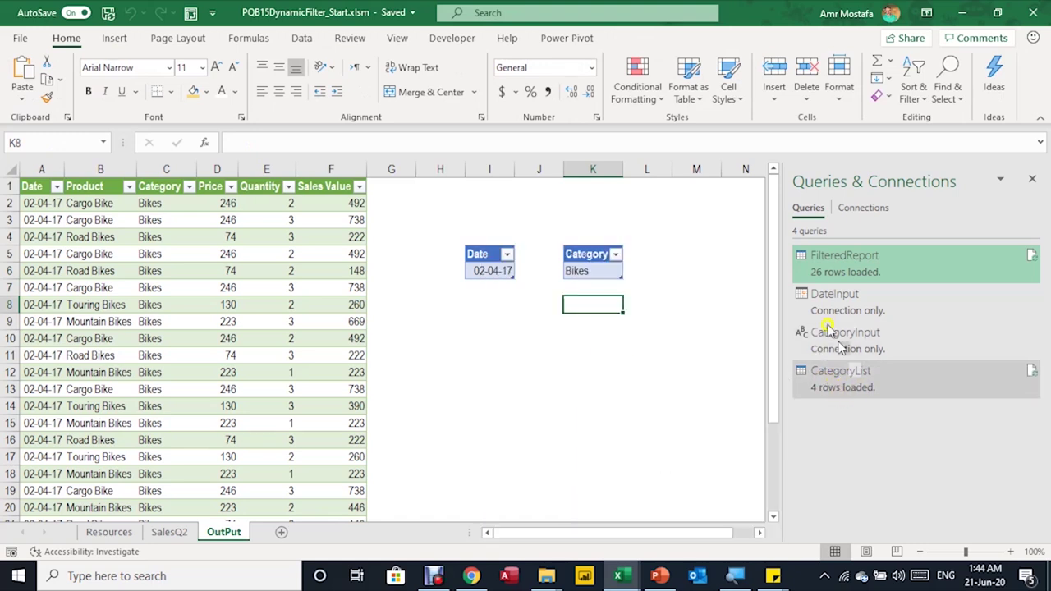
type("=")
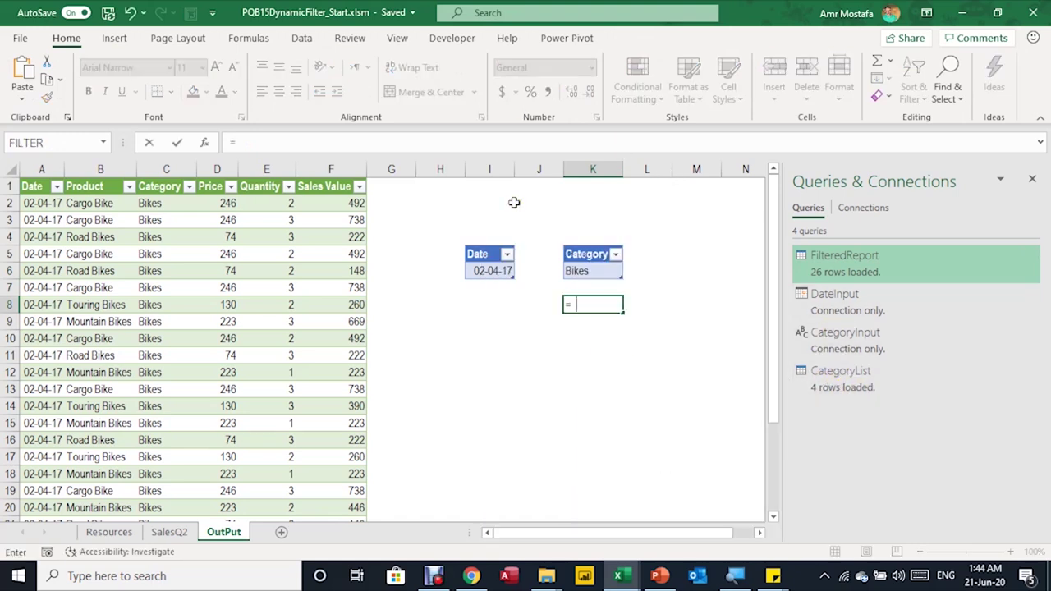
type("cate")
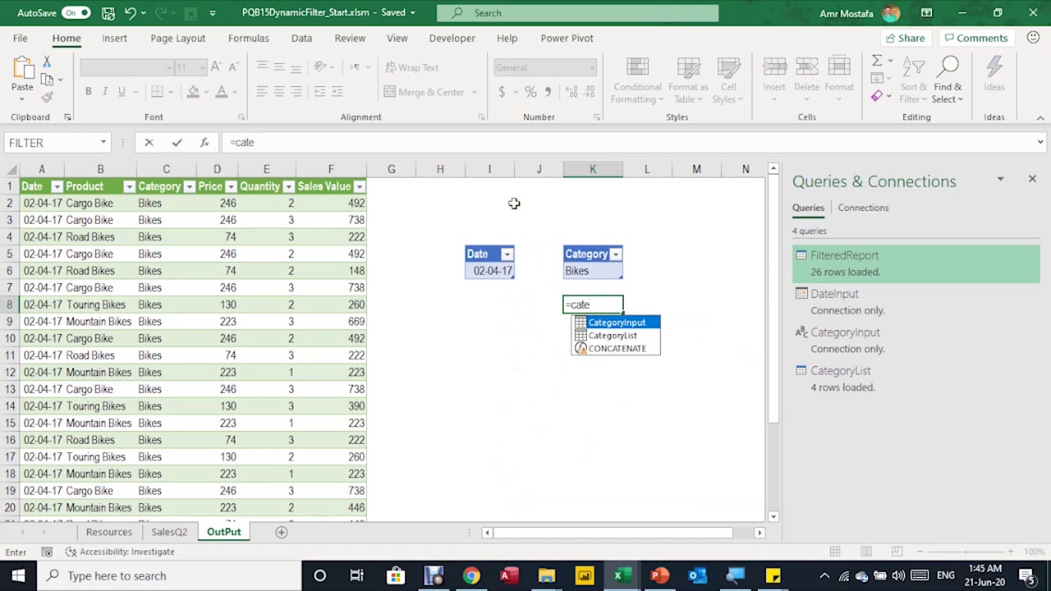
key("Down")
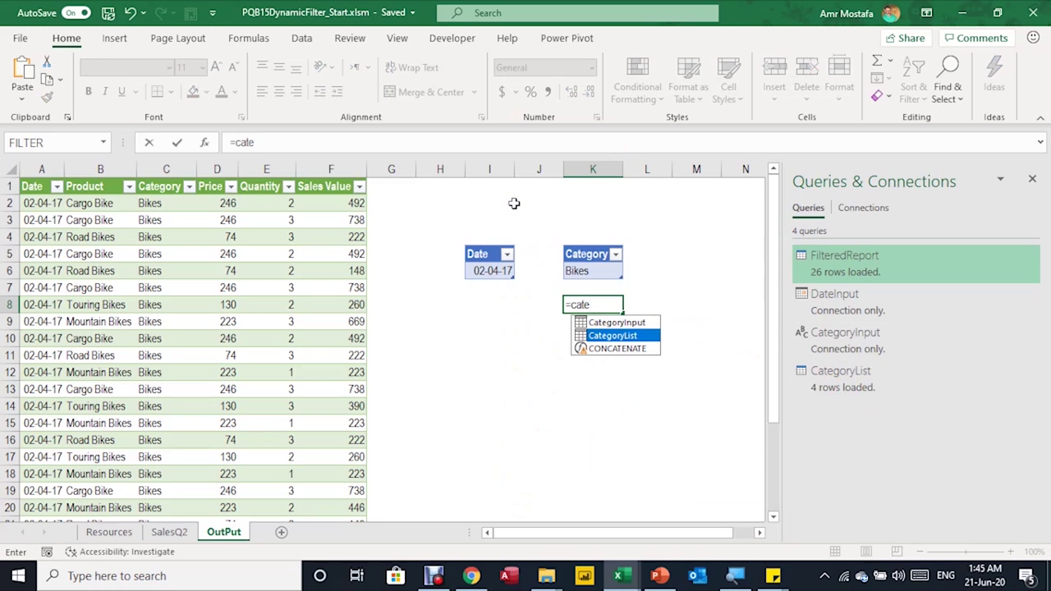
key("Tab")
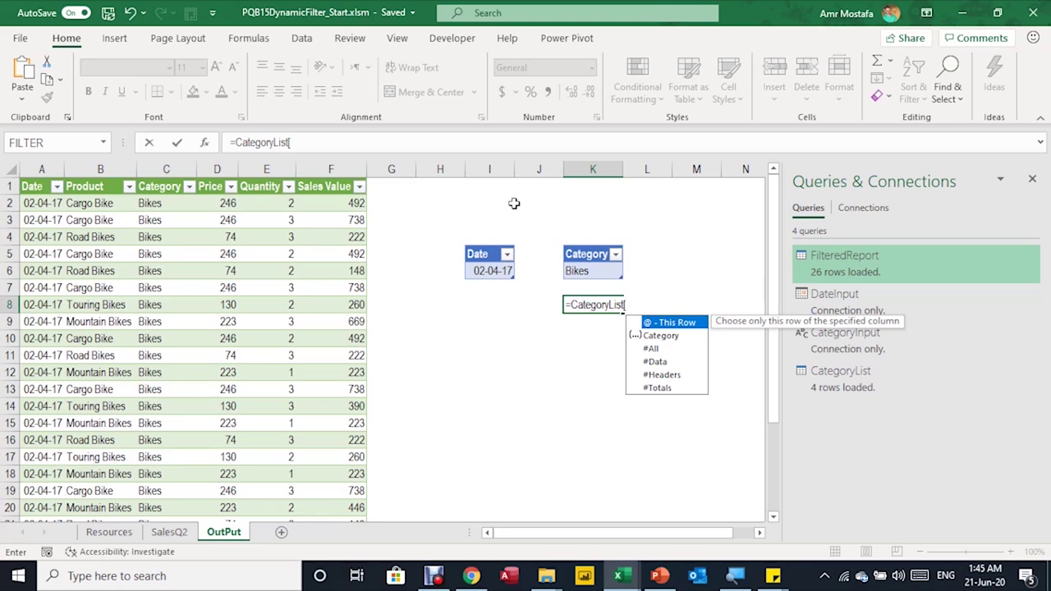
key("Down")
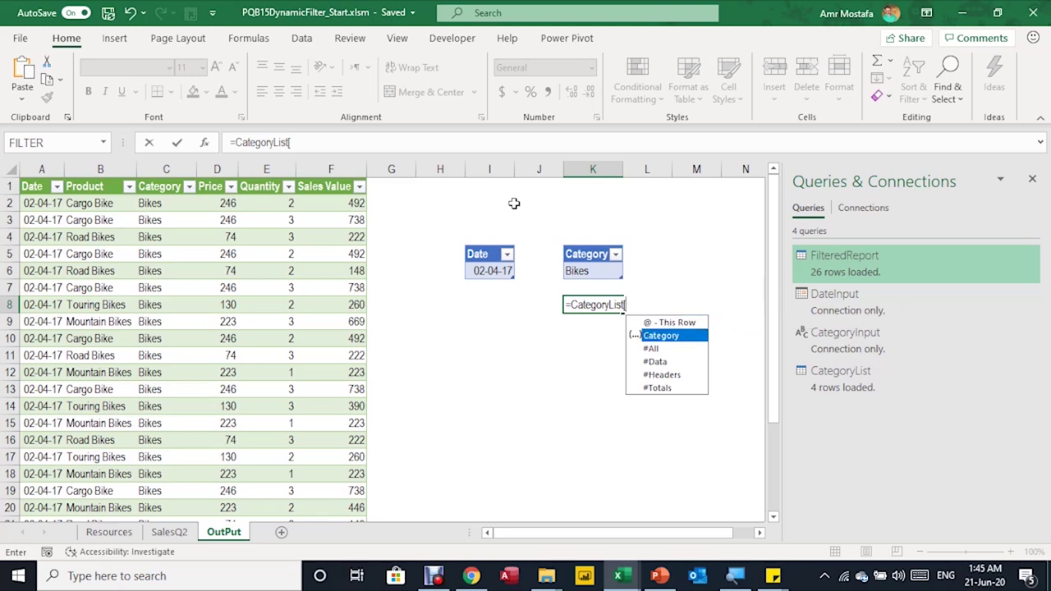
key("Tab")
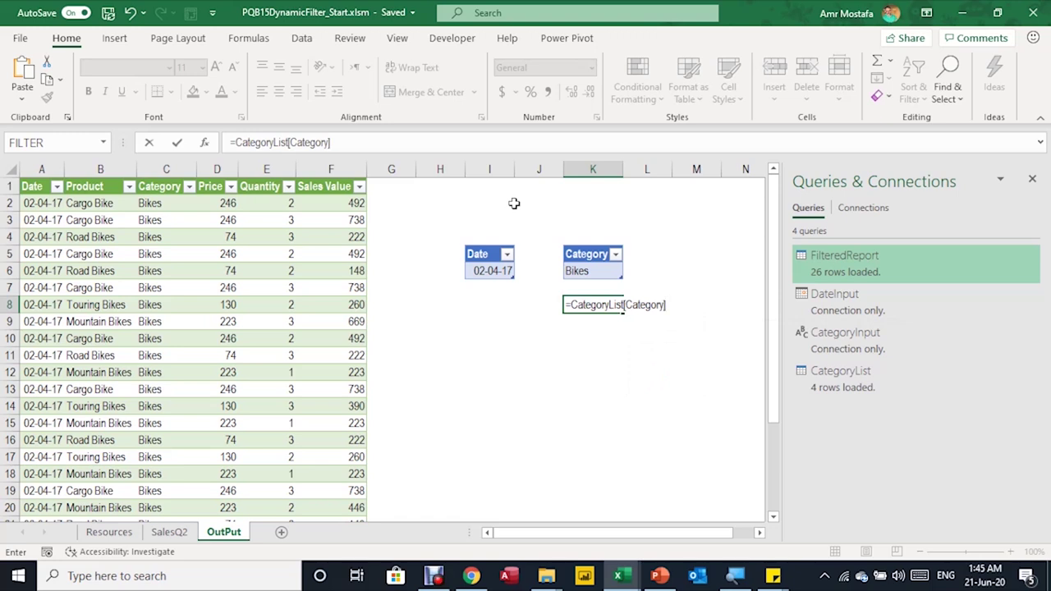
key("Return")
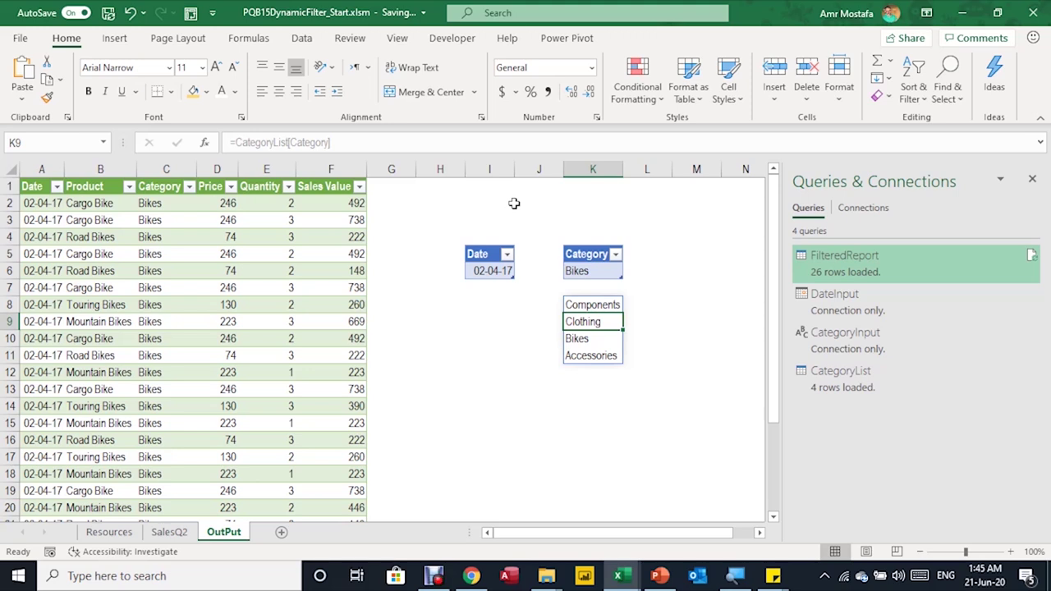
Copy the formula text =CategoryList[Category] from cell K8, leaving the cell unedited.
key("Up")
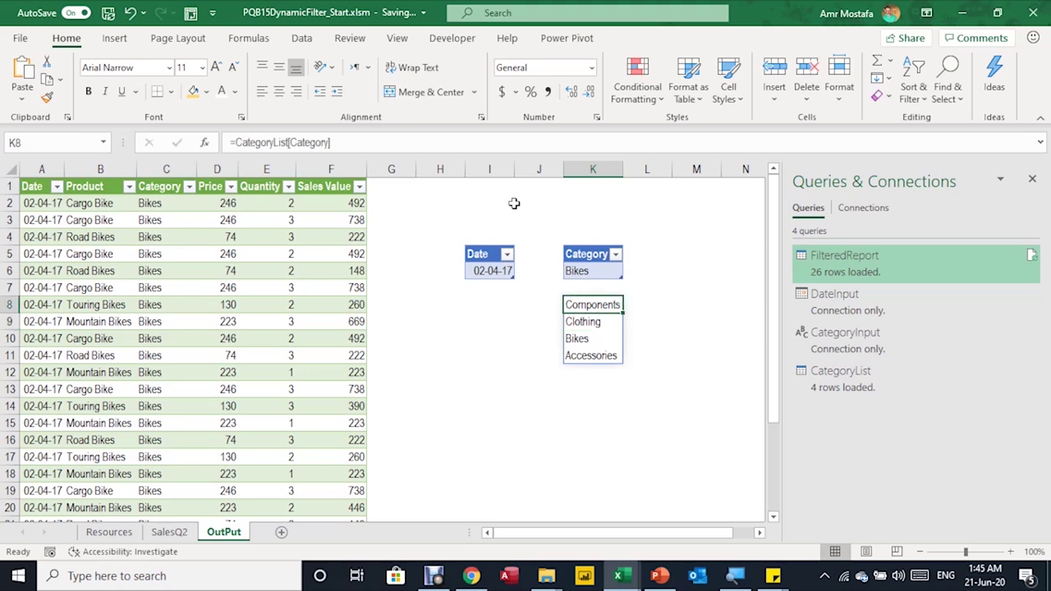
left_click(319, 142)
left_click_drag(319, 142, 211, 144)
key("ctrl+c")
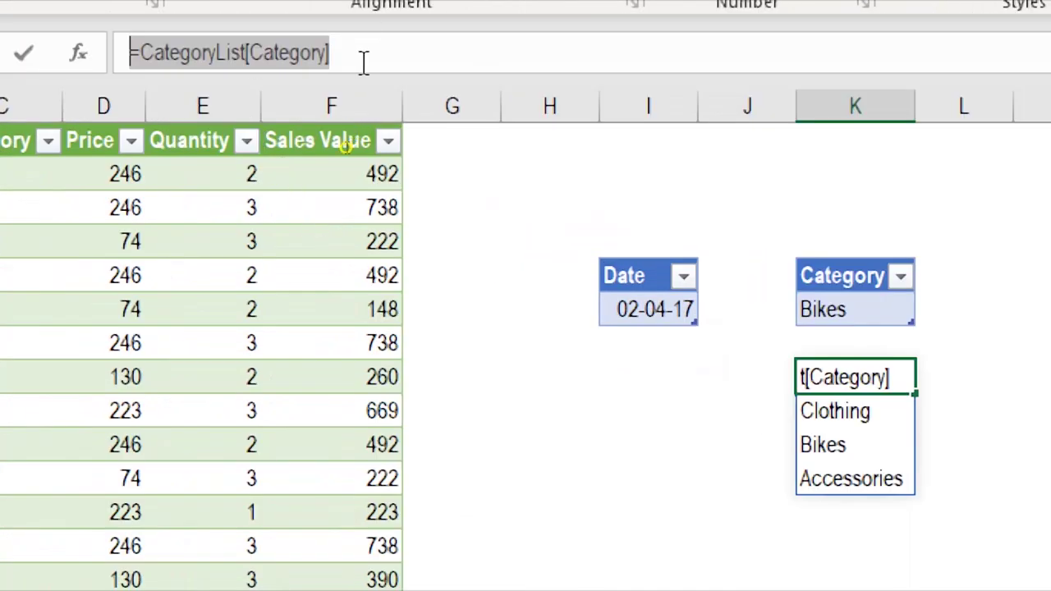
key("Escape")
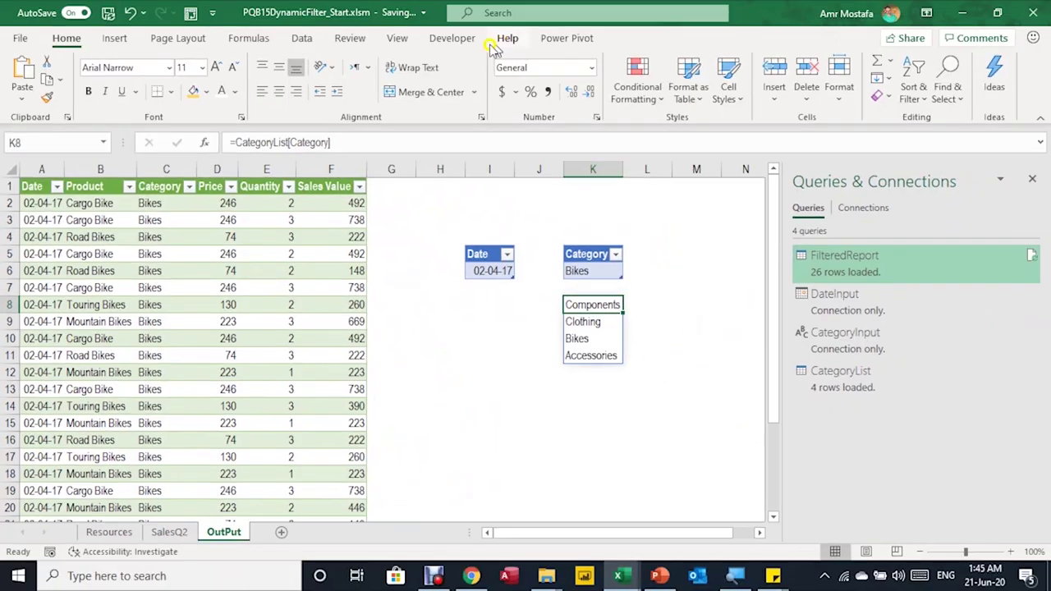
Try to apply a List data validation to cell K8 using the source =CategoryList[Category].
left_click(302, 40)
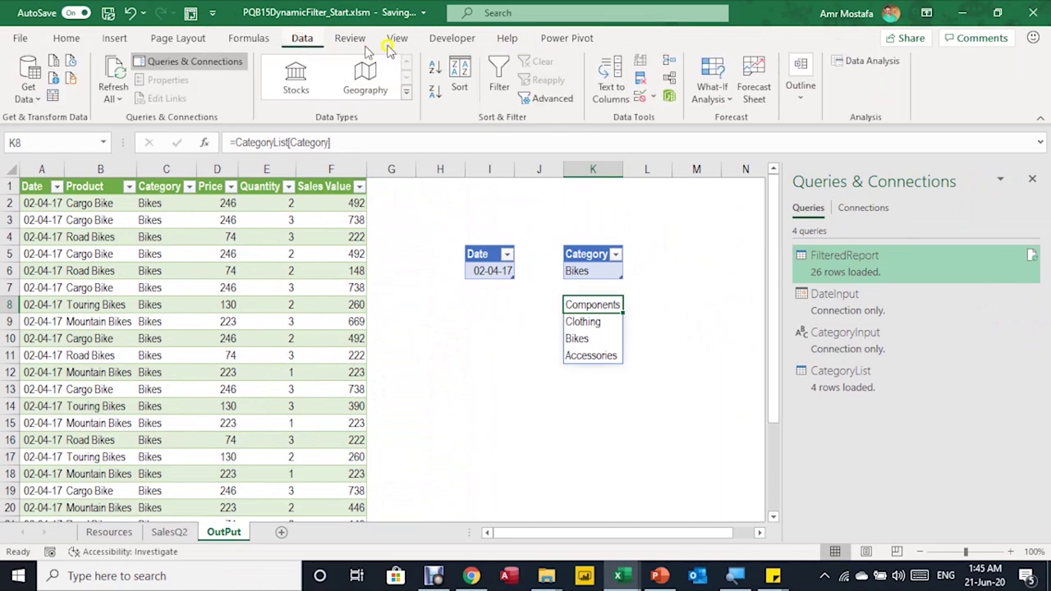
left_click(668, 95)
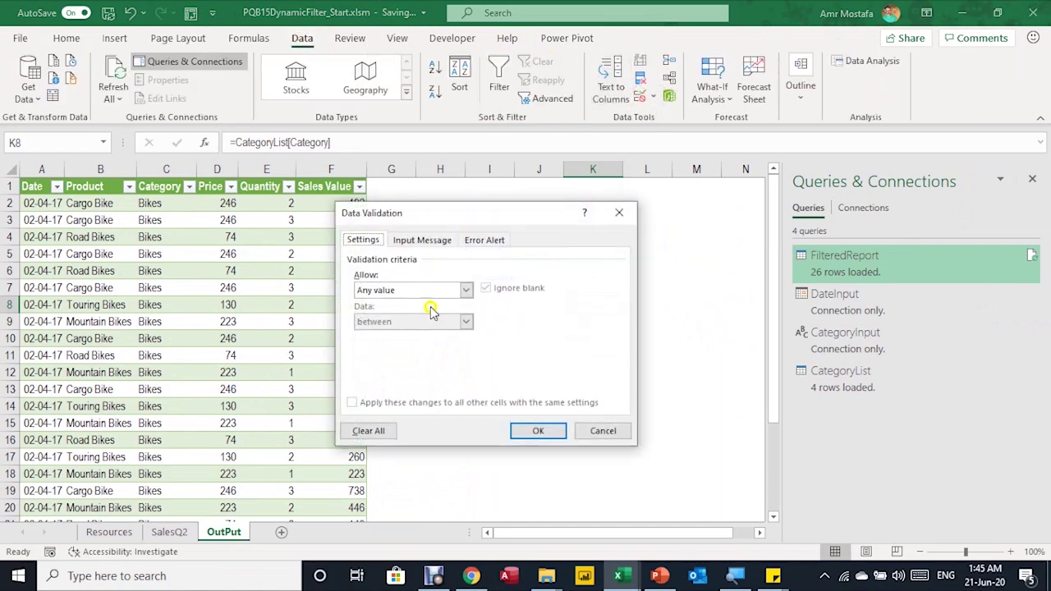
left_click(466, 290)
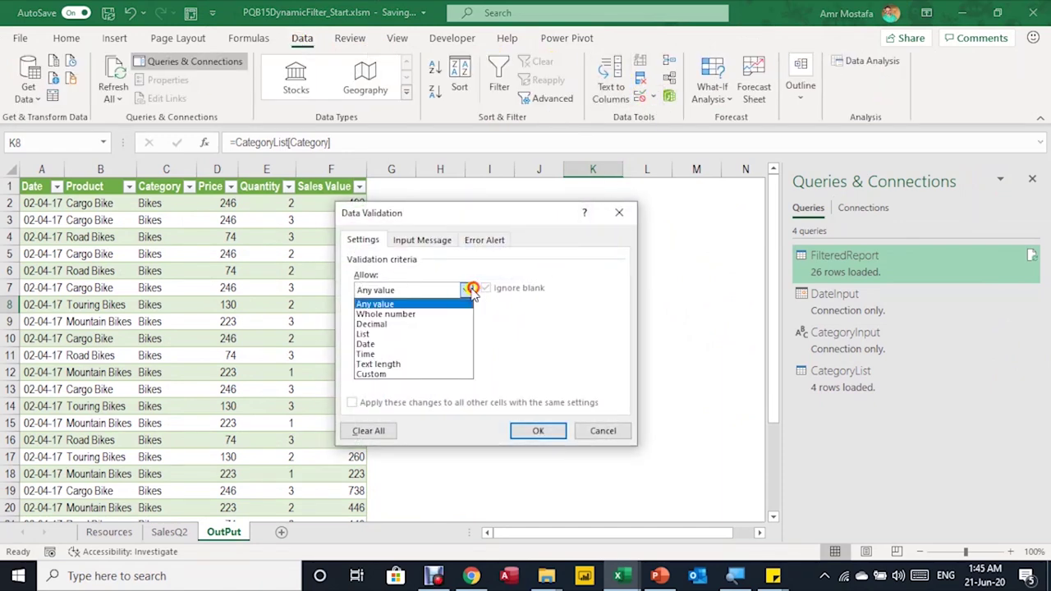
left_click(378, 332)
left_click(369, 353)
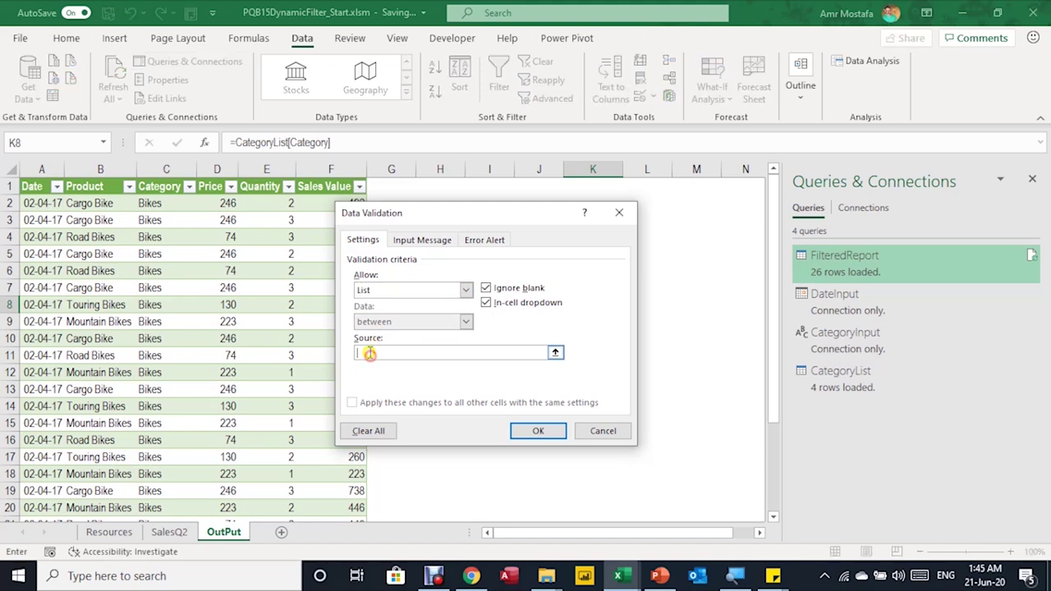
key("ctrl+v")
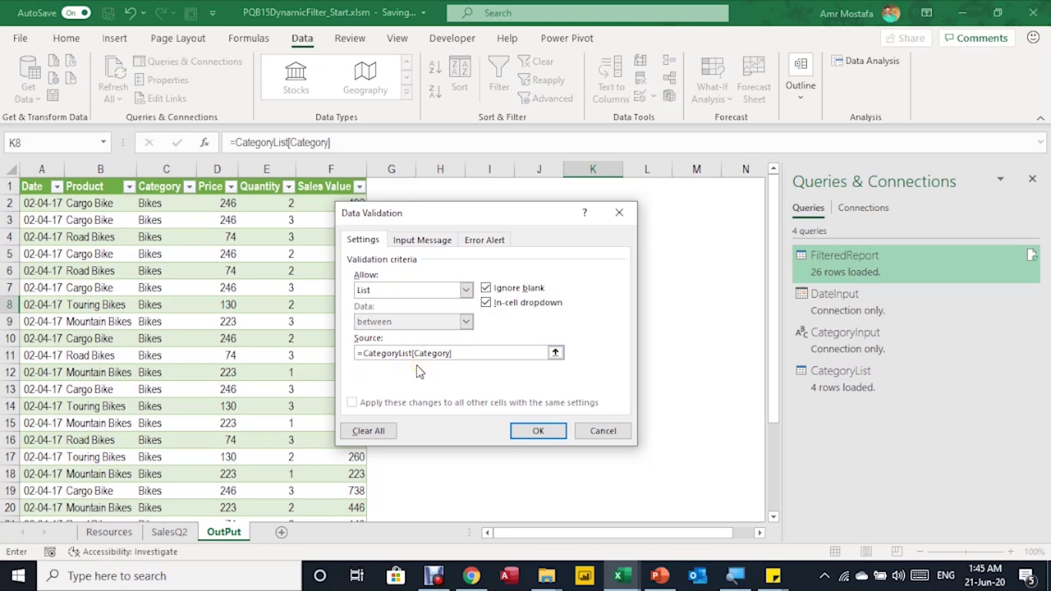
left_click(520, 432)
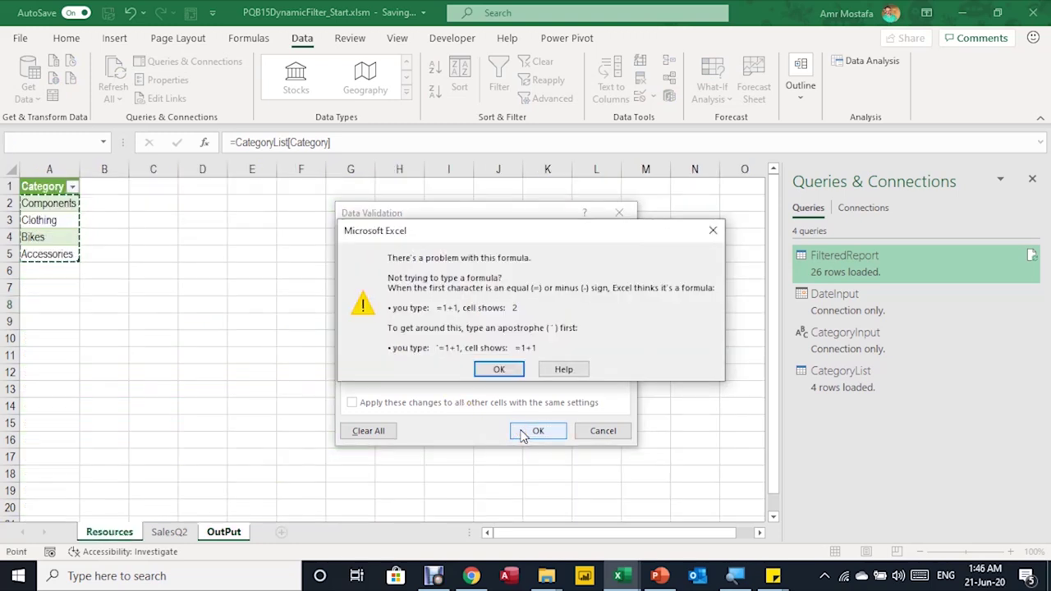
left_click(510, 433)
left_click(507, 369)
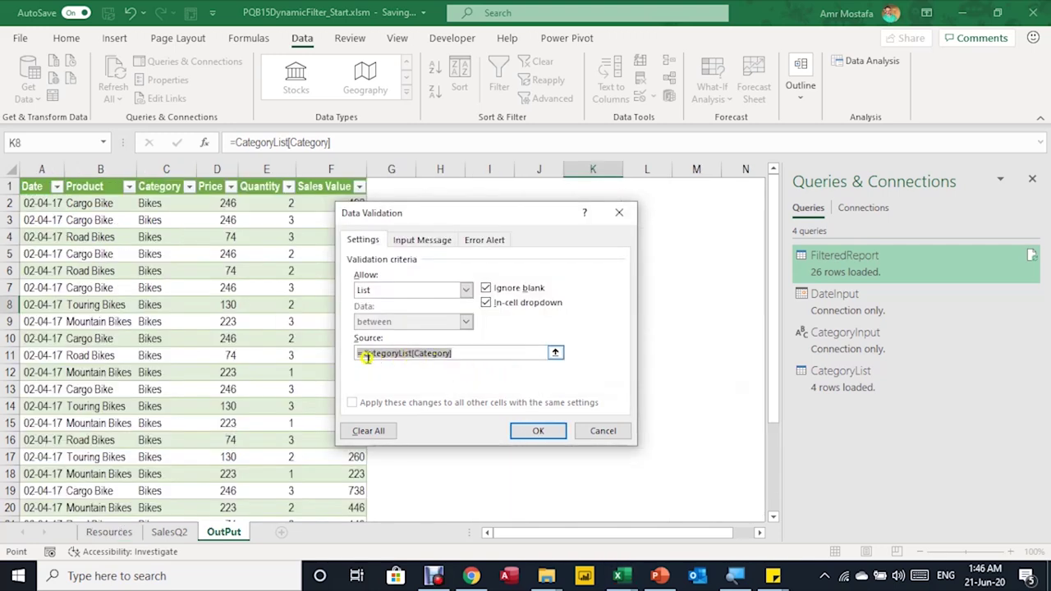
Wrap the validation source in INDIRECT so it reads =Indirect("CategoryList[Category]") and apply the rule to K8.
left_click(364, 354)
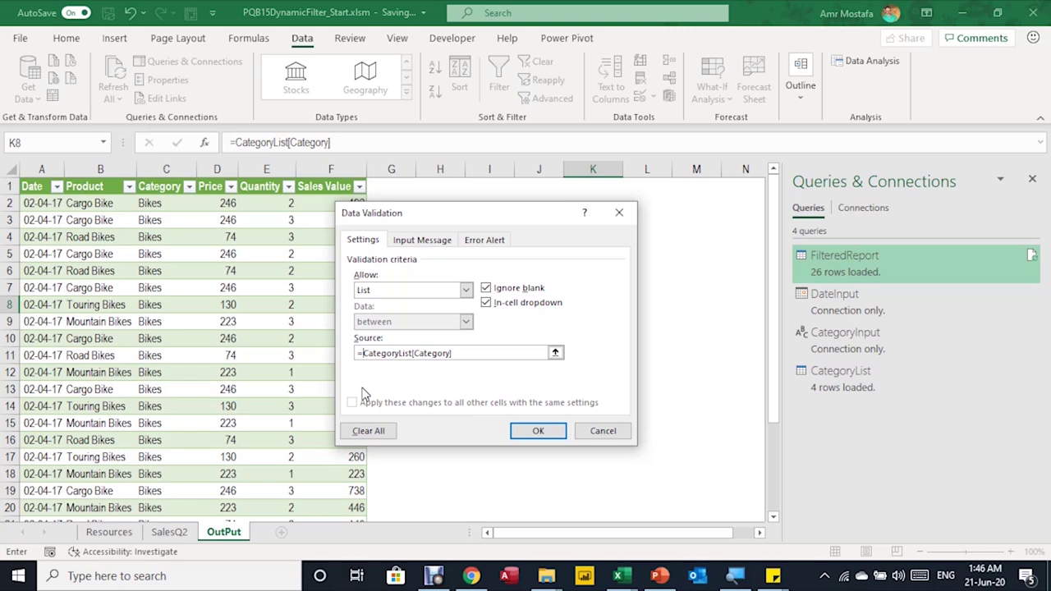
type("Indirect('")
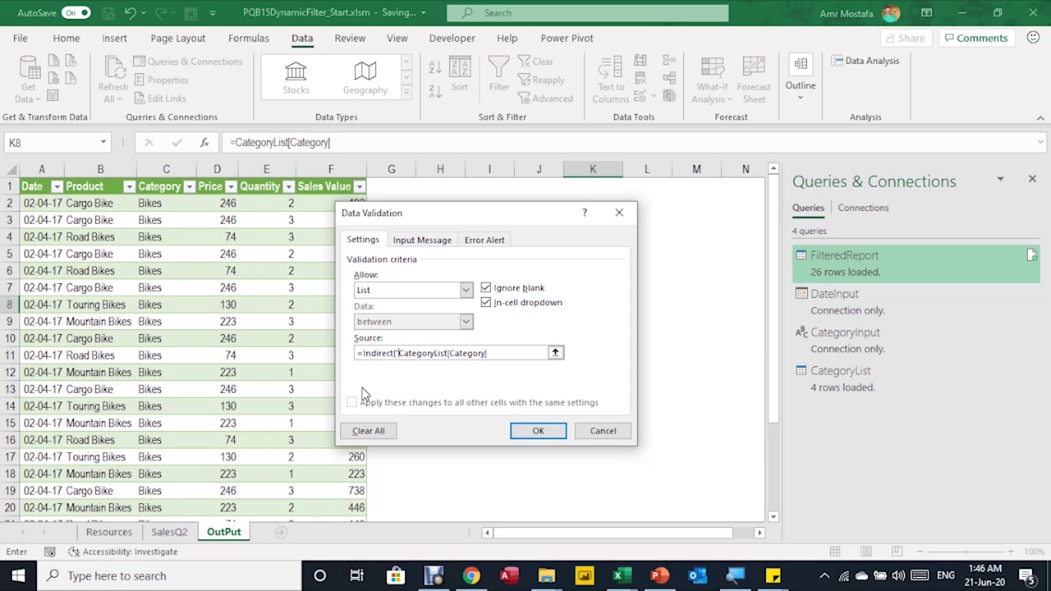
left_click(492, 353)
type("\")")
left_click(538, 430)
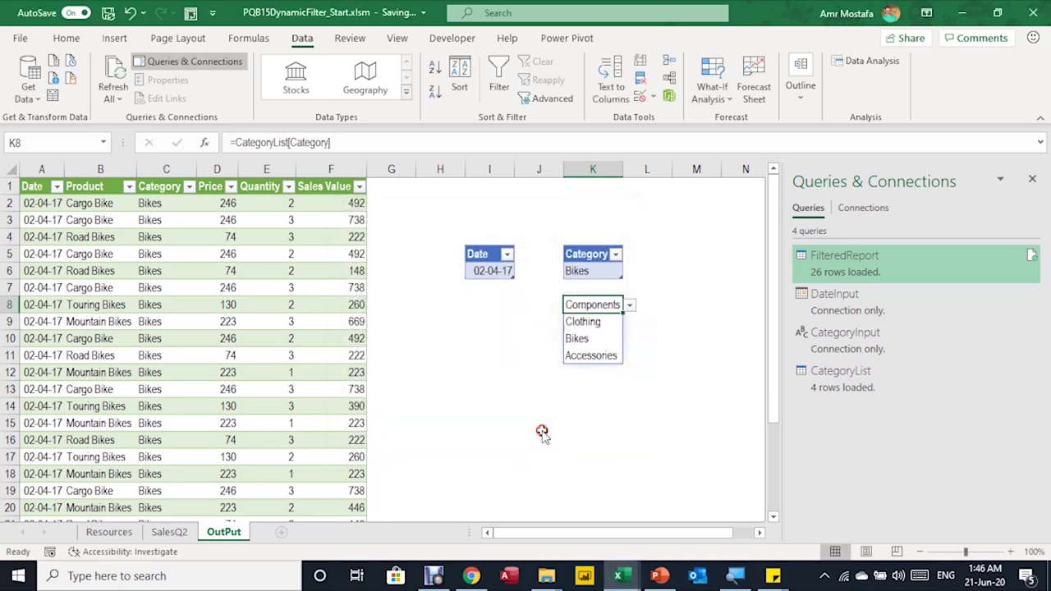
Copy cell K8 and paste only its validation into the Category input cell K6.
left_click(584, 321)
left_click(589, 305)
right_click(599, 308)
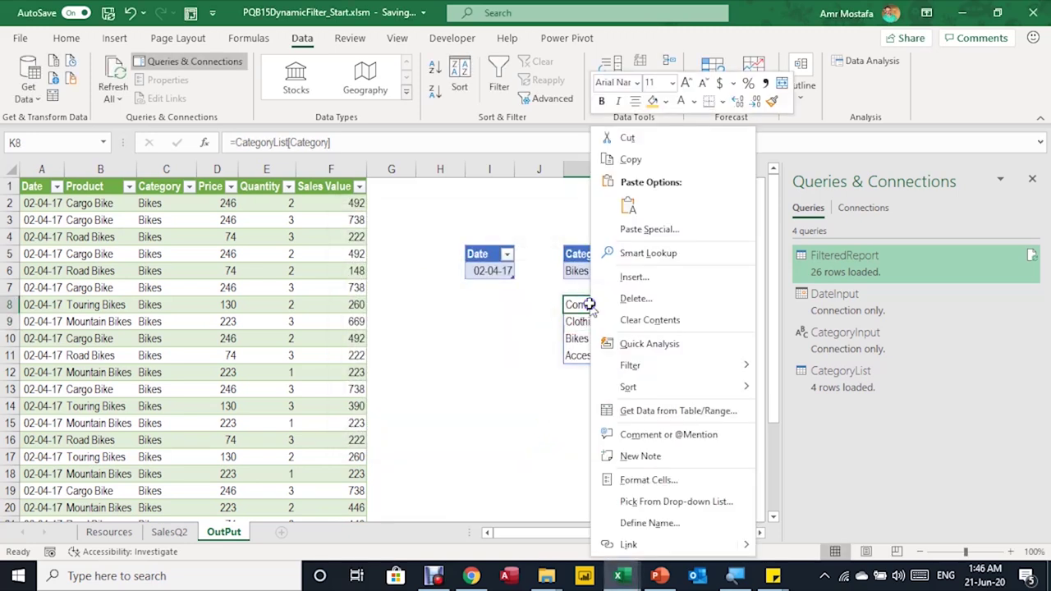
left_click(638, 163)
right_click(591, 270)
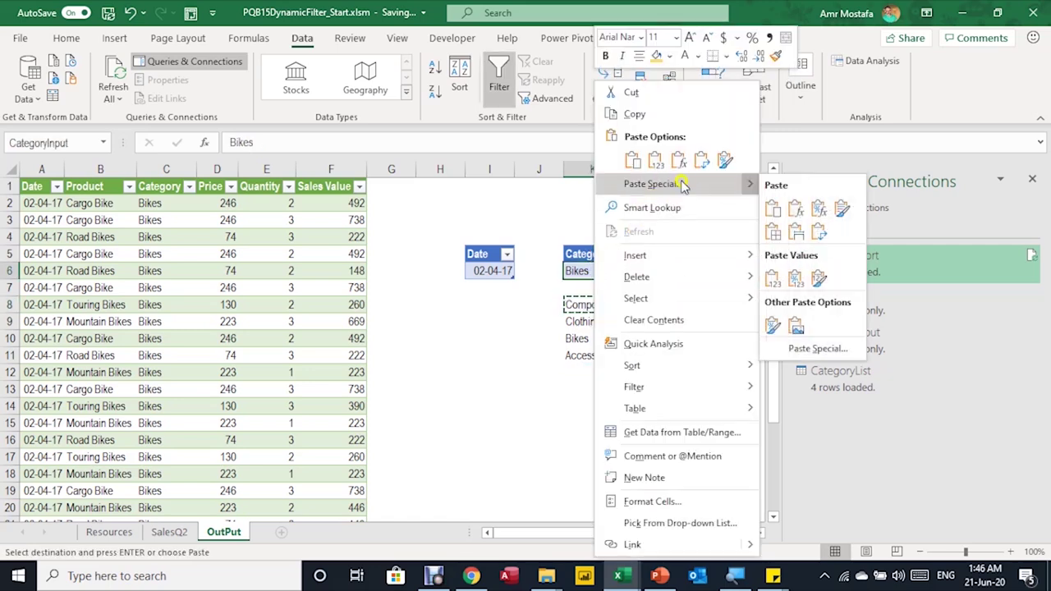
mouse_move(707, 184)
left_click(812, 348)
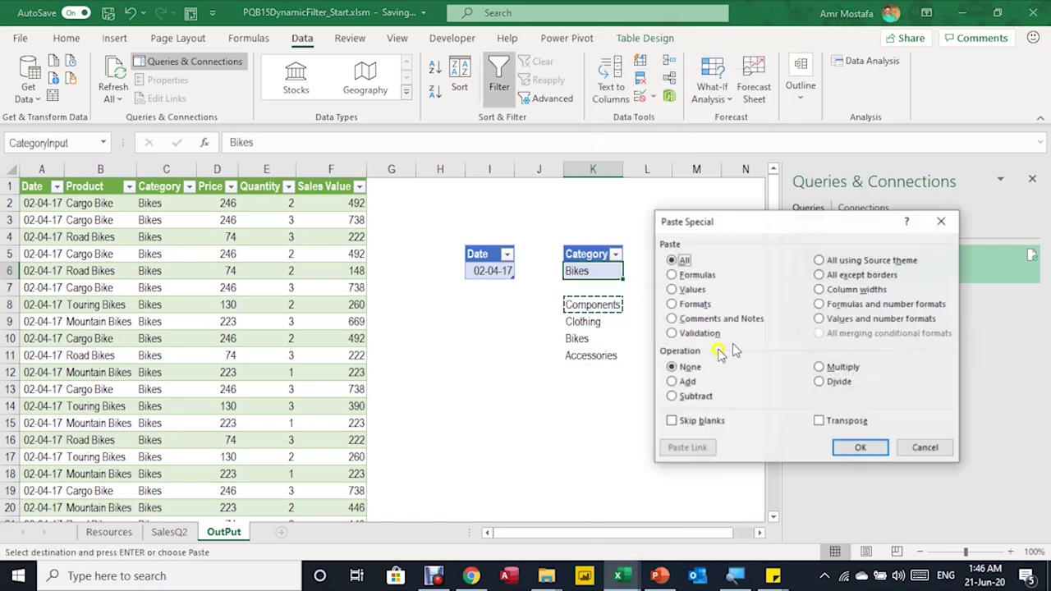
left_click(670, 334)
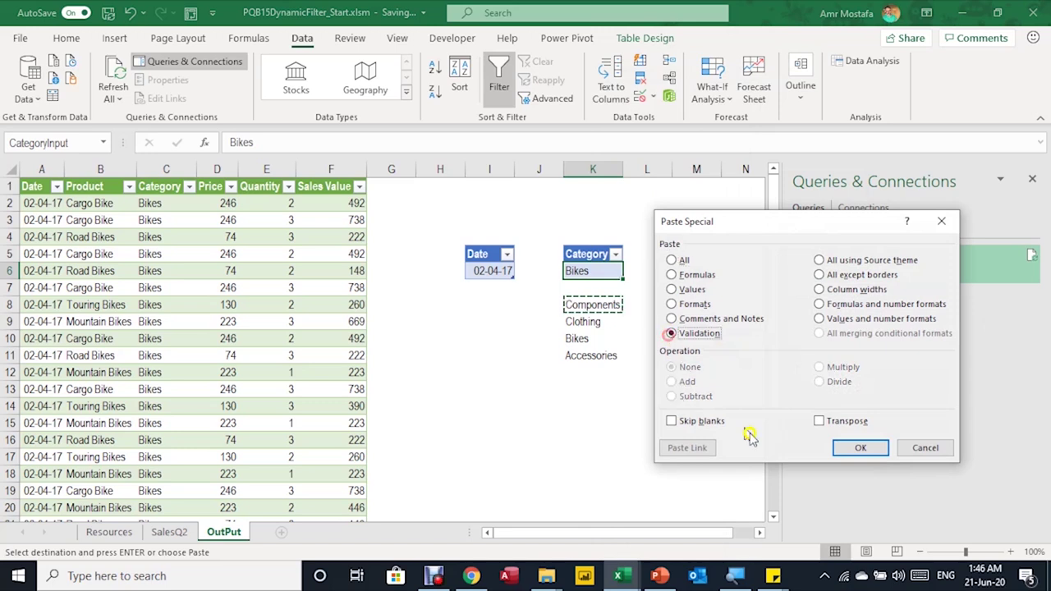
left_click(853, 448)
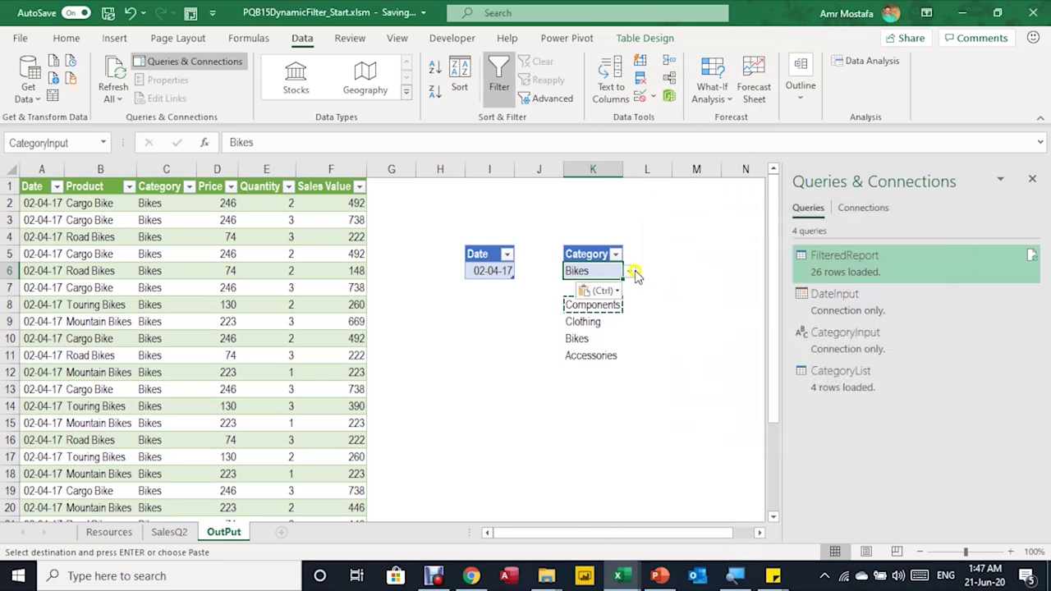
left_click(630, 271)
left_click(631, 271)
left_click(629, 367)
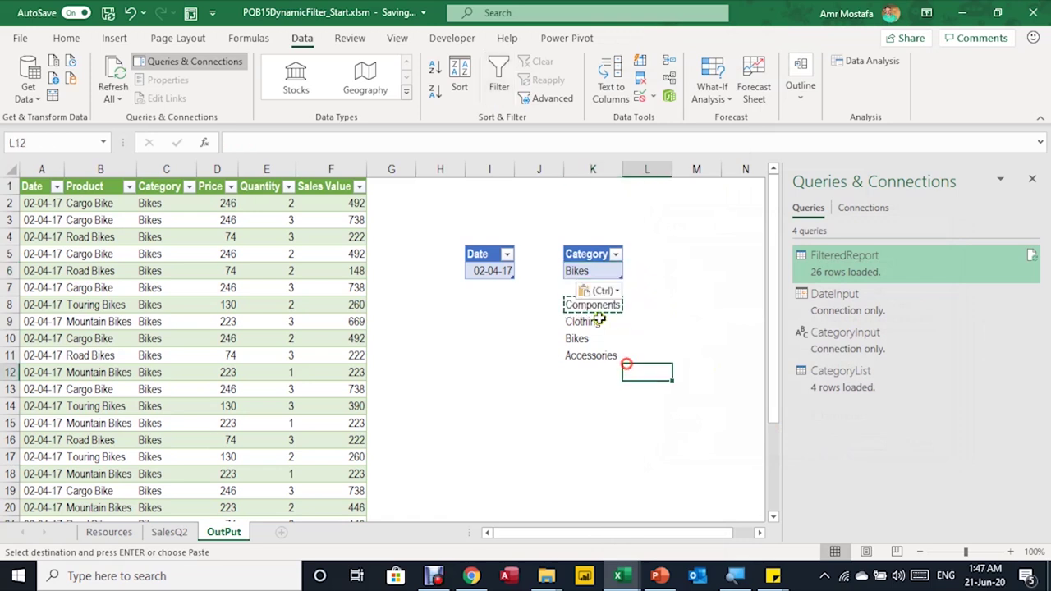
Delete the formula in K8 and reset that cell's data validation to Any value.
left_click(595, 305)
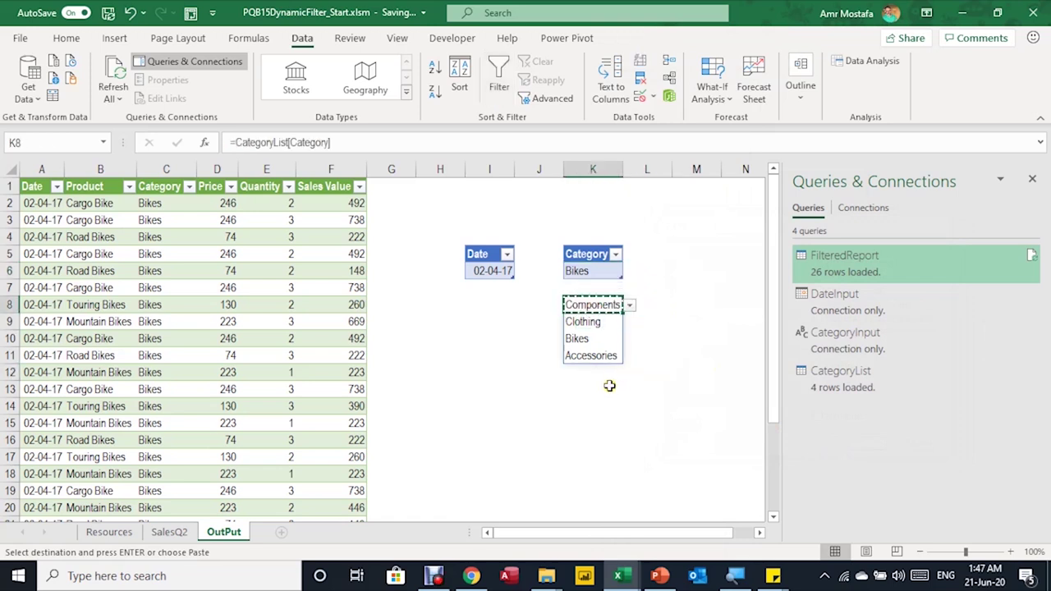
key("Delete")
left_click(529, 431)
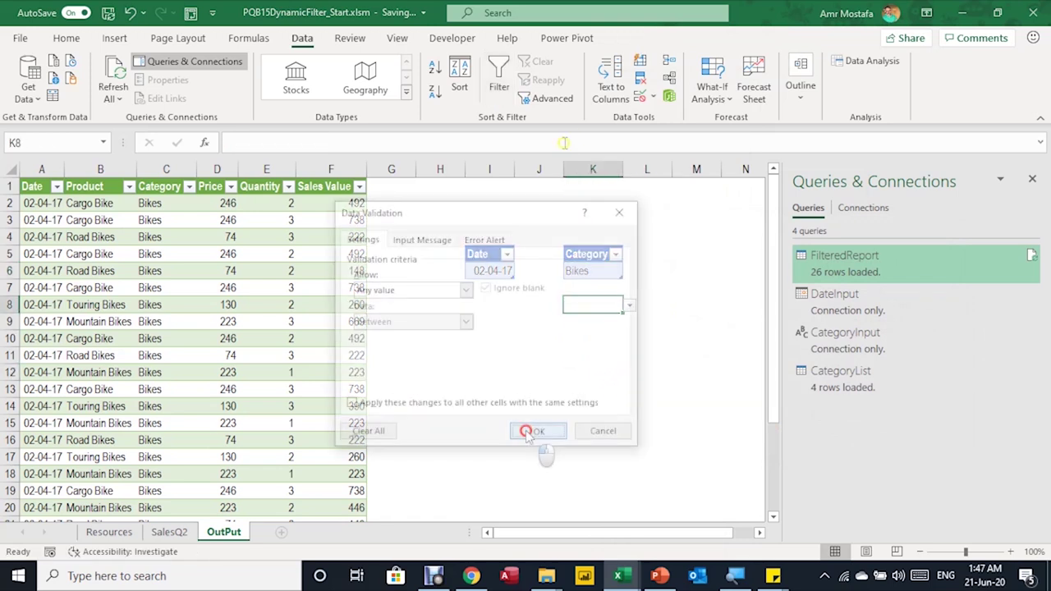
Check the category choices offered in cell K6 and narrow column J between the Date and Category input tables.
left_click(581, 273)
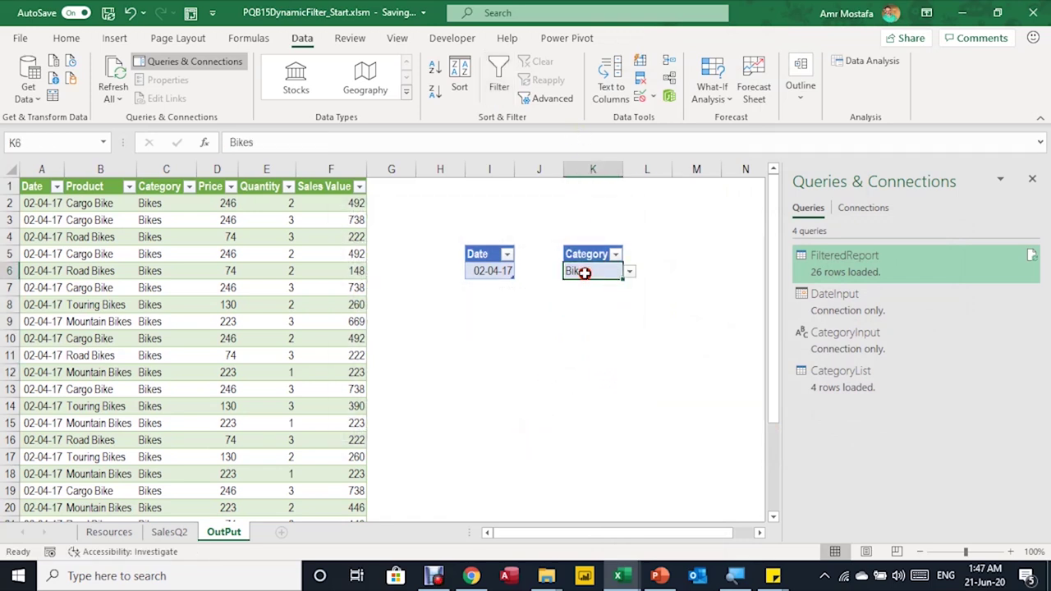
left_click(630, 271)
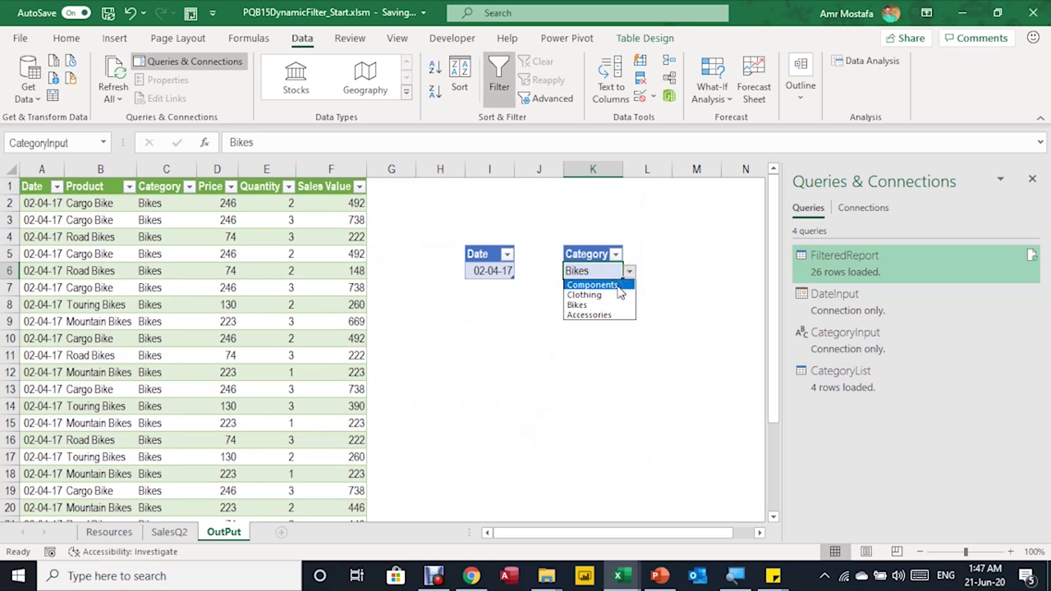
left_click(505, 338)
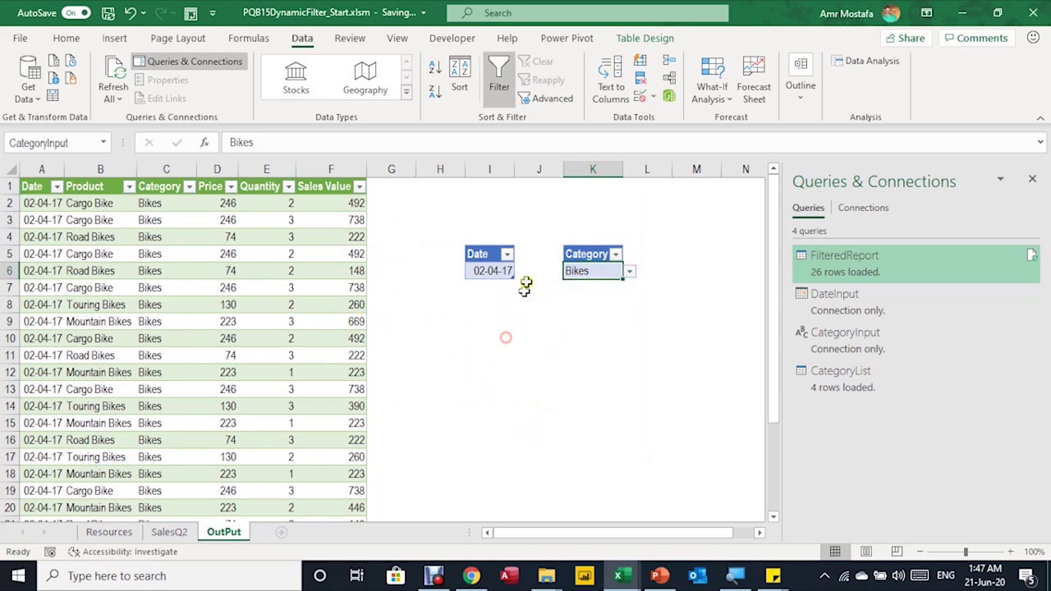
left_click_drag(564, 169, 532, 170)
left_click(491, 271)
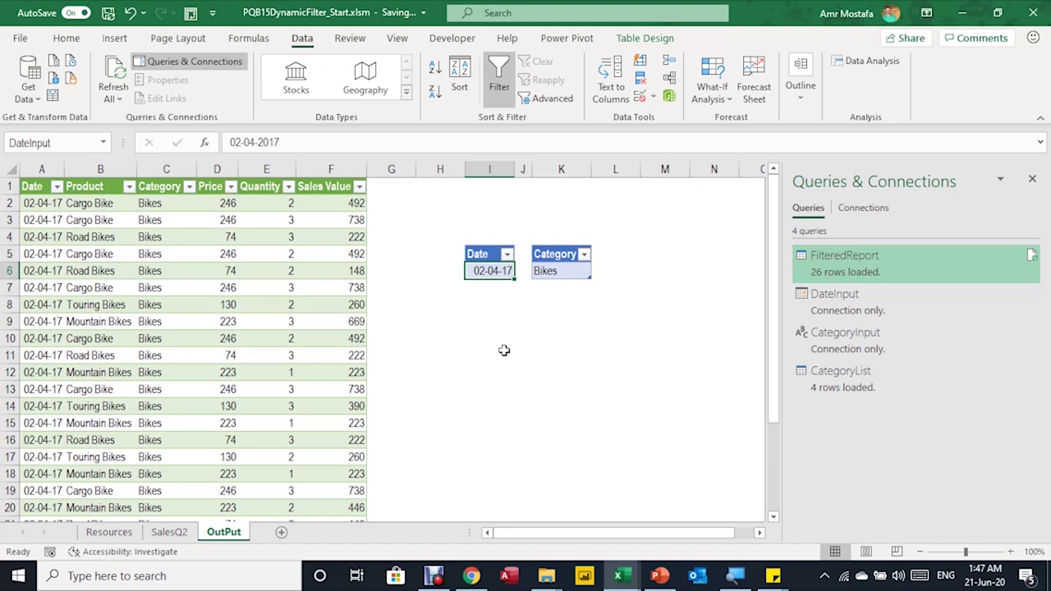
Duplicate the CategoryList query and rename the copy StartDate.
right_click(878, 381)
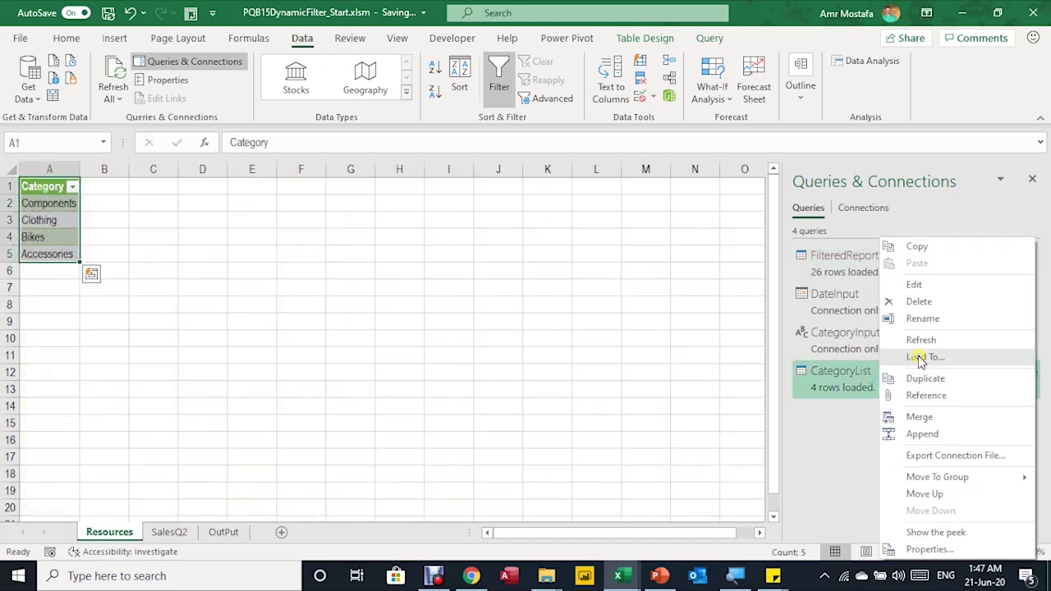
left_click(937, 381)
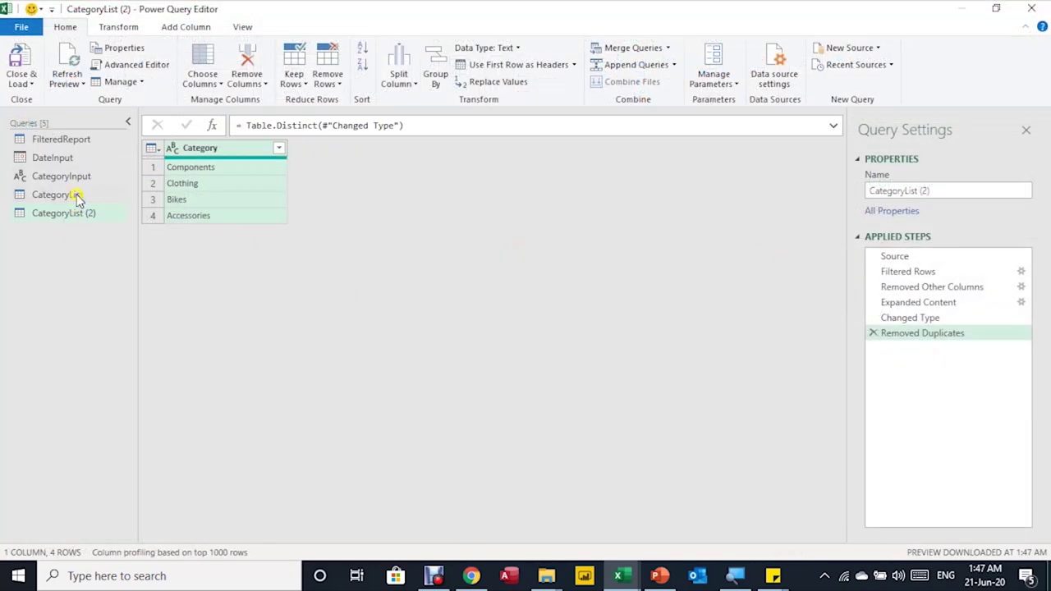
left_click(882, 191)
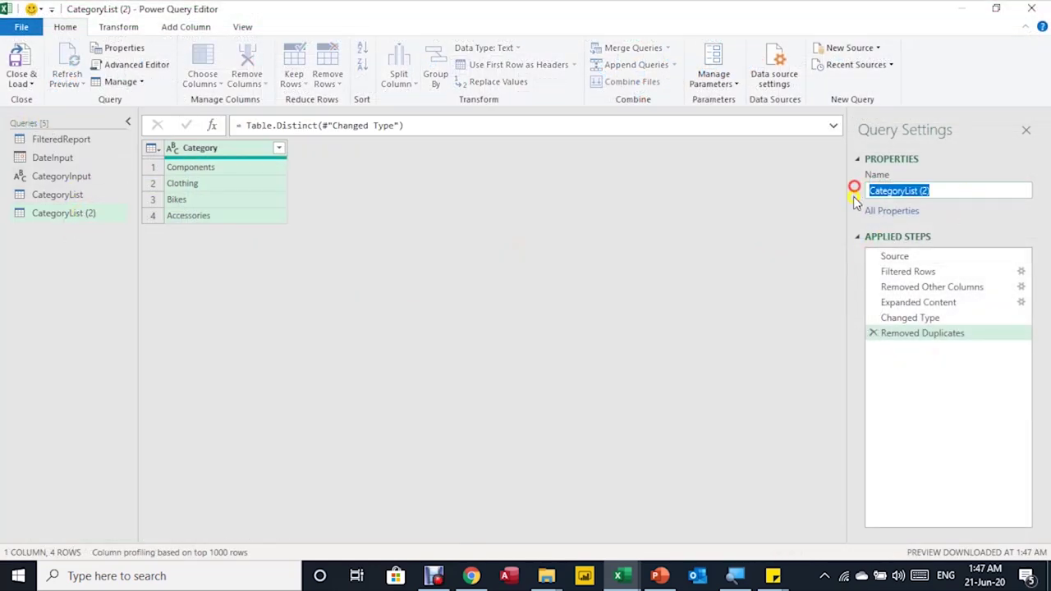
type("Sta")
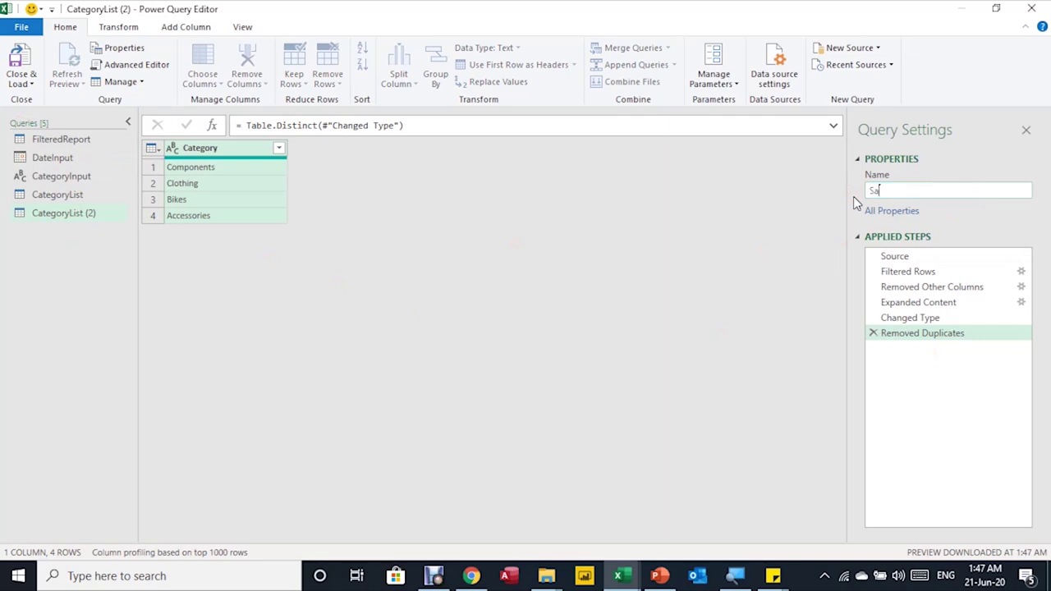
type("rtDate")
key("Return")
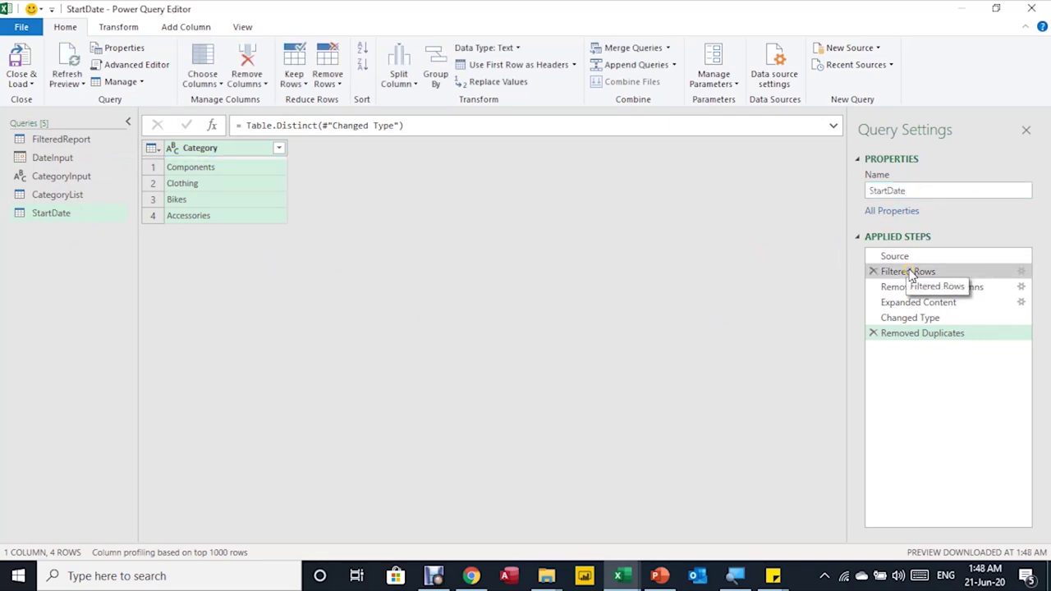
Edit the Expanded Content step of StartDate to expand only the Date column instead of Category.
left_click(911, 303)
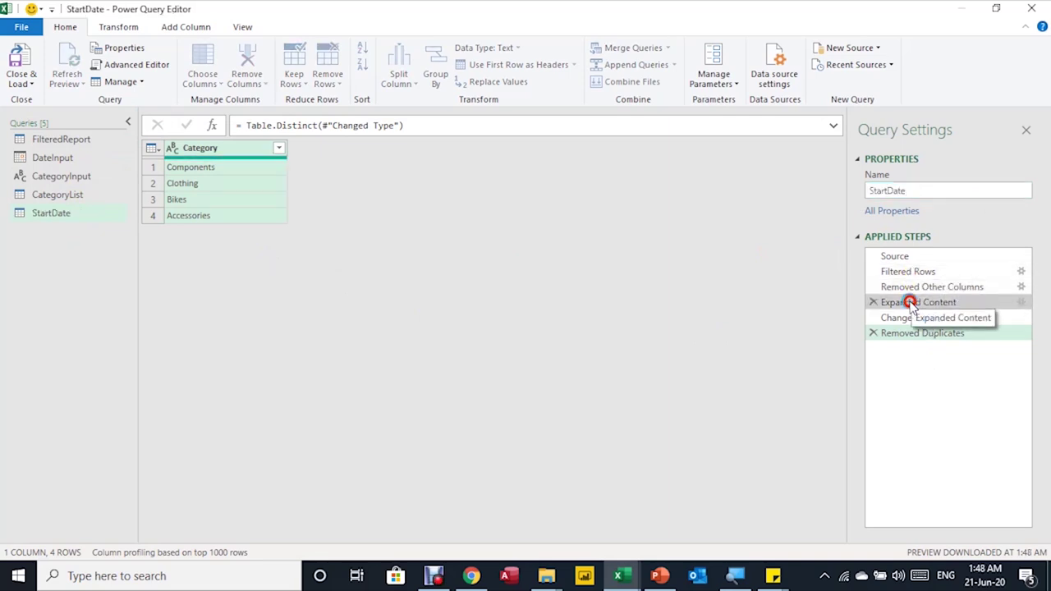
left_click(1020, 303)
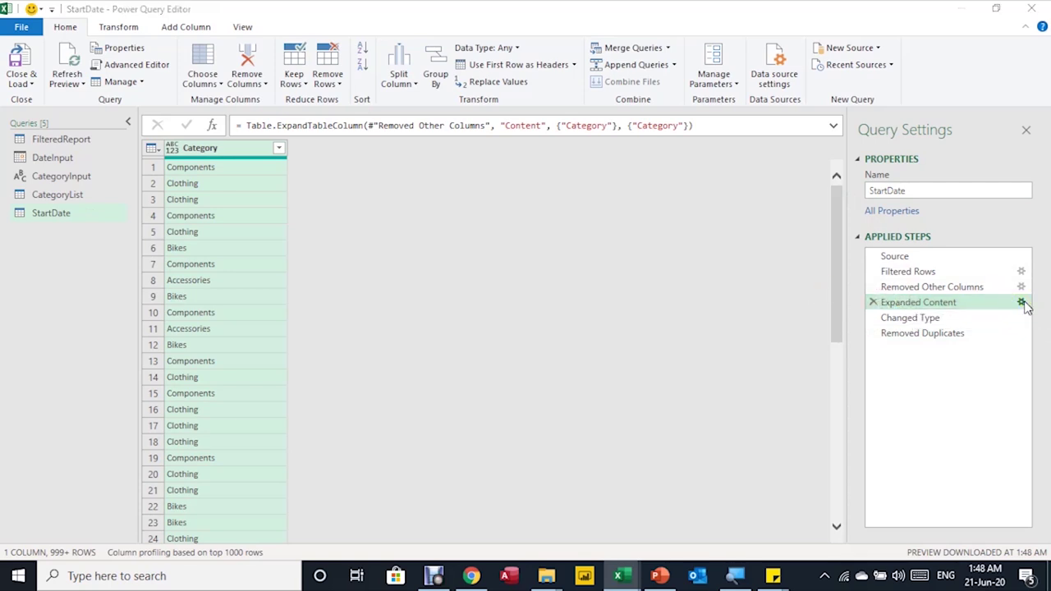
left_click(1021, 303)
left_click(424, 178)
left_click(425, 147)
left_click(556, 498)
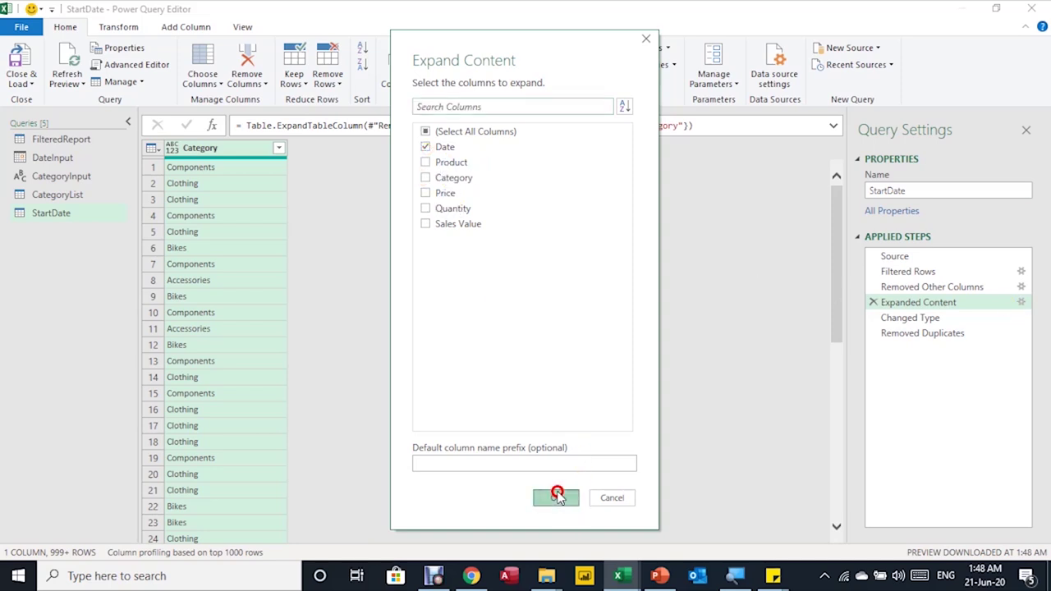
Delete StartDate's old Changed Type and Removed Duplicates steps and set the Date column's data type to Date.
left_click(894, 319)
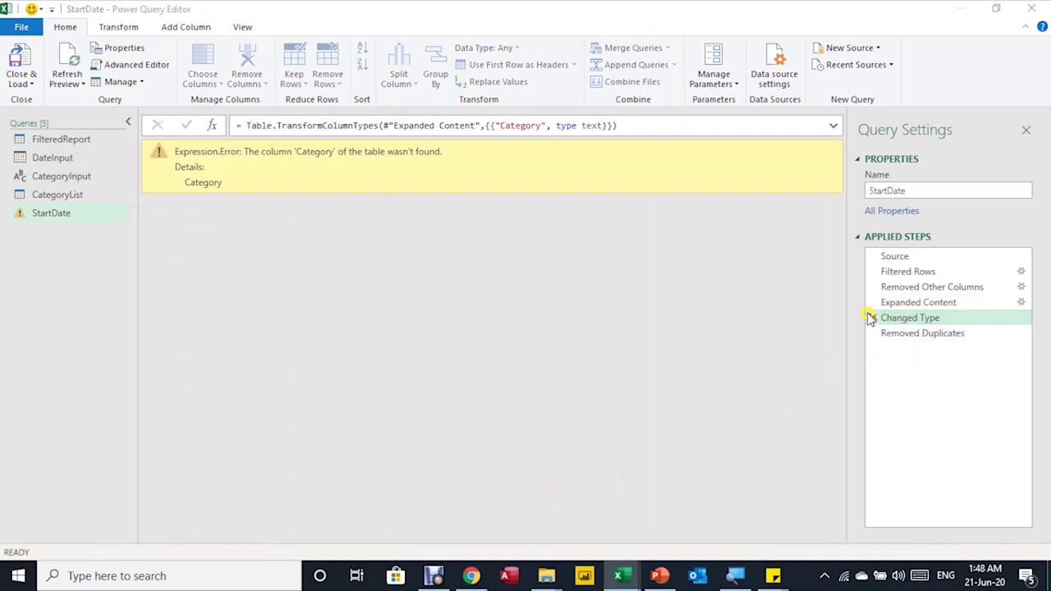
left_click(871, 318)
left_click(597, 319)
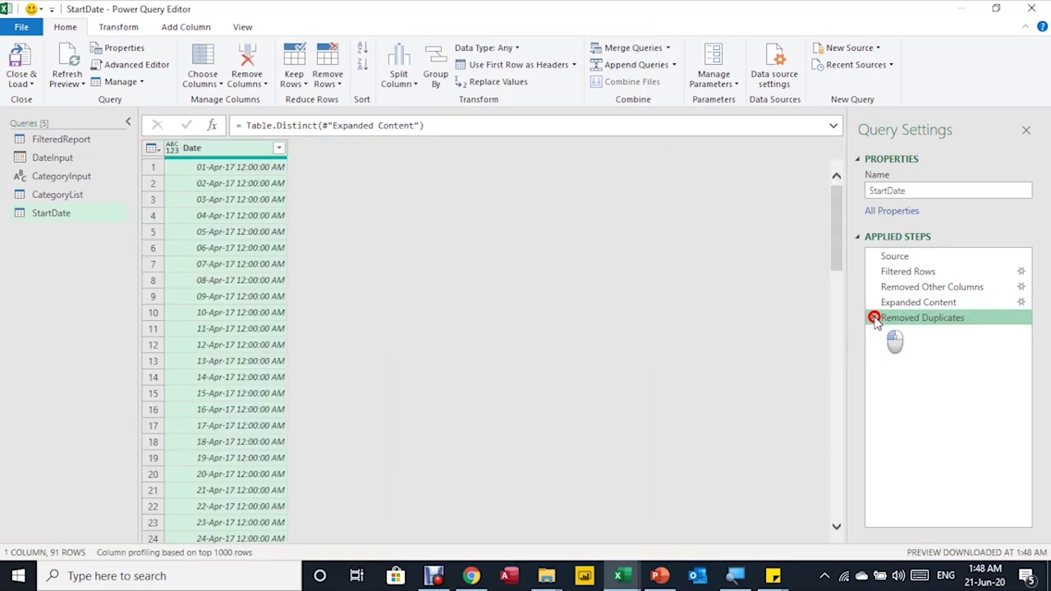
left_click(872, 317)
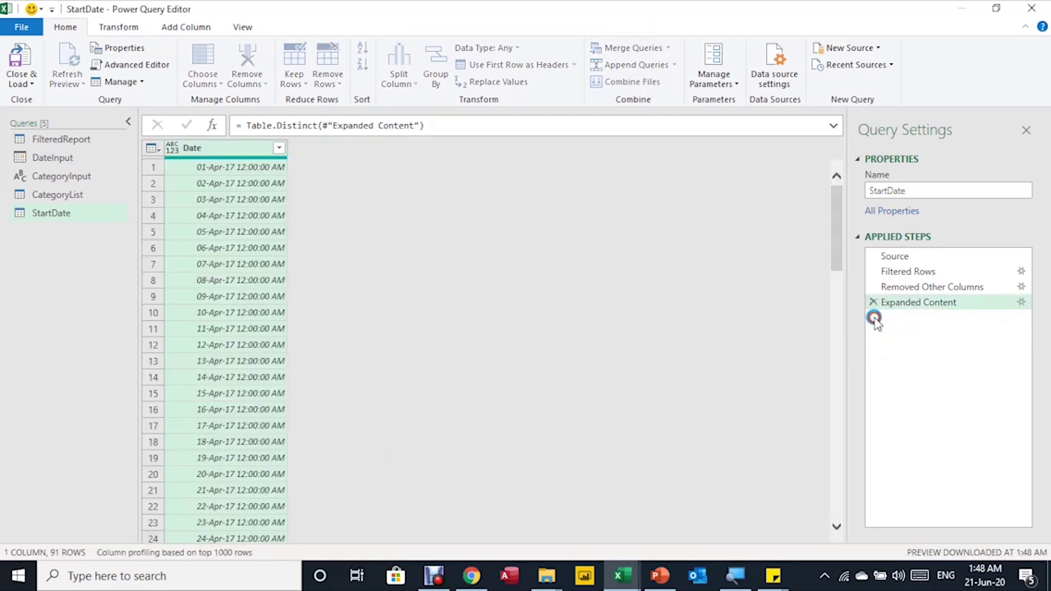
left_click(171, 148)
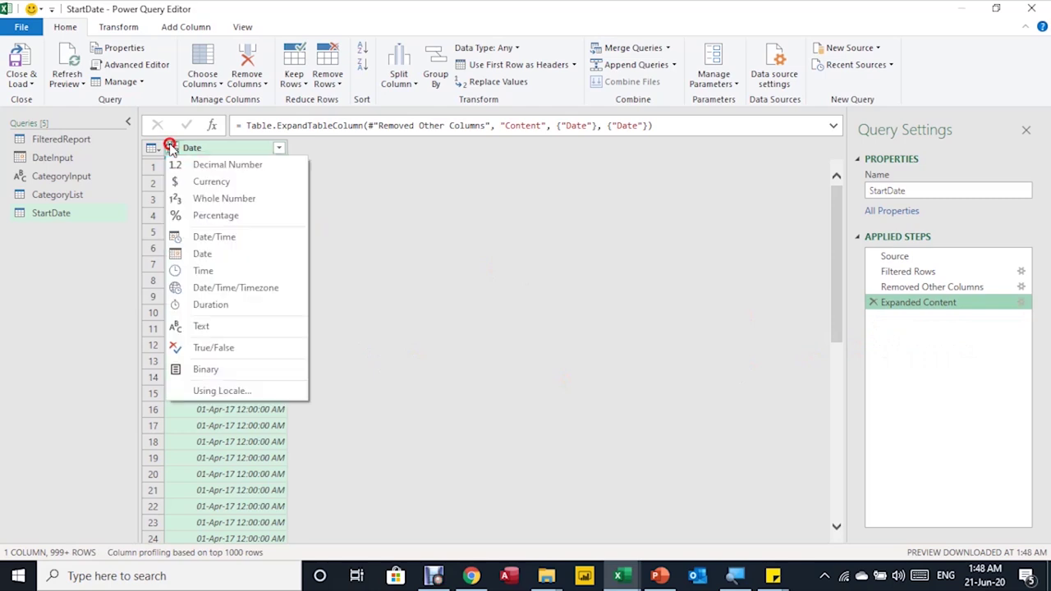
left_click(191, 254)
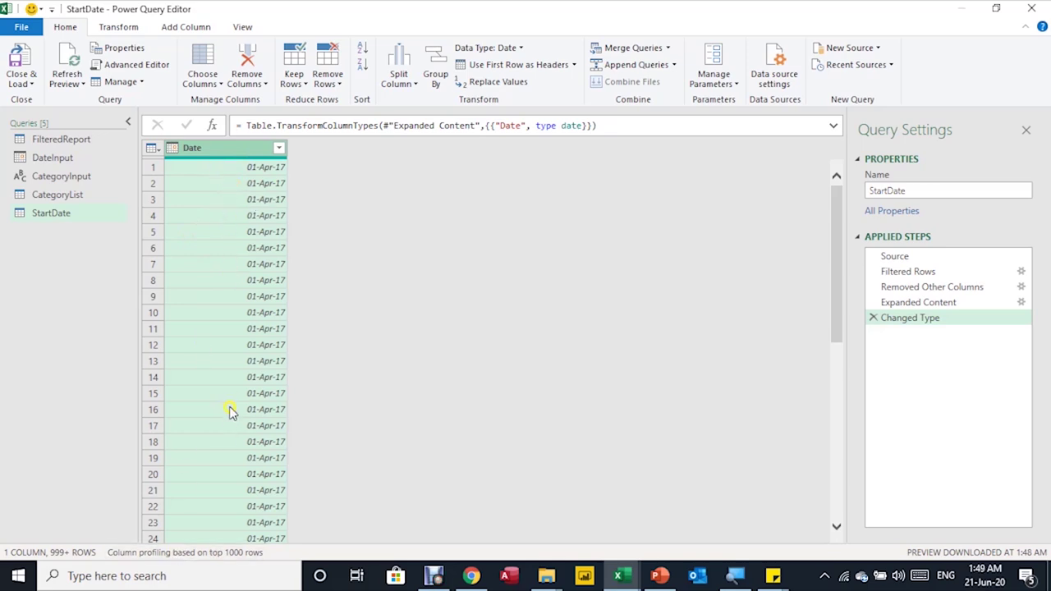
Reduce the StartDate query's Date column to its earliest date.
left_click(119, 27)
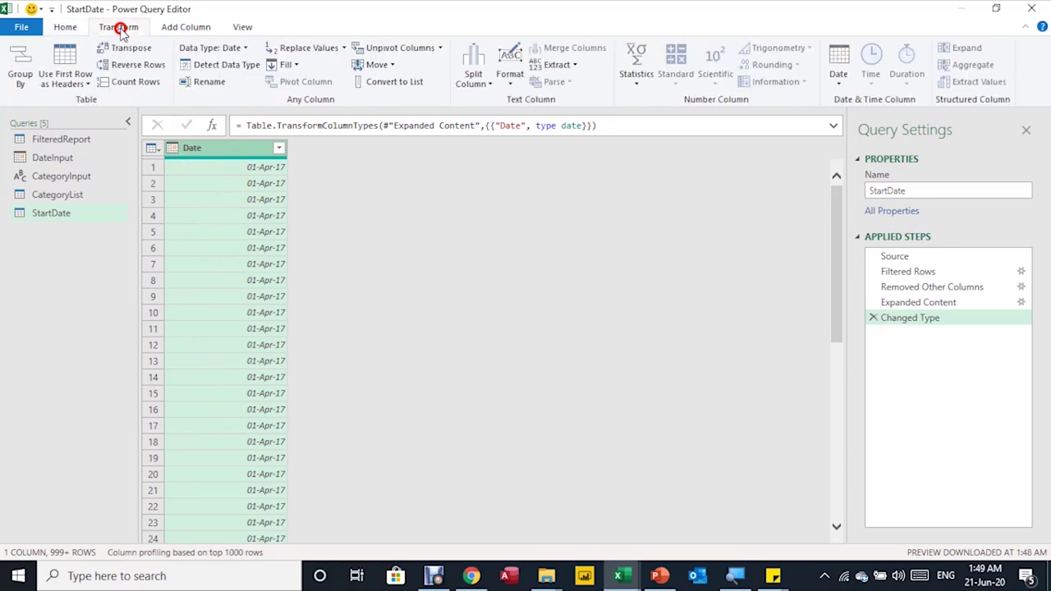
left_click(838, 82)
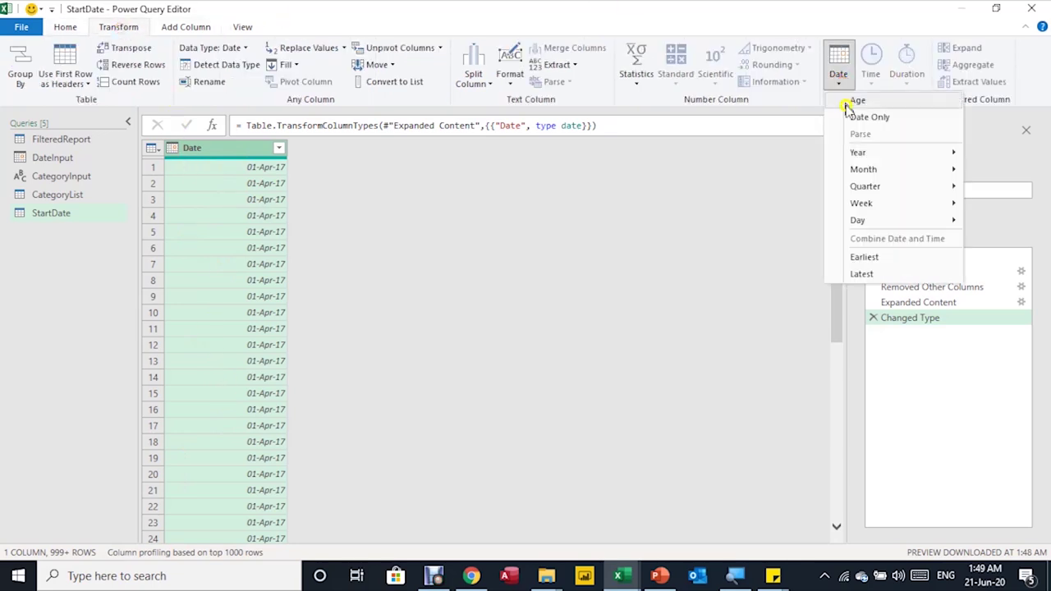
left_click(866, 257)
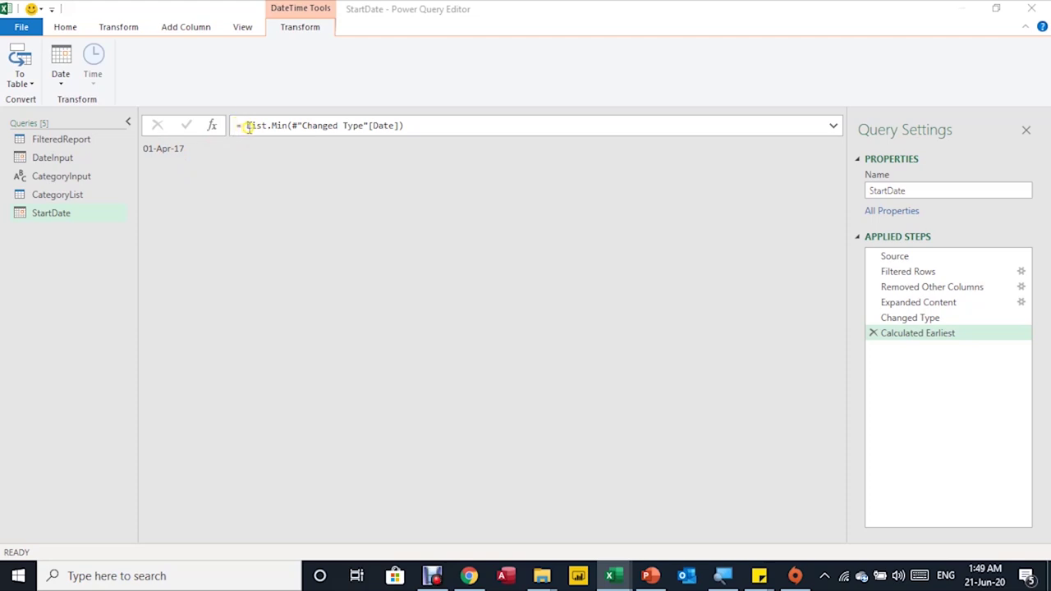
Duplicate the StartDate query and rename the copy EndDate.
right_click(46, 220)
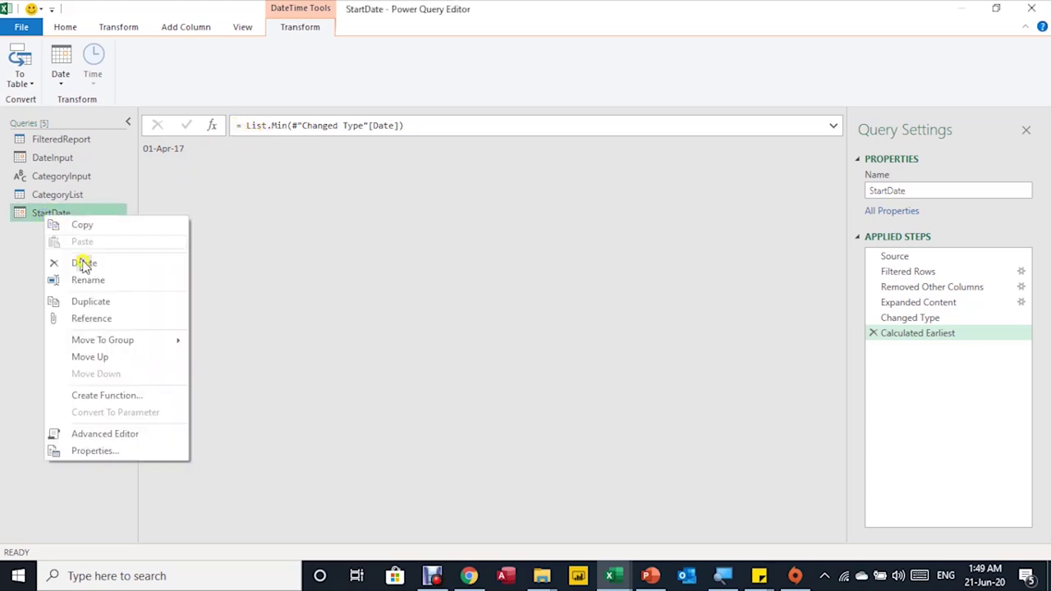
left_click(96, 303)
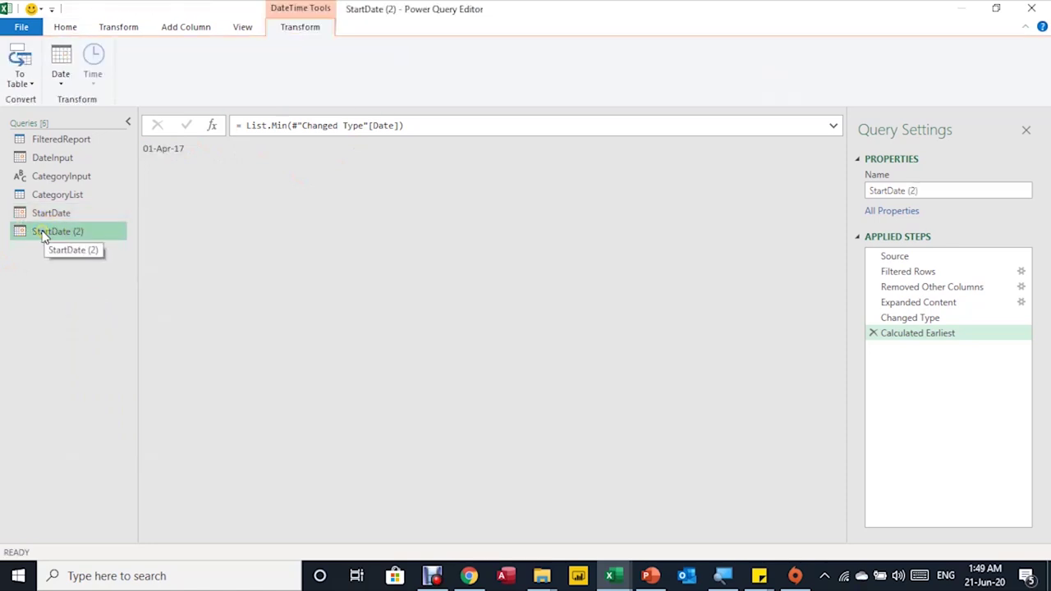
left_click(925, 189)
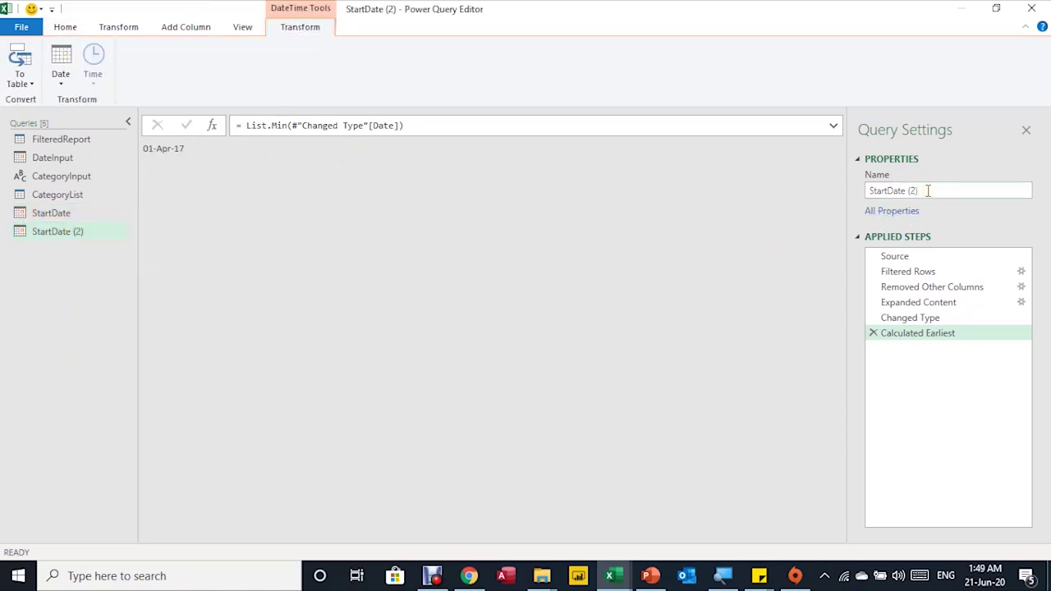
key("Left")
key("Left")
key("Left")
key("Left")
key("BackSpace")
key("BackSpace")
key("BackSpace")
key("BackSpace")
key("BackSpace")
type("End")
key("Return")
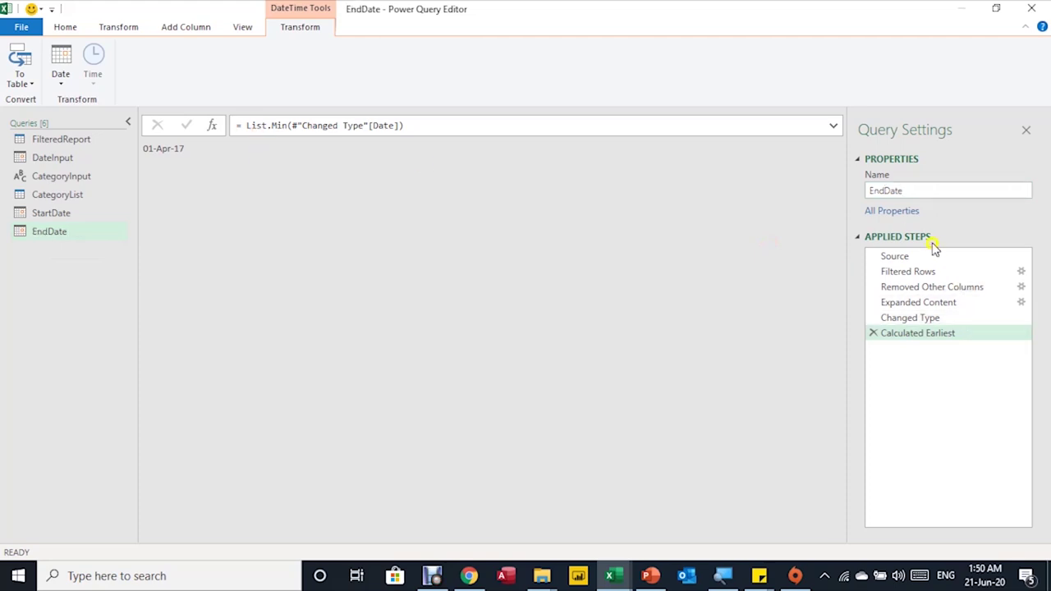
Change EndDate's final step formula to use List.Max instead of List.Min on the Date column.
double_click(285, 125)
key("BackSpace")
type("Max")
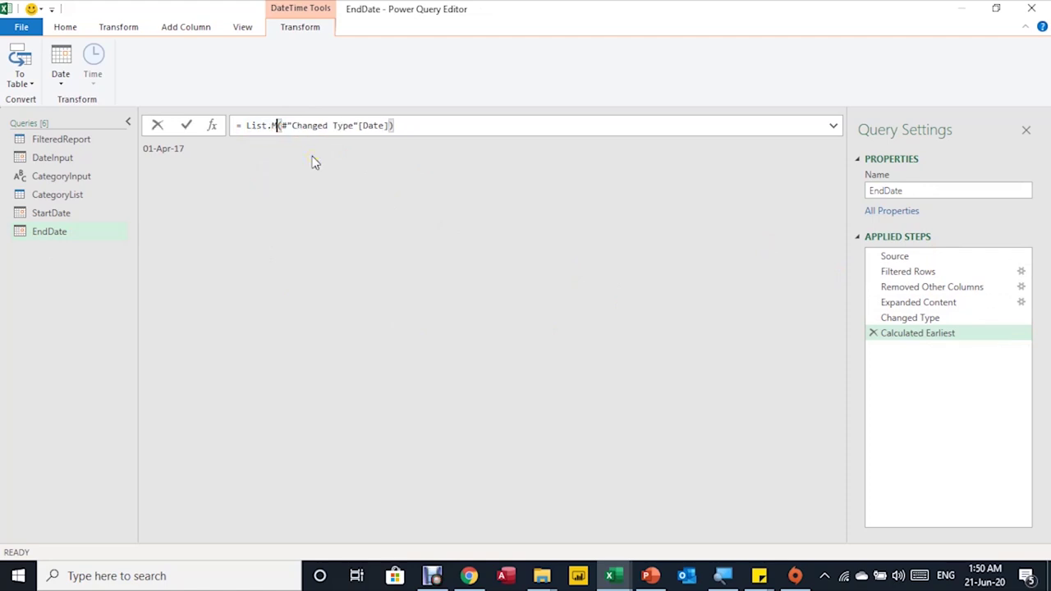
key("Escape")
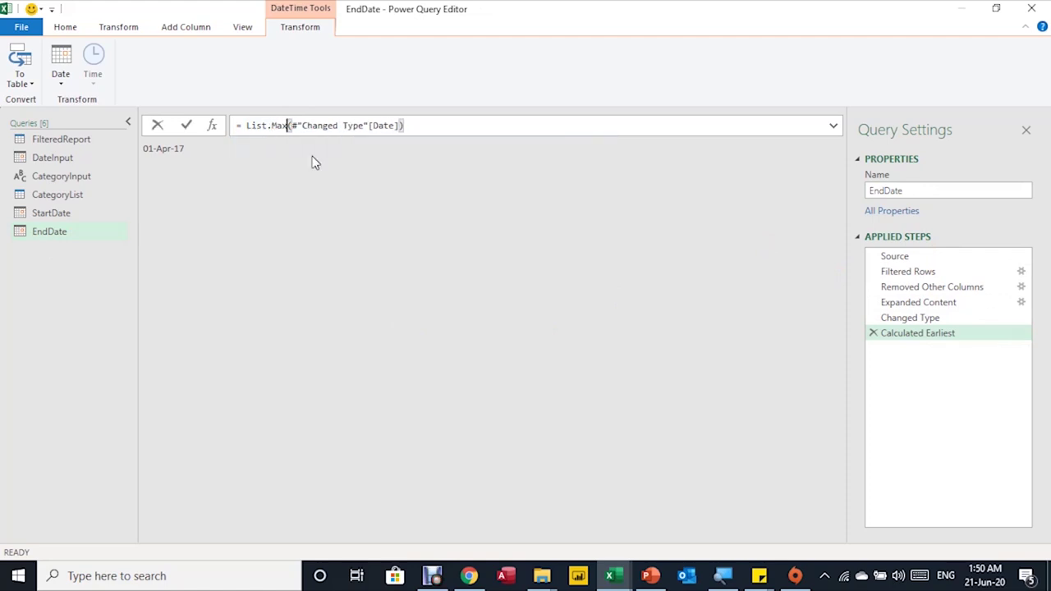
key("Return")
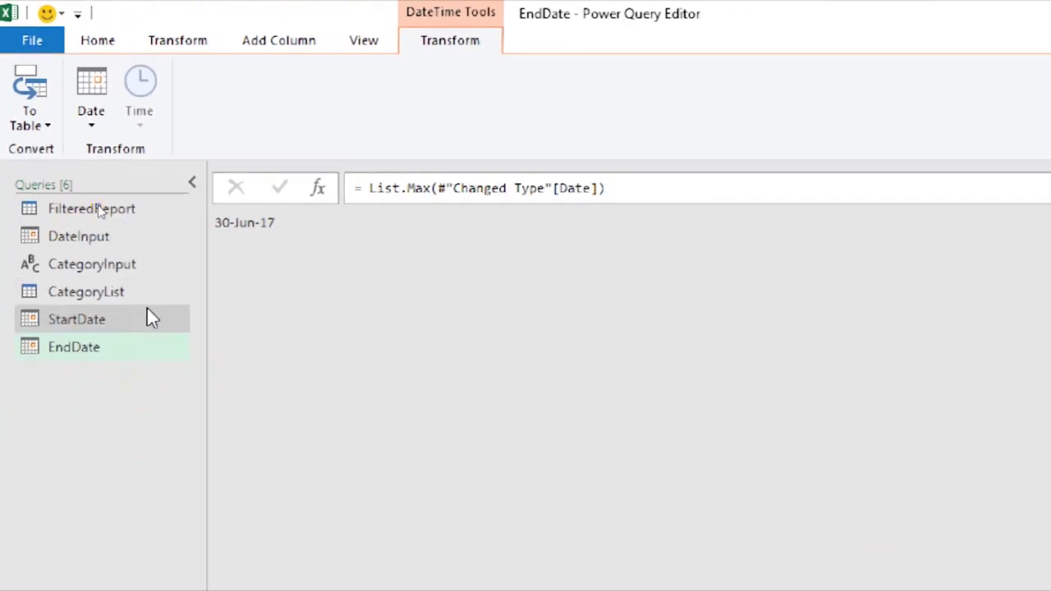
Close the query editor and load the new StartDate and EndDate queries as connections only.
left_click(97, 41)
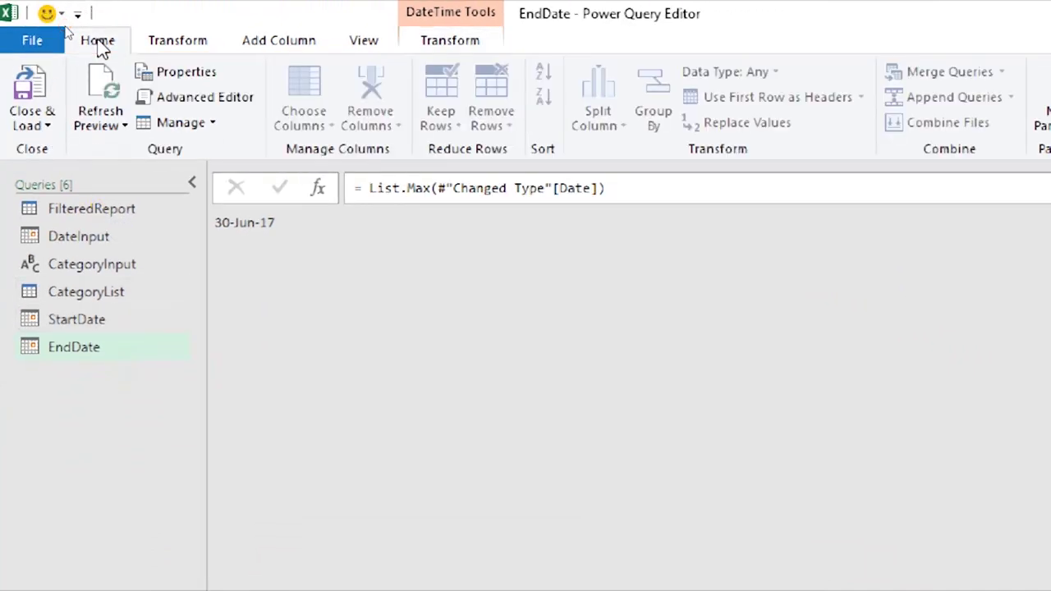
left_click(33, 123)
left_click(61, 181)
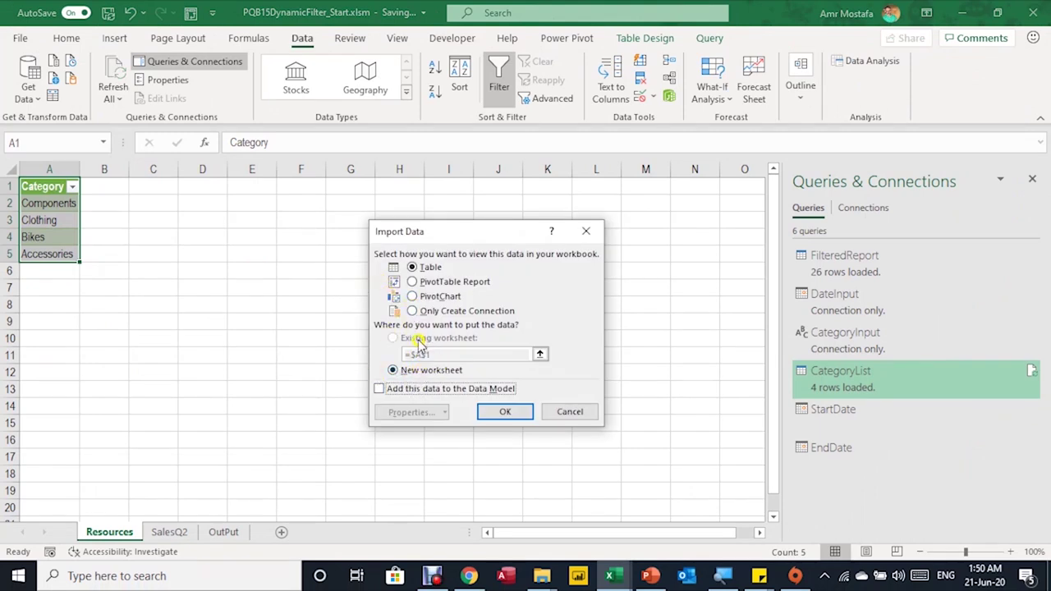
left_click(417, 310)
left_click(505, 411)
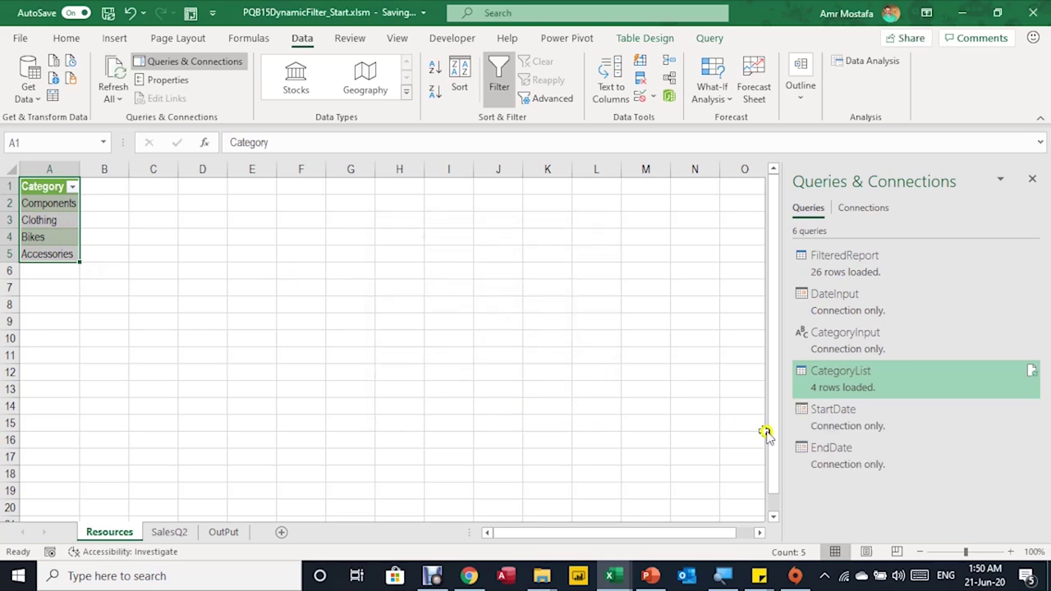
Load the StartDate query as a table to cell C1 of the existing Resources sheet.
left_click(804, 420)
right_click(881, 414)
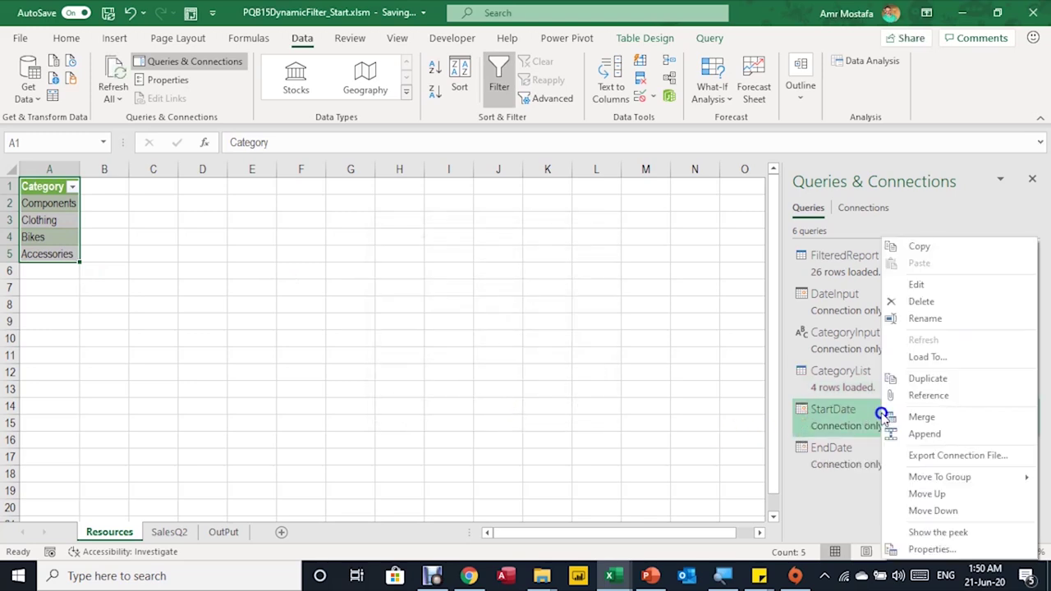
left_click(917, 358)
left_click(412, 267)
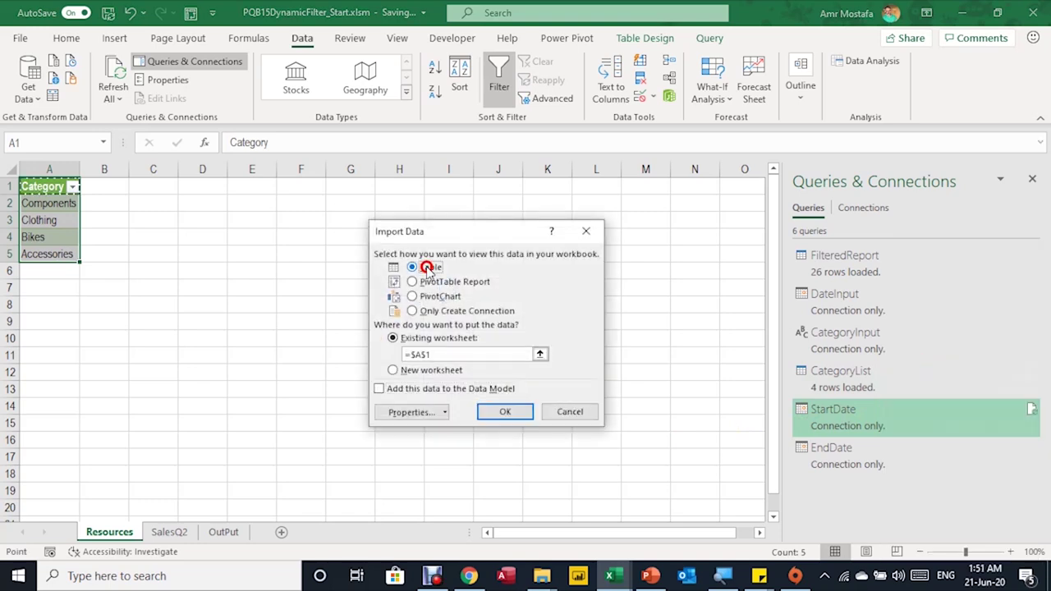
left_click(165, 189)
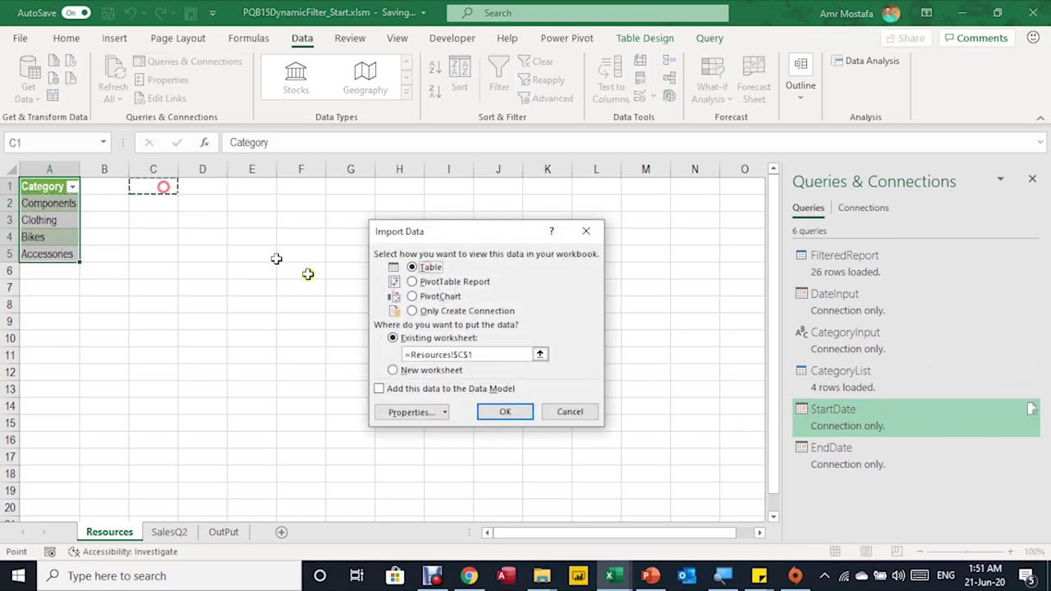
left_click(503, 413)
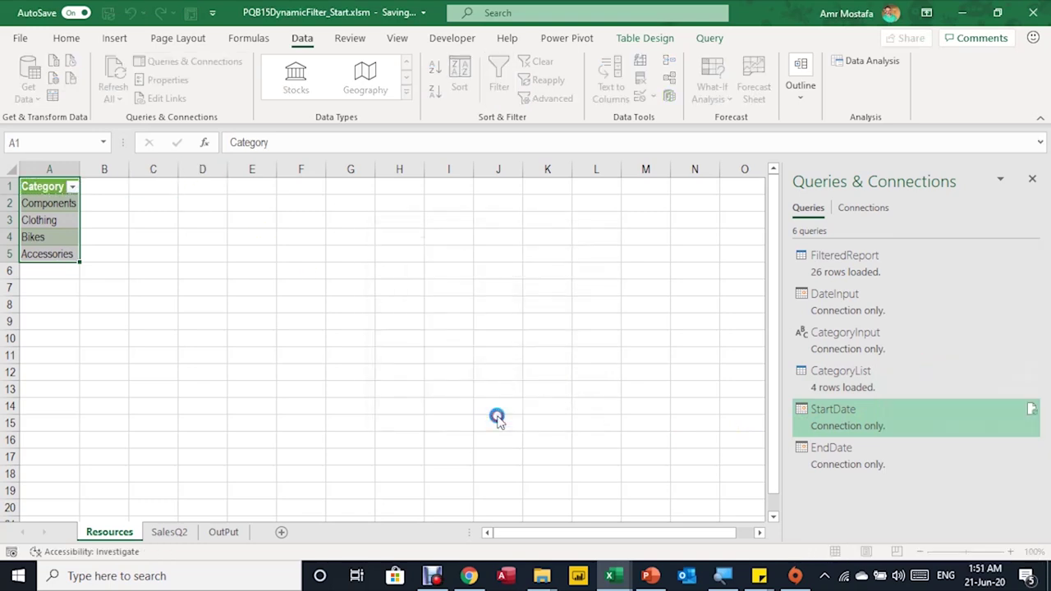
Load the EndDate query as a table to cell E1 of the Resources sheet.
left_click(856, 460)
right_click(857, 461)
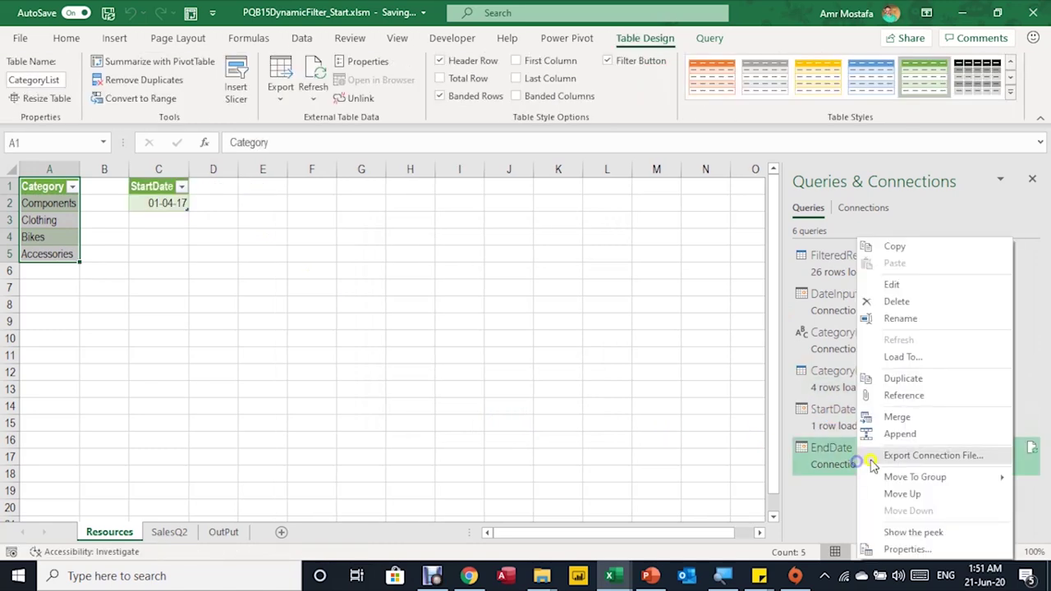
left_click(901, 356)
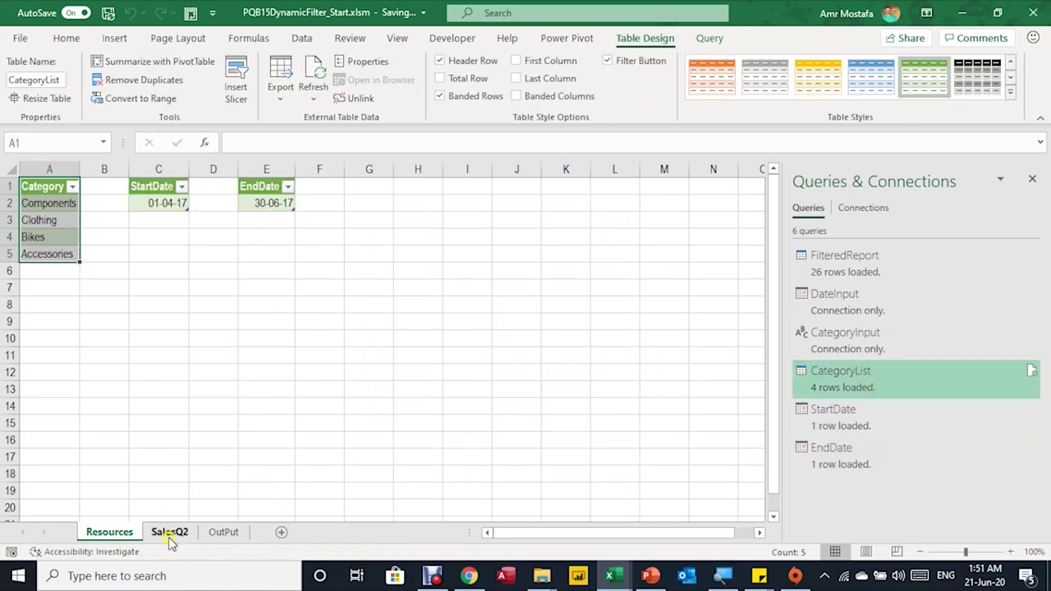
Set up between-dates validation for the Date input cell I6 on the OutPut sheet, with start date =Resources!C2.
left_click(223, 533)
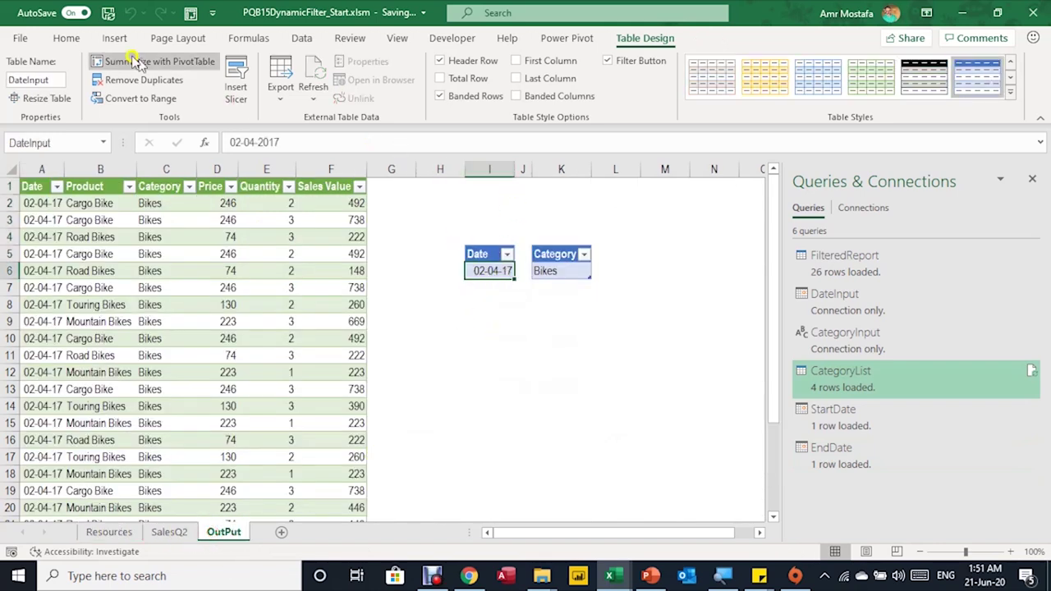
left_click(302, 38)
left_click(639, 96)
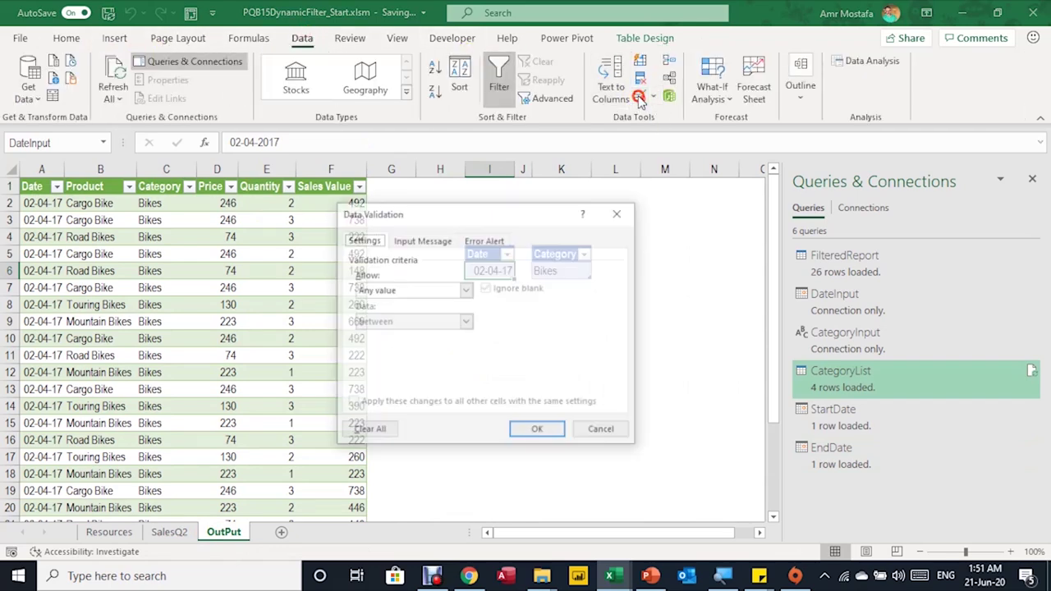
left_click(466, 292)
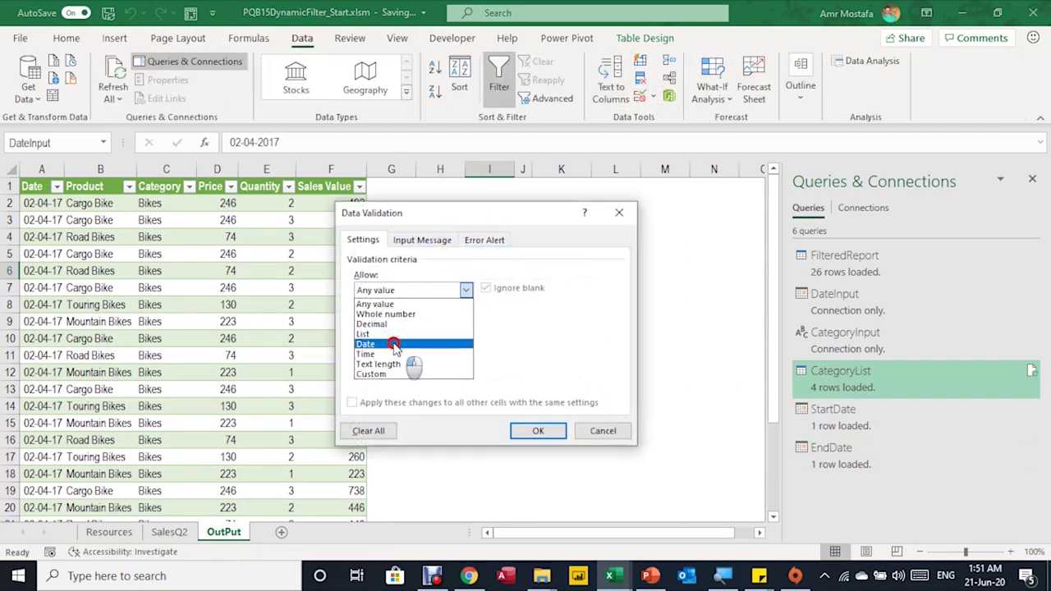
left_click(396, 342)
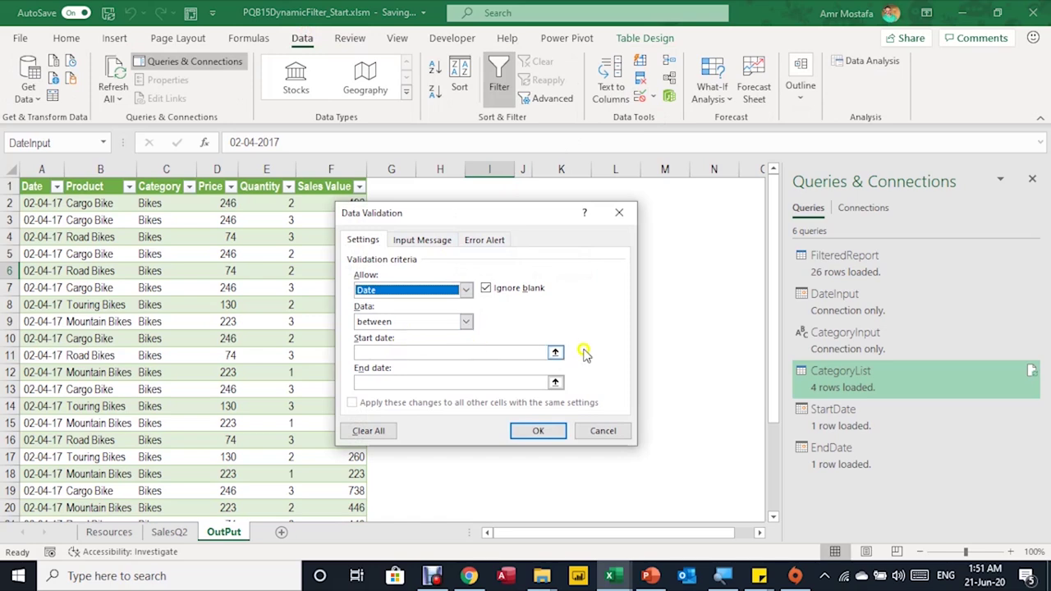
left_click(555, 352)
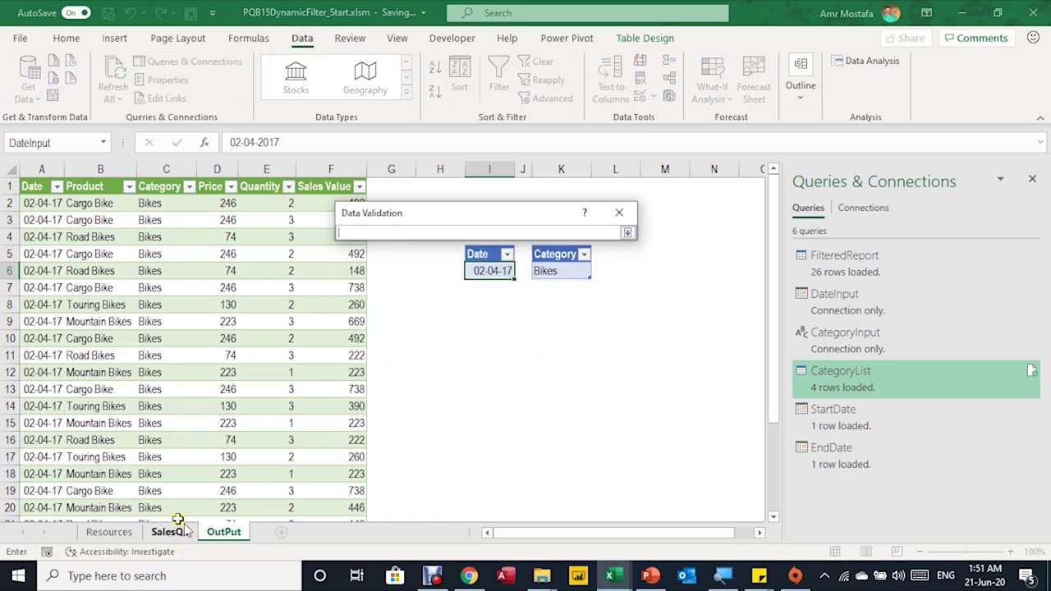
left_click(115, 531)
left_click(156, 203)
left_click(627, 232)
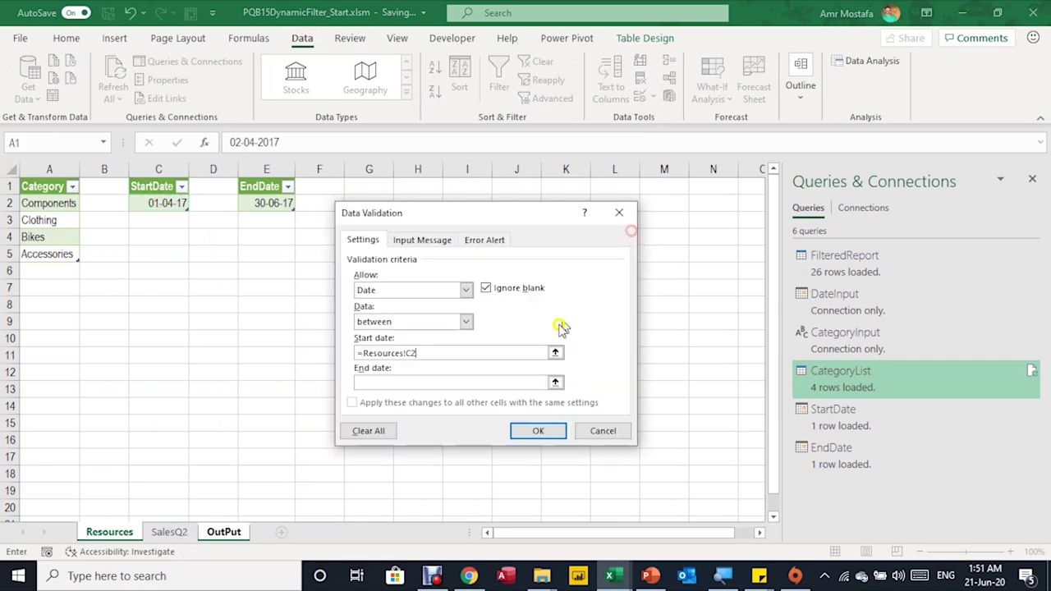
Set the validation's end date to =Resources!E2 and apply the rule to the Date input cell.
left_click(555, 384)
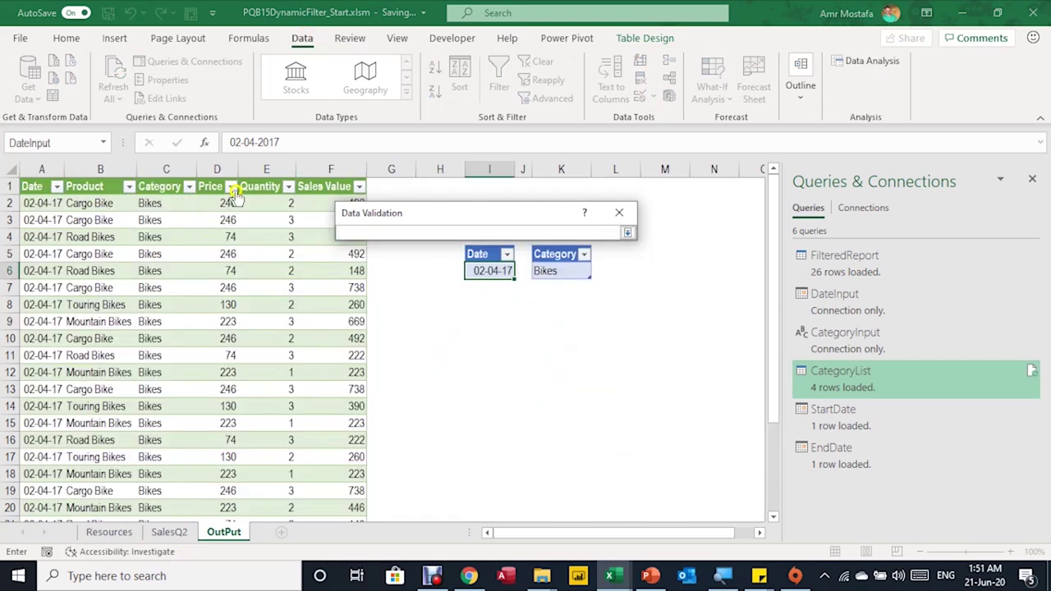
left_click(107, 532)
left_click(266, 201)
left_click(627, 234)
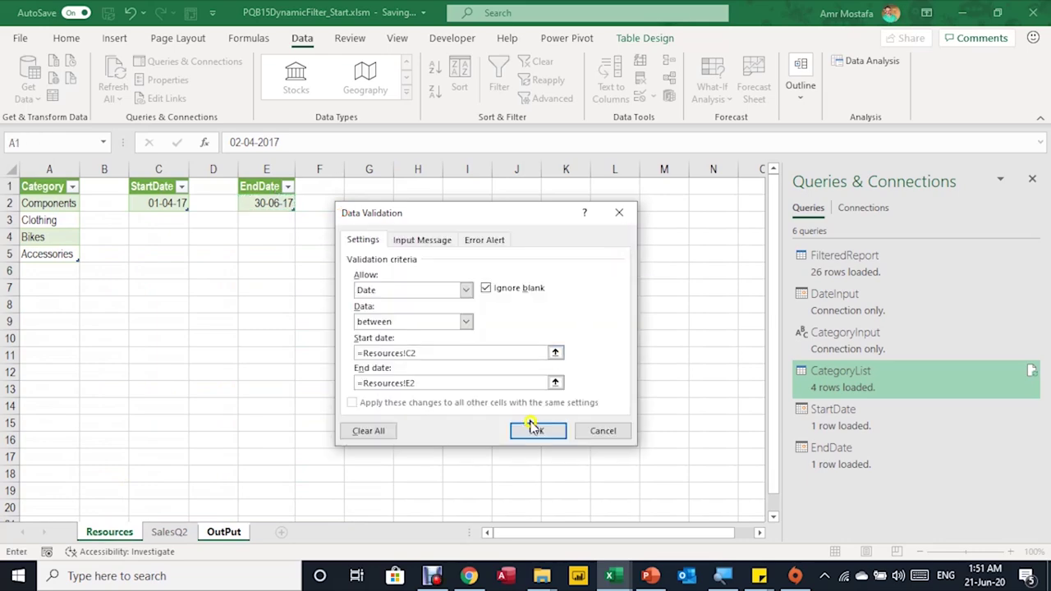
left_click(536, 430)
key("ctrl+Page_Up")
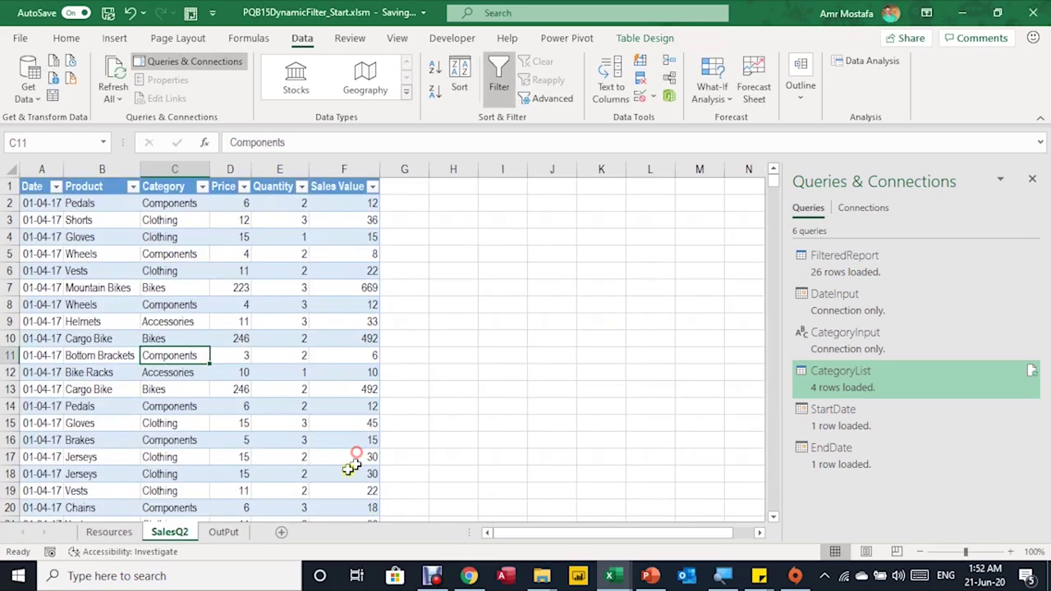
Enter the labels Revenue, Quantity and Avg Price in cells I9 to I11 of the OutPut sheet.
left_click(230, 534)
left_click(486, 319)
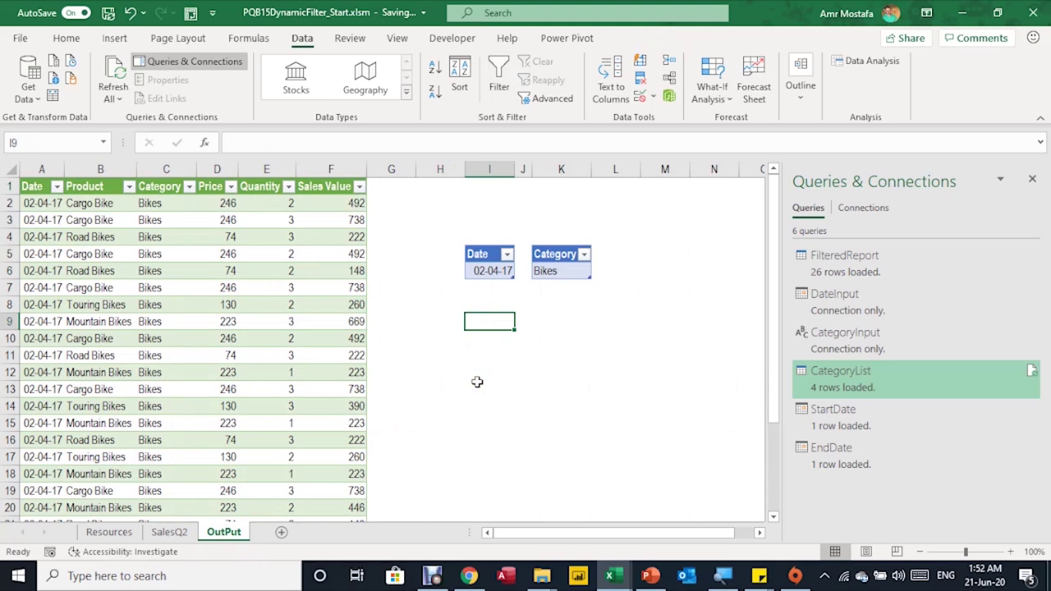
type("Rve")
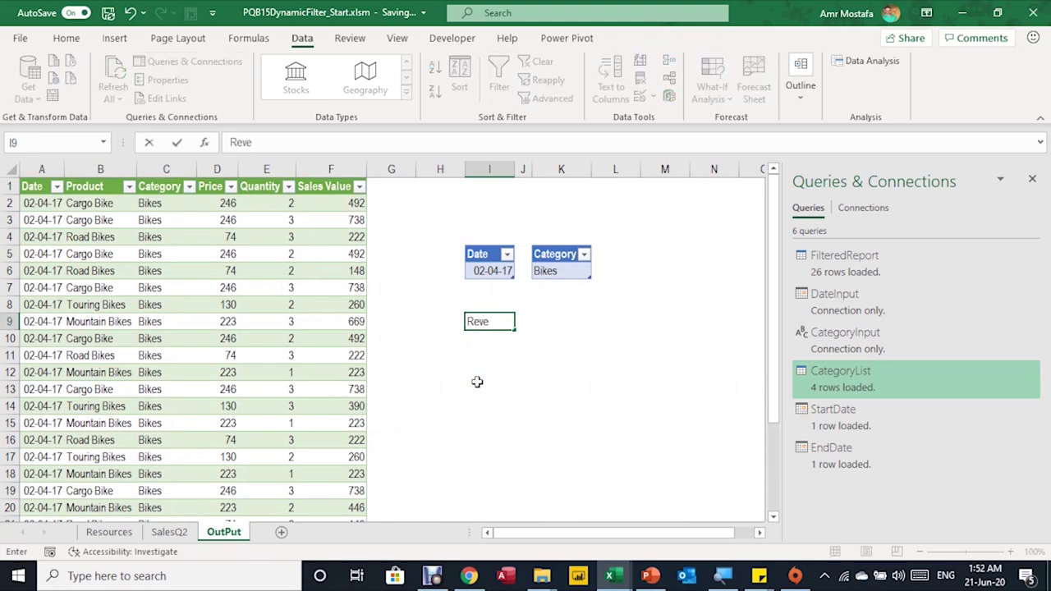
type("enue")
key("Return")
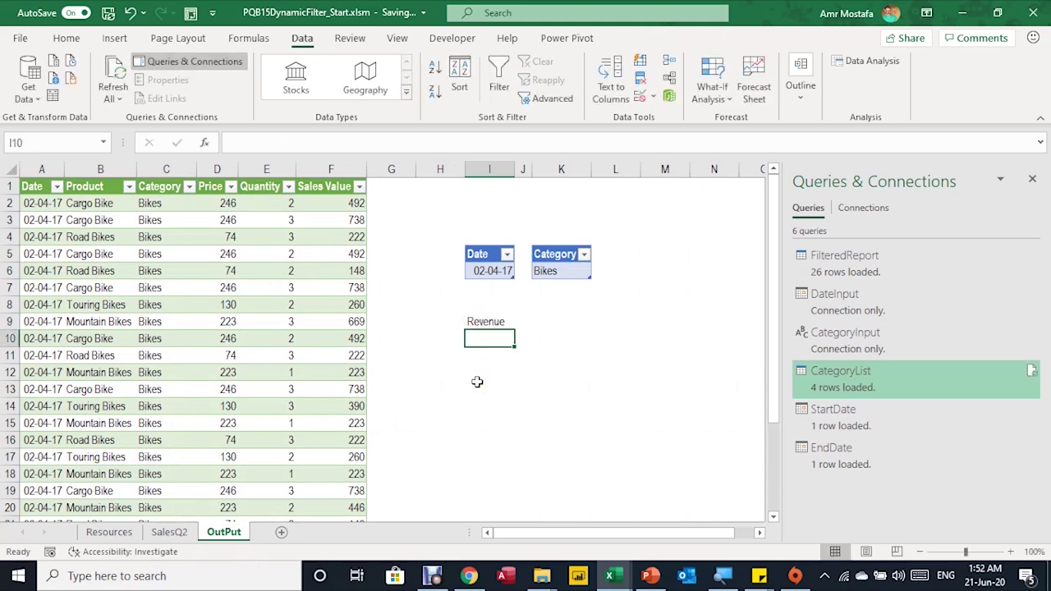
type("Quantity")
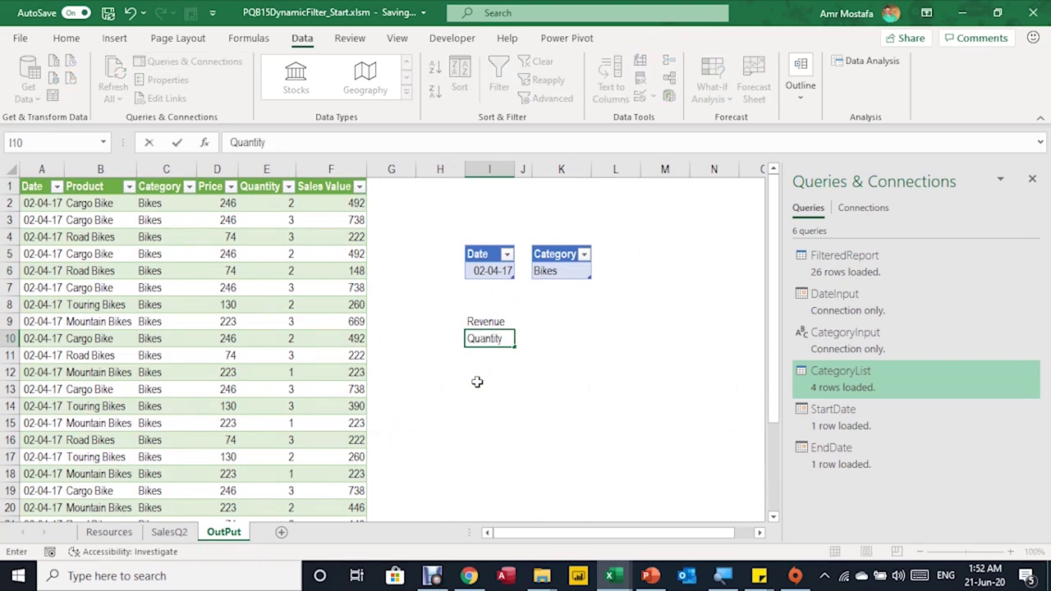
key("Return")
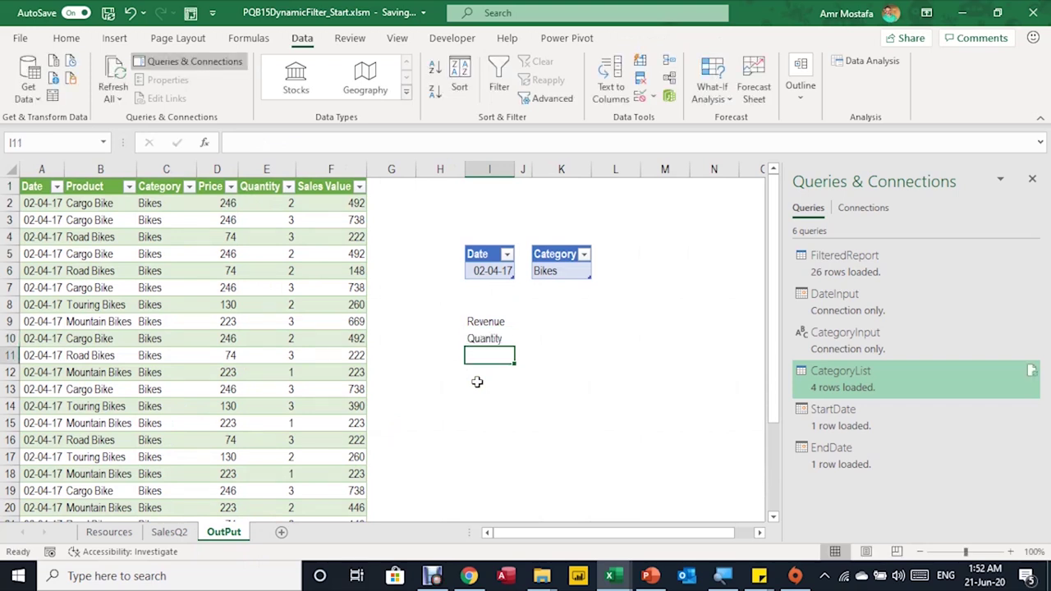
type("Avg Price")
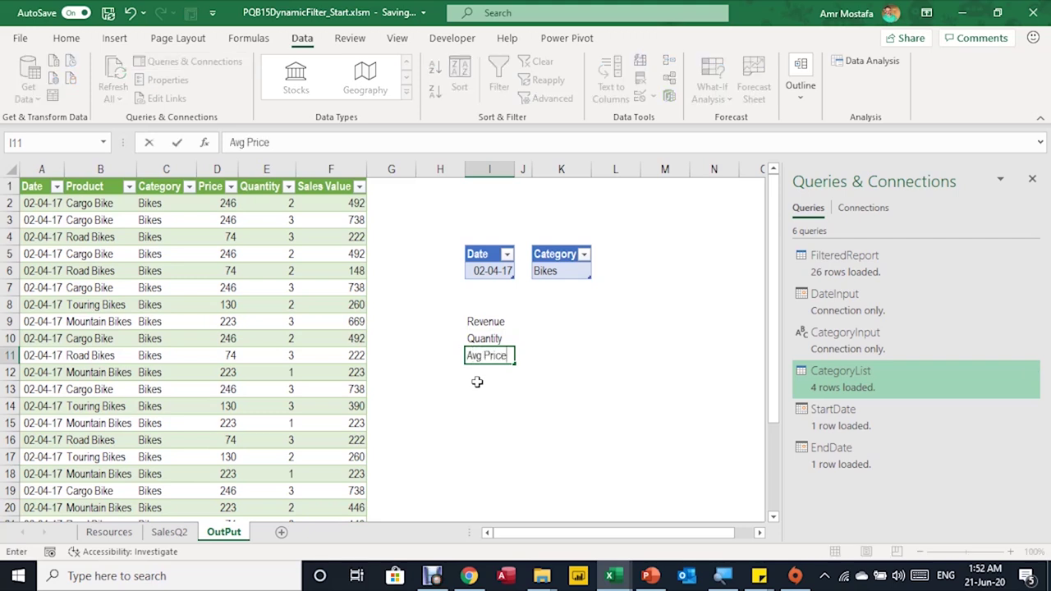
key("Up")
key("Up")
key("Right")
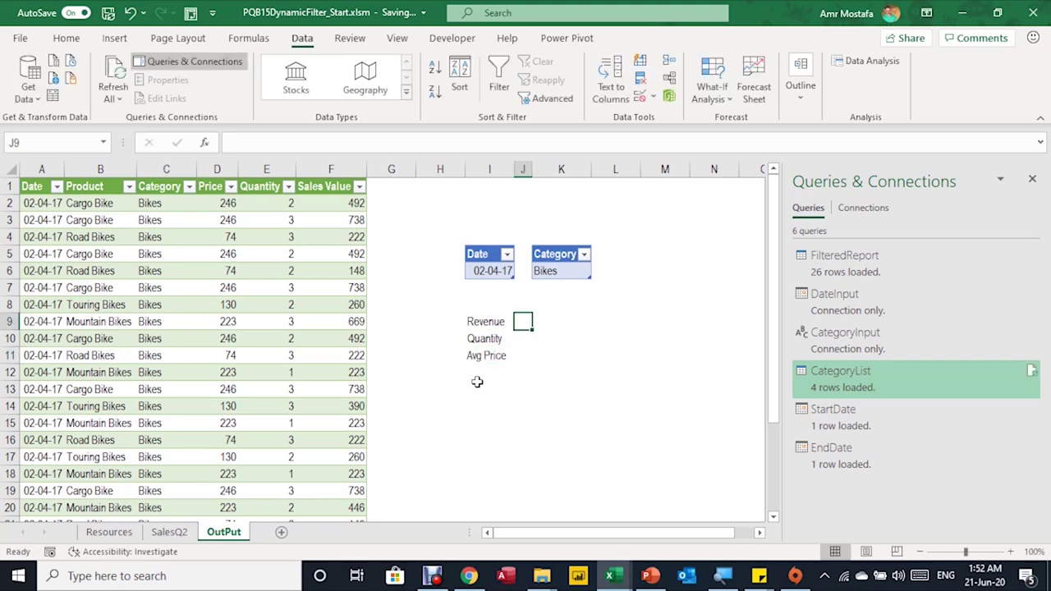
Calculate the Revenue figure in cell K9 with =SUM(FilteredReport[Sales Value]).
key("Right")
type("=sum")
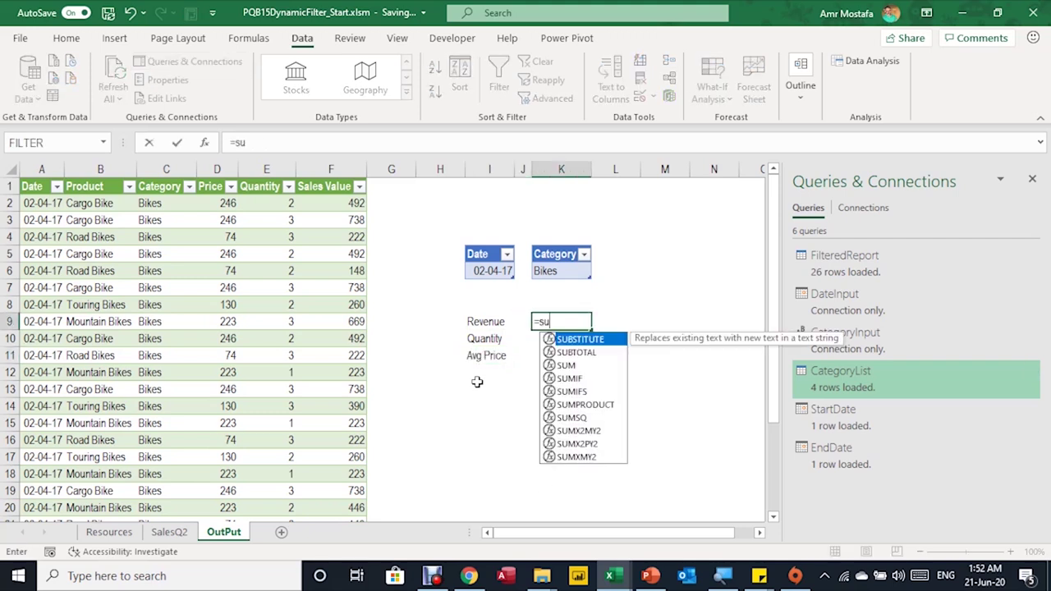
key("Tab")
left_click(298, 142)
type("fil")
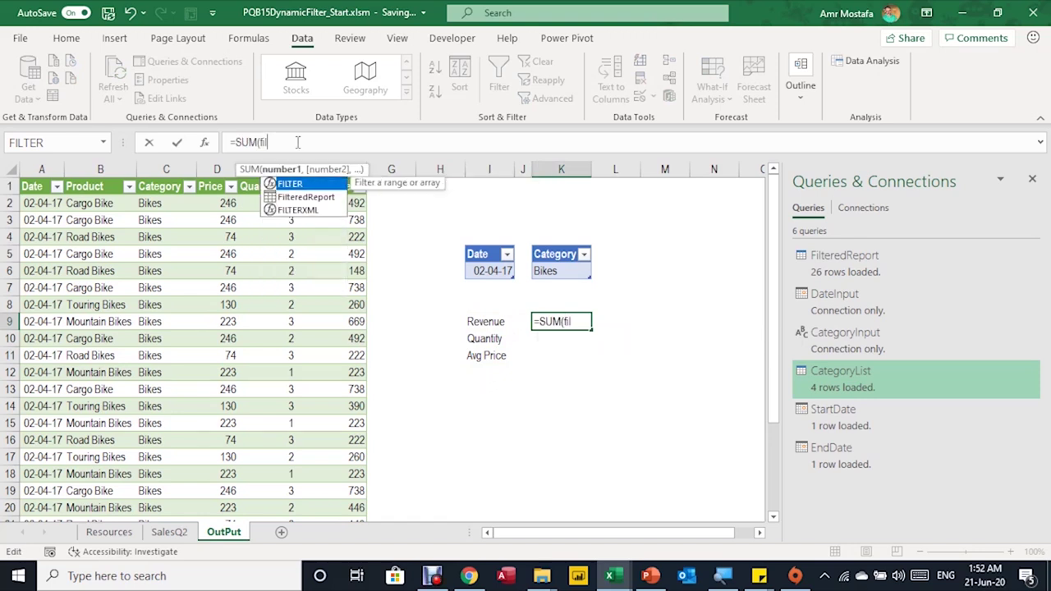
double_click(286, 198)
type("[")
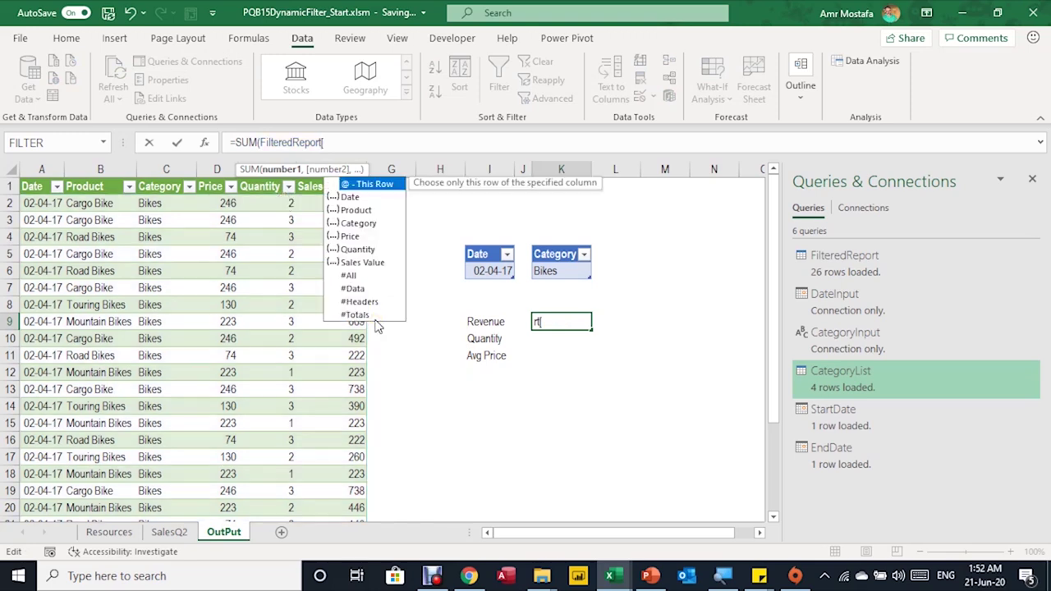
key("Down")
key("Down")
key("Down")
key("Down")
key("Down")
key("Down")
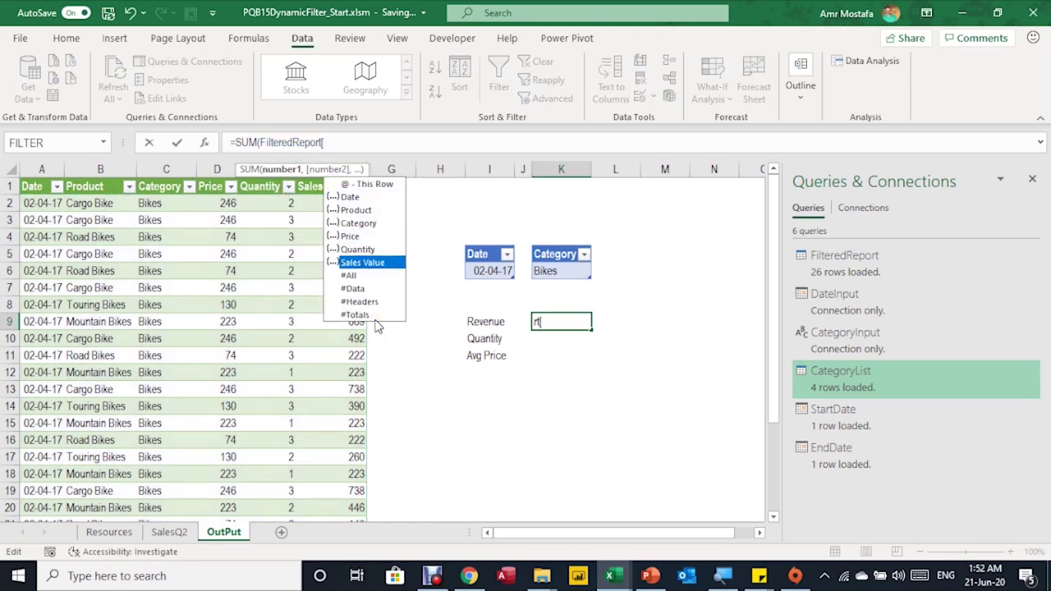
key("Tab")
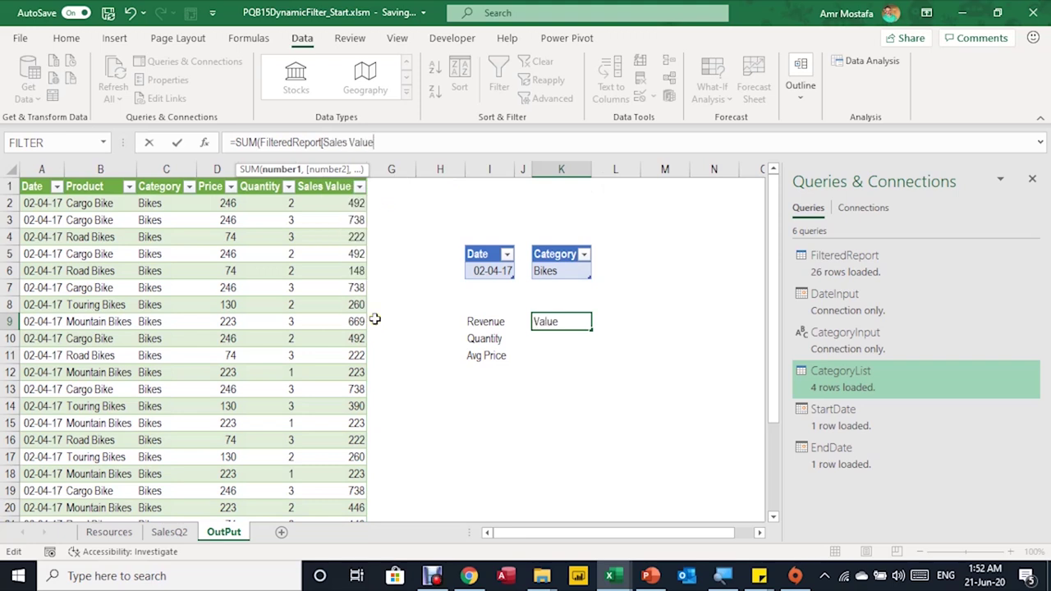
type("])")
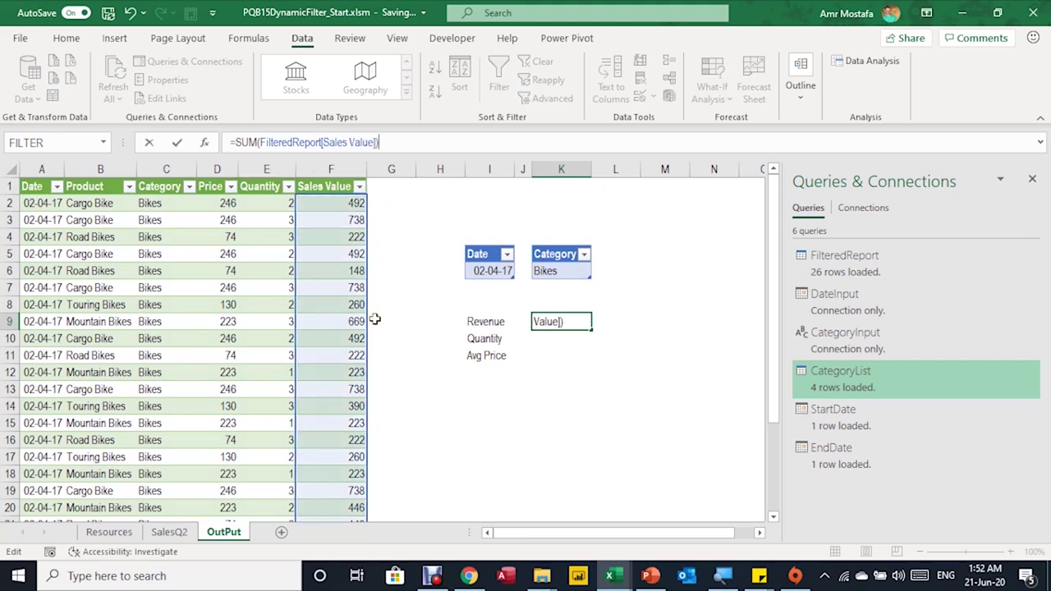
key("Return")
Calculate the Quantity figure in cell K10 with =SUM(FilteredReport[Quantity]).
left_click(571, 339)
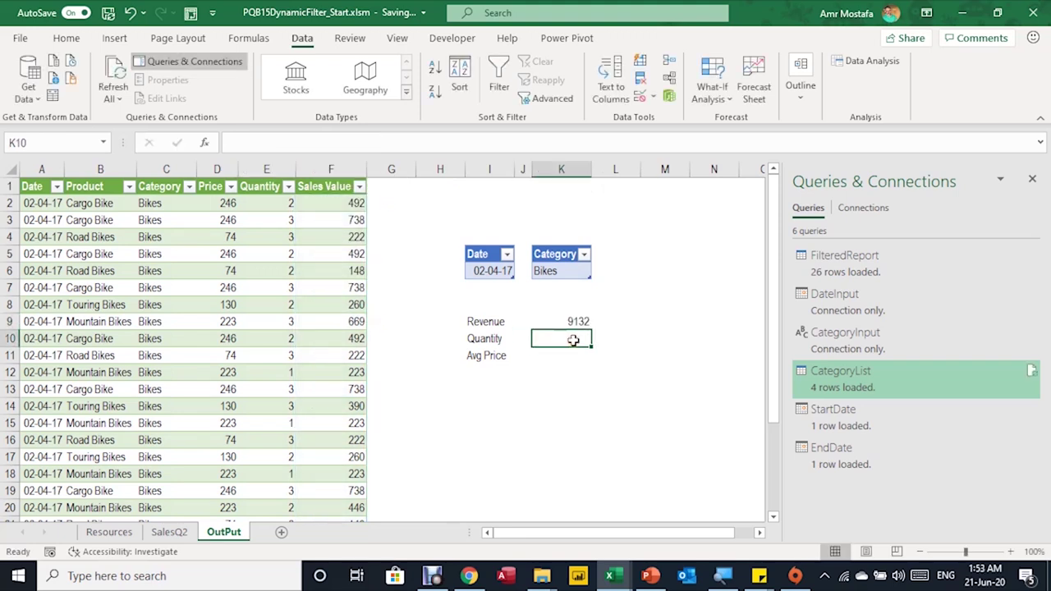
type("=sum")
key("Tab")
key("Return")
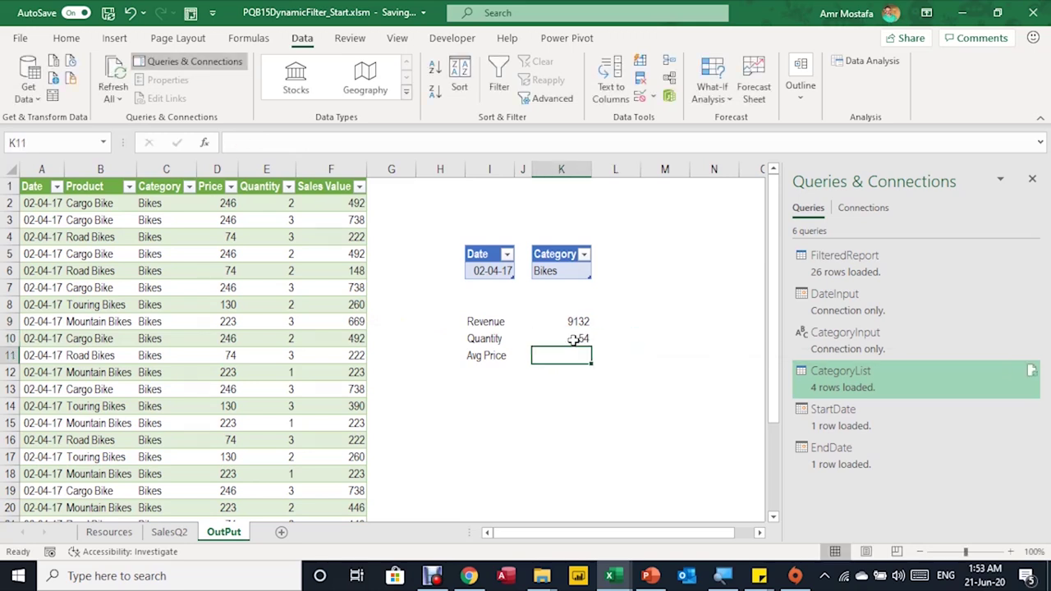
Calculate the Avg Price figure in cell K11 with =K9/K10, and widen columns I to K.
type("=")
key("Up")
key("Up")
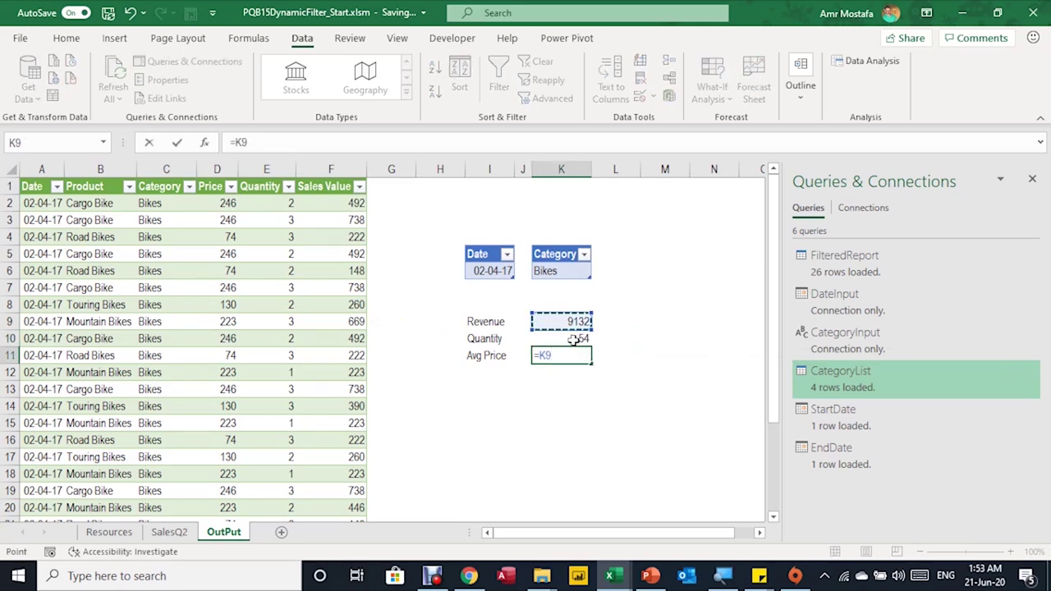
type("/")
key("Down")
key("Return")
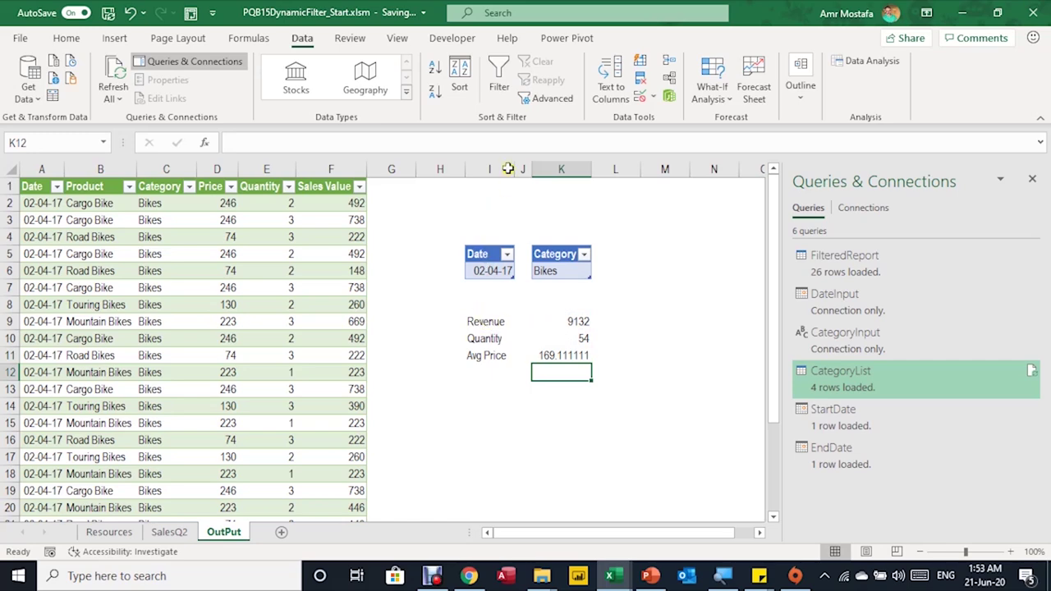
left_click_drag(490, 167, 555, 167)
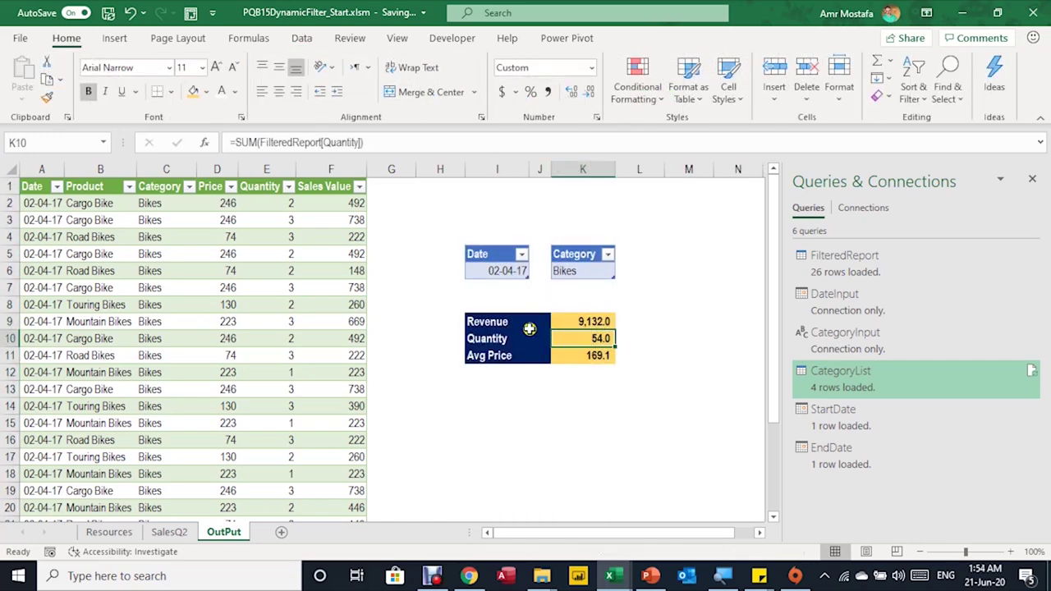
left_click(562, 273)
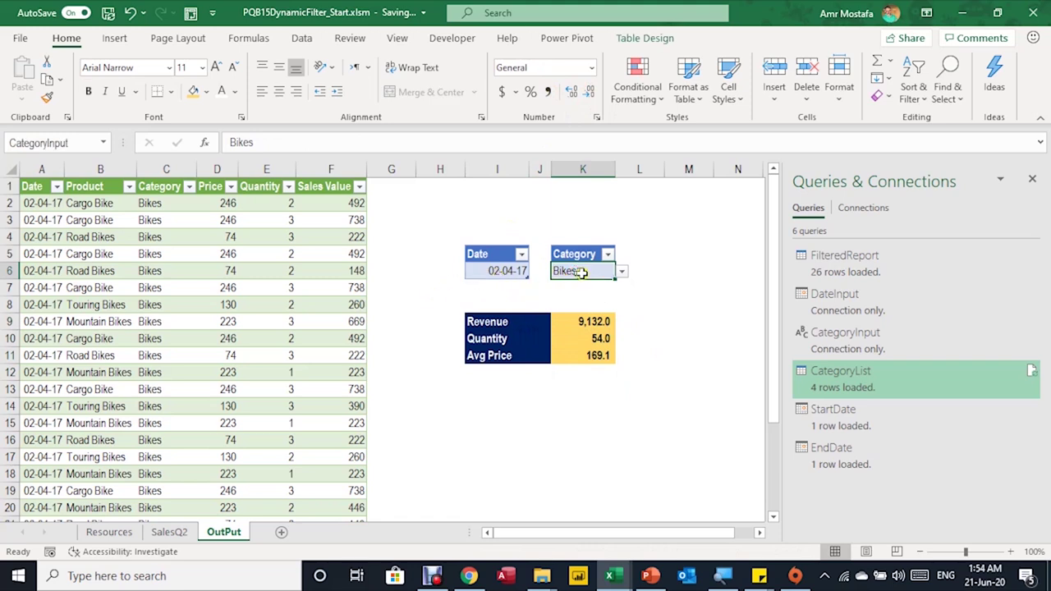
left_click(164, 275)
right_click(165, 276)
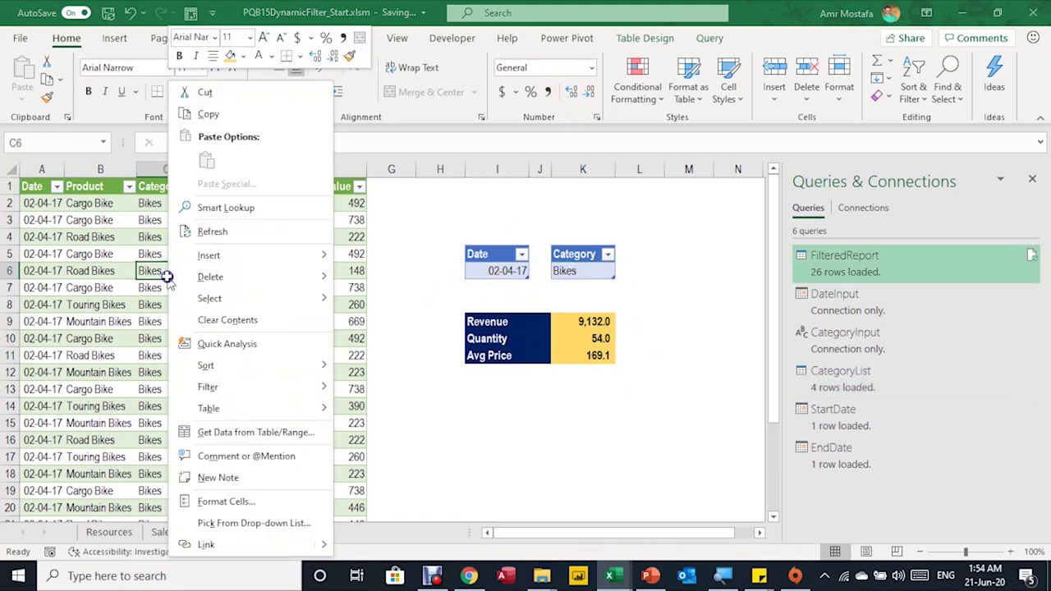
left_click(491, 209)
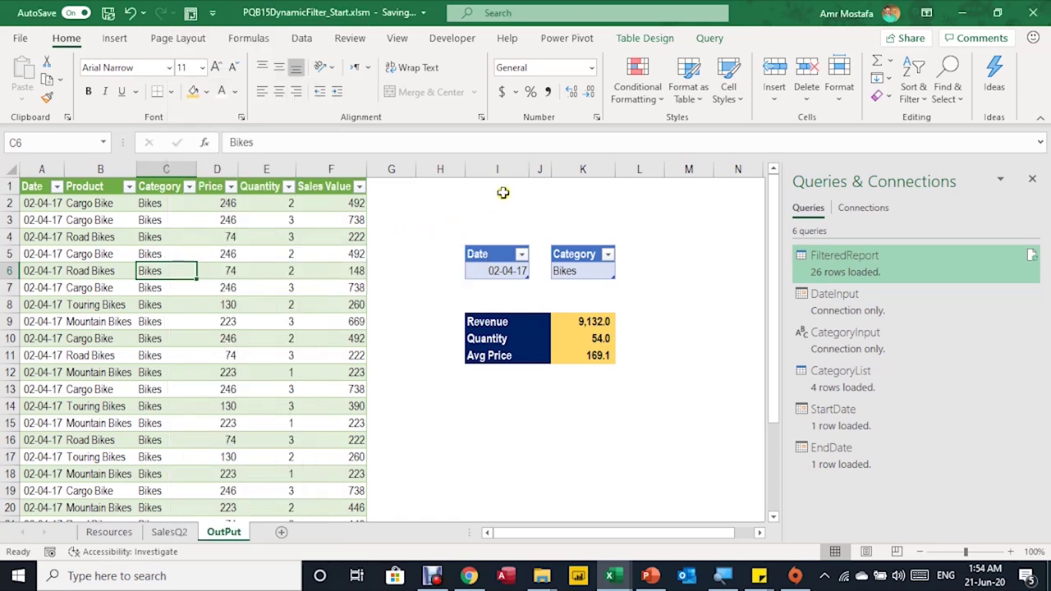
Start recording a macro named Refresh, stored in This Workbook, from cell I2 of the OutPut sheet.
left_click(502, 199)
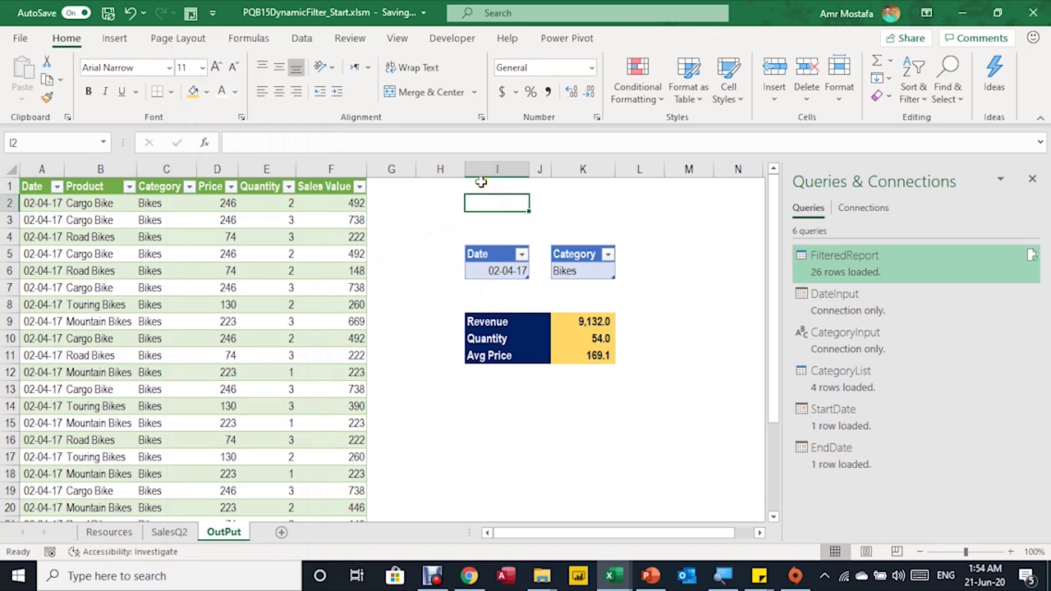
left_click(452, 39)
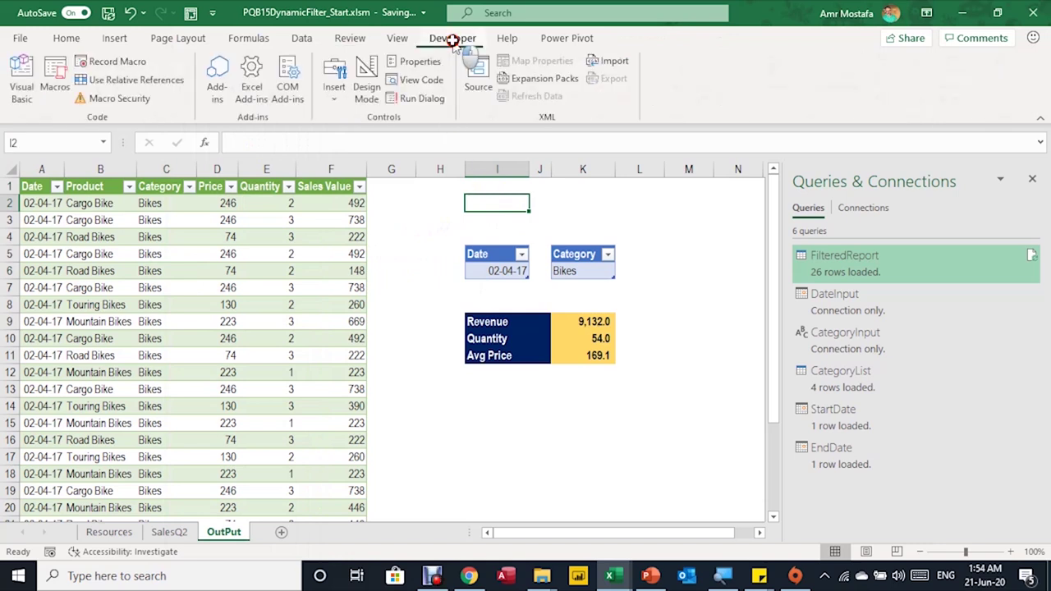
left_click(112, 64)
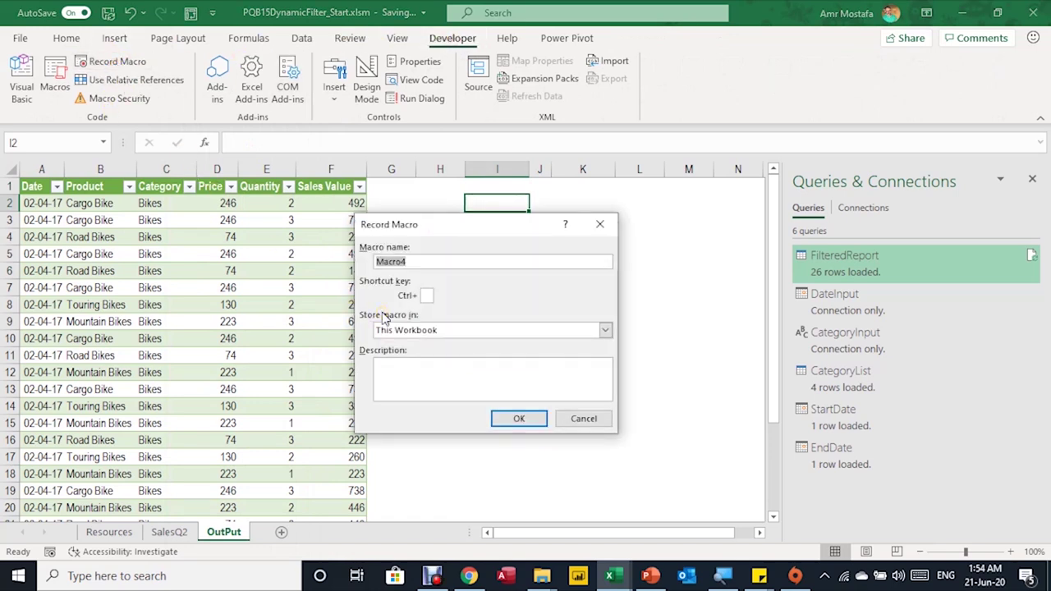
type("Refresh")
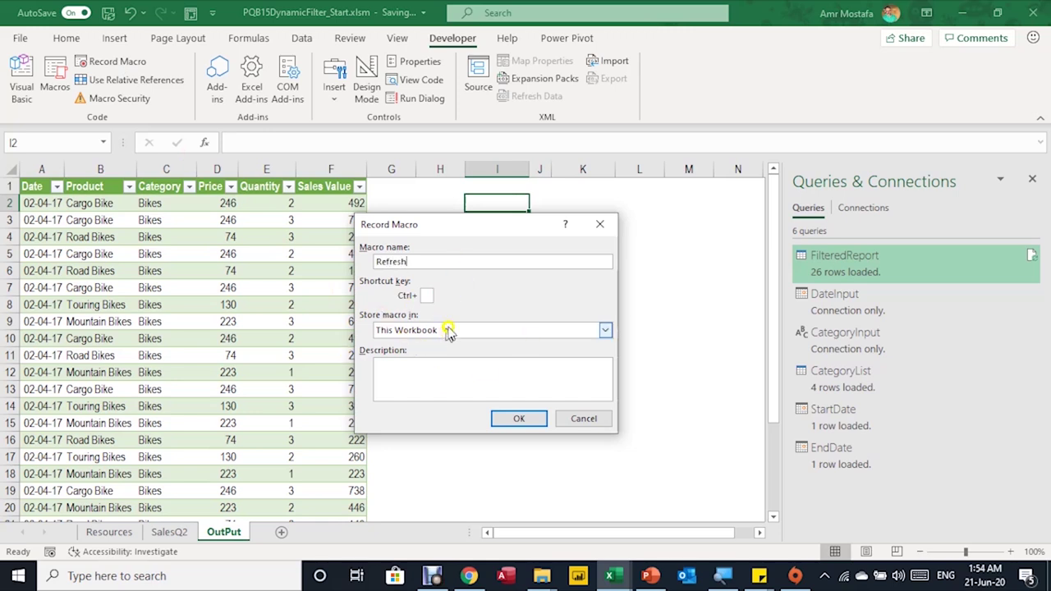
left_click(518, 419)
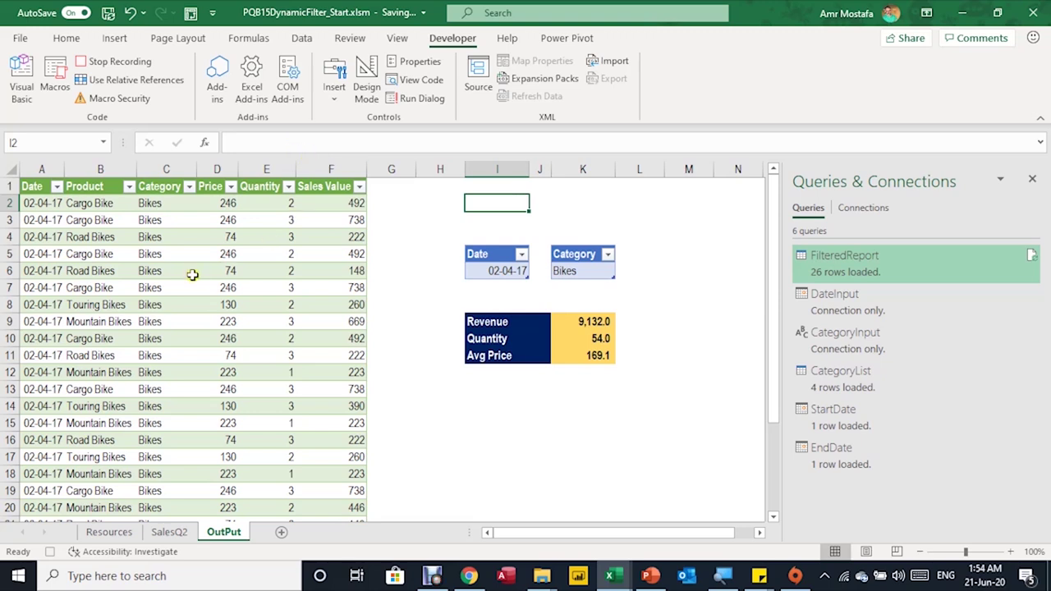
Record a Refresh All from a cell inside the filtered report table, and stop the macro recording.
left_click(218, 289)
left_click(302, 38)
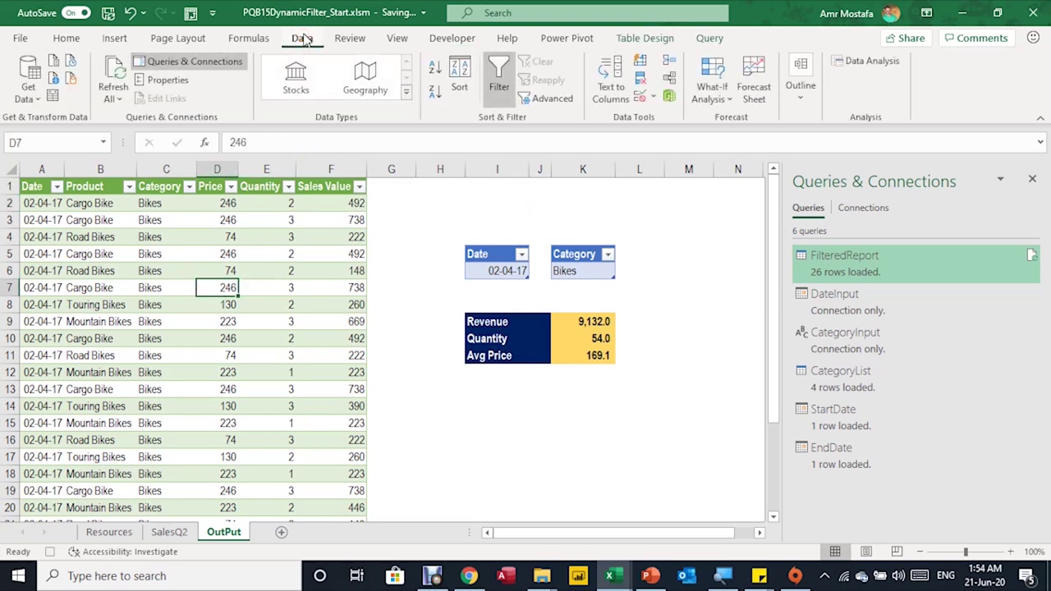
left_click(113, 71)
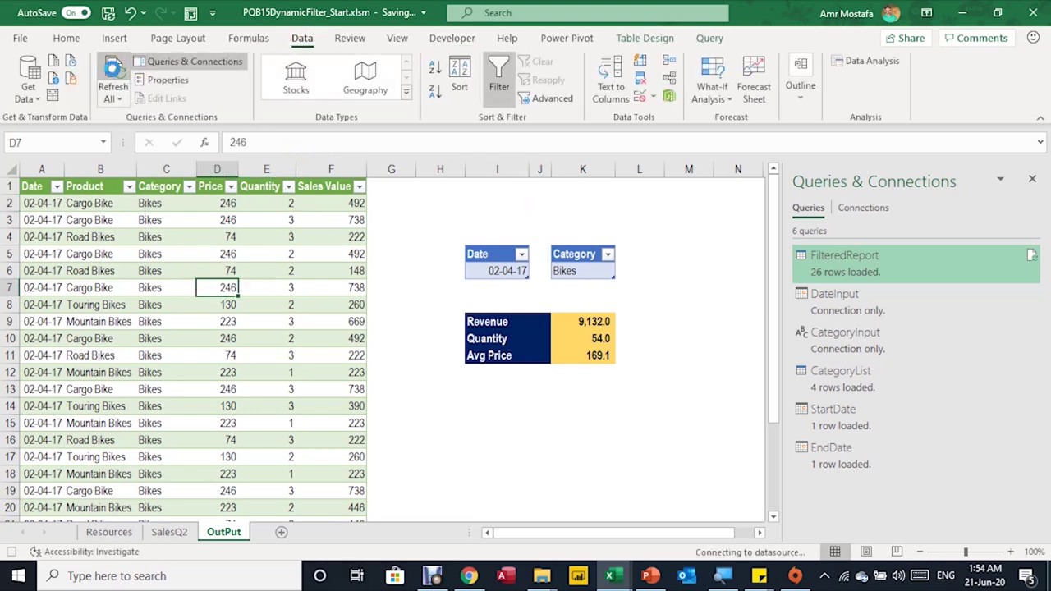
left_click(452, 38)
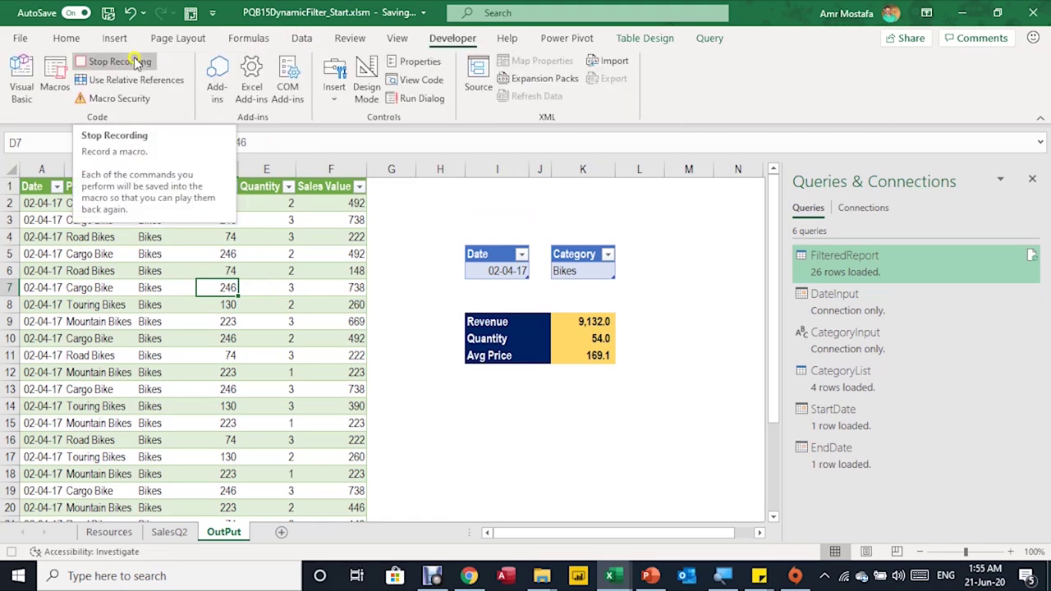
left_click(136, 64)
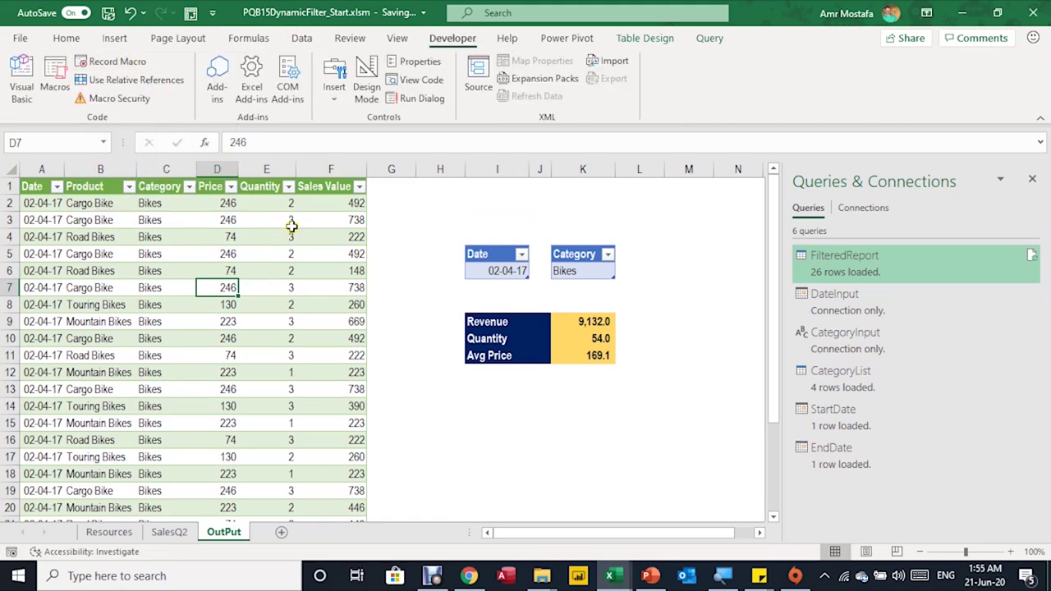
Draw a form control button above the Date and Category inputs, spanning columns I to K, and assign it this workbook's Refresh macro.
left_click(333, 92)
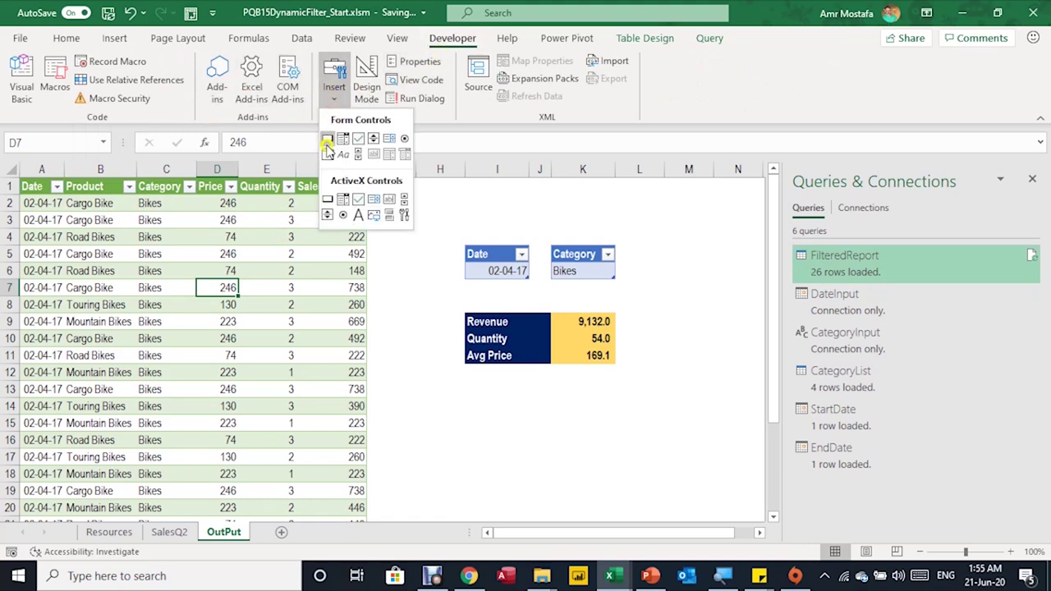
left_click(327, 141)
left_click_drag(470, 192, 615, 223)
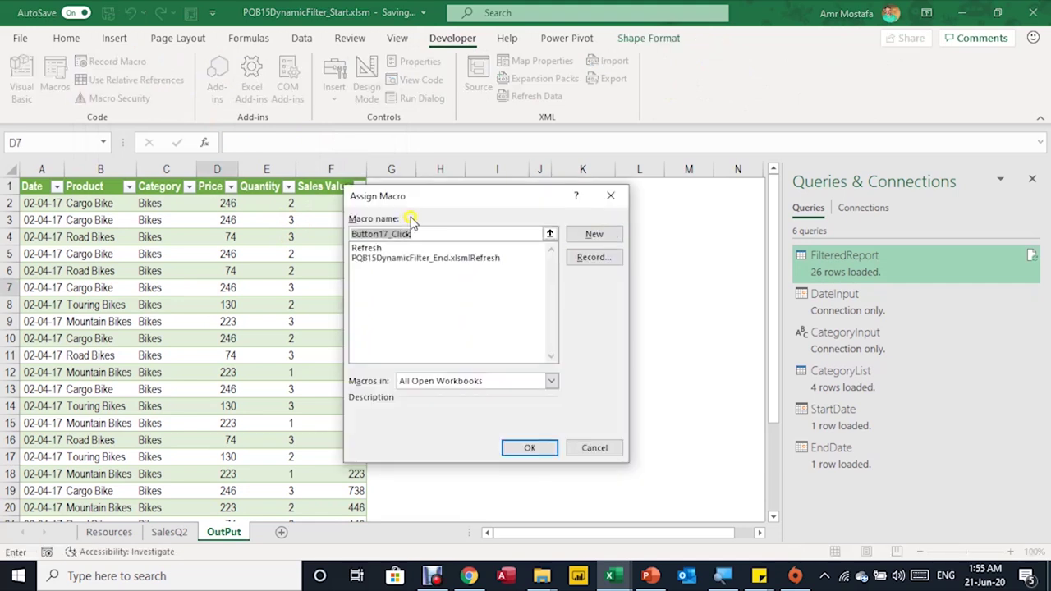
left_click(418, 233)
left_click(366, 248)
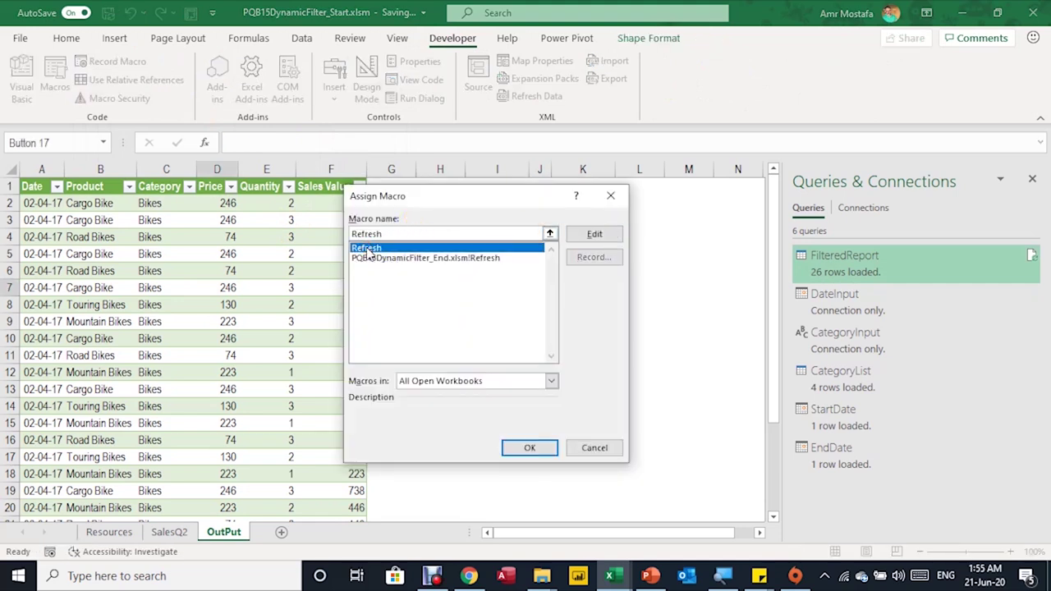
left_click(530, 447)
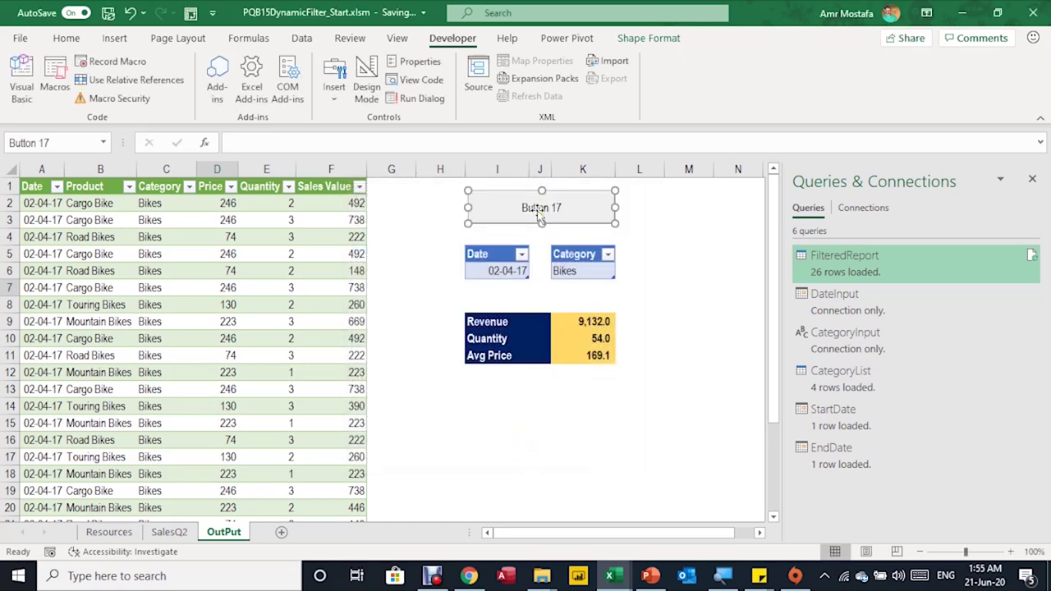
Format the new button's text in the Arial Black font at a larger size.
right_click(537, 210)
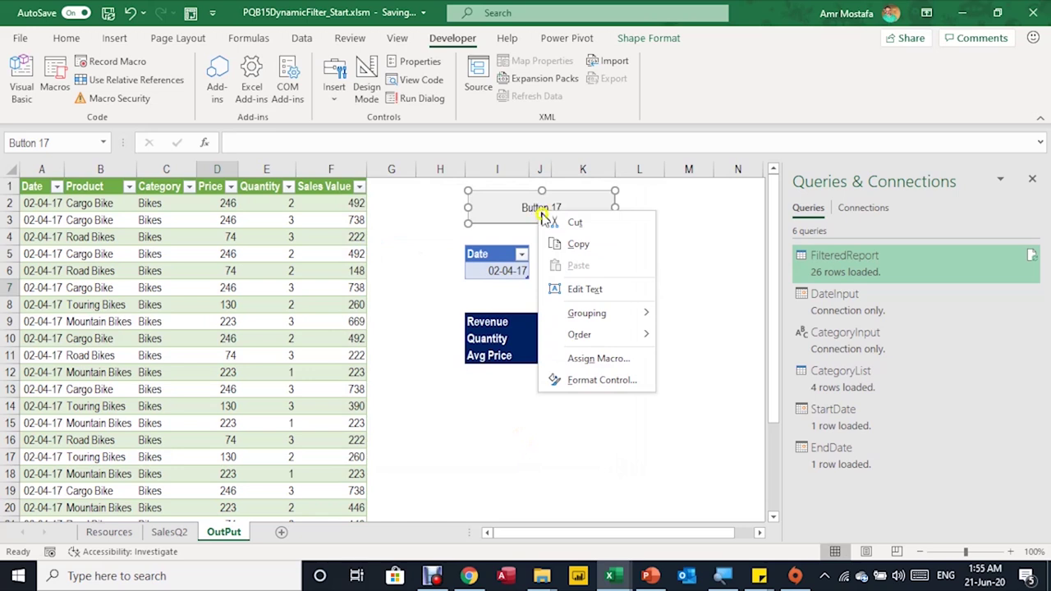
left_click(603, 382)
left_click(367, 278)
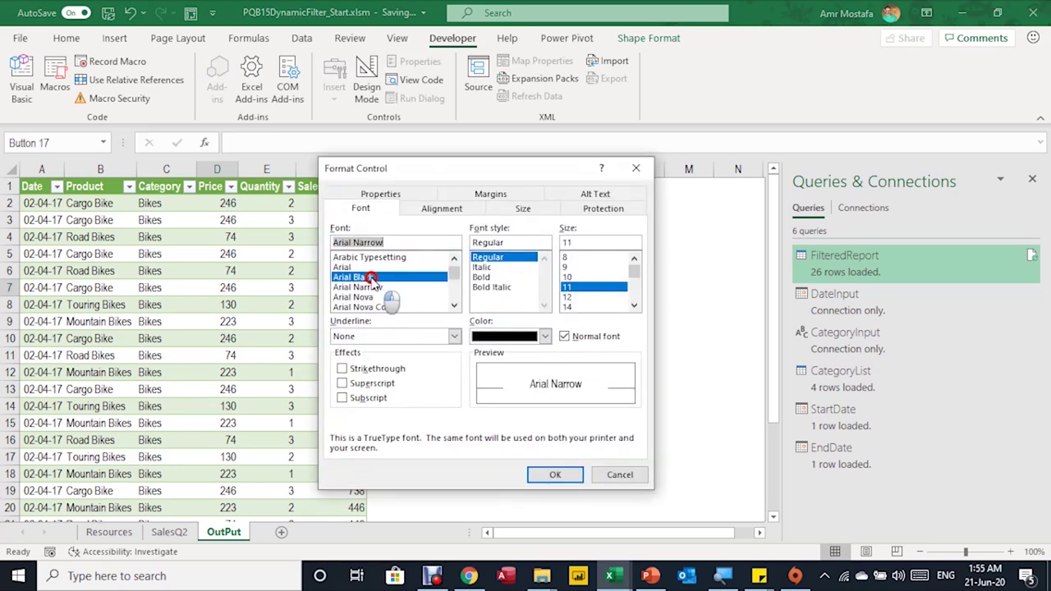
left_click(634, 305)
left_click(633, 305)
left_click(581, 297)
left_click(566, 475)
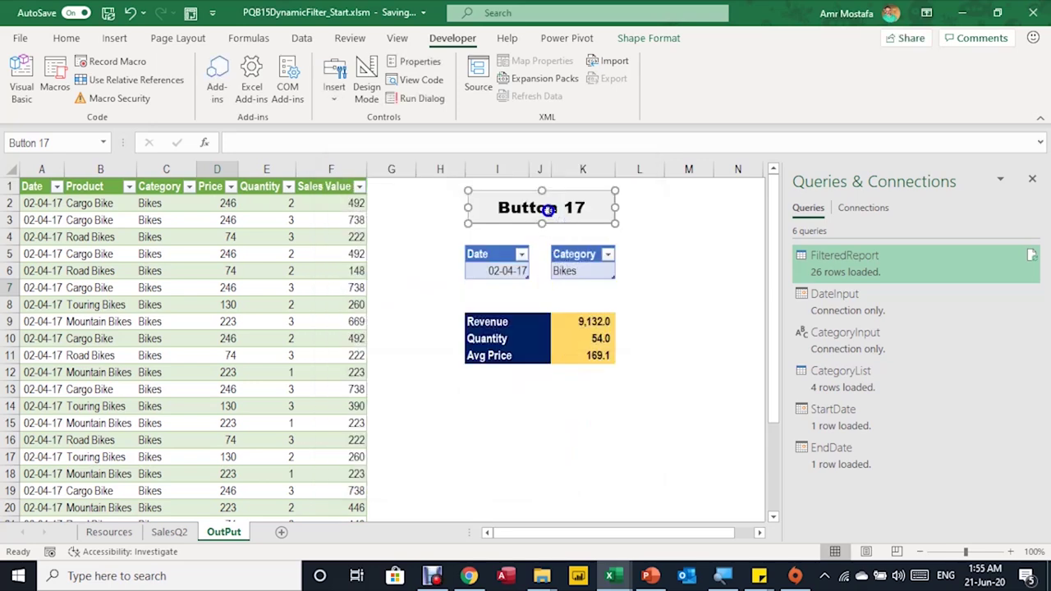
Replace the button's caption with Refresh and deselect the button.
right_click(546, 214)
left_click(597, 291)
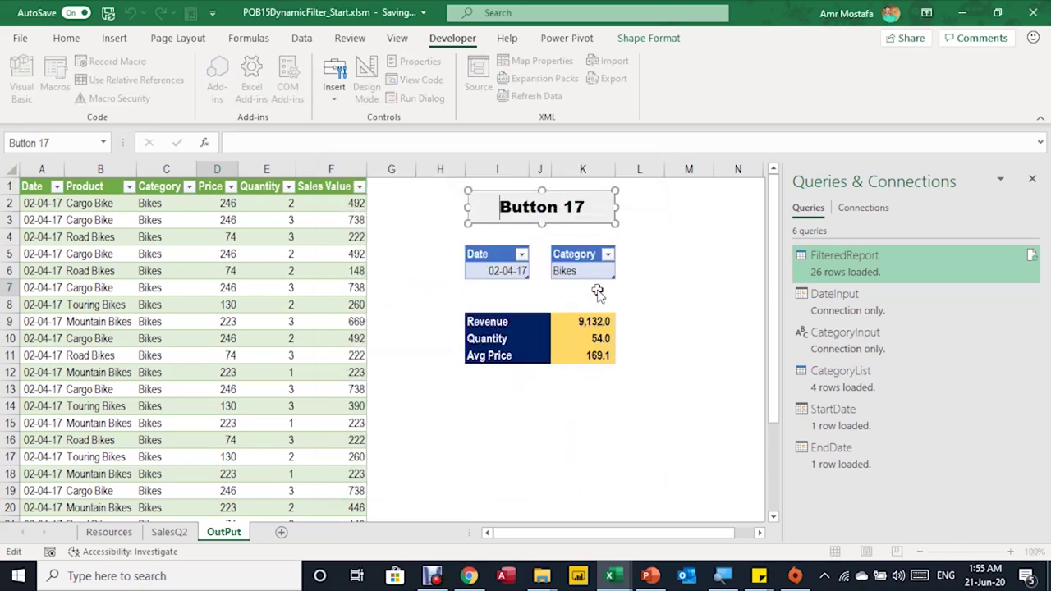
key("Delete")
key("Delete")
key("Delete")
key("Delete")
key("Delete")
key("Delete")
key("Delete")
key("Delete")
key("Delete")
type("Refresh")
key("Escape")
key("Escape")
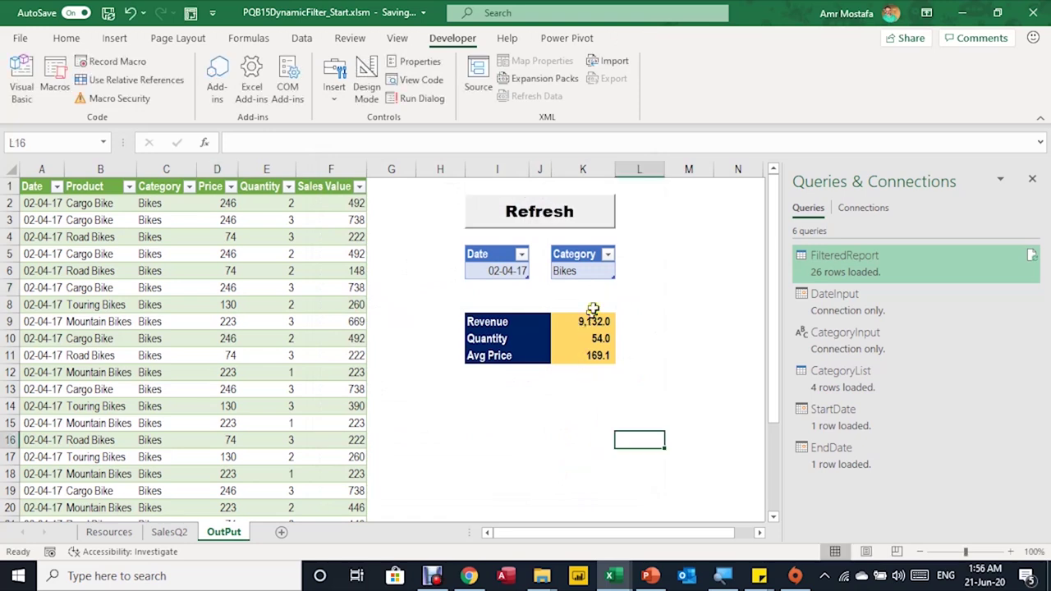
Set the Category input in cell K6 to Clothing from its validation list.
left_click(599, 266)
left_click(621, 271)
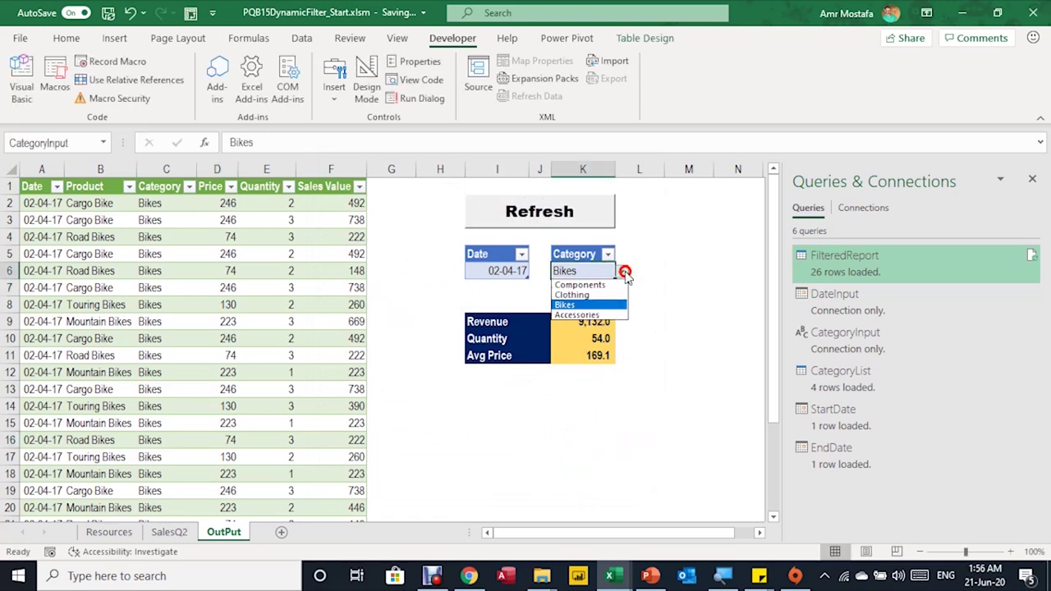
left_click(597, 295)
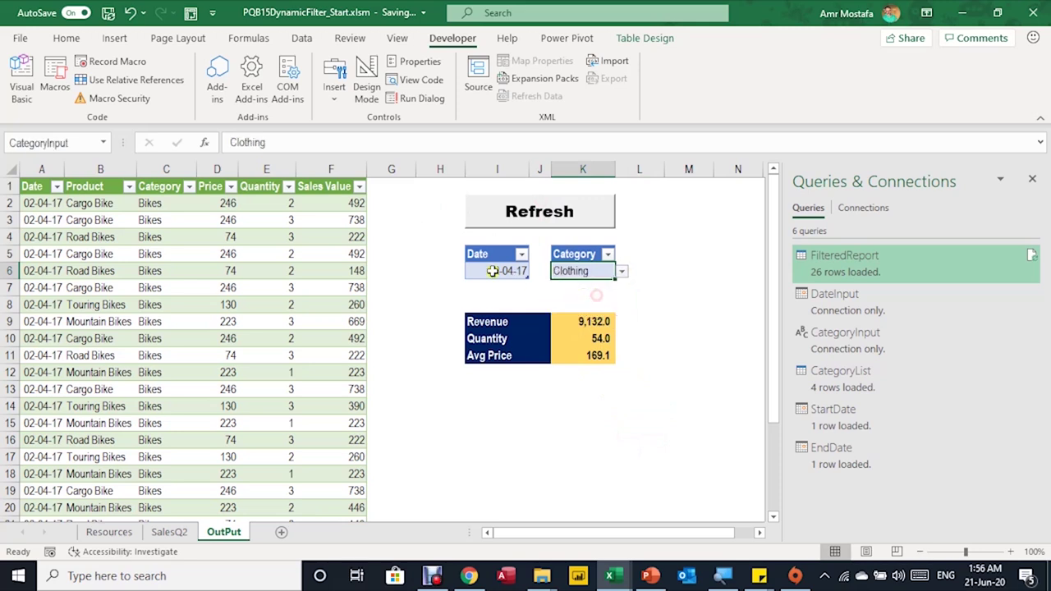
Set the Date input in cell I6 to 02-05-2017, refresh the report, and check the filtered rows against the summary figures.
left_click(497, 271)
left_click(256, 142)
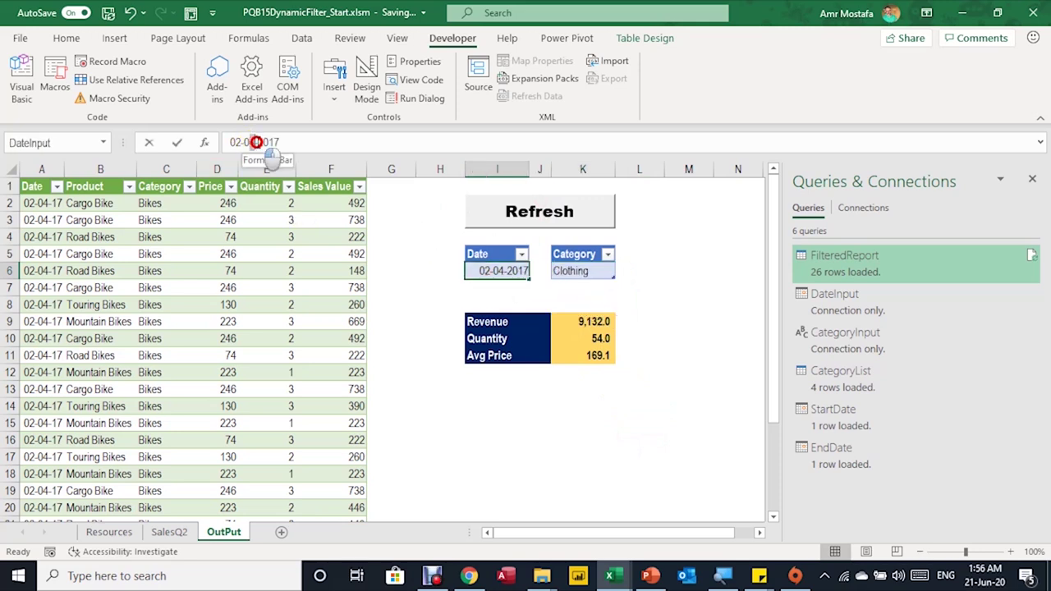
key("BackSpace")
type("5")
key("Return")
left_click(547, 213)
left_click(538, 213)
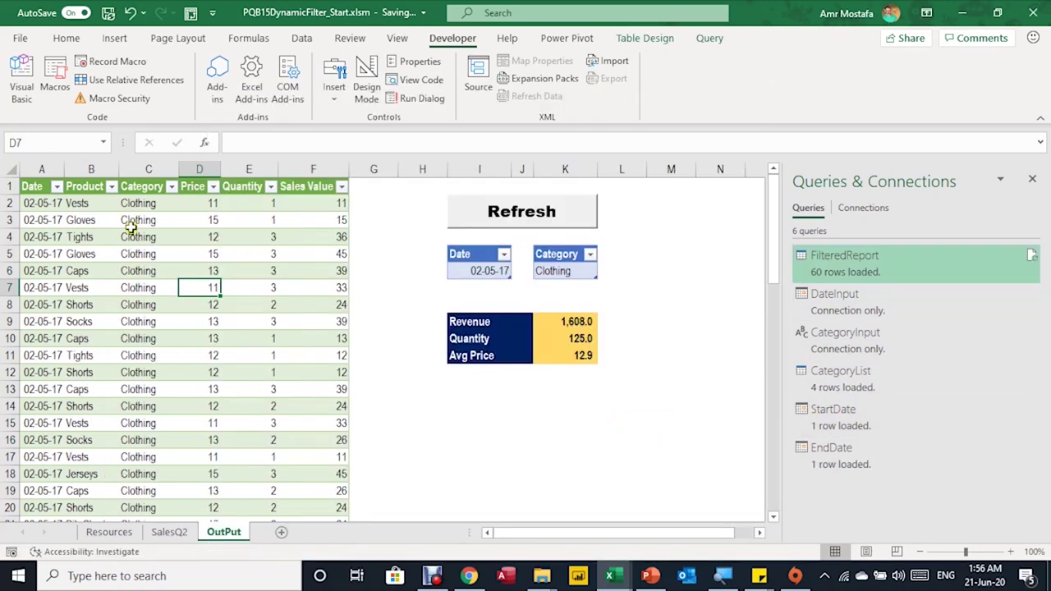
left_click(40, 219)
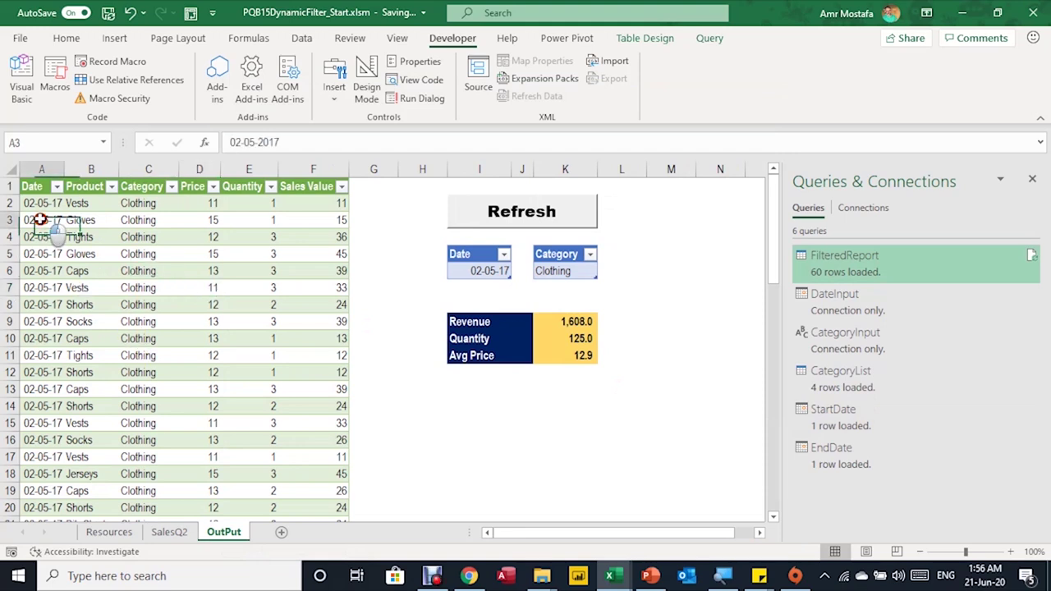
left_click_drag(136, 207, 145, 320)
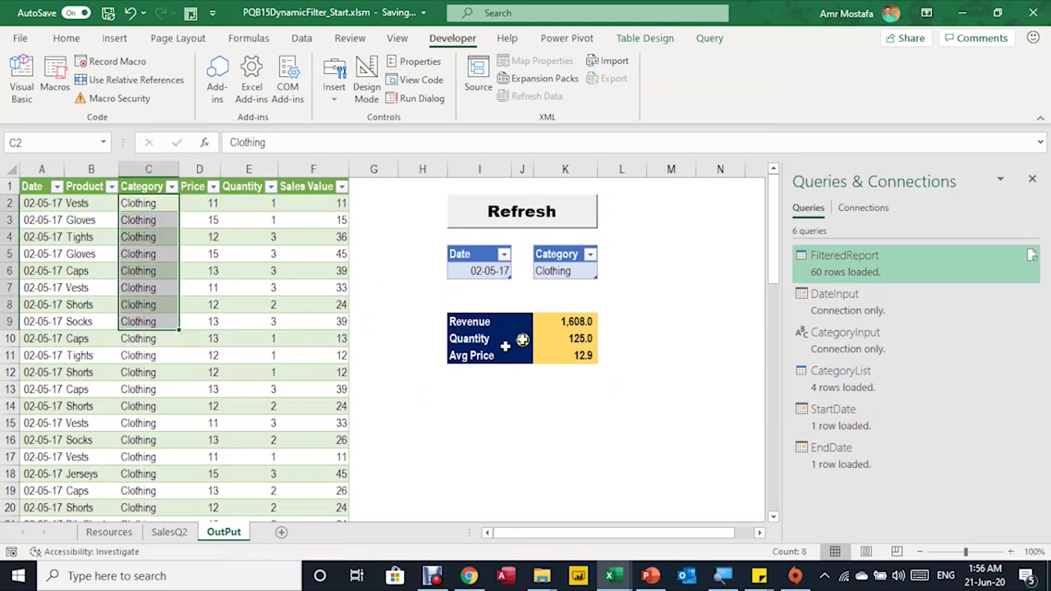
left_click_drag(552, 323, 563, 358)
left_click(218, 307)
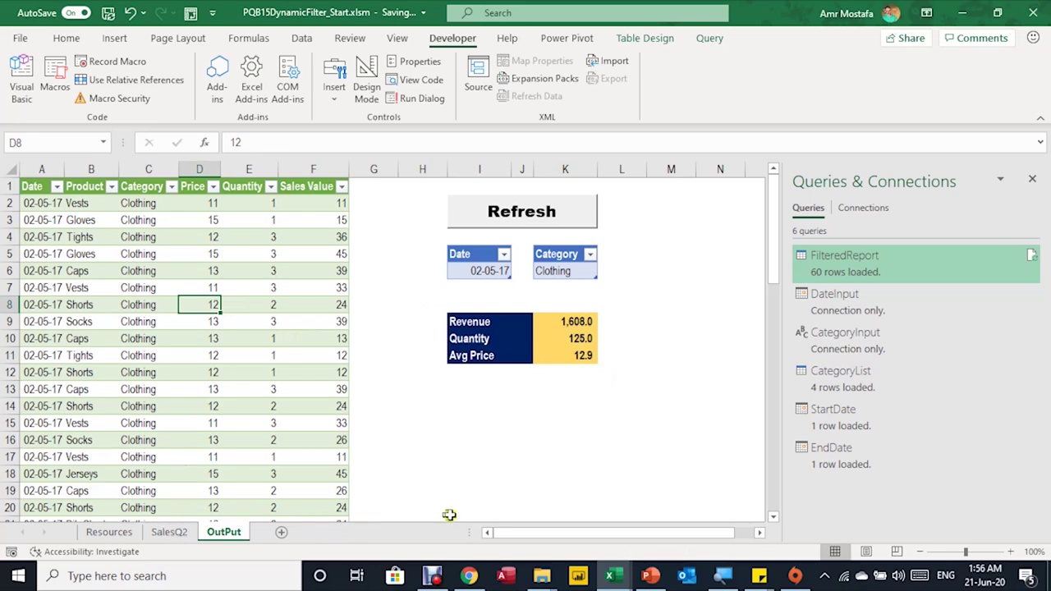
Copy the SalesQ3 sheet from PQB15QuarterlySalesData.xlsx into PQB15DynamicFilter_Start.xlsm, keeping the original in place.
mouse_move(621, 583)
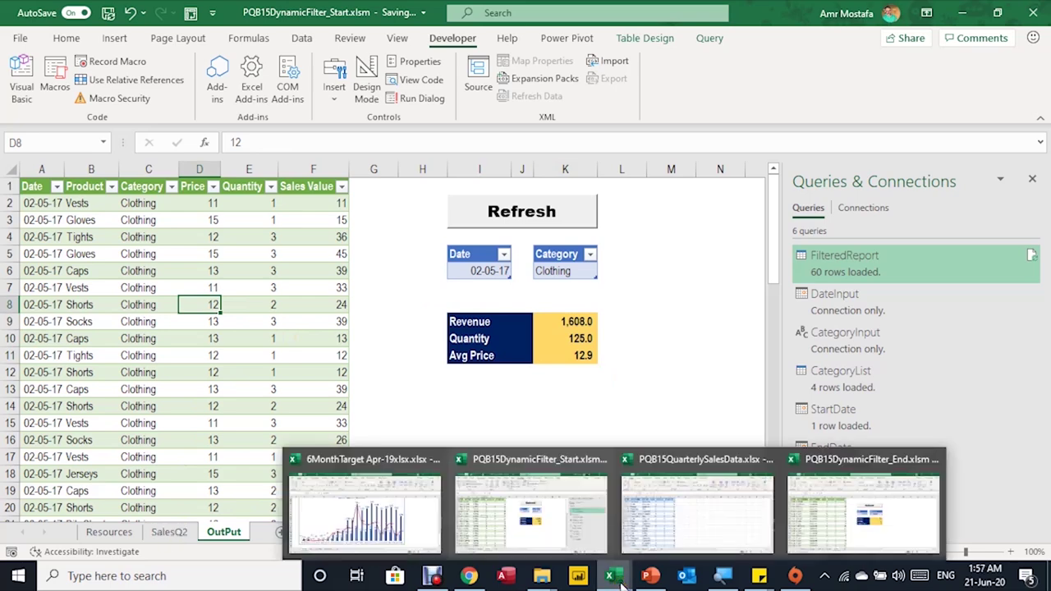
left_click(697, 508)
left_click(169, 535)
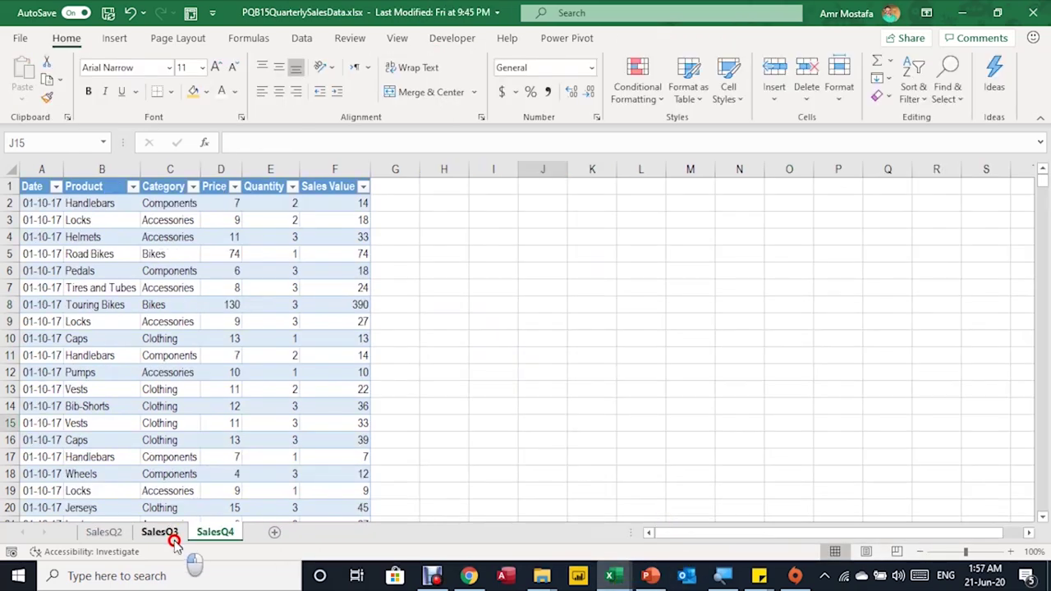
right_click(171, 537)
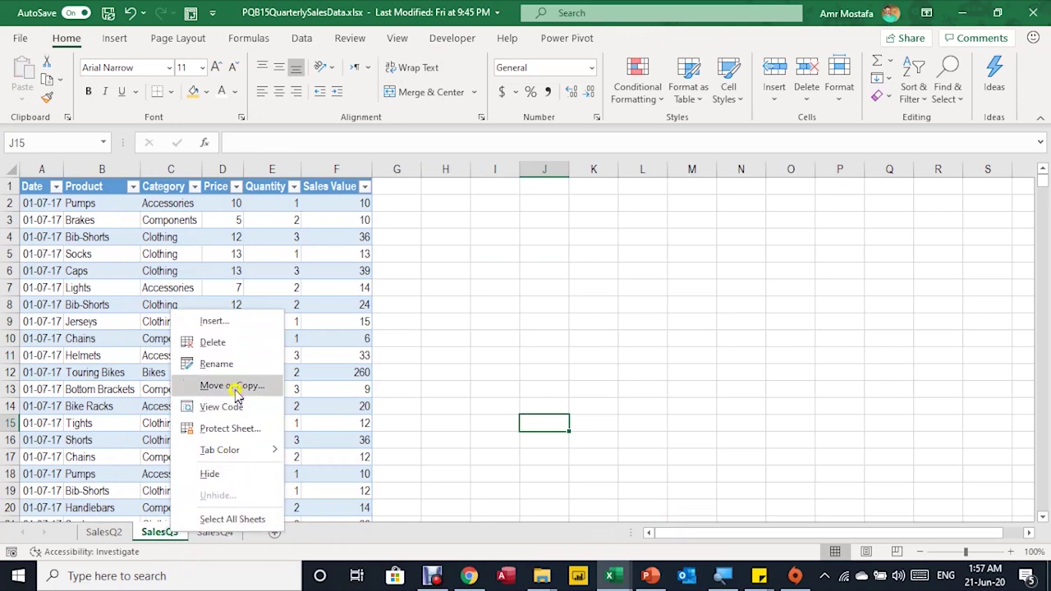
left_click(234, 386)
left_click(163, 444)
left_click(207, 331)
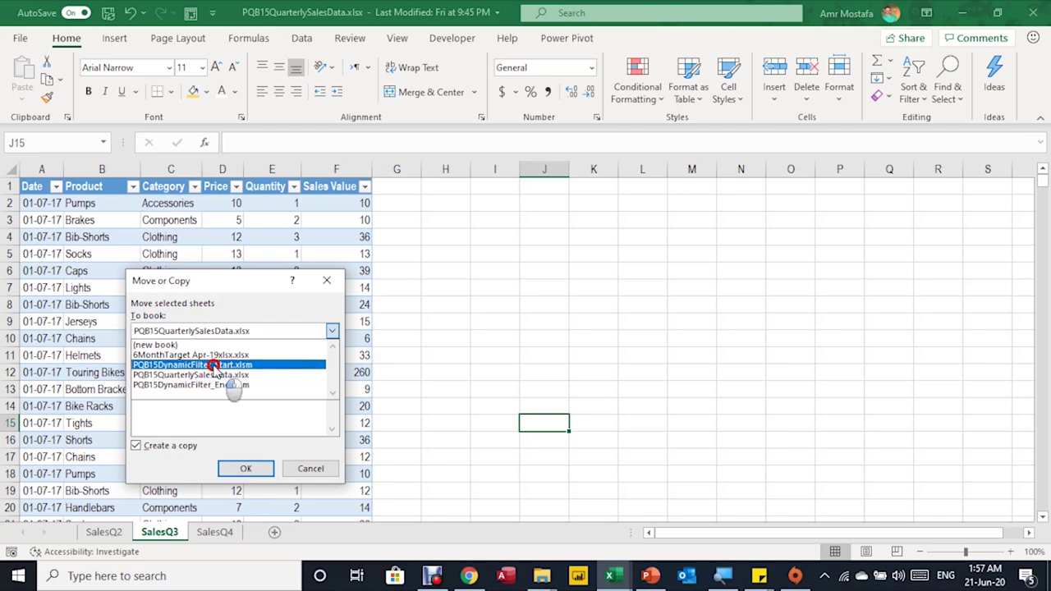
left_click(212, 365)
key("Return")
Add a row below the last SalesQ3 record with category XXX, product YYY and date 30-09-17.
key("ctrl+Down")
key("Down")
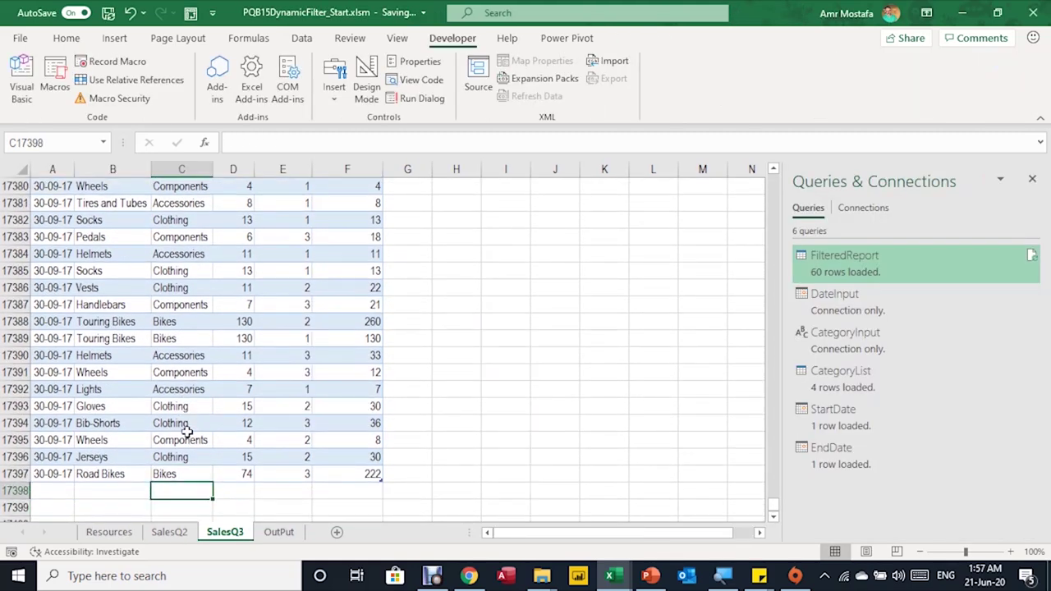
type("XXX")
key("Left")
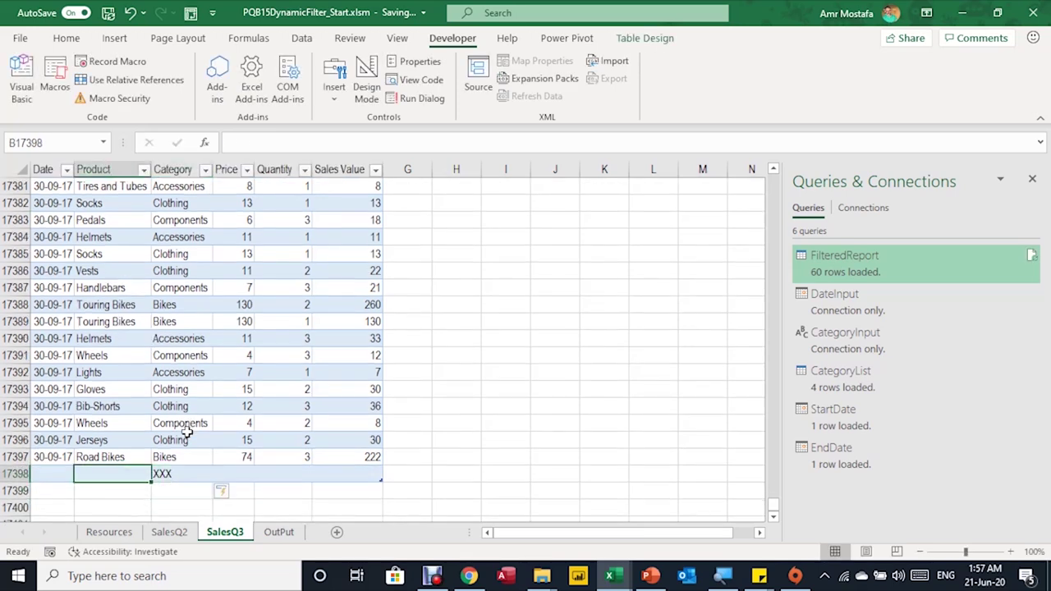
type("YYY")
key("Left")
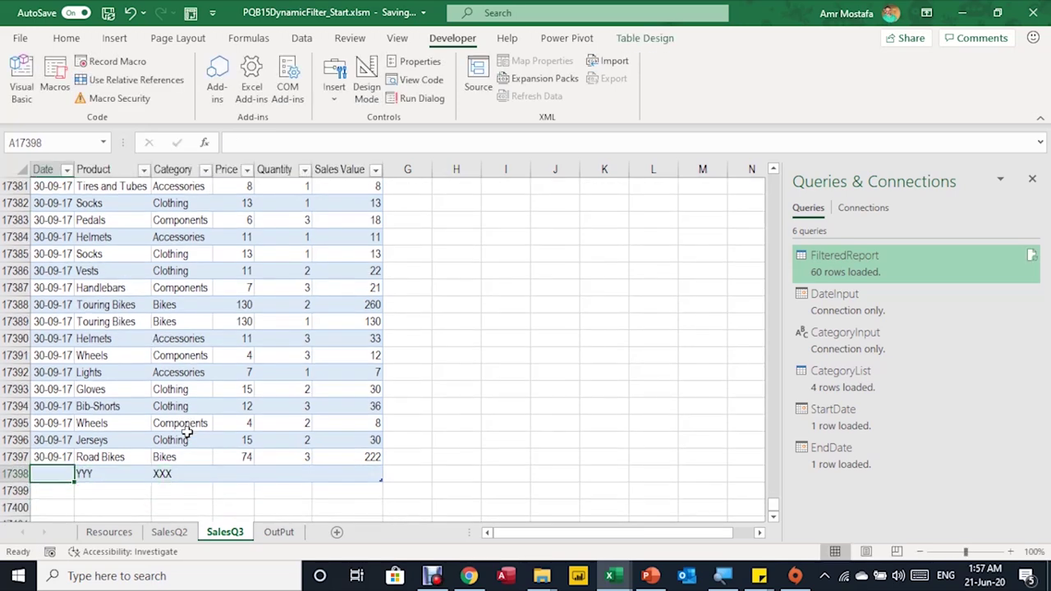
type("30-09-17")
Complete the added SalesQ3 row with price 10, quantity 100 and sales value 1000.
key("Right")
key("Right")
key("Right")
key("Left")
type("10")
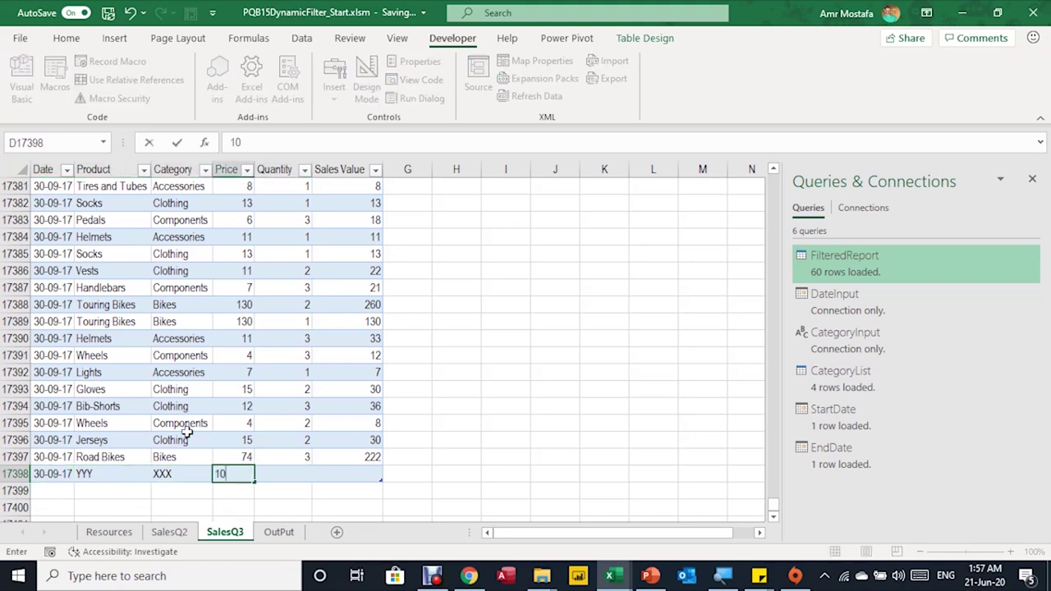
key("Right")
type("100")
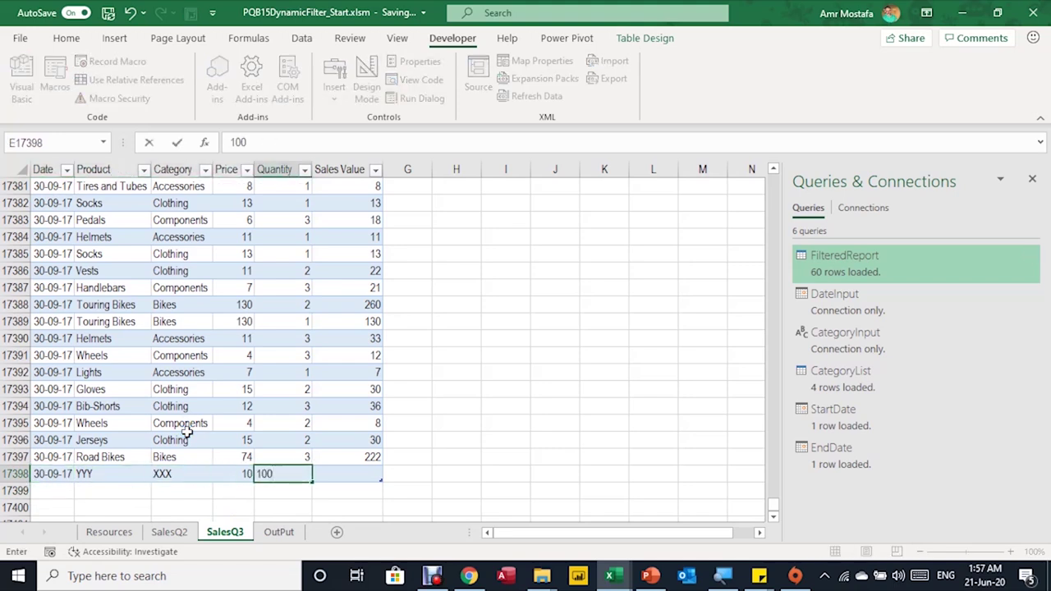
key("Right")
type("1000")
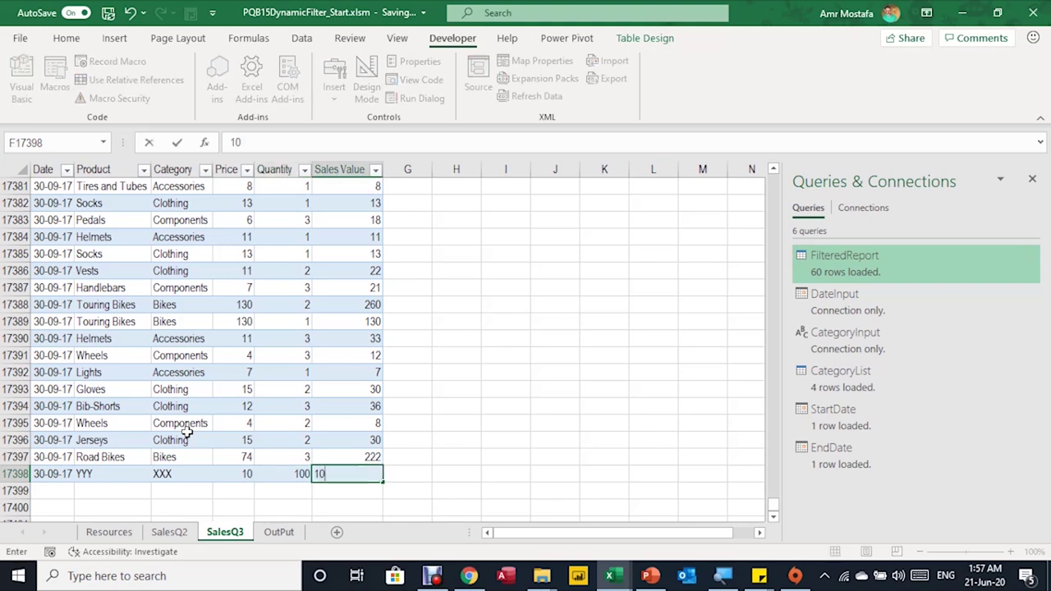
key("Return")
Refresh the report on the OutPut sheet and set the Category input in cell K6 to XXX.
left_click(264, 532)
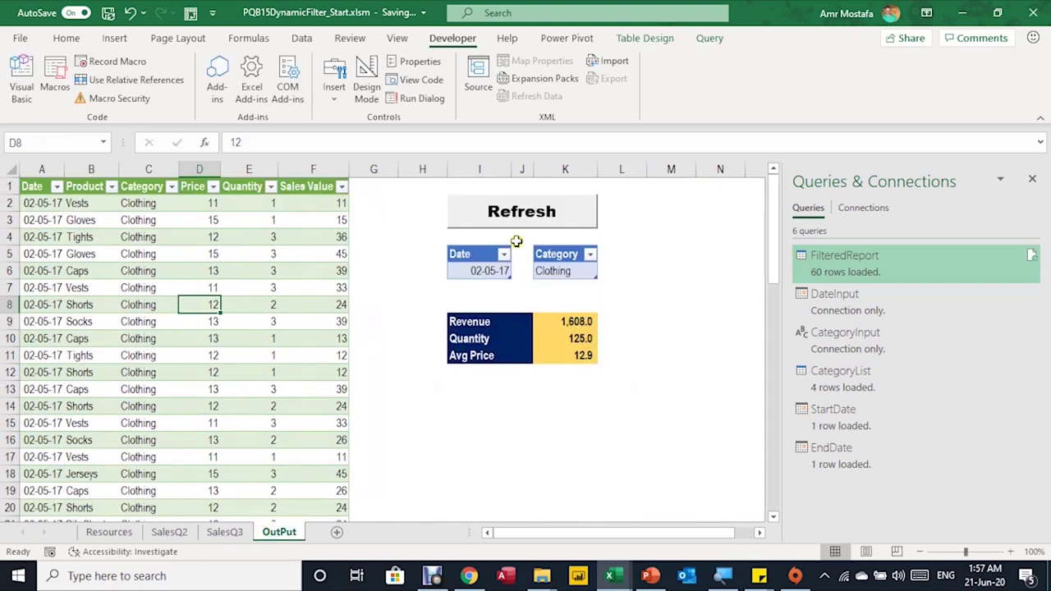
left_click(526, 216)
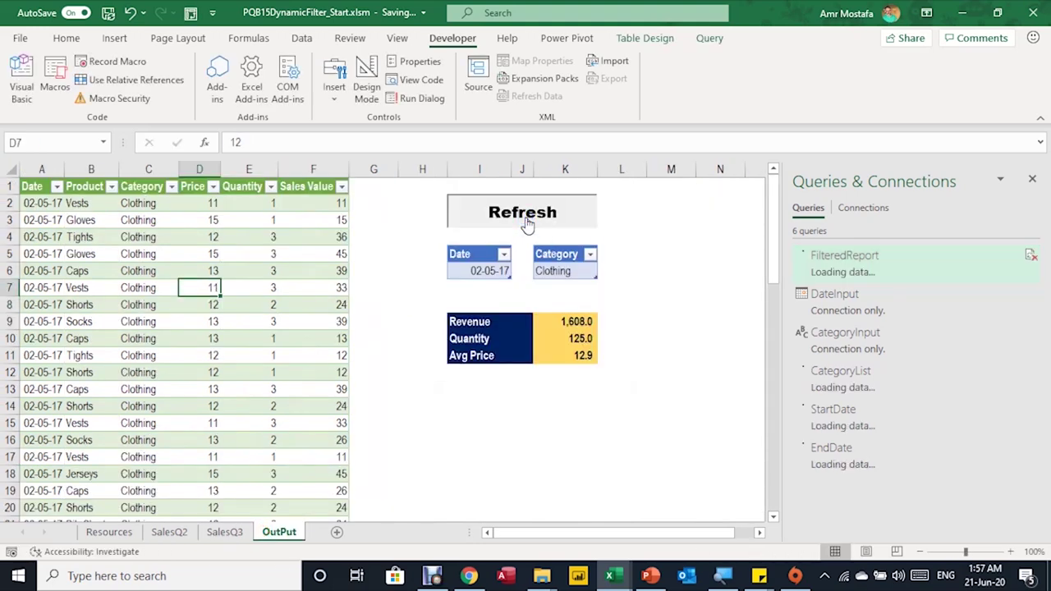
left_click(175, 532)
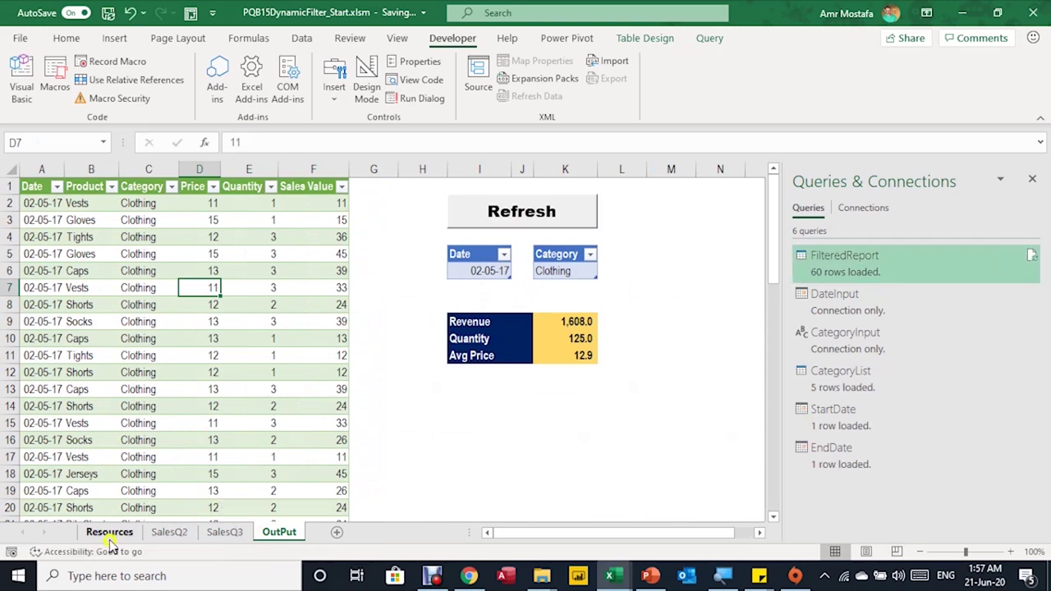
left_click(570, 271)
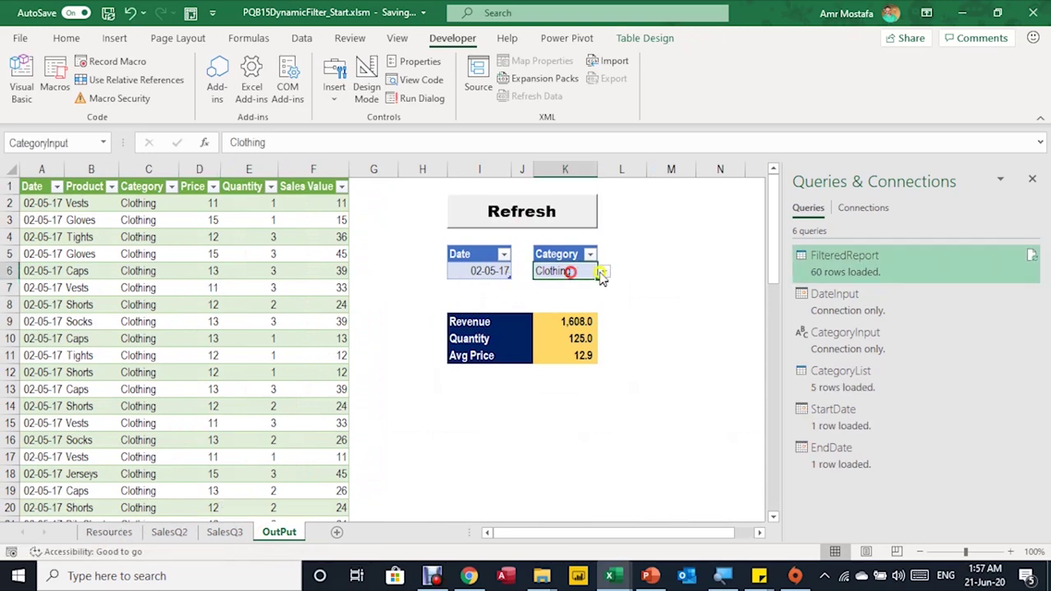
left_click(604, 271)
left_click(566, 326)
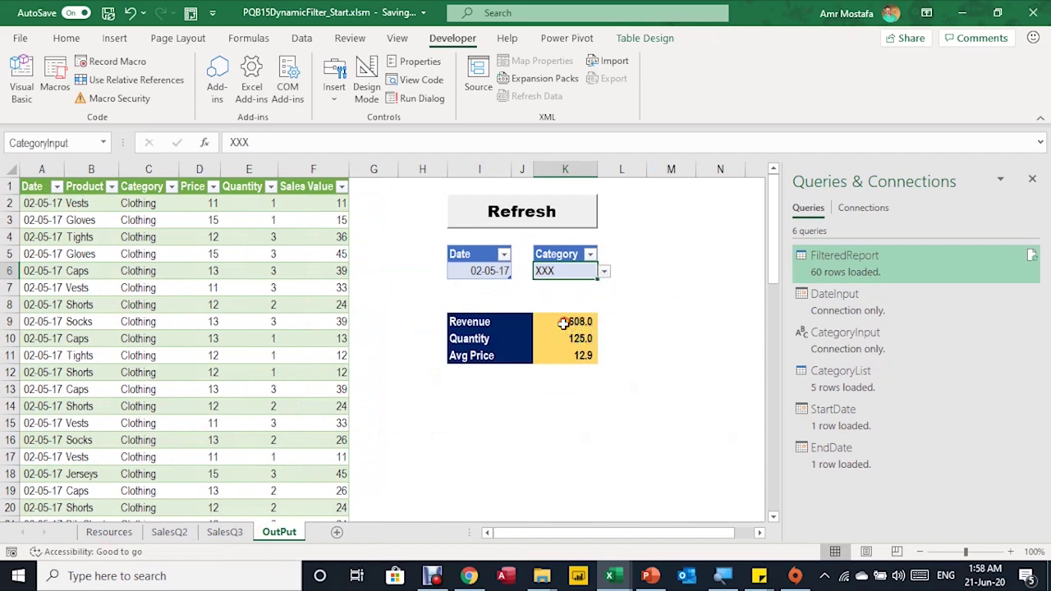
Set the Date input in cell I6 to 30-09-2017 and refresh the report.
left_click(503, 273)
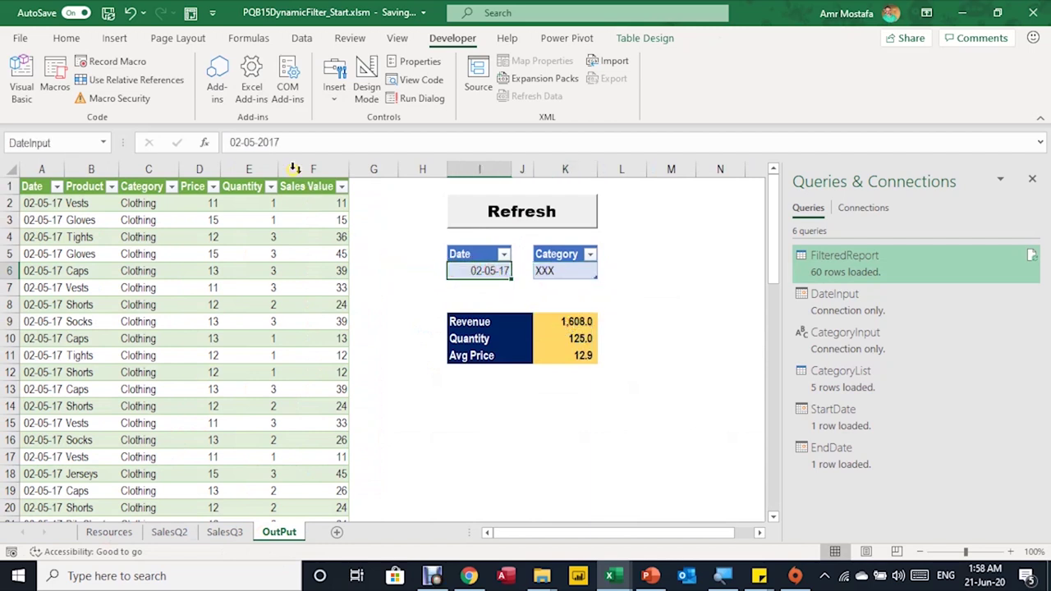
double_click(239, 143)
type("30-9-")
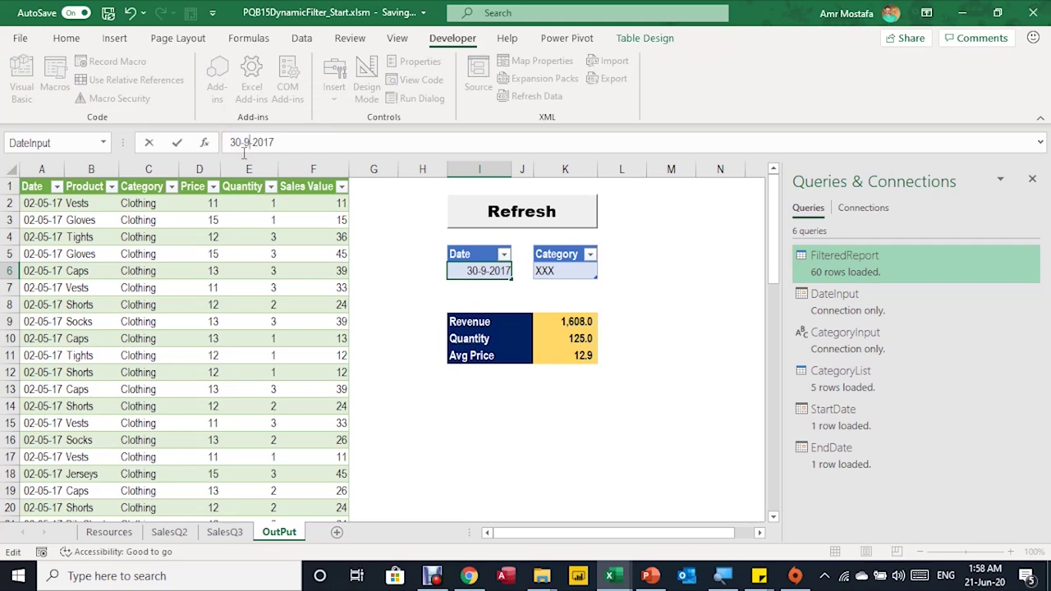
key("Return")
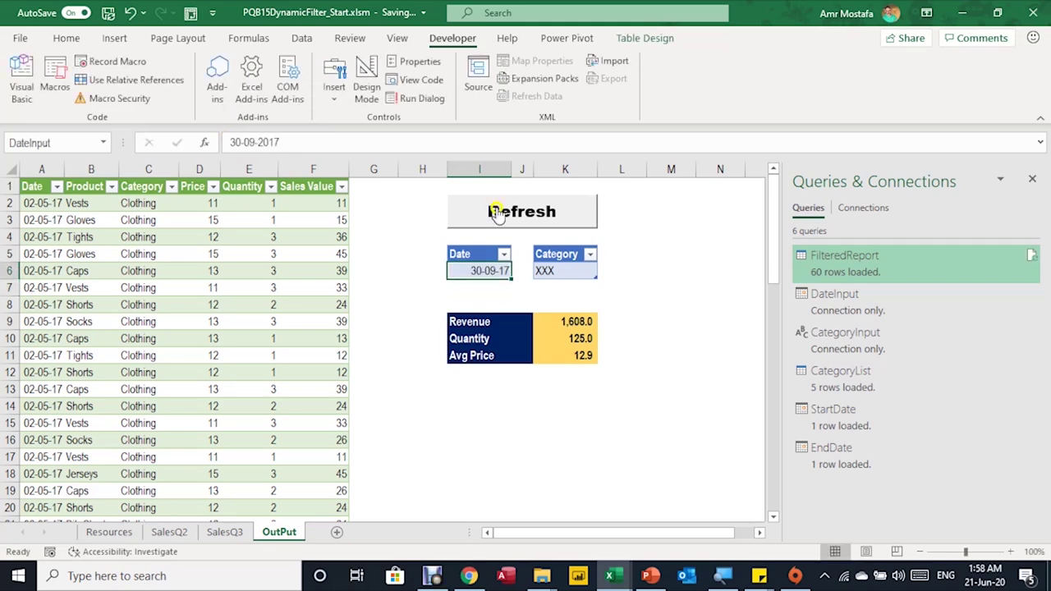
left_click(502, 219)
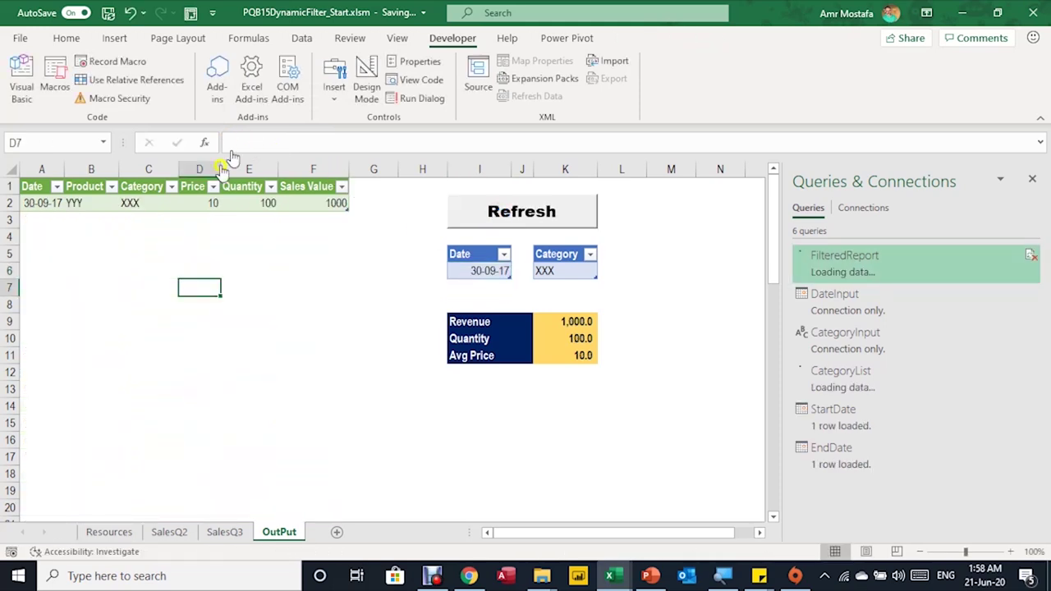
left_click(56, 202)
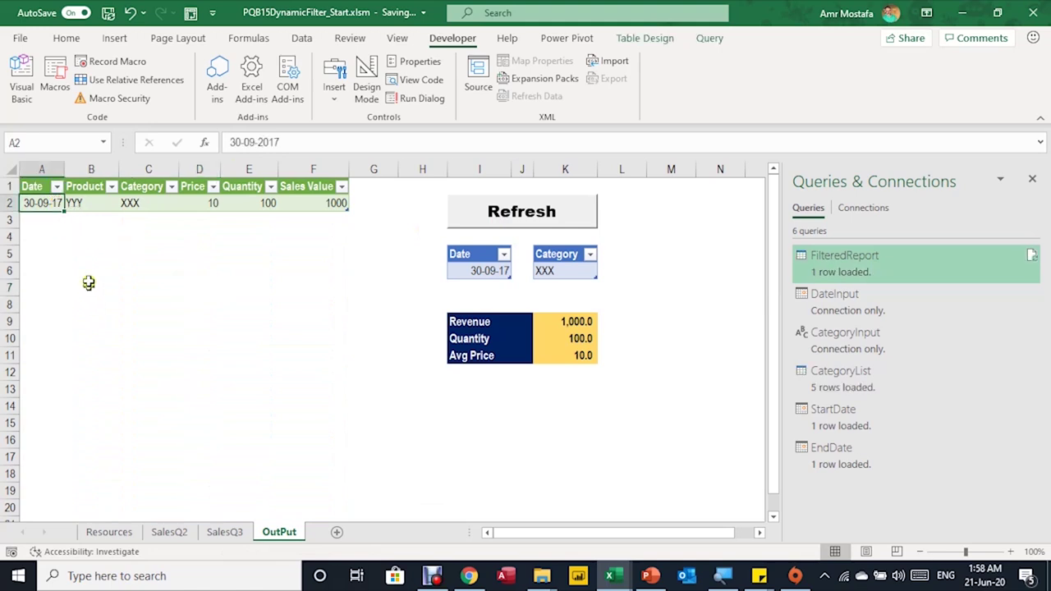
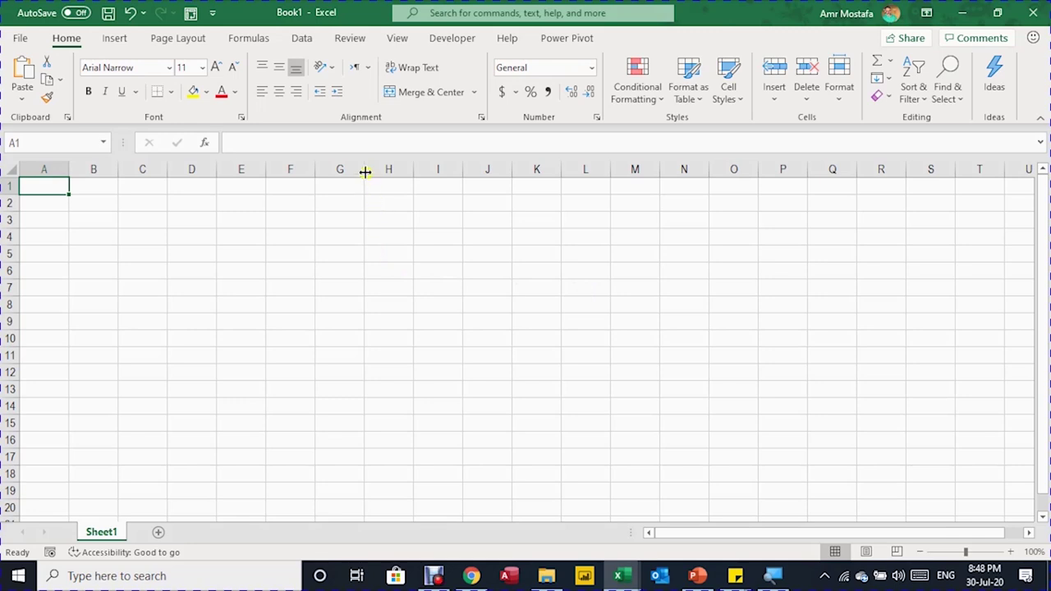
Start a data import from a workbook in Book1 and browse to the PQB\PQB16\SalesDataMerged folder.
left_click(305, 36)
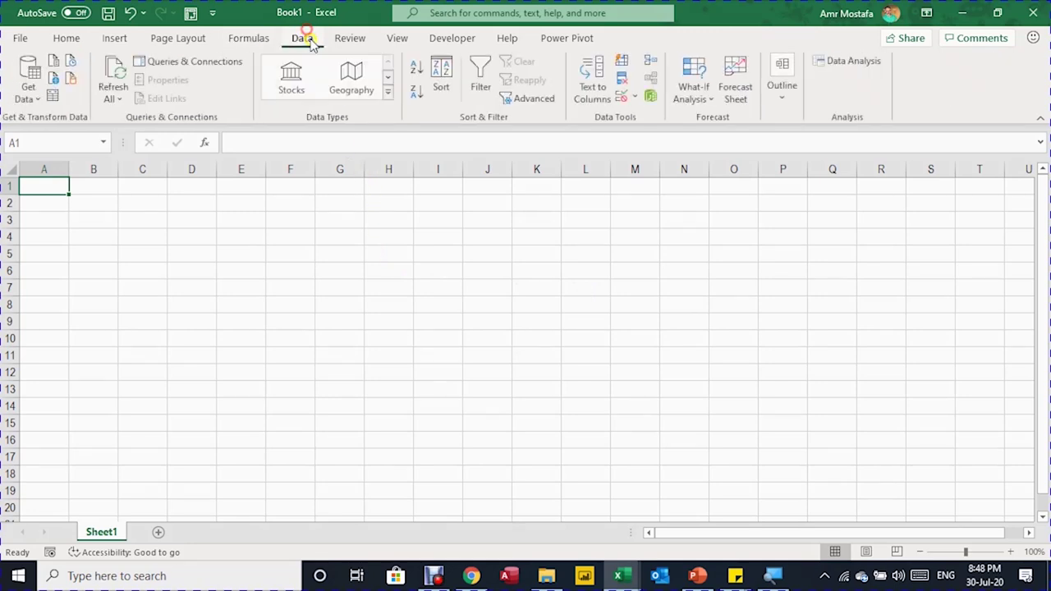
left_click(28, 89)
left_click(43, 124)
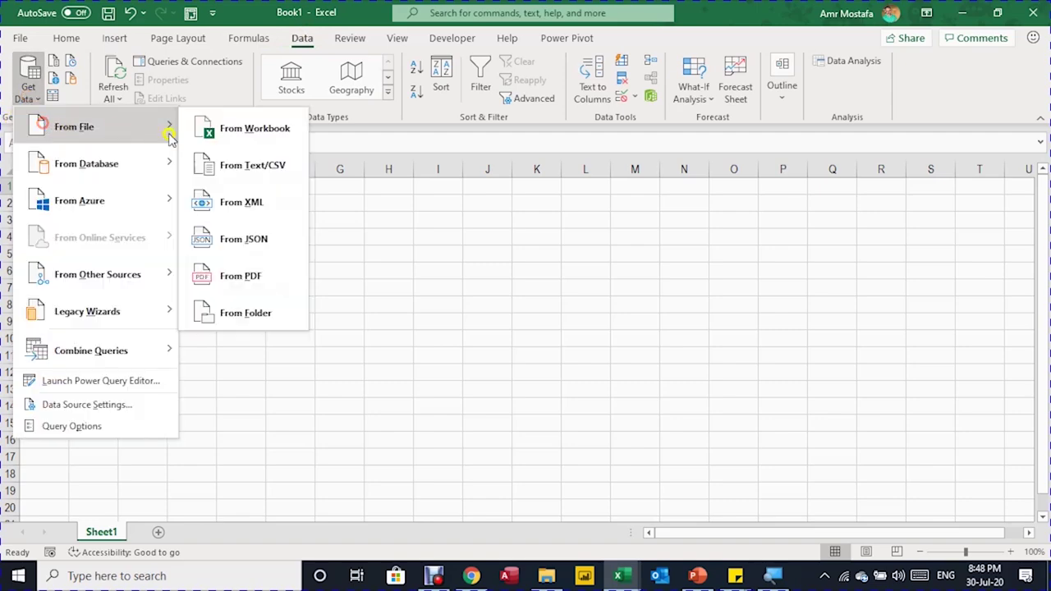
left_click(228, 135)
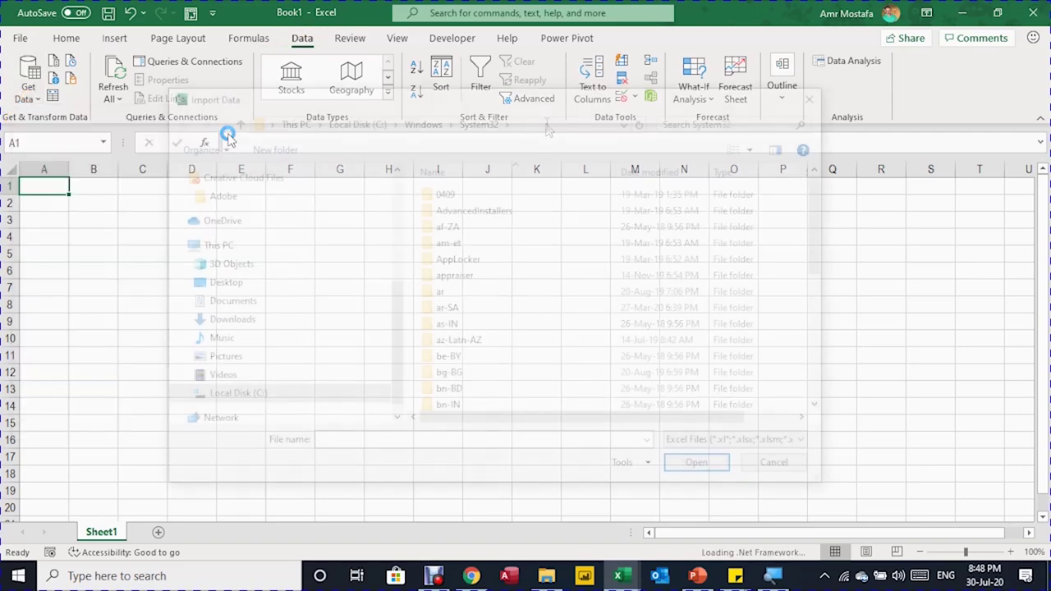
left_click(548, 128)
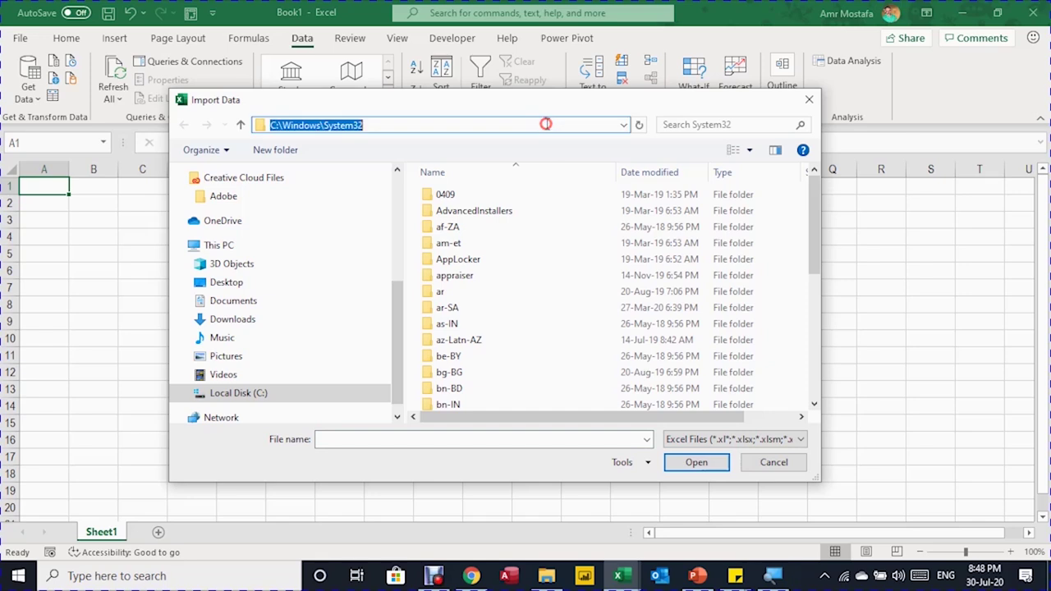
type("amram\\OneDrive\\AAA Excel Is Power\\VIDEOS & FILES\\PQB\\PQB16\\SalesDataMerged")
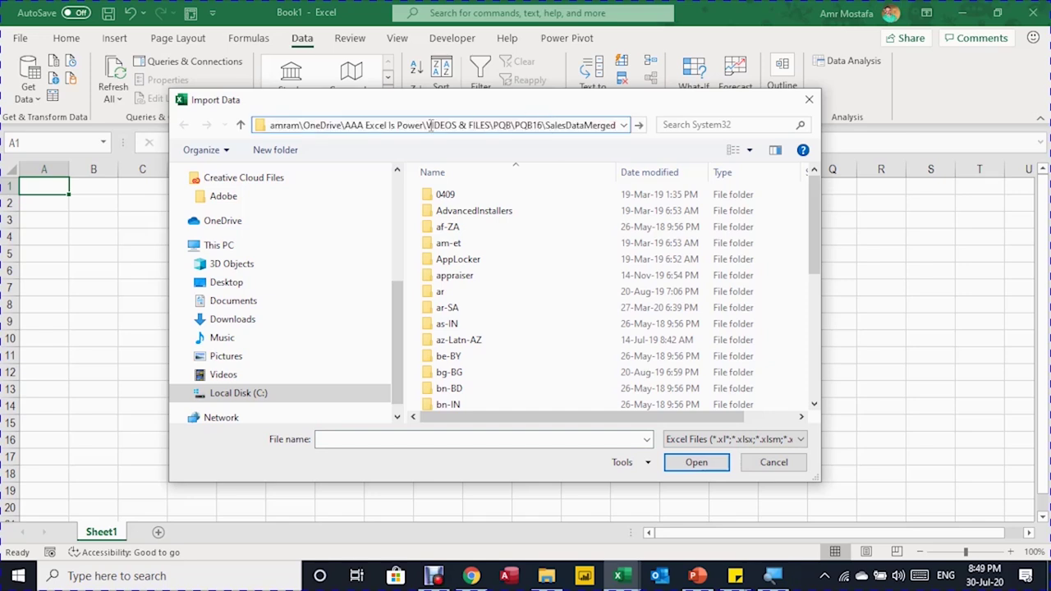
key("Return")
Import Sales2016.xlsx and open its Sheet1 in the Power Query Editor for transformation.
left_click(474, 195)
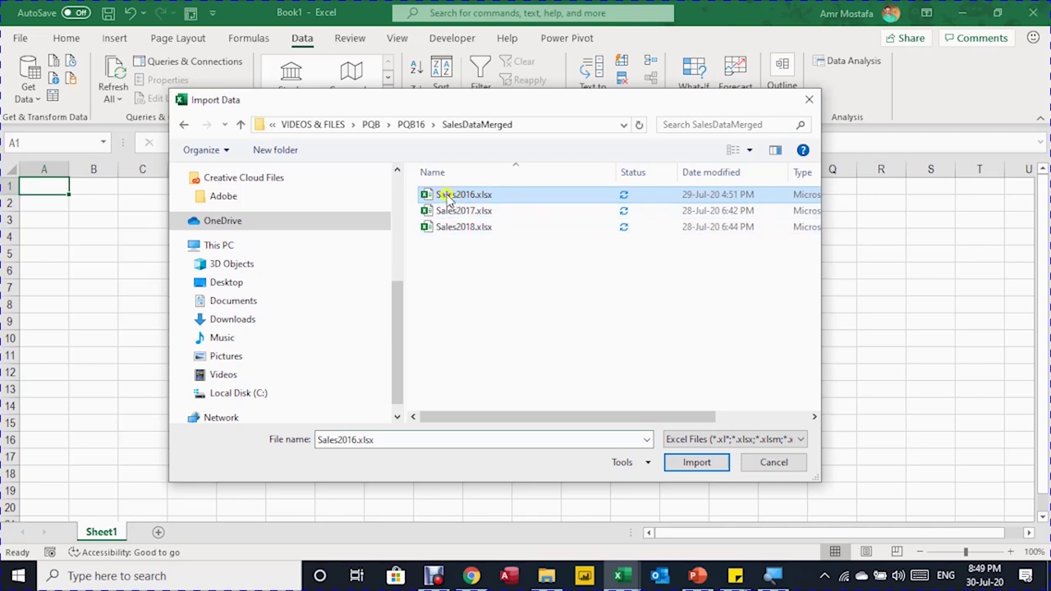
left_click(702, 464)
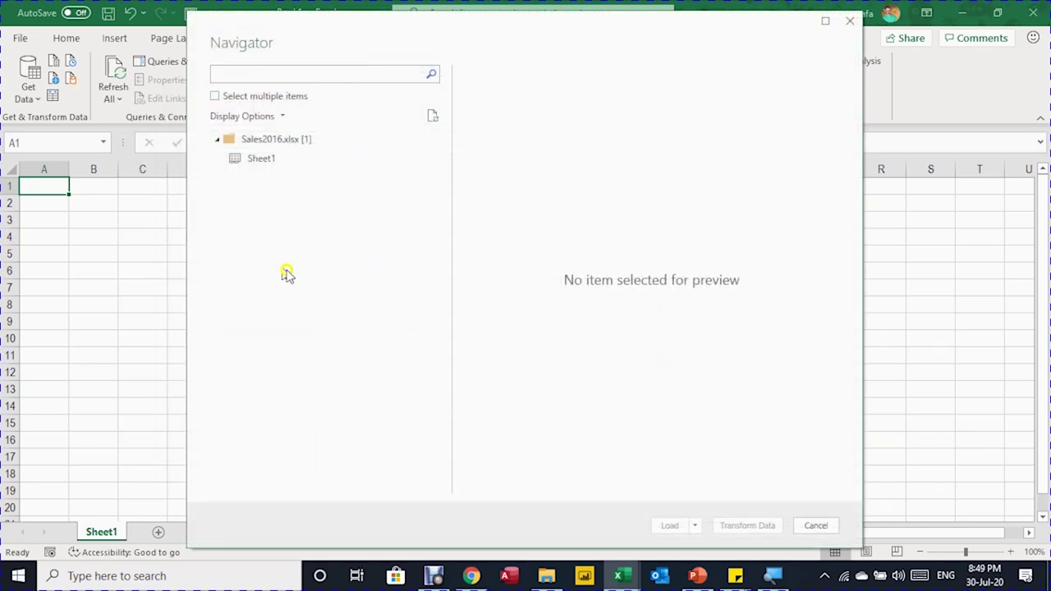
left_click(261, 158)
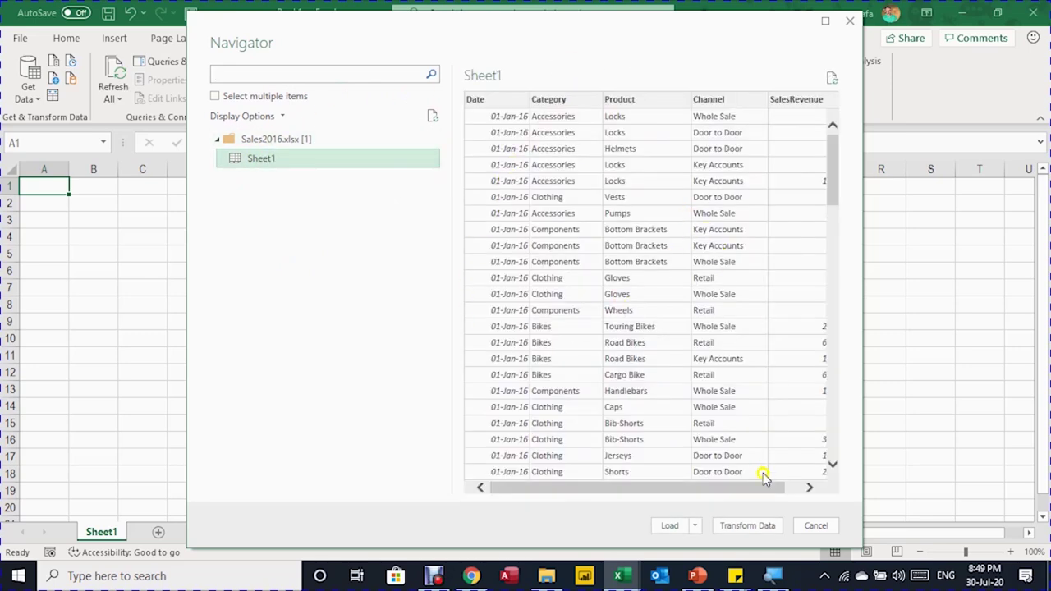
left_click(746, 525)
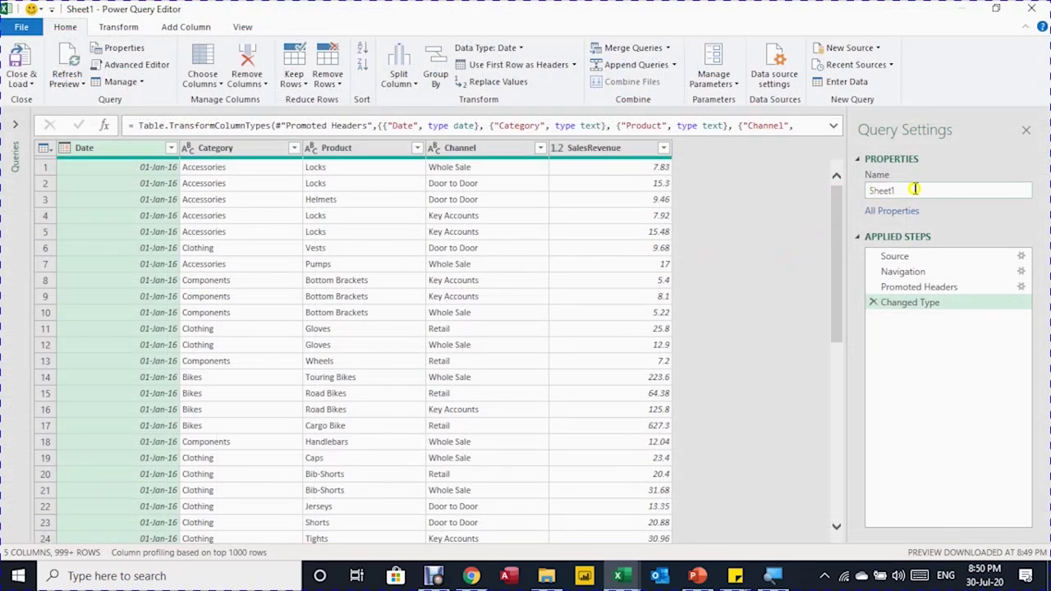
Rename the query as AllSales and review its applied steps from Source through Changed Type.
left_click_drag(899, 190, 829, 203)
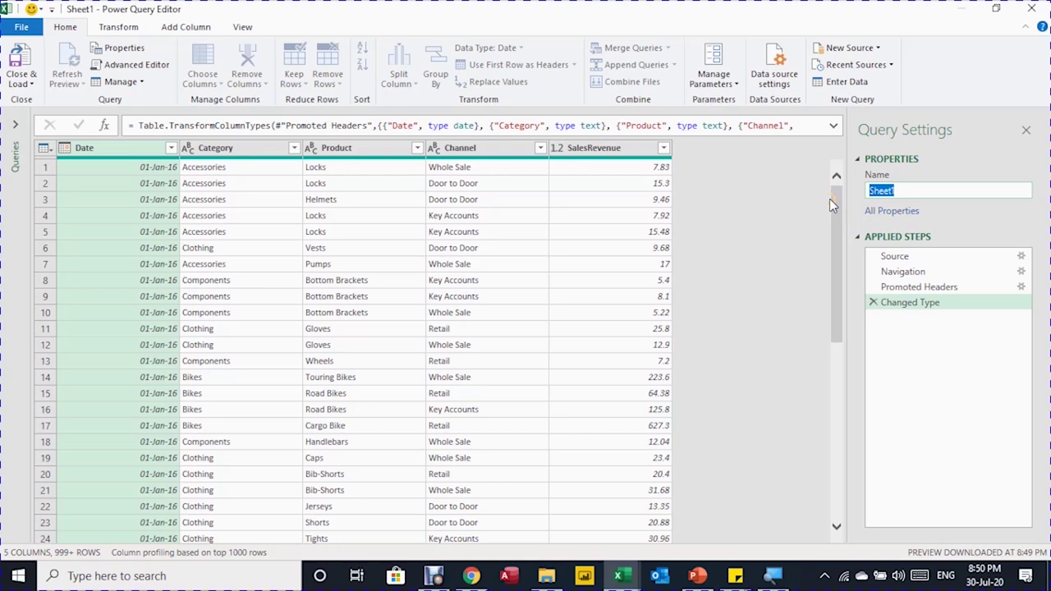
type("AllSales")
key("Return")
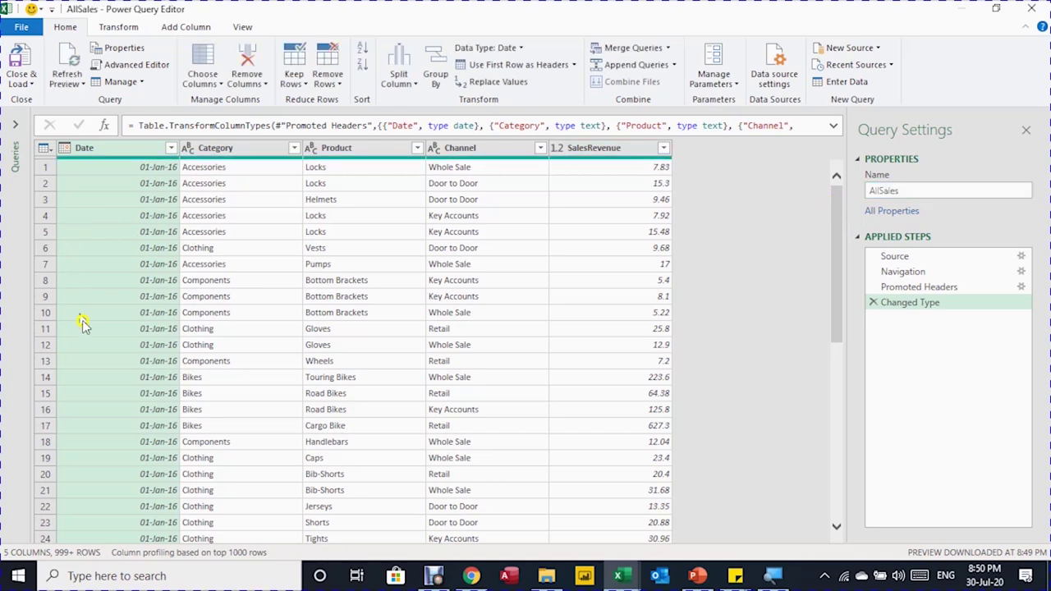
left_click(893, 256)
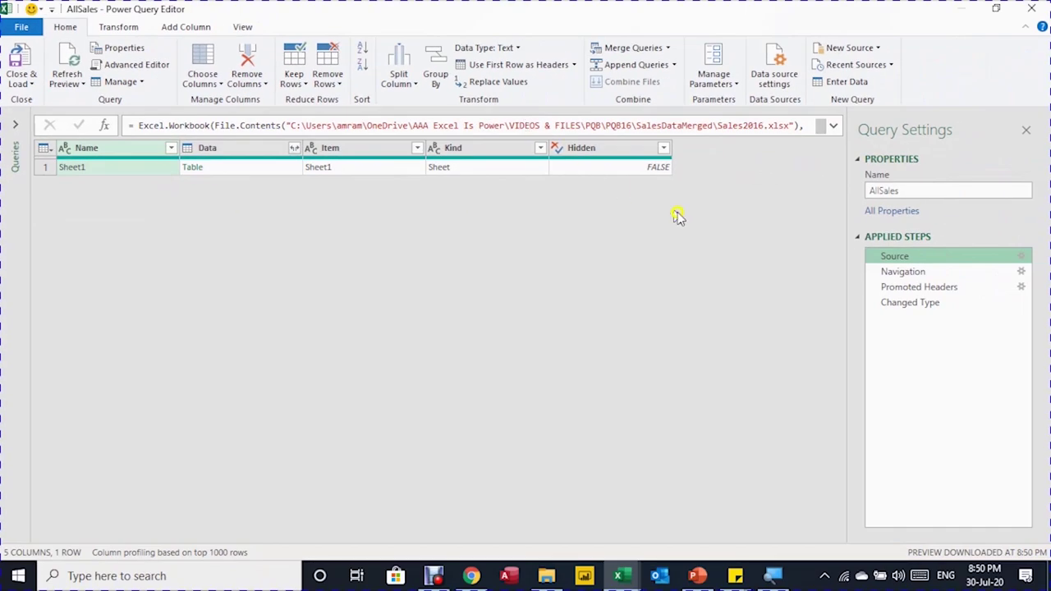
left_click(907, 271)
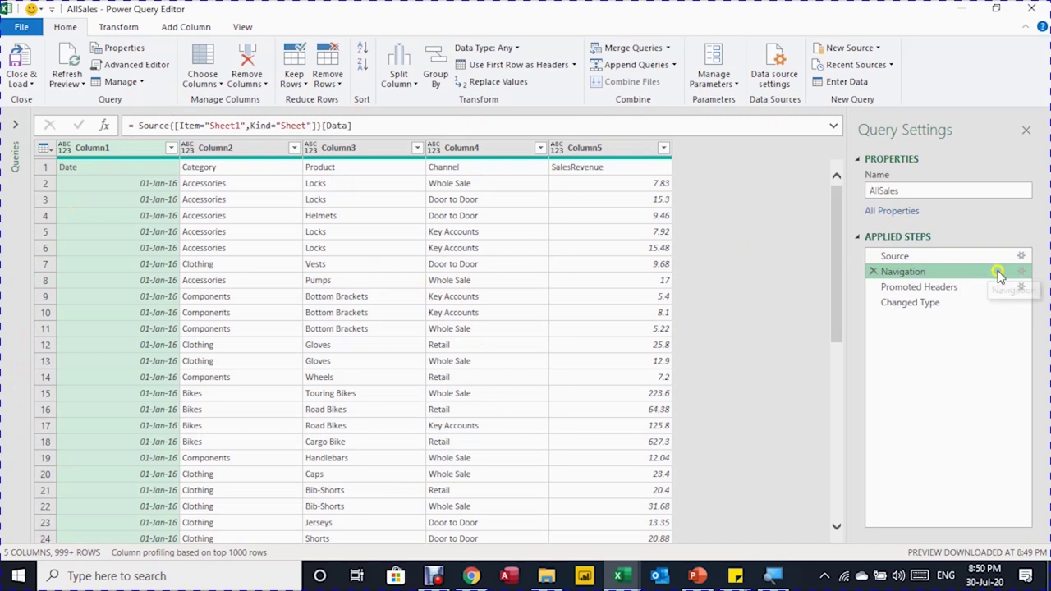
left_click(948, 286)
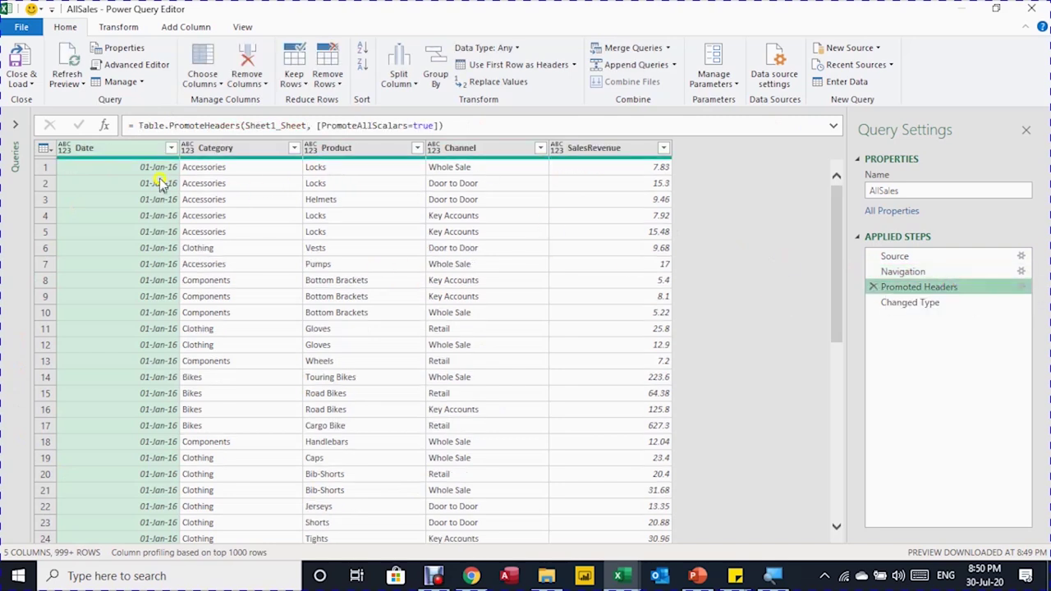
left_click(927, 304)
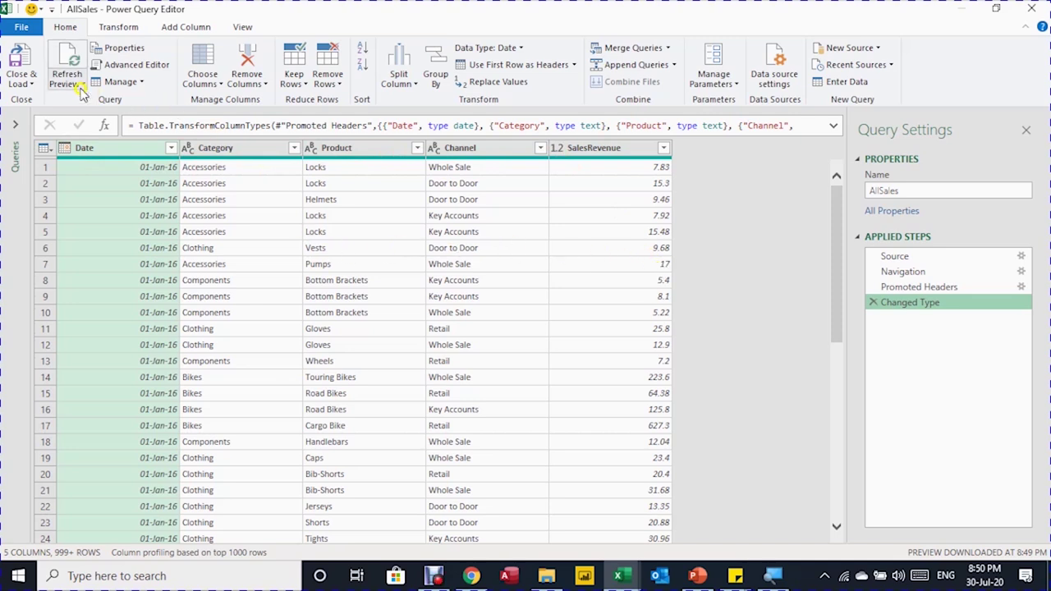
Load the query as a PivotTable Report in the existing worksheet at cell A1.
left_click(24, 78)
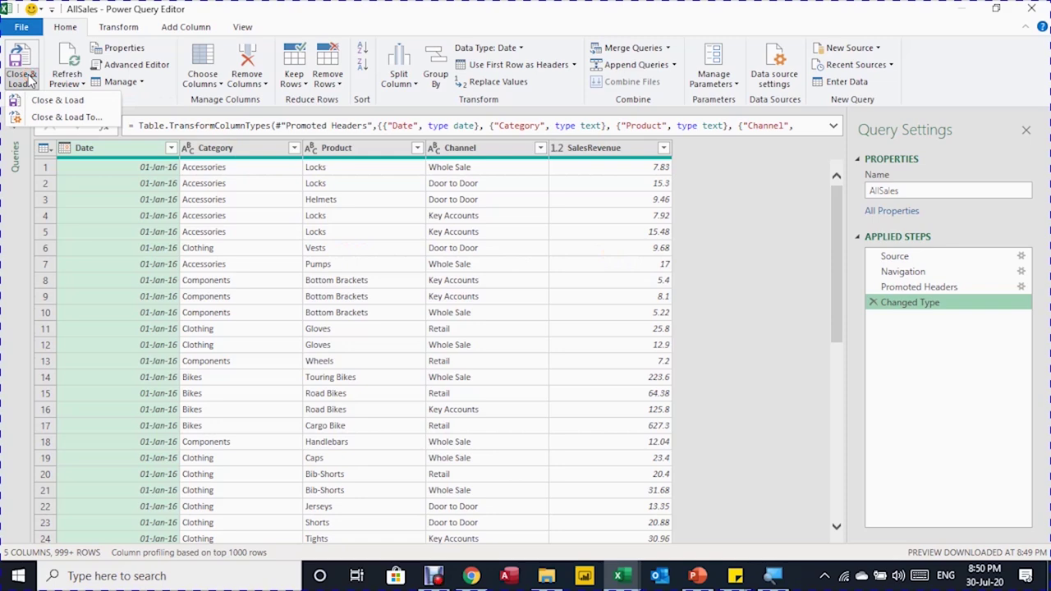
left_click(47, 117)
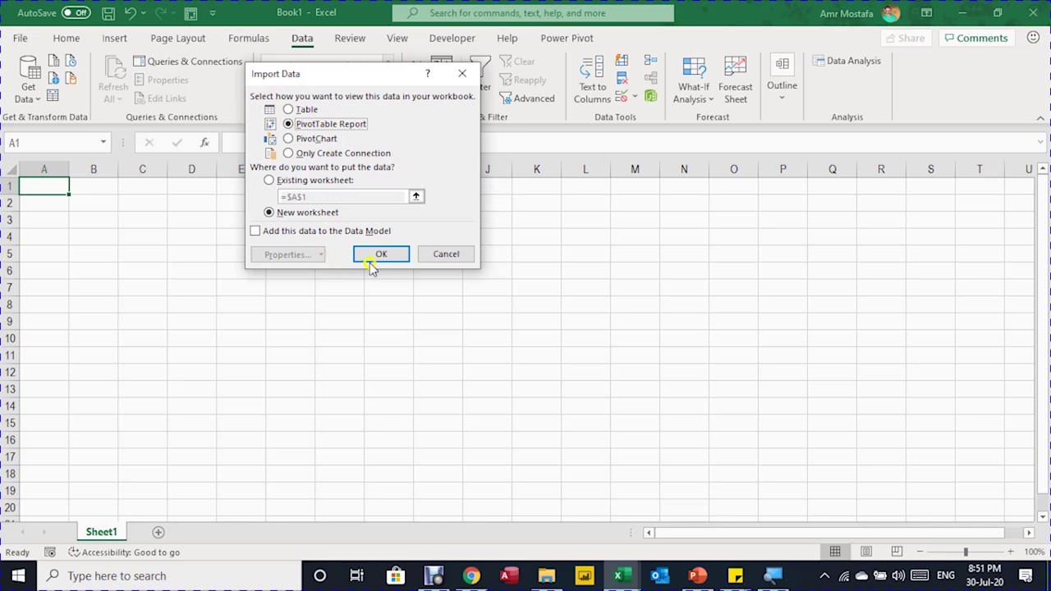
left_click(336, 181)
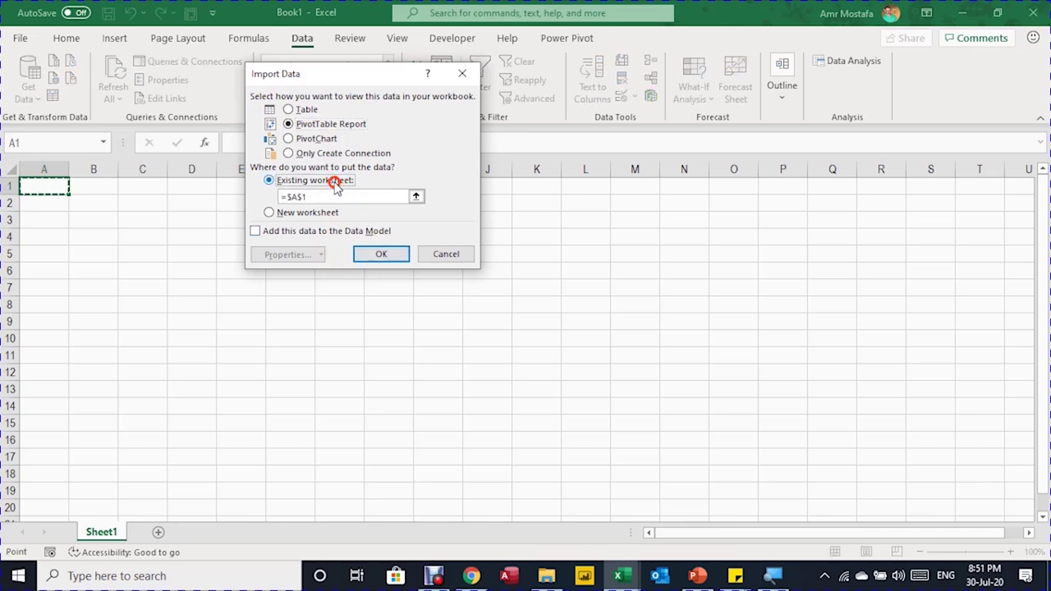
left_click(368, 256)
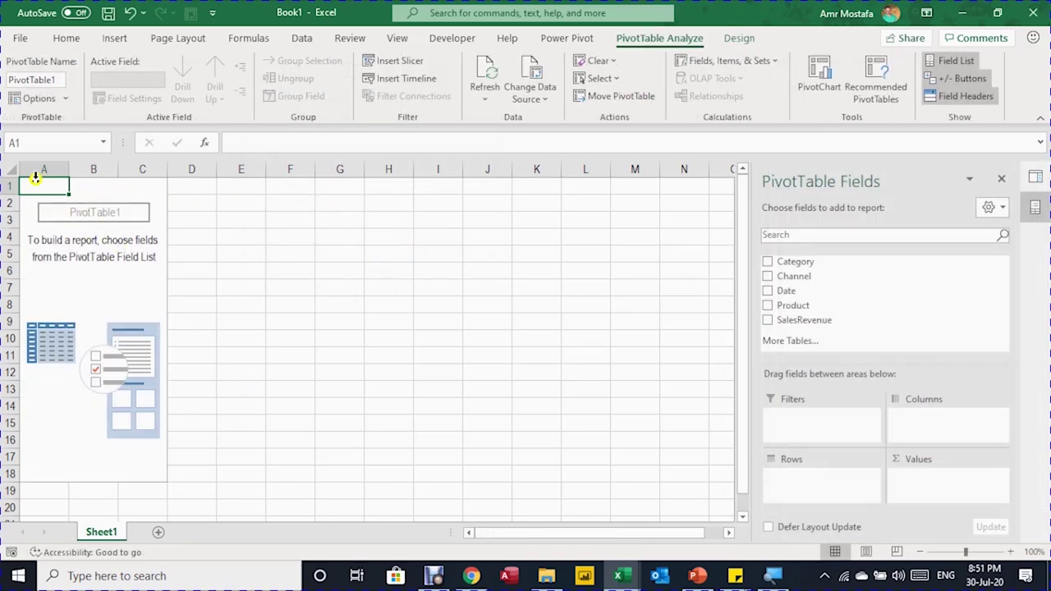
Name both the PivotTable and its worksheet AllSales.
left_click(24, 82)
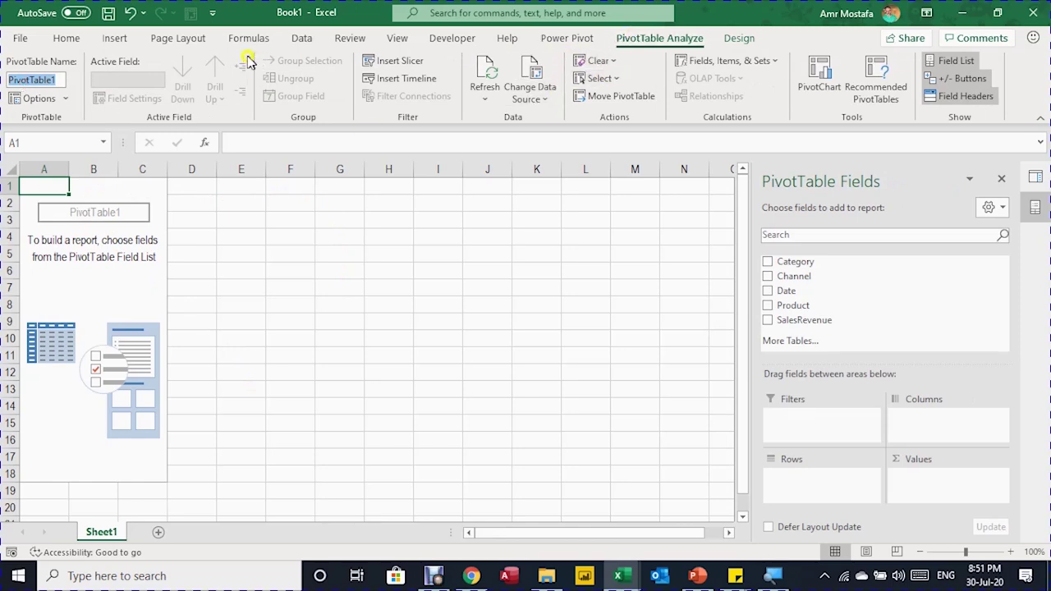
type("AllSales")
key("Return")
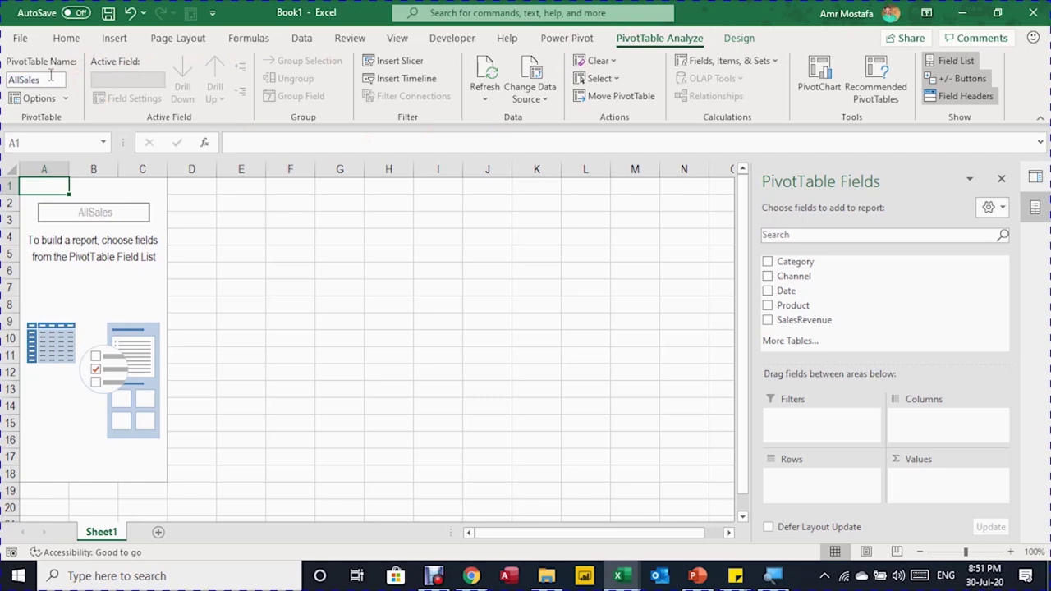
double_click(118, 531)
type("AllSales")
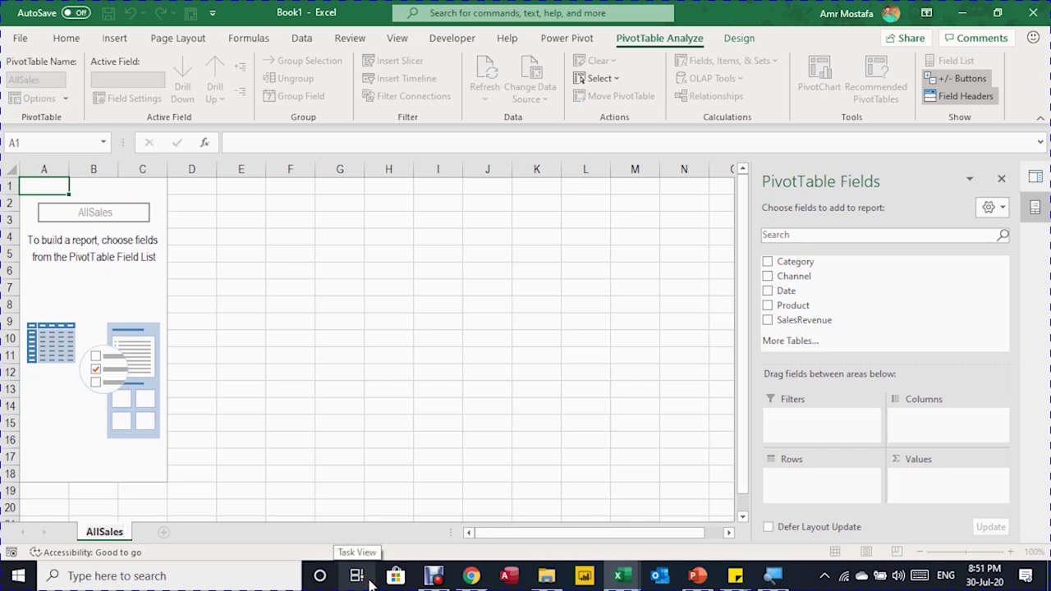
key("Return")
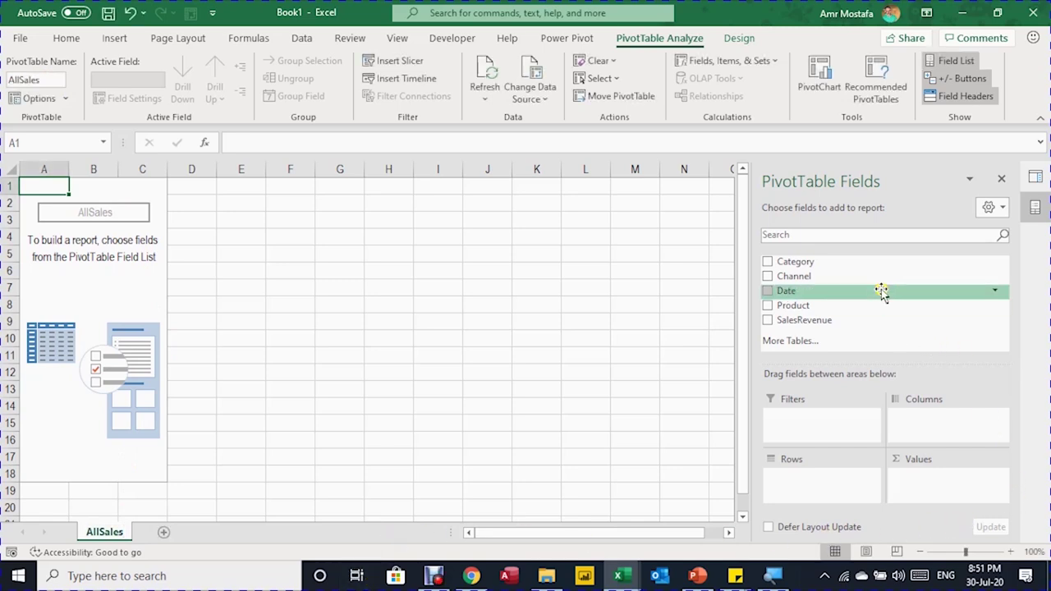
Place Category in the PivotTable rows and Date in the columns, grouping the dates by Years only.
left_click_drag(833, 263, 848, 493)
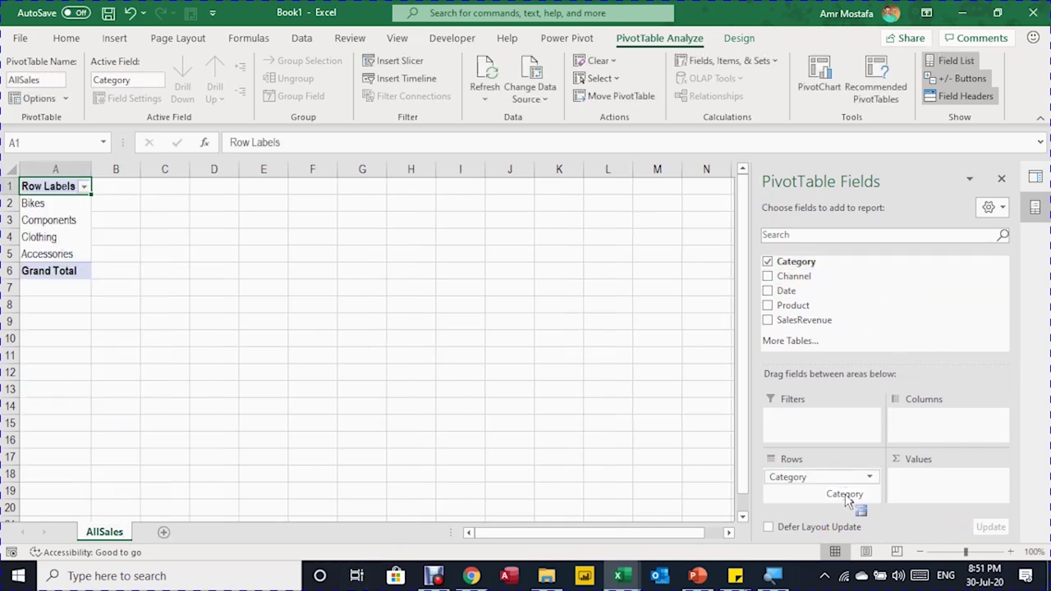
left_click_drag(774, 293, 936, 431)
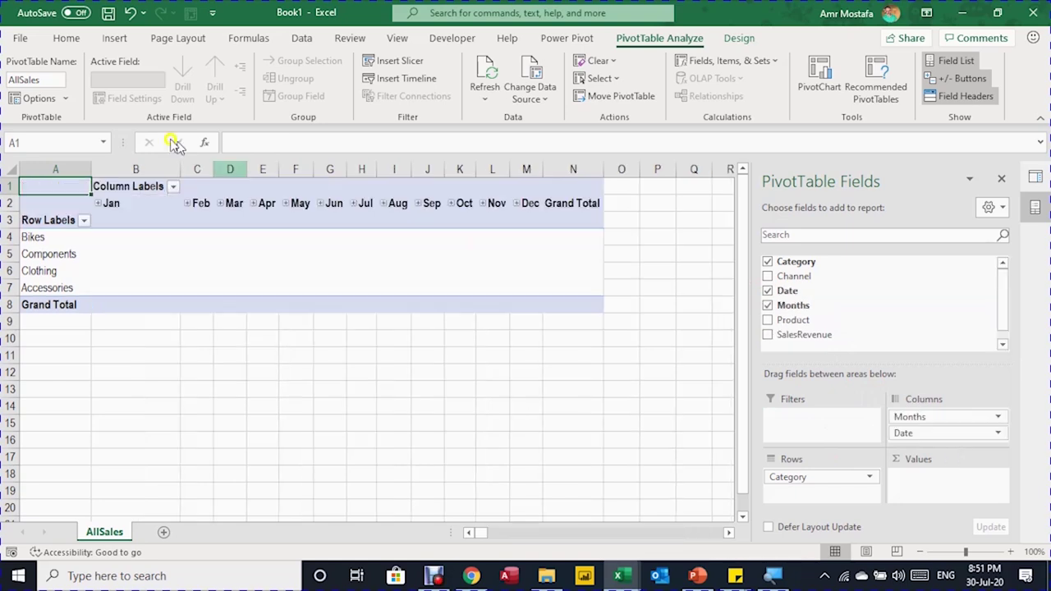
left_click(128, 202)
right_click(129, 202)
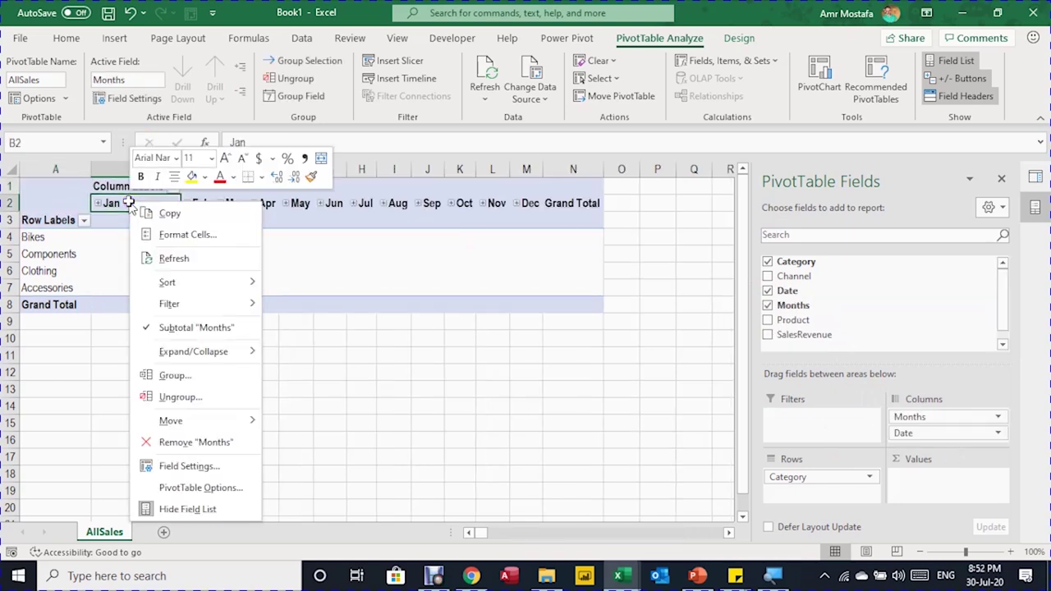
left_click(229, 377)
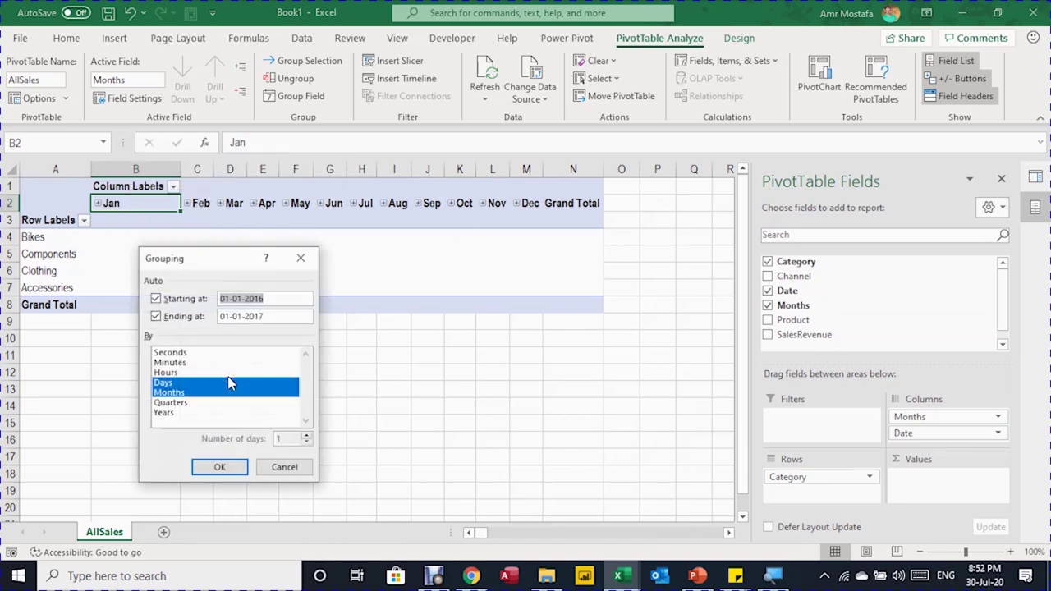
left_click(231, 384)
left_click(228, 412)
left_click(209, 391)
left_click(207, 383)
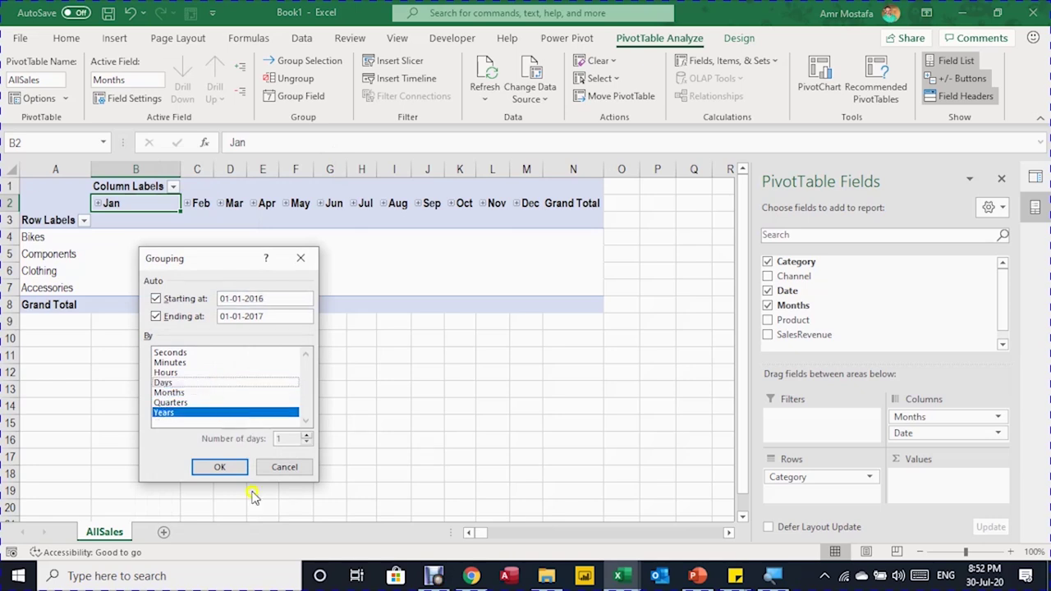
left_click(230, 467)
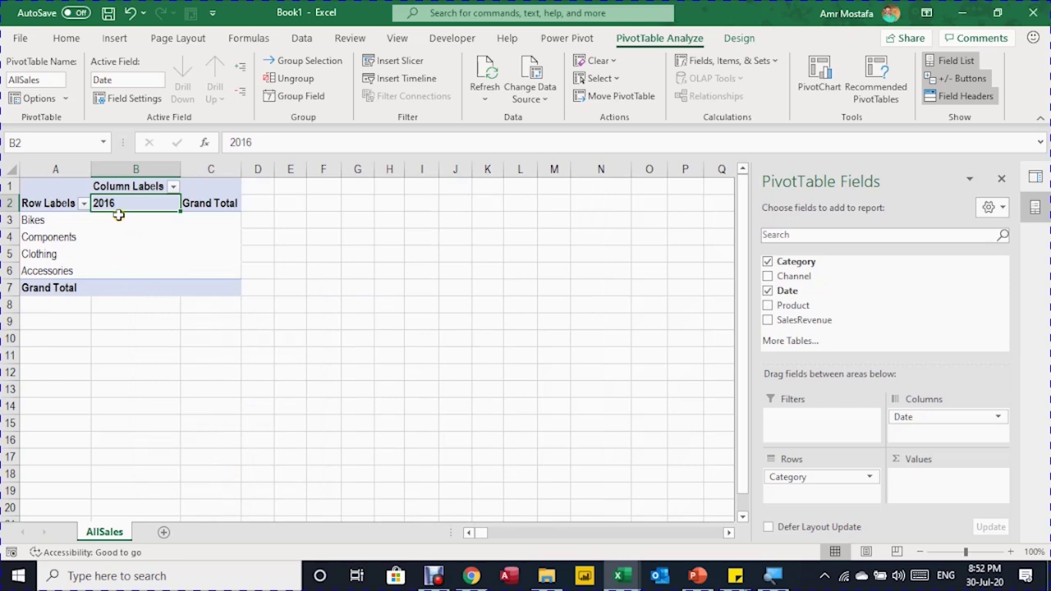
Add SalesRevenue to the PivotTable values and format it as Currency with 0 decimal places.
left_click_drag(873, 320, 941, 492)
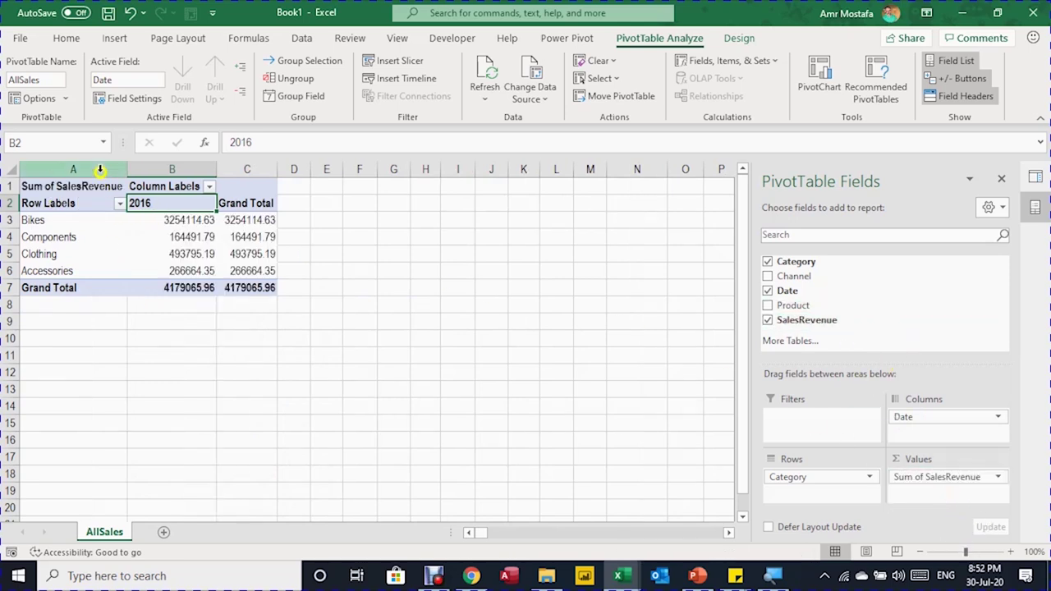
left_click(196, 220)
right_click(199, 223)
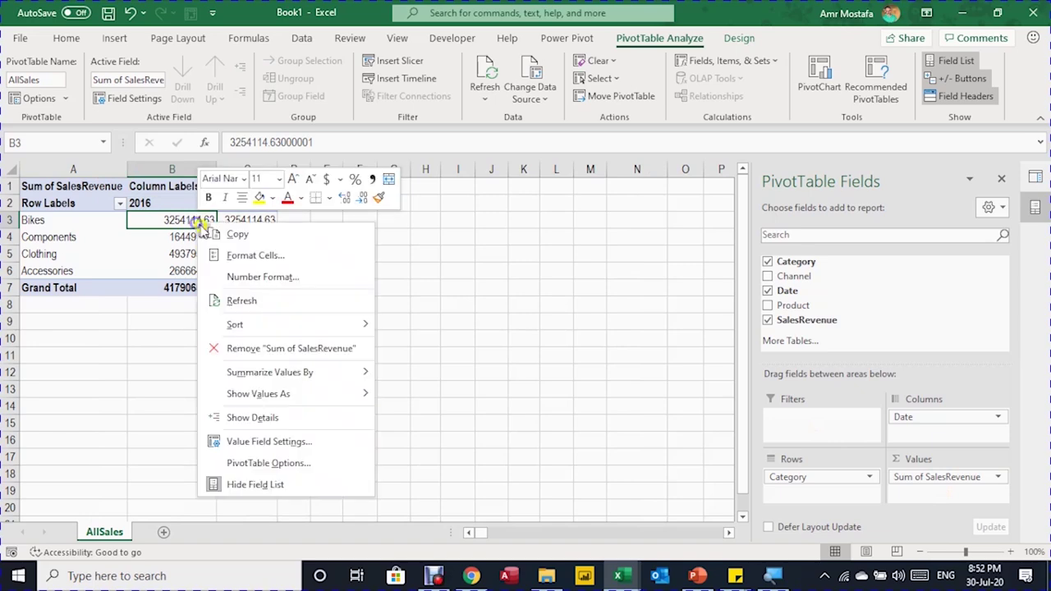
left_click(263, 278)
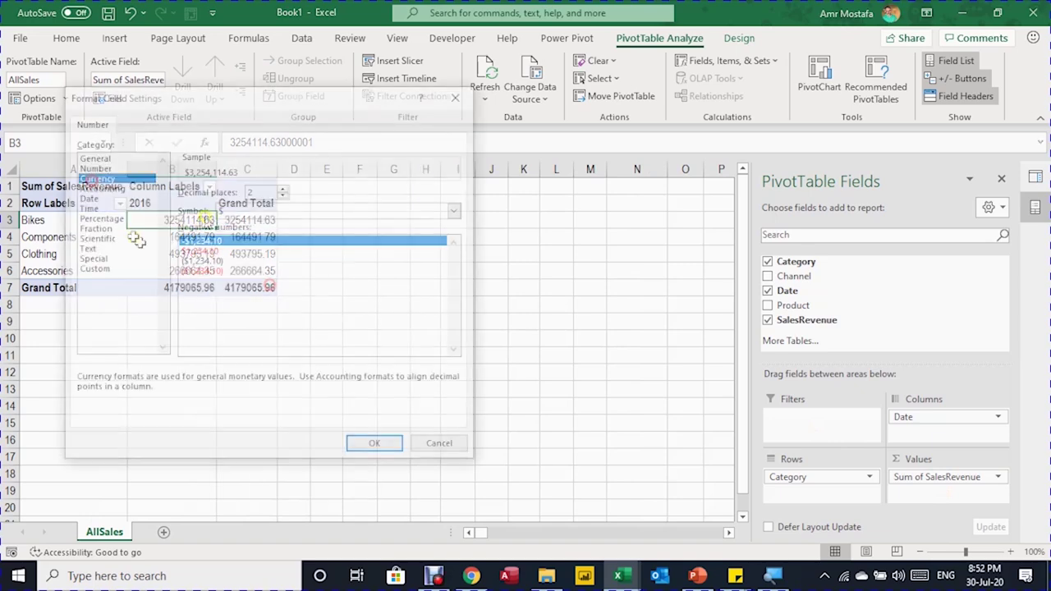
left_click(282, 196)
left_click(283, 196)
left_click(374, 446)
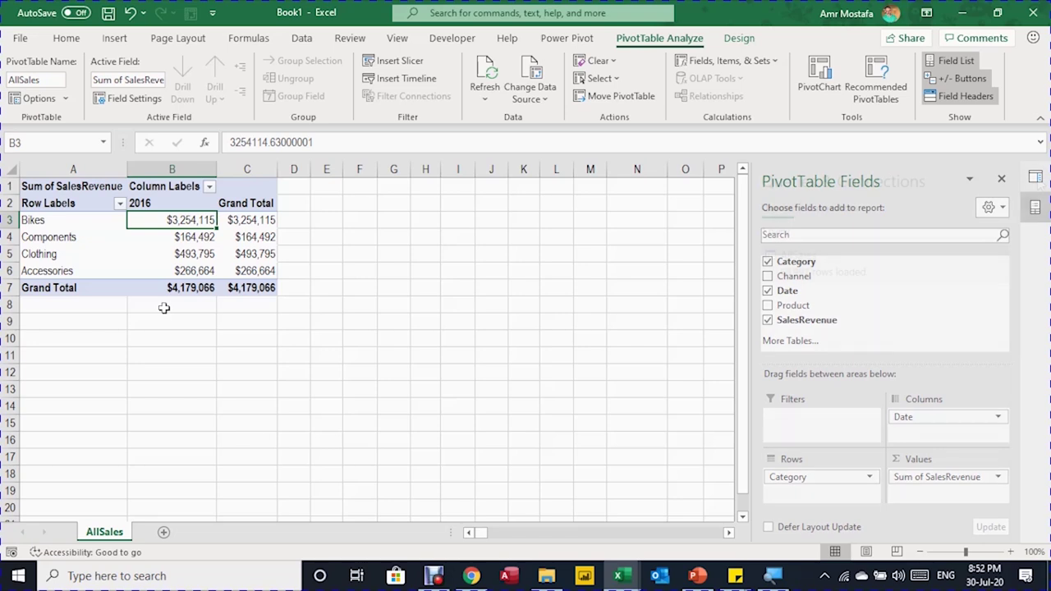
Change the AllSales query's Source file to Sales2017.xlsx in the SalesDataMerged folder and preview the Changed Type step.
left_click(1035, 178)
double_click(845, 271)
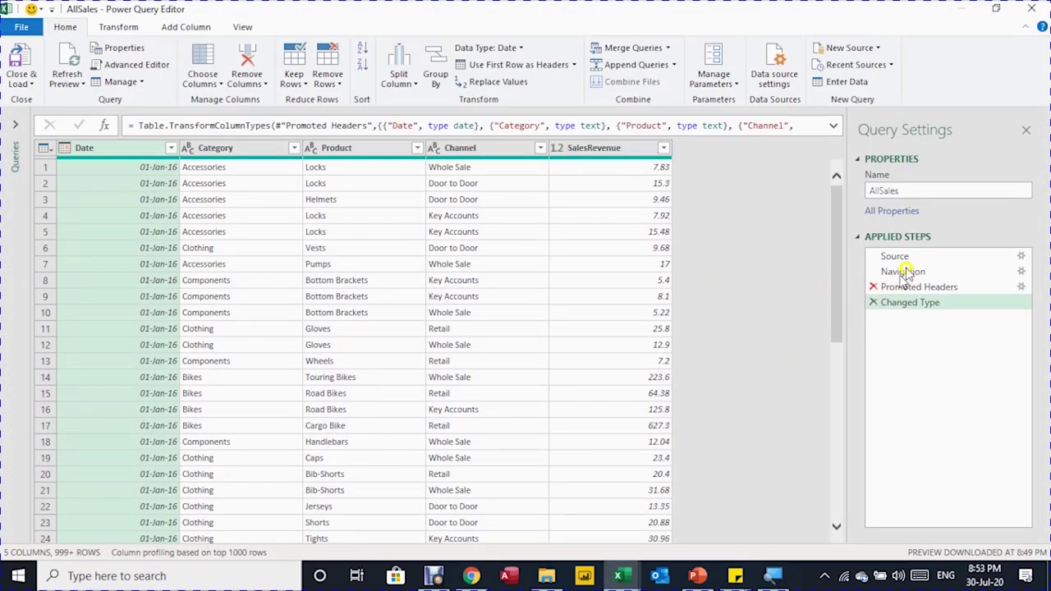
left_click(923, 257)
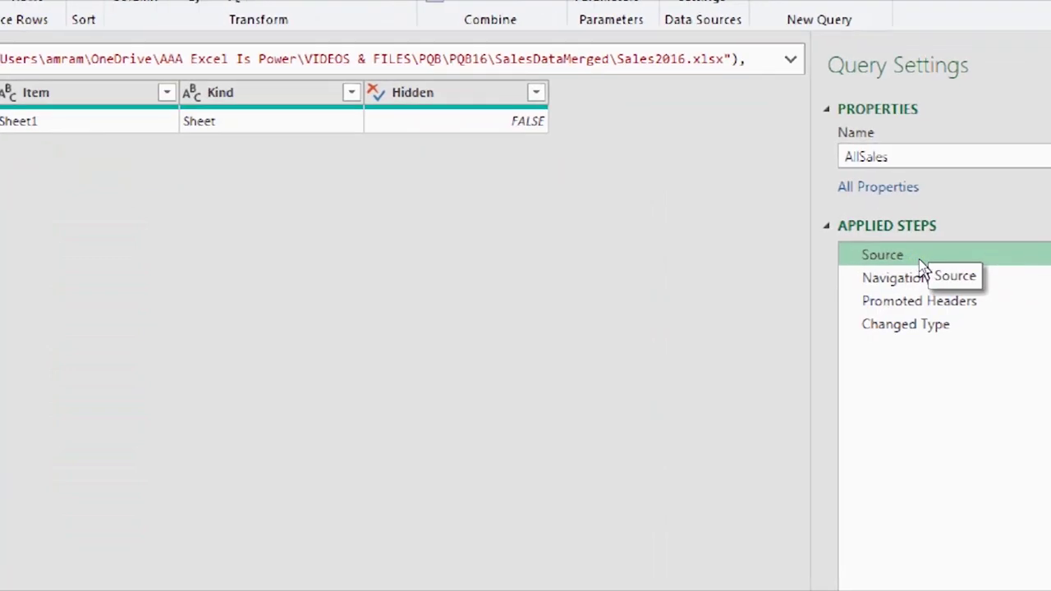
left_click(1005, 265)
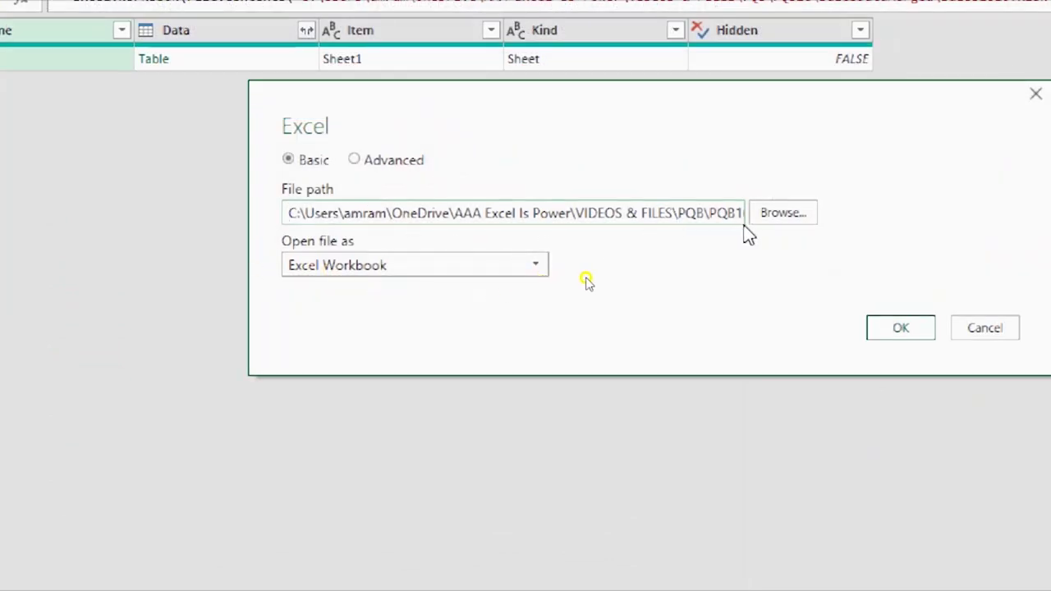
left_click(783, 215)
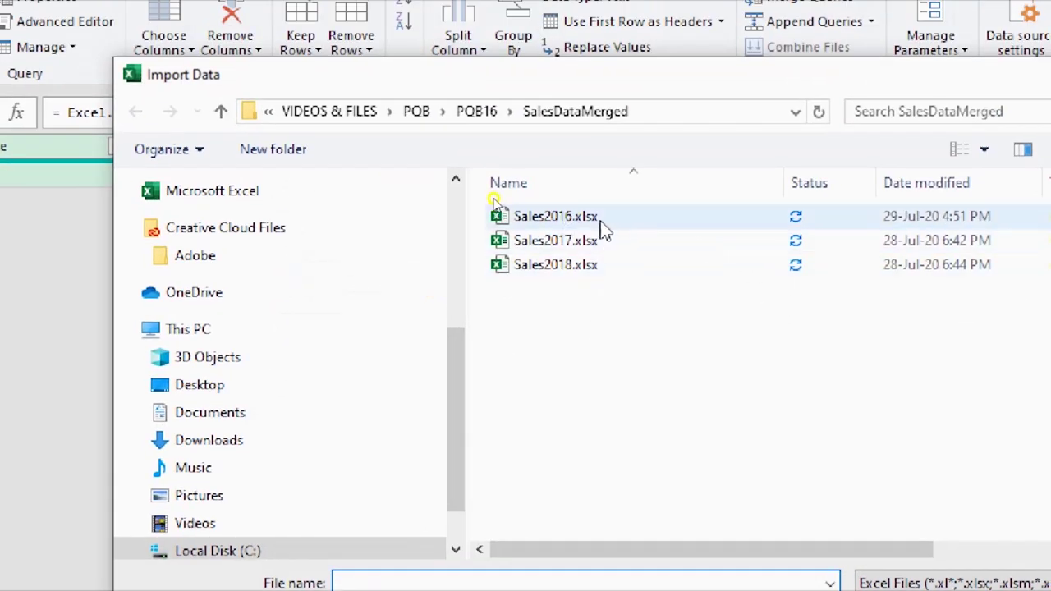
left_click(587, 246)
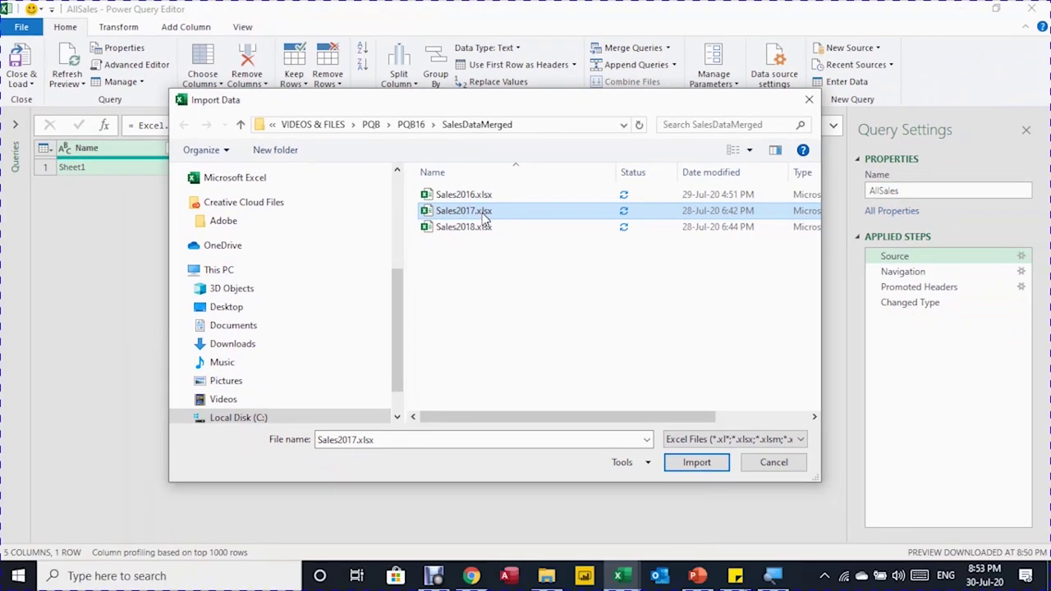
left_click(696, 463)
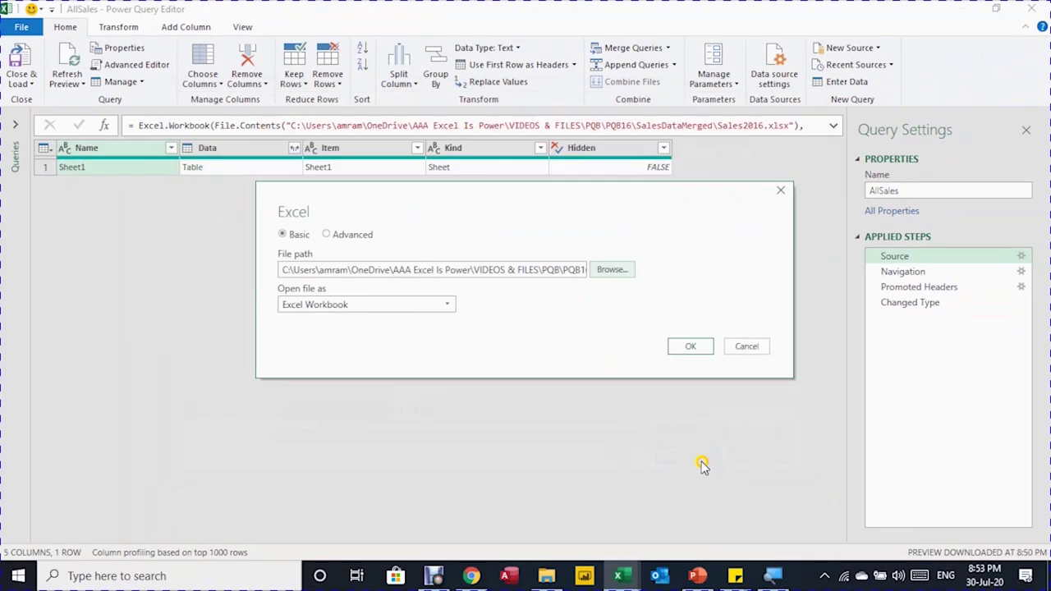
left_click(685, 347)
left_click(894, 302)
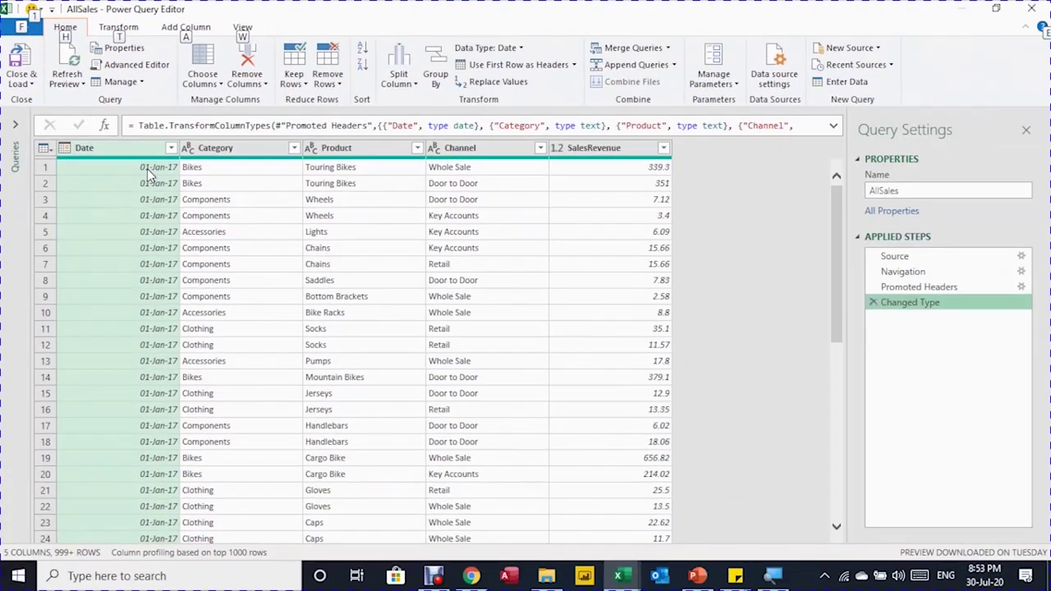
Keep the query changes, return to the AllSales worksheet and refresh the PivotTable.
left_click(530, 313)
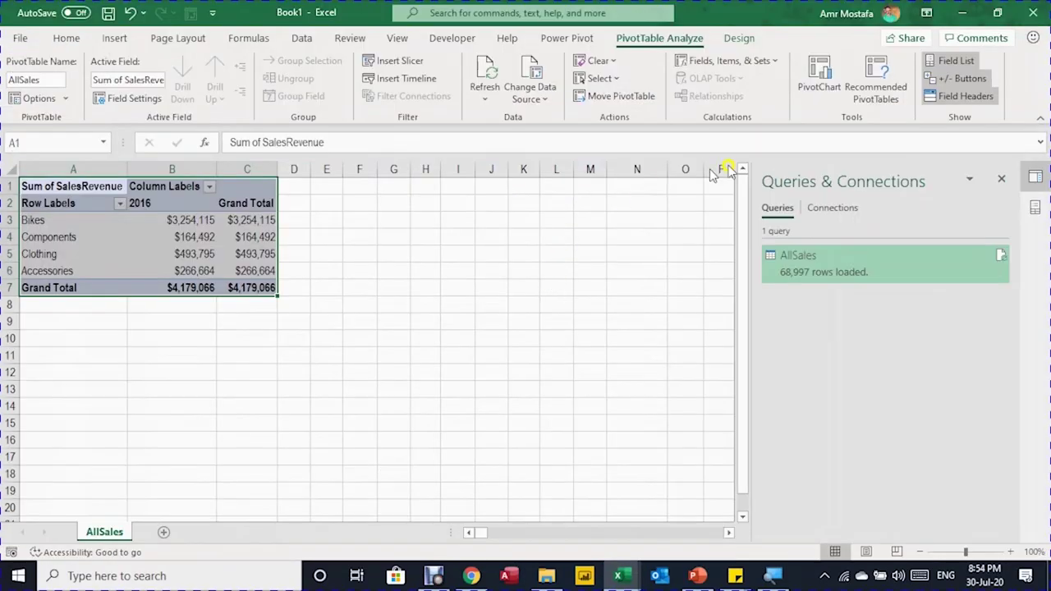
key("ctrl+alt+F5")
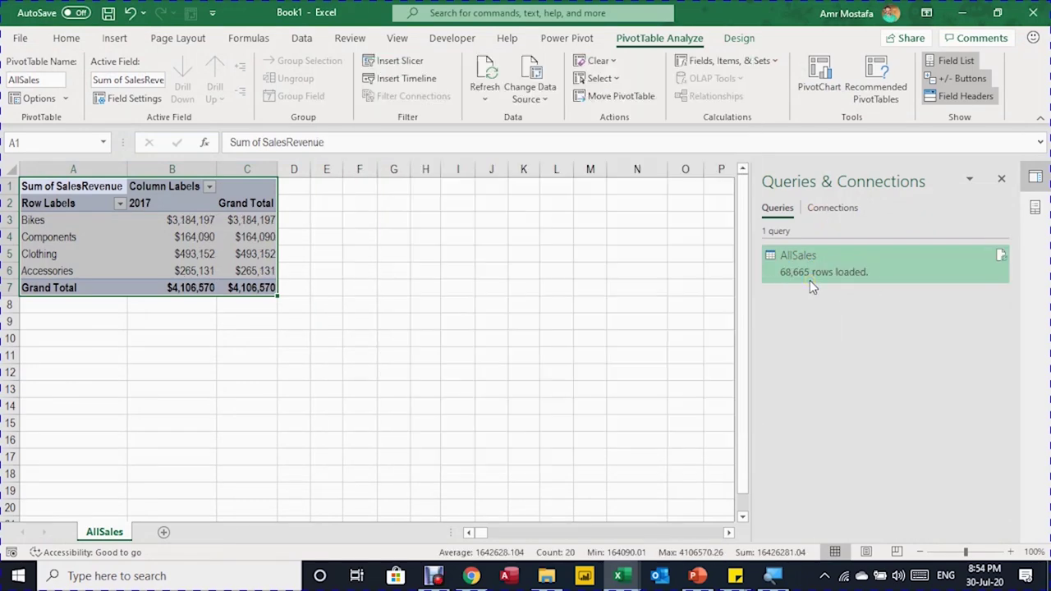
left_click(206, 218)
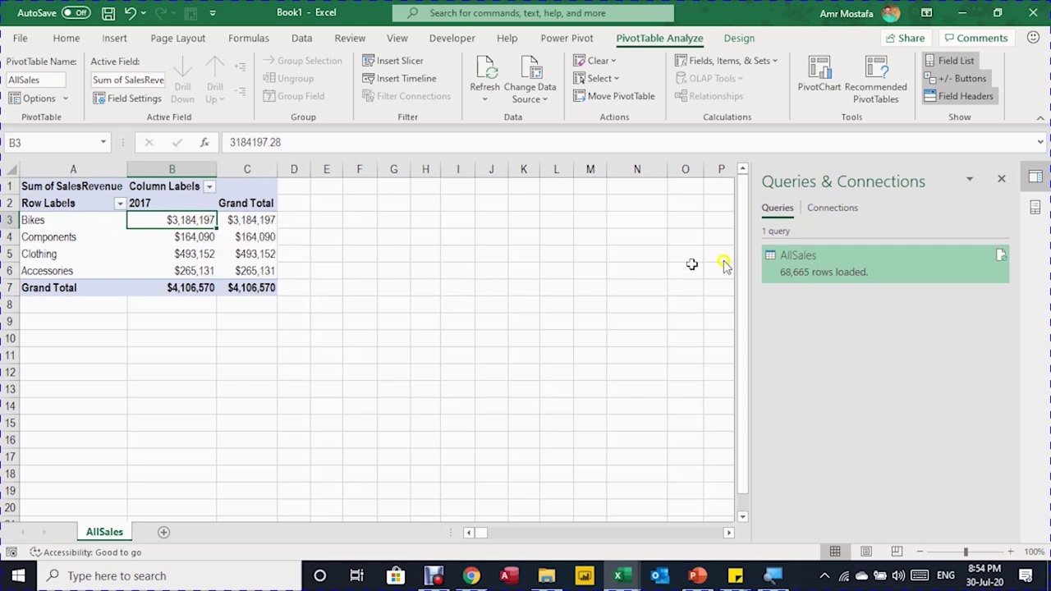
Change the AllSales query's Source file to Sales2016.xlsx in the SalesDataMerged folder and check the Changed Type preview.
left_click(899, 263)
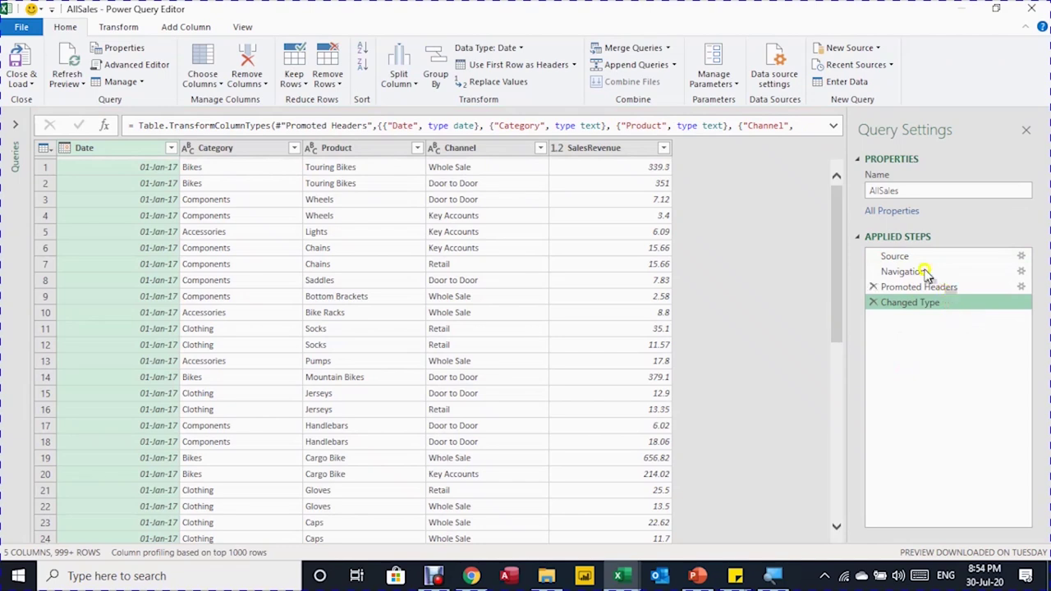
left_click_drag(901, 256, 912, 259)
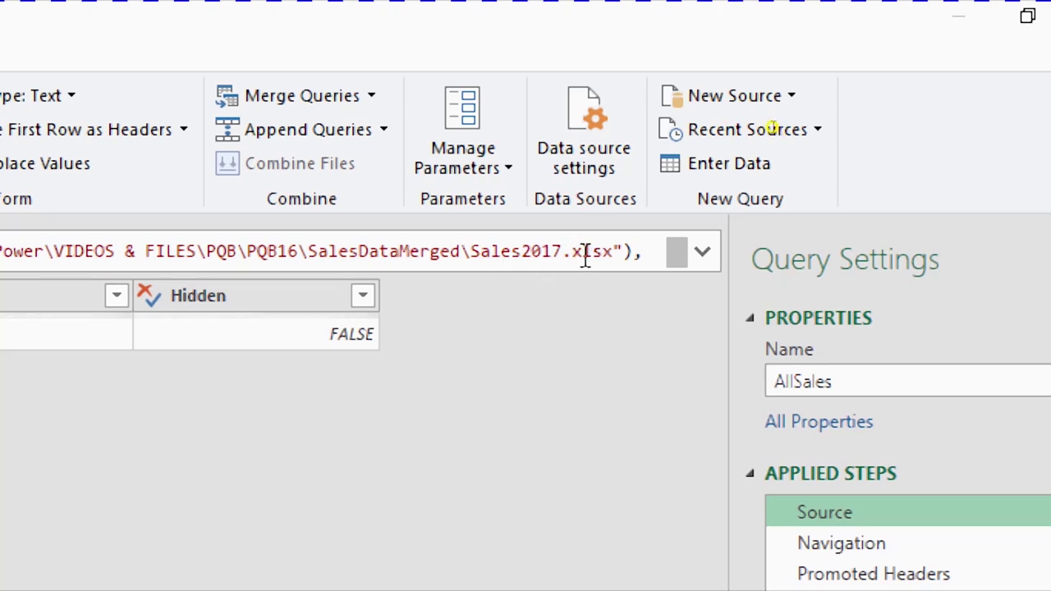
left_click(547, 254)
key("Delete")
type("6")
key("Return")
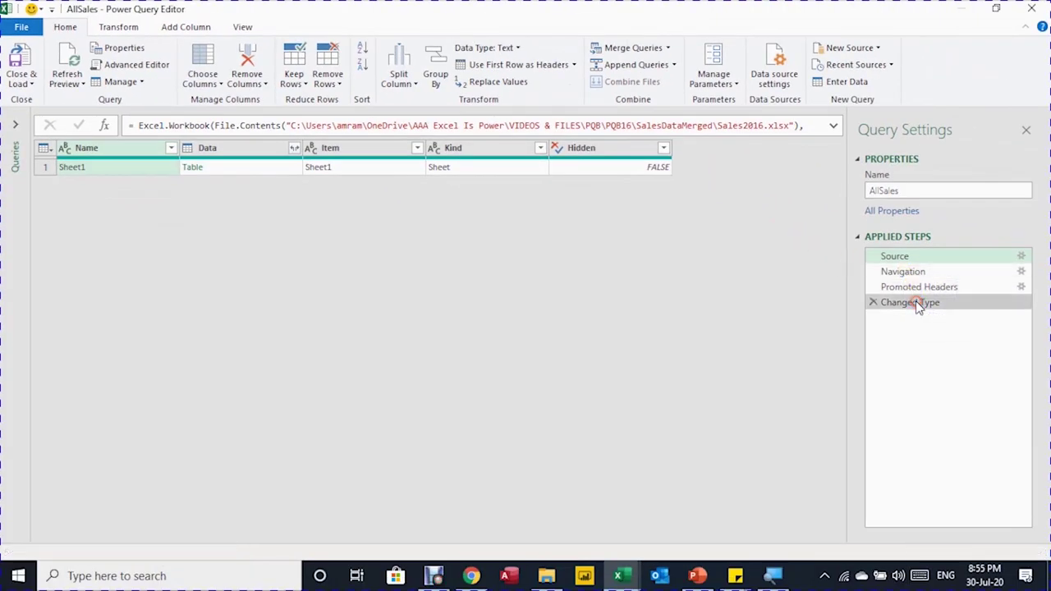
left_click(913, 303)
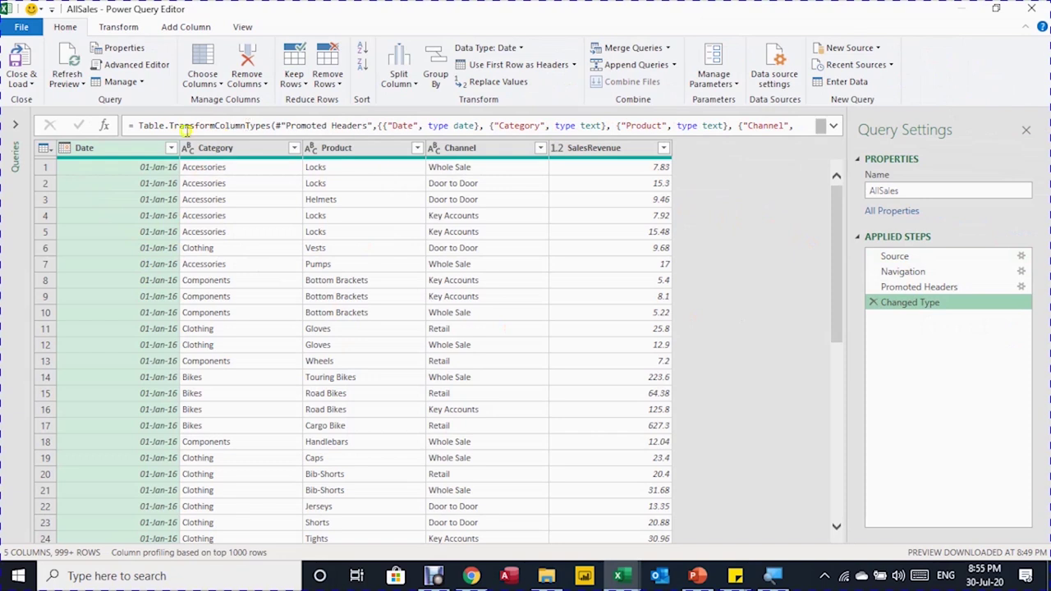
left_click(892, 257)
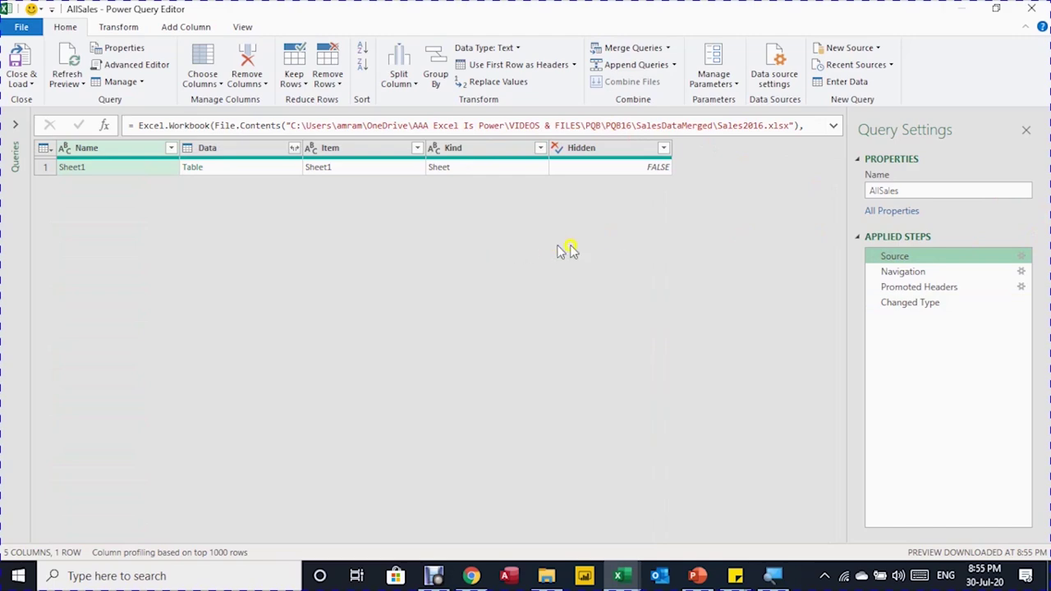
Close the query editor keeping the changes and refresh the PivotTable on the AllSales worksheet.
left_click(1034, 8)
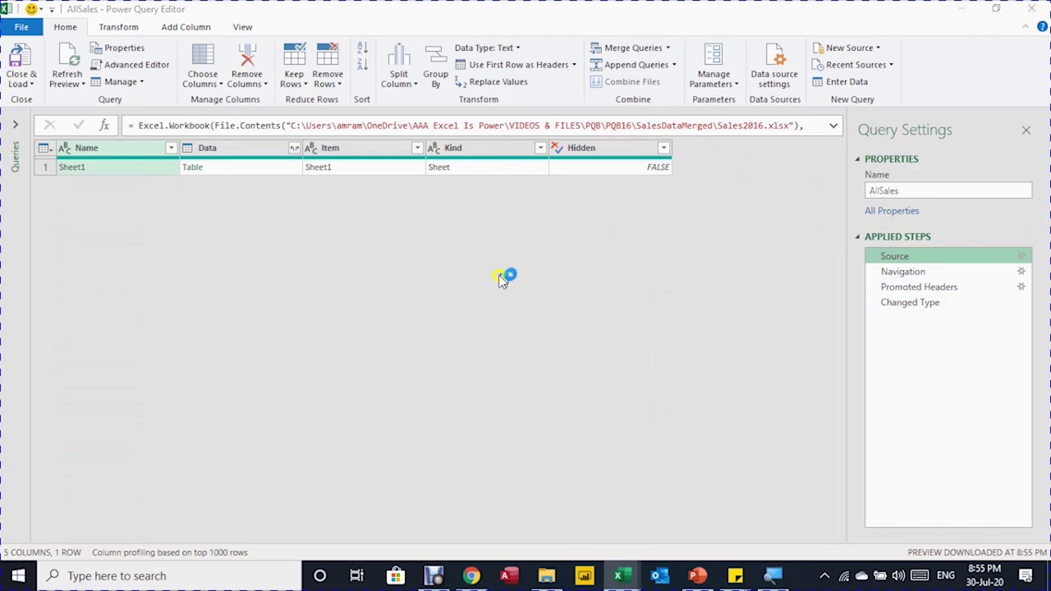
key("Return")
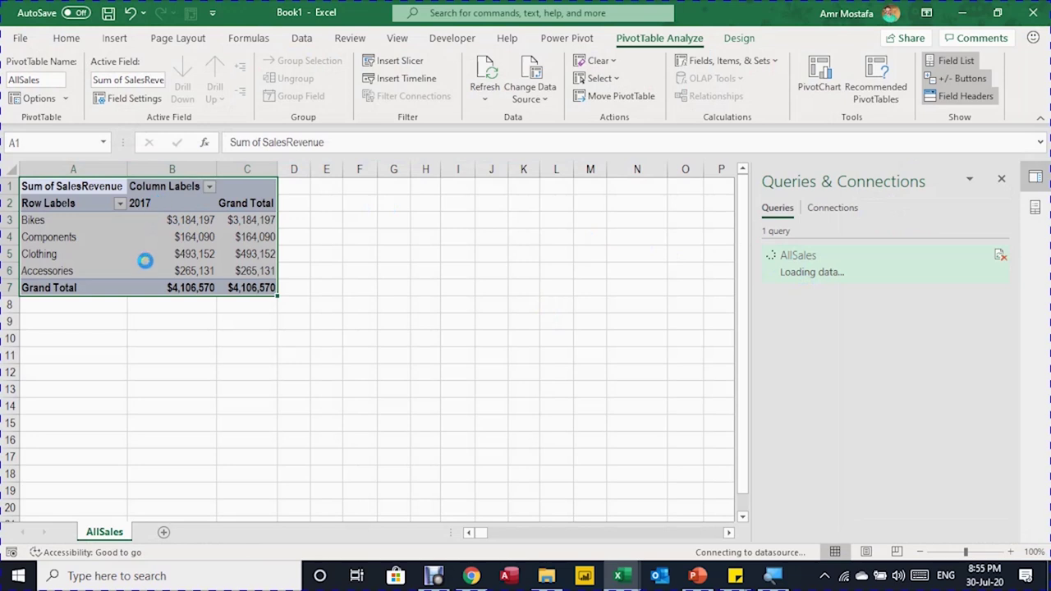
left_click(153, 218)
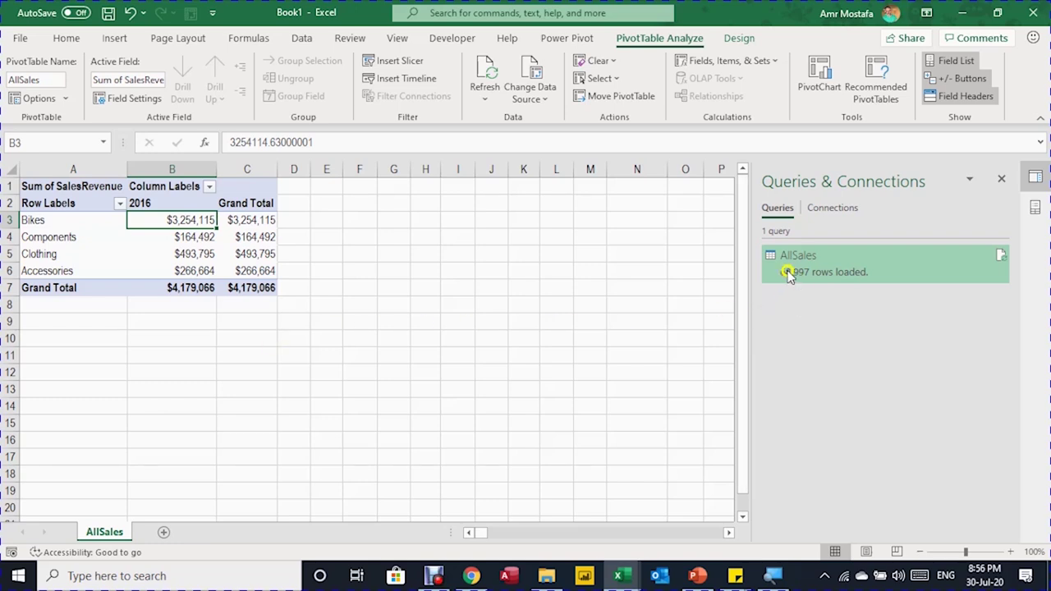
Reopen the AllSales query for editing, show the list of queries and duplicate AllSales.
left_click(820, 265)
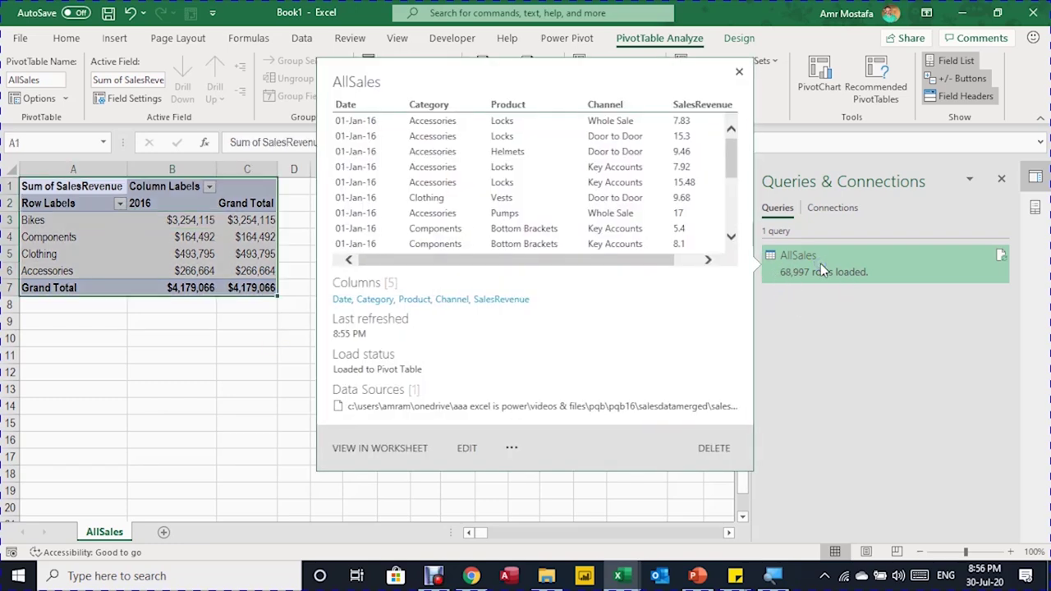
right_click(820, 263)
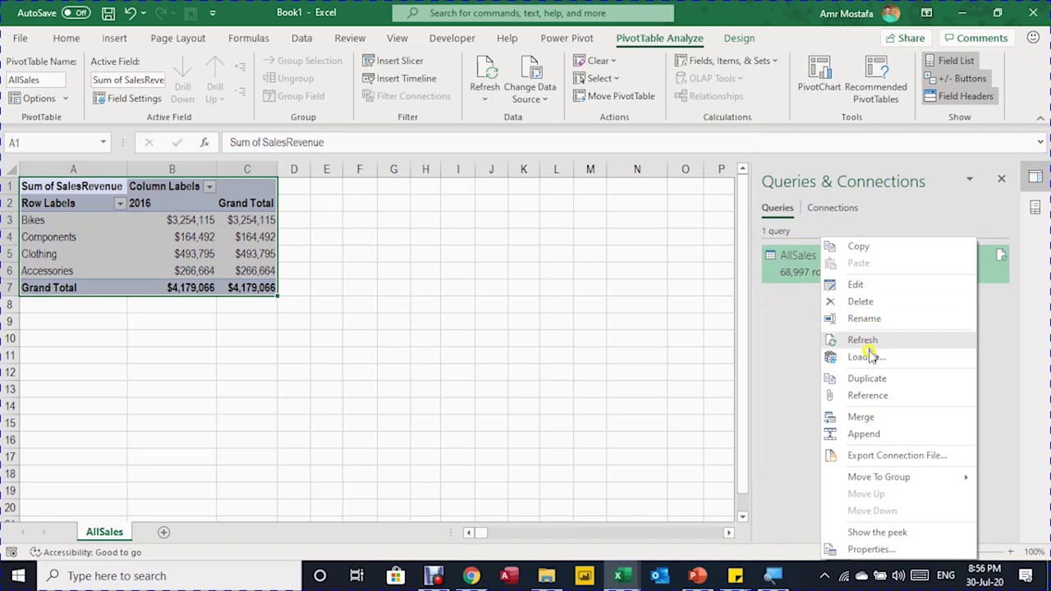
mouse_move(879, 476)
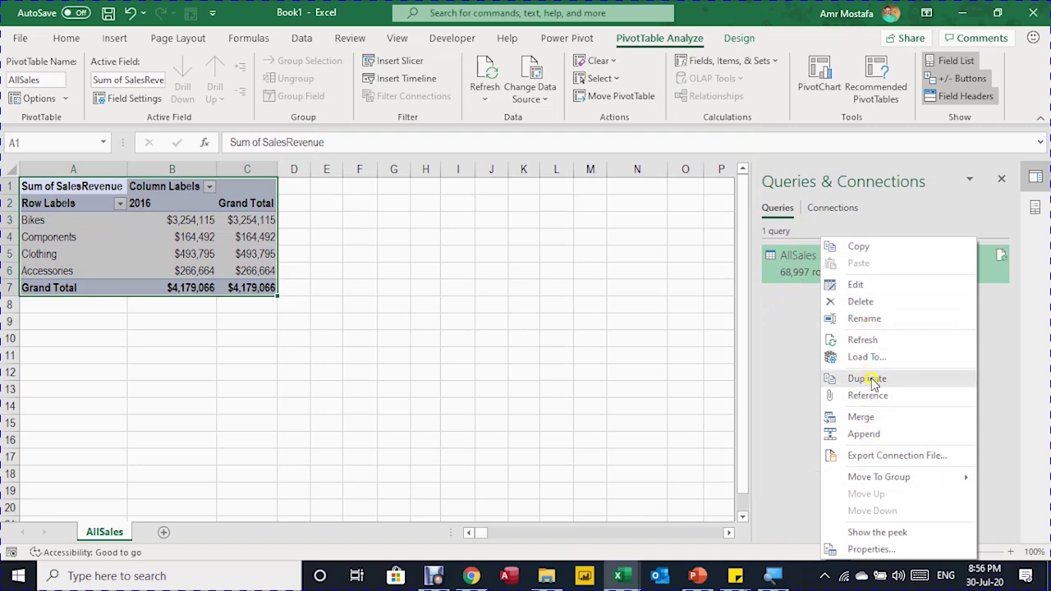
left_click(789, 271)
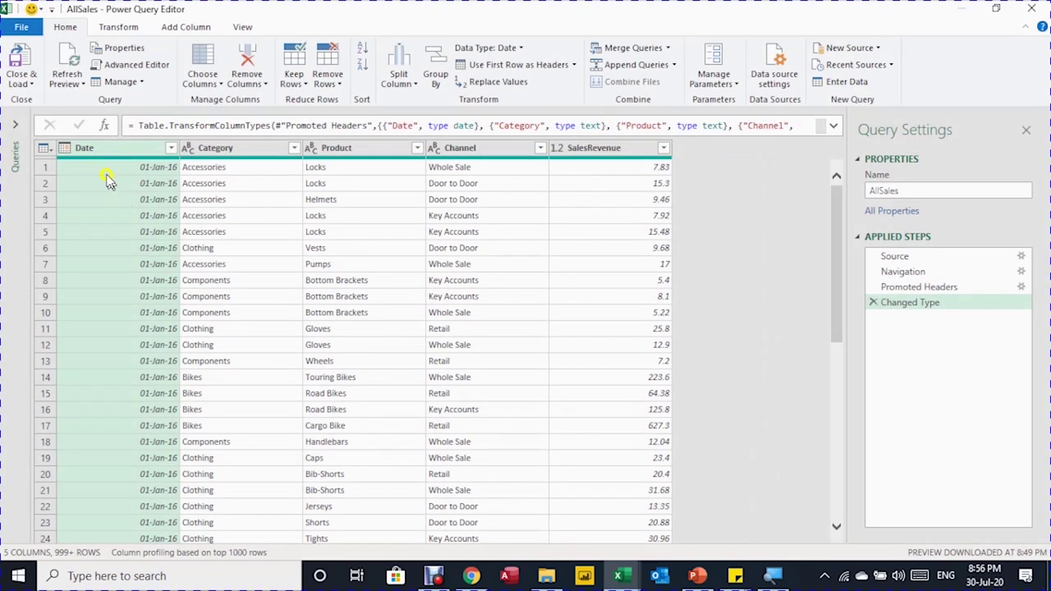
left_click(19, 128)
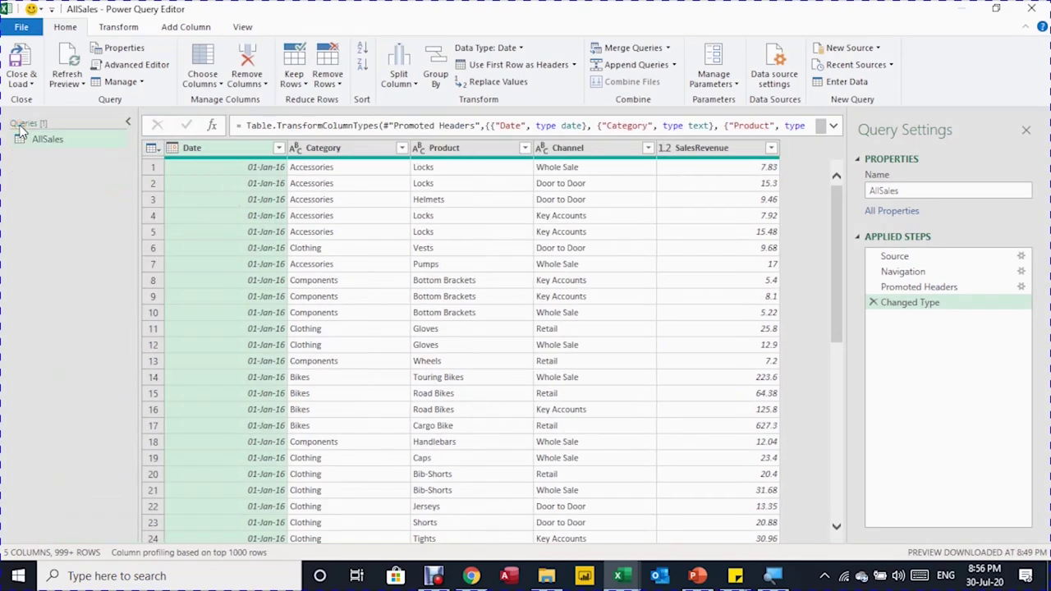
right_click(47, 145)
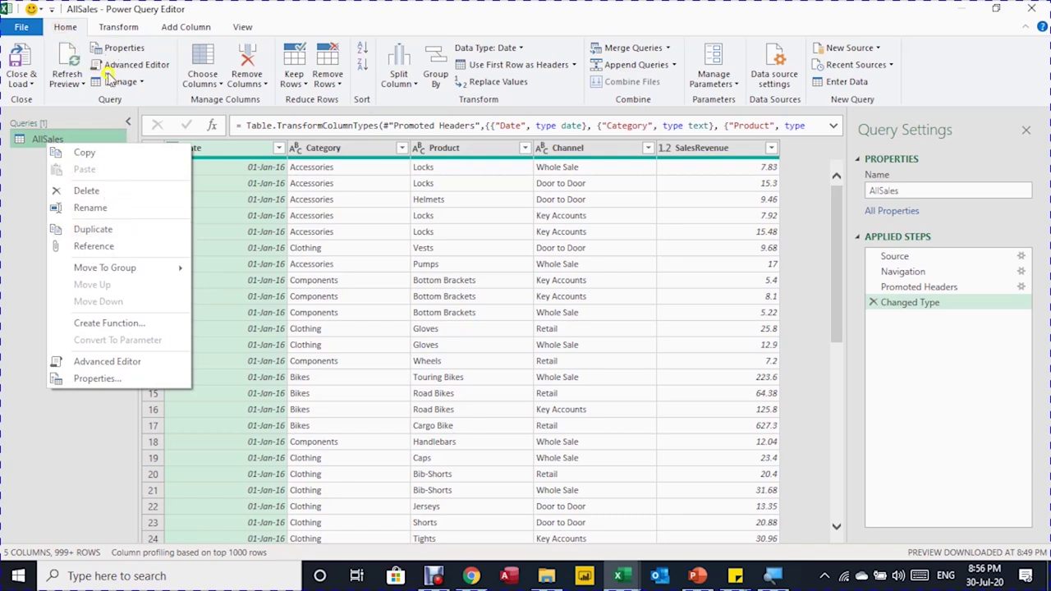
left_click(131, 82)
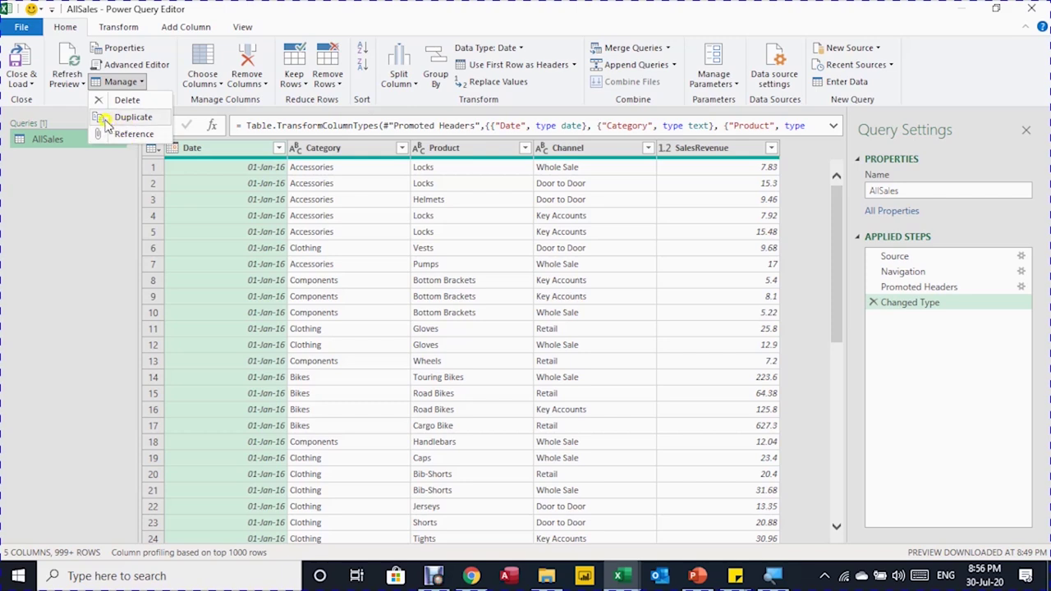
left_click(122, 123)
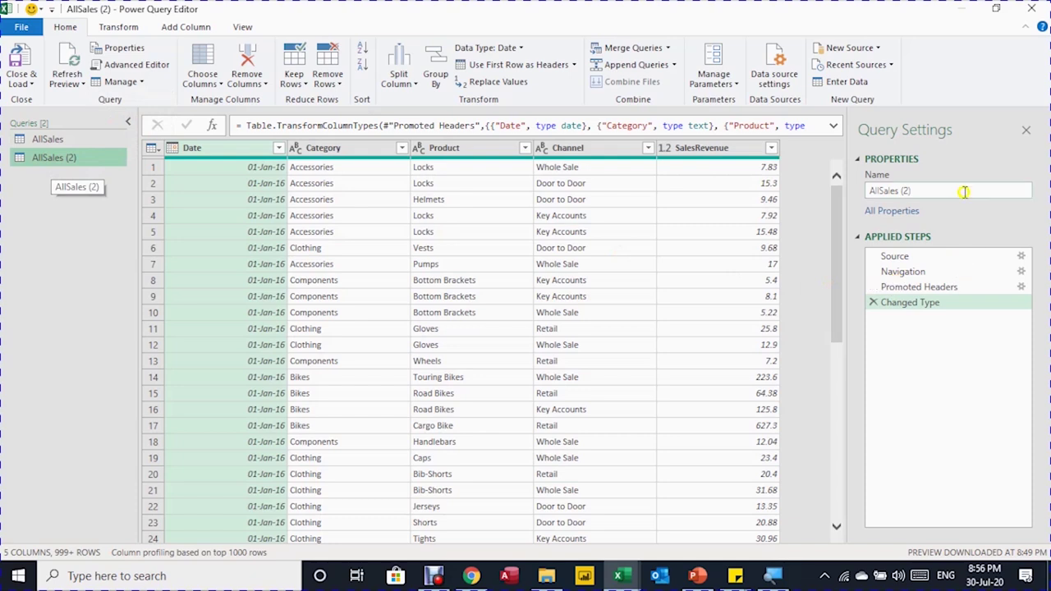
Rename the duplicated query as Sales2017.
left_click(939, 190)
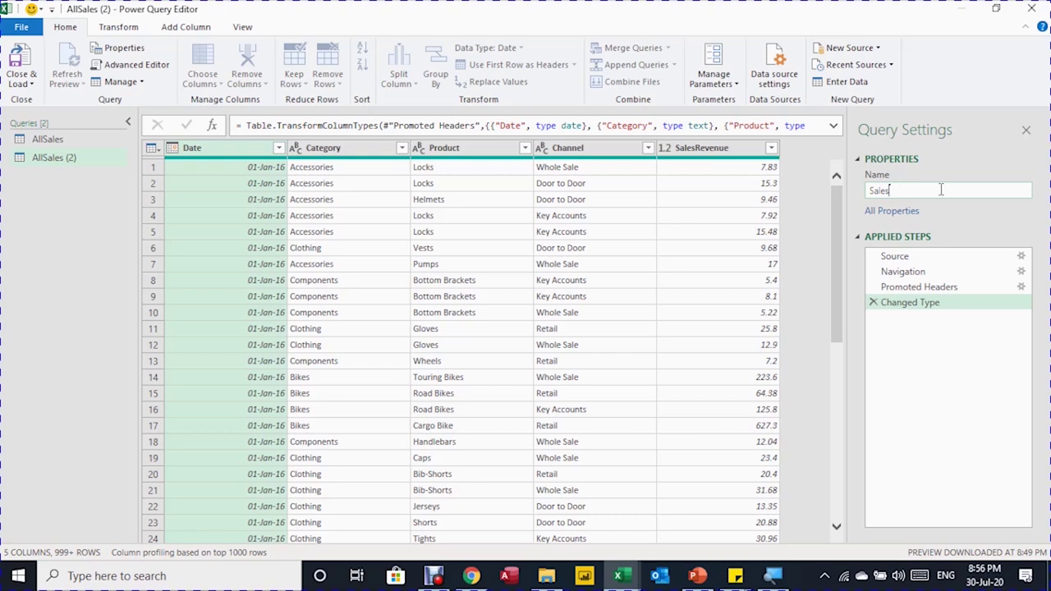
type("Sales2017")
key("Return")
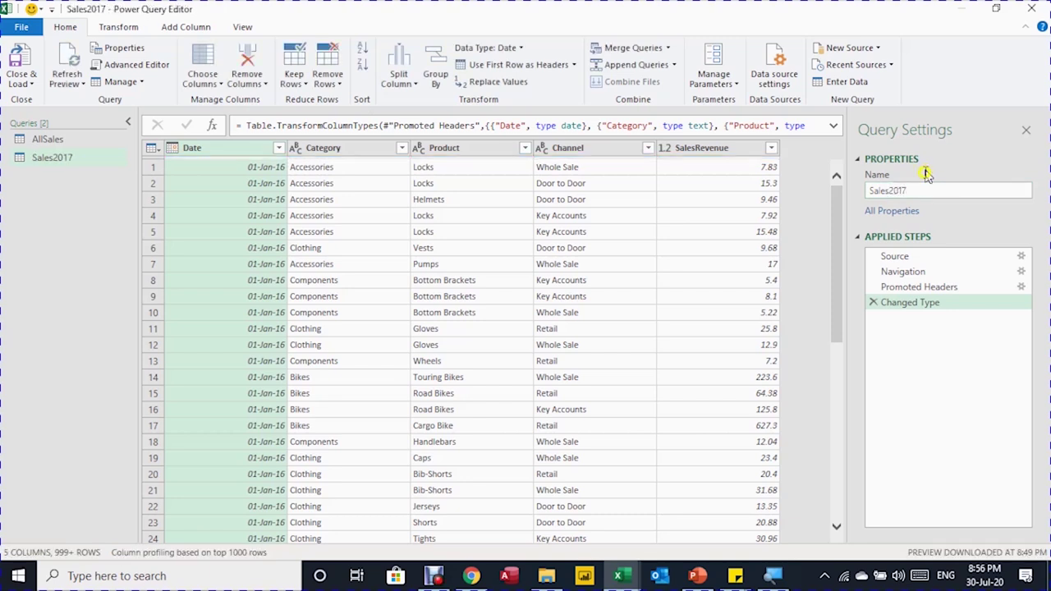
Change the Sales2017 query's Source file to Sales2017.xlsx in the SalesDataMerged folder and preview the Changed Type step.
left_click(940, 255)
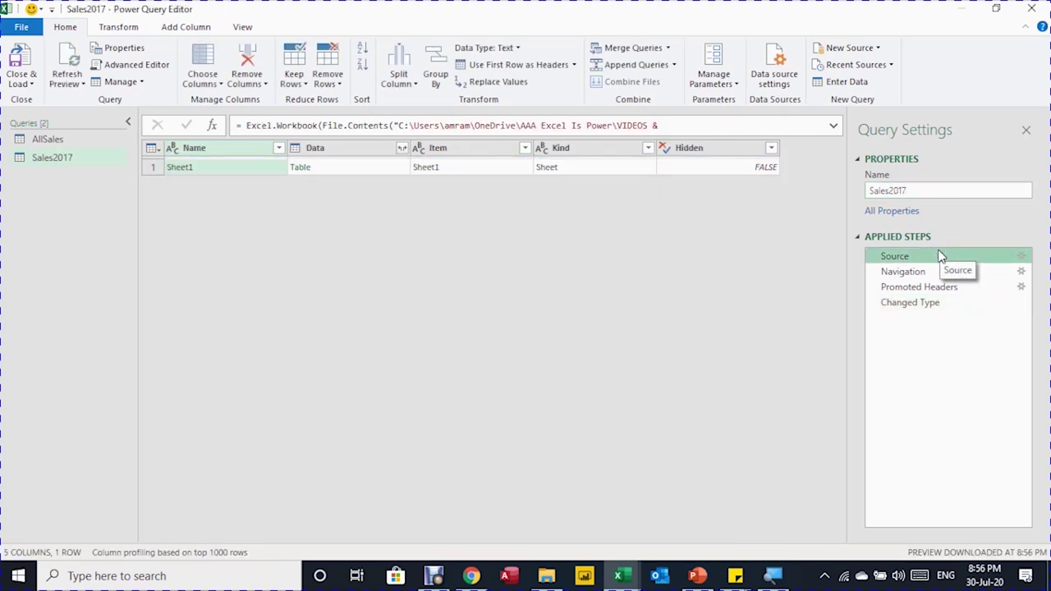
left_click(833, 125)
left_click(544, 171)
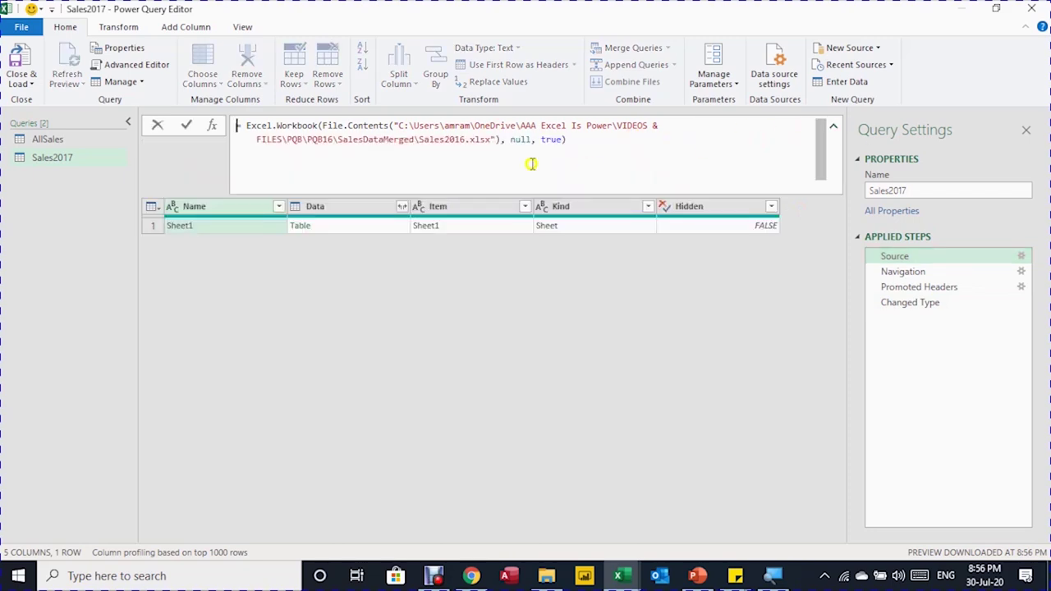
left_click(462, 140)
key("Return")
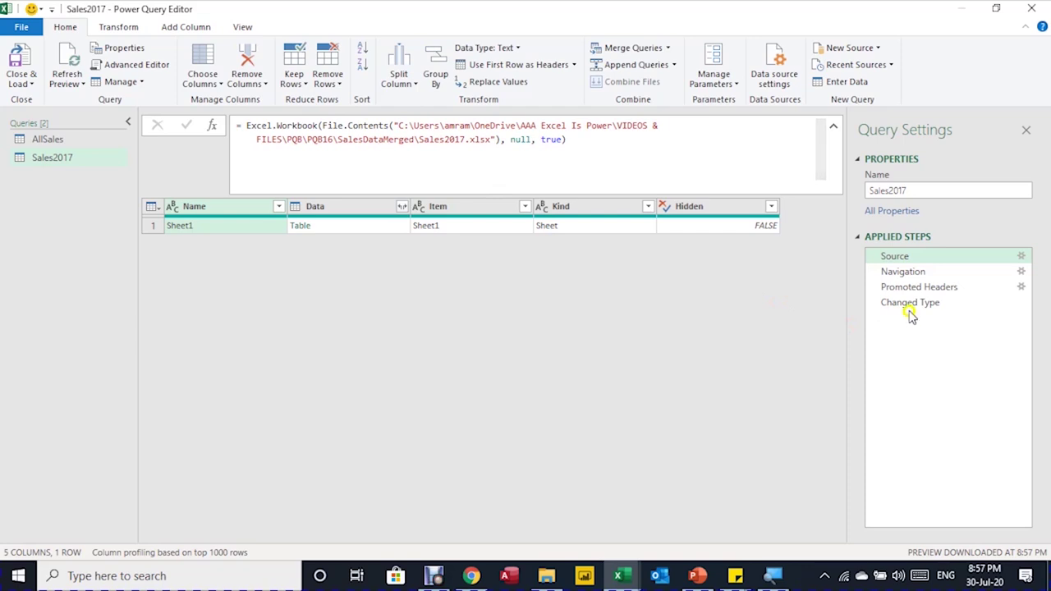
left_click(910, 304)
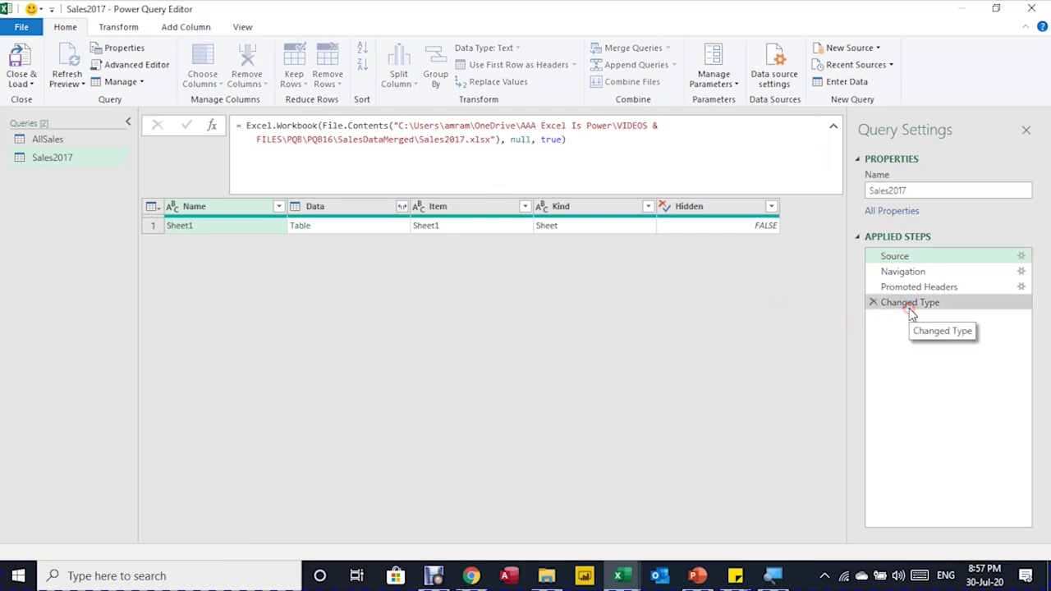
left_click(832, 125)
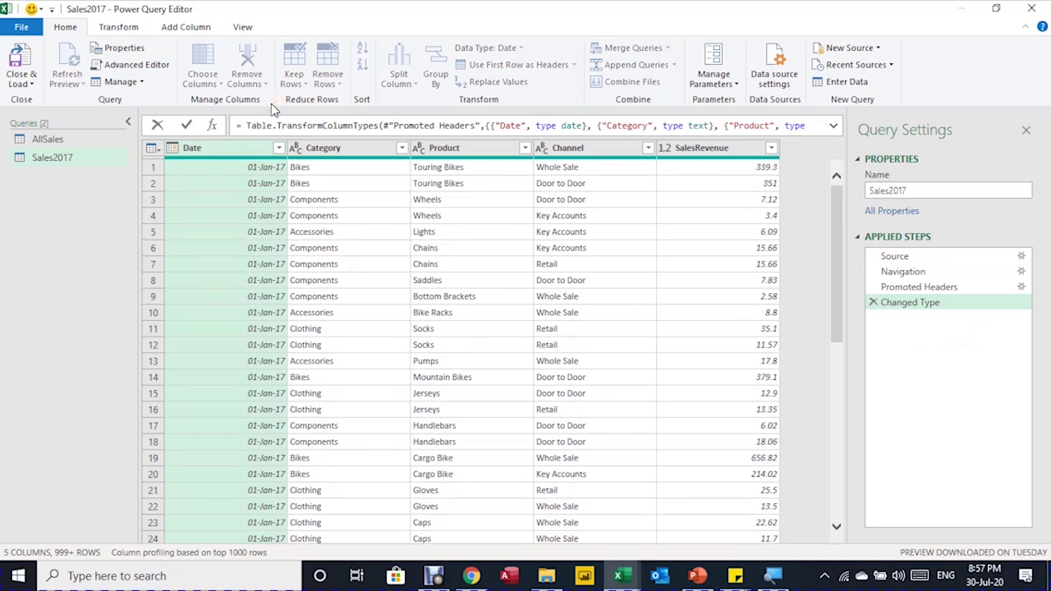
Append the Sales2017 query to the AllSales query as a two-table append.
left_click(66, 142)
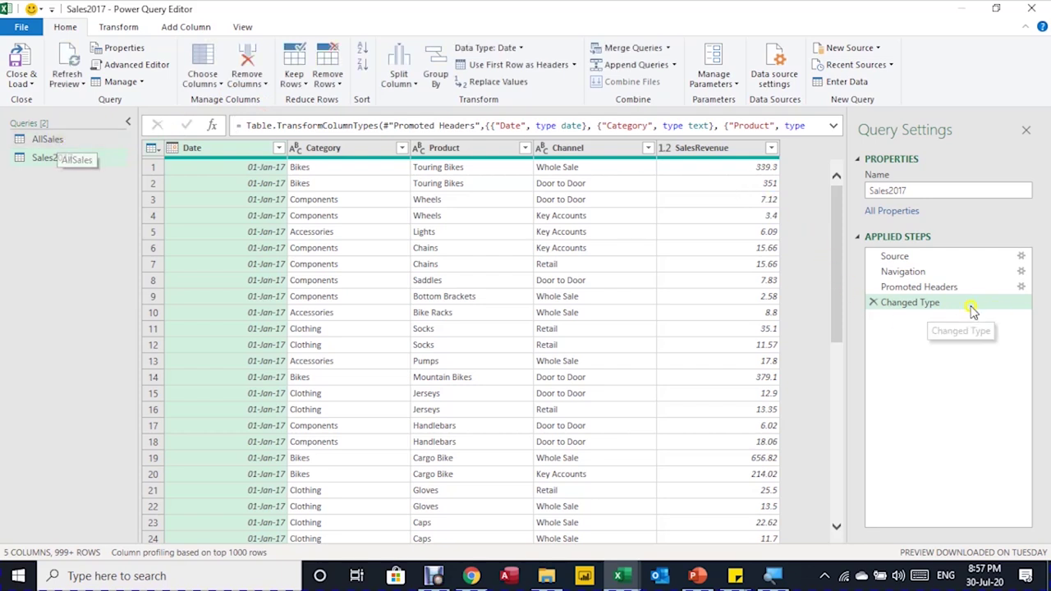
left_click(61, 138)
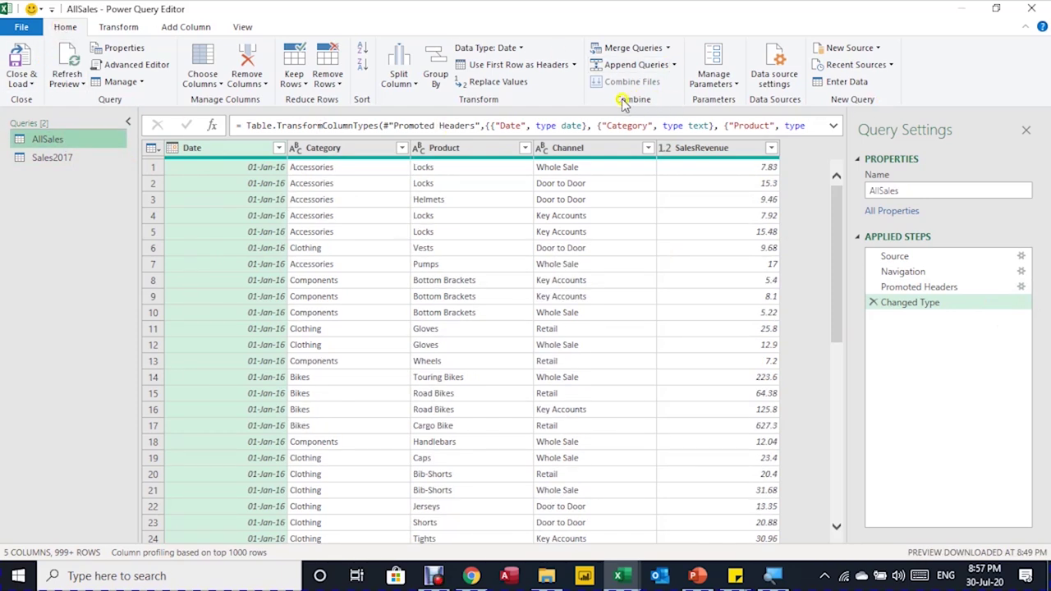
left_click(629, 66)
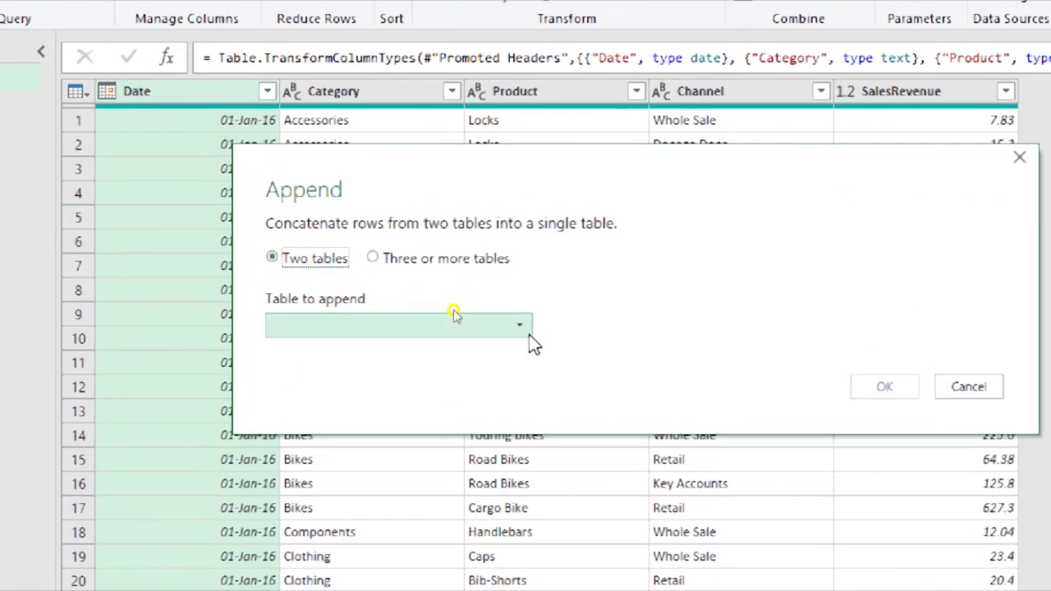
left_click(525, 337)
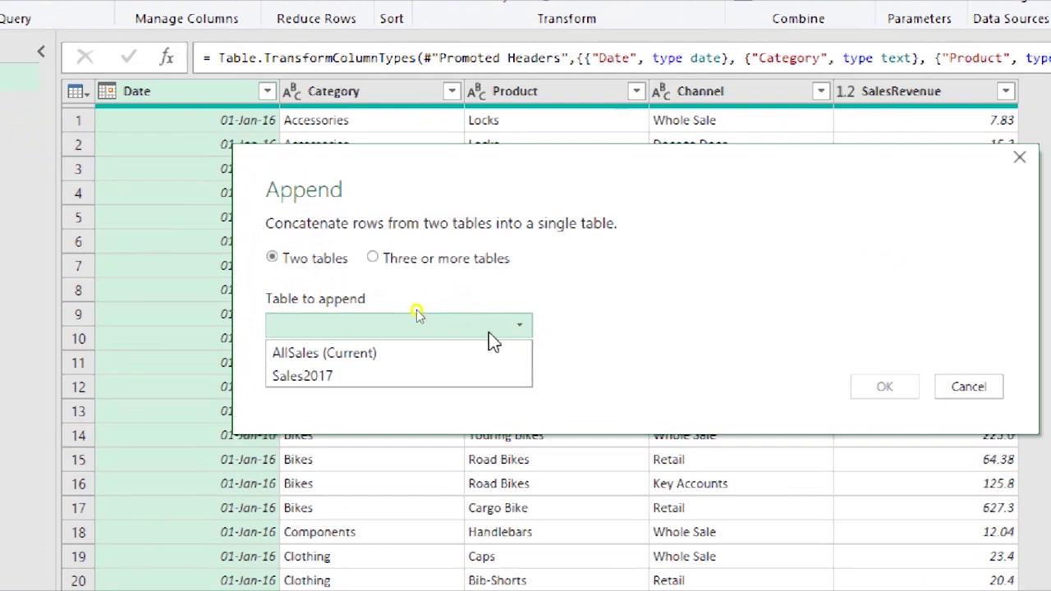
left_click(324, 379)
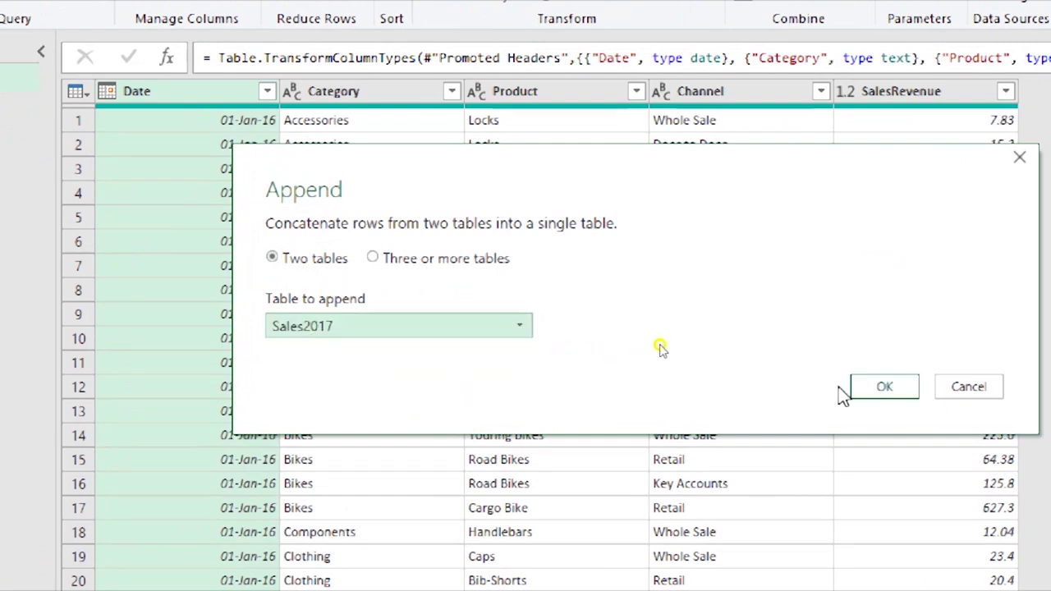
left_click(884, 388)
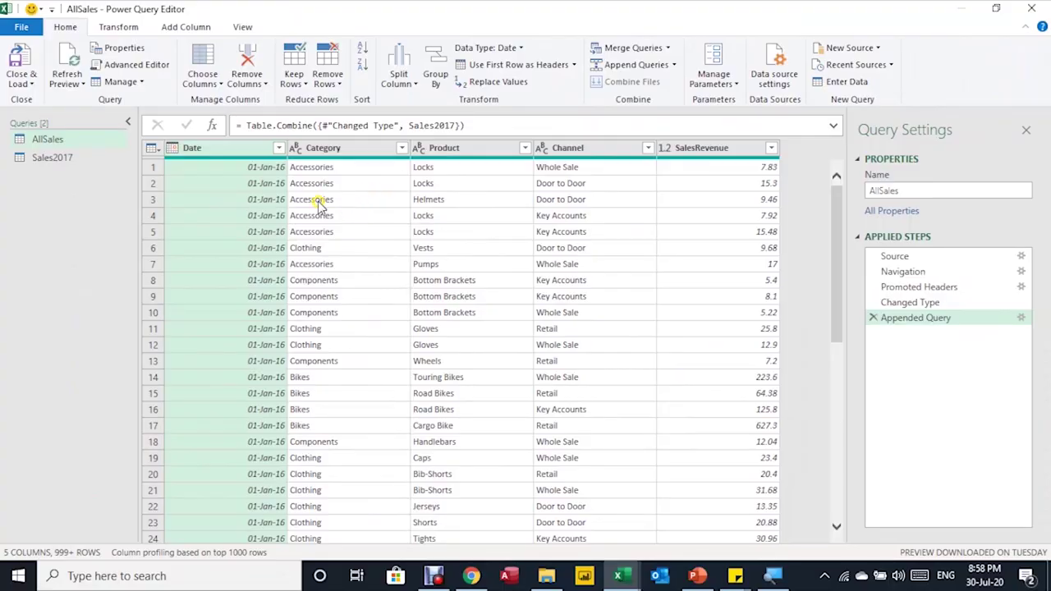
Close the query editor and load the new Sales2017 query with Only Create Connection.
left_click(23, 85)
left_click(39, 120)
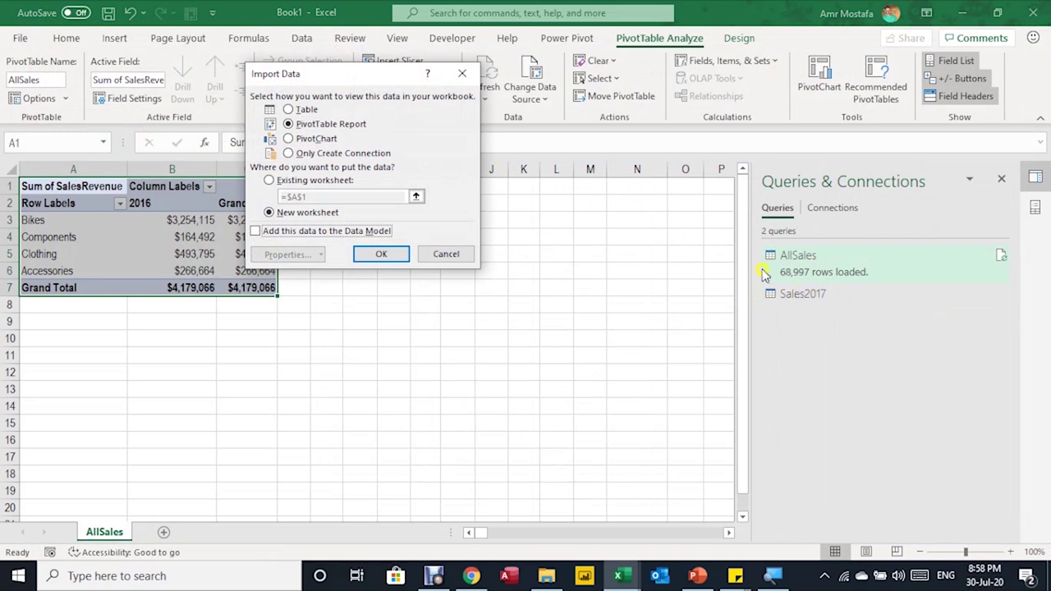
left_click(335, 154)
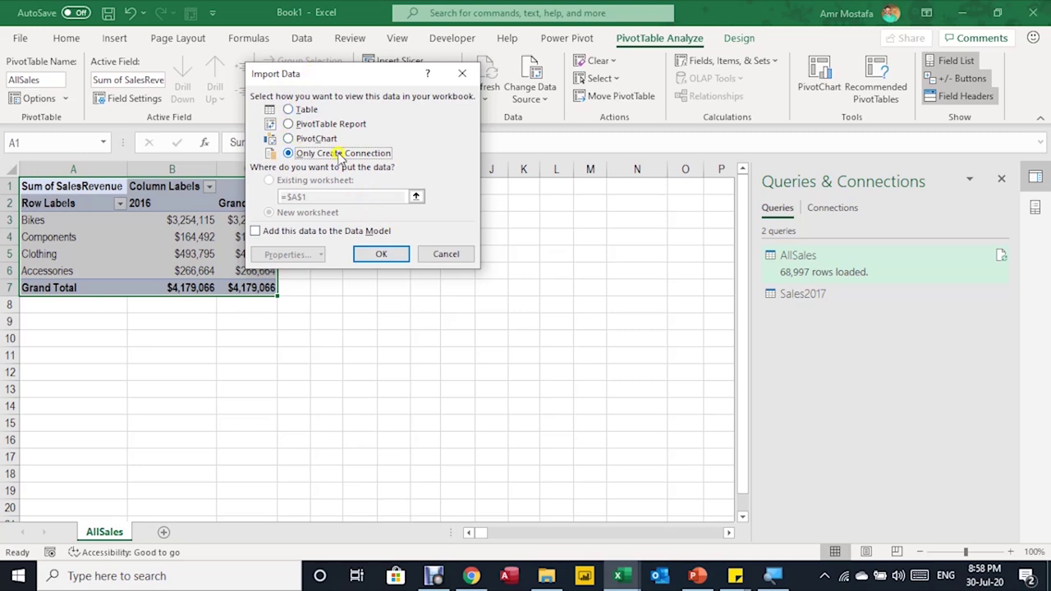
left_click(381, 254)
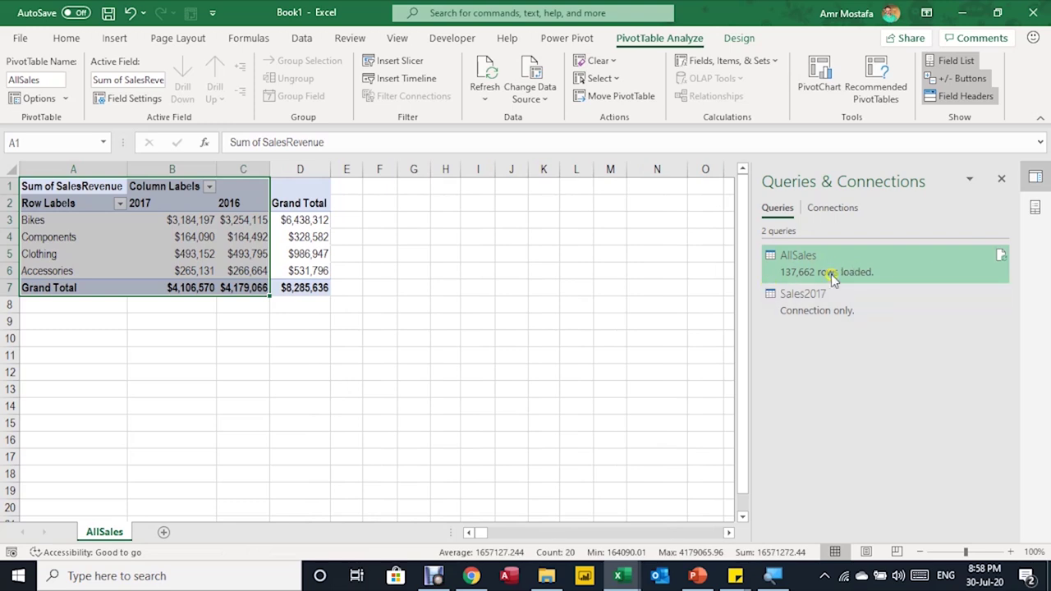
Sort the PivotTable's year column labels from oldest to newest.
left_click(174, 202)
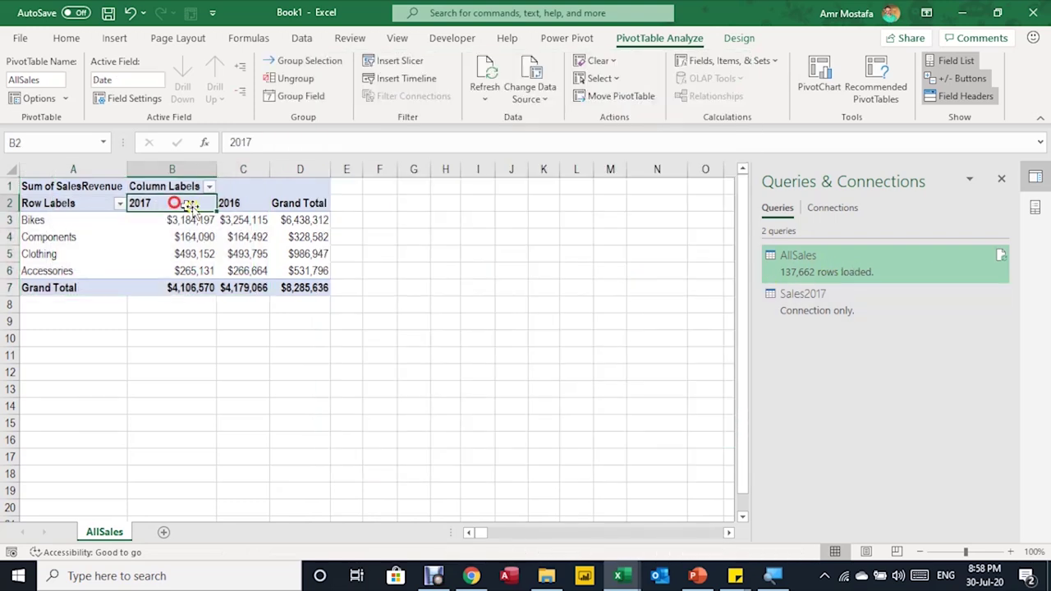
left_click(242, 203)
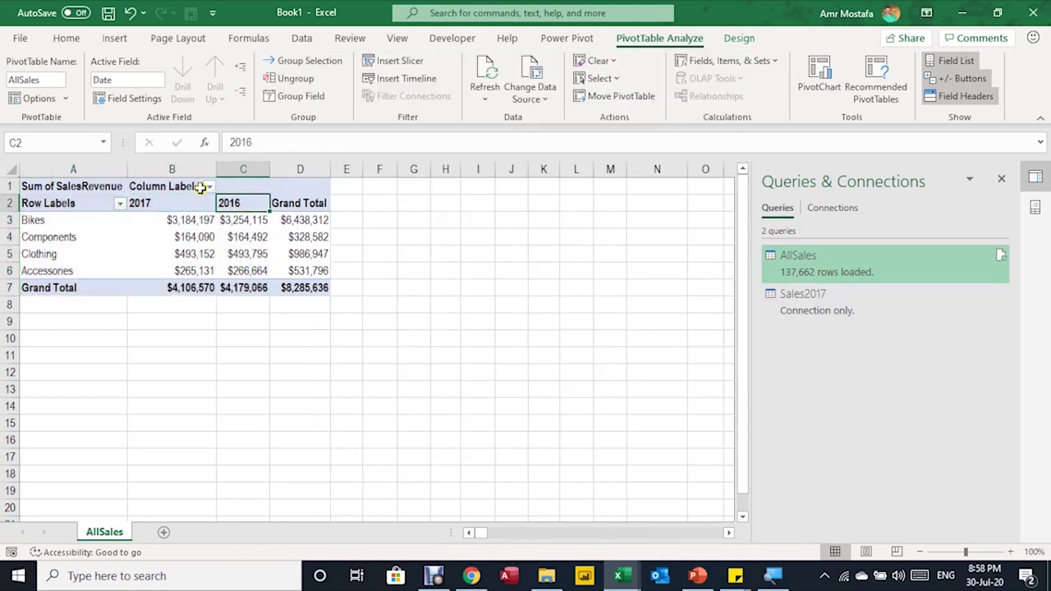
left_click(208, 187)
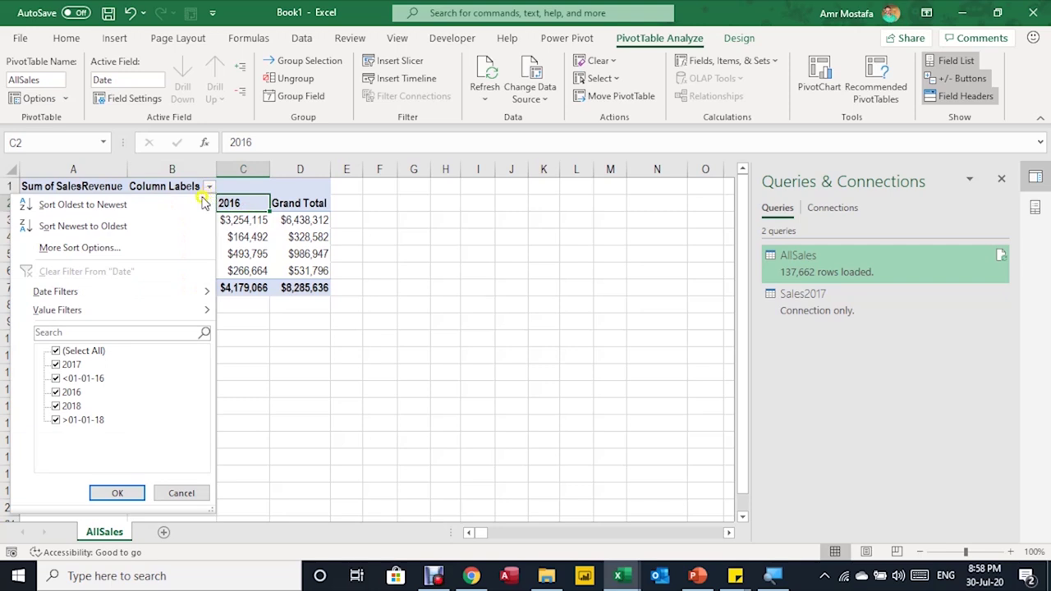
left_click(169, 205)
left_click(161, 203)
left_click(244, 204)
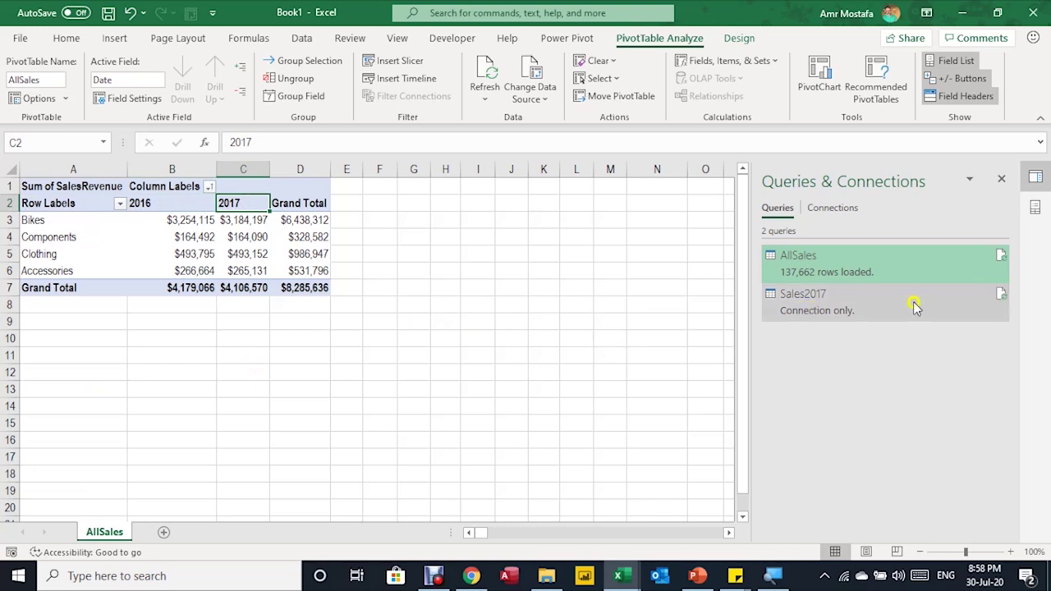
Preview the Sales2017 query's data, columns and load status.
left_click(255, 253)
mouse_move(850, 327)
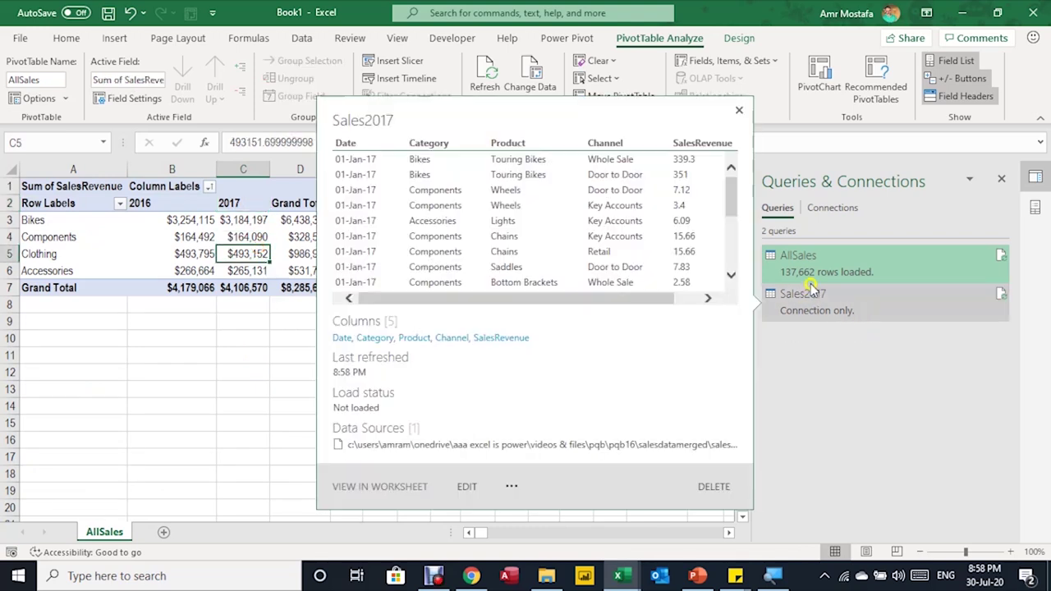
left_click(226, 325)
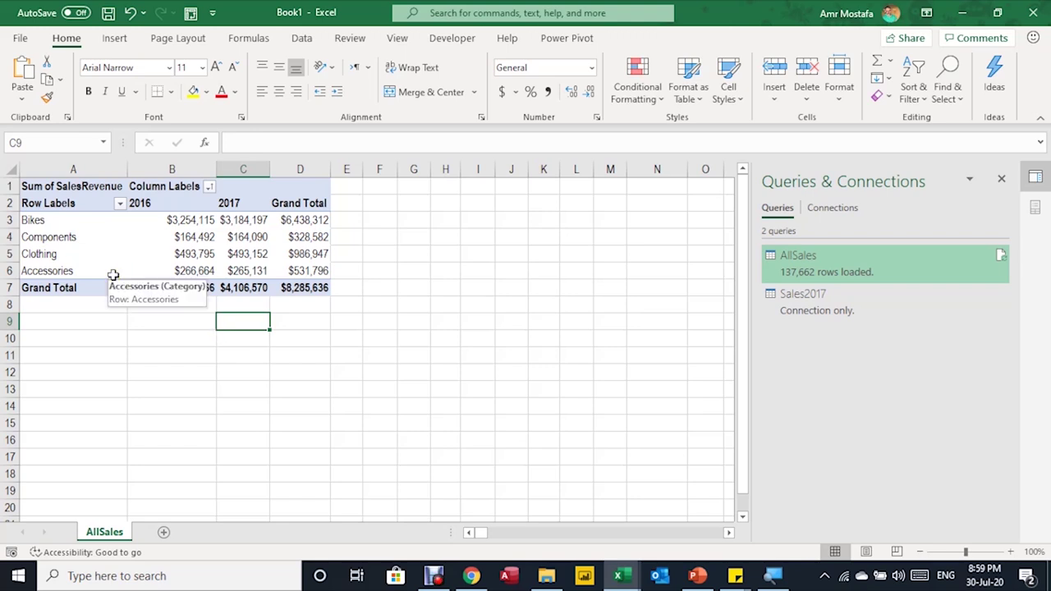
left_click(67, 219)
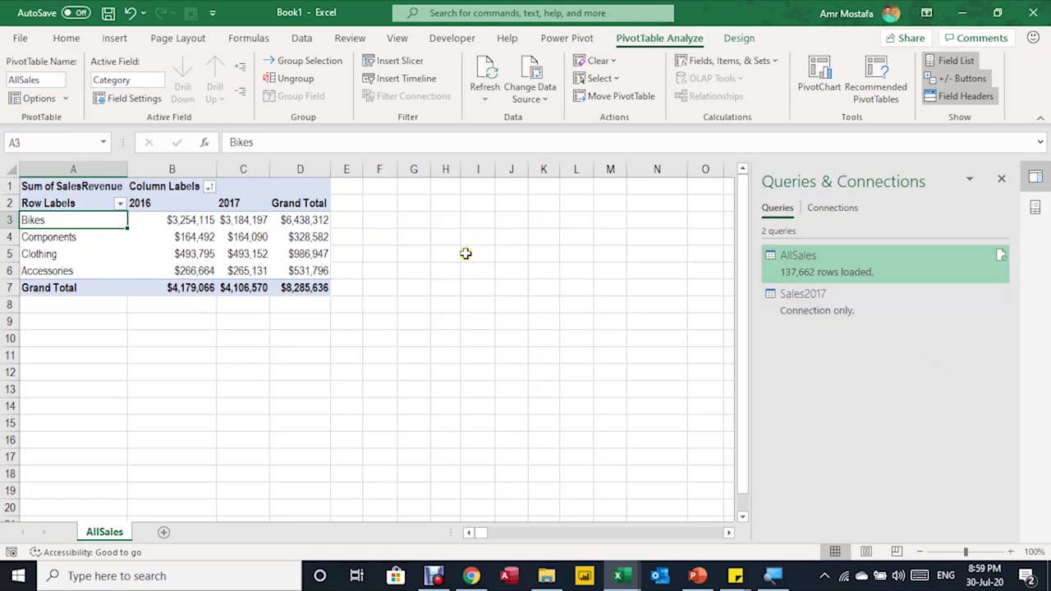
Open the AllSales query for editing and create a new query that references it.
double_click(832, 272)
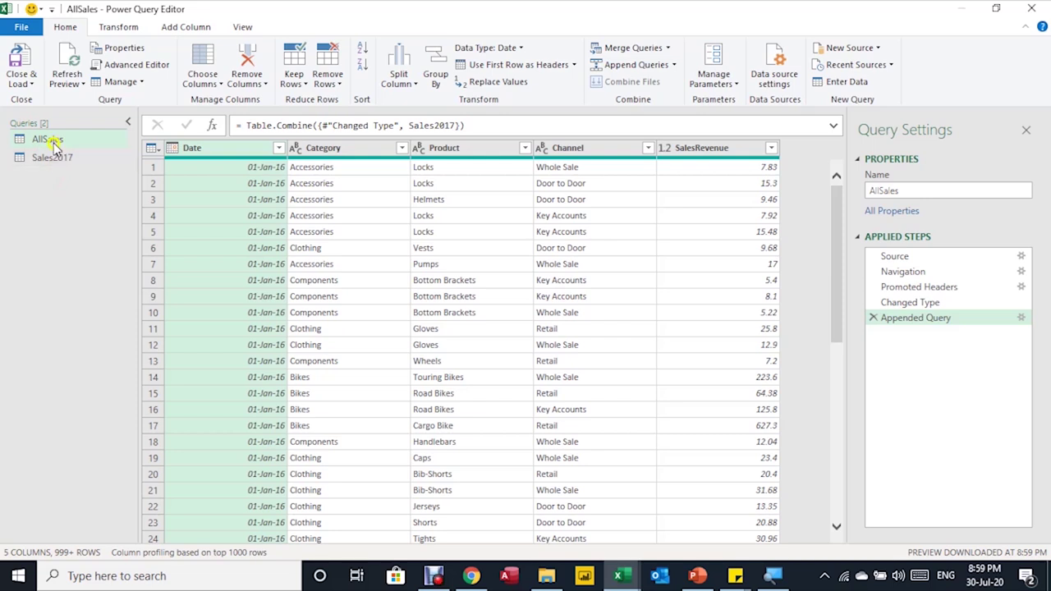
left_click(51, 140)
right_click(52, 141)
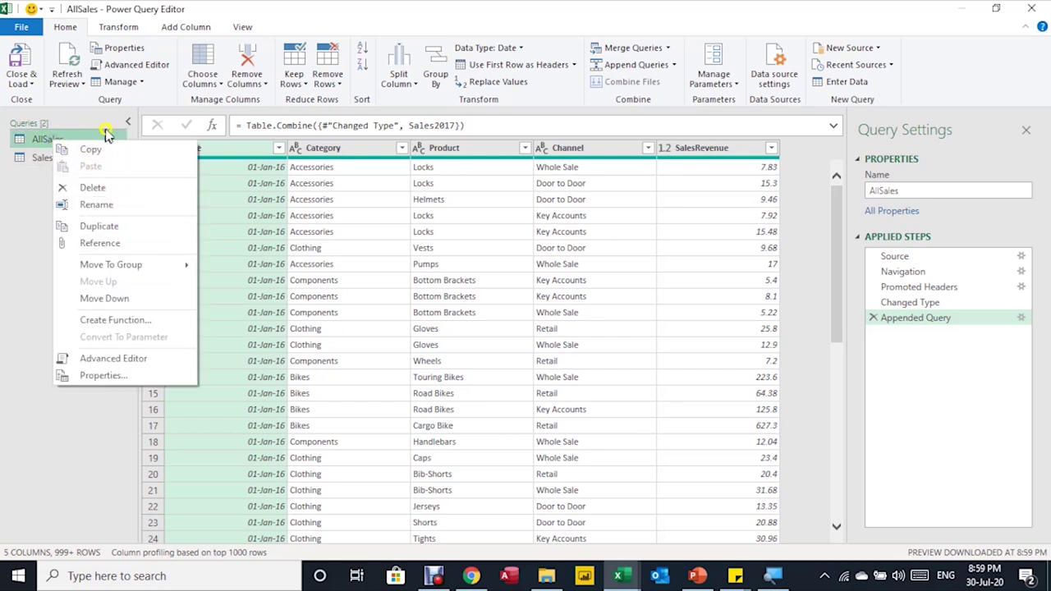
left_click(133, 80)
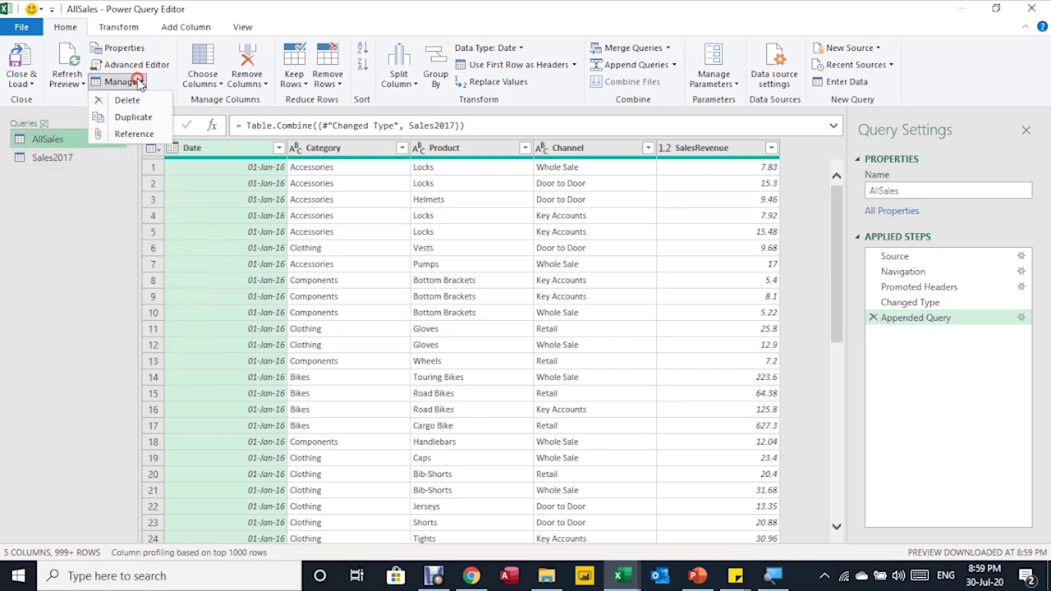
left_click(136, 134)
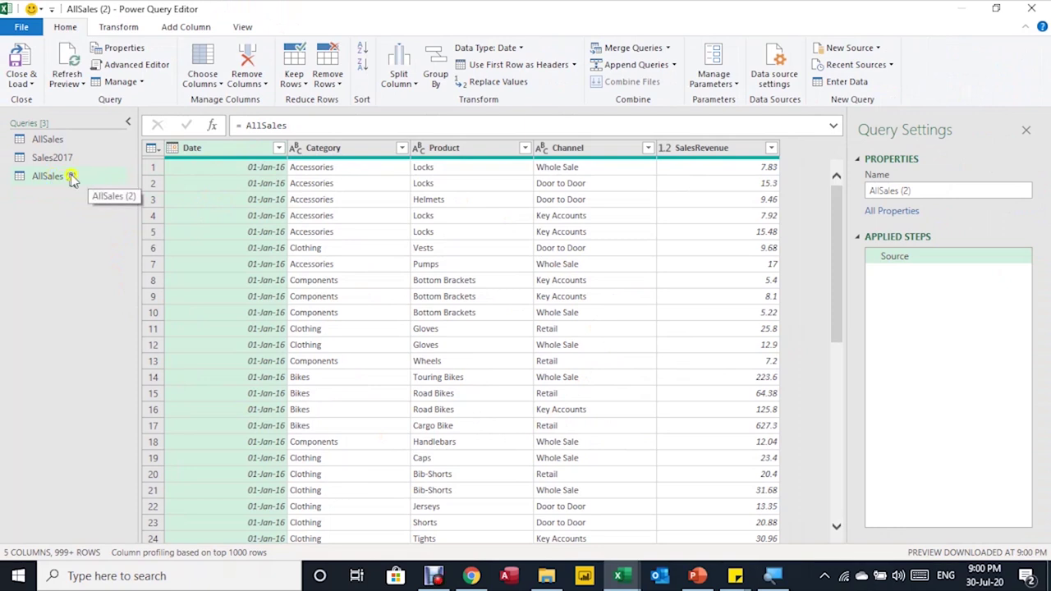
Rename the new query that references AllSales as BikesReport.
left_click(919, 187)
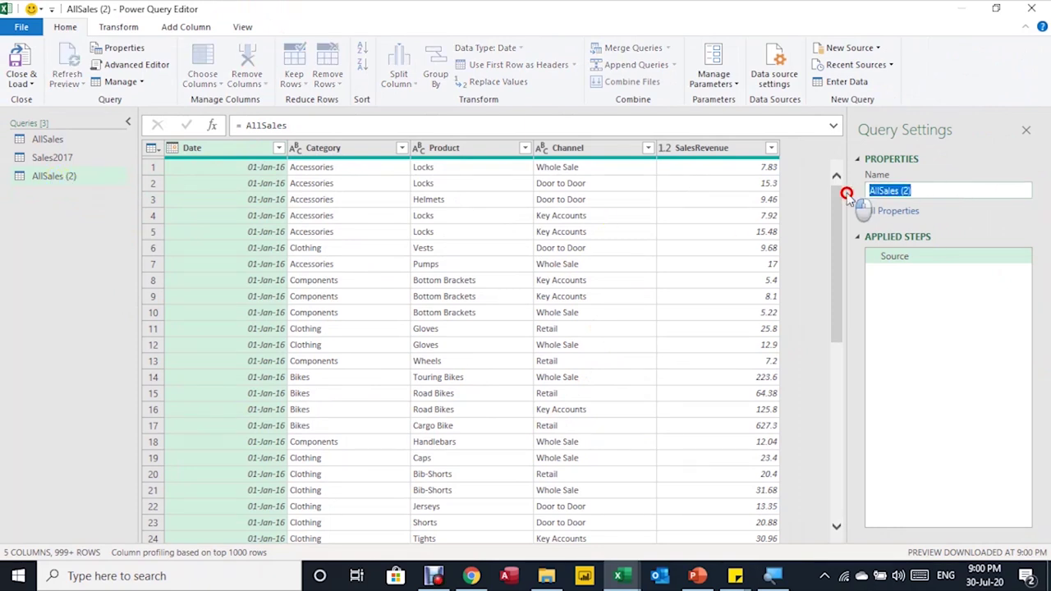
type("Bik")
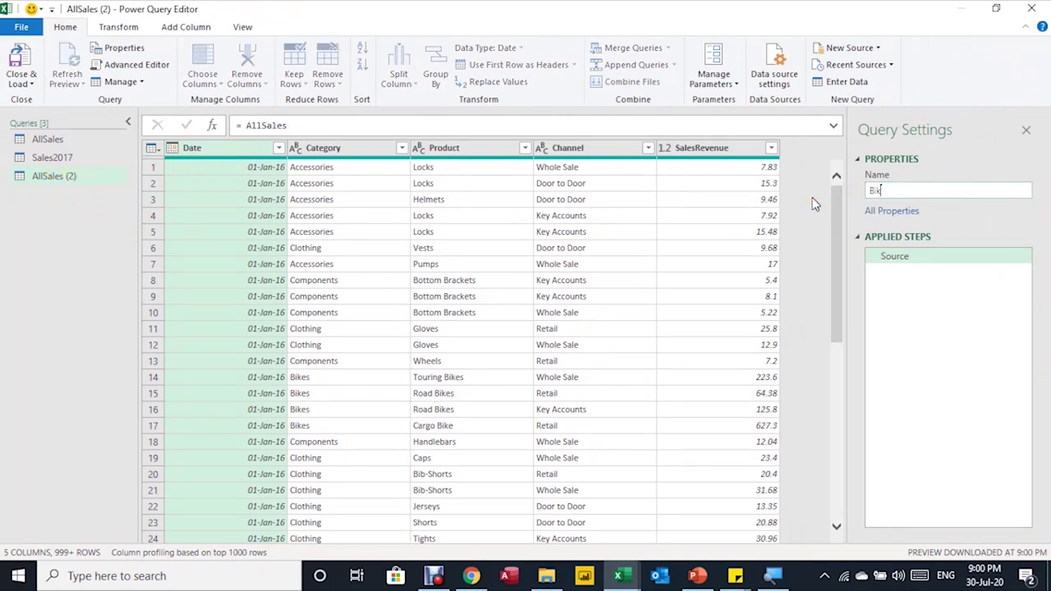
type("esRe")
type("port")
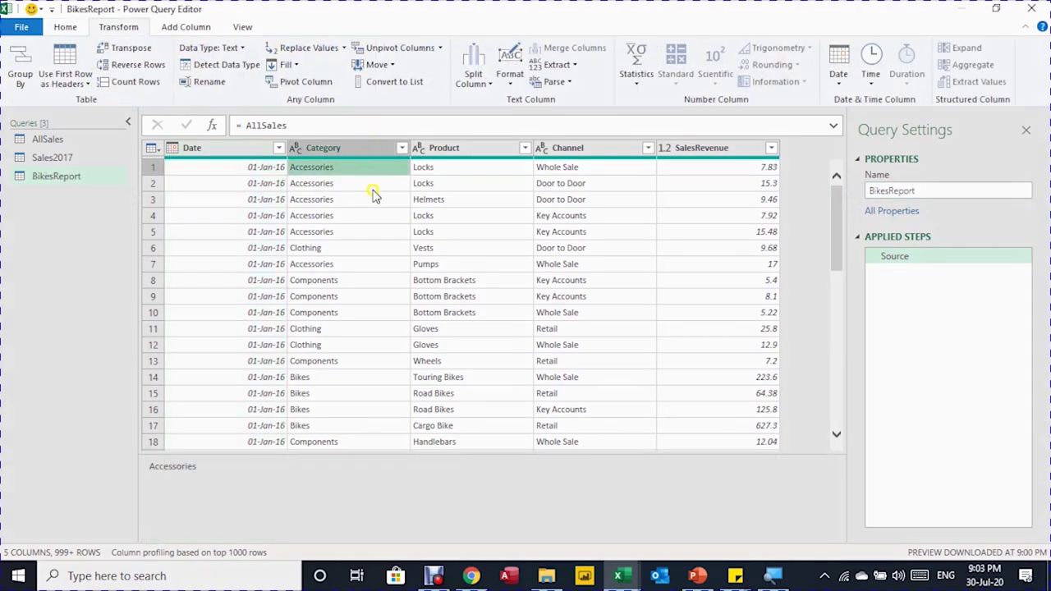
Transform the Date column of the BikesReport query to End of Month dates.
left_click(256, 153)
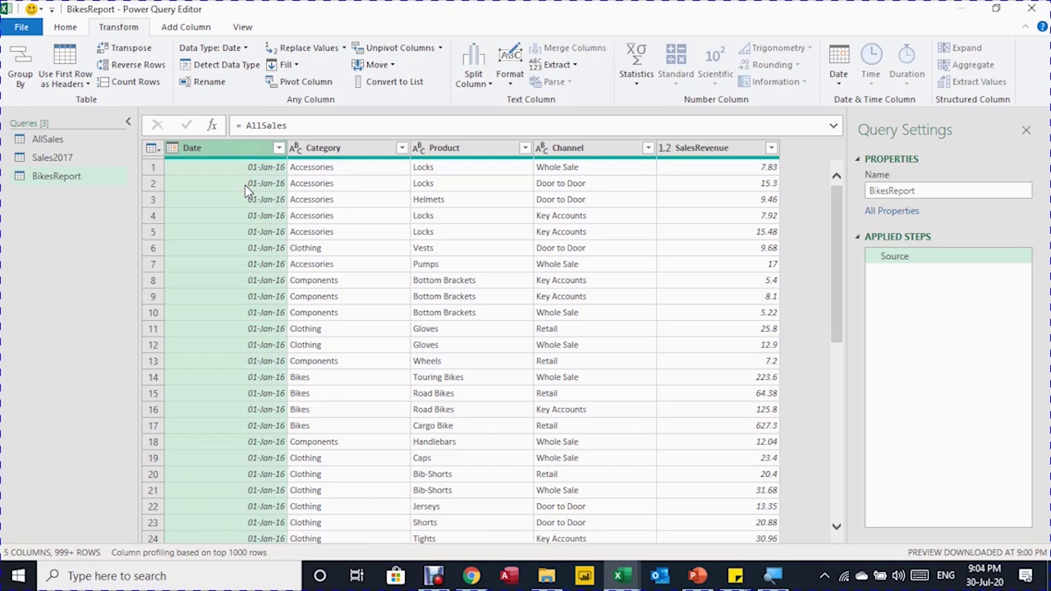
left_click(284, 148)
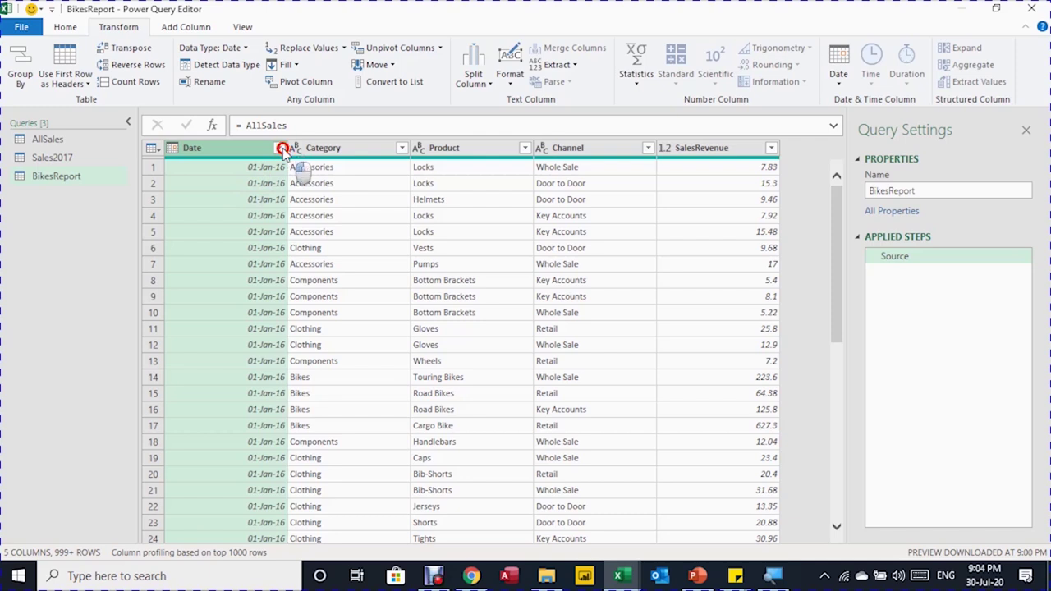
left_click(278, 148)
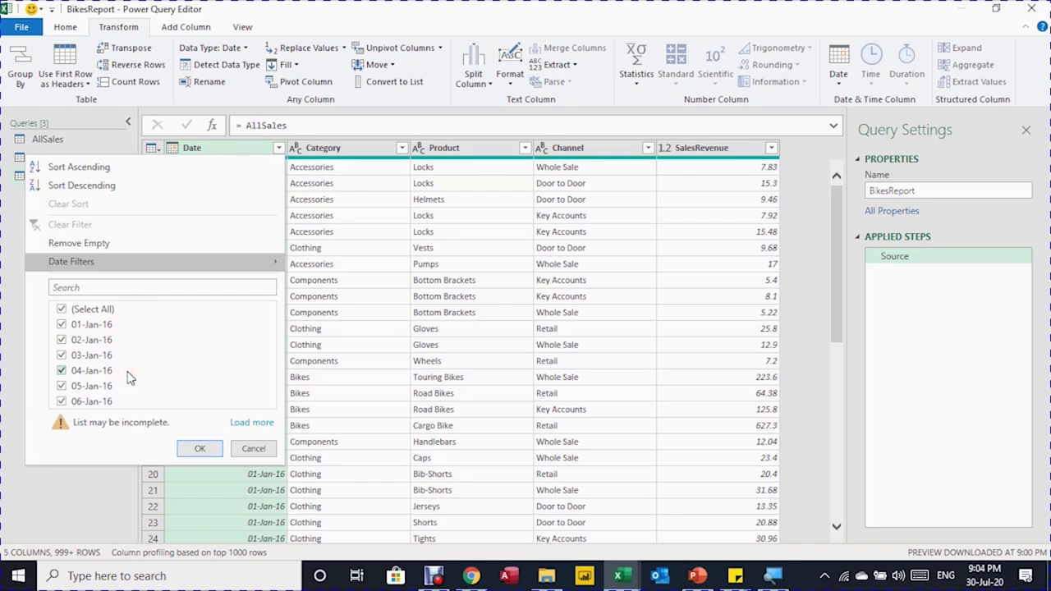
left_click(251, 451)
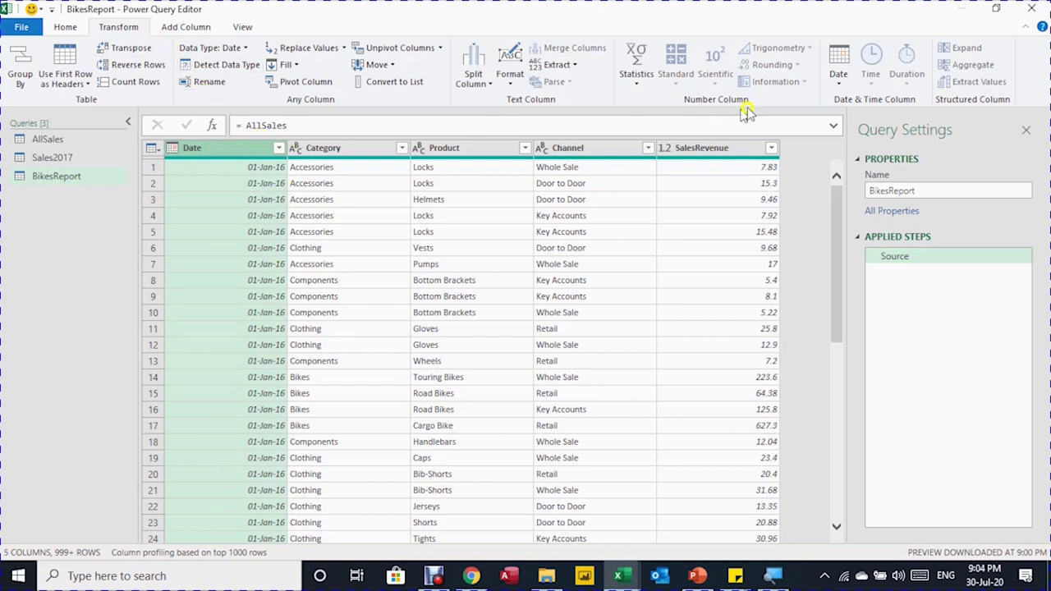
left_click(837, 82)
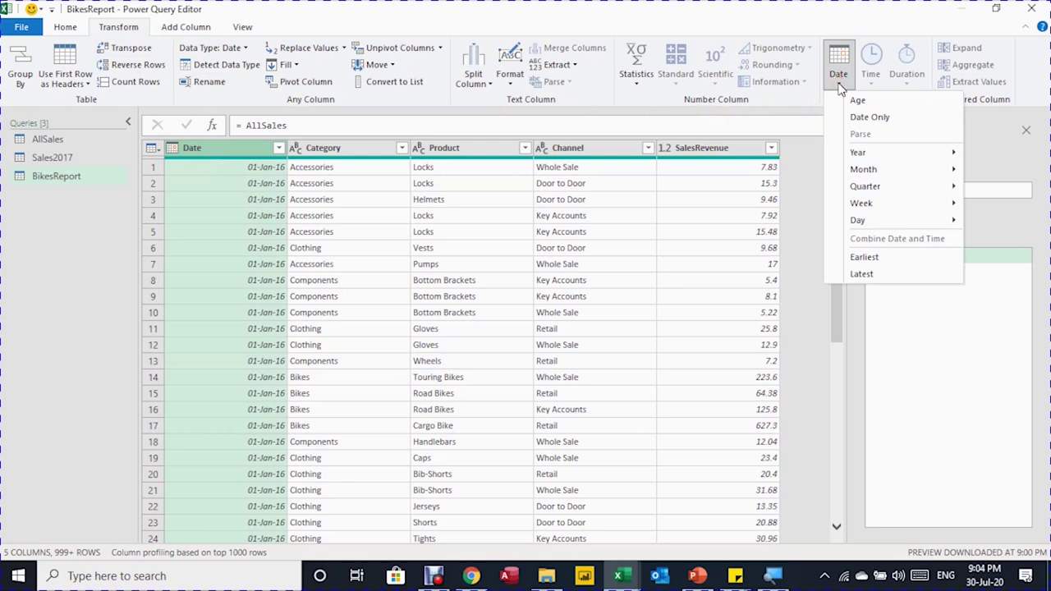
mouse_move(851, 170)
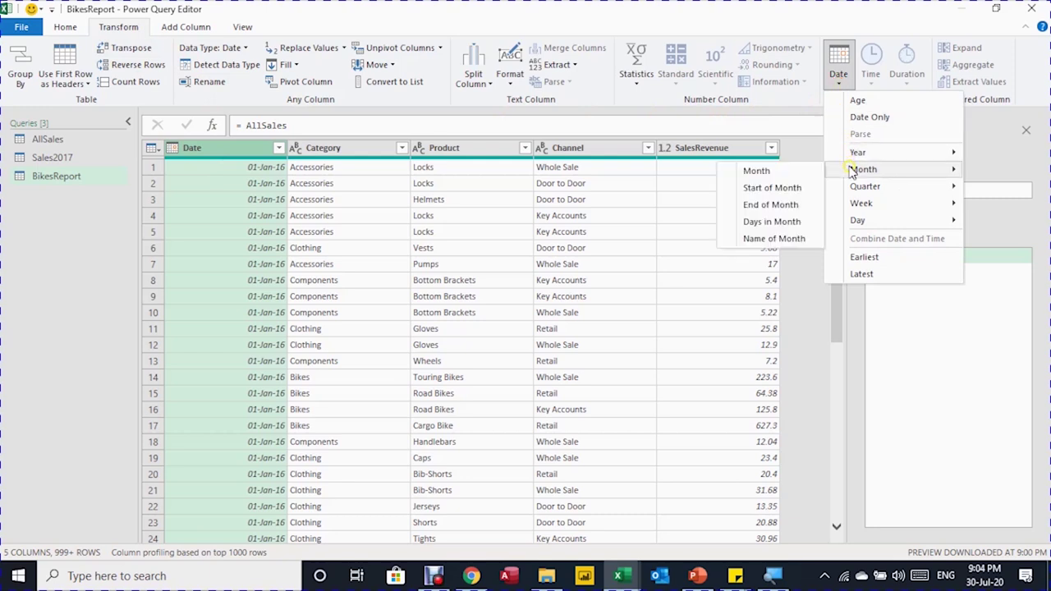
left_click(767, 209)
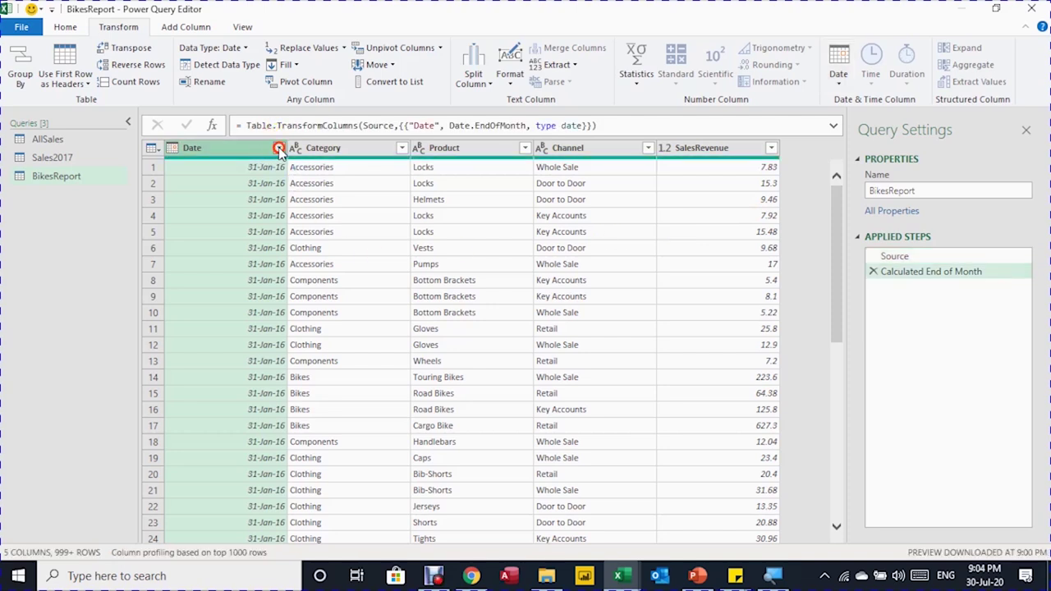
Load the complete list of Date filter values and examine the month-end dates without applying a filter.
left_click(279, 149)
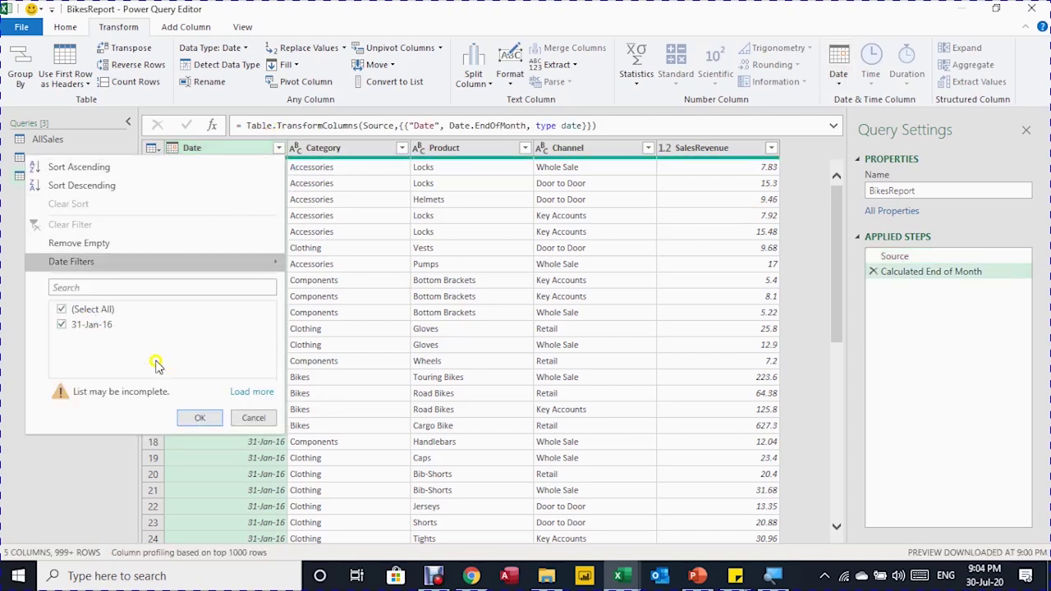
left_click(247, 392)
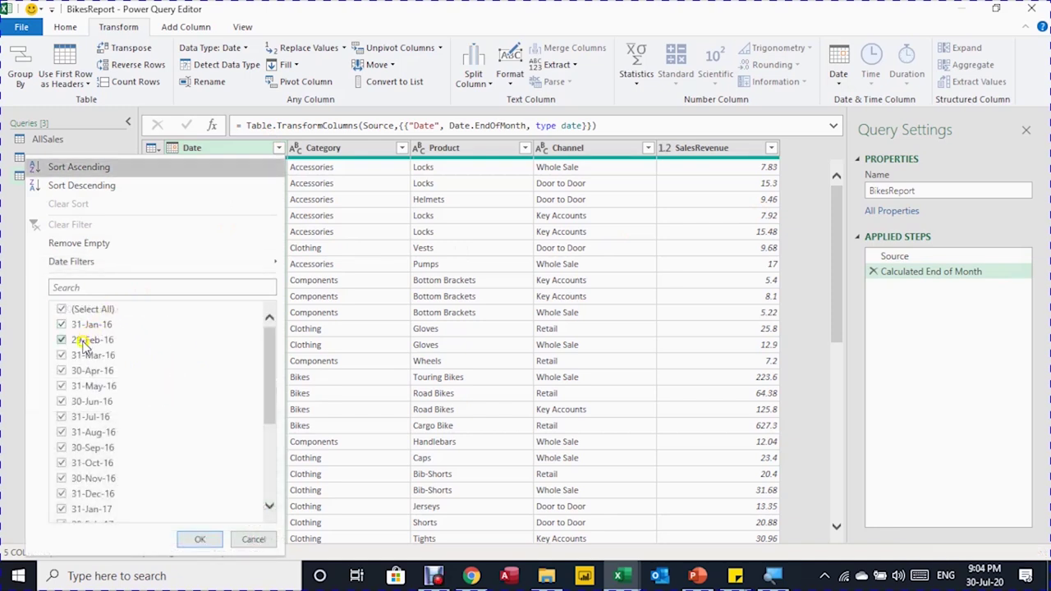
scroll(131, 413, "down", 1)
scroll(132, 413, "down", 3)
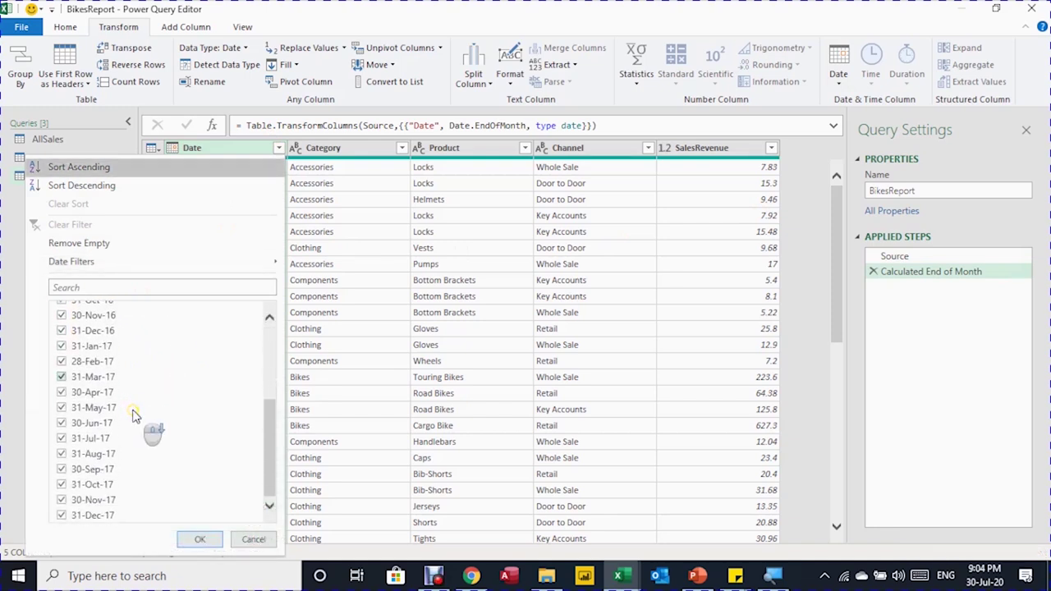
scroll(134, 413, "up", 5)
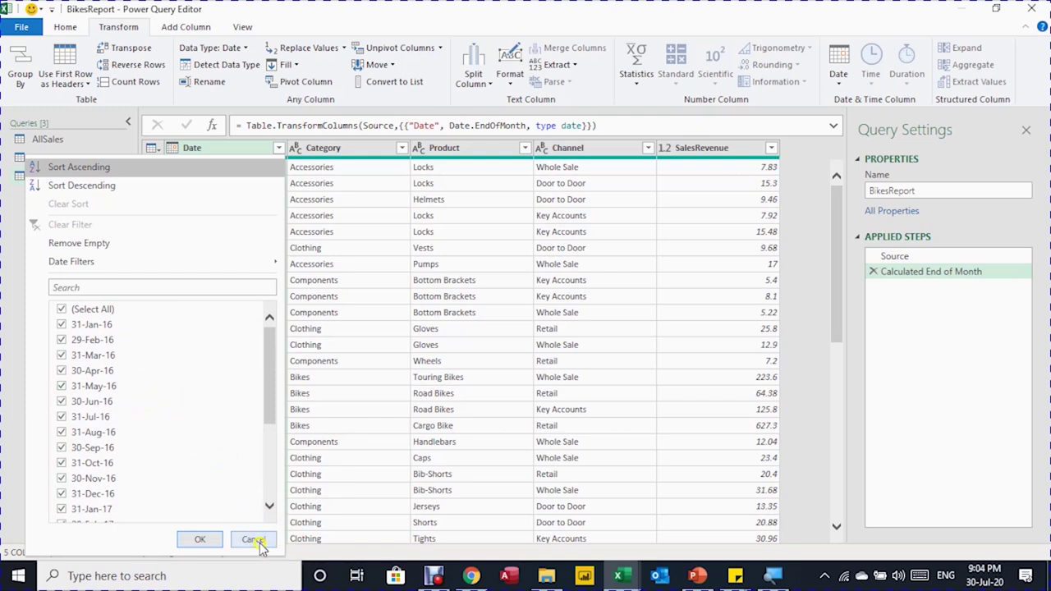
left_click(254, 540)
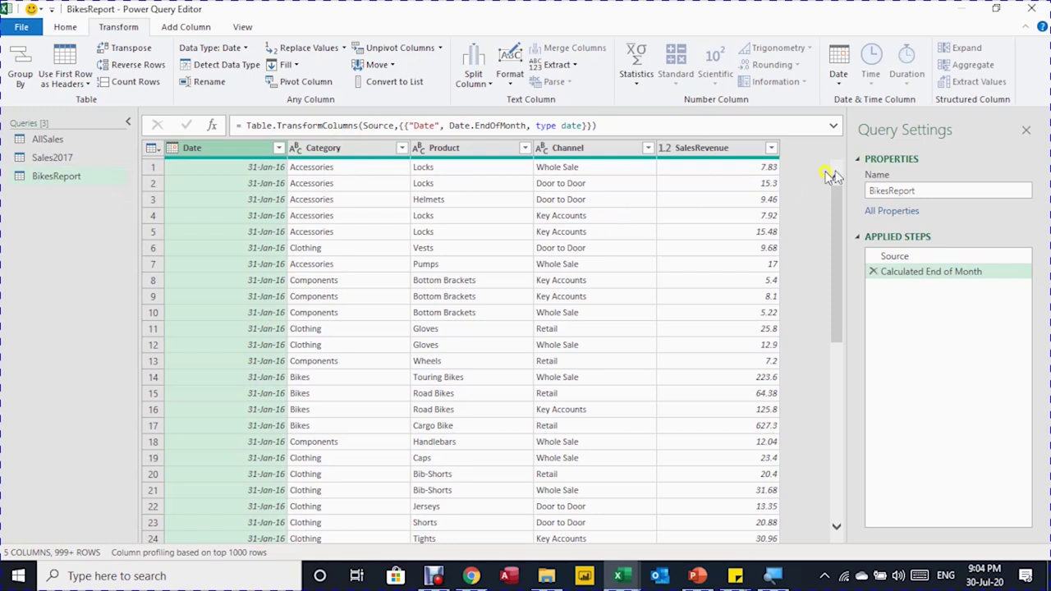
Filter the Category column of the BikesReport query to keep only Bikes.
left_click(374, 152)
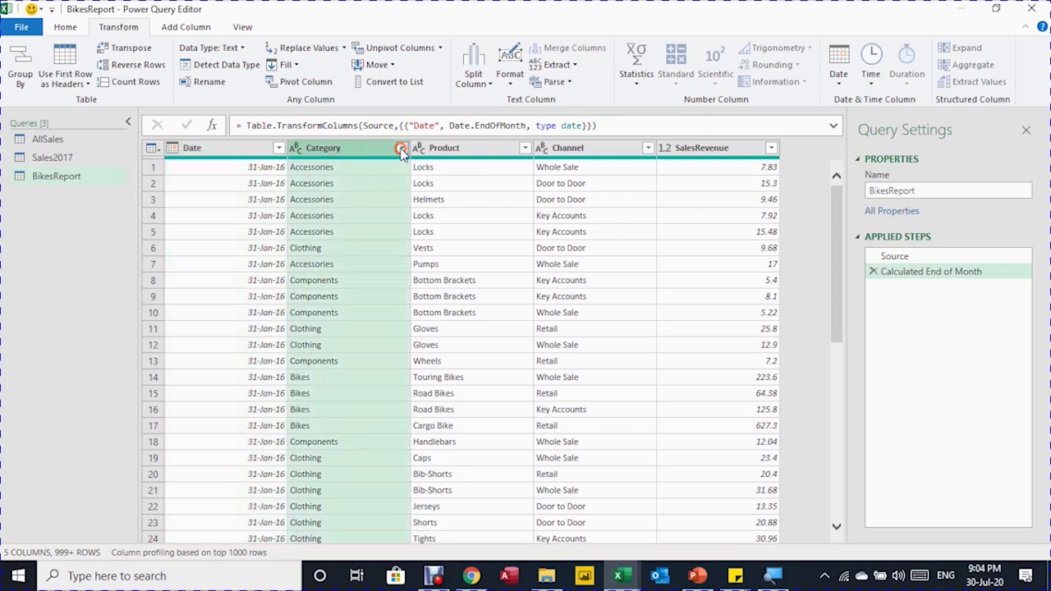
left_click(401, 148)
left_click(184, 303)
left_click(183, 336)
left_click(323, 412)
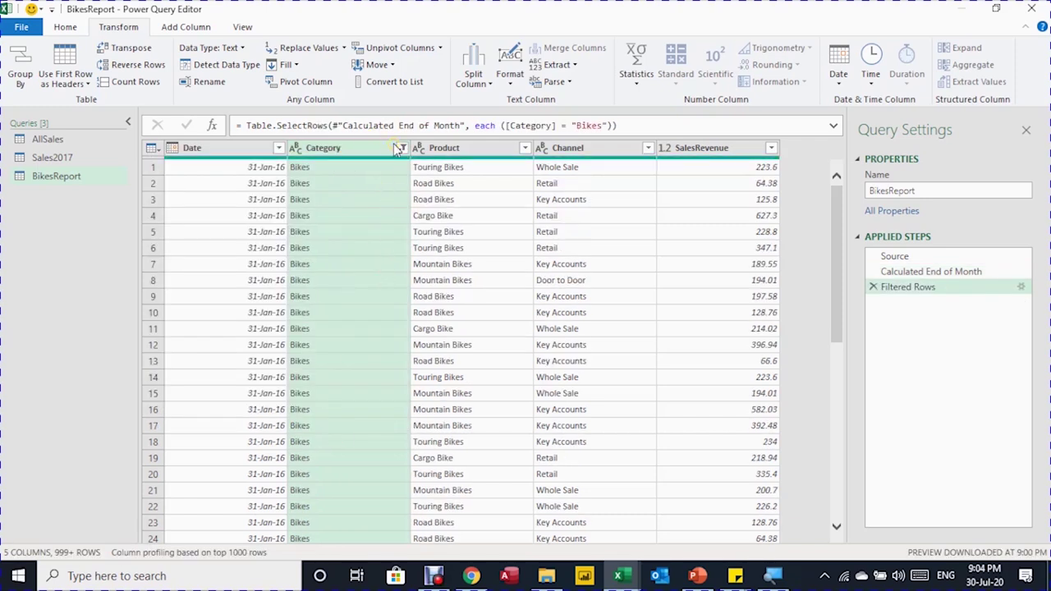
Remove the Category and Channel columns from the BikesReport query.
left_click(566, 149)
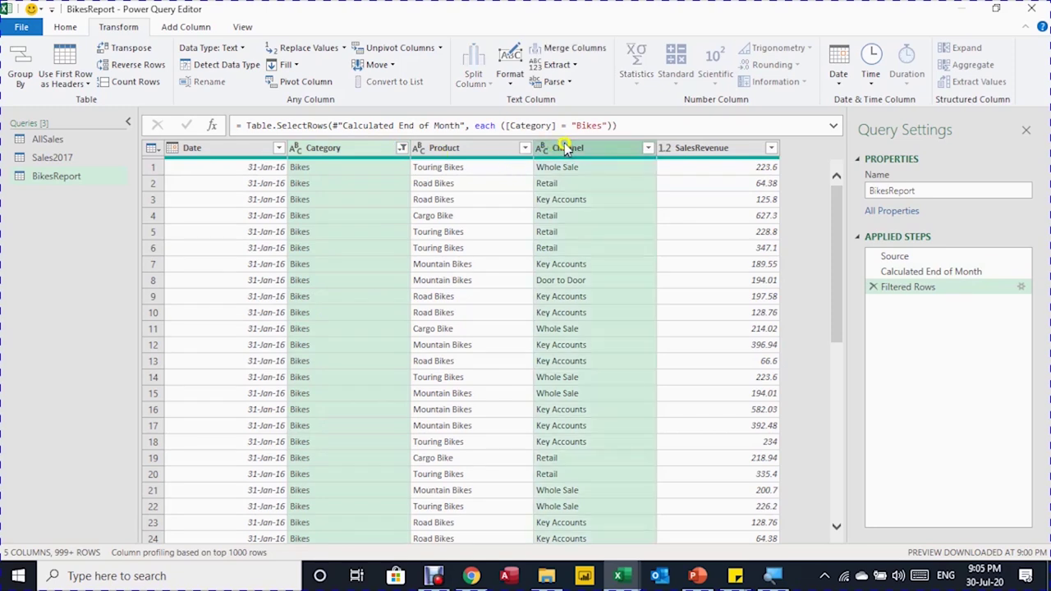
left_click(76, 30)
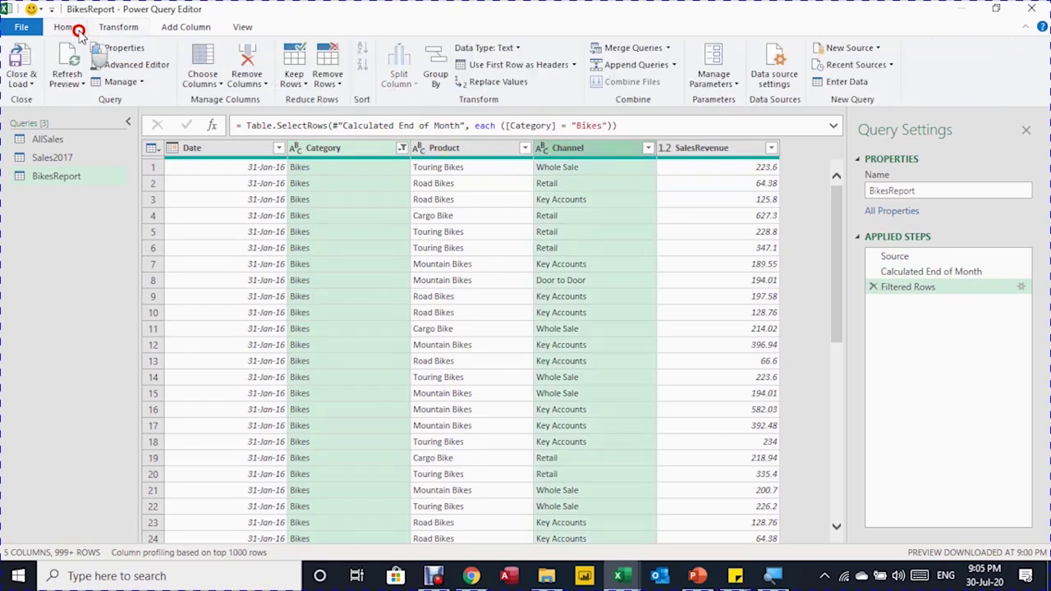
left_click(247, 59)
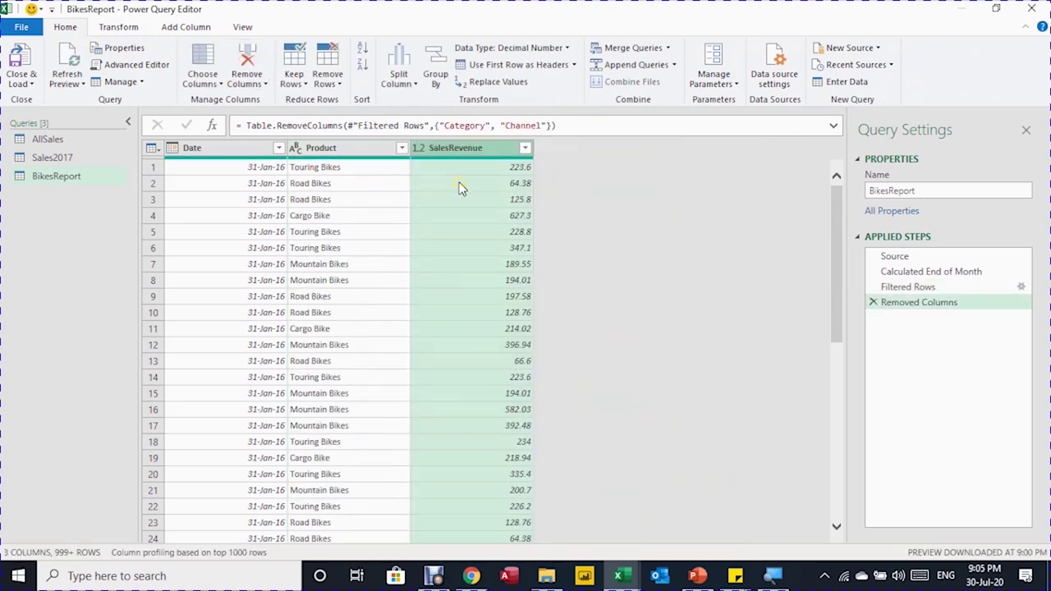
Start a Group By operation in the BikesReport query with Date and Product as the grouping columns.
left_click(252, 149)
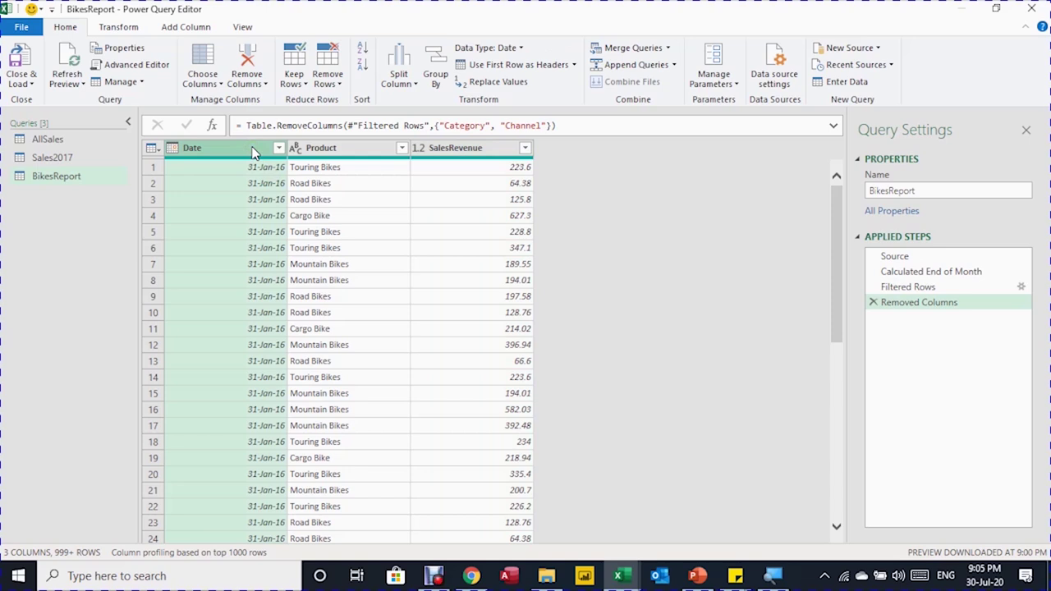
left_click(313, 149, "ctrl")
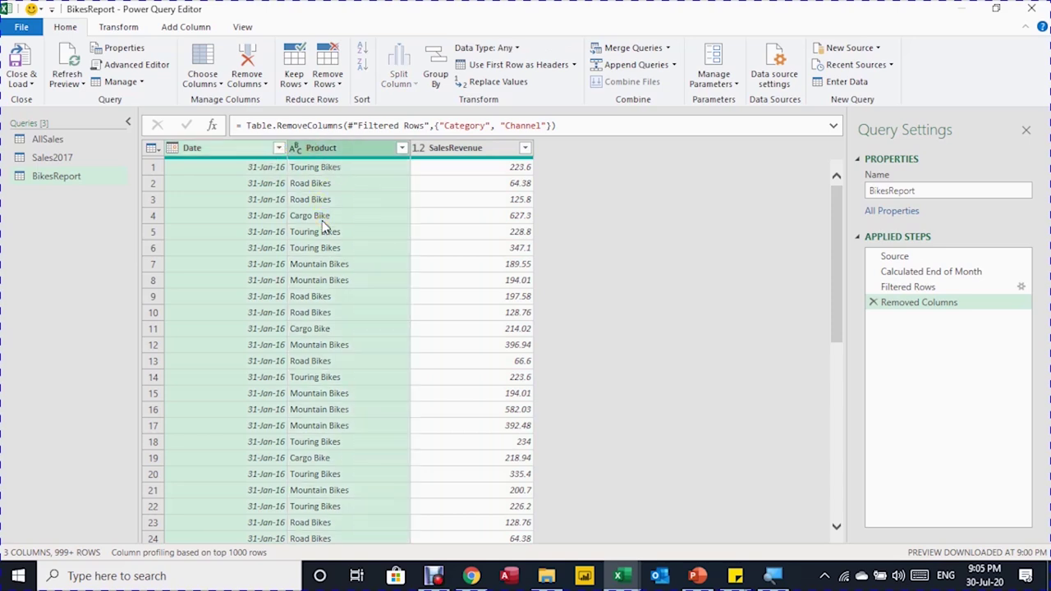
left_click(134, 28)
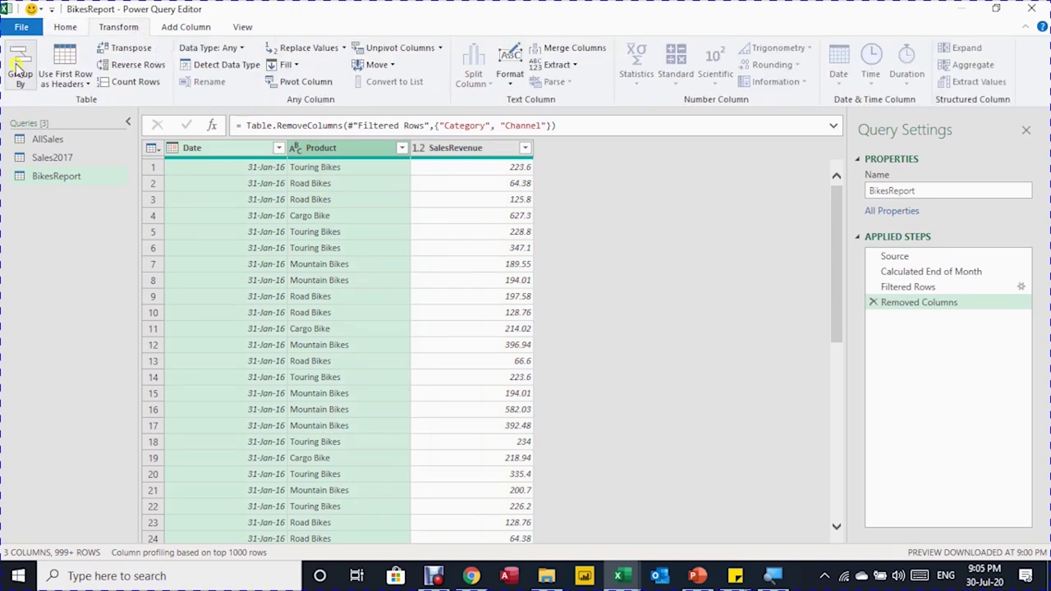
left_click(71, 29)
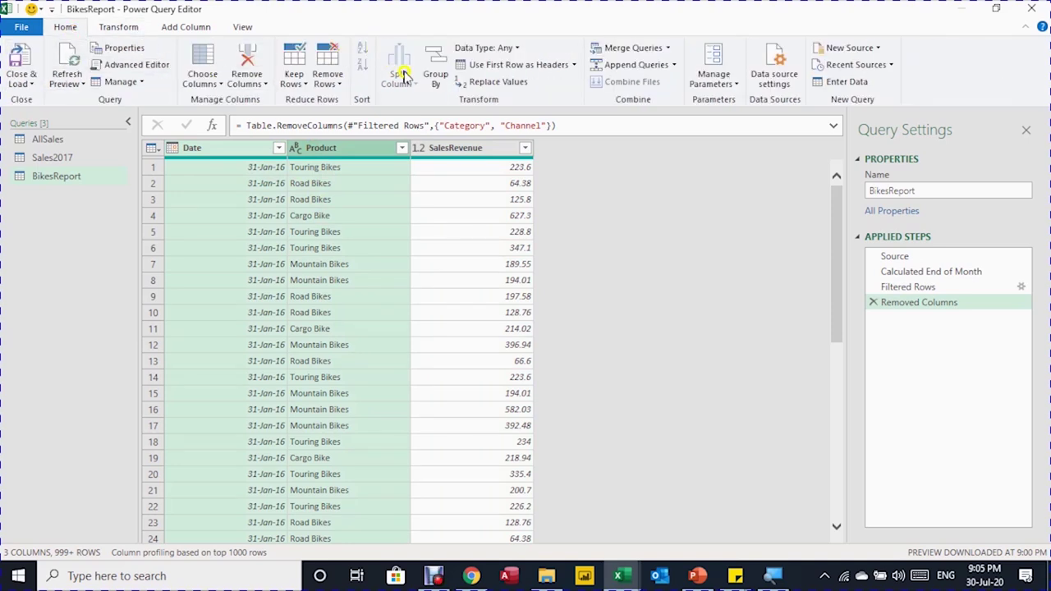
left_click(428, 71)
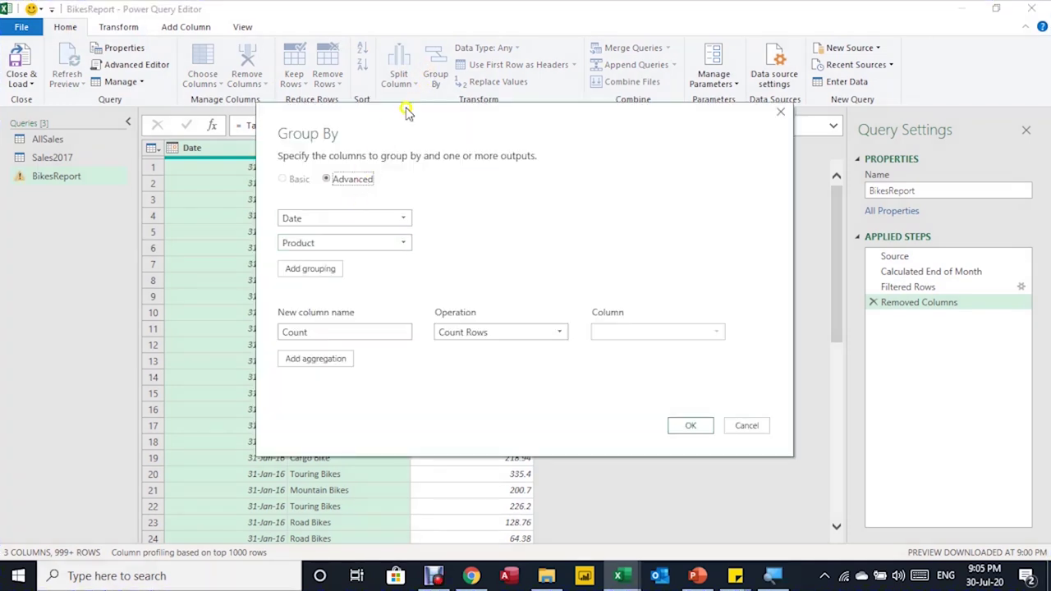
left_click_drag(404, 115, 521, 101)
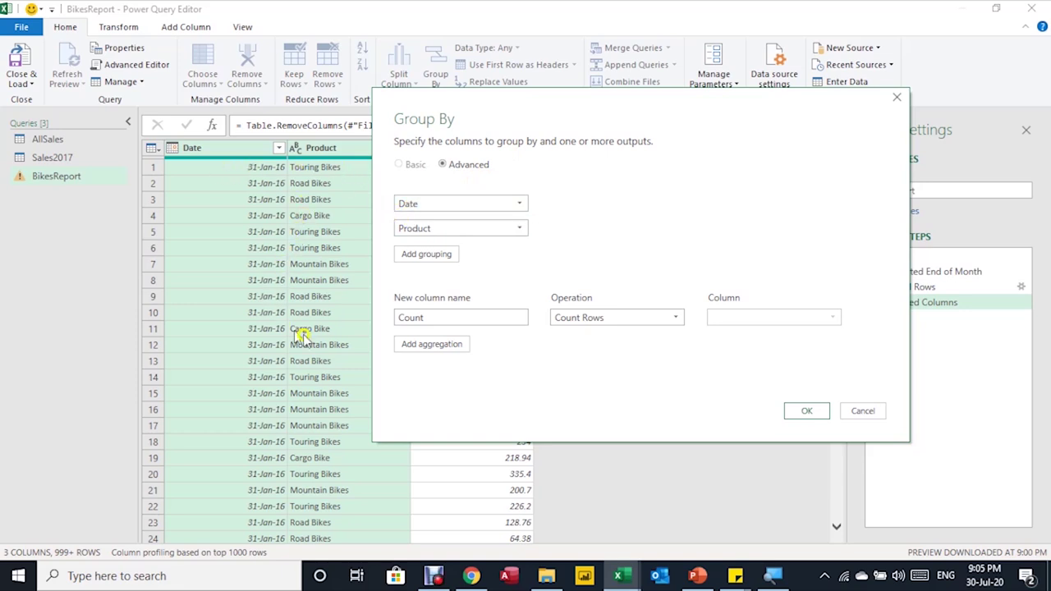
left_click_drag(497, 104, 631, 103)
Define the grouped output column SalesValue as the Sum of SalesRevenue and apply the grouping.
left_click_drag(566, 324, 511, 329)
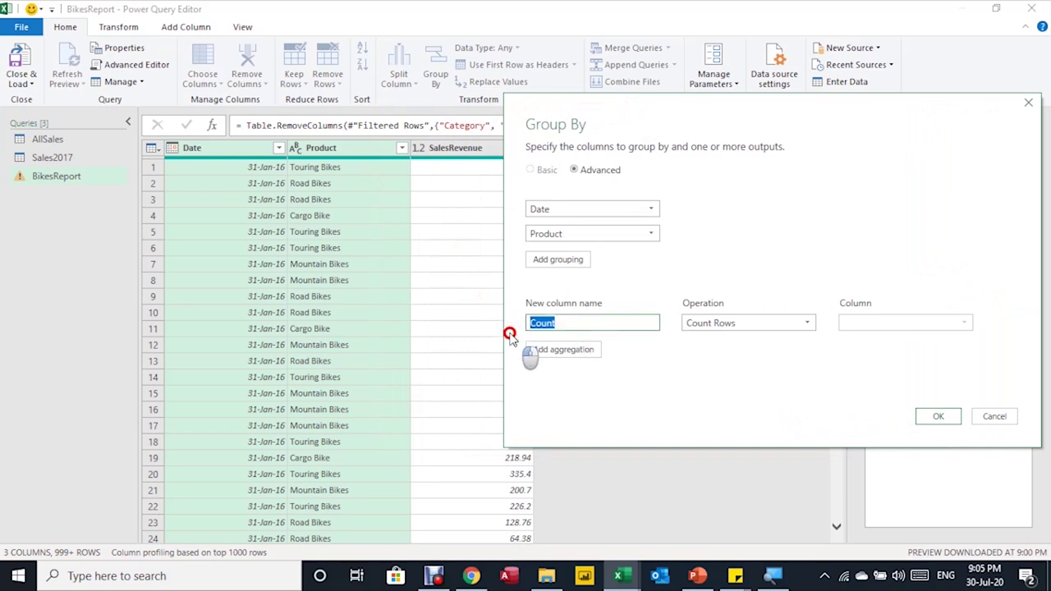
type("Sa")
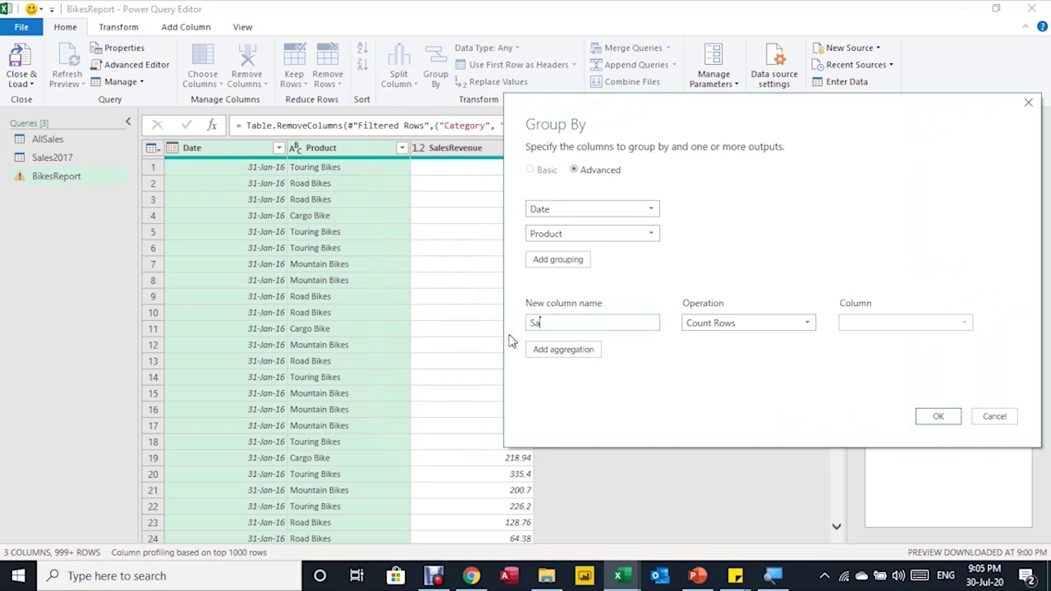
type("lesValue")
key("Tab")
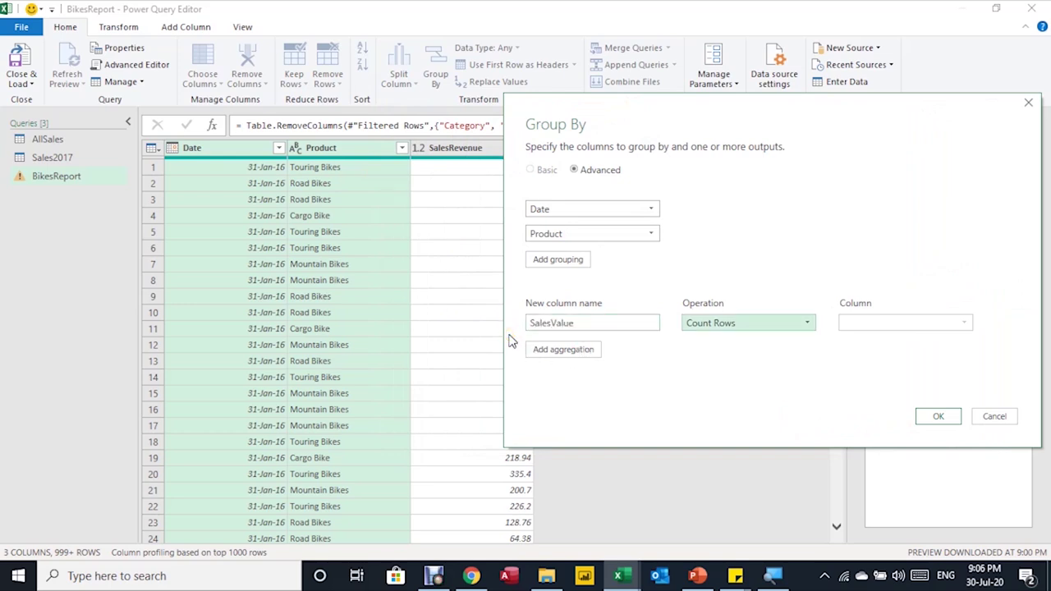
key("alt+Down")
key("Up")
key("Up")
key("Up")
key("Up")
key("Up")
key("Return")
key("Tab")
key("alt+Down")
key("Down")
key("Down")
key("Return")
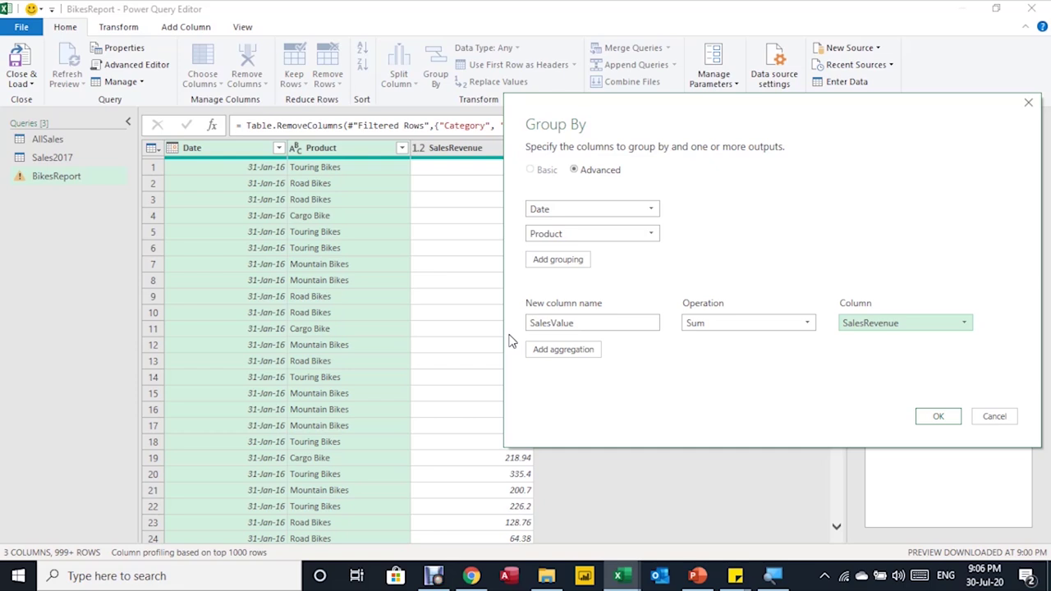
left_click(948, 418)
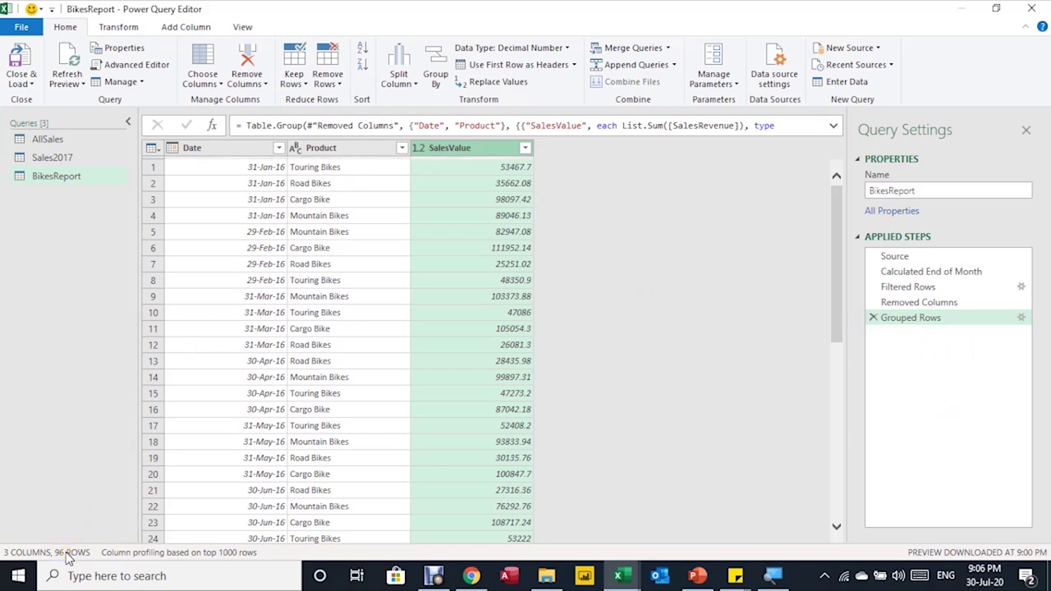
Pivot the Product column of the BikesReport query with SalesValue as the values column.
left_click(348, 150)
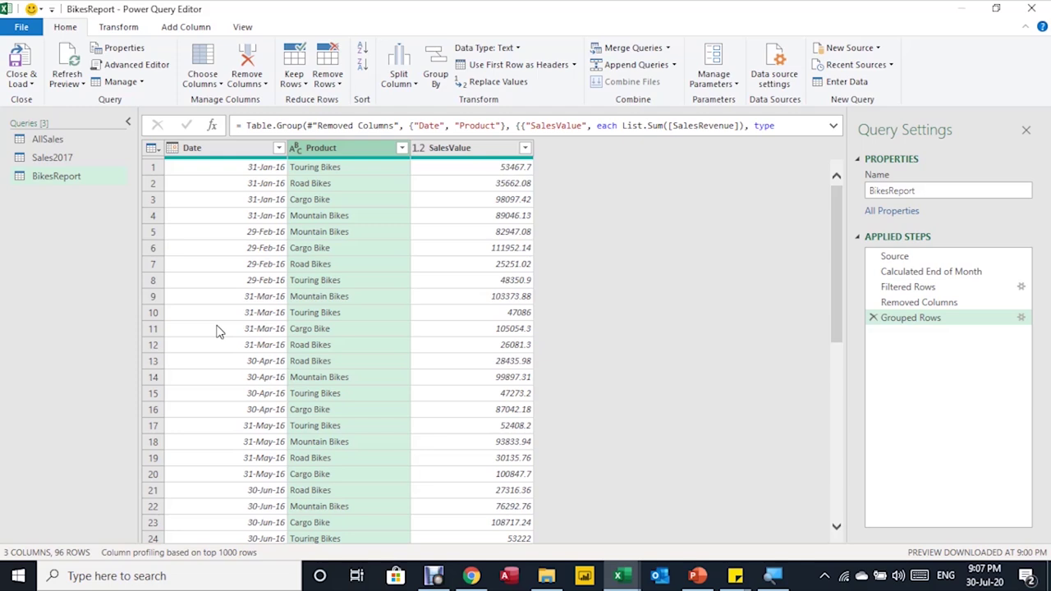
left_click(122, 27)
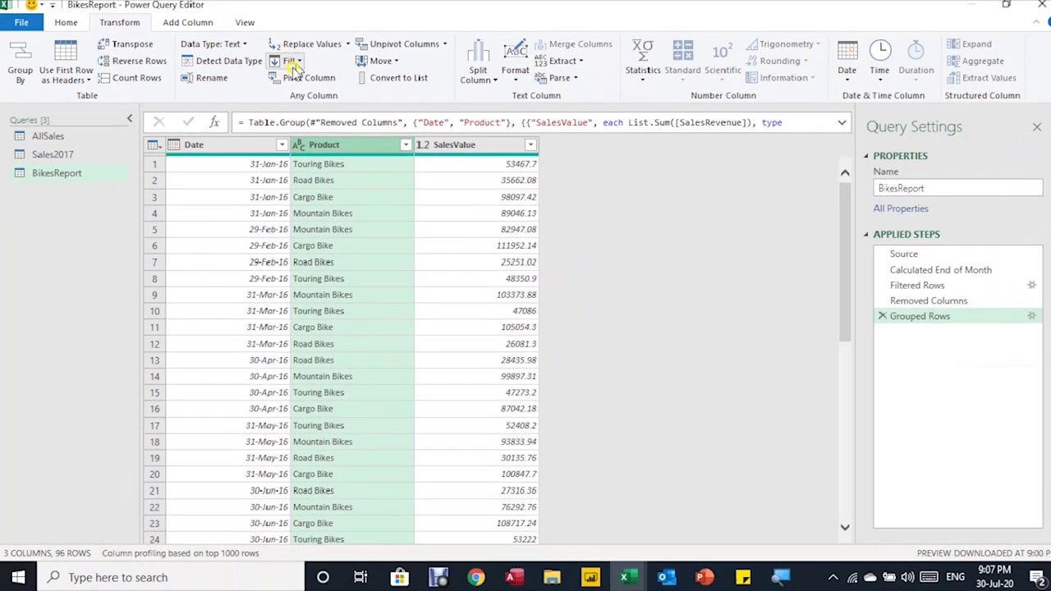
left_click(294, 81)
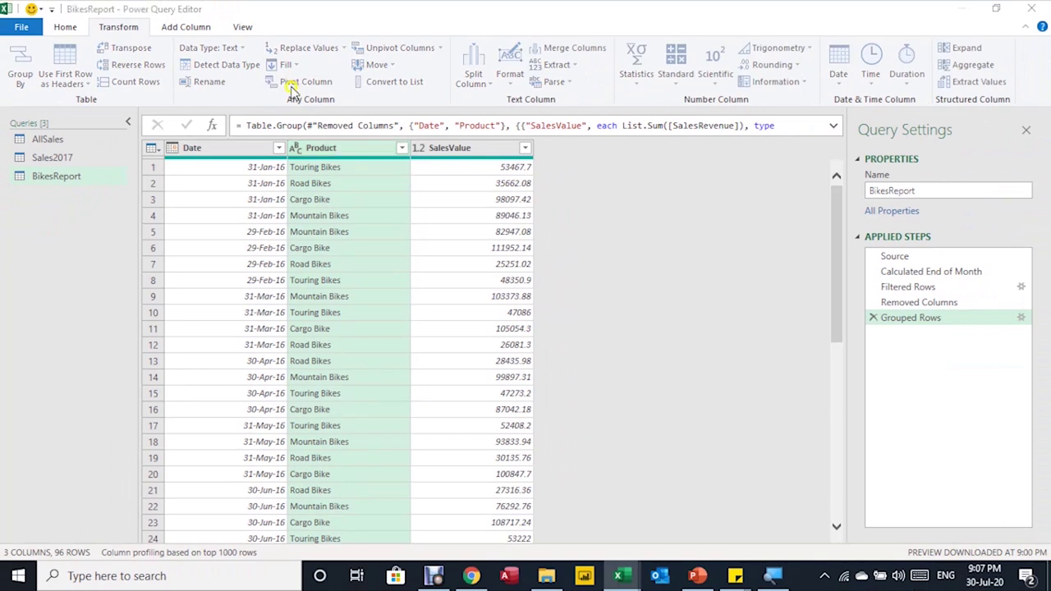
left_click_drag(359, 191, 451, 235)
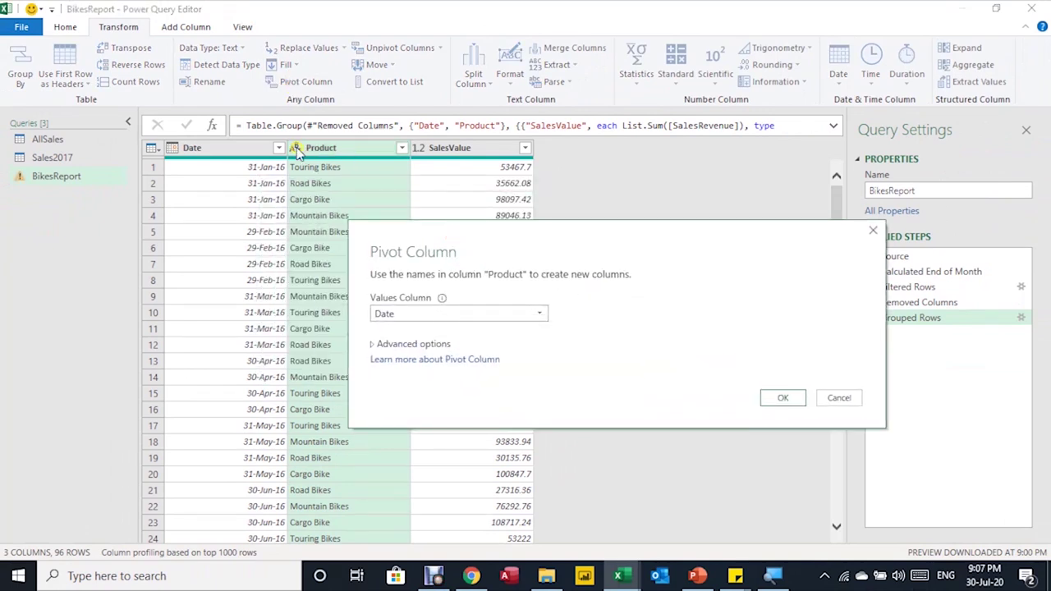
left_click_drag(490, 234, 509, 260)
left_click(501, 260)
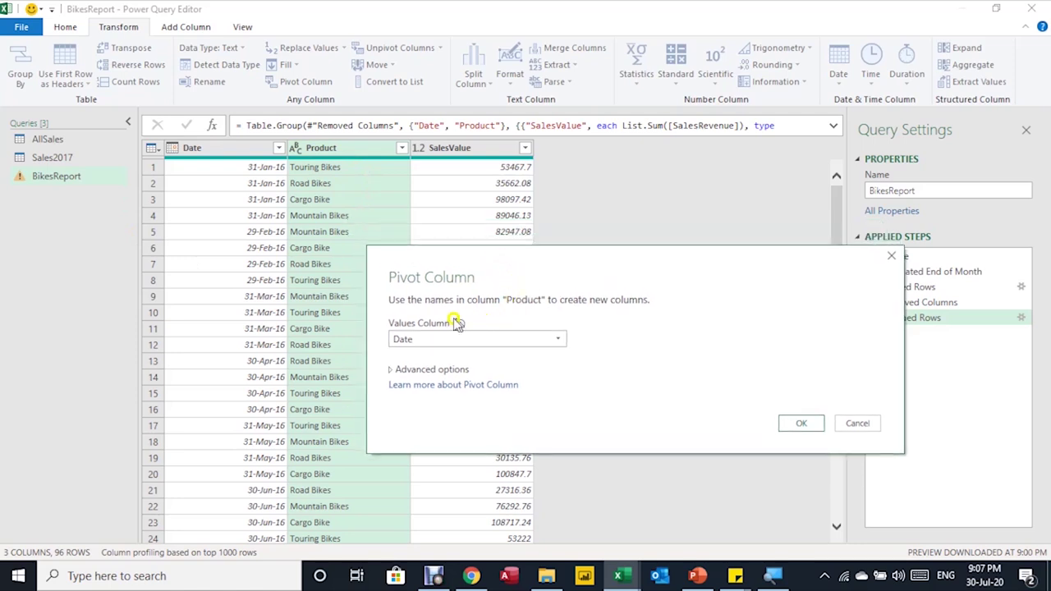
left_click(512, 337)
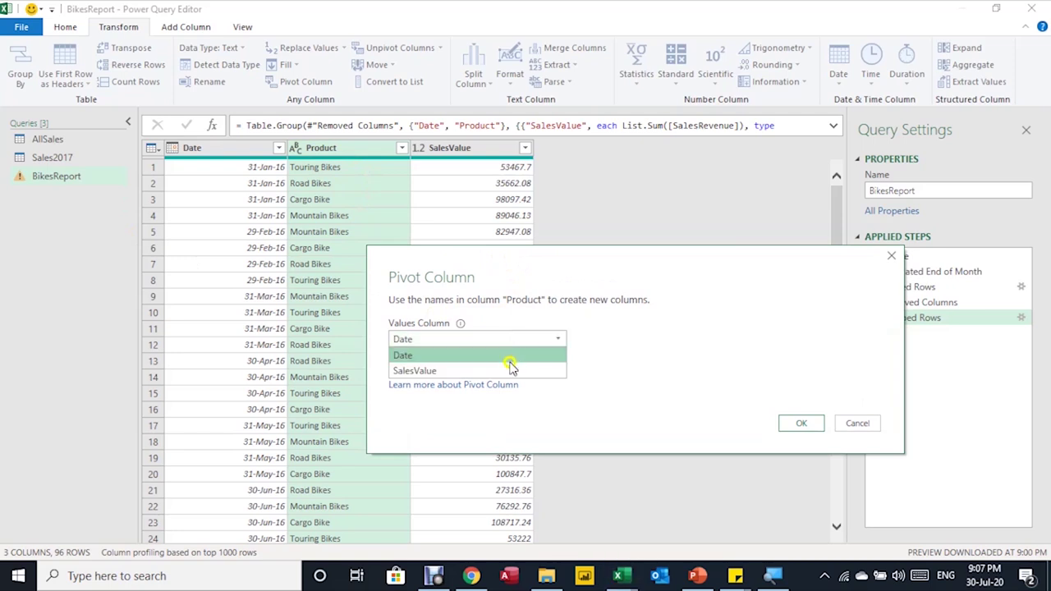
left_click(510, 369)
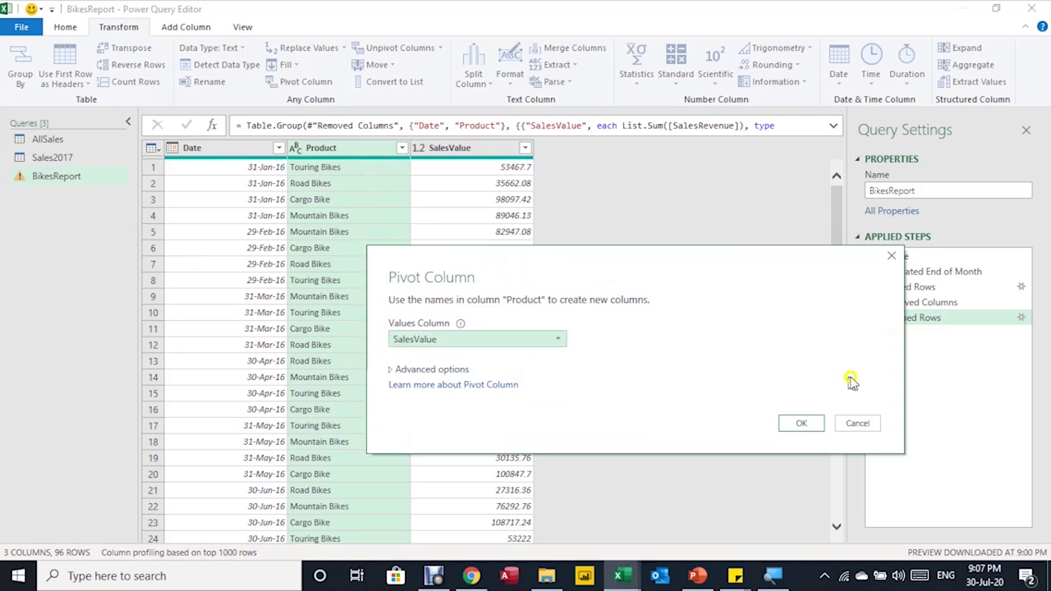
left_click(811, 423)
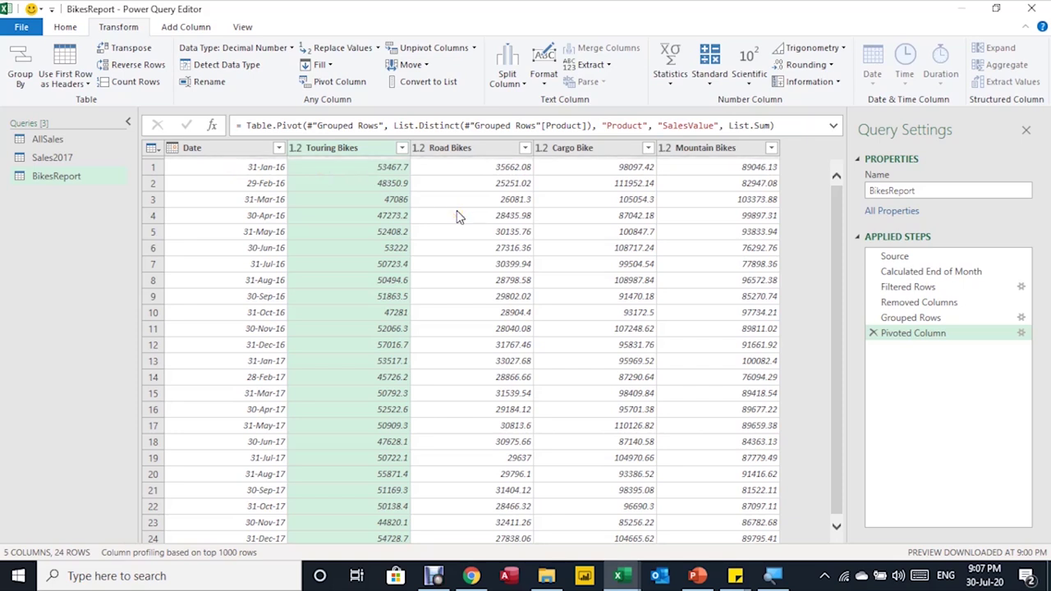
Close the query editor and load BikesReport as a table in a new worksheet.
left_click(72, 30)
left_click(32, 84)
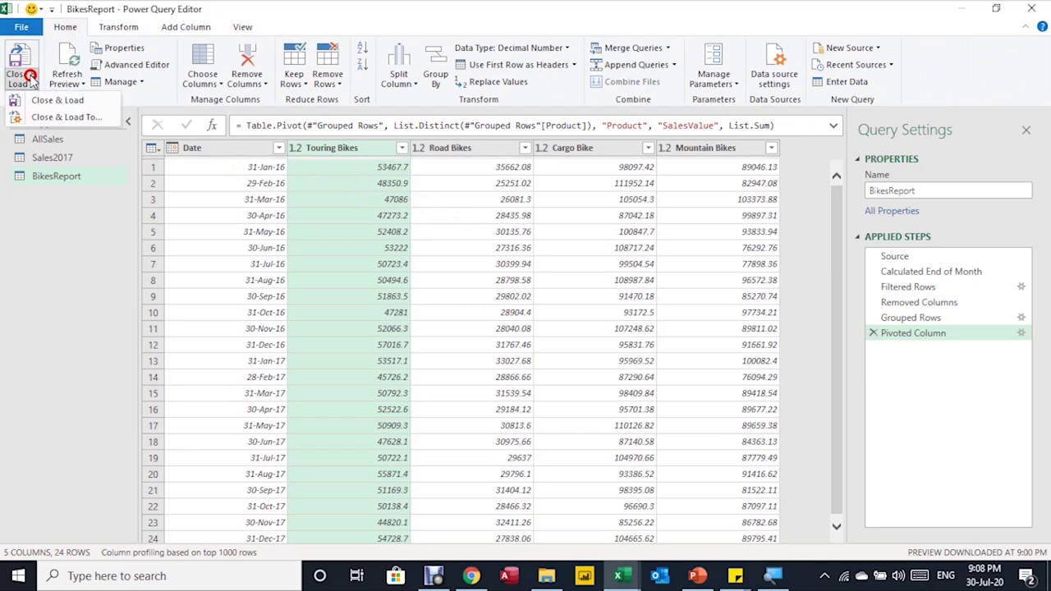
left_click(40, 116)
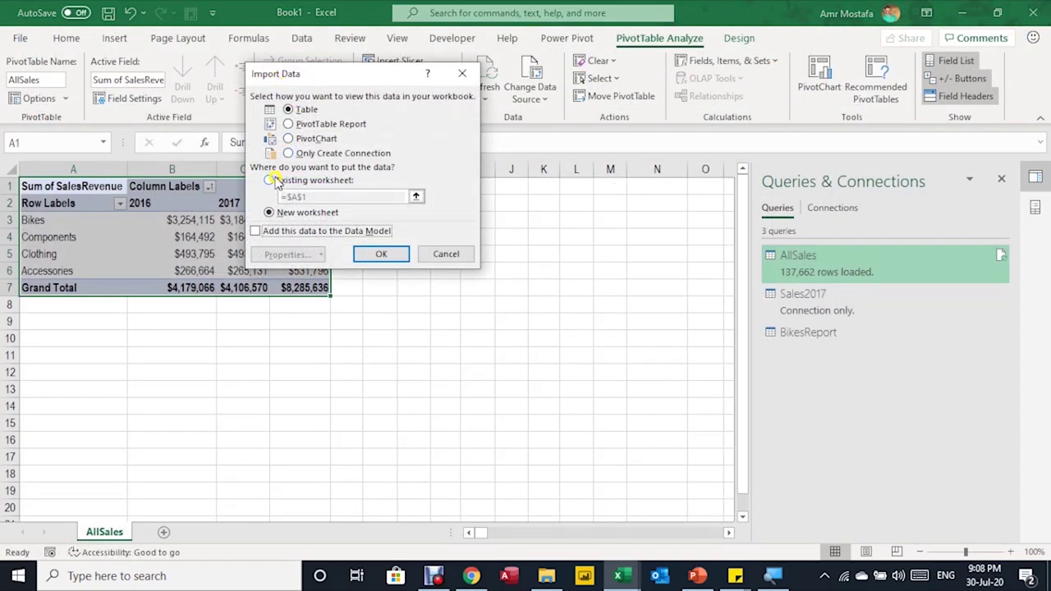
left_click(381, 254)
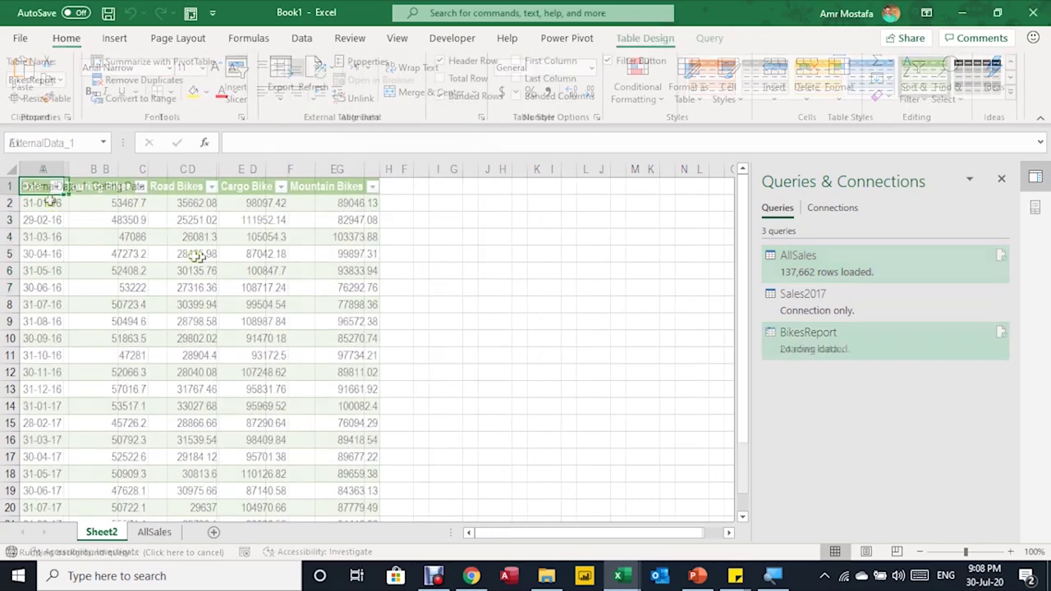
Format the dates in the loaded BikesReport table with the custom number format mmm-yy.
left_click(134, 206)
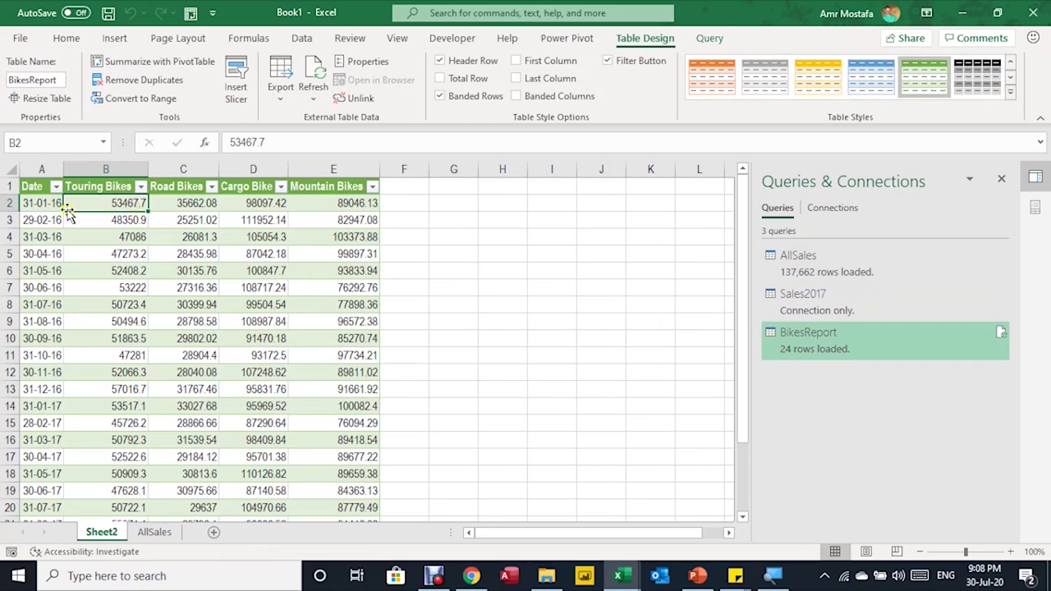
left_click_drag(52, 206, 42, 490)
key("ctrl+1")
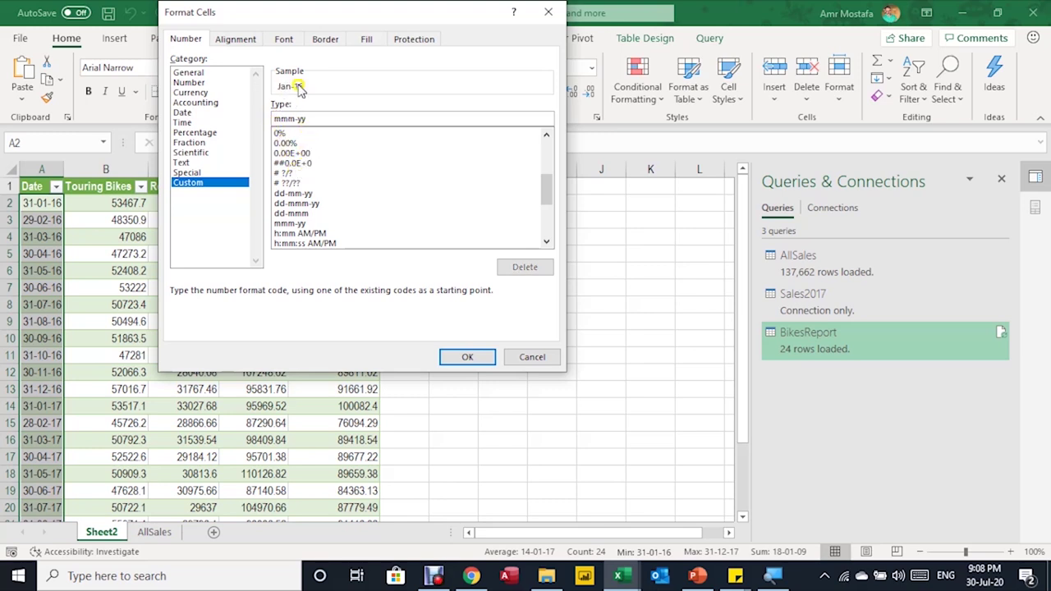
left_click(464, 358)
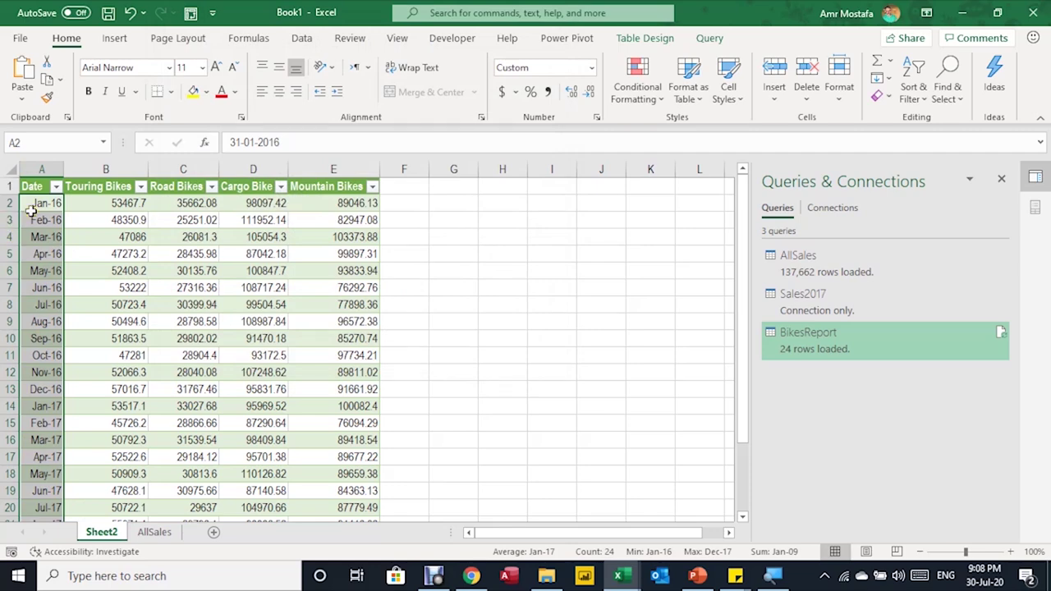
Format the sales values of the four bike columns as currency without decimals and rename the sheet as Bikes.
left_click_drag(106, 202, 348, 343)
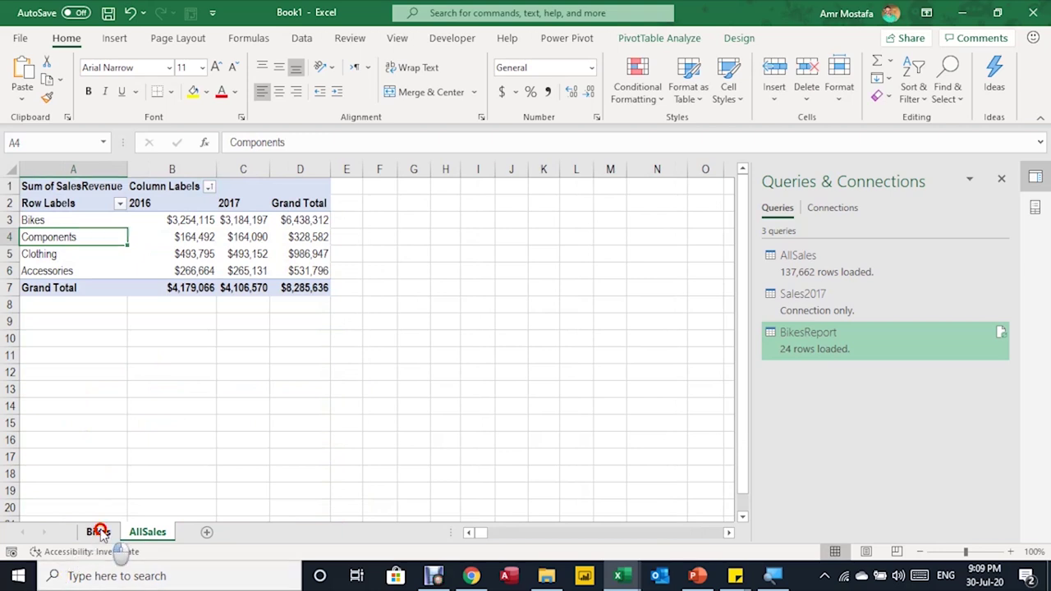
left_click(96, 531)
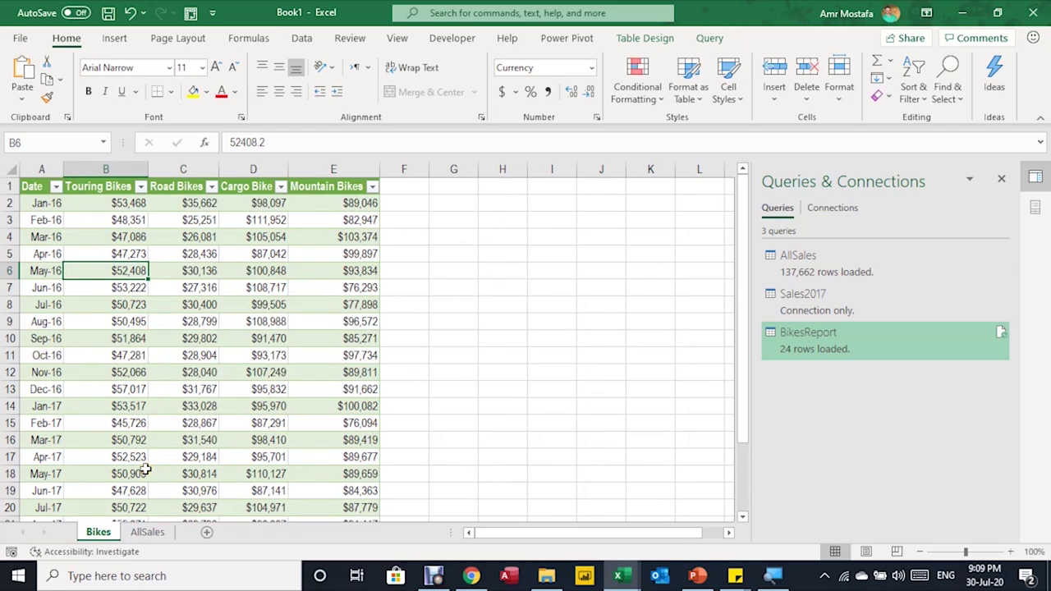
left_click(157, 292)
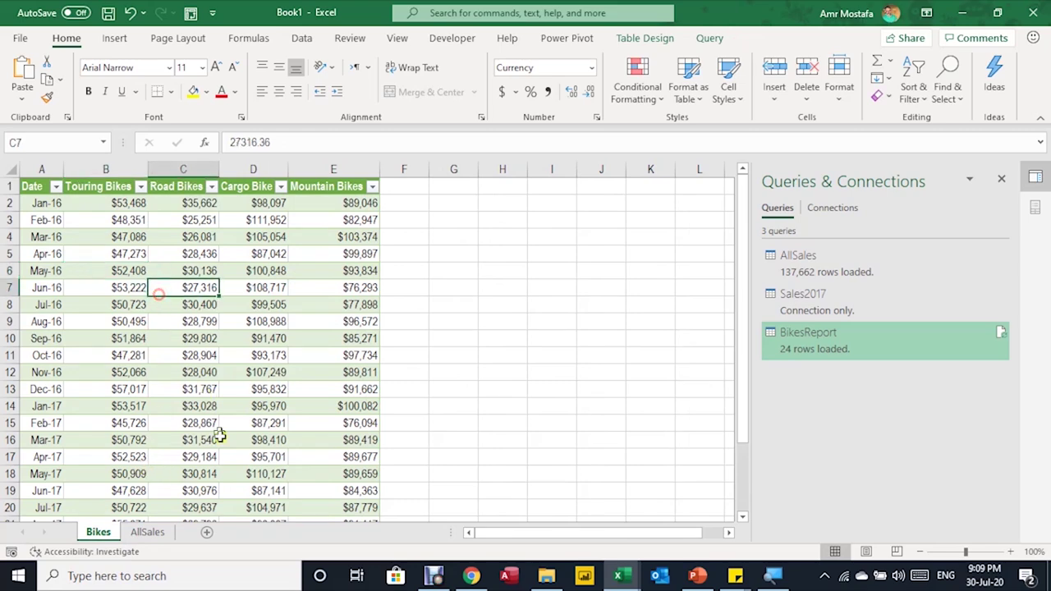
Duplicate the Sales2017 query and rename the copy as Sales2018.
left_click(838, 301)
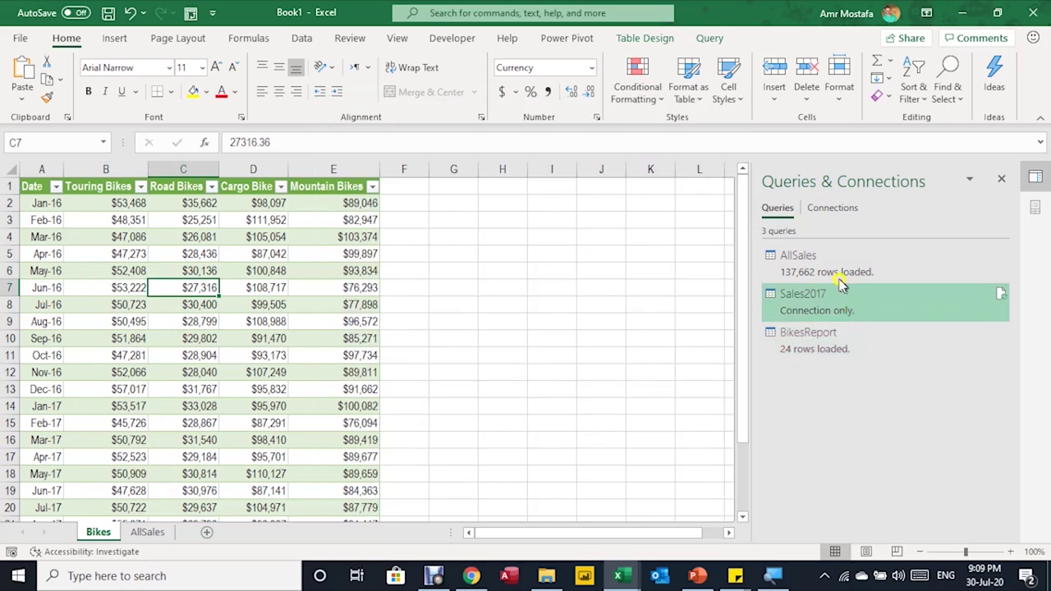
left_click(854, 274)
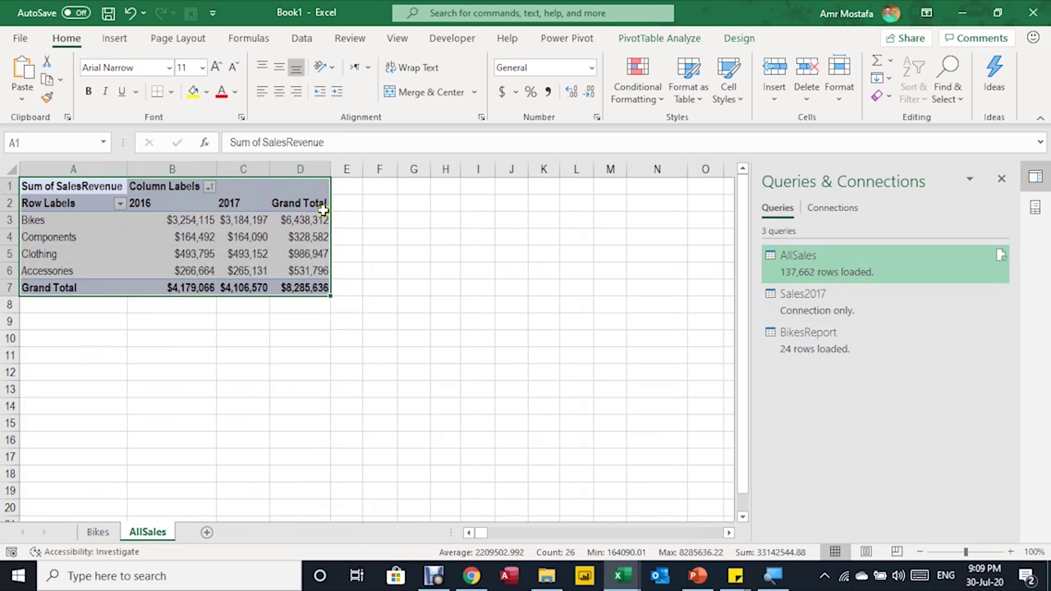
left_click(809, 300)
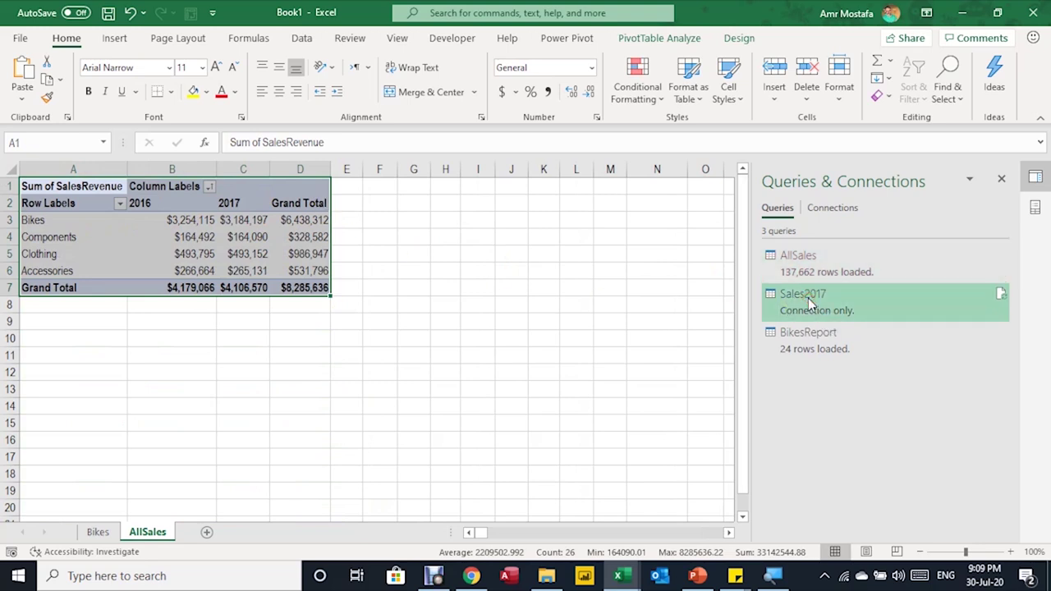
right_click(808, 299)
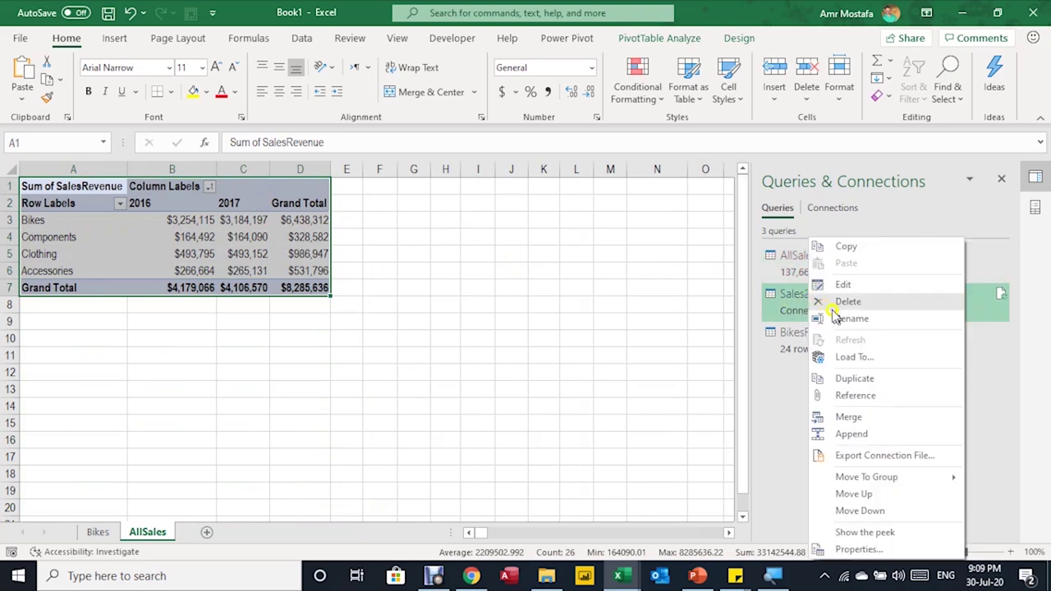
left_click(863, 380)
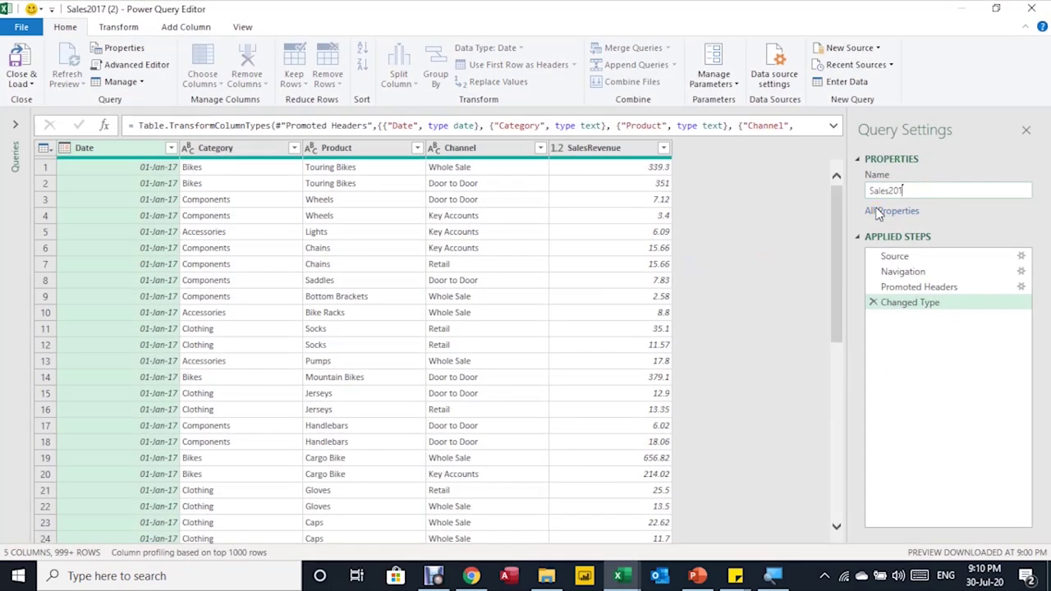
type("Sales2018")
key("Return")
Change the file path in the Source step of the Sales2018 query to the workbook Sales2018.xlsx.
left_click(898, 257)
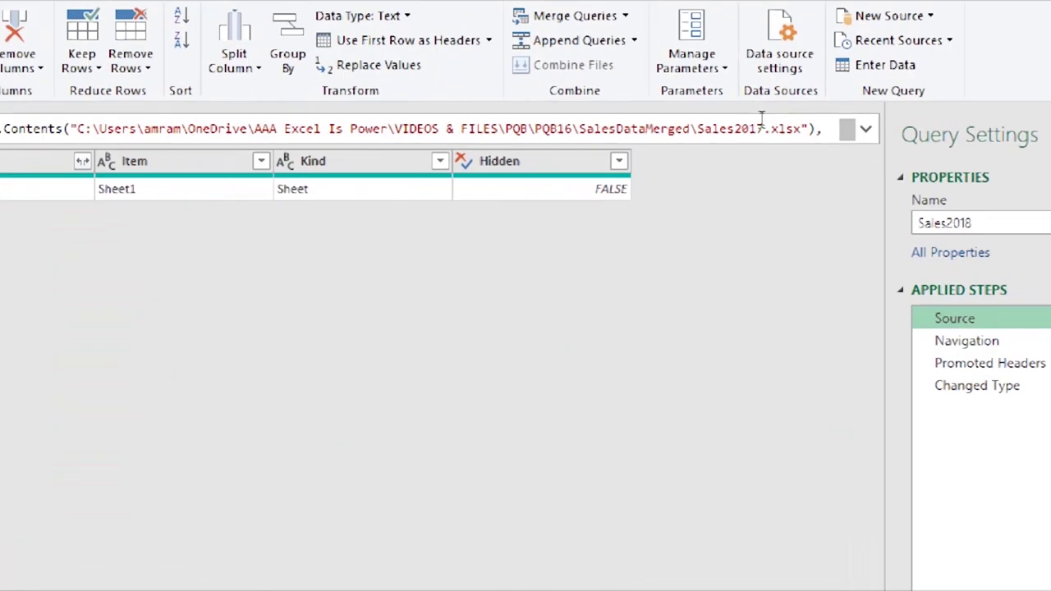
left_click(760, 124)
left_click_drag(766, 134, 756, 134)
type("8")
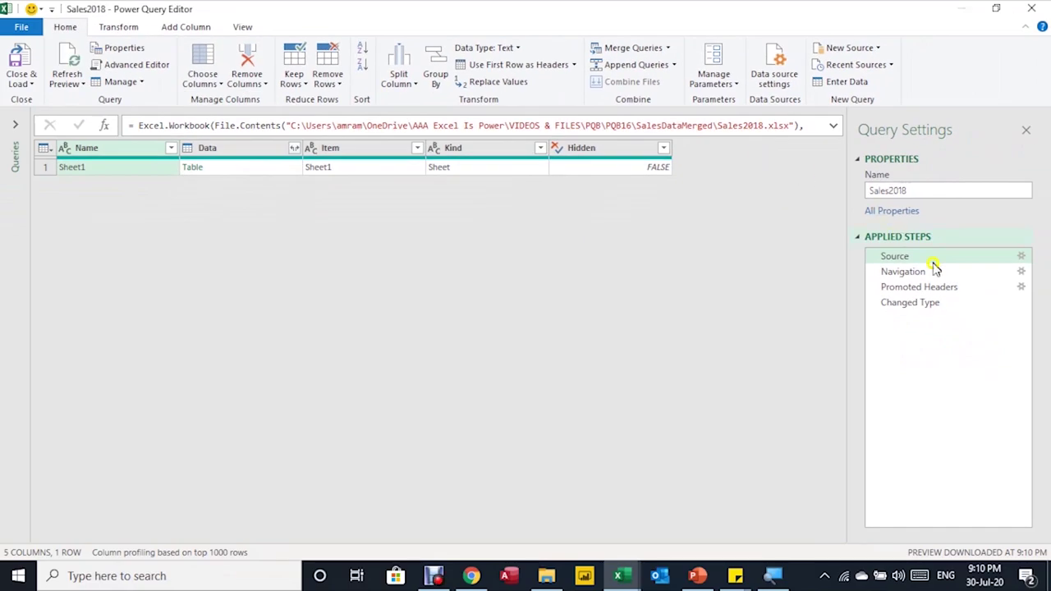
Edit the Appended Query step of AllSales to combine three or more tables, adding Sales2018 to the tables to append.
left_click(913, 304)
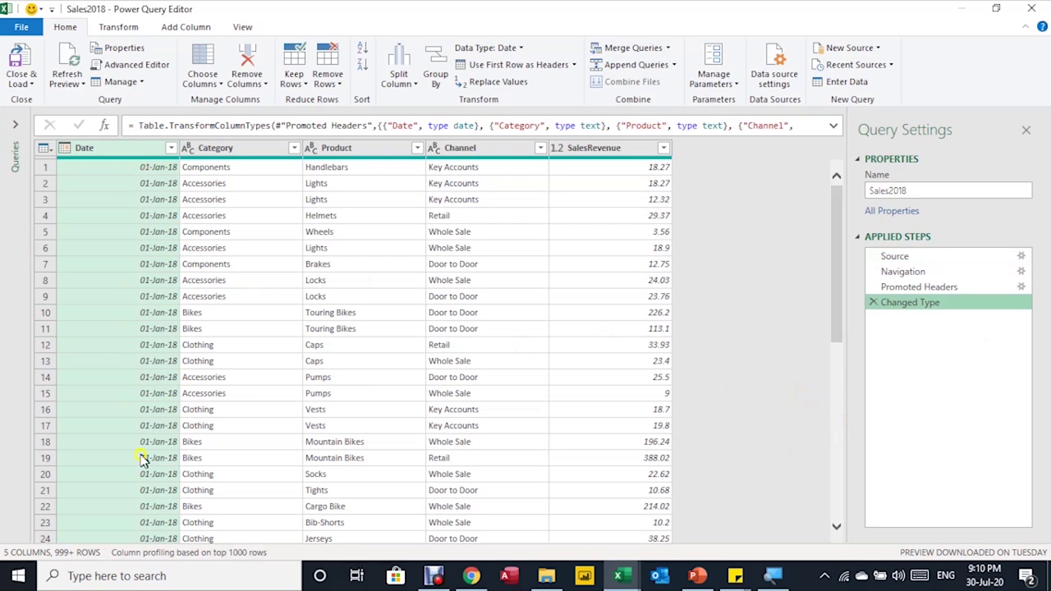
left_click(15, 125)
left_click(47, 141)
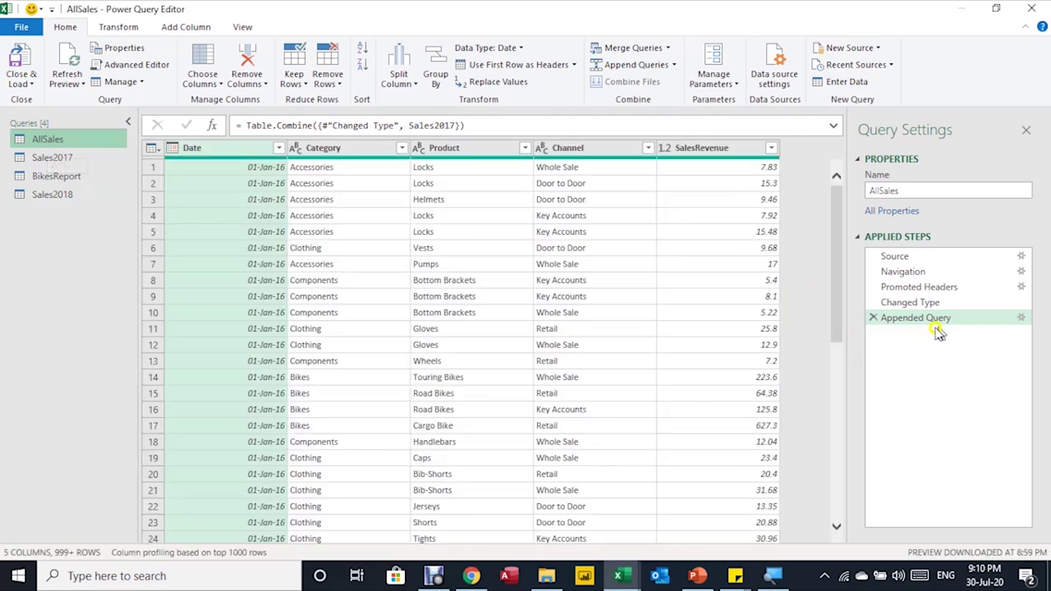
left_click(1022, 319)
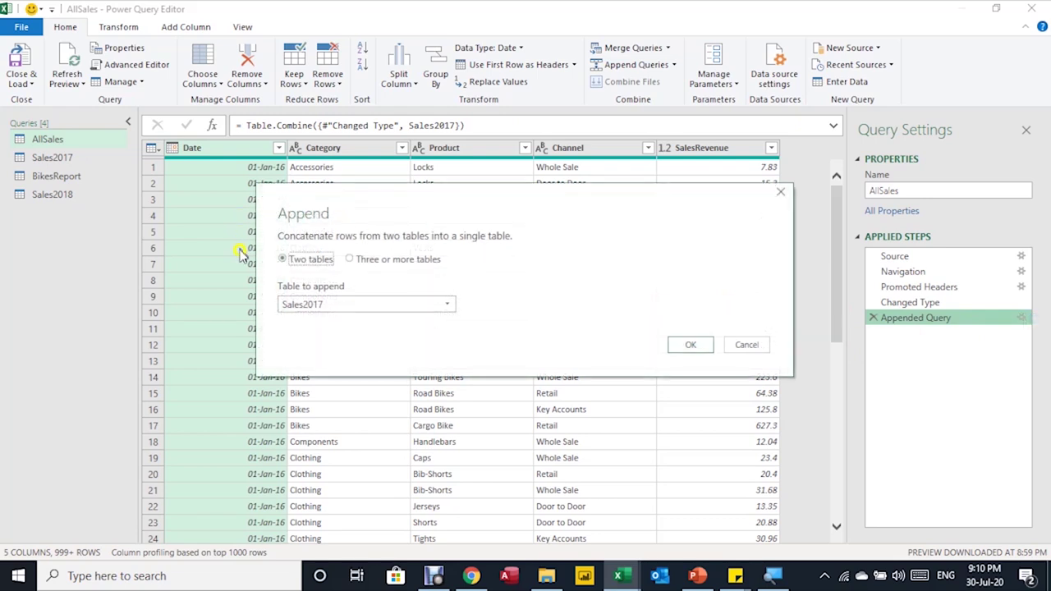
left_click(371, 261)
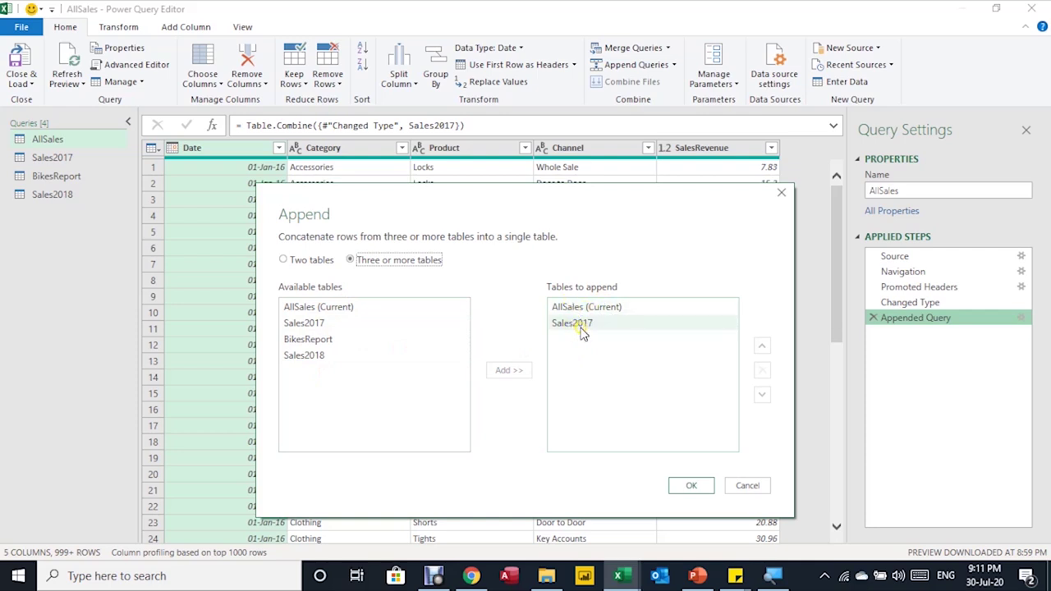
left_click(319, 358)
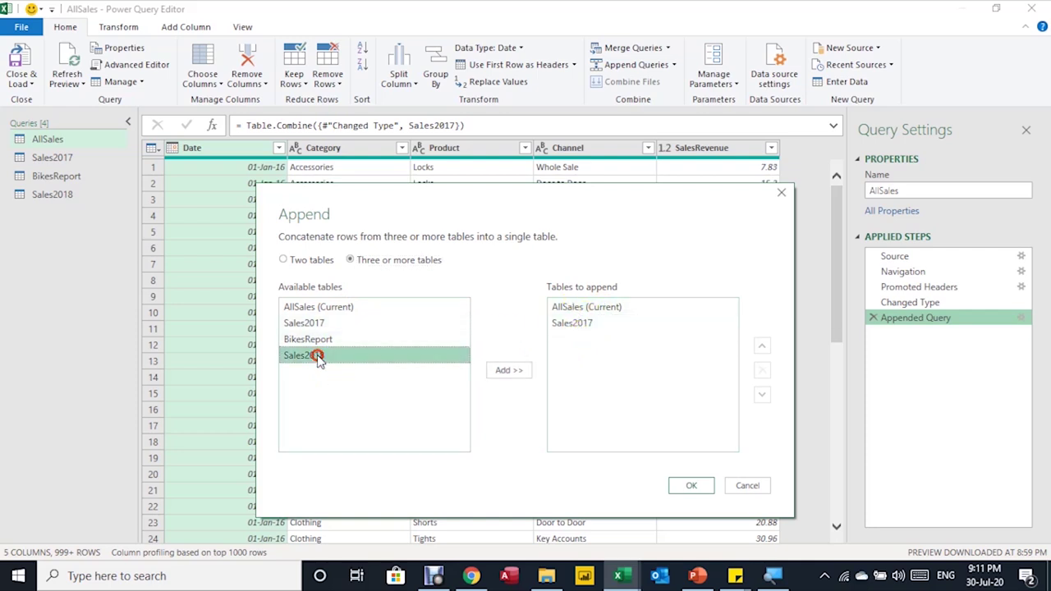
left_click(507, 368)
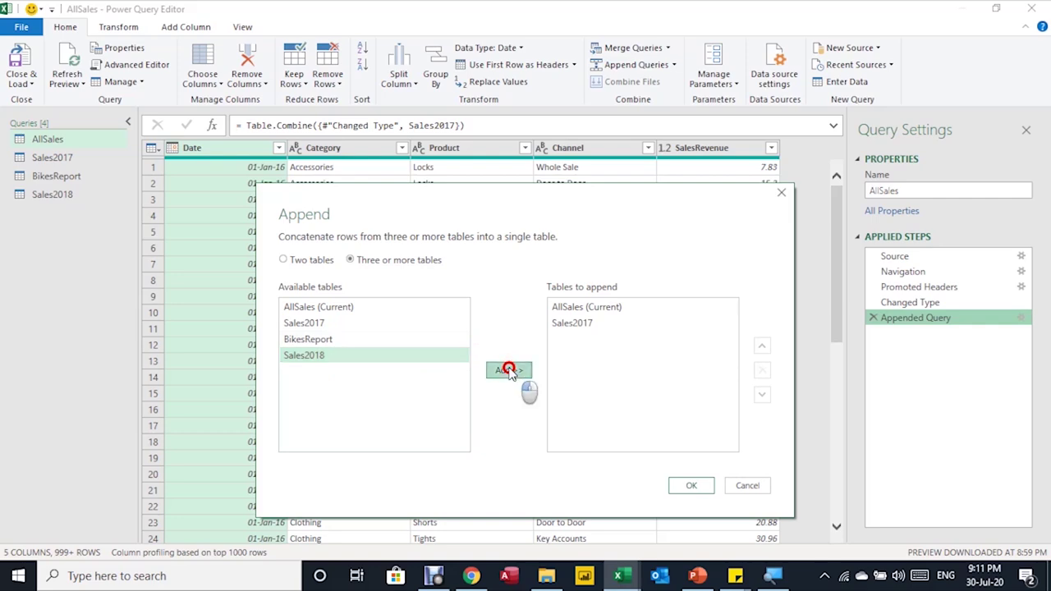
left_click(693, 487)
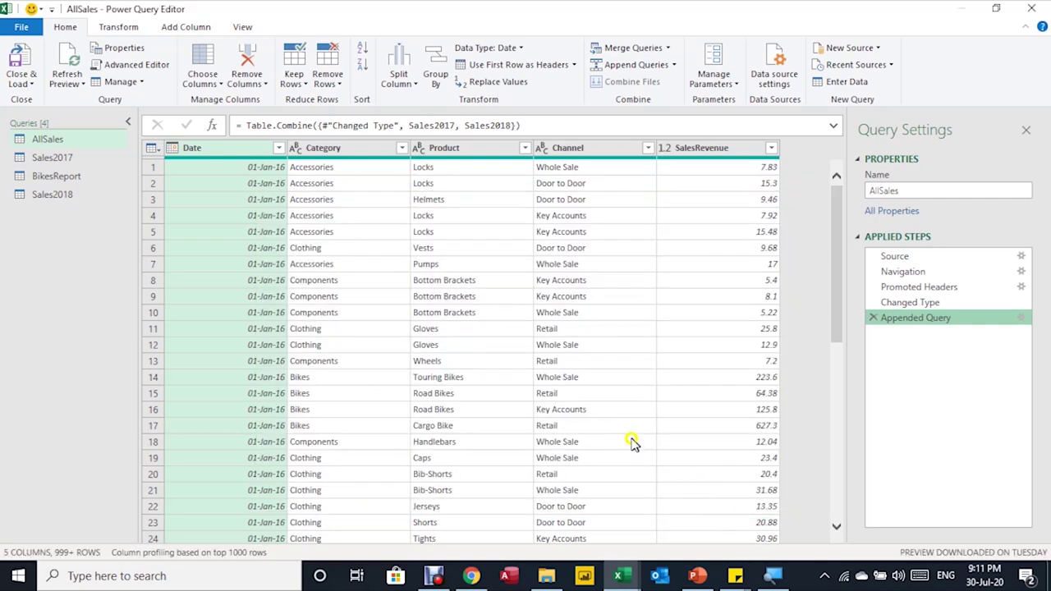
Load the query changes to the workbook with Only Create Connection for Sales2018, and check the 2018 sales in the PivotTable.
left_click(22, 82)
left_click(40, 102)
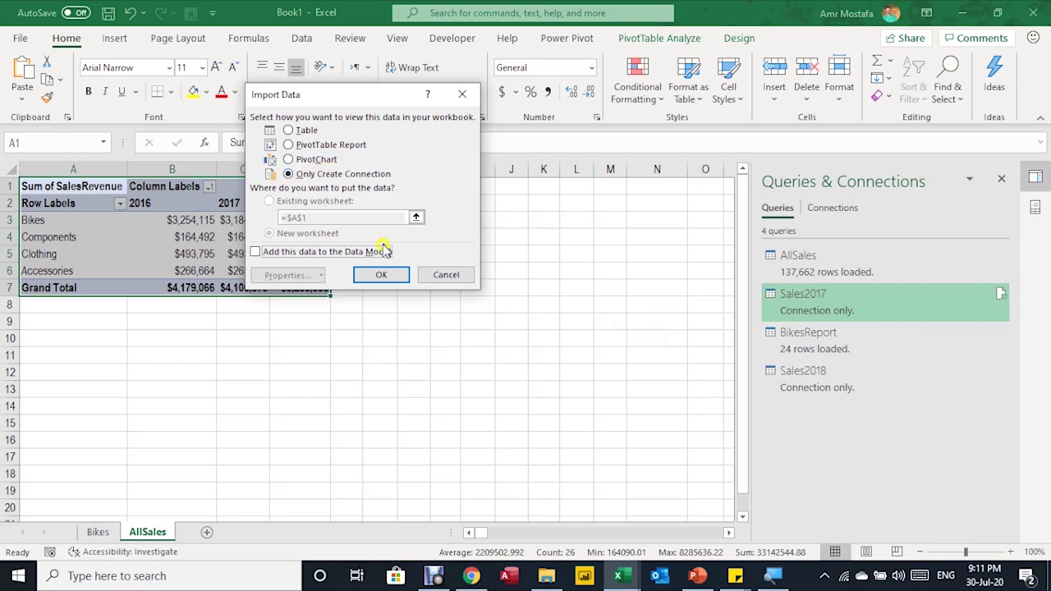
left_click(376, 275)
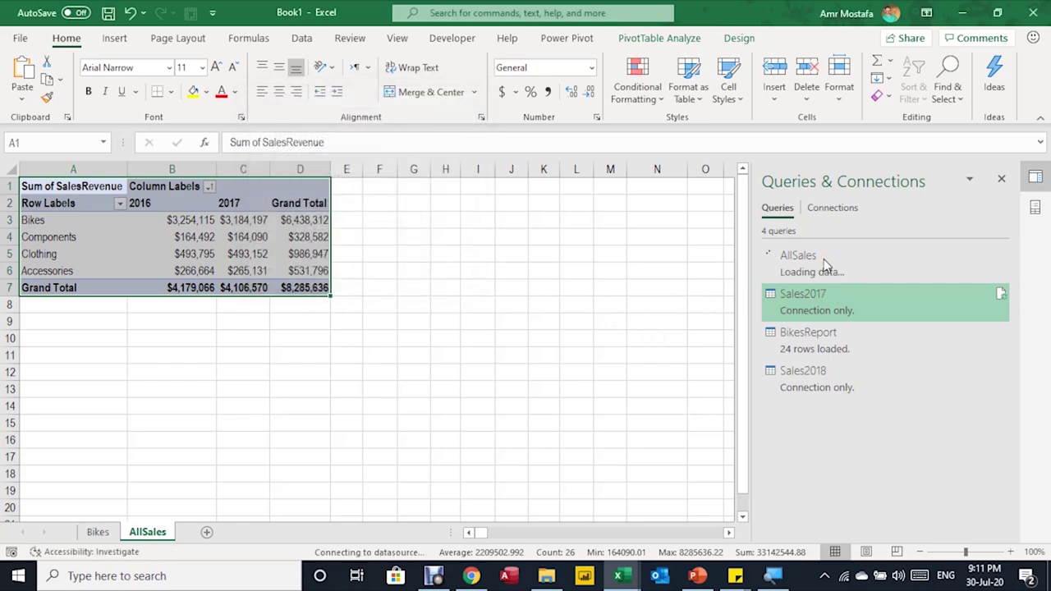
left_click(281, 224)
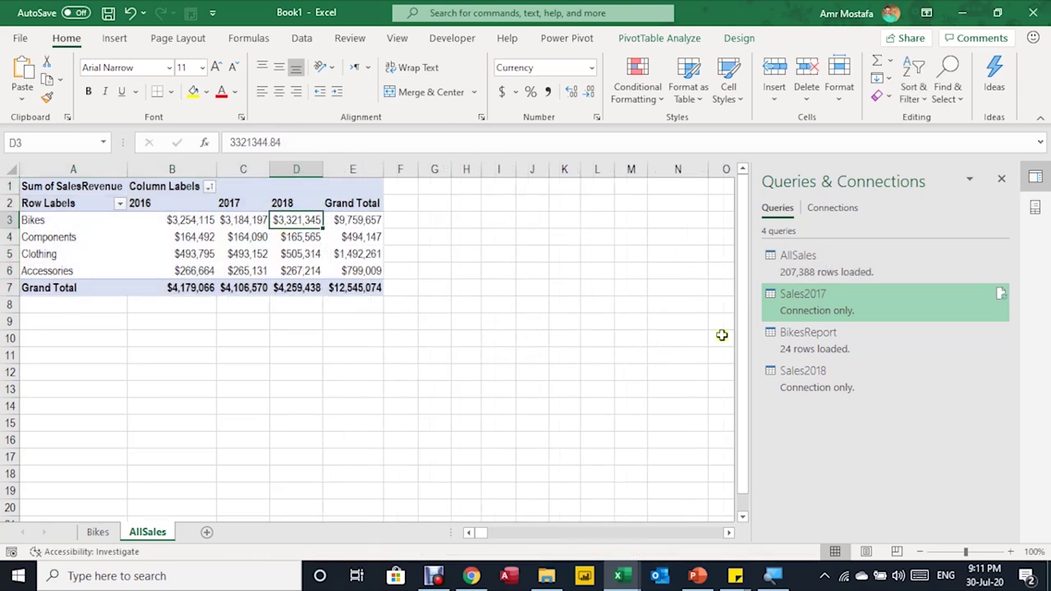
left_click(801, 271)
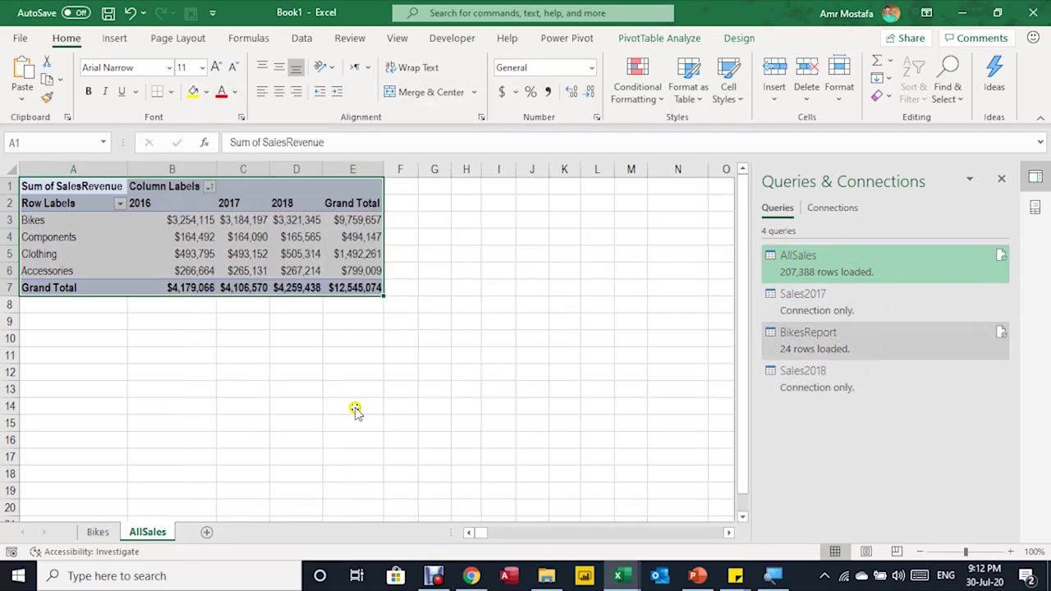
Refresh the BikesReport table on the Bikes sheet and check its monthly rows through Dec-18.
left_click(99, 532)
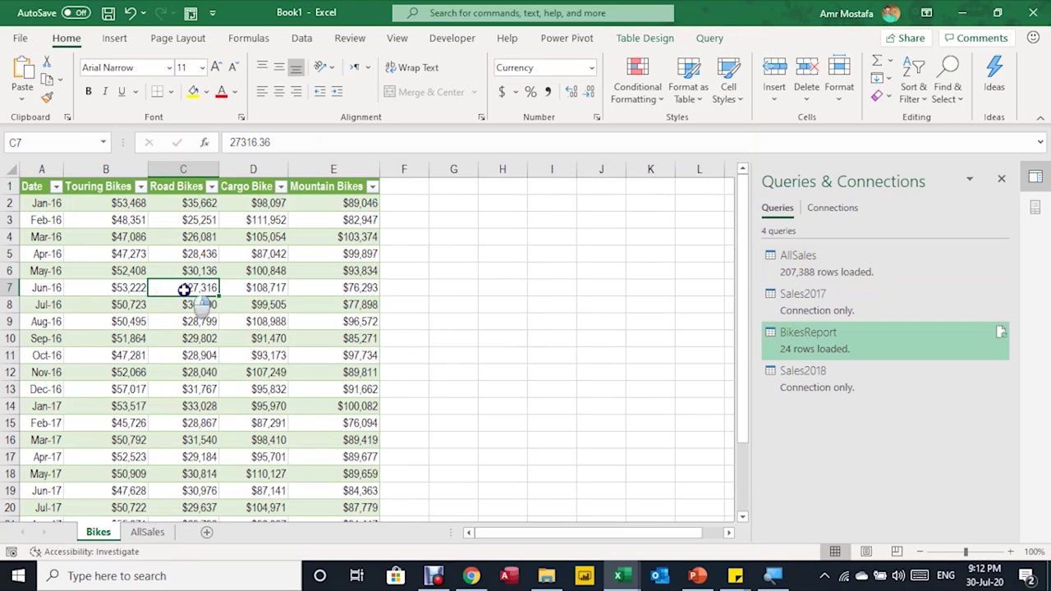
right_click(187, 291)
left_click(240, 232)
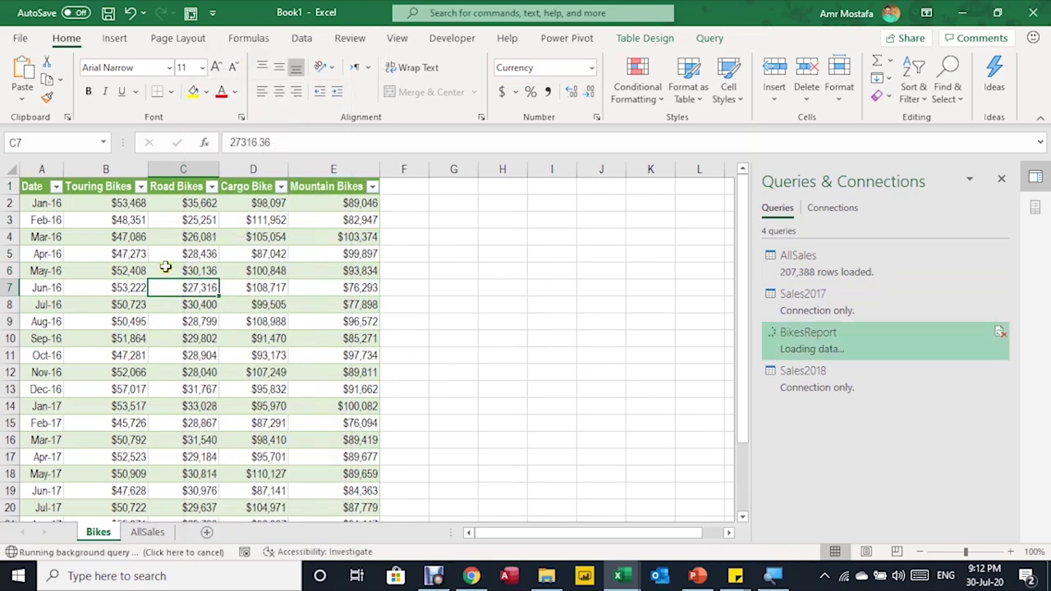
scroll(205, 296, "down", 4)
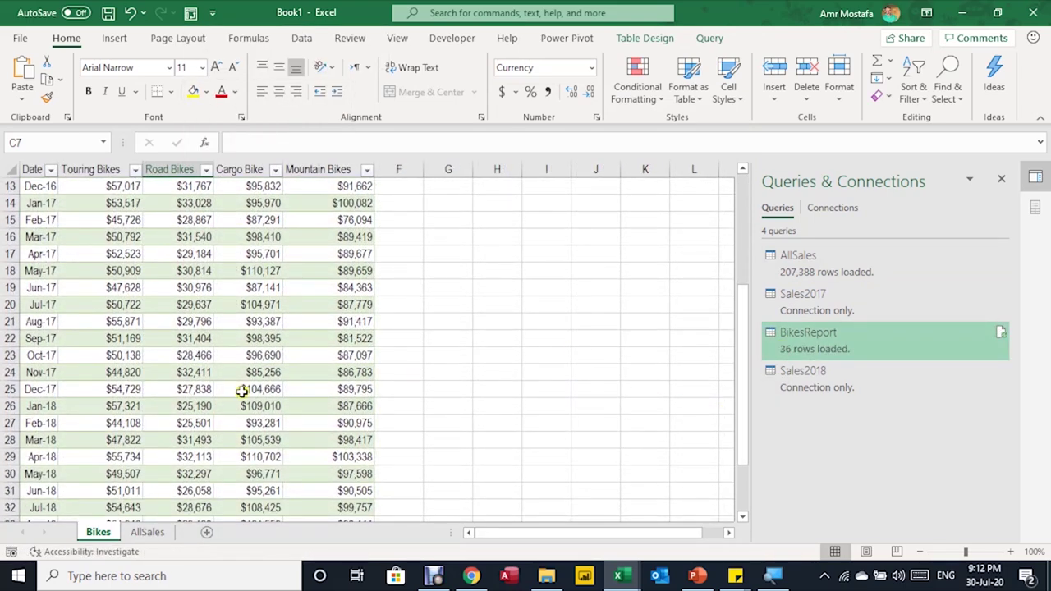
scroll(247, 394, "down", 3)
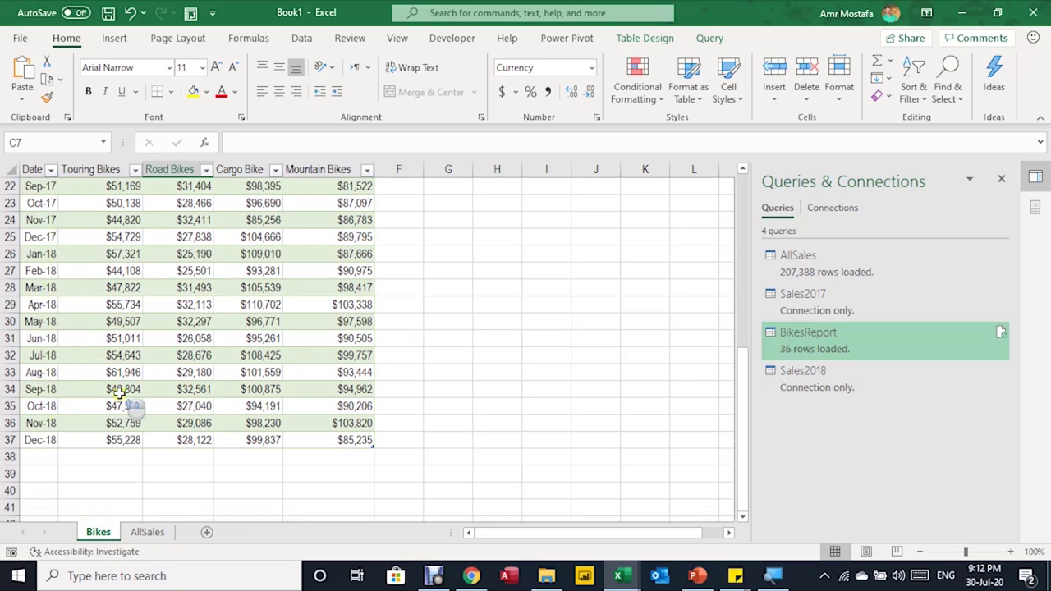
scroll(132, 405, "up", 7)
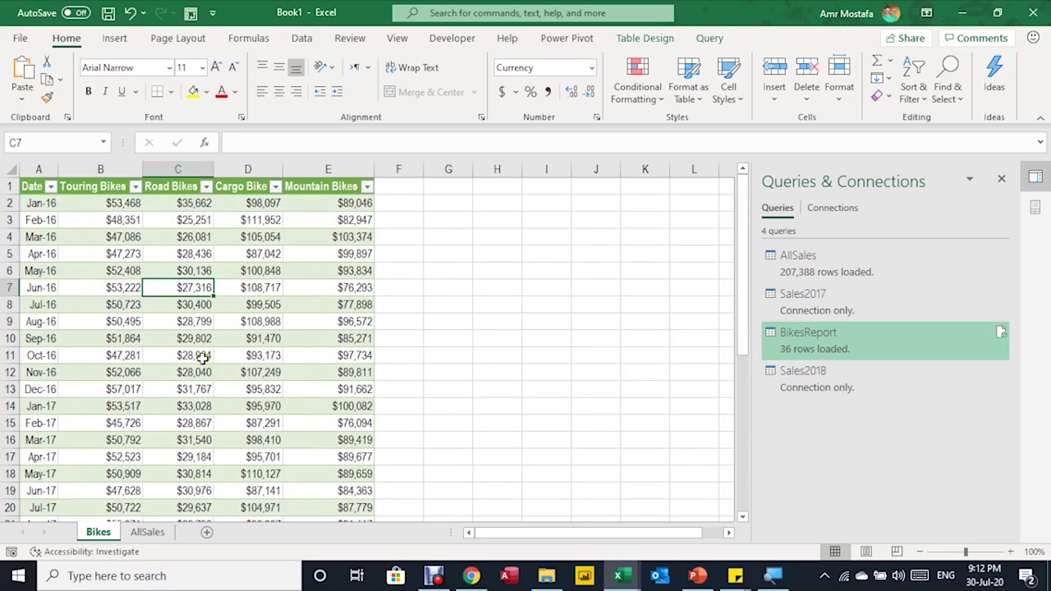